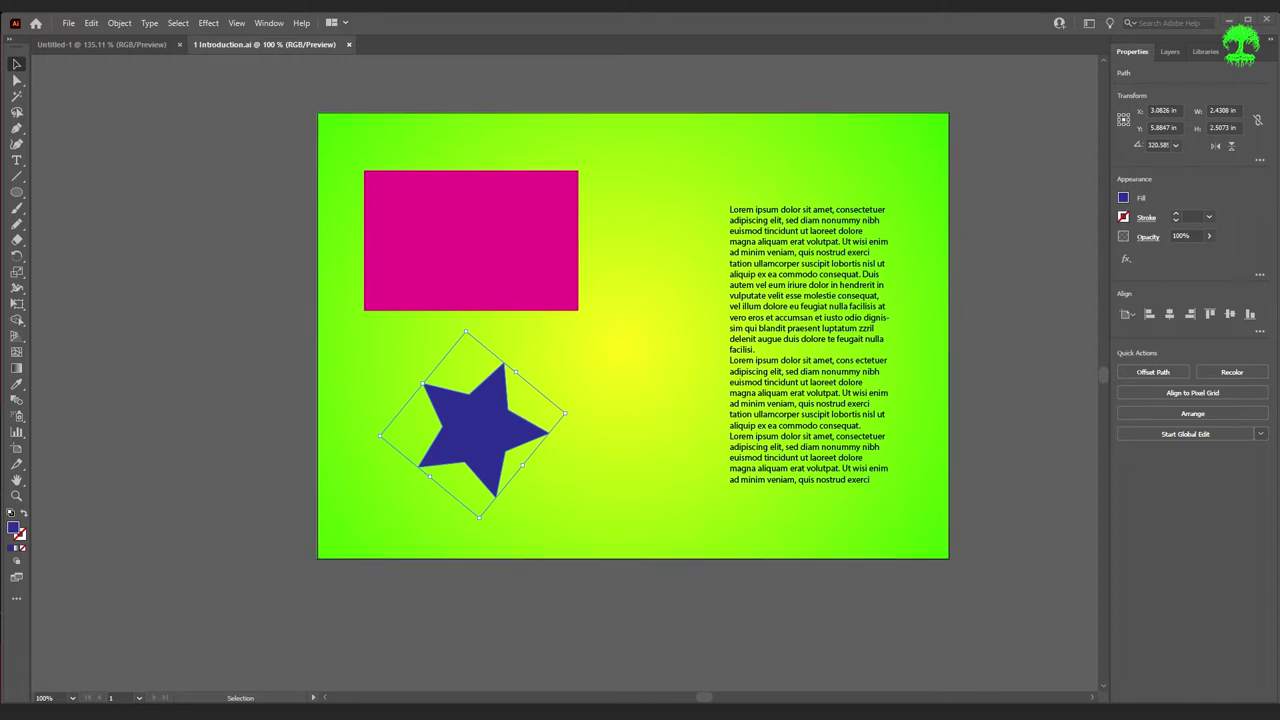
- Bring up the Illustrator Tutorial folder window, resize it, then tuck it away to return to the artboard
key("alt+Tab")
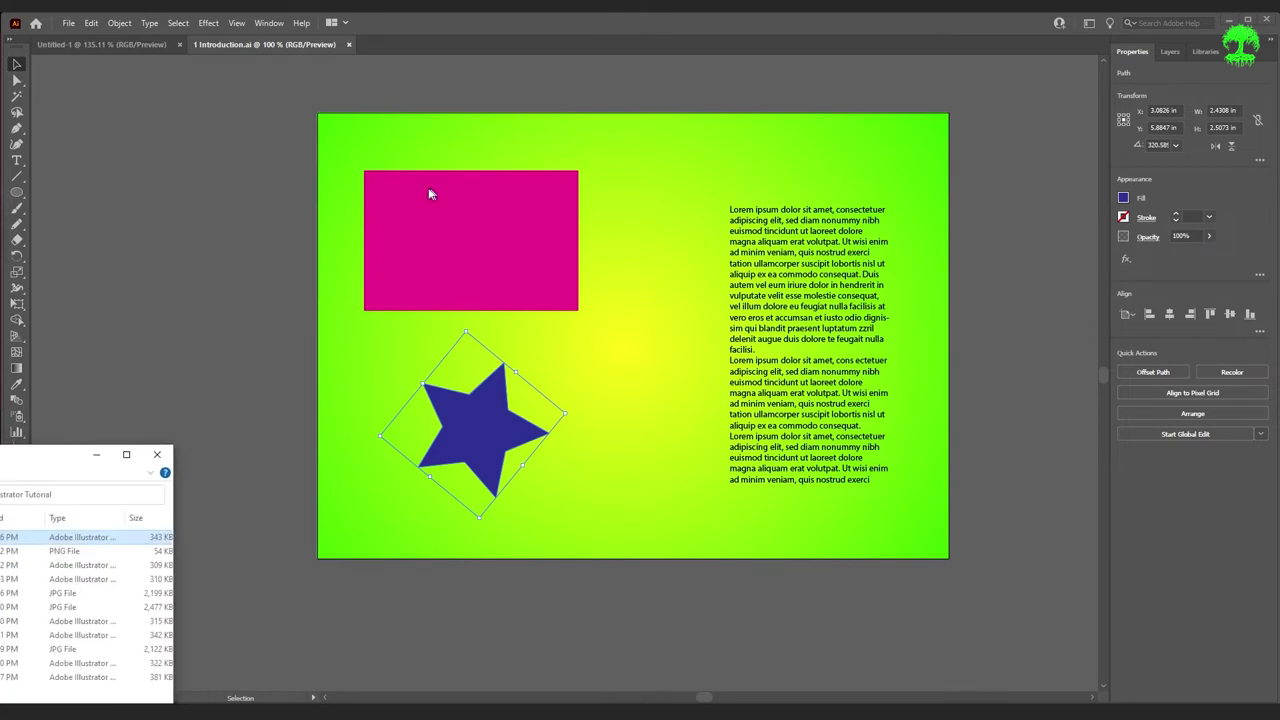
key("super+Up")
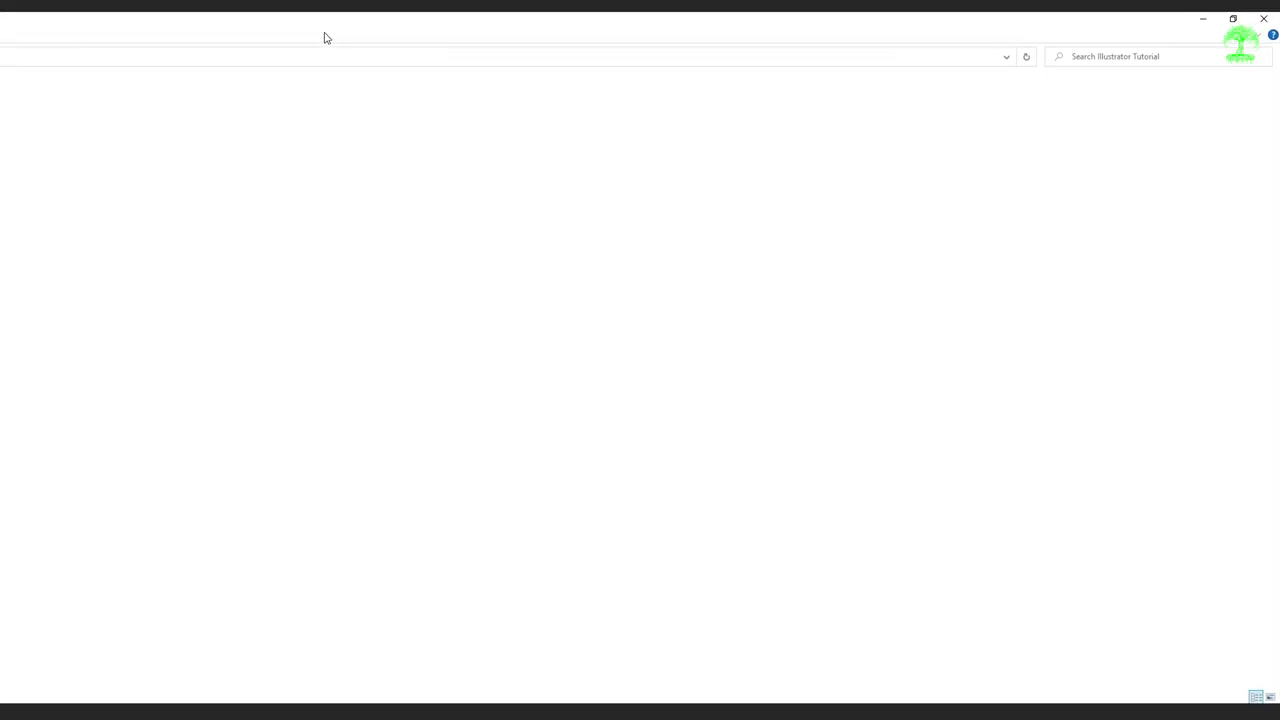
left_click_drag(966, 34, 640, 178)
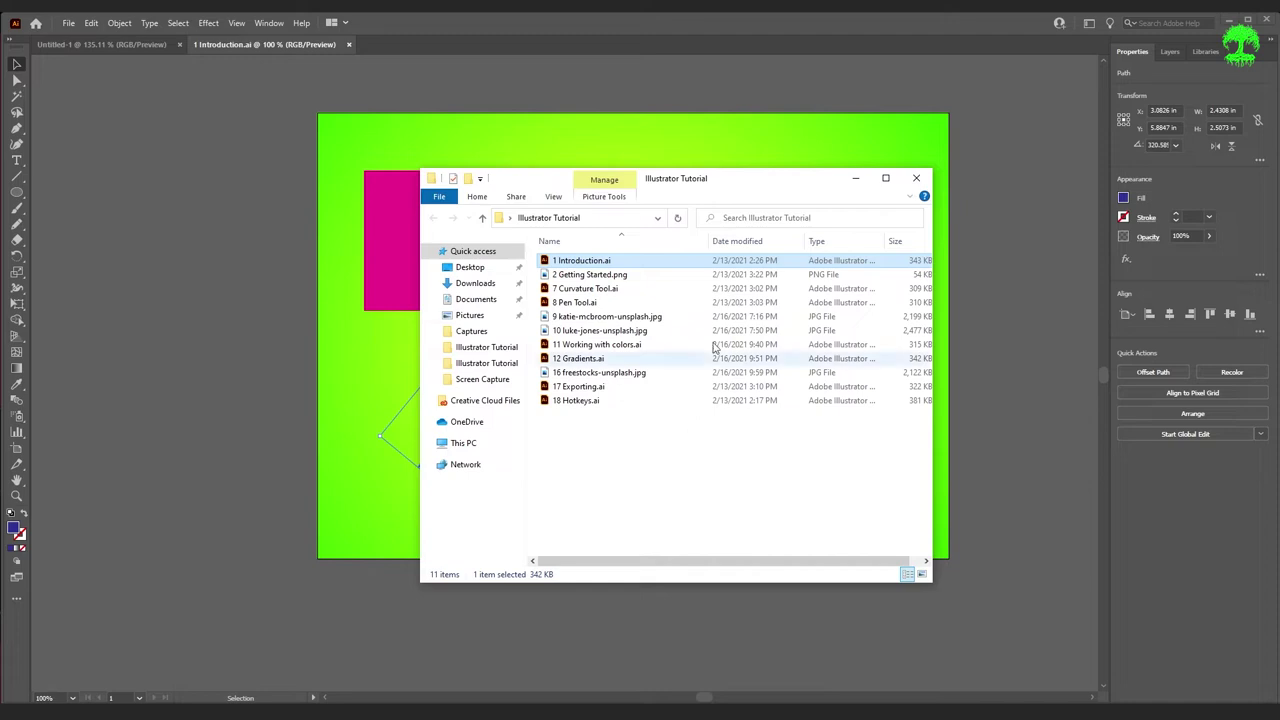
left_click(855, 178)
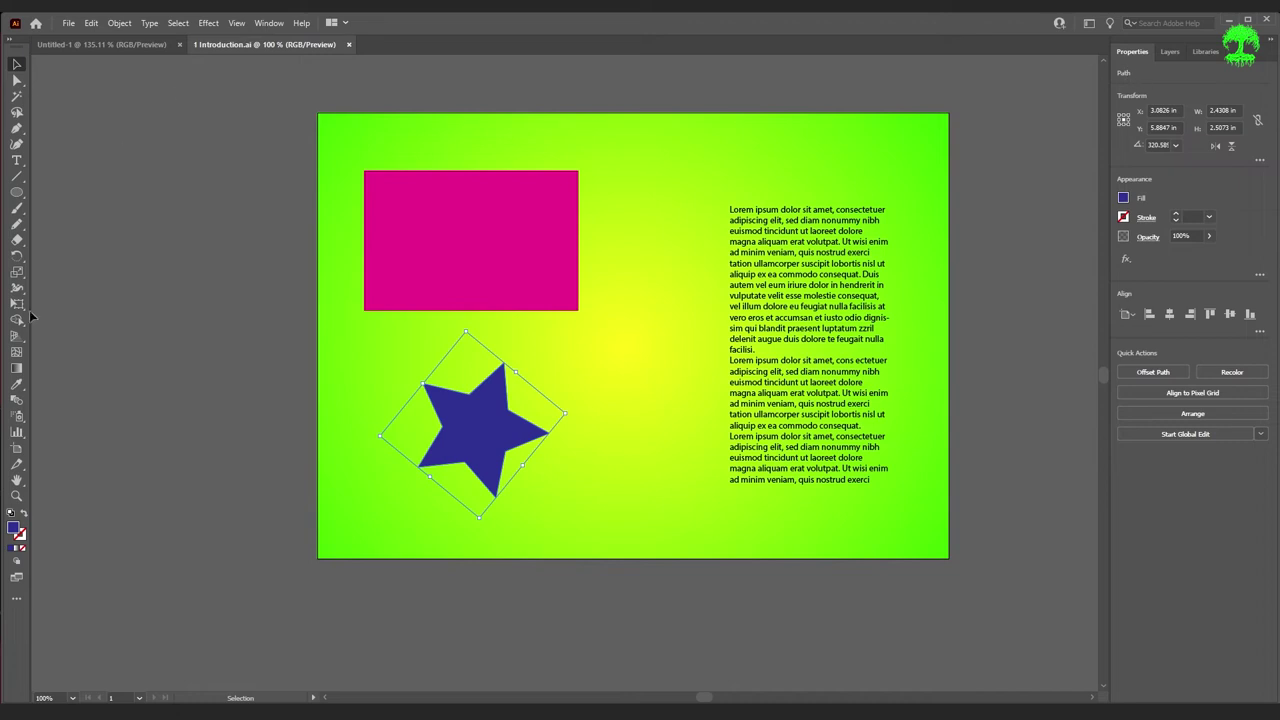
- Switch the toolbar to the Basic set of tools
left_click(269, 23)
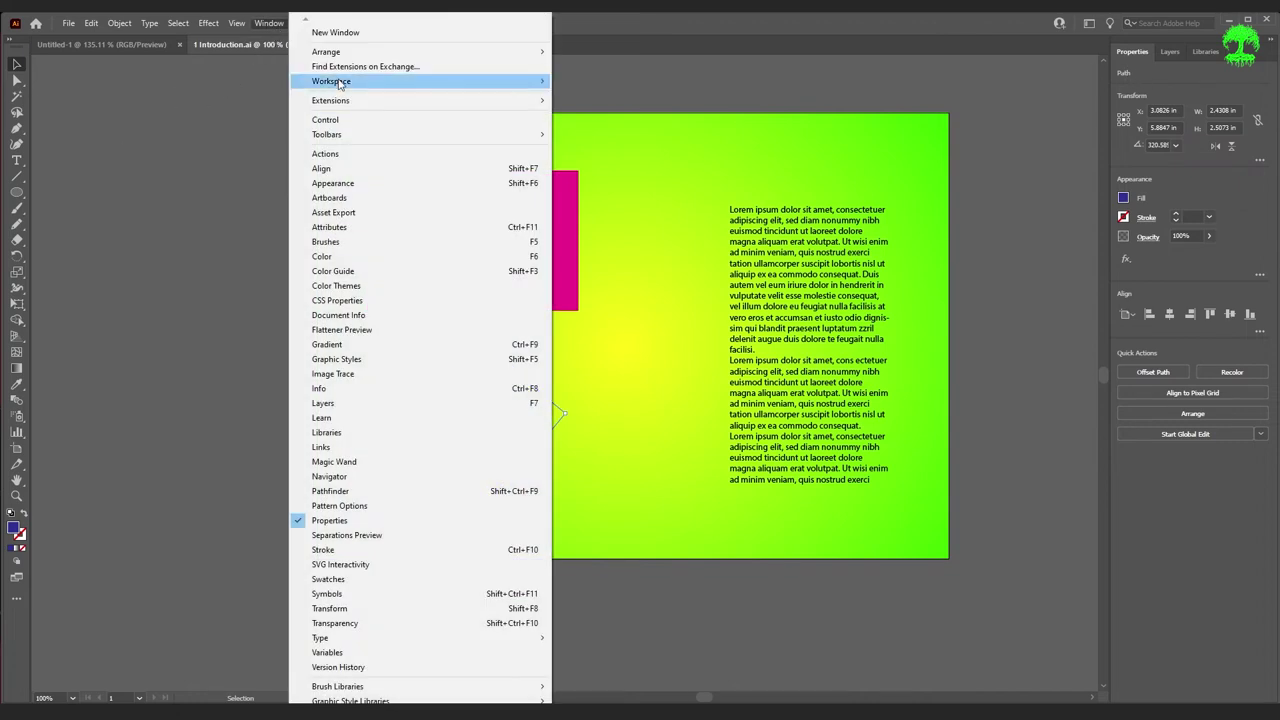
mouse_move(322, 86)
mouse_move(446, 133)
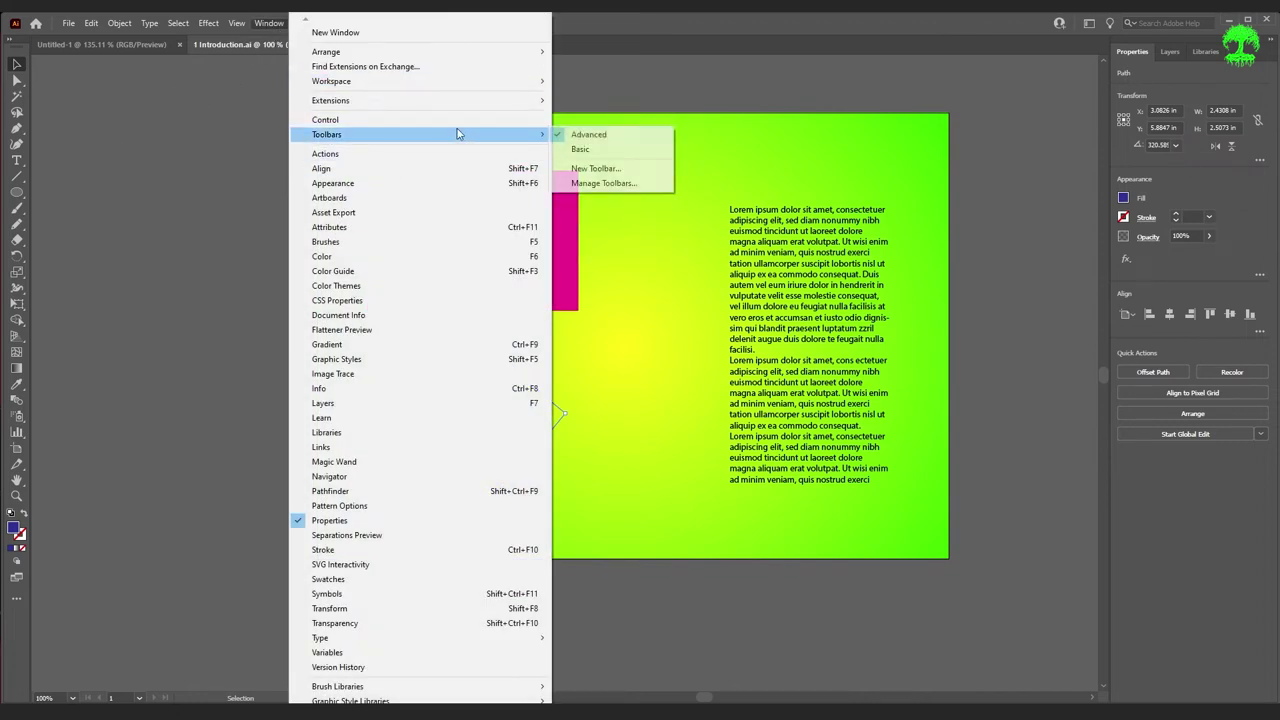
left_click(614, 150)
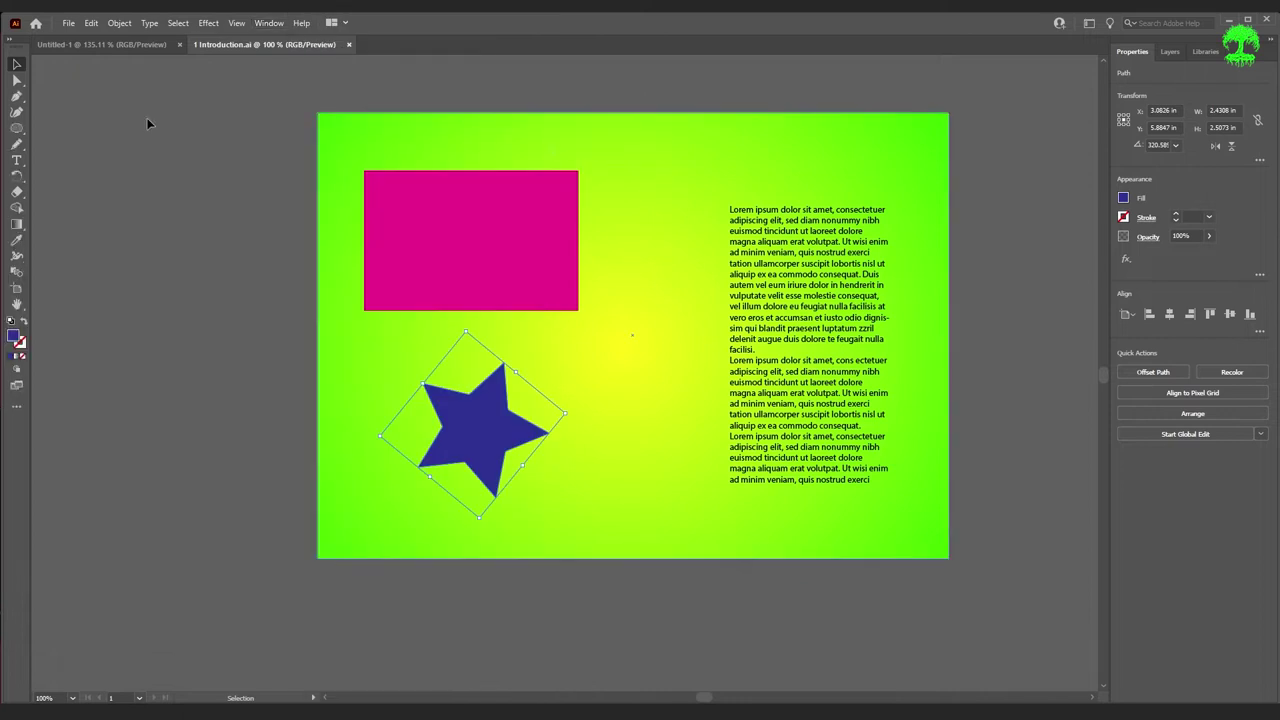
- Apply the Essentials workspace
left_click(267, 24)
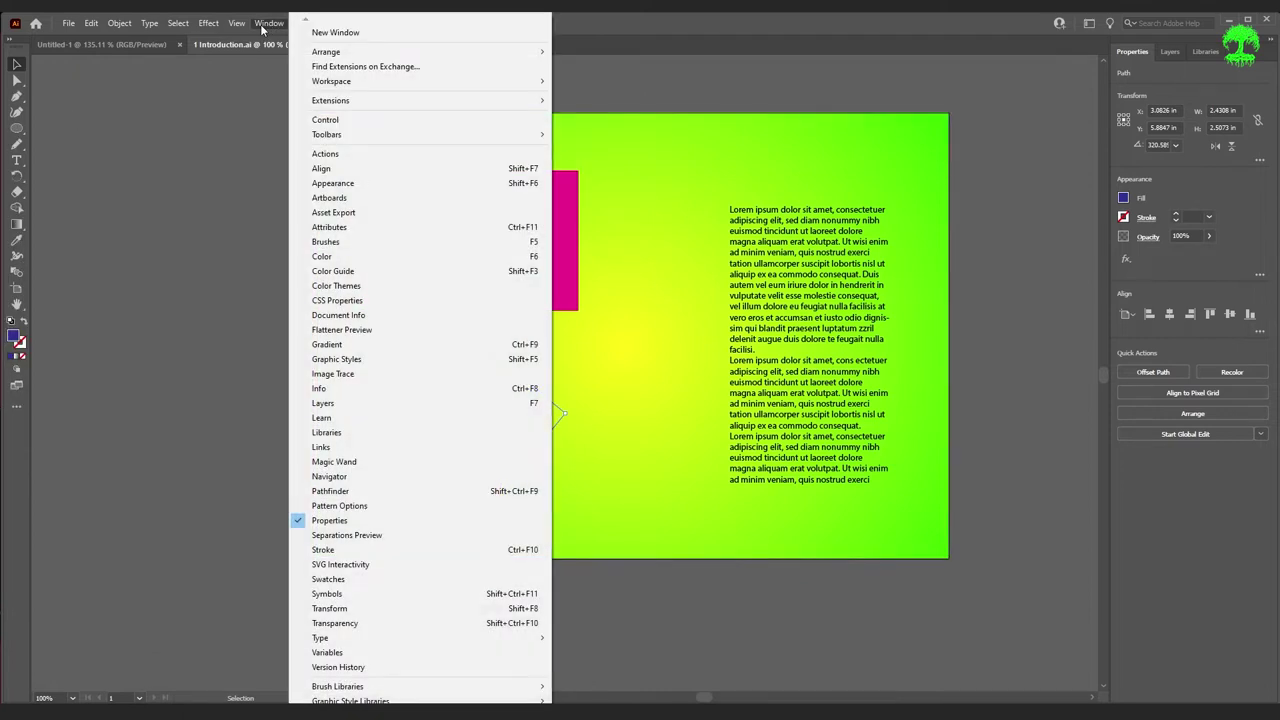
mouse_move(390, 81)
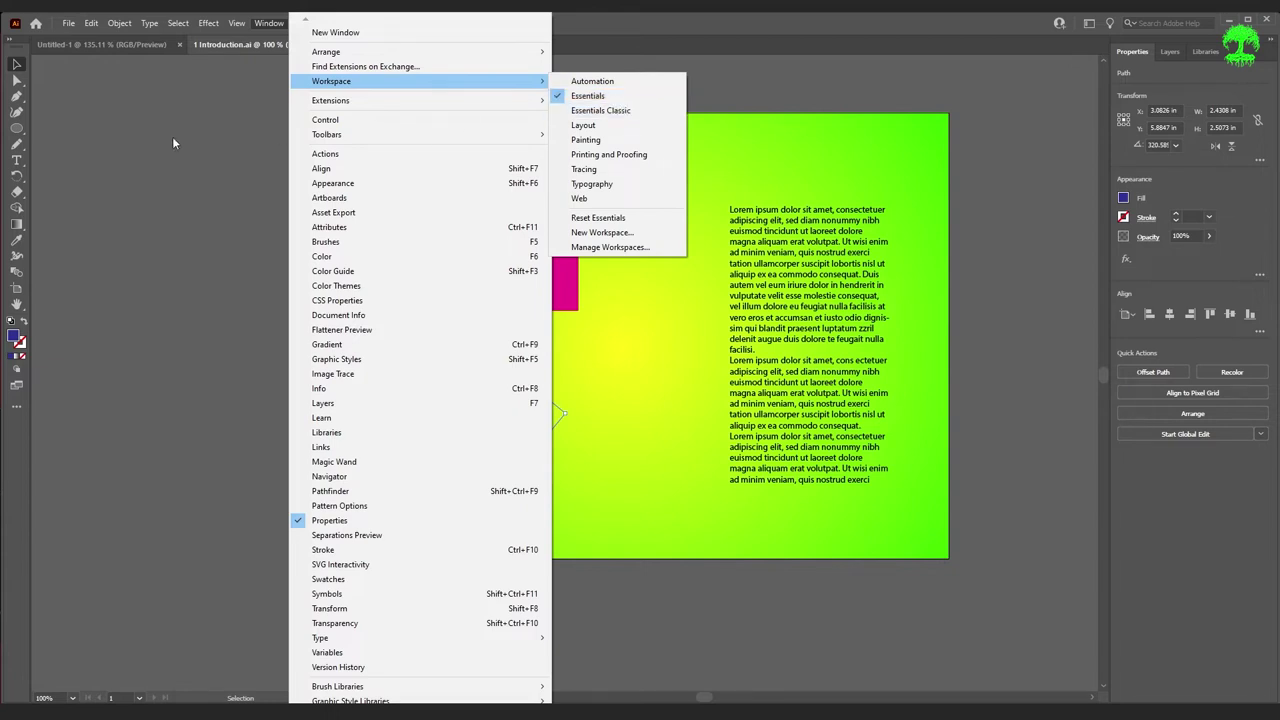
left_click(437, 105)
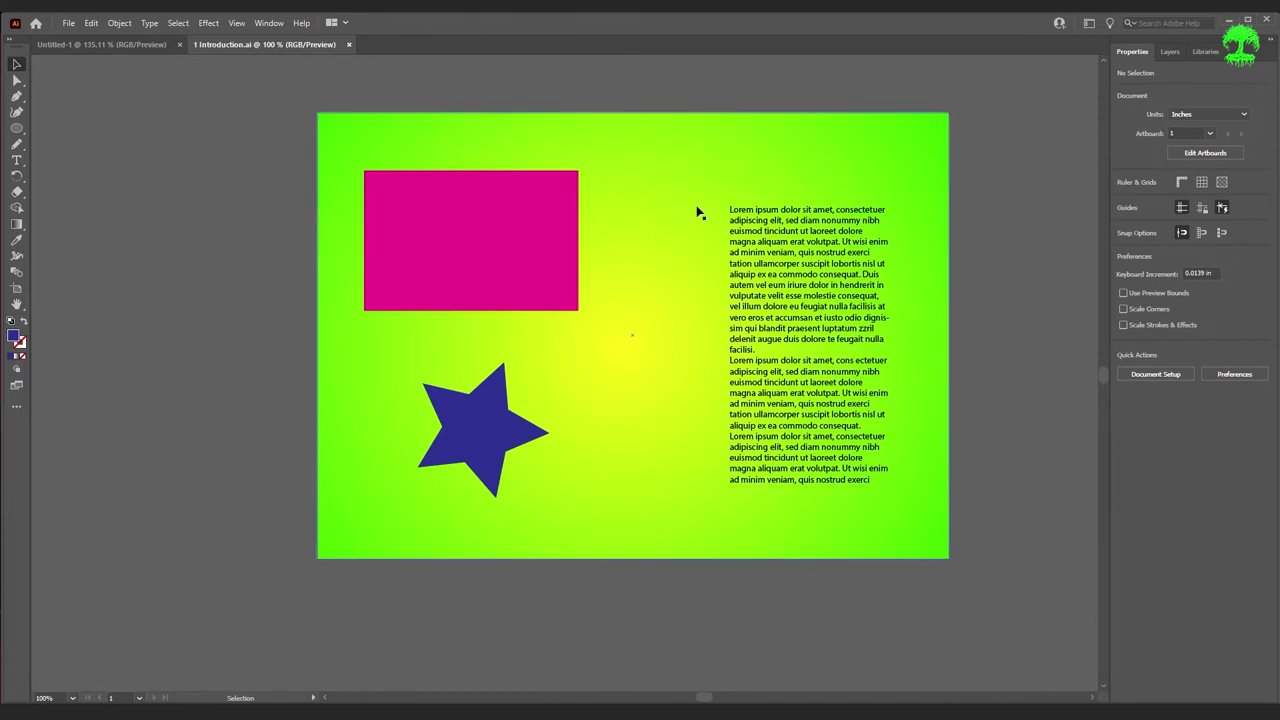
- Switch back to the full Advanced toolbar and show the Libraries panel
left_click(270, 23)
mouse_move(530, 81)
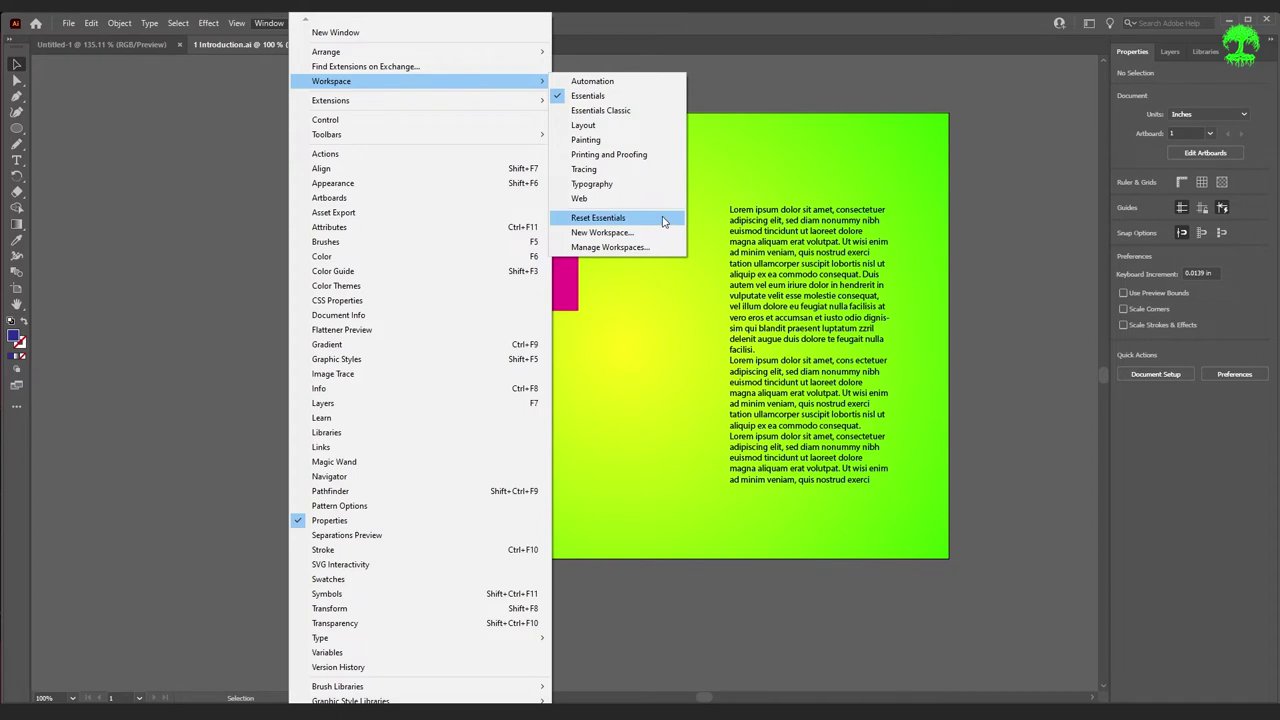
mouse_move(430, 139)
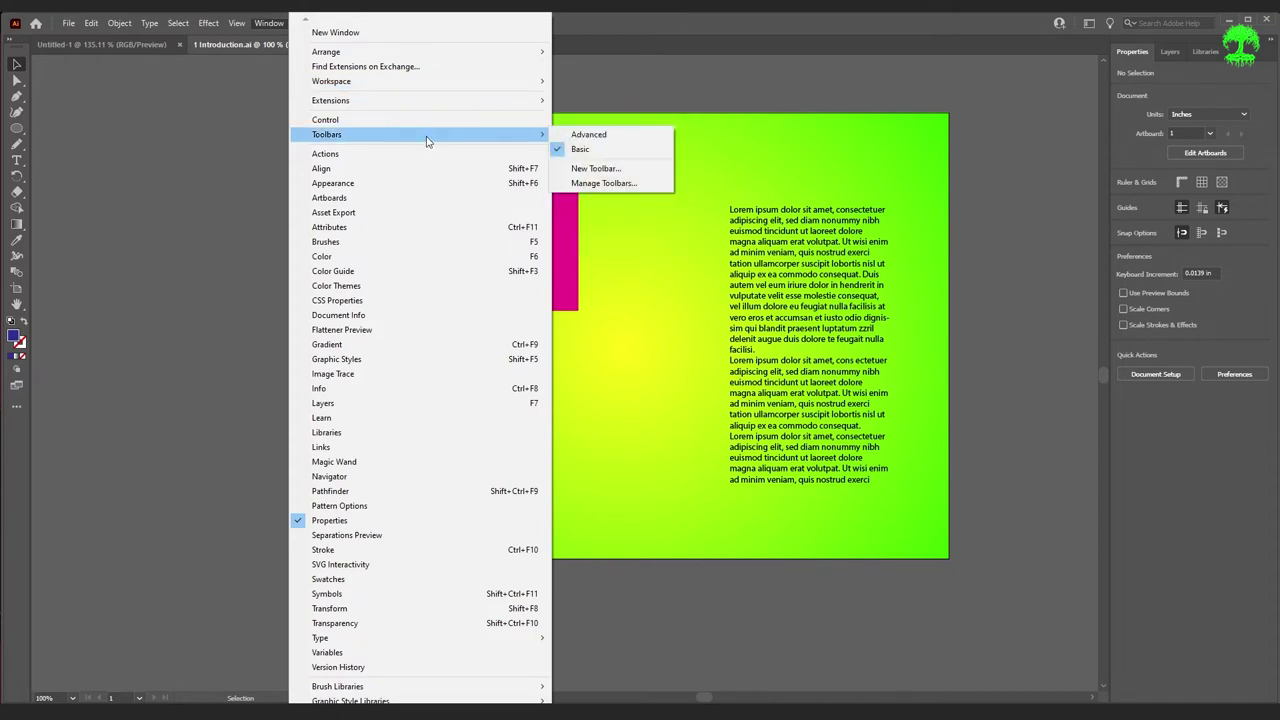
left_click(630, 144)
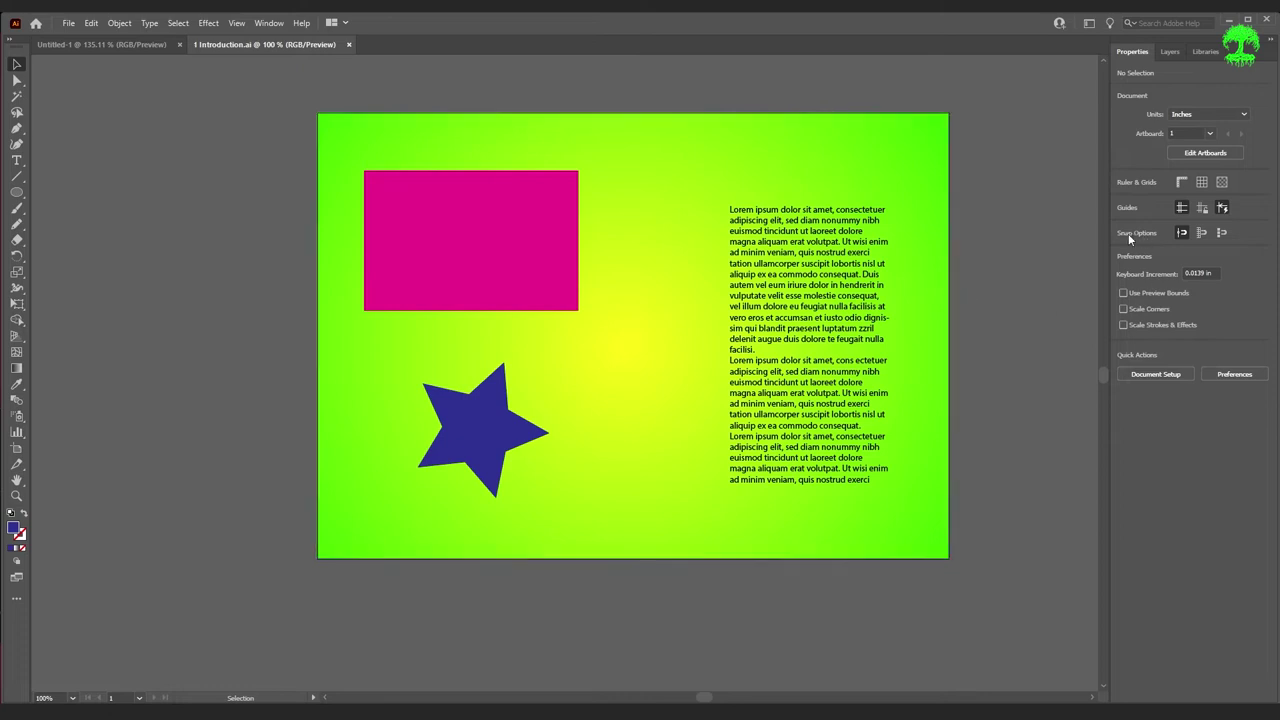
left_click(1206, 53)
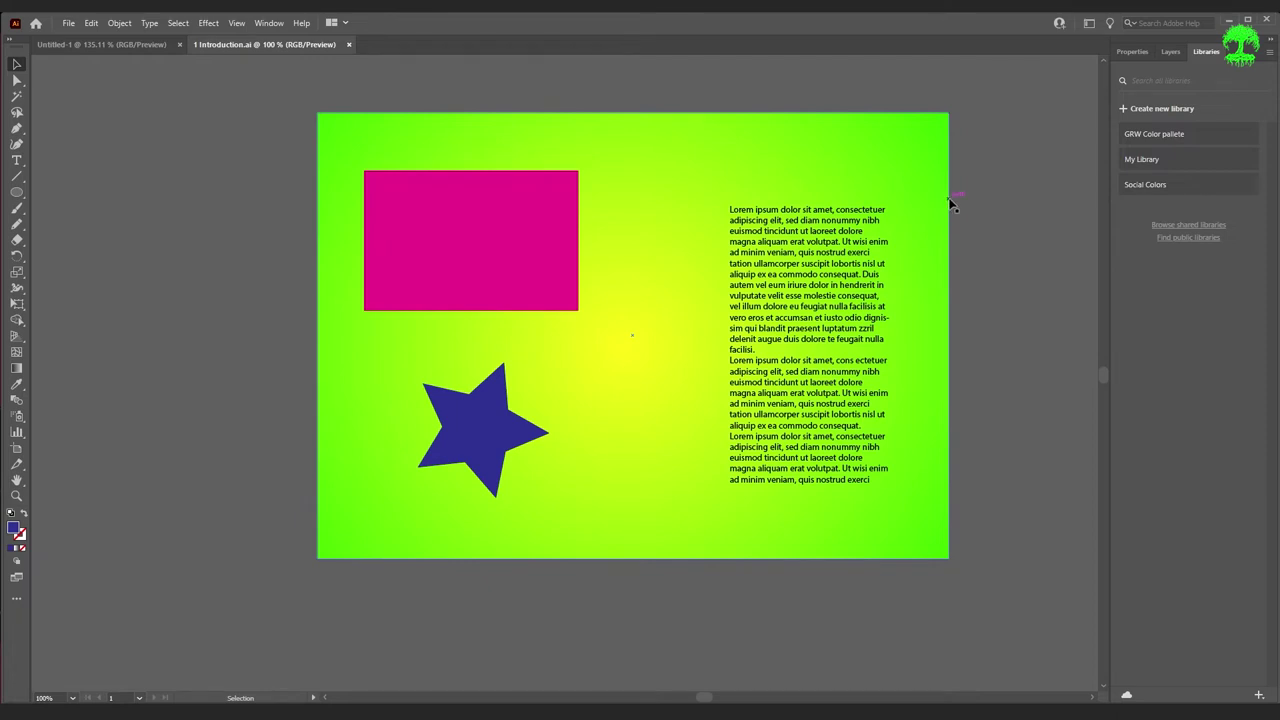
- Browse the GRW Color pallete swatches, then show Layer 1 in Layers and select the pink rectangle
left_click(982, 197)
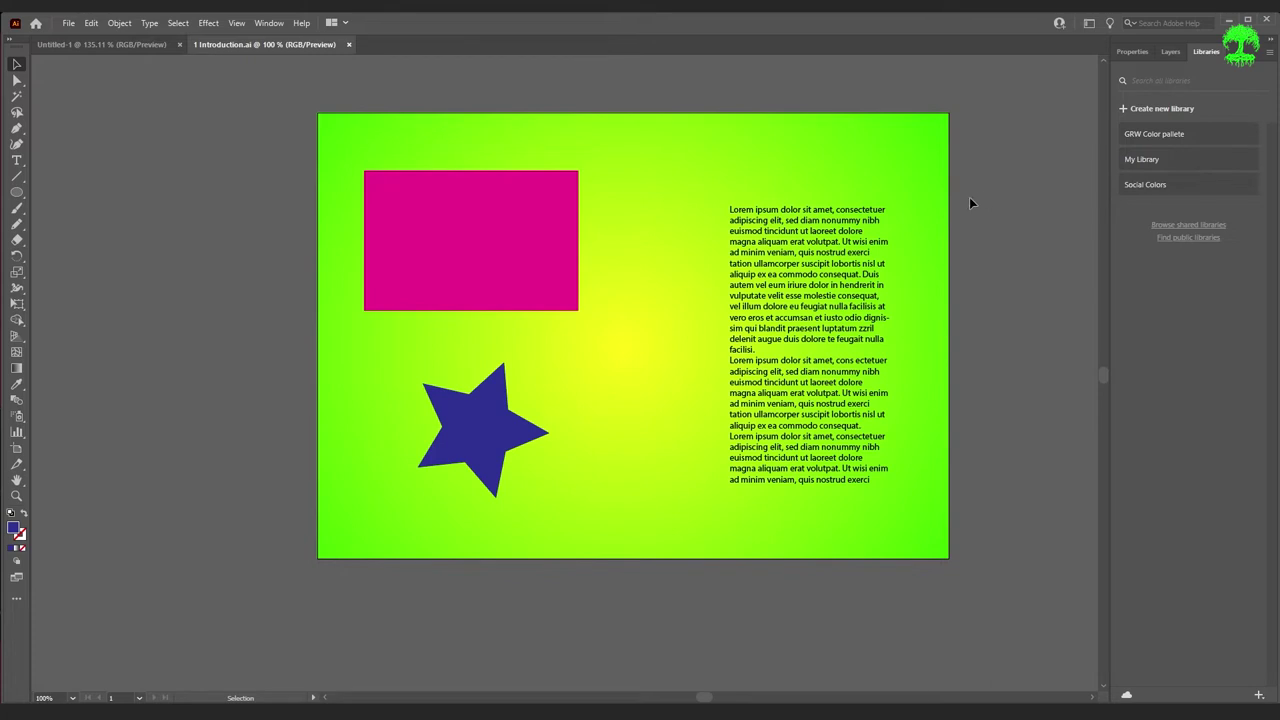
left_click(1182, 136)
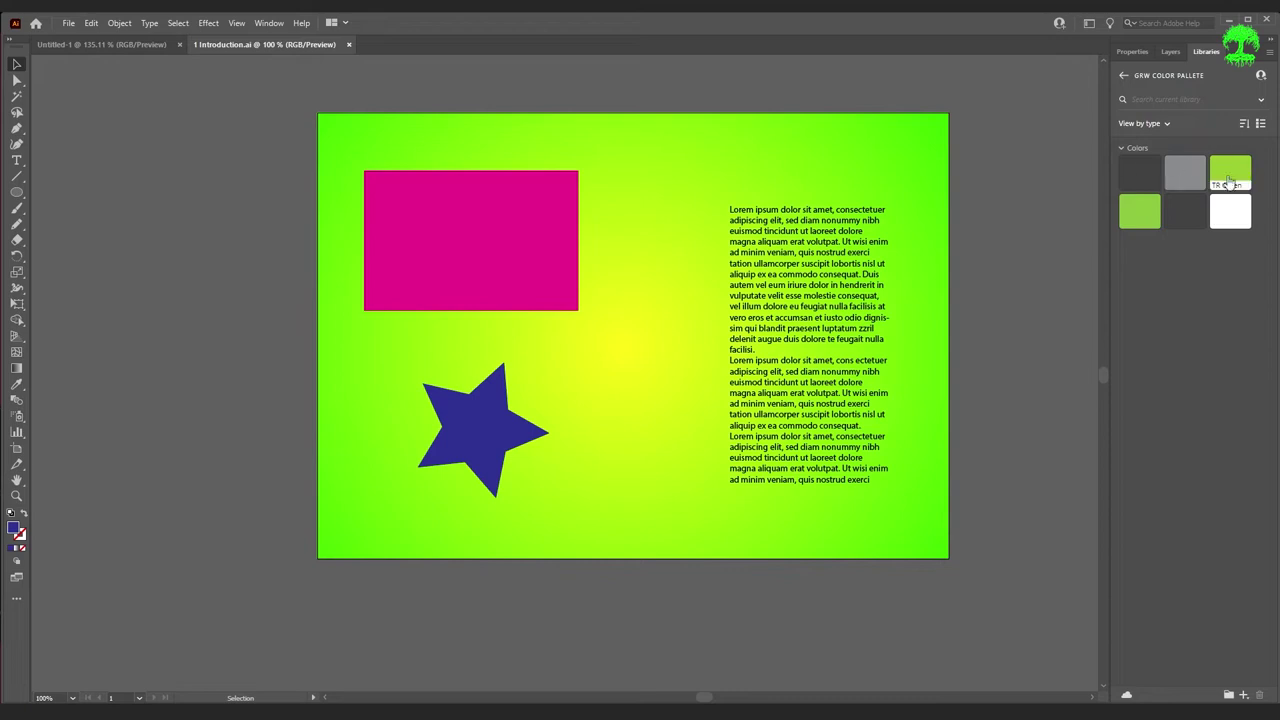
left_click(1123, 75)
left_click(1193, 142)
left_click(1121, 80)
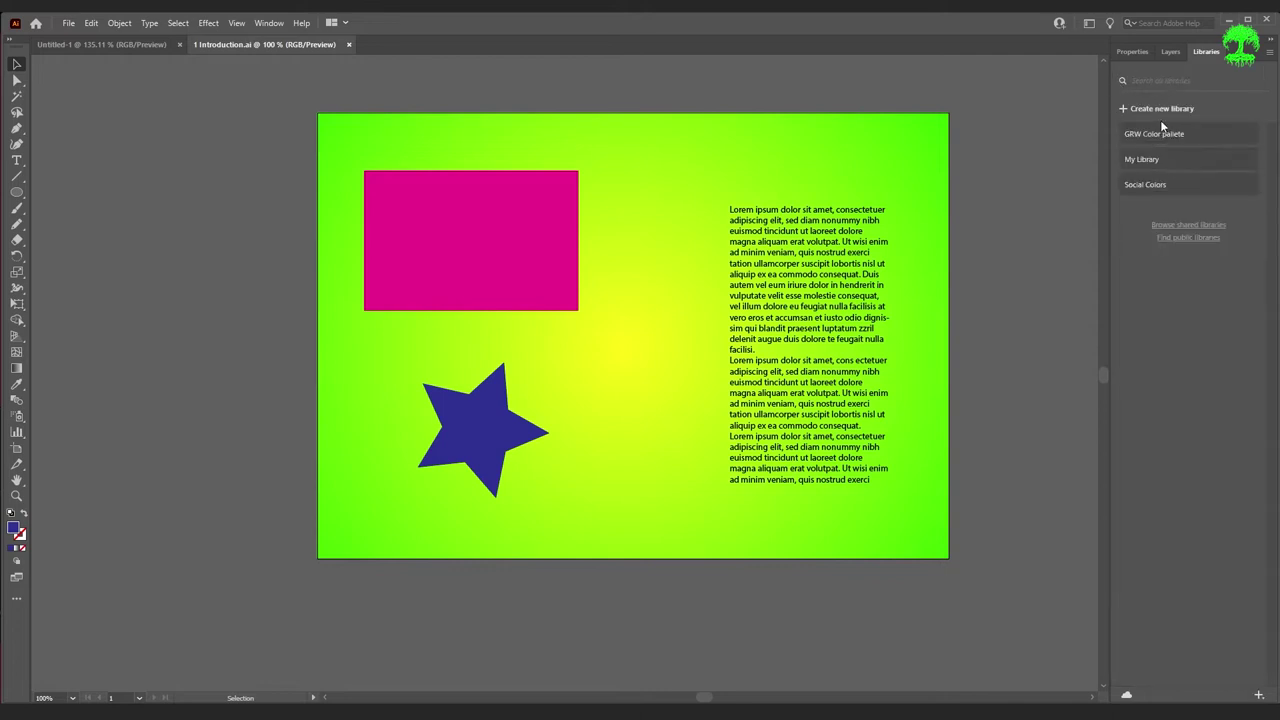
left_click(1175, 53)
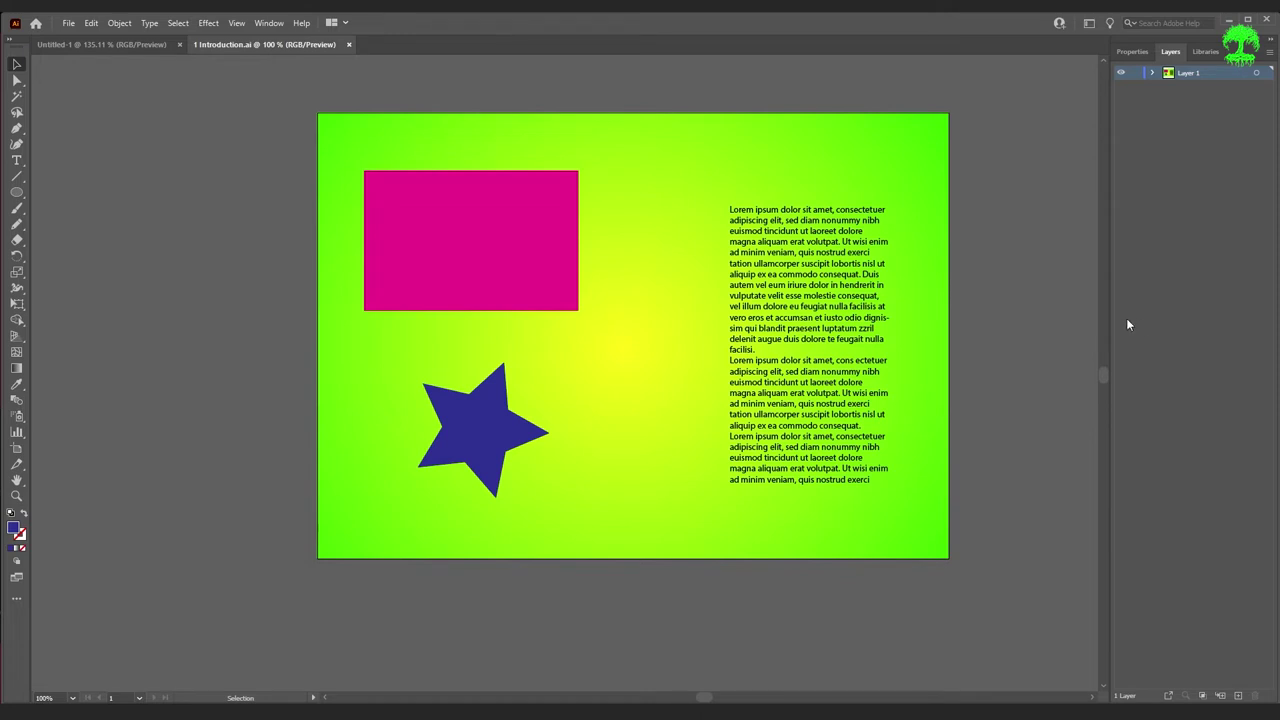
left_click(520, 266)
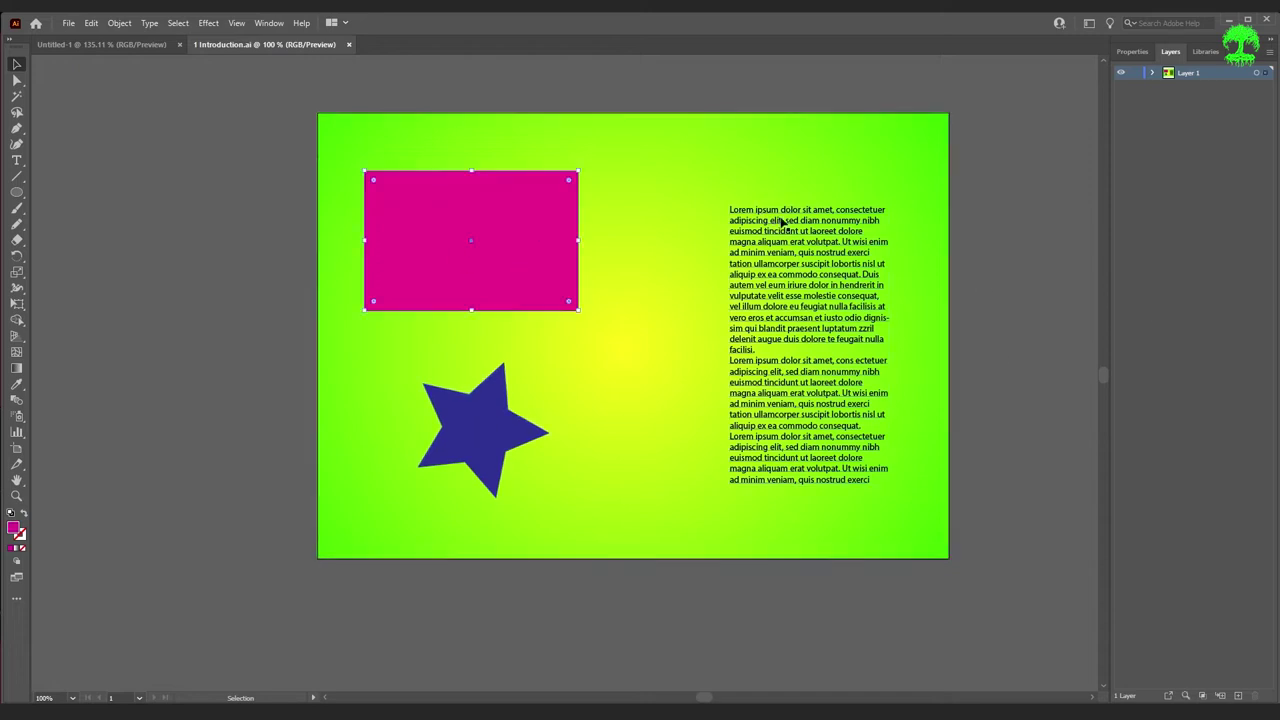
- Add Layer 2 and try moving the green gradient background onto it, then undo
left_click(1239, 697)
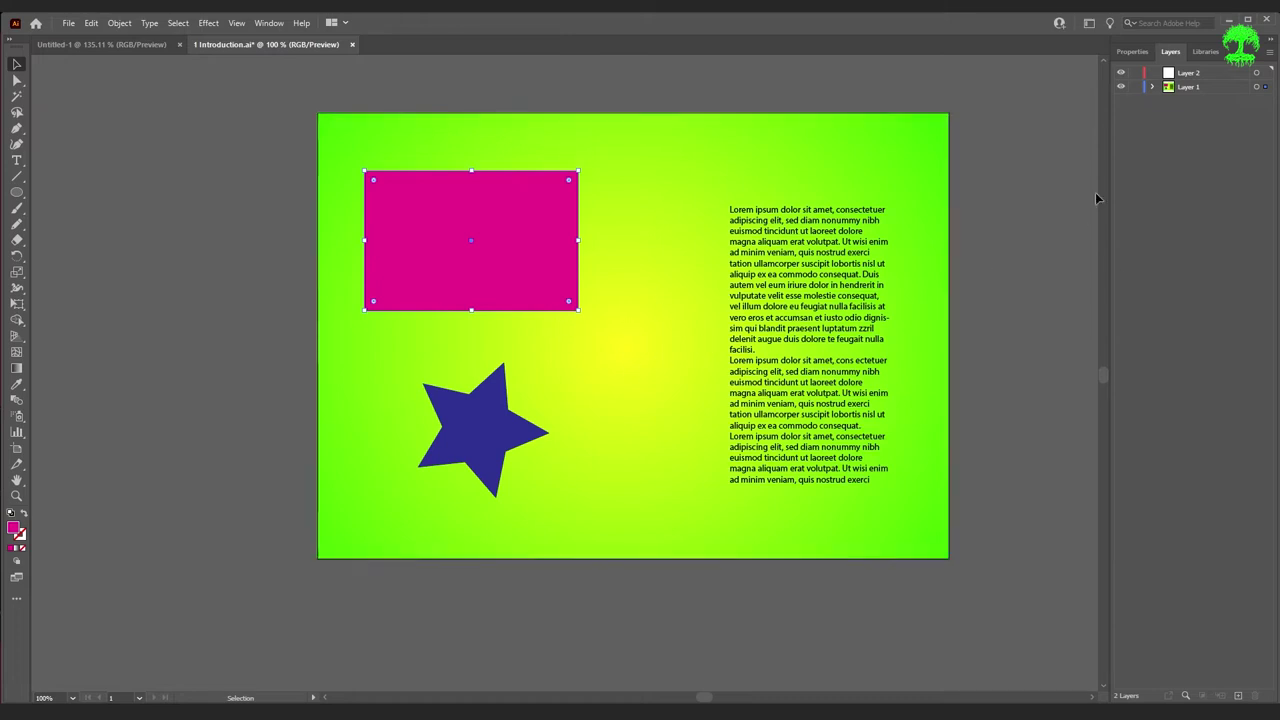
left_click(675, 333)
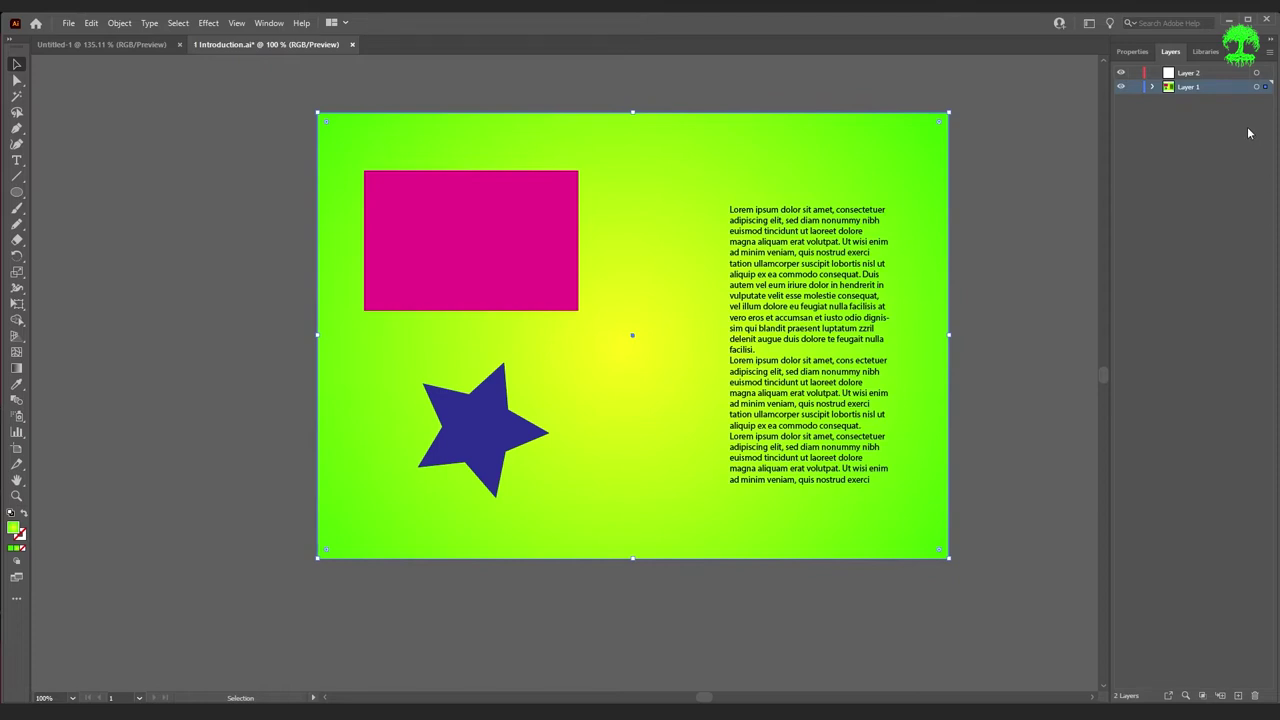
left_click(1038, 291)
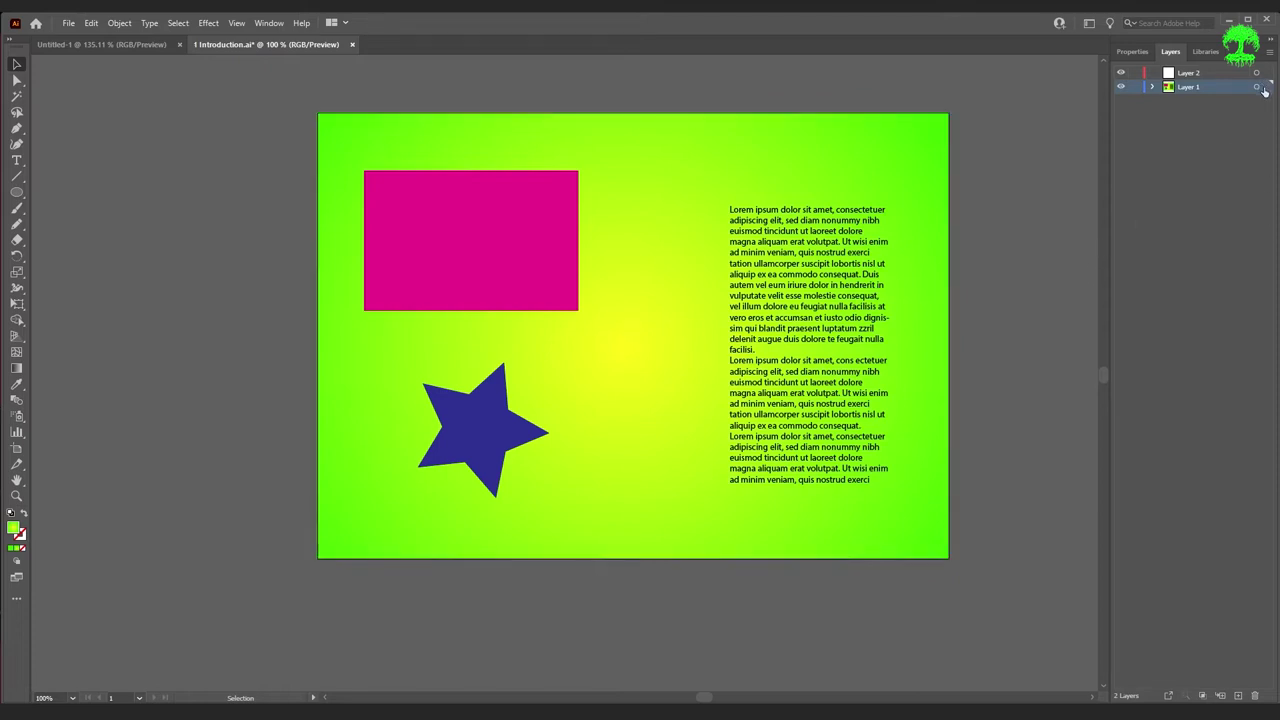
left_click(927, 315)
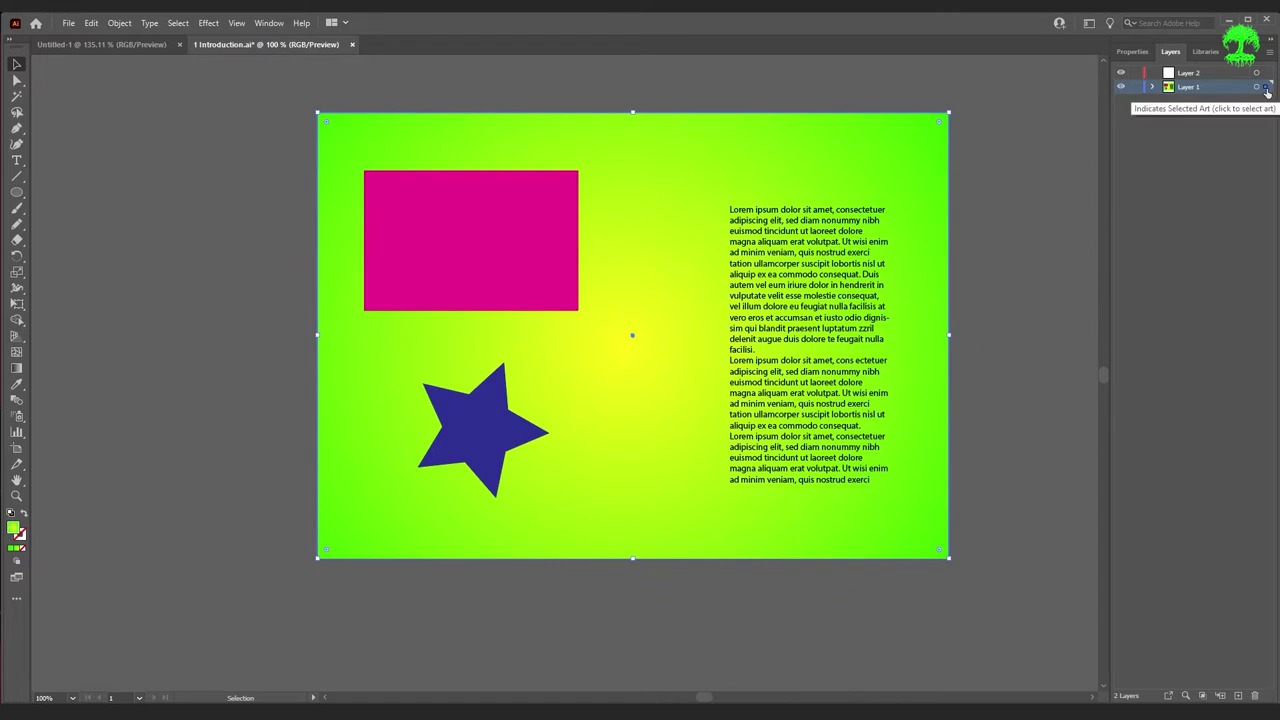
left_click_drag(1267, 91, 1268, 75)
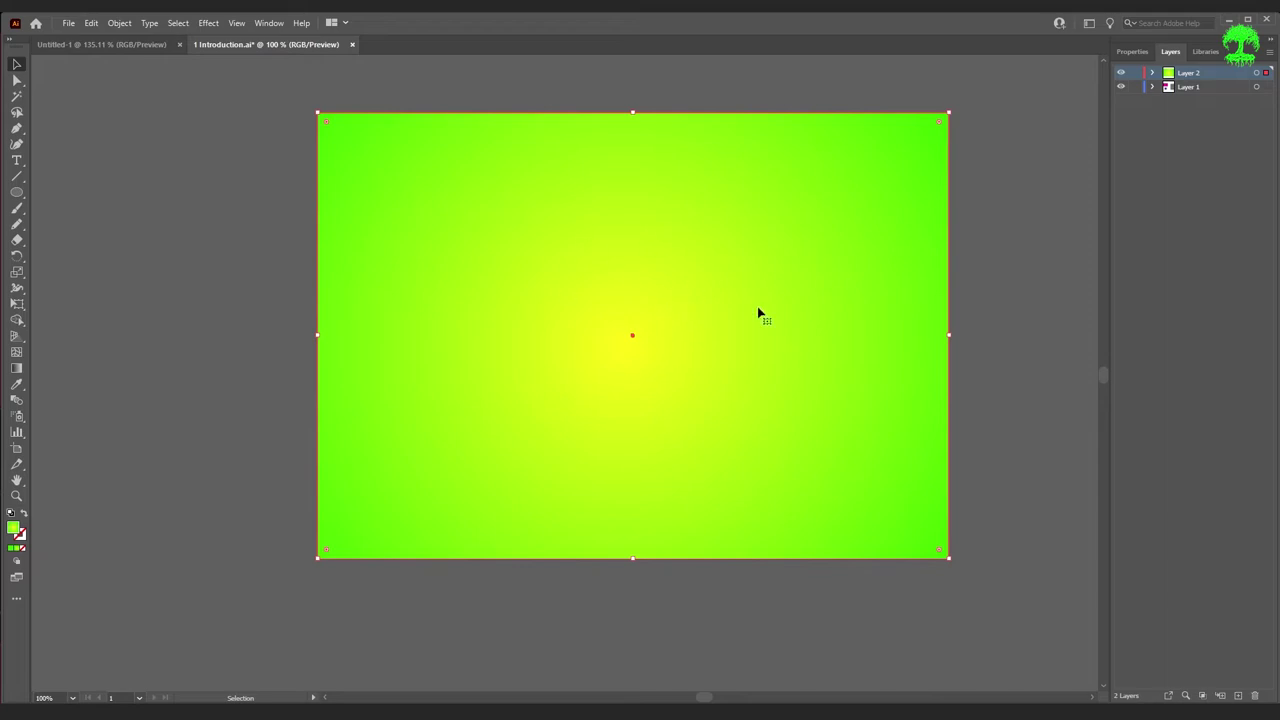
key("ctrl+z")
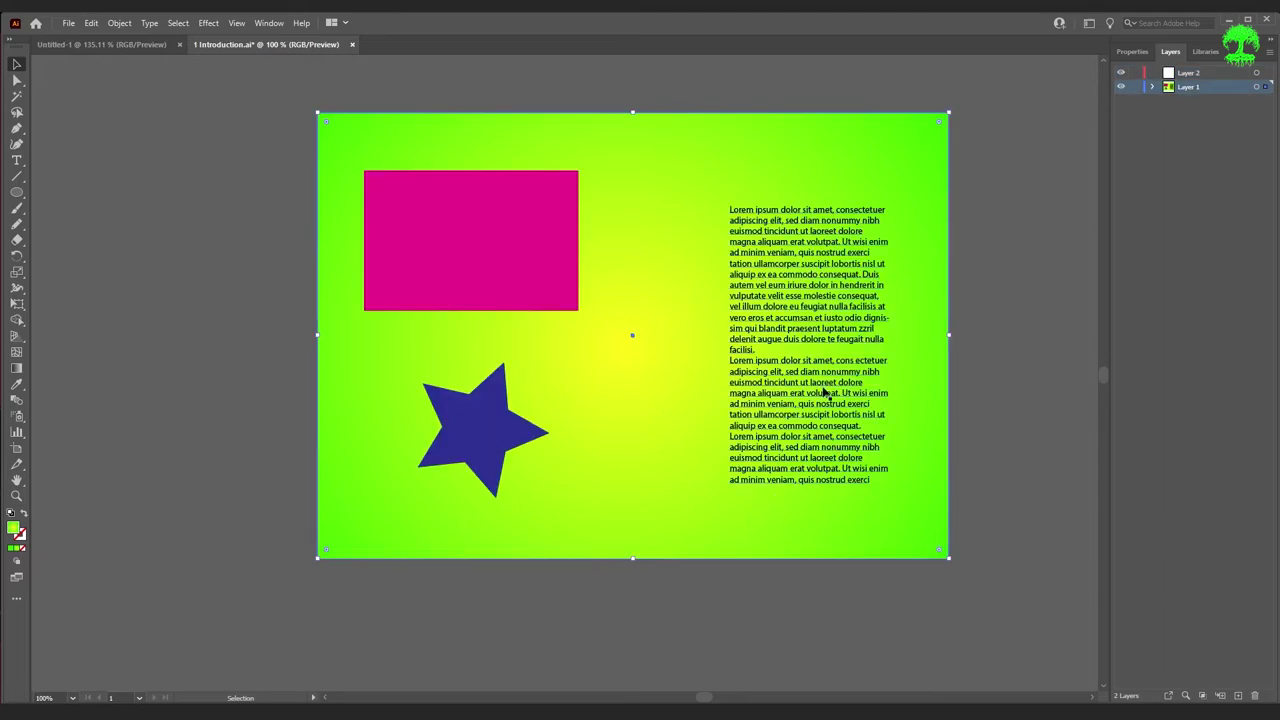
- Move the pink rectangle onto Layer 2 and toggle Layer 2's visibility off and on
left_click(446, 227)
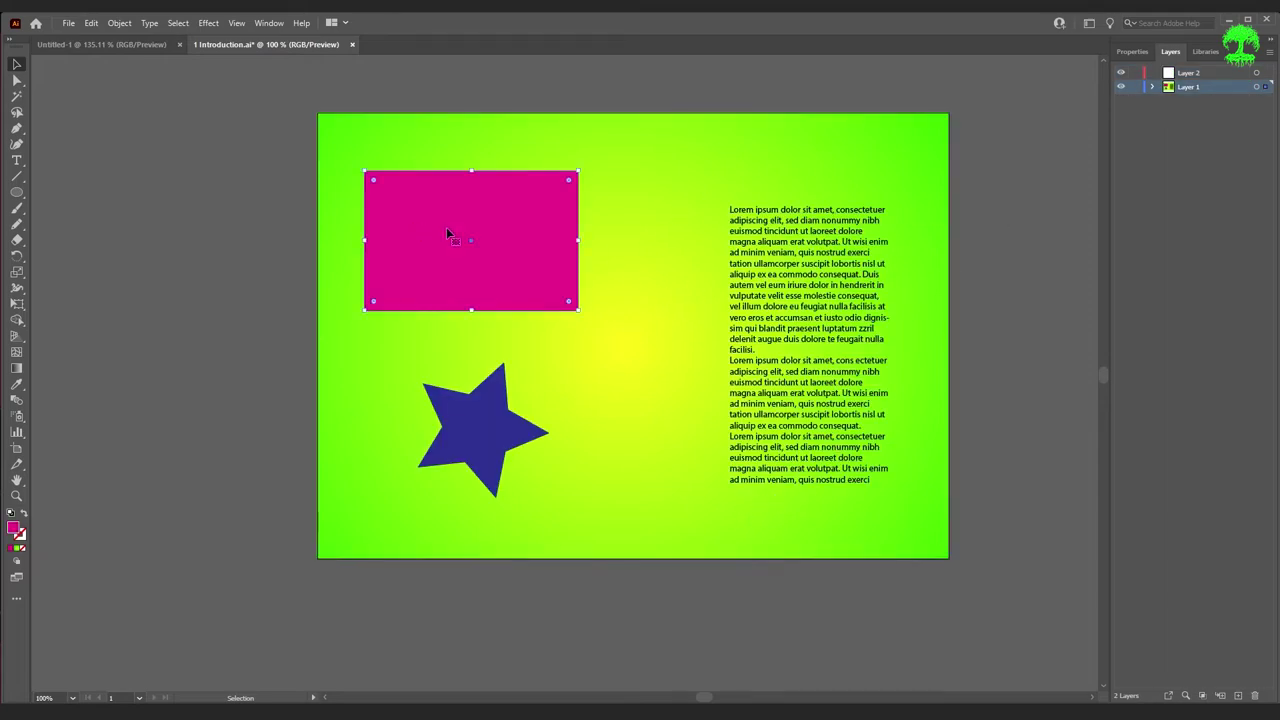
left_click_drag(1265, 87, 1268, 73)
left_click(1121, 73)
left_click(1121, 73)
left_click(1122, 74)
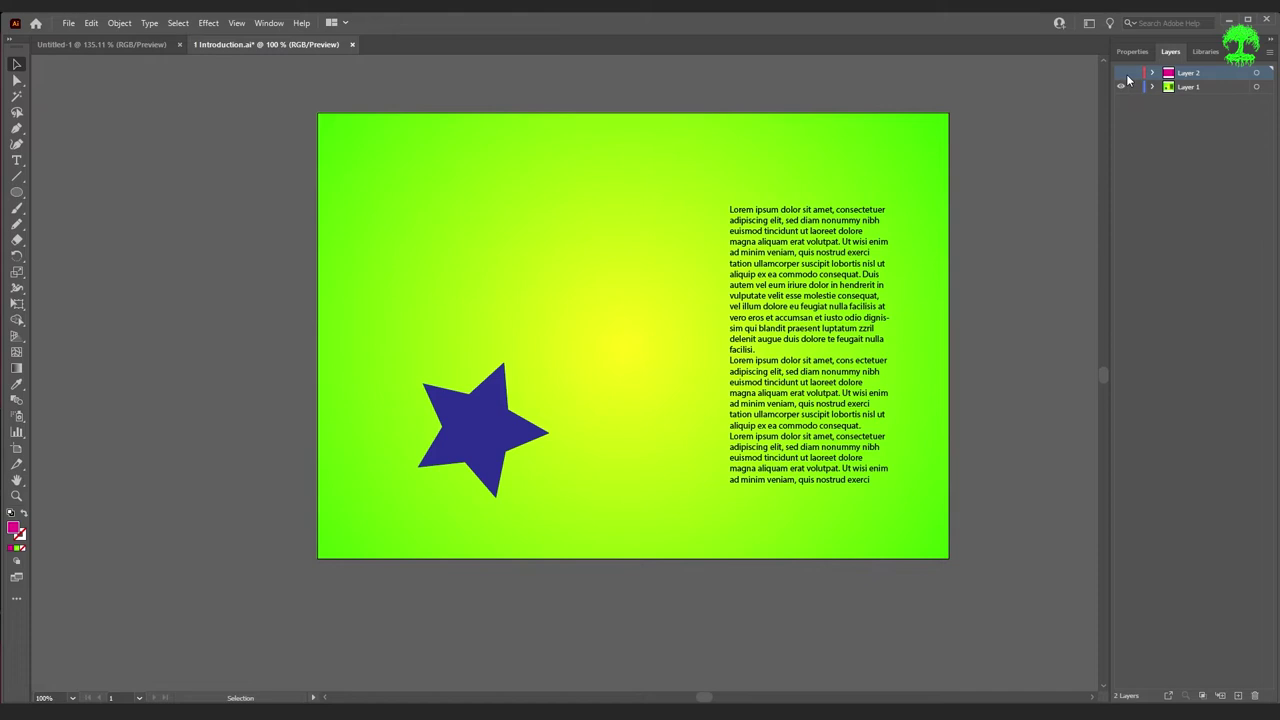
left_click(1121, 73)
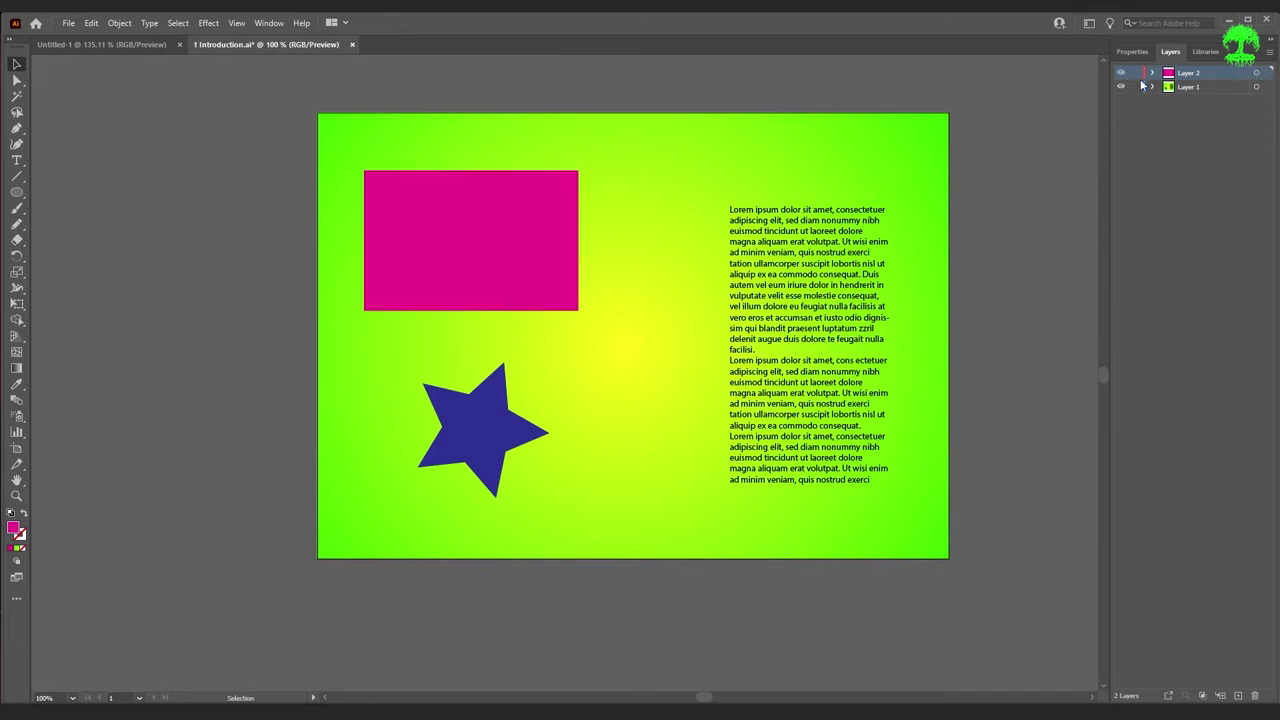
- Move the pink rectangle back into Layer 1, toggle Layer 1's visibility, then show document Properties
left_click(474, 202)
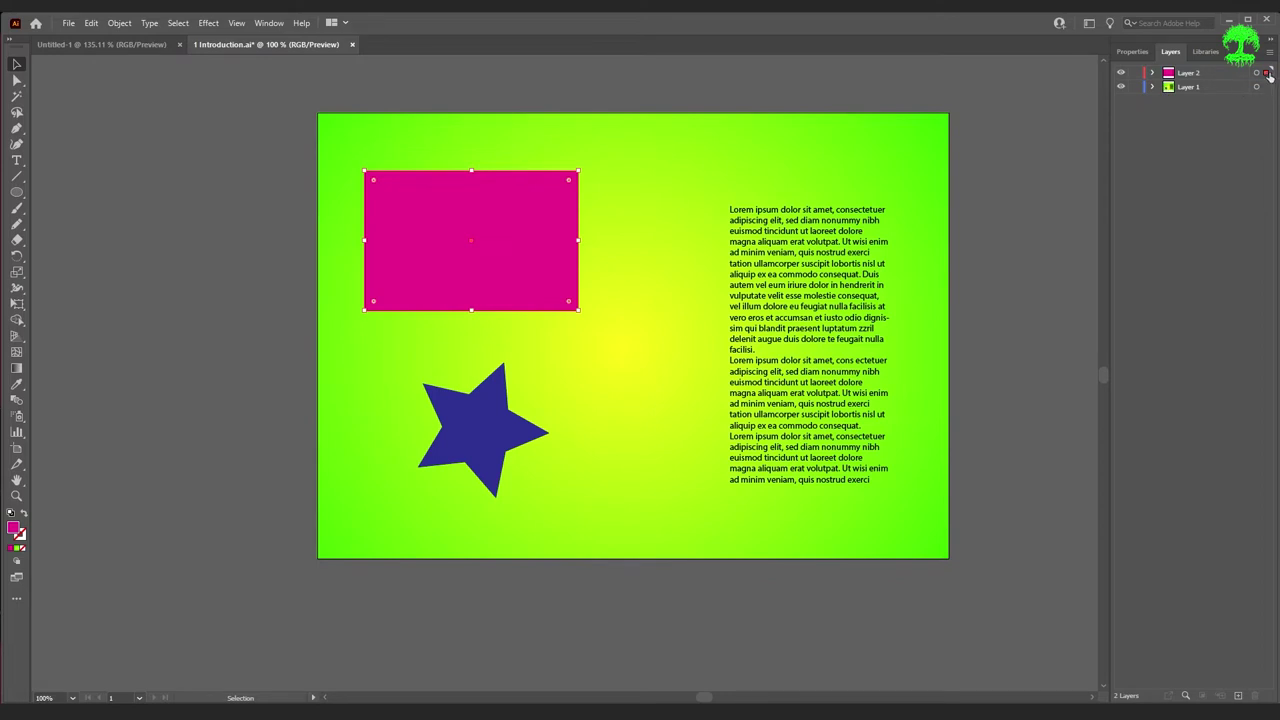
left_click_drag(1264, 77, 1265, 88)
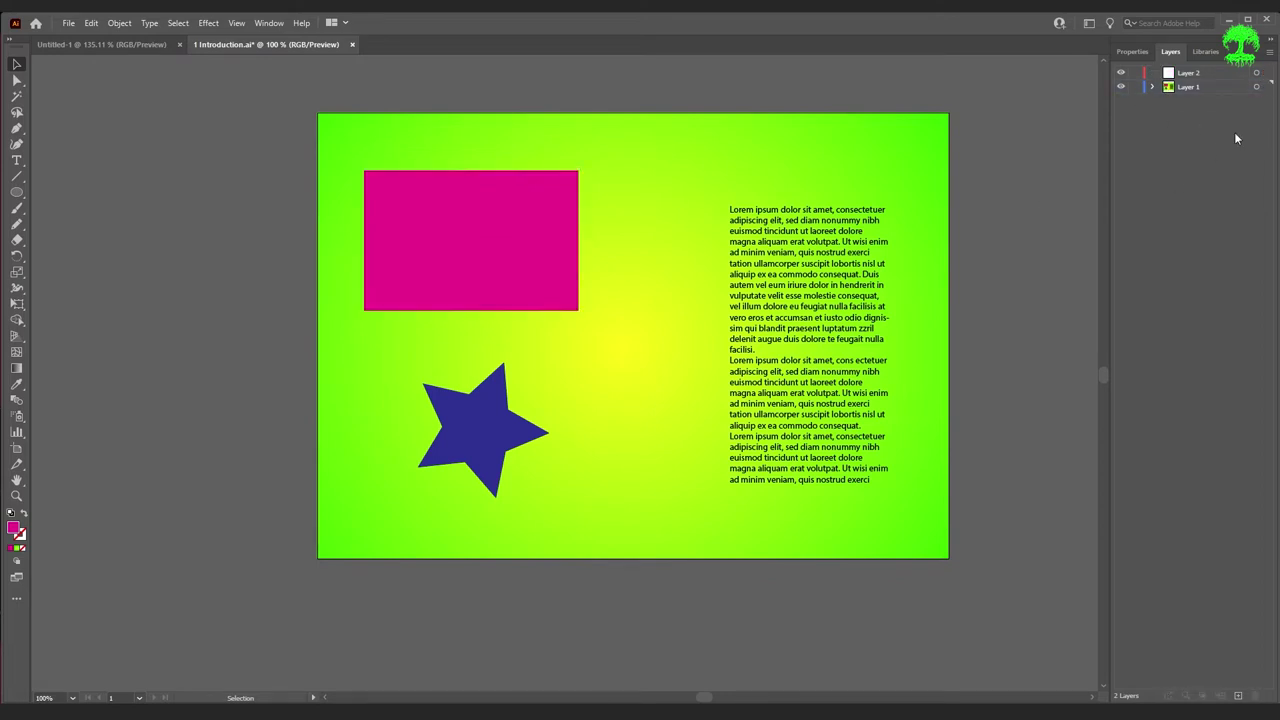
left_click(1121, 88)
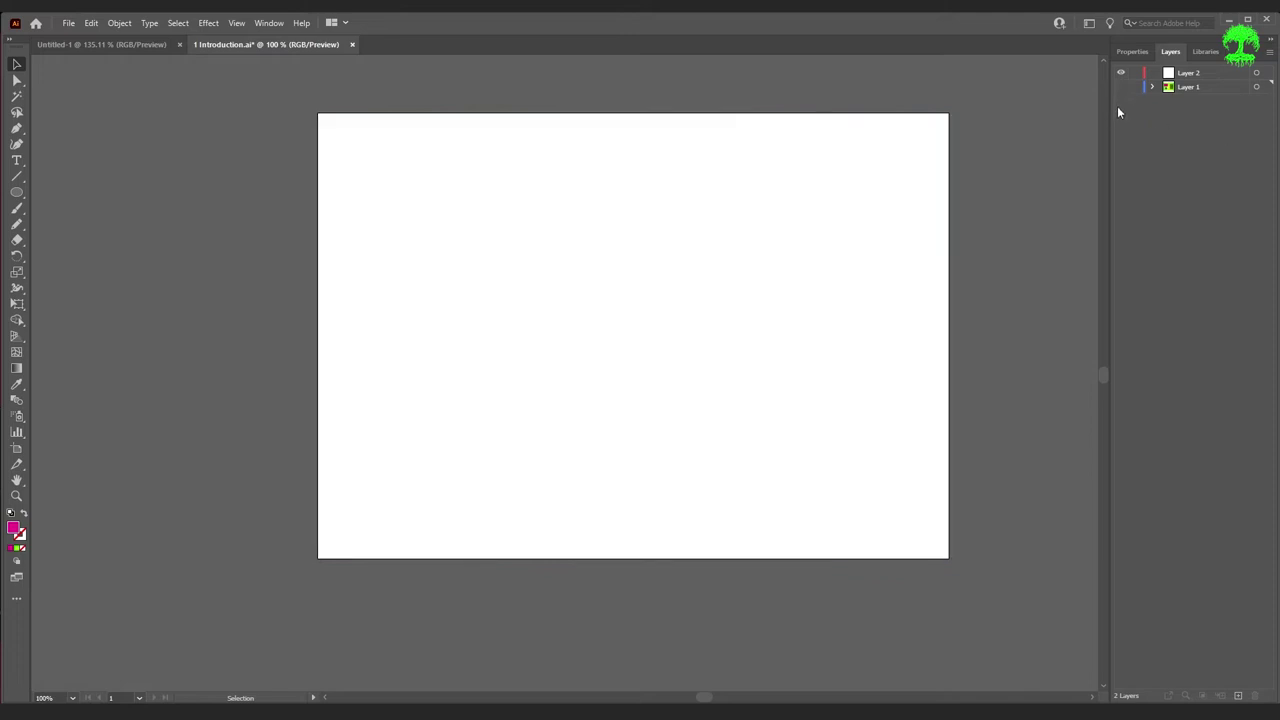
left_click(1121, 87)
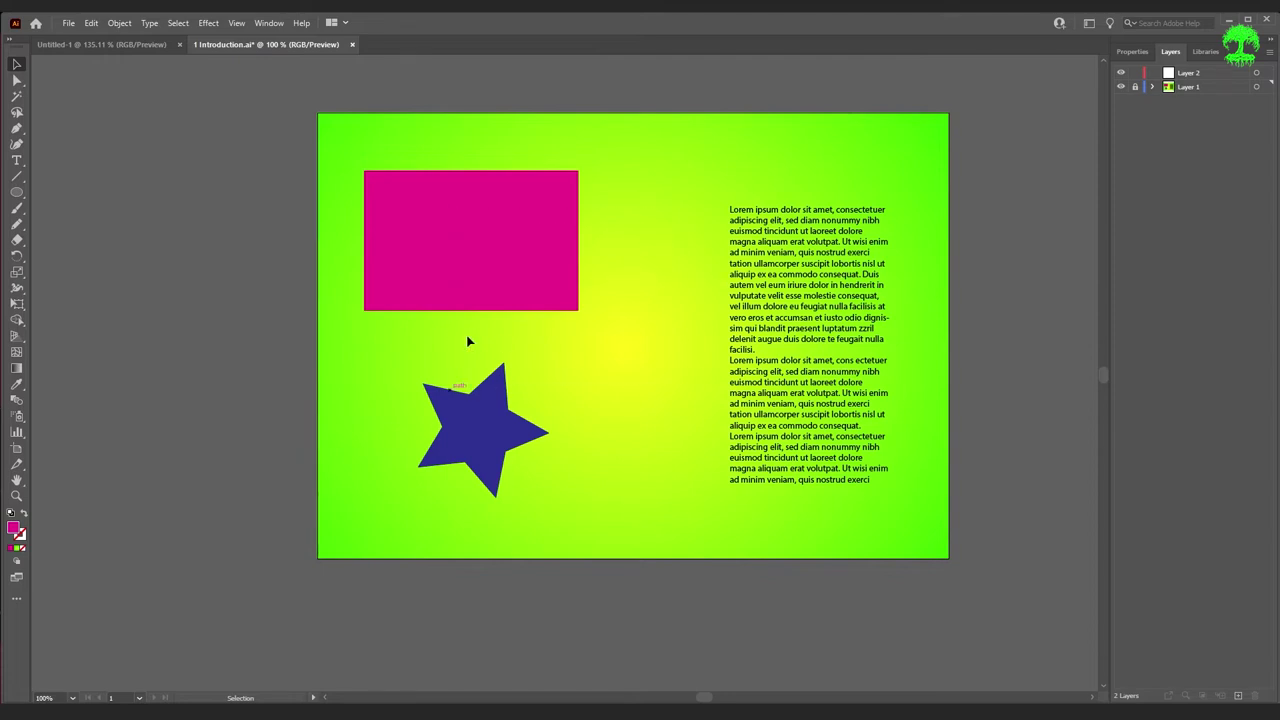
left_click(1134, 46)
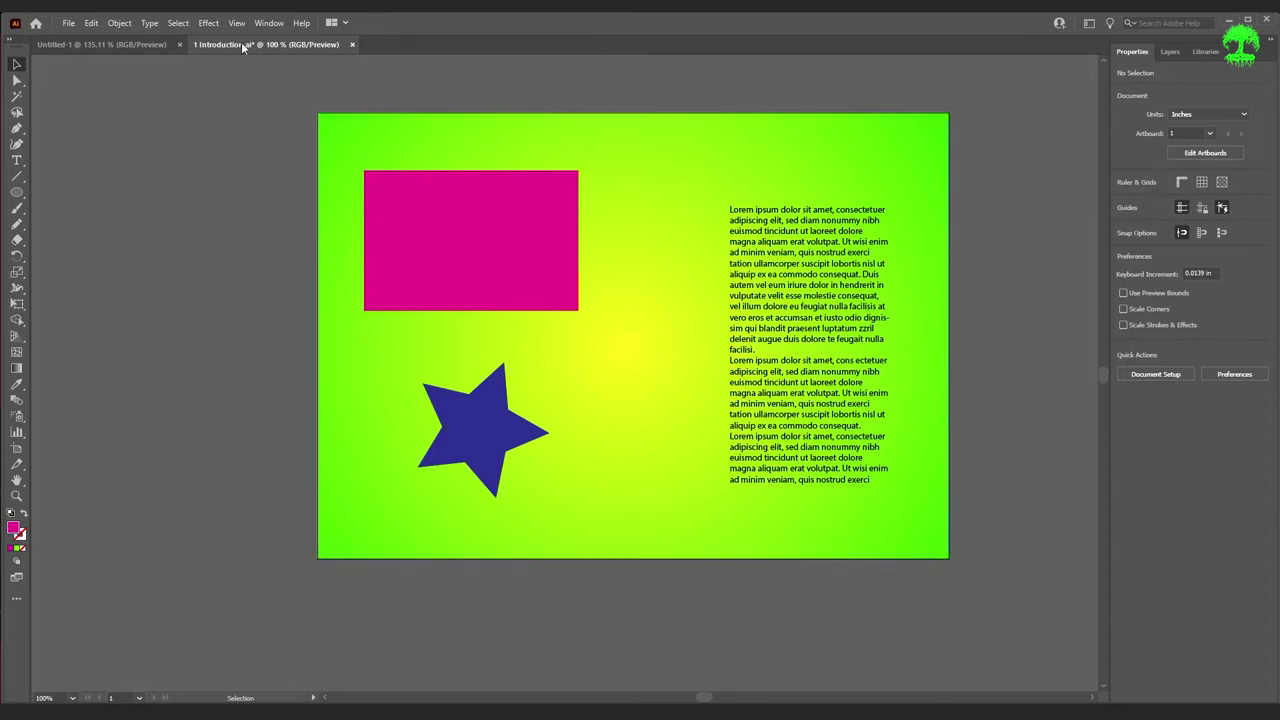
- Alternately select the Lorem Ipsum text block and pink rectangle to compare their properties, ending on the text
left_click(266, 22)
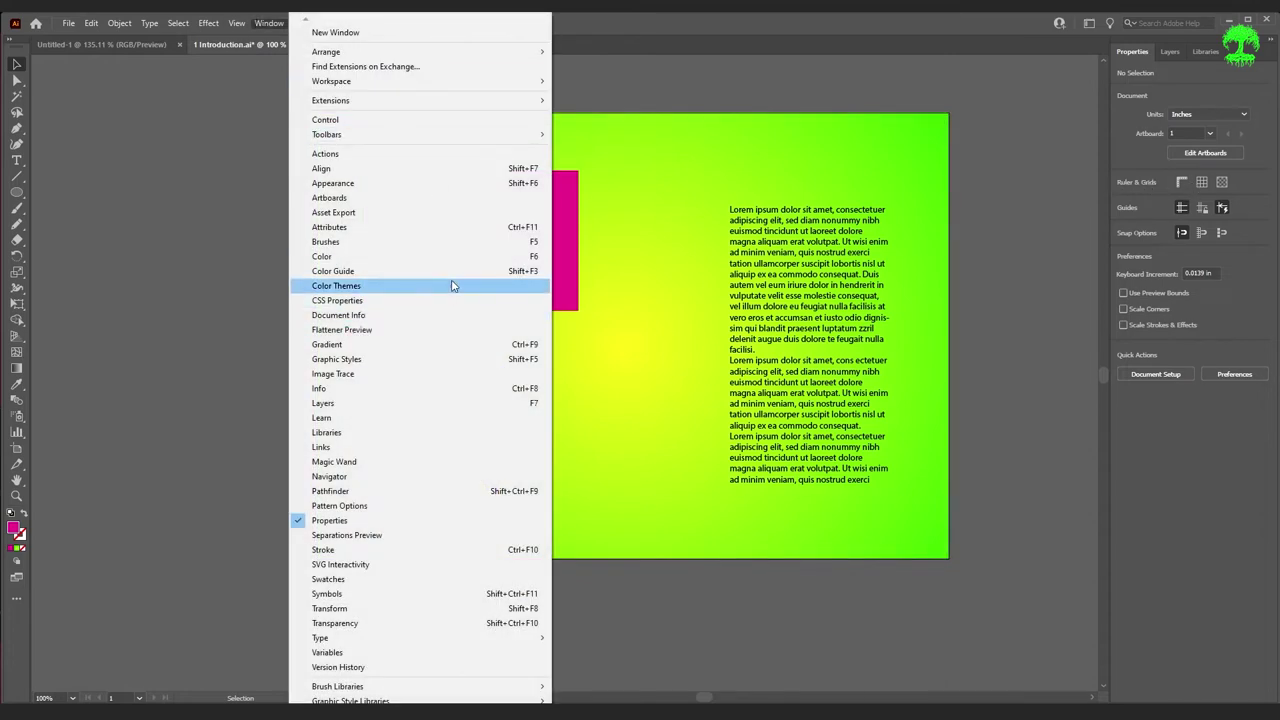
left_click(266, 148)
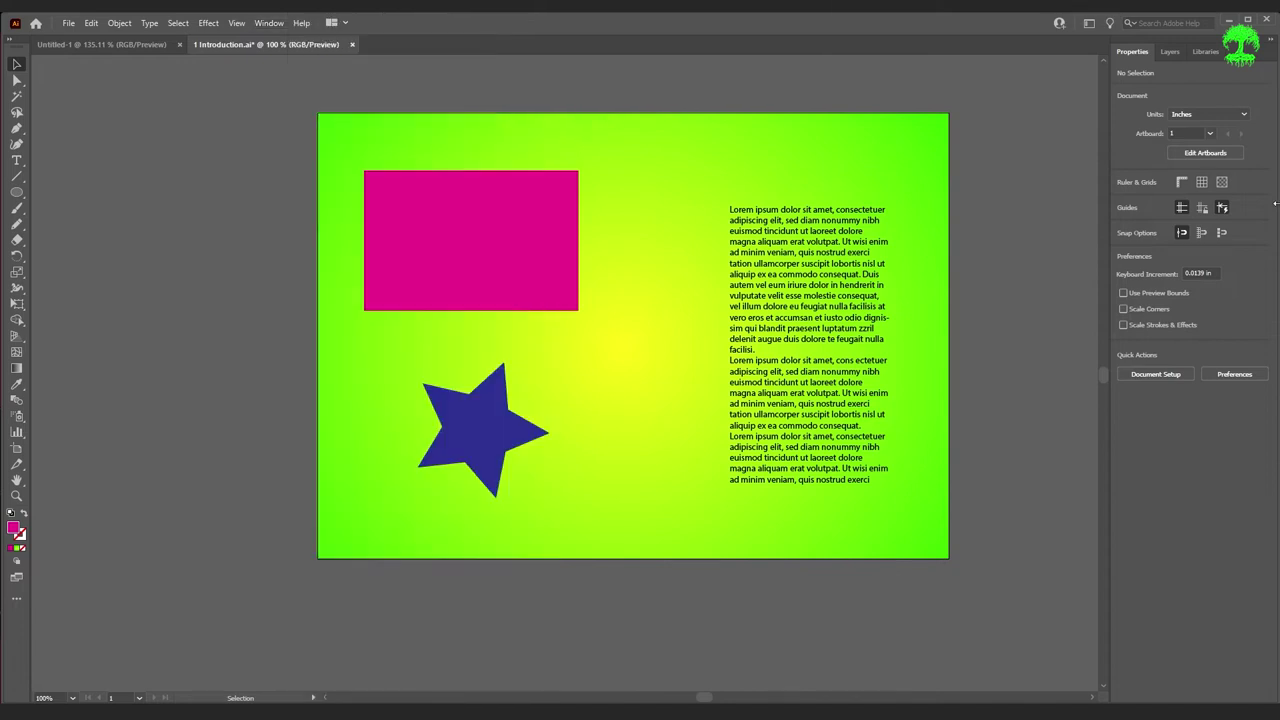
left_click(848, 210)
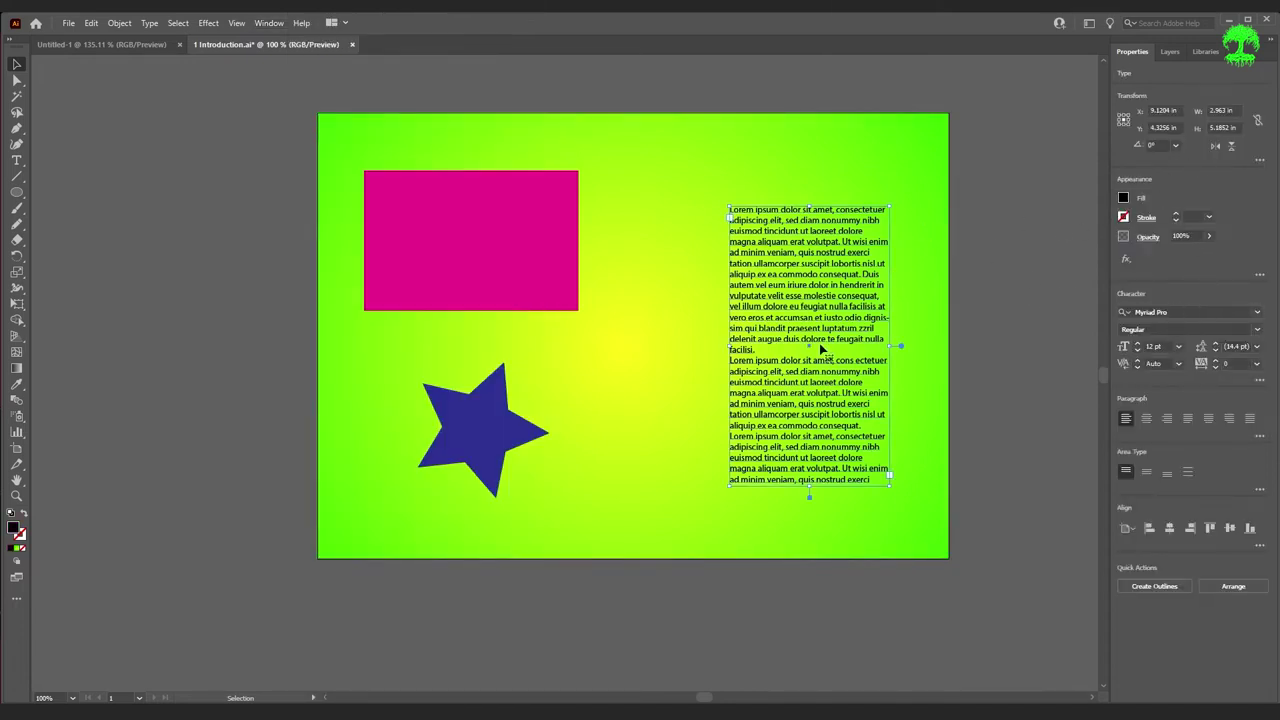
left_click(540, 235)
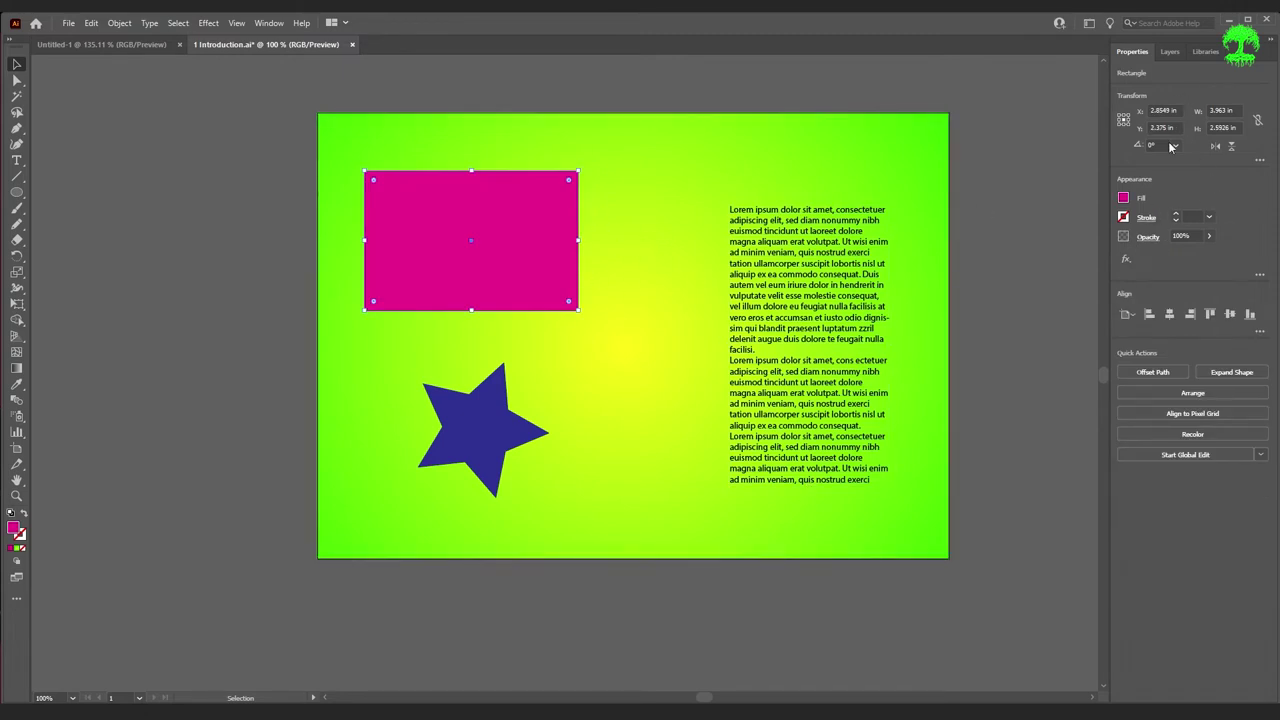
left_click(855, 241)
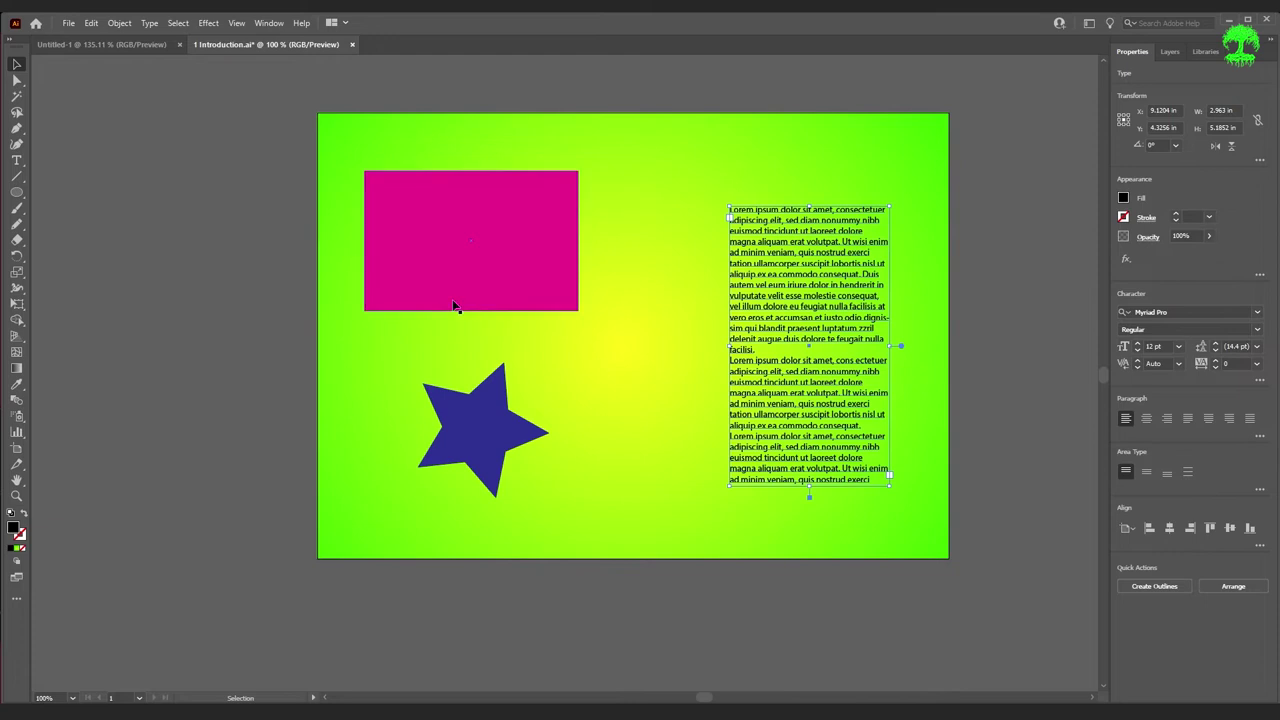
left_click(521, 291)
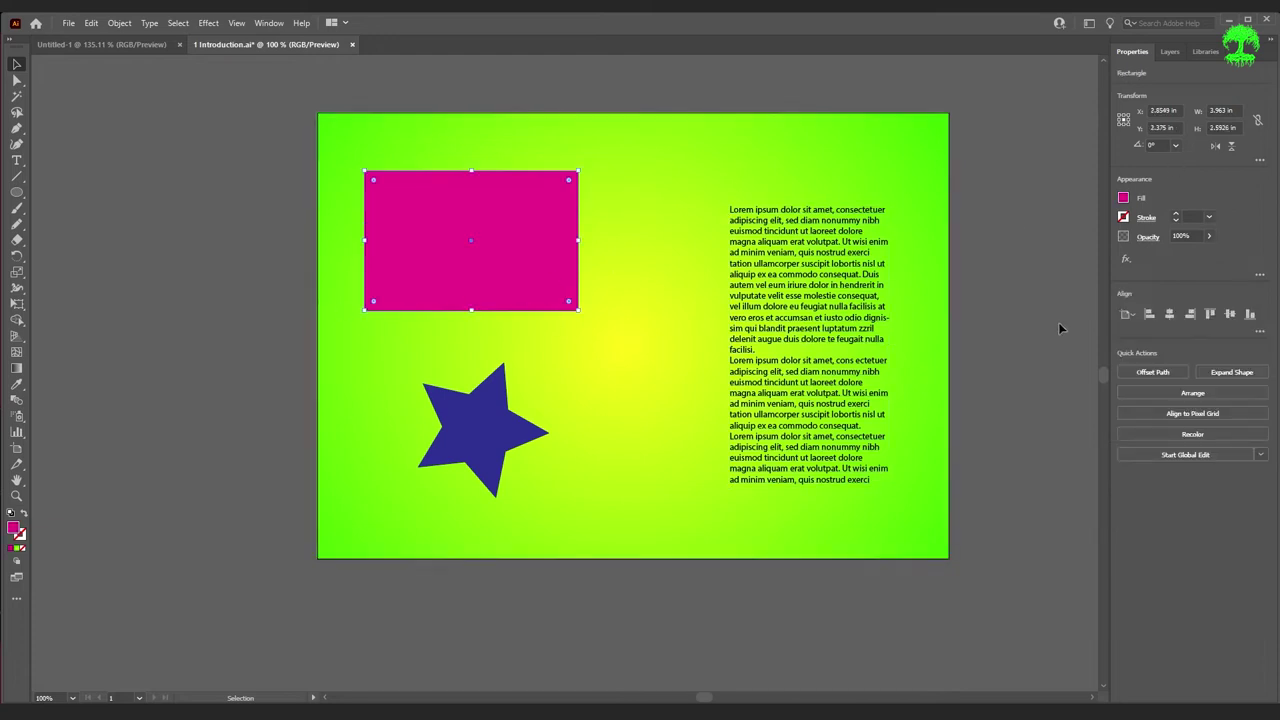
left_click(790, 341)
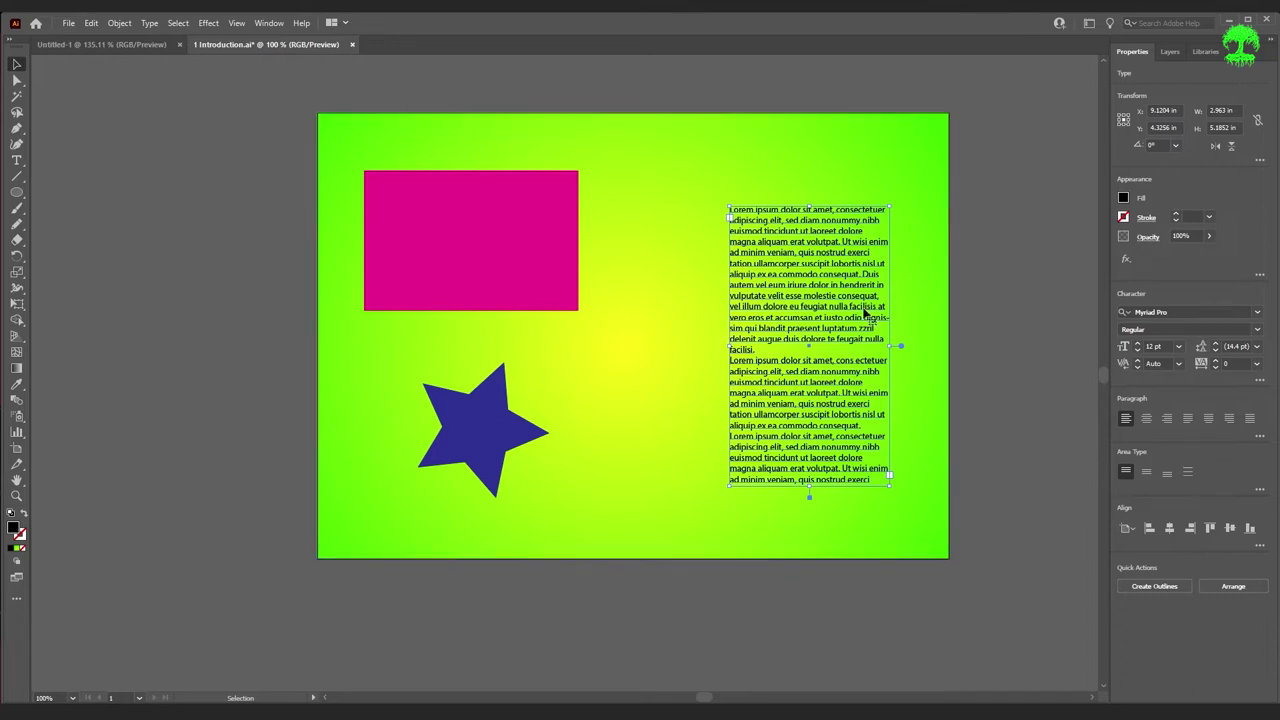
- Deselect everything and keep inches as the document units
left_click(1016, 332)
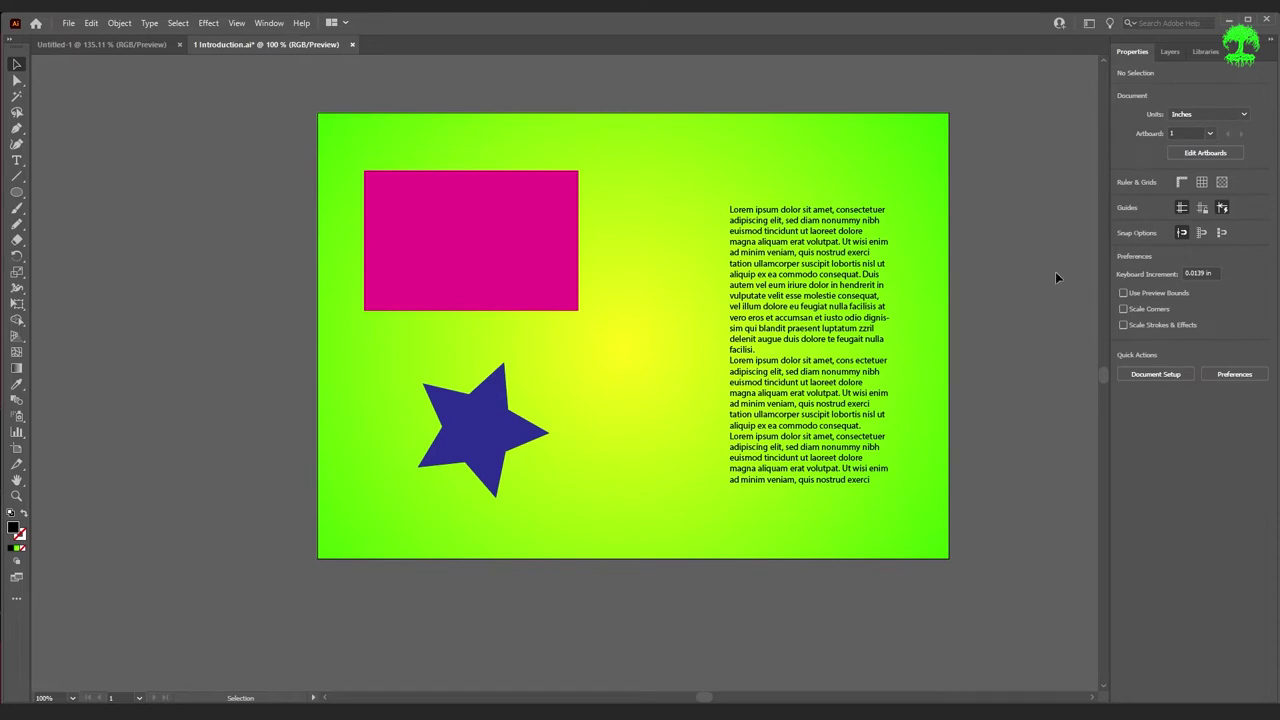
left_click(1244, 116)
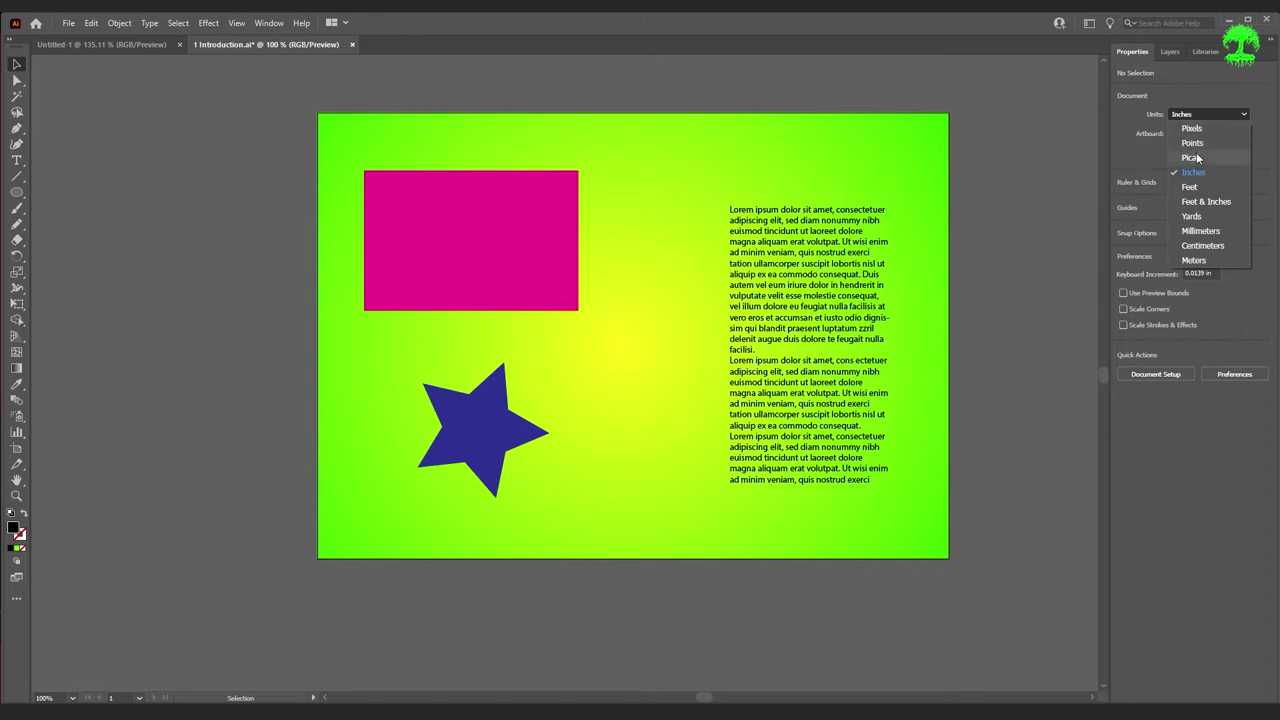
left_click(1244, 115)
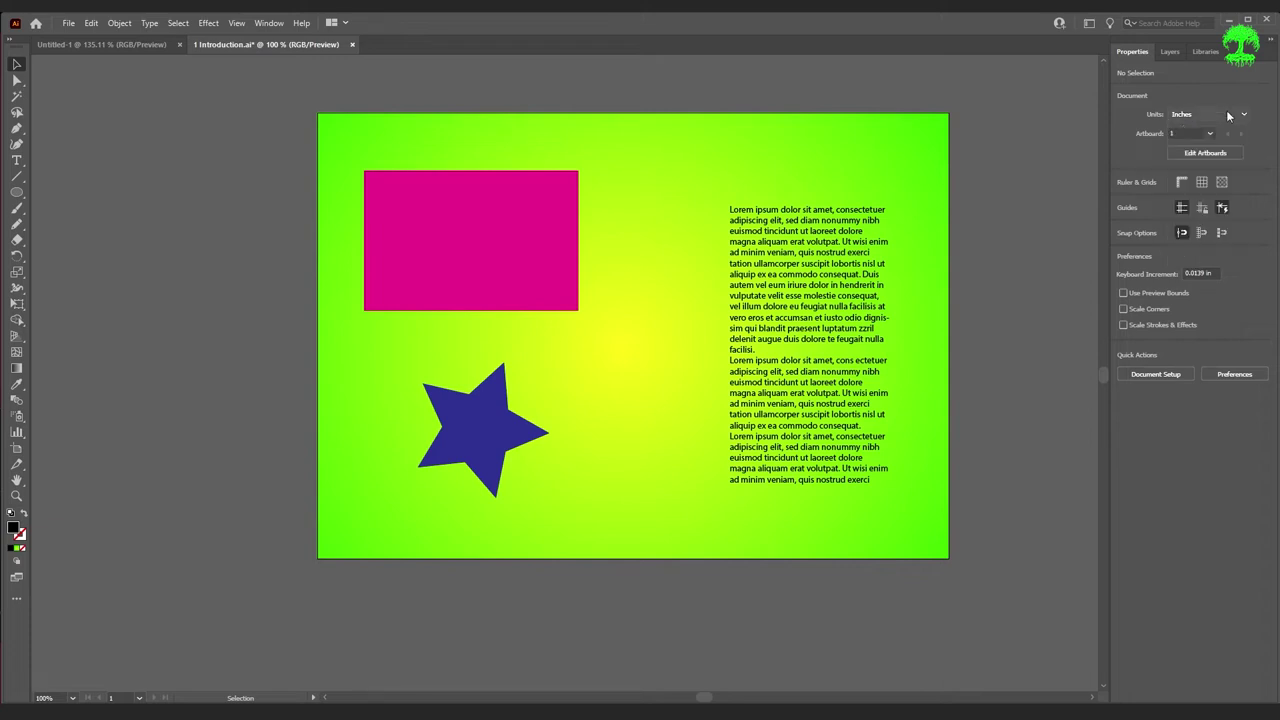
- Toggle the rulers and grid on and off, then turn on the transparency grid
left_click(1181, 185)
left_click(1181, 185)
left_click(1202, 184)
left_click(1202, 184)
left_click(1222, 183)
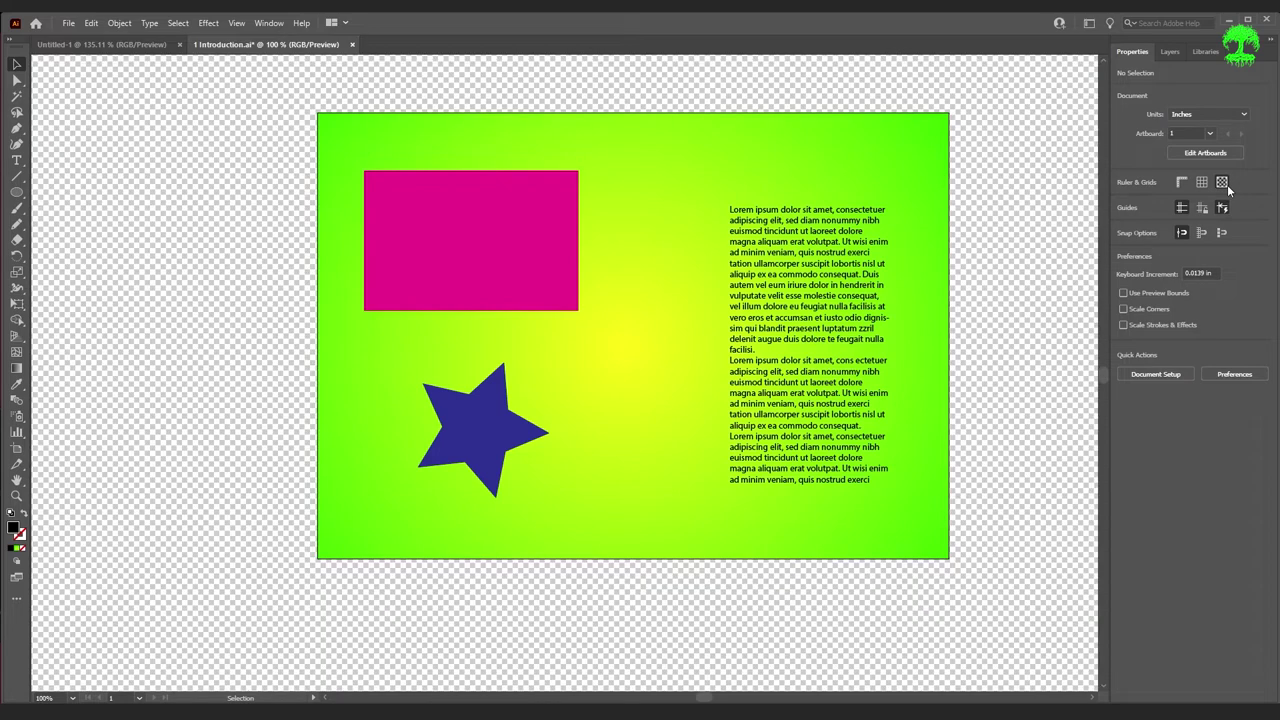
- Delete and restore the gradient background to preview transparency, then hide the transparency grid and show rulers
left_click(927, 240)
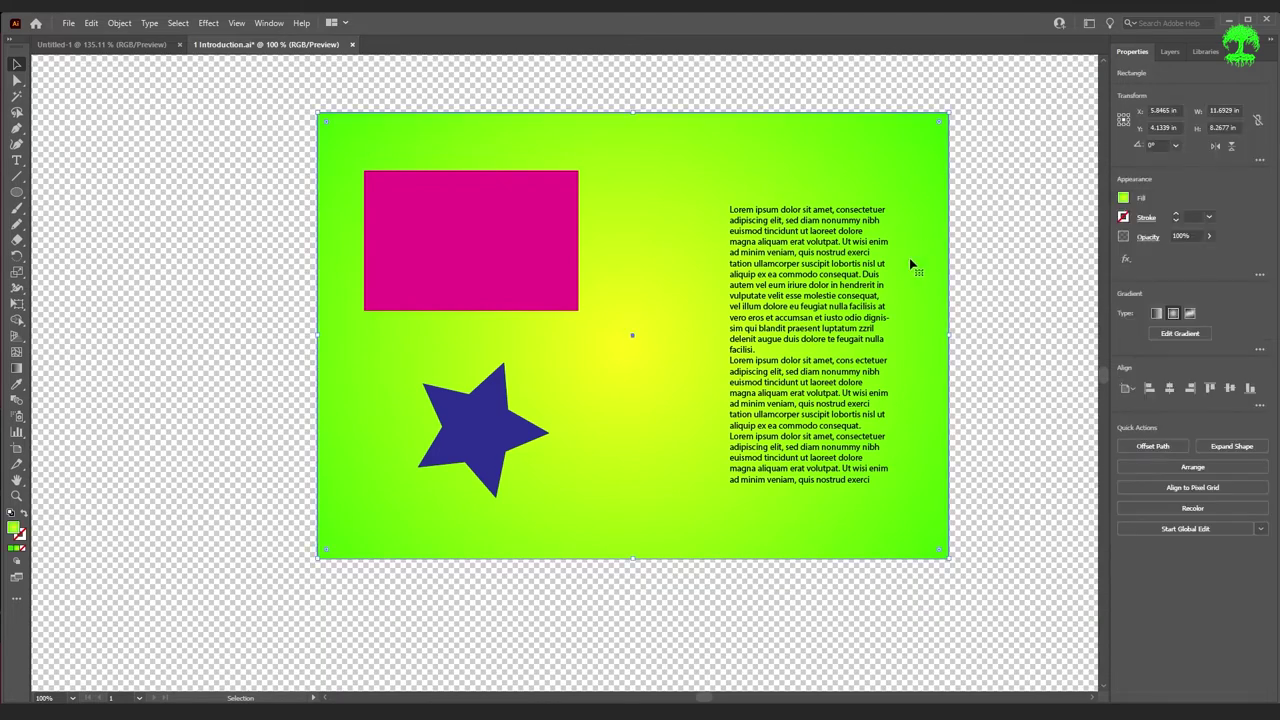
key("Delete")
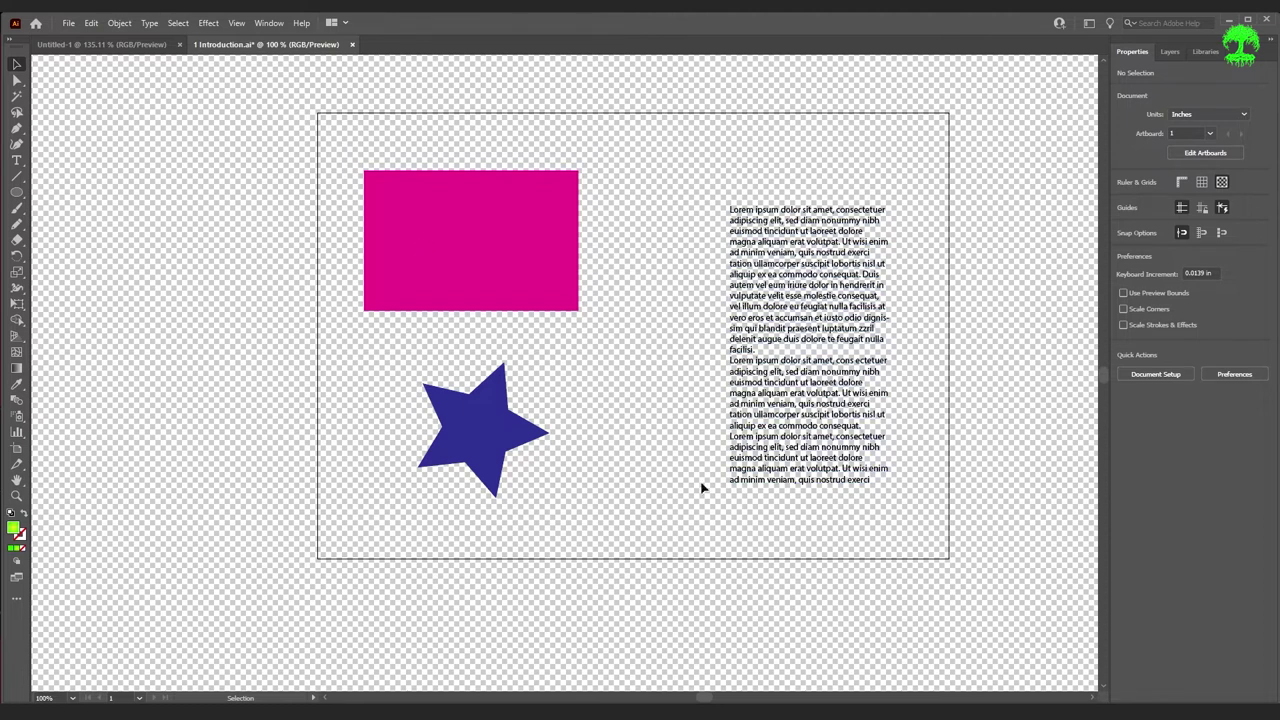
key("ctrl+z")
left_click(968, 286)
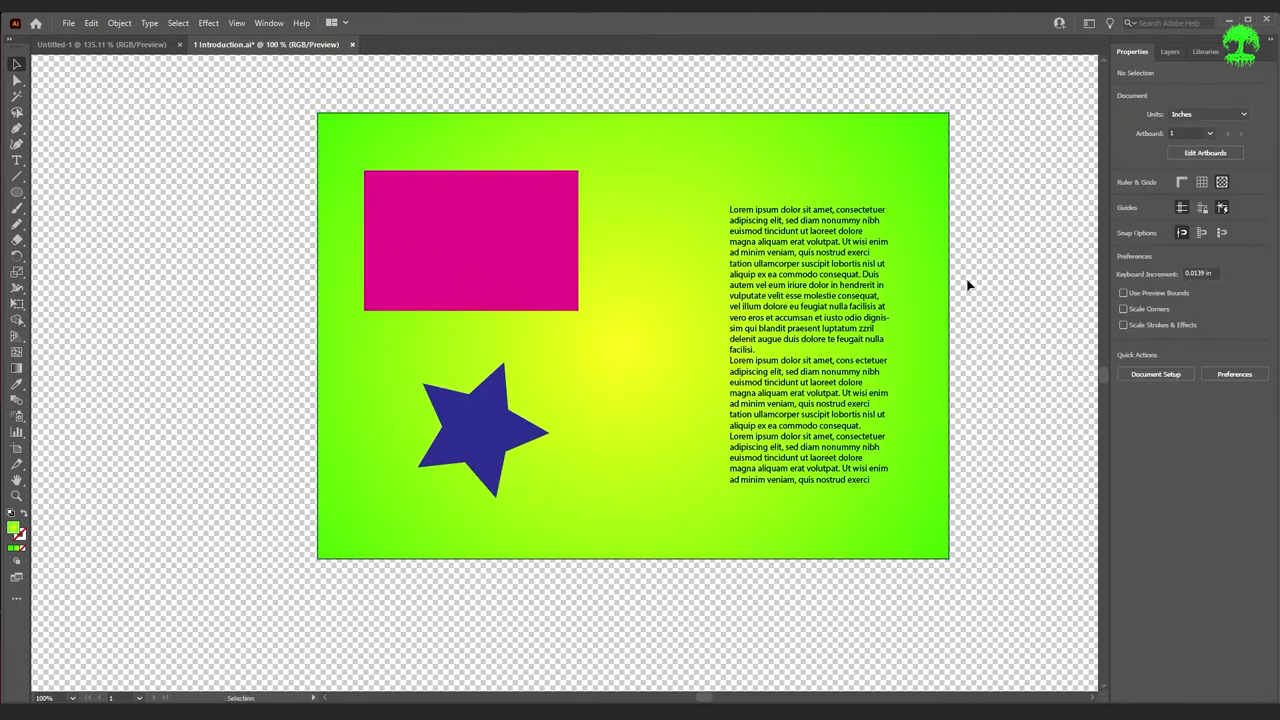
left_click(1221, 183)
left_click(1182, 184)
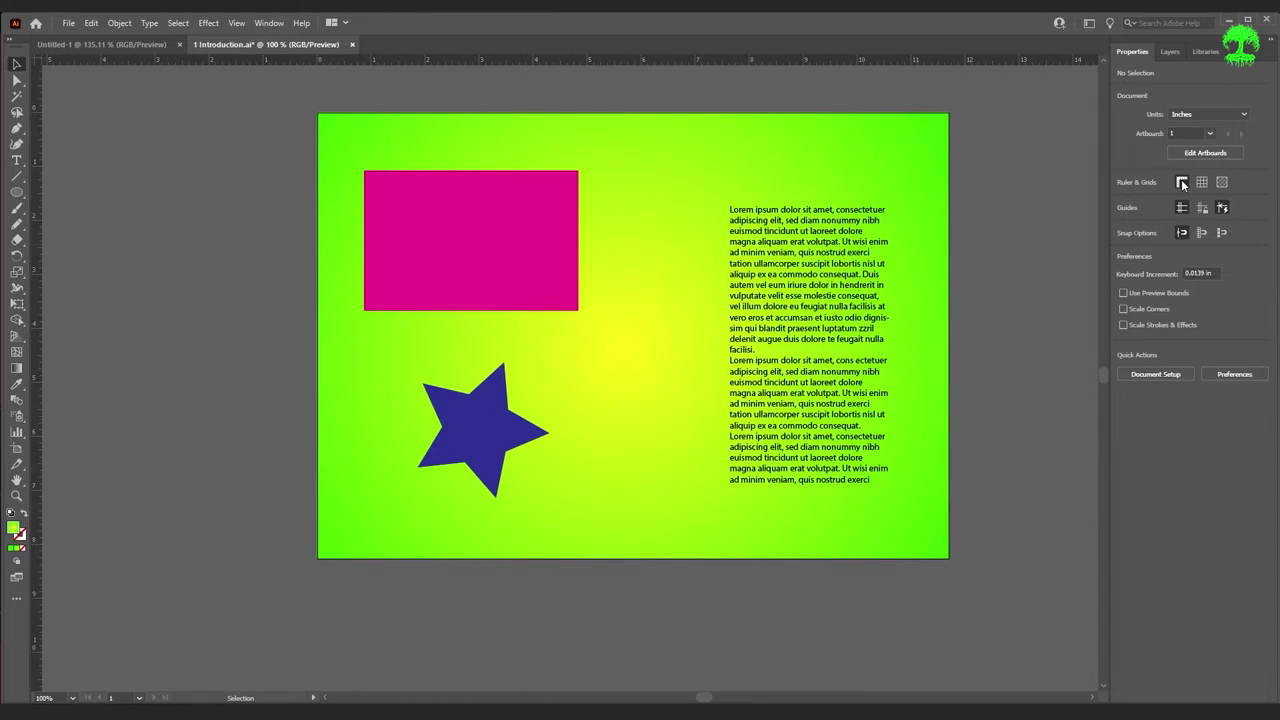
- Drag a horizontal guide across the rectangle, move the rectangle to X 3.0826 in, Y 1.9676 in, then remove the guide
left_click_drag(778, 60, 778, 106)
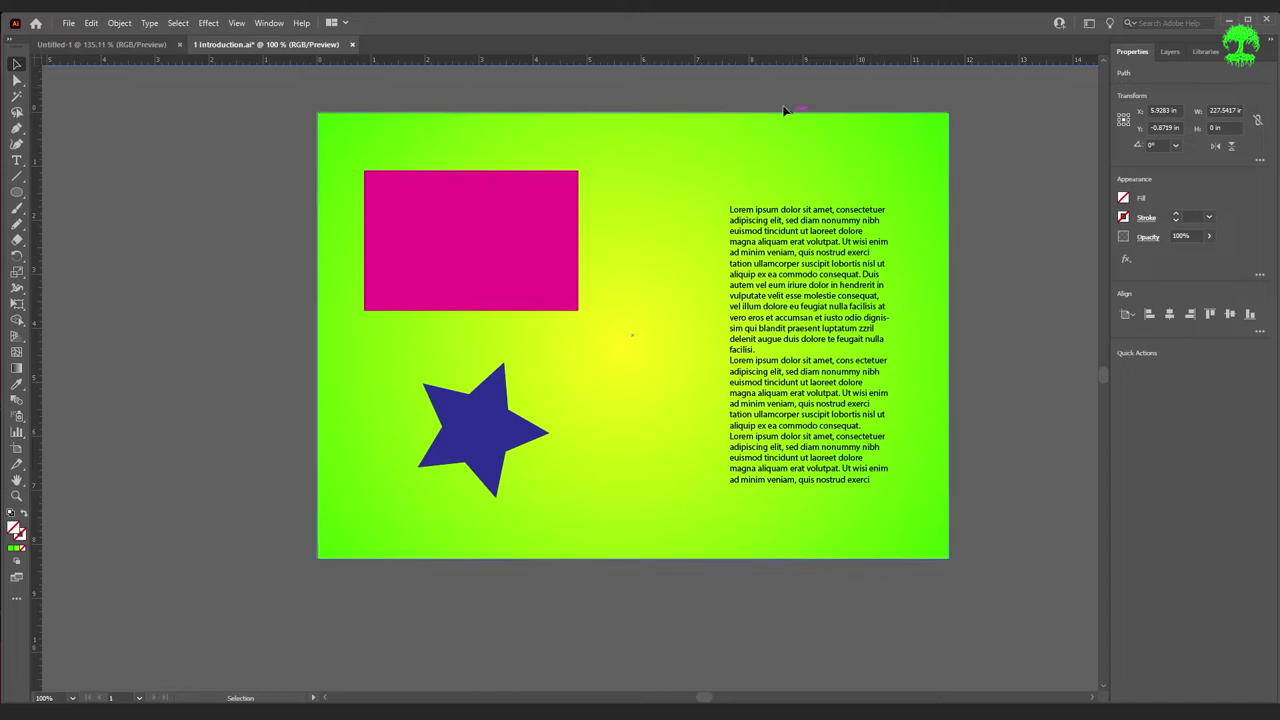
left_click_drag(577, 66, 584, 222)
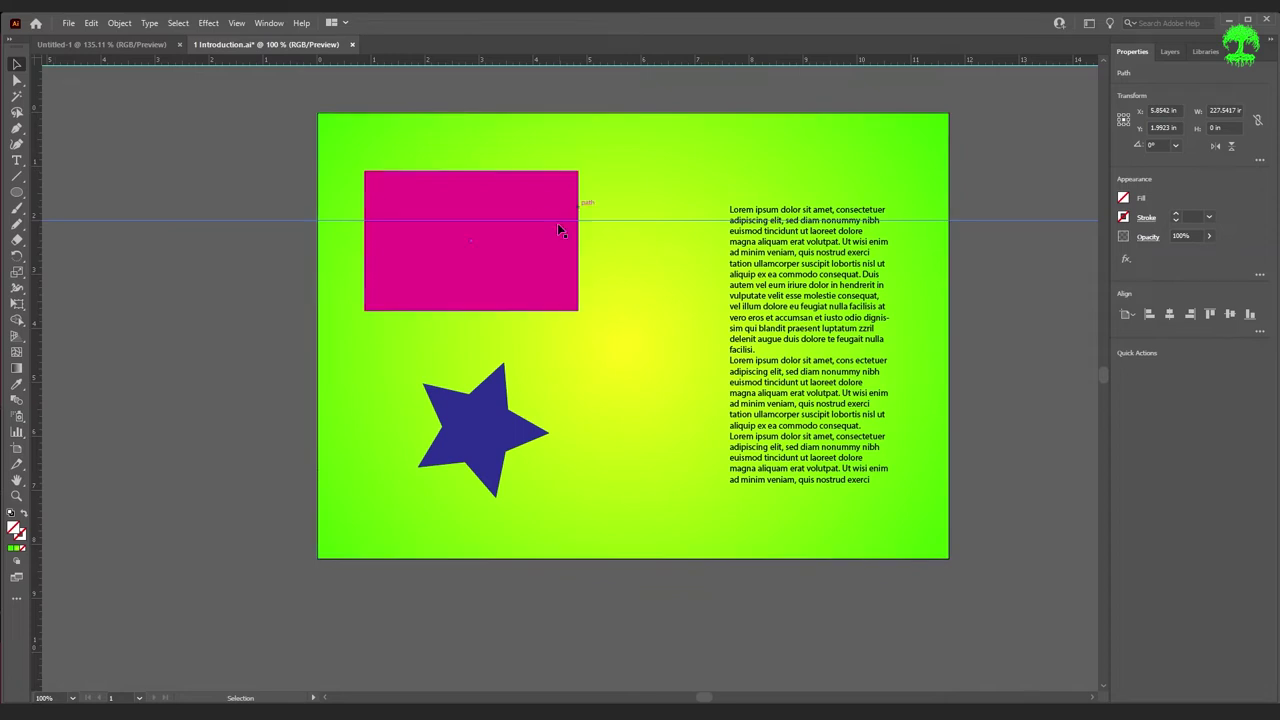
left_click_drag(519, 209, 546, 127)
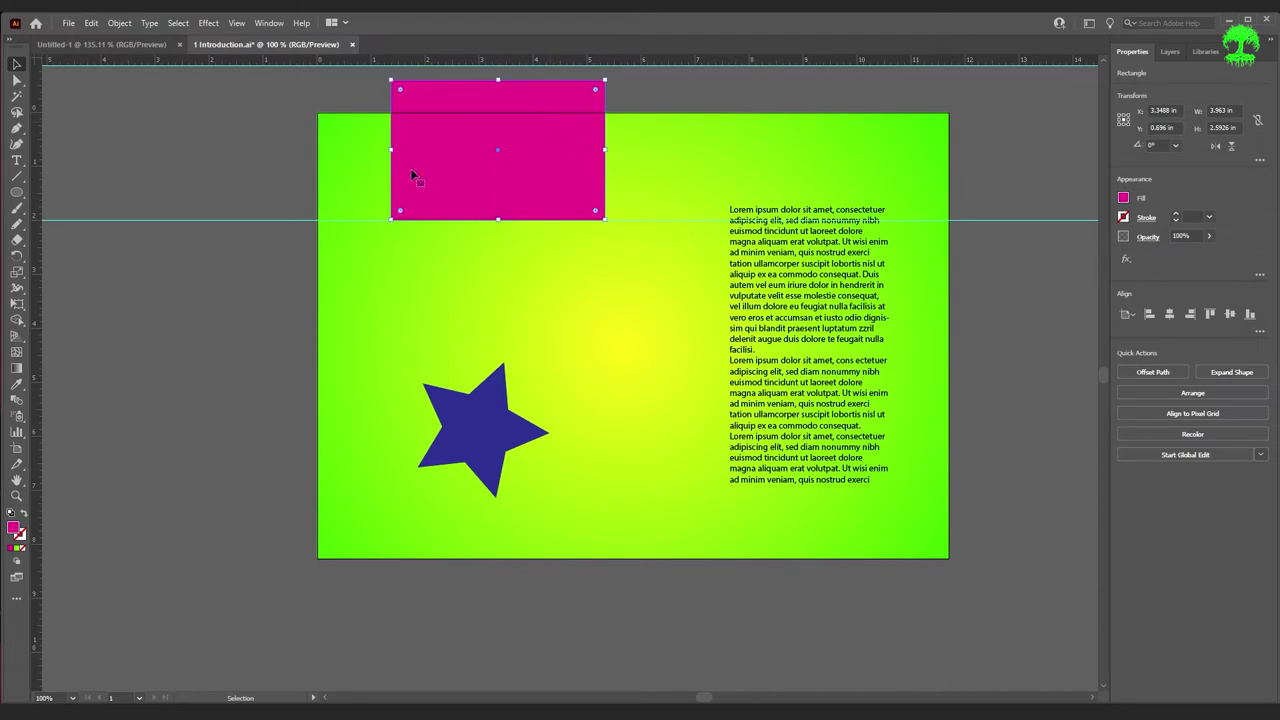
left_click_drag(574, 148, 545, 230)
left_click_drag(198, 220, 256, 62)
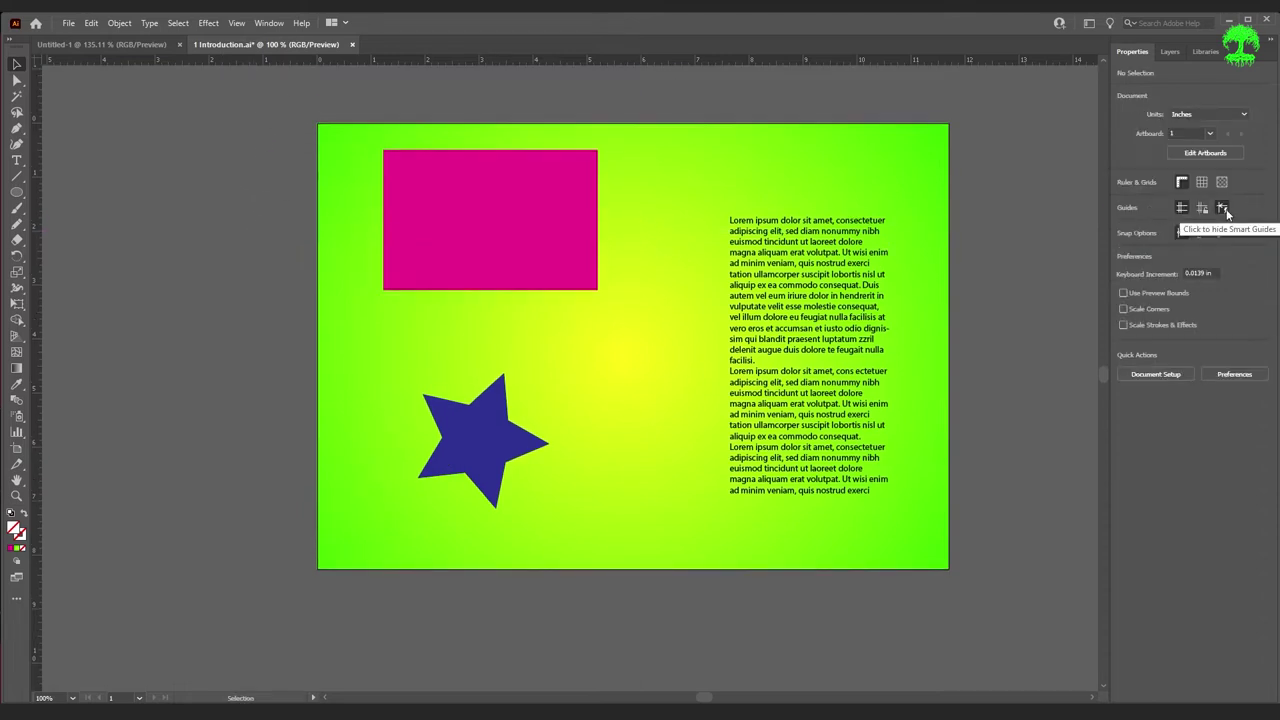
left_click_drag(500, 236, 520, 260)
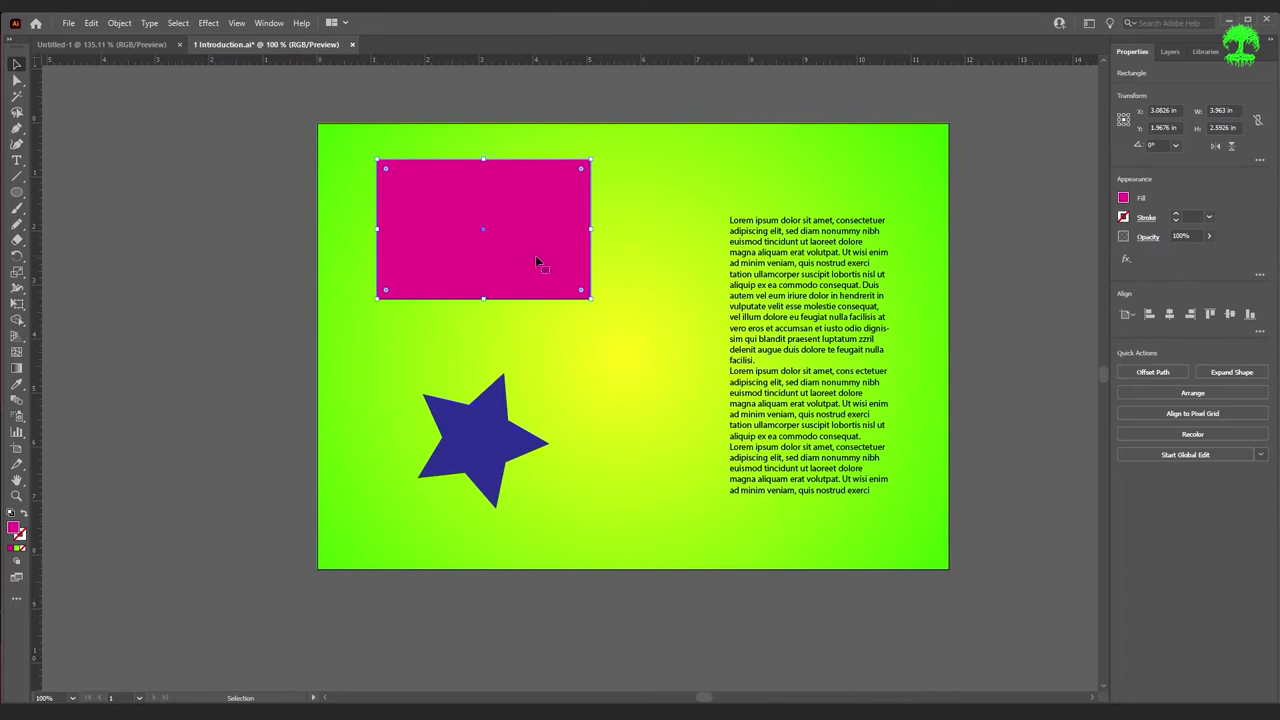
- Give the pink rectangle a black stroke with 10 pt weight
left_click(1057, 270)
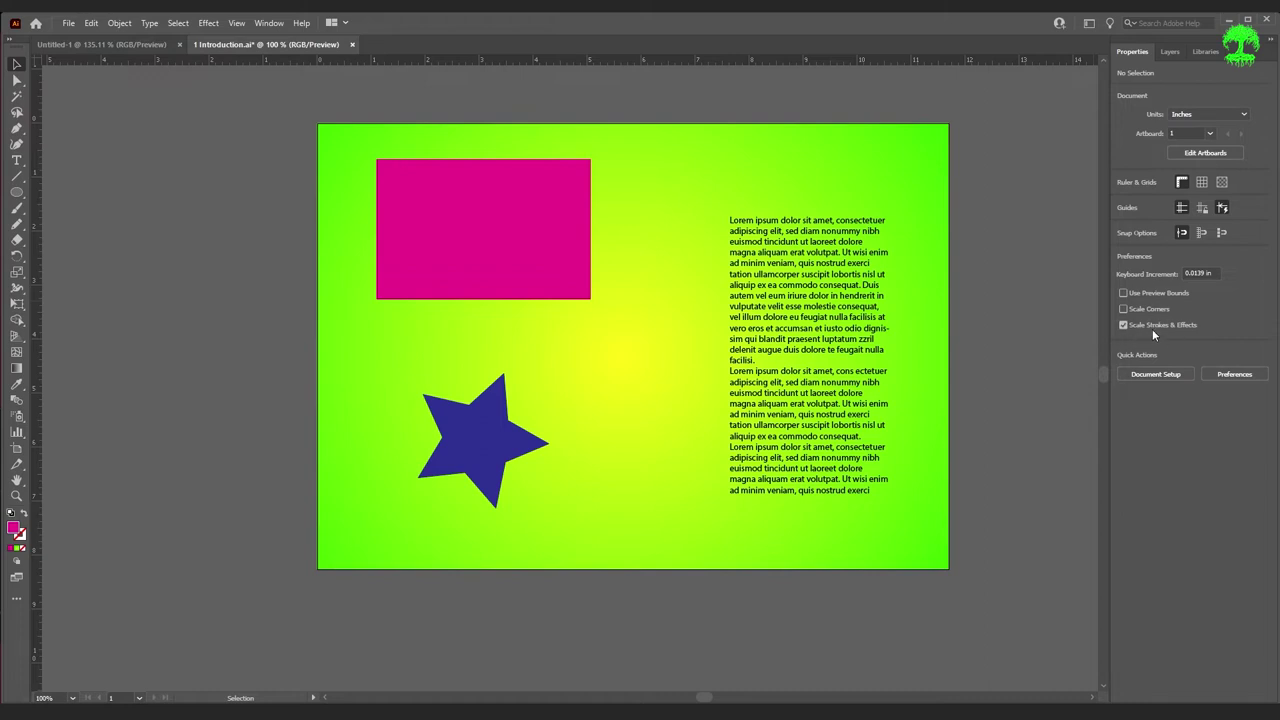
left_click(553, 256)
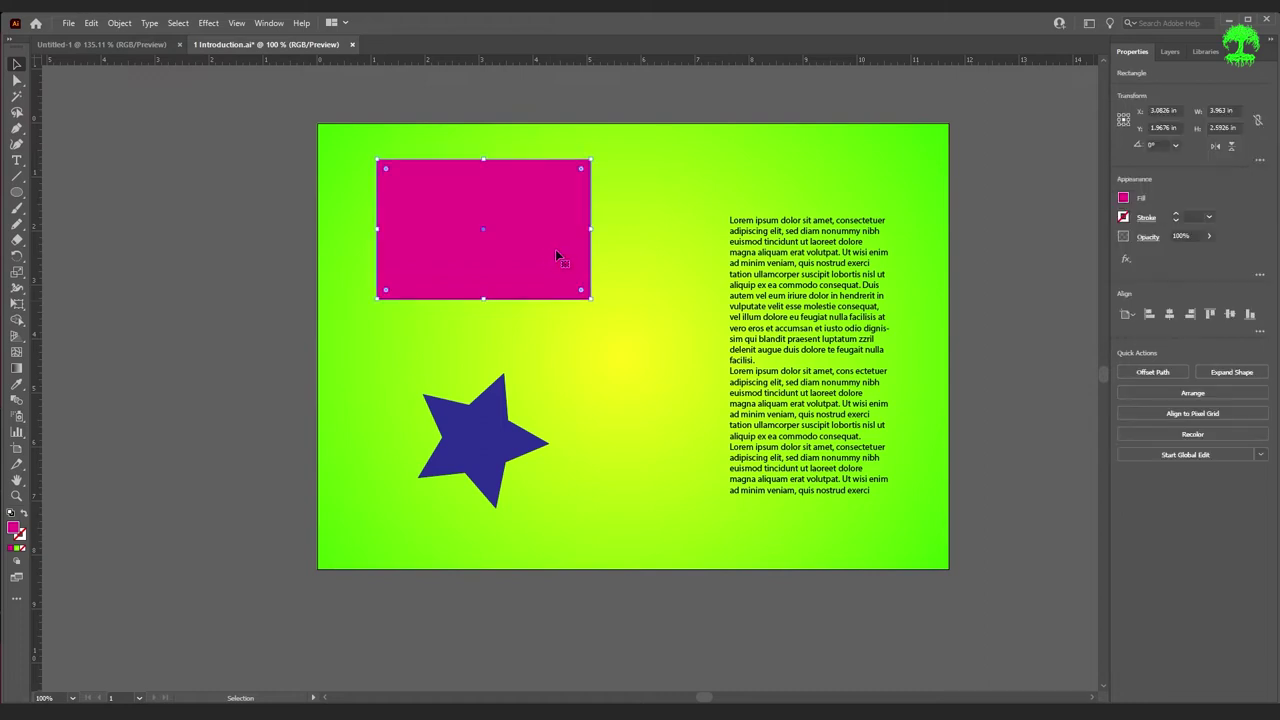
left_click(1124, 218)
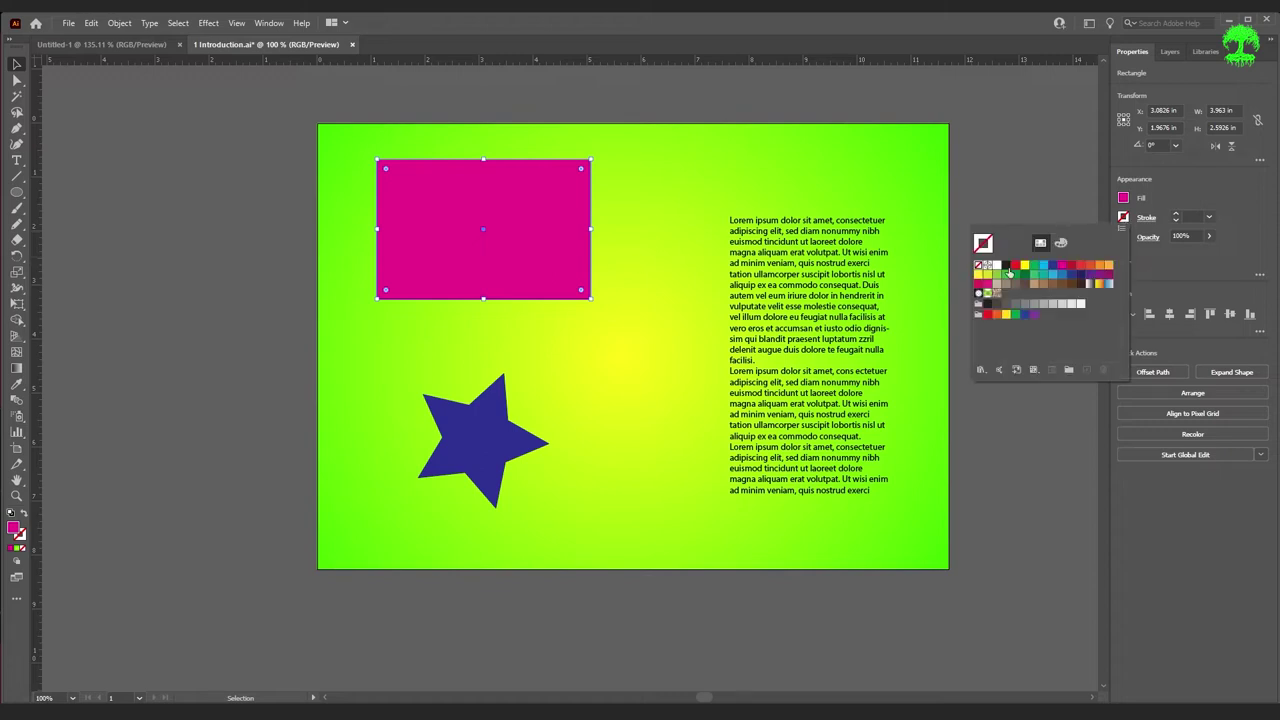
left_click(1177, 215)
left_click(1177, 214)
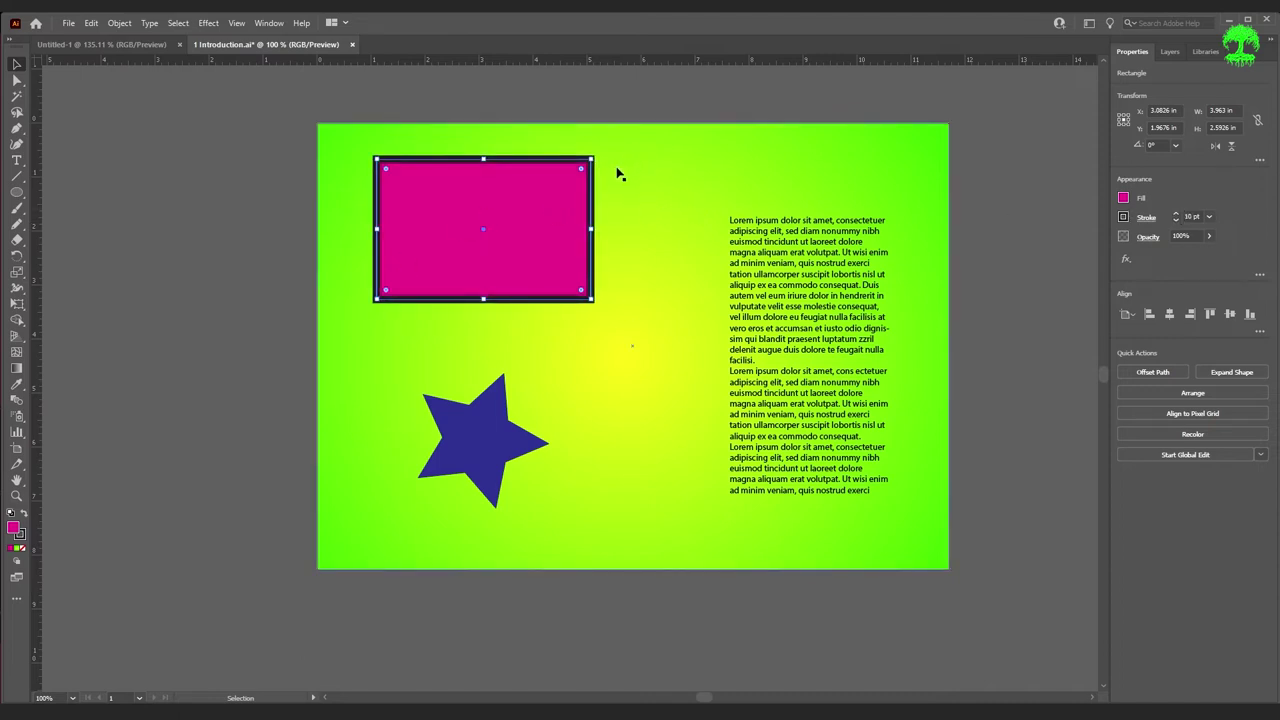
- Test-resize the rectangle and undo, then uncheck Scale Strokes & Effects and reselect the rectangle
left_click_drag(590, 159, 432, 260)
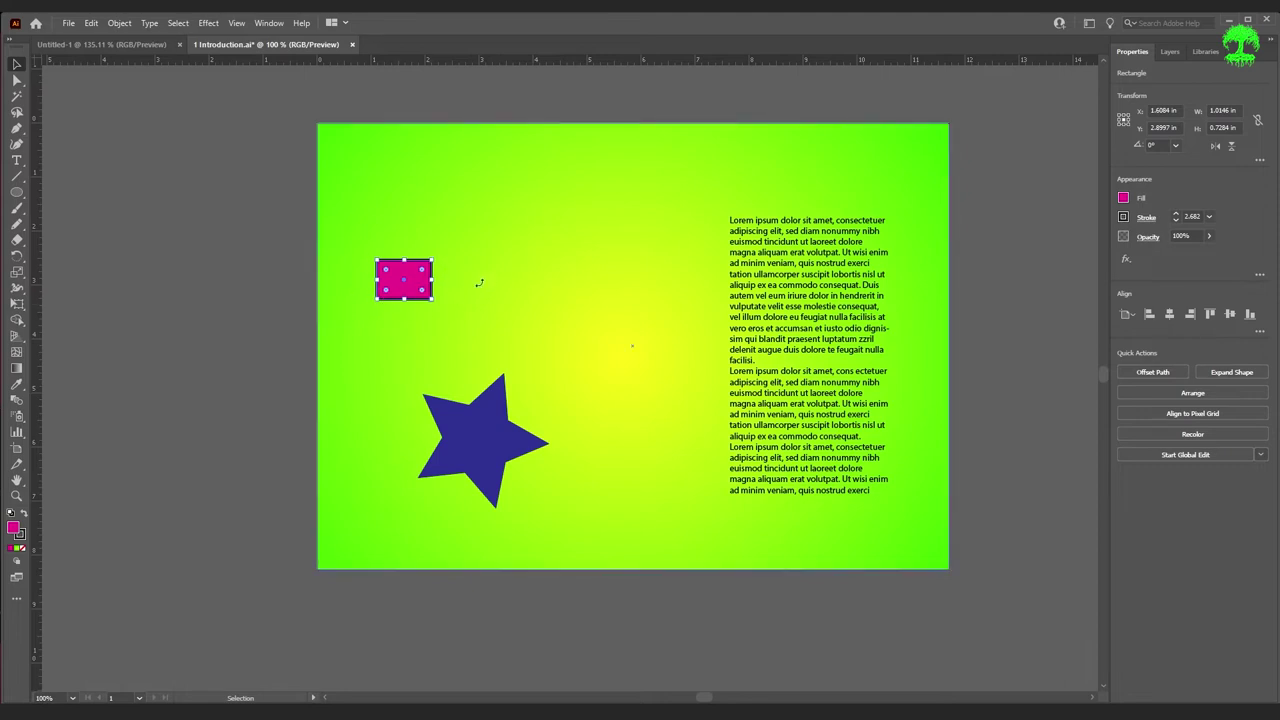
key("ctrl+z")
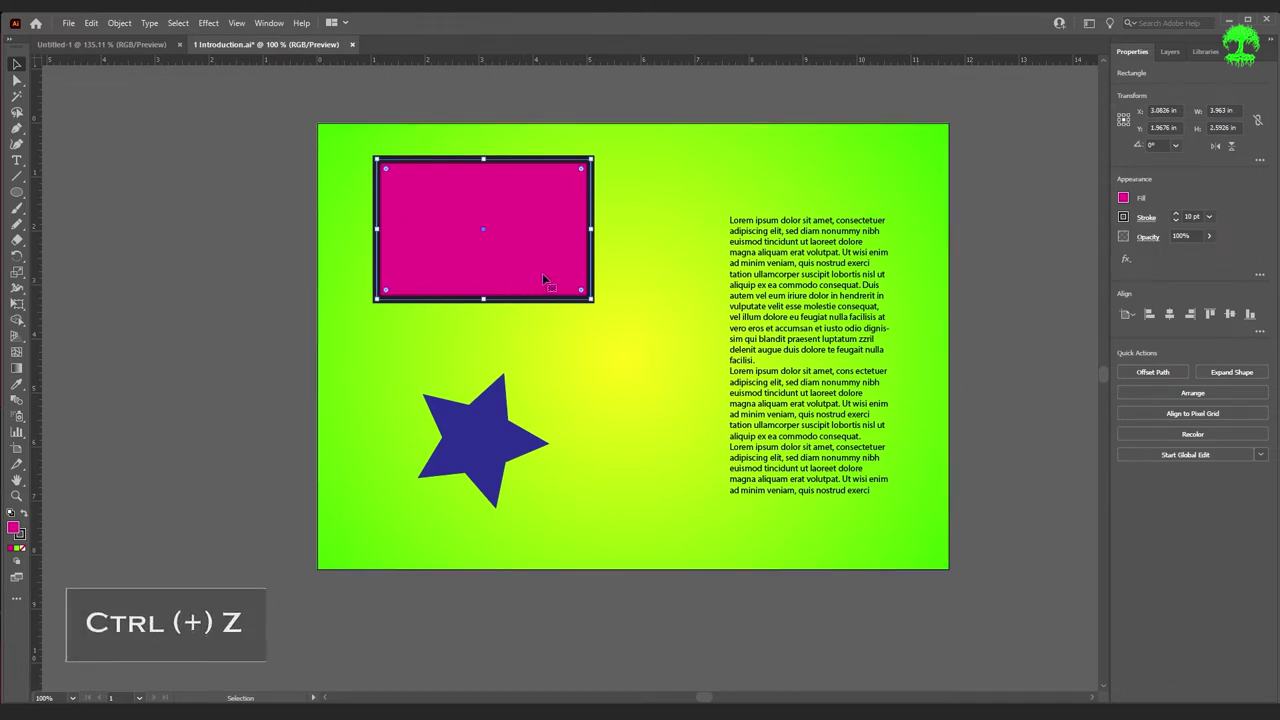
key("ctrl+shift+a")
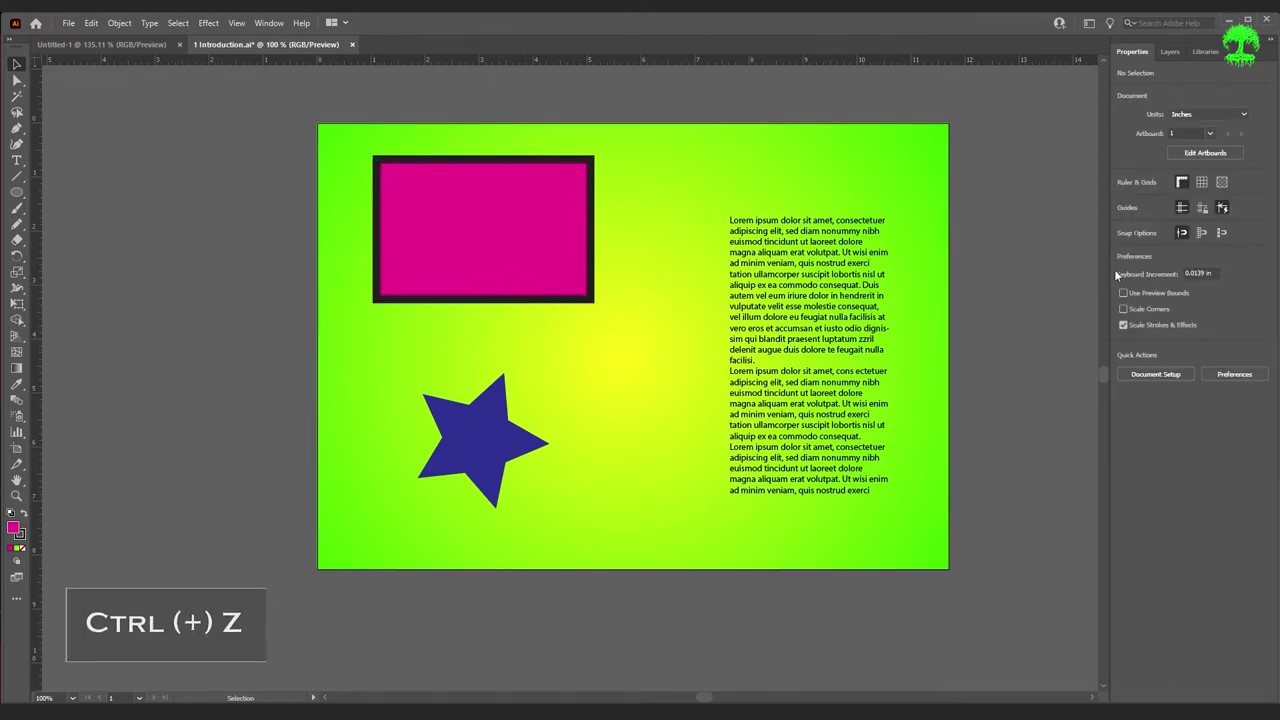
left_click(1123, 325)
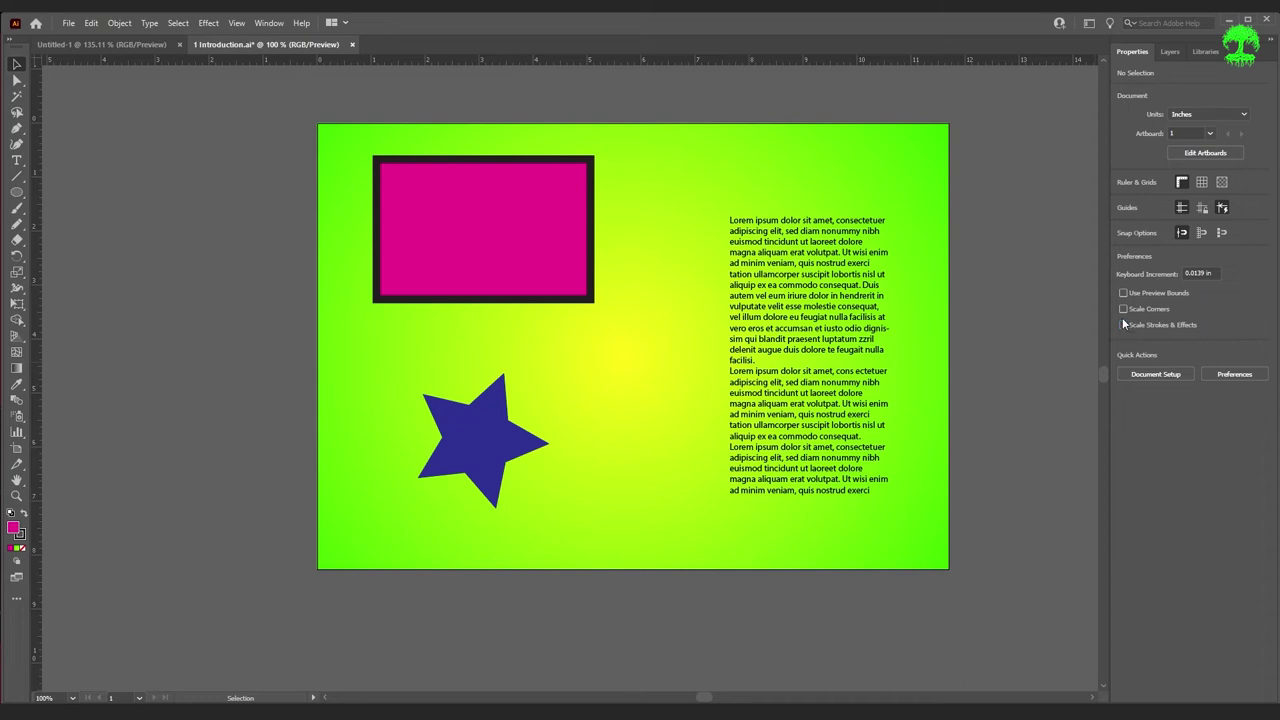
left_click(549, 207)
- Shrink and re-enlarge the rectangle from its top-right corner, keeping the 10 pt outline, then deselect
left_click_drag(593, 158, 437, 257)
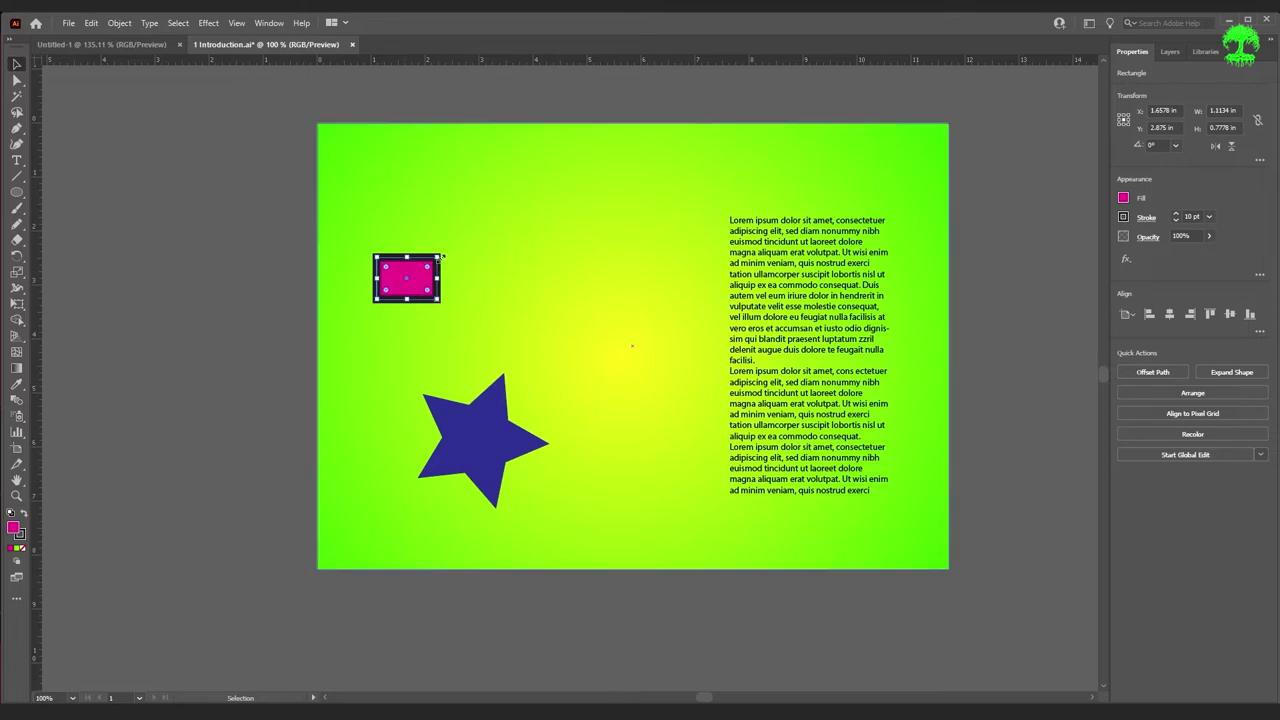
left_click_drag(440, 257, 563, 218)
key("ctrl+shift+a")
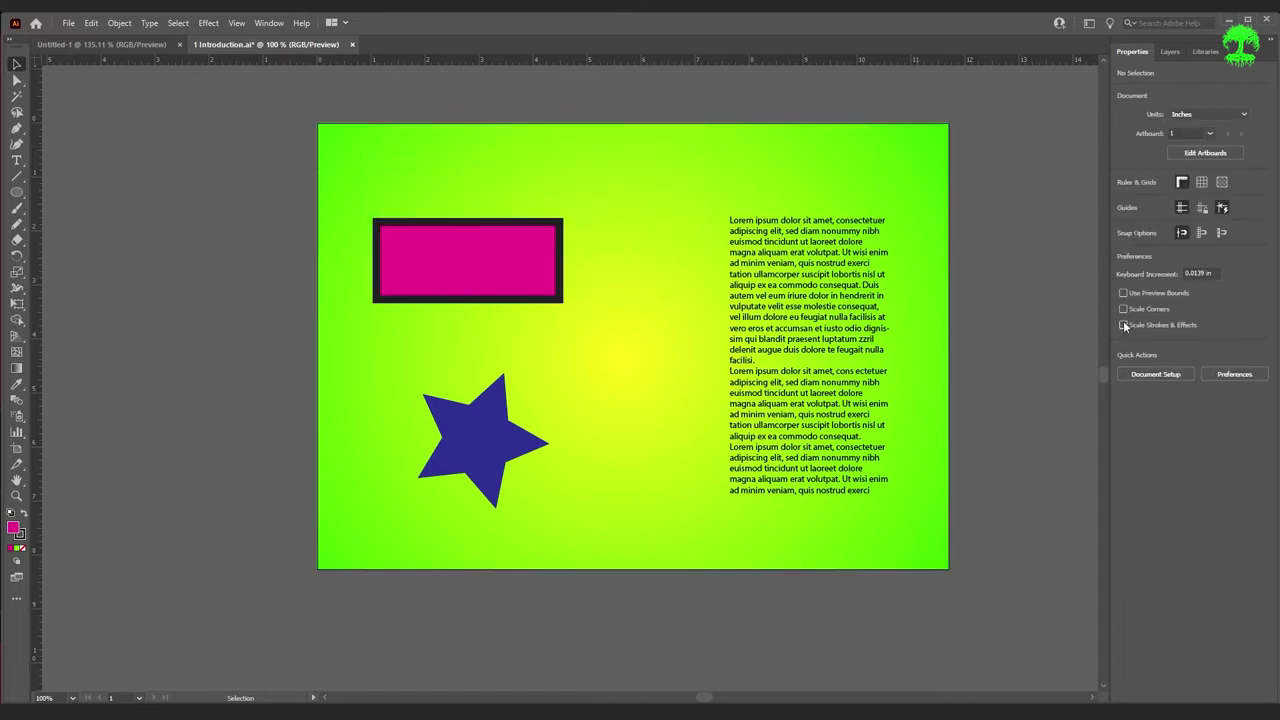
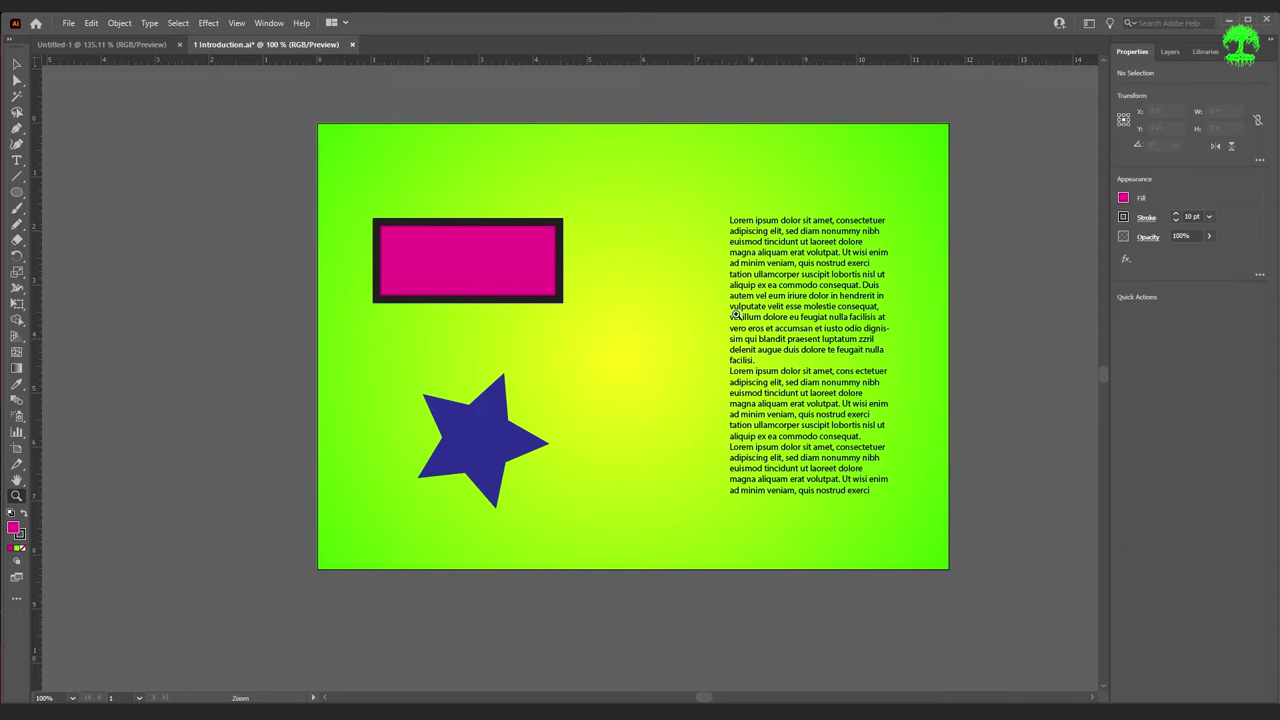
- Zoom in repeatedly on the paragraph text with the Zoom tool
left_click(750, 310)
left_click(725, 333)
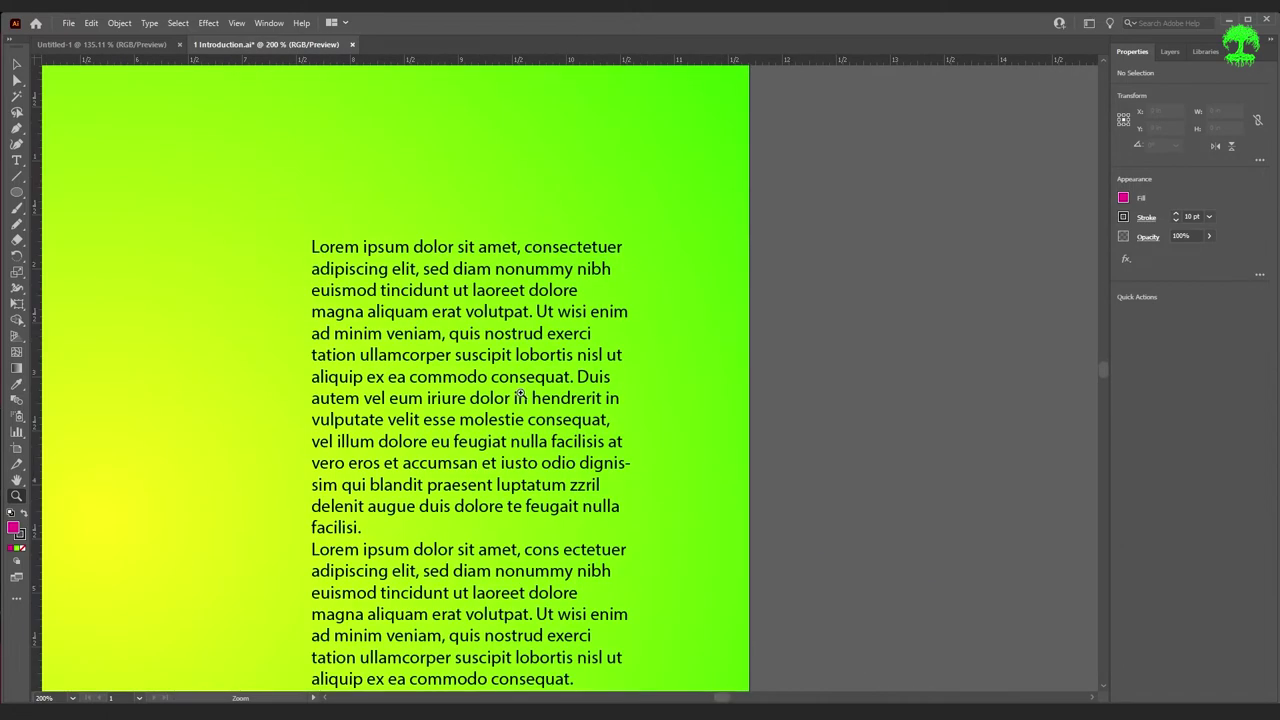
left_click(514, 396)
left_click(410, 420)
left_click(460, 414)
left_click(478, 408)
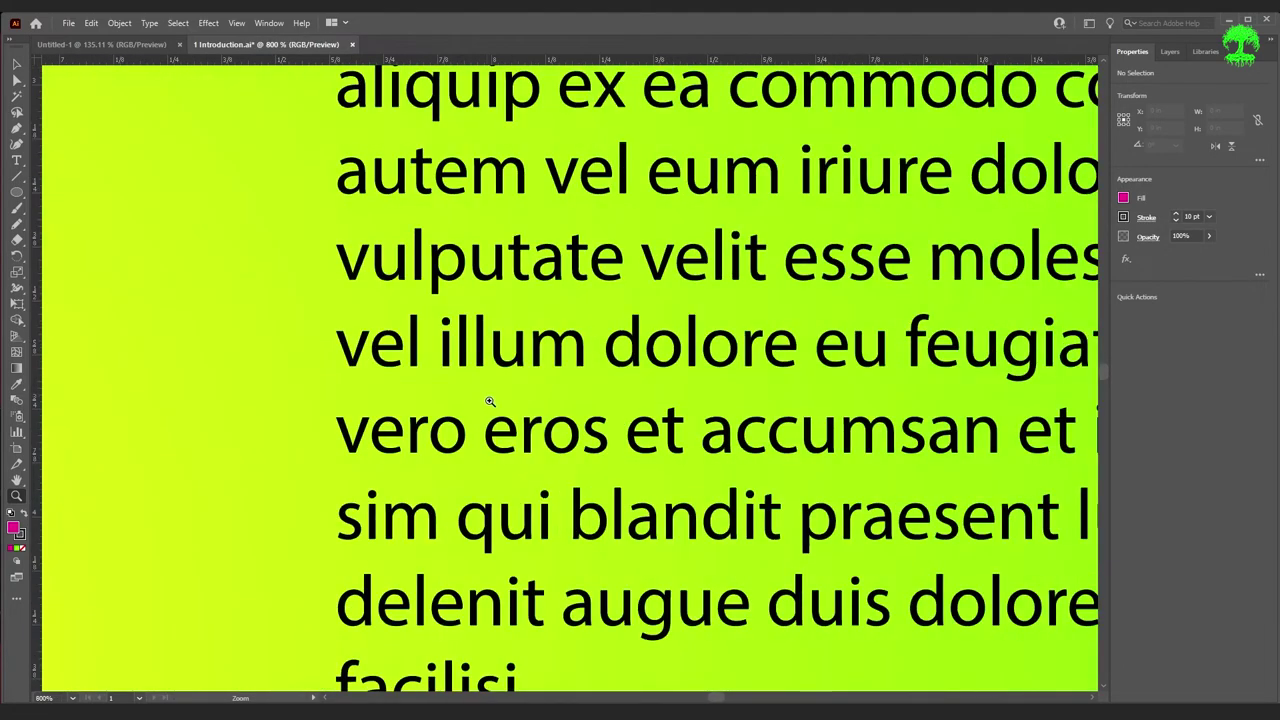
left_click(558, 391)
- Alt-click to zoom back out until the whole artboard shows with space around it
key("alt")
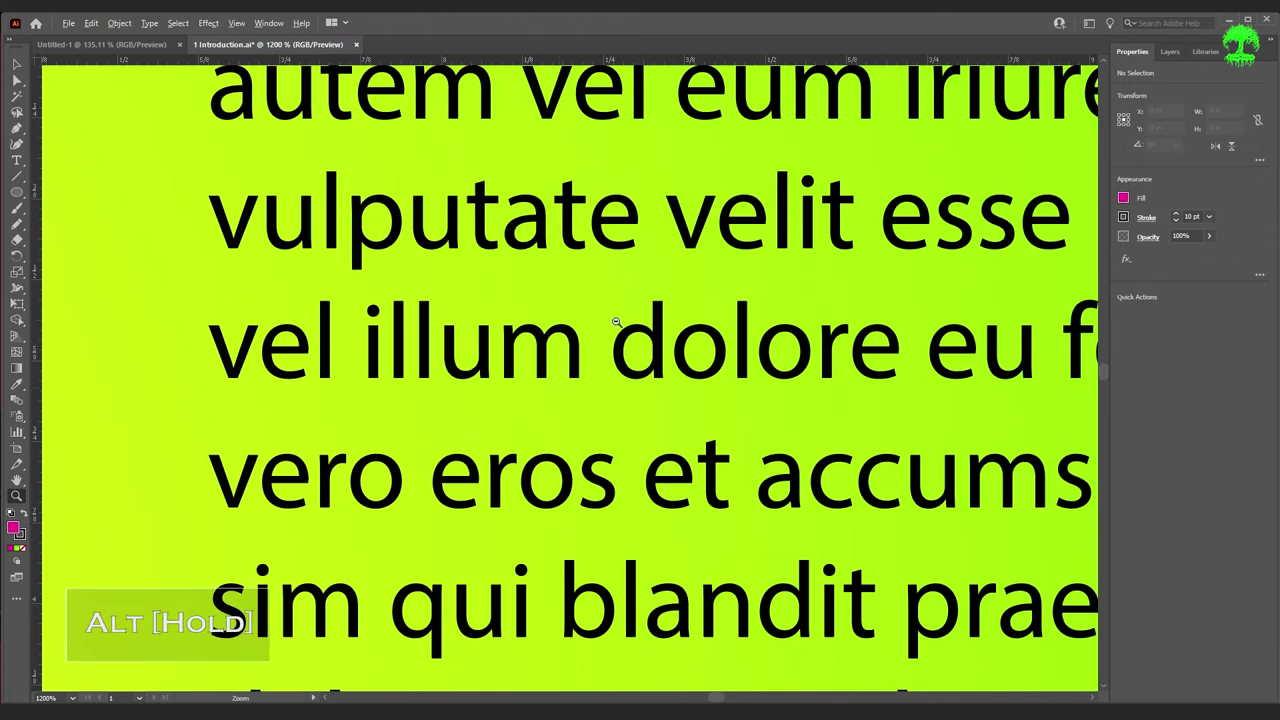
left_click(560, 357, "alt")
left_click(580, 373, "alt")
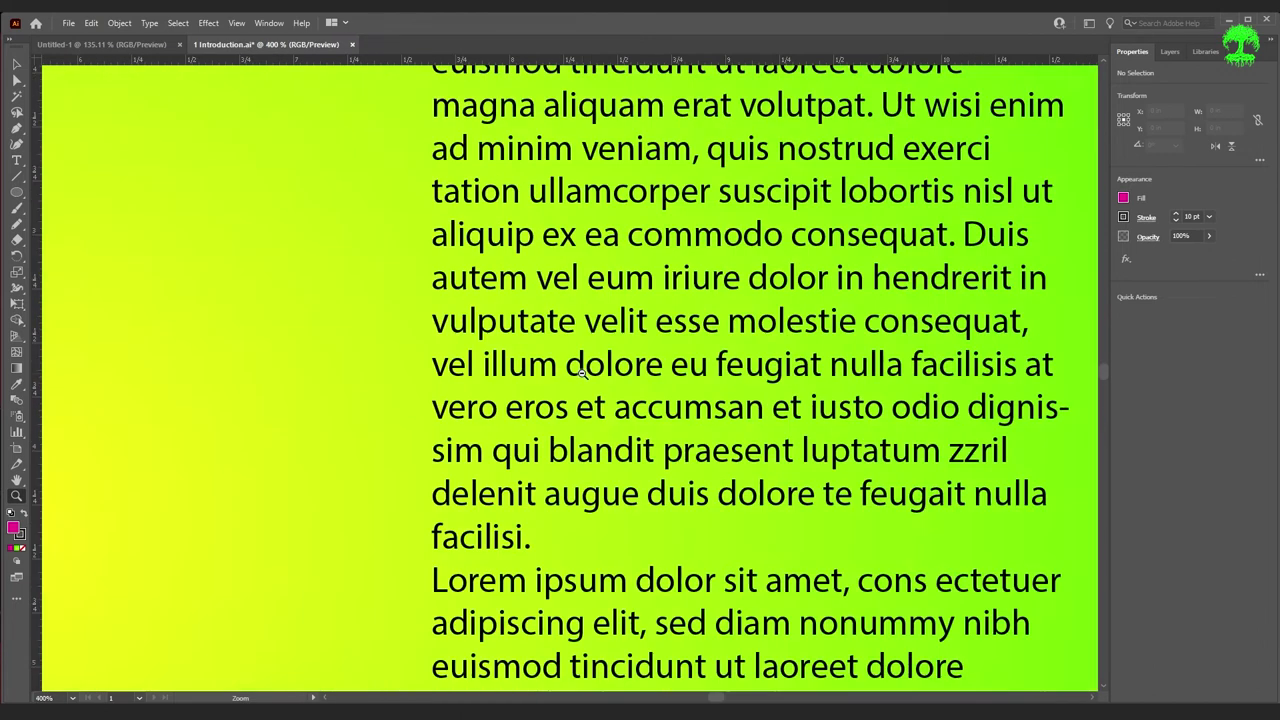
left_click(580, 373, "alt")
left_click(581, 374, "alt")
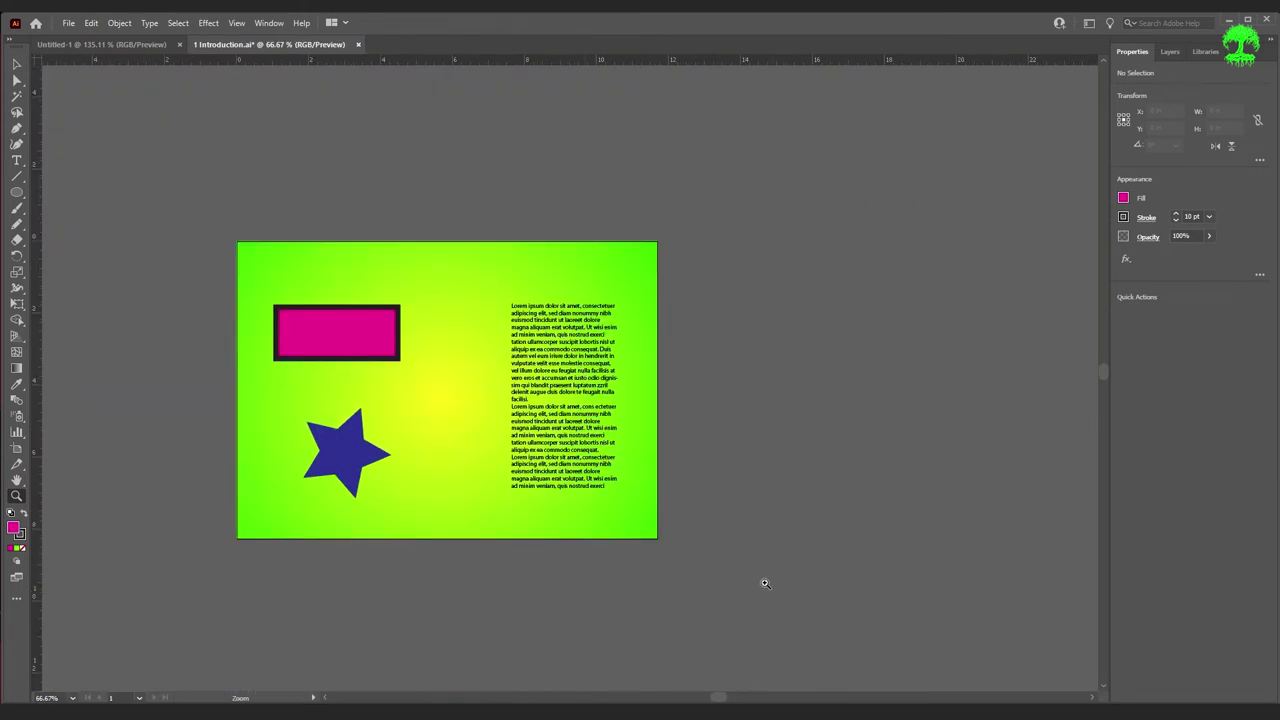
- With the Selection tool active, step the zoom with Ctrl+minus/plus, ending at 50% with the artboard small
key("v")
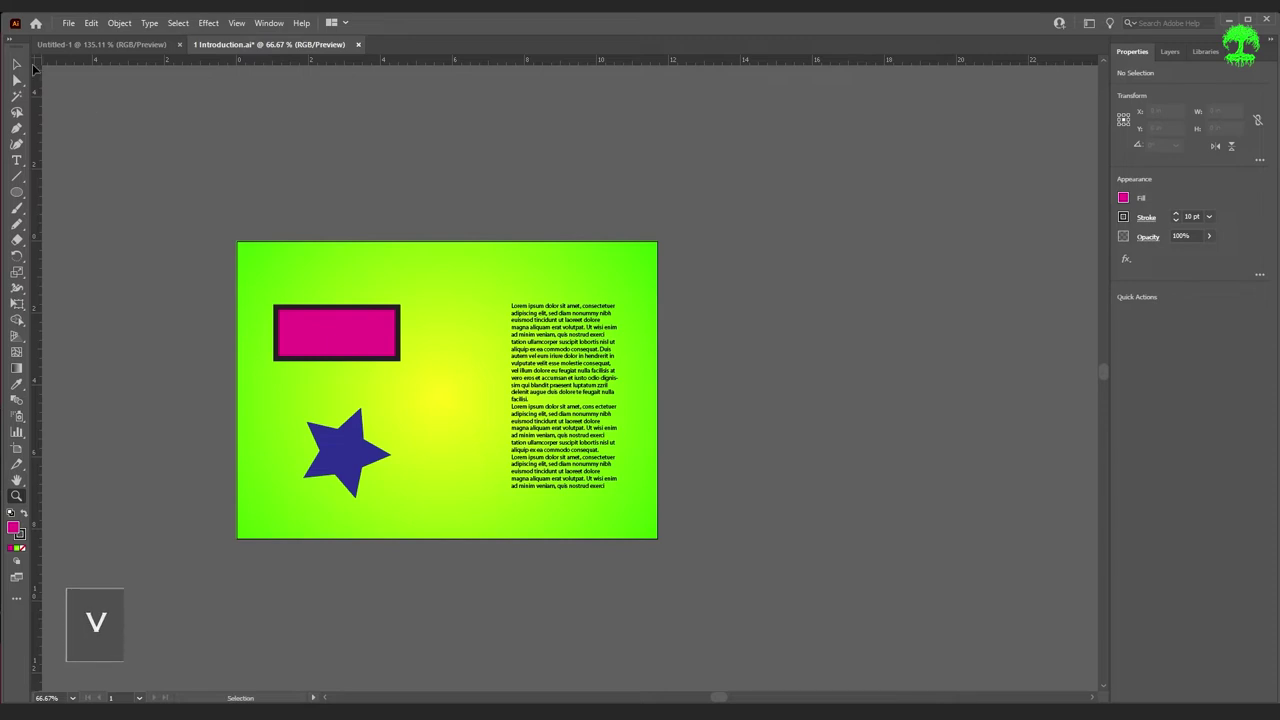
left_click(17, 64)
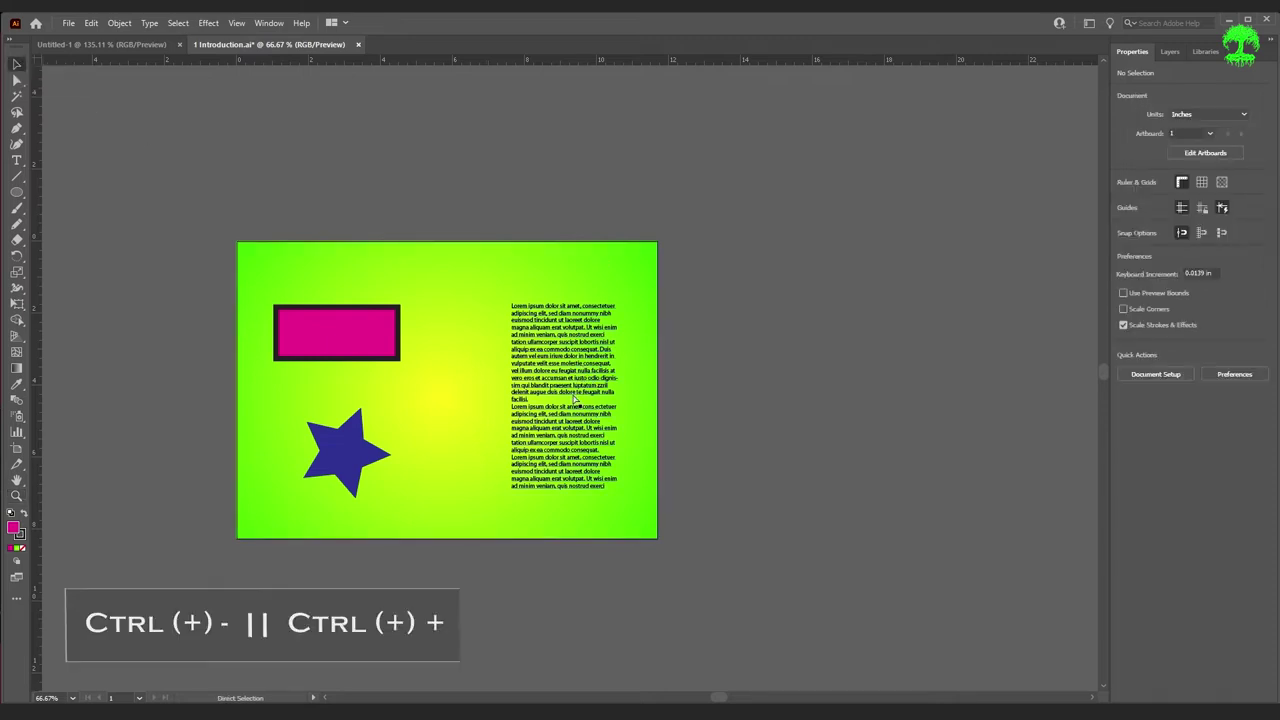
key("ctrl+minus")
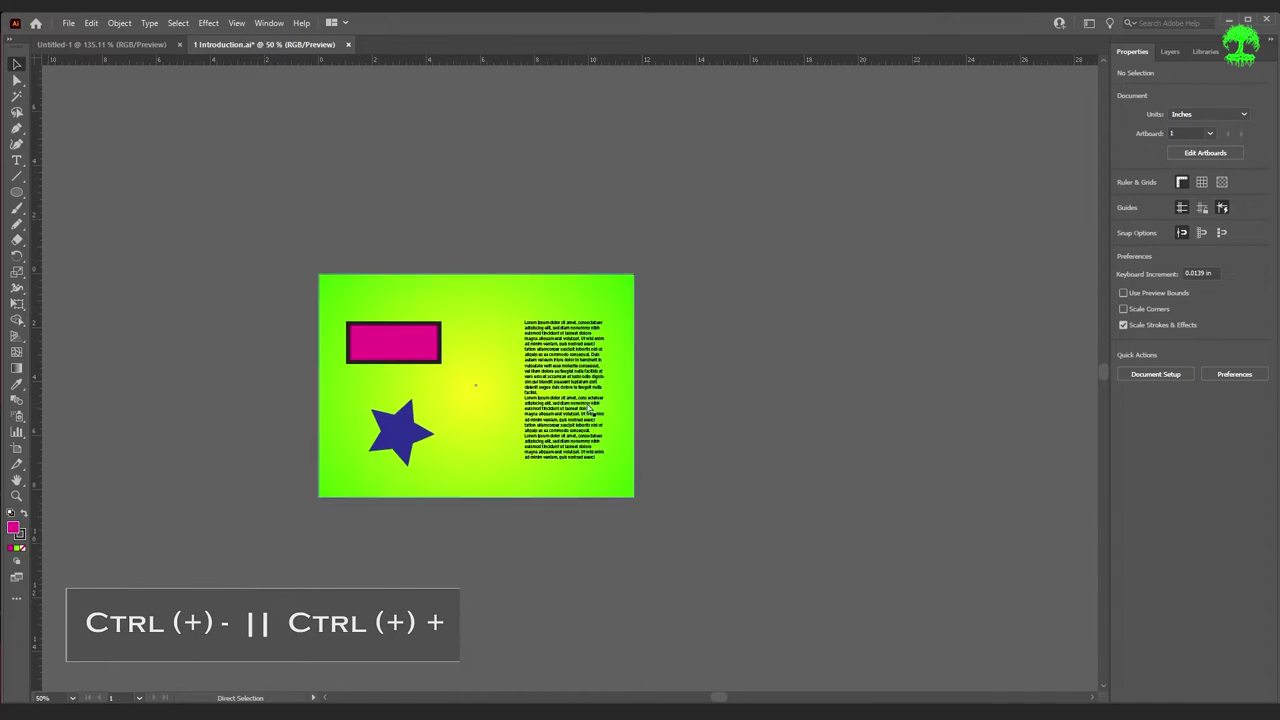
key("ctrl+plus")
key("ctrl+minus")
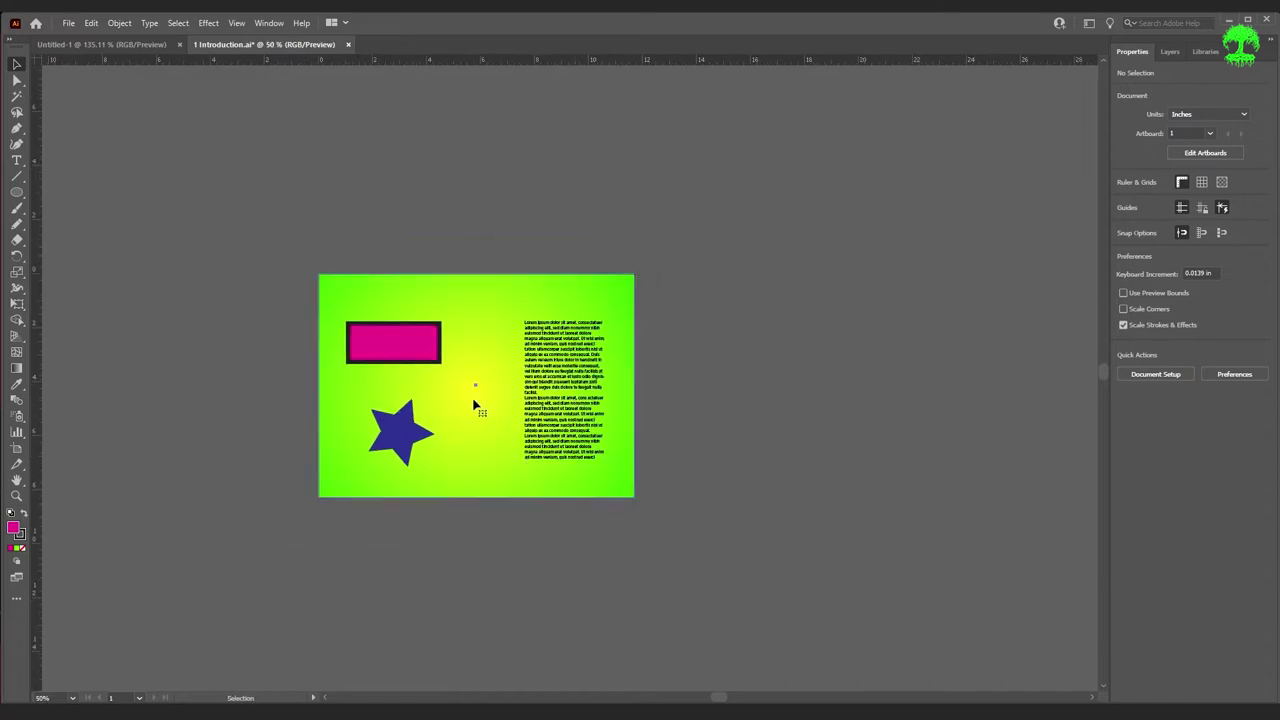
left_click(474, 388)
key("ctrl+plus")
key("ctrl+plus")
key("ctrl+plus")
key("ctrl+minus")
key("ctrl+minus")
key("ctrl+minus")
key("ctrl+plus")
key("ctrl+plus")
key("ctrl+minus")
key("ctrl+minus")
key("ctrl+minus")
- Select the pink rectangle and zoom in and out to inspect it
key("v")
left_click(537, 363)
key("a")
key("ctrl+plus")
key("ctrl+plus")
key("ctrl+plus")
key("ctrl+plus")
key("ctrl+plus")
key("ctrl+minus")
key("ctrl+minus")
key("ctrl+minus")
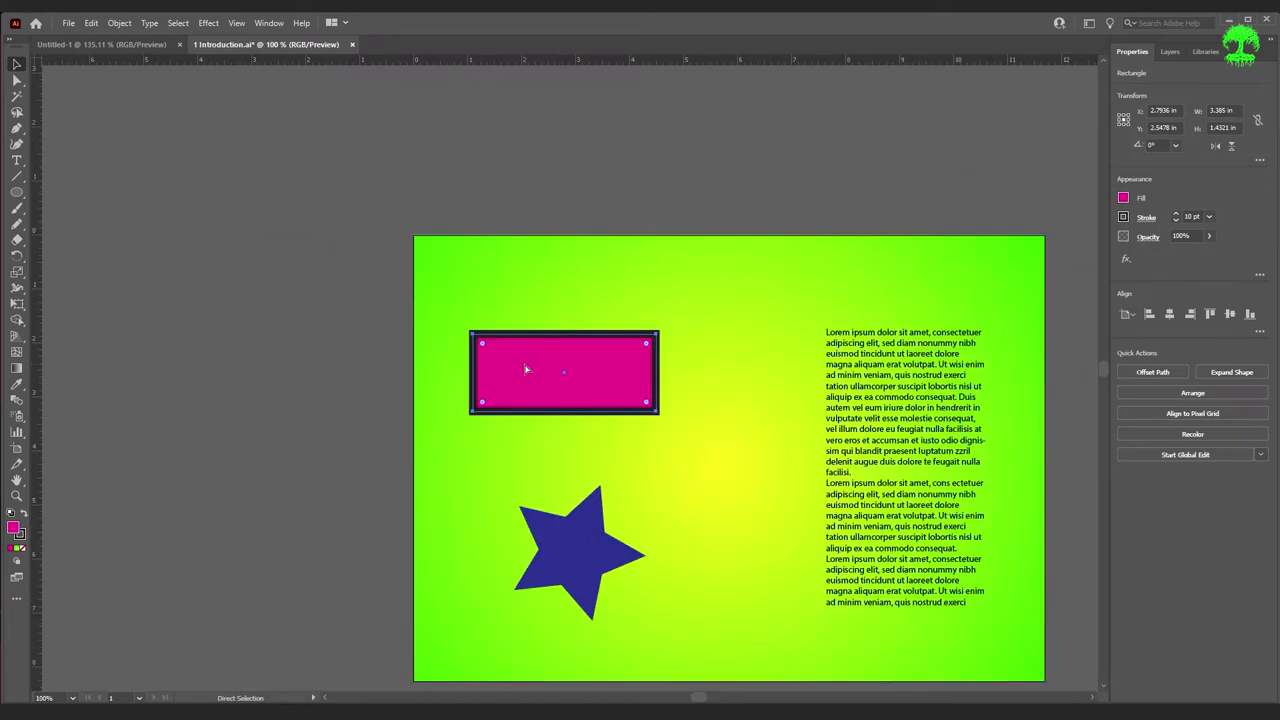
key("ctrl+minus")
key("v")
left_click(698, 472)
key("ctrl+plus")
key("ctrl+plus")
key("ctrl+plus")
key("ctrl+plus")
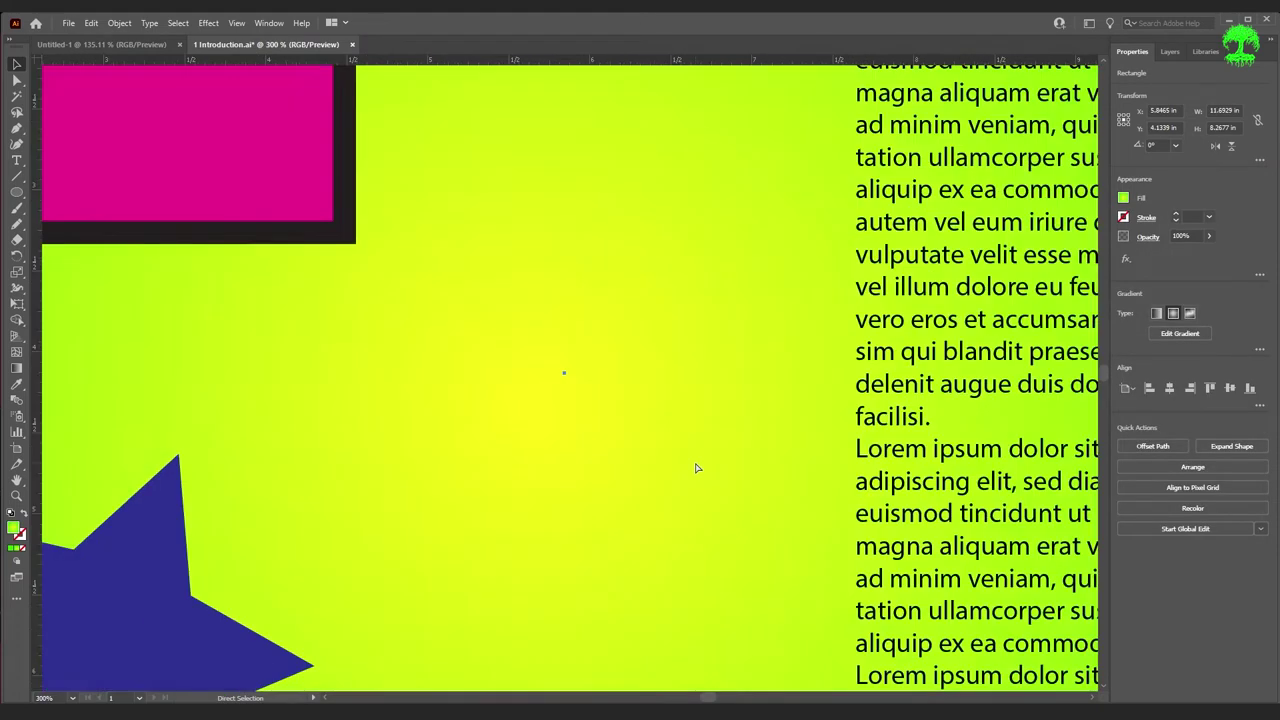
key("ctrl+minus")
key("ctrl+minus")
key("ctrl+minus")
key("ctrl+minus")
- Select the blue star, show its anchor points, and zoom in on it
left_click(474, 433)
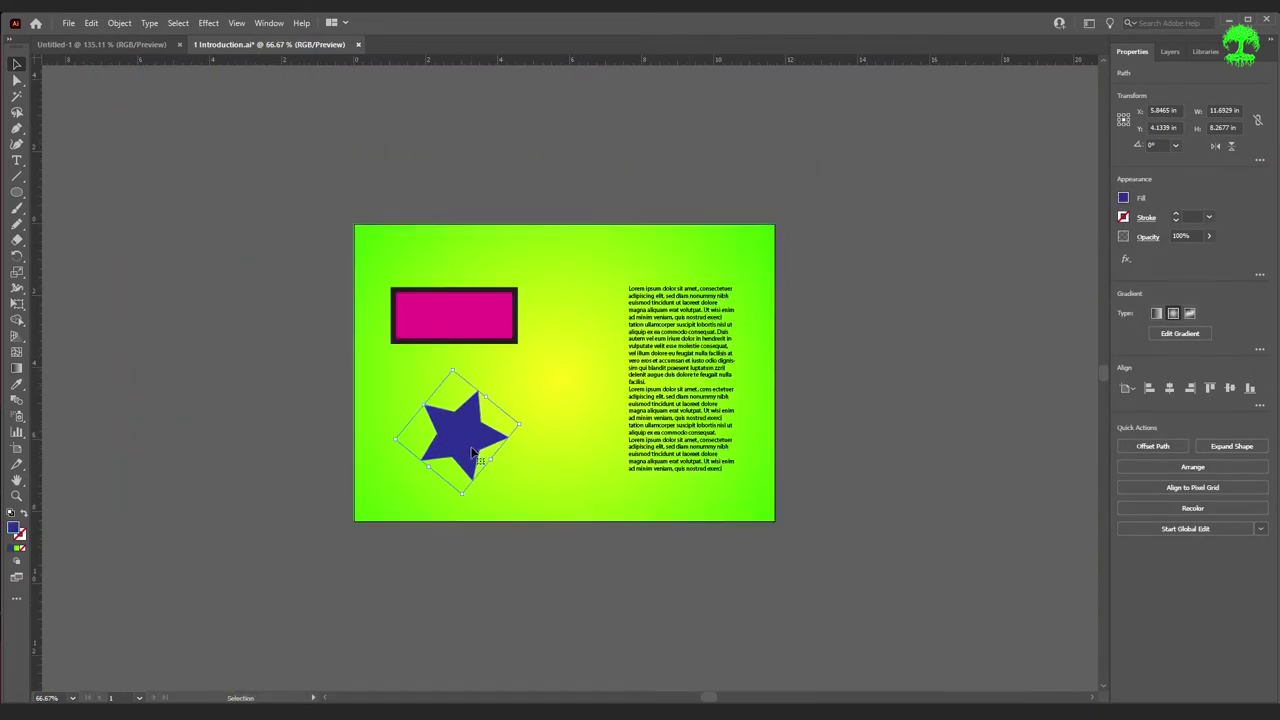
key("a")
key("ctrl+plus")
key("ctrl+plus")
key("ctrl+plus")
key("ctrl+plus")
key("ctrl+plus")
key("ctrl+plus")
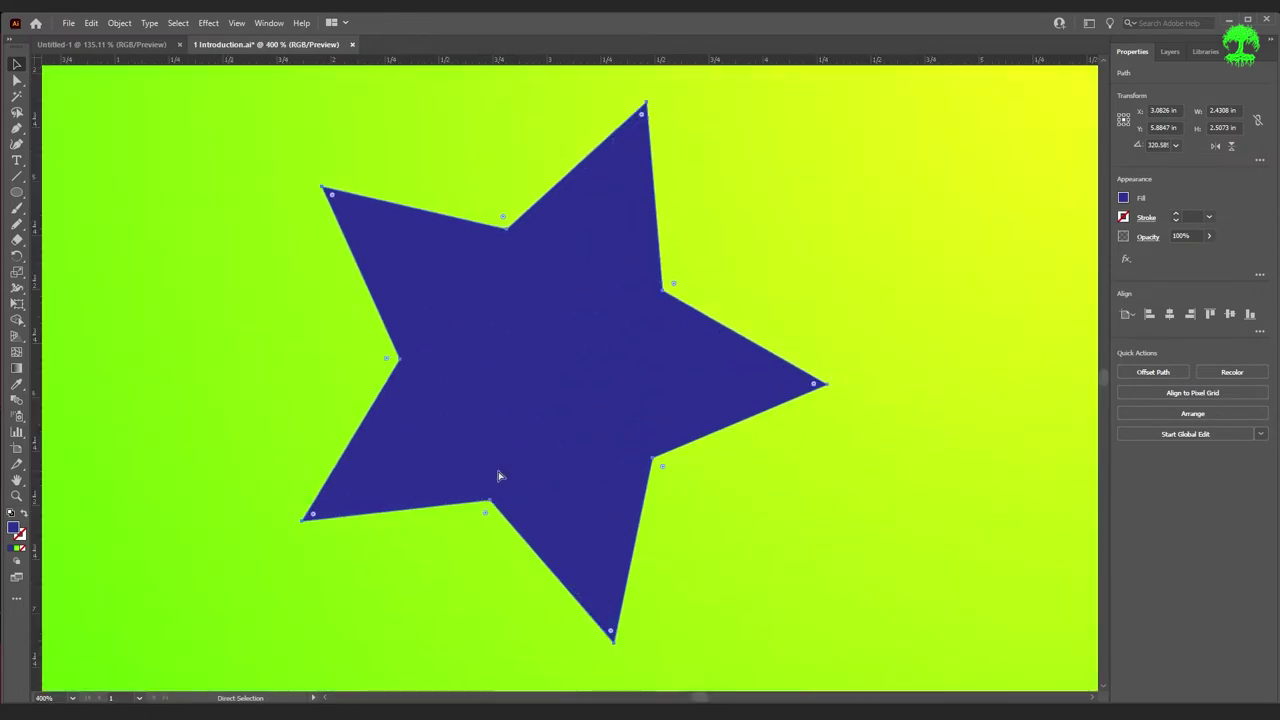
key("ctrl+minus")
key("ctrl+minus")
- Reselect the pink rectangle, zoom back out, and fit the artboard with Ctrl+0
key("ctrl+minus")
key("ctrl+minus")
key("ctrl+minus")
key("ctrl+minus")
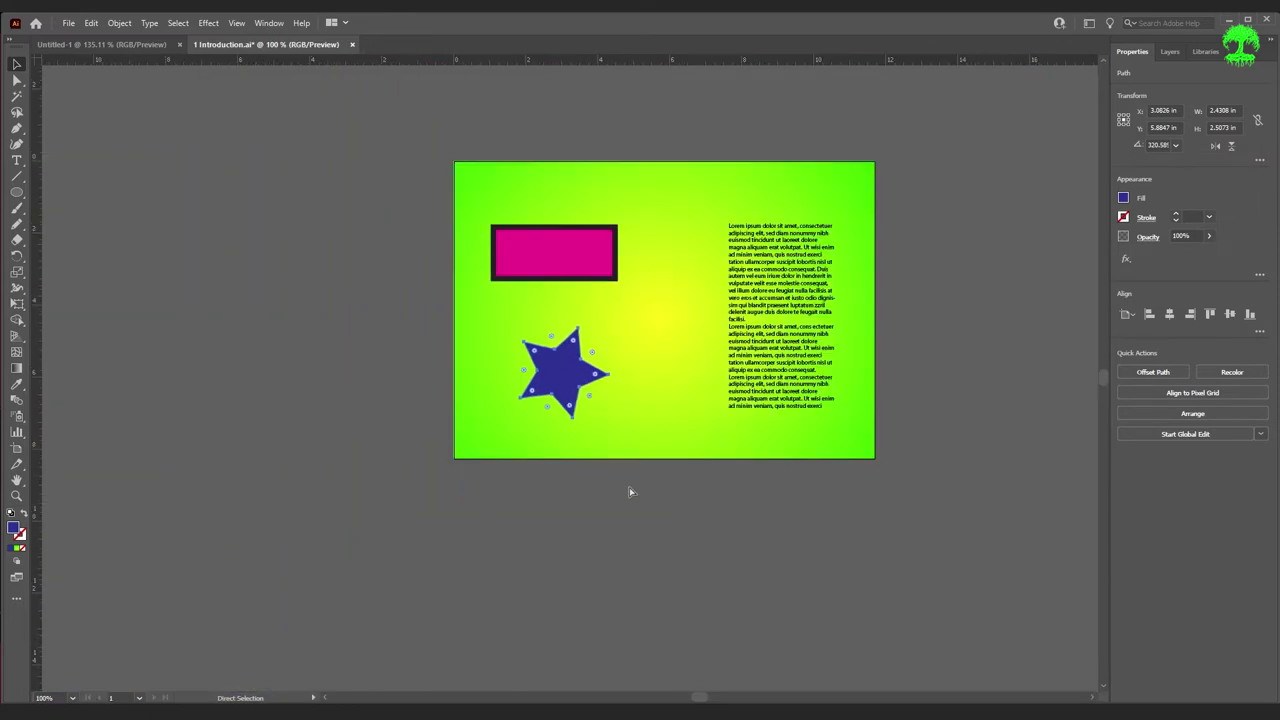
key("v")
left_click(540, 250)
key("ctrl+plus")
key("ctrl+plus")
key("ctrl+plus")
key("ctrl+plus")
key("ctrl+plus")
key("ctrl+minus")
key("ctrl+minus")
key("ctrl+minus")
key("ctrl+minus")
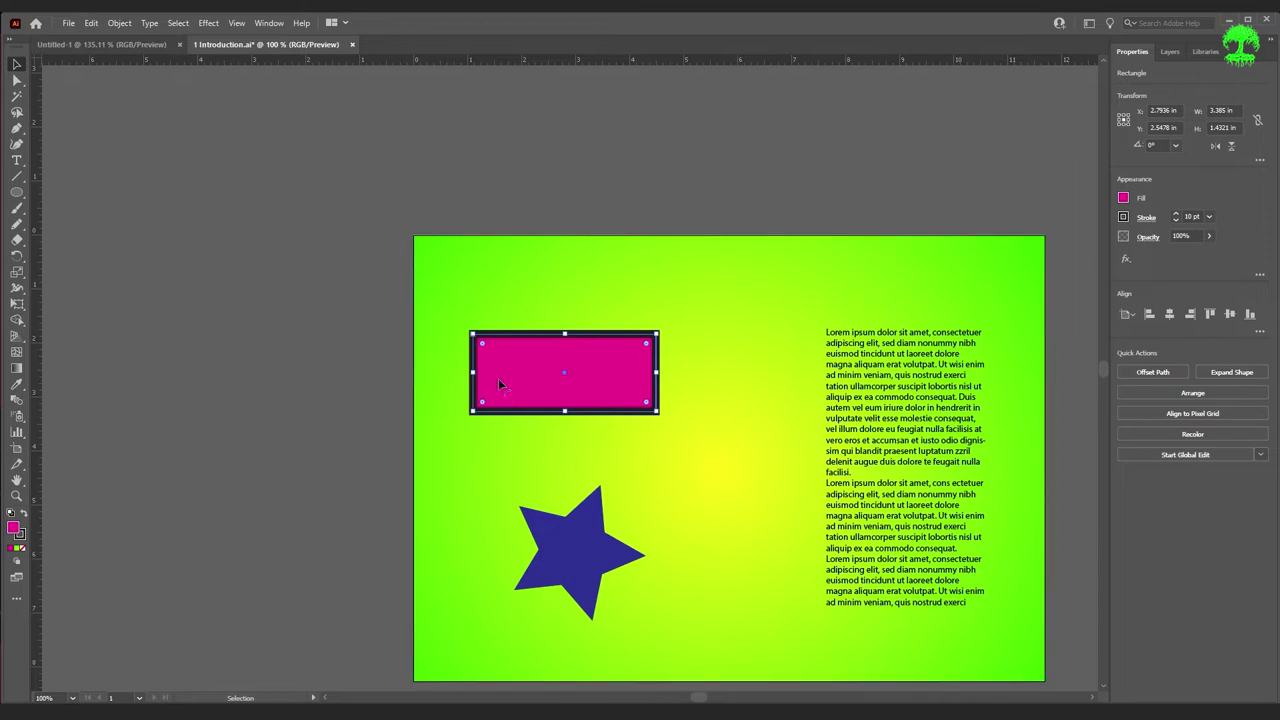
key("ctrl+0")
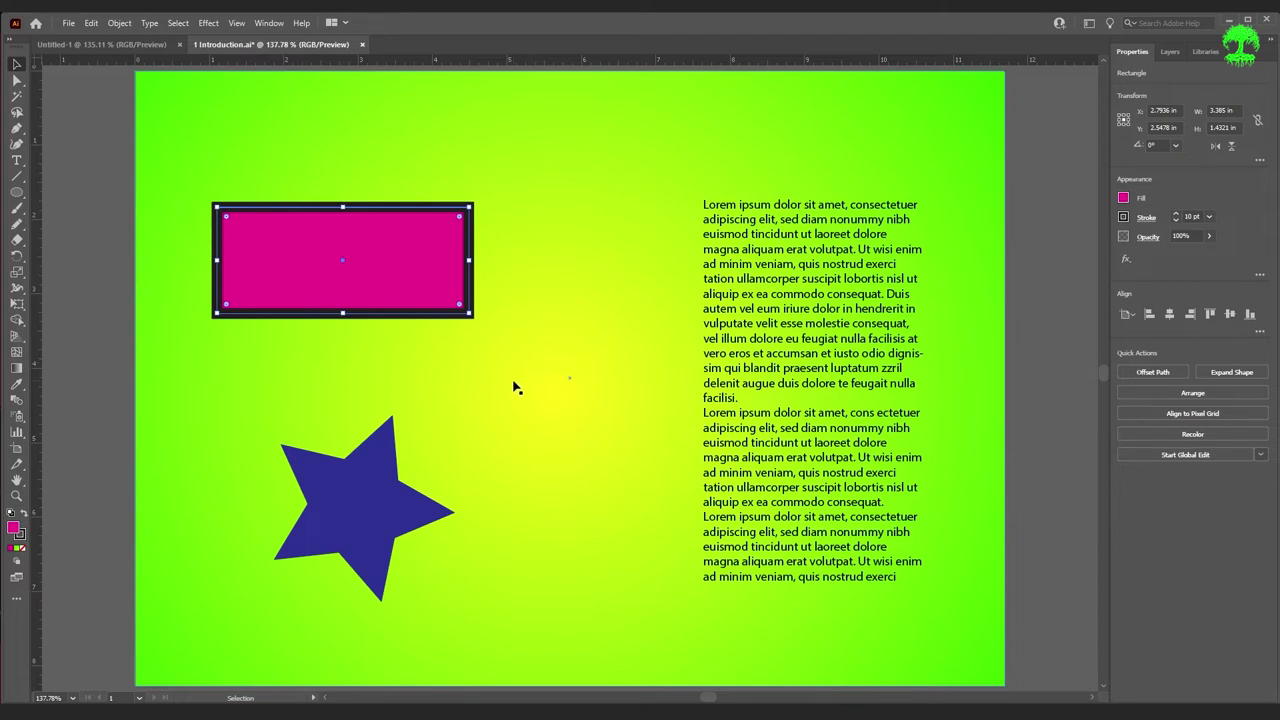
scroll(812, 348, "up", 10)
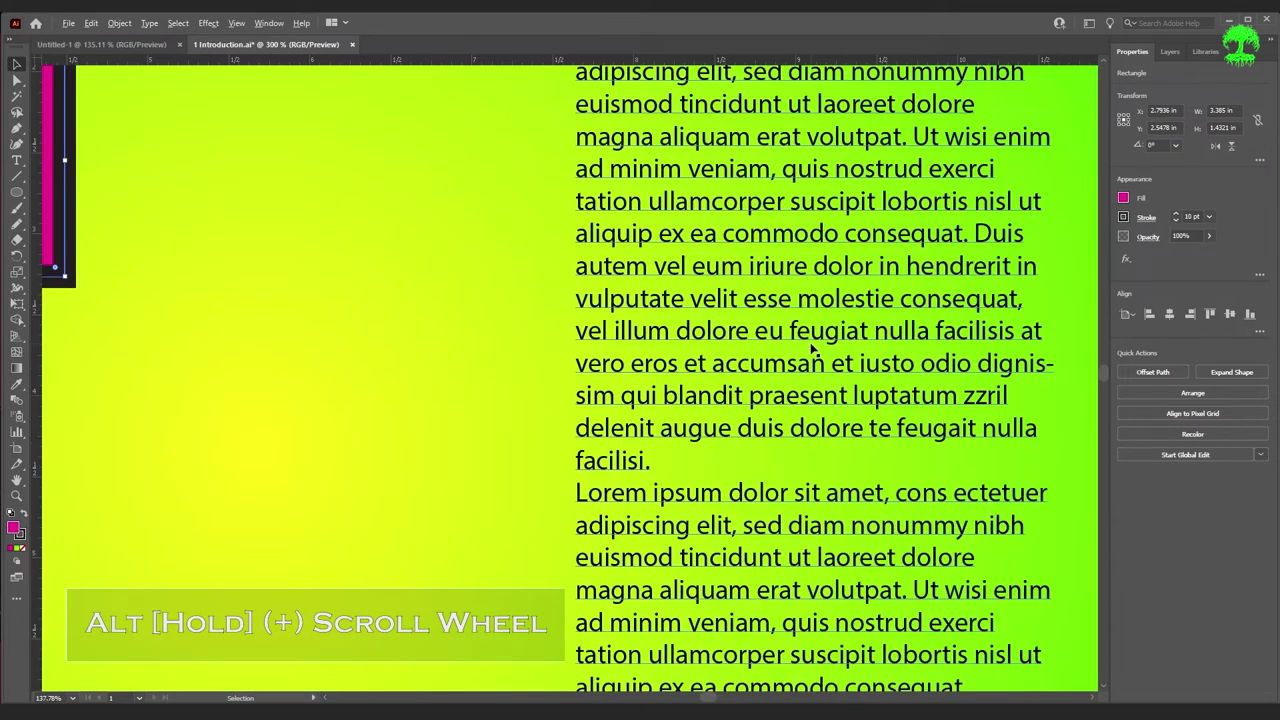
scroll(814, 346, "up", 2)
scroll(818, 346, "down", 15)
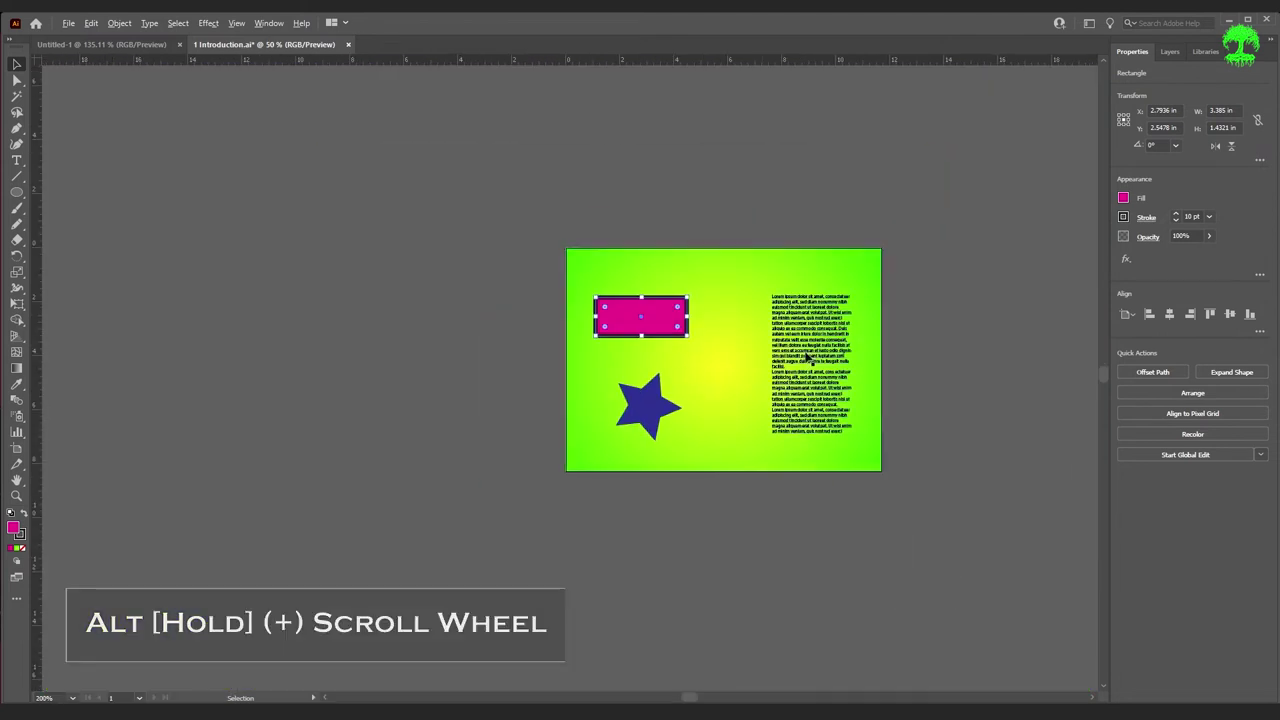
scroll(631, 328, "up", 4)
scroll(631, 328, "up", 3)
scroll(668, 306, "down", 5)
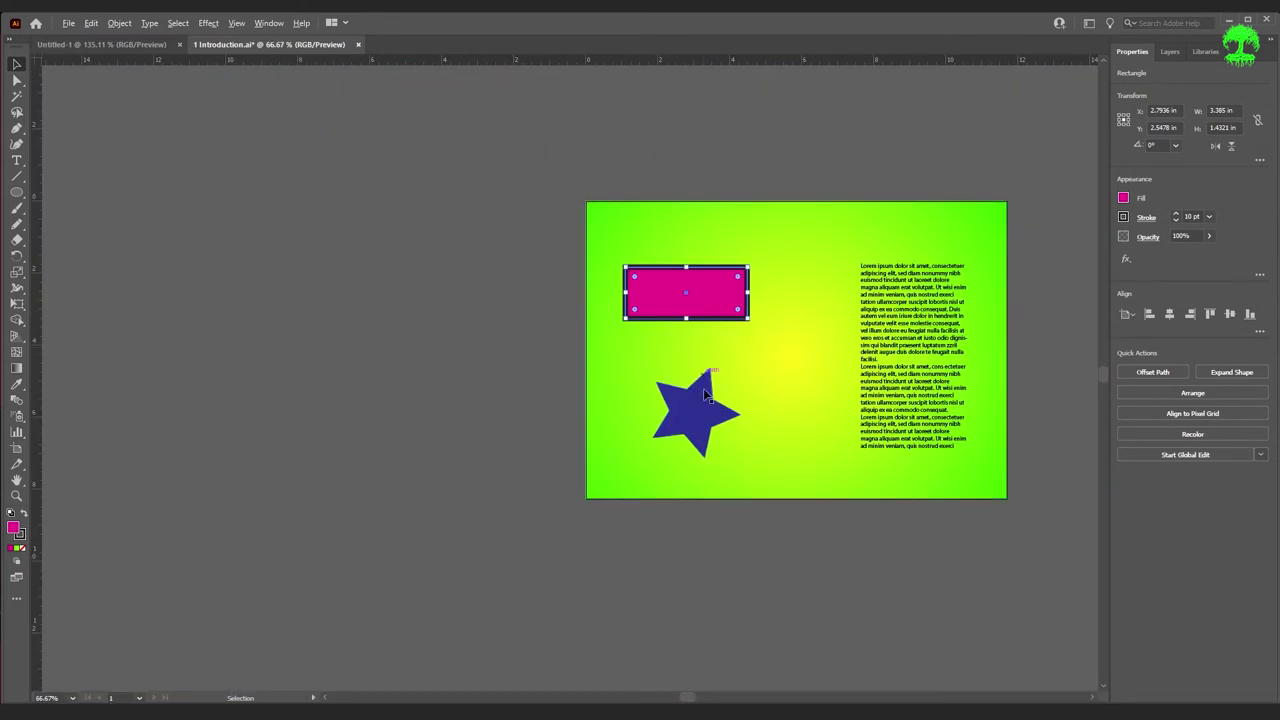
scroll(703, 388, "up", 5)
scroll(700, 410, "down", 5)
scroll(690, 408, "up", 3)
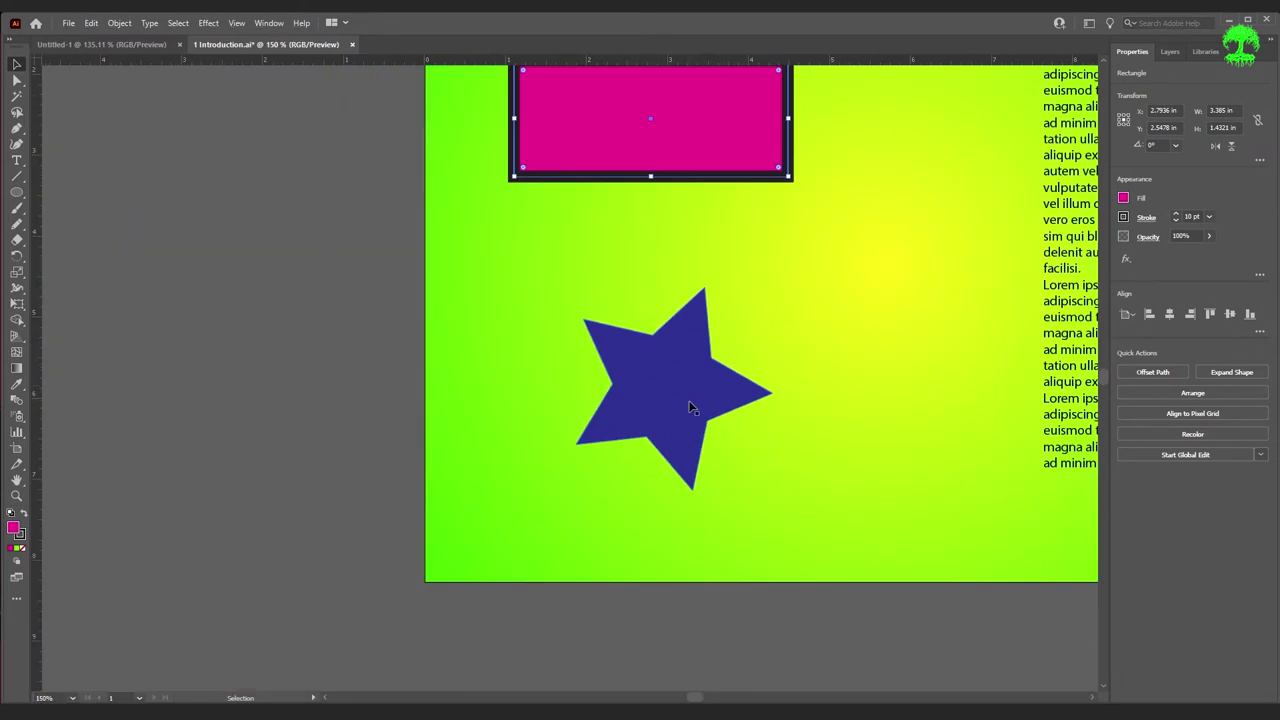
key("ctrl+0")
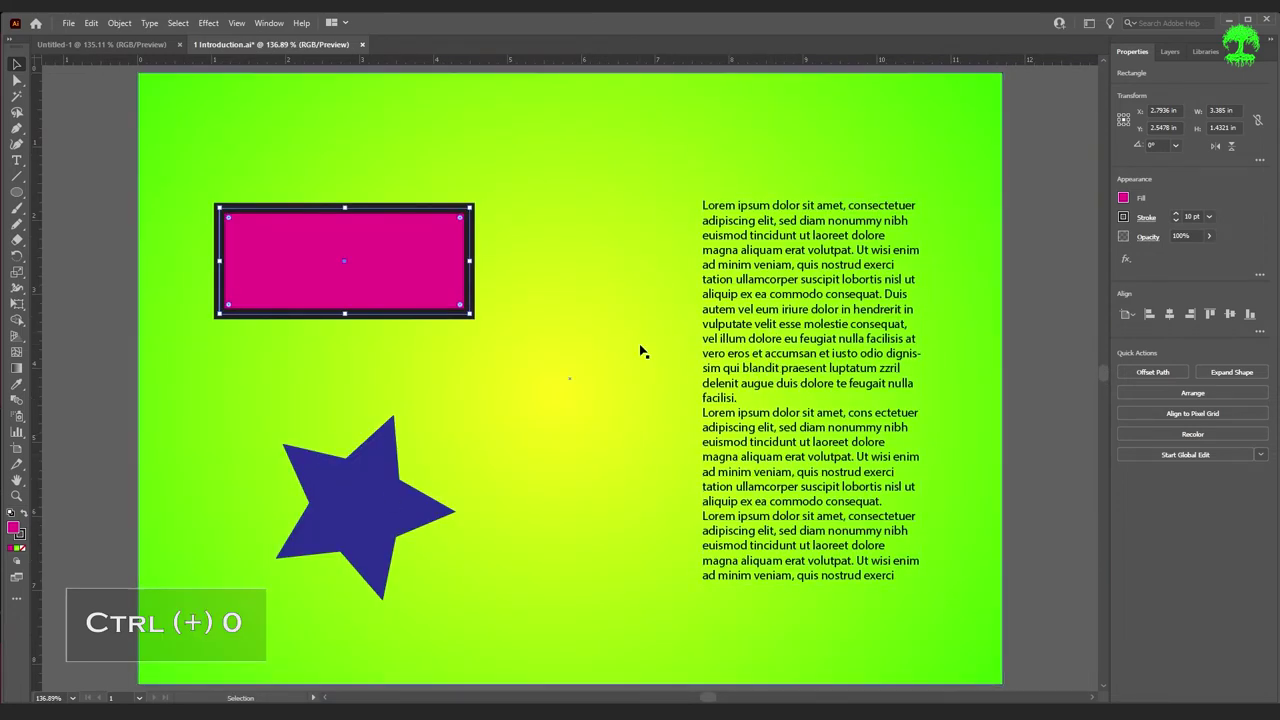
- Alt-scroll over the paragraph text to zoom in to 800%
scroll(793, 412, "up", 2)
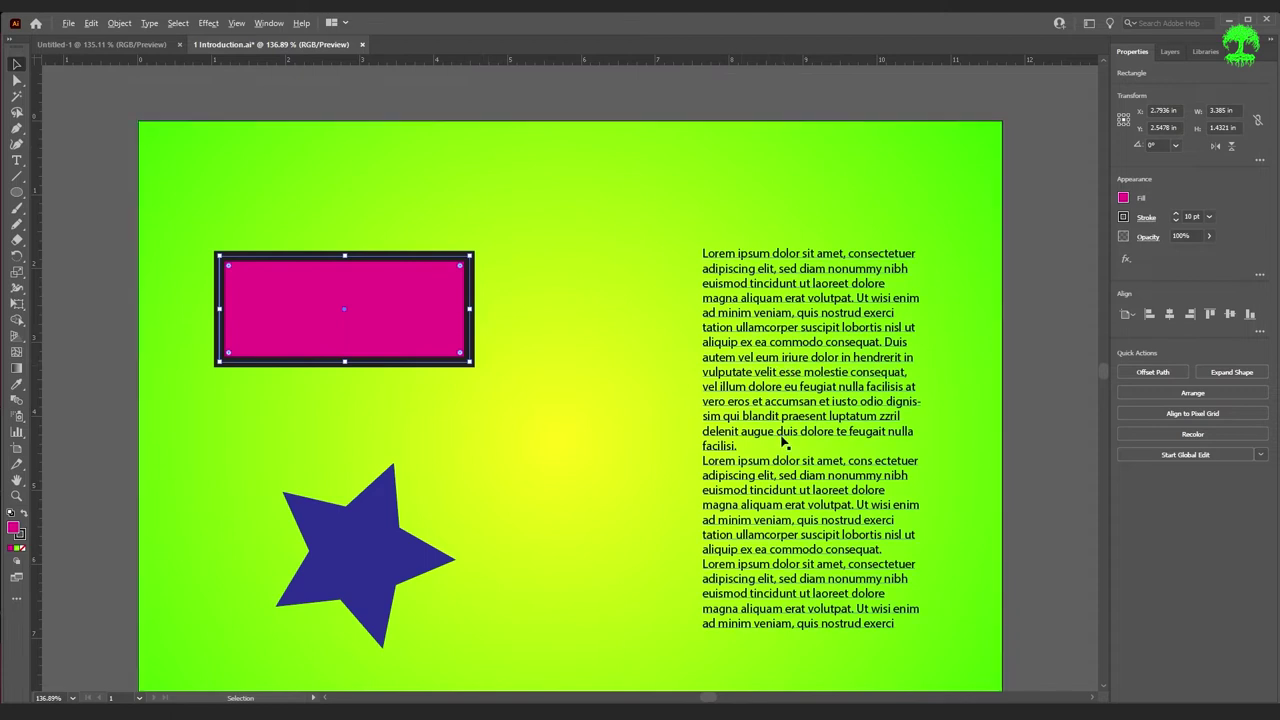
scroll(795, 427, "up", 6)
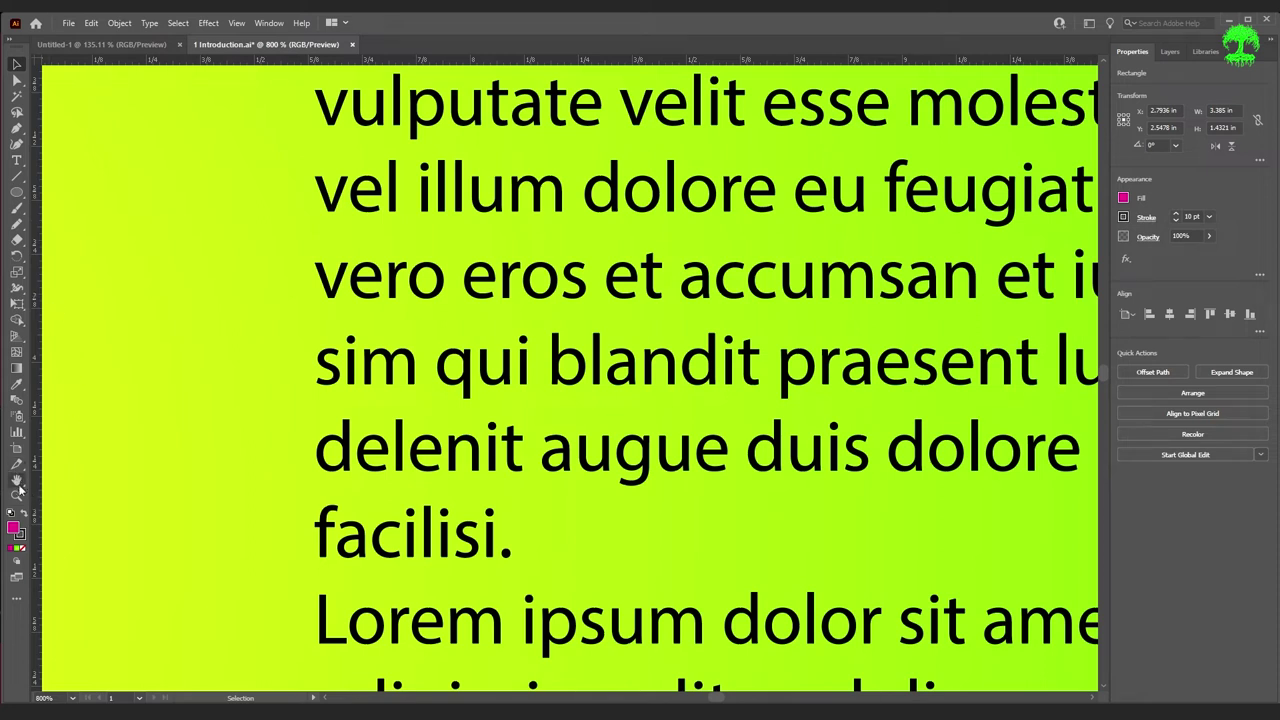
- Pan back and forth across the close-up paragraph with the Hand tool (H)
key("h")
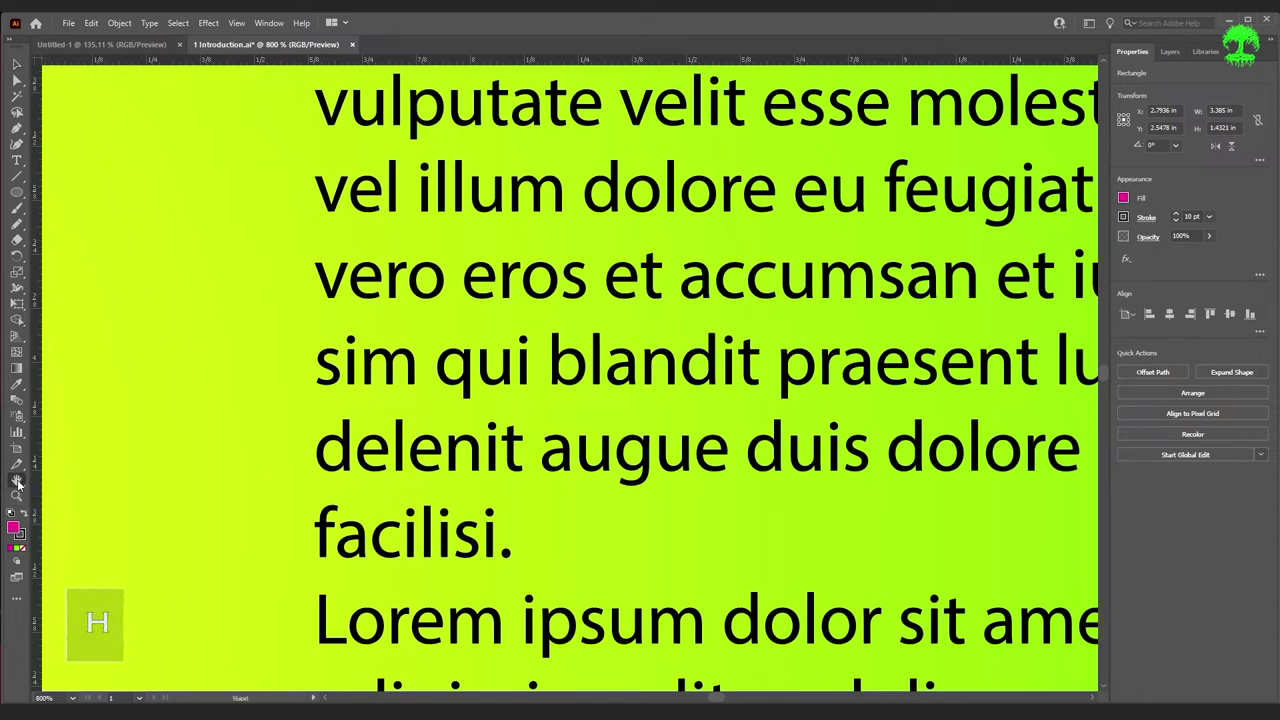
left_click_drag(594, 362, 393, 399)
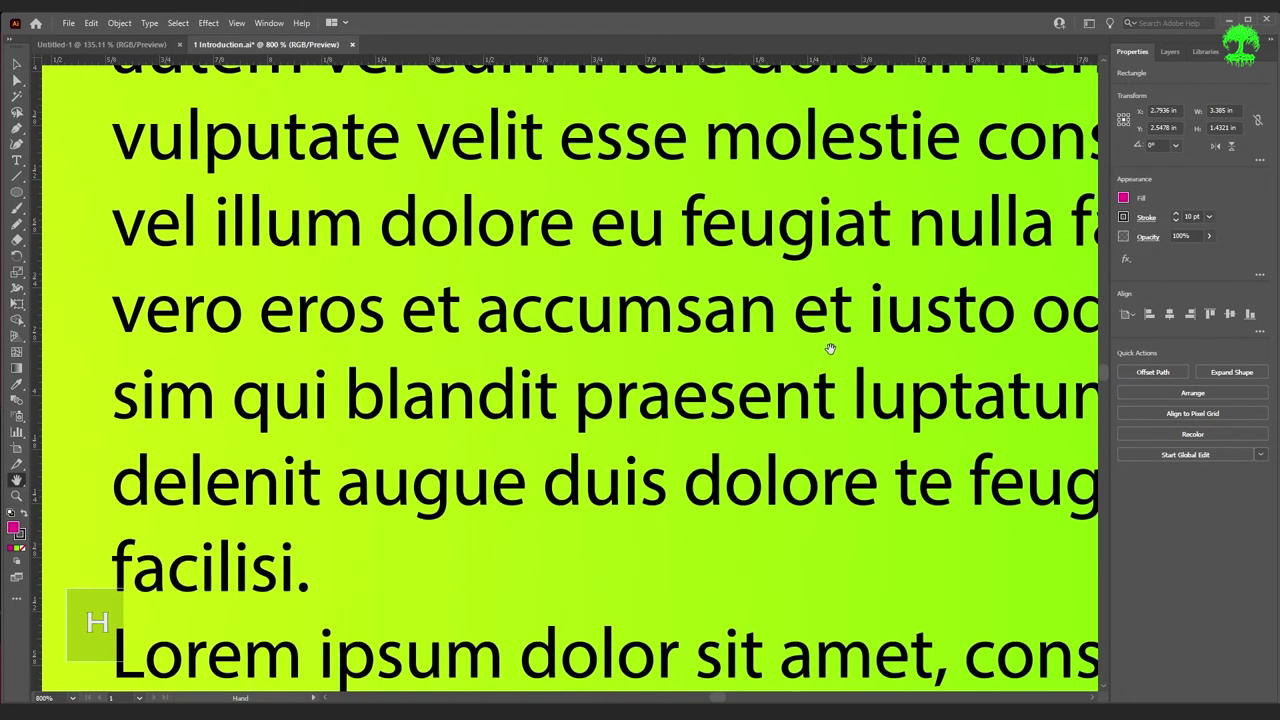
left_click_drag(829, 354, 588, 411)
left_click_drag(505, 407, 860, 340)
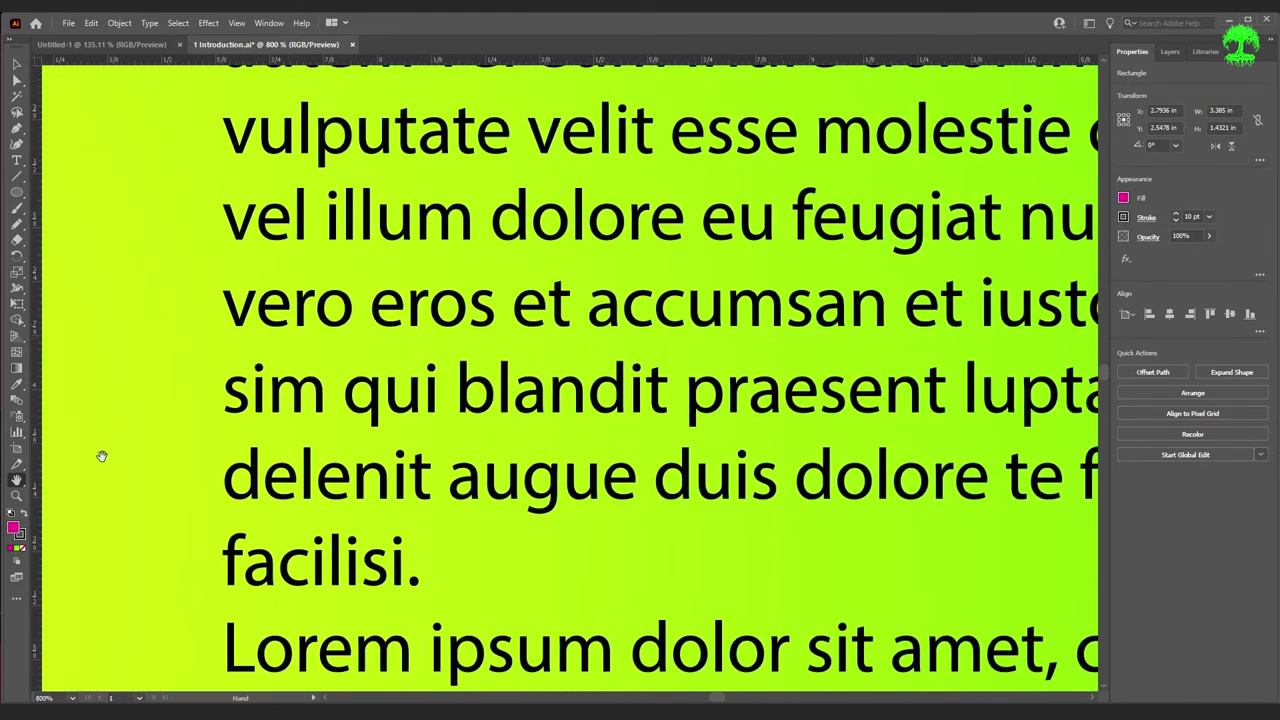
left_click(15, 65)
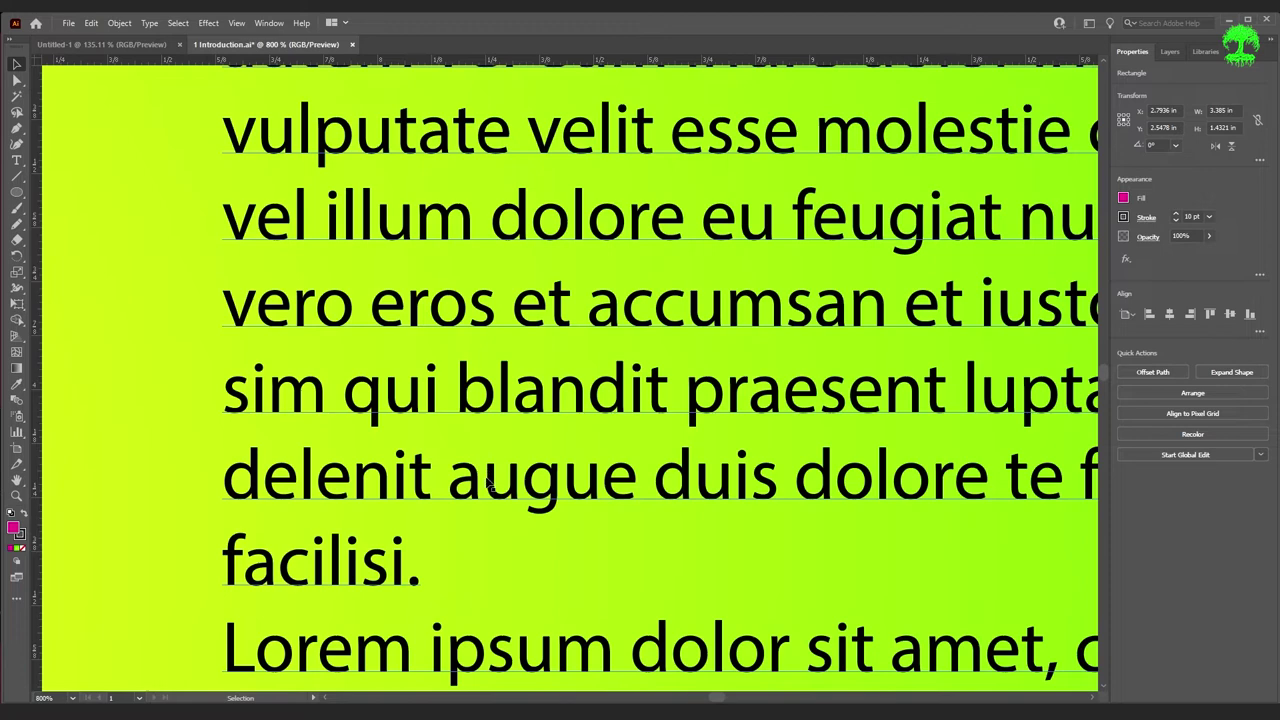
- Hold Spacebar and drag to pan up to the paragraph's opening lines
key("space")
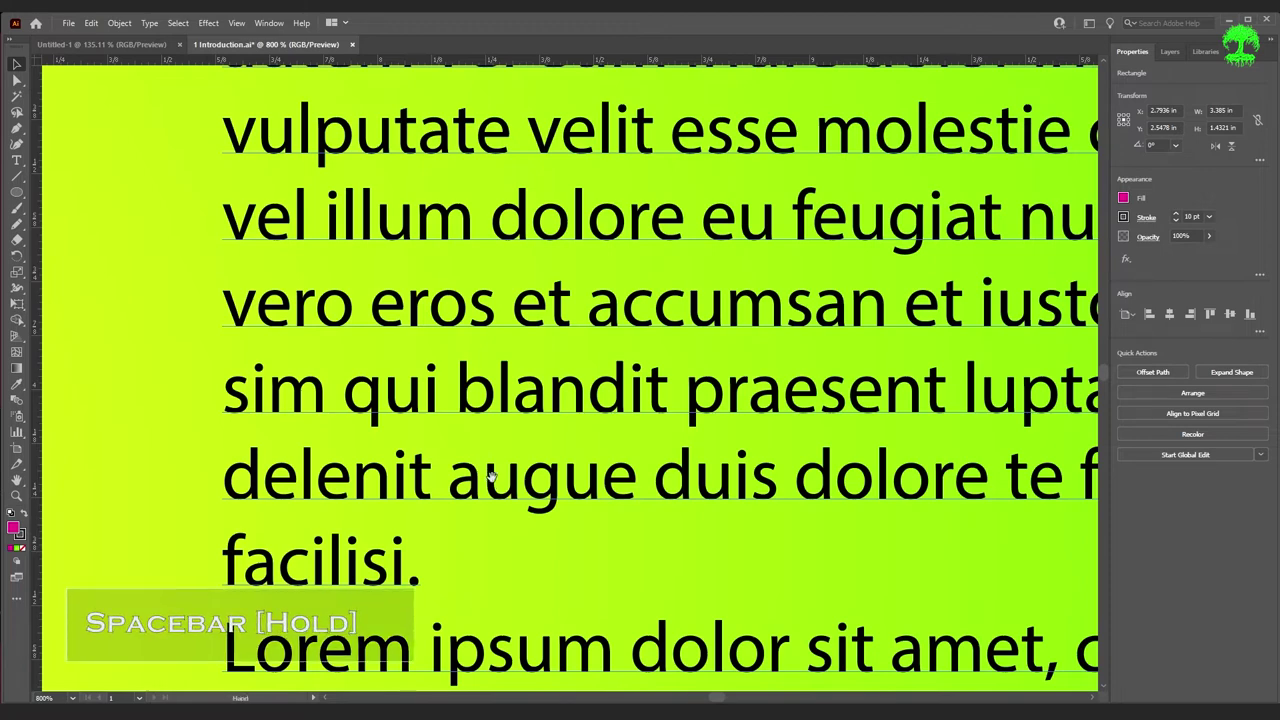
left_click_drag(771, 429, 467, 407)
left_click_drag(763, 378, 625, 455)
left_click_drag(449, 327, 390, 428)
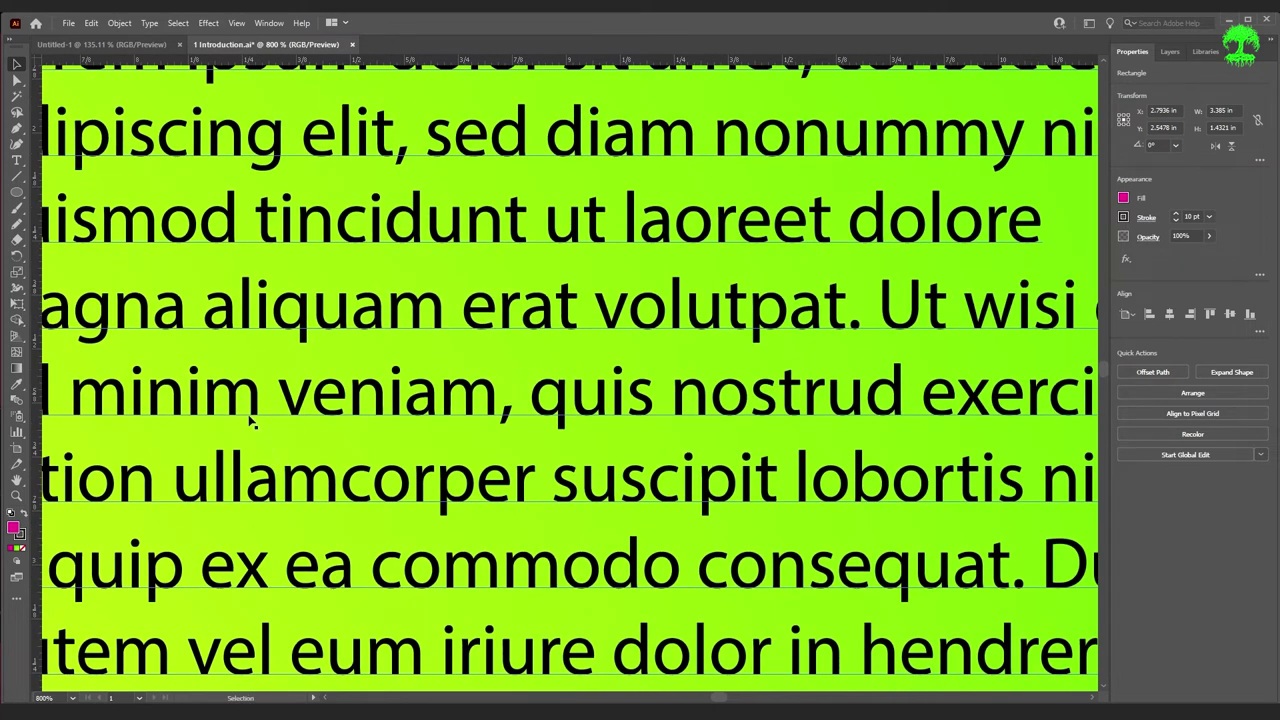
left_click(17, 143)
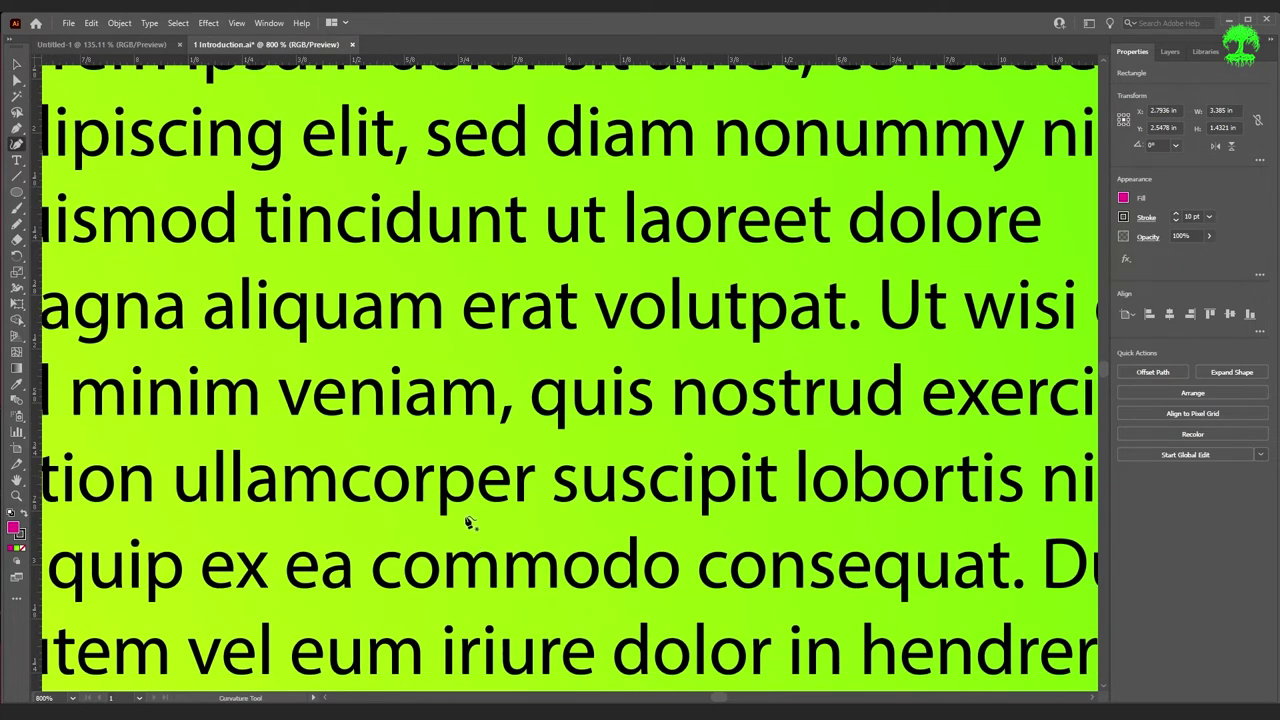
left_click_drag(436, 498, 452, 536)
key("v")
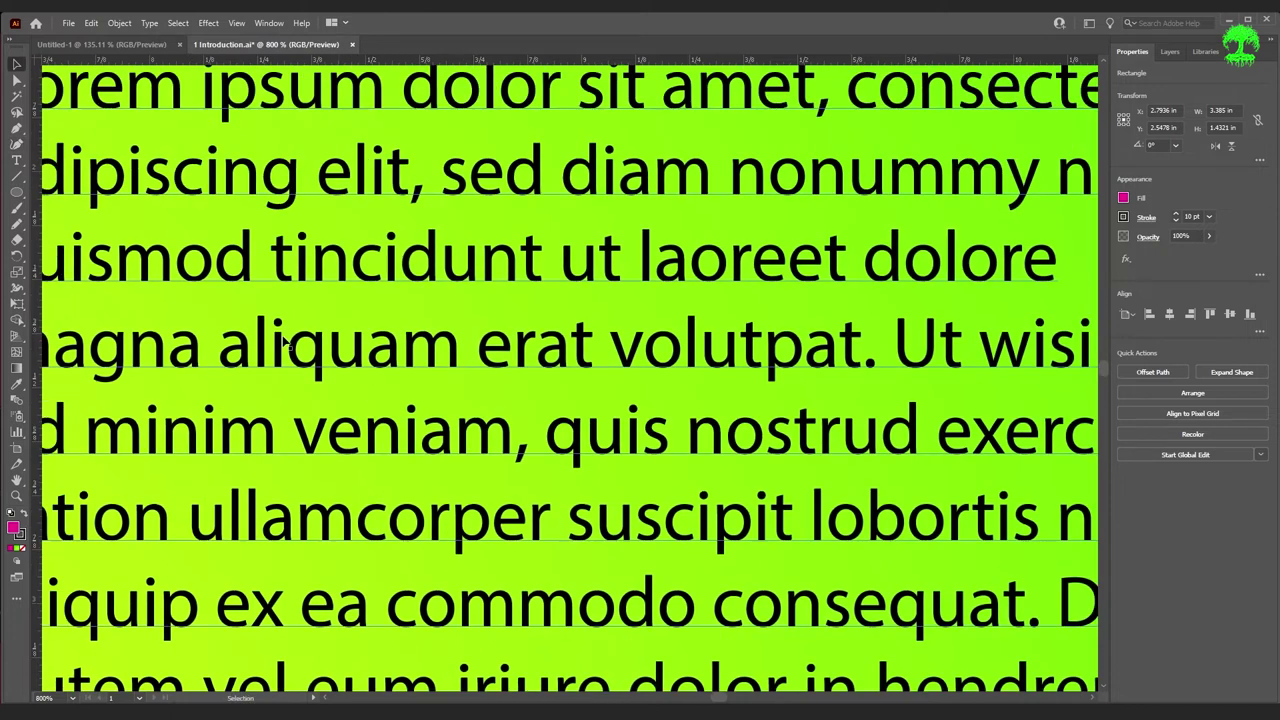
left_click(17, 143)
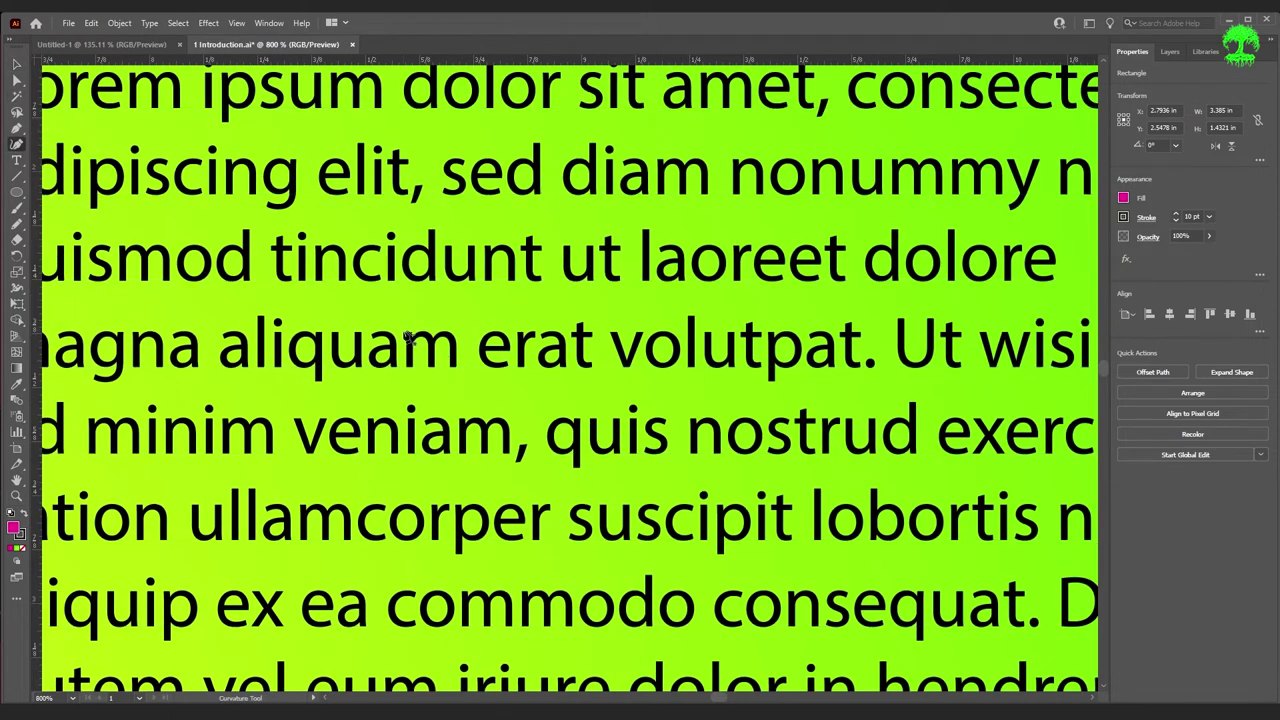
key("v")
key("ctrl")
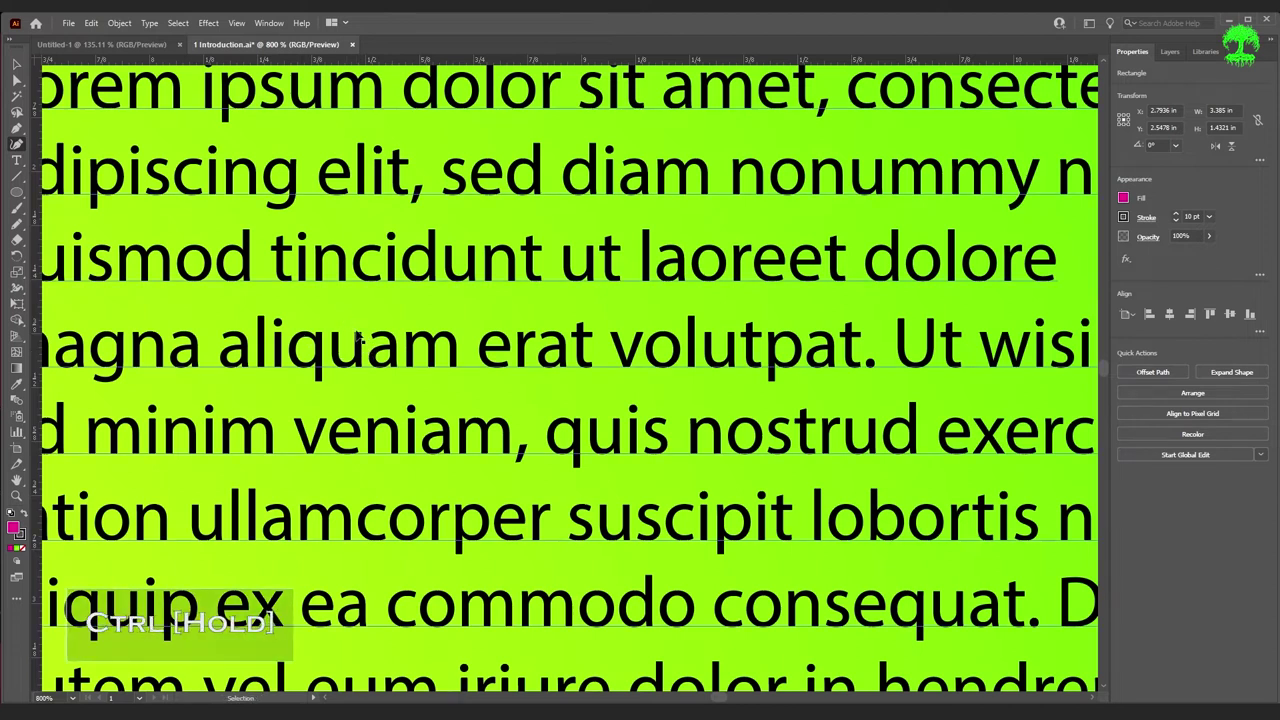
key("ctrl+1")
left_click(290, 415)
left_click(289, 478)
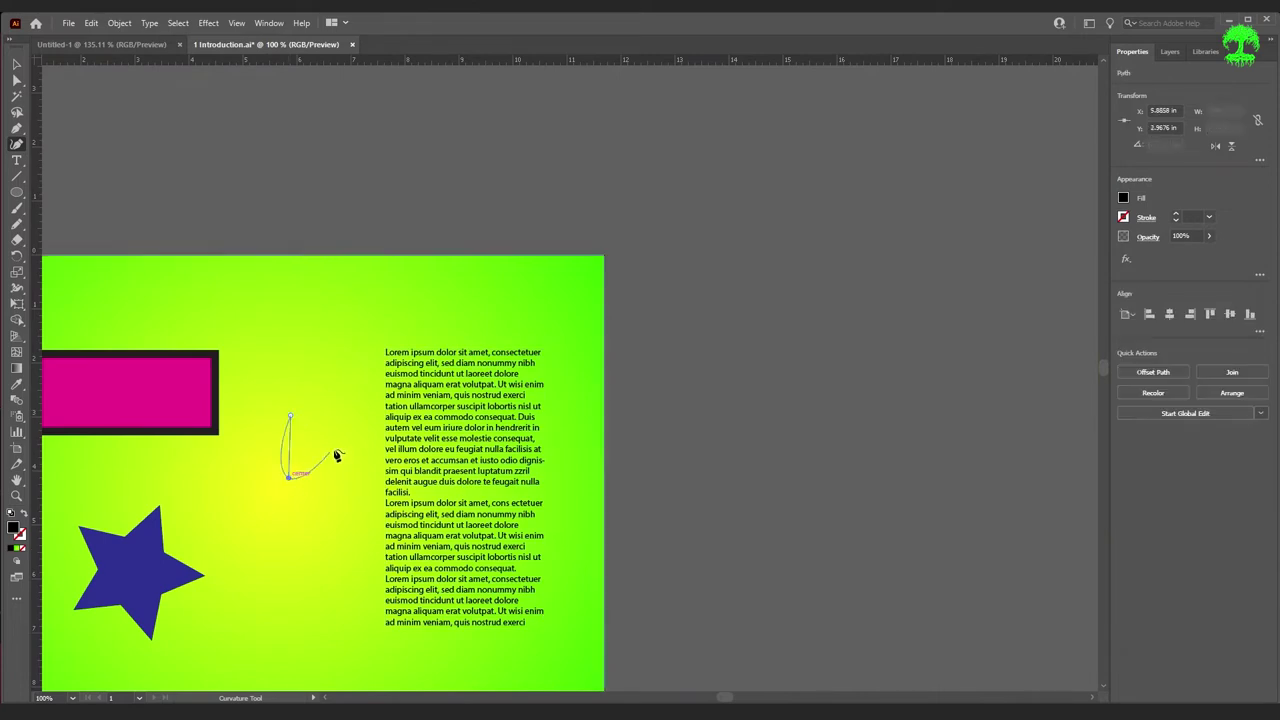
left_click(335, 445)
left_click(350, 365)
left_click(290, 415)
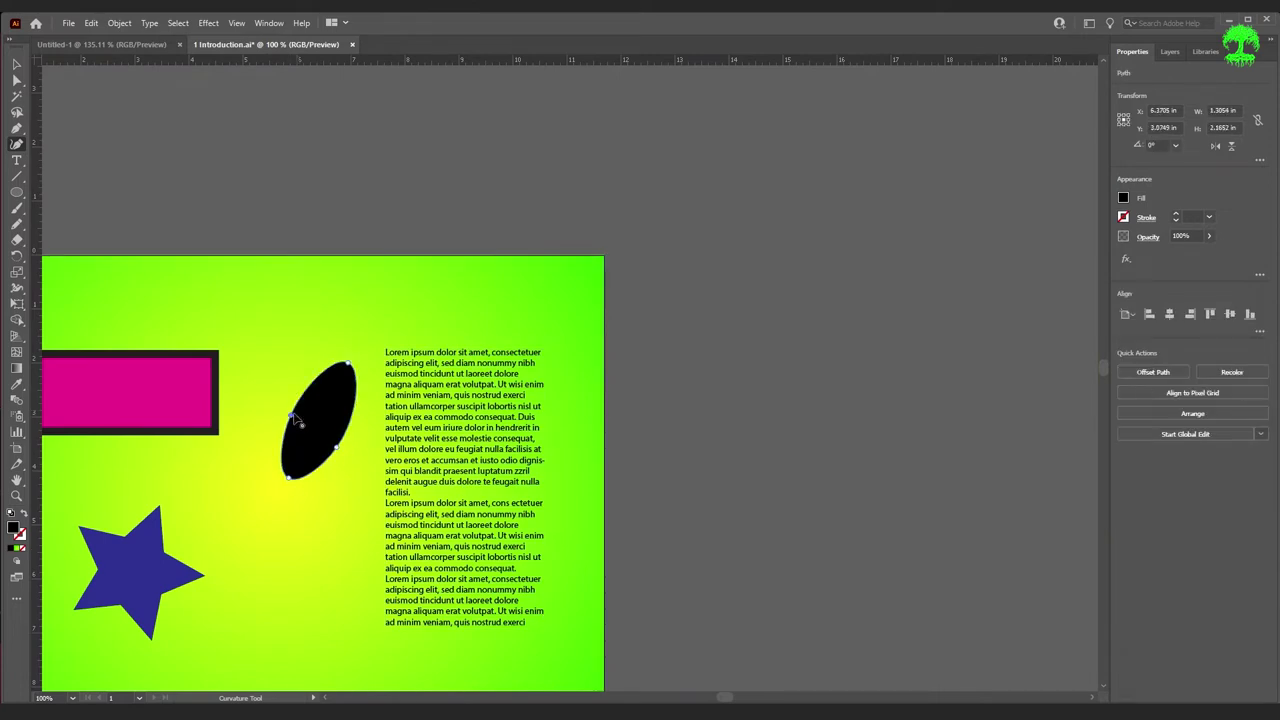
left_click_drag(339, 441, 362, 395)
key("ctrl+z")
key("ctrl+z")
key("ctrl+z")
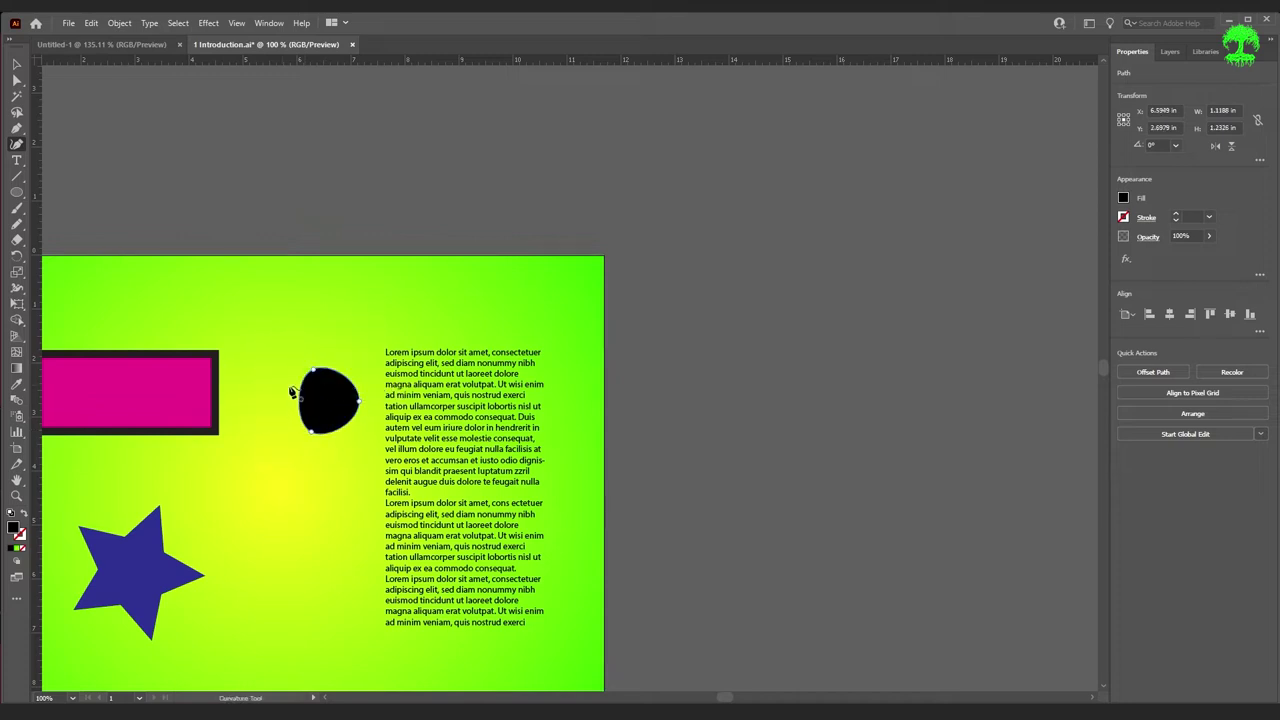
scroll(609, 347, "up", 2)
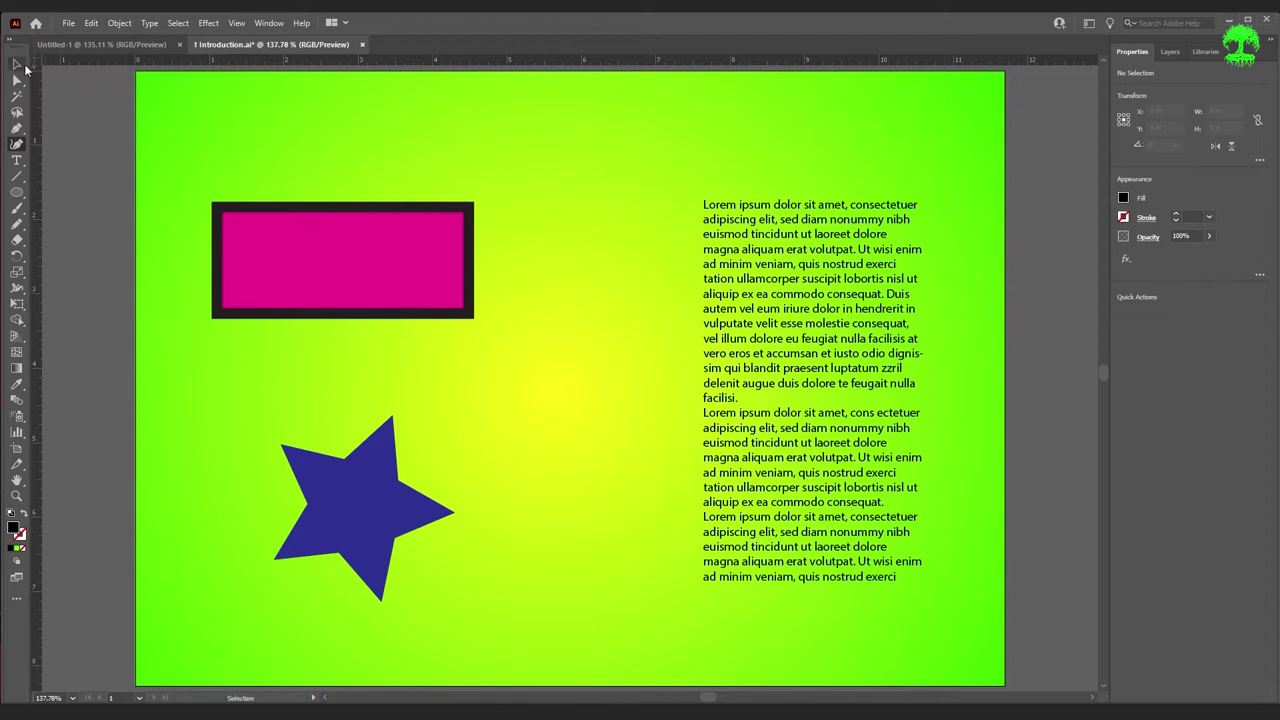
- Move the pink rectangle up and to the right with the Selection tool
left_click(18, 82)
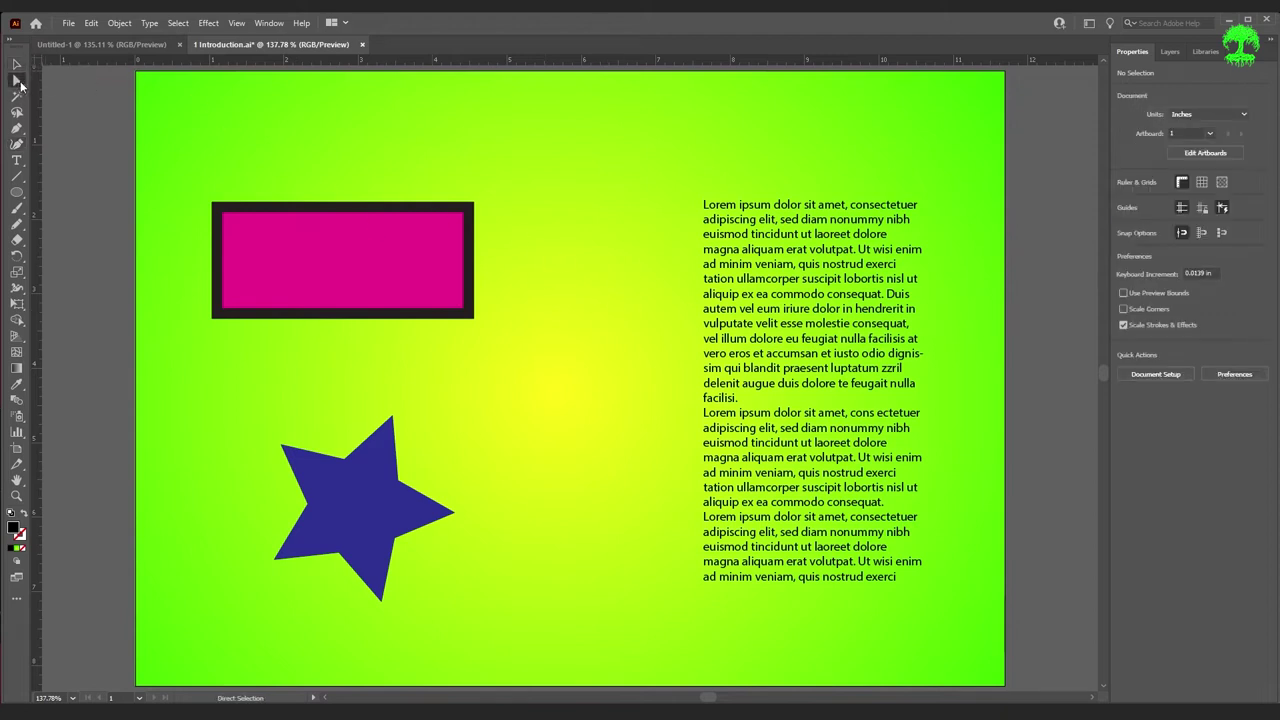
left_click(16, 64)
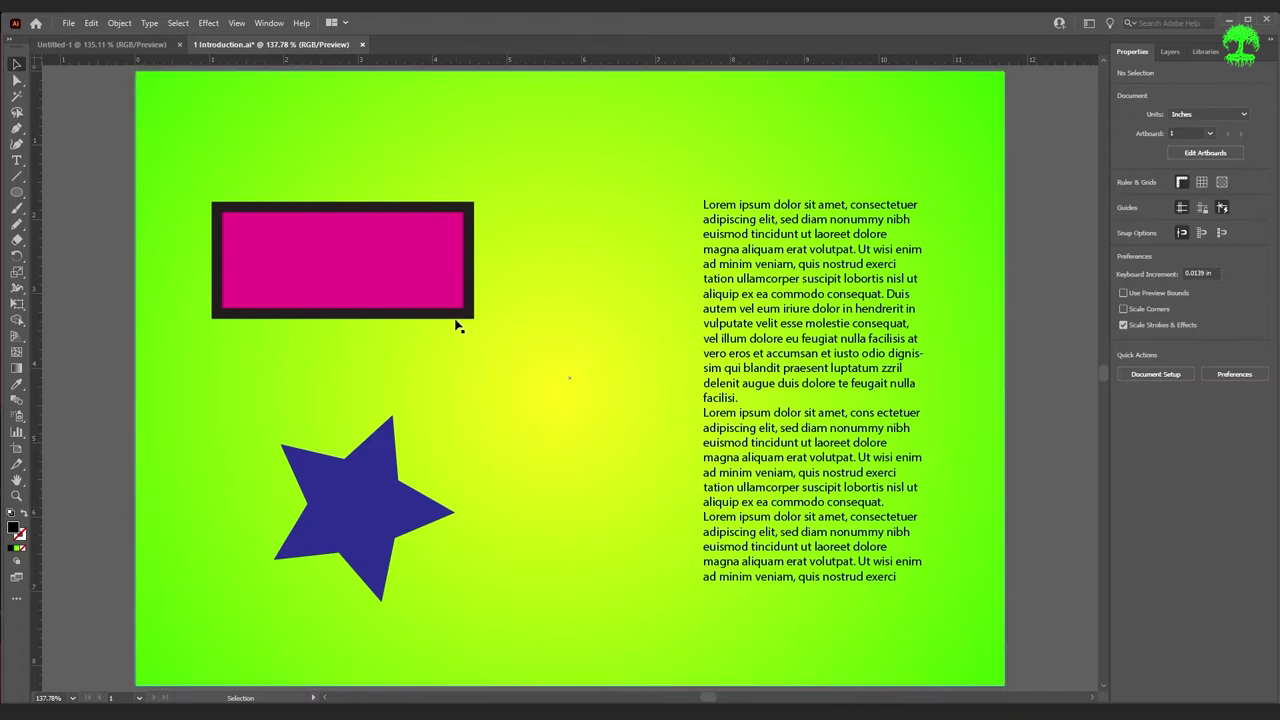
left_click(428, 277)
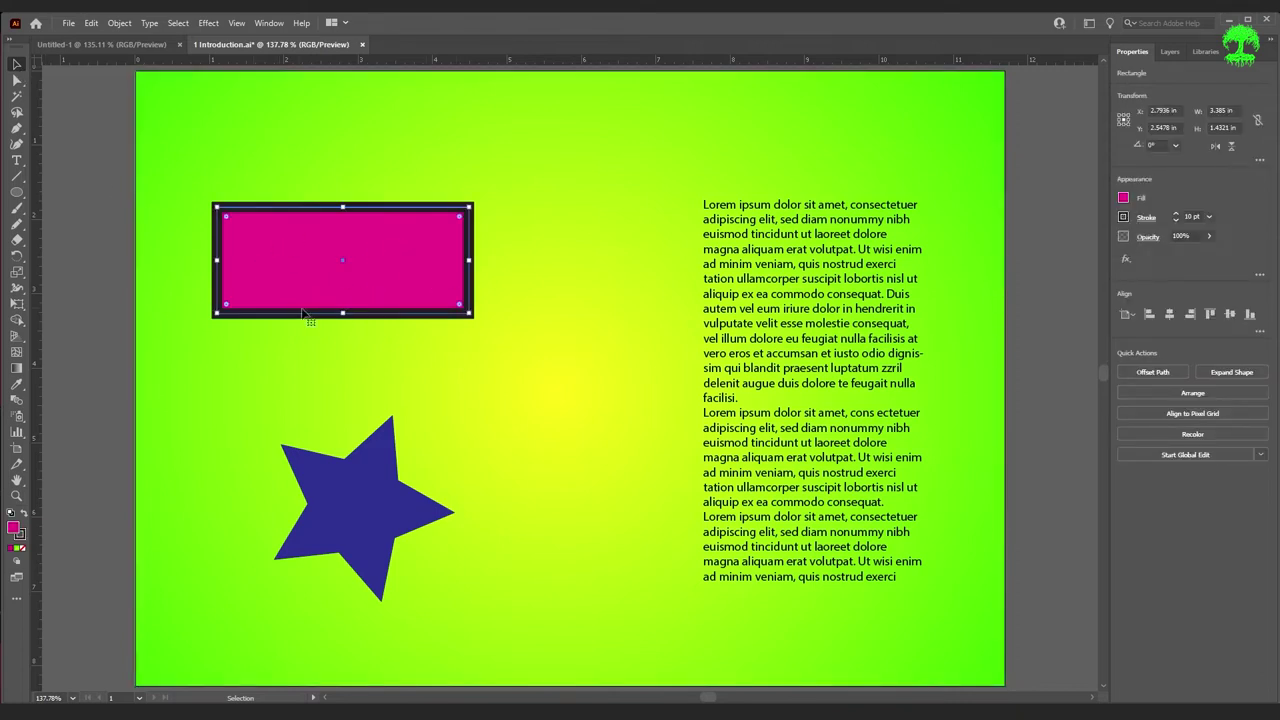
left_click_drag(278, 302, 486, 230)
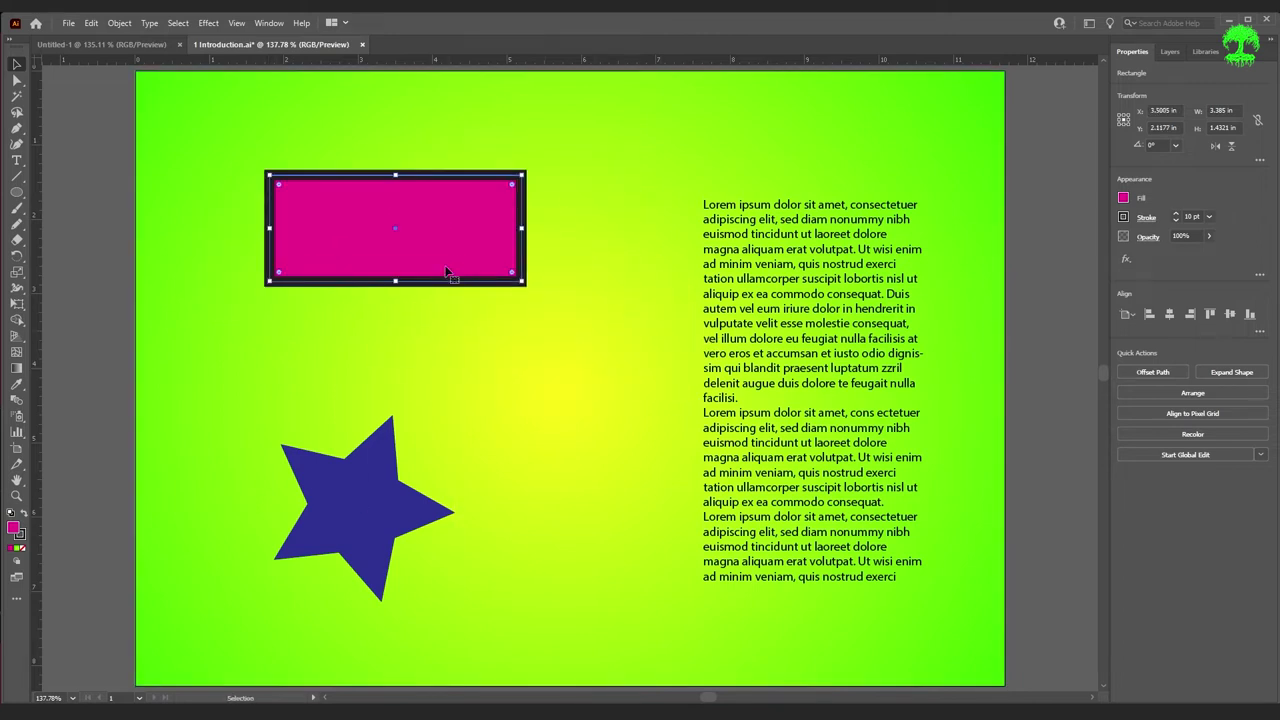
- Shift the blue star right and nudge the Lorem ipsum text block slightly up
left_click(363, 514)
left_click_drag(363, 514, 428, 500)
mouse_move(860, 433)
left_mouse_down()
mouse_move(820, 469)
mouse_move(858, 412)
left_mouse_up()
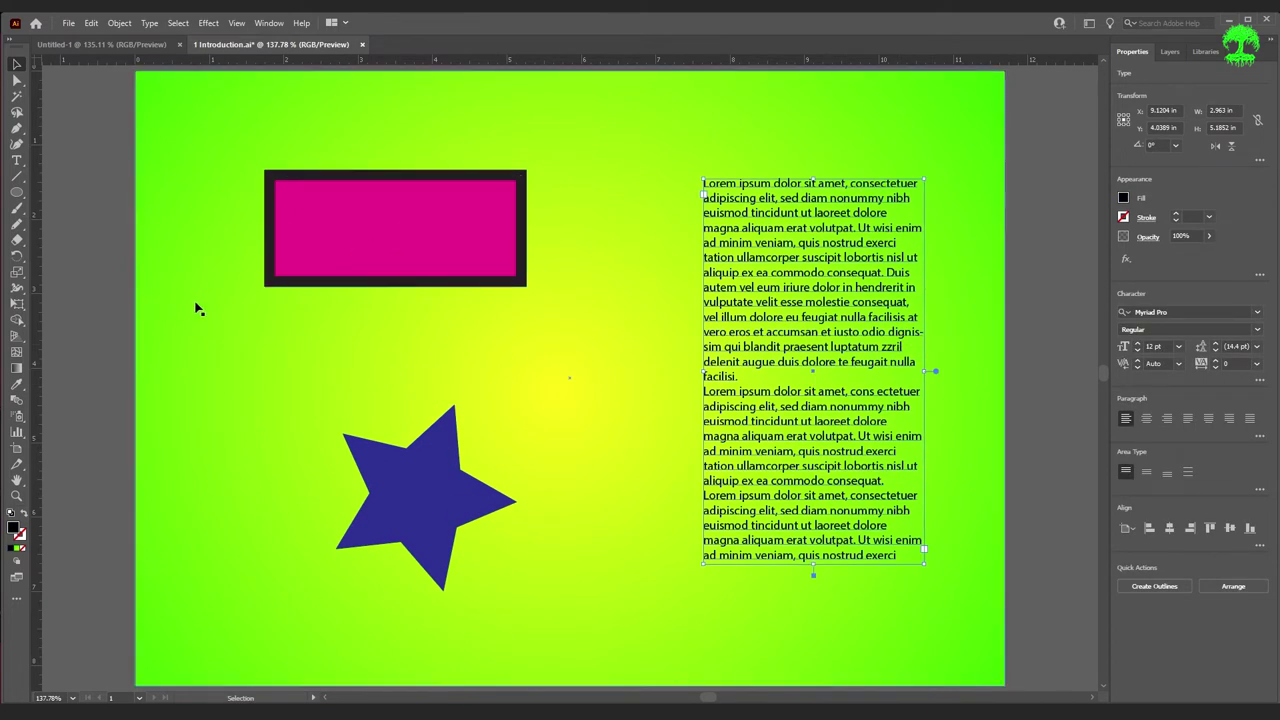
left_click(415, 490)
left_click(16, 80)
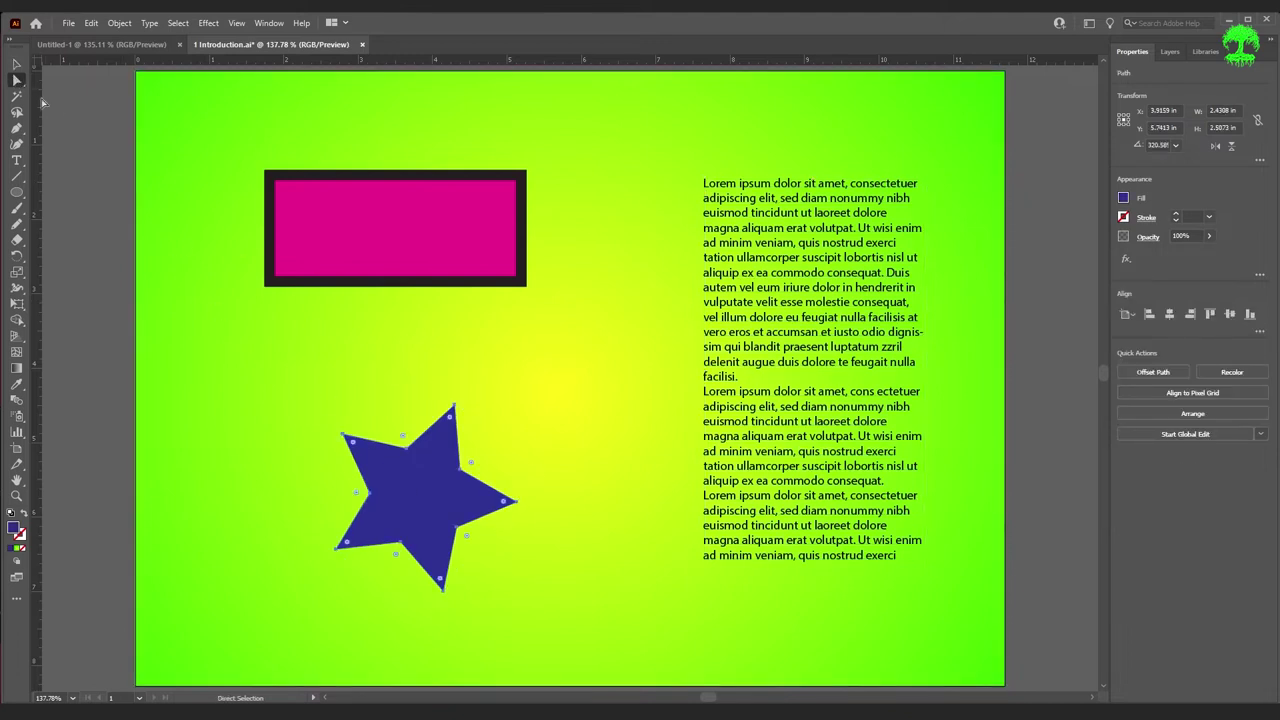
- Try moving the rectangle's top-right corner anchor, then undo back to the original rectangle
left_click(418, 249)
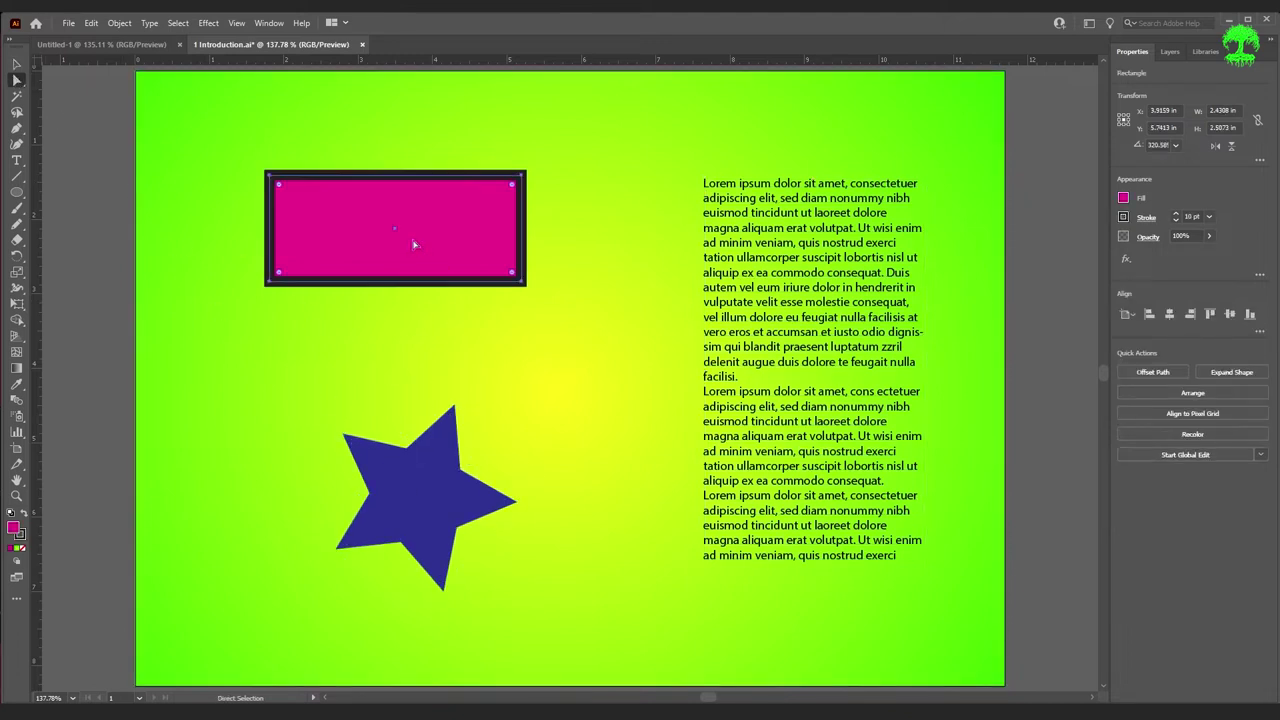
left_click(521, 176)
mouse_move(522, 179)
left_mouse_down()
mouse_move(500, 204)
mouse_move(546, 226)
mouse_move(443, 210)
mouse_move(800, 197)
mouse_move(729, 286)
mouse_move(608, 263)
mouse_move(519, 143)
mouse_move(508, 172)
left_mouse_up()
key("ctrl+z")
key("ctrl+z")
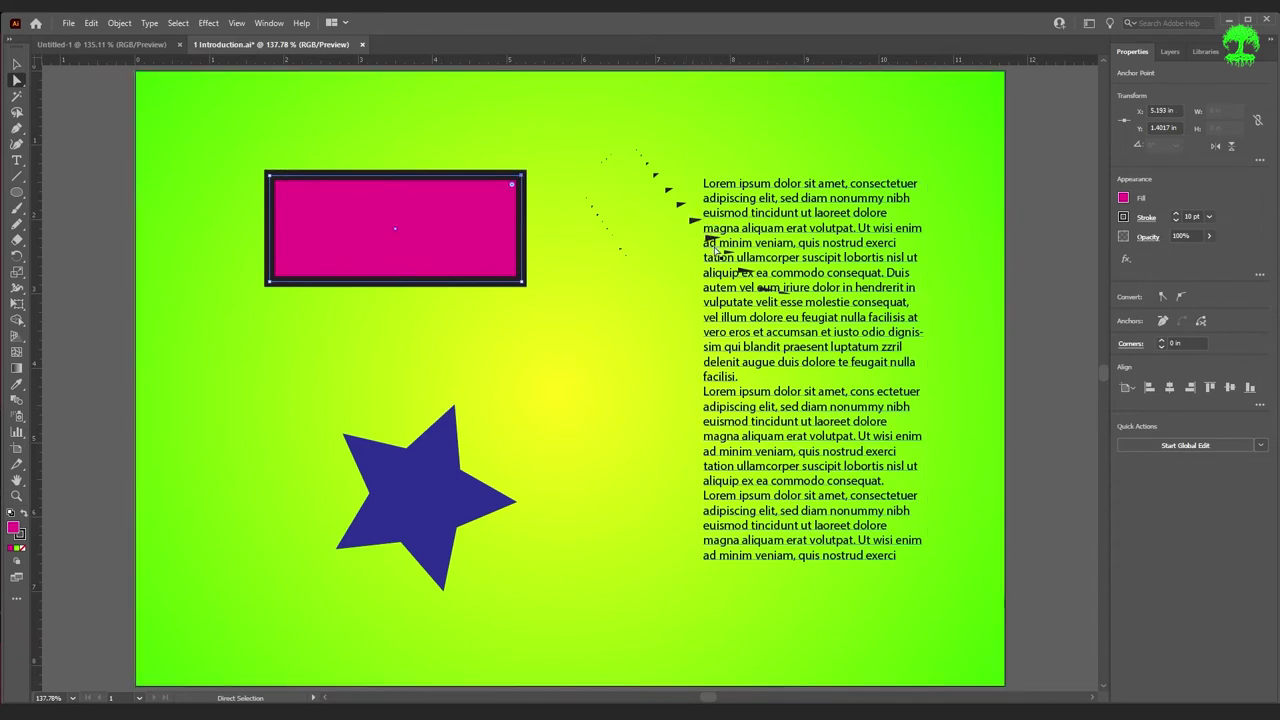
scroll(708, 241, "down", 5)
scroll(717, 266, "up", 3)
scroll(693, 254, "up", 3)
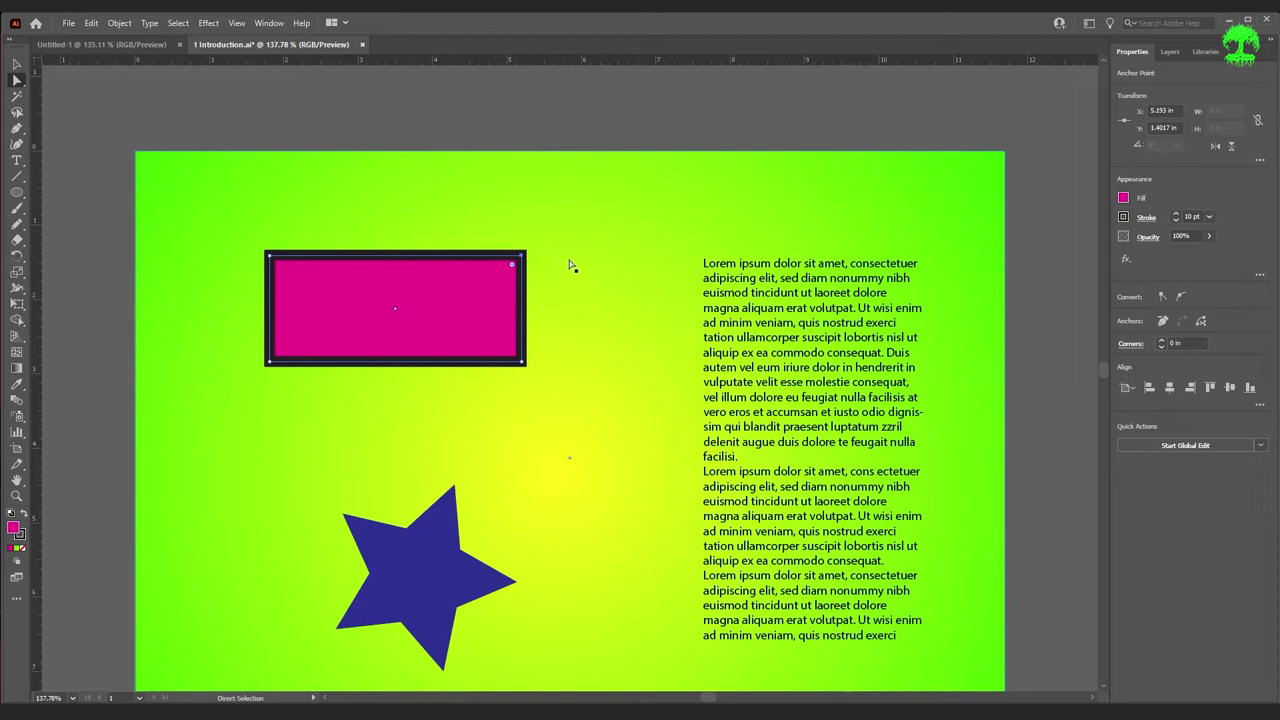
- Drag each of the rectangle's four corners to new spots, forming a tilted, uneven quadrilateral
left_click_drag(515, 263, 549, 241)
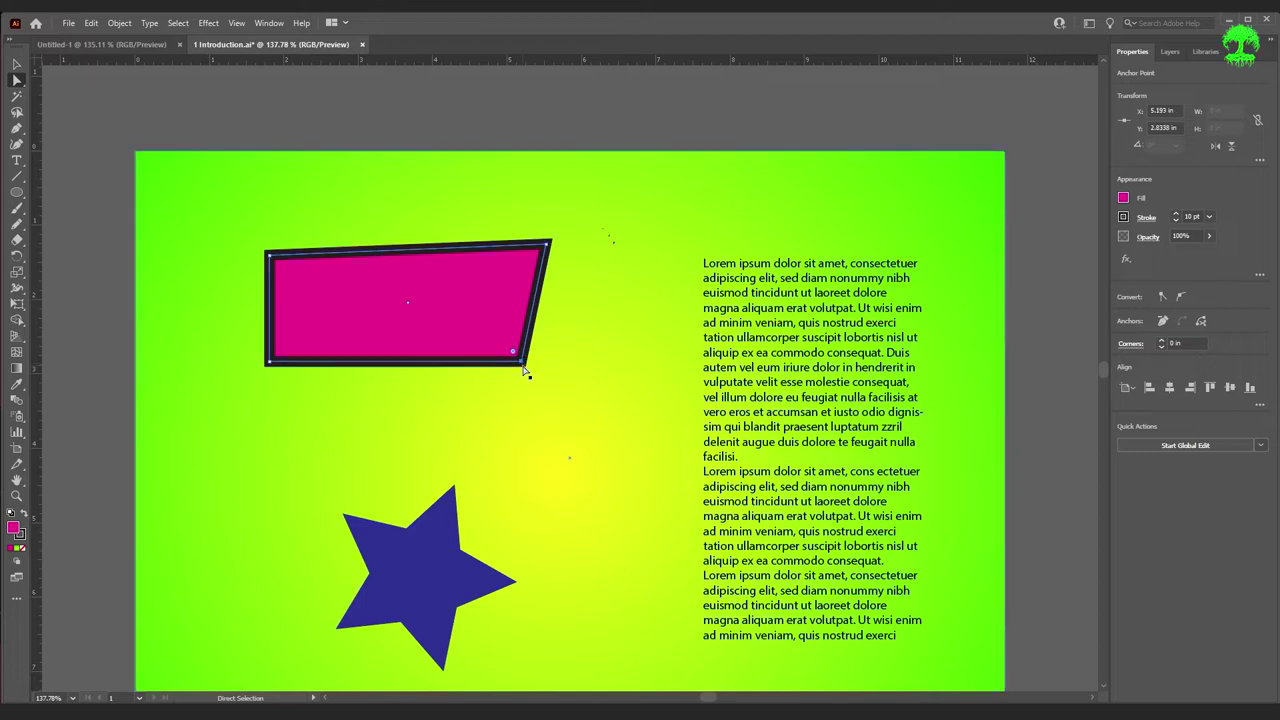
left_click_drag(522, 362, 532, 434)
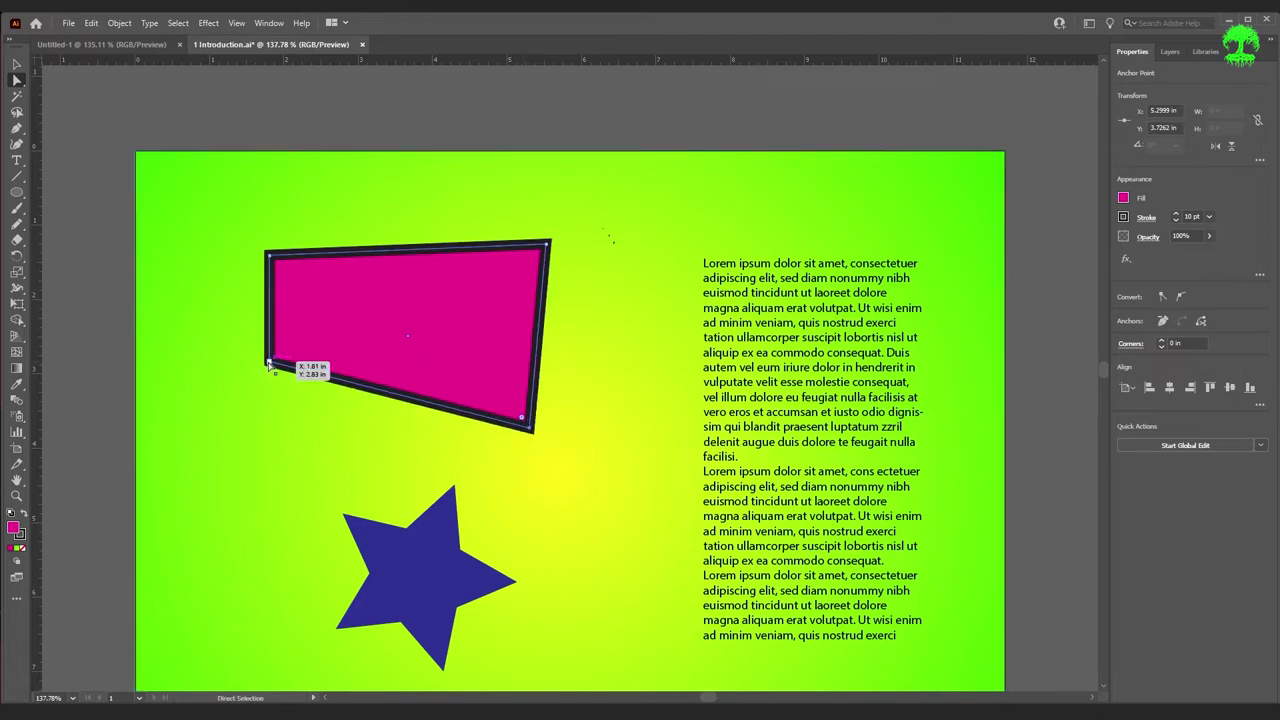
left_click_drag(268, 362, 228, 370)
left_click_drag(265, 252, 271, 185)
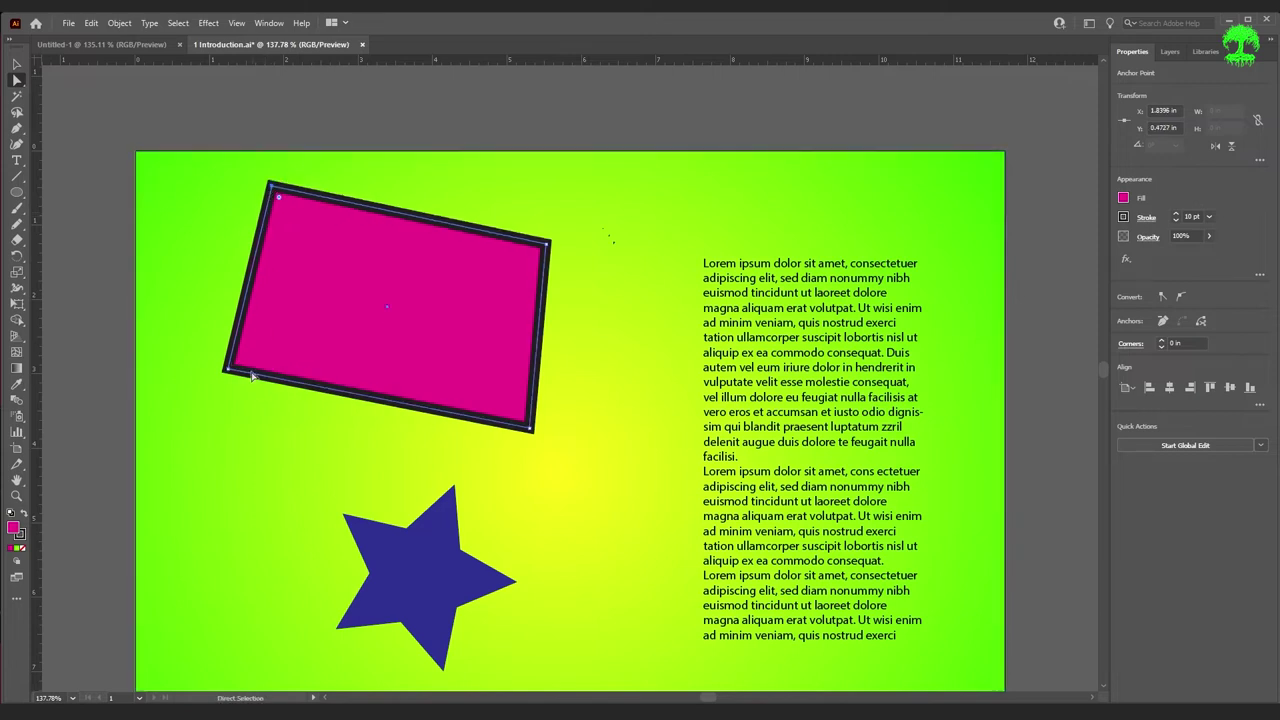
left_click_drag(228, 371, 245, 403)
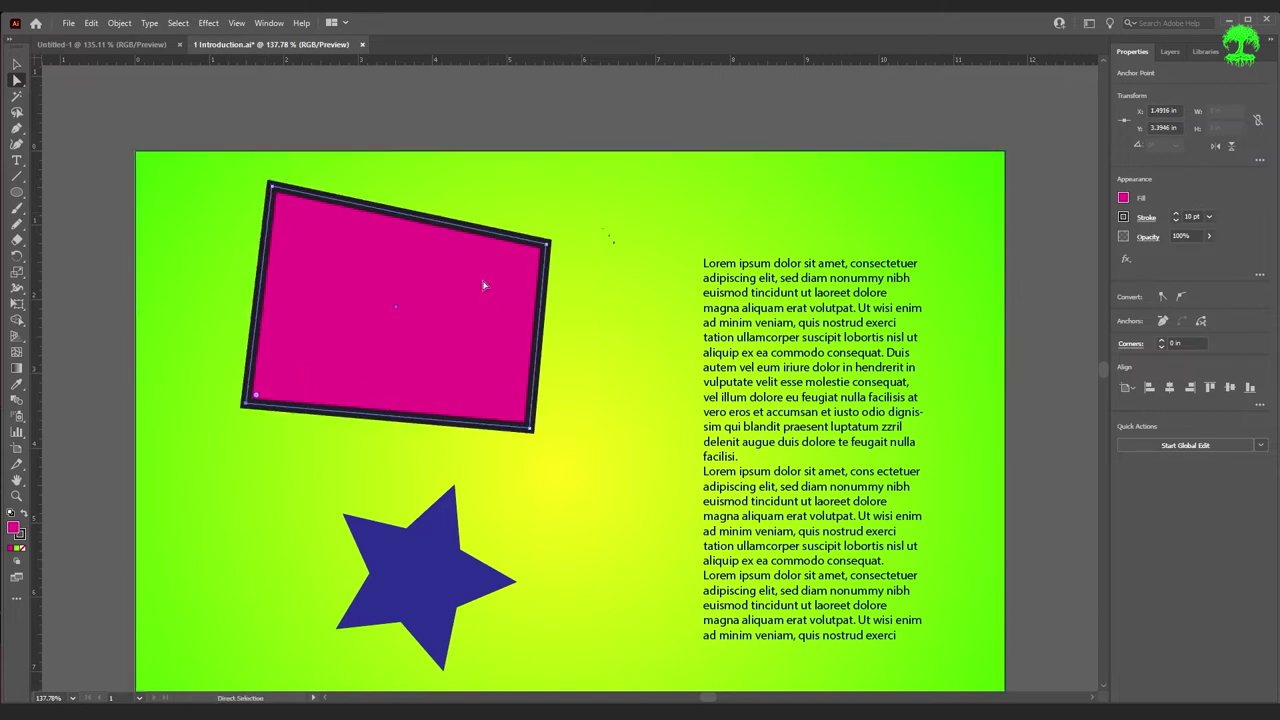
left_click(16, 66)
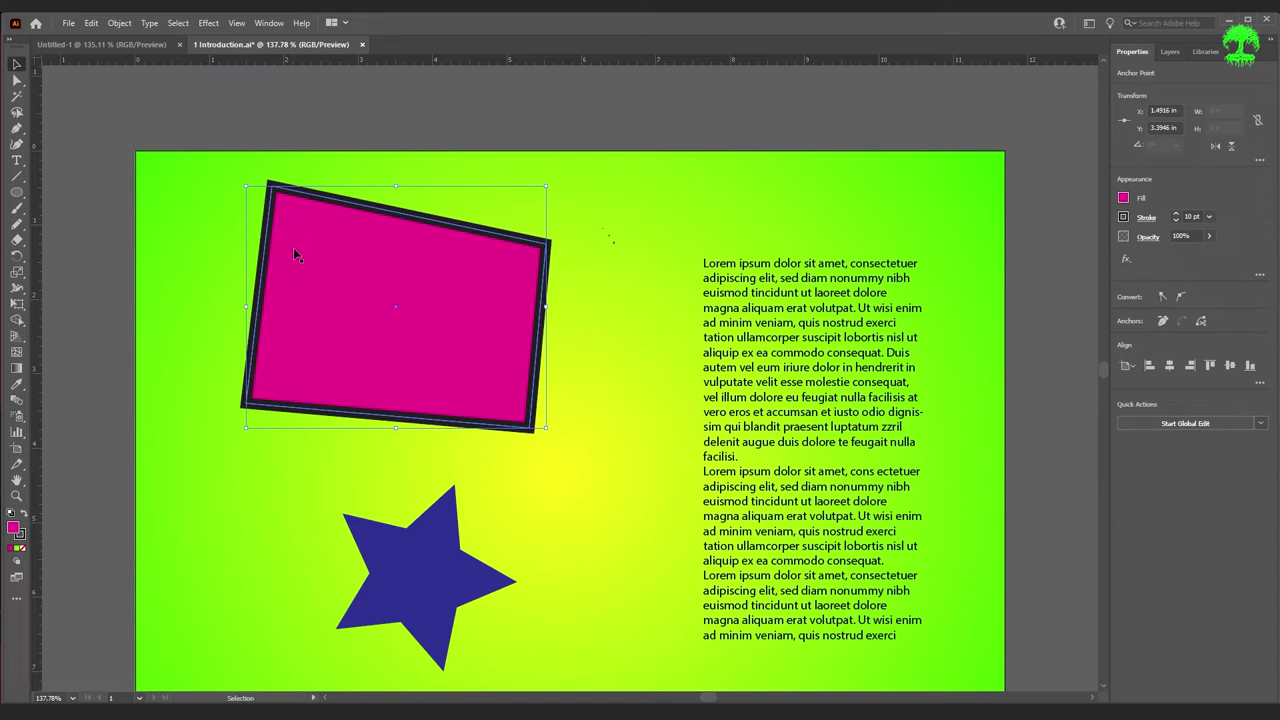
key("a")
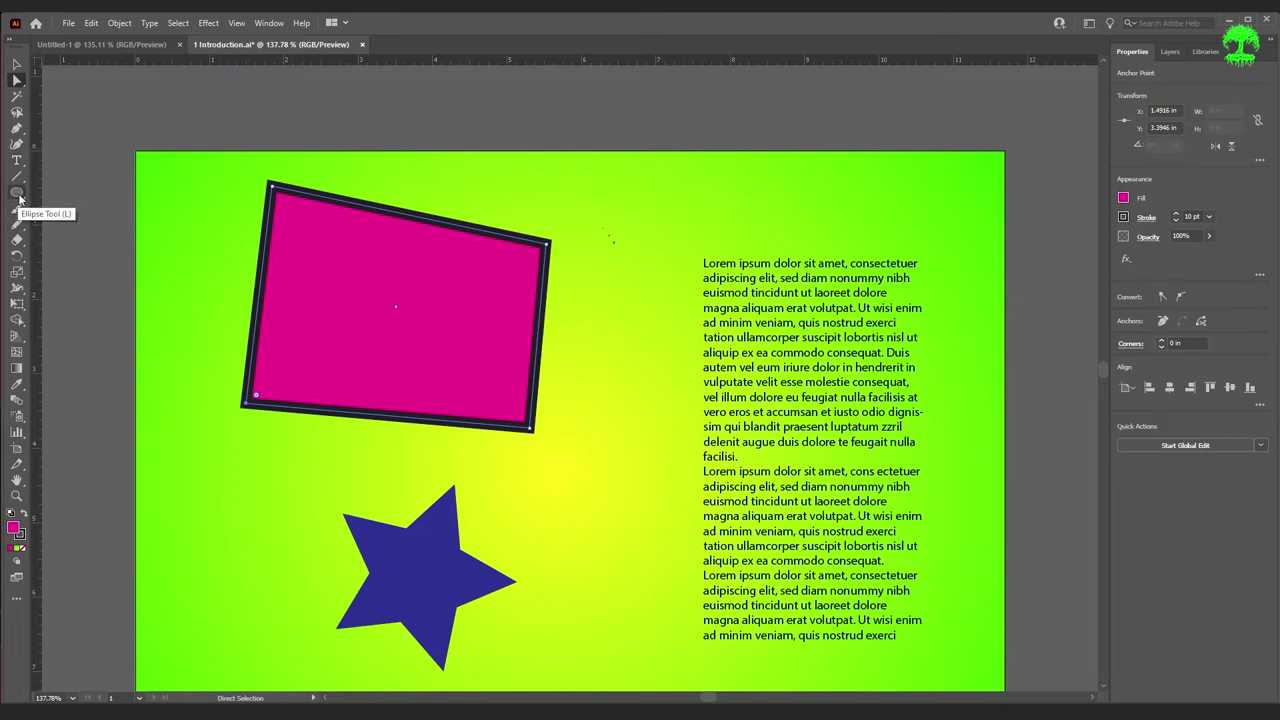
- Pick the Rectangle tool from the Ellipse flyout and draw a tall pink rectangle
left_click(20, 199)
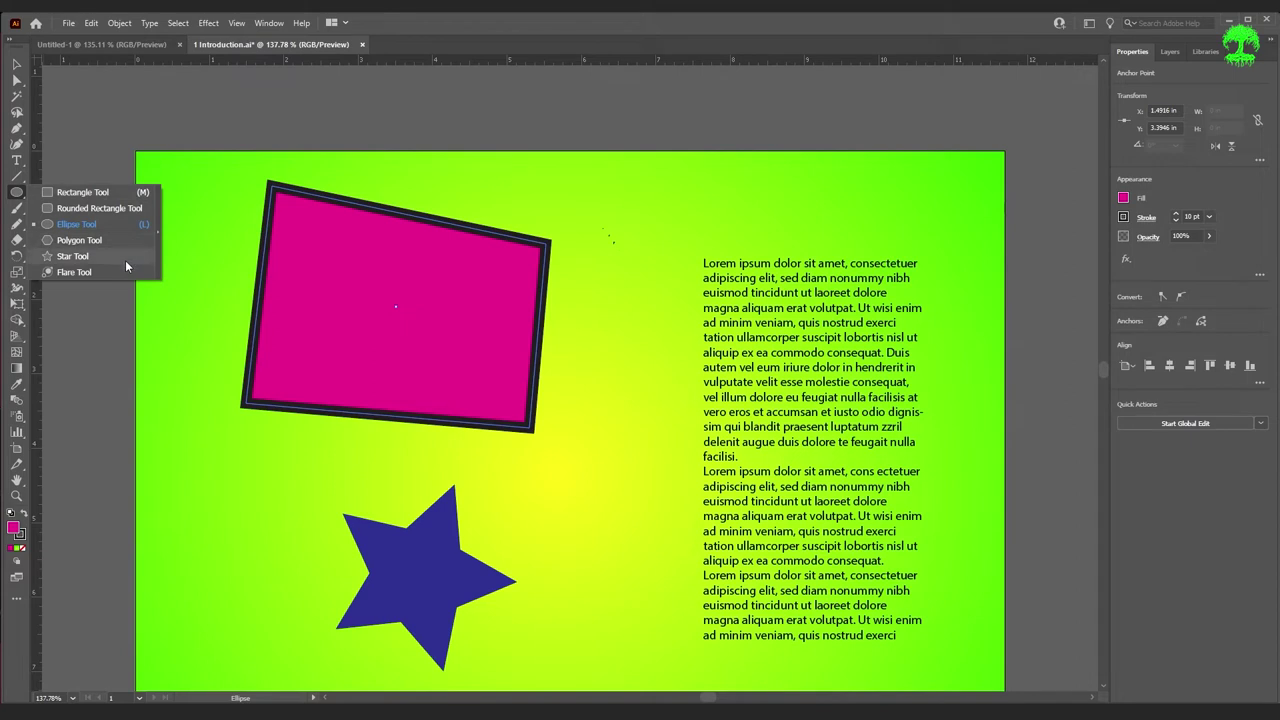
left_click(81, 196)
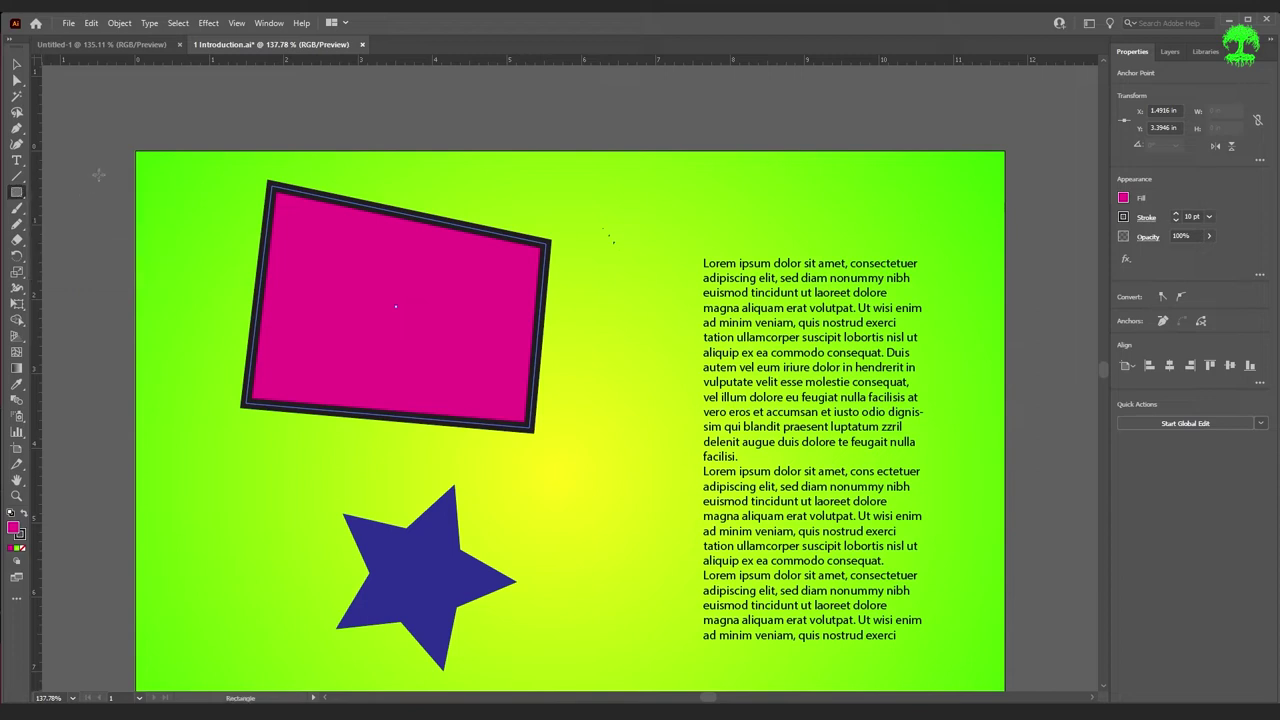
left_click_drag(594, 162, 654, 414)
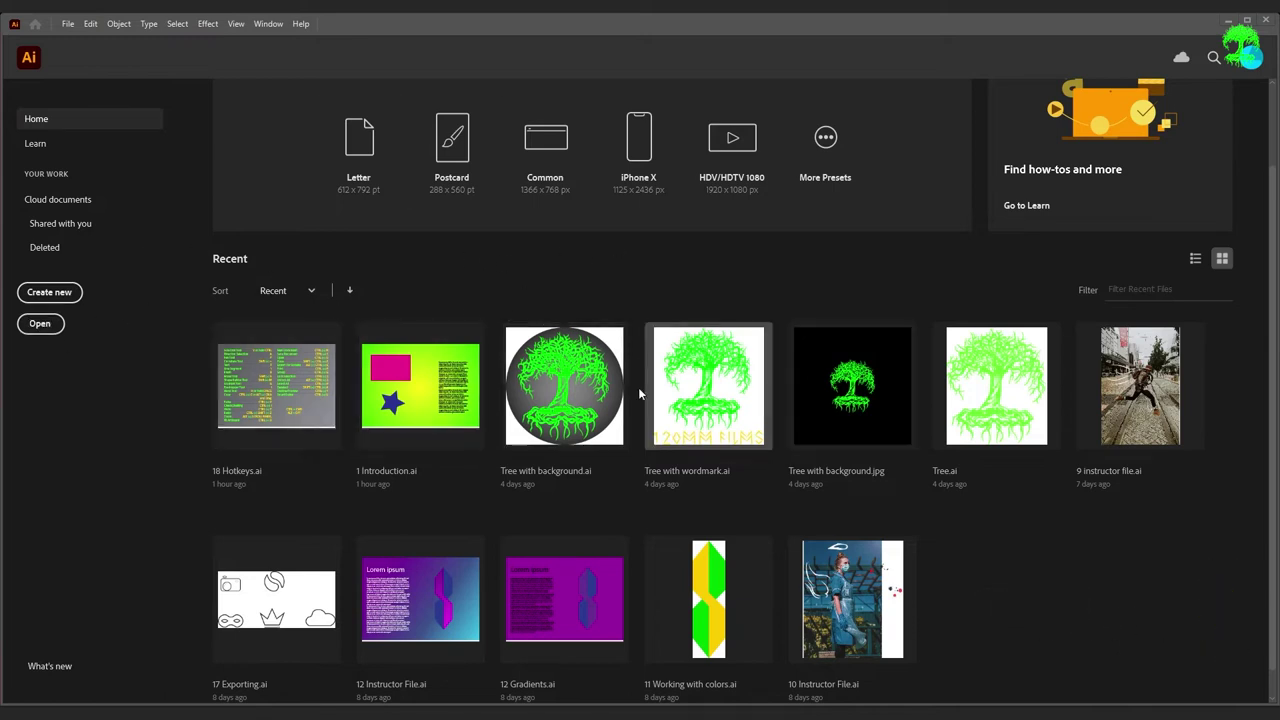
- Start a new document and keep inches as the measurement units
scroll(780, 460, "up", 2)
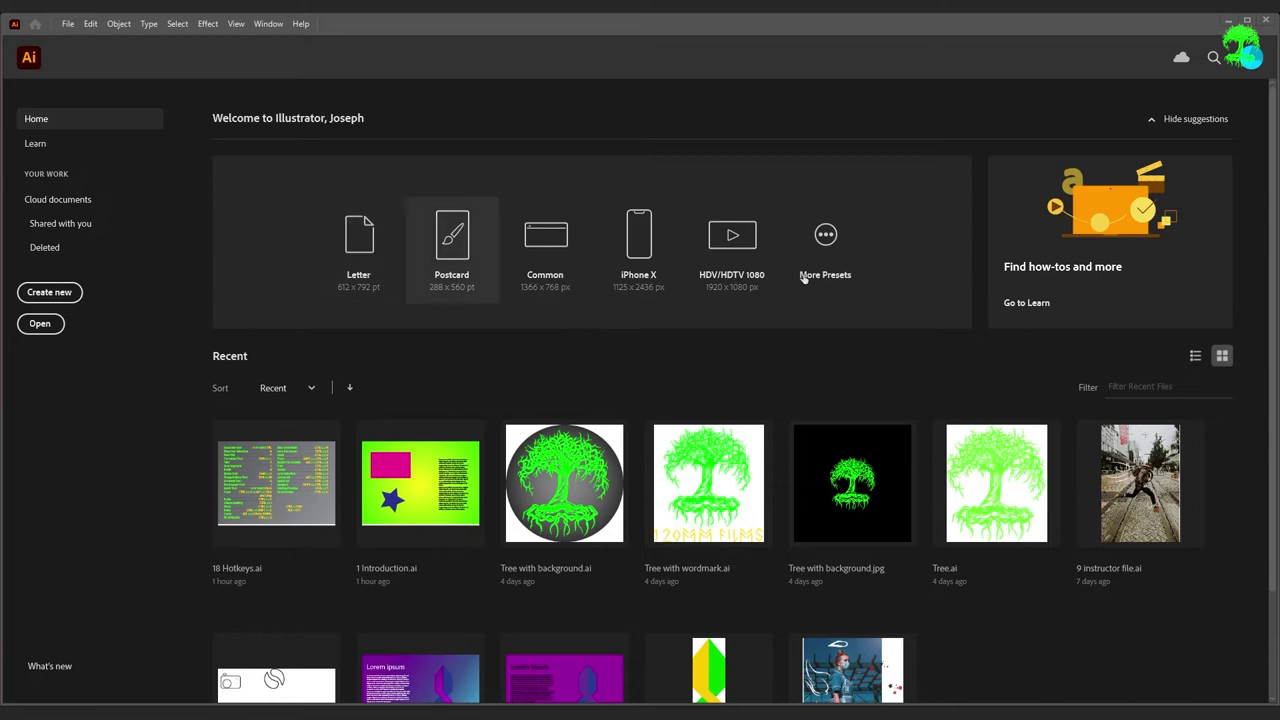
key("ctrl+n")
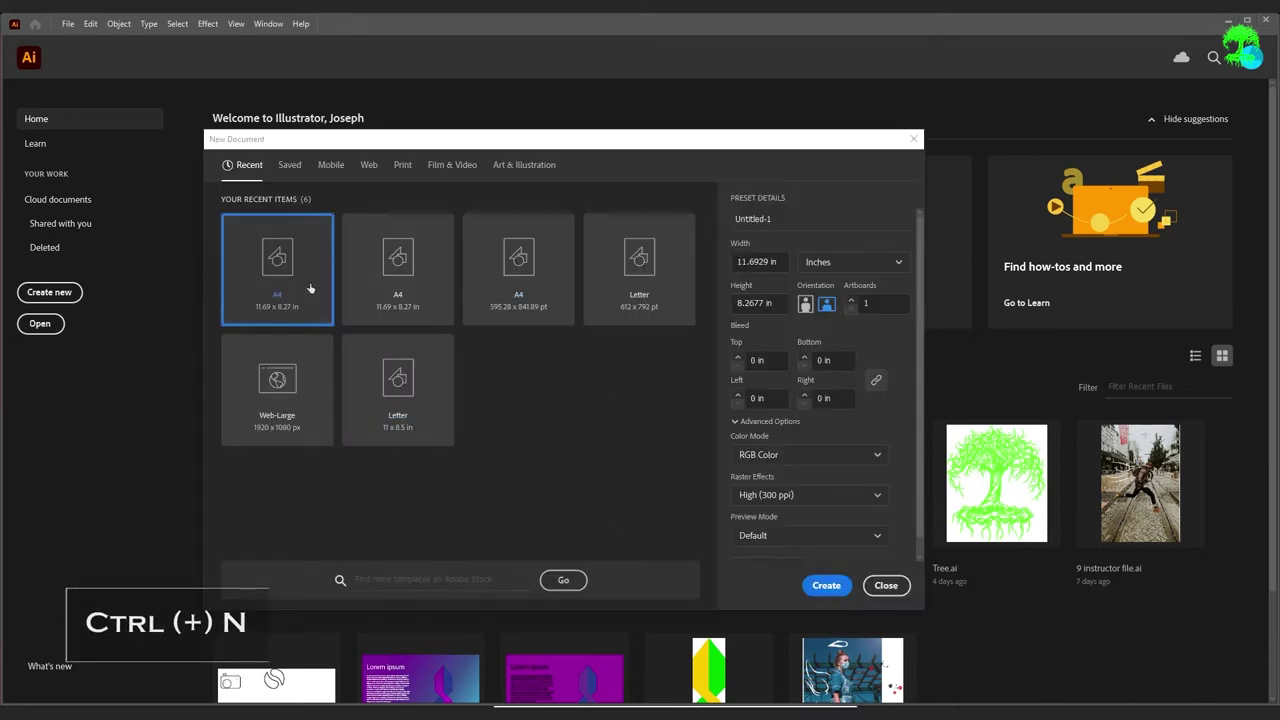
left_click(900, 266)
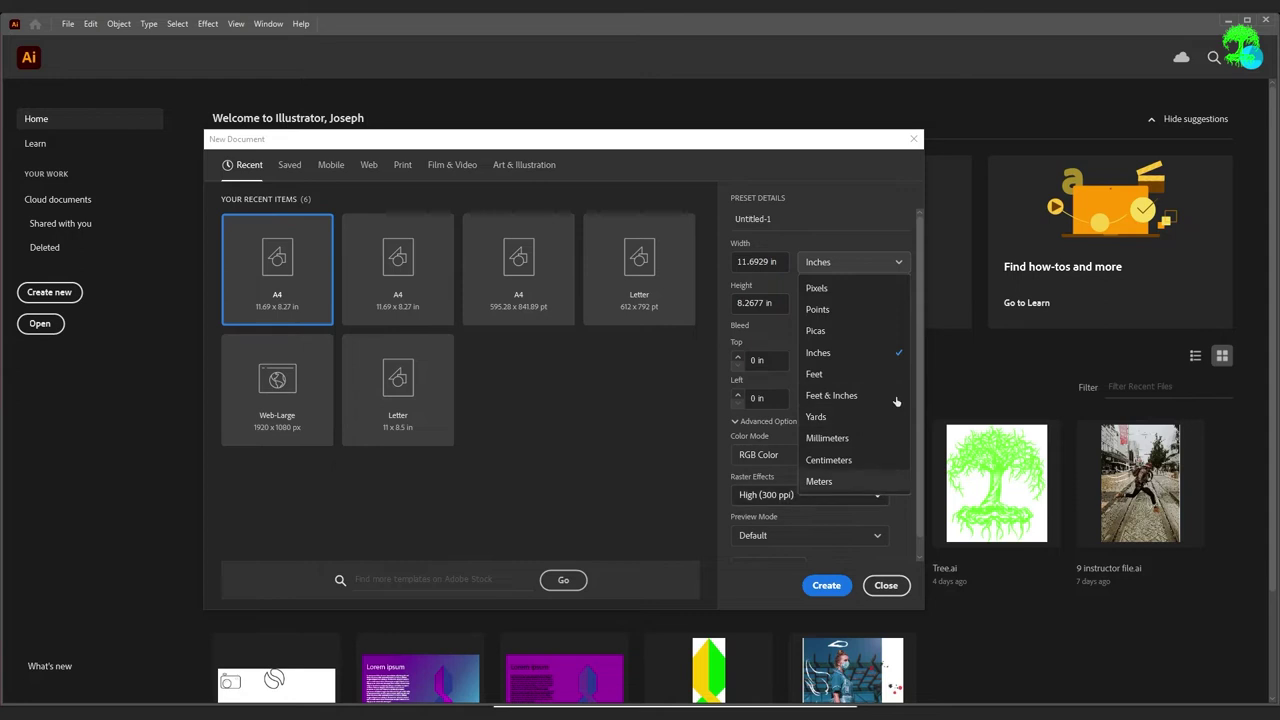
left_click(840, 356)
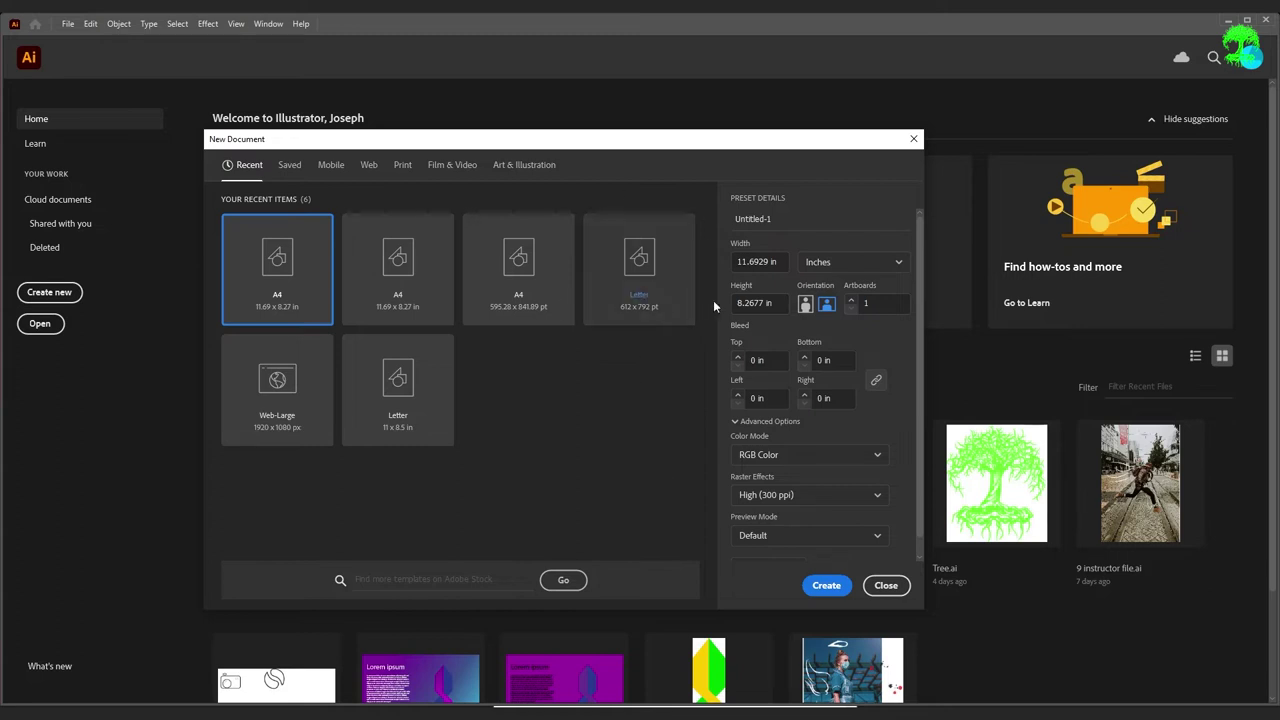
- Toggle orientation to portrait and back to landscape, then view the RGB/CMYK colour mode choices
left_click(806, 305)
left_click(826, 305)
scroll(868, 340, "down", 1)
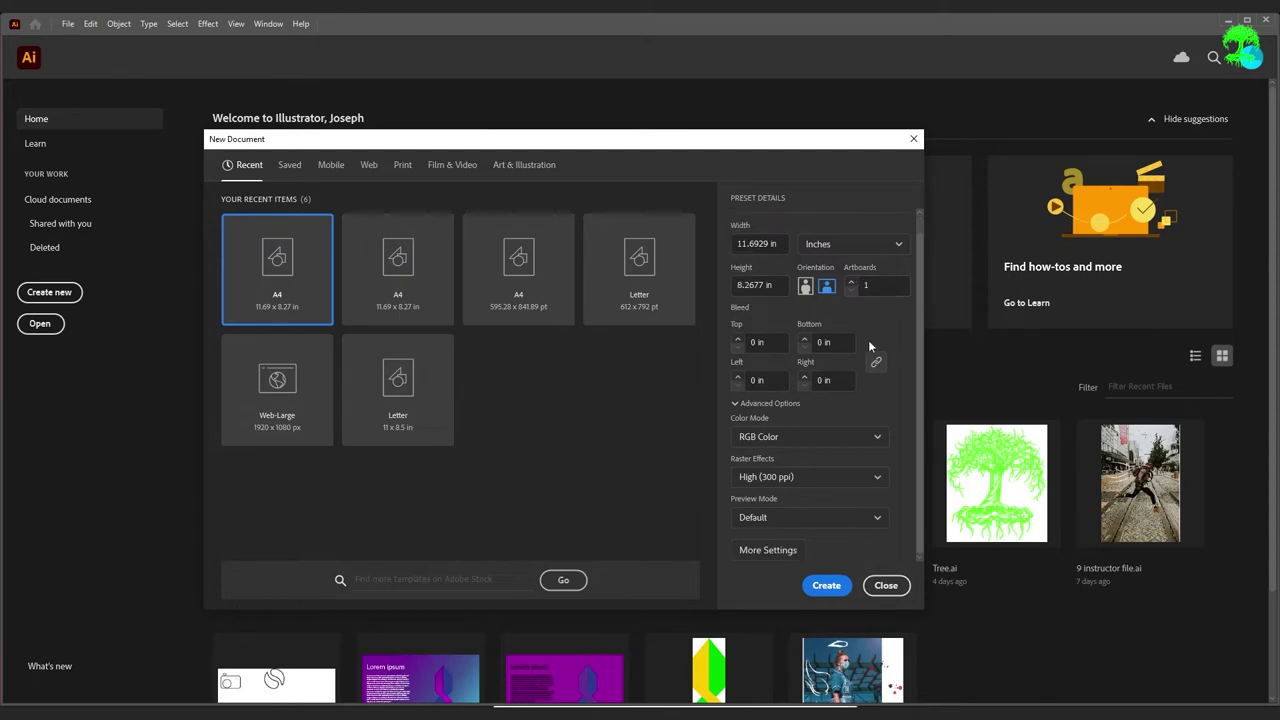
left_click(840, 436)
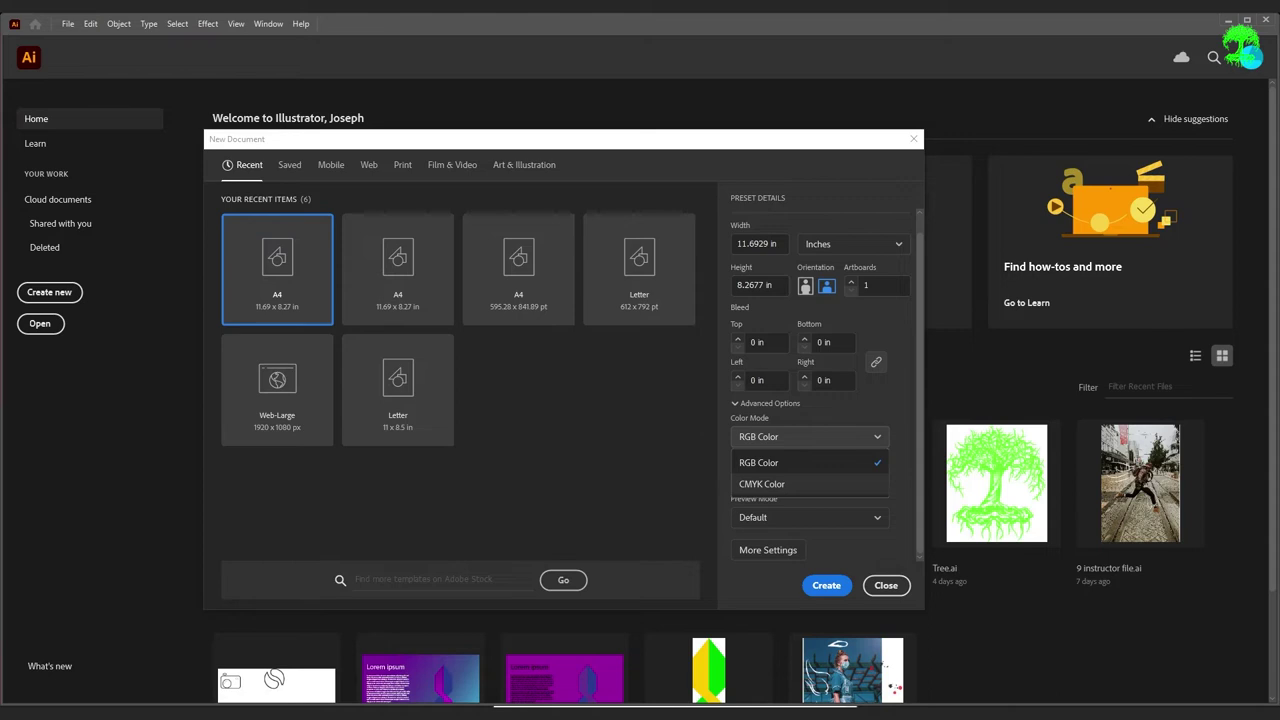
- View the RGB vs CMYK comparison image, set it aside, and create the A4 RGB document
left_click_drag(693, 715, 632, 113)
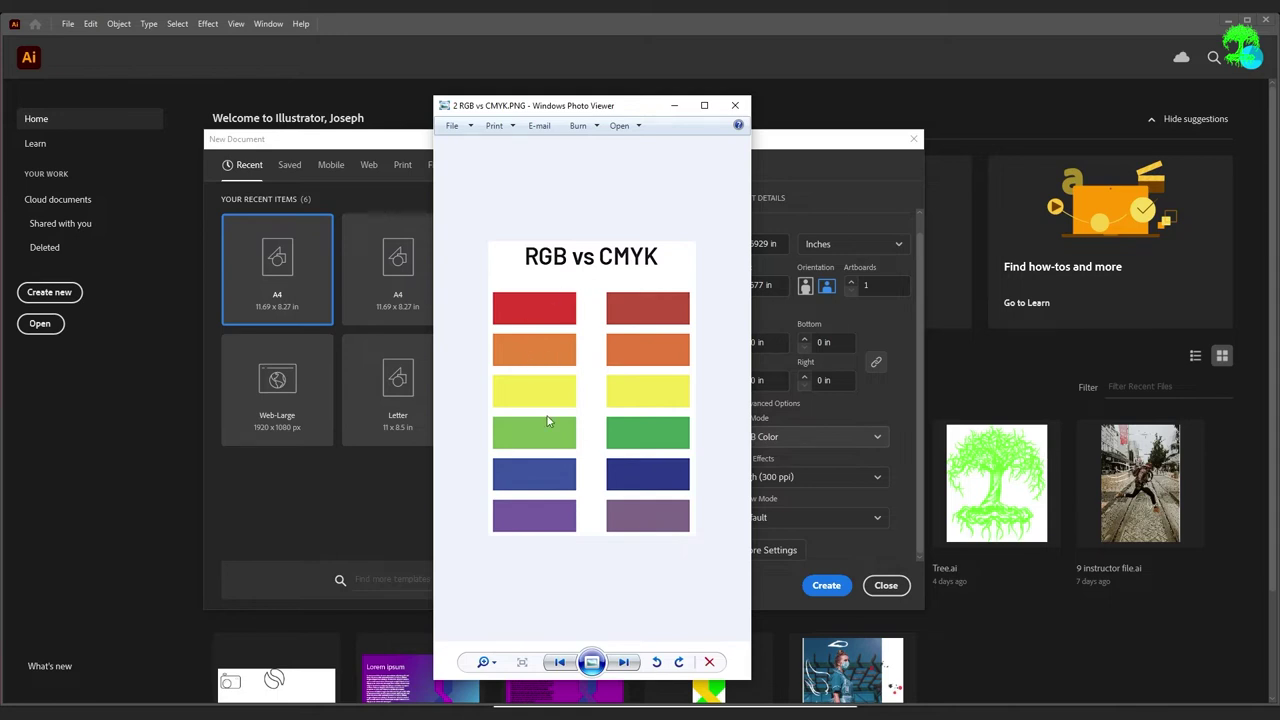
left_click(674, 105)
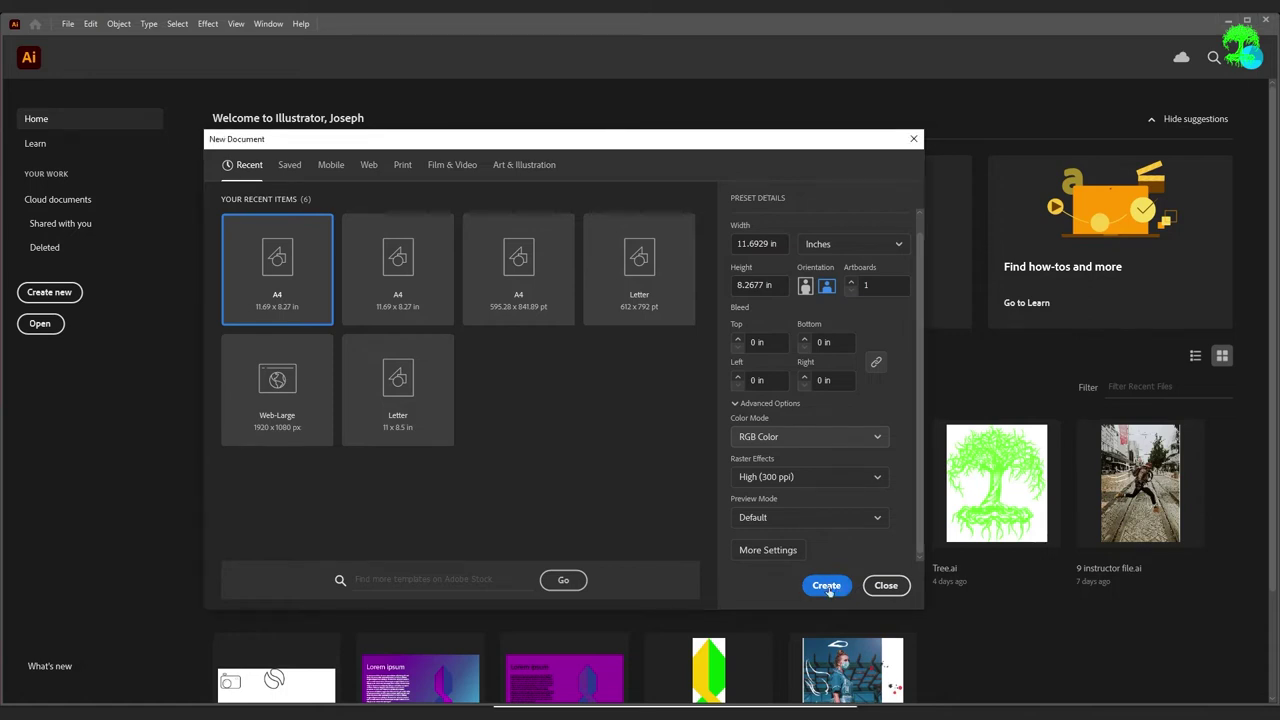
left_click(840, 587)
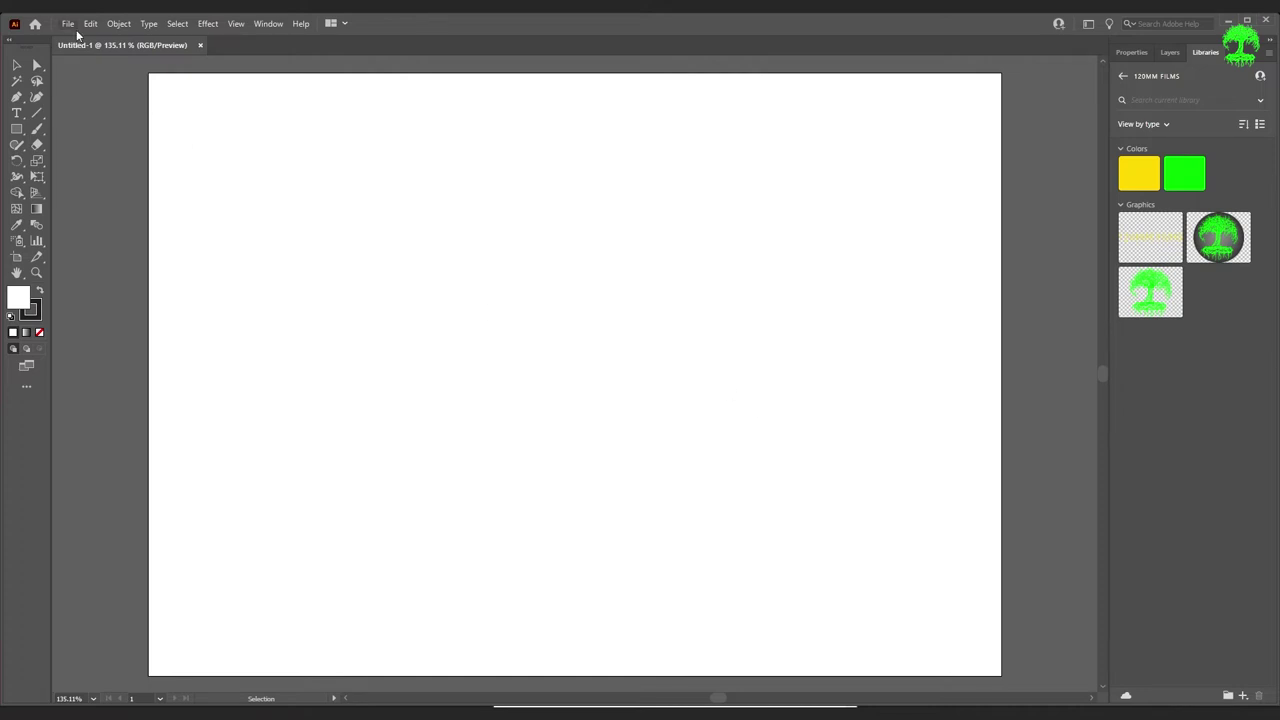
- Start saving the document and create a new Class Files folder inside Illustrator Tutorial
left_click(68, 24)
key("ctrl+s")
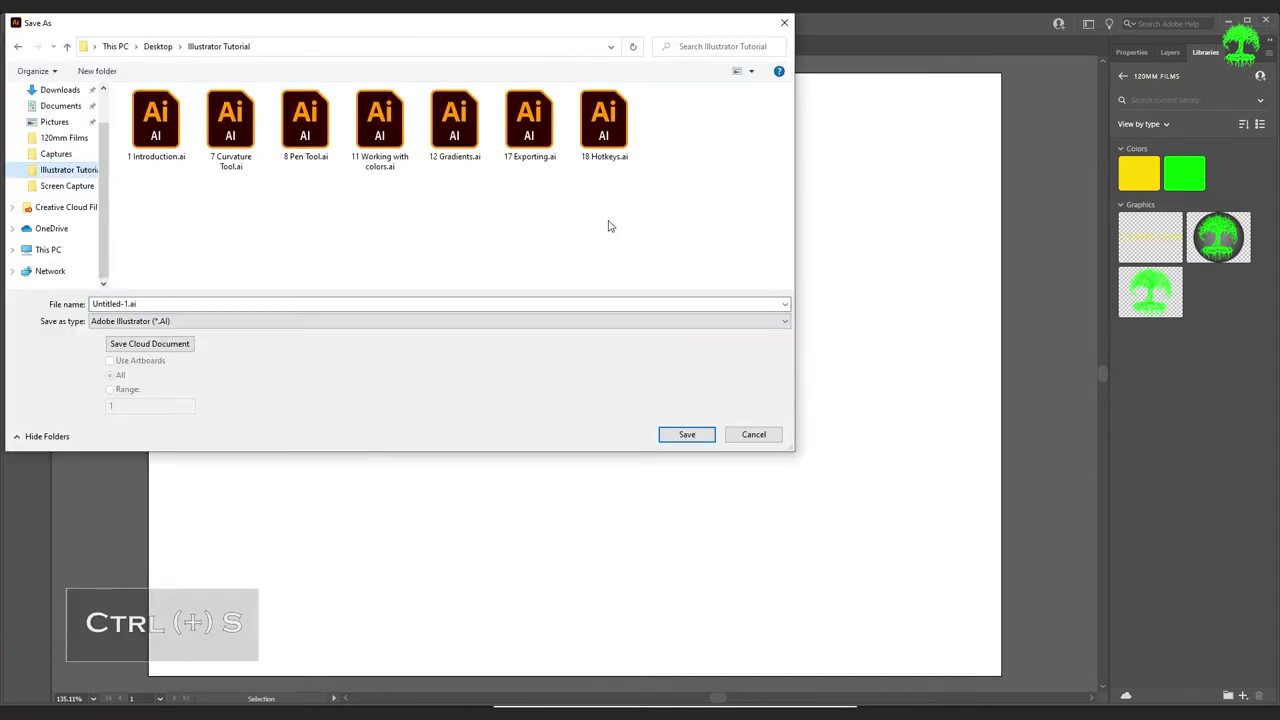
right_click(717, 213)
mouse_move(806, 352)
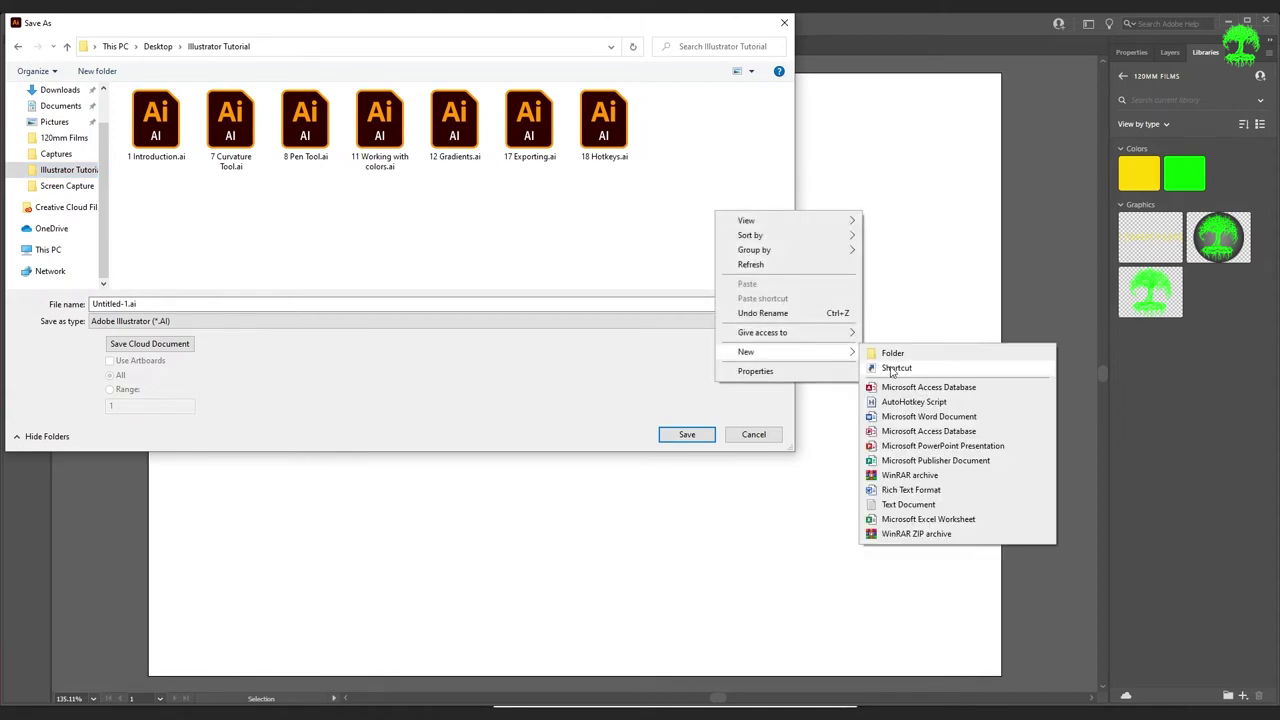
left_click(892, 353)
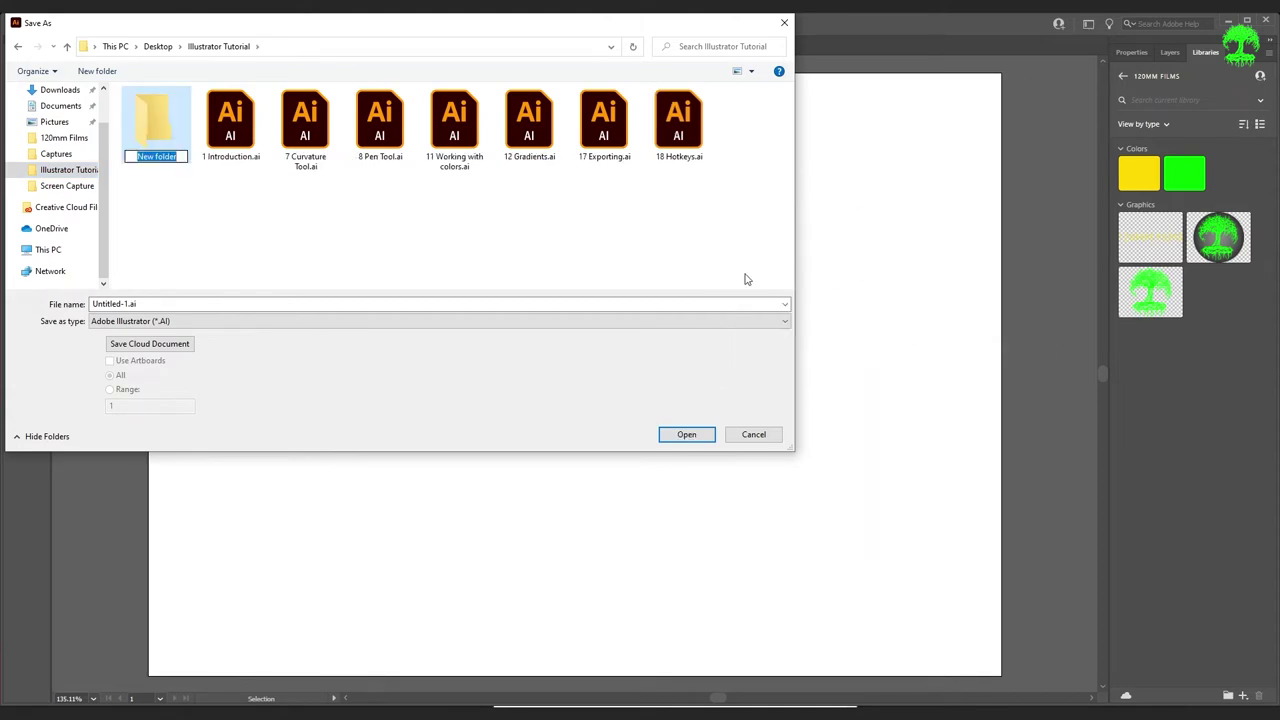
type("Class Files 1")
key("BackSpace")
key("BackSpace")
key("Return")
key("Return")
- Save the file as Class Files 1.ai, accepting the default Illustrator Options
left_click(186, 305)
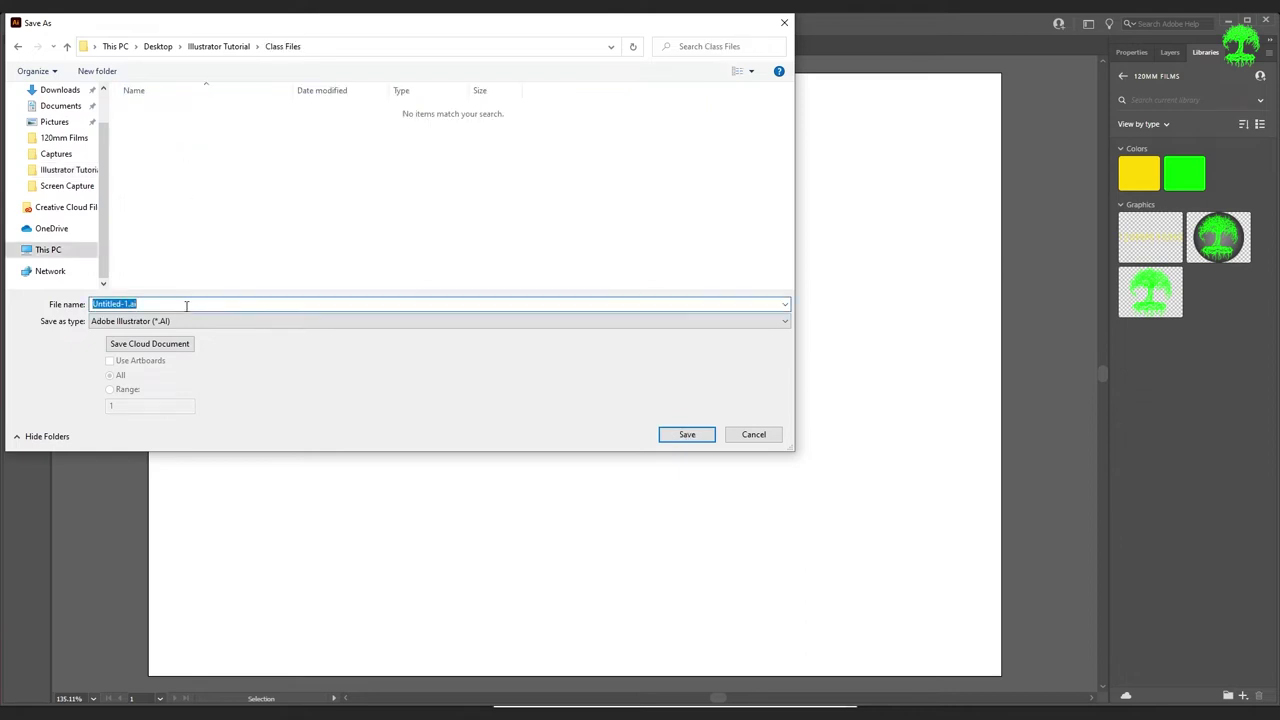
type("Class Files 1")
left_click(688, 434)
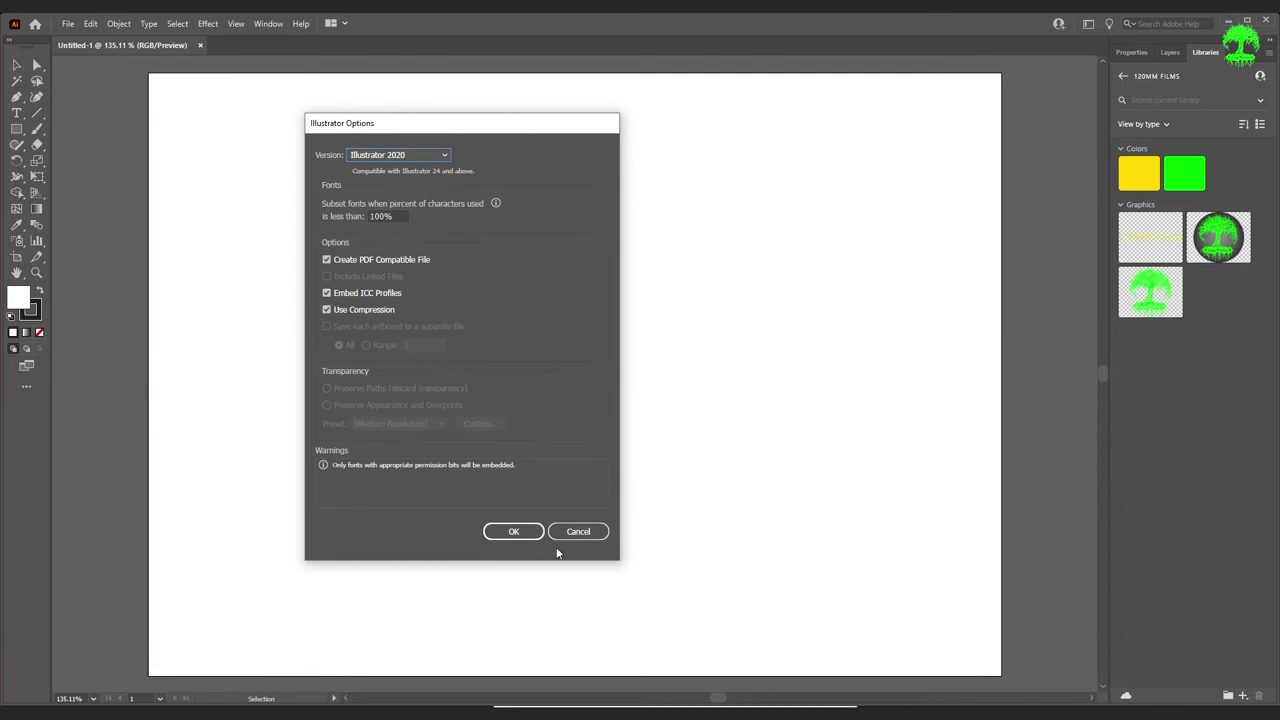
left_click(513, 532)
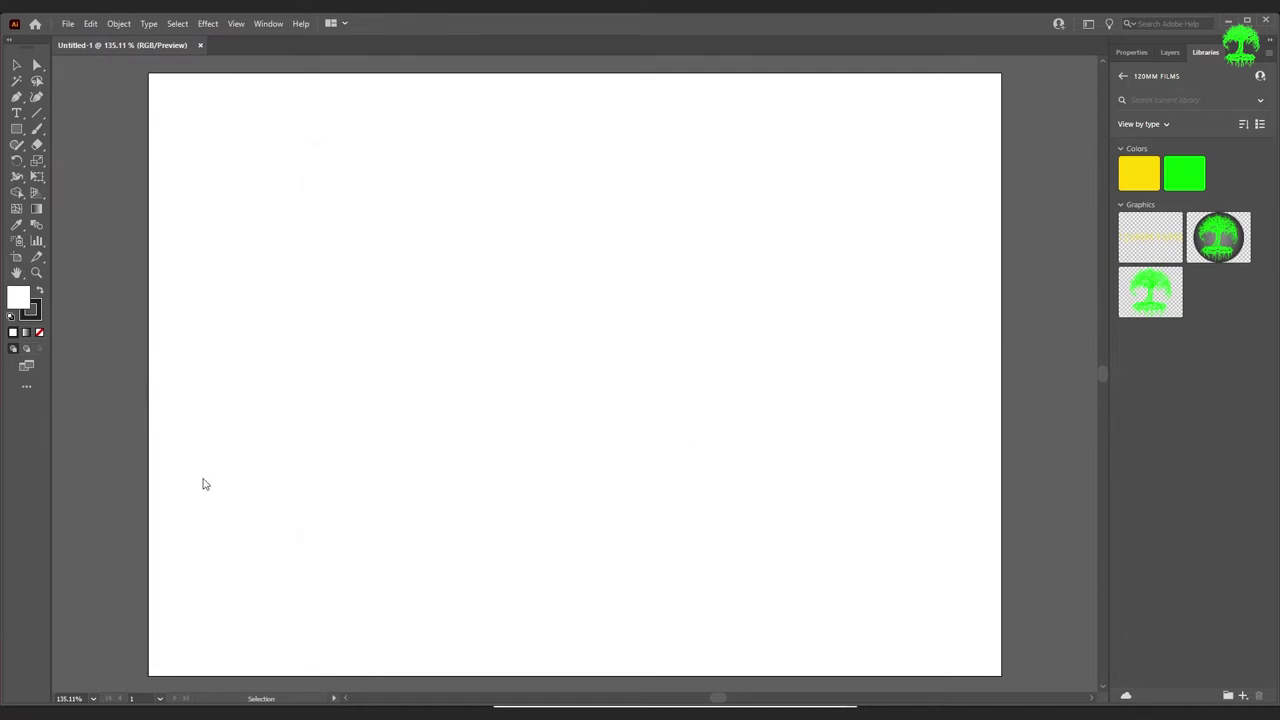
- Check in the file window that Class Files 1.ai is inside the Class Files folder
left_click_drag(17, 171, 643, 160)
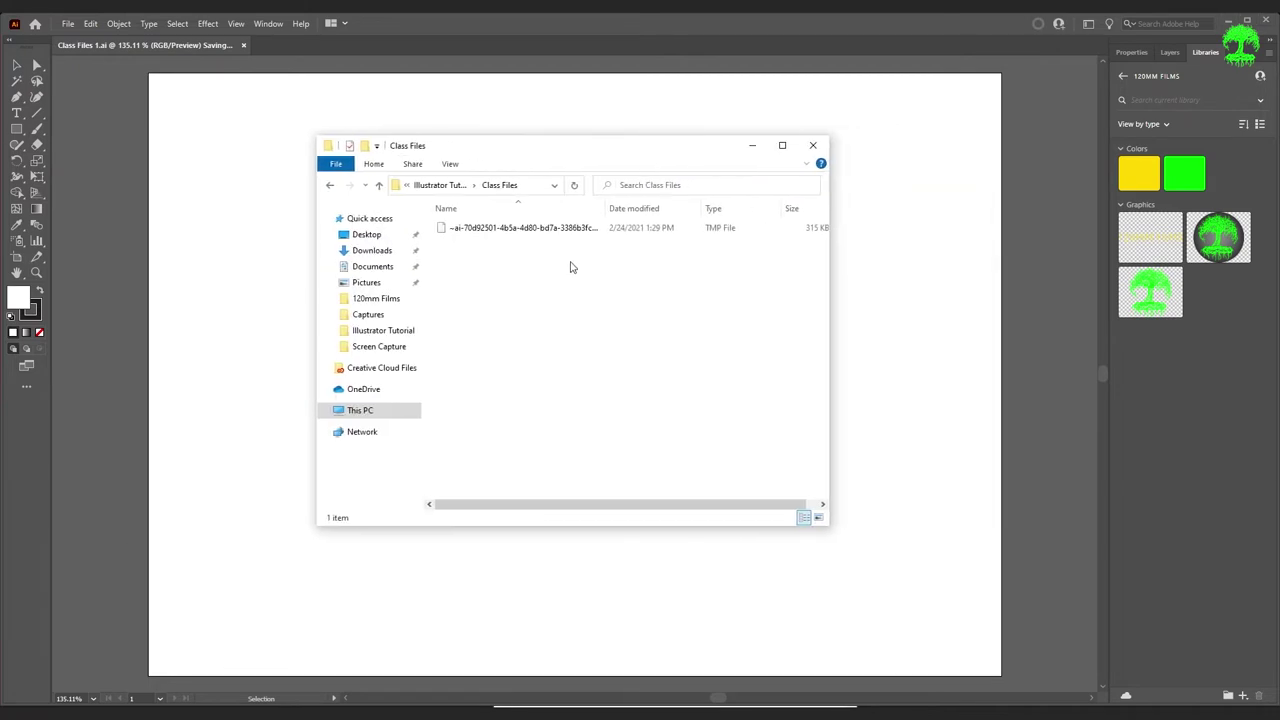
left_click(440, 185)
double_click(478, 252)
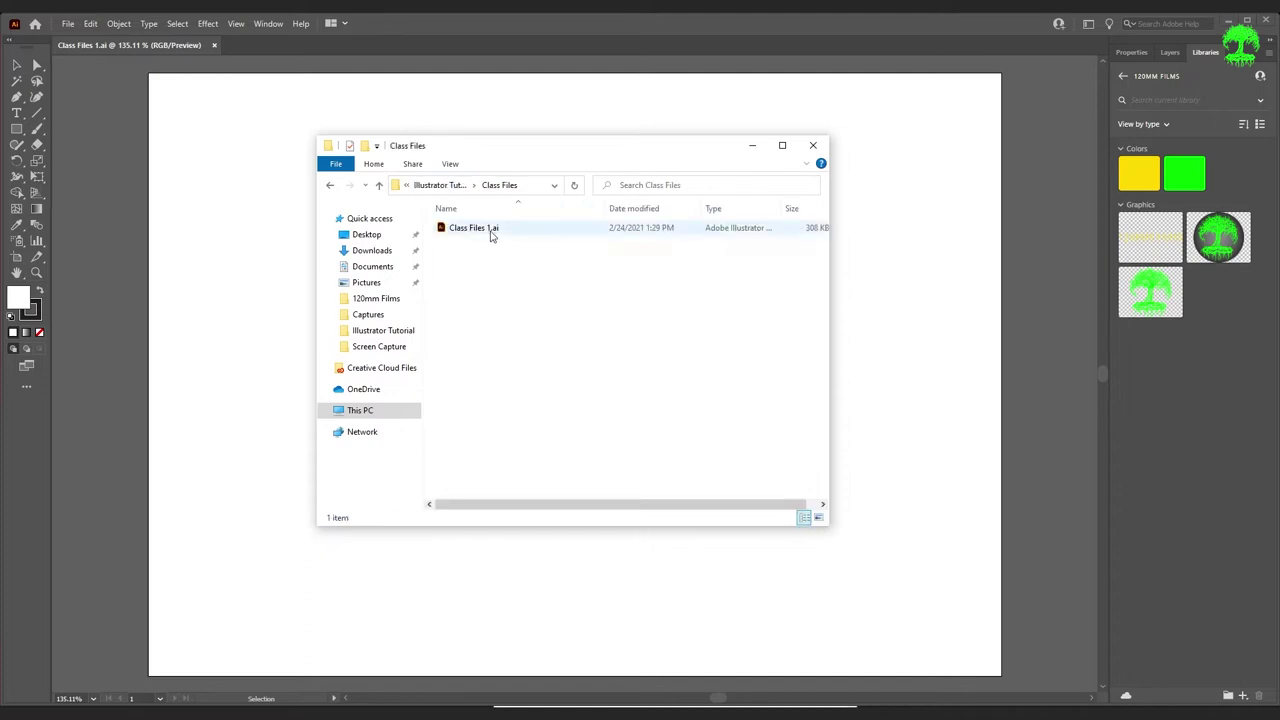
key("alt+Tab")
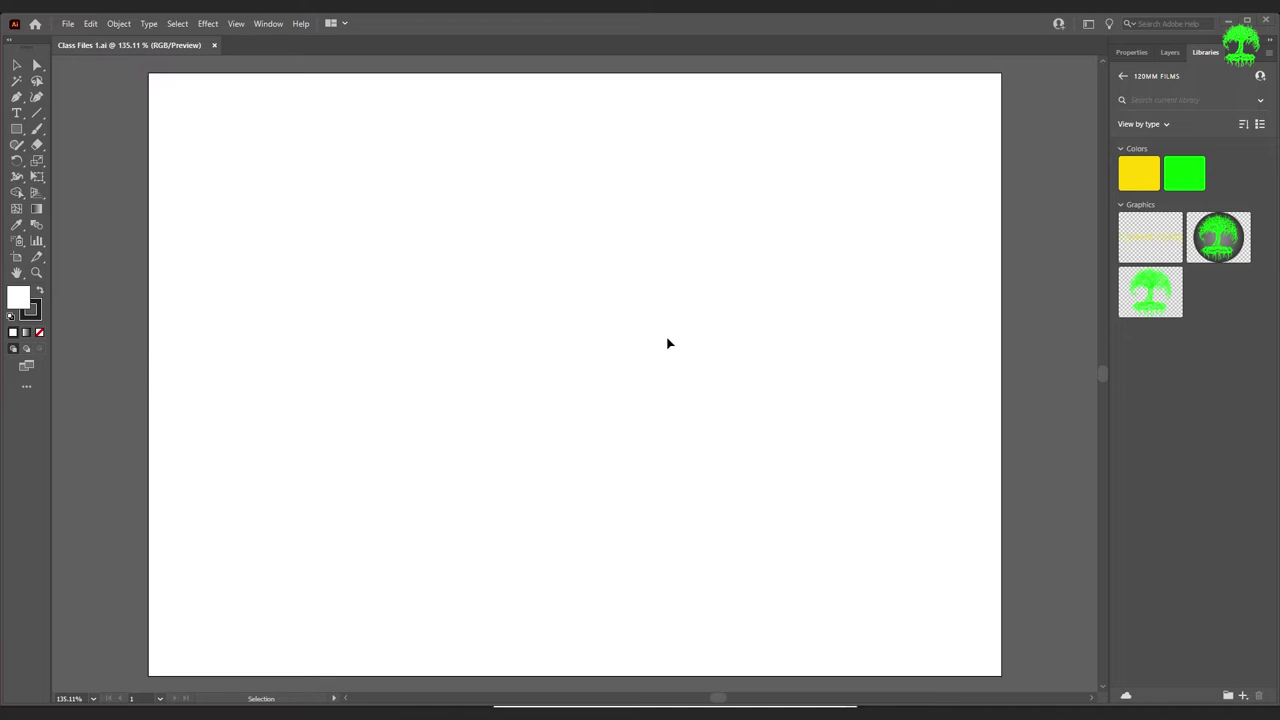
- Place 2 Getting Started.png from Illustrator Tutorial onto the artboard as a linked template
left_click(67, 23)
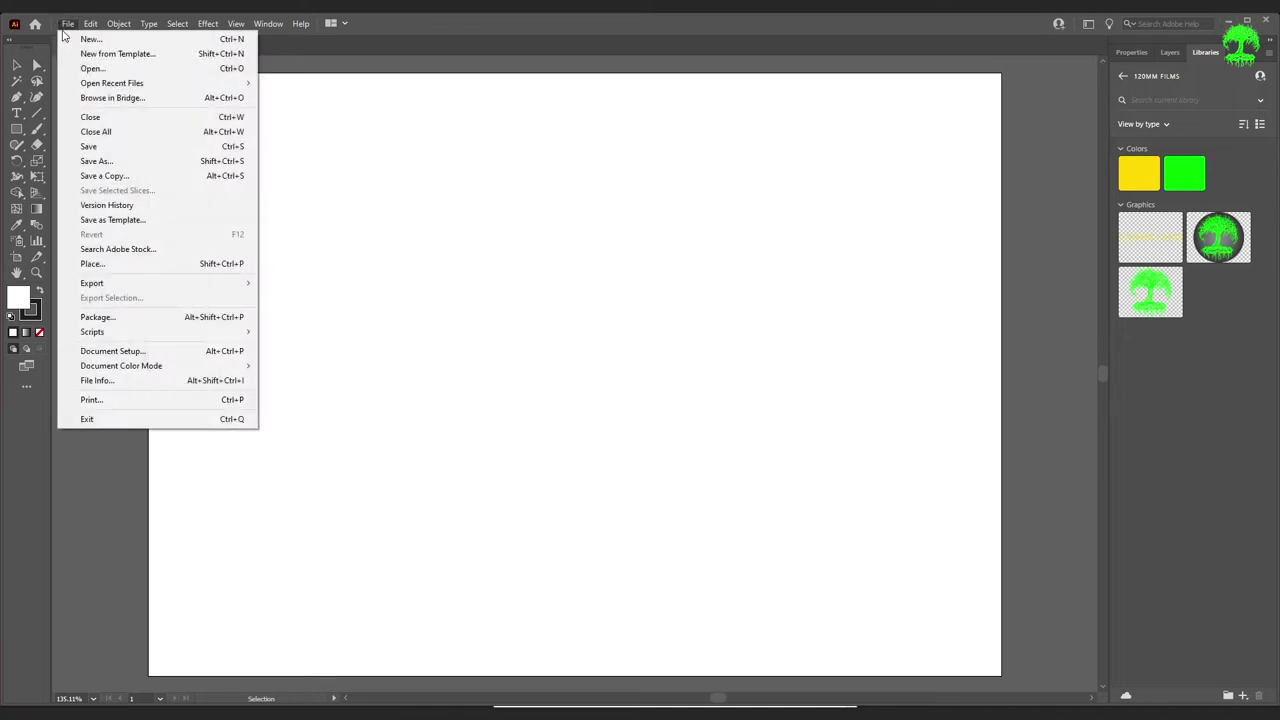
left_click(176, 263)
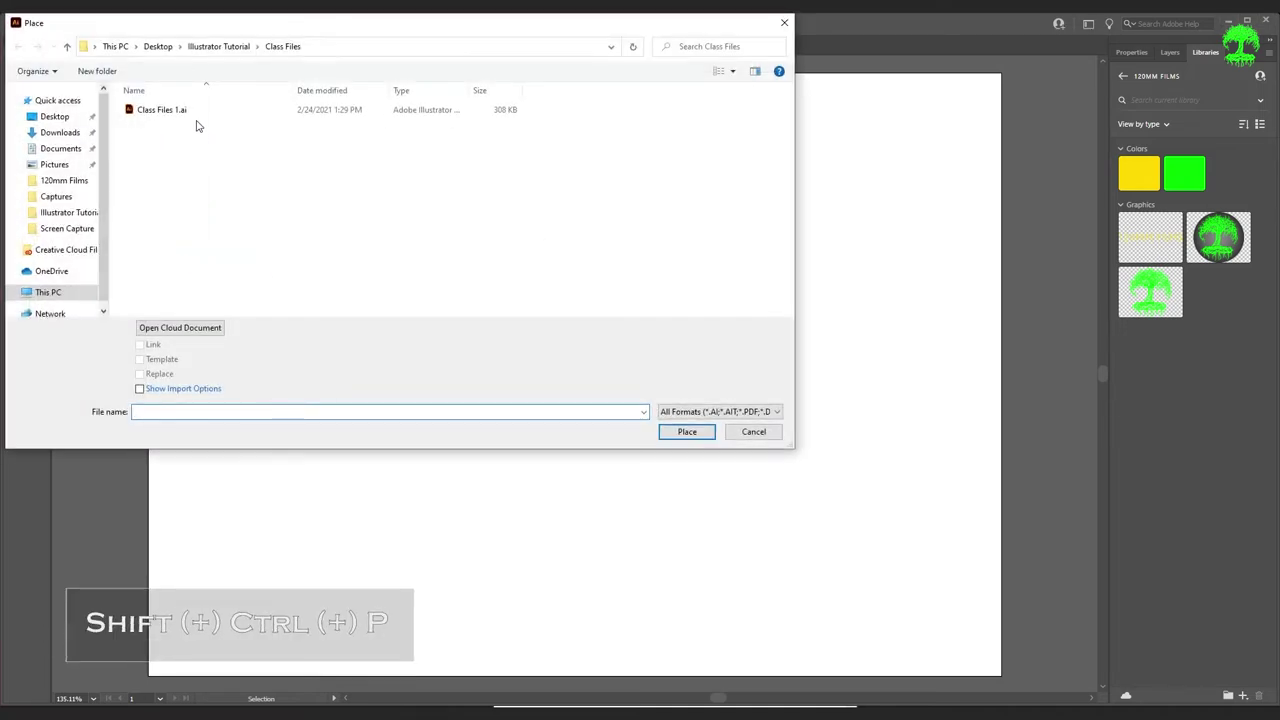
left_click(218, 46)
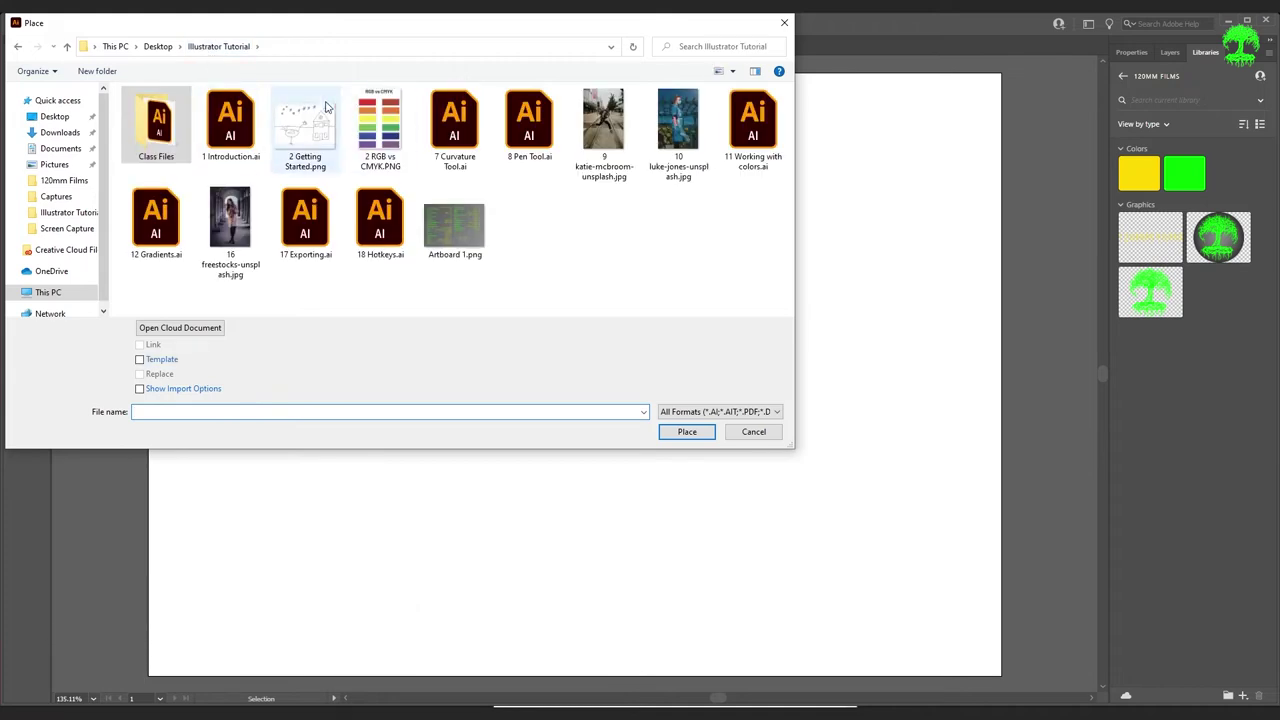
left_click(308, 128)
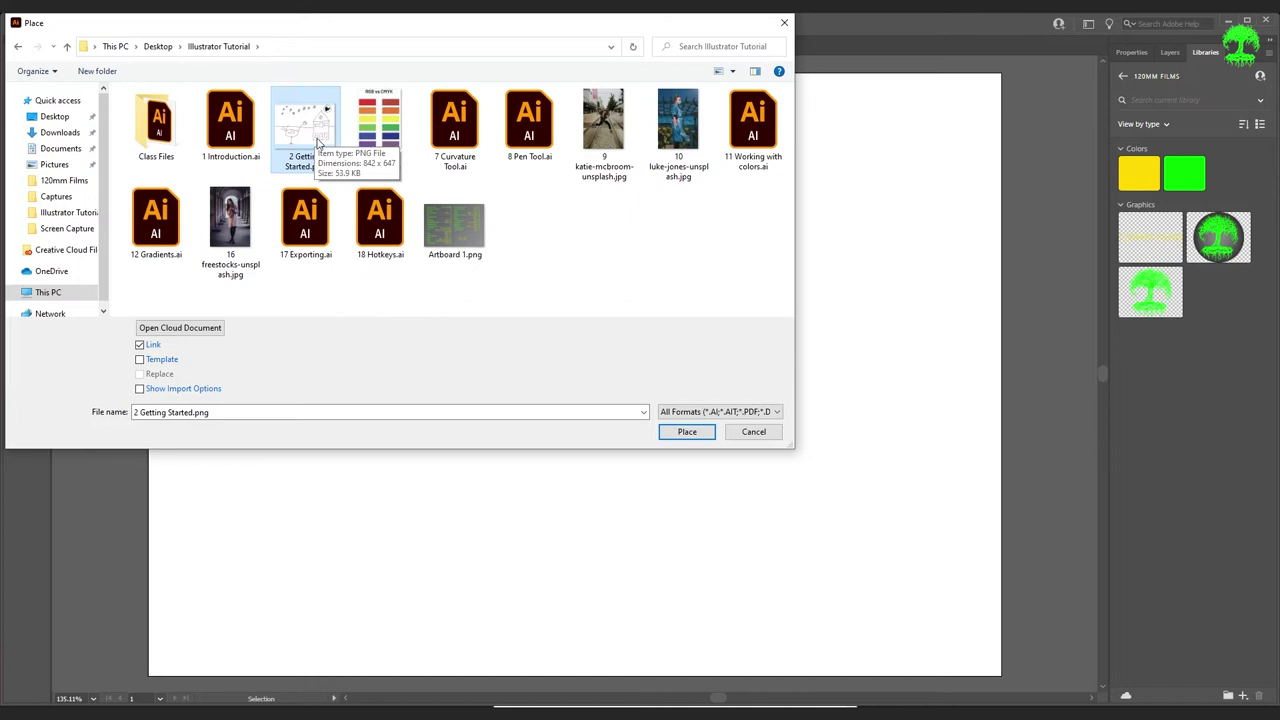
left_click(140, 361)
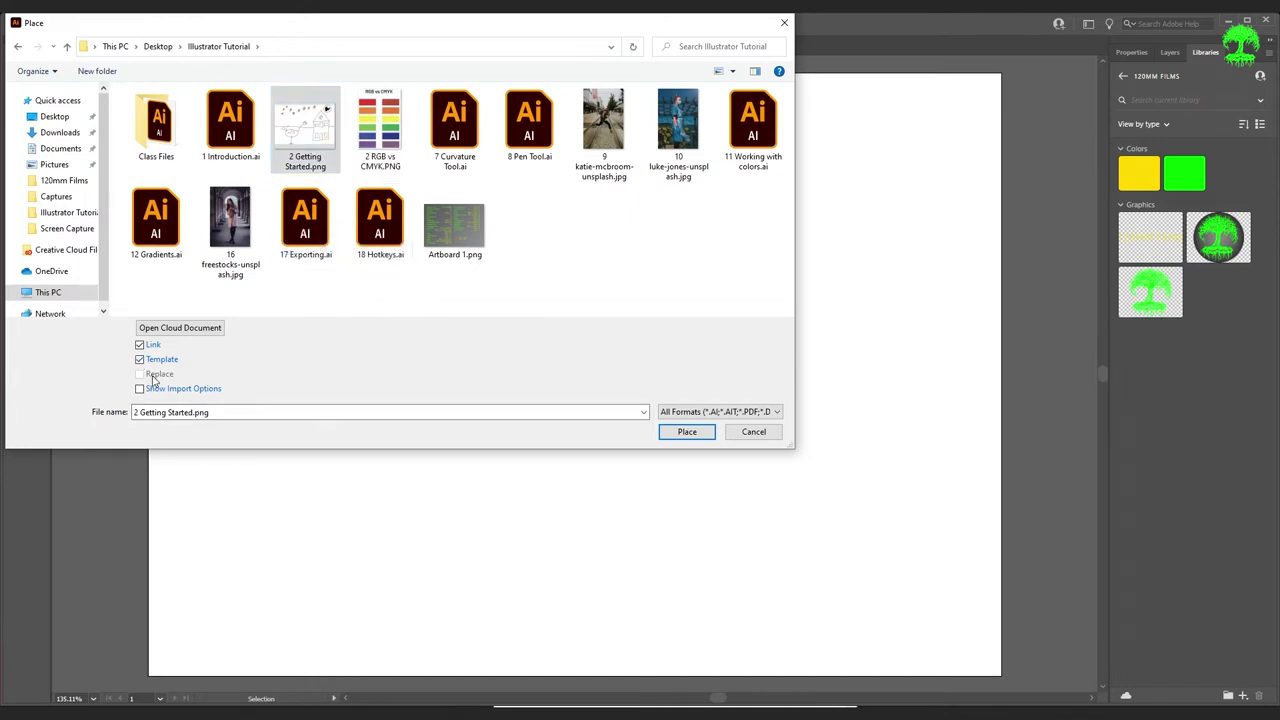
left_click(685, 436)
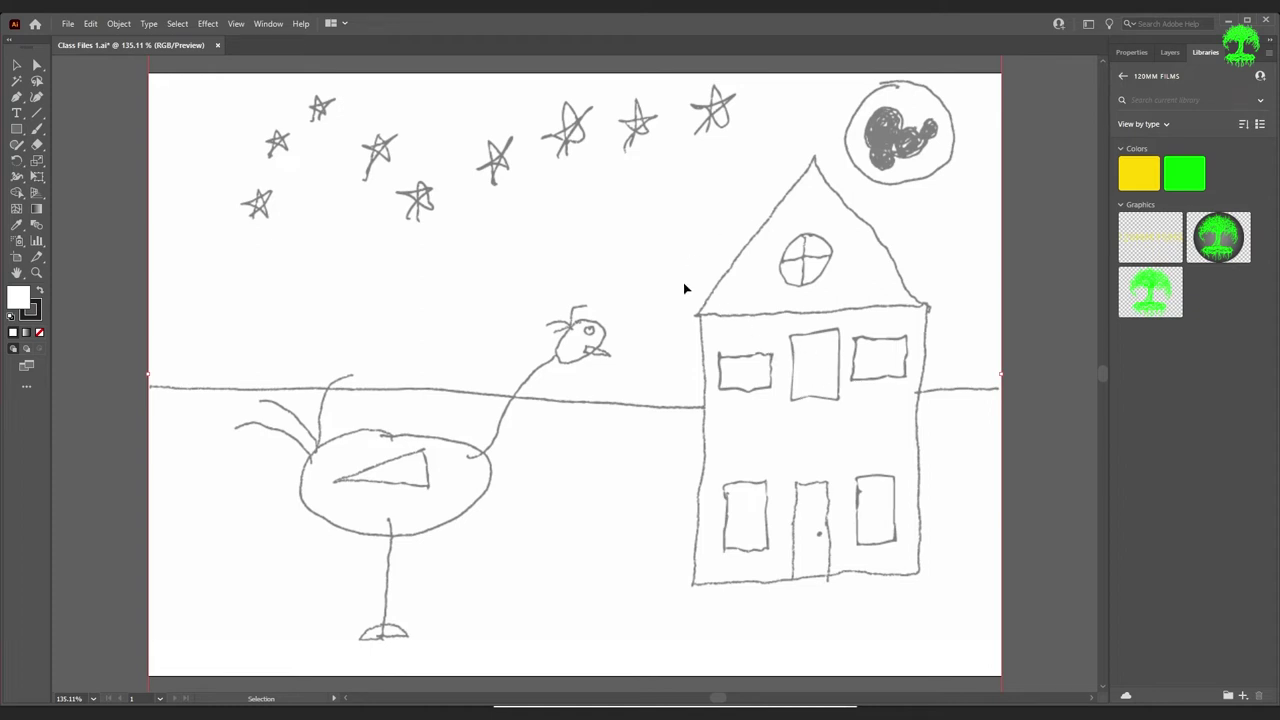
- Compare with the original sketch image, then show the Layers panel and deselect the template
key("alt+Tab")
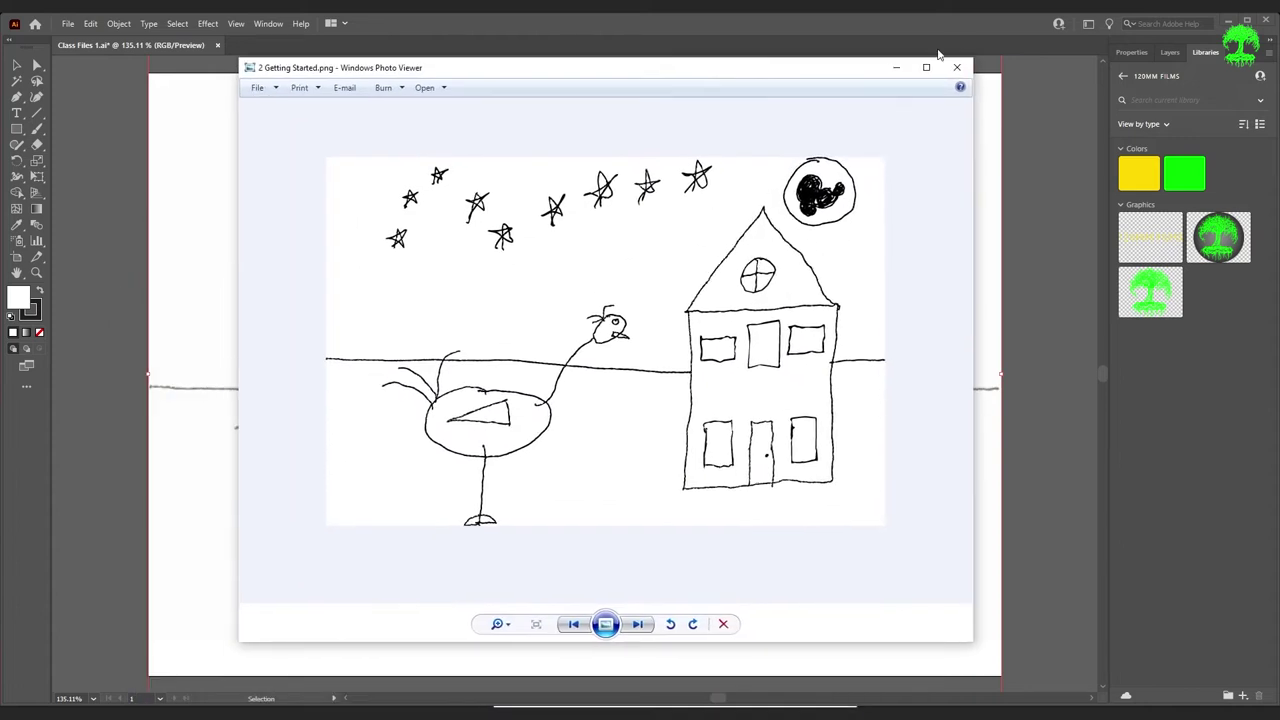
left_click(957, 67)
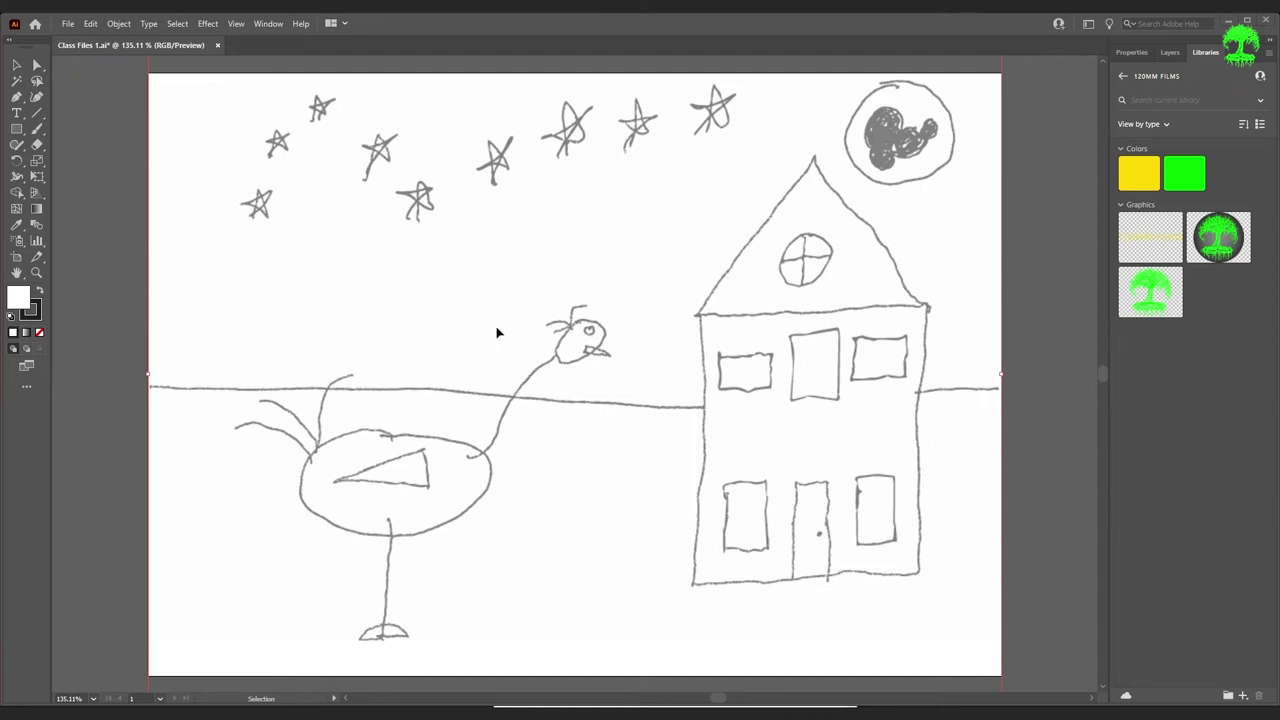
left_click(1166, 51)
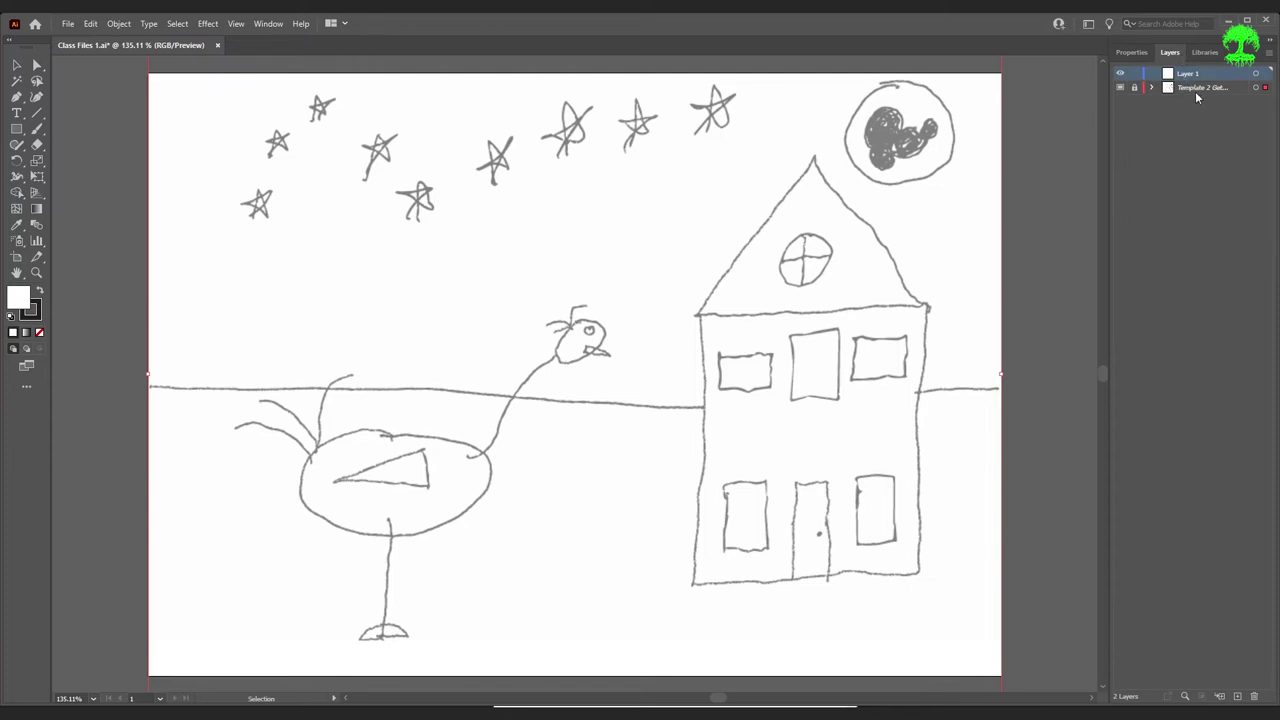
left_click(209, 251)
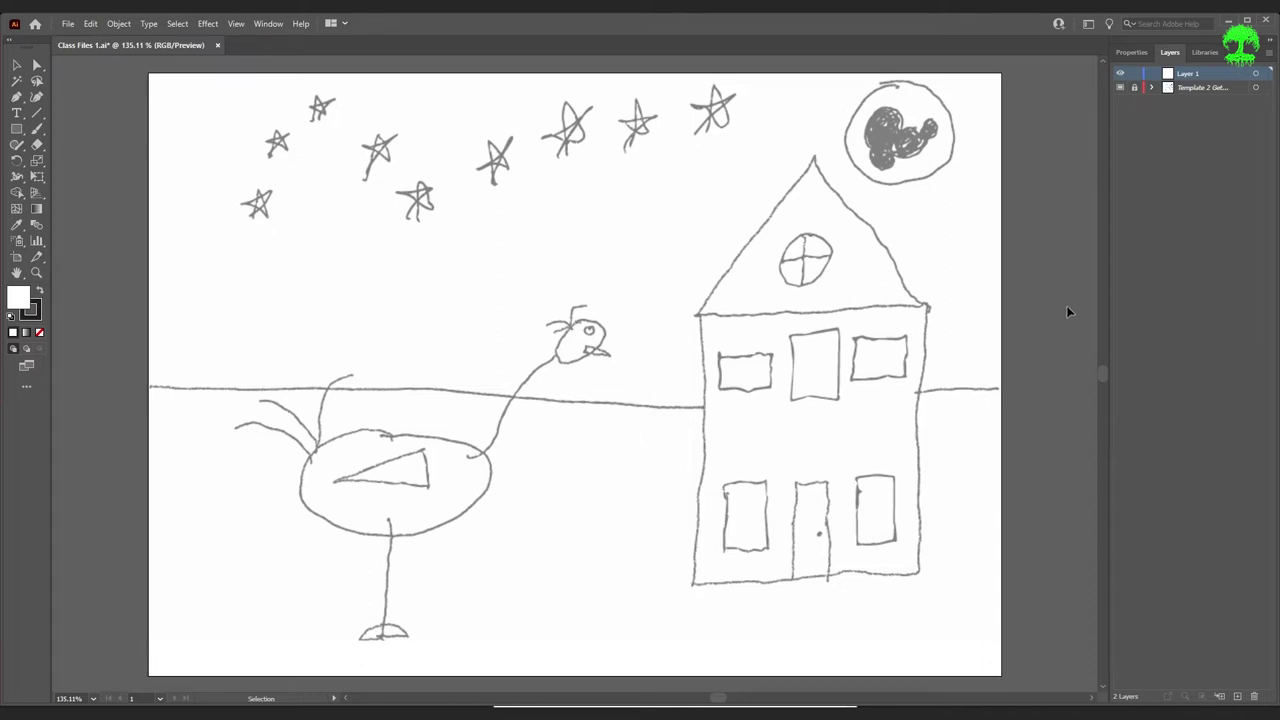
- Unlock the template layer, nudge the sketch left and right to check alignment, and relock it
left_click(1135, 88)
left_click(695, 344)
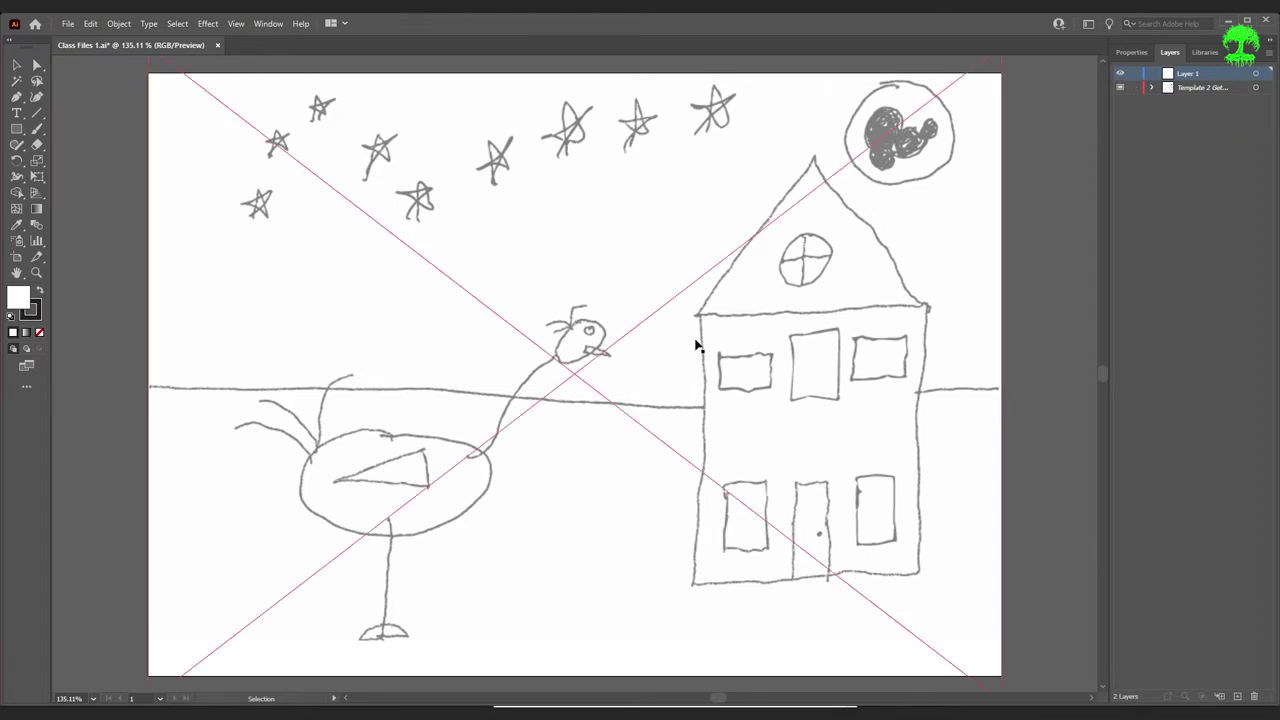
key("Left")
key("Left")
key("Left")
key("Left")
key("Left")
key("Left")
key("Left")
key("Left")
key("Left")
key("Left")
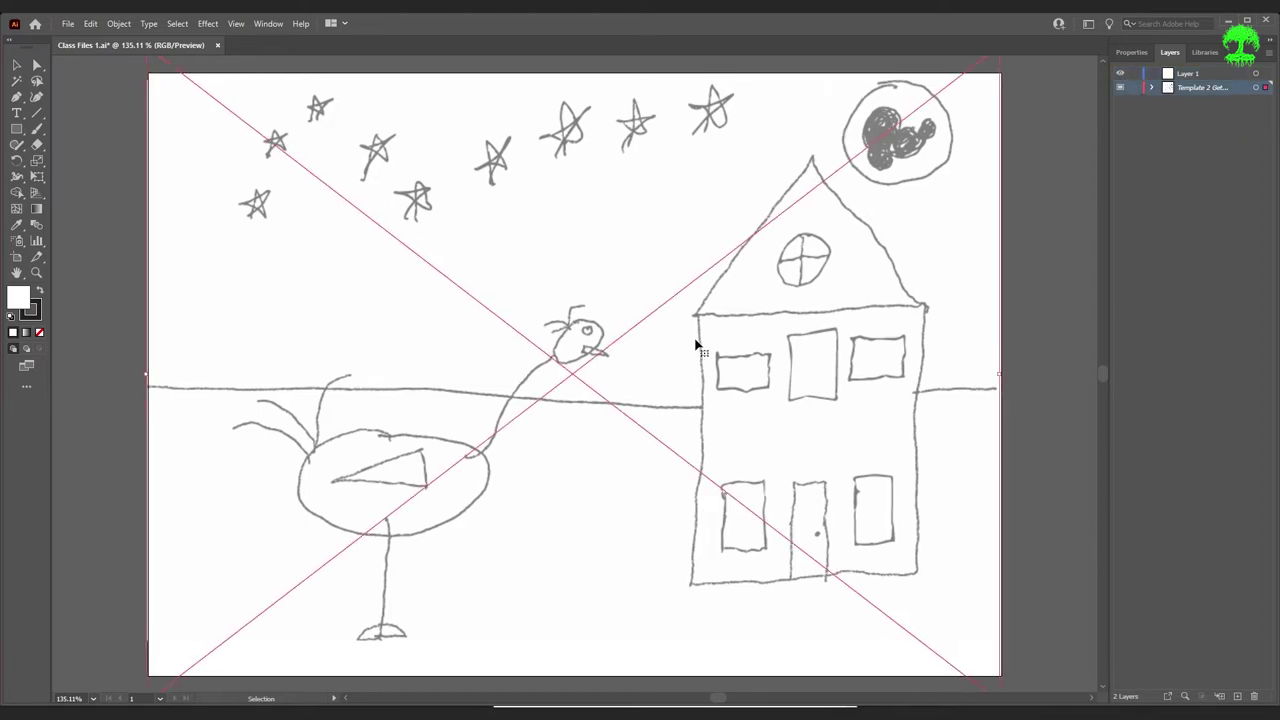
key("Right")
key("Right")
key("Right")
key("Right")
key("Right")
key("Right")
key("Right")
key("Right")
key("Right")
key("Right")
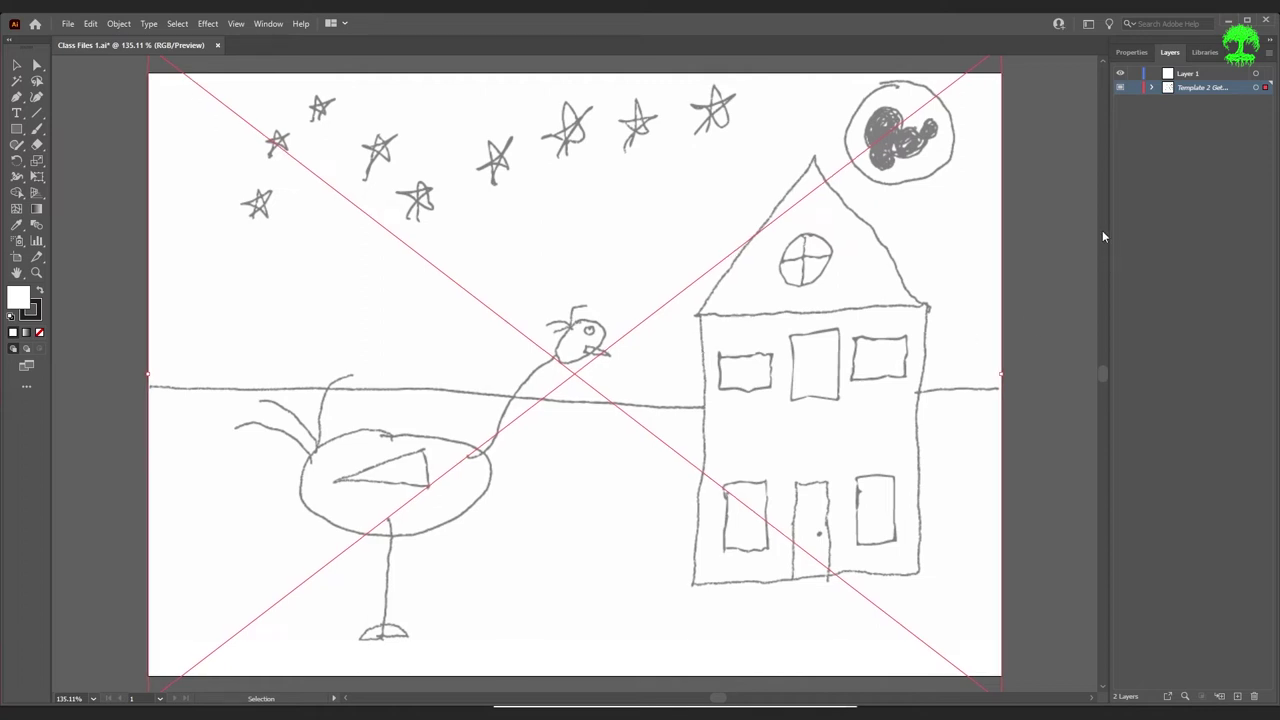
left_click(1134, 88)
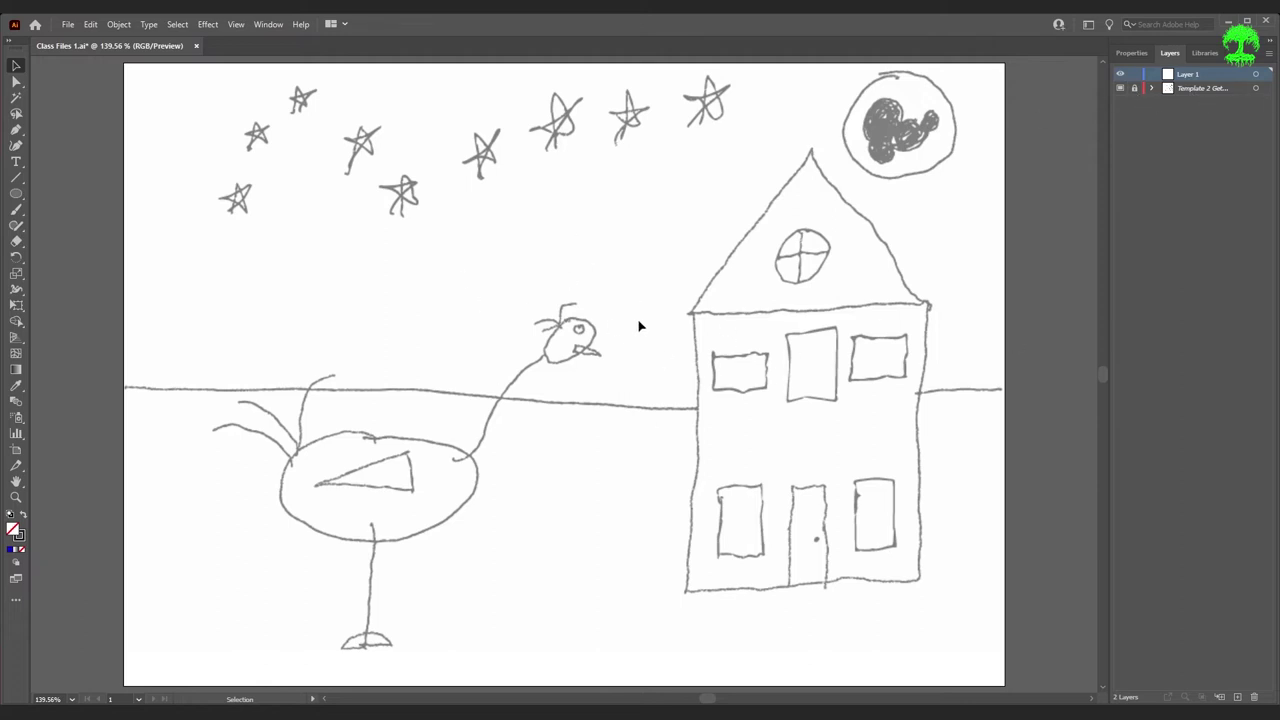
left_click(22, 198)
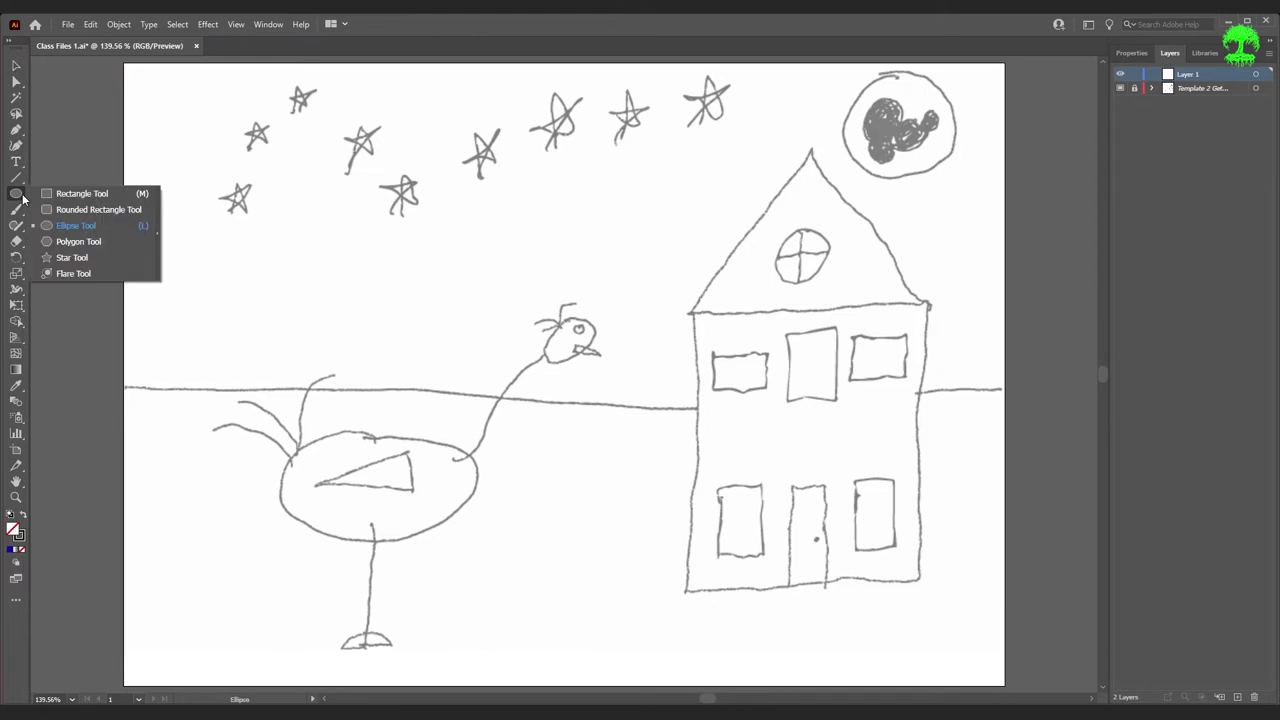
left_click(22, 199)
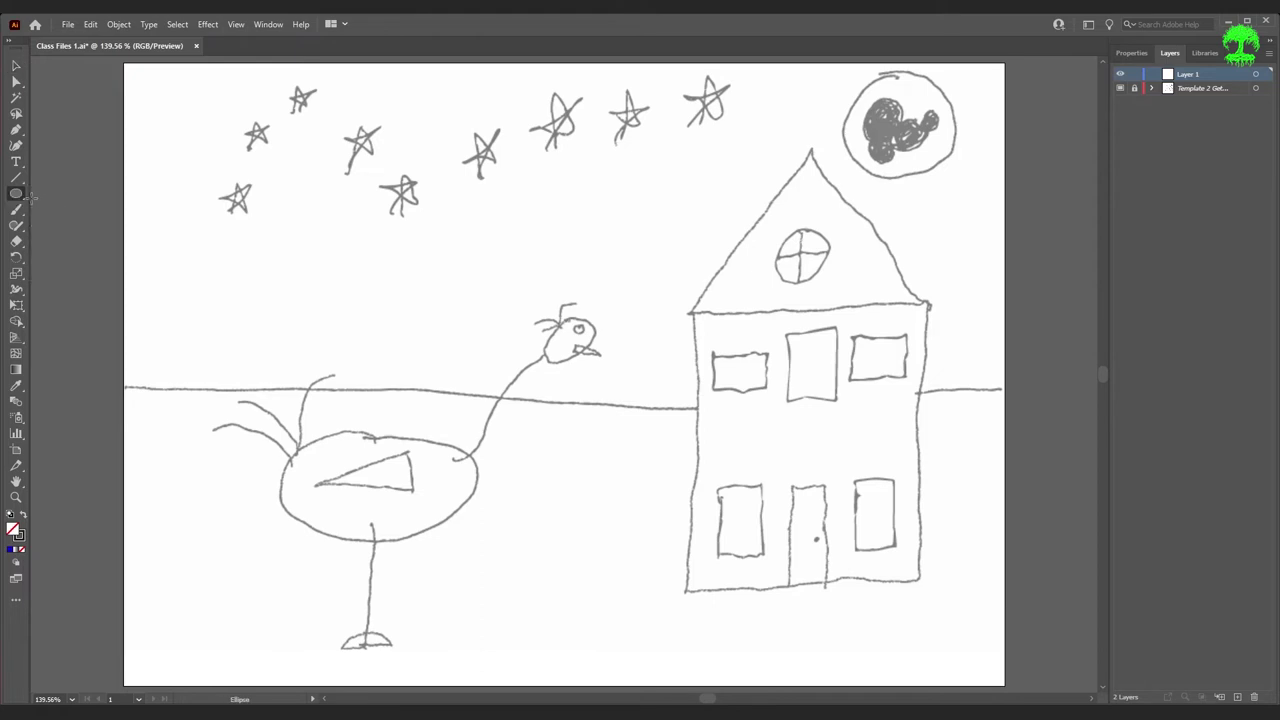
left_click(16, 197)
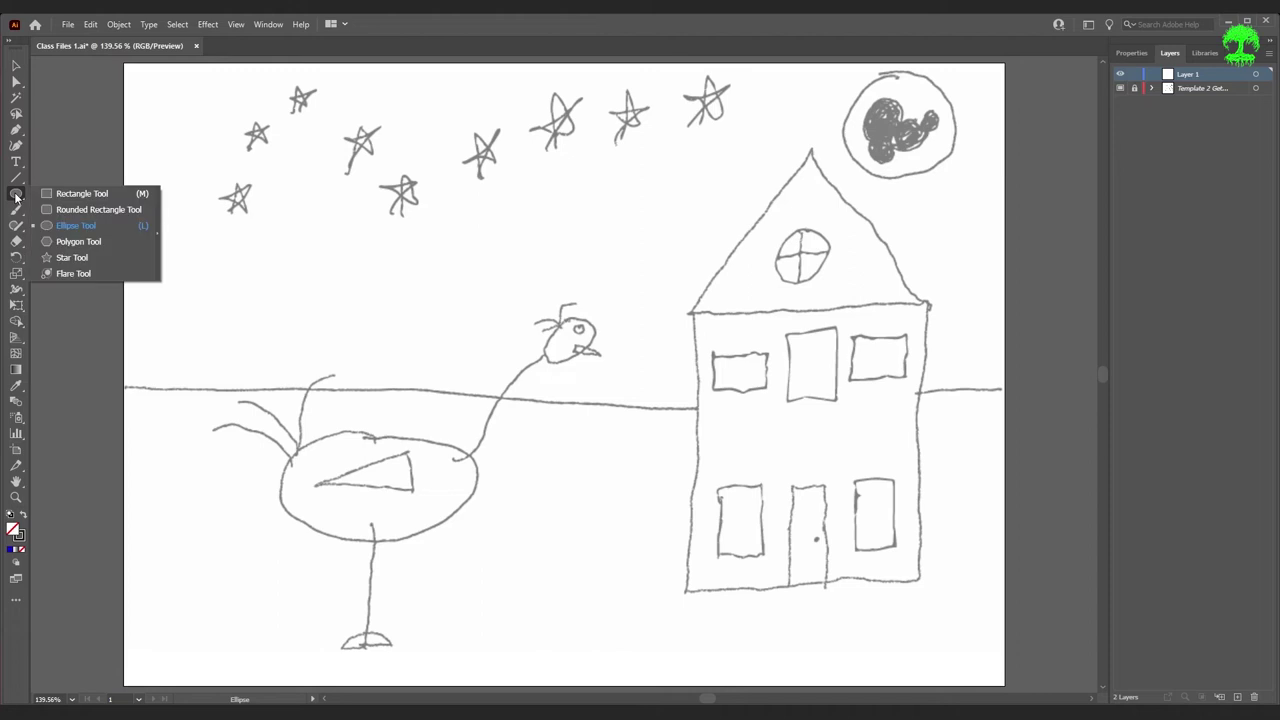
left_click(93, 195)
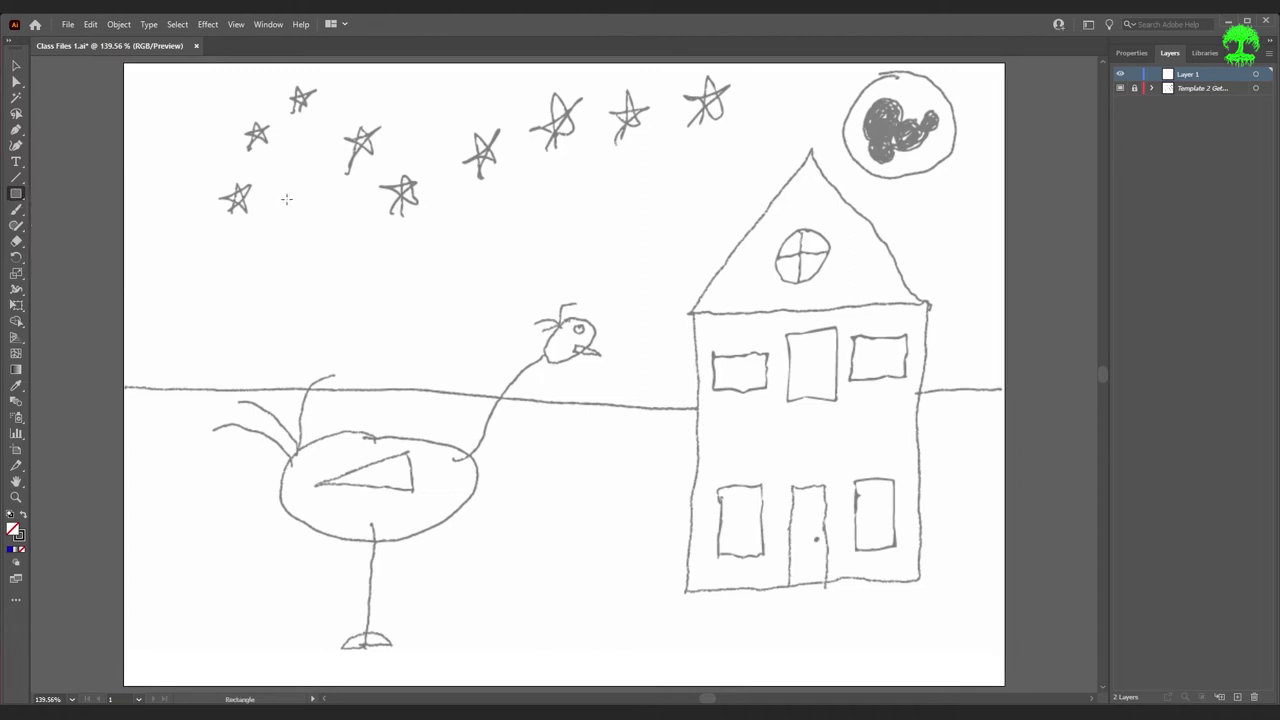
mouse_move(241, 177)
left_mouse_down()
mouse_move(383, 265)
mouse_move(533, 310)
mouse_move(382, 242)
mouse_move(460, 320)
mouse_move(494, 303)
mouse_move(301, 240)
mouse_move(374, 244)
mouse_move(465, 273)
mouse_move(371, 232)
mouse_move(446, 280)
mouse_move(397, 251)
mouse_move(437, 289)
mouse_move(420, 291)
mouse_move(354, 251)
mouse_move(400, 277)
mouse_move(376, 262)
left_mouse_up()
mouse_move(500, 221)
left_mouse_down()
mouse_move(605, 314)
mouse_move(543, 276)
left_mouse_up()
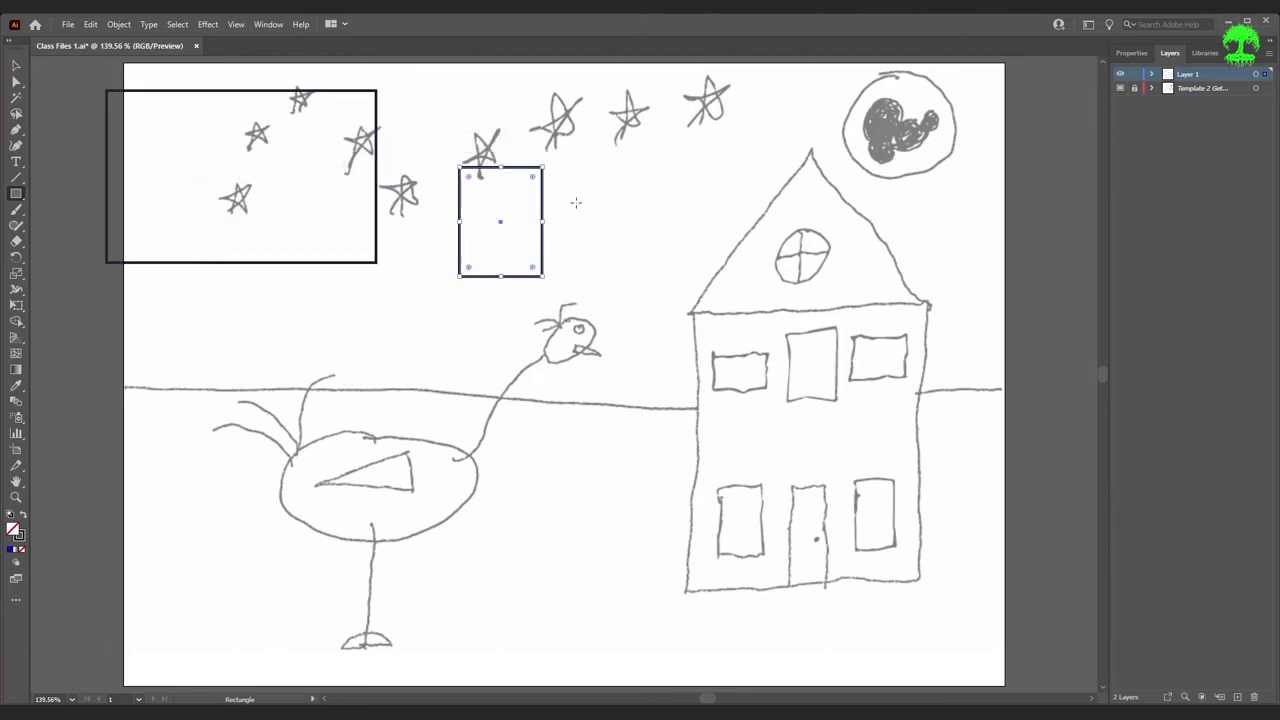
left_click_drag(574, 197, 663, 277)
key("ctrl+z")
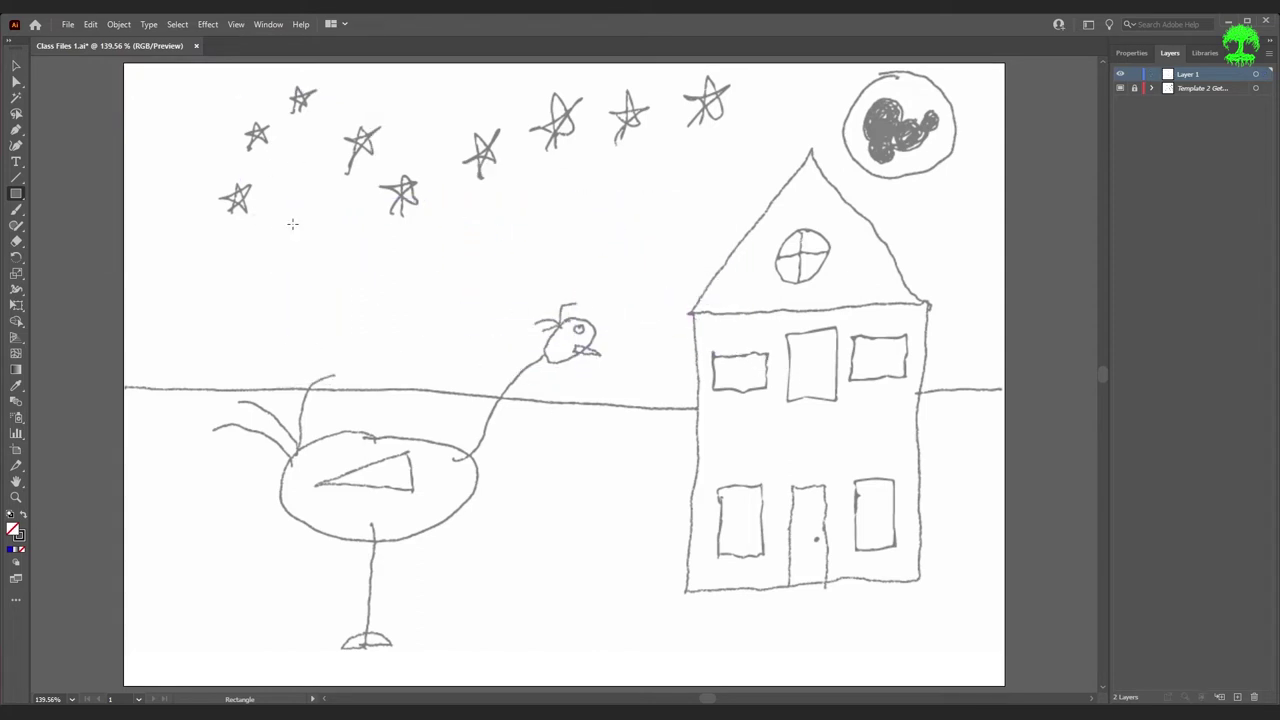
left_click_drag(300, 221, 530, 306)
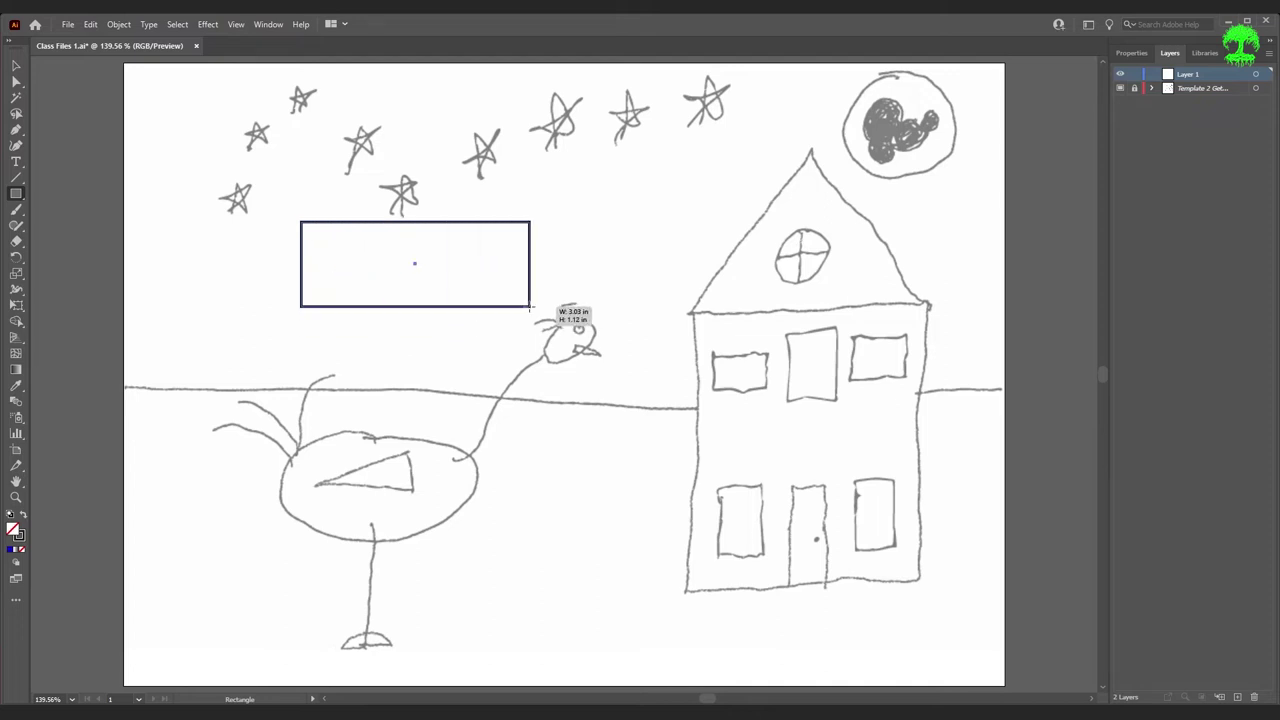
left_click_drag(530, 306, 445, 318)
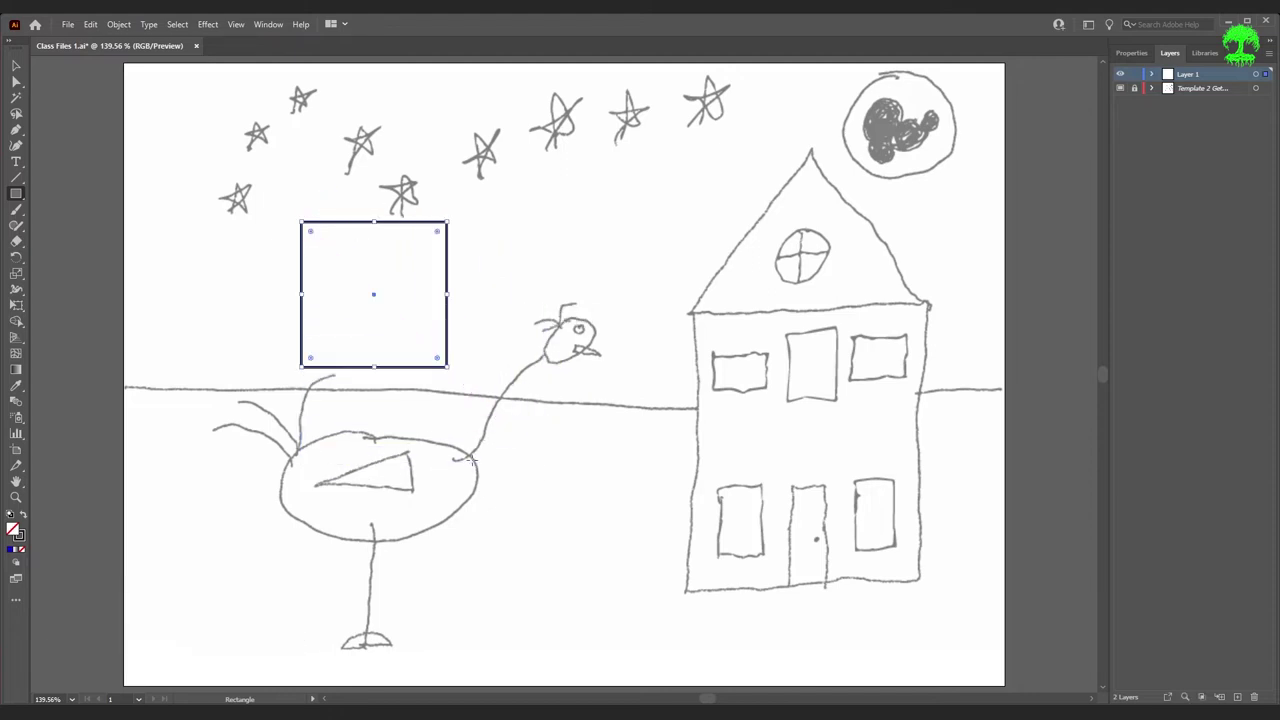
key("Delete")
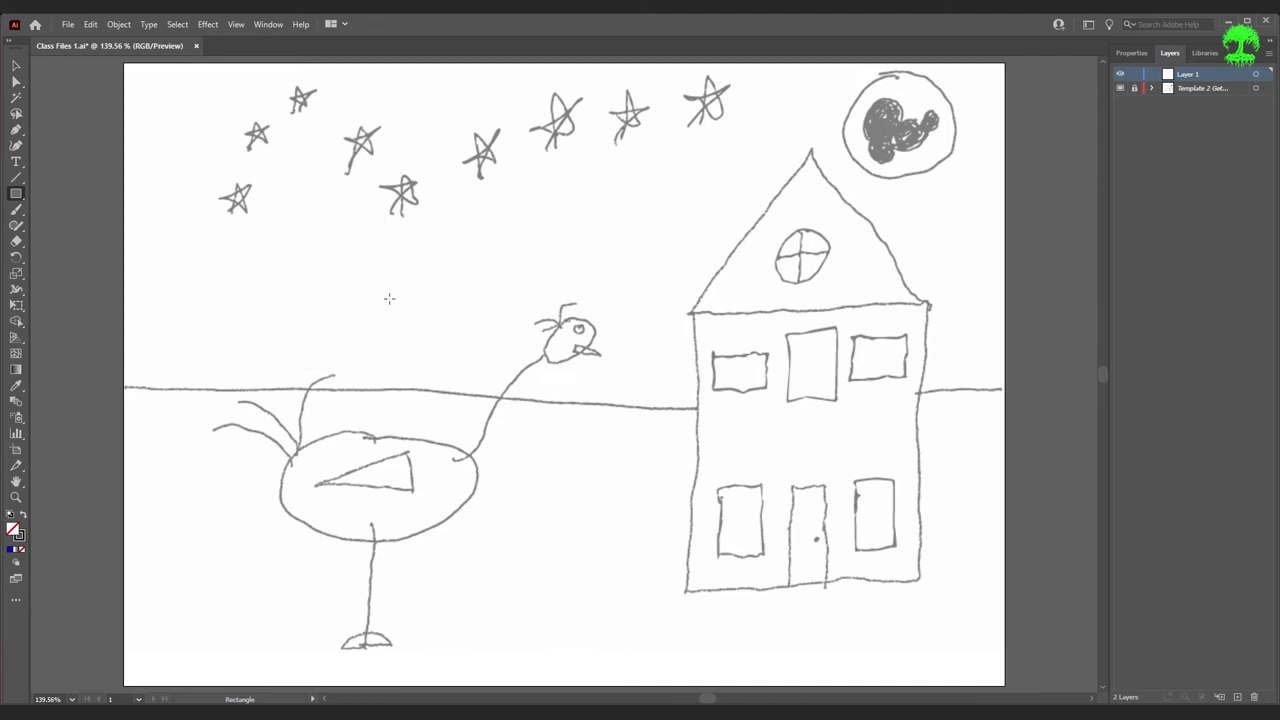
key("alt+shift")
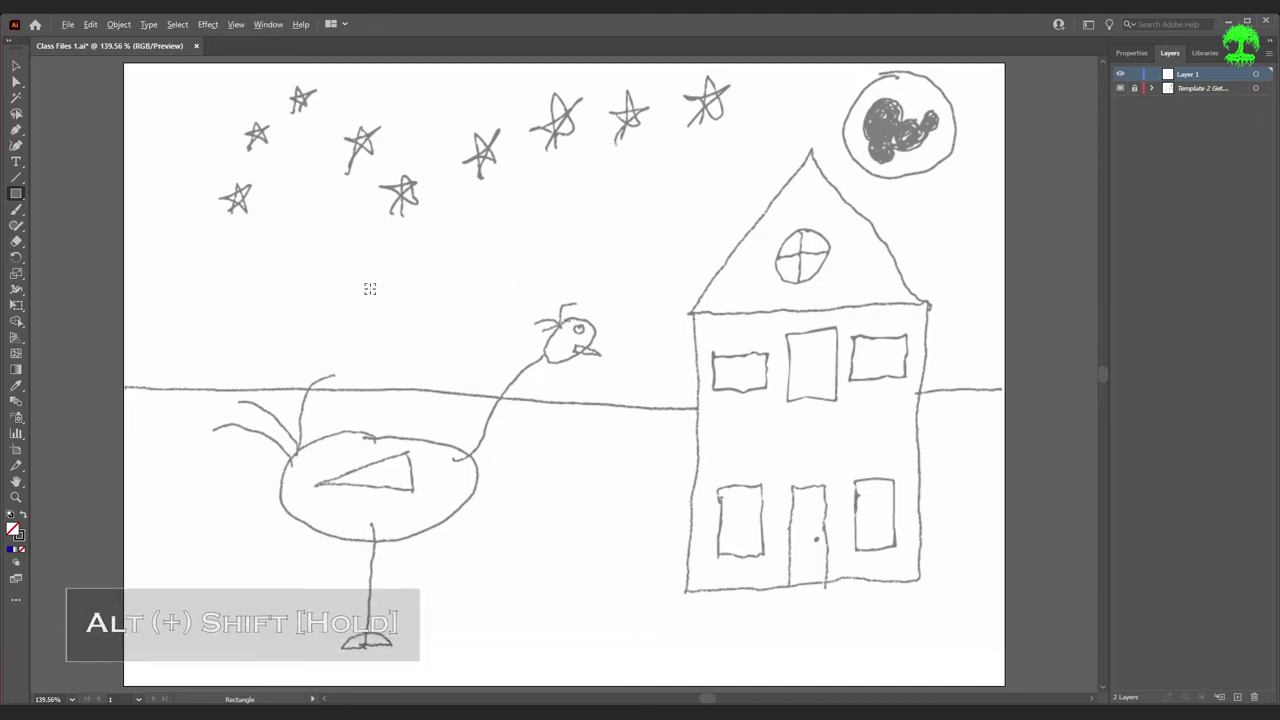
- Draw a practice square outward from its centre and show its Properties panel
left_click_drag(363, 240, 466, 263)
key("Delete")
left_click_drag(349, 237, 463, 350)
left_click(1124, 56)
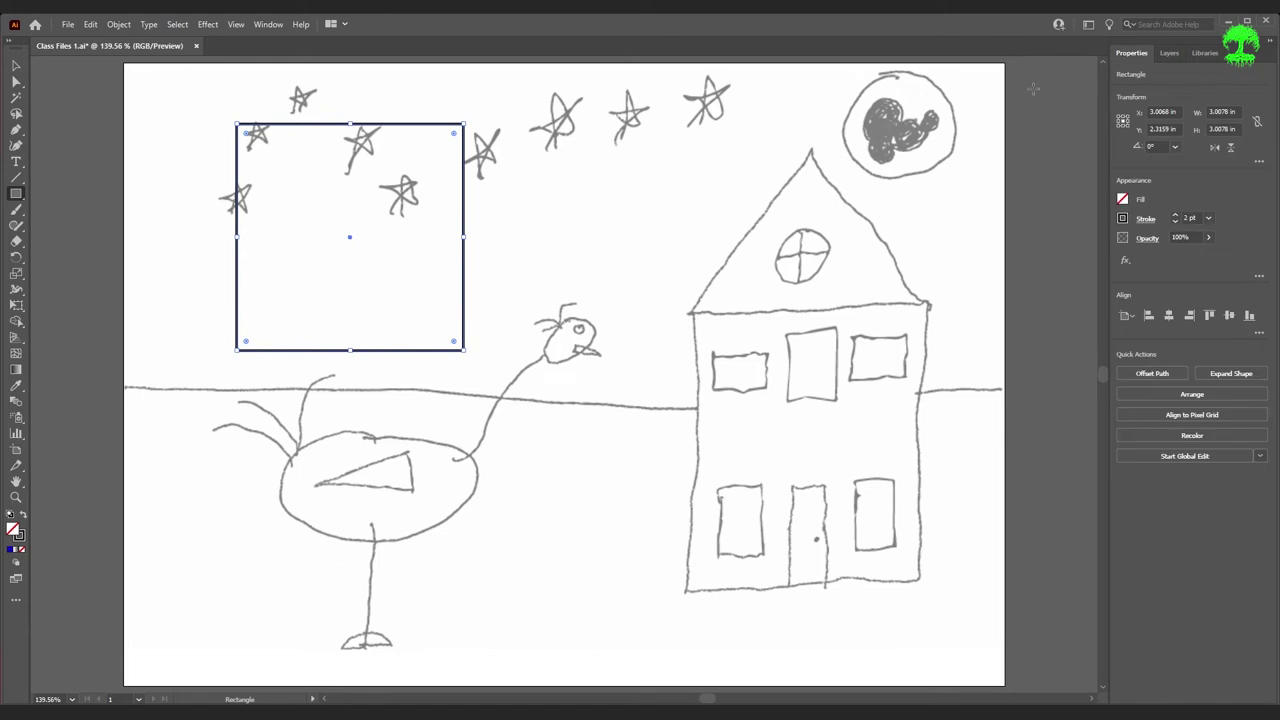
- Try red, cyan and no fill, set the stroke to 3 pt then 2 pt, and delete the square
left_click(1124, 203)
left_click(1015, 248)
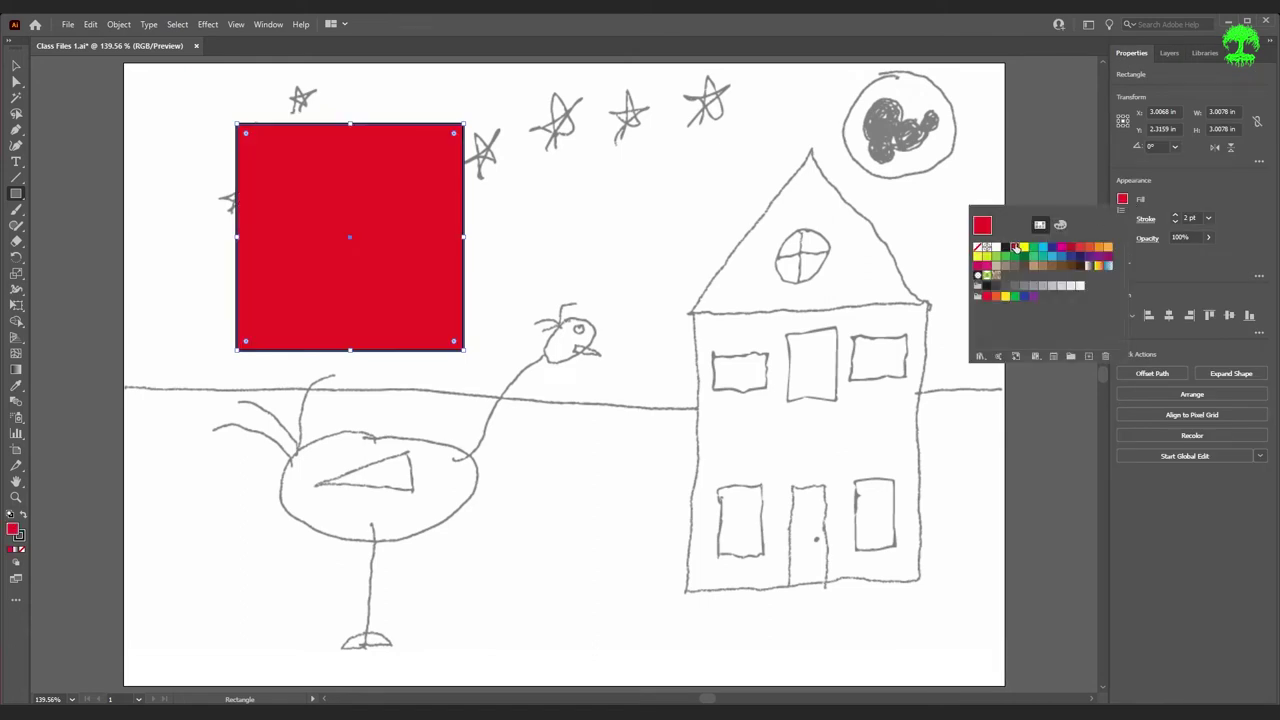
left_click(1045, 255)
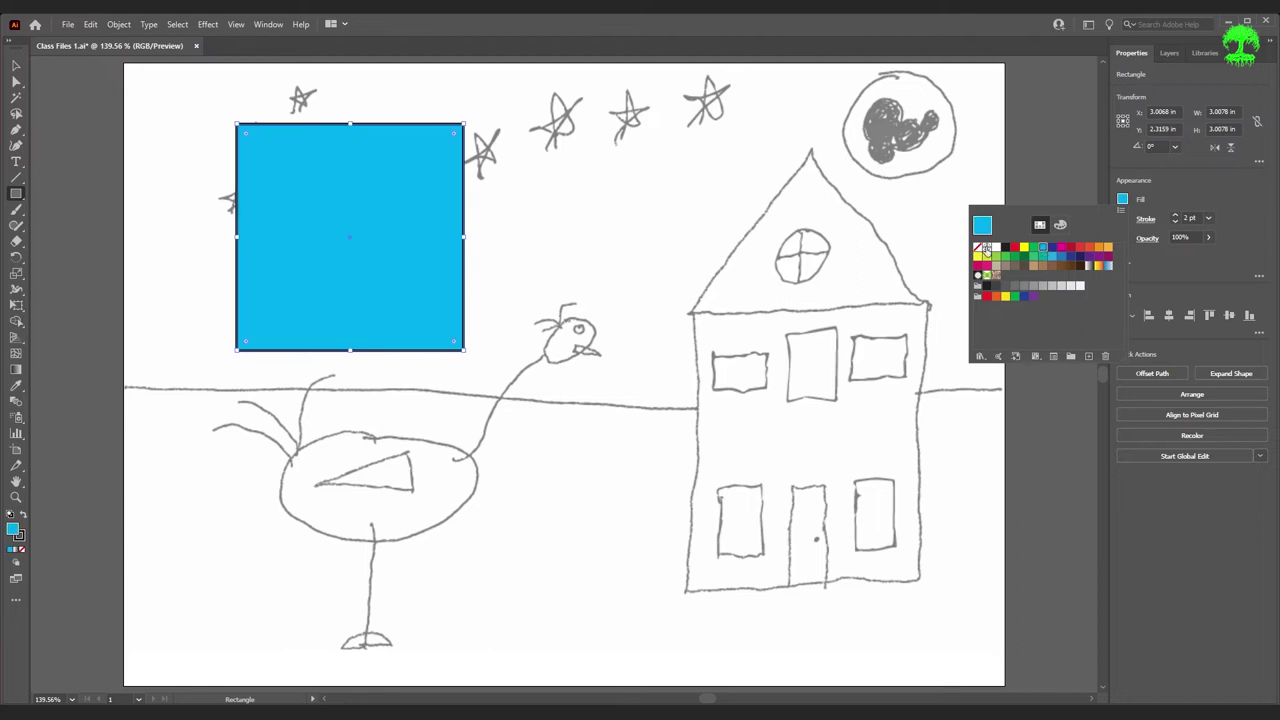
left_click(978, 249)
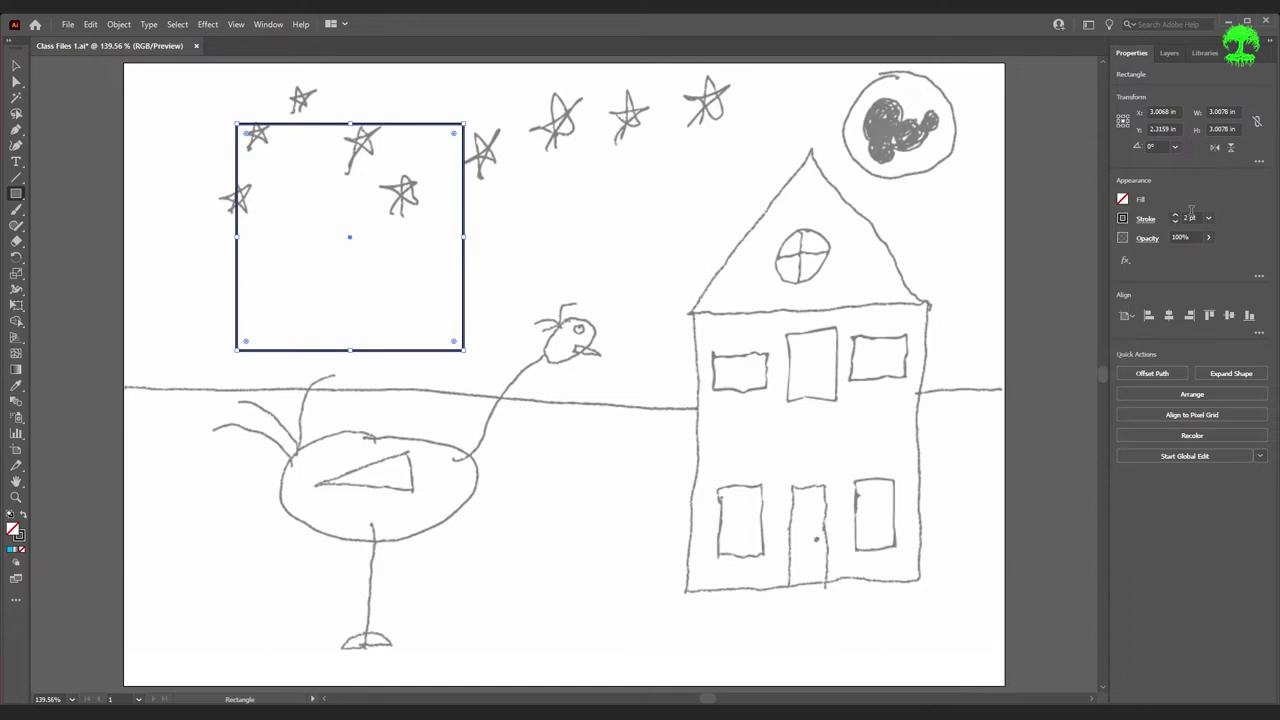
left_click(1124, 219)
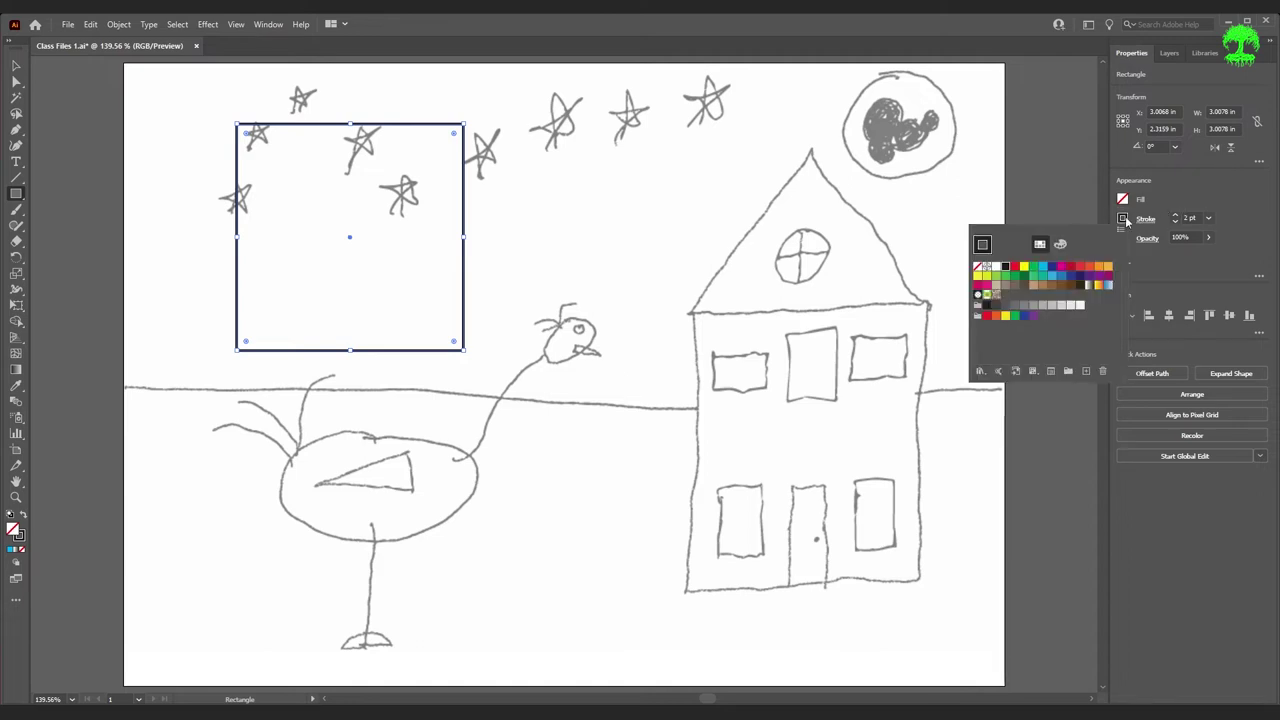
left_click(1176, 219)
left_click(1176, 224)
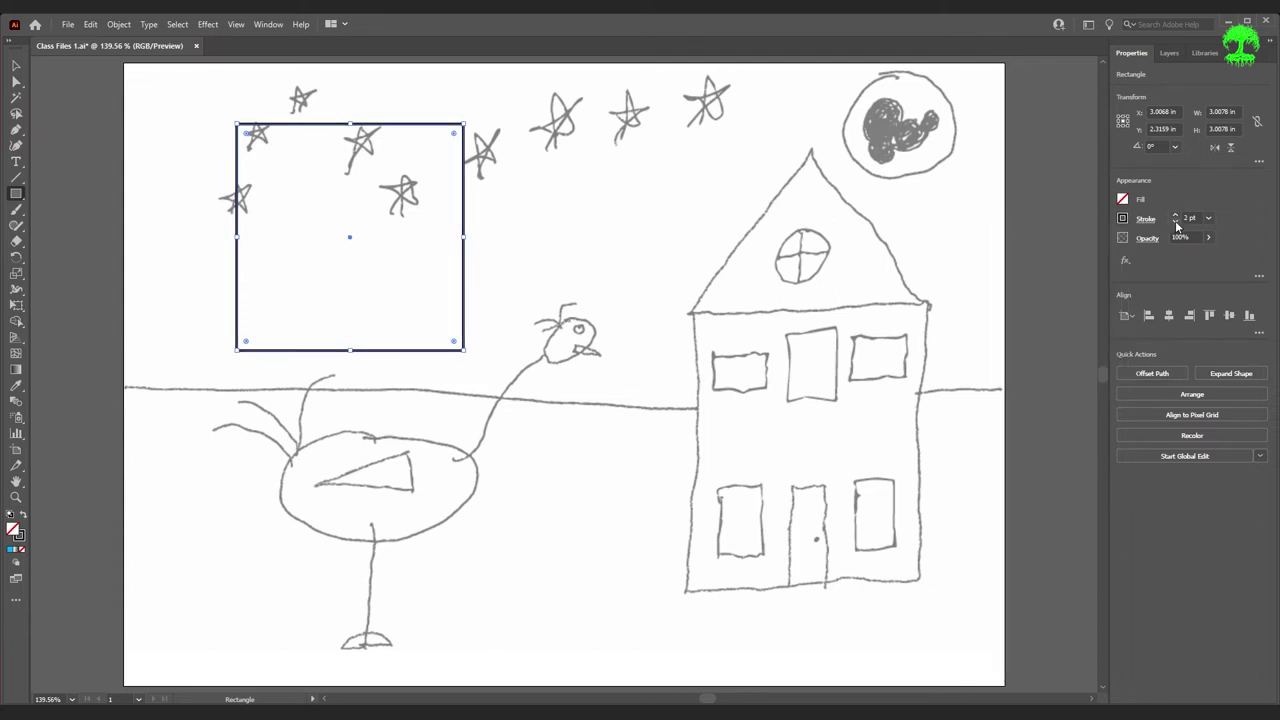
key("Delete")
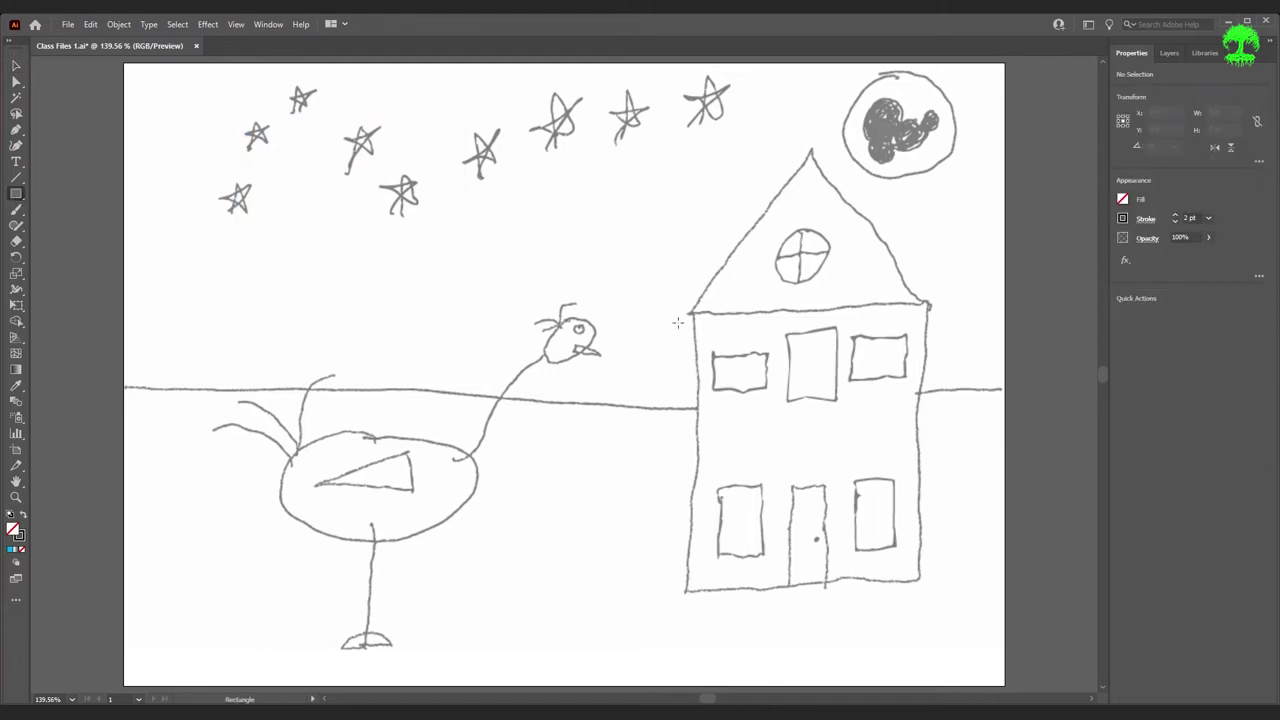
- Trace the house's main body with a black-outlined rectangle, redrawing it once
left_click_drag(692, 314, 920, 583)
key("Delete")
key("v")
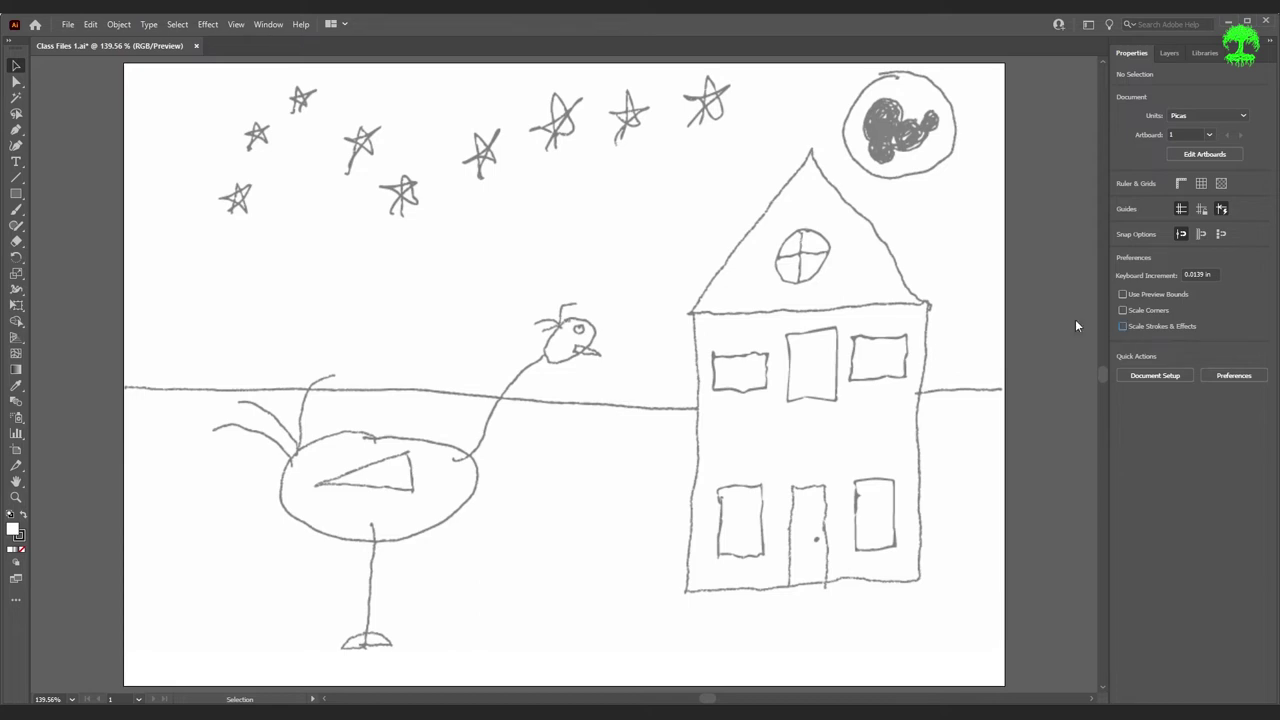
key("m")
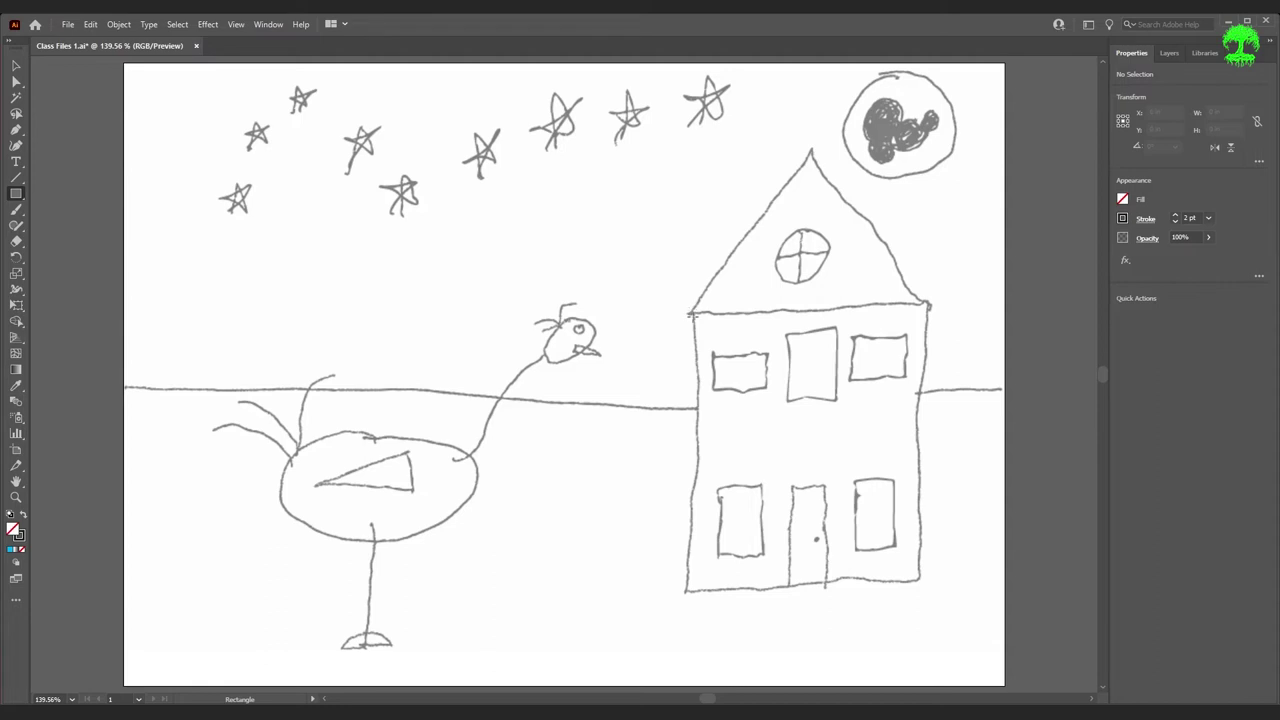
left_click_drag(692, 311, 929, 588)
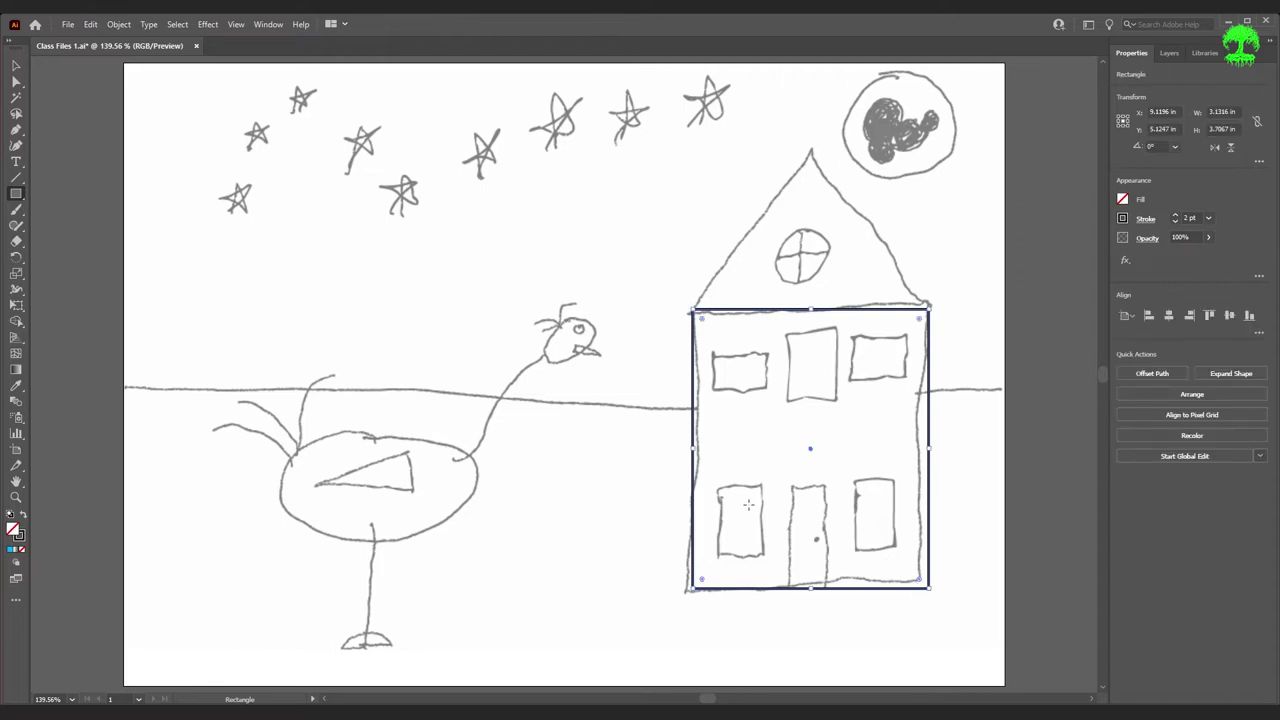
- Trace the lower-left window with a rectangle and Alt-drag a copy onto the lower-right window
left_click_drag(716, 484, 767, 563)
key("v")
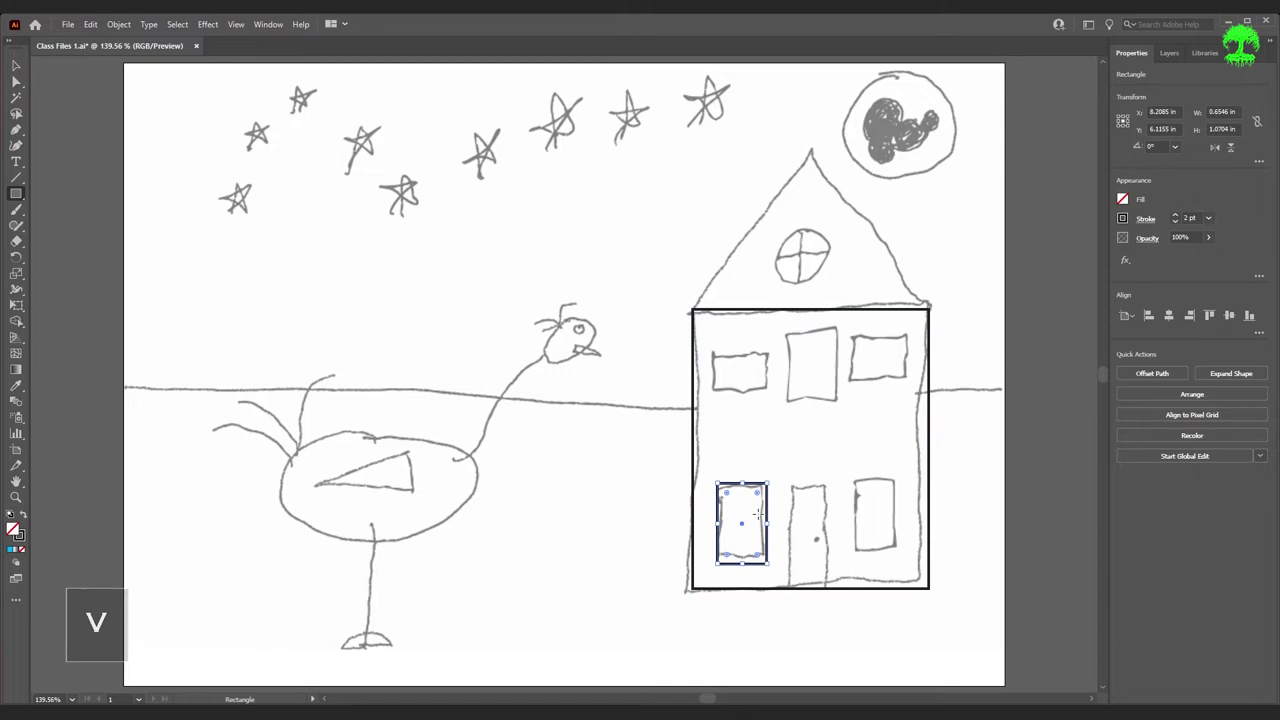
key("v")
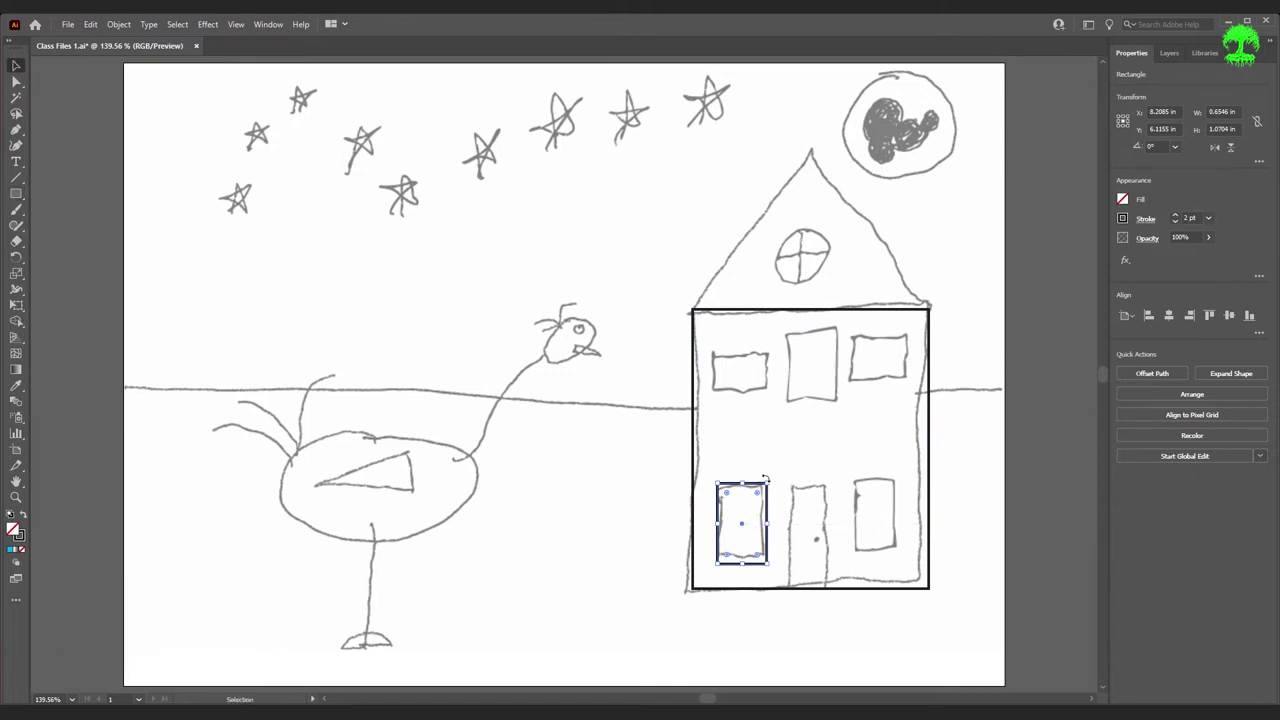
left_click_drag(752, 497, 895, 488)
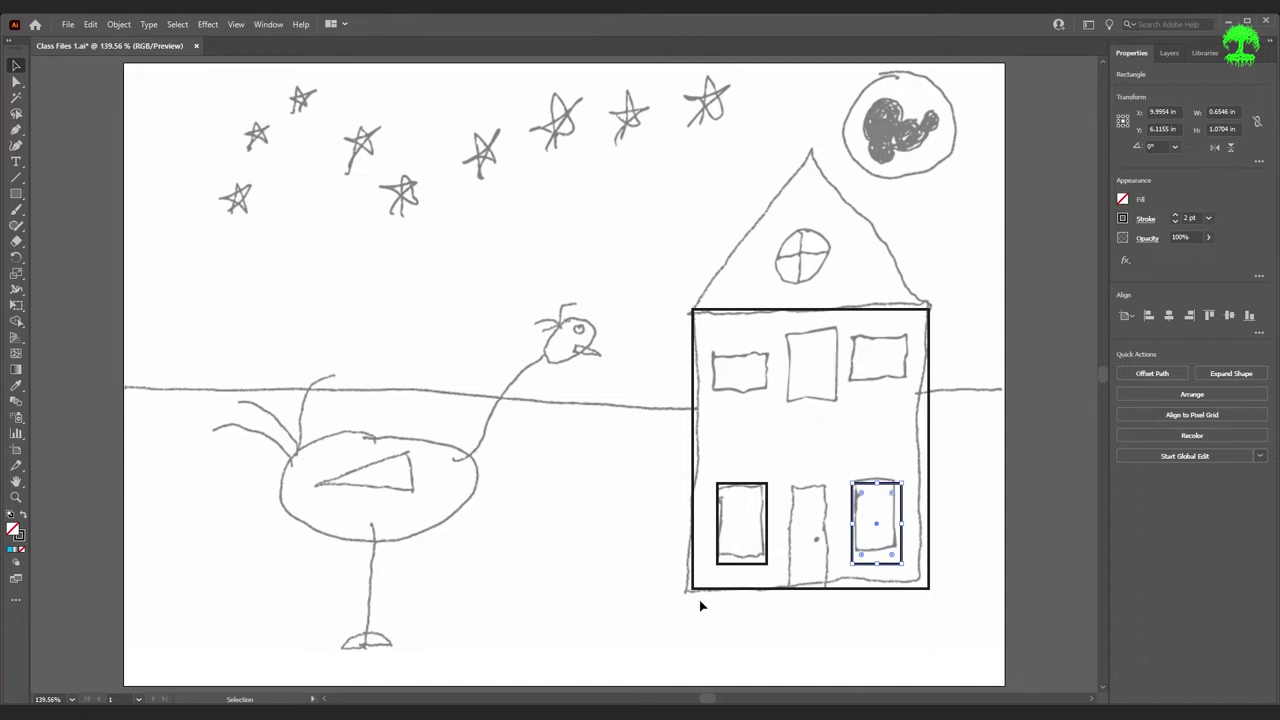
- Copy a window rectangle to the upper-middle window, draw the upper-left one, and copy it upper-right
left_click_drag(890, 486, 824, 330)
left_click(897, 423)
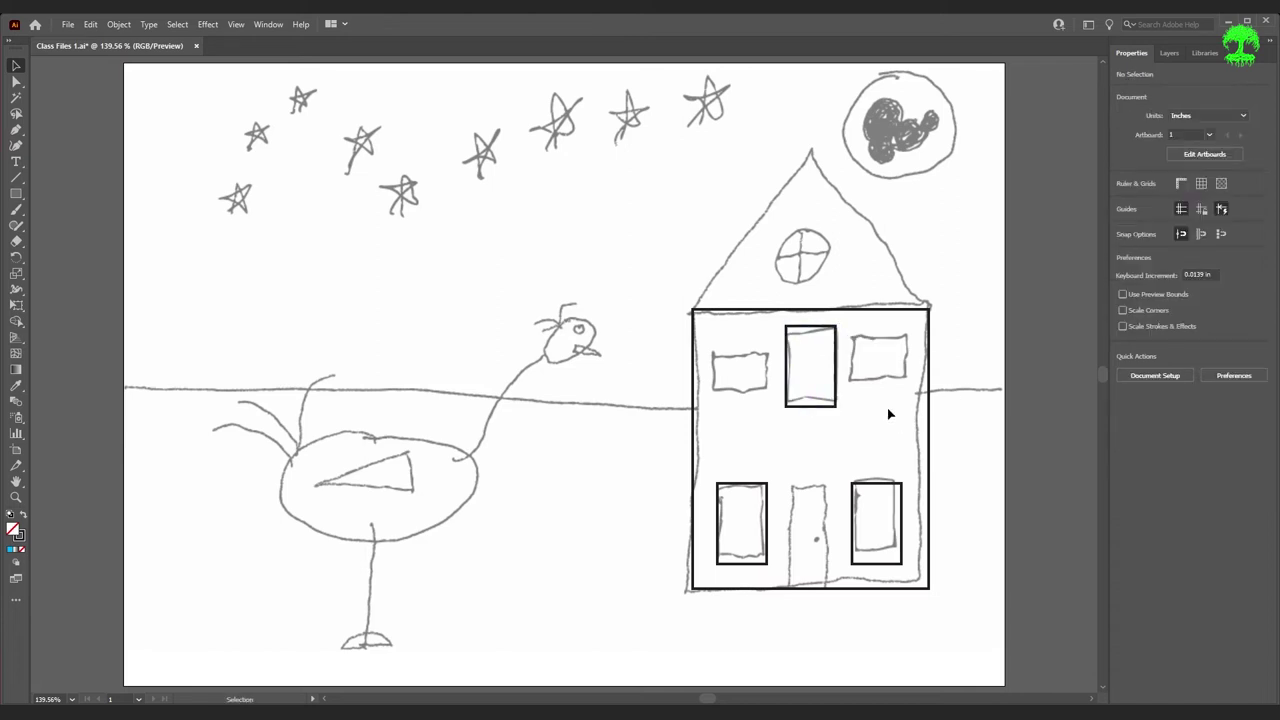
key("m")
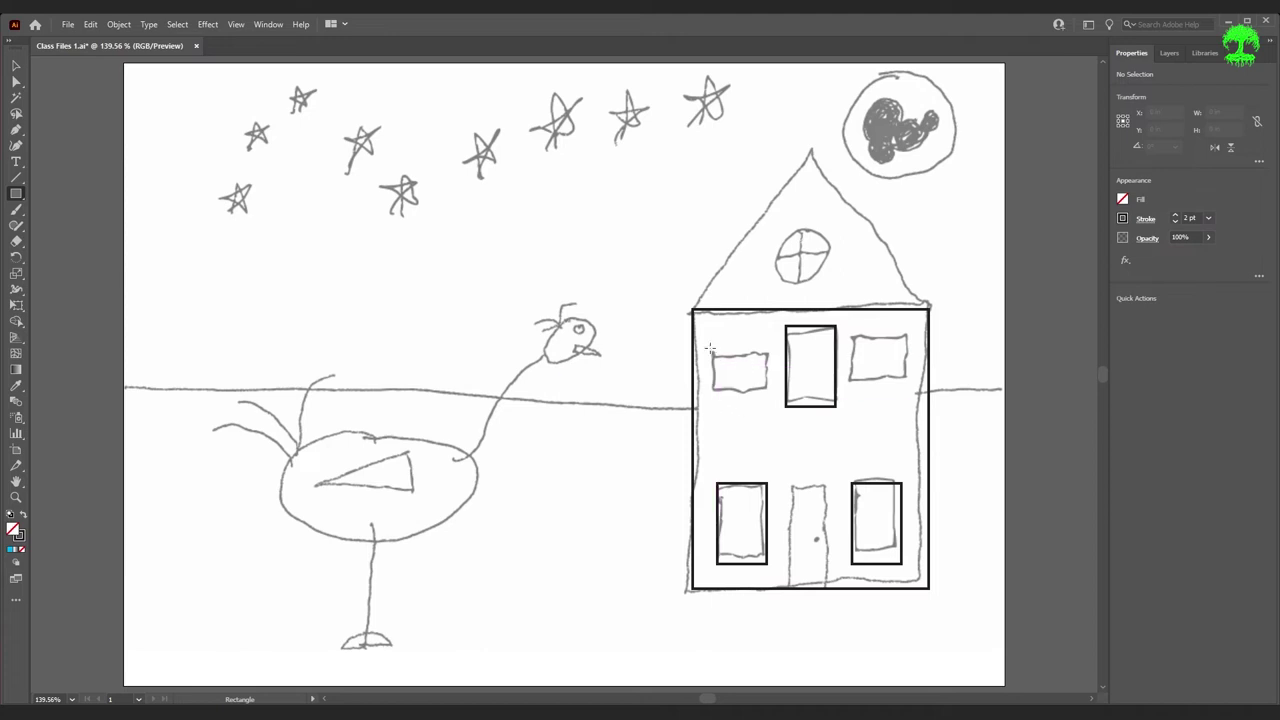
left_click_drag(712, 354, 767, 386)
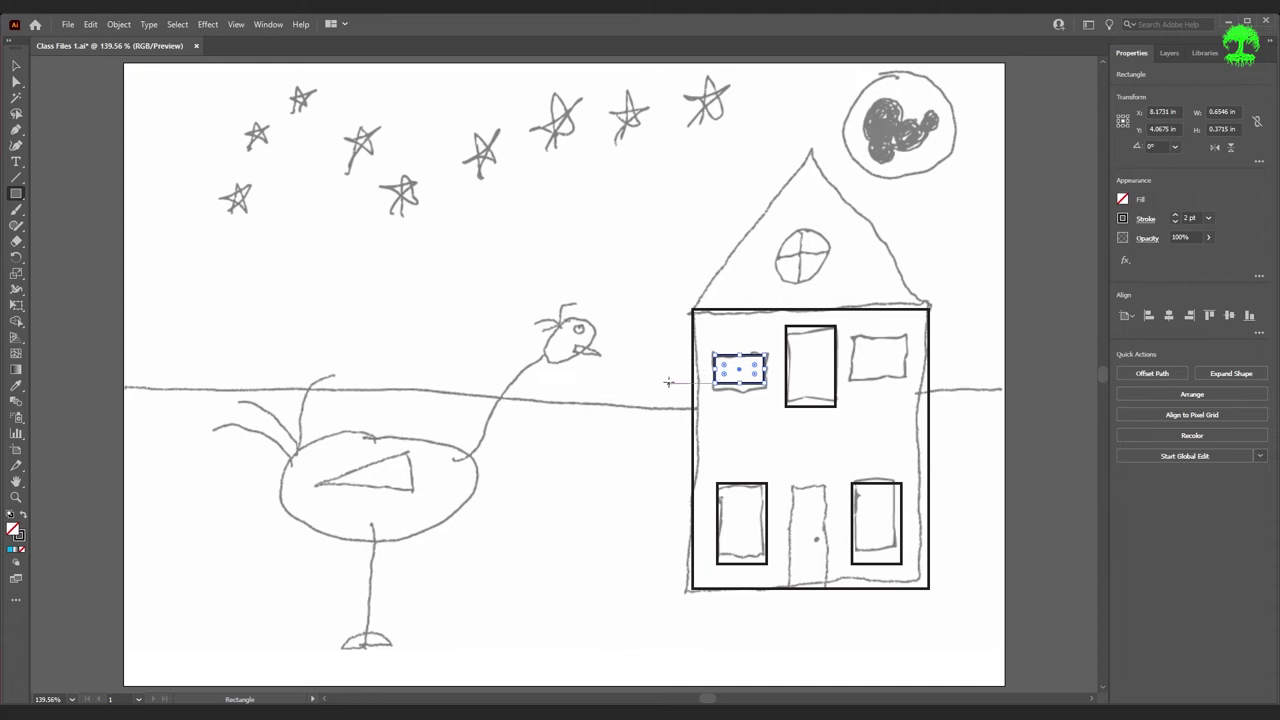
key("v")
left_click_drag(753, 391, 899, 388)
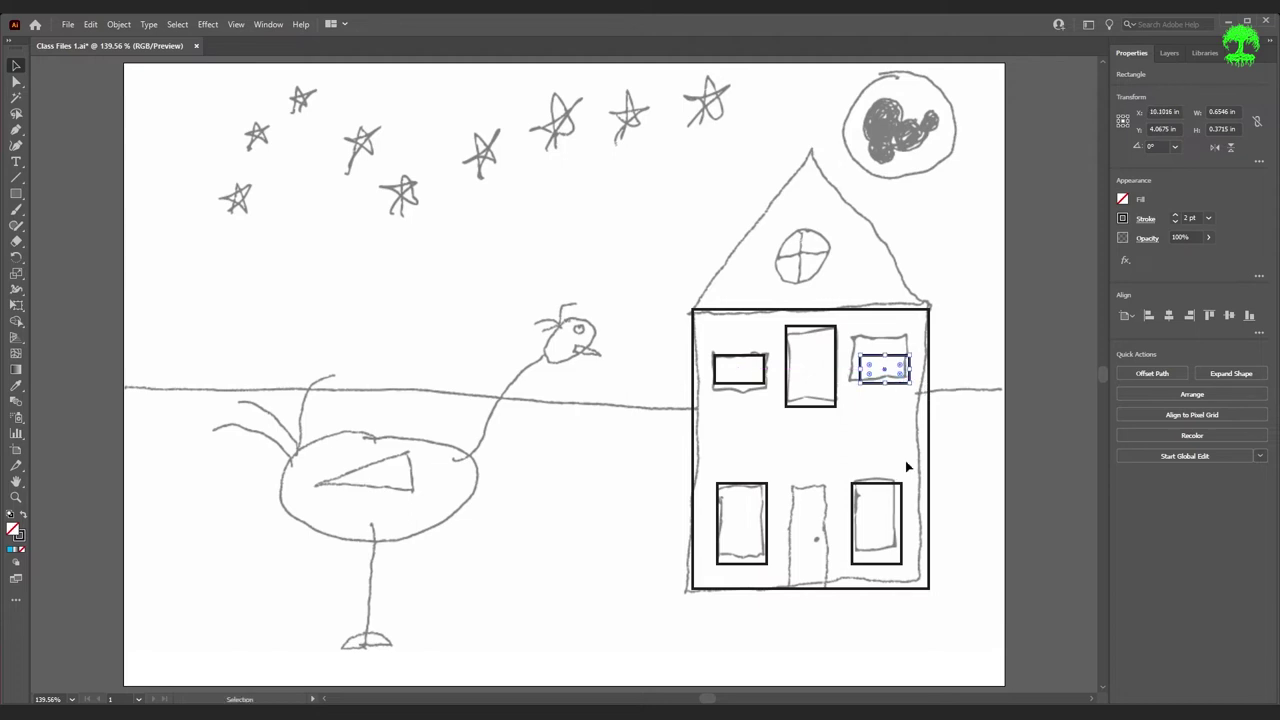
left_click(906, 464)
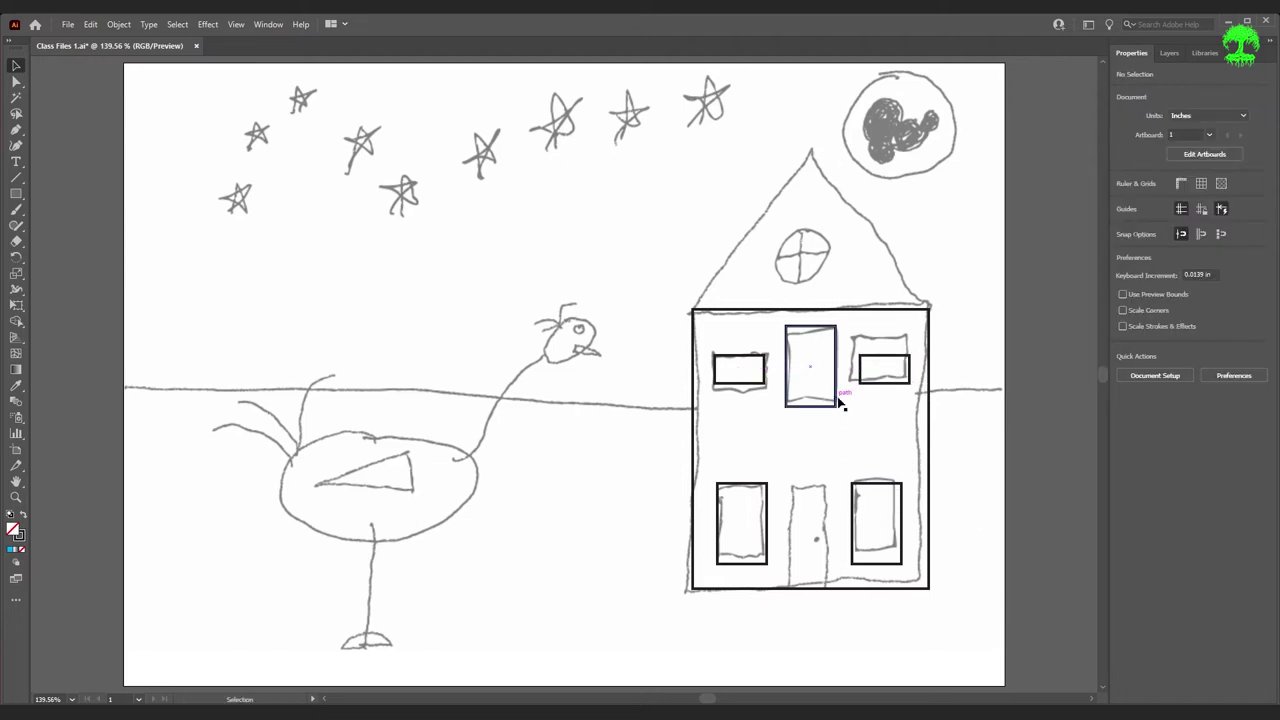
left_click(743, 362)
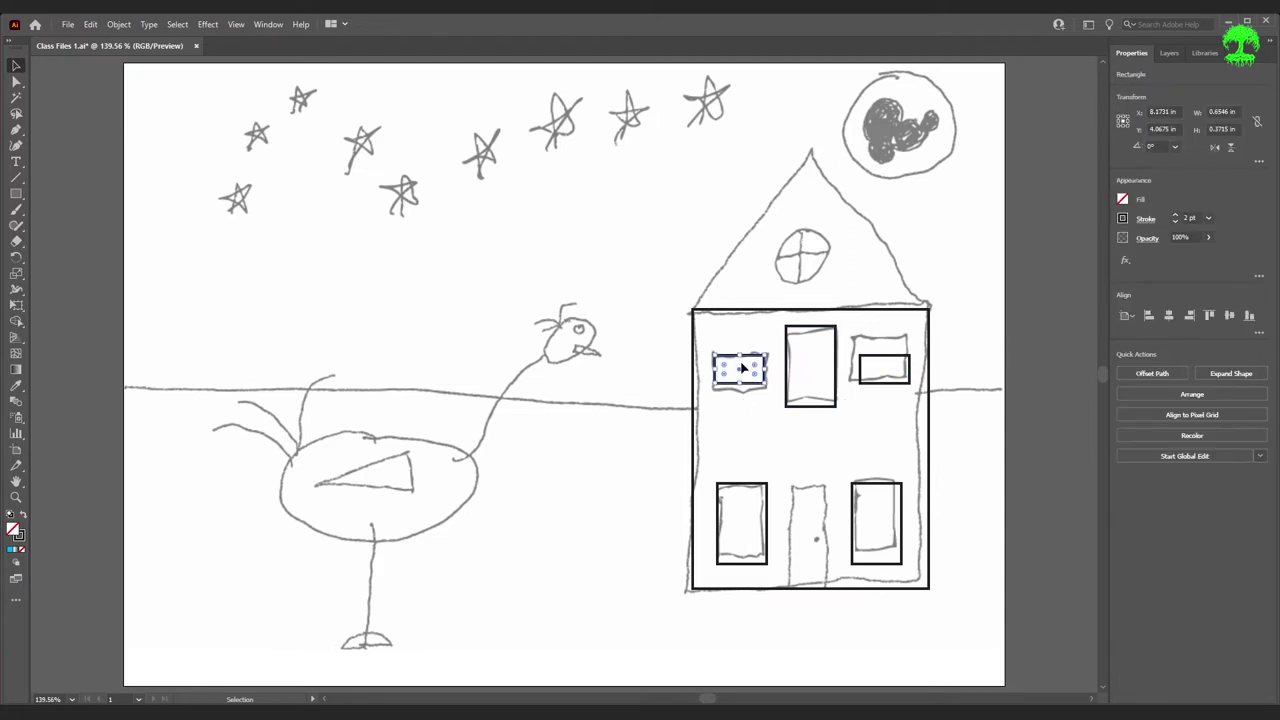
- Zoom in and drag the upper-left window's live corner widget until it becomes a pill shape
scroll(760, 365, "up", 5)
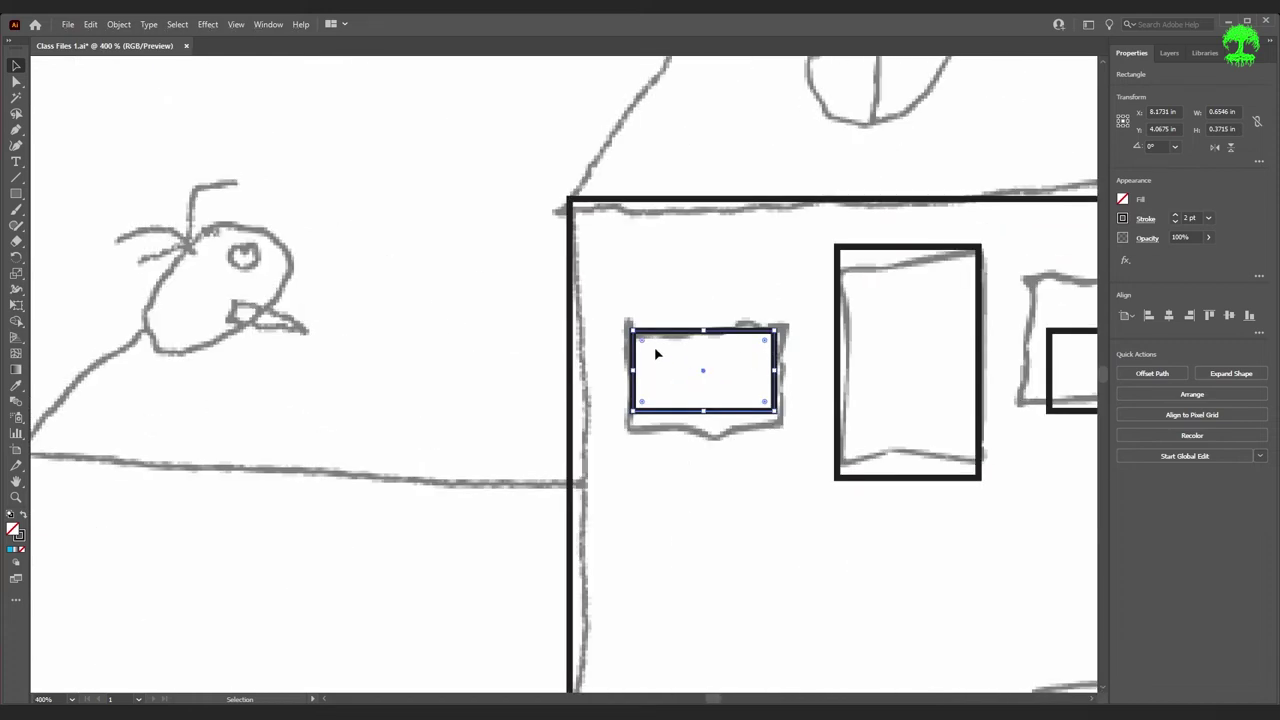
left_click_drag(643, 346, 680, 353)
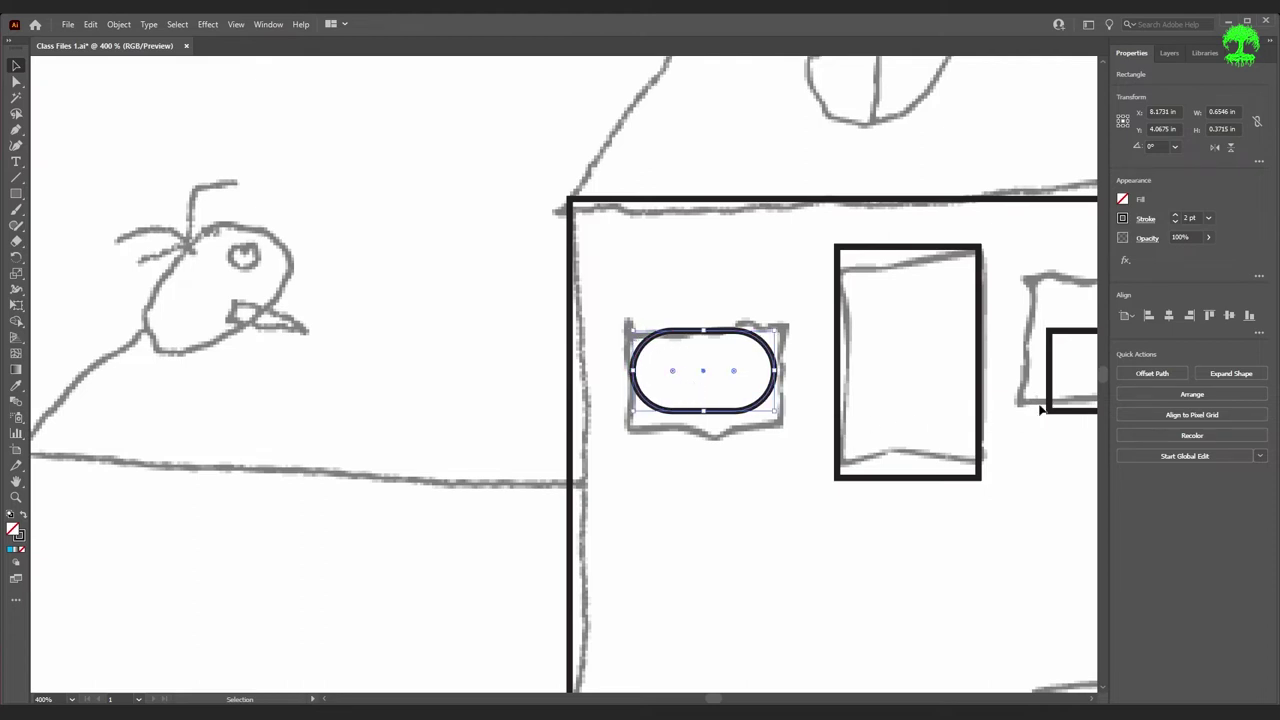
key("space")
left_click_drag(1011, 480, 517, 503)
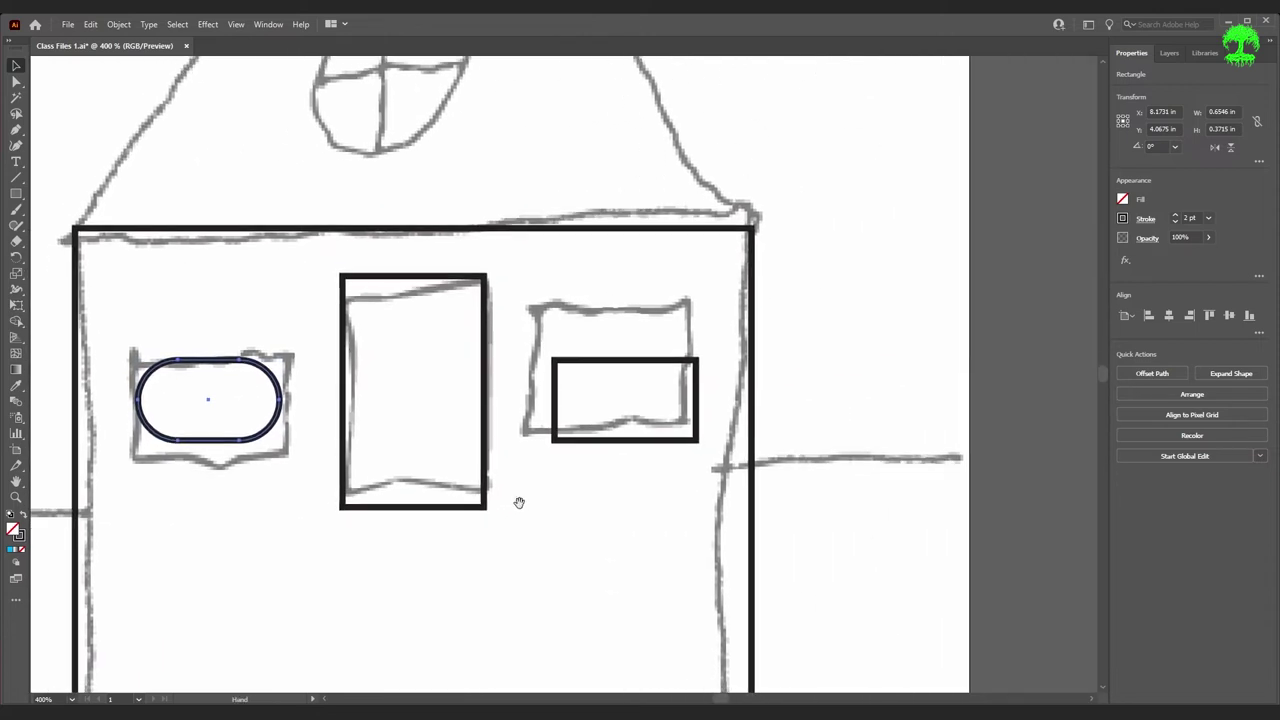
left_click(629, 395)
left_click(623, 362)
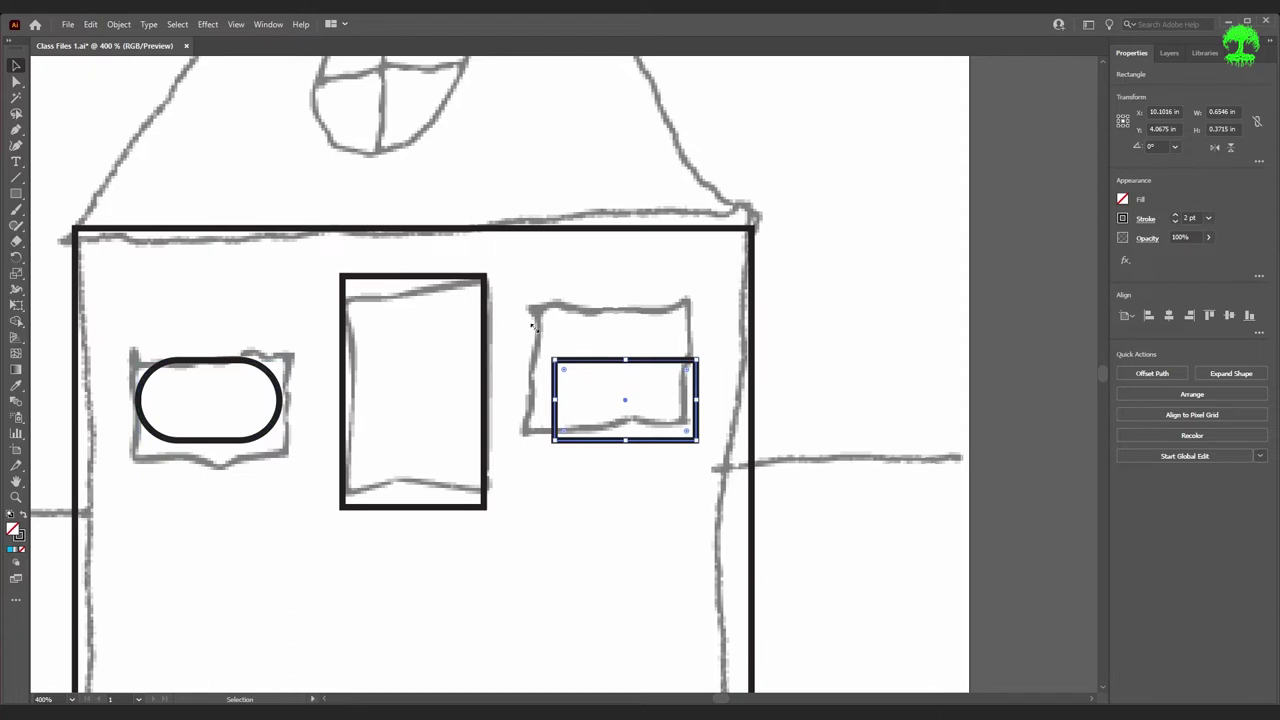
left_click(421, 381)
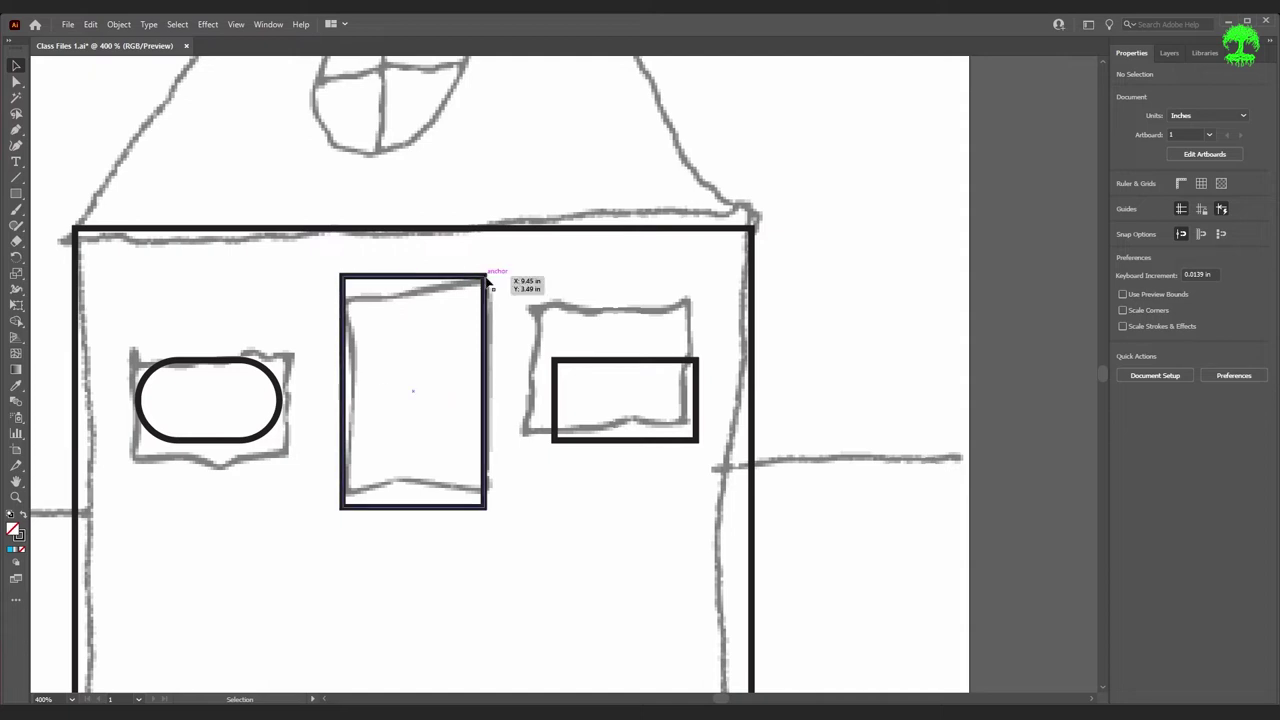
- Fill the upper-middle window rectangle with red
left_click(487, 412)
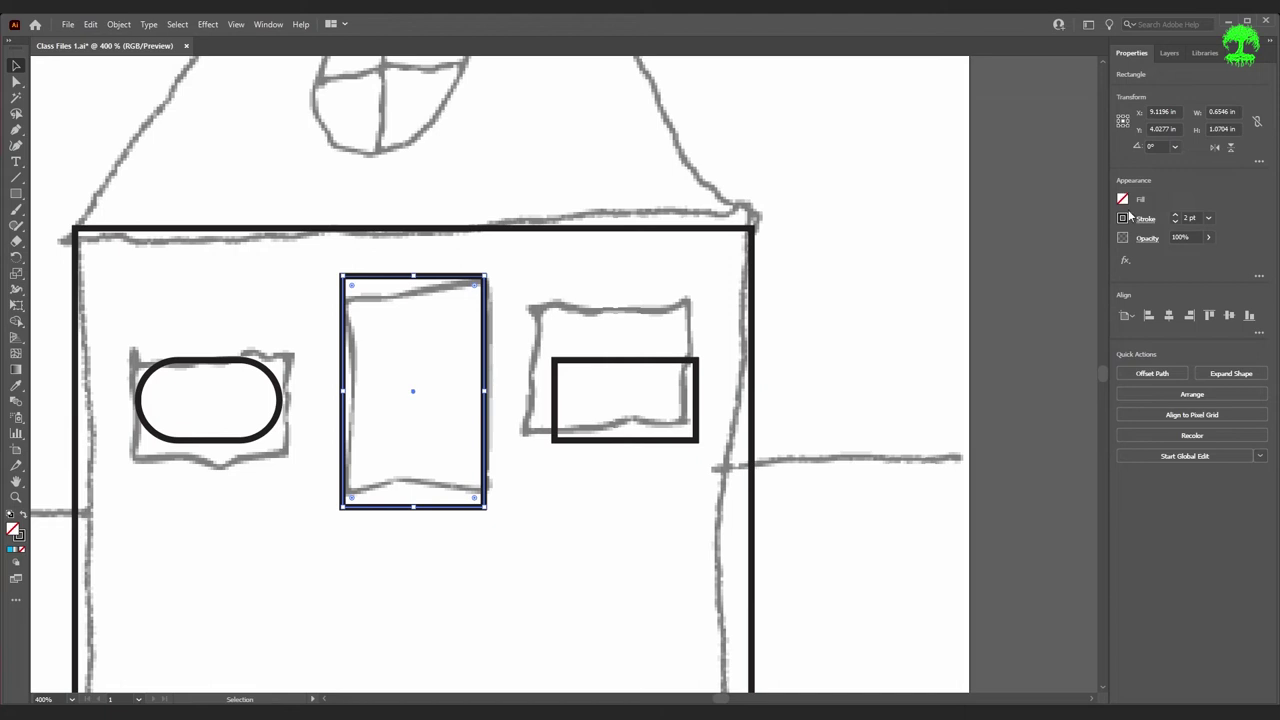
left_click(1122, 201)
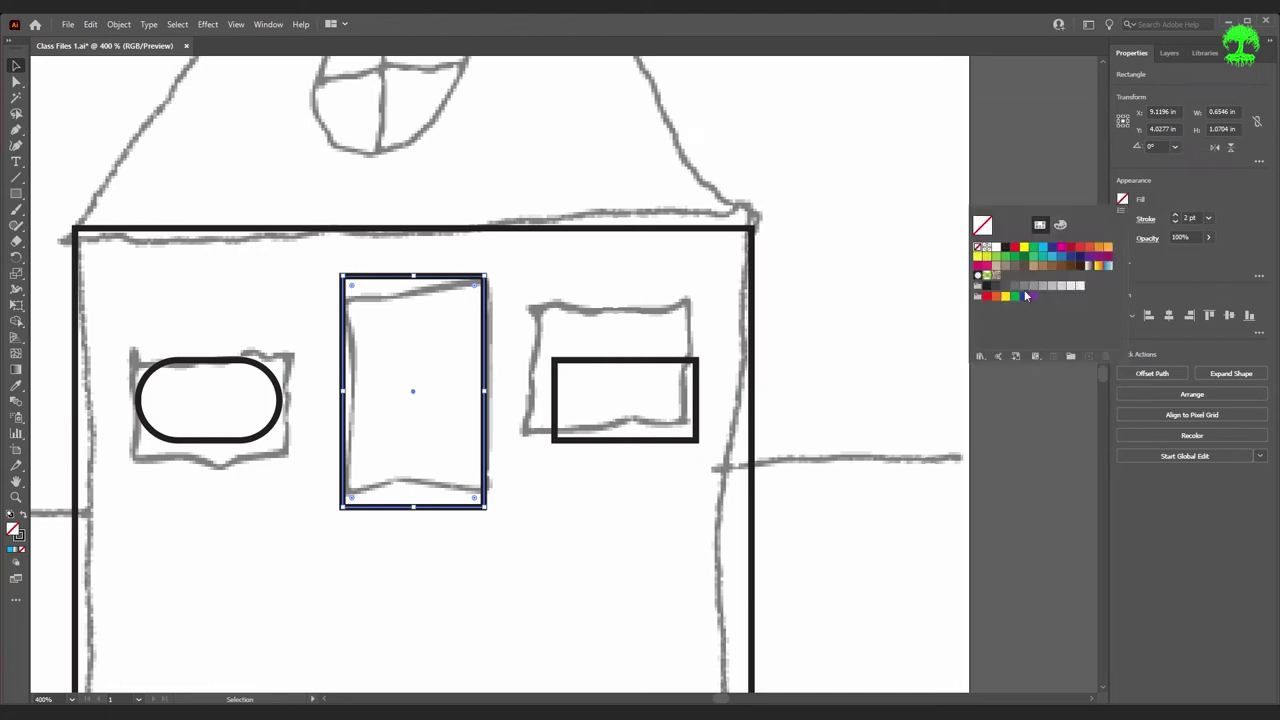
left_click(1013, 252)
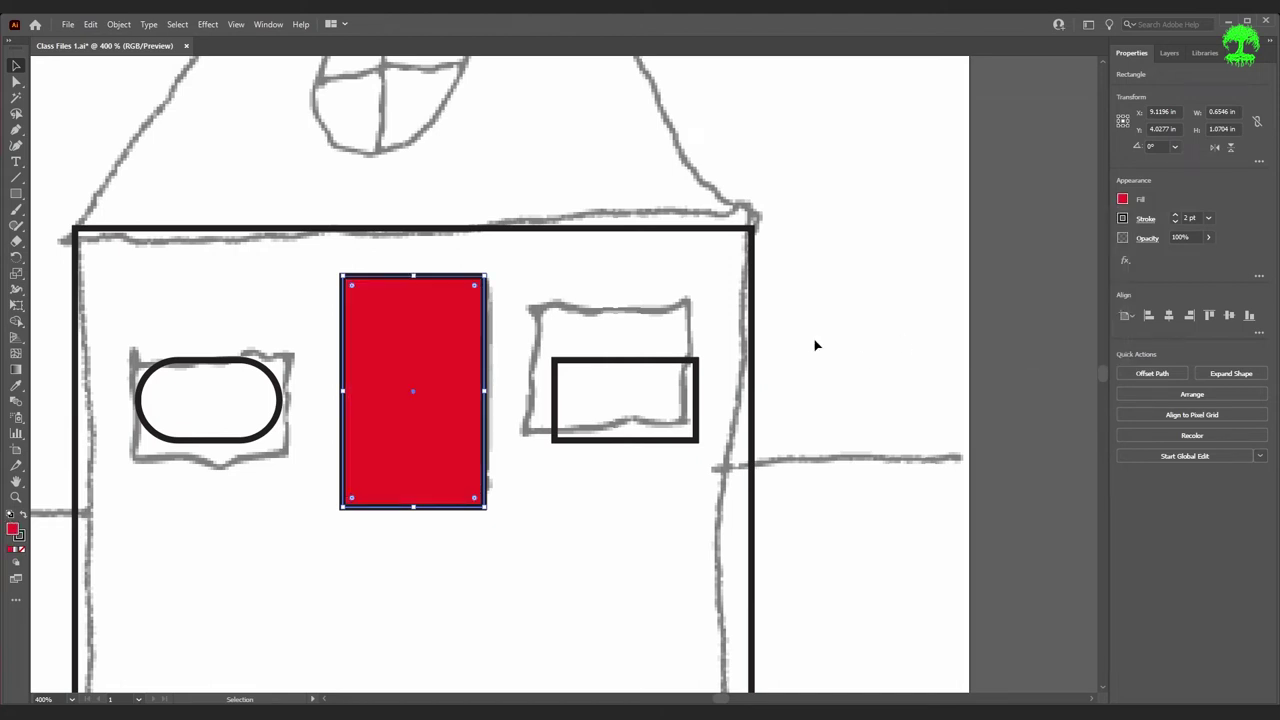
left_click(825, 346)
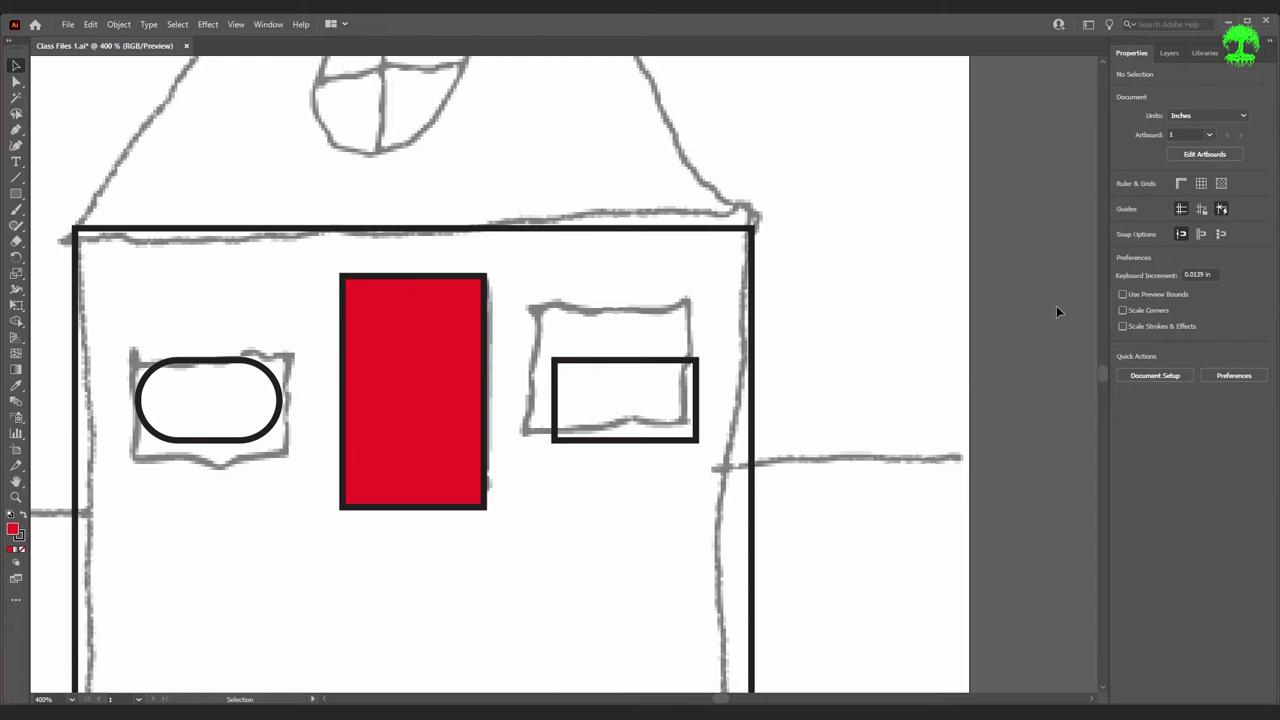
- Set the red door rectangle's fill to None, leaving only its black outline
left_click(417, 418)
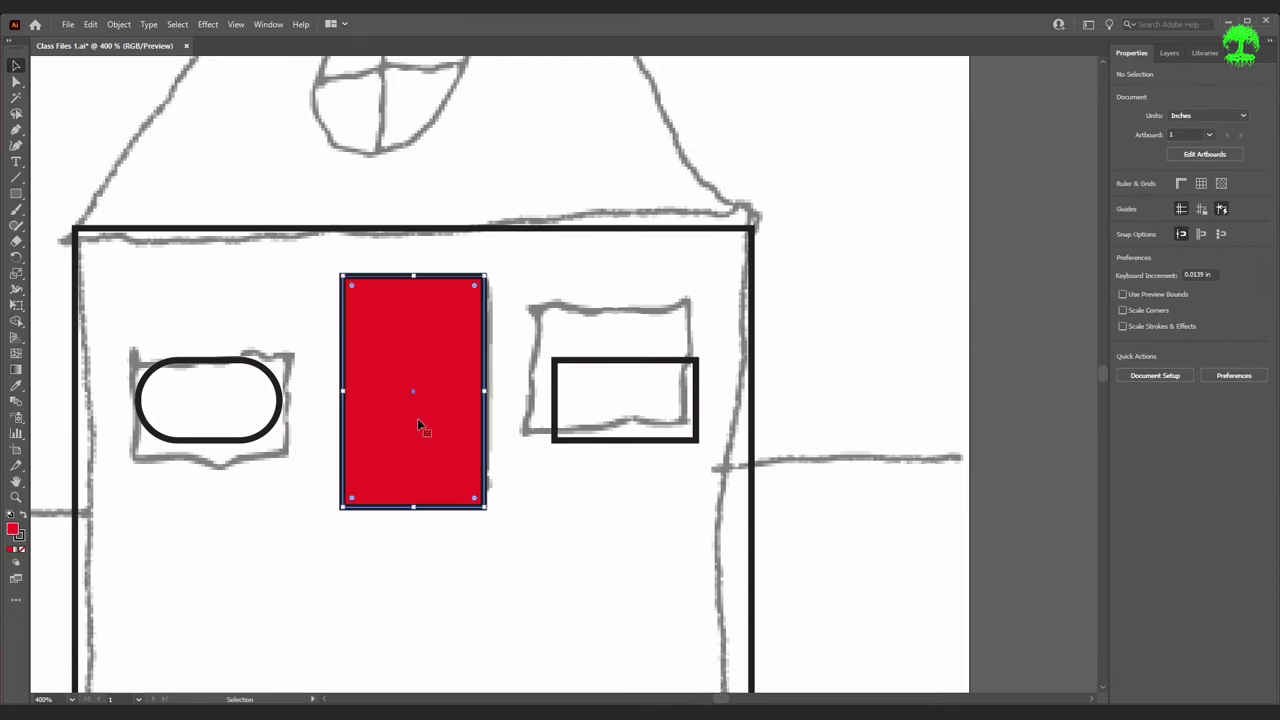
left_click(1122, 200)
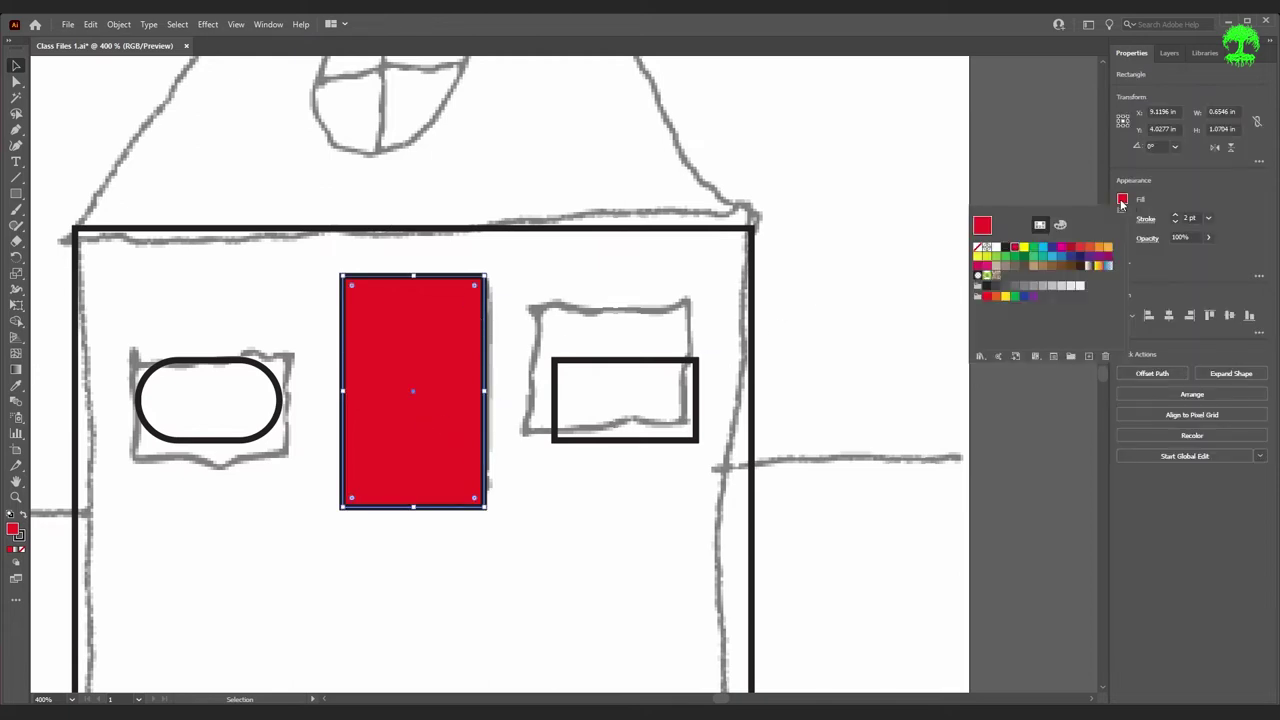
left_click(977, 249)
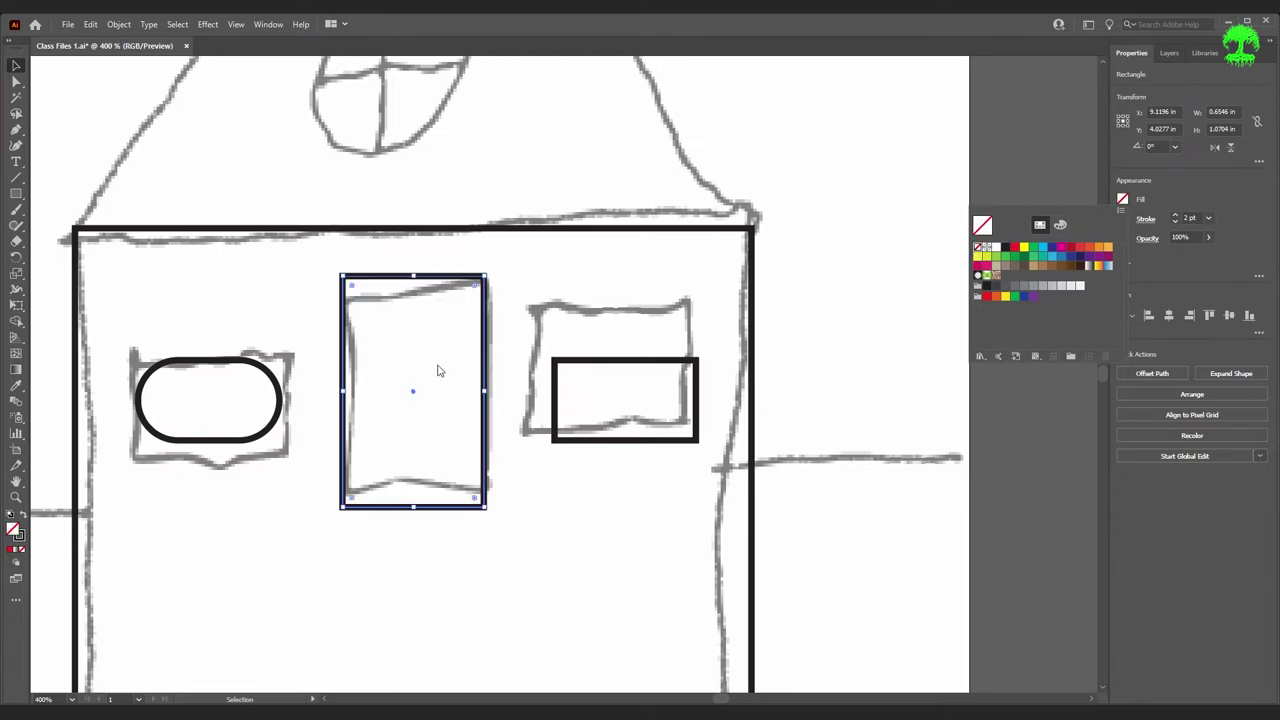
left_click(440, 370)
left_click(426, 296)
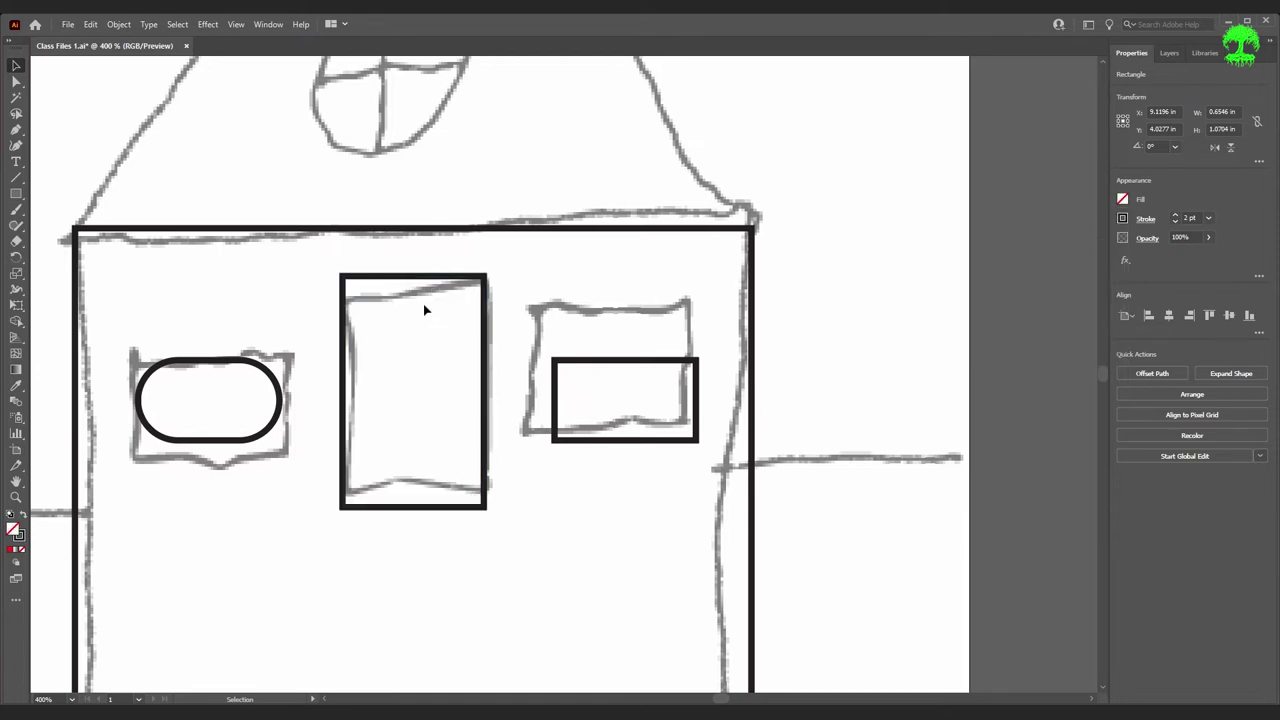
- Drag the right window's live corner widget inward to make it a pill shape
left_click(655, 366)
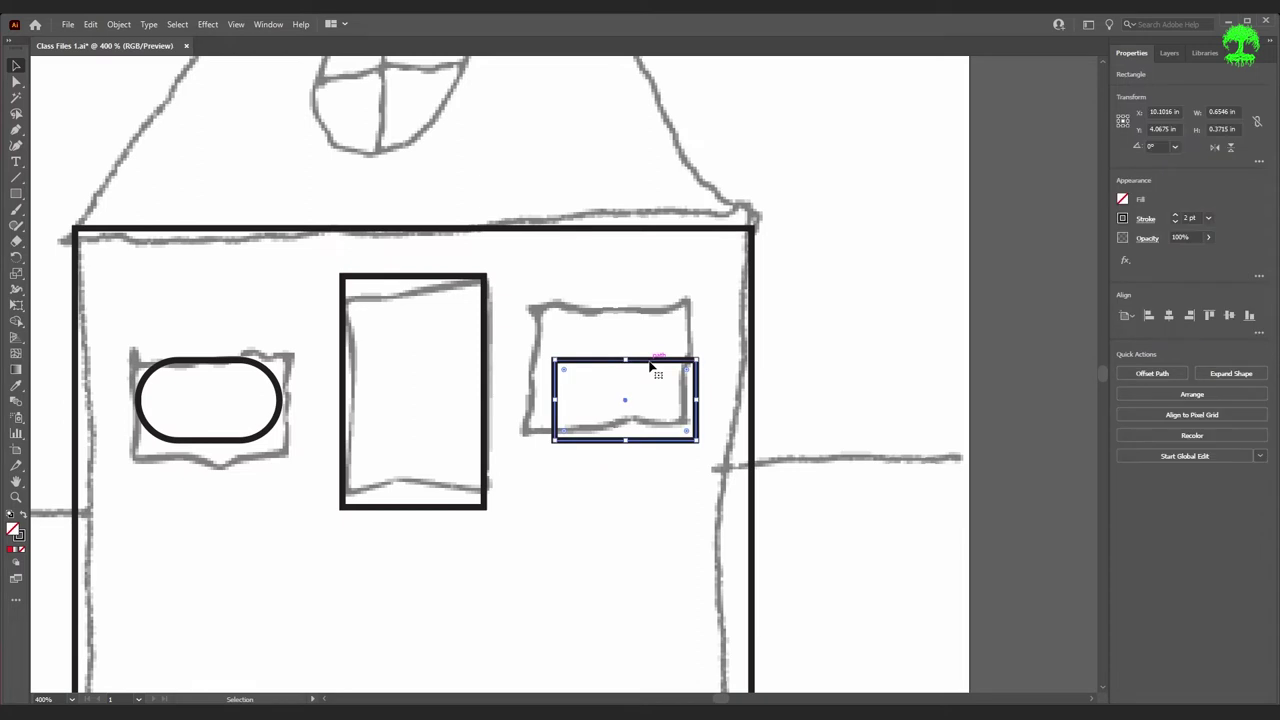
left_click_drag(688, 371, 641, 412)
left_click(417, 408)
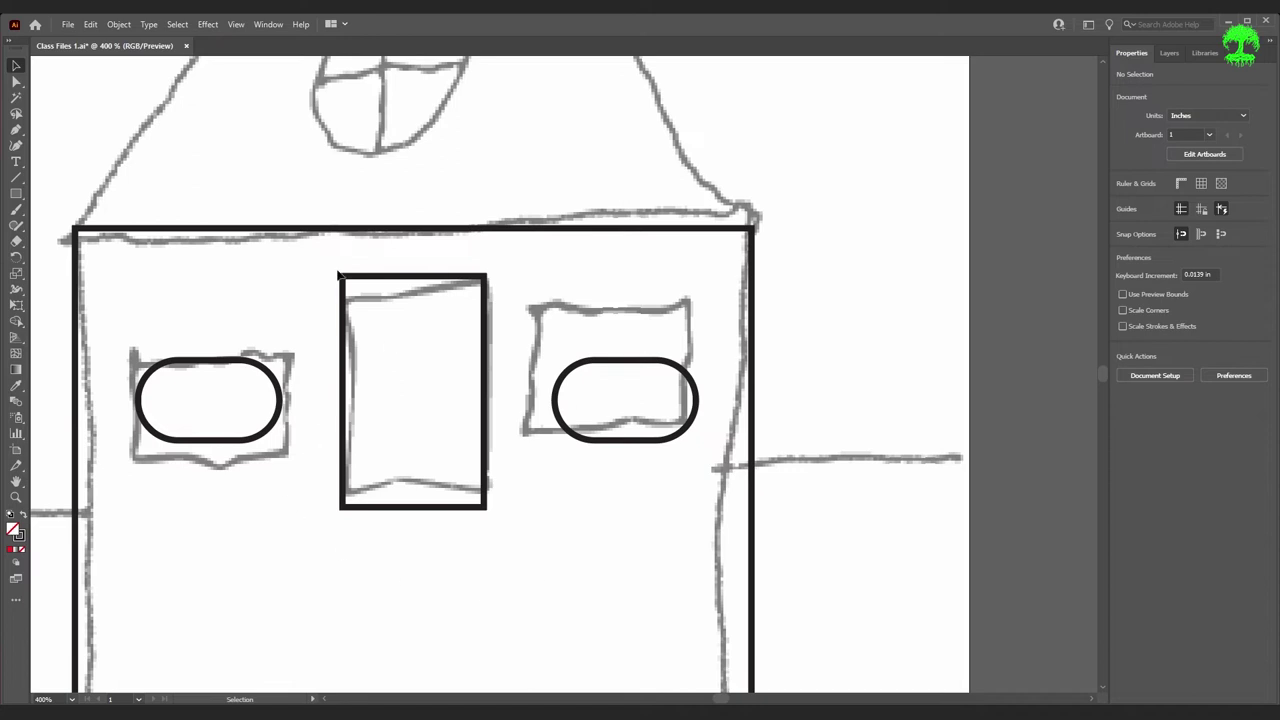
- Round only the door rectangle's two top corners into an arched top
left_click(345, 338)
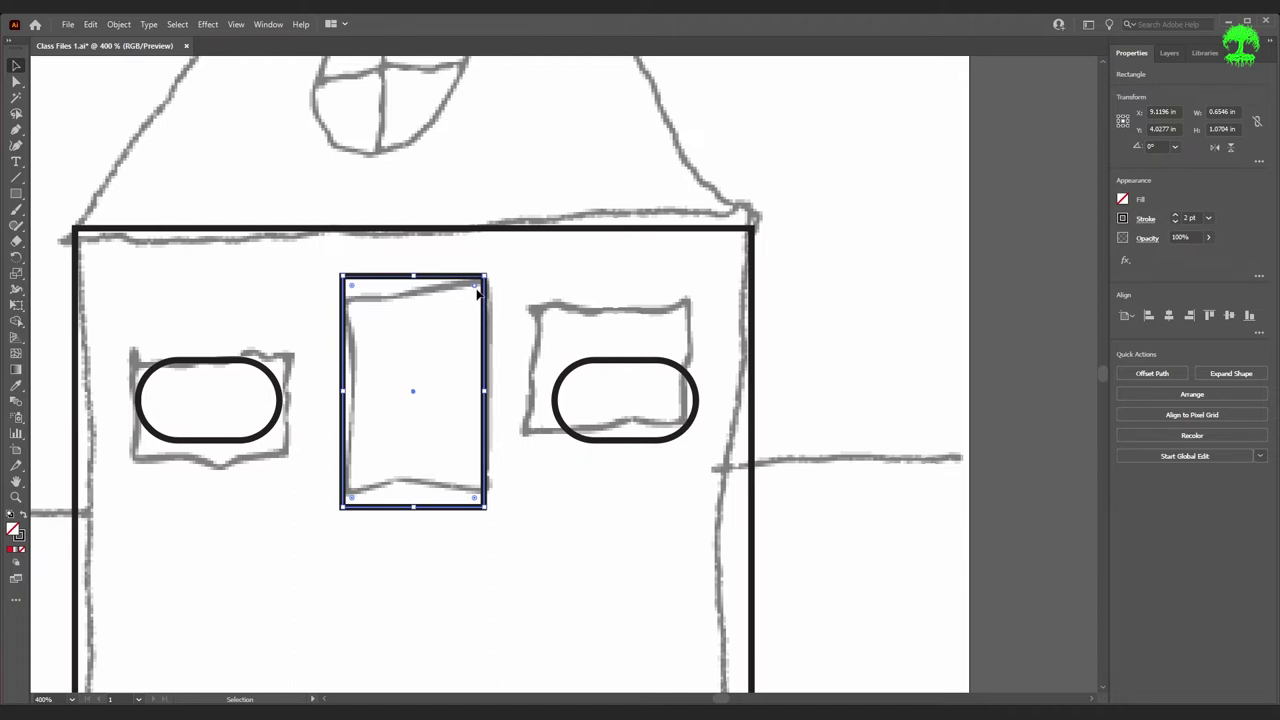
left_click_drag(474, 286, 477, 330)
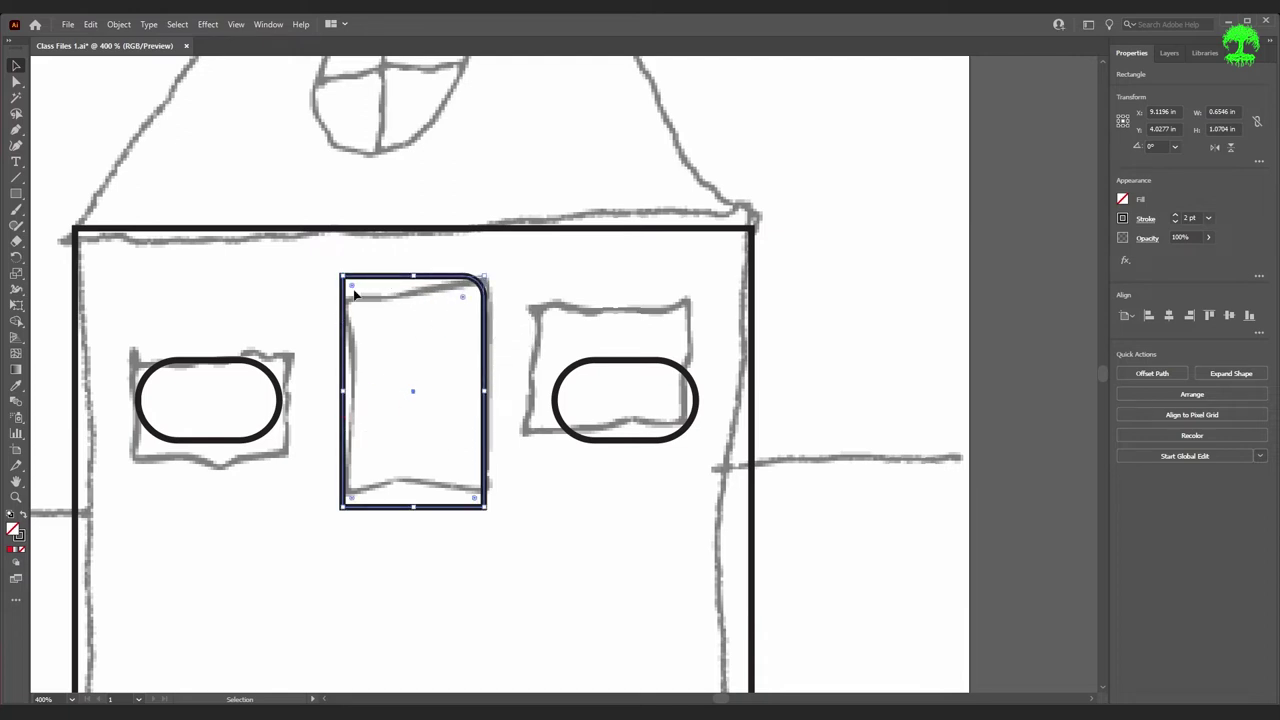
key("ctrl+z")
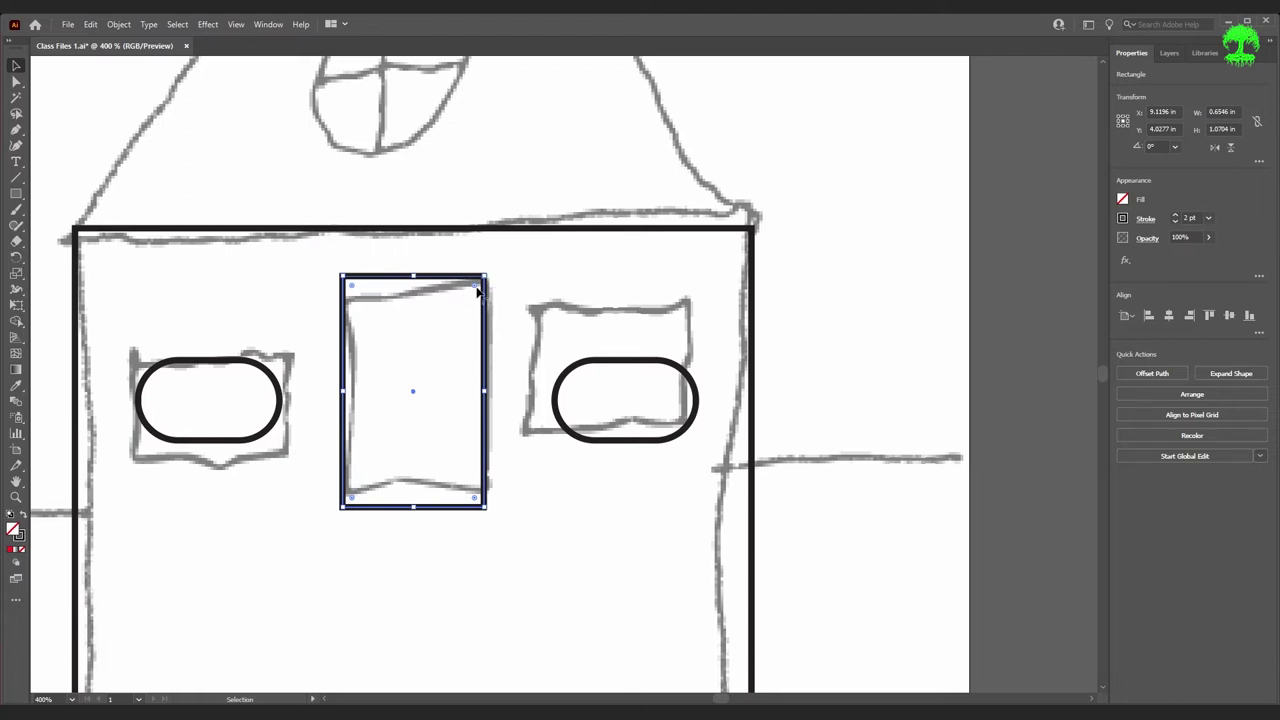
key("shift")
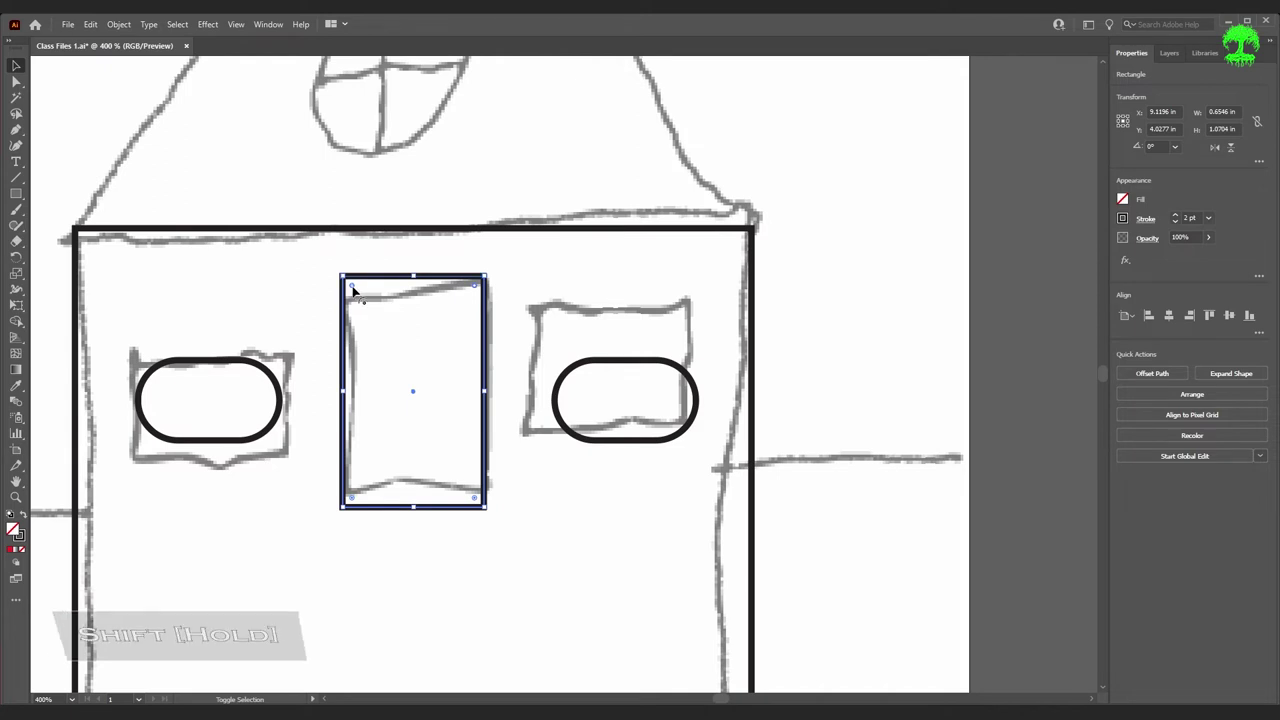
left_click_drag(353, 290, 389, 389)
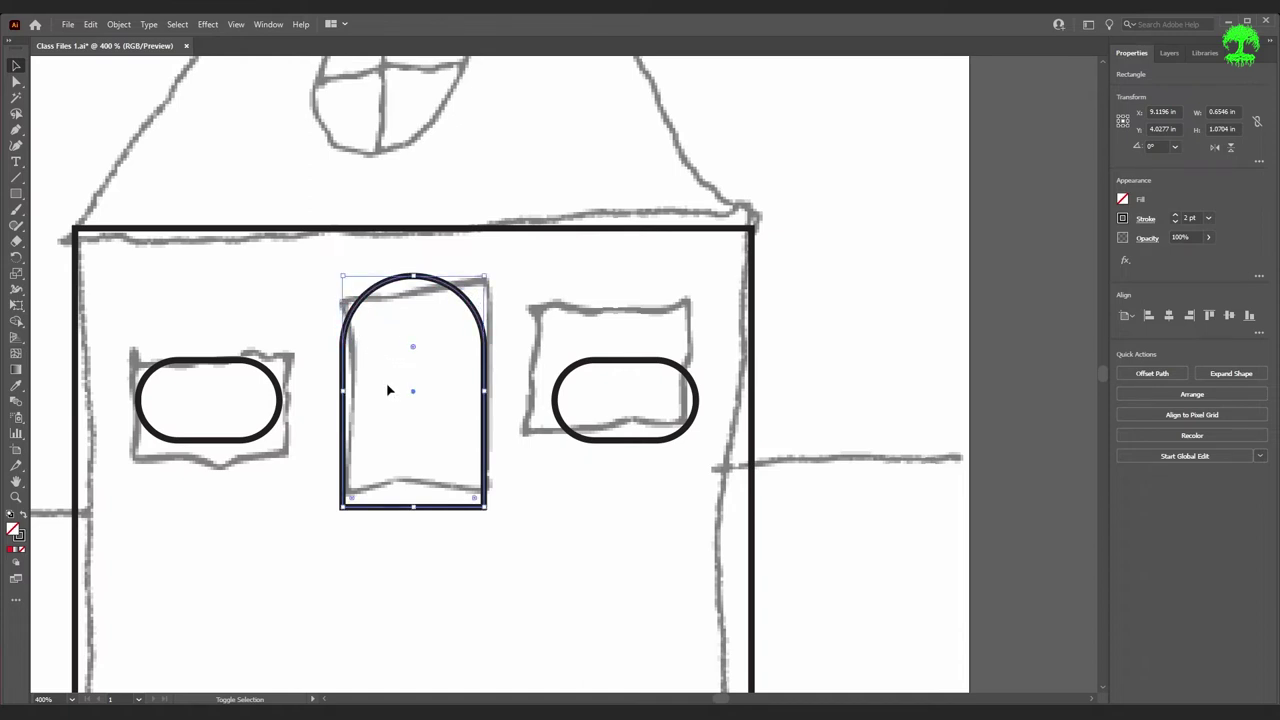
left_click(554, 454)
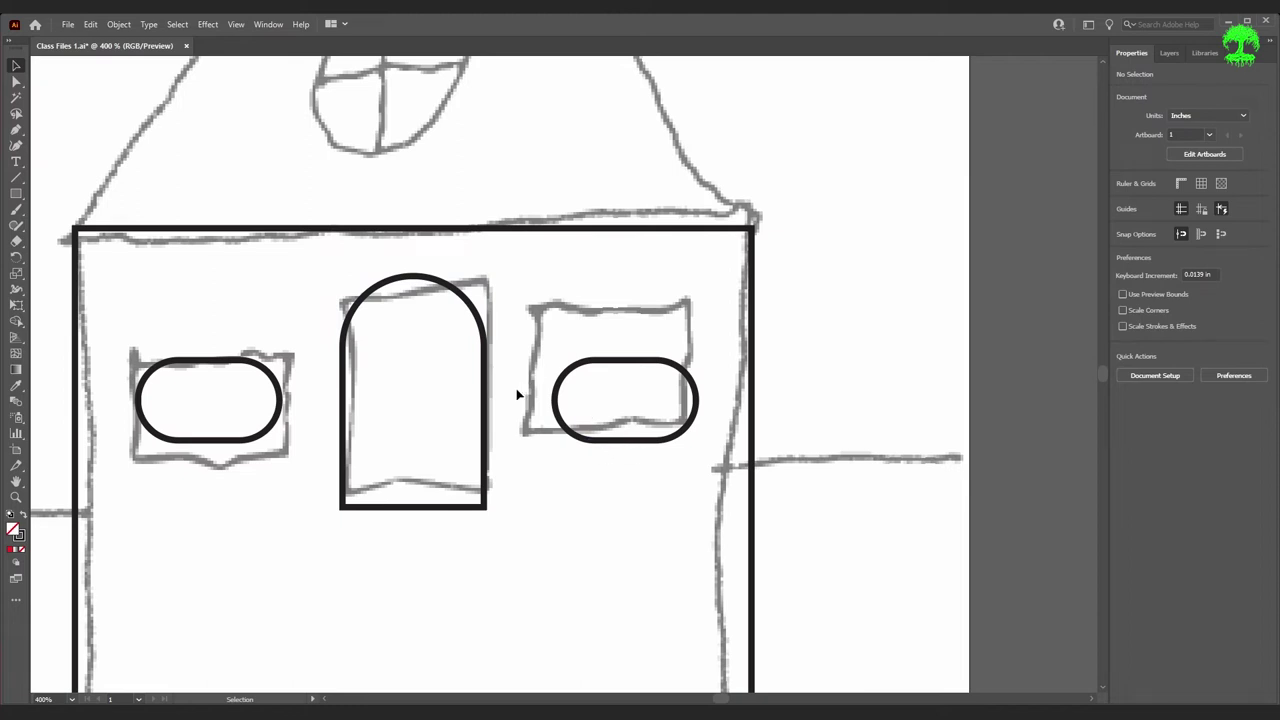
scroll(520, 400, "down", 1)
scroll(512, 400, "up", 2)
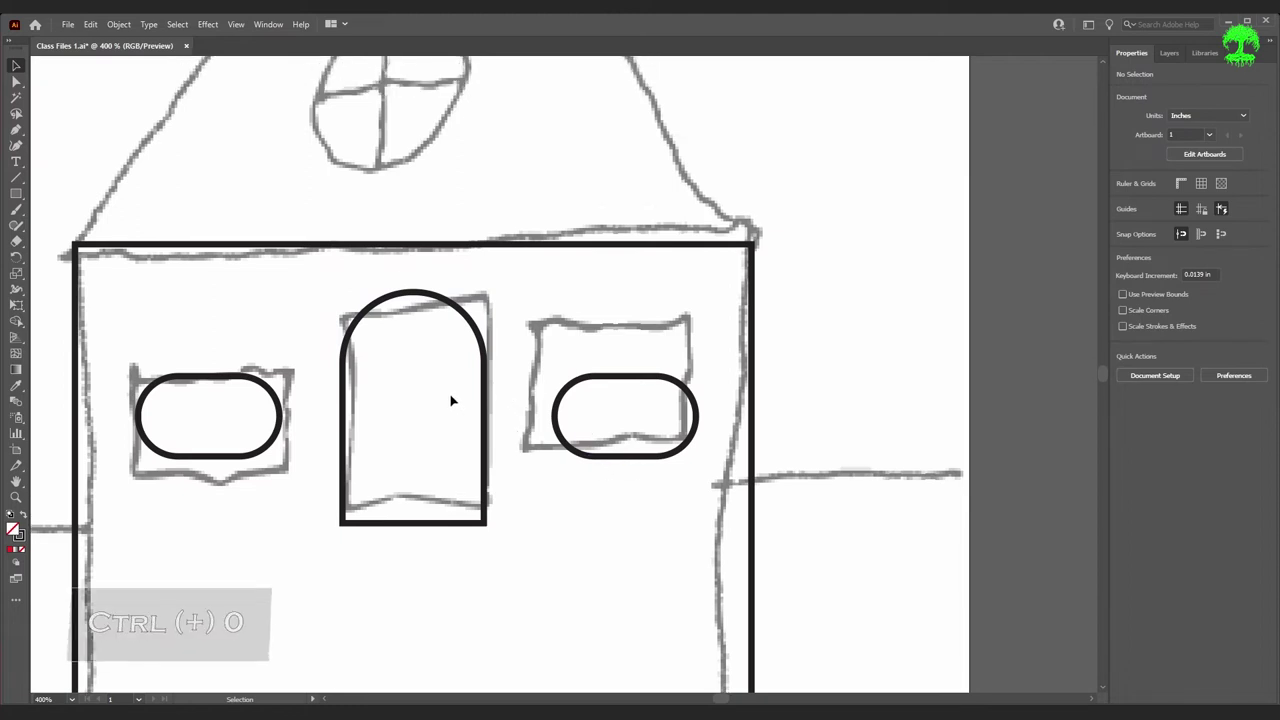
- Fit the artboard in view and trace the front door with a 0.4866 × 1.3977 in rectangle
key("ctrl+0")
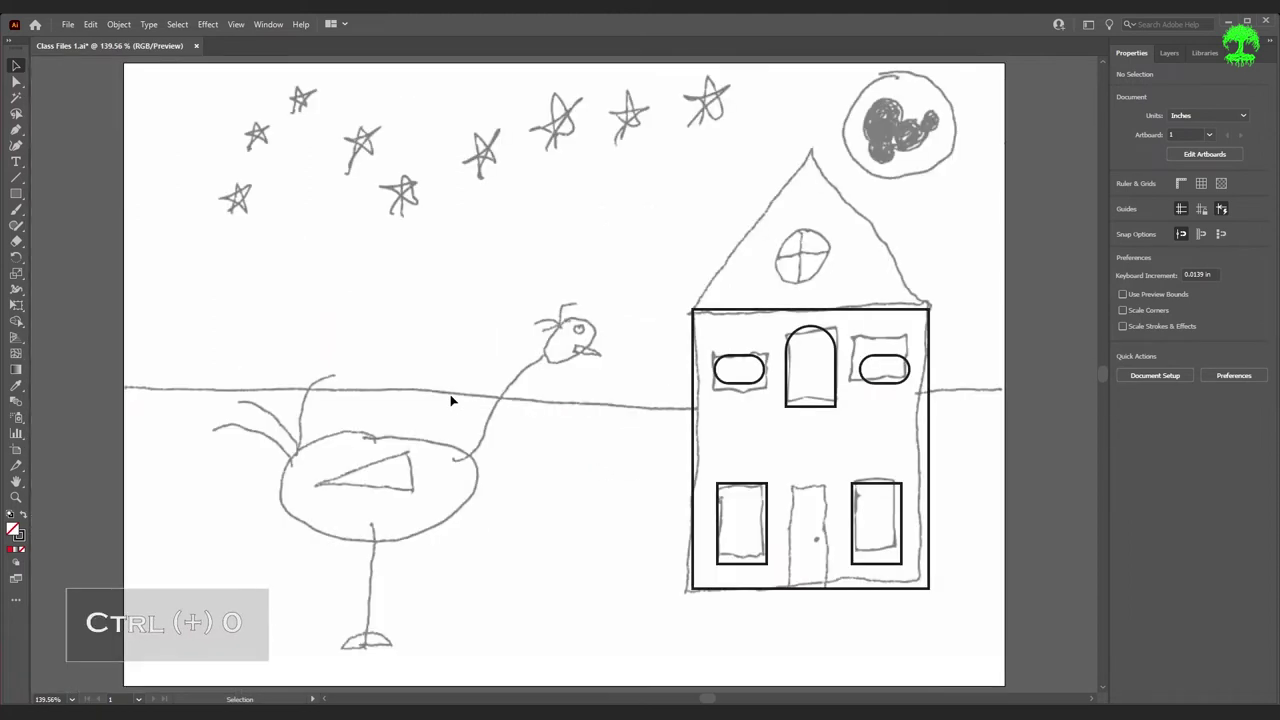
left_click(16, 196)
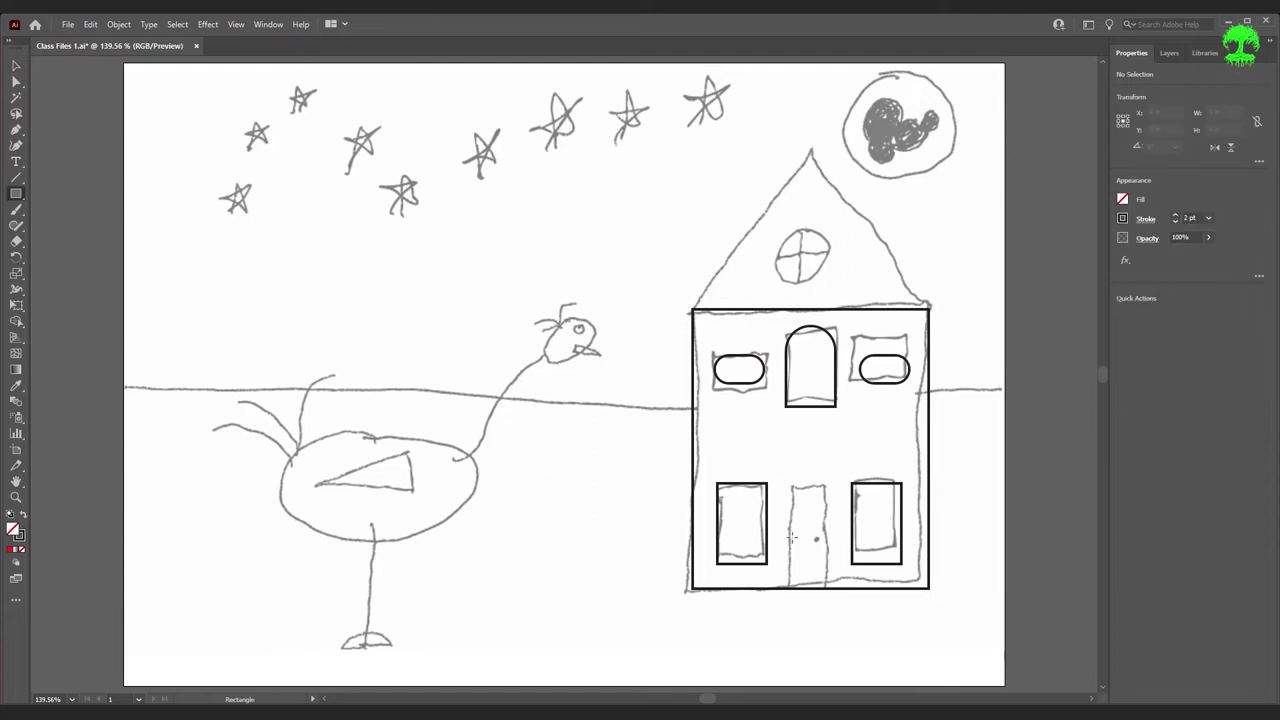
left_click_drag(790, 484, 827, 590)
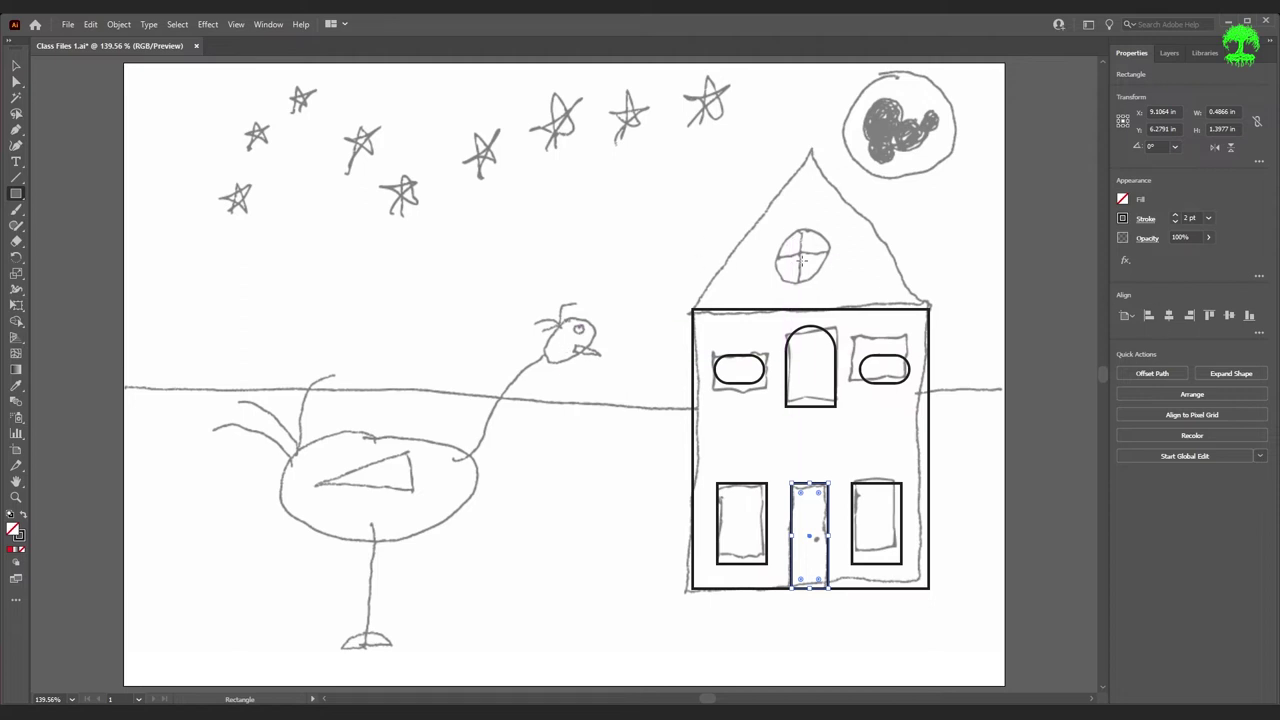
left_click(17, 195)
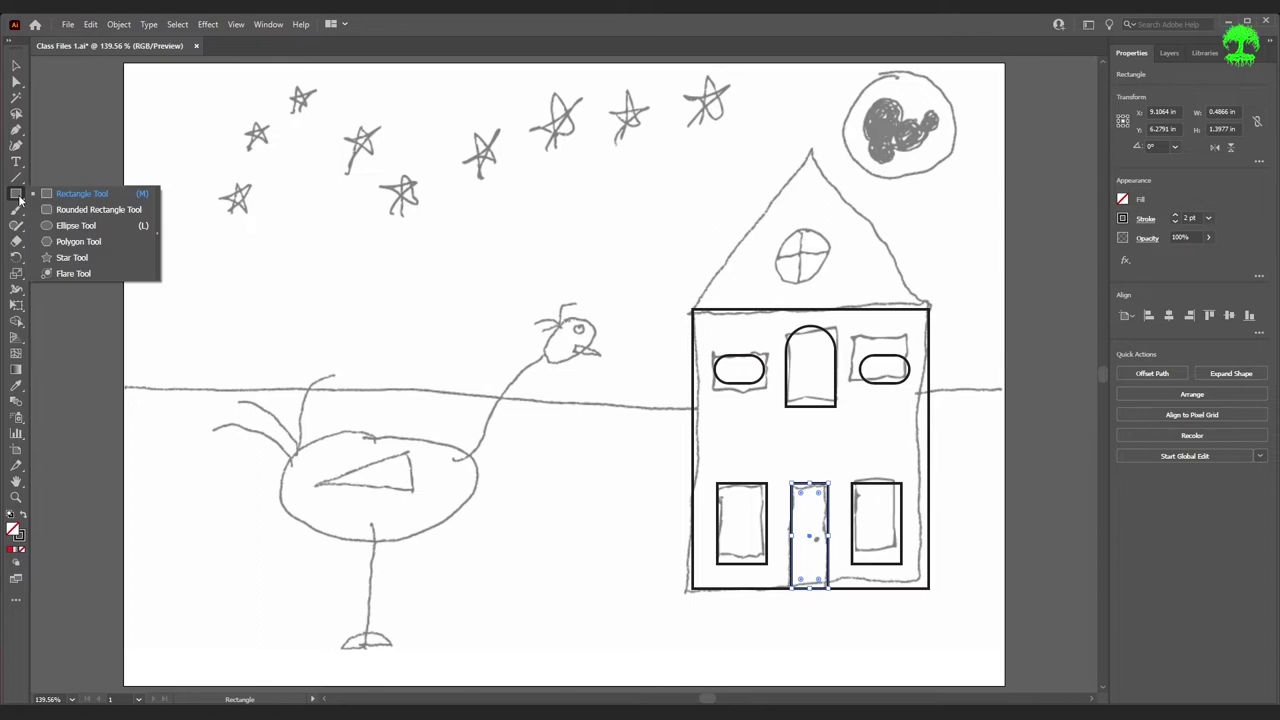
- Trace the round attic window with a 0.7785 in circle aligned over the sketch
left_click(84, 231)
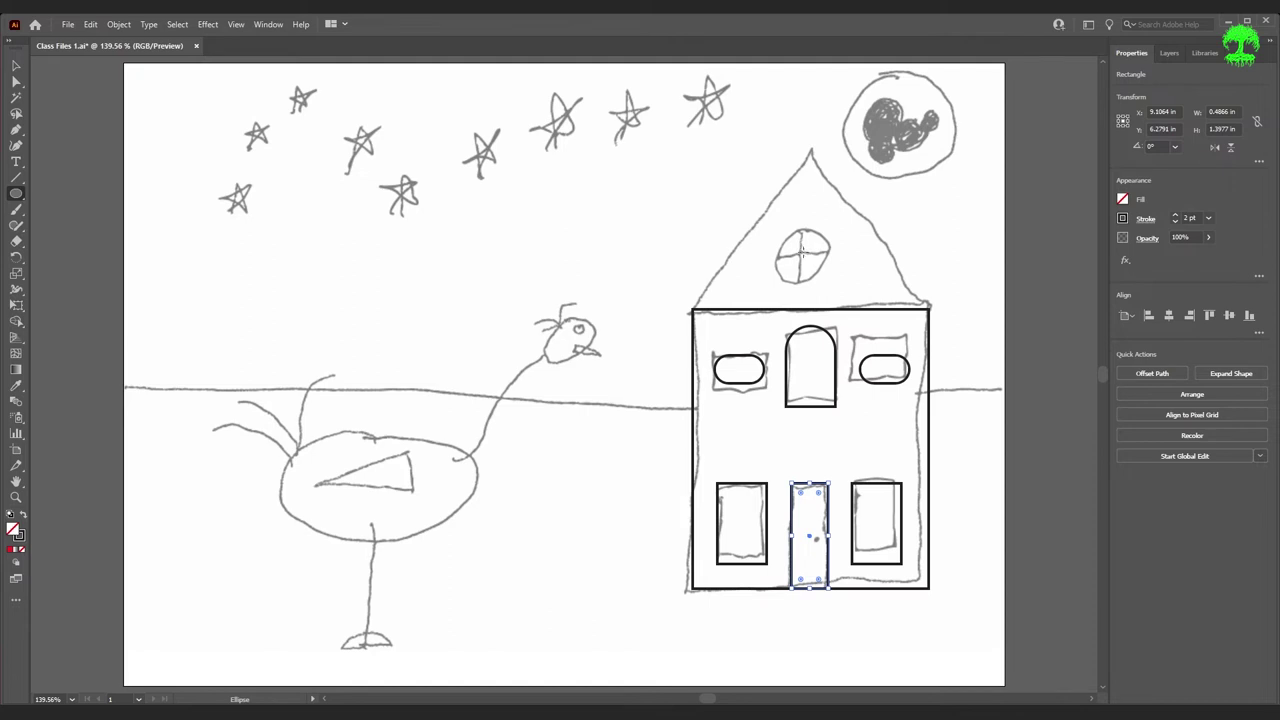
left_click_drag(803, 251, 786, 282)
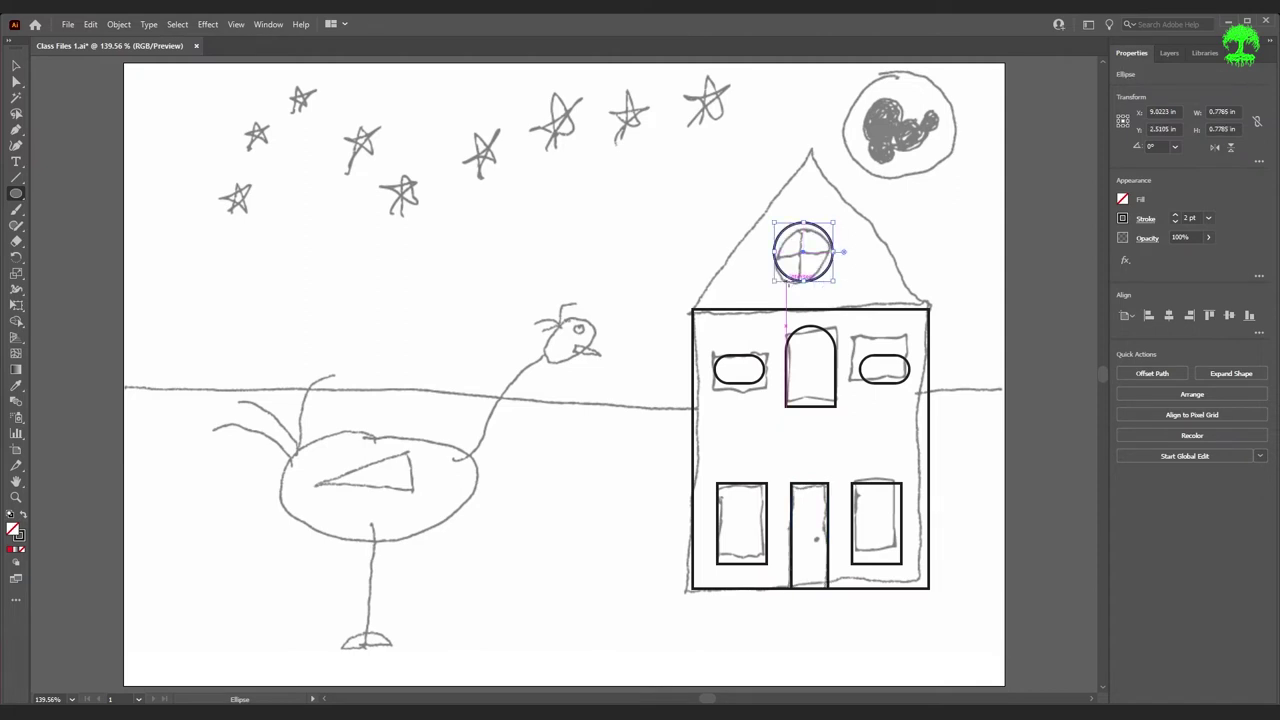
left_click(22, 69)
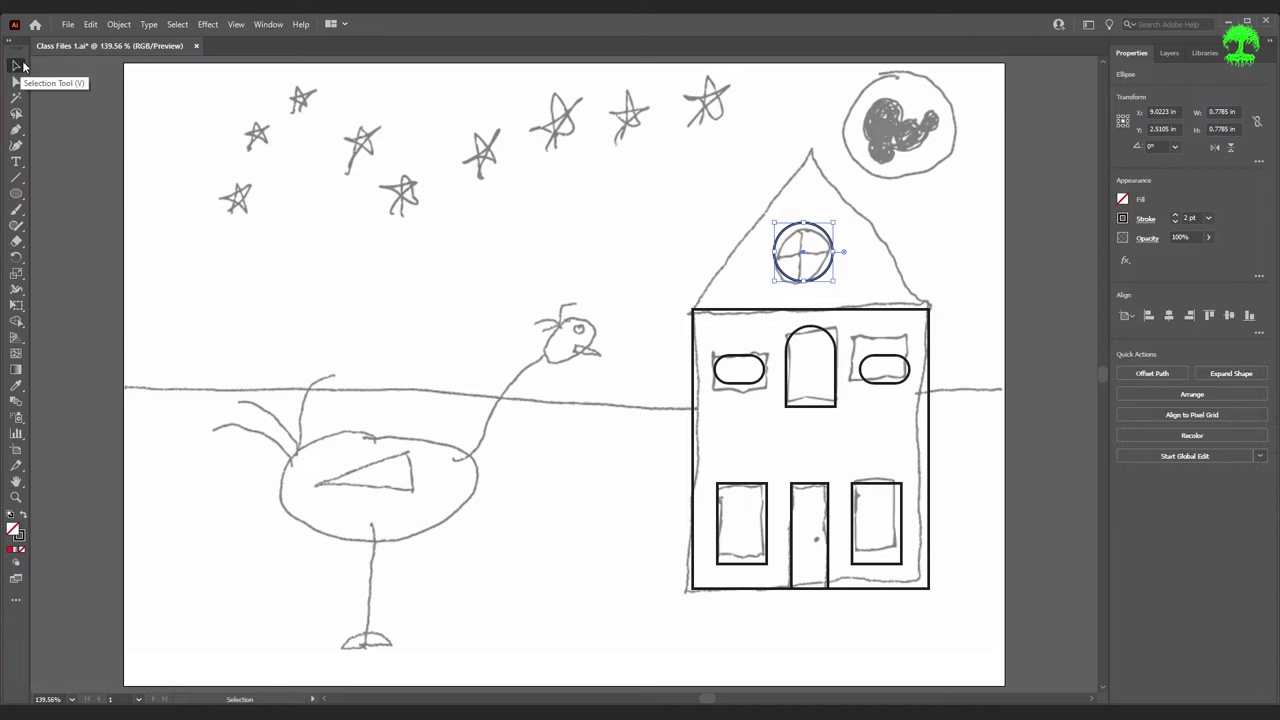
key("v")
left_click_drag(821, 276, 831, 284)
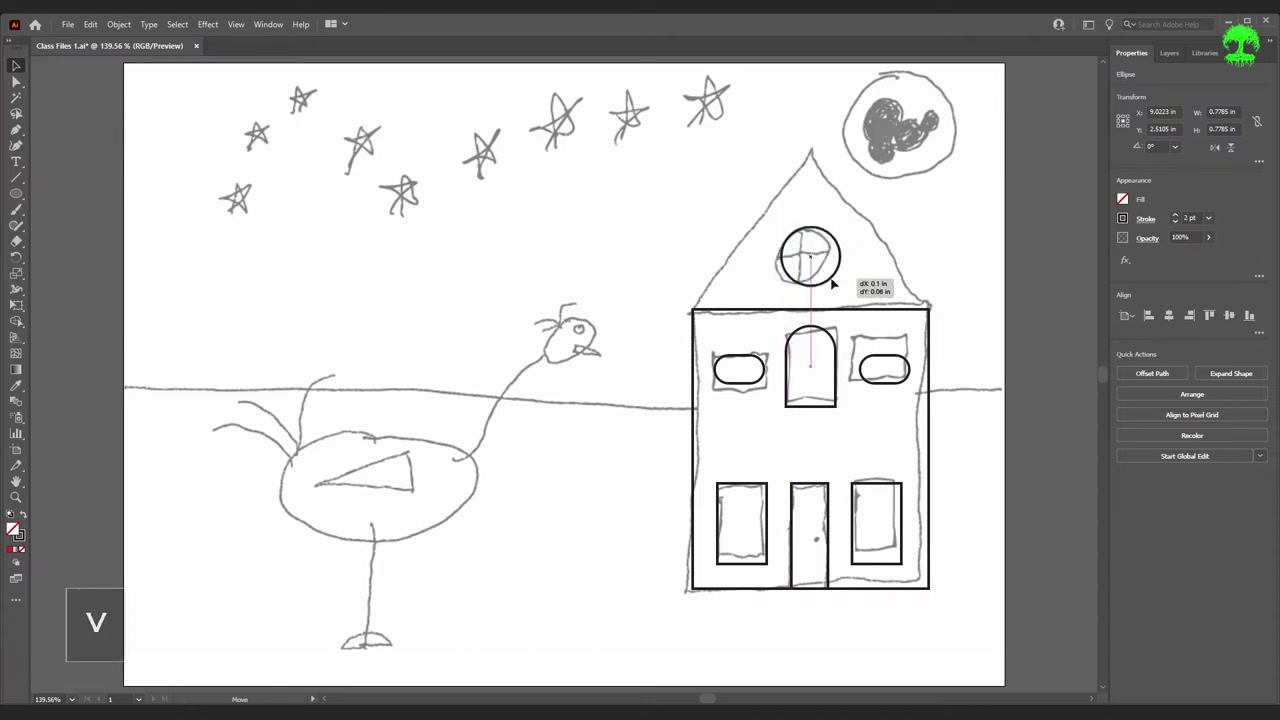
left_click_drag(831, 284, 831, 284)
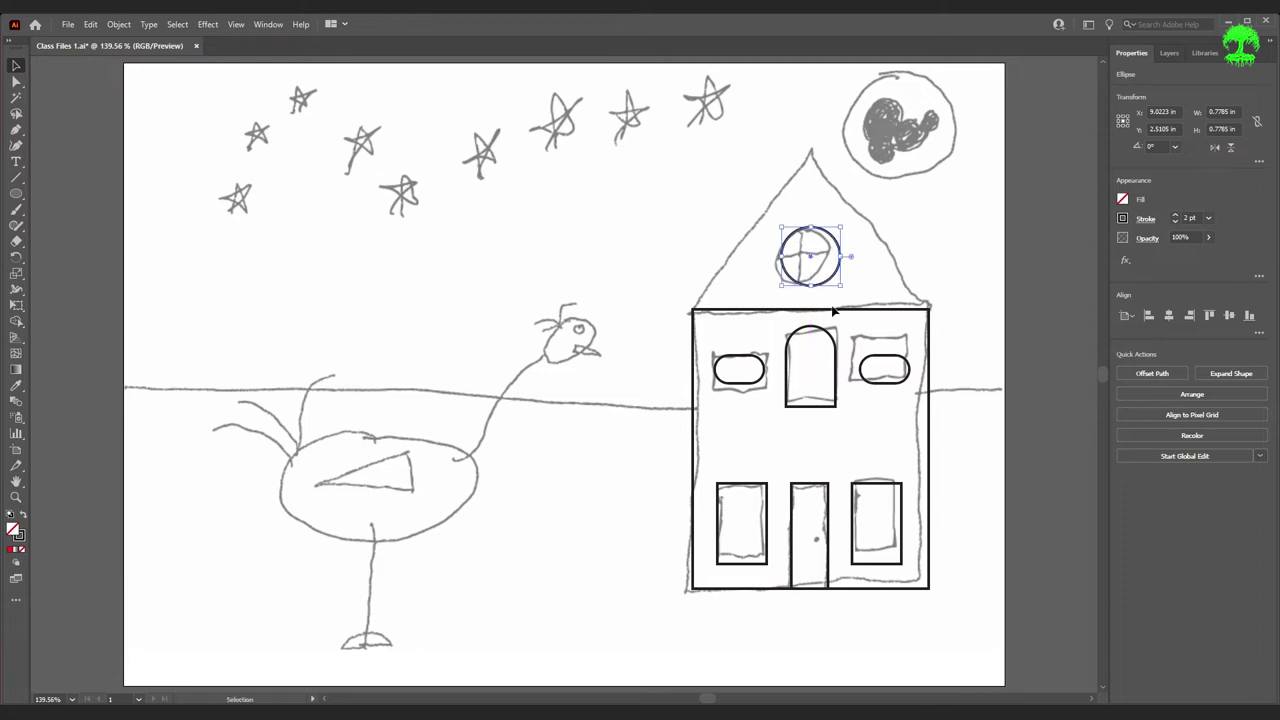
left_click(531, 428)
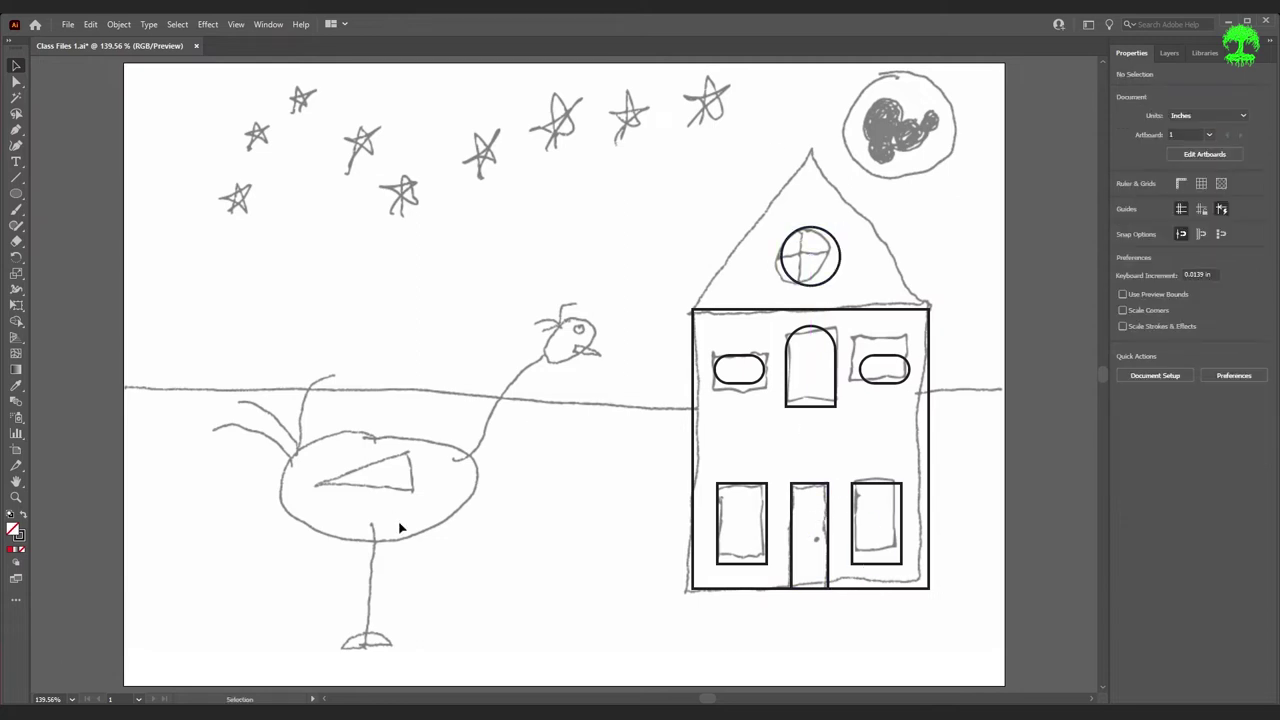
- Draw an ellipse over the bird's body and nudge it into place
key("l")
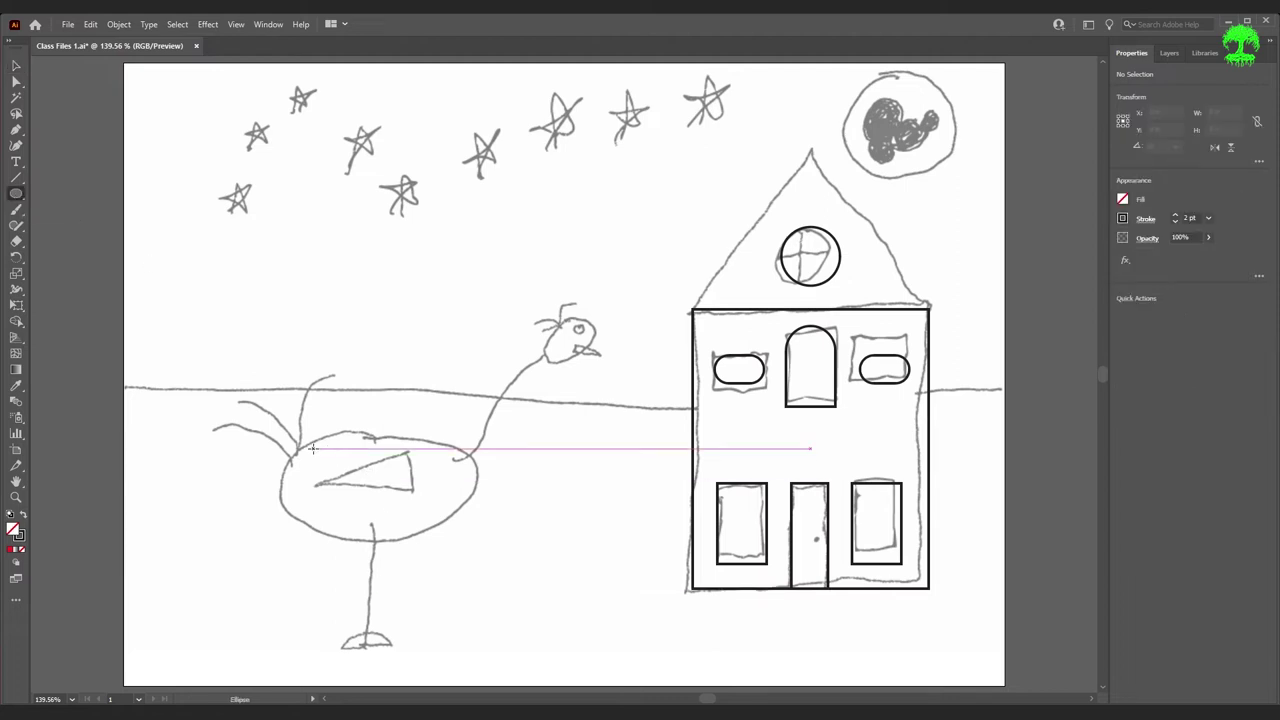
left_click_drag(293, 446, 502, 567)
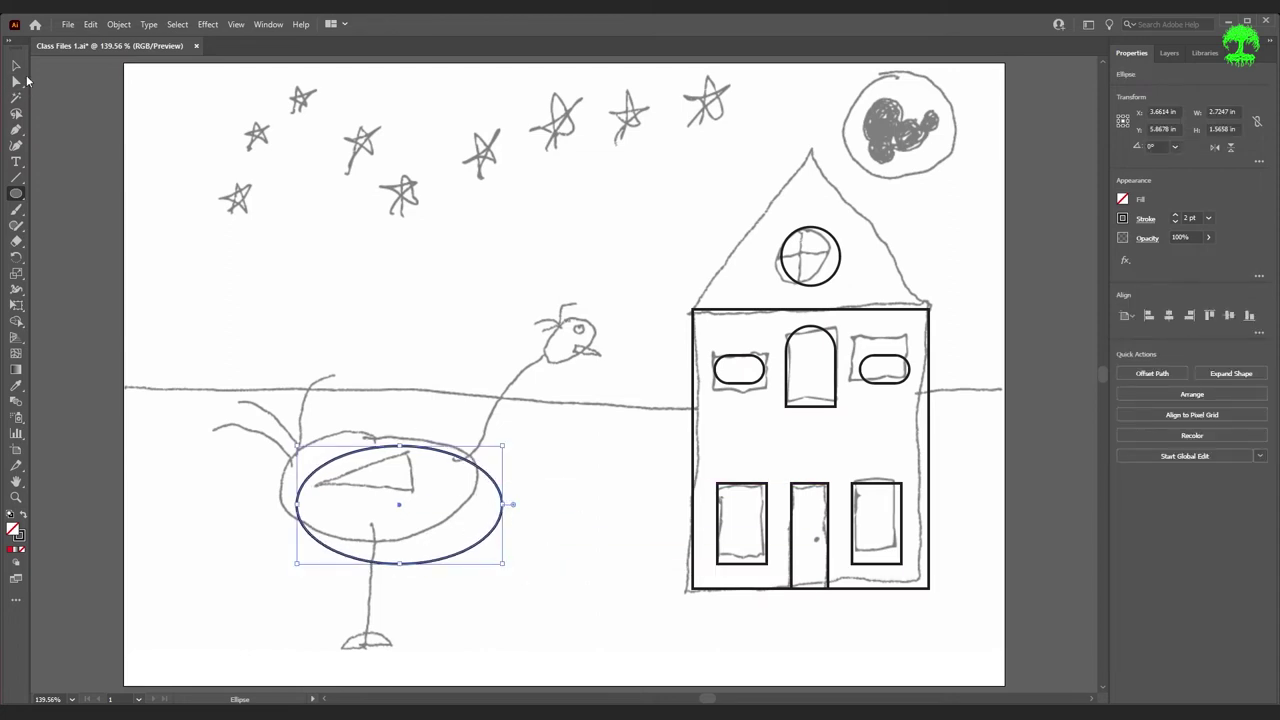
key("v")
left_click_drag(471, 466, 446, 447)
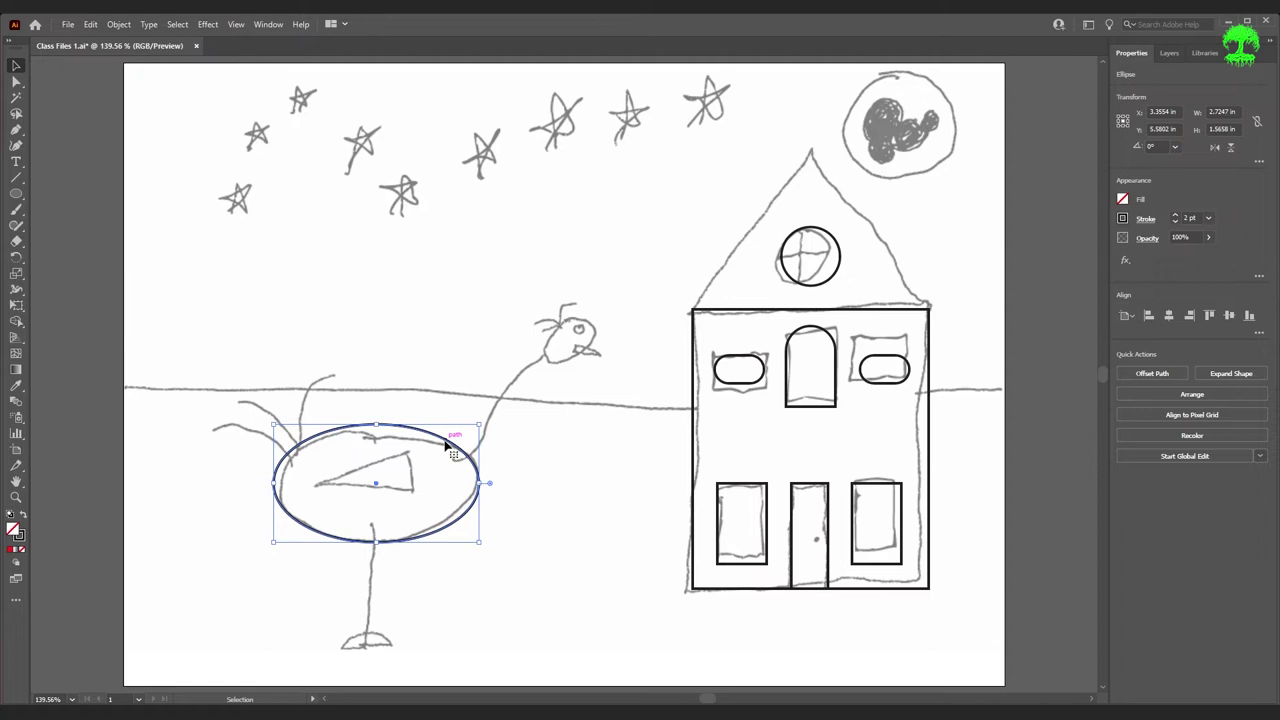
key("Right")
key("Right")
key("Right")
key("Left")
key("Left")
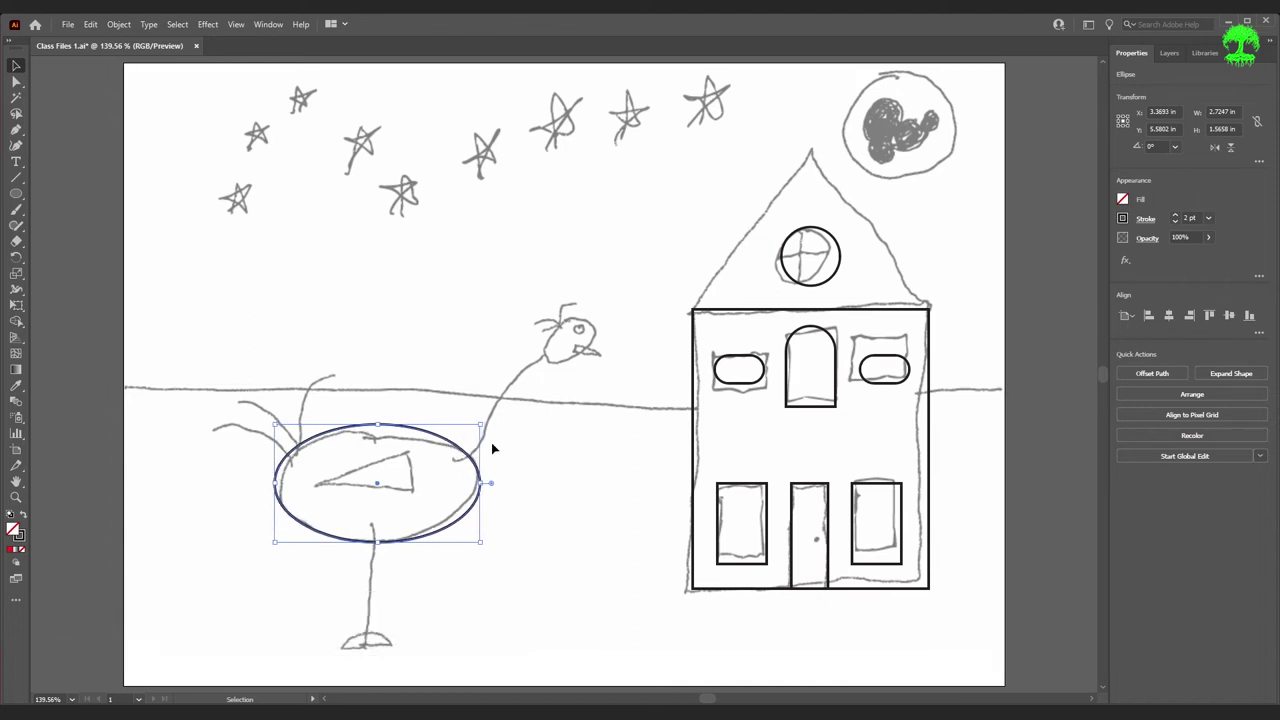
- Add a 0.7633 in circle over the bird's head
left_click(490, 440)
left_click(16, 193)
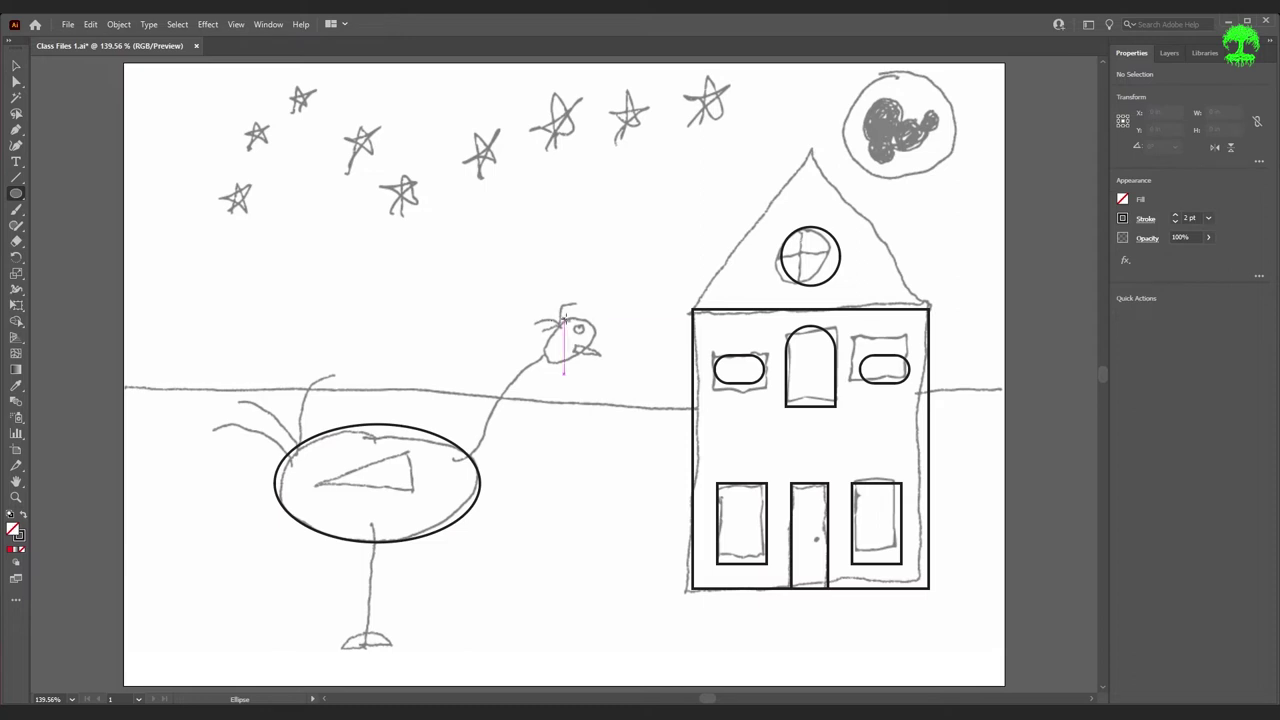
left_click_drag(538, 316, 598, 375)
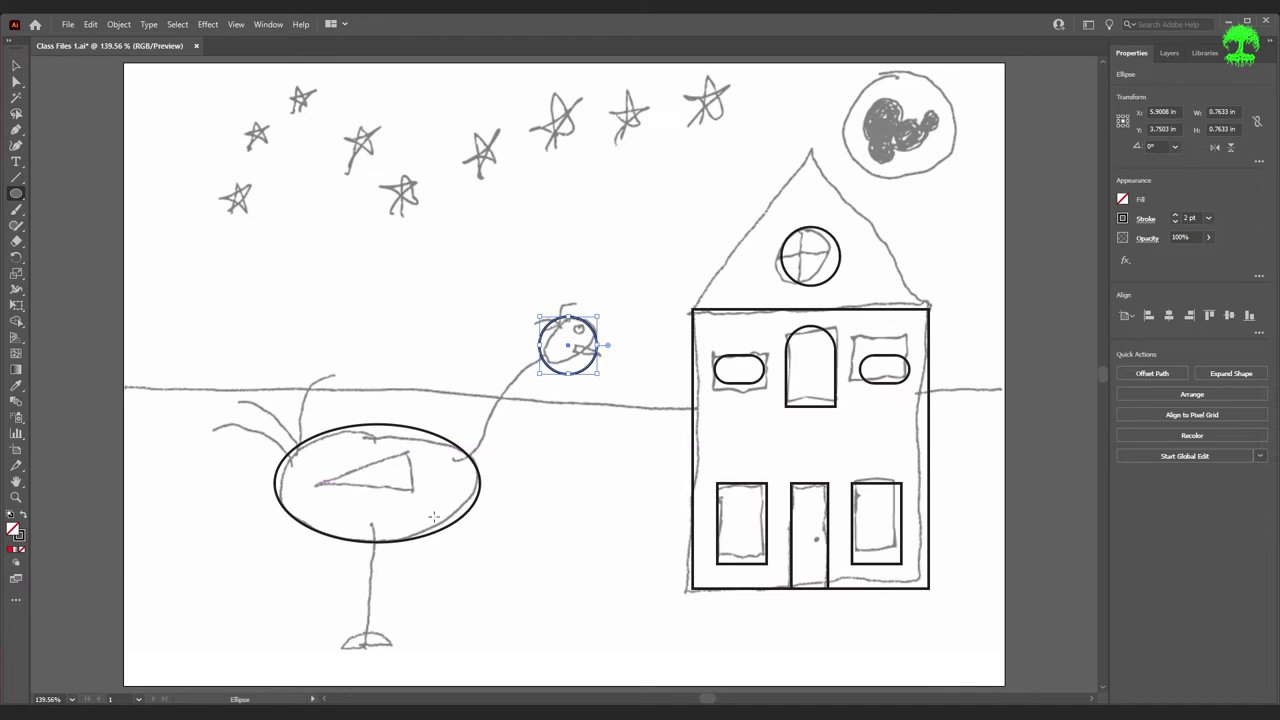
- Create a 3-sided triangle polygon, 1.3181 × 1.1415 in, among the upper-left stars
left_click(17, 194)
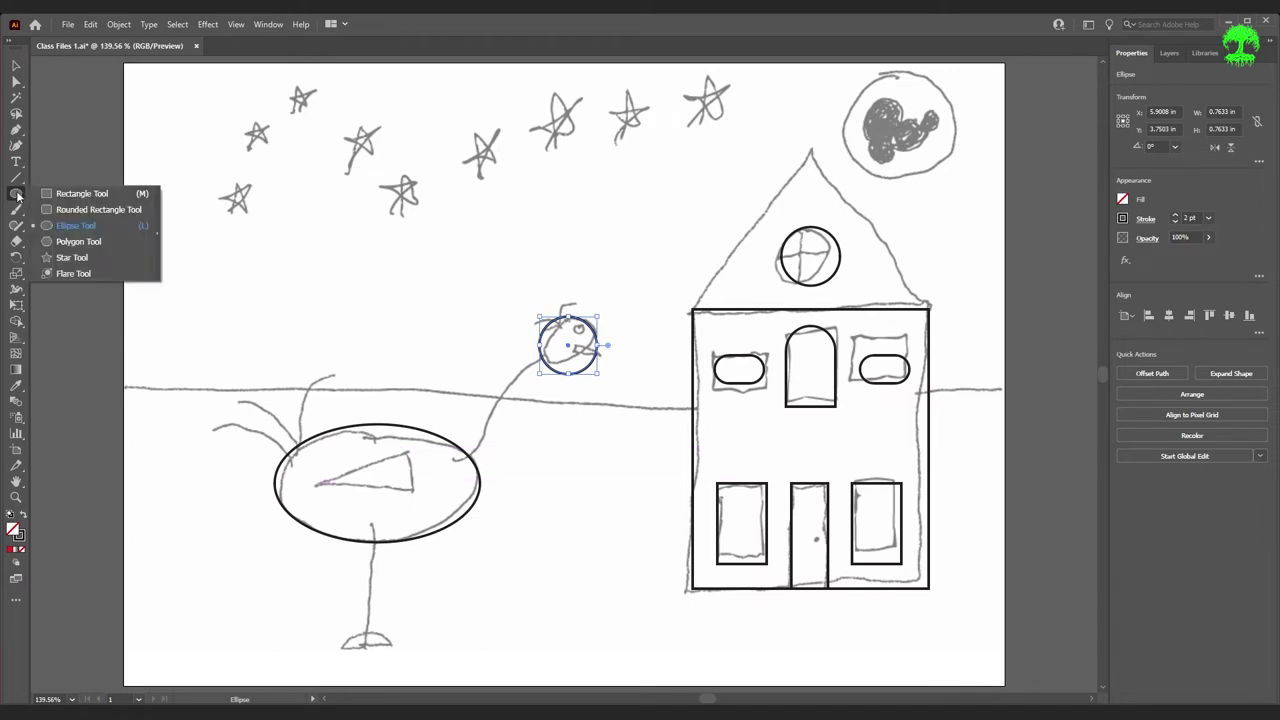
left_click(67, 242)
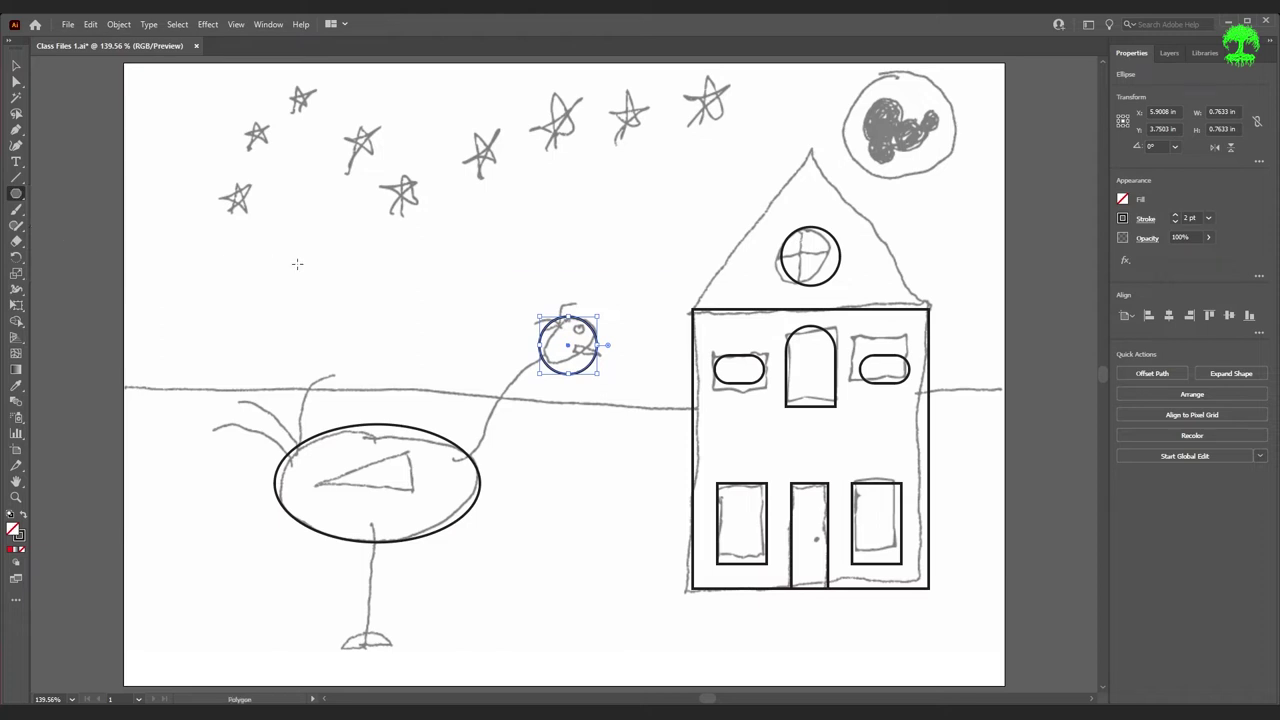
mouse_move(285, 196)
left_mouse_down()
mouse_move(305, 255)
mouse_move(336, 200)
mouse_move(310, 192)
mouse_move(333, 262)
mouse_move(376, 168)
mouse_move(376, 232)
mouse_move(287, 140)
mouse_move(309, 229)
mouse_move(323, 183)
mouse_move(242, 192)
mouse_move(327, 192)
mouse_move(228, 252)
mouse_move(225, 205)
left_mouse_up()
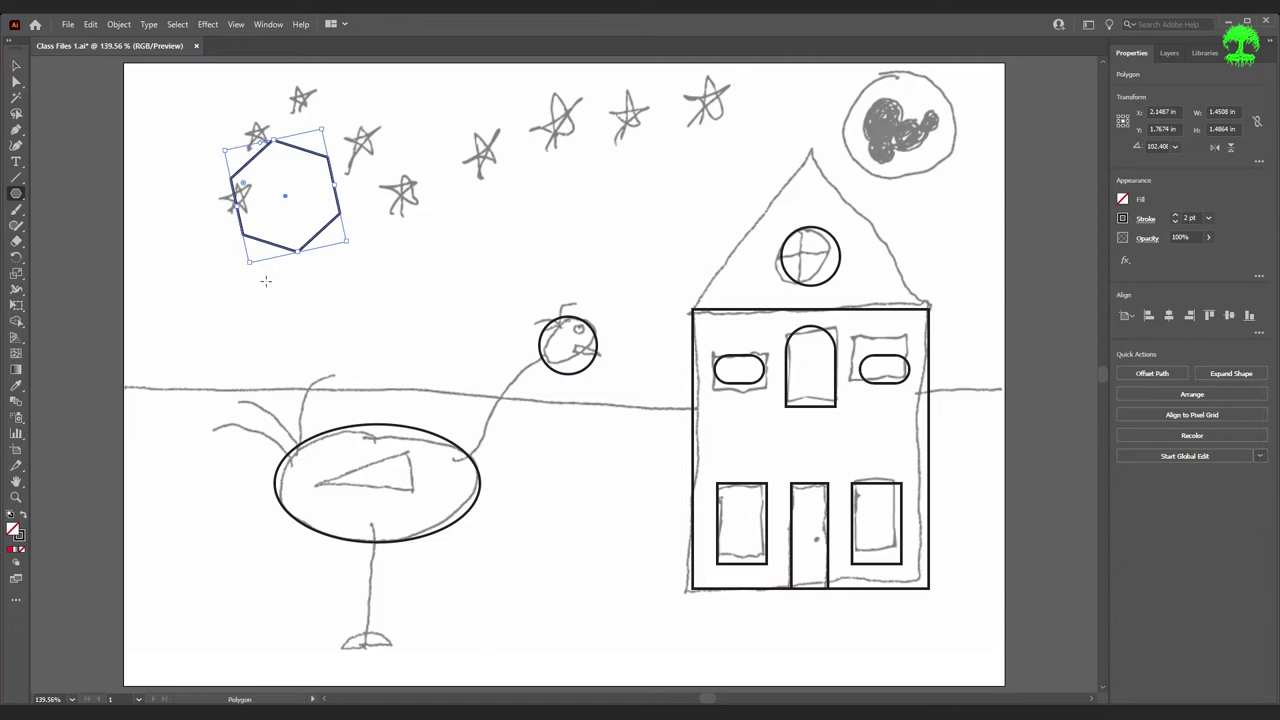
key("ctrl+z")
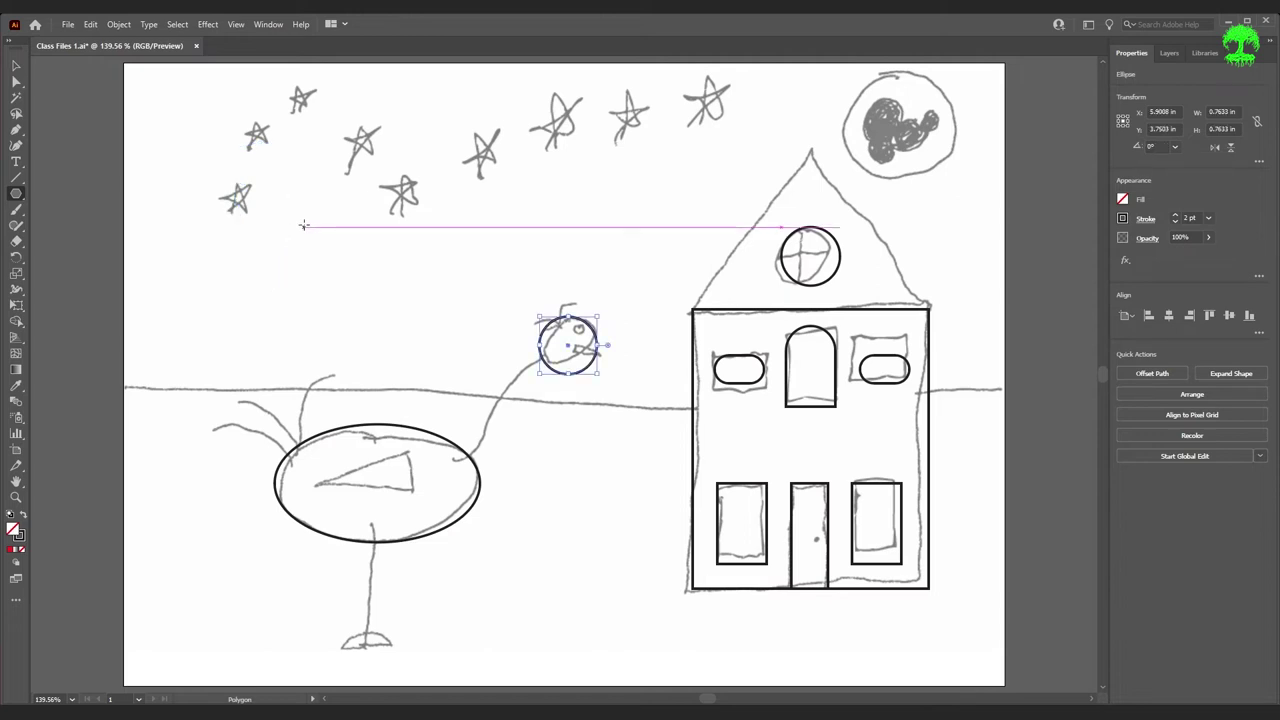
left_click(303, 227)
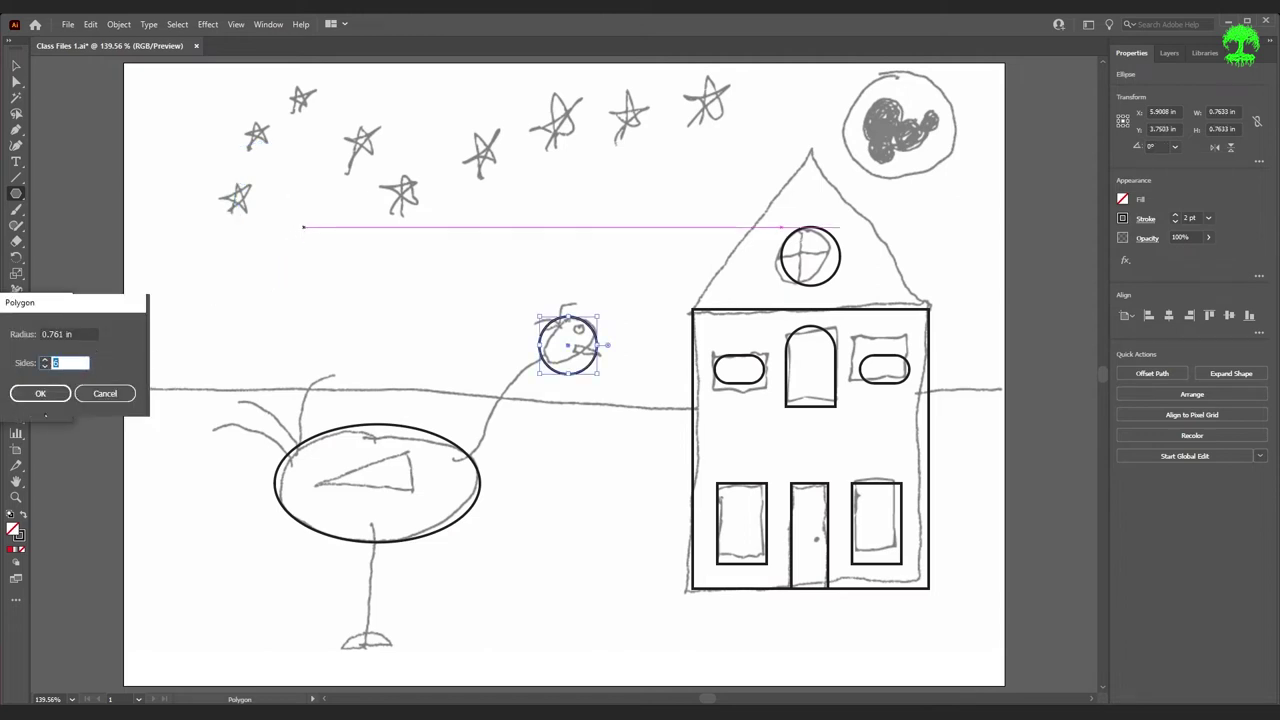
left_click(40, 393)
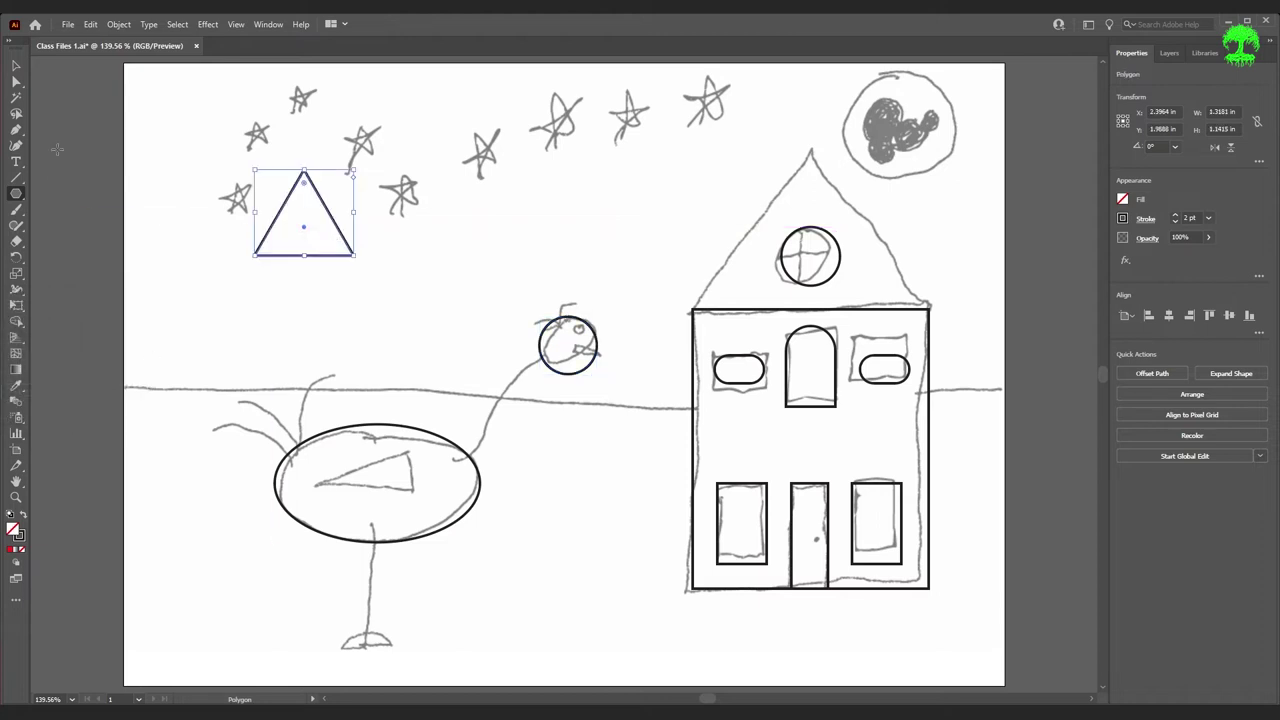
key("v")
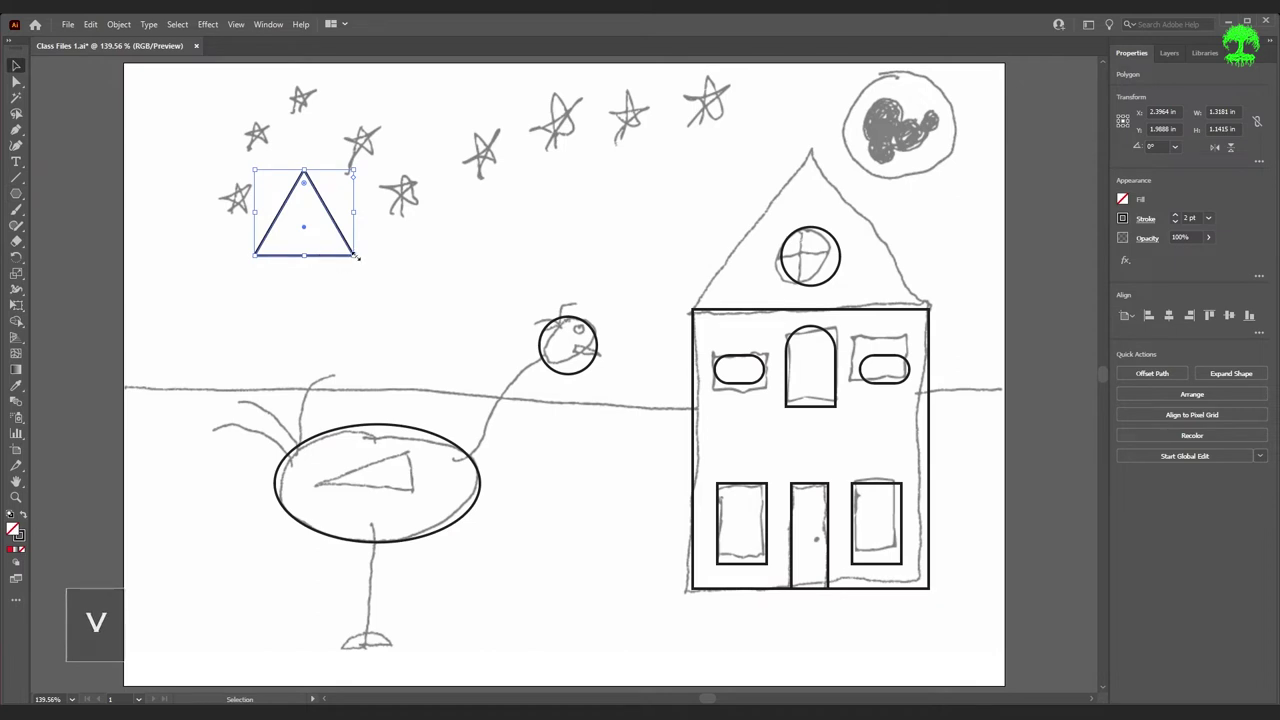
- Scale the triangle to 3.4726 × 3.0074 in and position it over the roof gable
left_click_drag(357, 257, 545, 335)
left_click_drag(400, 304, 885, 312)
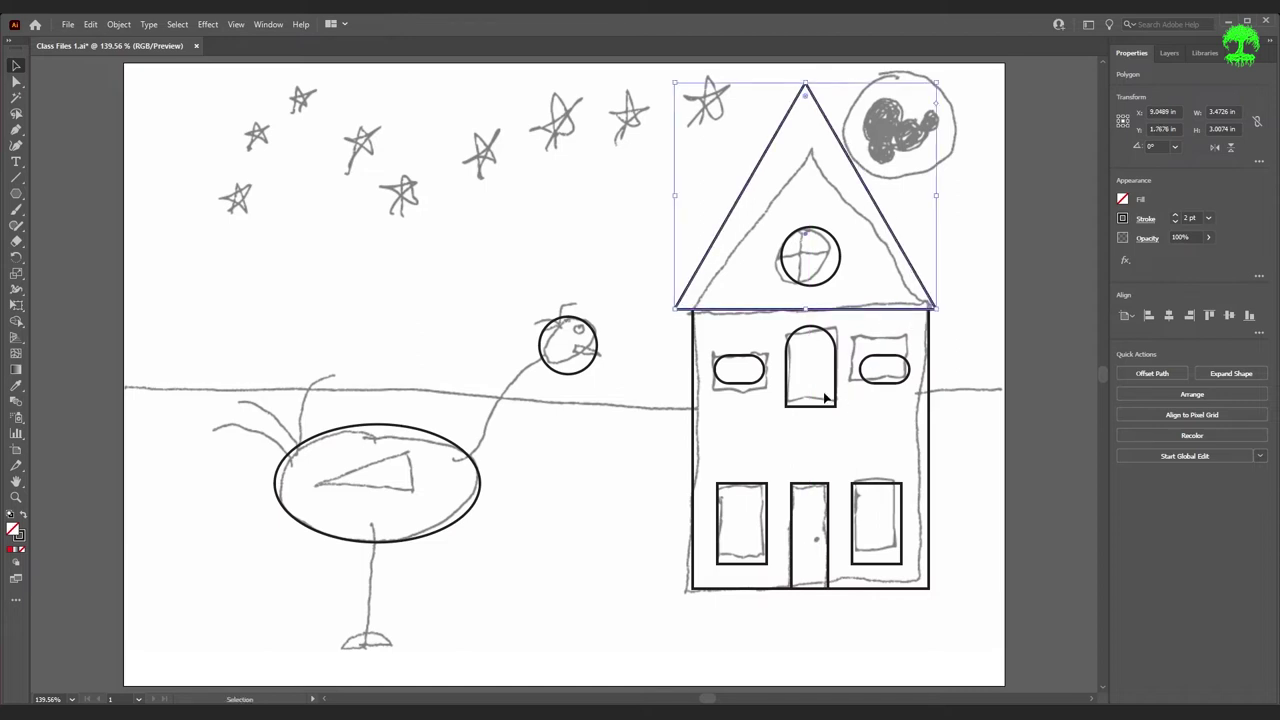
key("Right")
key("Right")
key("Right")
key("Right")
key("Right")
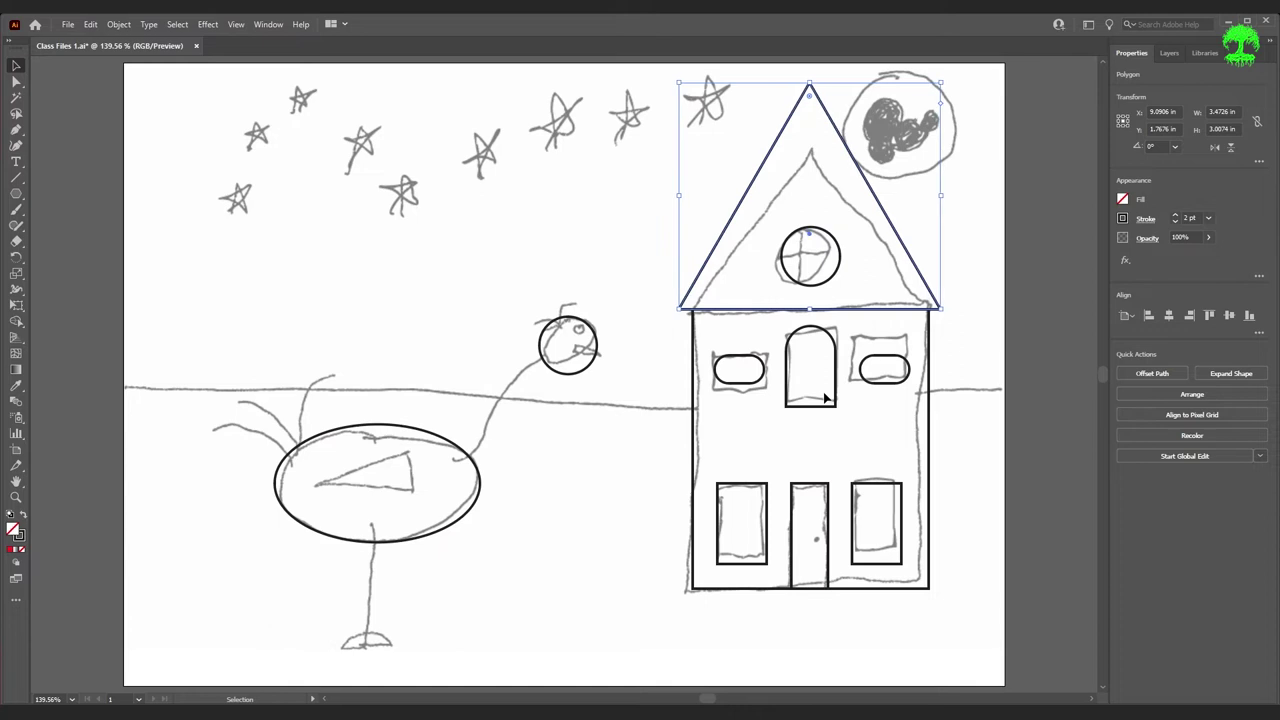
key("Left")
key("Right")
left_click(824, 398)
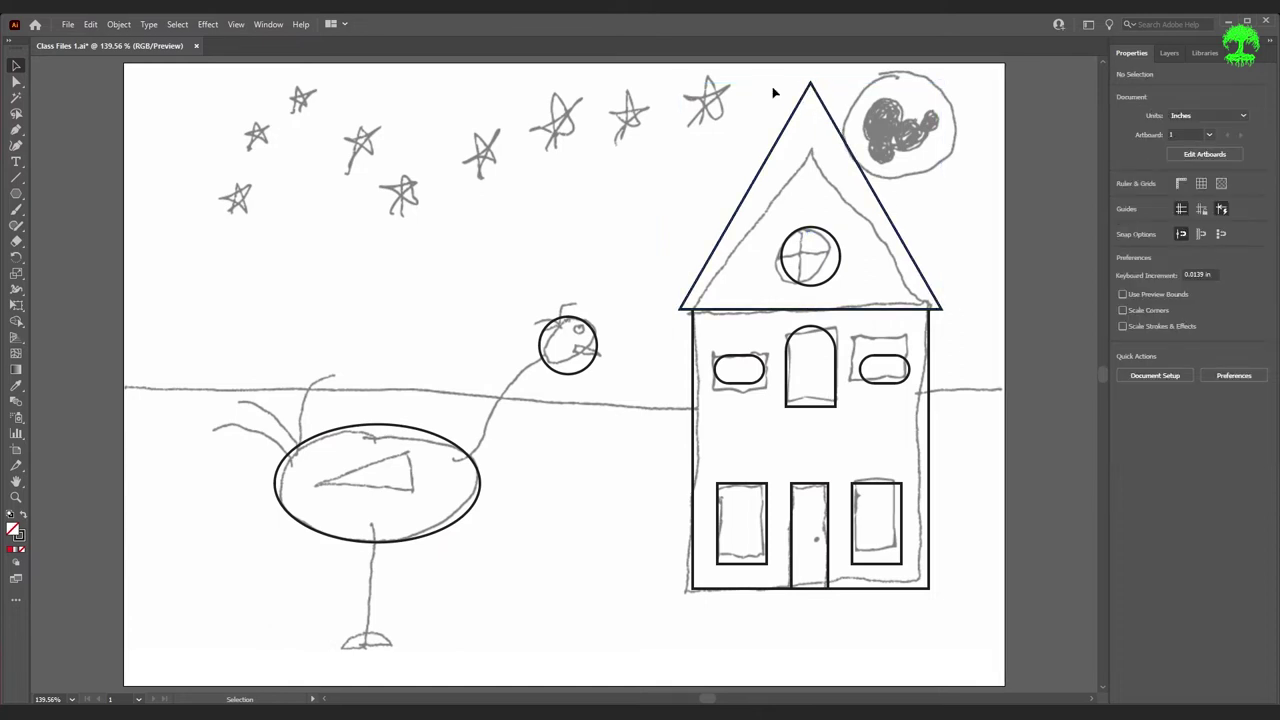
- Lower the roof's apex to the sketched peak and round its apex and base corners
left_click(17, 84)
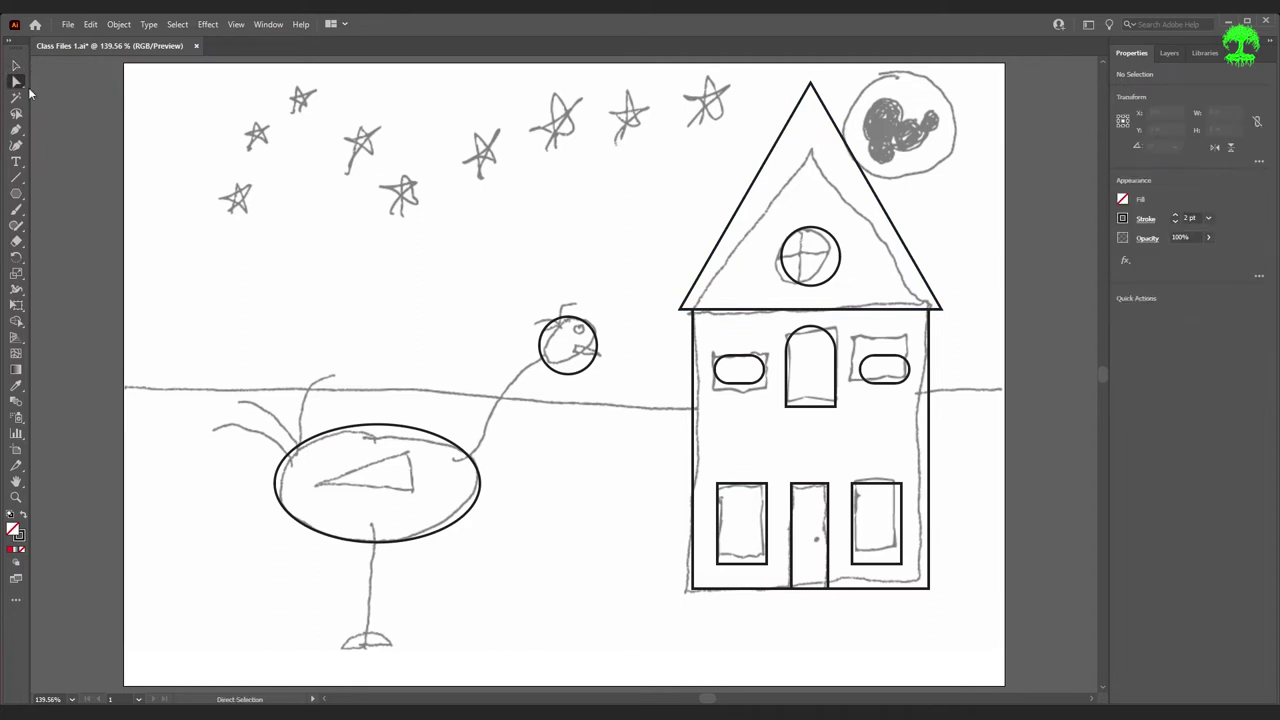
left_click(812, 84)
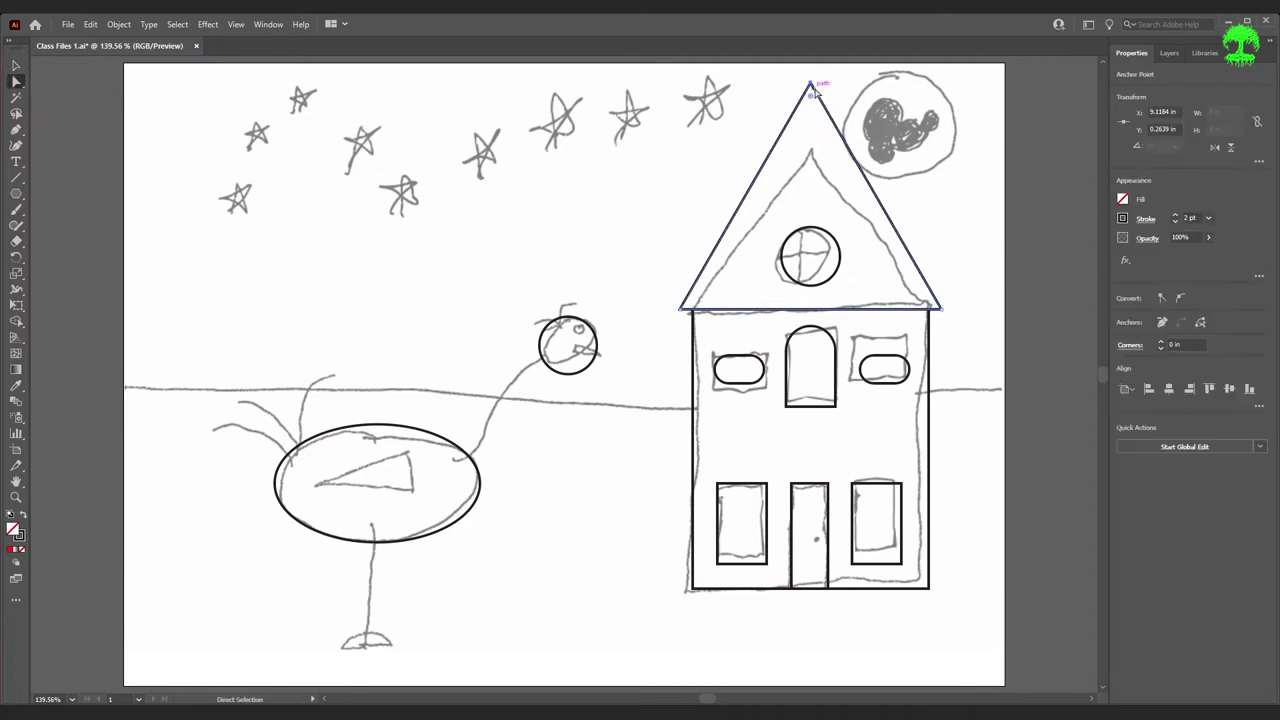
left_click_drag(812, 86, 805, 172)
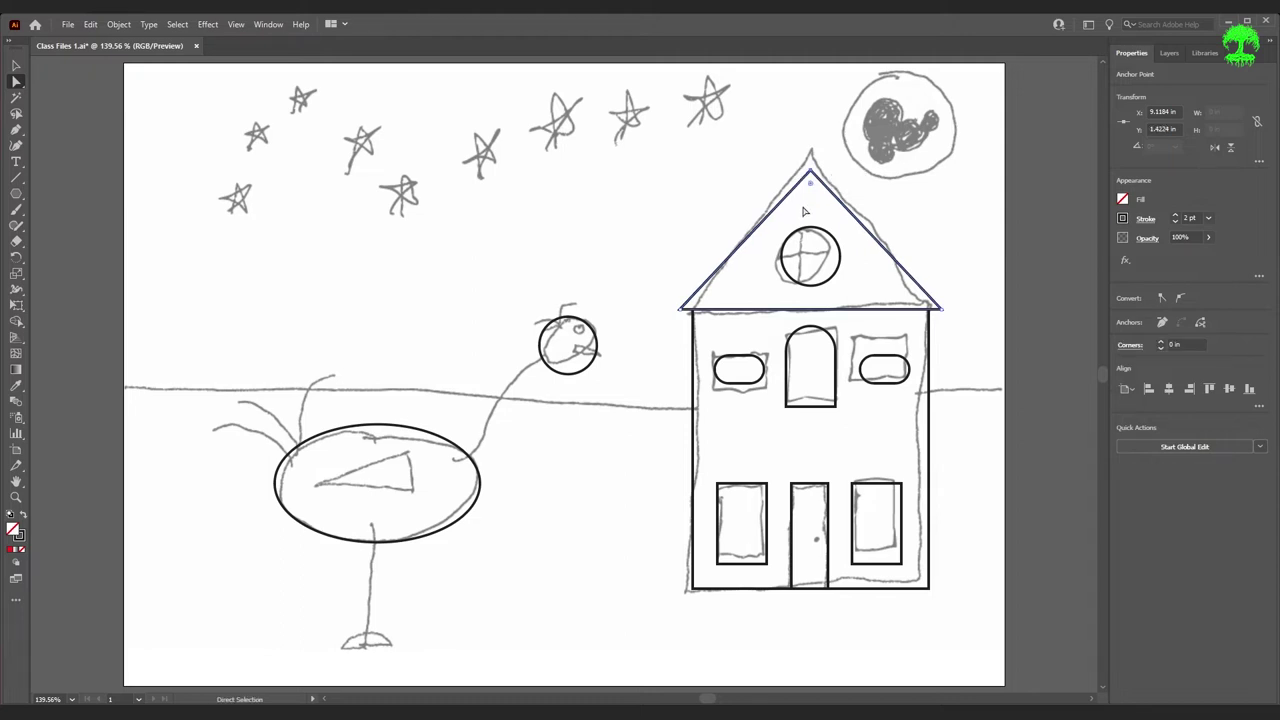
left_click_drag(812, 187, 815, 217)
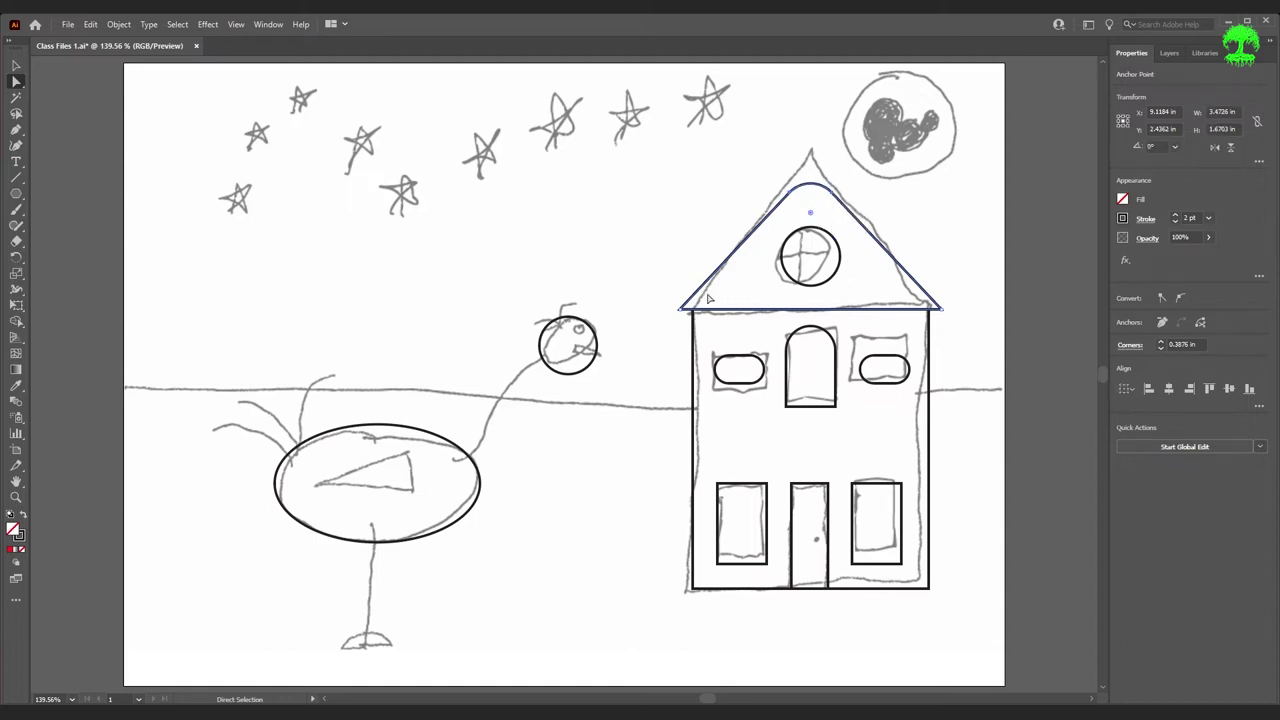
left_click(684, 310)
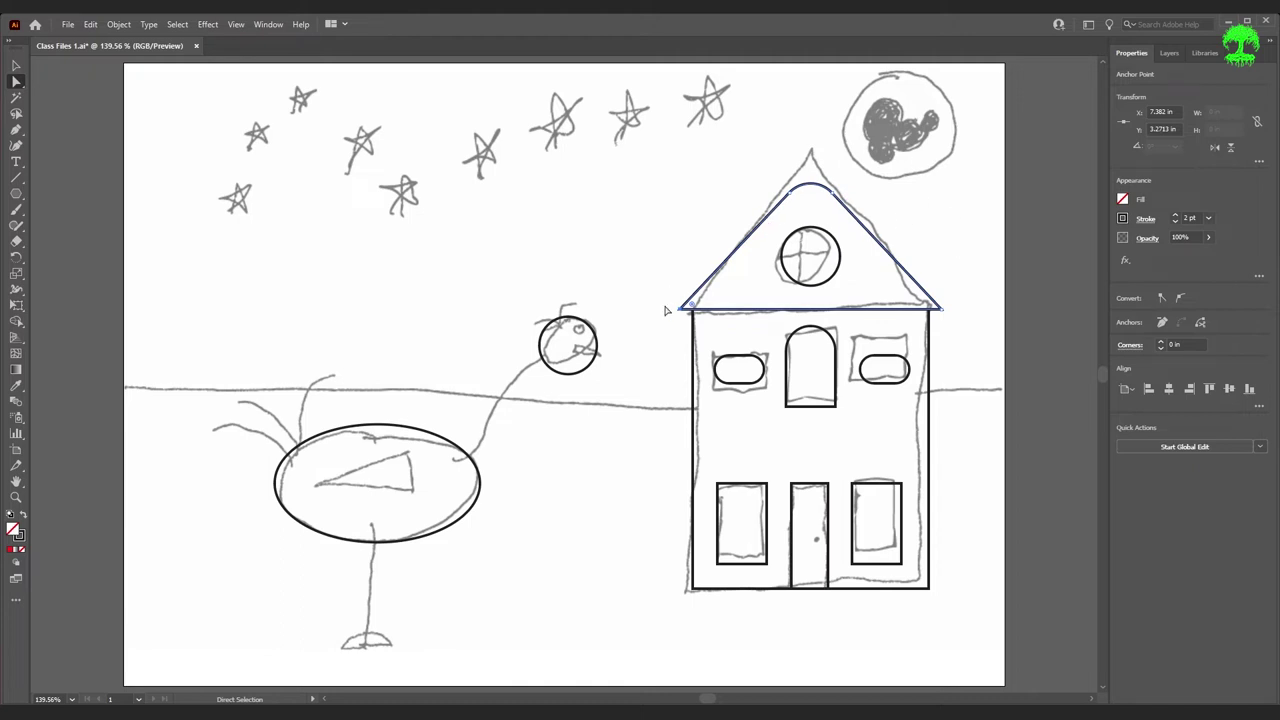
left_click_drag(694, 310, 698, 302)
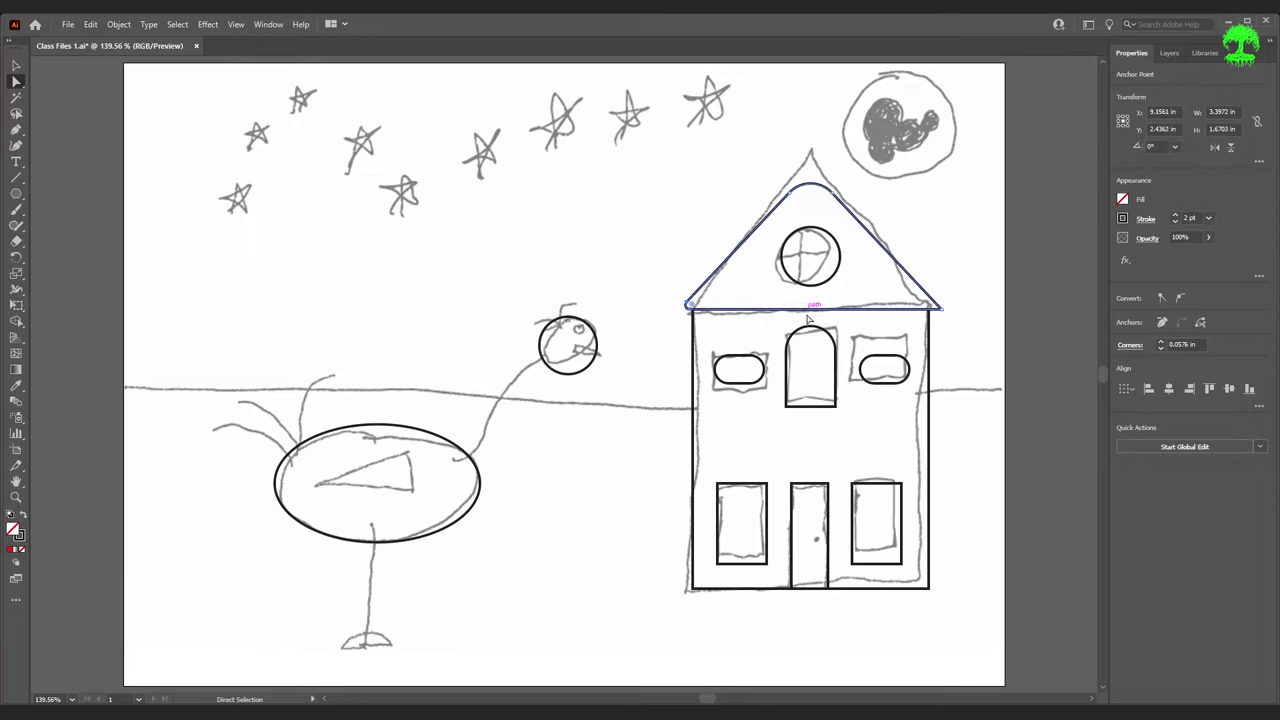
left_click_drag(932, 306, 933, 318)
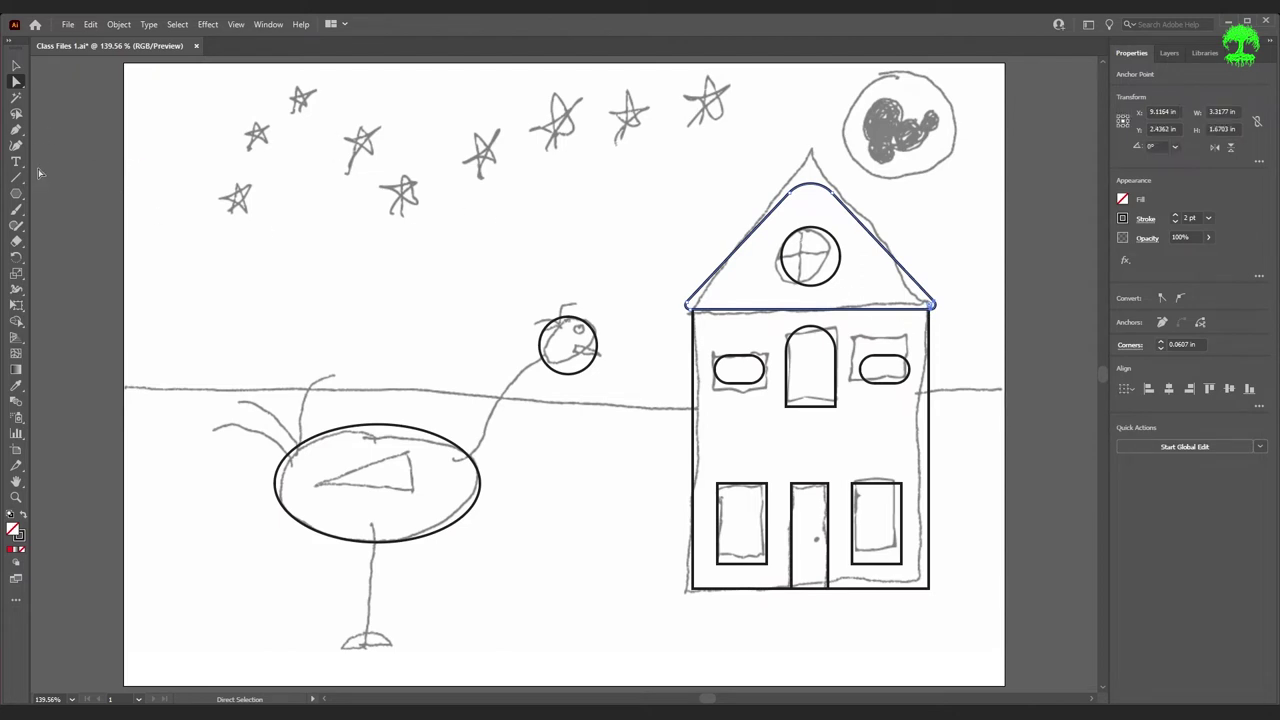
- Draw a second triangle, 2.0367 × 1.827 in, among the upper-left stars
left_click(16, 194)
left_click_drag(340, 204, 405, 245)
key("v")
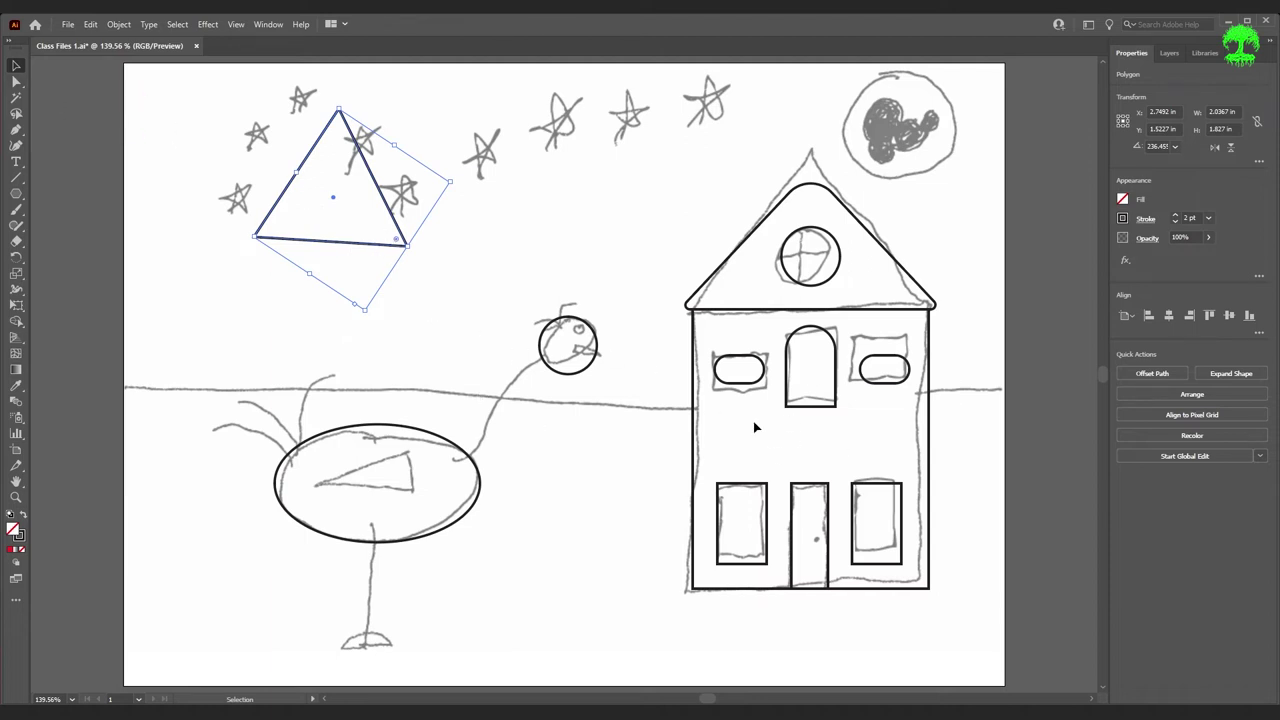
- Draw a fresh triangle left of the stars after rounding the previous one into a blob
left_click_drag(398, 240, 252, 164)
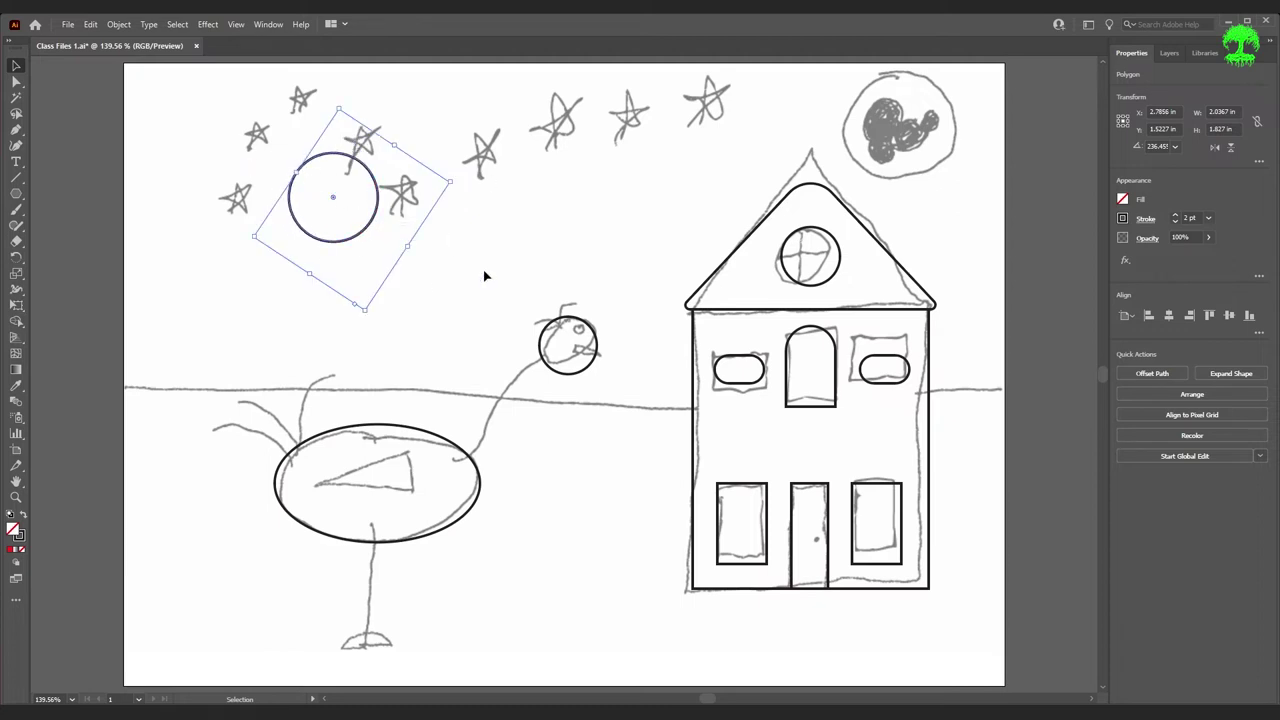
left_click(495, 250)
left_click(16, 193)
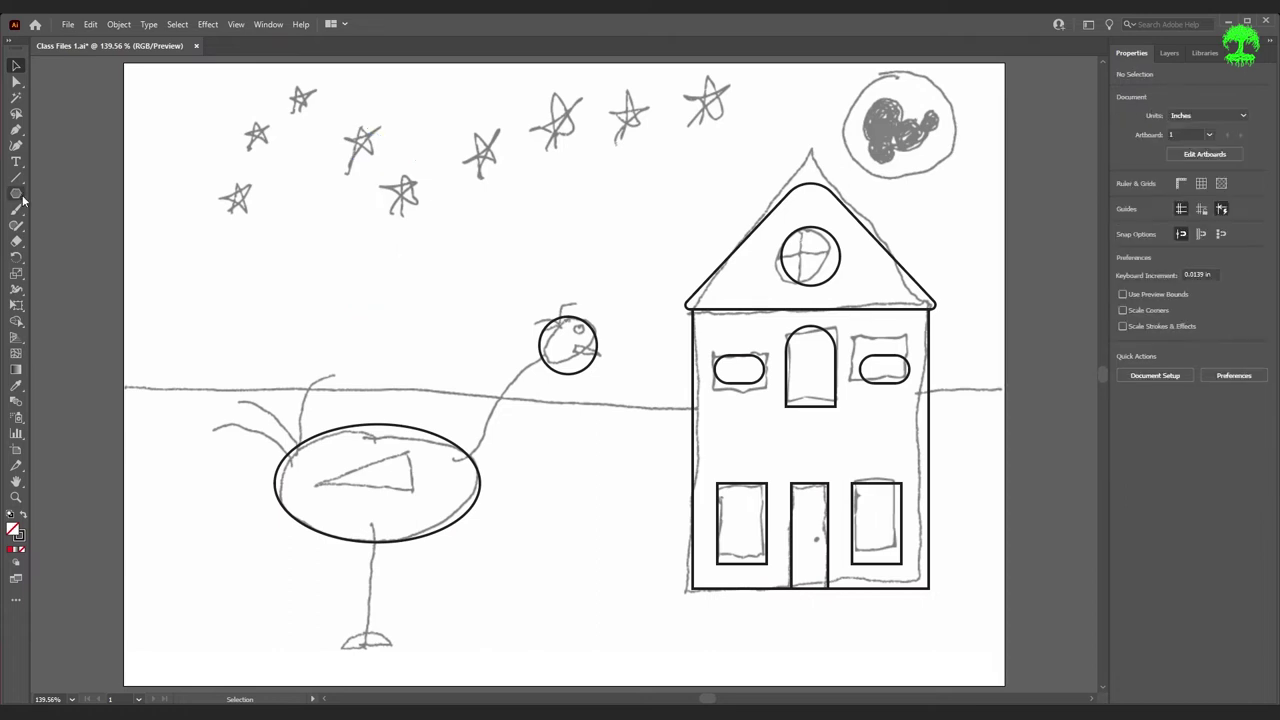
left_click_drag(303, 272, 330, 223)
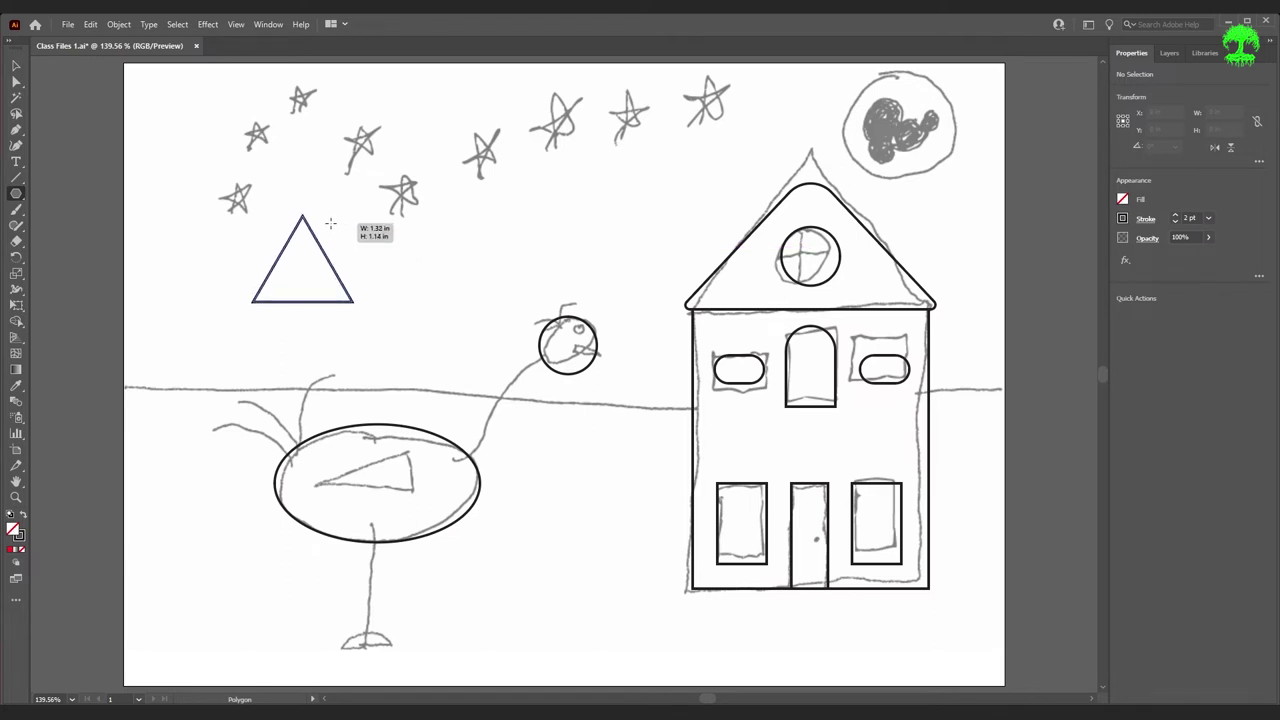
left_click_drag(330, 223, 366, 310)
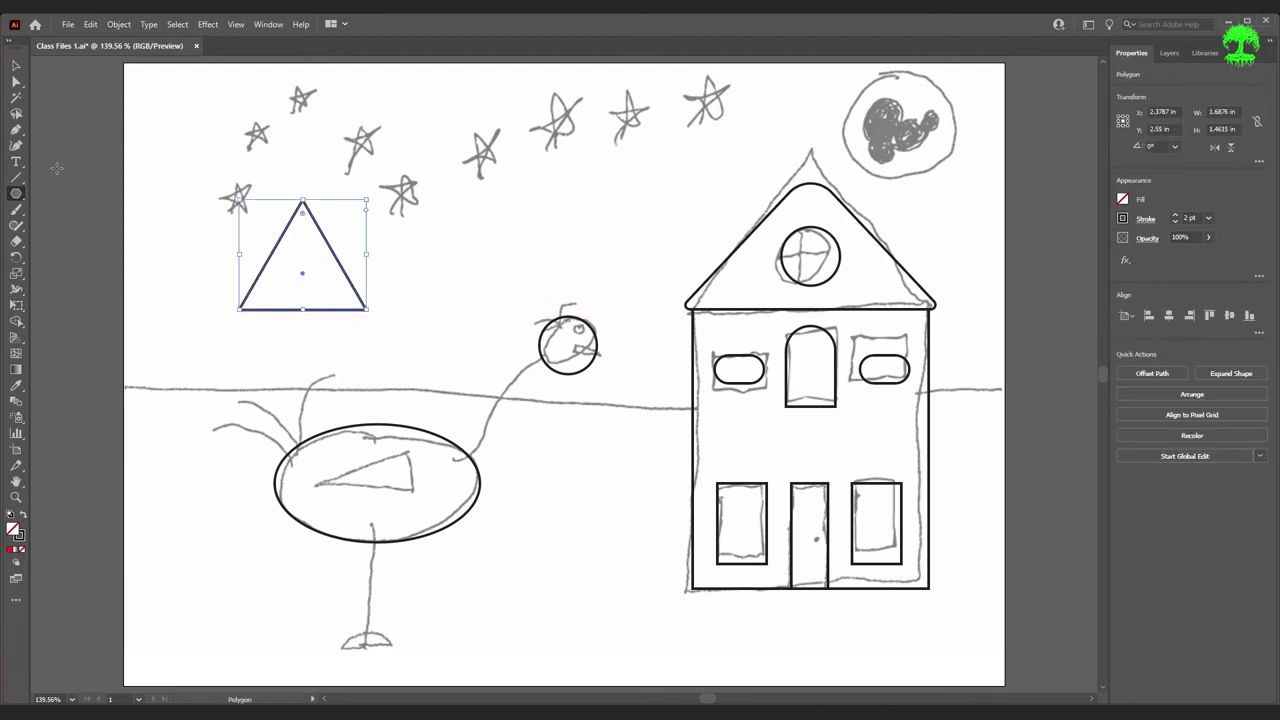
- Narrow the triangle into a slim shape and rotate it to 135°
left_click(16, 65)
left_click_drag(367, 257, 277, 254)
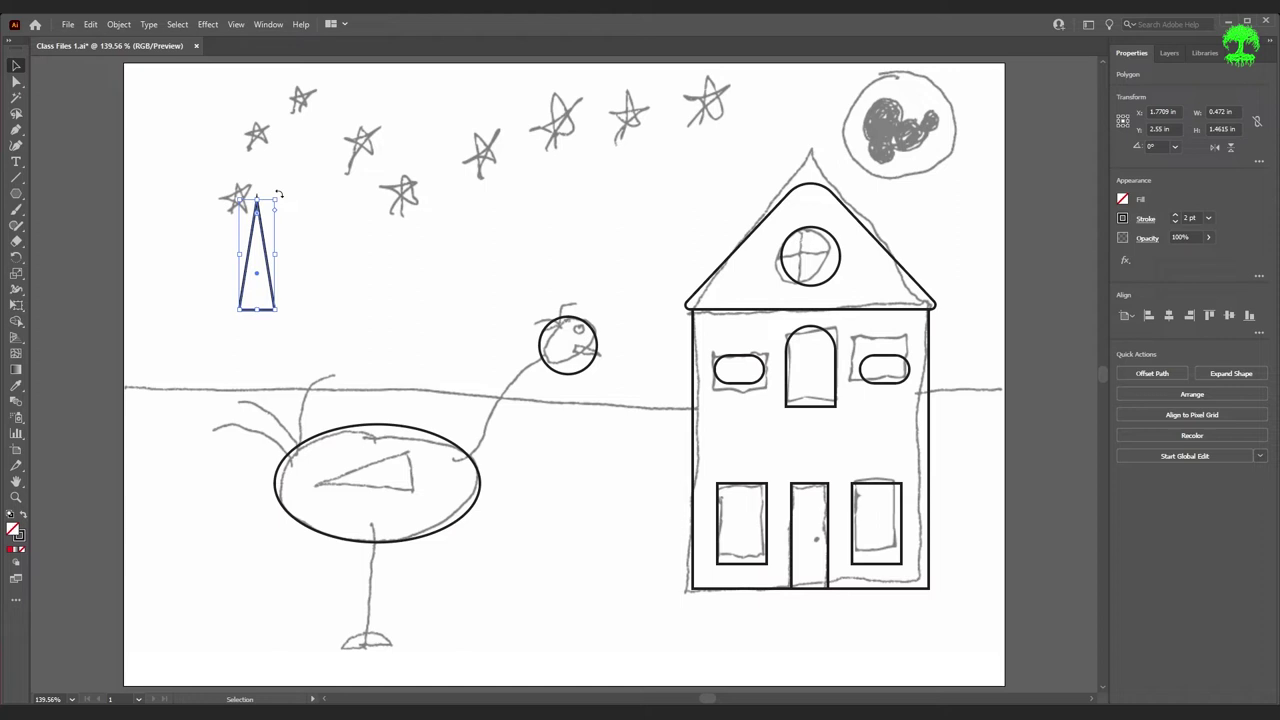
left_click_drag(275, 198, 276, 199)
left_click_drag(278, 193, 175, 315)
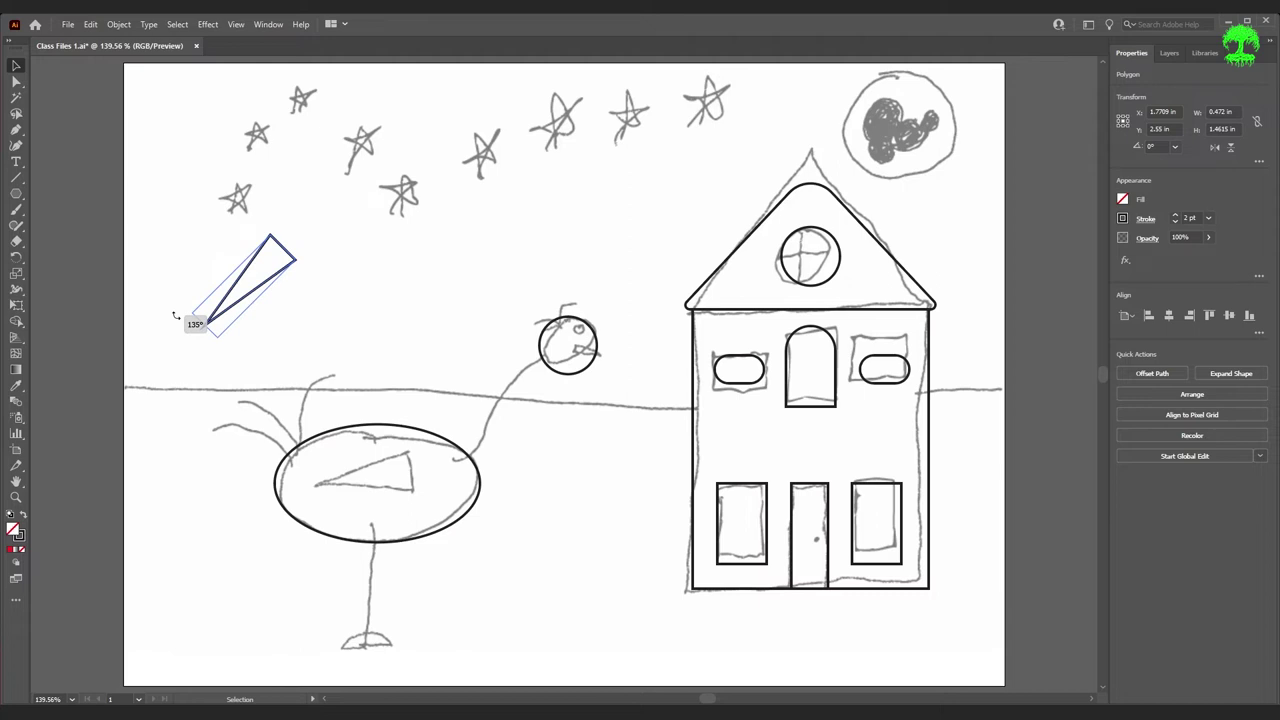
left_click_drag(175, 315, 176, 314)
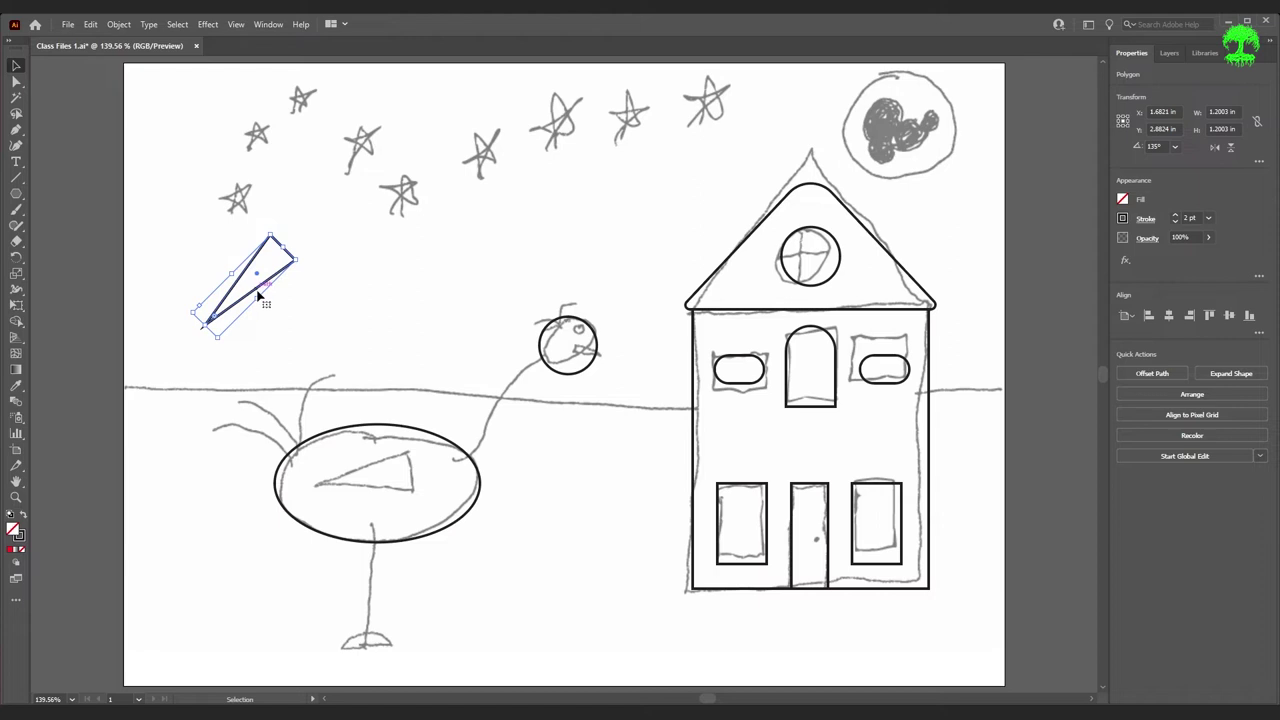
- Move the slim triangle into the bird's body ellipse and shrink it to fit the wing
left_click_drag(258, 294, 384, 490)
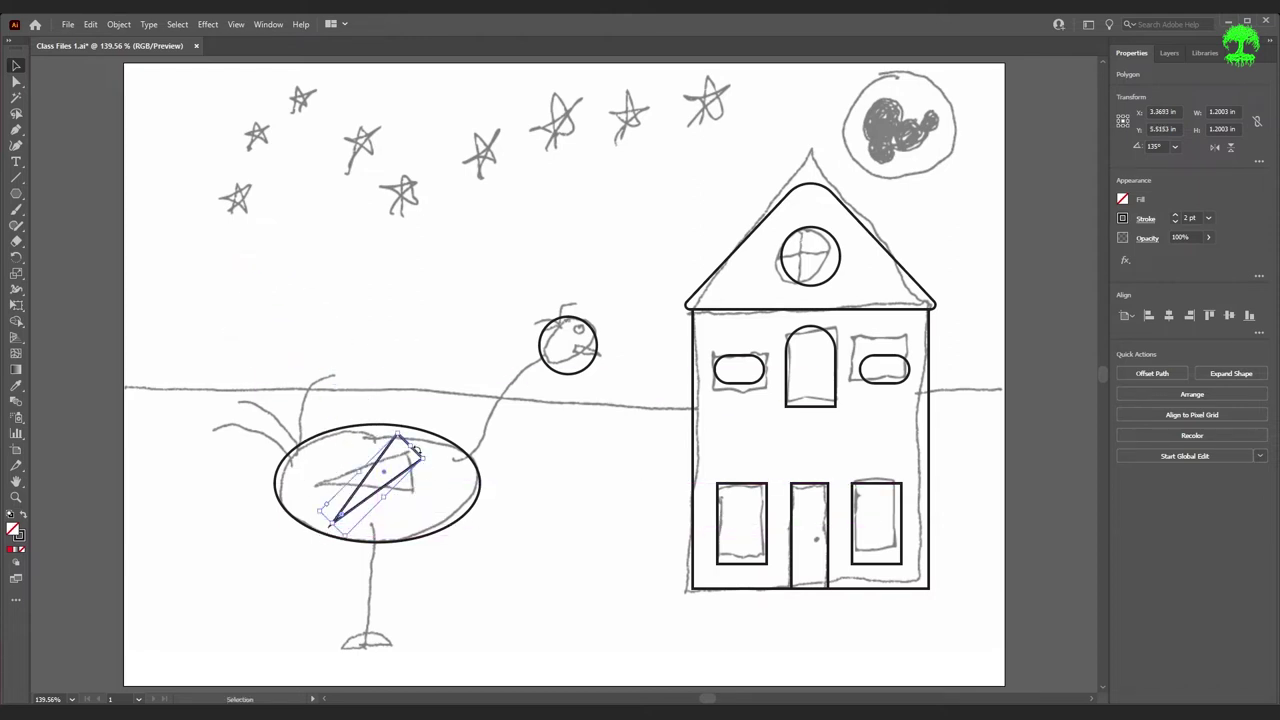
mouse_move(408, 446)
left_mouse_down()
mouse_move(392, 484)
mouse_move(415, 460)
left_mouse_up()
left_click(592, 524)
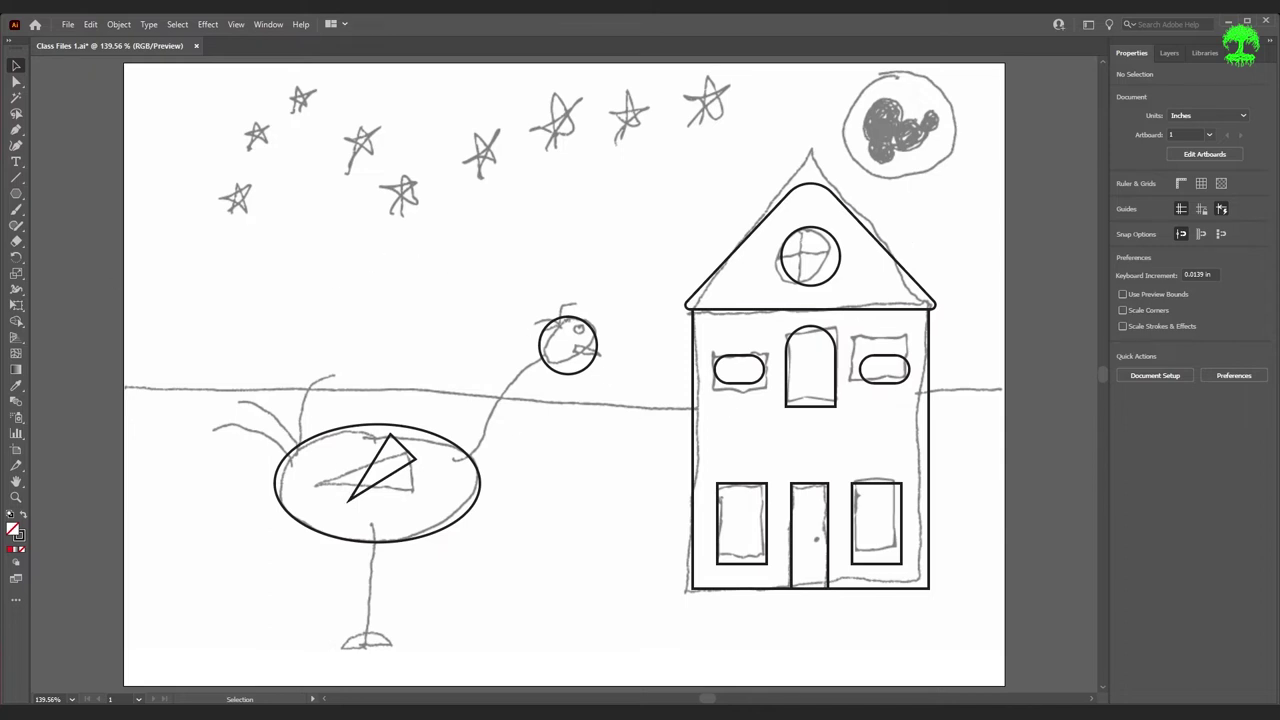
- Draw circles around the moon and over its dark blob, plus a tiny door-knob ellipse
left_click_drag(16, 193, 62, 229)
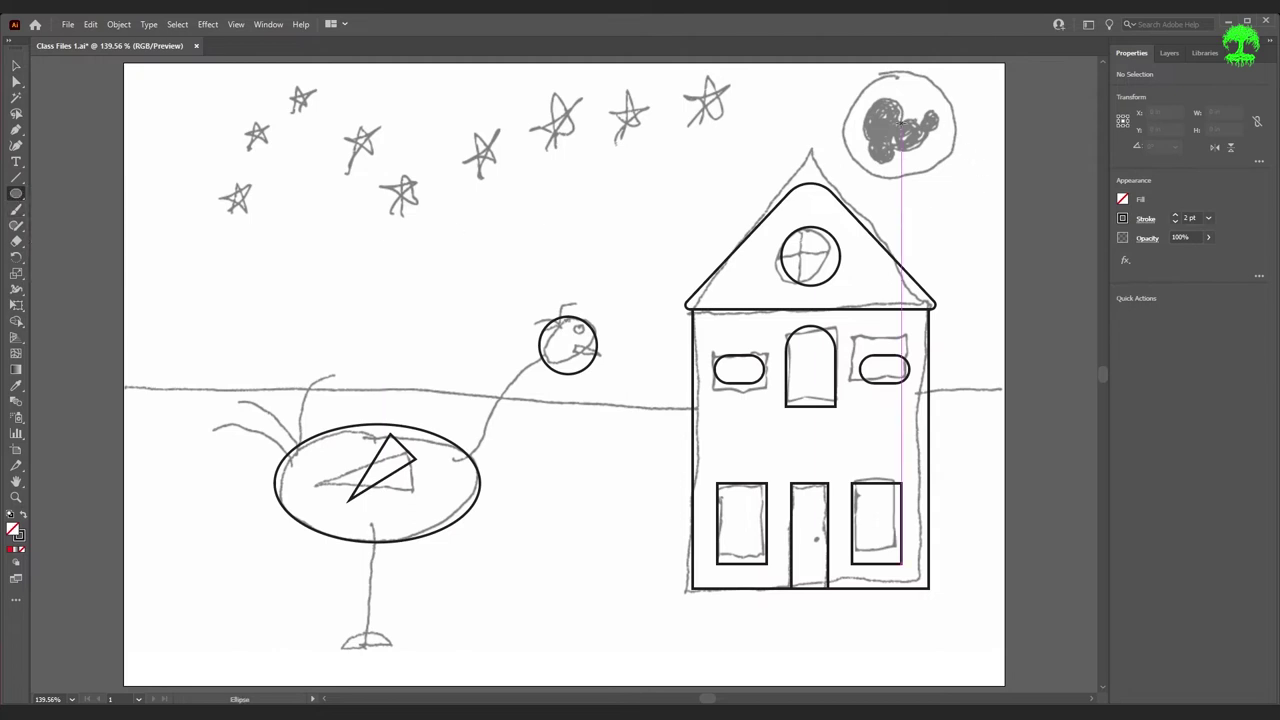
scroll(900, 125, "up", 2)
left_click_drag(901, 218, 848, 189)
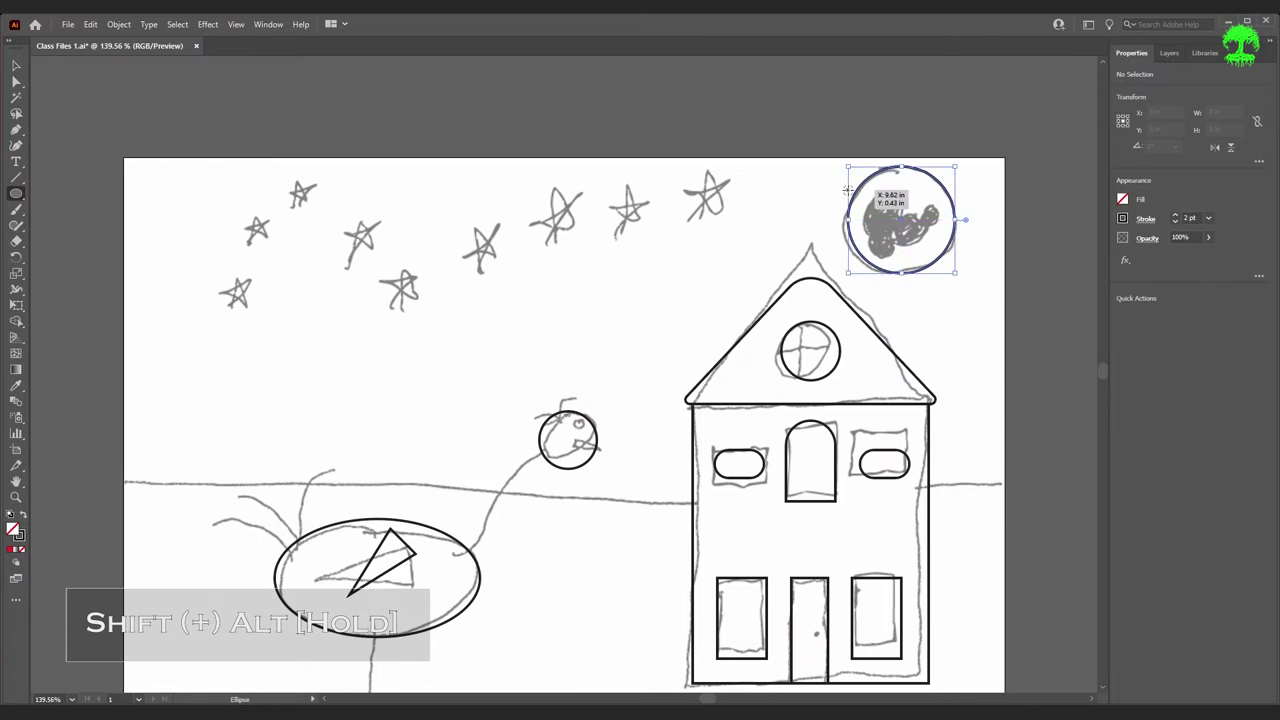
mouse_move(870, 196)
left_mouse_down()
mouse_move(935, 238)
mouse_move(901, 227)
mouse_move(905, 266)
mouse_move(902, 212)
mouse_move(906, 240)
mouse_move(895, 234)
mouse_move(942, 208)
mouse_move(931, 241)
left_mouse_up()
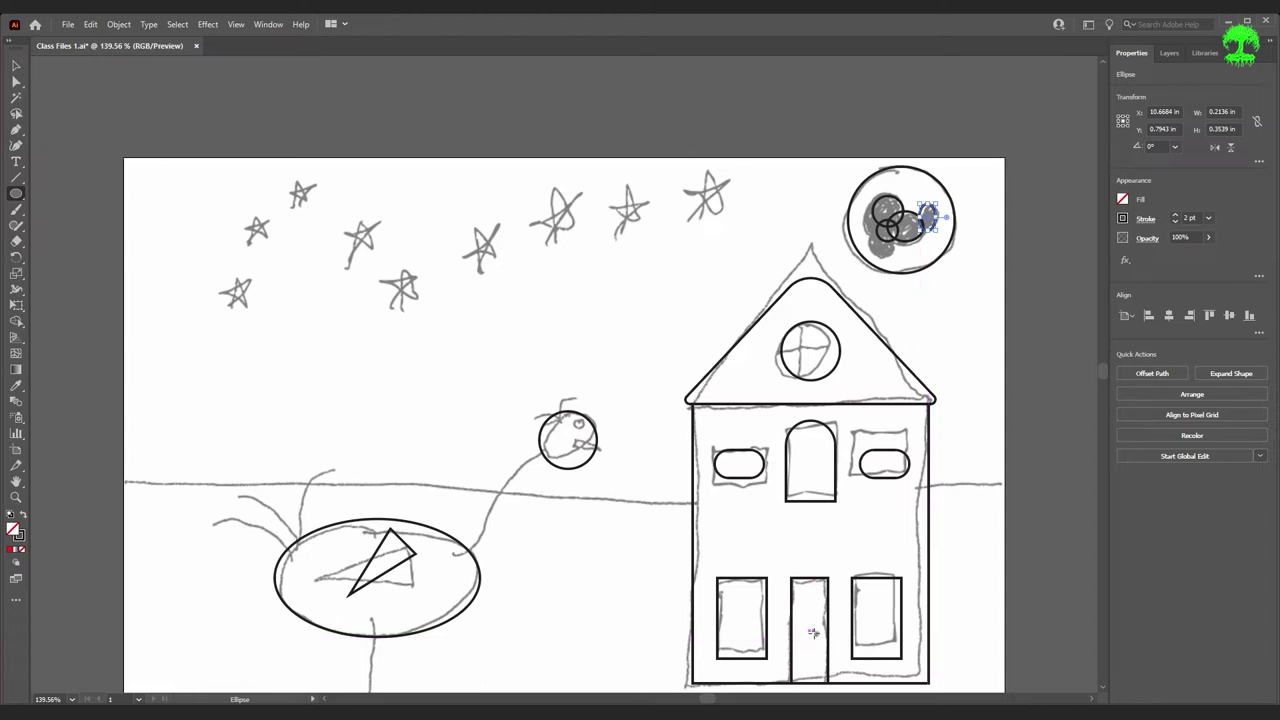
left_click_drag(816, 634, 818, 638)
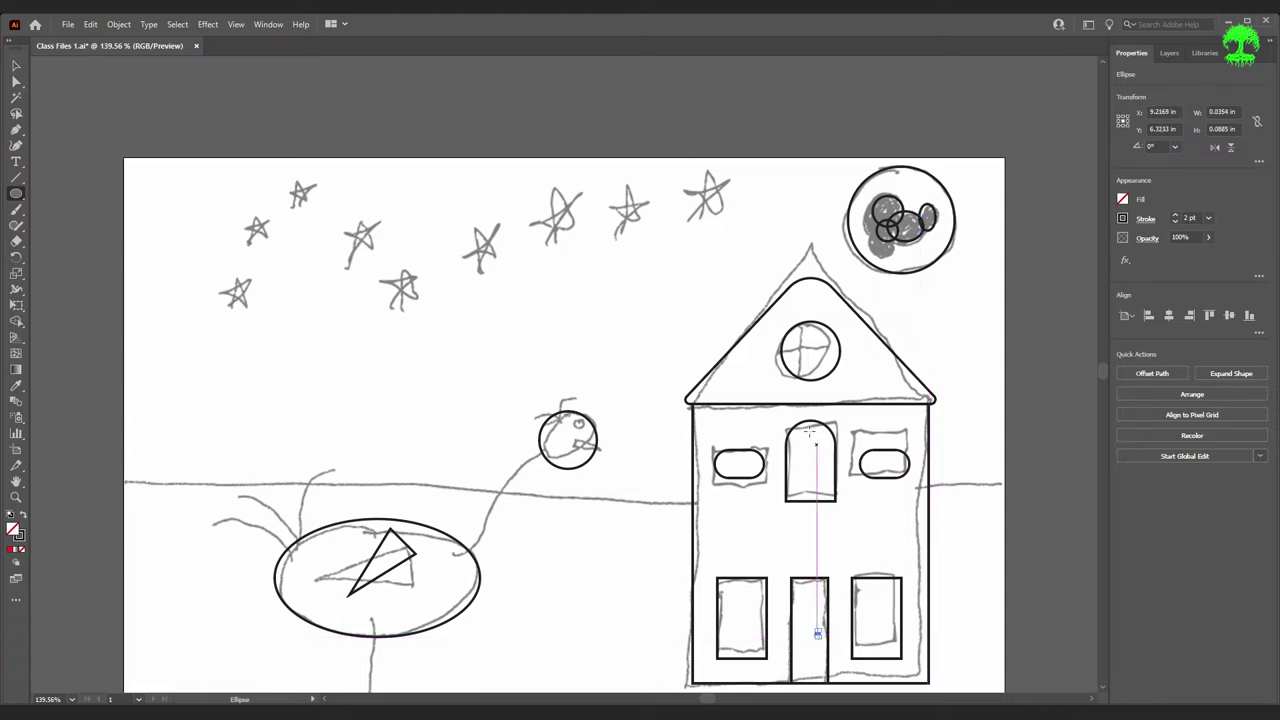
scroll(808, 400, "down", 4)
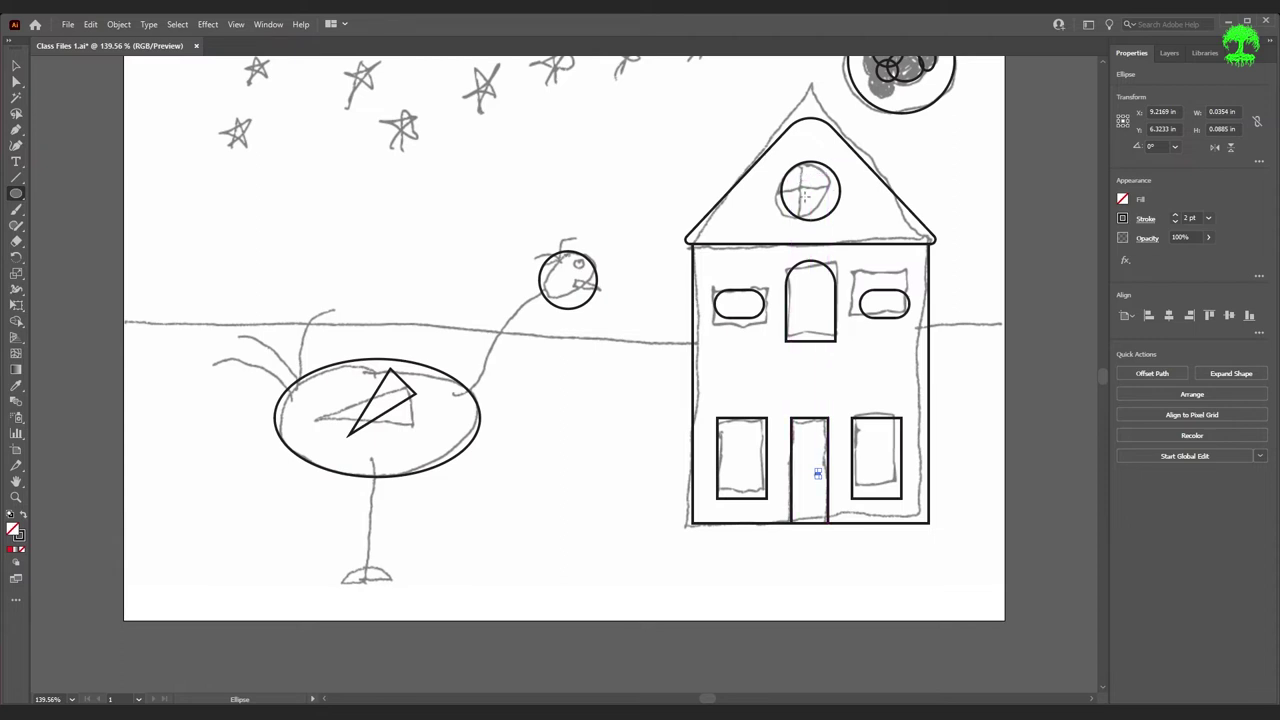
- Cross the round gable window with a vertical and a horizontal 0.7785 in line
left_click(15, 179)
scroll(812, 219, "up", 7)
scroll(790, 200, "down", 2)
scroll(790, 200, "up", 2)
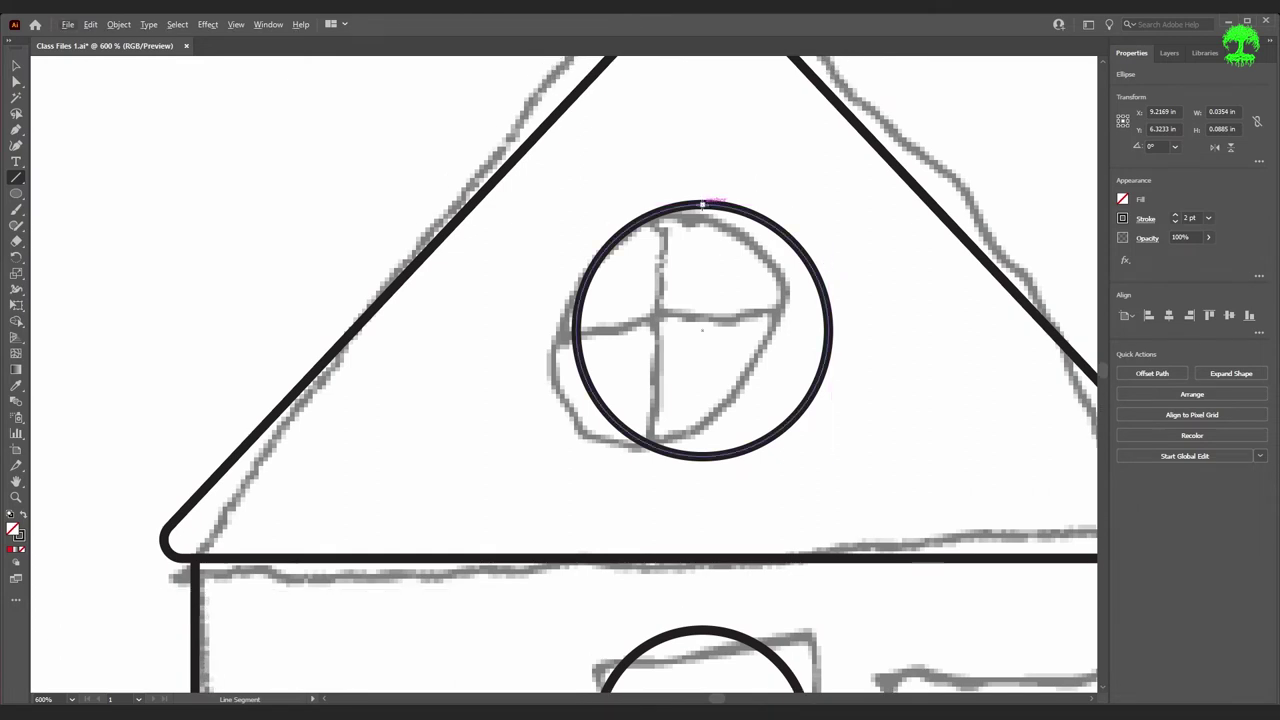
left_click_drag(702, 205, 740, 455)
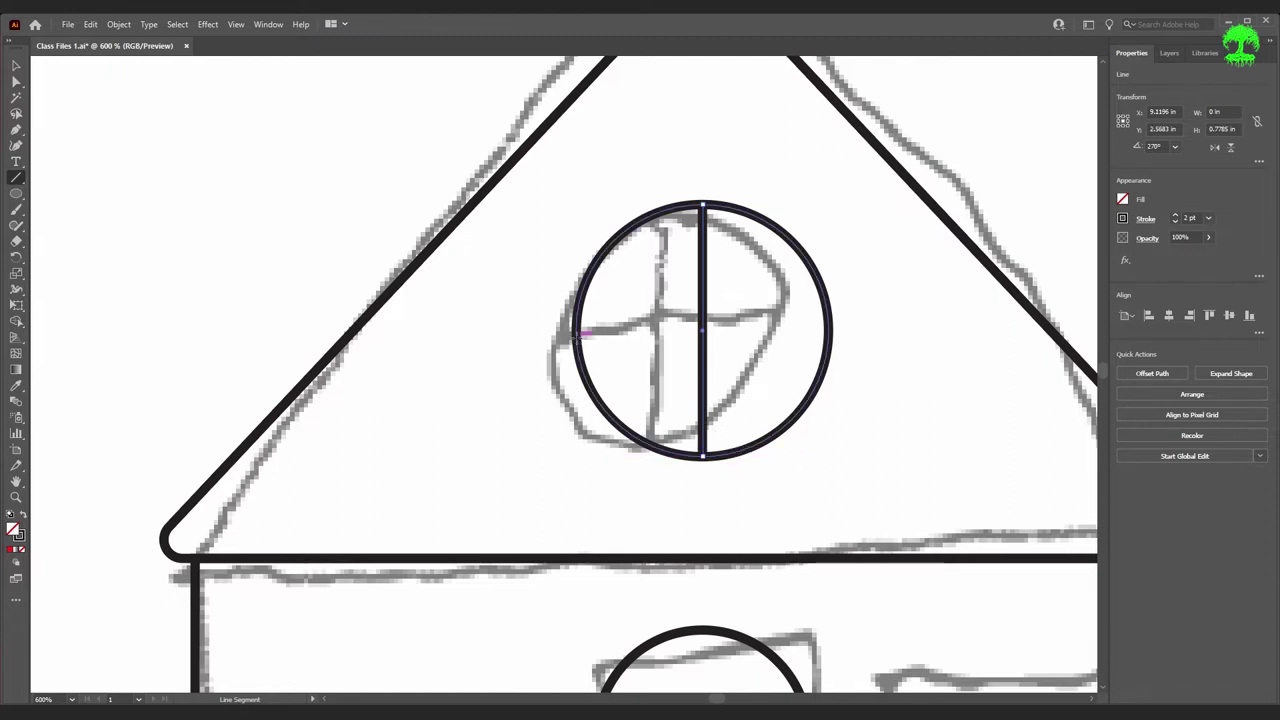
left_click_drag(576, 334, 830, 333)
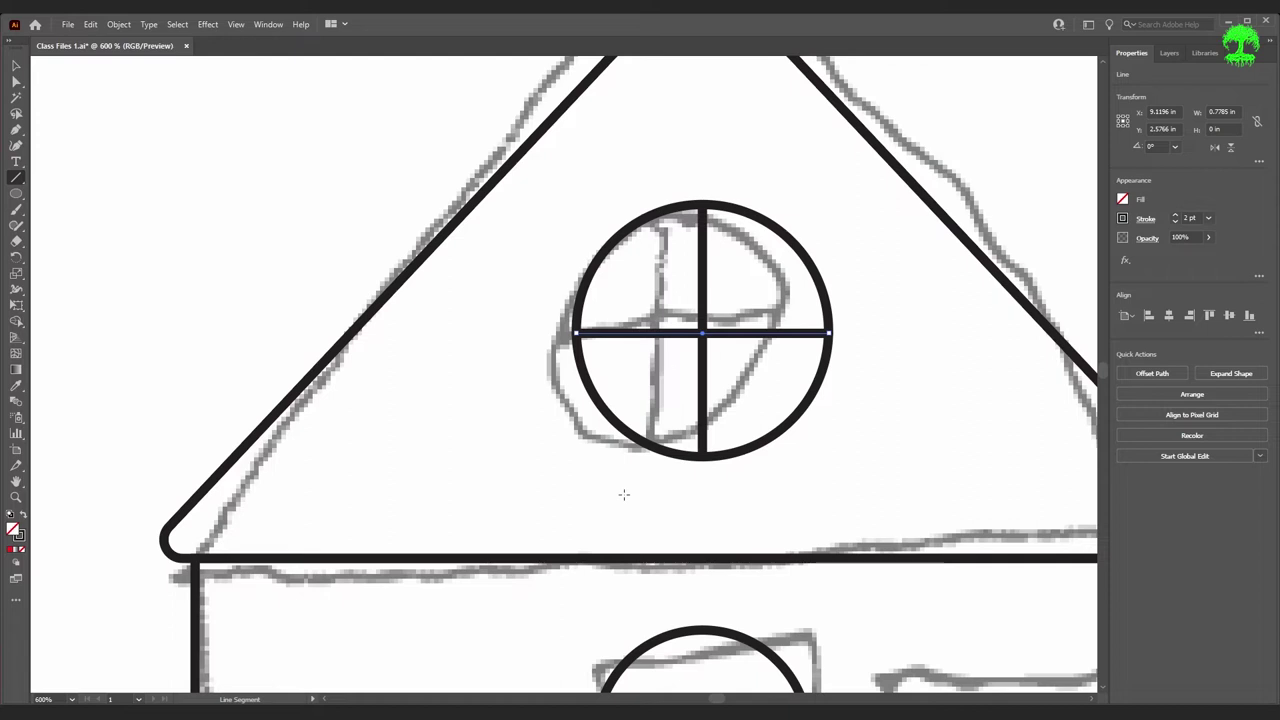
key("ctrl+1")
- Draw a straight line tracing the bird's leg
scroll(132, 540, "down", 2)
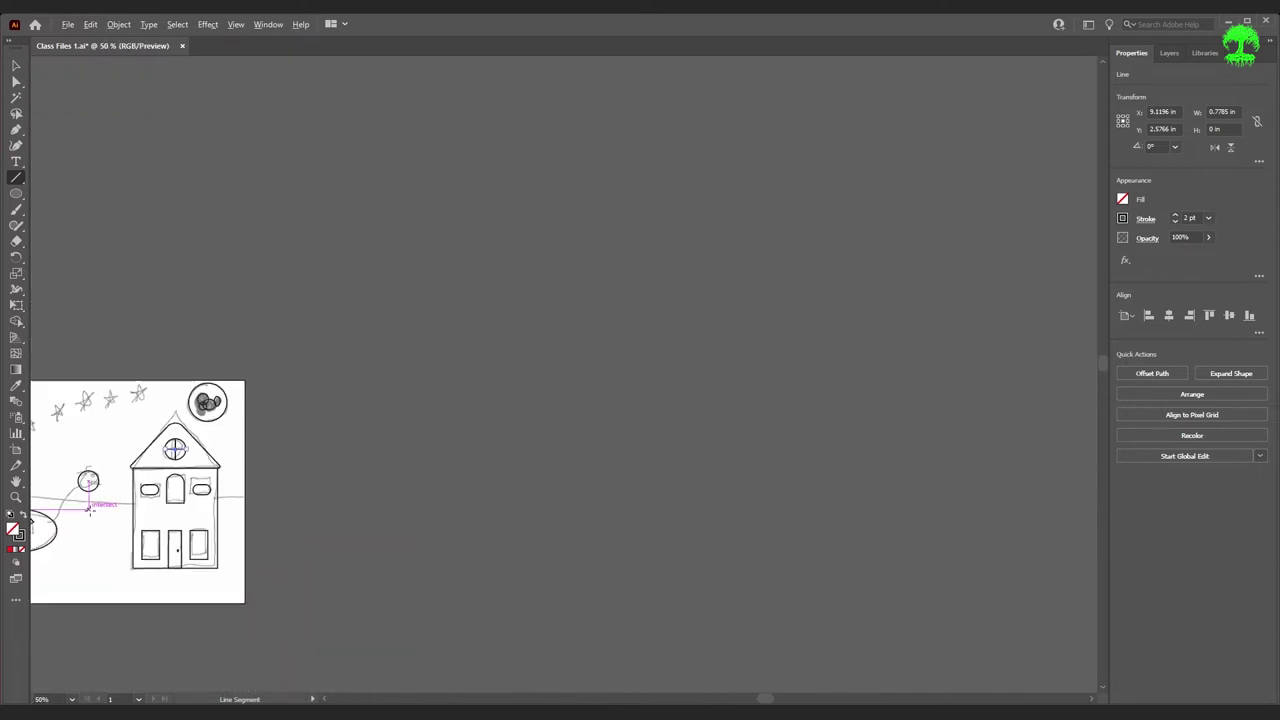
scroll(60, 570, "up", 3)
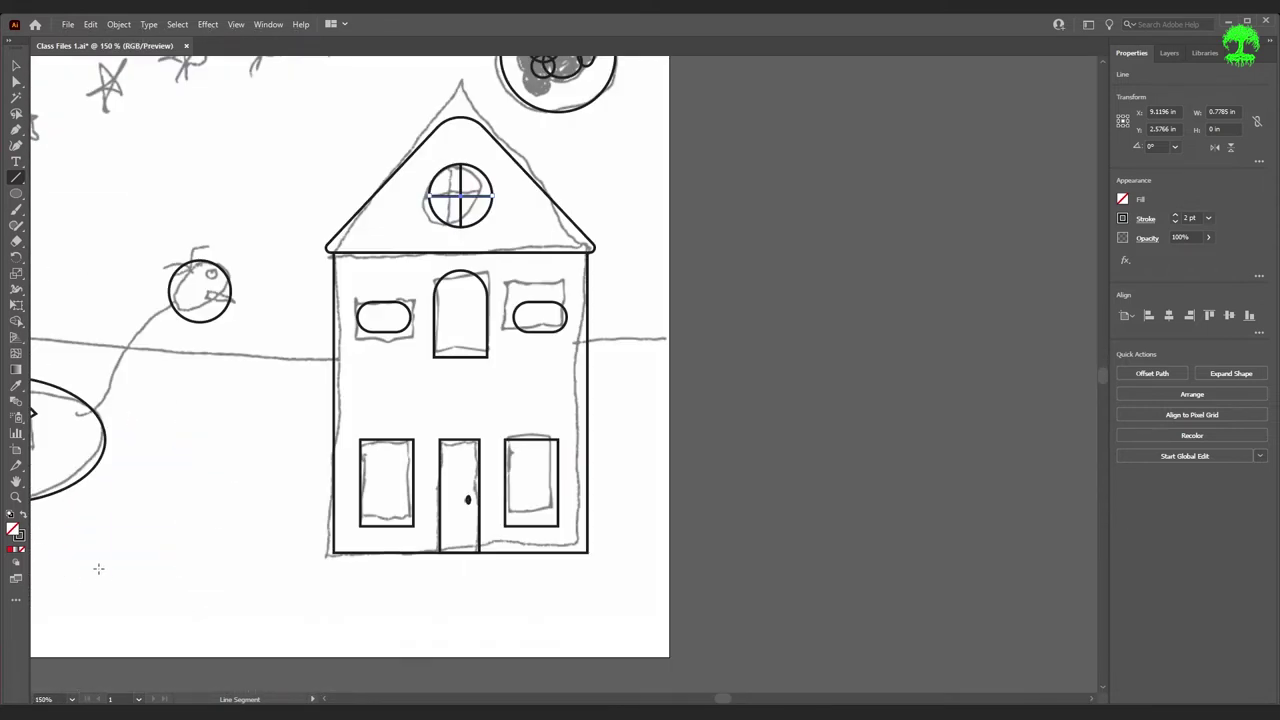
scroll(108, 586, "up", 3)
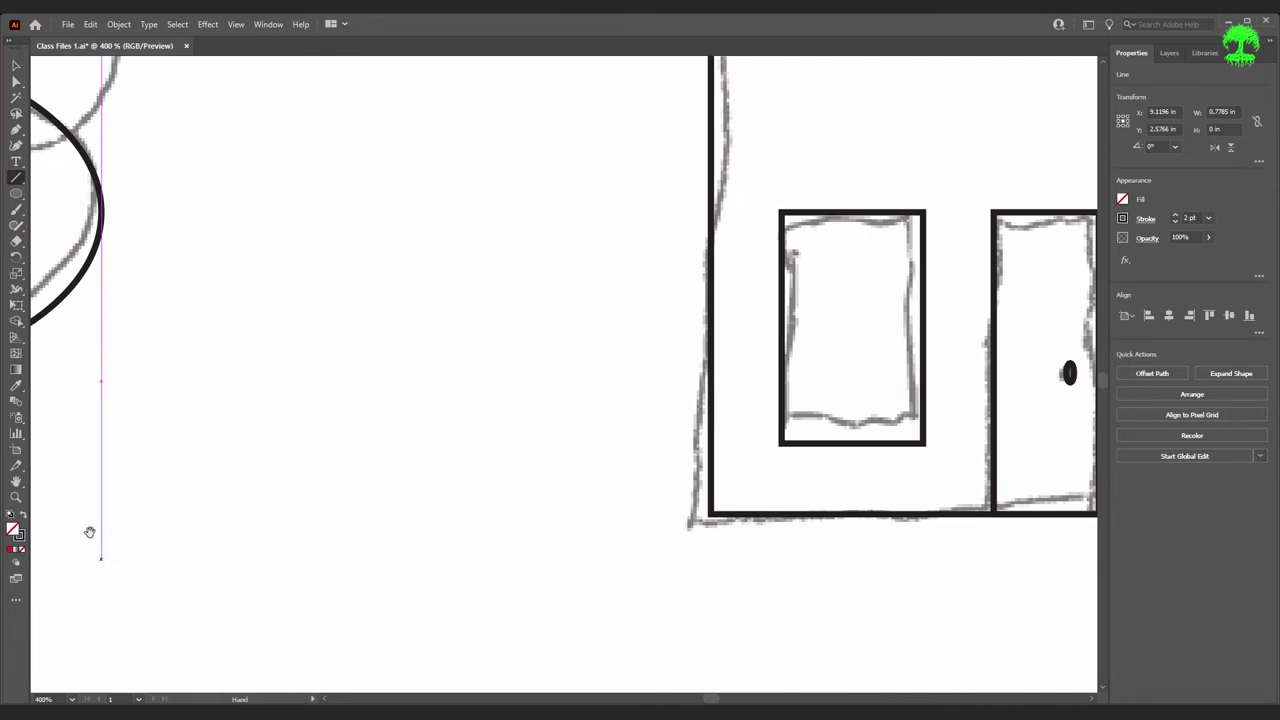
left_click_drag(83, 529, 730, 466)
scroll(730, 466, "up", 1)
scroll(623, 508, "down", 1)
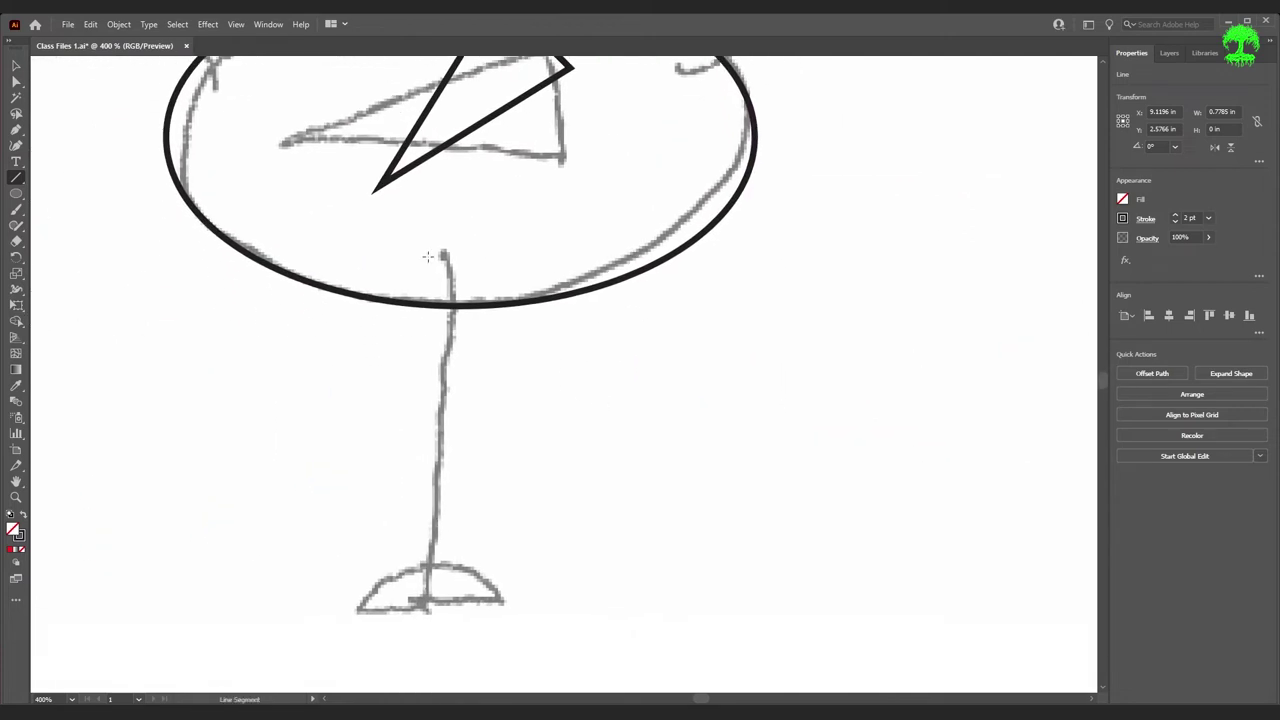
left_click(22, 183)
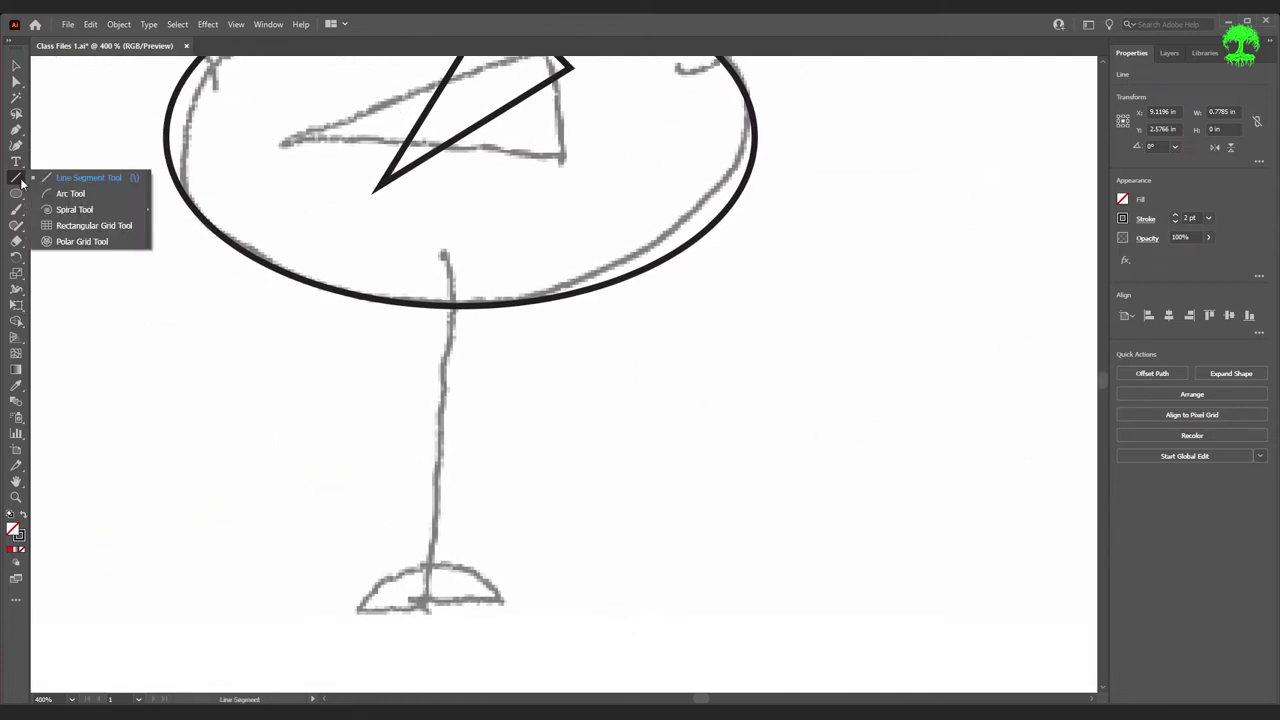
left_click_drag(449, 250, 440, 605)
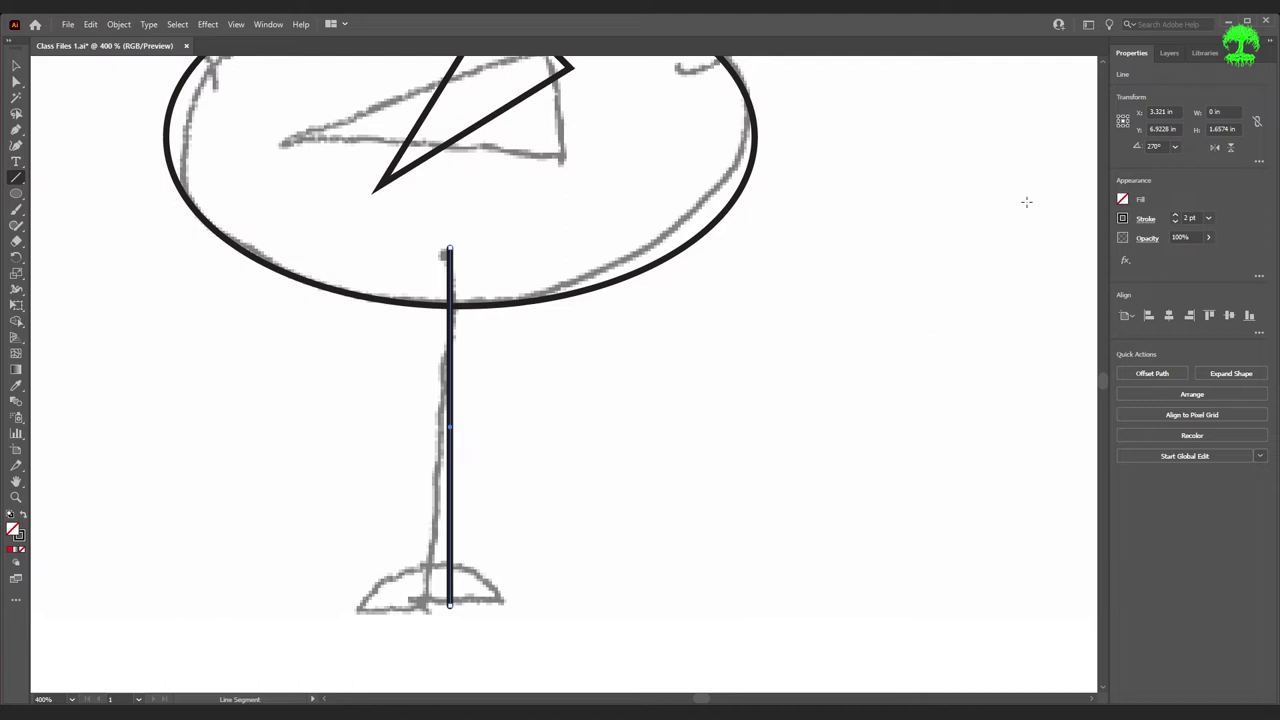
- Give the leg line a 6 pt stroke with Butt Cap ends
left_click(1176, 216)
left_click(1176, 216)
left_click(1176, 216)
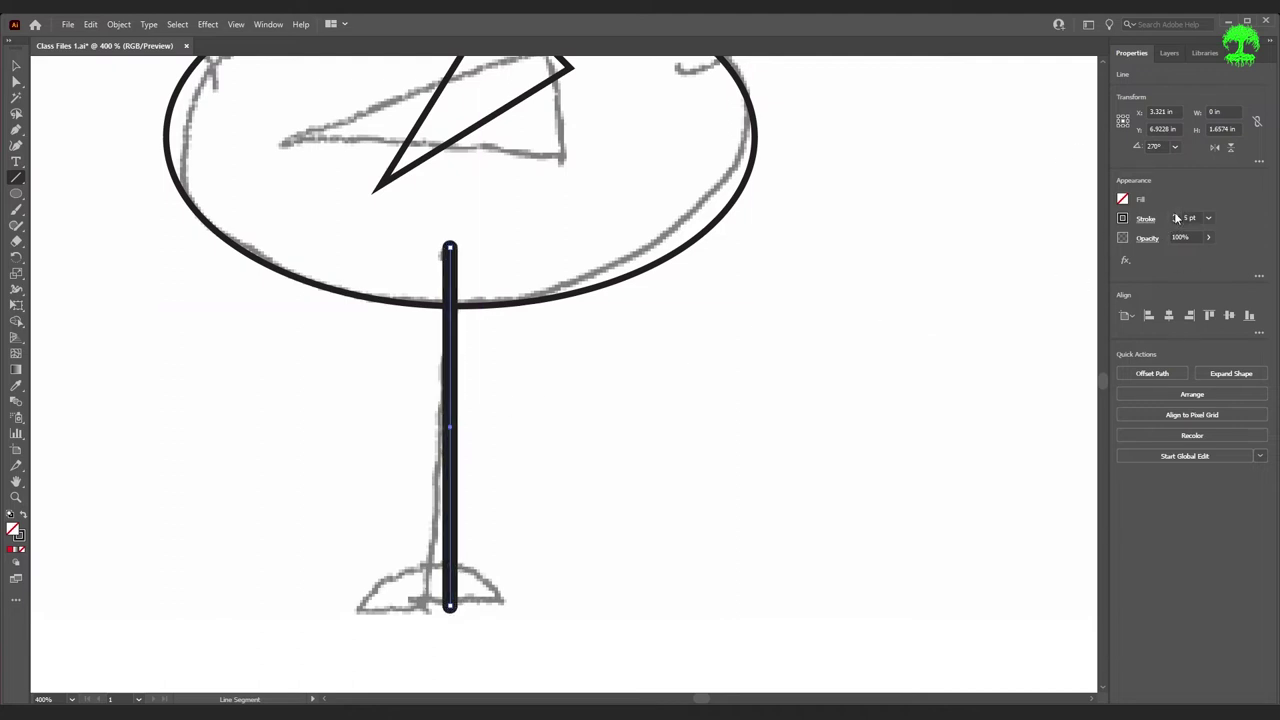
left_click(1176, 216)
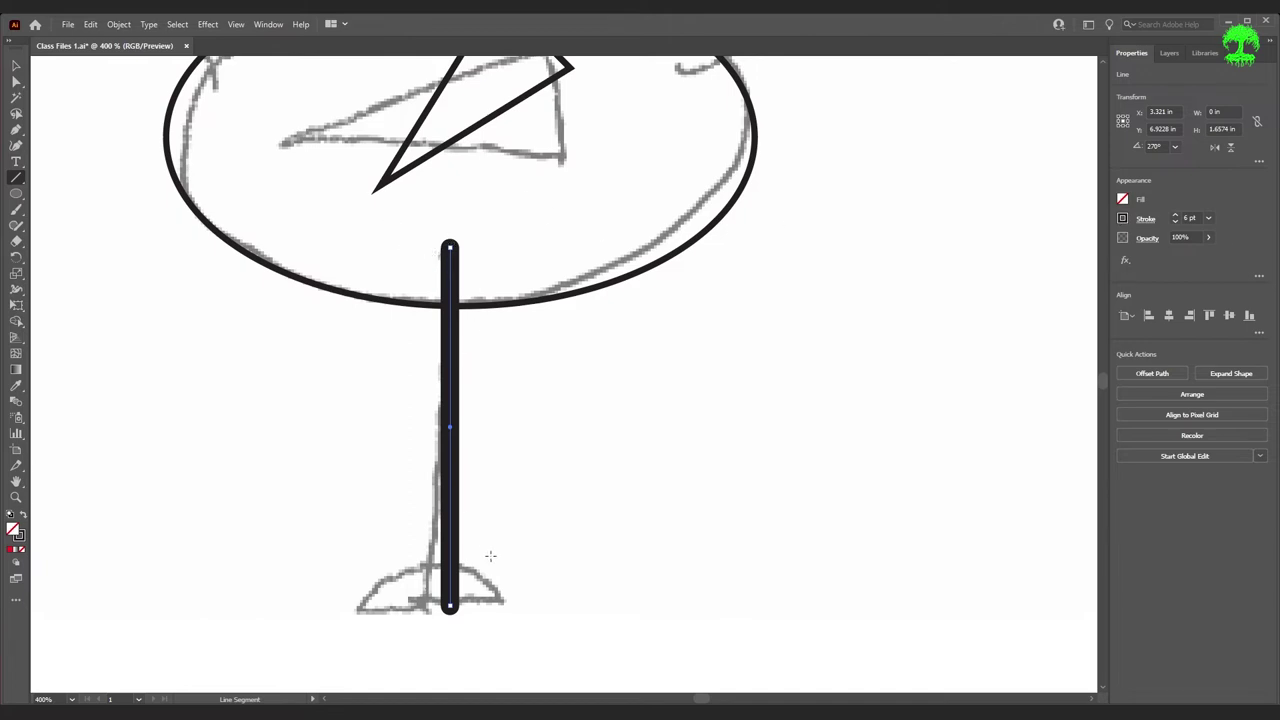
left_click(1156, 221)
left_click(1060, 255)
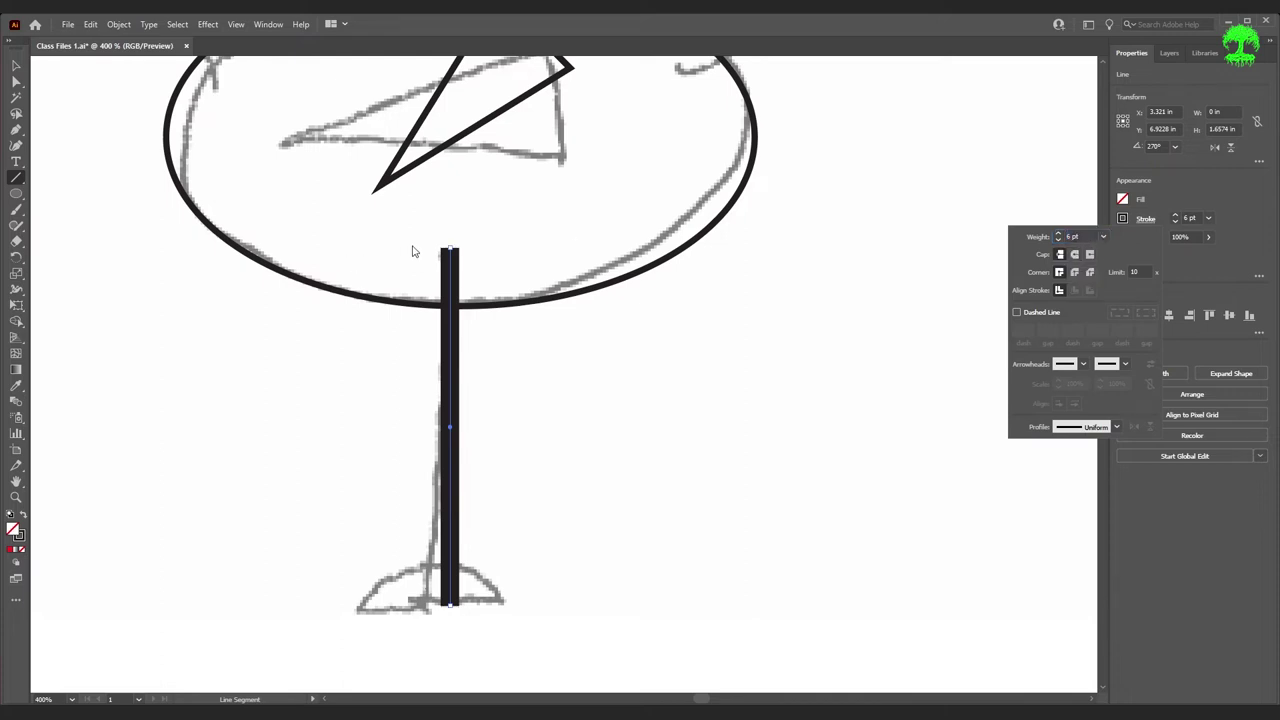
left_click(1074, 254)
left_click(1090, 256)
left_click(1061, 255)
left_click(1090, 256)
left_click(1060, 255)
left_click(17, 197)
left_click_drag(19, 199, 85, 194)
left_click_drag(636, 355, 755, 455)
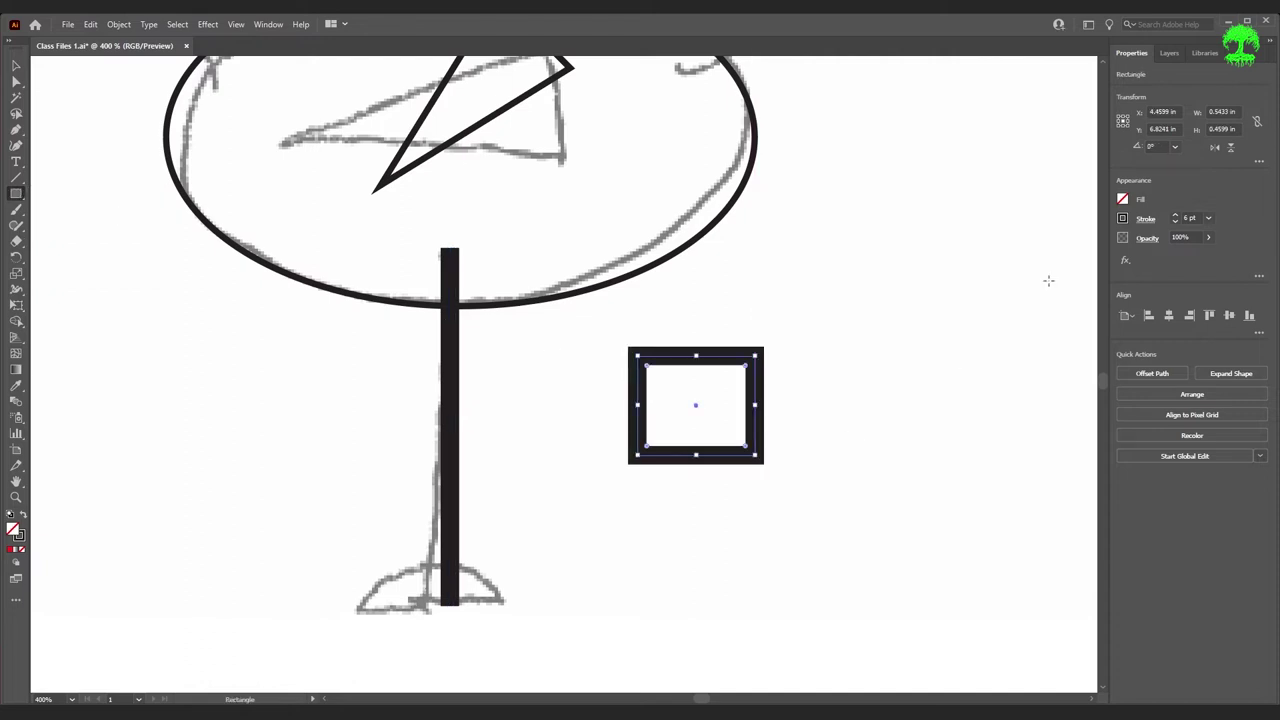
left_click(1146, 219)
left_click(1075, 255)
left_click(1075, 272)
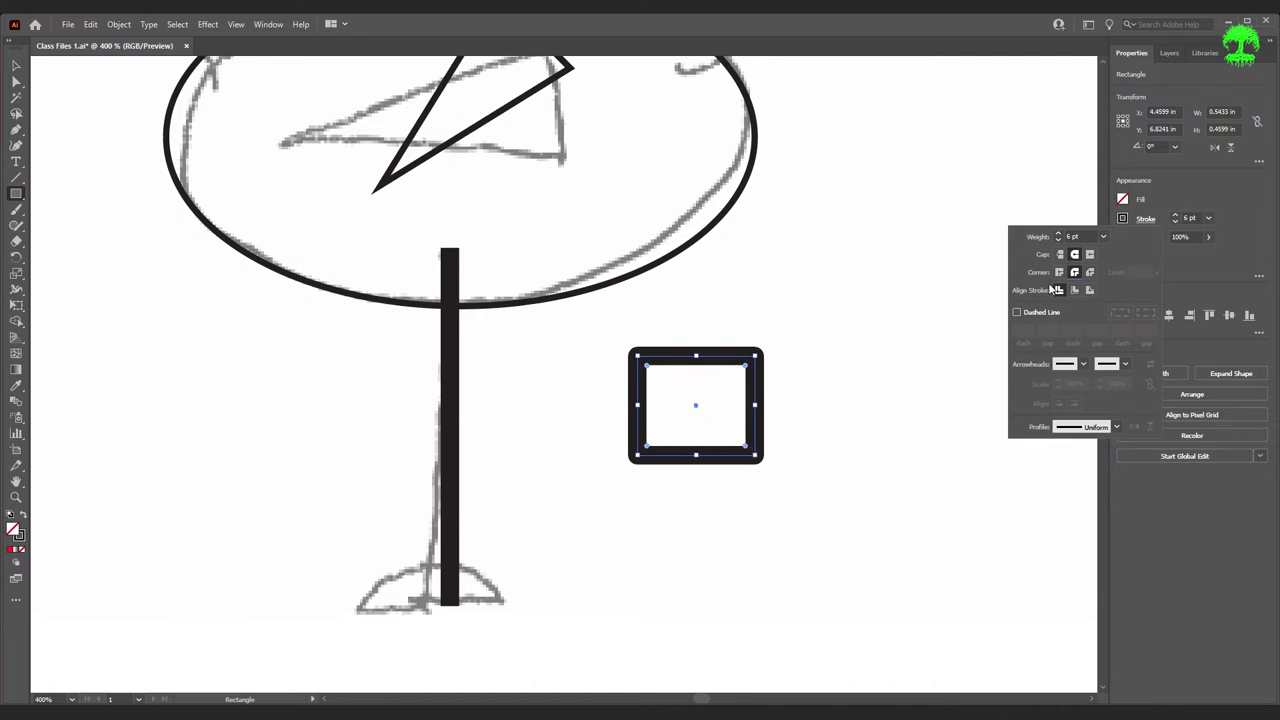
left_click(1091, 272)
left_click(1060, 272)
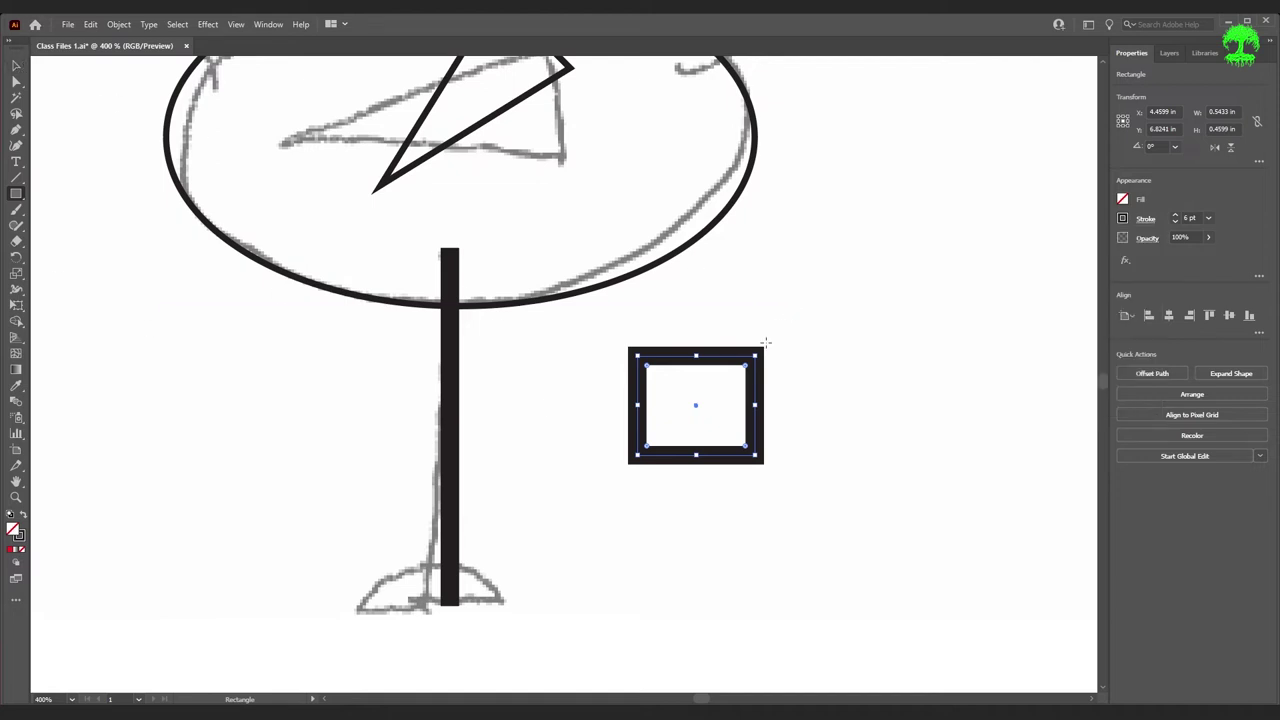
left_click(742, 362)
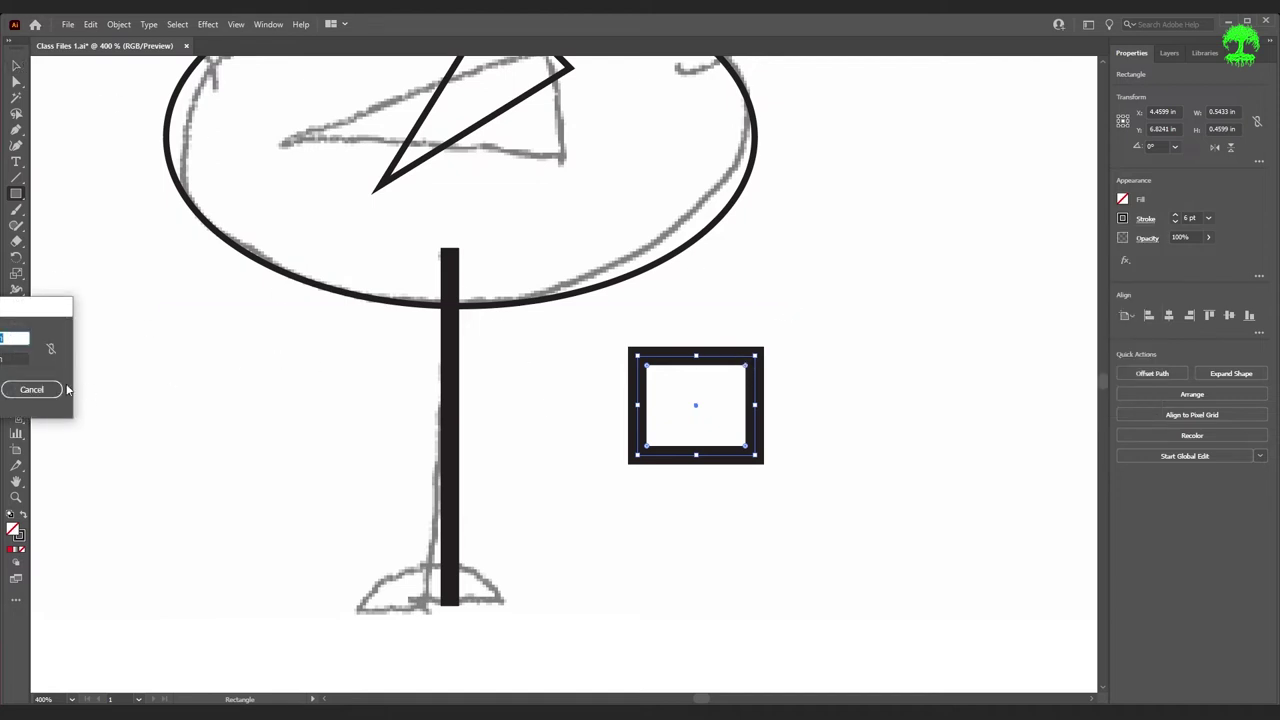
left_click(45, 389)
left_click(16, 65)
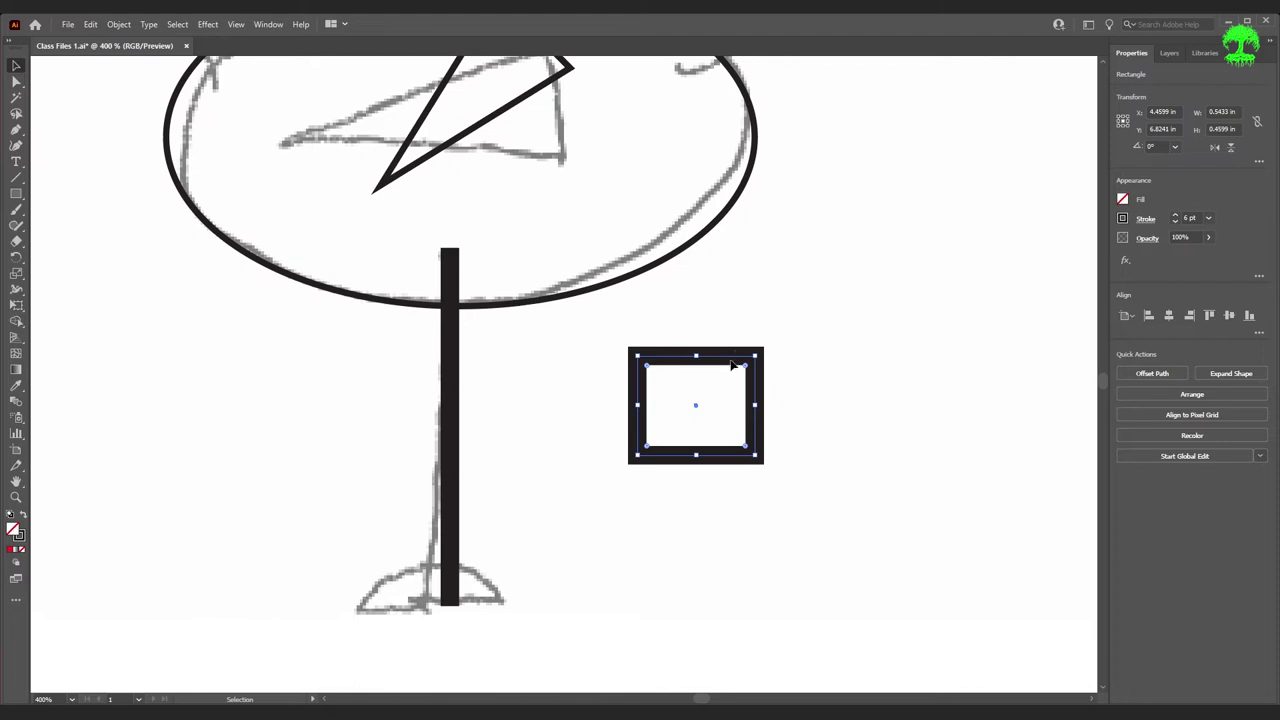
key("Delete")
key("ctrl+0")
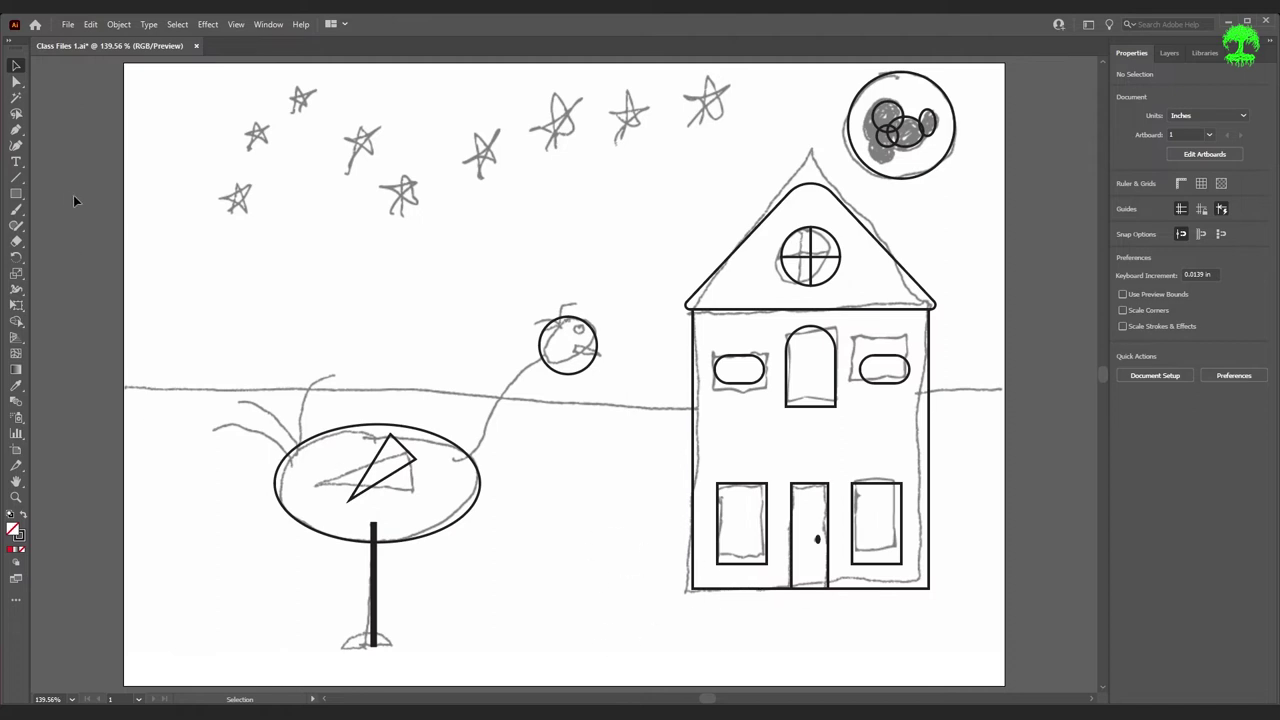
- Draw the first tail-feather arc from the body's left edge with a 2 pt stroke
left_click(17, 178)
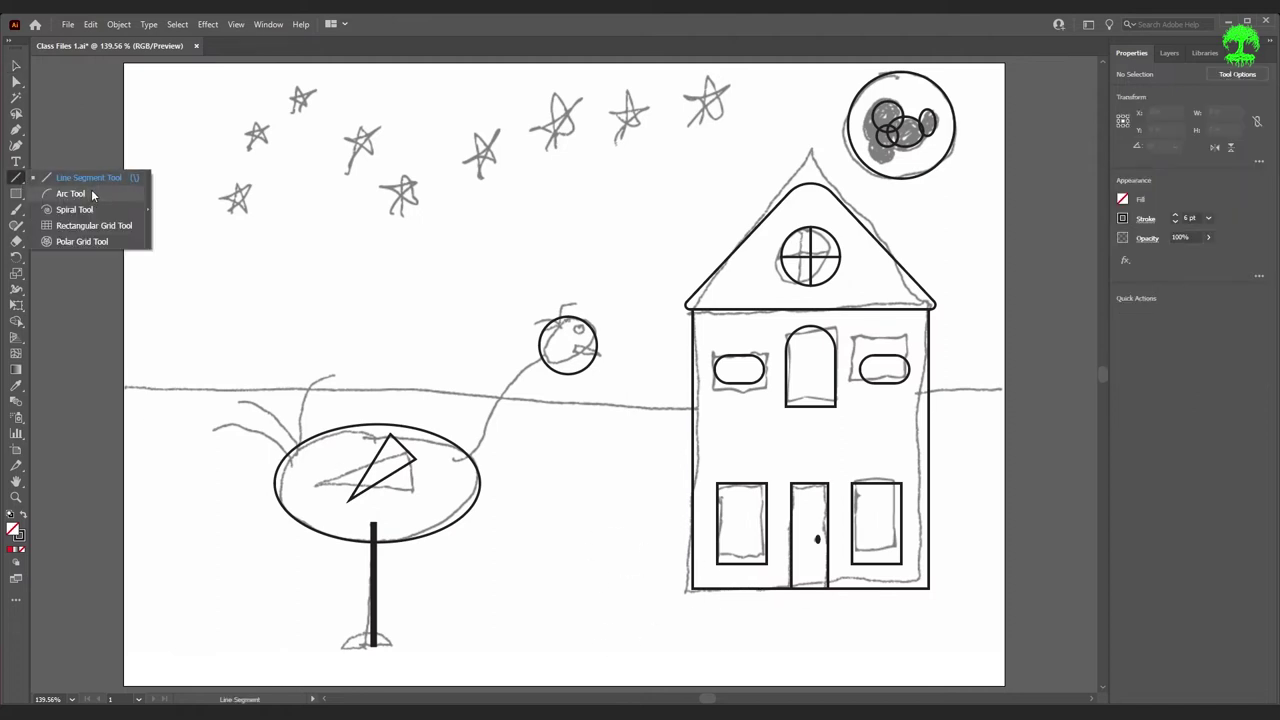
left_click(92, 194)
left_click(17, 178)
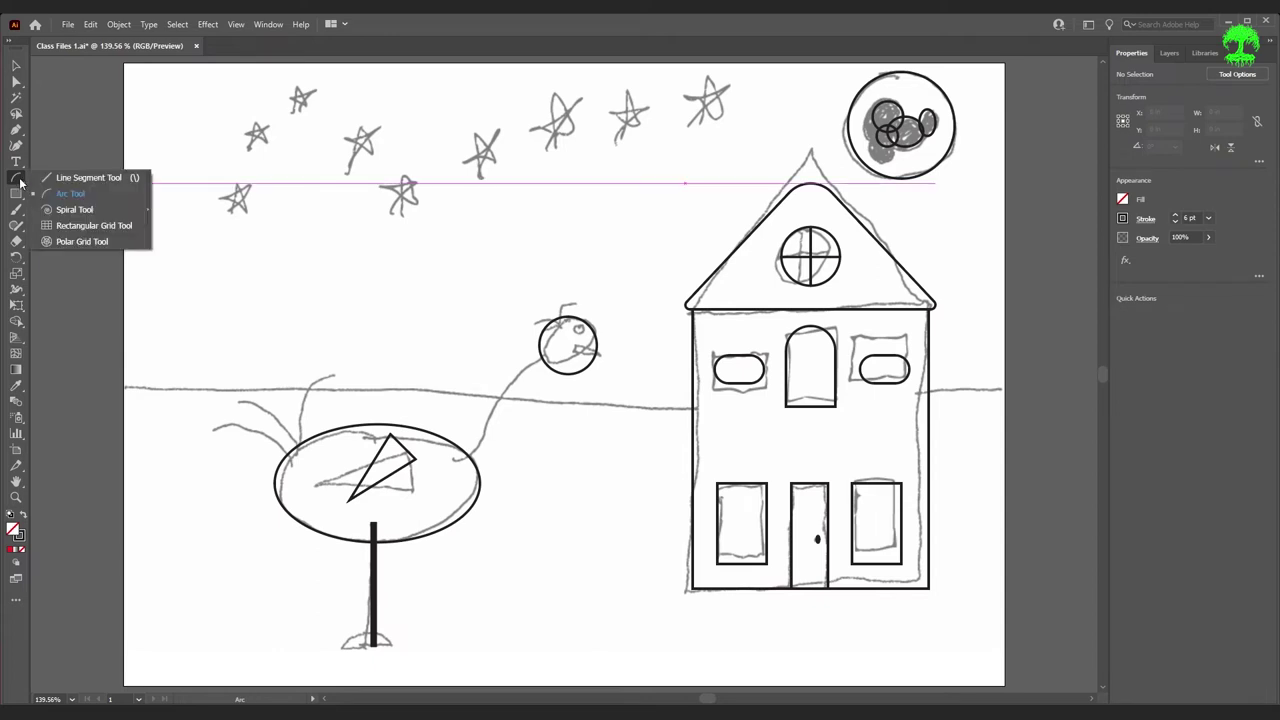
left_click(46, 176)
left_click(19, 179)
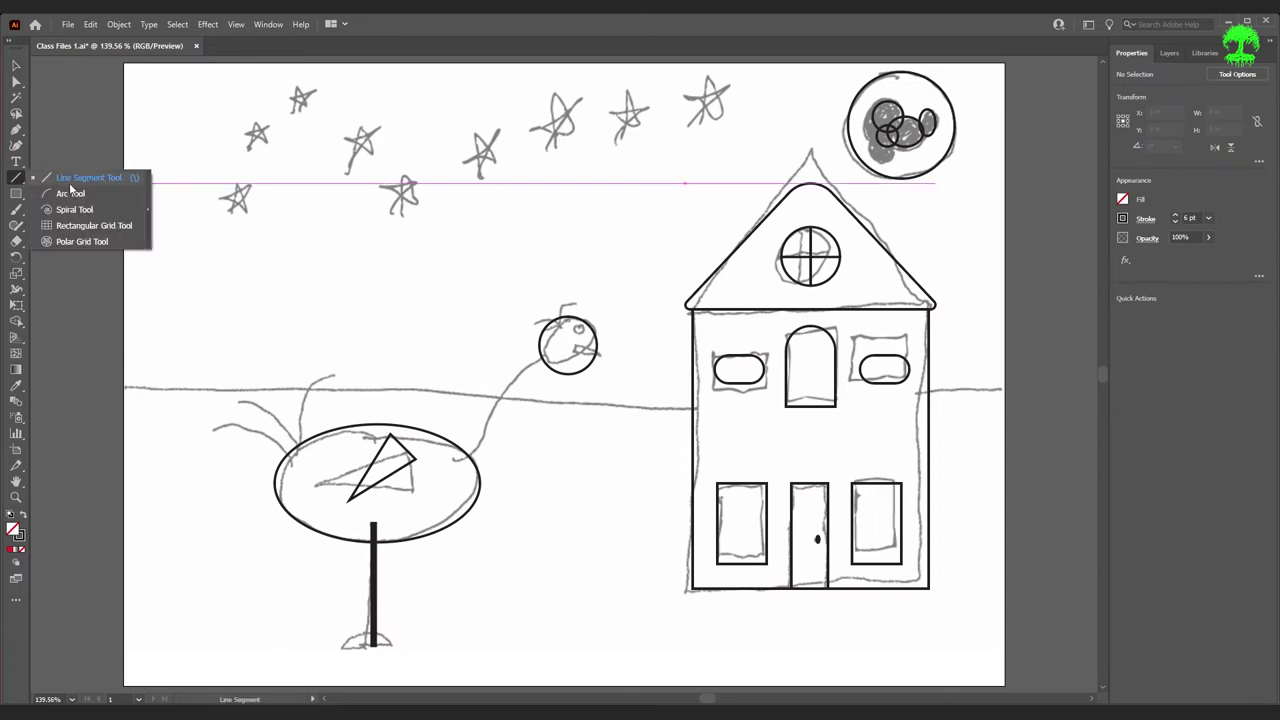
left_click(85, 197)
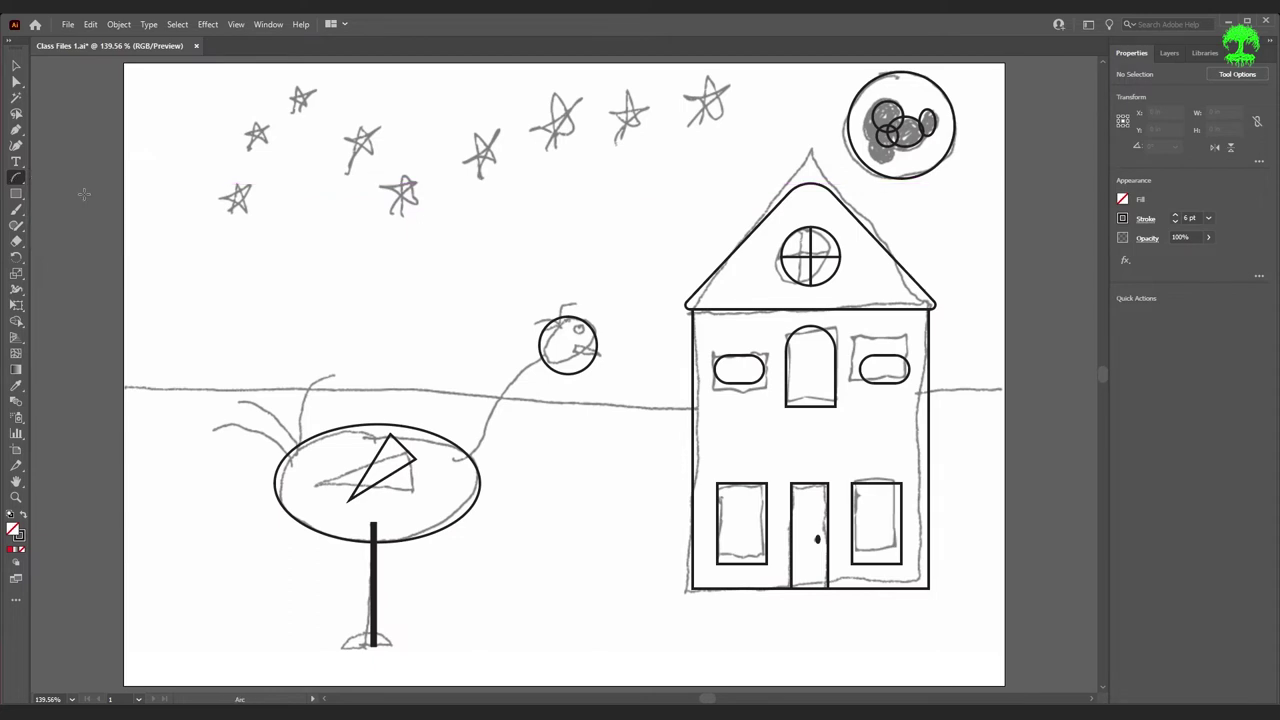
left_click_drag(288, 462, 201, 424)
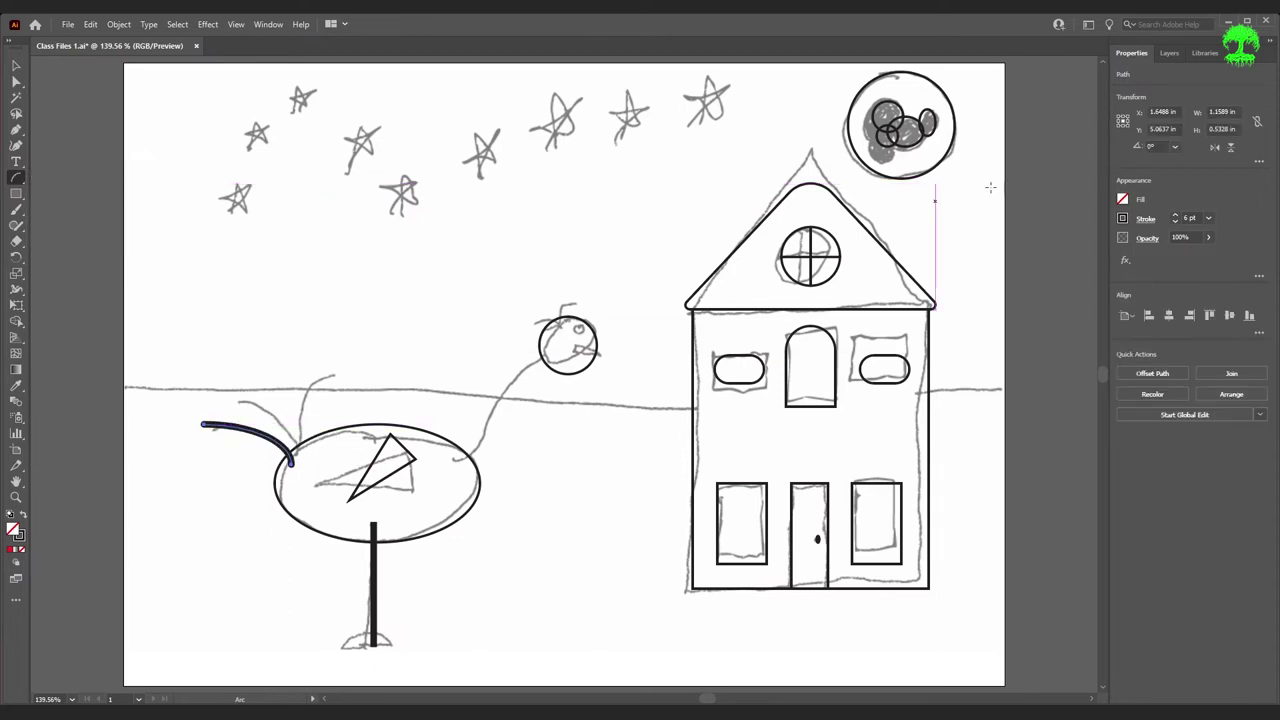
left_click(1176, 222)
left_click(1176, 222)
left_click(1176, 222)
left_click(1176, 222)
- Add two more tail-feather arcs and a neck arc joining head to body
left_click_drag(293, 455, 230, 400)
left_click_drag(308, 452, 255, 369)
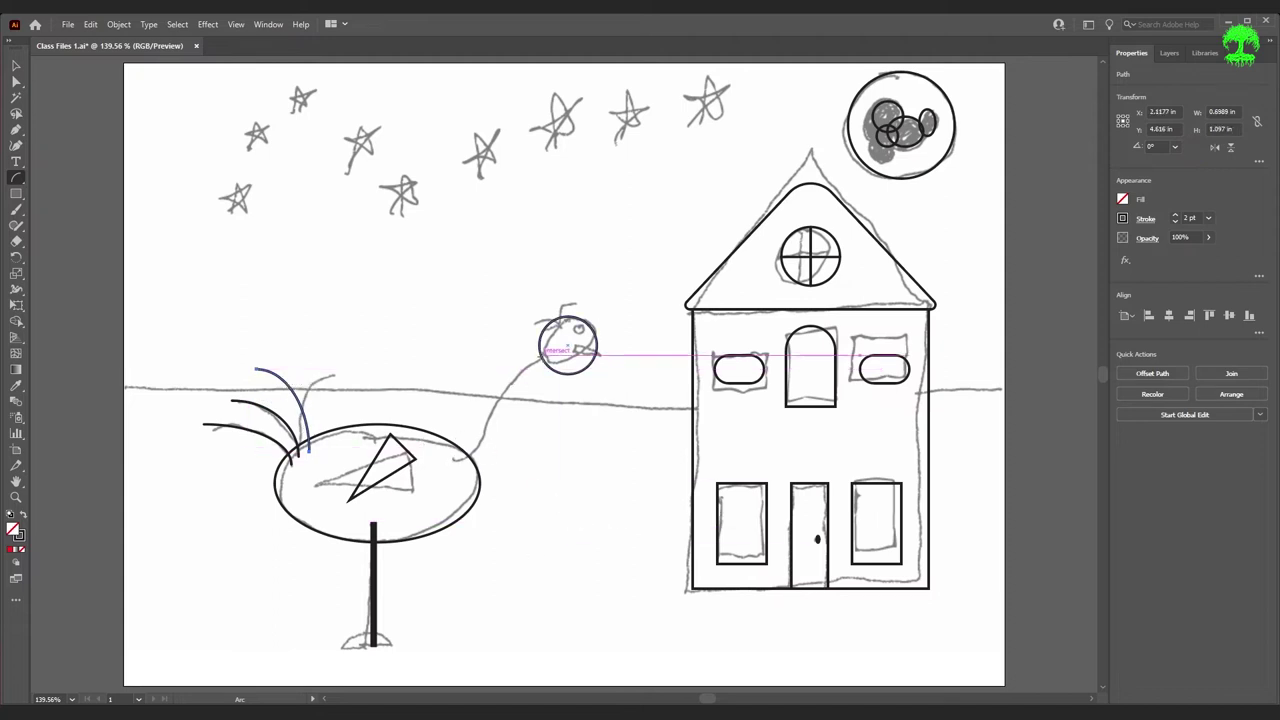
left_click_drag(540, 363, 476, 462)
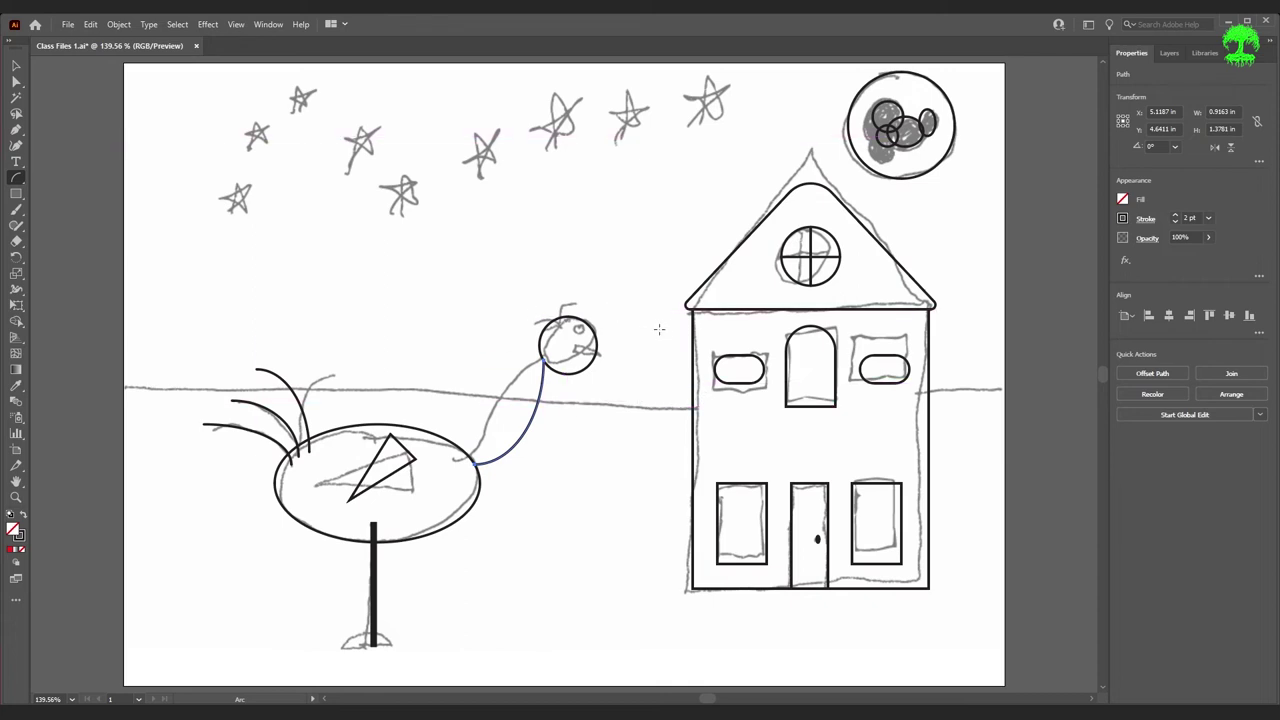
- Draw three thin 1 pt arc crest feathers rising from the top of the bird's head
scroll(651, 334, "up", 8, "alt")
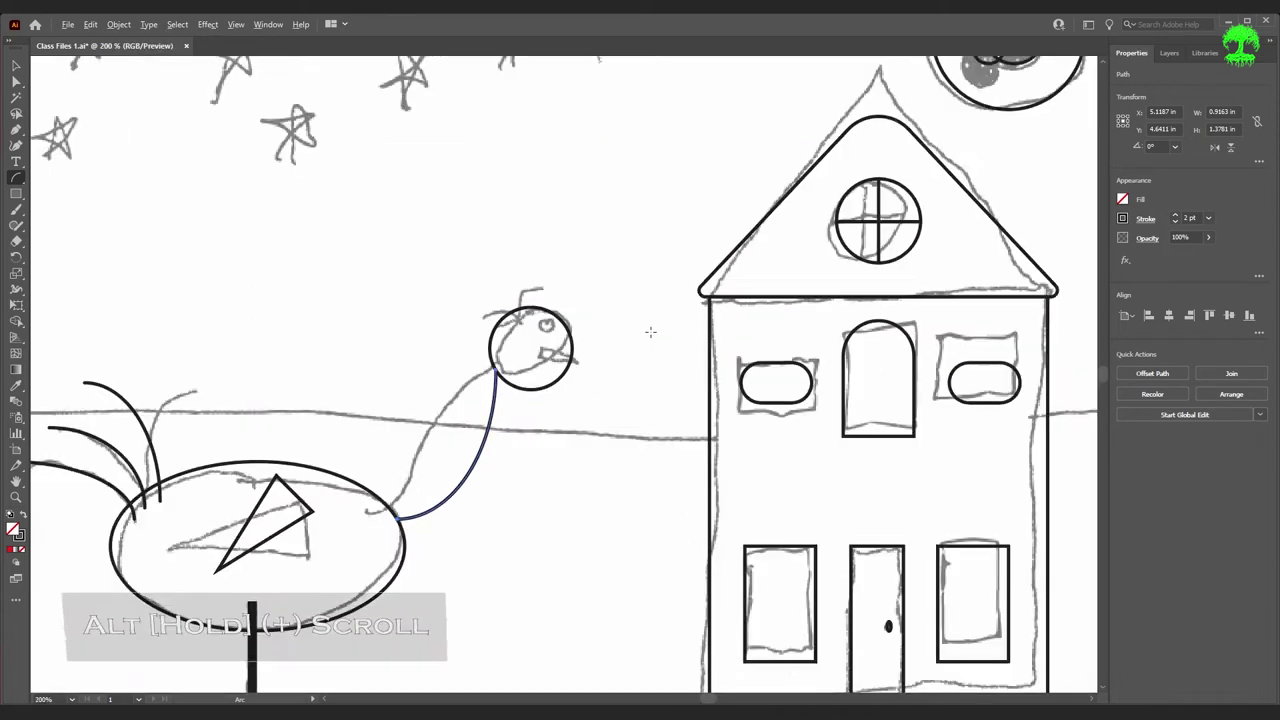
scroll(495, 336, "down", 3, "alt")
scroll(486, 327, "up", 2, "alt")
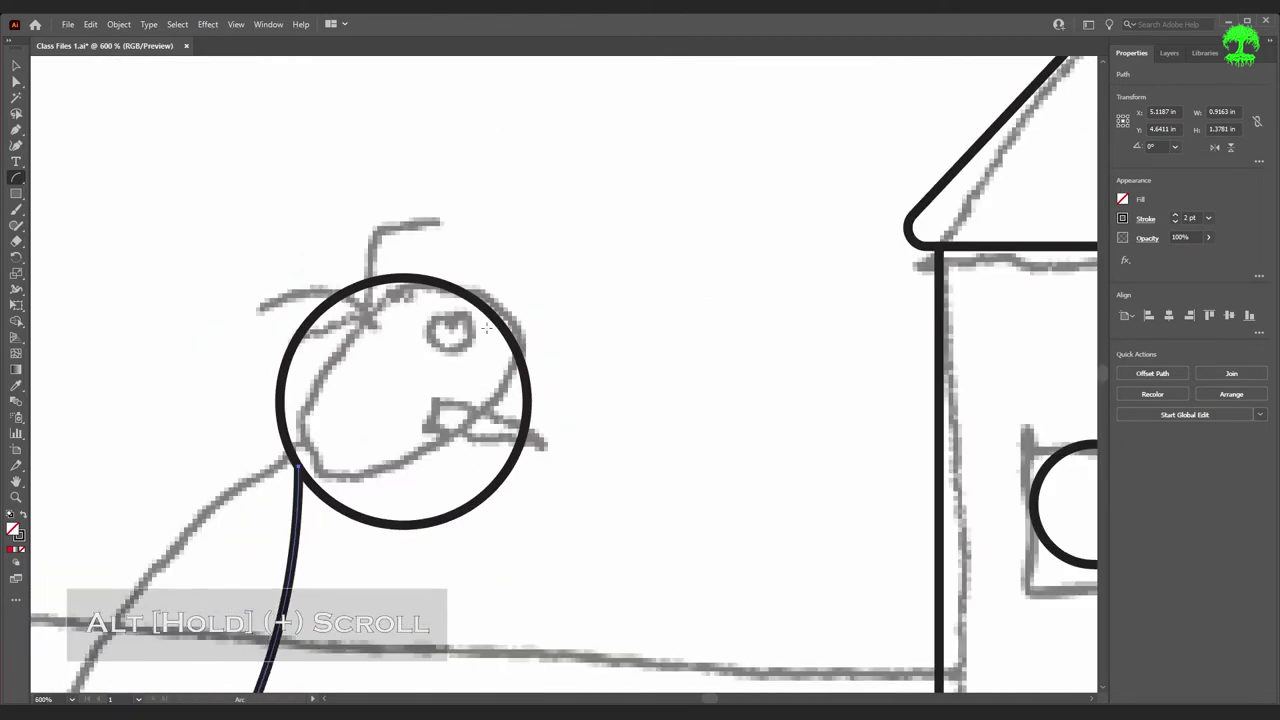
mouse_move(352, 313)
left_mouse_down()
mouse_move(262, 278)
mouse_move(162, 281)
left_mouse_up()
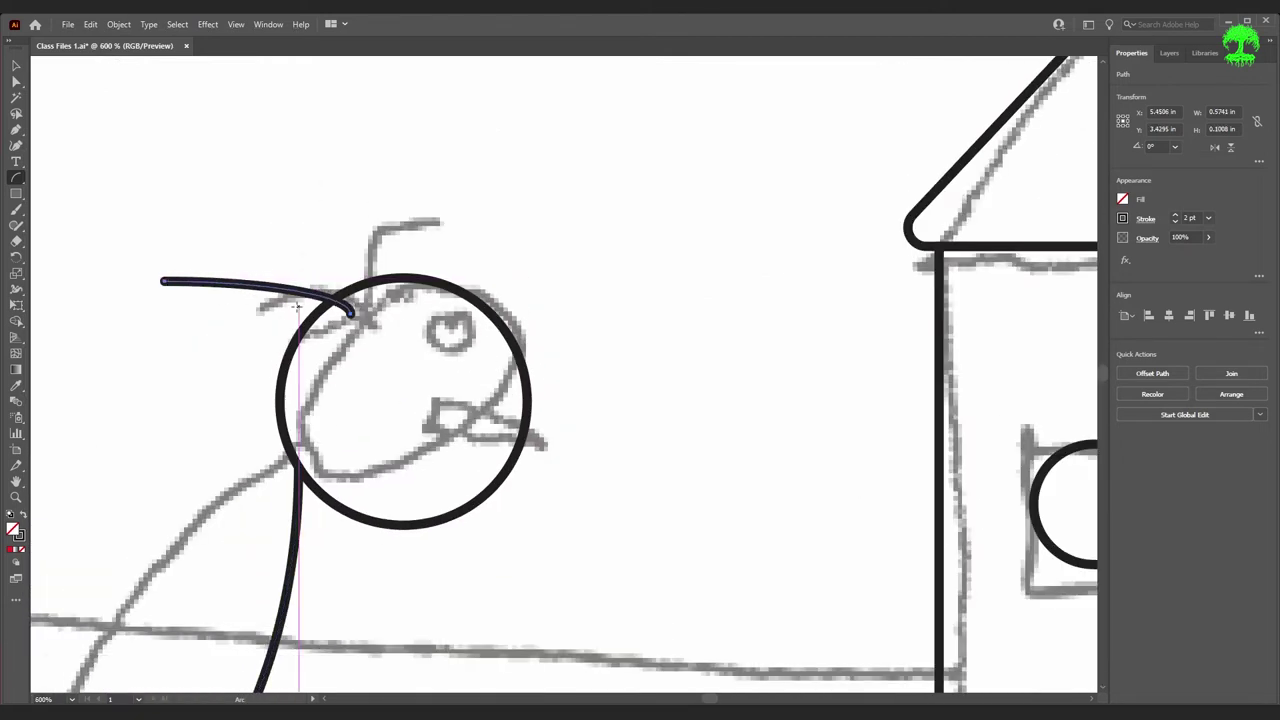
left_click(1175, 221)
mouse_move(360, 305)
left_mouse_down()
mouse_move(355, 272)
mouse_move(402, 190)
left_mouse_up()
mouse_move(352, 313)
left_mouse_down()
mouse_move(343, 250)
mouse_move(248, 198)
left_mouse_up()
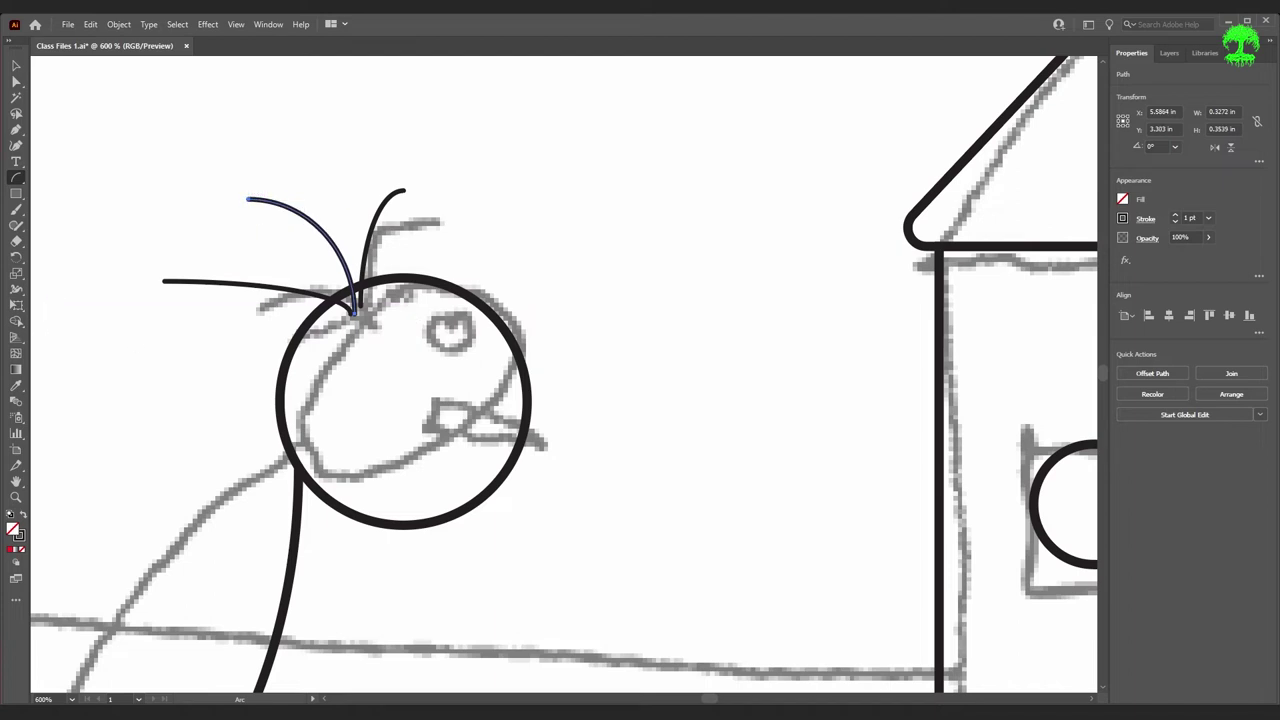
left_click_drag(18, 190, 82, 243)
left_click(620, 345)
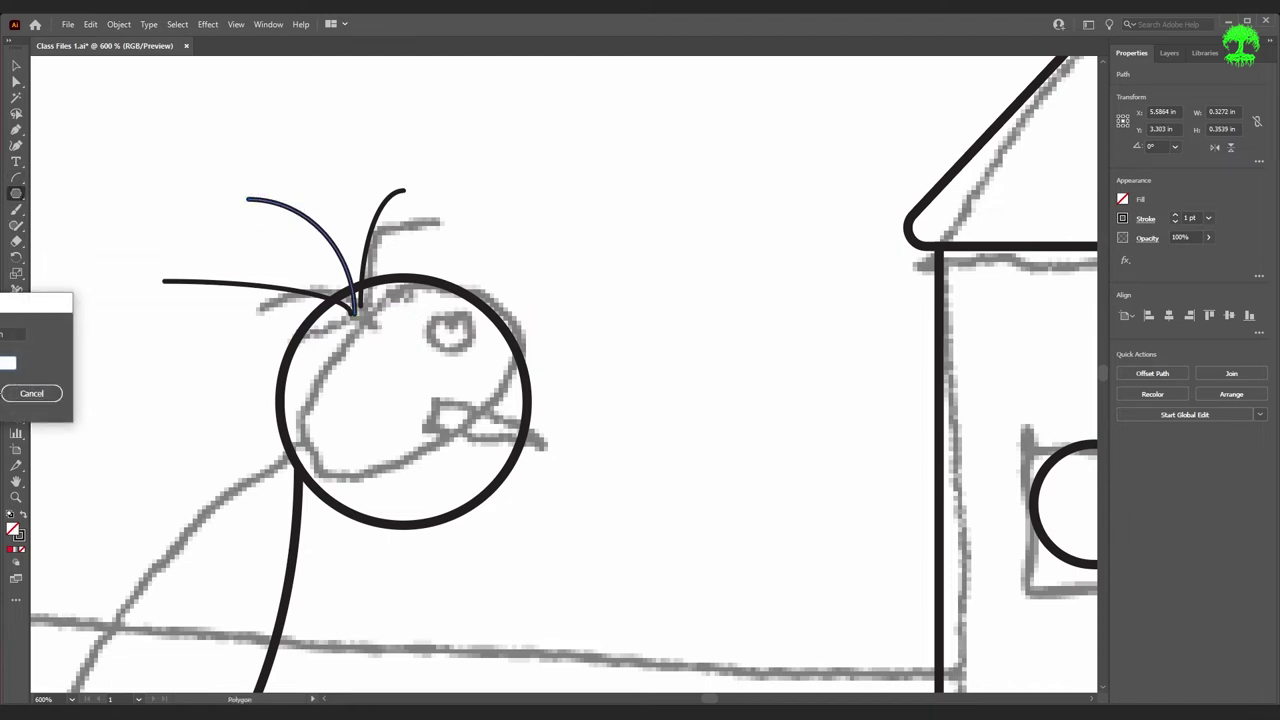
- Turn the triangle into a slim right-pointing beak and place it on the bird's head
left_click(3, 393)
left_click_drag(897, 503, 549, 222)
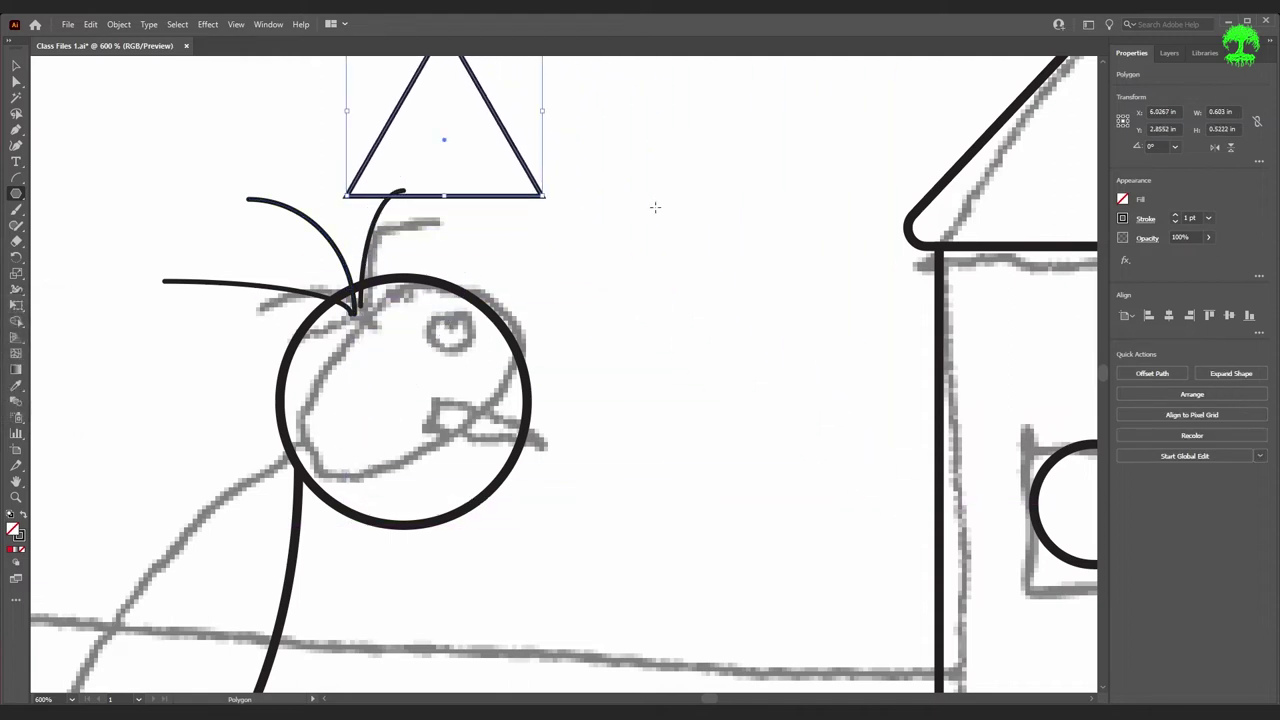
scroll(654, 207, "up", 3)
left_click_drag(548, 324, 345, 348)
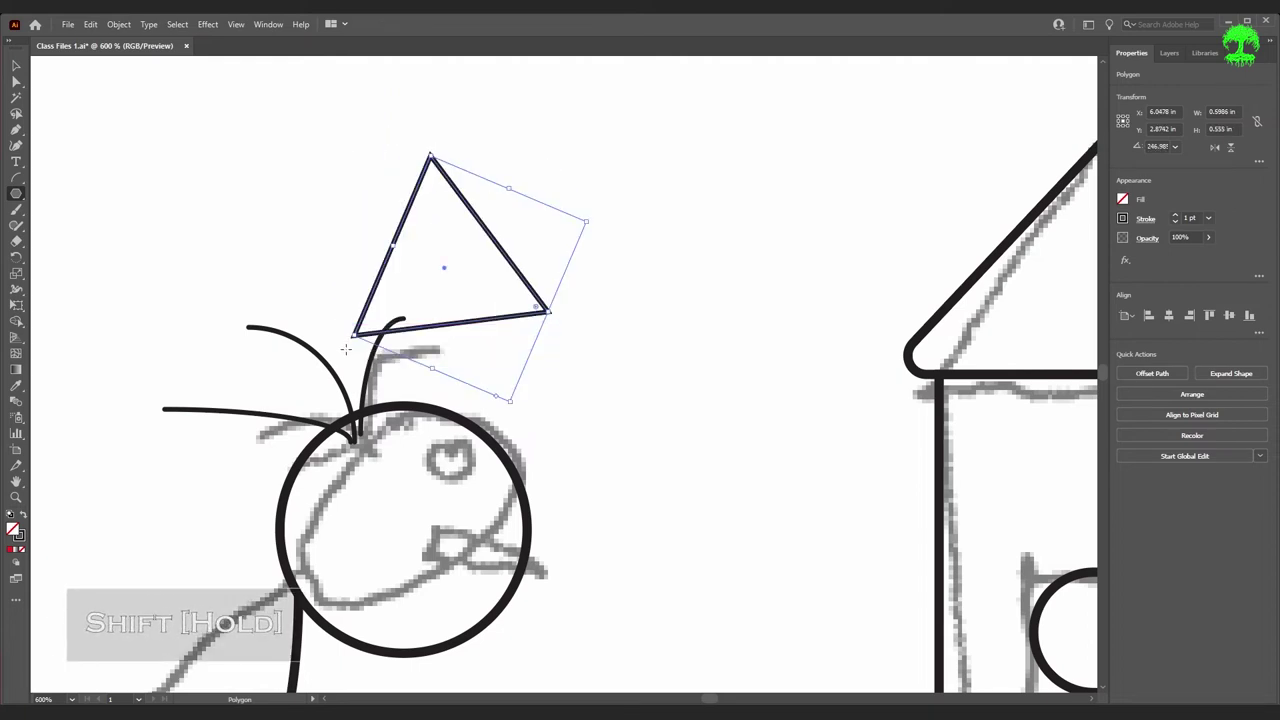
key("ctrl+z")
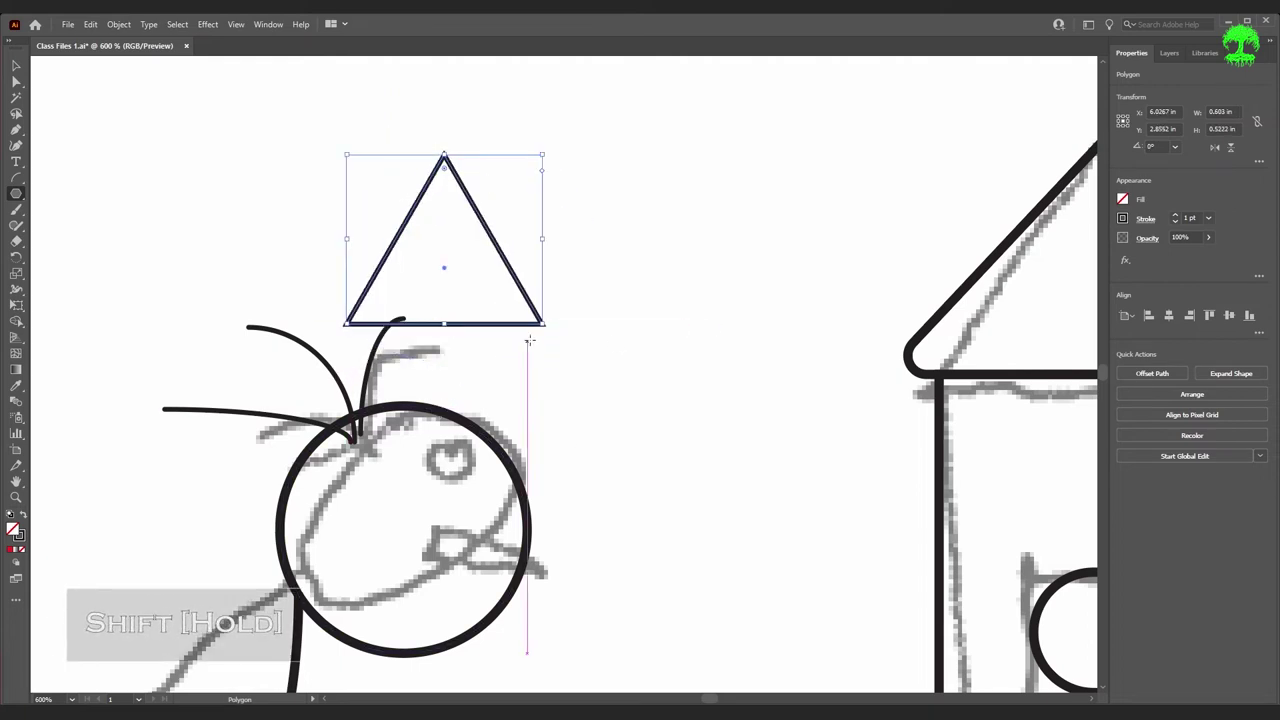
left_click_drag(548, 327, 440, 384)
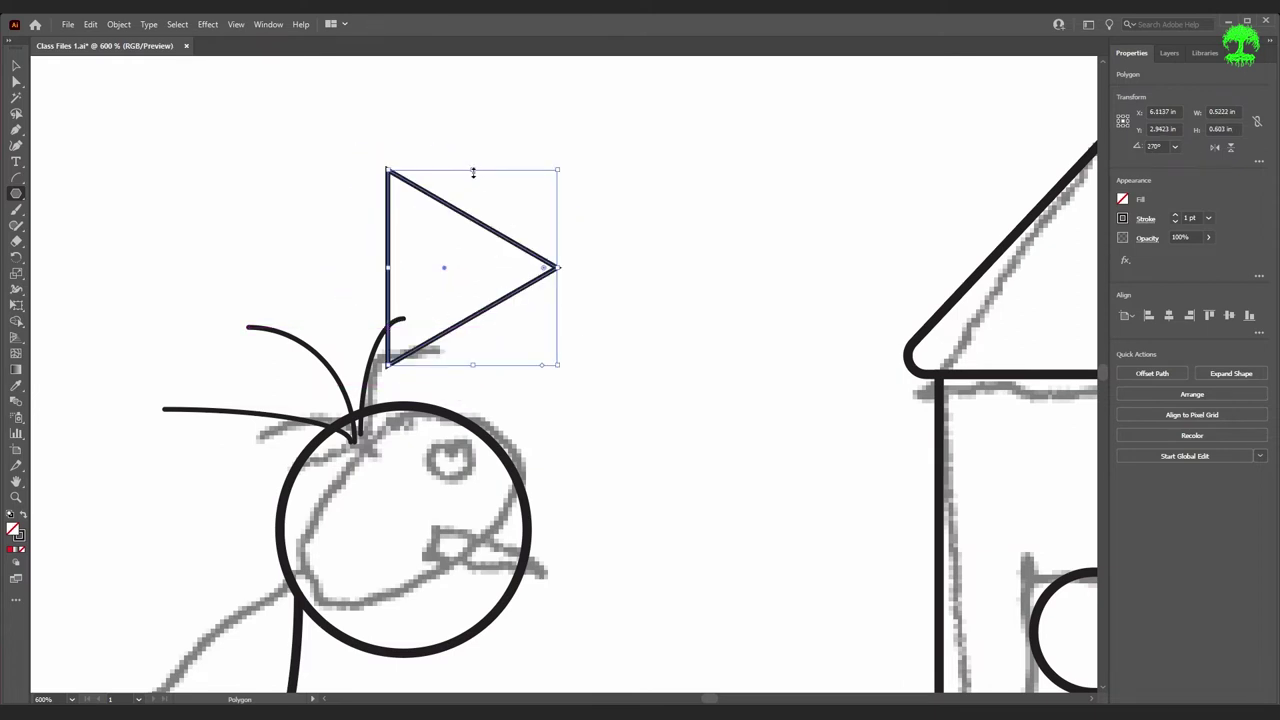
left_click_drag(473, 173, 477, 313)
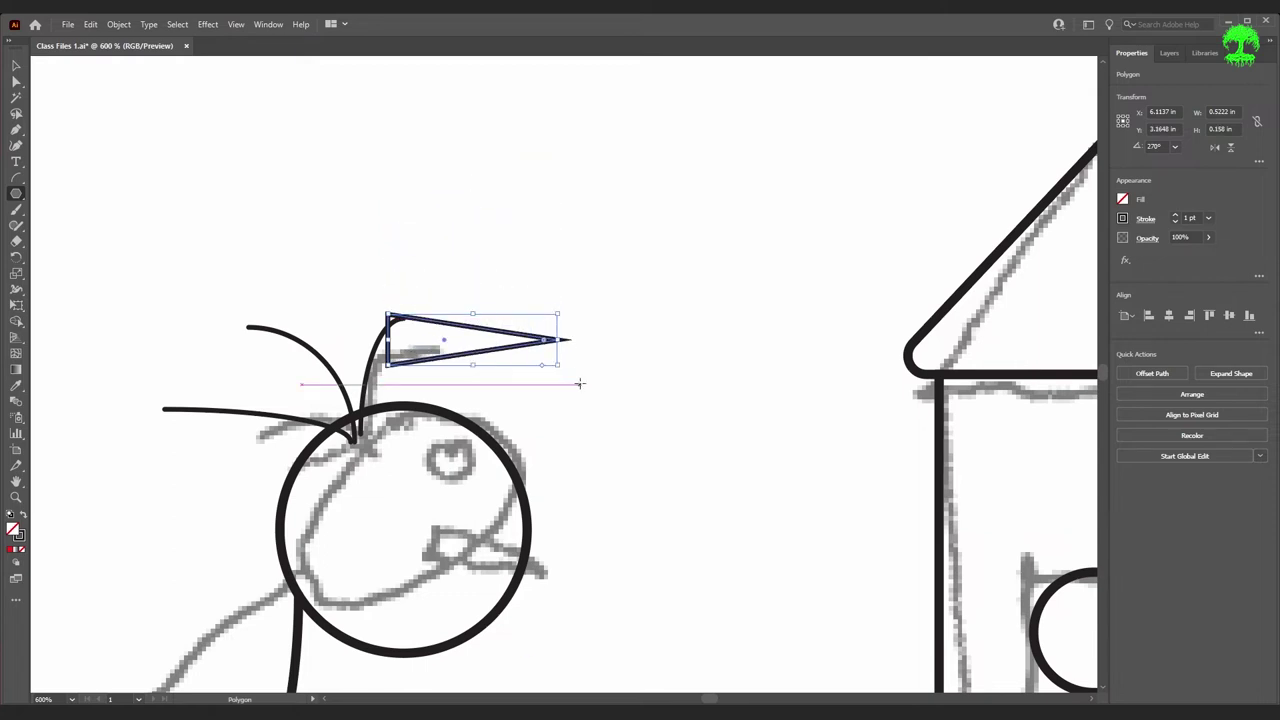
left_click(16, 66)
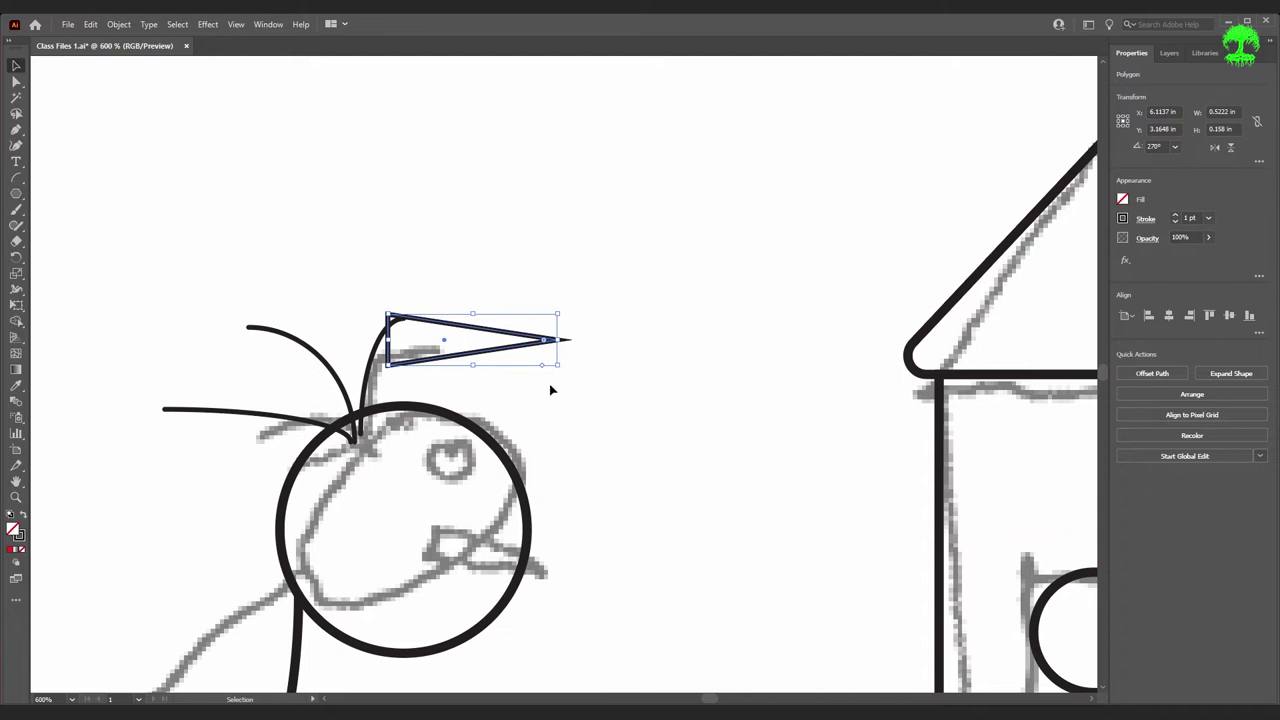
left_click_drag(517, 352, 653, 543)
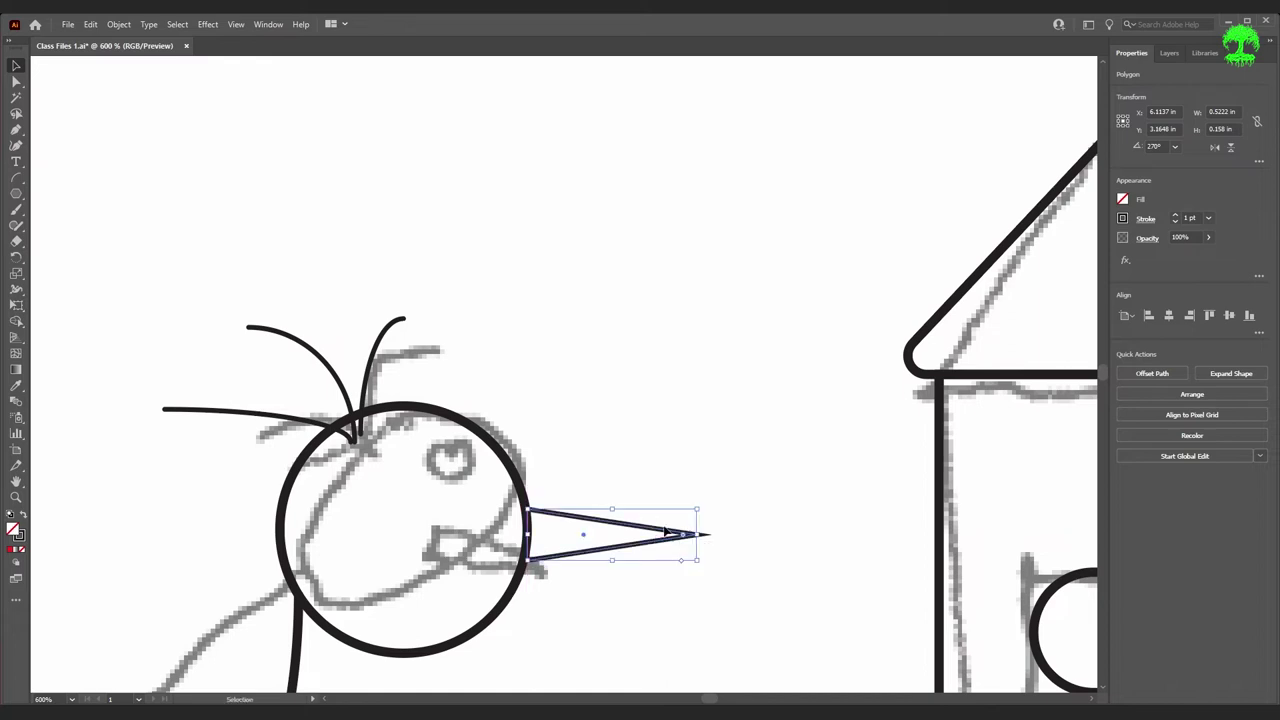
left_click(731, 495)
- Draw a small ellipse eye over the sketched eye on the bird's head
left_click_drag(16, 198, 70, 218)
mouse_move(432, 434)
left_mouse_down()
mouse_move(444, 482)
mouse_move(476, 496)
mouse_move(467, 473)
left_mouse_up()
scroll(614, 363, "down", 8)
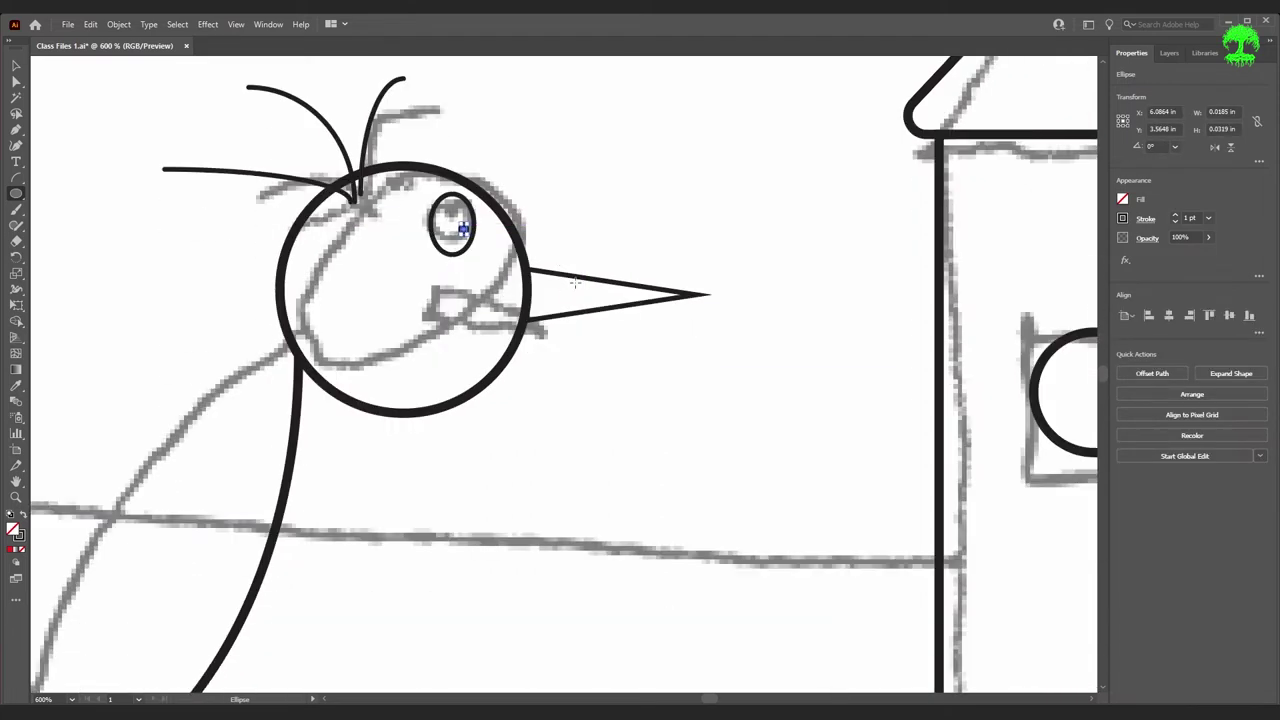
scroll(448, 341, "down", 6)
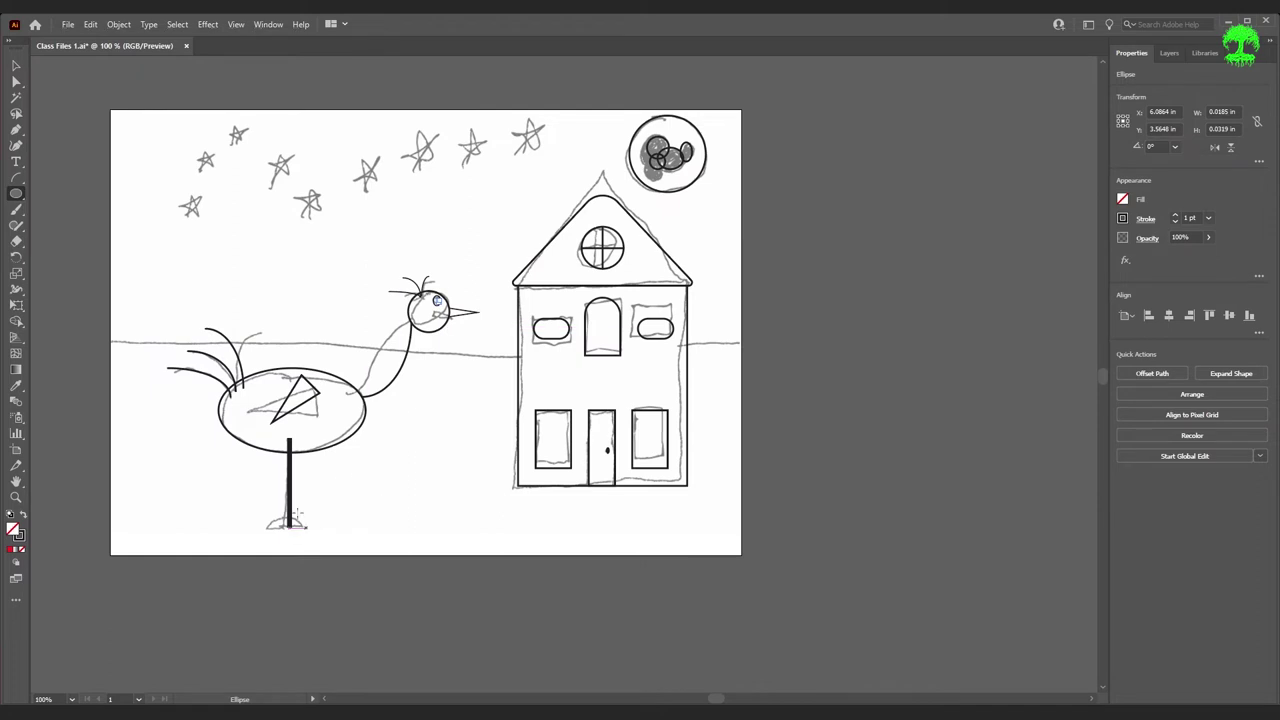
- Draw a small triangle foot at the leg's base, anchored to the leg, with a rounded bottom-right corner
scroll(265, 500, "up", 7)
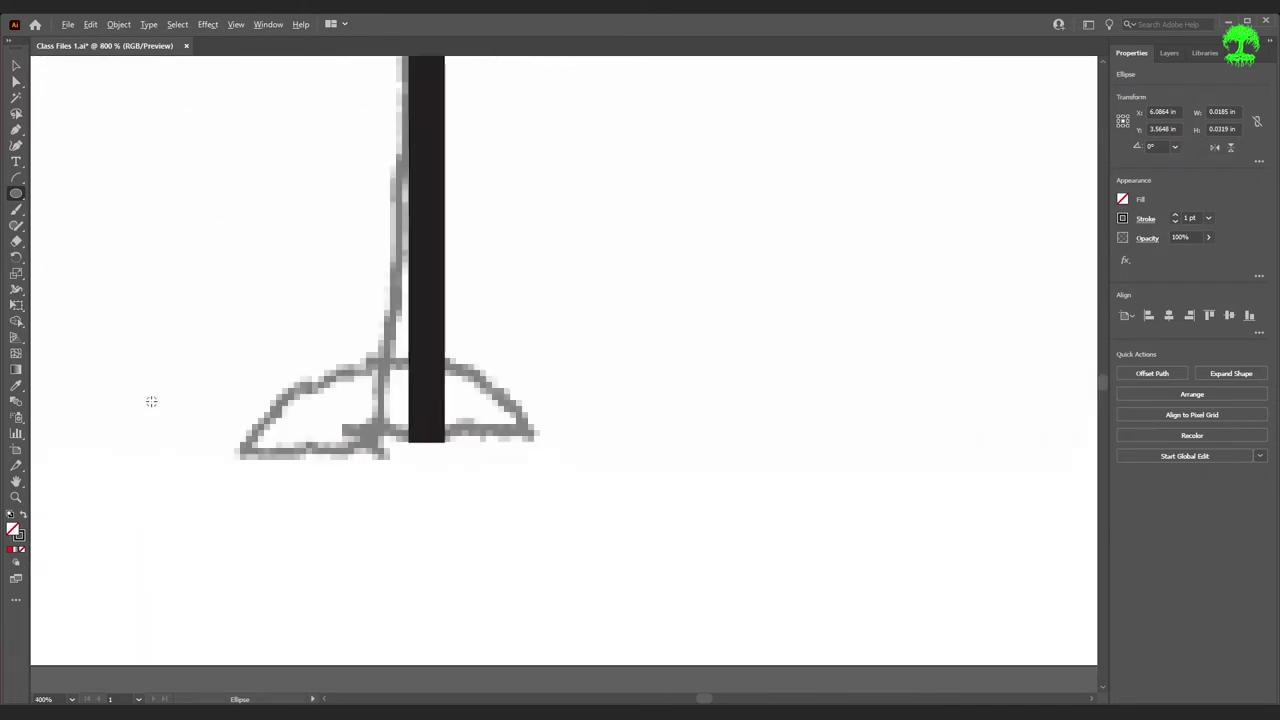
scroll(348, 405, "down", 3)
scroll(349, 406, "up", 1)
left_click_drag(577, 288, 669, 361)
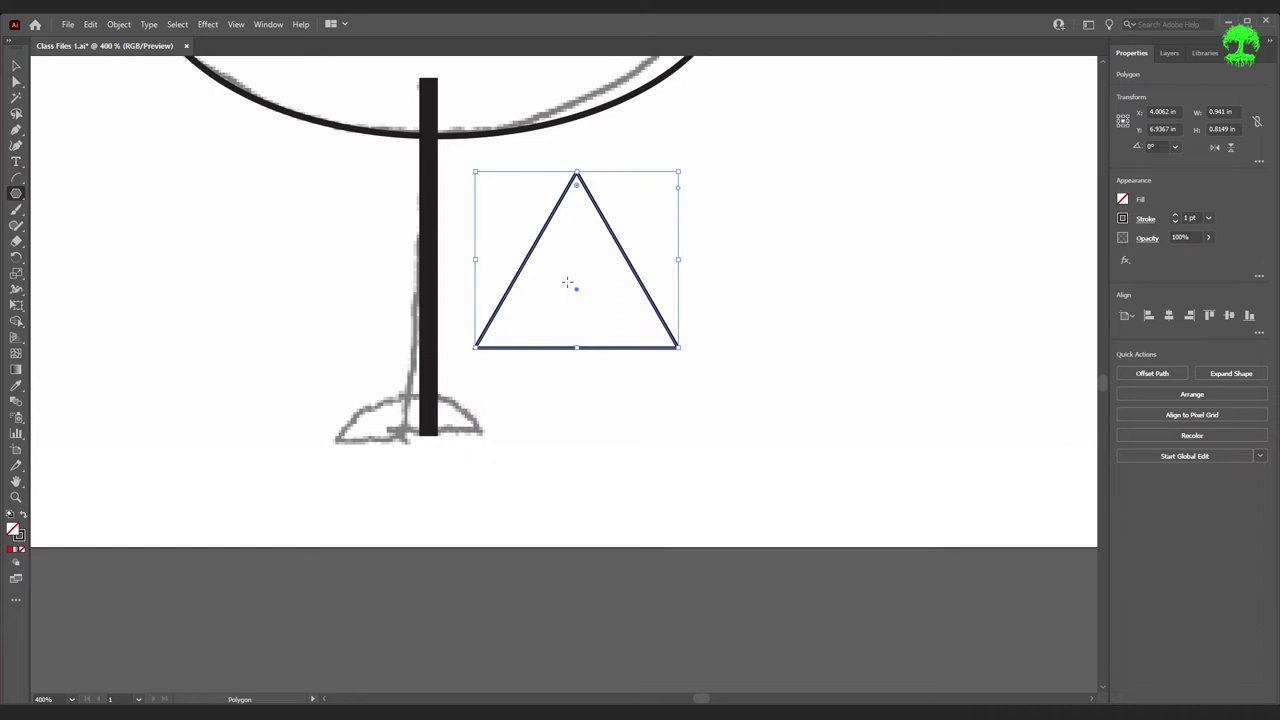
key("v")
left_click_drag(680, 170, 558, 298)
left_click_drag(522, 347, 477, 443)
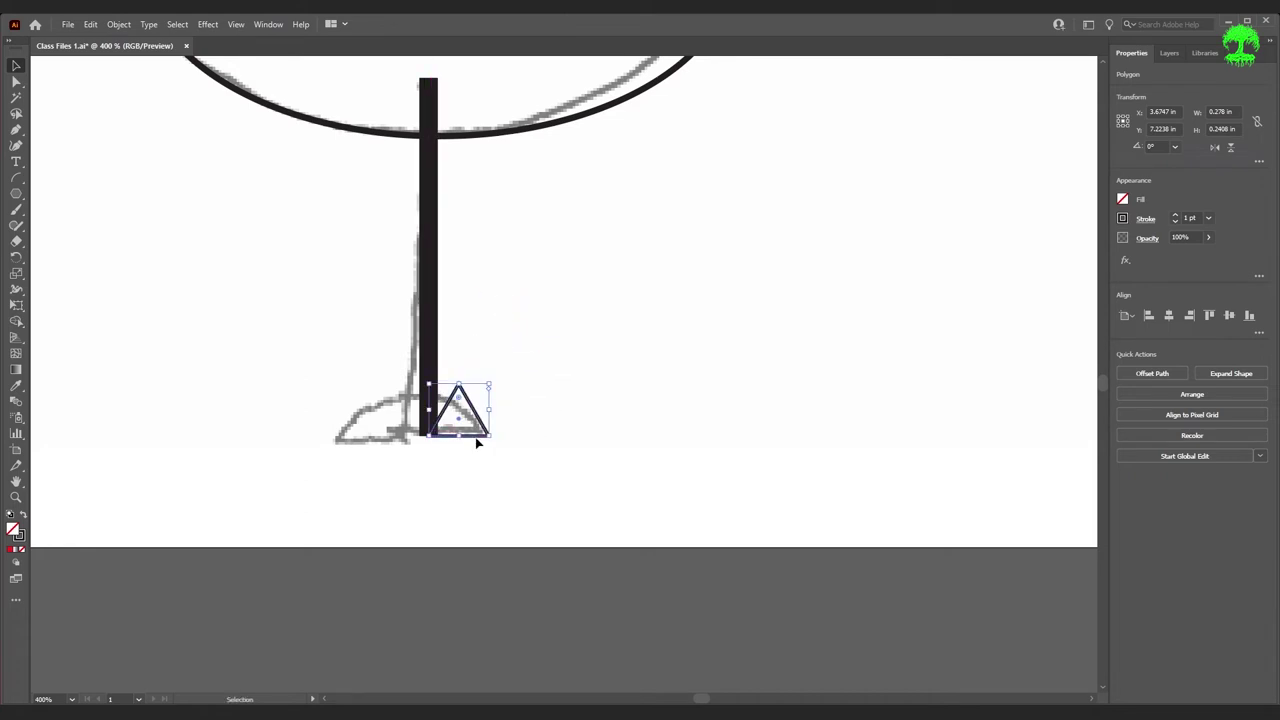
left_click(17, 81)
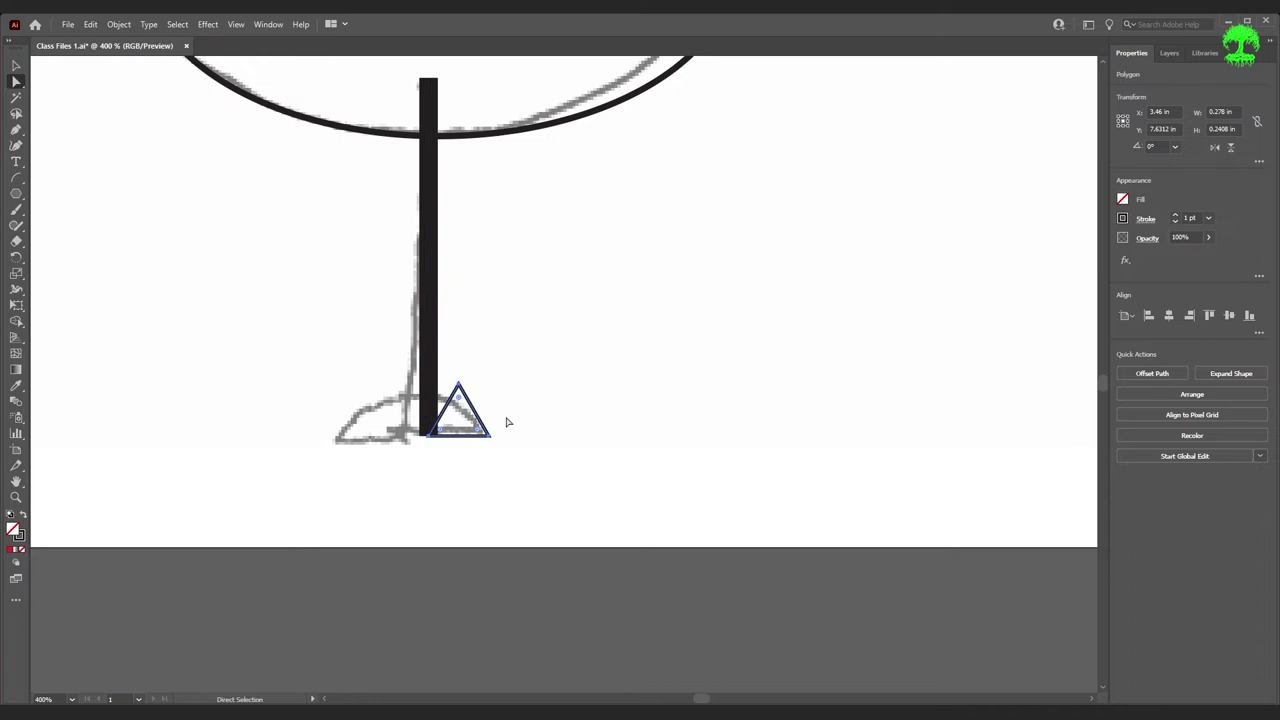
key("a")
scroll(472, 400, "up", 2)
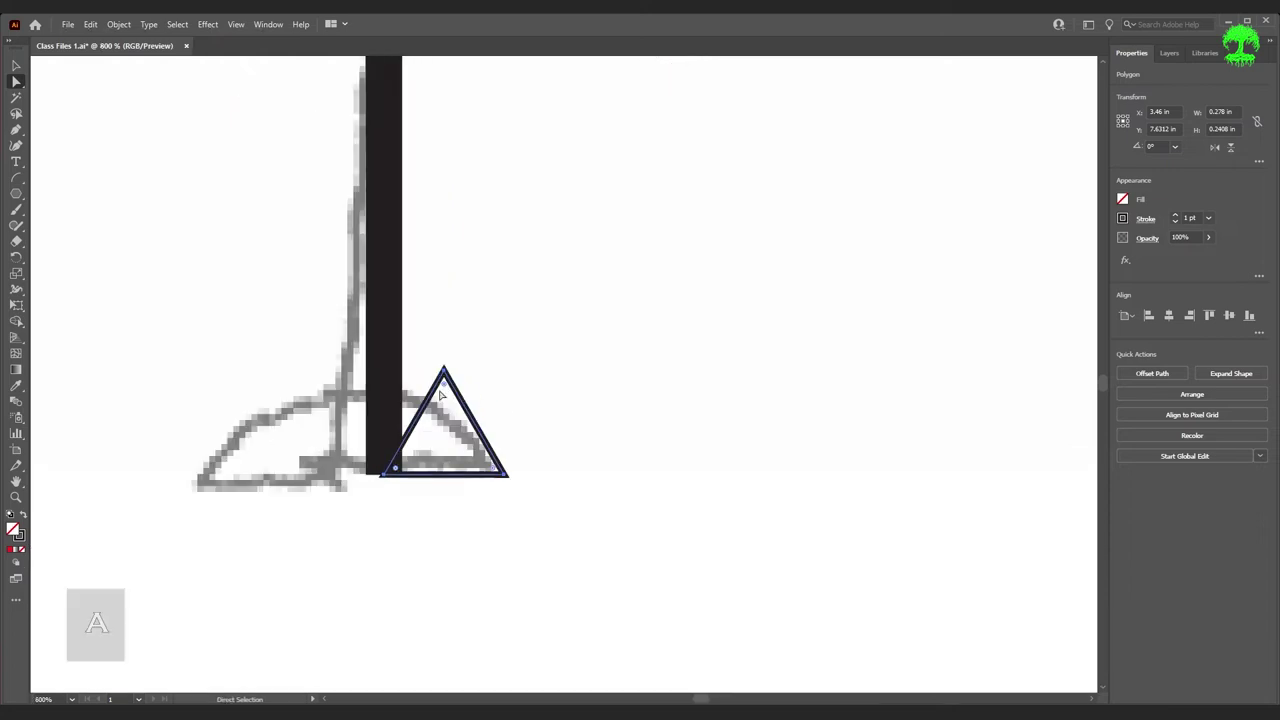
left_click_drag(446, 372, 384, 381)
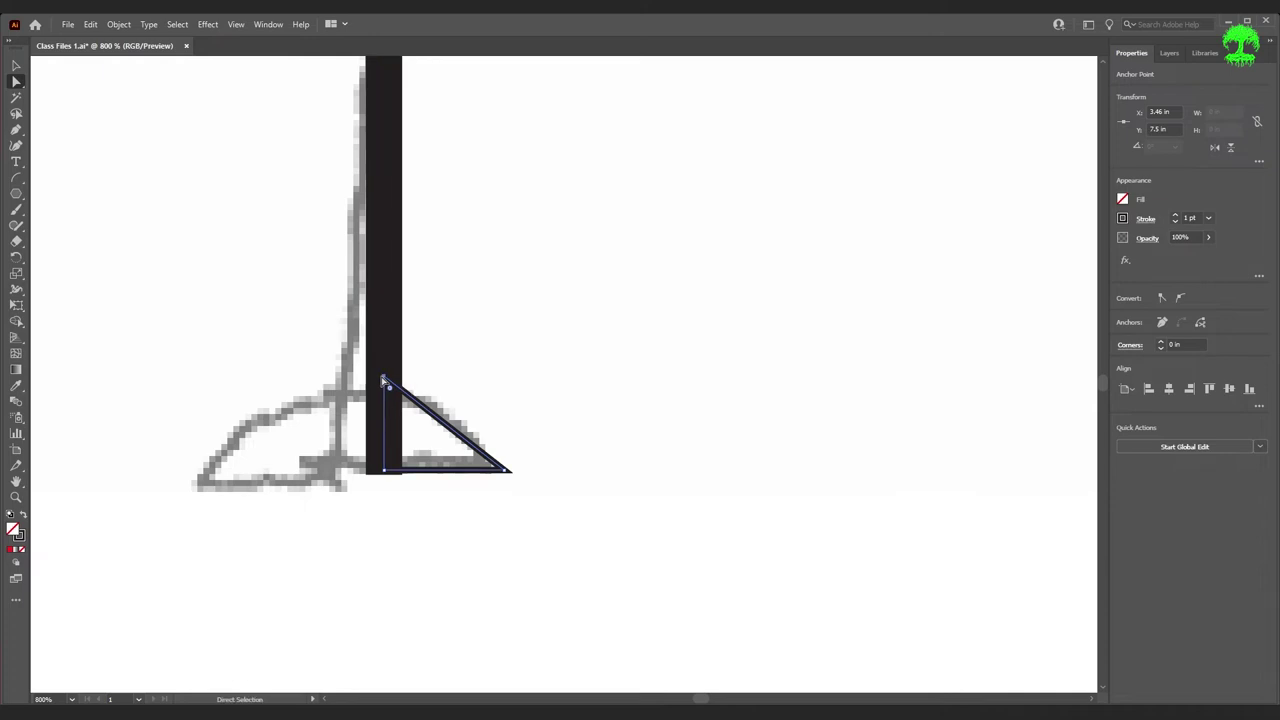
left_click(505, 469)
left_click_drag(498, 466, 485, 465)
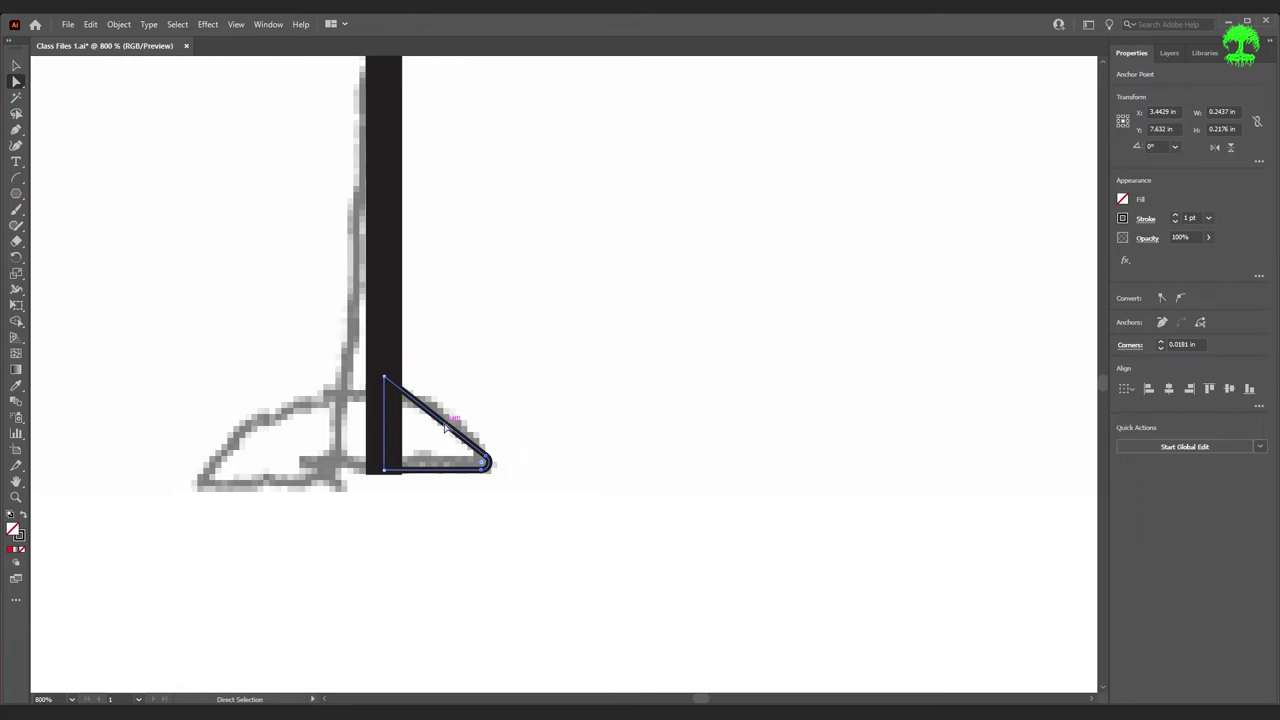
- Duplicate the foot, flip the copy, and place it on the leg's left side
key("v")
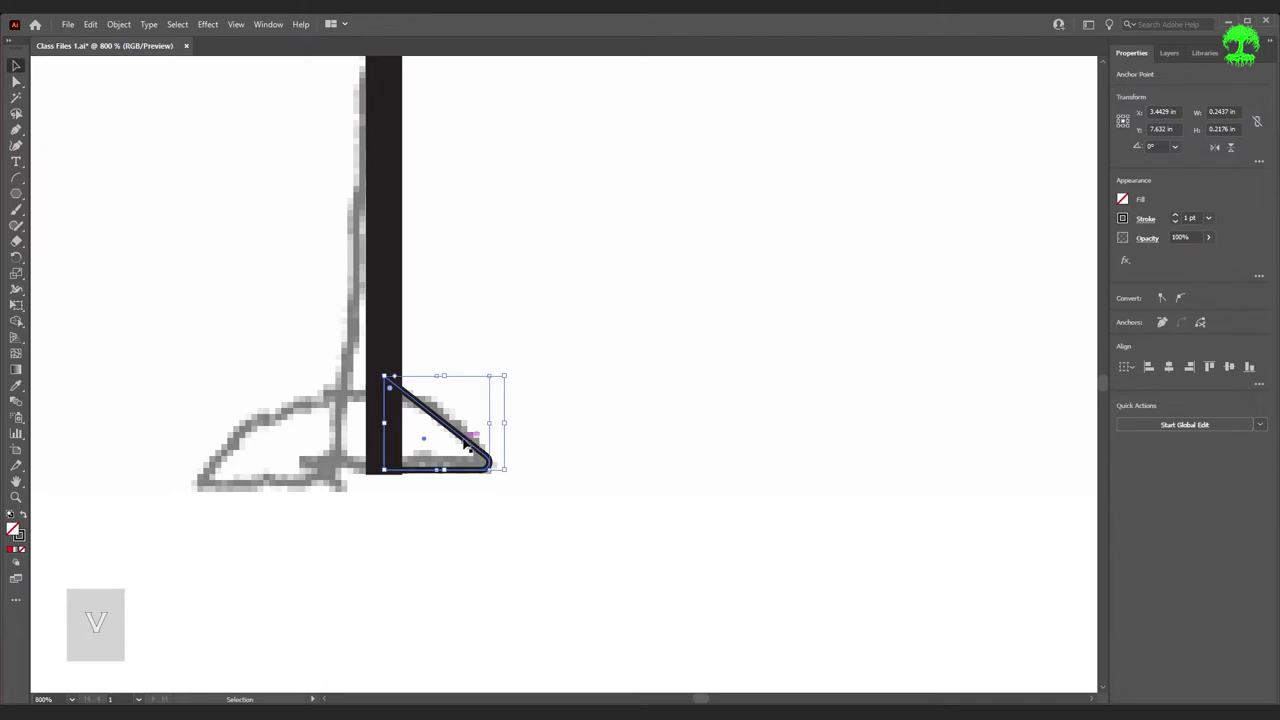
left_click(468, 445)
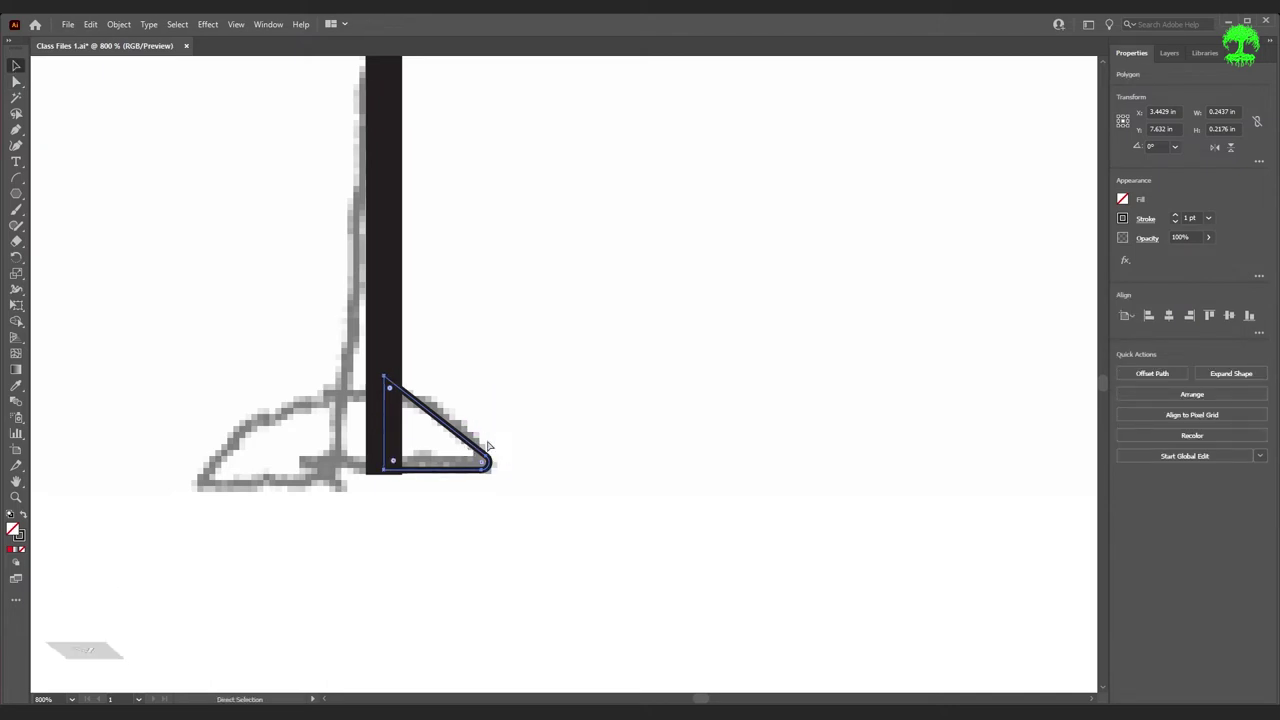
key("ctrl+c")
key("ctrl+v")
key("ctrl+v")
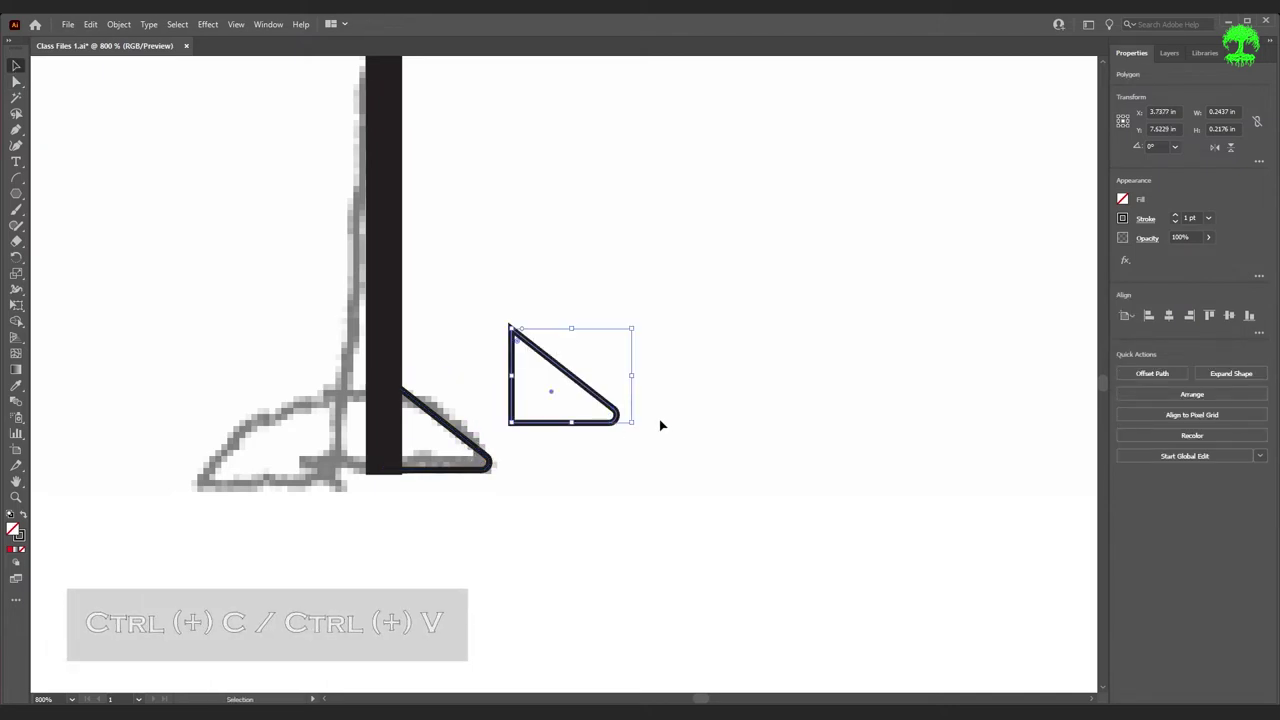
left_click_drag(635, 377, 395, 363)
left_click_drag(515, 396, 385, 443)
left_click(440, 520)
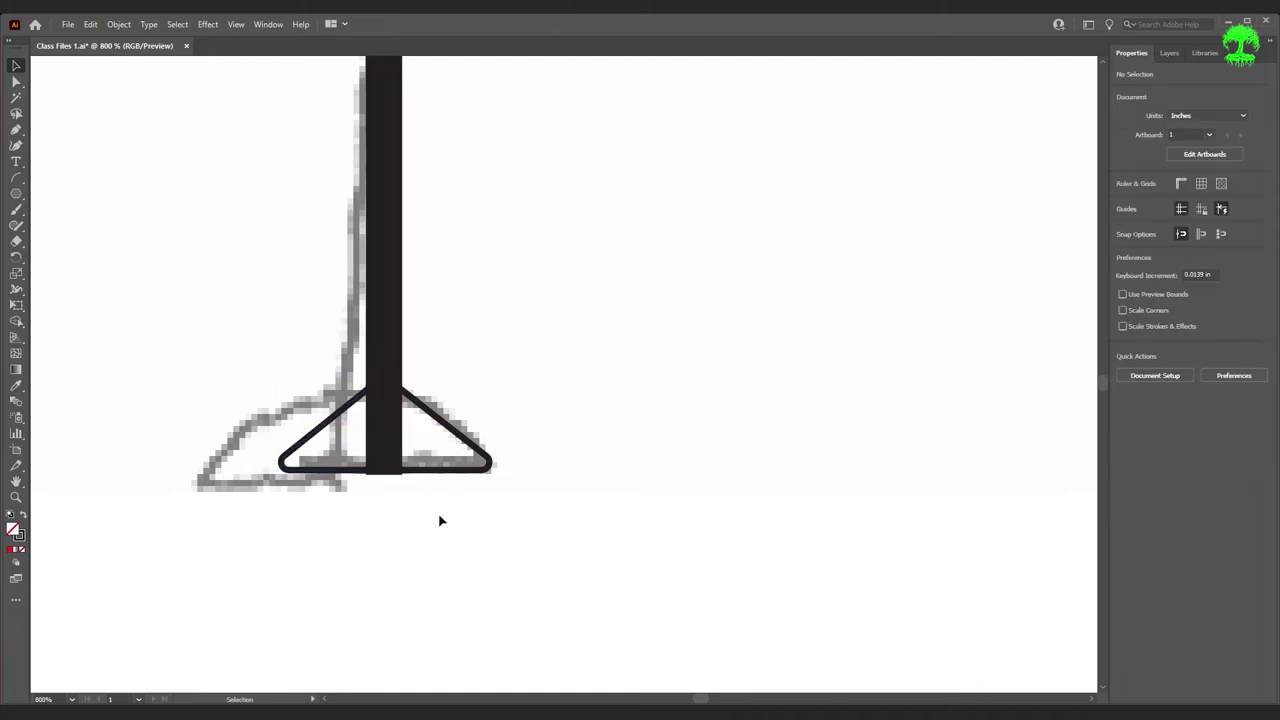
- Set up the Star tool to draw five-point stars
scroll(480, 483, "down", 5, "alt")
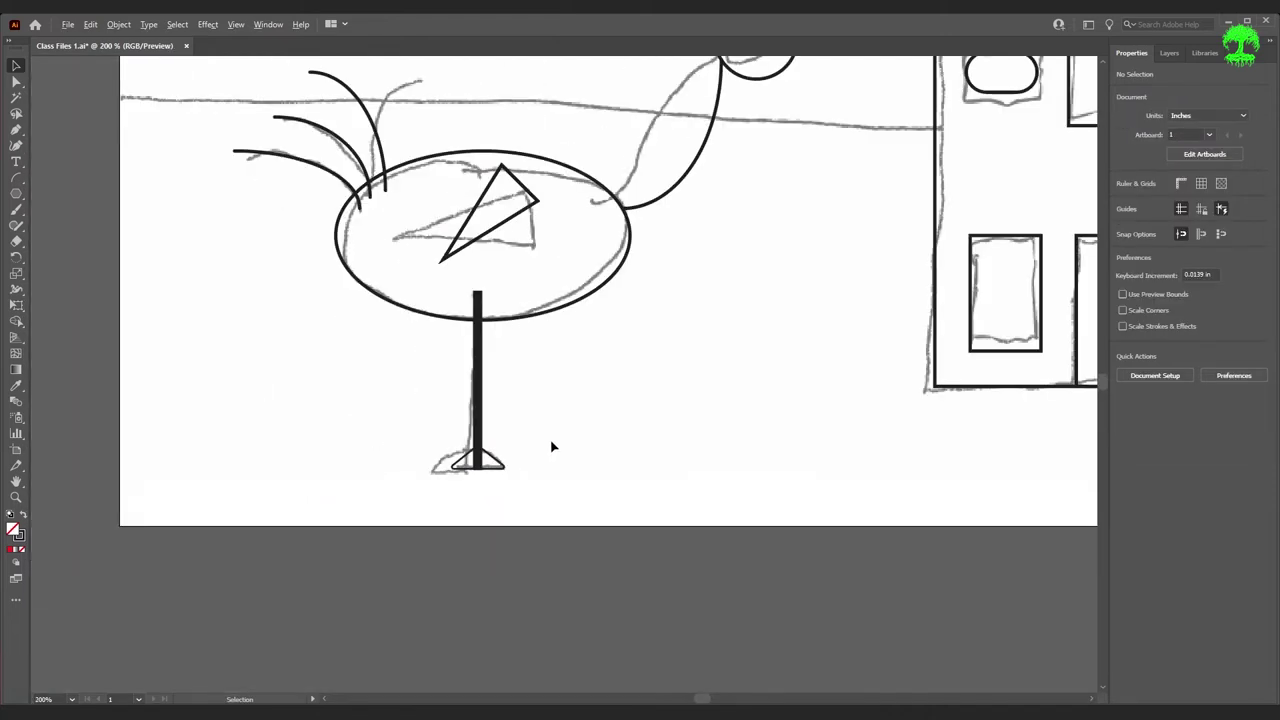
scroll(703, 431, "down", 1, "alt")
scroll(806, 354, "up", 2)
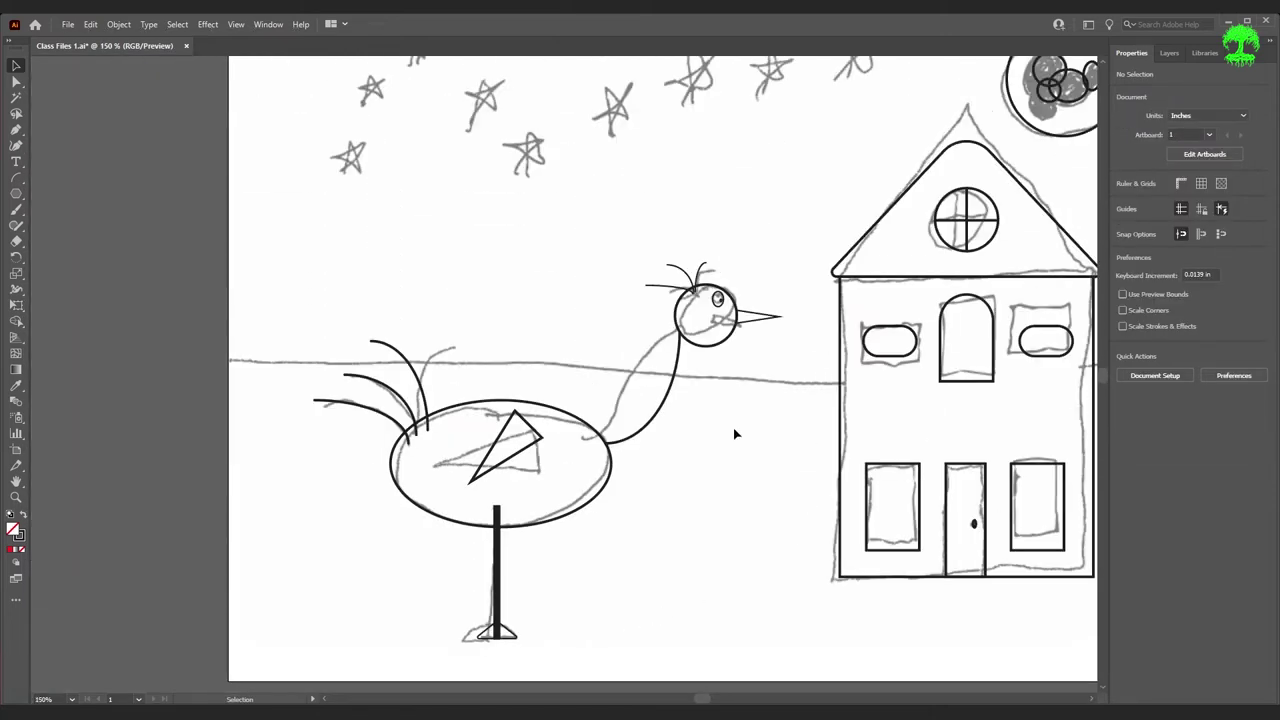
scroll(770, 455, "up", 3)
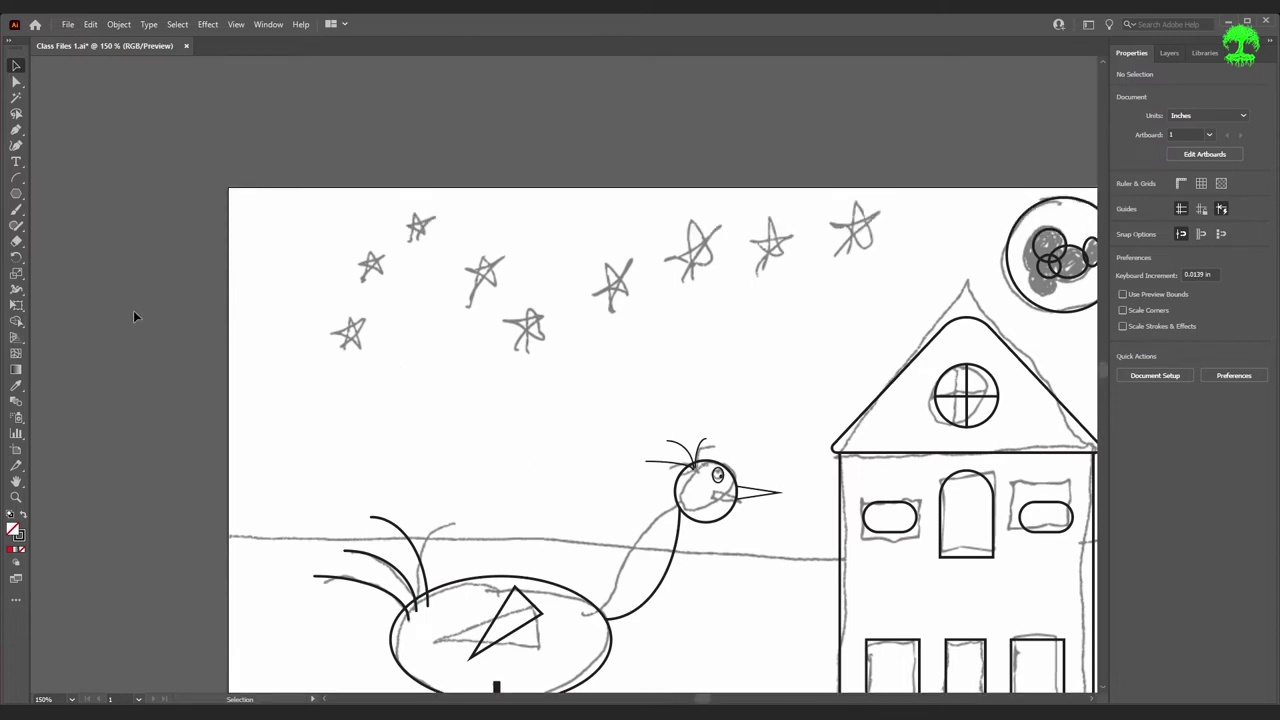
left_click(13, 197)
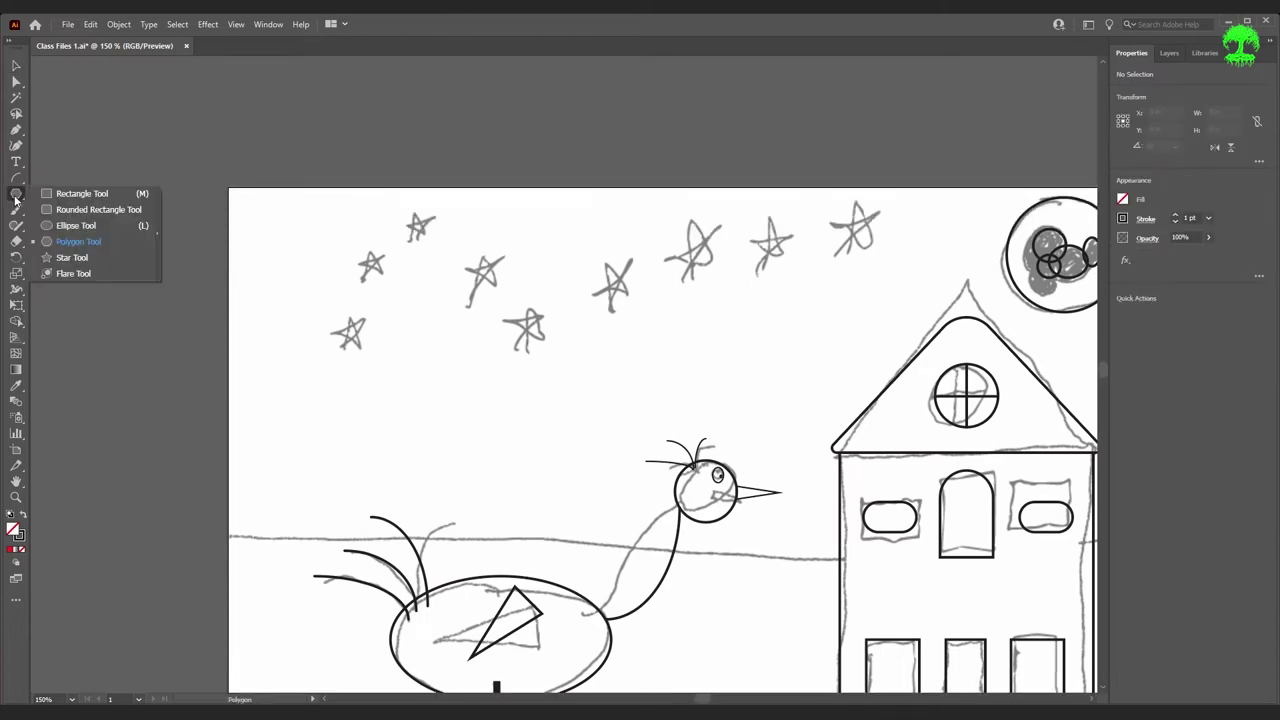
left_click(95, 259)
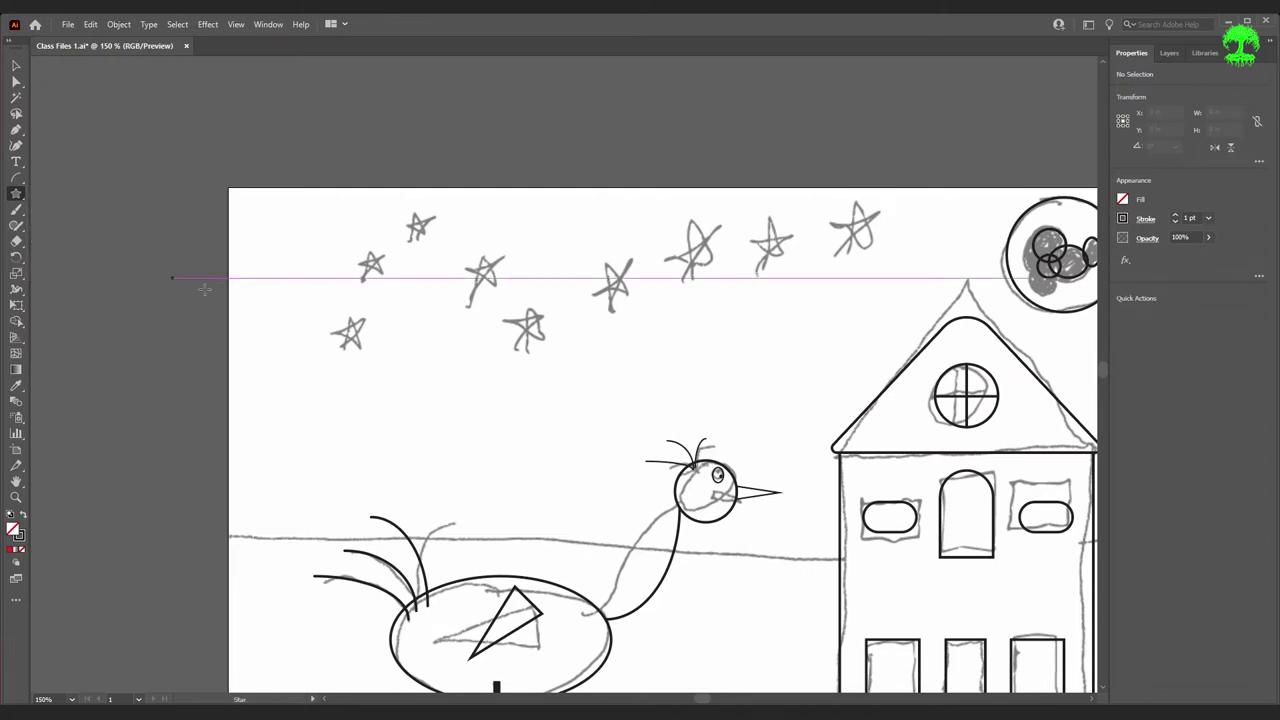
left_click(345, 317)
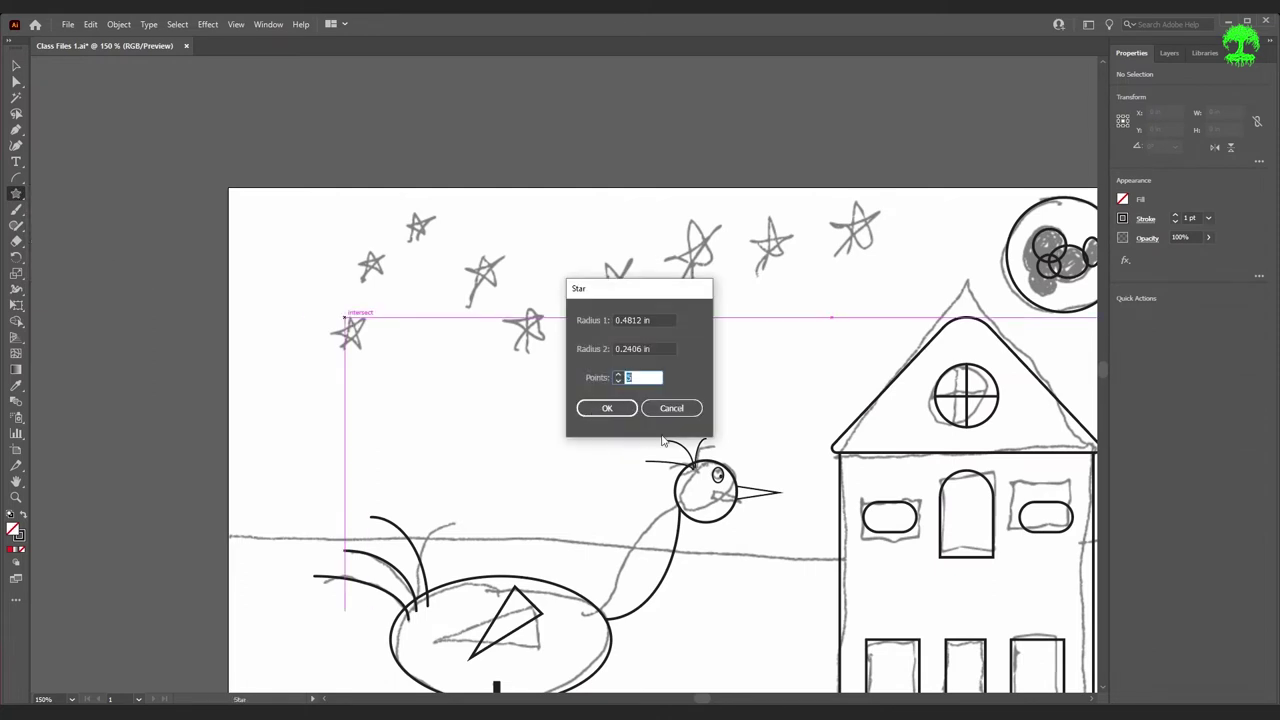
left_click(607, 408)
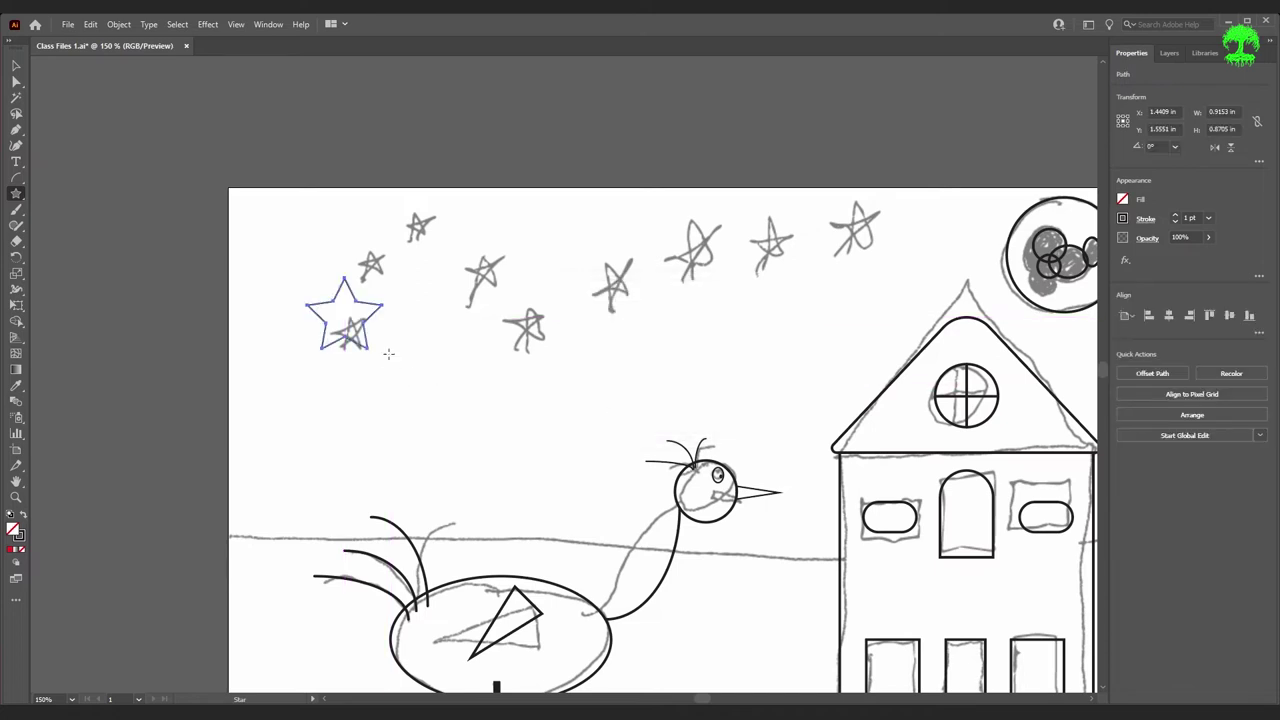
- Trace five sketched stars across the sky, from small ones to a larger tilted star near the moon
scroll(392, 316, "up", 3)
scroll(392, 316, "down", 2)
scroll(371, 316, "up", 2)
scroll(371, 316, "down", 2)
left_click_drag(386, 286, 440, 232)
mouse_move(471, 298)
left_mouse_down()
mouse_move(480, 283)
mouse_move(492, 298)
left_mouse_up()
left_click_drag(527, 347, 540, 333)
left_click_drag(614, 310, 623, 281)
left_click_drag(703, 284, 851, 246)
scroll(851, 250, "down", 3)
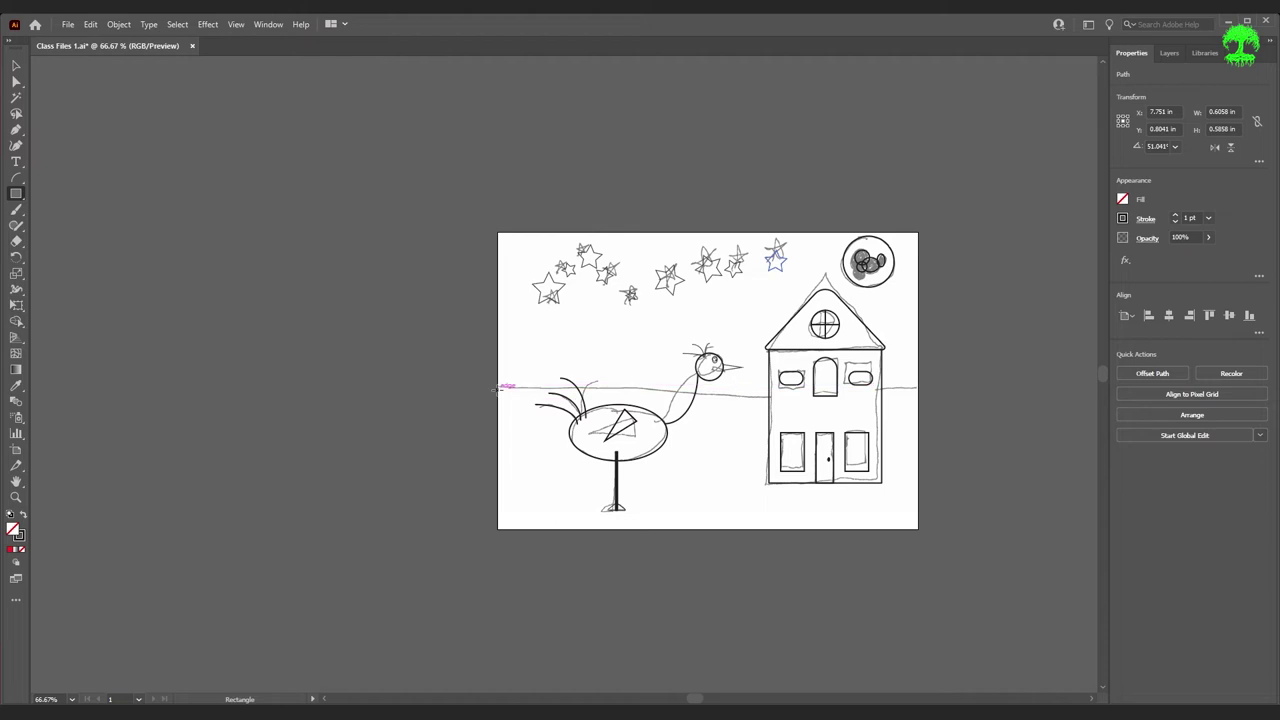
- Draw an 11.787 × 3.9483 in ground rectangle below the horizon and hide the Template layer
left_click_drag(498, 387, 920, 530)
left_click(15, 67)
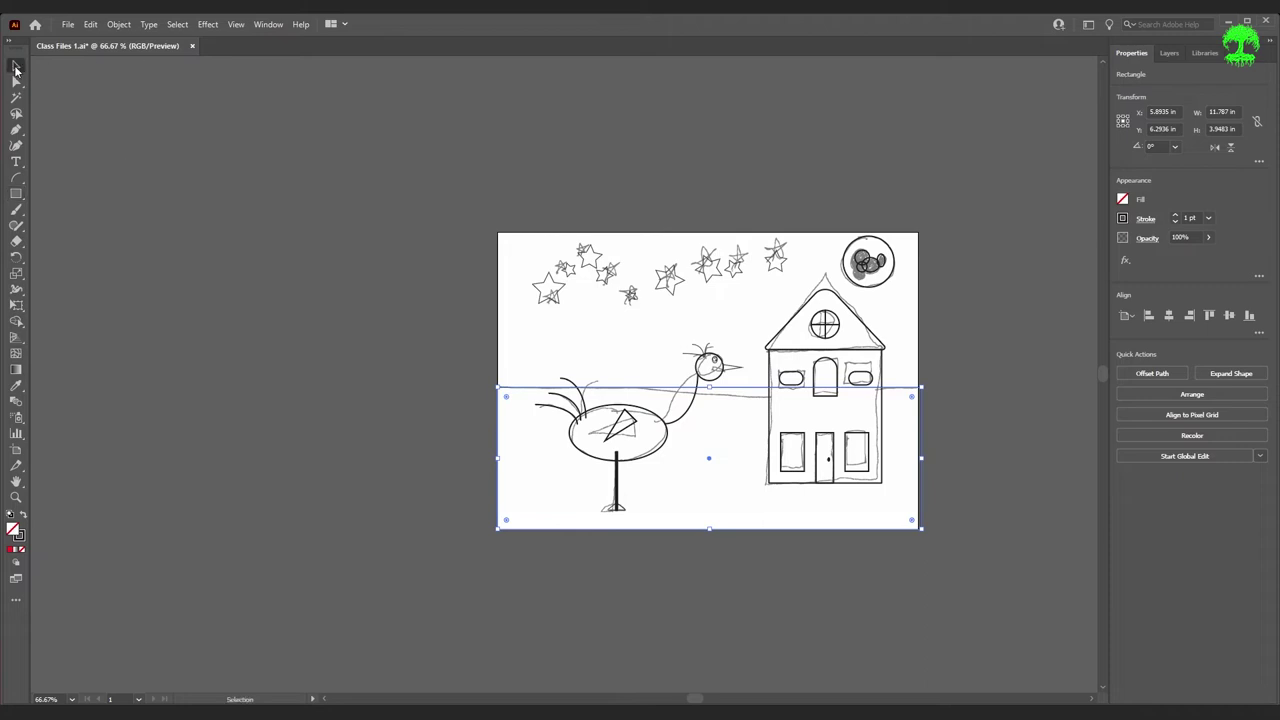
left_click(962, 644)
left_click(1168, 55)
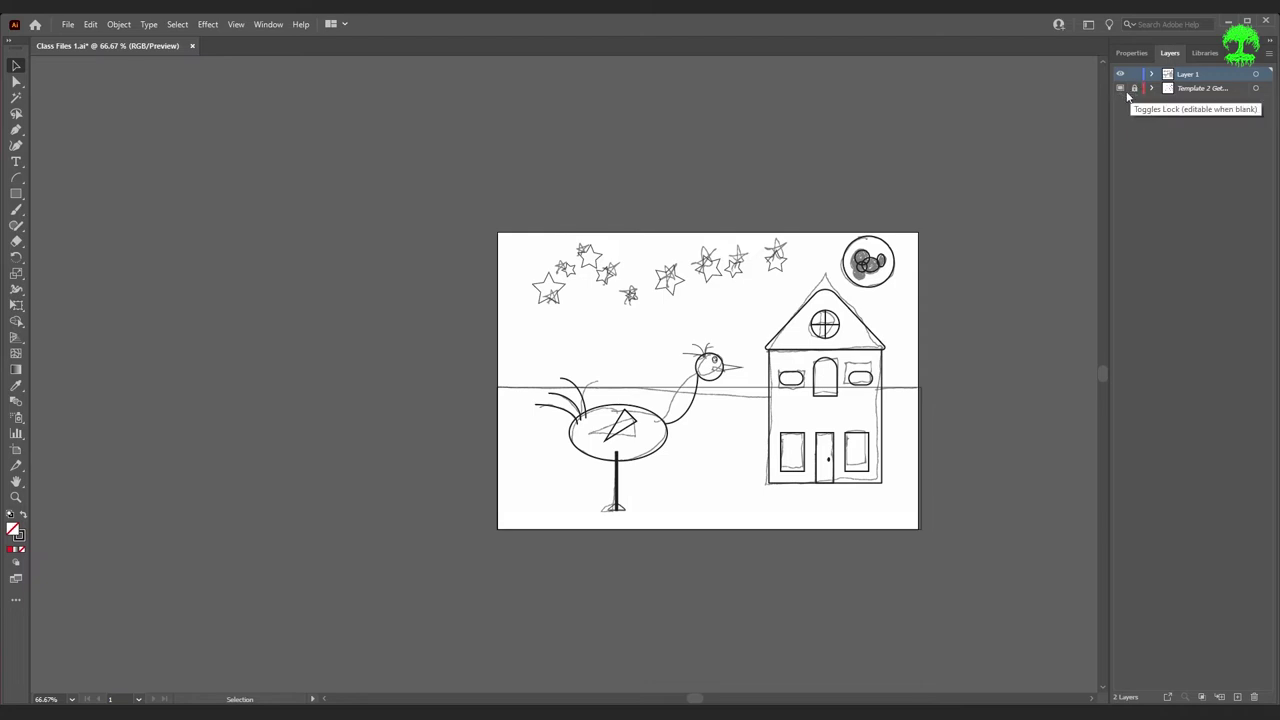
left_click(1121, 89)
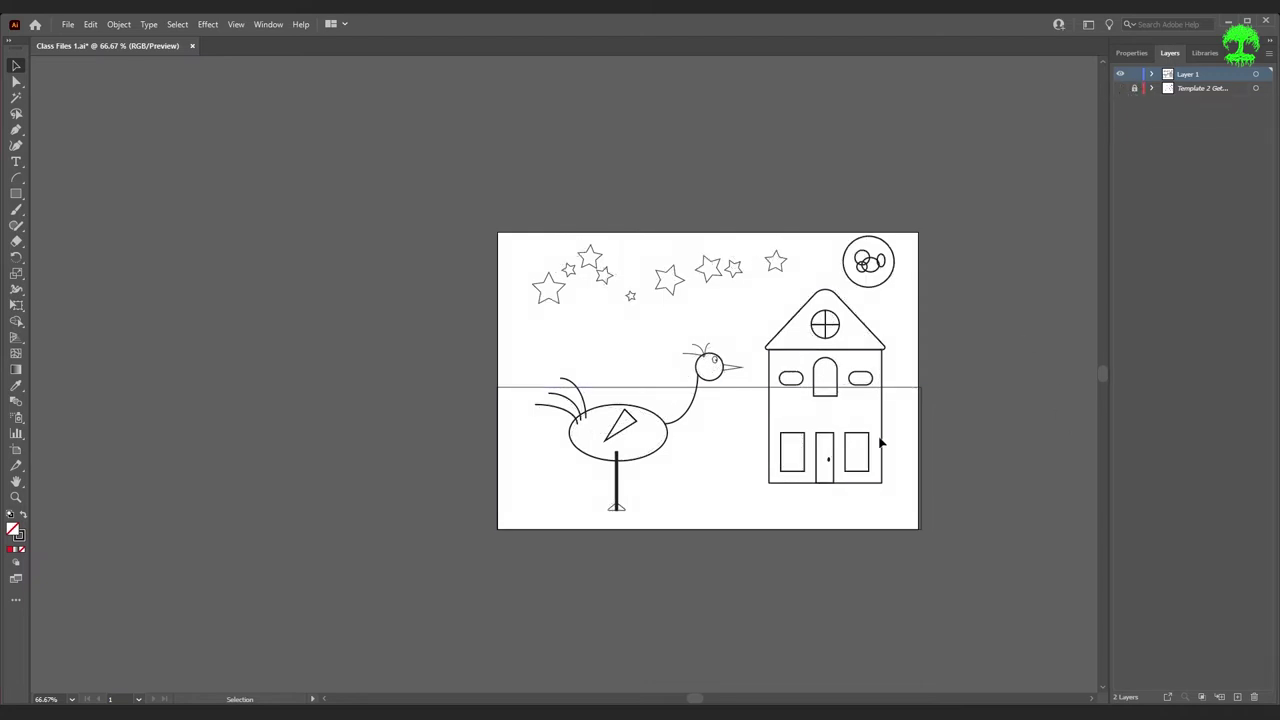
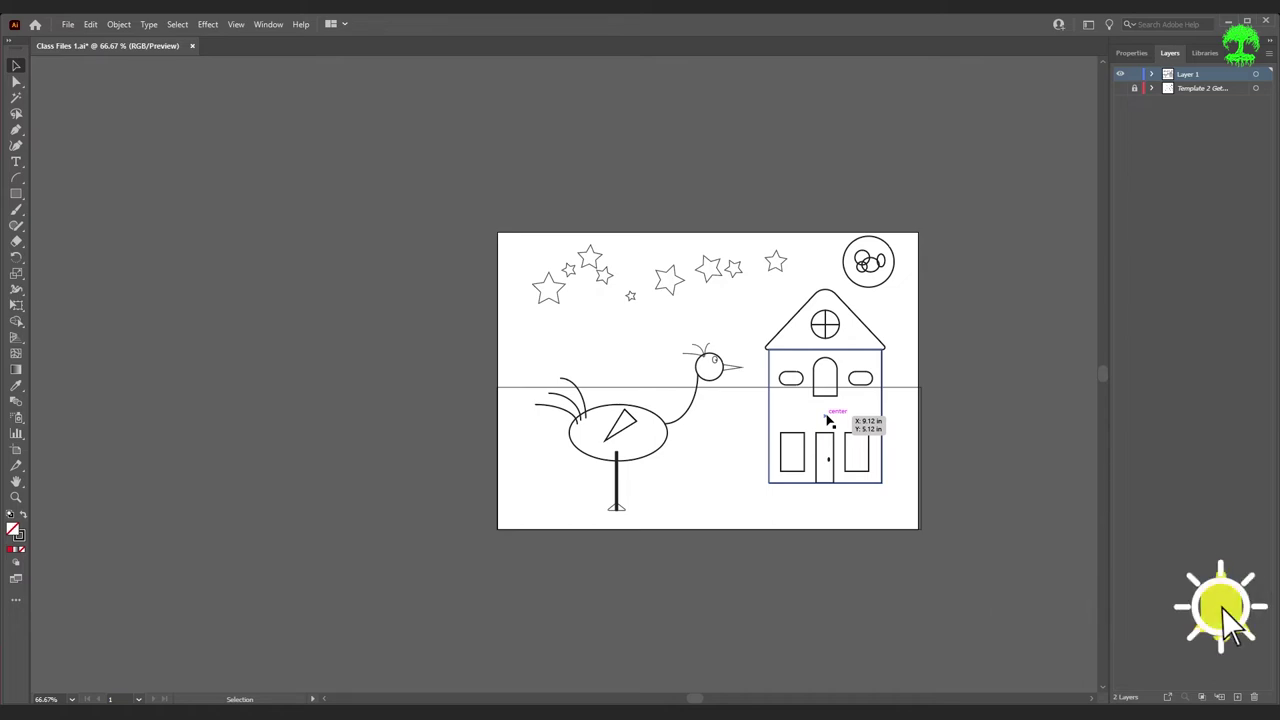
- Deselect the house, save Class Files 1.ai with Ctrl+S, and check the File menu
left_click(1084, 378)
key("ctrl+s")
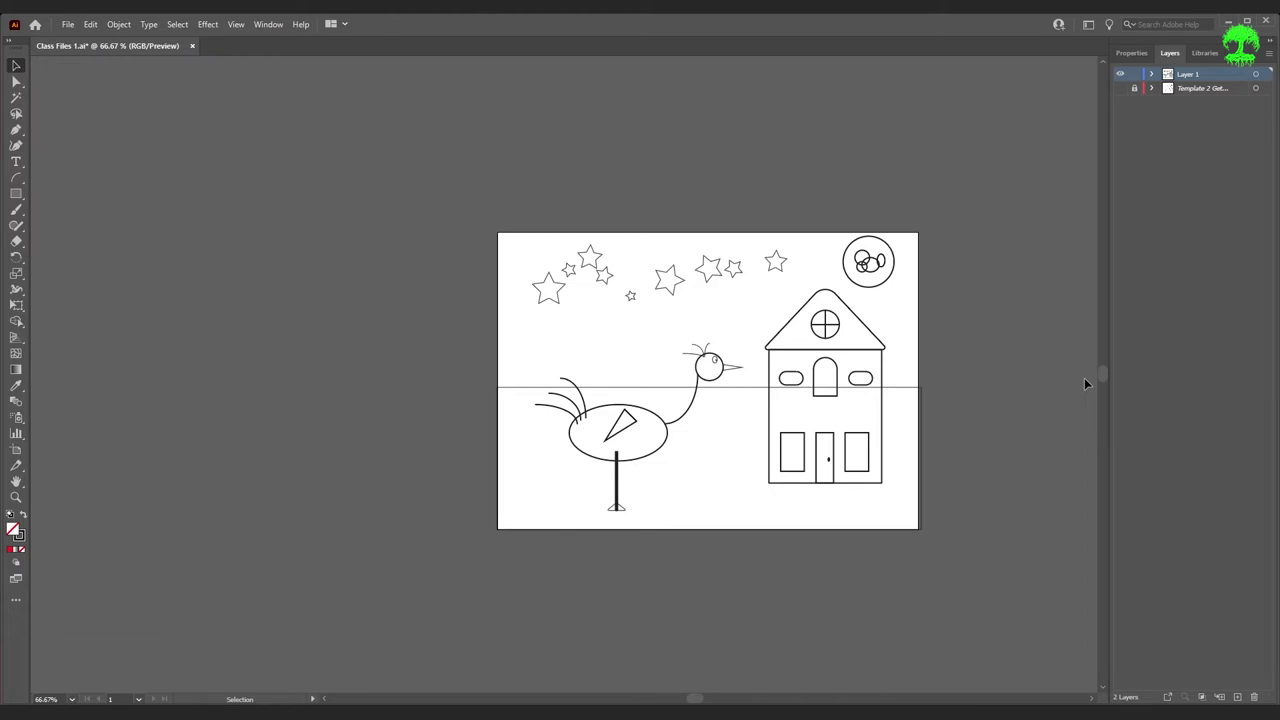
left_click(88, 24)
mouse_move(68, 24)
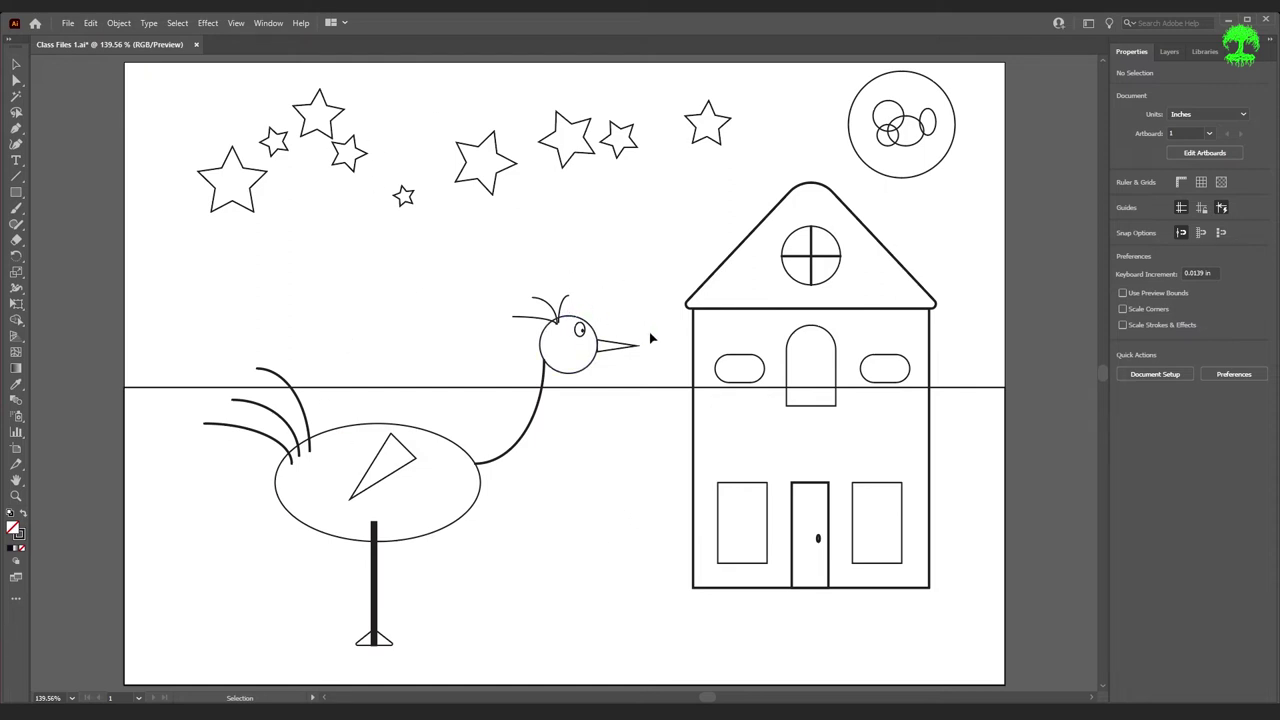
- Select the star near the top right and fill it with bright yellow
left_click(719, 141)
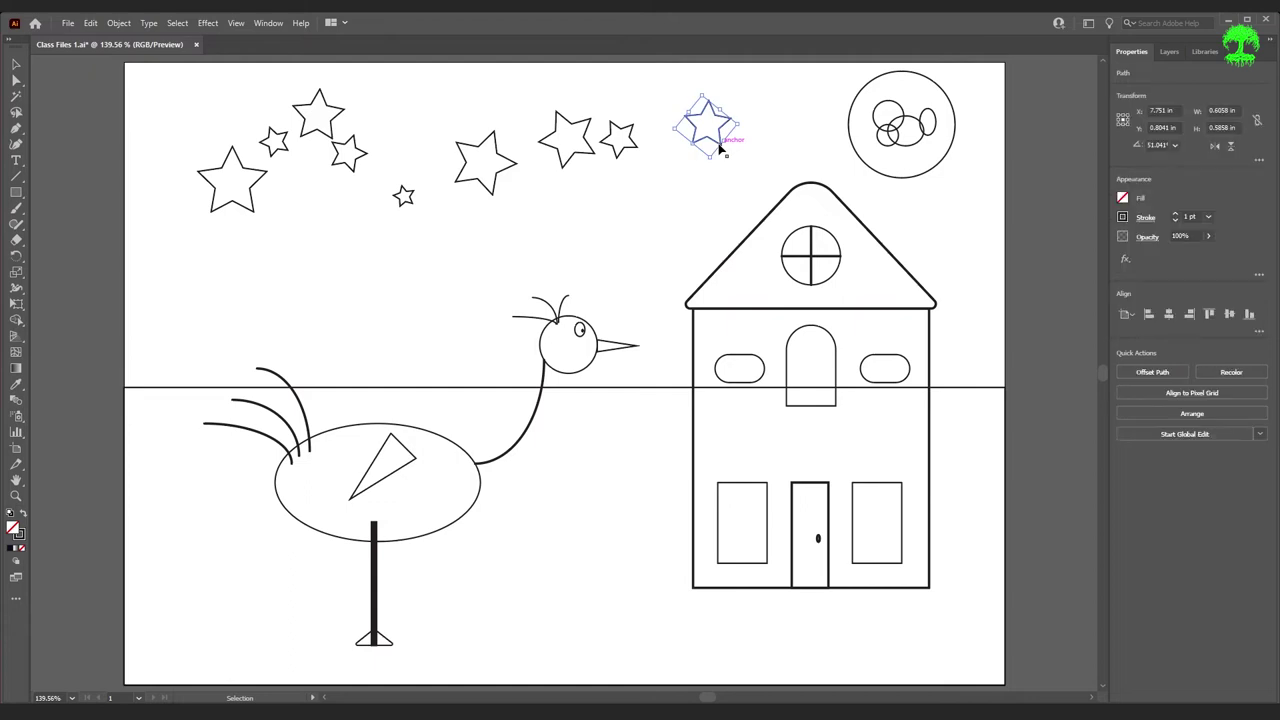
left_click(1123, 199)
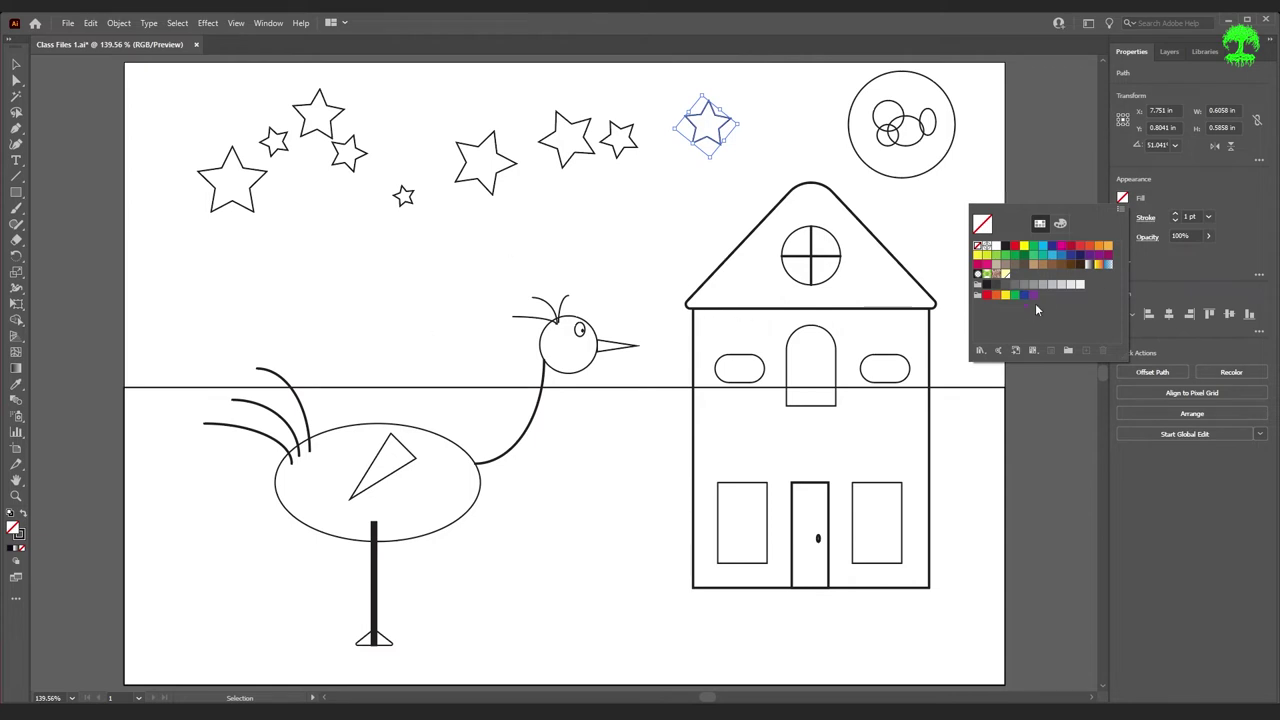
left_click(1024, 247)
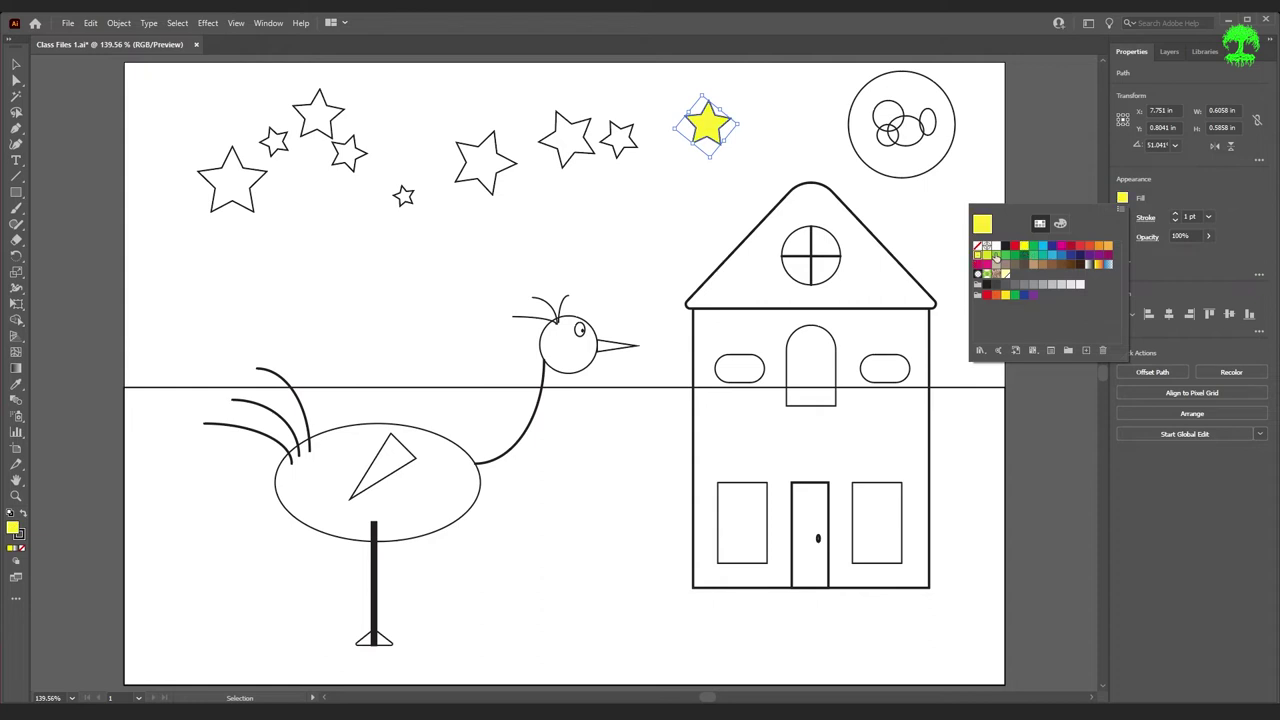
left_click(994, 259)
left_click(1024, 246)
- Mix the star's fill in HSB to pale yellow (hue 60, saturation about 51%, brightness 100%)
left_click(1061, 225)
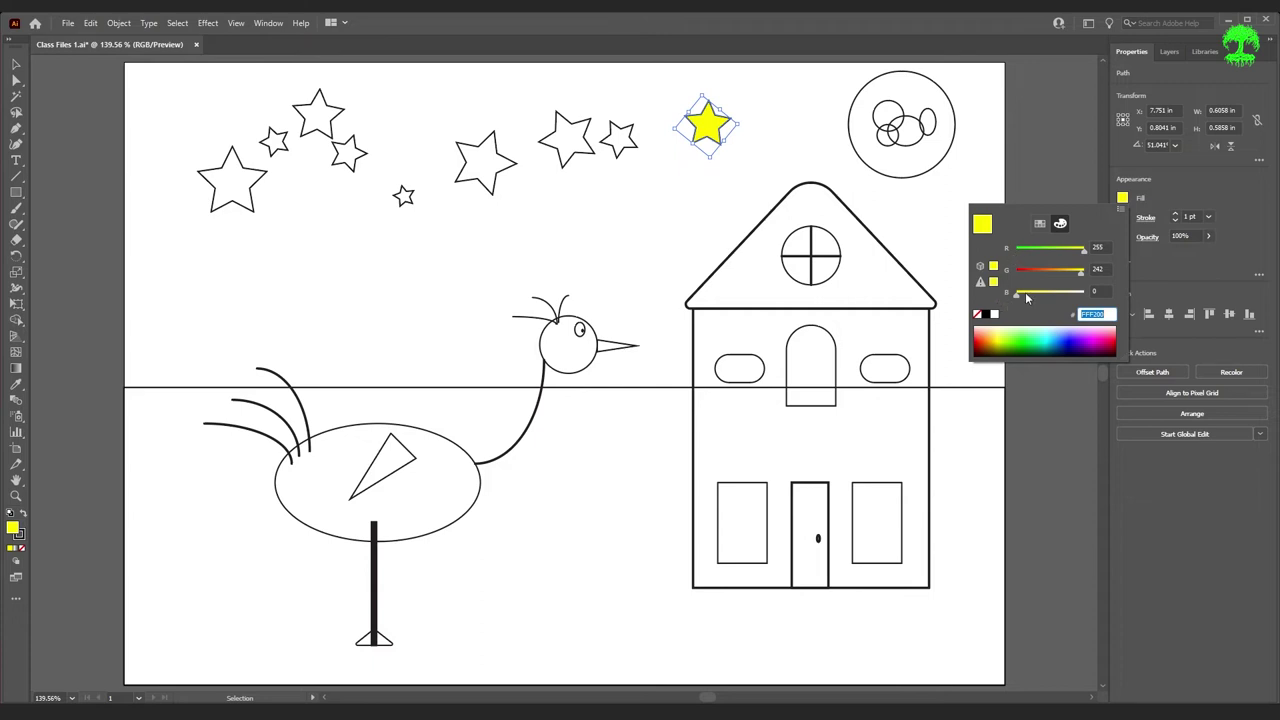
mouse_move(1082, 279)
left_mouse_down()
mouse_move(1070, 277)
mouse_move(1087, 278)
left_mouse_up()
left_click(1122, 212)
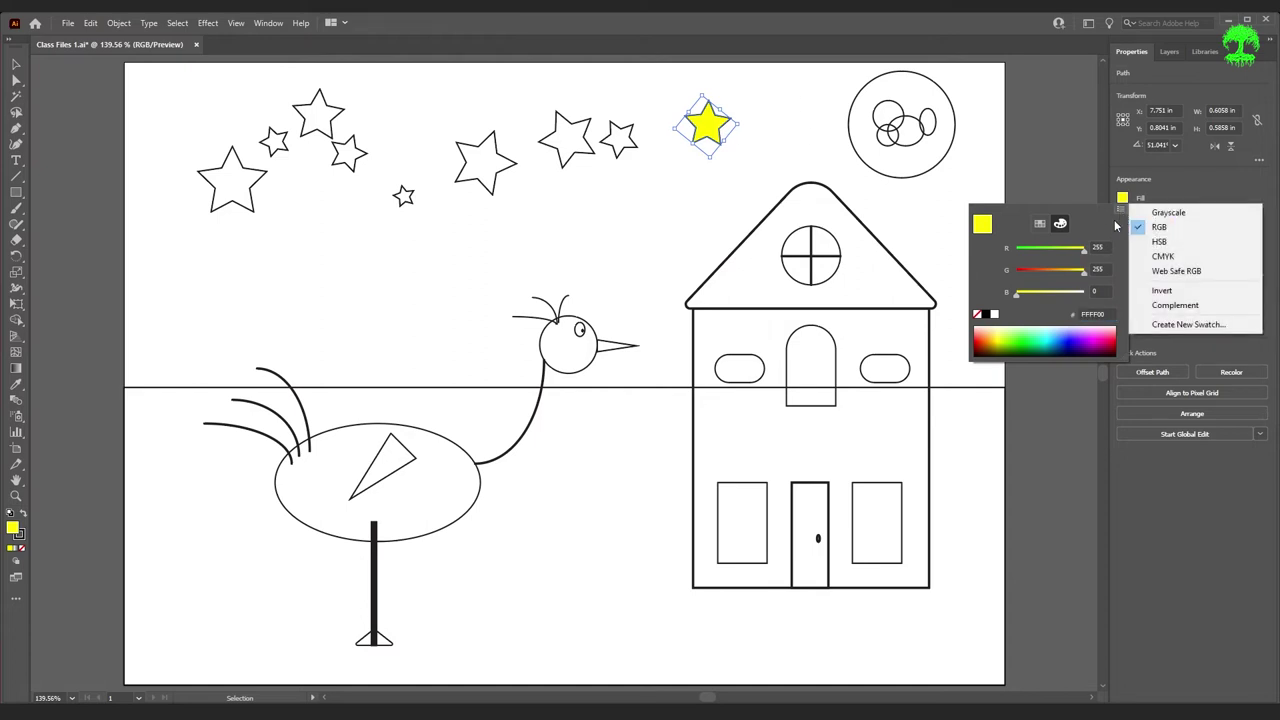
left_click(1180, 244)
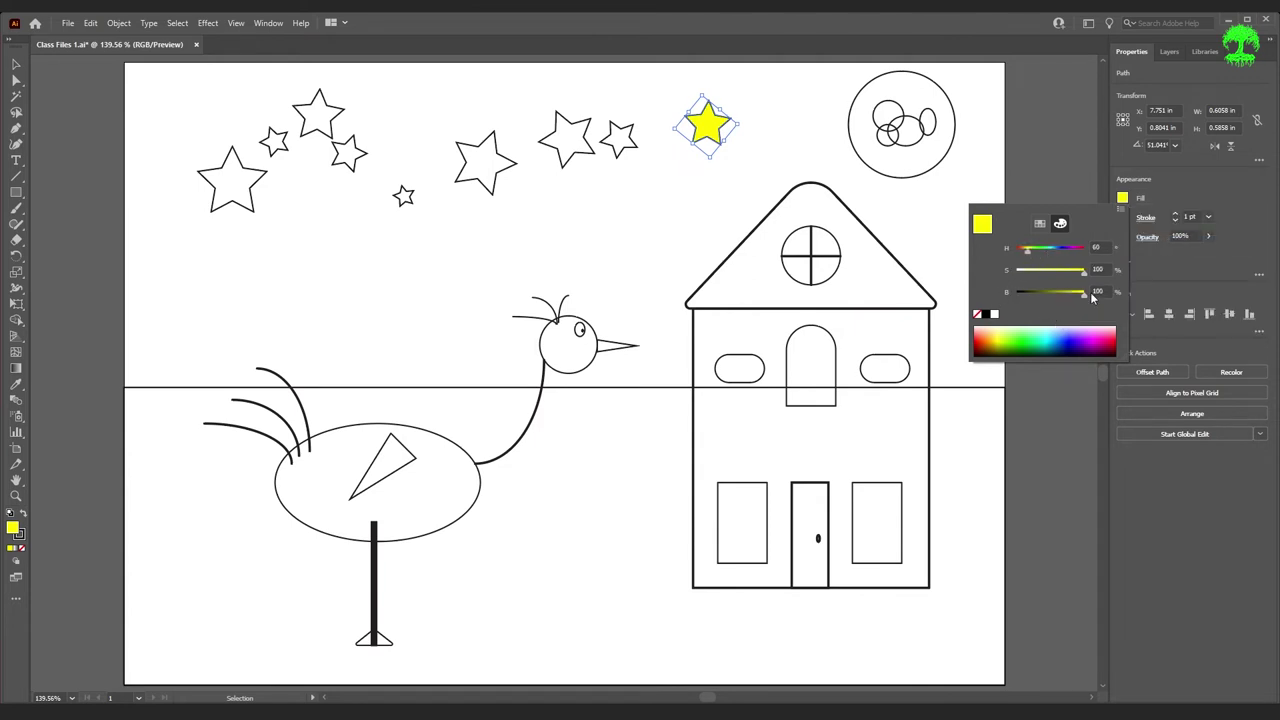
mouse_move(1082, 294)
left_mouse_down()
mouse_move(1060, 294)
mouse_move(1081, 296)
left_mouse_up()
left_click_drag(1083, 274, 1045, 280)
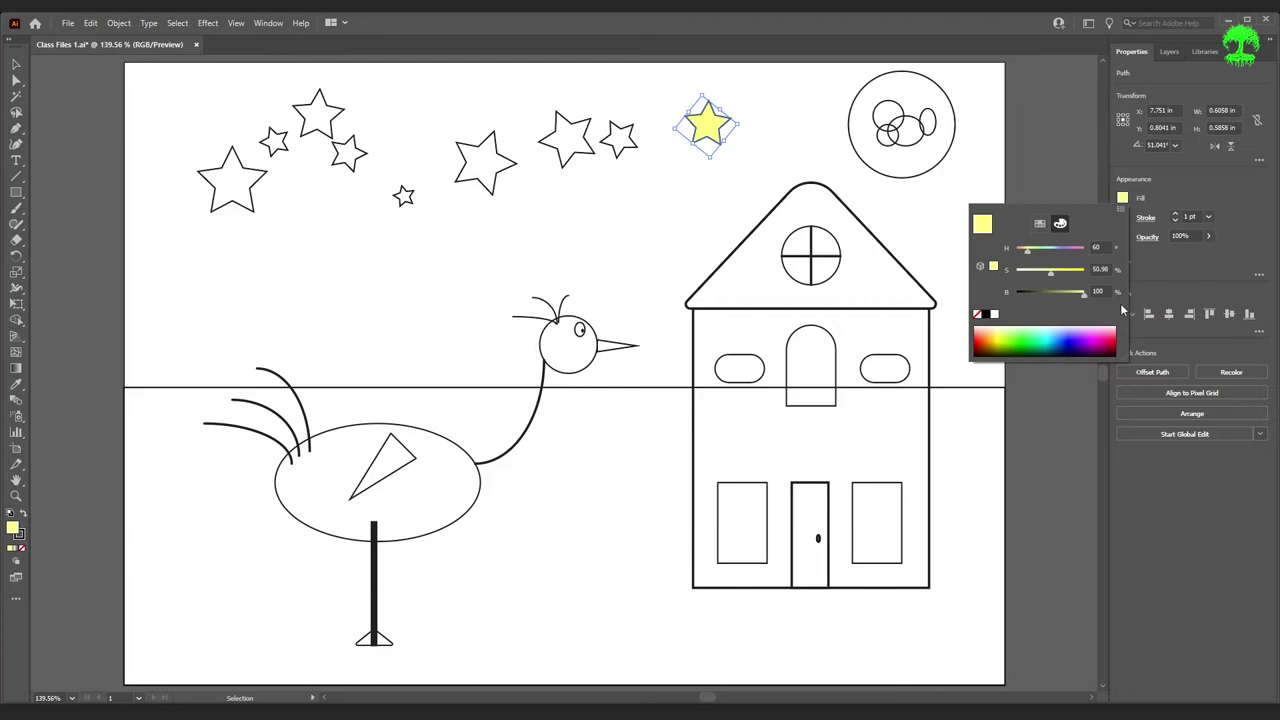
- Set the pale yellow star's stroke to None
left_click(1122, 217)
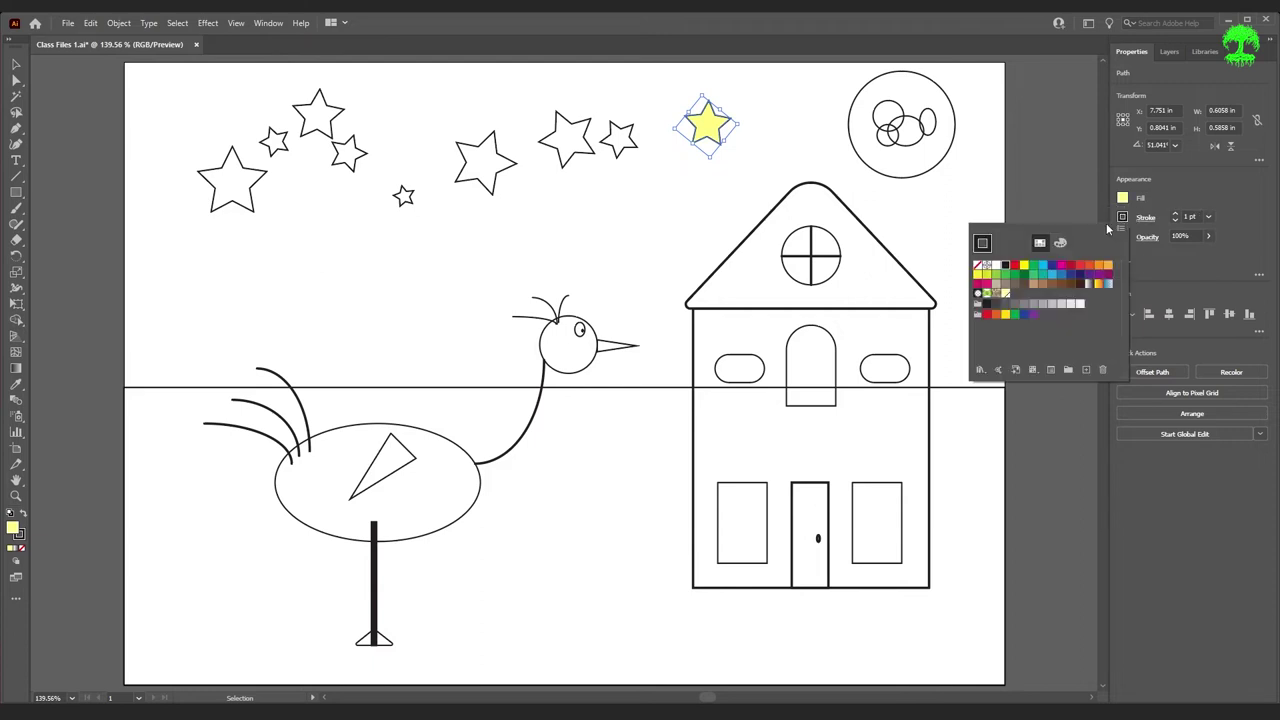
left_click(978, 266)
left_click(785, 233)
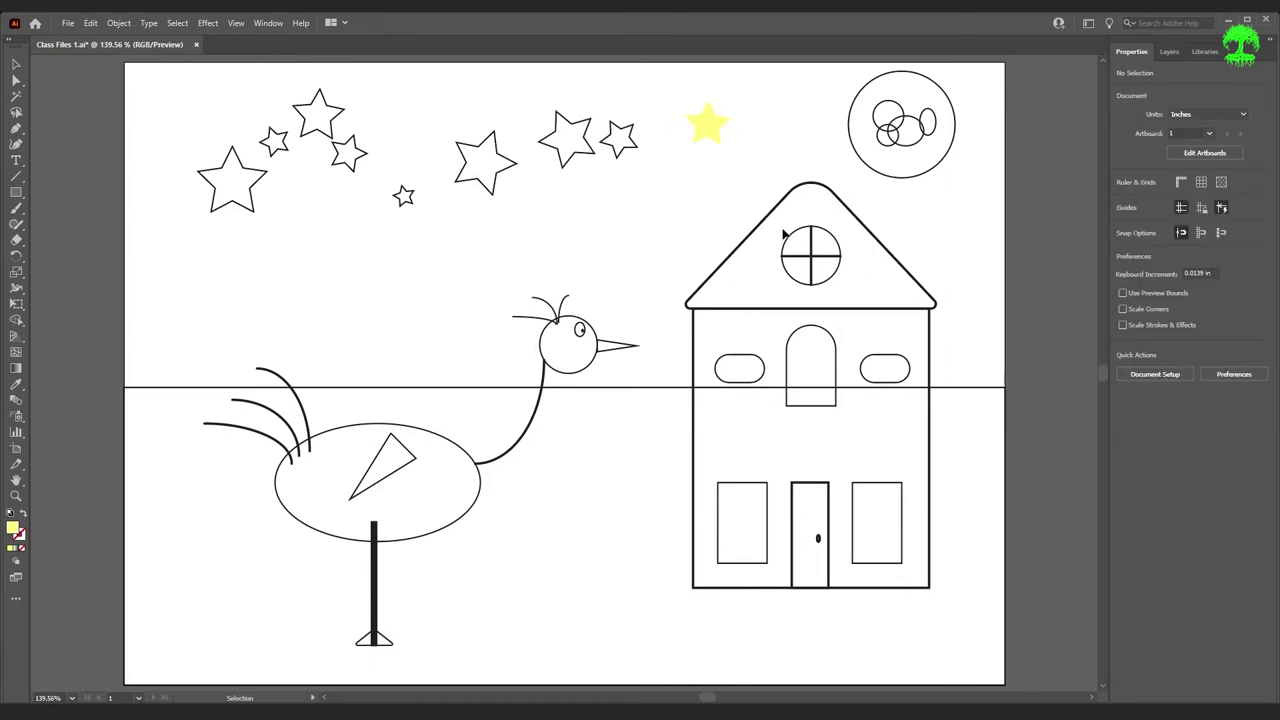
- Give the small star beside it the last used yellow fill and no stroke
left_click(629, 146)
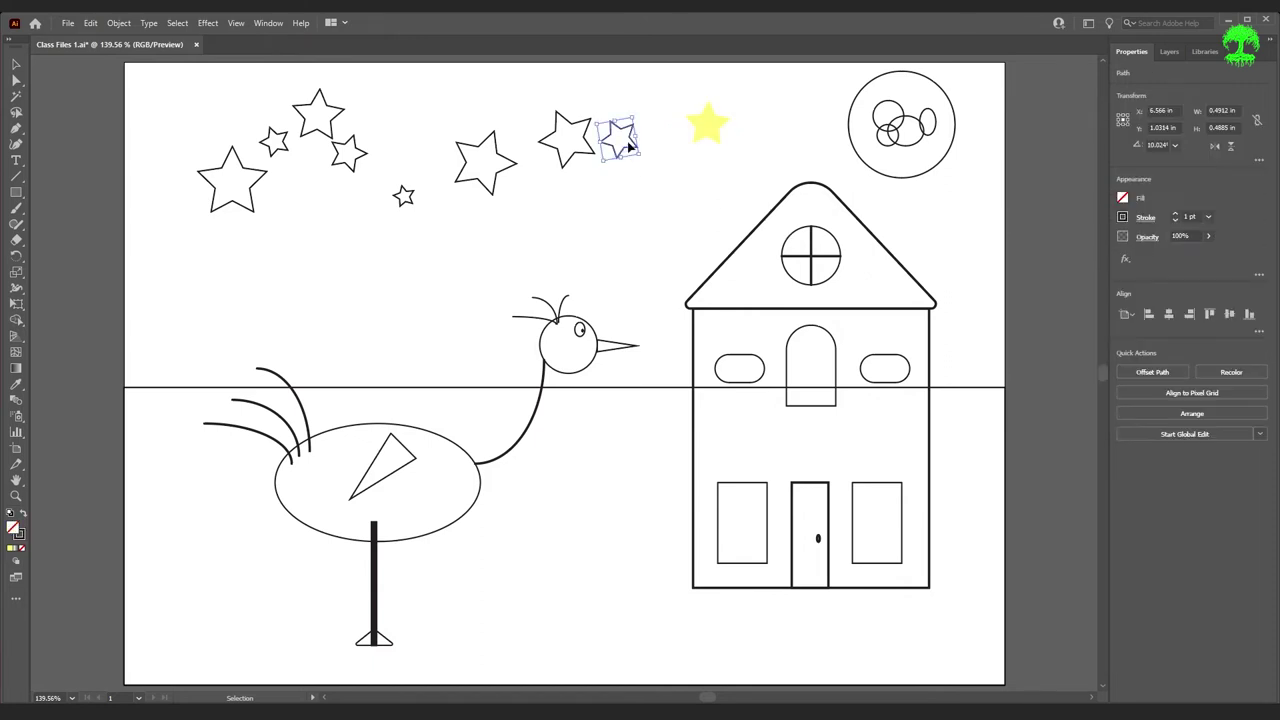
left_click(1122, 198)
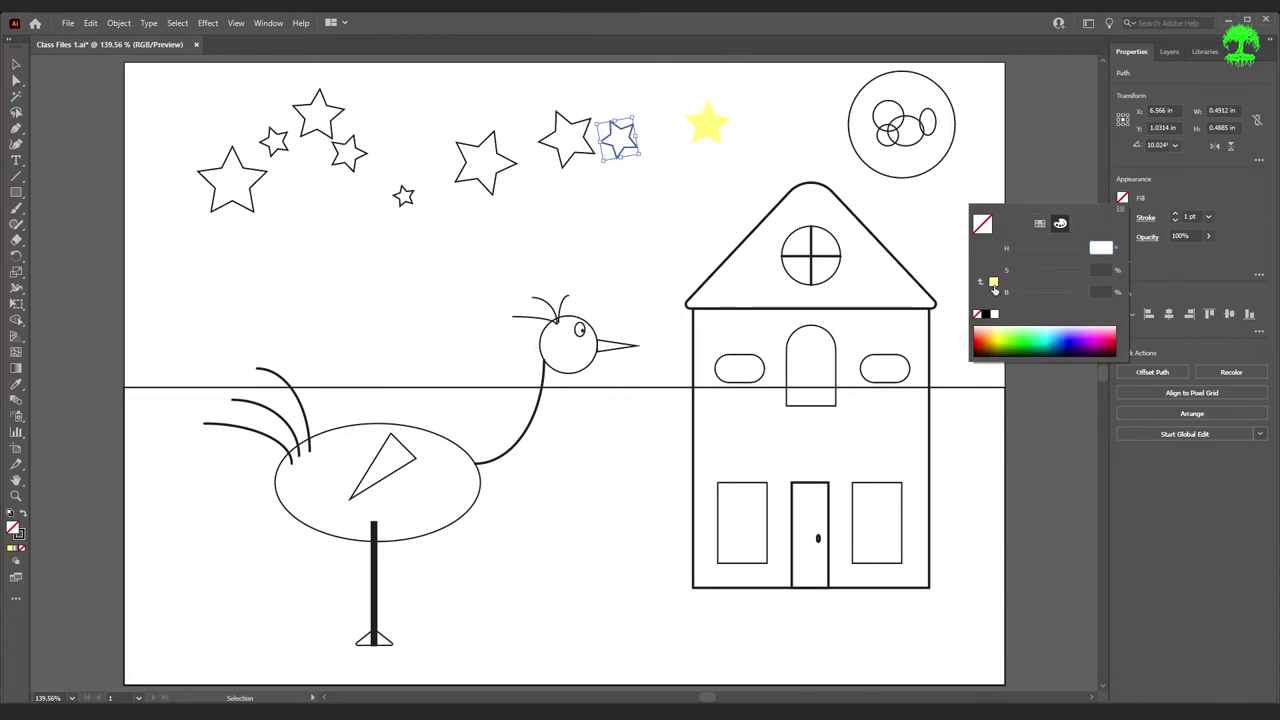
left_click(993, 284)
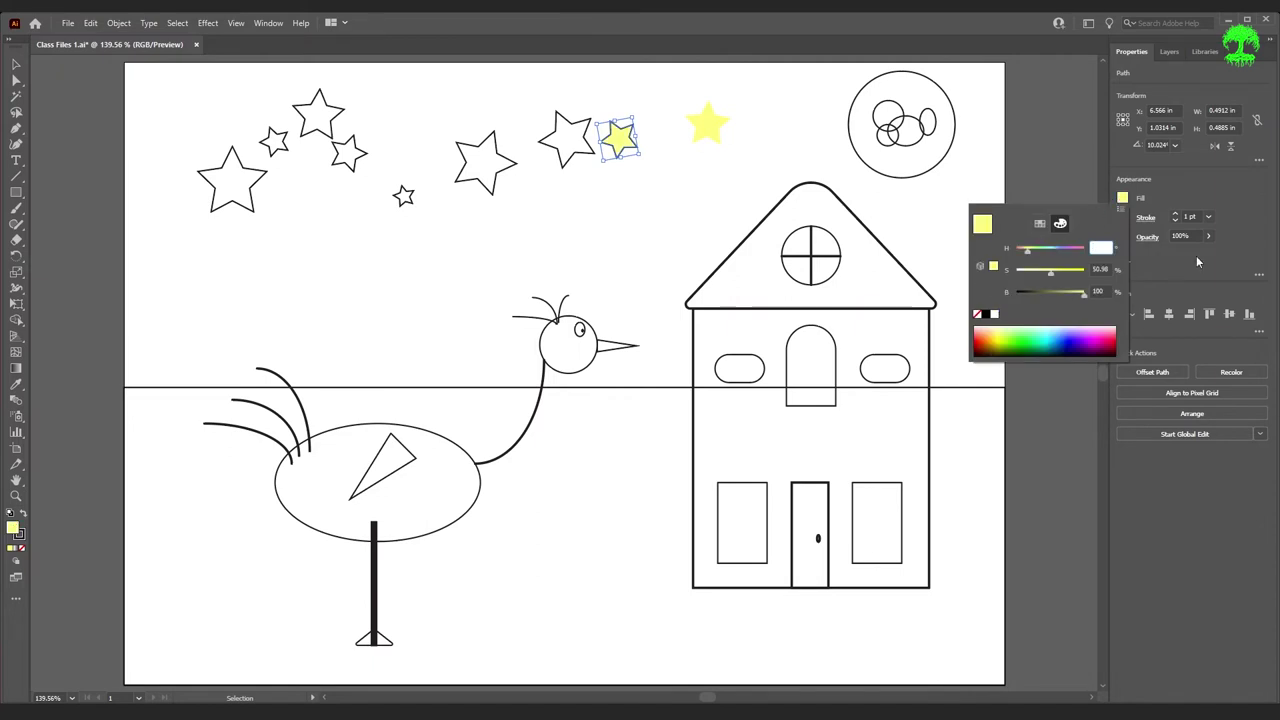
left_click(1196, 255)
left_click(1122, 220)
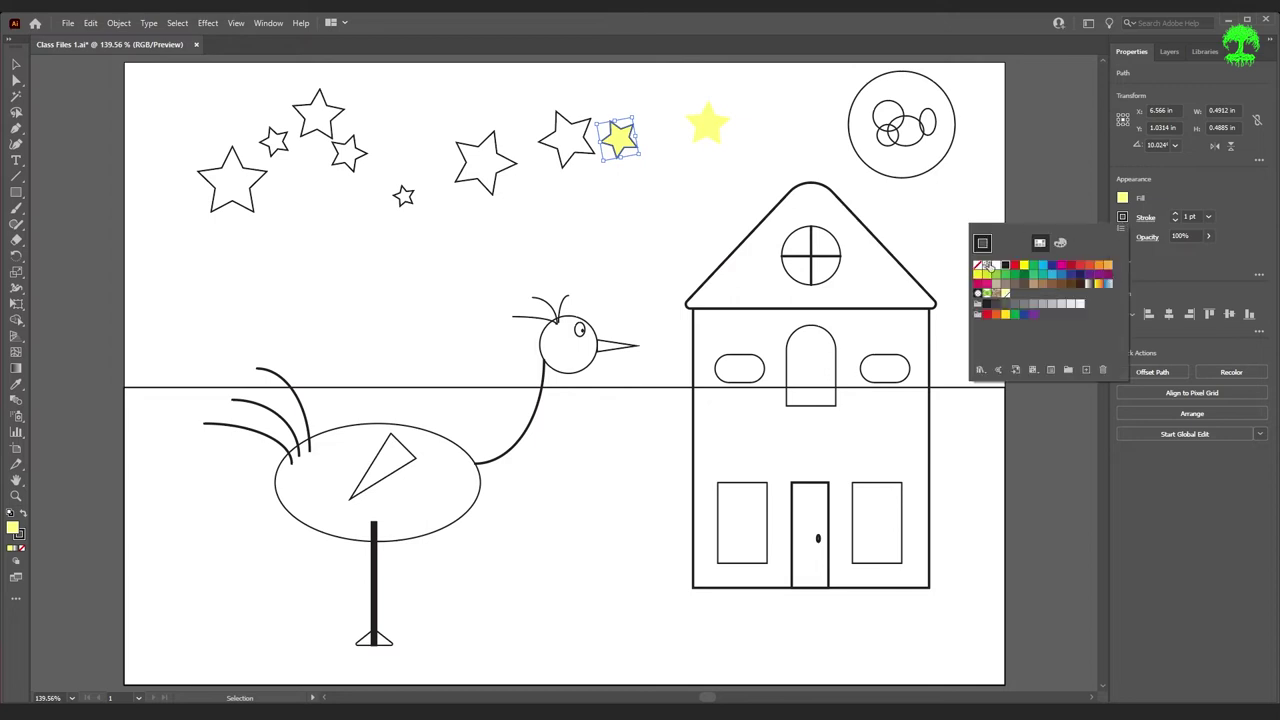
left_click(977, 265)
left_click(1183, 266)
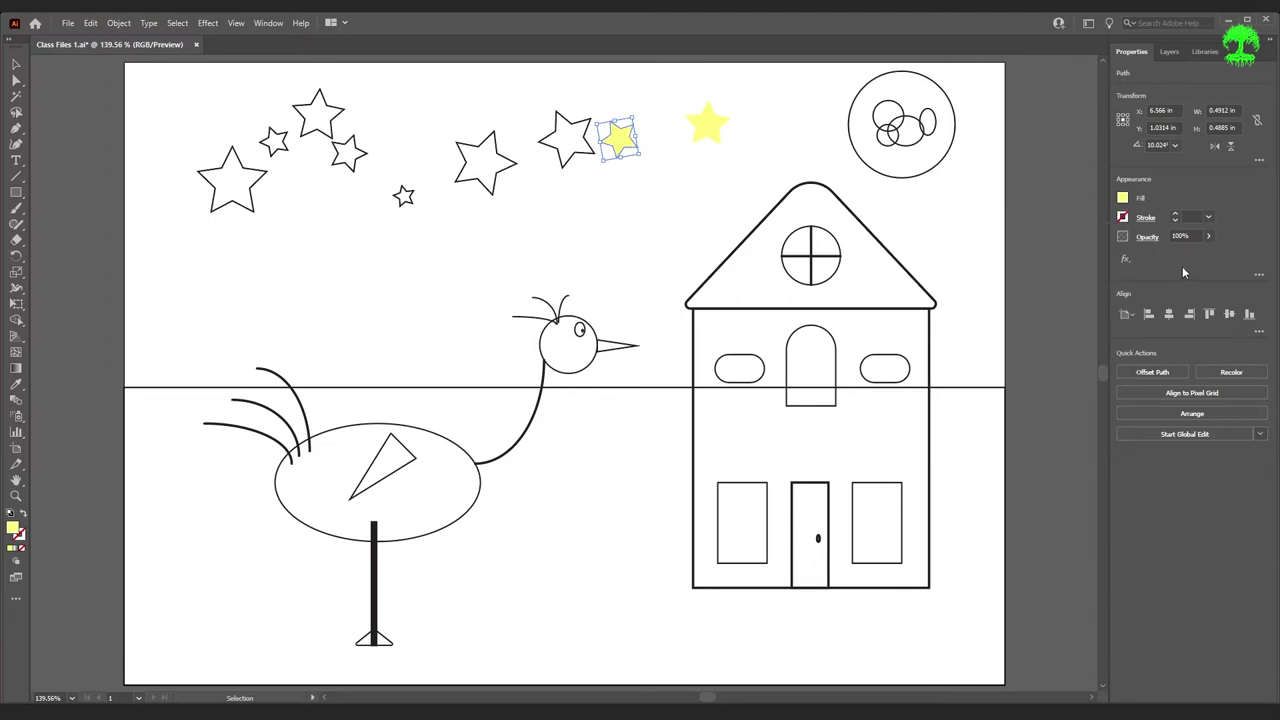
left_click(612, 253)
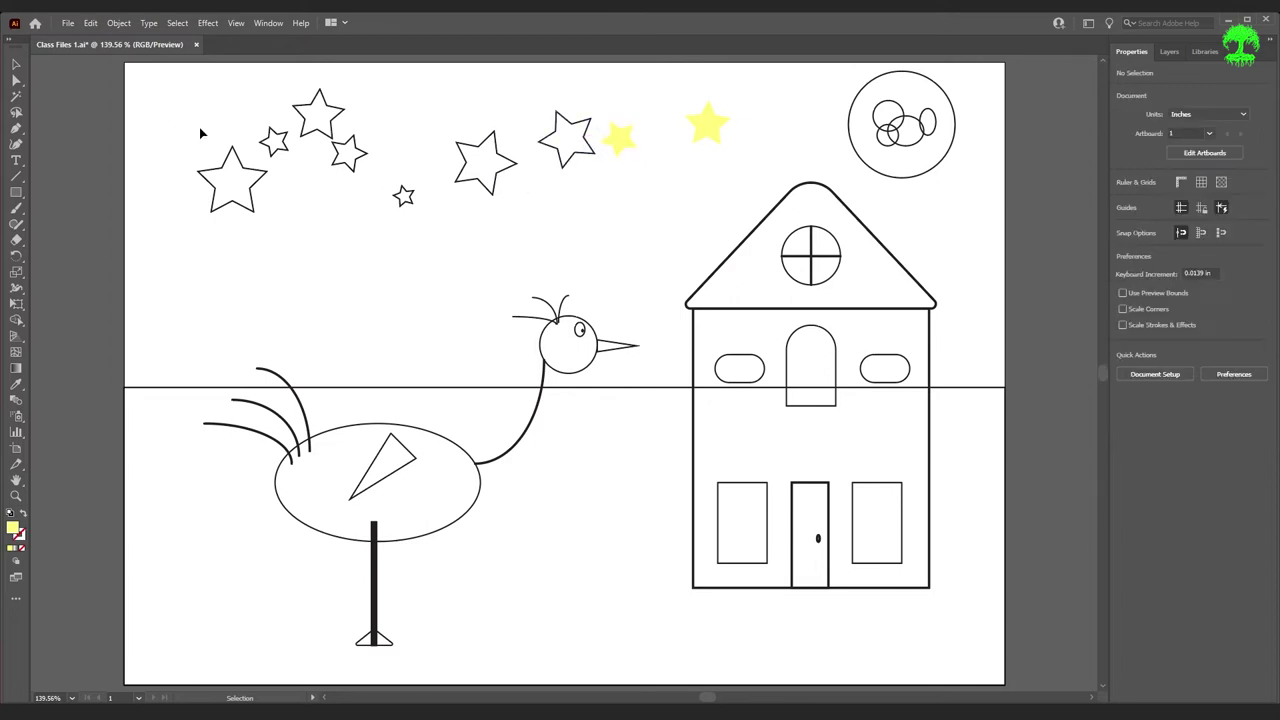
- Copy the yellow fill onto the next outlined star with the Eyedropper
left_click(591, 151)
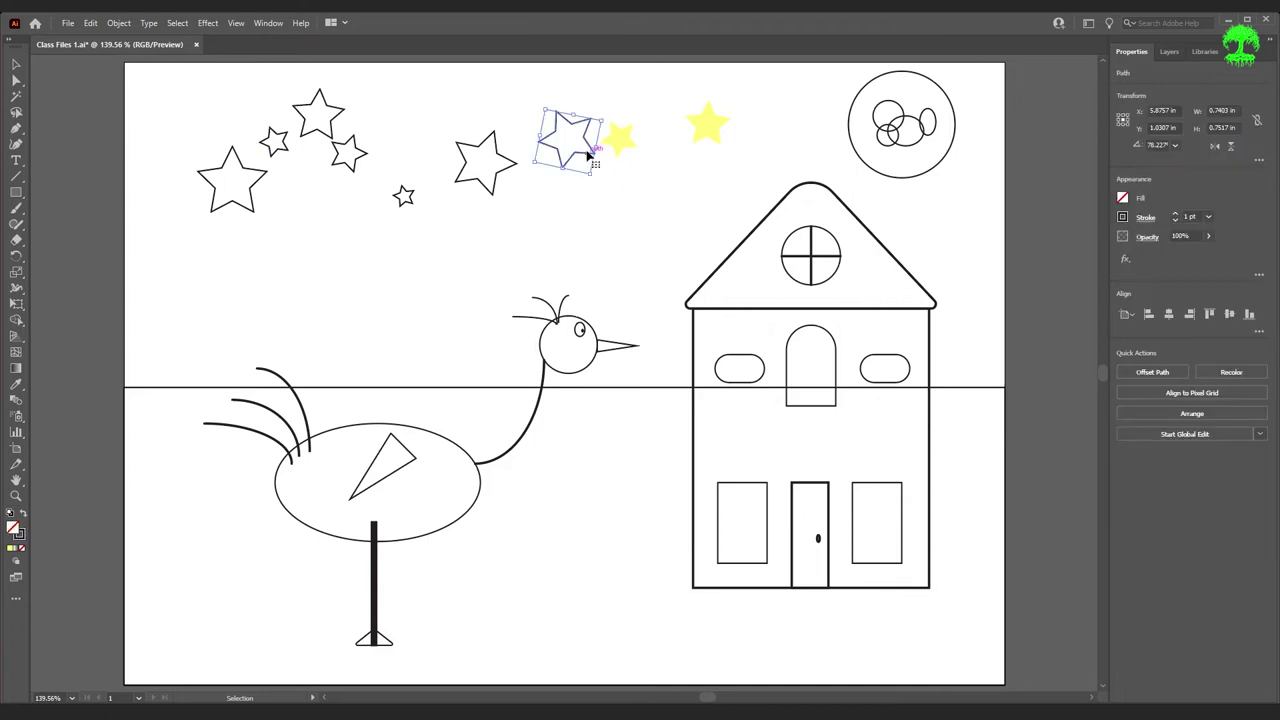
key("i")
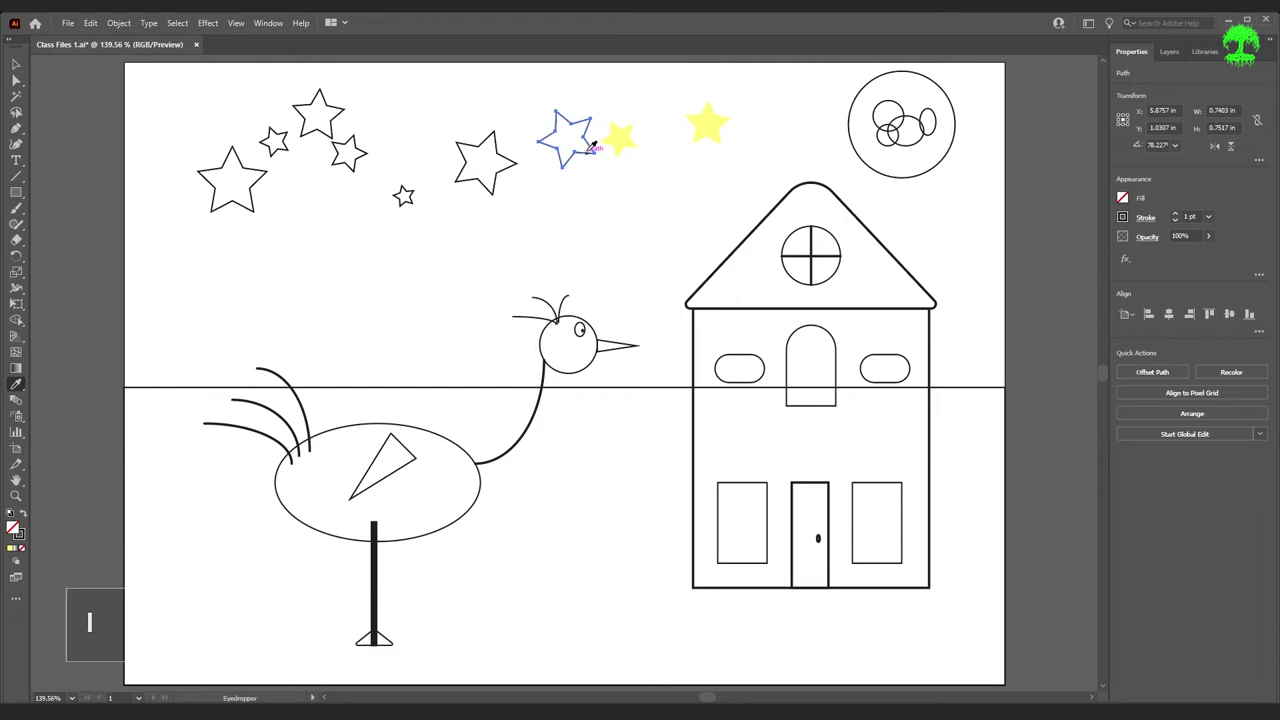
left_click(617, 136)
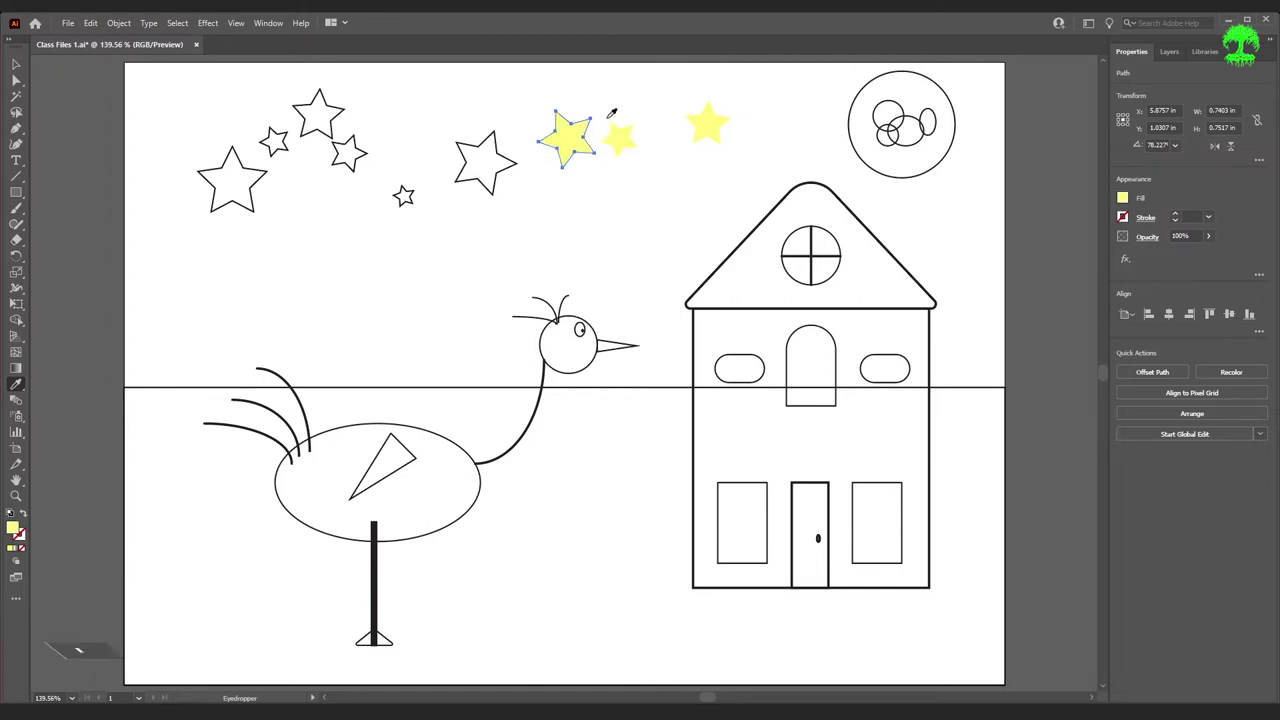
key("v")
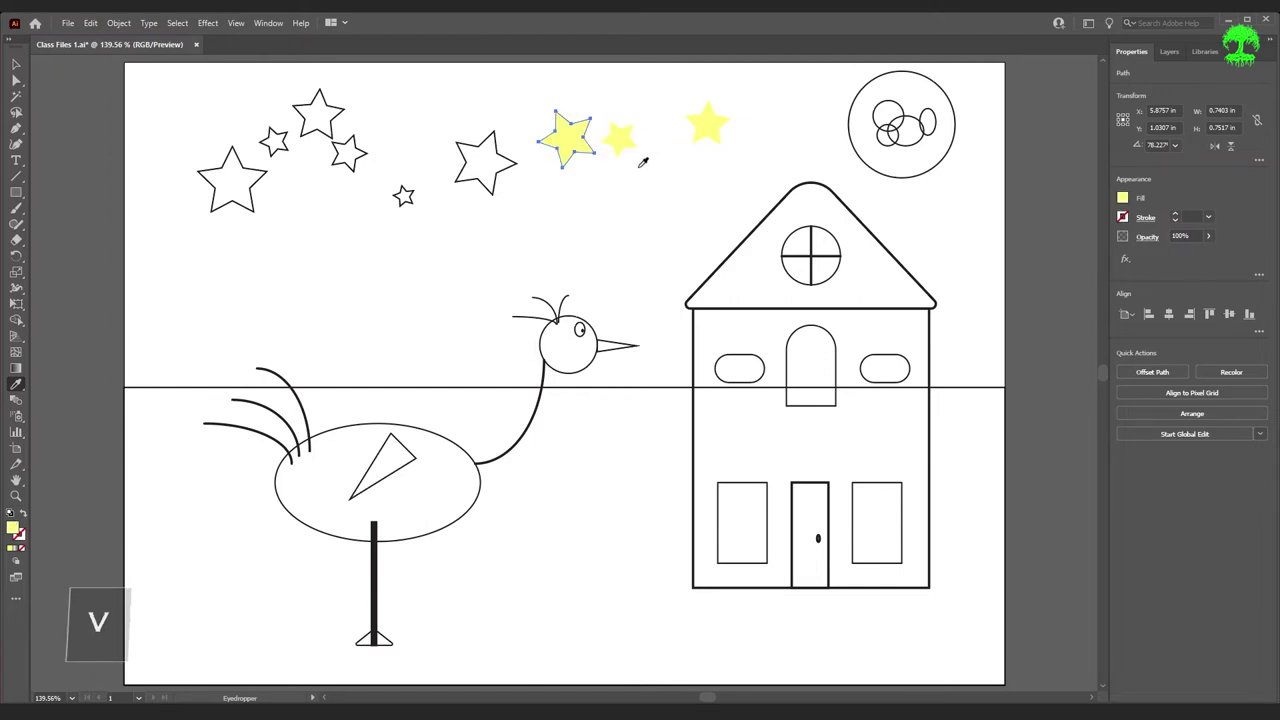
left_click(630, 192)
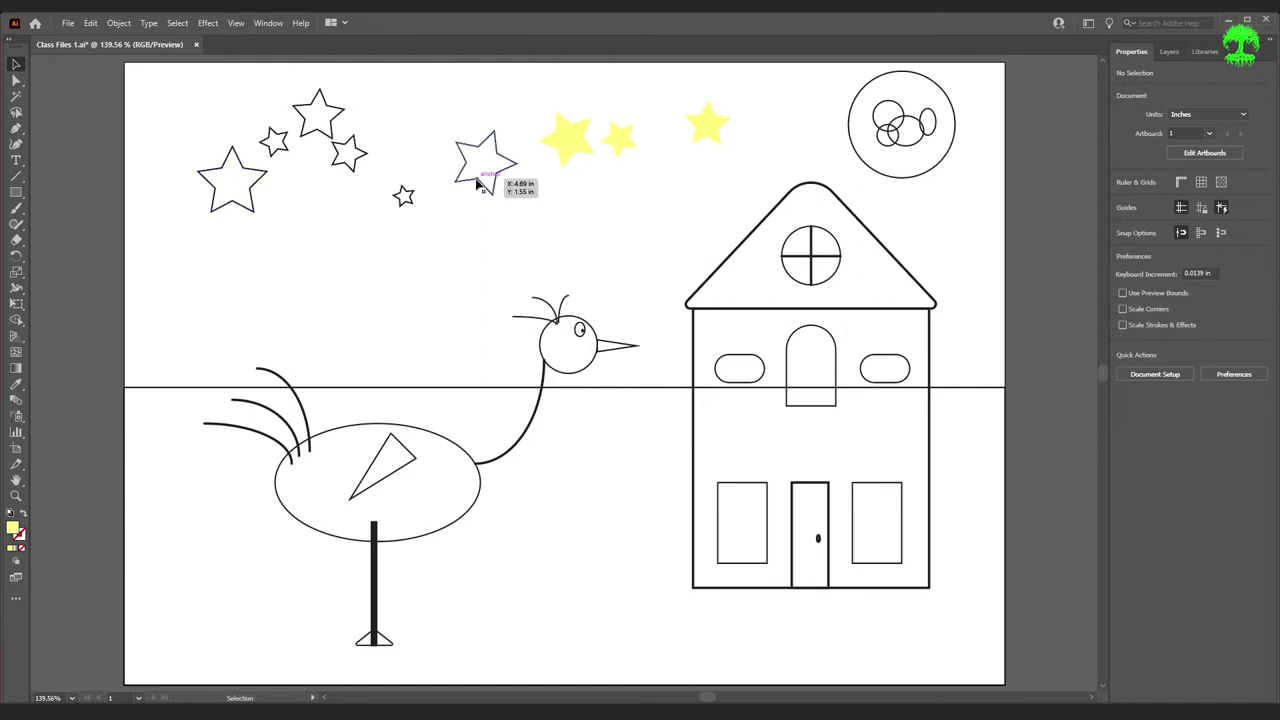
- Marquee-select the remaining outlined stars and eyedrop the yellow fill onto all of them
left_click_drag(174, 96, 520, 232)
key("shift")
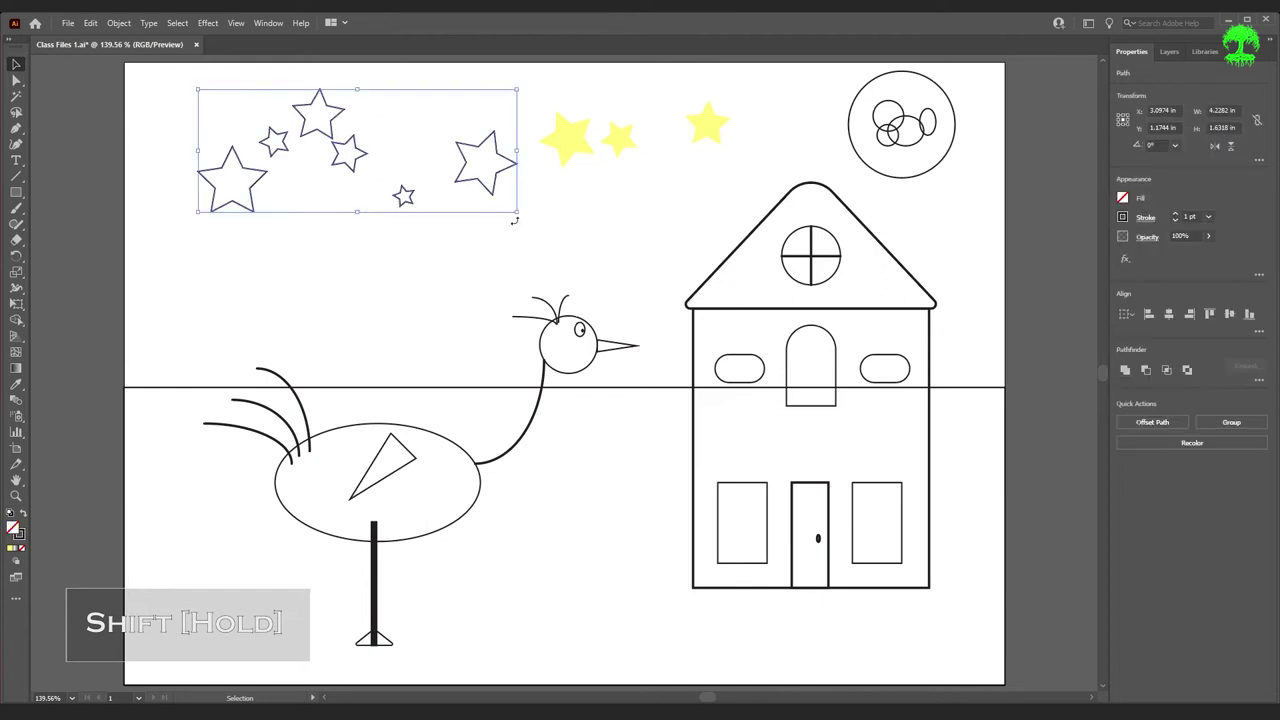
key("i")
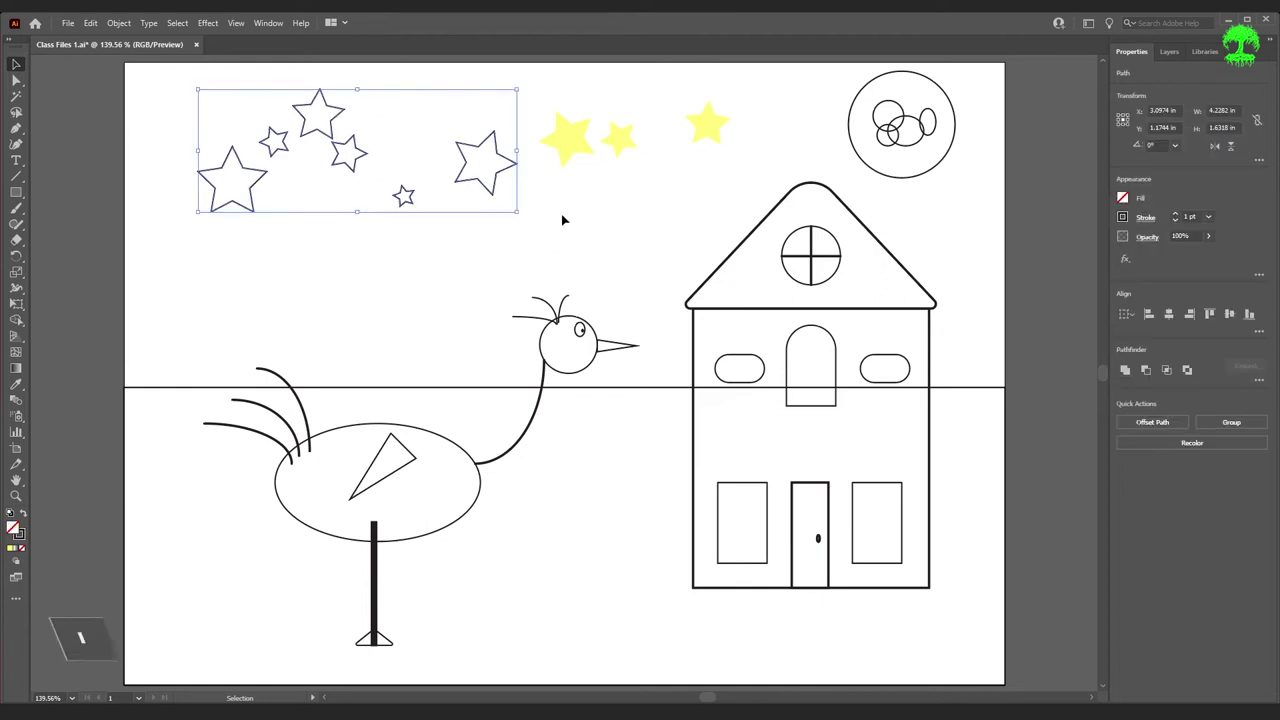
left_click(570, 140)
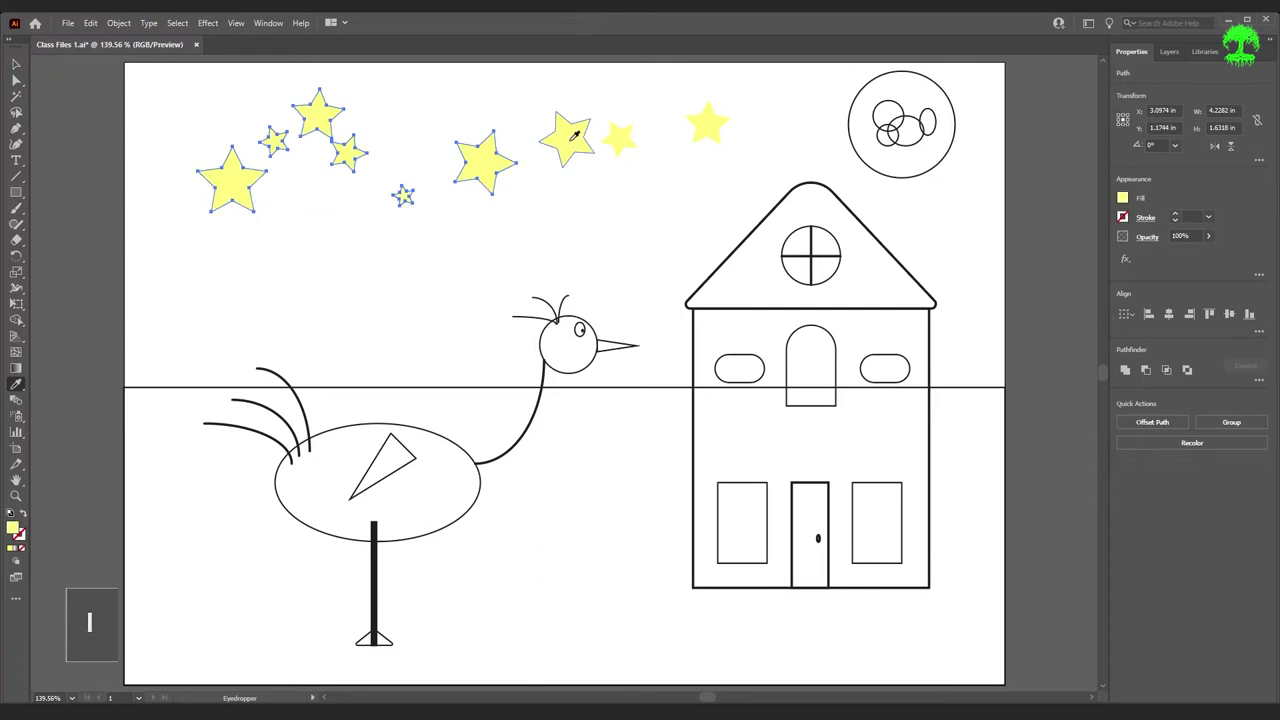
key("v")
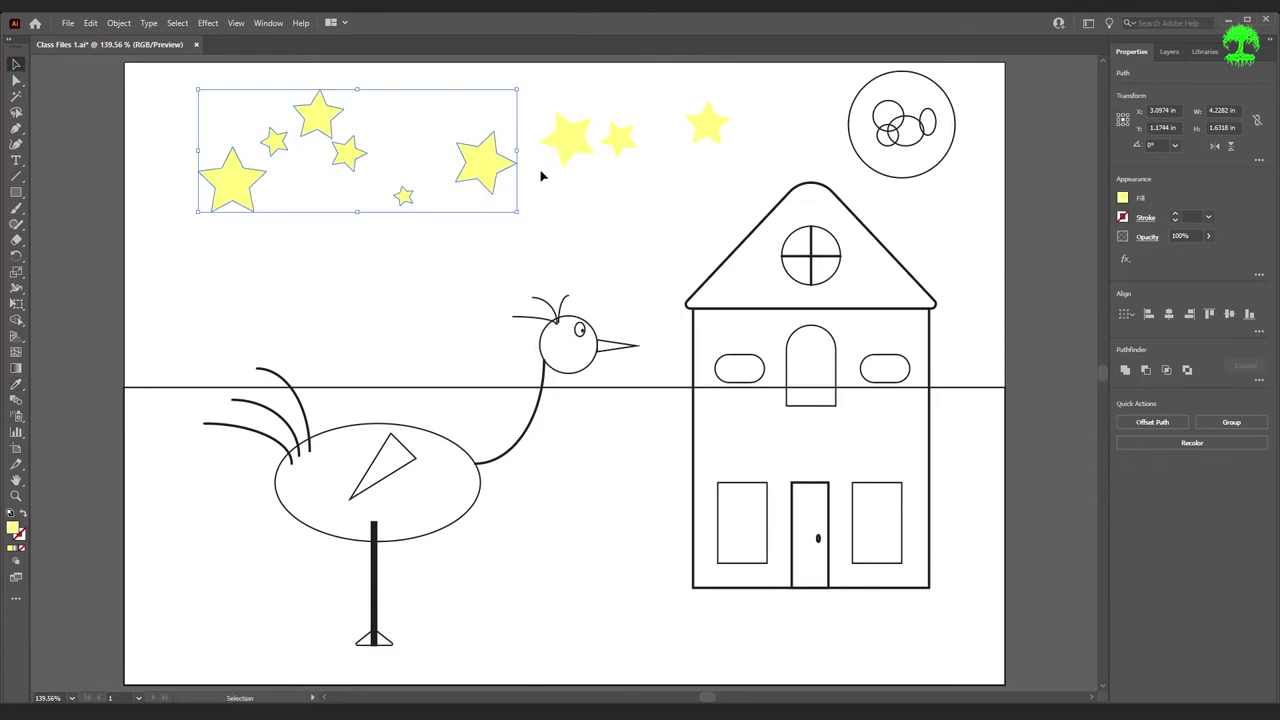
left_click(612, 237)
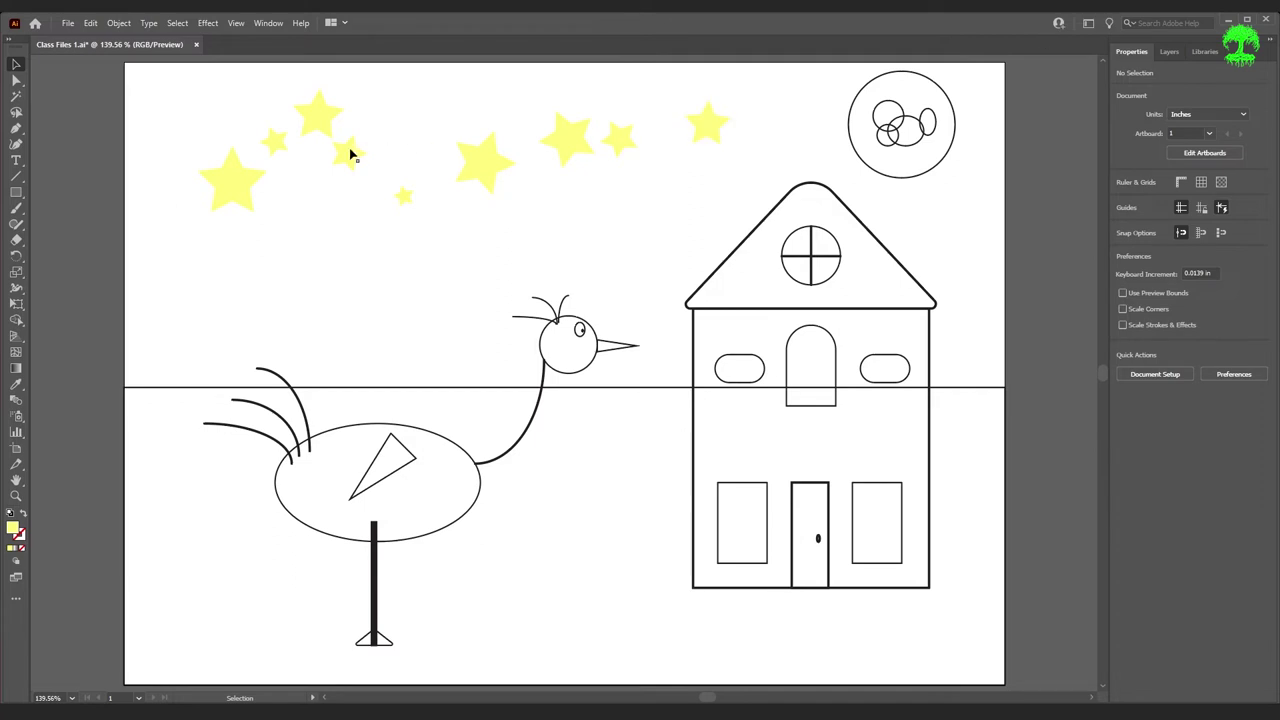
- Group all the yellow stars and nudge the group slightly right
left_click_drag(181, 73, 729, 218)
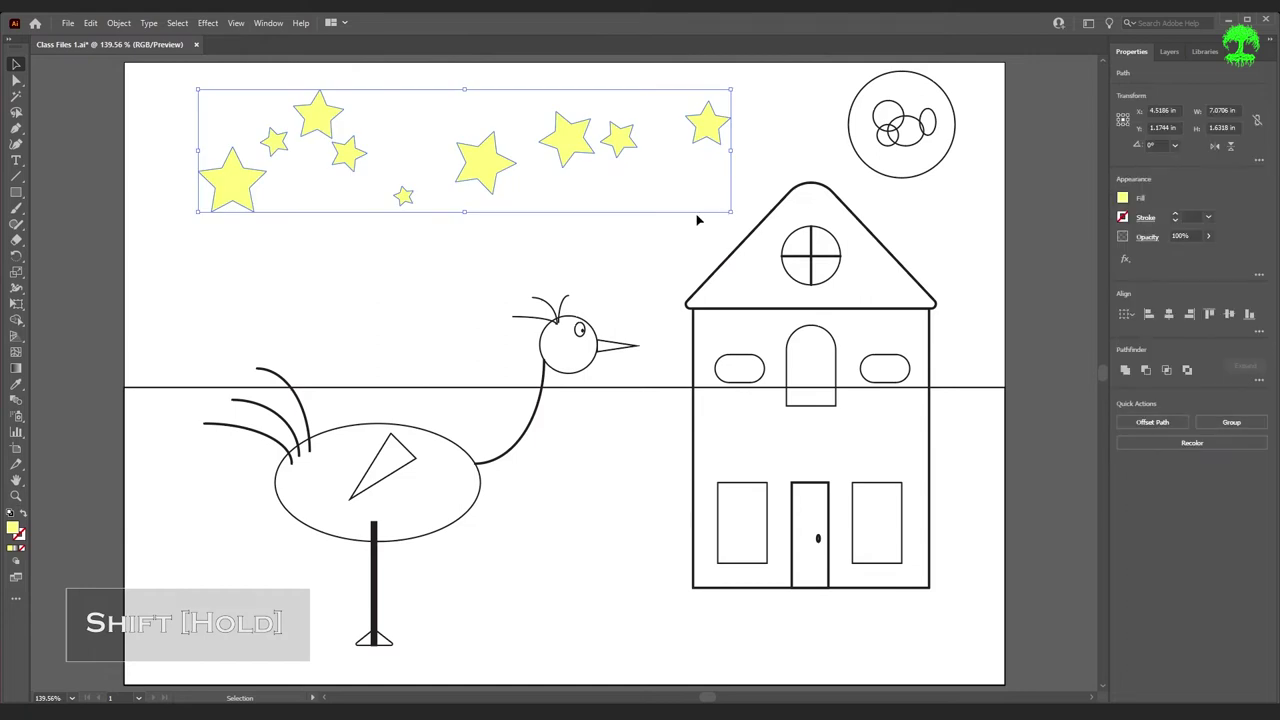
left_click(117, 22)
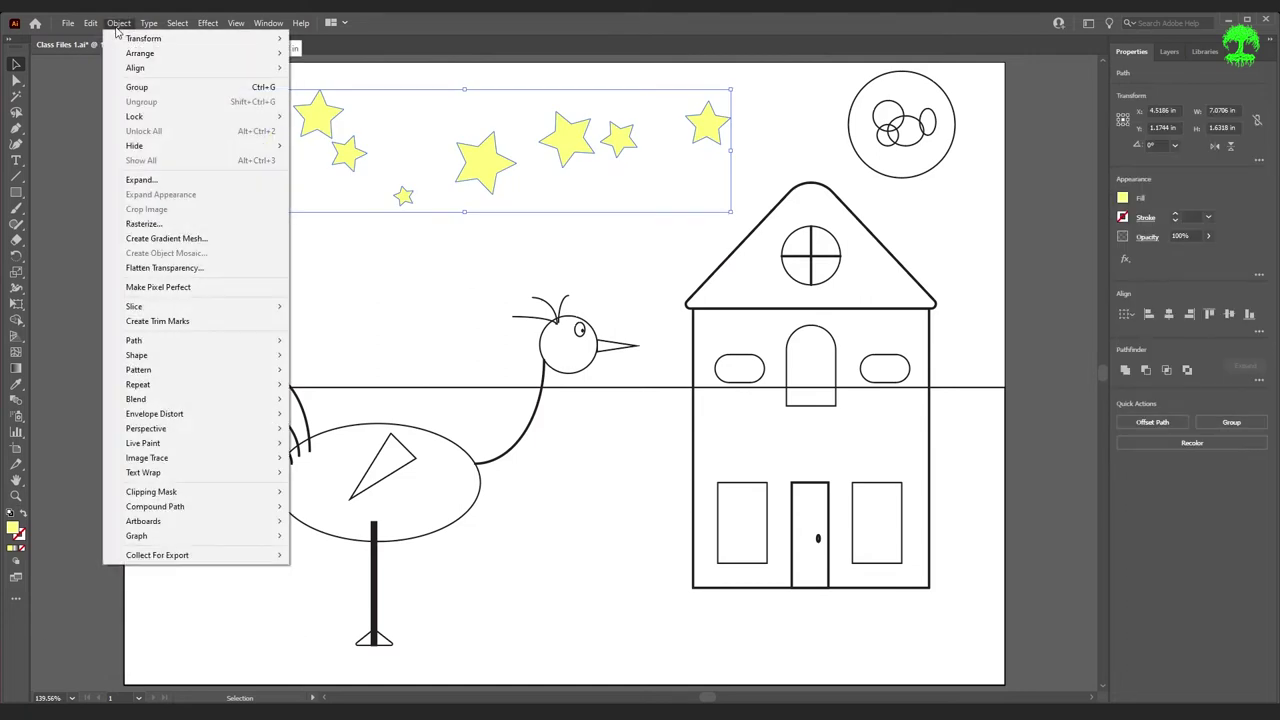
left_click(162, 95)
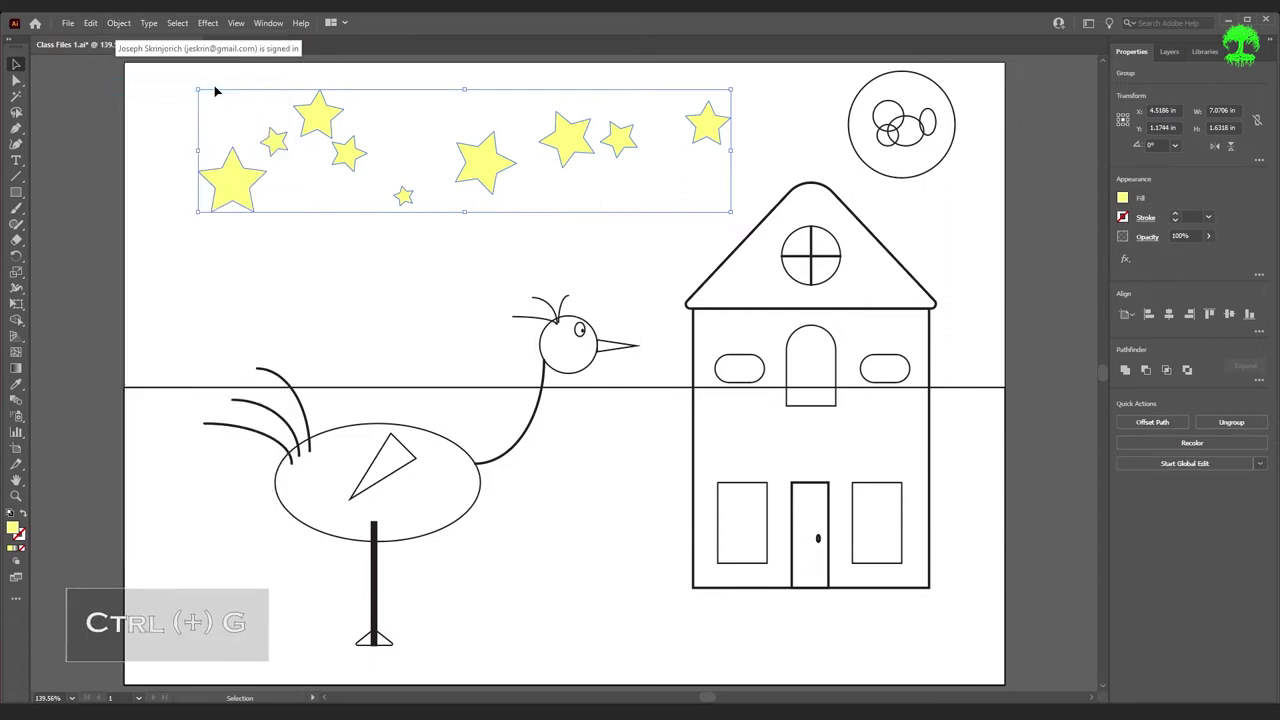
left_click(401, 299)
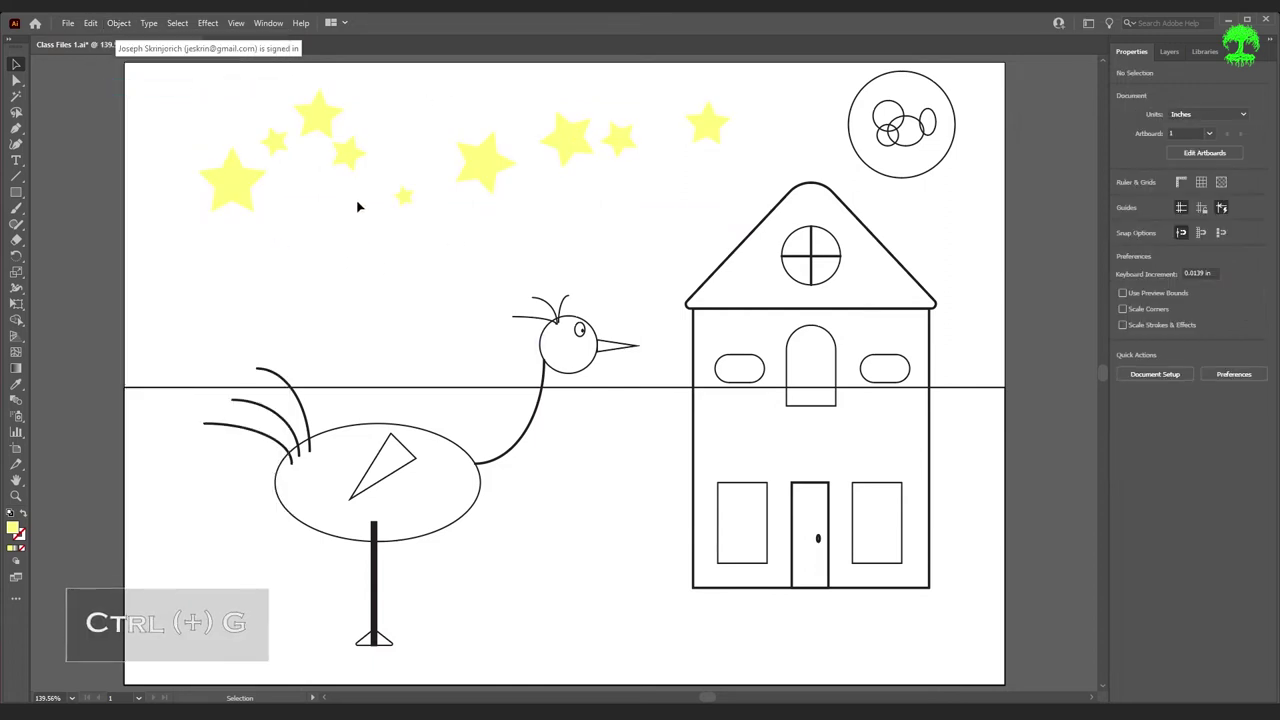
left_click(701, 138)
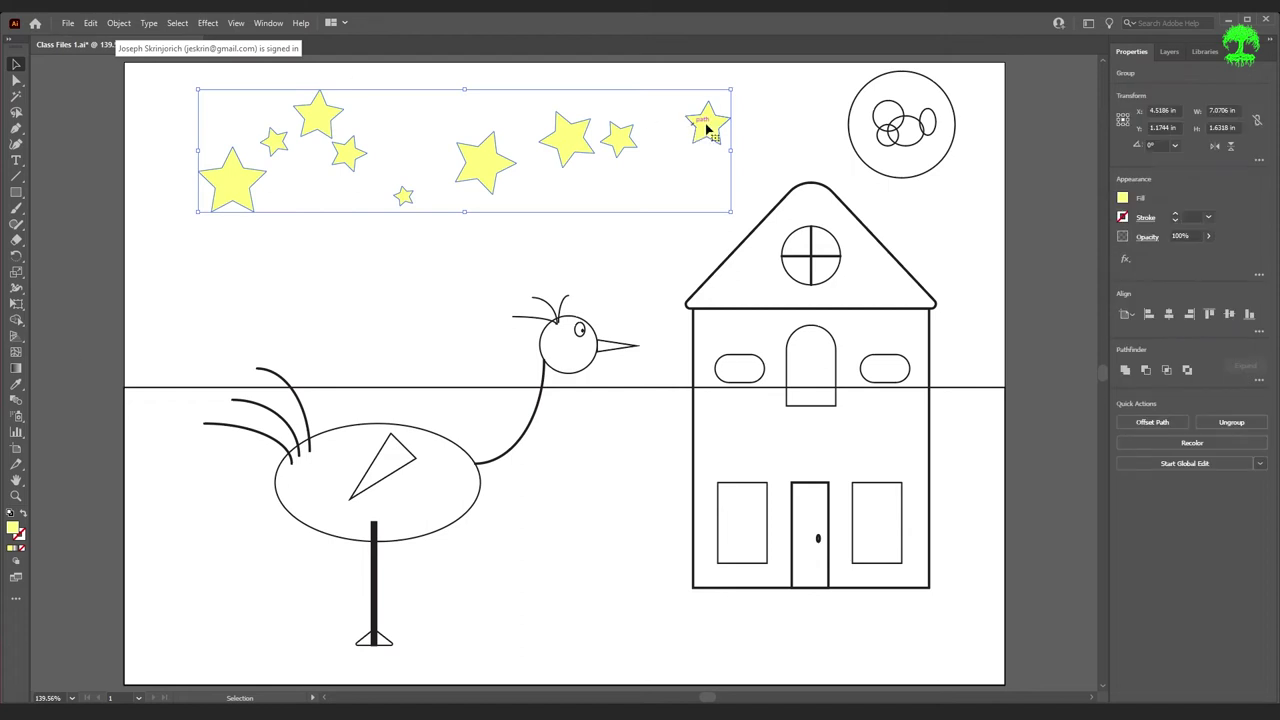
mouse_move(711, 123)
left_mouse_down()
mouse_move(746, 131)
mouse_move(709, 157)
mouse_move(715, 123)
left_mouse_up()
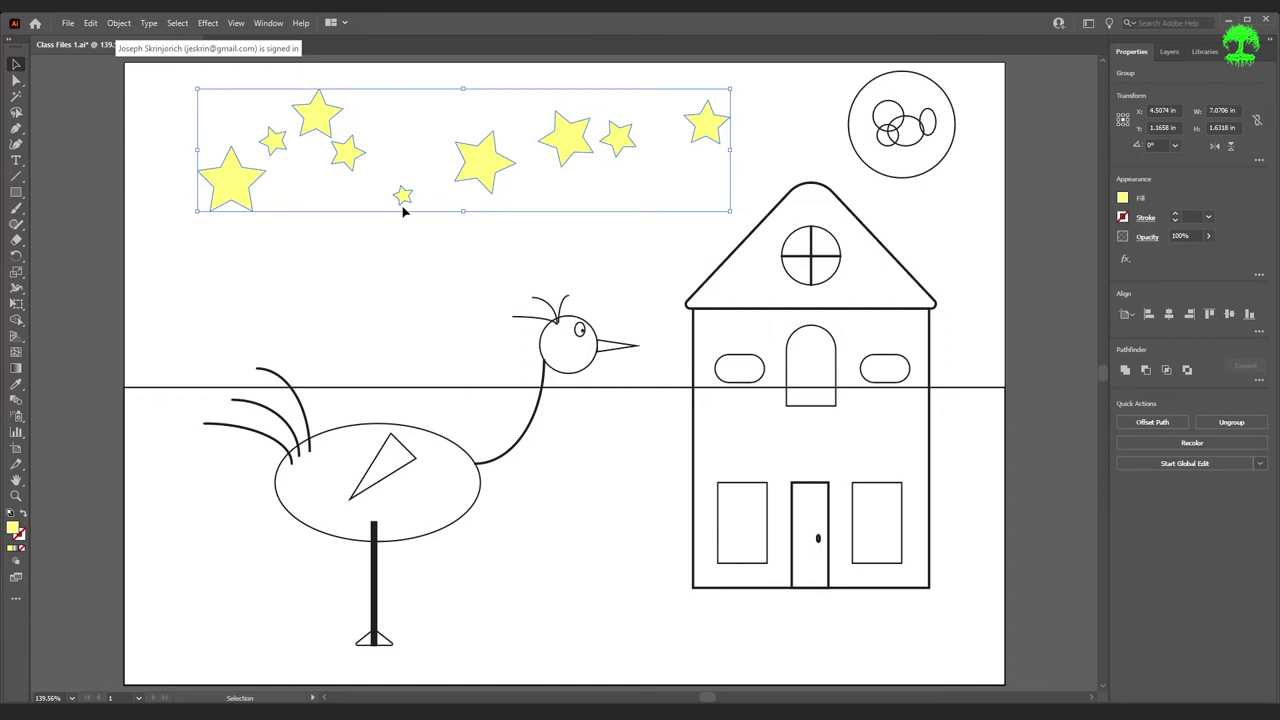
left_click(476, 247)
- Ungroup the stars via Object > Ungroup and confirm a small star moves alone
left_click(492, 172)
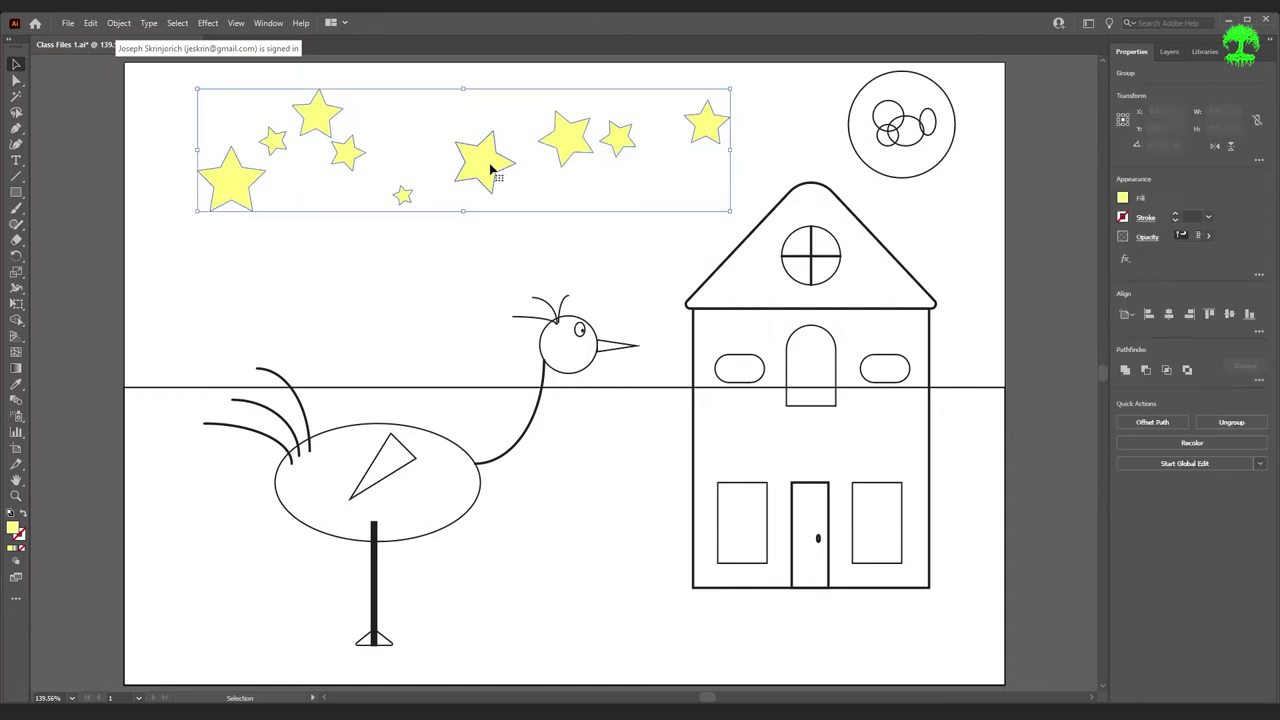
left_click(122, 26)
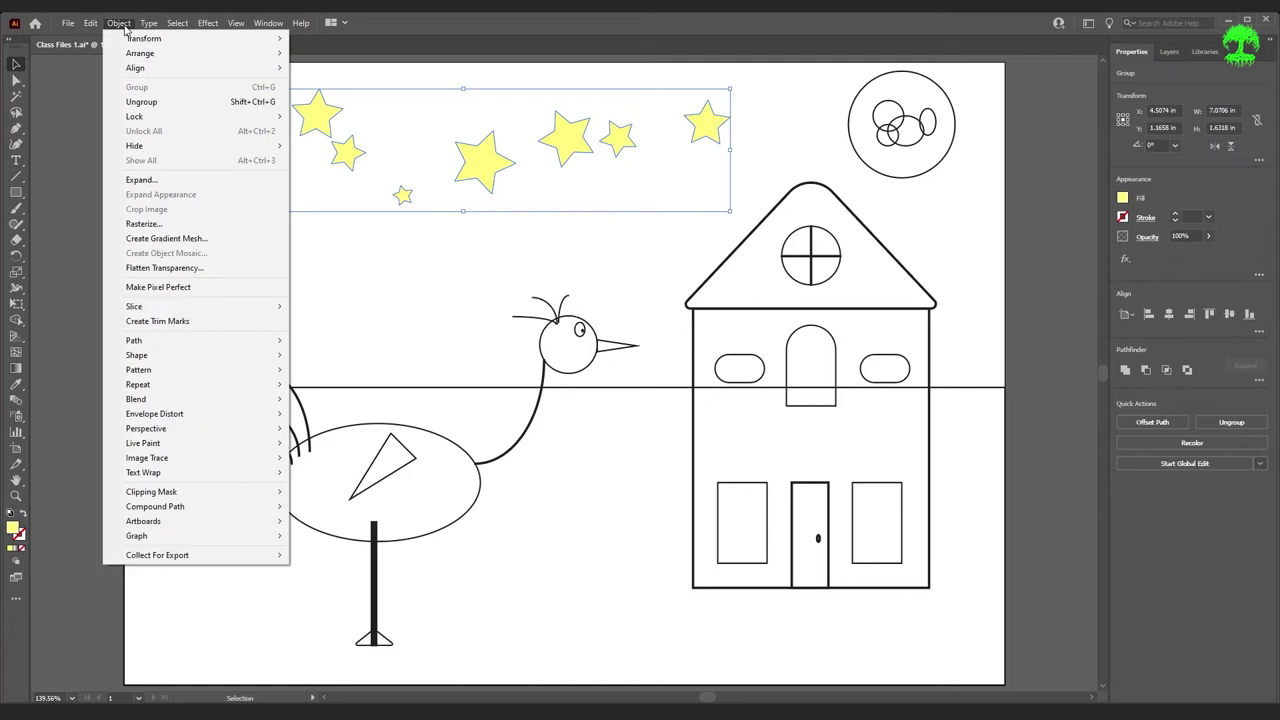
left_click(165, 102)
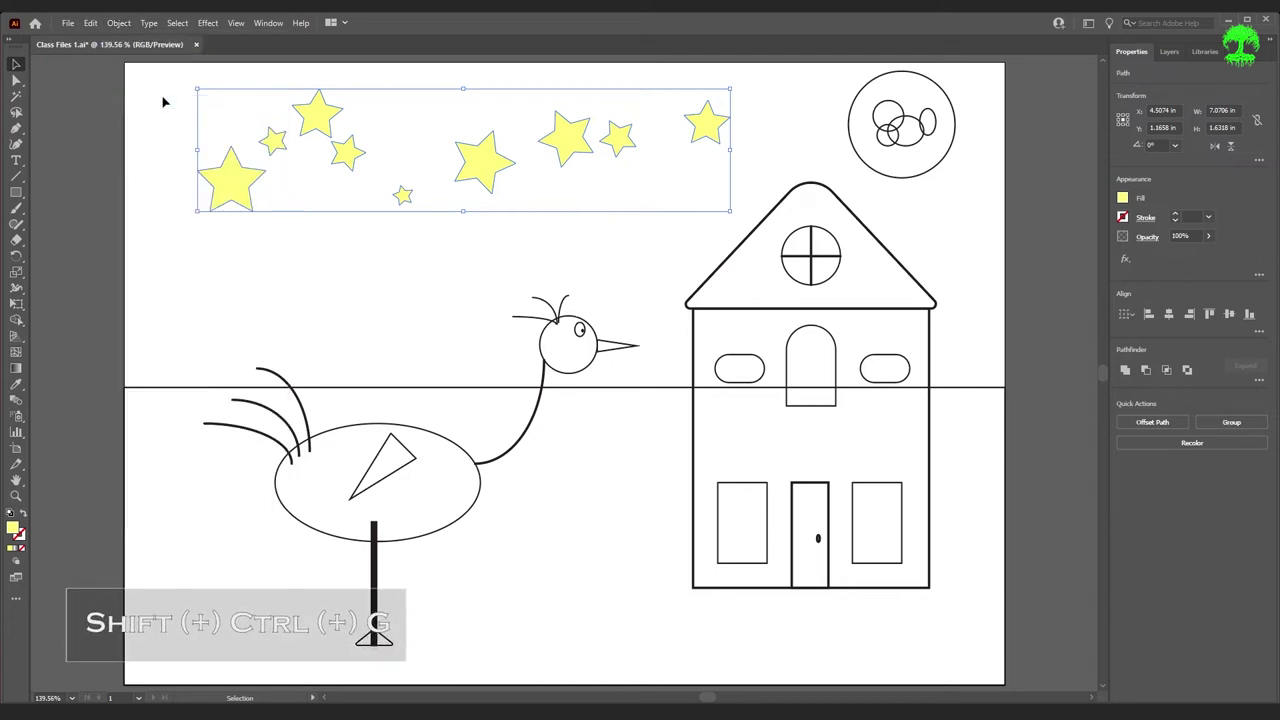
left_click(457, 275)
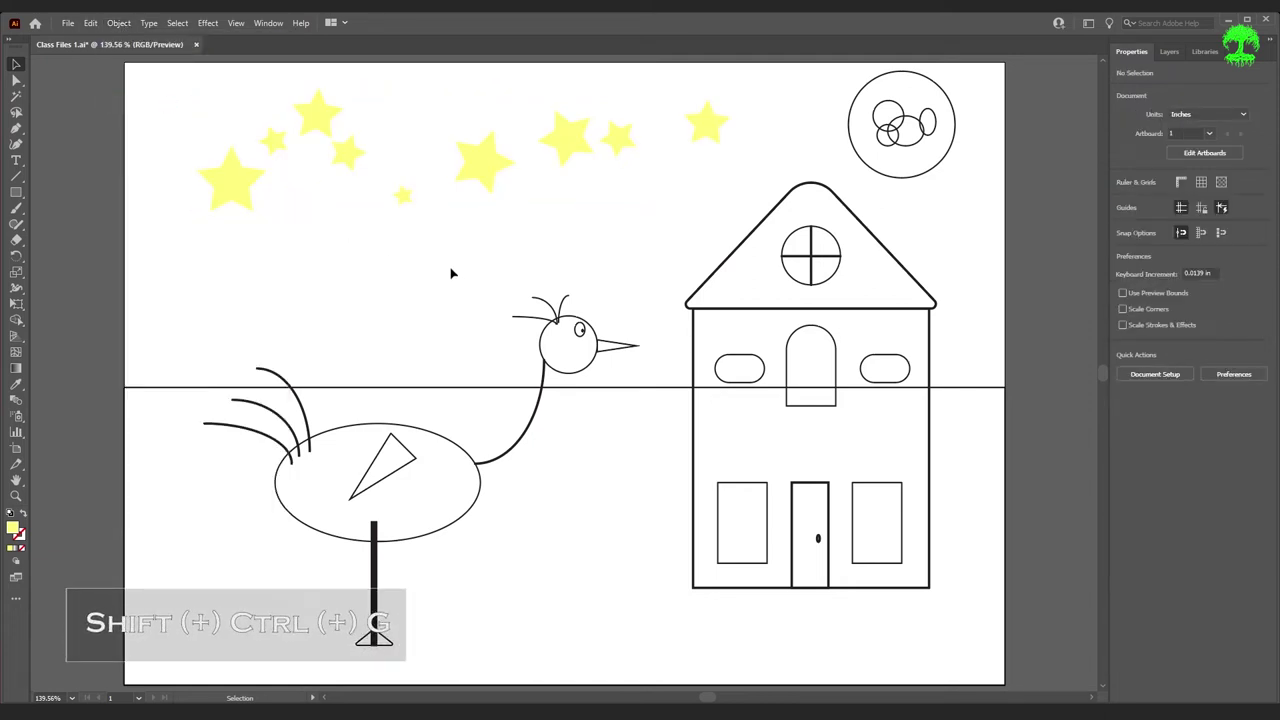
left_click(404, 197)
mouse_move(408, 200)
left_mouse_down()
mouse_move(408, 126)
mouse_move(417, 200)
mouse_move(383, 217)
mouse_move(403, 195)
left_mouse_up()
- Give the moon circle a very pale yellow fill (saturation about 9%) and no stroke
left_click(720, 194)
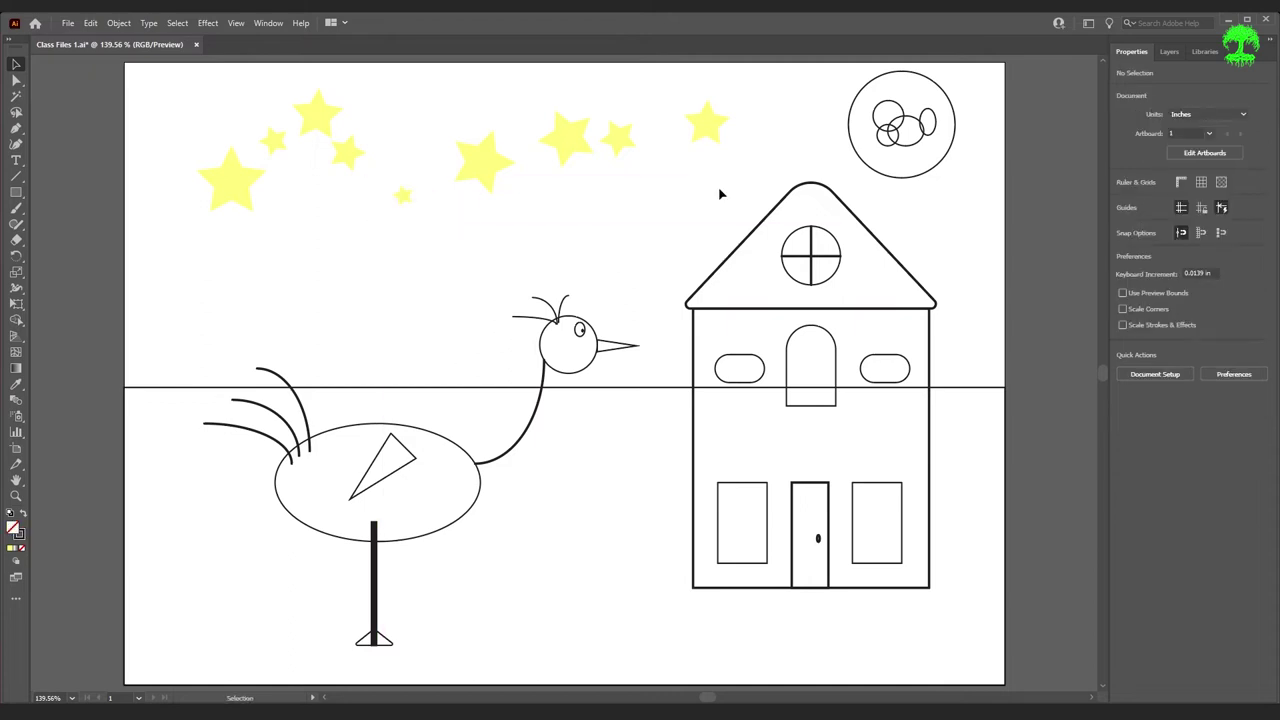
left_click(922, 176)
left_click(1122, 198)
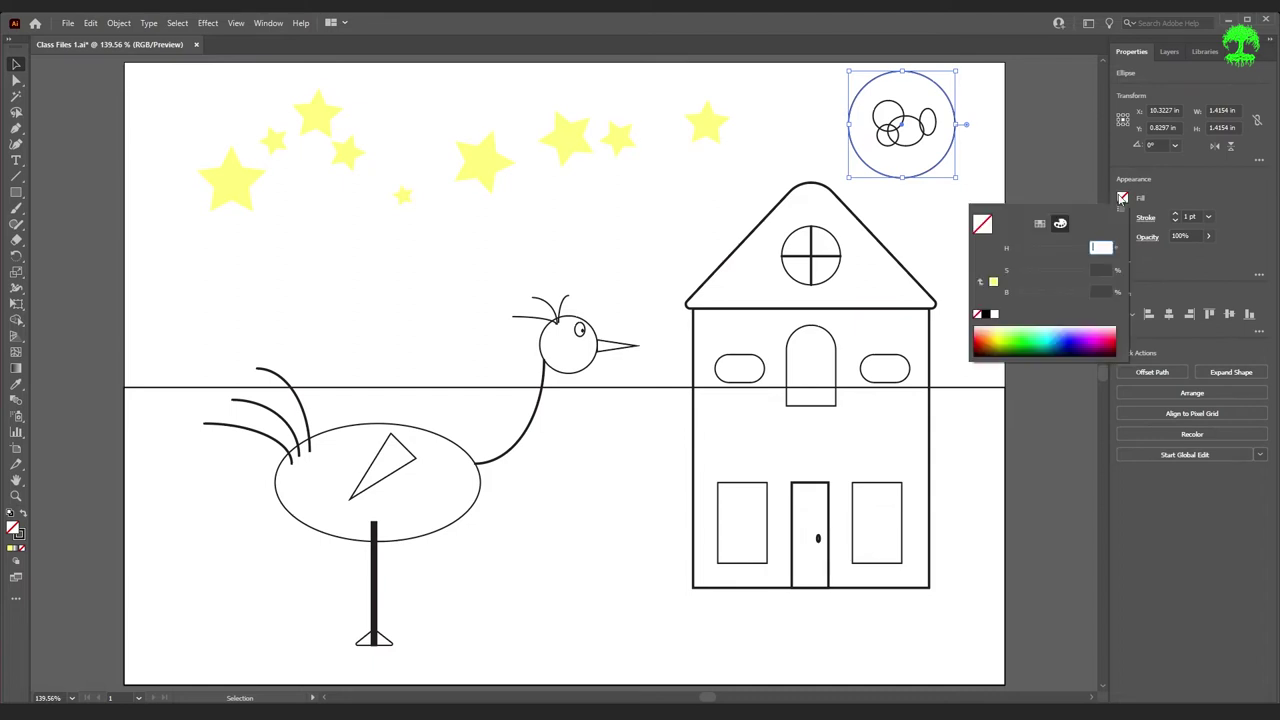
left_click(993, 283)
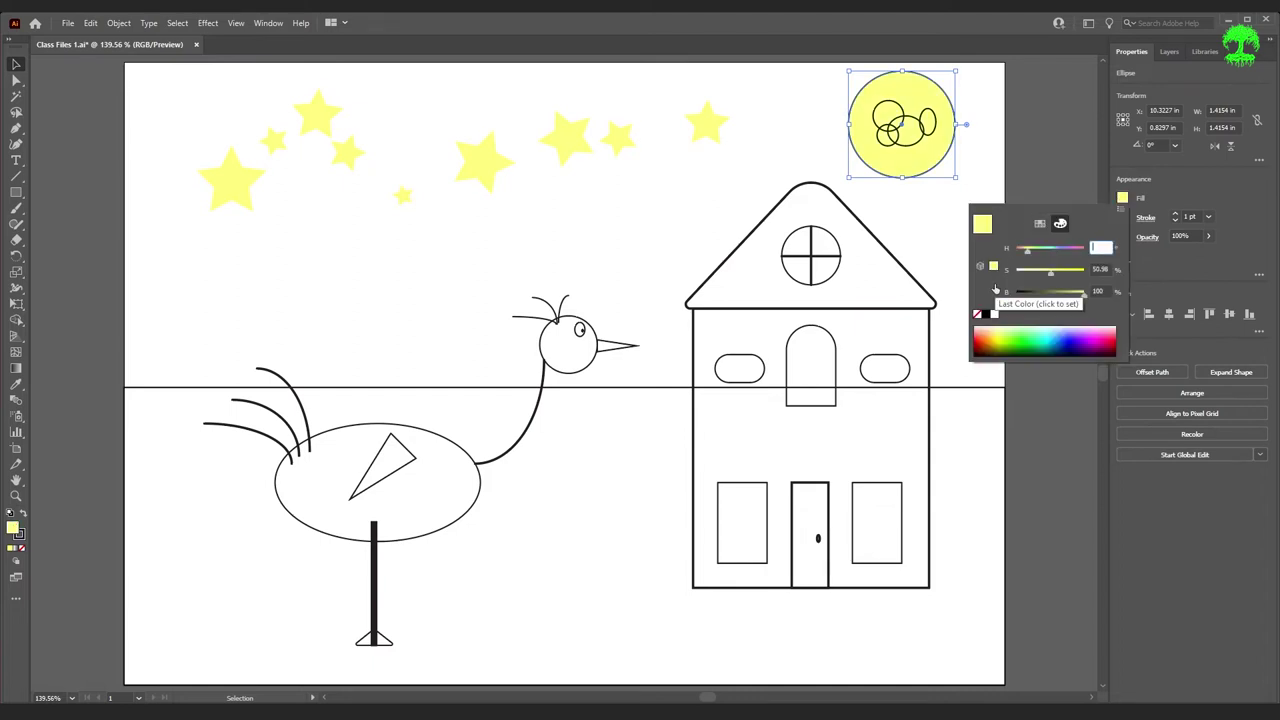
left_click_drag(1051, 273, 1024, 282)
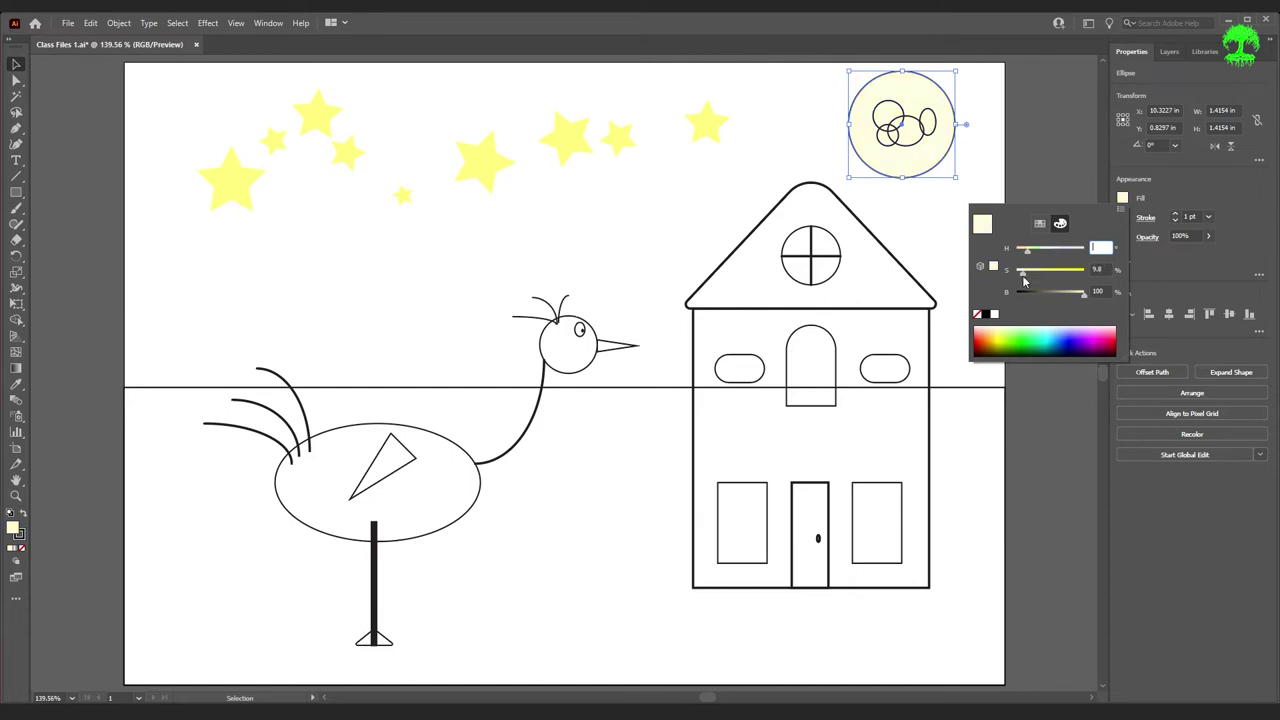
left_click(1033, 155)
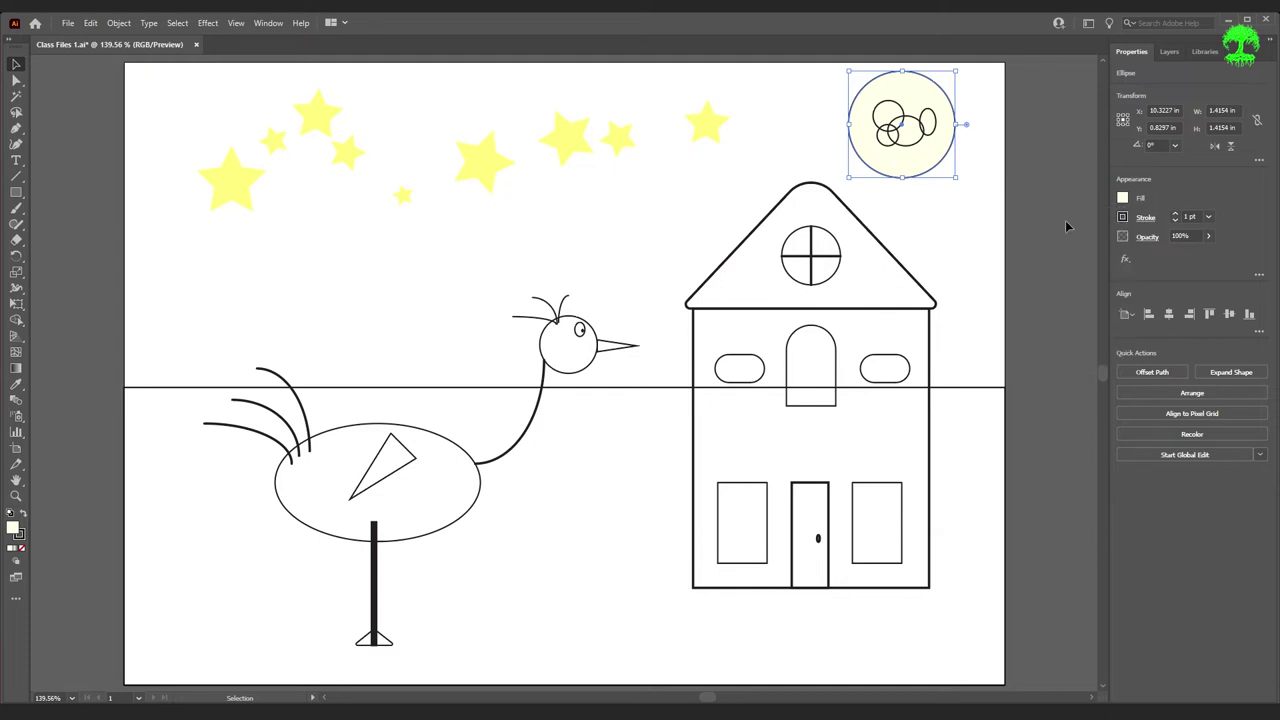
left_click(1123, 217)
left_click(978, 265)
left_click(1027, 166)
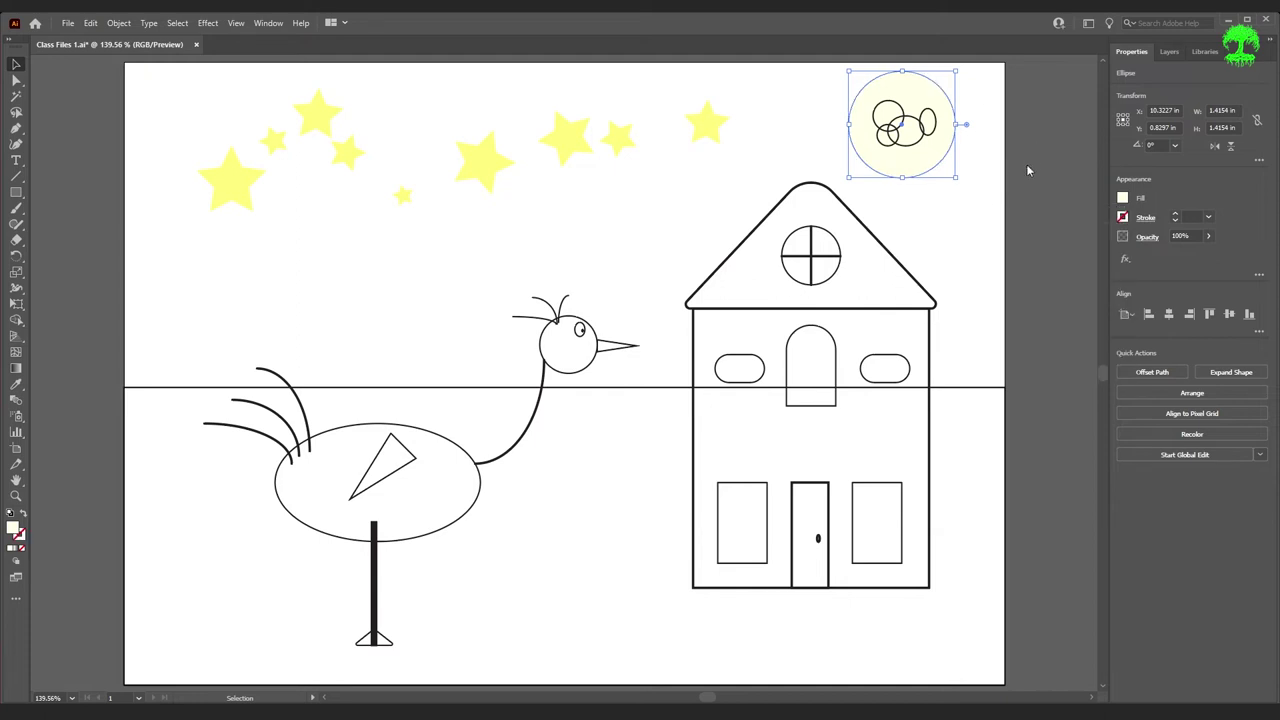
left_click(994, 231)
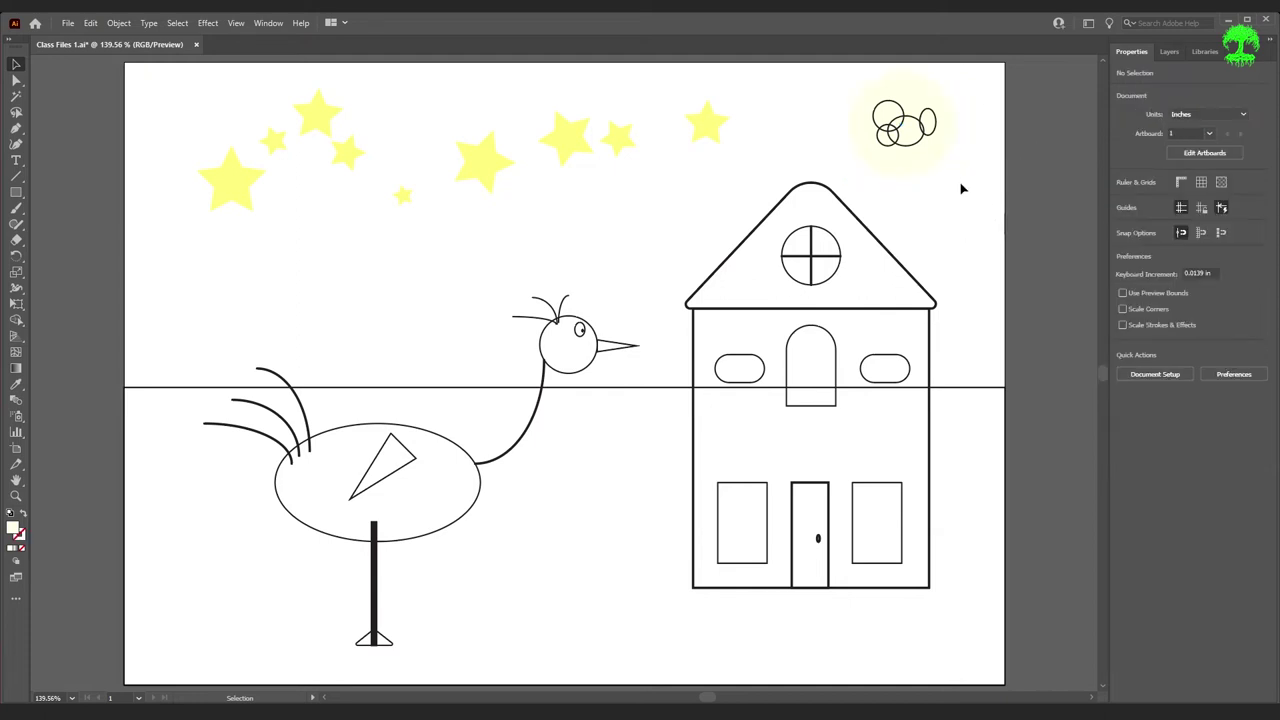
- Remove the outlines of the four circles on the moon and fill them grey
left_click(934, 131, "shift")
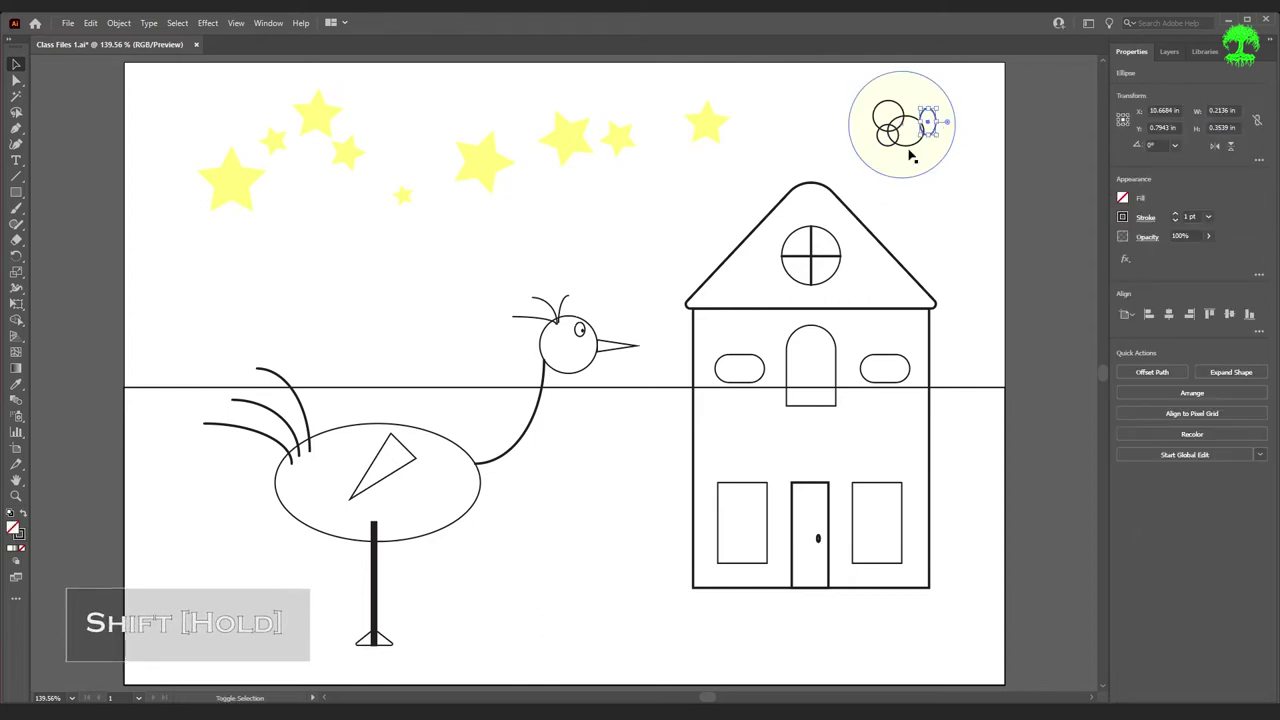
left_click(908, 149, "shift")
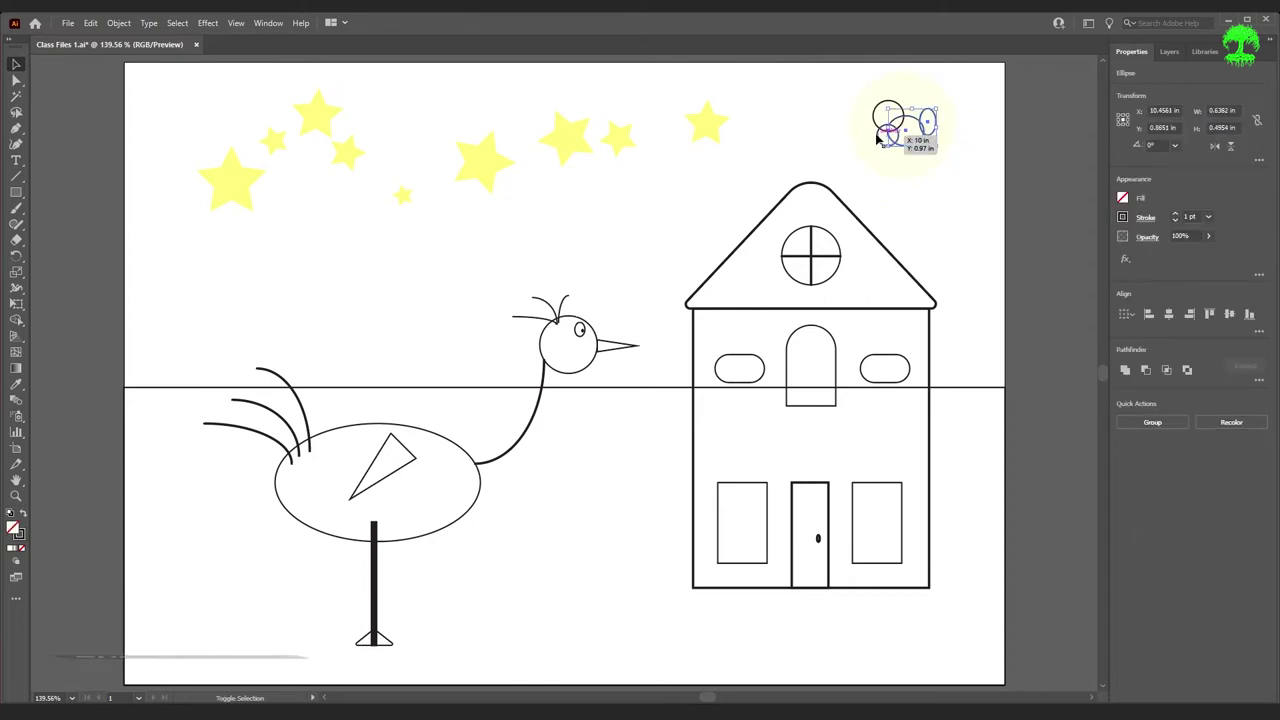
left_click(878, 112, "shift")
left_click(890, 111, "shift")
left_click(1123, 218)
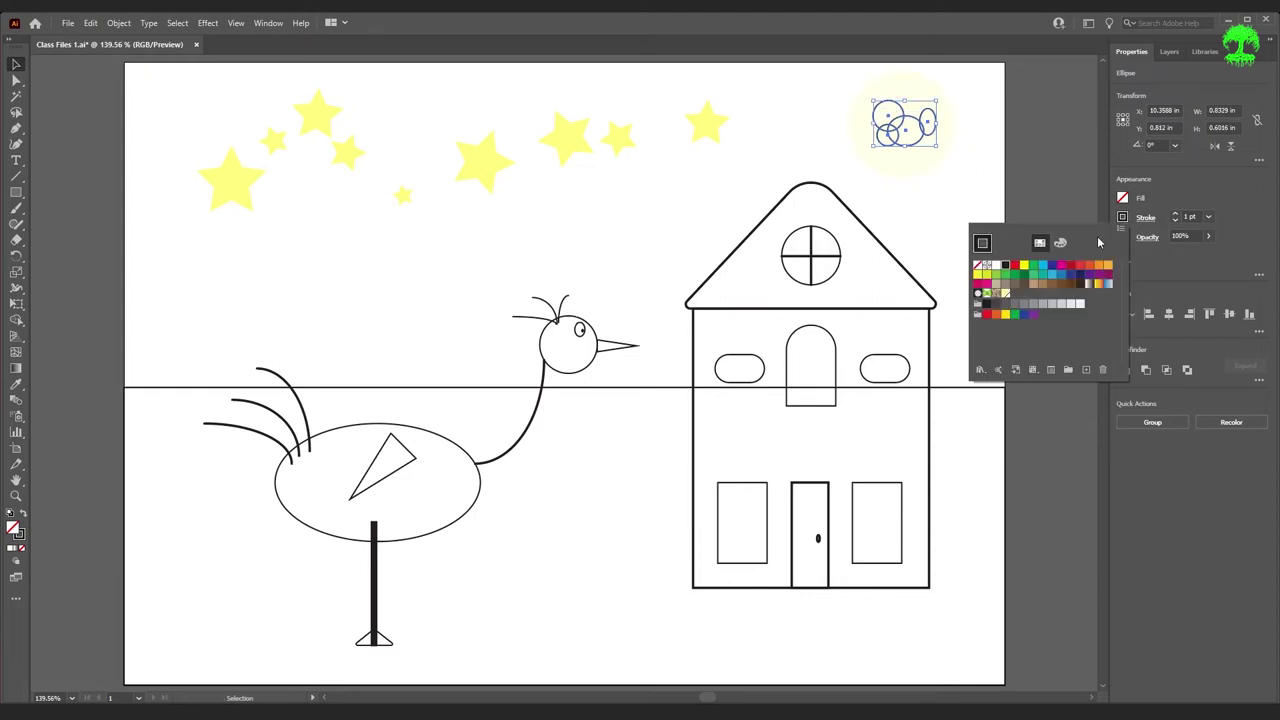
left_click(977, 266)
left_click(1124, 198)
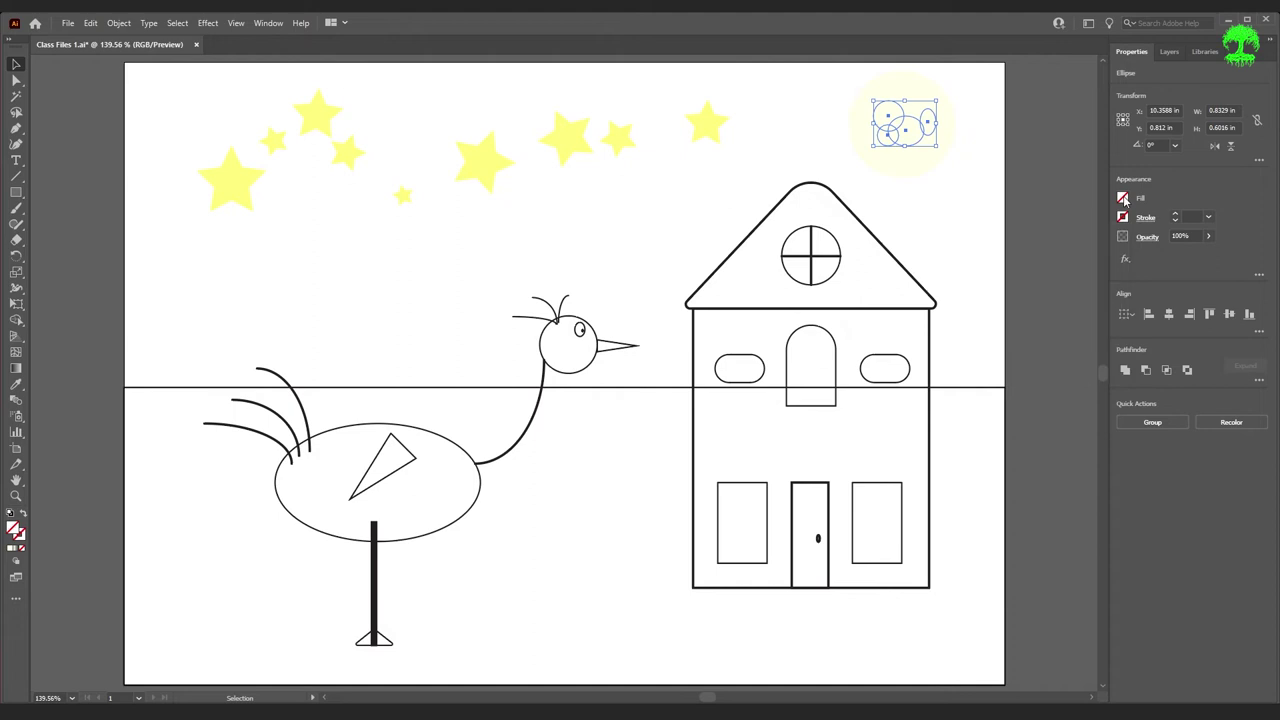
left_click(1122, 198)
left_click(993, 283)
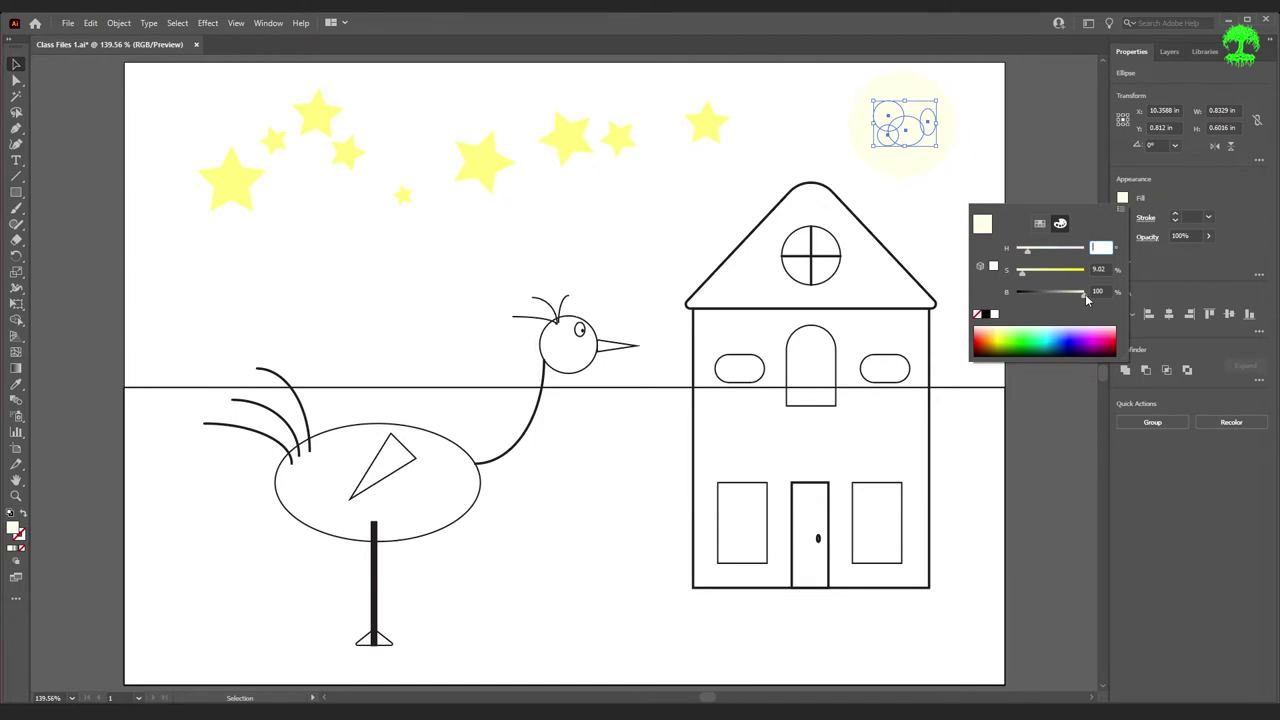
left_click_drag(1079, 293, 1051, 300)
left_click(1051, 489)
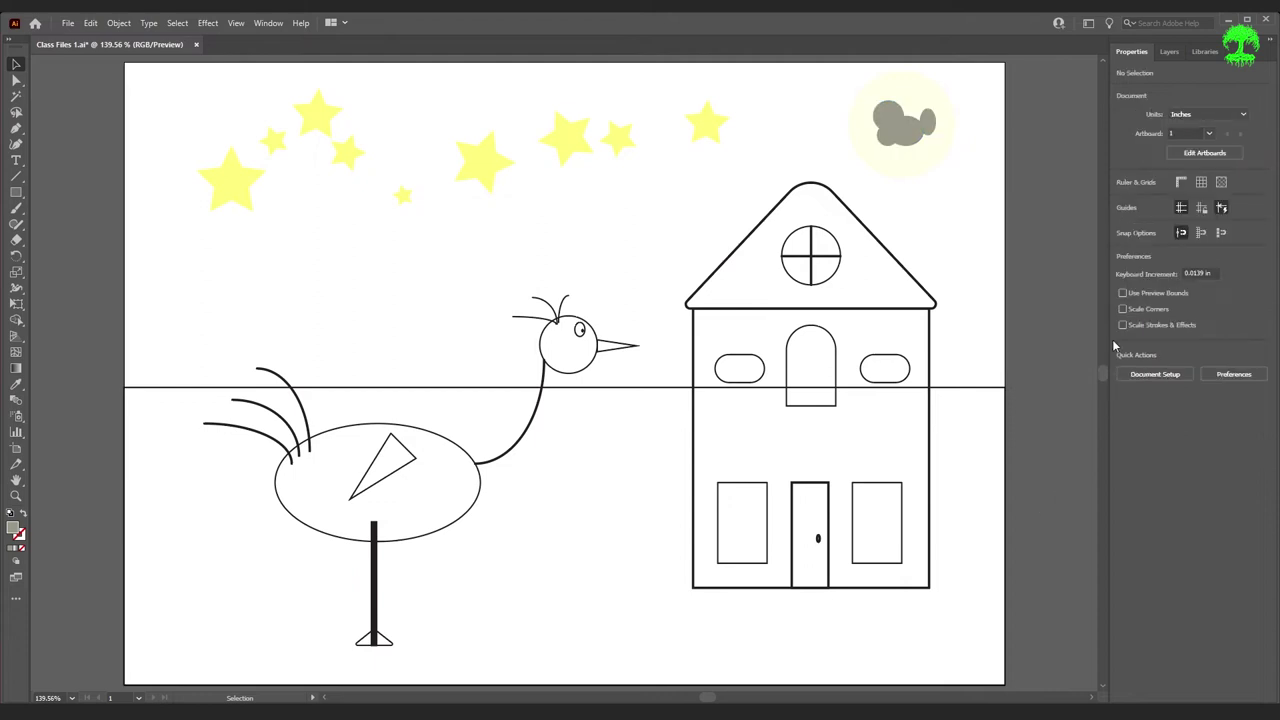
- Group the grey circles into one cloud and lighten its fill to 72% brightness
left_click(926, 128)
left_click(904, 137, "shift")
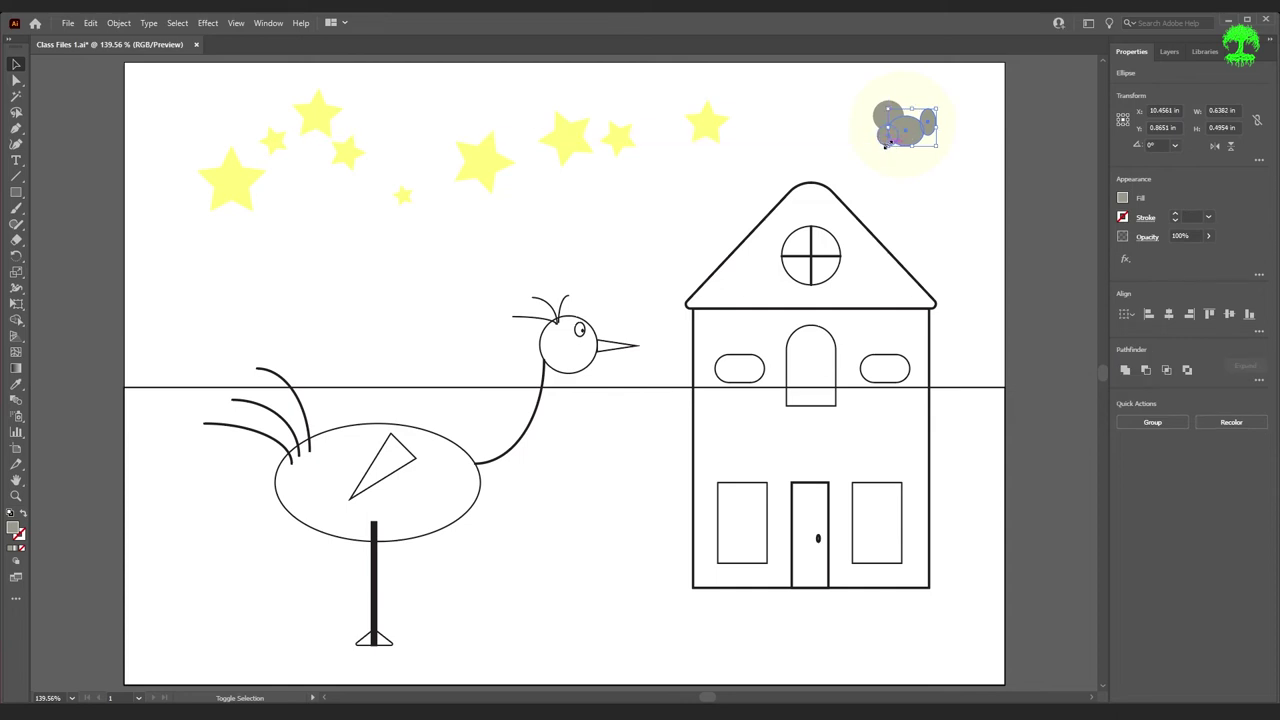
left_click(885, 115, "shift")
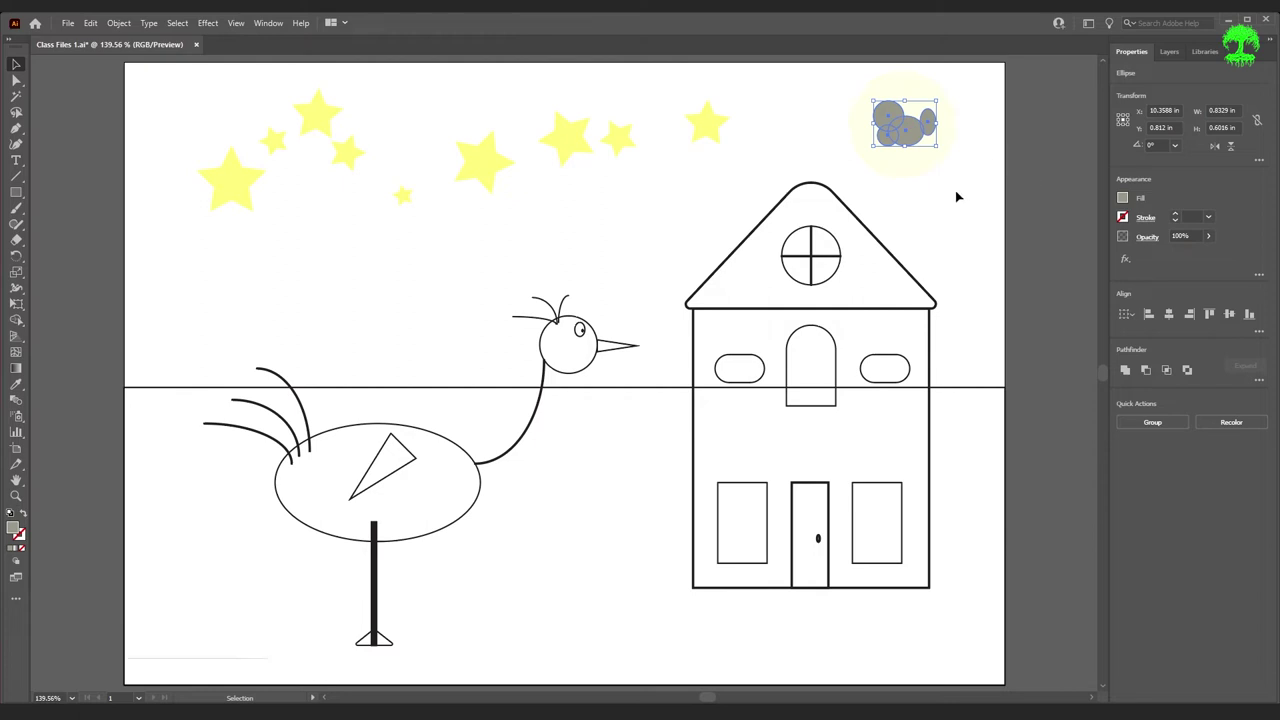
key("ctrl+g")
key("v")
left_click(1074, 192)
left_click(922, 148)
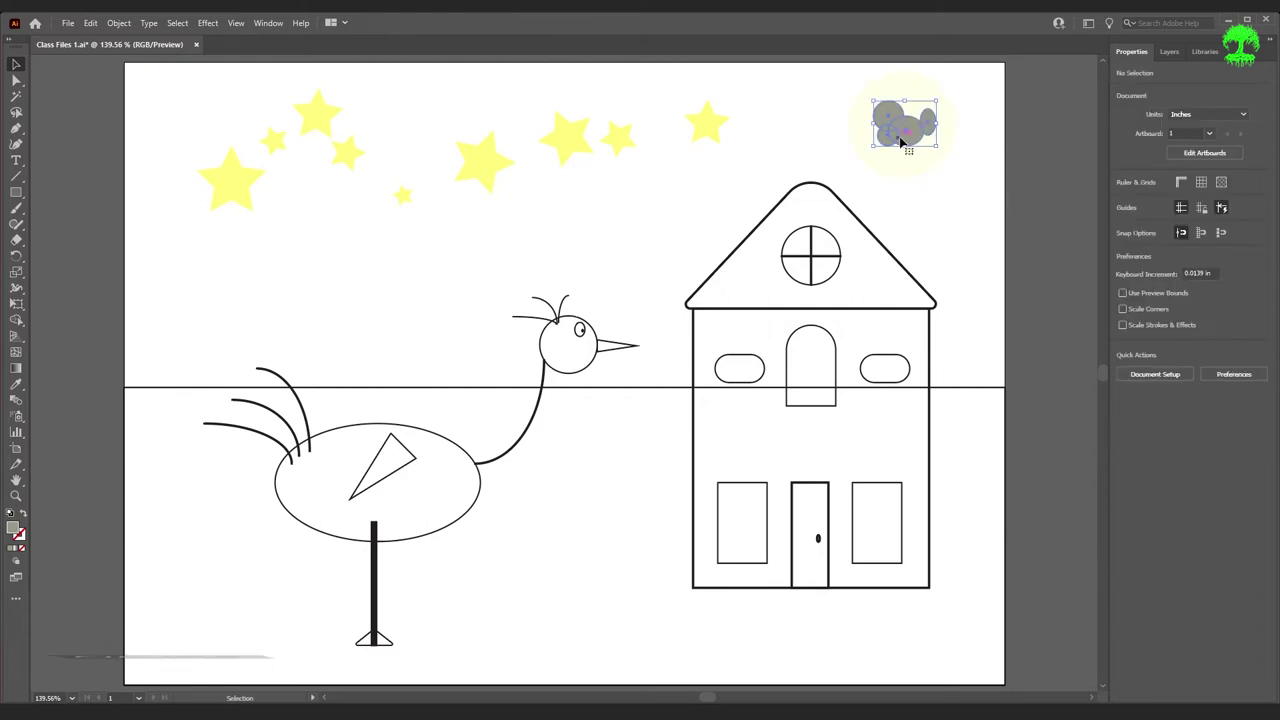
left_click(1123, 199)
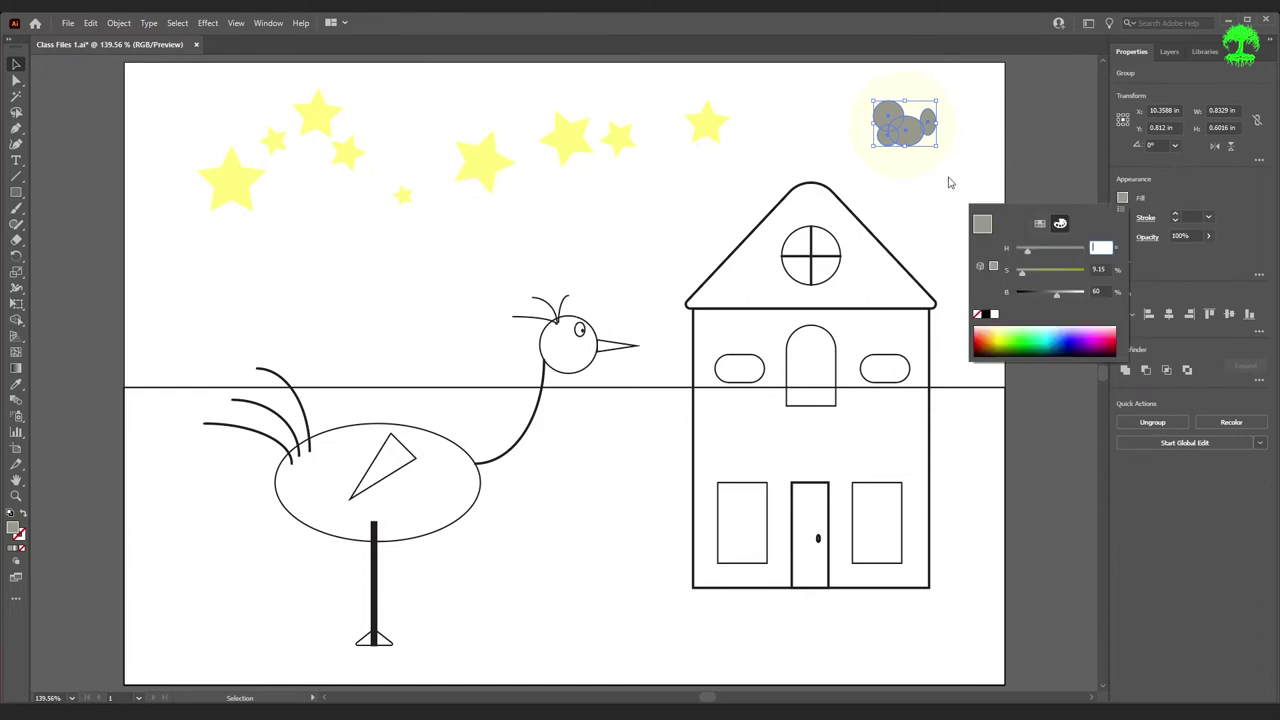
left_click_drag(1055, 298, 1064, 298)
left_click(1038, 166)
left_click(1051, 159)
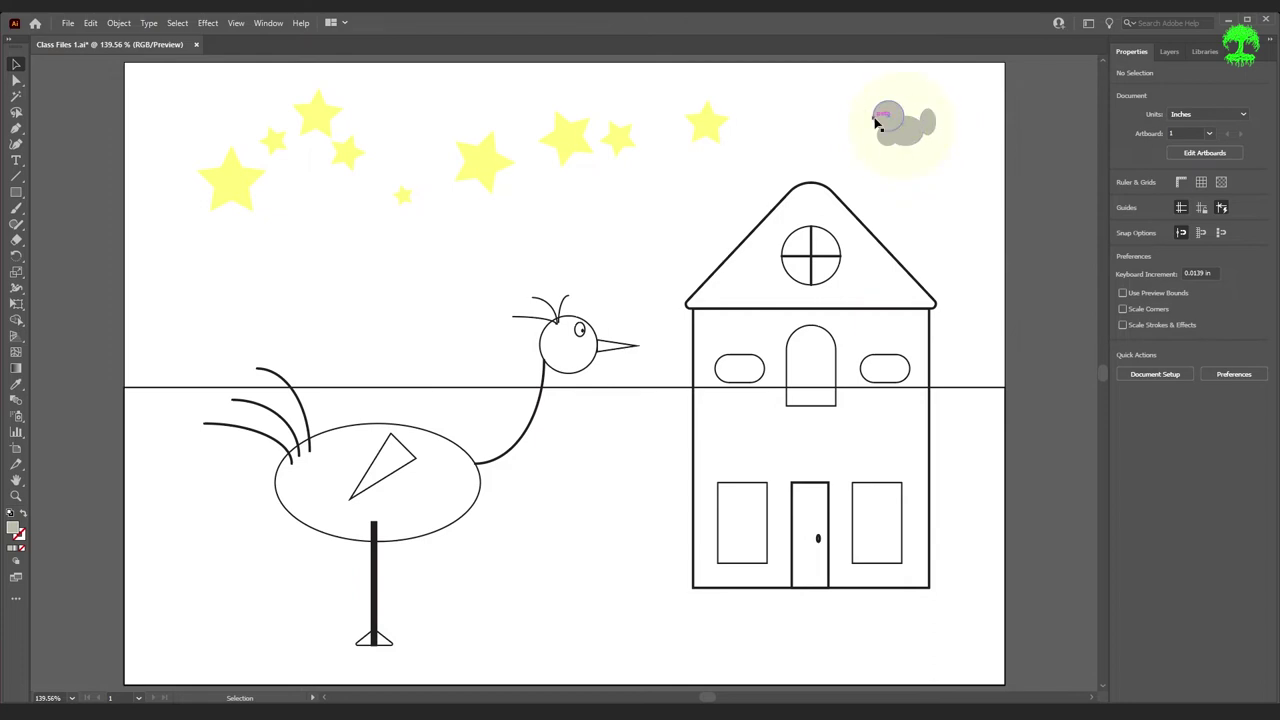
- Give the house's triangular roof a solid black fill
left_click(902, 262)
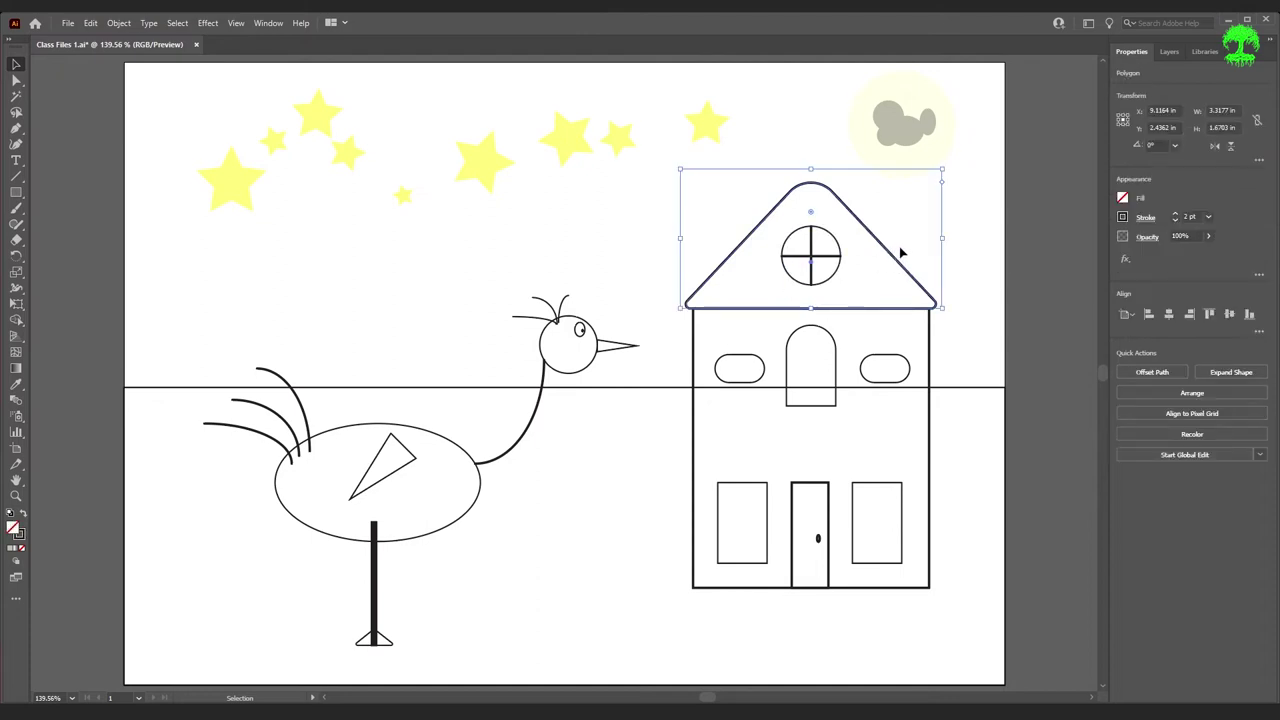
left_click(1122, 198)
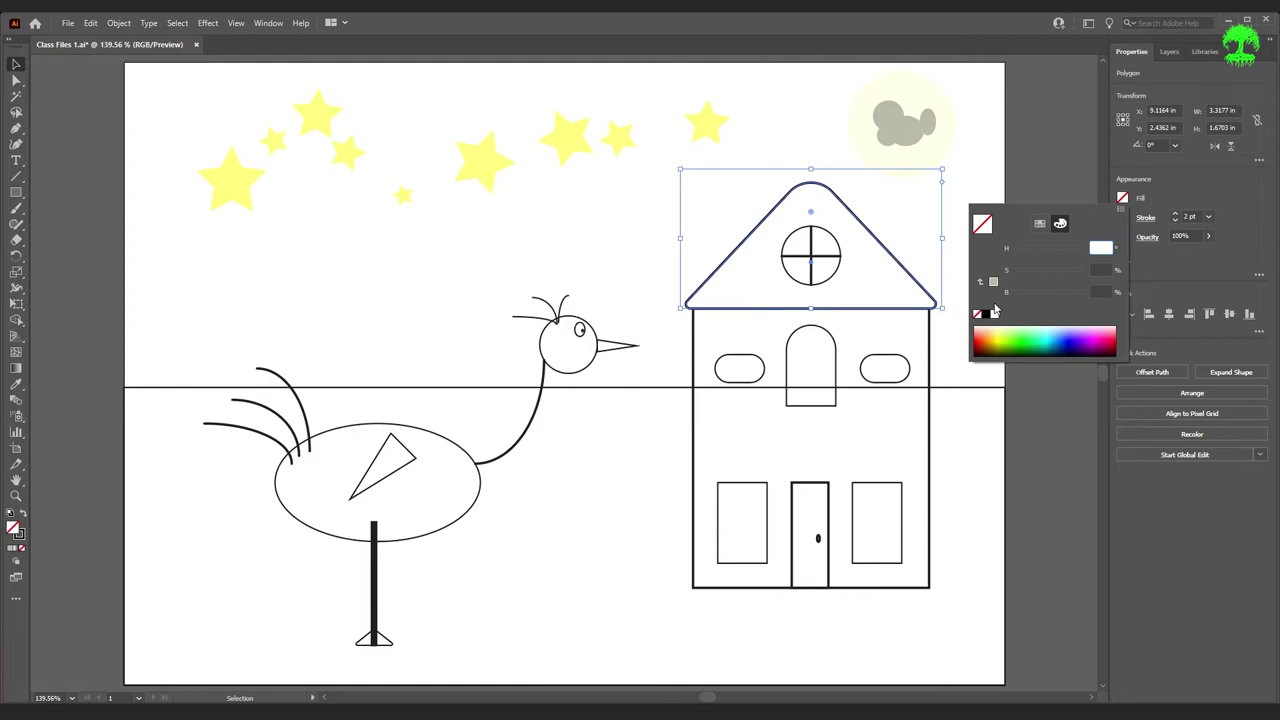
left_click(987, 316)
key("Escape")
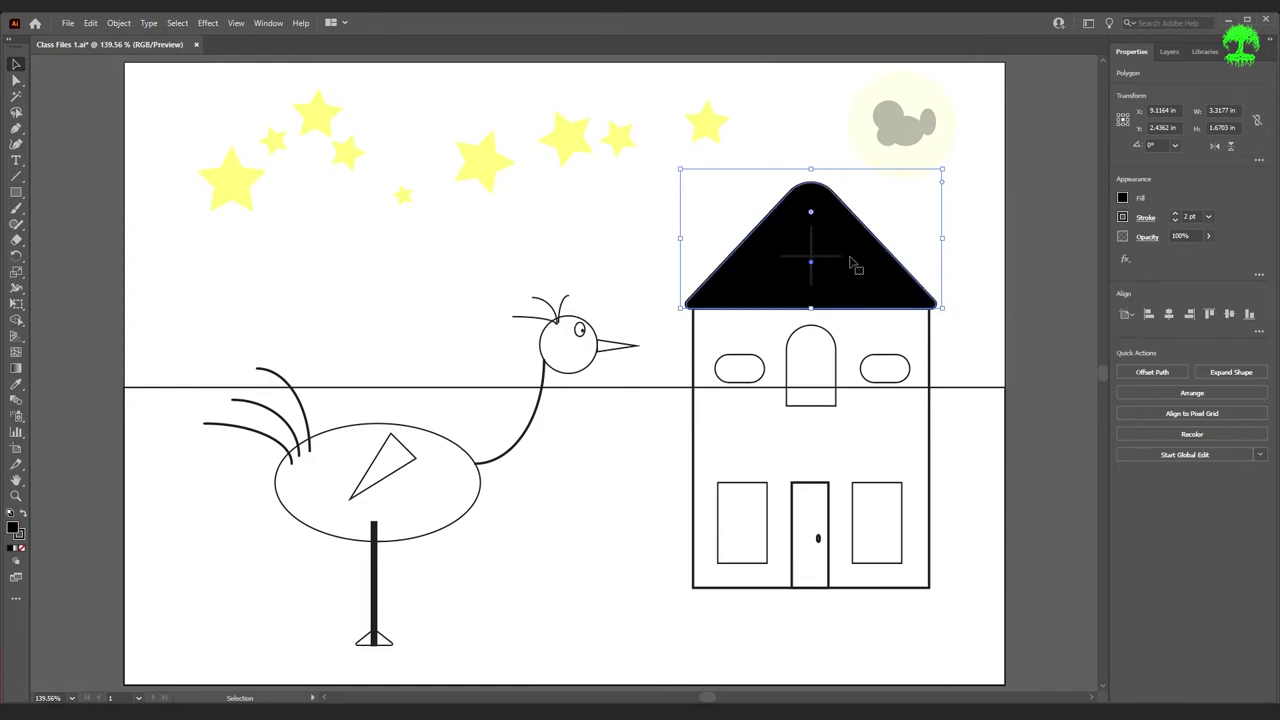
left_click(1001, 253)
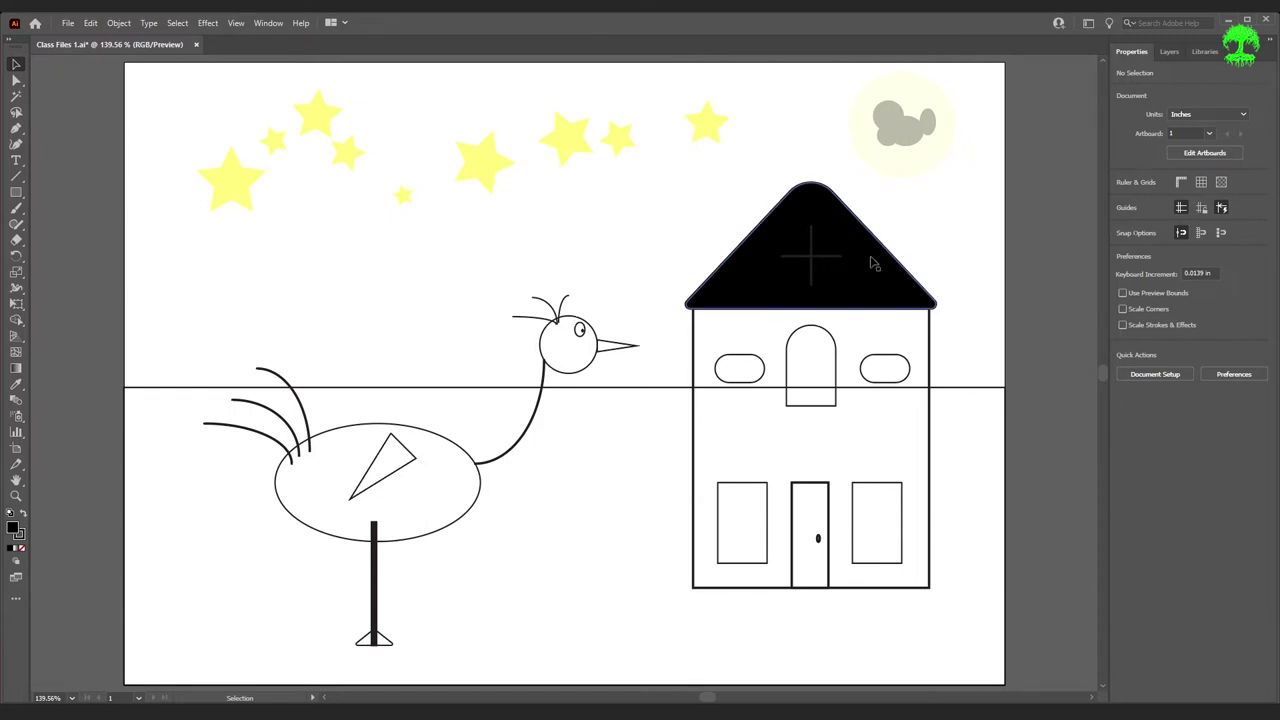
- In Outline view, bring the round attic window to front, then return to Preview
key("ctrl+y")
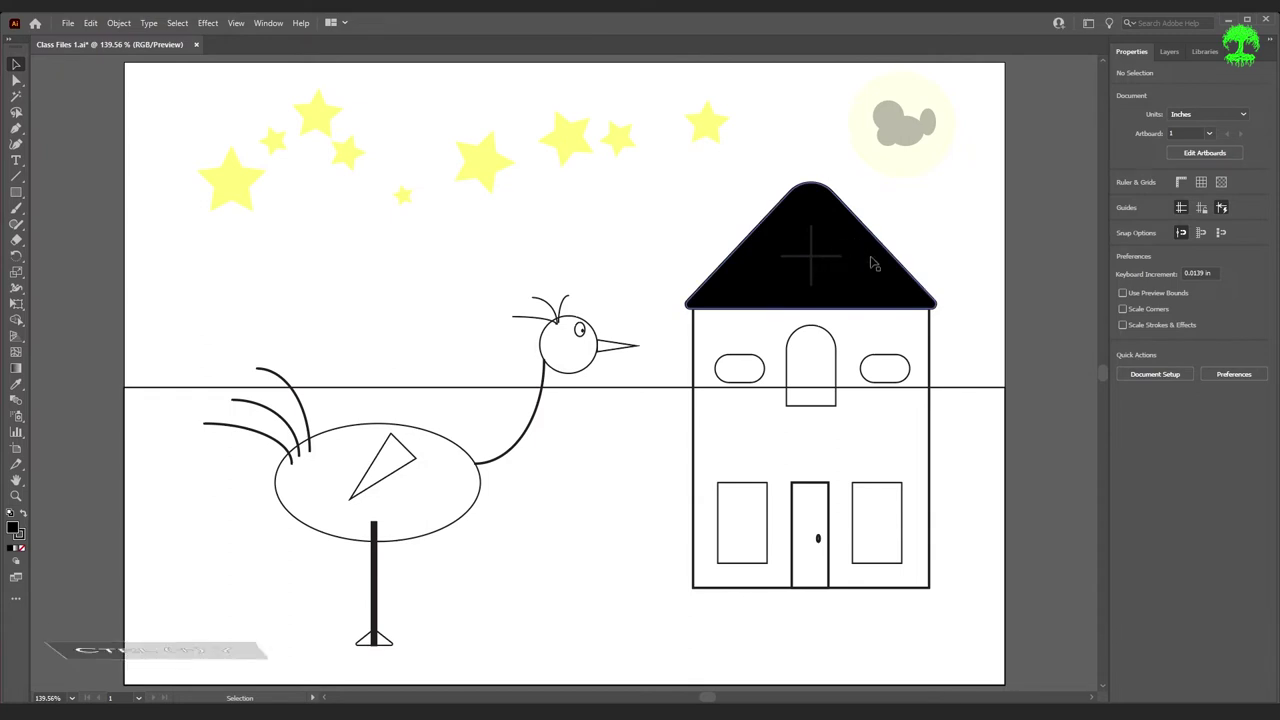
left_click(238, 23)
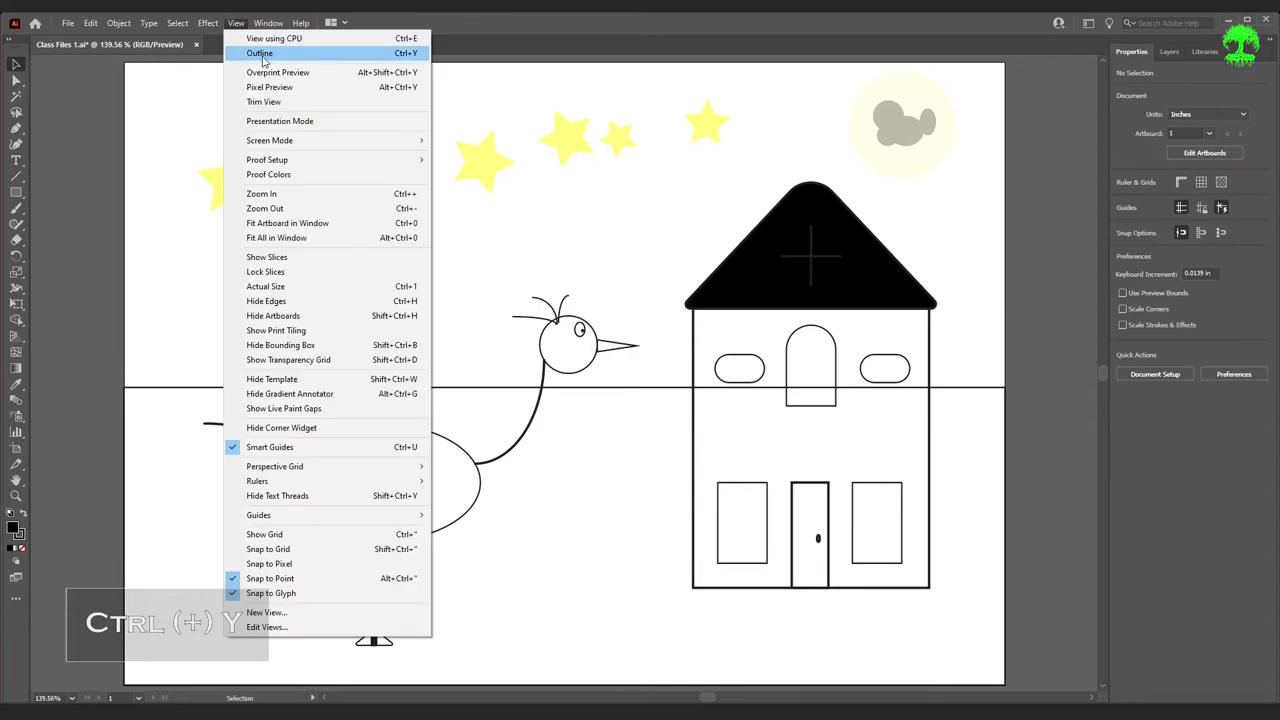
left_click(262, 56)
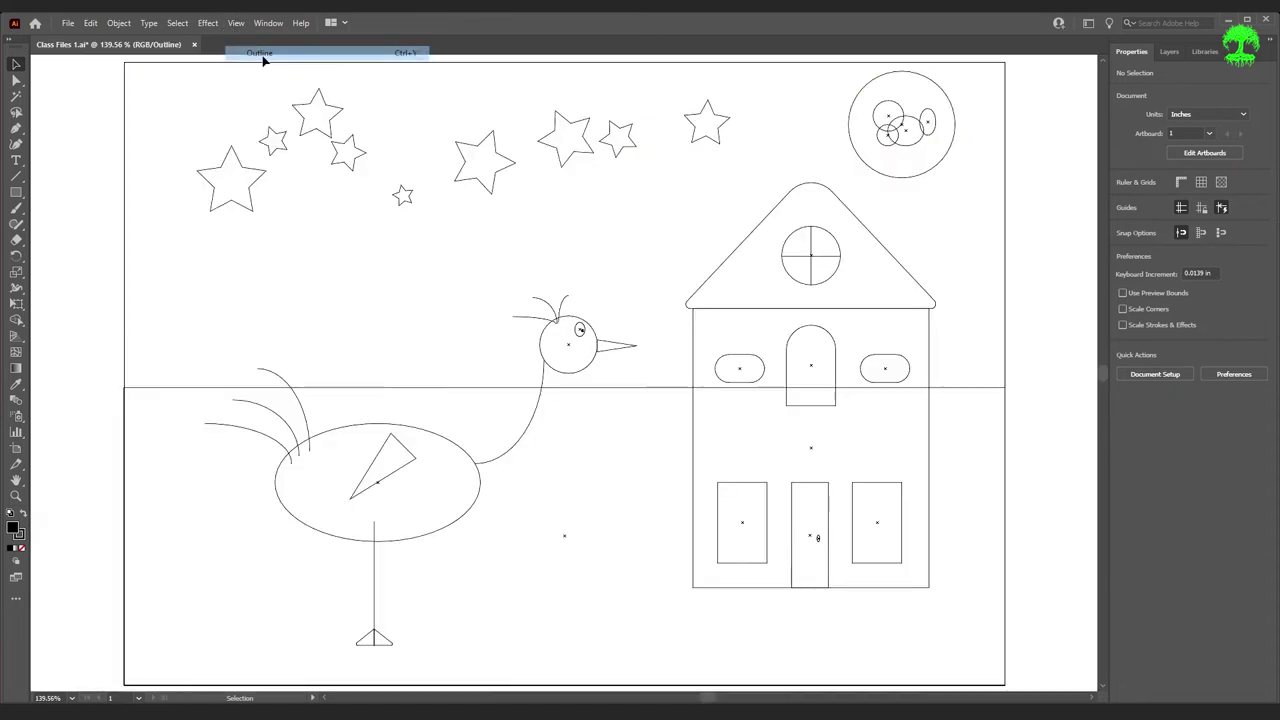
left_click(838, 280)
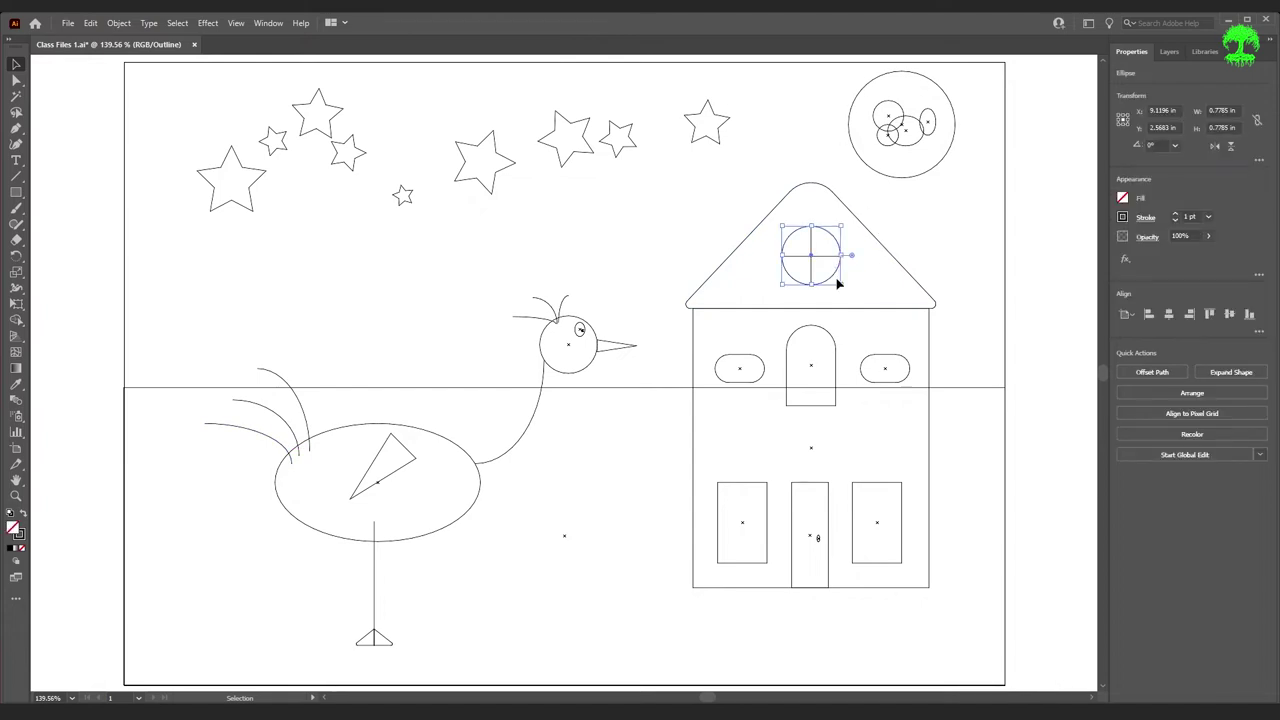
left_click(1200, 393)
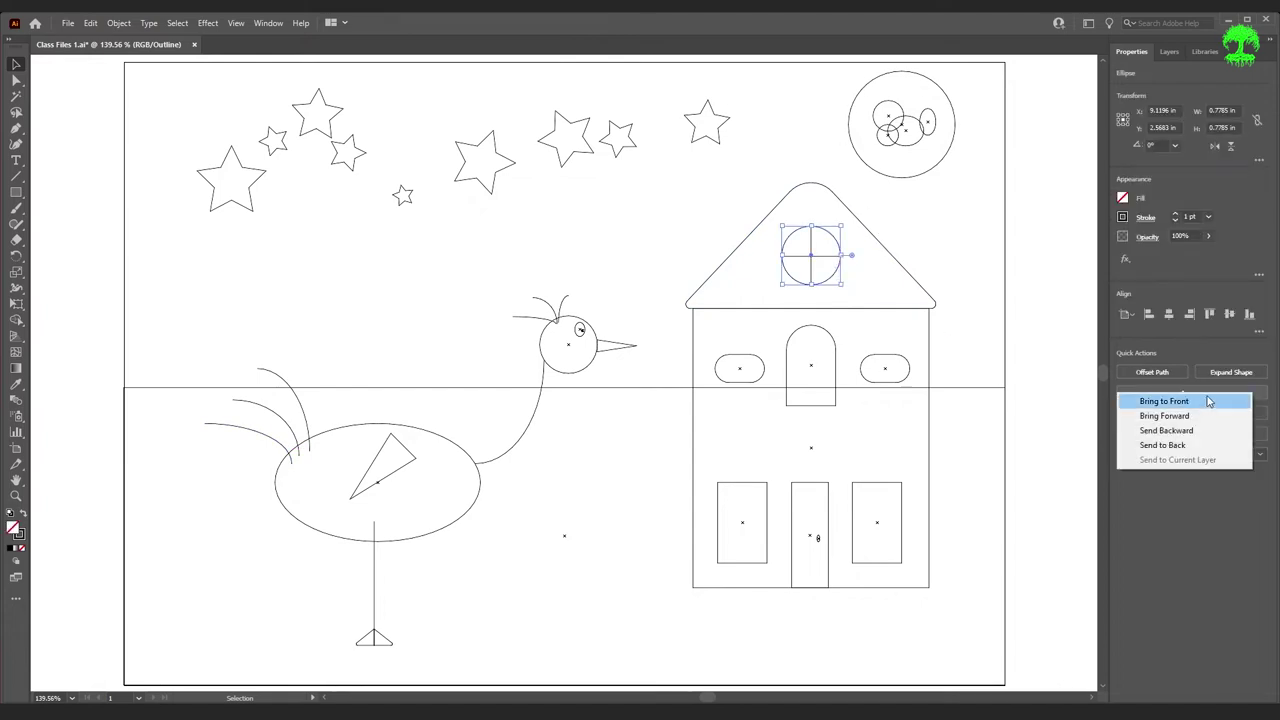
left_click(1195, 405)
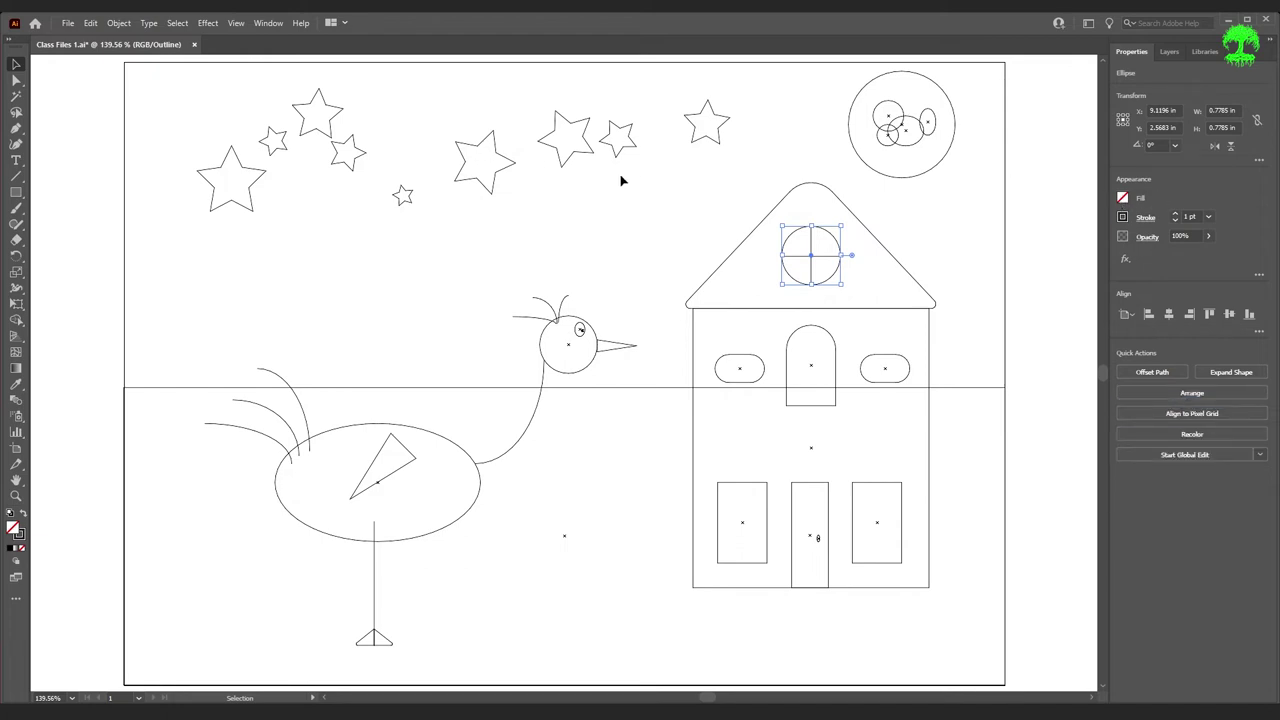
key("ctrl+y")
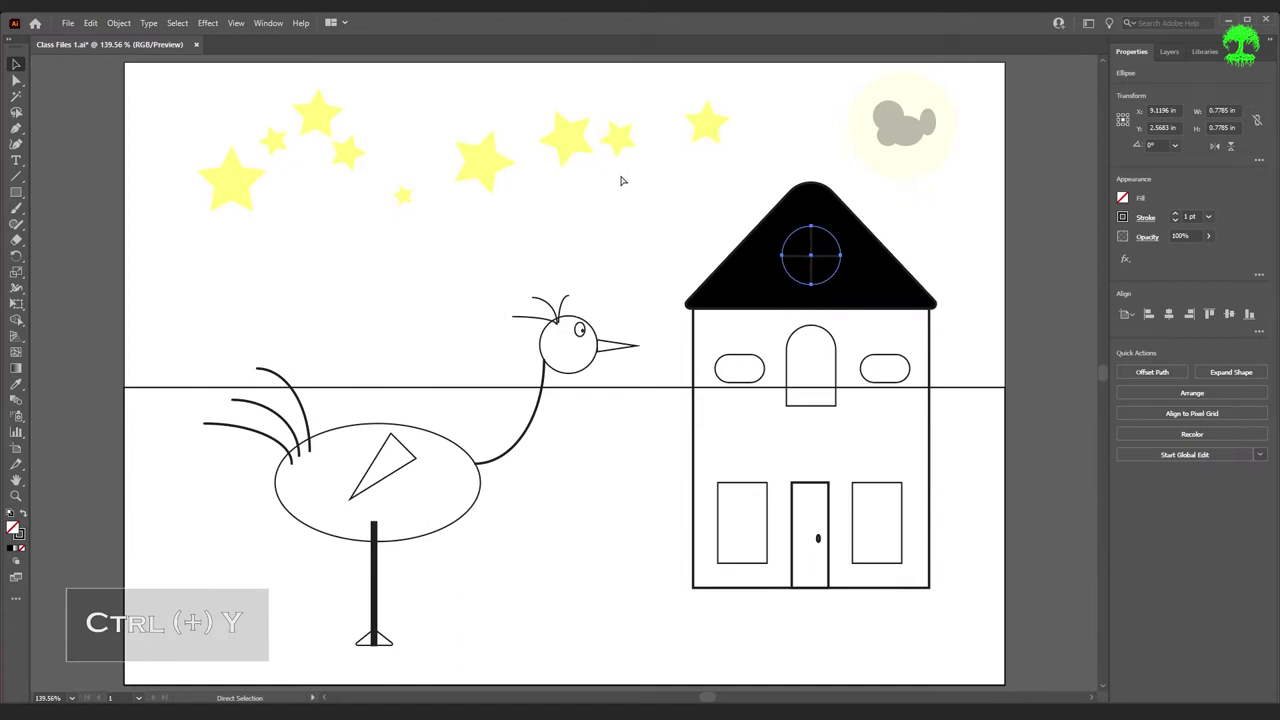
- Fill the round roof window with dark blue by lowering HSB brightness
left_click(1123, 199)
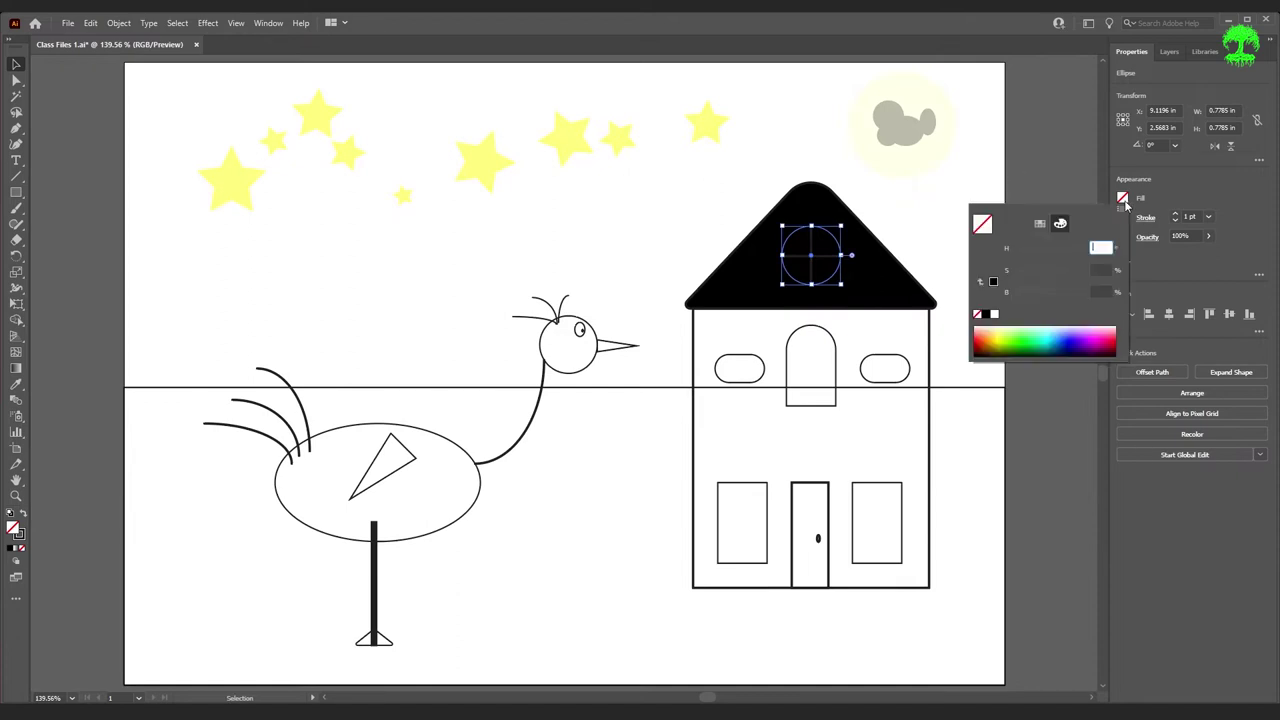
left_click(1063, 341)
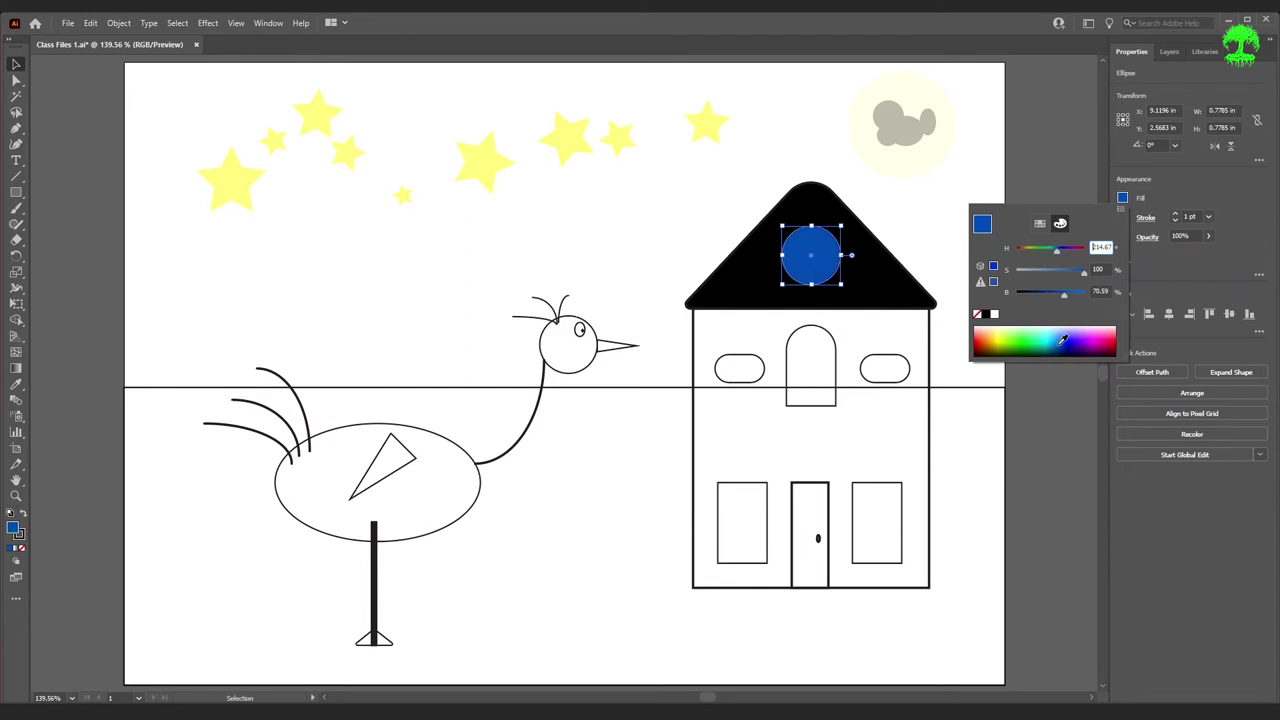
left_click(1058, 348)
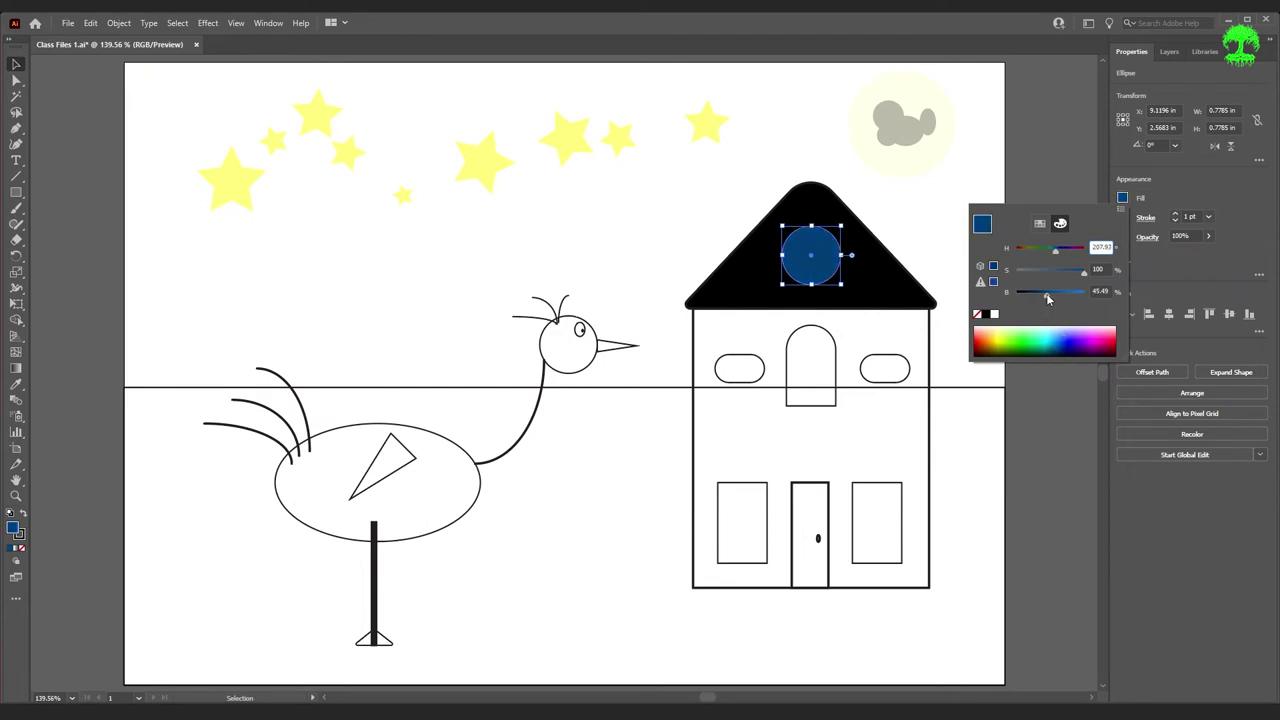
left_click_drag(1049, 298, 1041, 301)
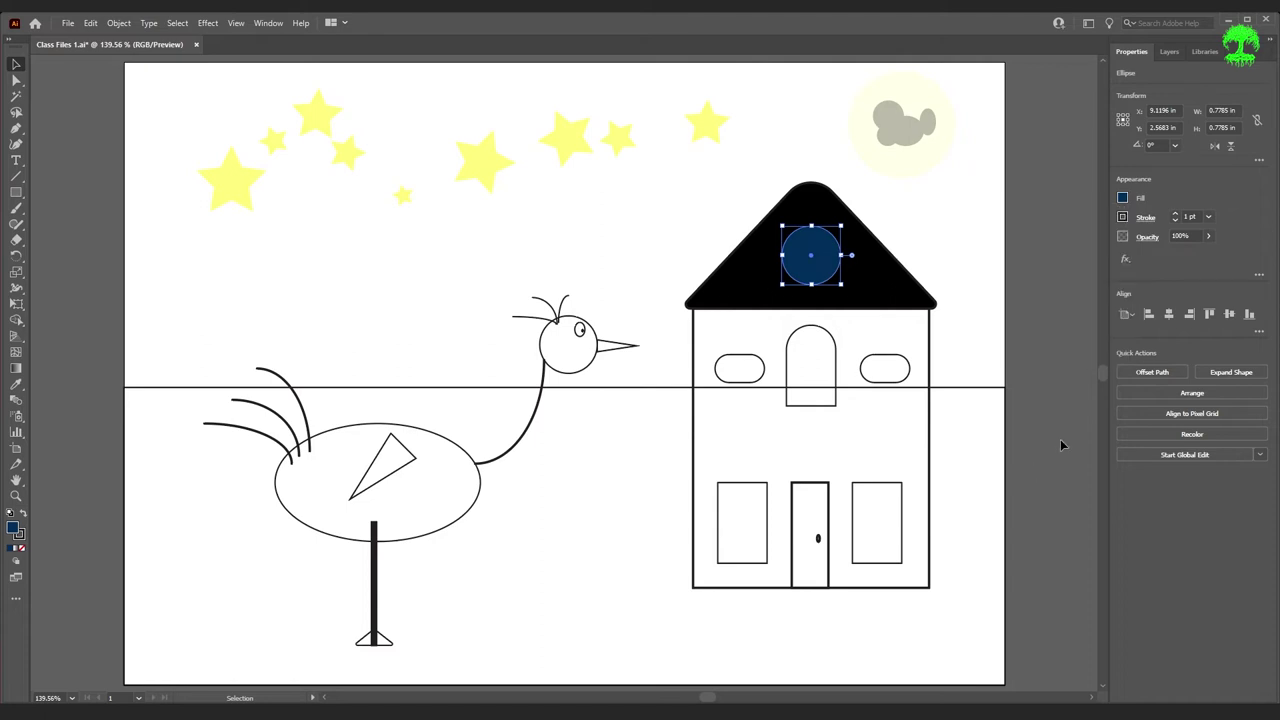
left_click(1122, 216)
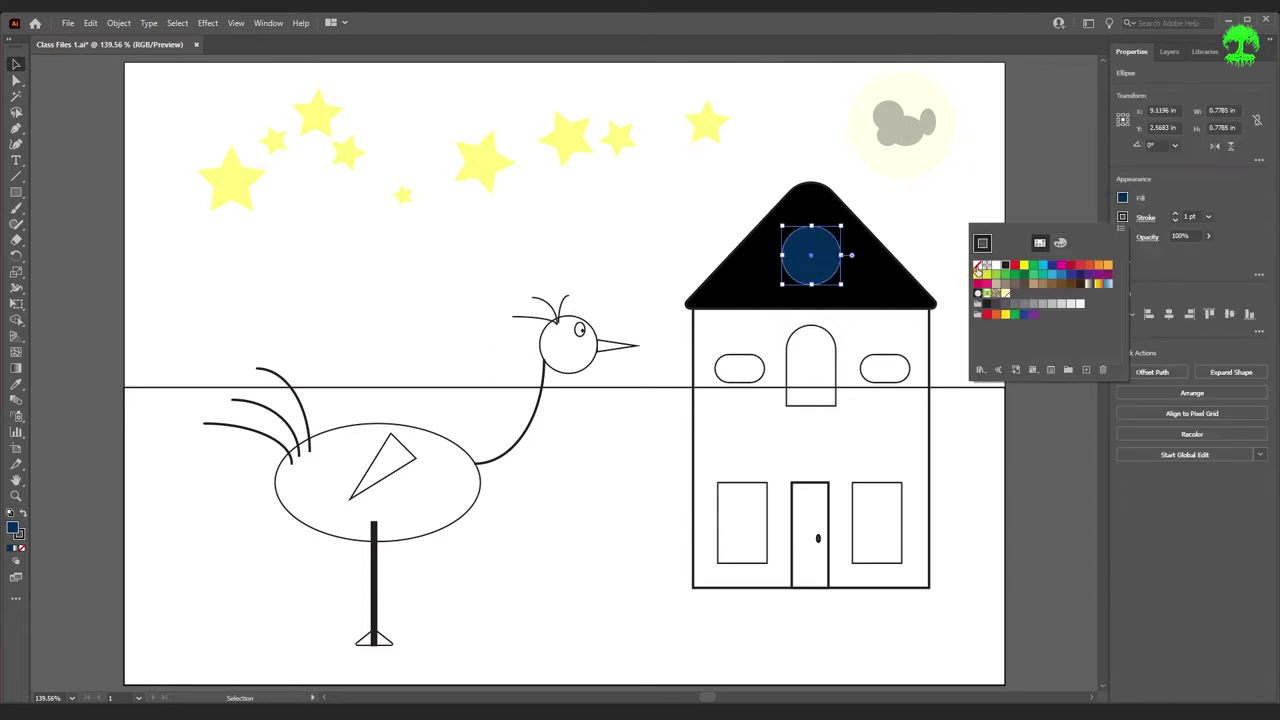
left_click(1051, 135)
left_click(1034, 264)
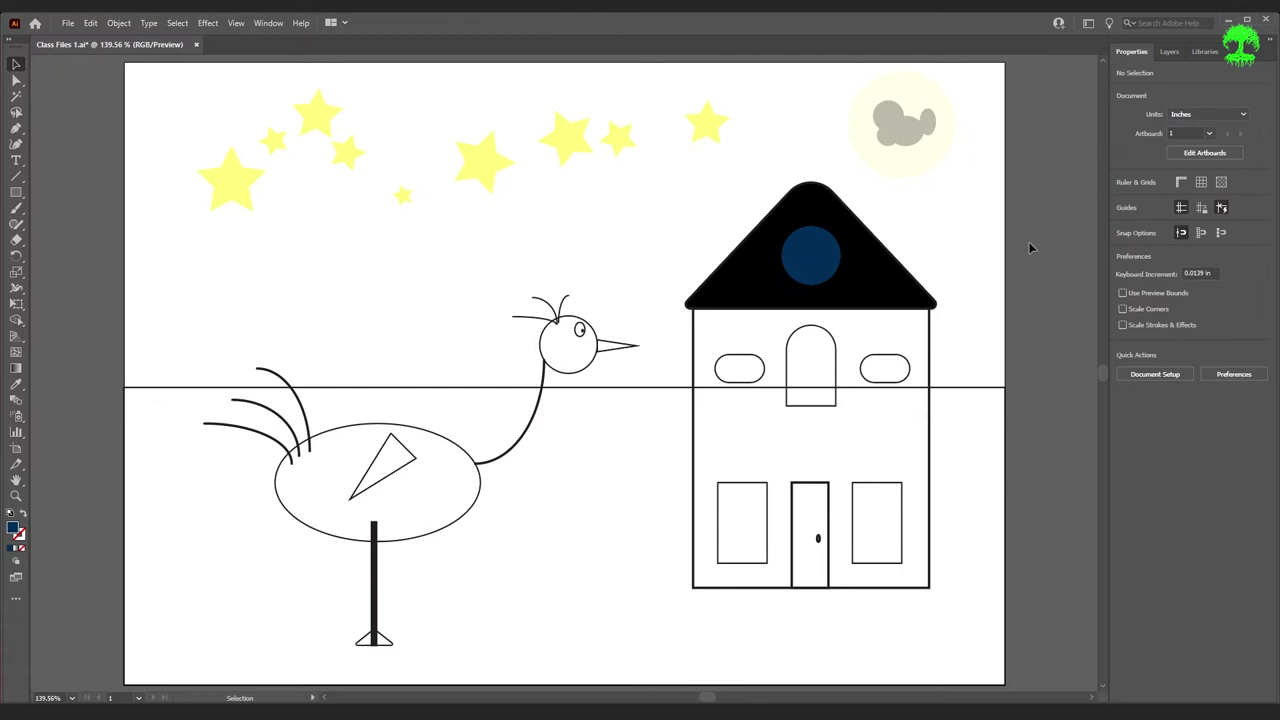
- Give the blue roof window a thin brown 1 pt outline
left_click(820, 278)
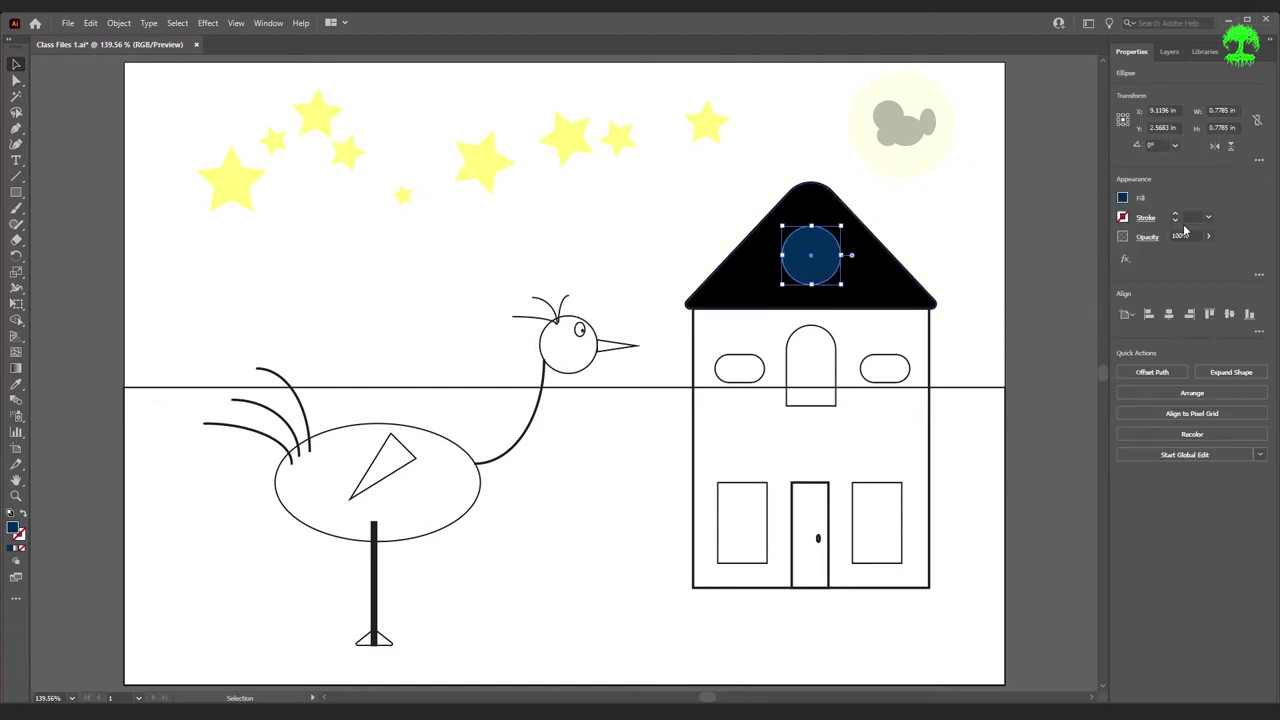
left_click(1121, 222)
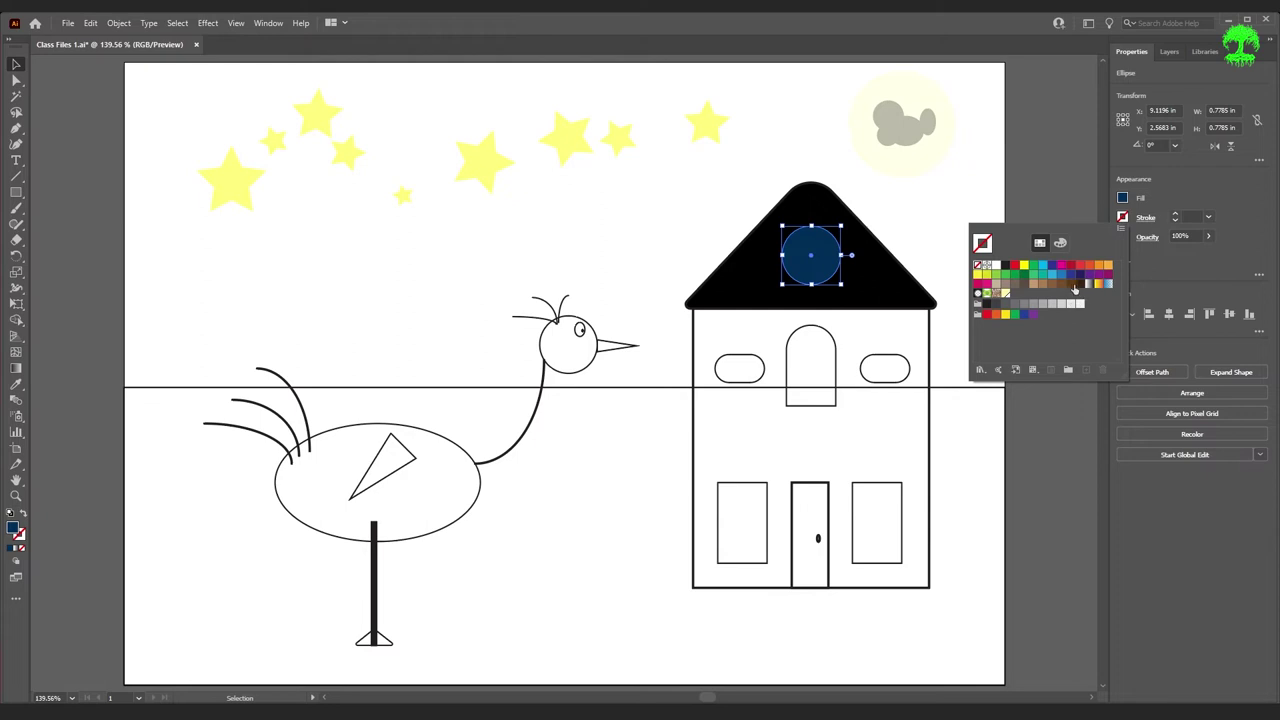
left_click(1072, 285)
left_click(1060, 241)
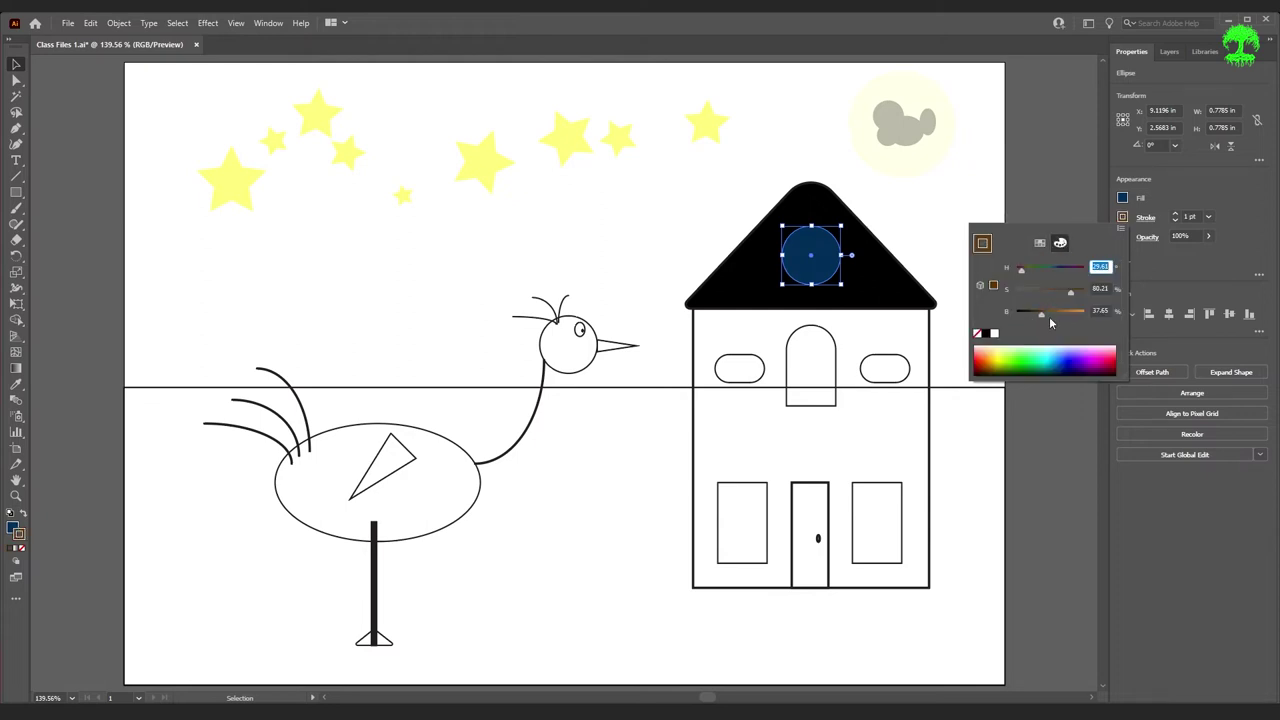
left_click(1072, 432)
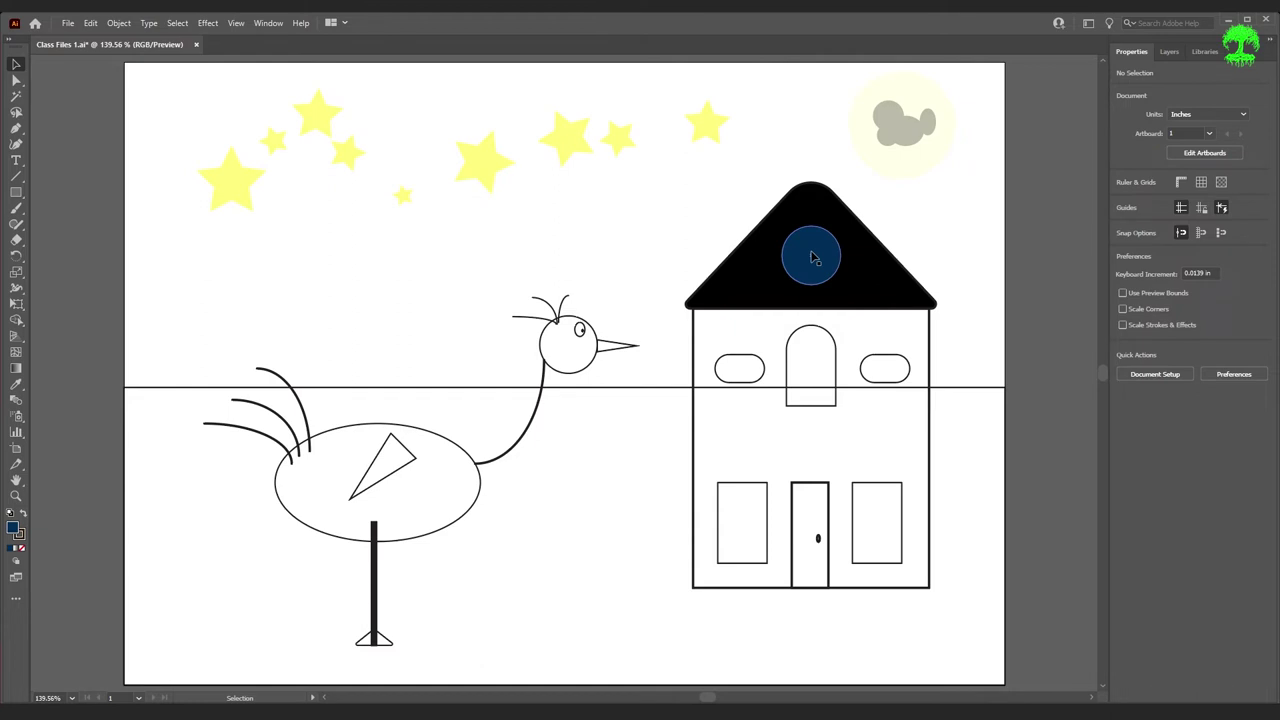
- Bring the horizontal and vertical lines in the roof circle in front of the blue window pane
key("ctrl+y")
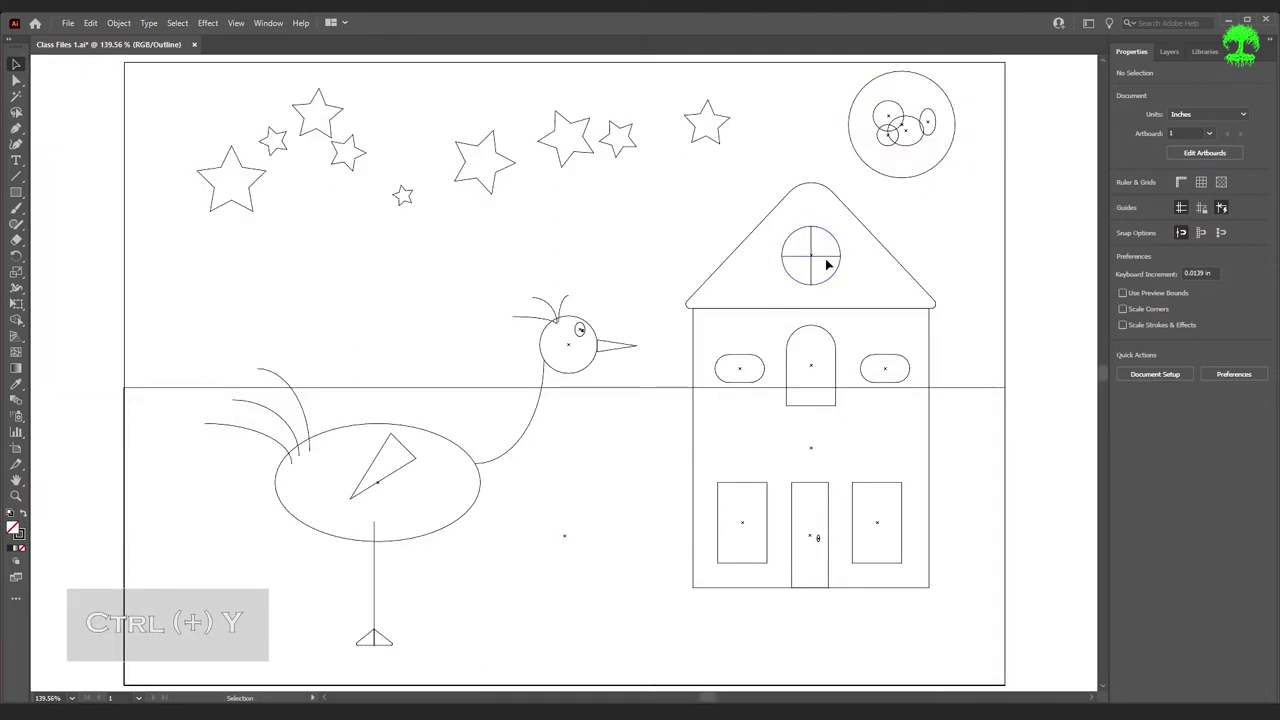
left_click(831, 257)
left_click(1198, 393)
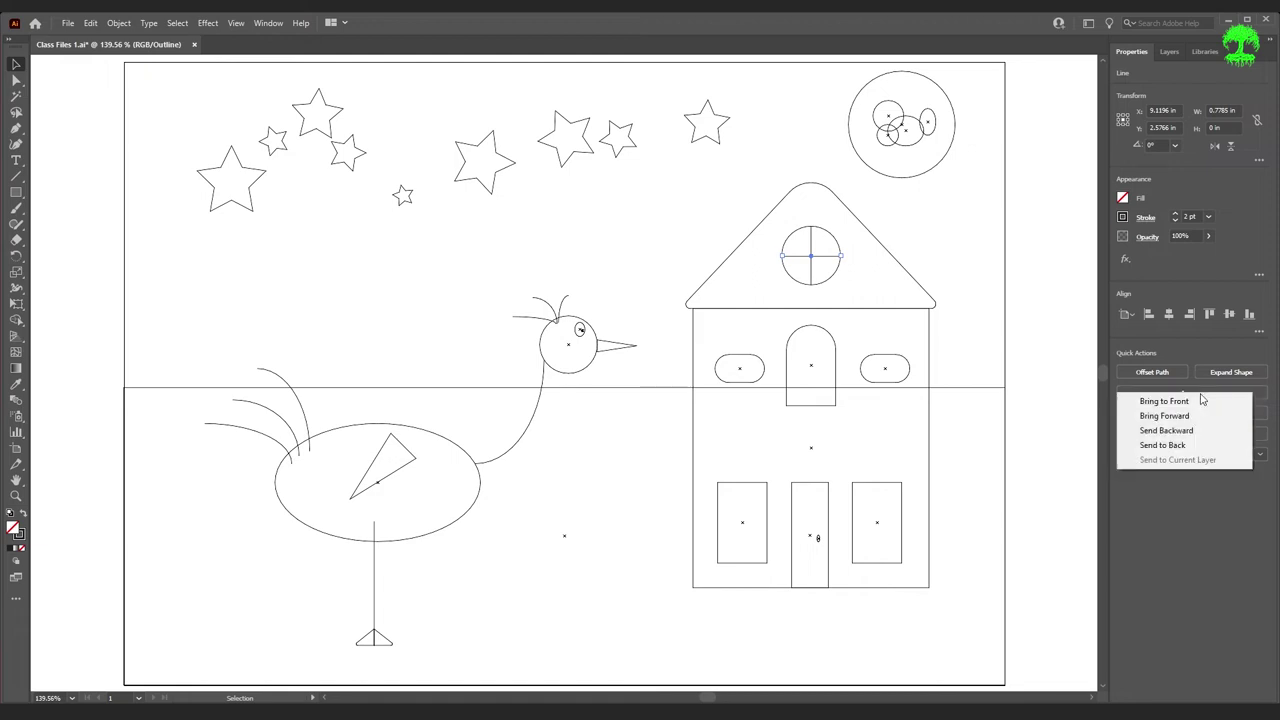
left_click(1191, 405)
left_click(812, 249)
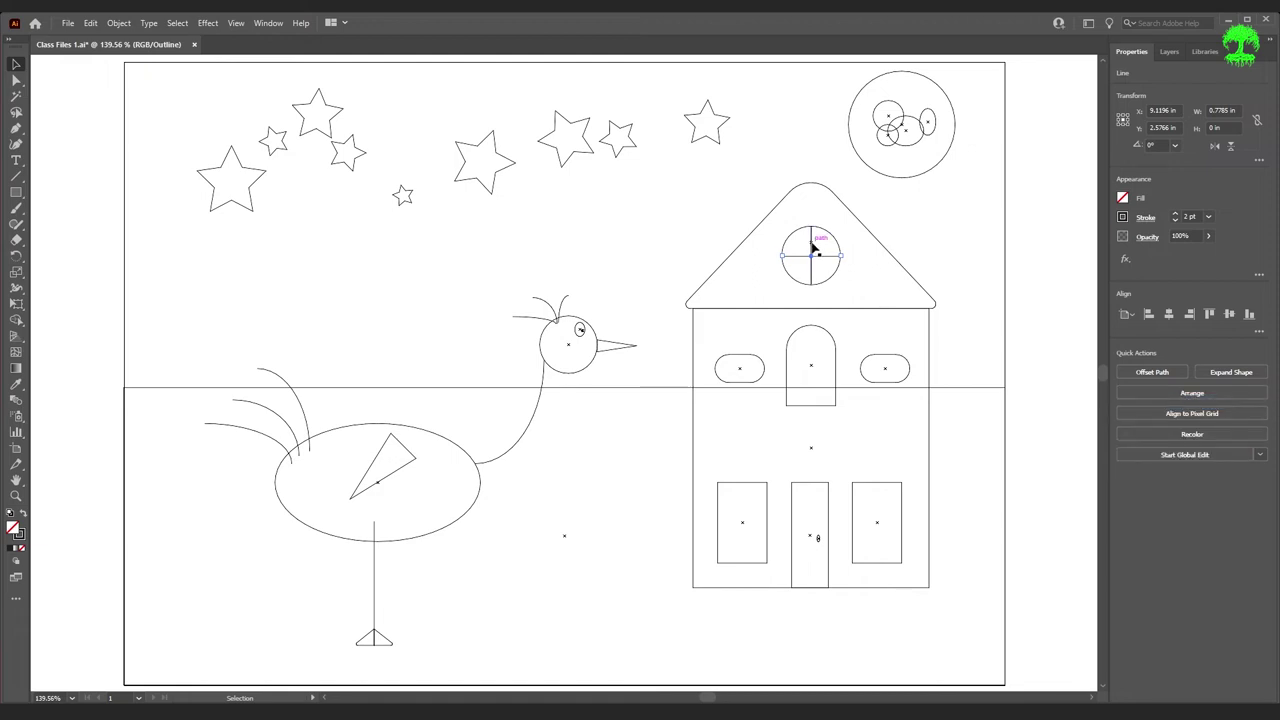
left_click(1199, 394)
left_click(1193, 404)
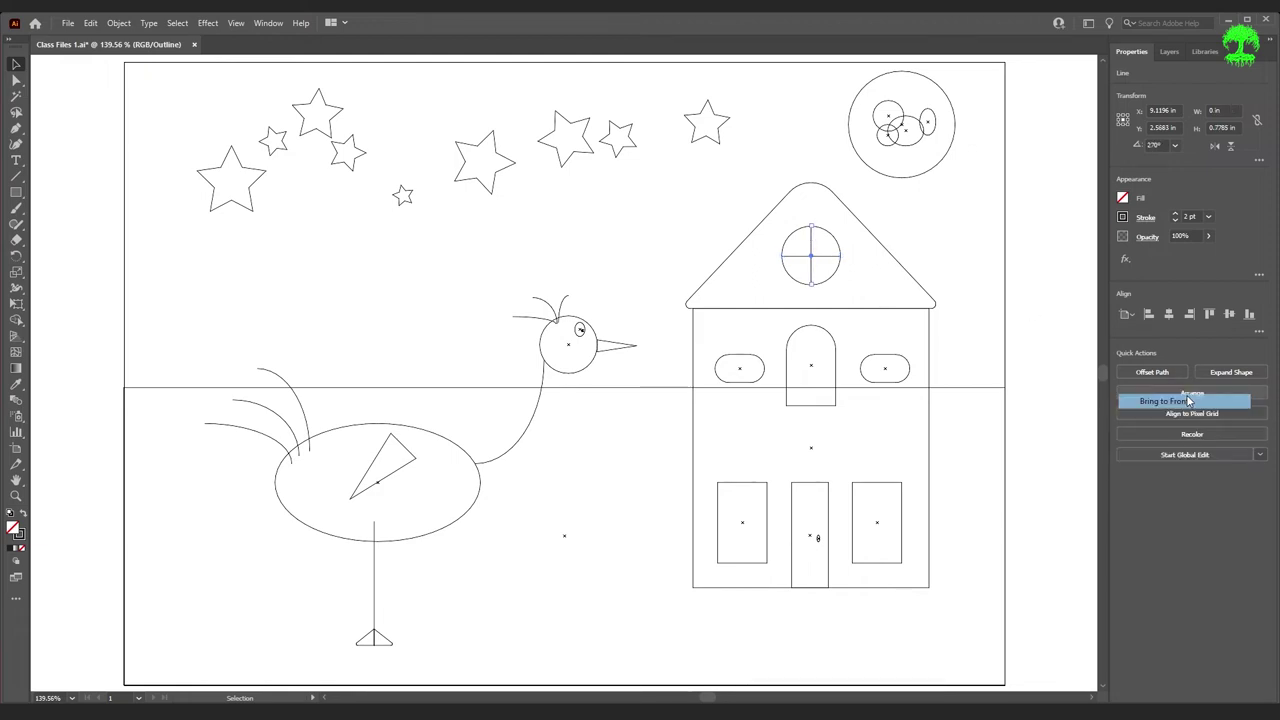
left_click(1053, 363)
key("ctrl+y")
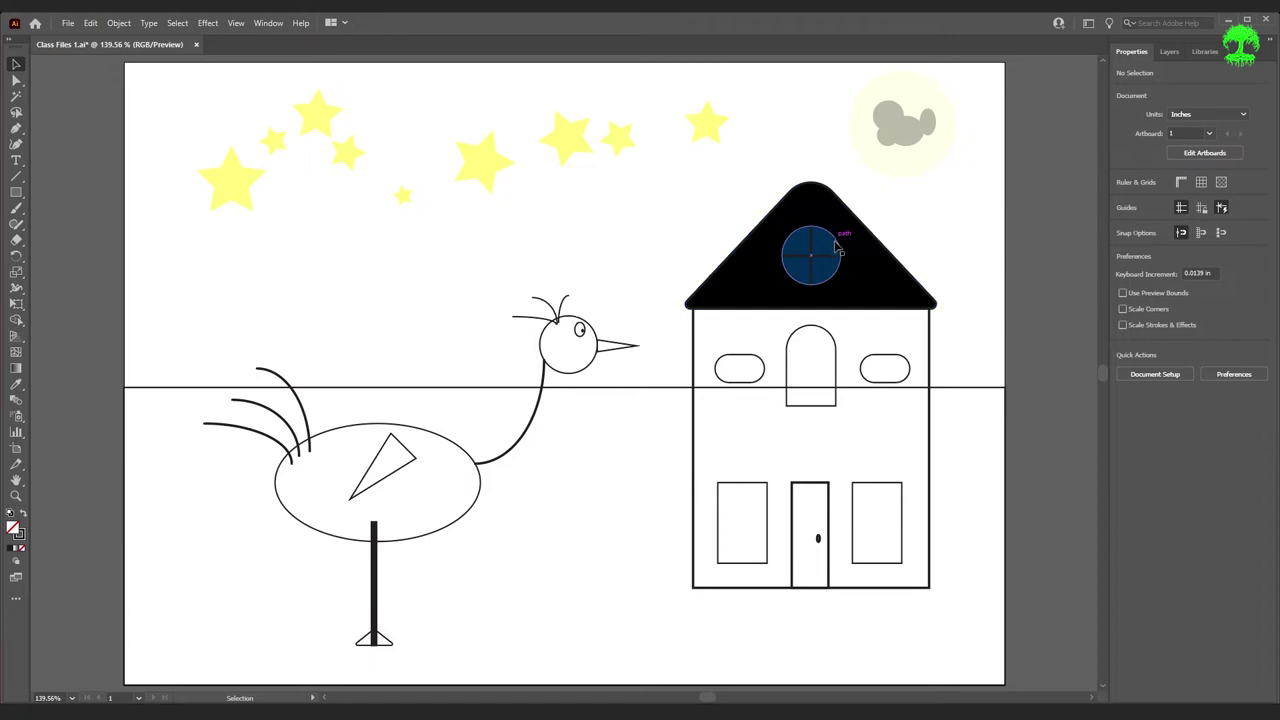
- Fill the house rectangle with a dark purple (about H 277, S 100%, B 32%)
left_click(930, 340)
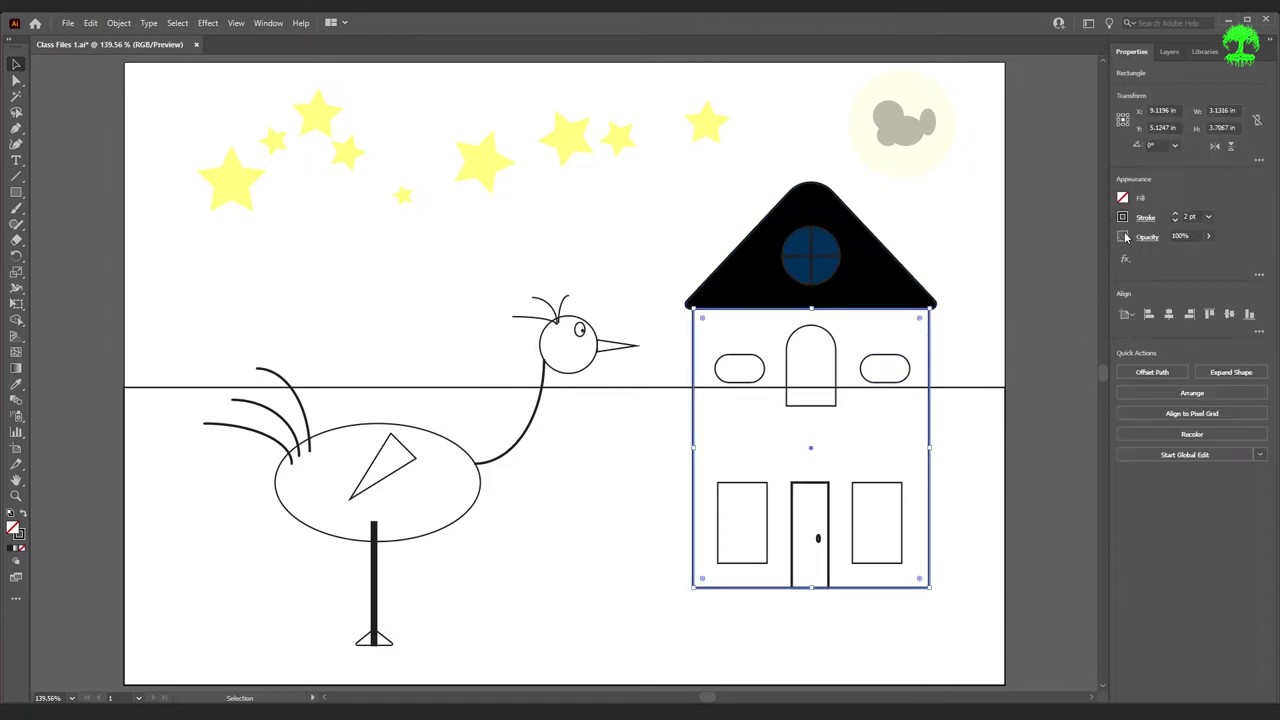
left_click(1123, 199)
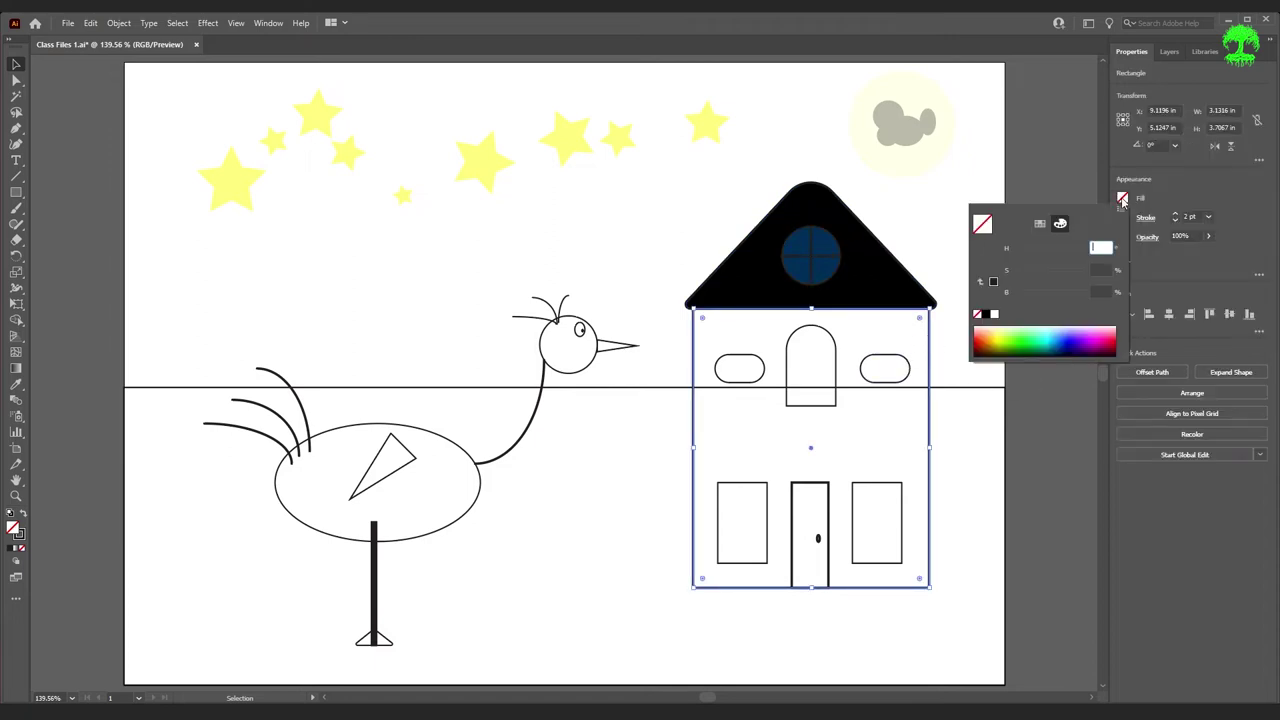
left_click(1087, 344)
left_click_drag(1042, 300, 1039, 299)
- Select the house's oval, arched and lower windows together
left_click(1062, 474)
left_click(1055, 461)
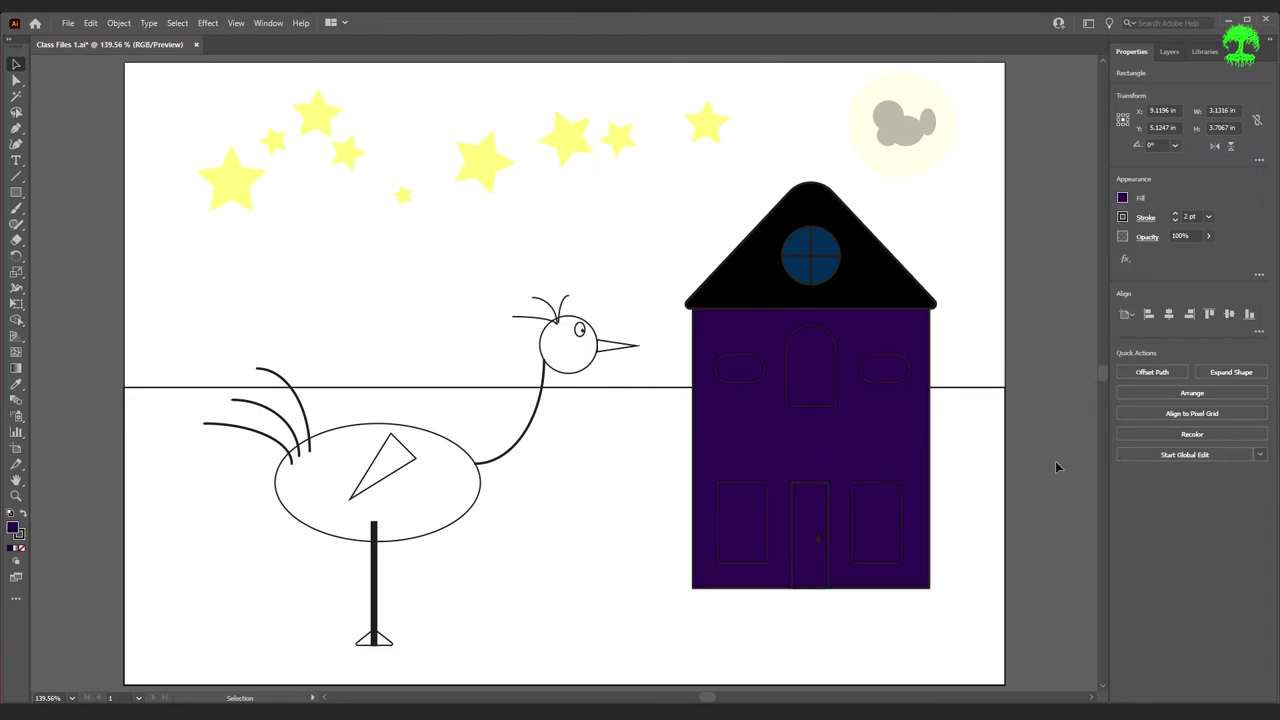
left_click(886, 367)
left_click(790, 401, "shift")
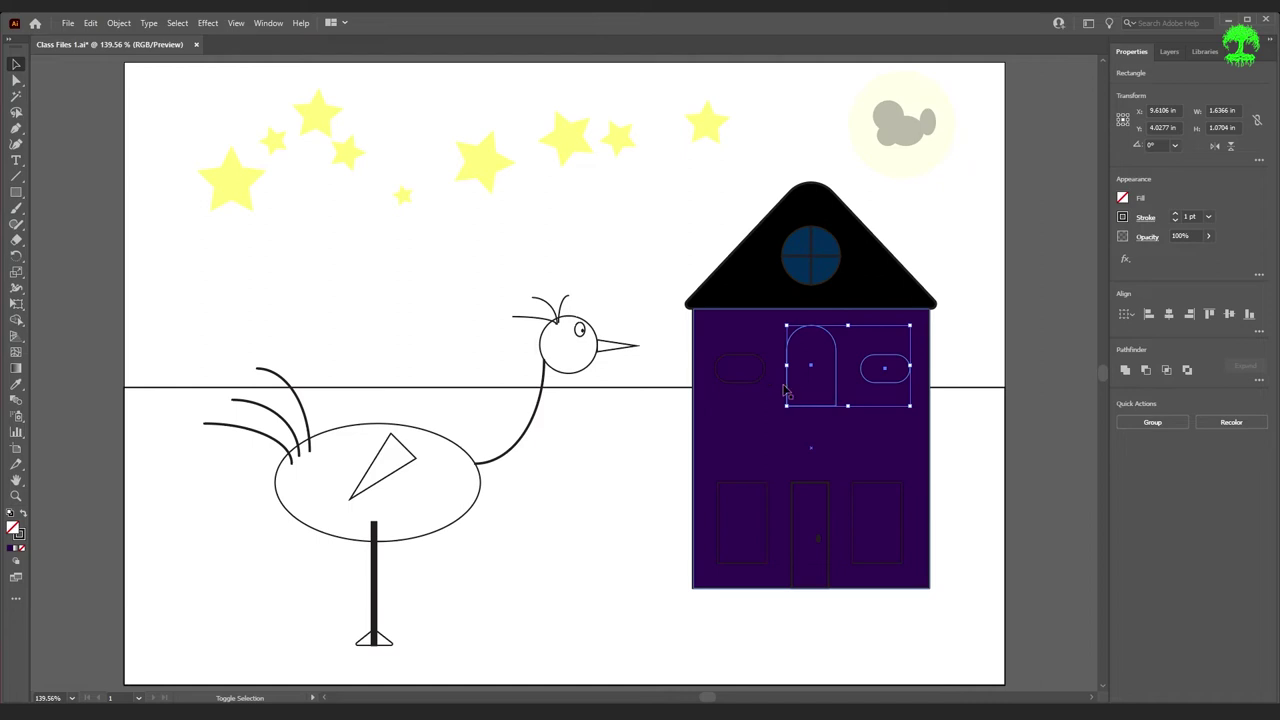
left_click(758, 388, "shift")
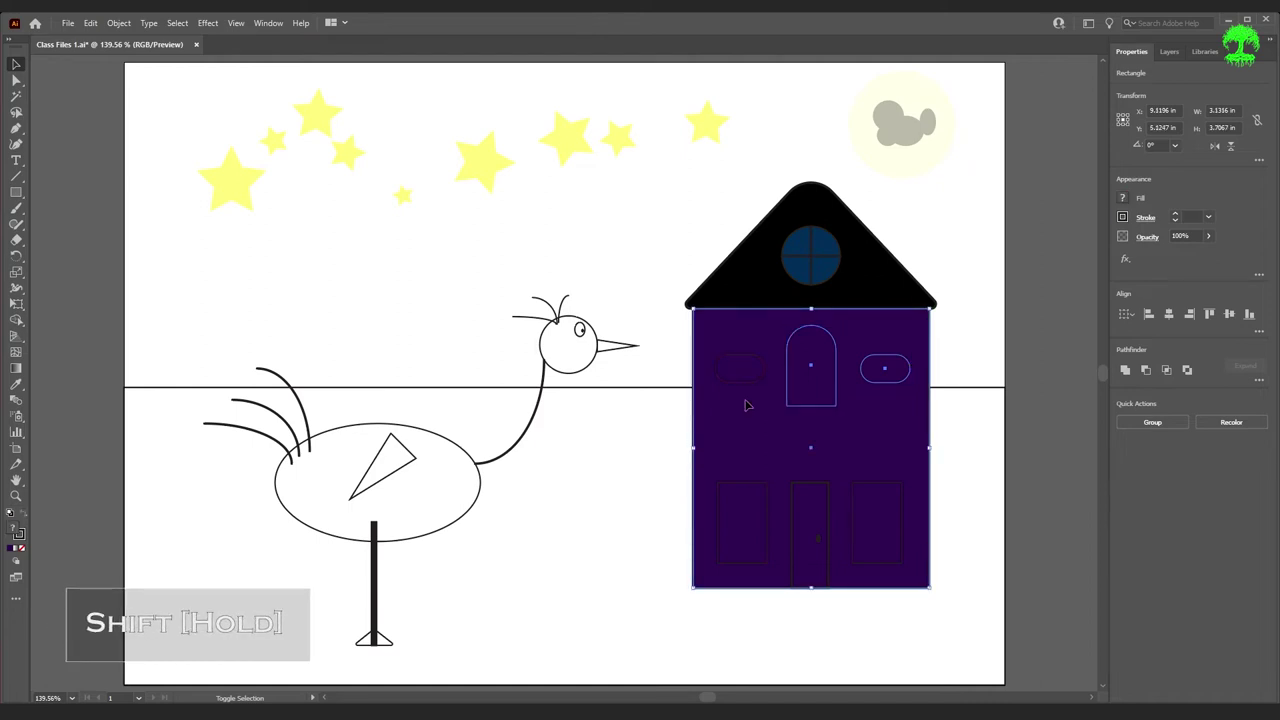
left_click(745, 381, "shift")
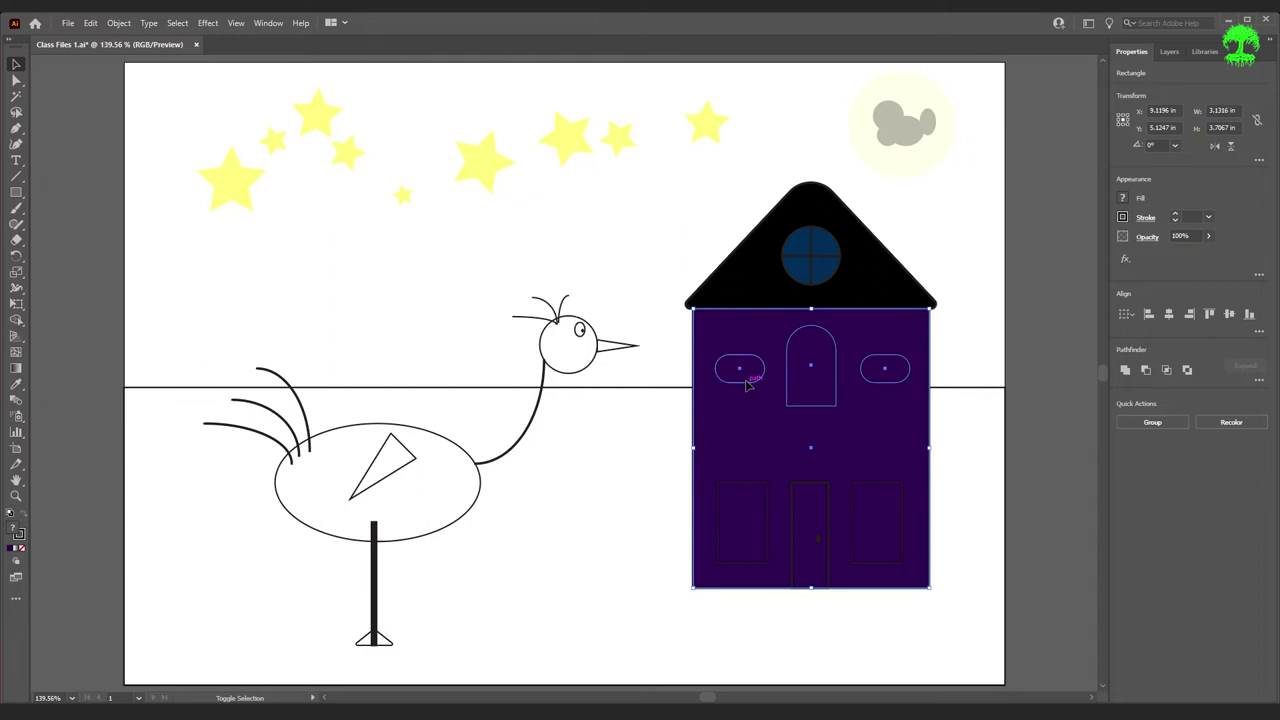
left_click(766, 493, "shift")
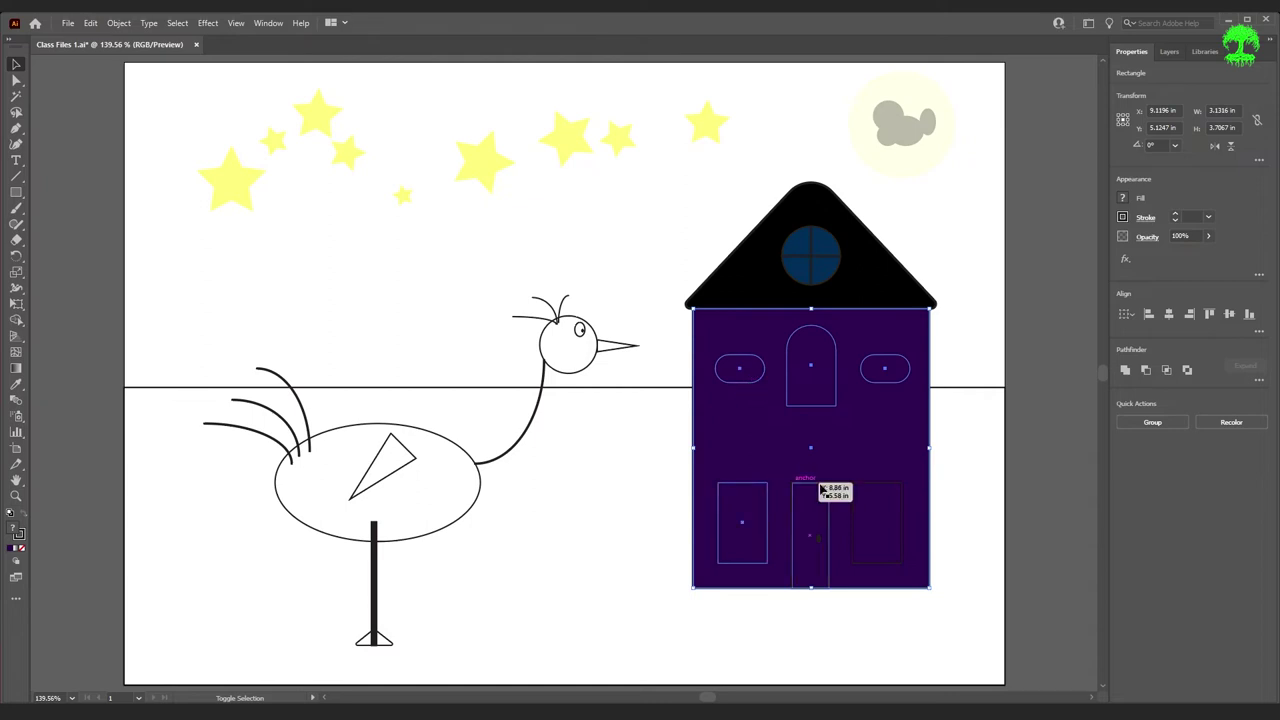
left_click(878, 490, "shift")
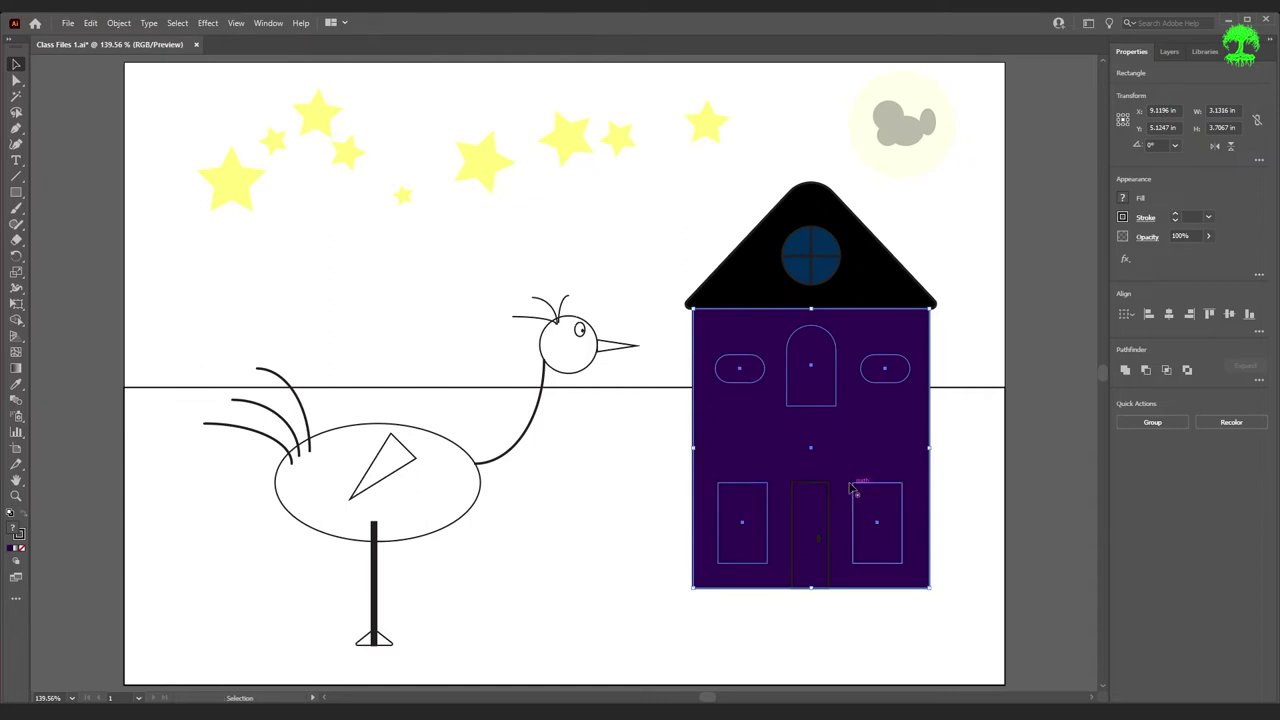
left_click(829, 333, "shift")
- Eyedrop the roof window's dark blue onto the windows only, excluding the house body and ground
key("i")
left_click(830, 261)
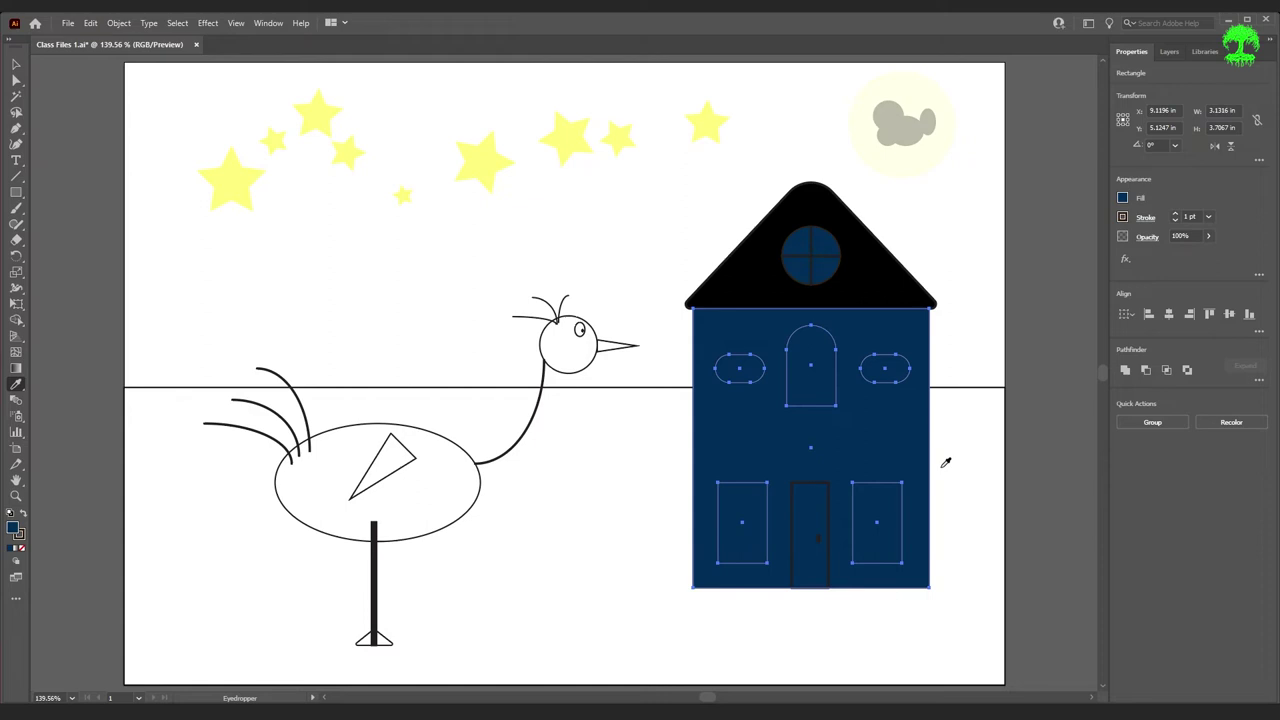
key("ctrl+z")
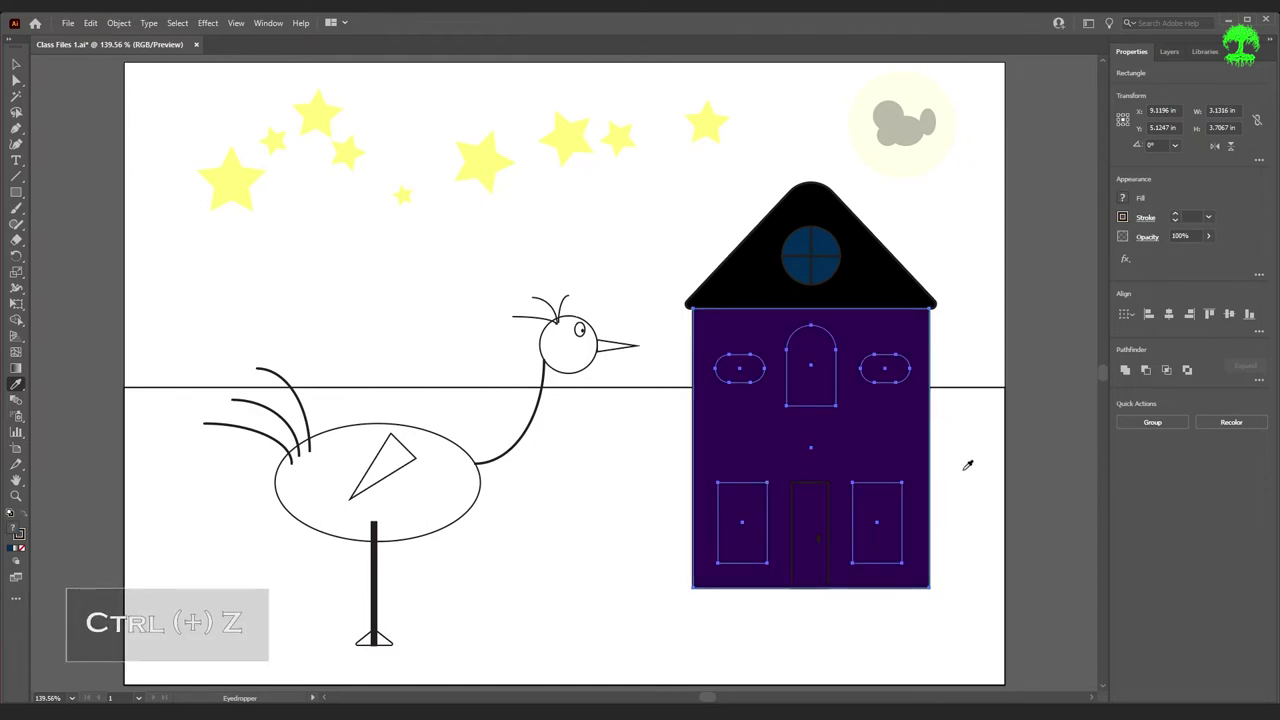
left_click(916, 448, "ctrl")
left_click(1007, 435, "ctrl")
left_click(1004, 436, "ctrl")
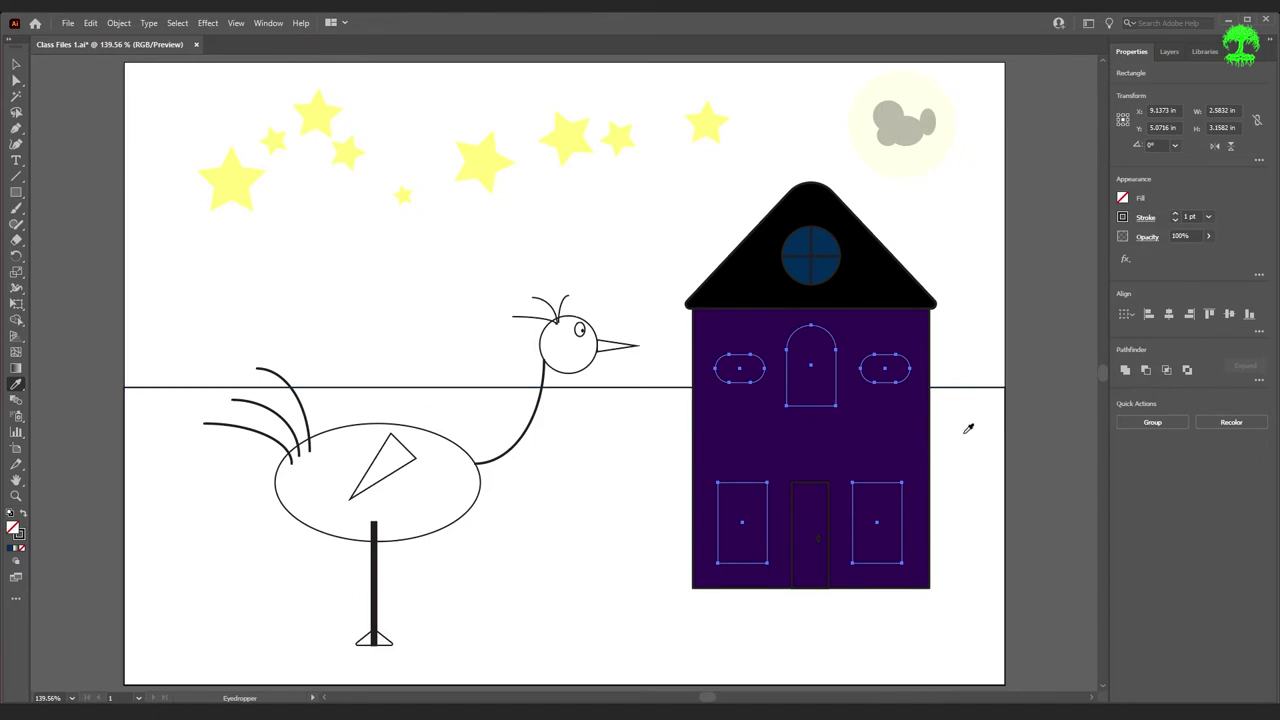
left_click(829, 261)
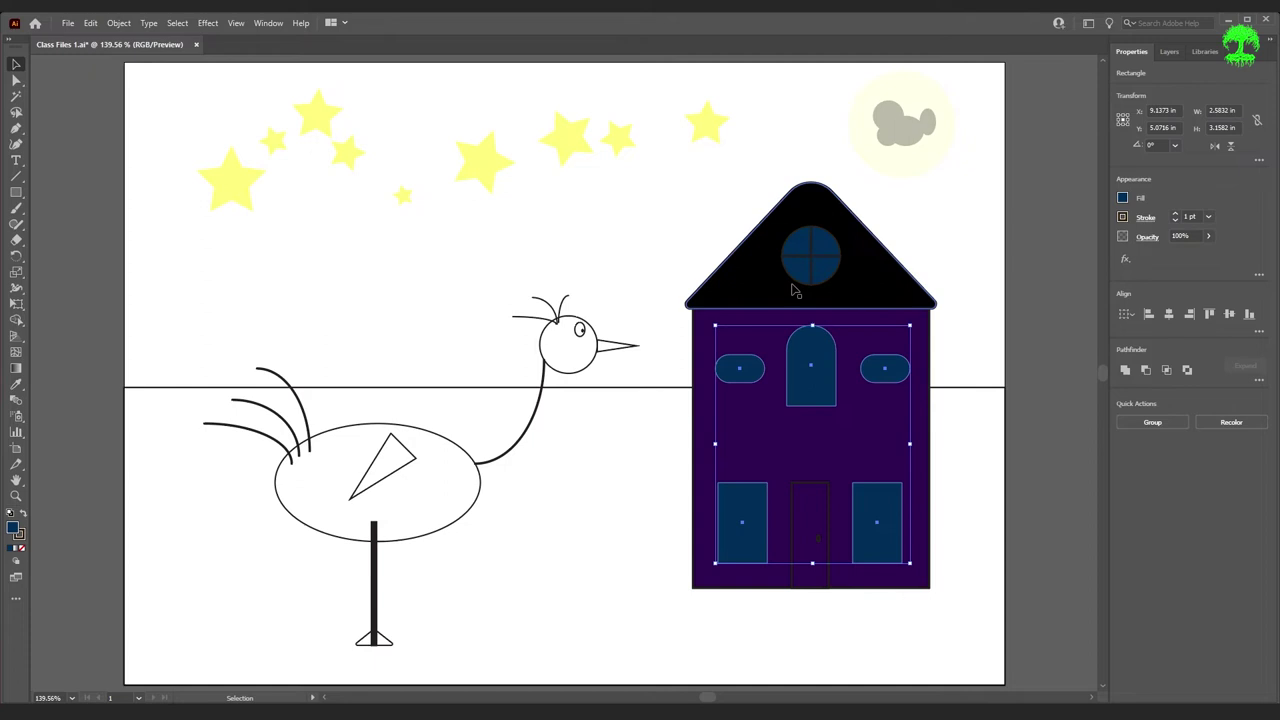
key("v")
- Fill the front door with a darkened brown
left_click(812, 525)
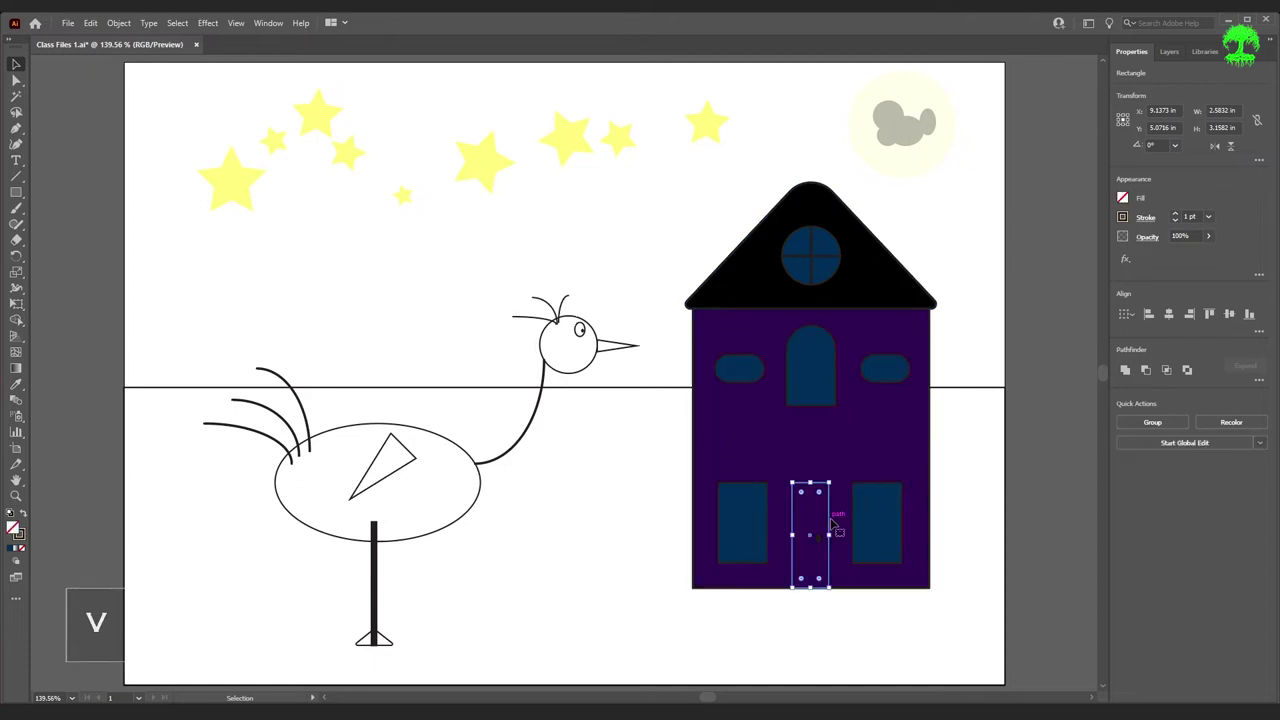
left_click(1122, 198)
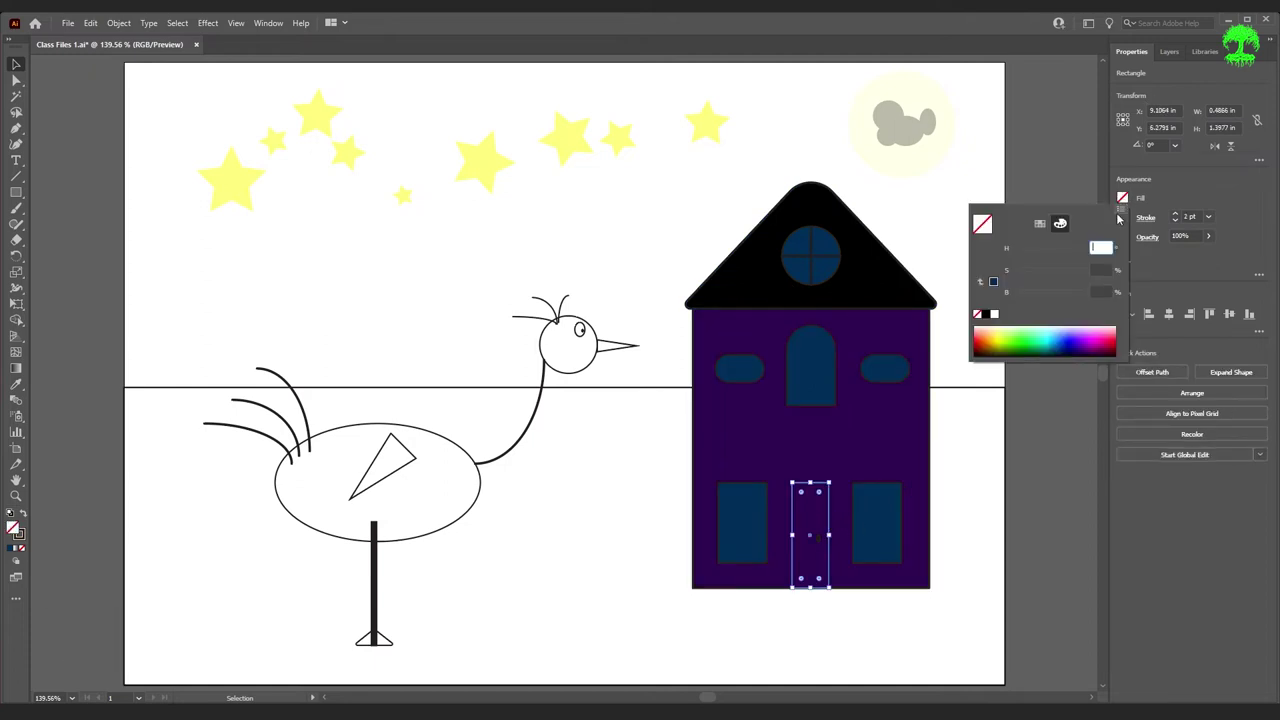
left_click(1039, 224)
left_click(1070, 266)
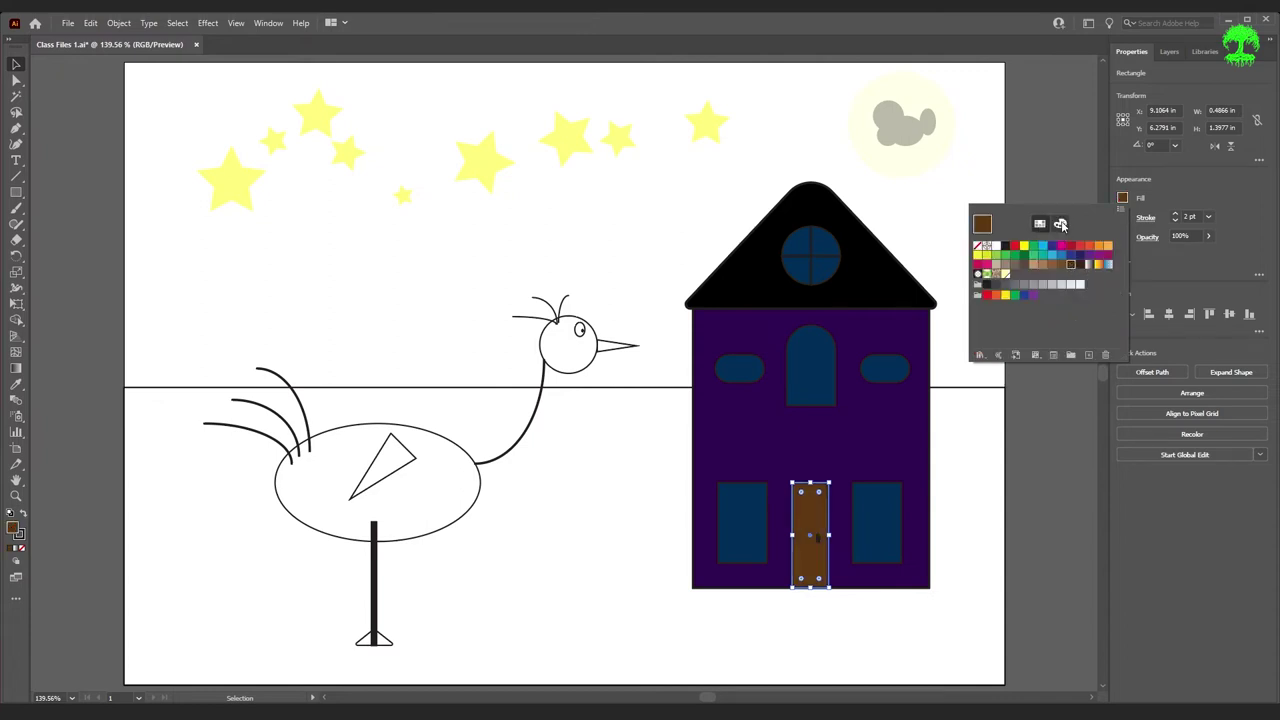
left_click(1061, 224)
left_click_drag(1041, 294, 1027, 291)
left_click(1078, 455)
left_click(1066, 474)
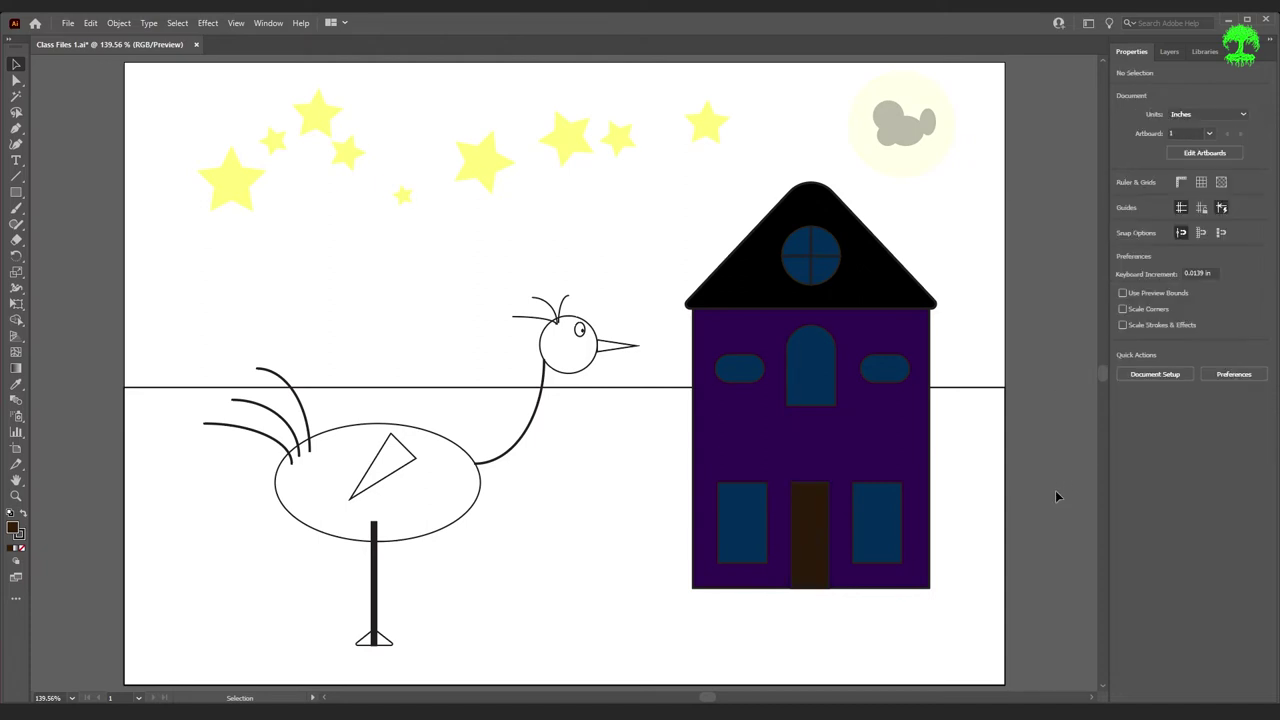
- Draw a small doorknob ellipse on the door and give it a swatch fill
key("l")
left_click_drag(815, 533, 821, 543)
key("v")
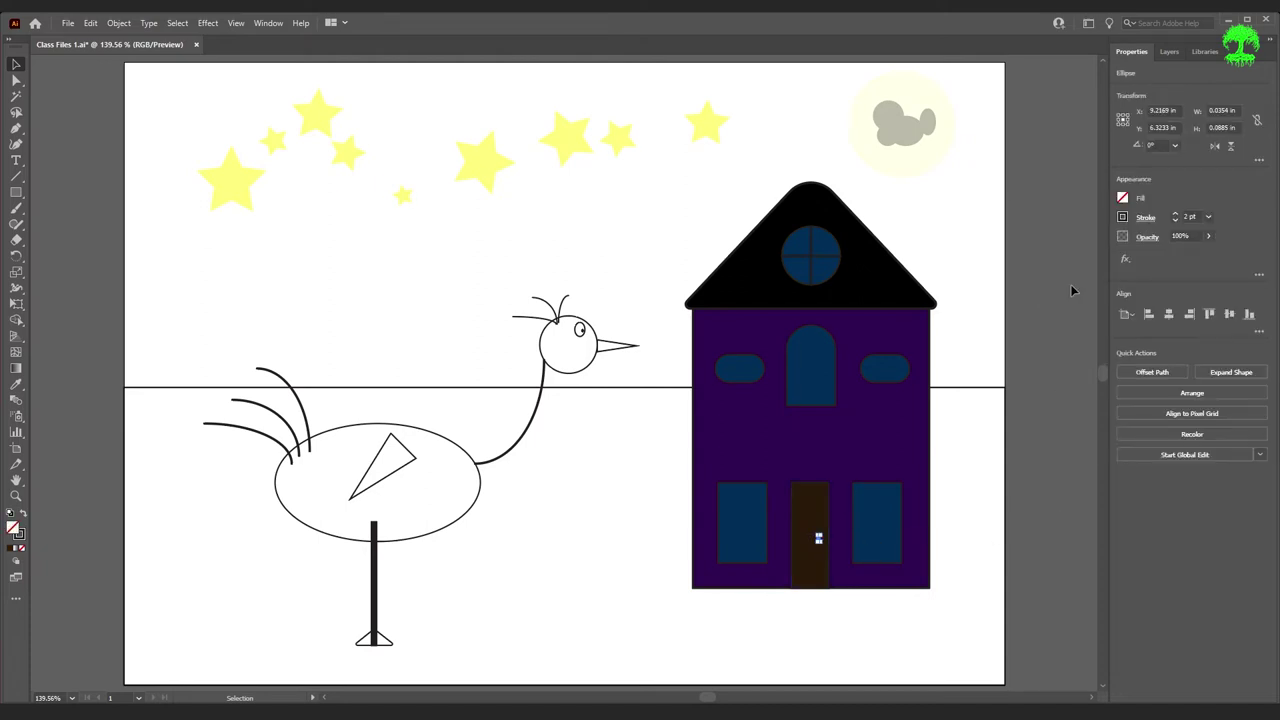
left_click(1122, 198)
left_click(979, 313)
left_click(1031, 607)
left_click(1088, 557)
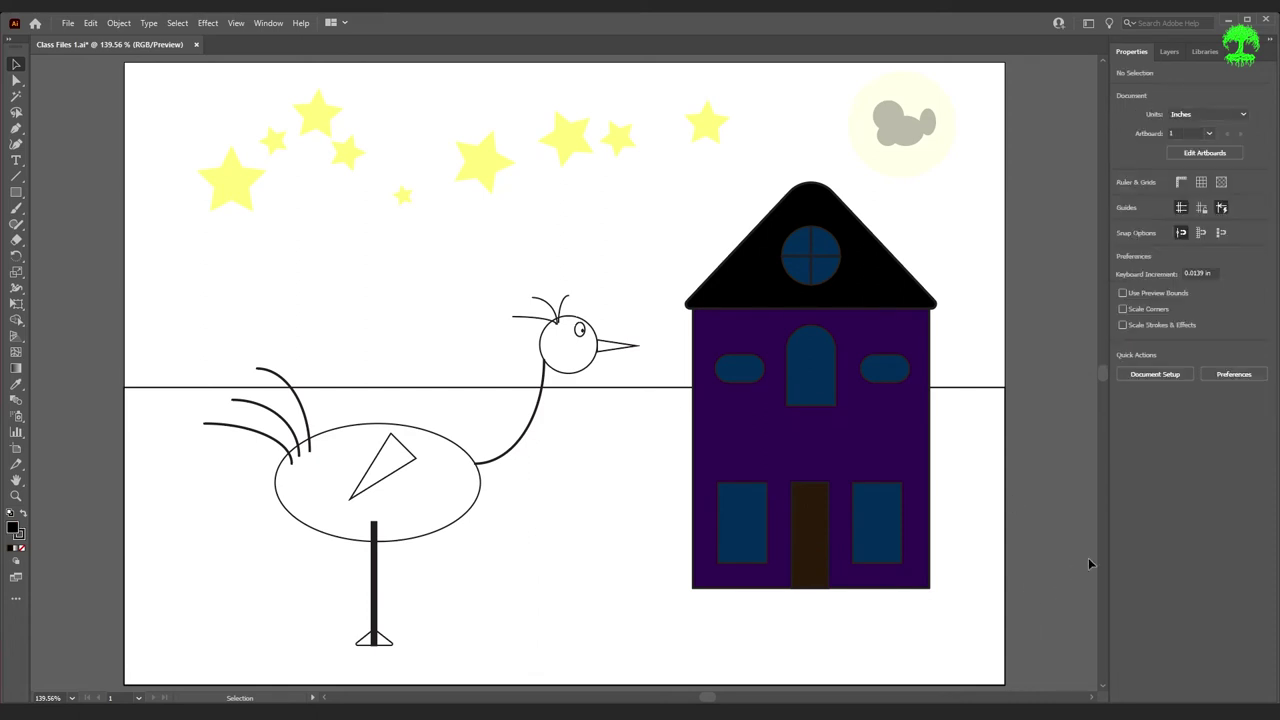
- Fill the ground rectangle below the horizon with a dark green
left_click(1004, 481)
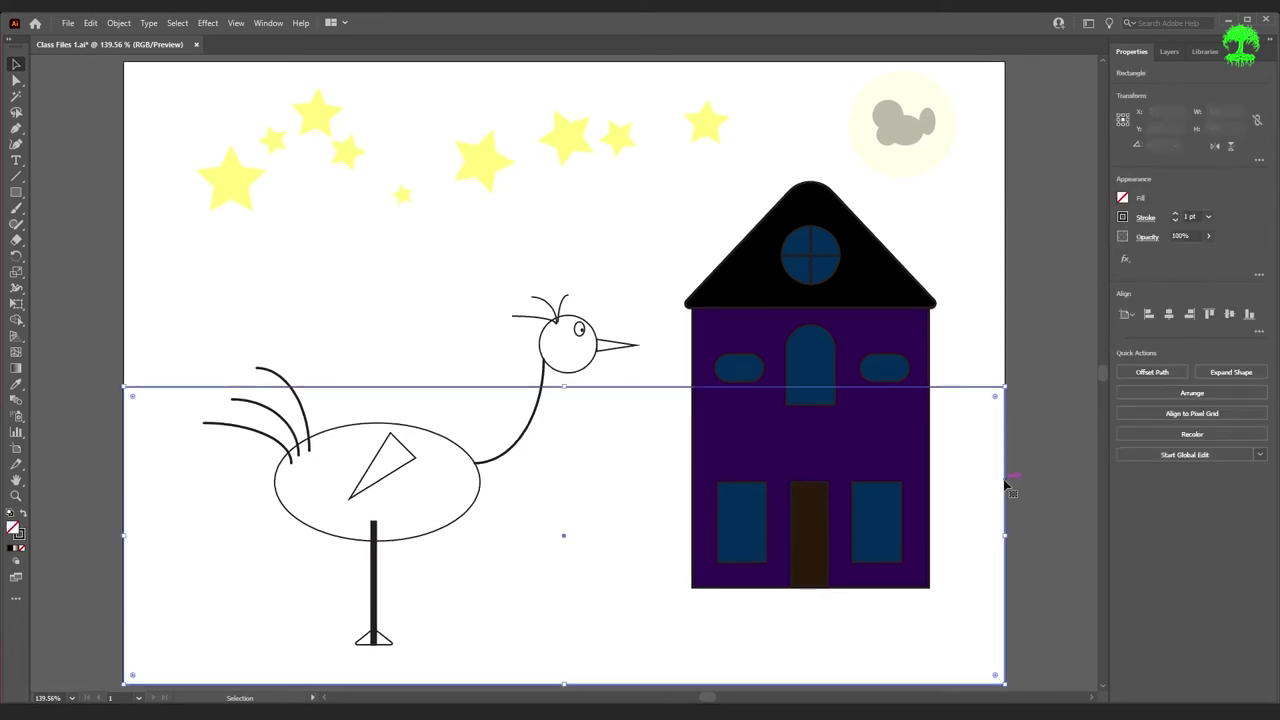
left_click(1124, 198)
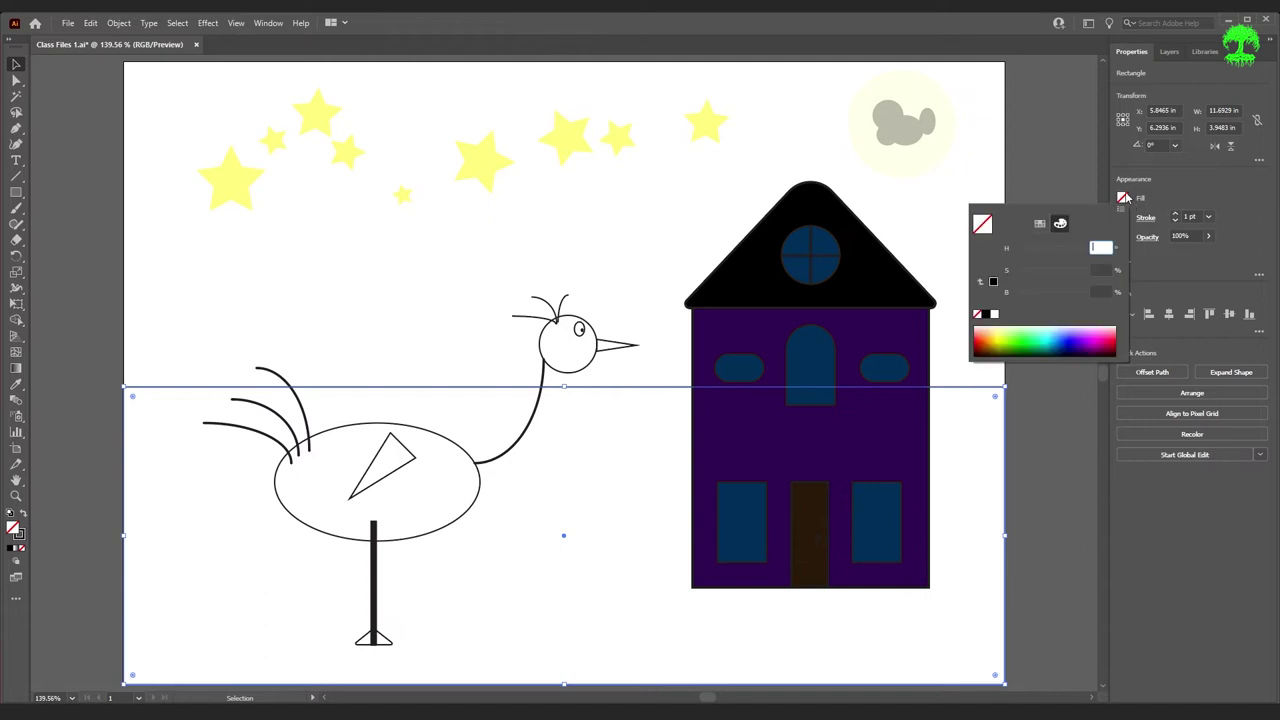
left_click(1028, 347)
left_click_drag(1043, 297, 1028, 298)
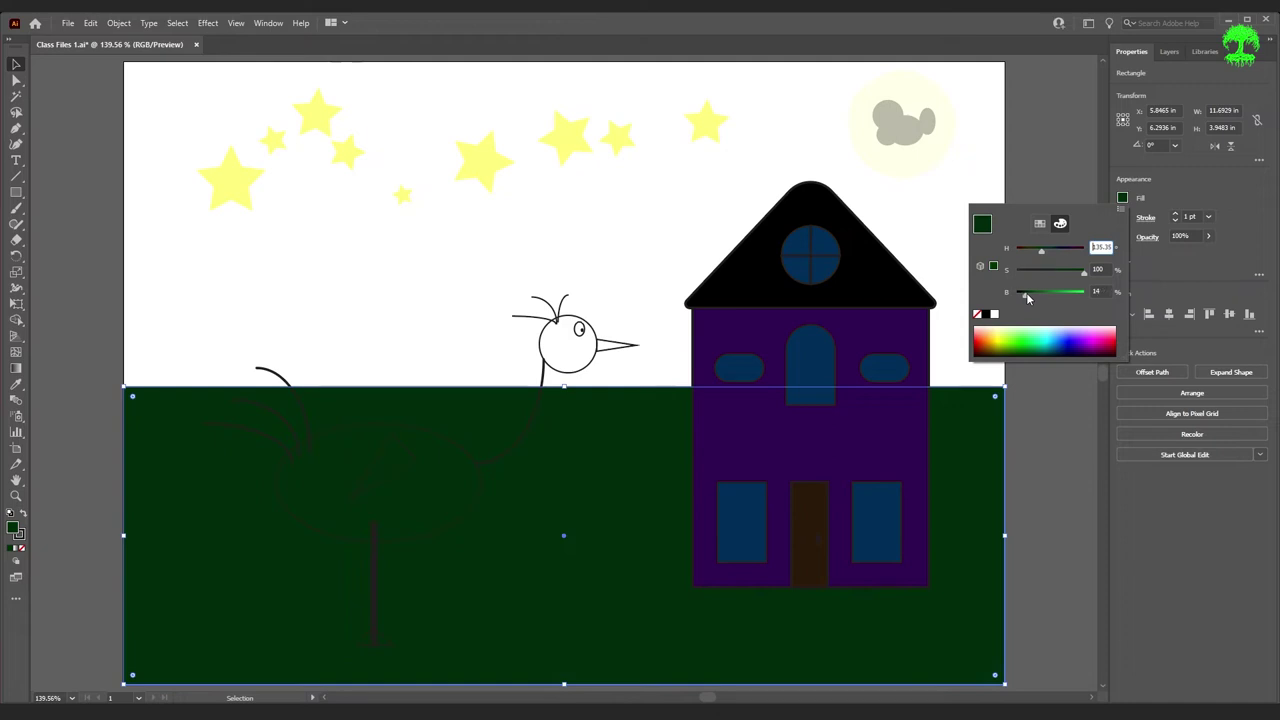
left_click(1050, 466)
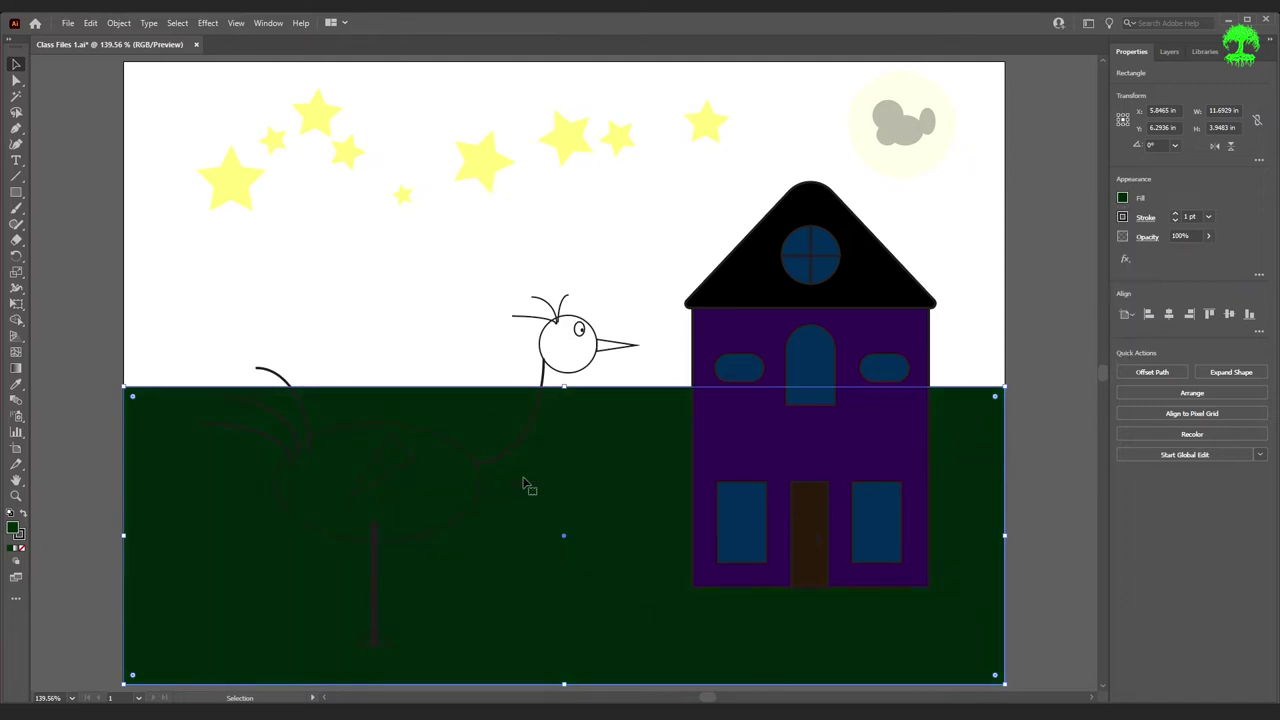
- Send the ground rectangle behind the house
left_click(1192, 393)
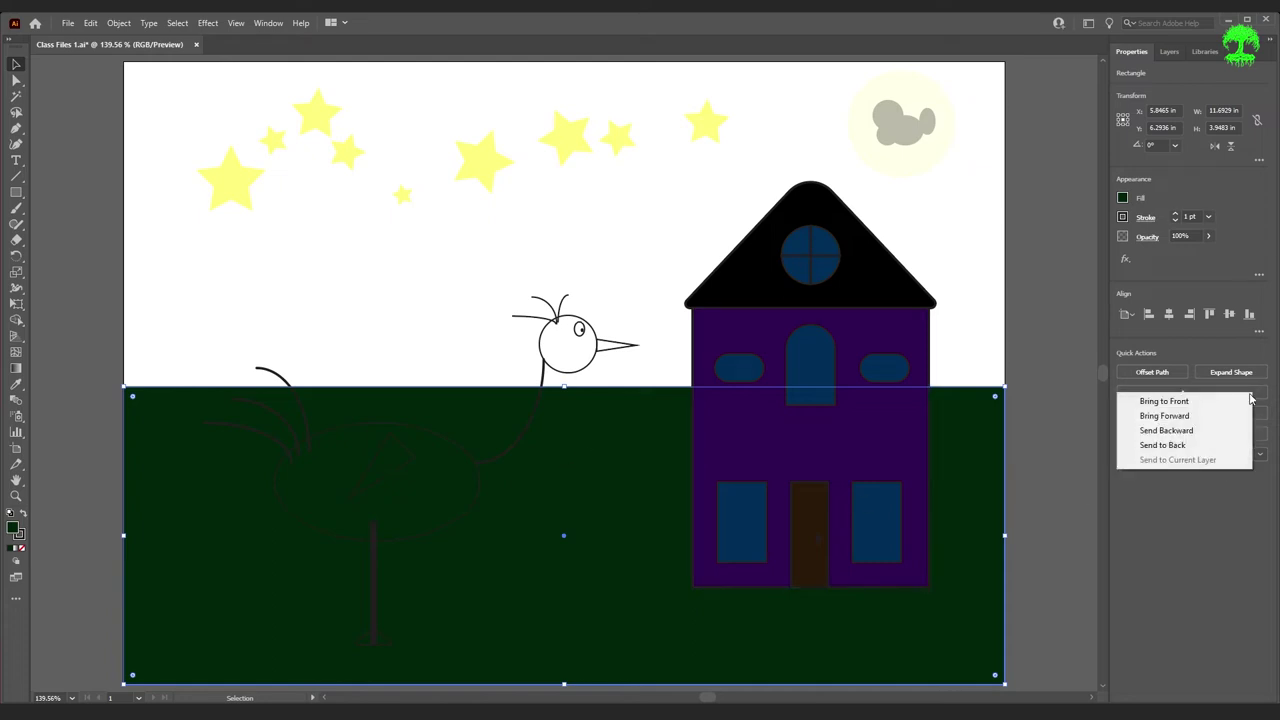
left_click(1218, 401)
left_click(1192, 393)
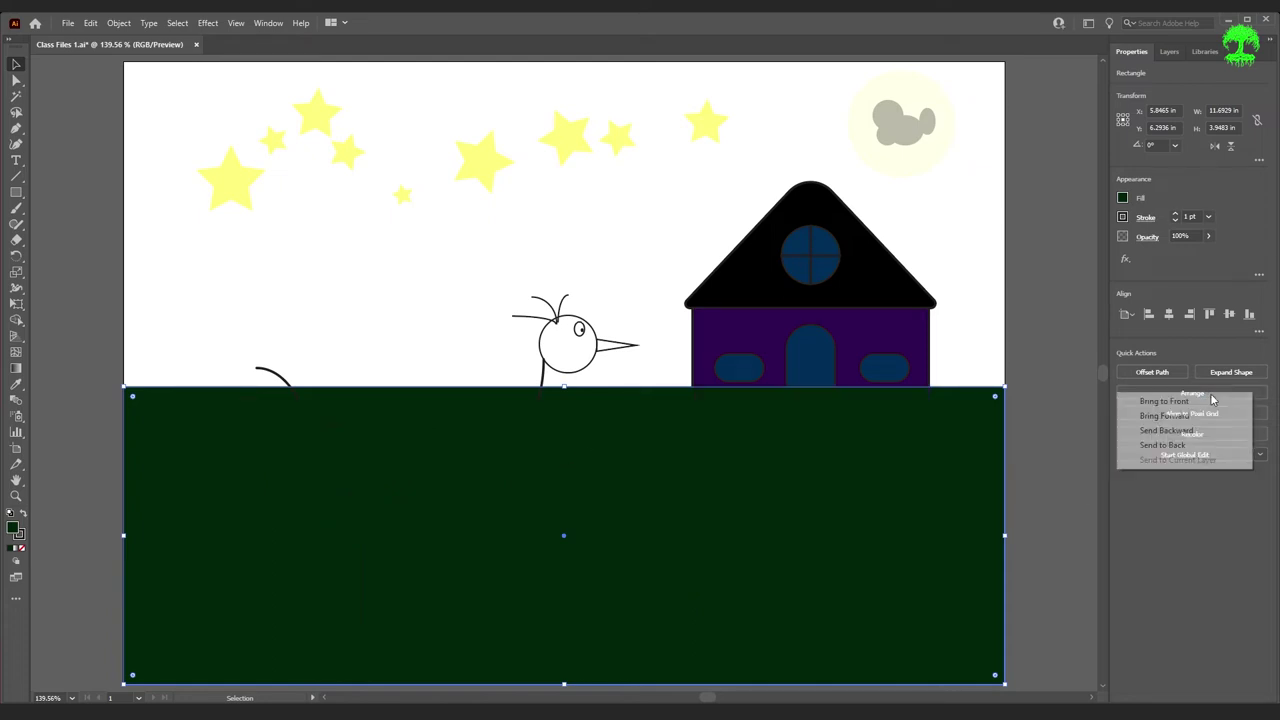
left_click(1160, 445)
left_click(1064, 597)
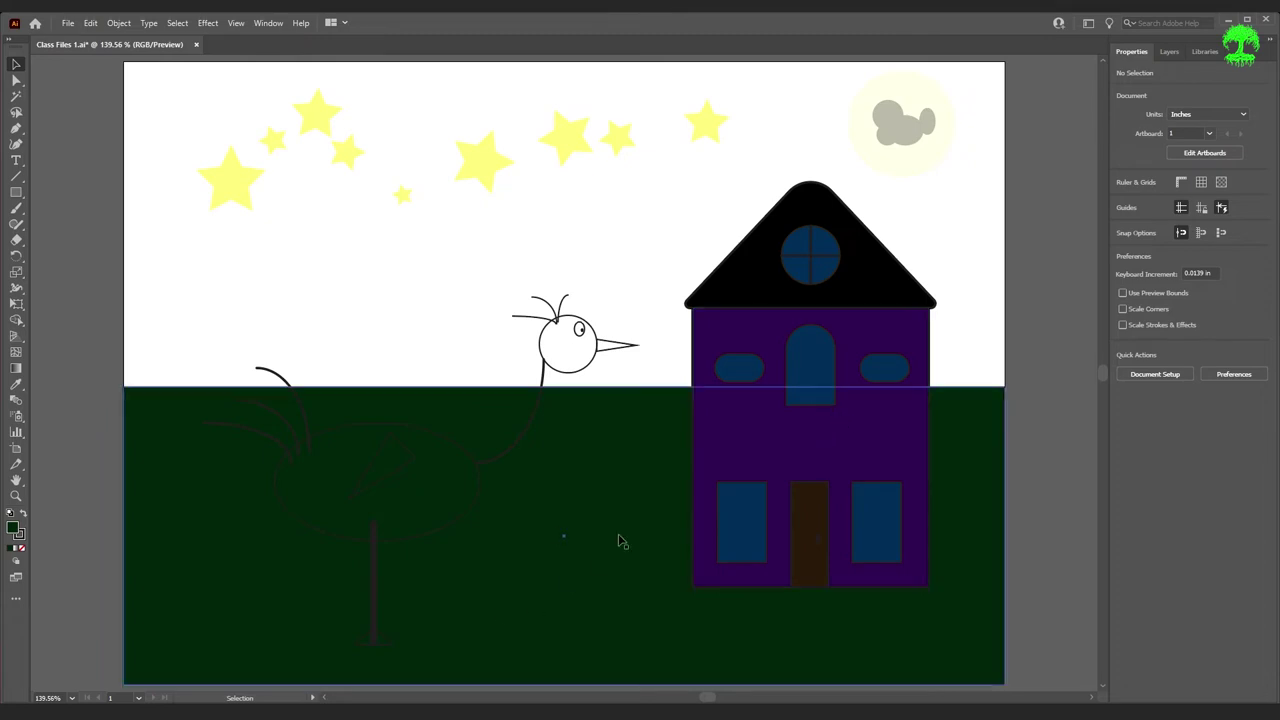
- Fill the bird's body ellipse with a grey swatch
left_click(474, 462)
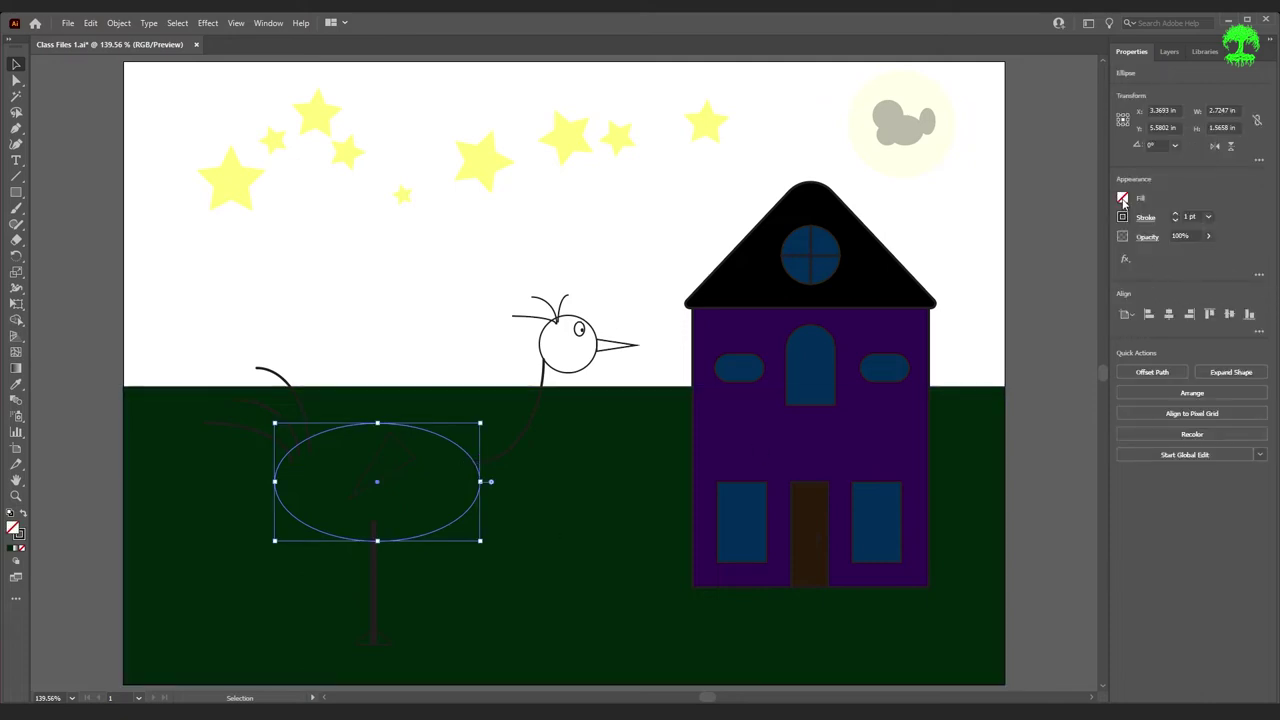
left_click(1123, 199)
left_click(1040, 224)
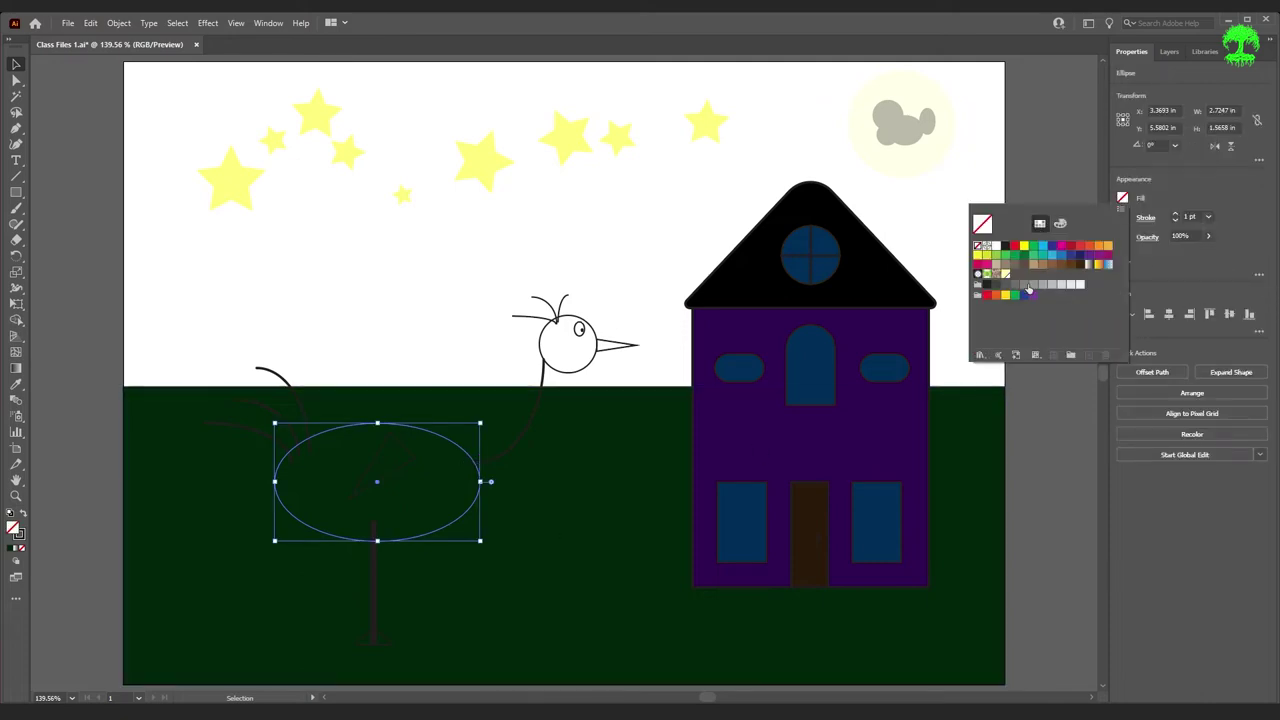
left_click(1013, 286)
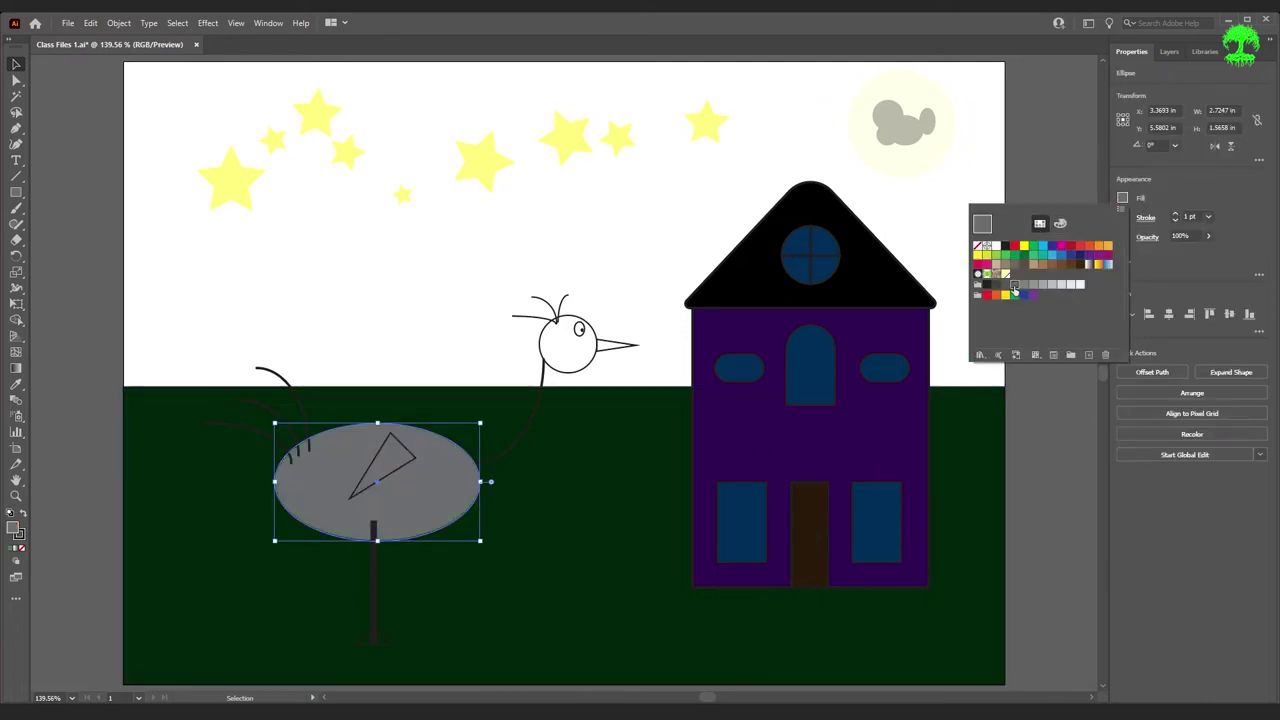
left_click(567, 378)
- Fill the bird's head circle with grey and set its stroke to None
left_click(583, 367)
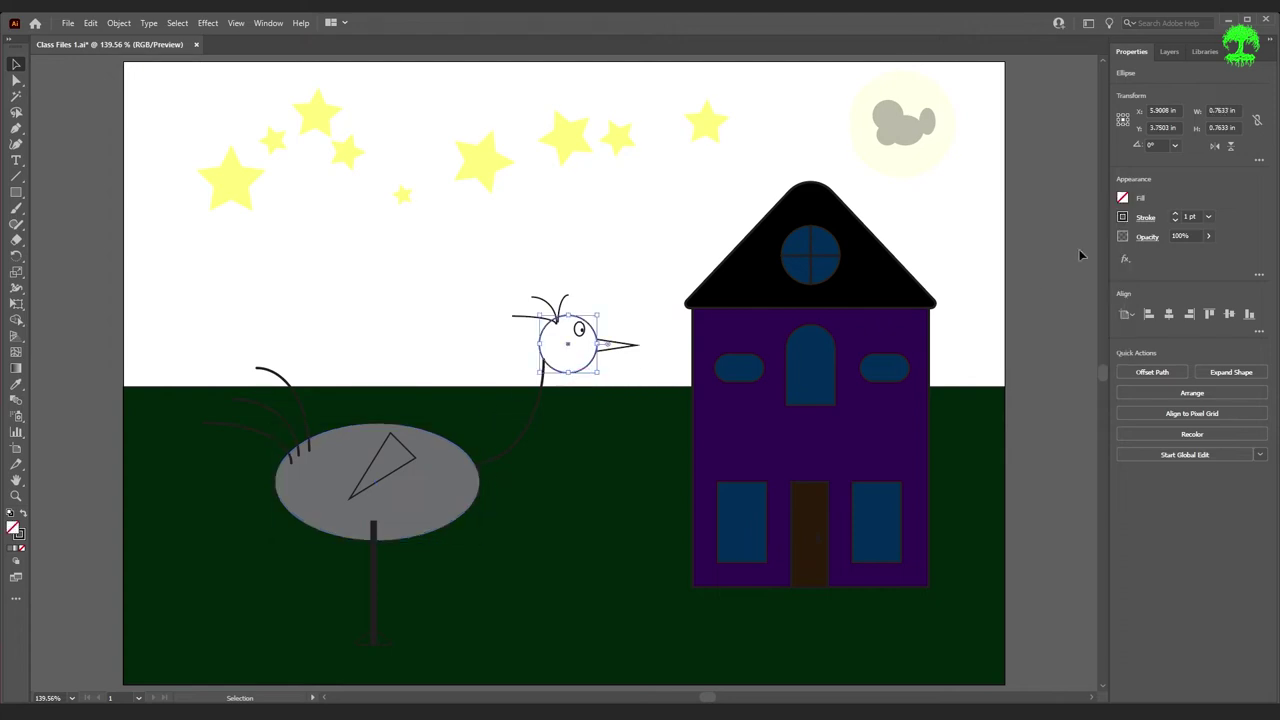
left_click(1123, 218)
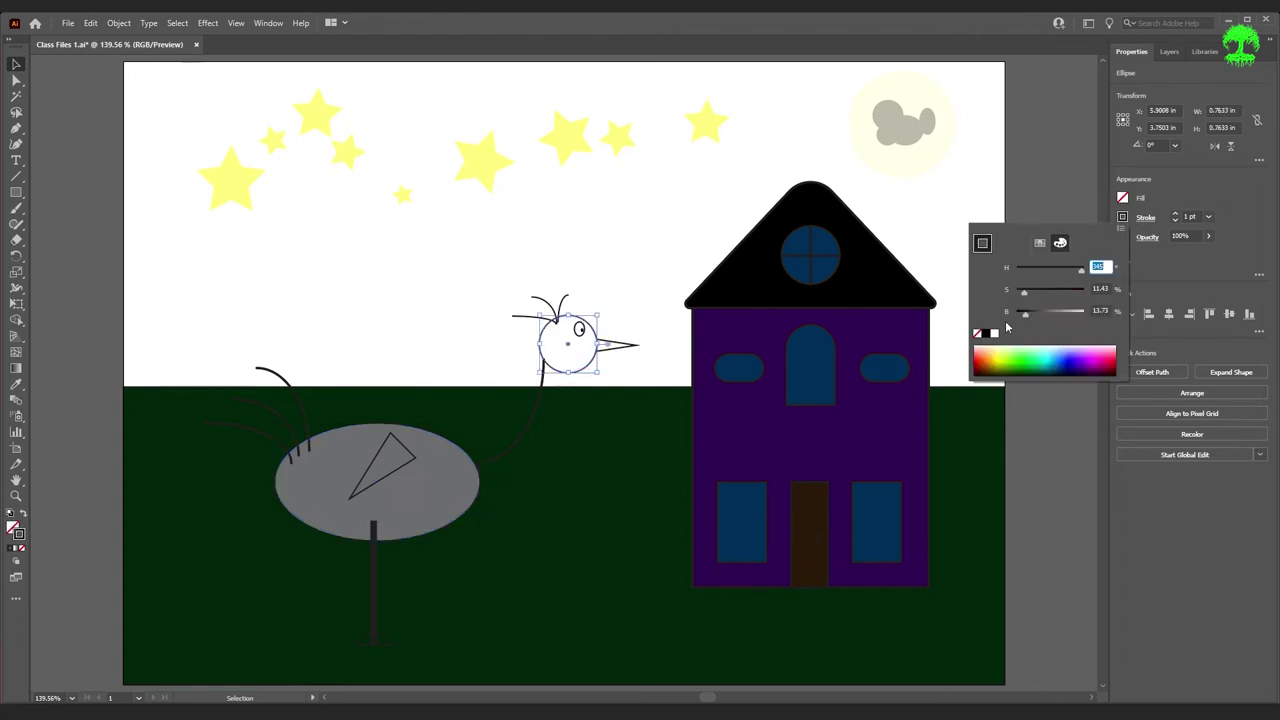
left_click(1041, 244)
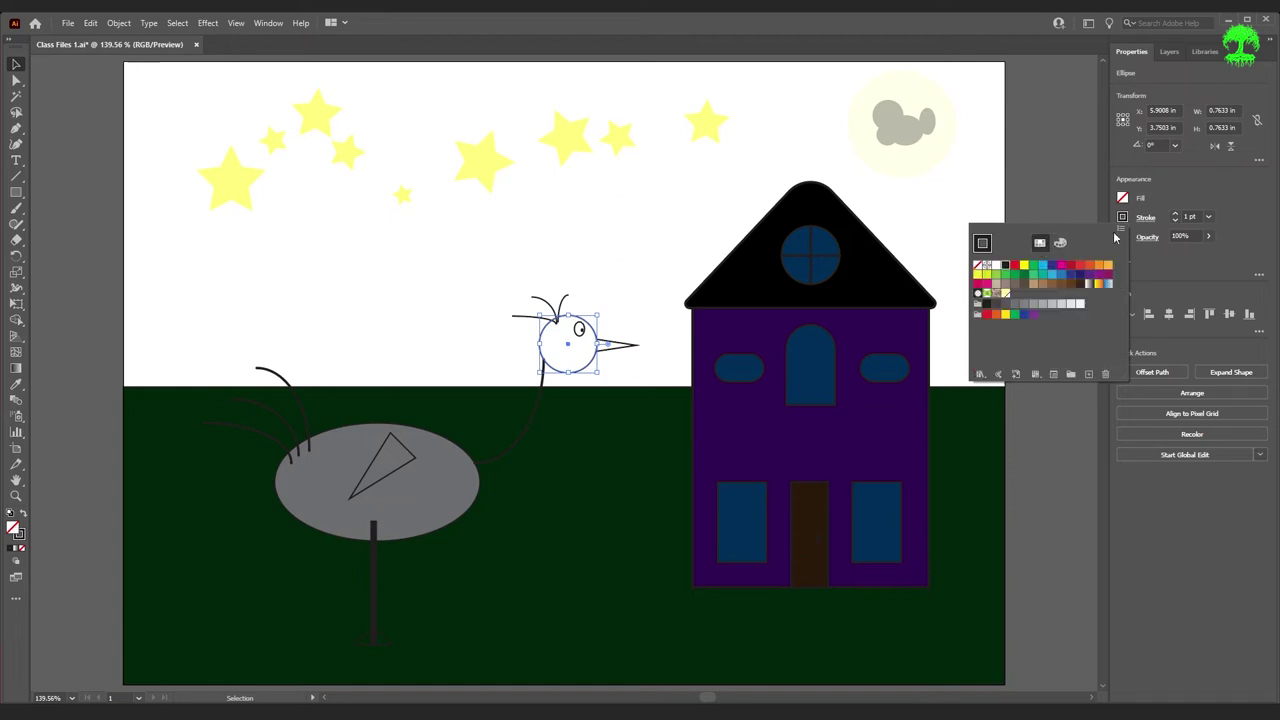
left_click(1122, 199)
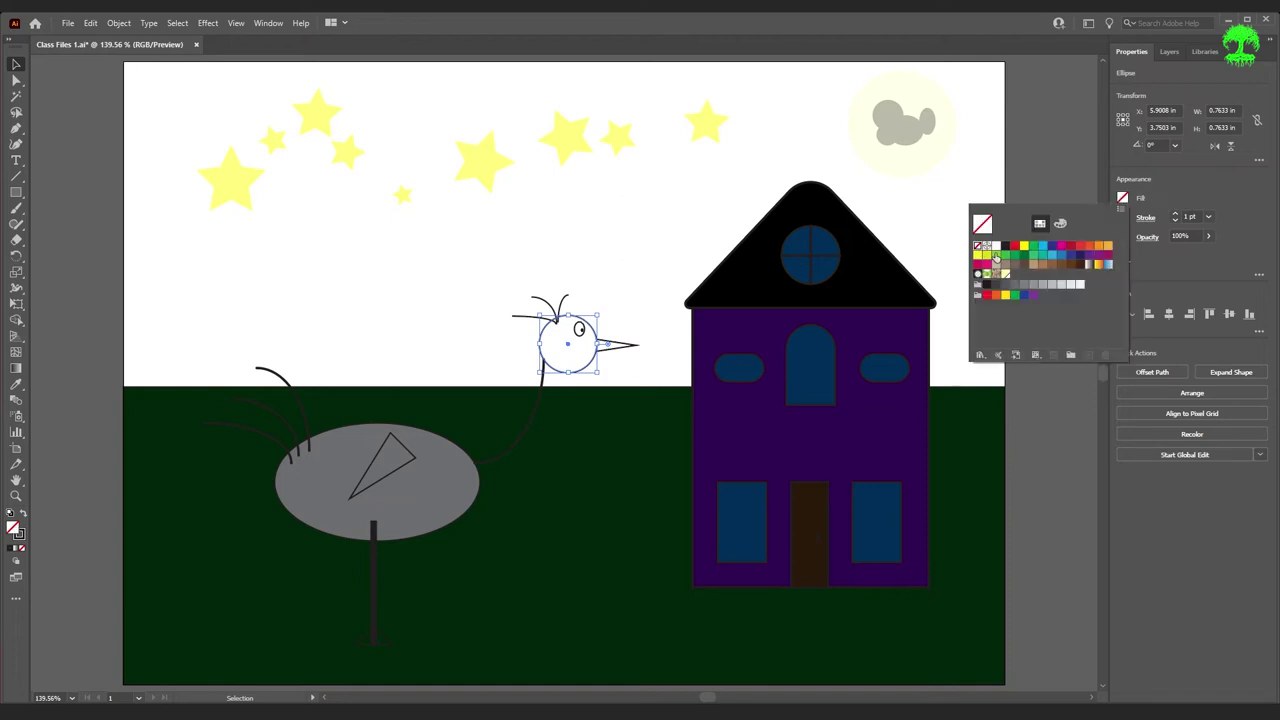
left_click(1040, 285)
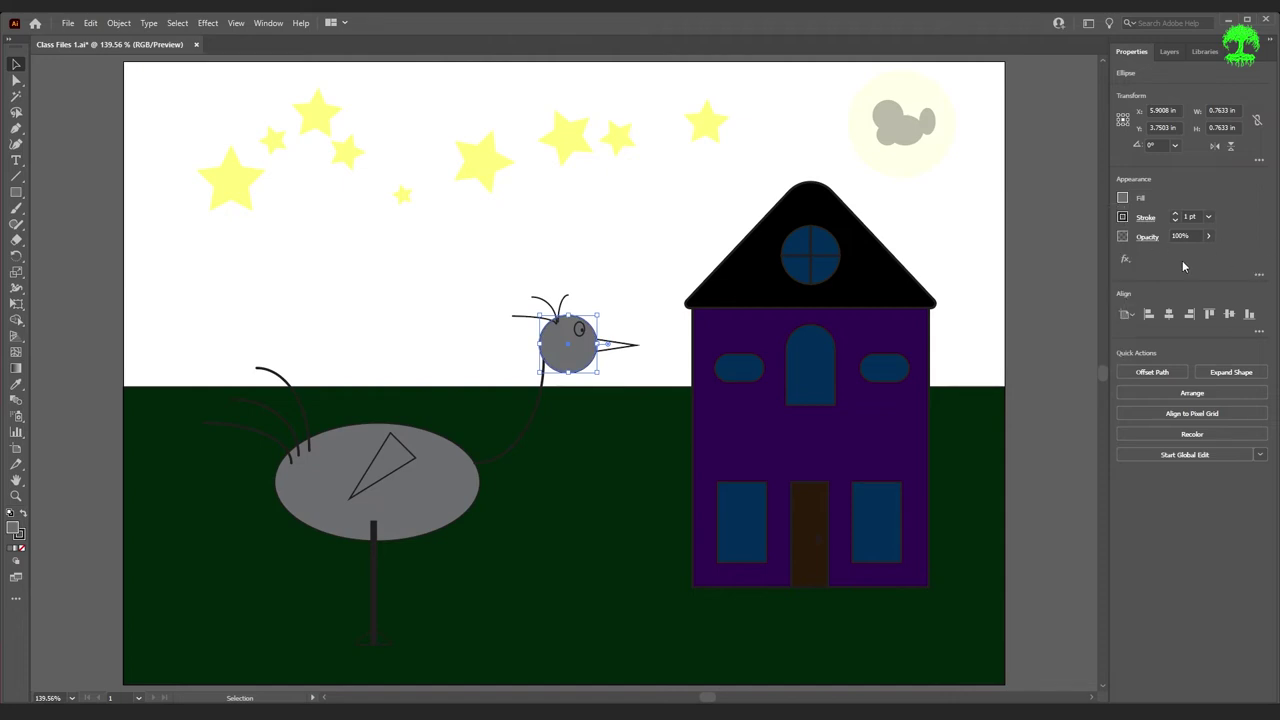
left_click(1122, 217)
left_click(978, 268)
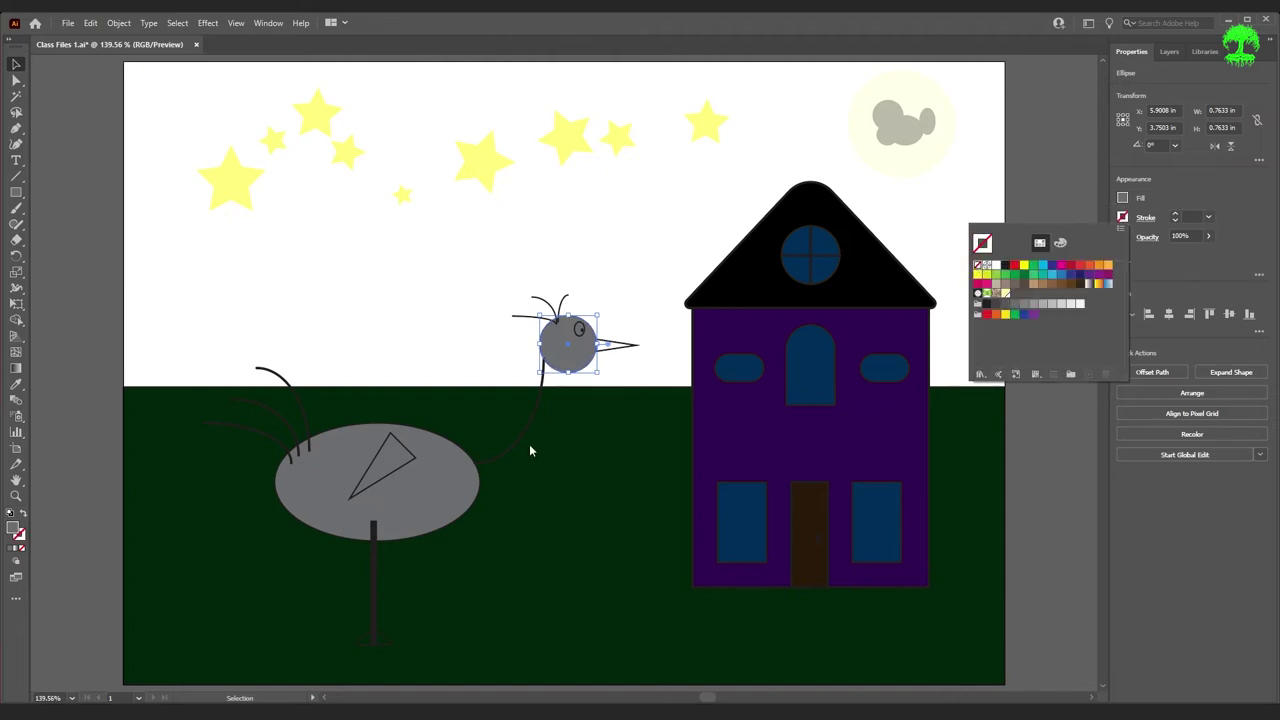
- Set the bird's body ellipse stroke to None
left_click(1123, 217)
double_click(472, 483)
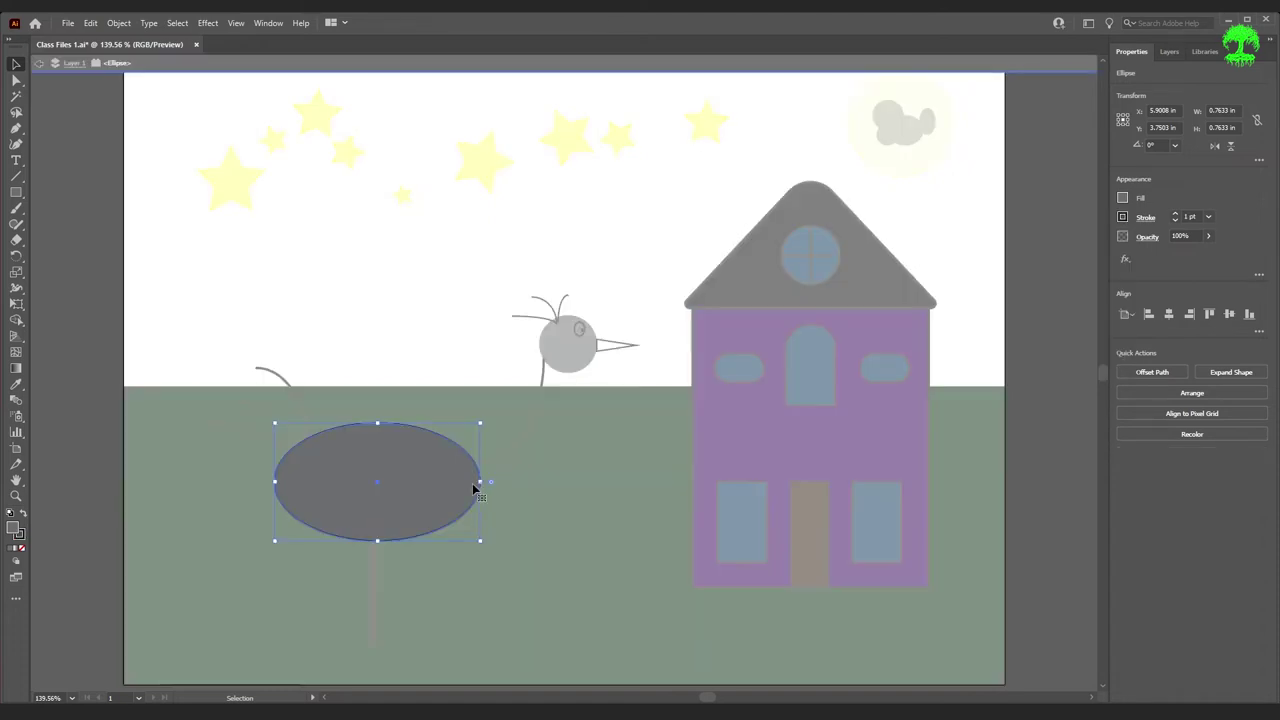
double_click(518, 556)
left_click(456, 477)
left_click(1123, 217)
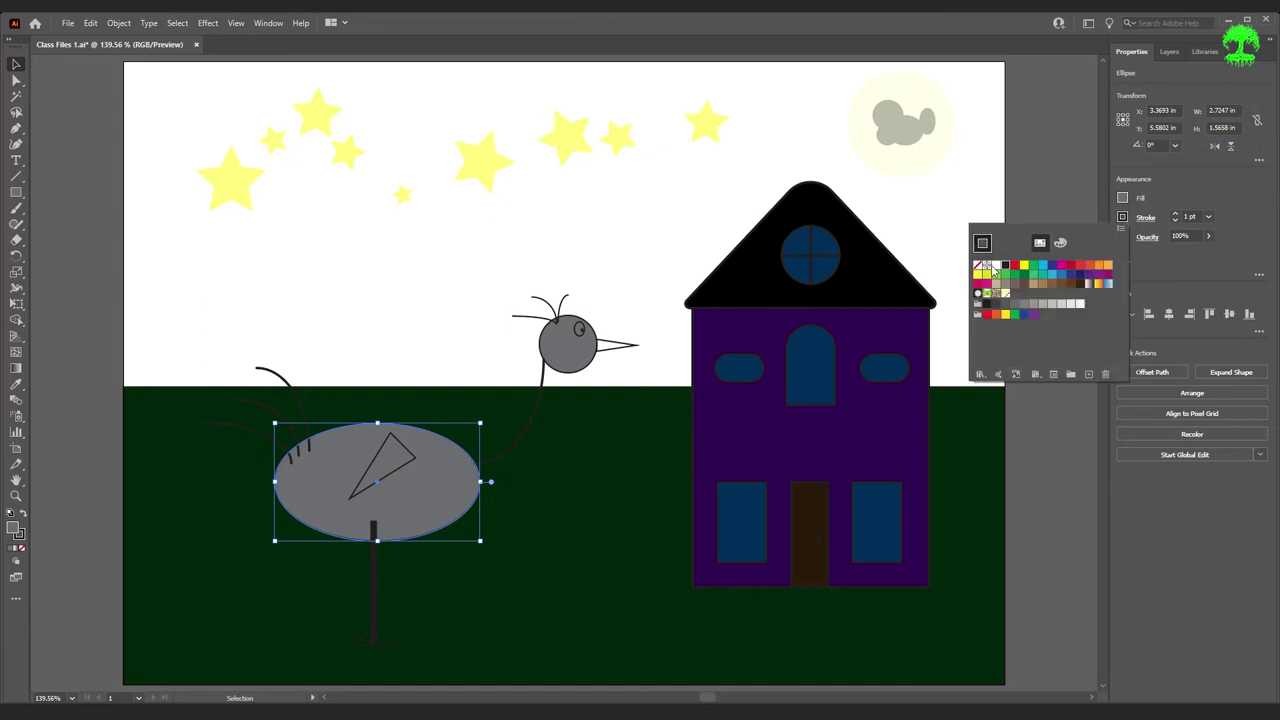
left_click(979, 266)
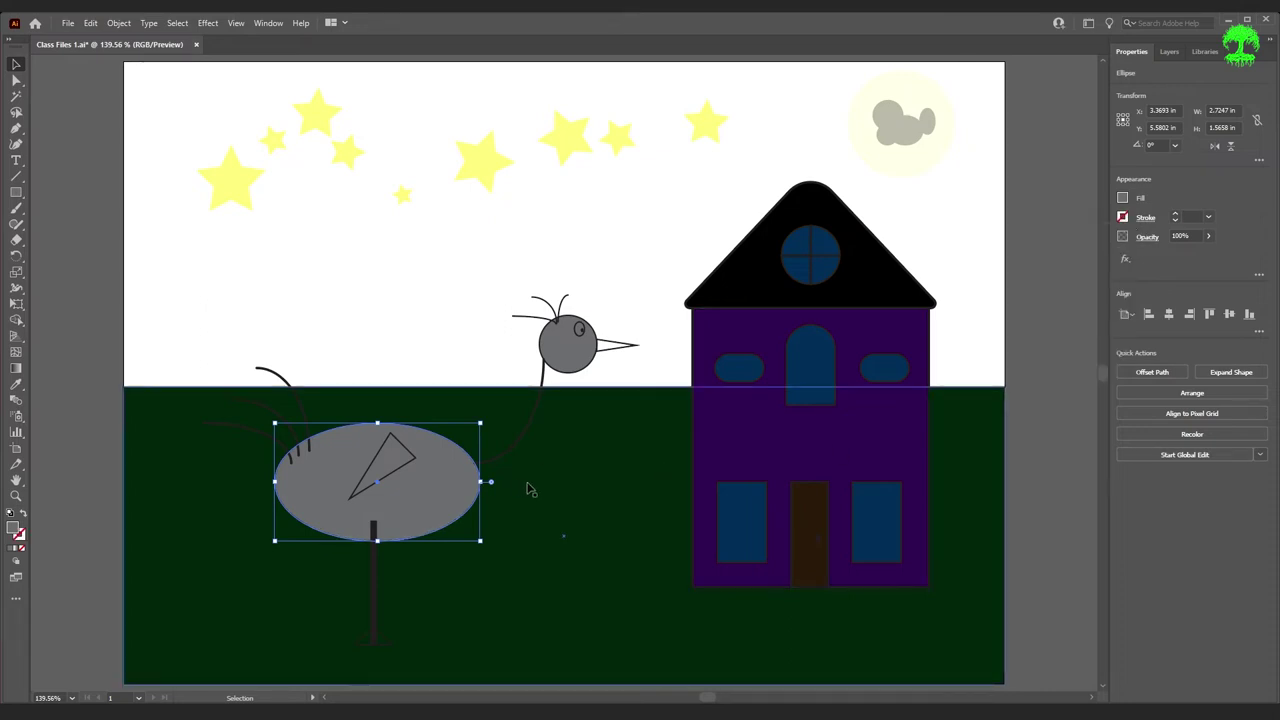
- Undo an accidental move of the bird's body and leave isolation mode
double_click(422, 487)
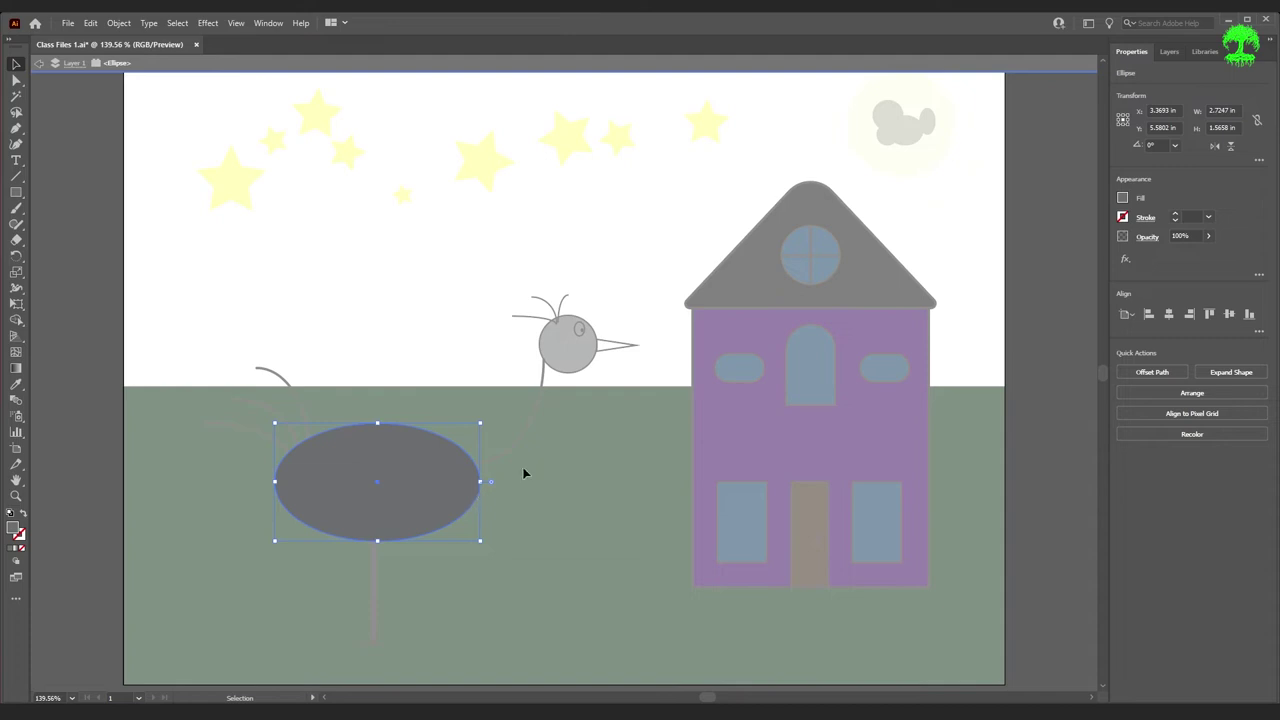
left_click(592, 505)
left_click_drag(417, 508, 737, 374)
key("ctrl+z")
left_click(608, 354)
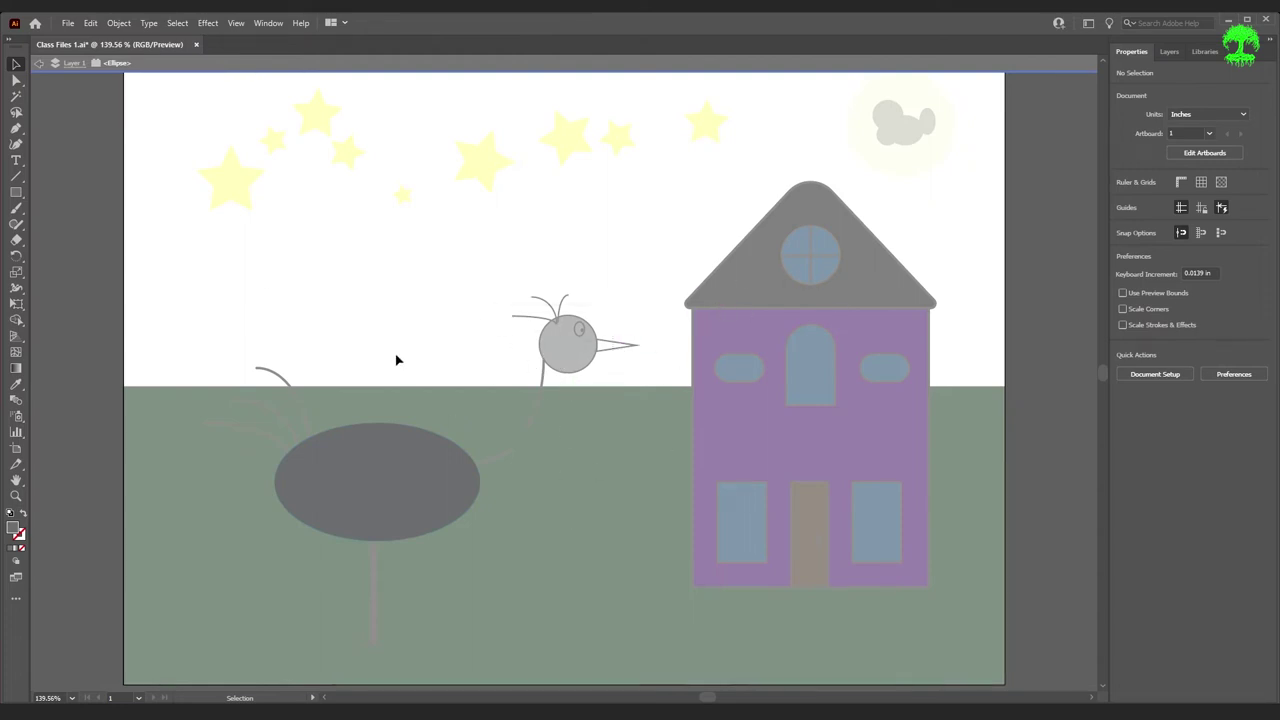
left_click(39, 66)
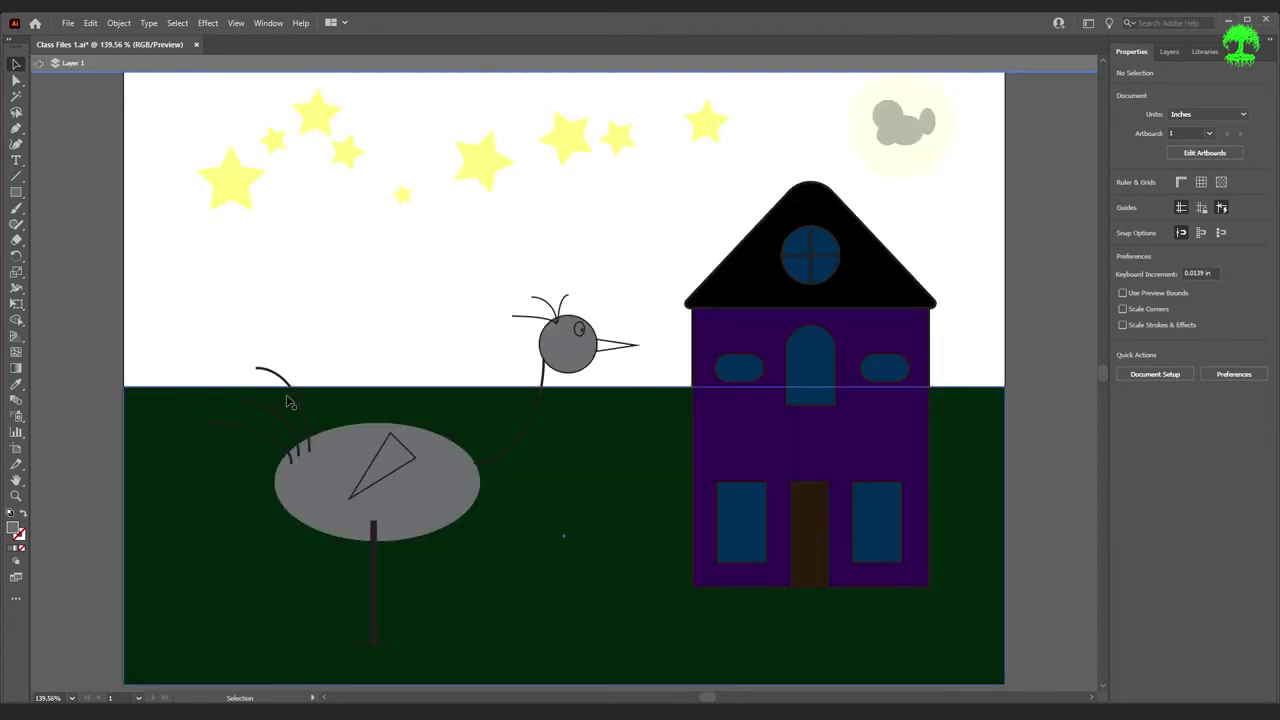
double_click(437, 480)
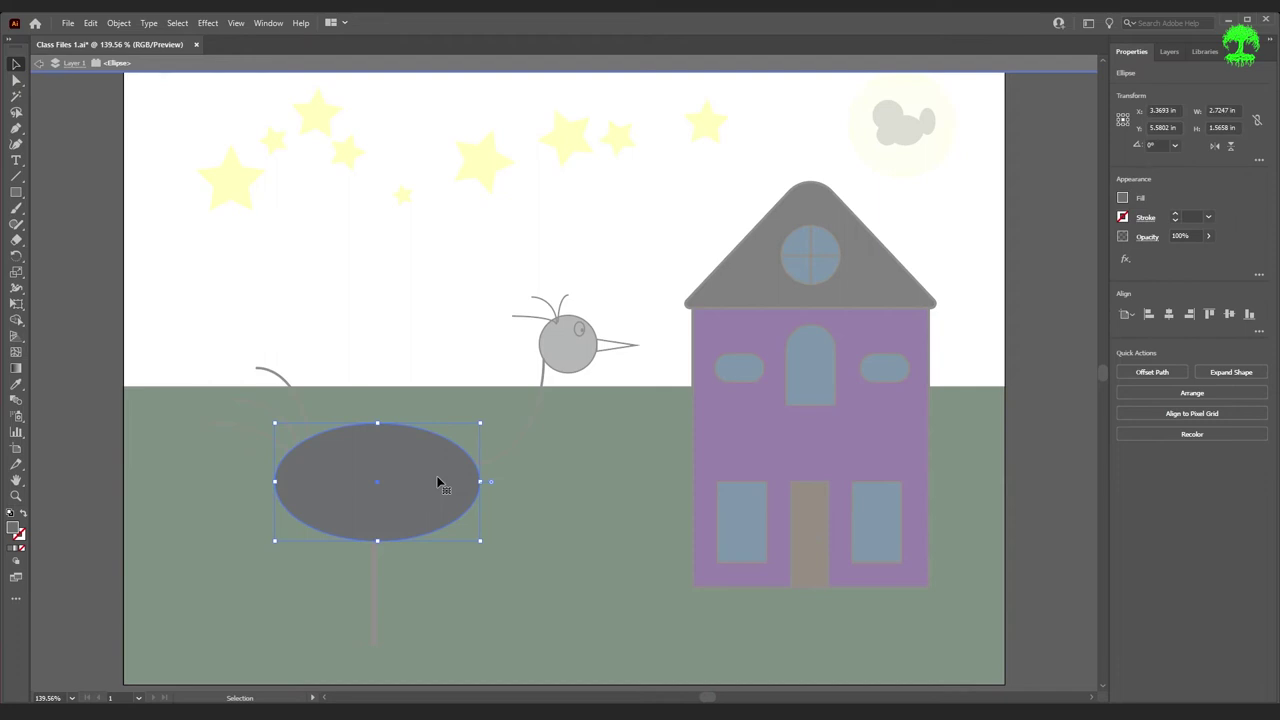
key("Escape")
- Set the bird's head circle stroke to None
left_click(580, 358)
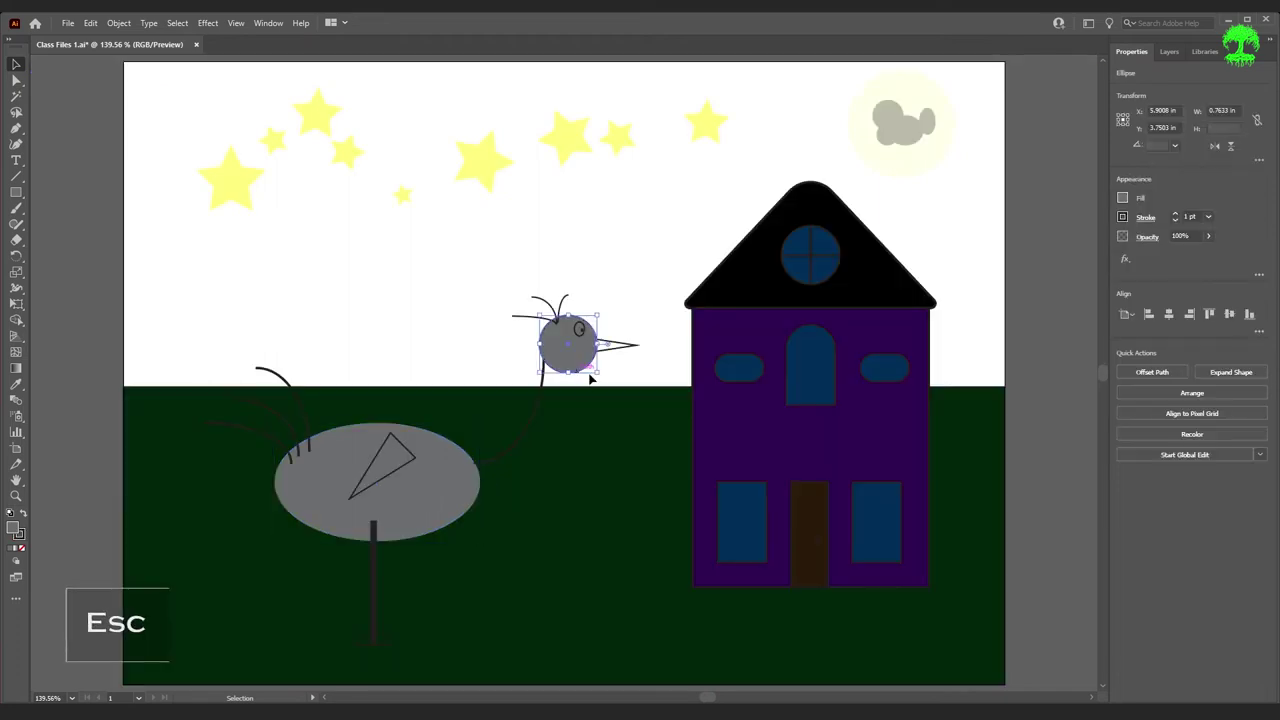
left_click(1123, 217)
left_click(984, 267)
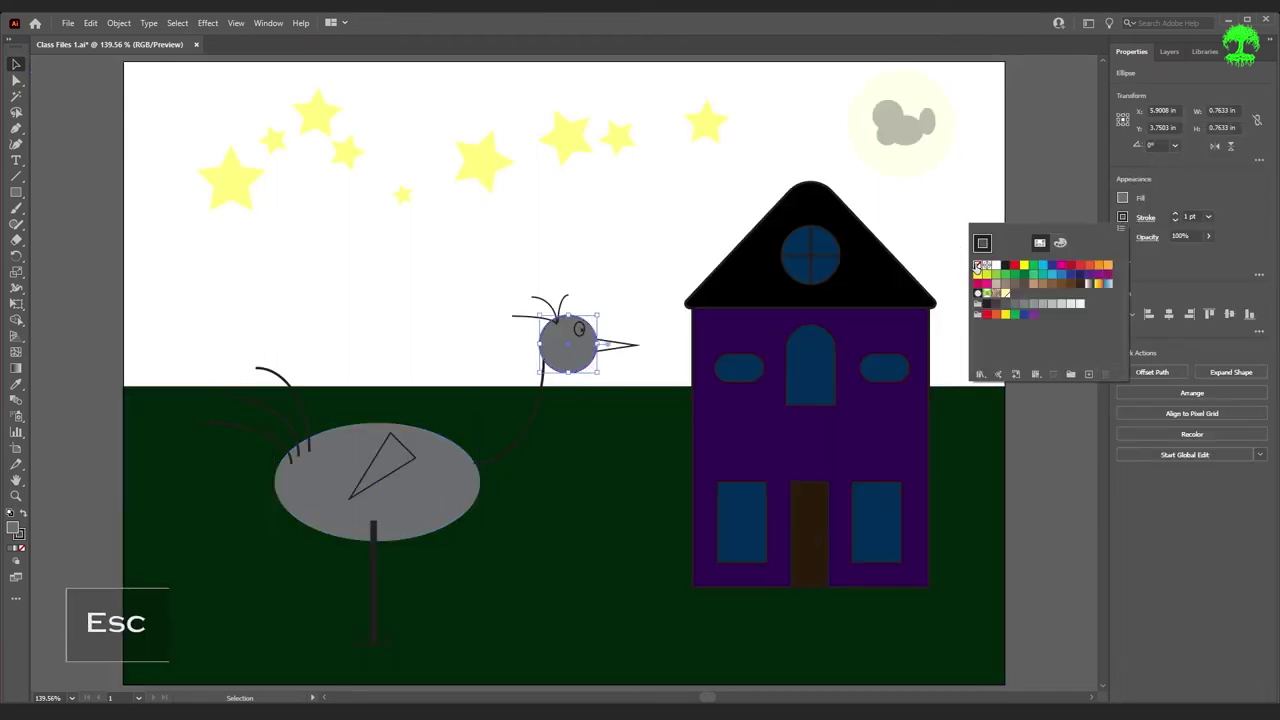
- Fill the wing triangle with dark grey (K=90) and remove its outline
left_click(388, 472)
left_click(384, 468)
left_click(1122, 198)
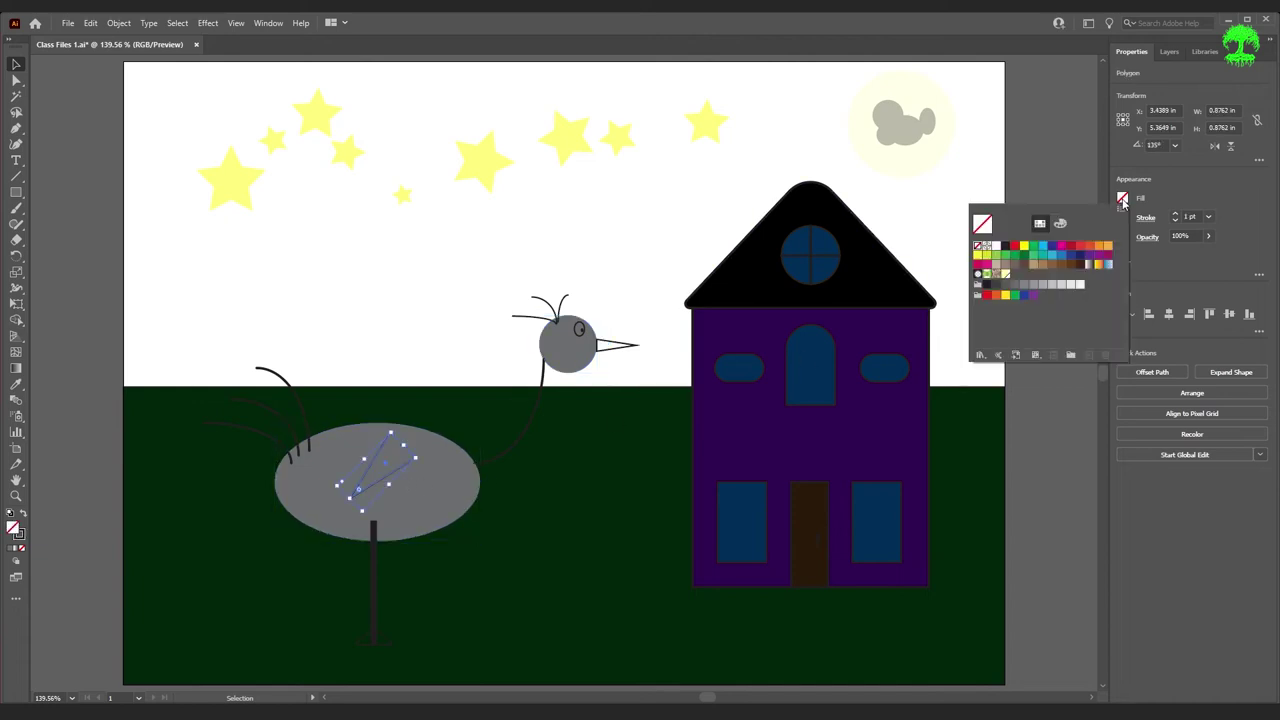
left_click(1005, 287)
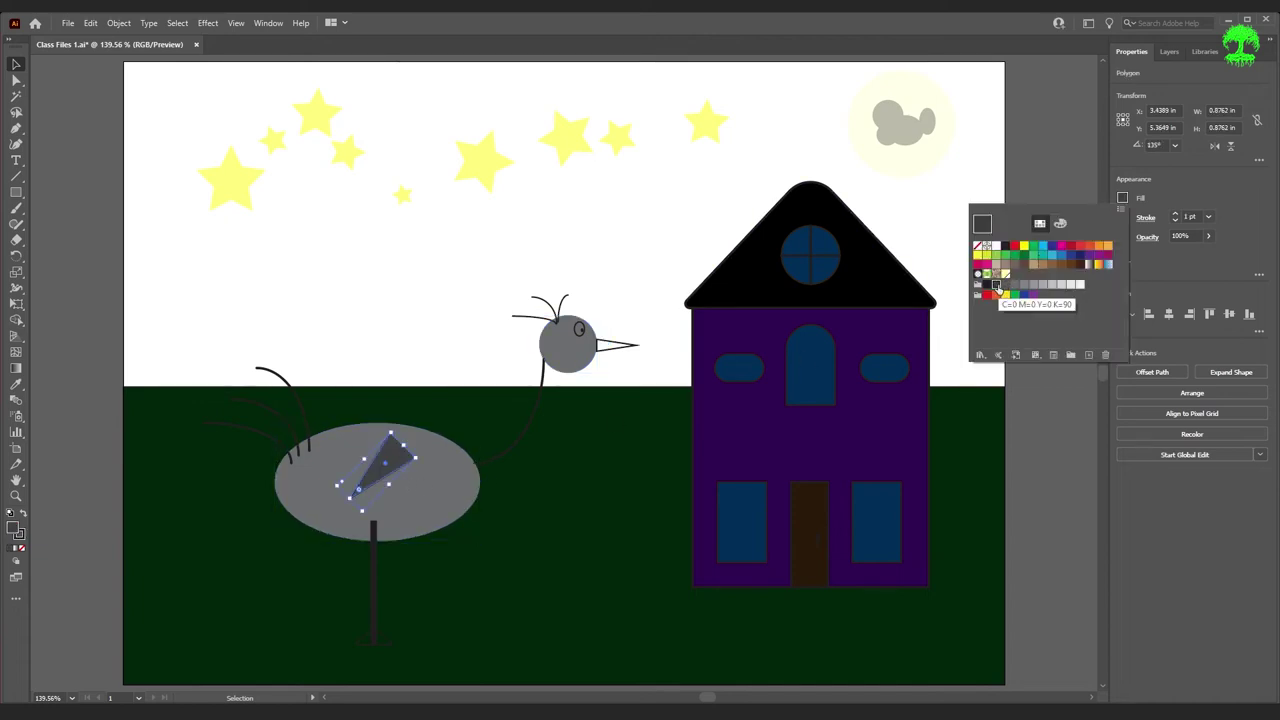
left_click(1122, 217)
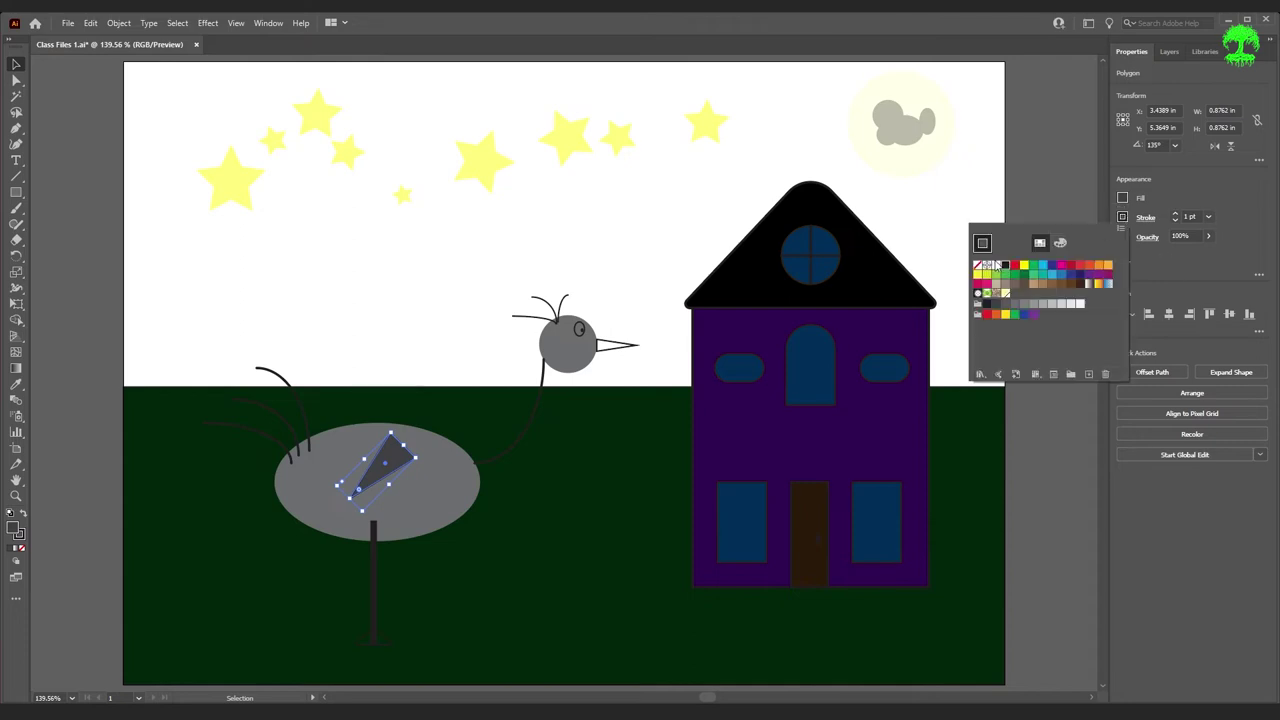
left_click(977, 266)
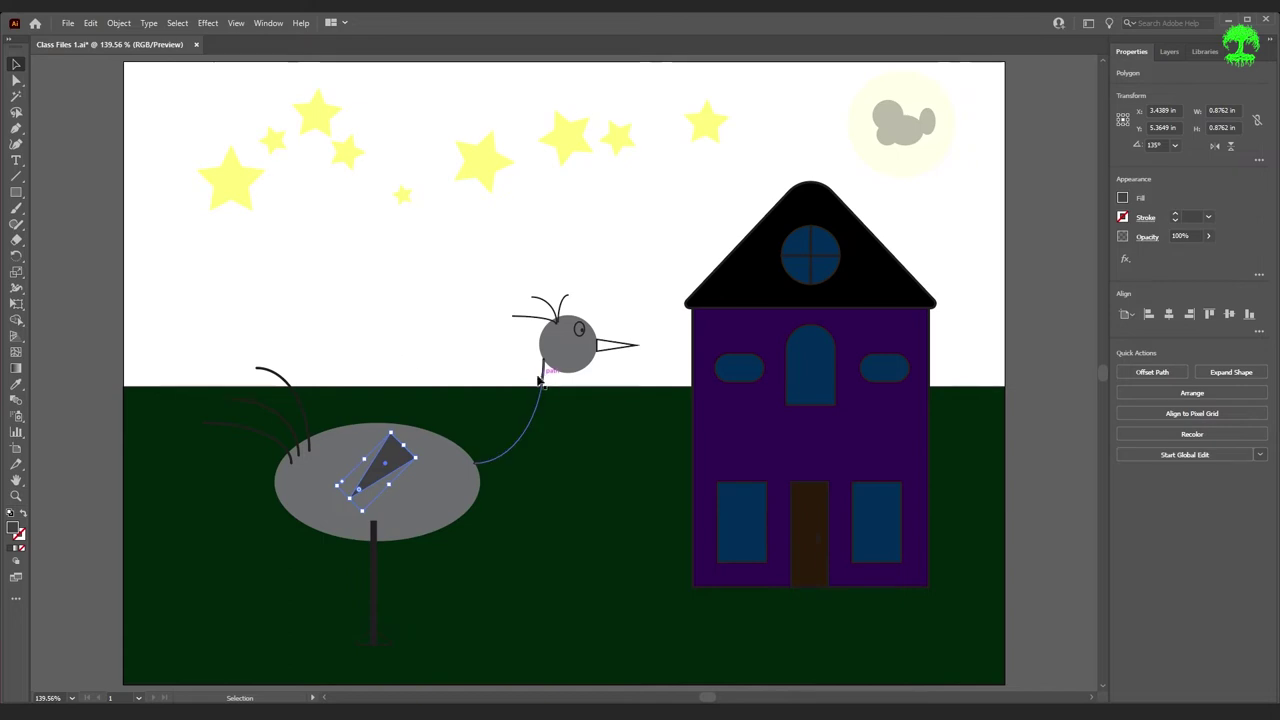
- Draw a rectangle covering the whole artboard and send it behind all artwork
left_click(16, 192)
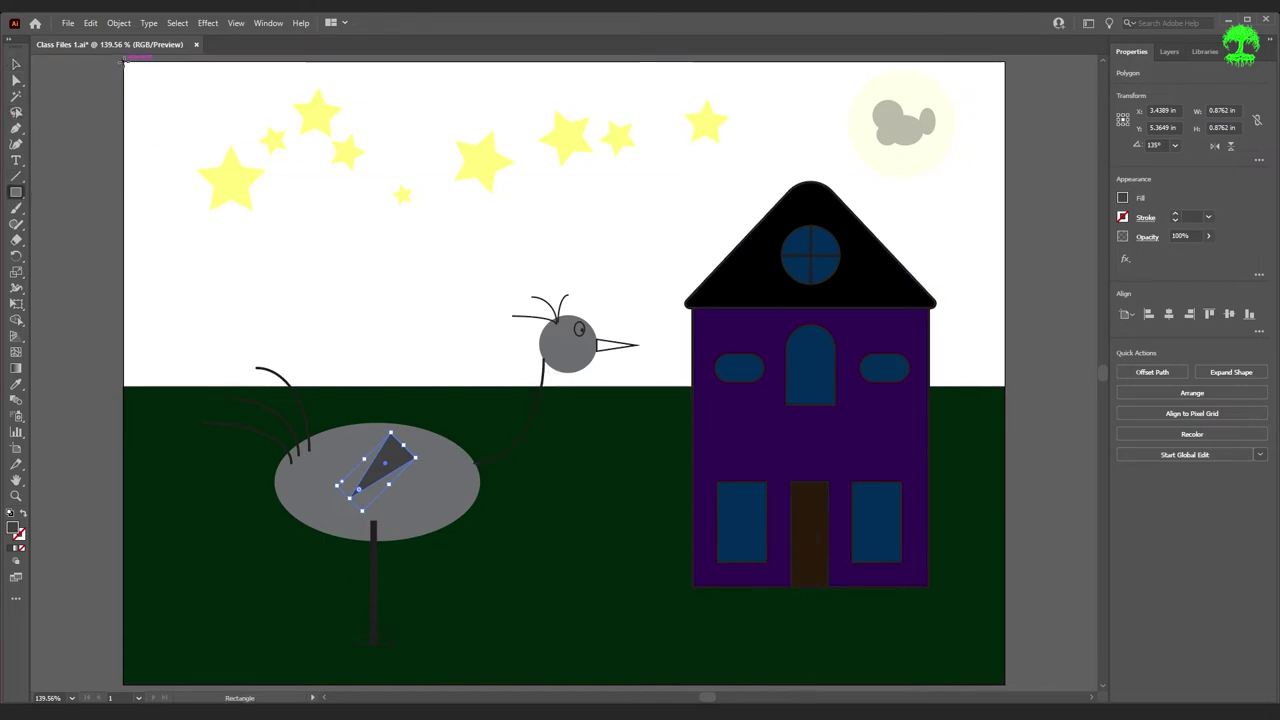
mouse_move(124, 61)
left_mouse_down()
mouse_move(757, 571)
mouse_move(966, 651)
mouse_move(971, 680)
mouse_move(1002, 322)
left_mouse_up()
scroll(1010, 305, "up", 10)
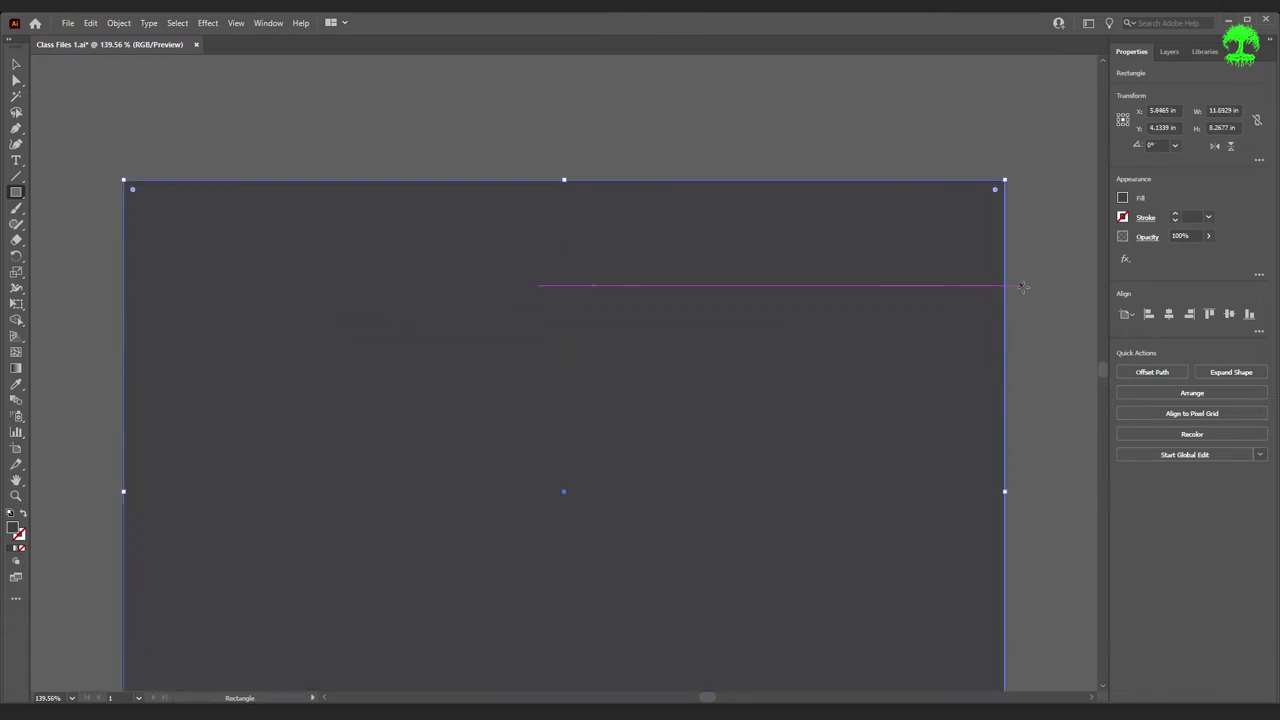
left_click(1196, 393)
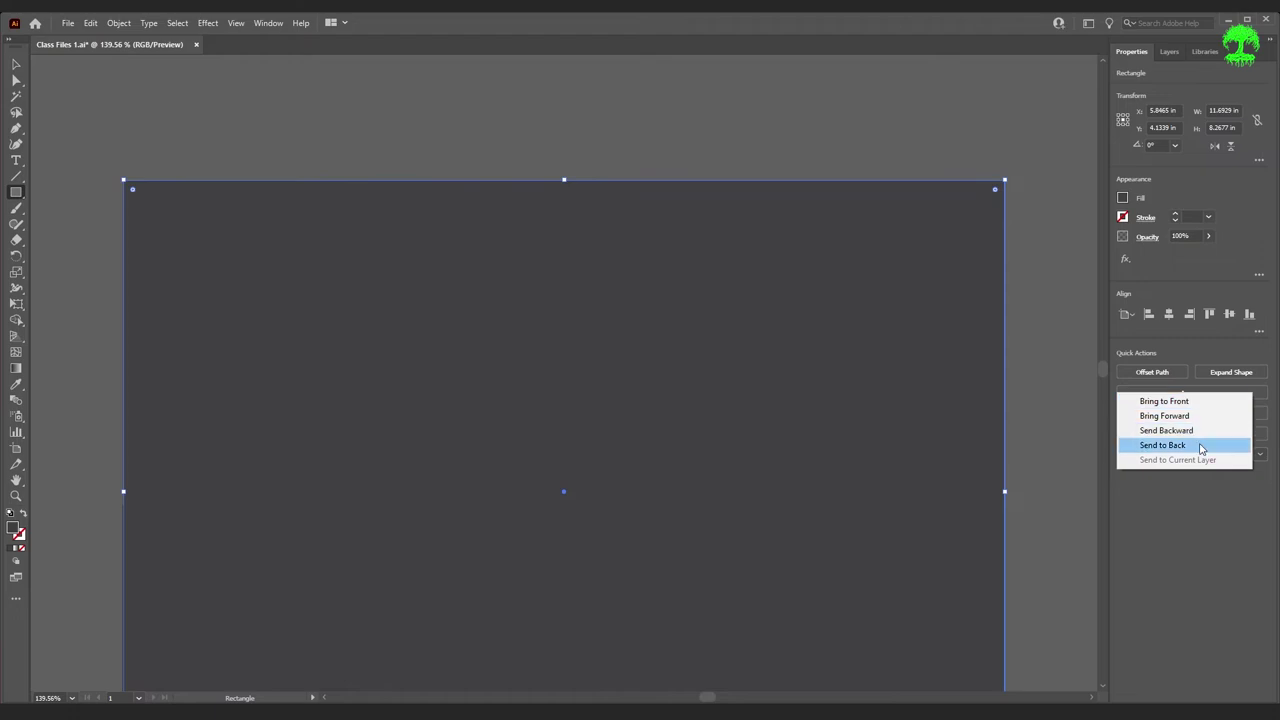
left_click(1201, 446)
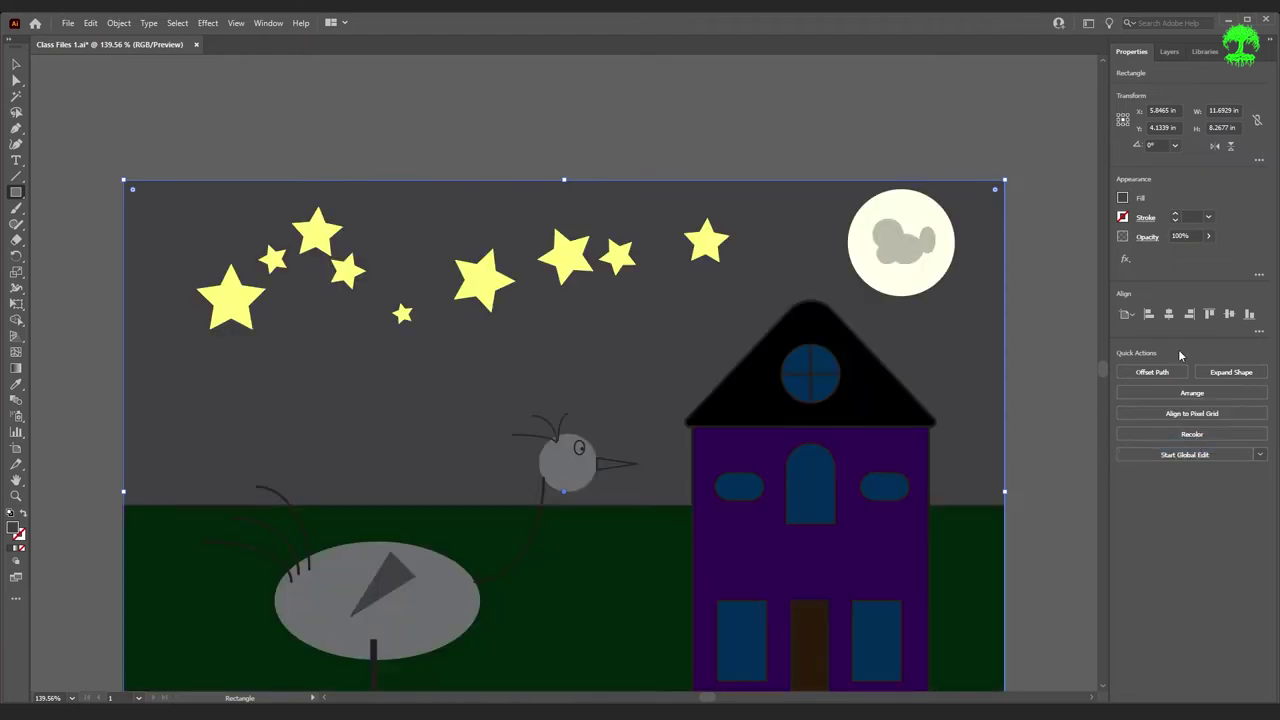
- Give the sky rectangle a near-black navy fill from the Color Mixer, then select the moon
left_click(1123, 198)
left_click(1060, 224)
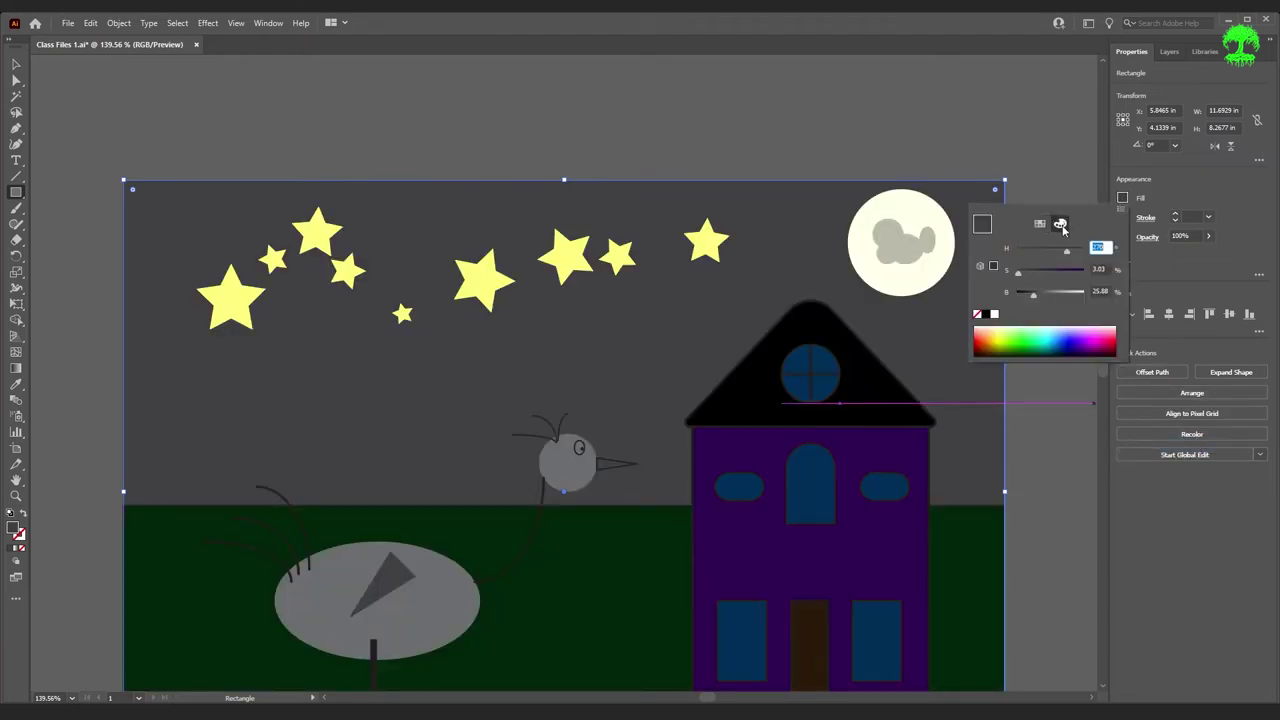
left_click(1085, 349)
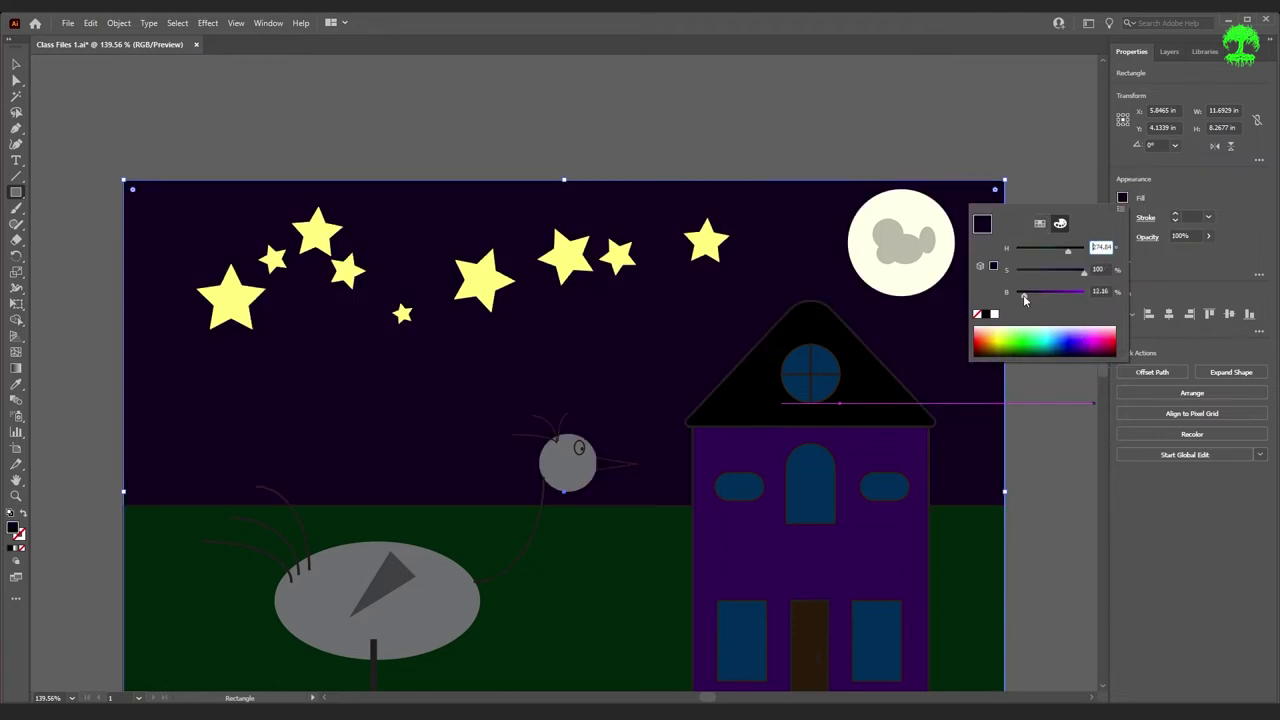
left_click(1068, 344)
left_click(1063, 352)
left_click(1043, 382)
scroll(955, 290, "down", 3)
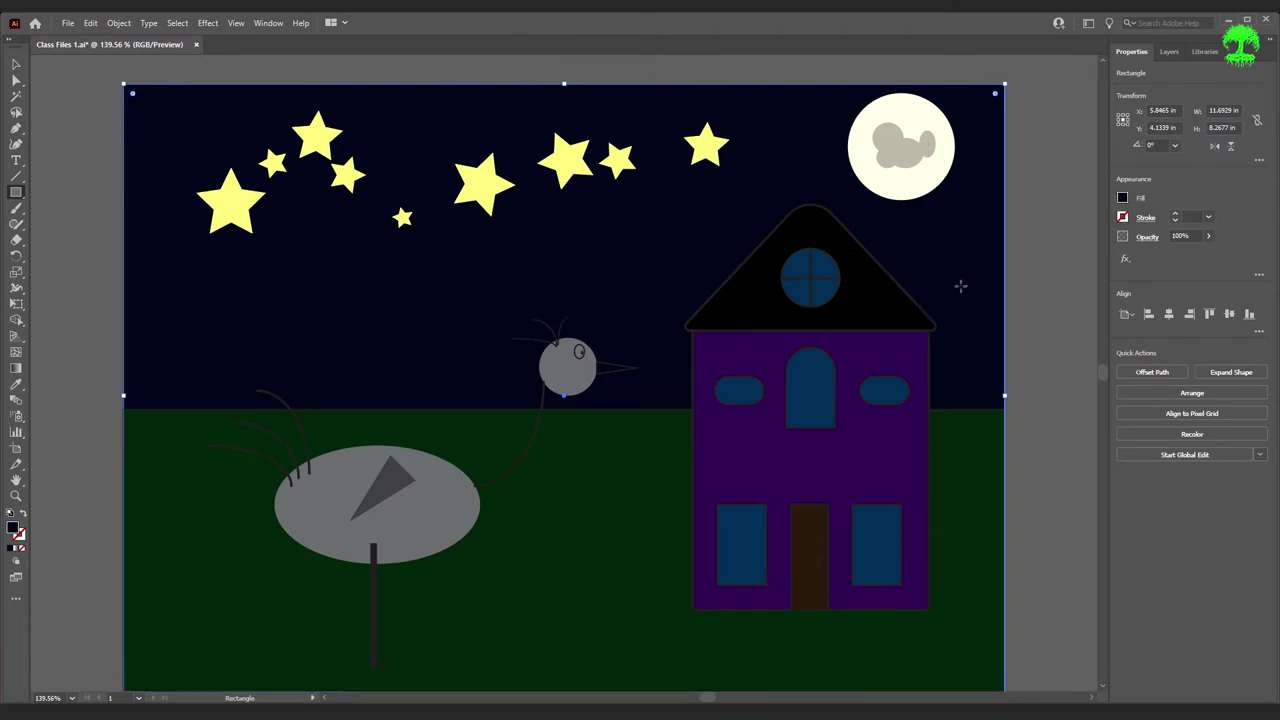
scroll(1081, 317, "down", 1)
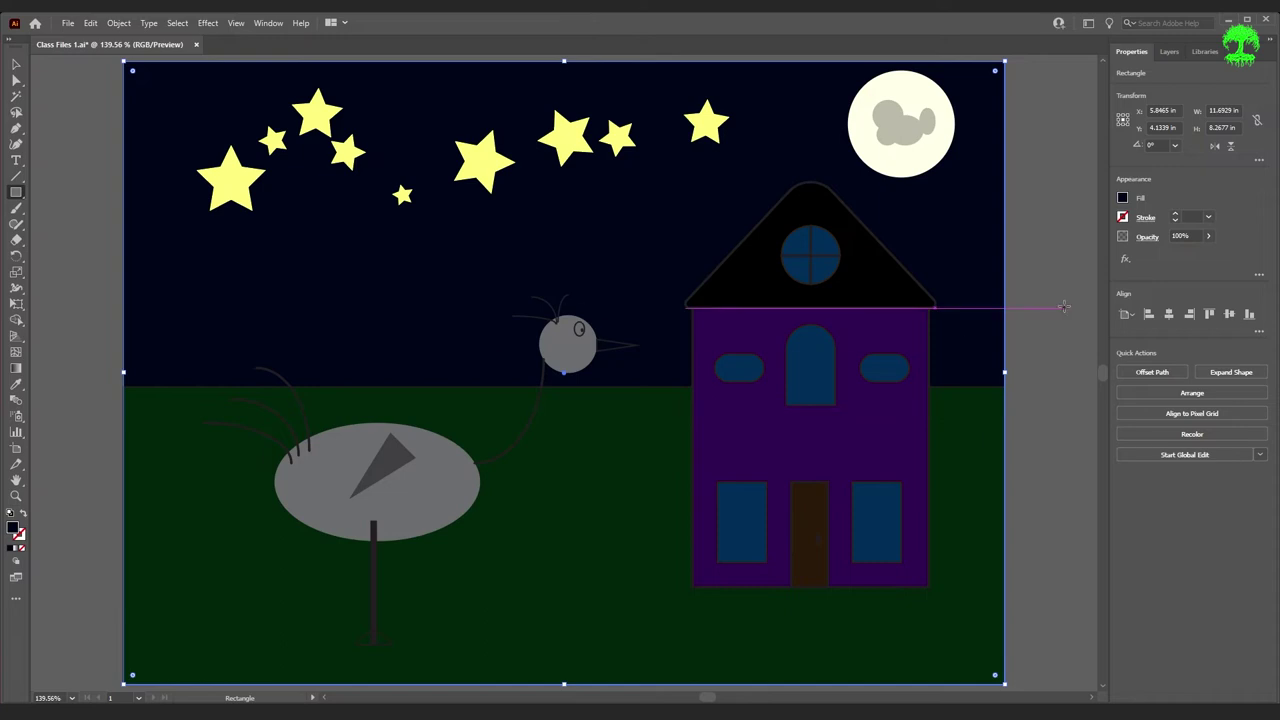
key("v")
left_click(928, 137)
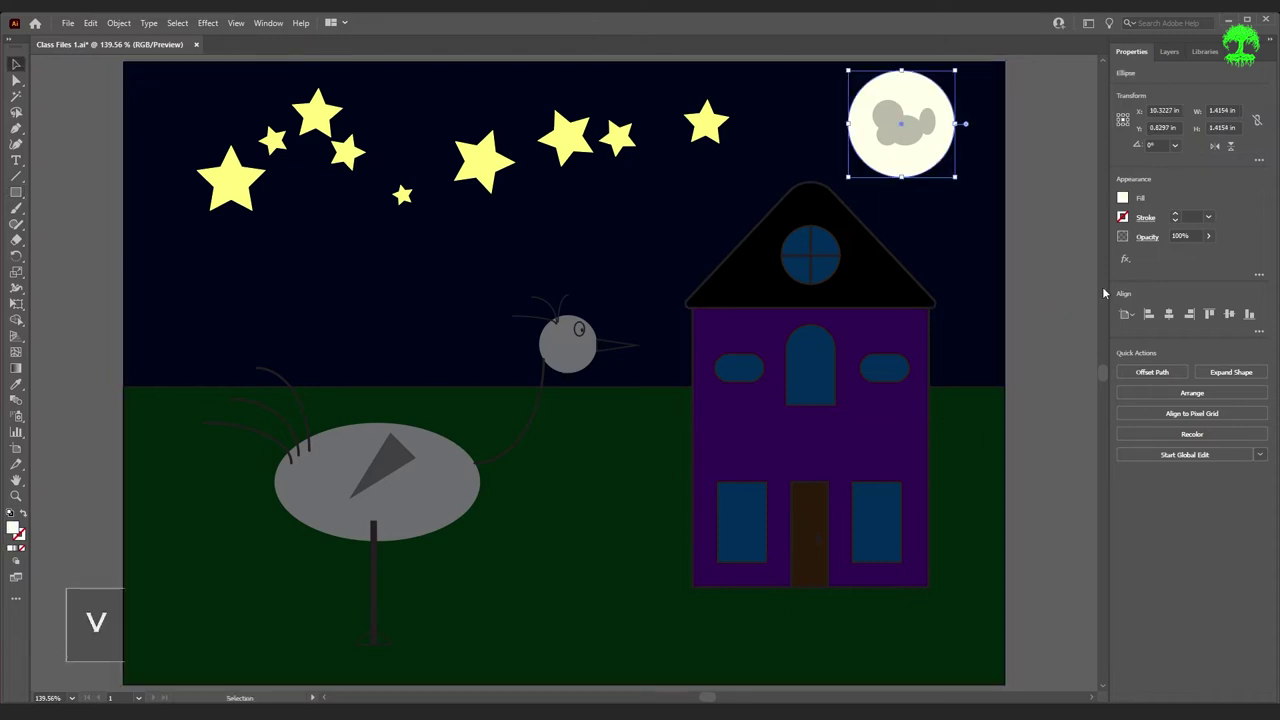
- Save the moon's pale fill as a new global swatch with red set to 213
left_click(1123, 200)
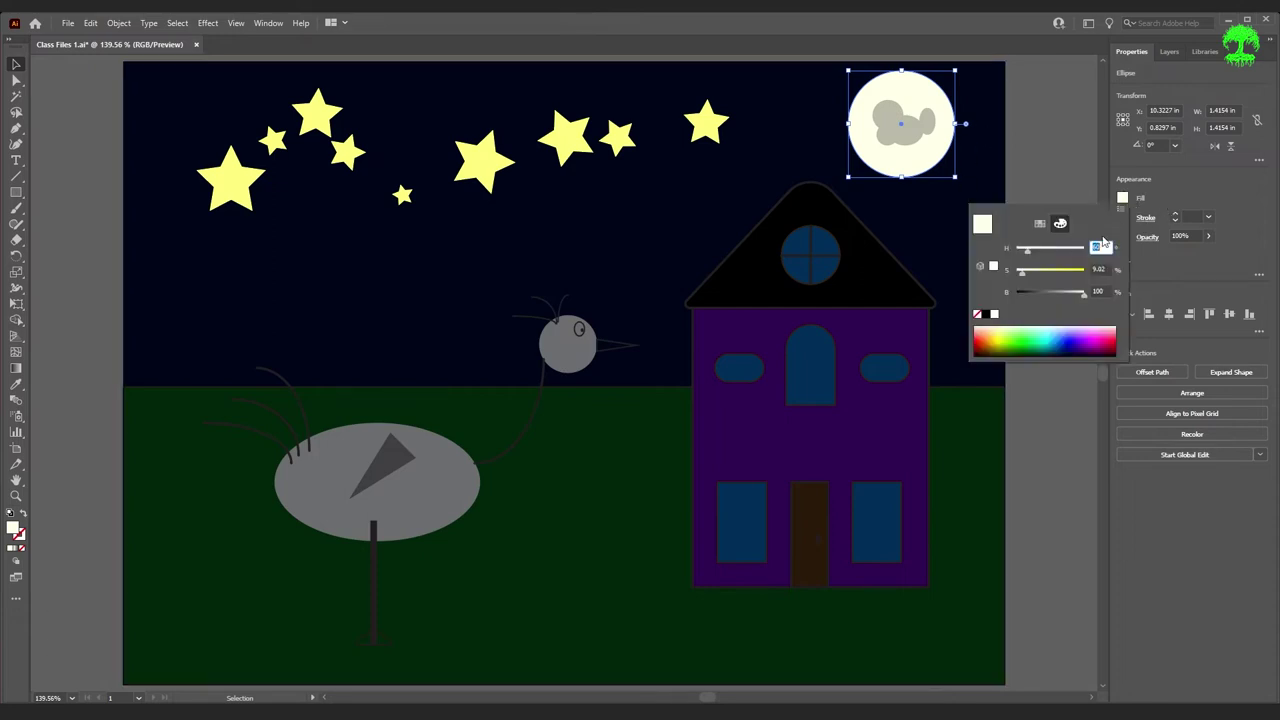
left_click(1036, 225)
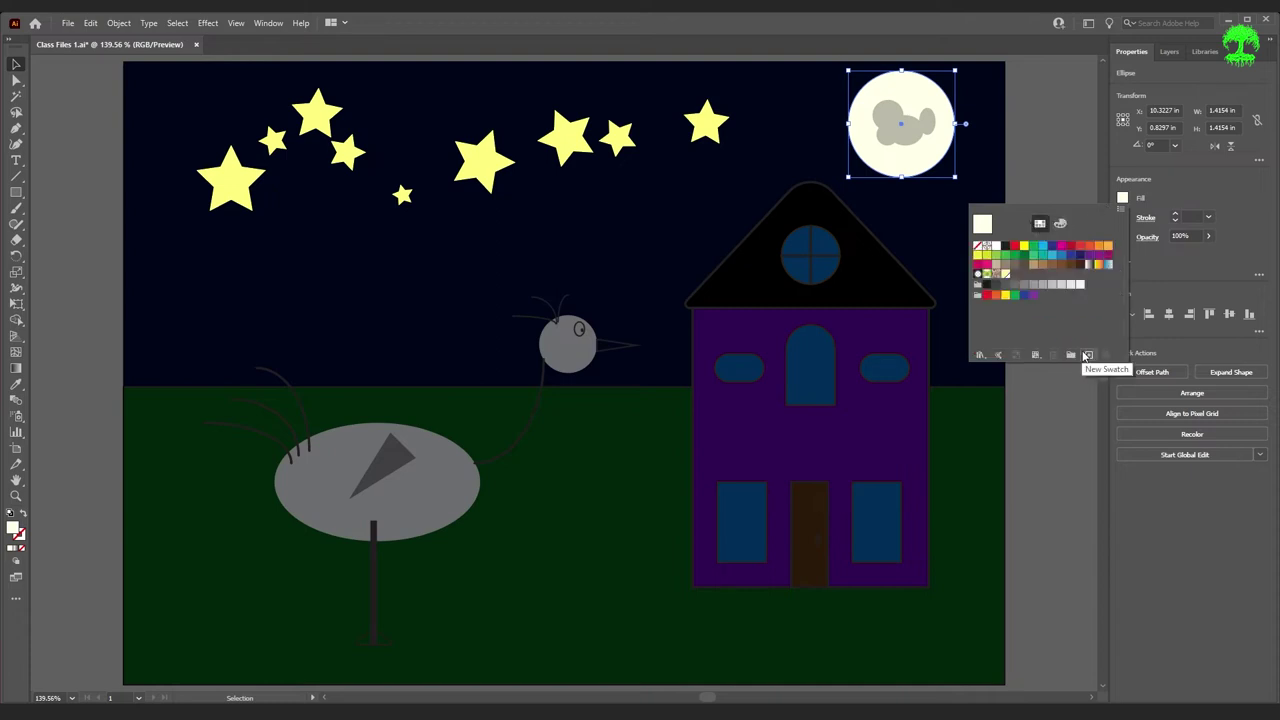
left_click(1089, 356)
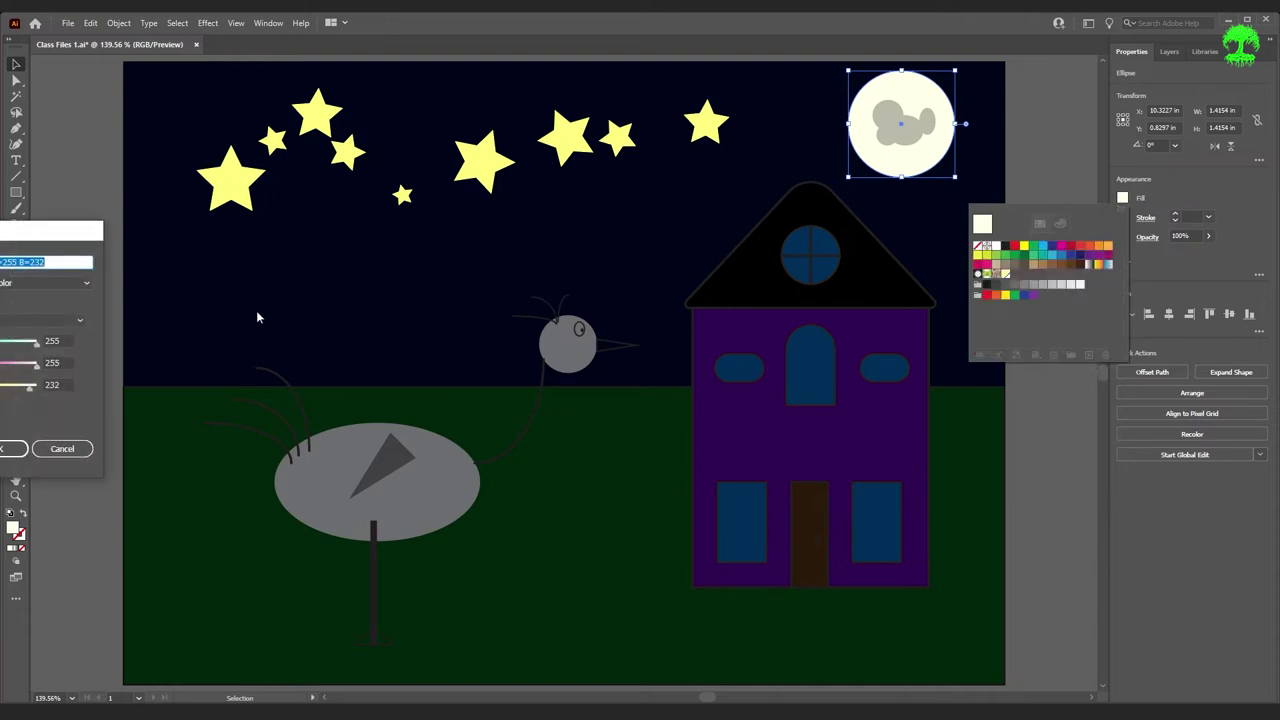
left_click_drag(5, 237, 651, 210)
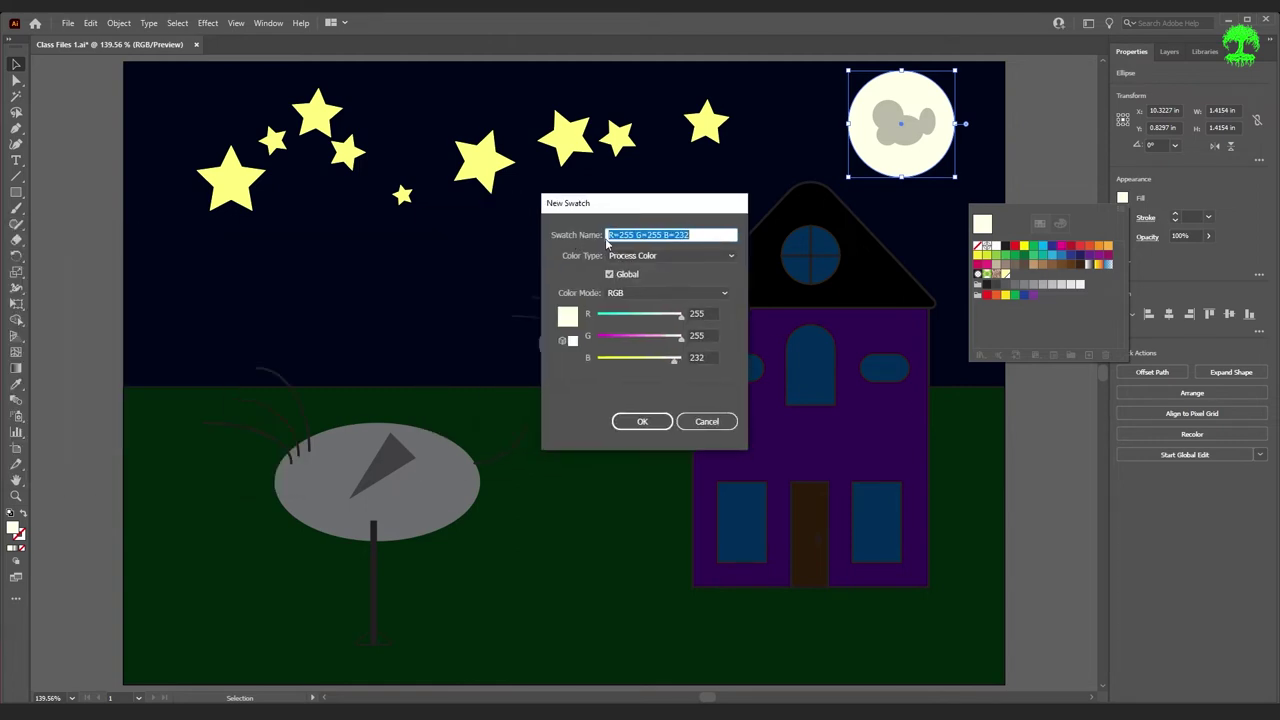
mouse_move(680, 318)
left_mouse_down()
mouse_move(668, 315)
mouse_move(692, 314)
left_mouse_up()
left_click(643, 421)
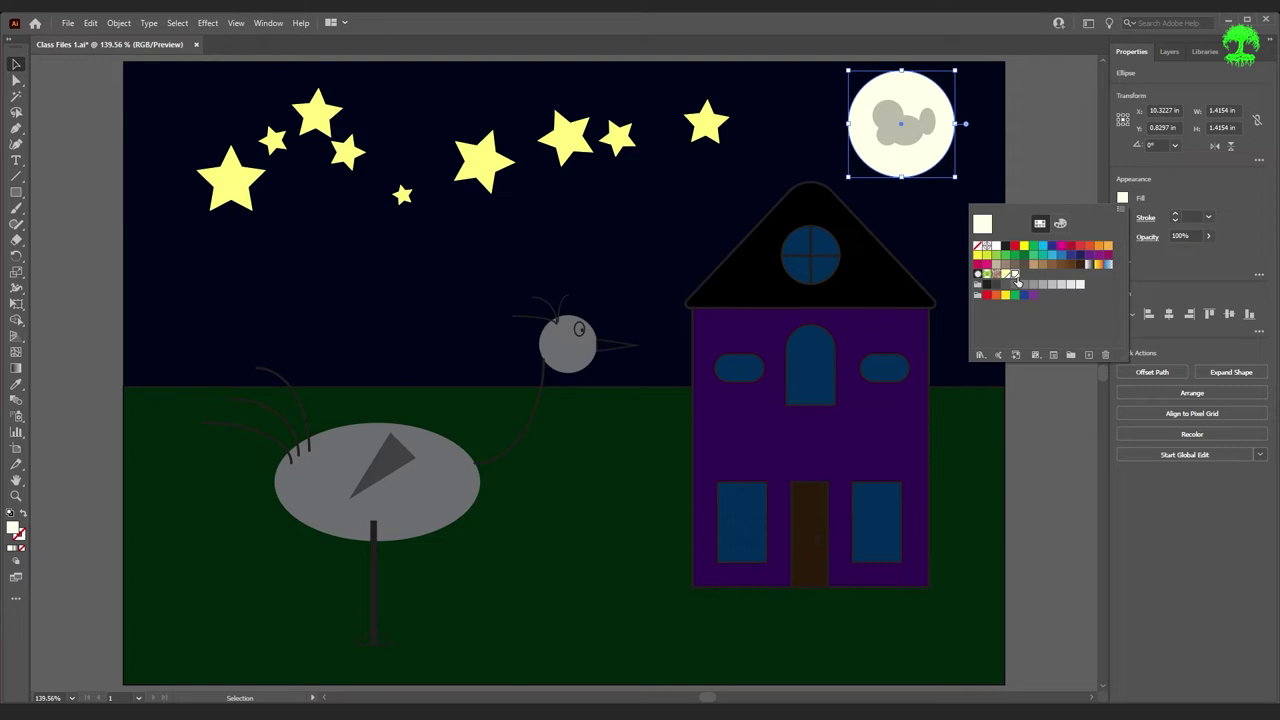
left_click(1032, 307)
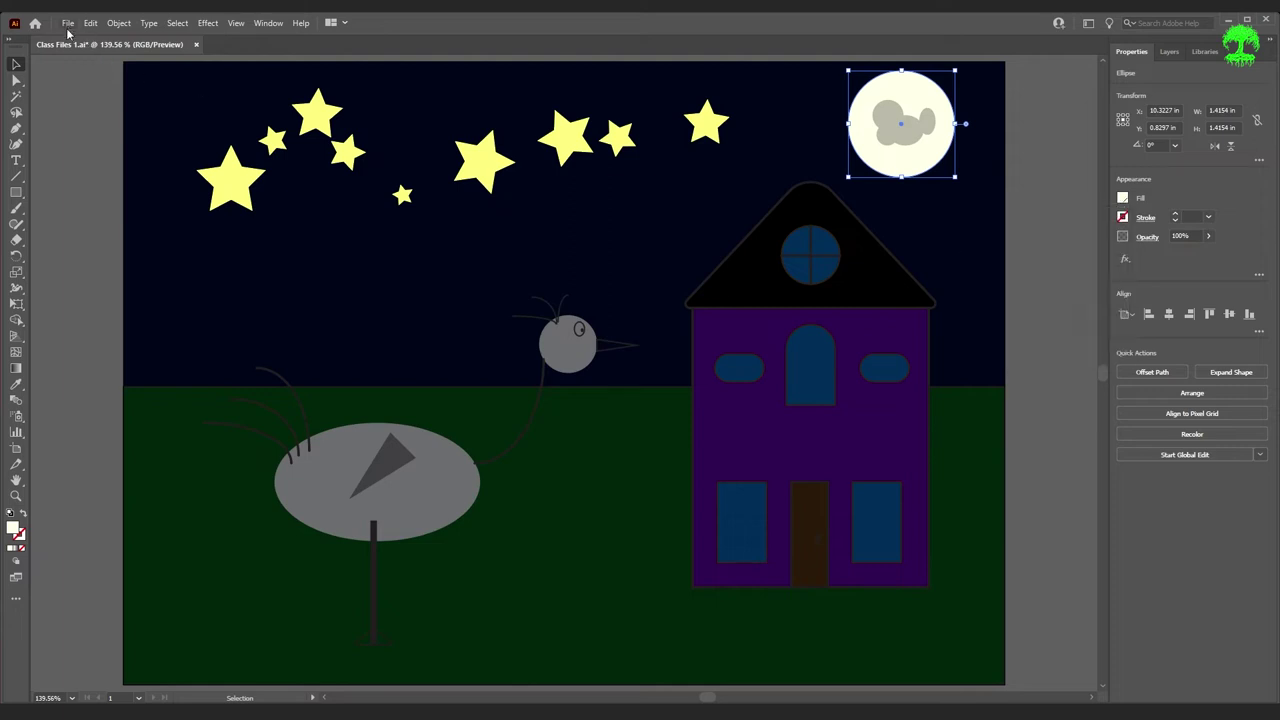
- Create a new blank document with File > New
left_click(1123, 199)
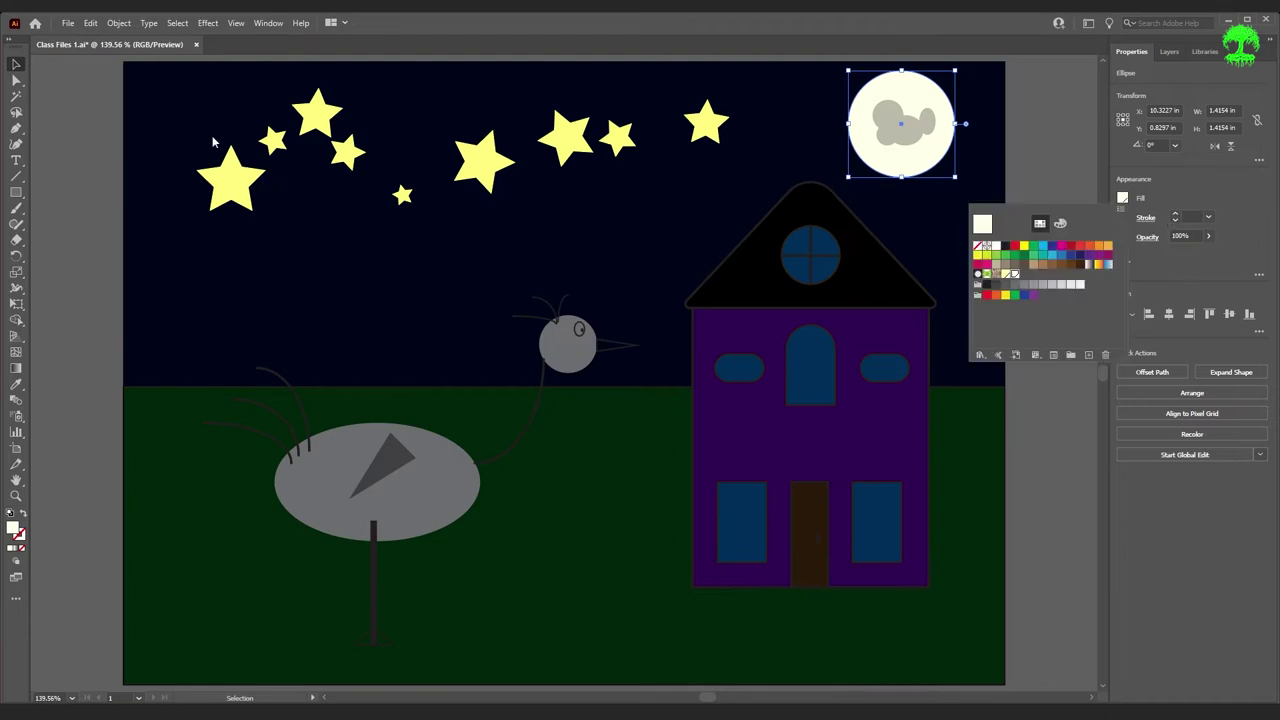
left_click(67, 22)
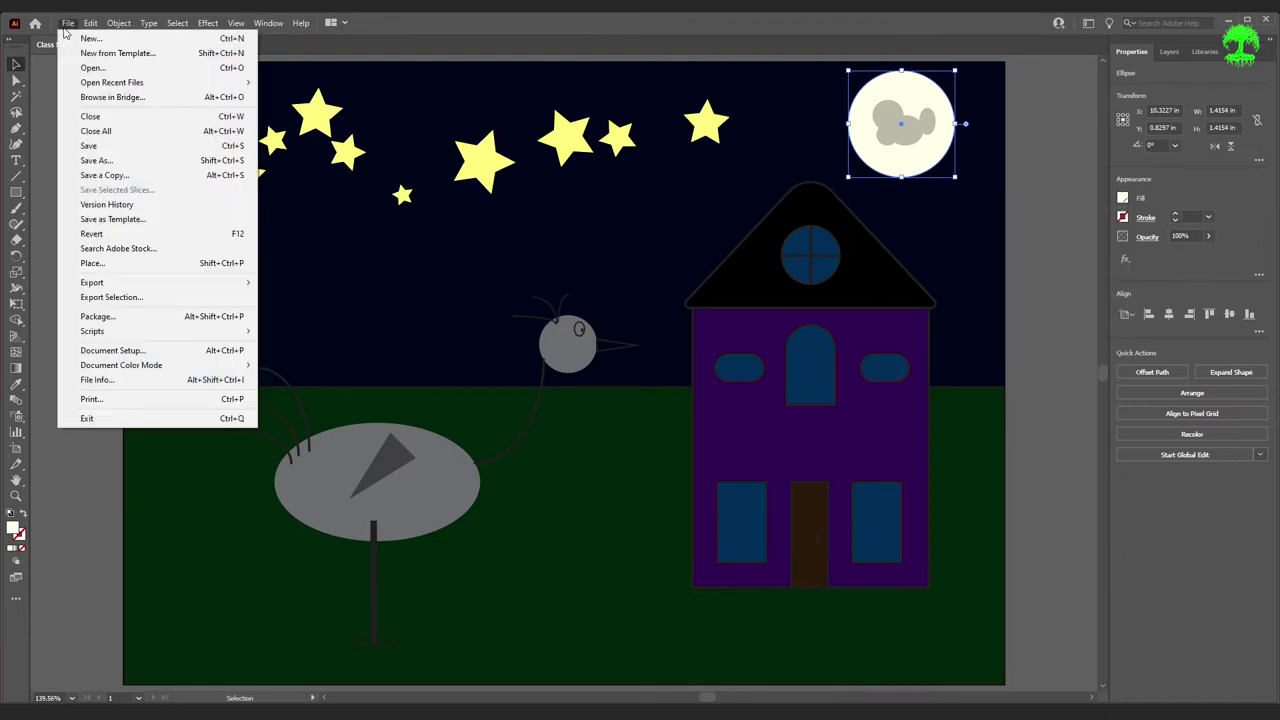
left_click(120, 40)
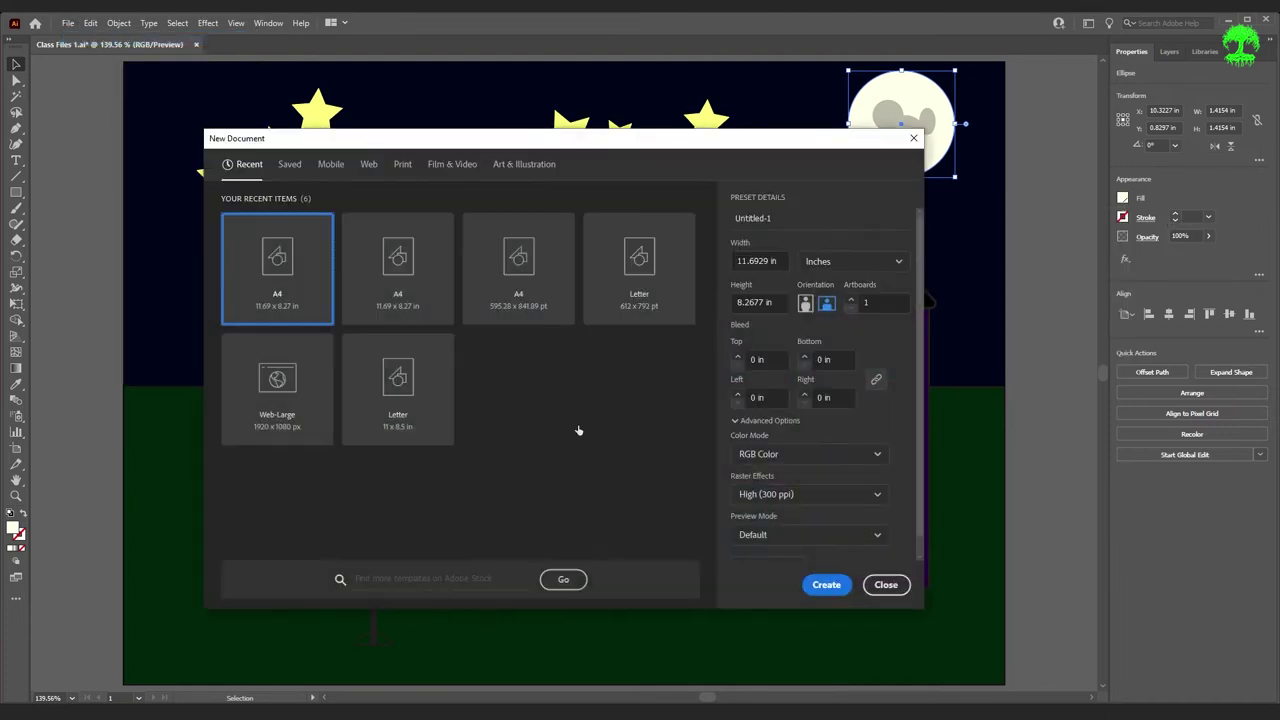
left_click(826, 584)
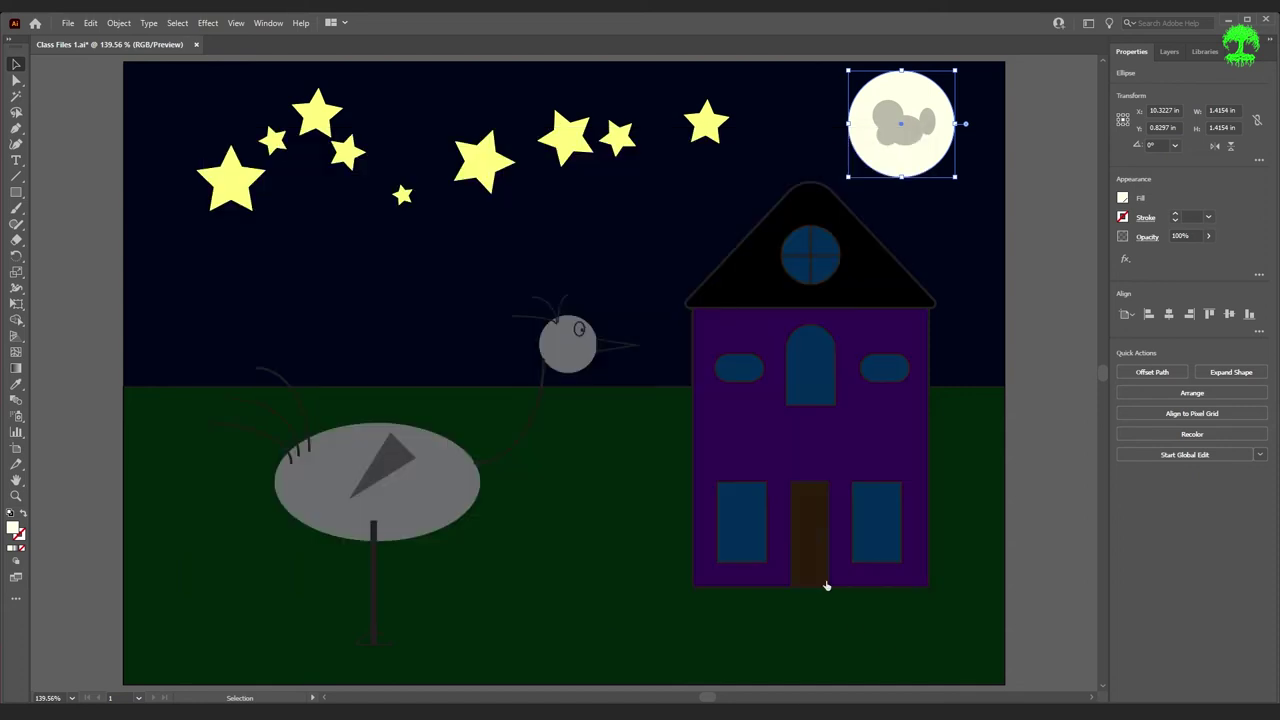
- Draw a rectangle in the middle of the new page, then go back to Class Files 1.ai
left_click(16, 192)
left_click_drag(400, 199, 857, 529)
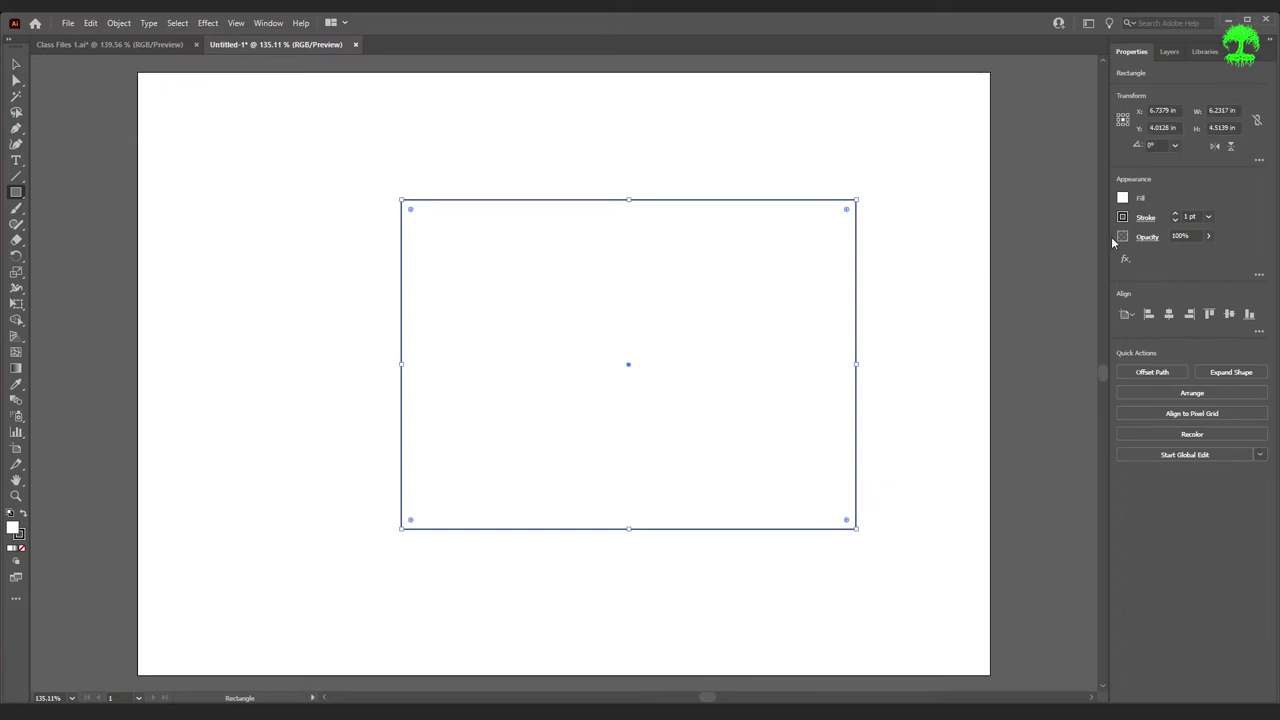
left_click(1123, 198)
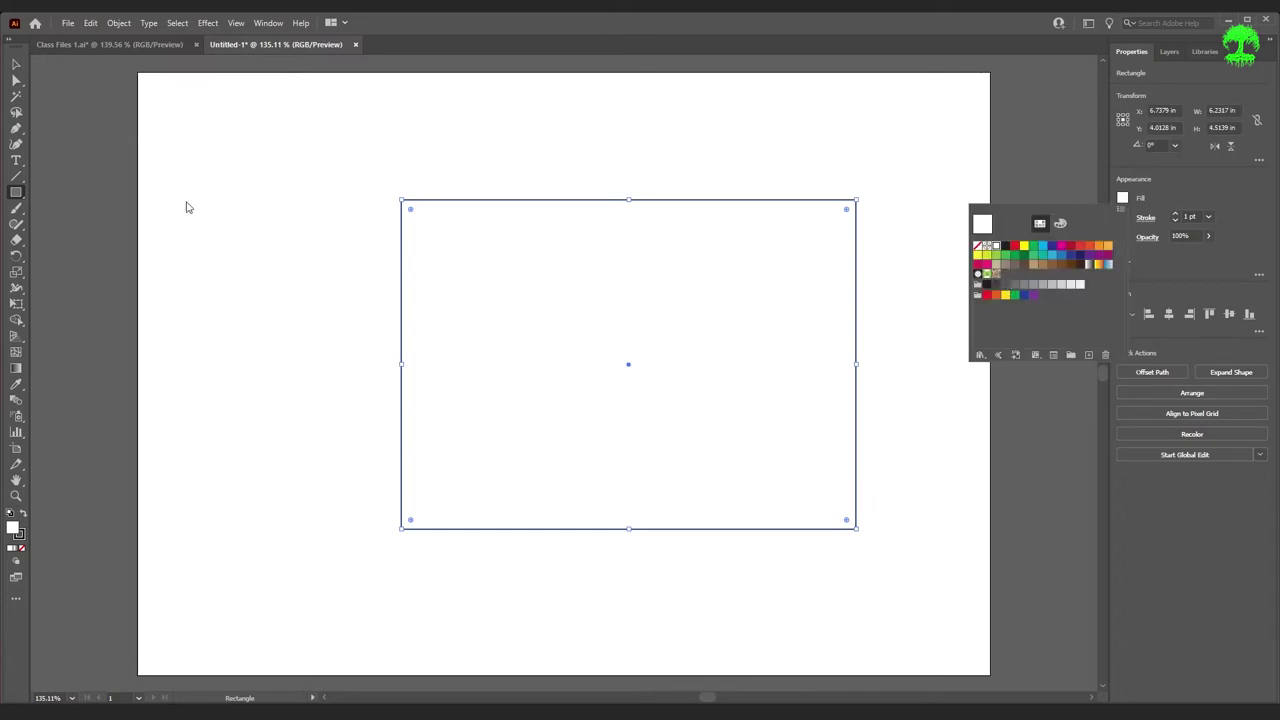
key("Escape")
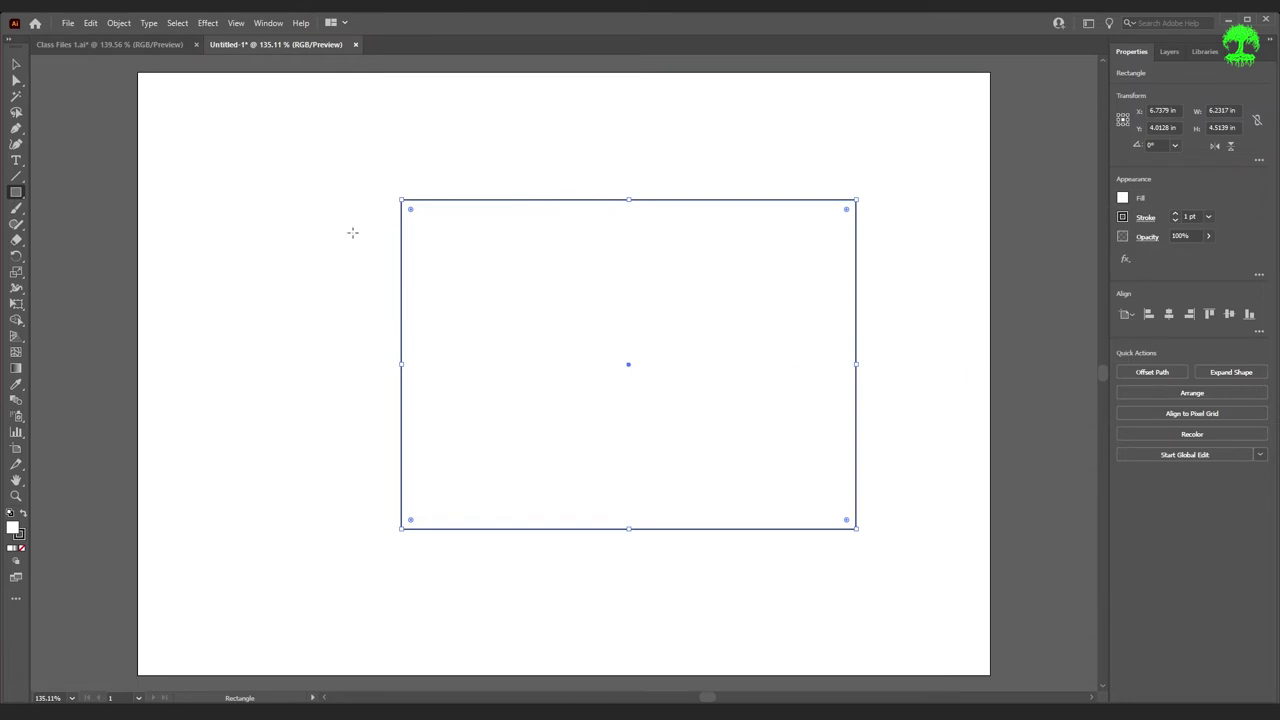
left_click(157, 48)
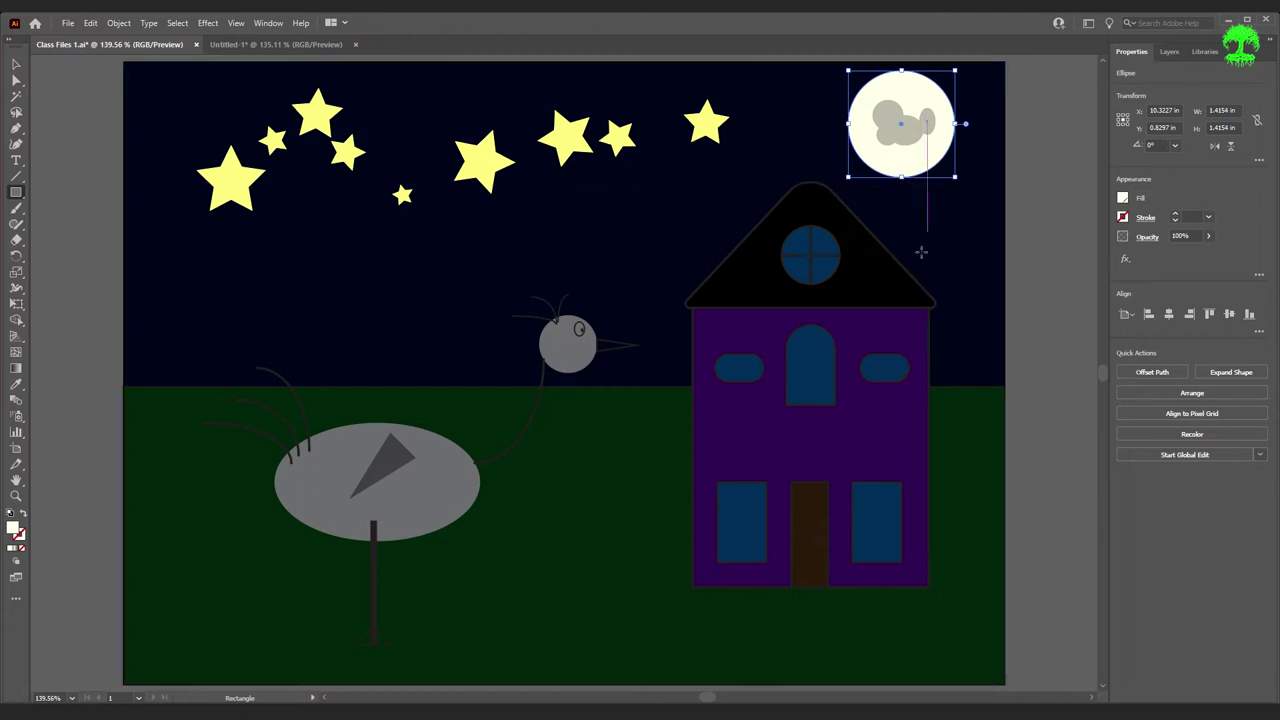
- Add the moon's fill colour to the 120MM FILMS library, then delete that colour again
left_click(1202, 55)
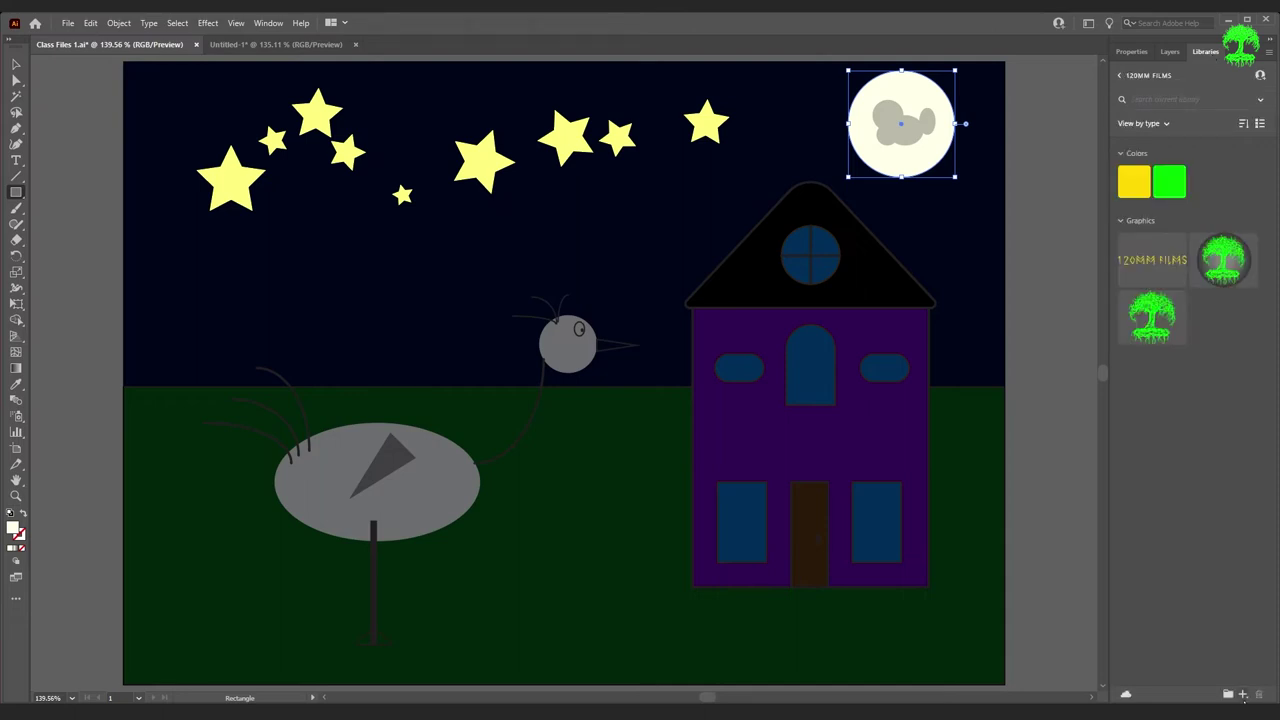
left_click(1243, 694)
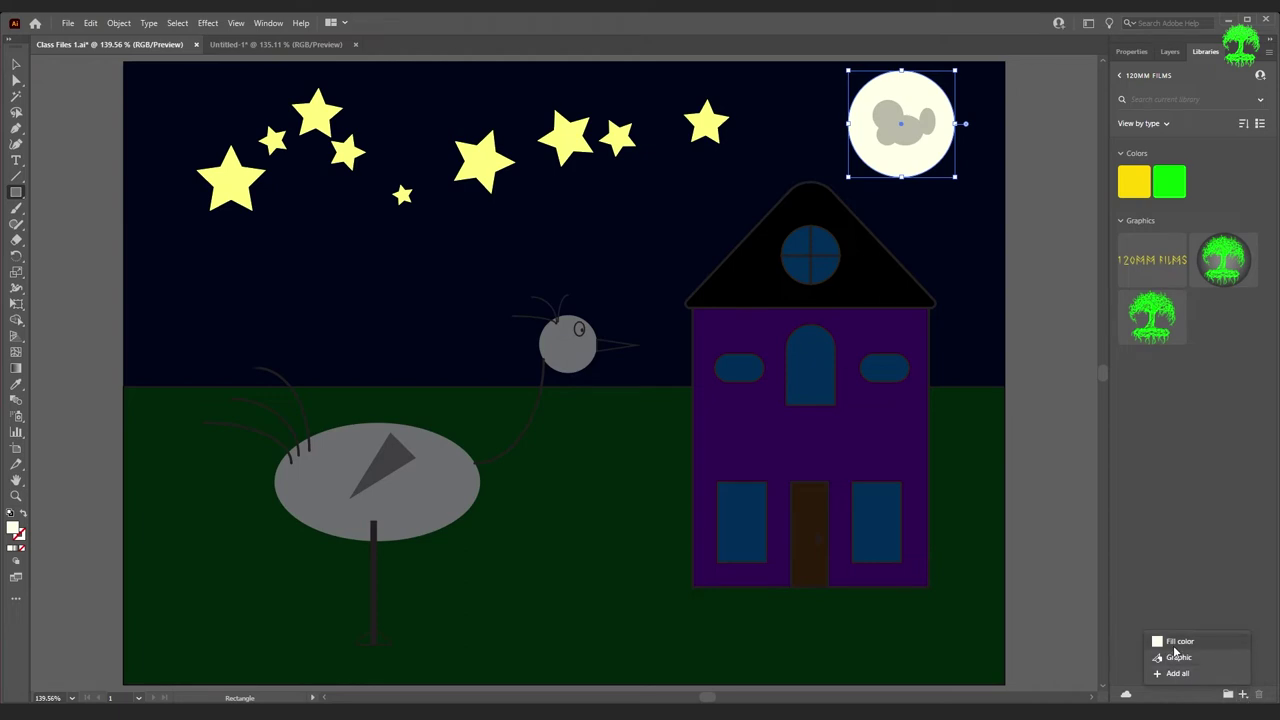
left_click(1174, 646)
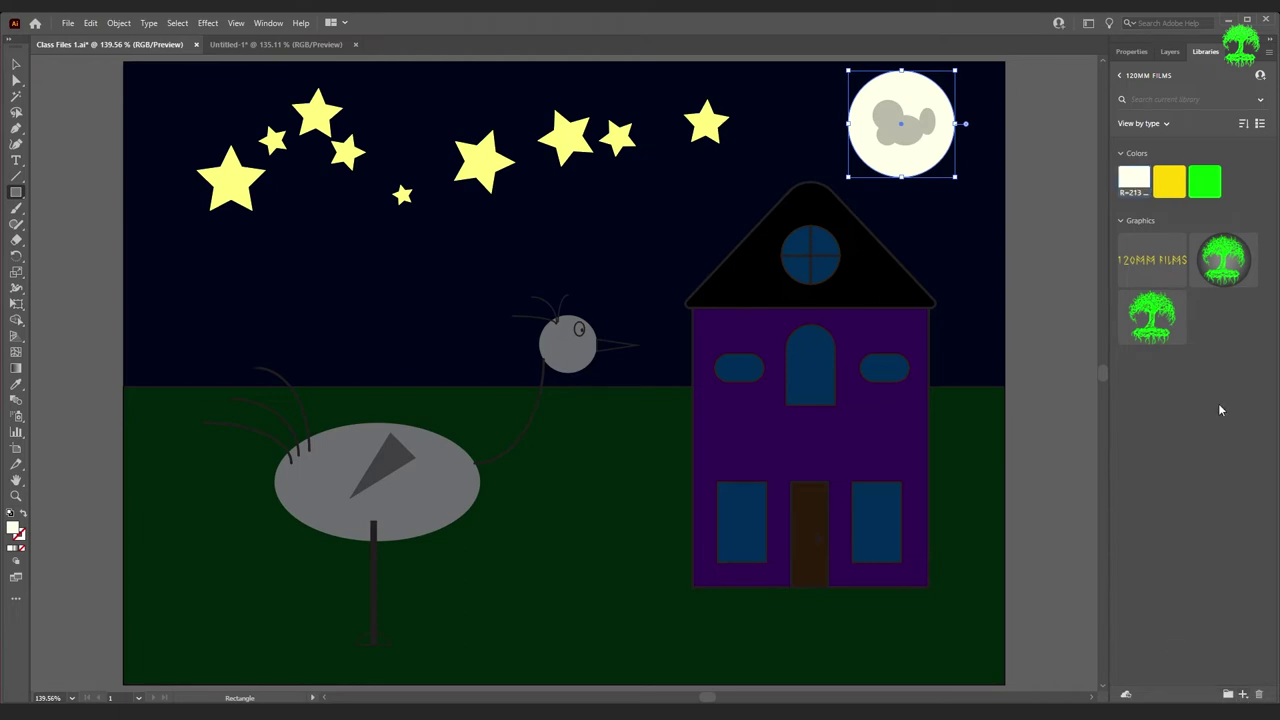
right_click(1131, 177)
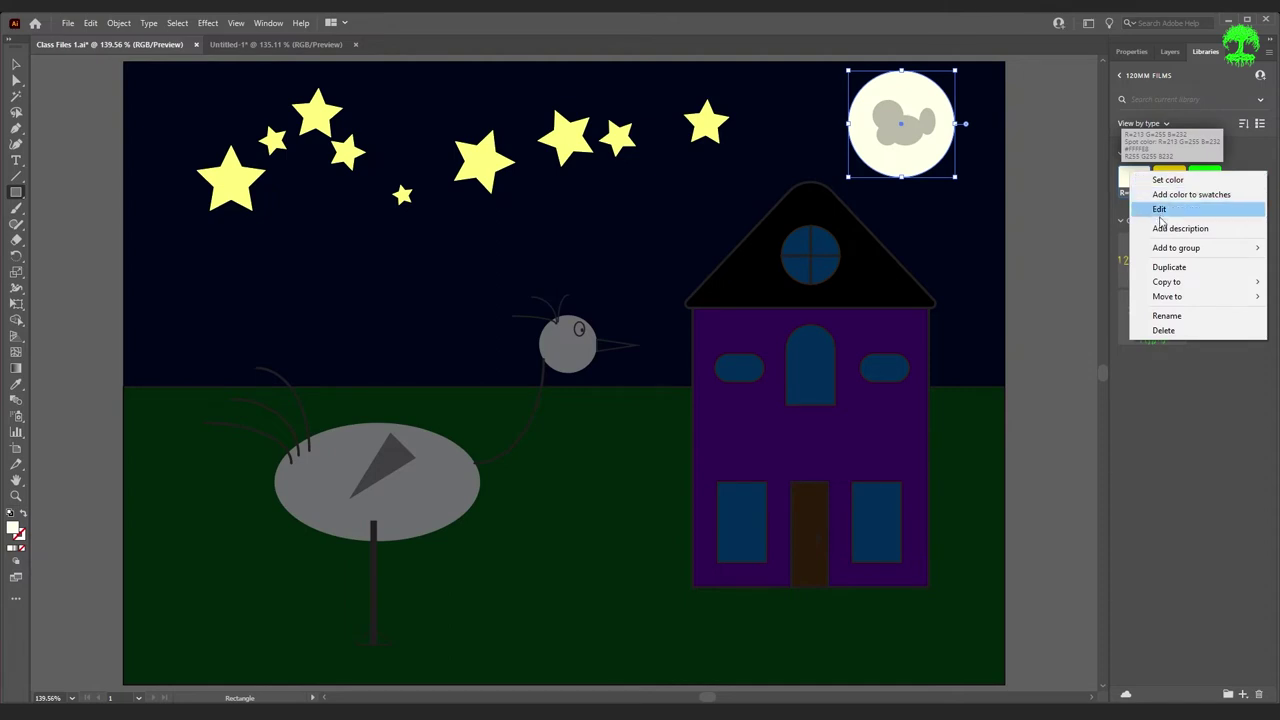
left_click(1184, 330)
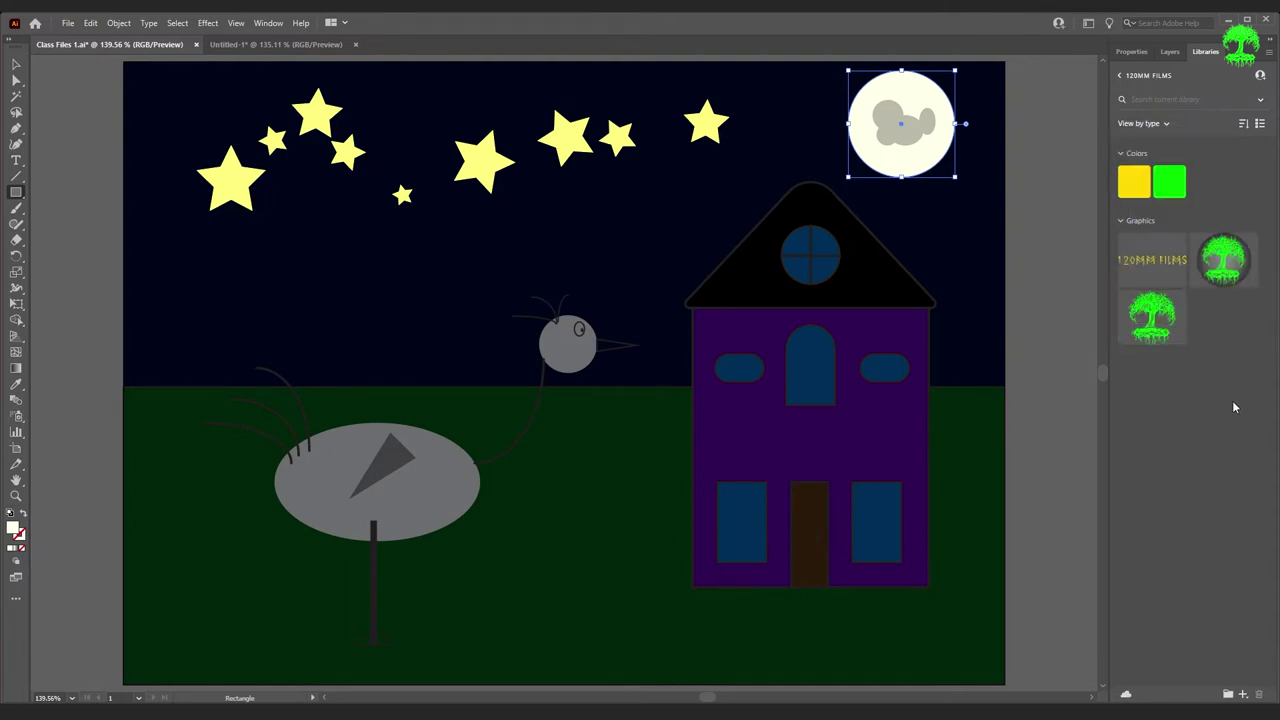
- Drag the moon artwork into the library as a graphic, then remove that graphic
key("v")
left_click(965, 355)
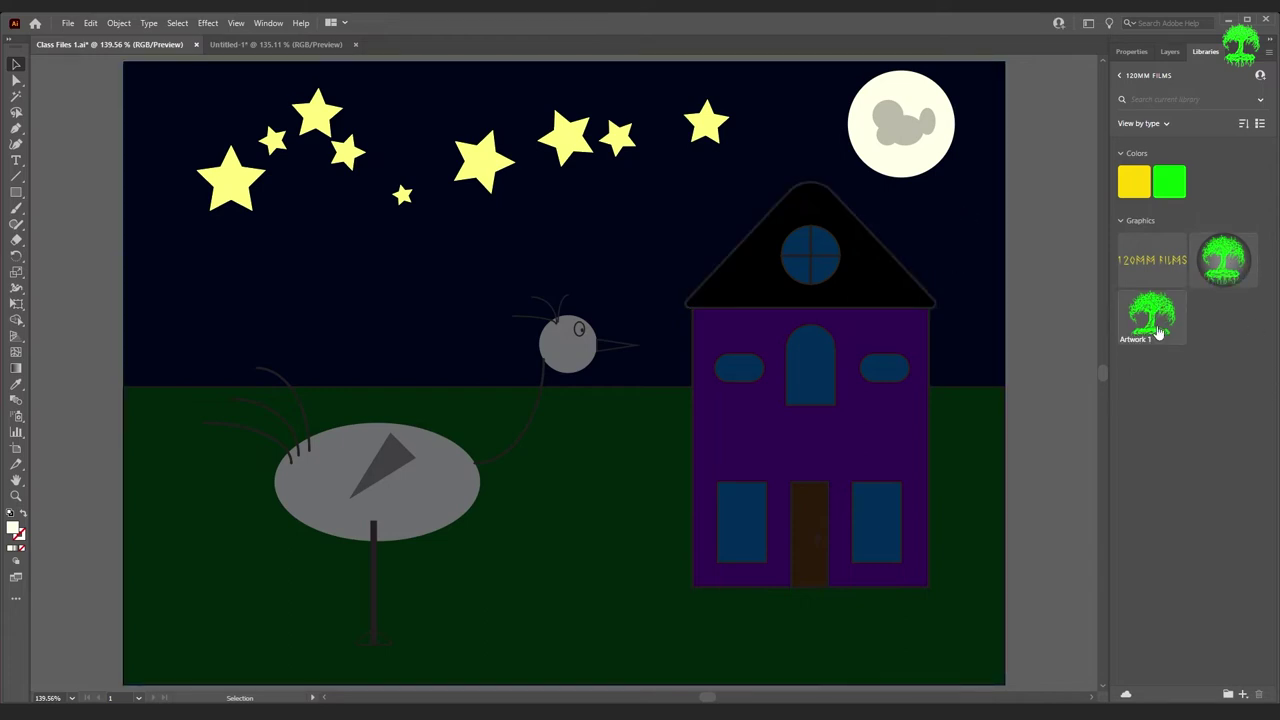
left_click_drag(914, 164, 1185, 395)
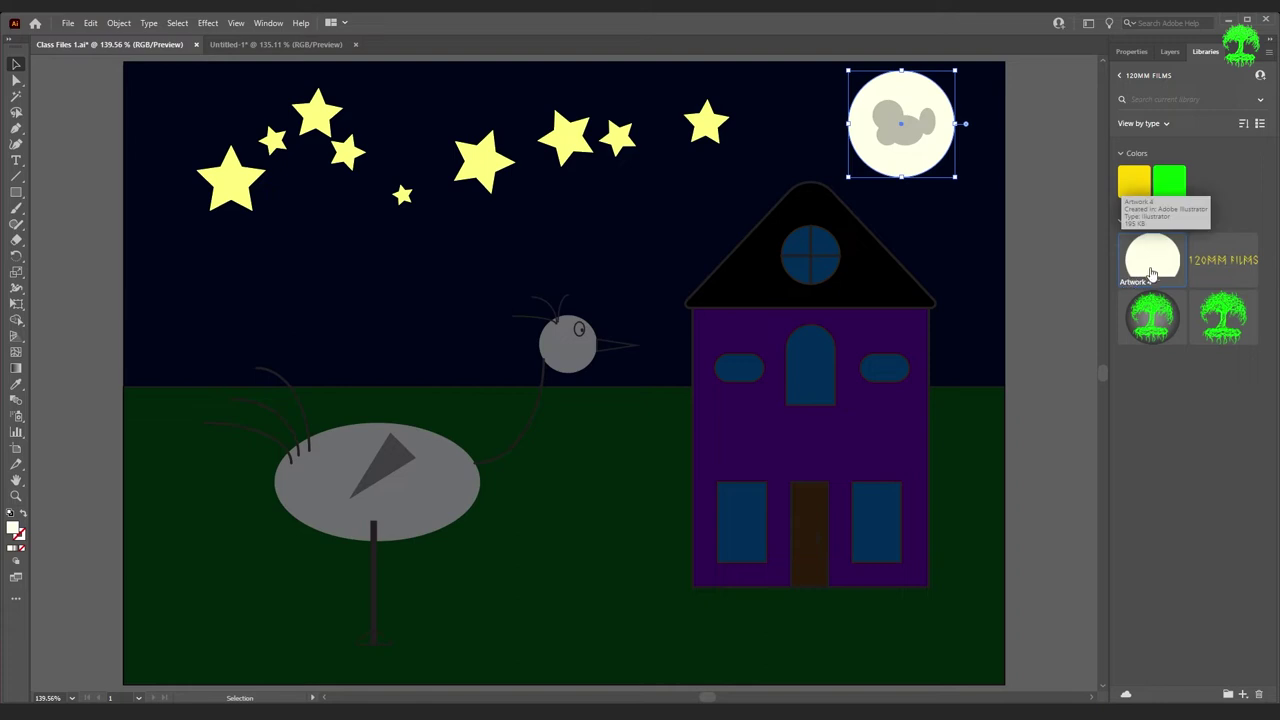
right_click(1156, 266)
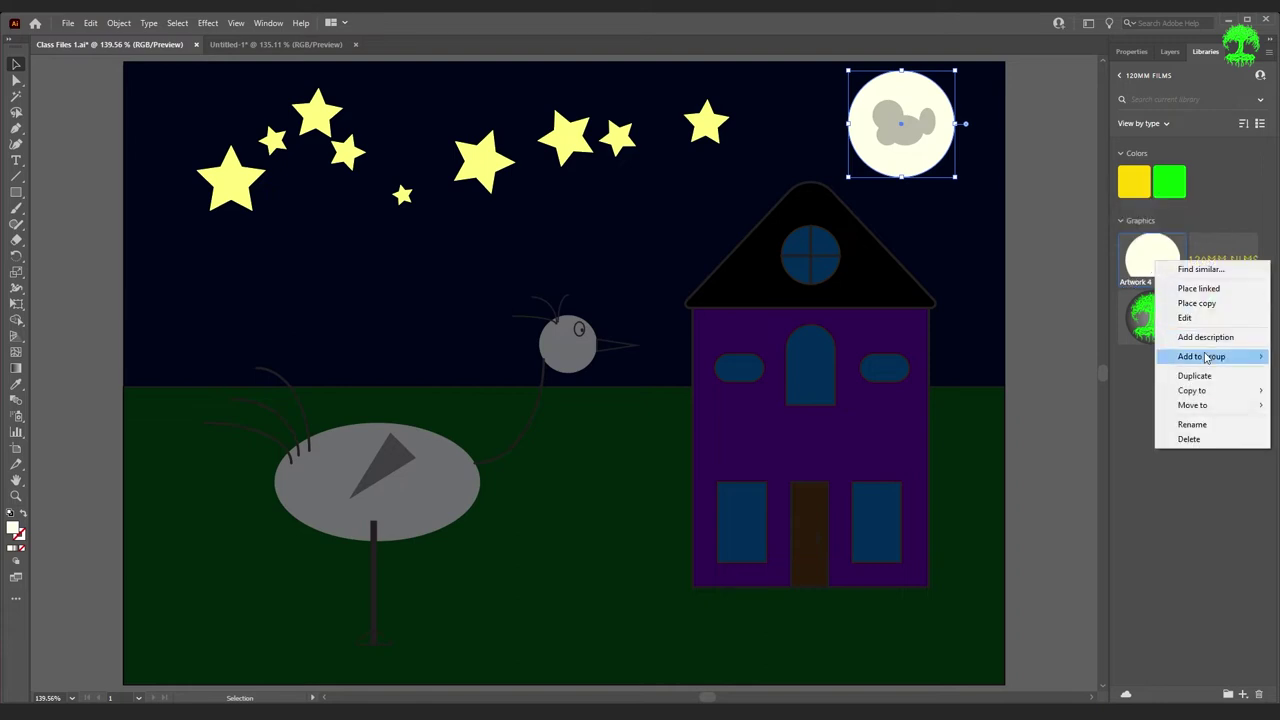
left_click(1222, 439)
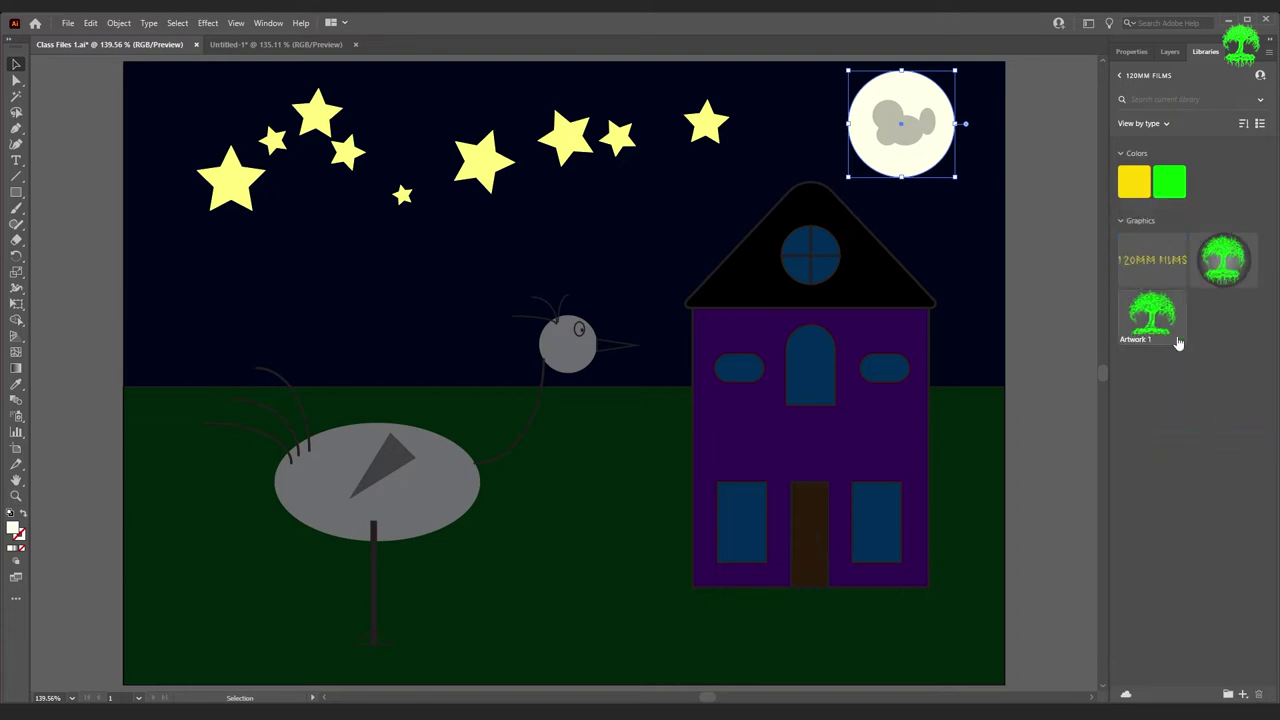
left_click(1063, 270)
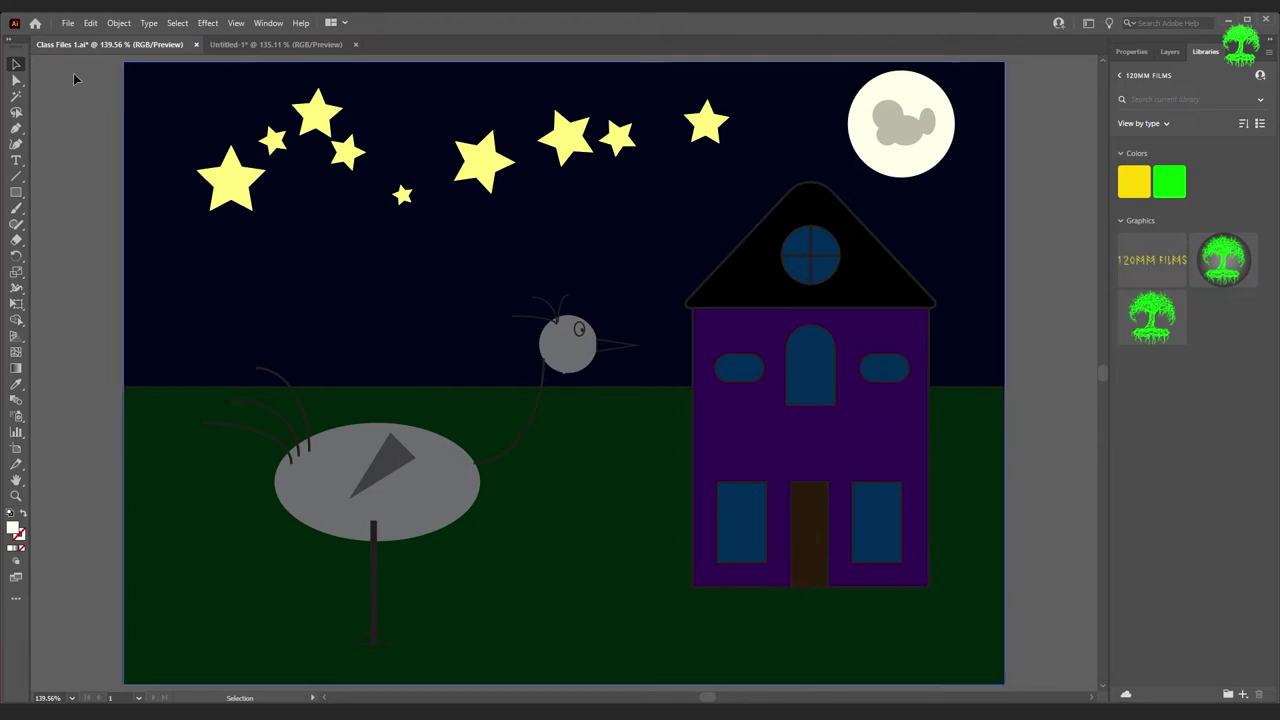
- Save Class Files 1.ai through File > Save and select the purple house body
left_click(70, 23)
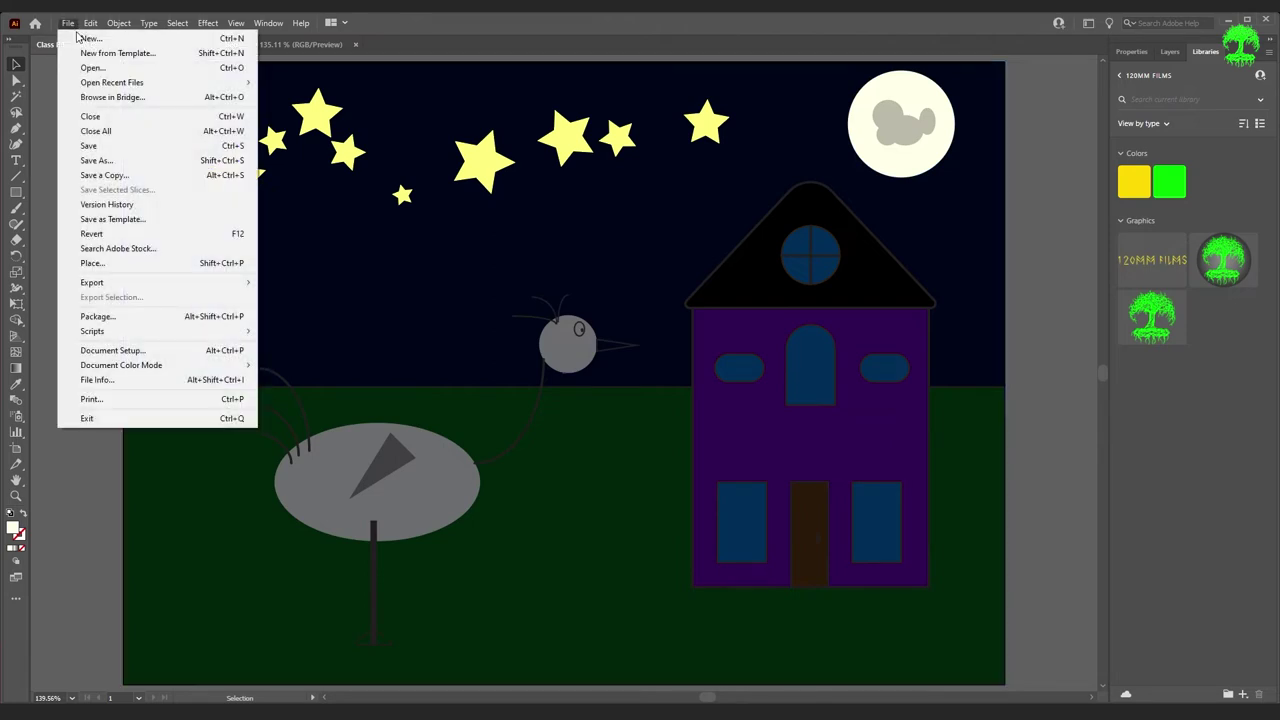
left_click(120, 145)
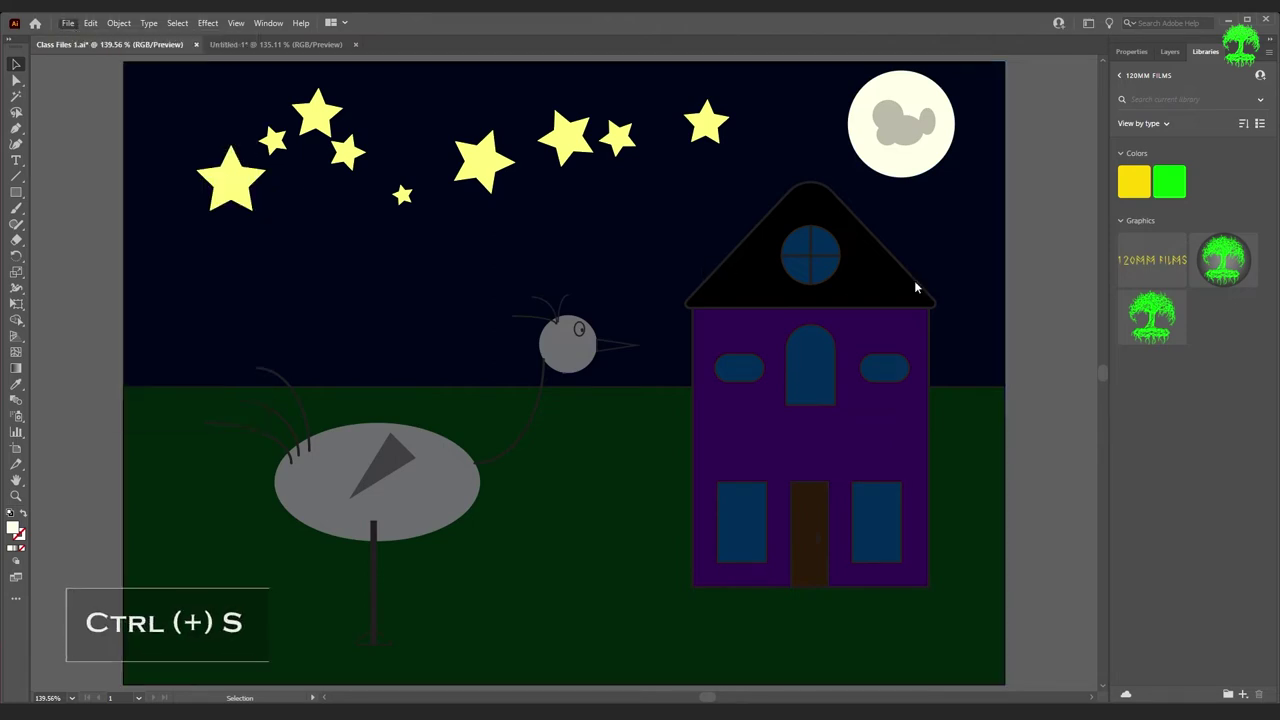
left_click(787, 320)
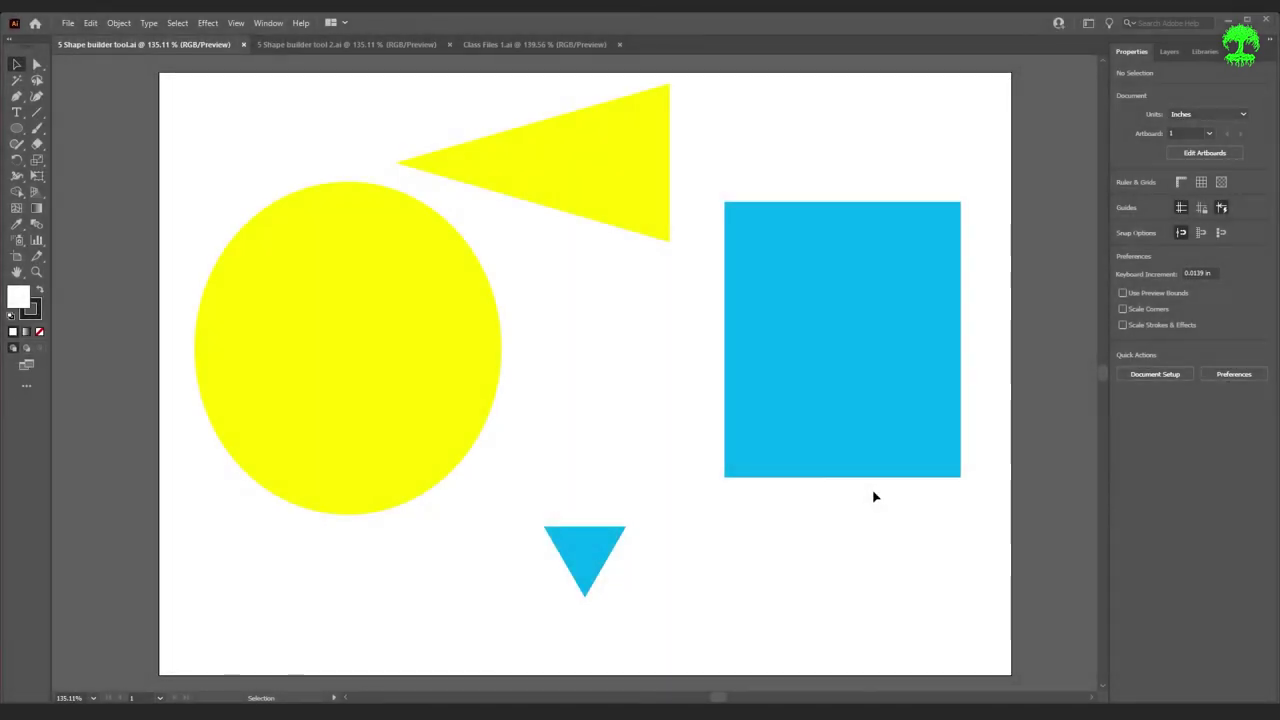
- Collapse the toolbox to one column, flip between both Shape builder files, and finish on Class Files 1.ai
left_click(16, 46)
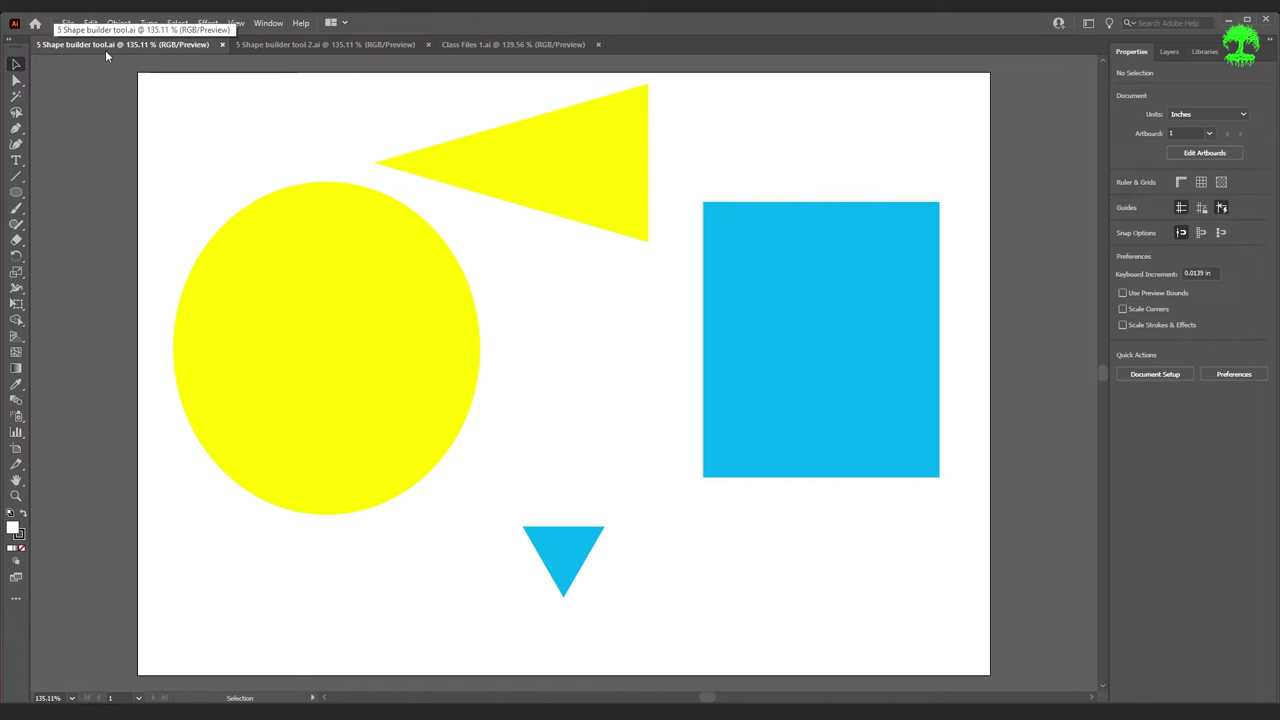
left_click(304, 48)
left_click(171, 46)
left_click(285, 44)
left_click(226, 46)
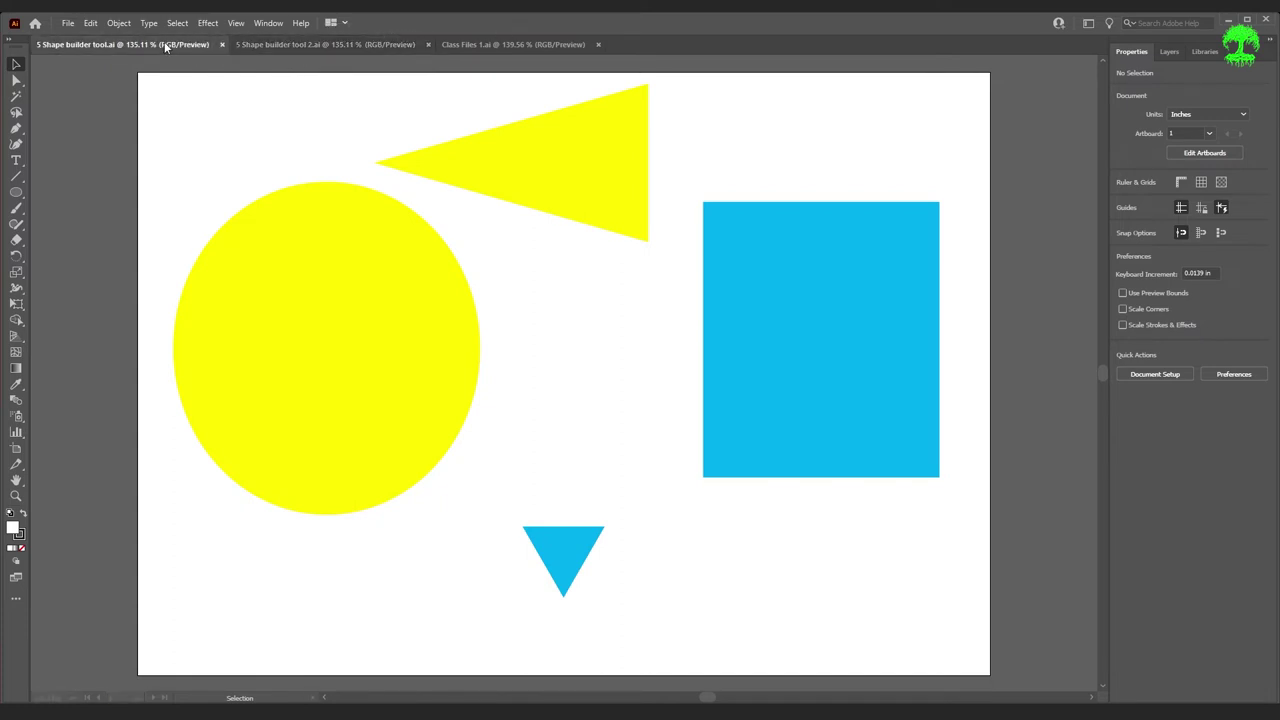
left_click(298, 47)
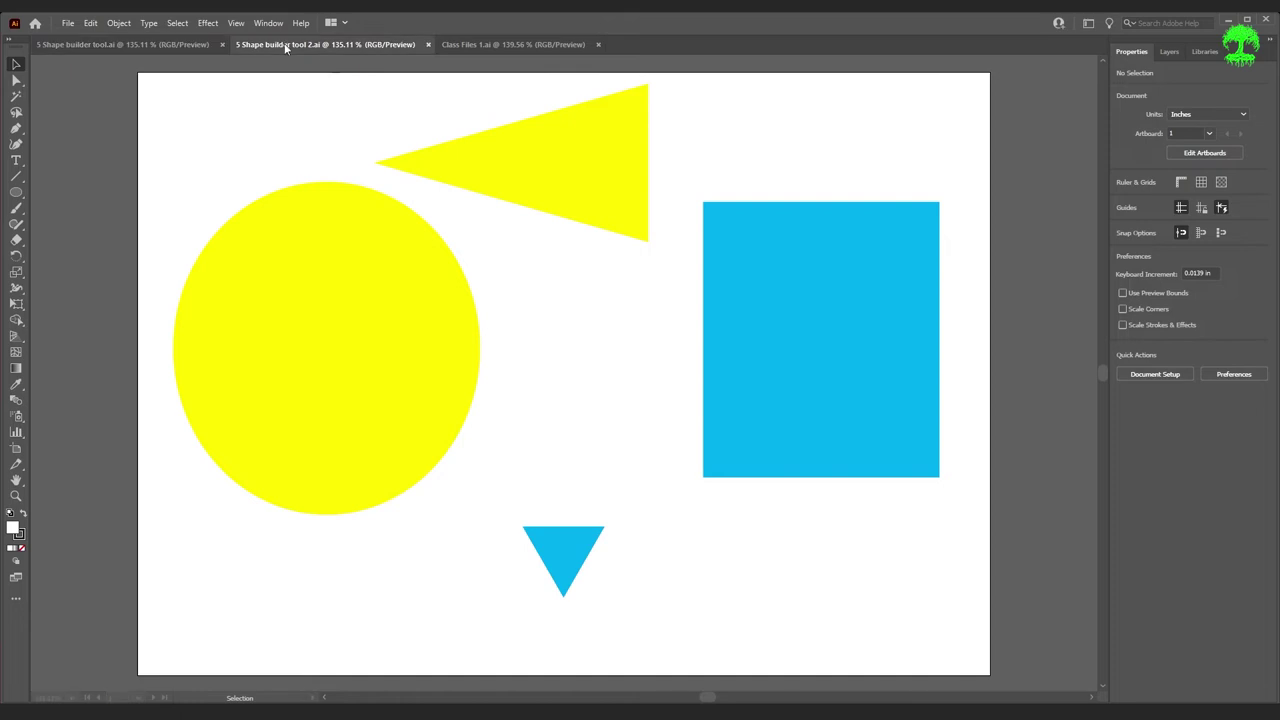
left_click(168, 46)
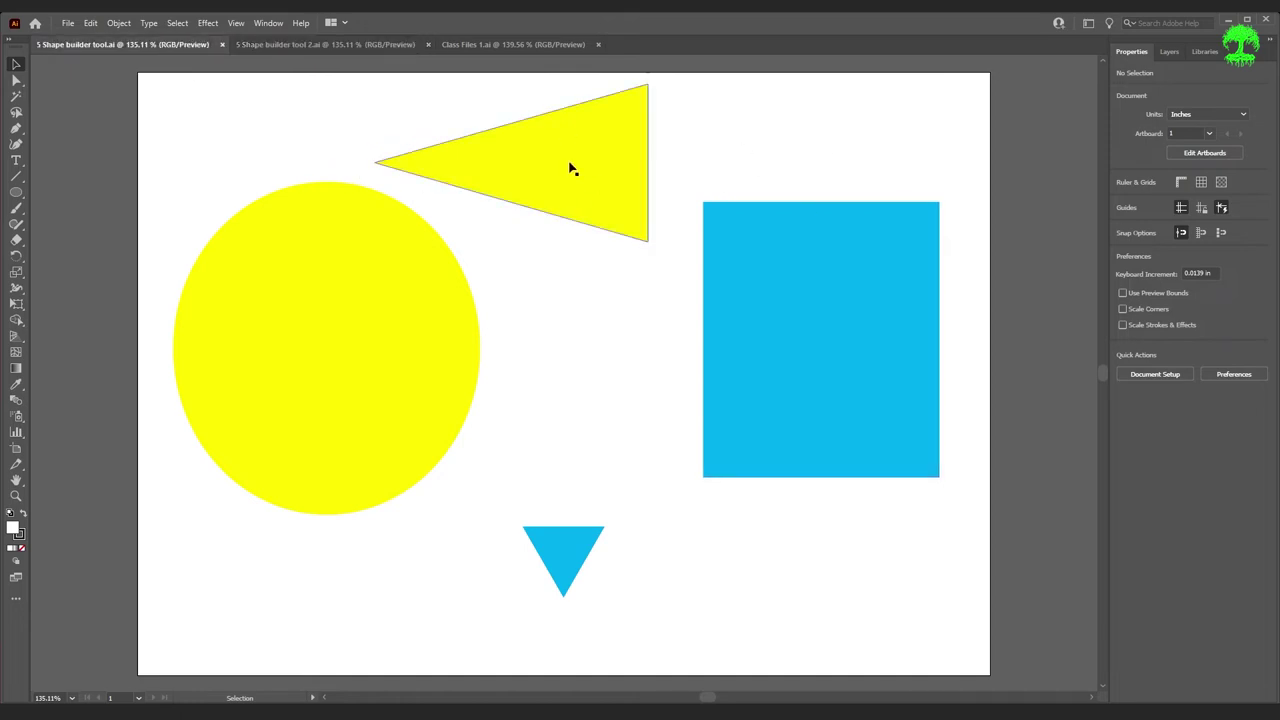
left_click(507, 48)
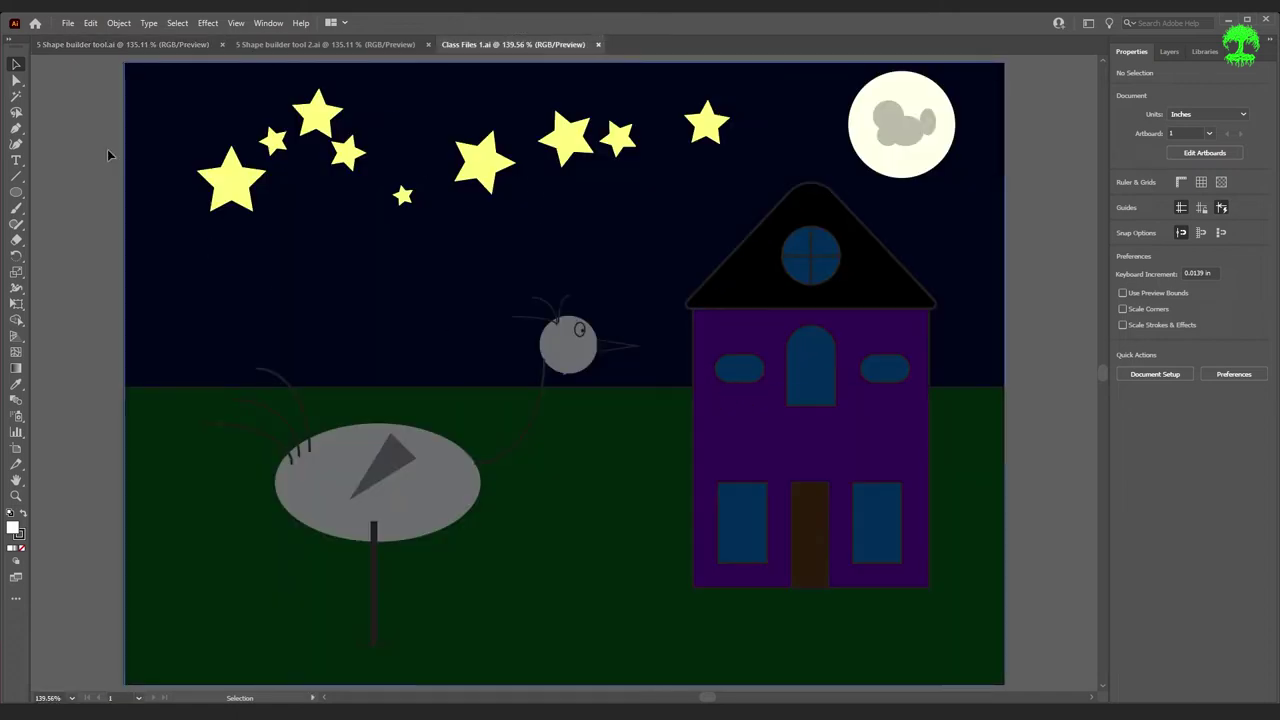
- In 5 Shape builder tool.ai, pick the Shape Builder and select the circle and overlapping triangle
key("ctrl+Tab")
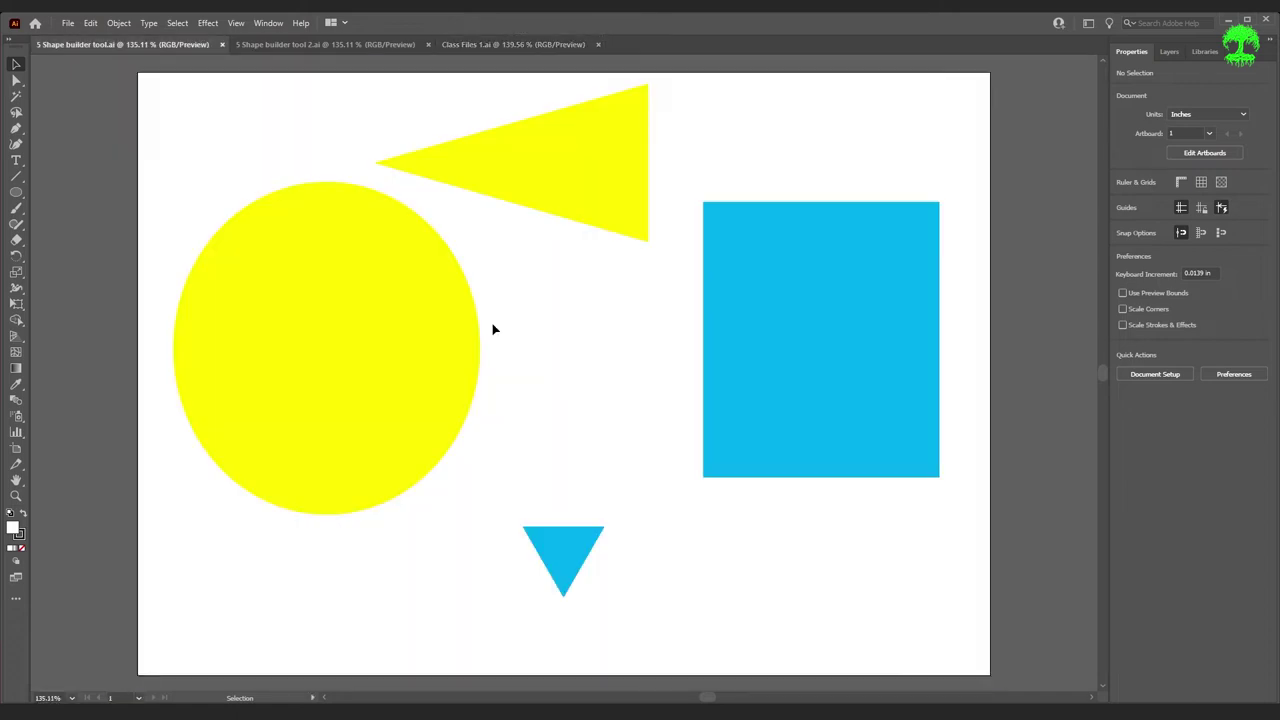
left_click(16, 321)
left_click(16, 321)
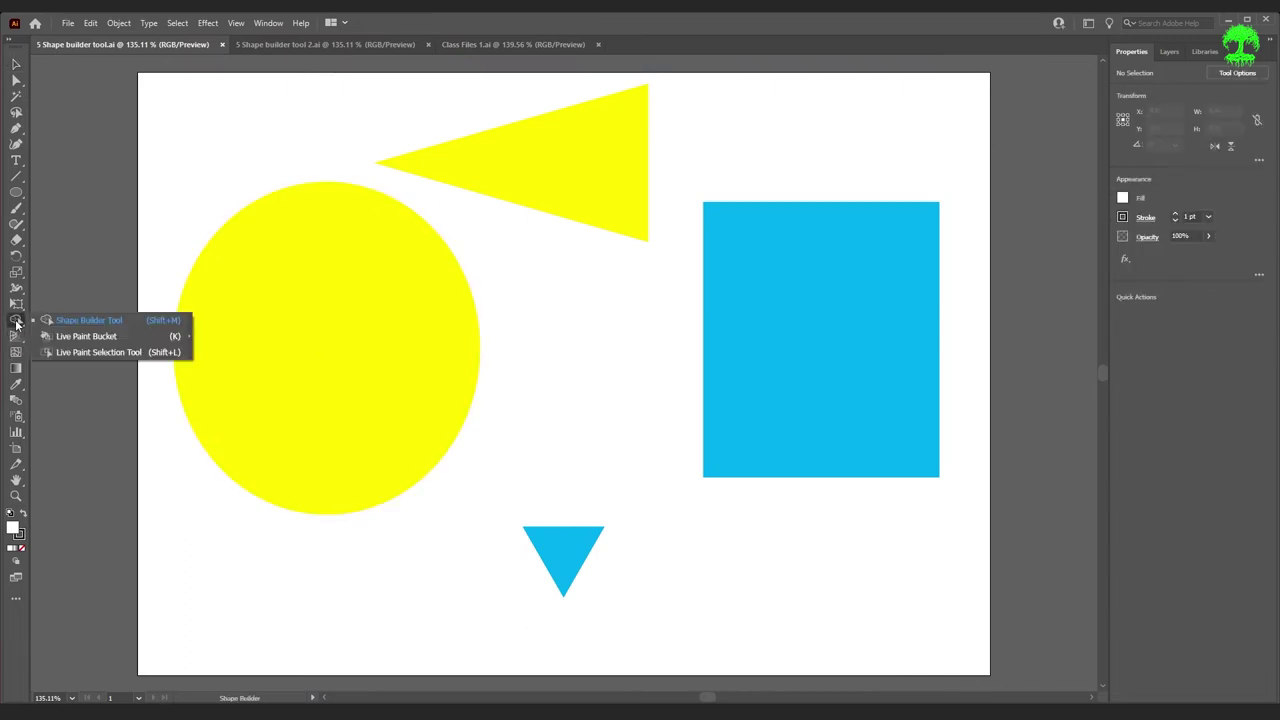
left_click(74, 321)
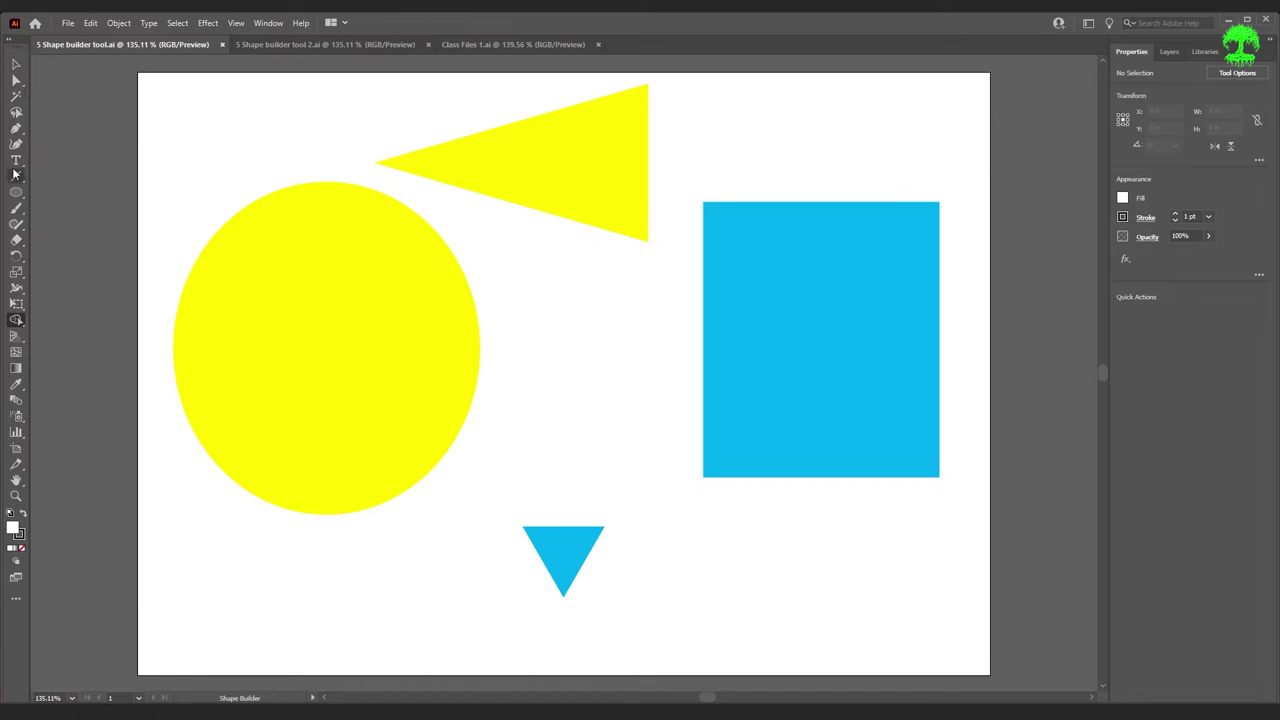
left_click_drag(616, 180, 574, 234)
left_click_drag(193, 132, 545, 421)
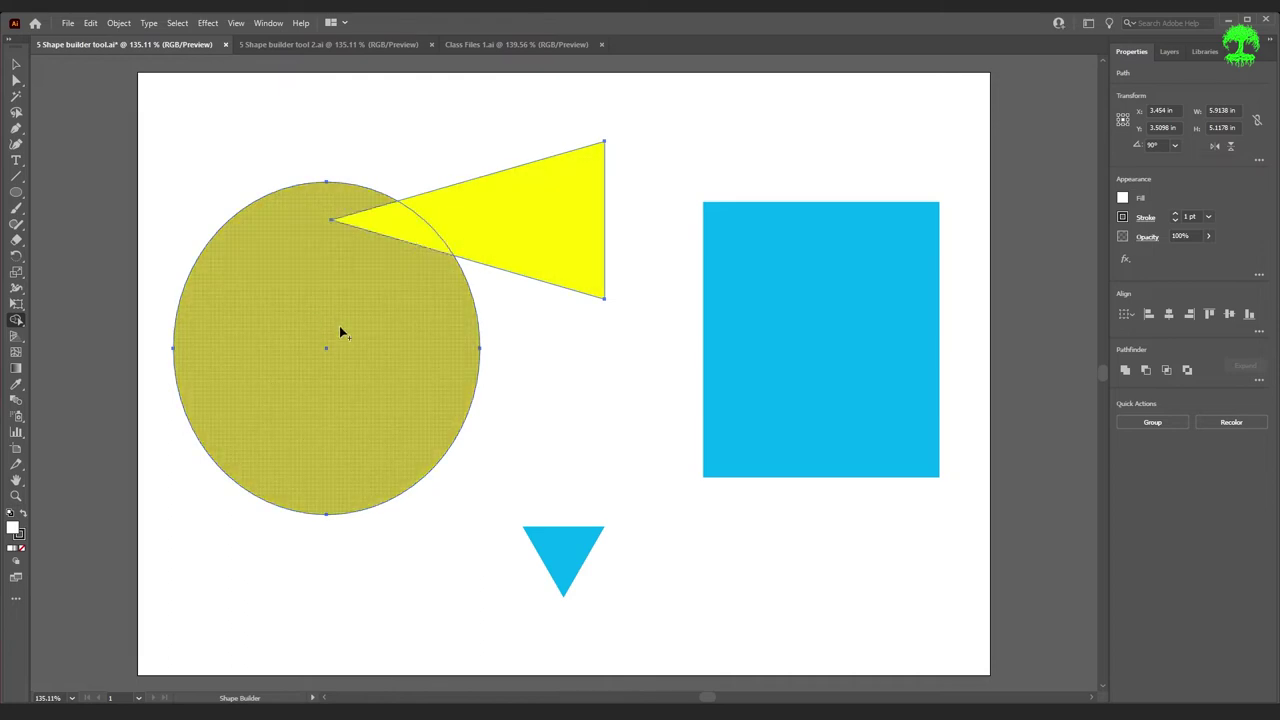
- Merge the circle and triangle into one shape filled yellow, then deselect it
mouse_move(377, 343)
left_mouse_down()
mouse_move(395, 242)
mouse_move(440, 204)
mouse_move(480, 203)
left_mouse_up()
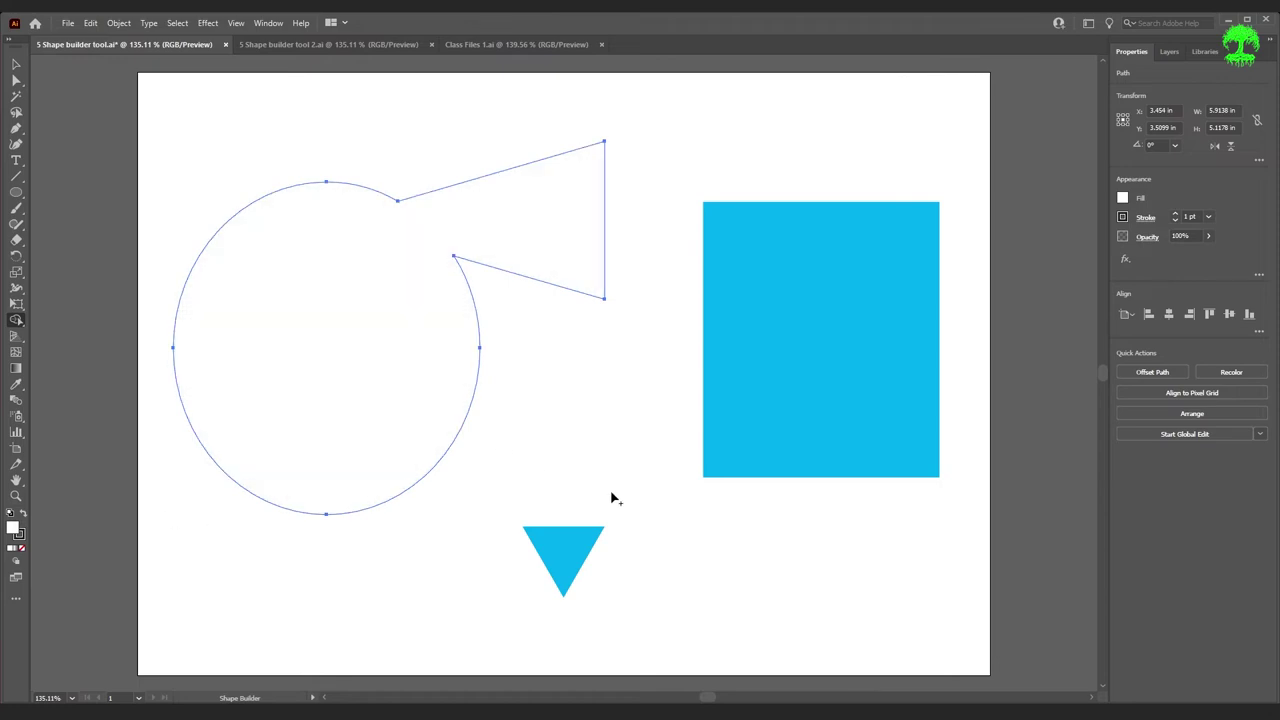
left_click(1122, 199)
left_click(1040, 225)
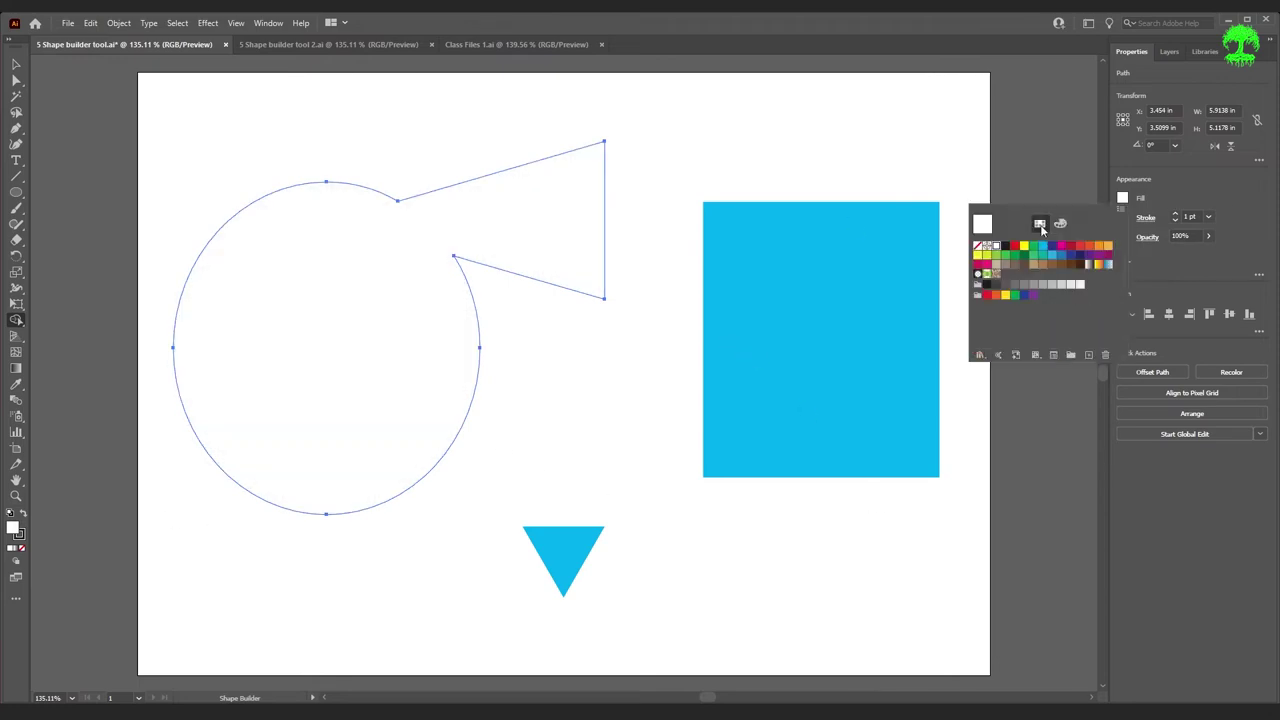
left_click(1022, 249)
left_click(372, 310)
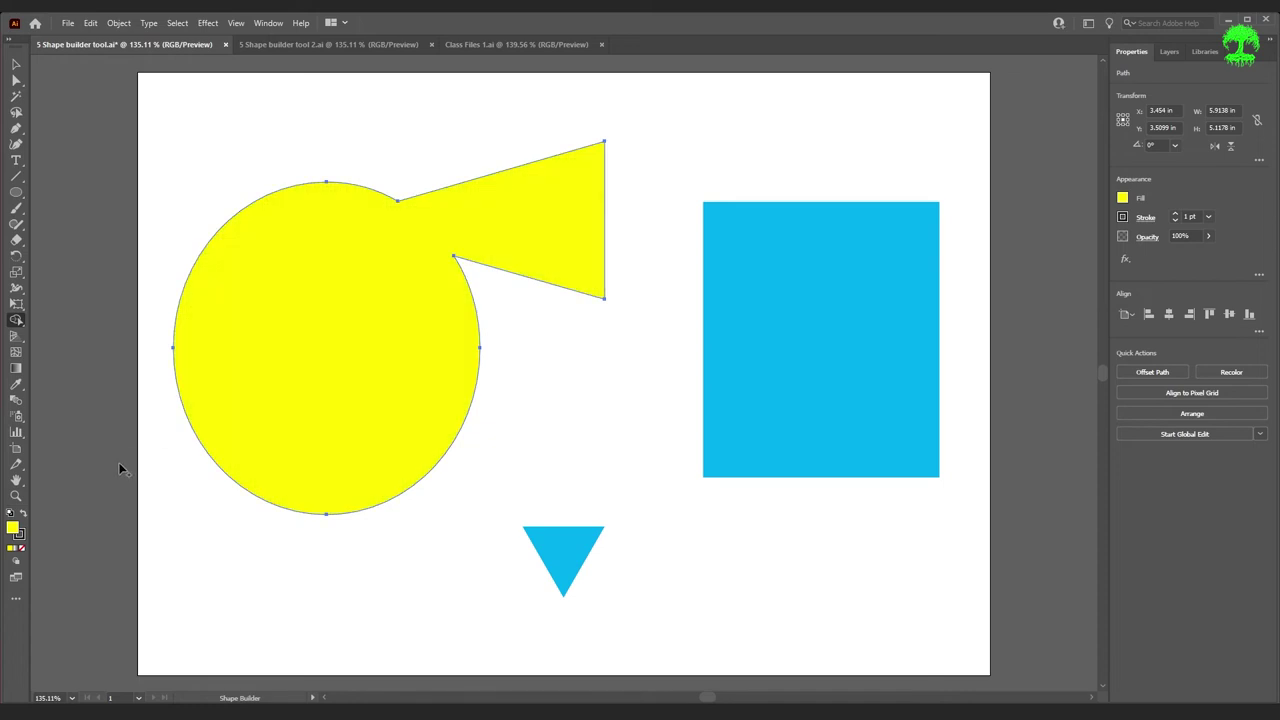
key("v")
left_click(117, 393)
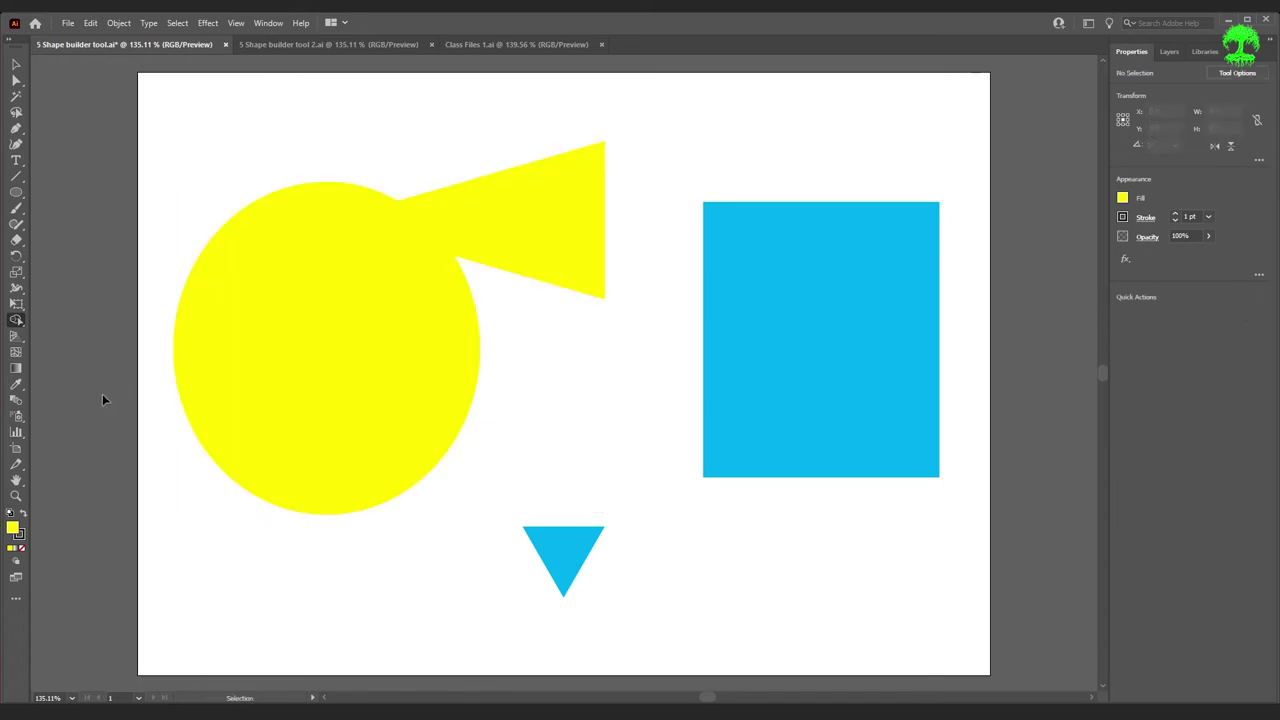
- Undo the merge and Alt-click the circle–triangle overlap with Shape Builder to delete it
key("ctrl")
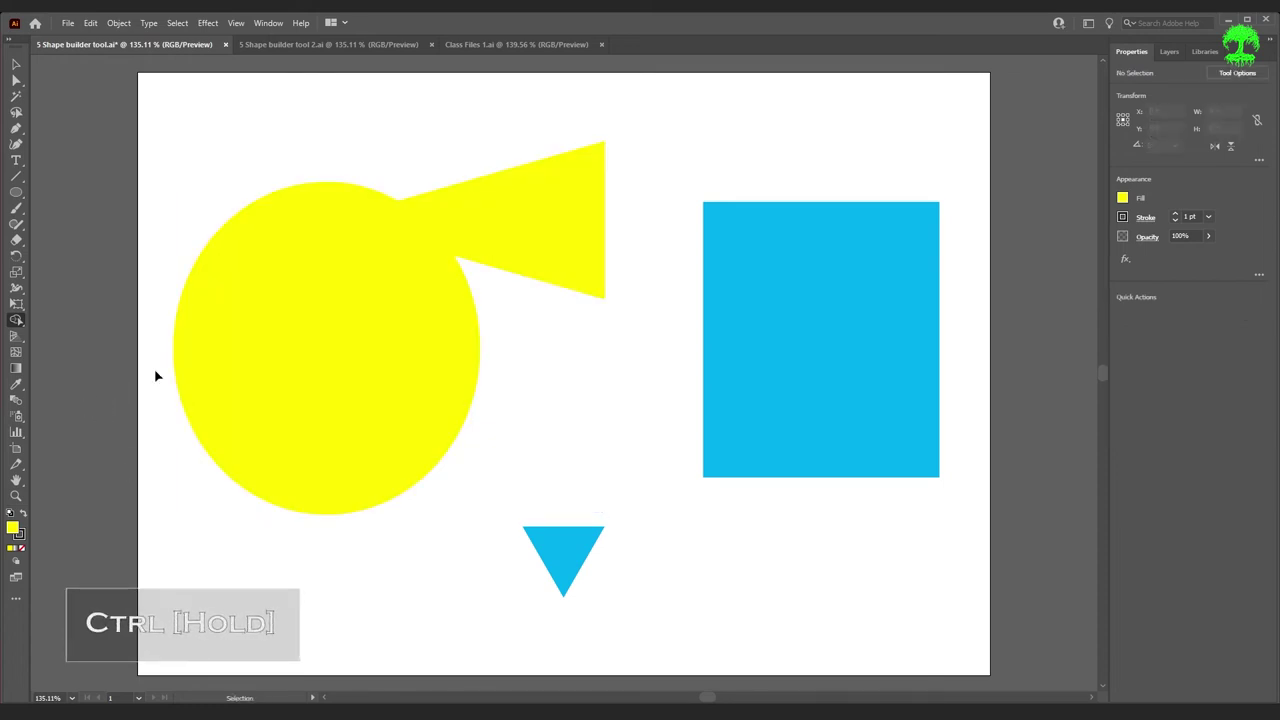
left_click_drag(395, 306, 404, 416)
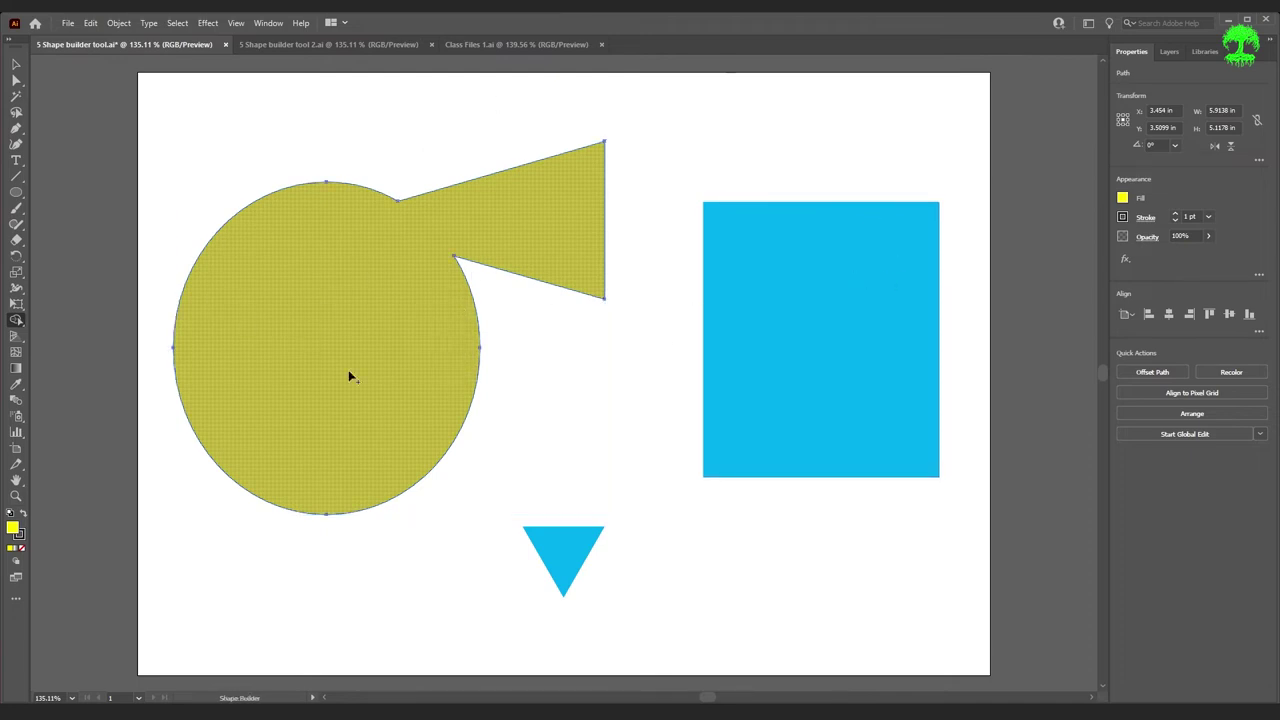
key("ctrl+z")
key("ctrl+z")
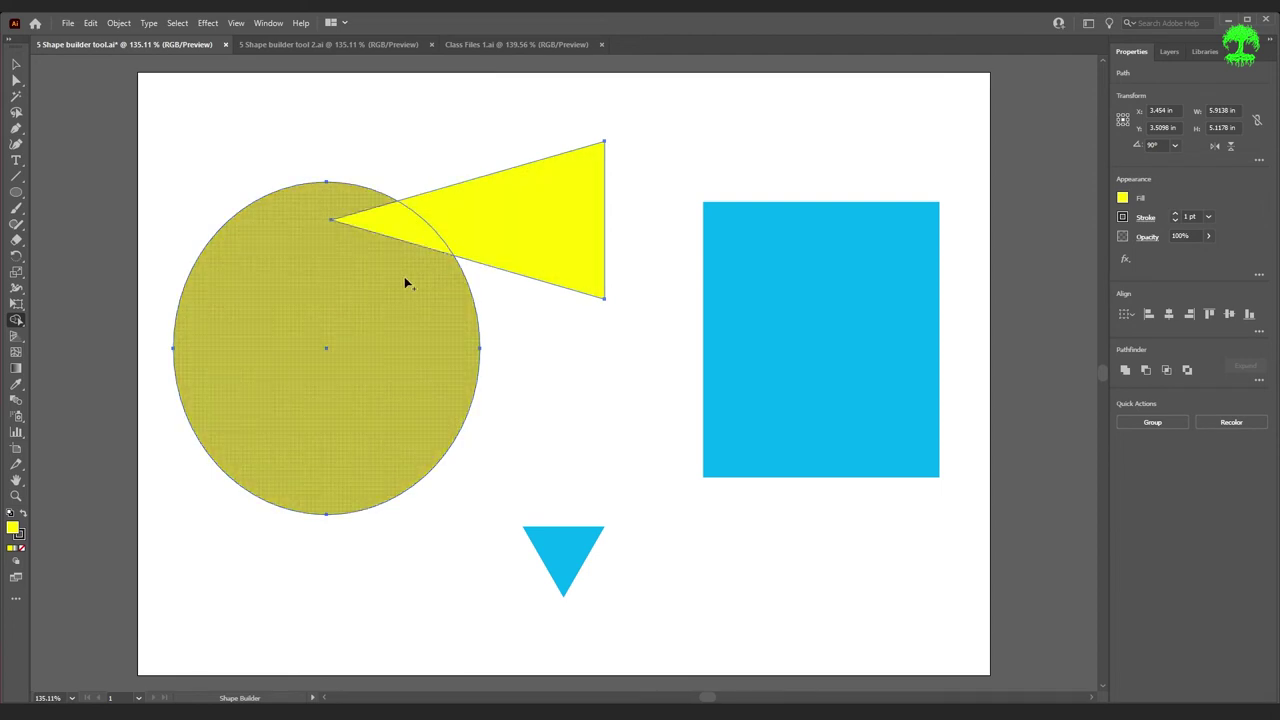
key("alt")
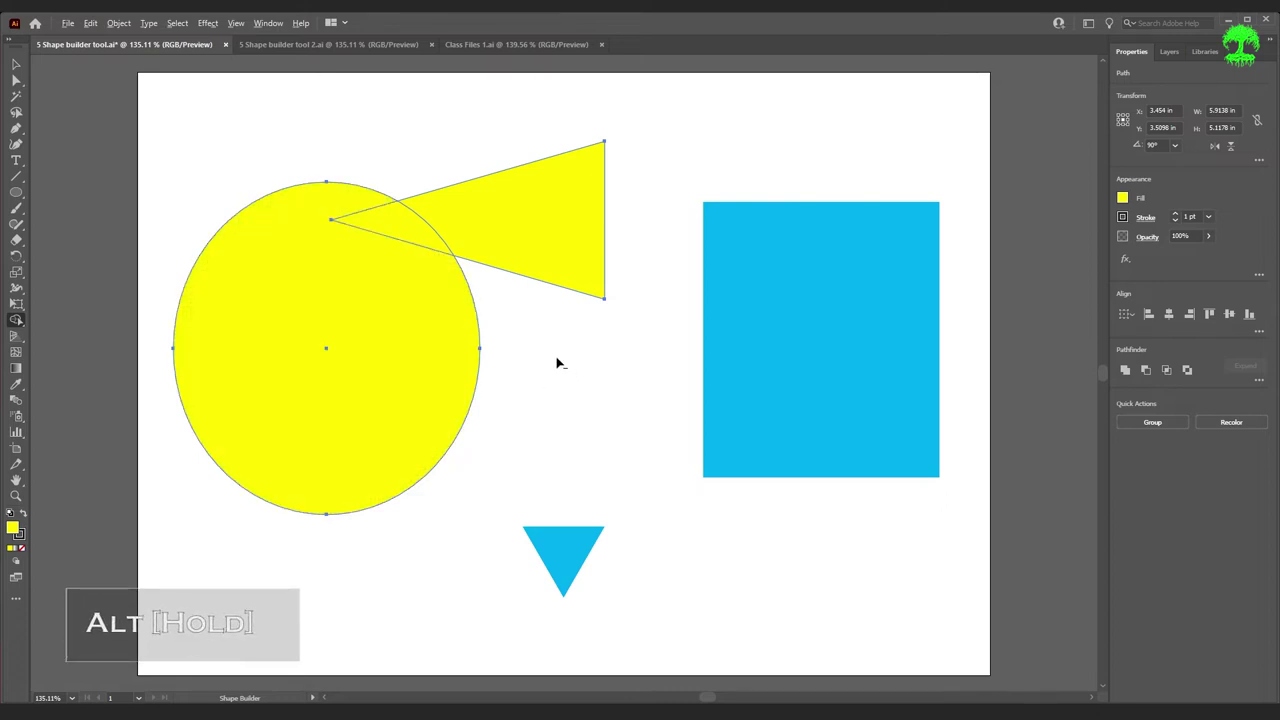
left_click(404, 231)
left_click(406, 236, "alt")
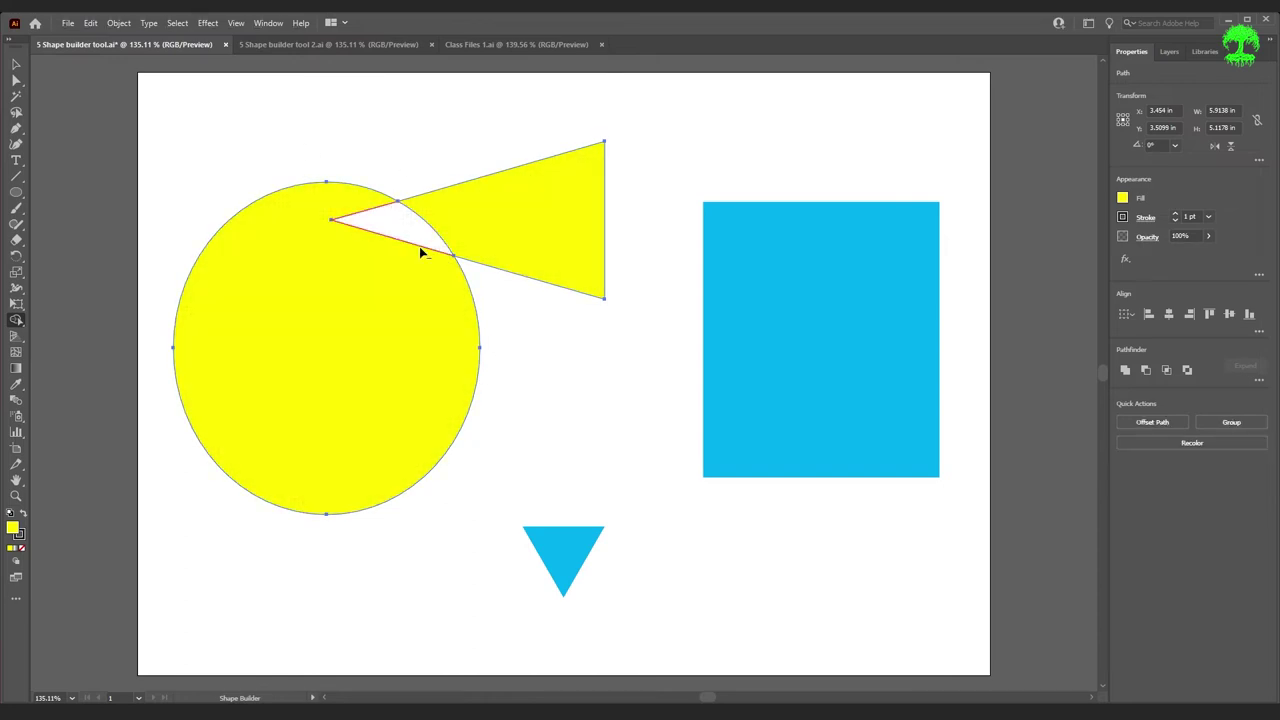
key("v")
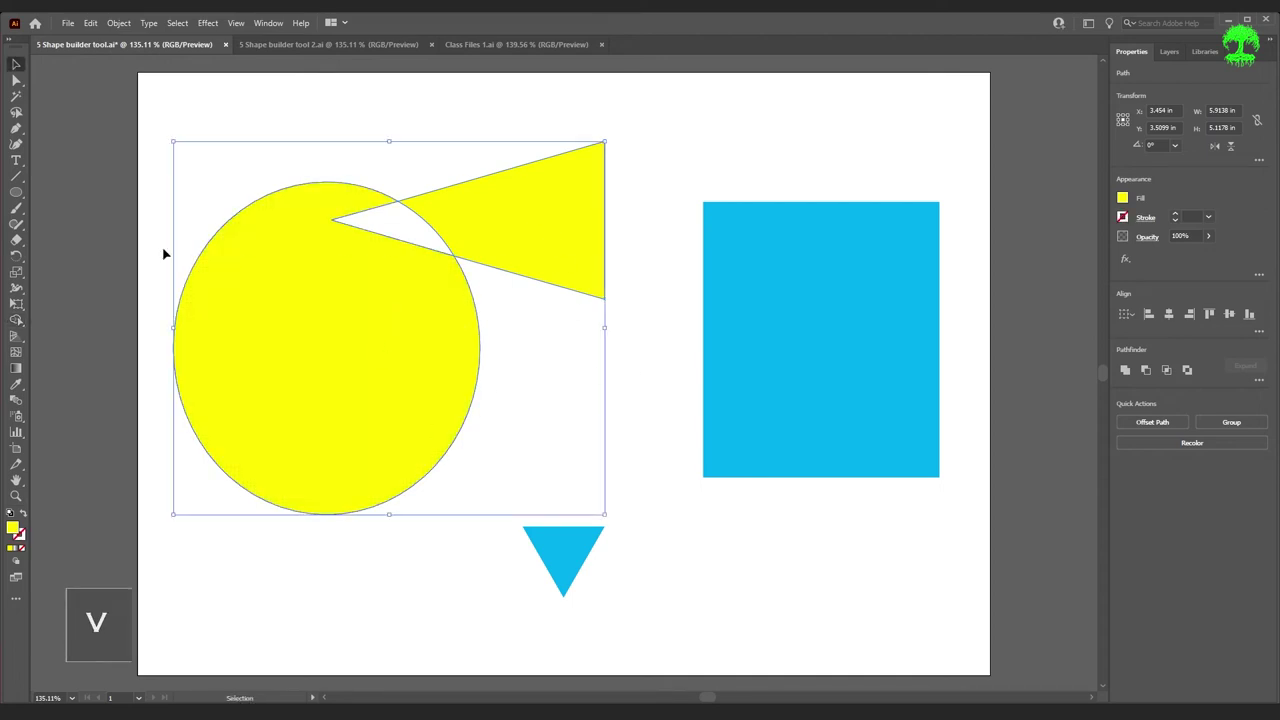
- Undo back to the full circle, then place a teal triangle overlapping its right side
left_click(107, 246)
left_click_drag(532, 241, 628, 213)
left_click(294, 357)
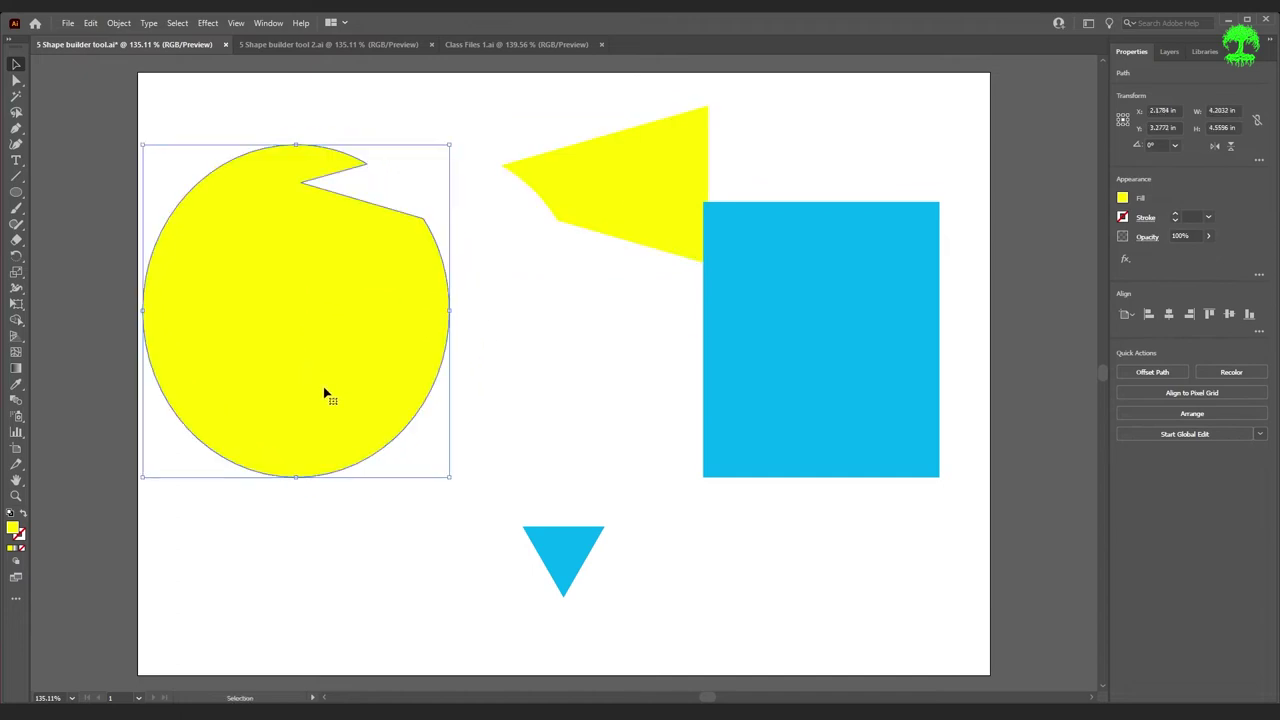
key("ctrl+z")
key("a")
key("ctrl+z")
key("ctrl+z")
key("ctrl+z")
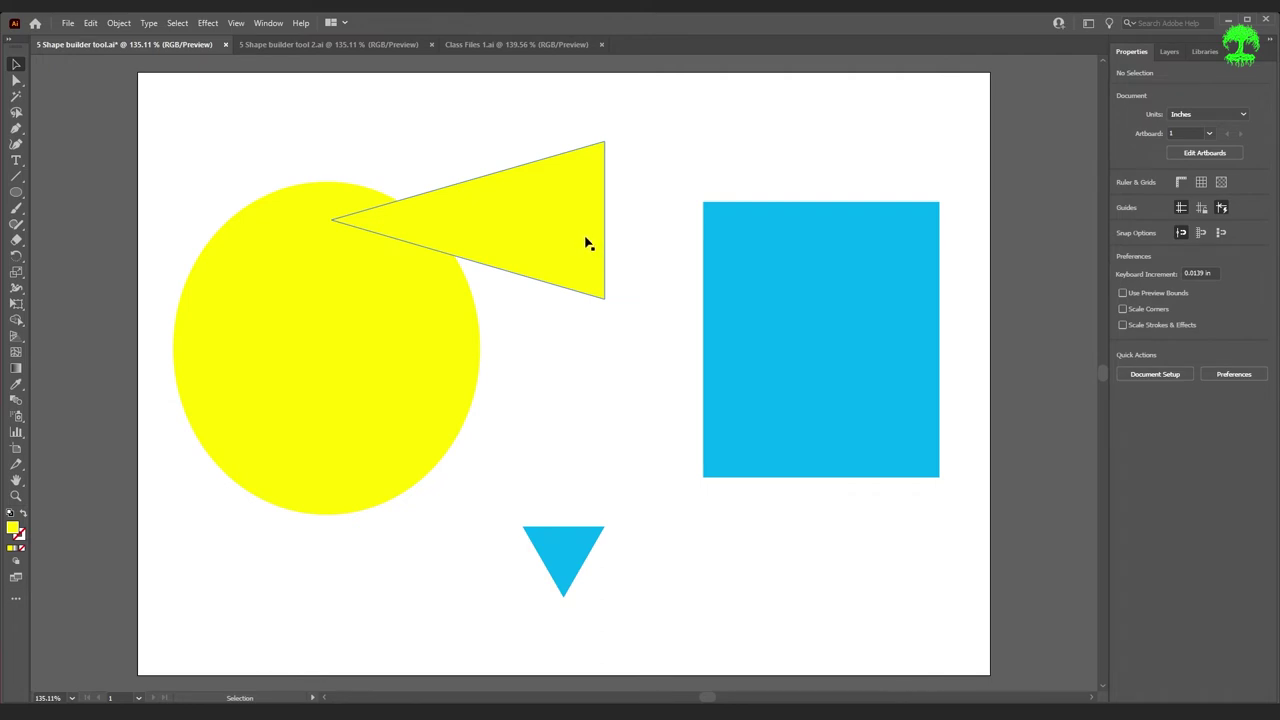
left_click_drag(569, 247, 553, 316)
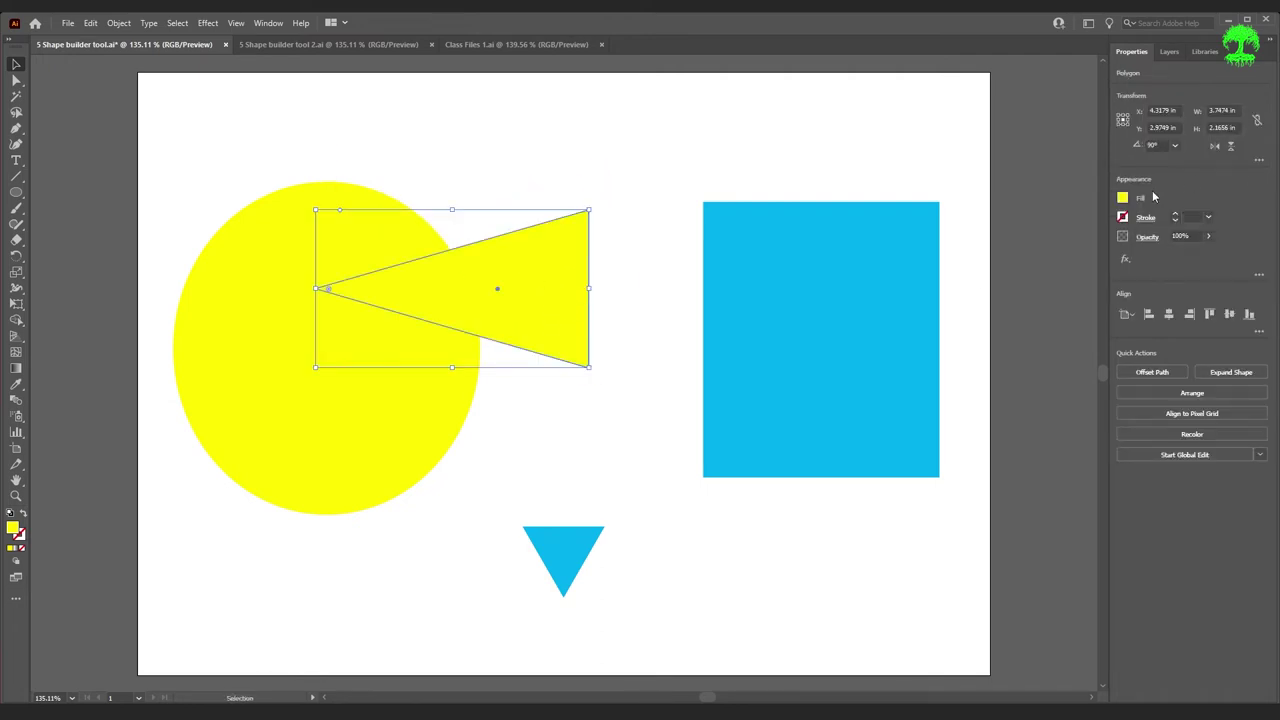
left_click(1122, 199)
left_click(1043, 258)
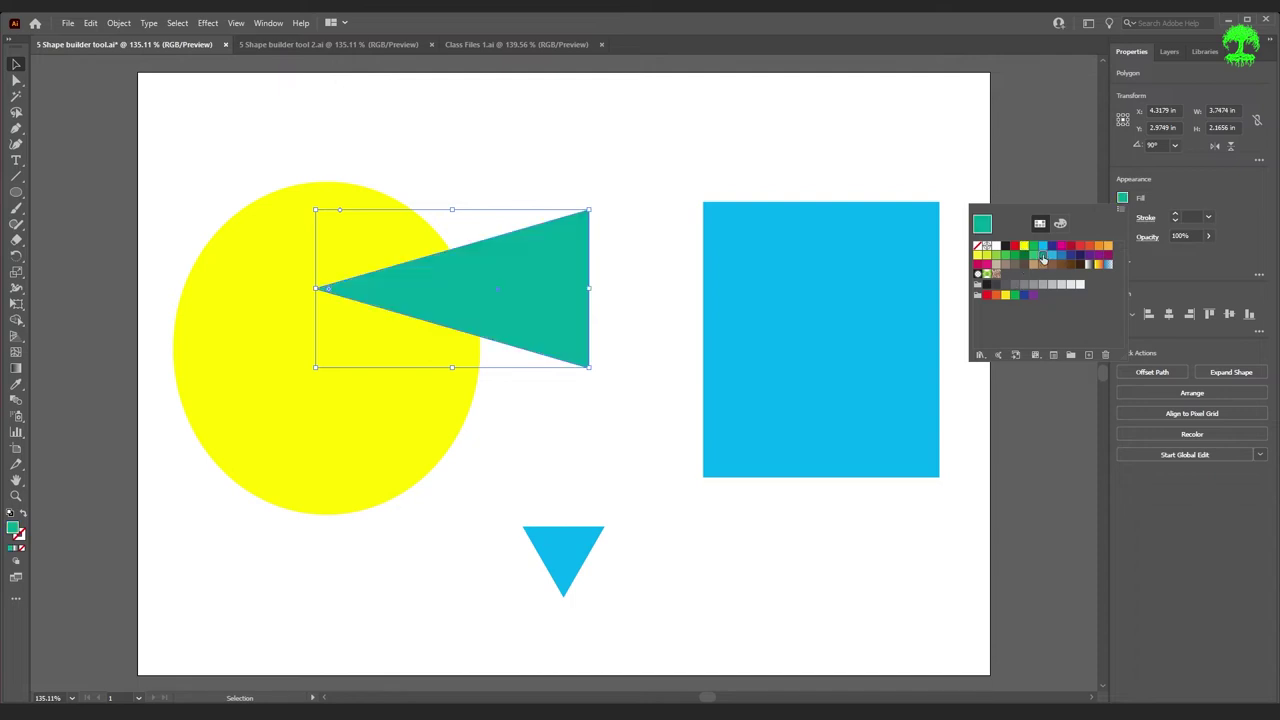
left_click(609, 145)
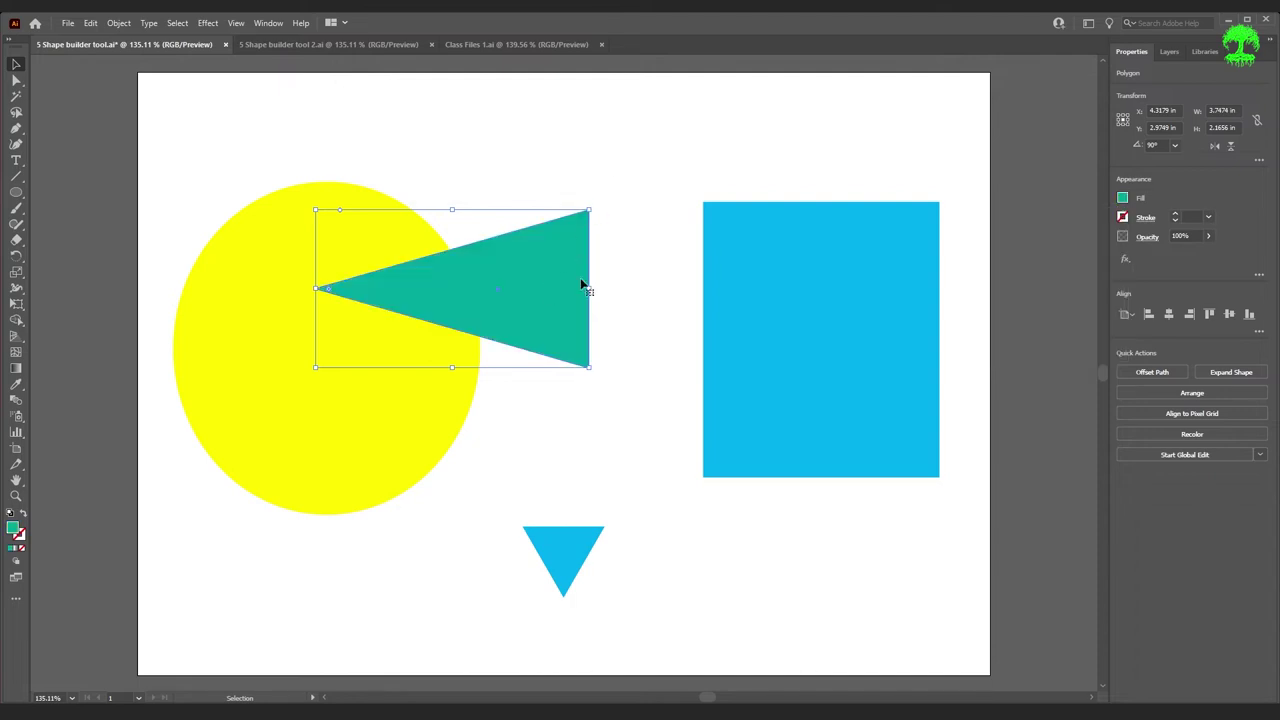
left_click_drag(577, 285, 518, 345)
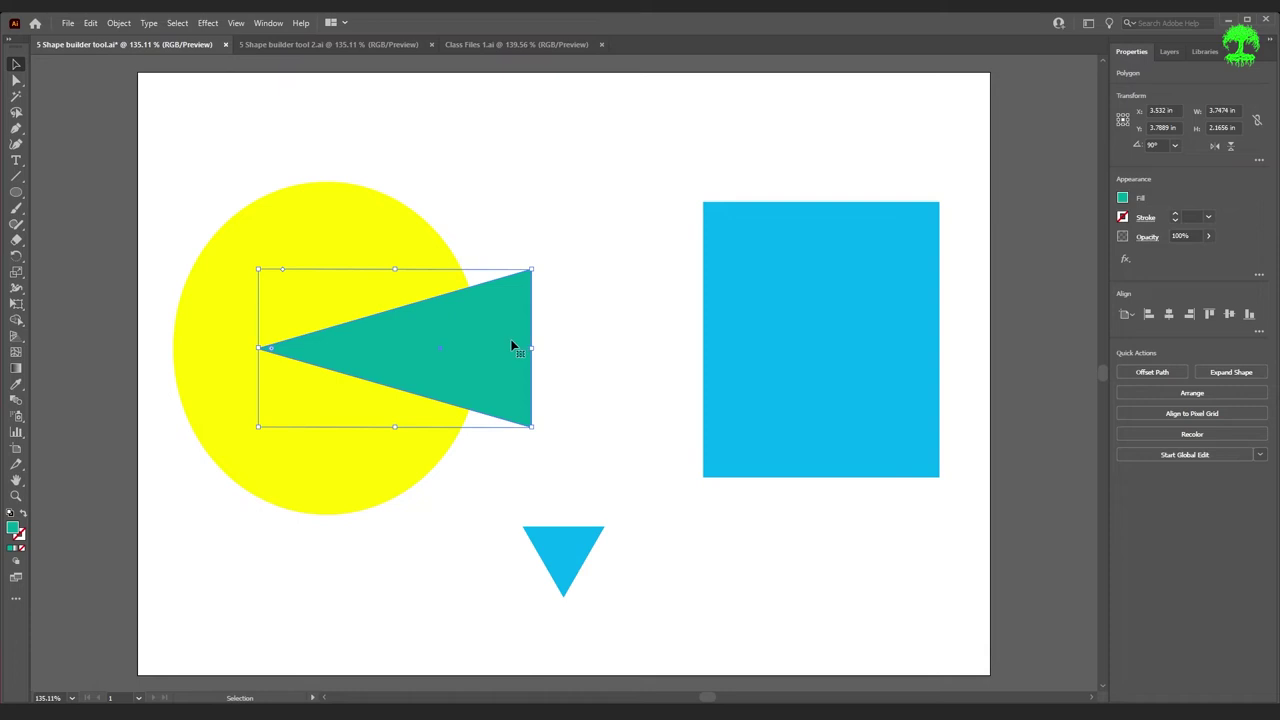
- Delete the overlap wedge and the outer teal piece with Shape Builder to cut Pac-Man's mouth
key("shift+m")
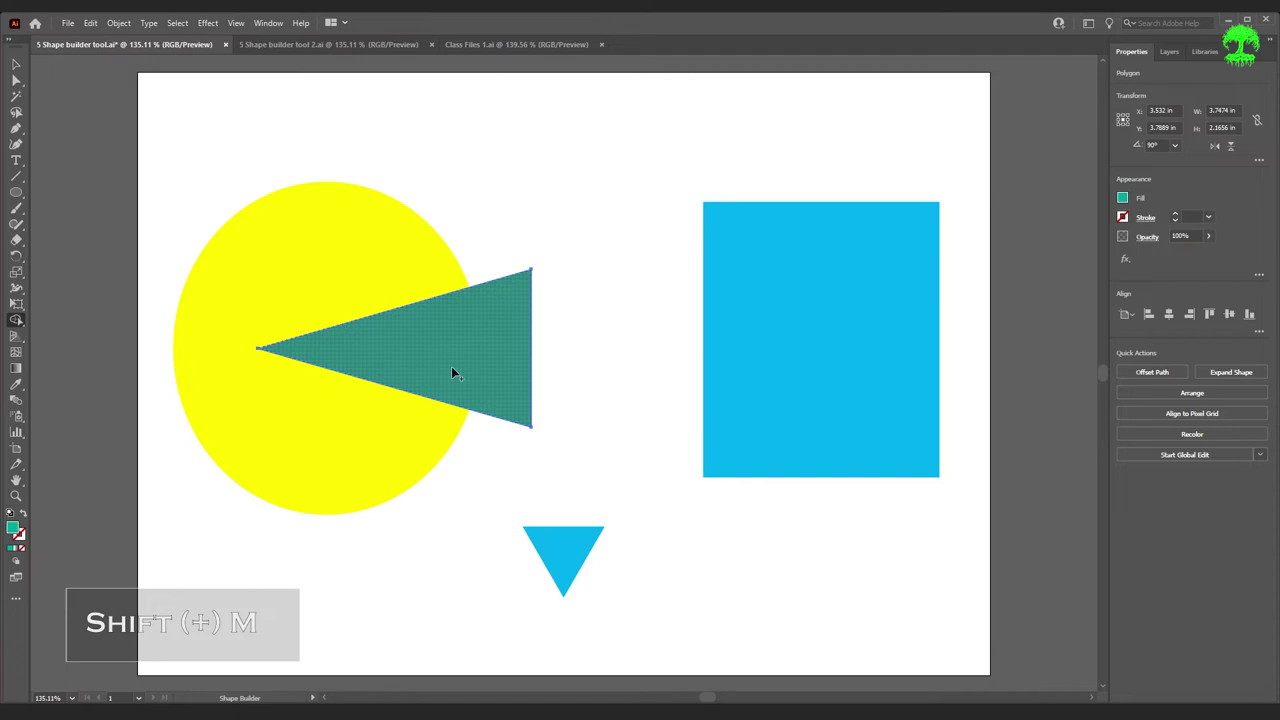
key("v")
left_click_drag(166, 148, 457, 517)
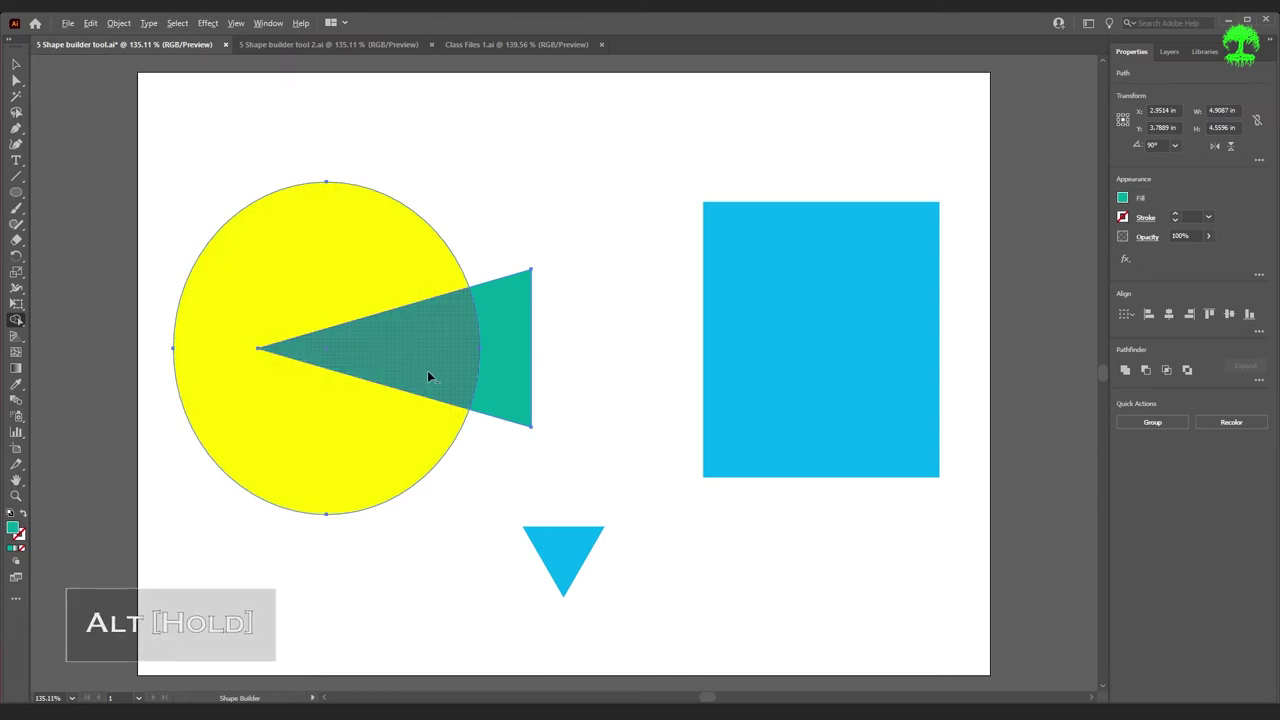
left_click(427, 372, "alt")
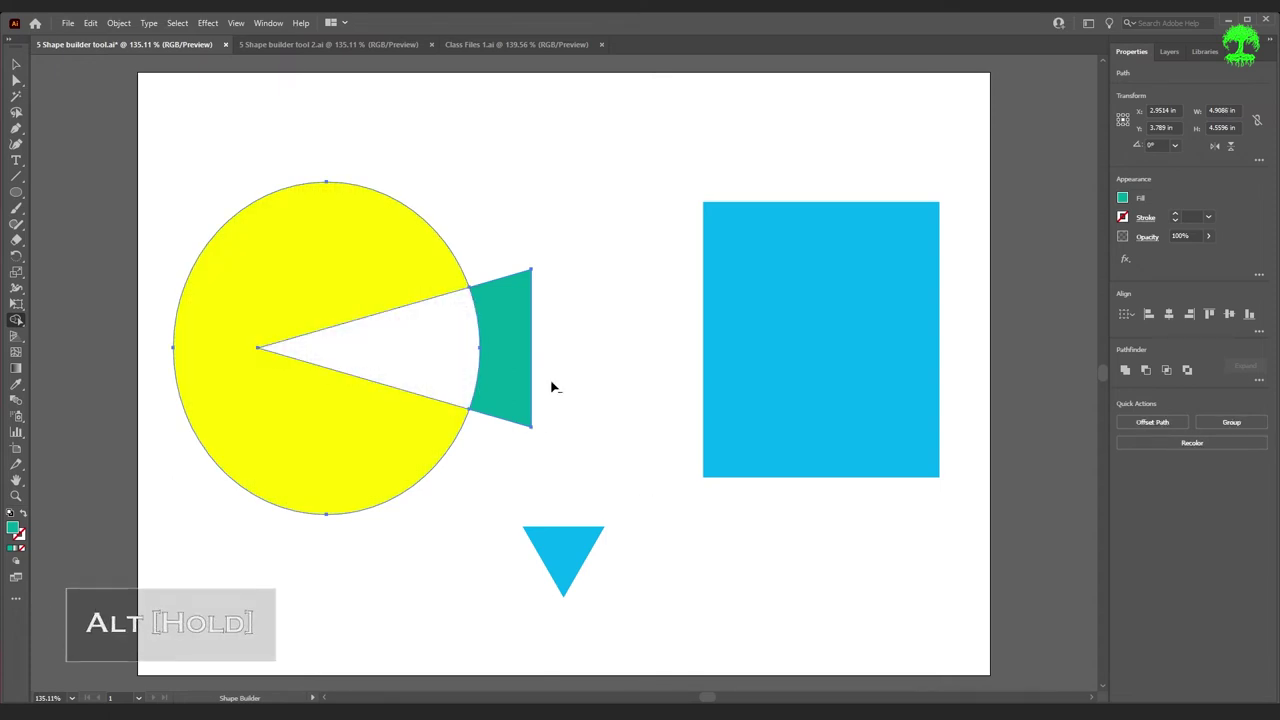
left_click(510, 349, "alt")
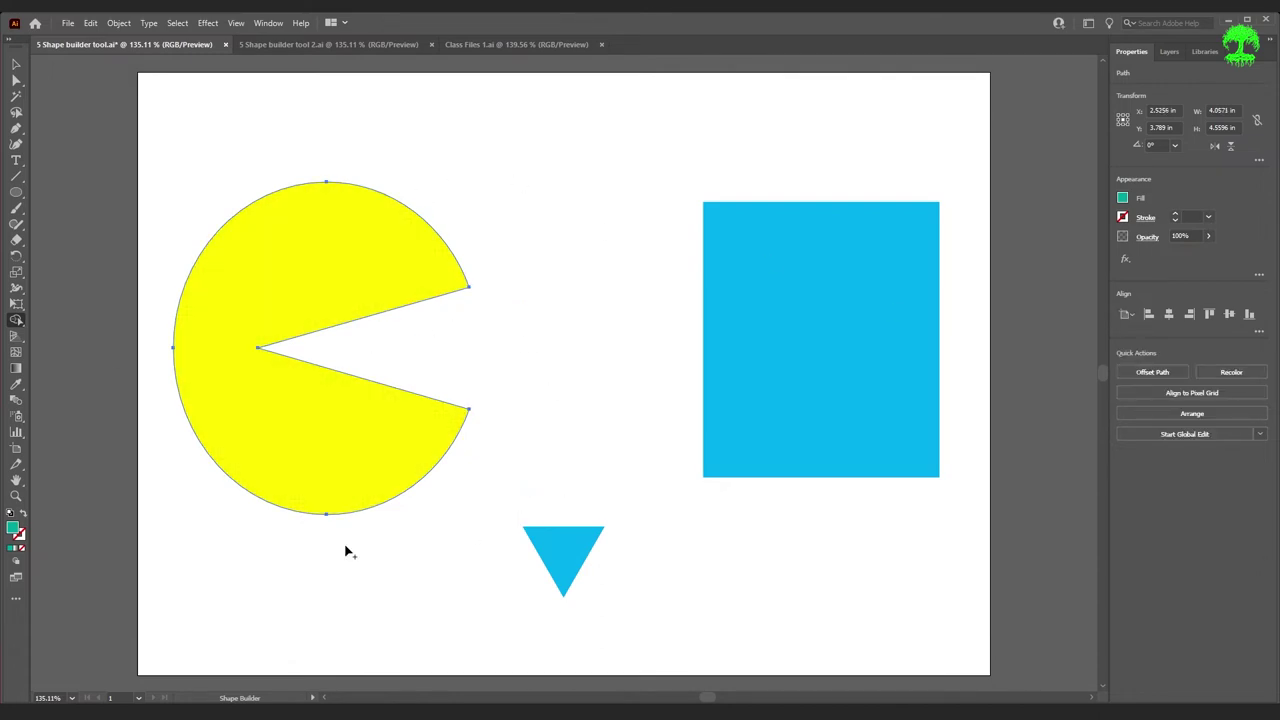
key("v")
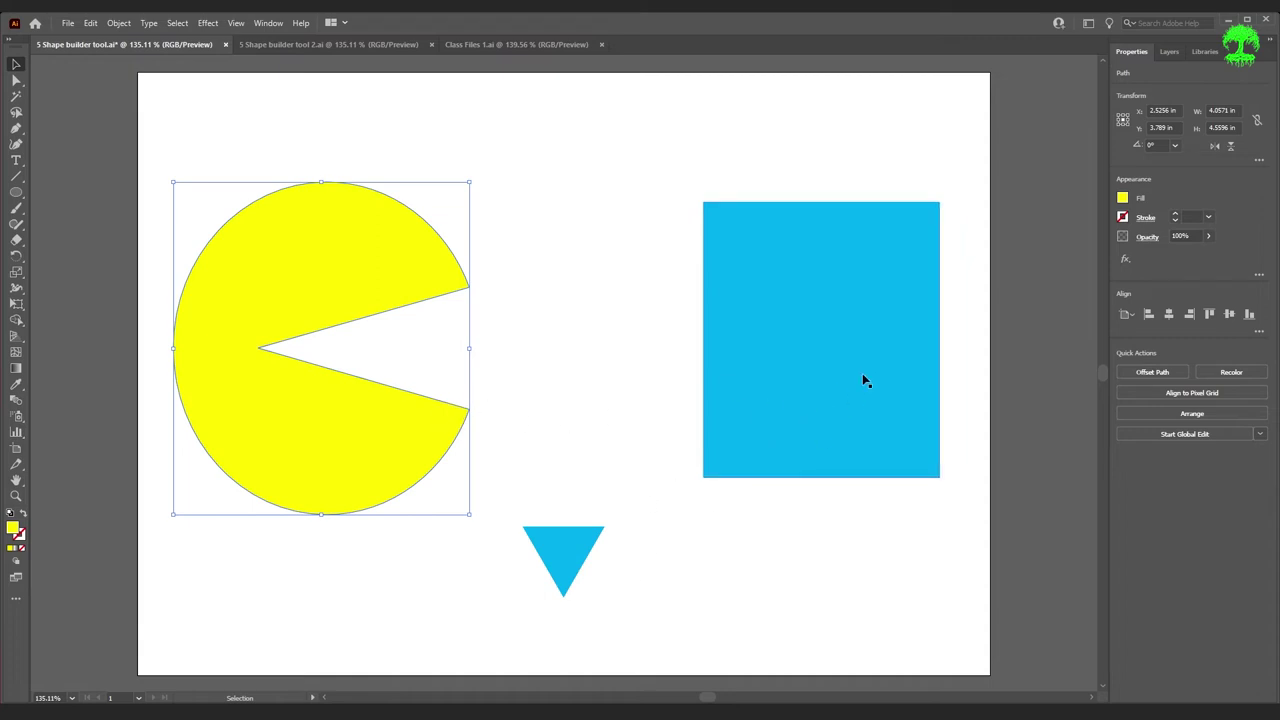
- Snap the triangle under the blue rectangle's bottom-left corner and round off its bottom tip
key("v")
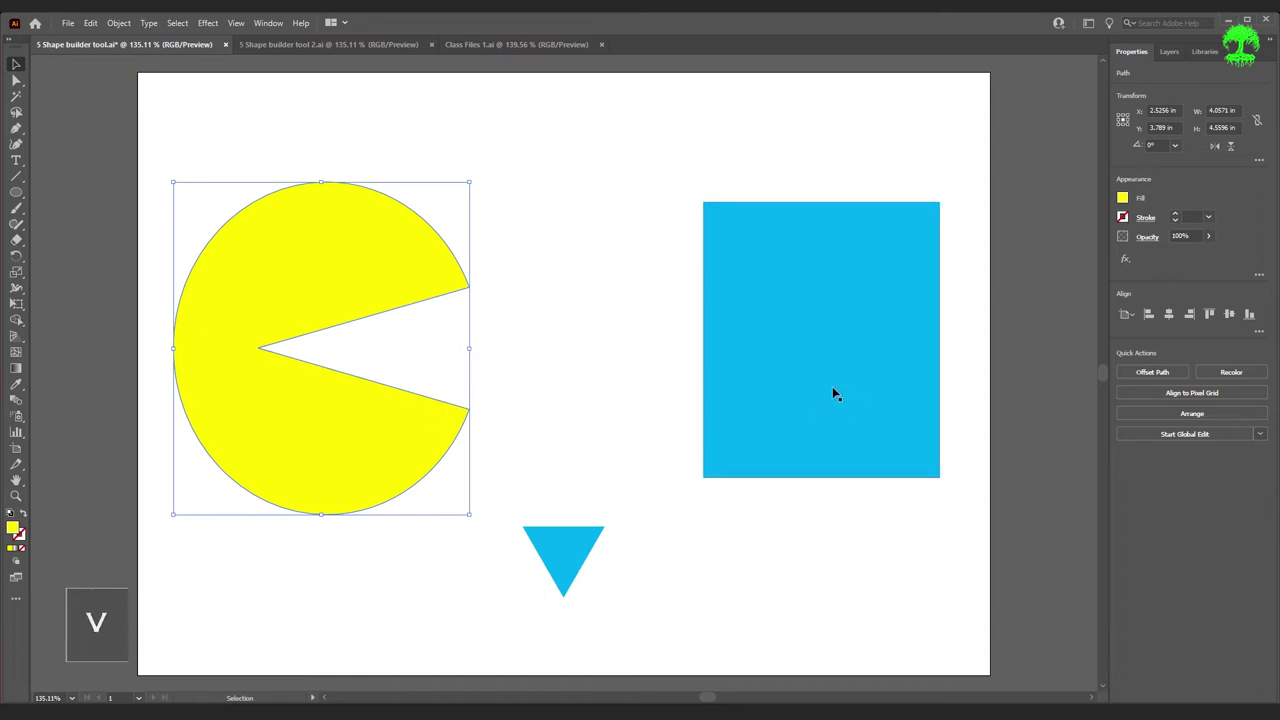
left_click_drag(844, 401, 792, 389)
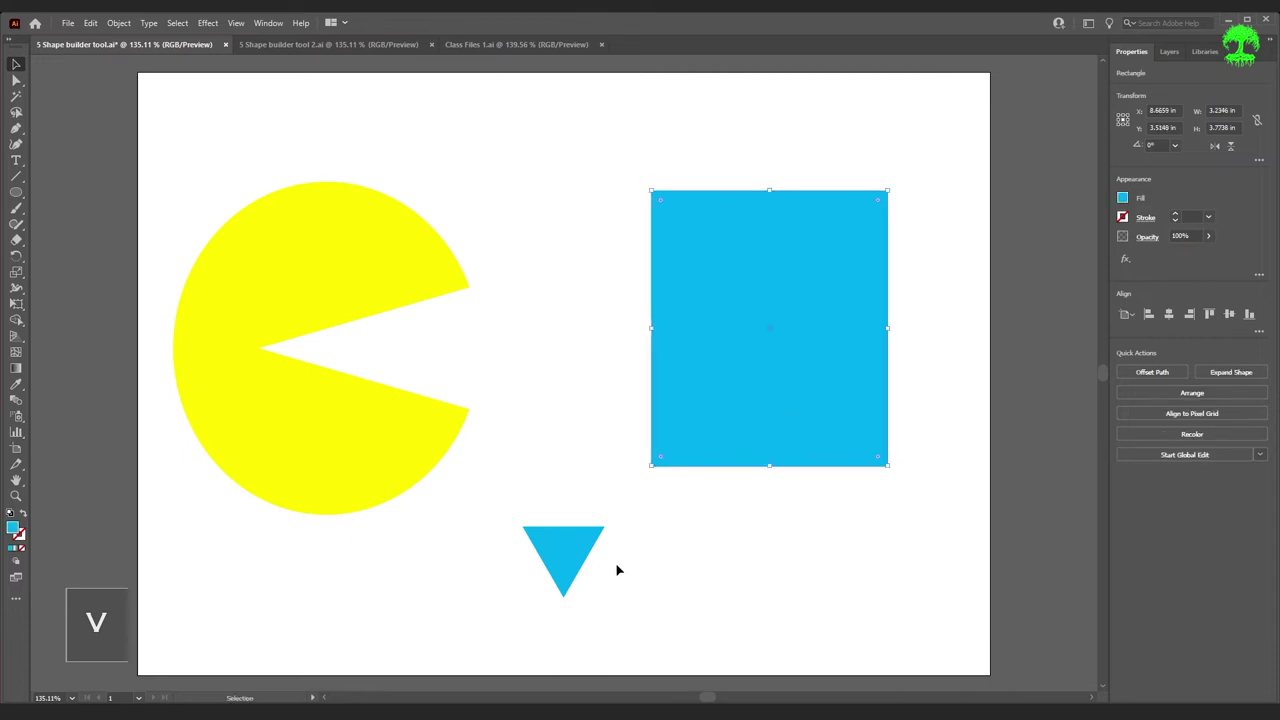
left_click_drag(563, 549, 690, 481)
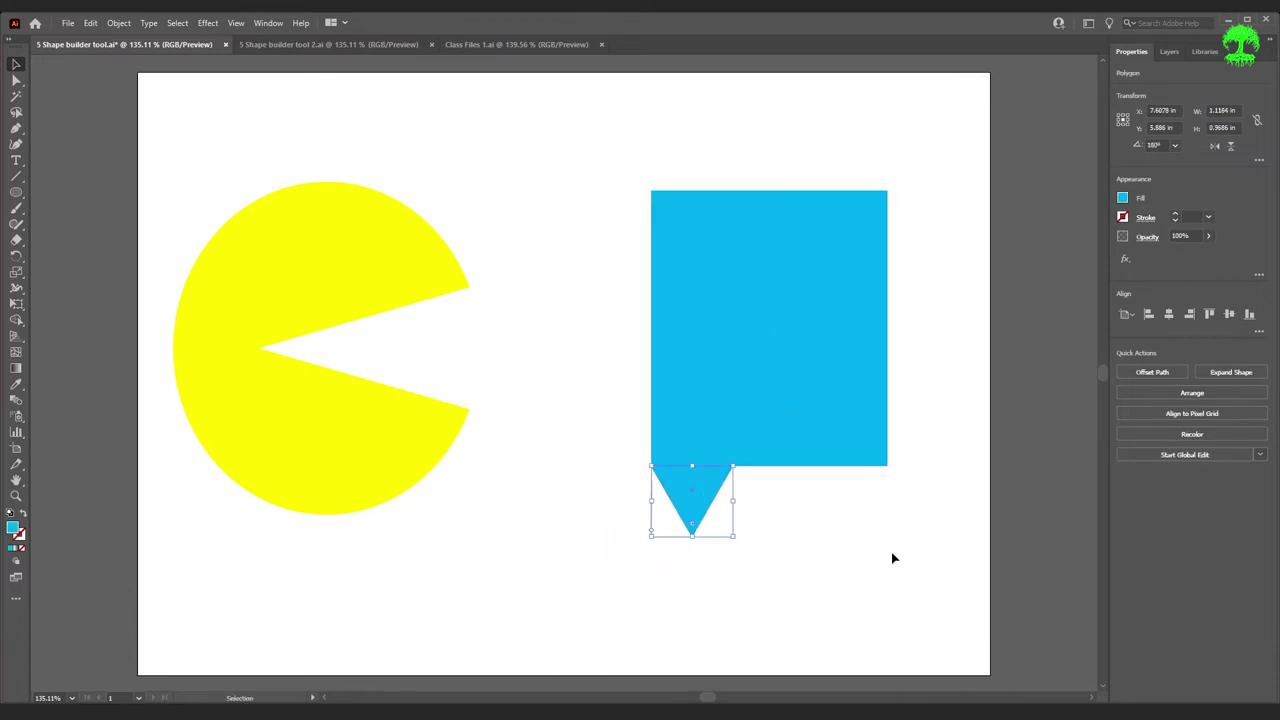
left_click(817, 557)
key("a")
left_click(697, 524)
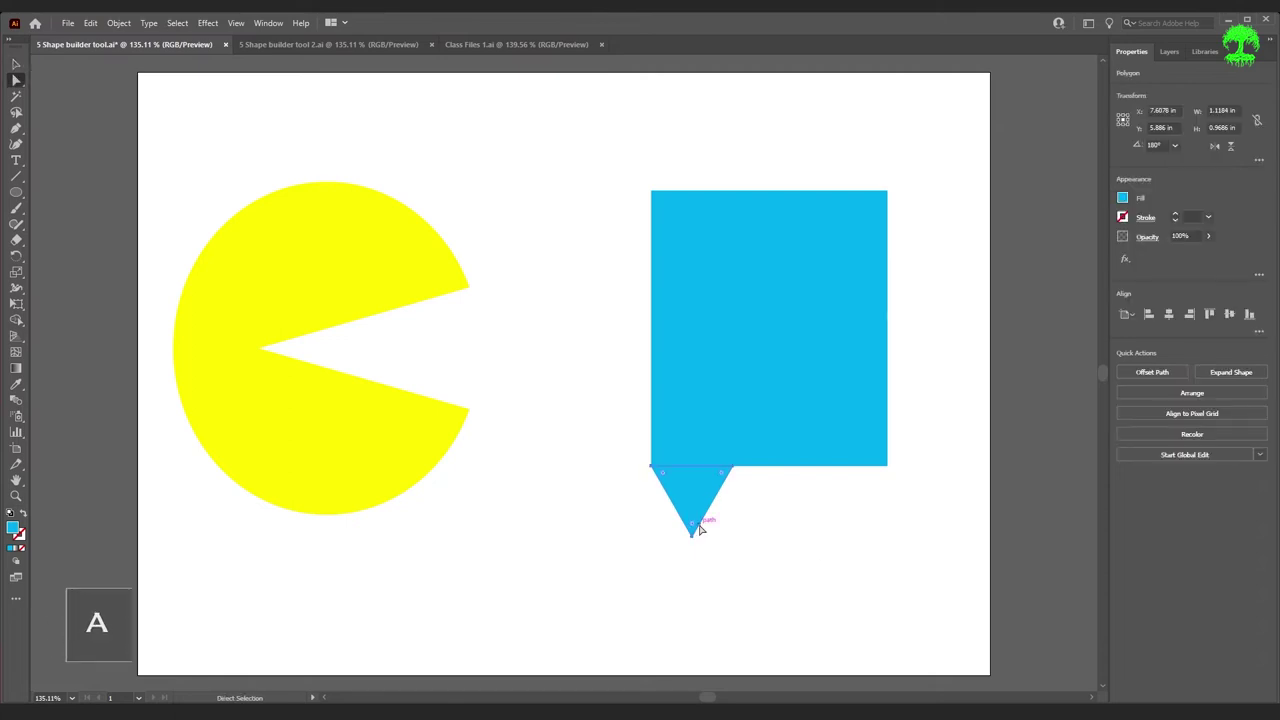
left_click(694, 531)
left_click_drag(694, 531, 697, 510)
- Copy the rounded triangle into two more legs and fully round the rectangle's top corners
key("v")
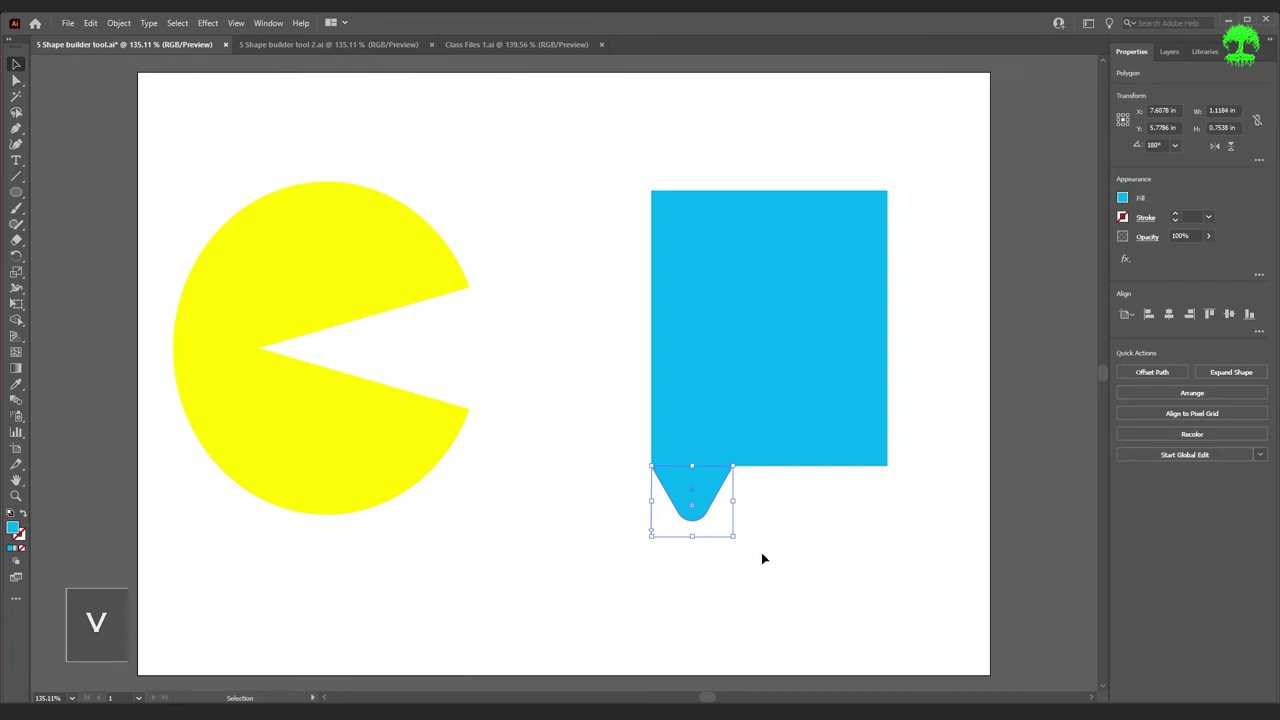
left_click_drag(709, 491, 866, 500)
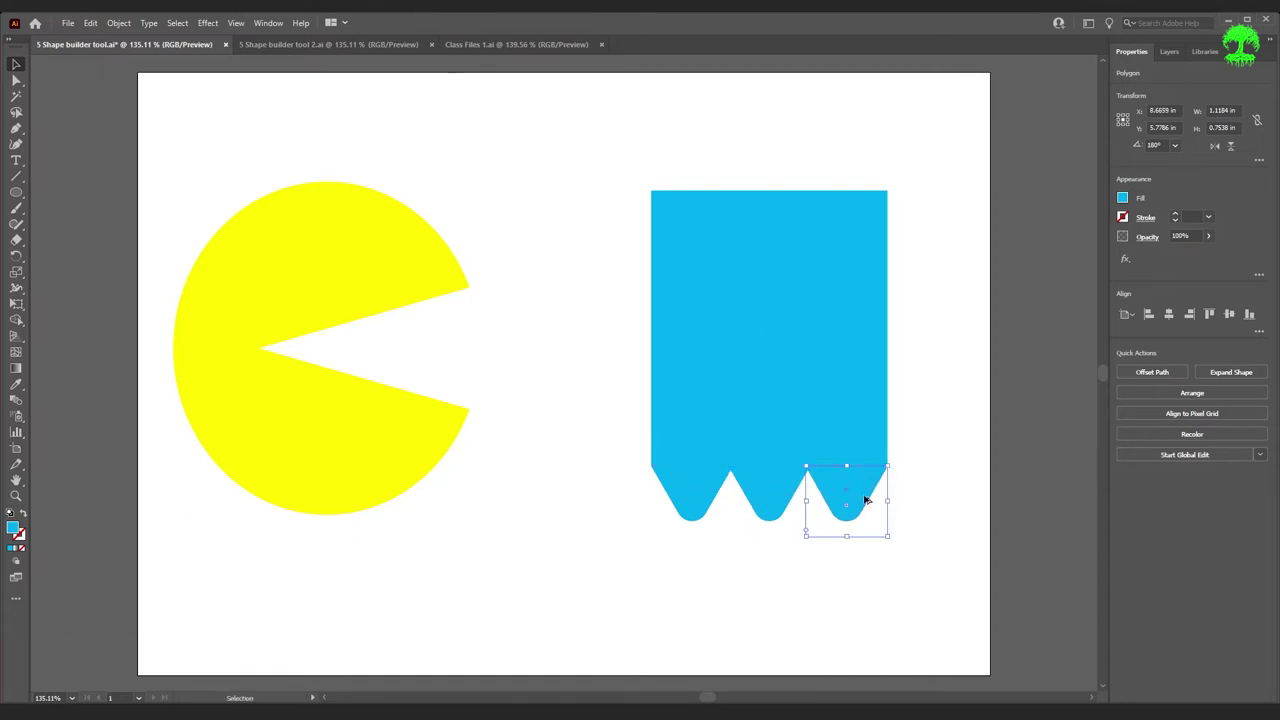
left_click(933, 573)
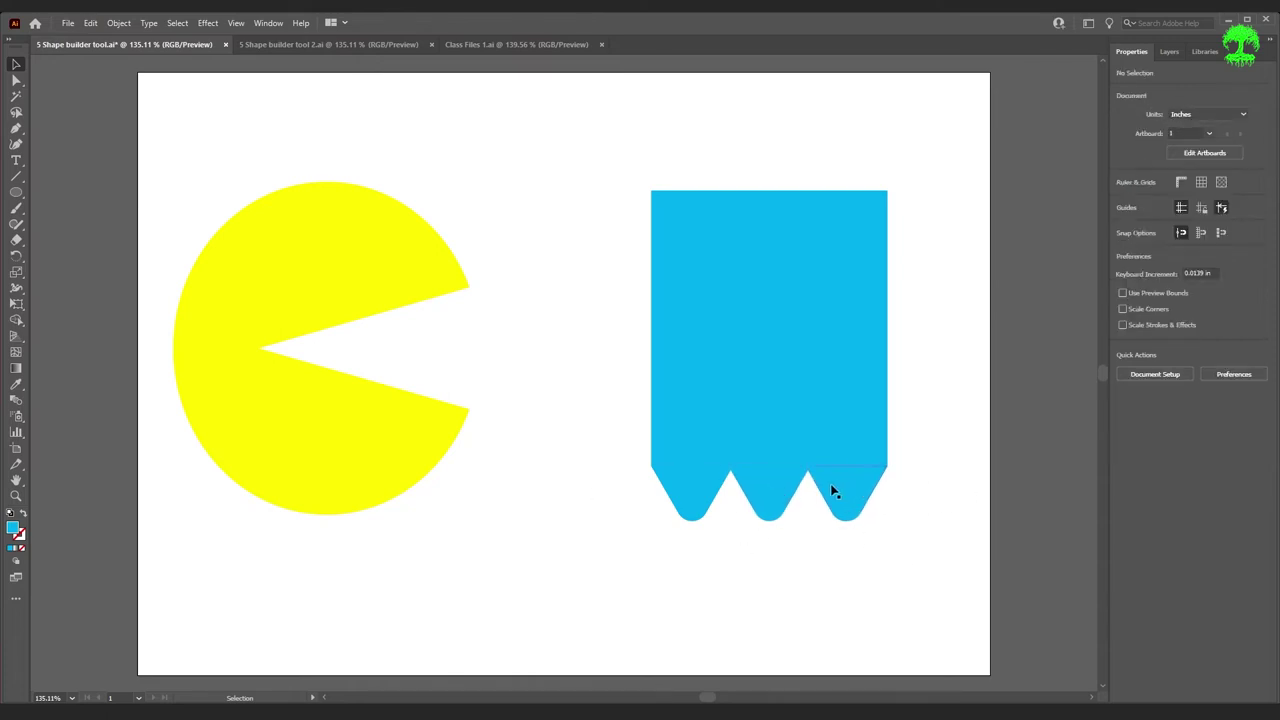
left_click(800, 318)
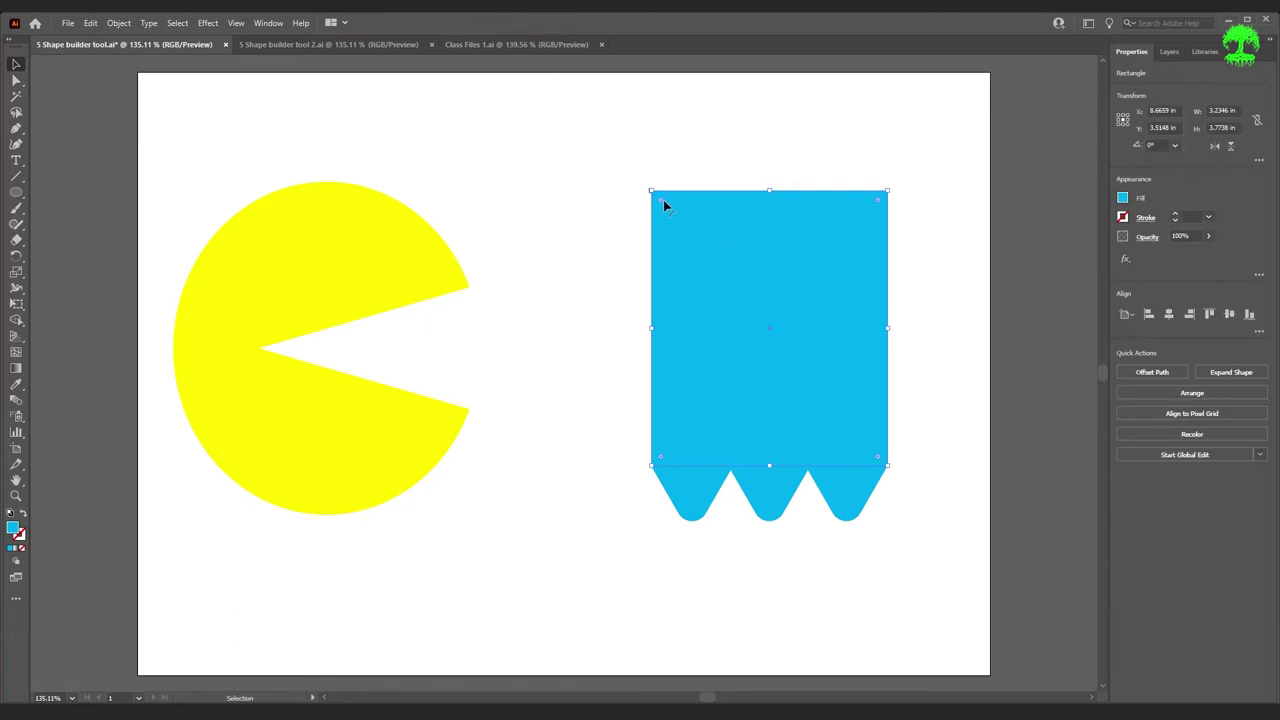
key("shift")
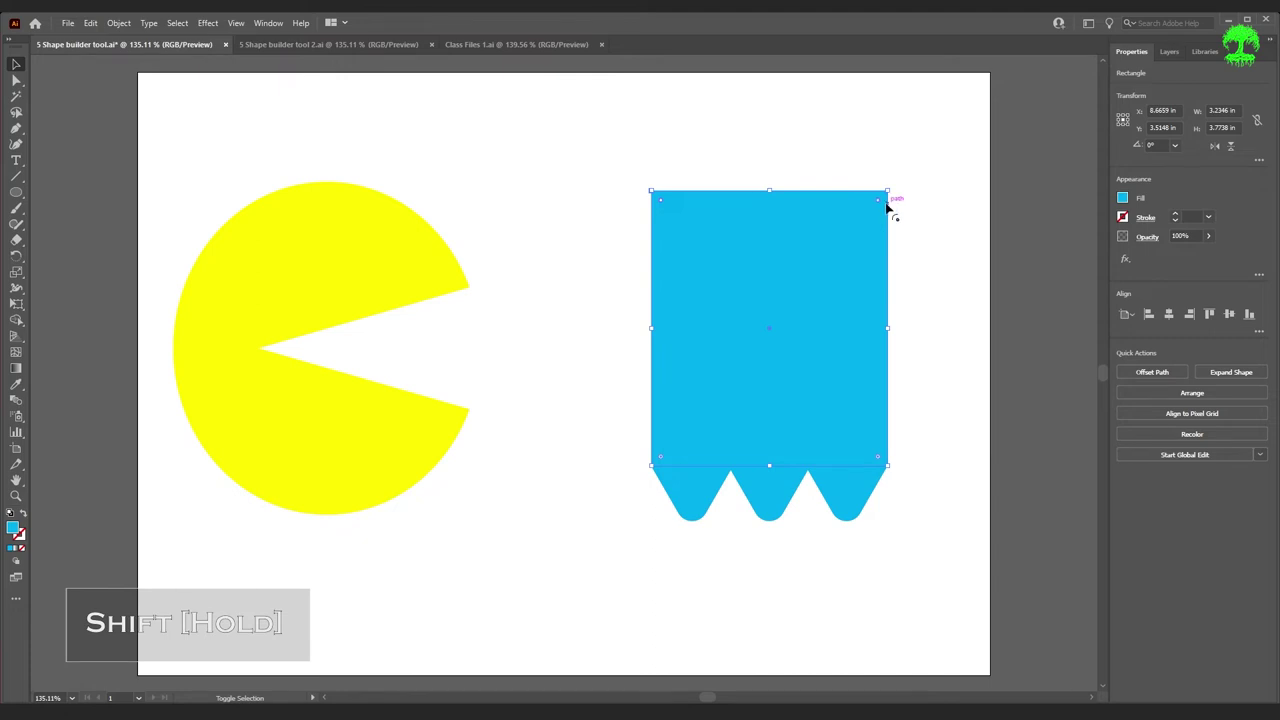
left_click_drag(877, 203, 767, 347)
left_click(946, 368)
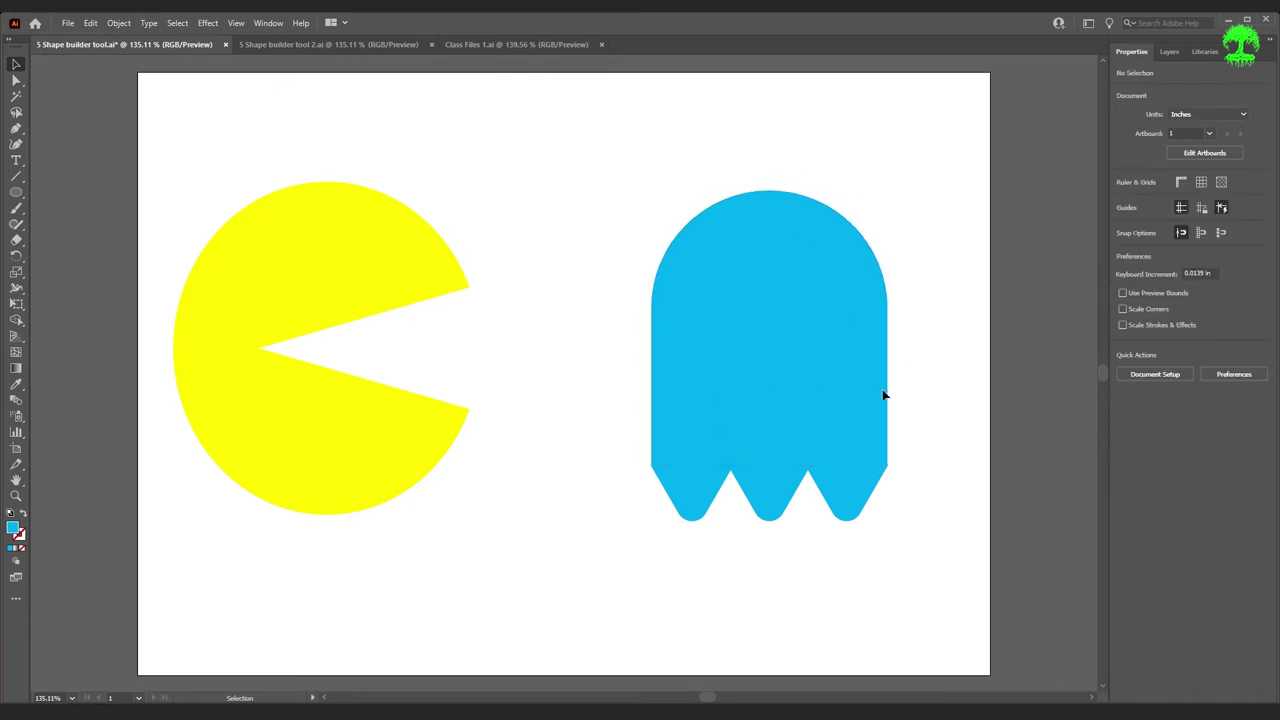
- Select all ghost parts and merge the body and three legs with Shape Builder
scroll(655, 188, "up", 1)
left_click_drag(651, 159, 930, 563)
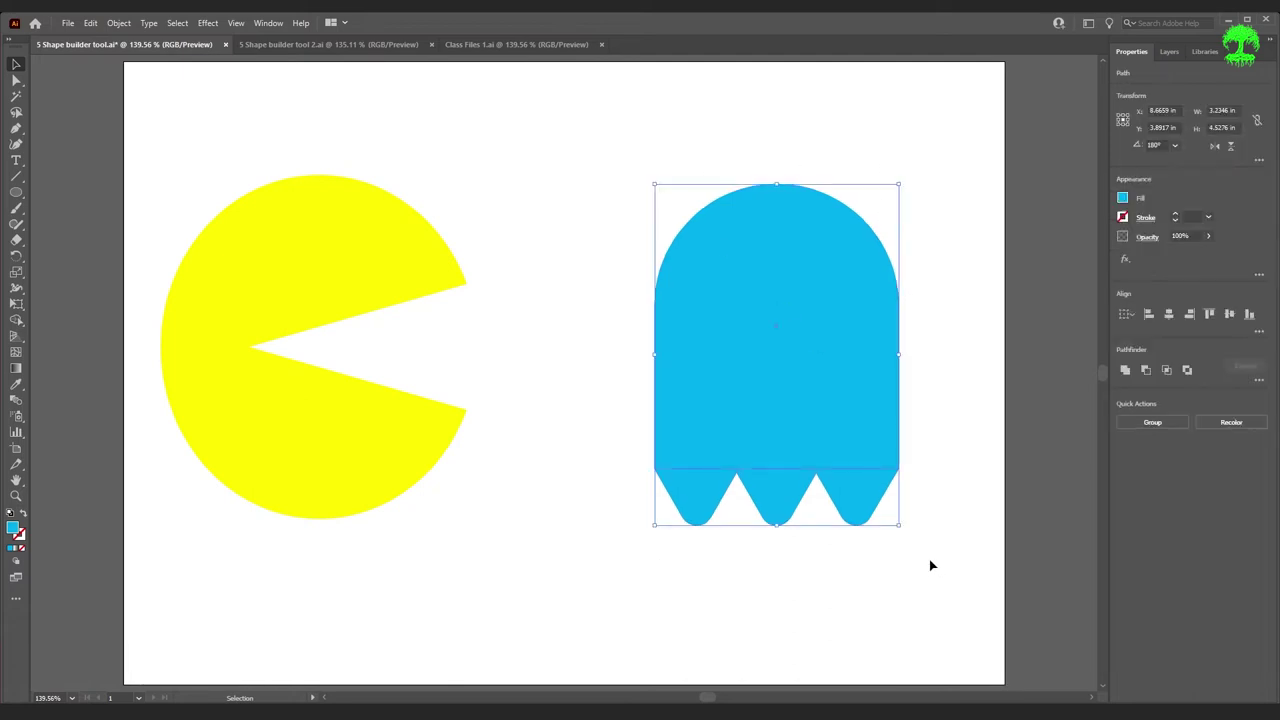
key("shift+m")
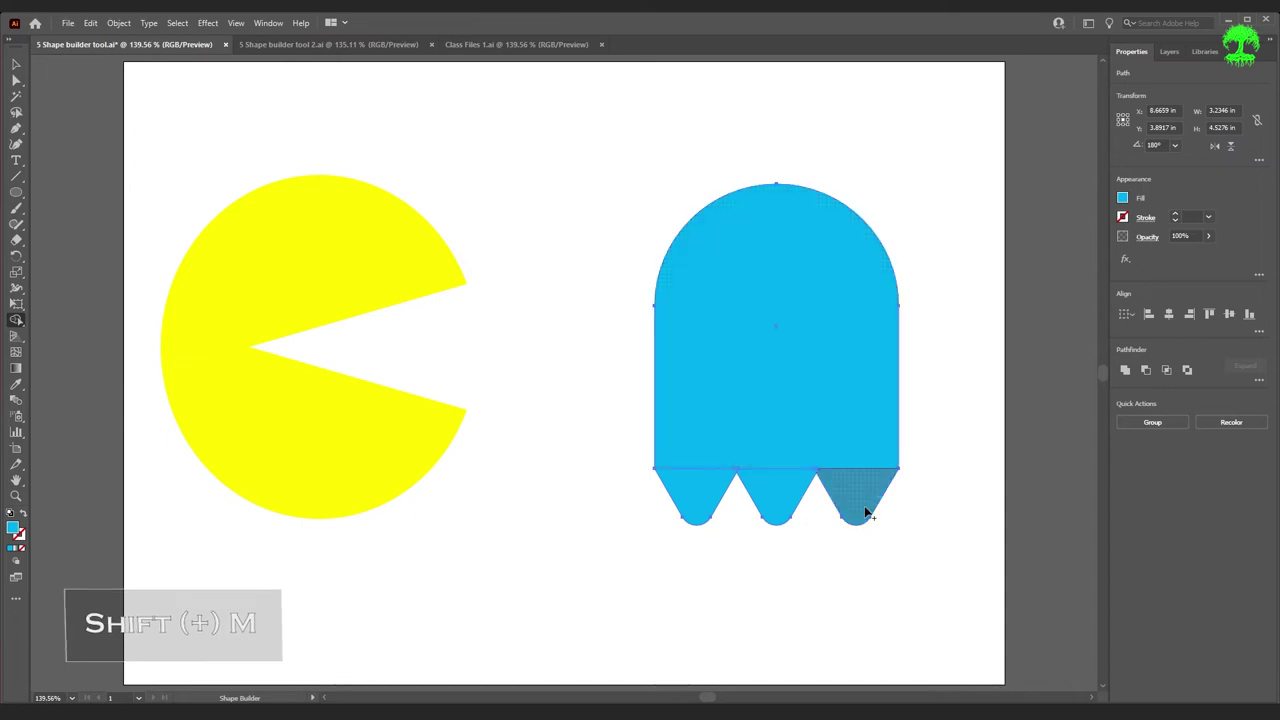
mouse_move(866, 510)
left_mouse_down()
mouse_move(859, 458)
mouse_move(814, 477)
mouse_move(705, 466)
mouse_move(735, 464)
left_mouse_up()
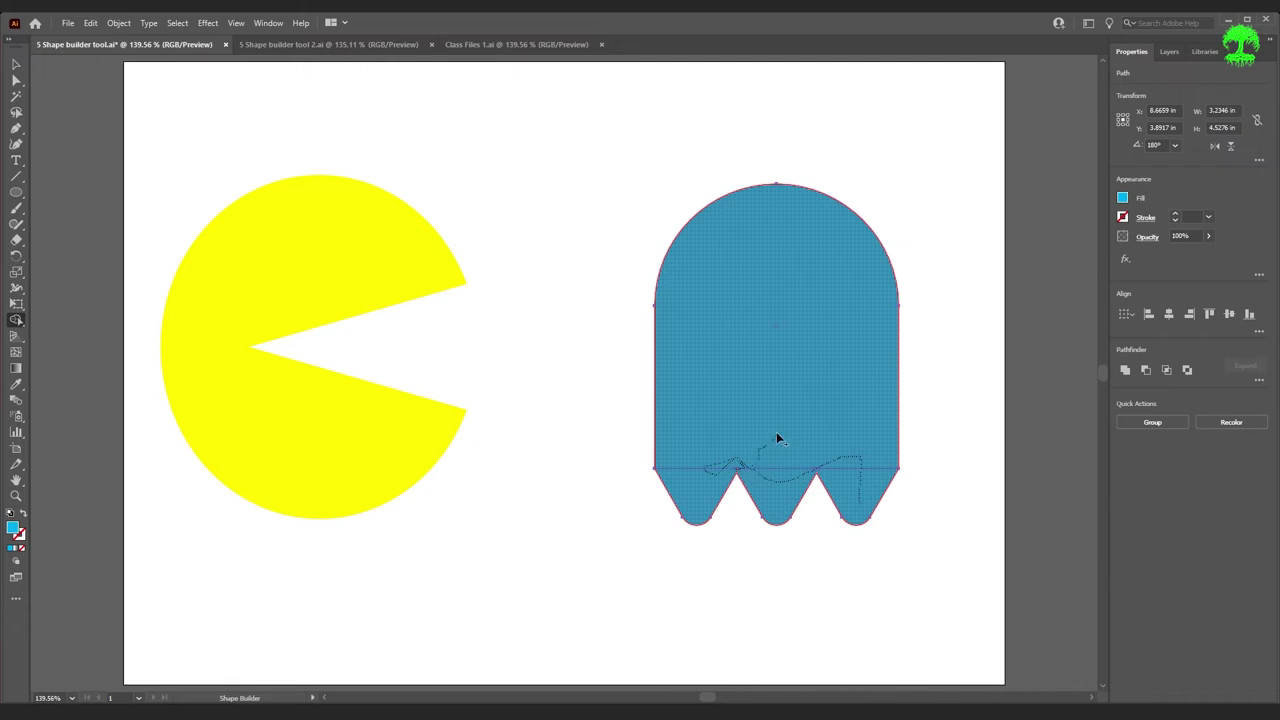
left_click_drag(777, 434, 750, 481)
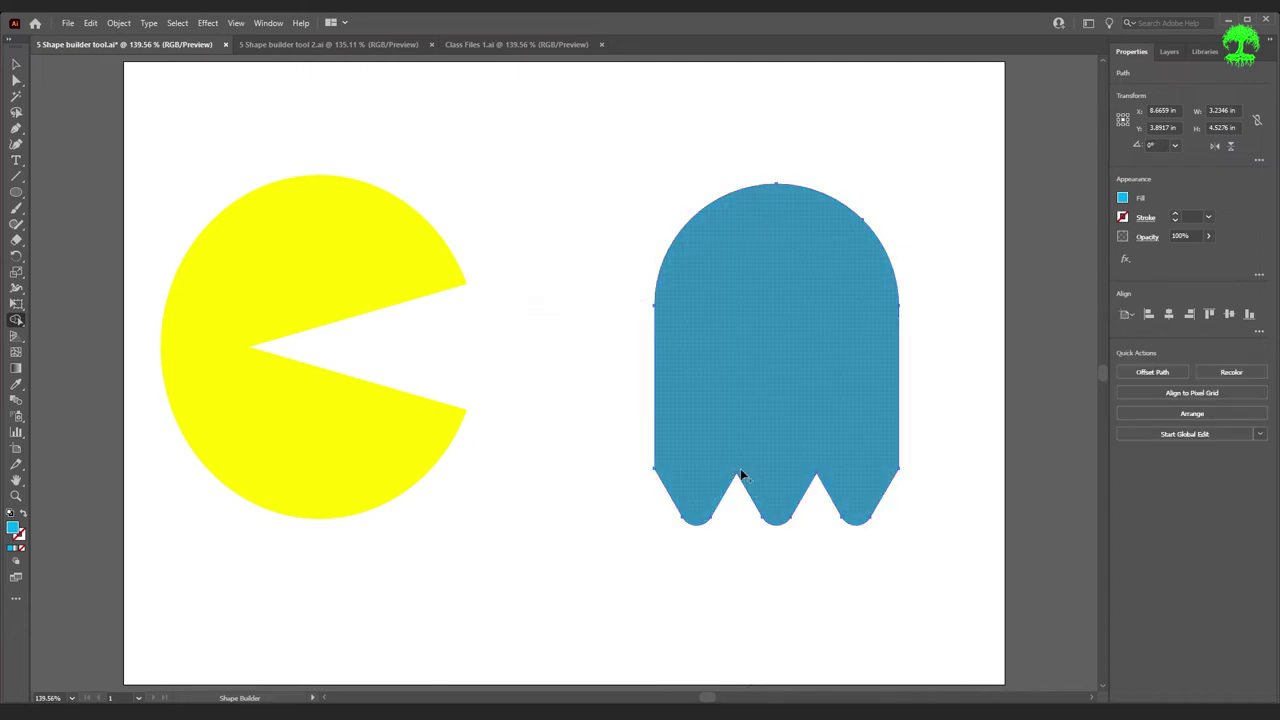
- Clean up the tiny slivers between the ghost's legs, then fit the artboard in view
scroll(849, 500, "down", 1)
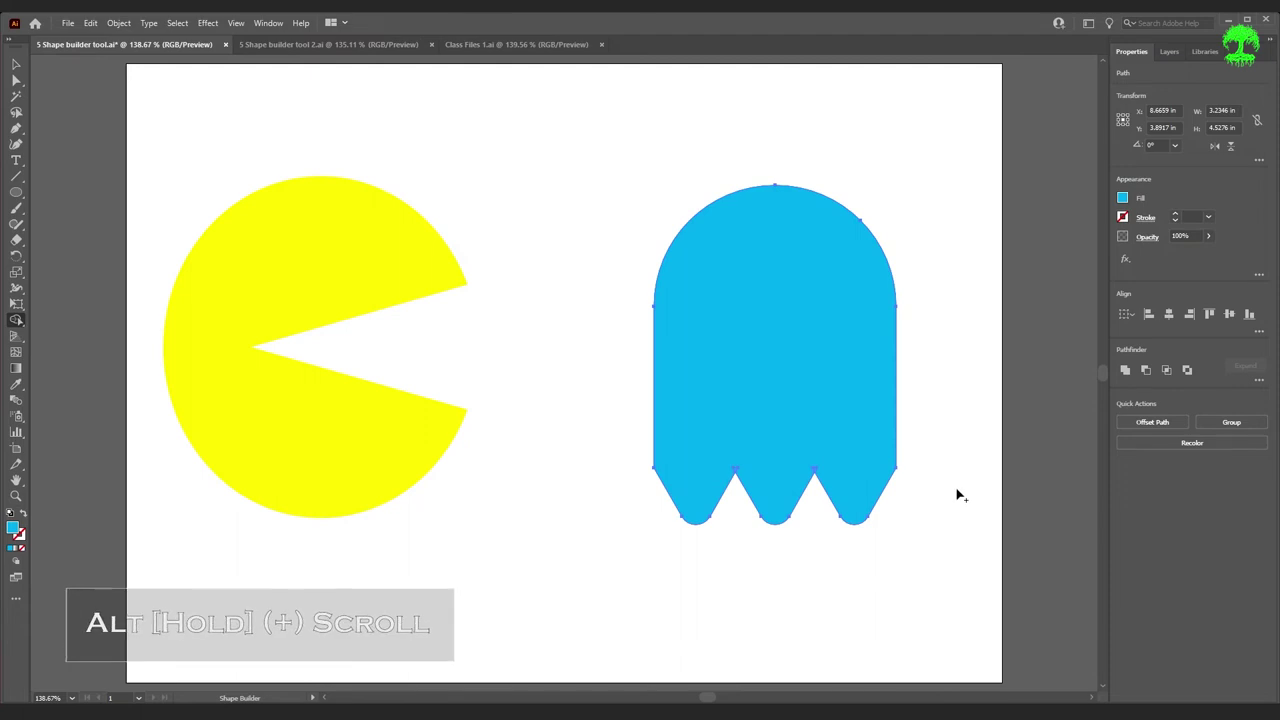
scroll(866, 494, "up", 8)
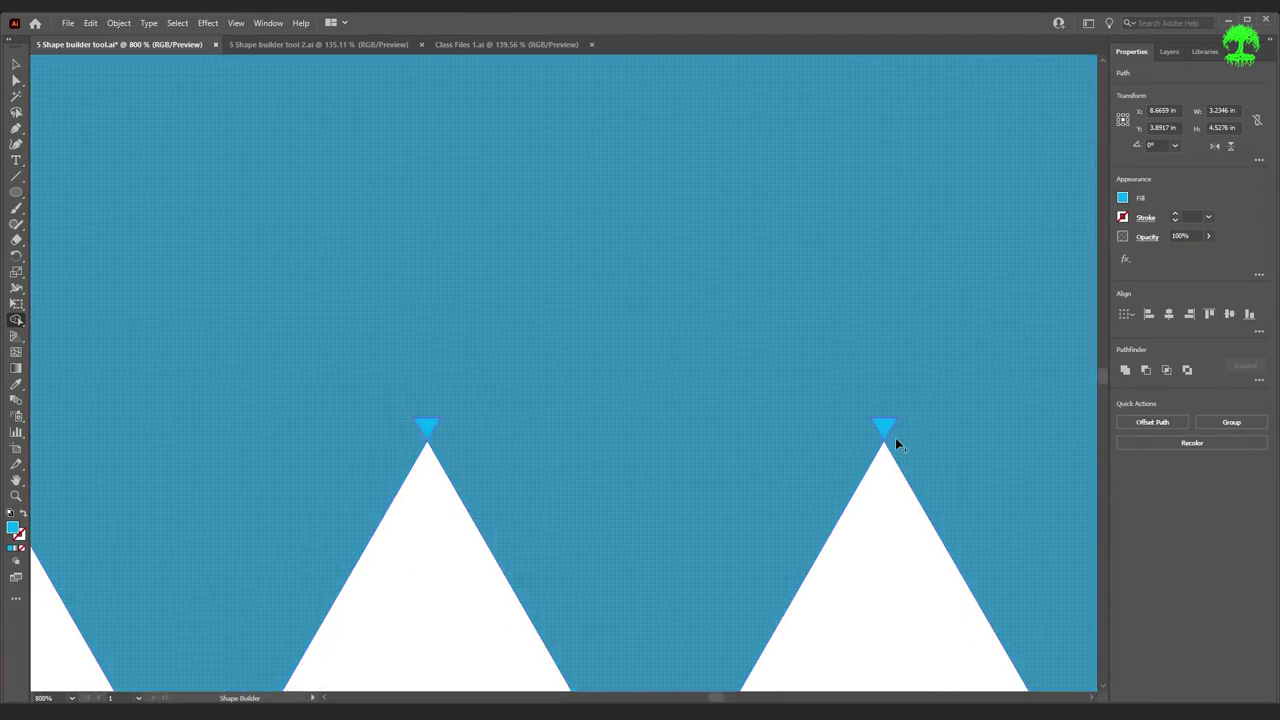
key("alt")
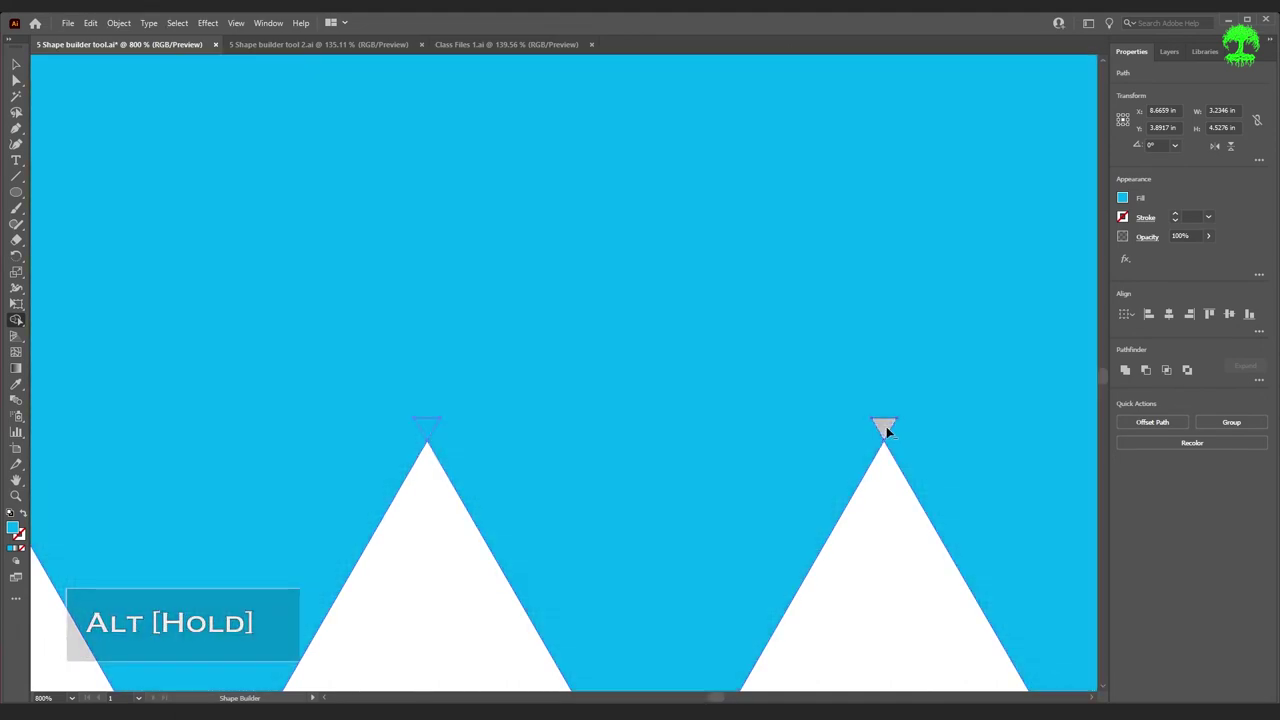
left_click(886, 427, "alt")
key("ctrl+z")
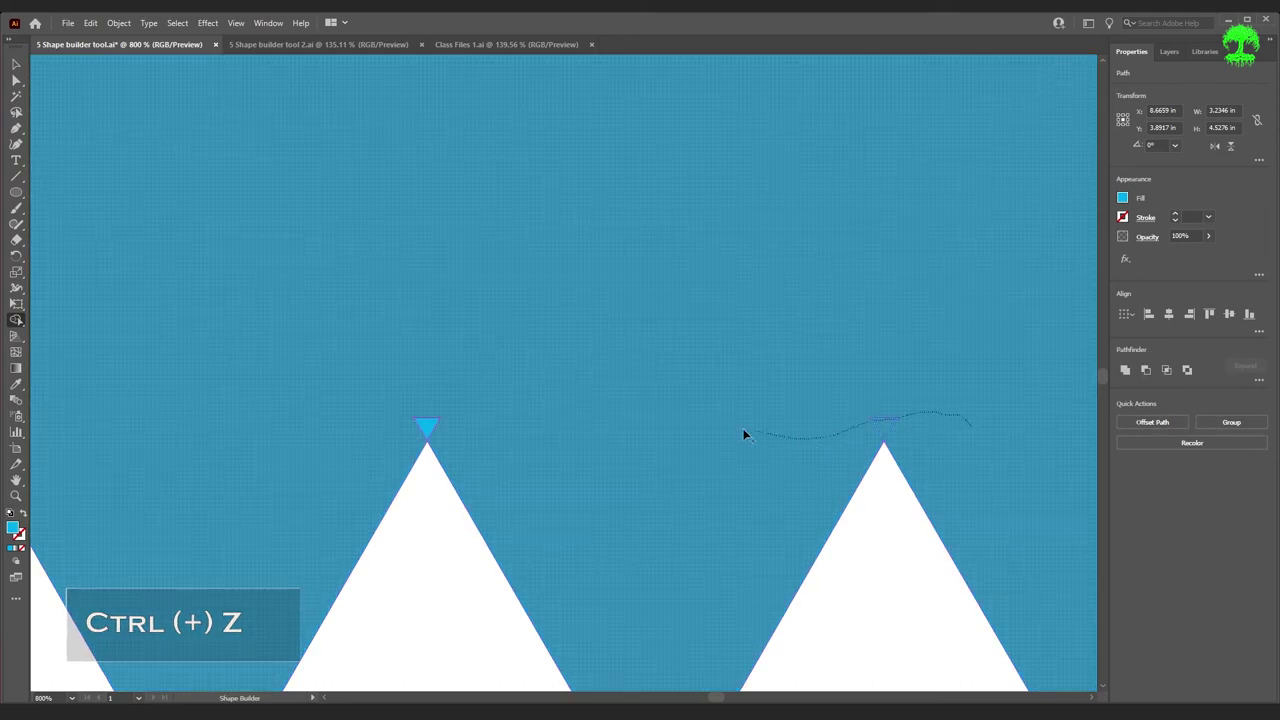
left_click_drag(450, 430, 452, 430)
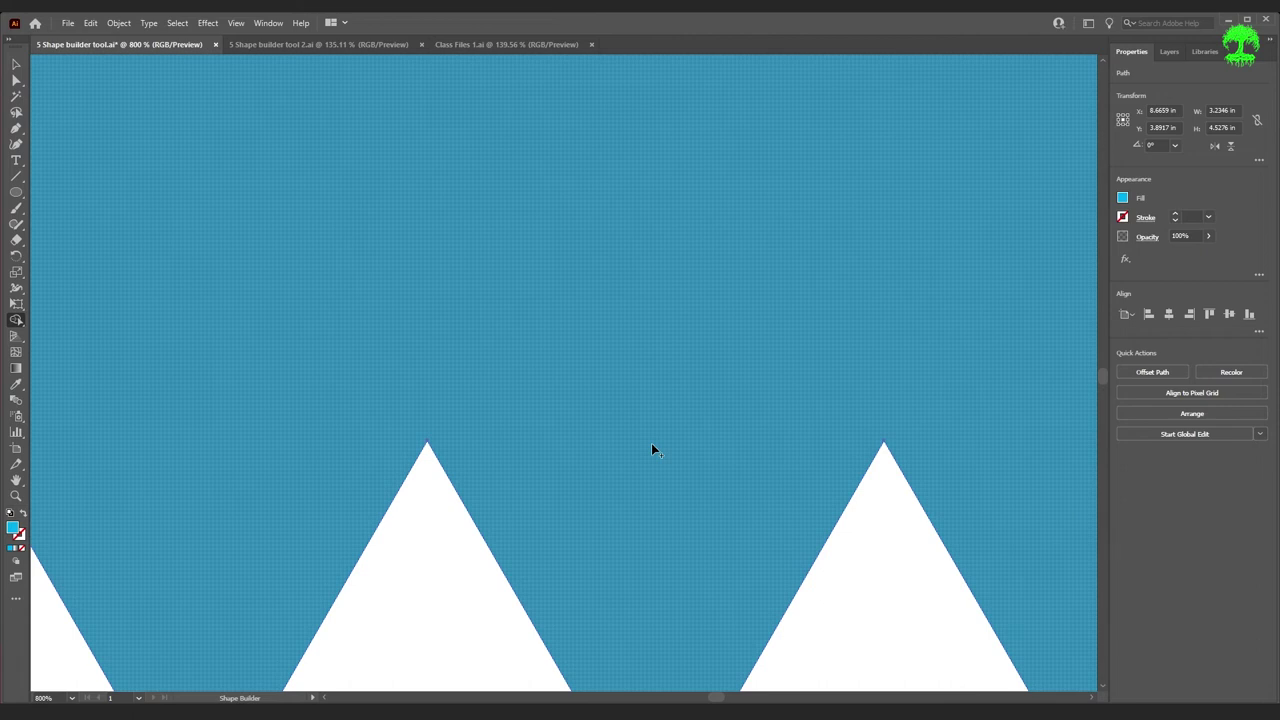
key("ctrl+0")
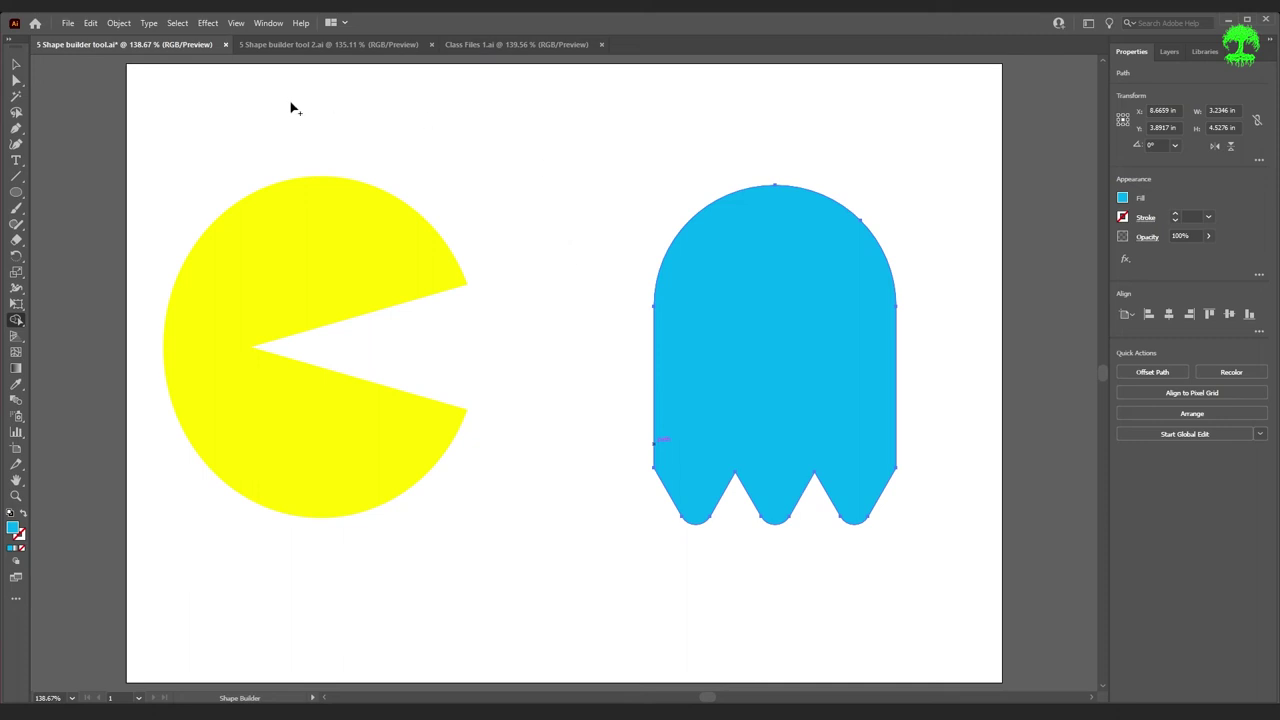
- In 5 Shape builder tool 2.ai, change the yellow triangle's fill to magenta
left_click(296, 46)
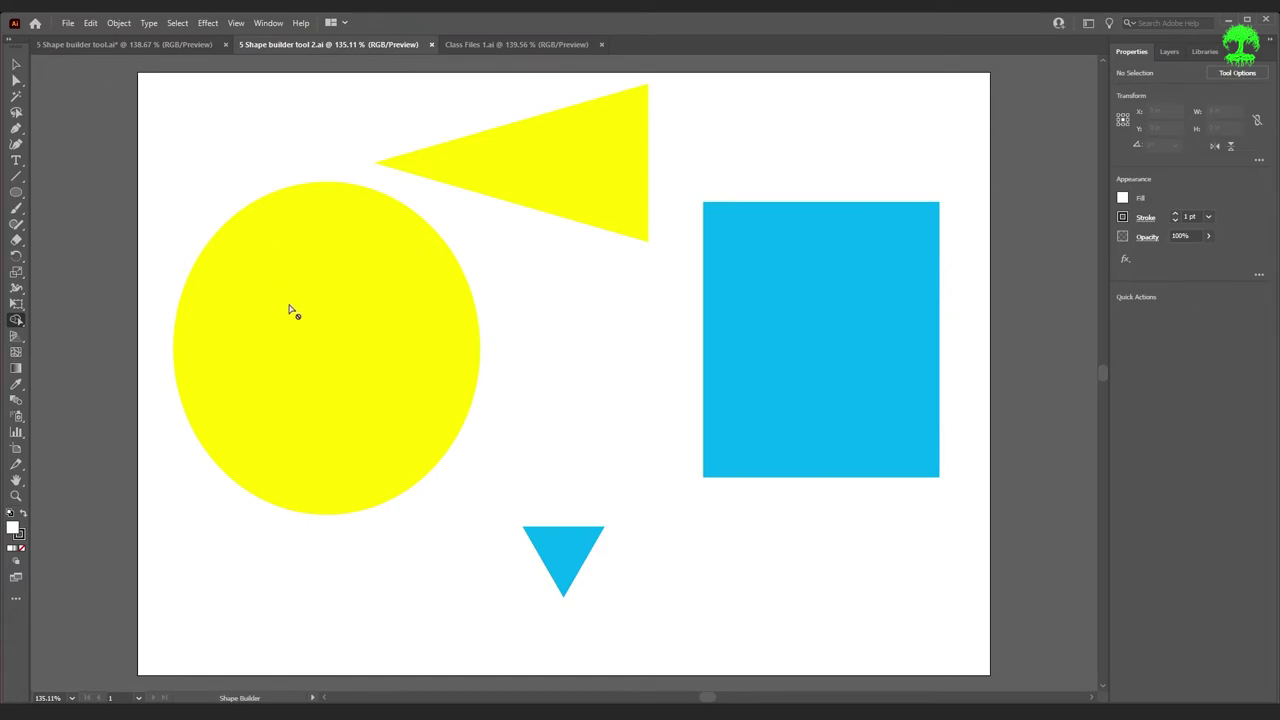
key("v")
left_click(567, 196)
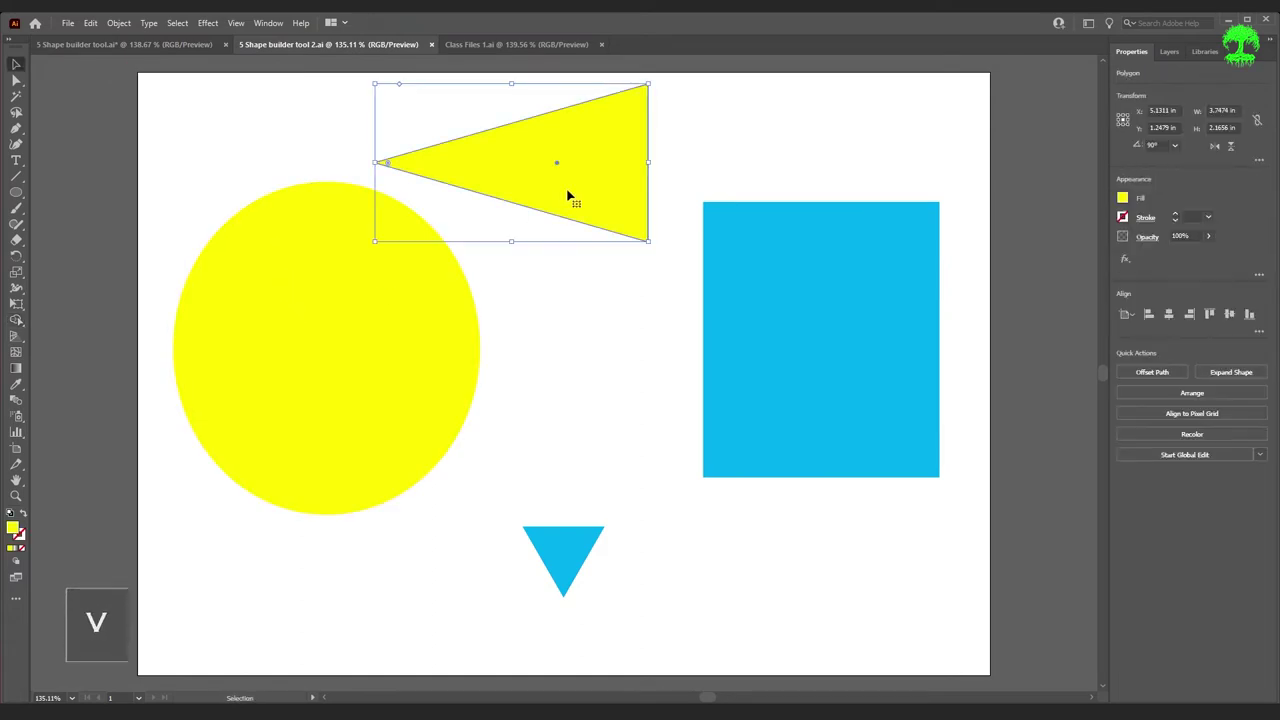
left_click(1124, 199)
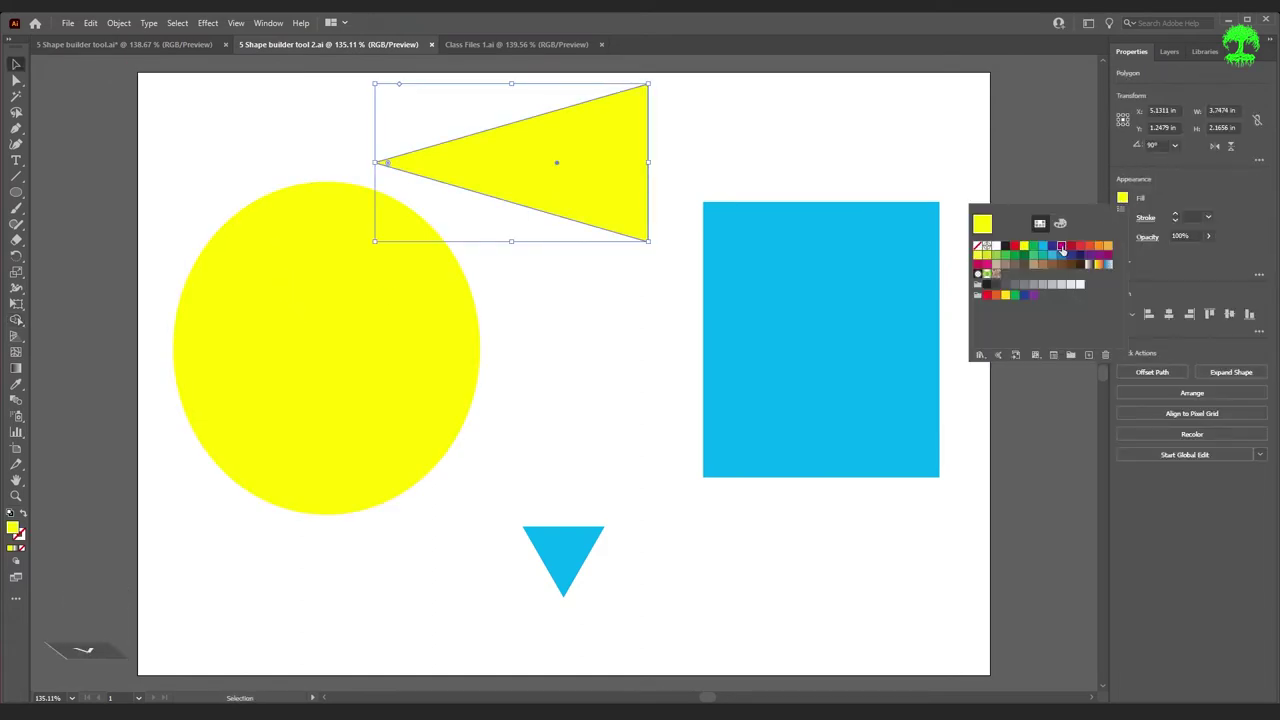
left_click(1062, 247)
- Duplicate the small cyan triangle into a row of four and fill them orange
left_click_drag(575, 567, 746, 572)
left_click_drag(729, 569, 960, 590)
left_click_drag(483, 550, 975, 610)
left_click(1122, 200)
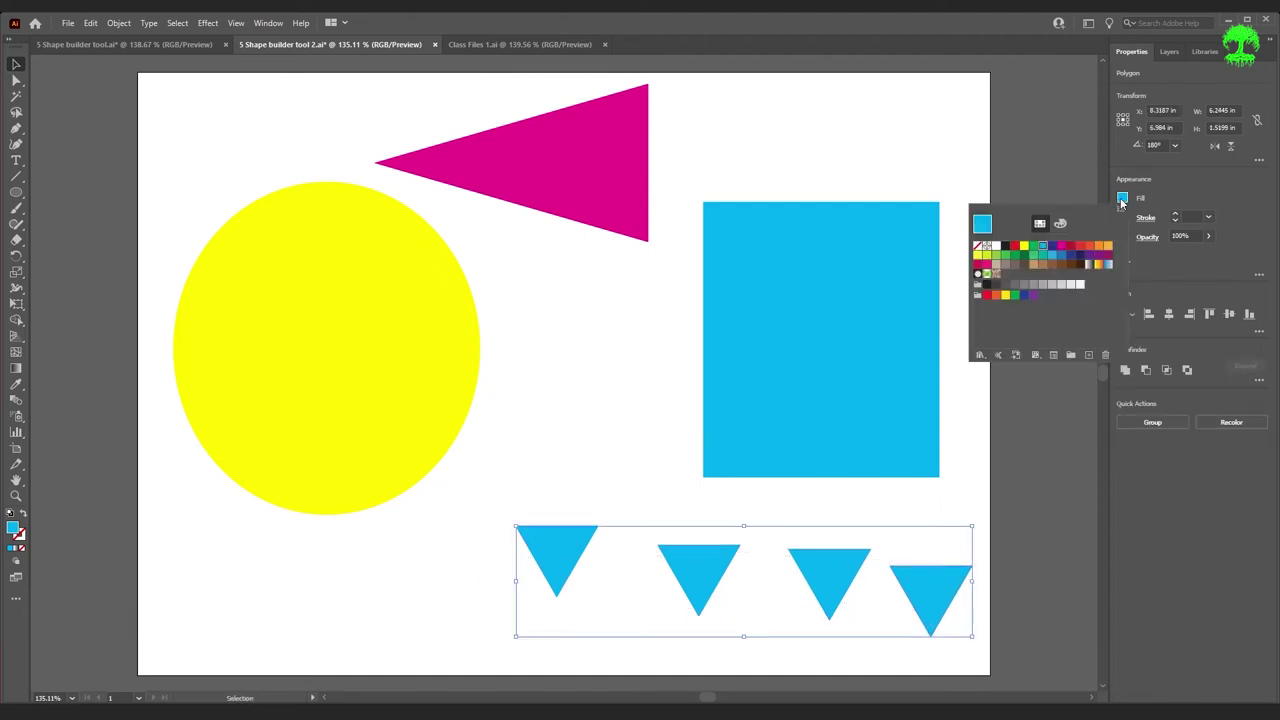
left_click(1108, 247)
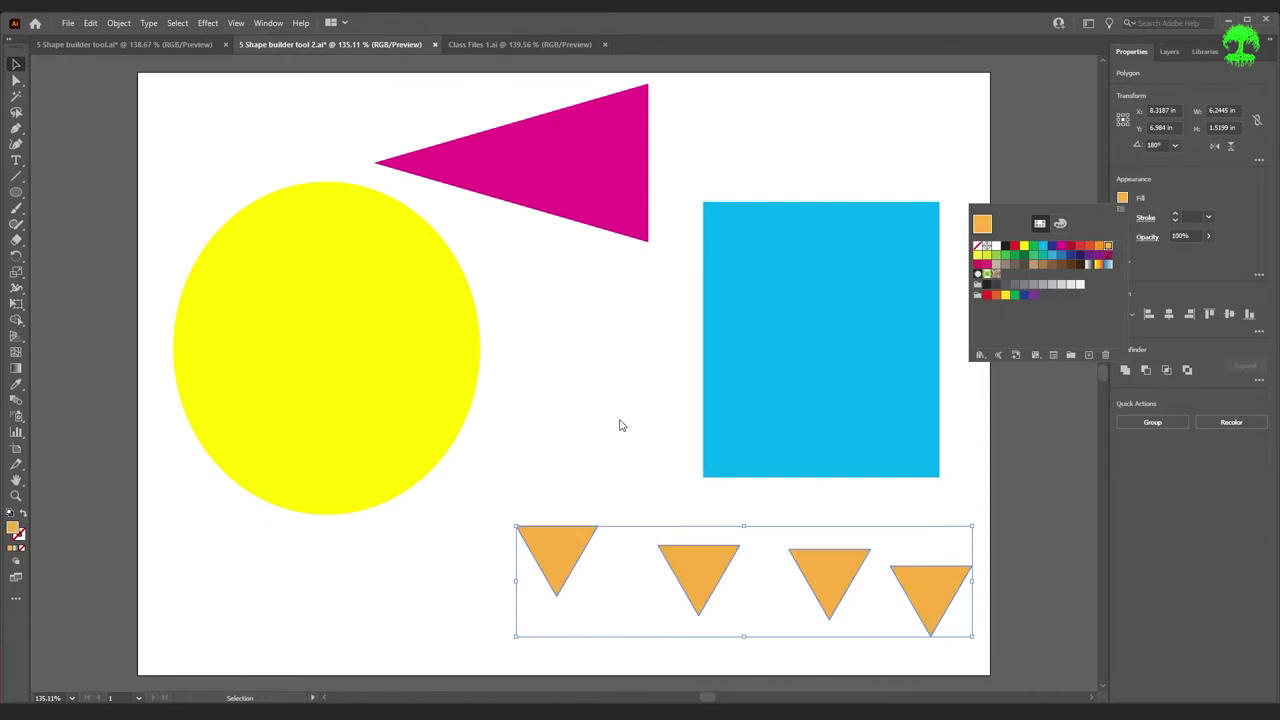
- Lay the magenta triangle across the yellow circle and arrange the four orange triangles on the square
left_click(615, 152)
left_click_drag(617, 153, 468, 349)
left_click(577, 306)
left_click_drag(570, 563, 771, 271)
left_click_drag(708, 586, 761, 450)
left_click_drag(843, 591, 855, 386)
left_click_drag(944, 610, 926, 505)
left_click_drag(826, 366, 918, 250)
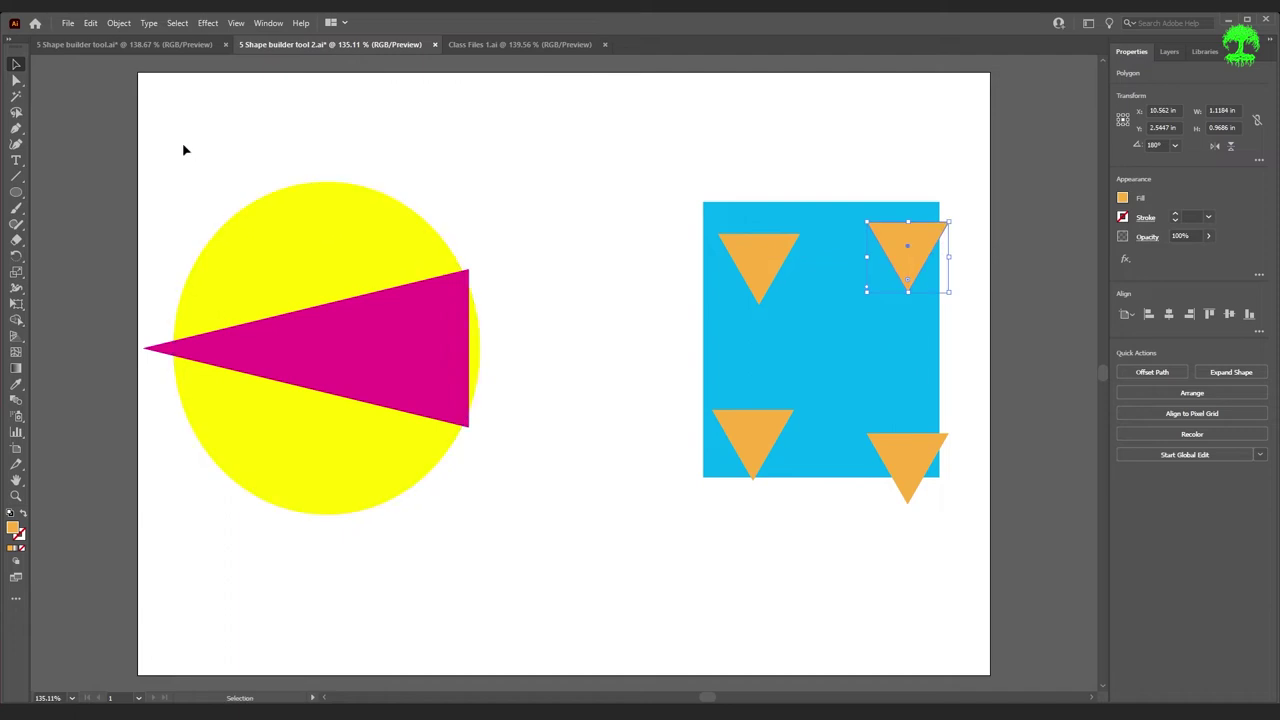
left_click(196, 230)
left_click_drag(151, 135, 503, 540)
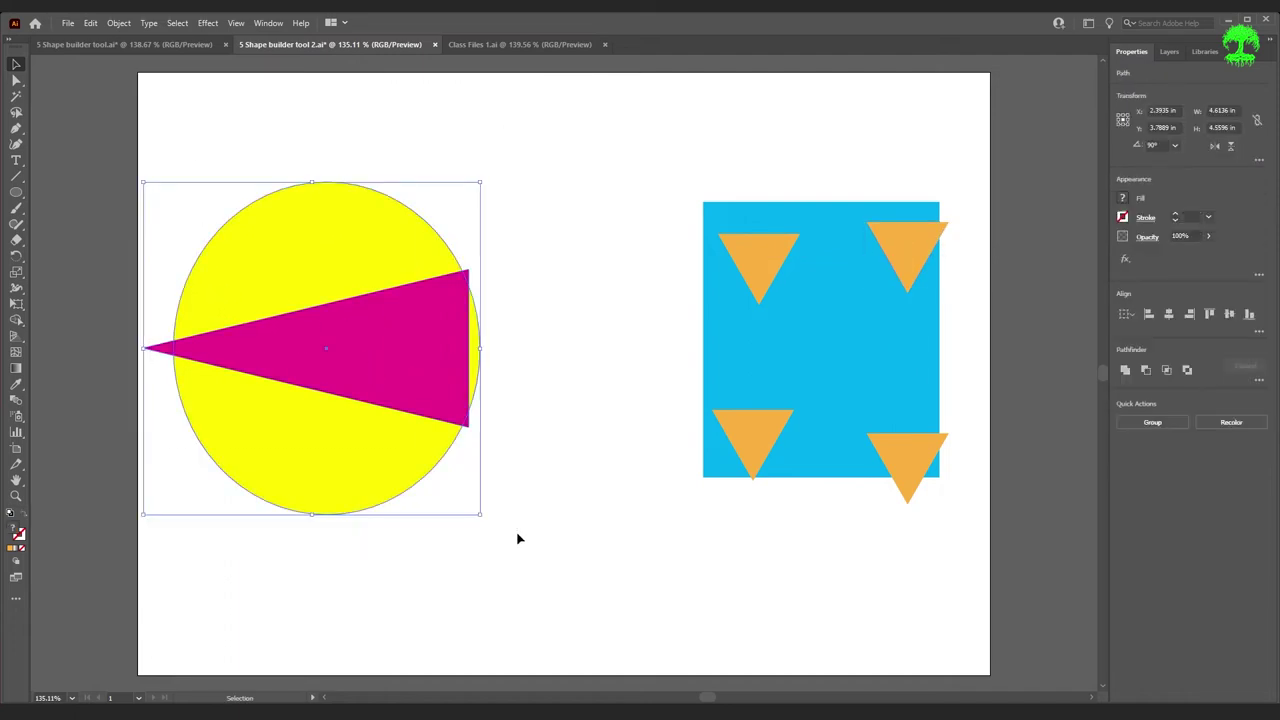
- With Shape Builder and a brown fill, split the circle's right-edge sliver into its own piece
key("shift+m")
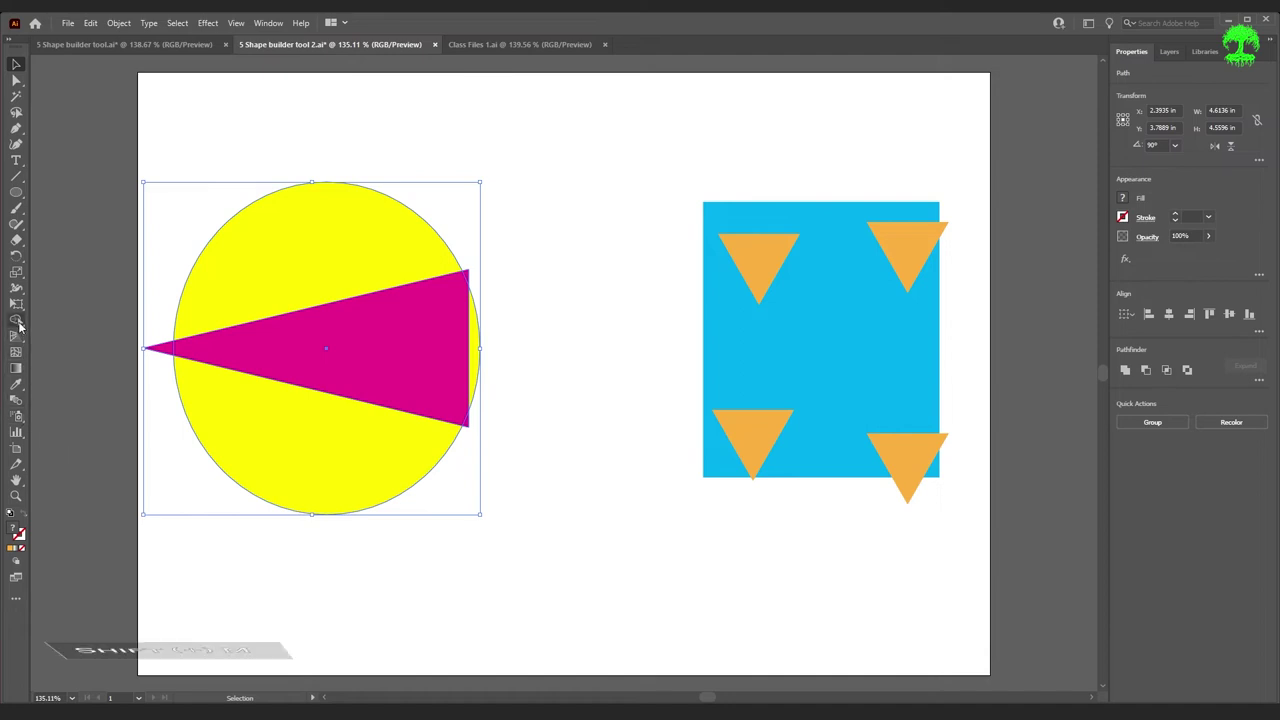
left_click(1123, 199)
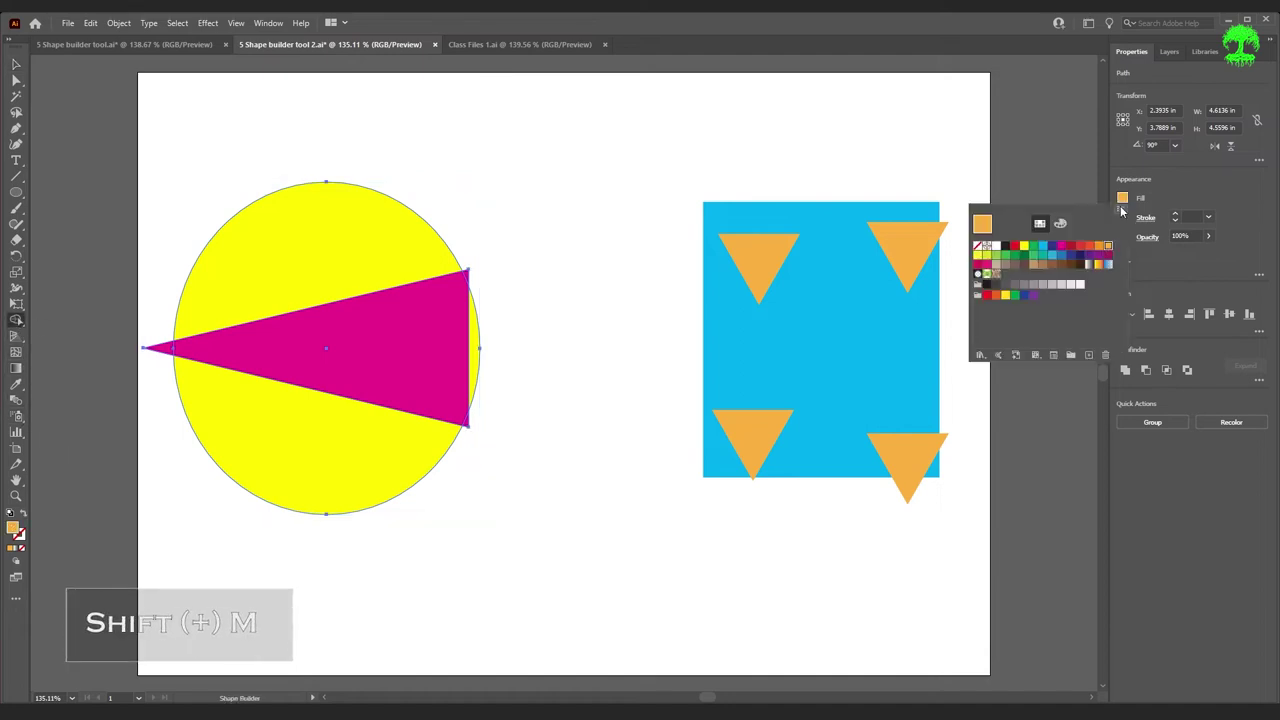
left_click(1043, 264)
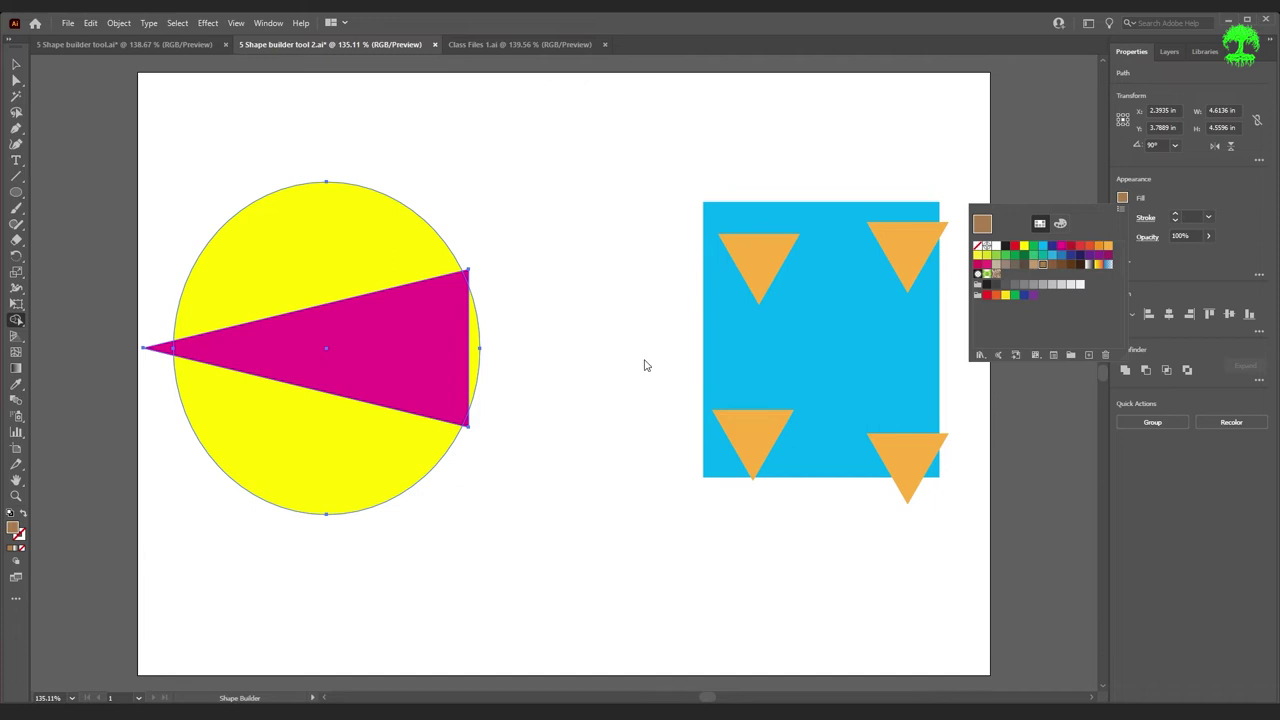
left_click(1010, 424)
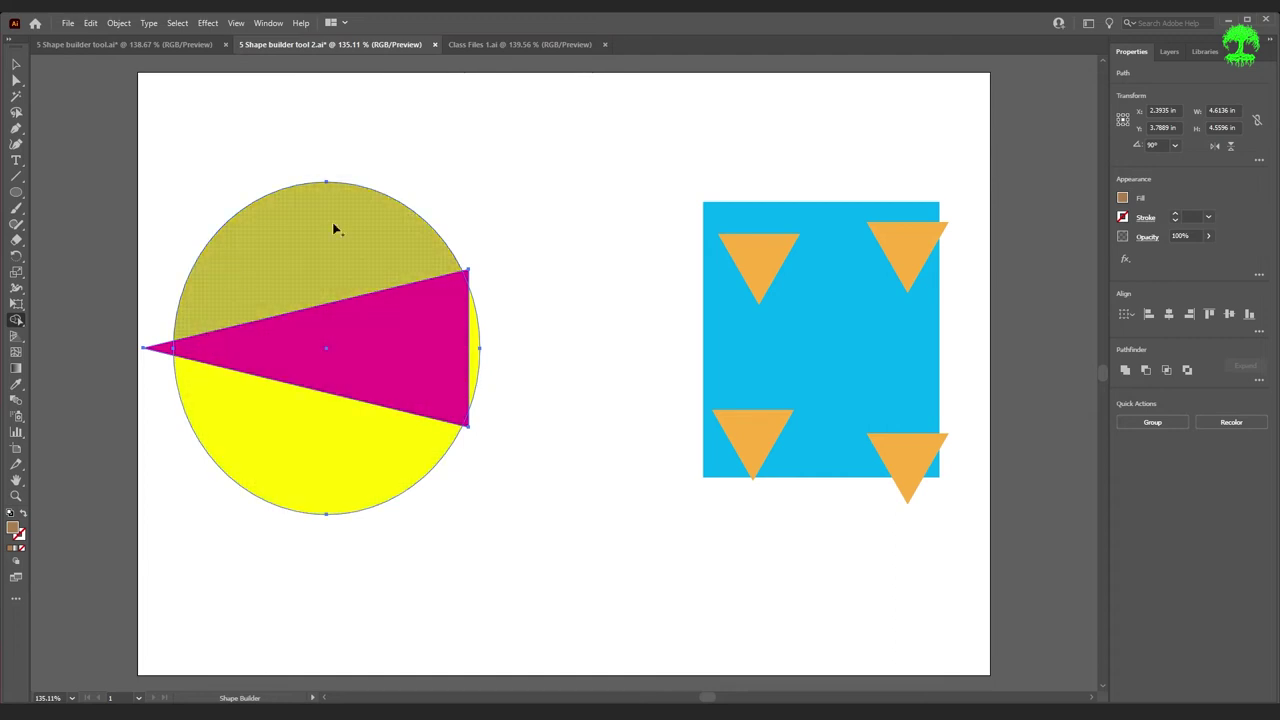
left_click(477, 358)
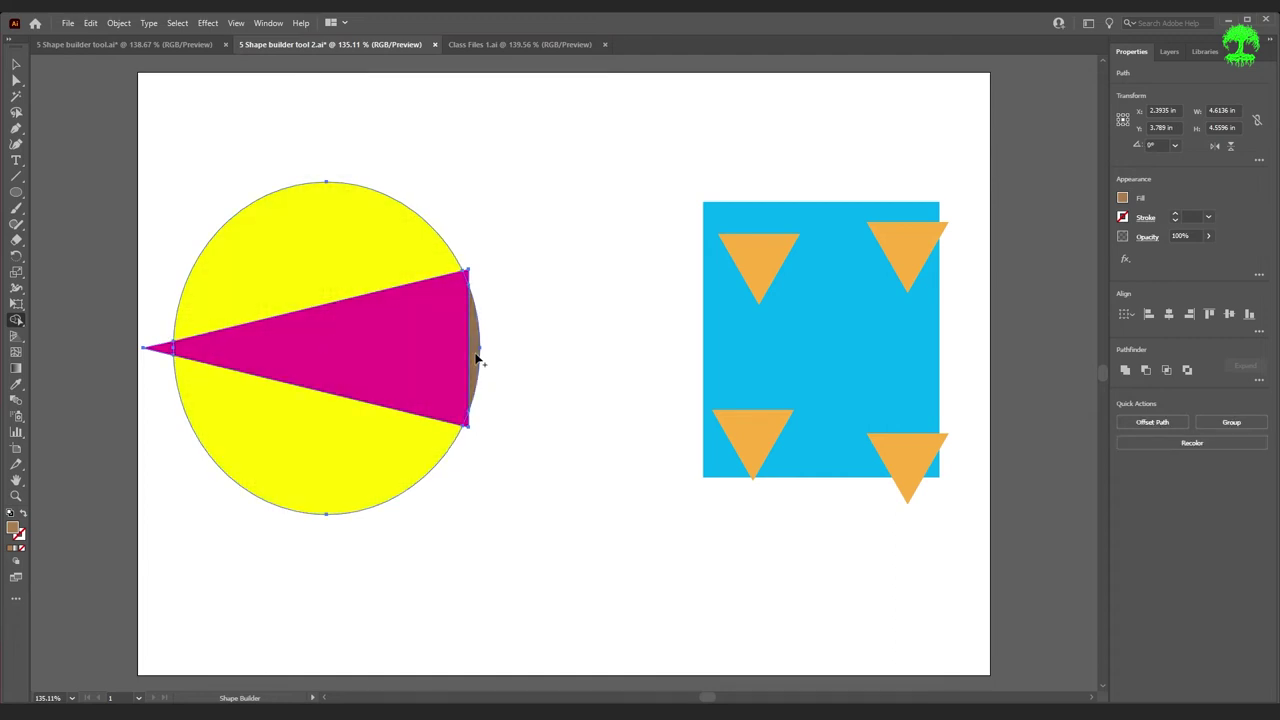
- Test-move the magenta triangle and brown sliver apart, then undo both moves
key("v")
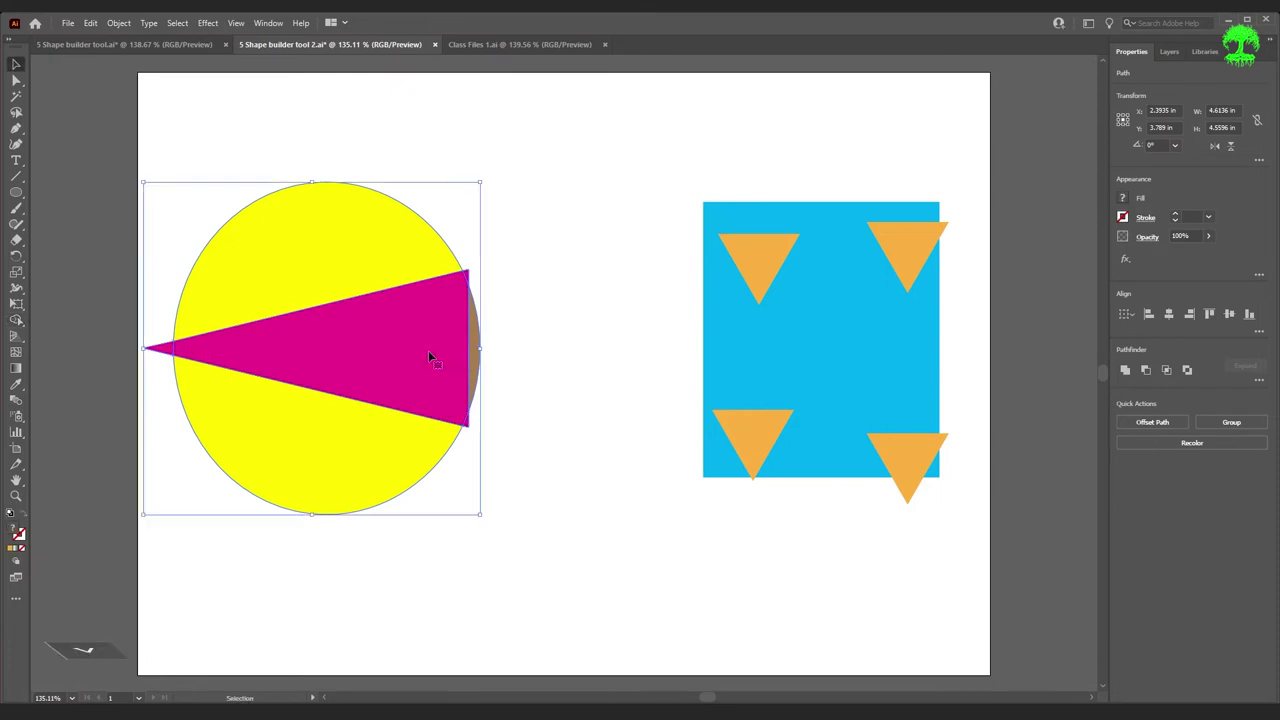
left_click(482, 617)
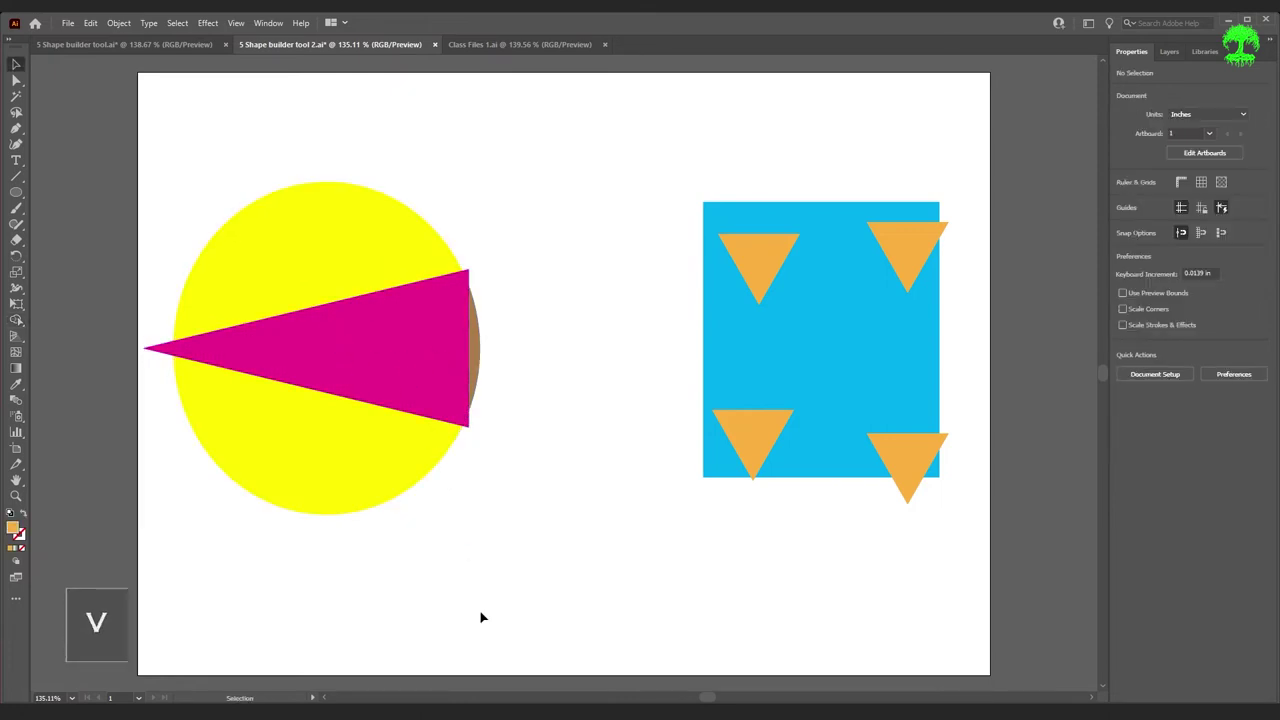
left_click_drag(374, 353, 882, 622)
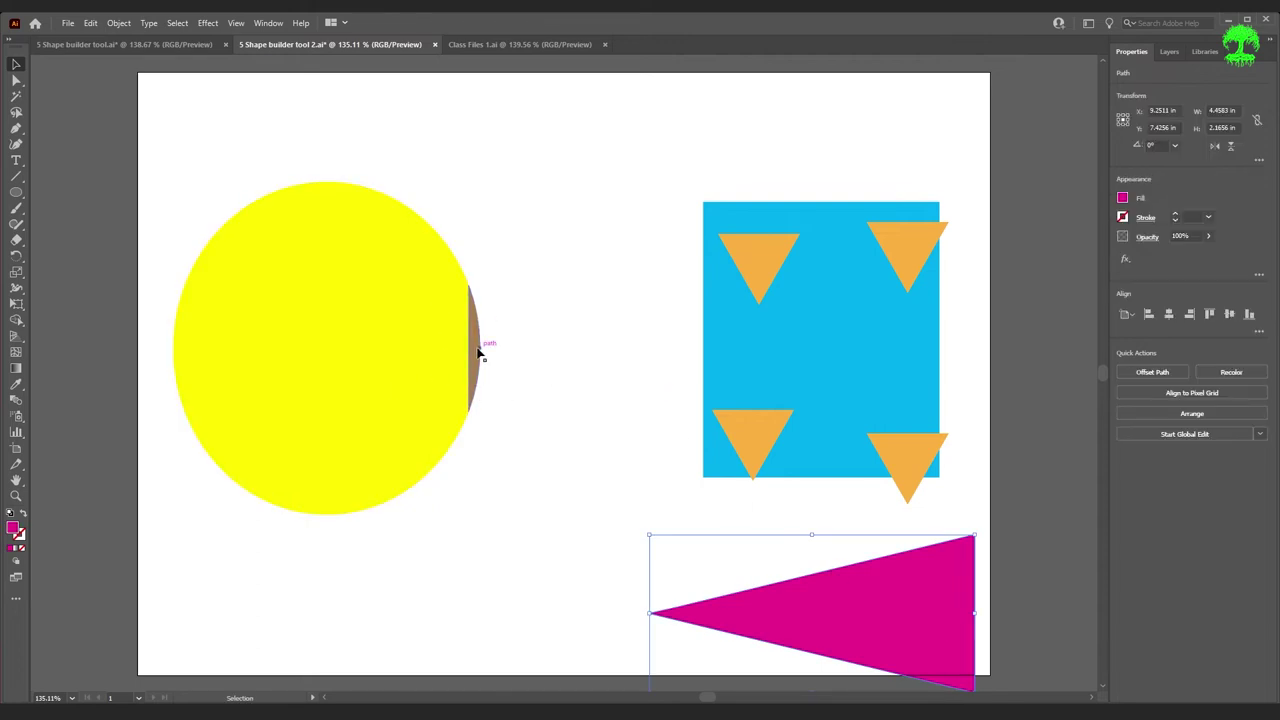
left_click_drag(484, 357, 540, 300)
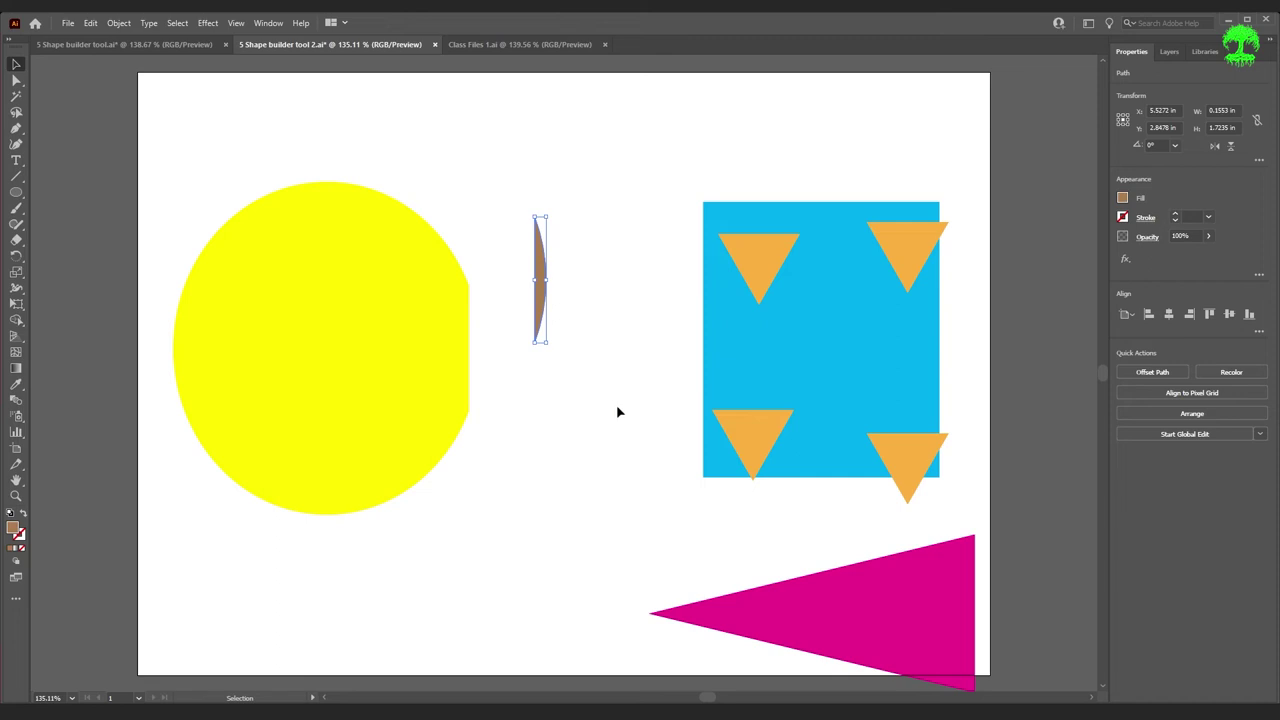
key("ctrl+z")
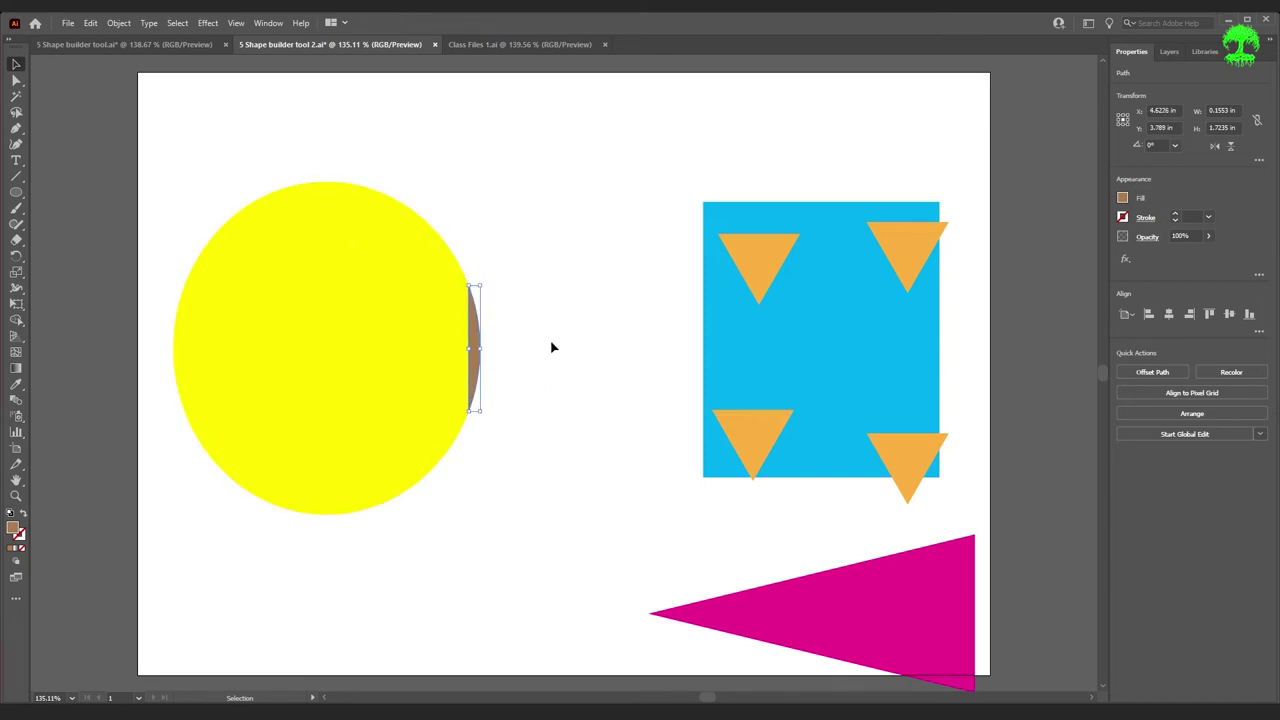
key("ctrl+z")
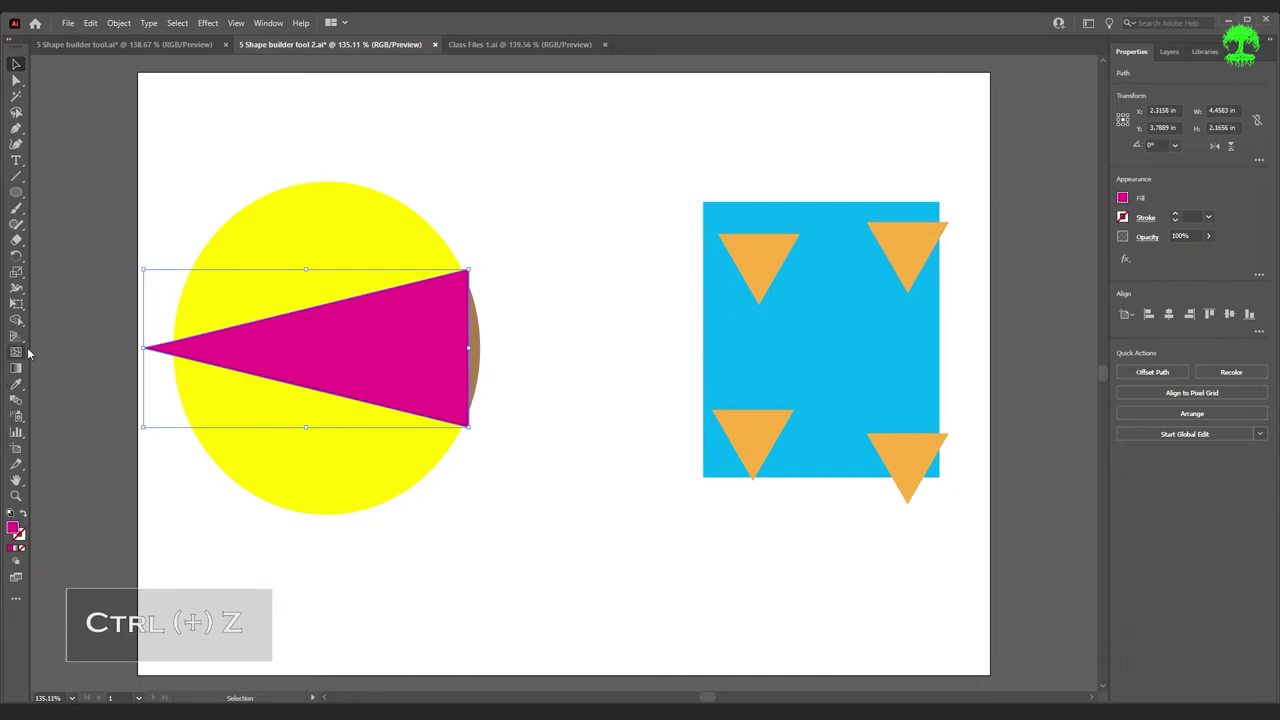
- Return to Shape Builder with grey as the fill colour
left_click(17, 320)
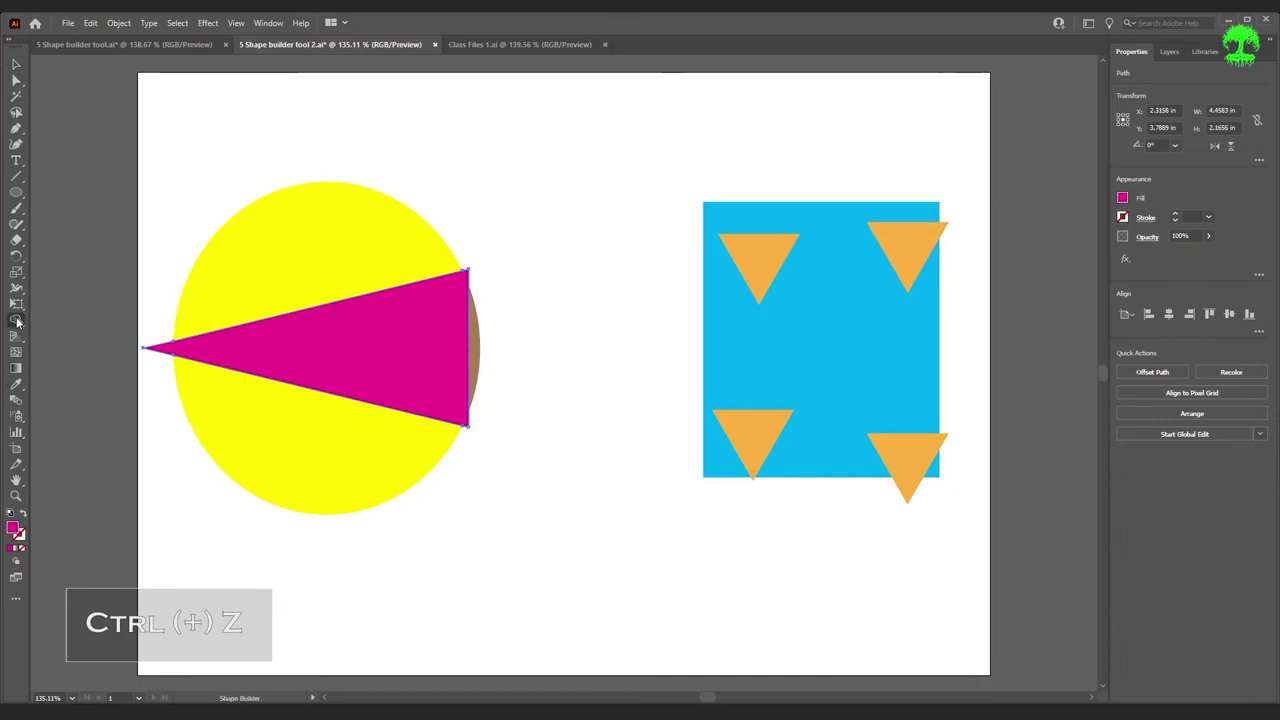
left_click(1122, 199)
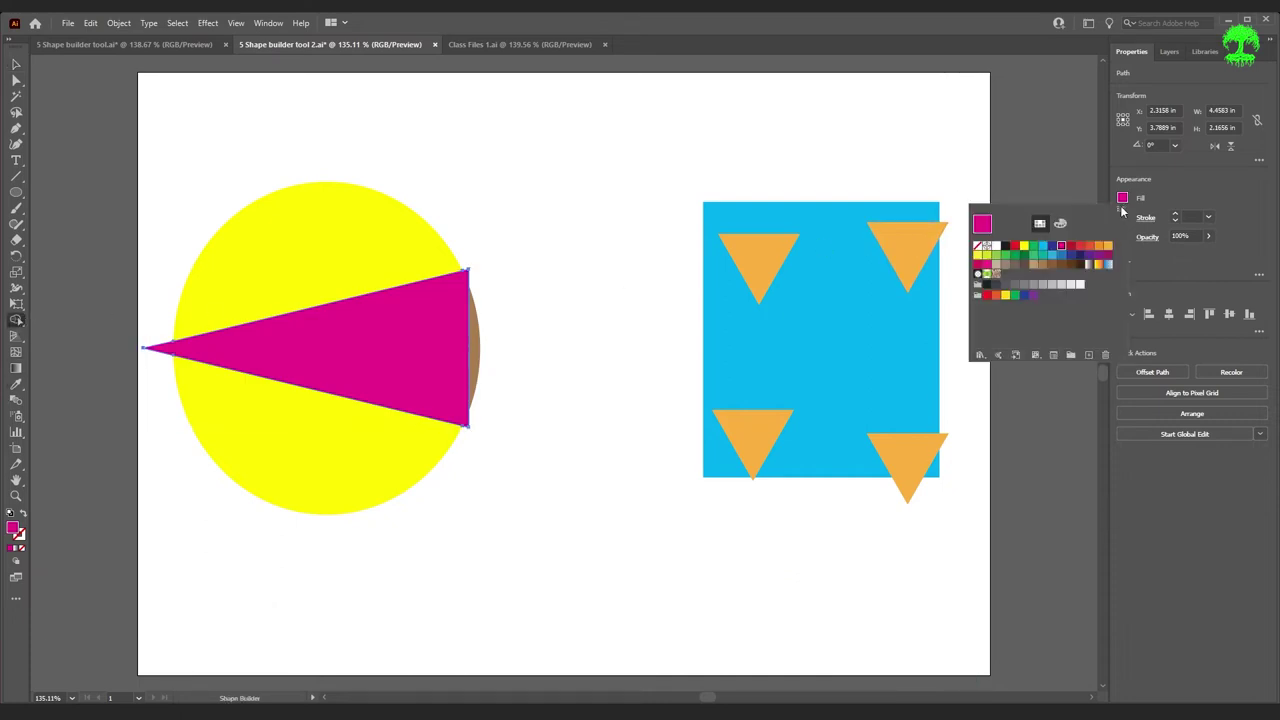
left_click(1032, 286)
key("Escape")
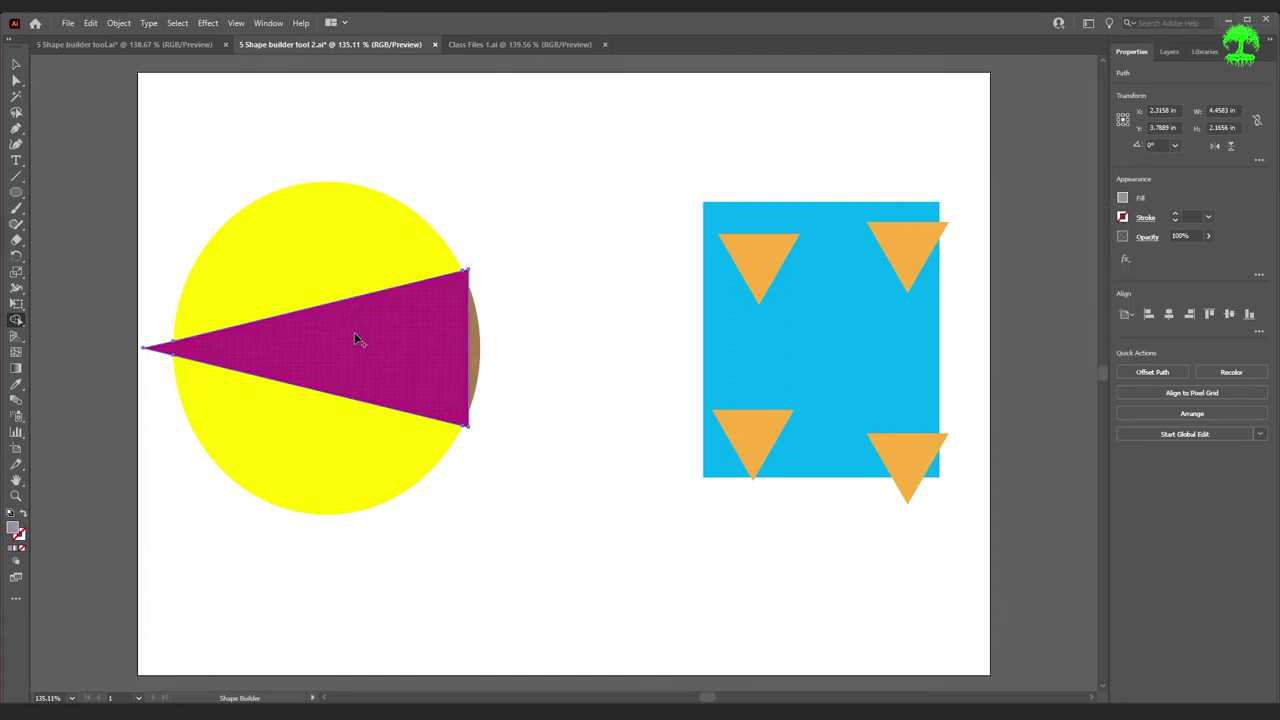
- Select the circle and triangle, then fill the circle's region below the triangle grey
key("ctrl")
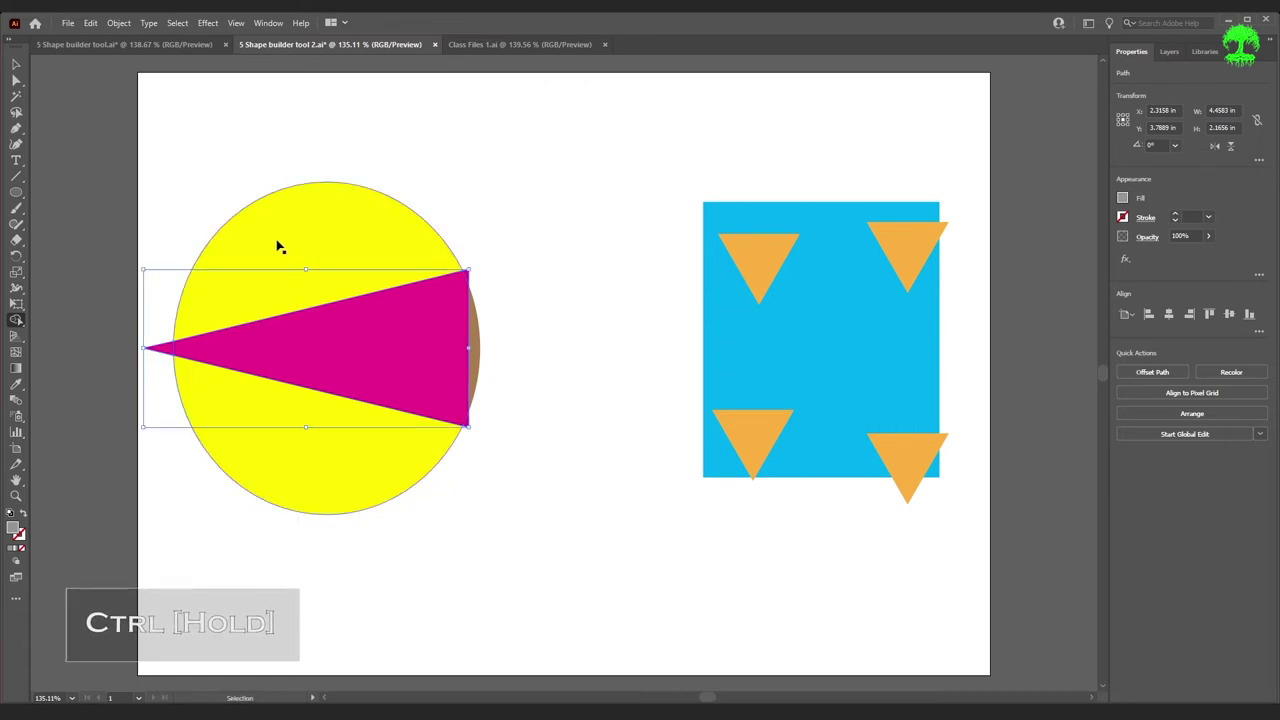
left_click_drag(195, 139, 501, 548)
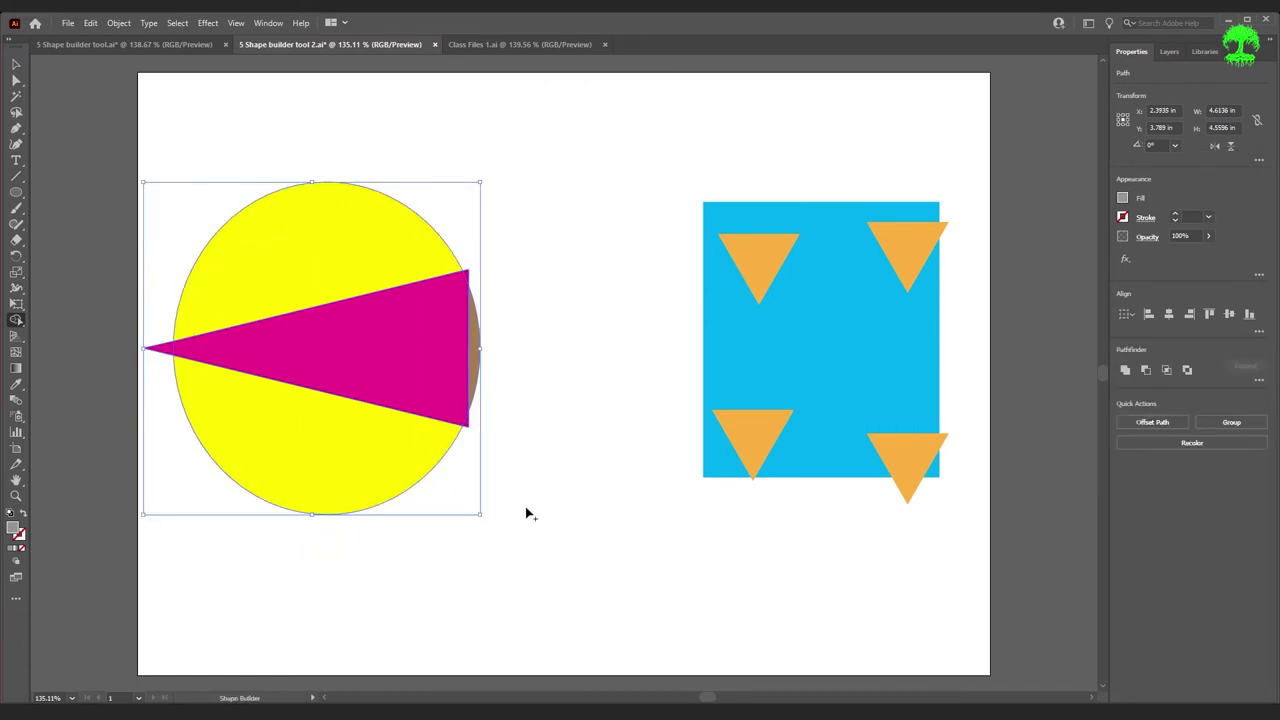
left_click(318, 452)
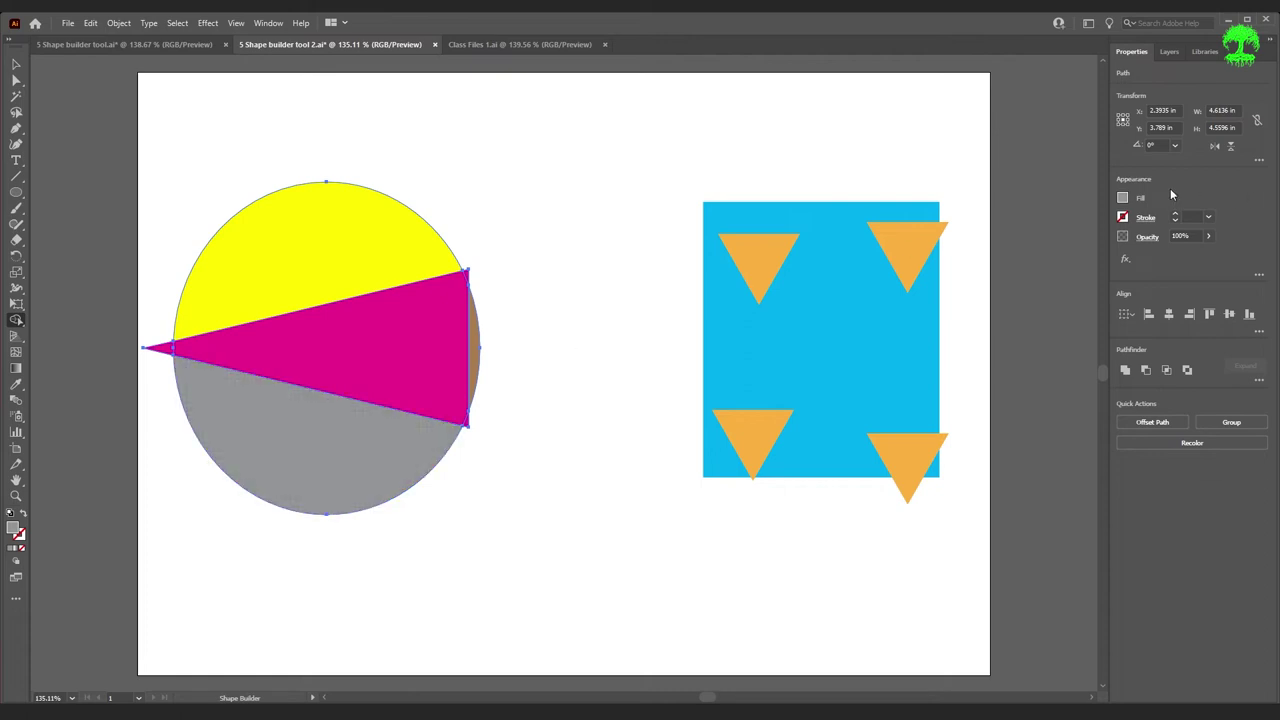
- Fill the circle's region above the triangle dark blue and deselect the pieces
left_click(1123, 200)
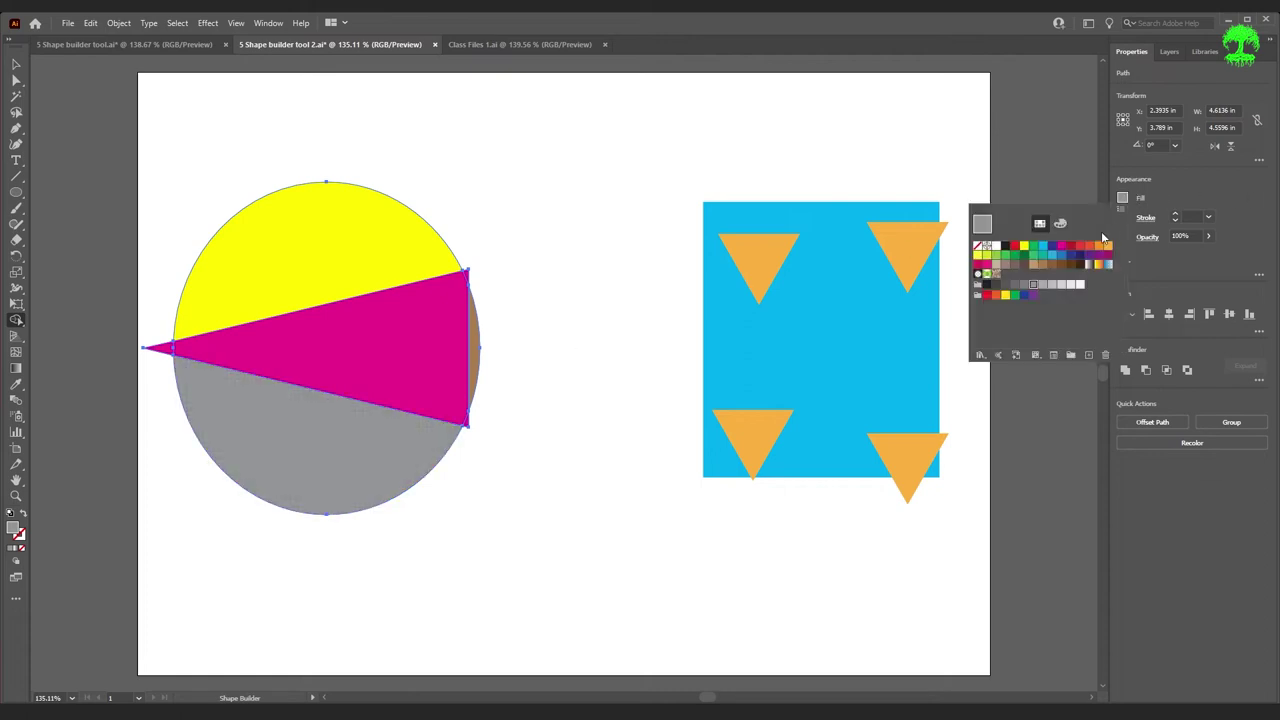
left_click(1054, 250)
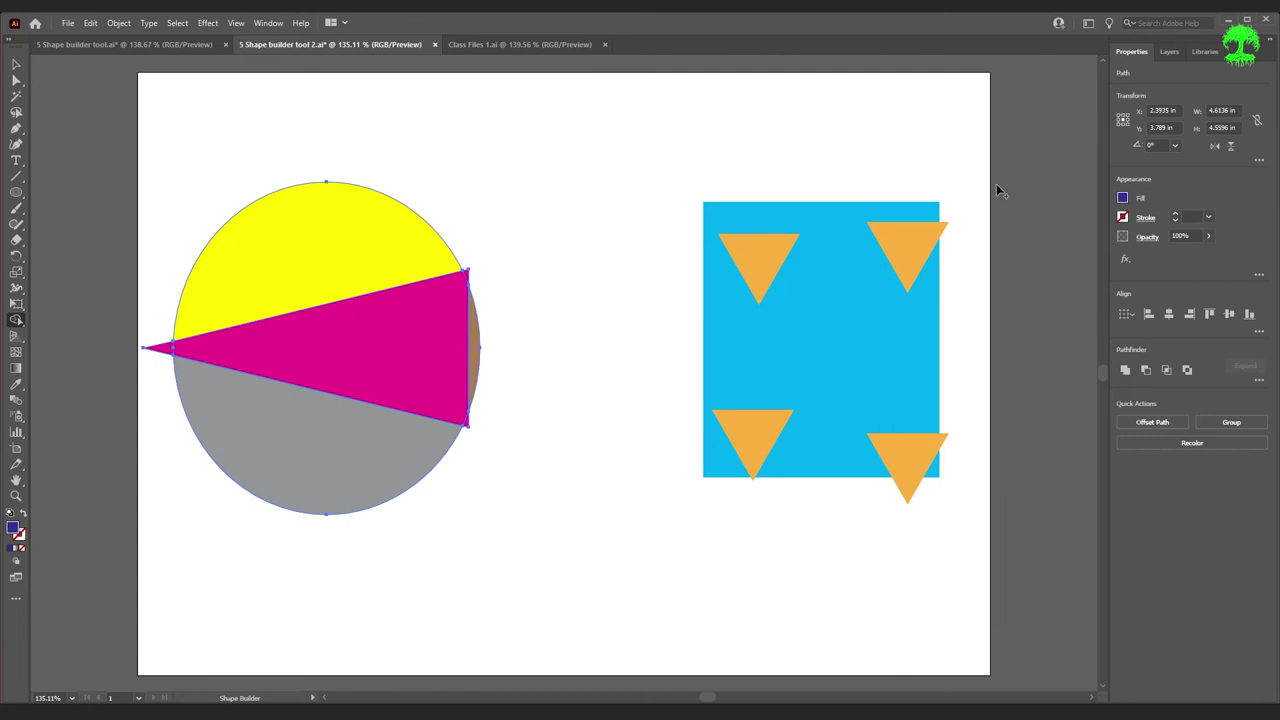
left_click(356, 262)
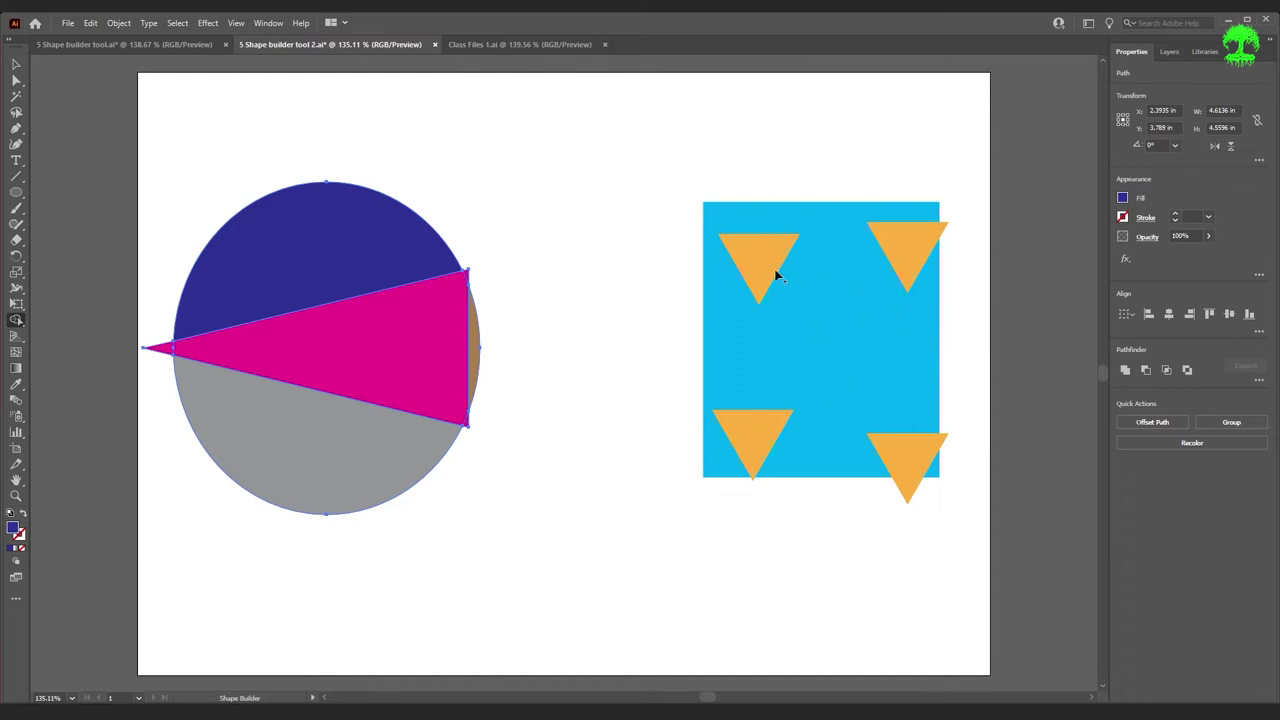
key("ctrl")
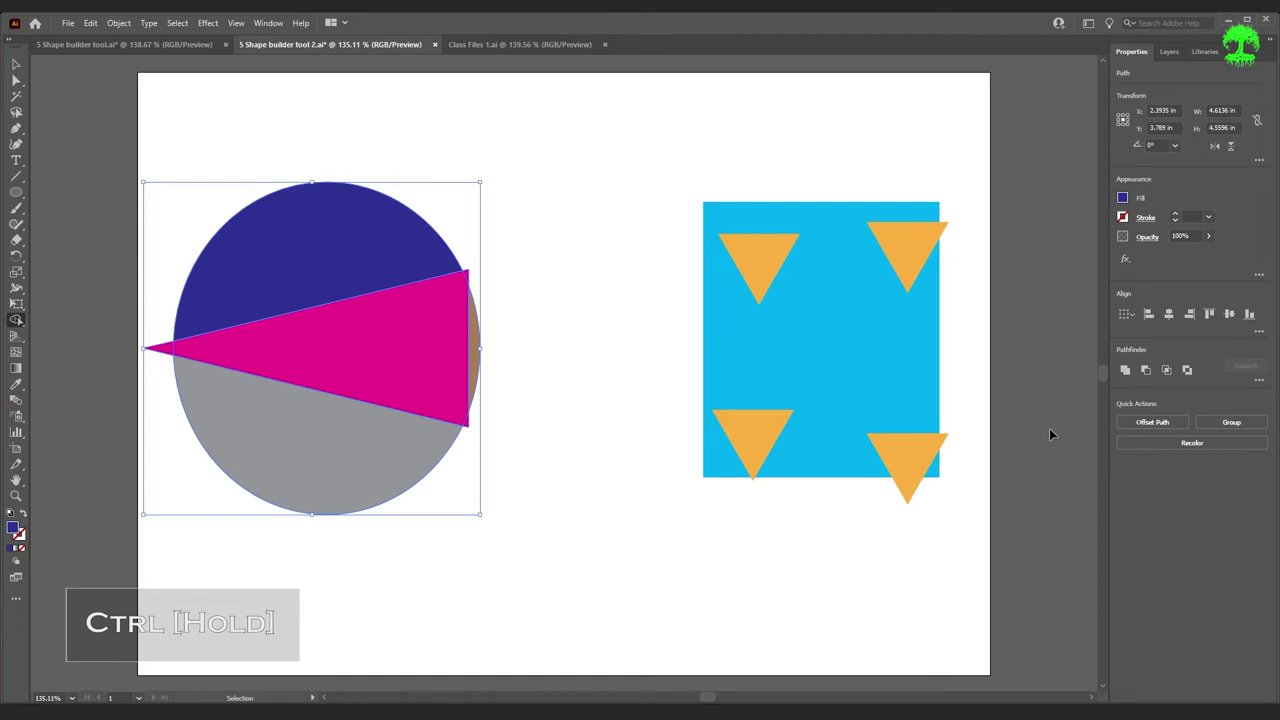
left_click(1048, 391)
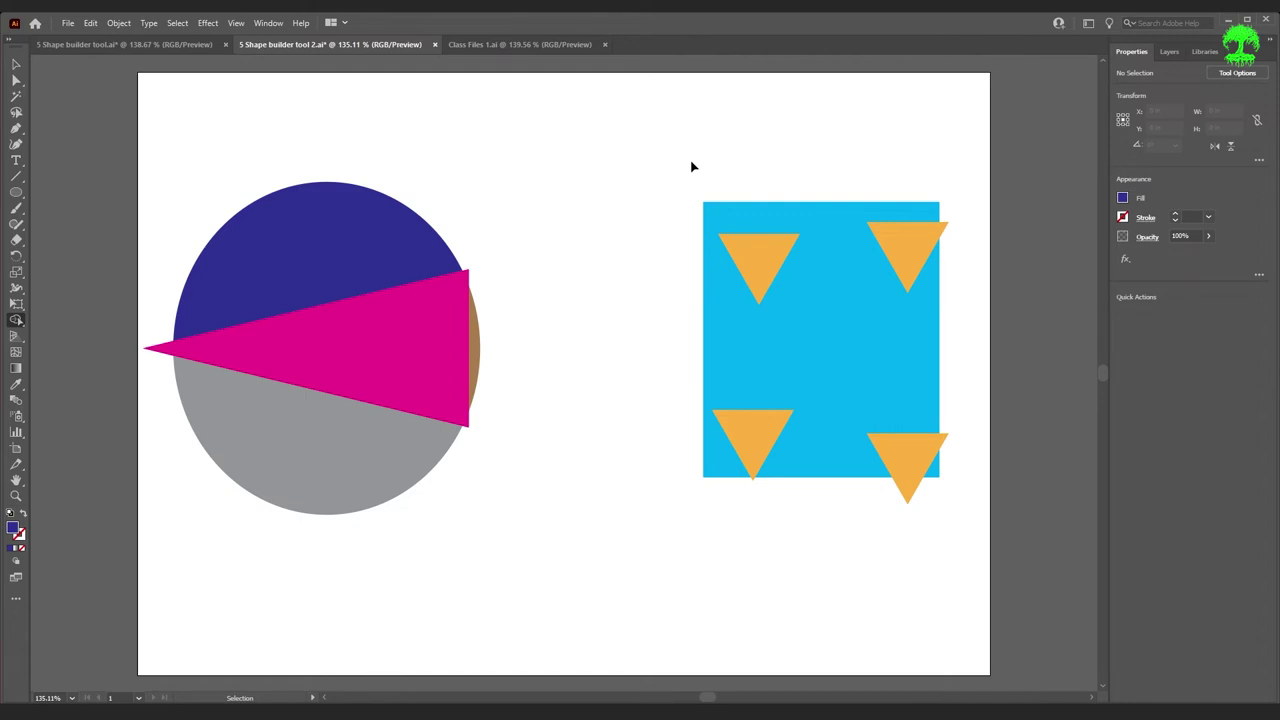
- Select the rectangle and its four triangles, fill the outside corner, and make the rectangle purple
left_click_drag(689, 165, 962, 545)
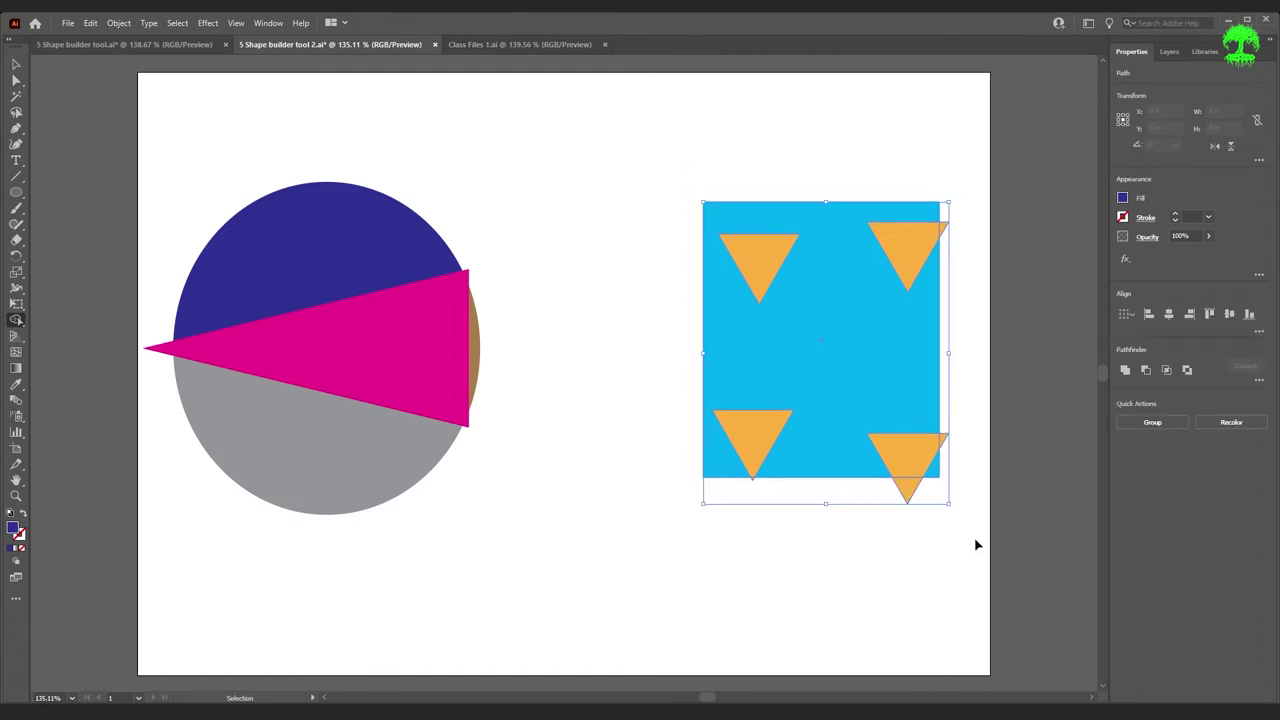
key("shift+m")
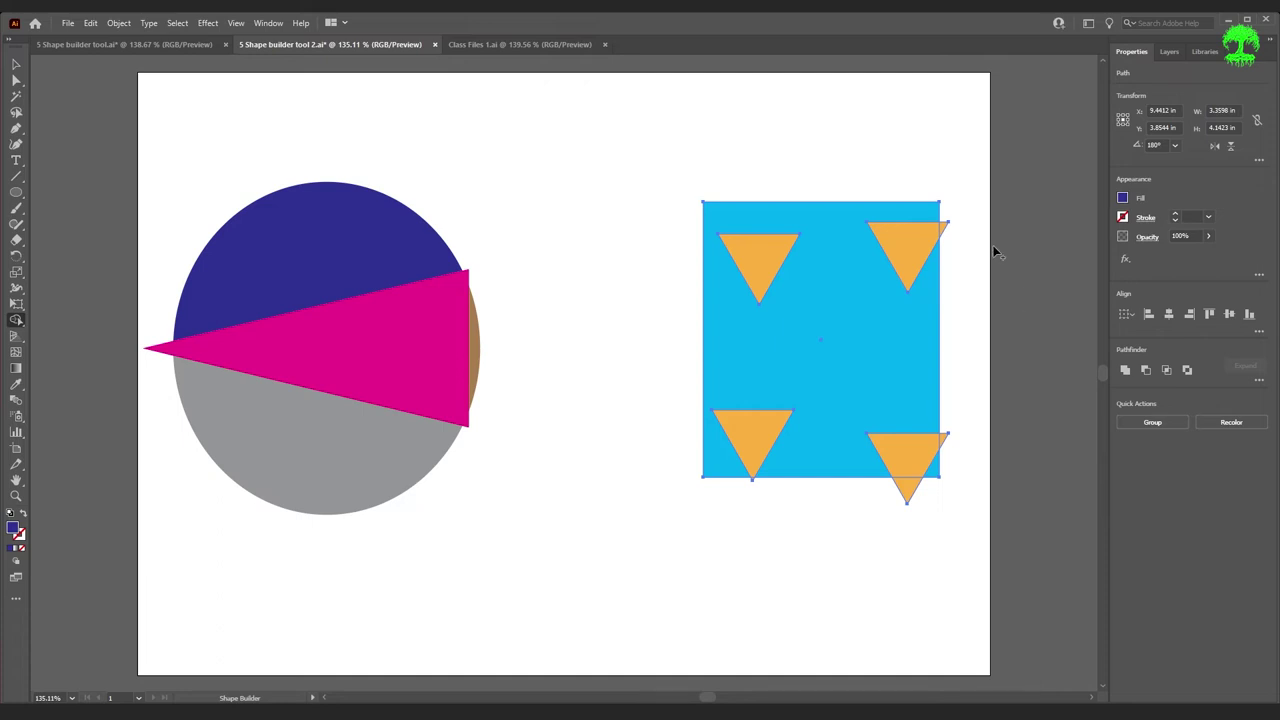
left_click(943, 231)
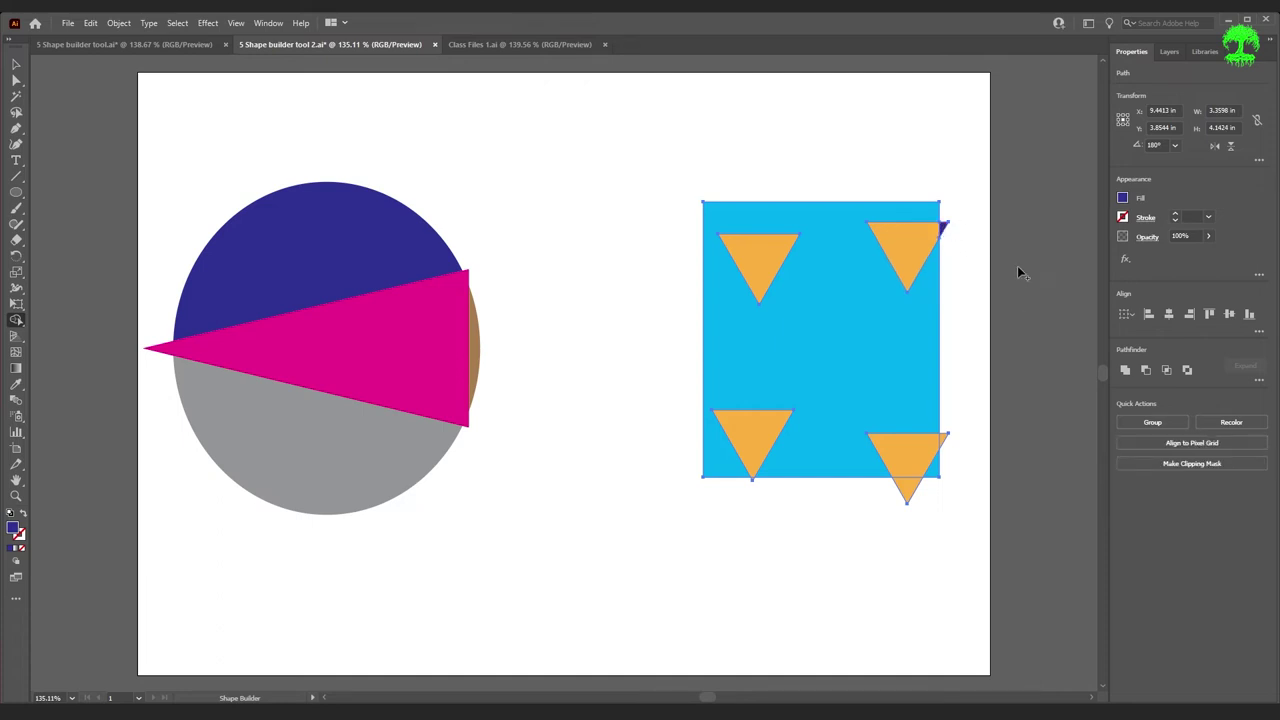
left_click(1122, 199)
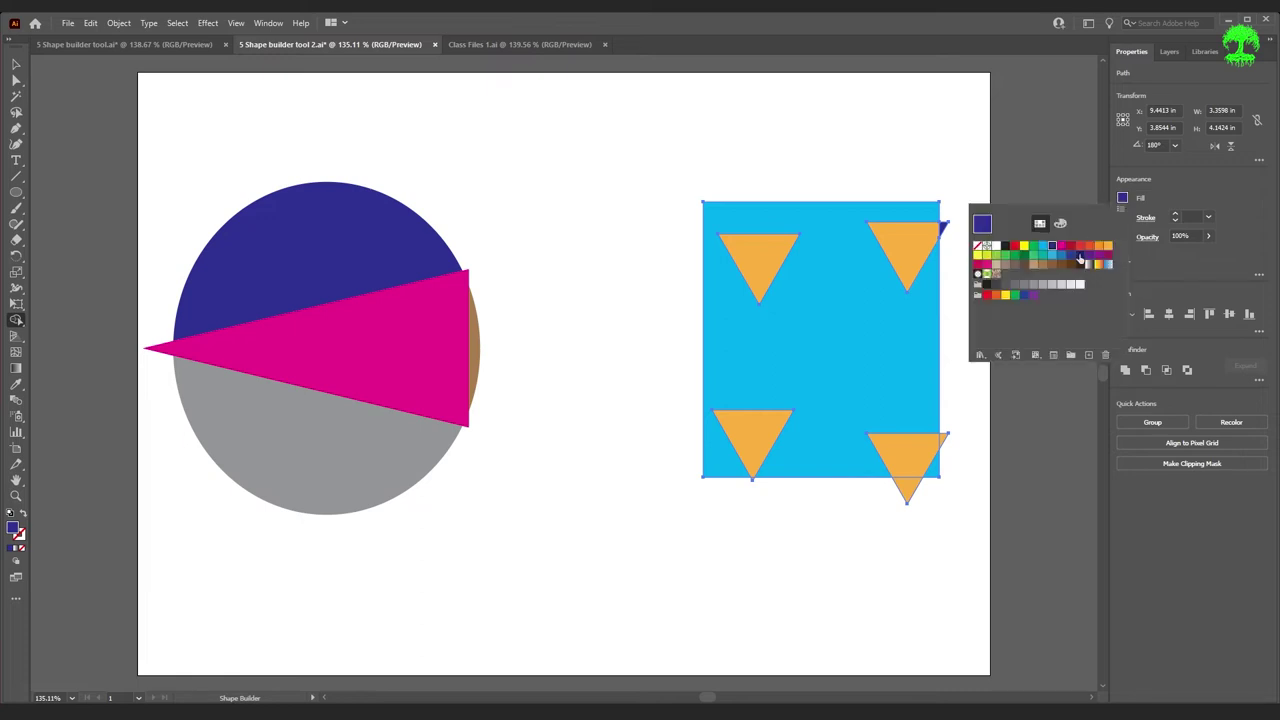
left_click(1090, 255)
left_click(900, 315)
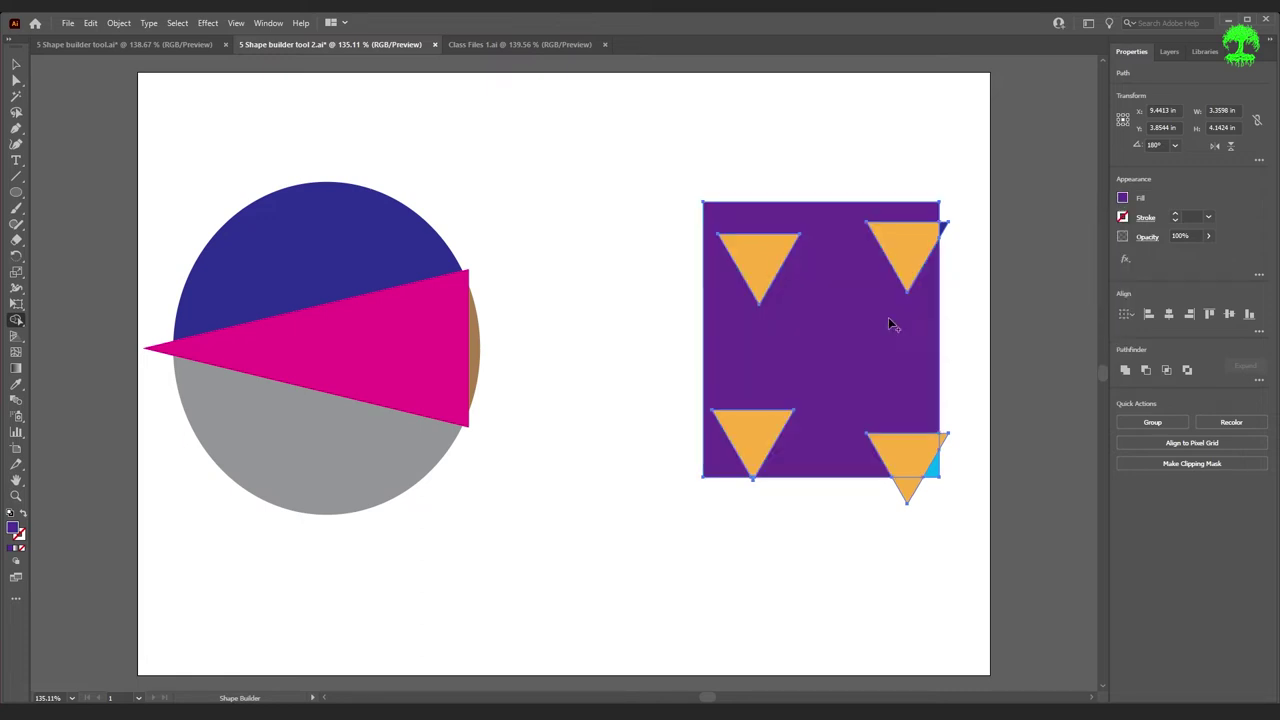
- Fill the triangle tip below the rectangle and the bottom-left triangle dark green
left_click(1123, 199)
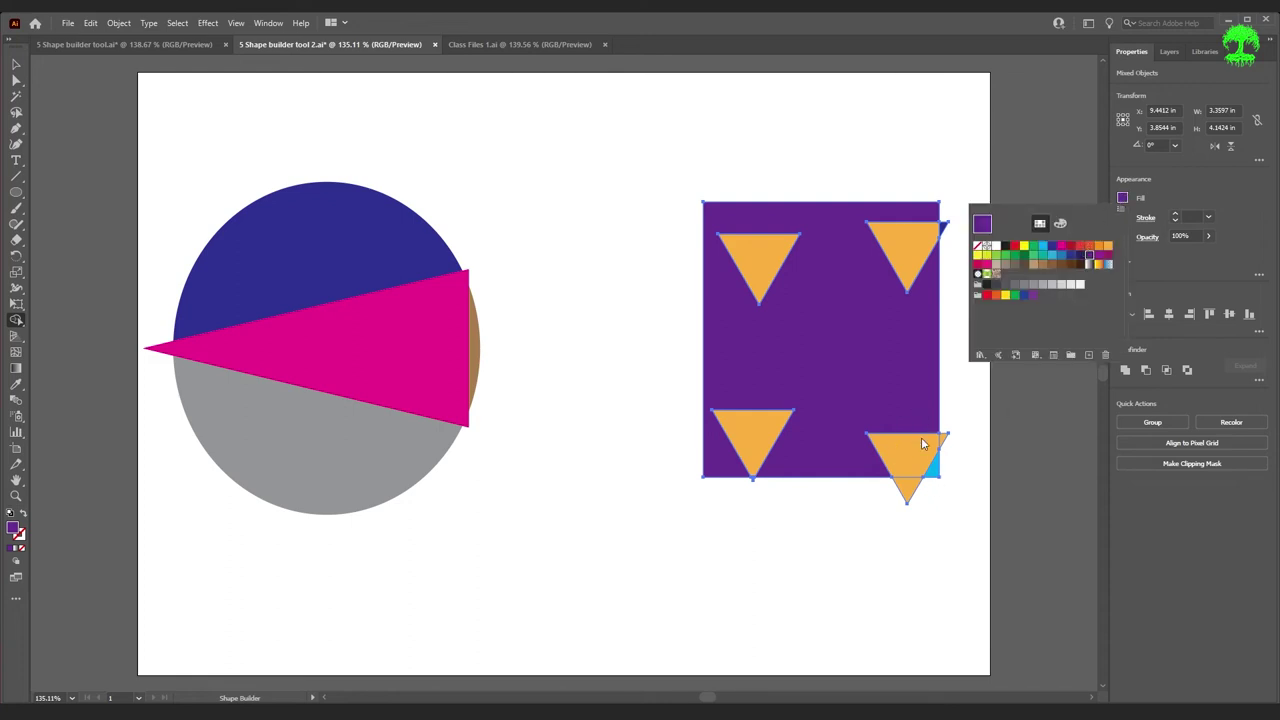
left_click(1024, 255)
left_click(912, 495)
left_click(908, 488)
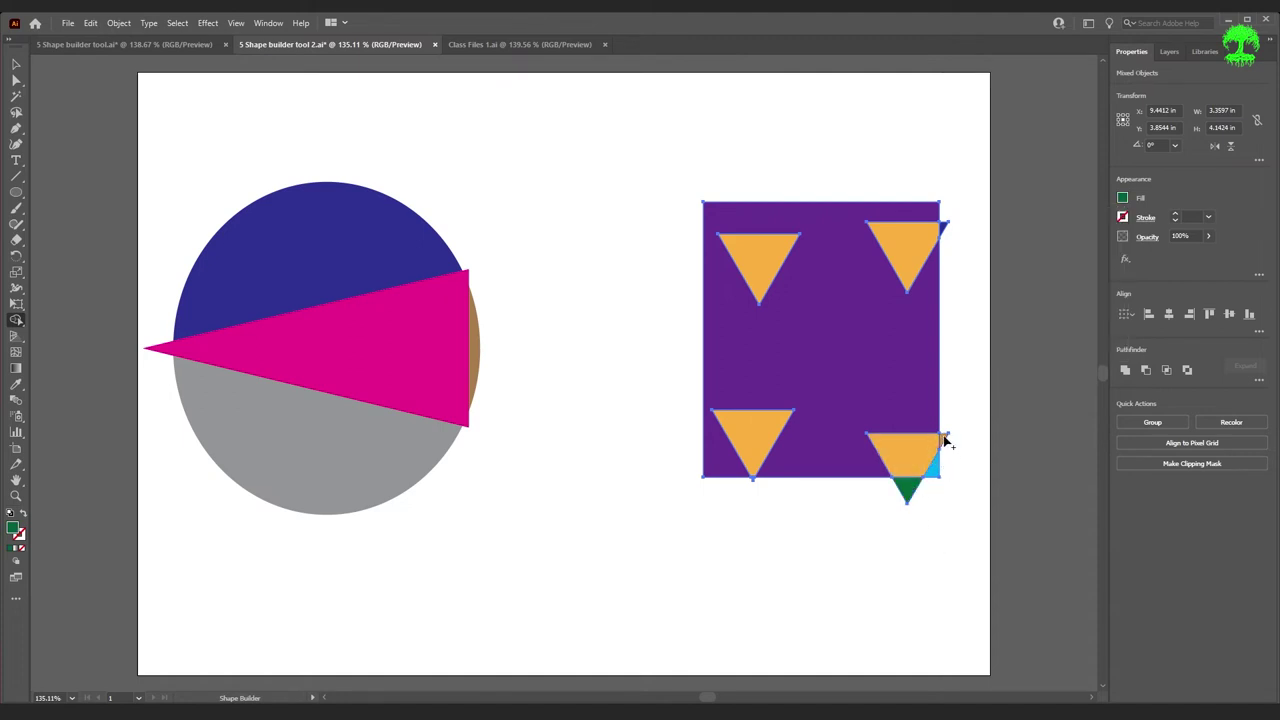
left_click(763, 452)
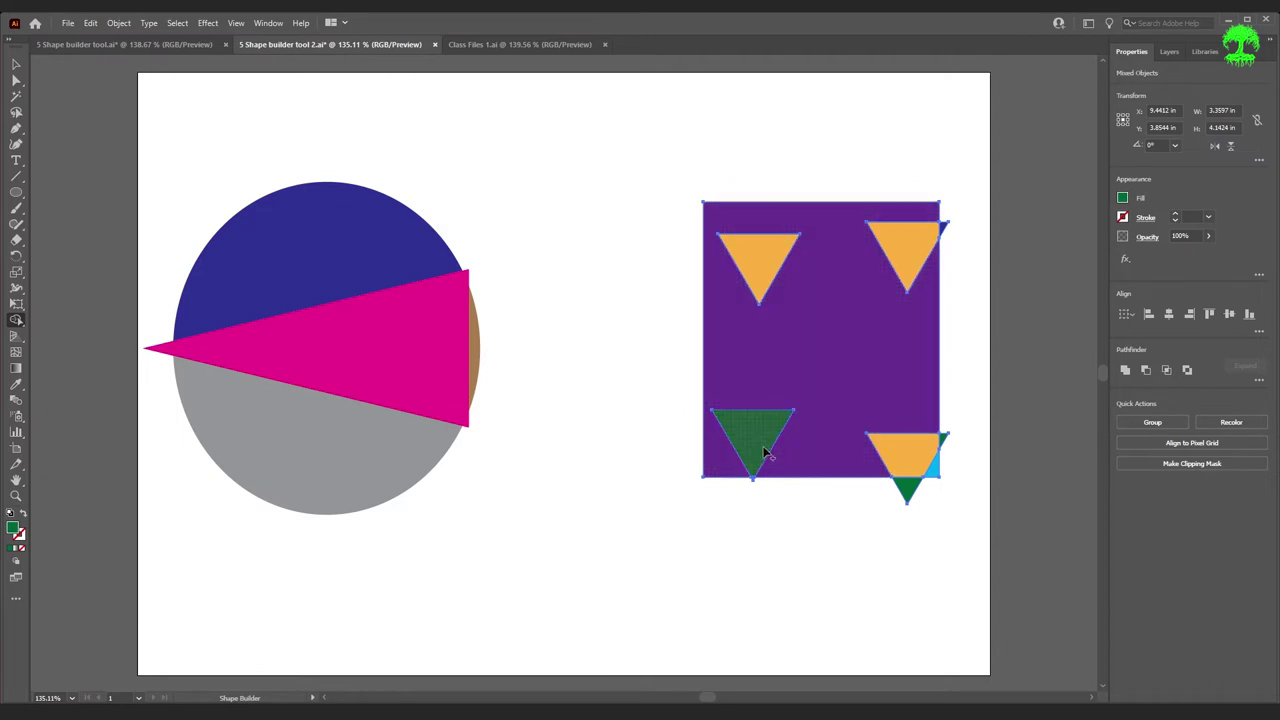
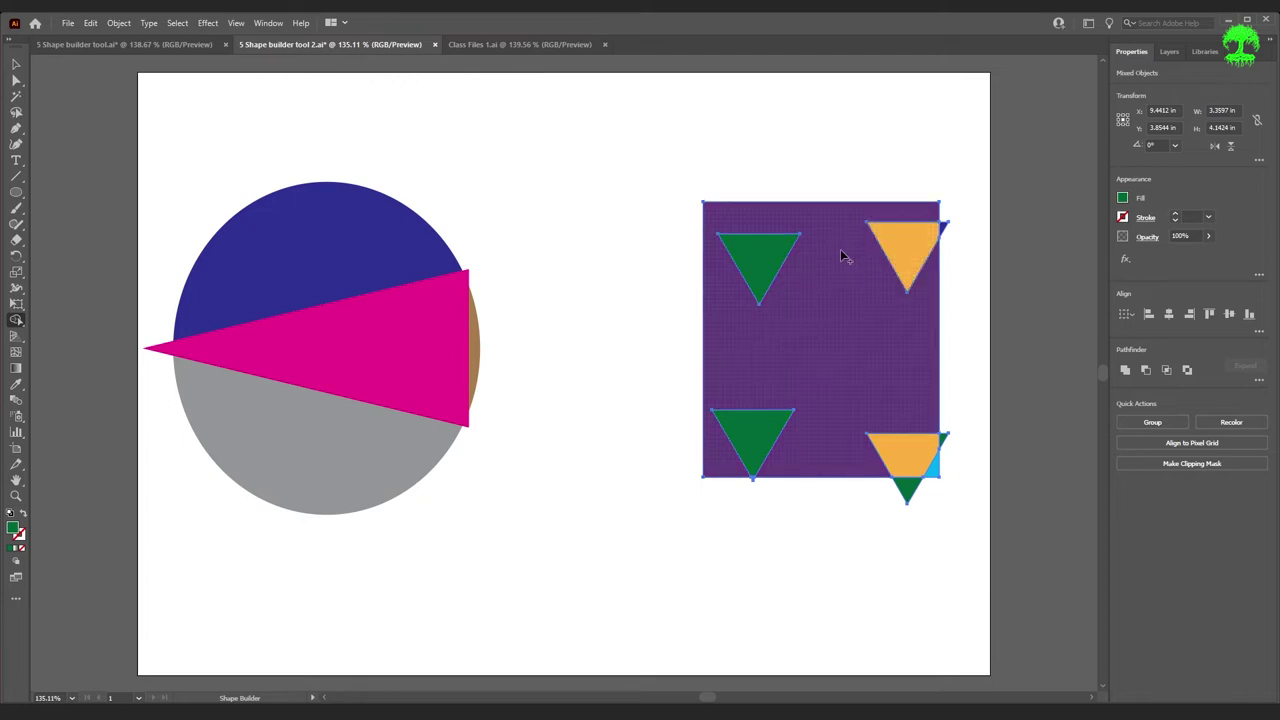
- Switch to the Class Files 1.ai night-scene document with the Selection tool active
left_click(494, 45)
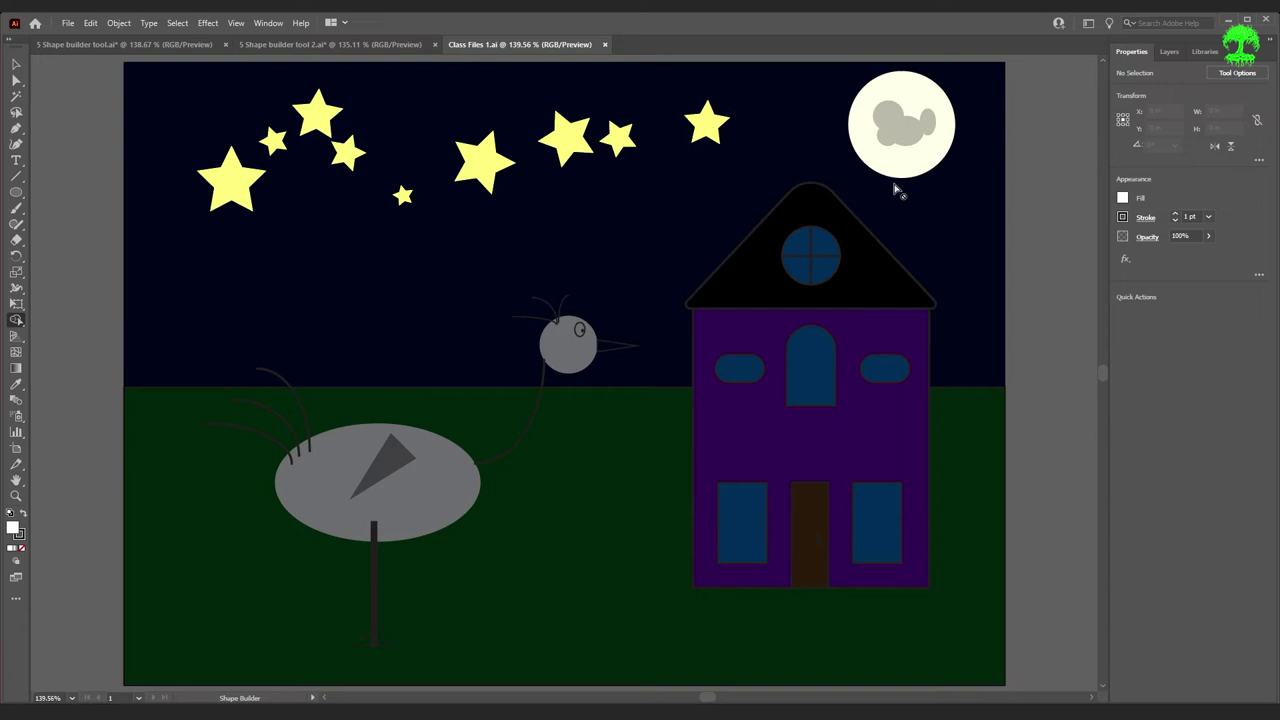
key("v")
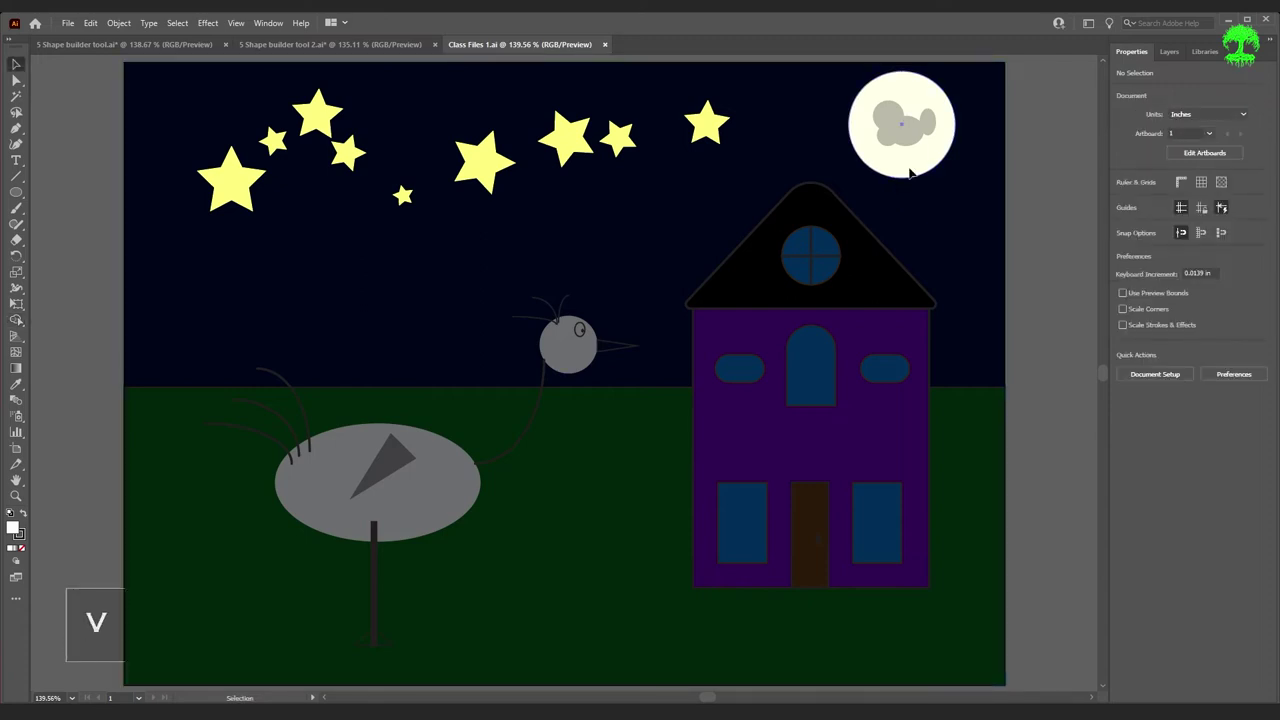
key("alt")
- Duplicate the moon as a no-fill circle with a 3 pt green stroke overlapping its left side
left_click_drag(910, 173, 736, 180)
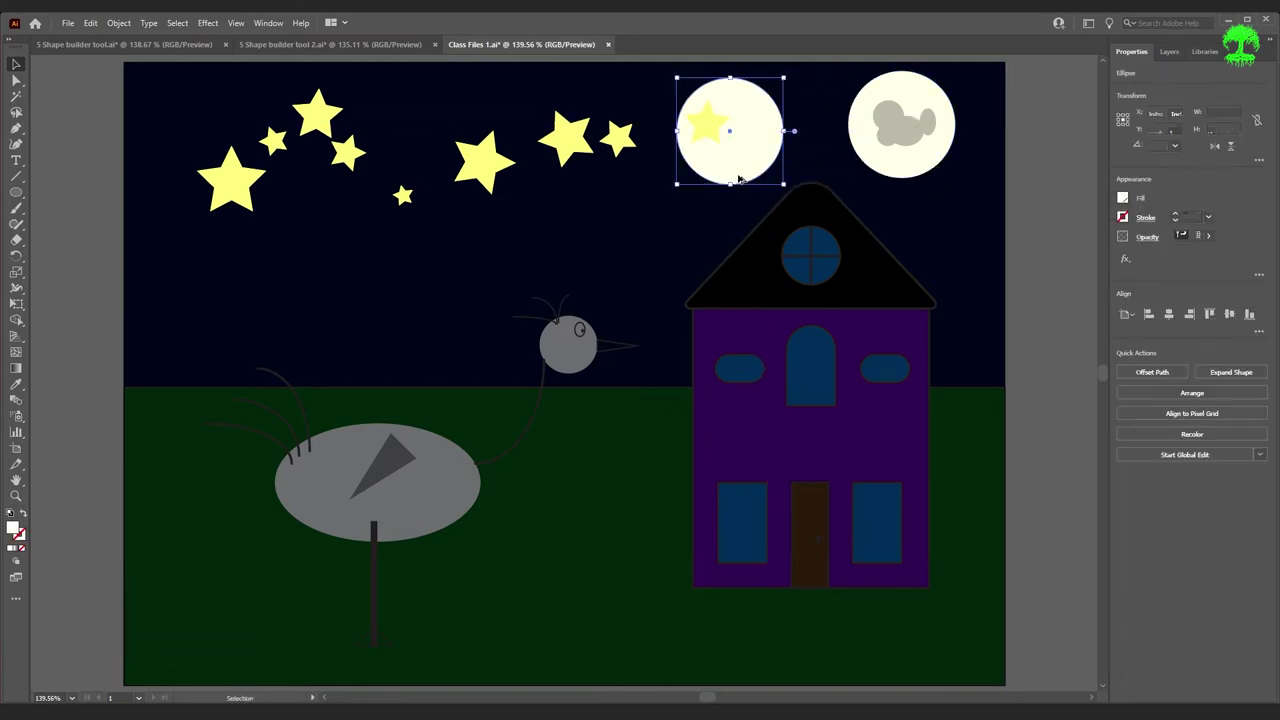
left_click(1122, 199)
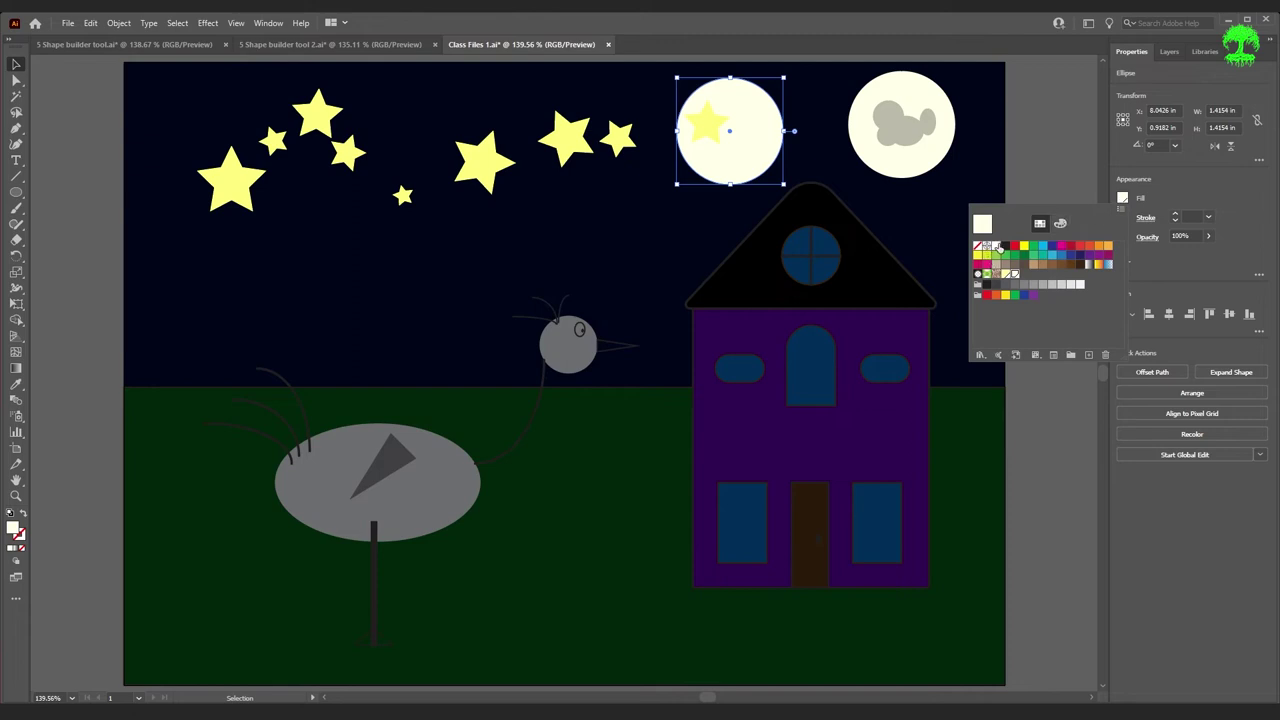
left_click(978, 248)
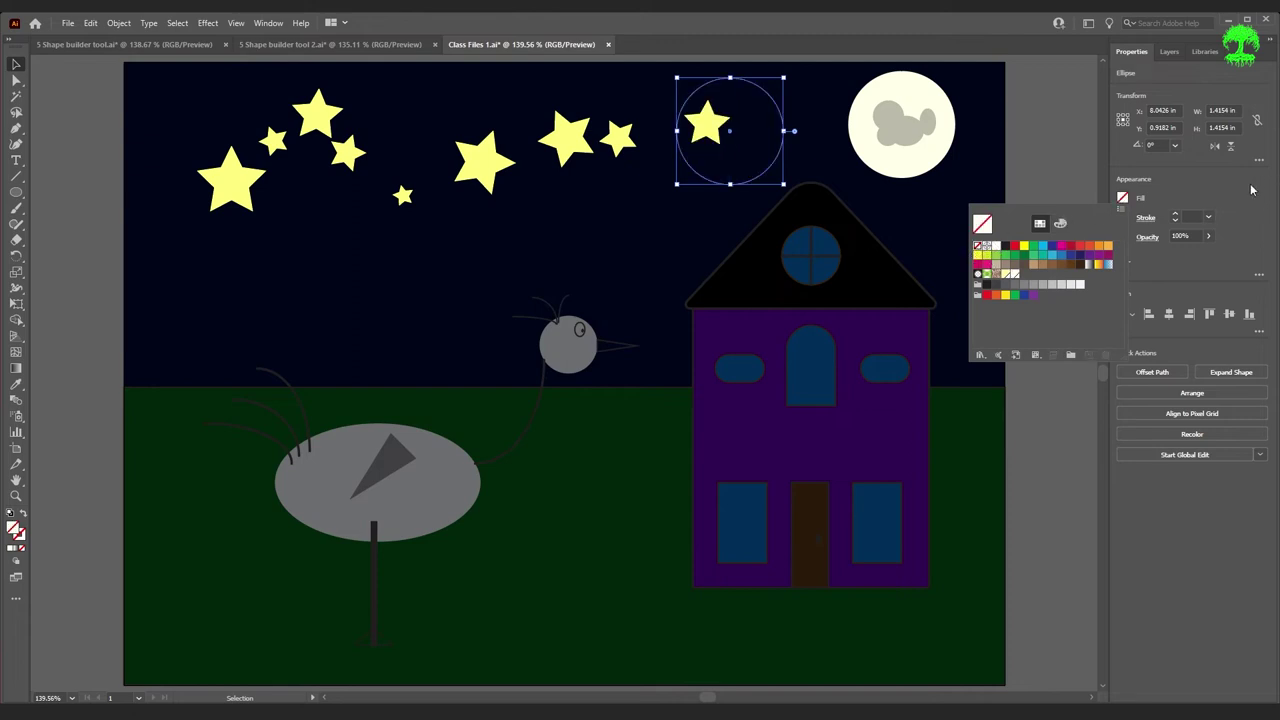
left_click(1122, 217)
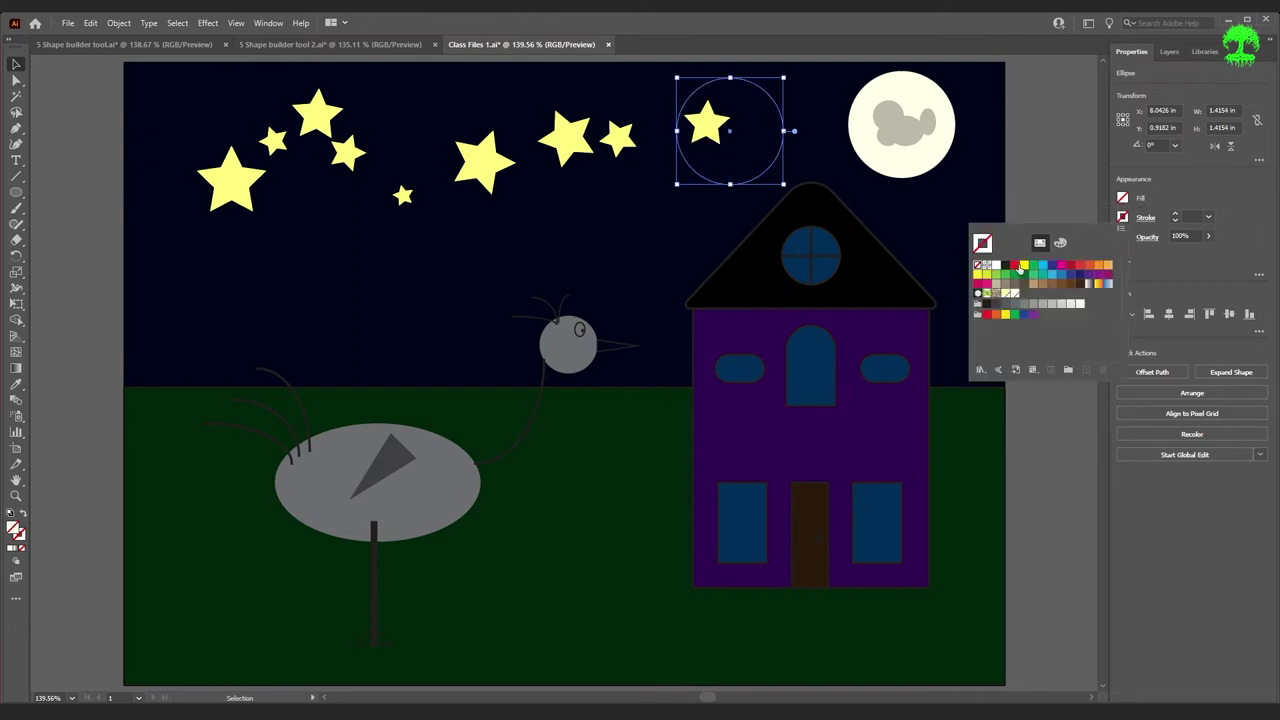
left_click(1033, 269)
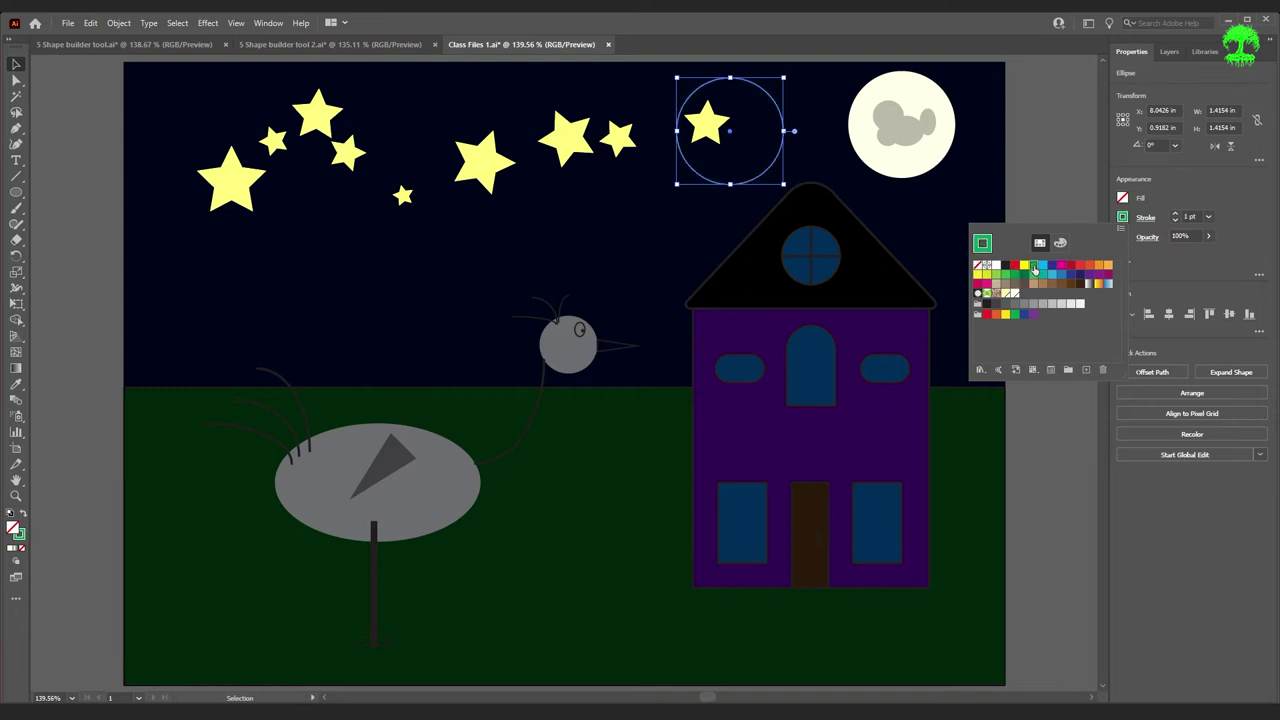
left_click(1176, 215)
left_click(1176, 215)
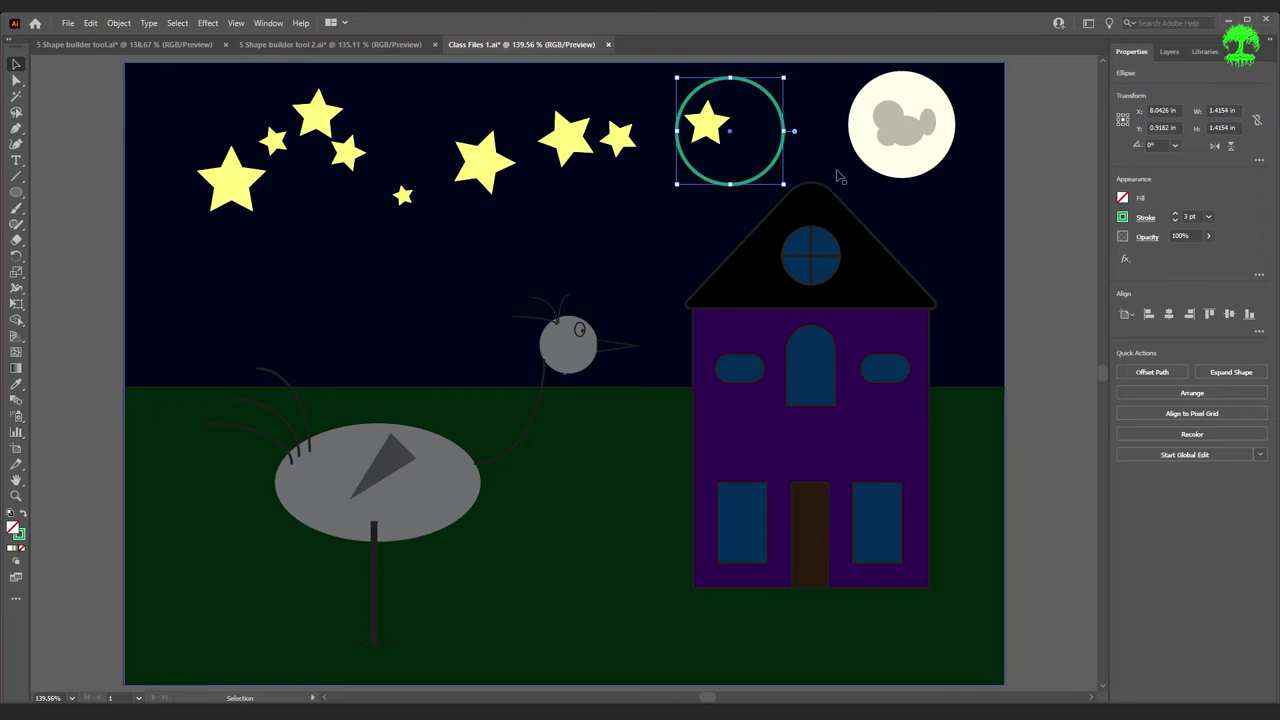
left_click_drag(783, 150, 924, 147)
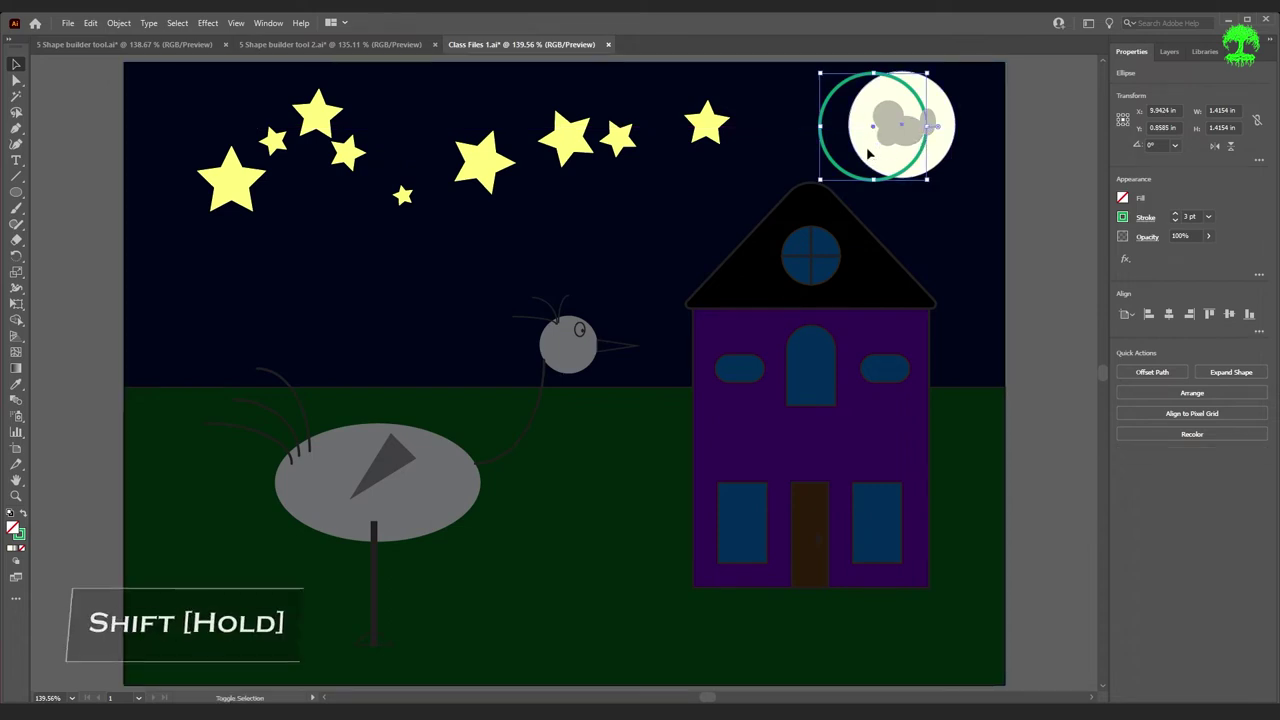
- With moon and circle selected, Shape Builder-delete the overlap and leftover circle region to form a crescent
left_click(880, 142, "shift")
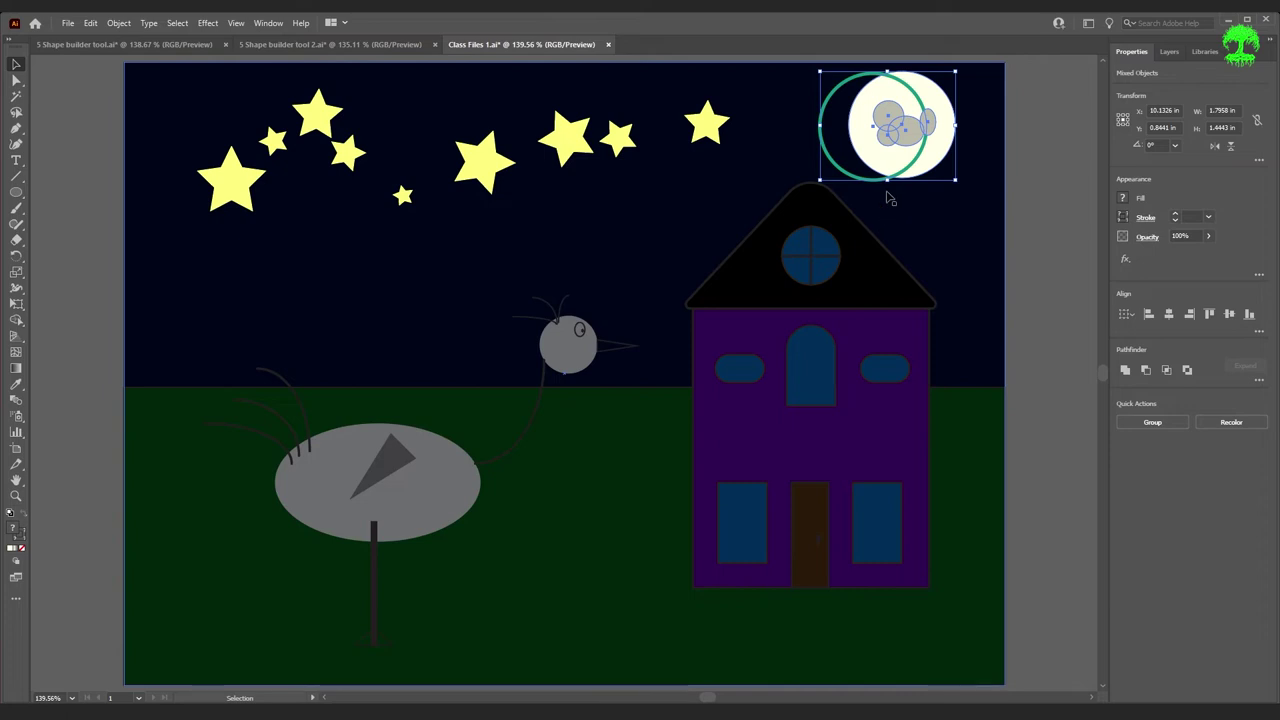
key("shift+m")
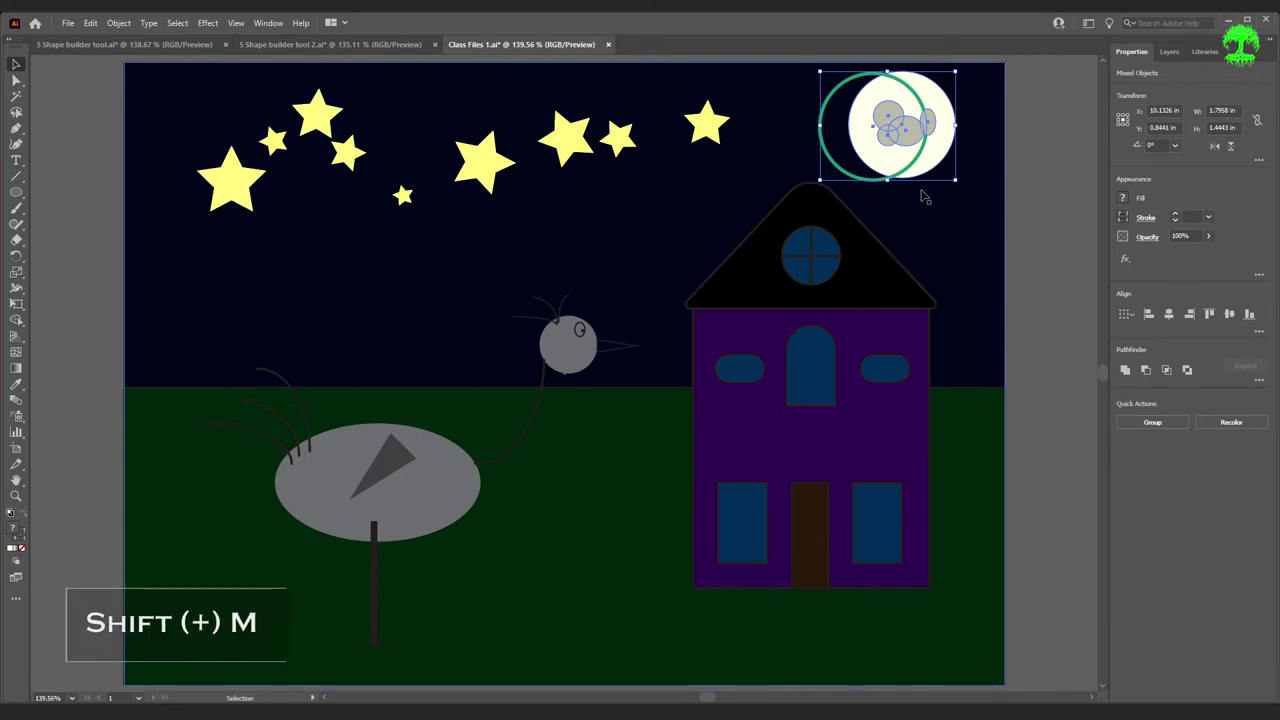
key("shift+m")
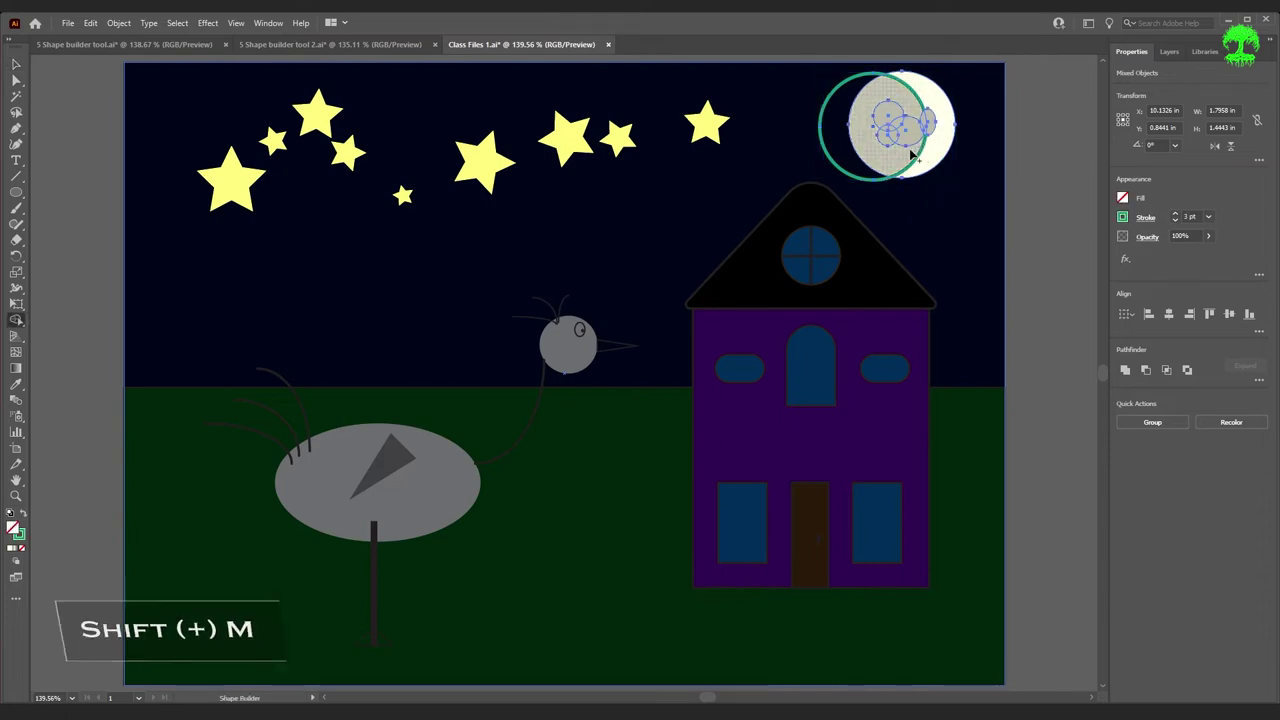
key("alt")
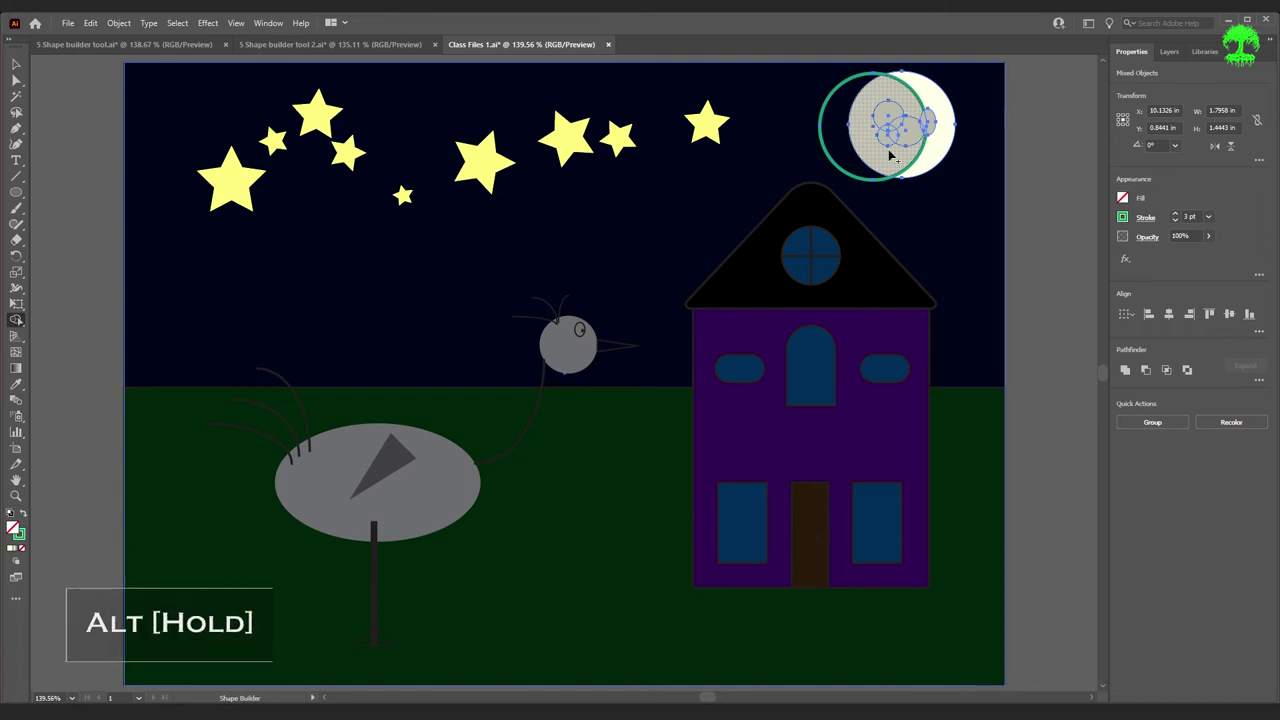
left_click(893, 162, "alt")
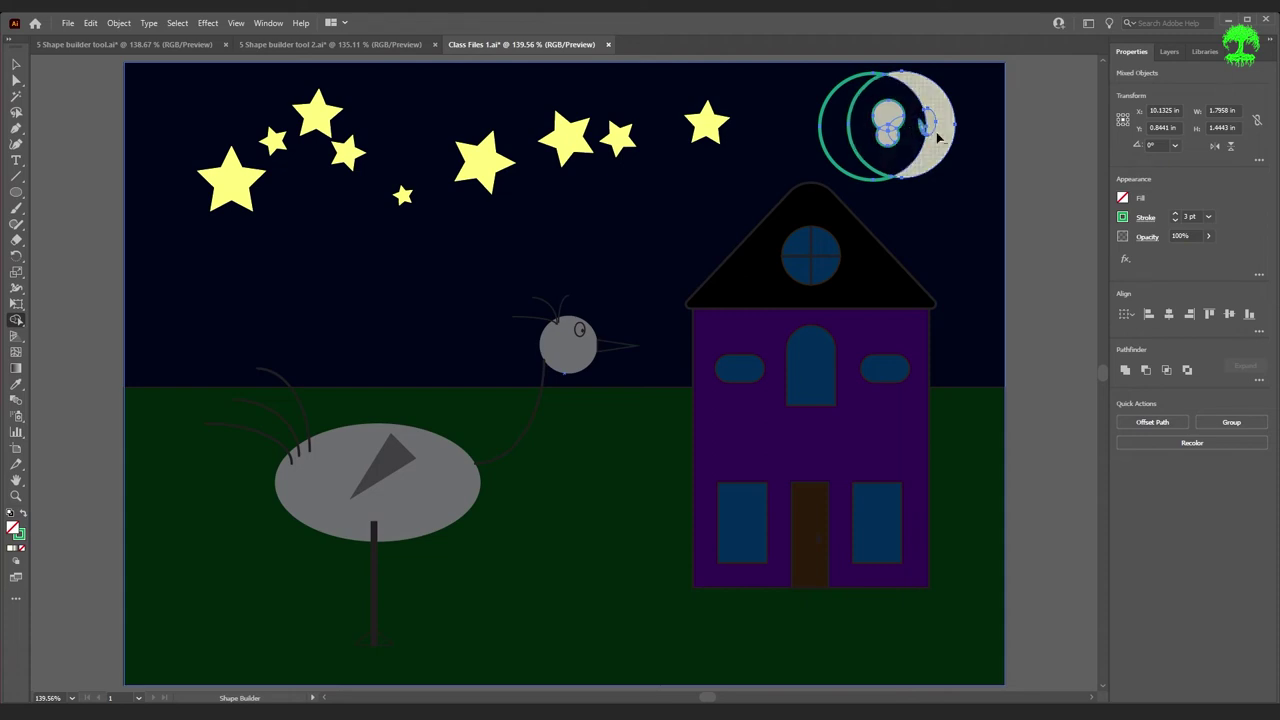
left_click(850, 125, "alt")
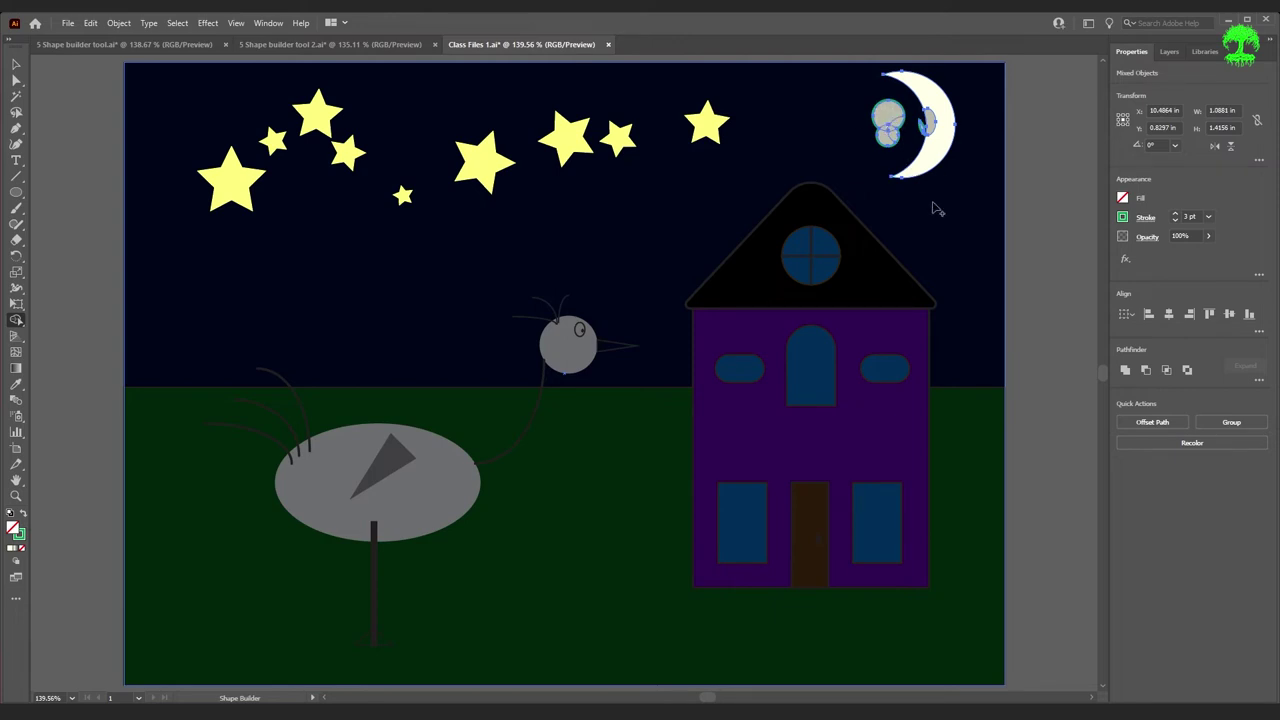
- Zoom in and delete the sliver, crater circle regions and small leftover pieces around the crescent
scroll(925, 113, "up", 1)
scroll(925, 115, "up", 5)
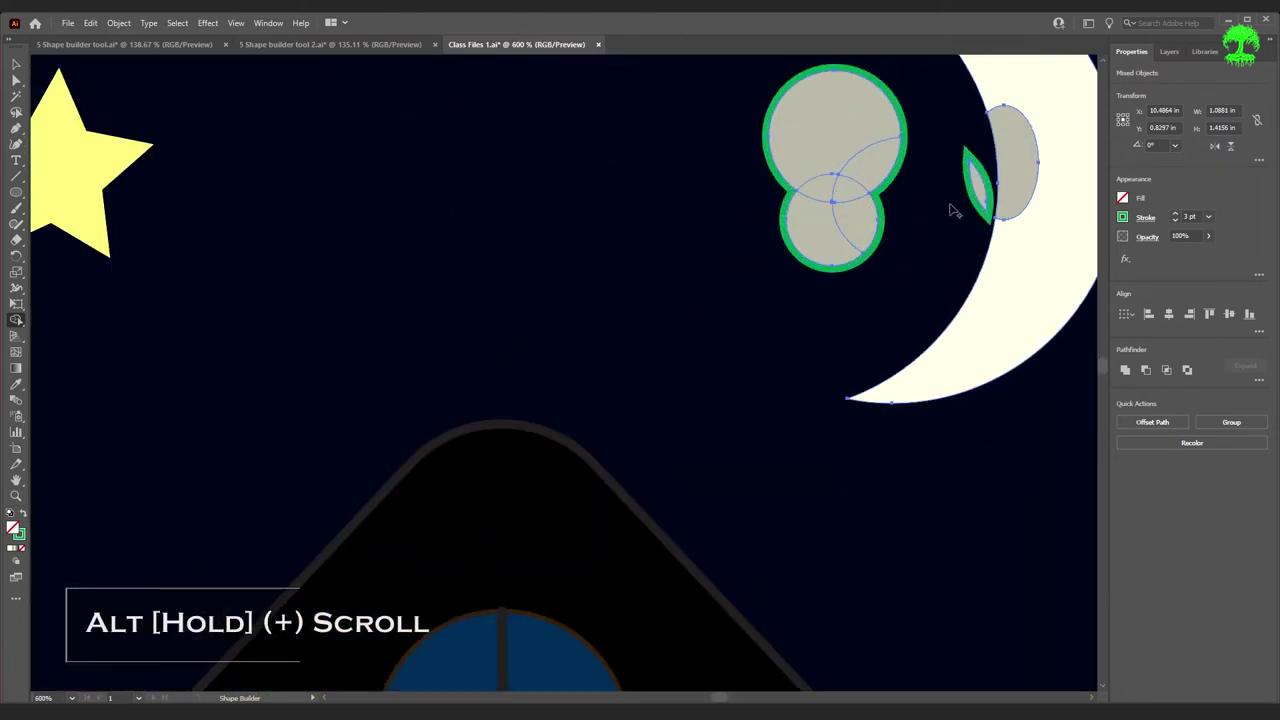
left_click(980, 235, "alt")
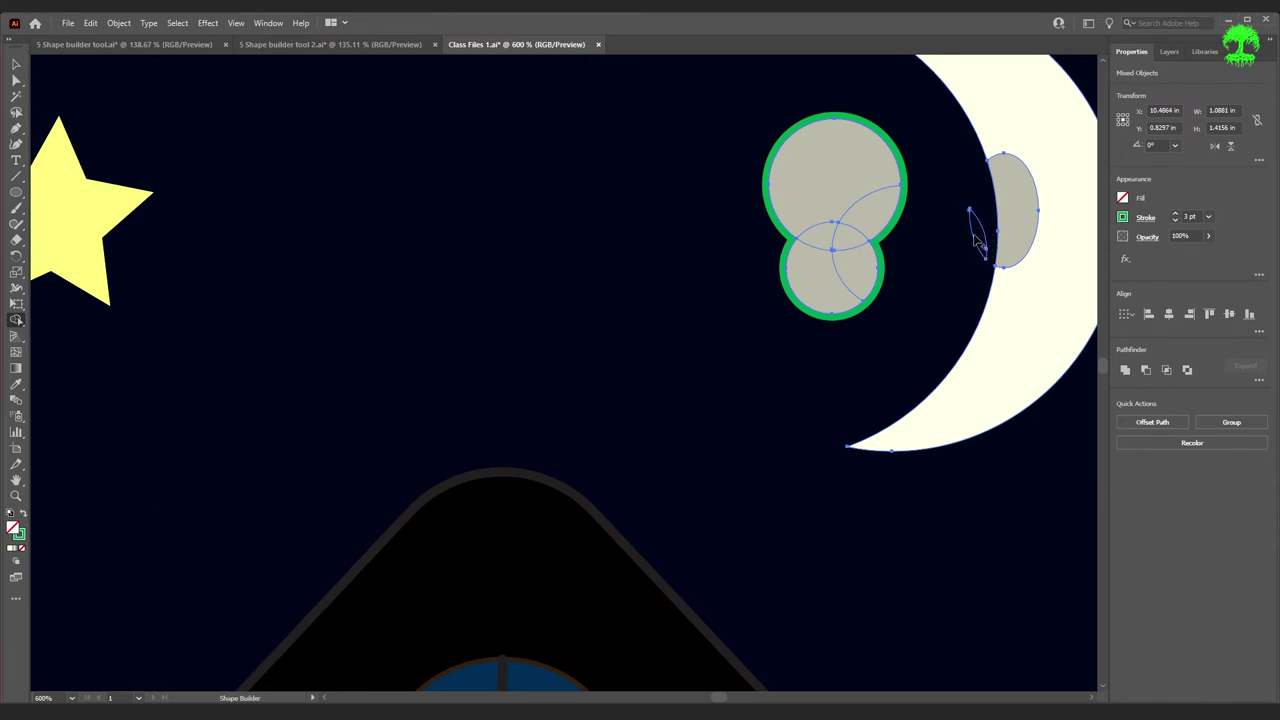
left_click(860, 172, "alt")
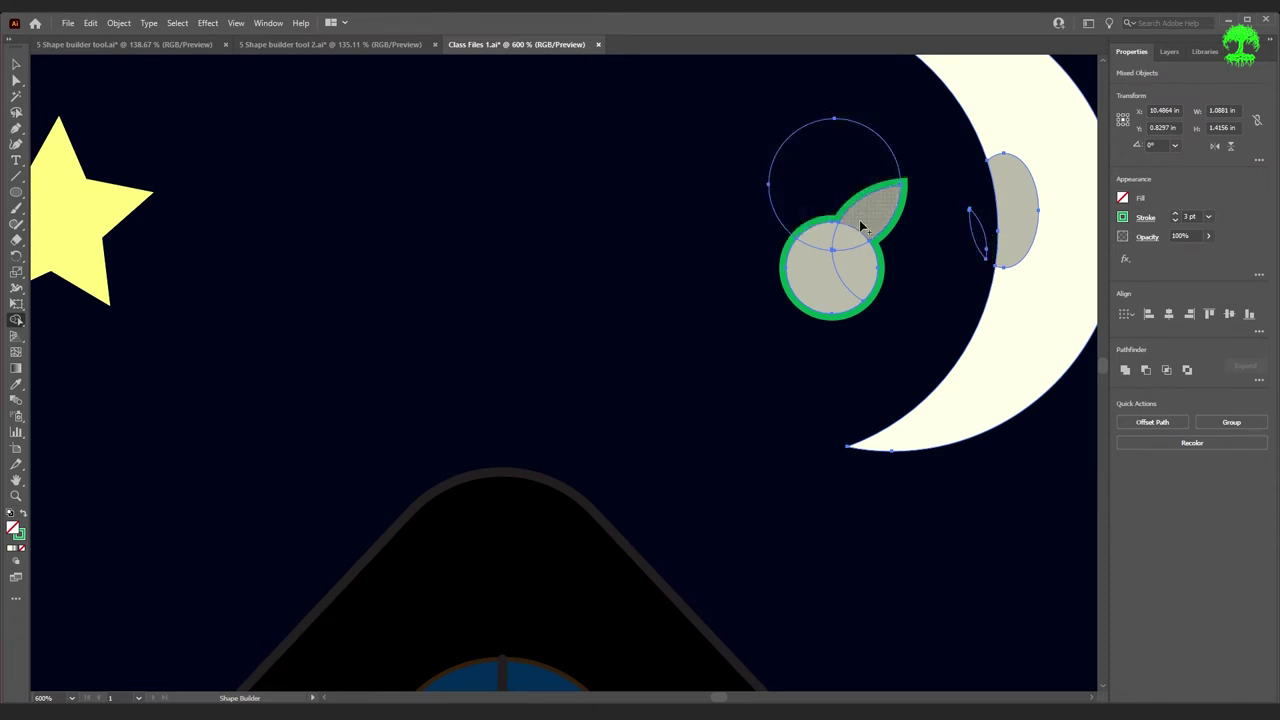
left_click(872, 232, "alt")
left_click(826, 286, "alt")
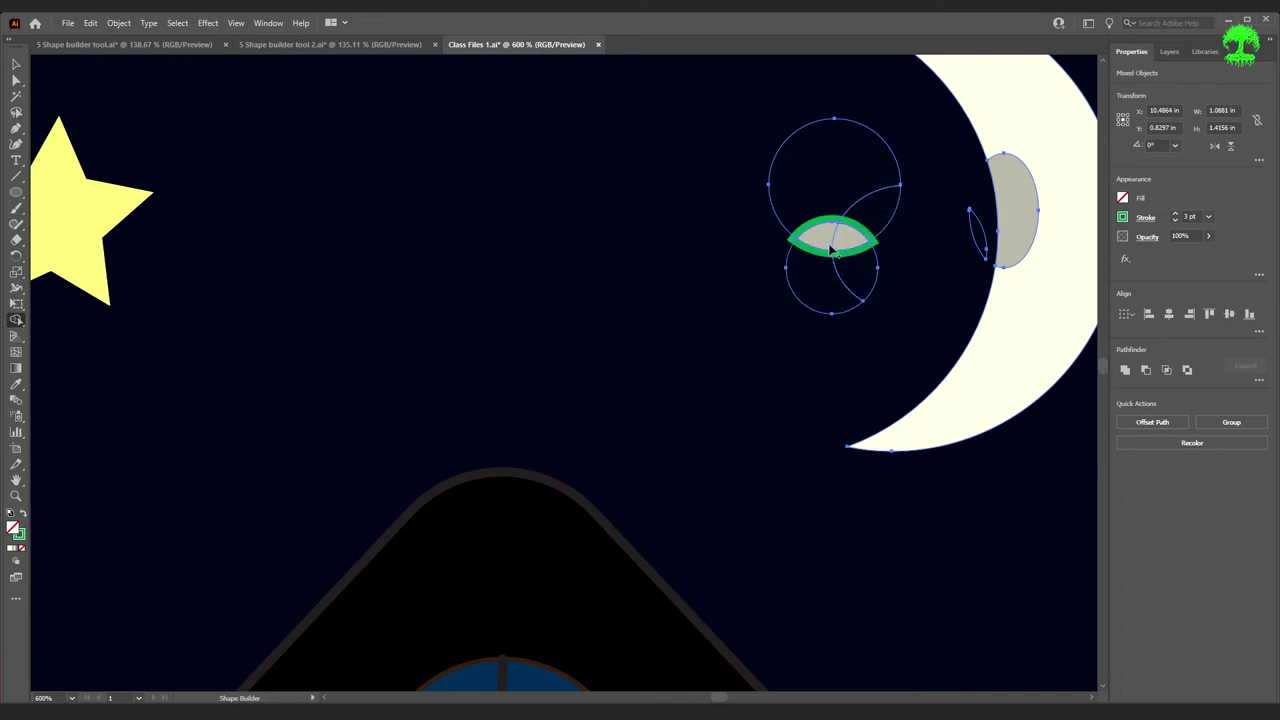
left_click(810, 242, "alt")
left_click(852, 240, "alt")
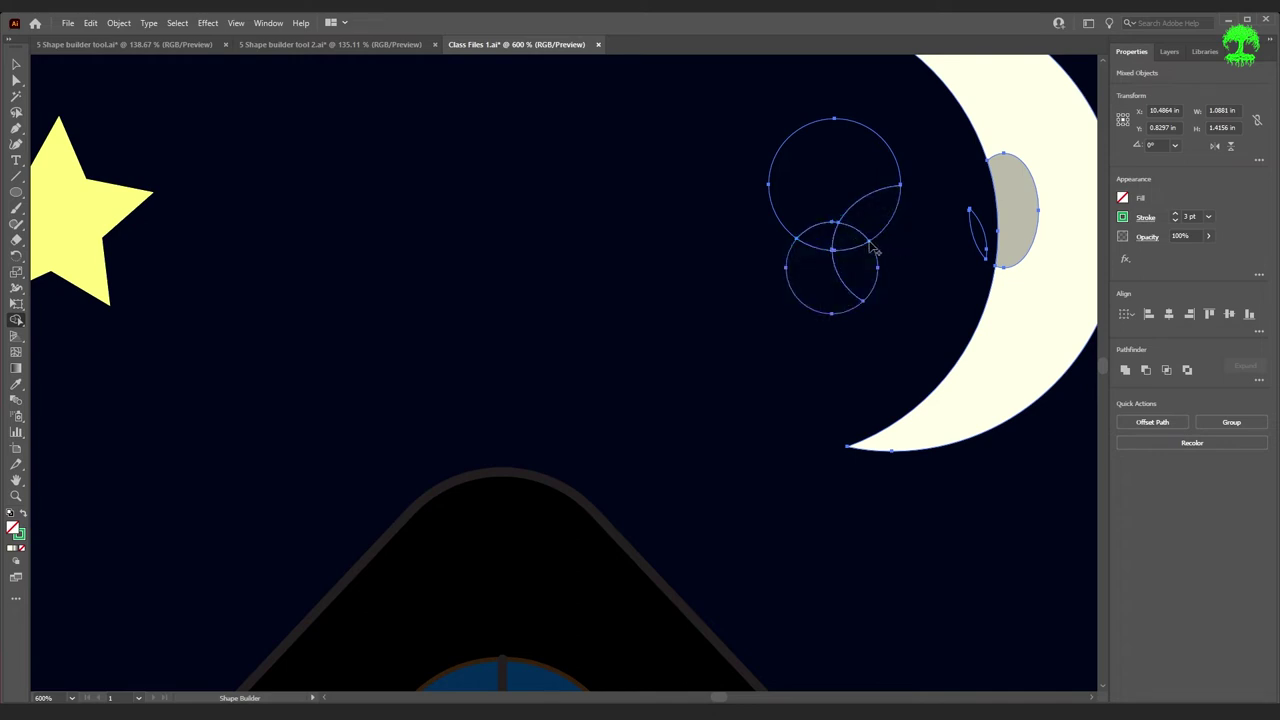
- Remove the remaining outline shapes beside the crescent and fit the artboard in view
mouse_move(834, 280)
left_mouse_down()
mouse_move(849, 257)
mouse_move(852, 188)
mouse_move(832, 238)
mouse_move(975, 255)
left_mouse_up()
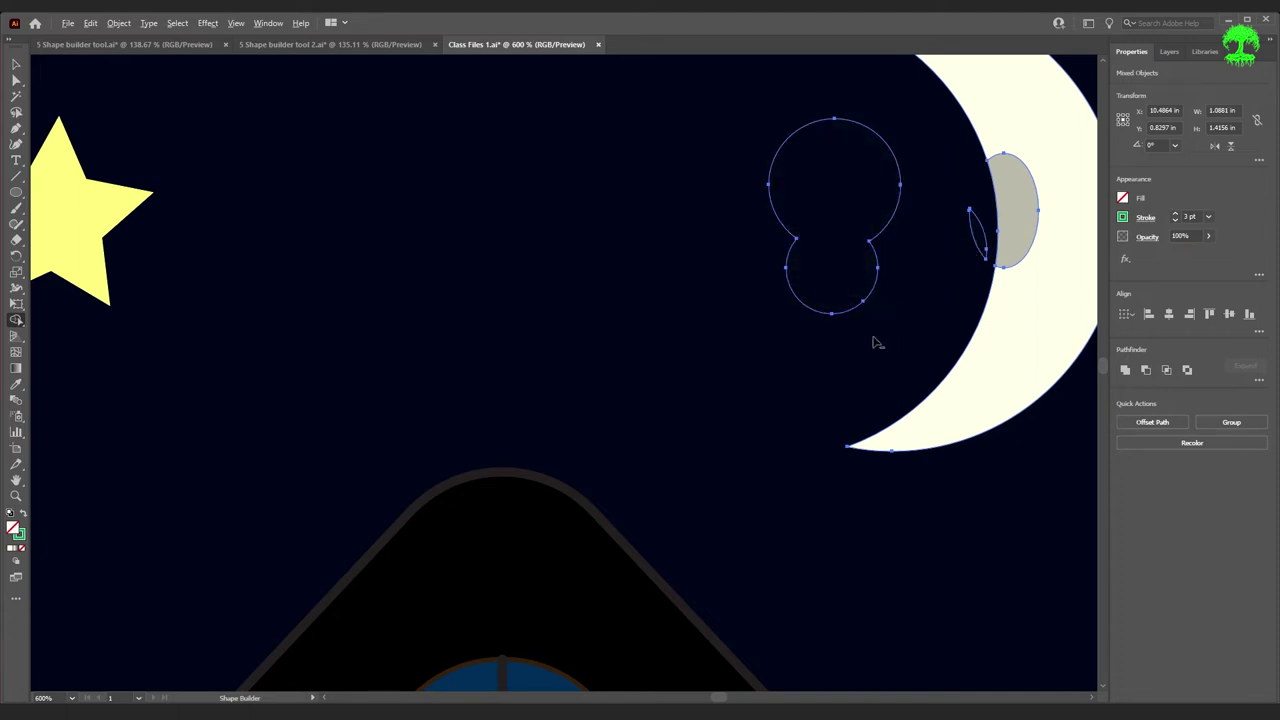
left_click_drag(913, 176, 981, 236)
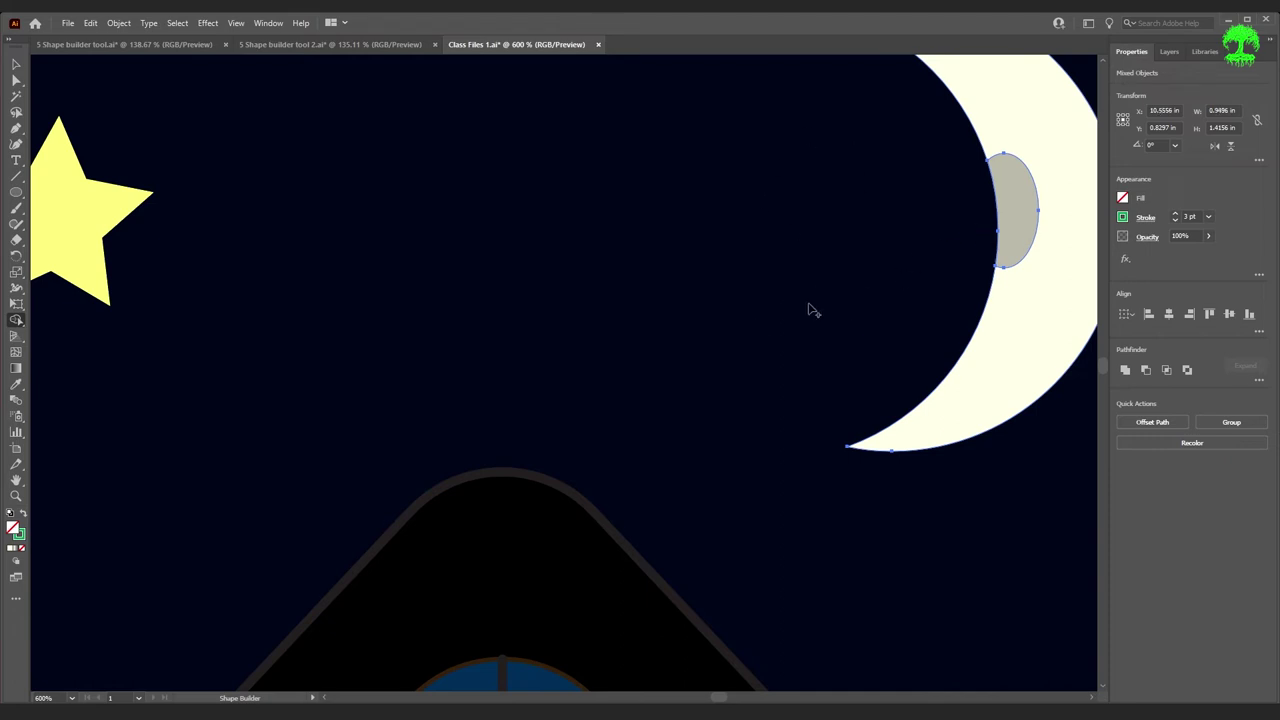
key("ctrl+0")
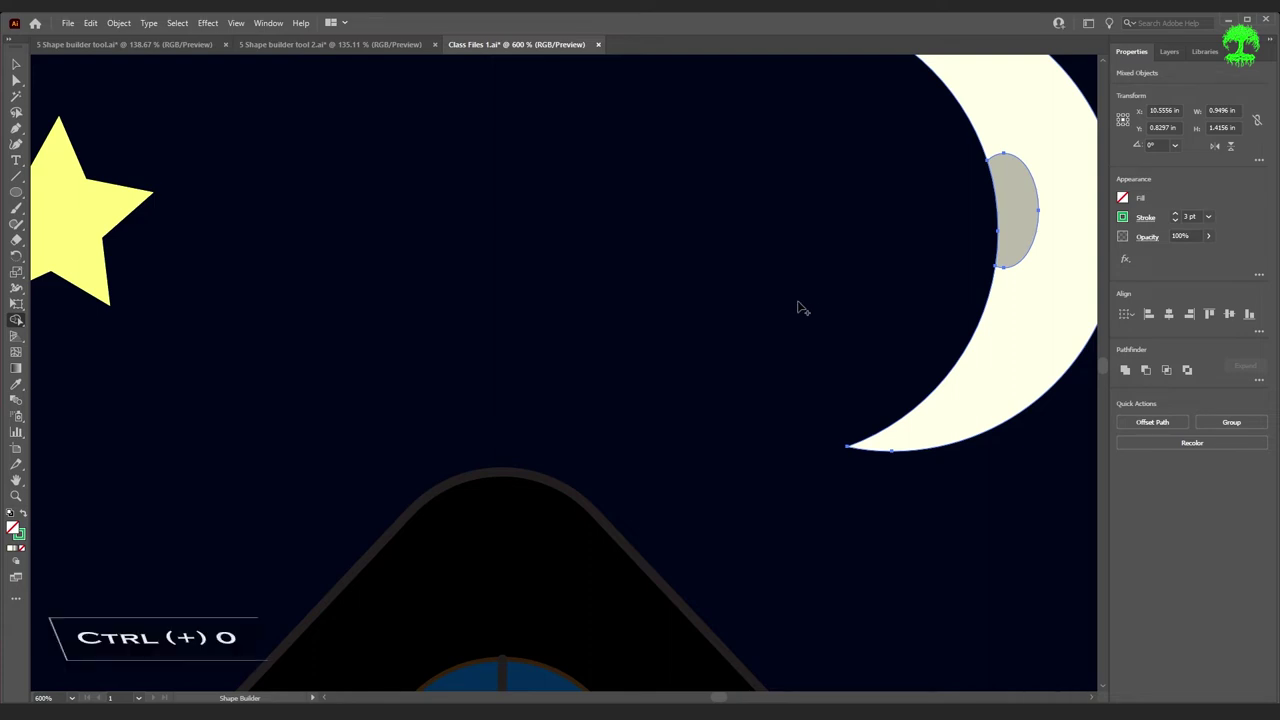
key("shift+m")
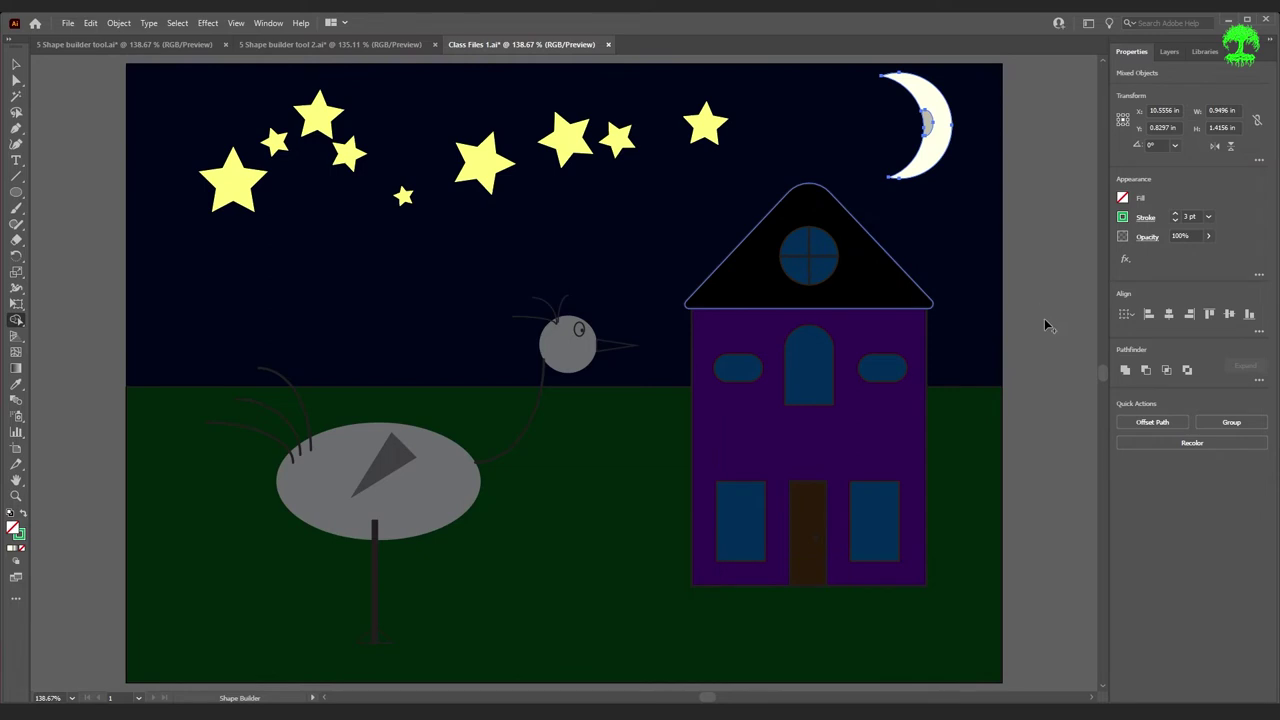
- Group the night-scene sky objects and send the group to the back
key("v")
left_click(905, 148)
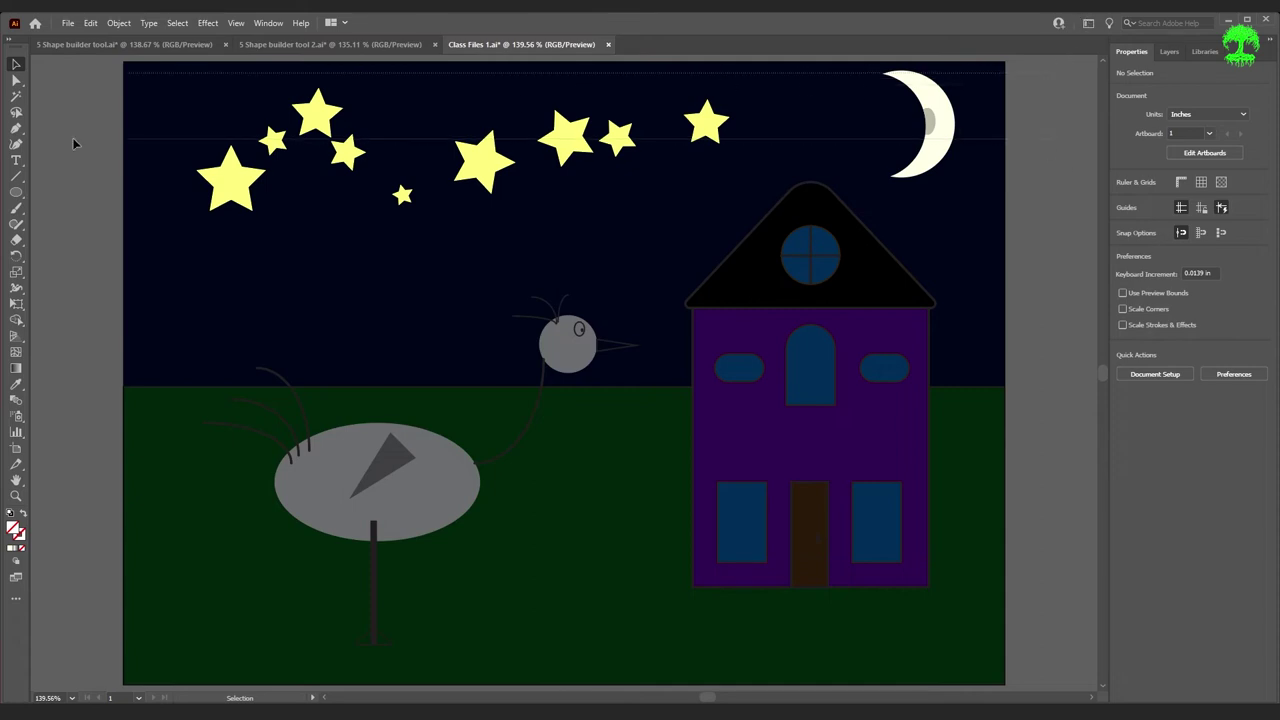
left_click(134, 137)
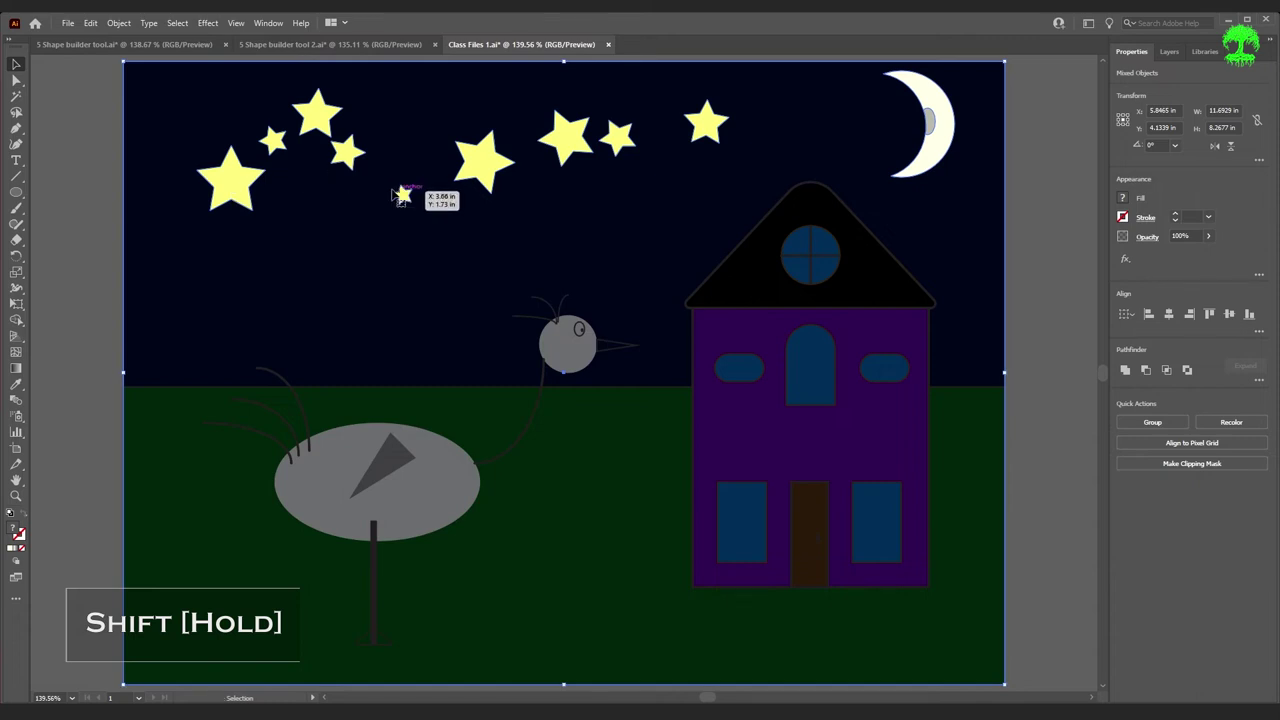
key("ctrl+g")
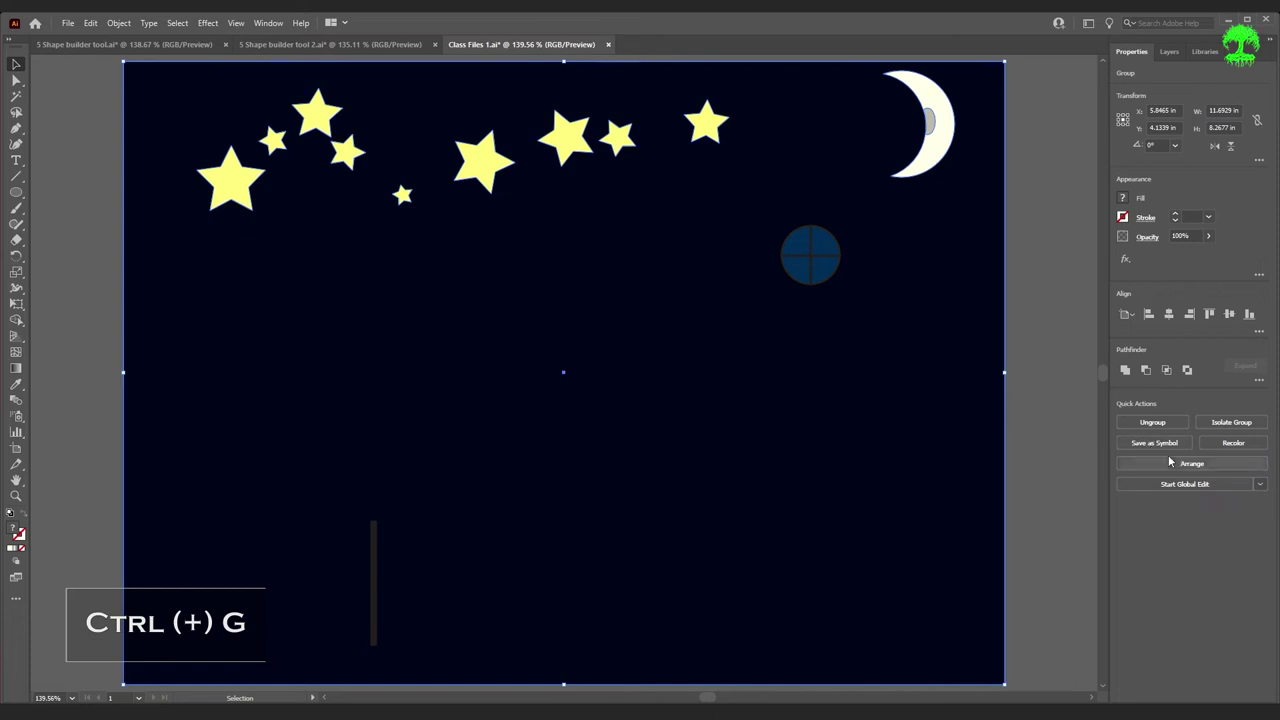
left_click(1192, 463)
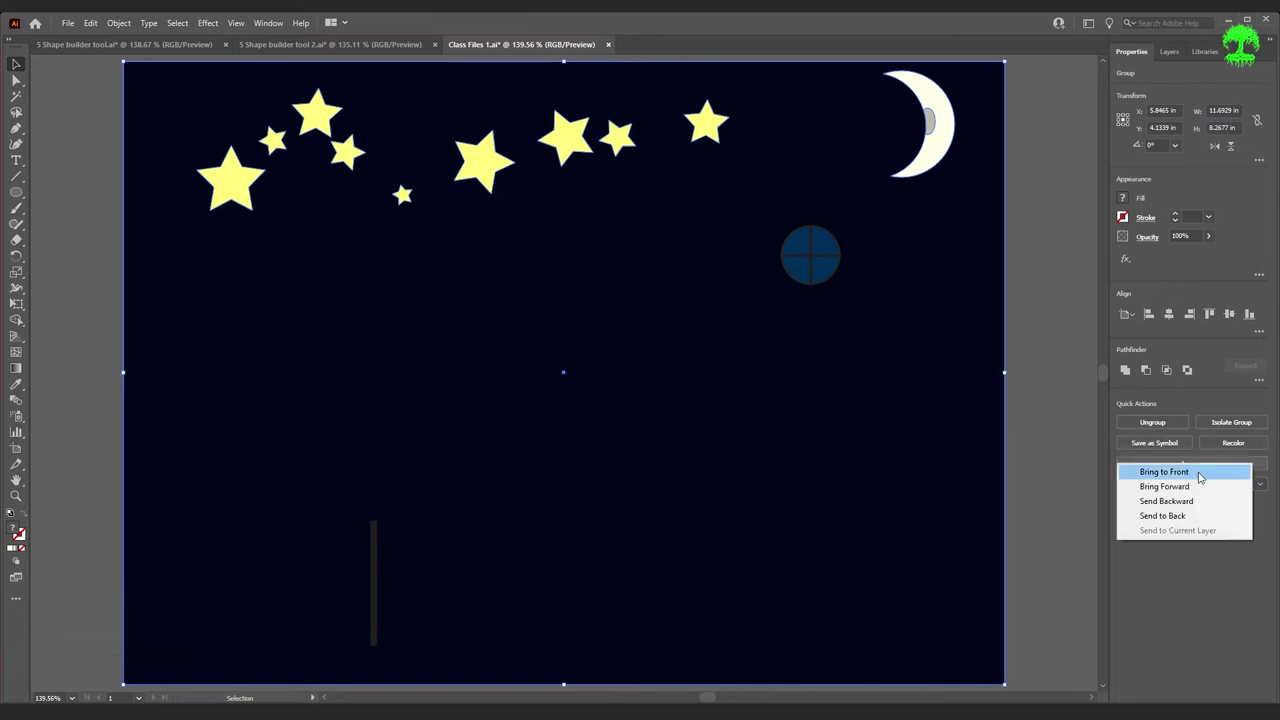
left_click(1188, 515)
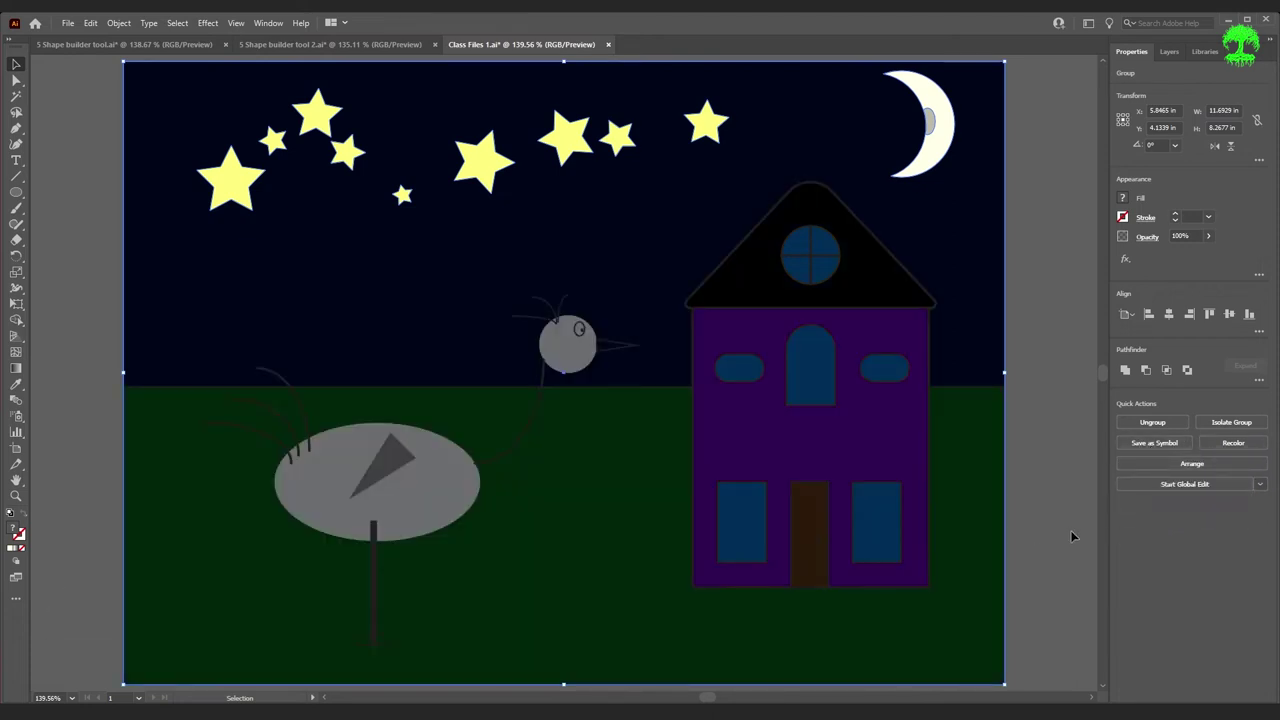
left_click(1072, 537)
- Create Layer 3, move the night-sky background rectangle onto it, and hide Layer 3
left_click(1169, 51)
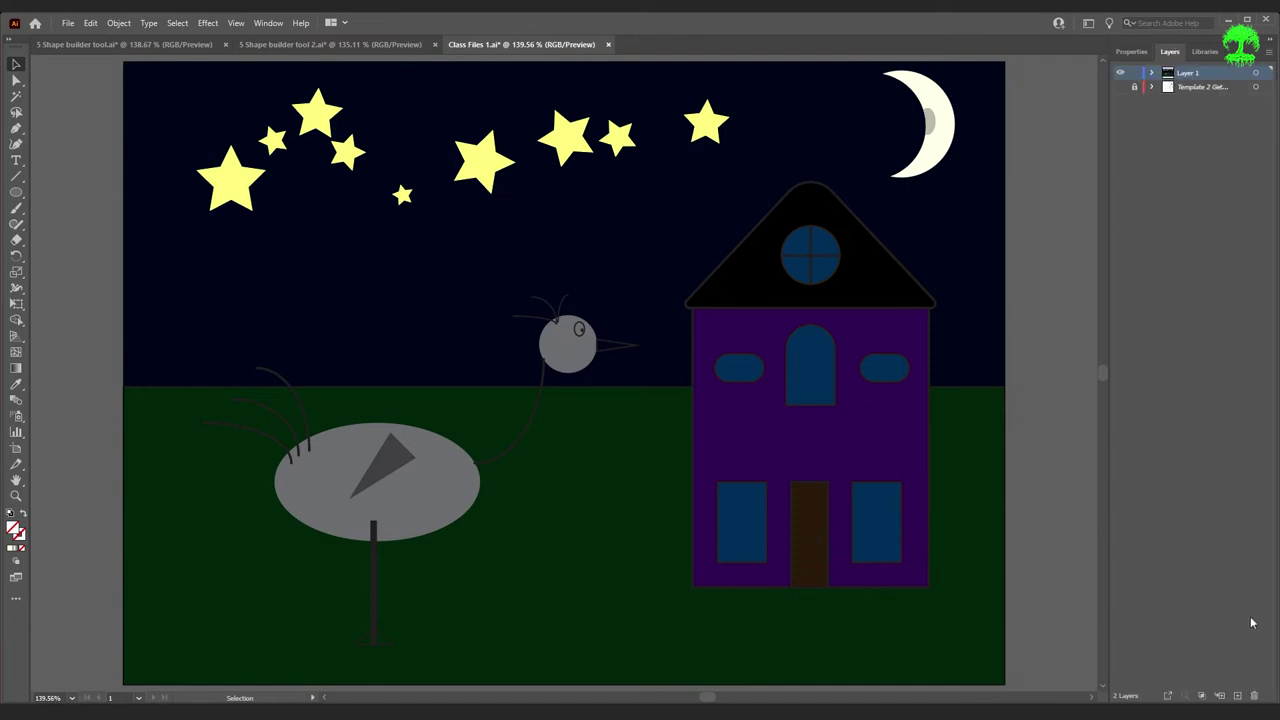
key("ctrl+l")
left_click(1223, 91)
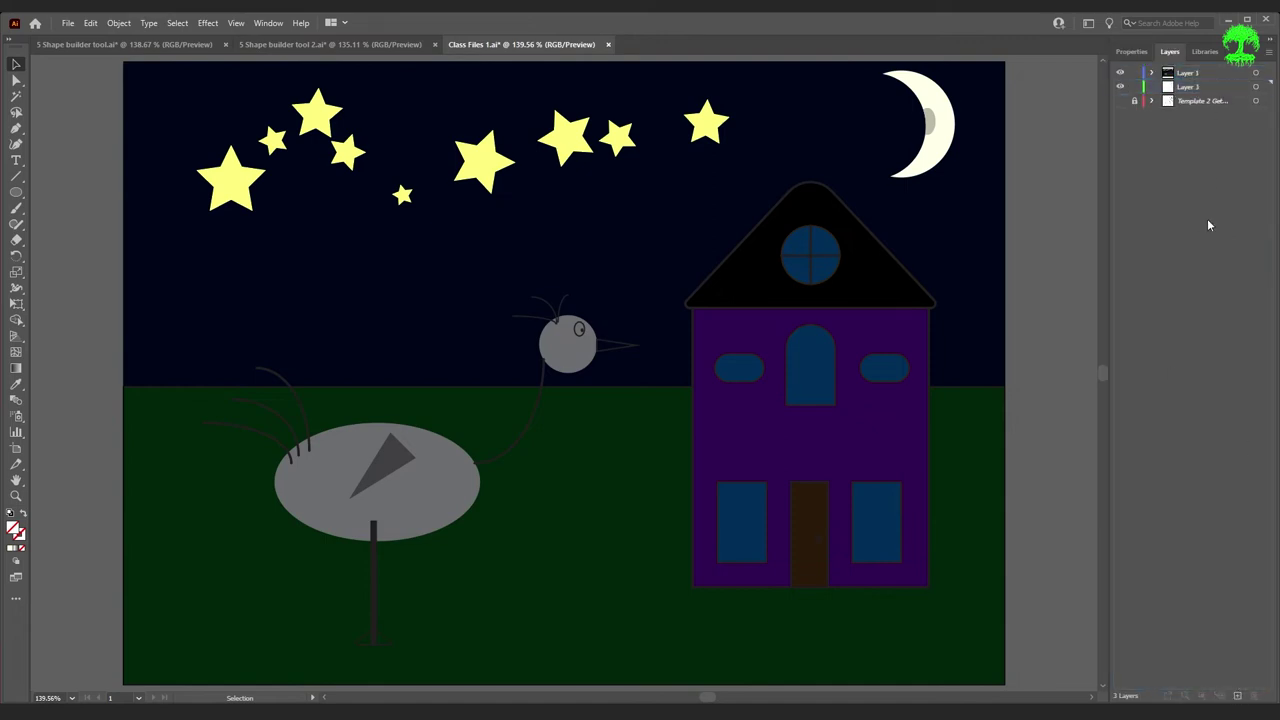
left_click(770, 135)
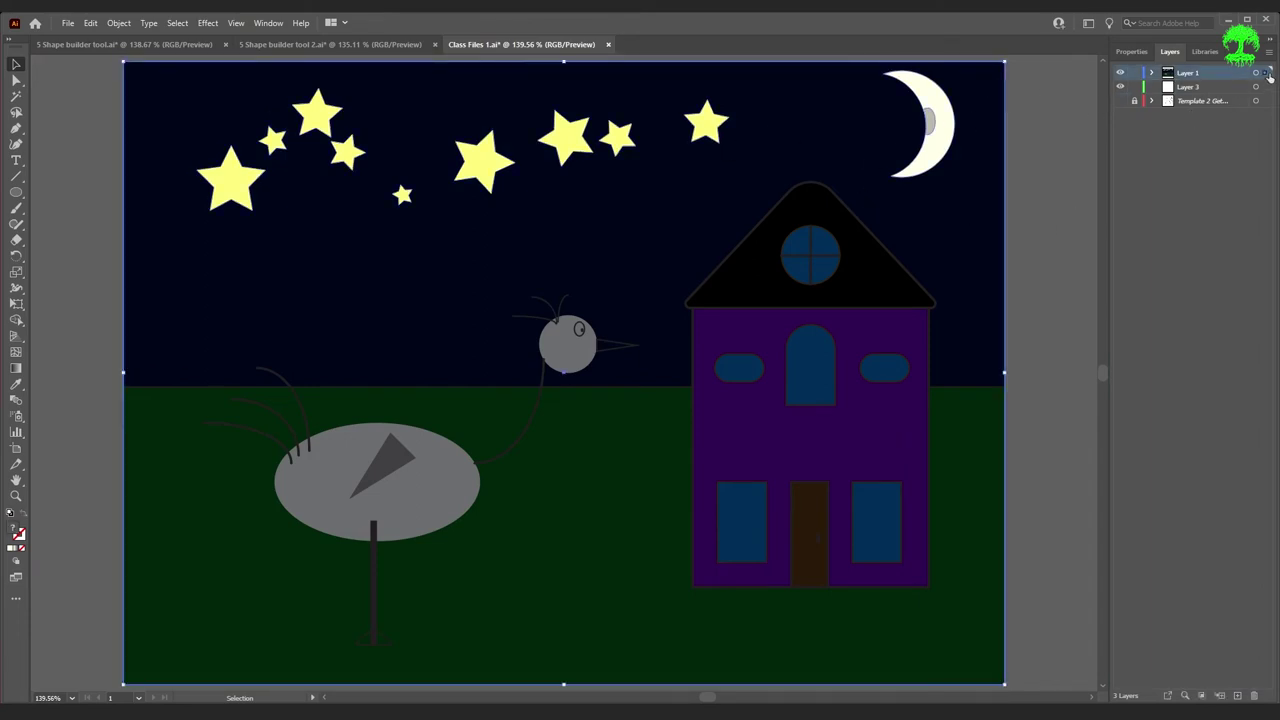
left_click_drag(1270, 91, 1266, 88)
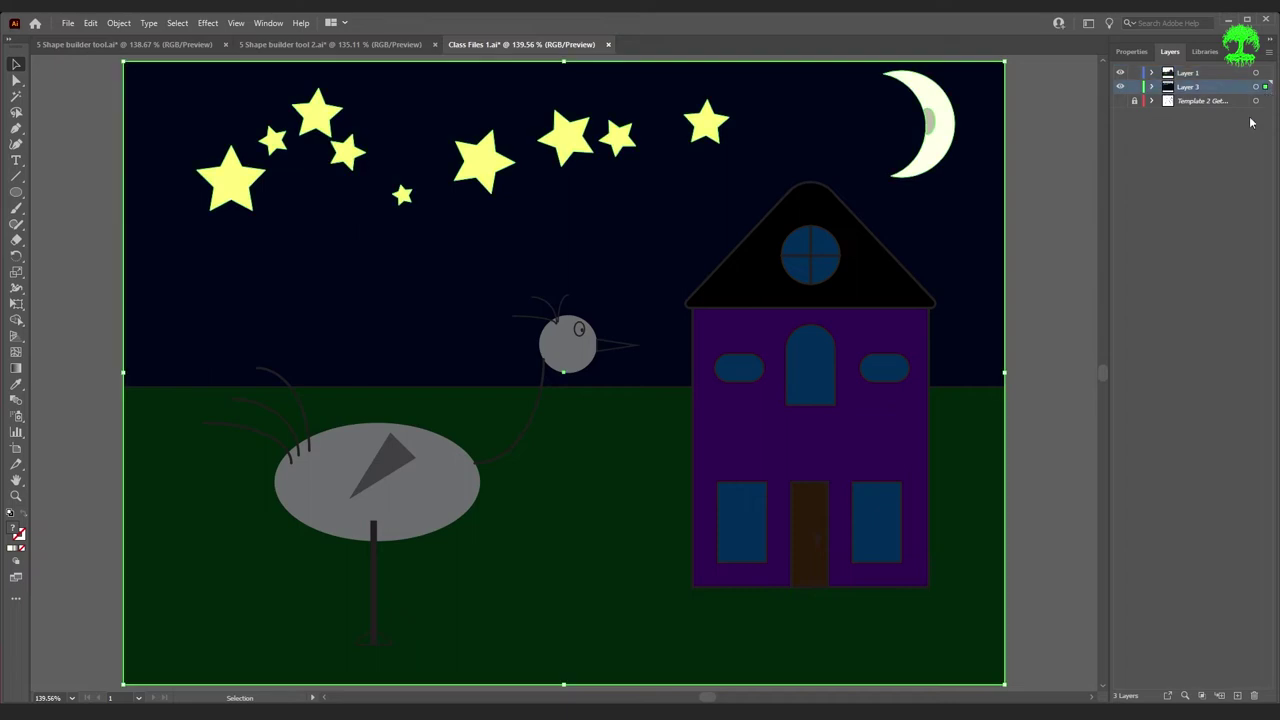
left_click(1120, 87)
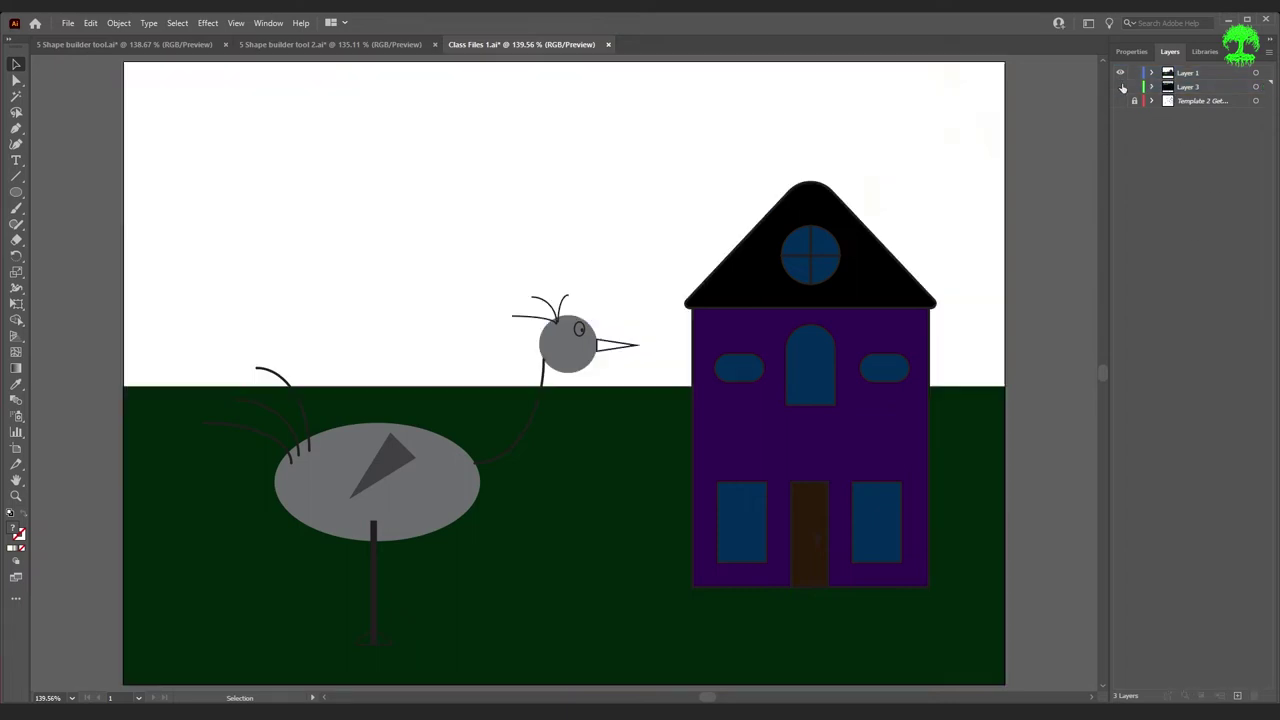
- On Layer 1, draw a rectangle covering the whole artboard
left_click(1195, 73)
left_click(17, 194)
left_click(75, 194)
mouse_move(127, 62)
left_mouse_down()
mouse_move(500, 386)
mouse_move(872, 665)
mouse_move(1004, 685)
left_mouse_up()
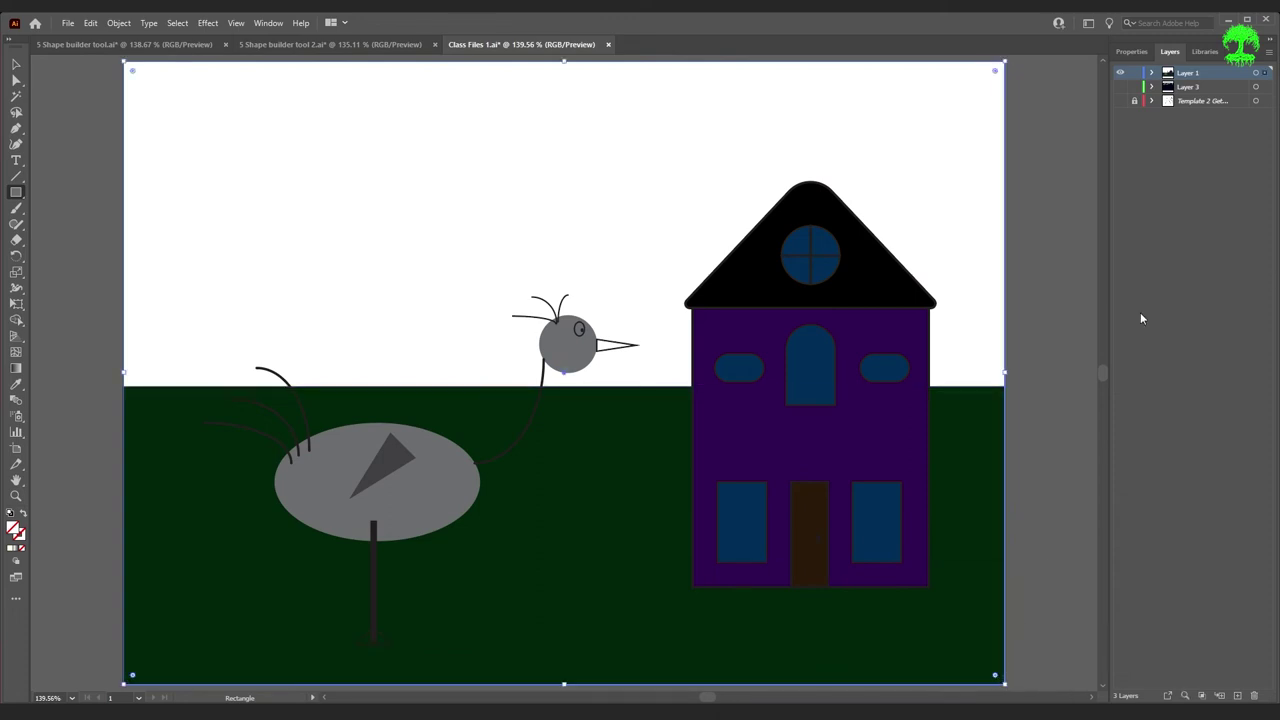
- Fill the rectangle pale light blue with lowered saturation and send it behind all artwork
left_click(1129, 51)
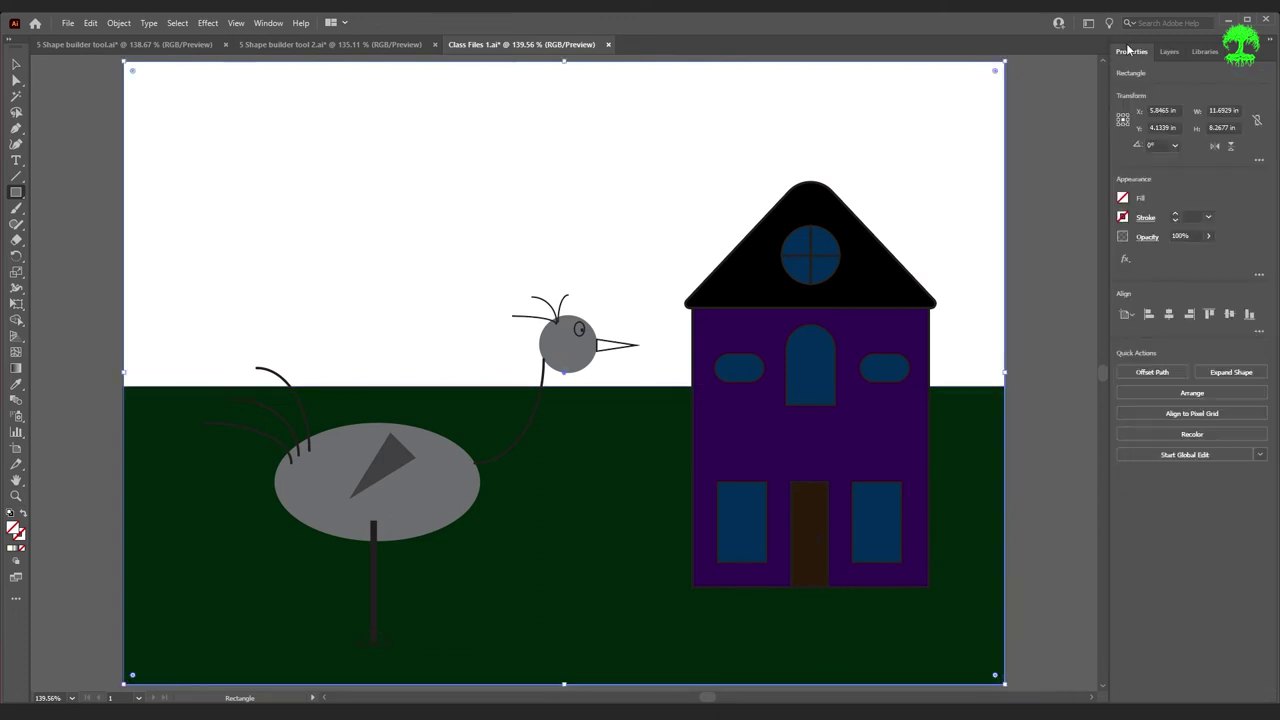
left_click(1123, 199)
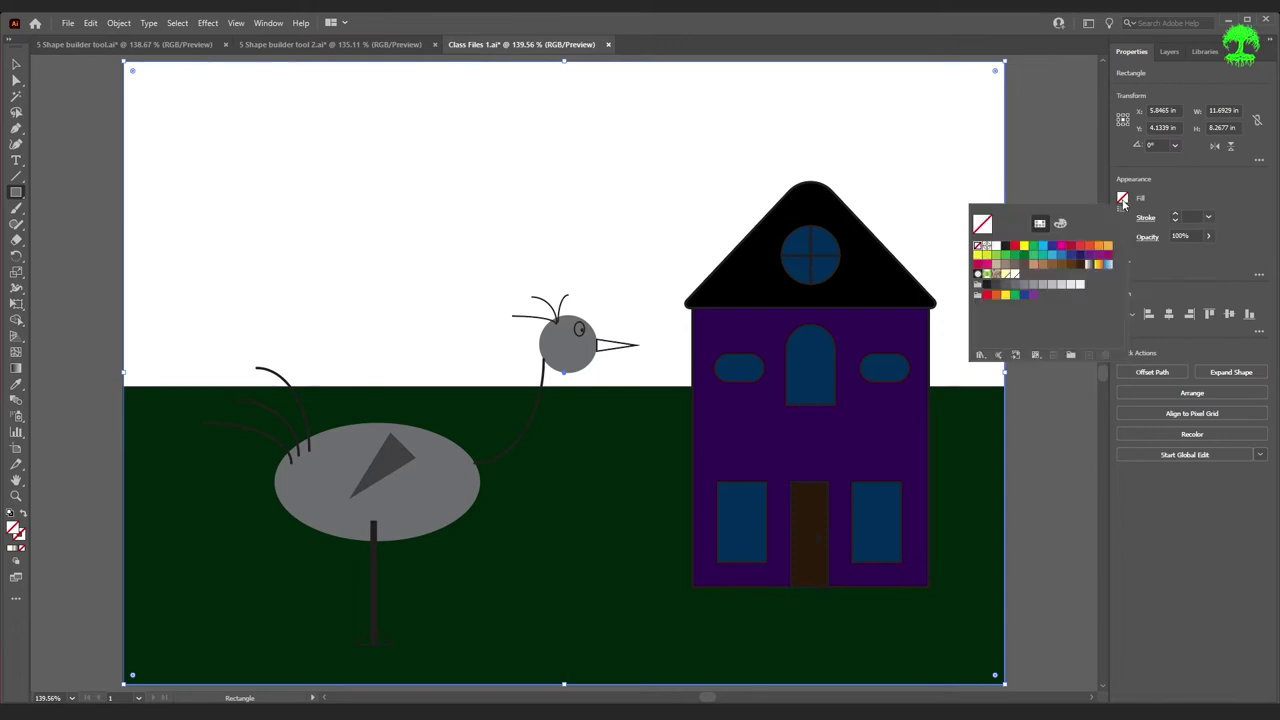
left_click(1052, 255)
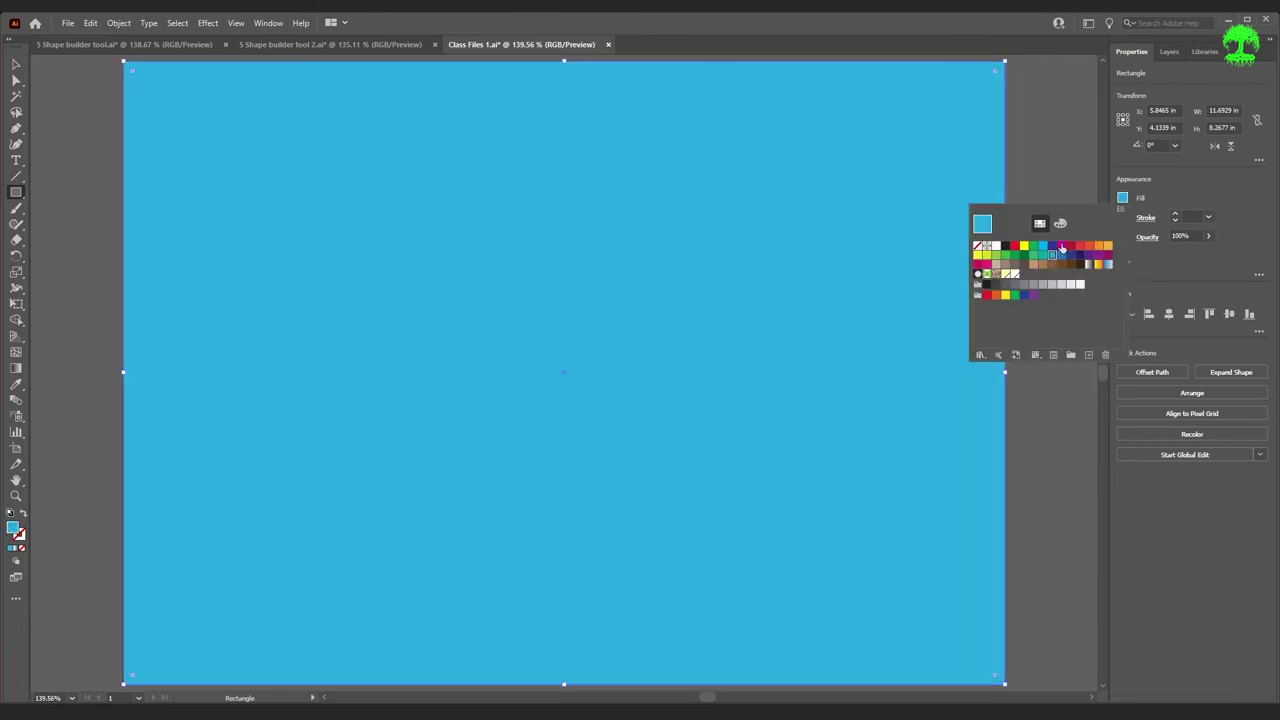
left_click(1060, 225)
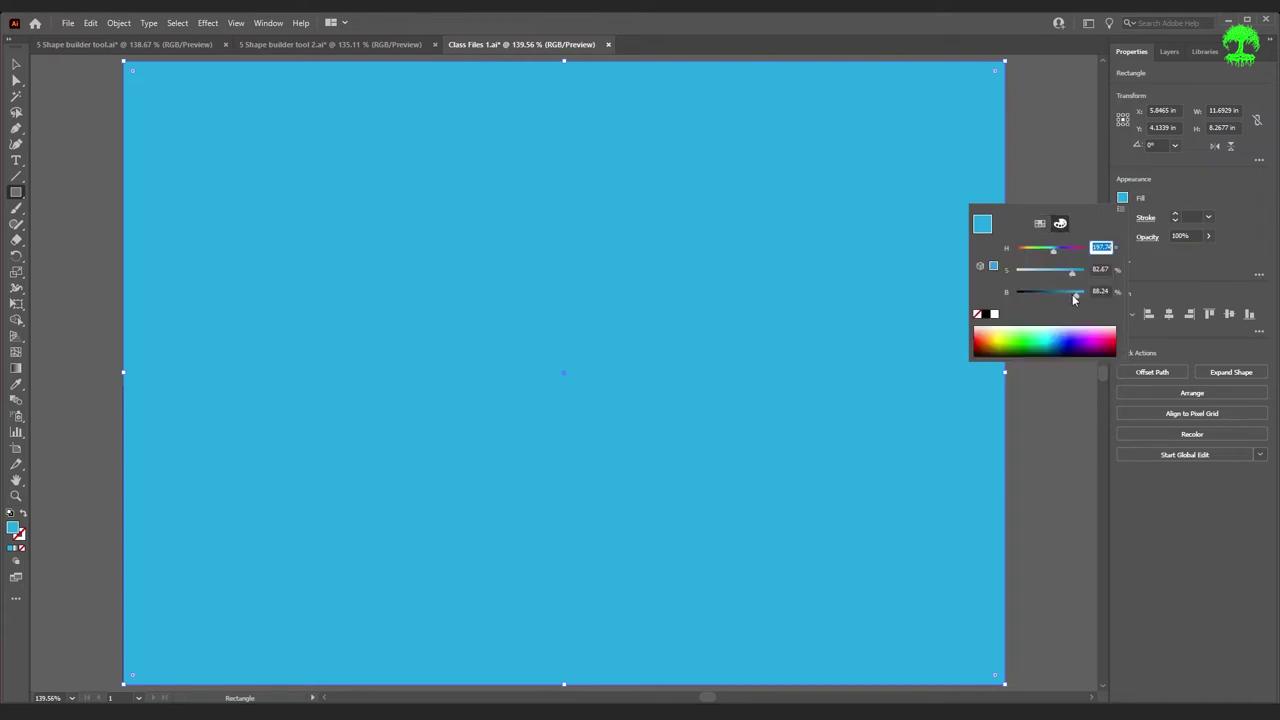
left_click_drag(1071, 271, 1052, 274)
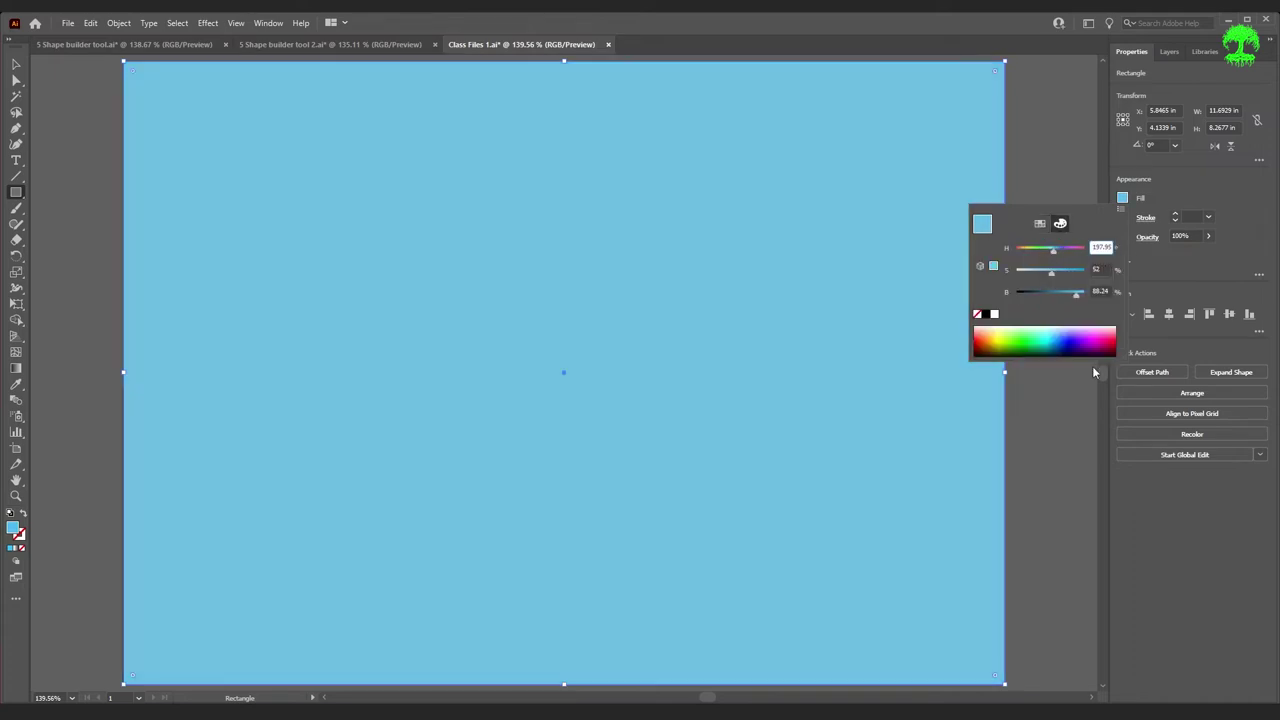
left_click(1192, 393)
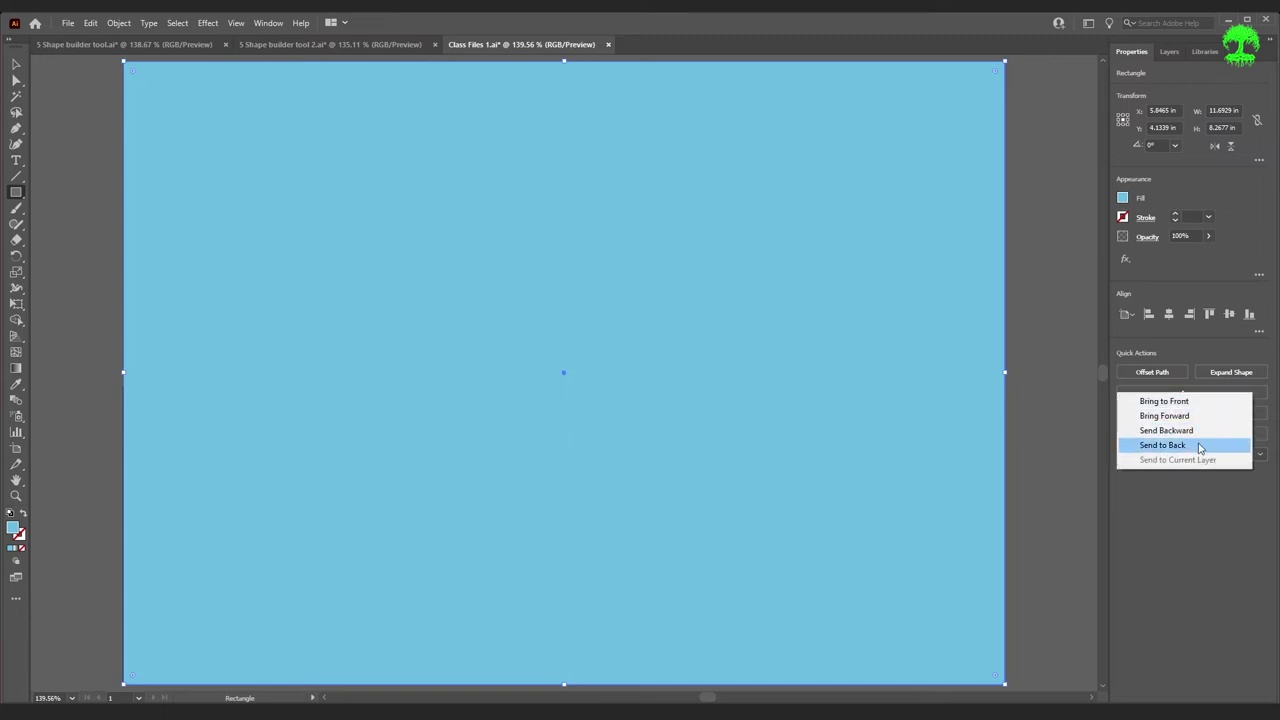
left_click(1195, 446)
left_click(60, 390)
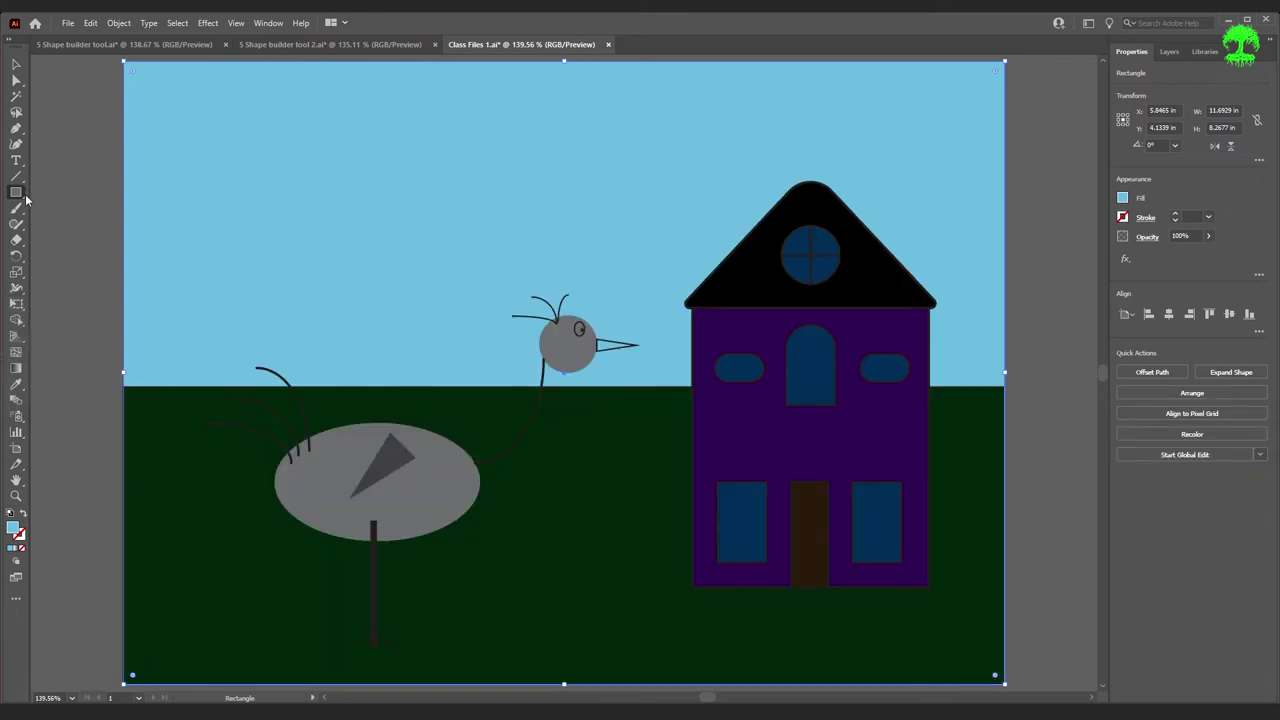
- Draw a yellow sun circle in the upper-left sky and a straight line from the house's bottom-left corner
left_click_drag(19, 196, 68, 226)
left_click_drag(248, 104, 369, 225)
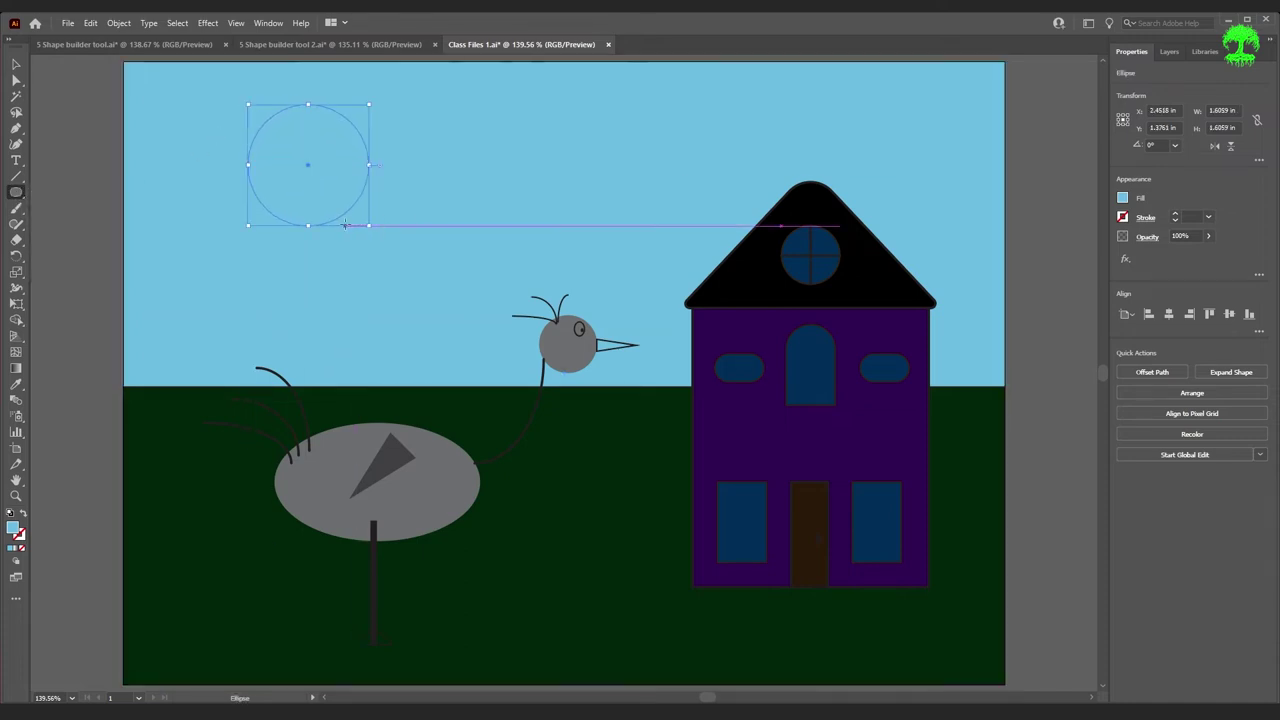
left_click(1123, 200)
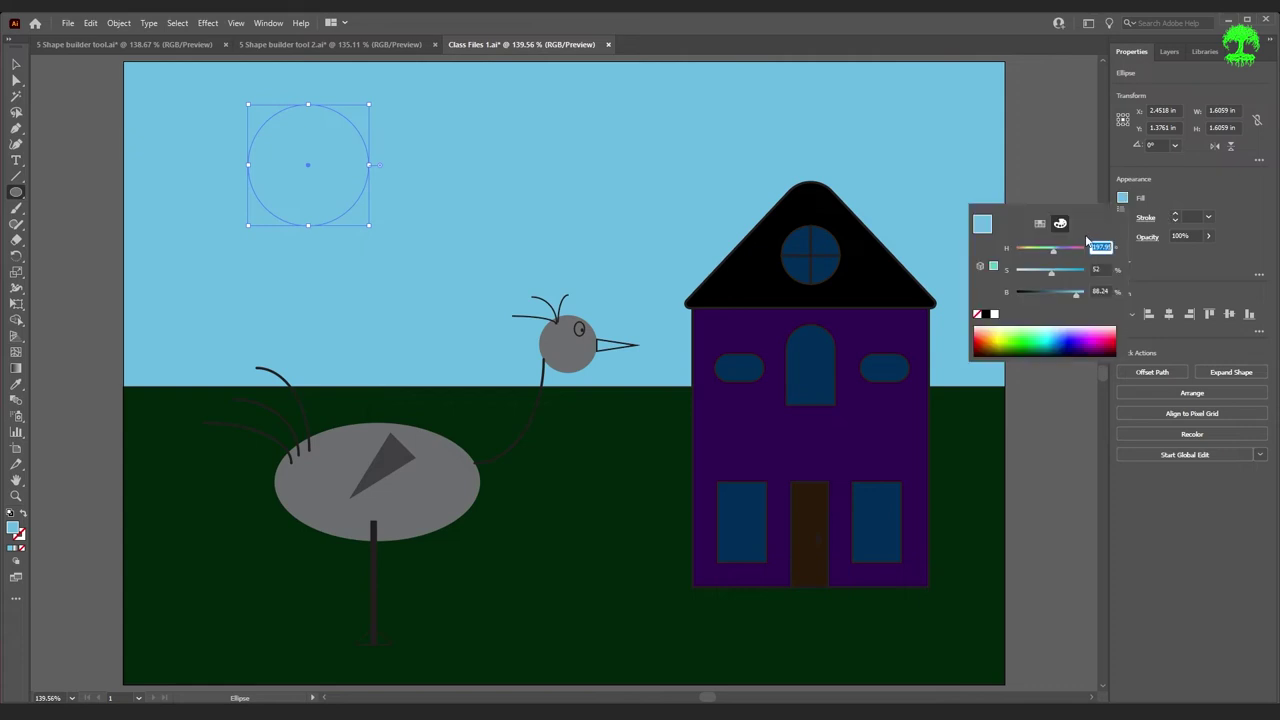
left_click(1040, 223)
left_click(1025, 246)
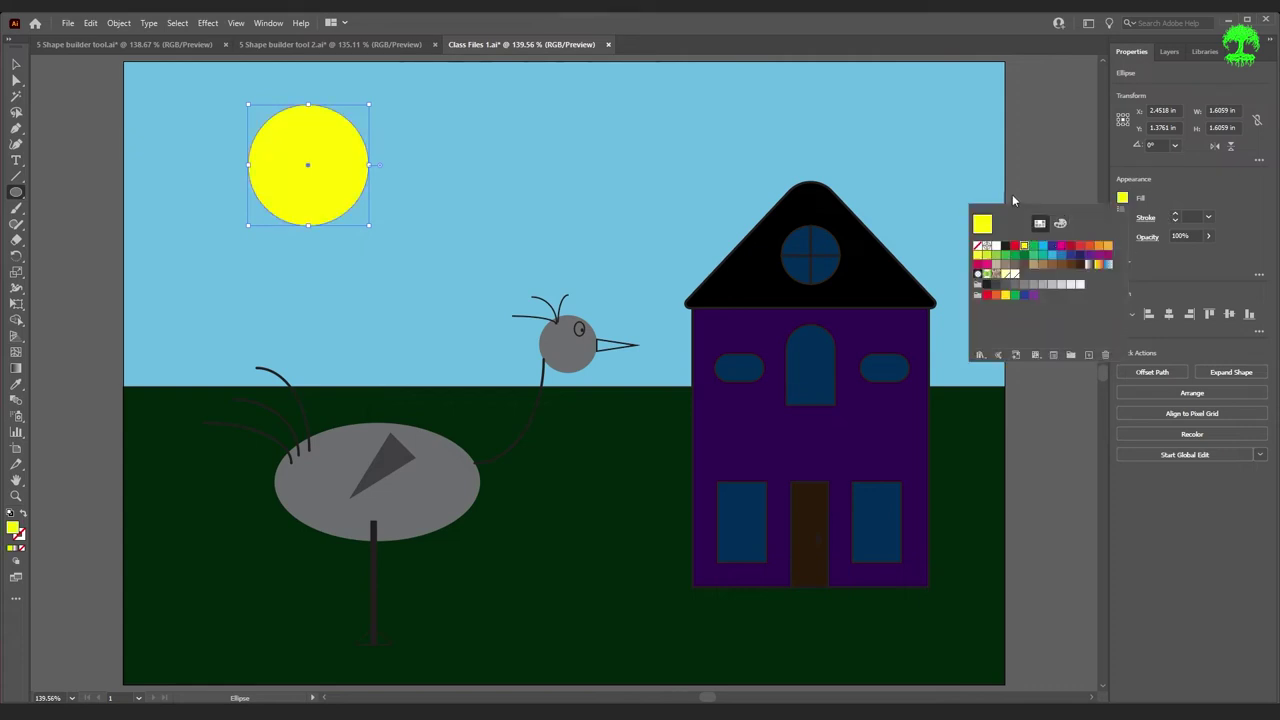
key("backslash")
left_click_drag(691, 591, 840, 524)
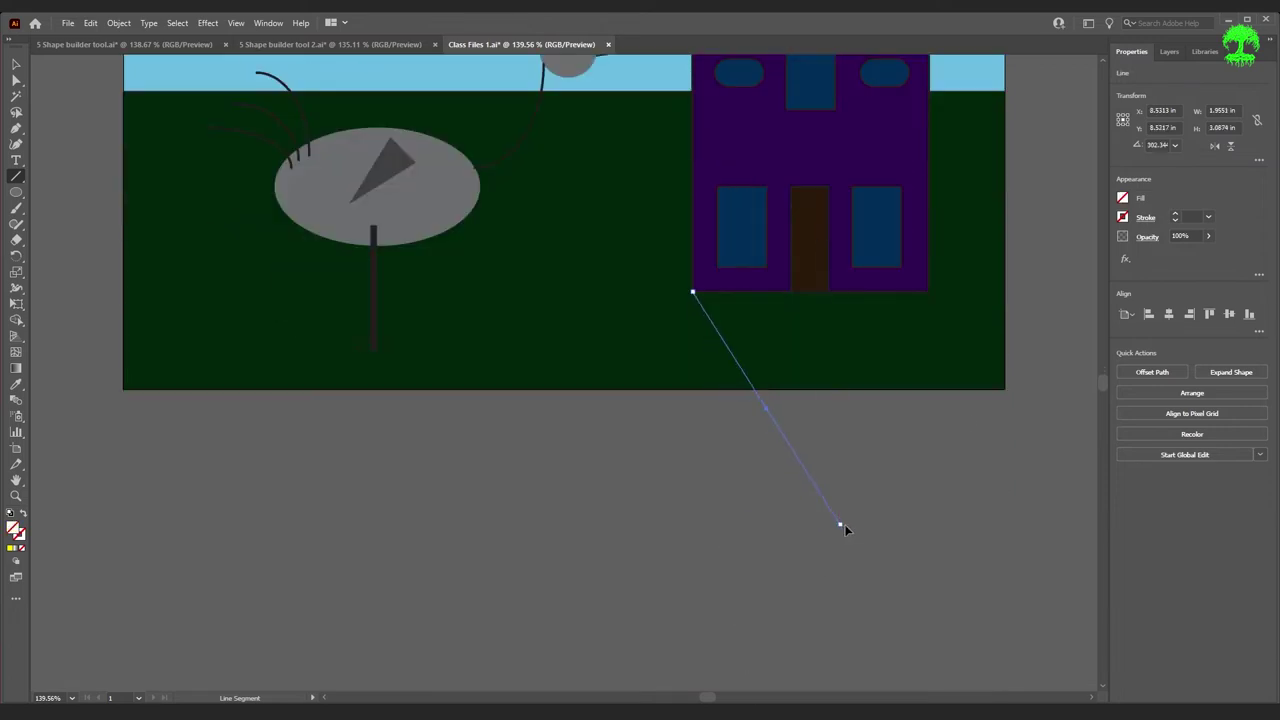
- Give the line a black stroke with 3 pt weight
left_click(1122, 217)
left_click(1145, 213)
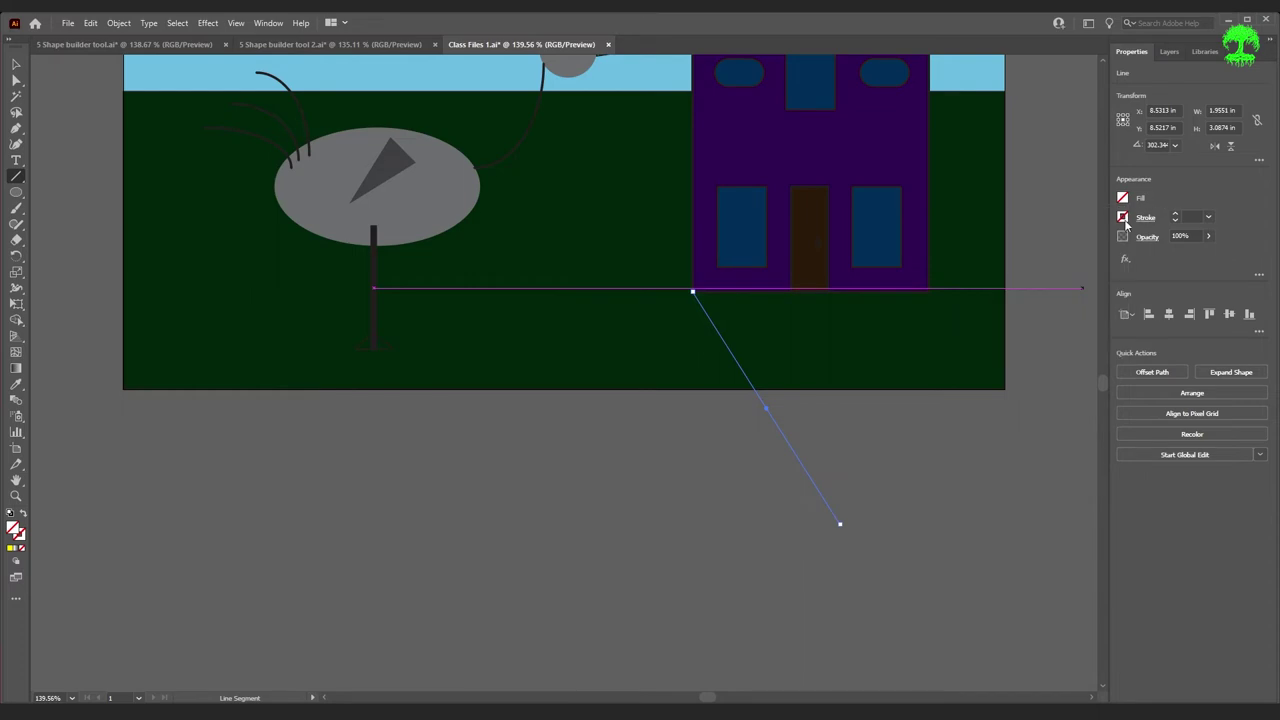
left_click(1123, 218)
left_click(1007, 266)
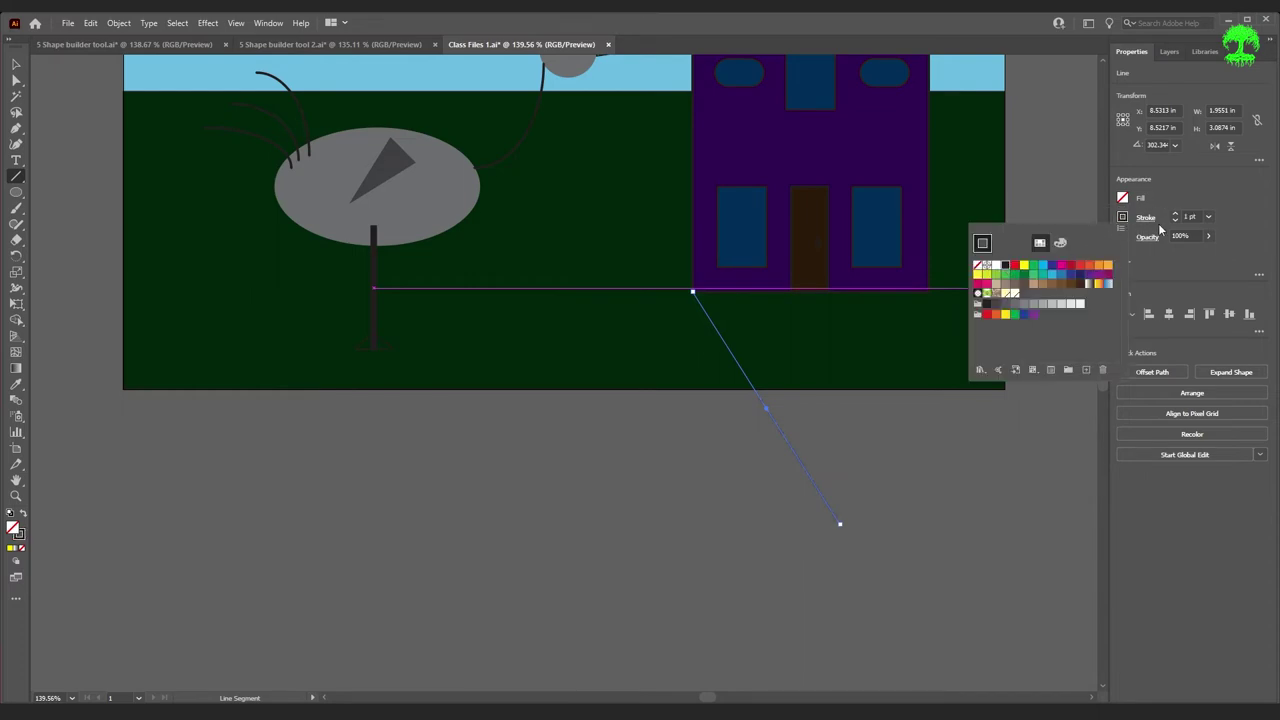
left_click(1175, 214)
left_click(1175, 214)
left_click(1175, 214)
- Alt-drag a copy of the black line to the house's bottom-right corner
key("v")
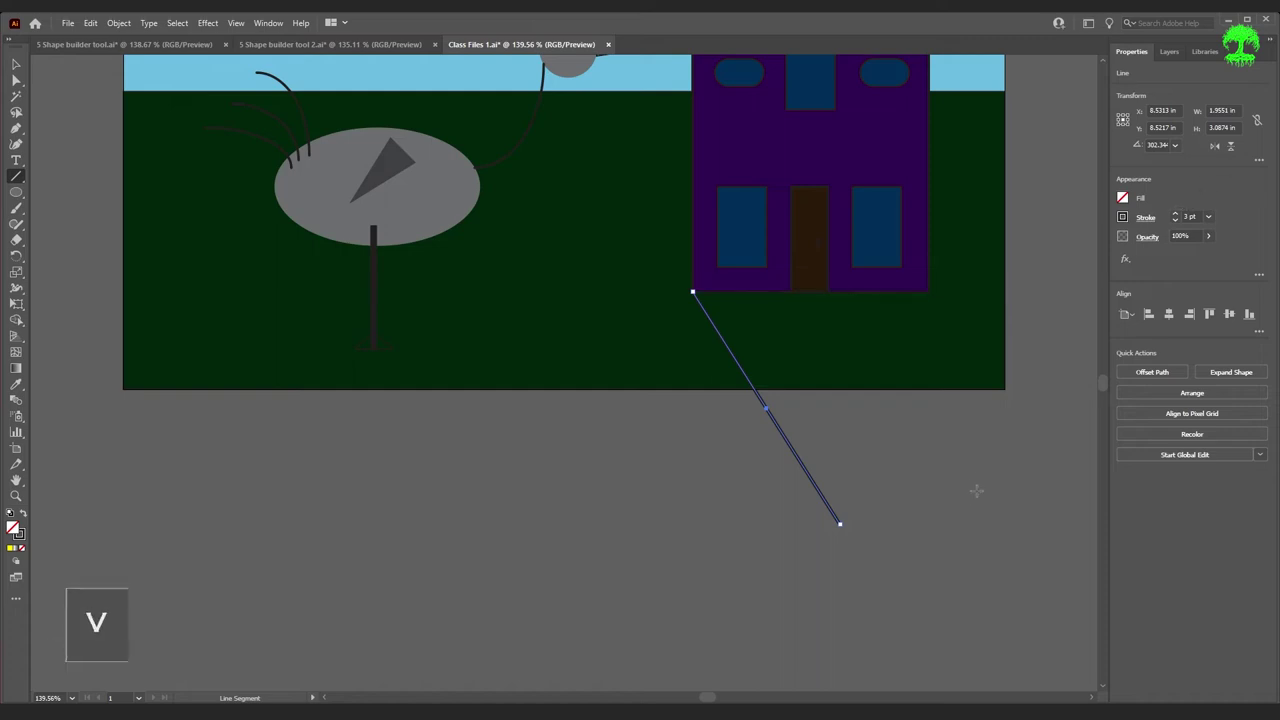
left_click(904, 500)
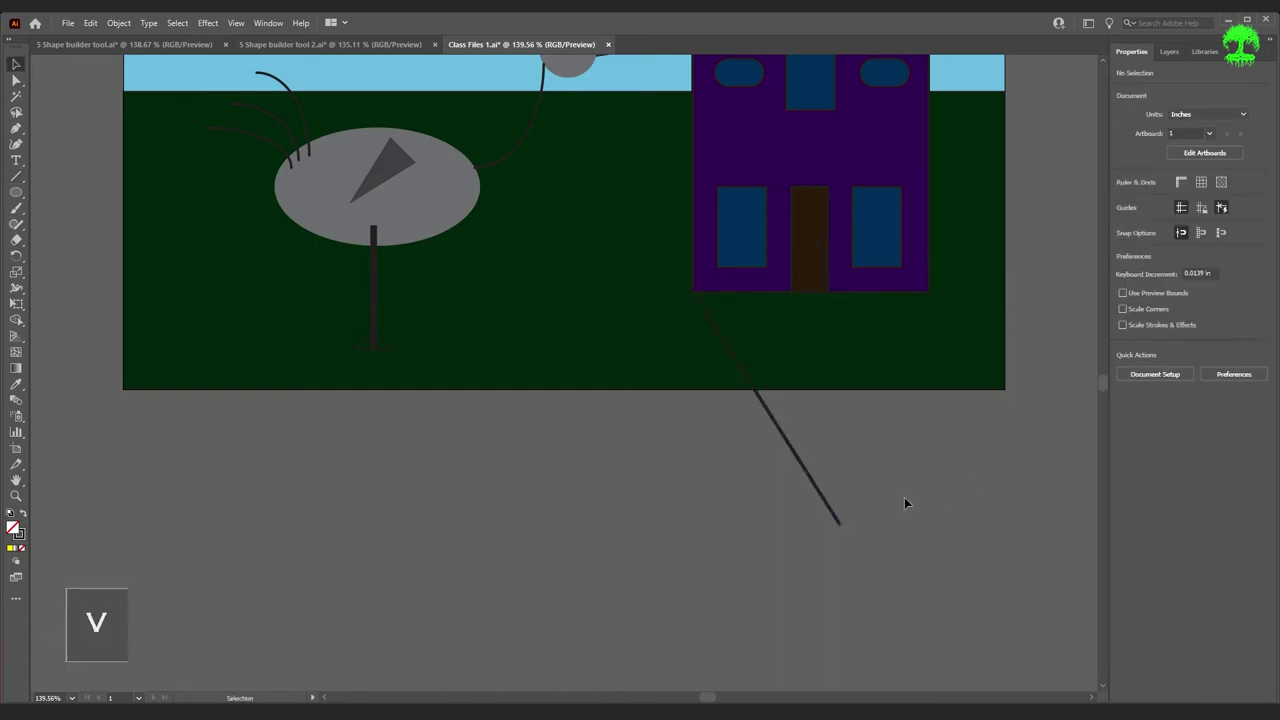
left_click(818, 496)
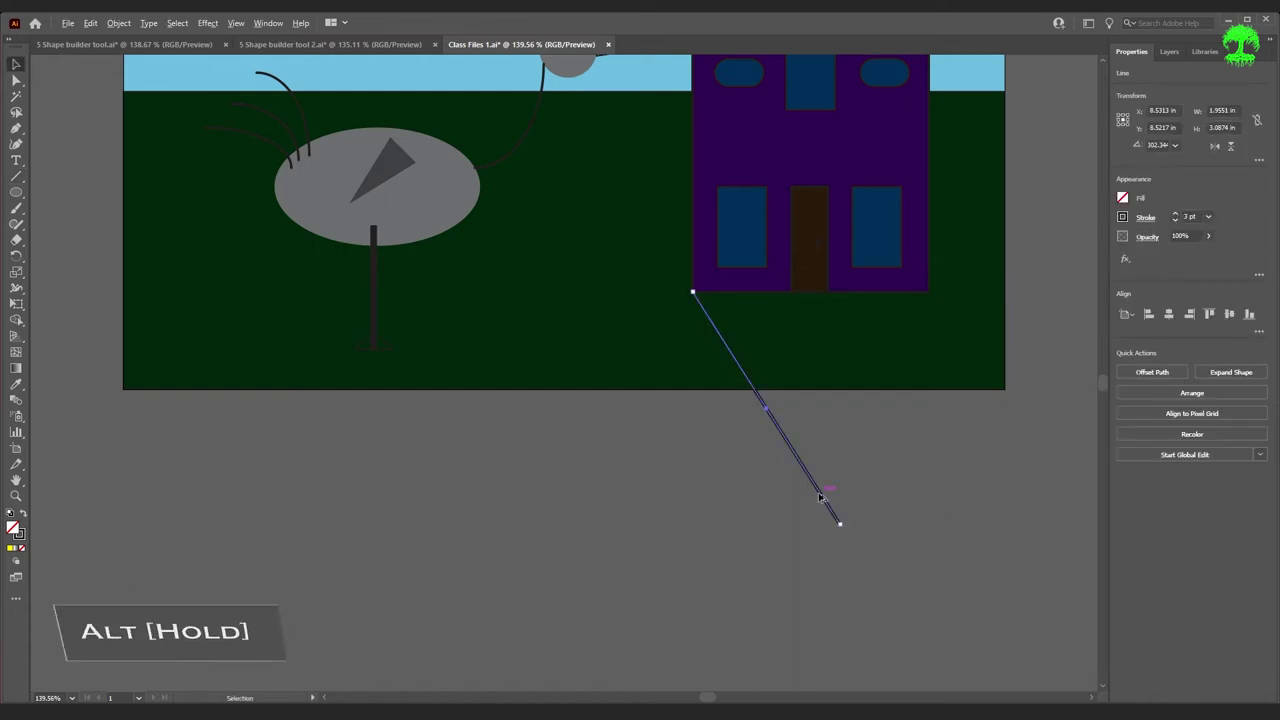
left_click_drag(818, 496, 1056, 492)
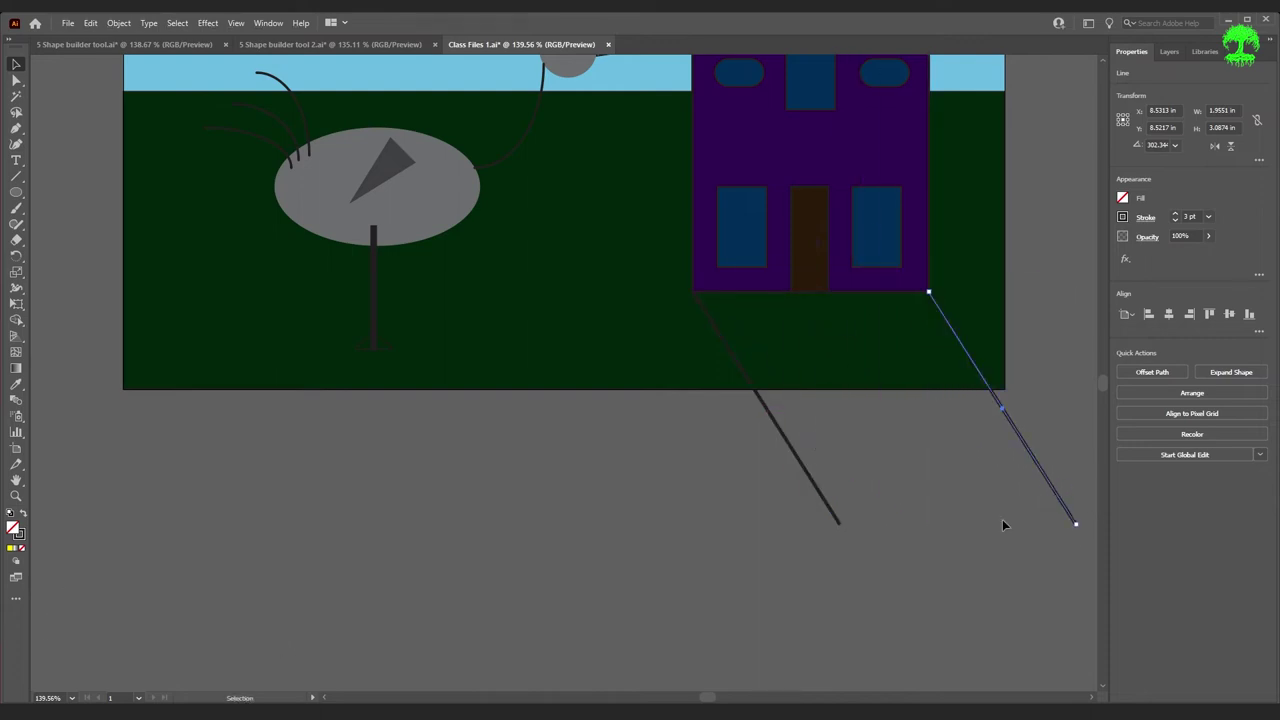
left_click(952, 568)
scroll(945, 570, "up", 4)
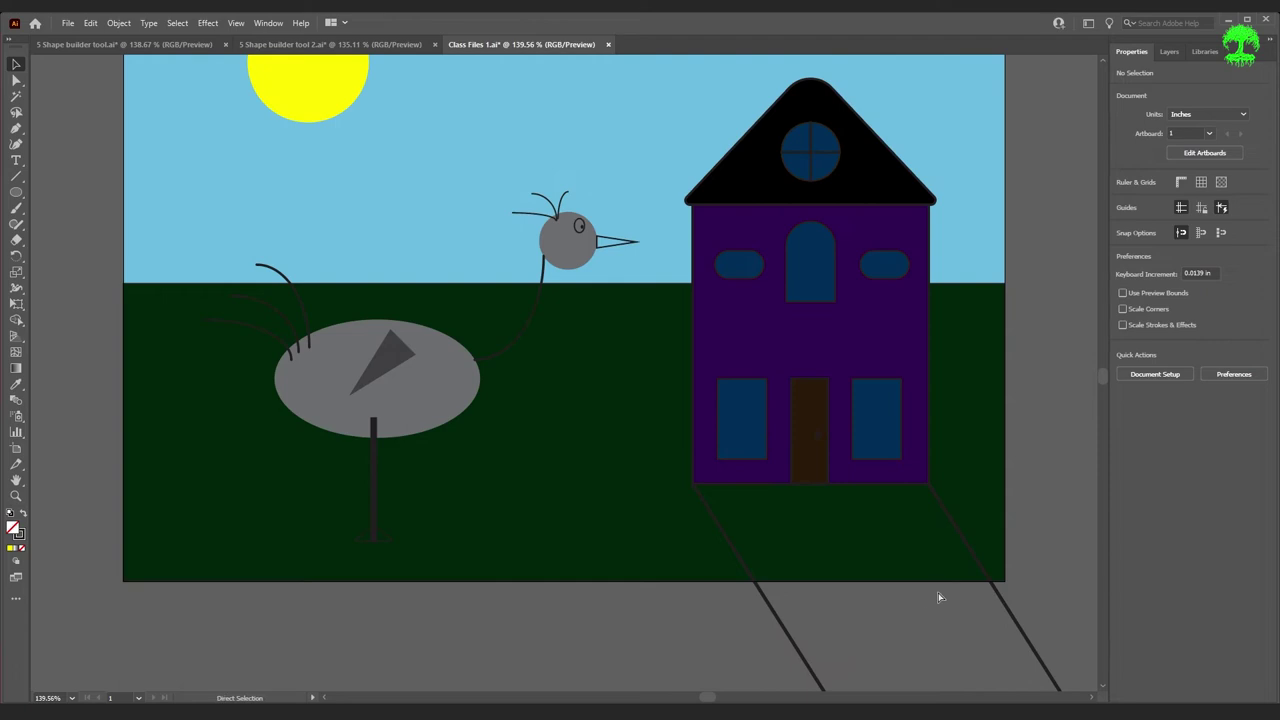
scroll(915, 598, "up", 2)
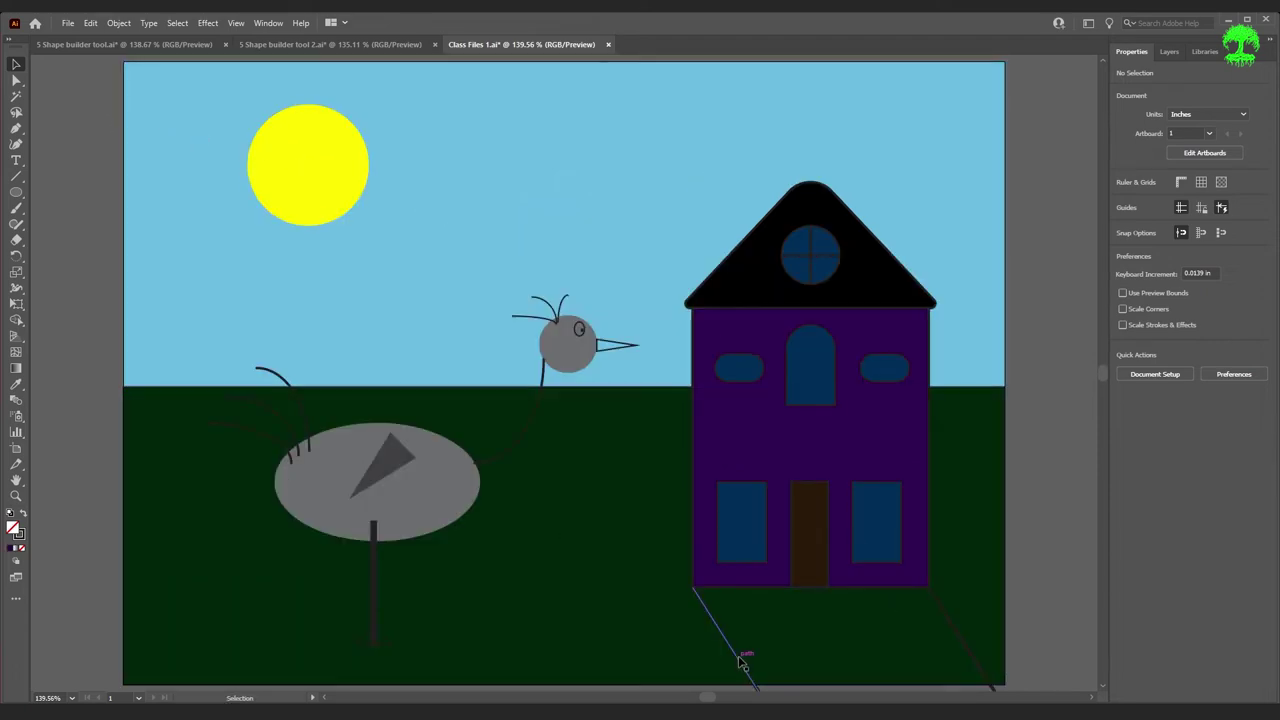
left_click(546, 570)
- Brighten the ground to bright green and raise the purple house body's brightness to 81
left_click(1124, 198)
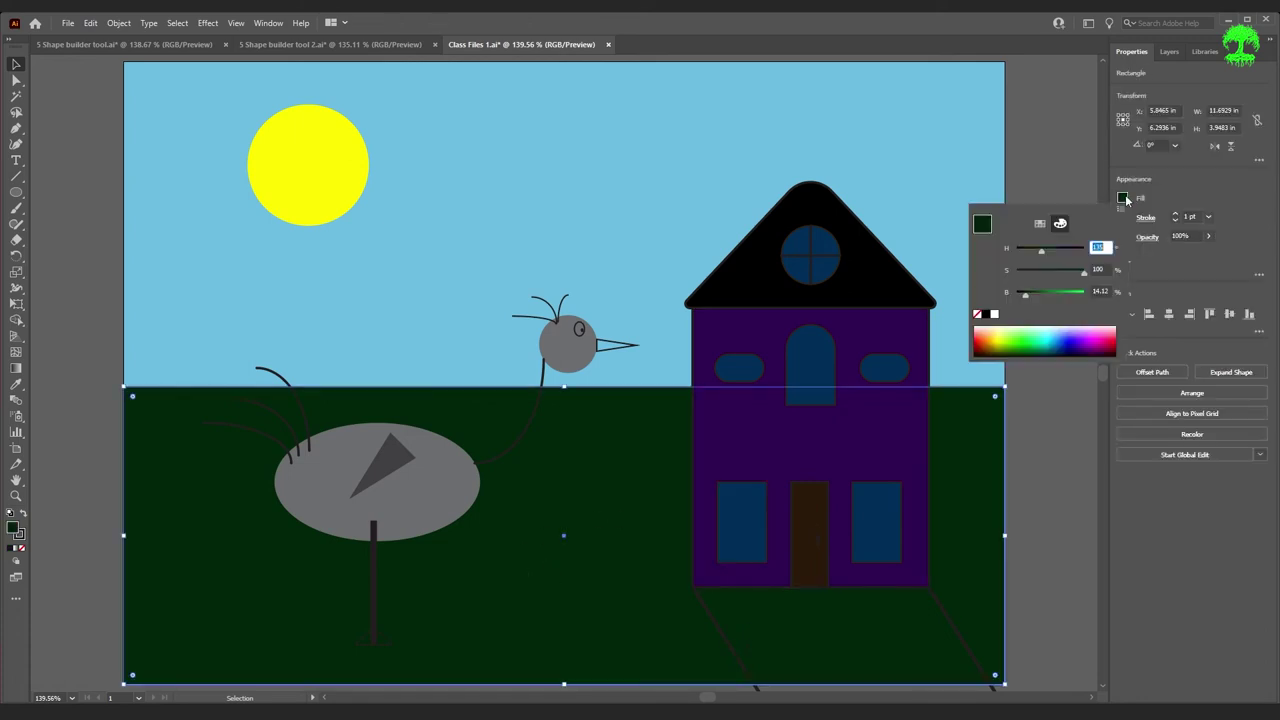
left_click_drag(1077, 303, 1064, 298)
left_click(888, 446)
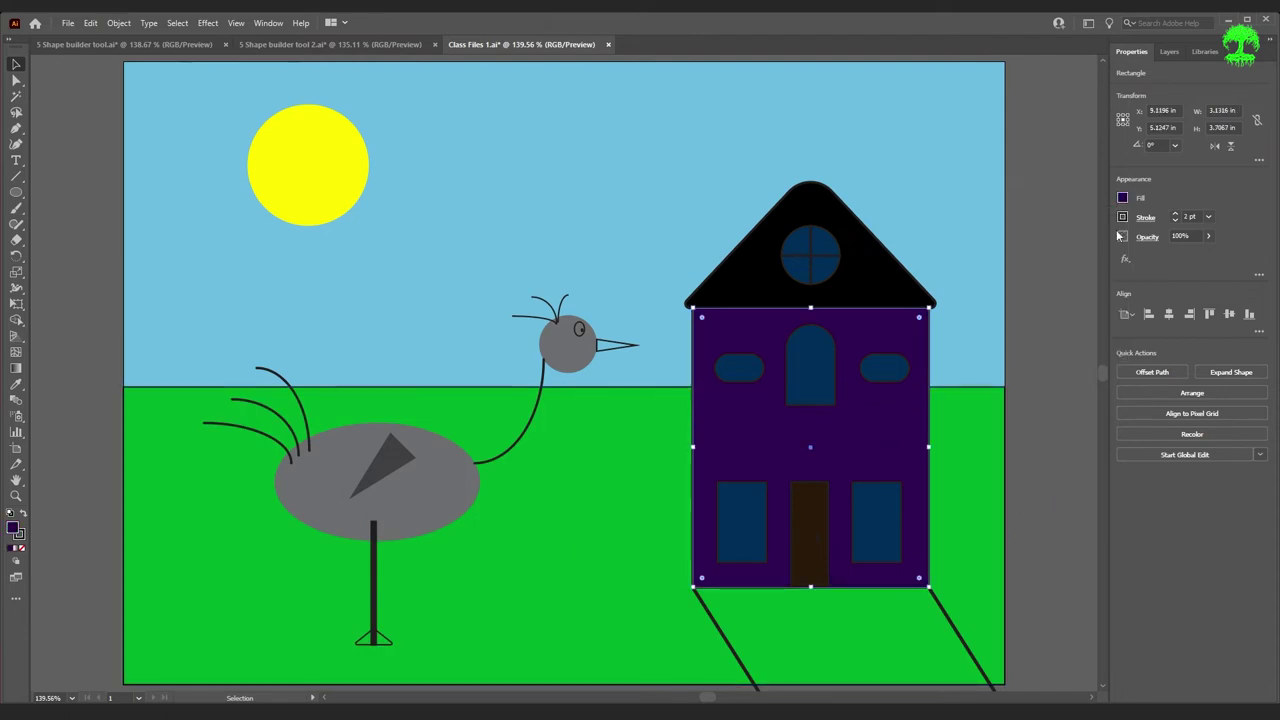
left_click(1124, 198)
left_click(1072, 295)
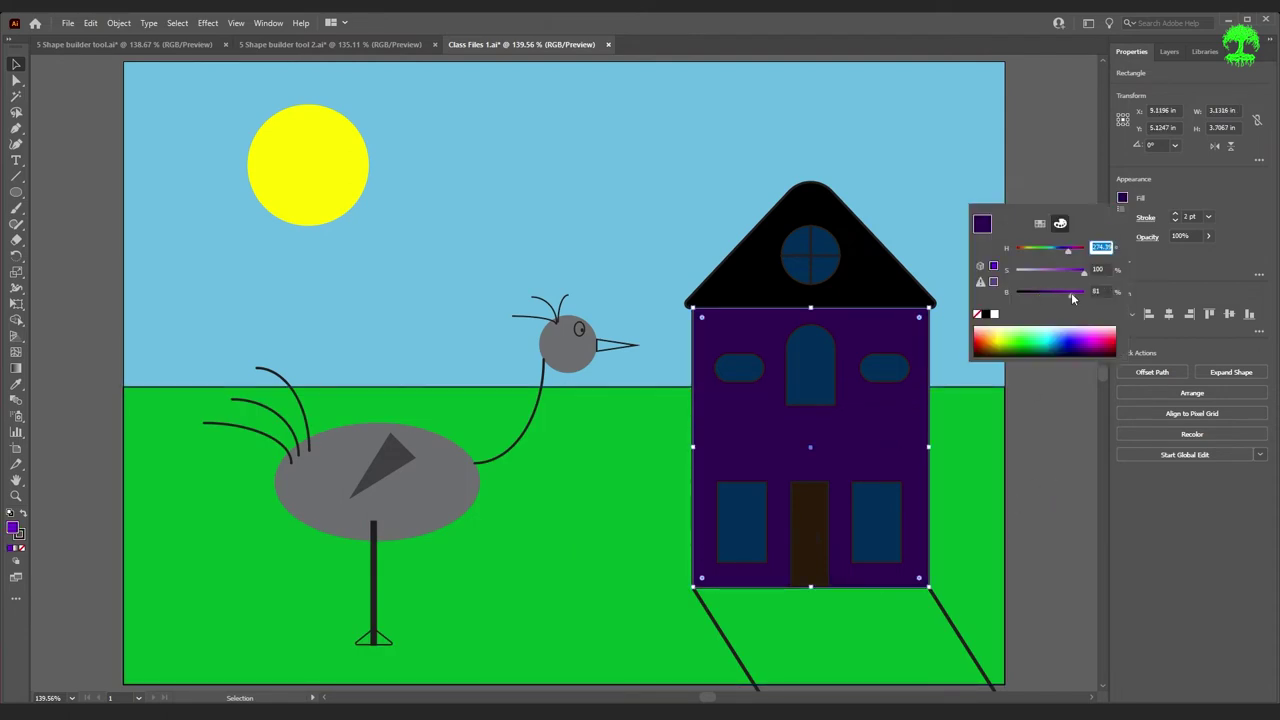
left_click_drag(1069, 298, 1082, 296)
left_click(1117, 506)
- Select all six house windows and brighten their fill to bright blue
left_click(895, 515)
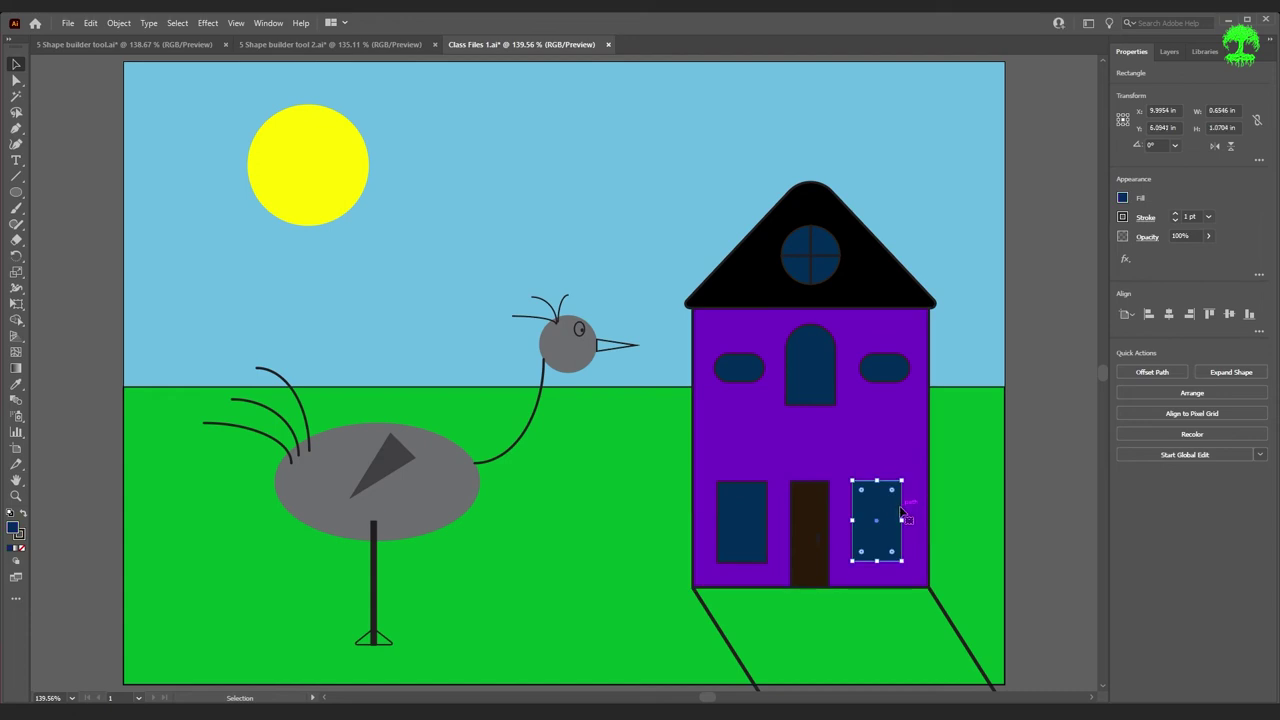
left_click(885, 368, "shift")
left_click(810, 362, "shift")
left_click(742, 378, "shift")
left_click(752, 500, "shift")
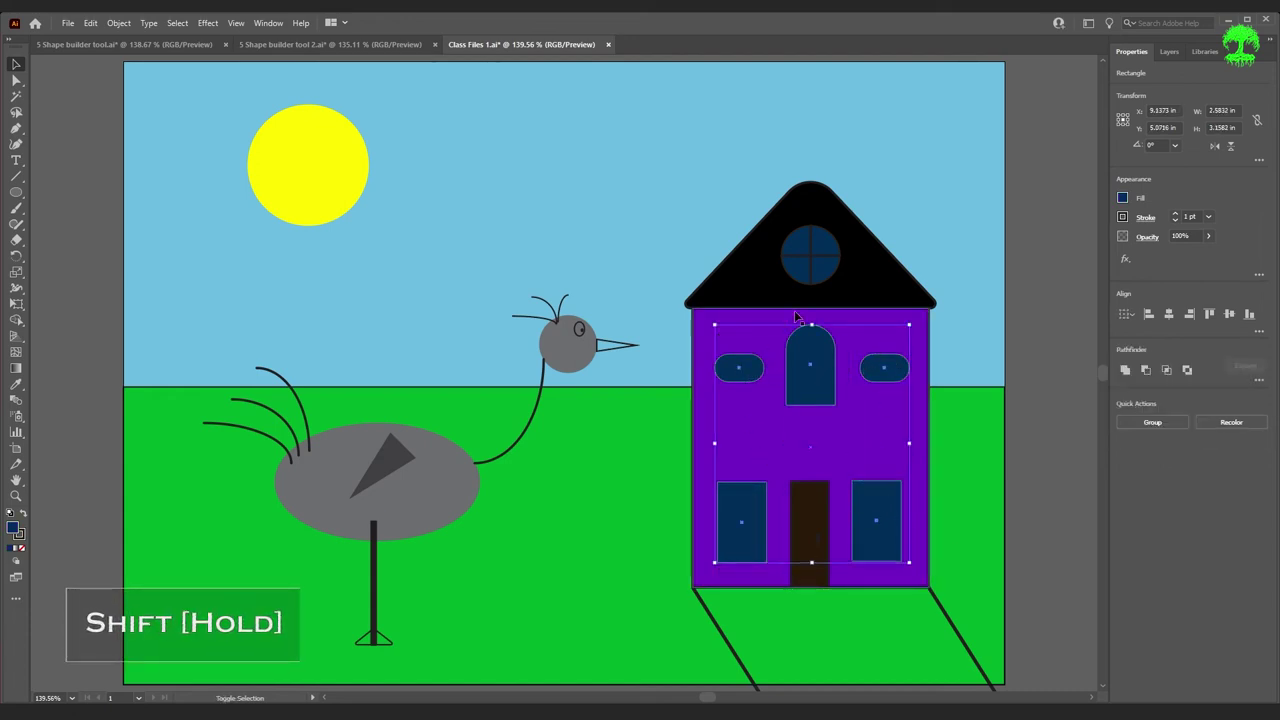
left_click(816, 278, "shift")
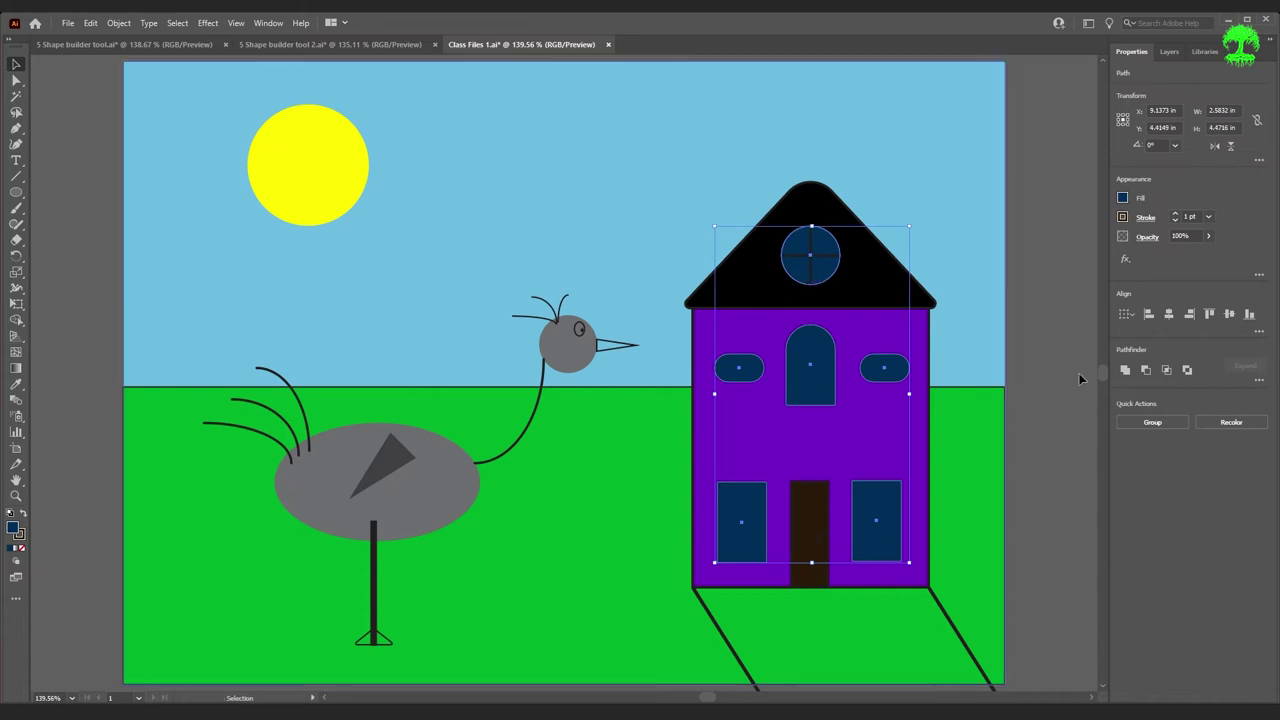
left_click(1121, 199)
left_click(1073, 297)
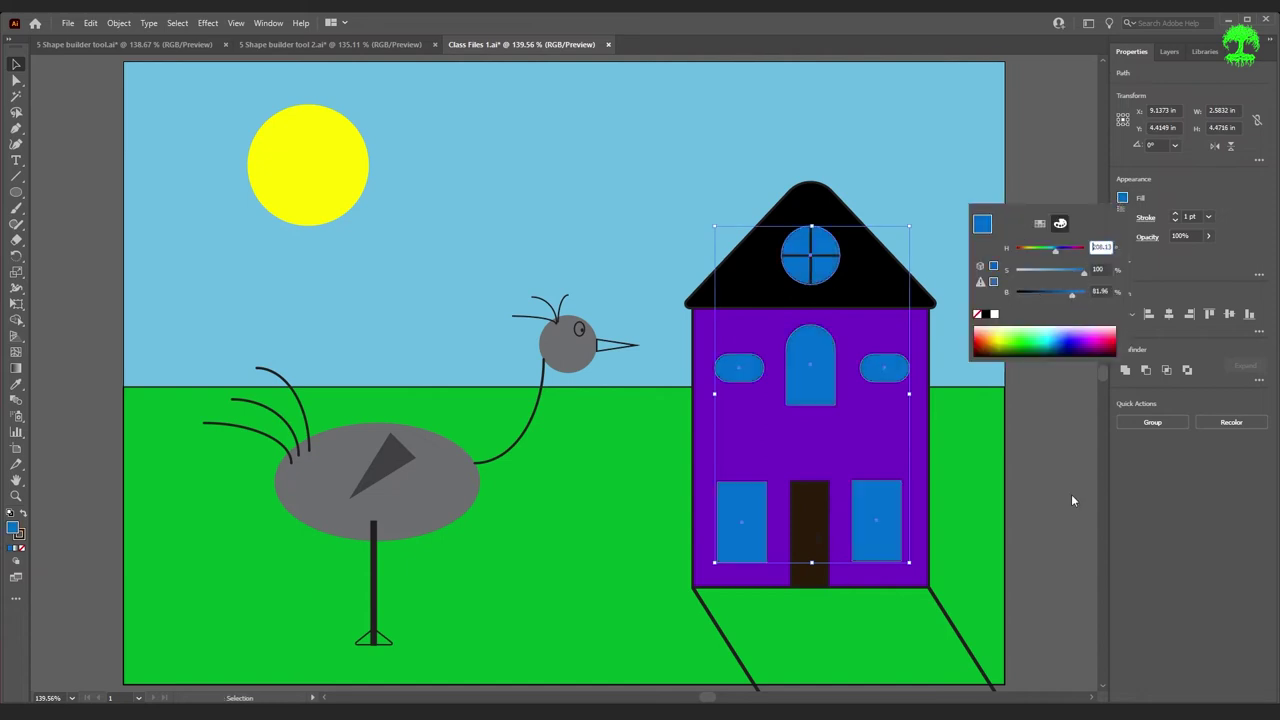
left_click(1072, 494)
- Change the door's fill to a lighter brown and deselect it
left_click(807, 521)
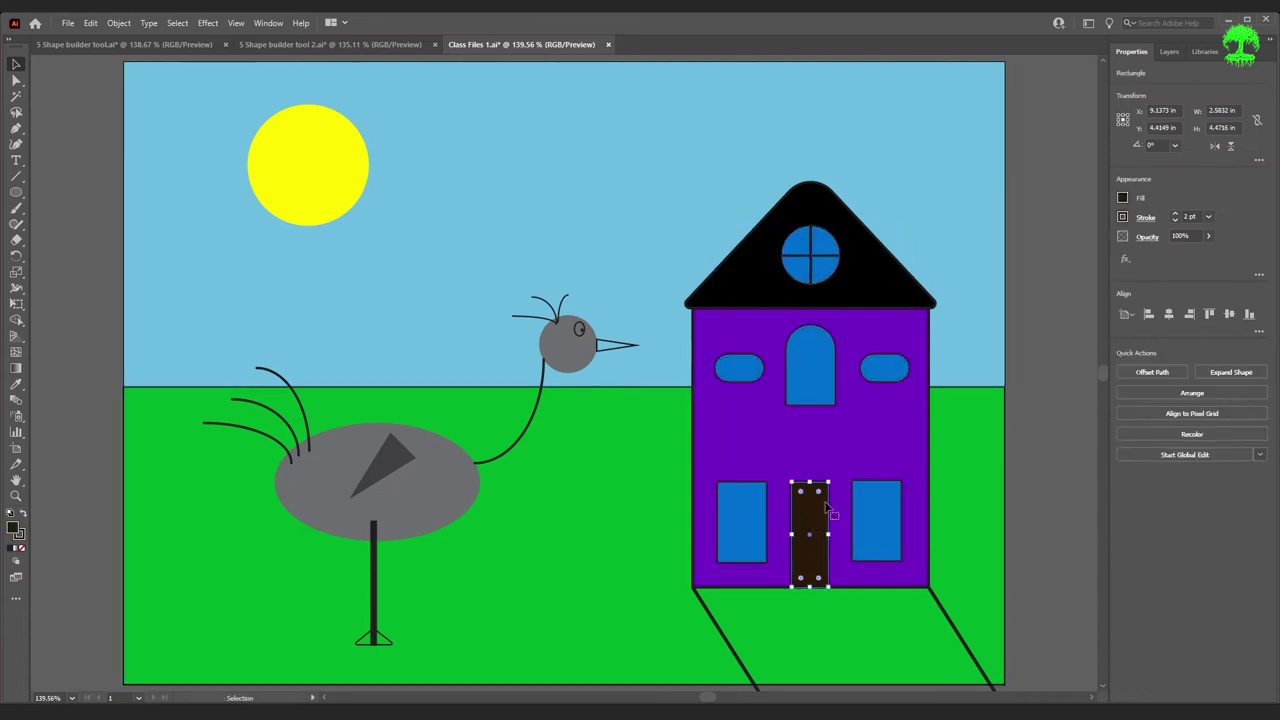
left_click(1123, 199)
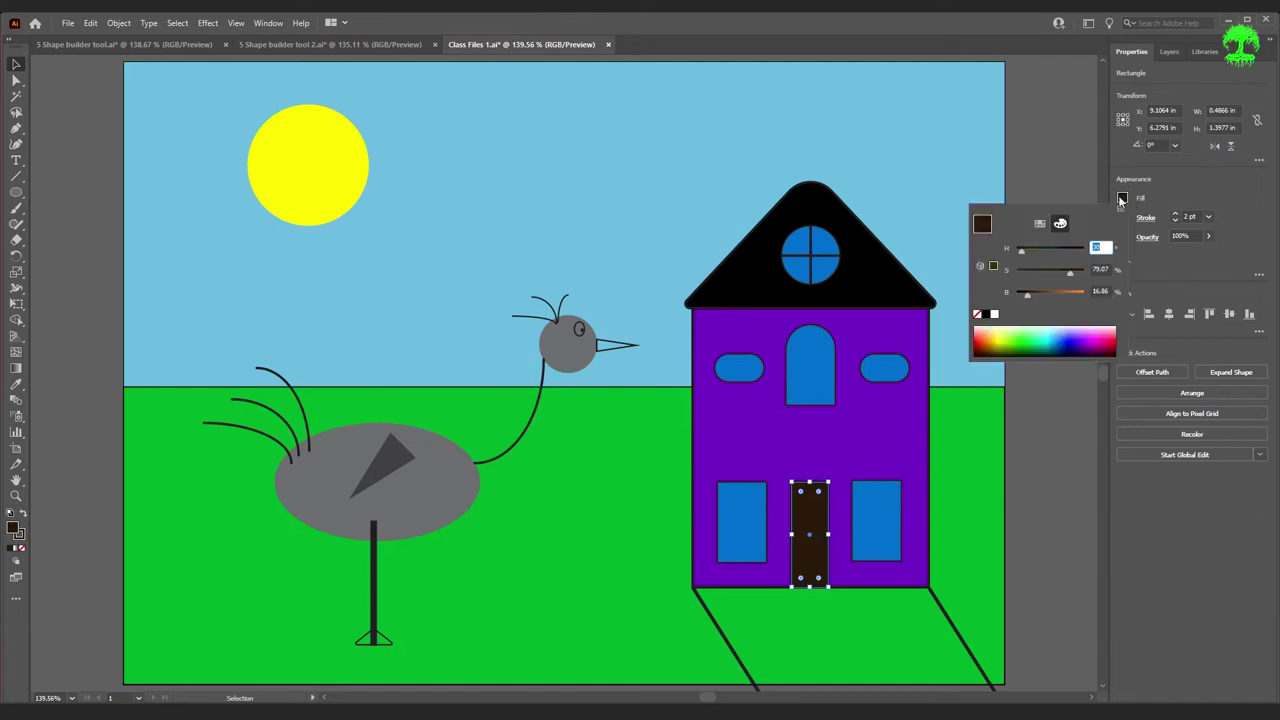
left_click(1059, 298)
left_click(1062, 500)
left_click(1064, 503)
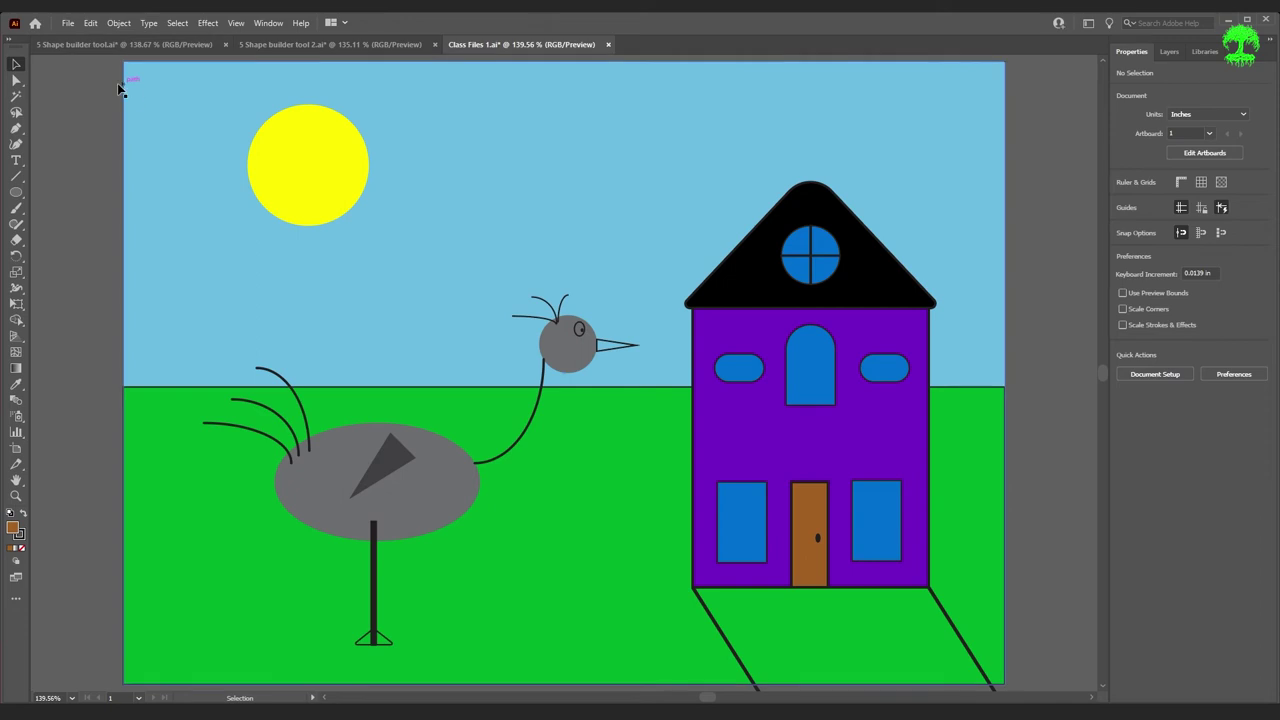
- With all artwork selected, Shape Builder-fill the region between the front lines with darker green, then deselect
key("ctrl+a")
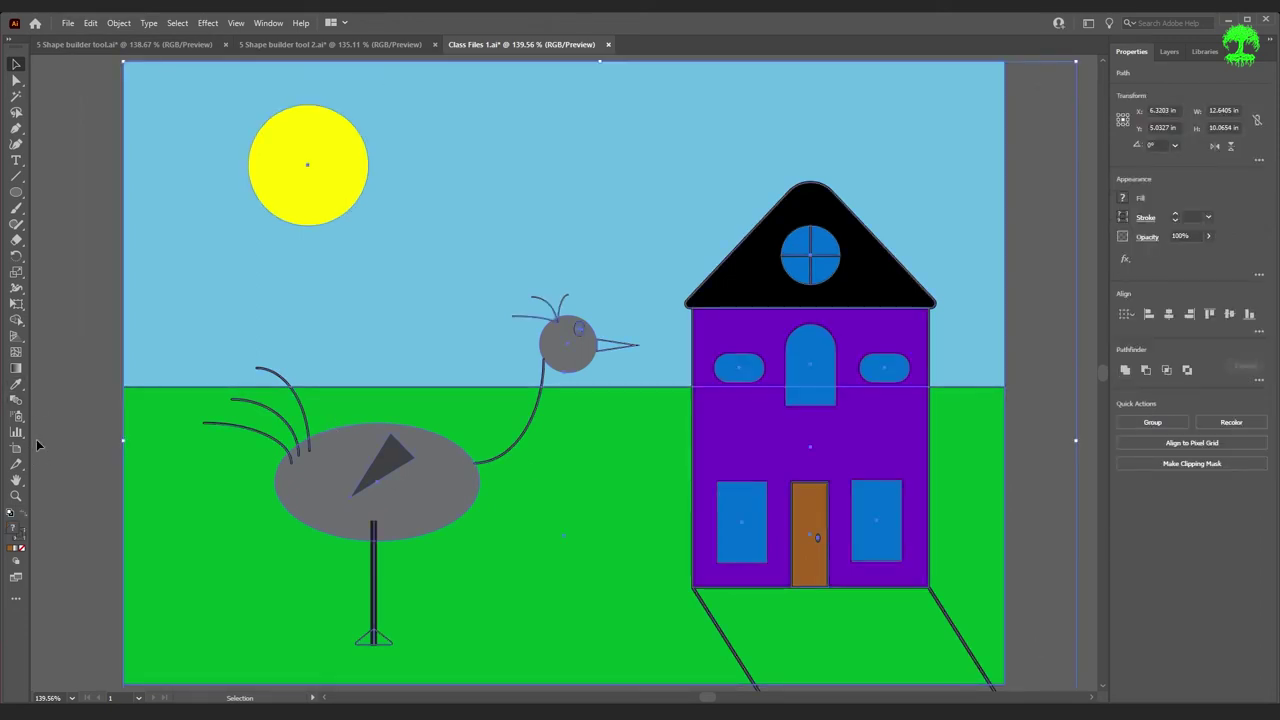
key("shift+m")
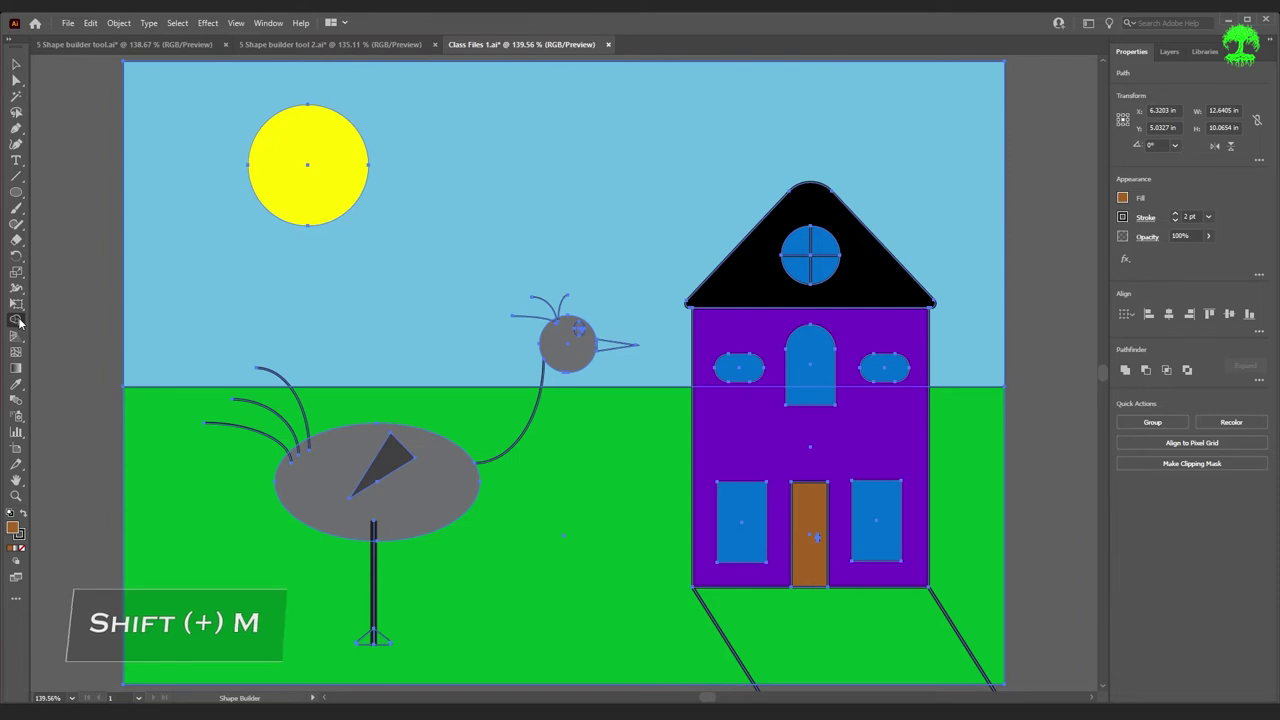
left_click(1123, 203)
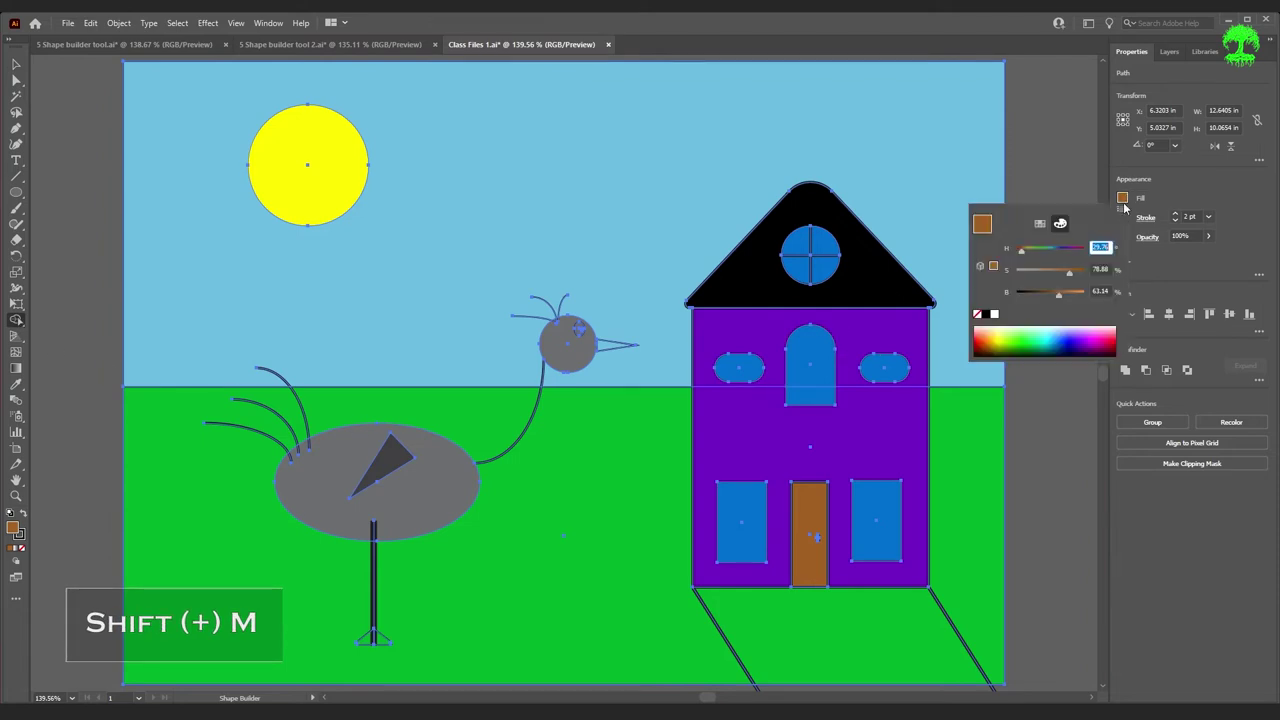
left_click(1033, 342)
left_click(1061, 477)
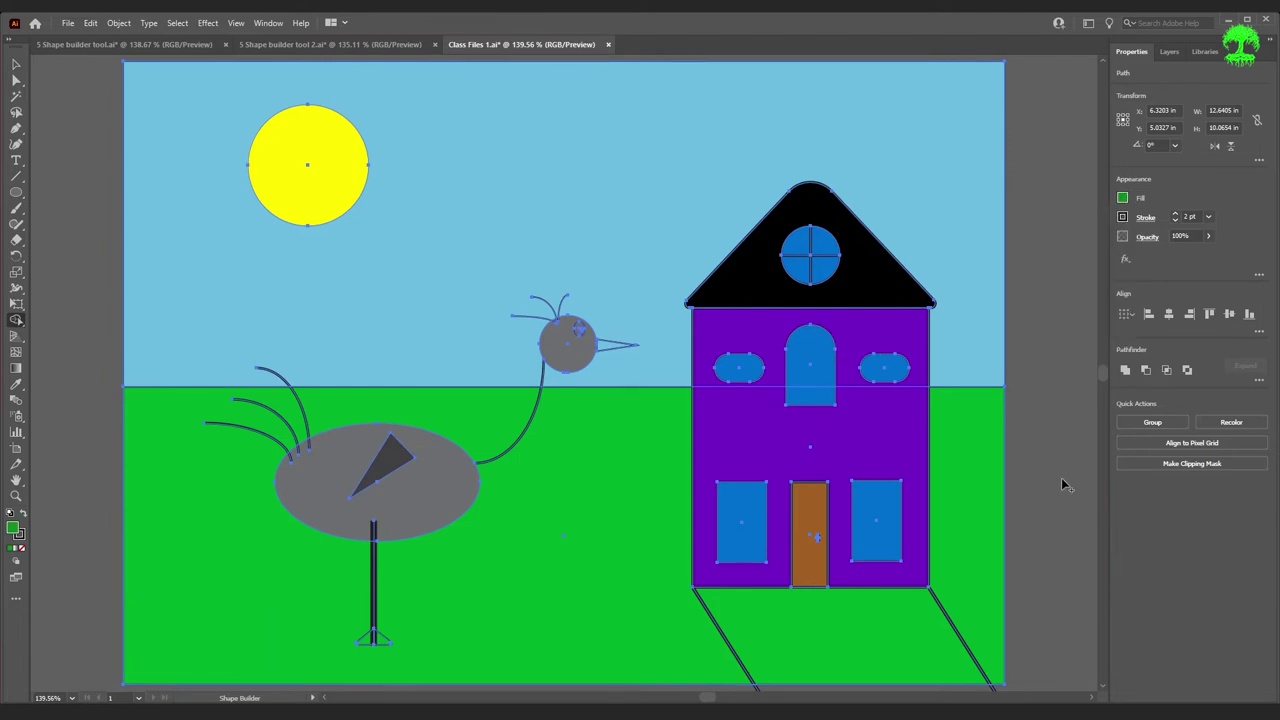
left_click(896, 635)
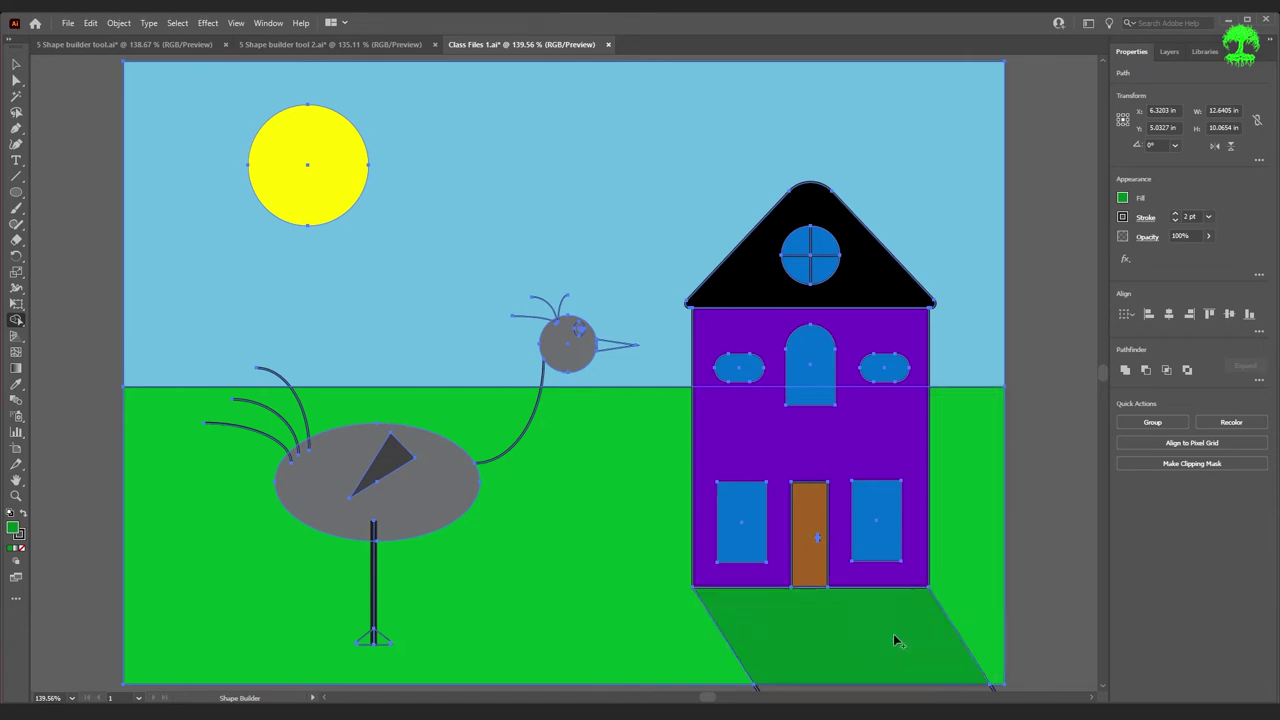
scroll(1057, 450, "down", 1)
key("v")
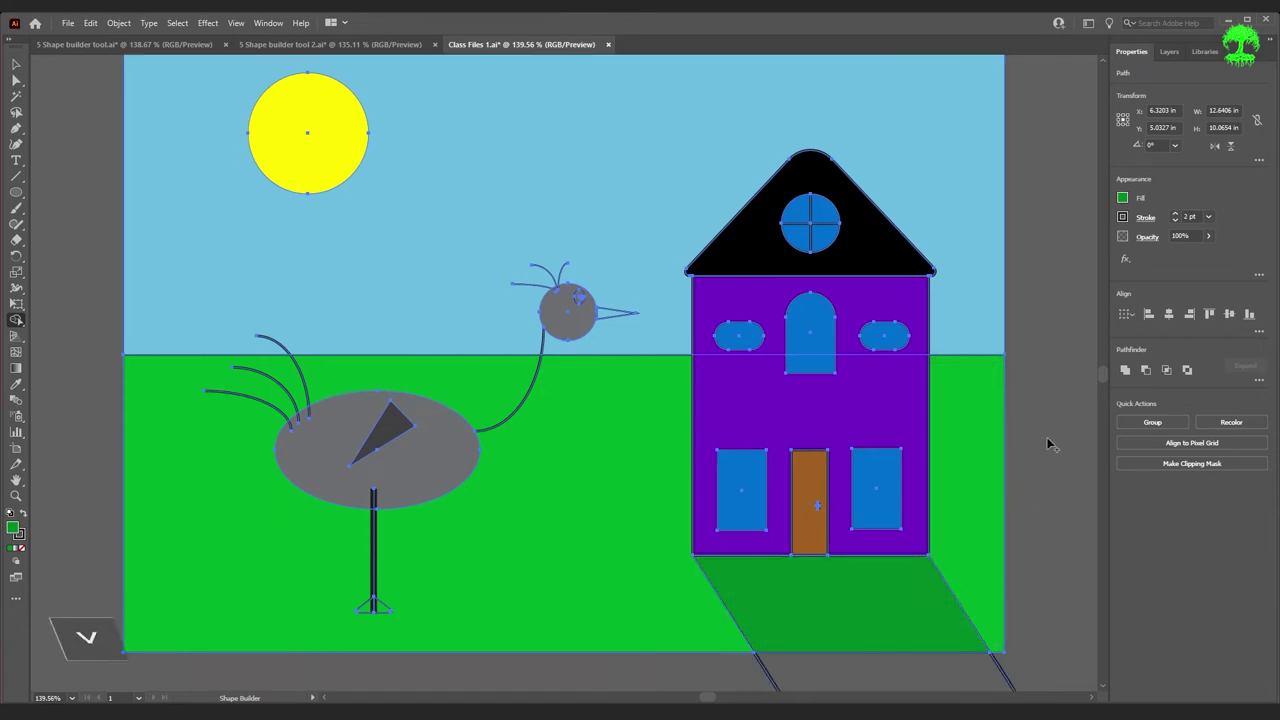
left_click(1045, 459)
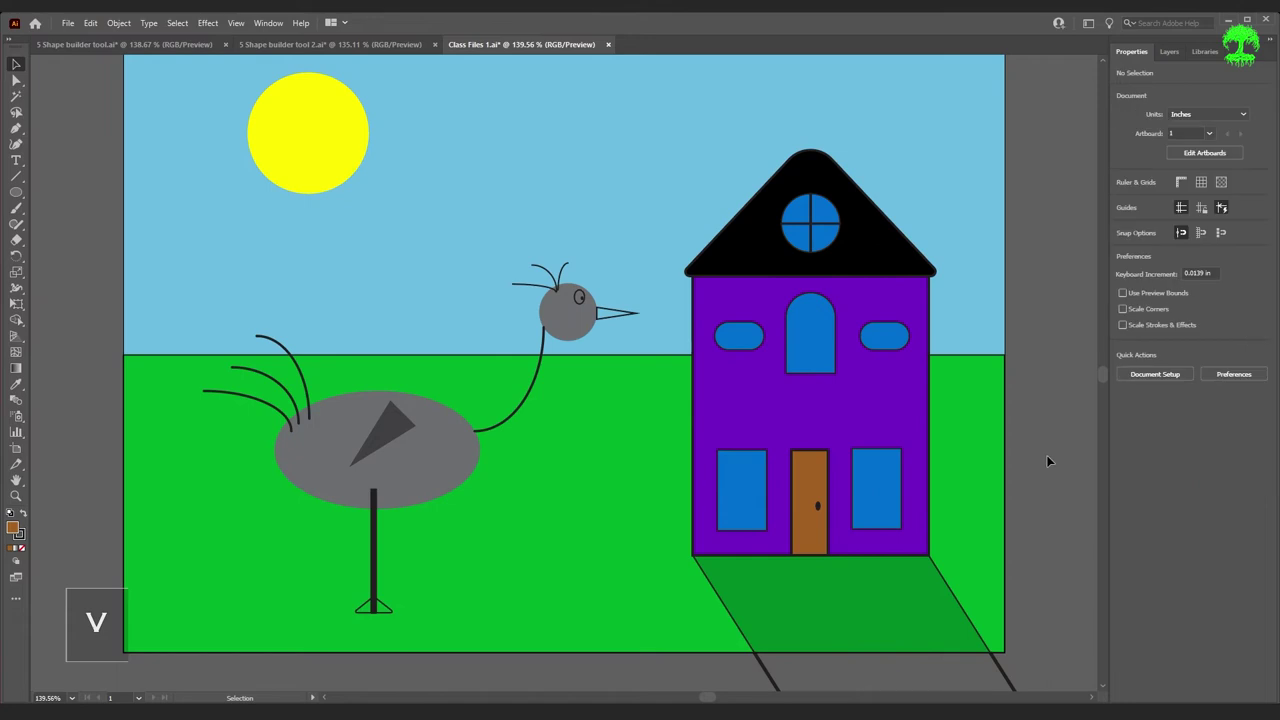
scroll(1046, 457, "down", 2)
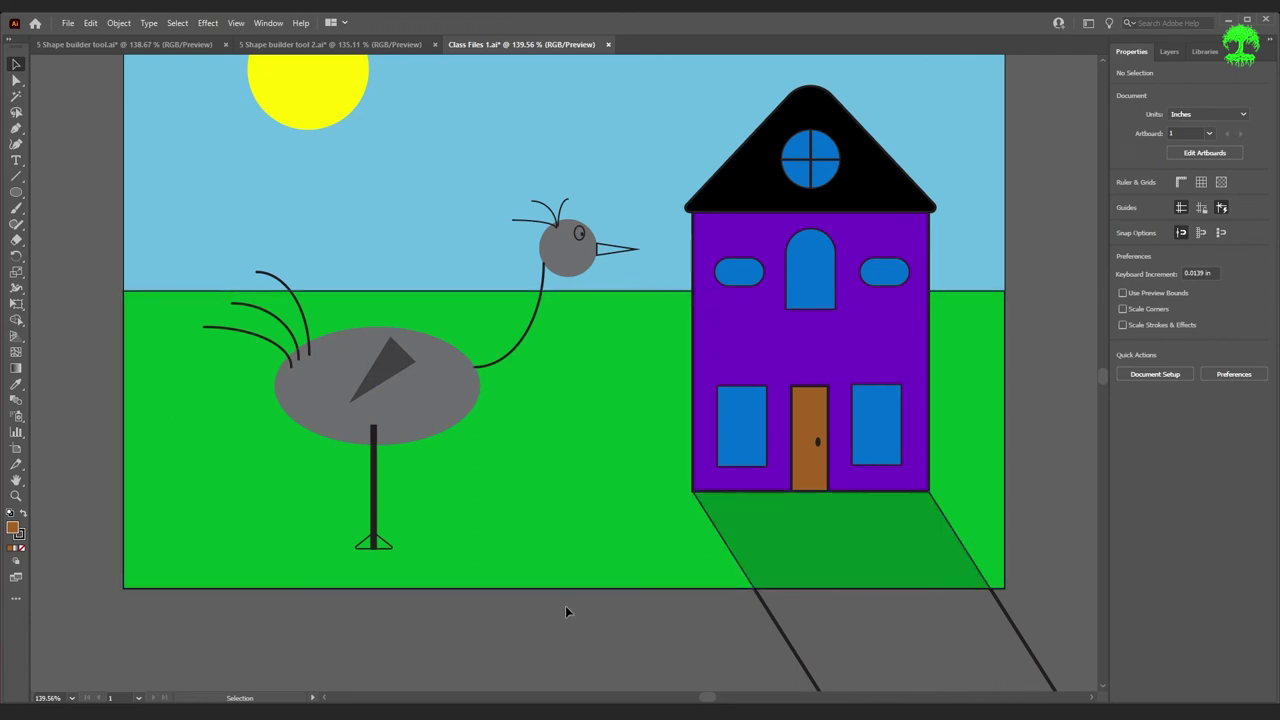
- Delete the two line pieces below the artboard with Shape Builder's Alt-drag
scroll(1008, 681, "down", 3)
key("ctrl+a")
key("shift+m")
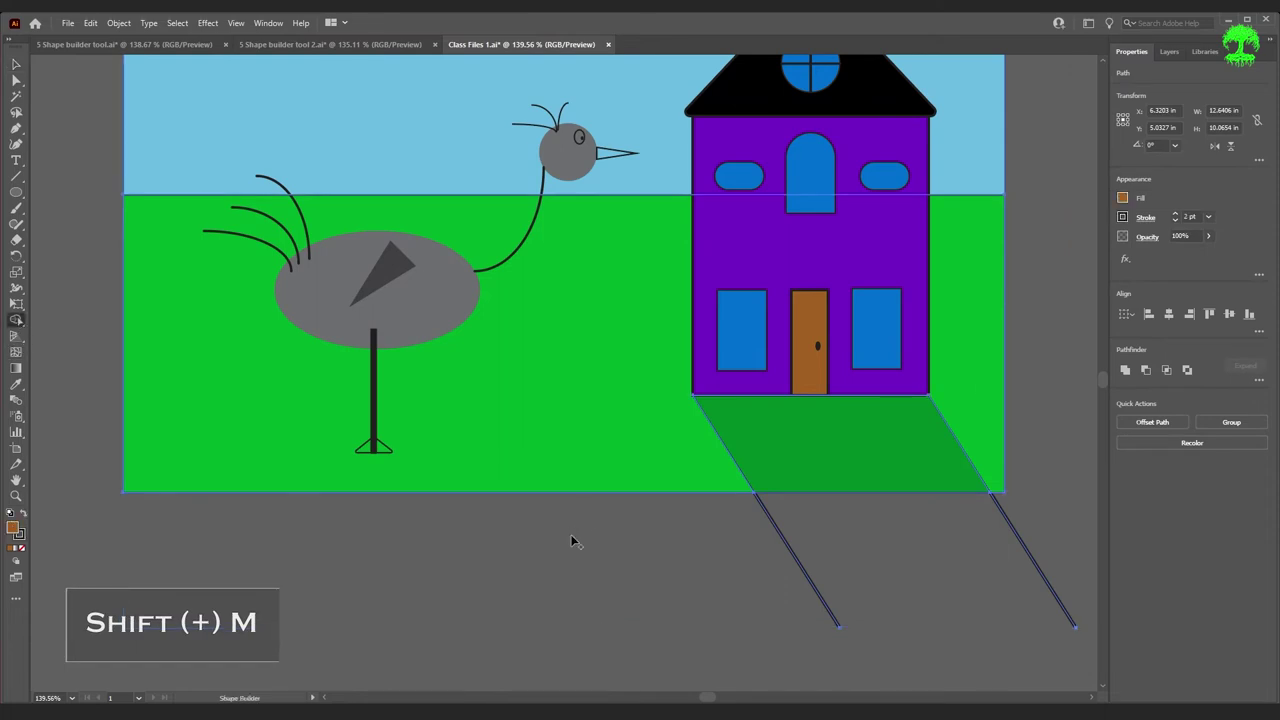
mouse_move(674, 580)
left_mouse_down()
mouse_move(922, 570)
mouse_move(1071, 554)
left_mouse_up()
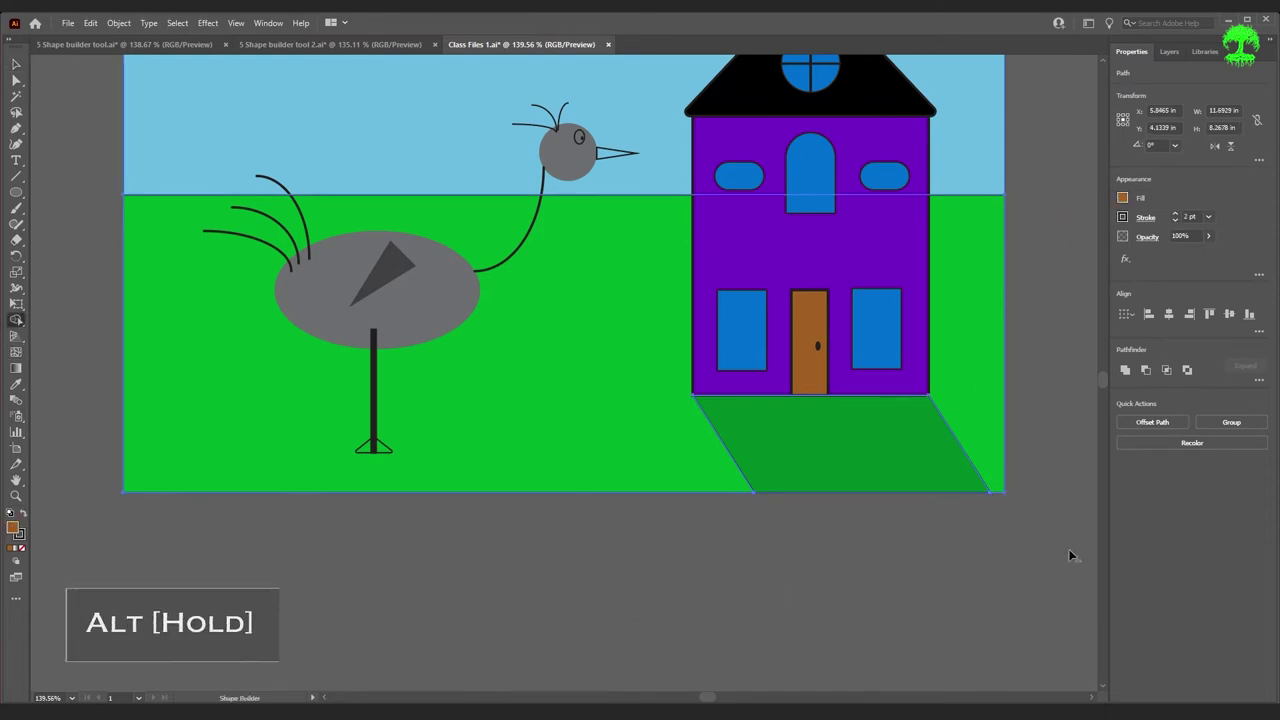
scroll(1044, 578, "up", 2)
scroll(1044, 578, "up", 1)
- Set the stroke to None on the green walkway and the green ground rectangle
key("v")
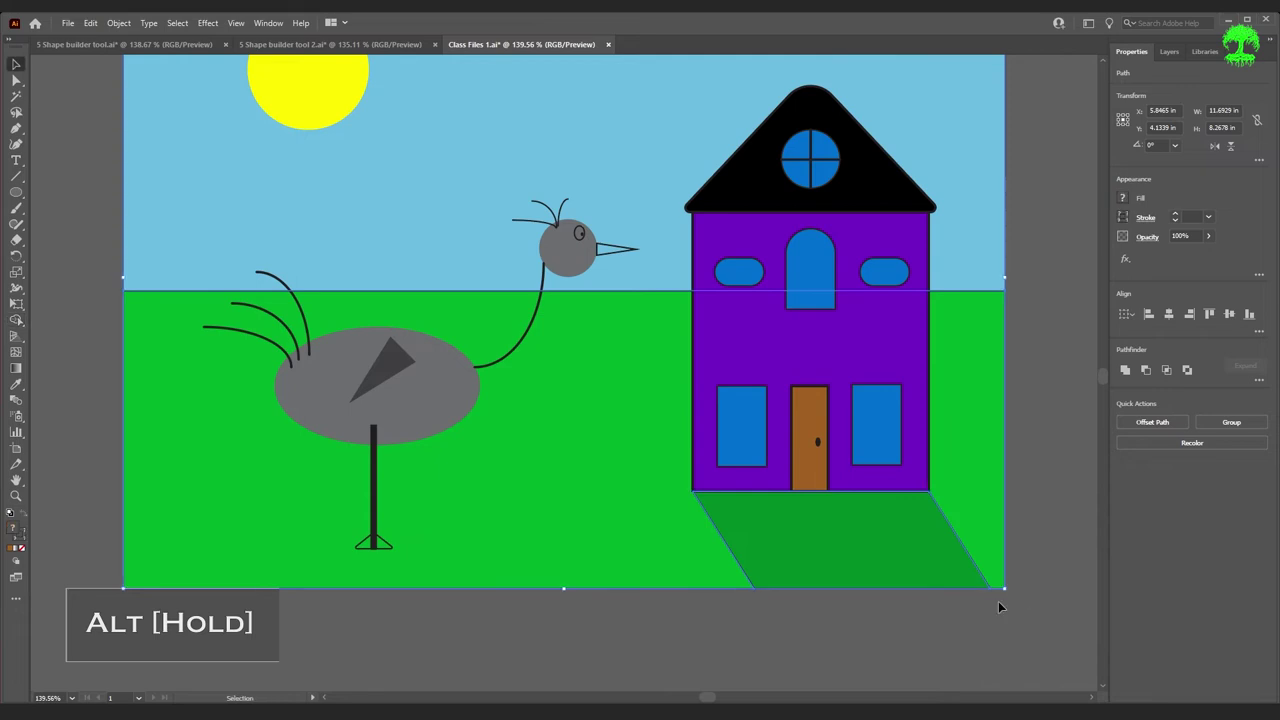
left_click(920, 653)
left_click(888, 551)
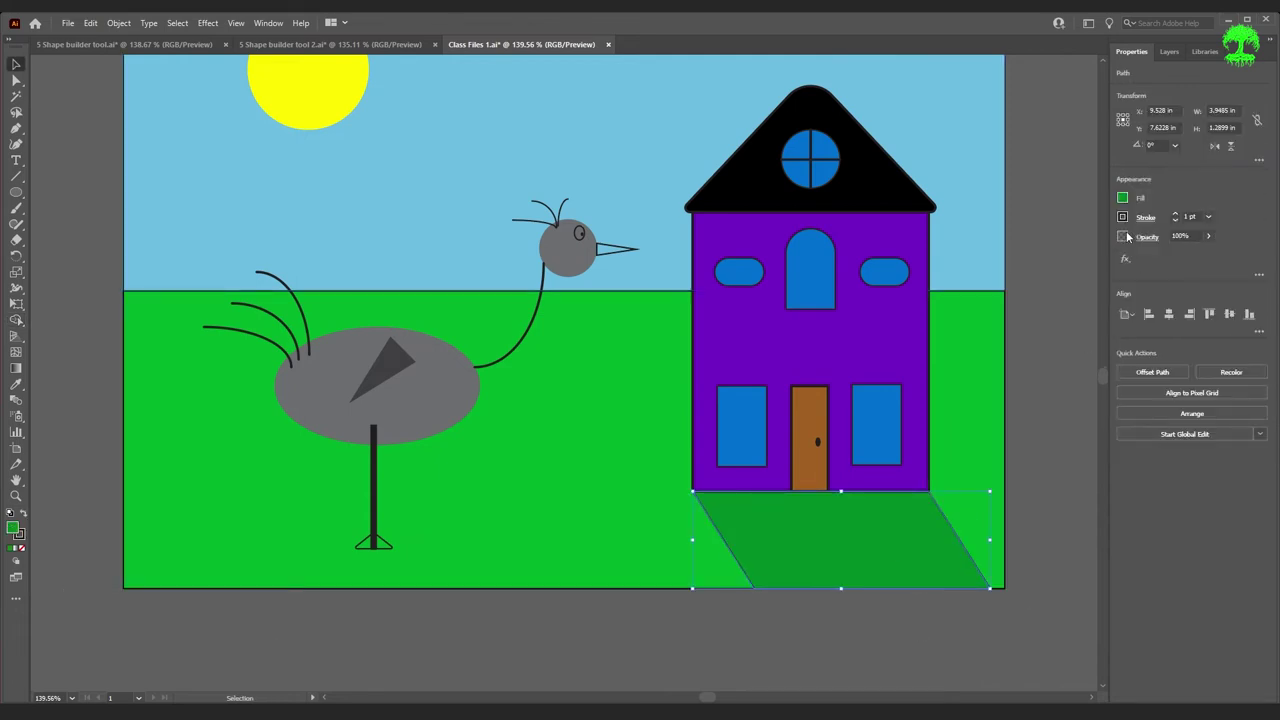
left_click(1123, 218)
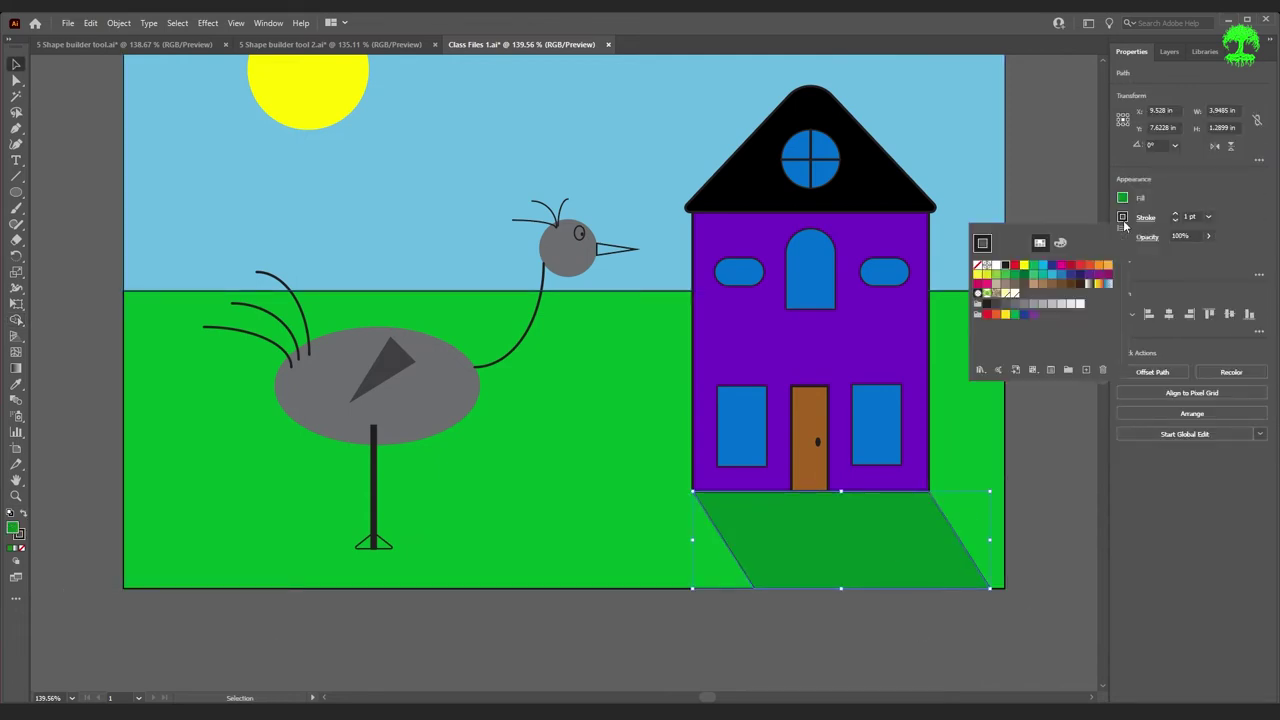
left_click(978, 266)
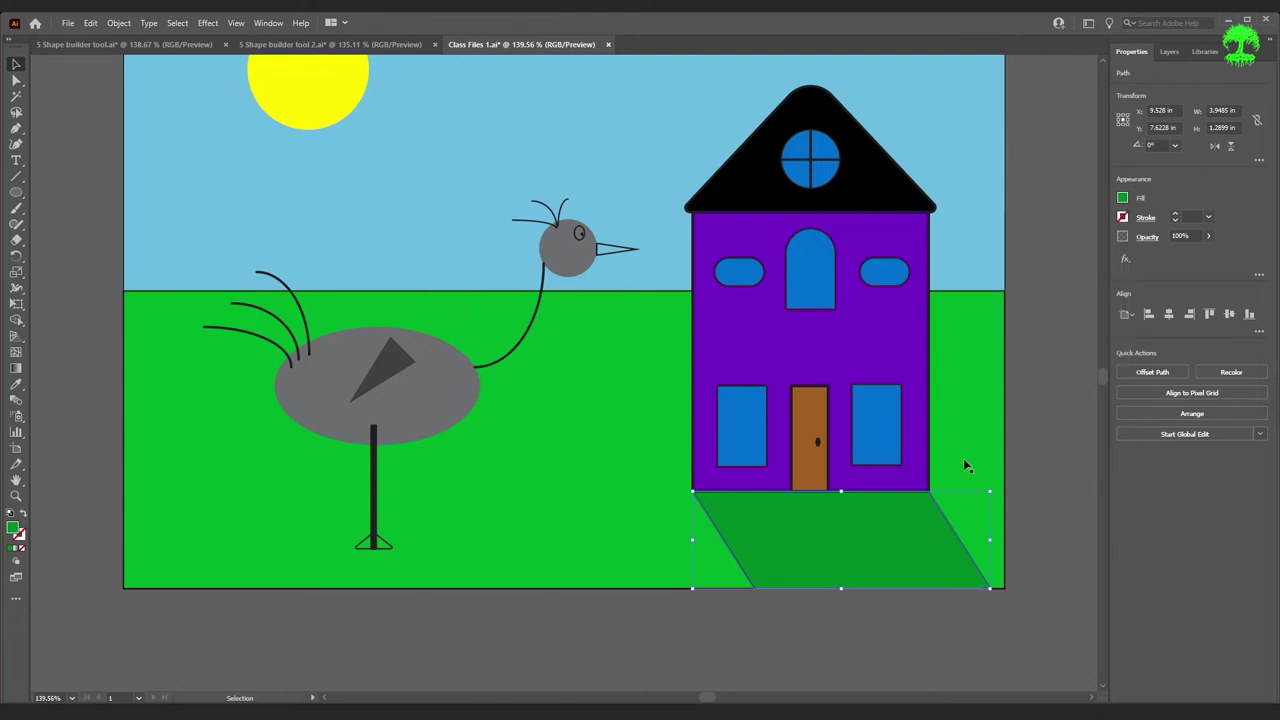
left_click(1123, 218)
left_click(628, 536)
left_click(1118, 217)
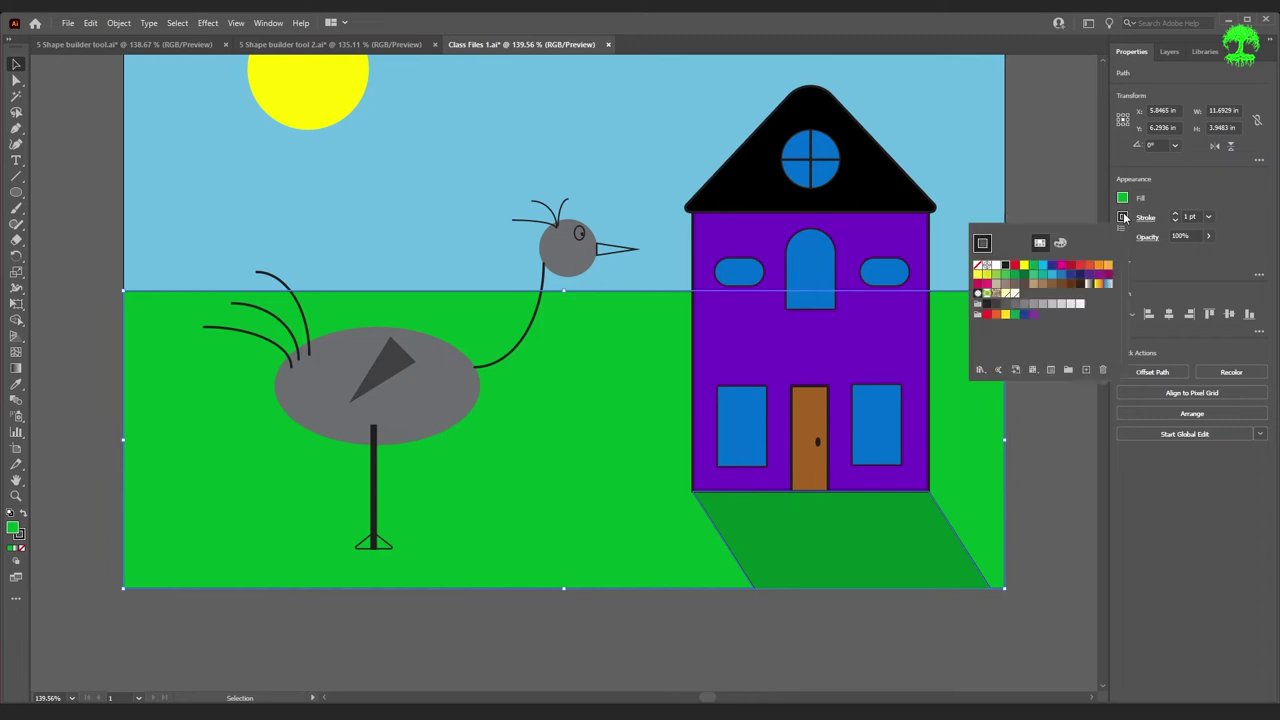
left_click(978, 268)
left_click(1084, 517)
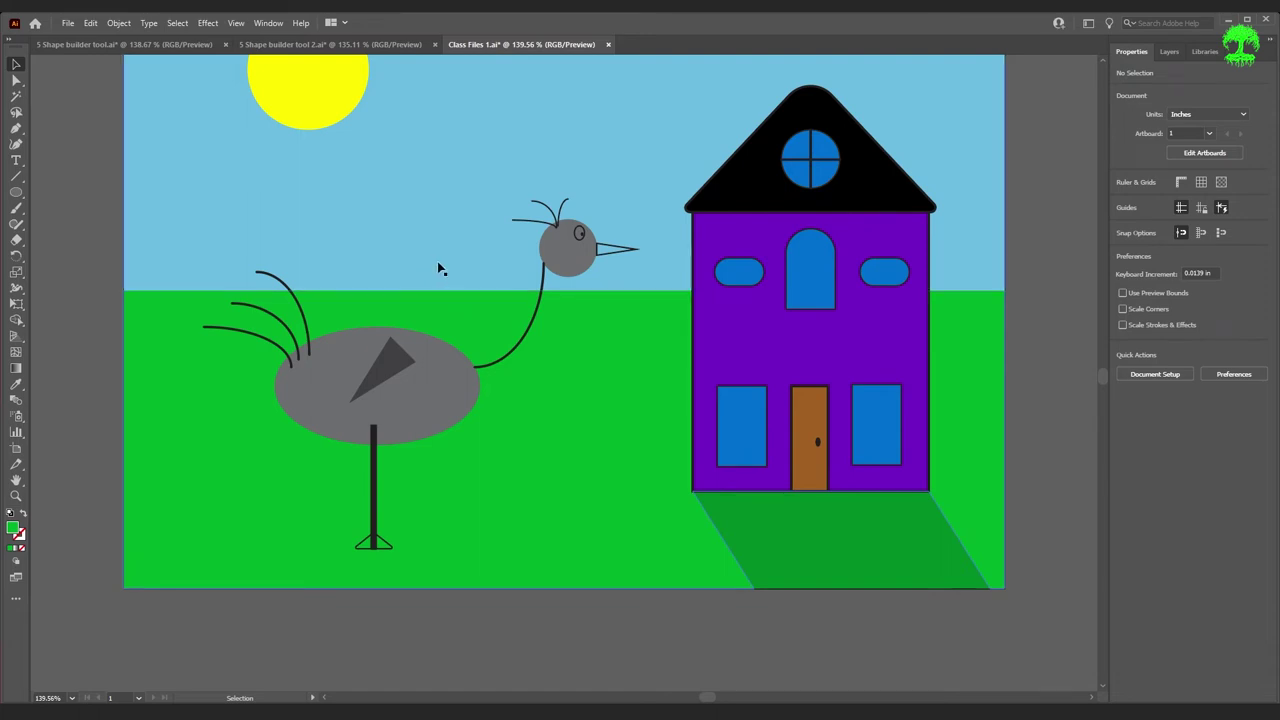
- Fill the gap between the bird's body and neck with purple using Shape Builder
scroll(440, 268, "up", 3)
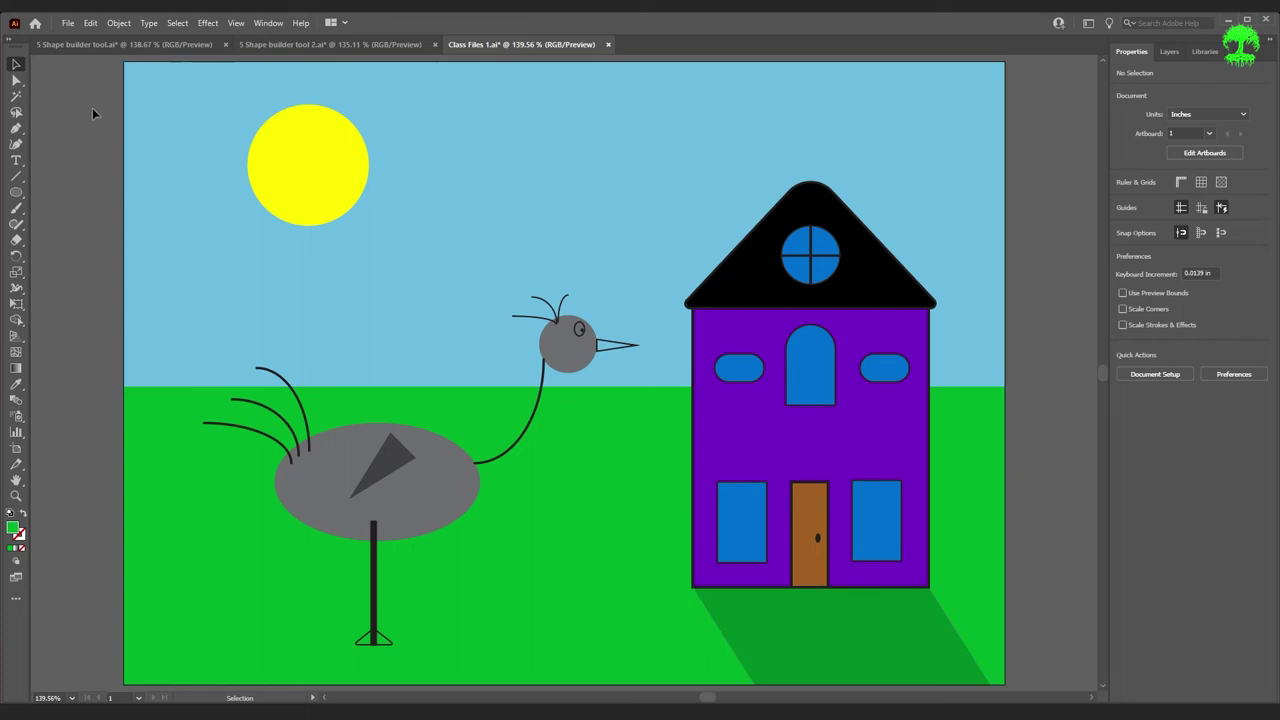
key("ctrl+a")
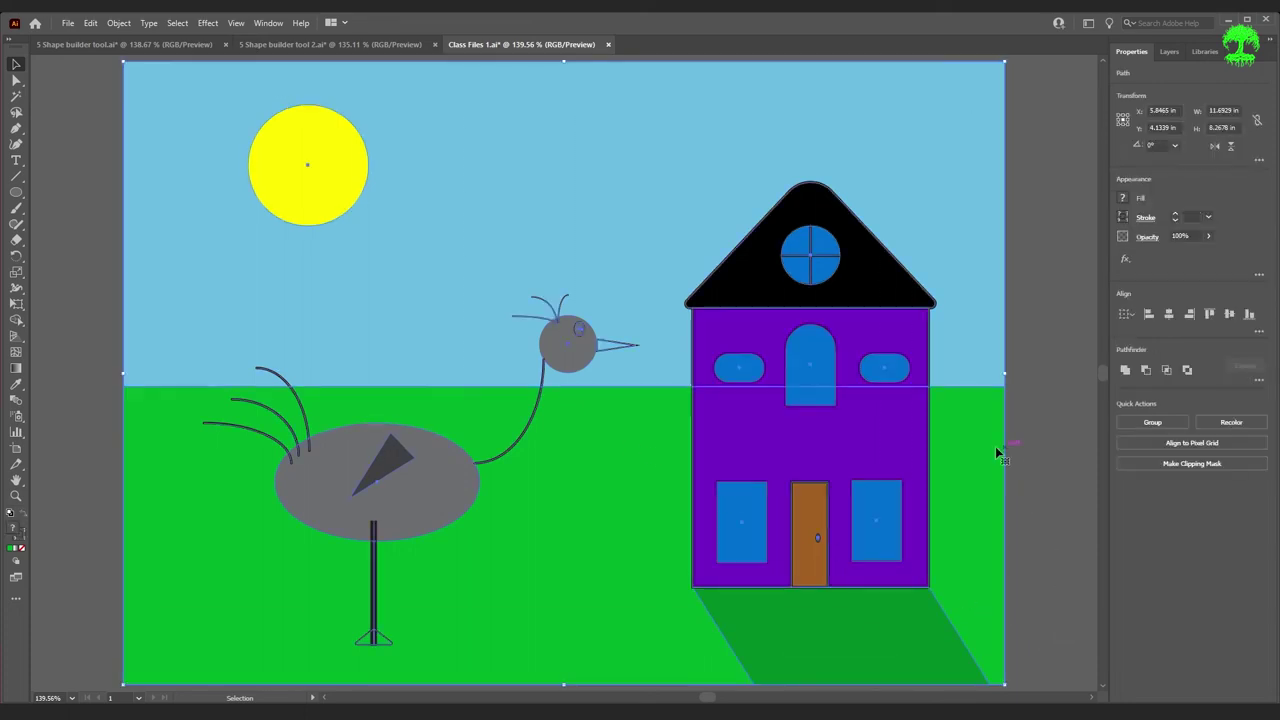
key("shift+m")
left_click(15, 318)
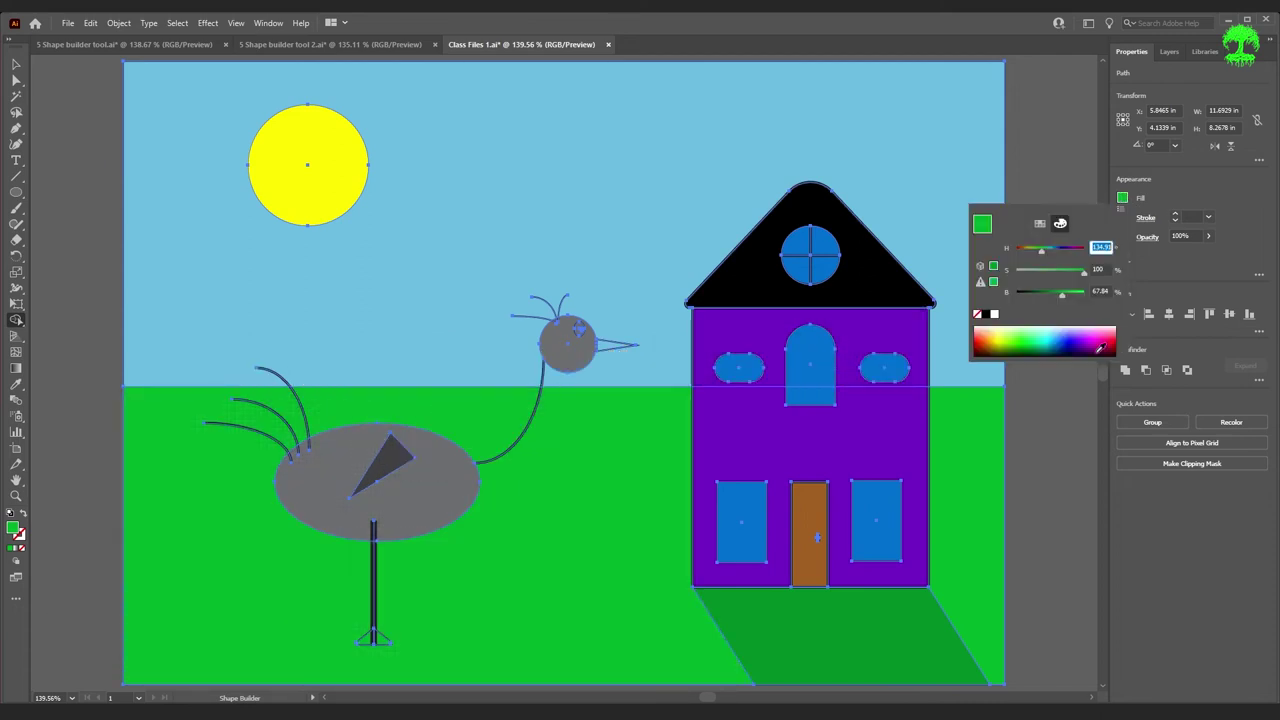
left_click(1089, 346)
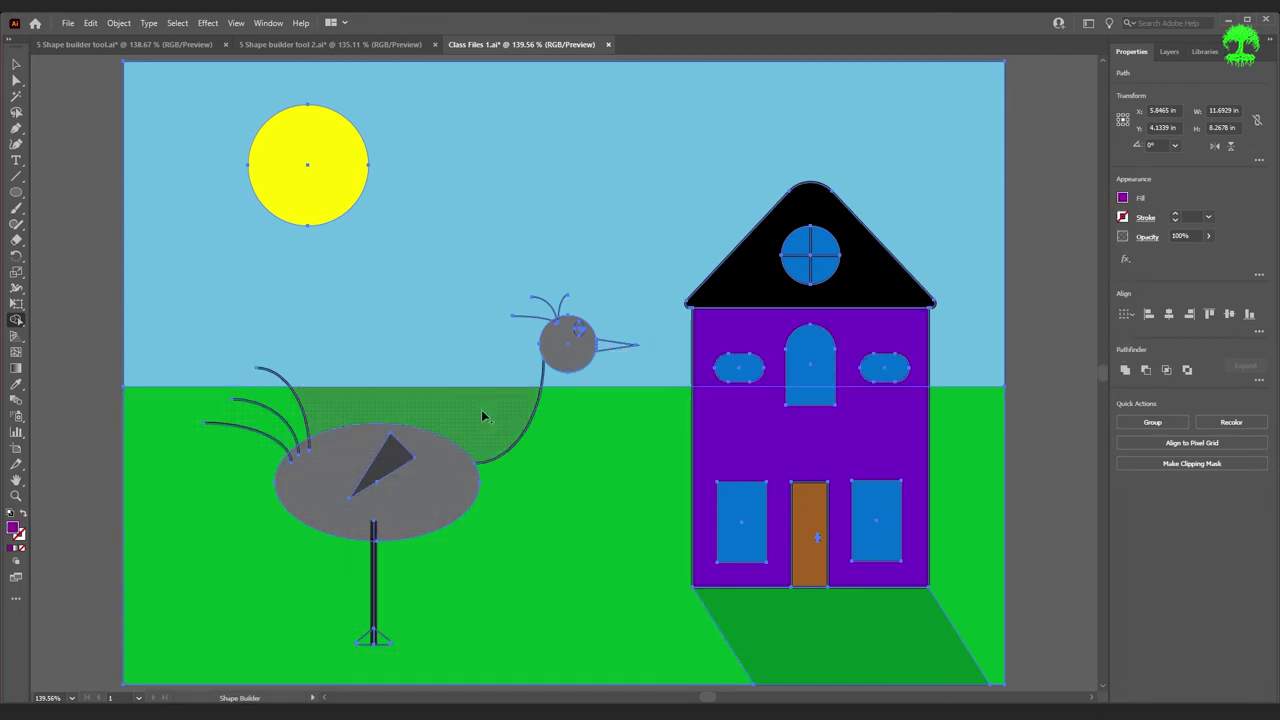
left_click(483, 408)
- Drag the purple piece up into the sky and back beside the bird
key("v")
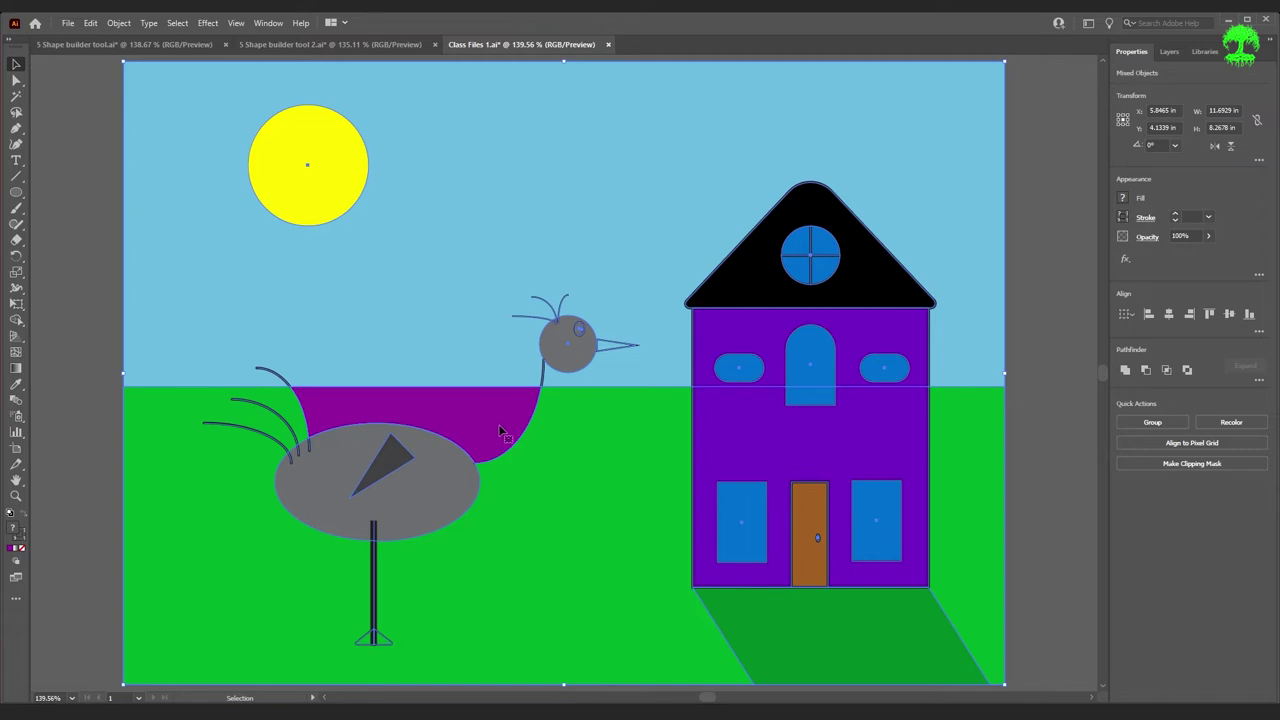
left_click(90, 361)
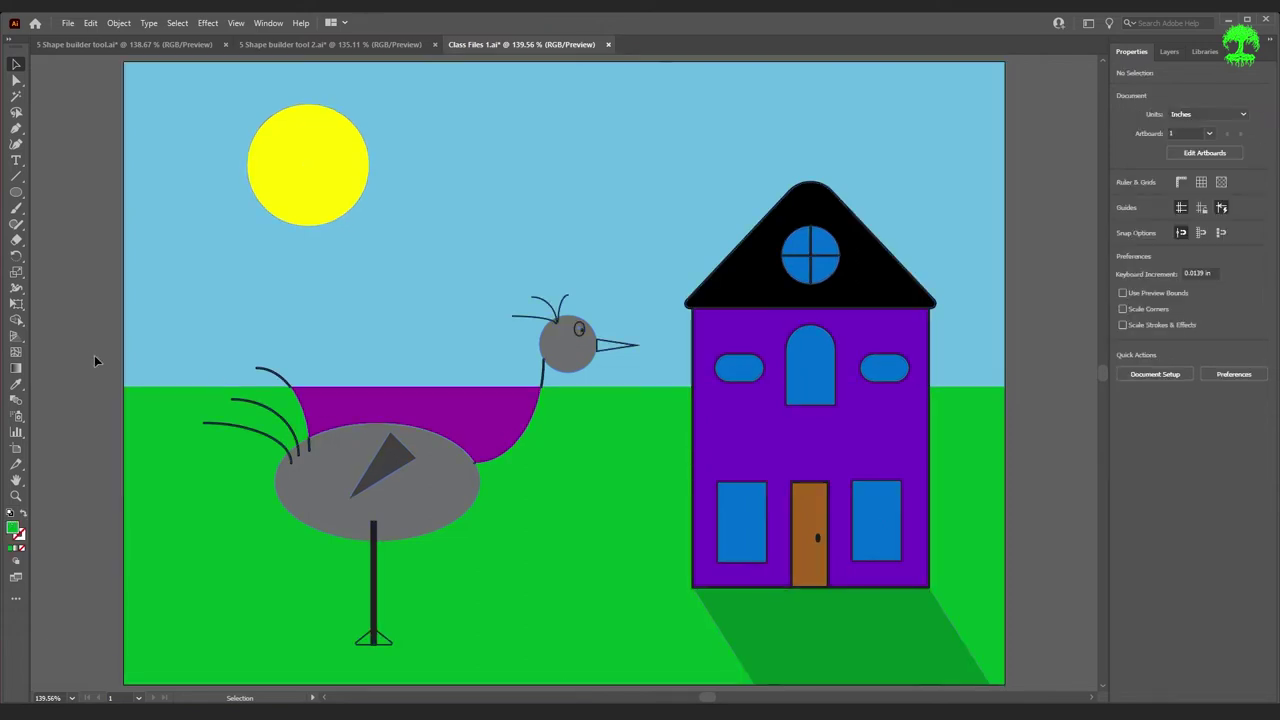
left_click_drag(519, 415, 668, 219)
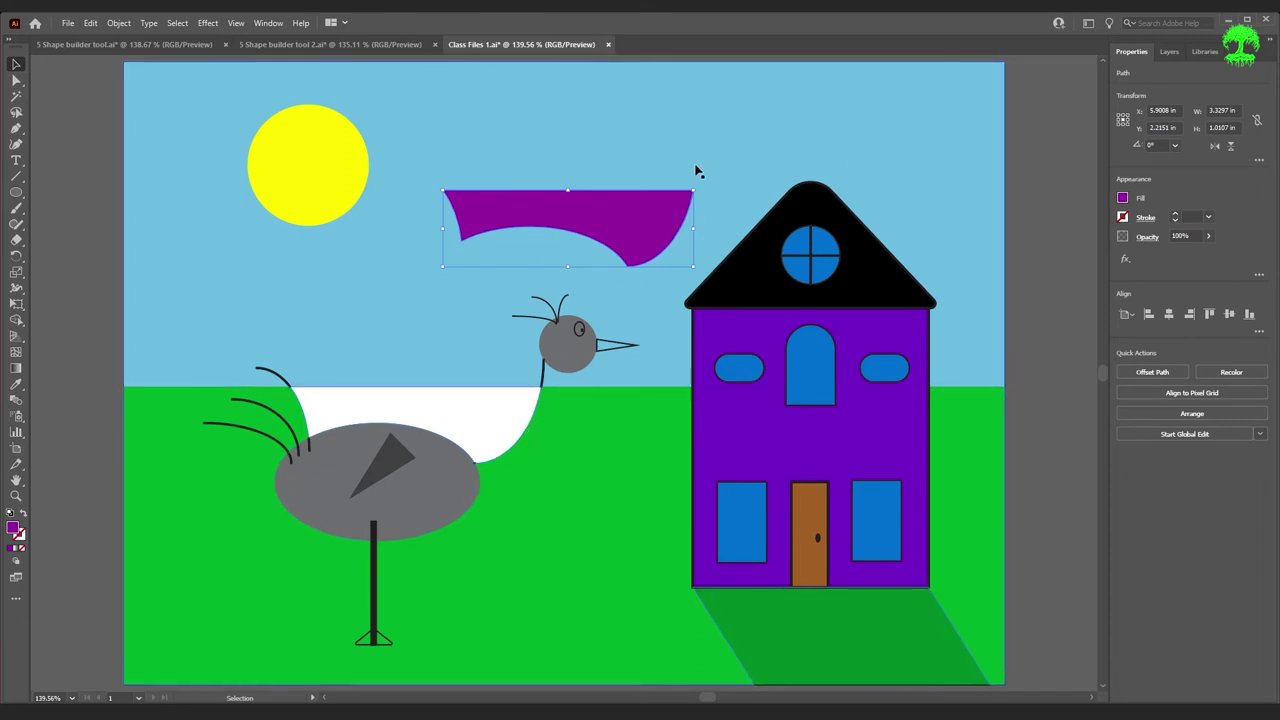
left_click_drag(643, 206, 488, 402)
left_click(588, 477)
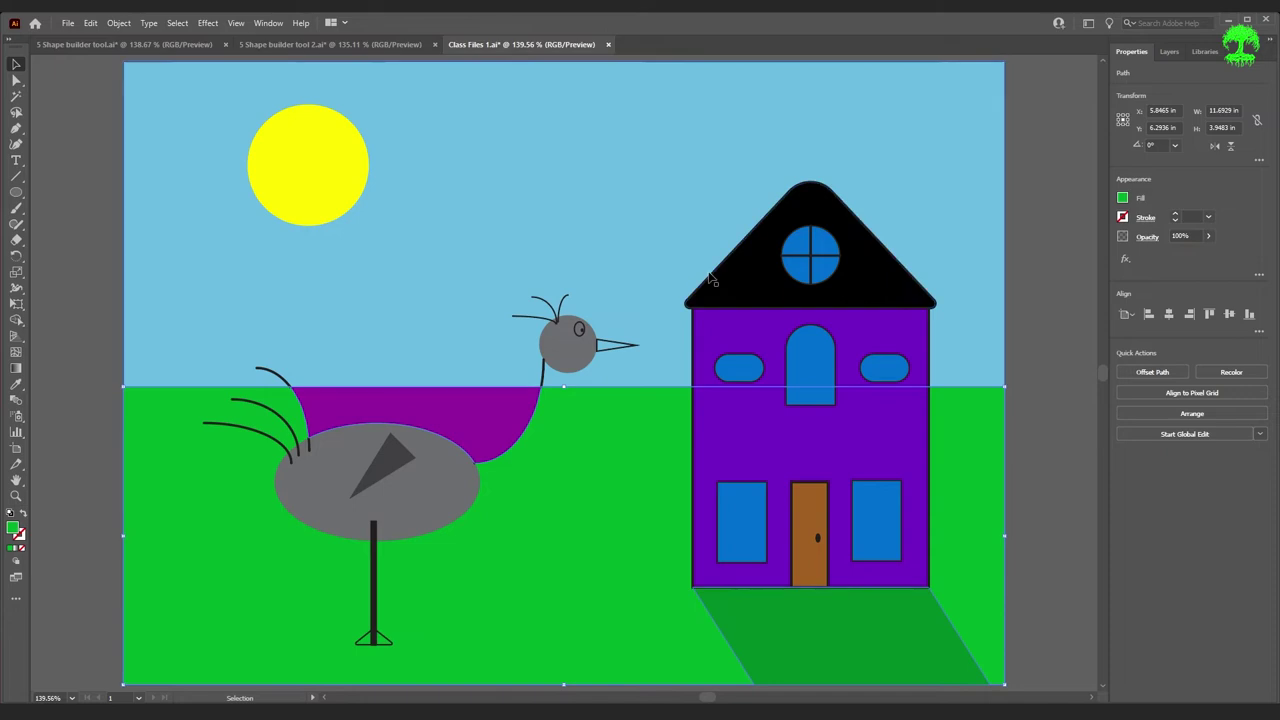
left_click(1080, 406)
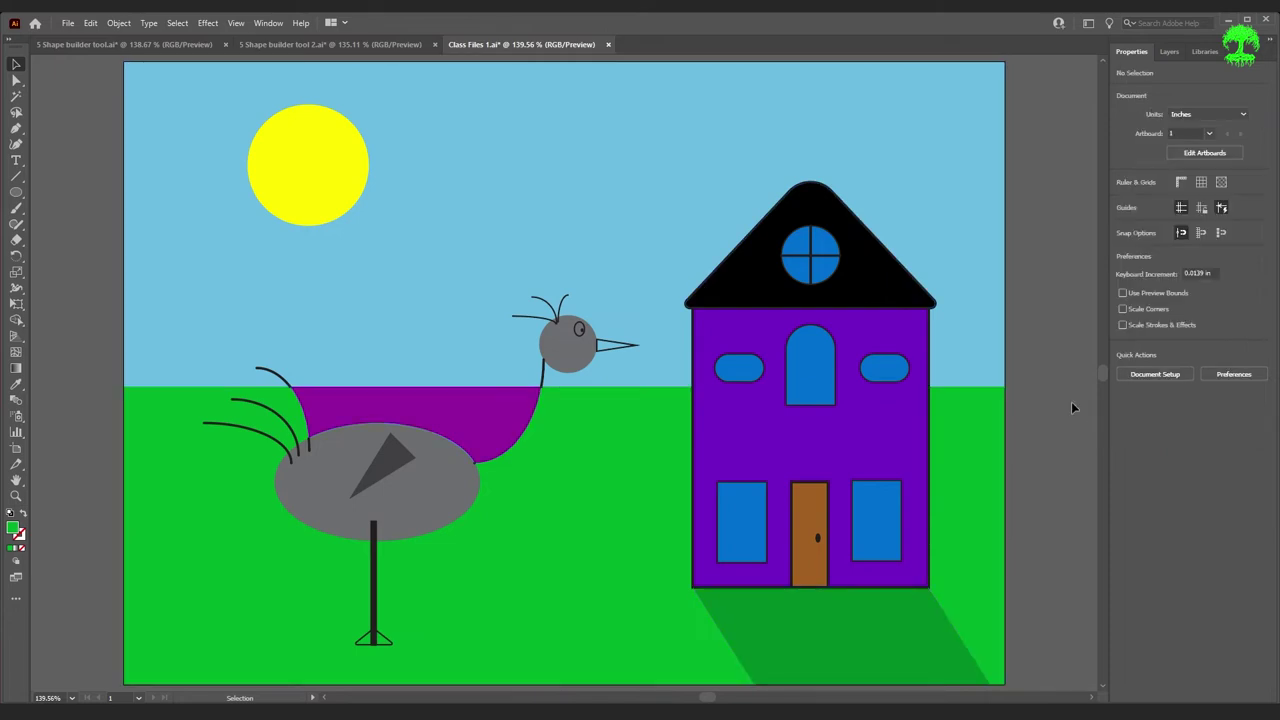
- Undo the purple fill and save the drawing
key("ctrl+z")
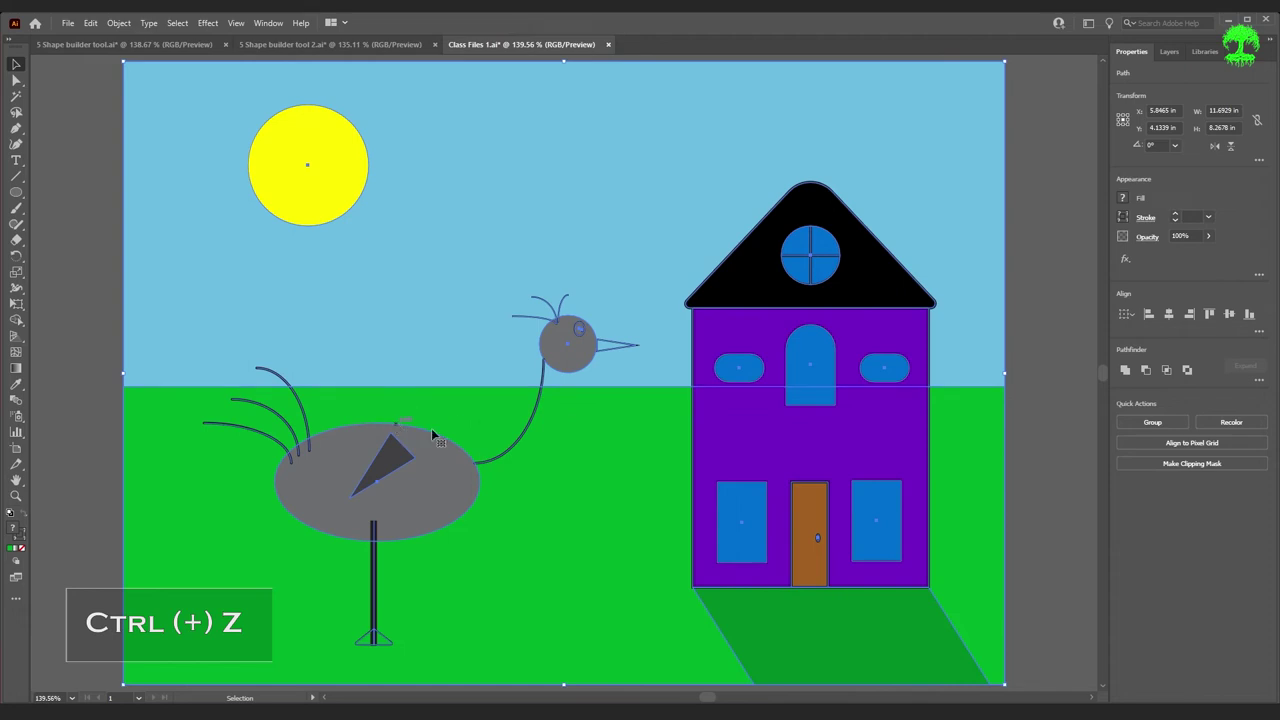
left_click(1062, 443)
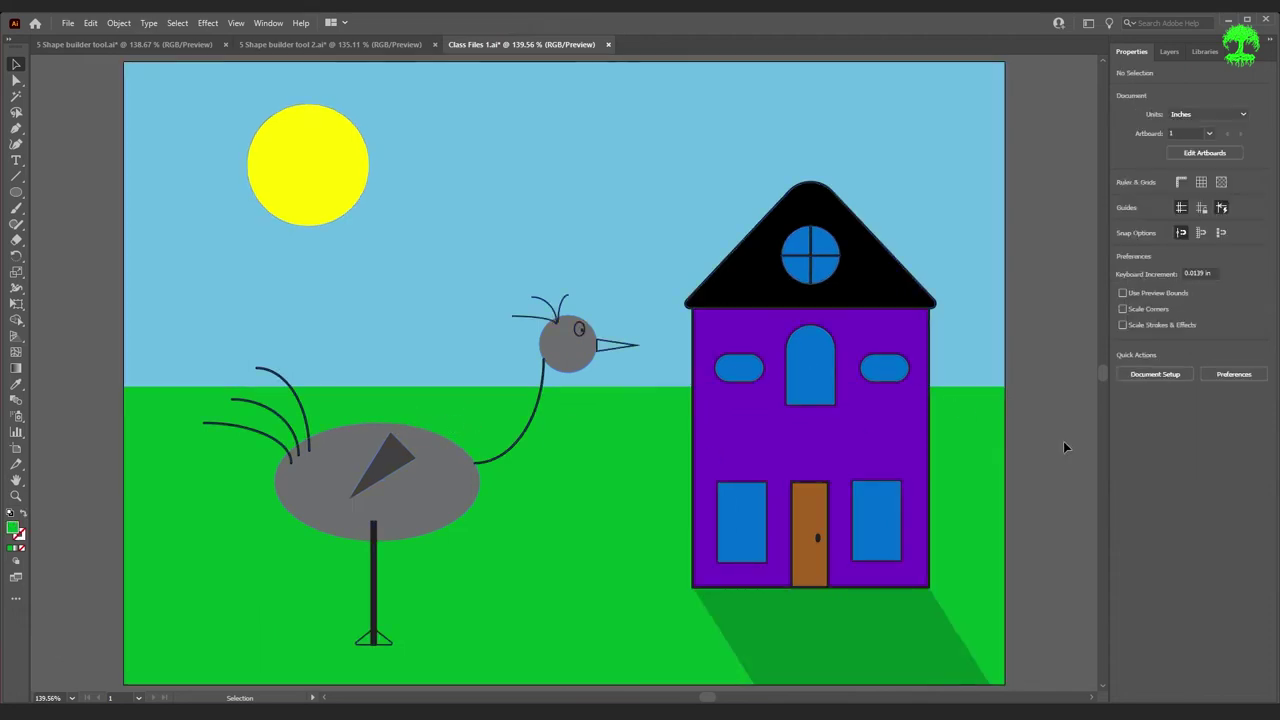
key("ctrl+s")
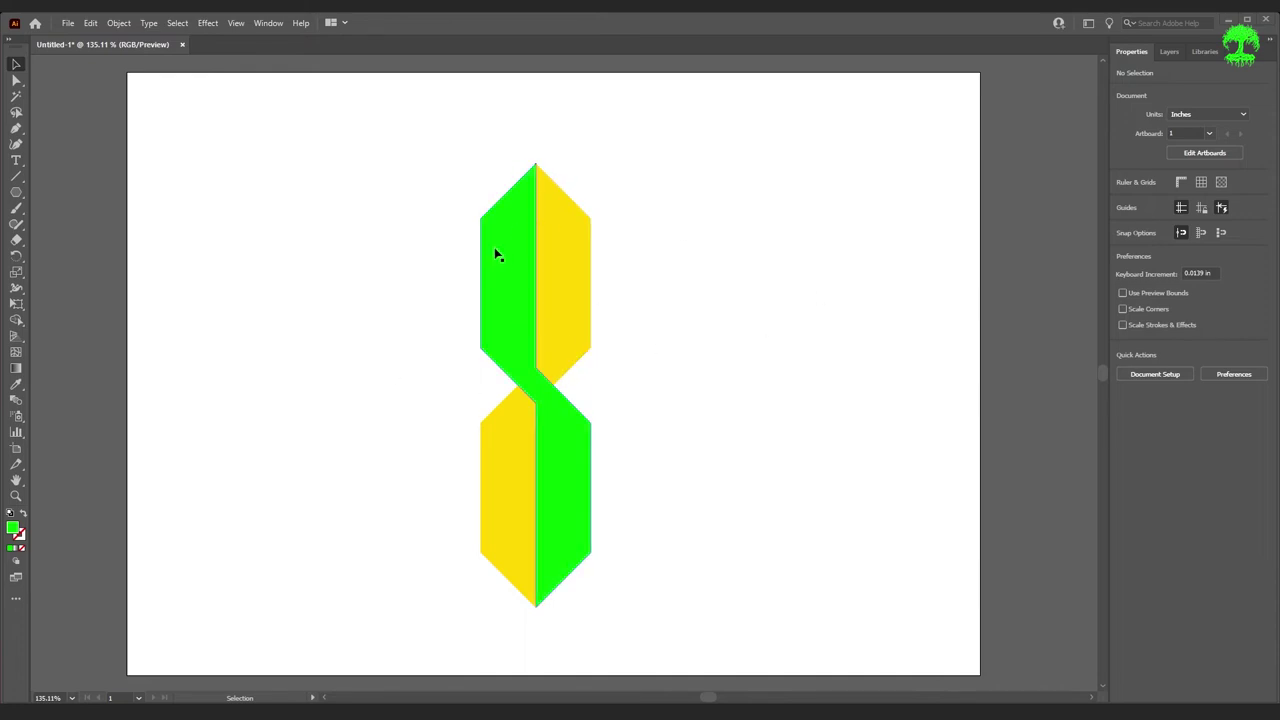
- Create a new A4 document
left_click(68, 22)
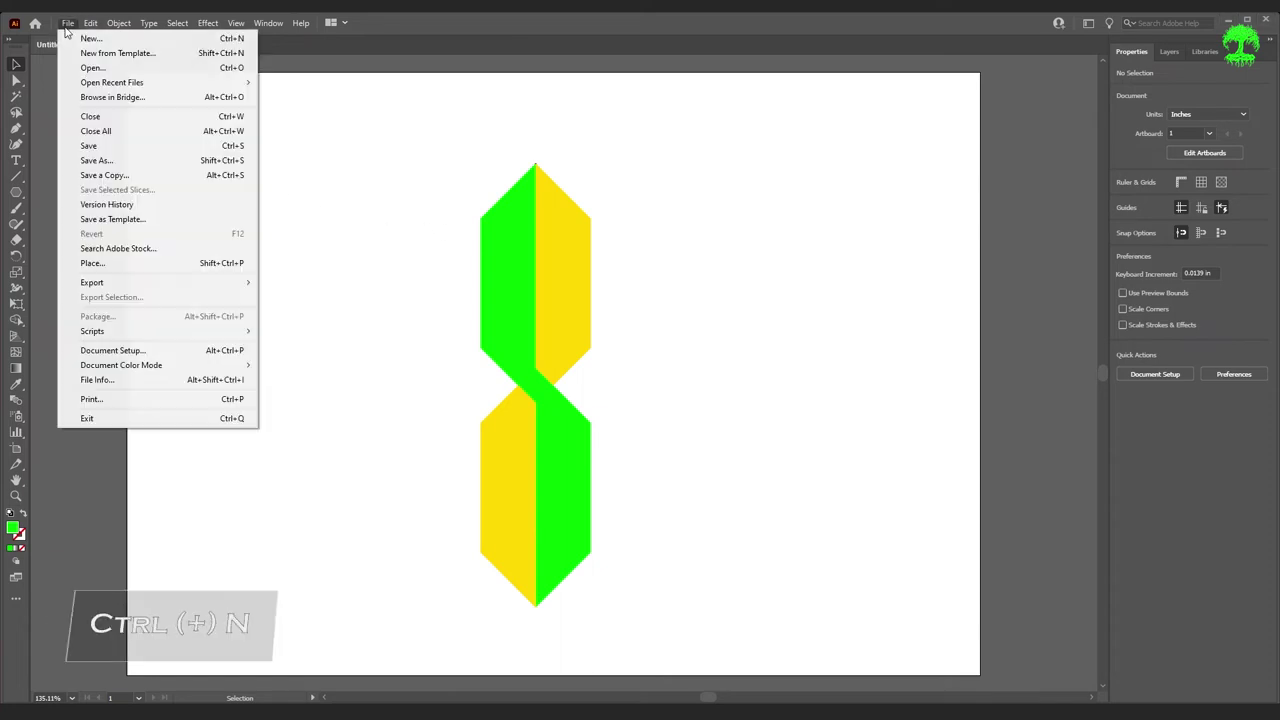
left_click(88, 35)
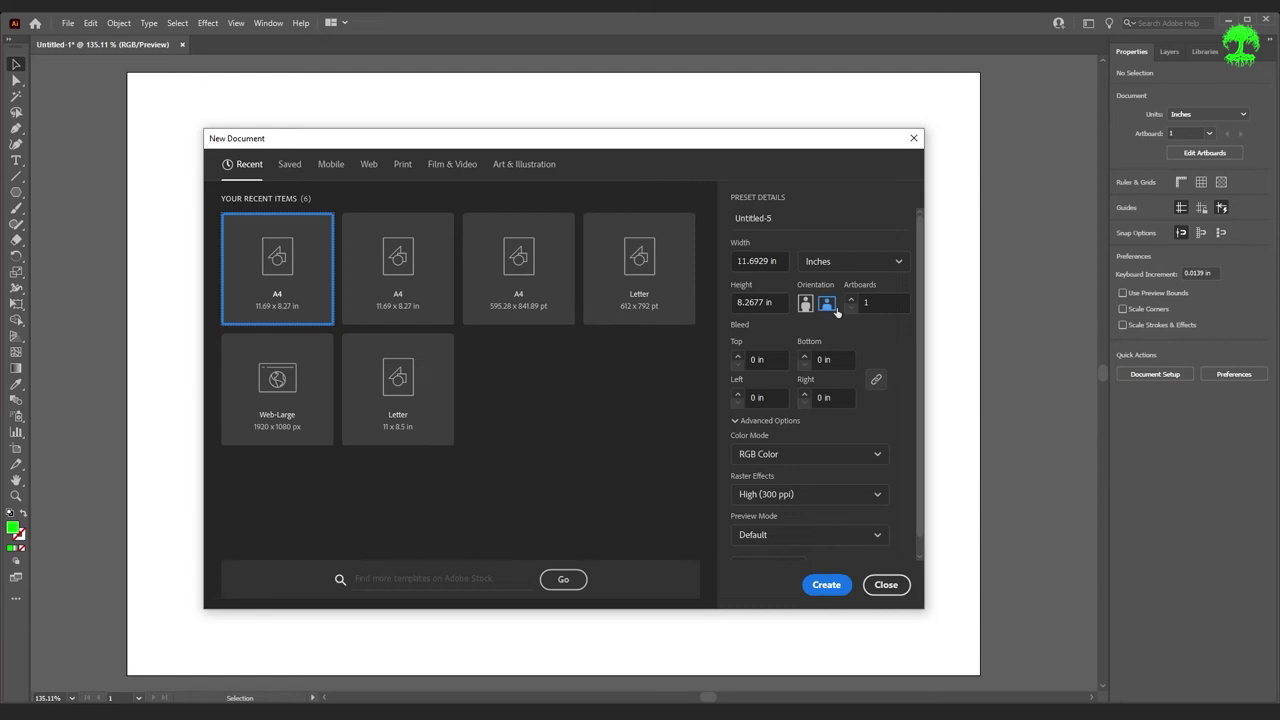
left_click(822, 585)
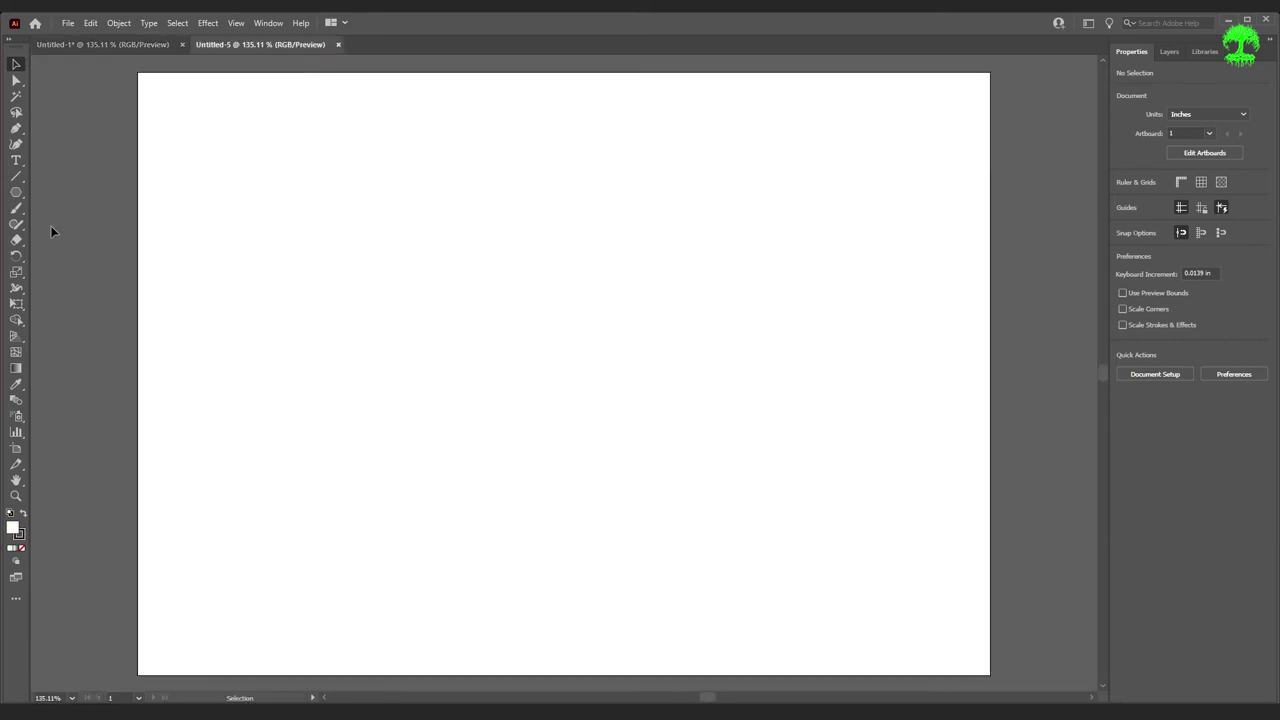
- Draw a tall rectangle near the top of the page
left_click(16, 194, "alt")
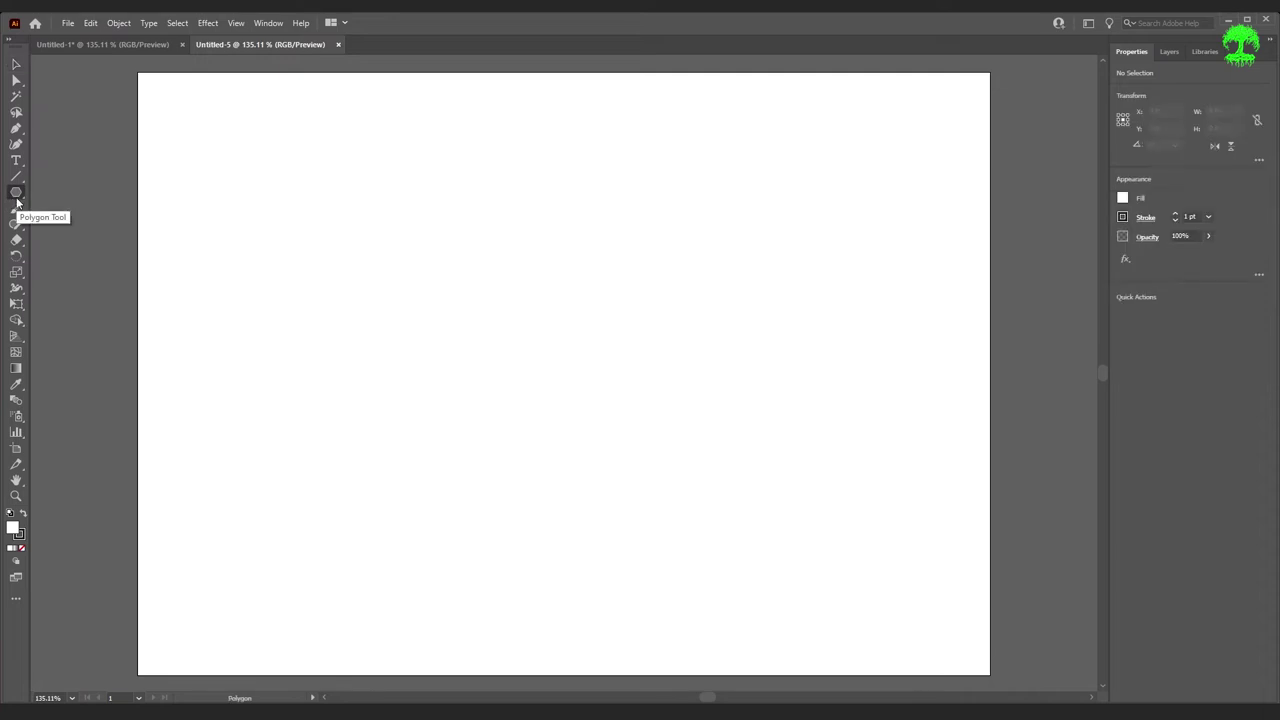
left_click_drag(16, 201, 57, 192)
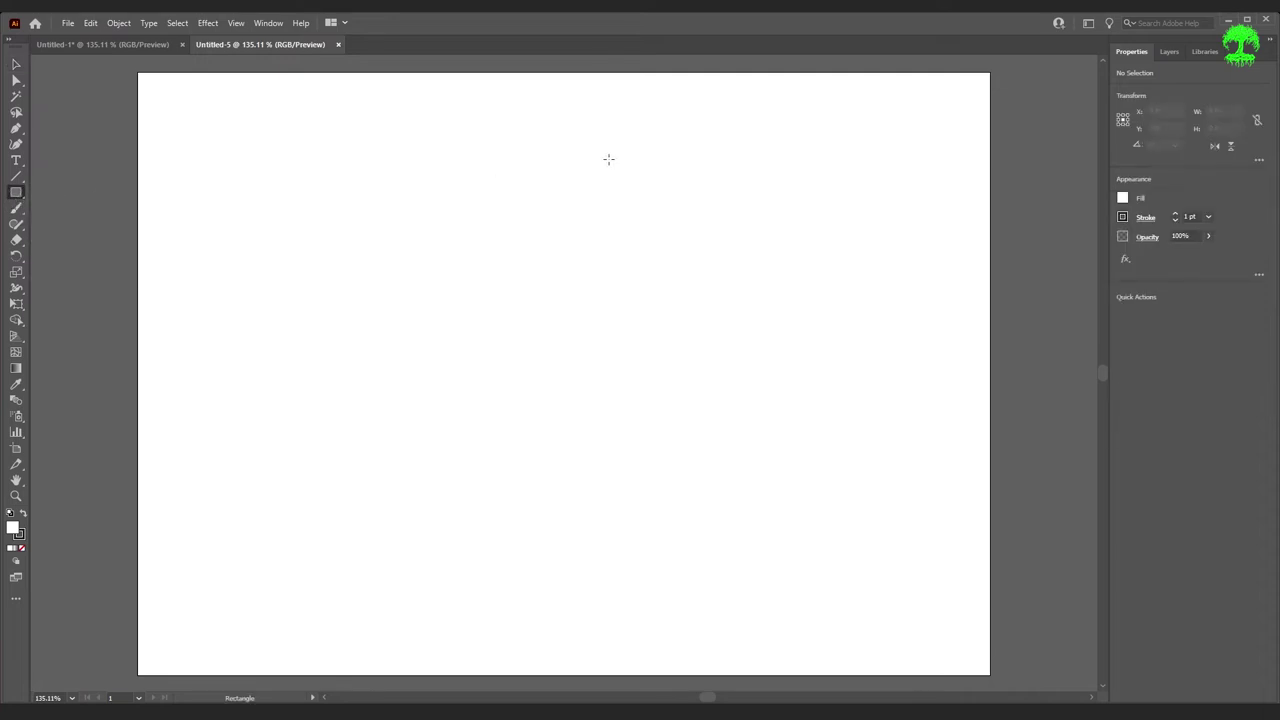
left_click_drag(523, 158, 636, 340)
- Add a 3-sided polygon, move it onto the rectangle's top and scale it to match the width
left_click_drag(17, 196, 99, 241)
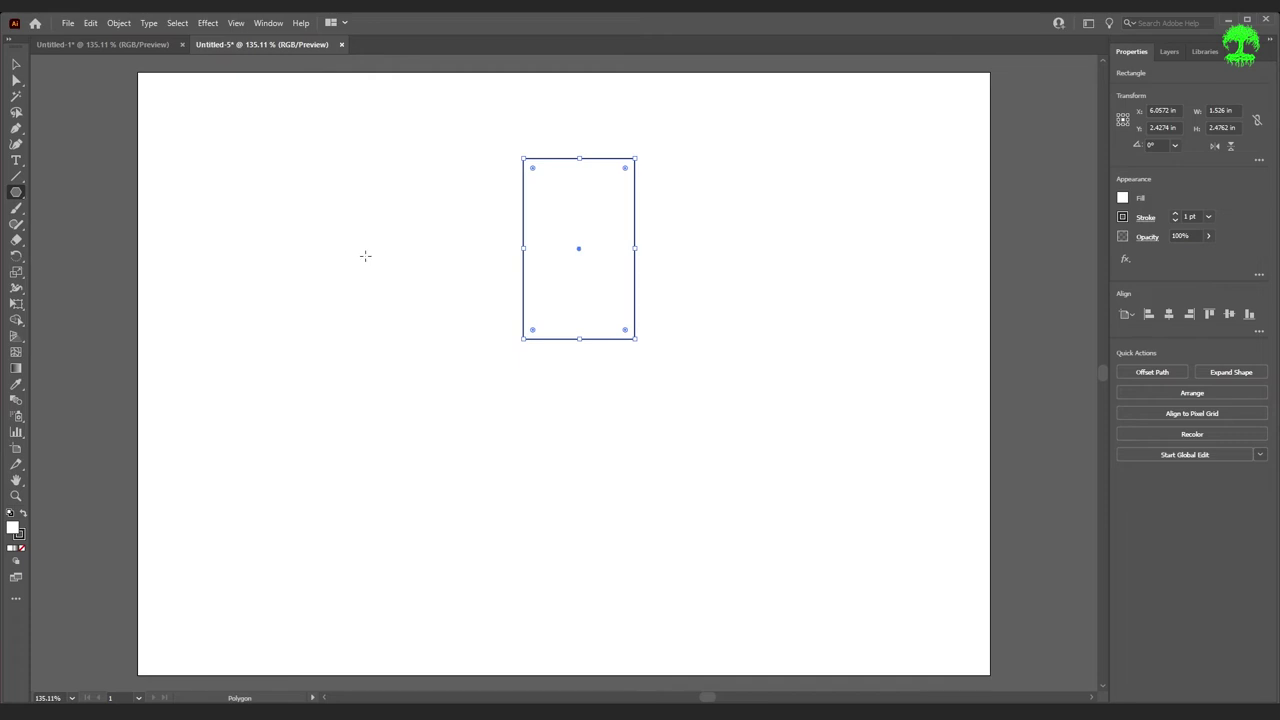
left_click(361, 311)
type("3")
key("Return")
left_click(22, 65)
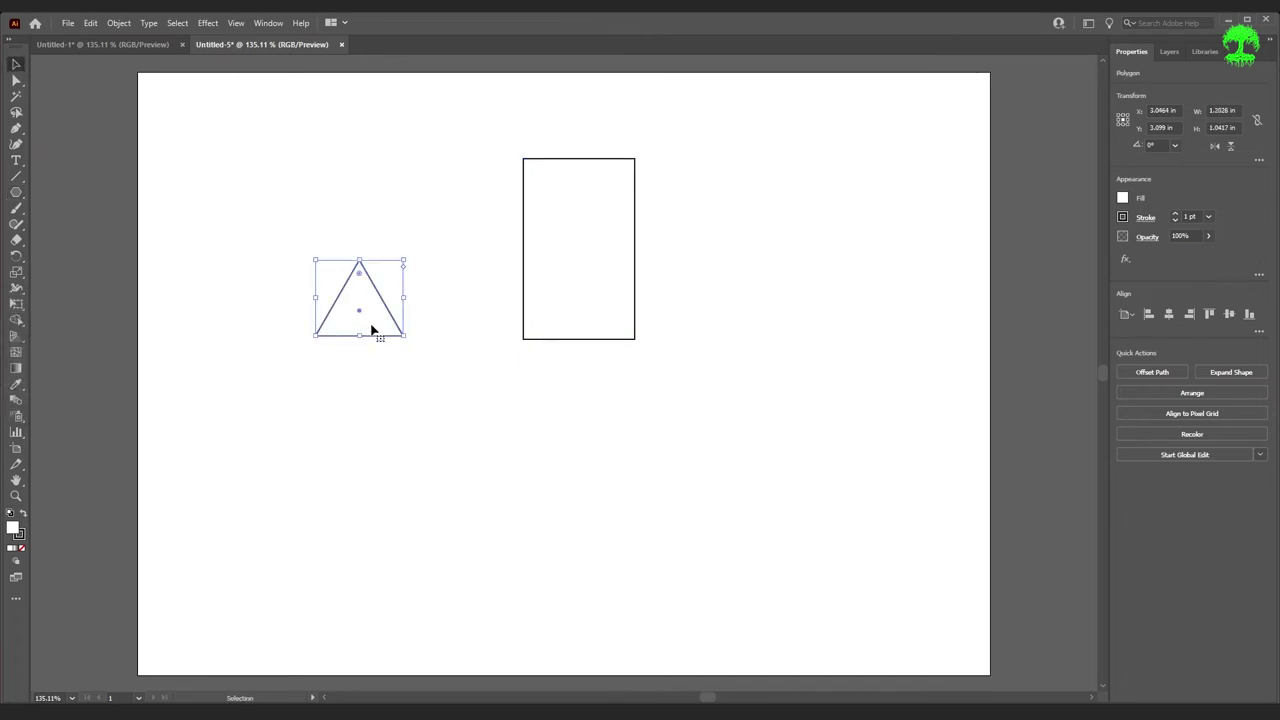
left_click_drag(380, 337, 590, 166)
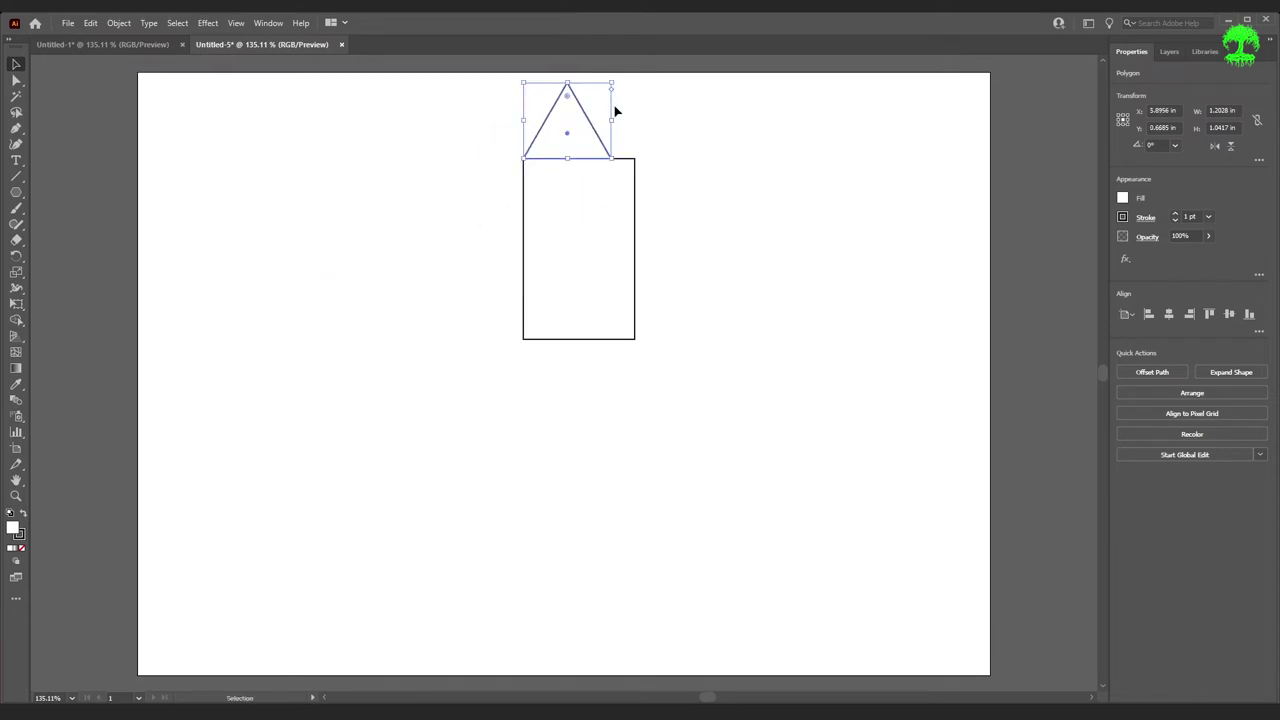
scroll(654, 166, "up", 3)
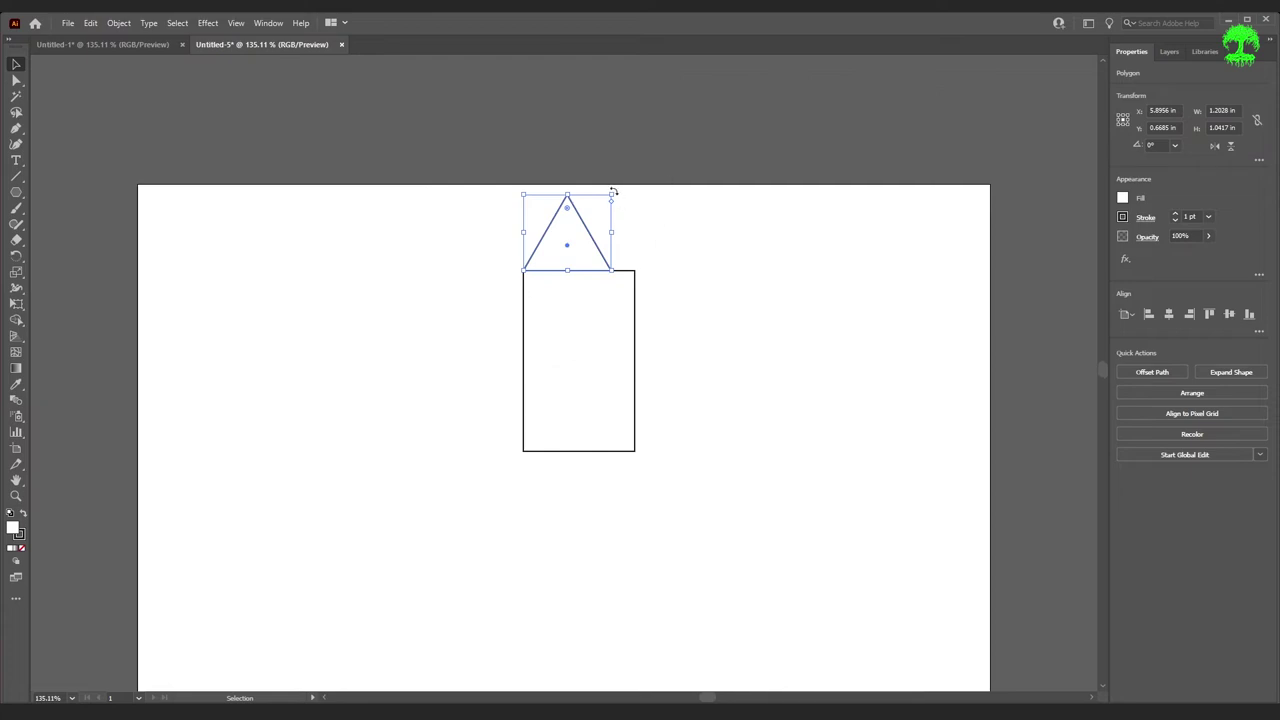
left_click_drag(613, 191, 634, 174)
left_click(755, 346)
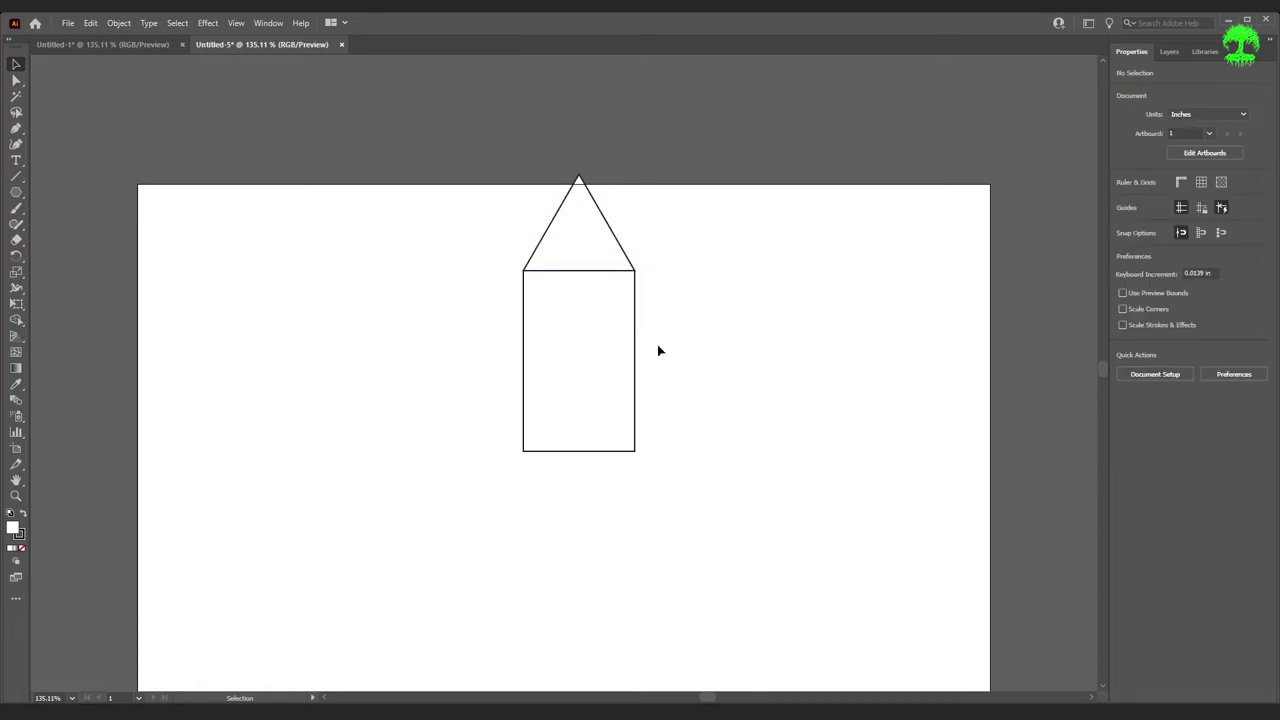
scroll(660, 345, "down", 2)
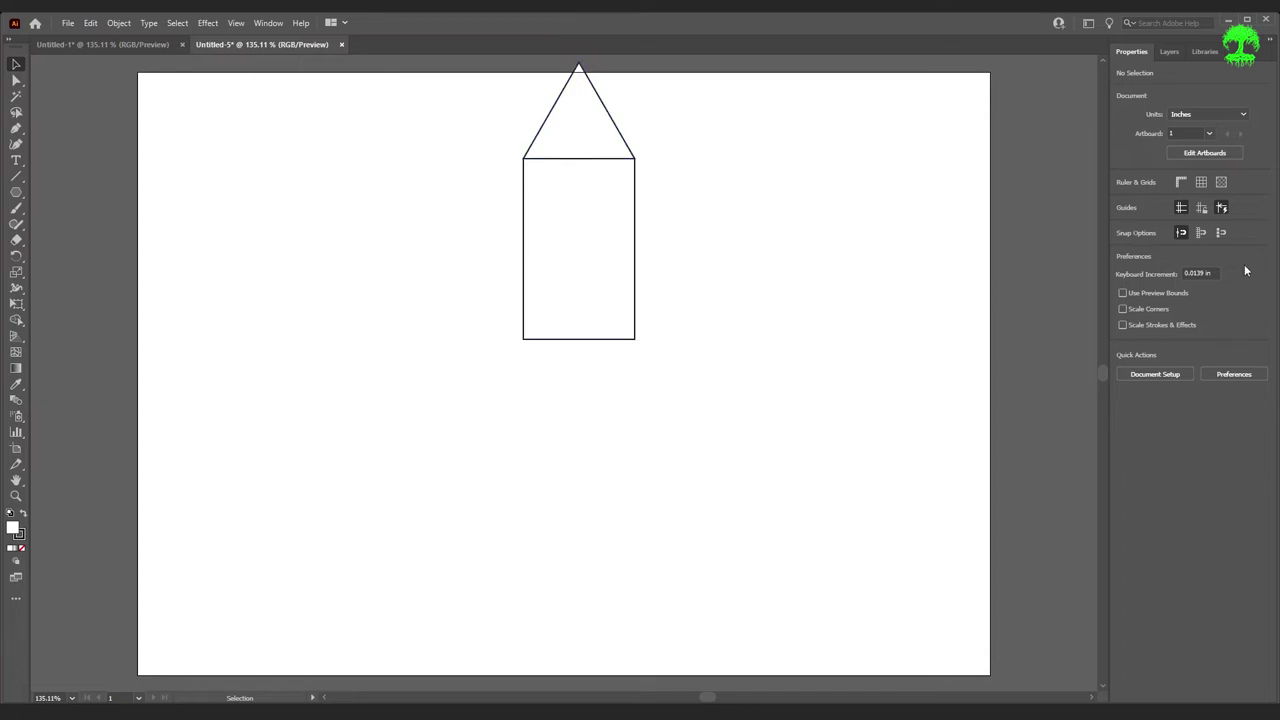
- Switch the A4 artboard to portrait orientation and fit it in the window
left_click(177, 22)
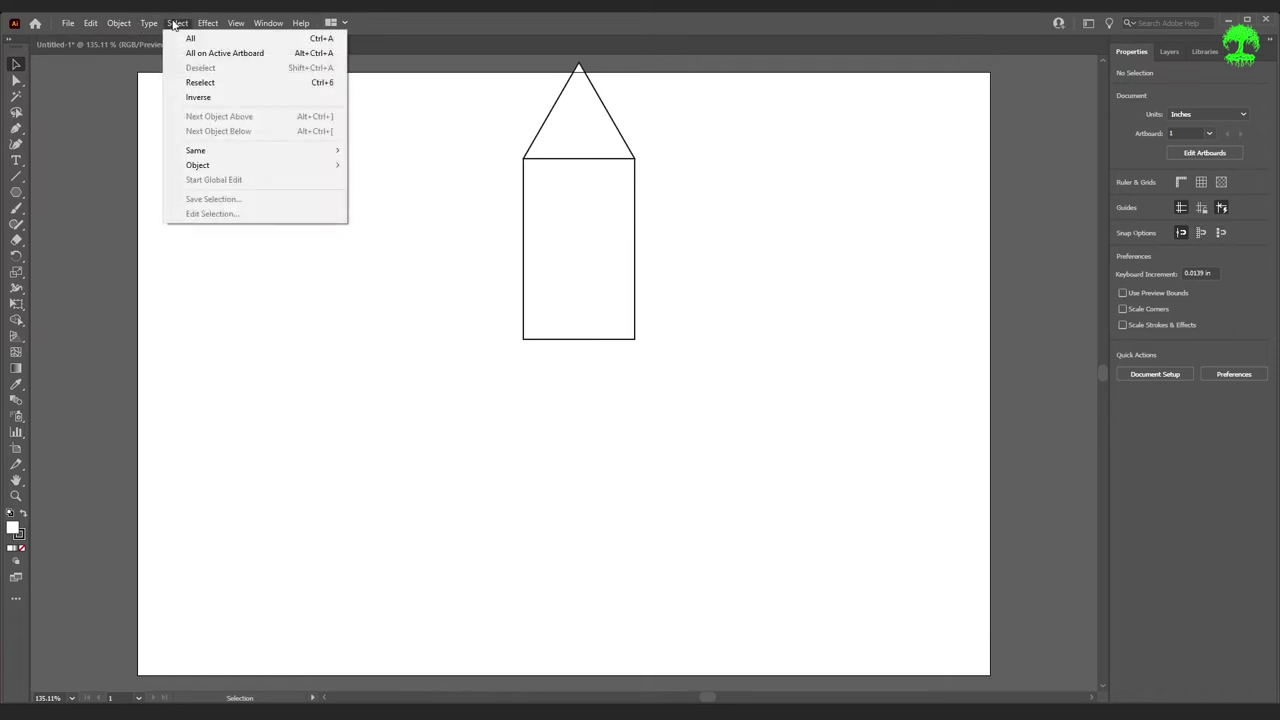
left_click(830, 273)
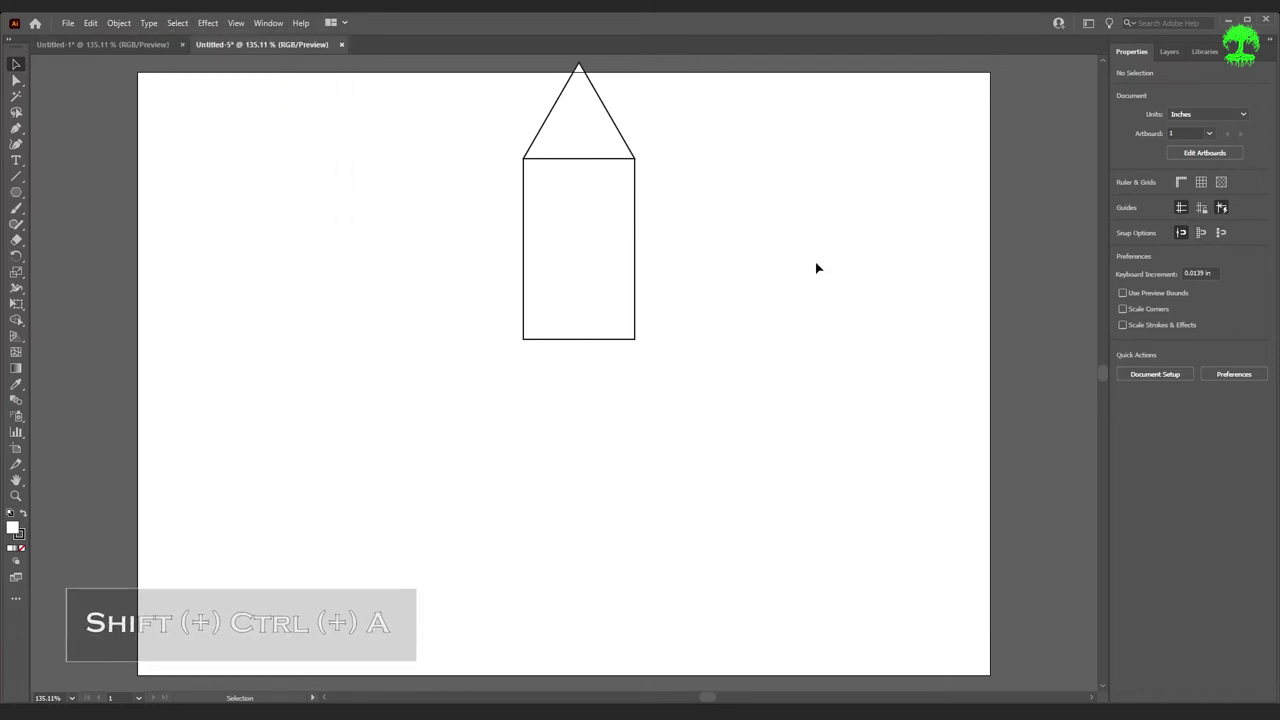
left_click(1205, 153)
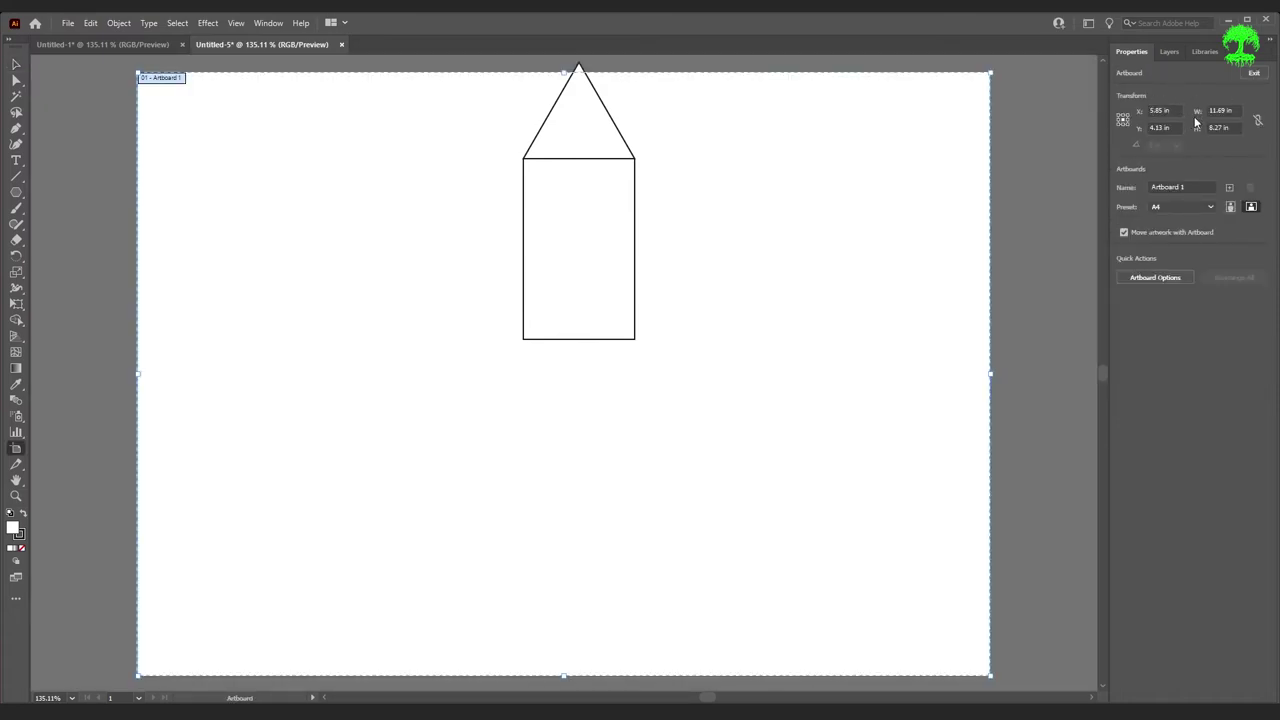
left_click(1210, 207)
left_click(1212, 208)
left_click(1231, 208)
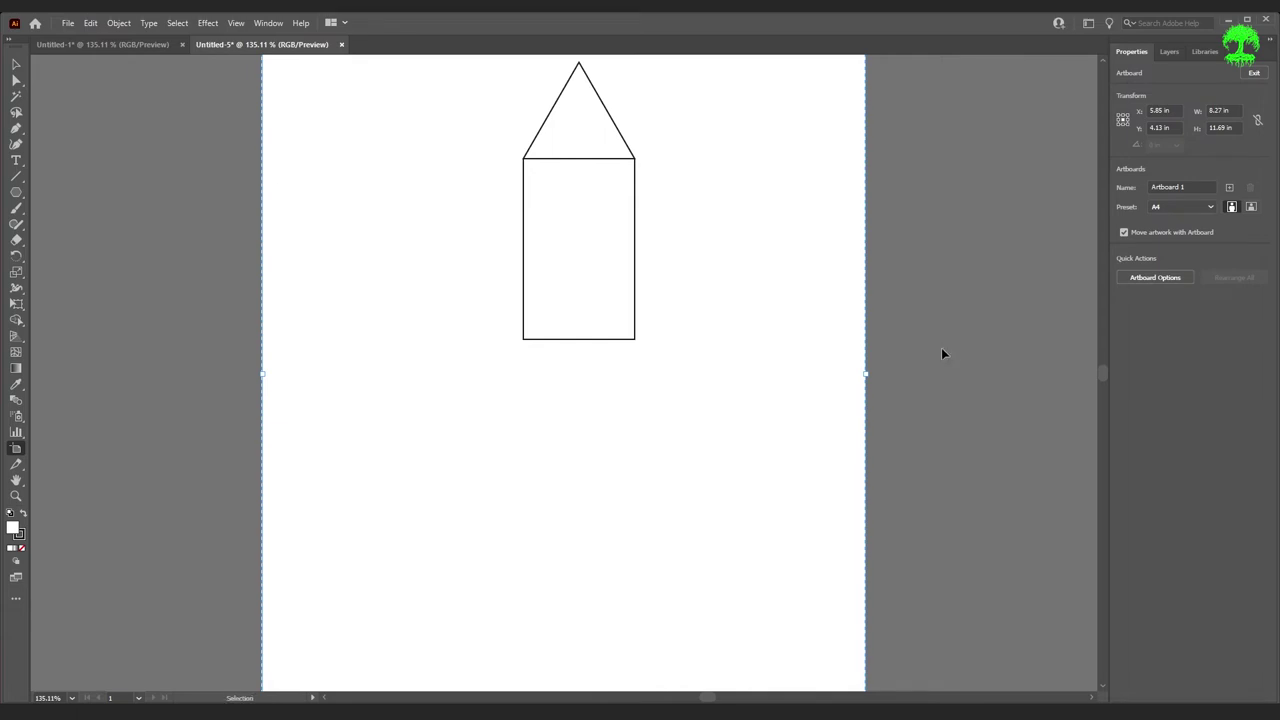
key("ctrl+0")
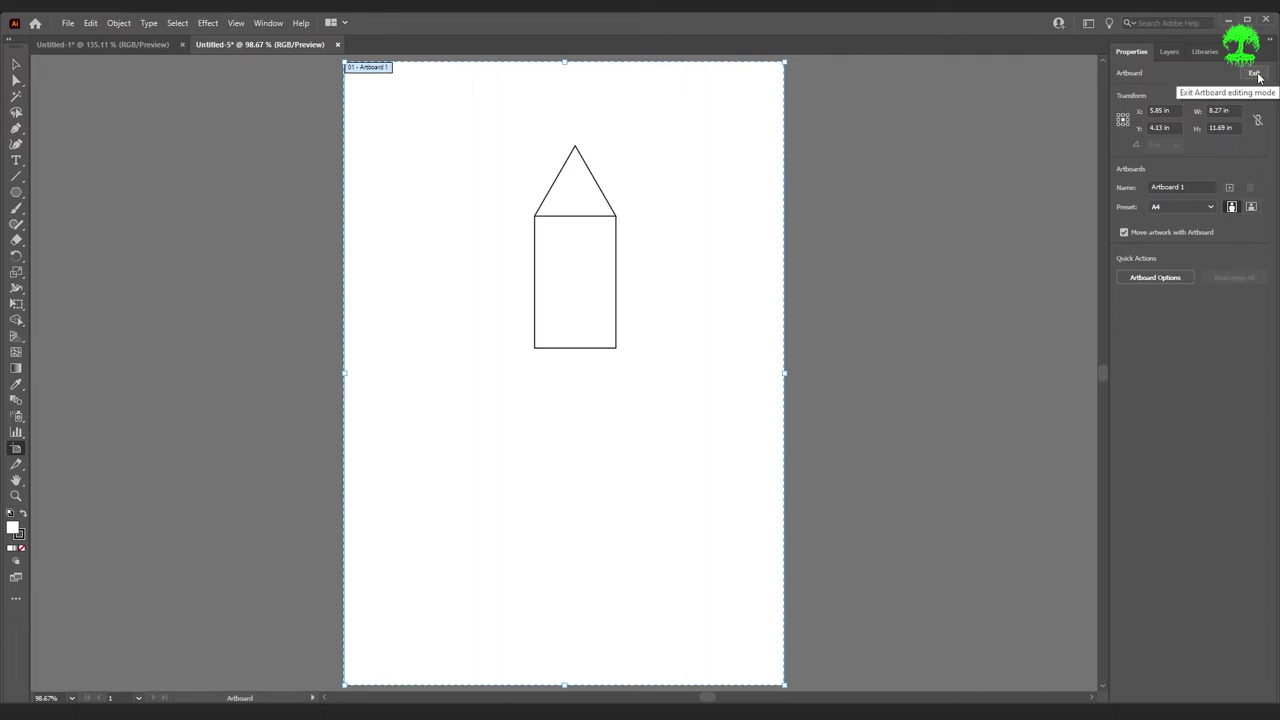
left_click(16, 64)
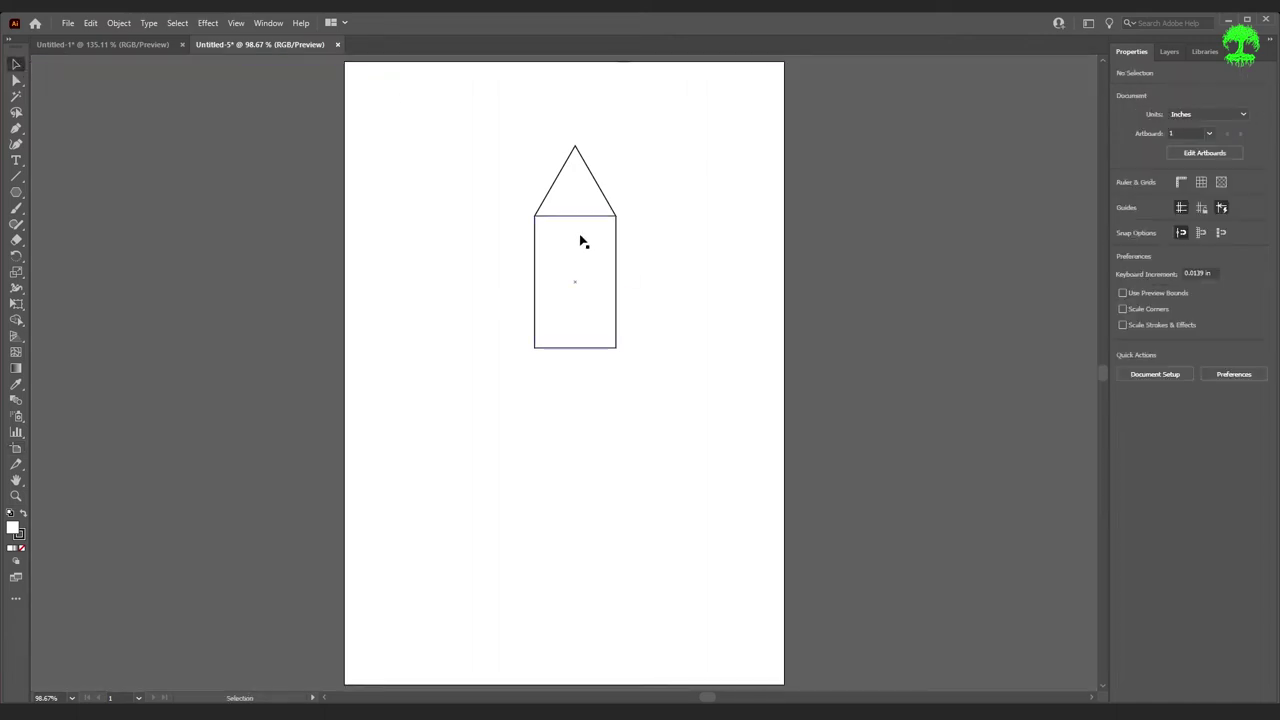
- Move the rectangle-and-triangle house up the page
left_click_drag(490, 180, 657, 400)
left_click_drag(619, 305, 618, 247)
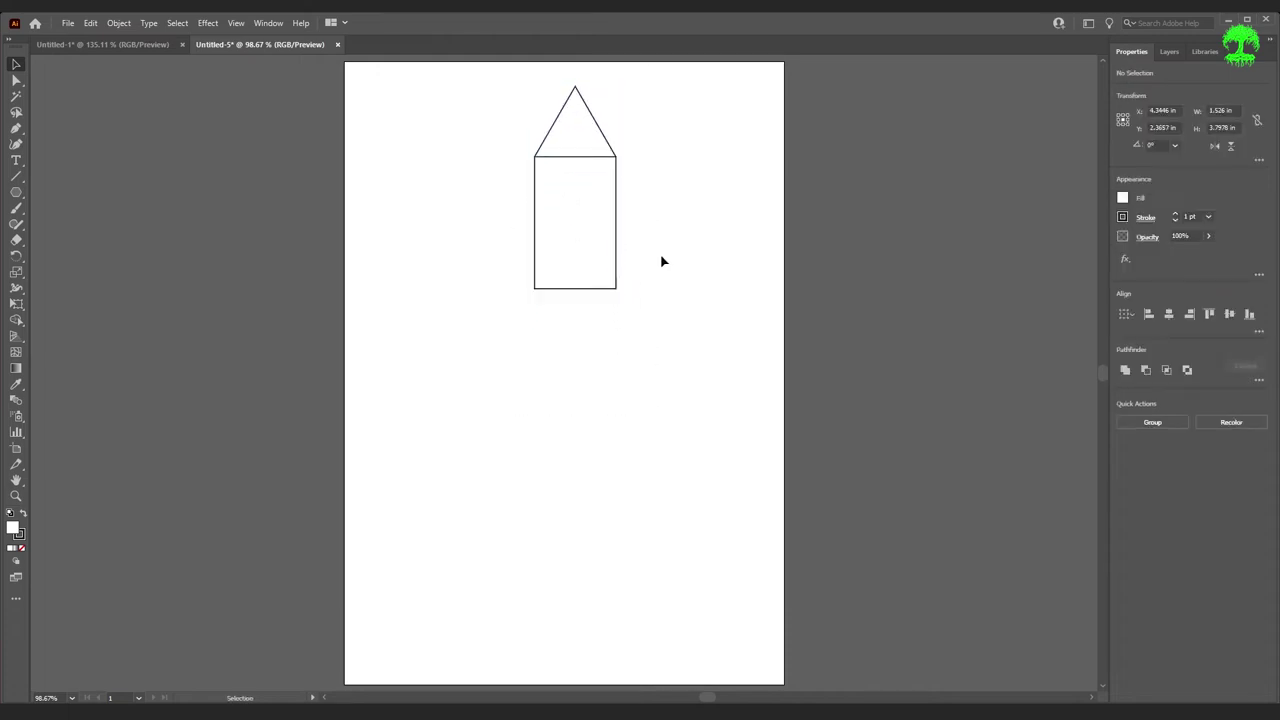
left_click(660, 258)
- Give the house no fill and a 2 pt outline
left_click_drag(495, 152, 724, 321)
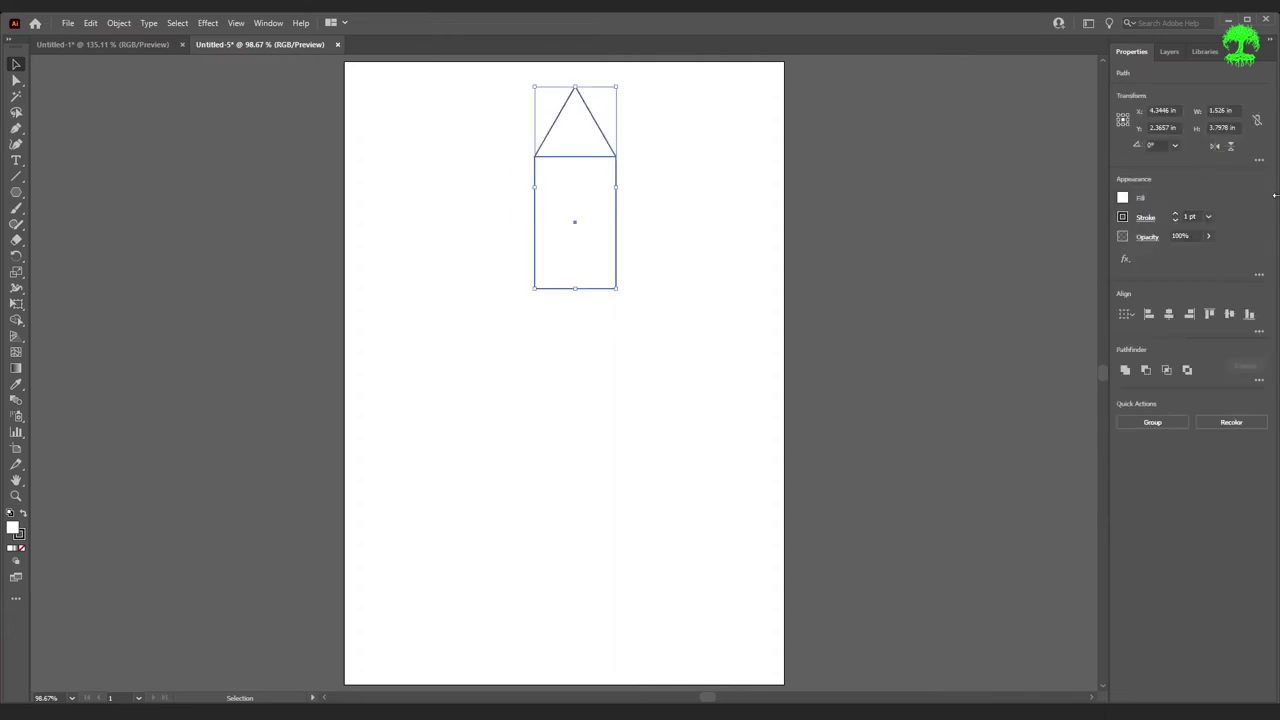
left_click(1124, 198)
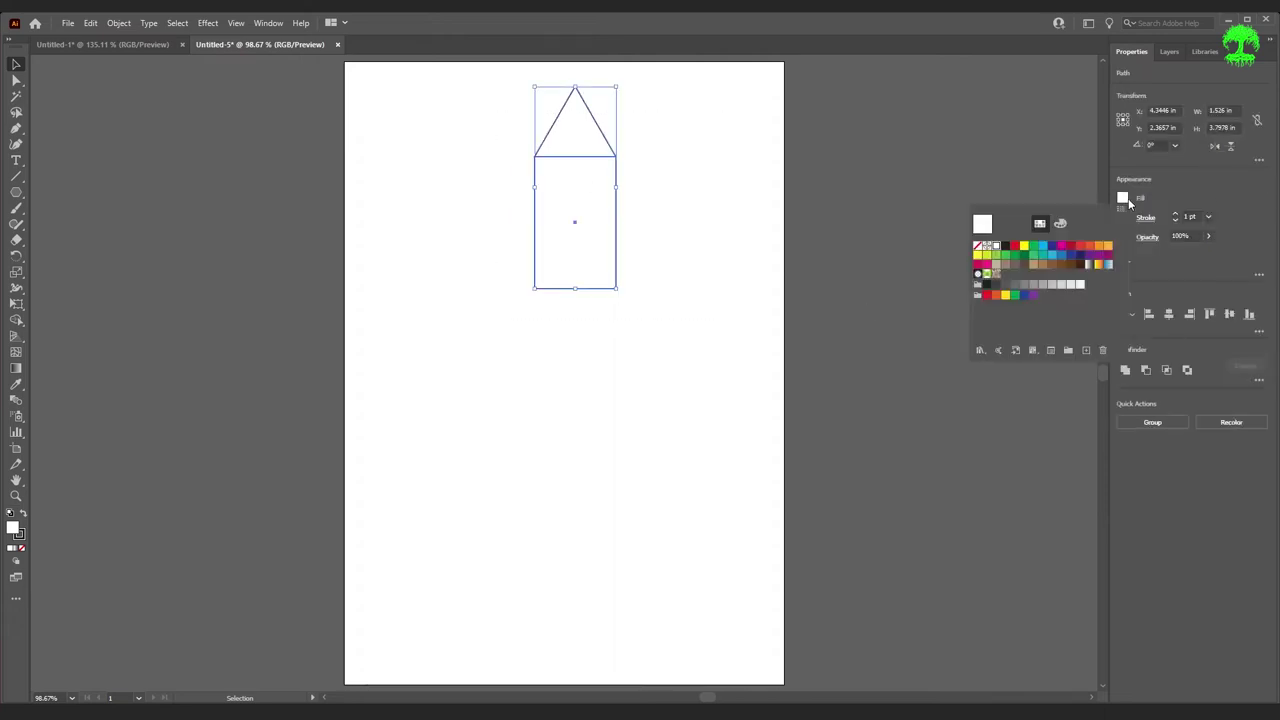
left_click(978, 245)
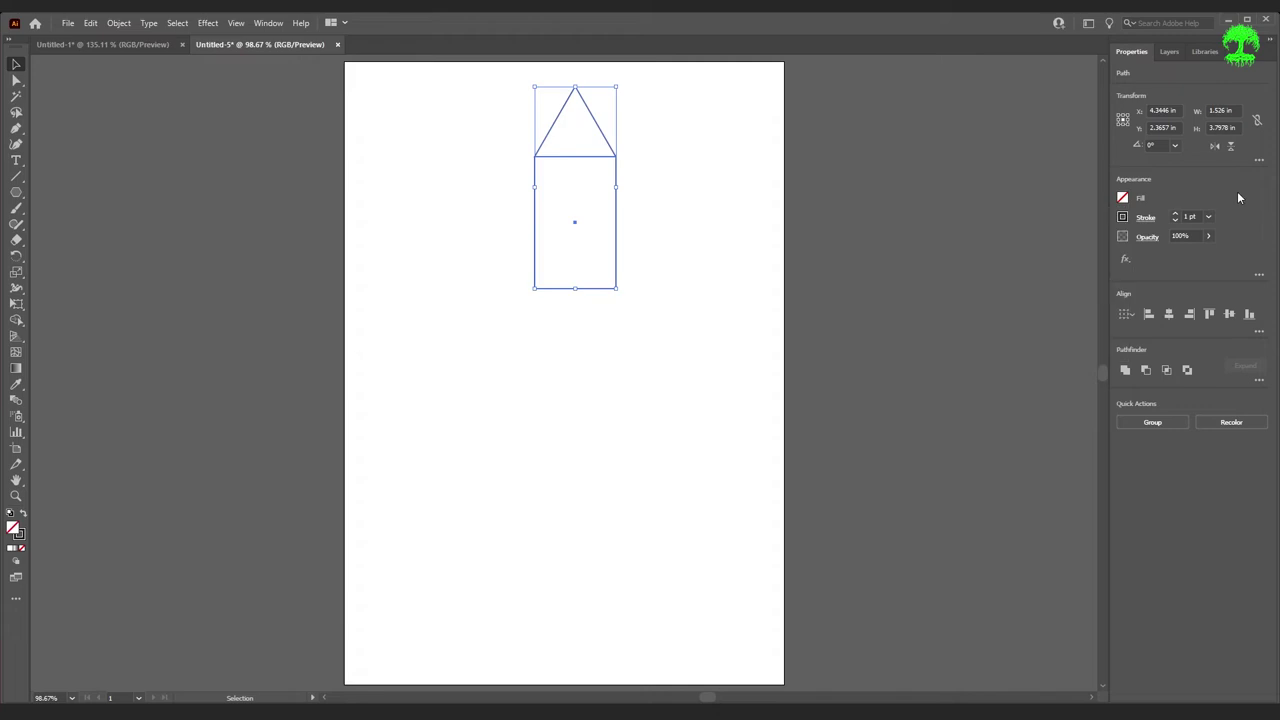
left_click(1176, 216)
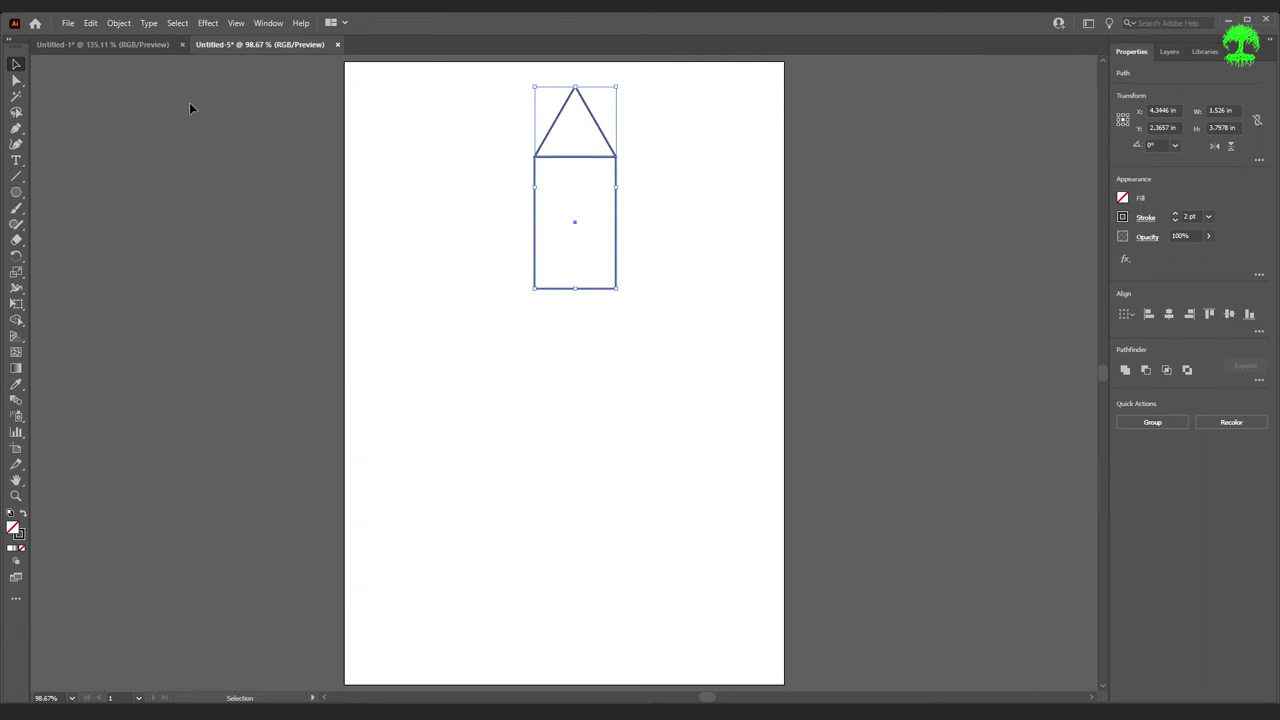
- Open Object > Transform > Reflect to preview a horizontally flipped house
left_click(121, 26)
mouse_move(140, 38)
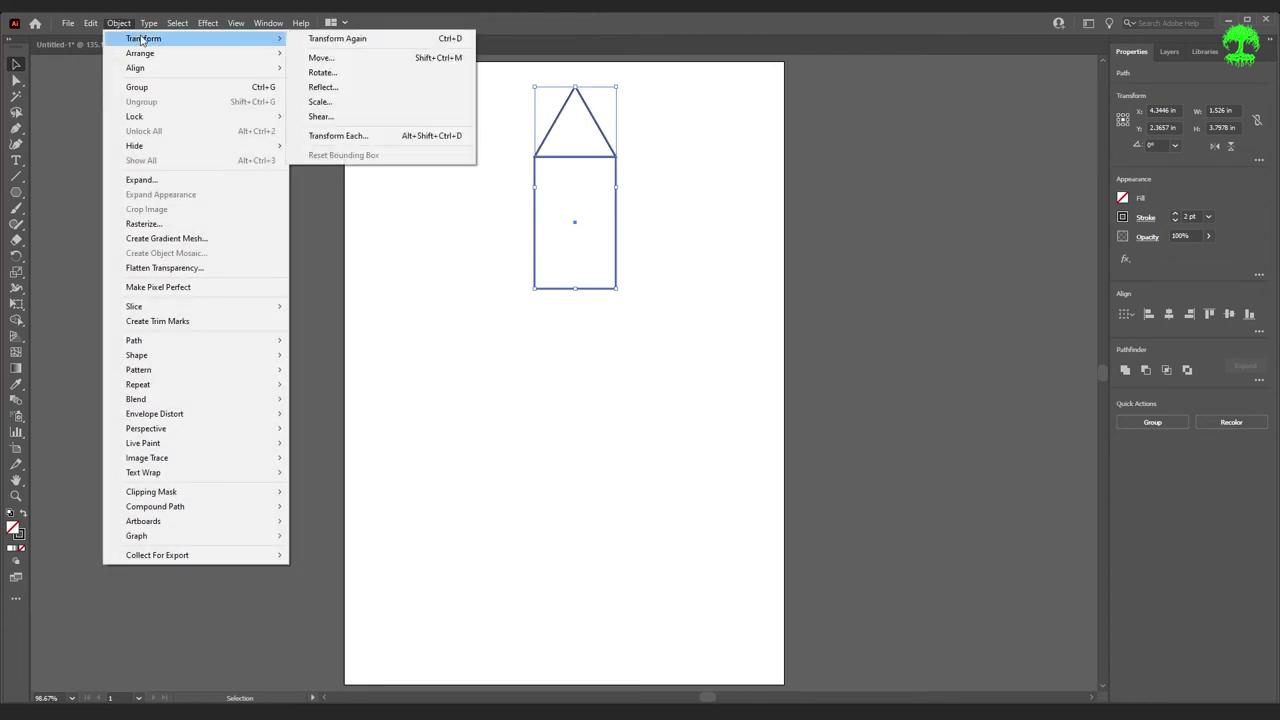
left_click(320, 89)
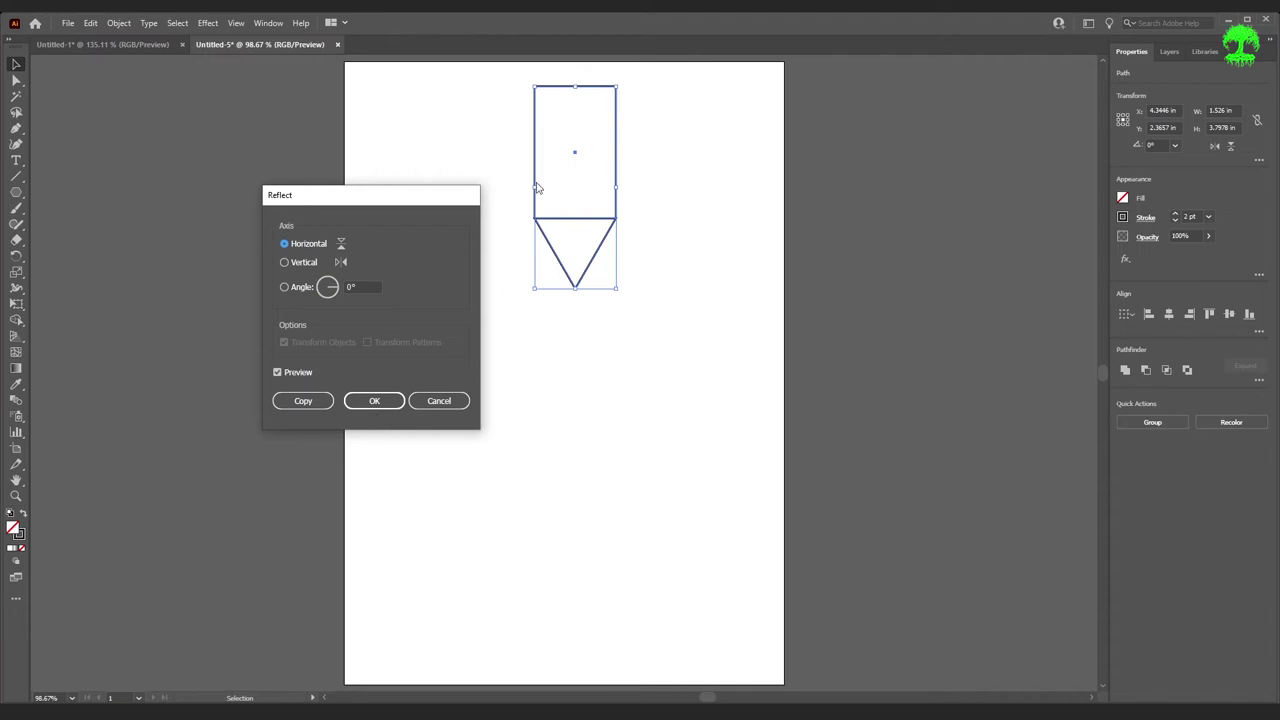
- Make a reflected copy of the house and move it below the original
left_click(303, 401)
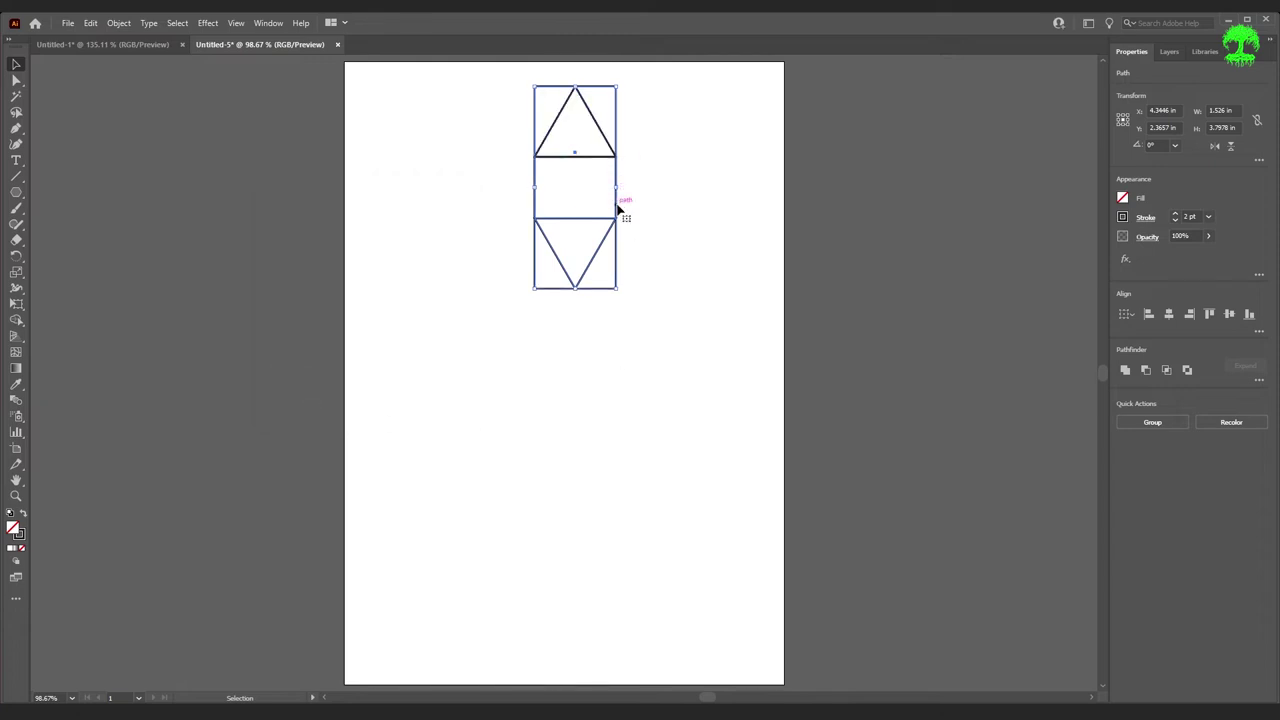
left_click_drag(617, 208, 616, 467)
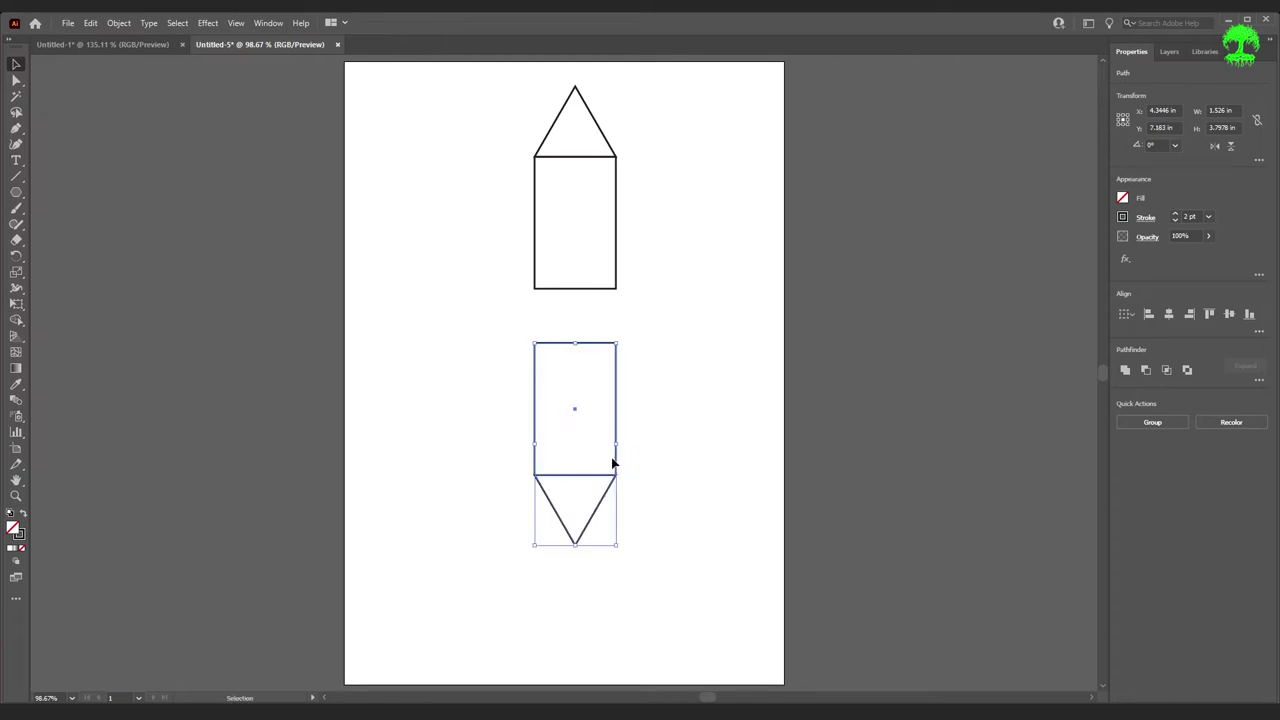
left_click_drag(401, 100, 734, 598)
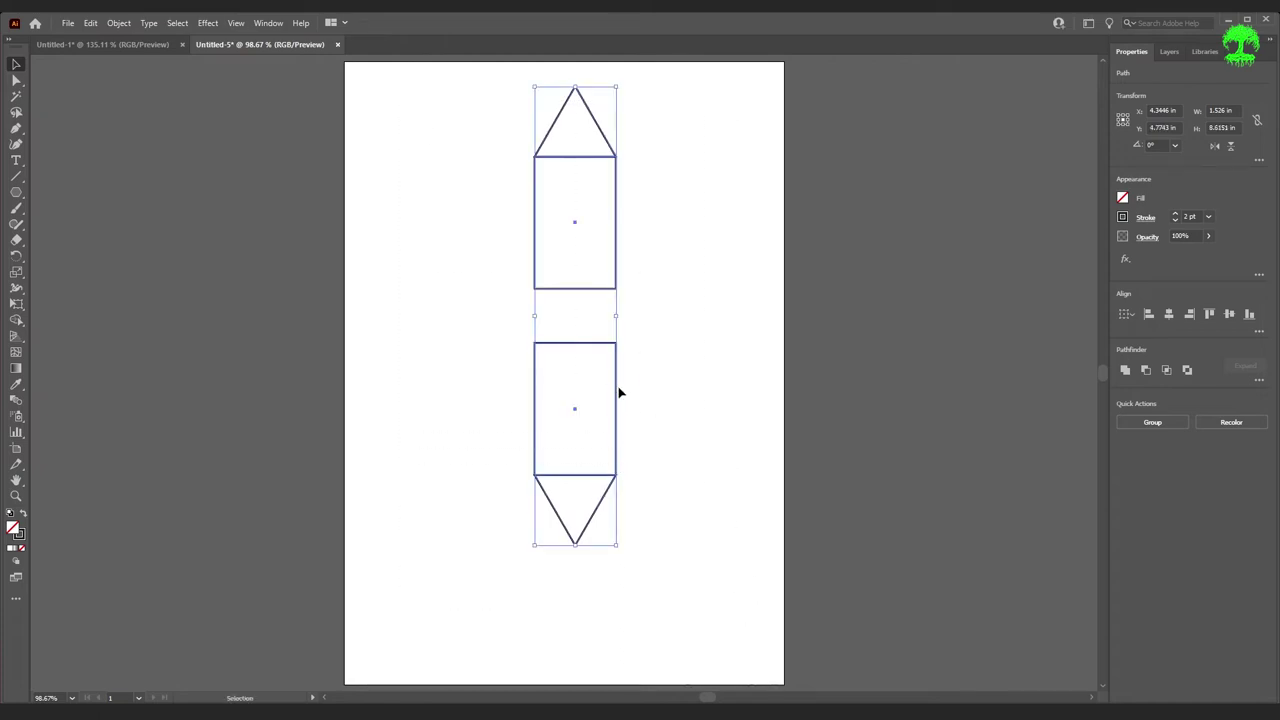
left_click_drag(619, 399, 603, 454)
- Widen all four shapes slightly and shift them left
left_click_drag(441, 107, 712, 546)
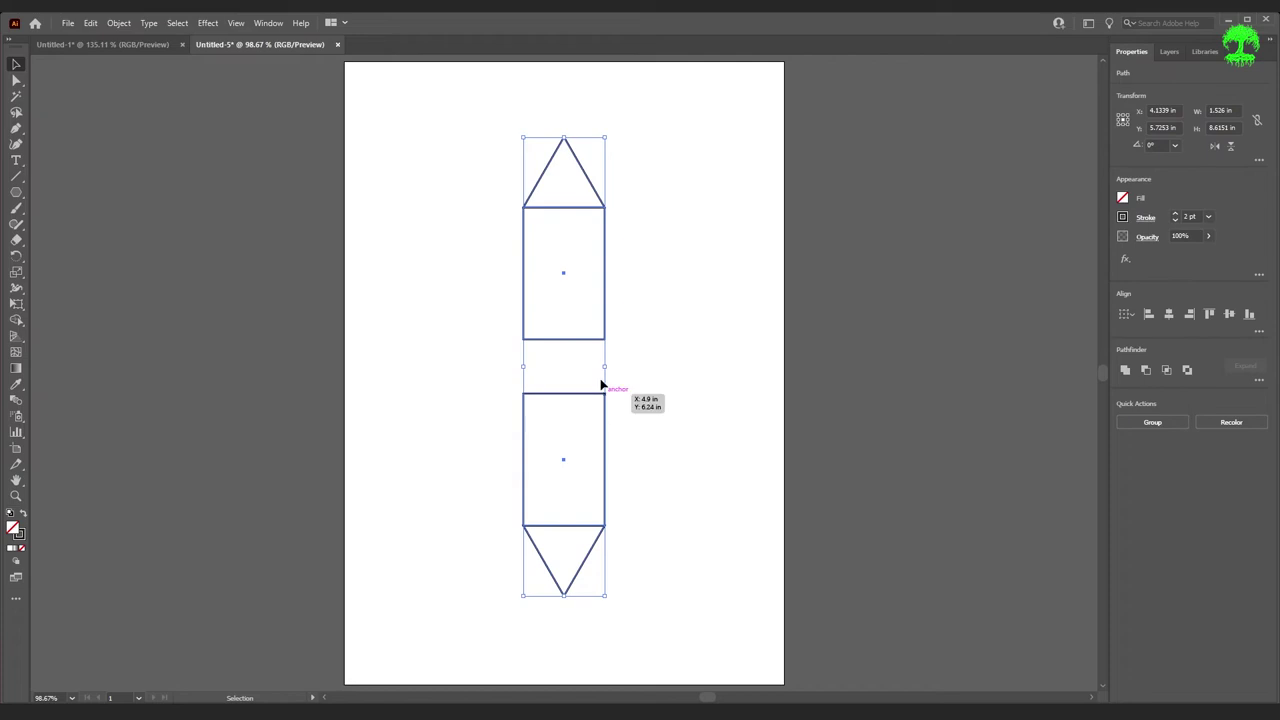
left_click_drag(604, 366, 629, 383)
left_click_drag(629, 316, 619, 318)
left_click(731, 320)
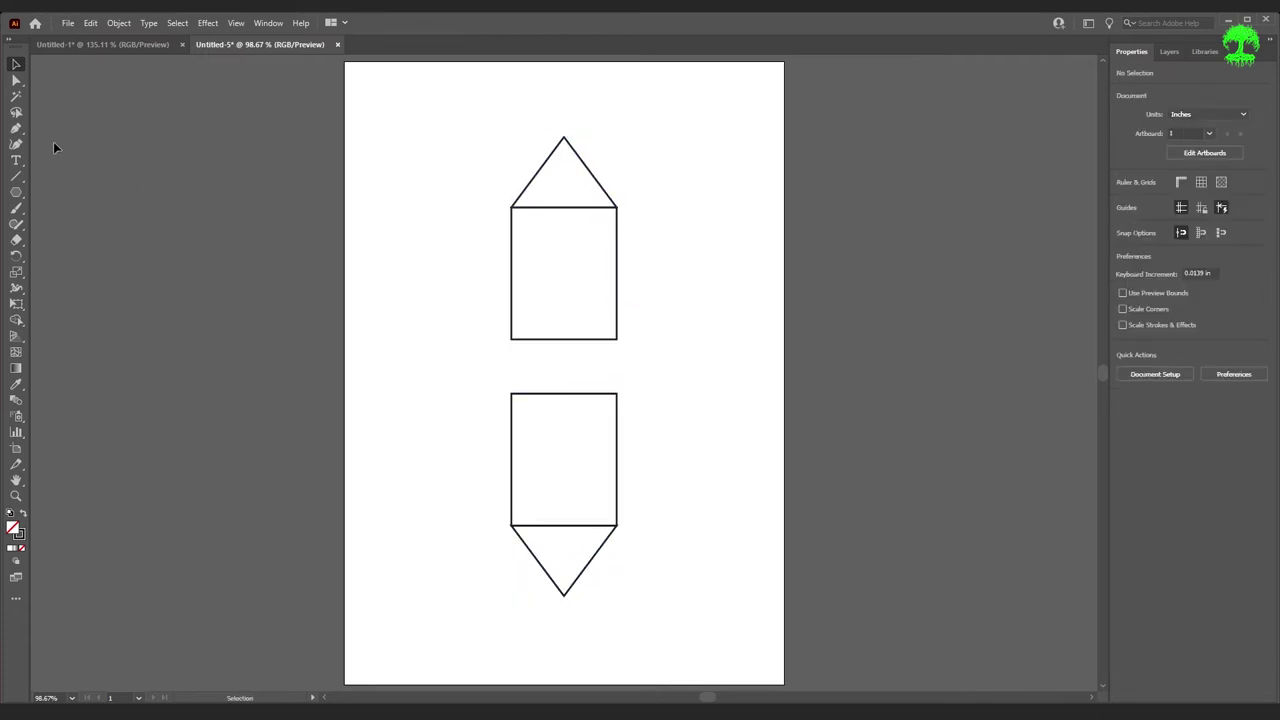
left_click(15, 177)
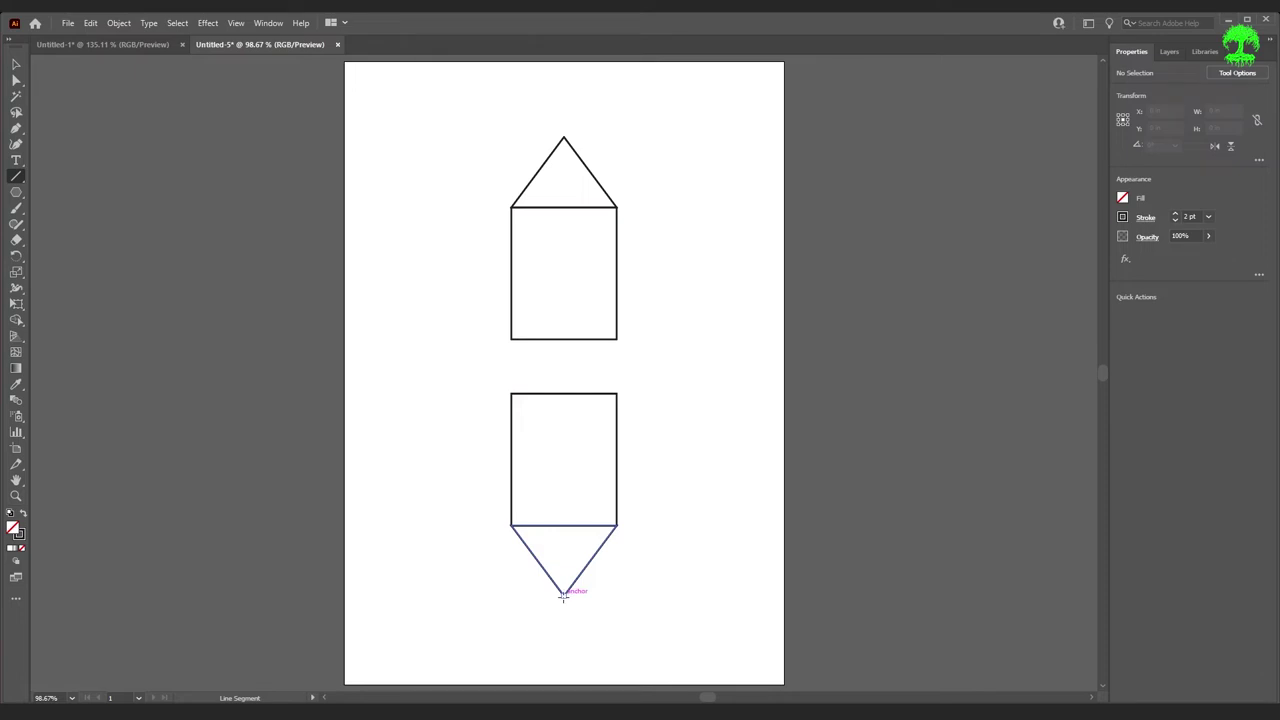
- Draw a vertical centre line and crossing diagonals through both houses, then select everything
mouse_move(563, 595)
left_mouse_down()
mouse_move(580, 268)
mouse_move(568, 103)
left_mouse_up()
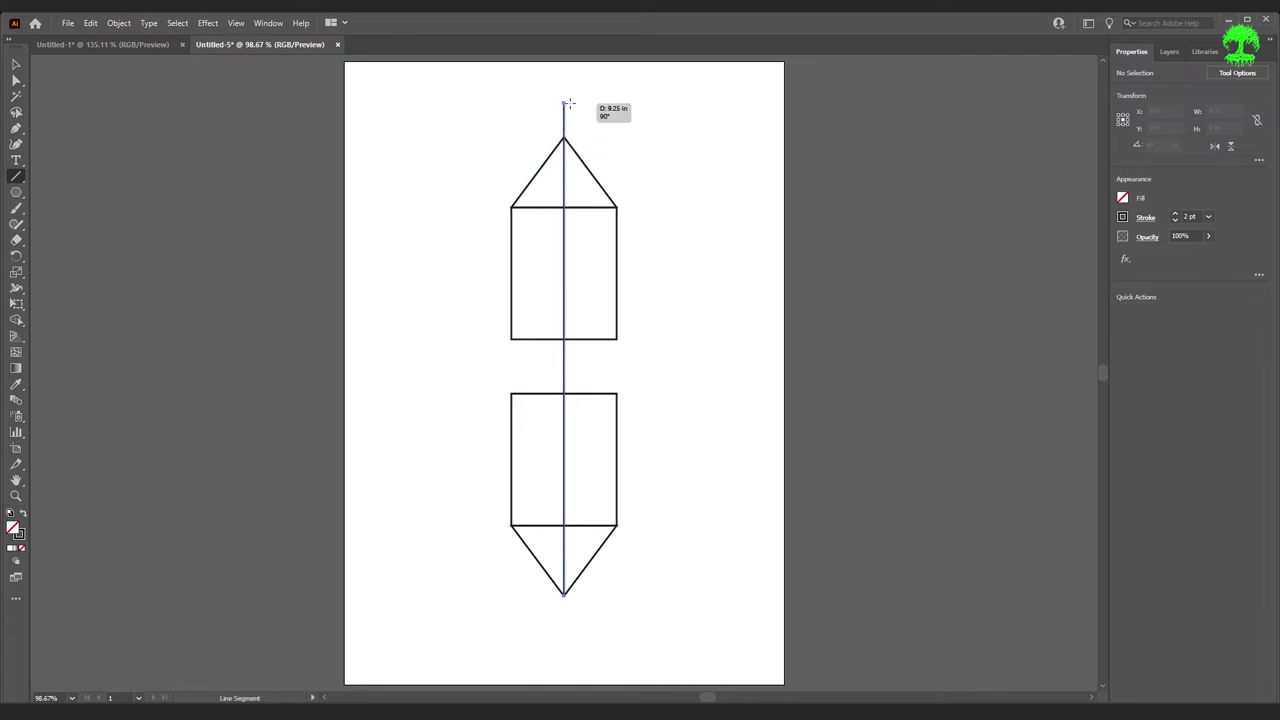
left_click_drag(568, 103, 566, 102)
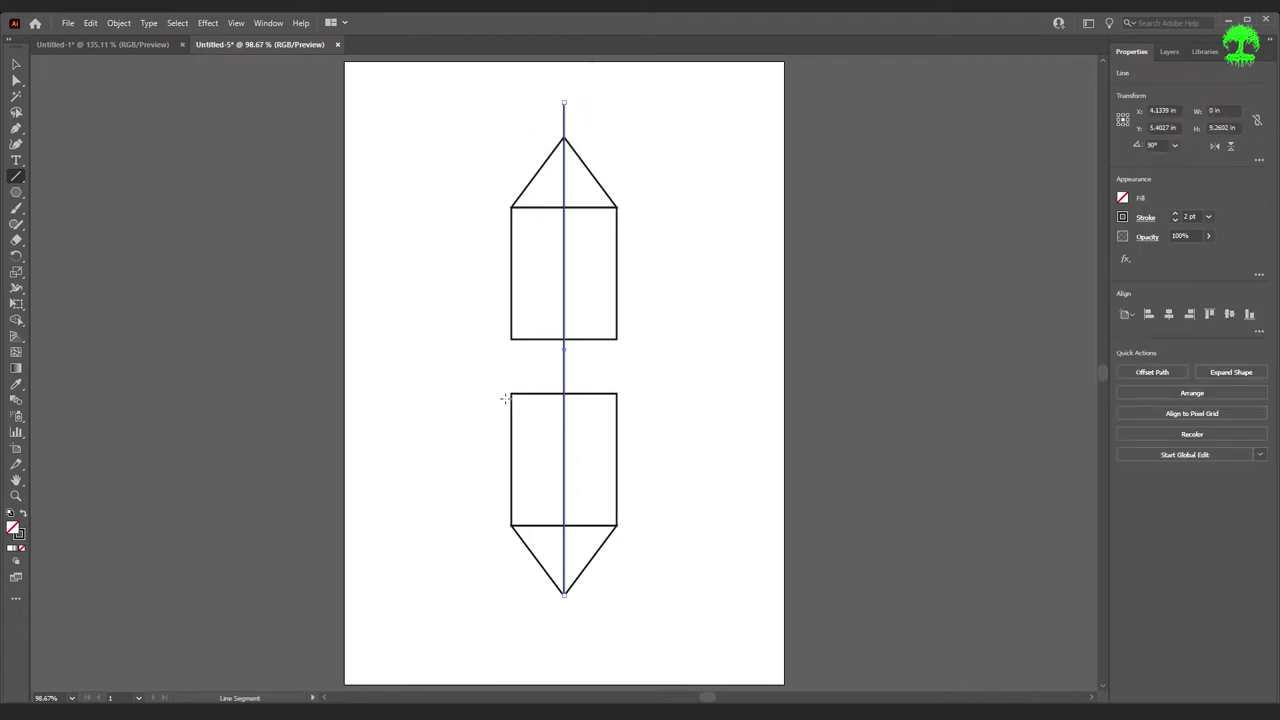
left_click_drag(511, 392, 720, 212)
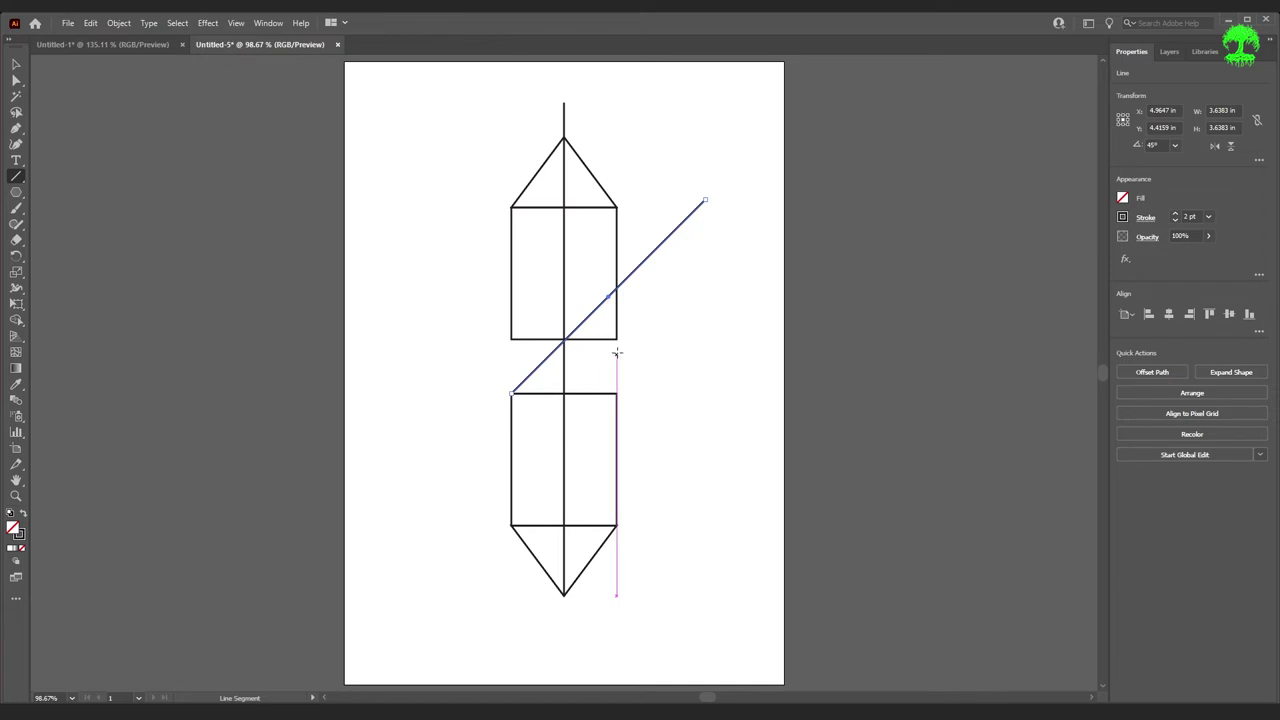
left_click_drag(617, 340, 449, 507)
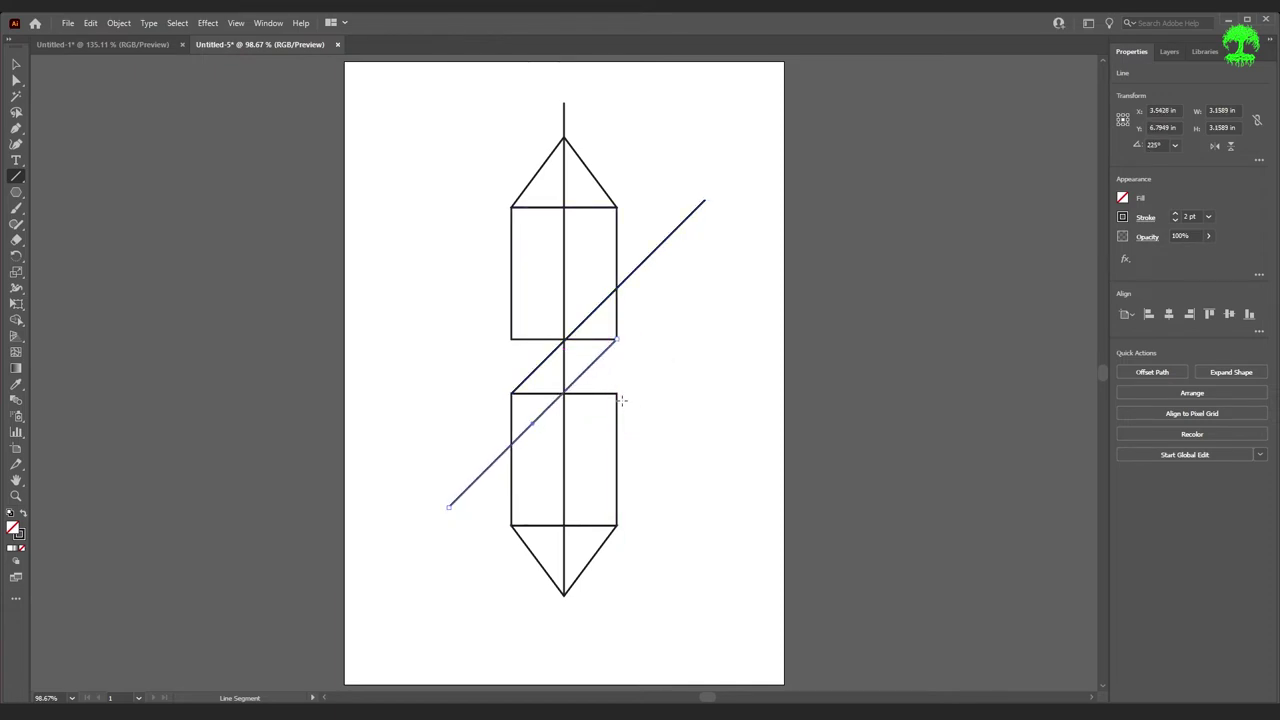
left_click_drag(617, 393, 436, 254)
left_click_drag(511, 340, 705, 490)
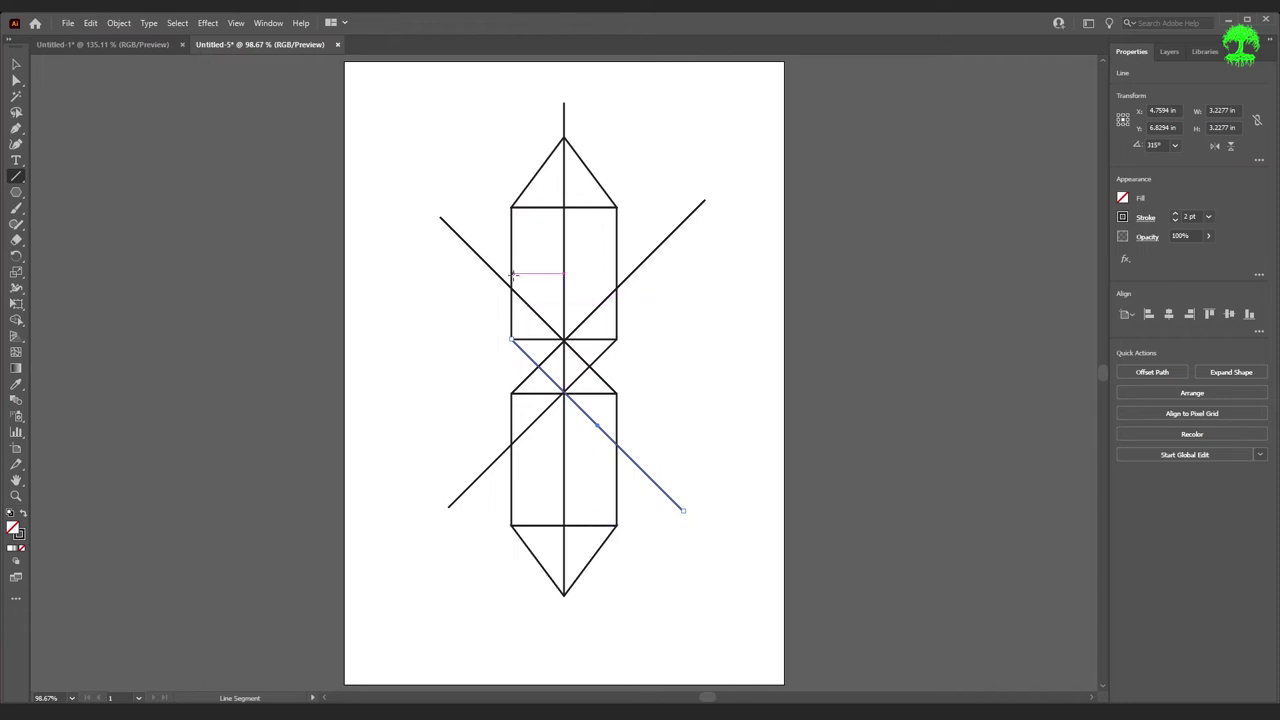
key("v")
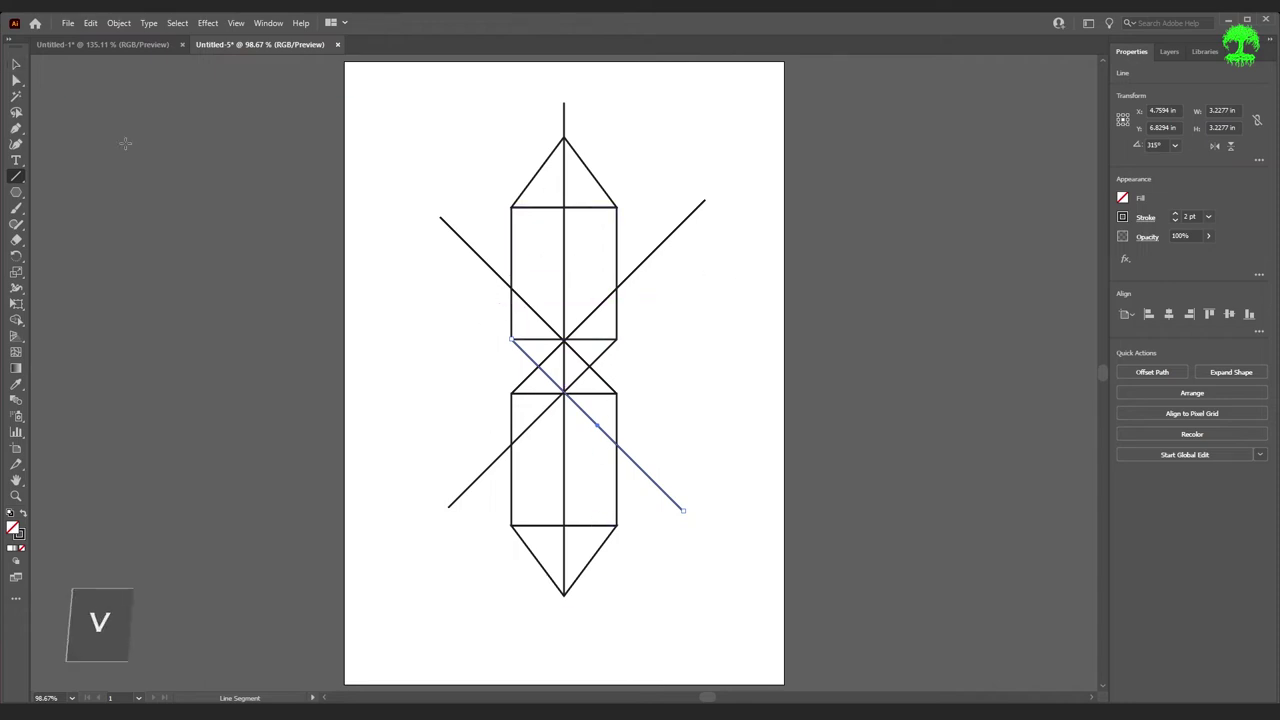
left_click_drag(396, 114, 710, 597)
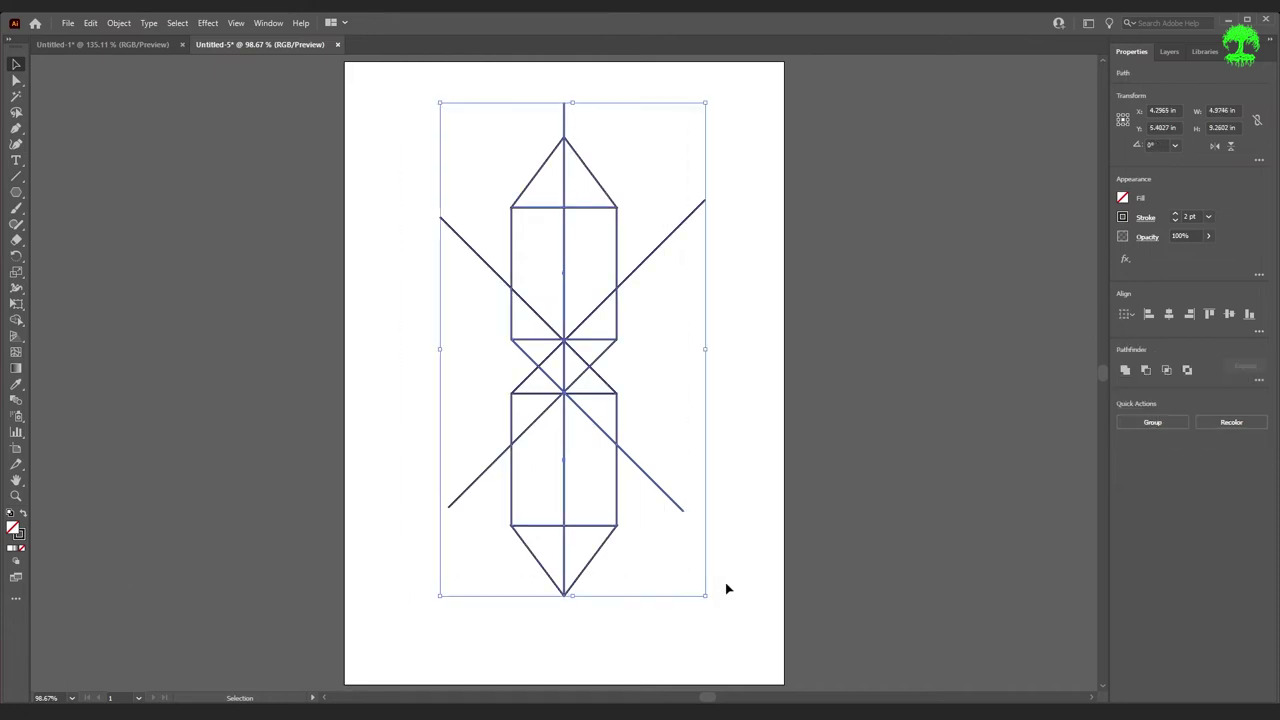
- Merge the pieces into an S-shaped band plus upper-right and lower-left regions with Shape Builder
key("shift+m")
mouse_move(552, 201)
left_mouse_down()
mouse_move(543, 323)
mouse_move(557, 381)
mouse_move(578, 393)
mouse_move(590, 532)
left_mouse_up()
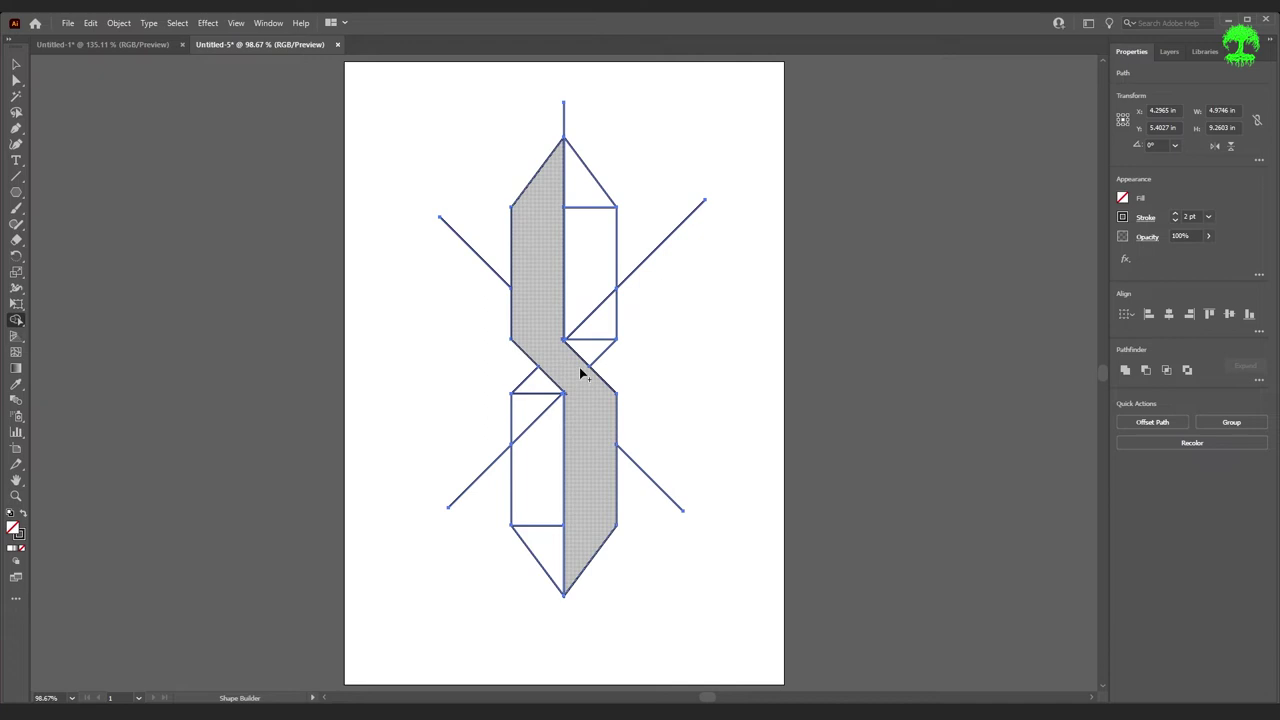
left_click_drag(597, 354, 581, 206)
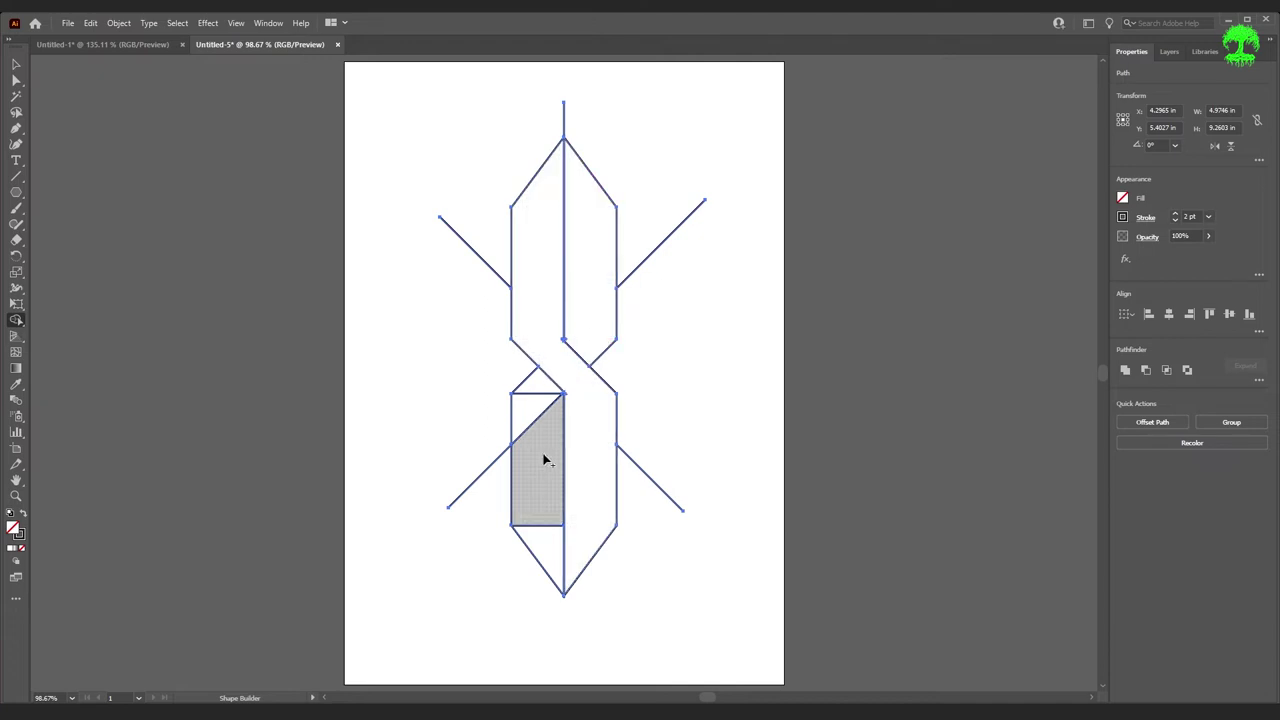
mouse_move(541, 395)
left_mouse_down()
mouse_move(550, 541)
mouse_move(551, 529)
left_mouse_up()
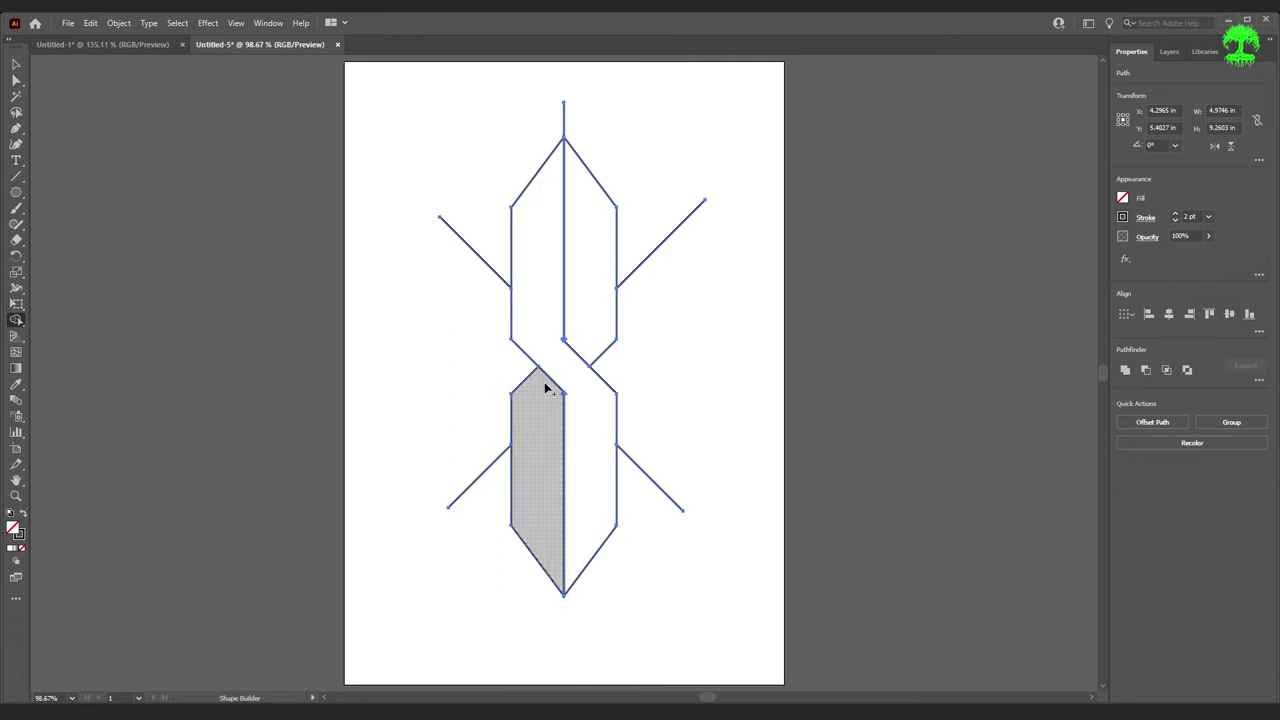
- Delete the arrowhead barbs and leftover diagonal and centre-line stubs
scroll(572, 396, "up", 10)
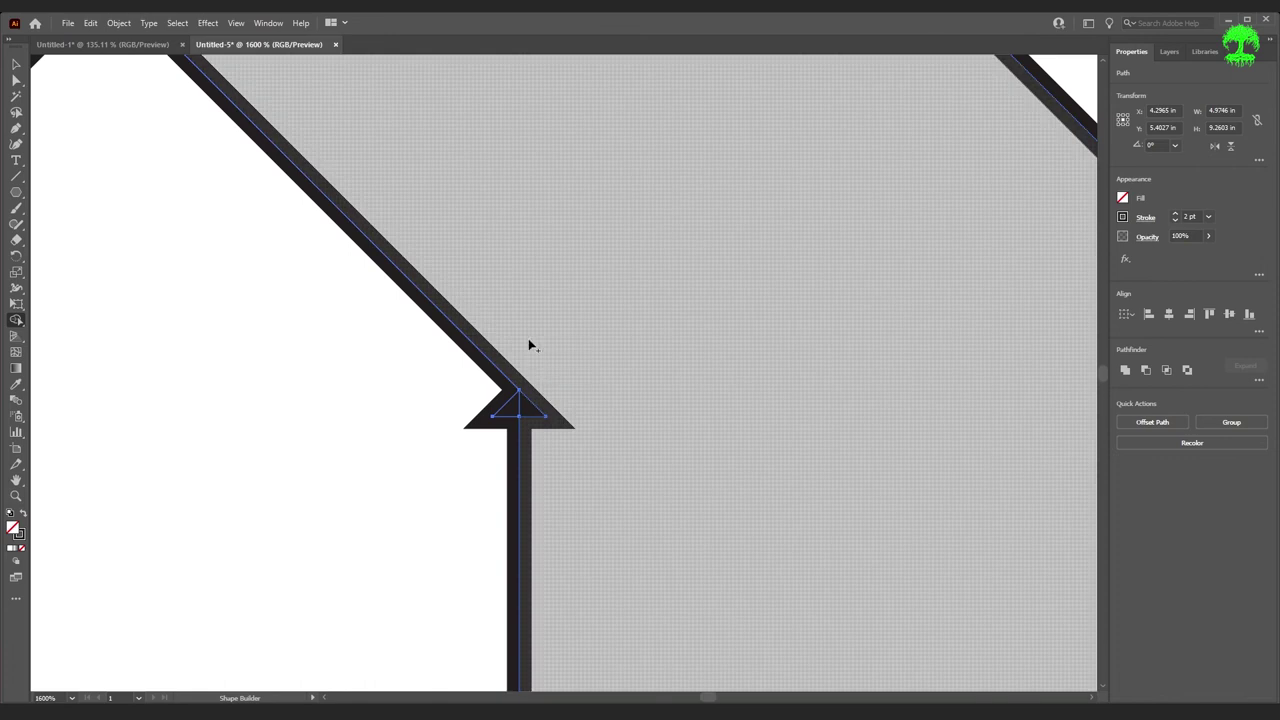
left_click(548, 418, "alt")
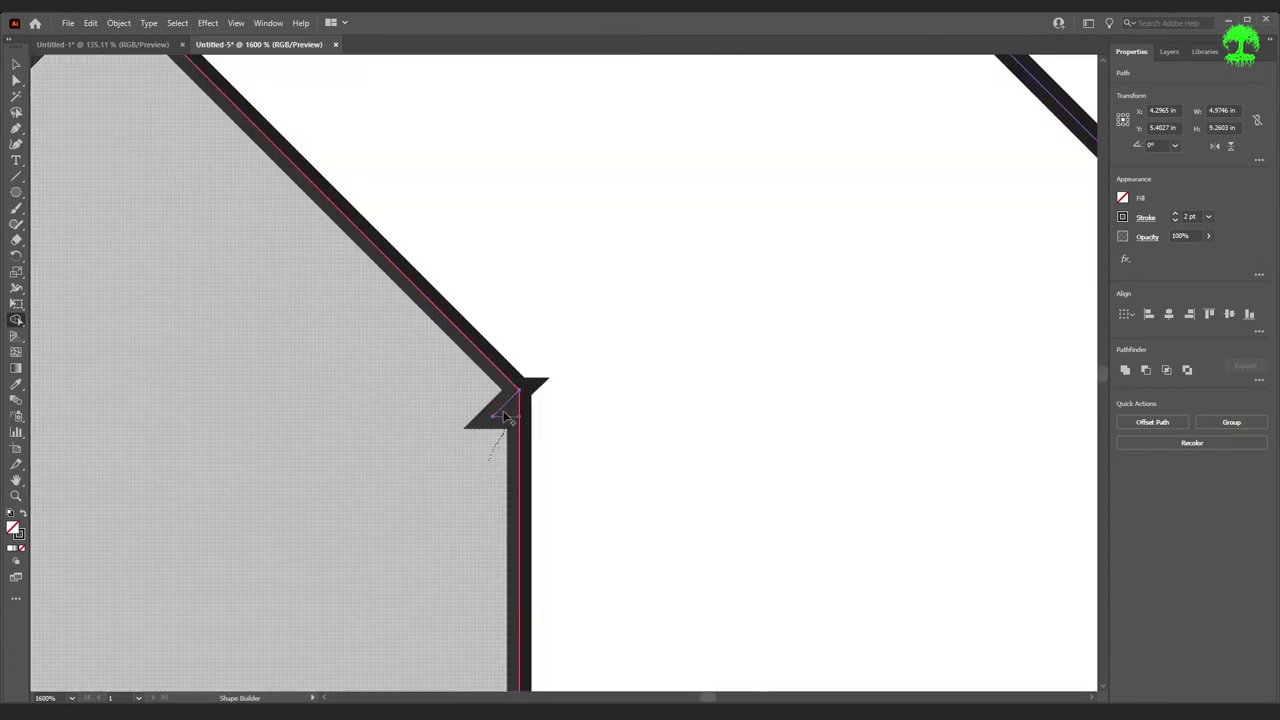
left_click(500, 412, "alt")
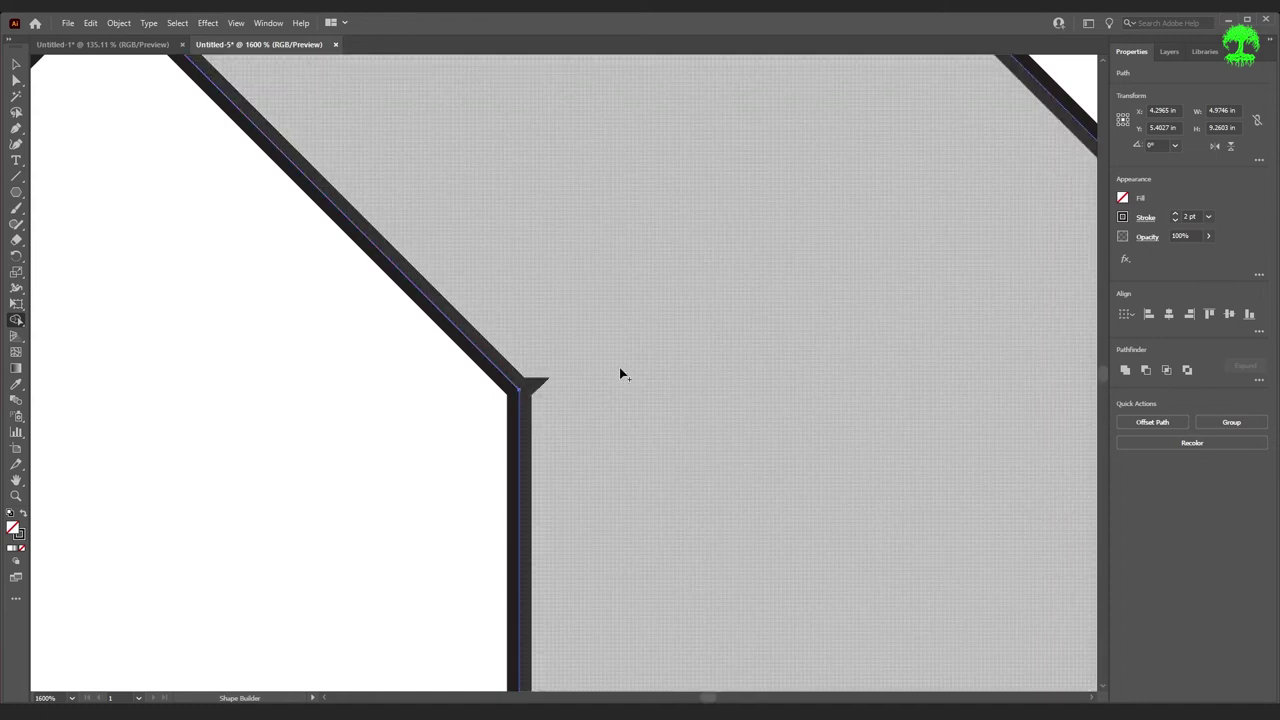
scroll(636, 377, "down", 3)
scroll(646, 229, "up", 4)
scroll(604, 165, "up", 4)
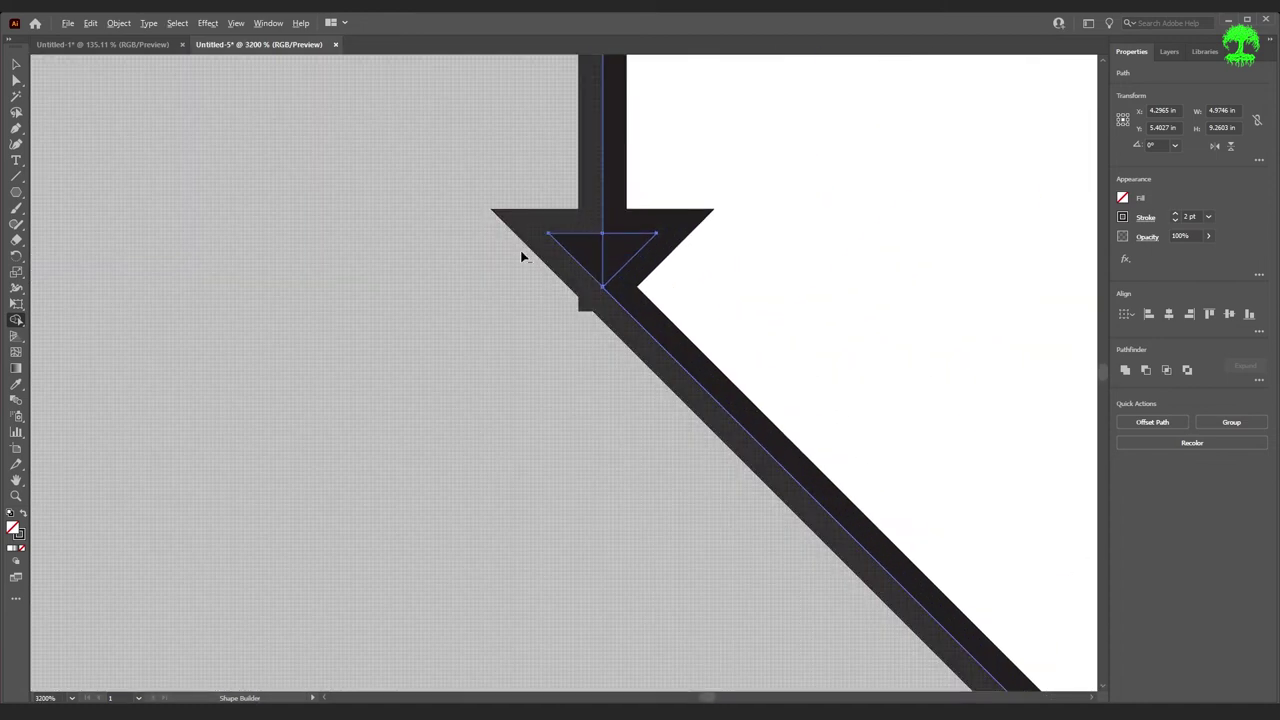
left_click(575, 265, "alt")
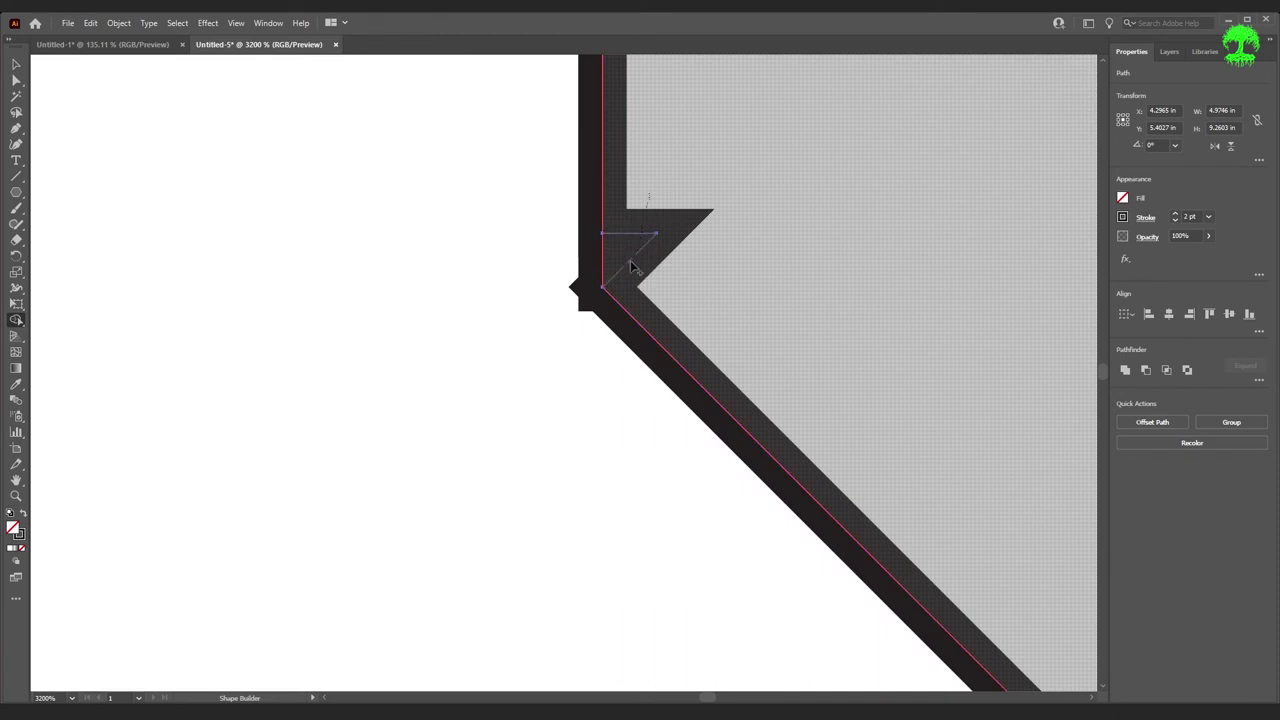
left_click(665, 228, "alt")
scroll(665, 300, "down", 8)
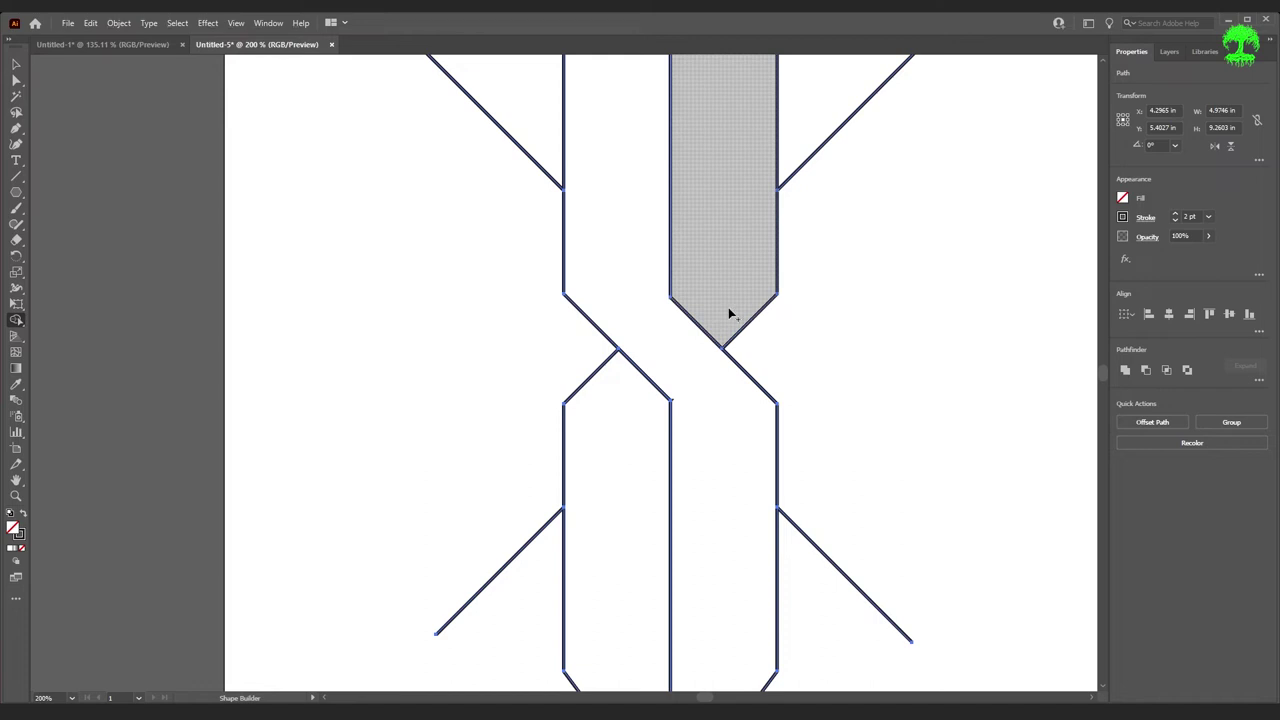
key("ctrl+0")
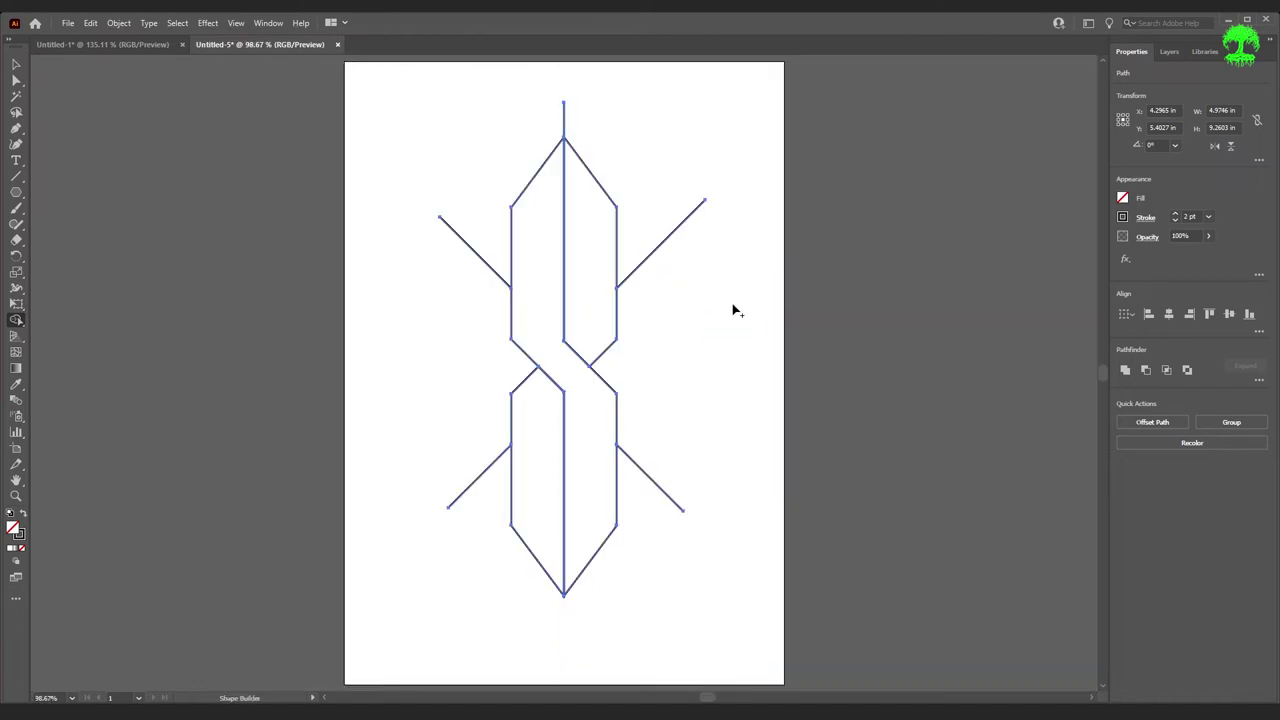
mouse_move(674, 254)
left_mouse_down()
mouse_move(660, 193)
mouse_move(608, 132)
left_mouse_up()
mouse_move(506, 153)
left_mouse_down()
mouse_move(471, 300)
mouse_move(489, 529)
mouse_move(597, 617)
mouse_move(660, 450)
mouse_move(678, 290)
left_mouse_up()
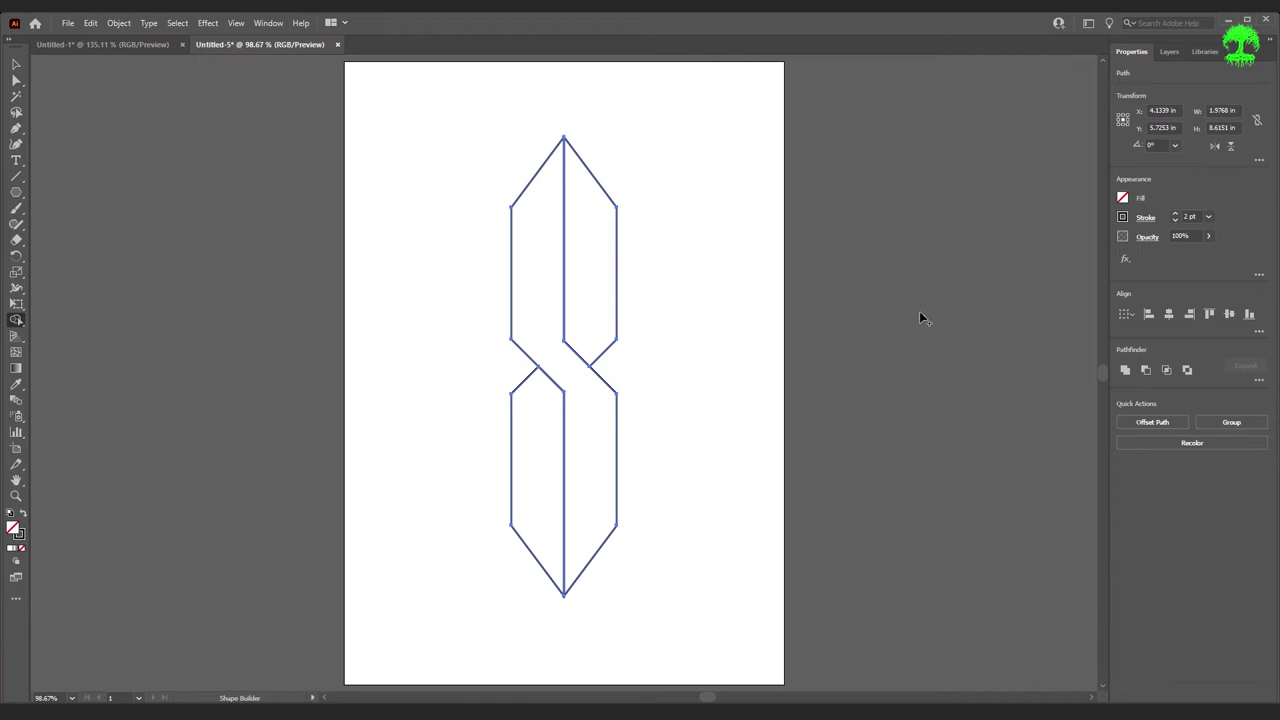
- Fill the S band green and the two side pieces yellow with Shape Builder
left_click(1123, 198)
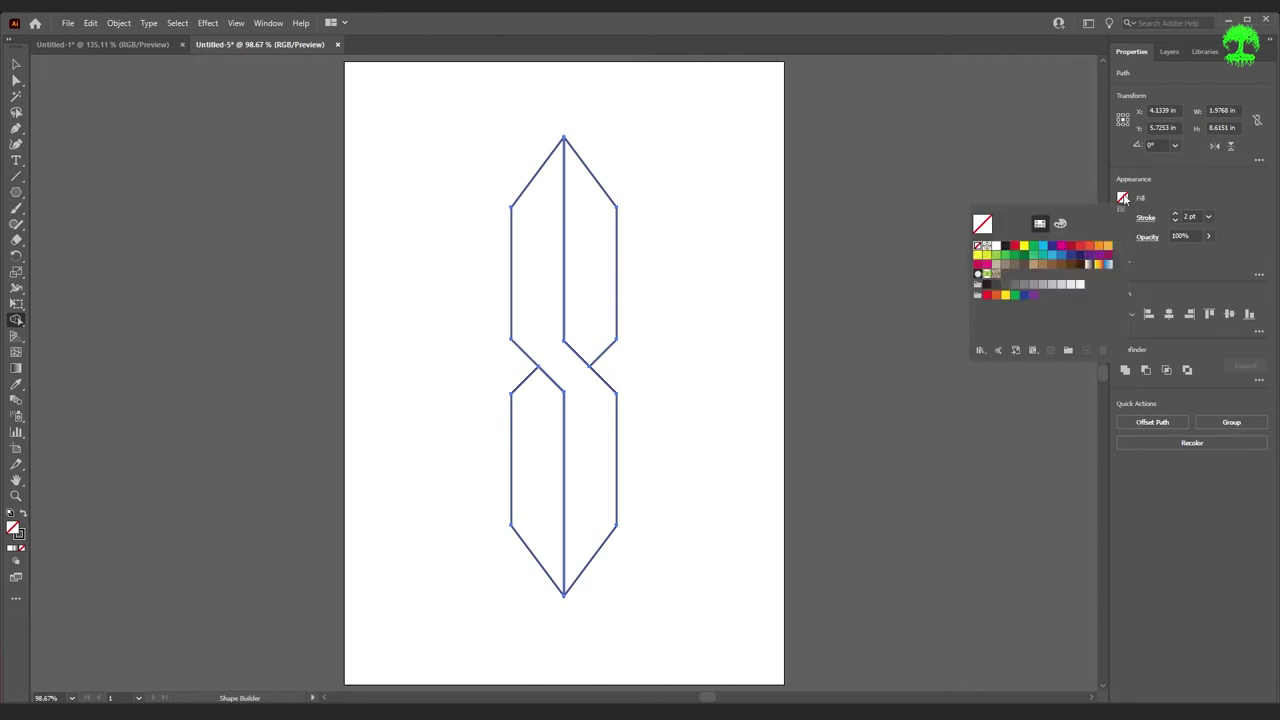
left_click(1035, 249)
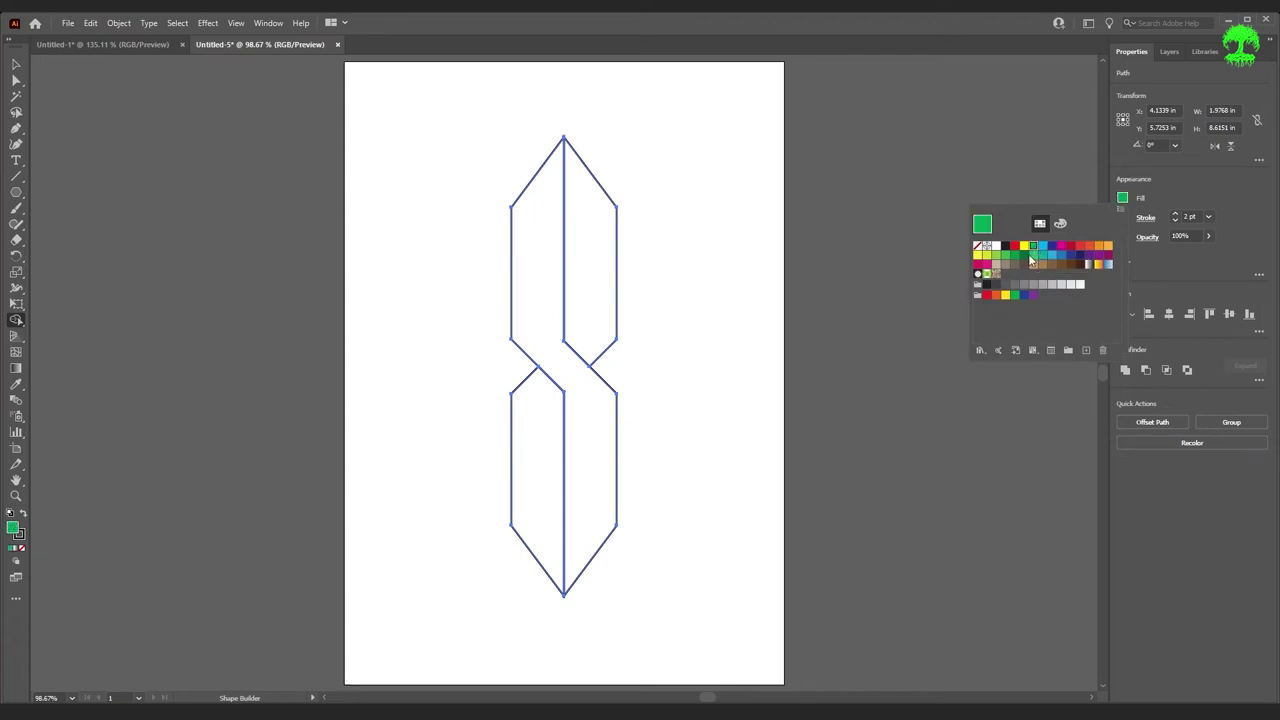
left_click(532, 288)
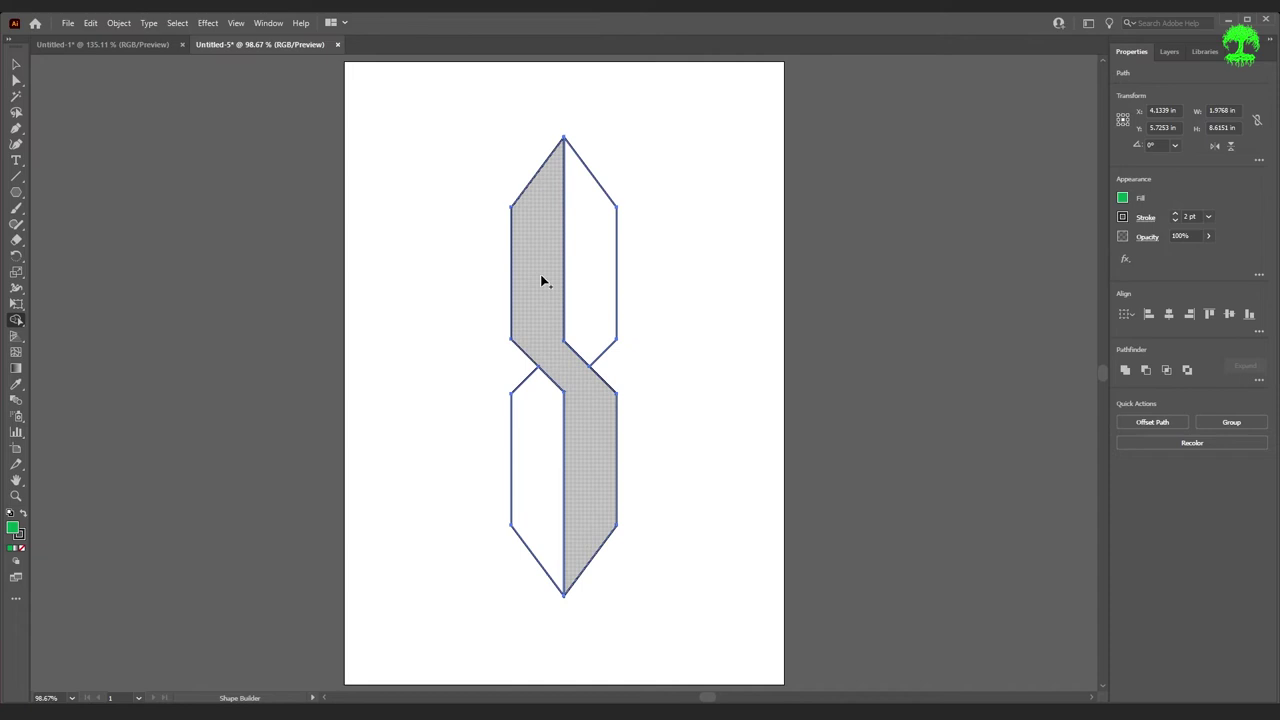
left_click(541, 281)
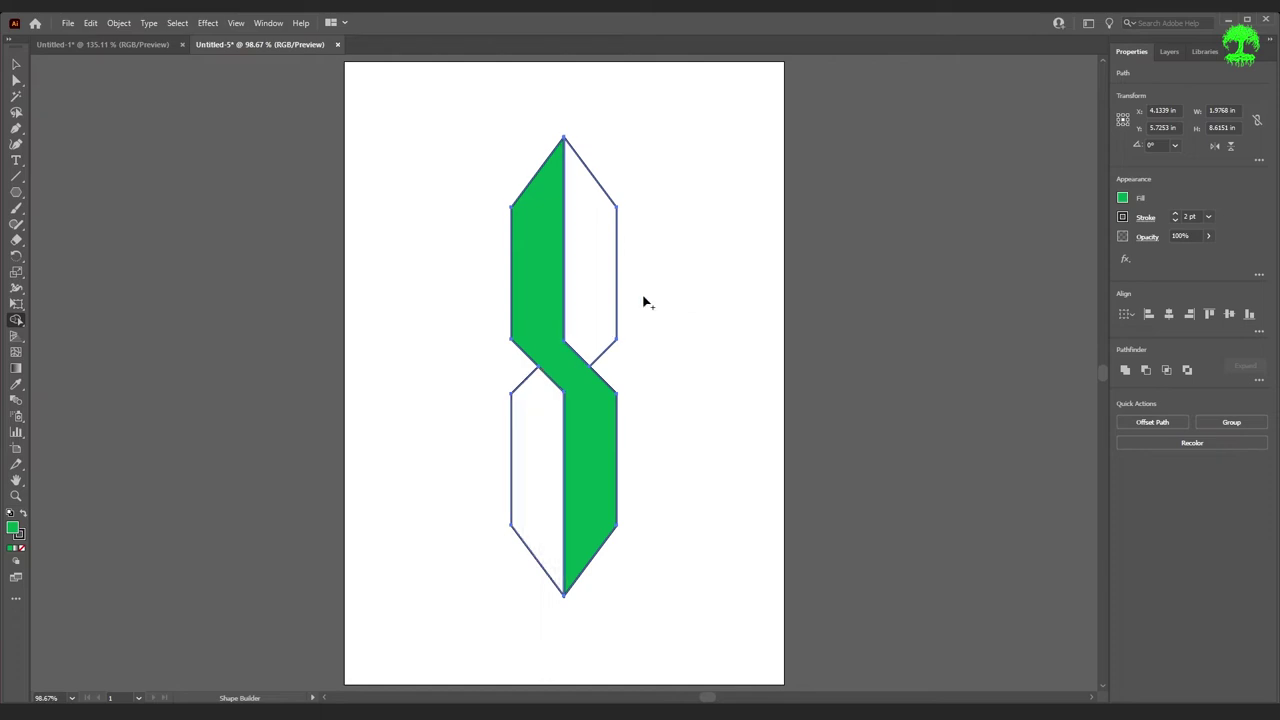
left_click(1122, 198)
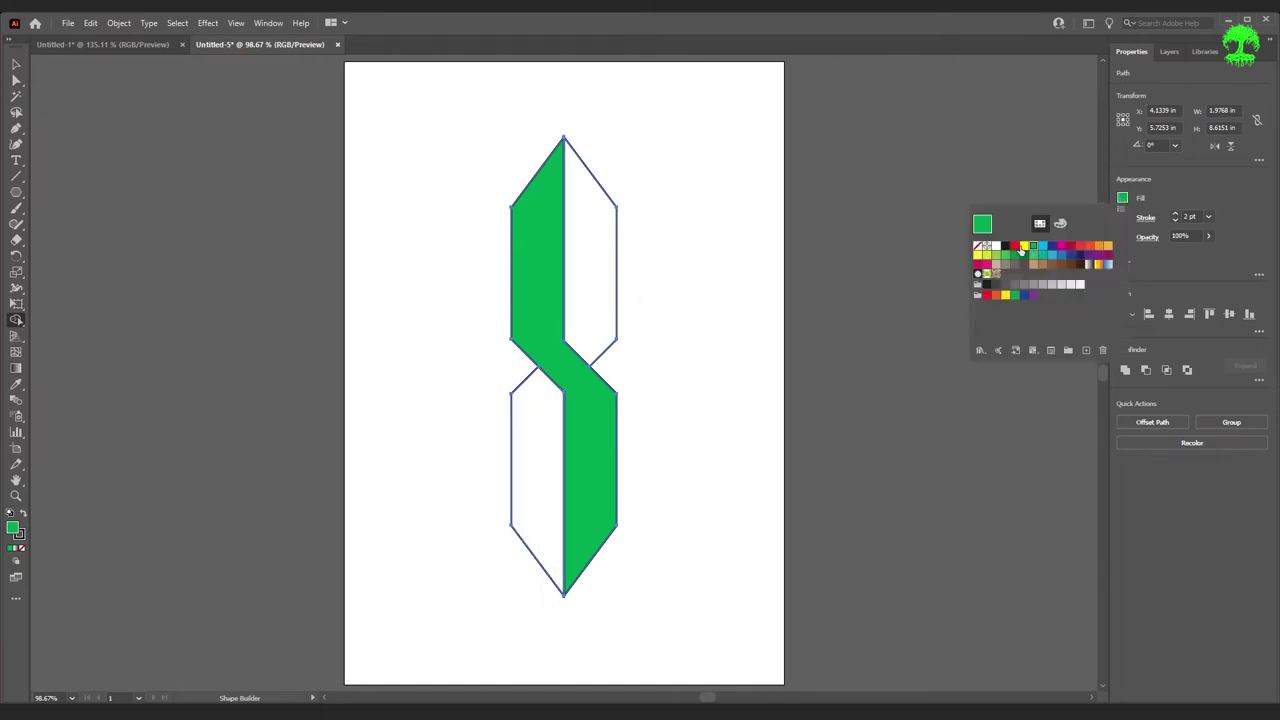
left_click(1021, 247)
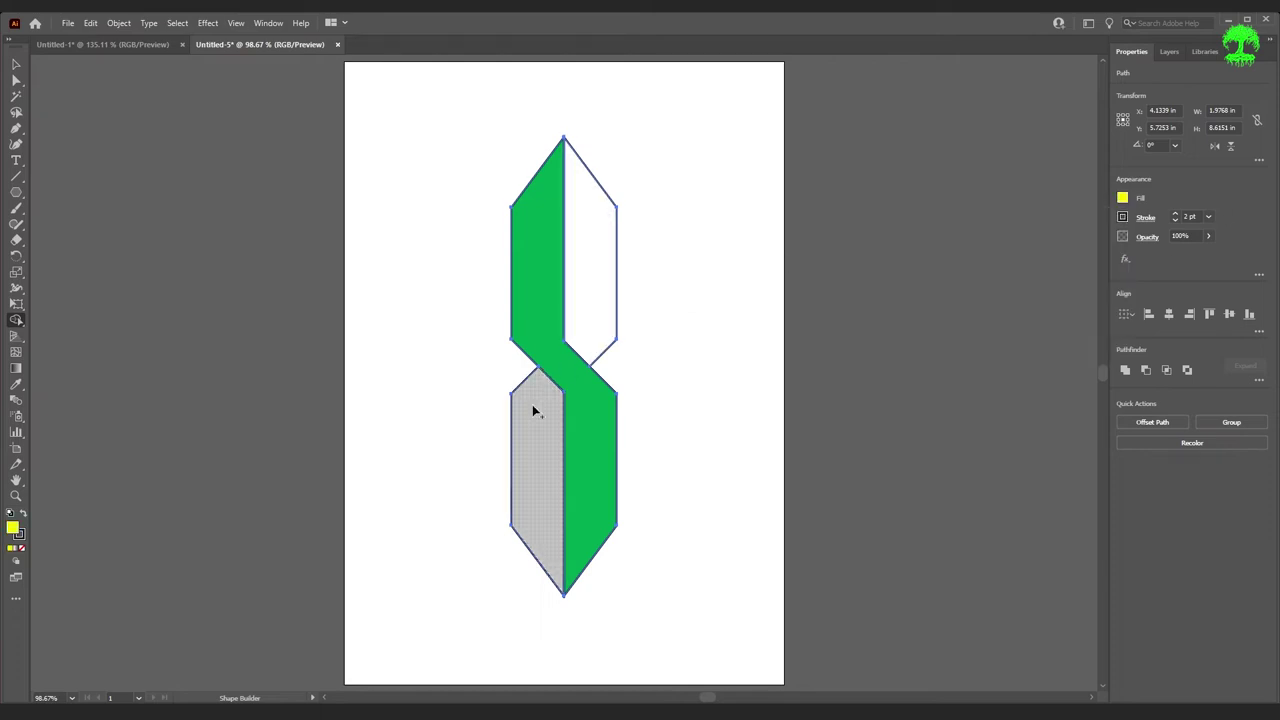
left_click(589, 315)
left_click(527, 427)
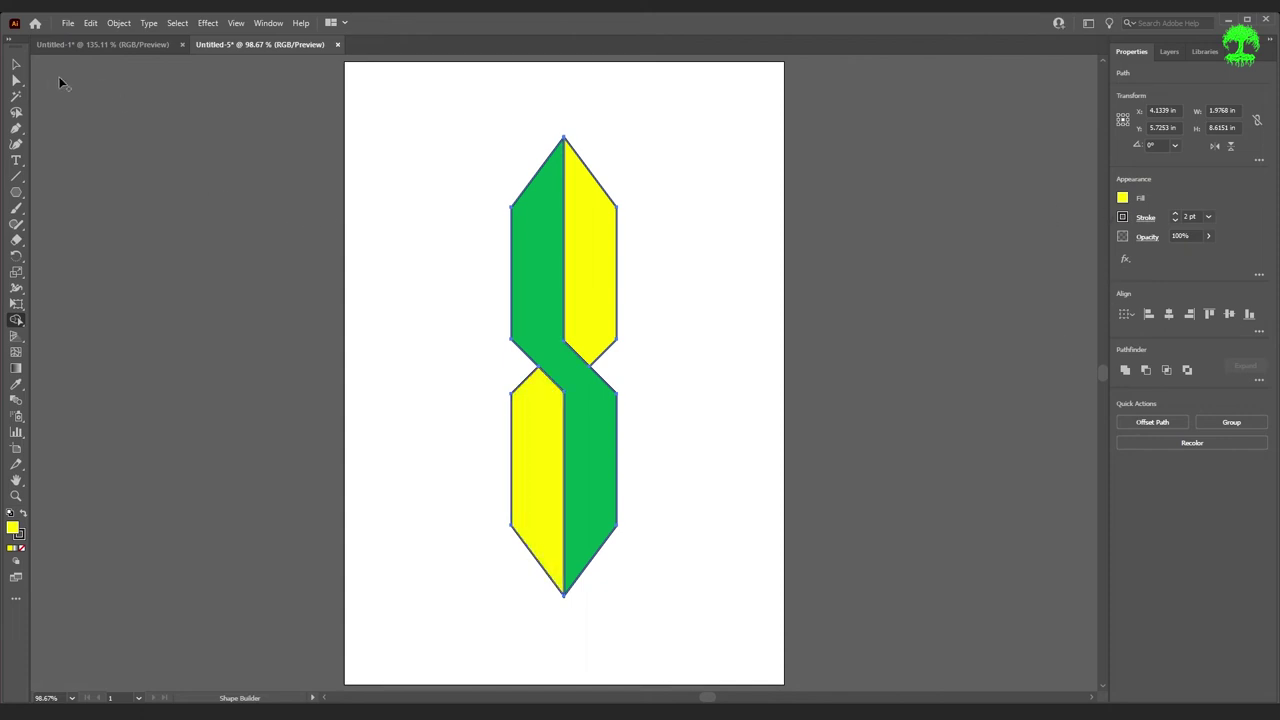
- Select the whole logo and set its stroke to None
key("v")
left_click_drag(392, 146, 734, 516)
left_click(1122, 217)
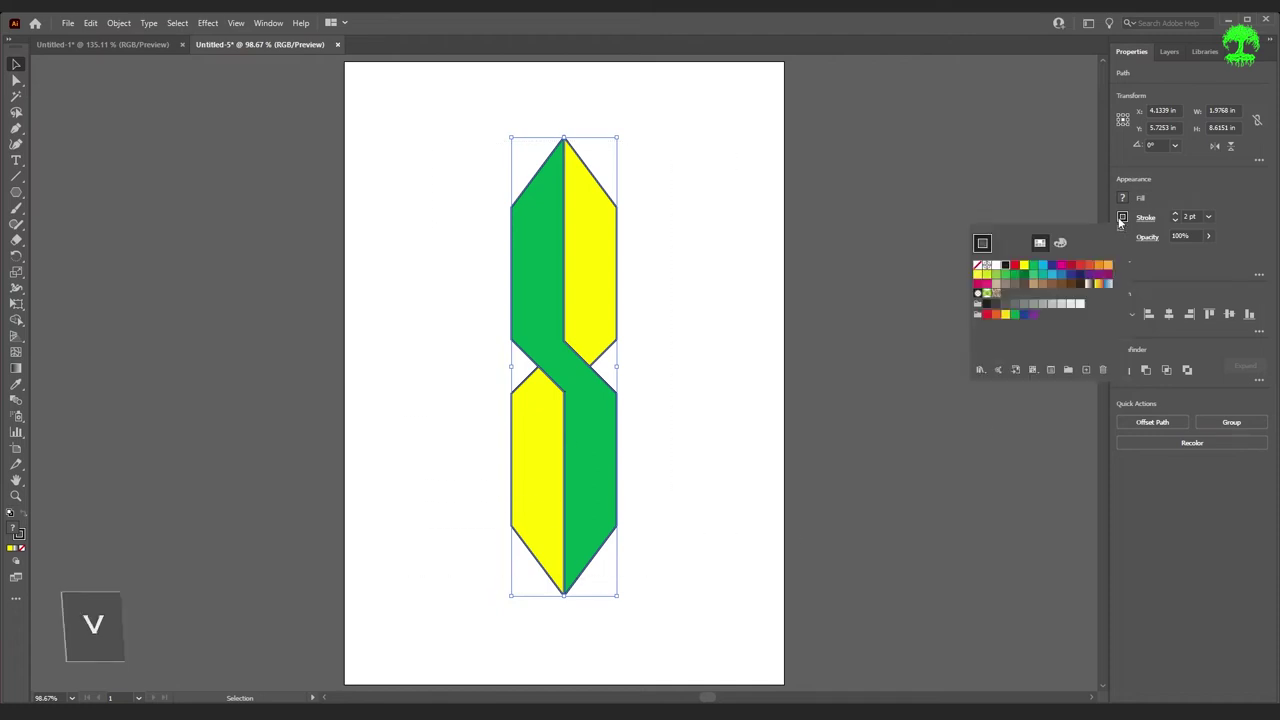
left_click(978, 265)
left_click(763, 306)
left_click(761, 307)
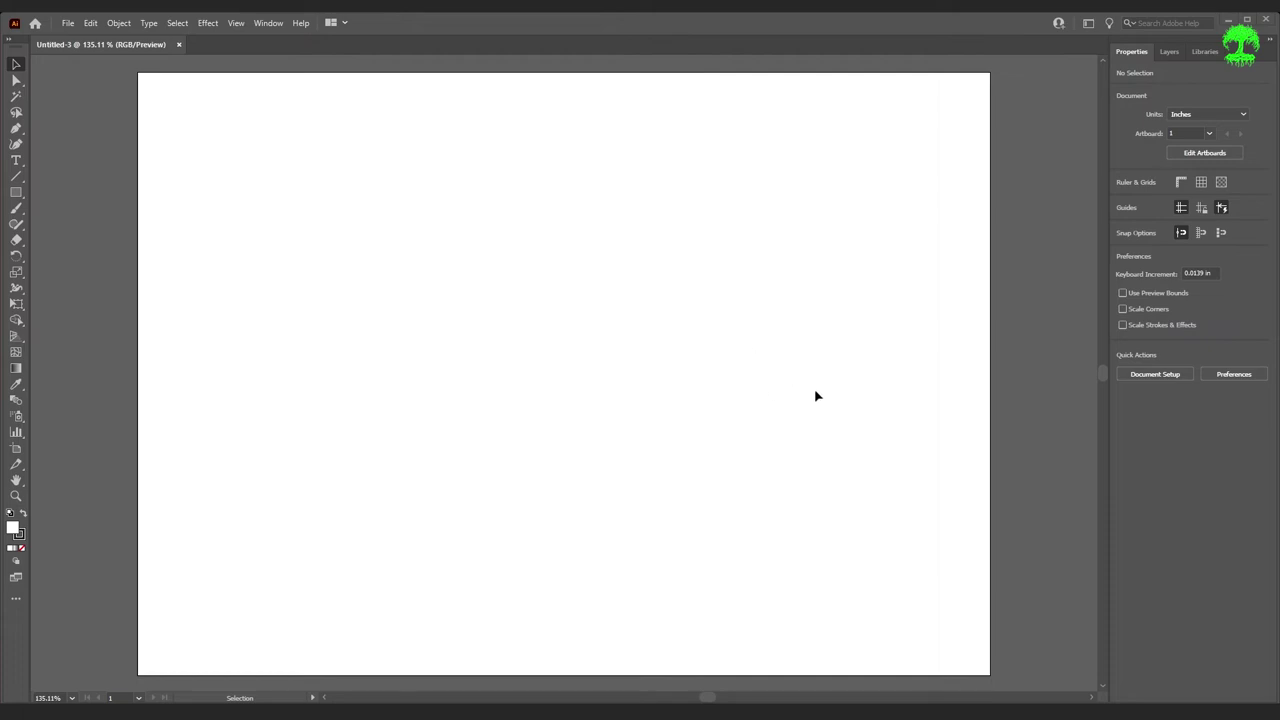
- Place 7 Curvature tool.jpg on the artboard as a linked template
left_click(74, 28)
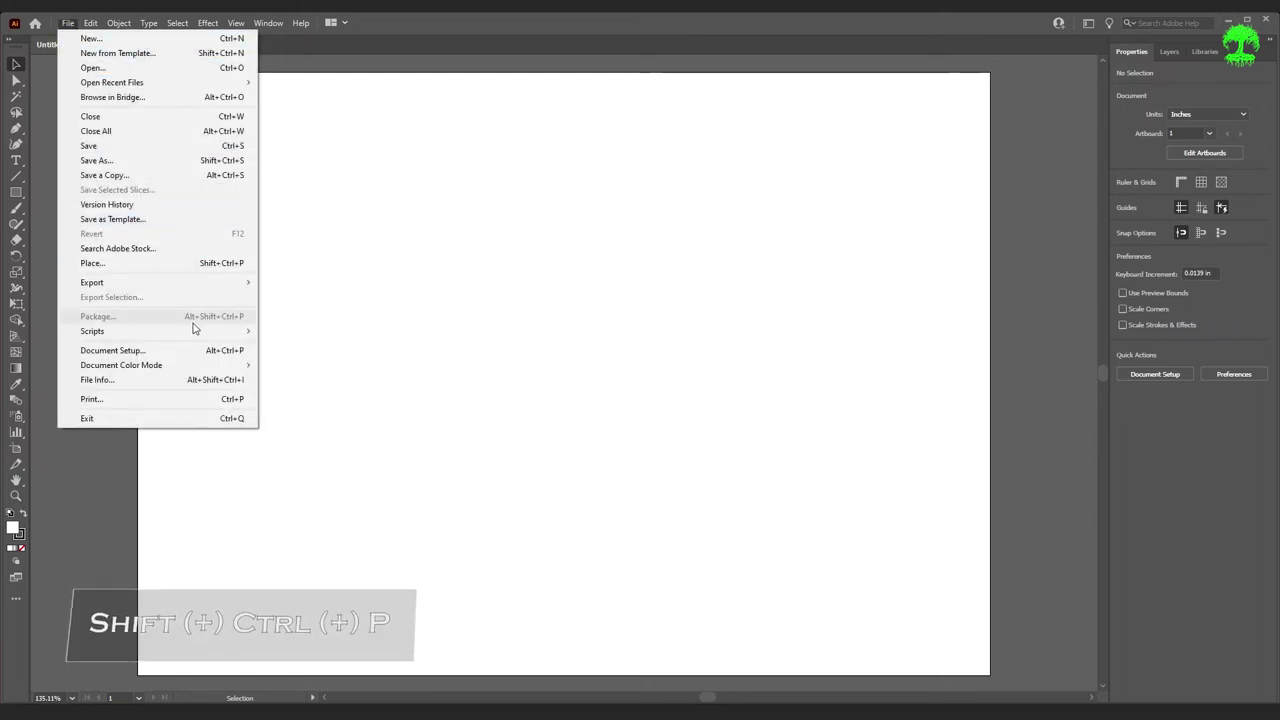
left_click(215, 268)
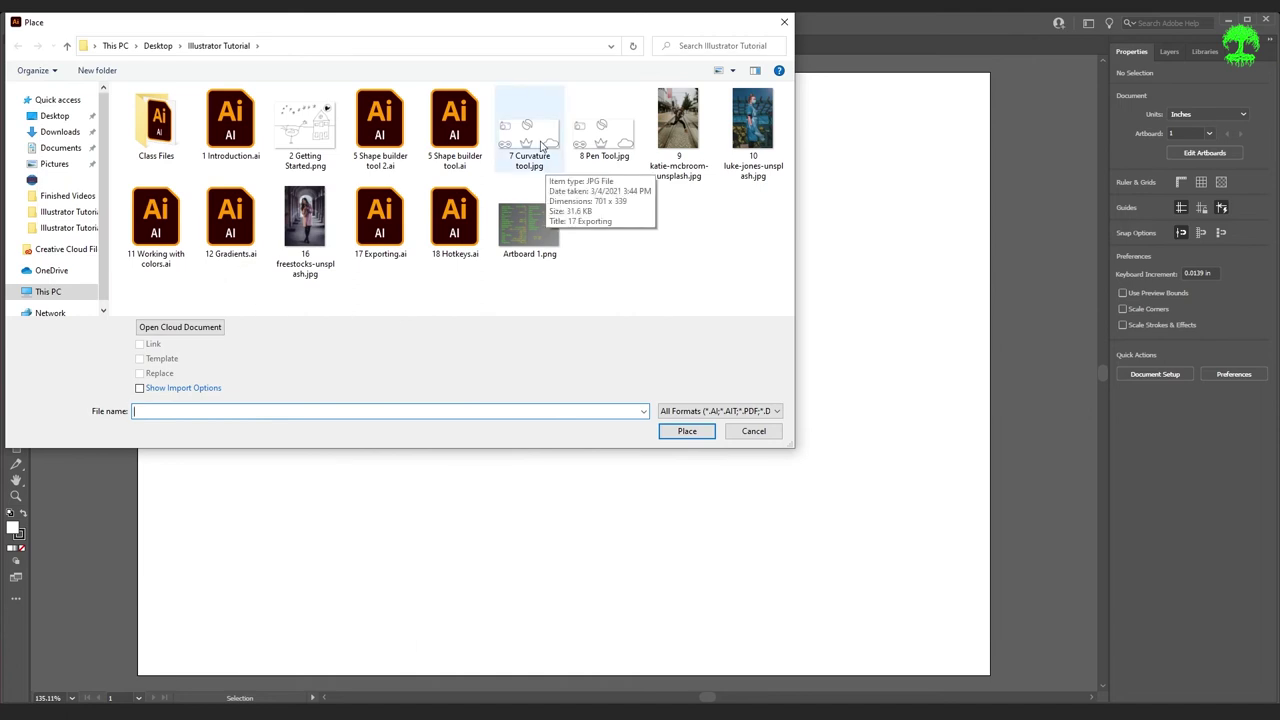
left_click(541, 146)
left_click(147, 362)
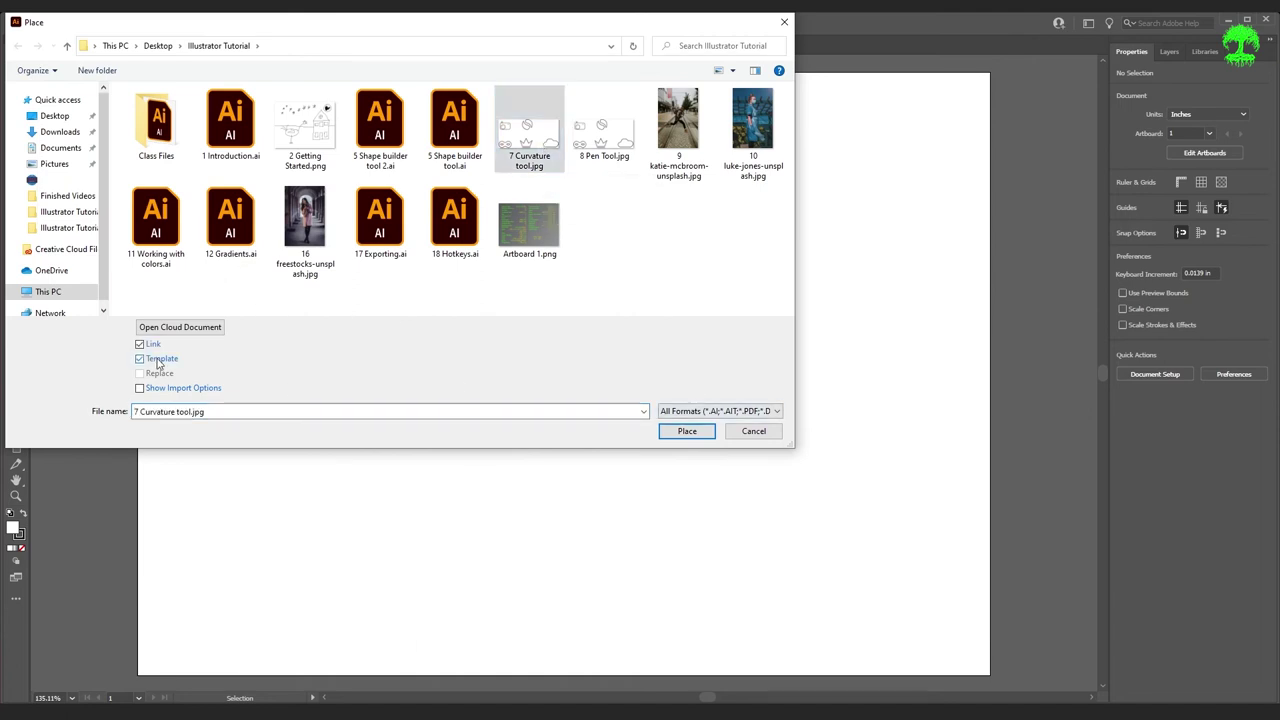
left_click(703, 439)
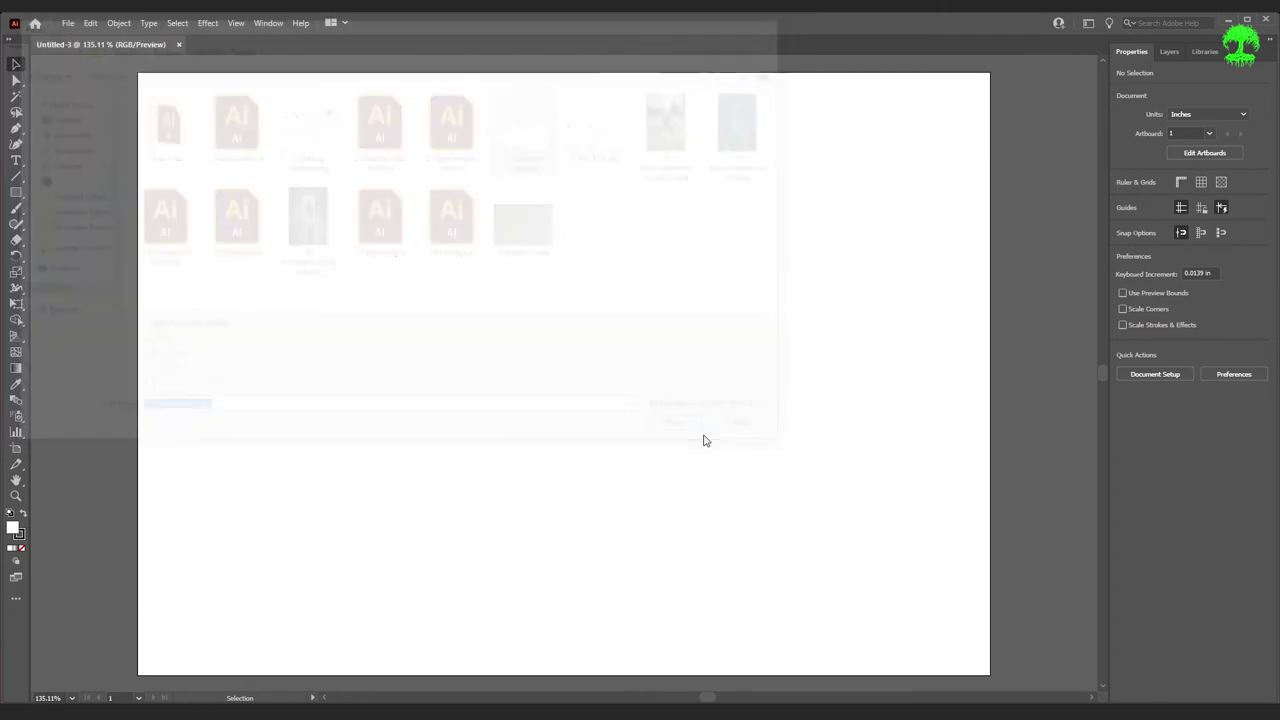
left_click(969, 322)
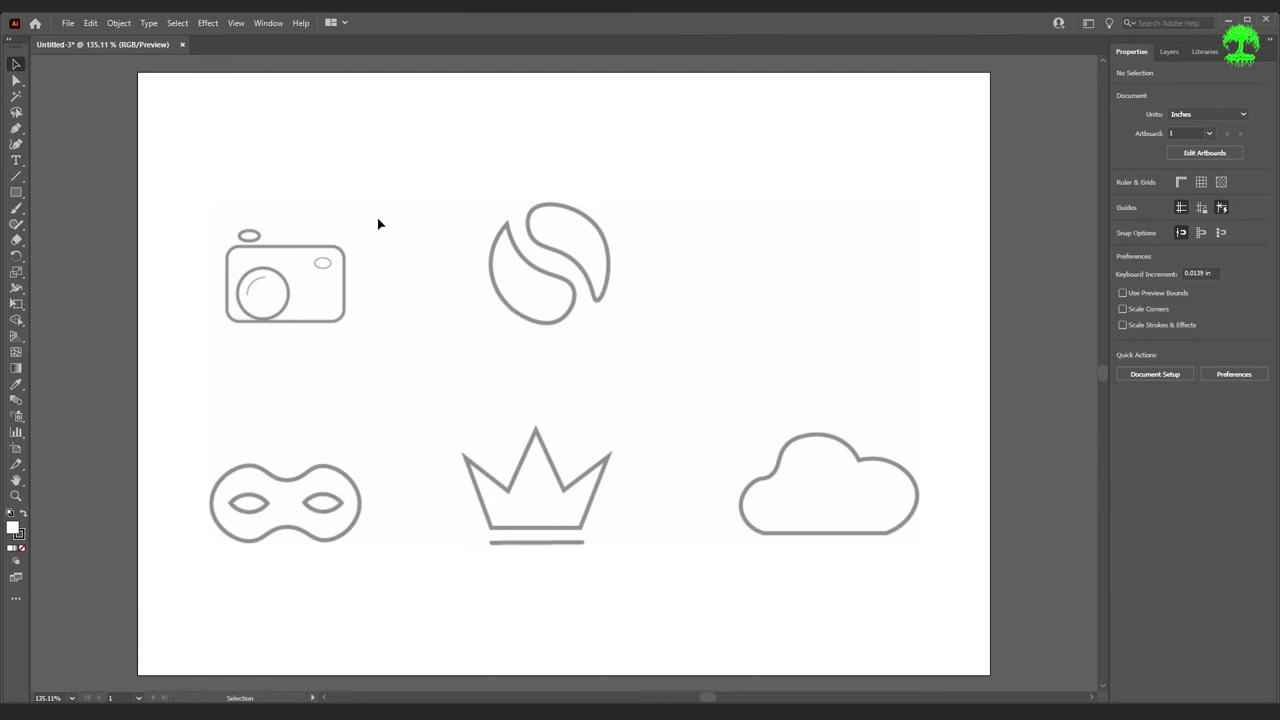
- Switch to the Curvature tool and zoom to 600%, centring the mask icon on screen
key("shift+grave")
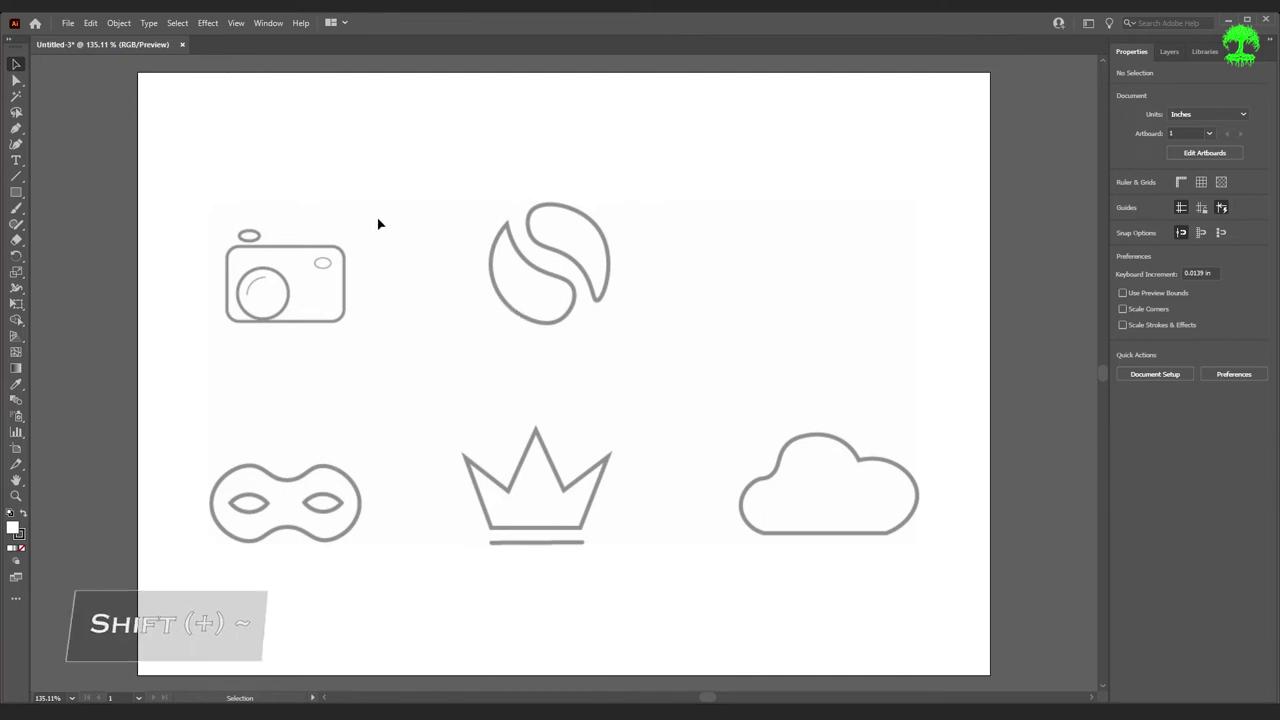
left_click(18, 146)
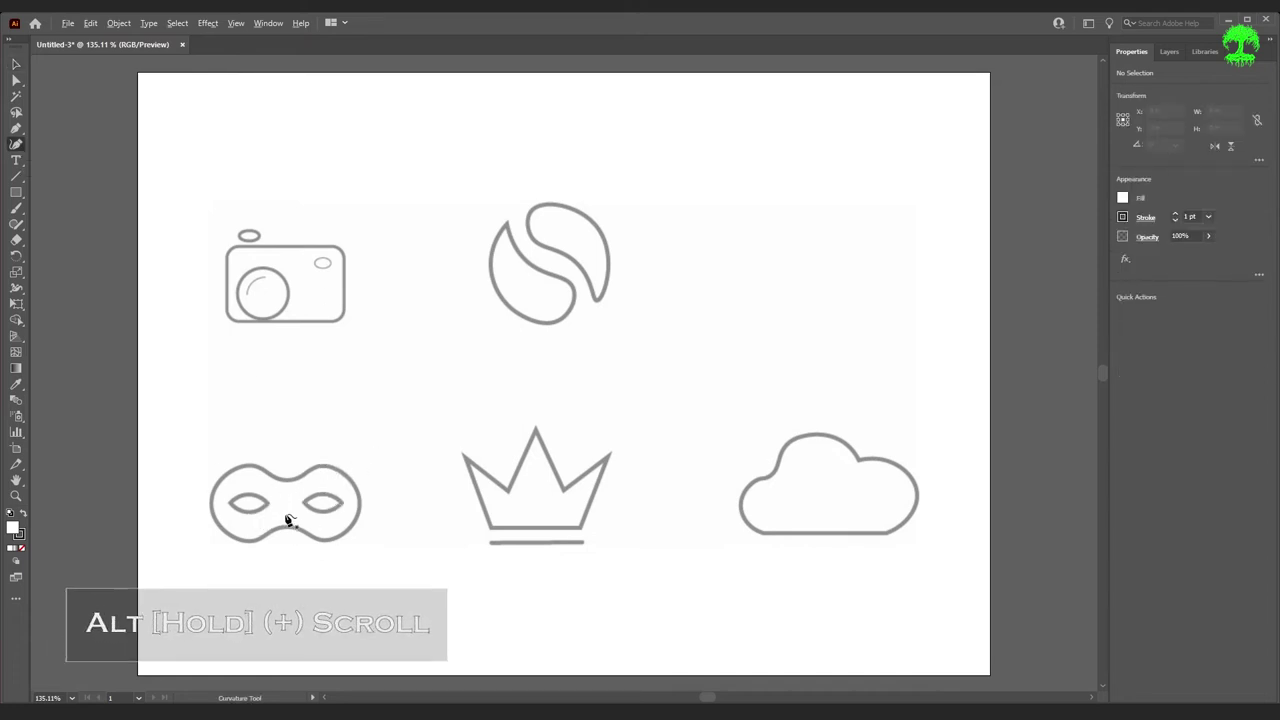
scroll(288, 520, "up", 8)
scroll(300, 497, "down", 2)
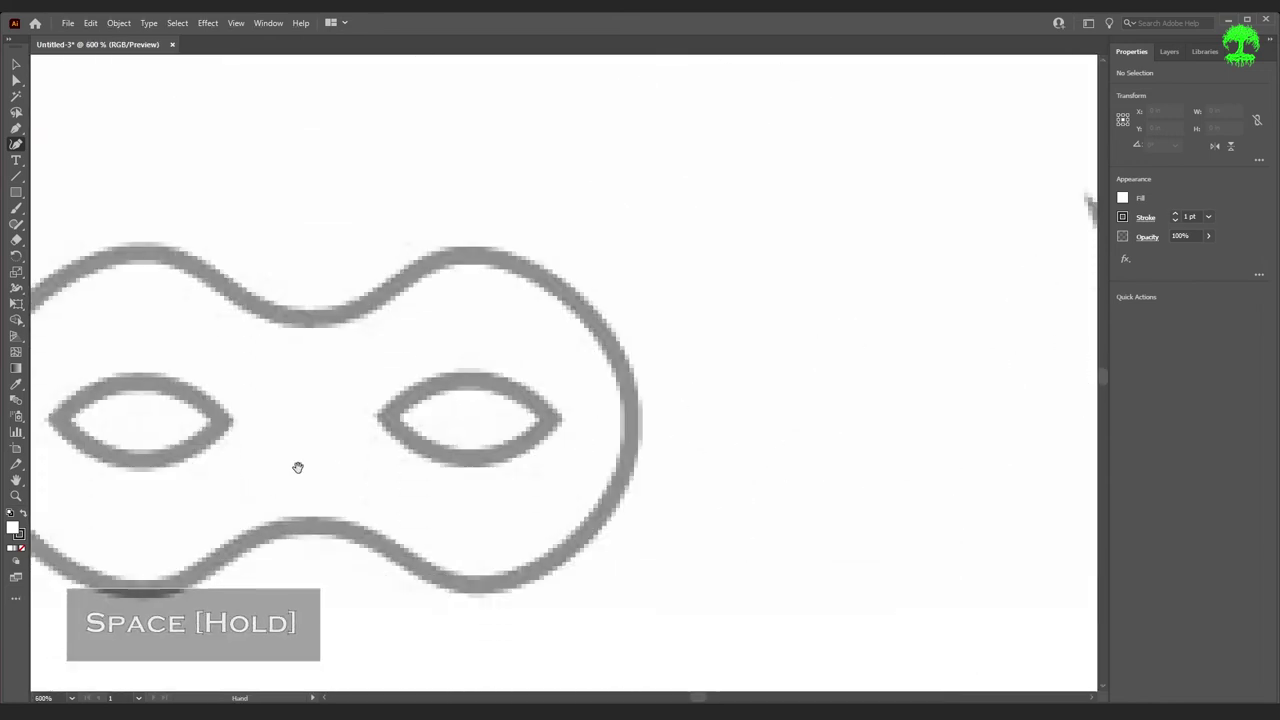
left_click_drag(244, 440, 480, 393)
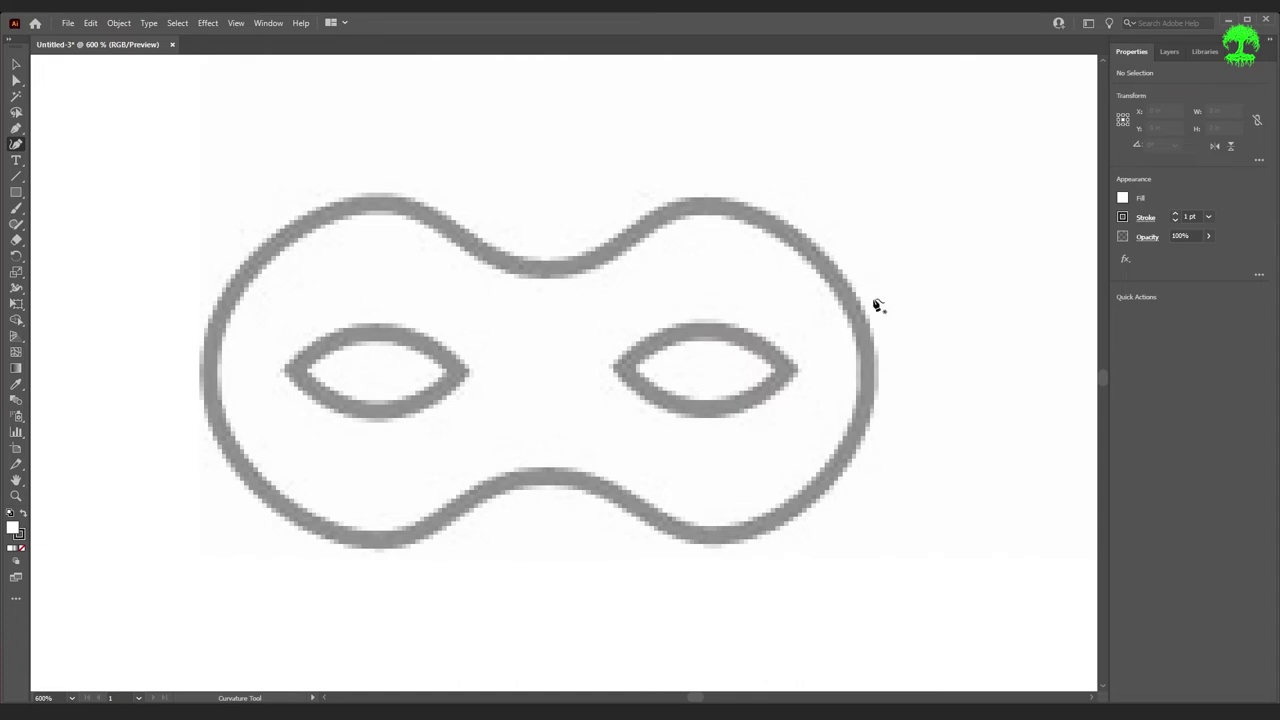
- Trace a closed eight-anchor path around the mask's double-lobed edge and set its Fill to None
left_click(866, 374)
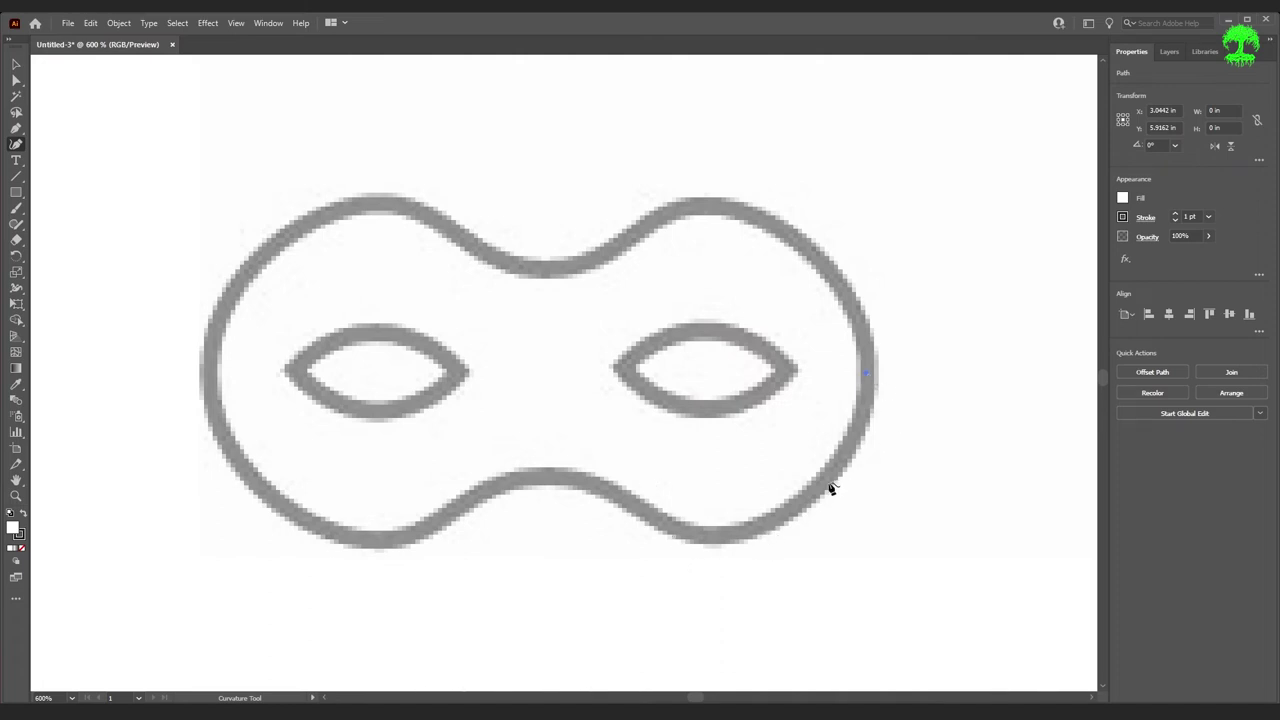
left_click(712, 535)
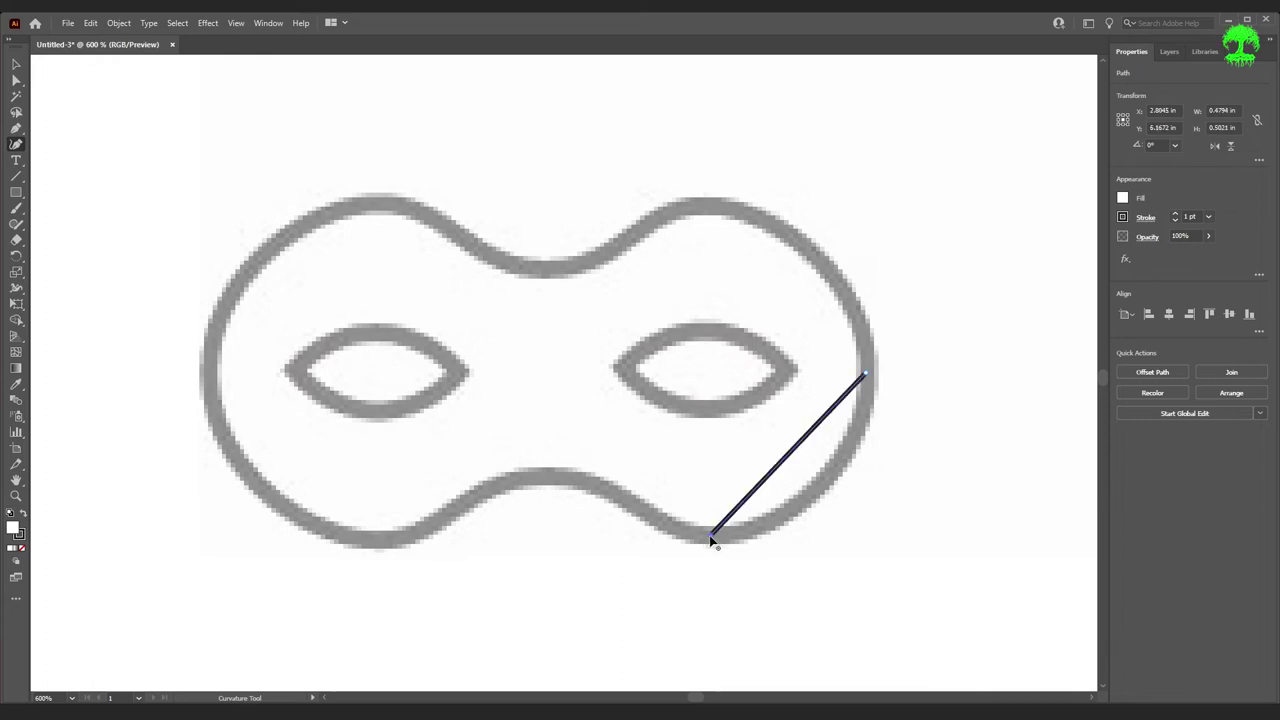
left_click(548, 479)
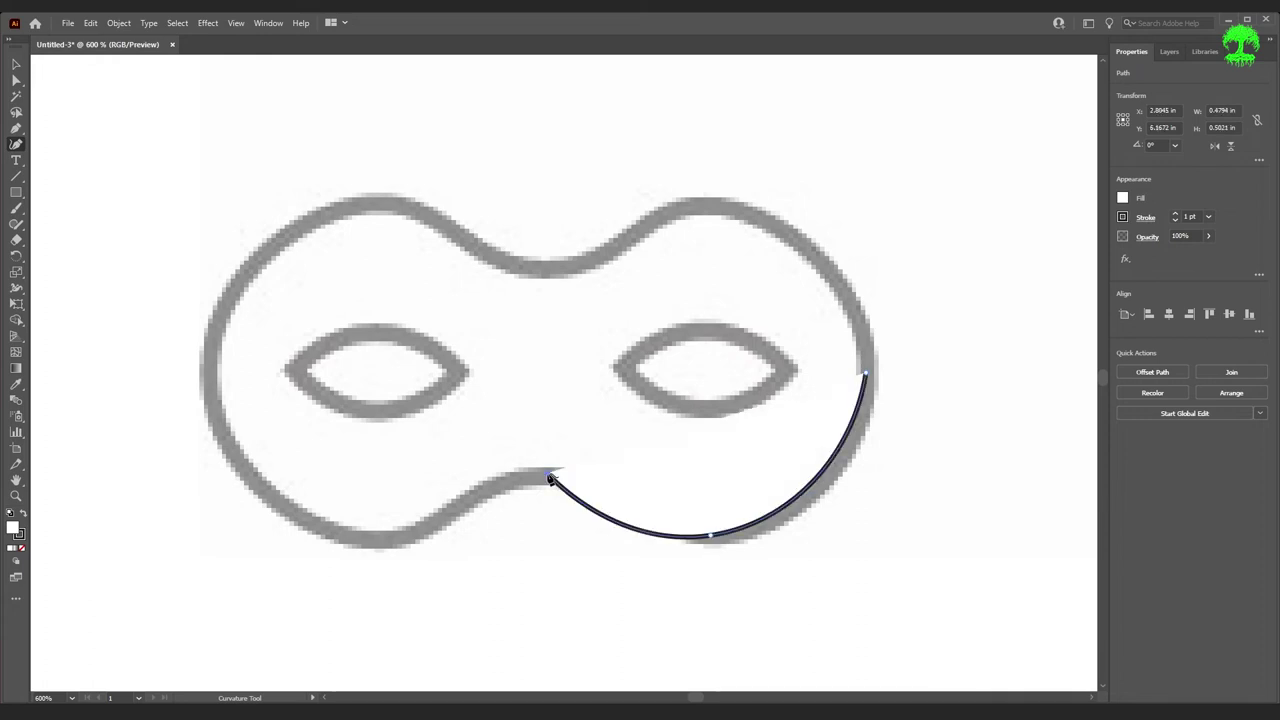
left_click(380, 543)
left_click(208, 381)
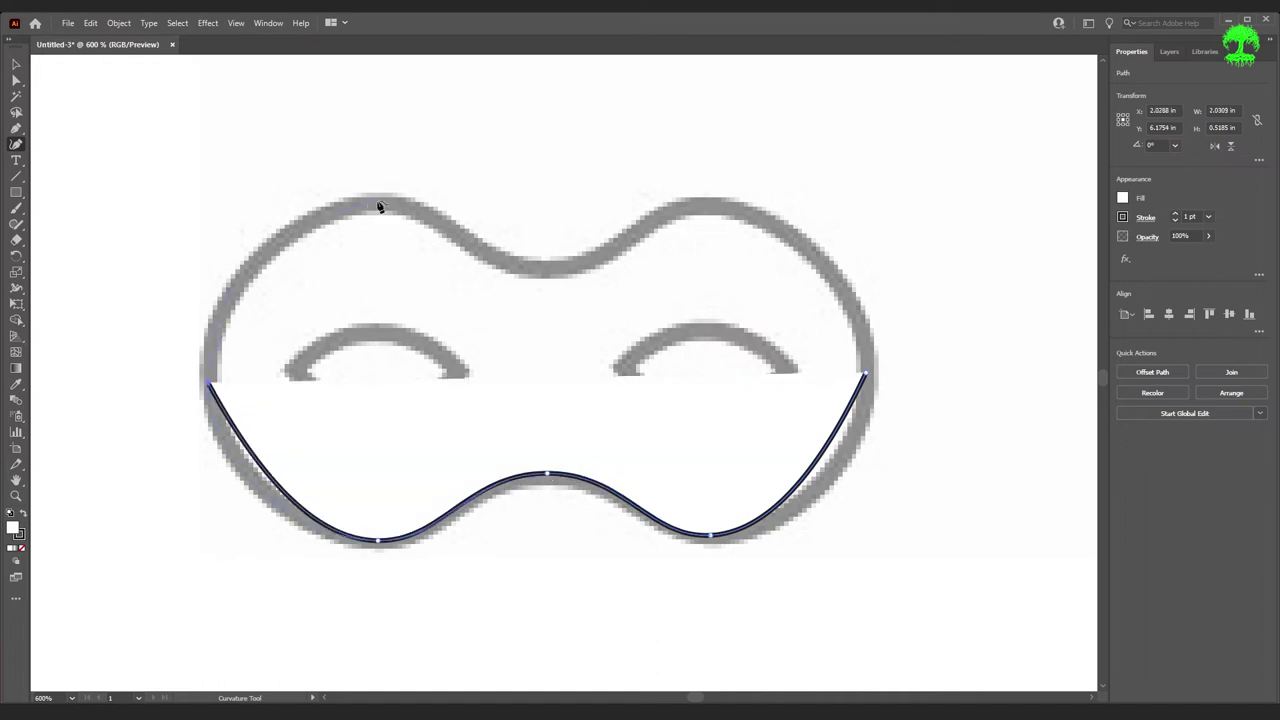
left_click(389, 202)
left_click(548, 267)
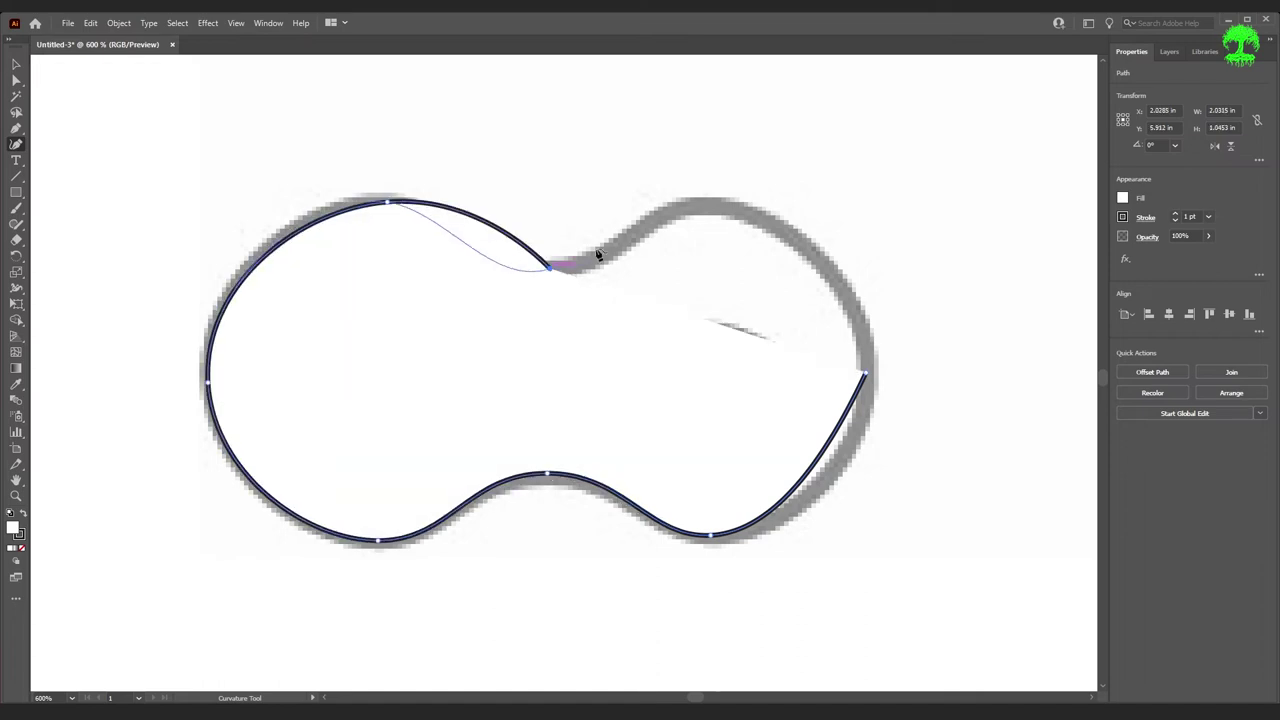
left_click(721, 207)
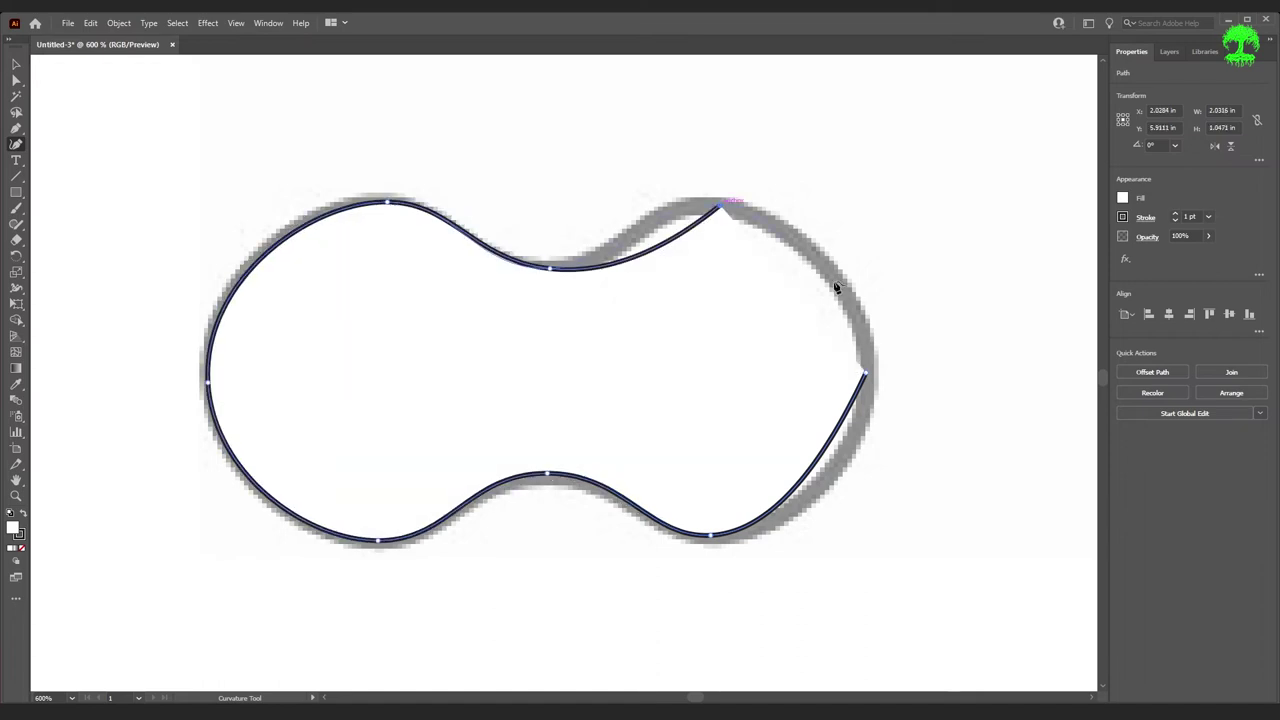
left_click(866, 373)
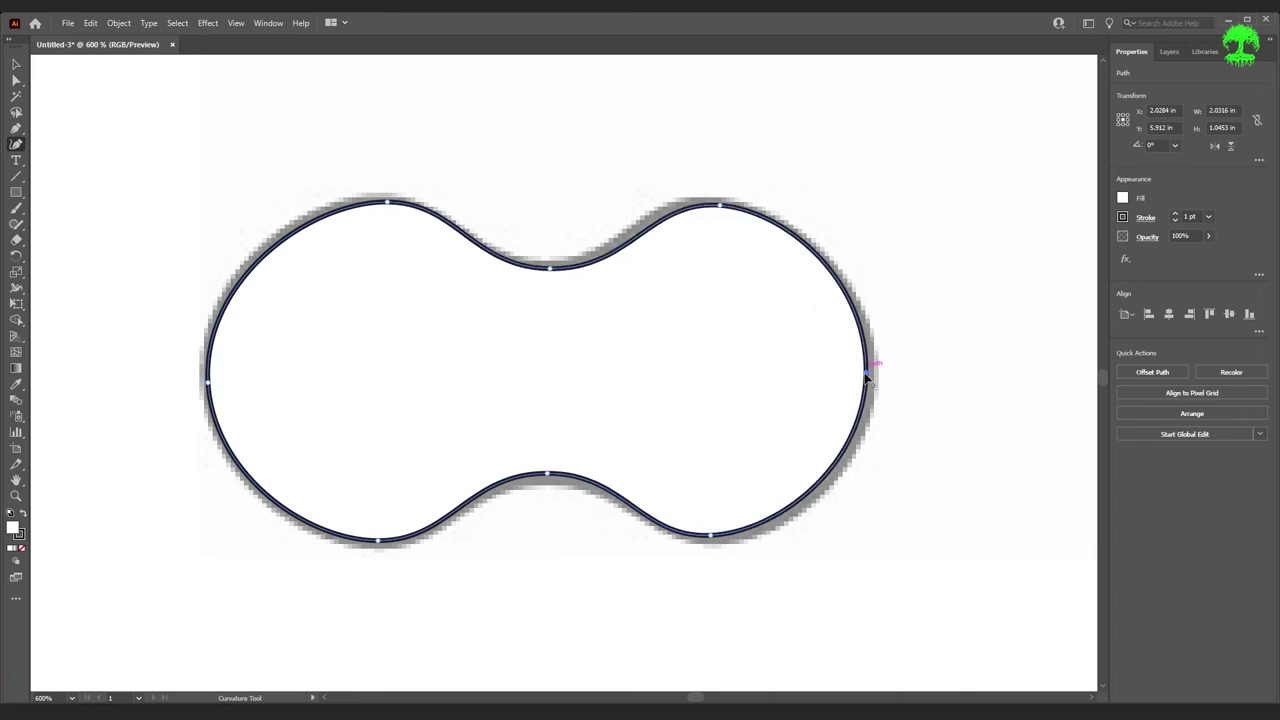
left_click(1122, 198)
left_click(978, 247)
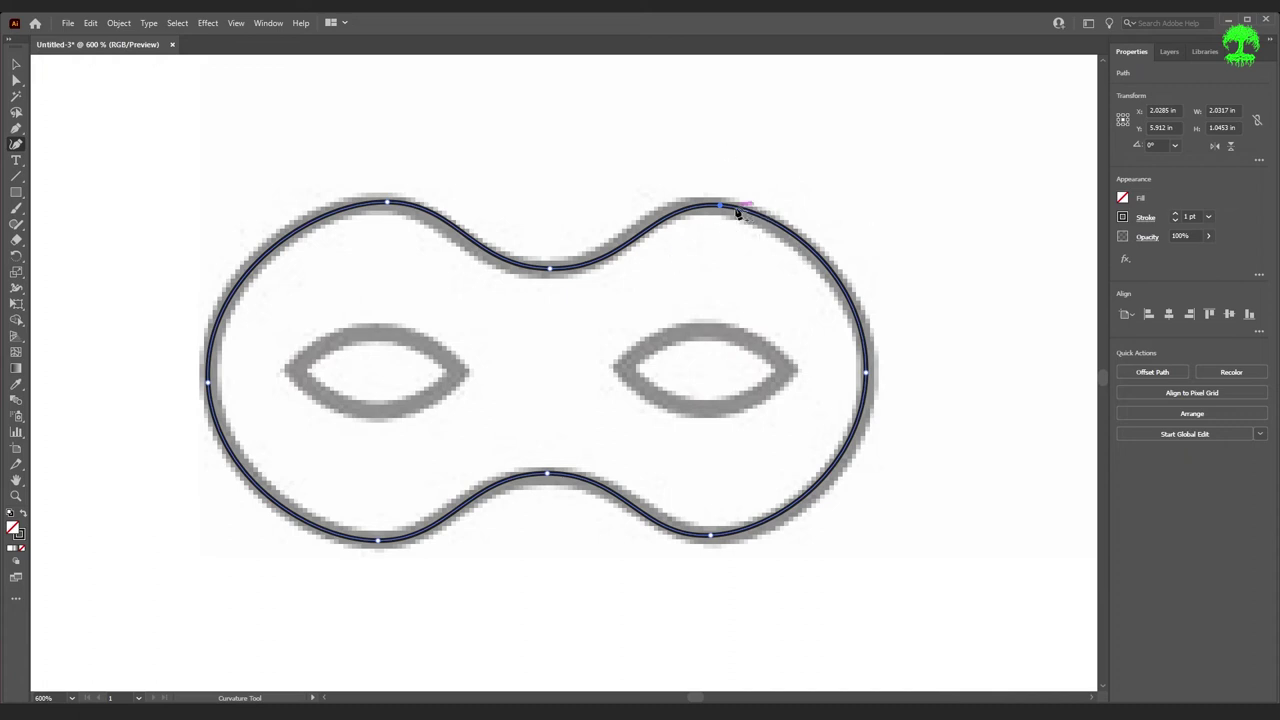
- Adjust the outline's anchors: nudge the top-right one, remove the extra upper-left point, and keep the top dip
mouse_move(721, 207)
left_mouse_down()
mouse_move(748, 208)
mouse_move(701, 207)
left_mouse_up()
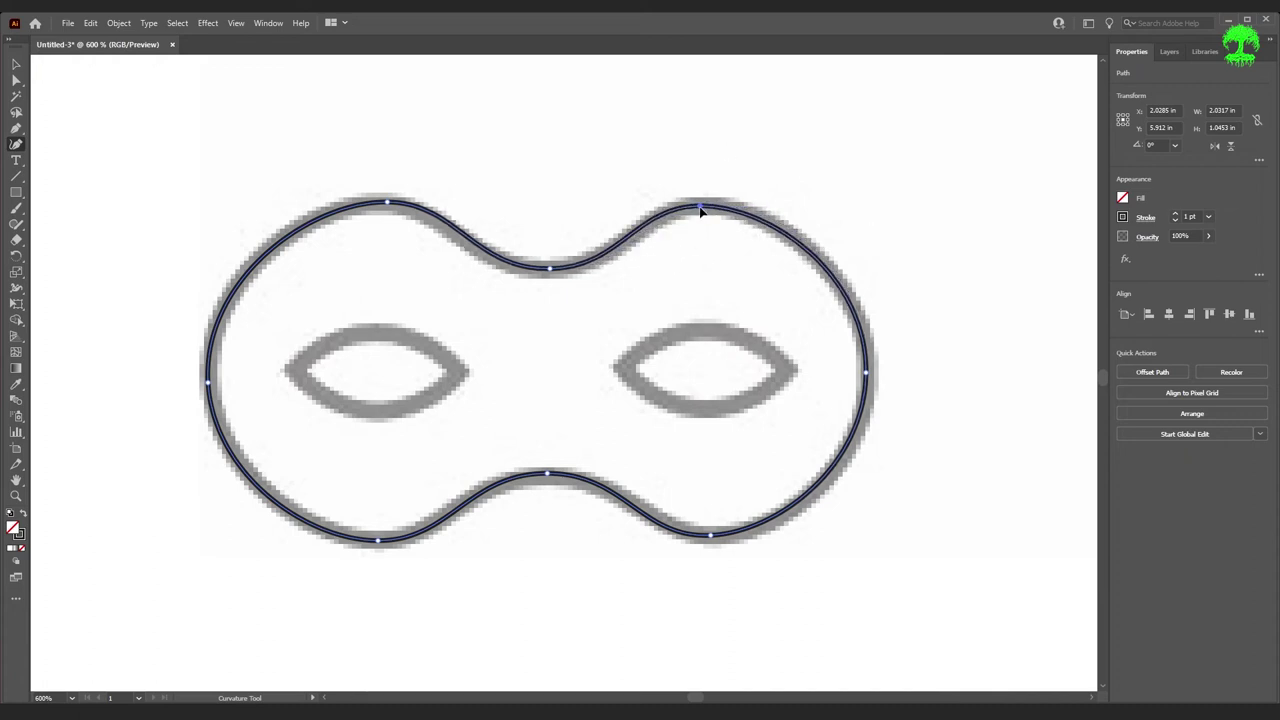
left_click(868, 374)
left_click(260, 254)
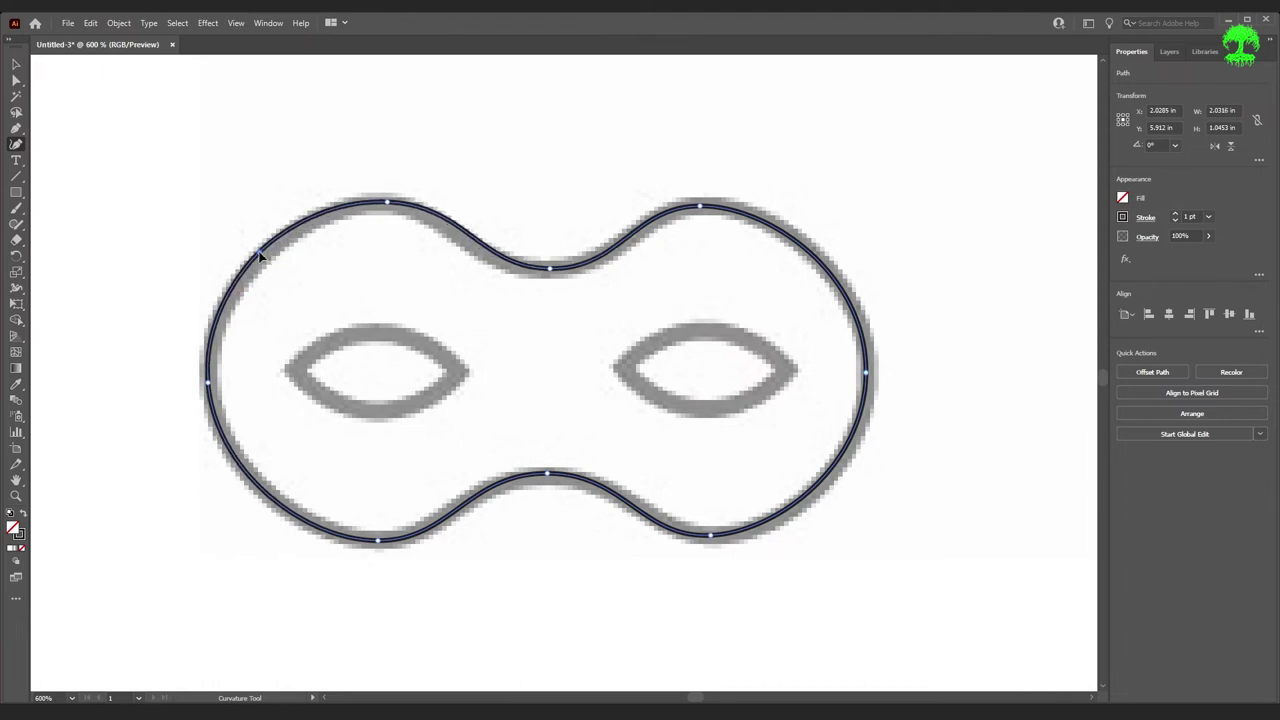
key("Delete")
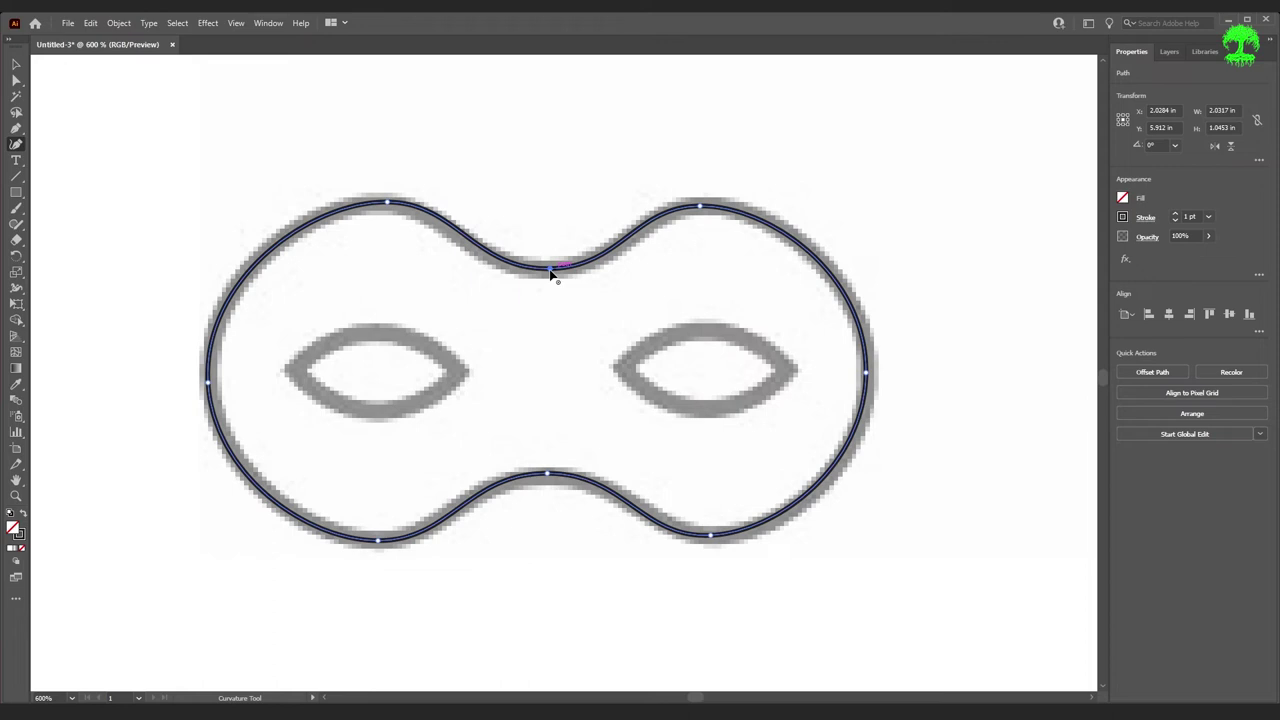
key("Delete")
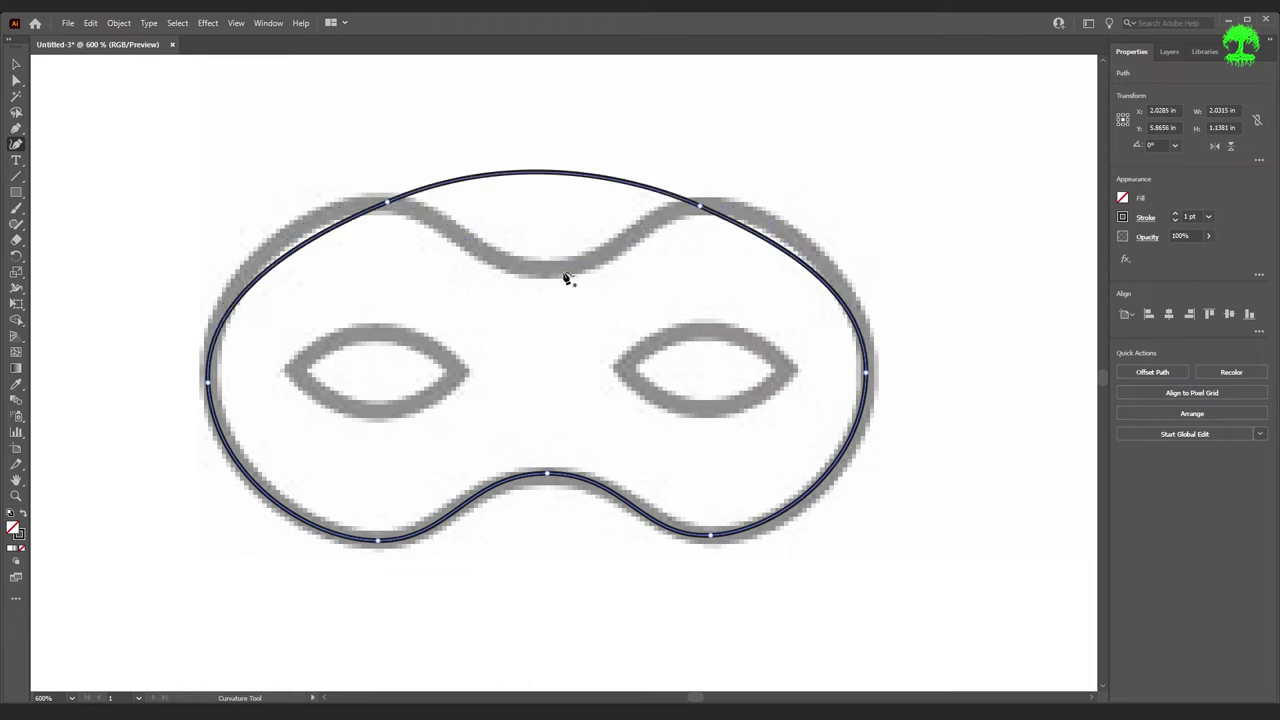
key("ctrl+z")
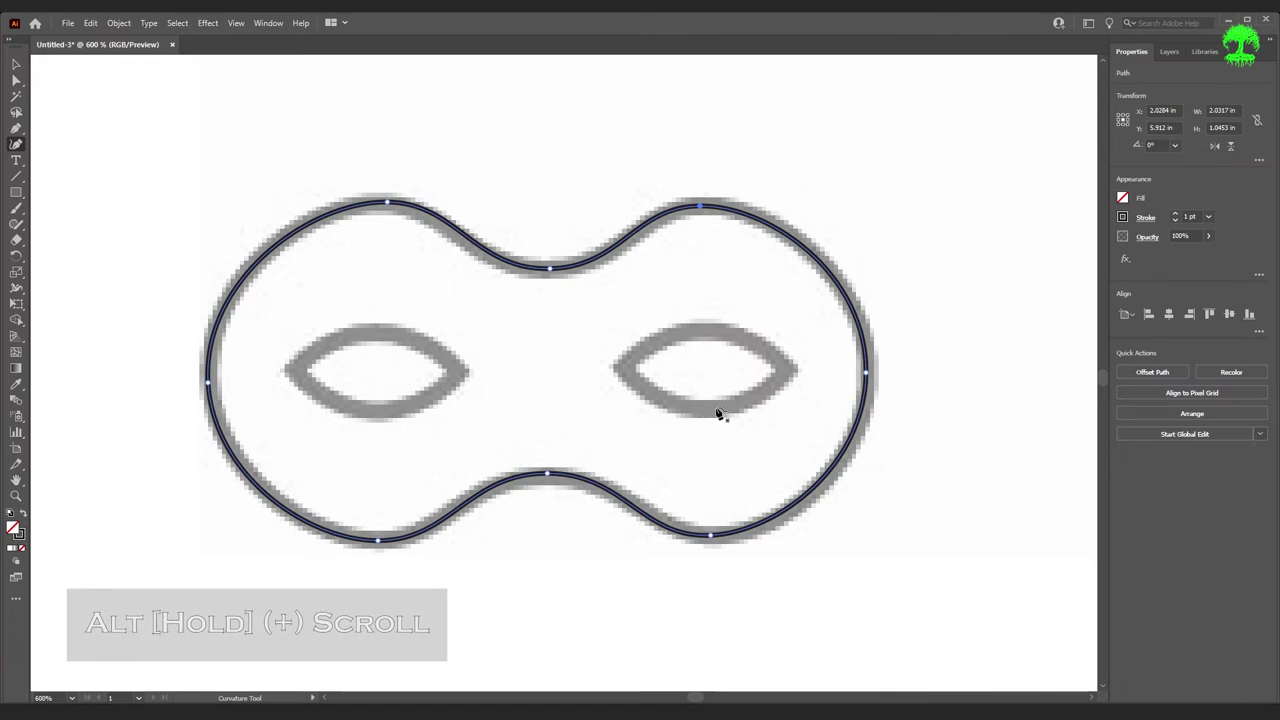
scroll(623, 340, "down", 3)
left_click(17, 64)
- Move the first traced mask outline up above the template
key("v")
left_click_drag(466, 250, 838, 500)
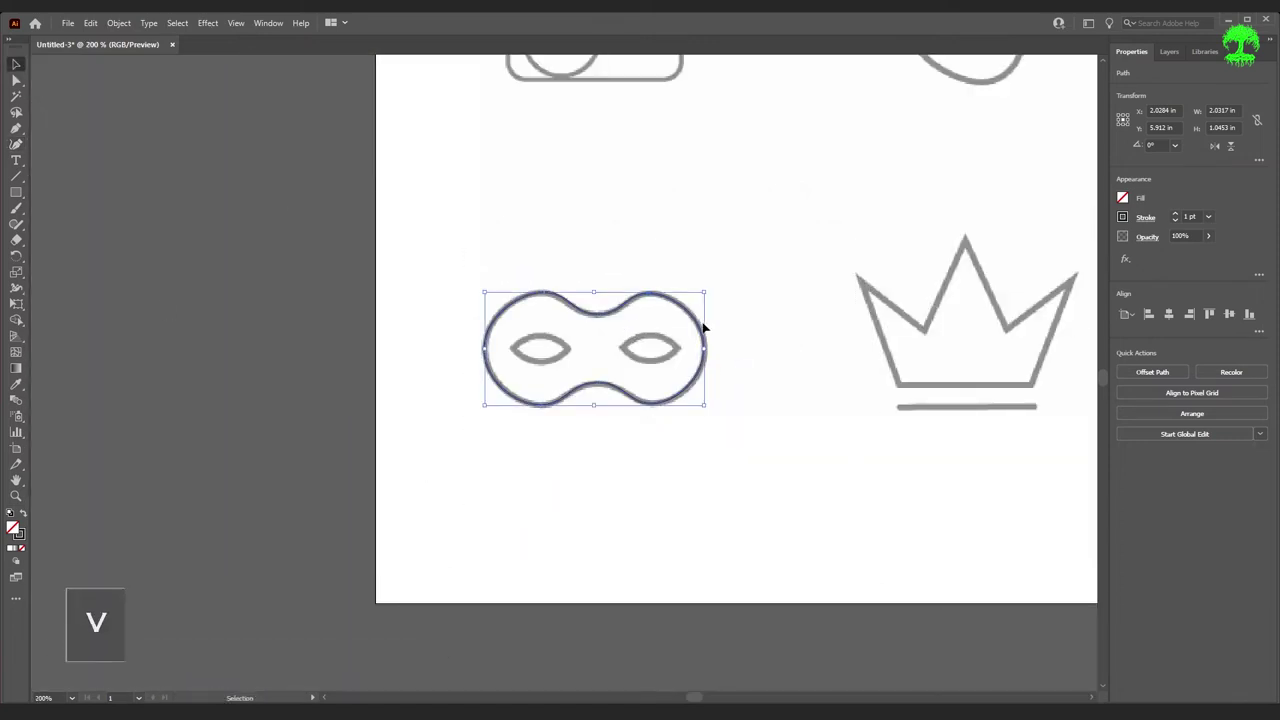
left_click_drag(697, 331, 703, 183)
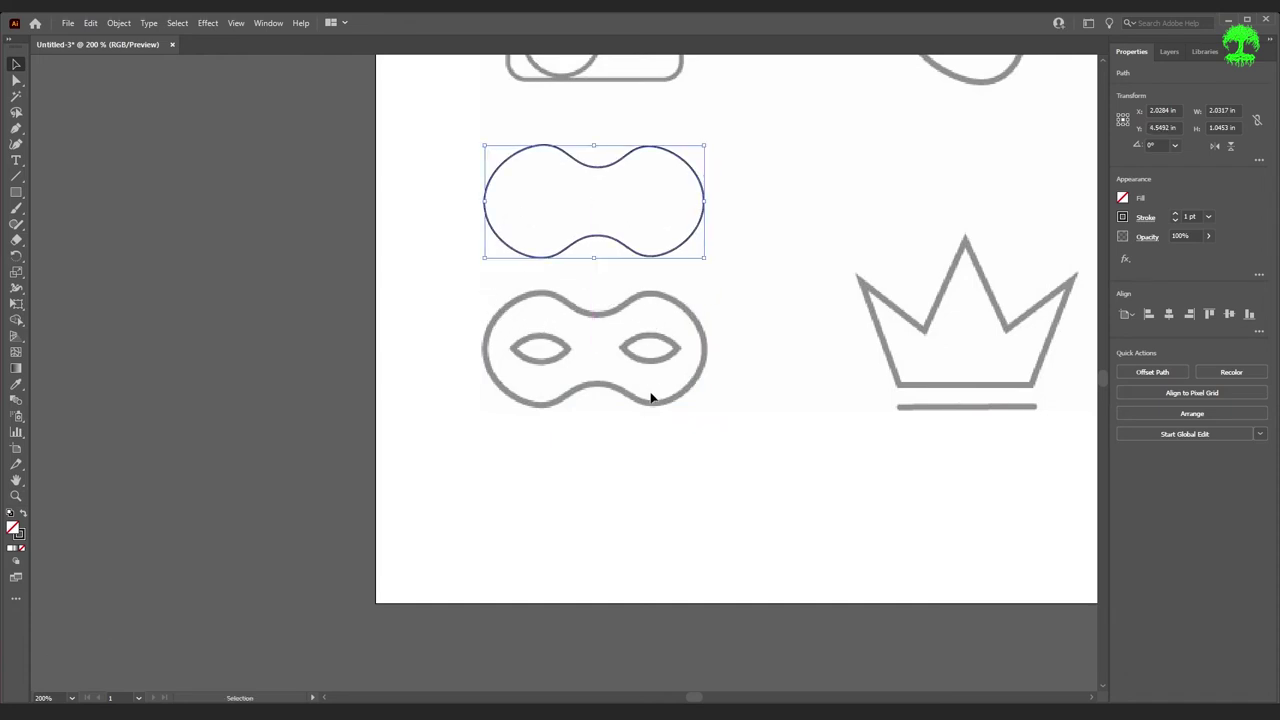
scroll(613, 353, "up", 3)
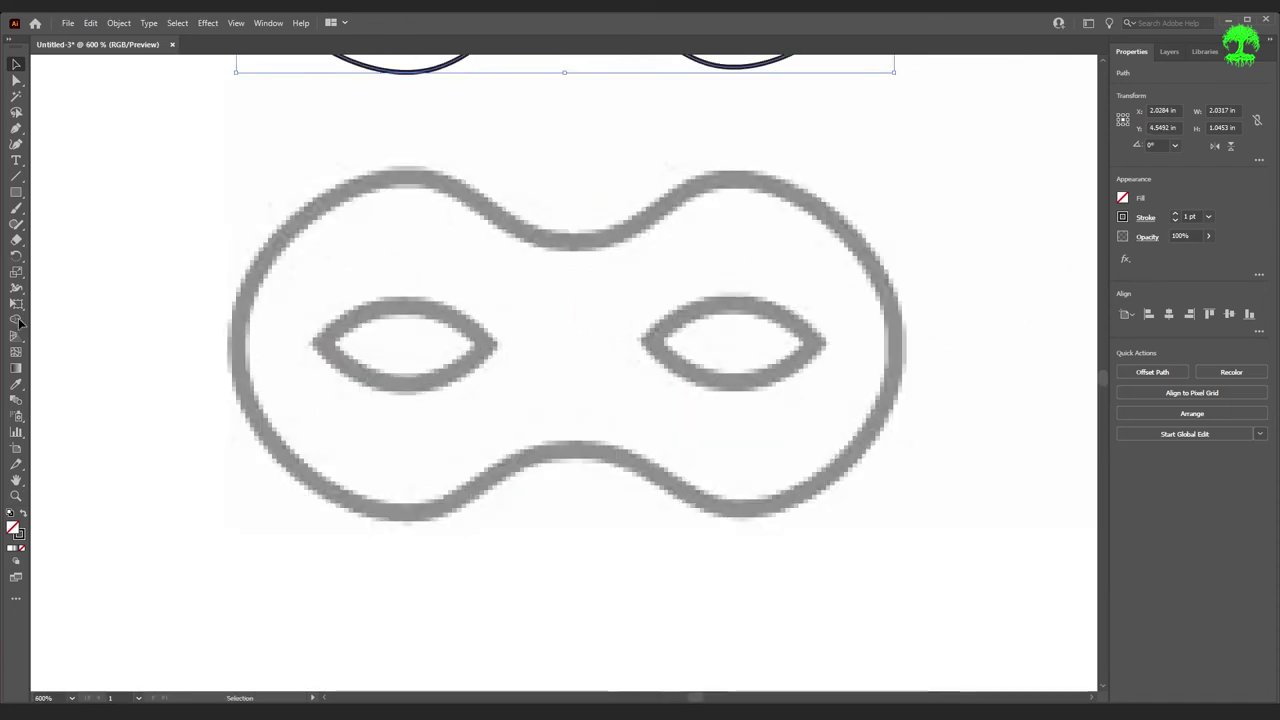
- Start a denser Curvature outline at the mask's top-right, placing anchors down the right edge and along the bottom
left_click(16, 144)
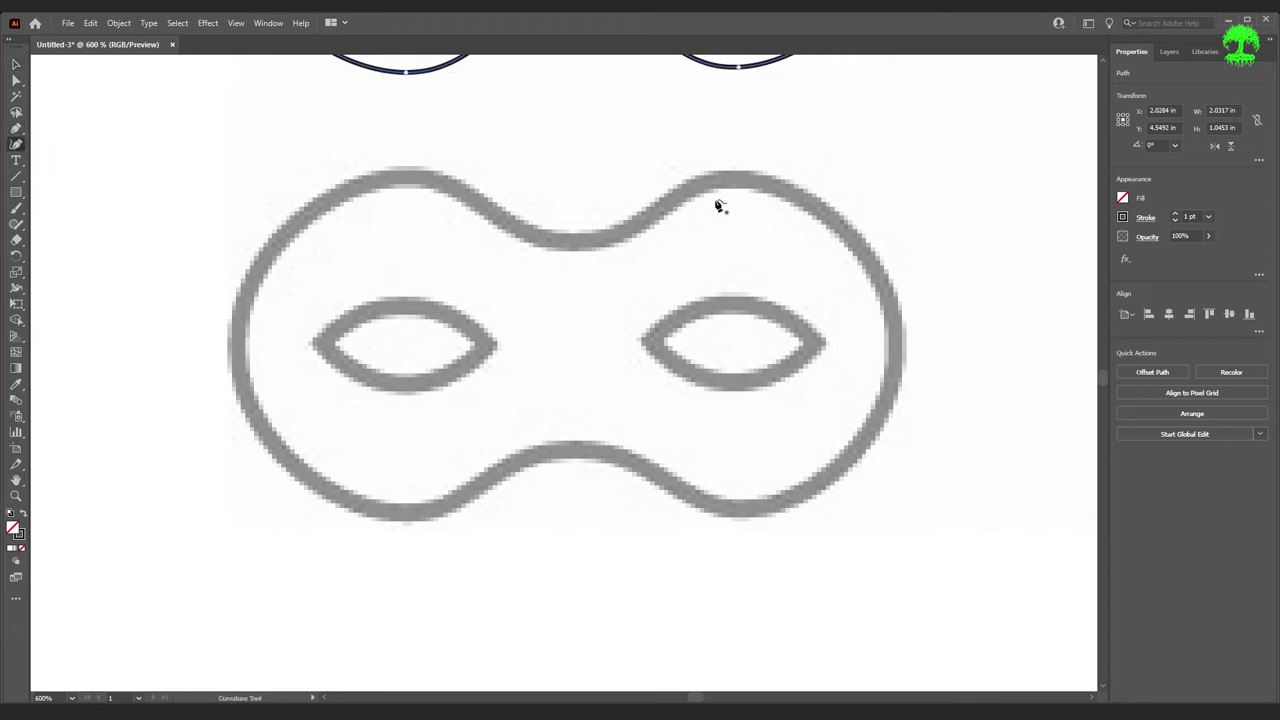
left_click(727, 181)
left_click(812, 205)
left_click(881, 285)
left_click(893, 327)
left_click(885, 393)
left_click(852, 457)
left_click(804, 487)
left_click(717, 507)
left_click(678, 484)
left_click(613, 456)
left_click(573, 451)
left_click(499, 476)
left_click(453, 499)
left_click(406, 507)
left_click(345, 498)
- Continue anchors around the lower-left curve, up the left side and across the top, then close and deselect
left_click(307, 468)
left_click(263, 425)
left_click(247, 385)
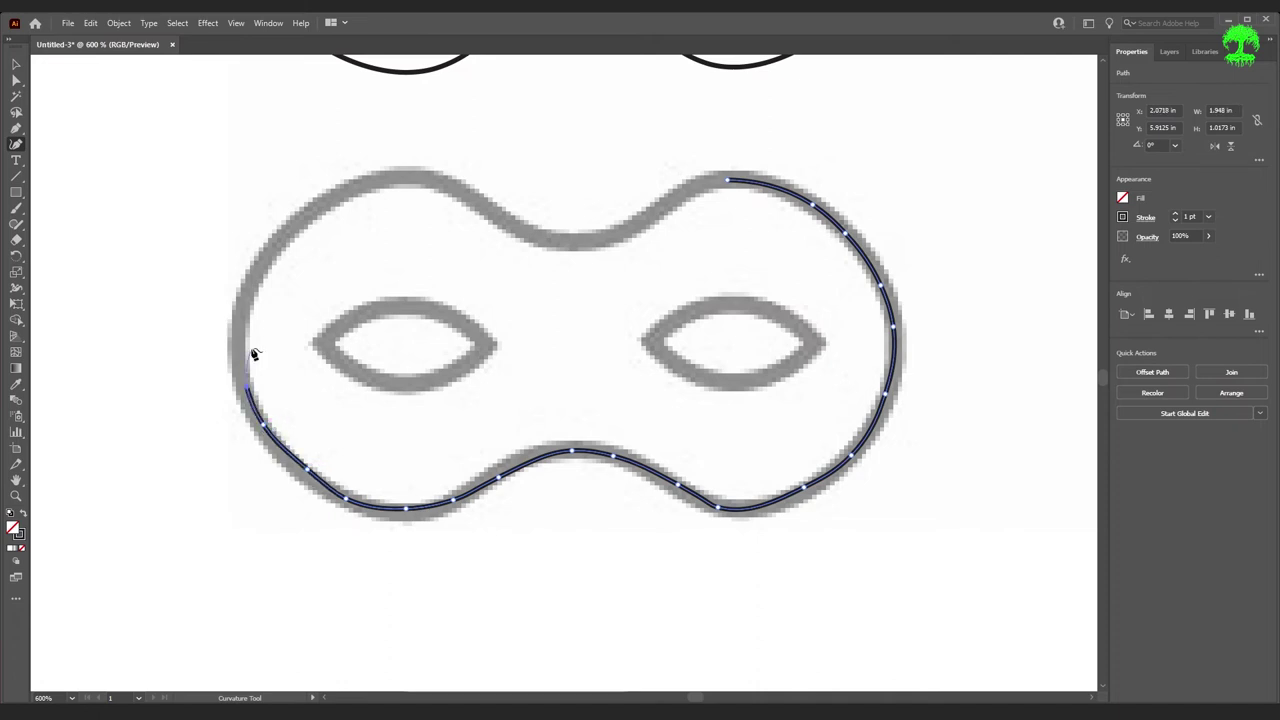
left_click(245, 312)
left_click(258, 257)
left_click(299, 222)
left_click(340, 196)
left_click(388, 185)
left_click(430, 182)
left_click(478, 203)
left_click(508, 226)
left_click(561, 244)
left_click(626, 228)
left_click(665, 213)
left_click(727, 181)
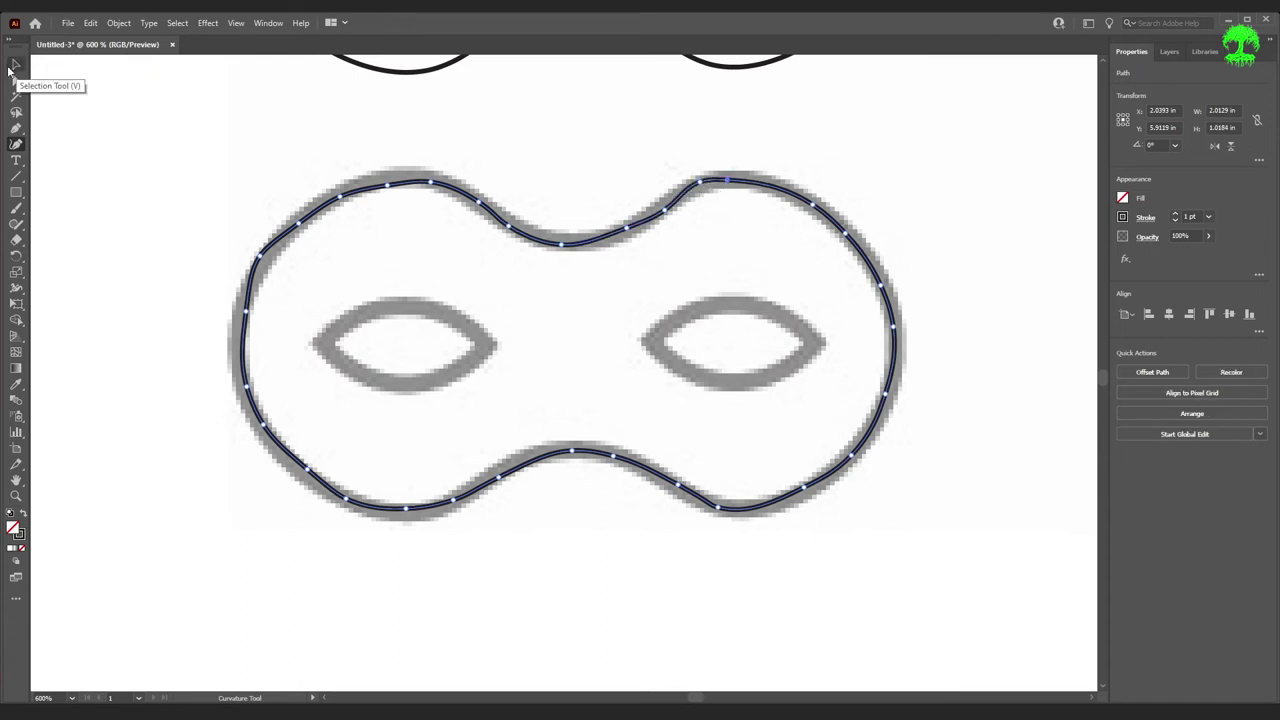
key("v")
left_click(229, 177)
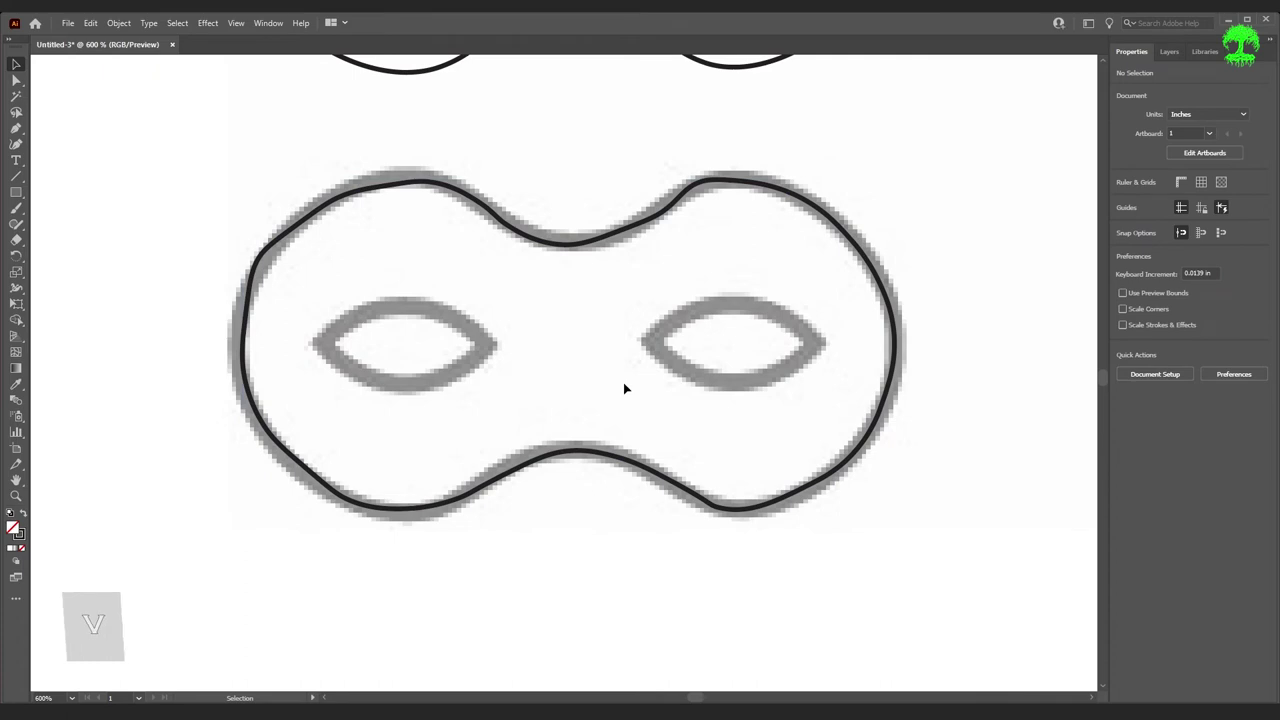
- Hide and re-show the template layer to check the tracing against it
scroll(793, 273, "up", 6)
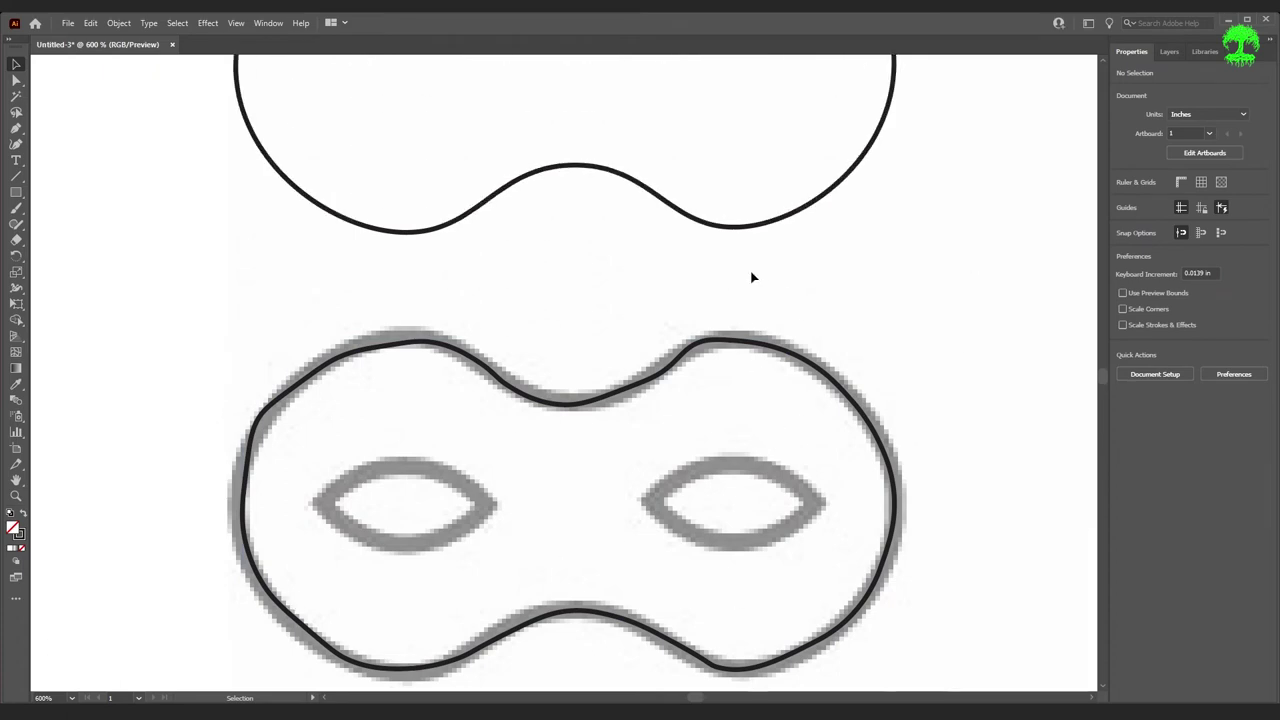
scroll(805, 215, "down", 4)
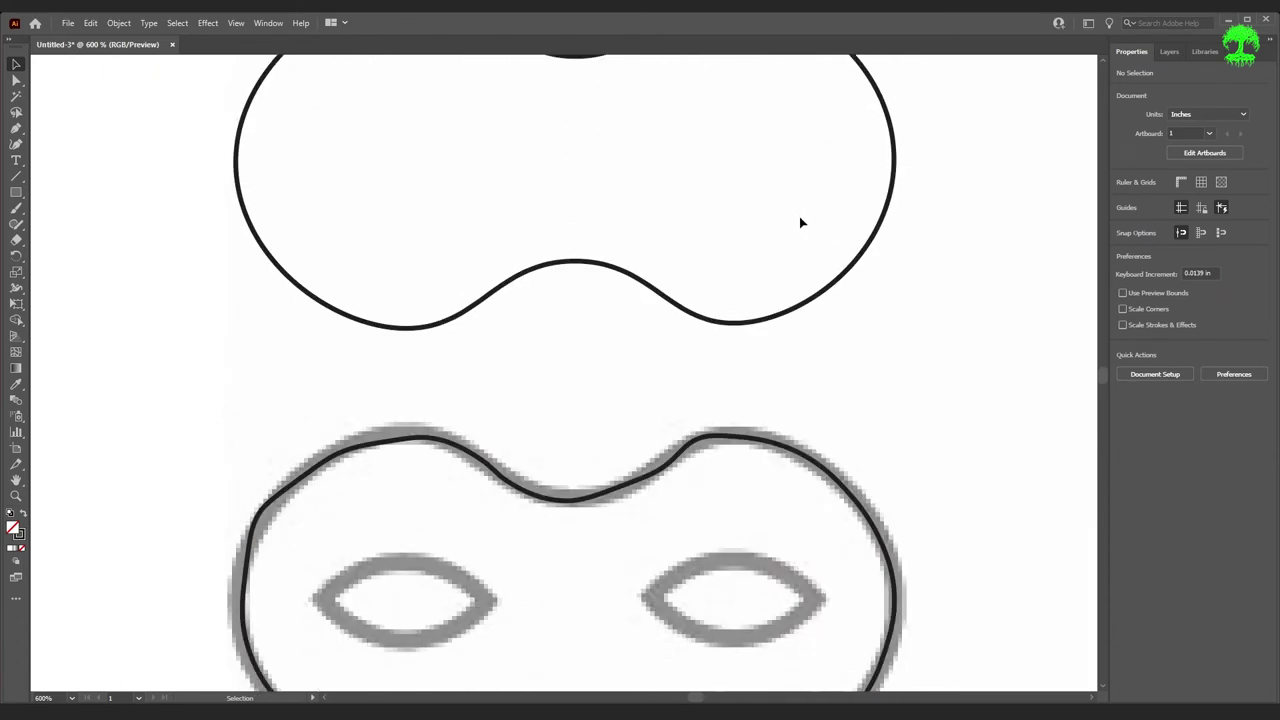
left_click(1167, 53)
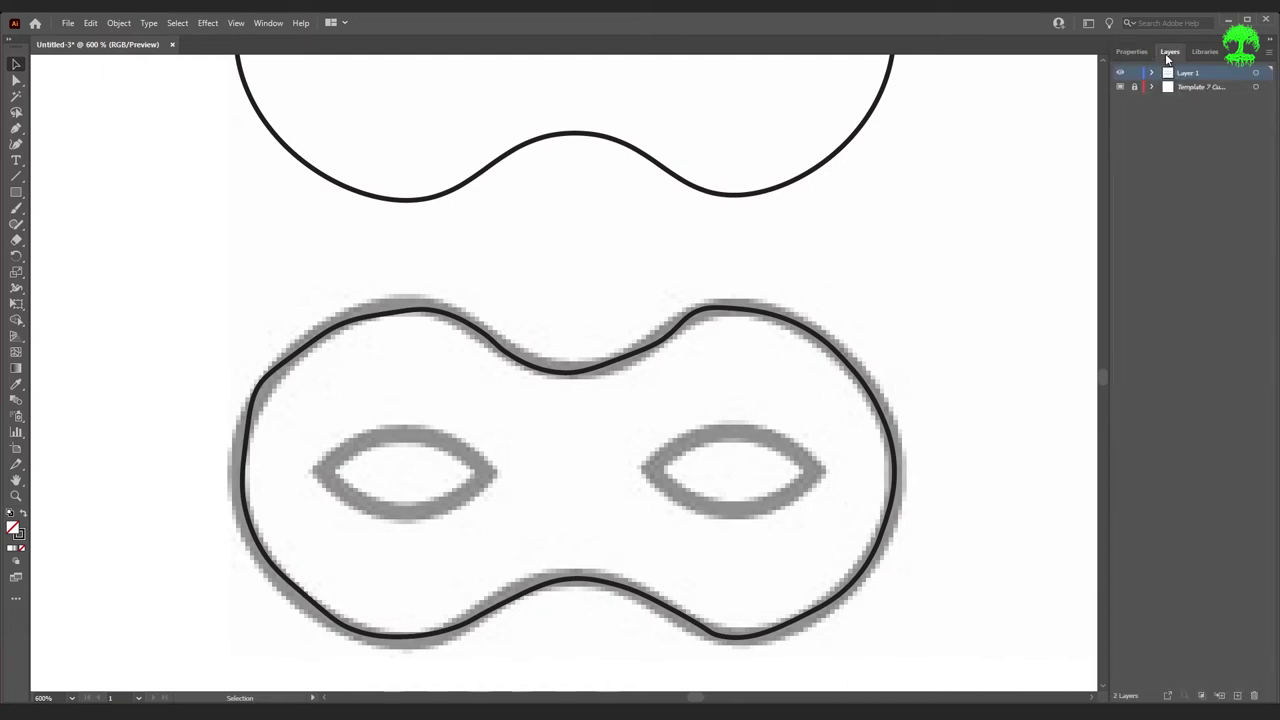
left_click(1120, 87)
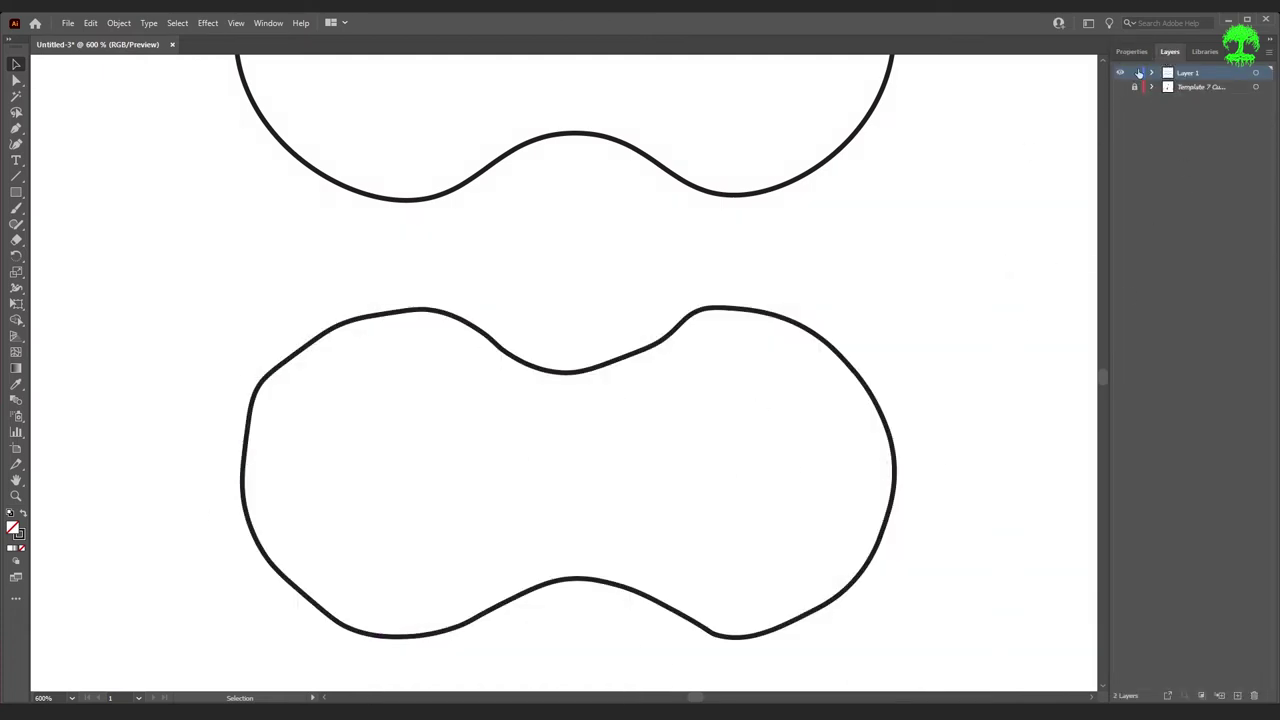
left_click(1120, 87)
- Reshape the mask path's right edge and lower-right curve by moving, deleting and adding anchors
left_click(16, 80)
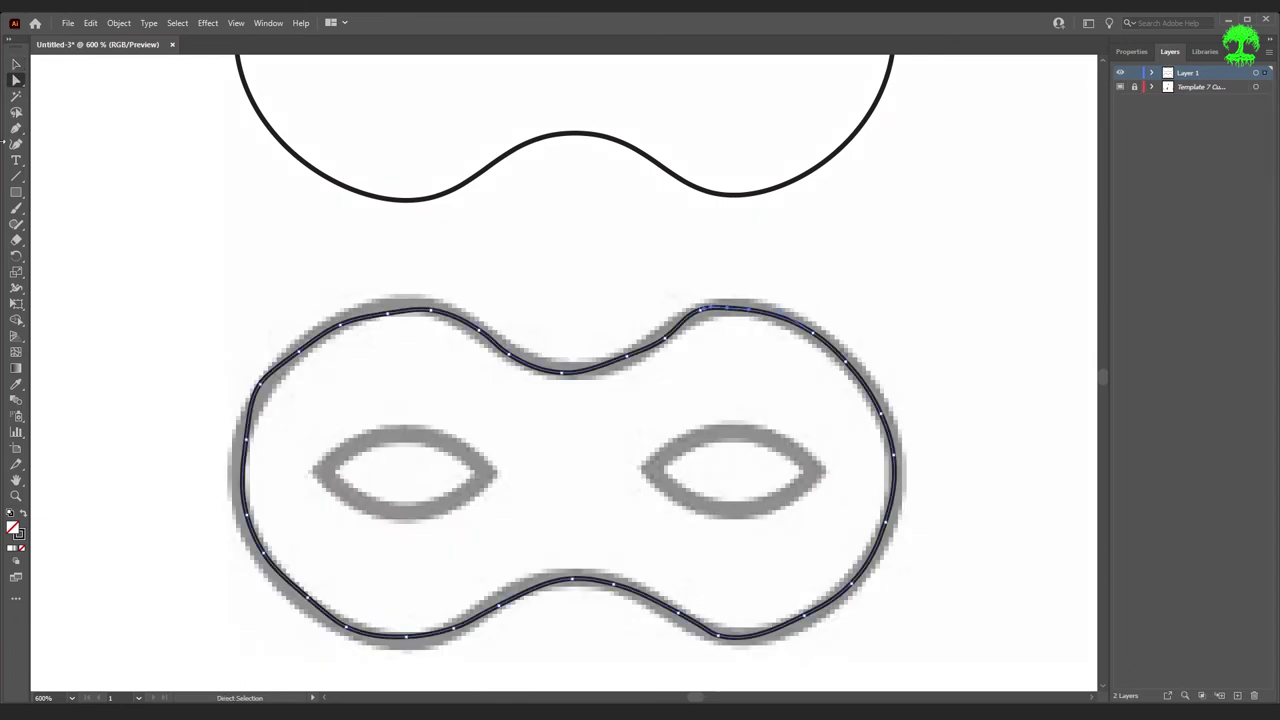
key("shift+grave")
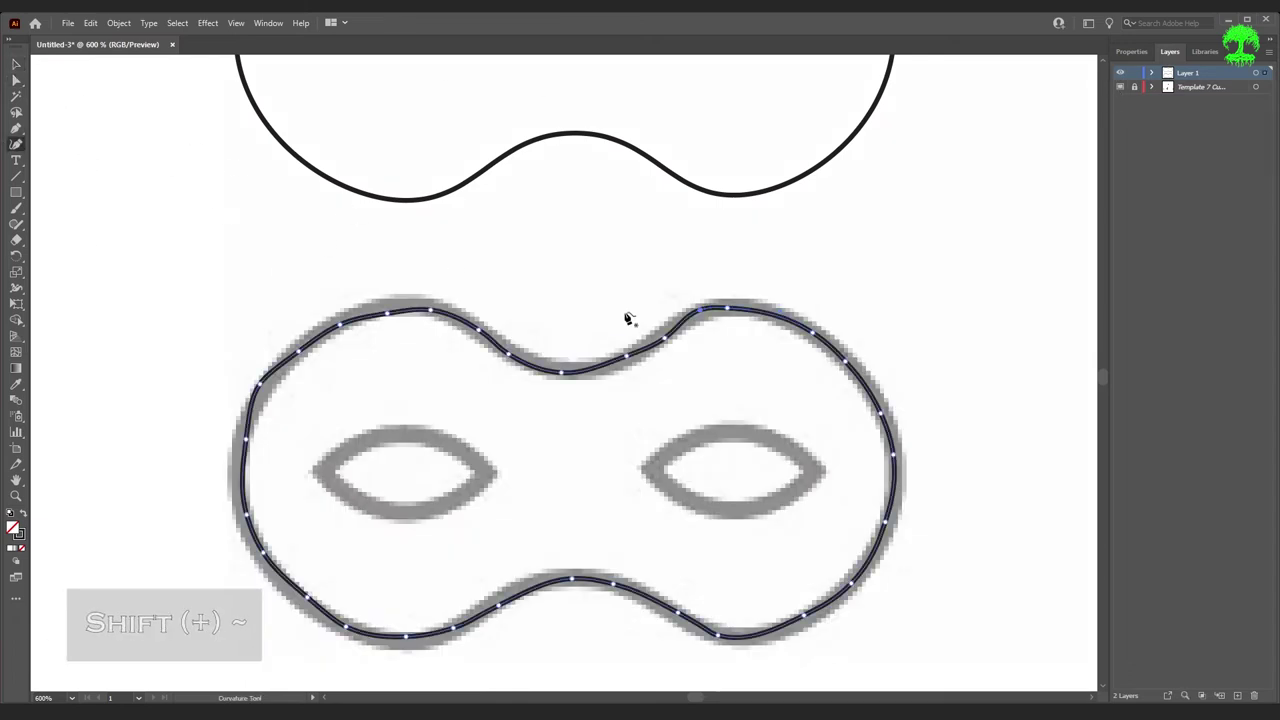
left_click(815, 338)
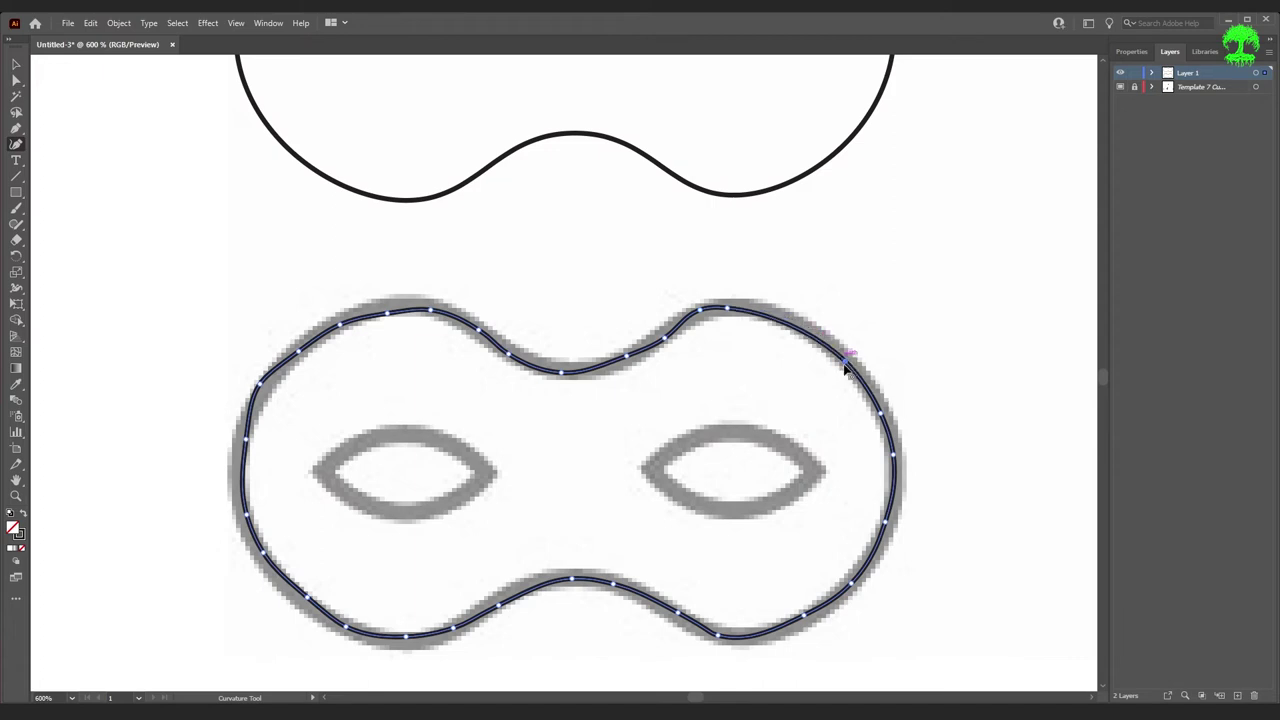
left_click(893, 455)
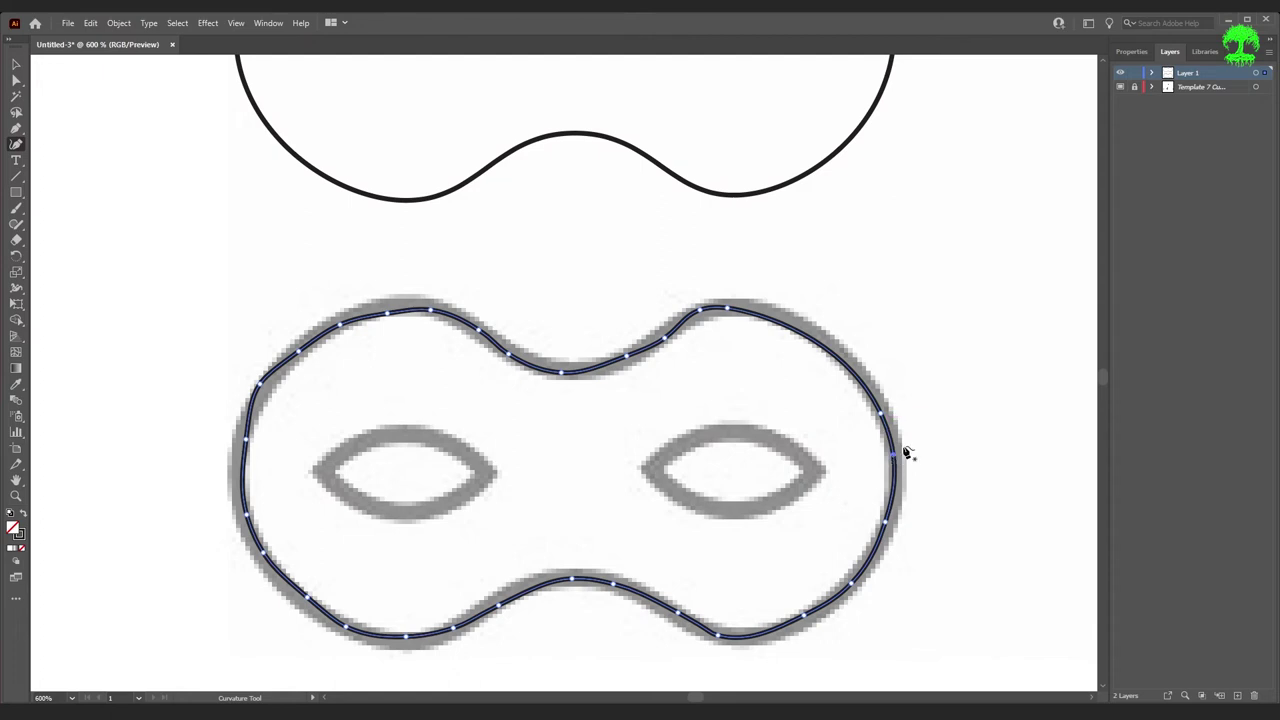
left_click_drag(893, 455, 890, 503)
key("Delete")
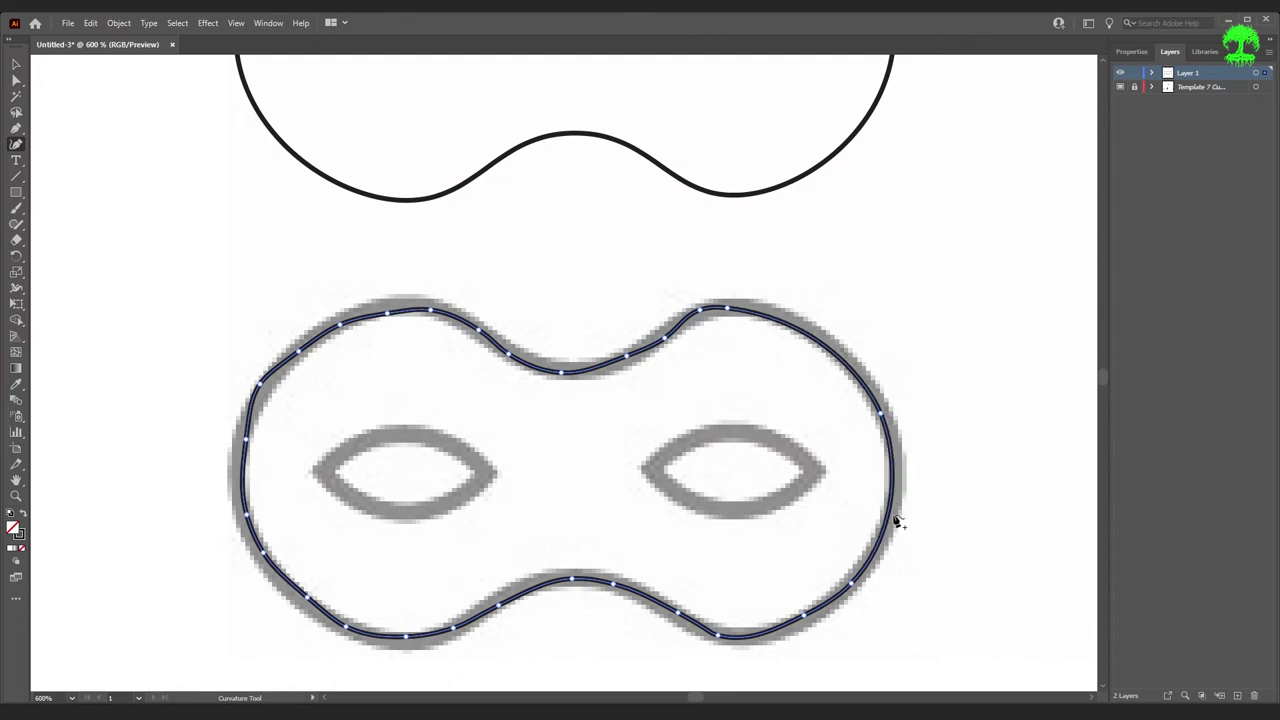
left_click(851, 591)
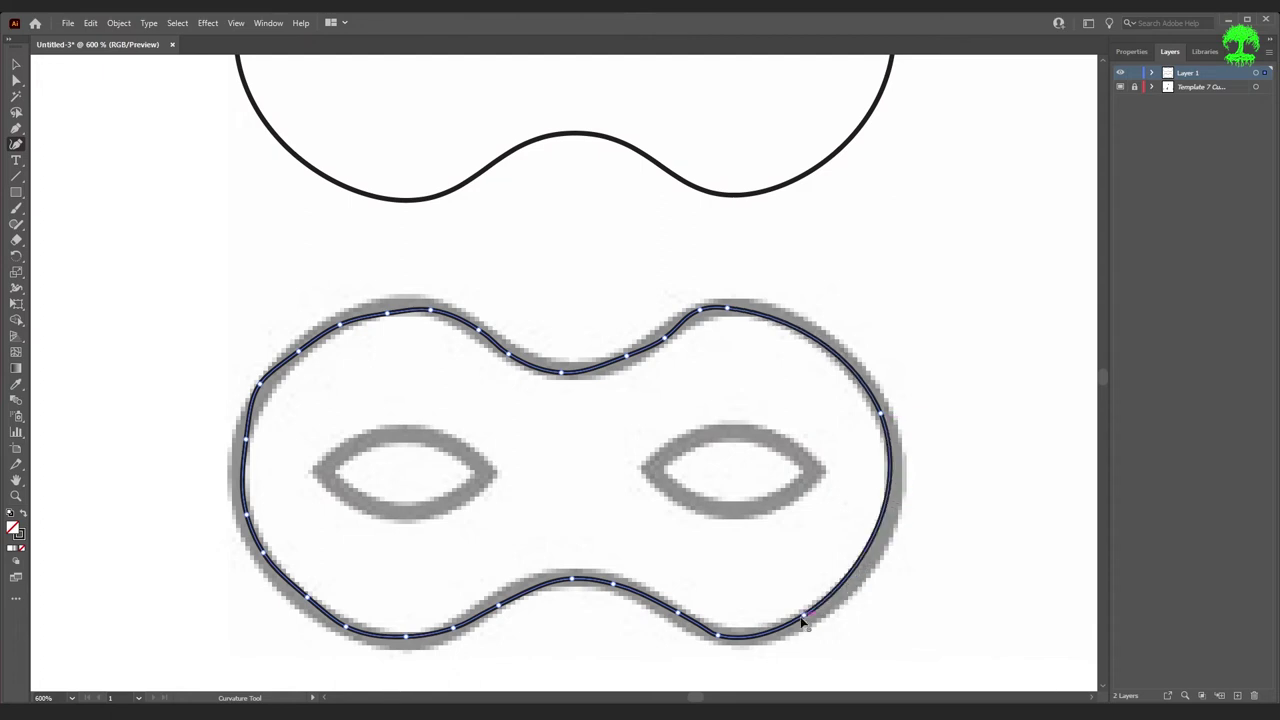
left_click_drag(802, 620, 747, 645)
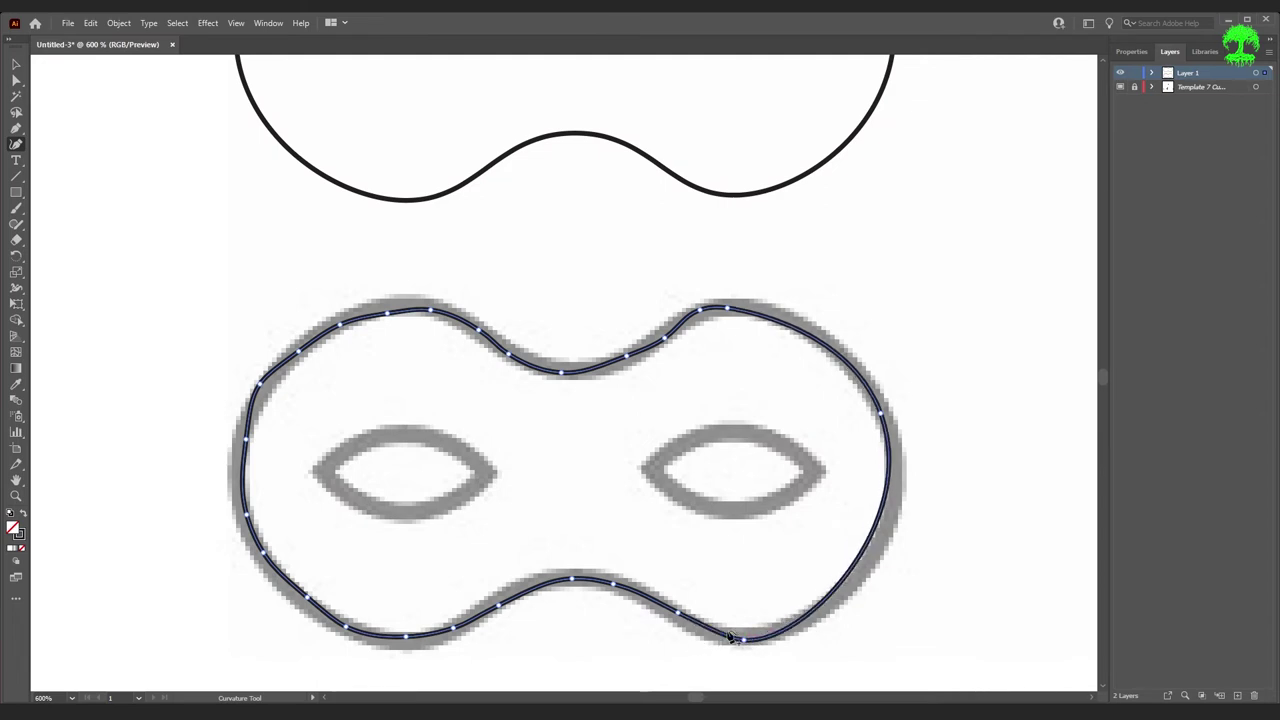
left_click(676, 617)
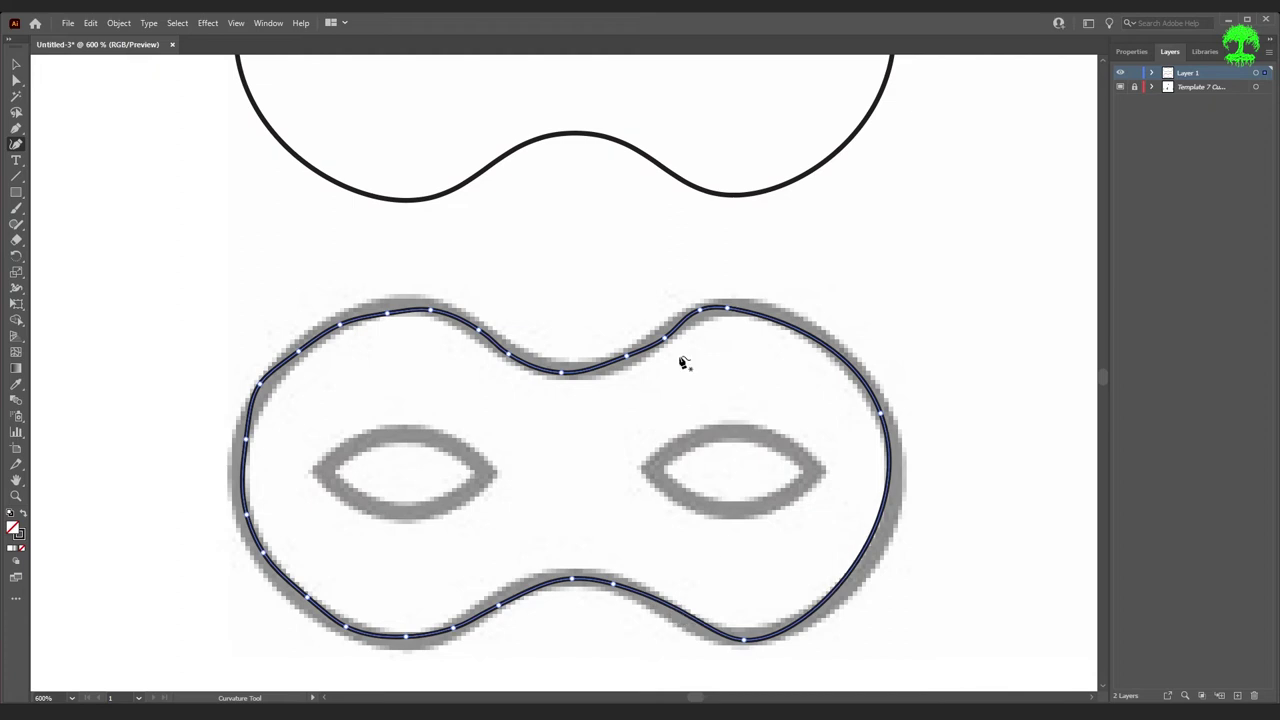
- Undo the two extra points, pull the right side out to the template, and select the mask
key("ctrl+z")
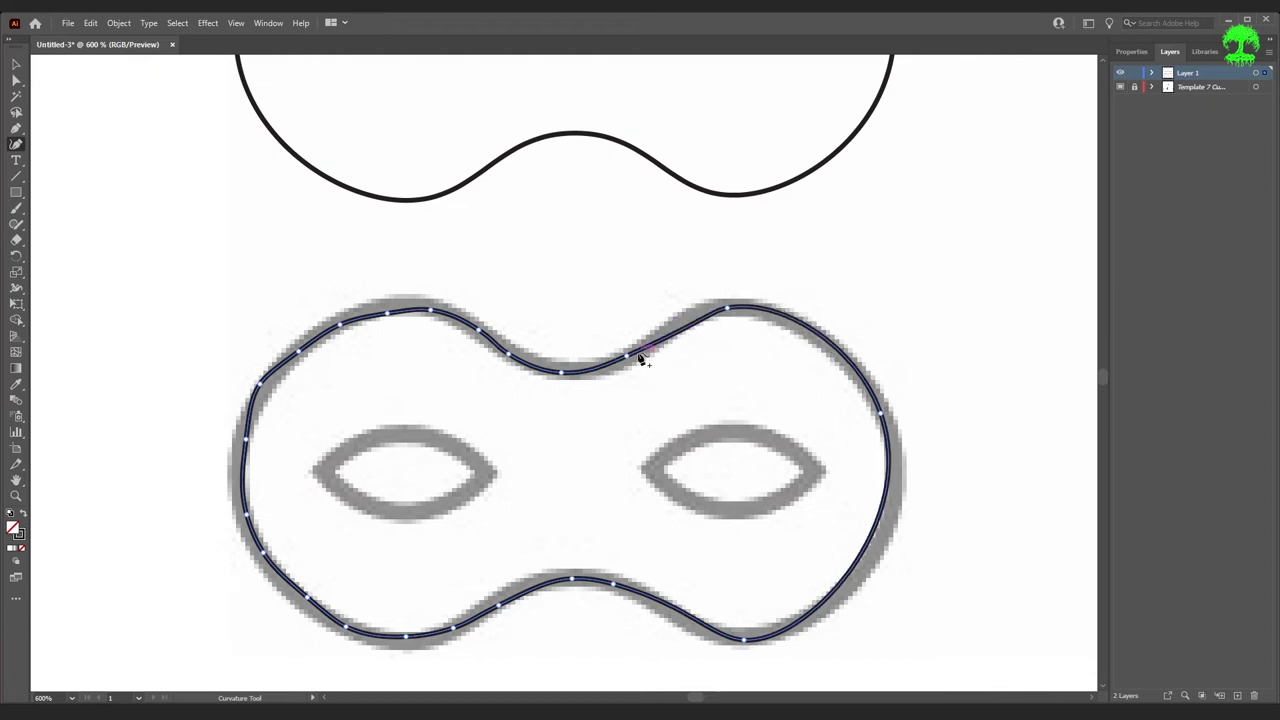
key("ctrl+z")
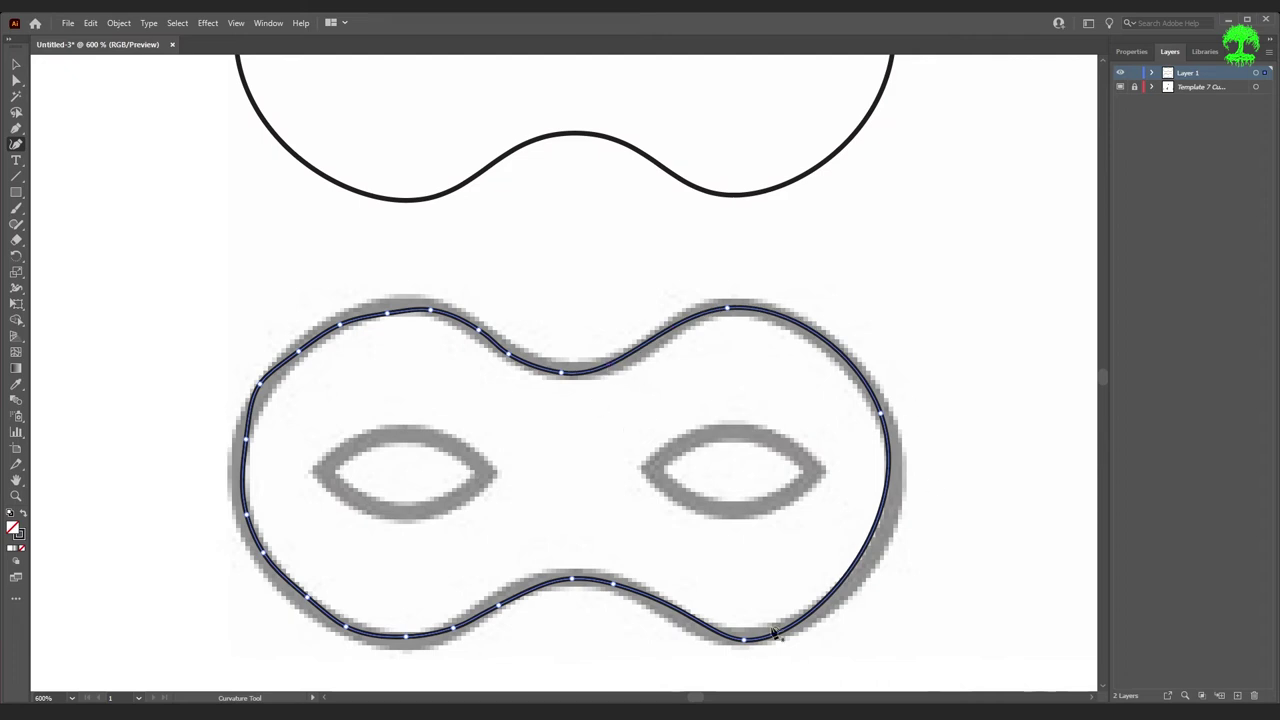
left_click_drag(883, 418, 893, 455)
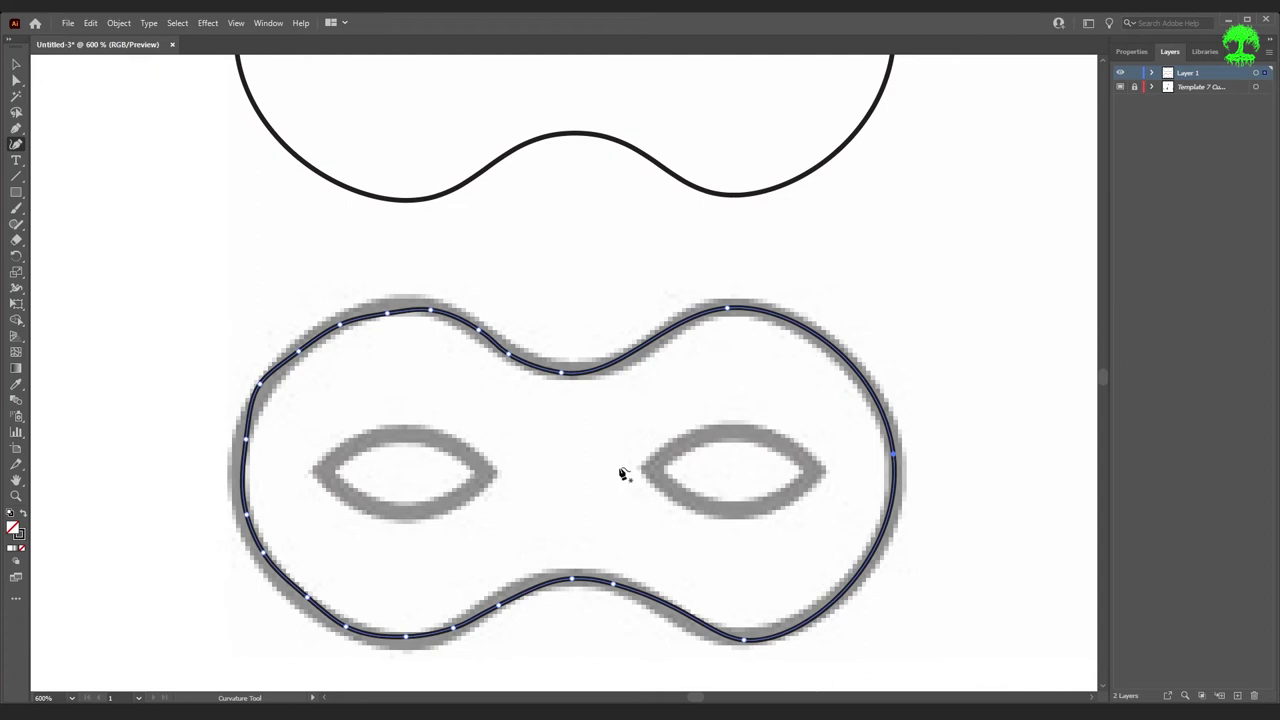
key("v")
left_click_drag(186, 263, 1015, 630)
- Move the black mask outline down onto the template
left_click(970, 563)
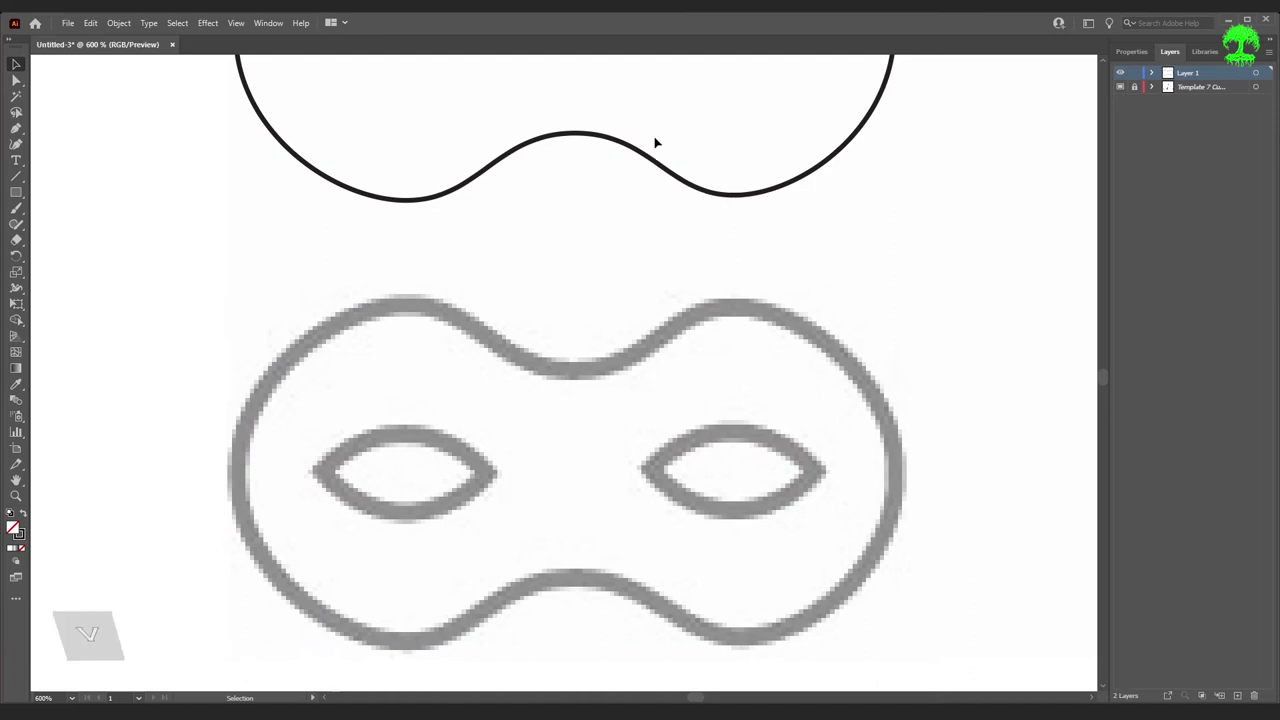
left_click_drag(666, 168, 660, 612)
scroll(411, 501, "up", 3)
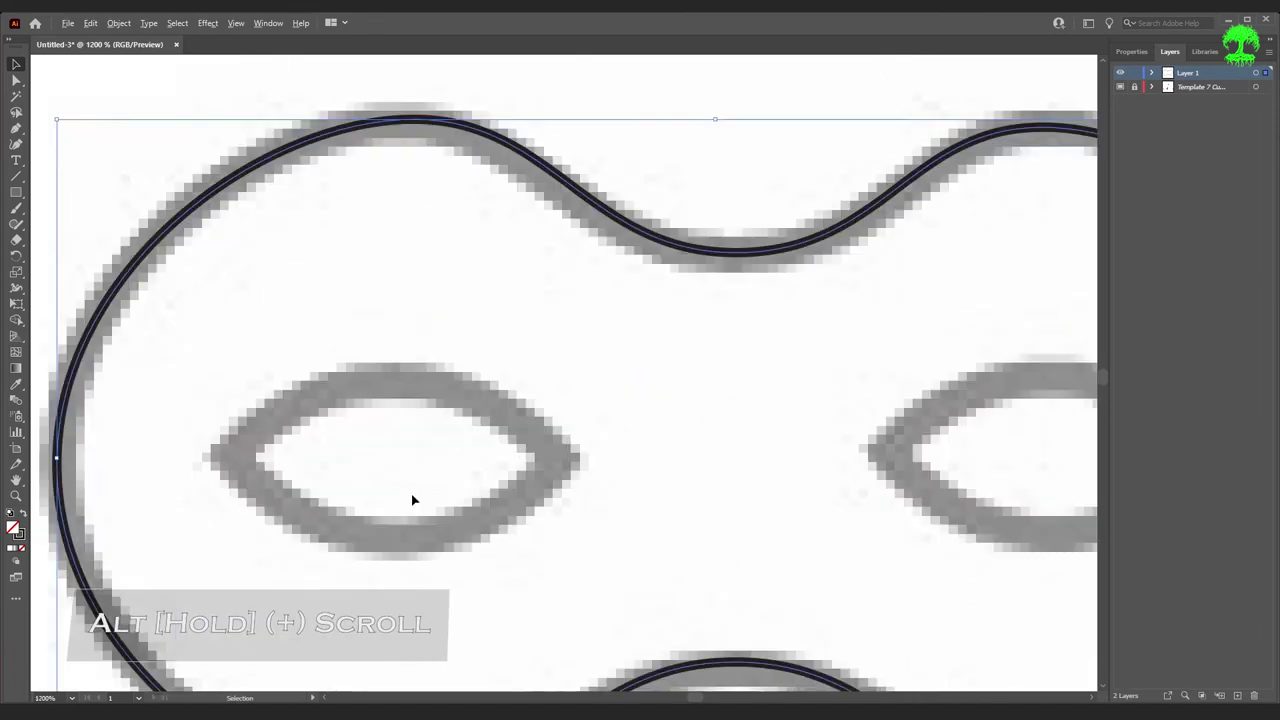
- Trace the left eye hole as a closed four-anchor curved path
left_click(16, 145)
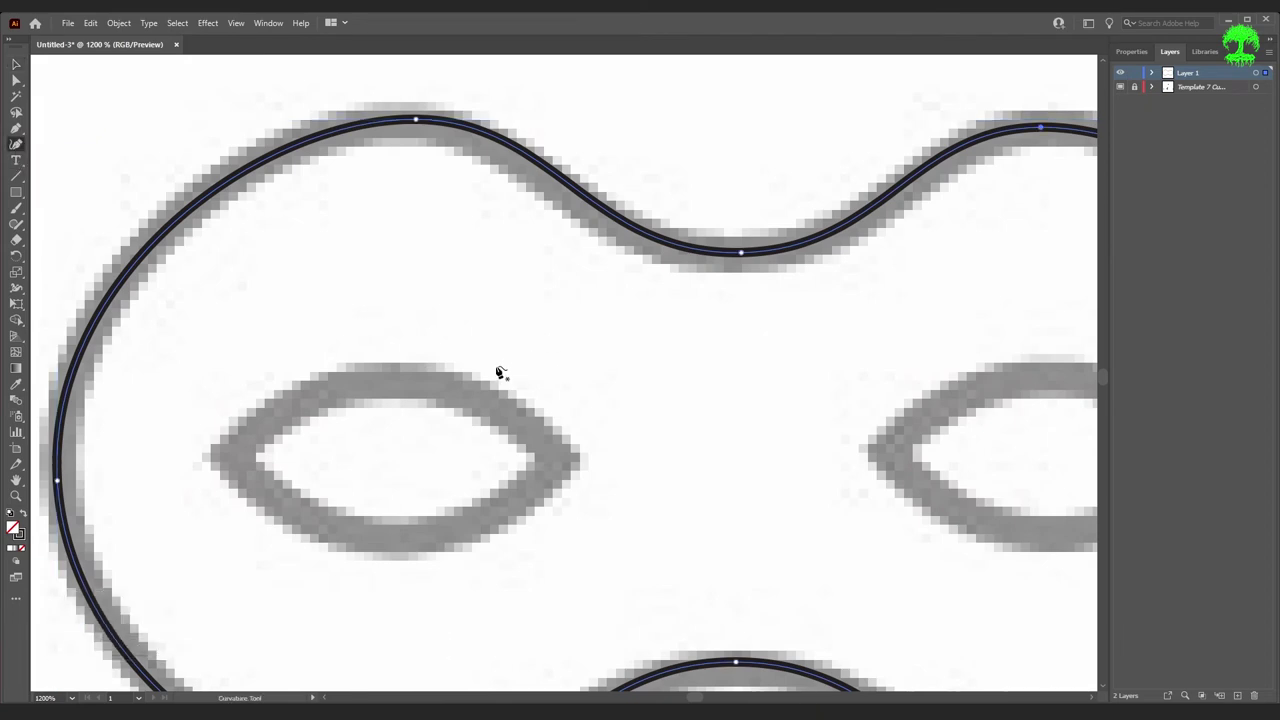
left_click(392, 377)
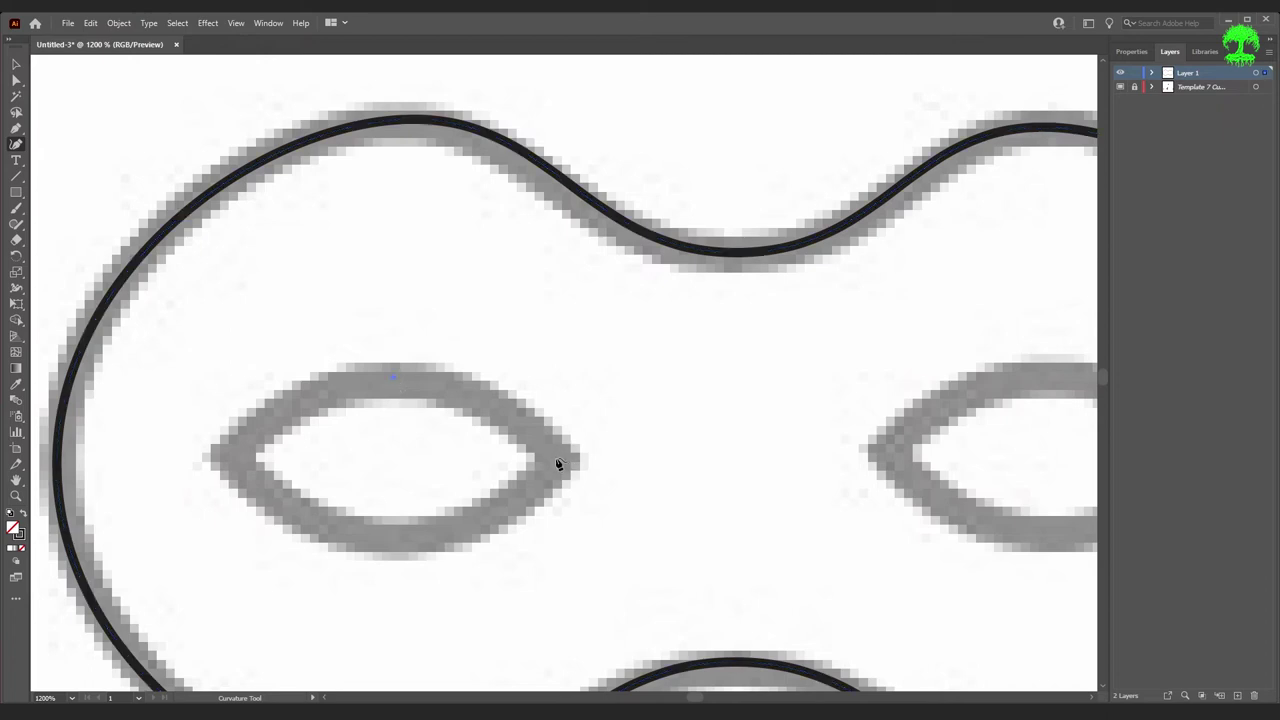
left_click(405, 535)
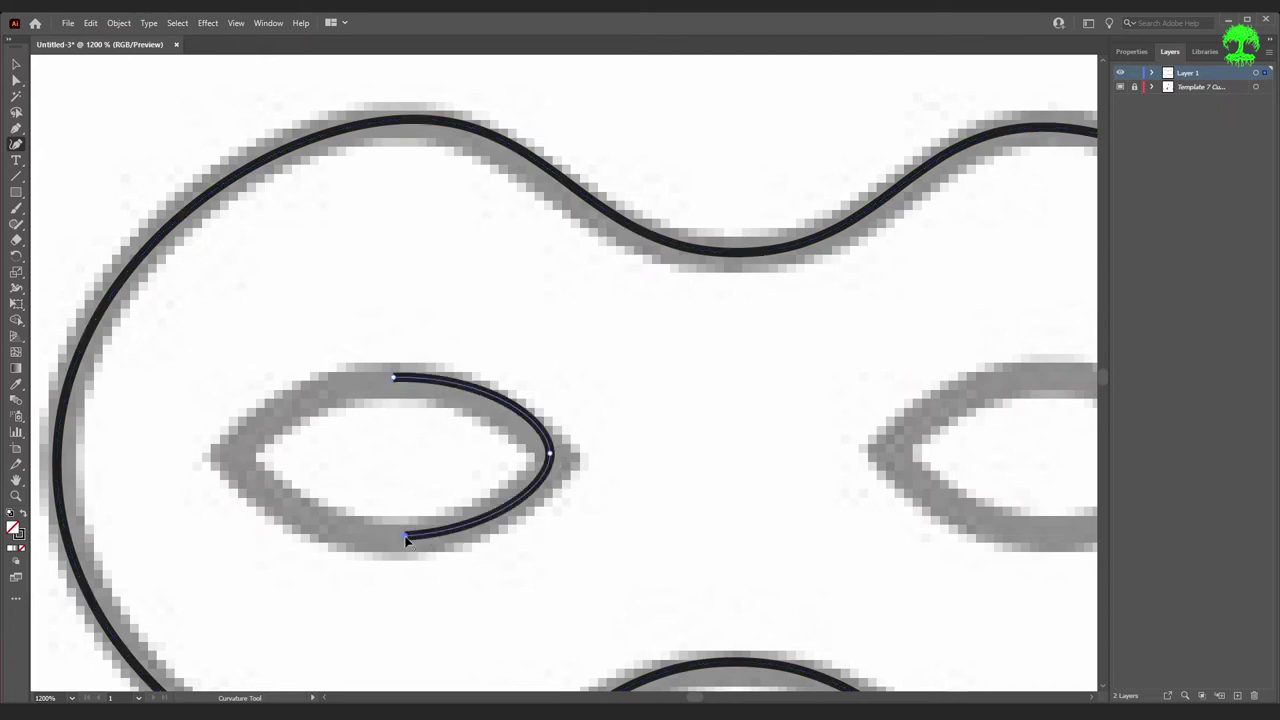
left_click(229, 457)
left_click(392, 379)
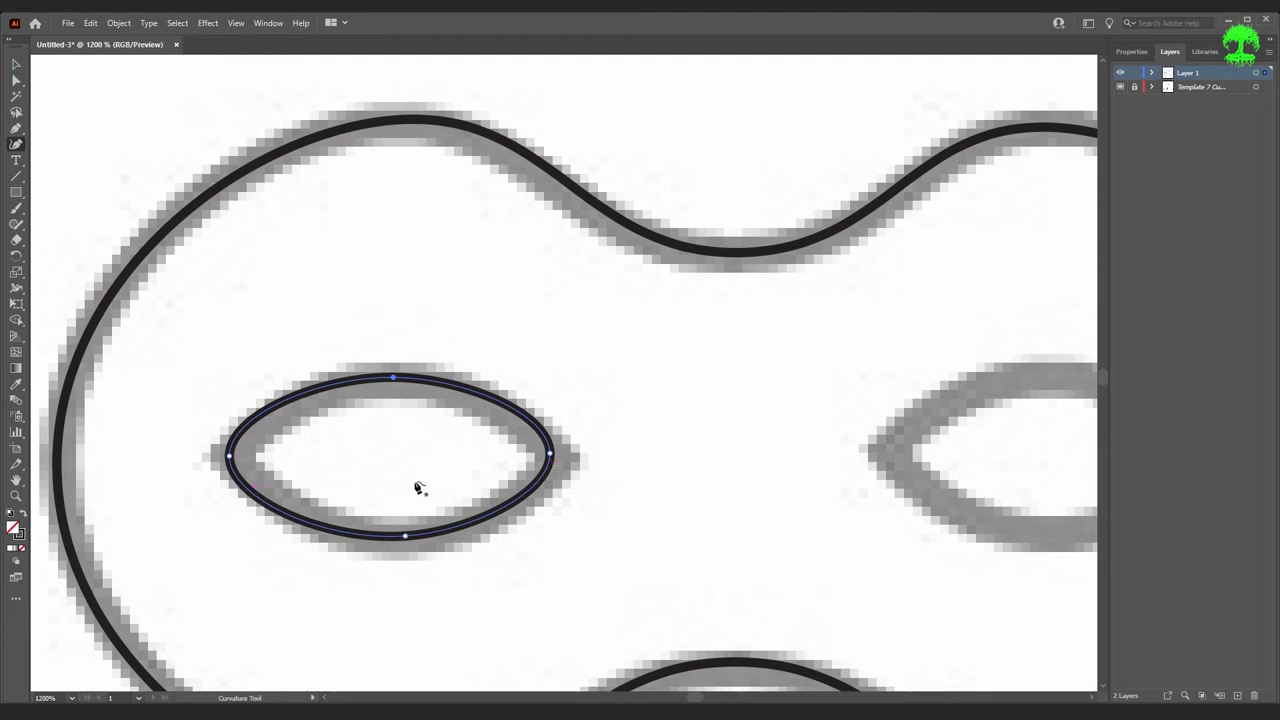
key("v")
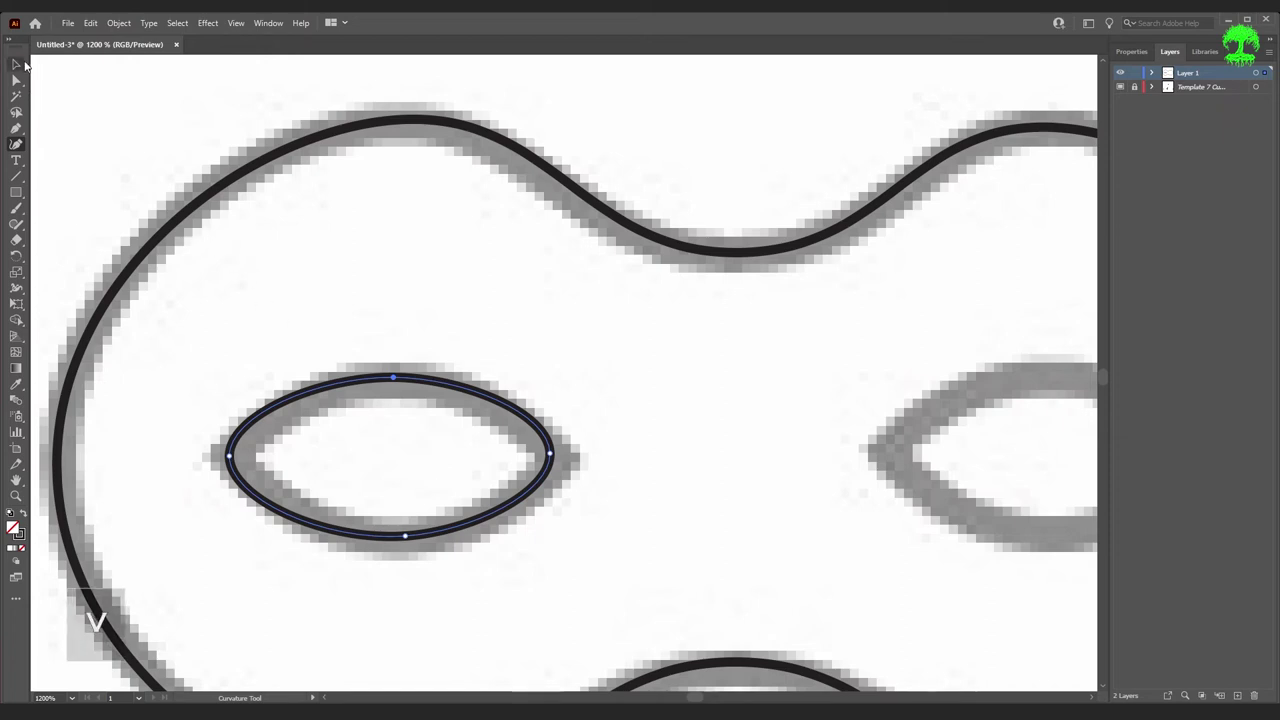
- Retrace the left eye as a closed path through its top, right tip, bottom and left tip
left_click(343, 385)
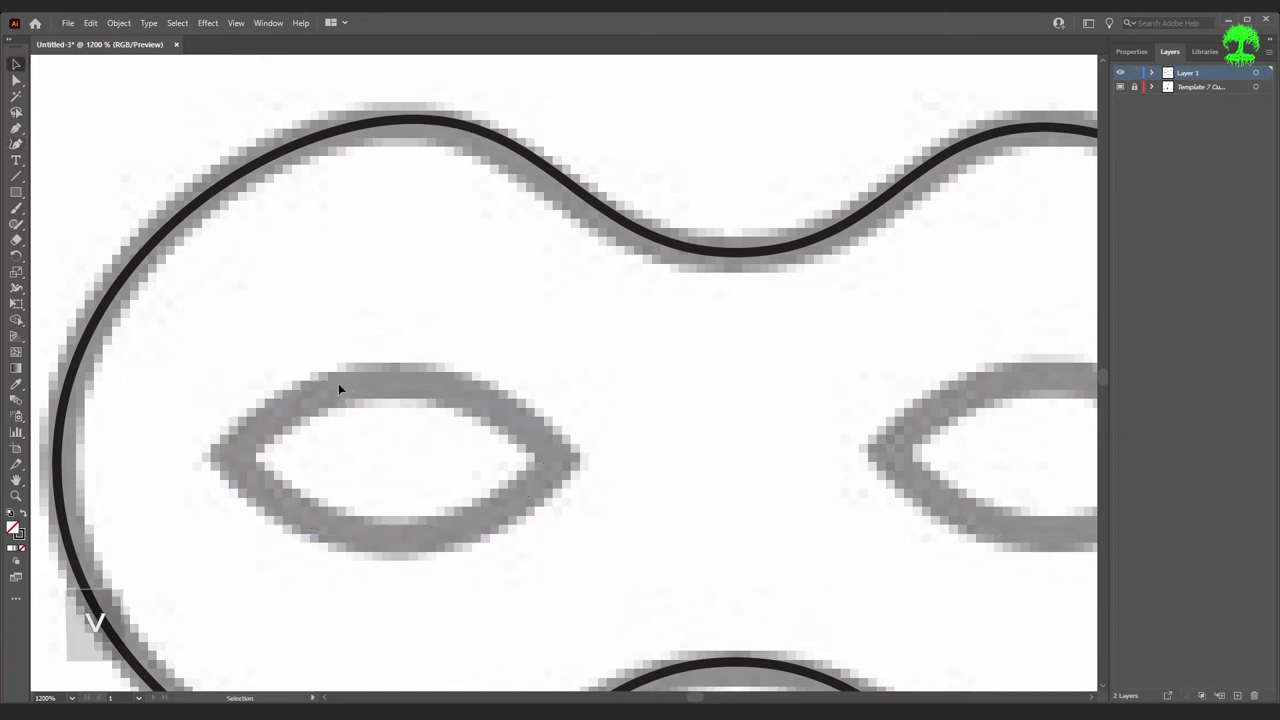
key("shift+grave")
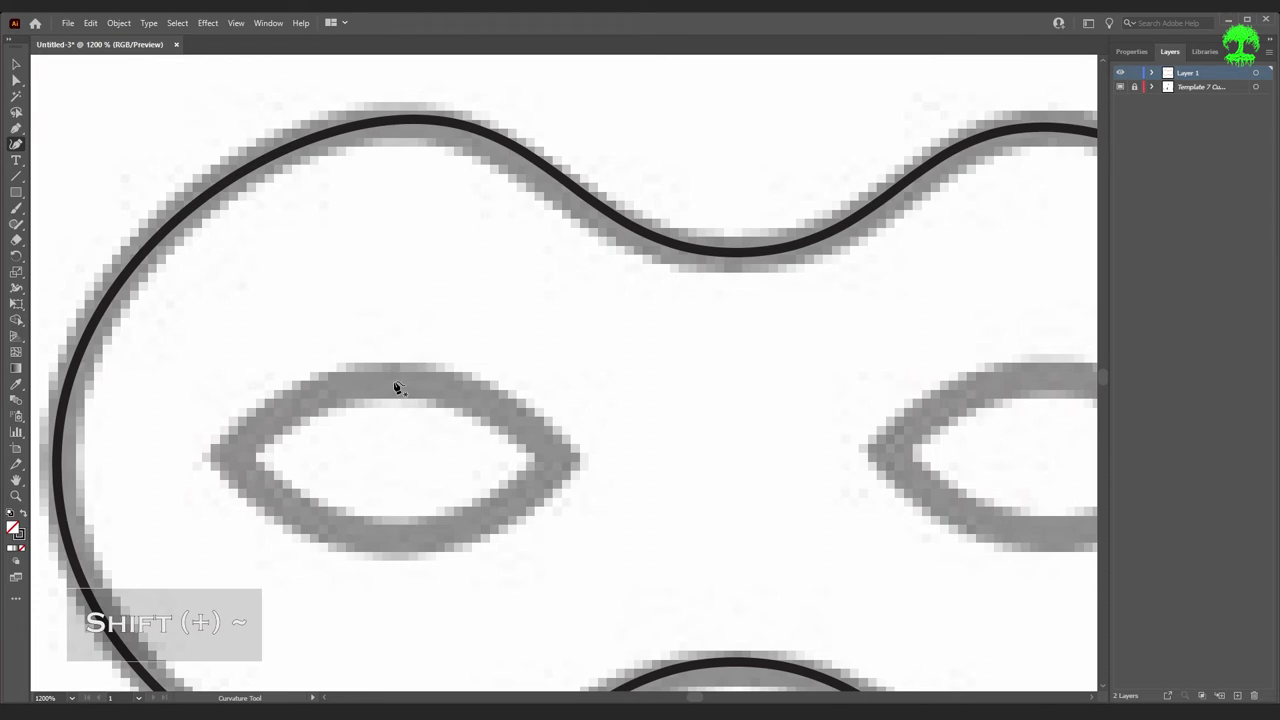
left_click(393, 380)
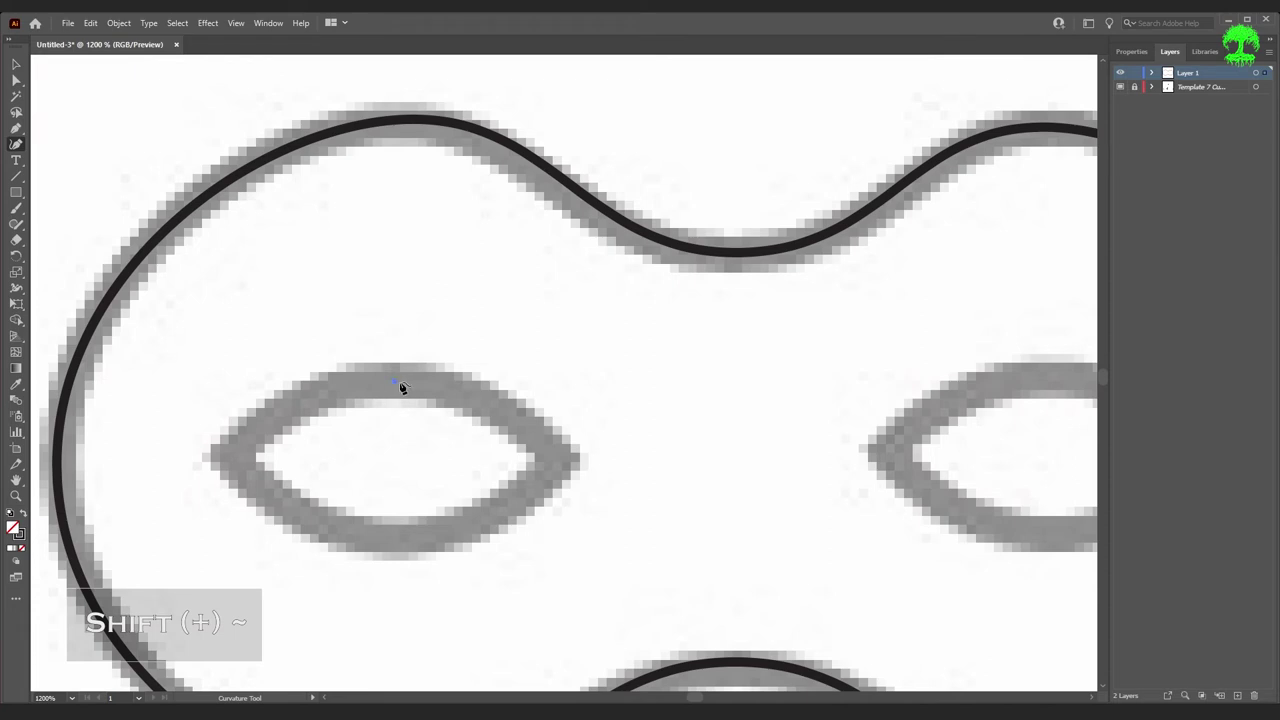
left_click(555, 458)
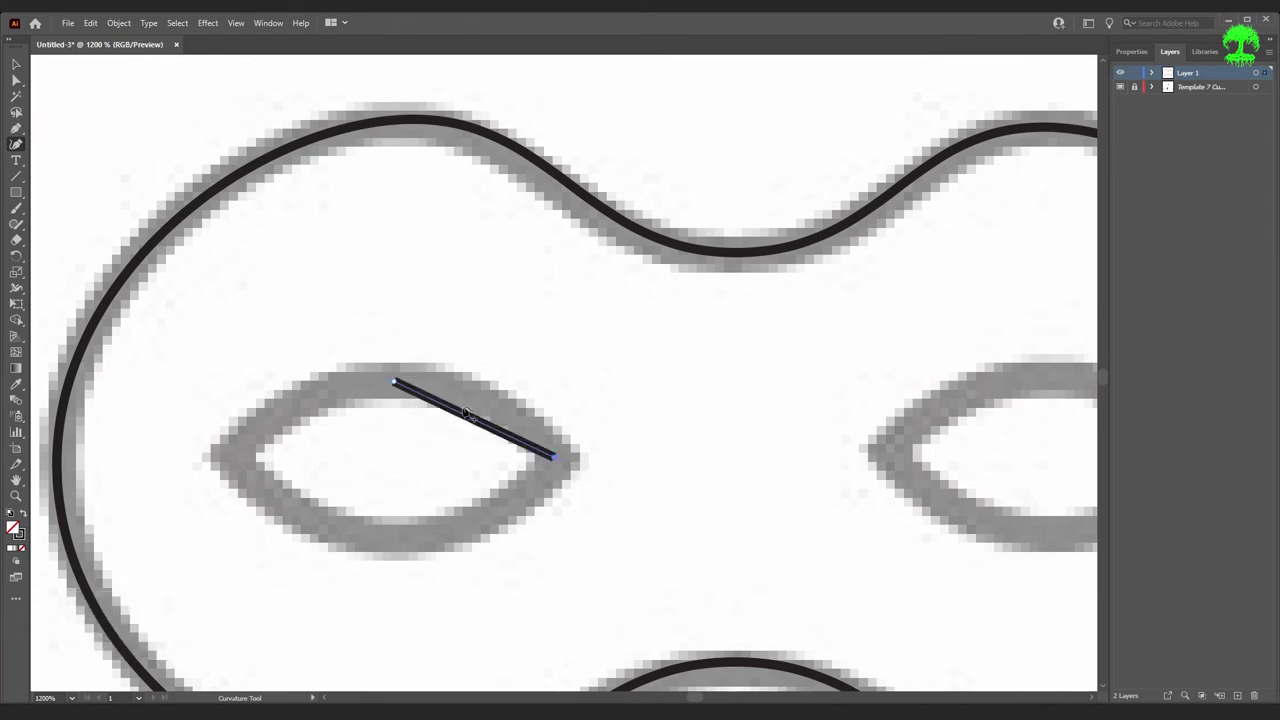
left_click(403, 544)
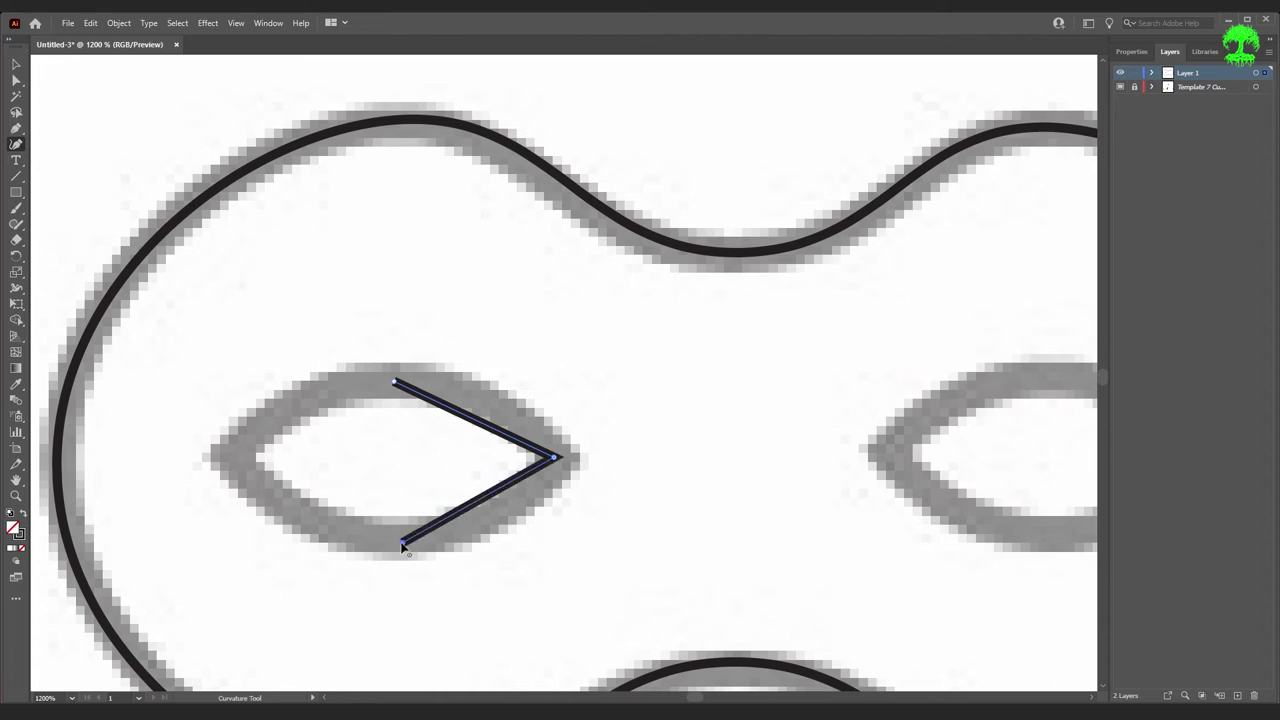
left_click(239, 458)
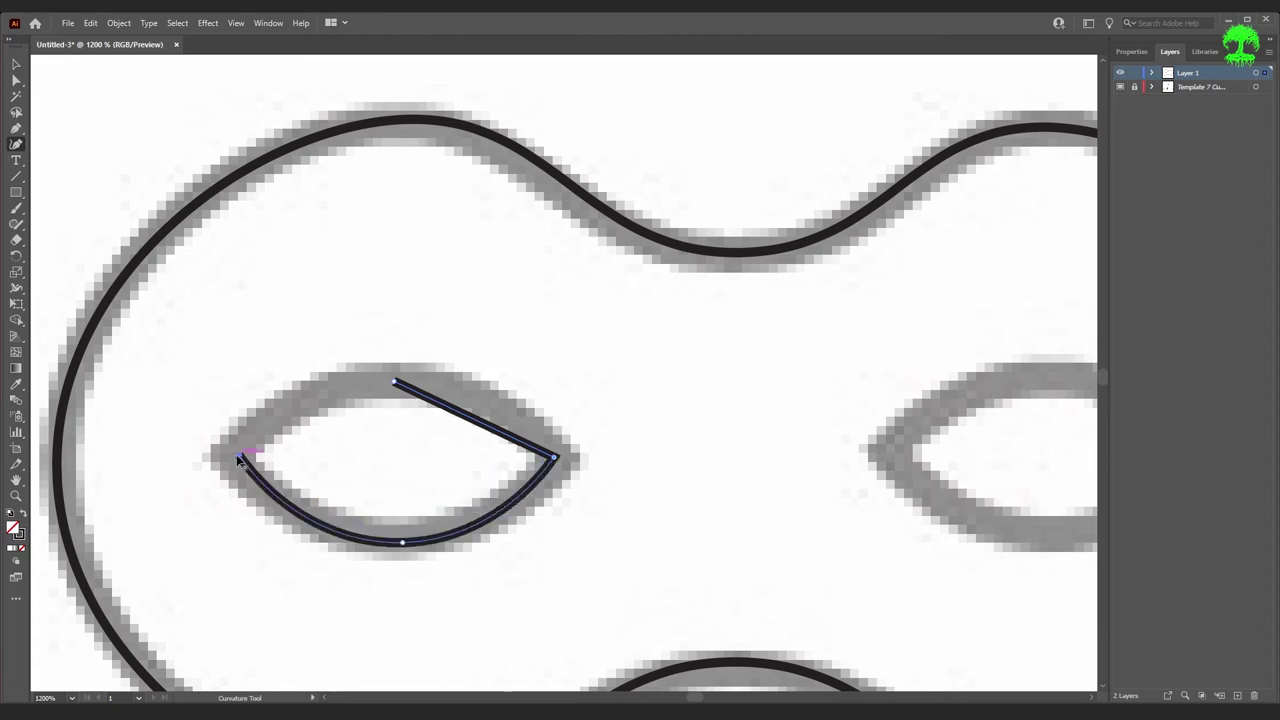
left_click(397, 383)
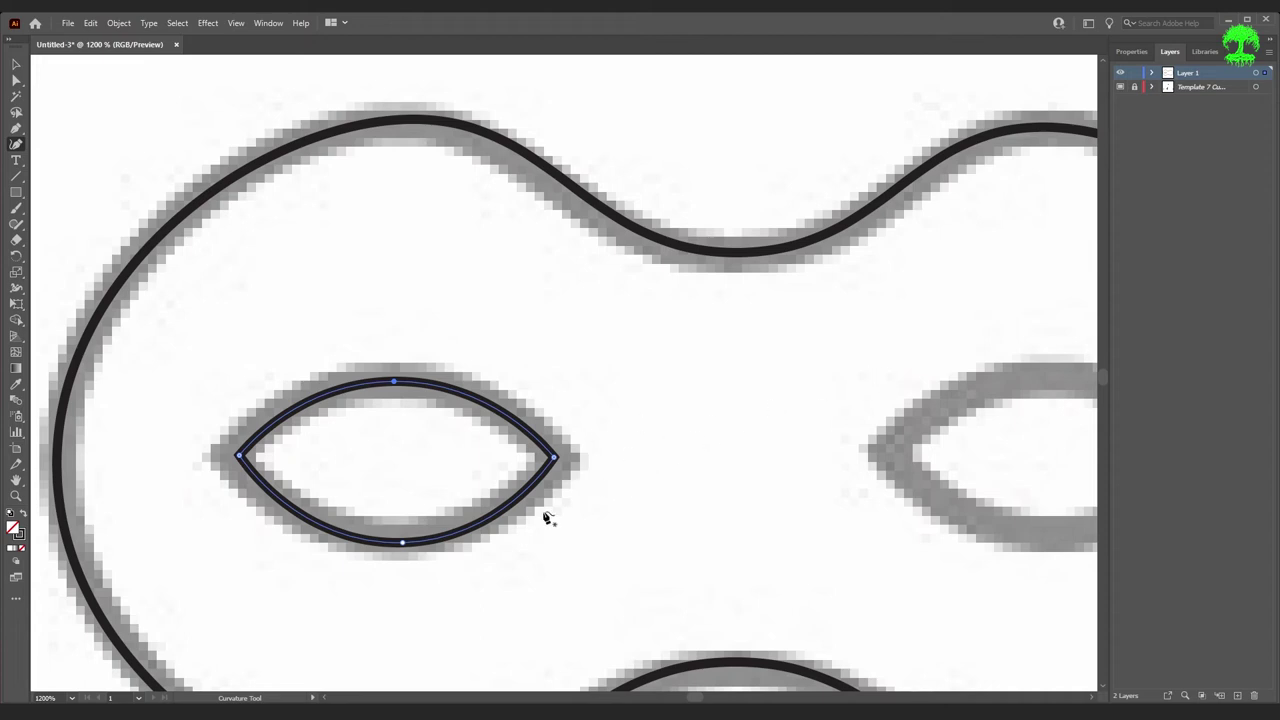
- Convert the left eye's left and right tip anchors into sharp corners
double_click(554, 458)
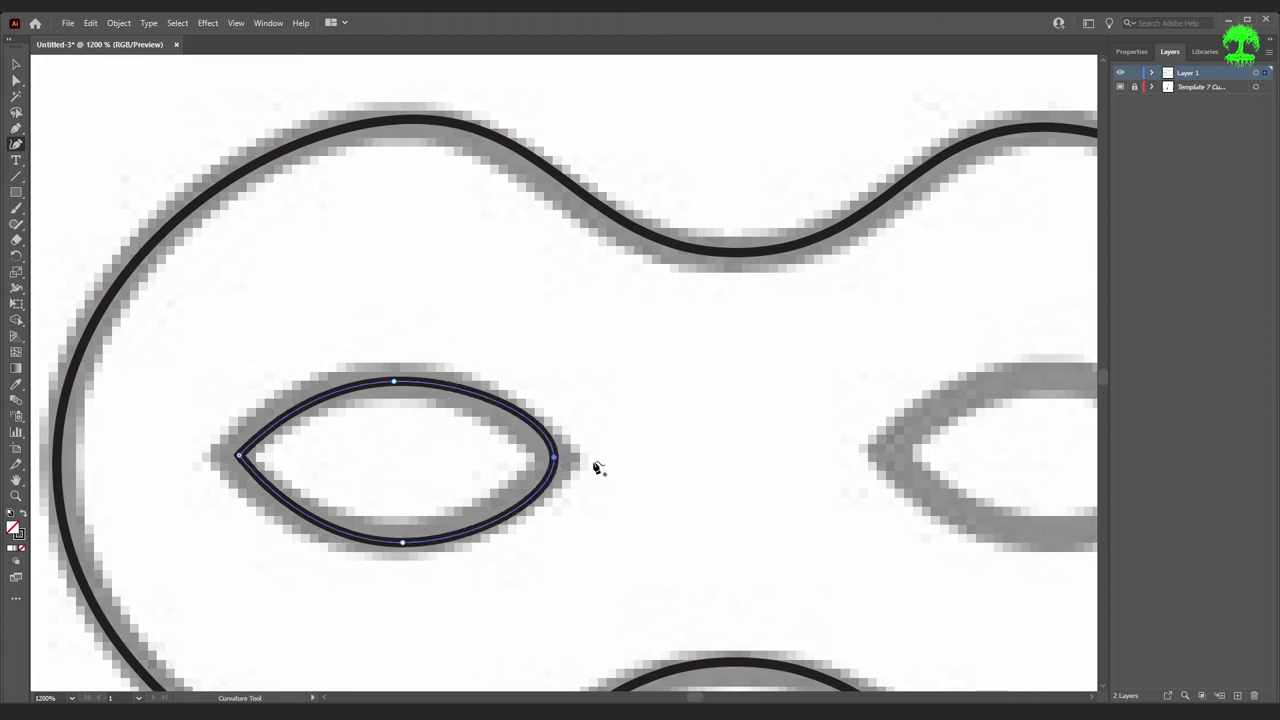
double_click(239, 456)
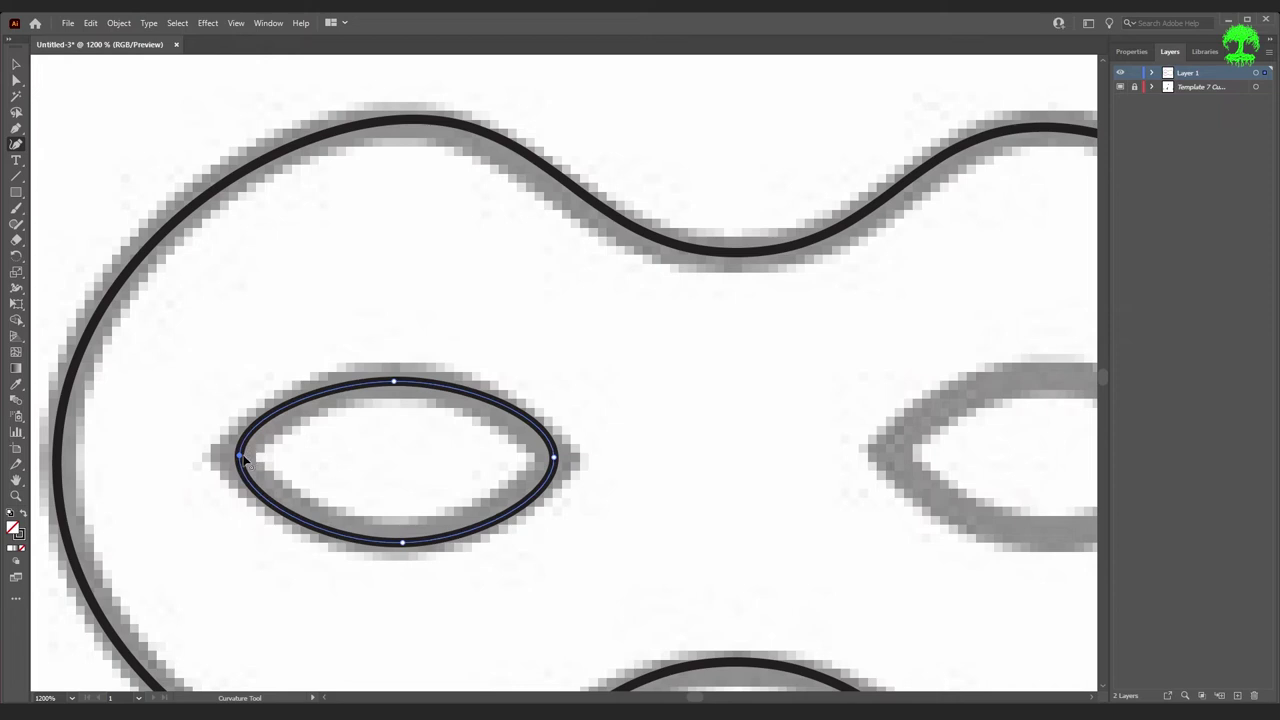
double_click(239, 456)
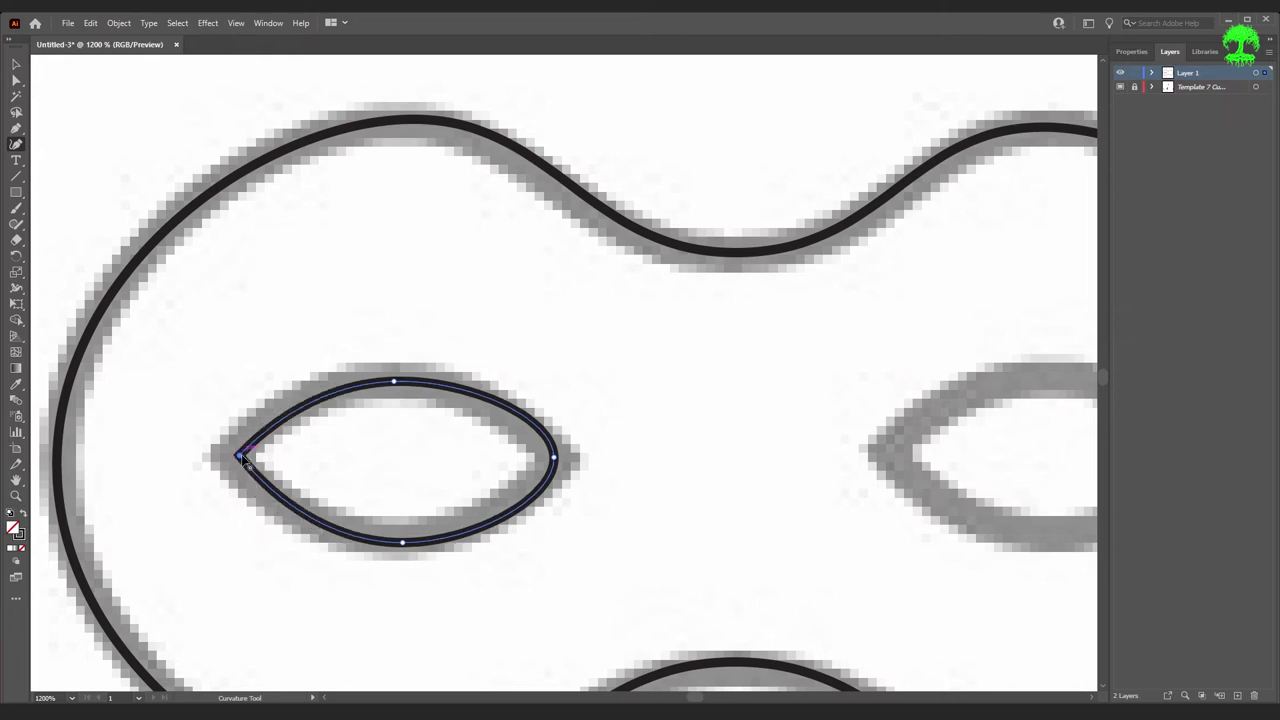
double_click(554, 458)
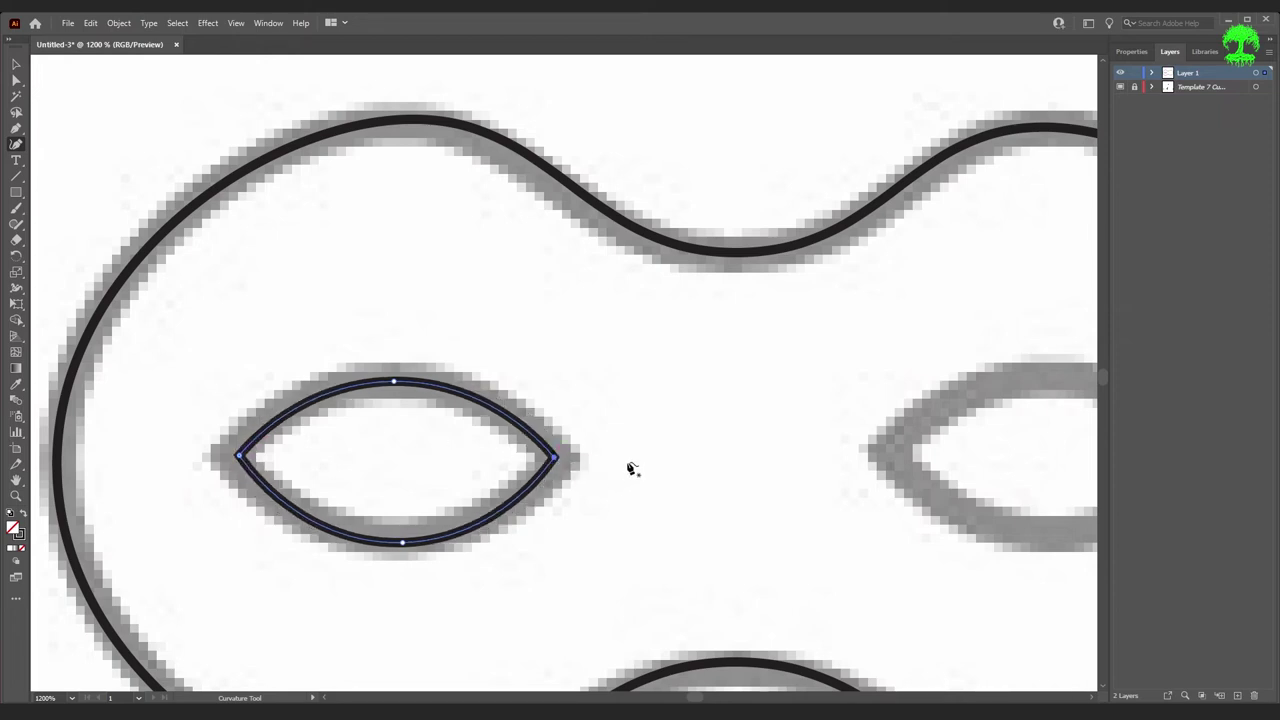
- Pan to the right eye hole and trace it as a closed four-anchor path
key("space")
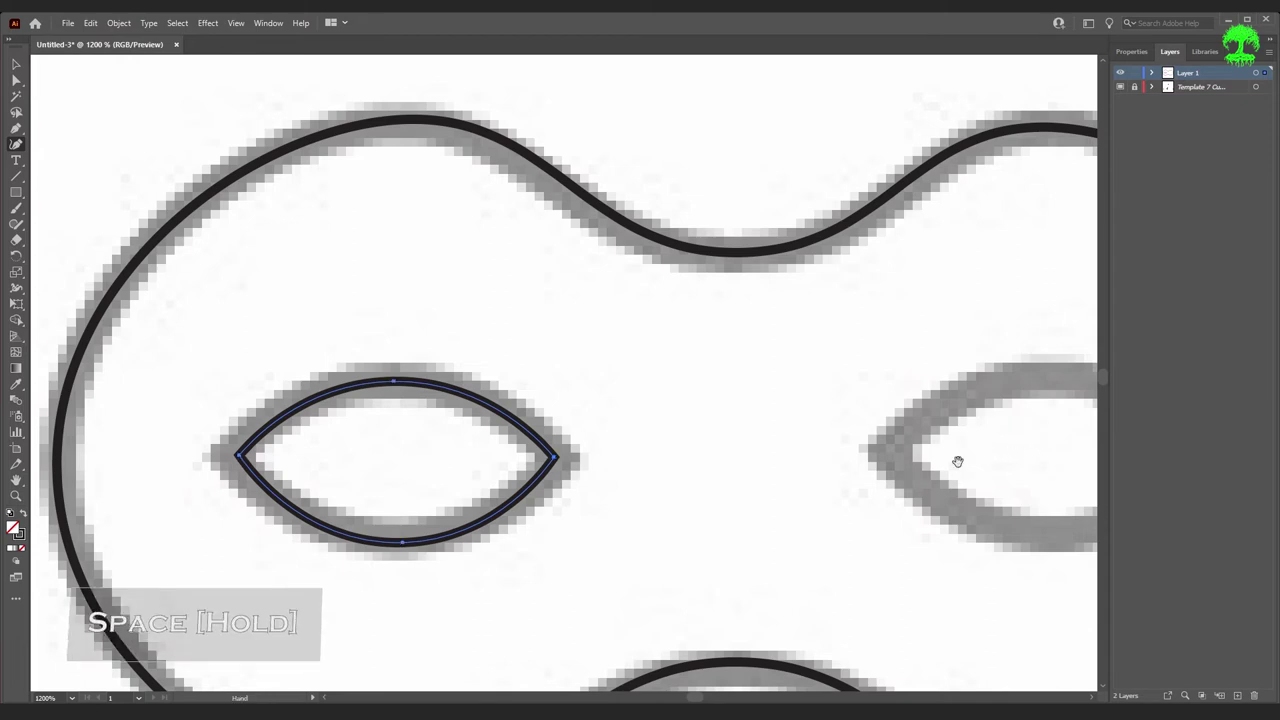
left_click_drag(957, 460, 609, 468)
left_click(704, 387)
left_click(867, 465)
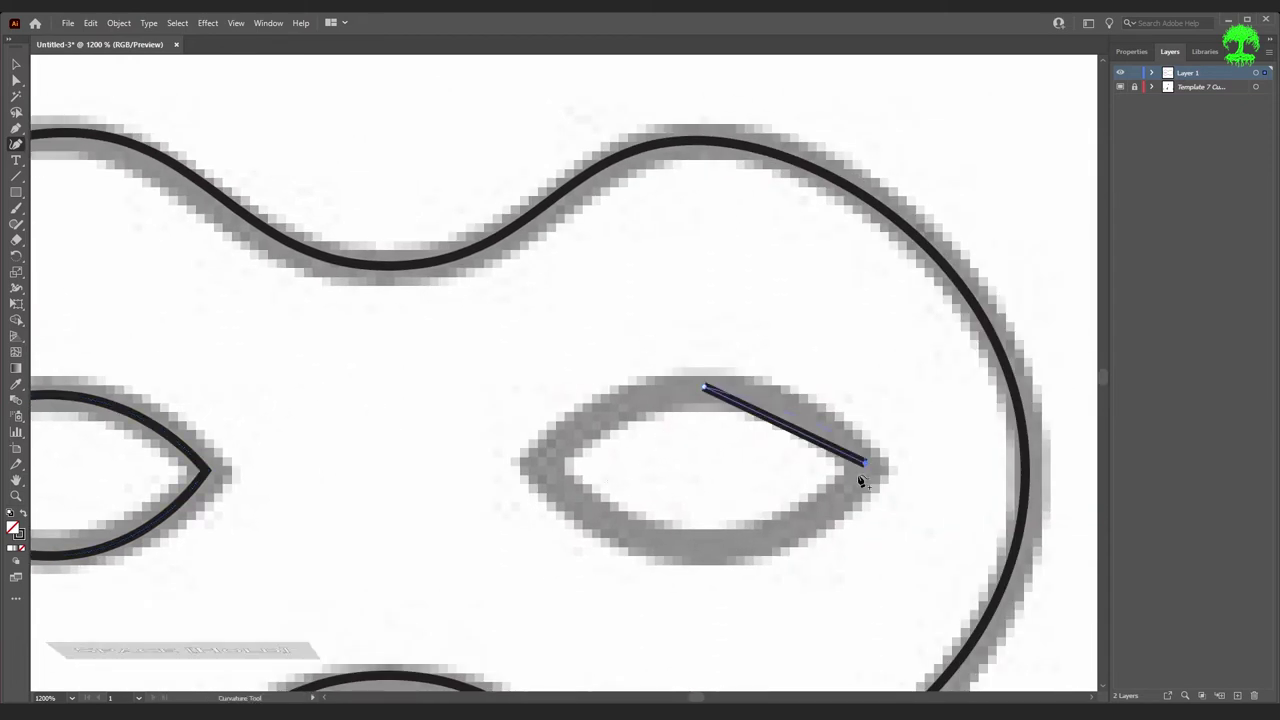
left_click(704, 548)
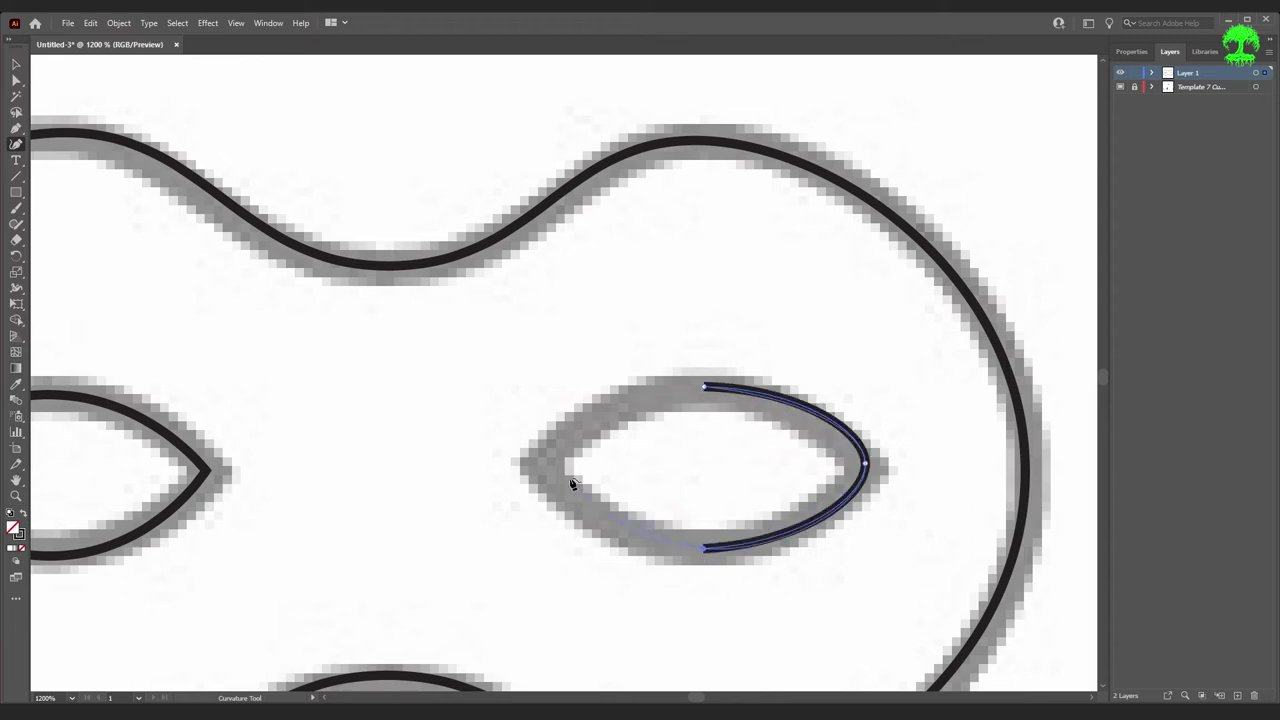
left_click(540, 465)
left_click(704, 388)
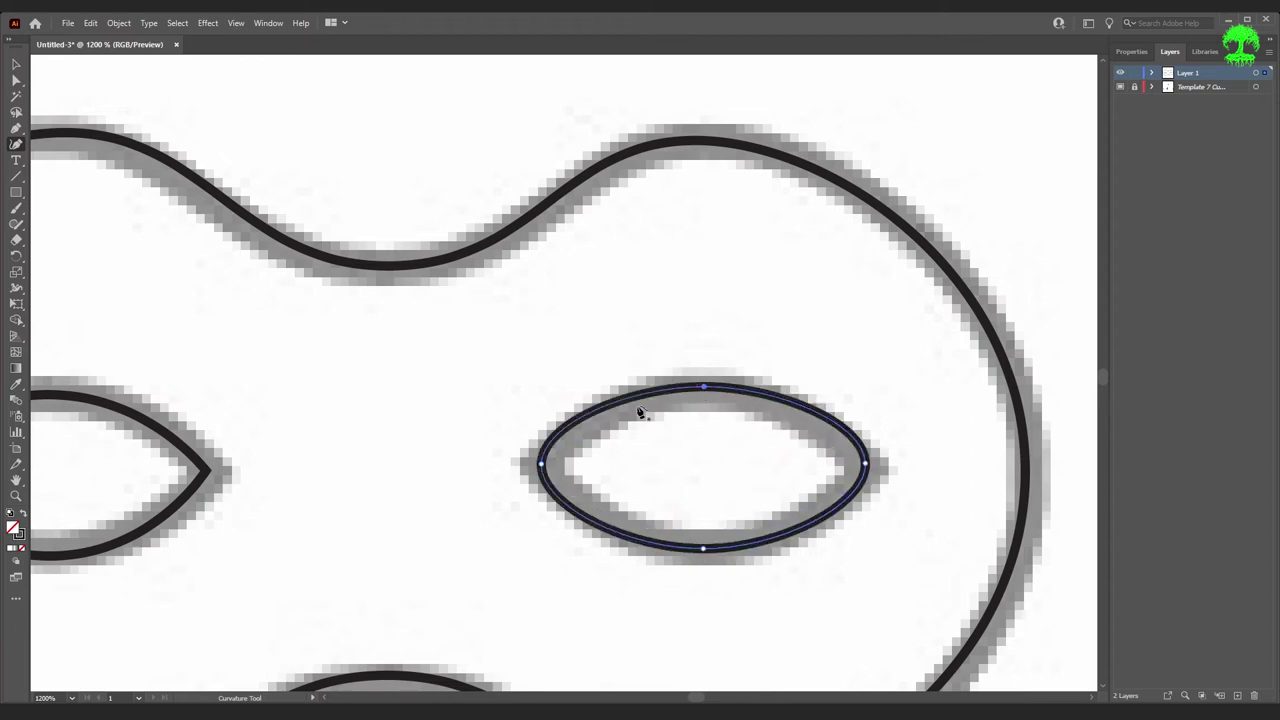
- Make the right eye's tips sharp corners and fit the artboard in view
double_click(541, 466)
double_click(866, 465)
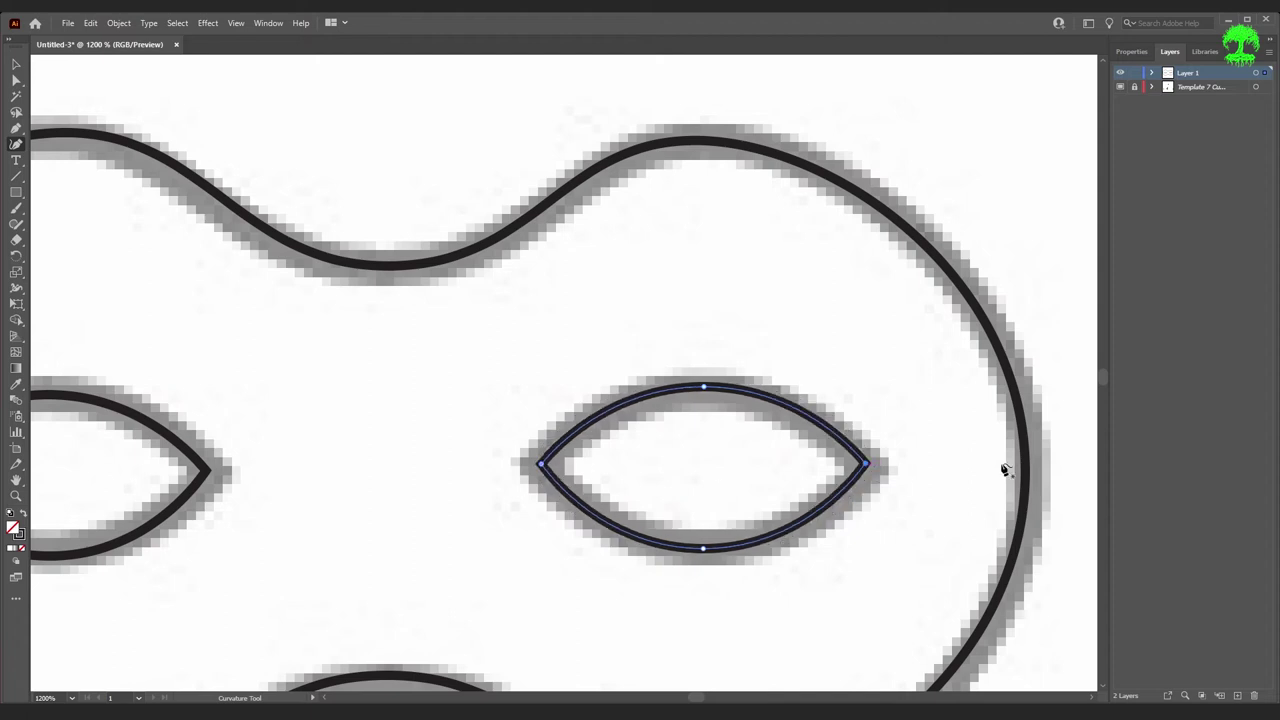
key("ctrl+0")
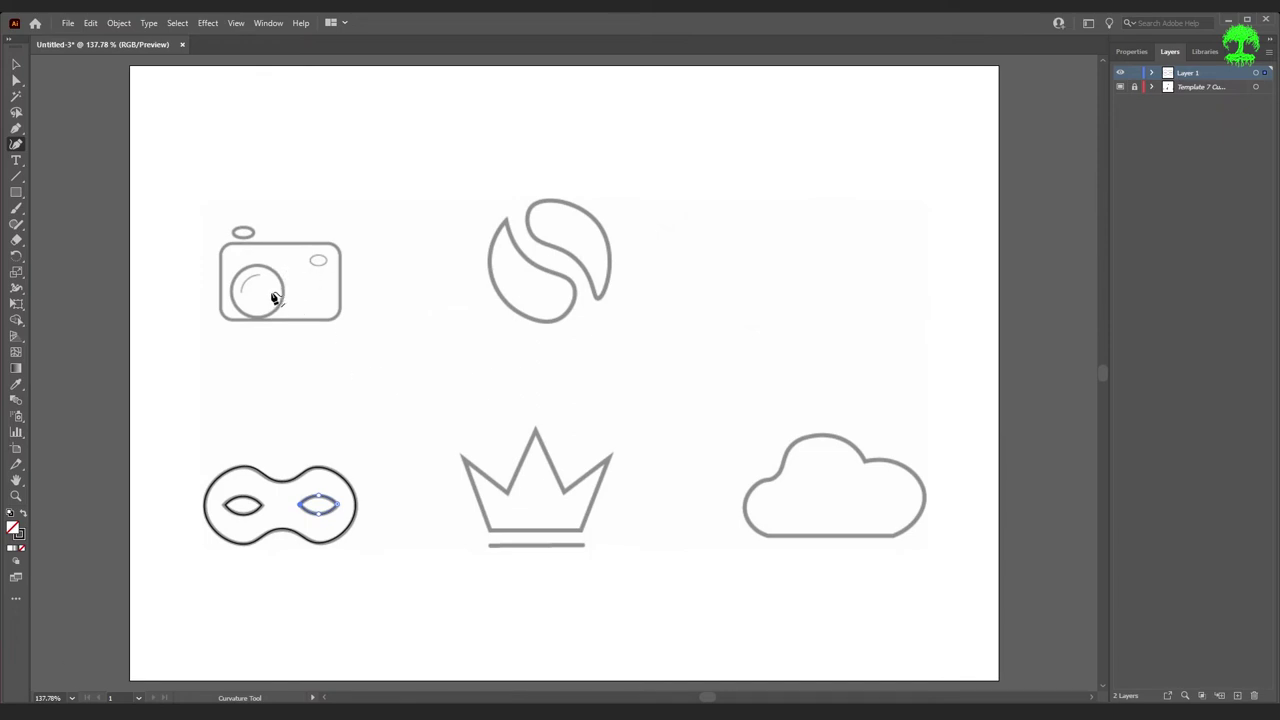
- Zoom to 800% on the camera and trace the lens as a closed four-point circle
scroll(272, 298, "up", 5)
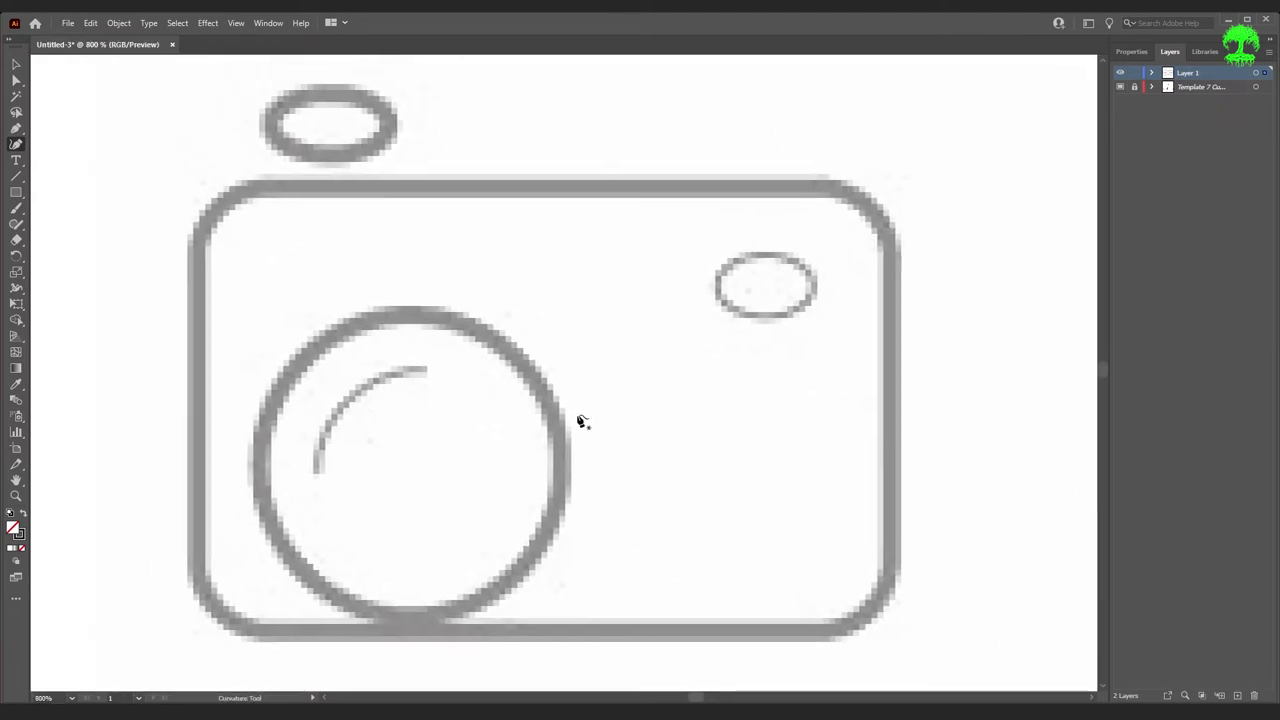
key("shift+grave")
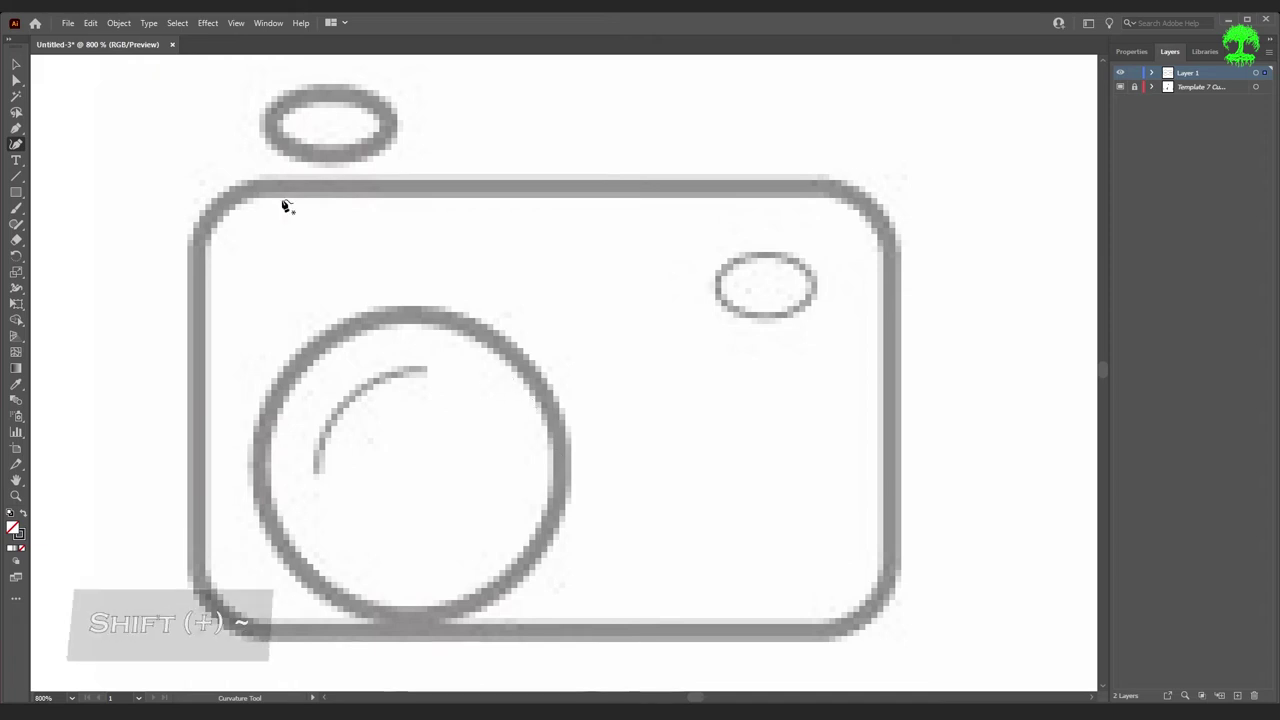
left_click(404, 314)
left_click(561, 466)
left_click(411, 620)
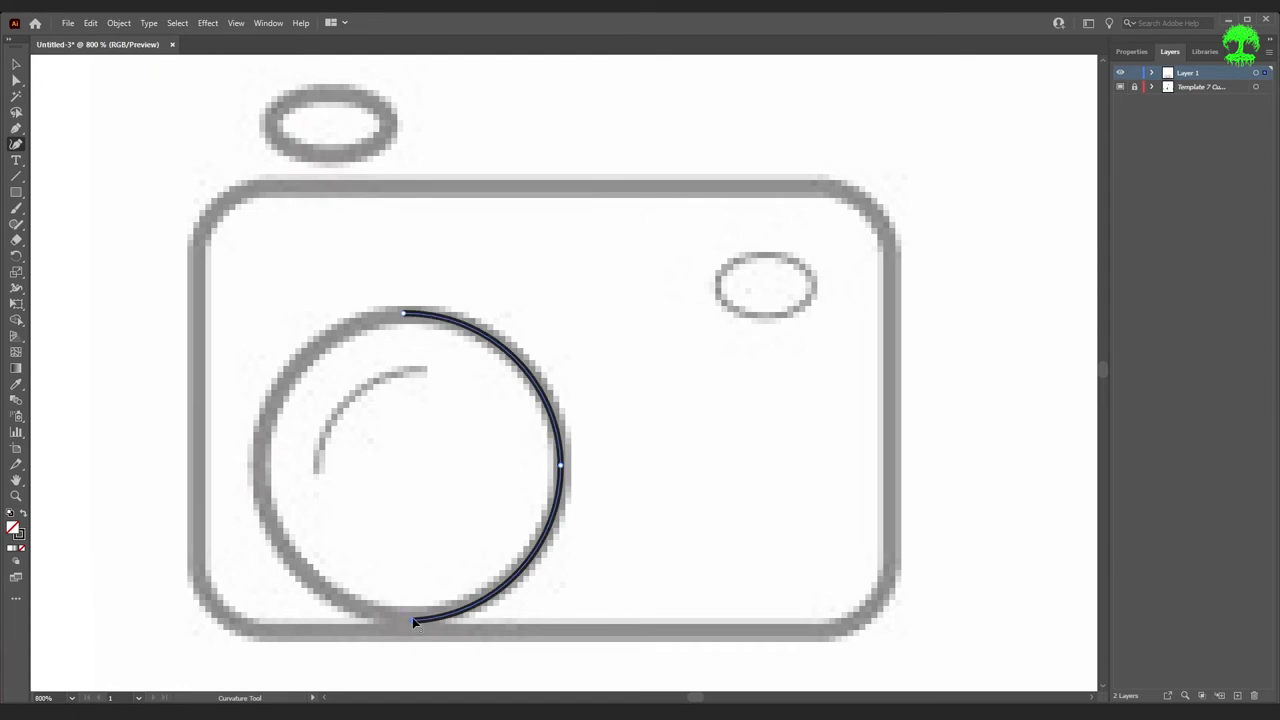
left_click(257, 472)
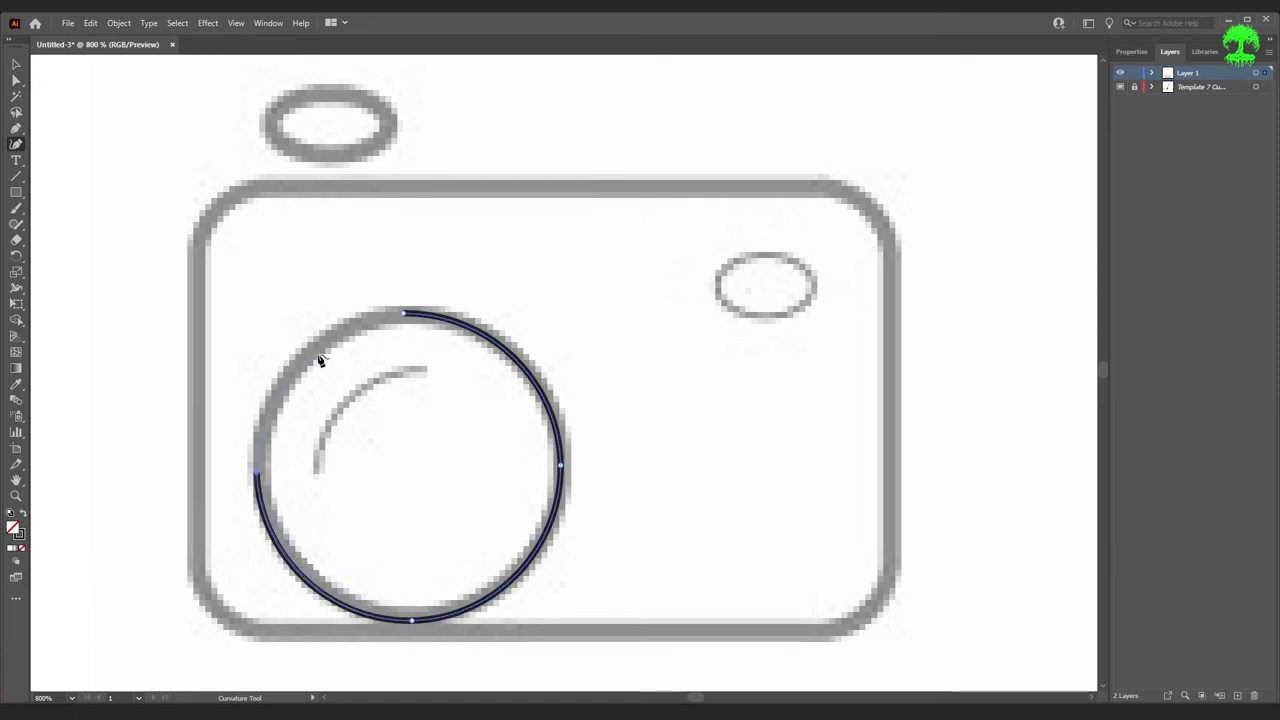
left_click(404, 315)
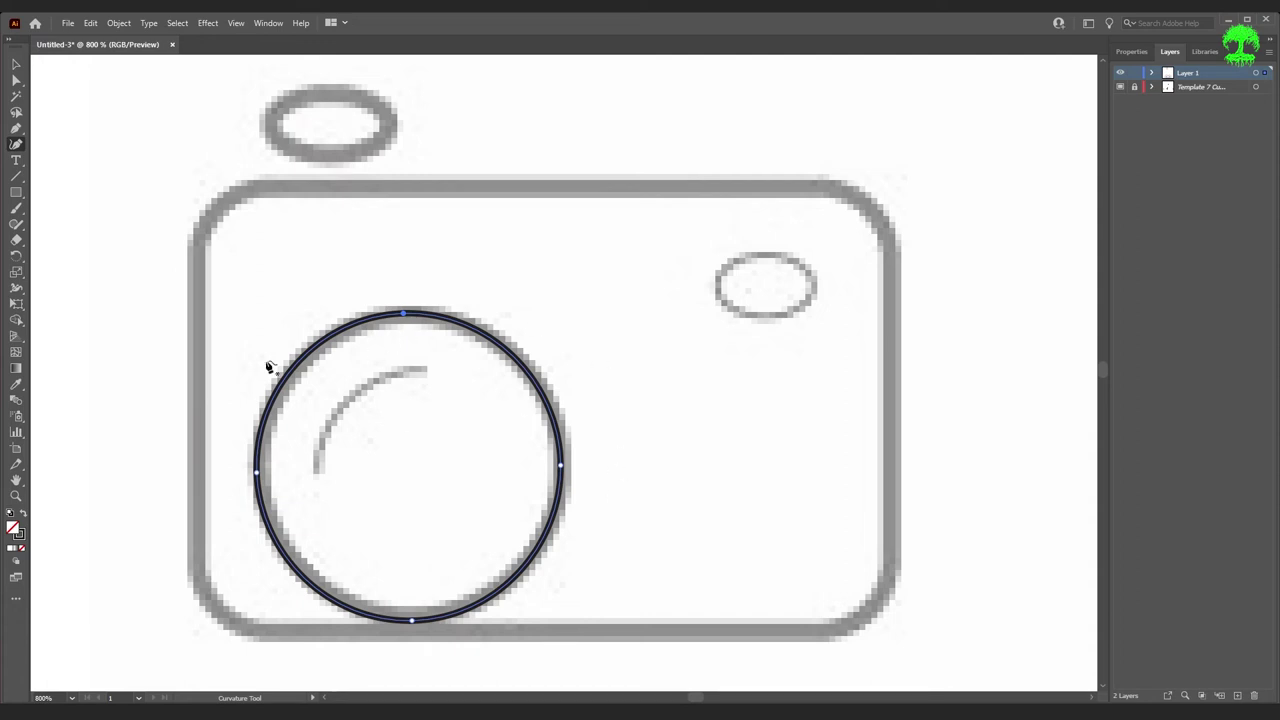
- Outline the camera body's straight top edge, rounded top-right corner, right edge and bottom-right corner
left_click(251, 184)
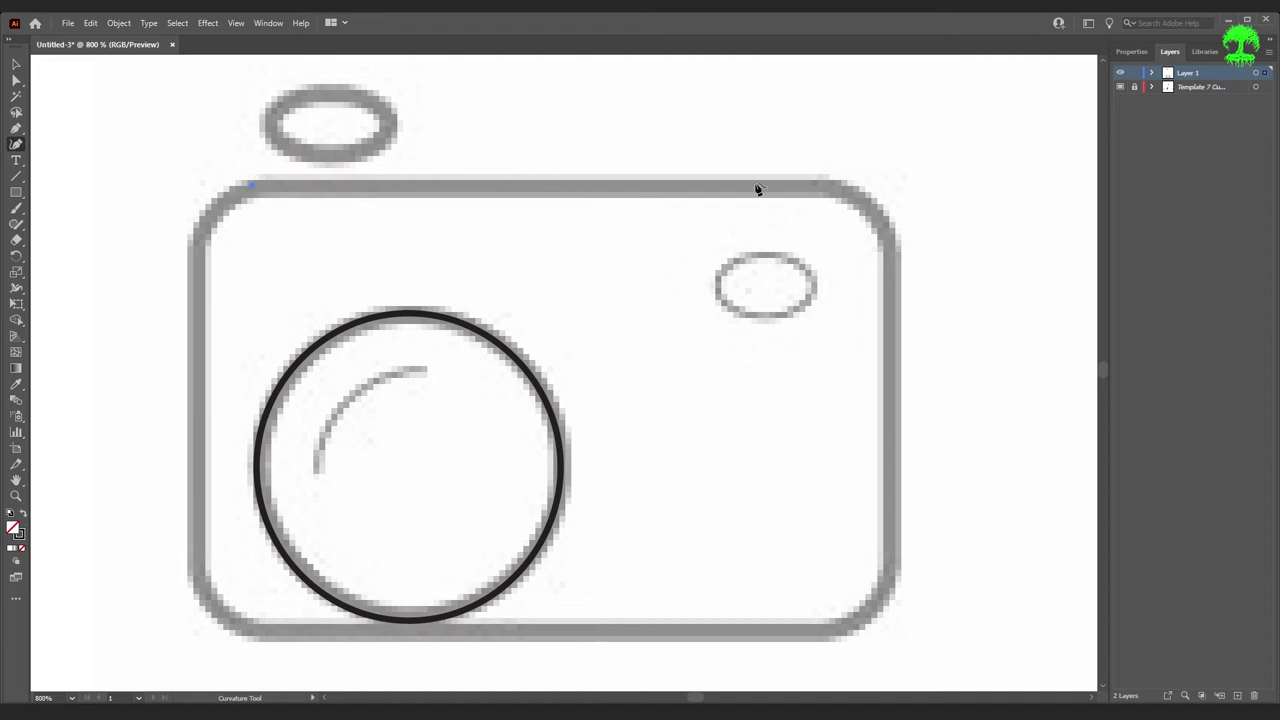
left_click(839, 185)
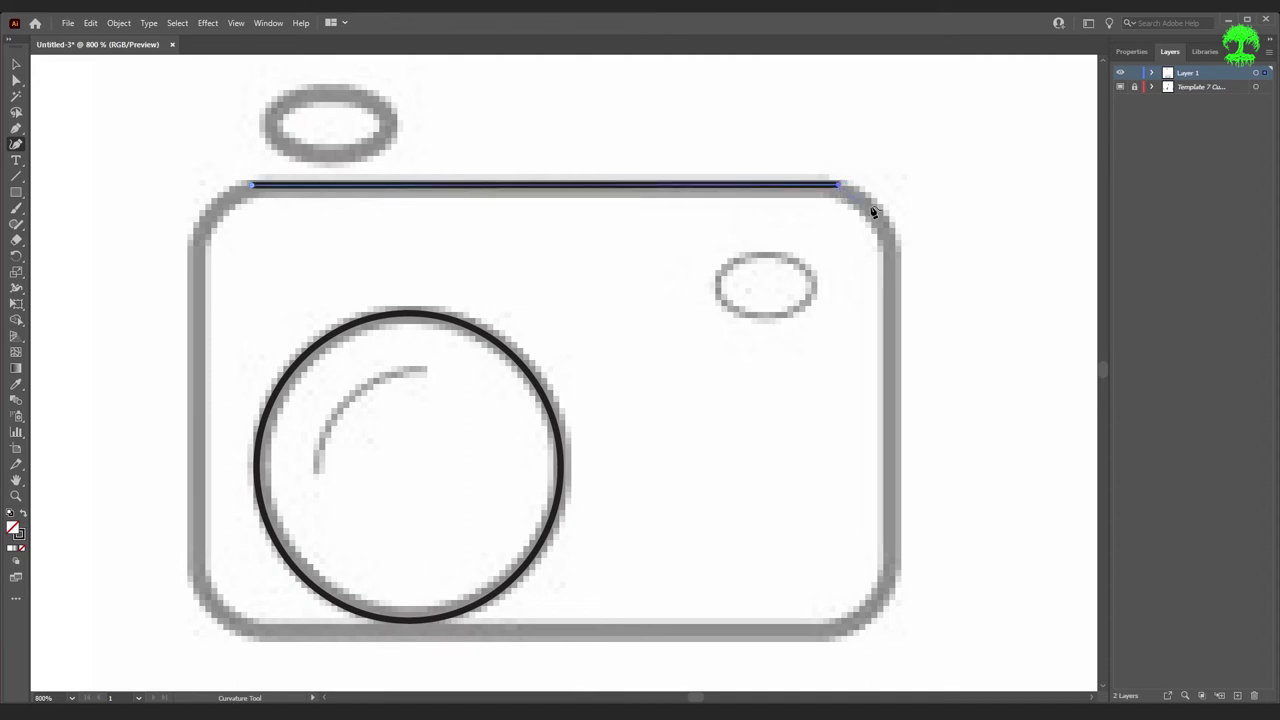
left_click(872, 209)
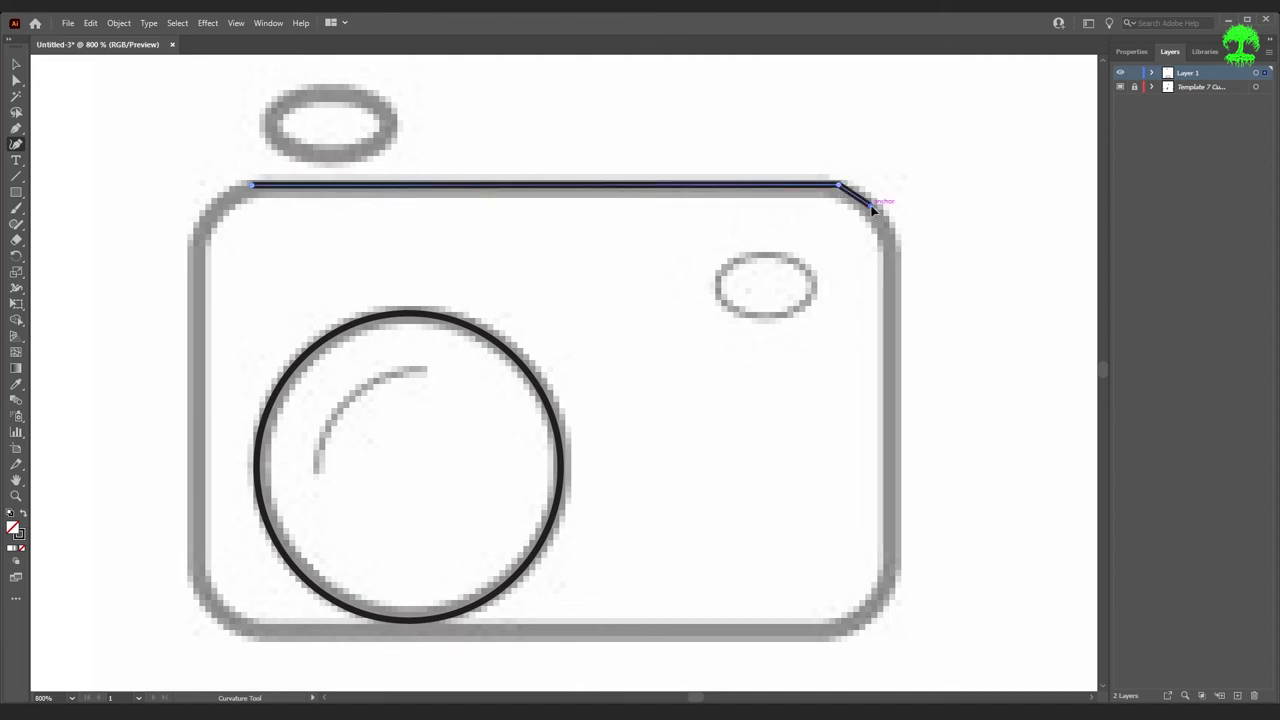
left_click(896, 250)
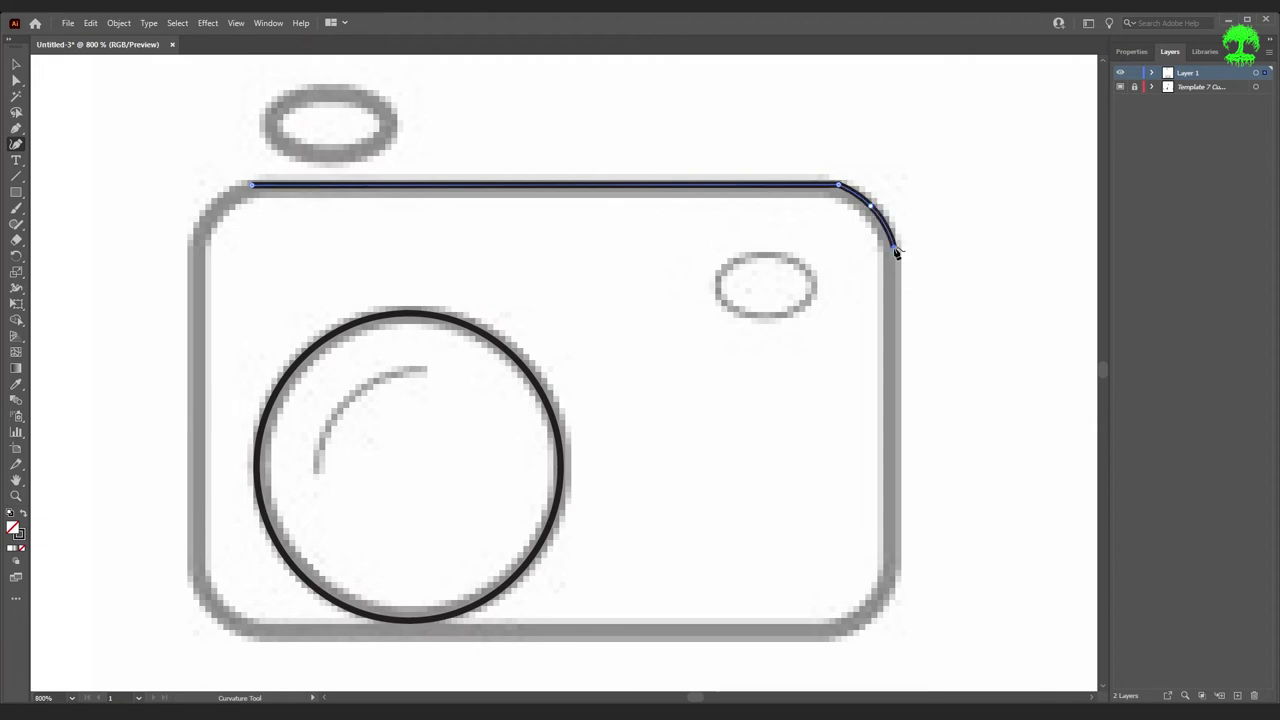
left_click(889, 561)
left_click(874, 603)
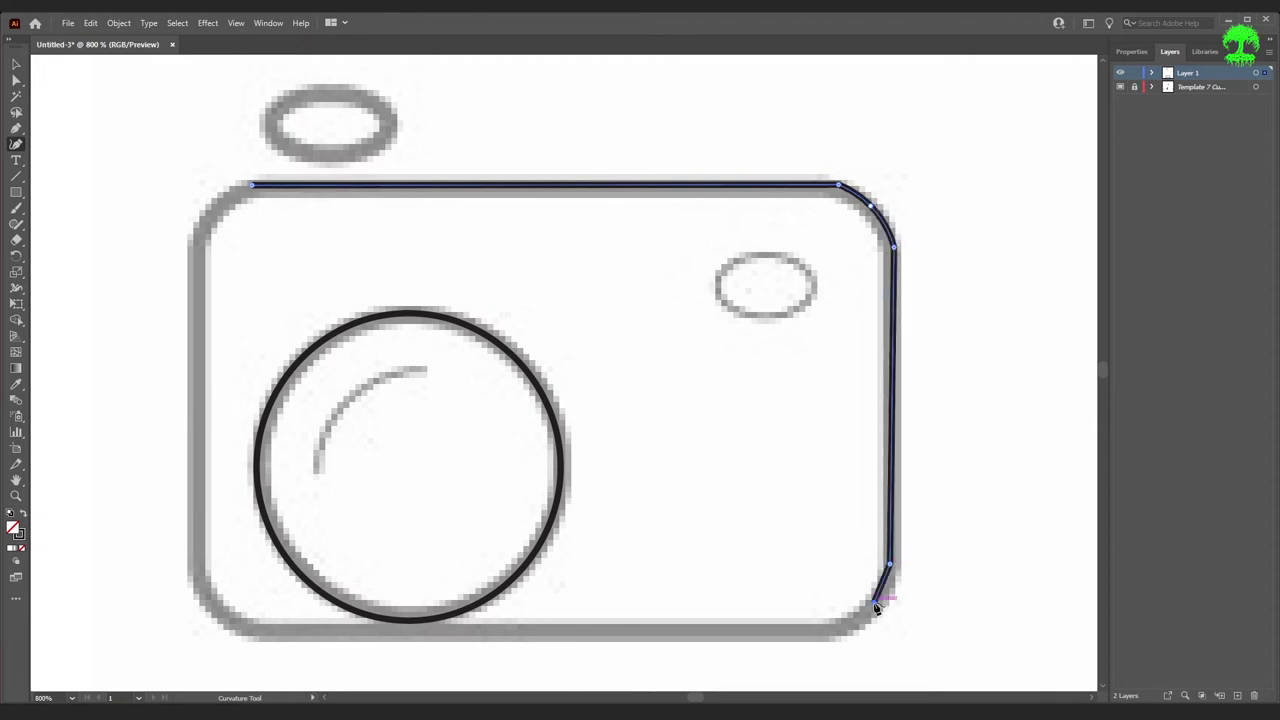
left_click(850, 629)
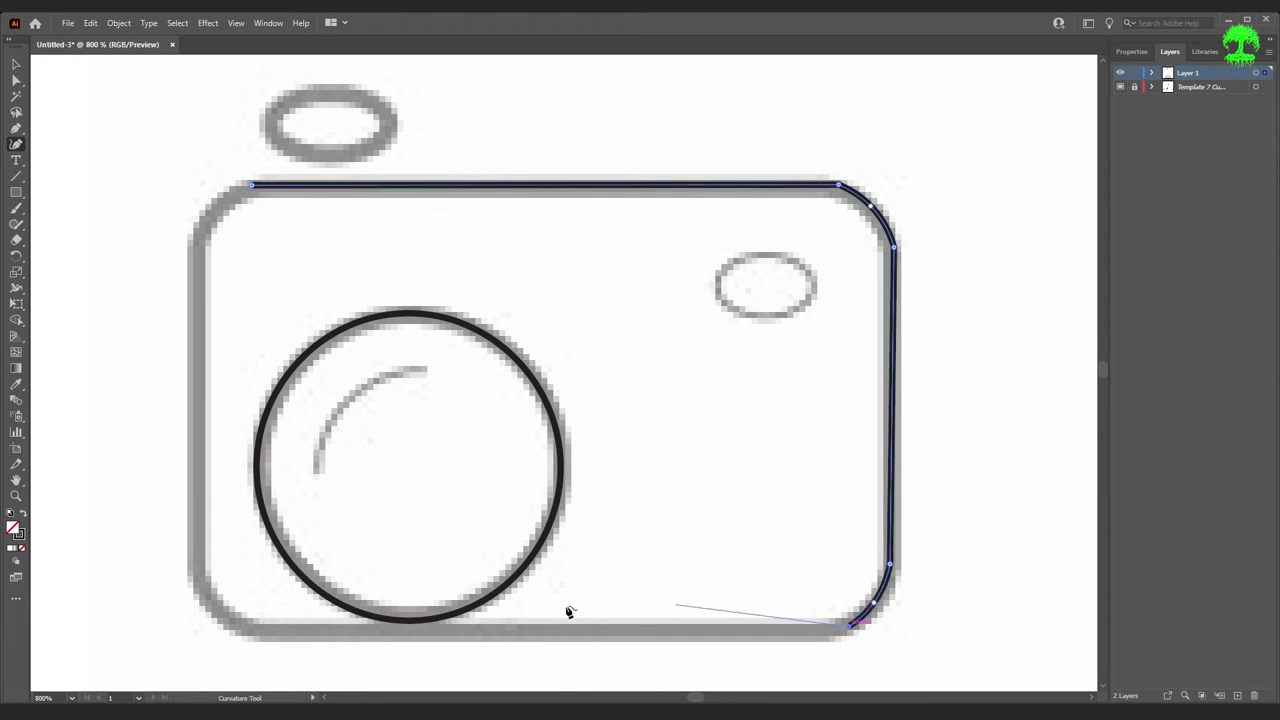
- Finish the body along the bottom and left edges, close it, and sharpen the top-left anchor
left_click(246, 629)
left_click(221, 612)
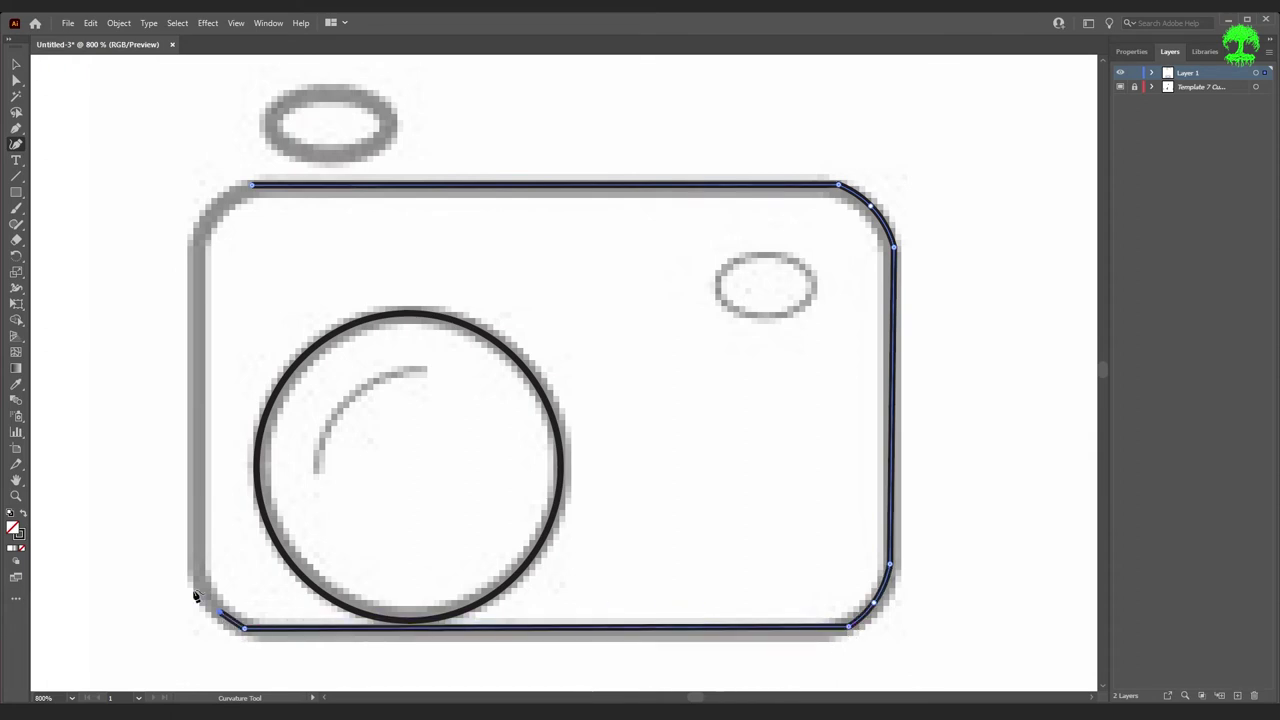
left_click(200, 576)
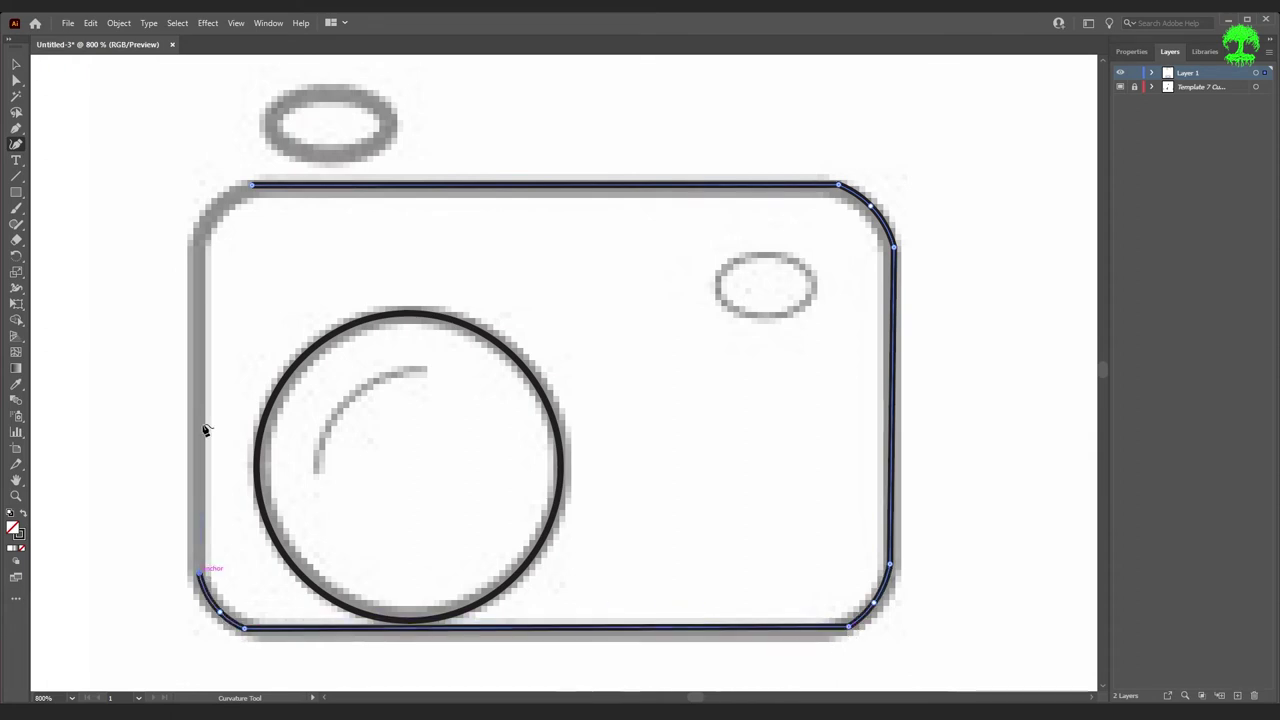
left_click(201, 238)
left_click(218, 205)
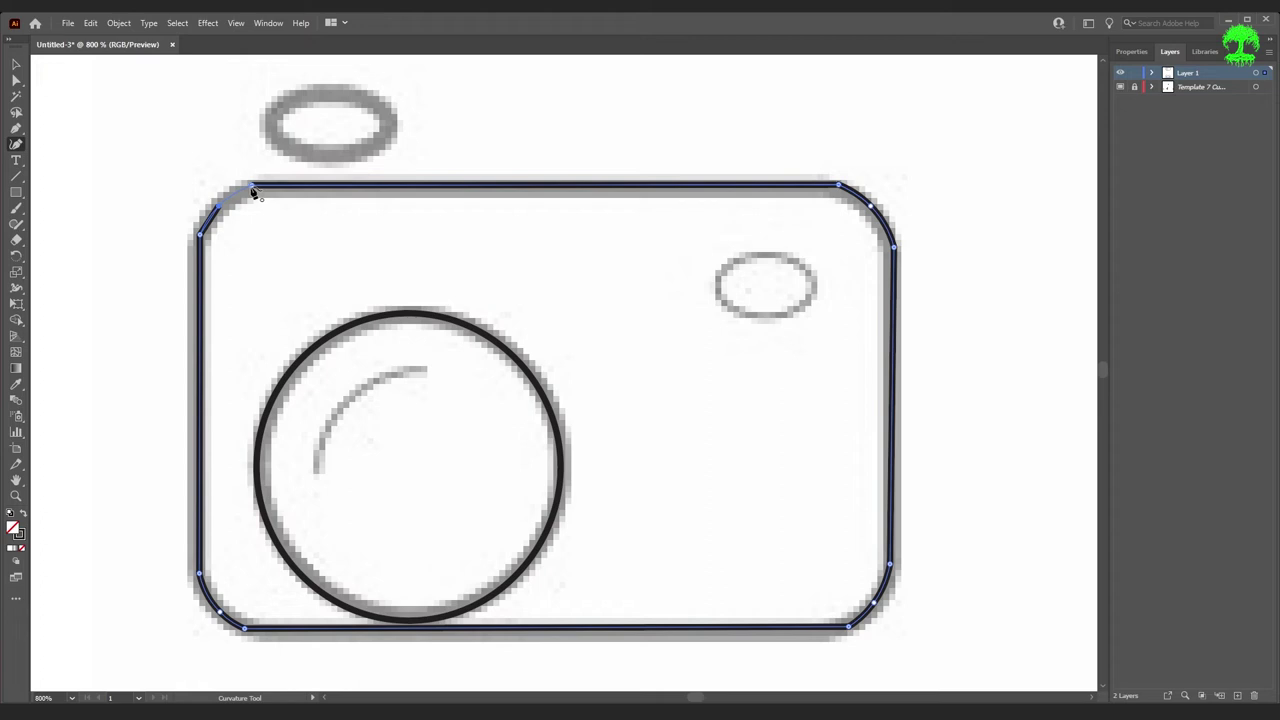
left_click(255, 191)
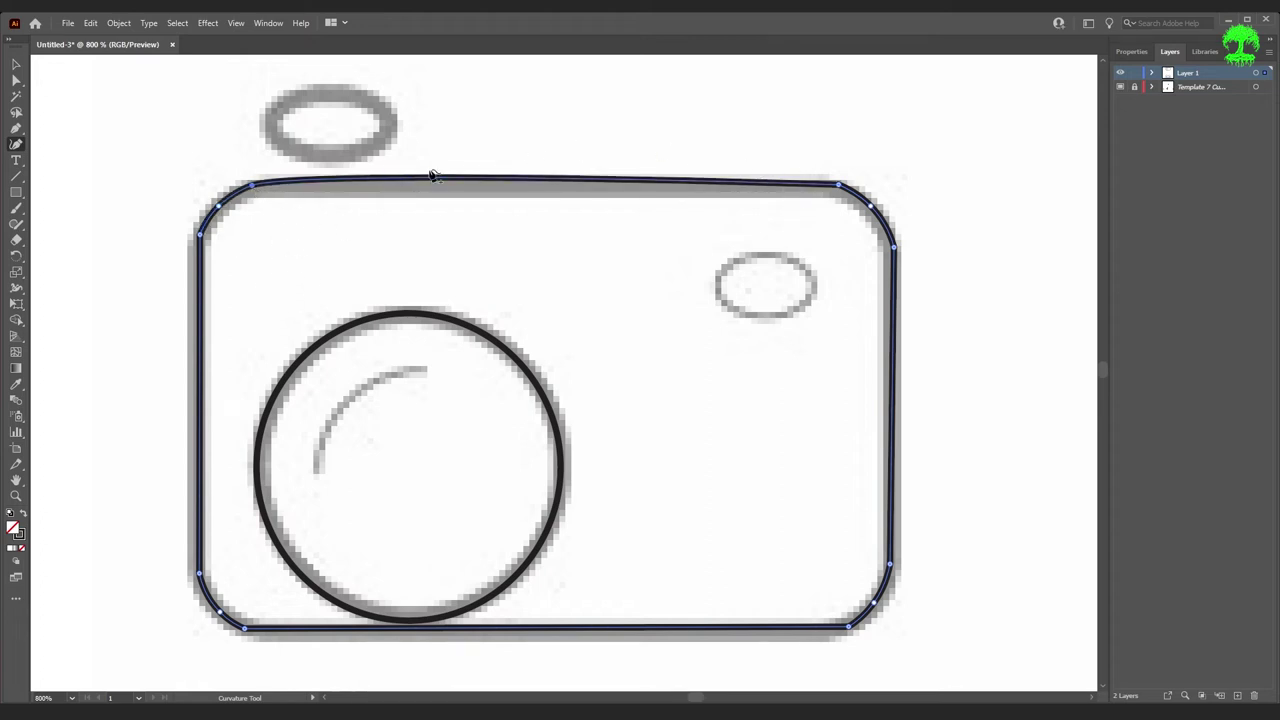
double_click(253, 187)
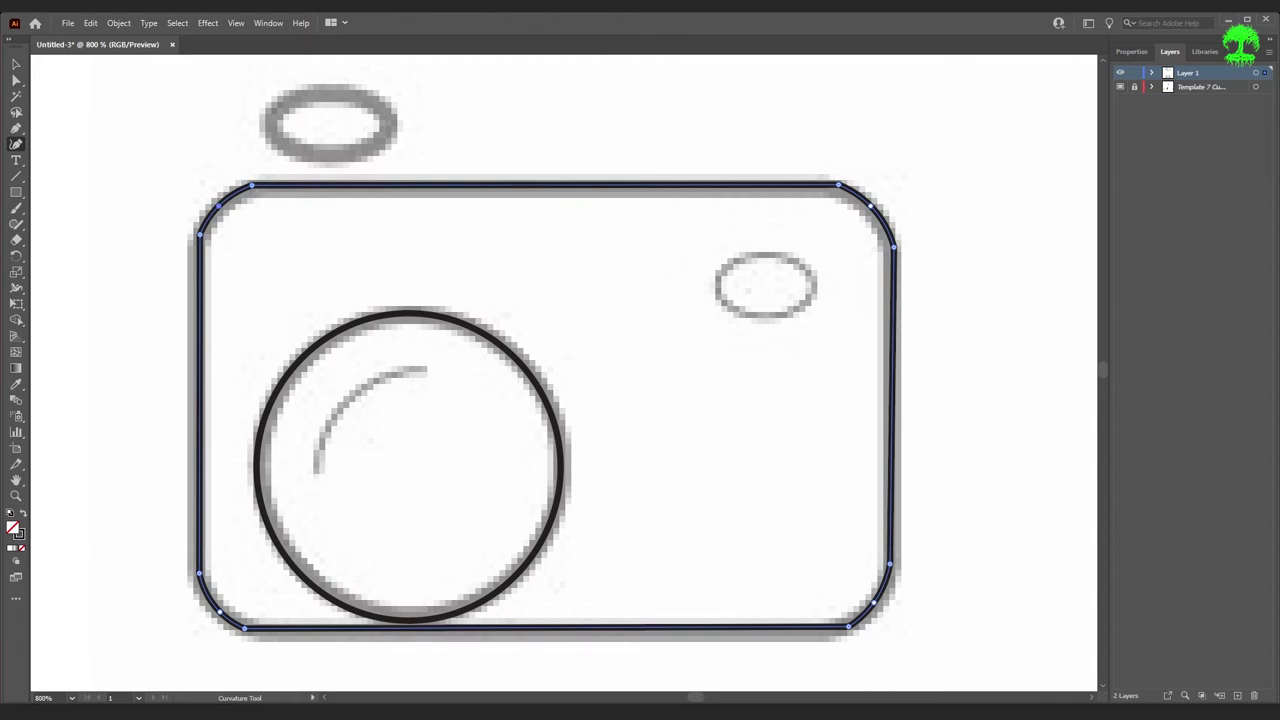
- Trace the lens highlight as an open three-point arc
left_click(321, 462)
left_click(352, 397)
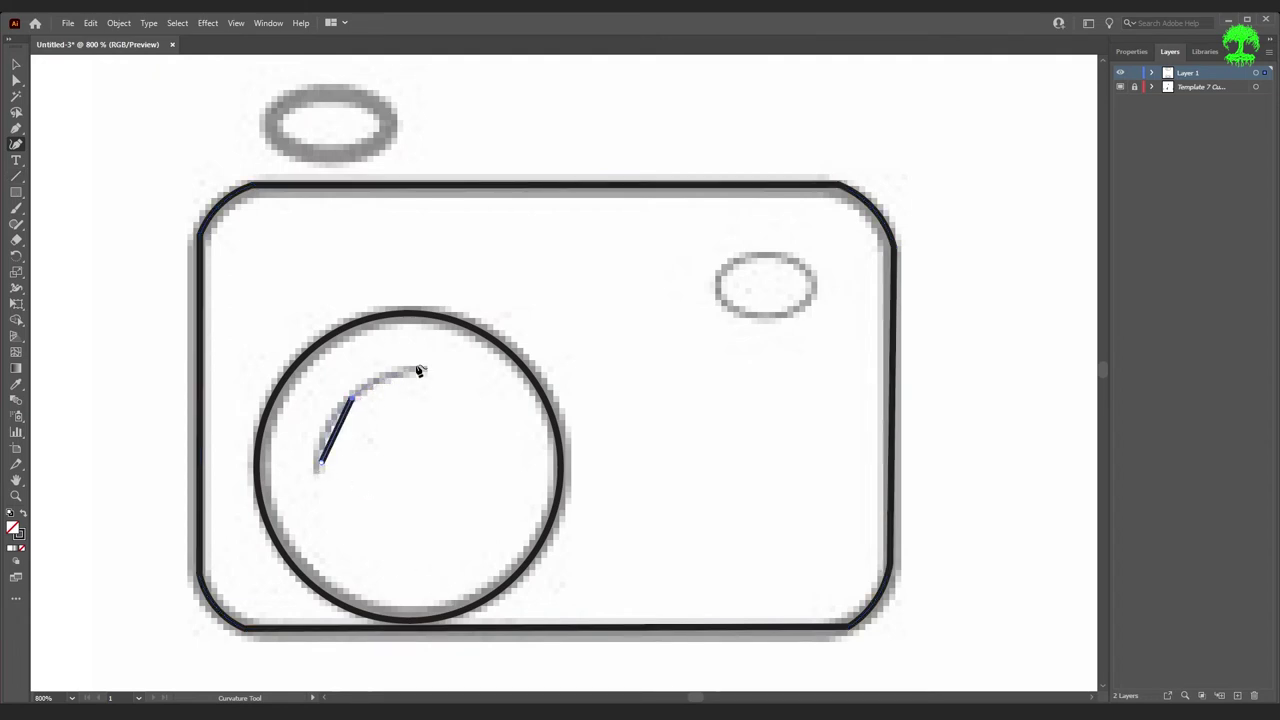
left_click(426, 371)
key("Escape")
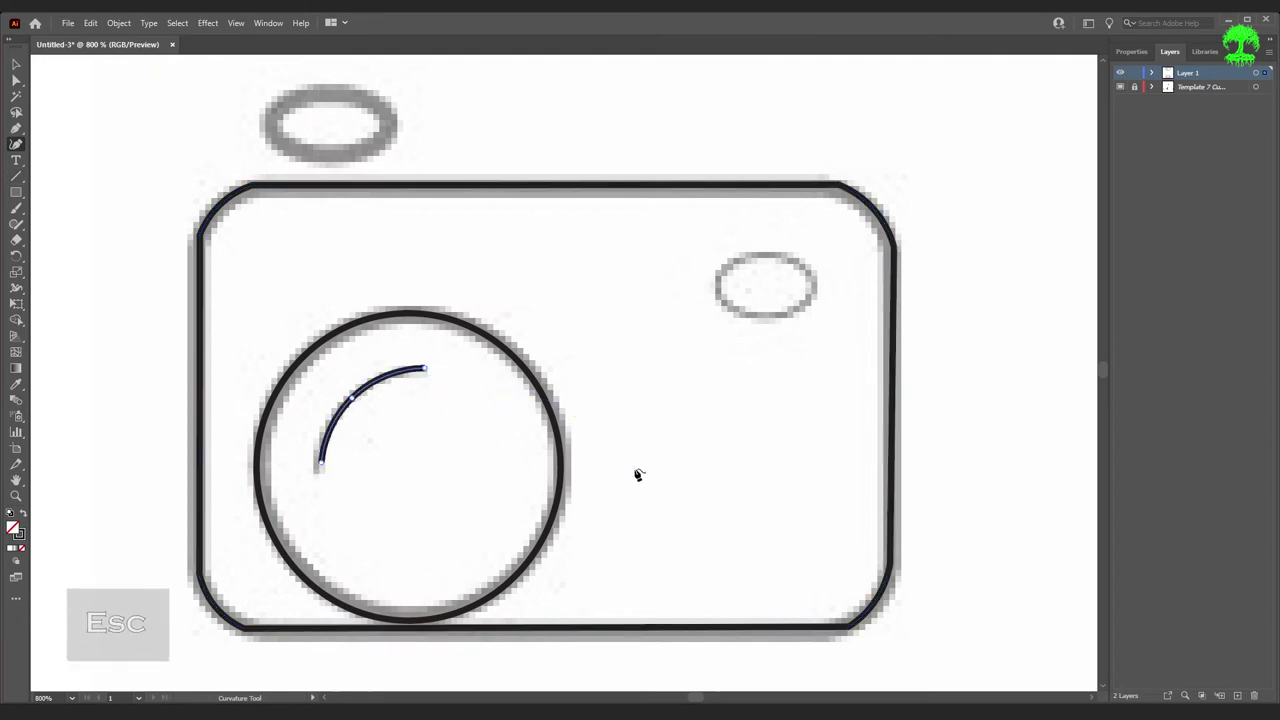
- Zoom in and center the view on the S logo, discarding the stray path preview
scroll(689, 377, "down", 1)
scroll(689, 377, "up", 1)
scroll(689, 377, "down", 3)
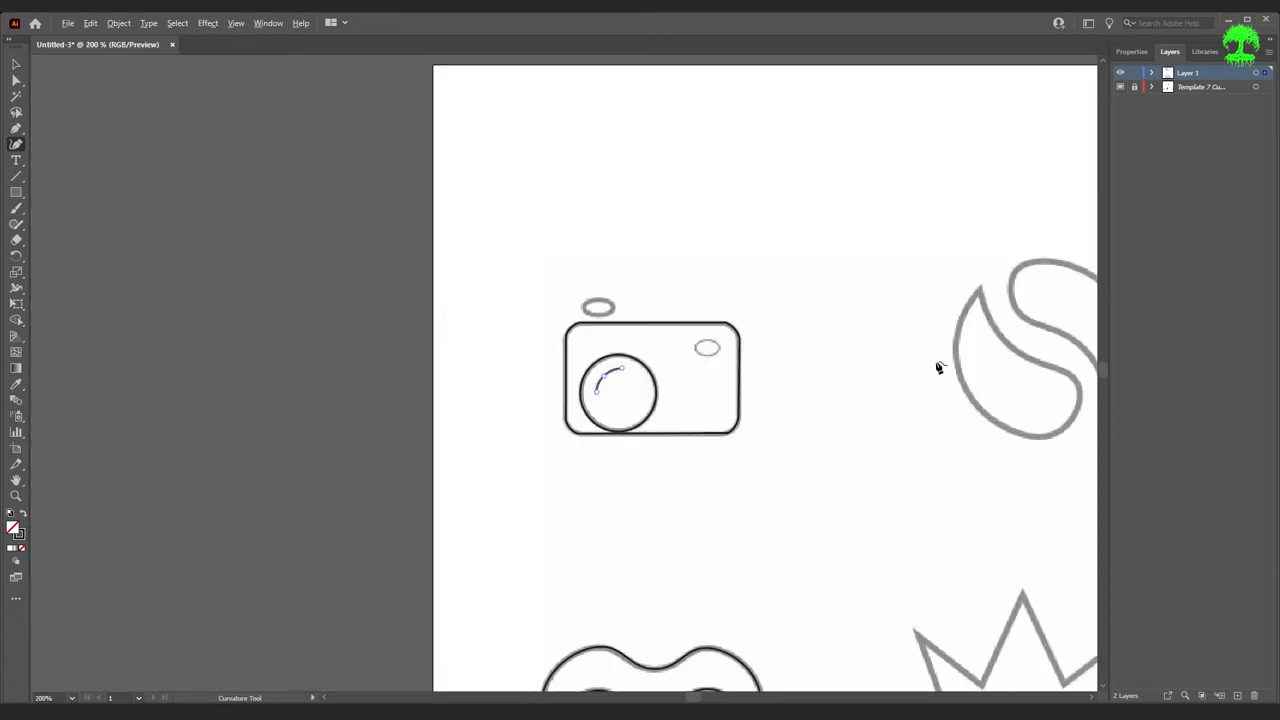
scroll(944, 367, "down", 2)
scroll(1016, 372, "up", 5)
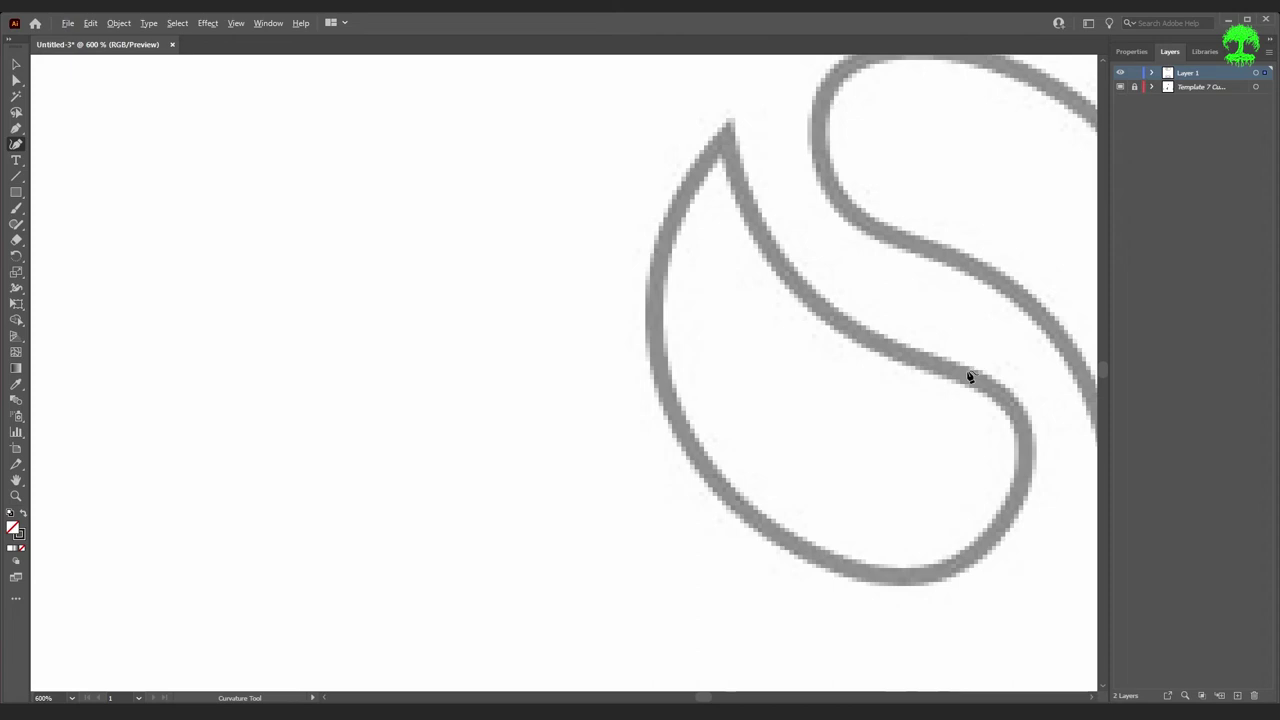
scroll(966, 371, "down", 1)
left_click_drag(700, 696, 706, 694)
left_click_drag(394, 409, 471, 443)
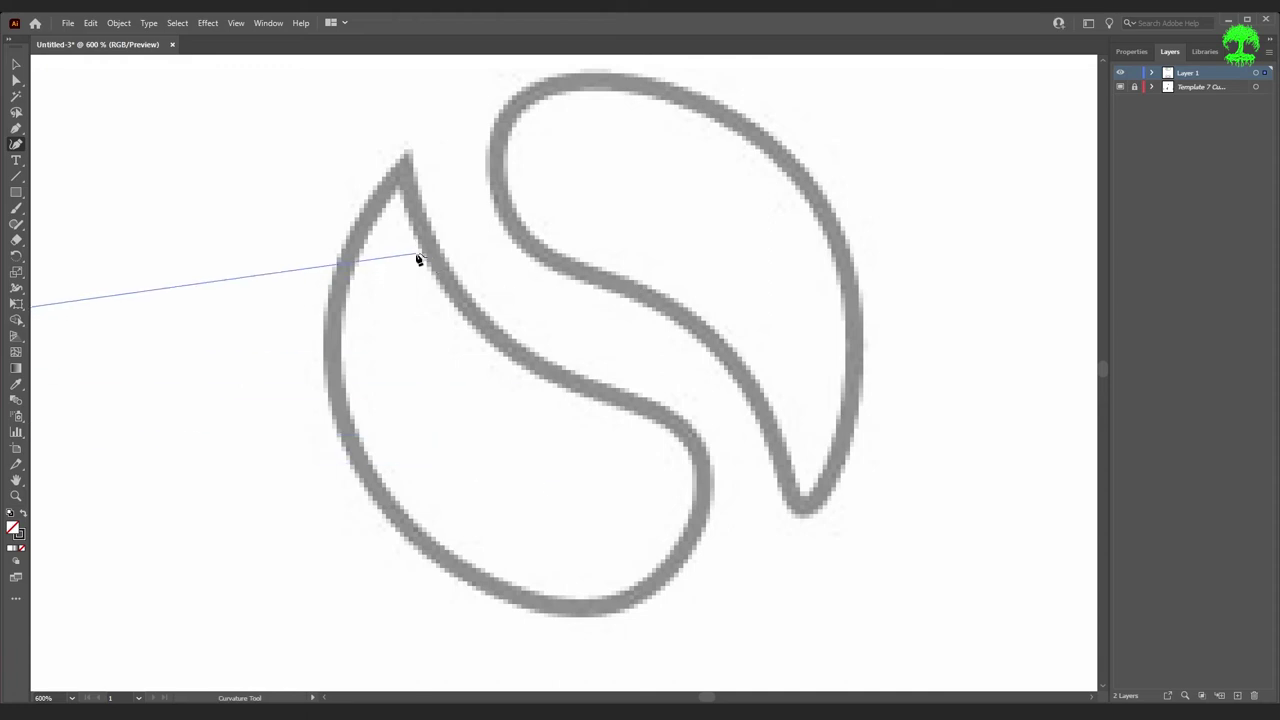
key("Escape")
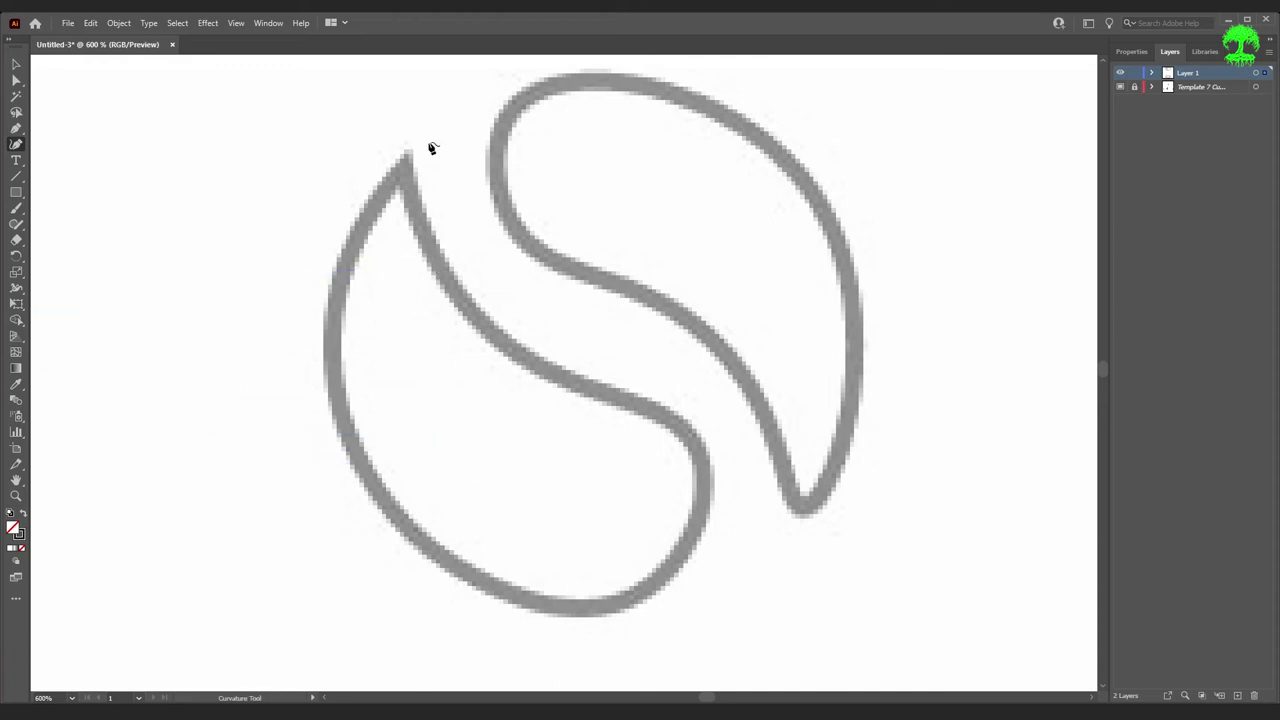
- Trace the S logo's left half with curve points from the spike tip, closing the path there
left_click(400, 166)
left_click(495, 334)
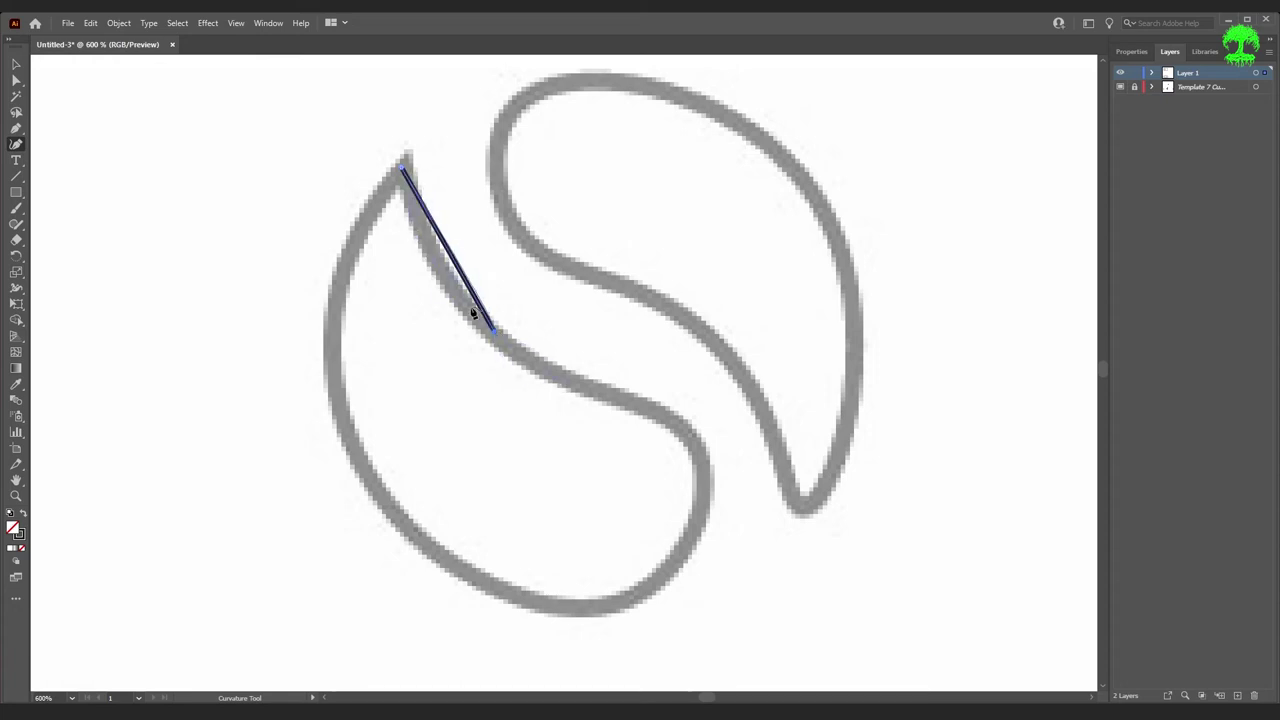
left_click(690, 436)
left_click(686, 543)
left_click(578, 612)
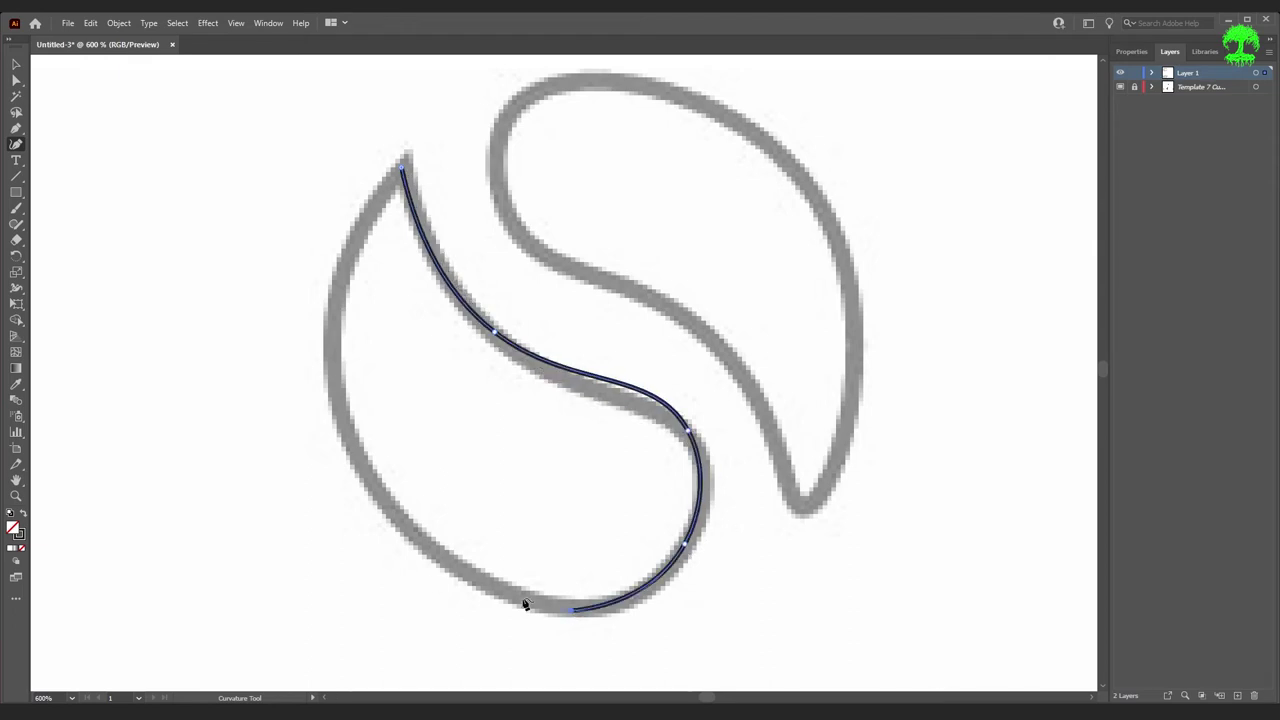
left_click(337, 406)
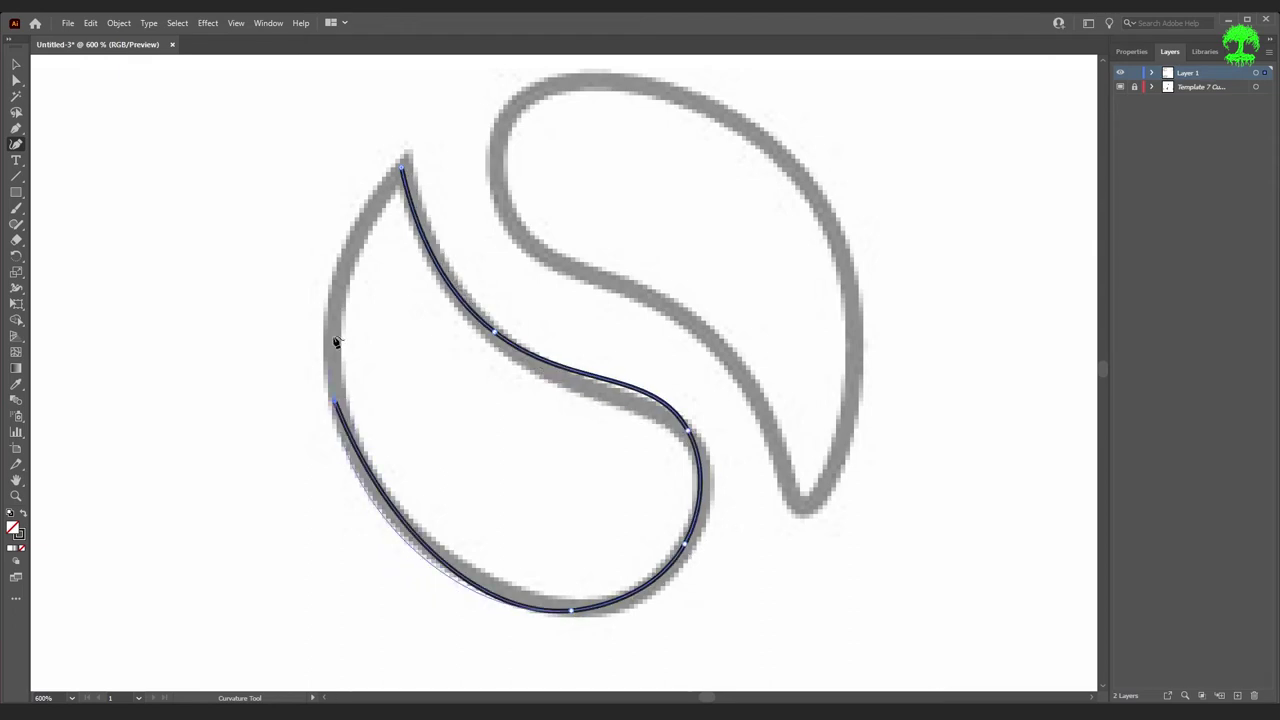
left_click(403, 170)
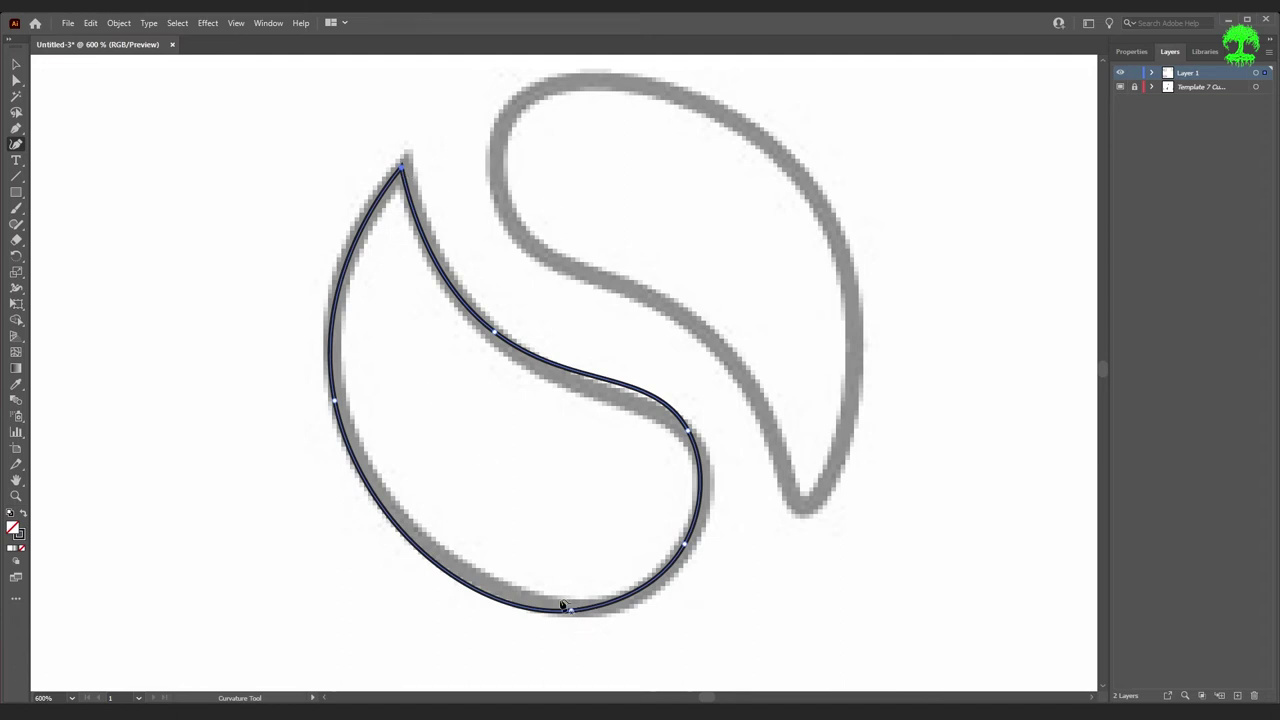
- Drag the bottom, lower-right and middle anchors onto the template stroke, then fit the artboard in view
left_click_drag(573, 613, 597, 608)
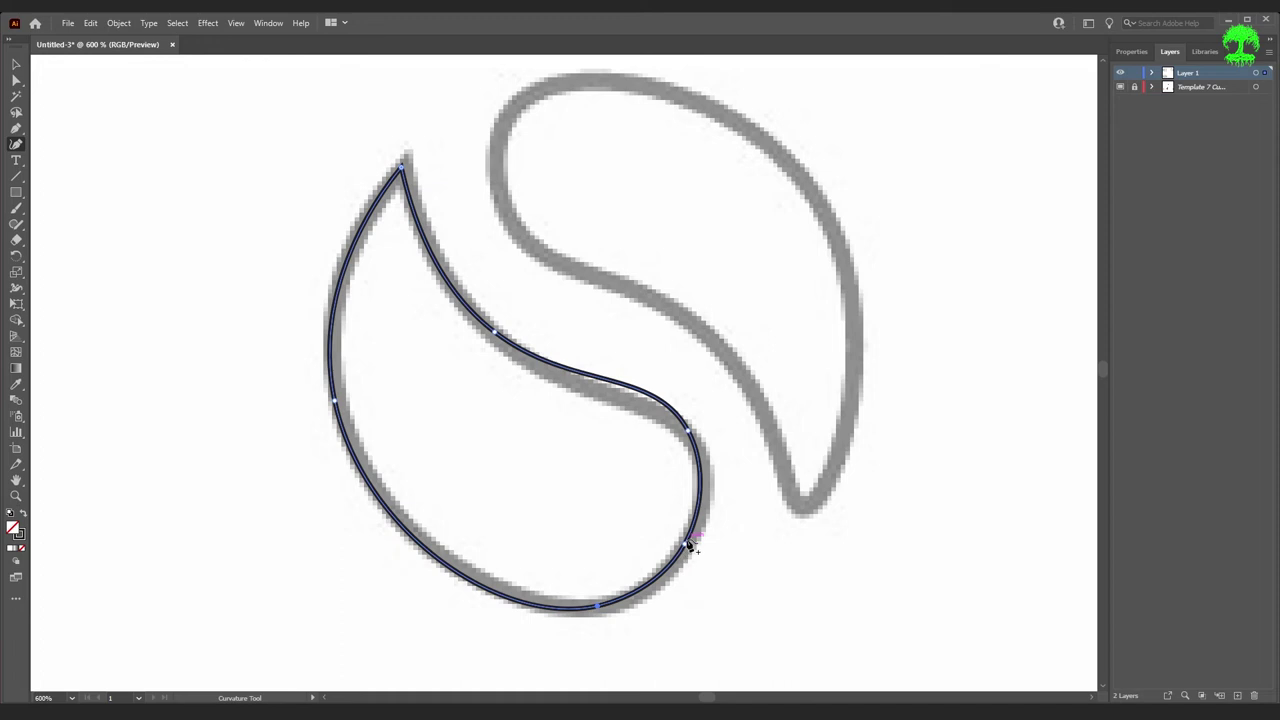
left_click_drag(683, 542, 690, 545)
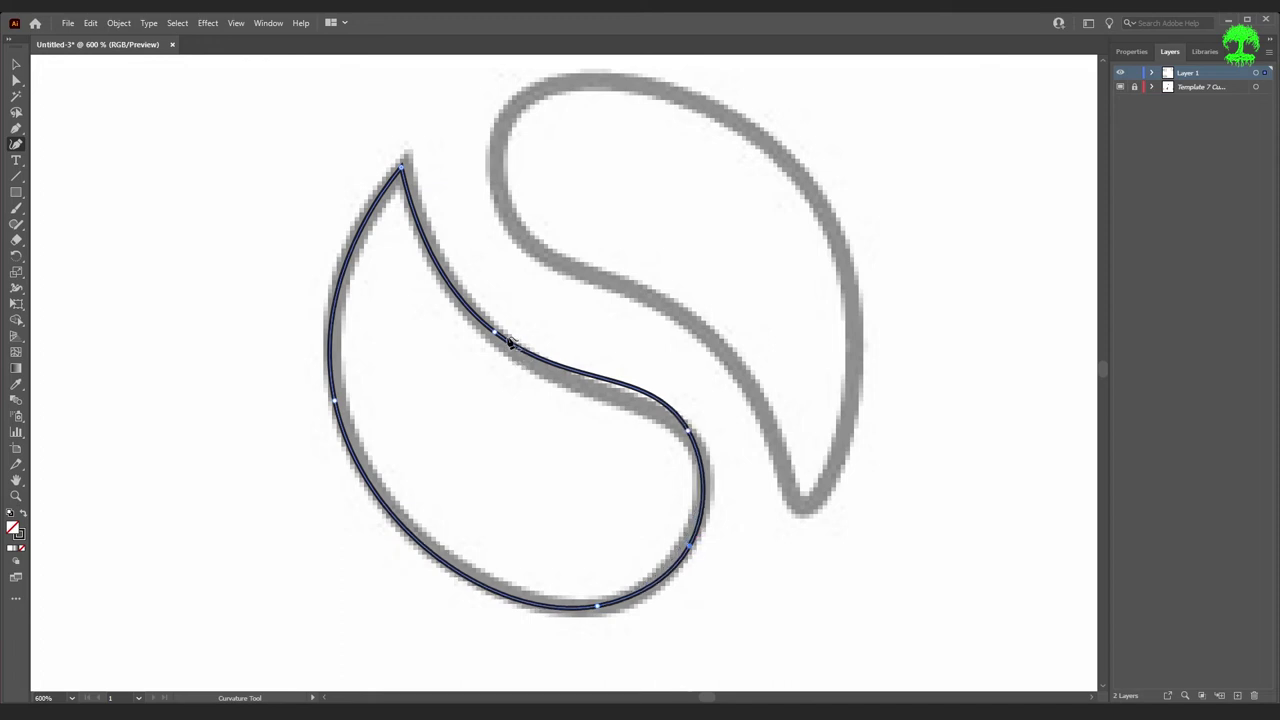
left_click_drag(497, 335, 575, 382)
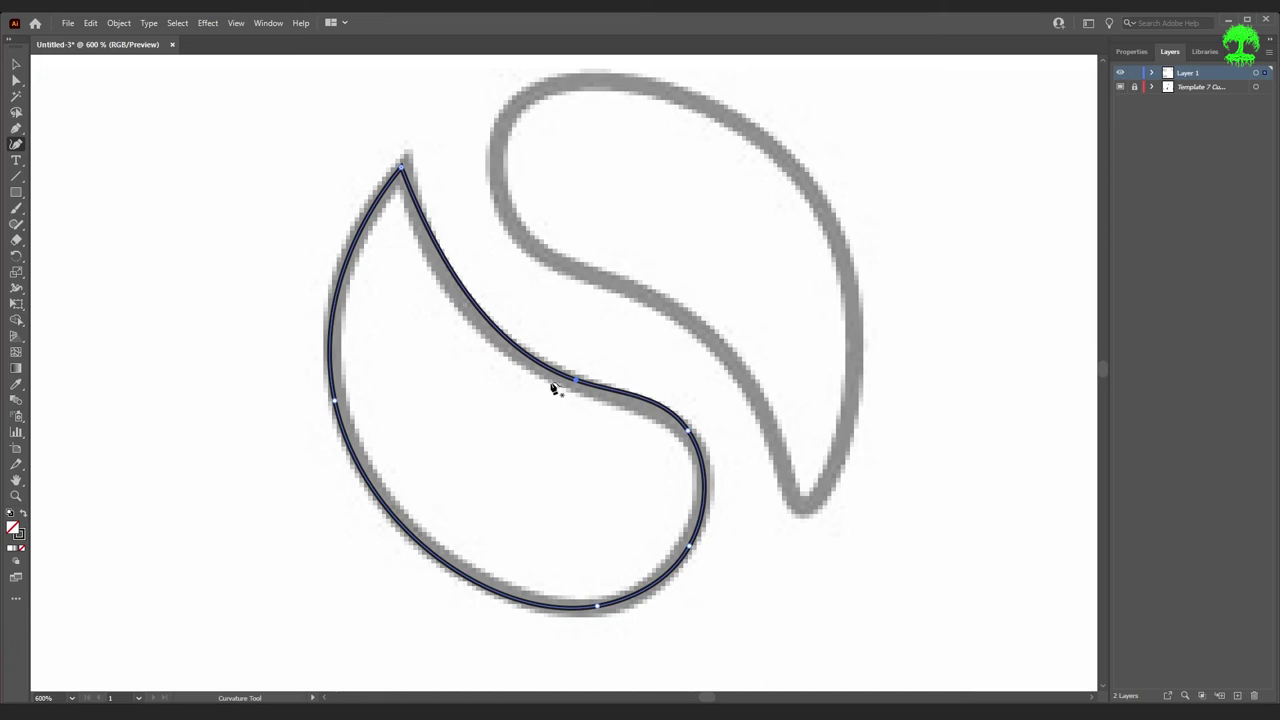
key("ctrl+0")
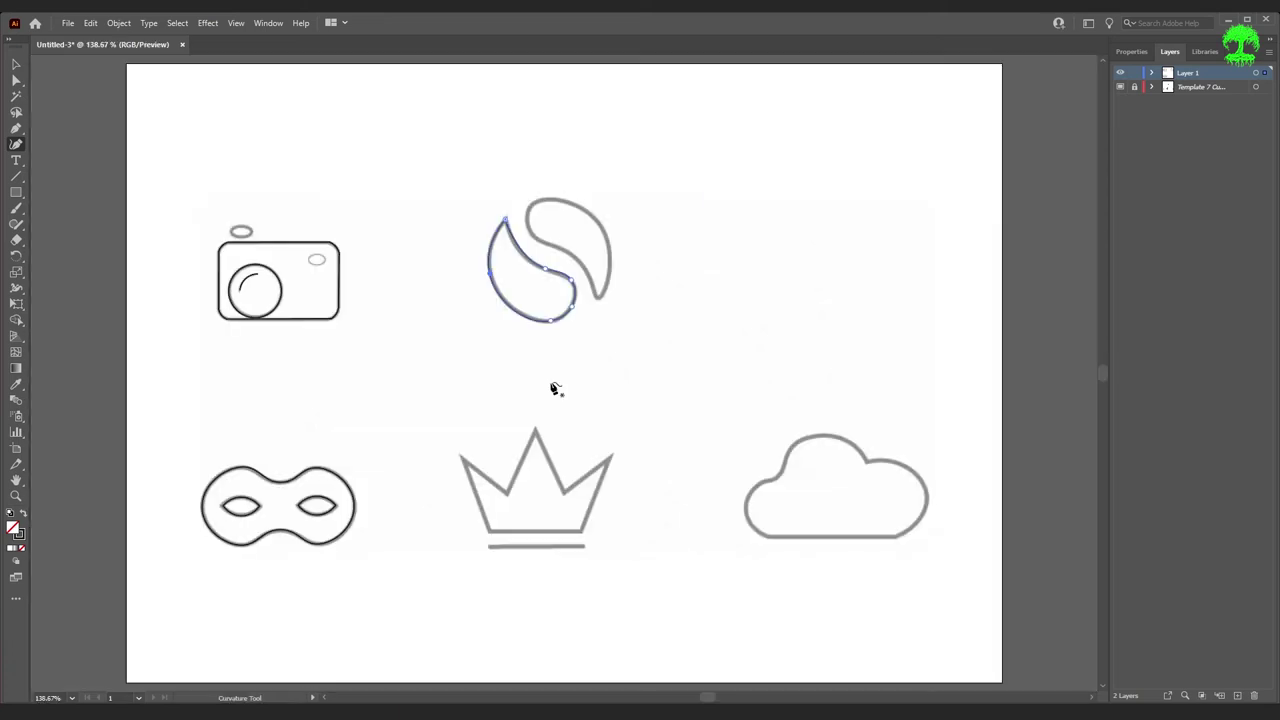
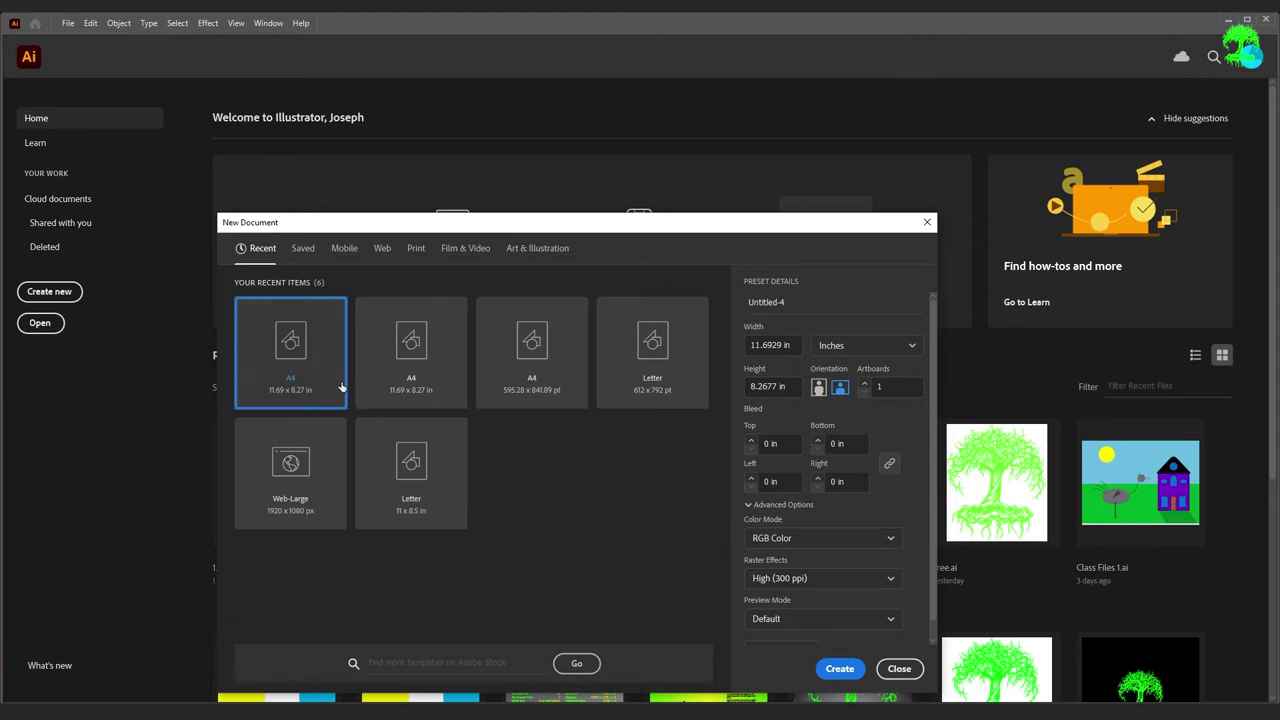
- Create a landscape A4 document and place 8 Pen Tool.jpg as a linked template layer
left_click(842, 669)
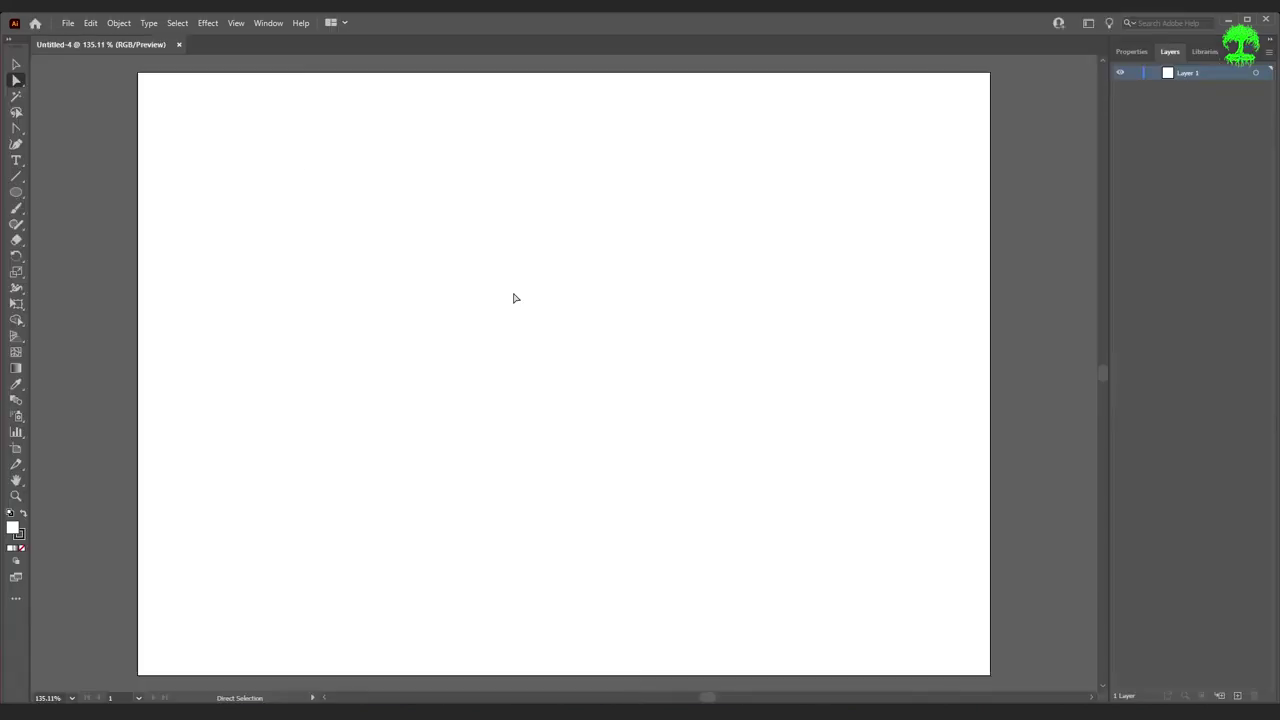
left_click(68, 22)
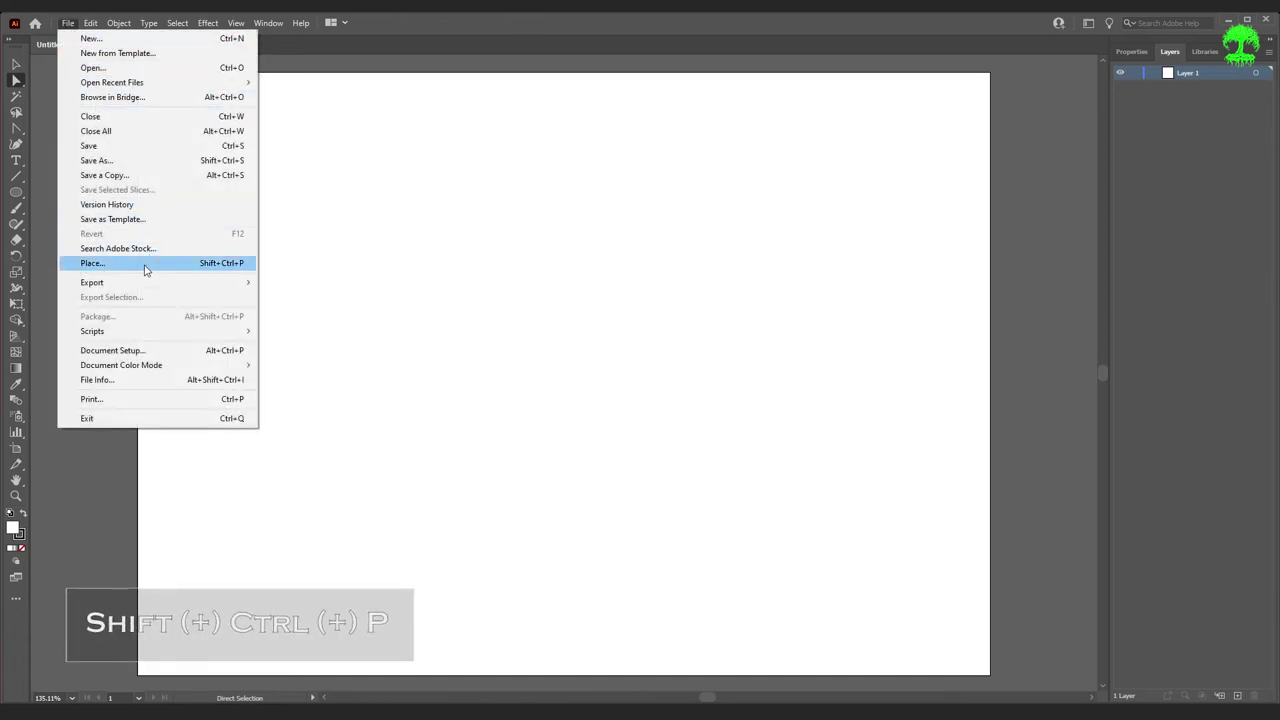
left_click(106, 264)
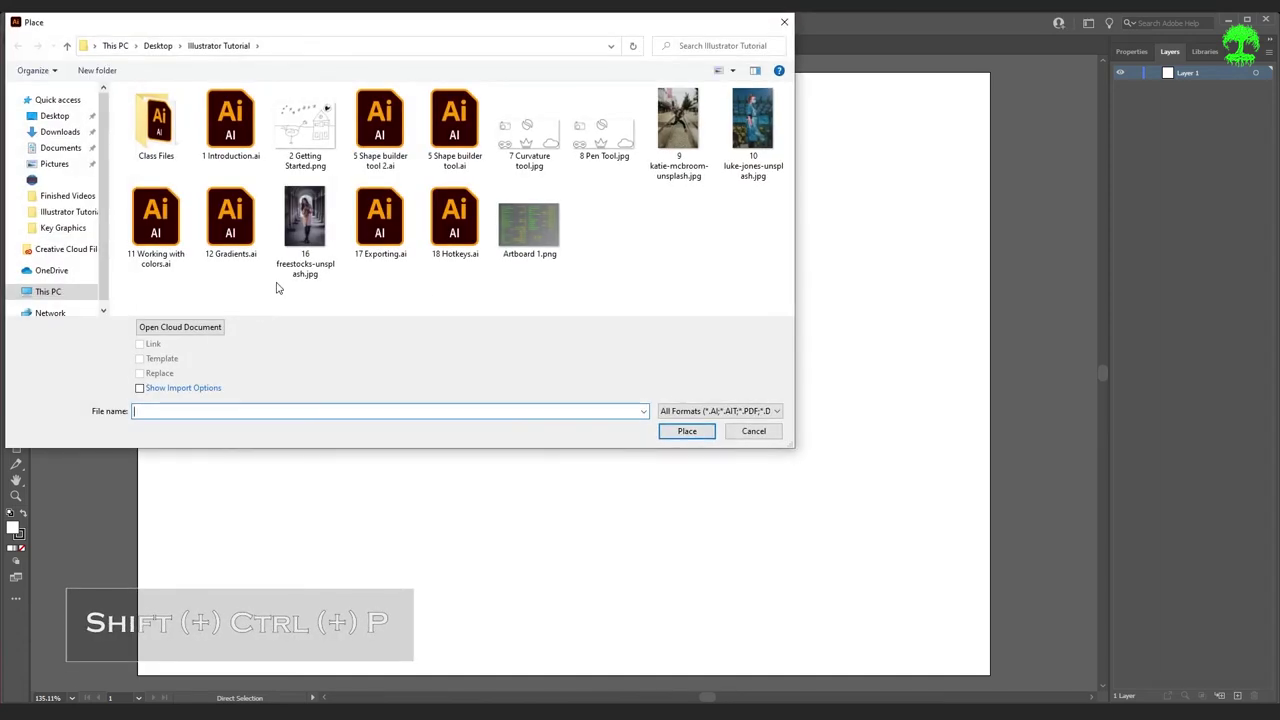
left_click(615, 163)
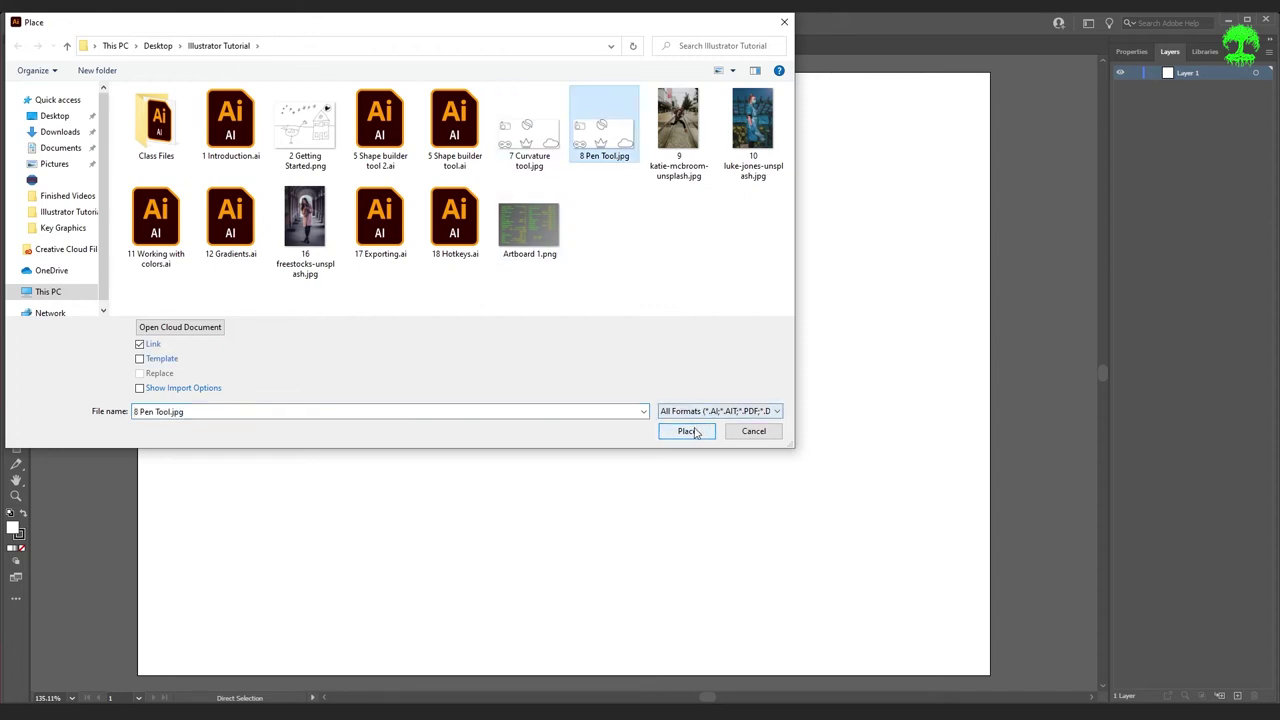
left_click(162, 362)
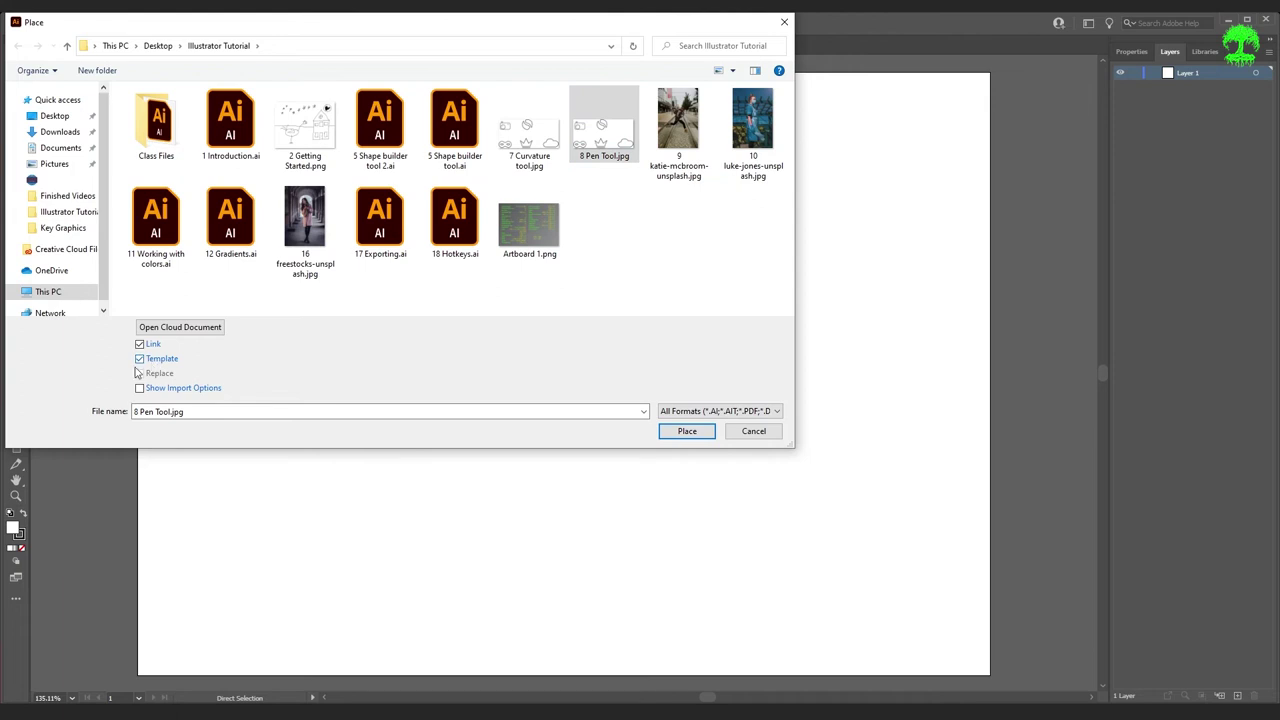
left_click(690, 434)
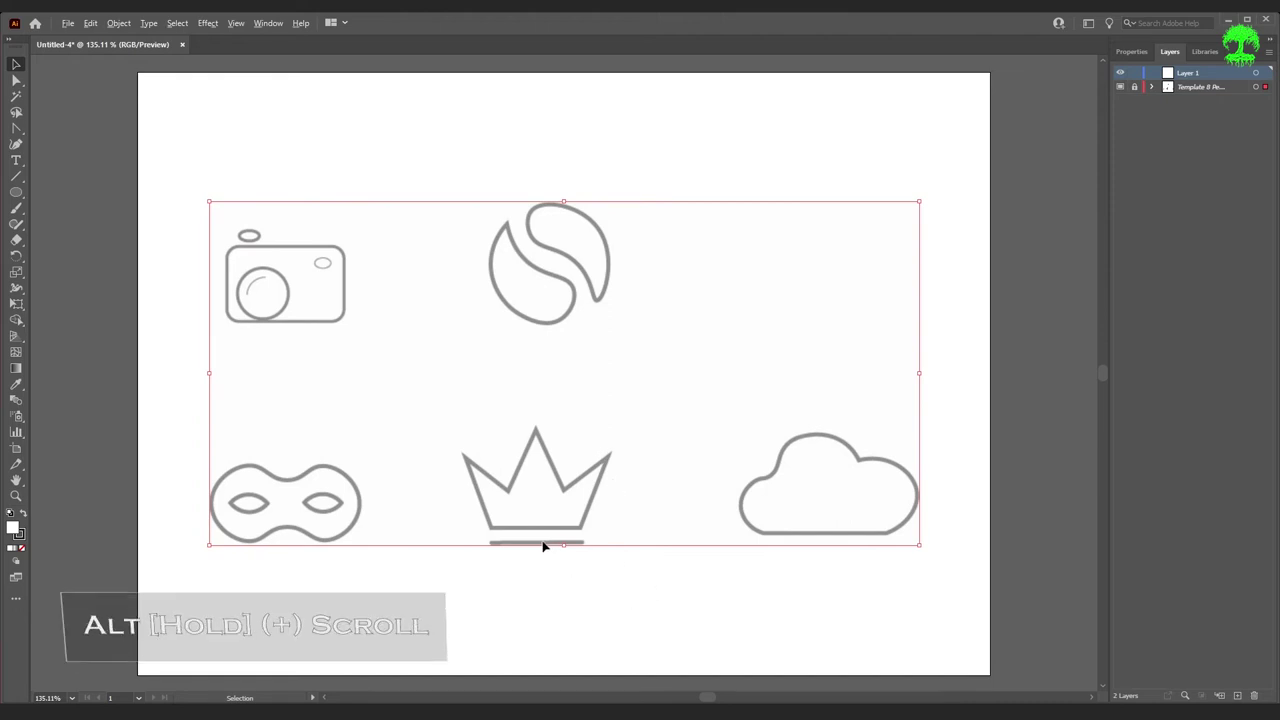
- Start the Pen outline at the crown's bottom-left corner, left tip and valley, with fill None
scroll(547, 545, "up", 4, "alt")
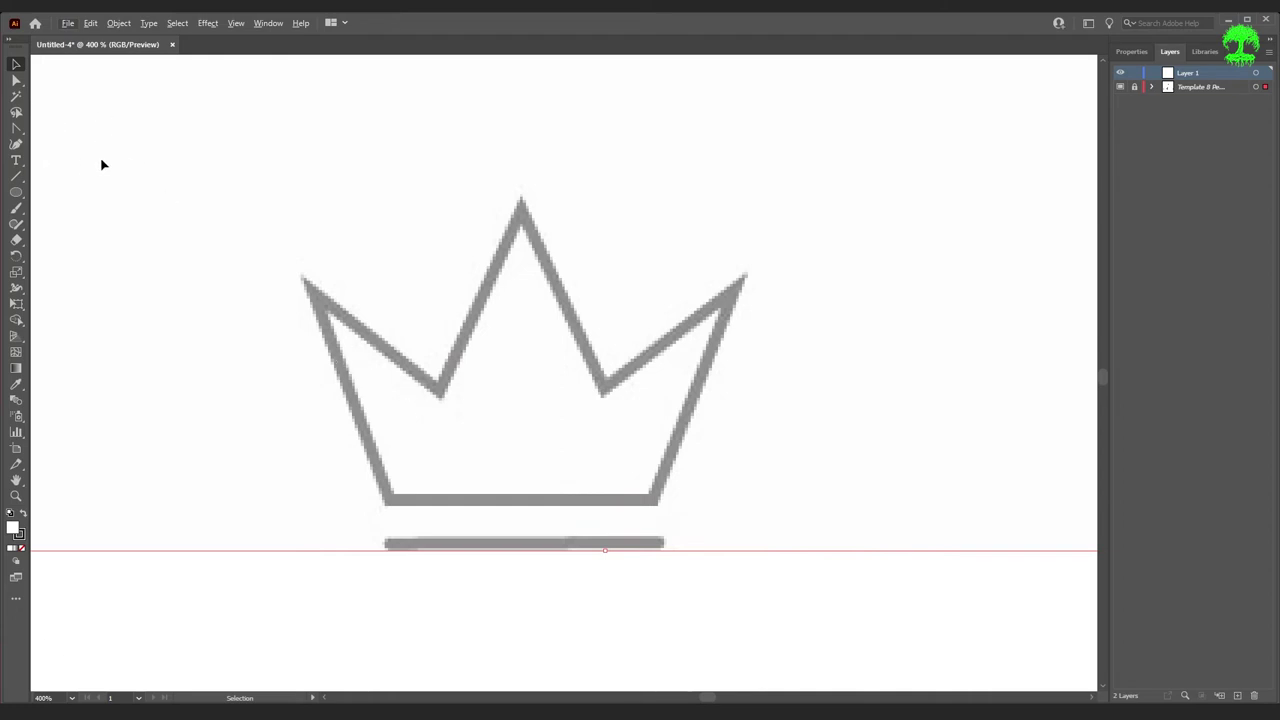
left_click(18, 128)
left_click_drag(22, 130, 72, 130)
key("p")
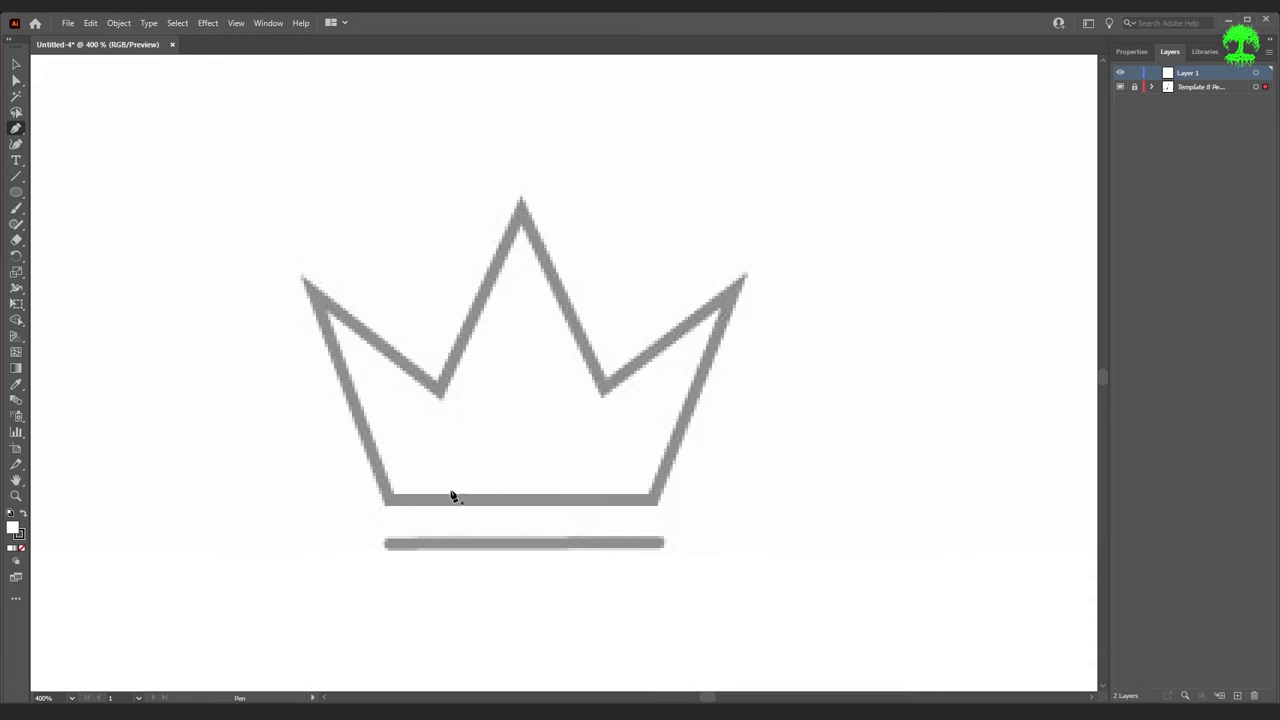
left_click(390, 503)
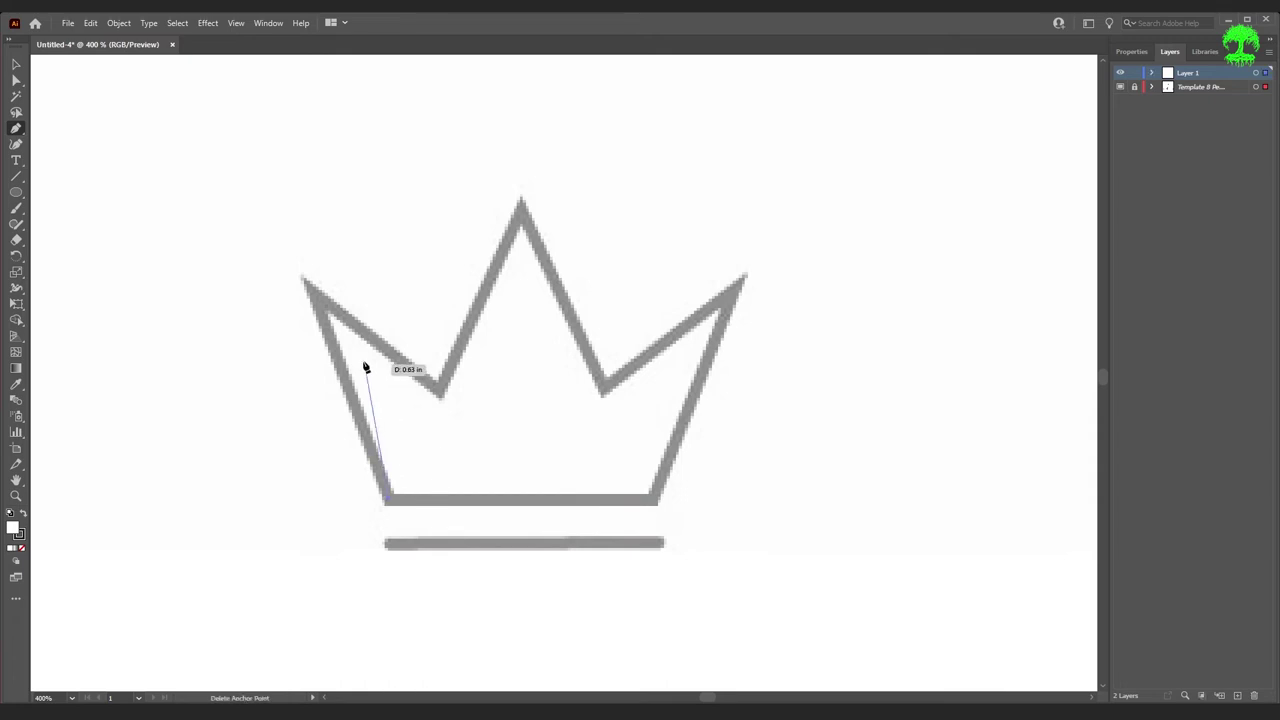
left_click(311, 291)
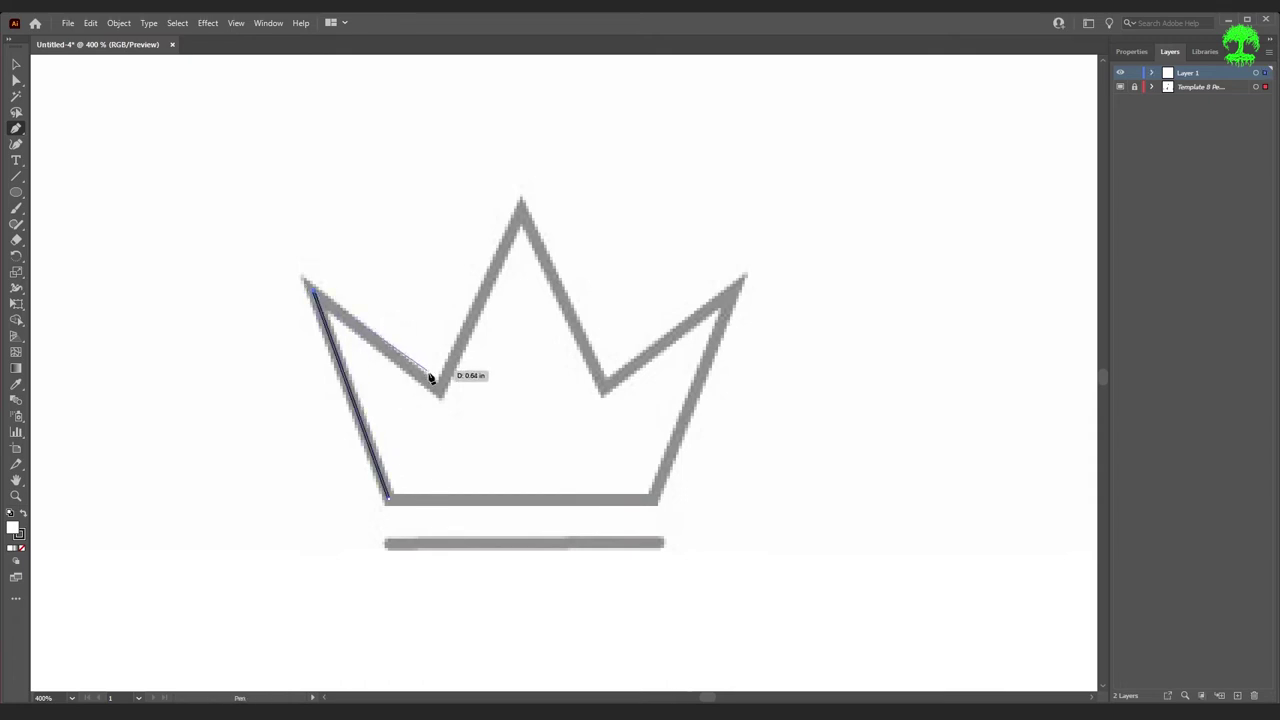
left_click(439, 392)
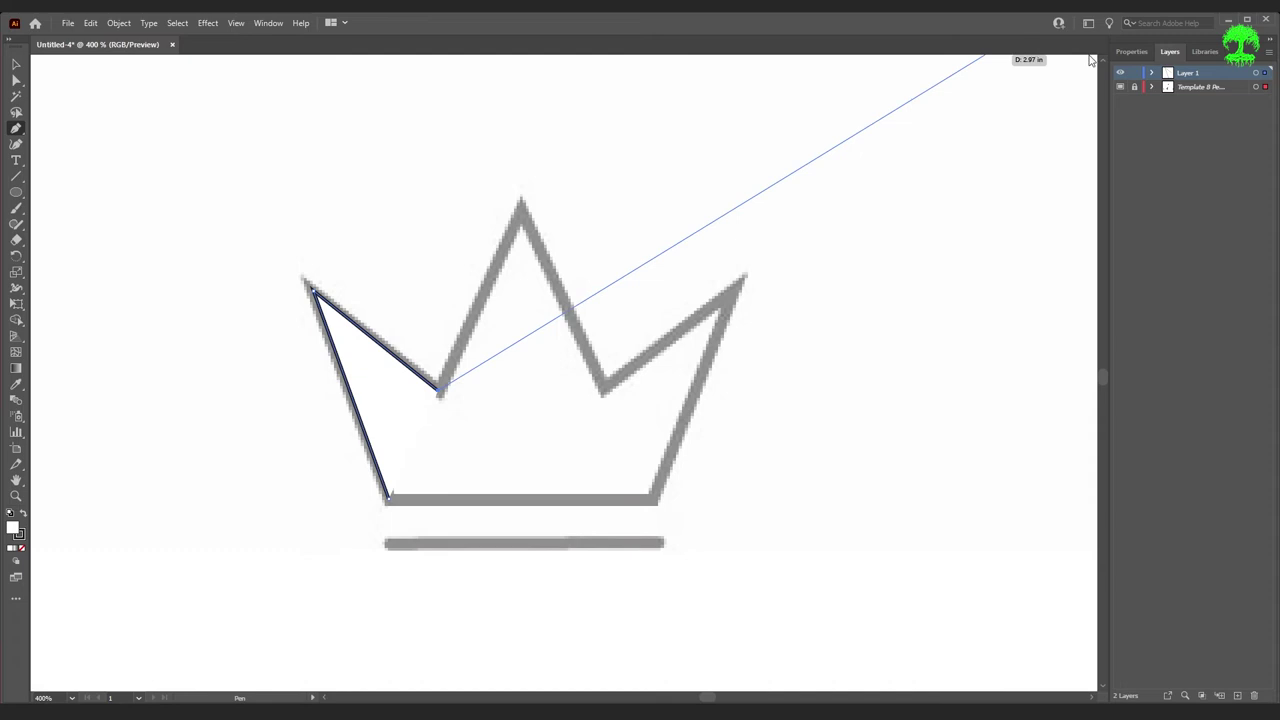
left_click(1133, 51)
left_click(1121, 201)
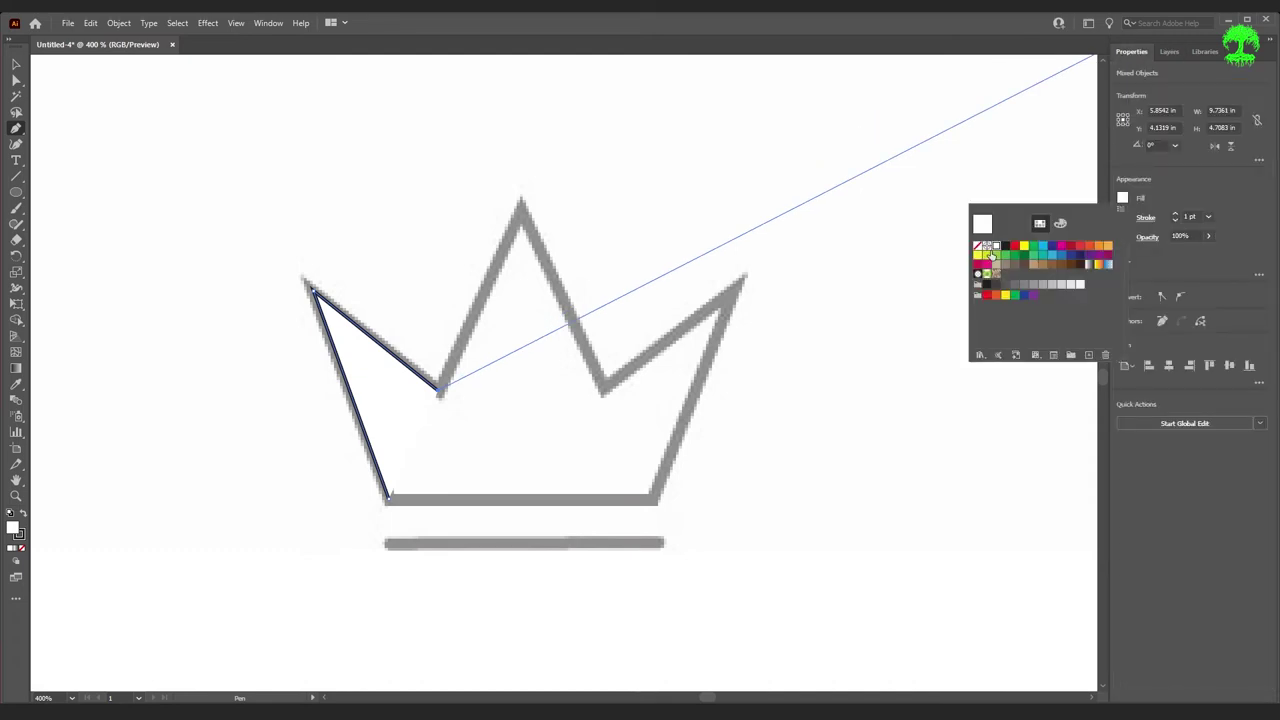
left_click(977, 246)
- Continue the crown outline through its peak, right valley, right tip and bottom-right corner, closing it
left_click(522, 238)
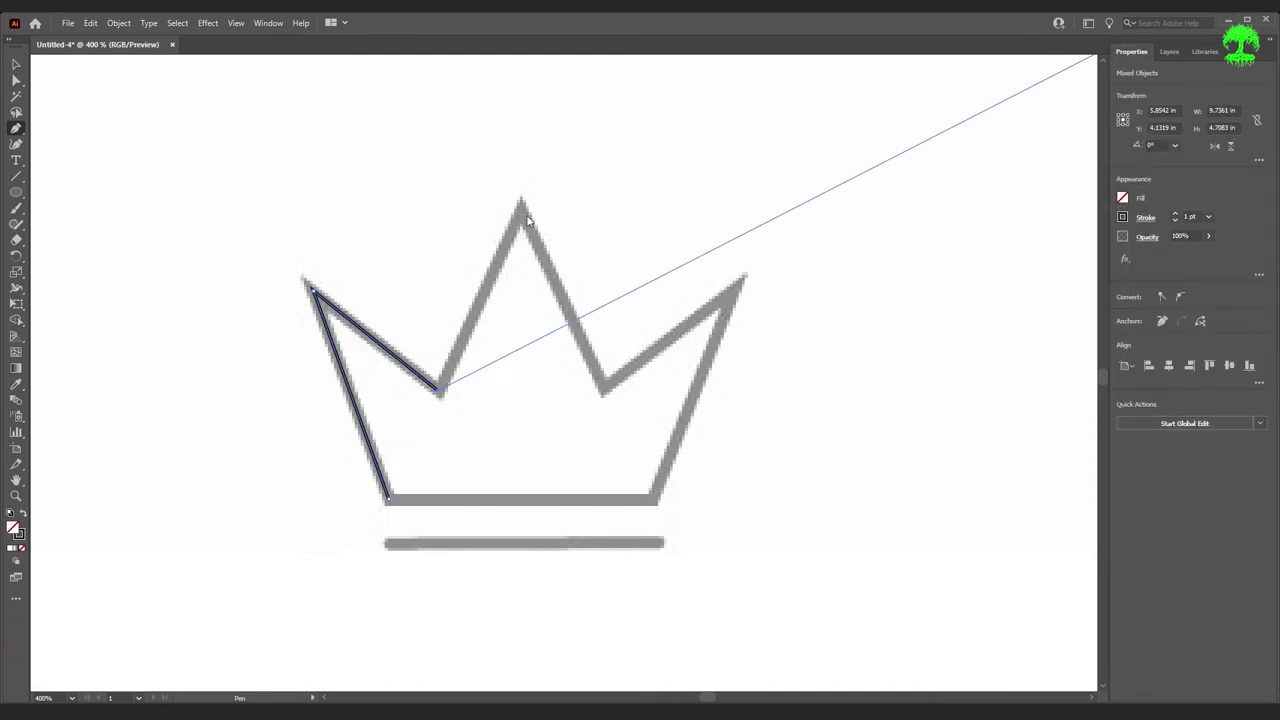
left_click(520, 207)
left_click(604, 387)
left_click(741, 285)
left_click(651, 498)
left_click(390, 500)
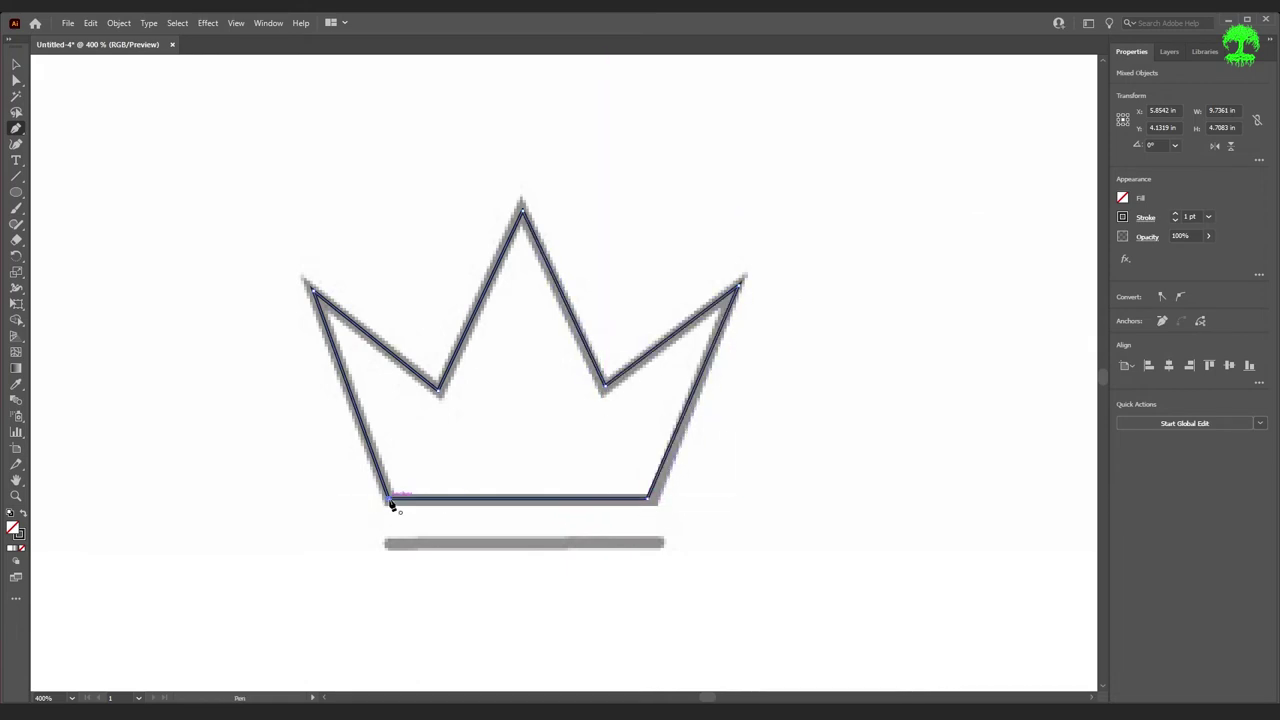
- Draw the straight bar line beneath the crown, then select the crown outline
left_click(388, 545)
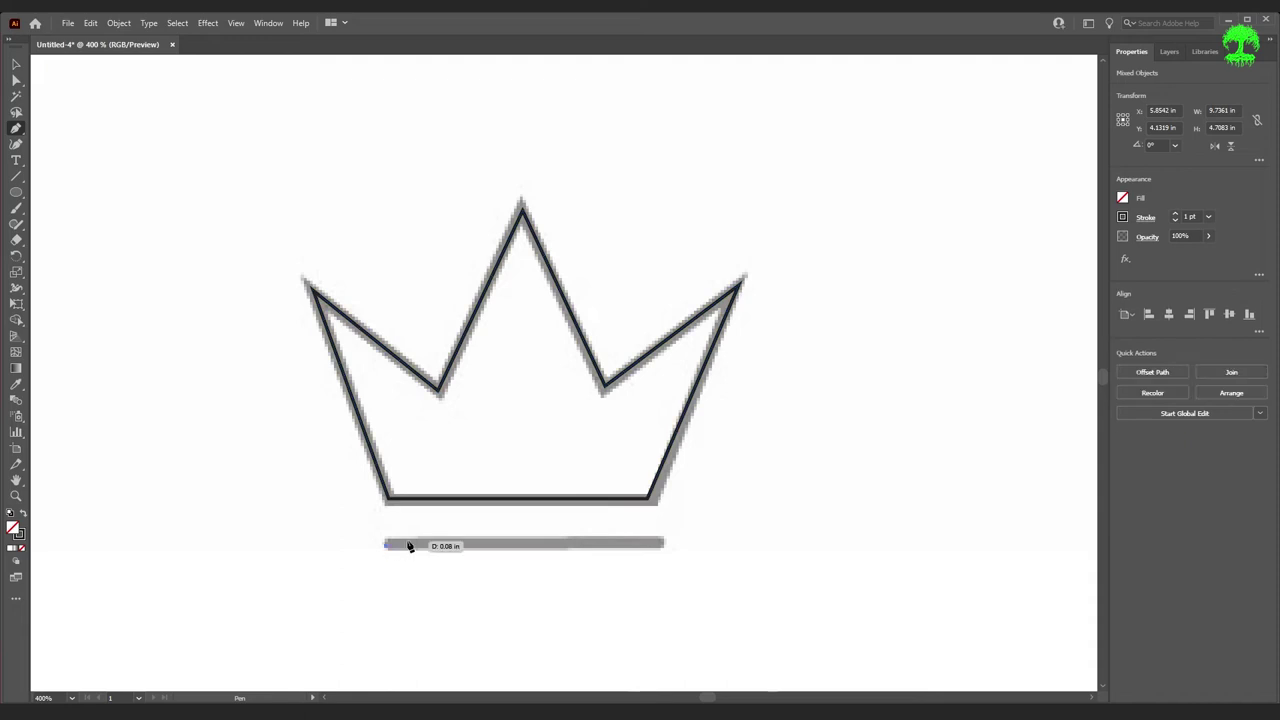
left_click(663, 545)
key("Escape")
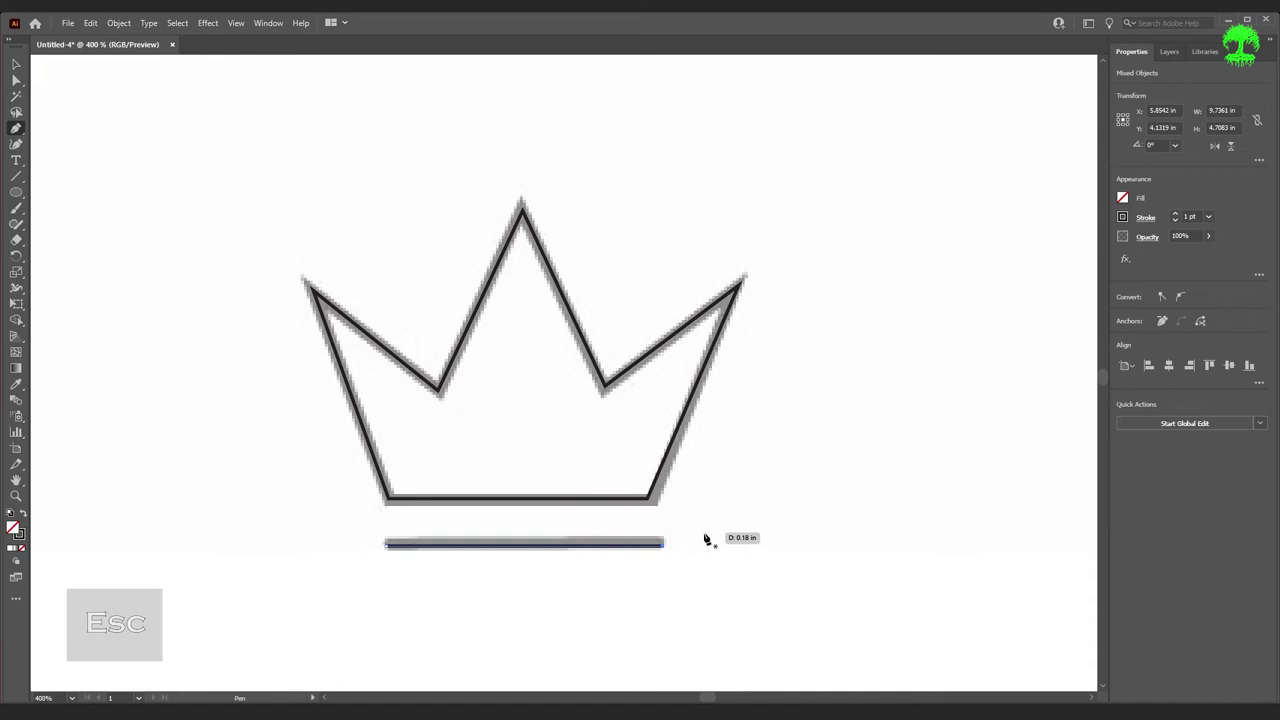
key("a")
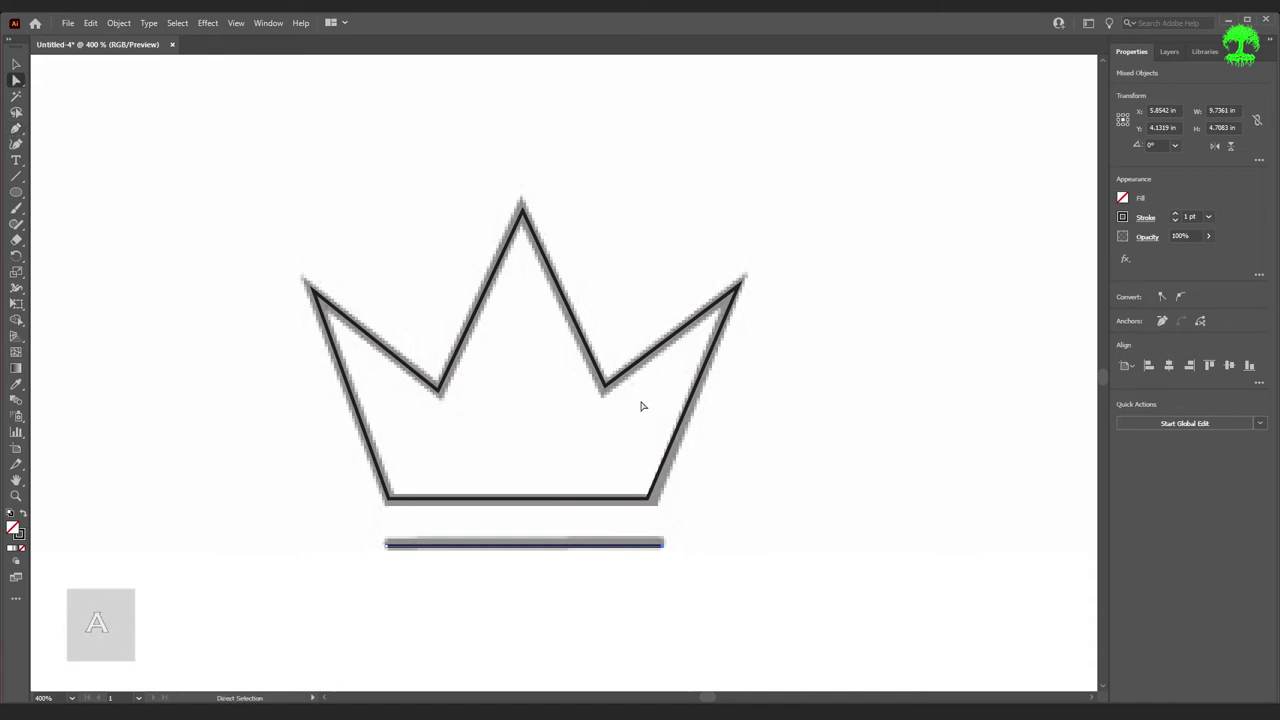
left_click(641, 368)
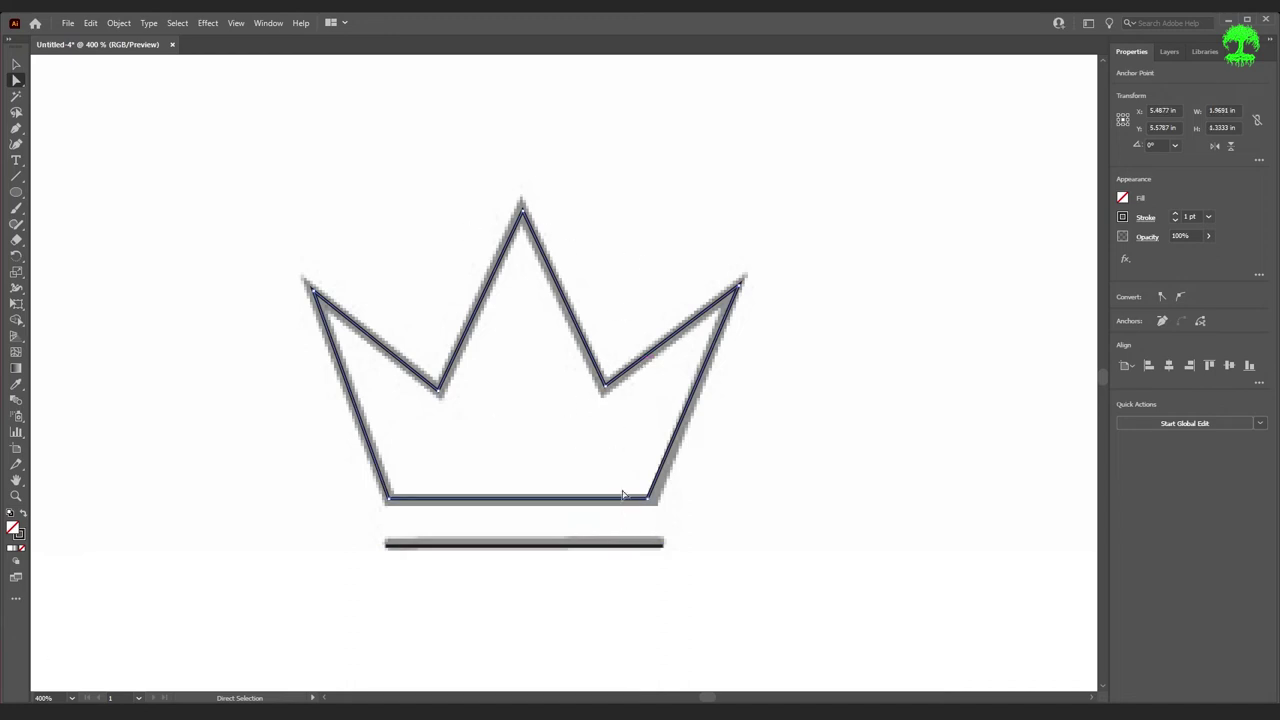
left_click(1168, 52)
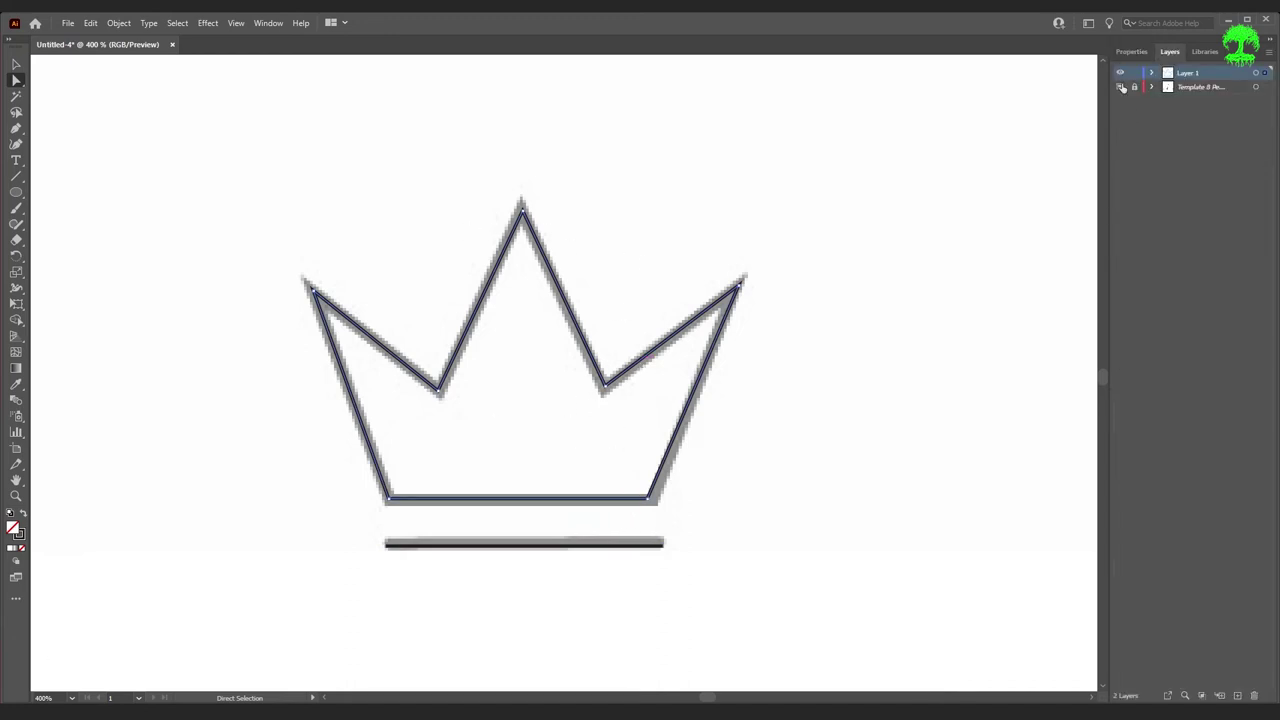
- Hide the template layer and round both inner valleys of the crown
left_click(1121, 87)
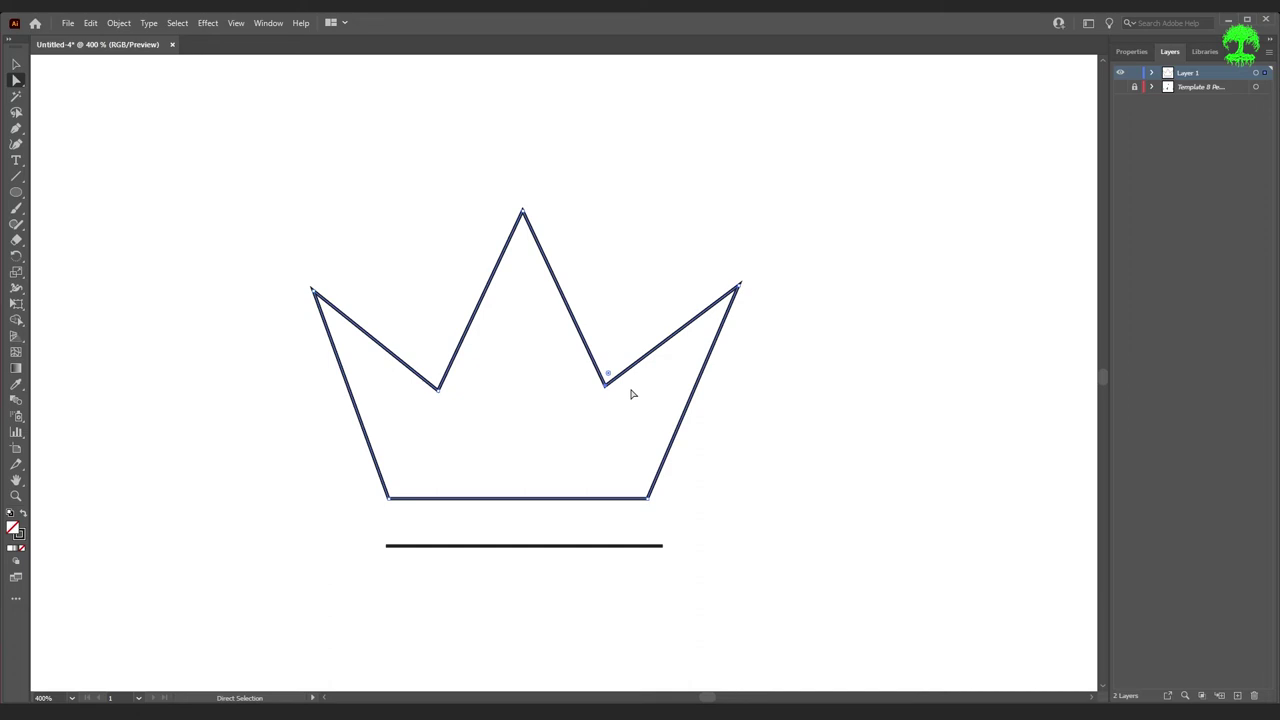
scroll(623, 357, "up", 2)
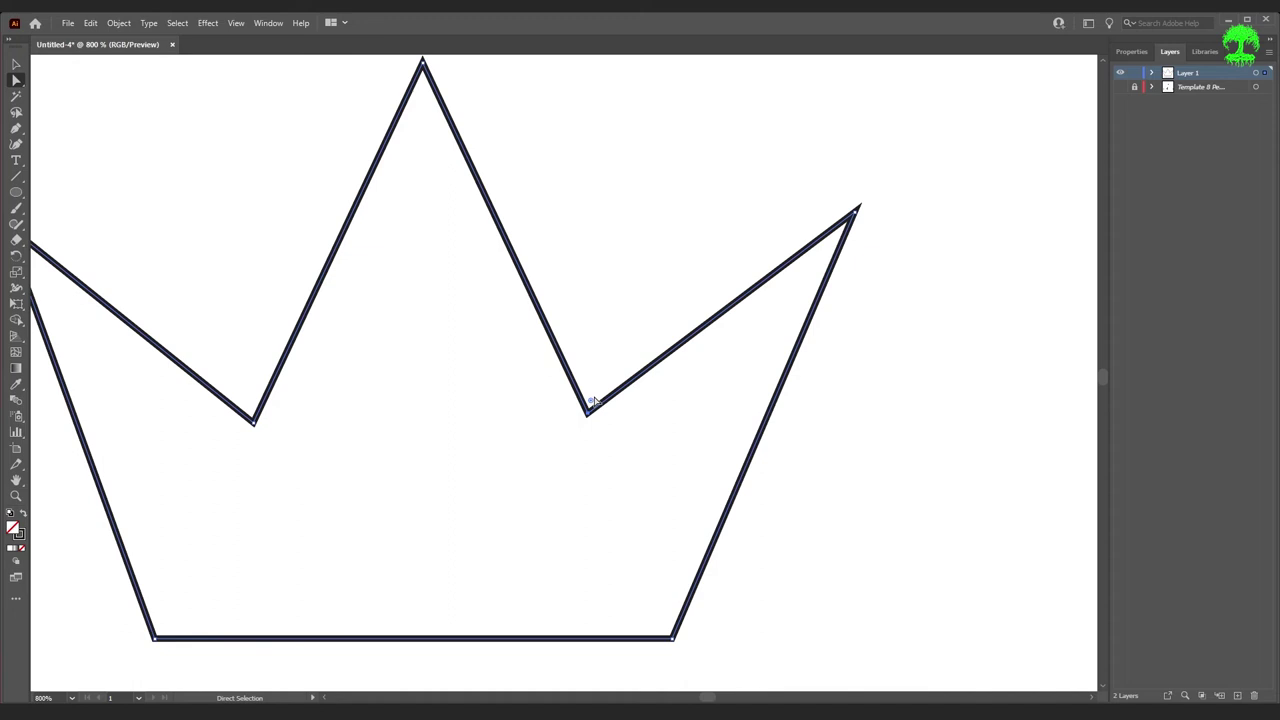
left_click_drag(592, 404, 598, 378)
key("ctrl+z")
left_click_drag(591, 405, 597, 381)
scroll(642, 414, "down", 3)
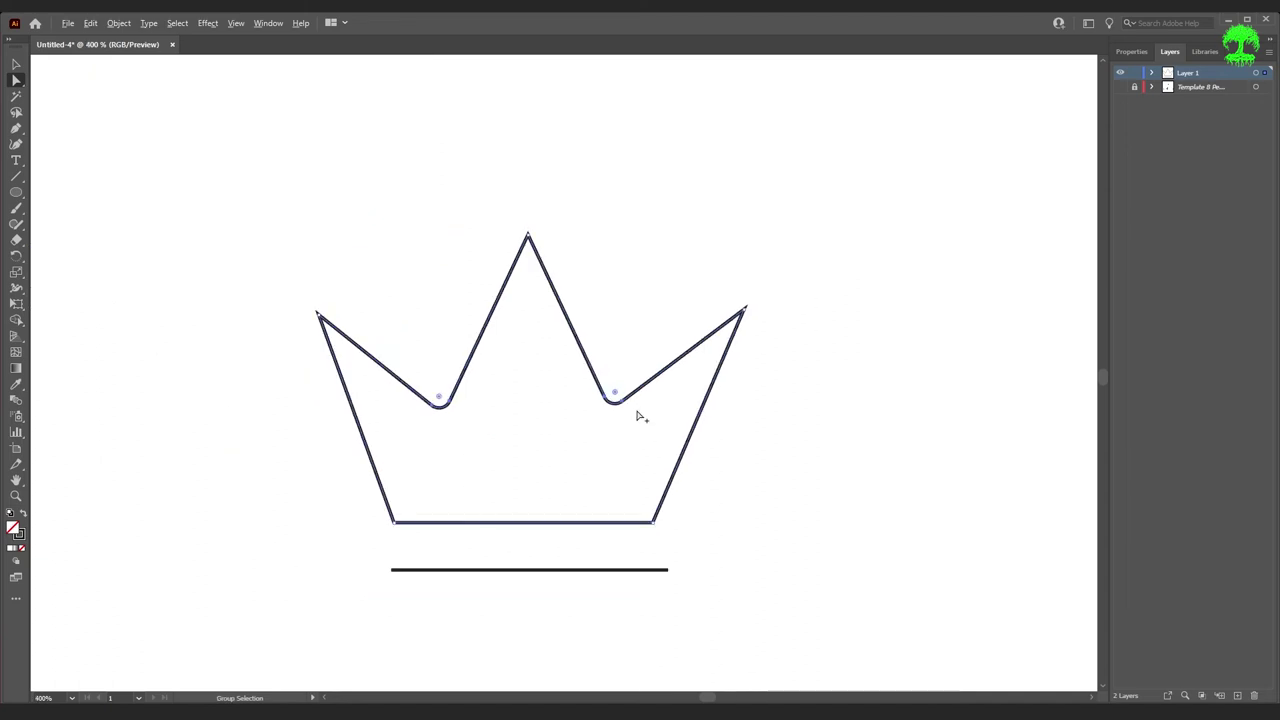
scroll(640, 414, "up", 2)
- Round the crown's three tips together, fit the artboard in view, and show the template again
left_click(796, 262)
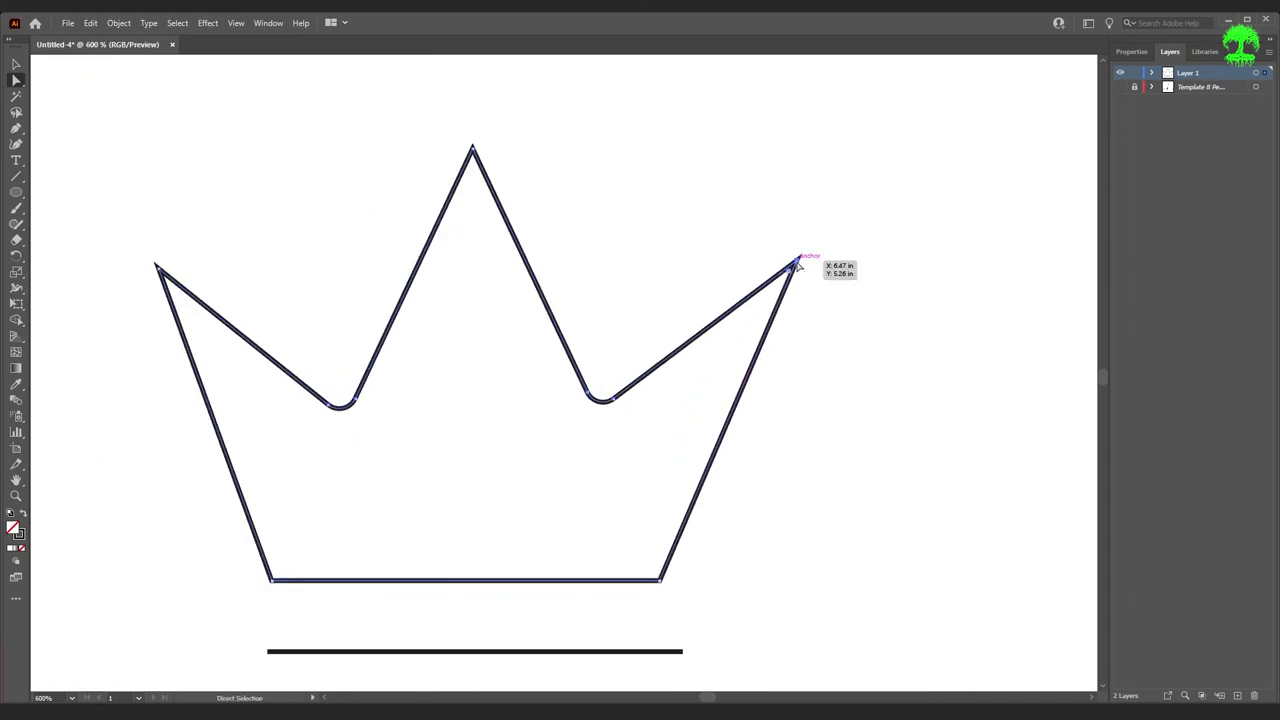
left_click(472, 149, "shift")
left_click(158, 268, "shift")
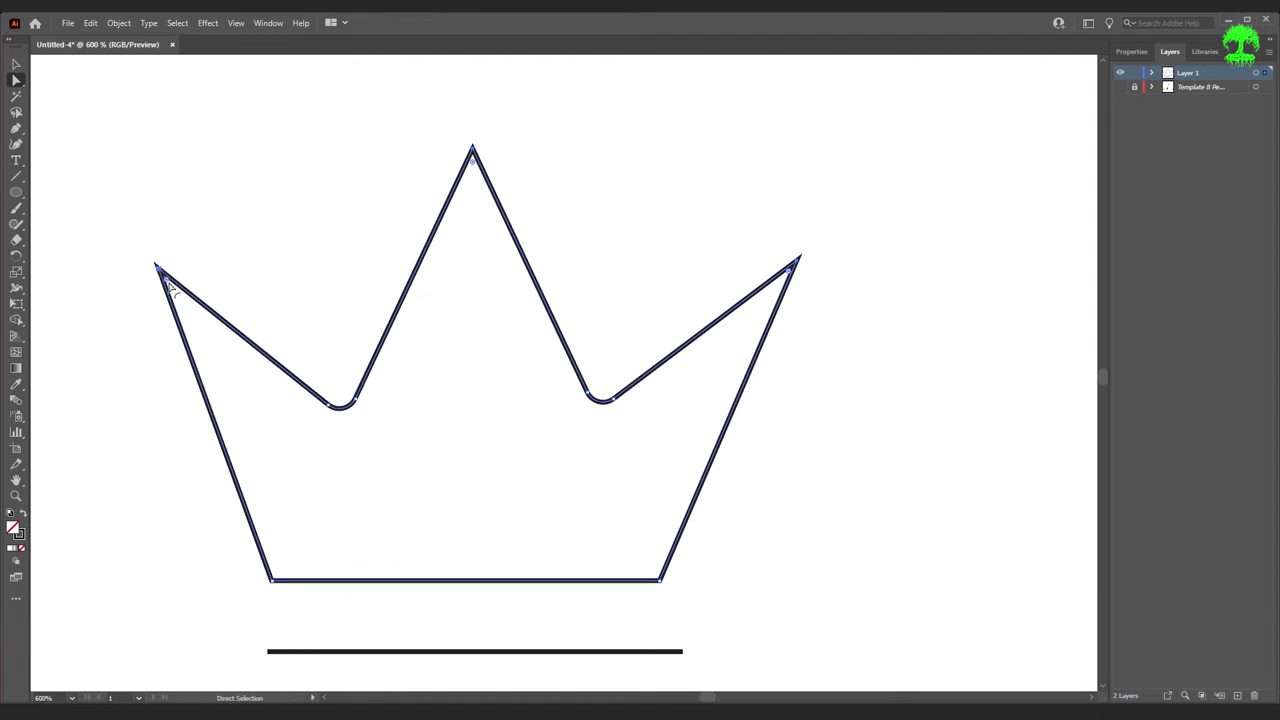
left_click_drag(175, 291, 205, 300)
left_click(617, 468)
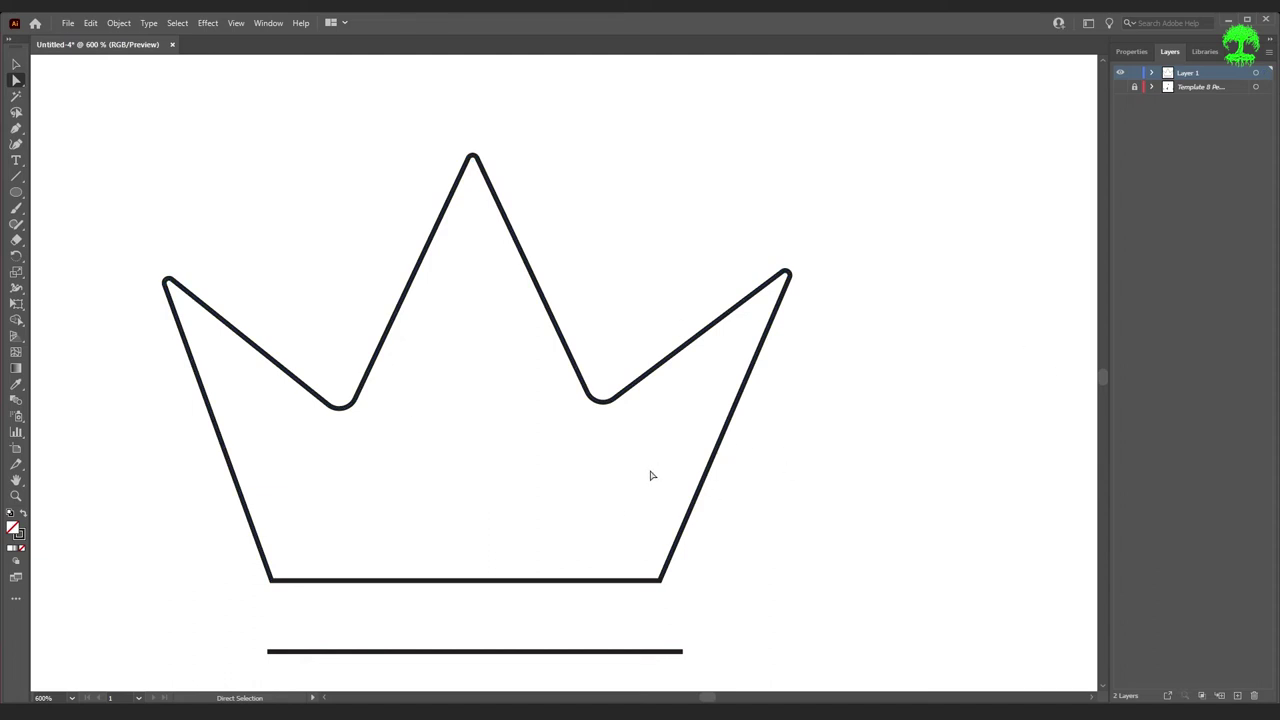
key("ctrl+0")
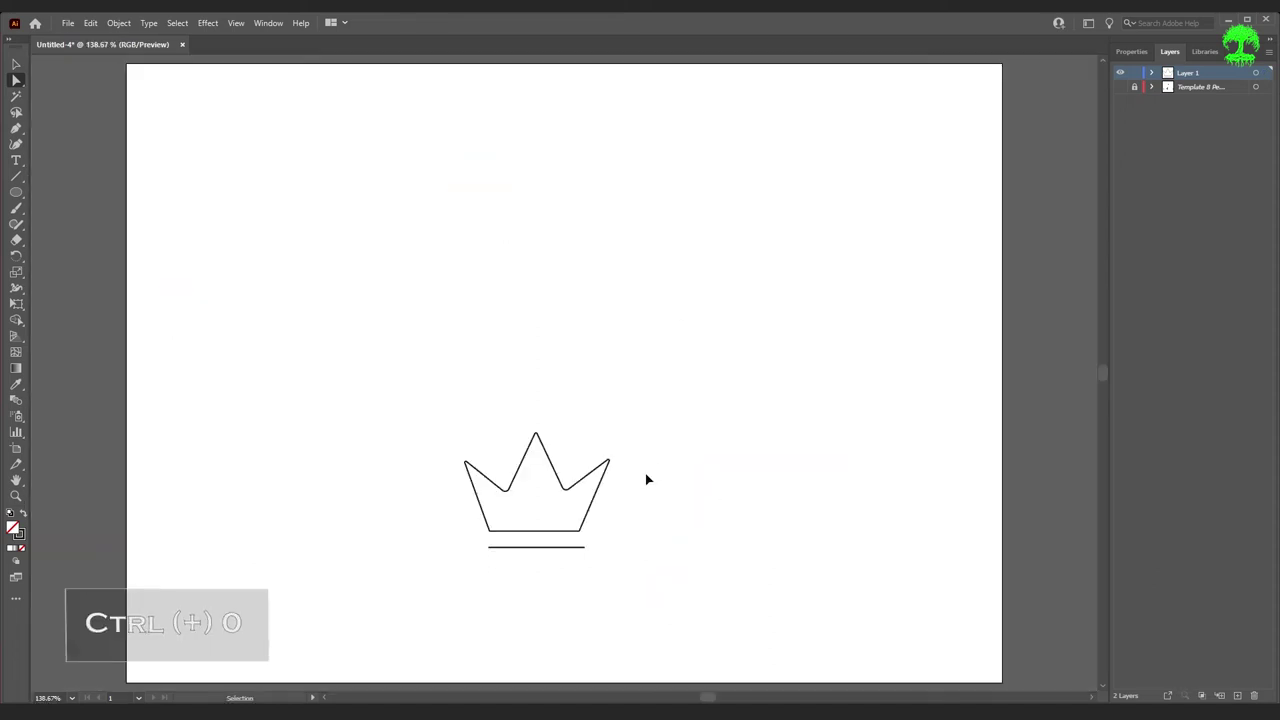
left_click(1121, 88)
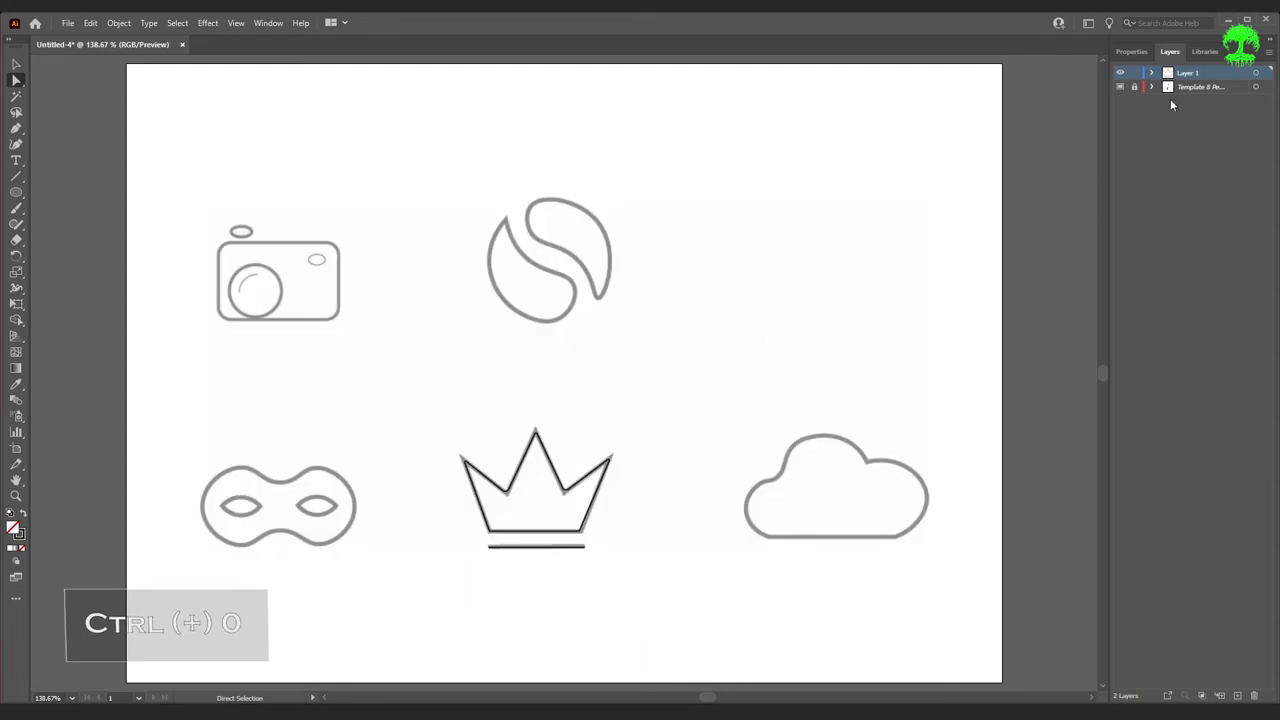
- Trace the mask's right side and bottom notch with Pen anchors, some of them curved
scroll(263, 547, "up", 5)
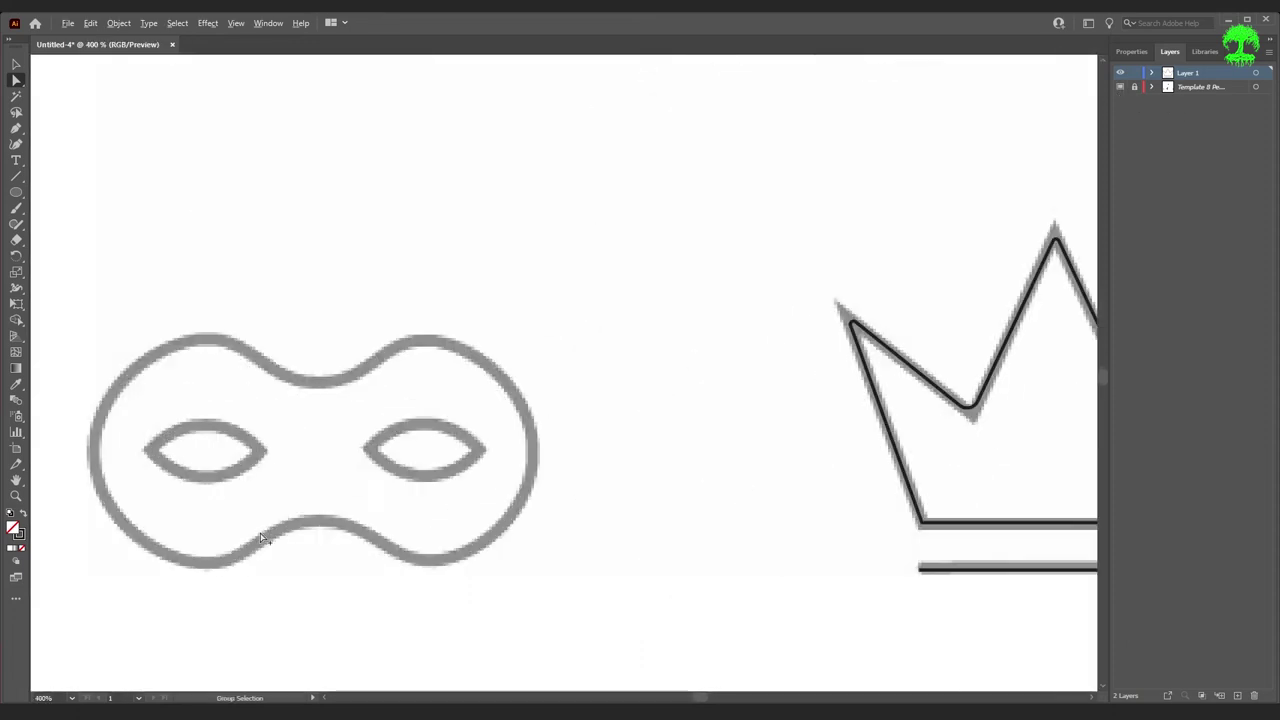
left_click_drag(188, 483, 420, 451)
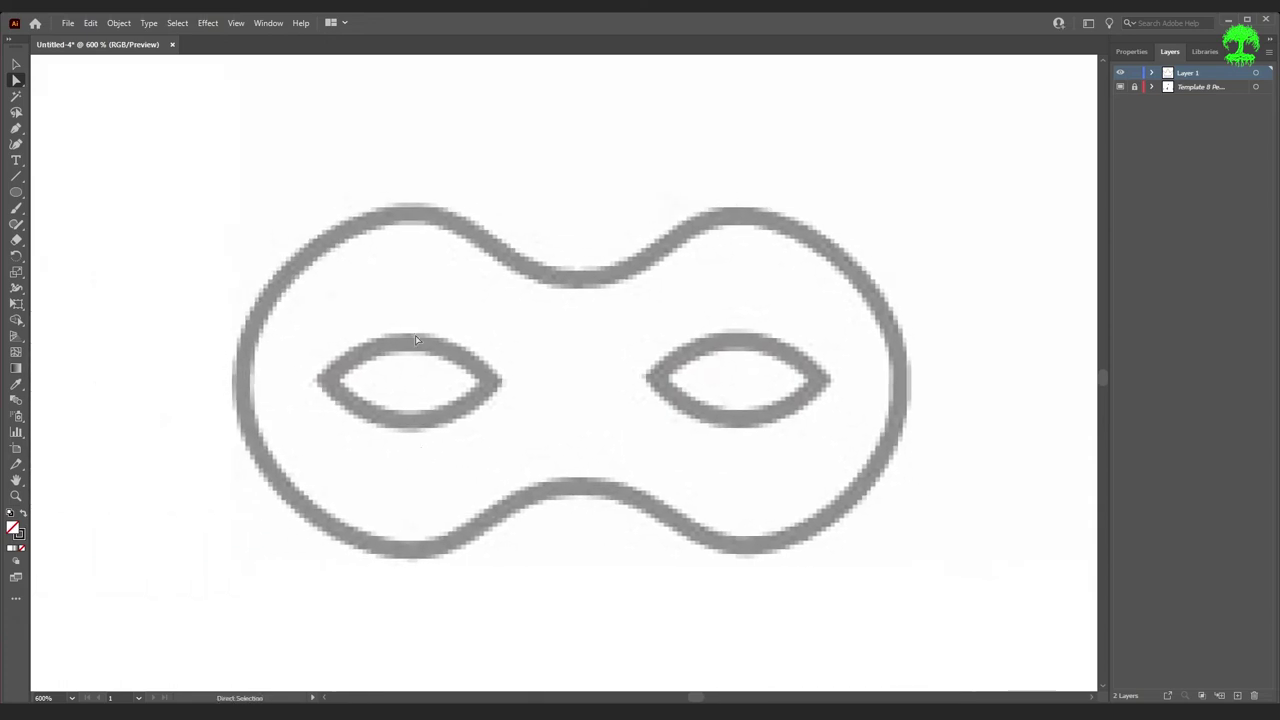
left_click(17, 129)
left_click(899, 388)
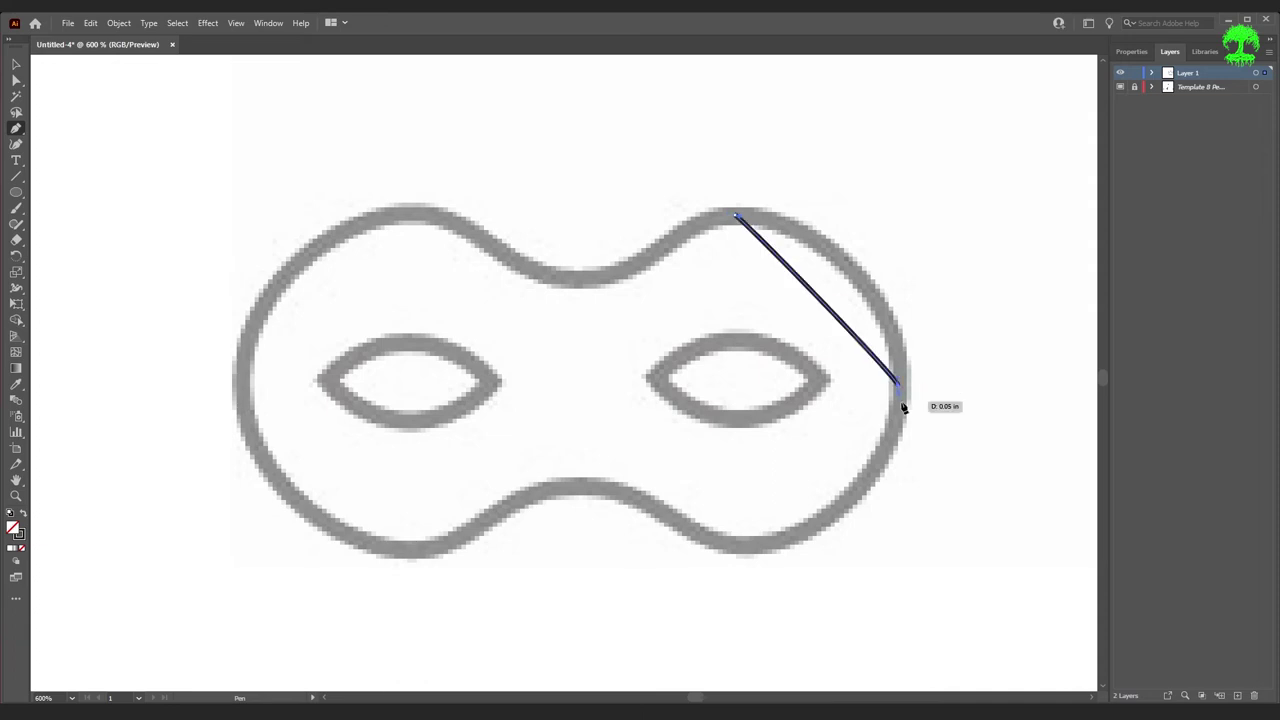
left_click_drag(755, 550, 737, 551)
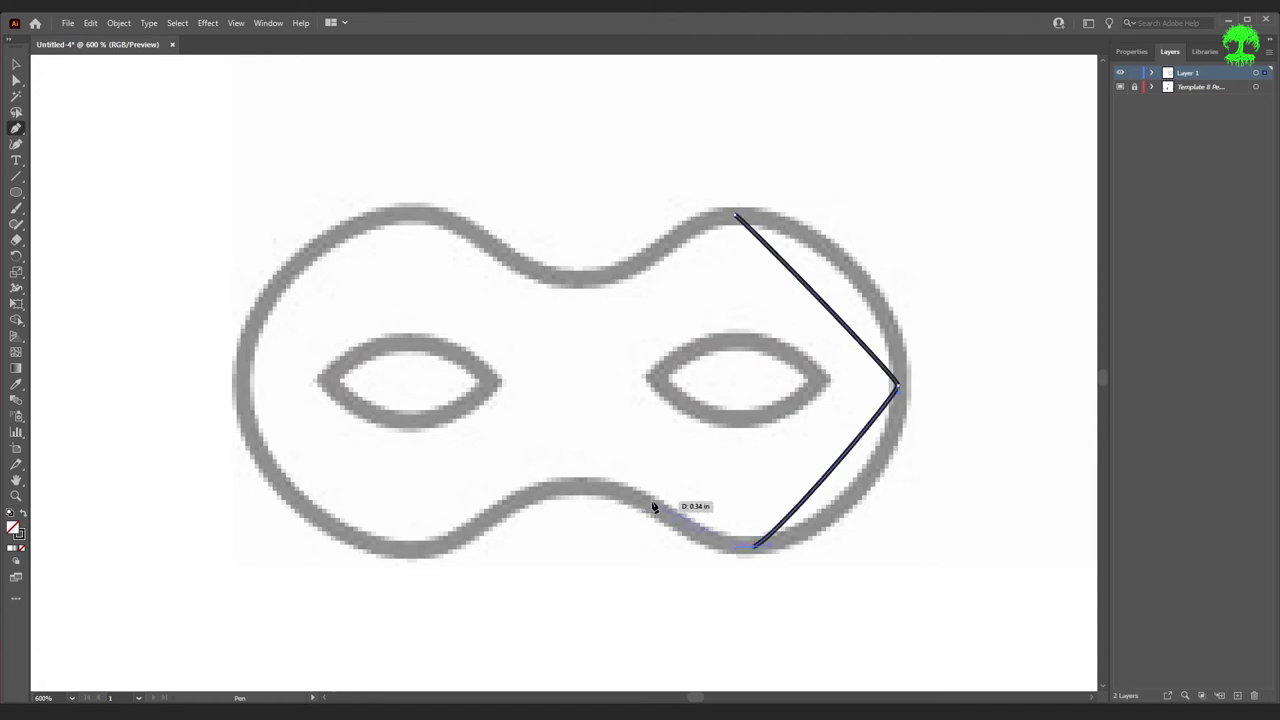
left_click_drag(652, 500, 584, 492)
left_click(578, 490)
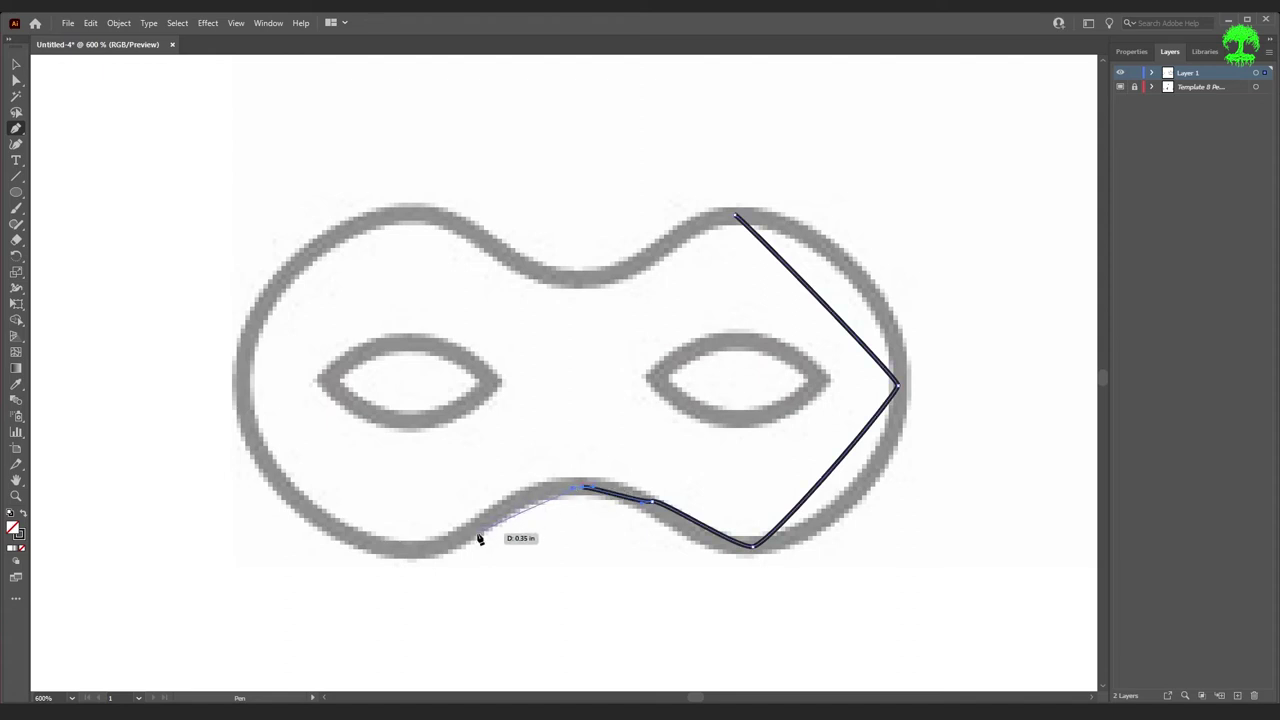
left_click(515, 499)
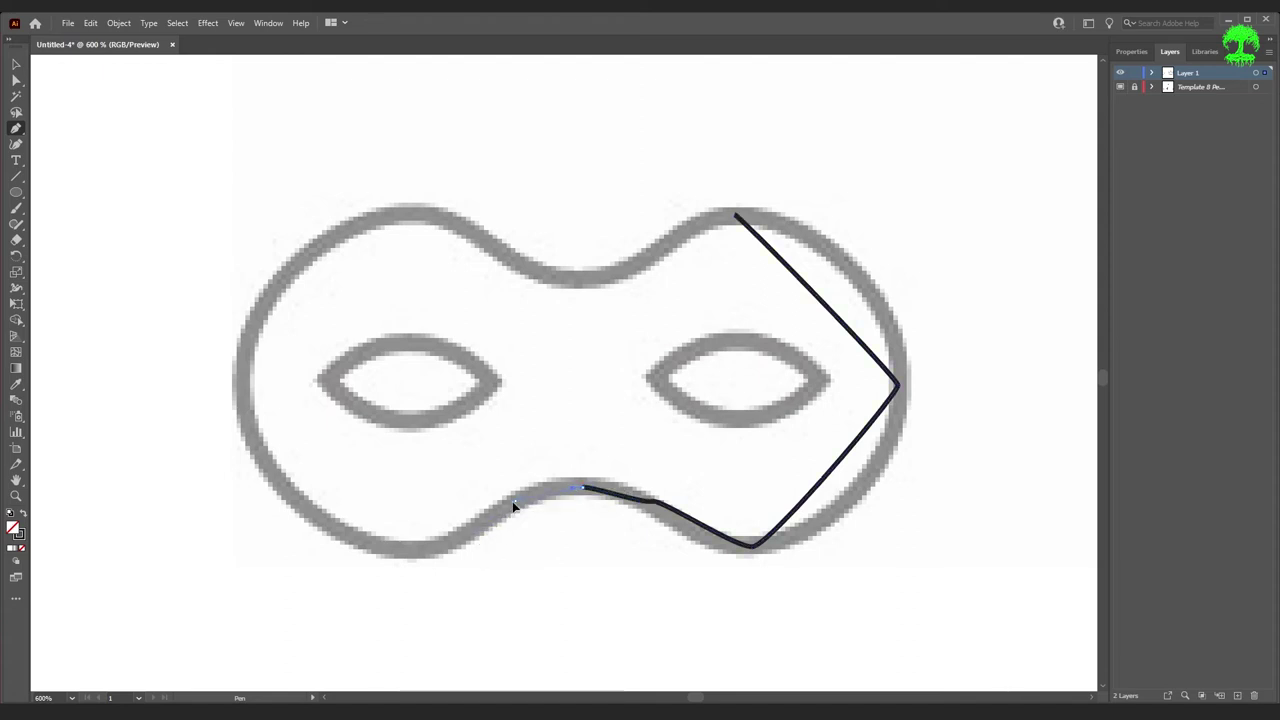
left_click(406, 551)
- Carry the mask outline up the left edge and across the top notch, closing it at the top-right peak
left_click(242, 379)
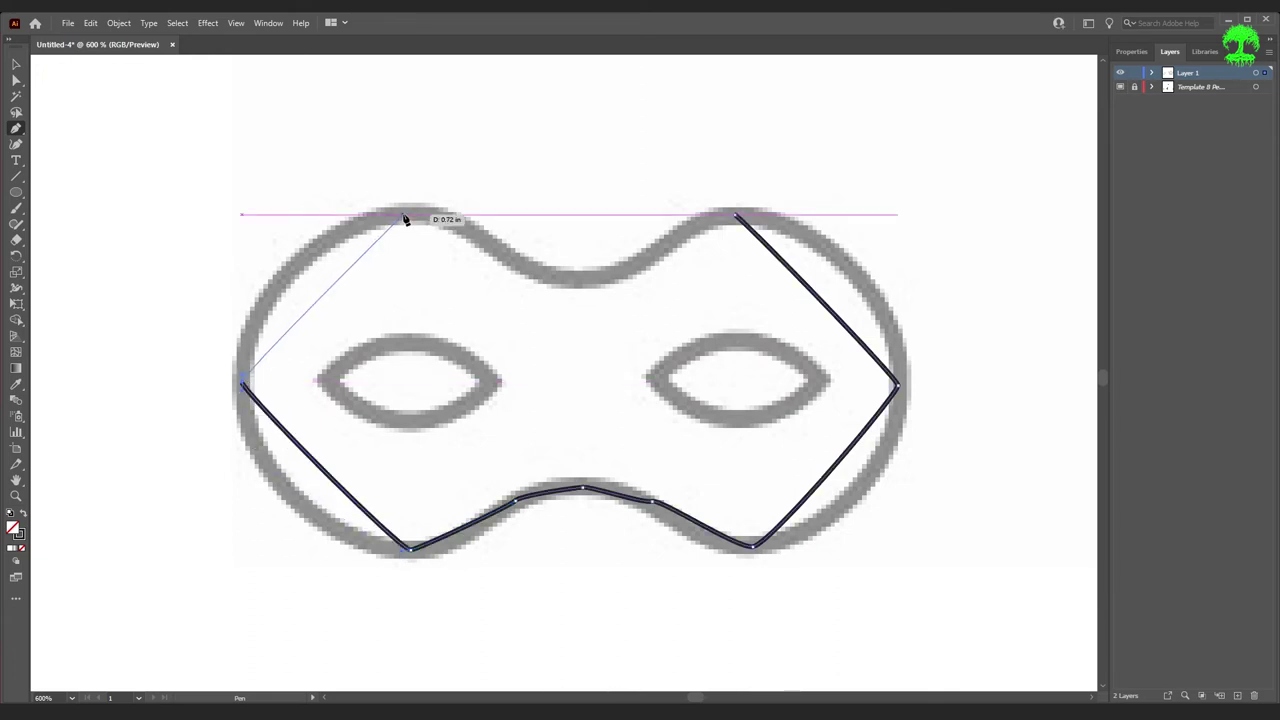
left_click(407, 211)
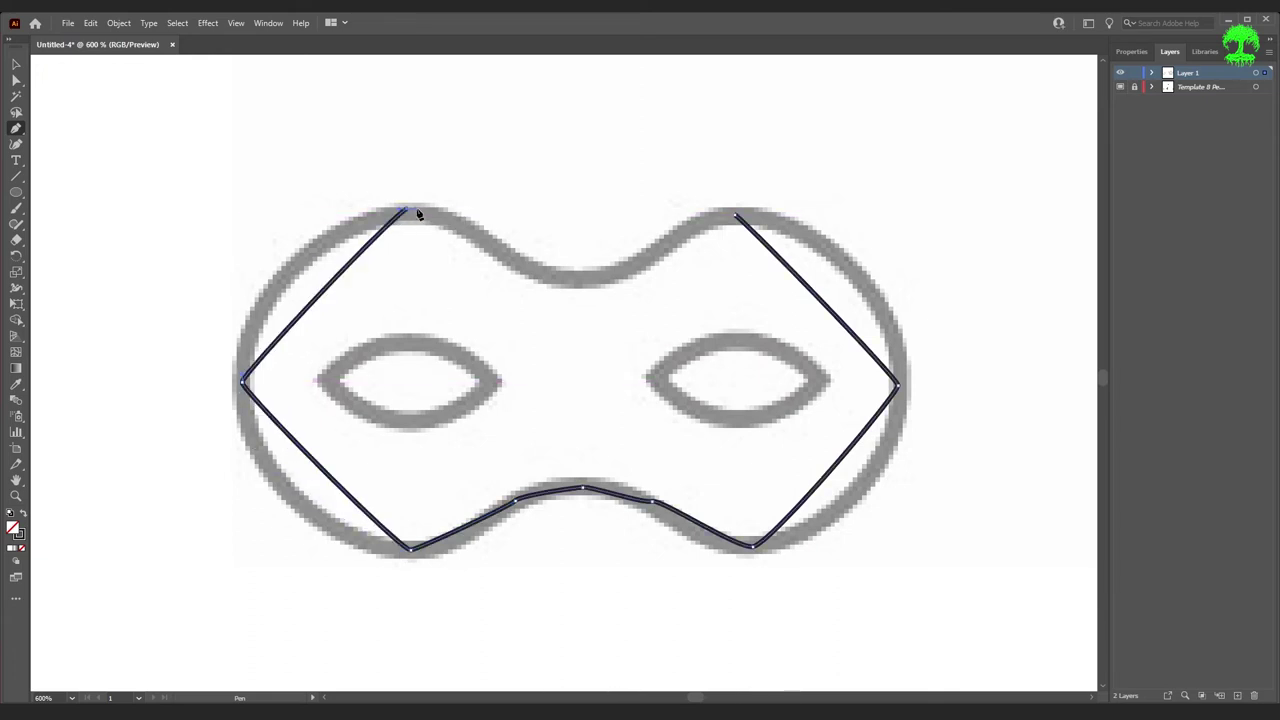
left_click(514, 262)
left_click(573, 279)
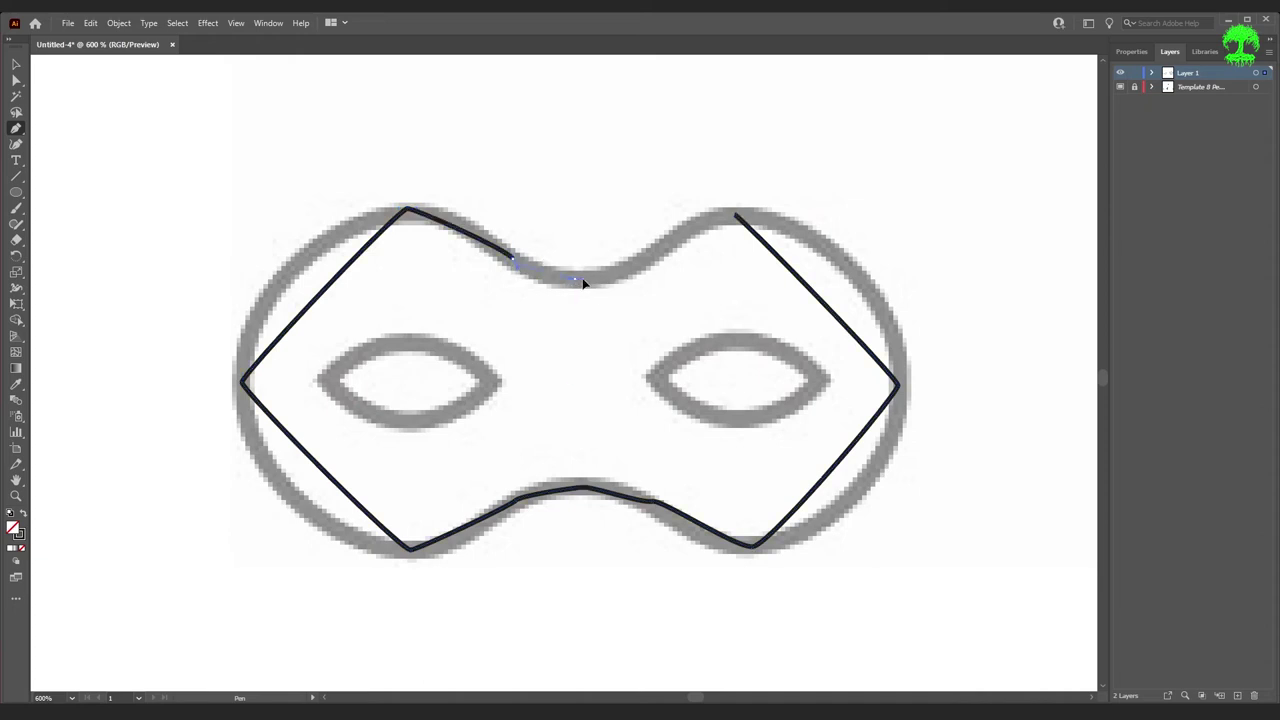
left_click(633, 268, "ctrl")
left_click(634, 266)
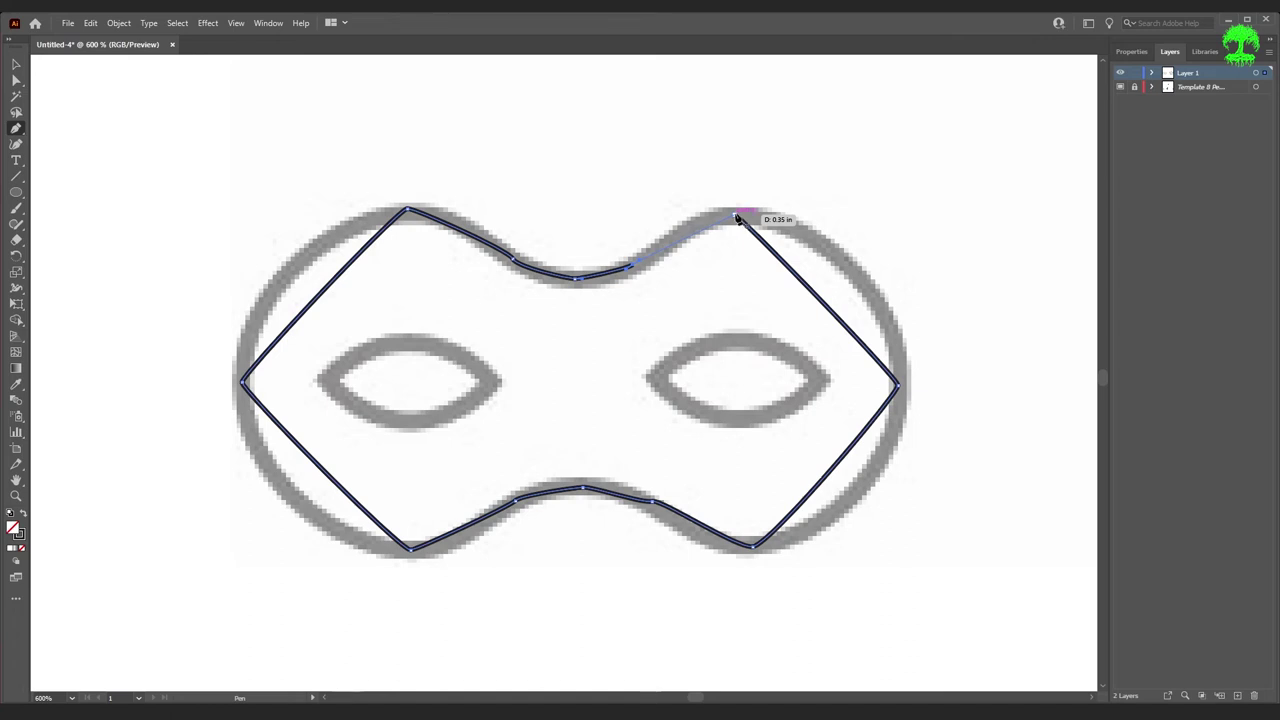
left_click(736, 216)
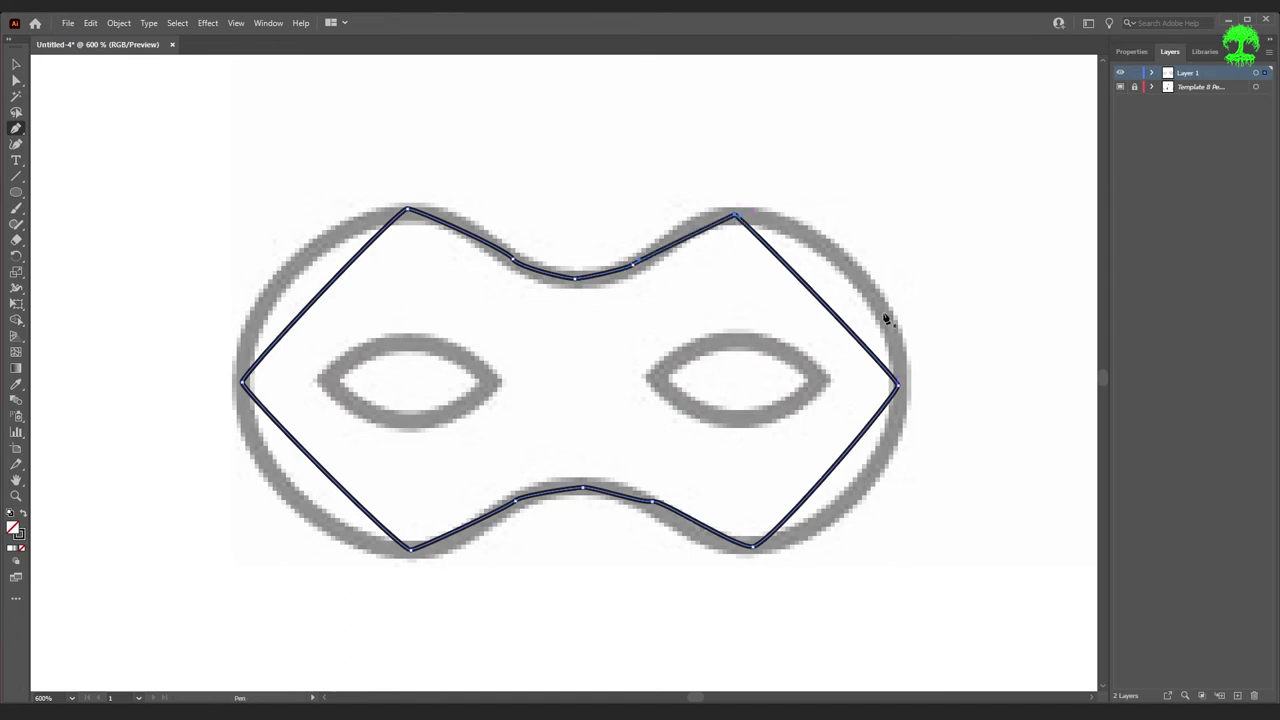
key("a")
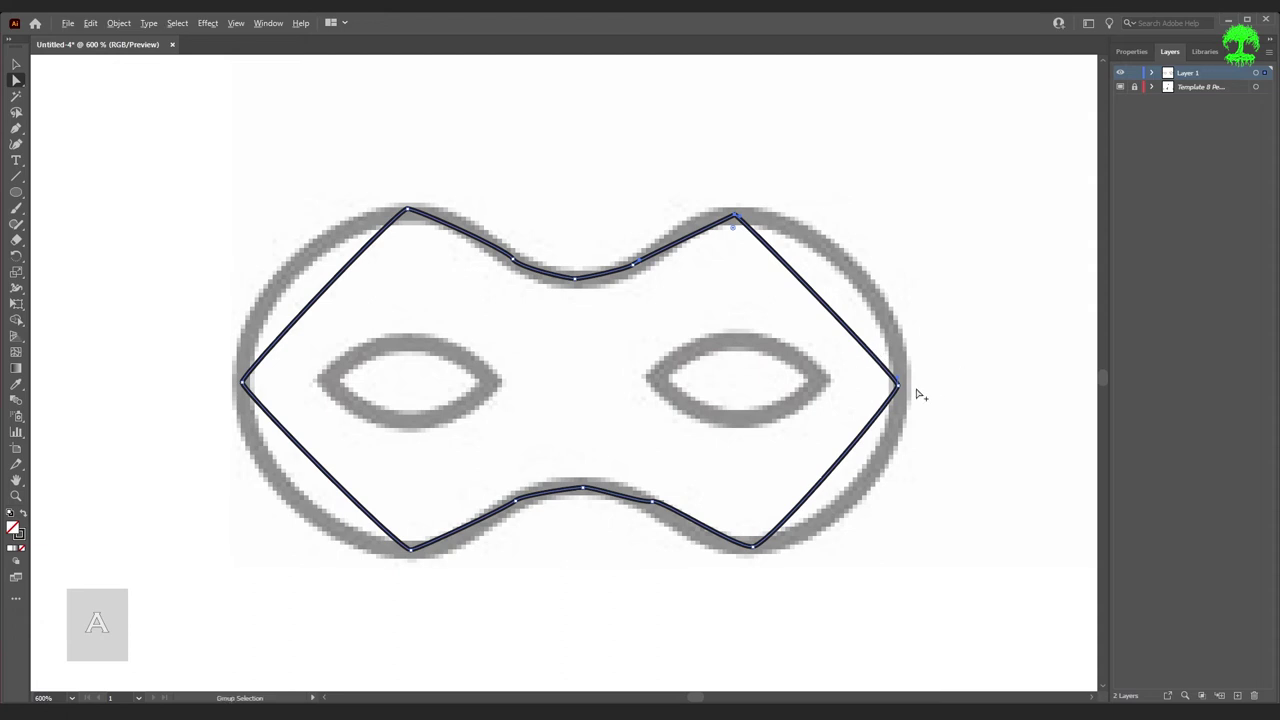
- Drag handles on the right corner anchor to curve the mask's right side along the template circle
scroll(916, 395, "up", 2)
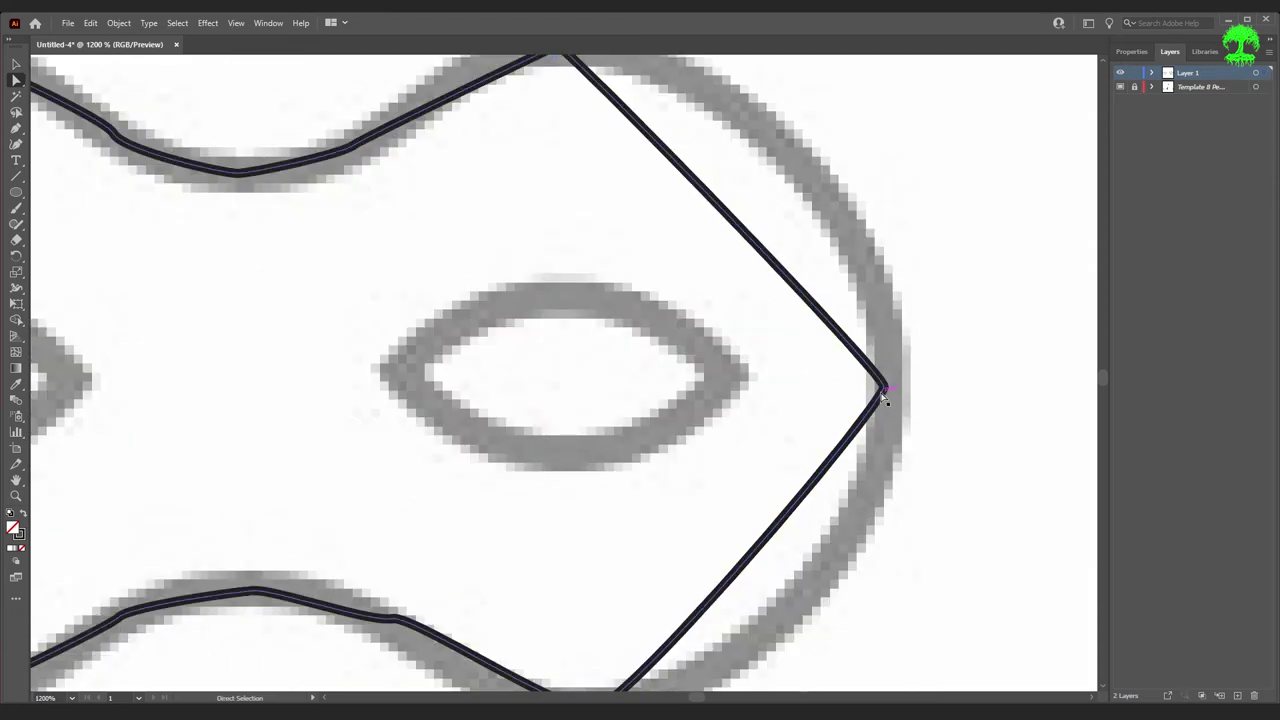
left_click(884, 390)
left_click_drag(884, 377, 884, 92)
left_click_drag(884, 405, 861, 637)
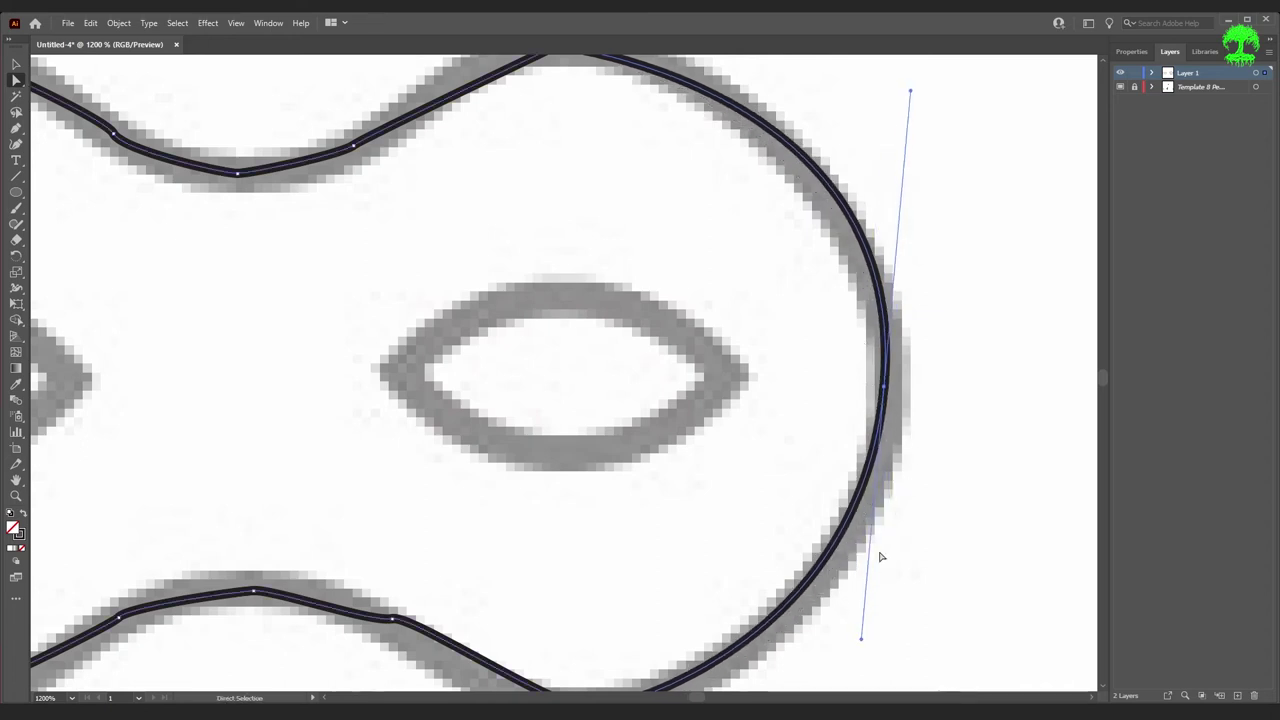
left_click_drag(861, 643, 836, 632)
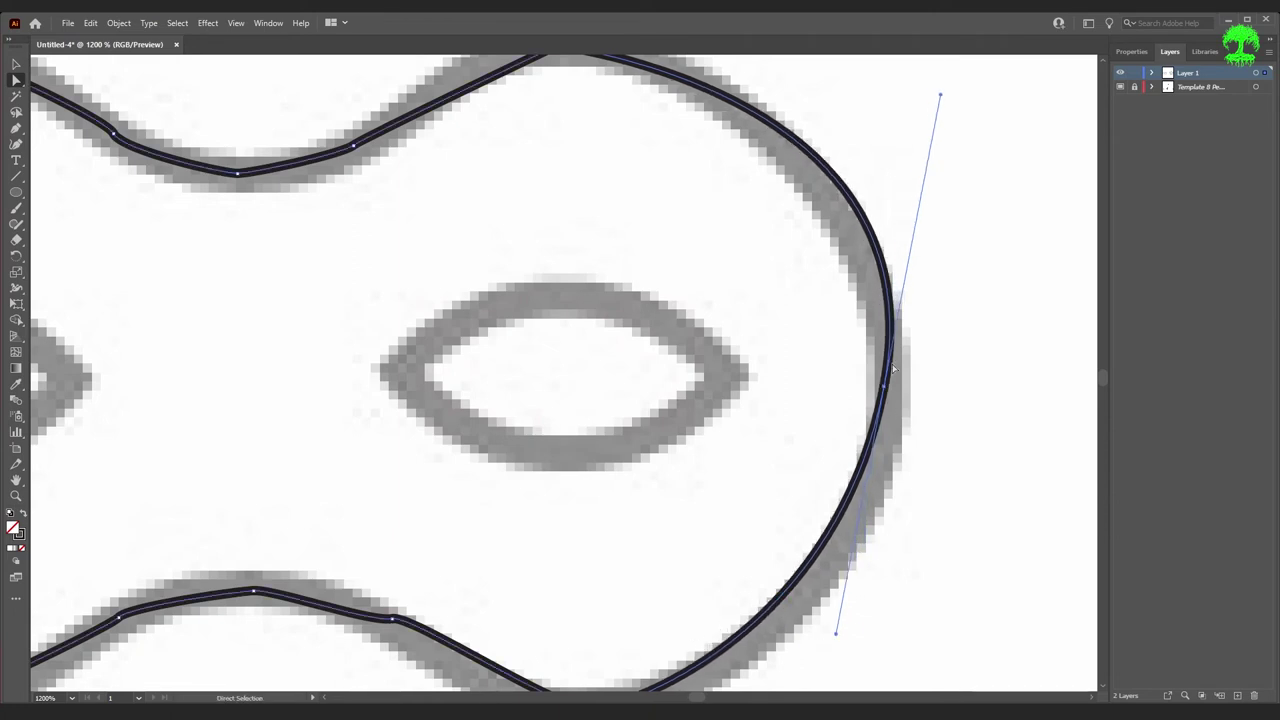
left_click_drag(836, 637, 890, 641)
scroll(897, 523, "down", 1)
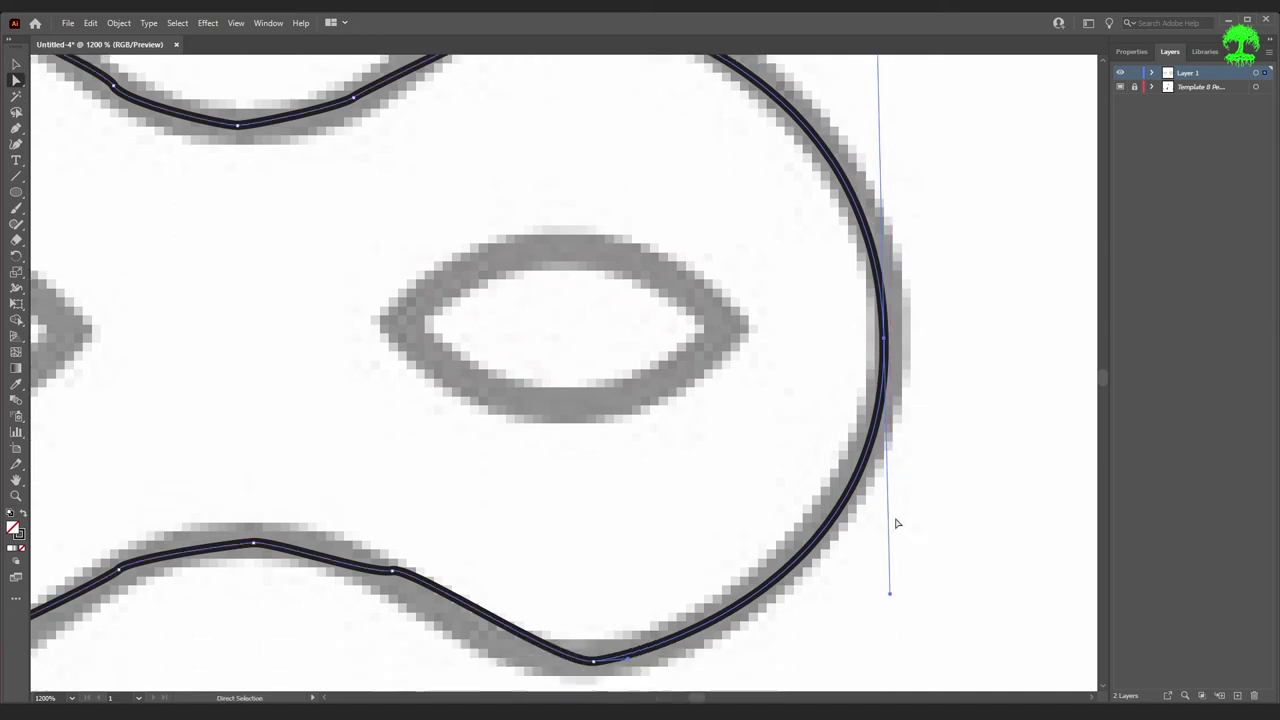
scroll(897, 523, "down", 2)
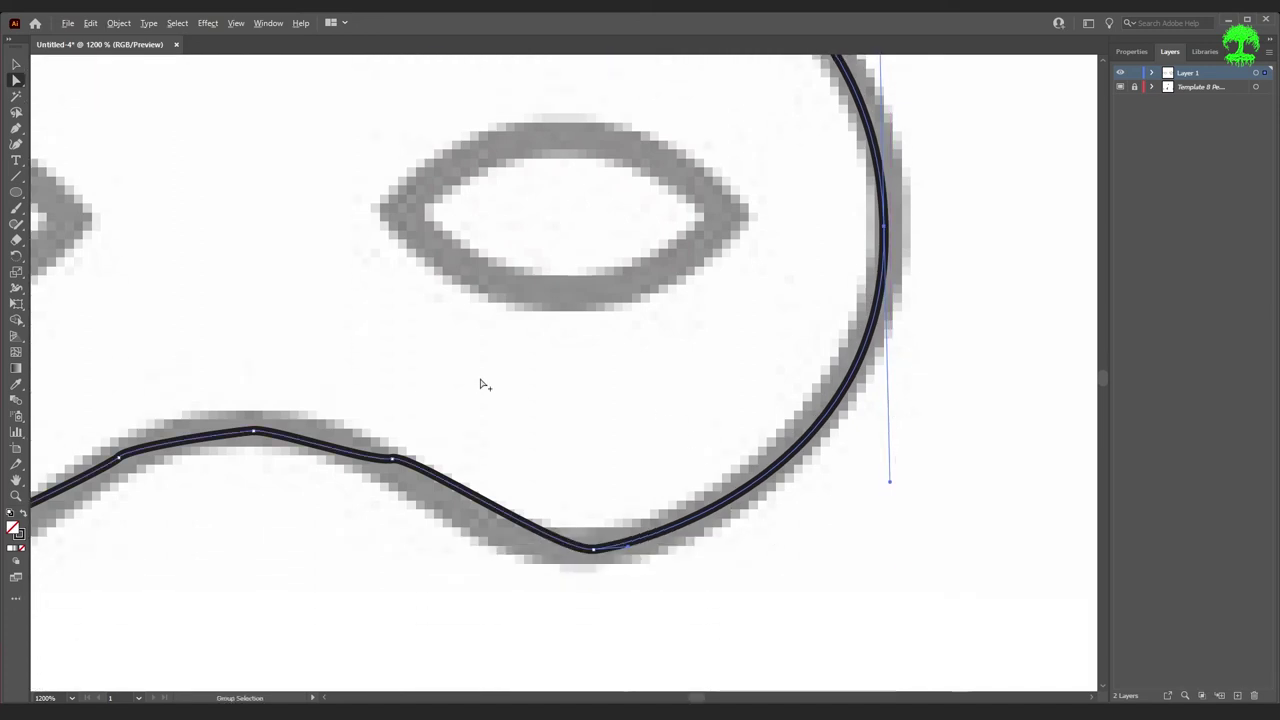
scroll(480, 384, "up", 5)
scroll(437, 397, "down", 6)
- Round the bottom notch curve and bend the mask's lower-left and upper-left sides along the circle
left_click_drag(523, 491, 309, 491)
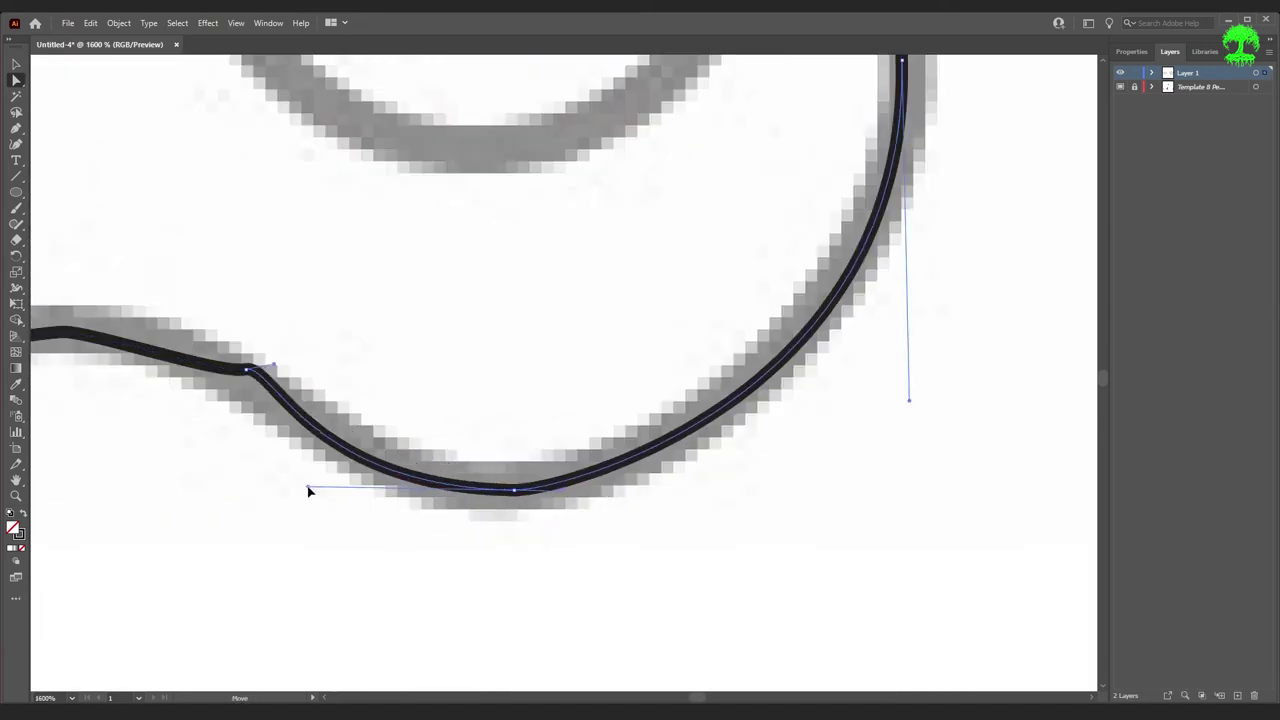
scroll(586, 494, "up", 3)
scroll(586, 494, "left", 5)
left_click(373, 477)
left_click_drag(398, 480, 410, 486)
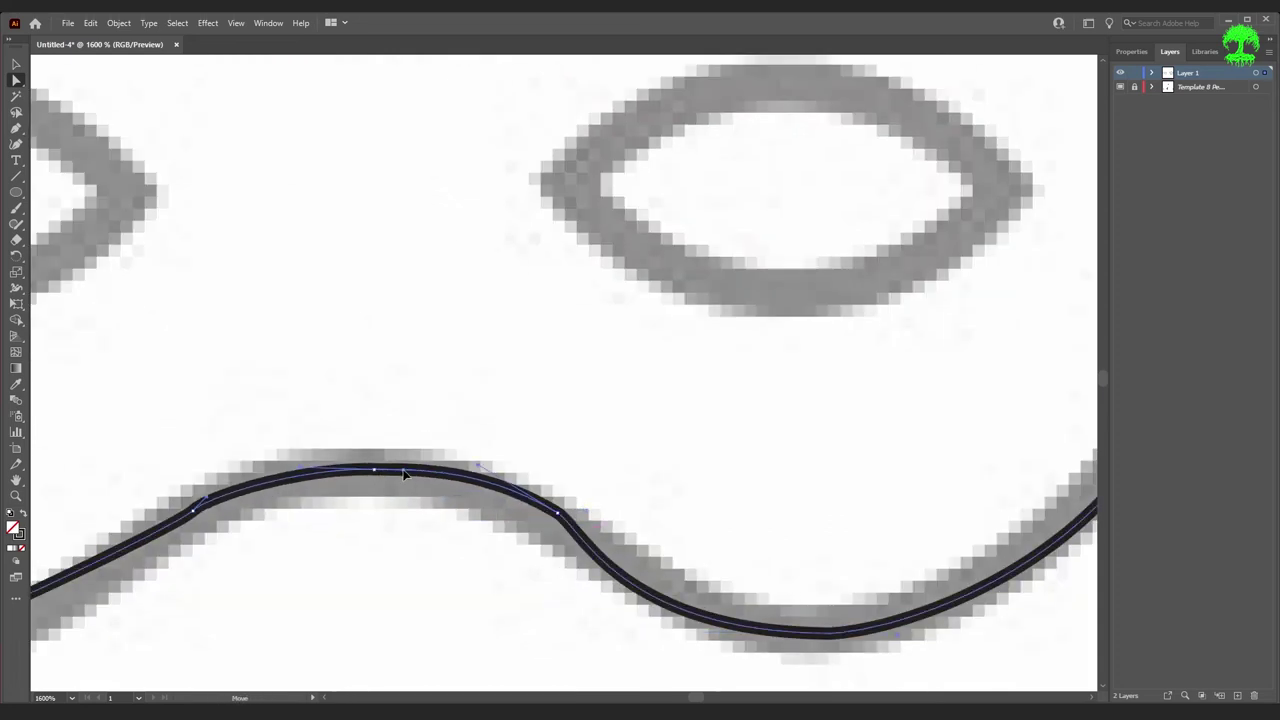
scroll(414, 537, "down", 3)
left_click_drag(214, 482, 140, 534)
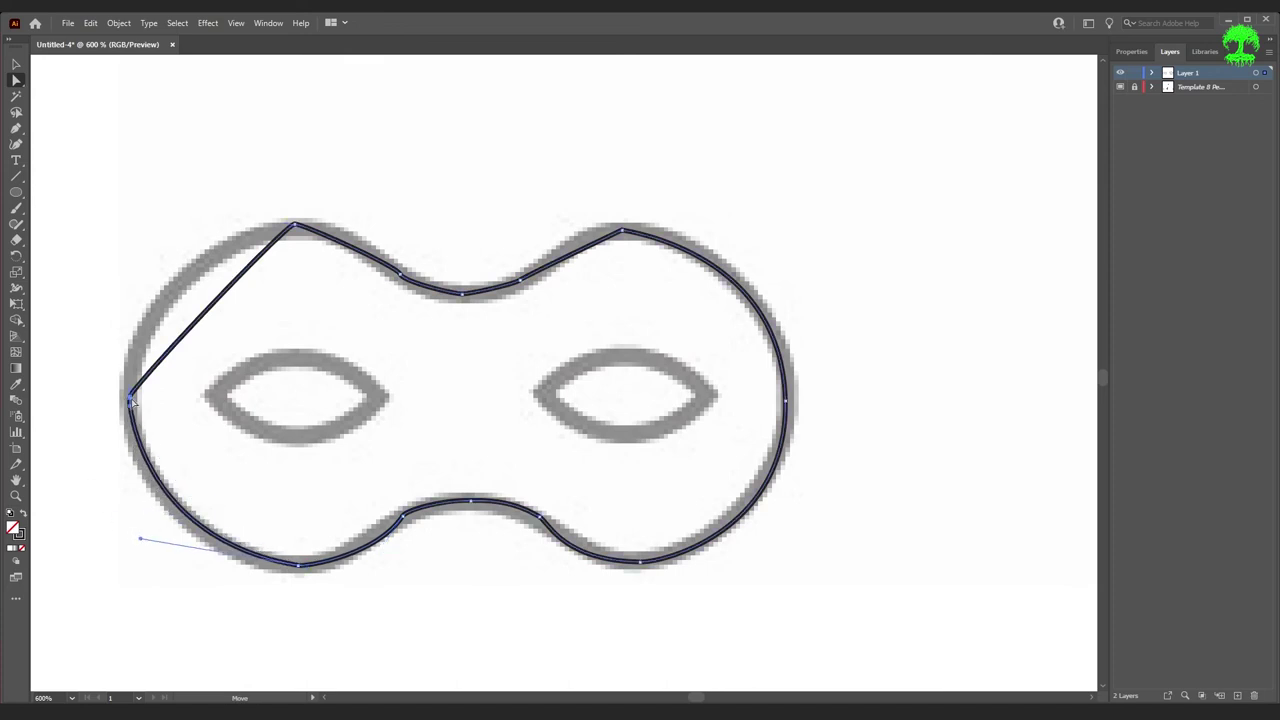
left_click_drag(212, 311, 140, 262)
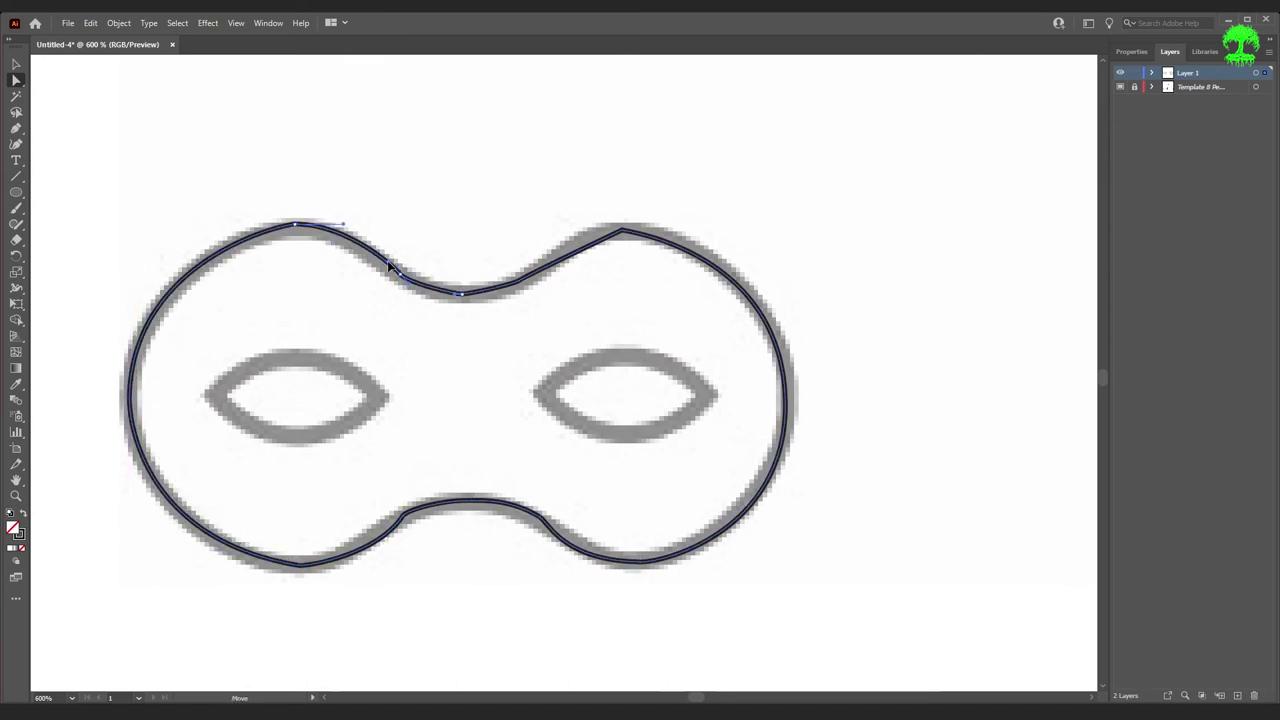
- Hide and reshow the template to check the outline, then select the whole mask path
left_click(447, 297)
left_click(620, 230)
scroll(620, 230, "up", 3)
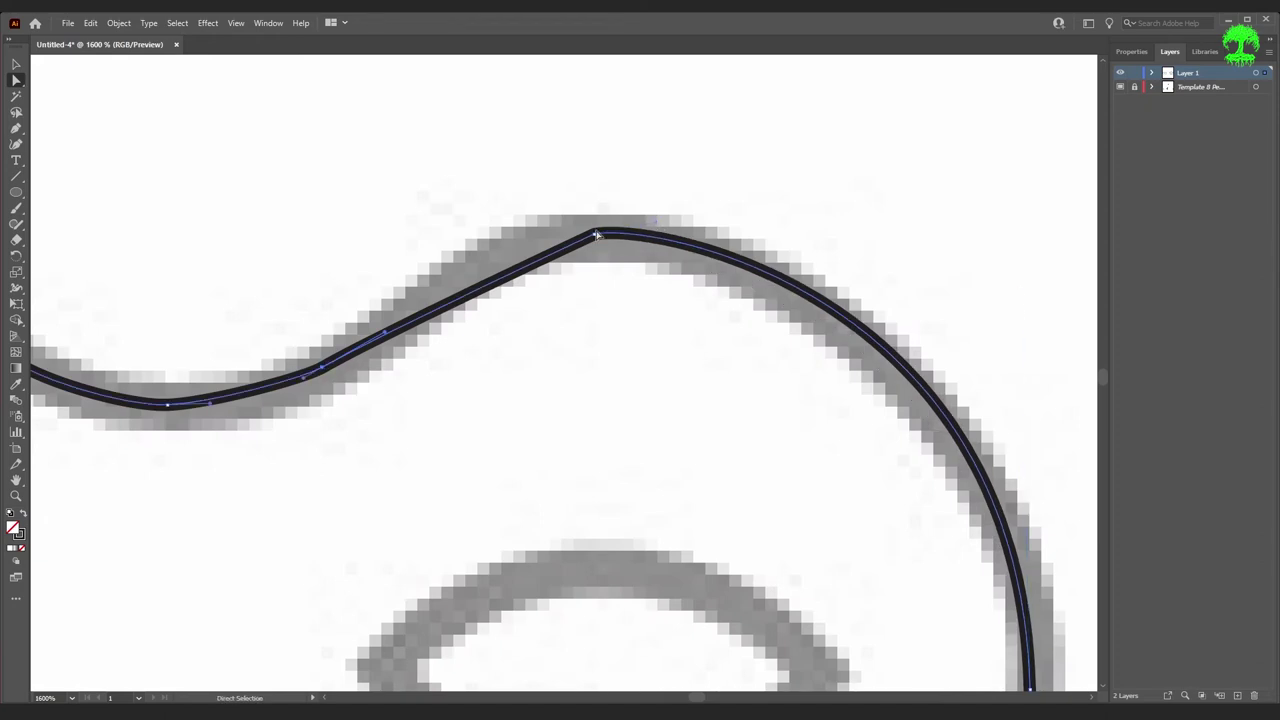
left_click(483, 247)
scroll(482, 244, "down", 3)
left_click(1119, 87)
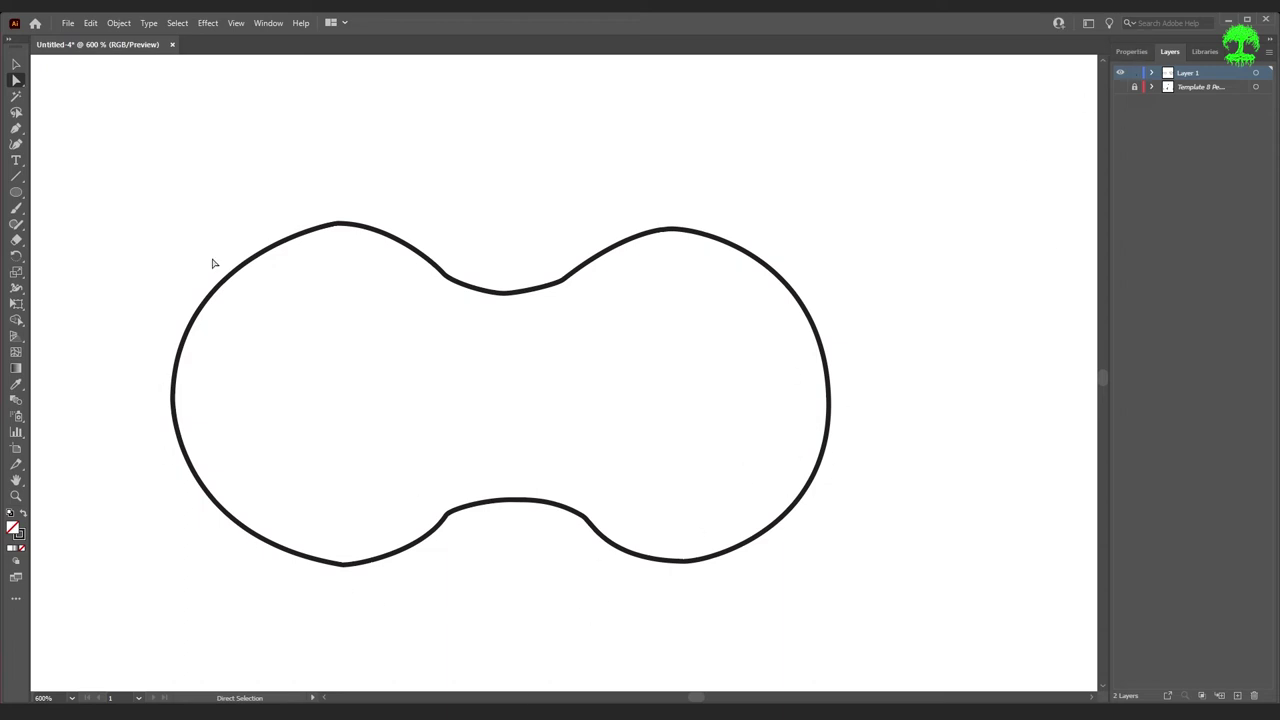
key("ctrl+shift+w")
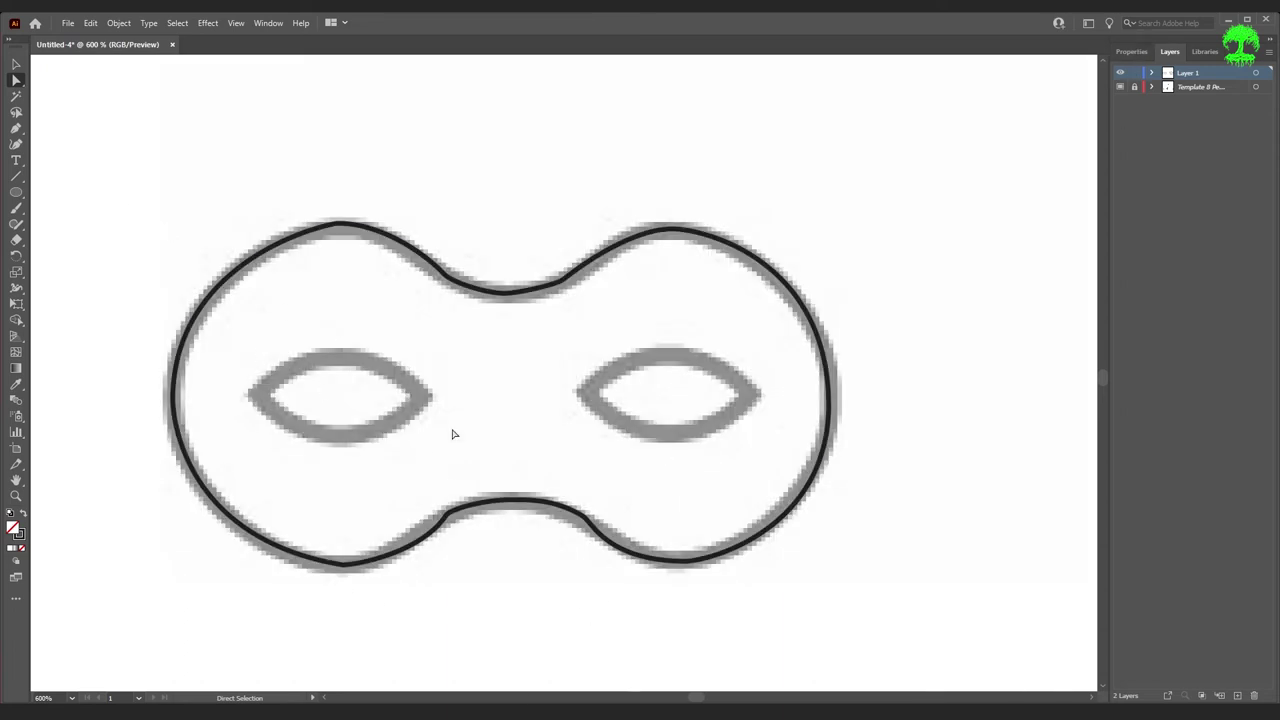
key("v")
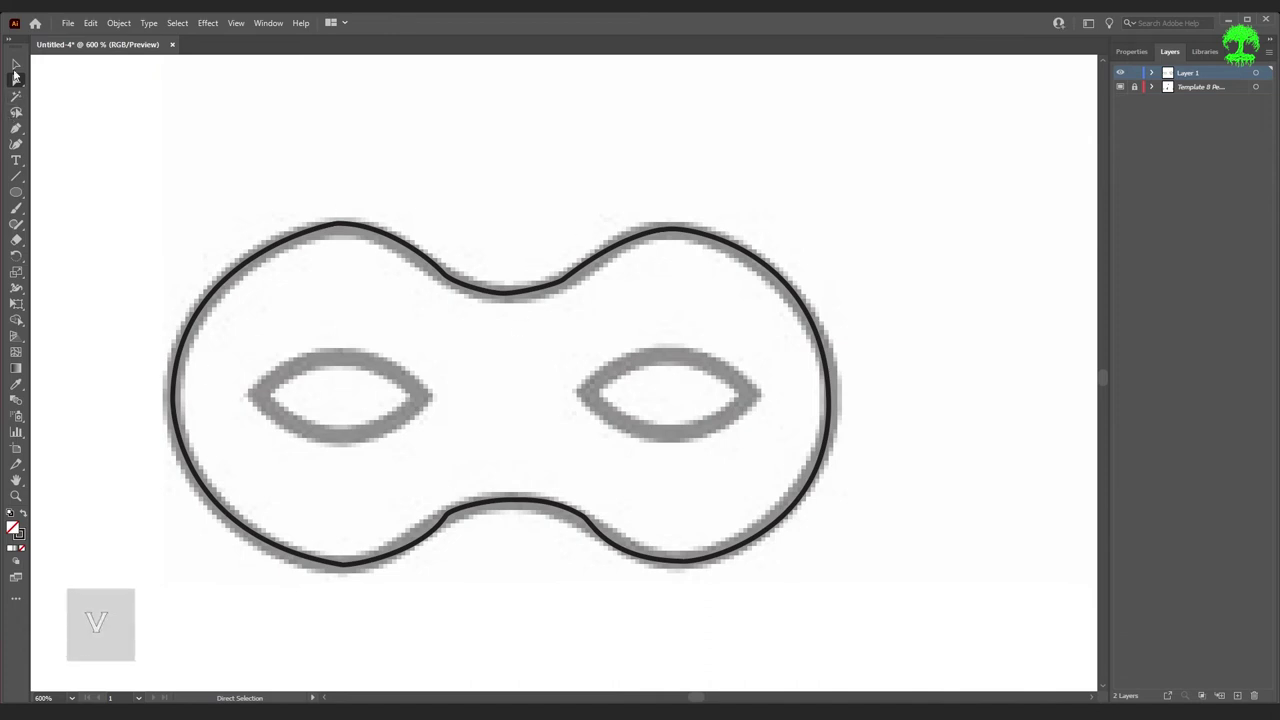
left_click(345, 224)
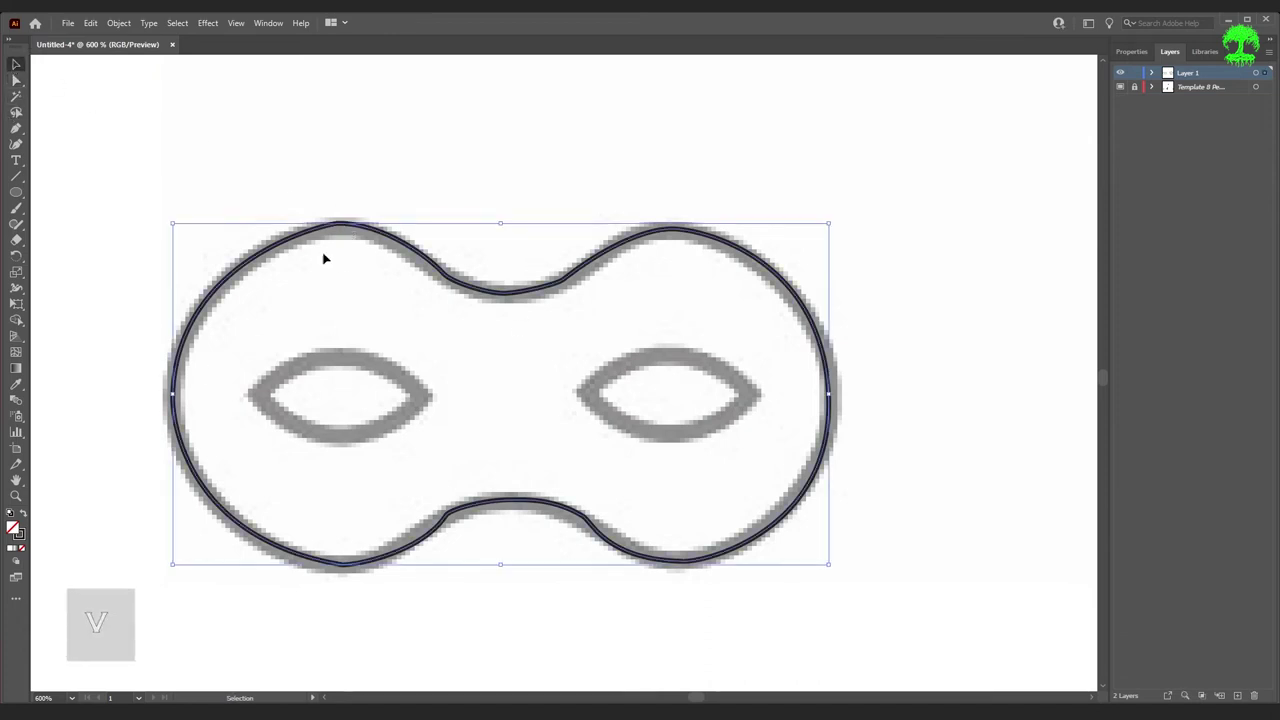
key("p")
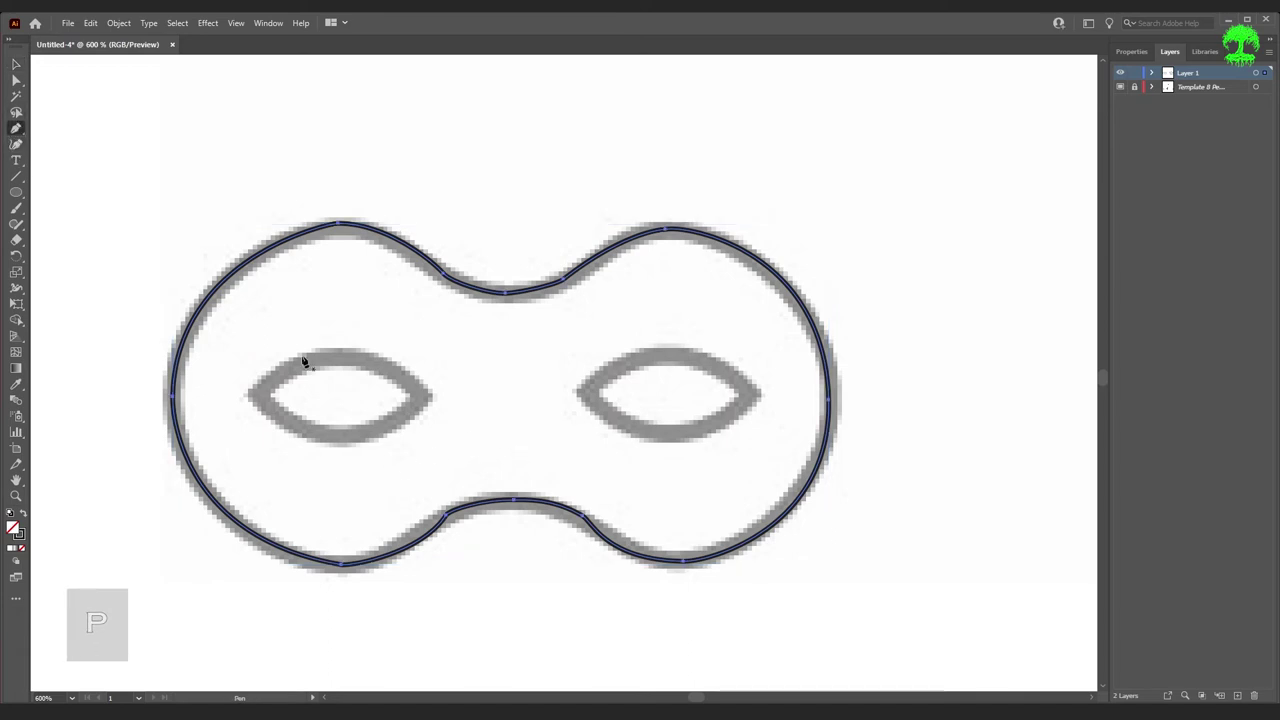
- Add, then delete, extra anchors on the mask's left side to straighten it
left_click(225, 279)
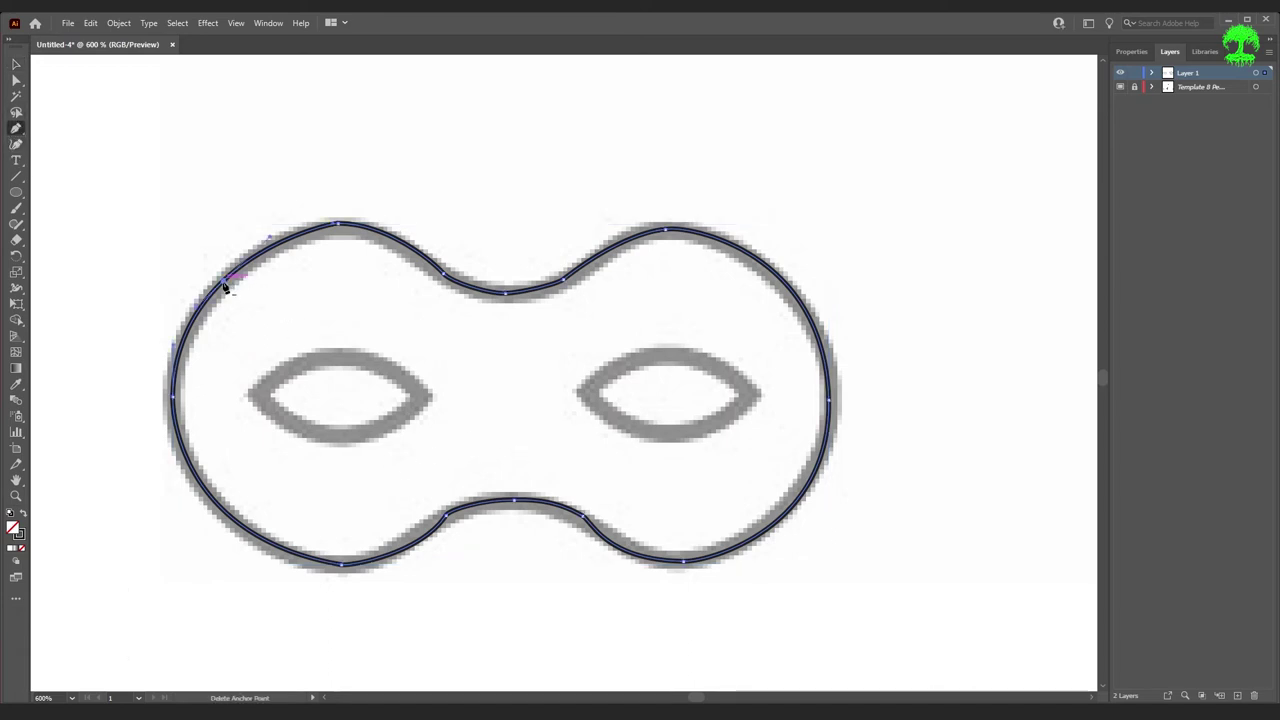
left_click(223, 506)
left_click(277, 552)
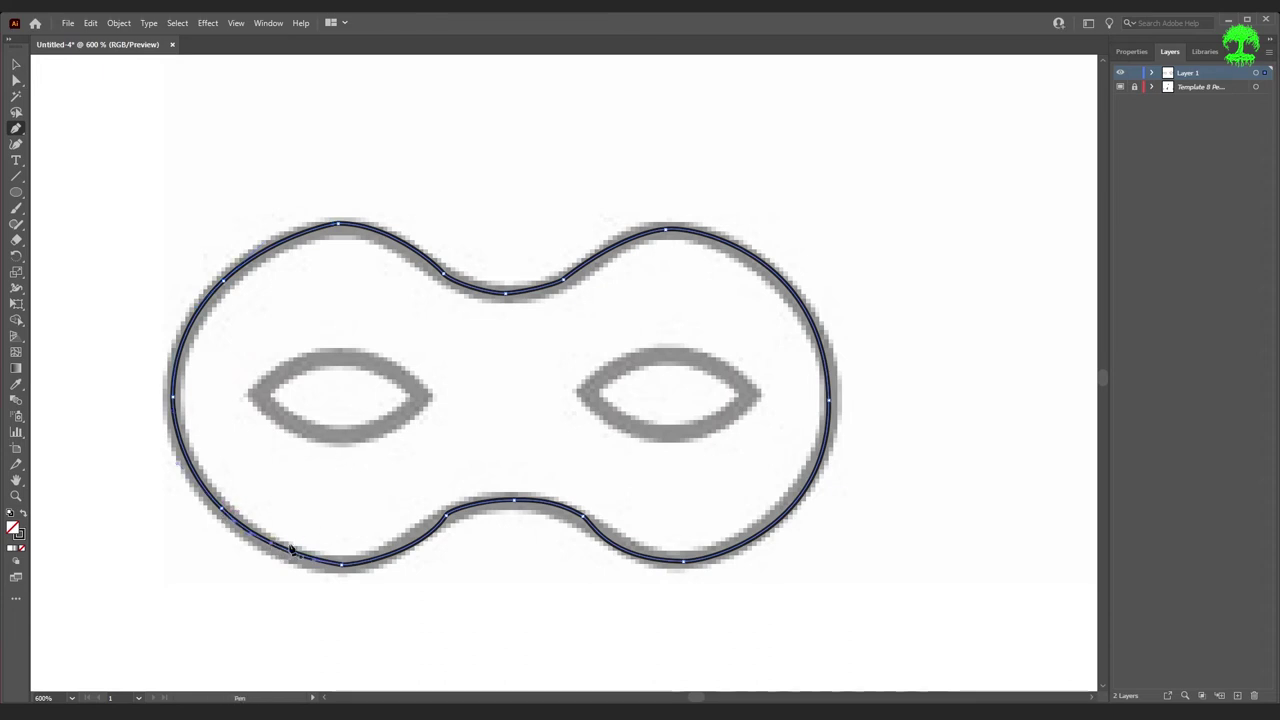
left_click(272, 549)
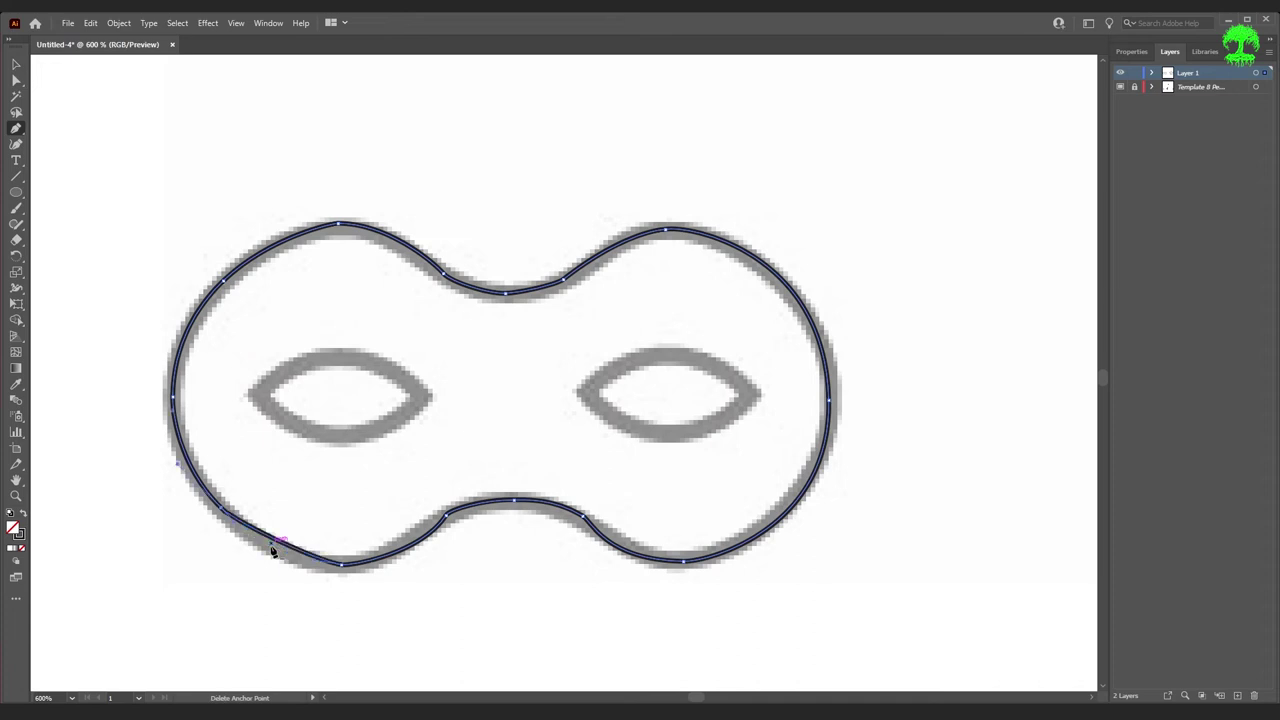
left_click(223, 507)
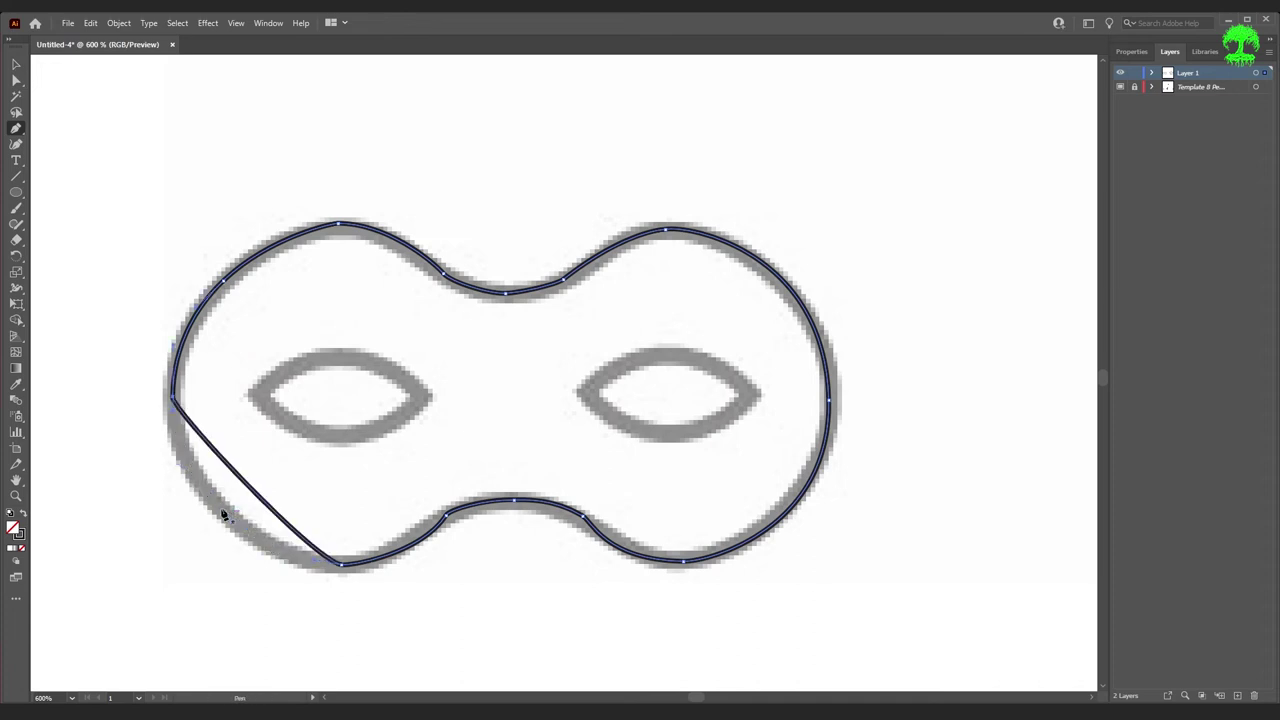
left_click(223, 281)
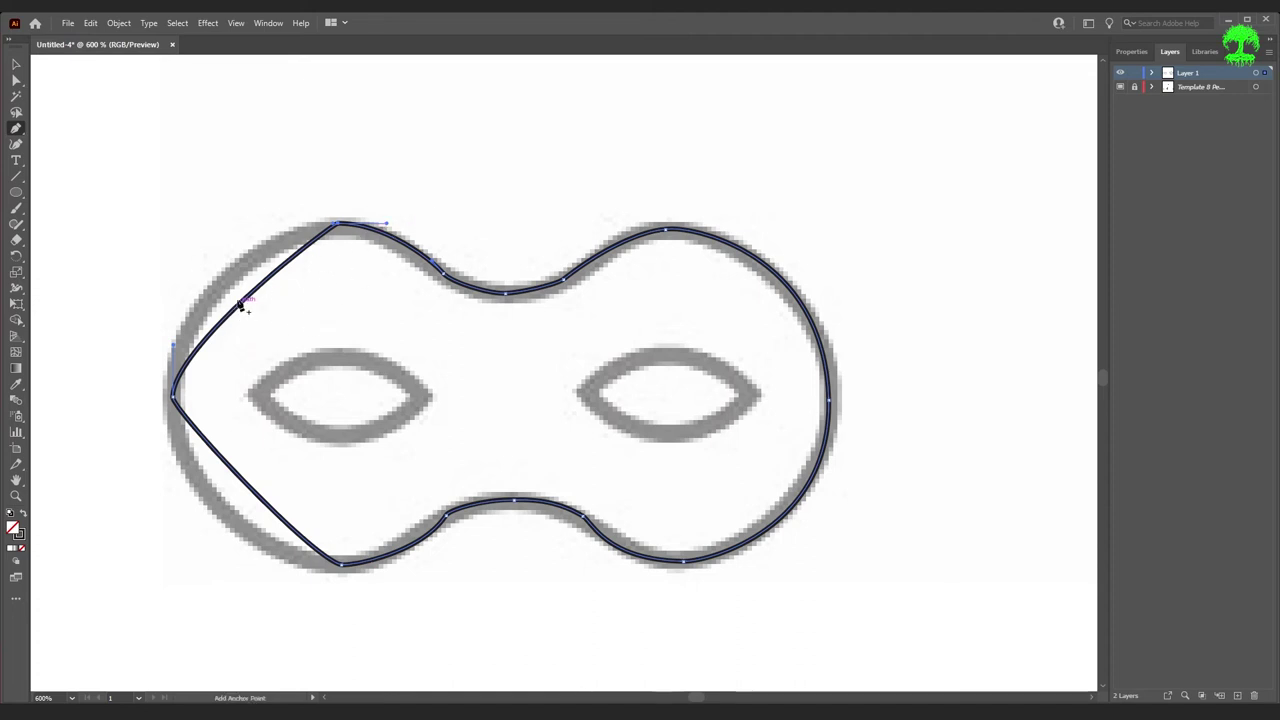
- Curve the mask's upper-left side from the top anchor's handle and fit the artboard in view
key("a")
key("a")
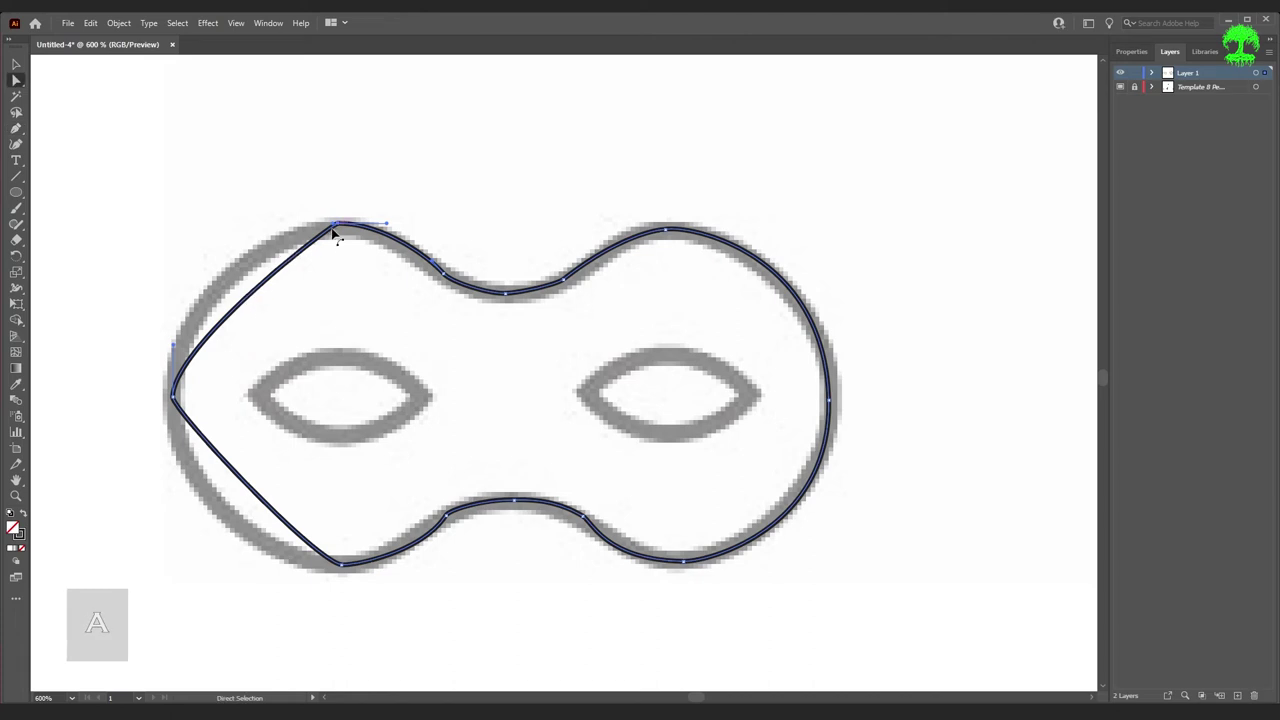
left_click_drag(337, 224, 222, 228)
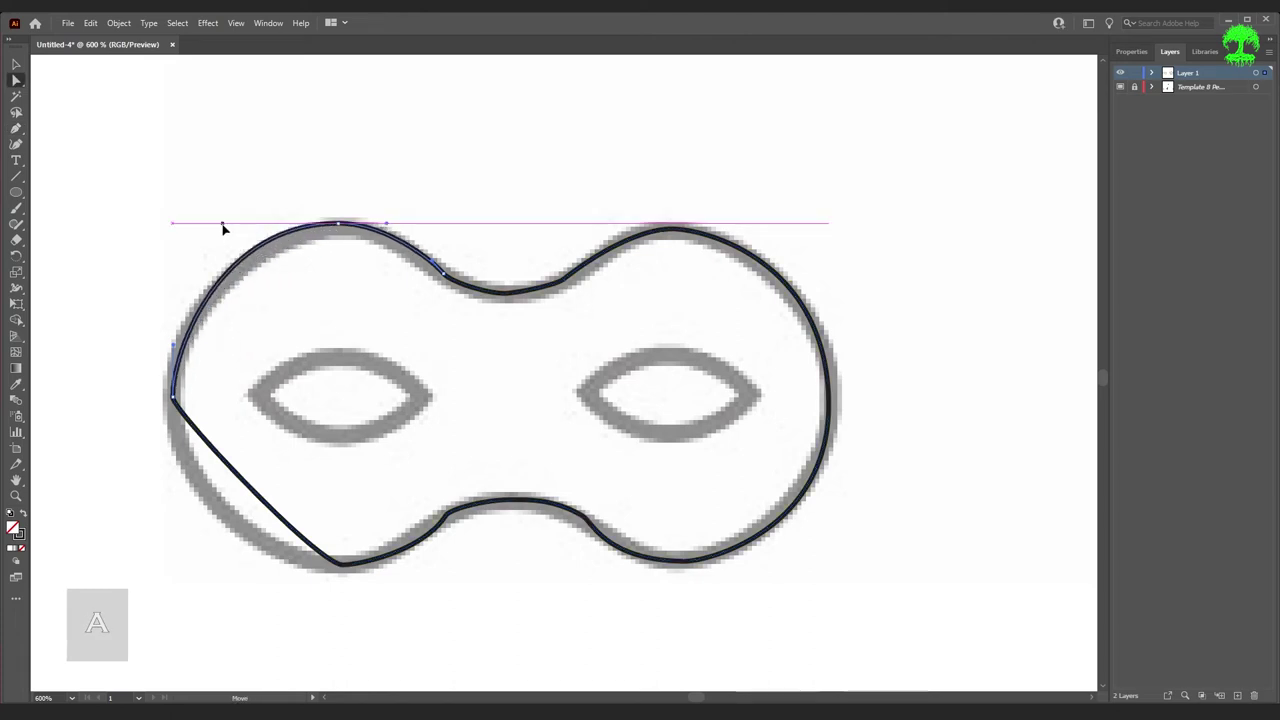
key("ctrl+0")
key("p")
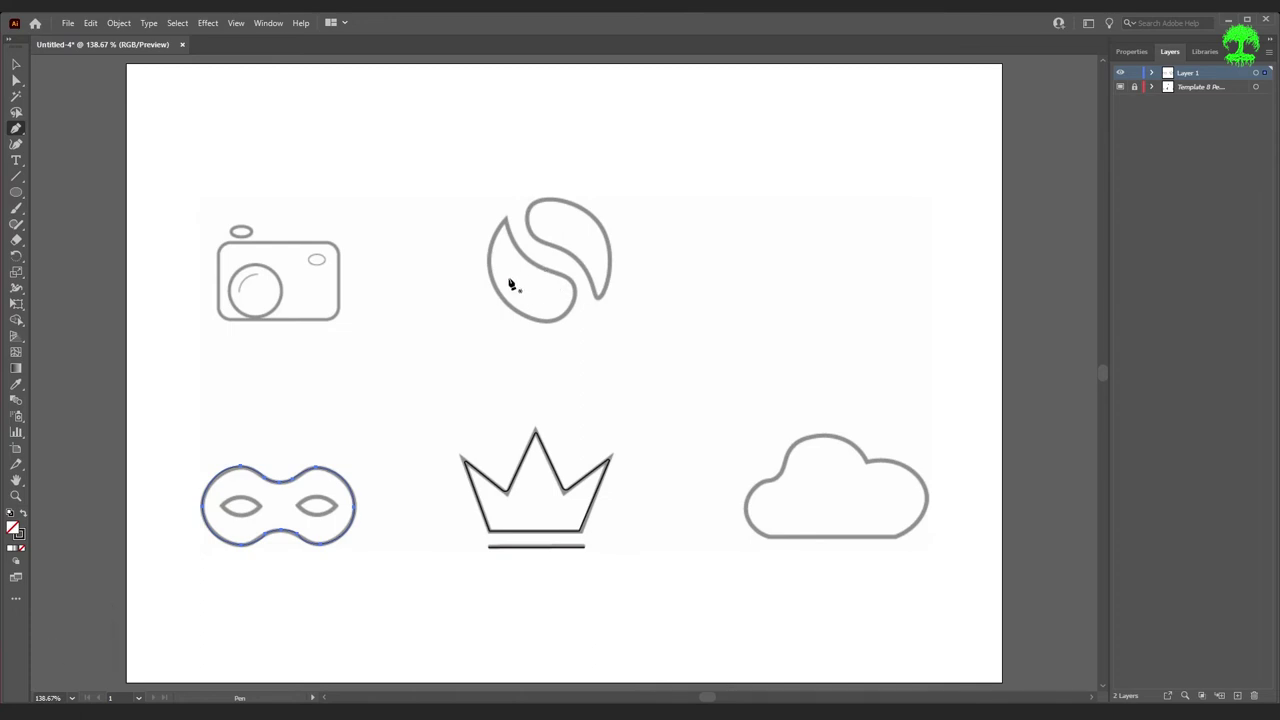
- Trace the S icon's left half with straight Pen segments, closing back at the top tip
key("alt")
scroll(527, 276, "up", 5)
scroll(531, 277, "up", 2)
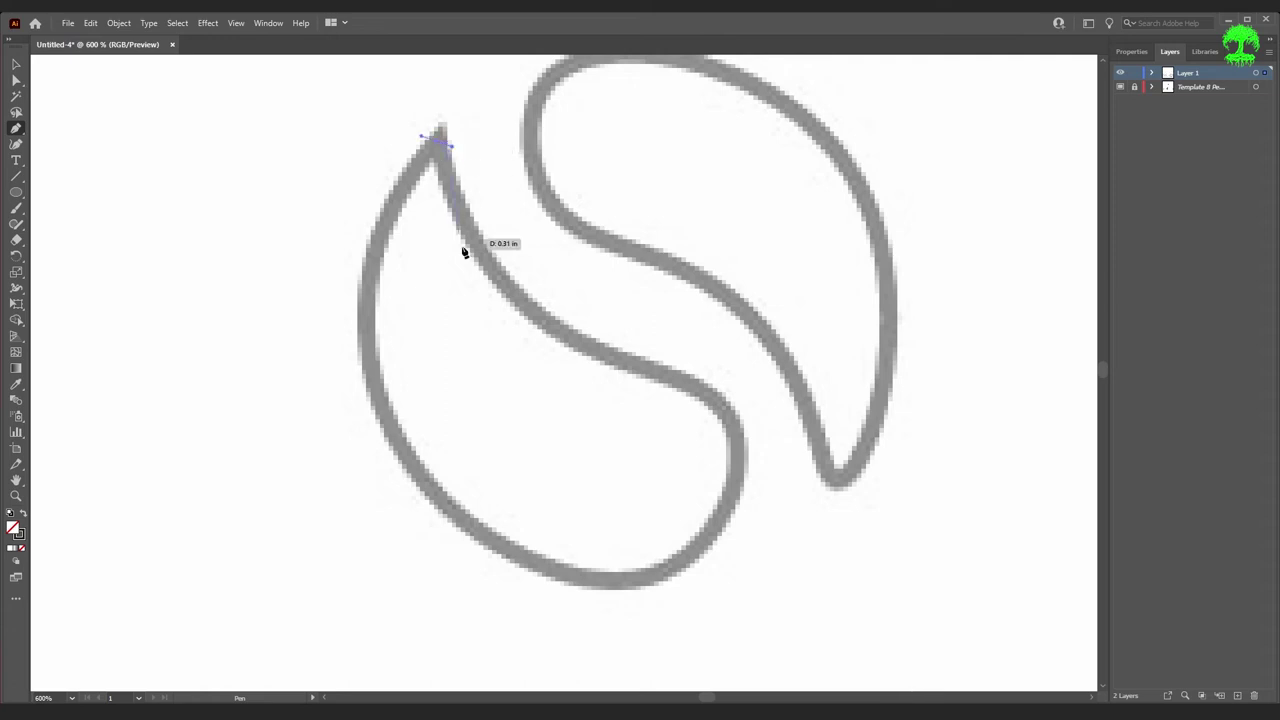
left_click(513, 299)
left_click(710, 398)
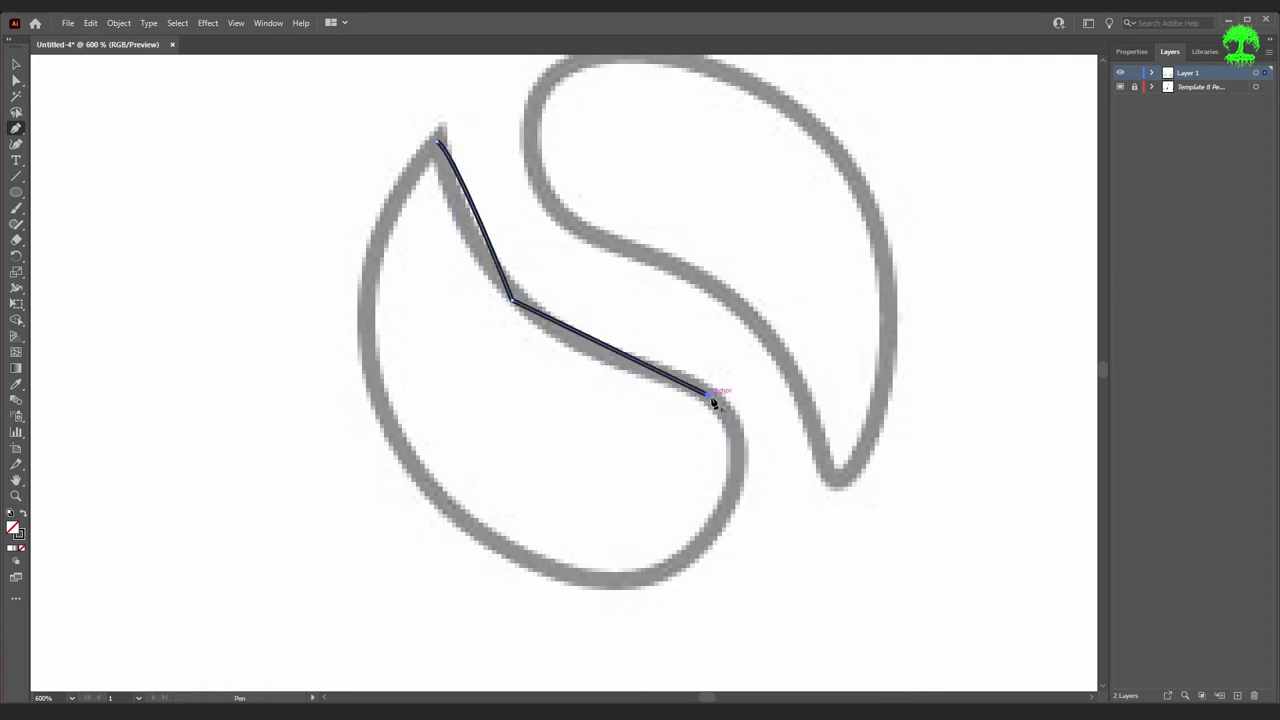
left_click(733, 493)
left_click(610, 577)
left_click(400, 455)
left_click(369, 268)
left_click(437, 142)
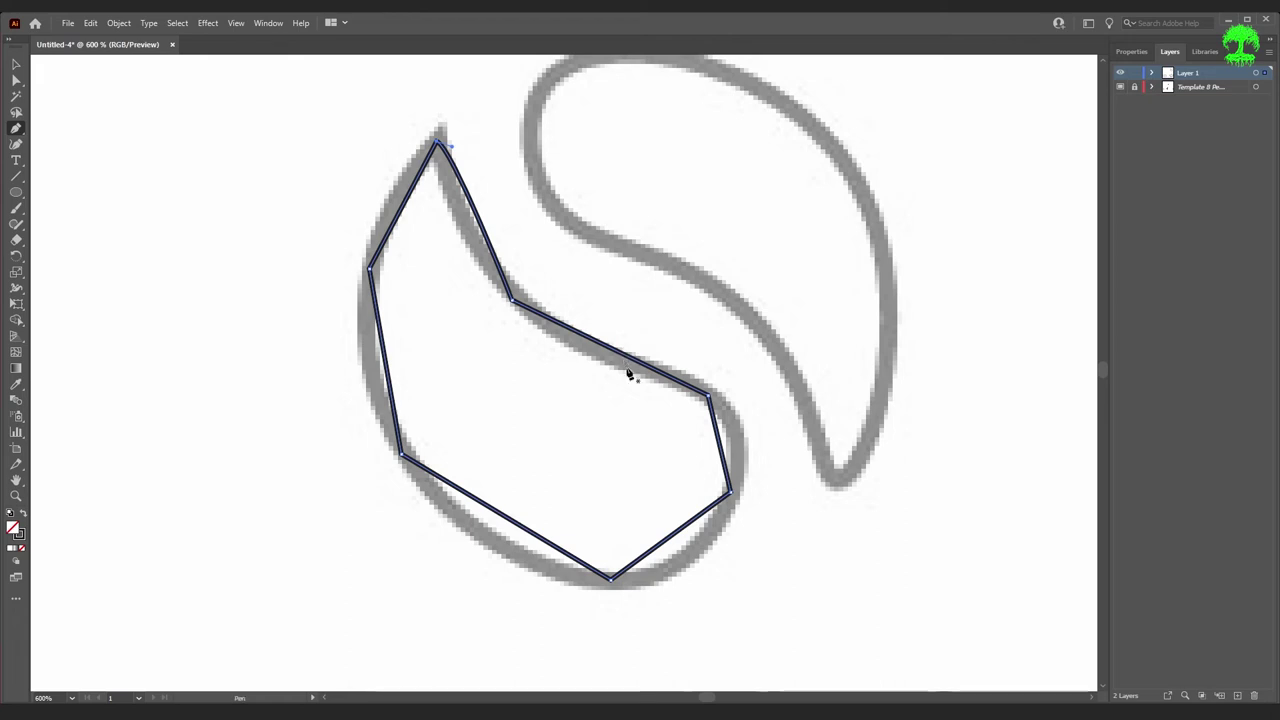
- Select the outline's inner corner anchor with Direct Selection
key("a")
scroll(527, 307, "up", 2)
scroll(527, 307, "down", 1)
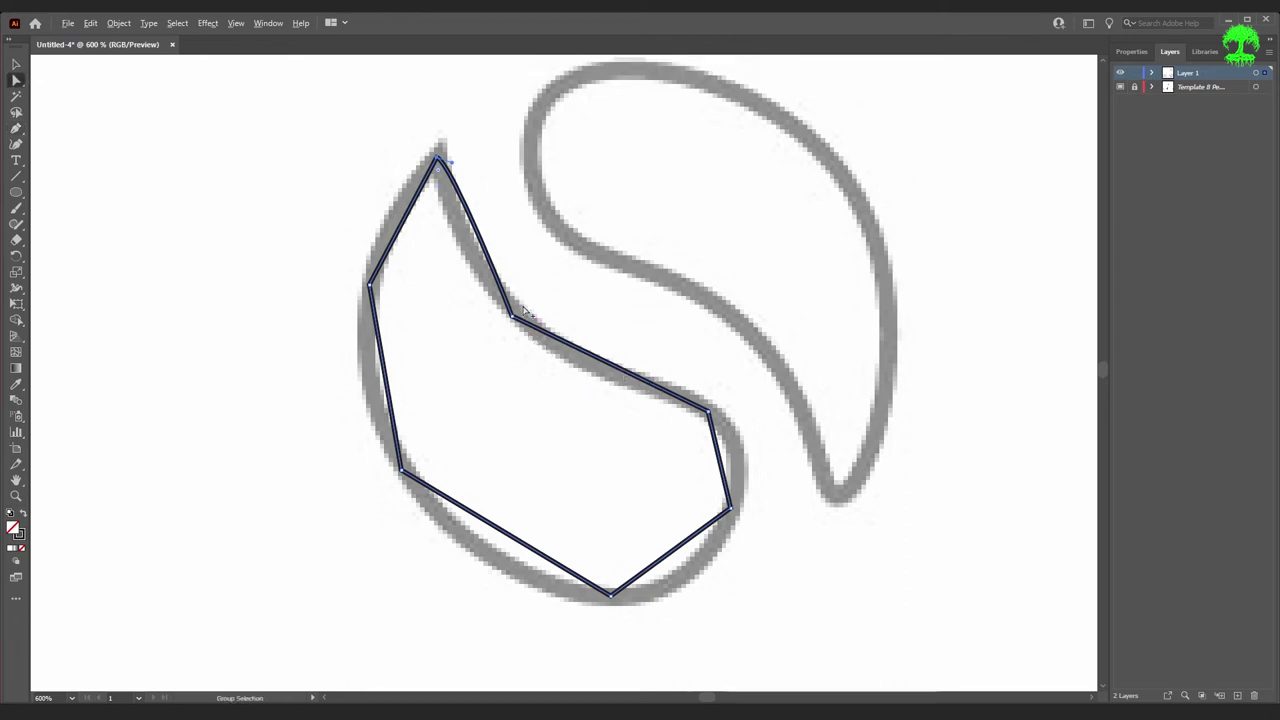
scroll(527, 307, "up", 3)
left_click(504, 336)
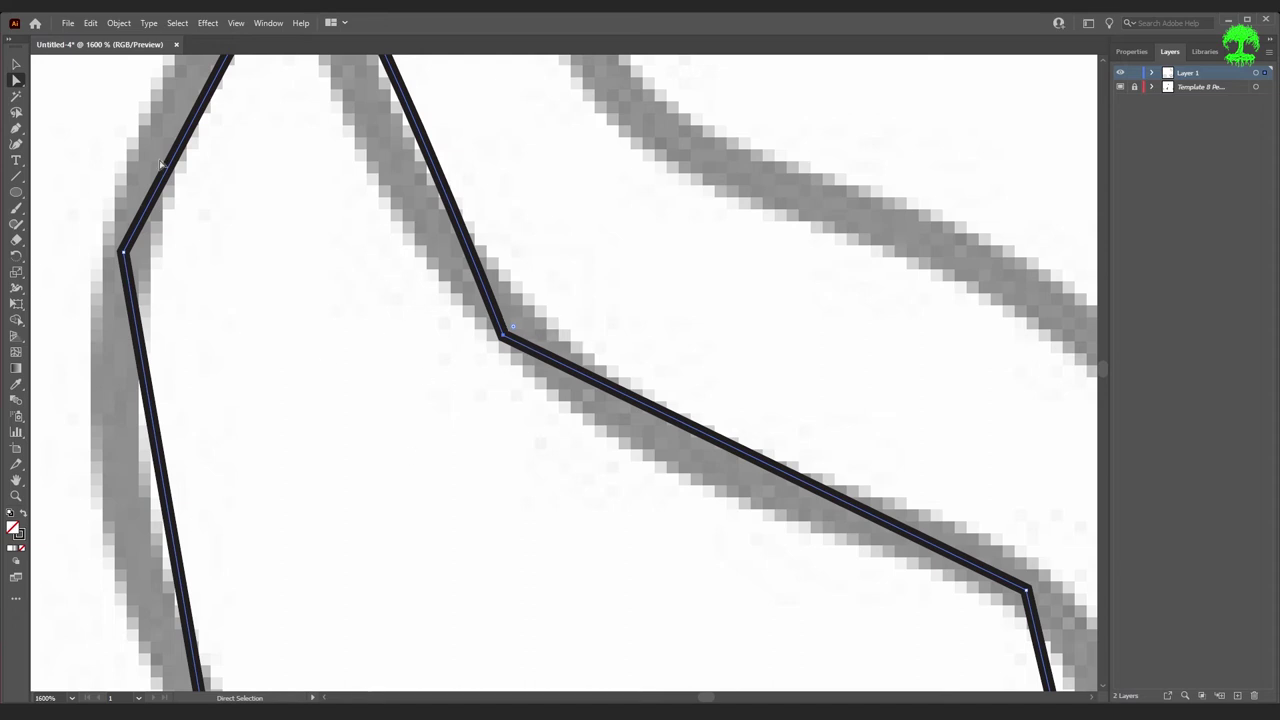
- With the Anchor Point tool, smooth the S outline's inner corner and the end of its inner curve
left_click(18, 130)
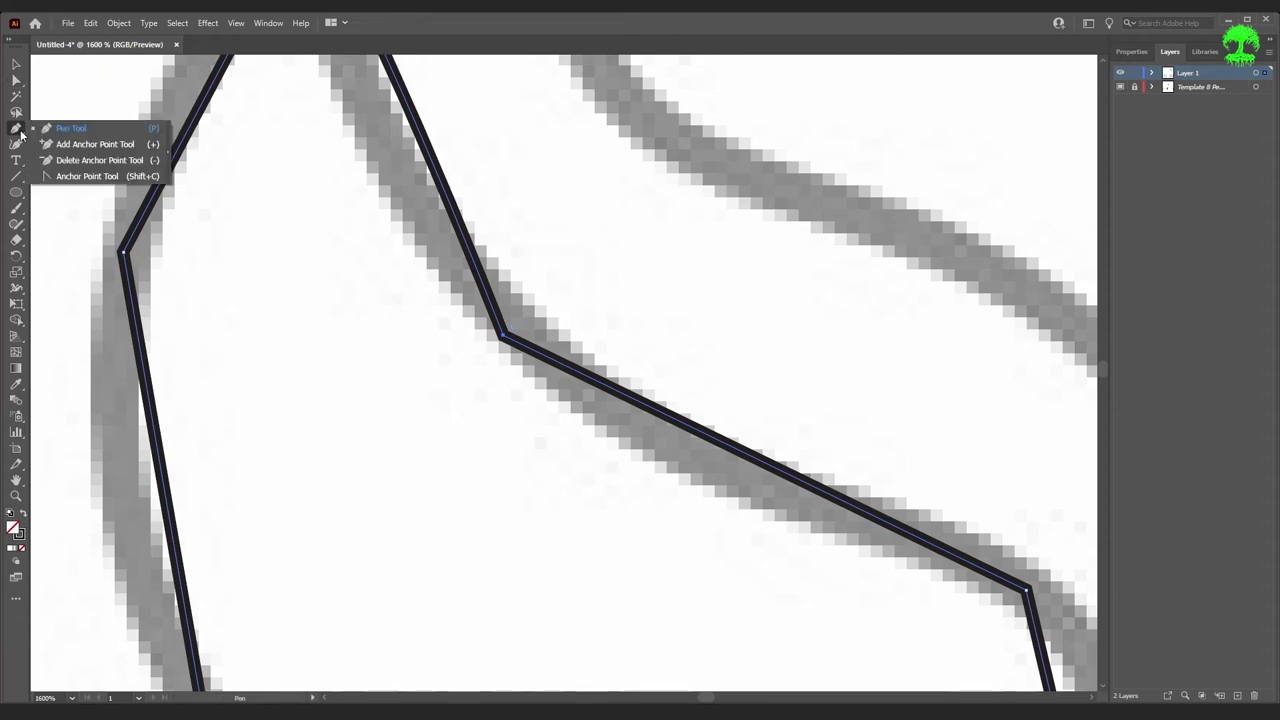
left_click(86, 177)
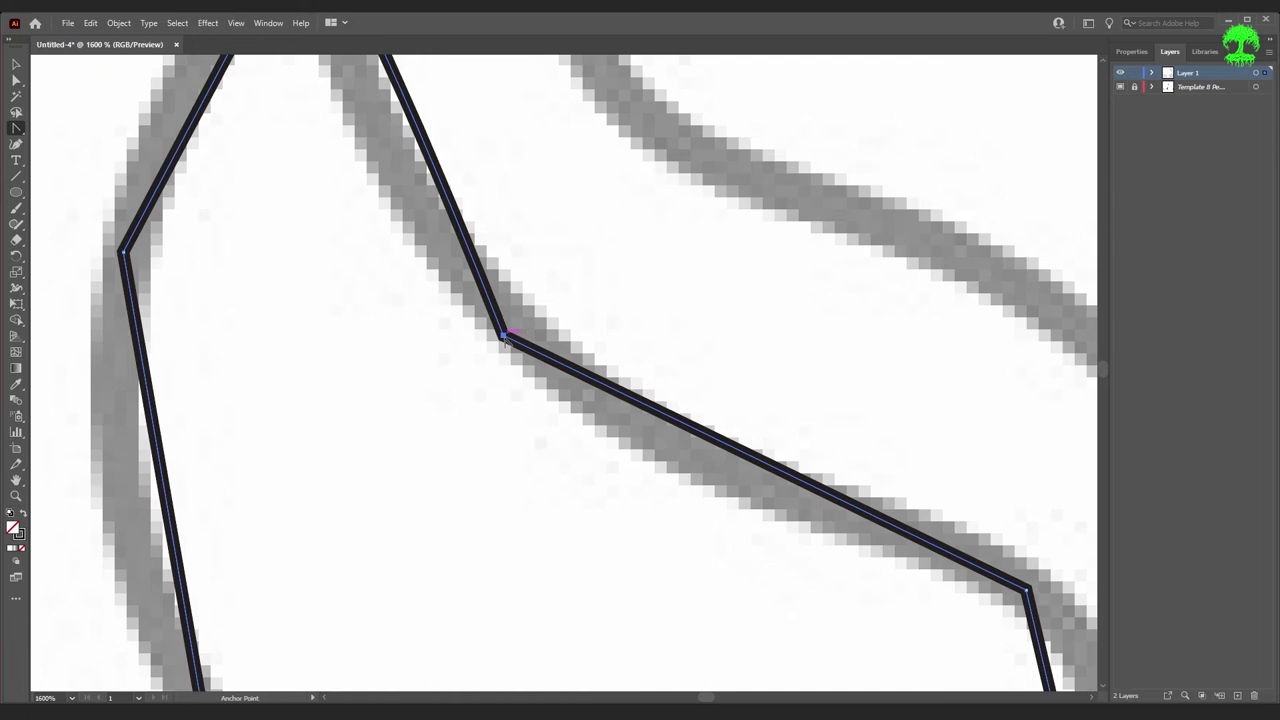
left_click_drag(503, 336, 616, 451)
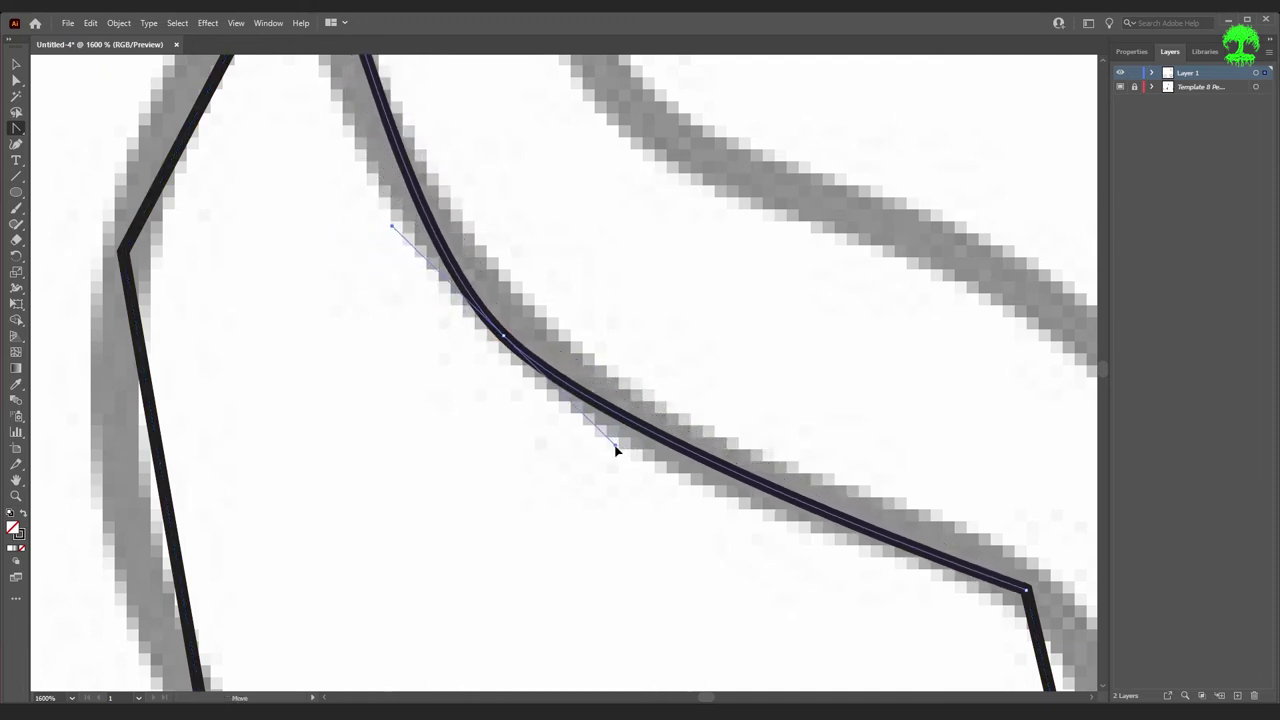
scroll(640, 420, "down", 4)
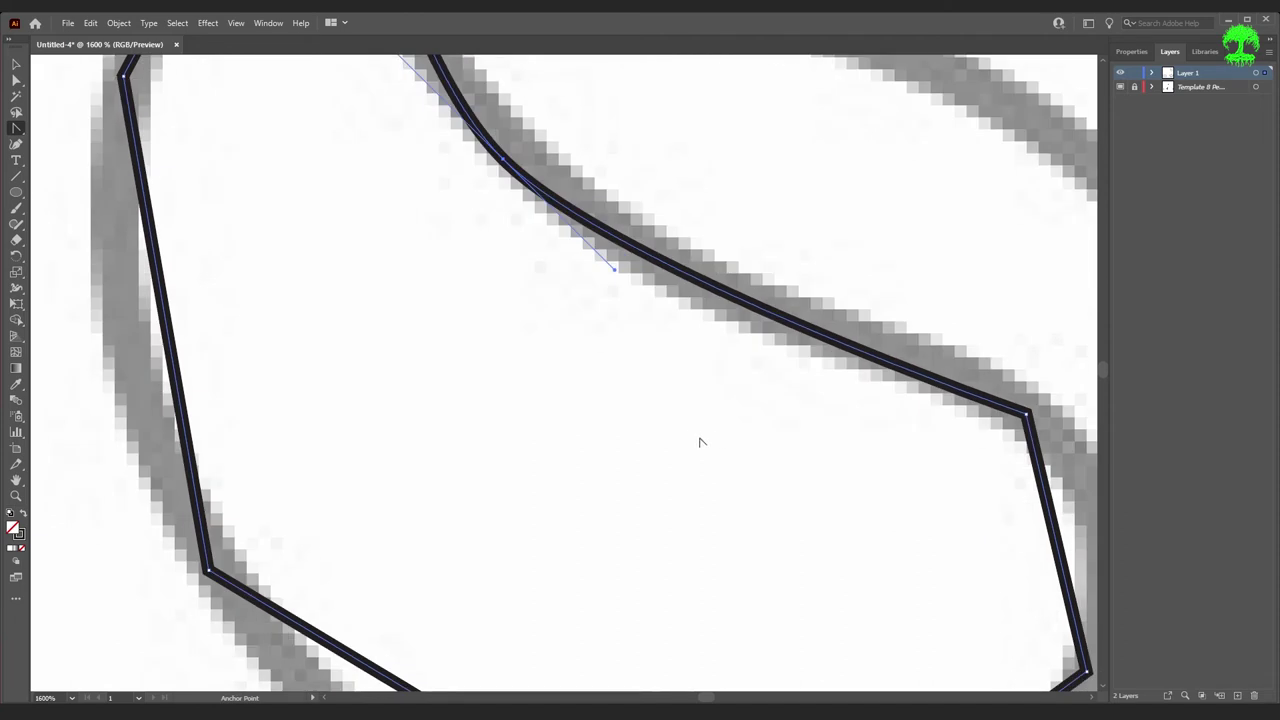
scroll(700, 441, "right", 5)
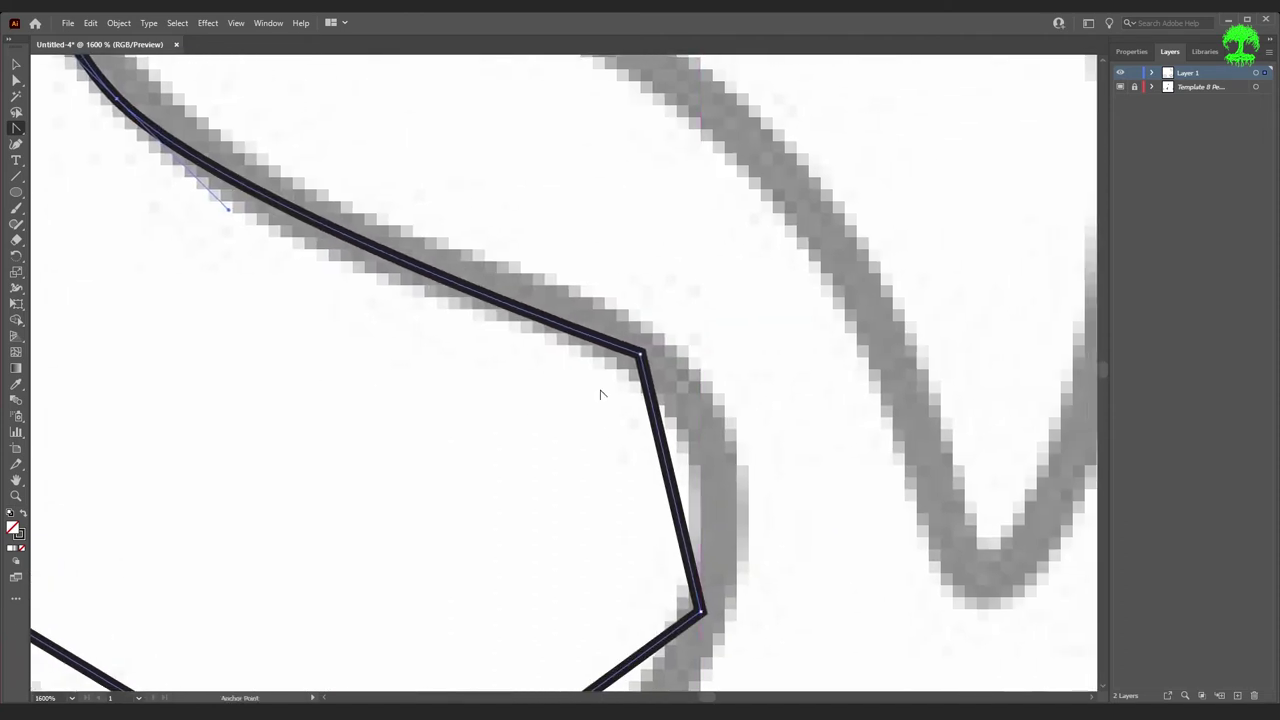
left_click_drag(645, 362, 760, 425)
scroll(650, 412, "down", 3)
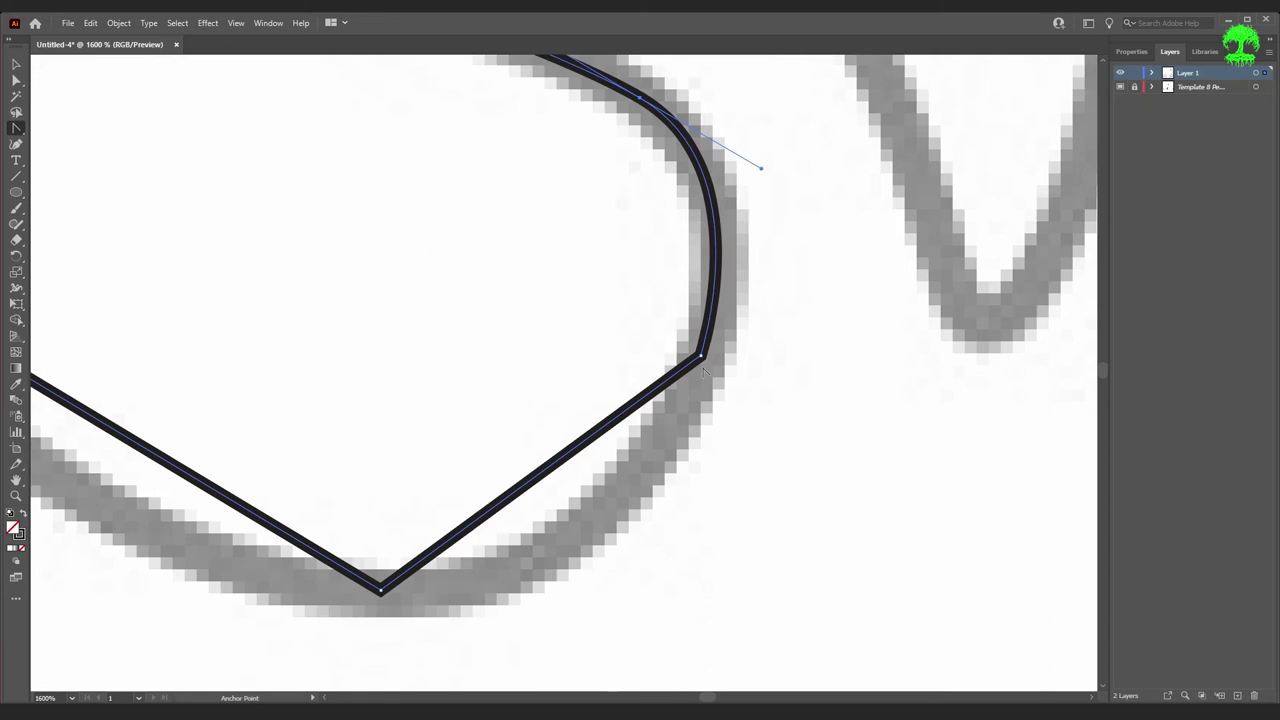
- Smooth the lower-right, bottom and lower-left corners so the lobe follows the template stroke
left_click_drag(701, 357, 653, 555)
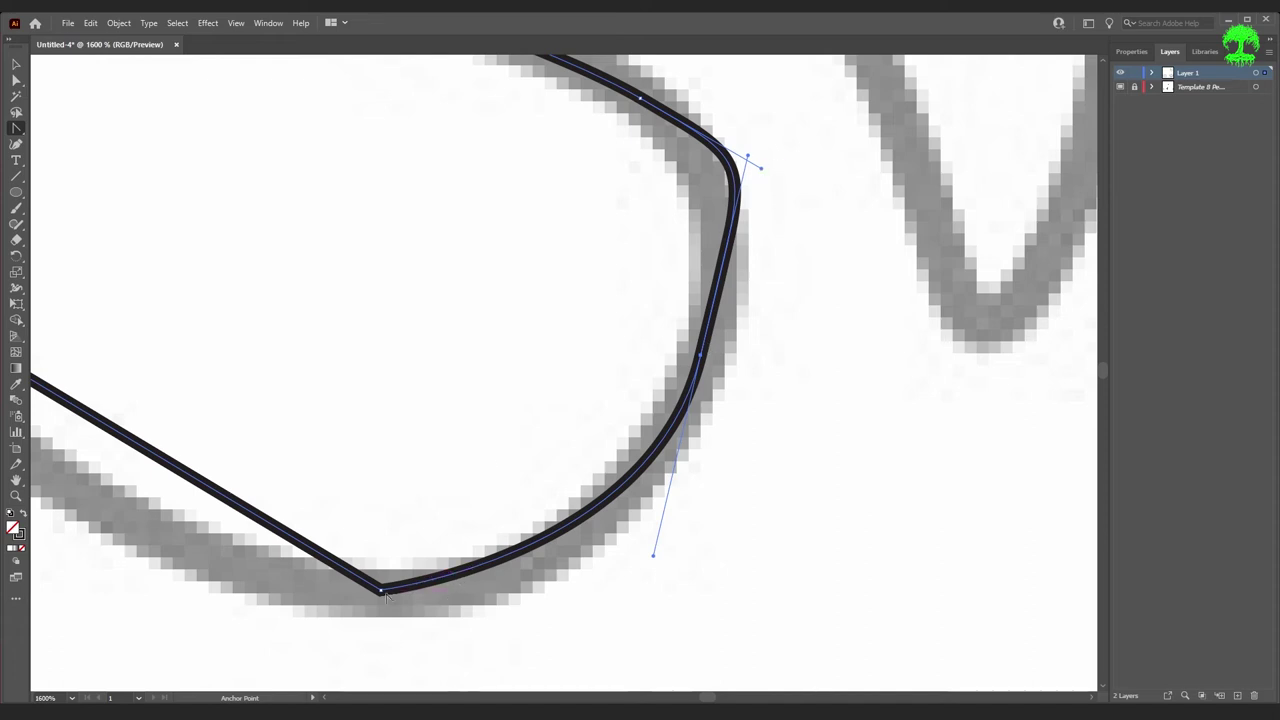
left_click_drag(382, 591, 210, 610)
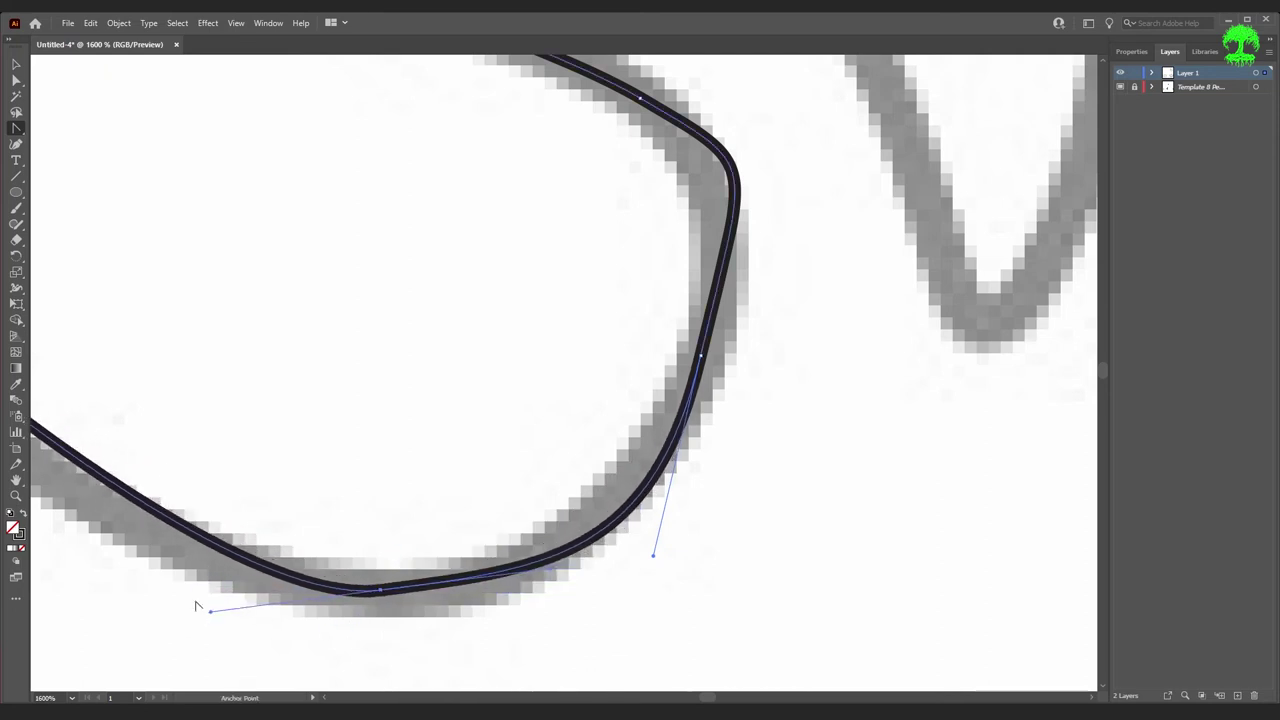
scroll(534, 669, "left", 5)
scroll(334, 591, "up", 2)
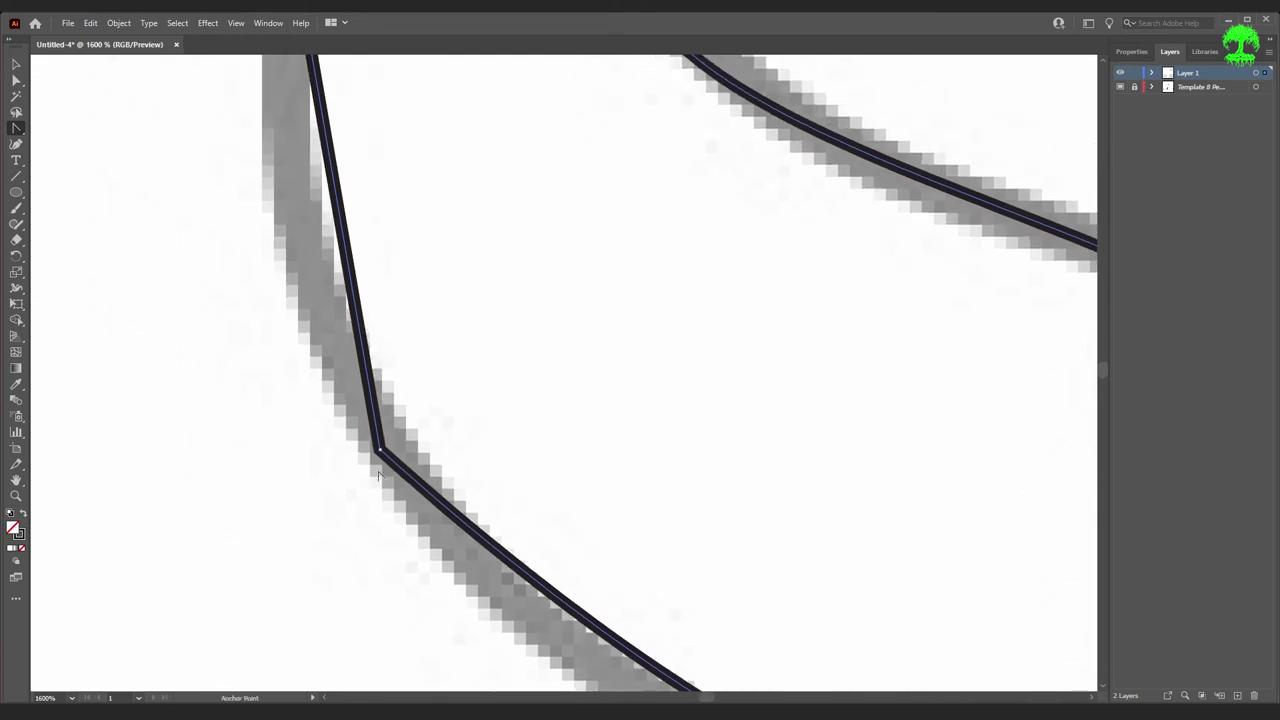
left_click_drag(378, 450, 318, 178)
scroll(300, 320, "up", 5)
scroll(443, 291, "up", 6)
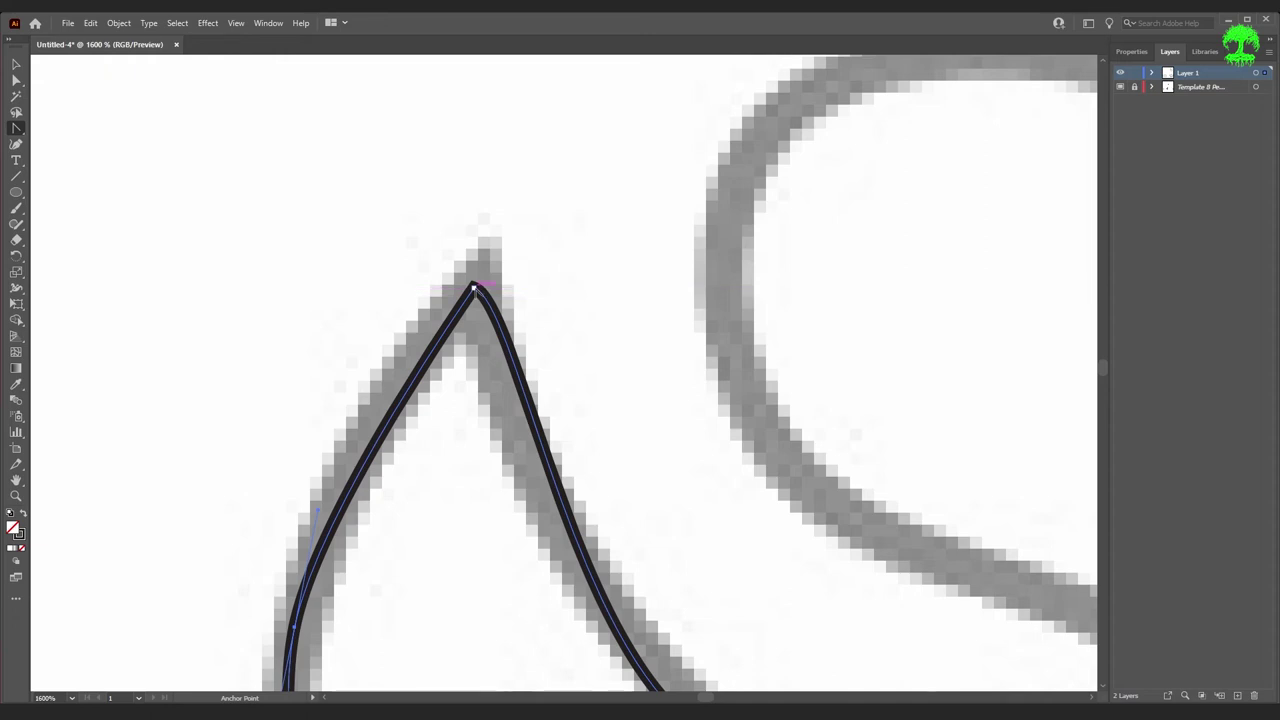
- Turn the S outline's top tip back into a sharp corner, keeping the lower-left anchor smooth
key("a")
left_click(477, 293)
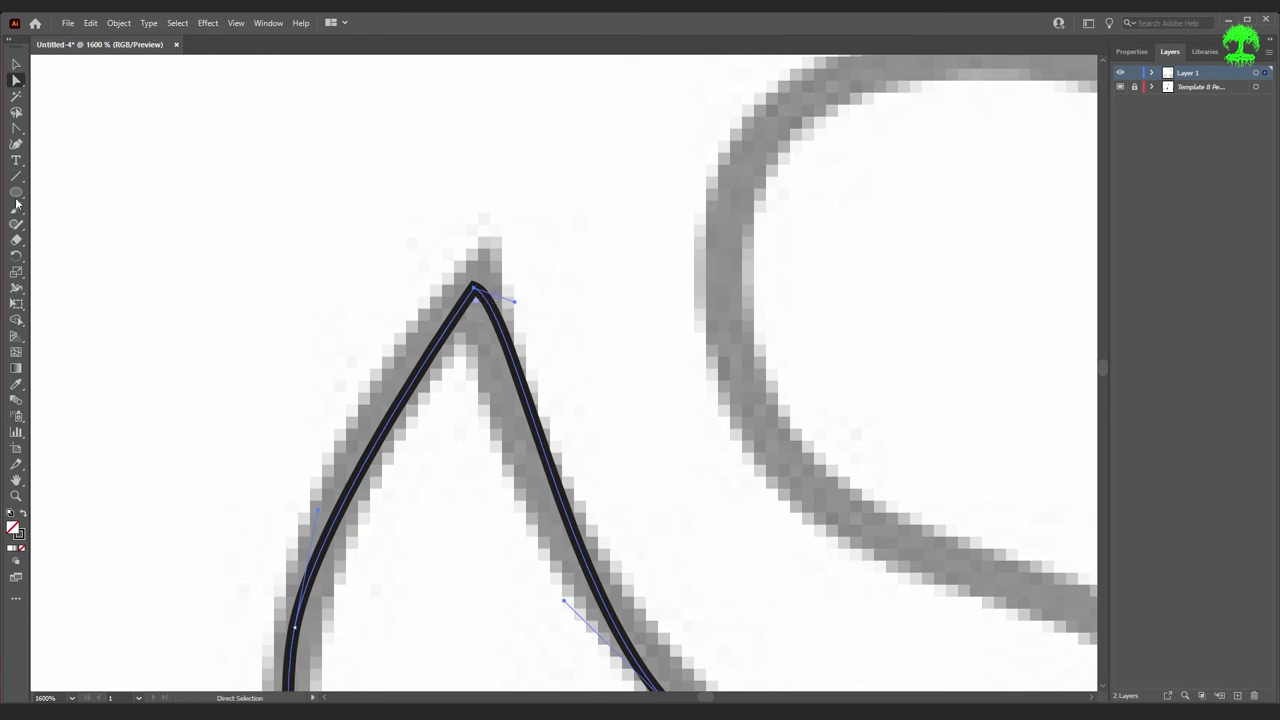
left_click(18, 127)
left_click(18, 127)
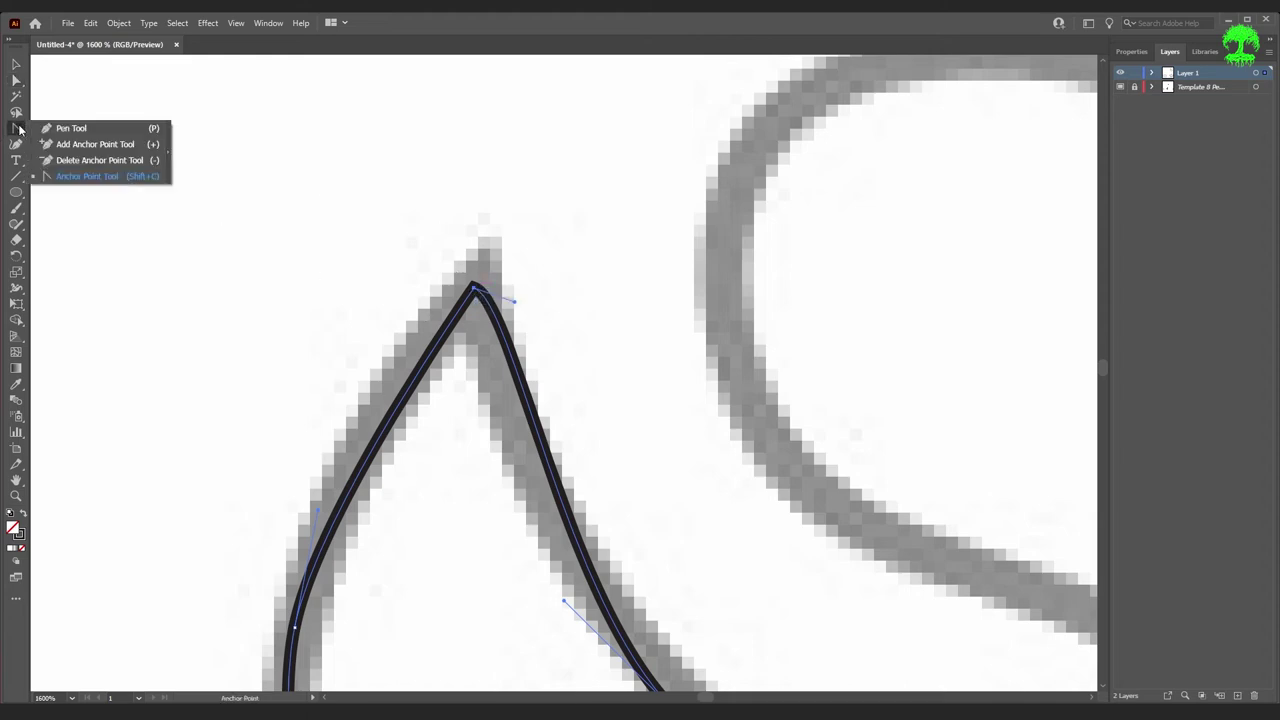
left_click(472, 288)
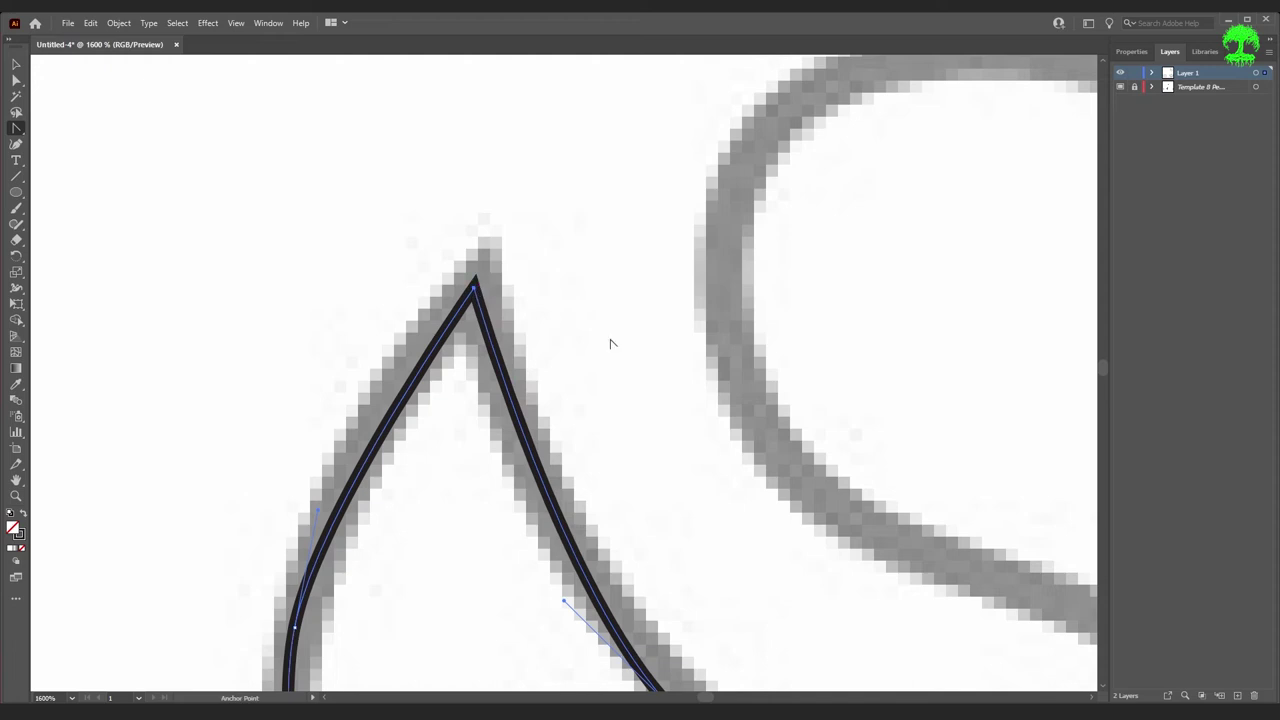
scroll(532, 290, "down", 3)
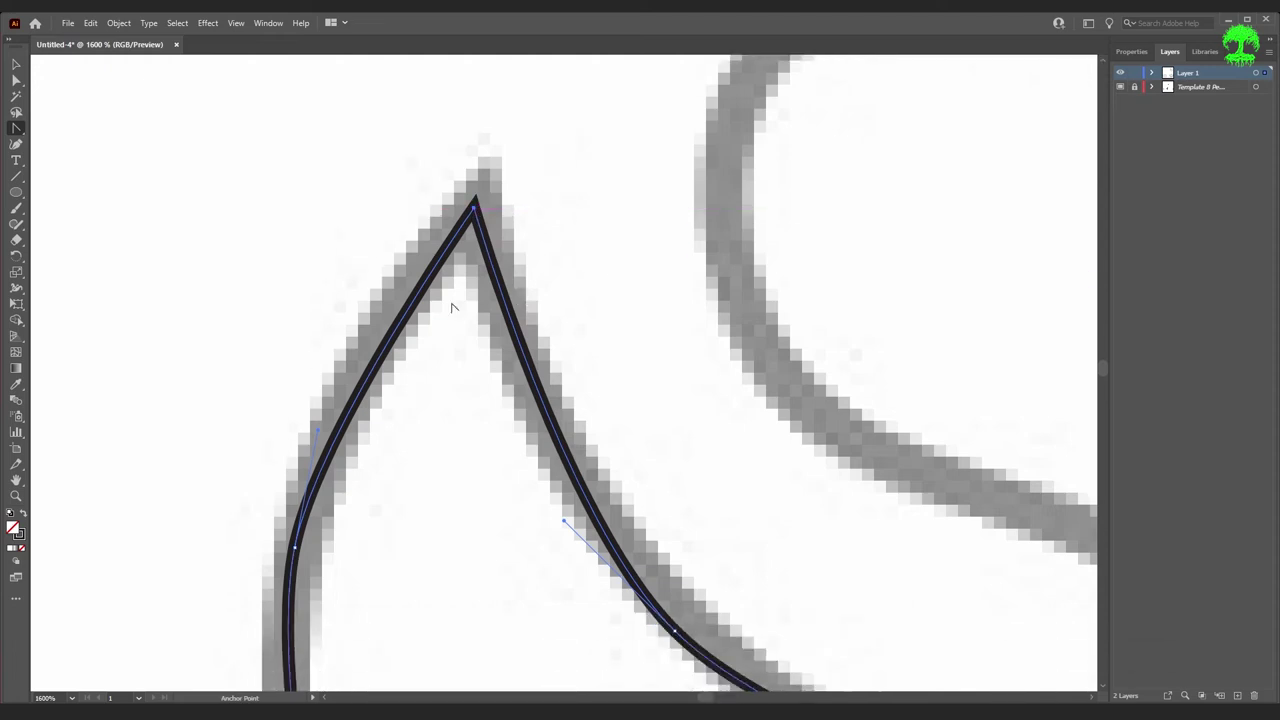
left_click(294, 548)
key("ctrl+z")
scroll(460, 470, "down", 6)
- Drag the upper-right bend's handle and lower anchor so the S outline hugs the template stroke
key("ctrl+minus")
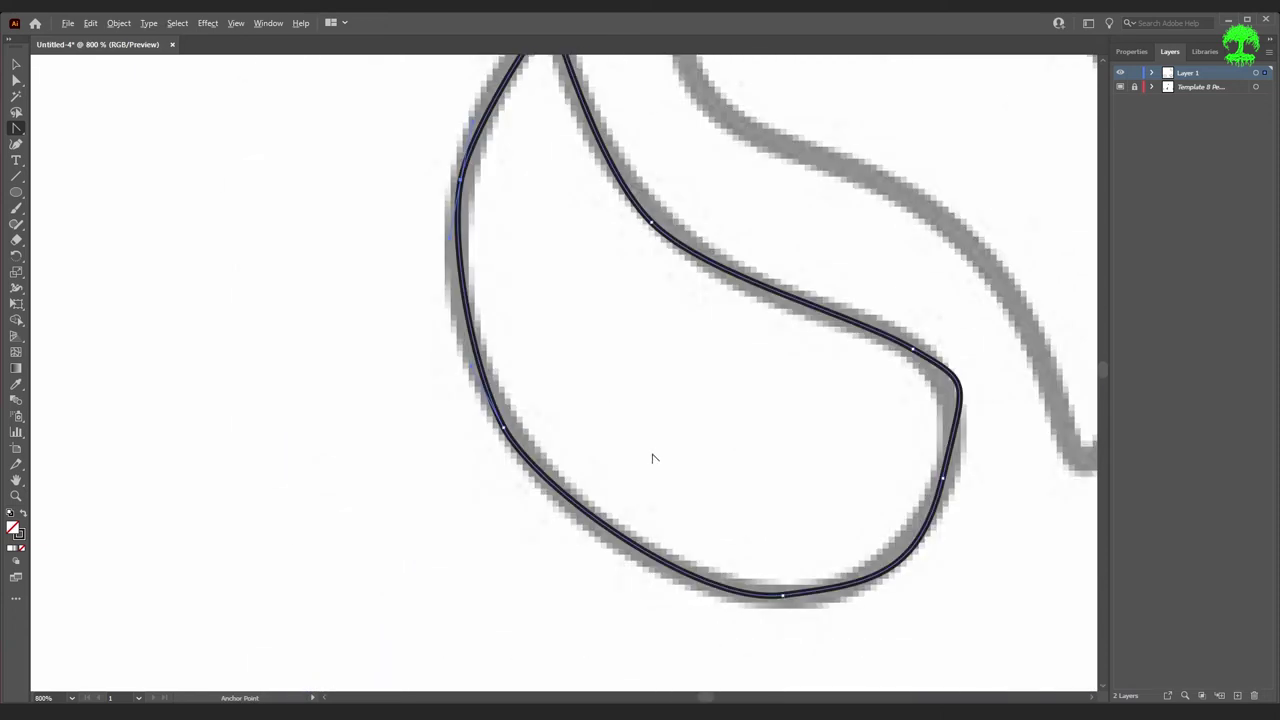
key("a")
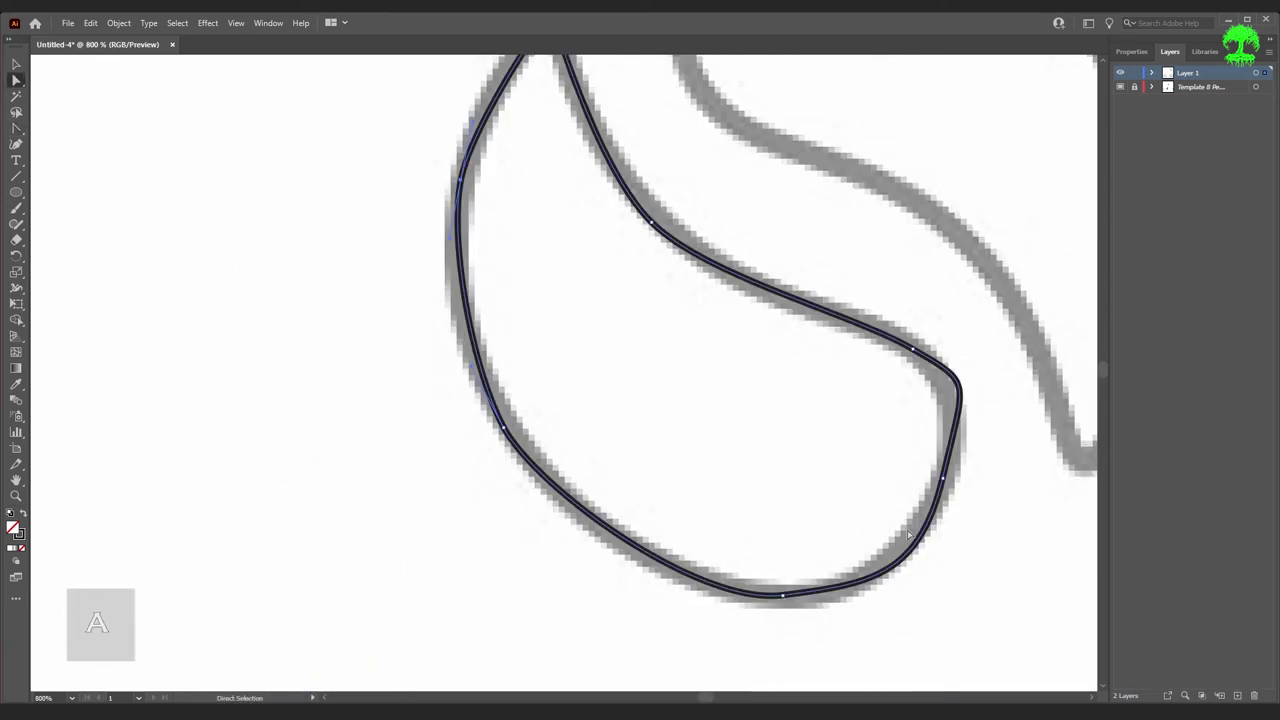
scroll(966, 420, "up", 3)
left_click(917, 537)
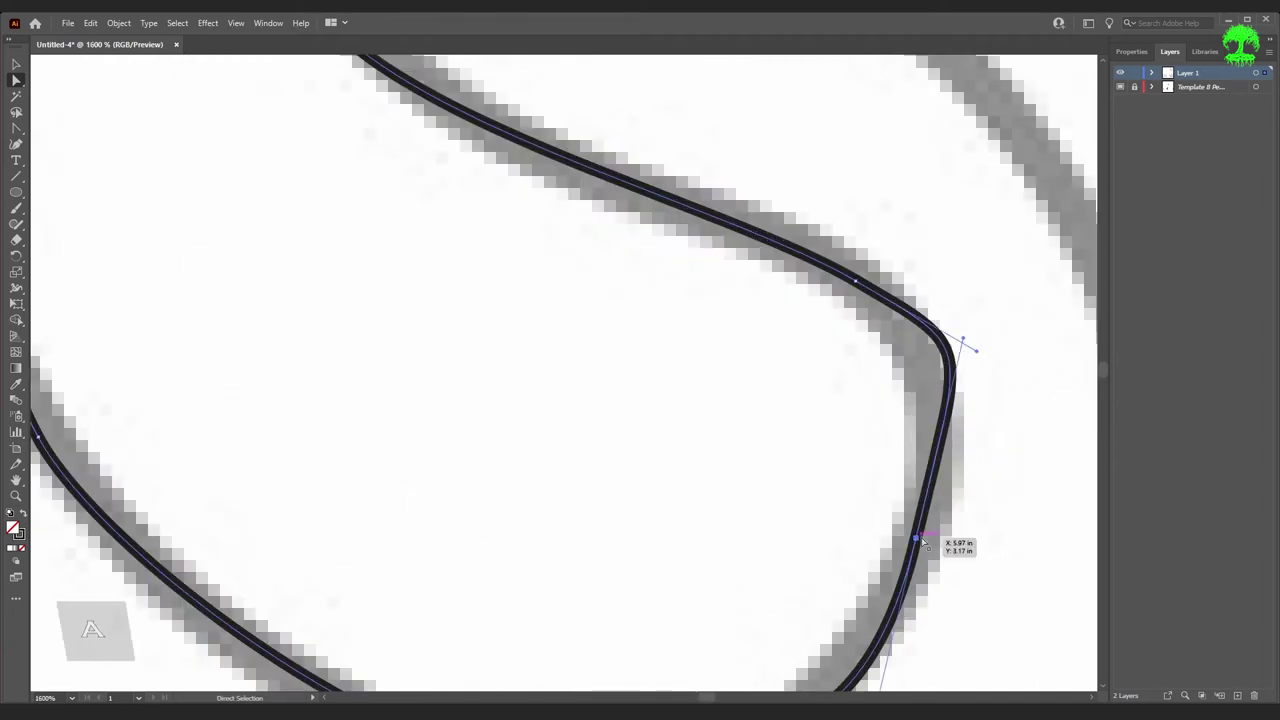
left_click_drag(968, 341, 950, 427)
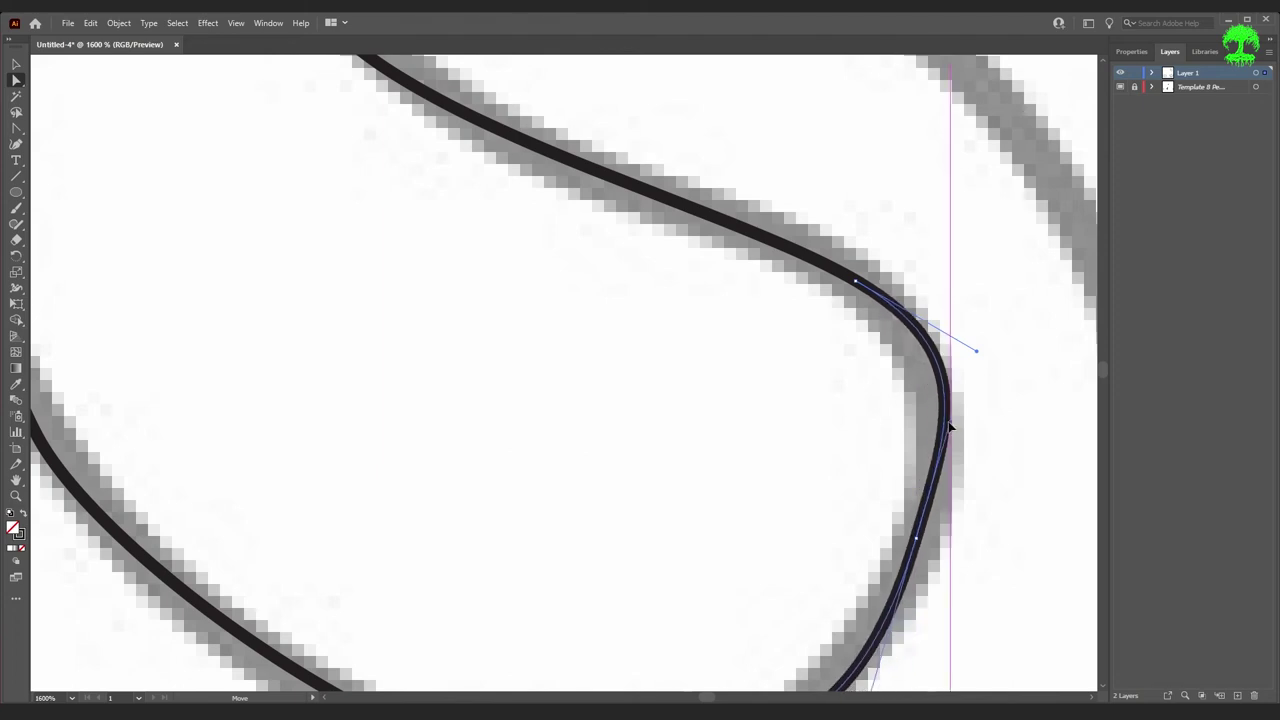
left_click_drag(917, 538, 942, 540)
scroll(1004, 491, "down", 1)
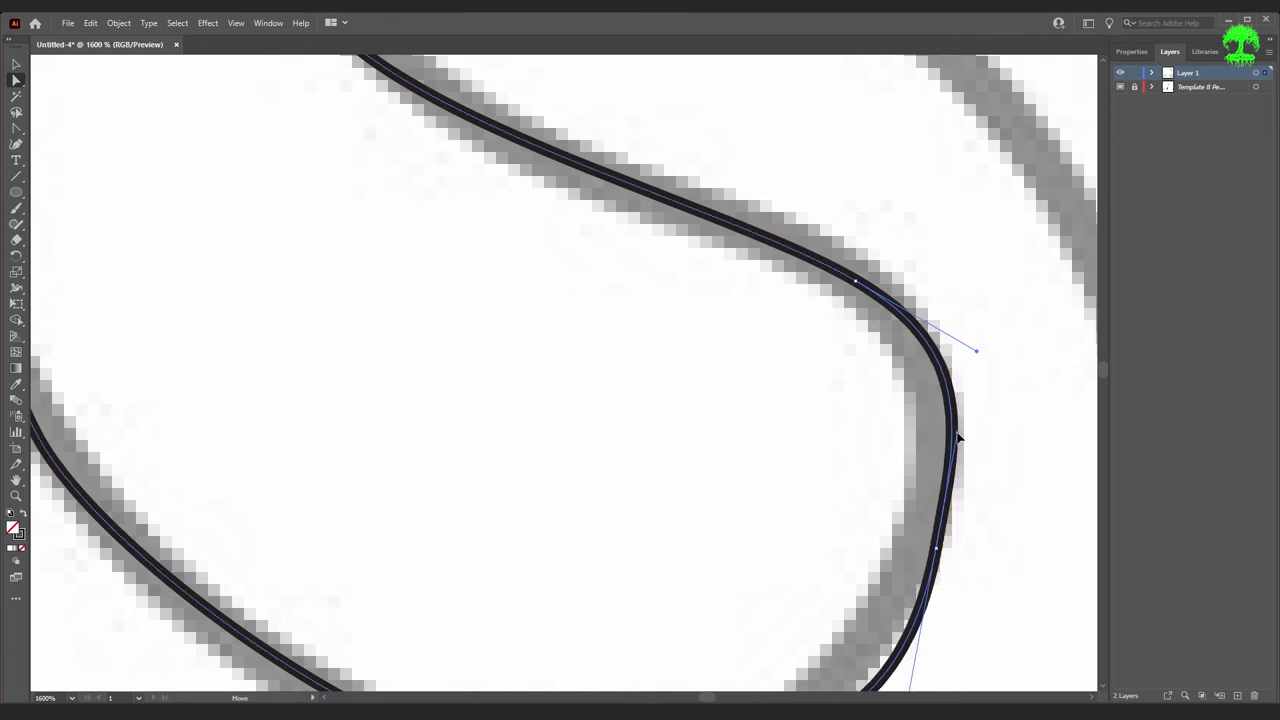
scroll(1004, 491, "down", 2)
left_click(1032, 576)
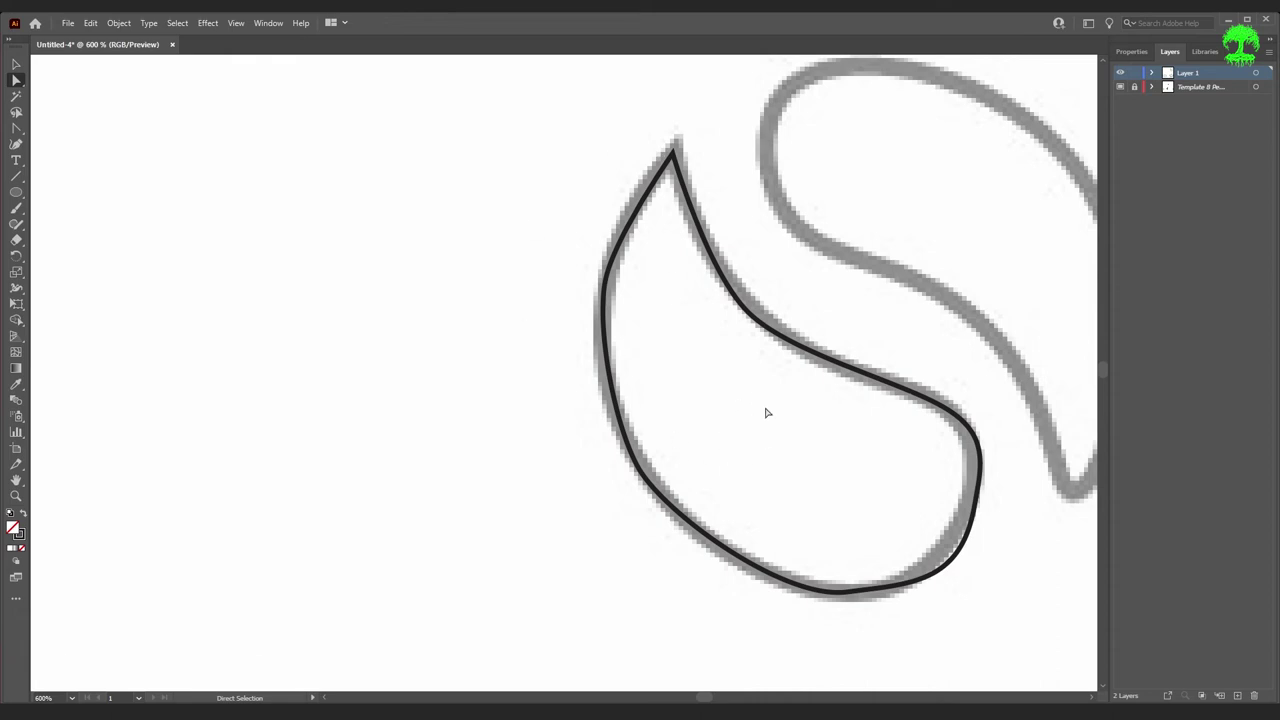
key("ctrl+0")
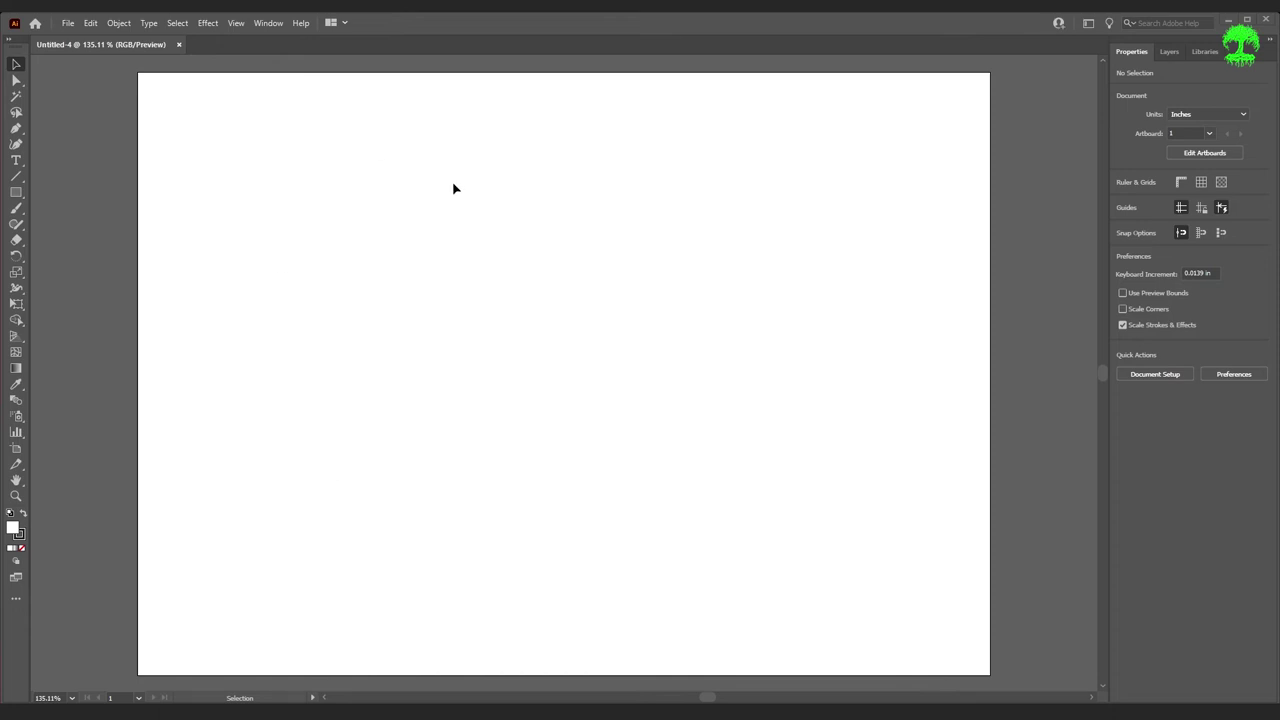
- Place a portrait photo onto the artboard with File > Place
left_click(70, 23)
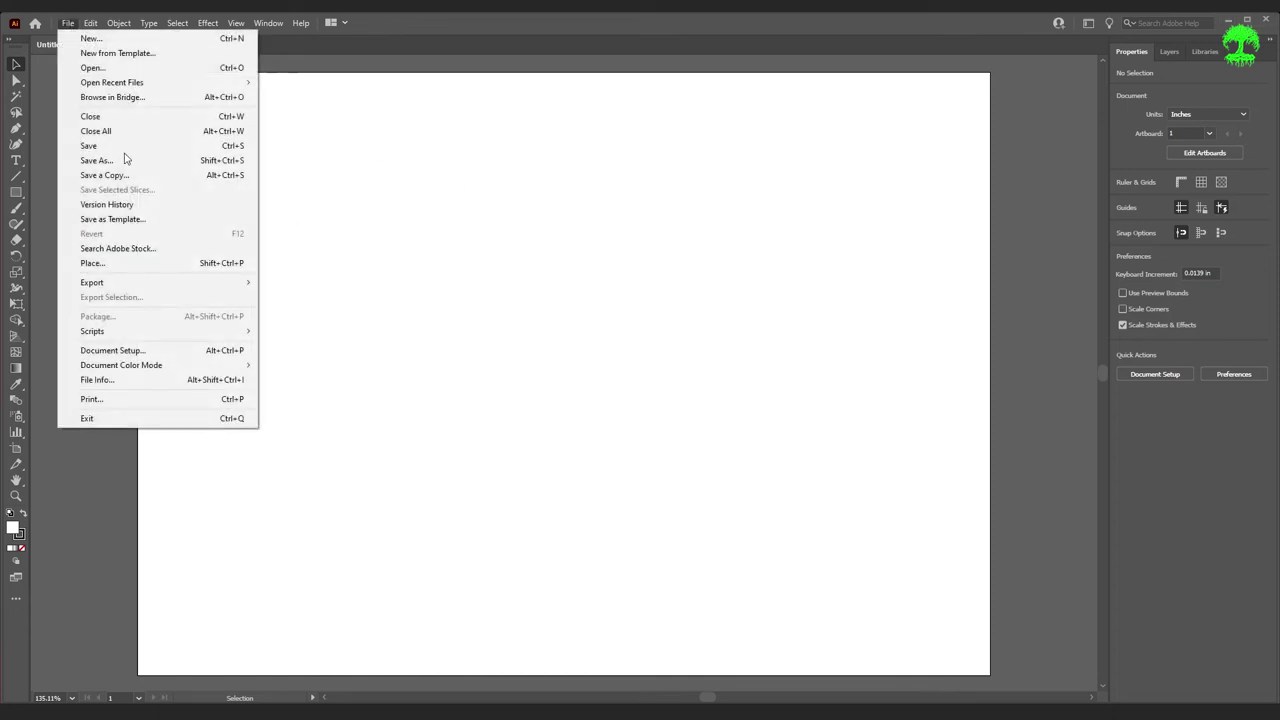
left_click(198, 265)
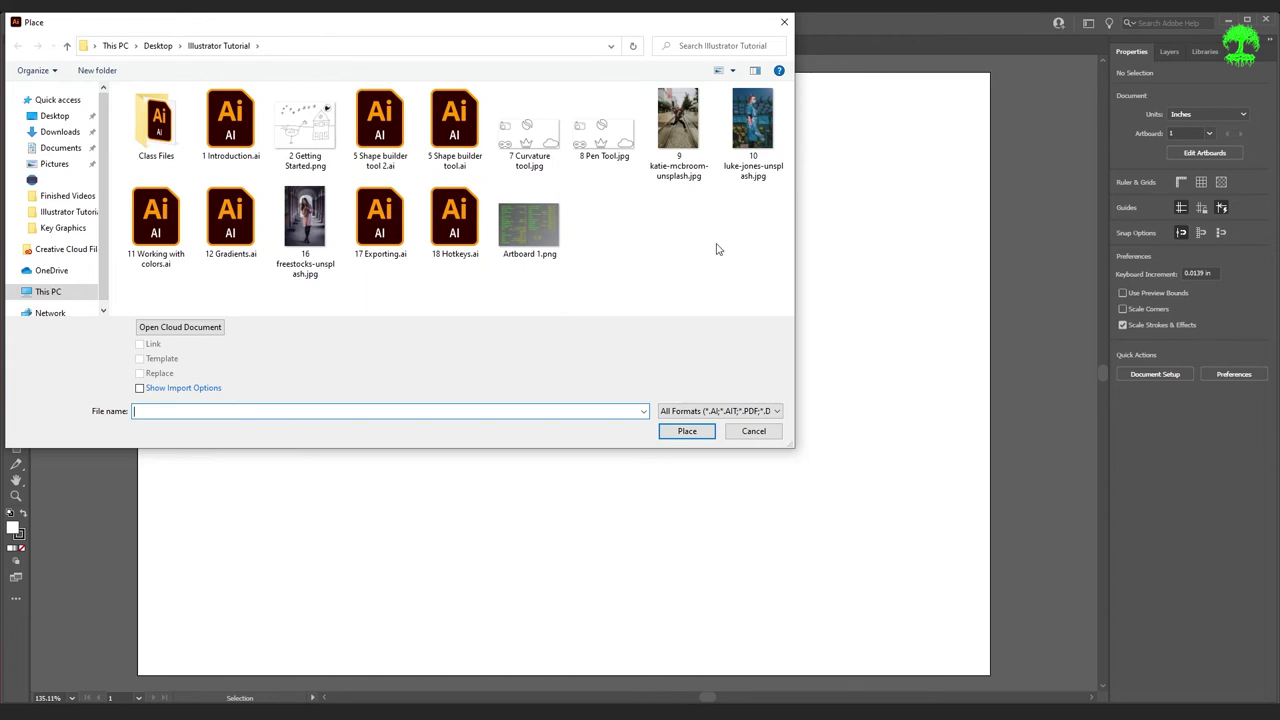
left_click(683, 170)
left_click(687, 431)
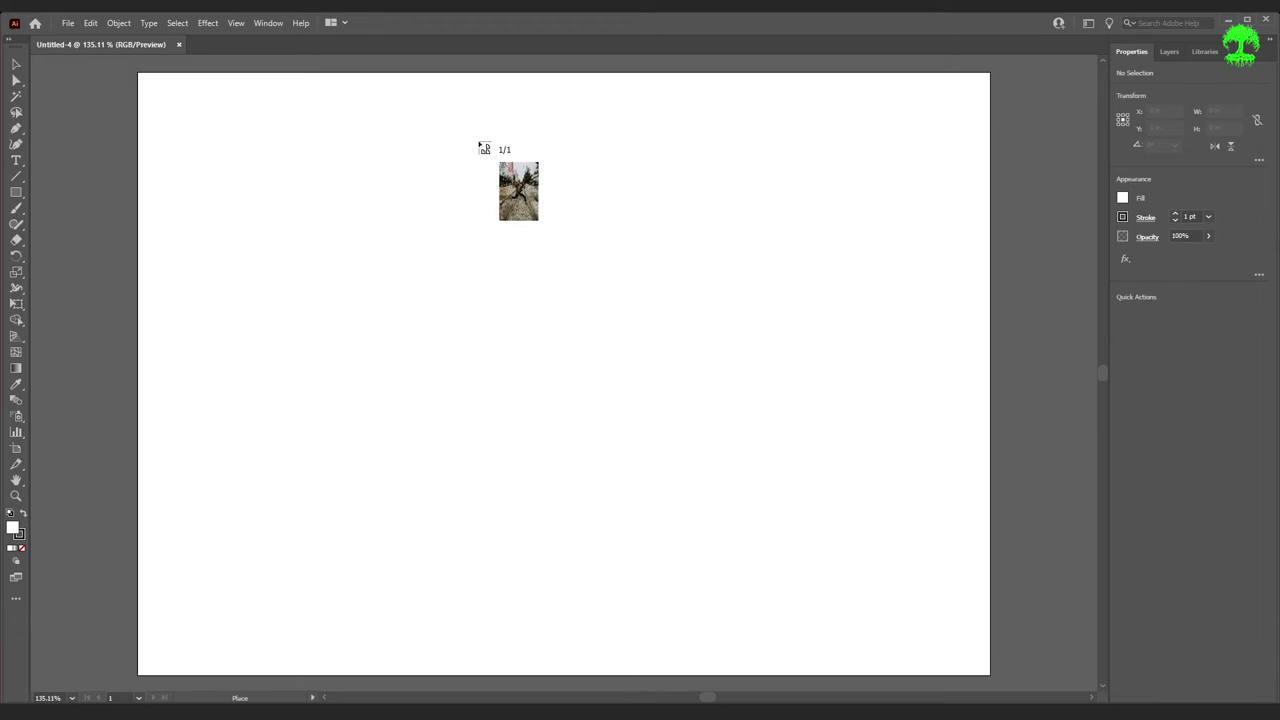
left_click(380, 132)
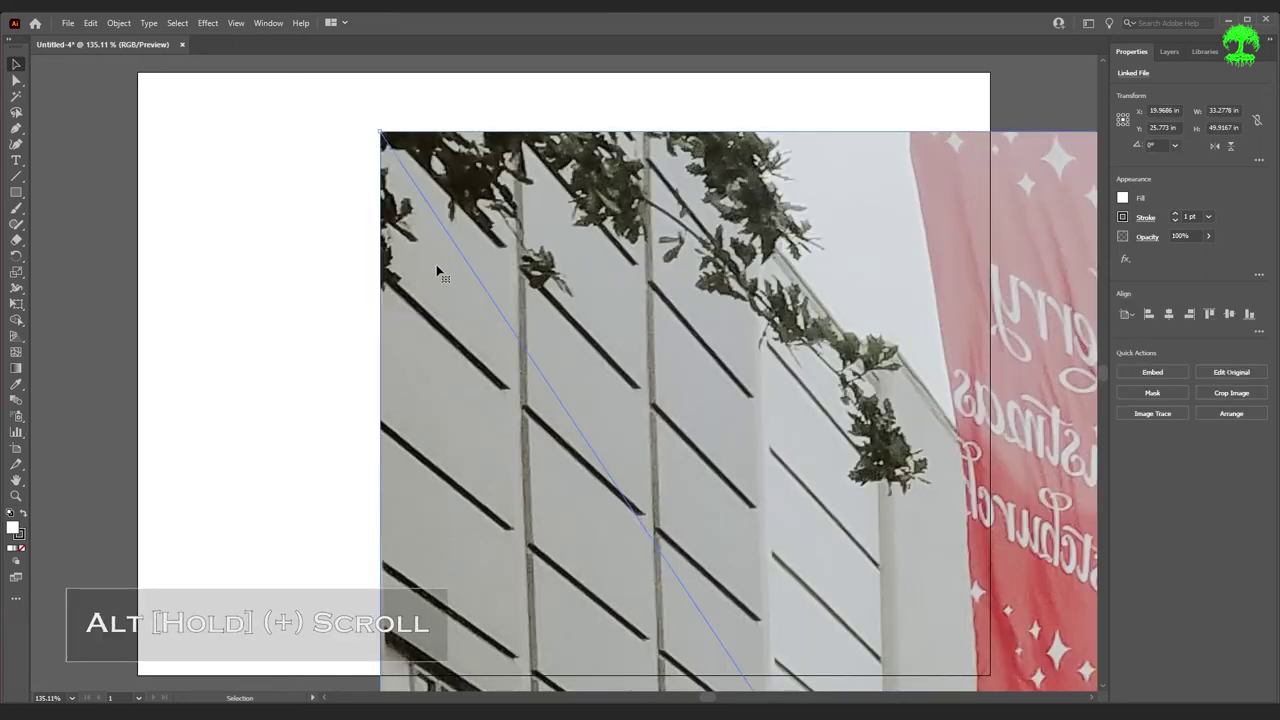
scroll(465, 280, "down", 6)
scroll(548, 275, "down", 1)
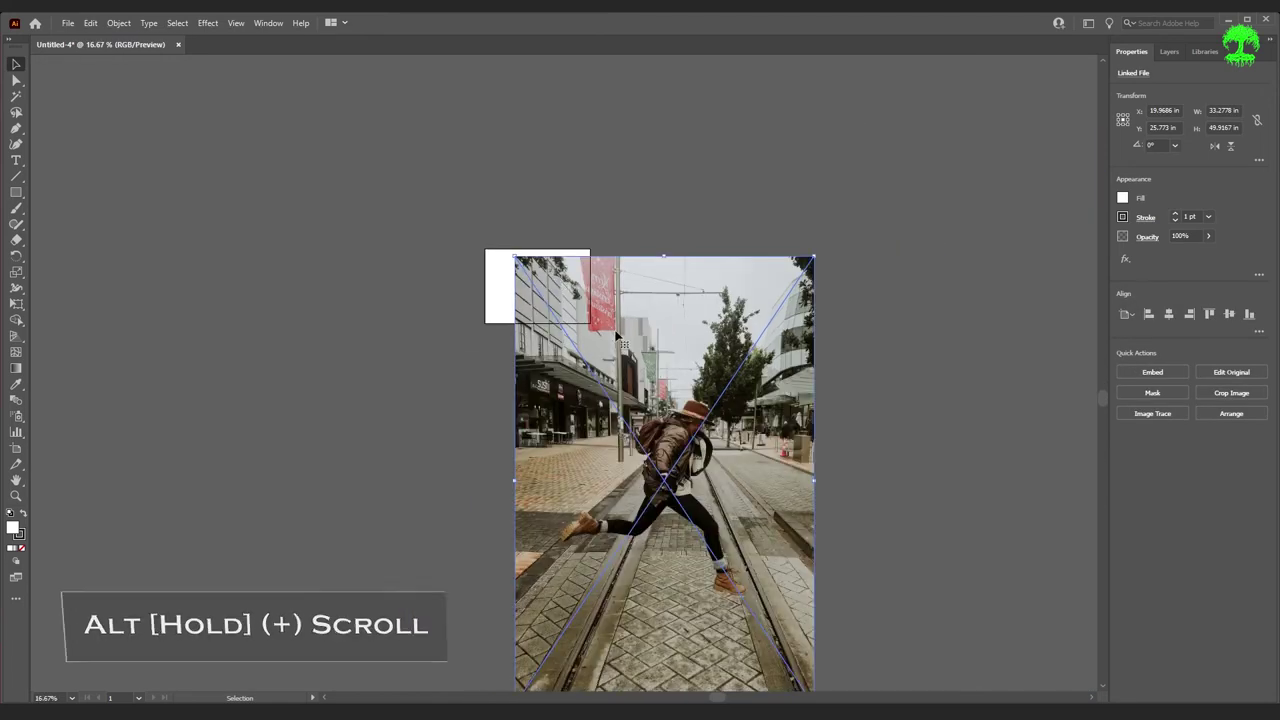
- Delete the old placed photo and fit the artboard in the window
key("Delete")
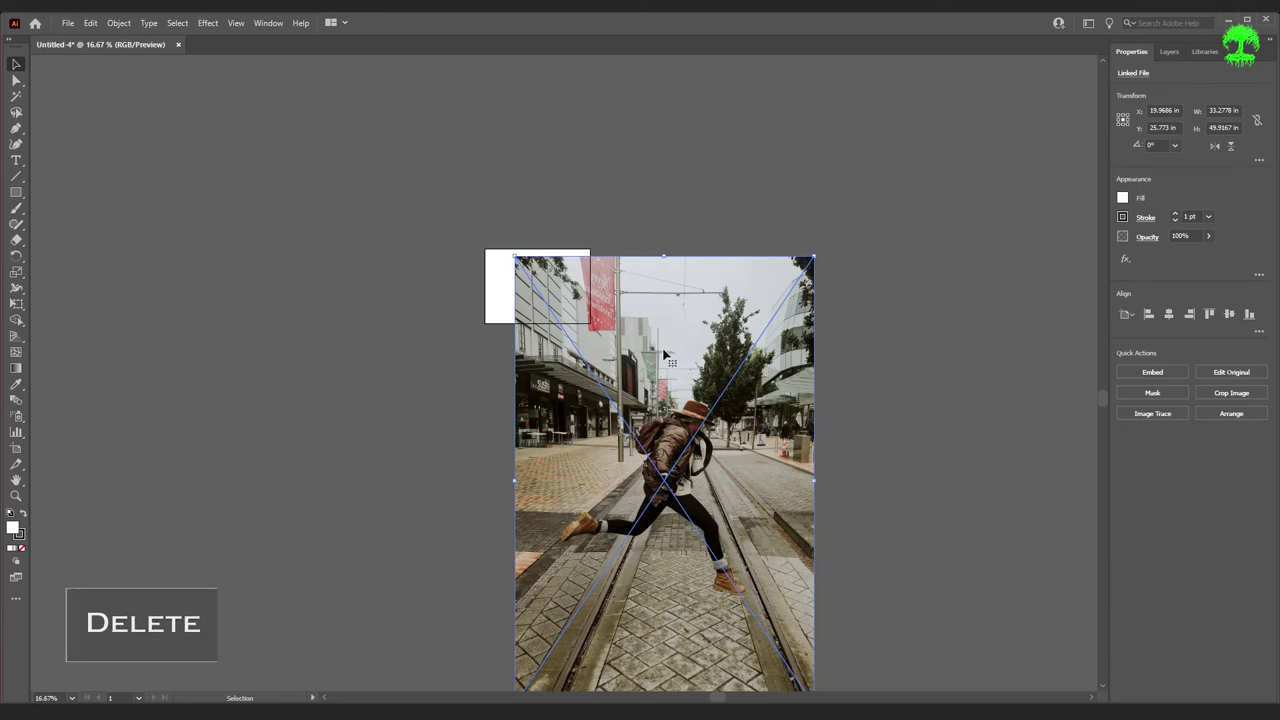
key("Delete")
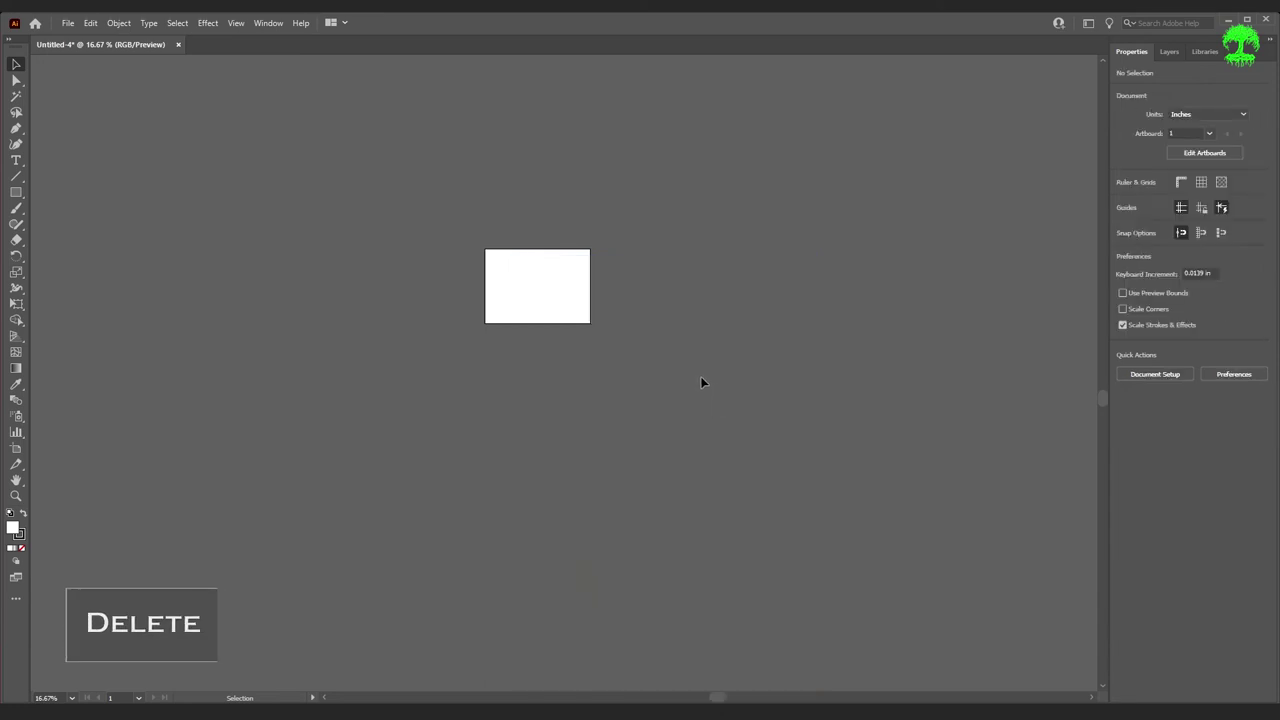
key("ctrl+0")
- Place the street photo of the jumping figure large across the artboard's middle
left_click(68, 23)
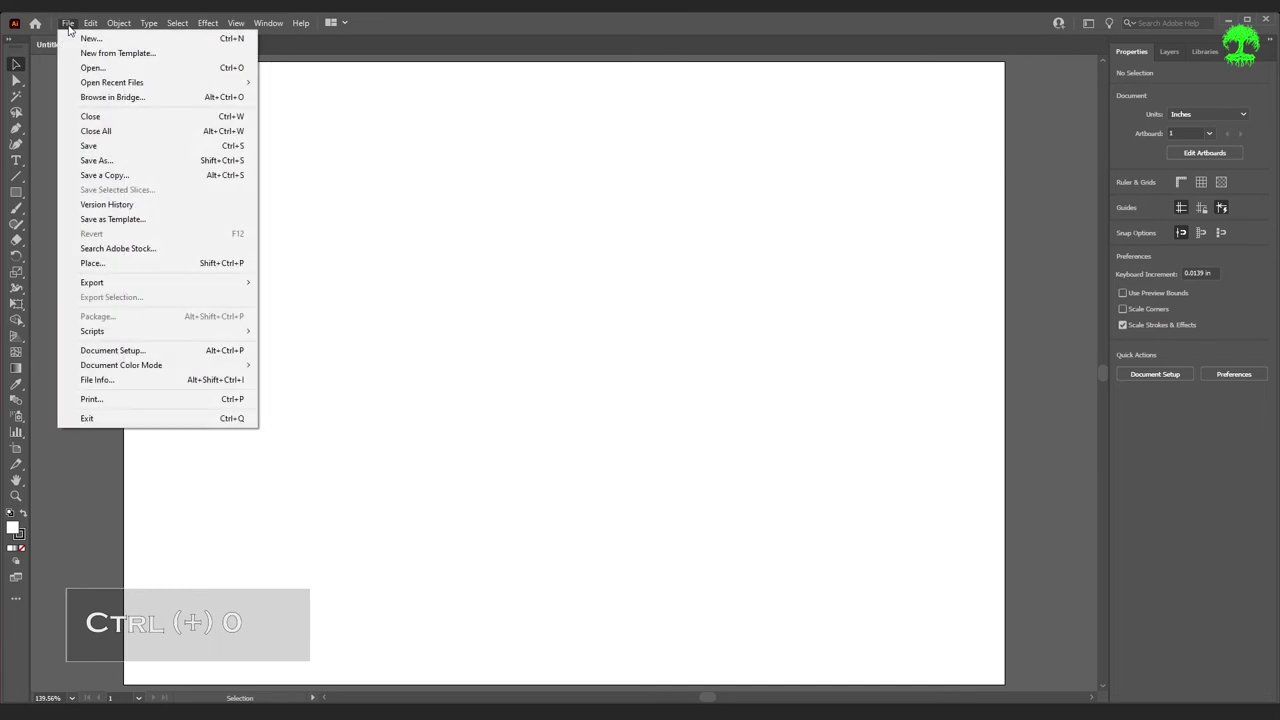
left_click(155, 264)
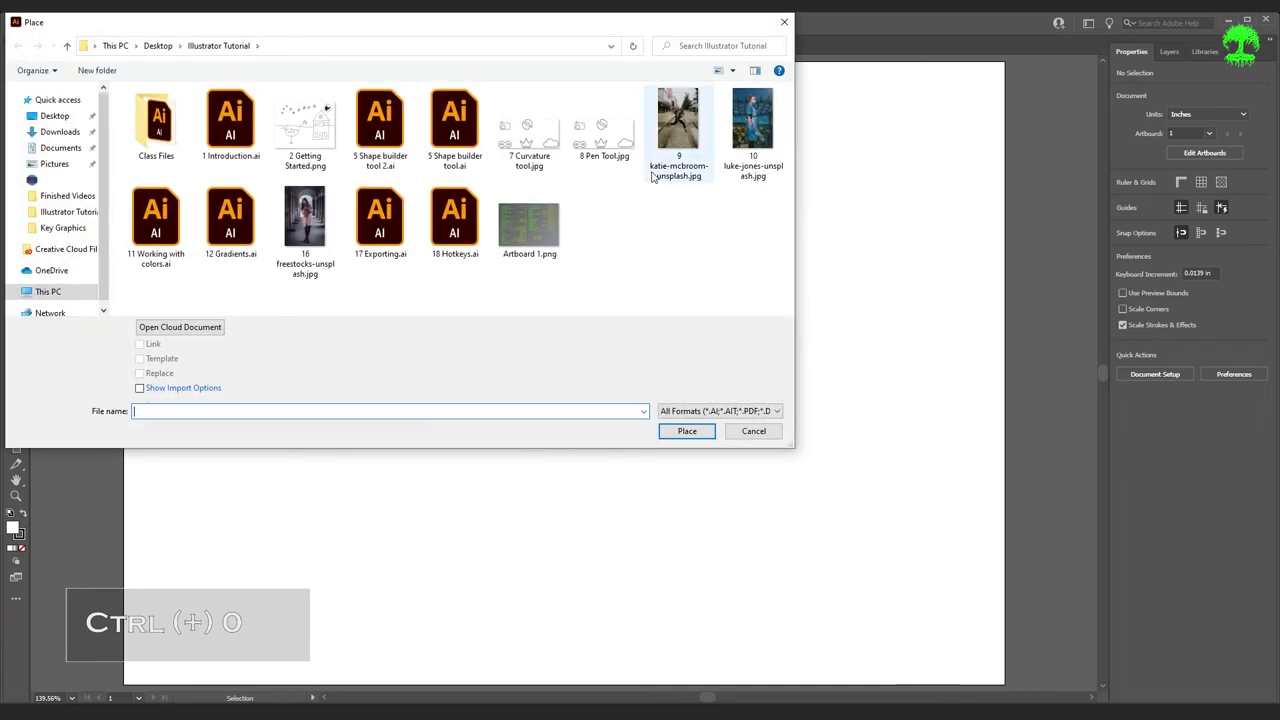
left_click(665, 160)
left_click(682, 431)
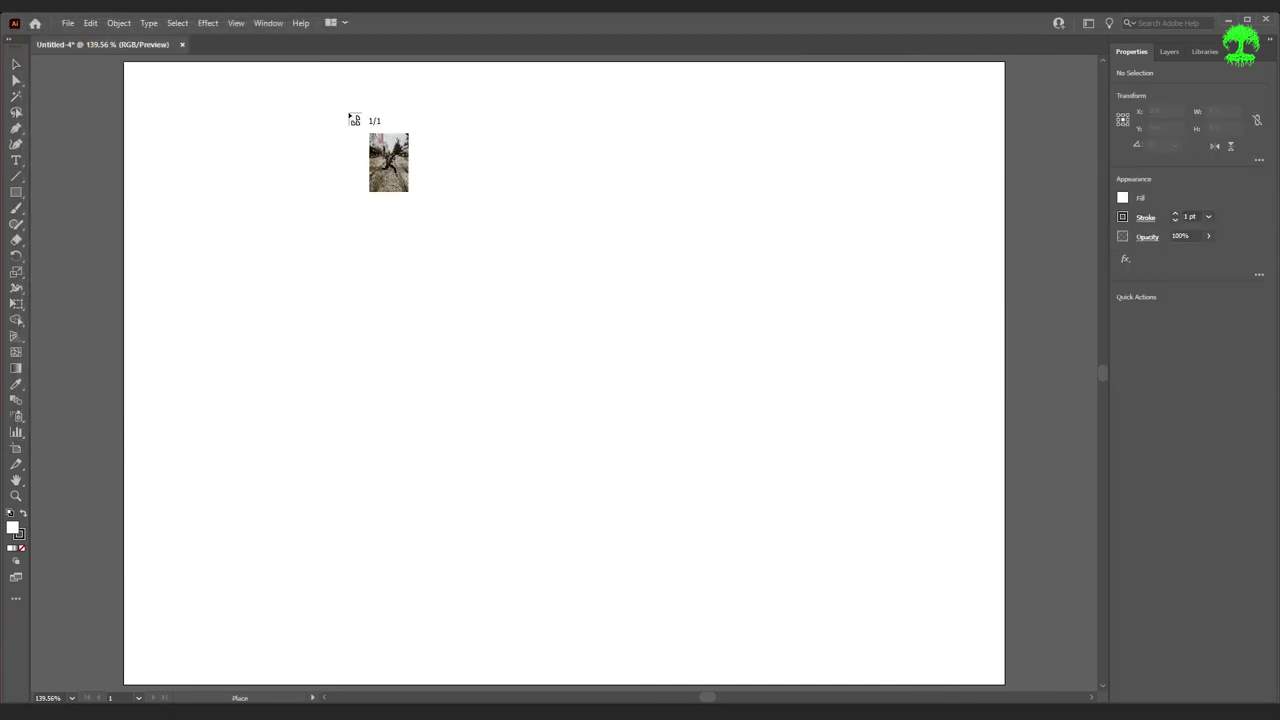
left_click_drag(333, 62, 819, 454)
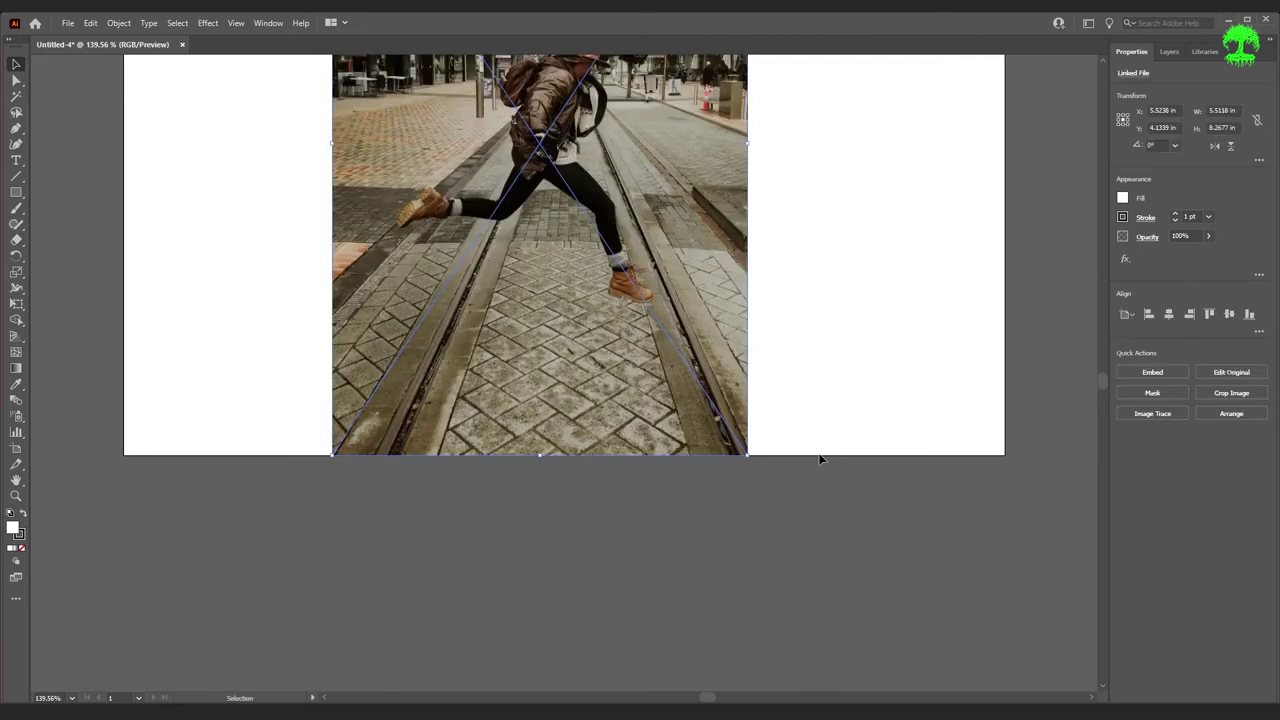
scroll(790, 400, "up", 3)
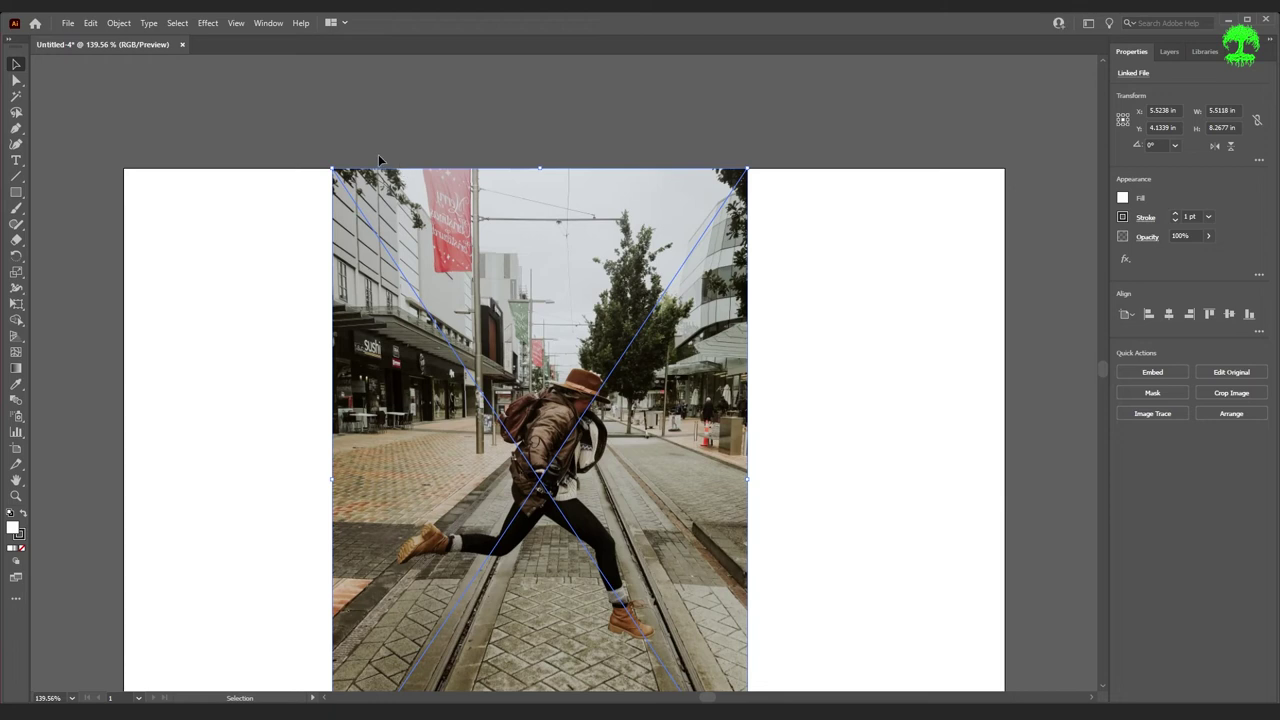
left_click(757, 477)
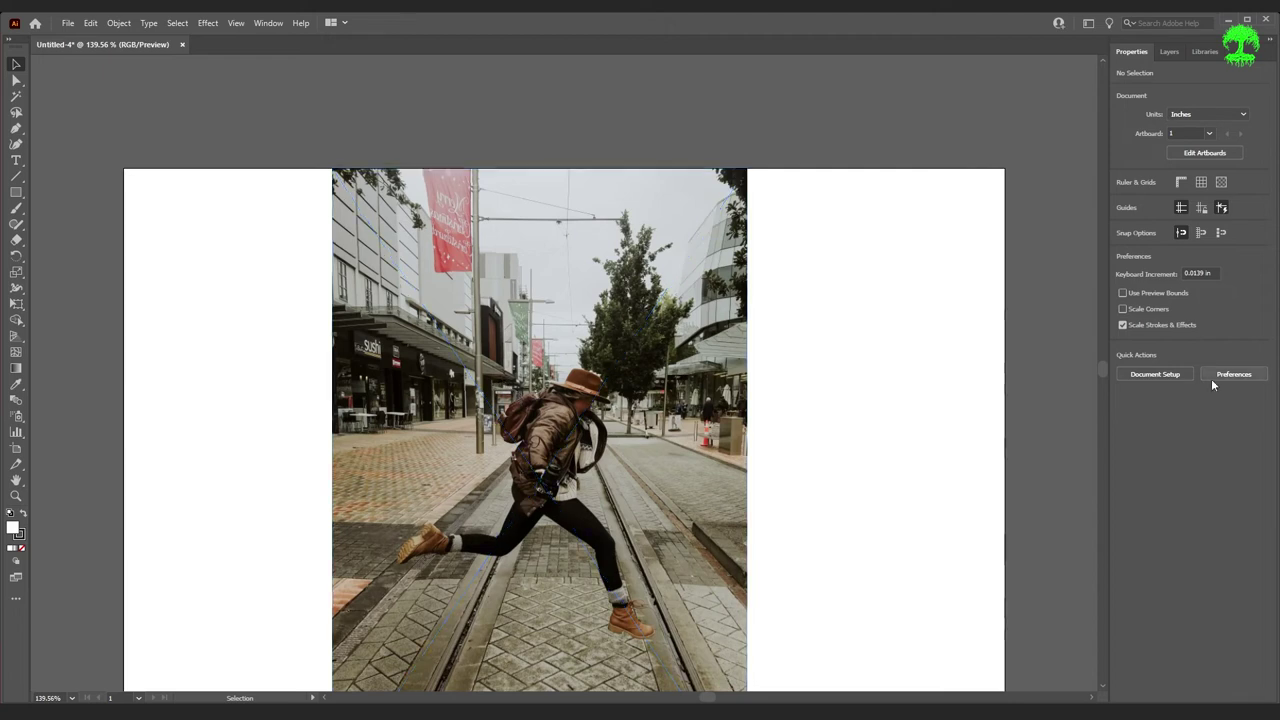
left_click(690, 374)
left_click(118, 22)
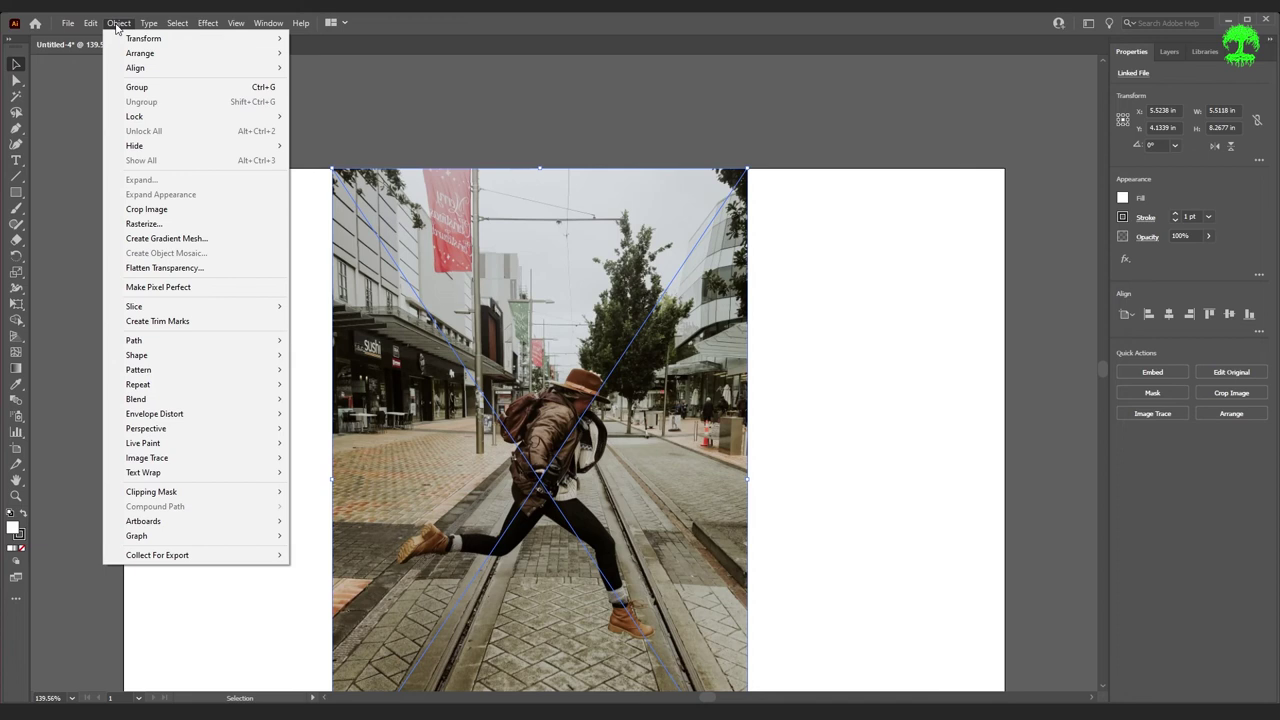
mouse_move(173, 116)
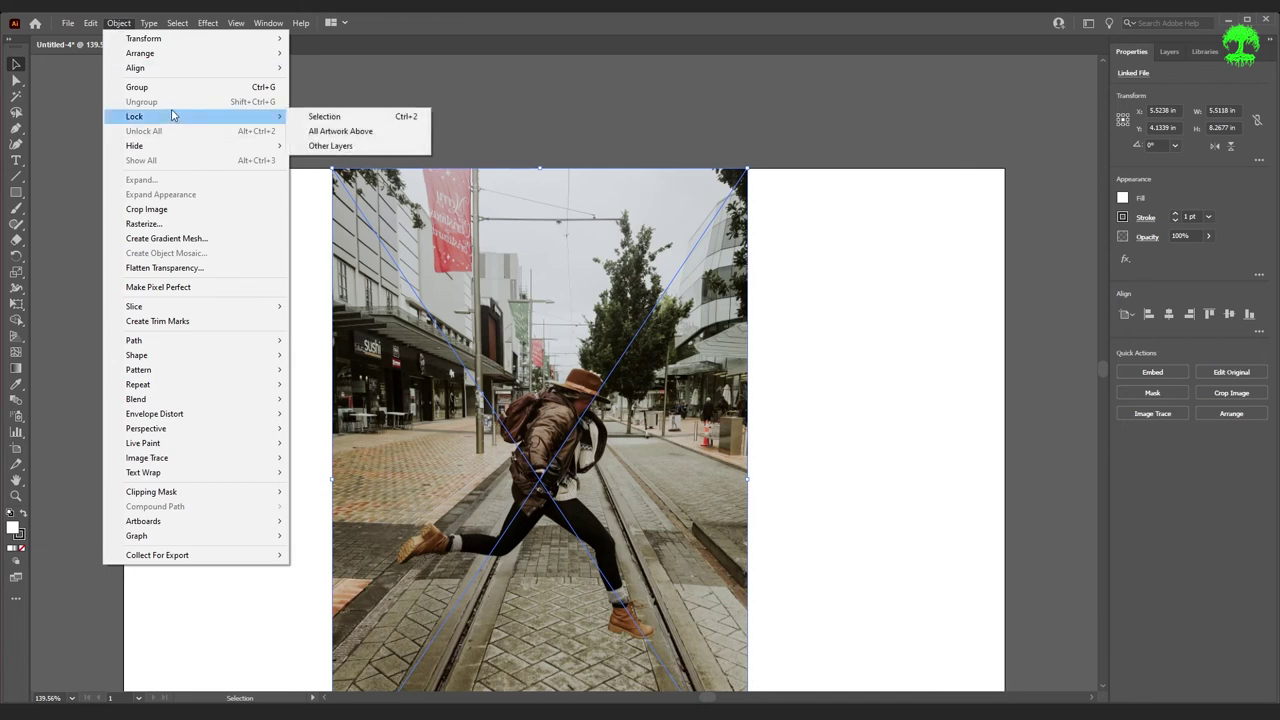
left_click(360, 118)
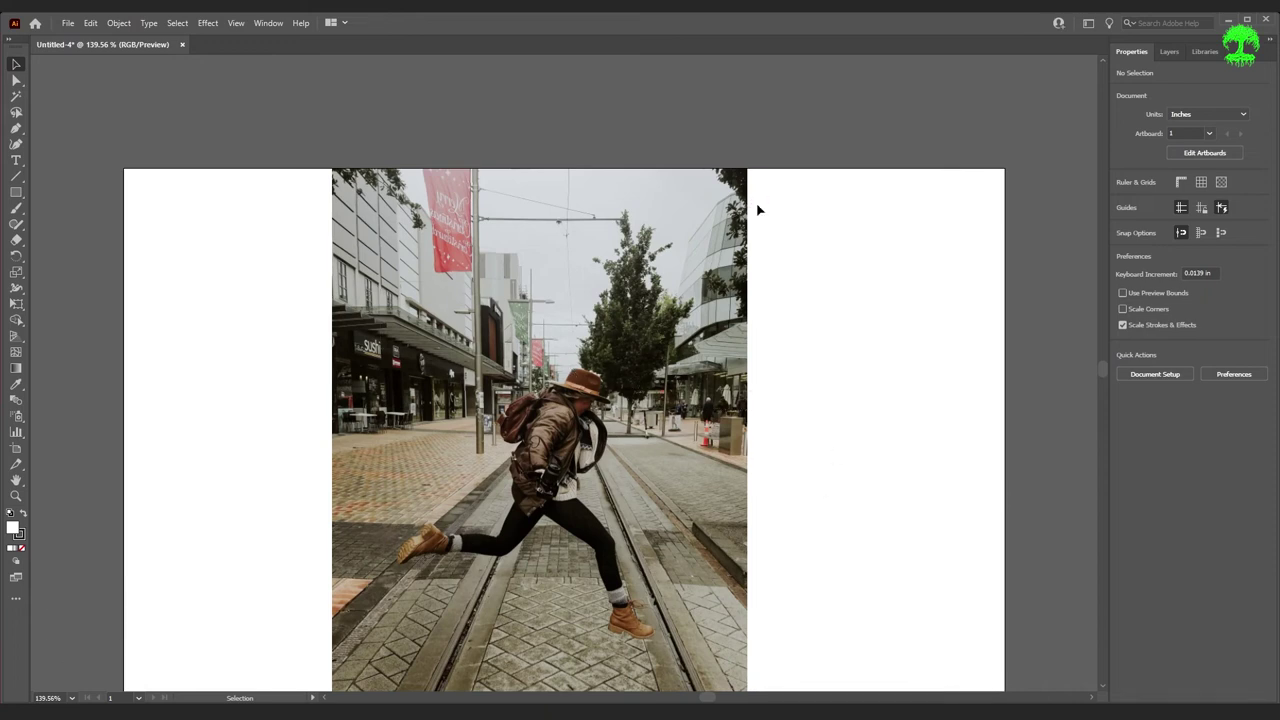
left_click(118, 22)
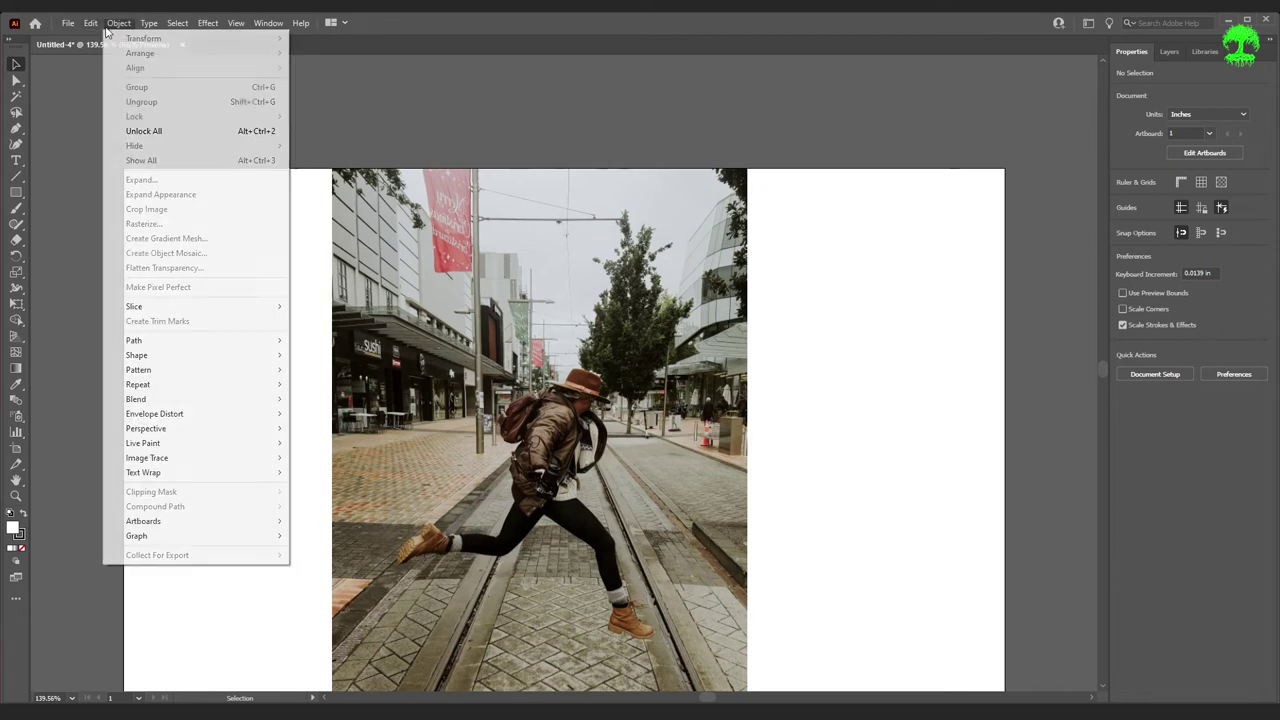
left_click(183, 135)
scroll(837, 481, "down", 2)
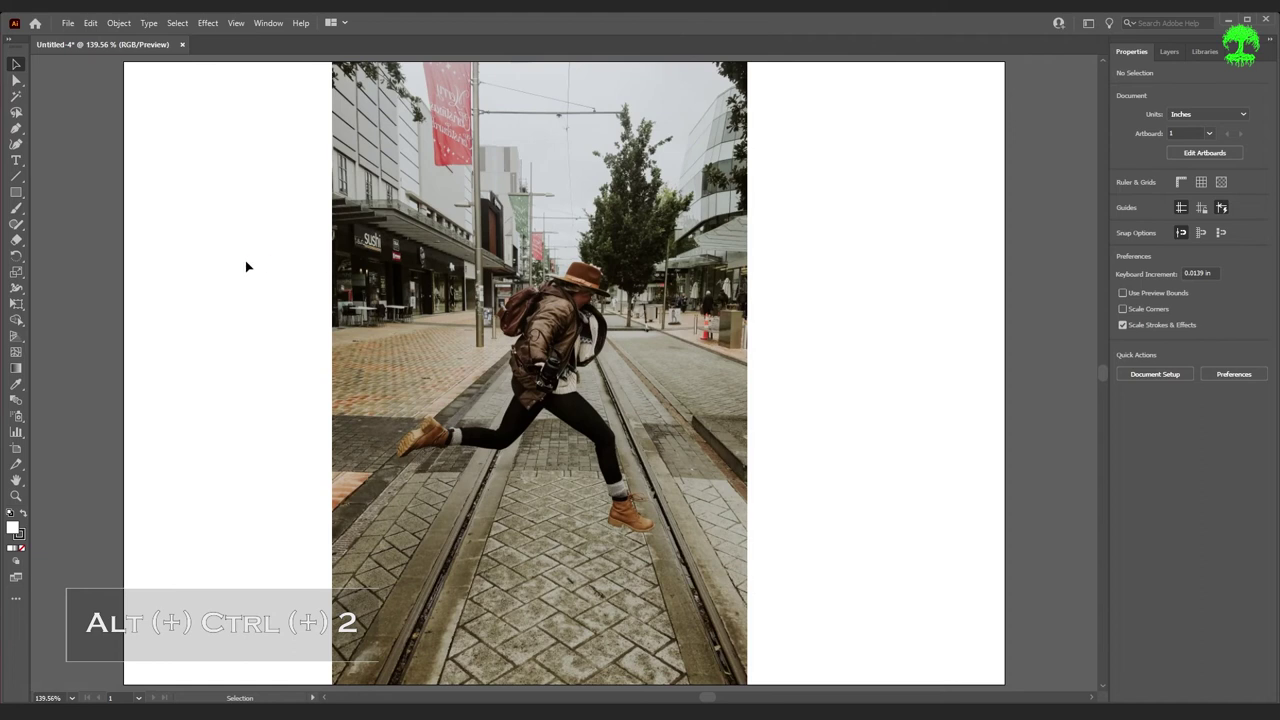
- Set the Pencil to a cyan stroke with no fill and draw two looping strokes over the photo's top
left_click(15, 226)
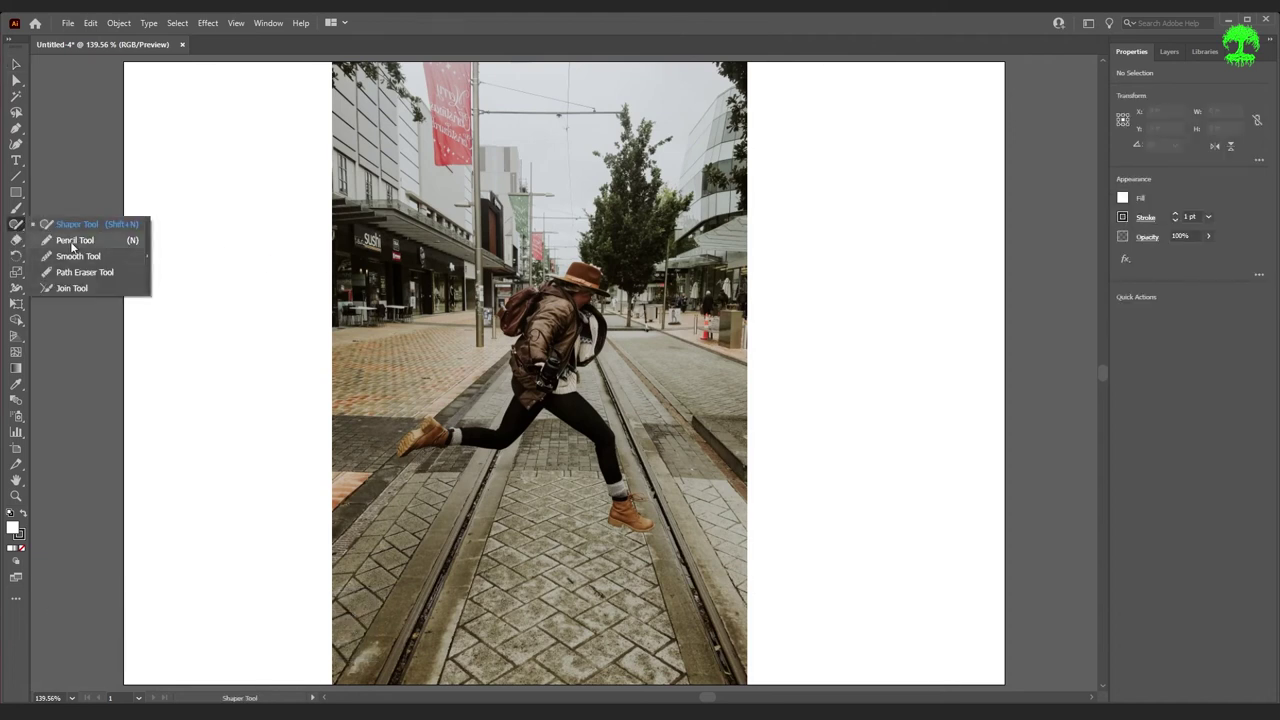
key("n")
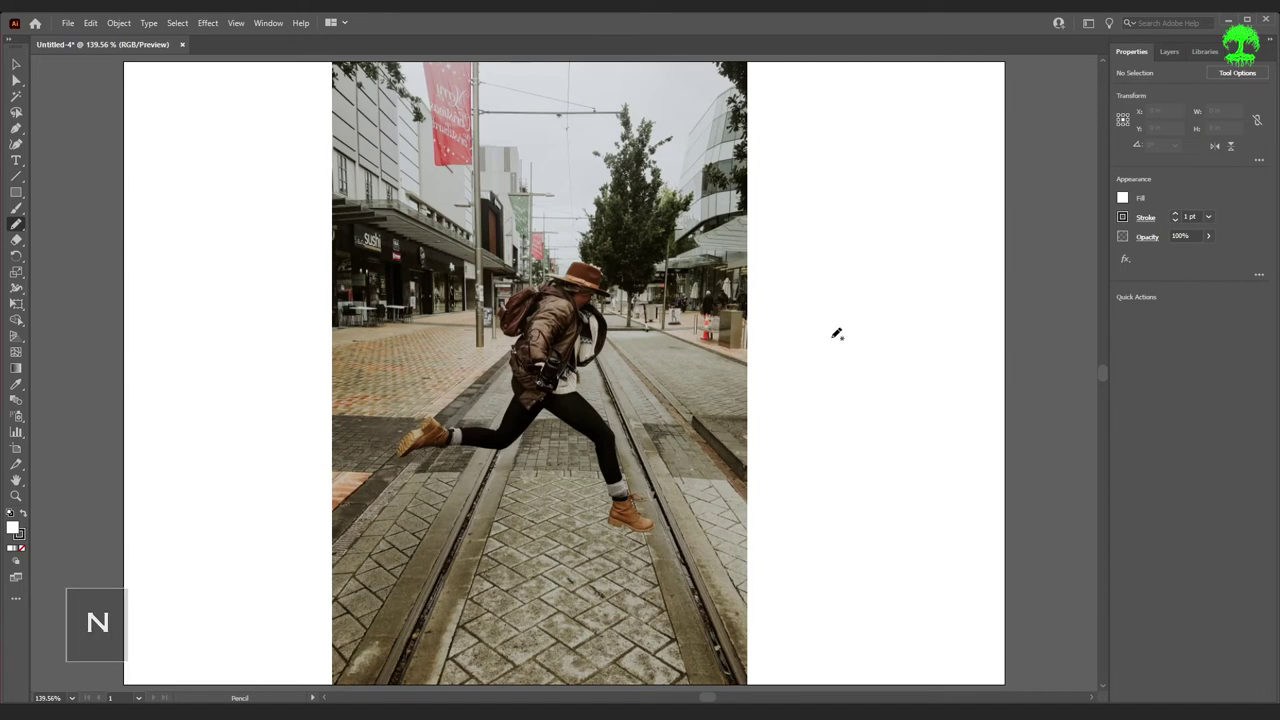
left_click(1146, 218)
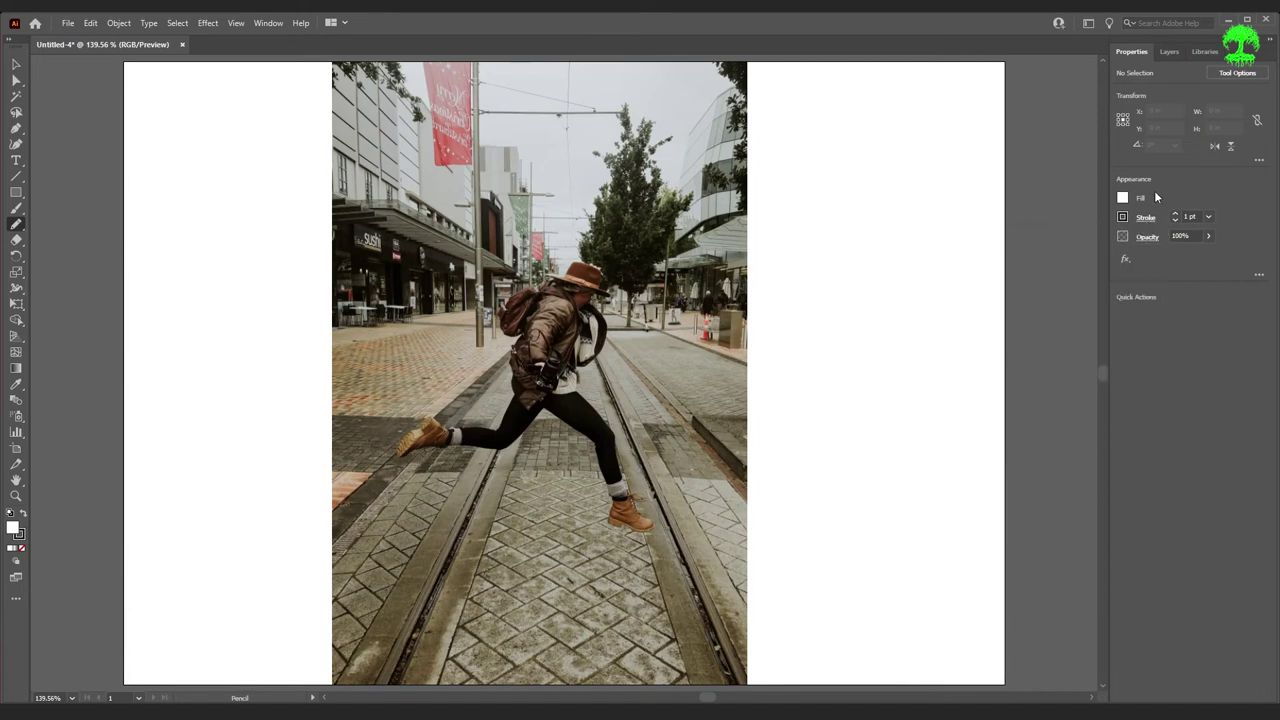
left_click(1122, 217)
left_click(1043, 267)
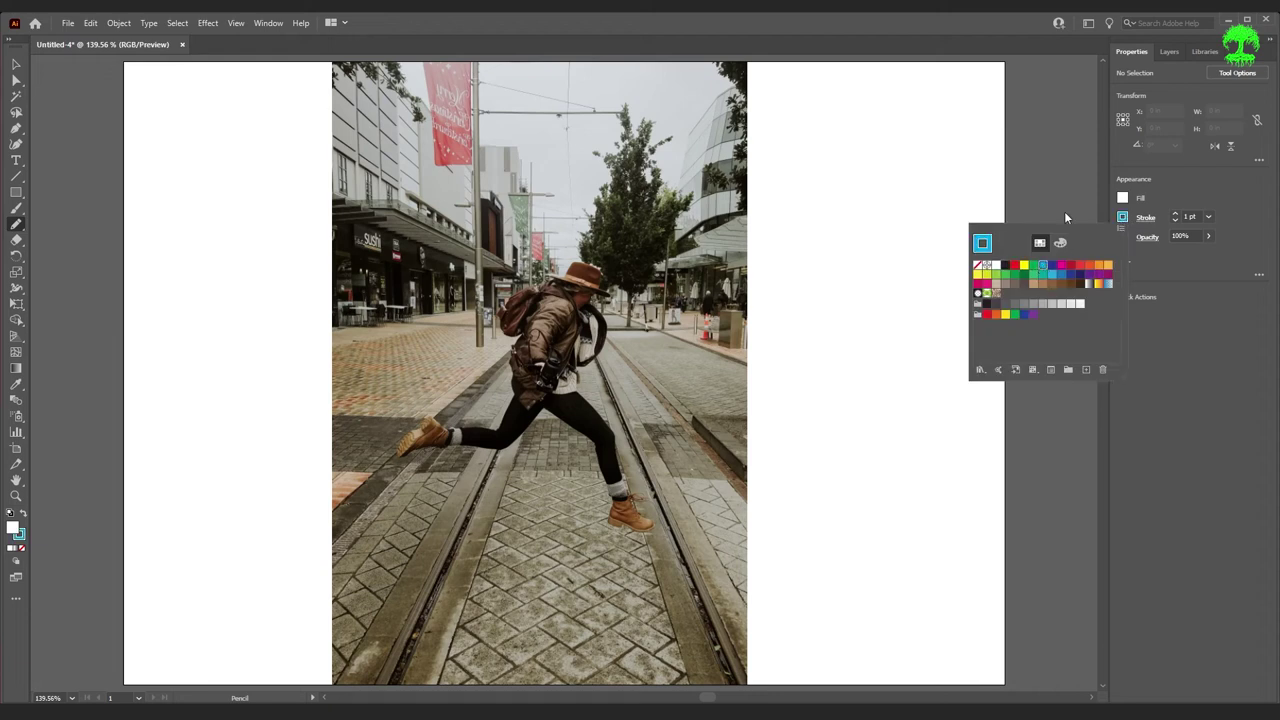
left_click(1122, 199)
left_click(1122, 199)
left_click(977, 245)
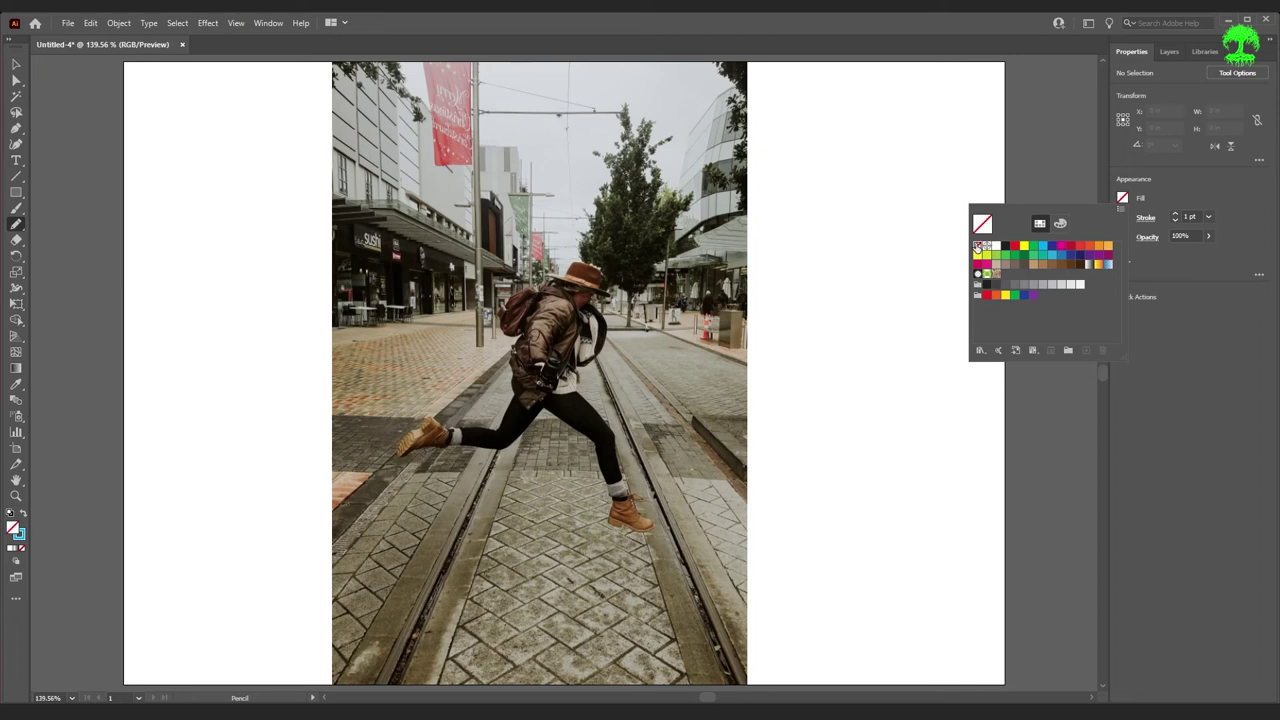
left_click_drag(446, 204, 705, 212)
left_click_drag(455, 197, 662, 235)
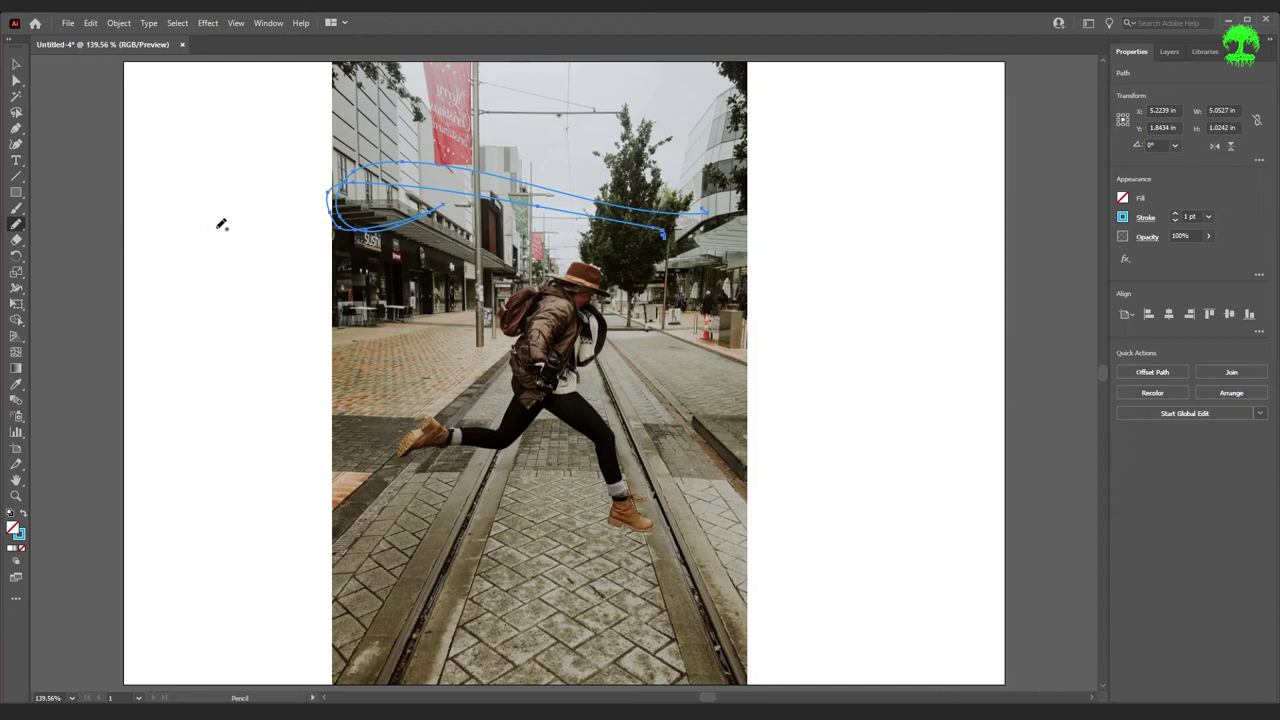
- Turn off Keep Selected in Pencil Tool Options and deselect the strokes
double_click(15, 225)
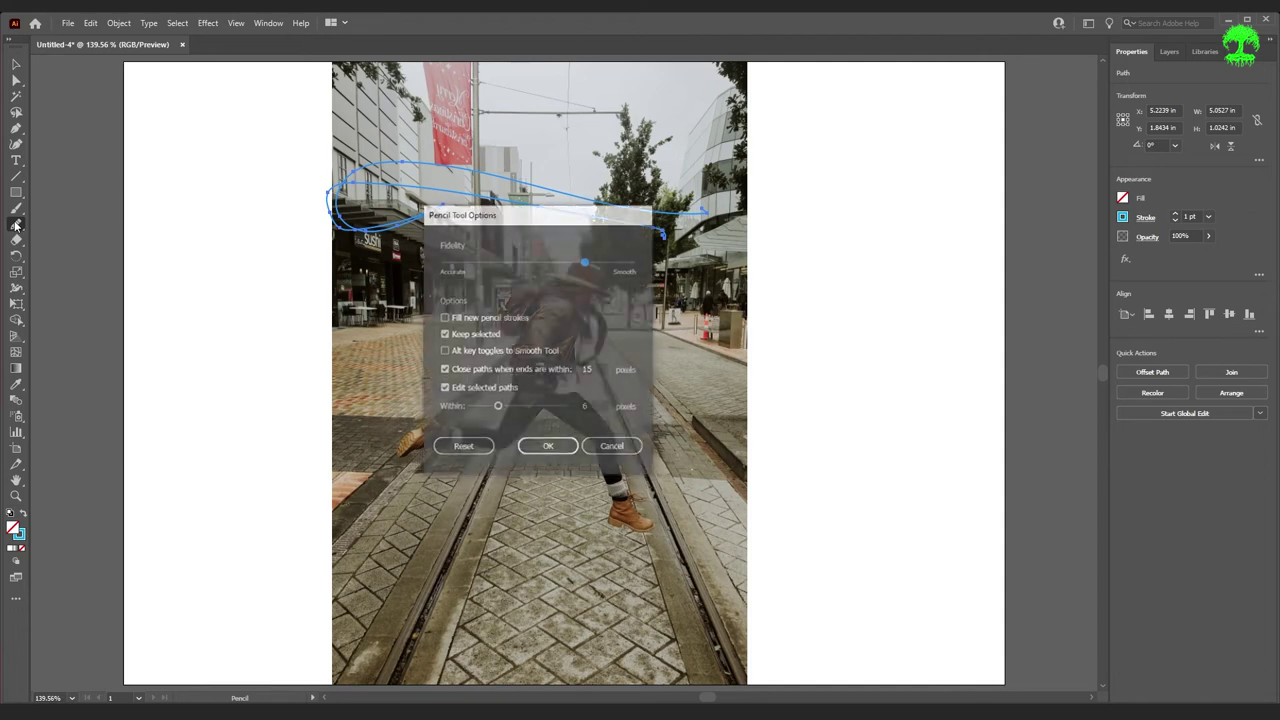
left_click(444, 334)
left_click(532, 452)
key("v")
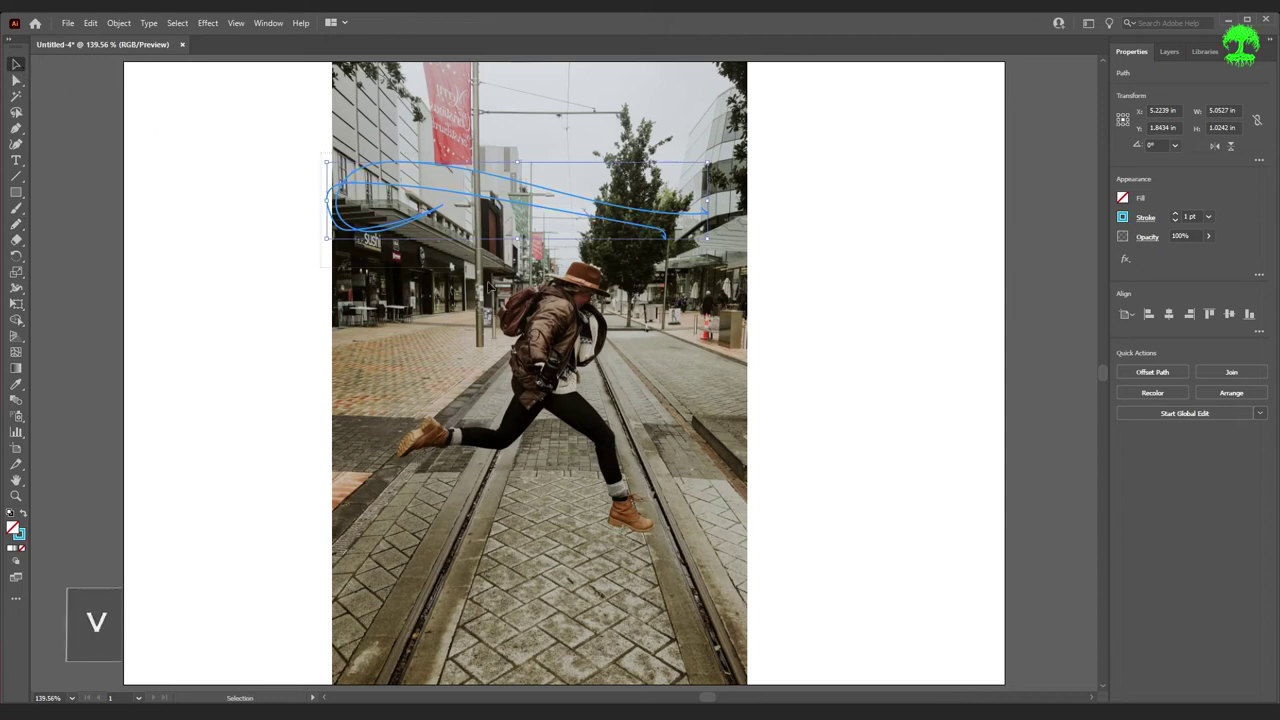
left_click(529, 294)
- Review the Pencil options and draw a wavy cyan test stroke across the jumping figure
left_click(17, 225)
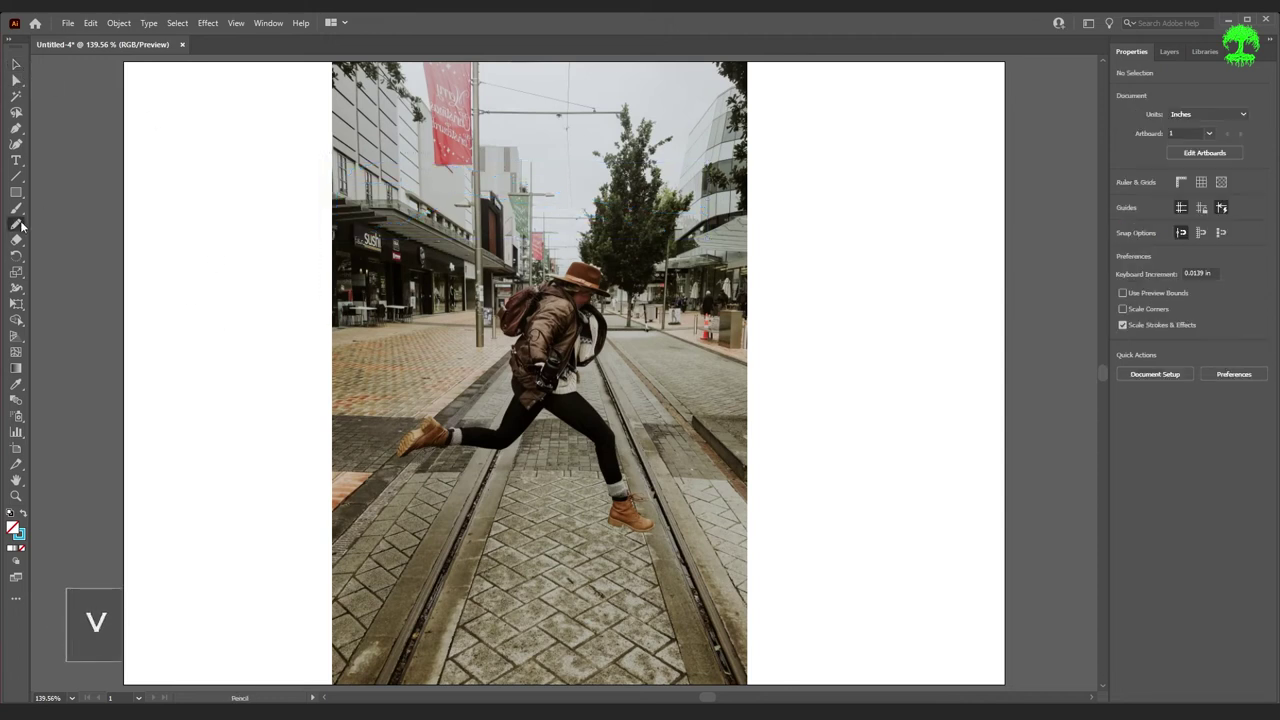
double_click(17, 227)
key("n")
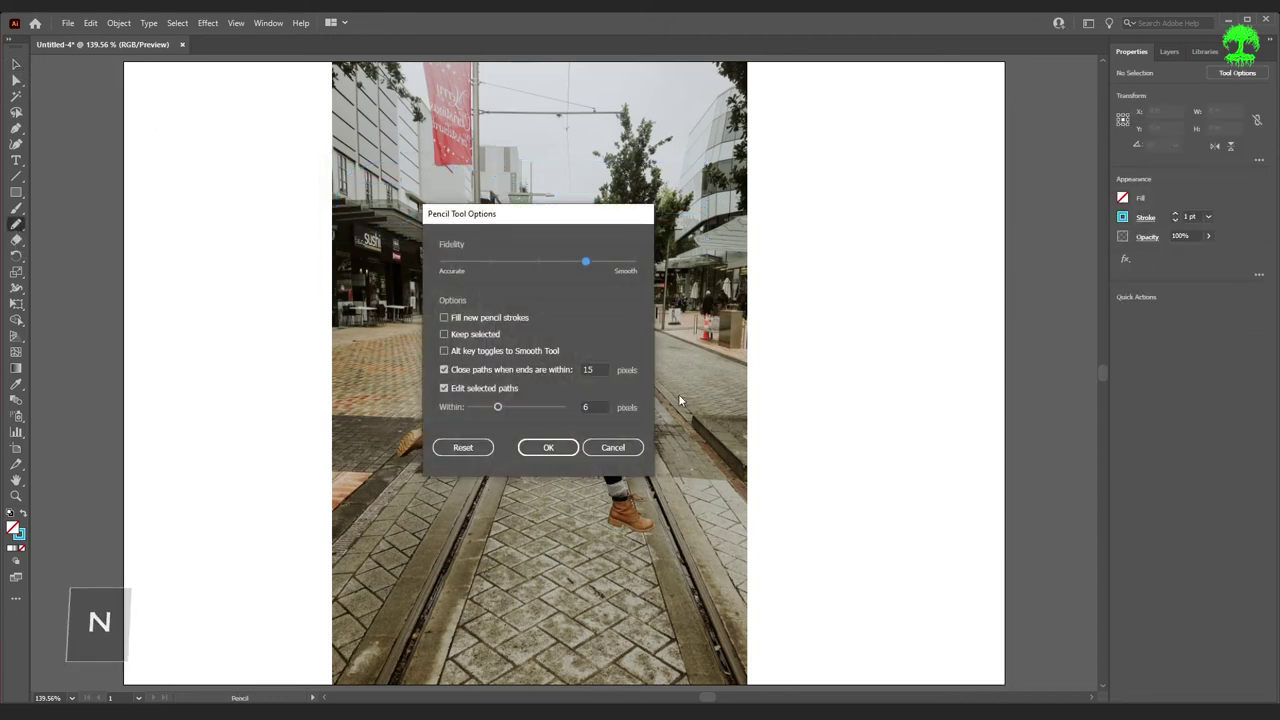
mouse_move(586, 218)
left_mouse_down()
mouse_move(896, 210)
mouse_move(934, 175)
left_mouse_up()
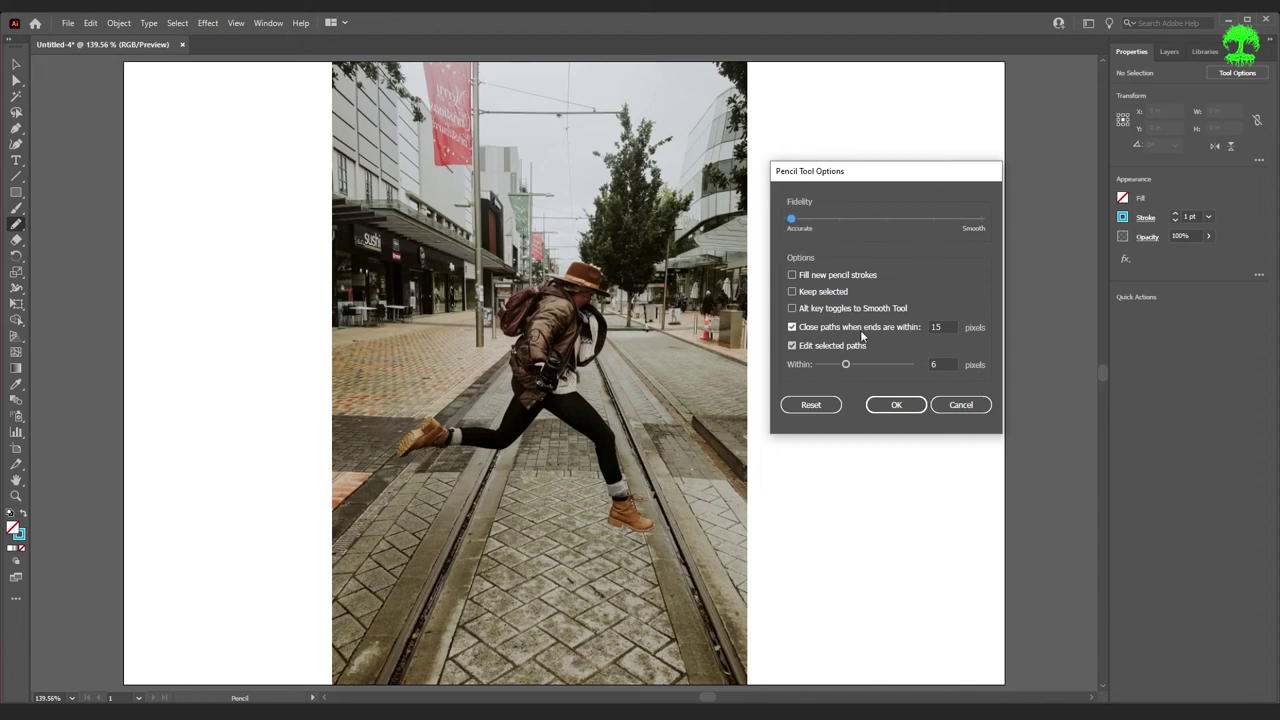
left_click(896, 404)
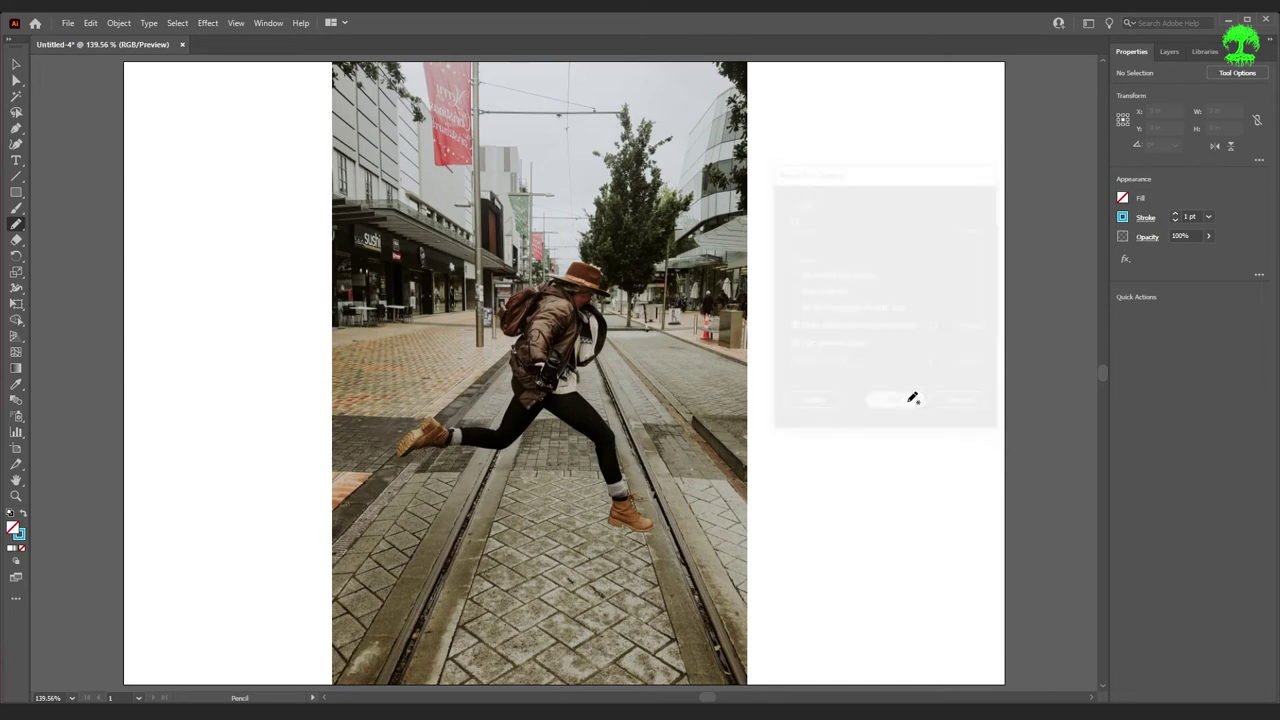
mouse_move(246, 330)
left_mouse_down()
mouse_move(273, 287)
mouse_move(430, 305)
mouse_move(467, 273)
mouse_move(536, 273)
mouse_move(621, 385)
mouse_move(700, 350)
mouse_move(795, 260)
mouse_move(831, 323)
mouse_move(808, 470)
left_mouse_up()
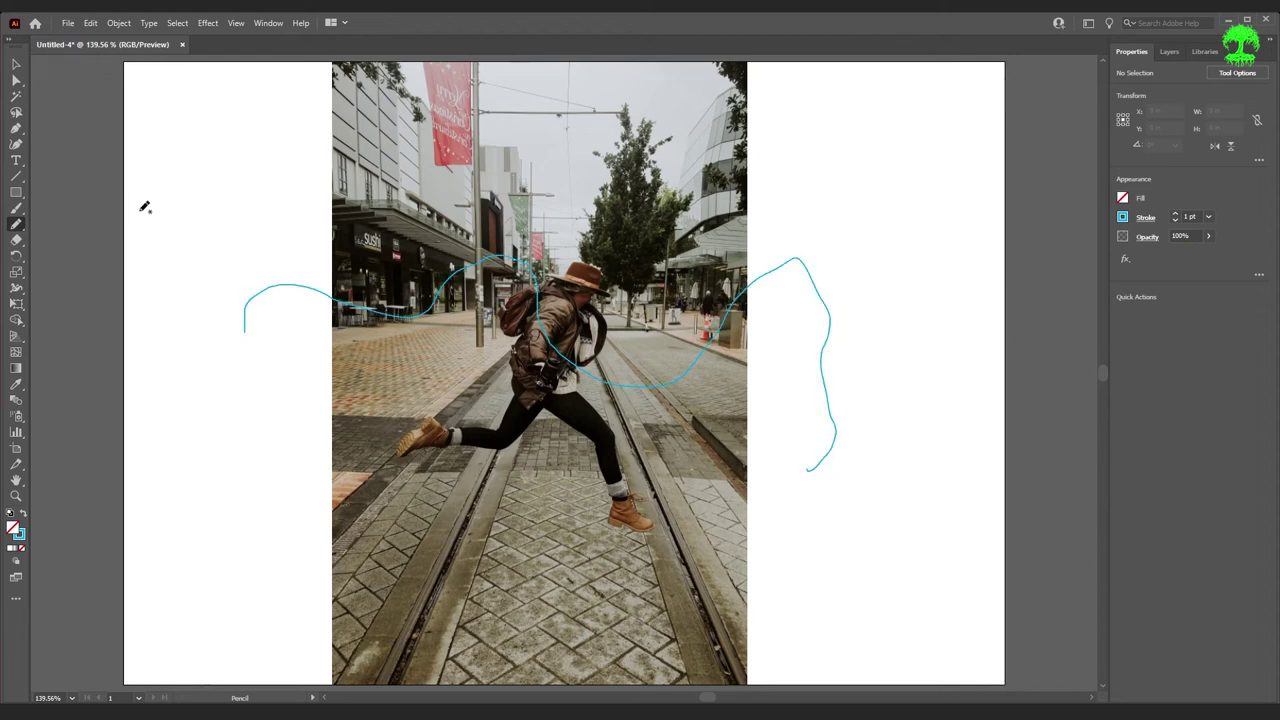
- Move pencil fidelity toward Smooth and draw another test stroke across the figure
double_click(15, 226)
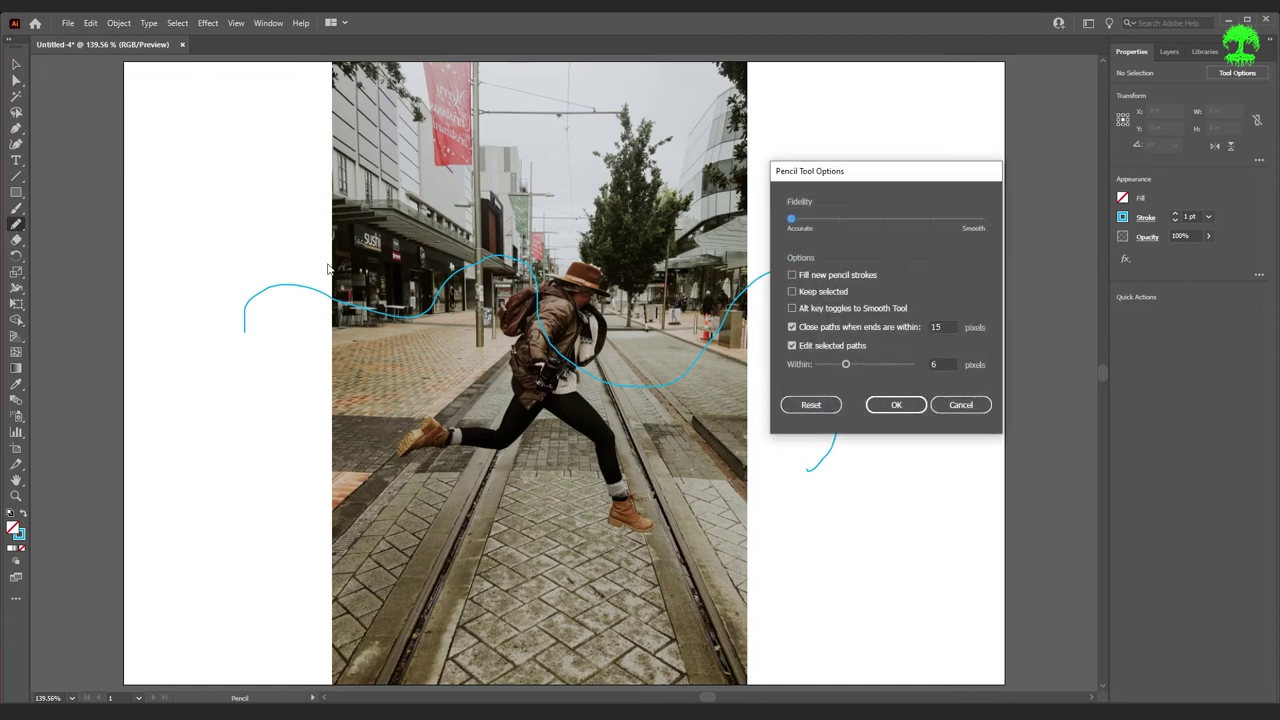
left_click(908, 220)
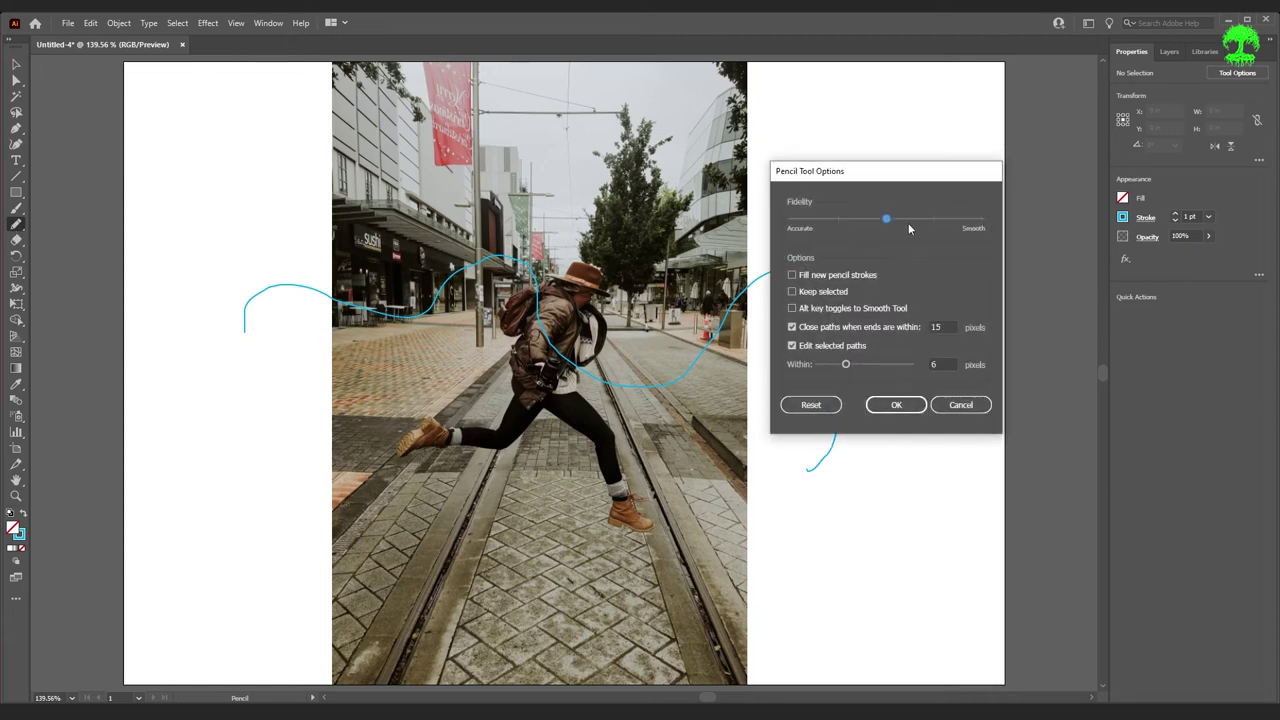
left_click(896, 404)
left_click_drag(259, 352, 344, 349)
mouse_move(466, 319)
left_mouse_down()
mouse_move(496, 307)
mouse_move(544, 394)
mouse_move(654, 417)
mouse_move(720, 381)
mouse_move(772, 321)
mouse_move(803, 338)
mouse_move(789, 461)
left_mouse_up()
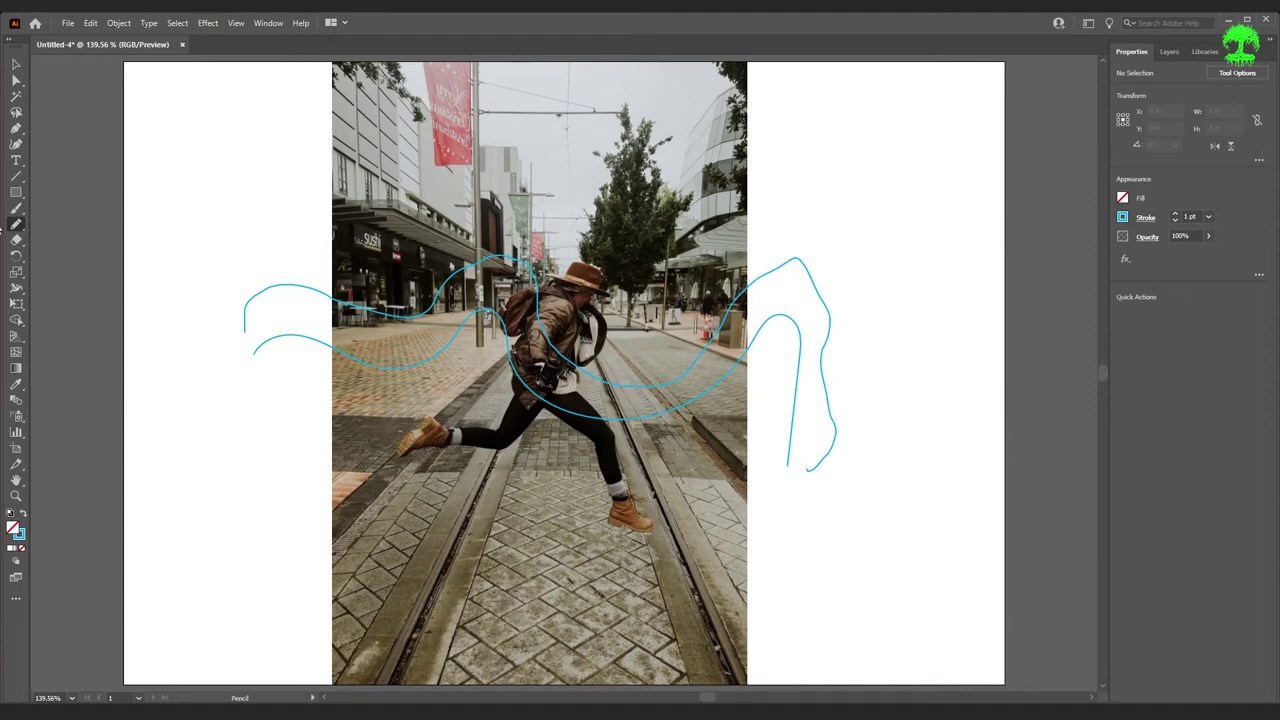
- Set fidelity three-quarters toward Smooth, then select and delete all test strokes
double_click(14, 228)
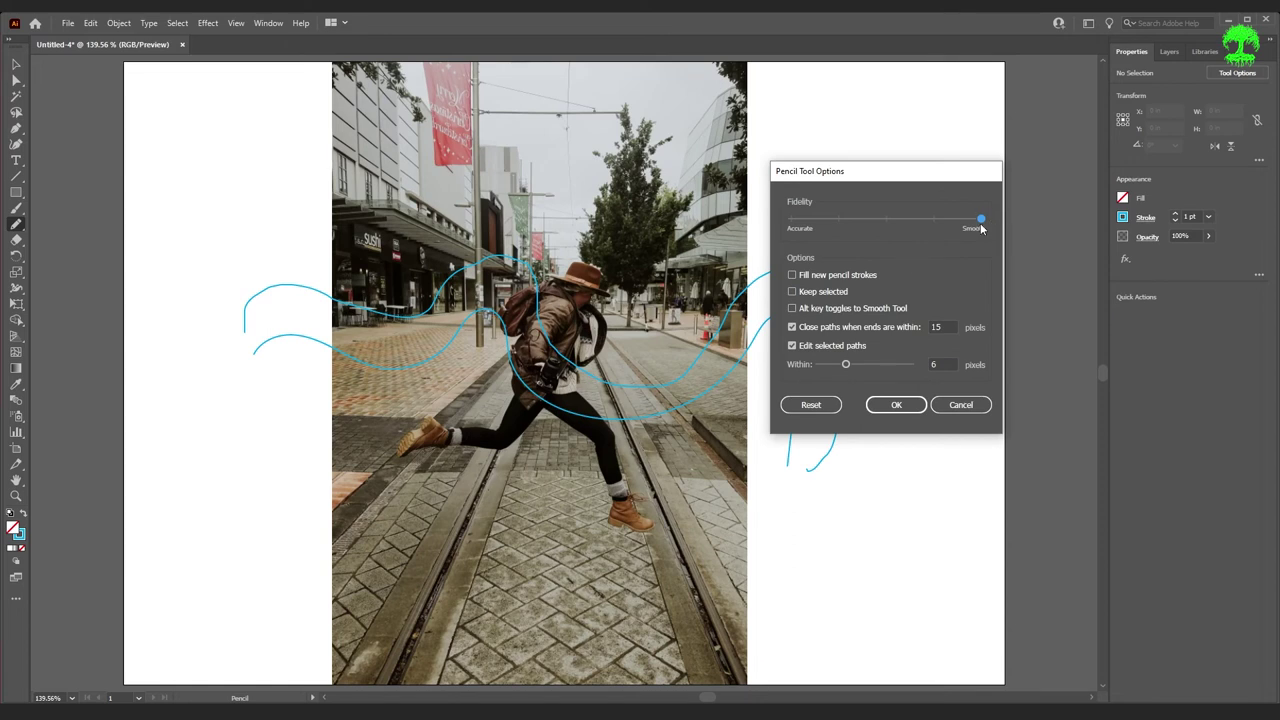
left_click_drag(981, 221, 935, 221)
key("v")
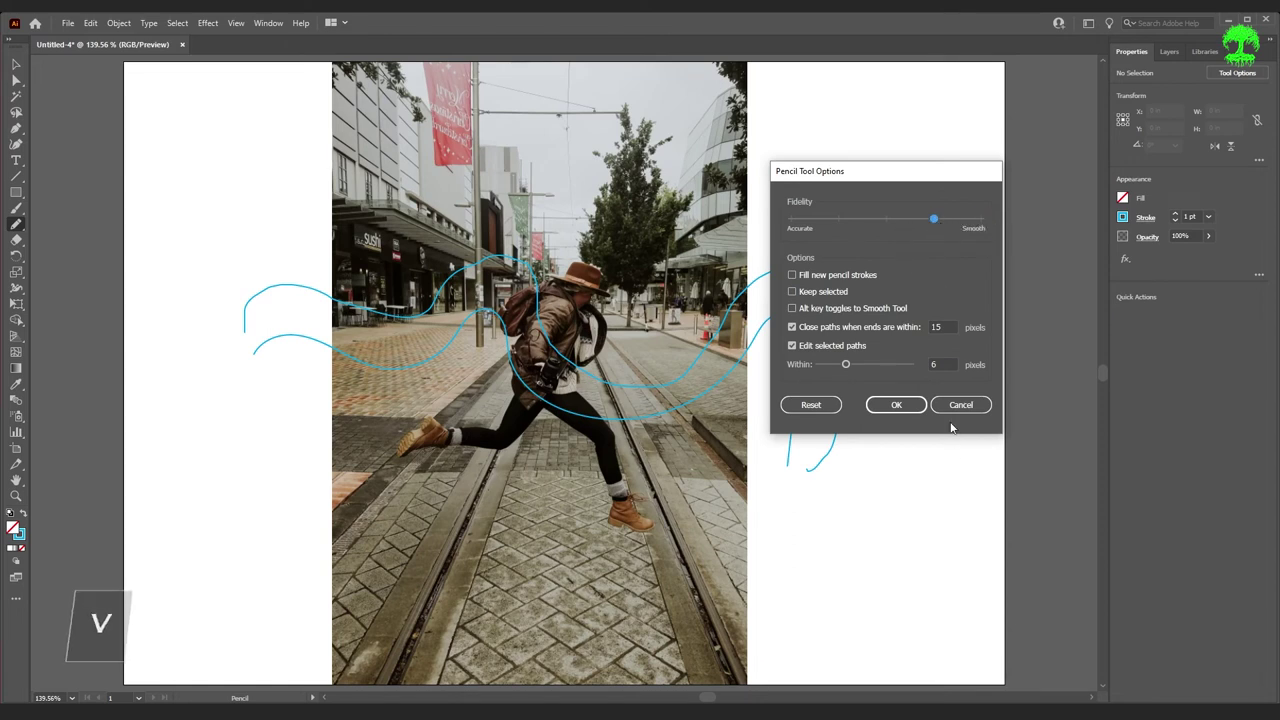
left_click(896, 404)
key("ctrl+a")
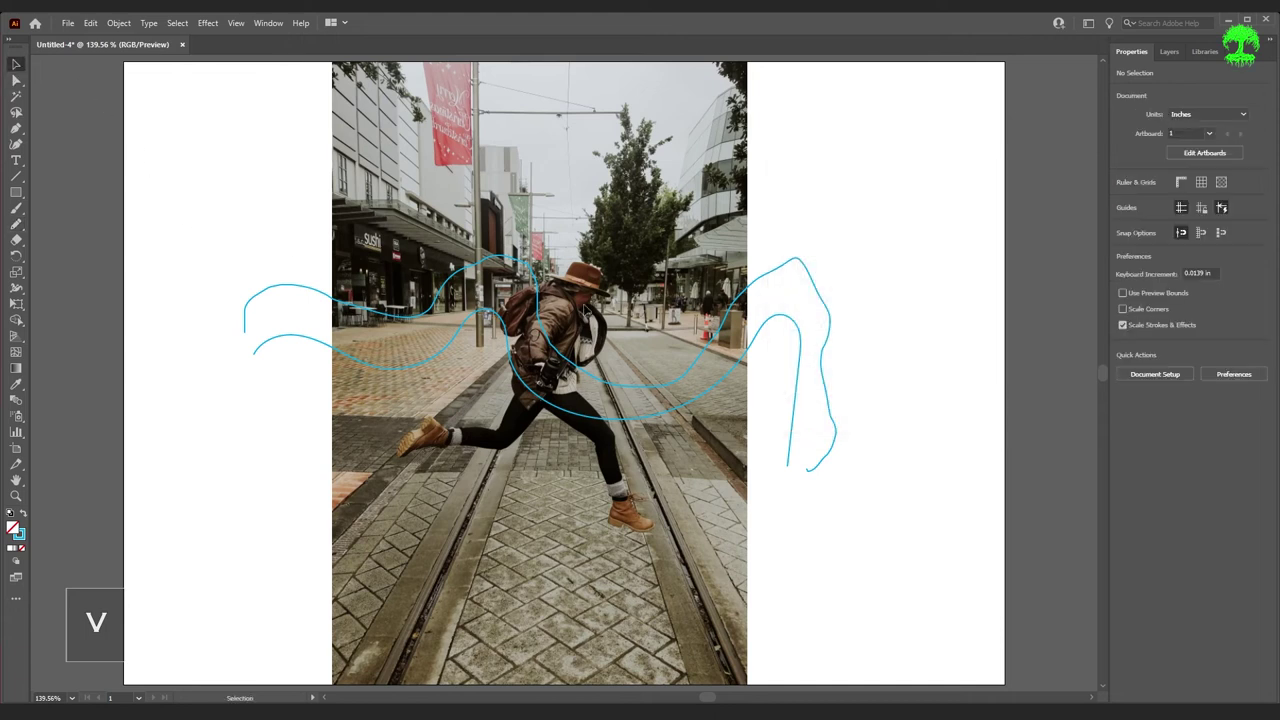
key("Delete")
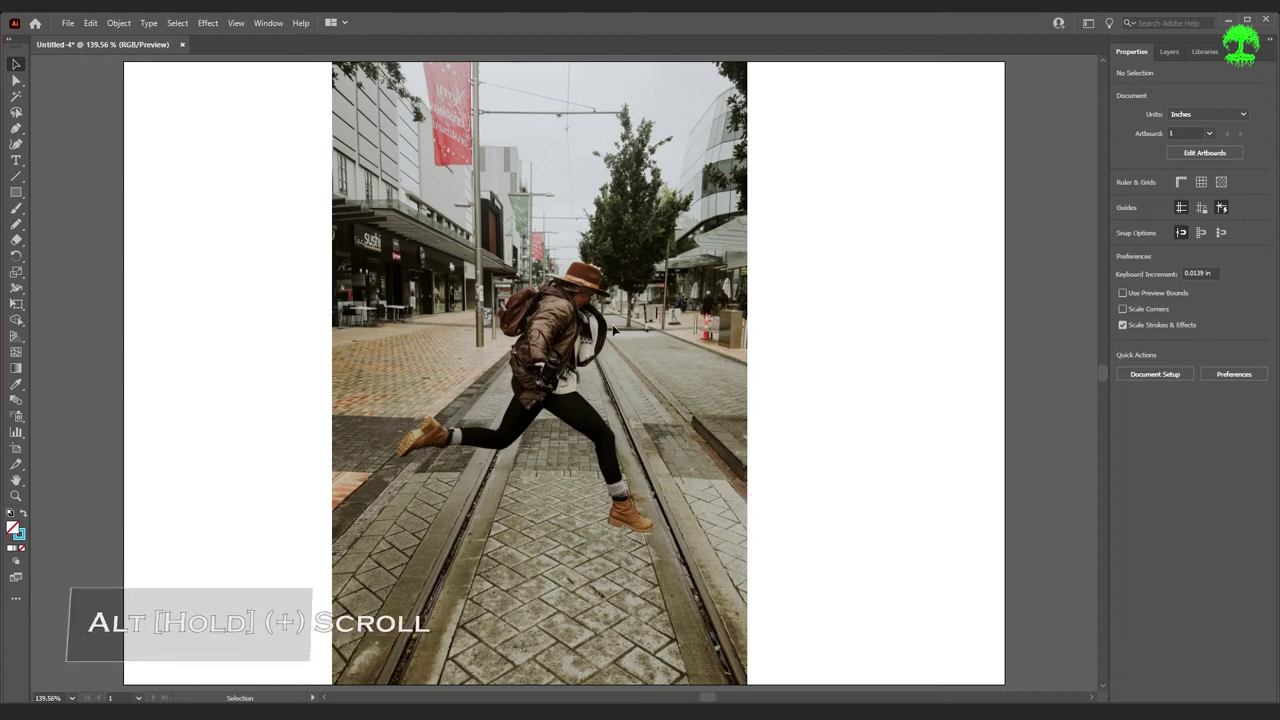
- Draw three wavy pencil strokes across the left pavement and select them
scroll(437, 326, "up", 5)
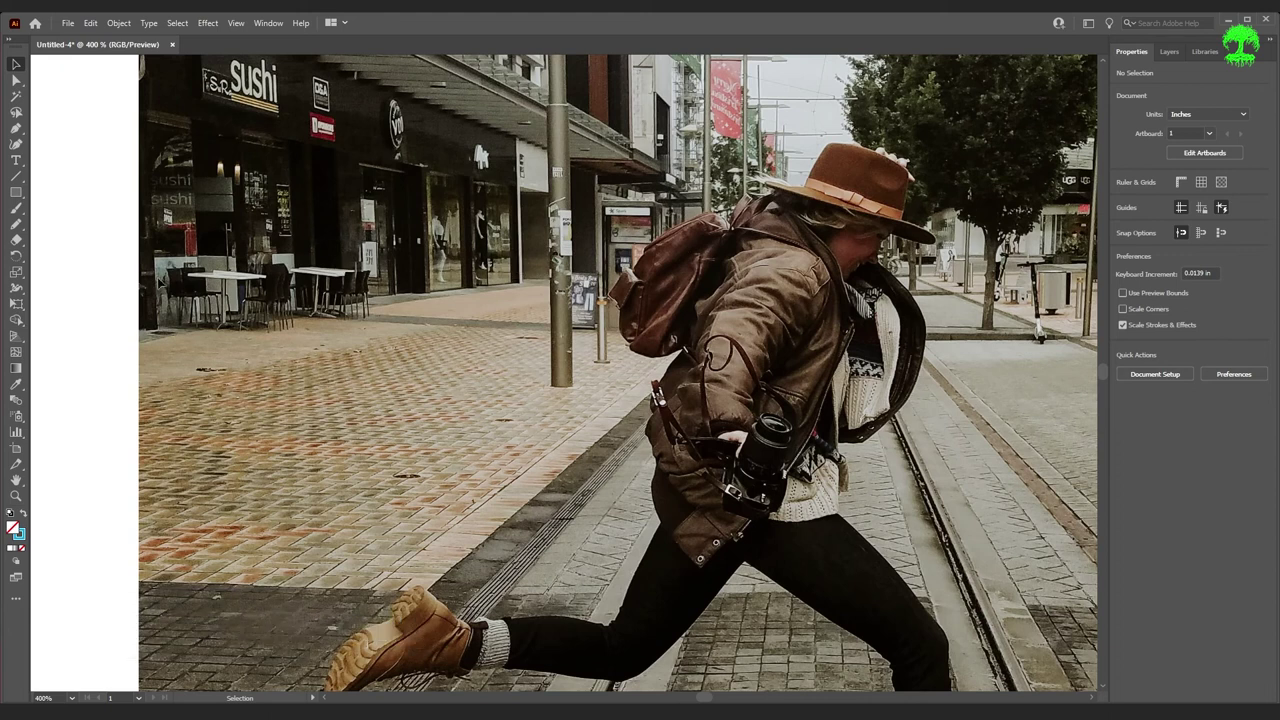
left_click(16, 226)
mouse_move(660, 205)
left_mouse_down()
mouse_move(410, 252)
mouse_move(225, 262)
left_mouse_up()
left_click_drag(444, 366, 256, 386)
mouse_move(620, 365)
left_mouse_down()
mouse_move(479, 427)
mouse_move(236, 463)
left_mouse_up()
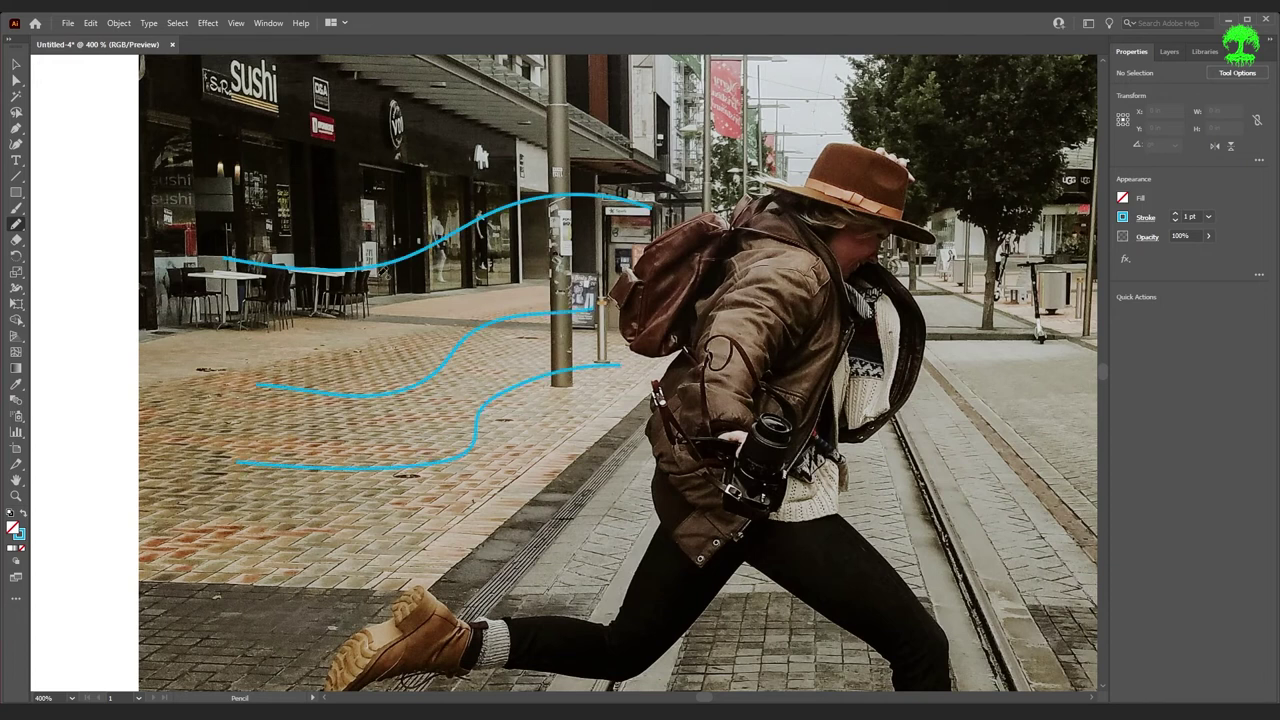
key("v")
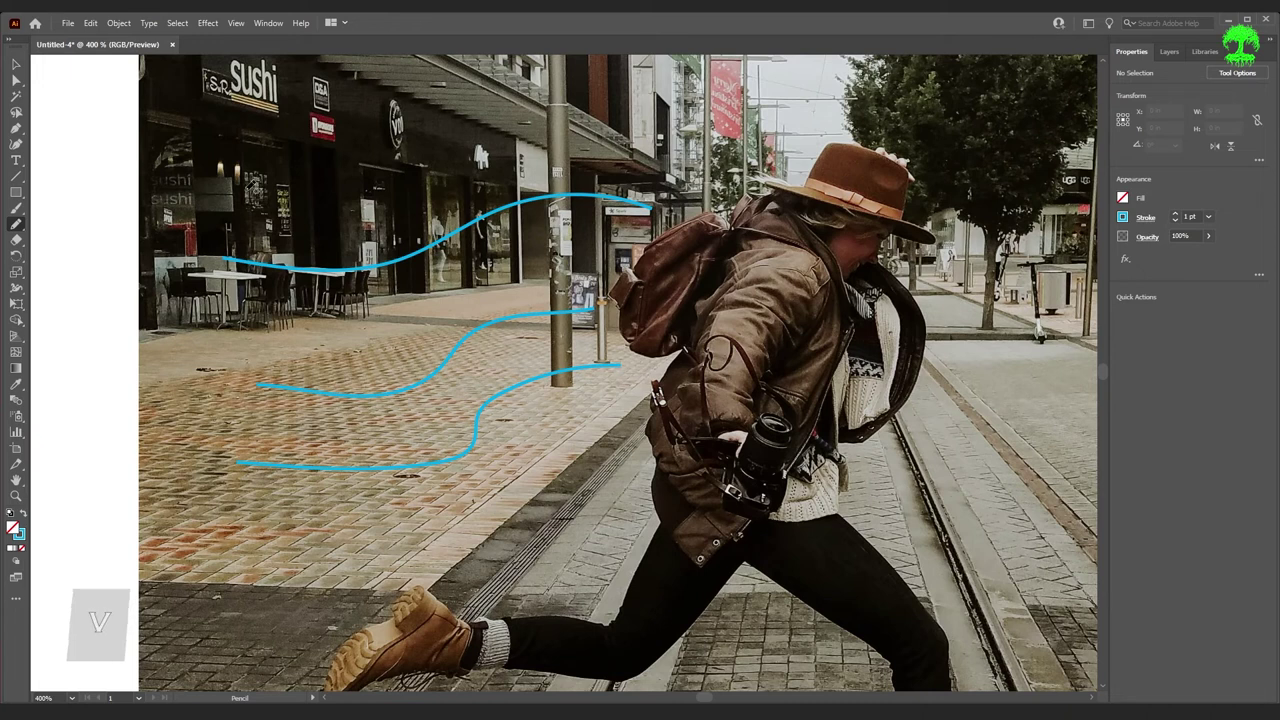
left_click_drag(350, 150, 604, 497)
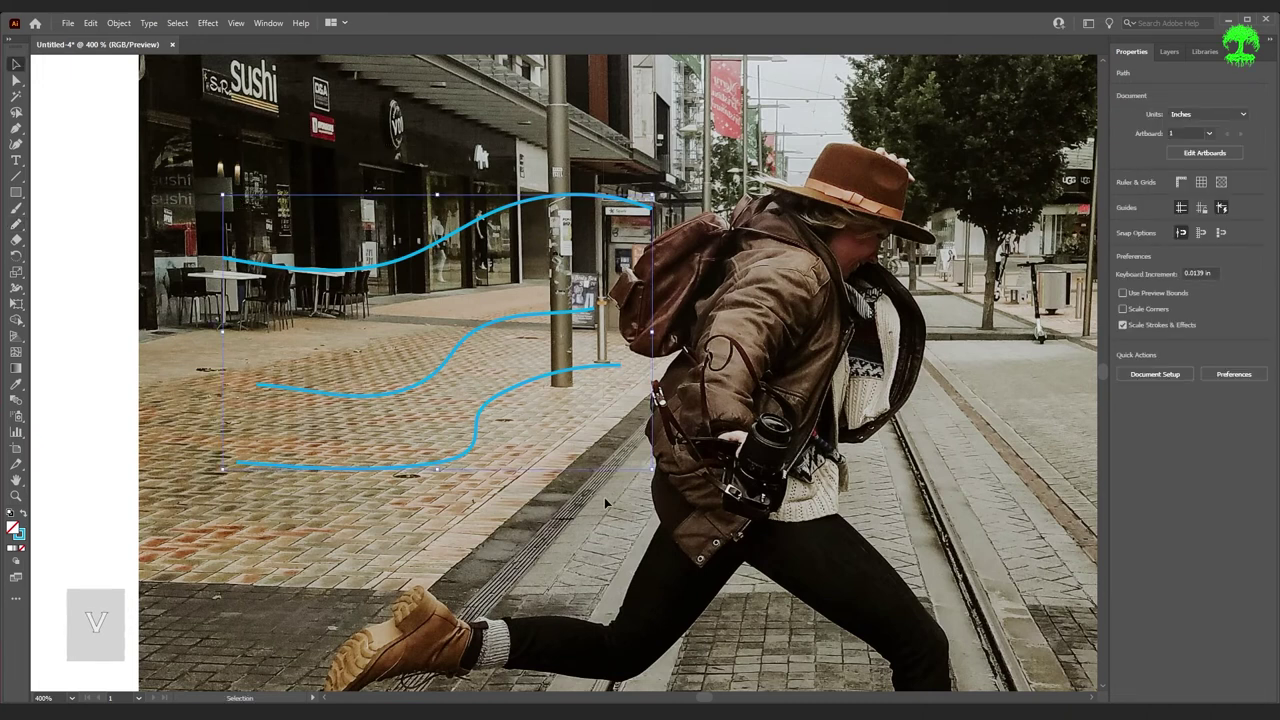
- Give the three strokes Width Profile 5, flipped along the path
left_click(1146, 217)
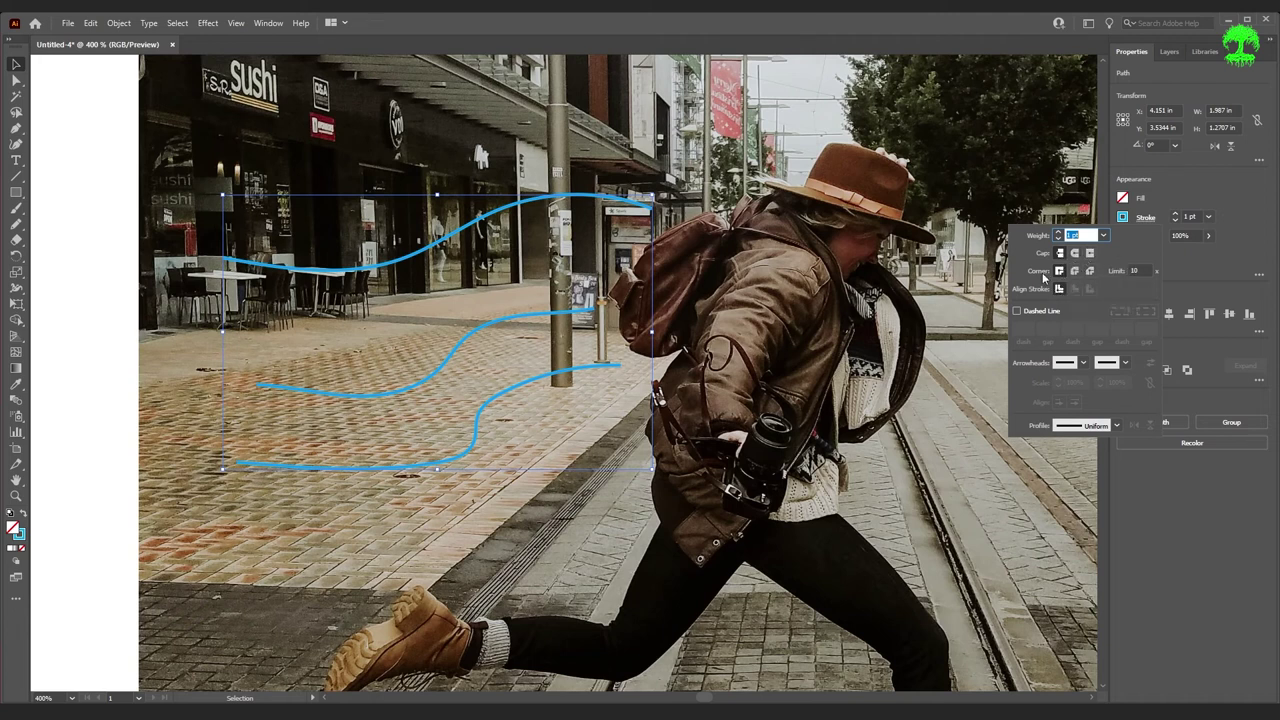
left_click(1102, 428)
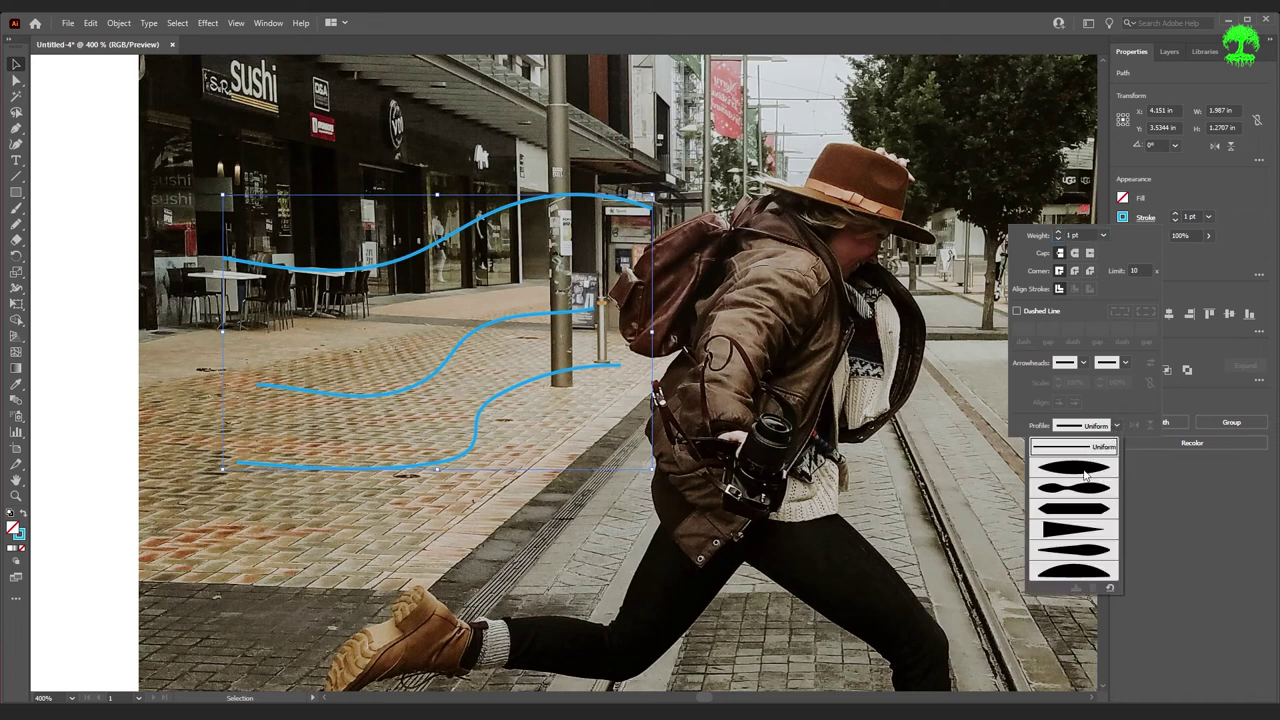
left_click(1093, 472)
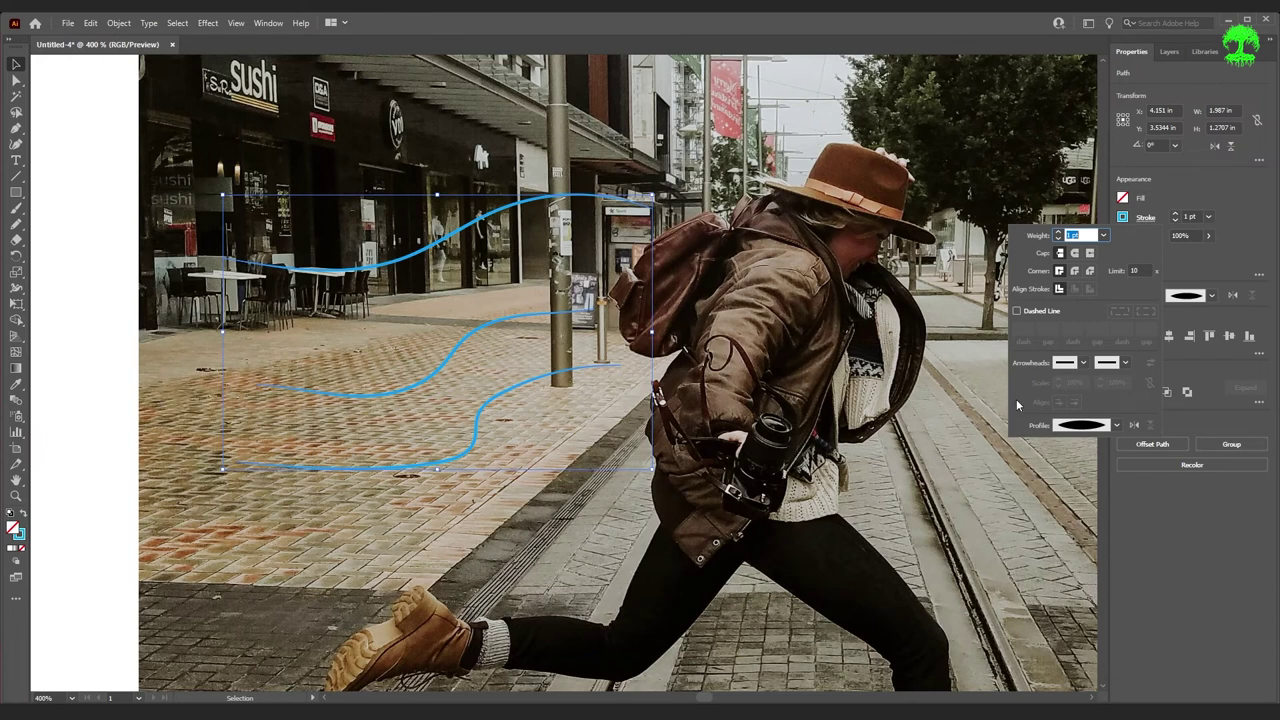
left_click(1118, 425)
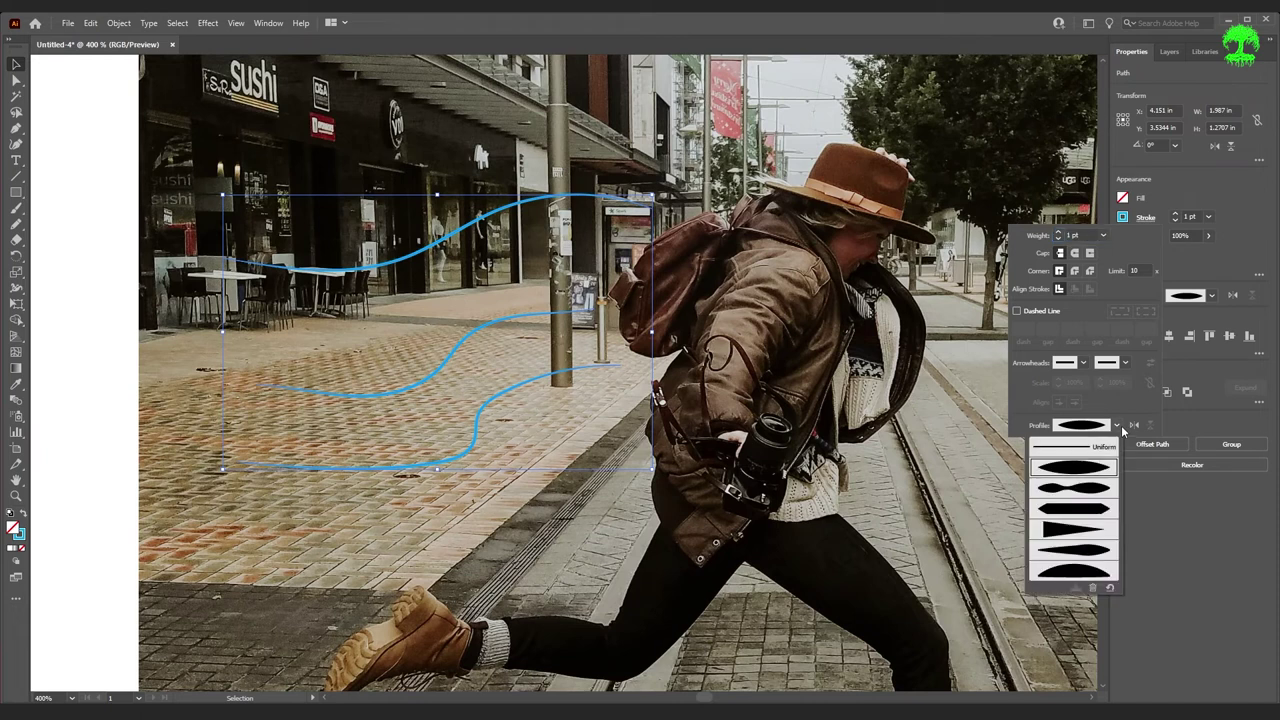
left_click(1102, 490)
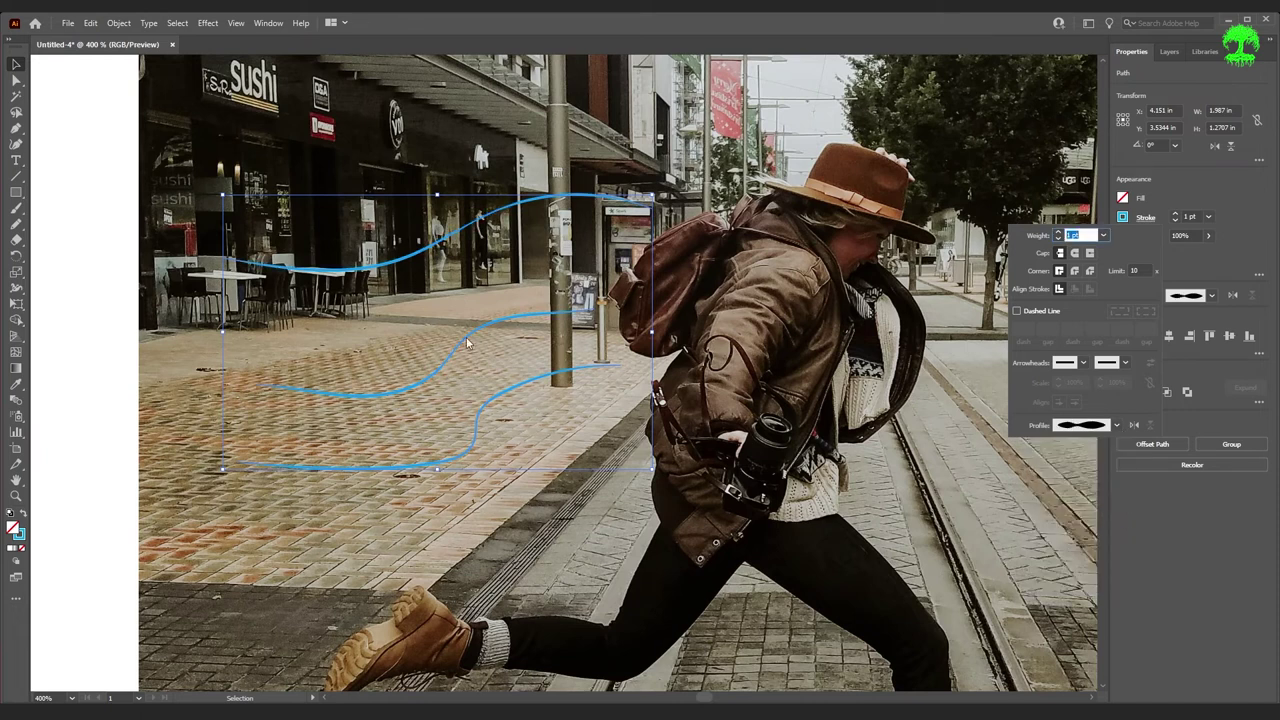
left_click(1117, 425)
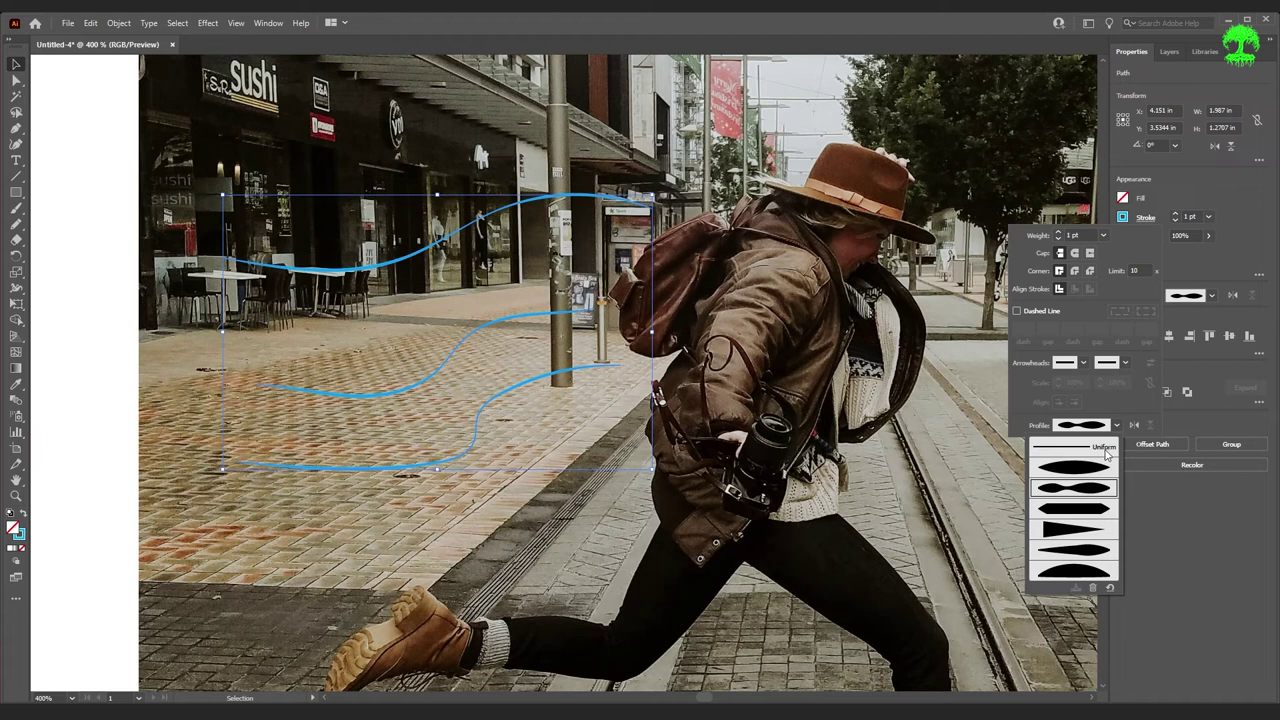
left_click(1073, 529)
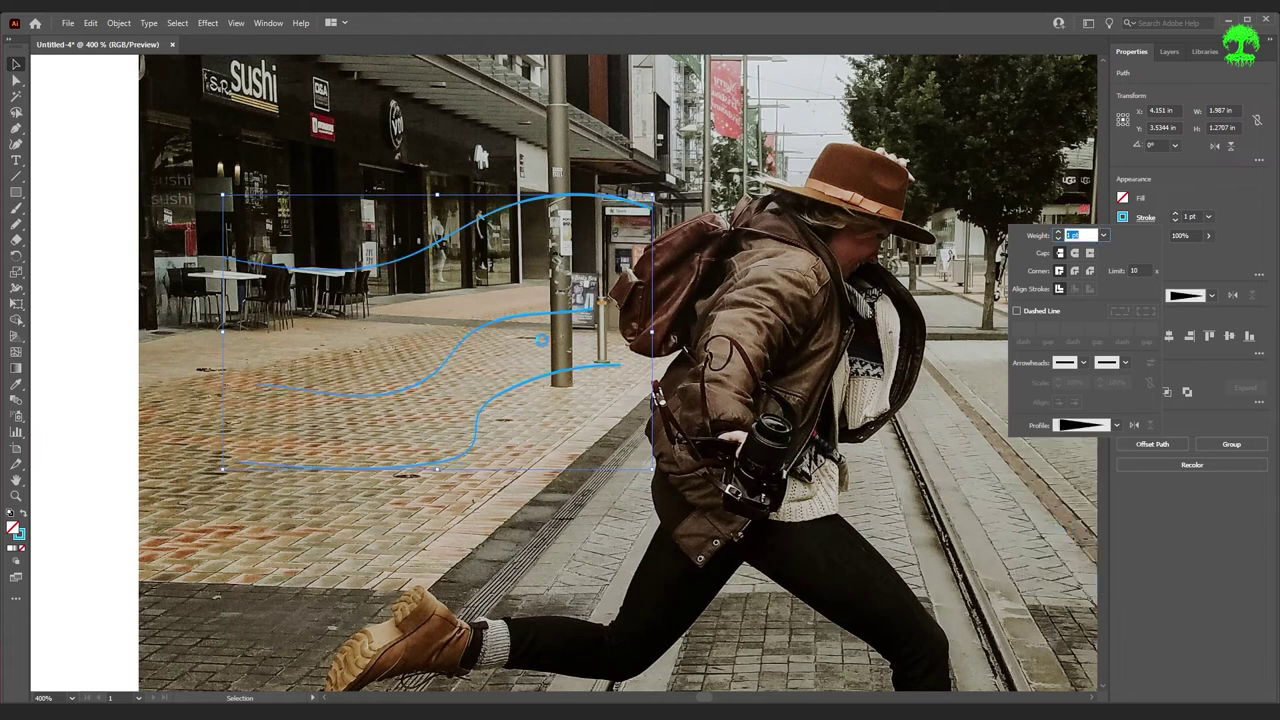
left_click(1119, 428)
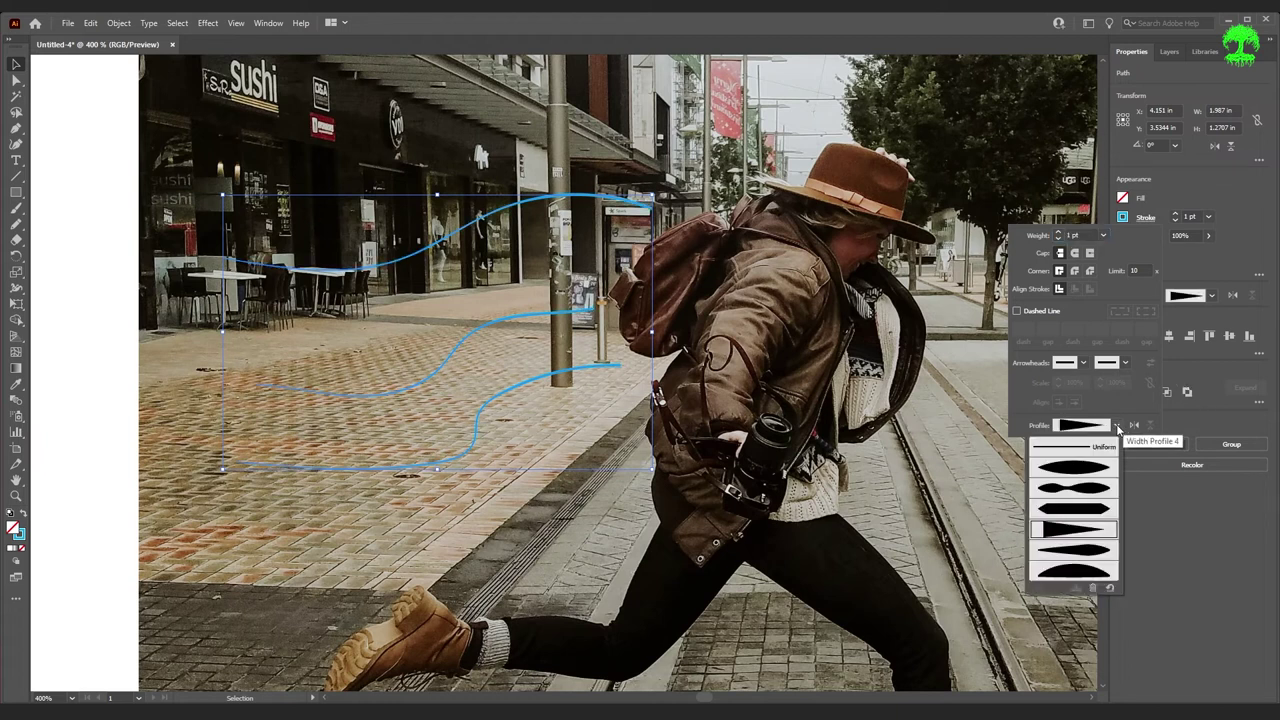
left_click(1079, 549)
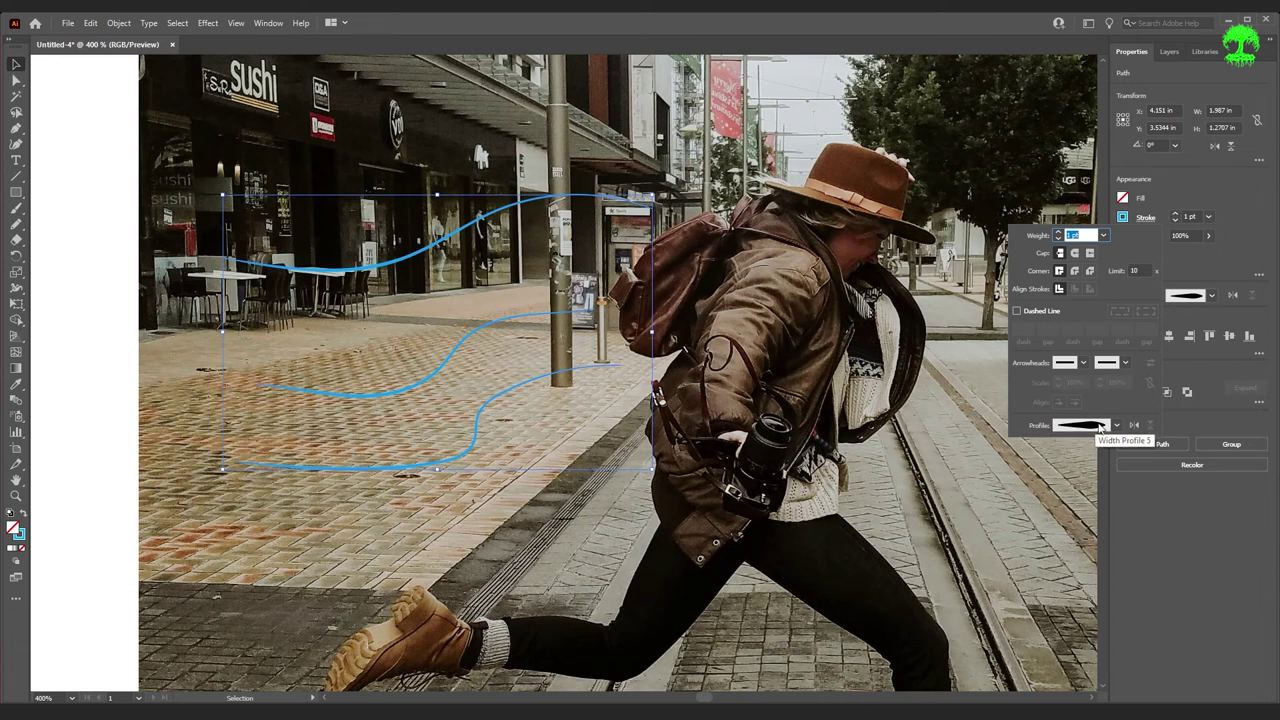
left_click(1135, 427)
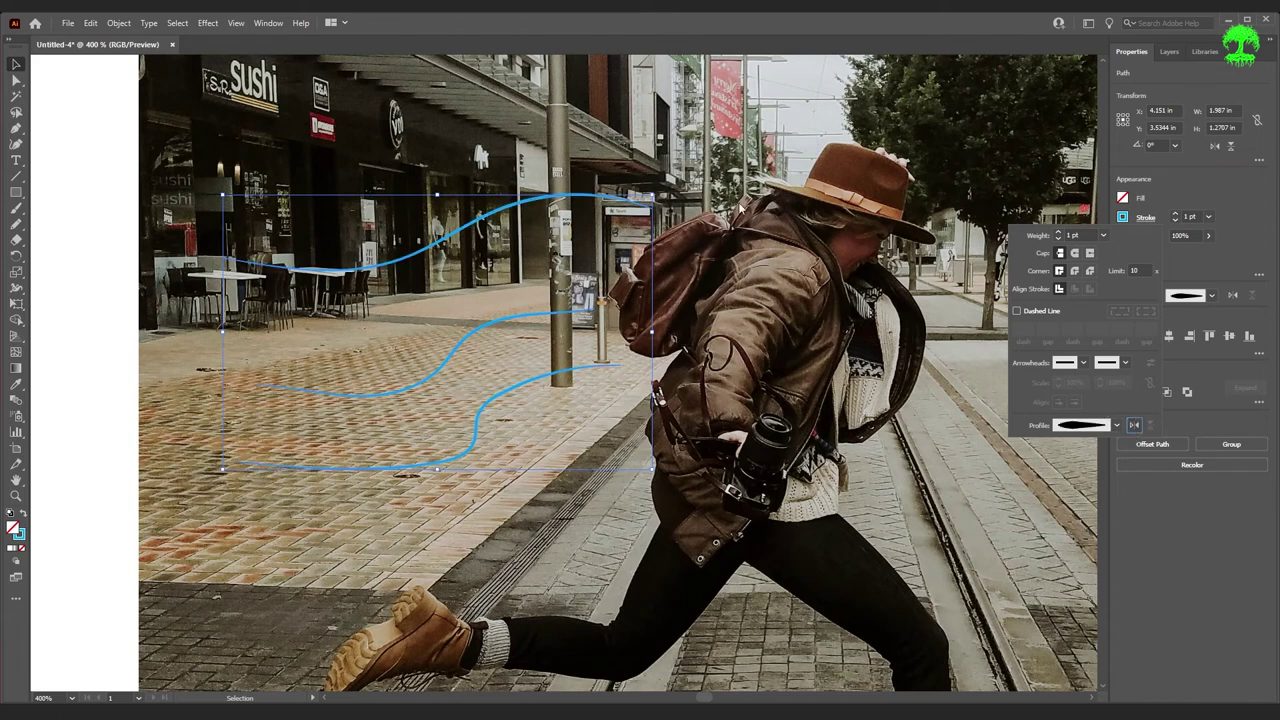
left_click(737, 256)
left_click(803, 275)
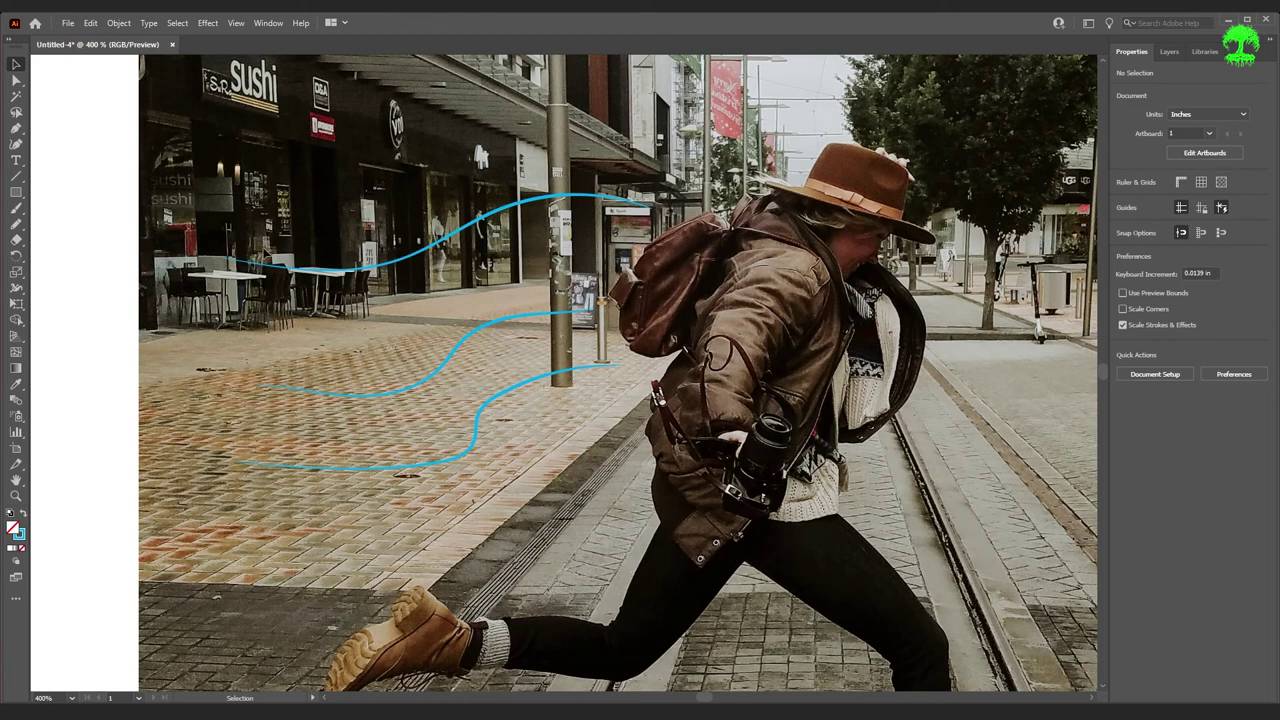
- Draw a short stroke across the jacket and give it the same tapered width profile
key("n")
left_click(17, 224)
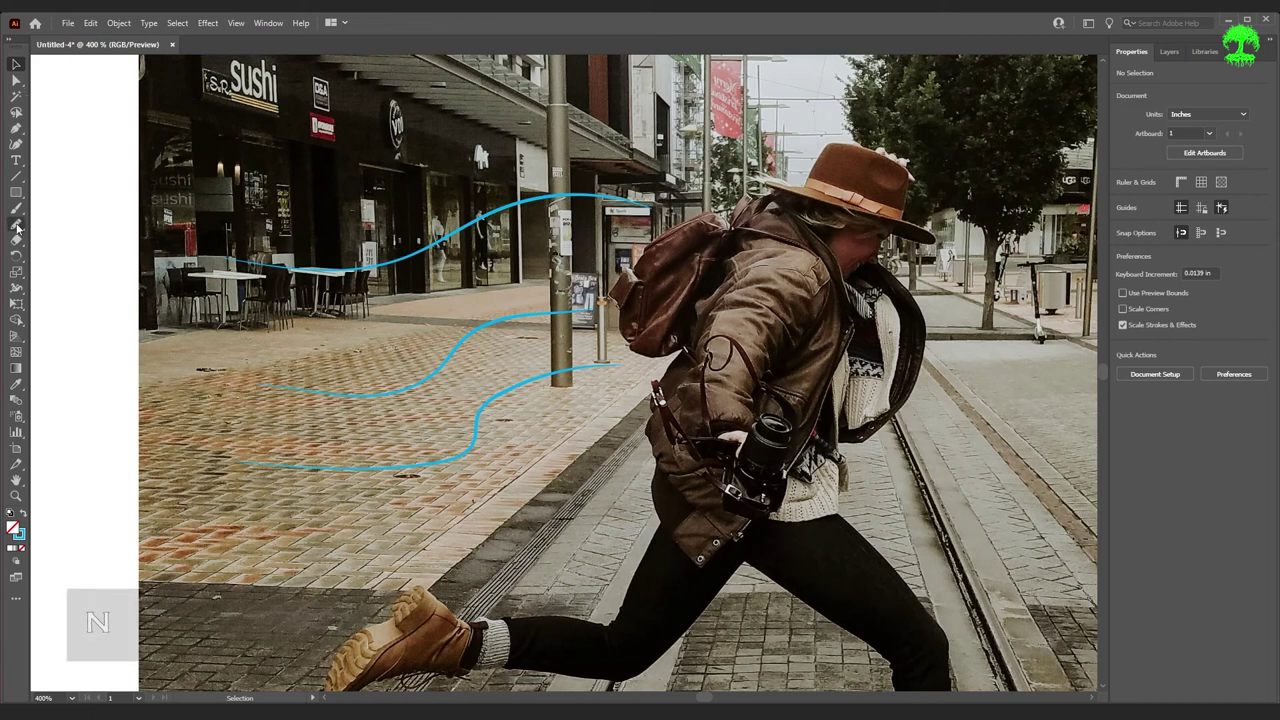
left_click_drag(846, 265, 748, 300)
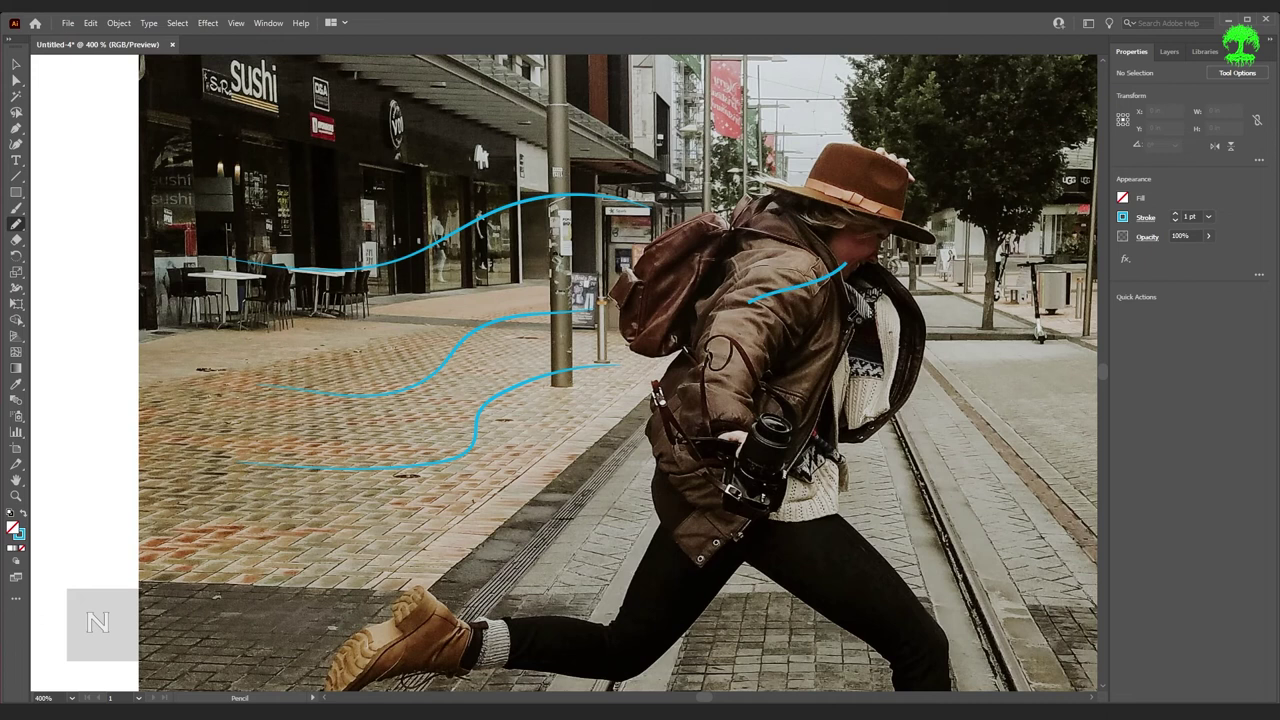
key("v")
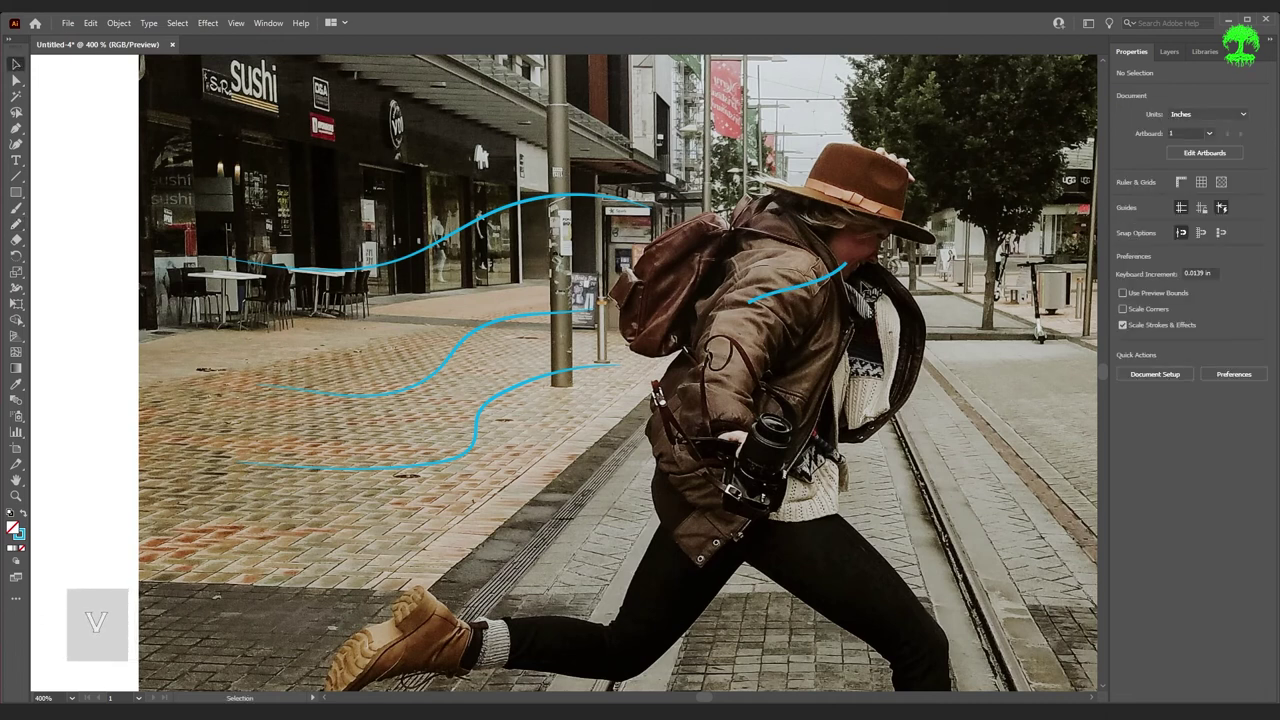
double_click(806, 281)
left_click(806, 281)
left_click(1146, 217)
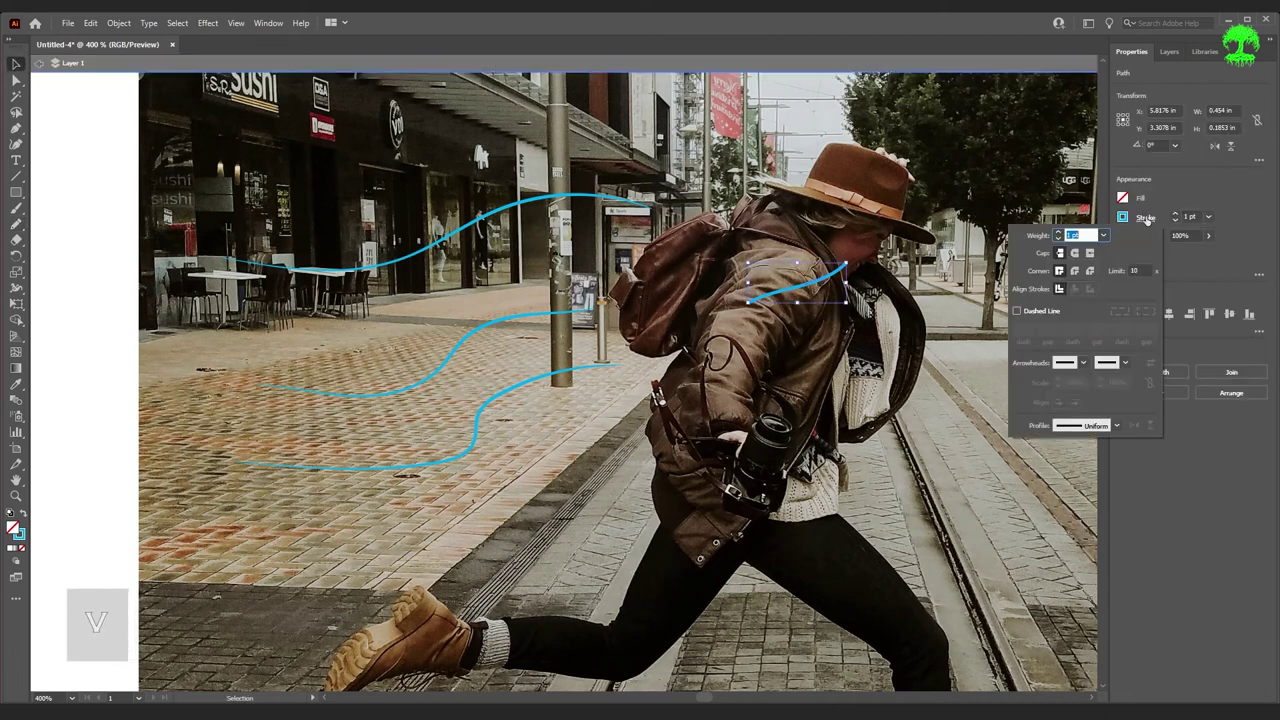
left_click(1118, 426)
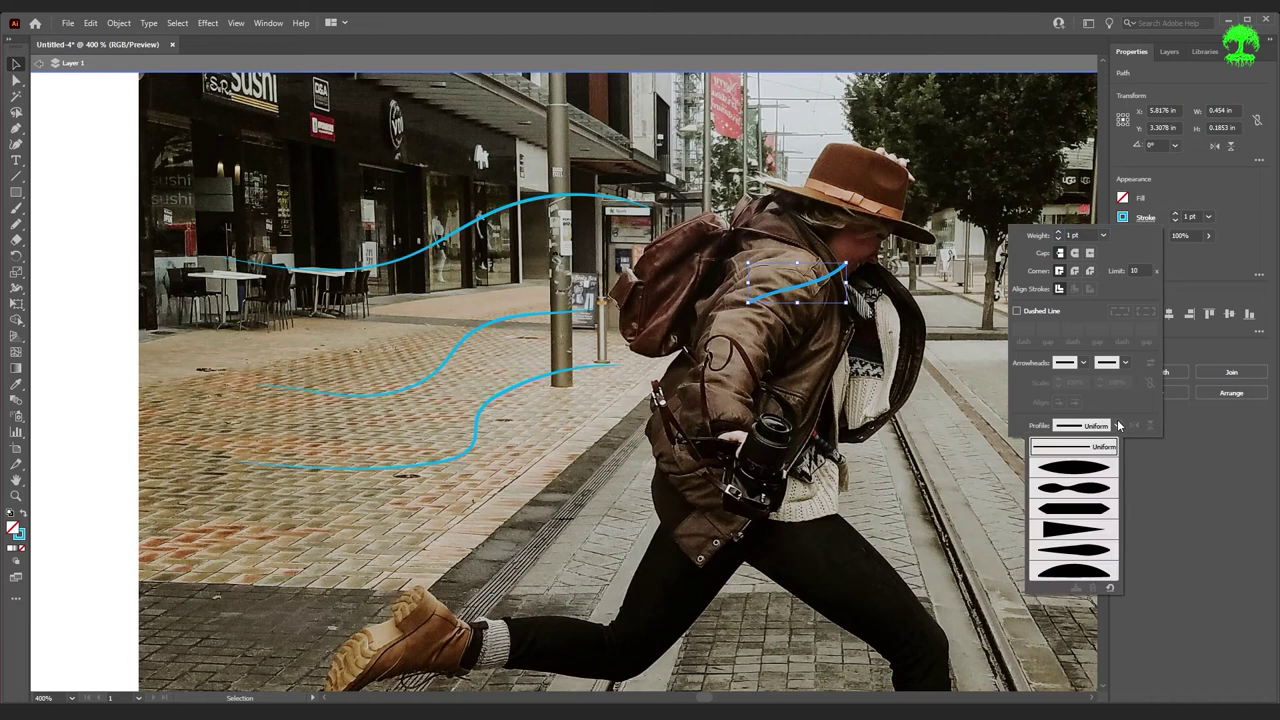
left_click(1082, 550)
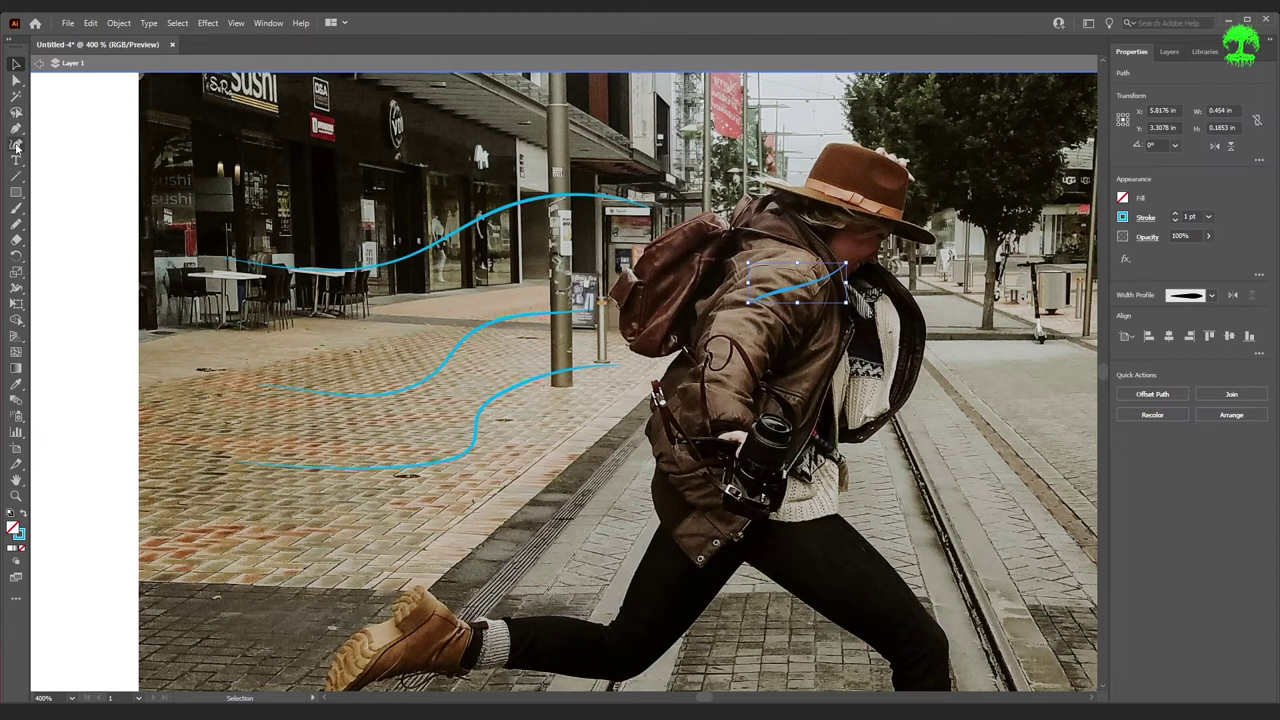
key("n")
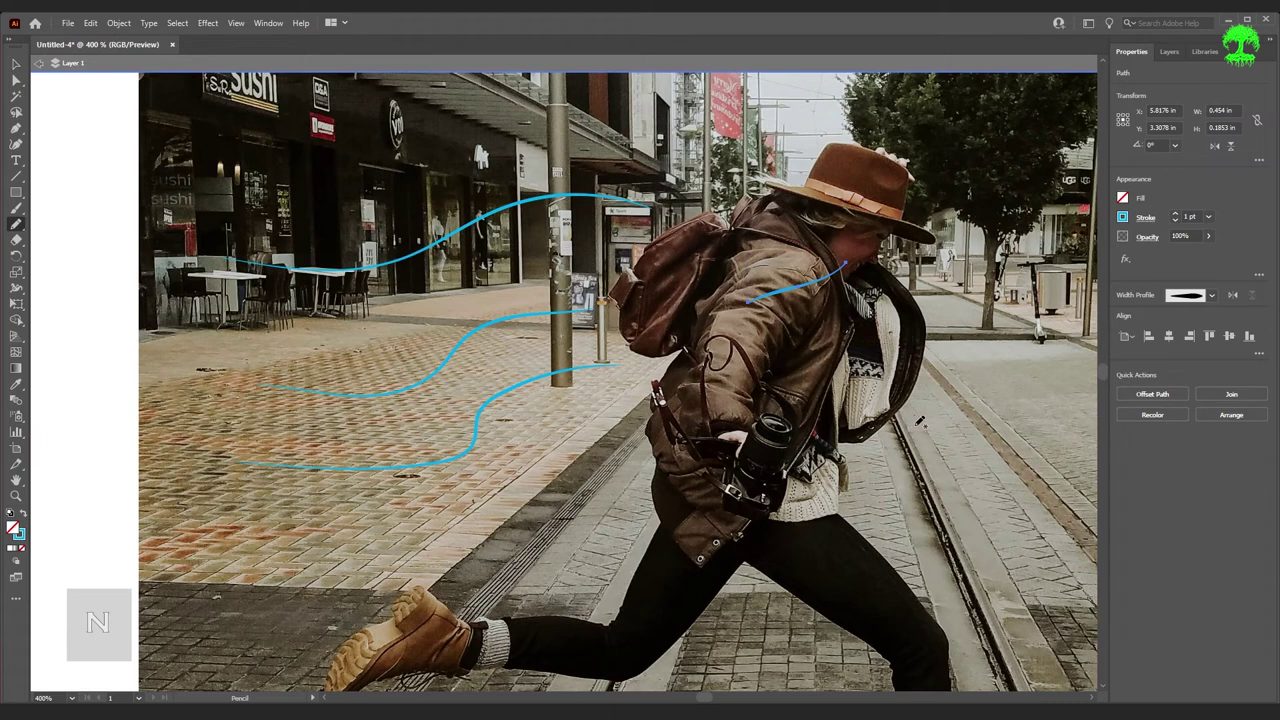
- Draw a long looping stroke around the figure, taper it, then delete the unwanted loop and curve
mouse_move(847, 266)
left_mouse_down()
mouse_move(808, 522)
mouse_move(530, 527)
mouse_move(480, 551)
mouse_move(905, 606)
mouse_move(992, 228)
mouse_move(1035, 165)
left_mouse_up()
key("ctrl+shift+a")
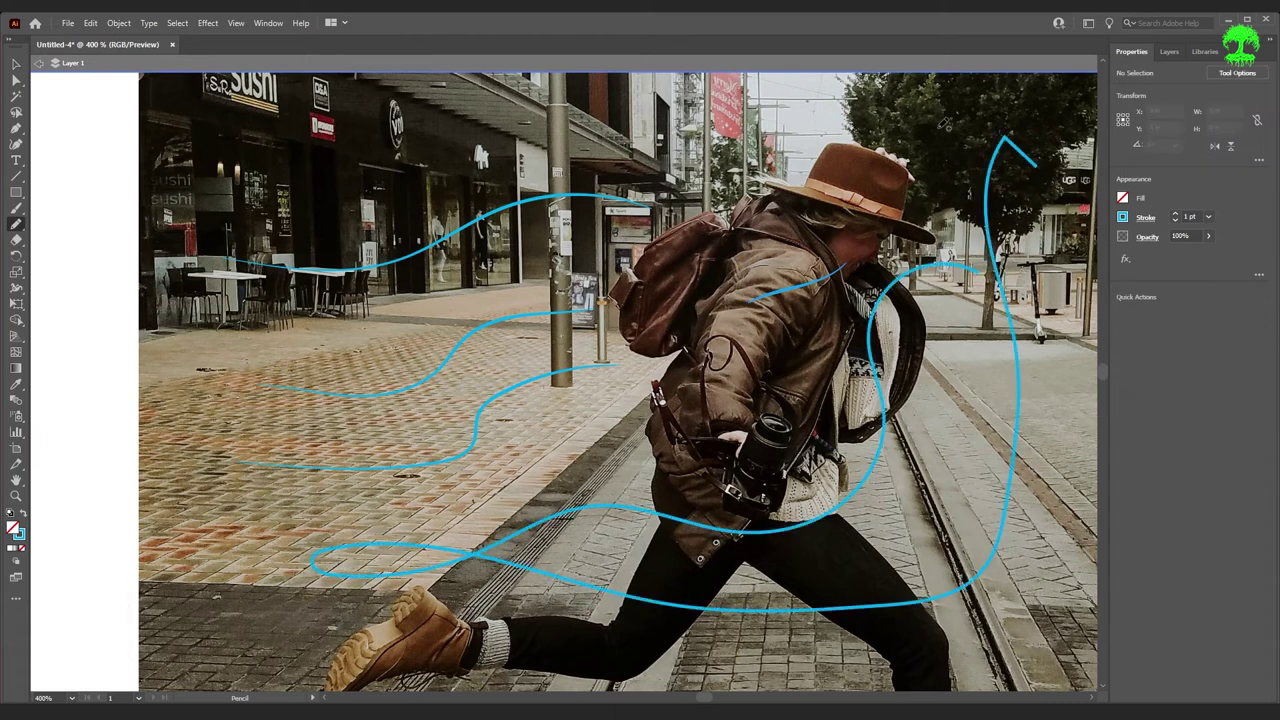
left_click(15, 66)
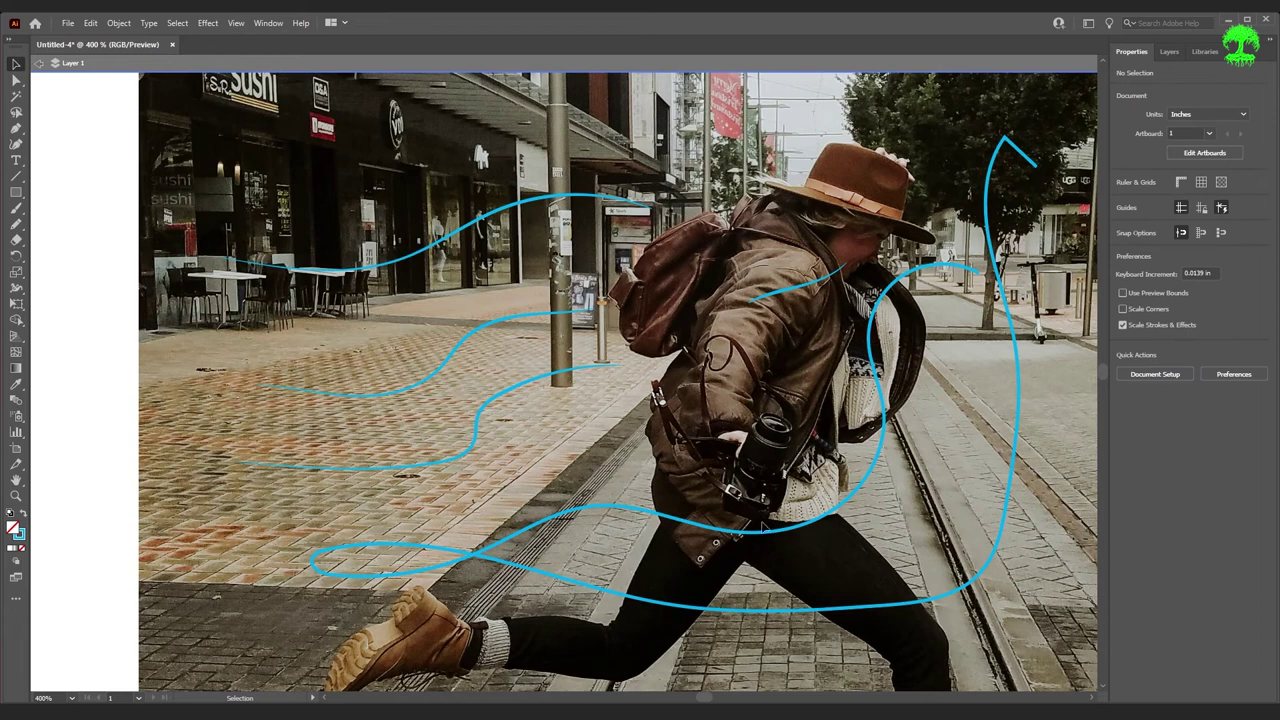
left_click(766, 530)
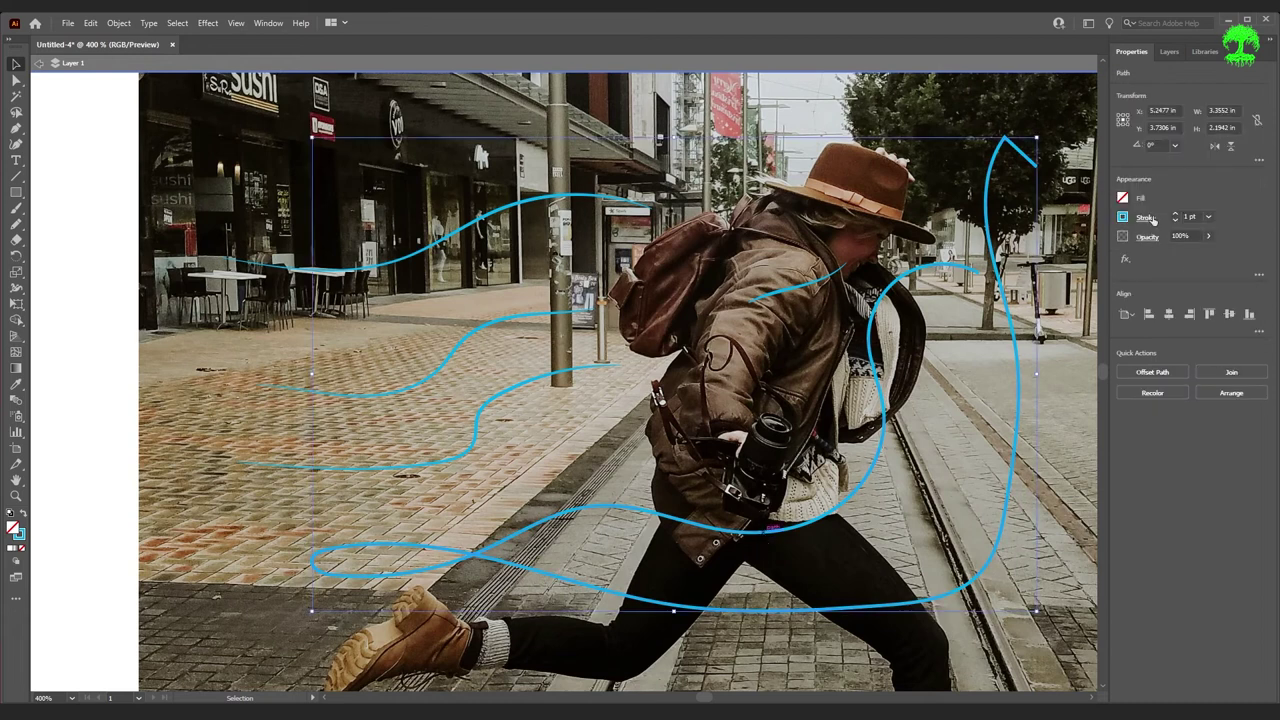
left_click(1150, 218)
left_click(1116, 426)
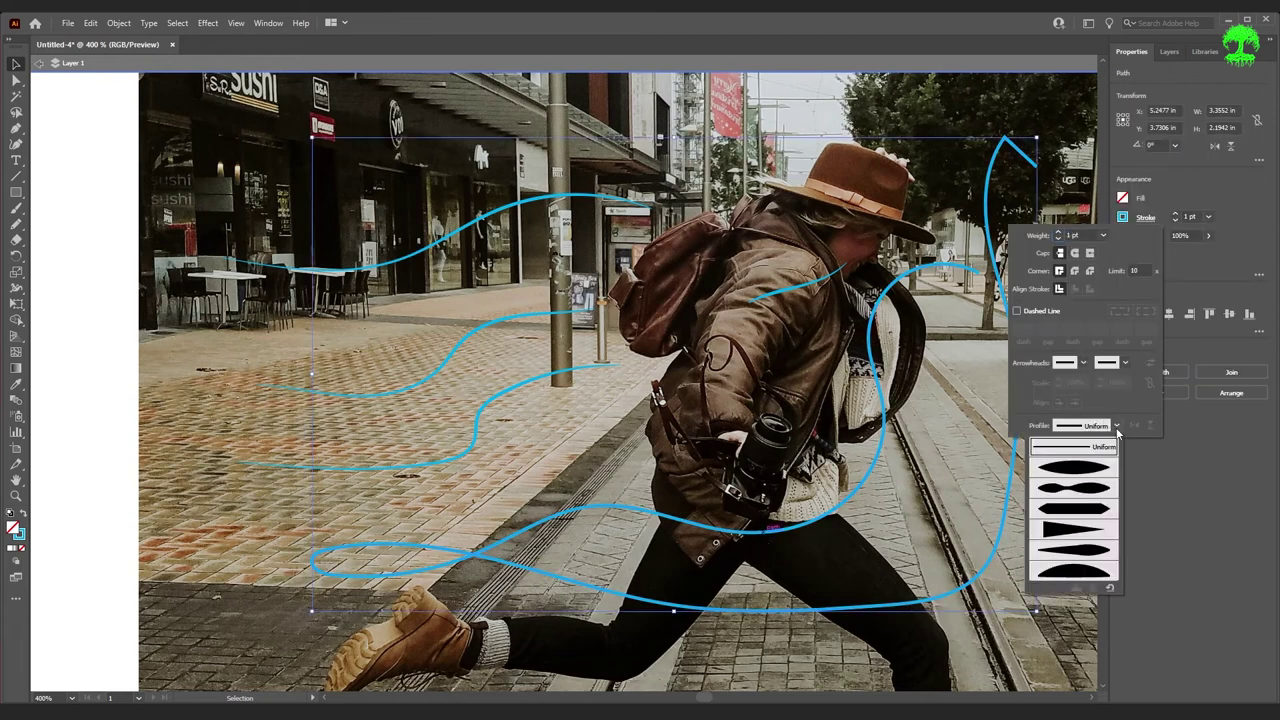
left_click(1093, 548)
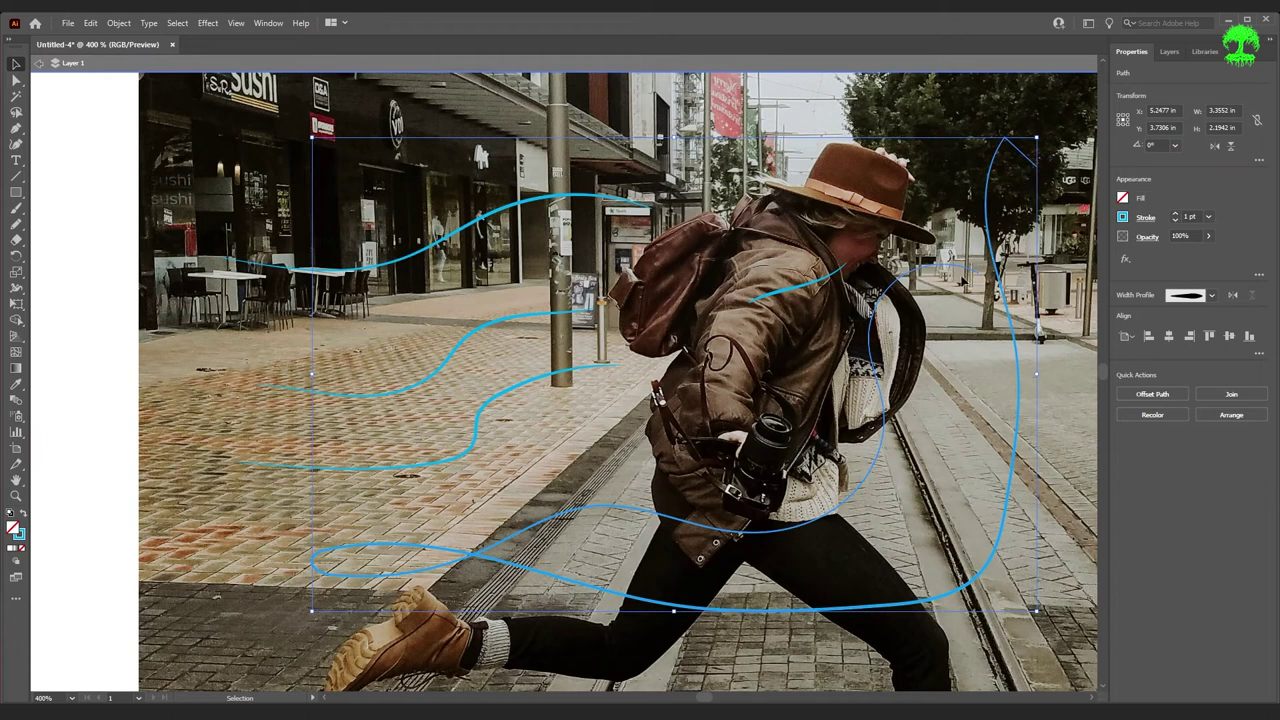
key("Delete")
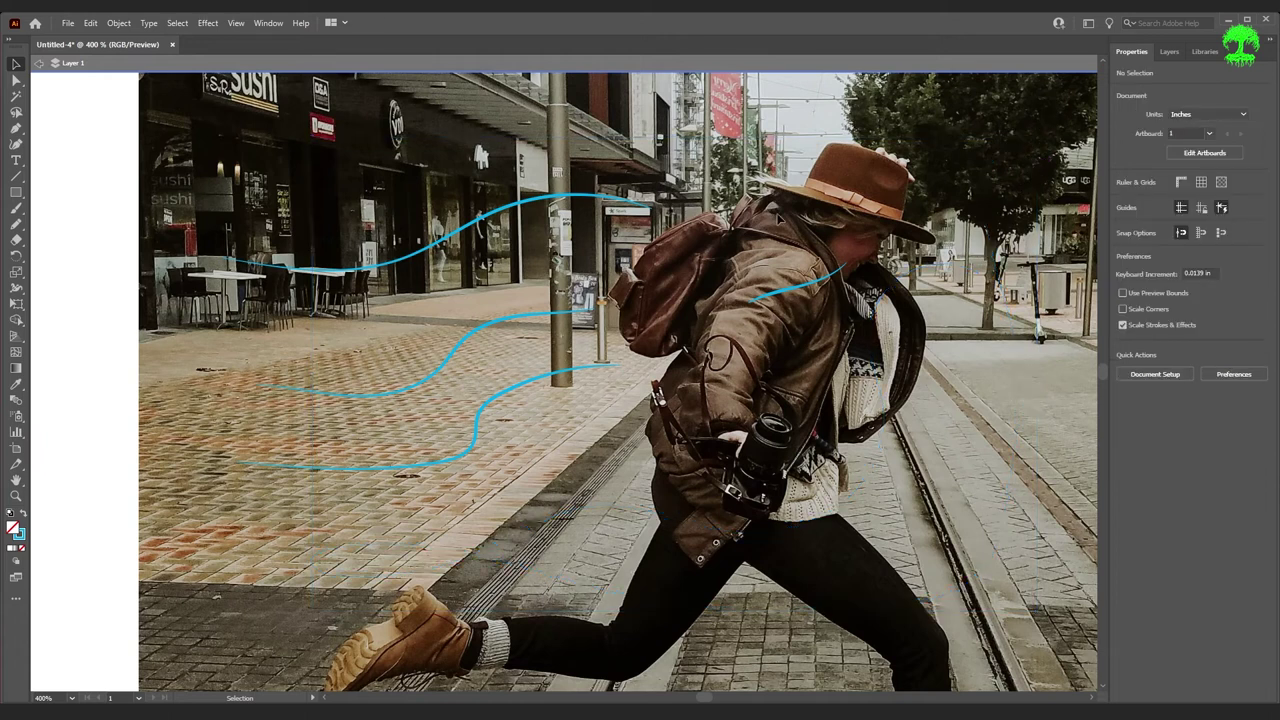
left_click(808, 292)
- Delete the short stroke by the jacket and bring the runner's legs into view
key("Delete")
key("space")
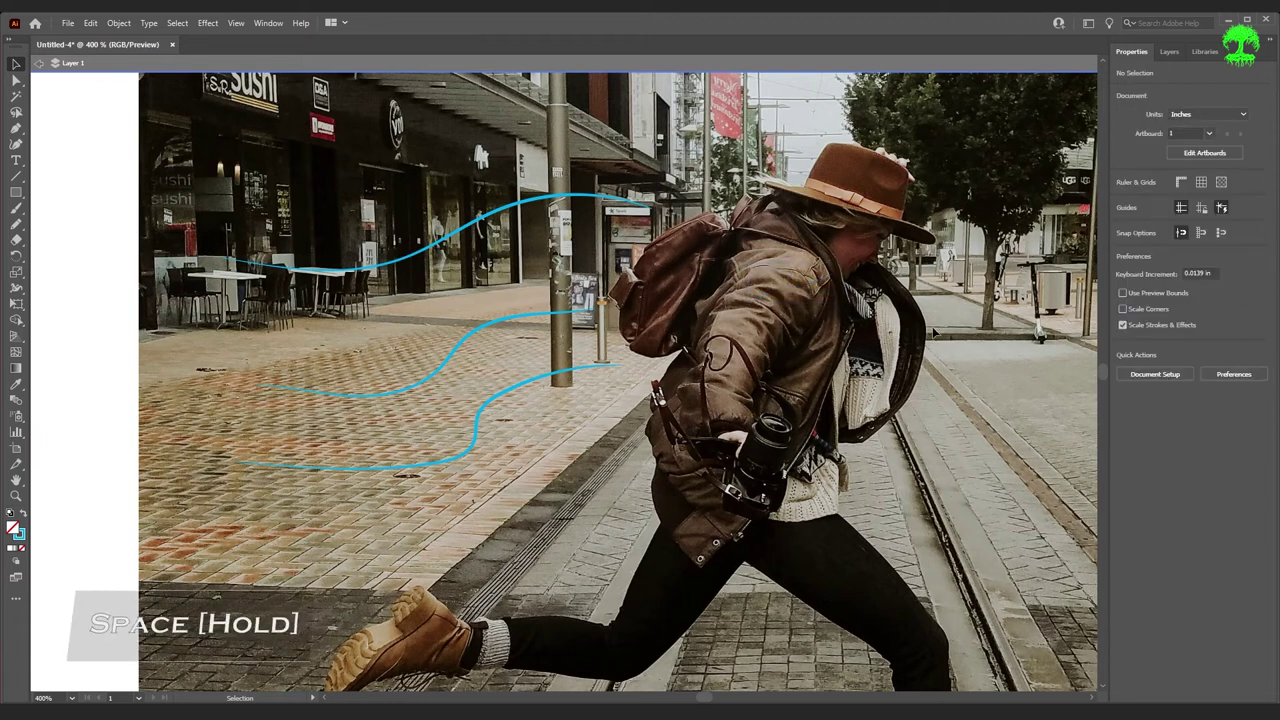
left_click_drag(1001, 469, 610, 90)
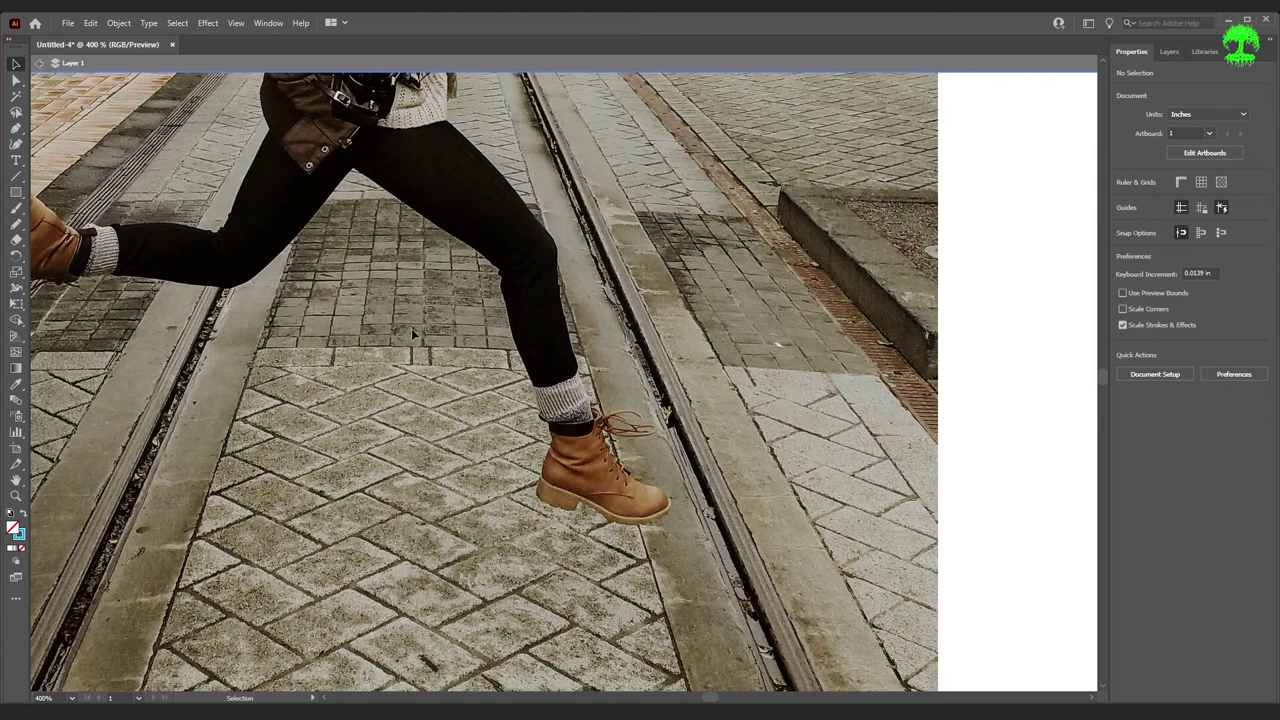
key("ctrl+0")
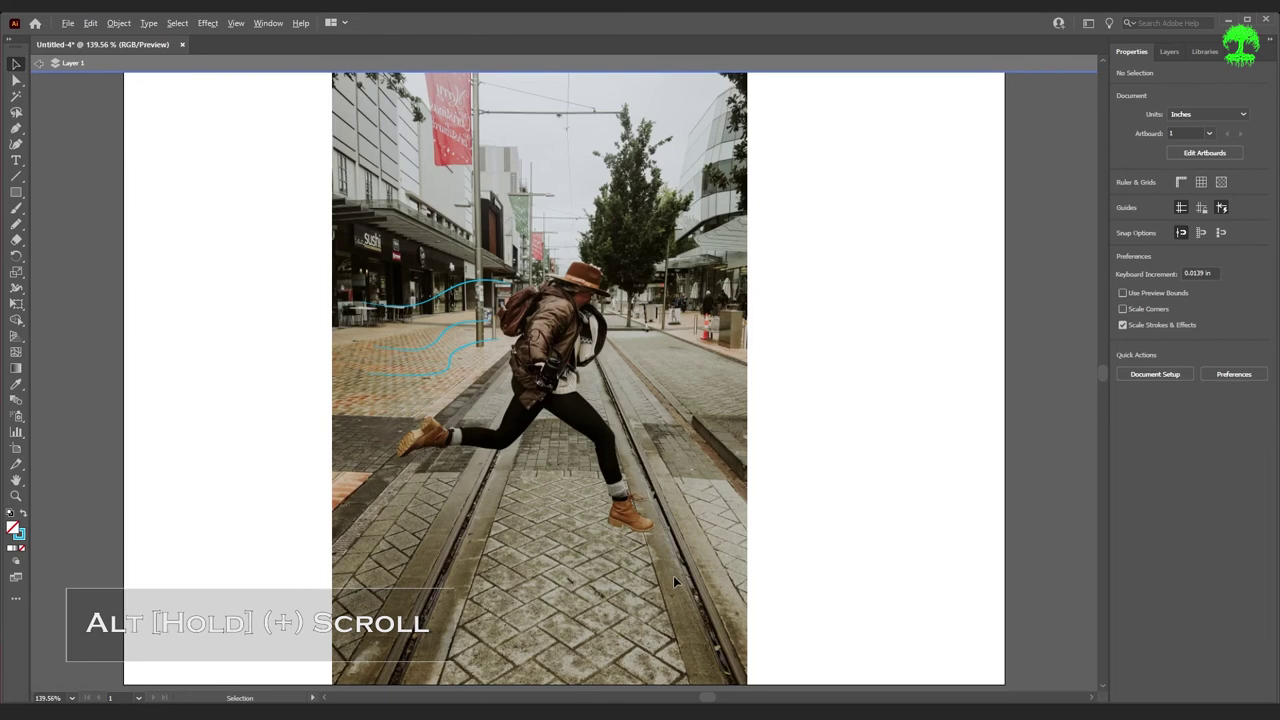
scroll(672, 543, "up", 4)
scroll(614, 510, "up", 2)
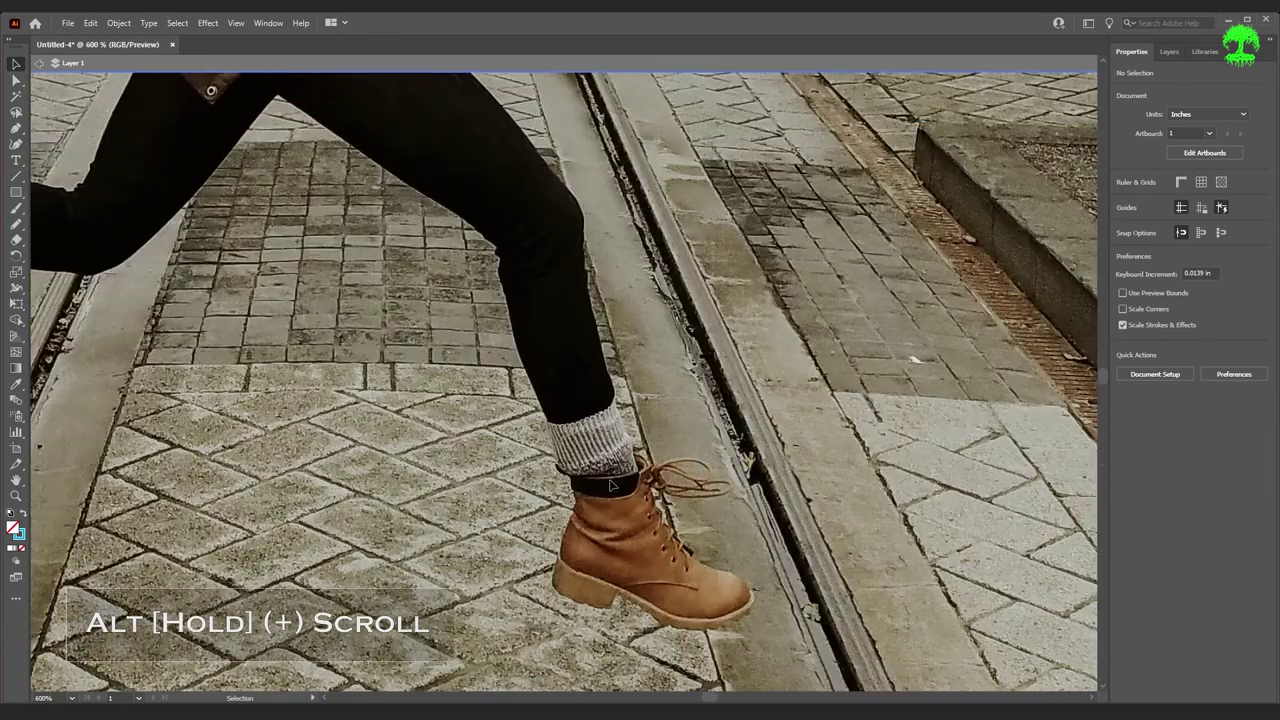
scroll(612, 486, "down", 1)
- Draw two curving pencil lines beside the runner's leg and along the rail, then select both
key("n")
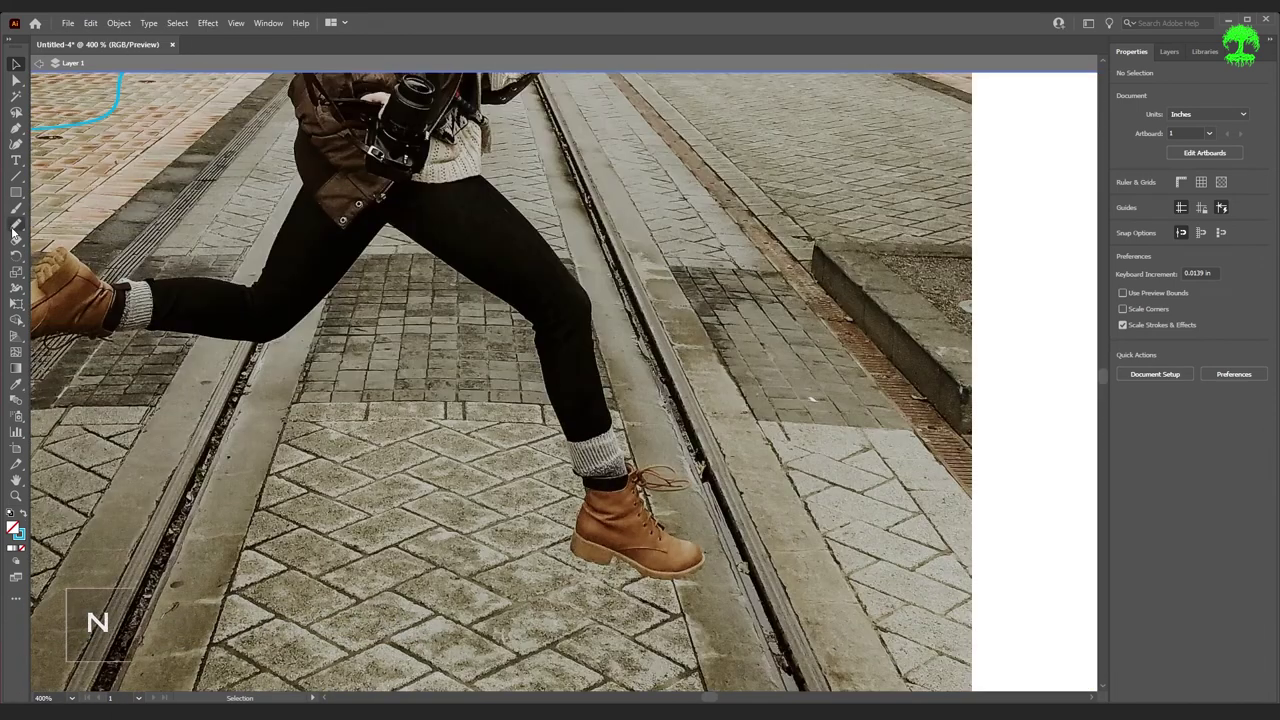
mouse_move(452, 303)
left_mouse_down()
mouse_move(498, 498)
mouse_move(548, 588)
left_mouse_up()
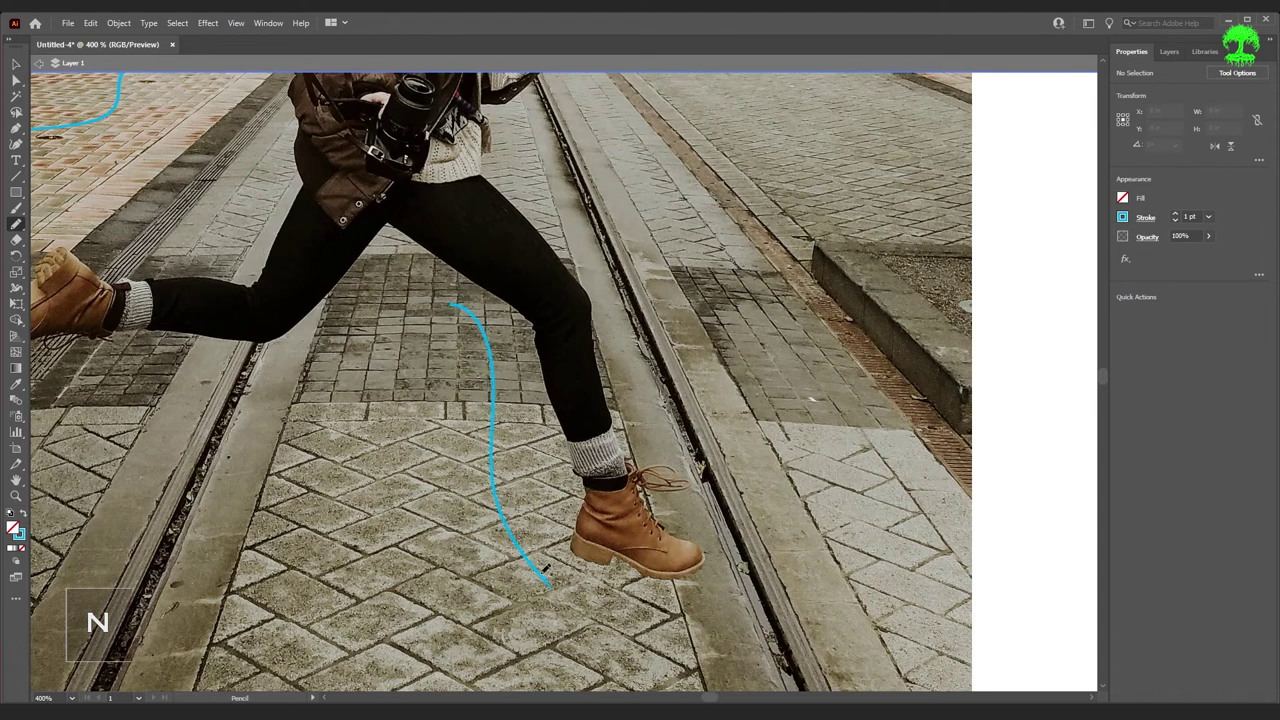
mouse_move(549, 200)
left_mouse_down()
mouse_move(692, 412)
mouse_move(718, 548)
left_mouse_up()
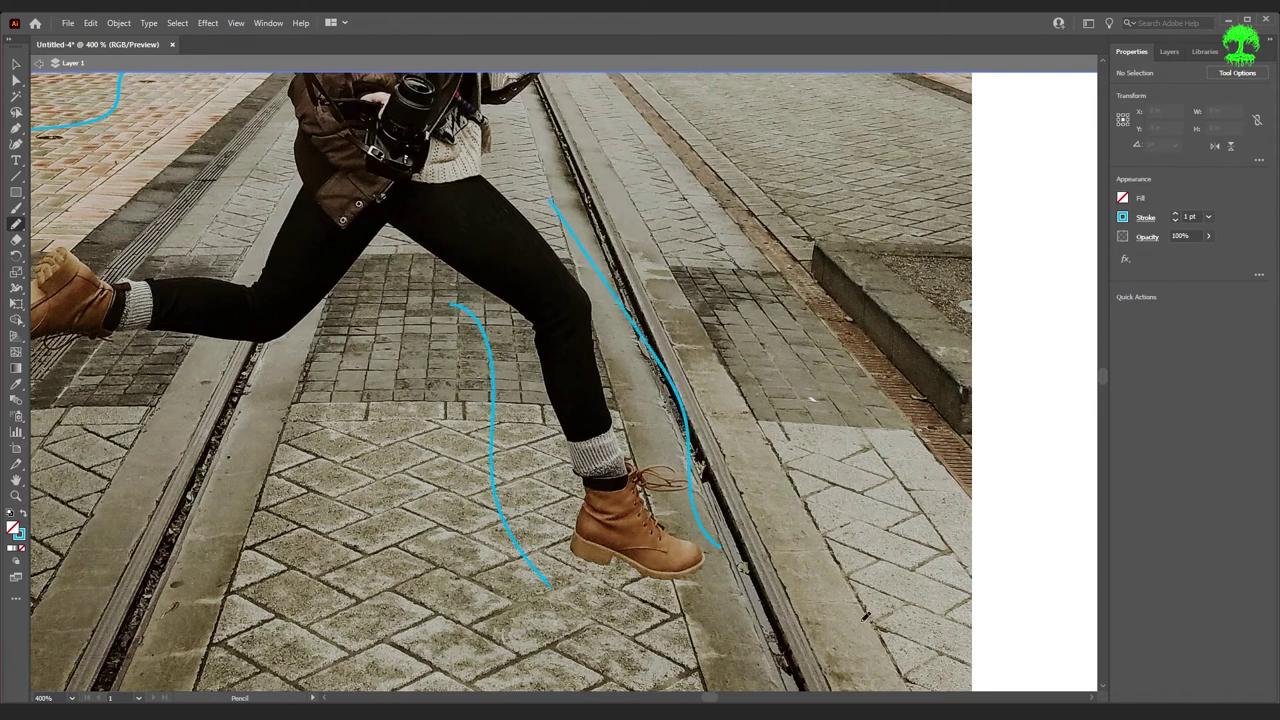
key("ctrl+z")
mouse_move(541, 212)
left_mouse_down()
mouse_move(666, 309)
mouse_move(680, 450)
left_mouse_up()
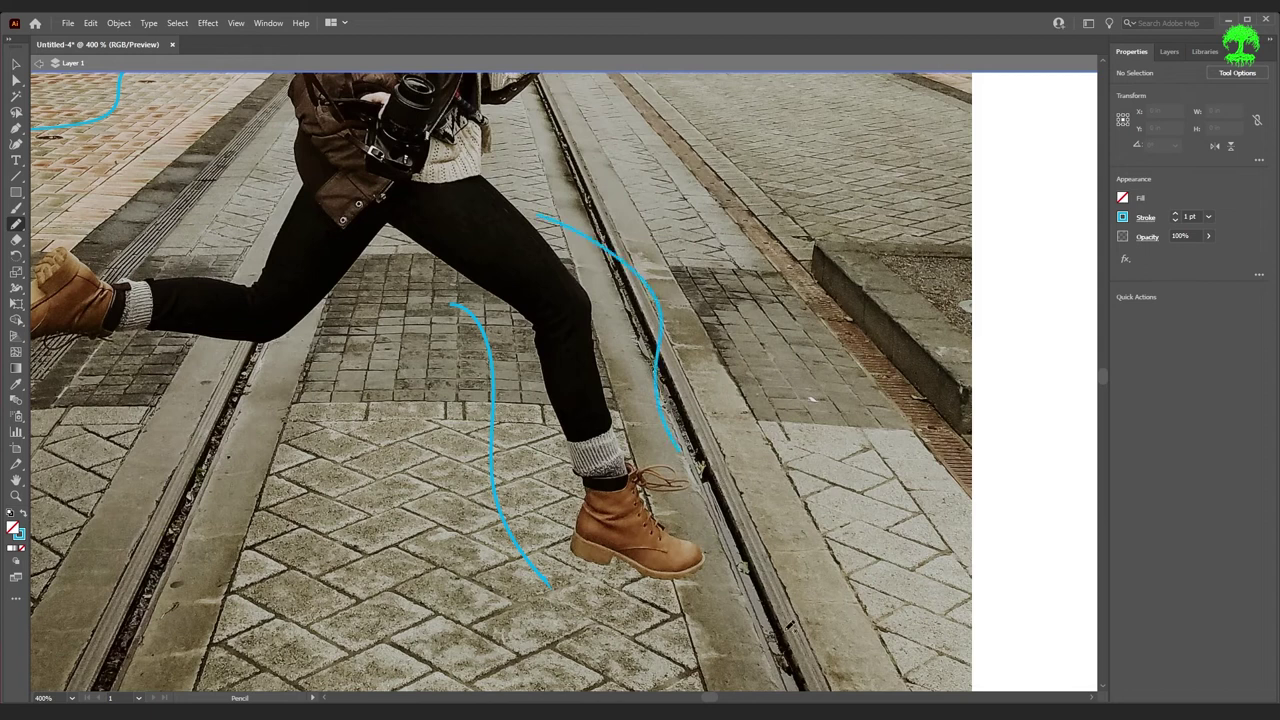
key("v")
mouse_move(449, 214)
left_mouse_down()
mouse_move(524, 266)
mouse_move(1092, 415)
left_mouse_up()
- Put arrowheads on the curves' lower ends only, leaving the start points plain
left_click(1145, 217)
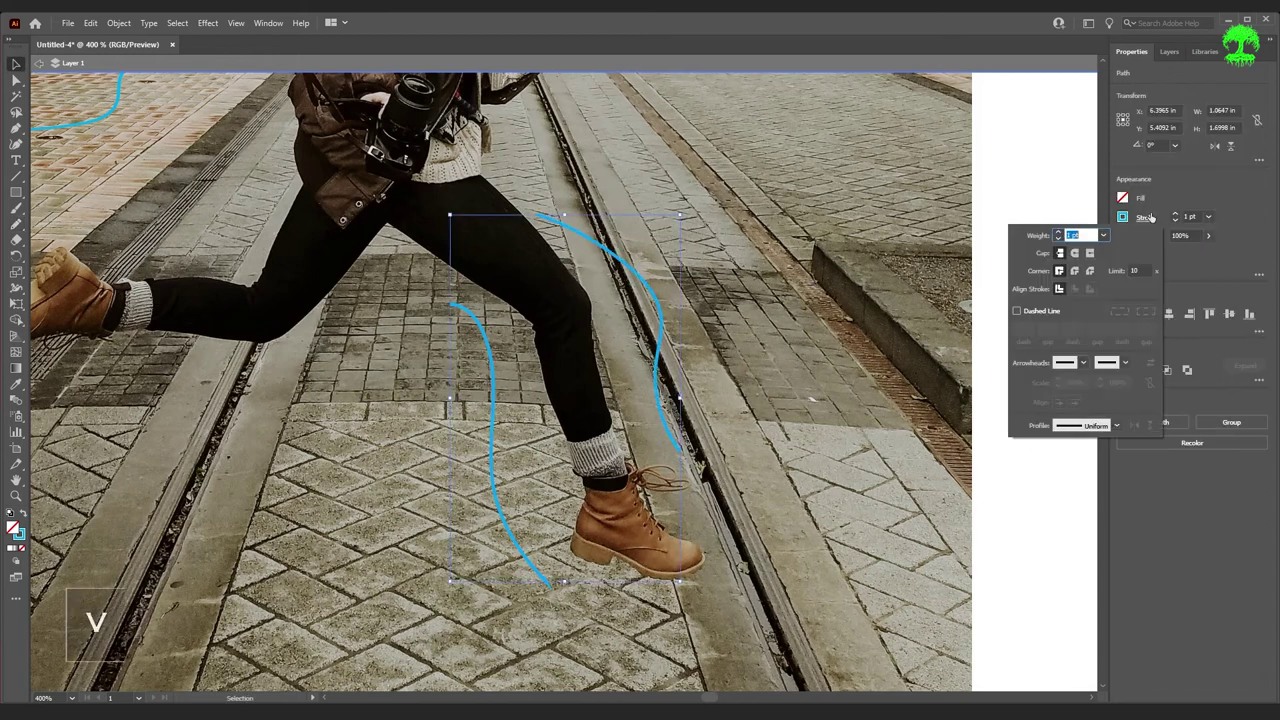
left_click(1085, 364)
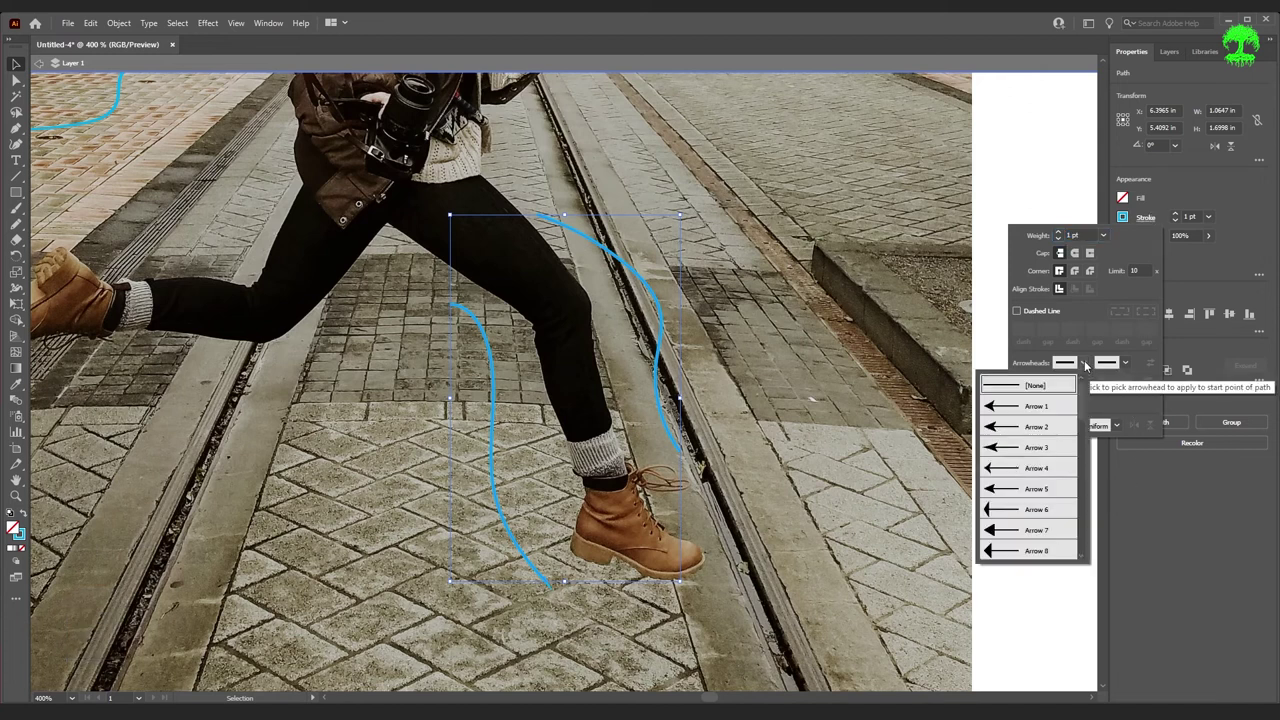
left_click(1045, 413)
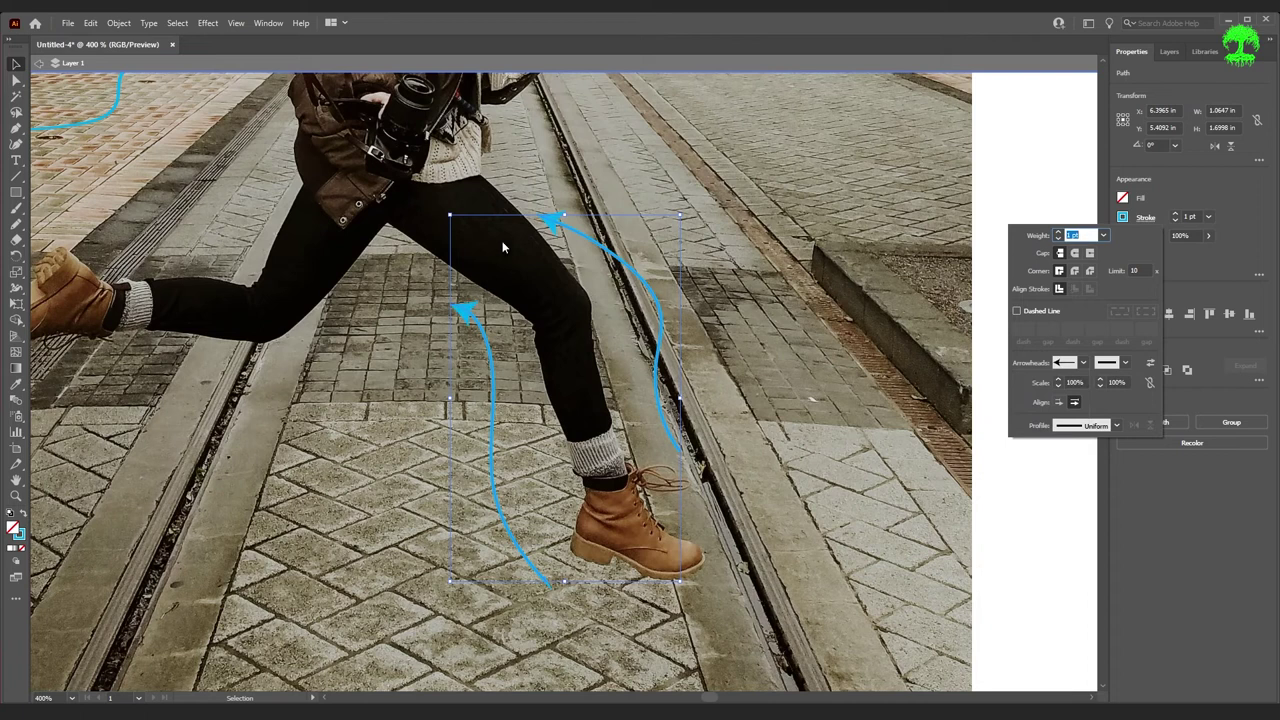
left_click(1084, 363)
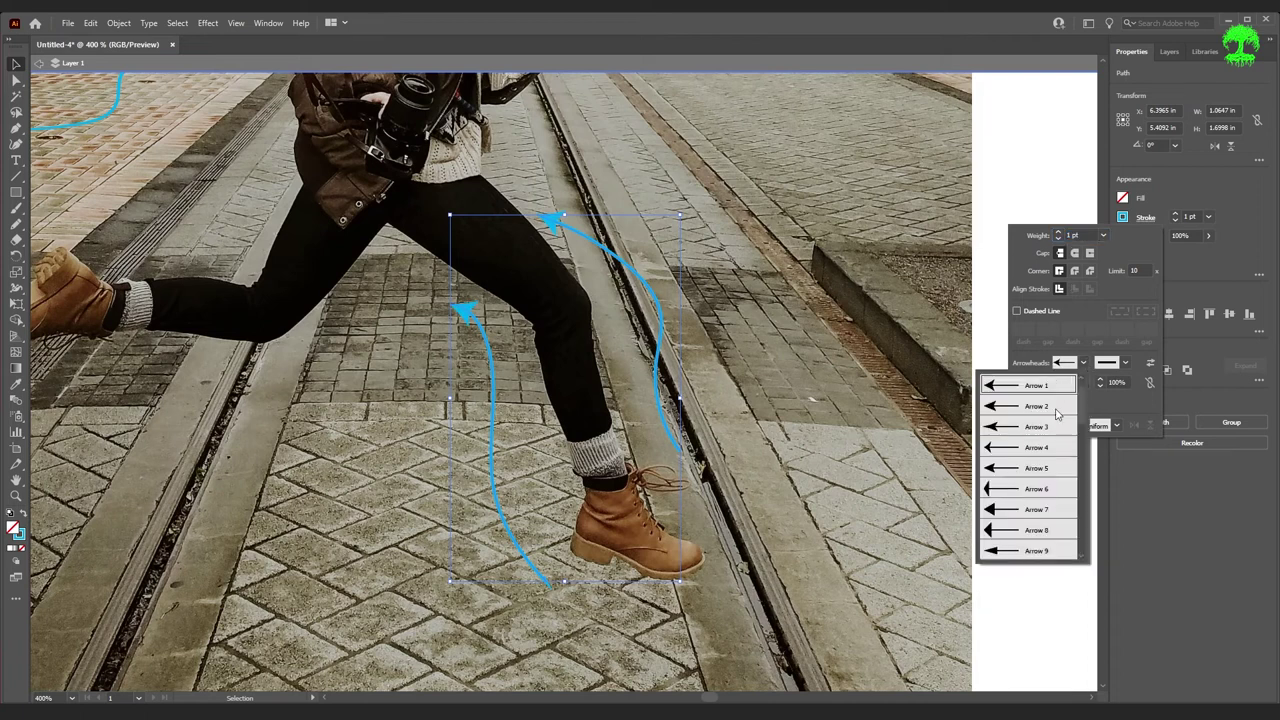
left_click(1024, 390)
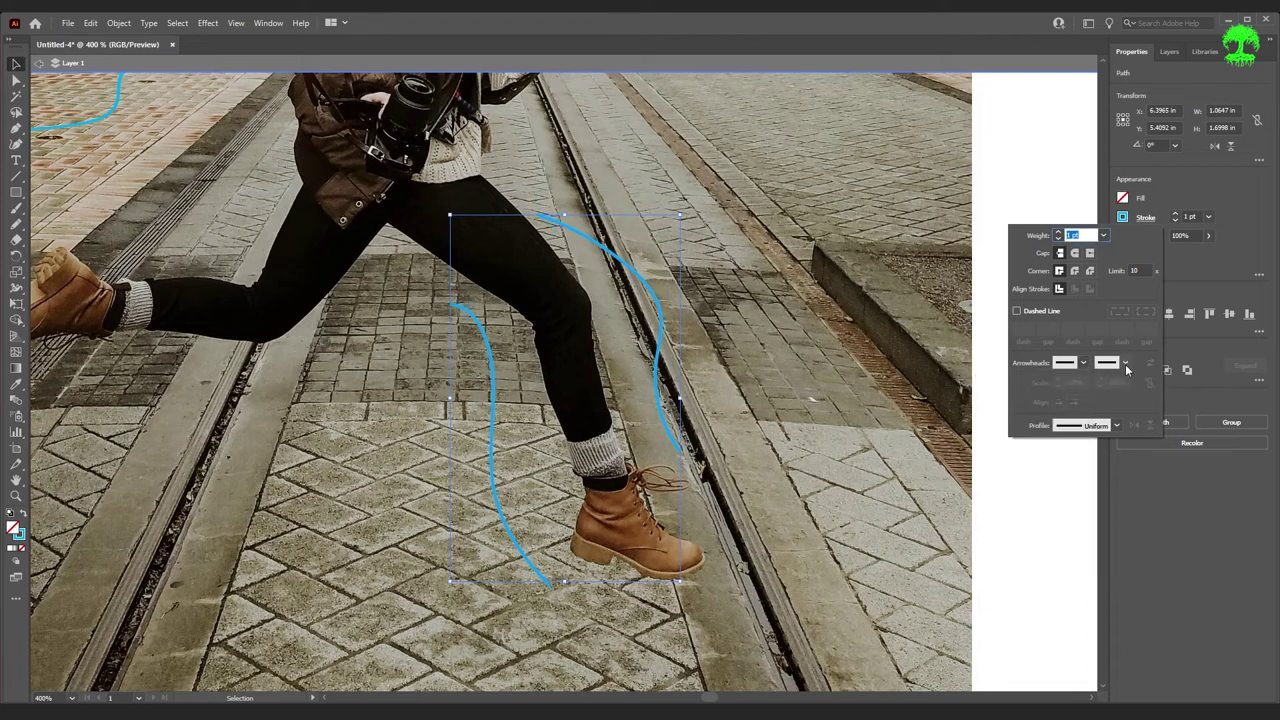
left_click(1125, 364)
left_click(1058, 449)
- Scale the end arrowheads to 99% with their tips placed at the path ends
left_click(1101, 388)
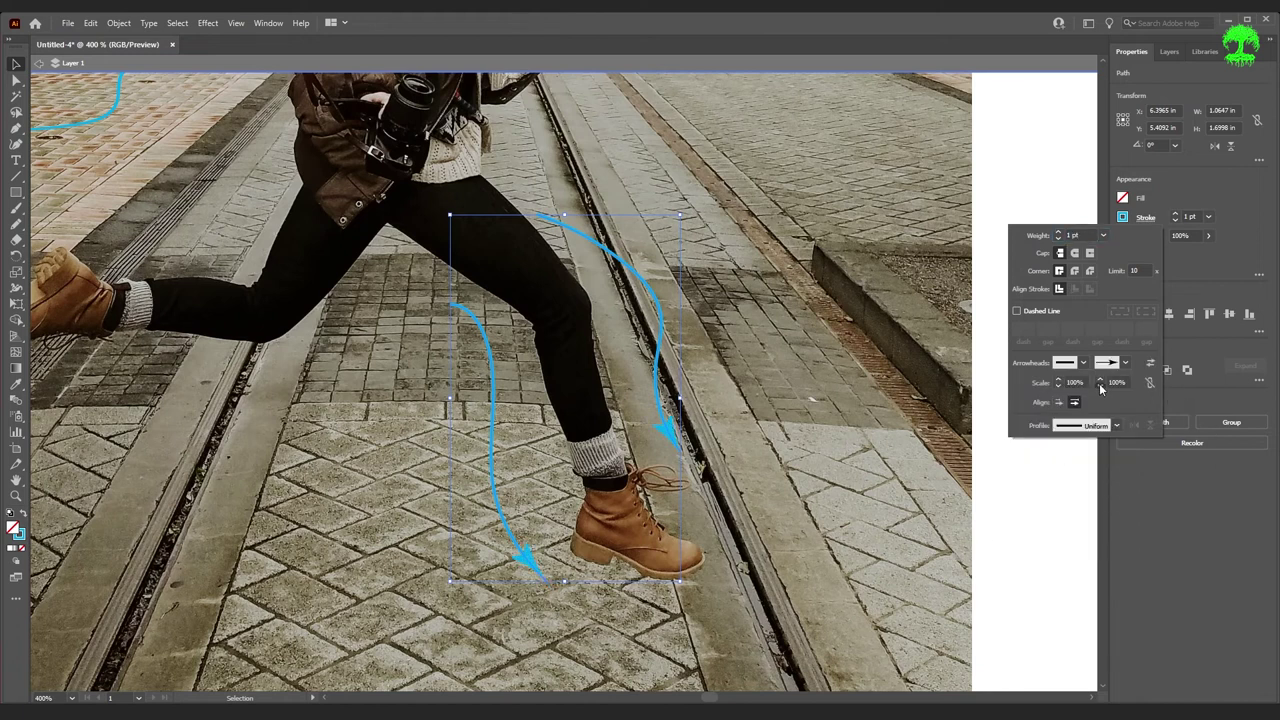
left_click(1101, 388)
left_click(1101, 382)
left_click(1101, 382)
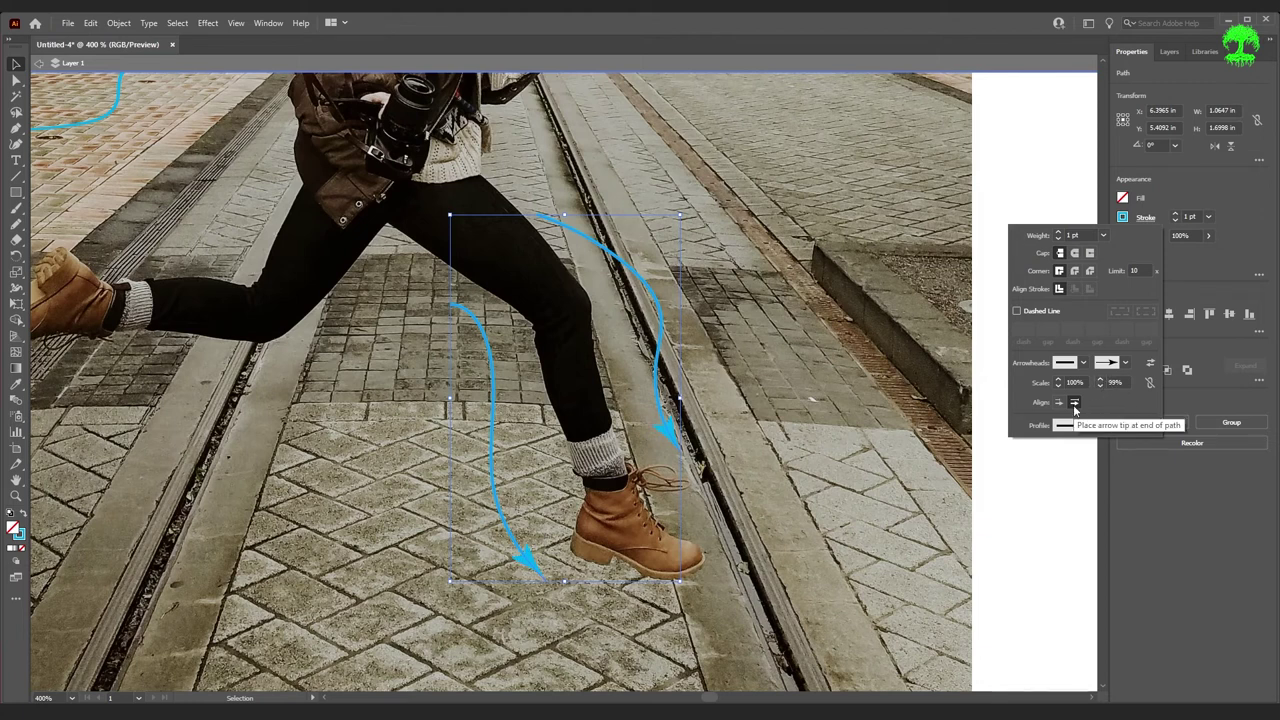
left_click(1061, 404)
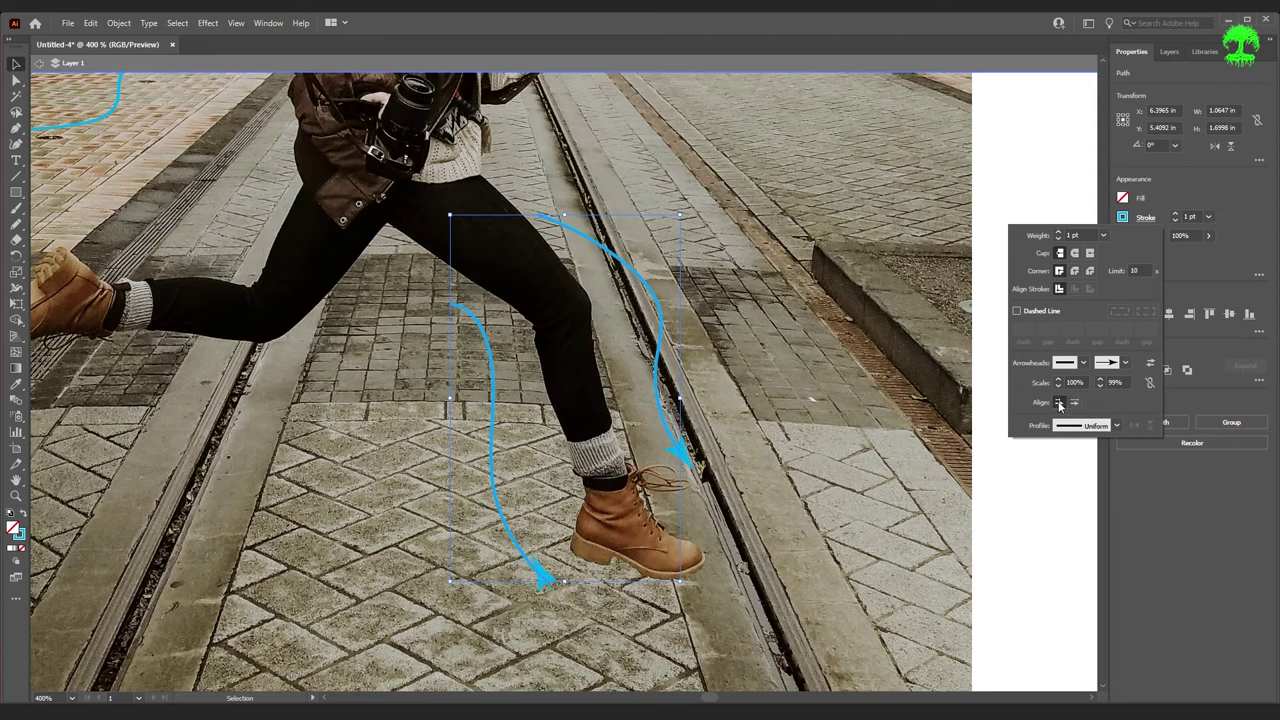
left_click(1074, 405)
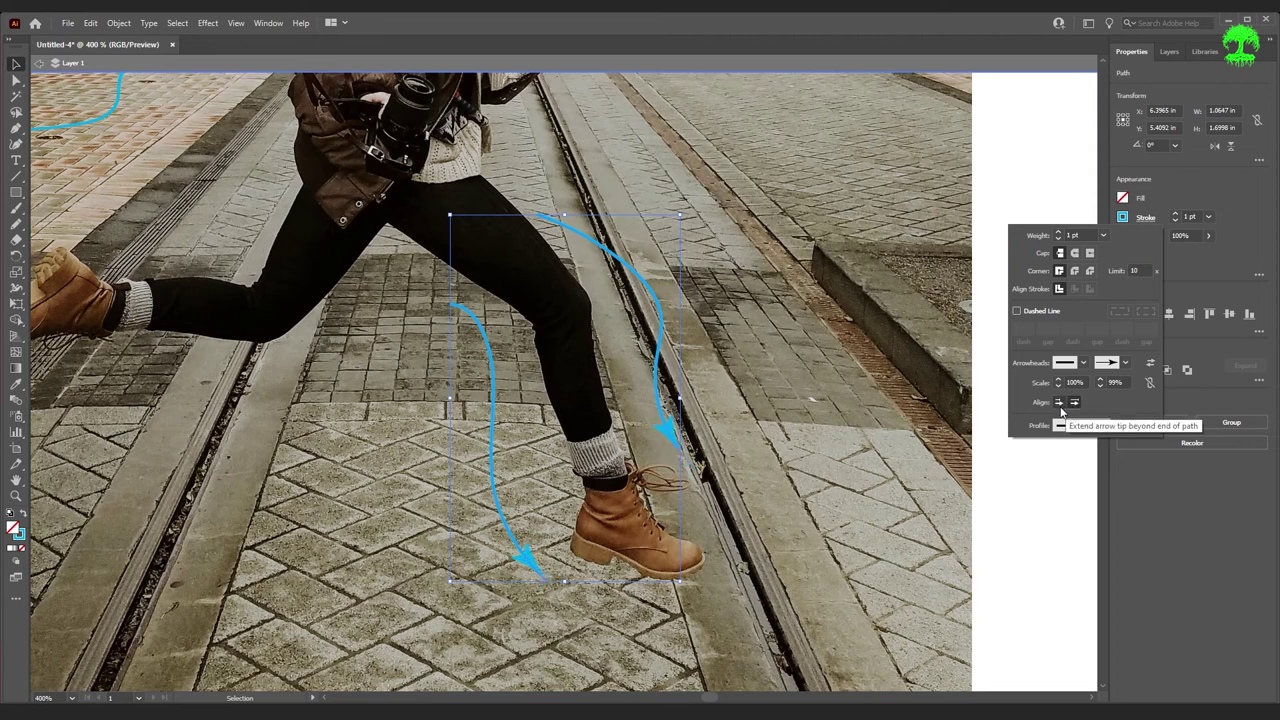
left_click(1061, 405)
left_click(1075, 405)
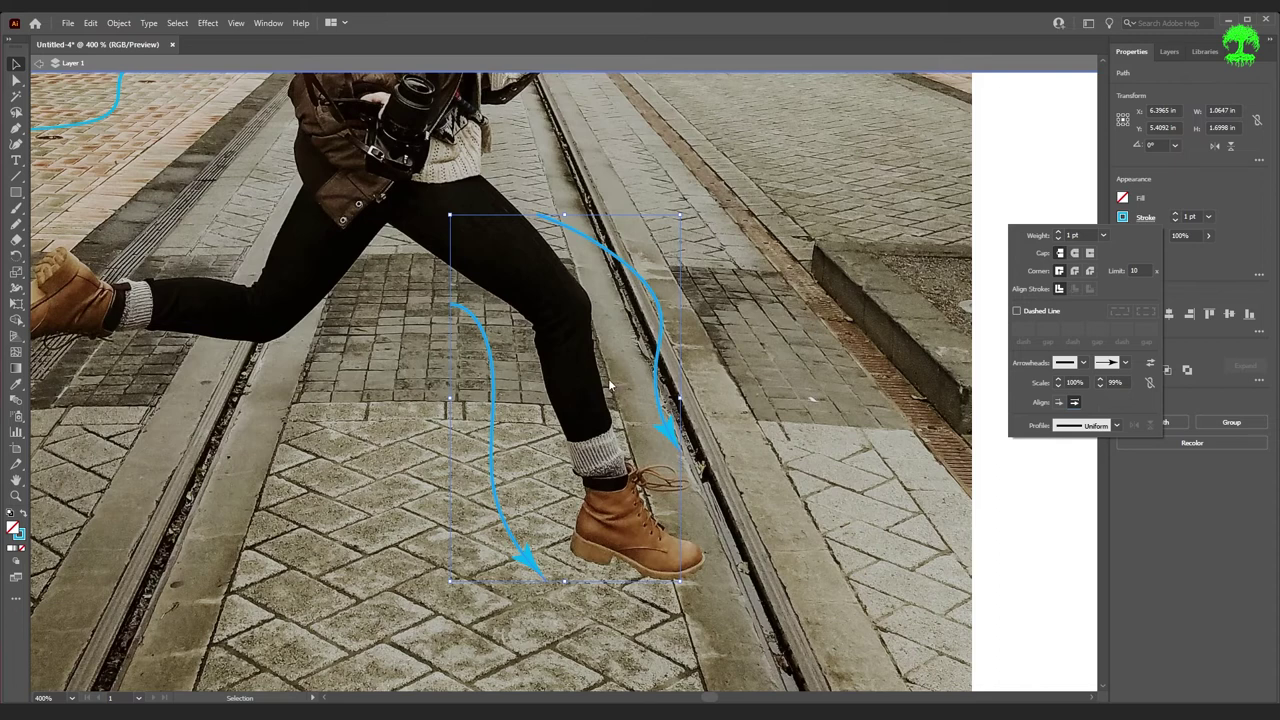
- Draw a long looping cyan line across the sky from the awning to the right-hand building, then select it
scroll(844, 378, "up", 10)
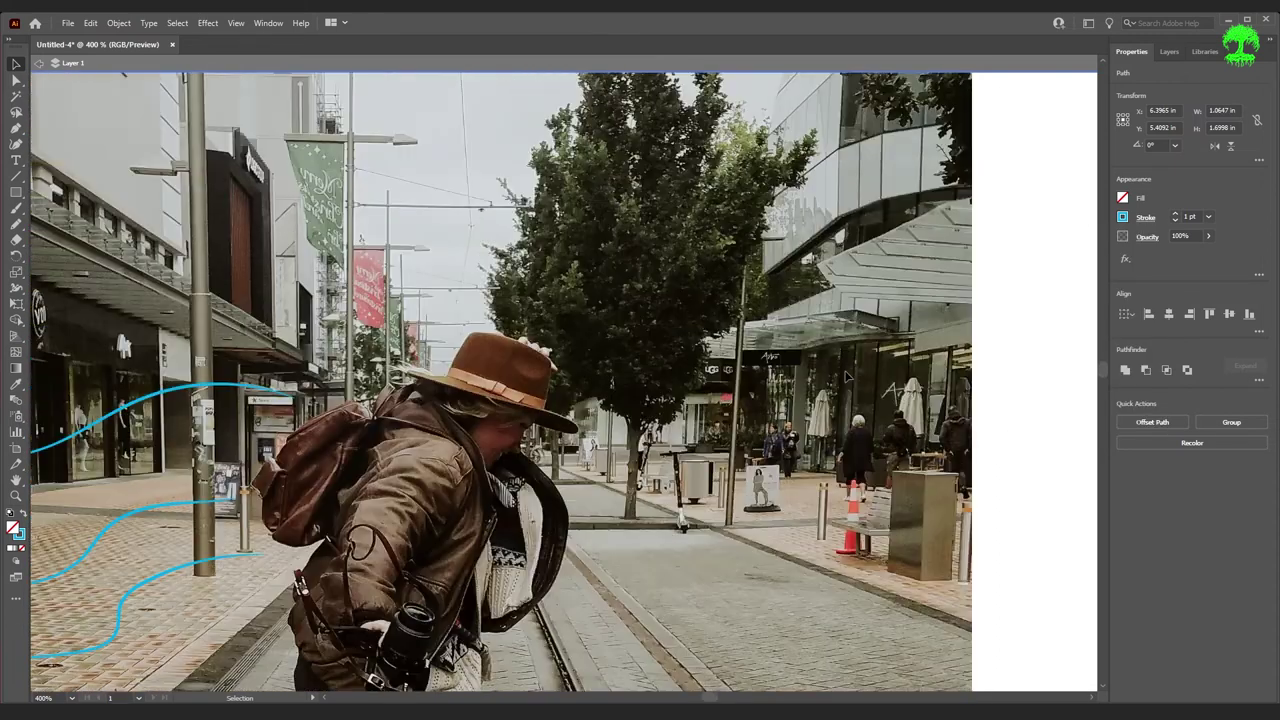
key("space")
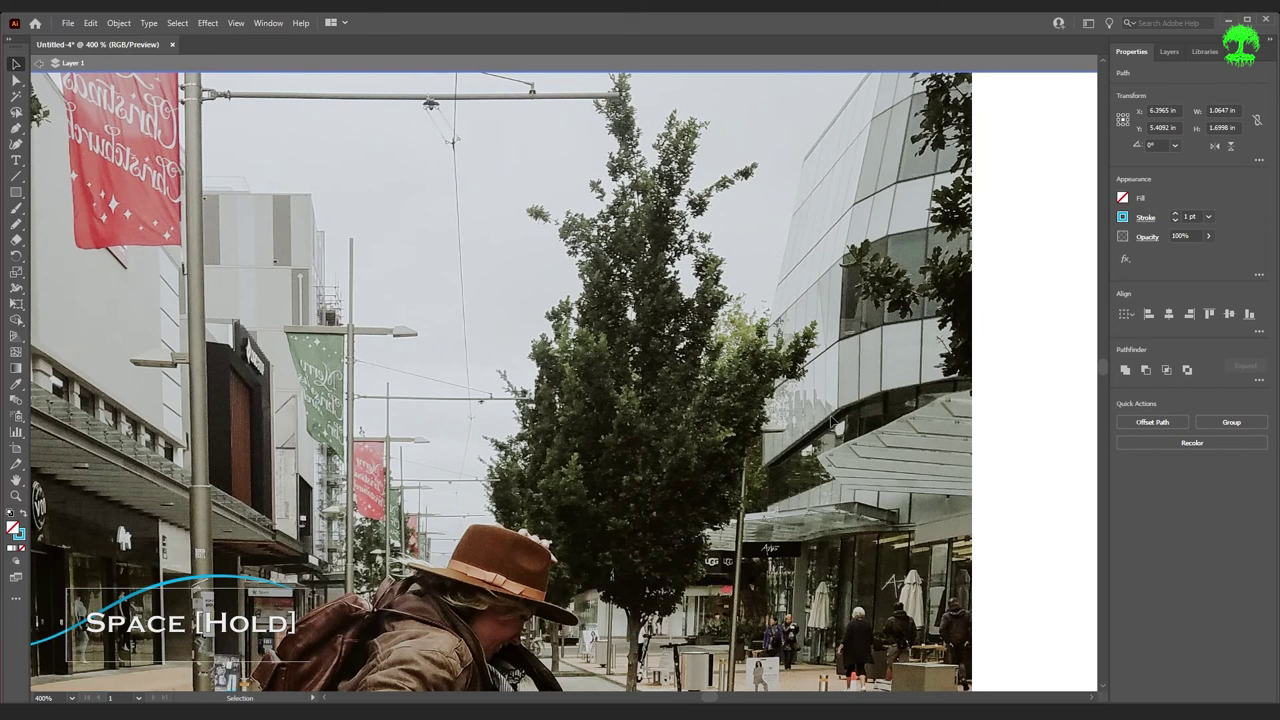
left_click_drag(700, 478, 863, 425)
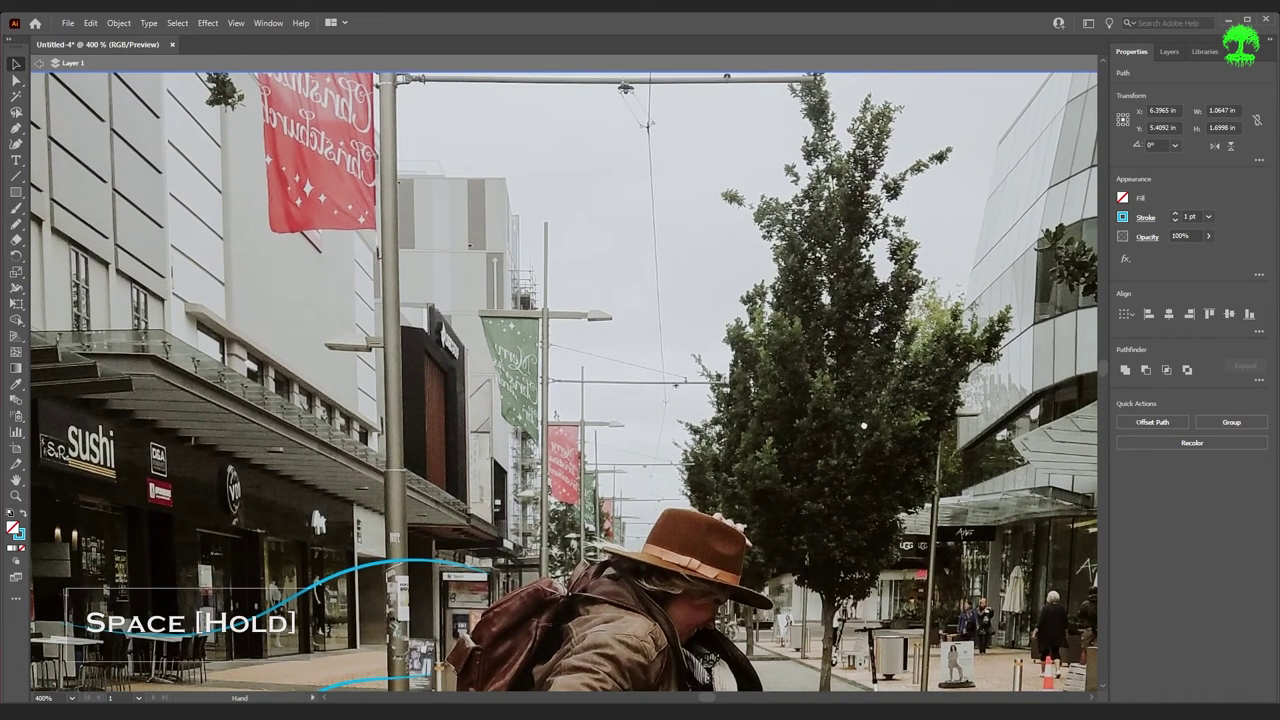
key("n")
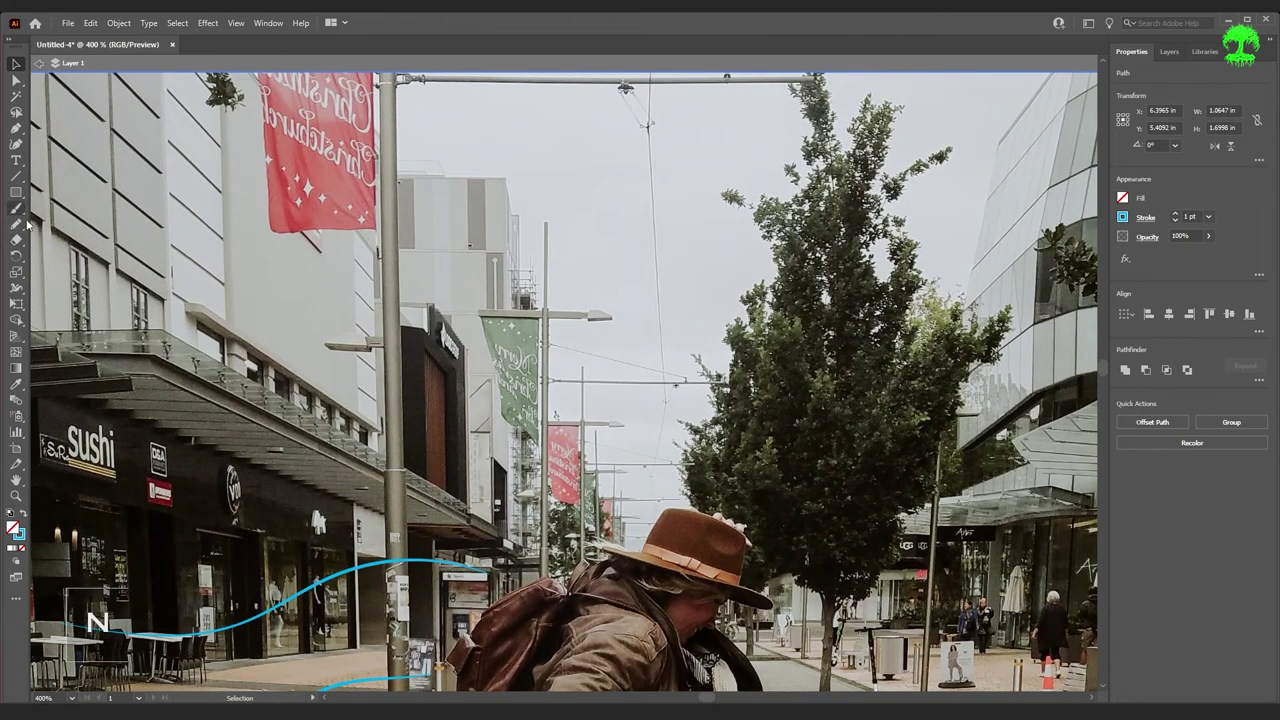
left_click(17, 226)
mouse_move(147, 378)
left_mouse_down()
mouse_move(372, 326)
mouse_move(740, 340)
mouse_move(650, 430)
mouse_move(1016, 392)
left_mouse_up()
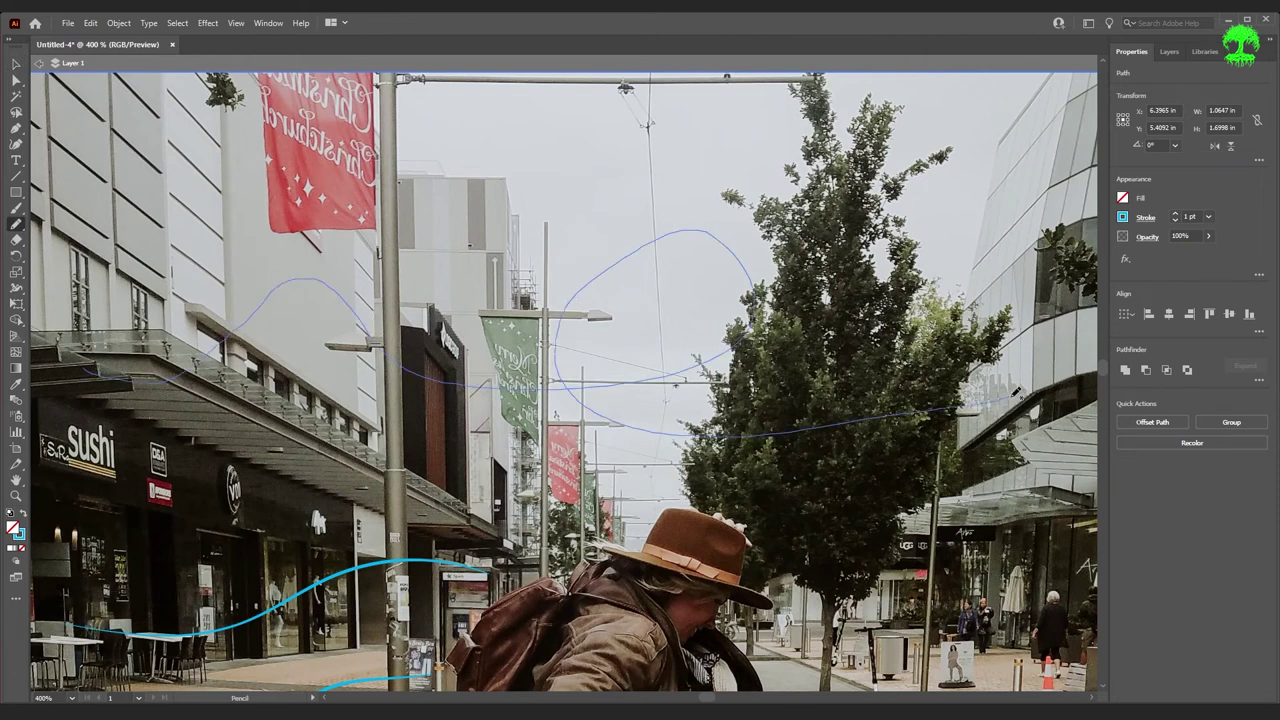
key("v")
left_click(17, 67)
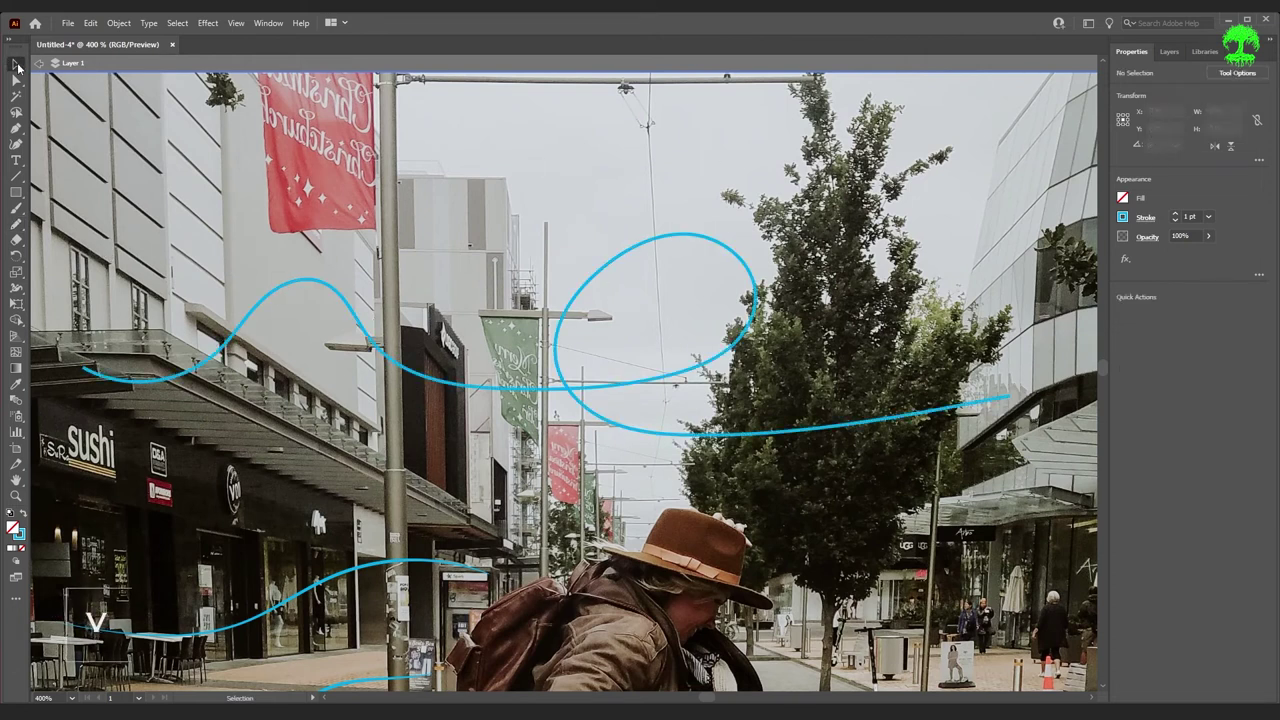
left_click(690, 358)
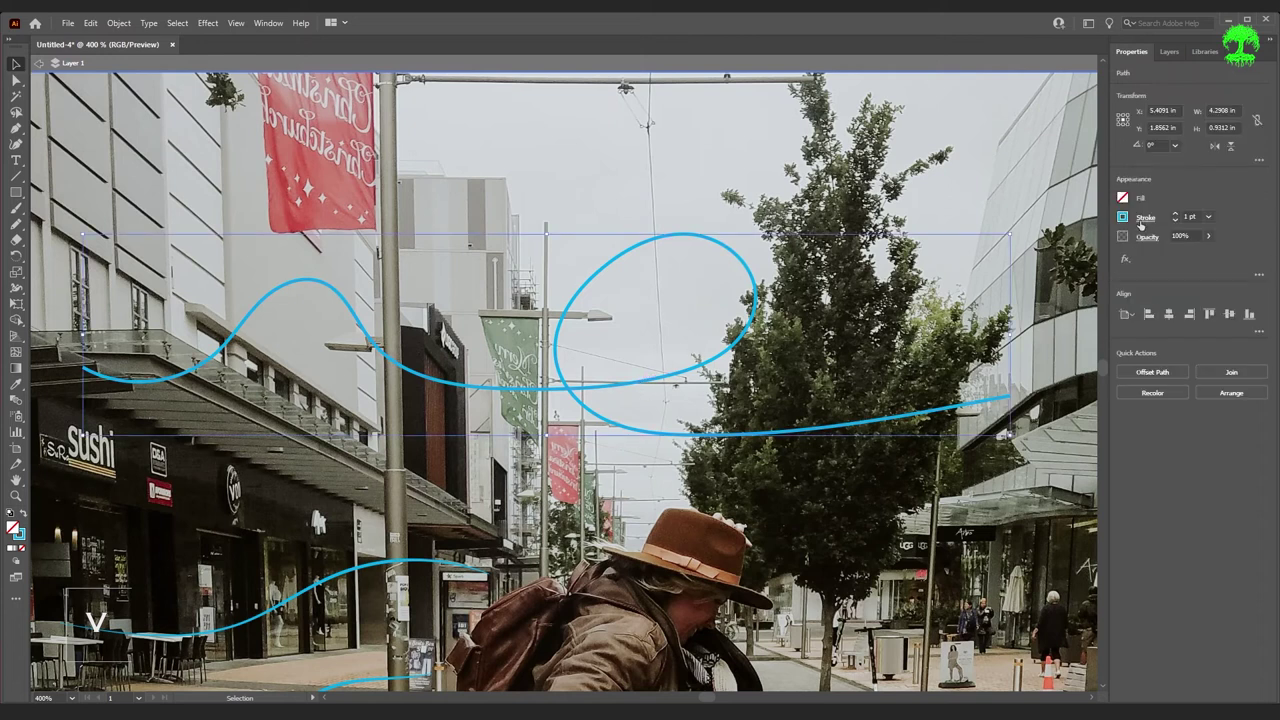
left_click(1141, 220)
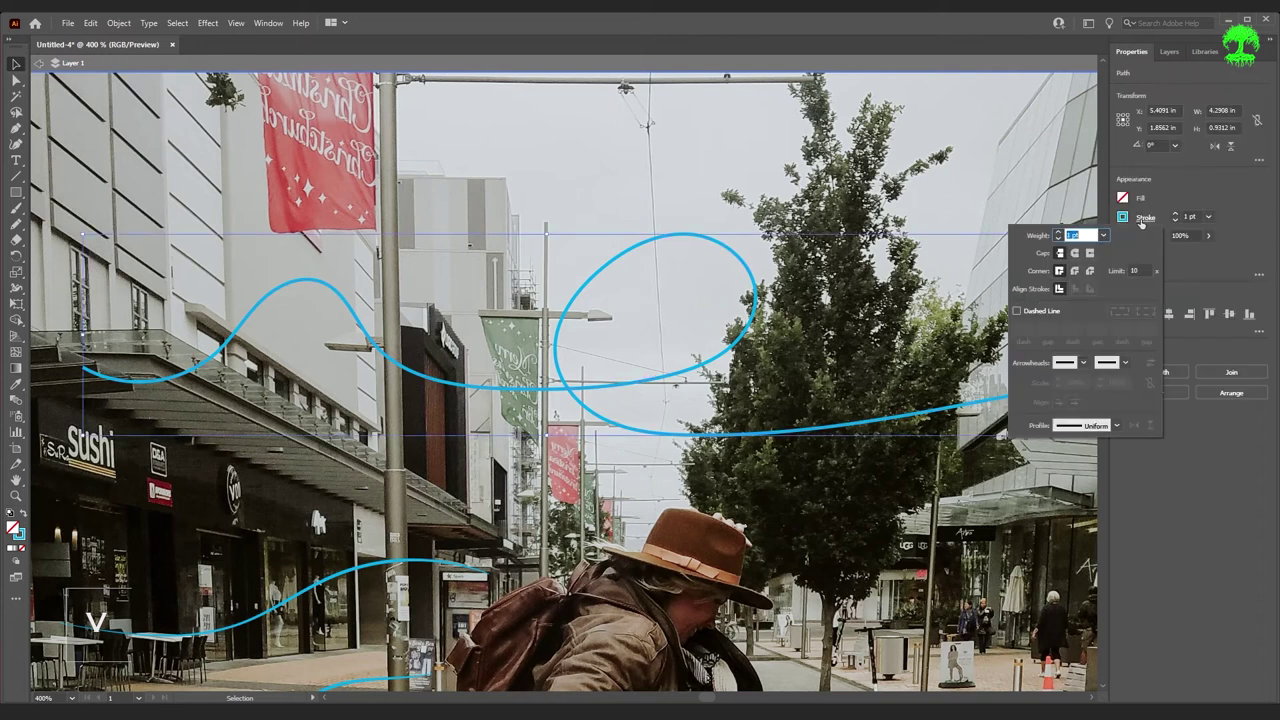
- Make the looping cyan line dashed with a 5 pt gap and 8 pt dash
left_click(1016, 311)
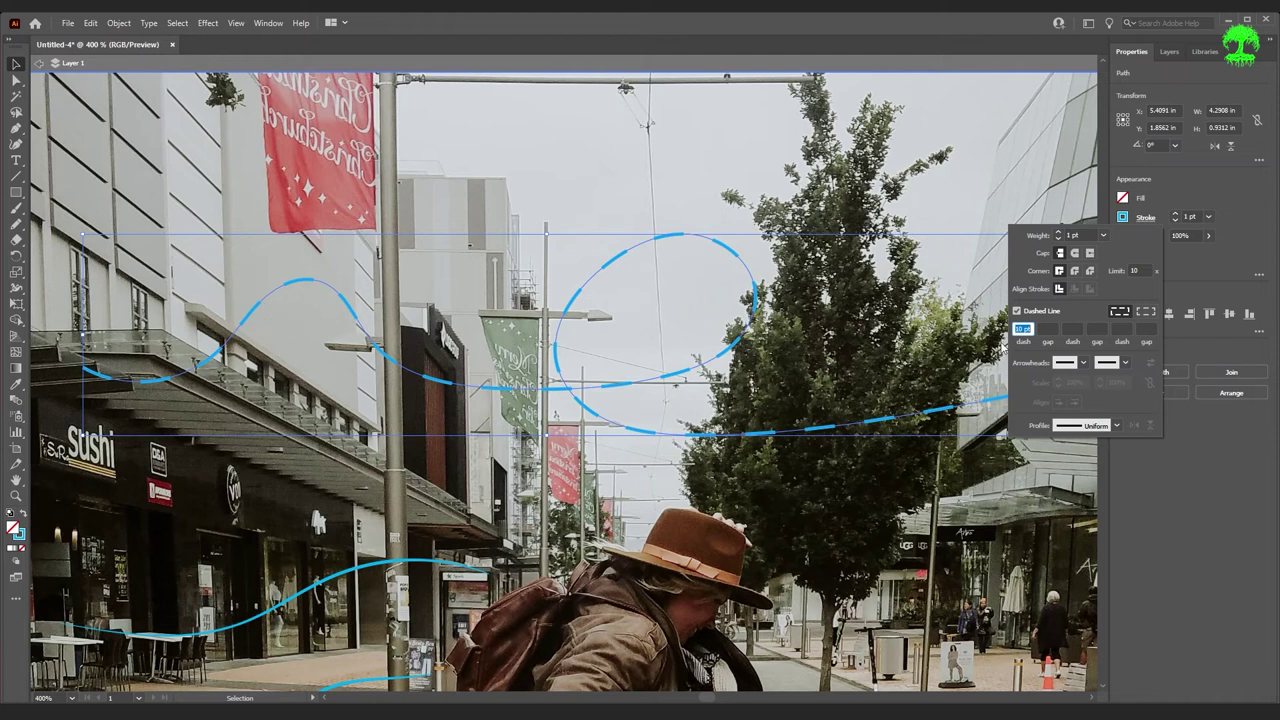
left_click(1051, 329)
type("5")
key("Tab")
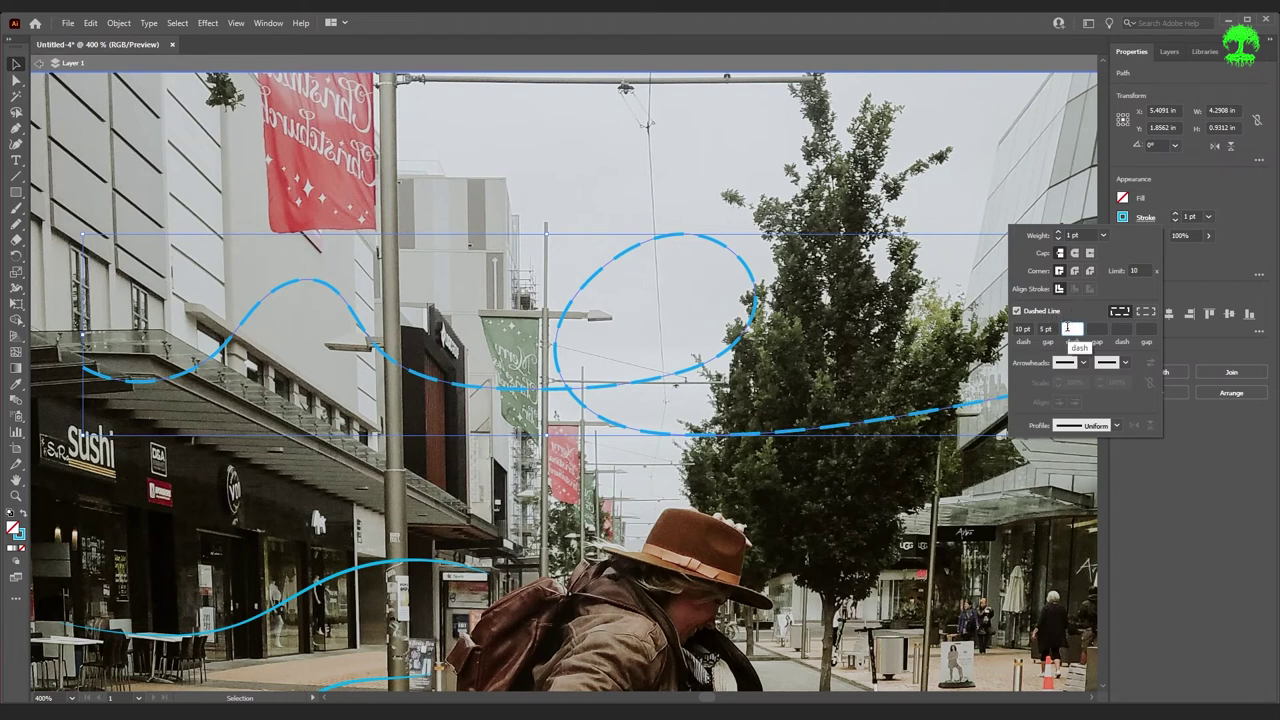
type("8")
key("Tab")
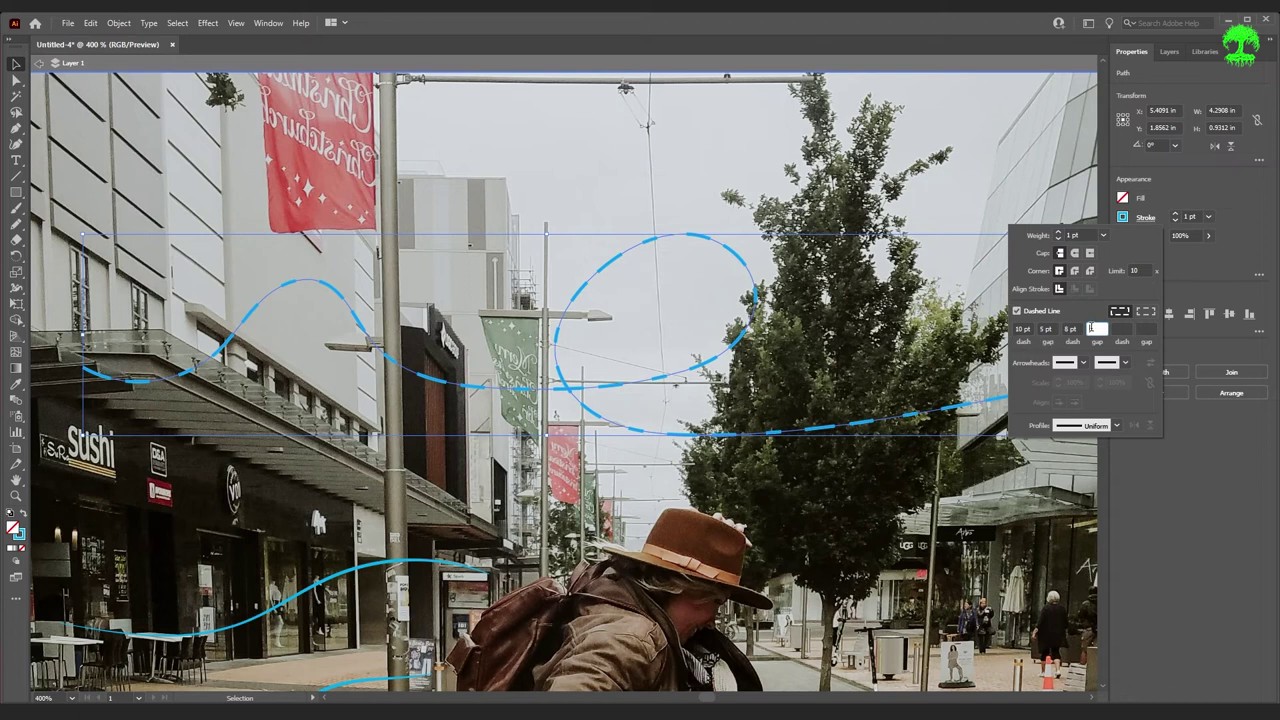
left_click(901, 566)
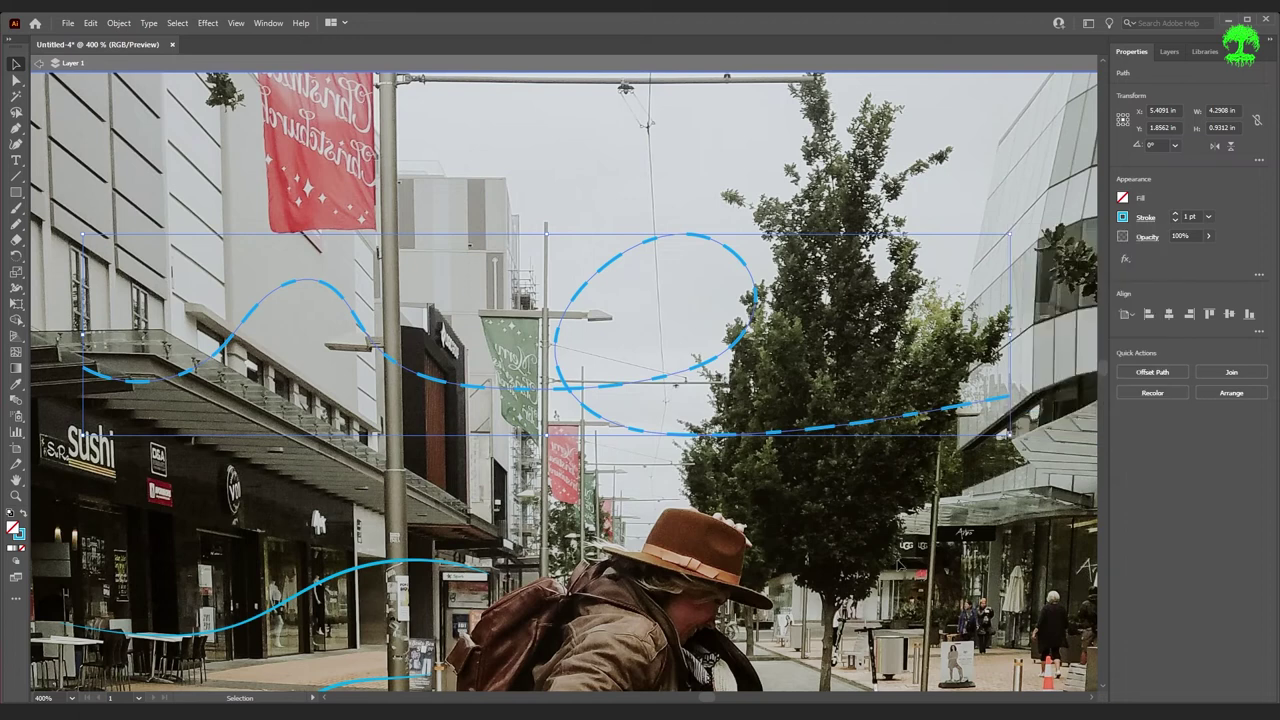
- Deselect the dashed path and scroll down to the paving around the boots
left_click(706, 291)
scroll(706, 291, "down", 10)
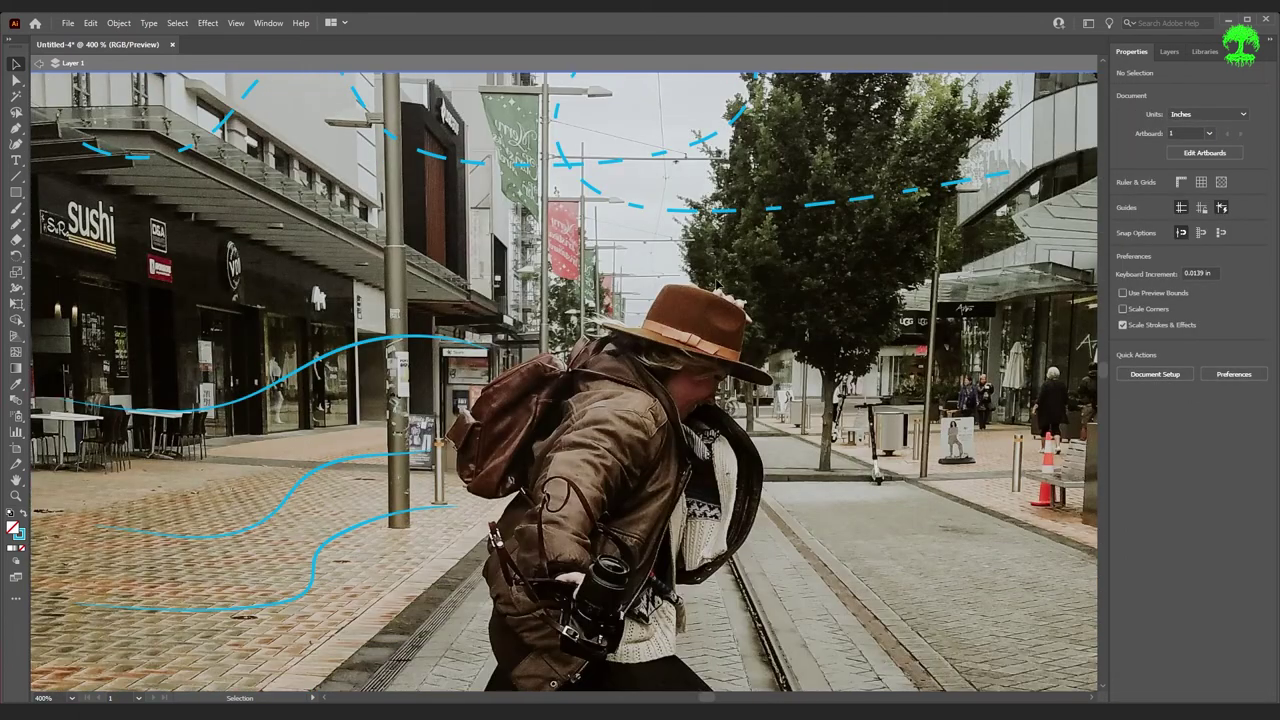
scroll(752, 300, "down", 5)
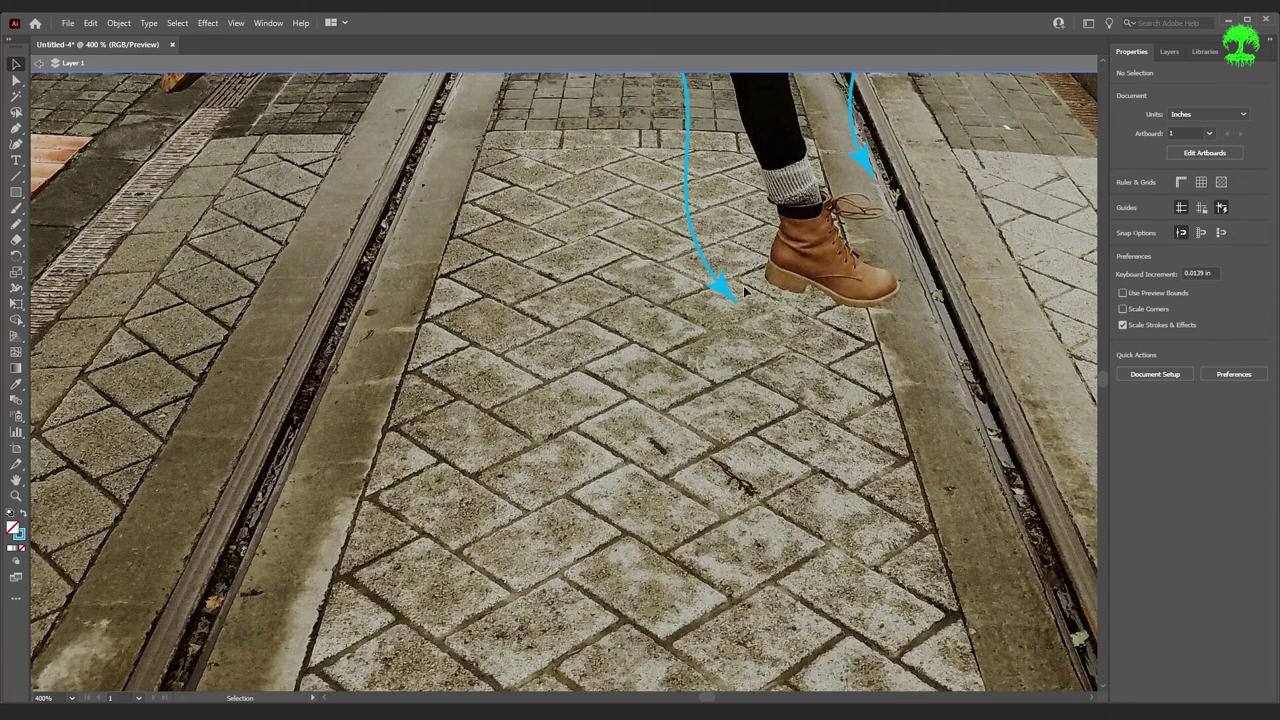
- Draw a looping Pencil line across the paving
key("n")
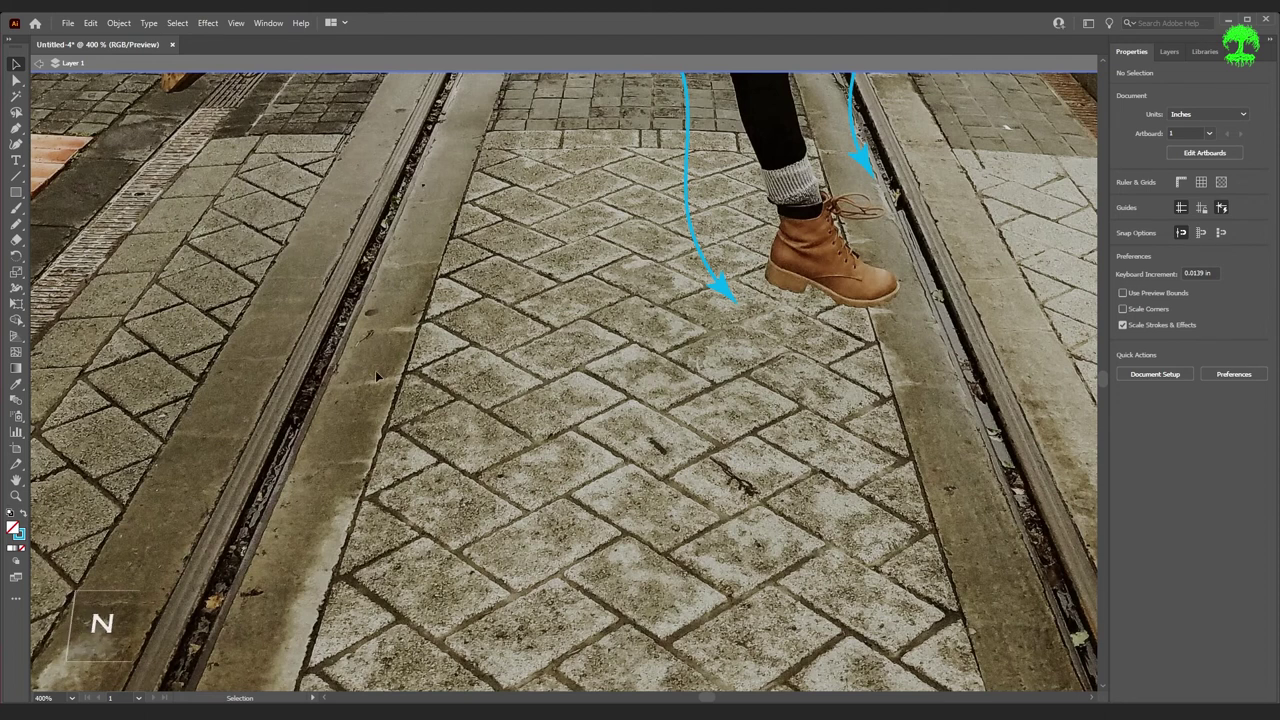
mouse_move(370, 345)
left_mouse_down()
mouse_move(461, 427)
mouse_move(345, 380)
mouse_move(314, 454)
mouse_move(829, 473)
mouse_move(870, 460)
left_mouse_up()
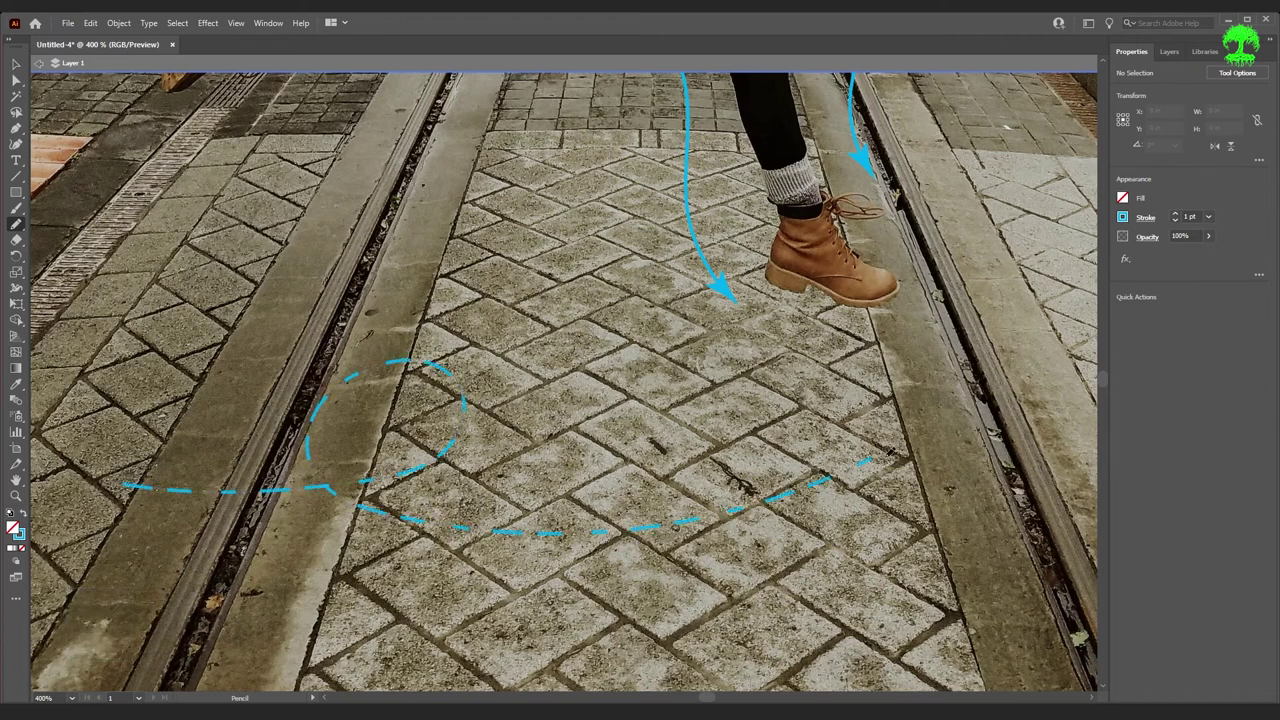
key("v")
left_click(15, 68)
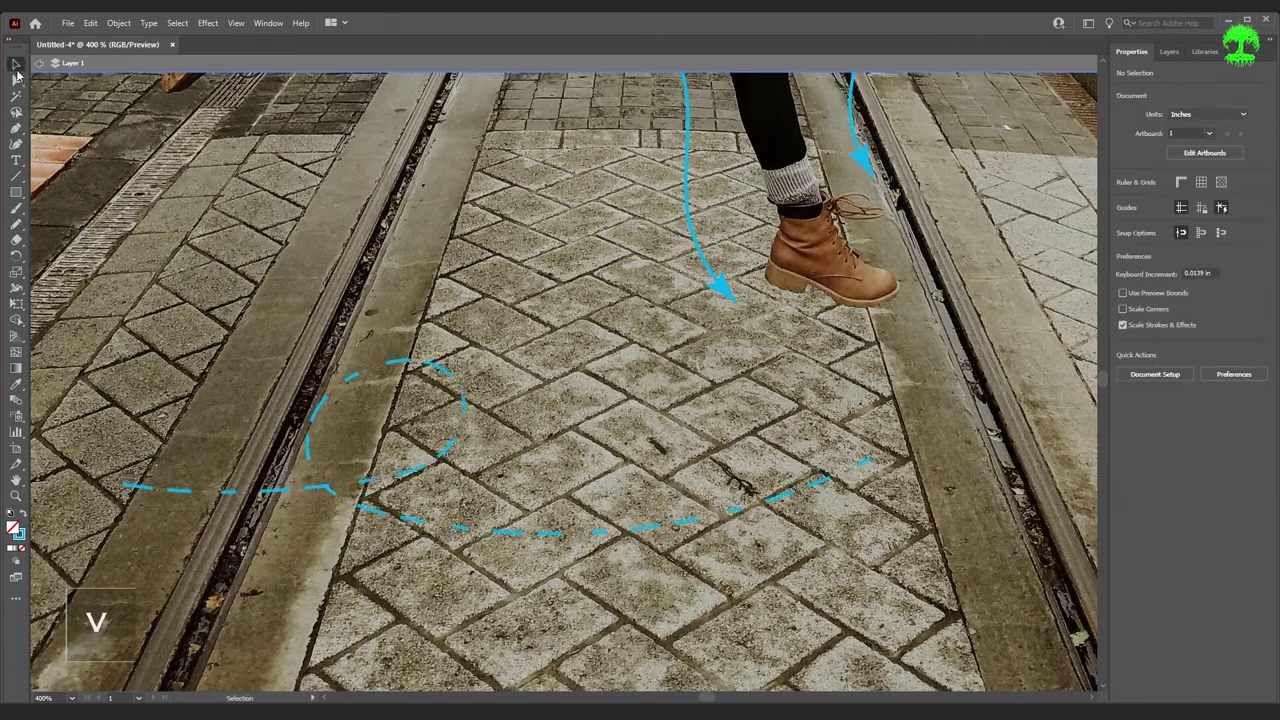
- Select the new path and turn off Dashed Line in the Stroke panel so it's solid
left_click(420, 471)
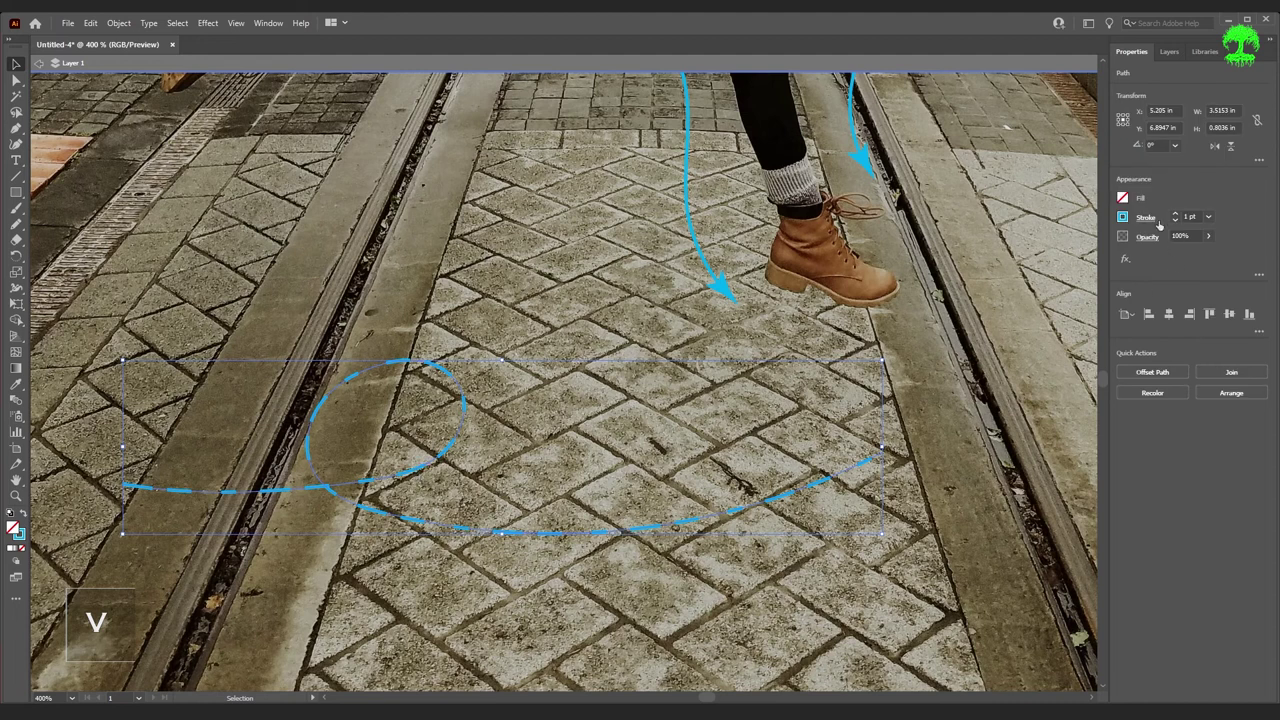
left_click(1146, 217)
left_click(1068, 329)
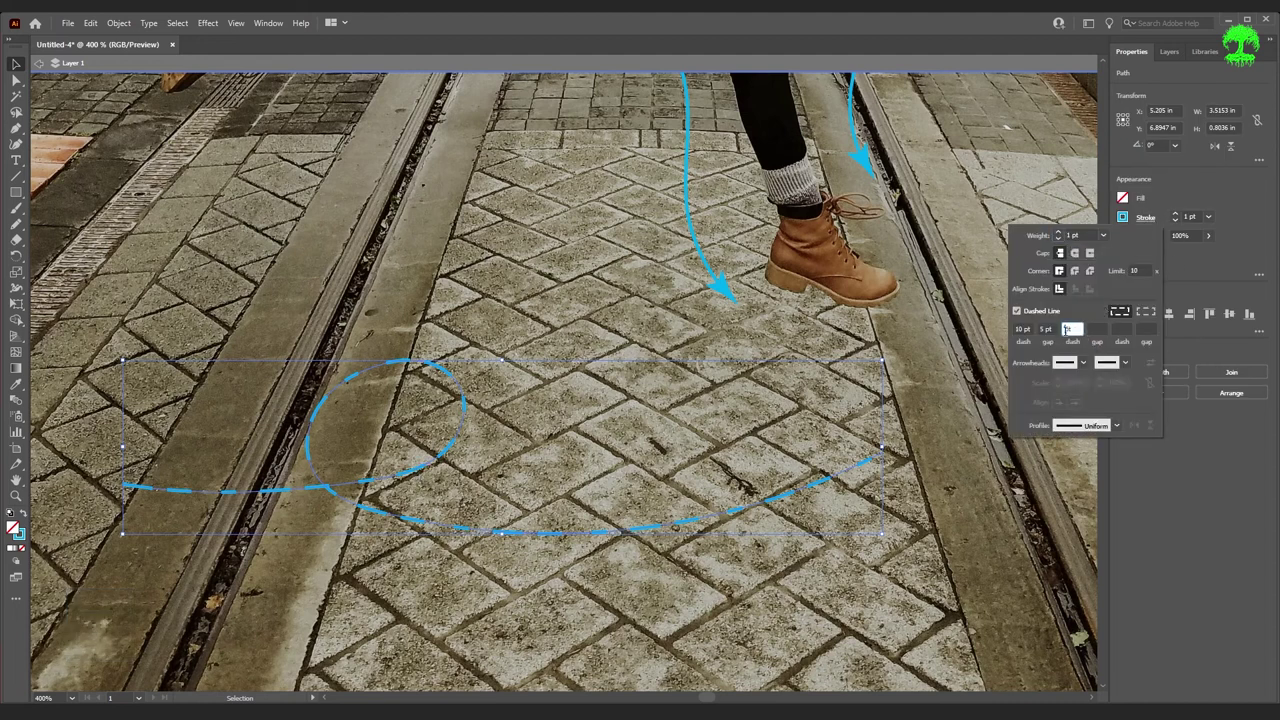
type("8")
left_click(1050, 330)
left_click(1018, 312)
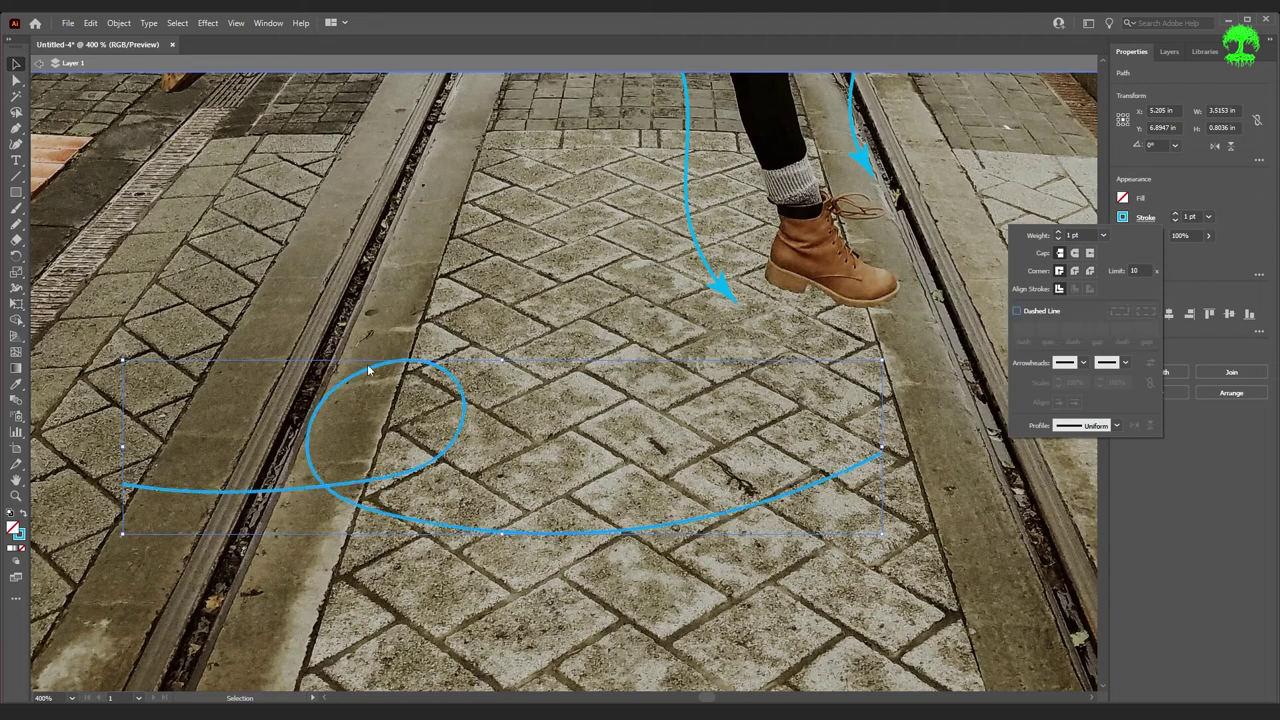
- Give the line a 5 pt weight, Round Cap, and dashes of 0 pt dash, 10 pt gap
left_click(1075, 254)
left_click(1060, 232)
left_click(1060, 232)
left_click(1060, 232)
left_click(1060, 232)
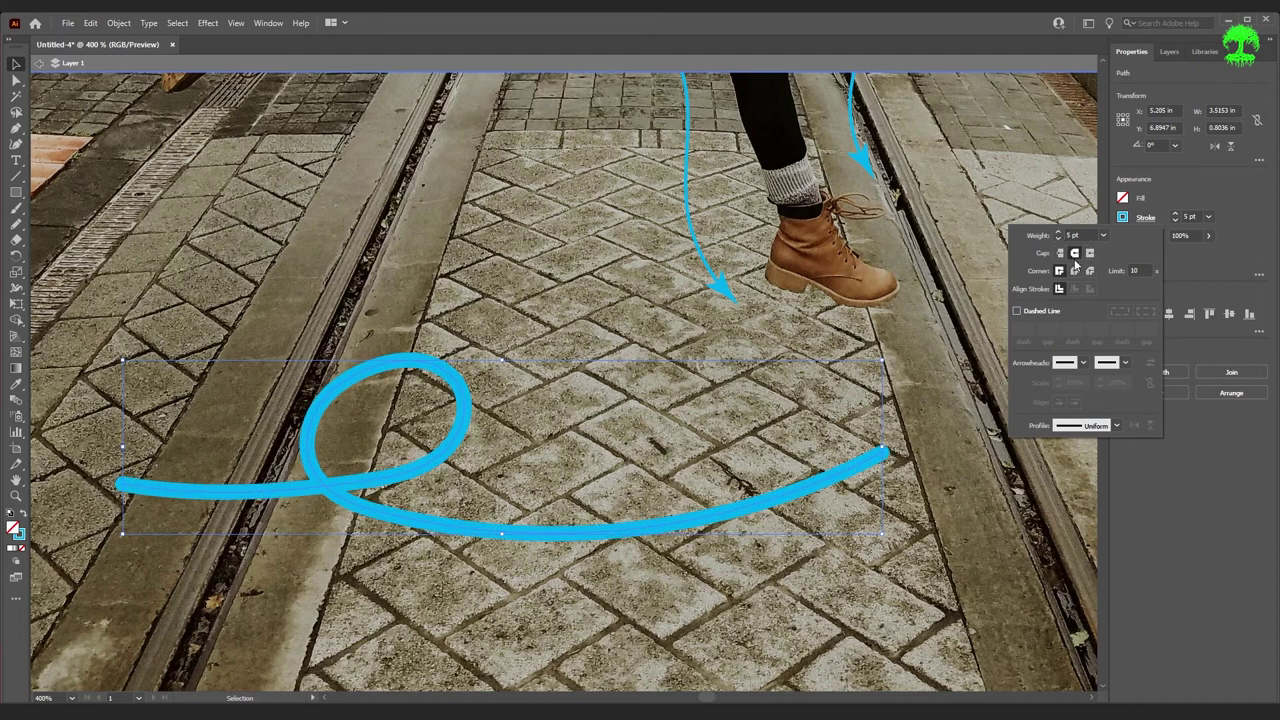
left_click(1016, 311)
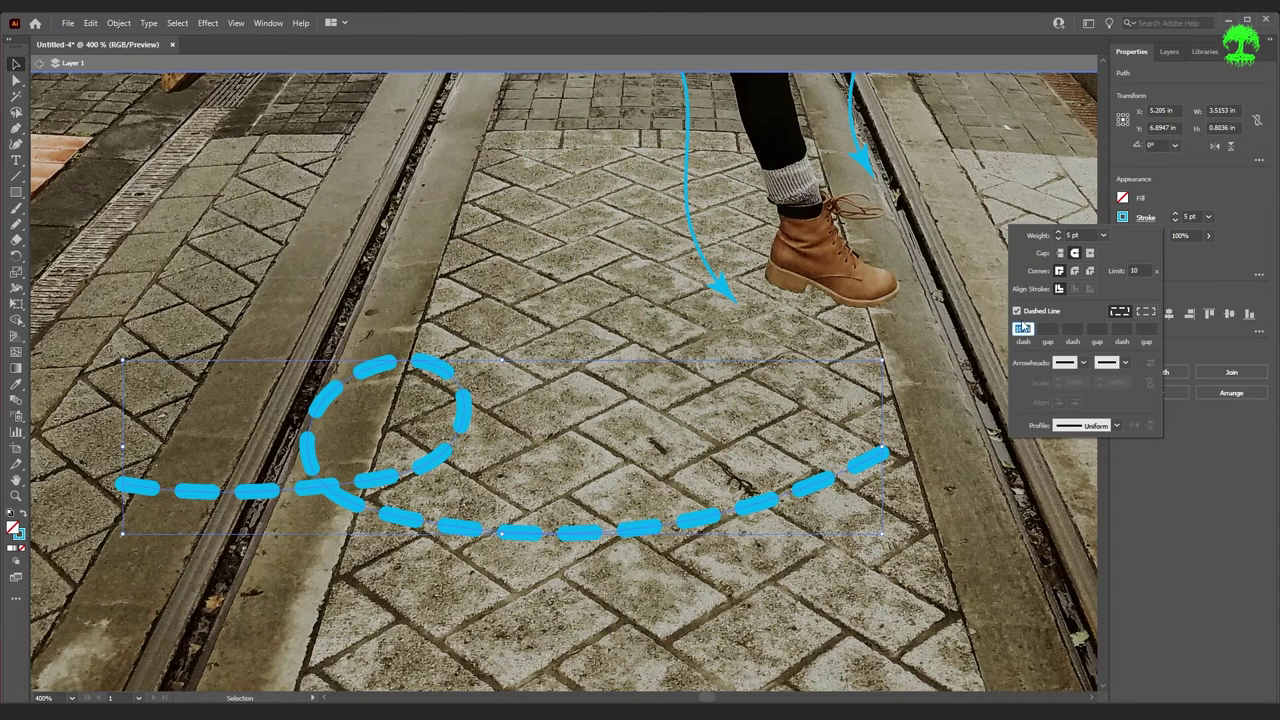
type("0")
key("Tab")
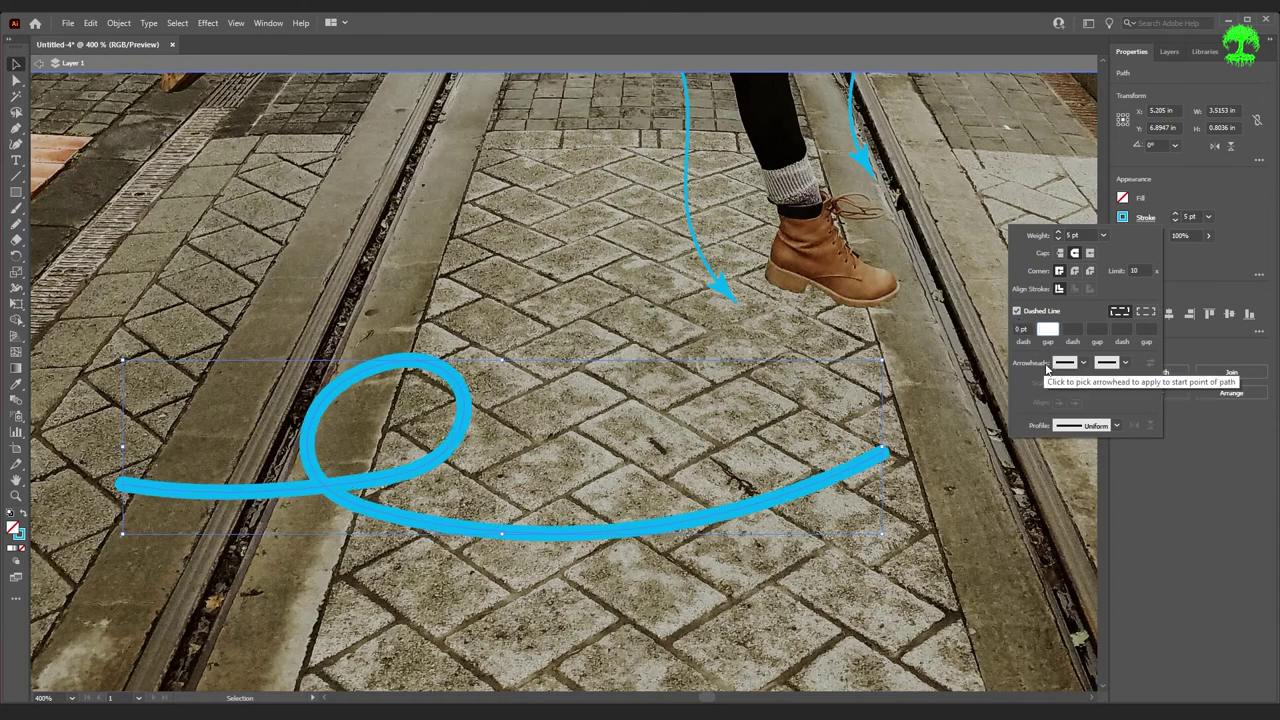
type("10")
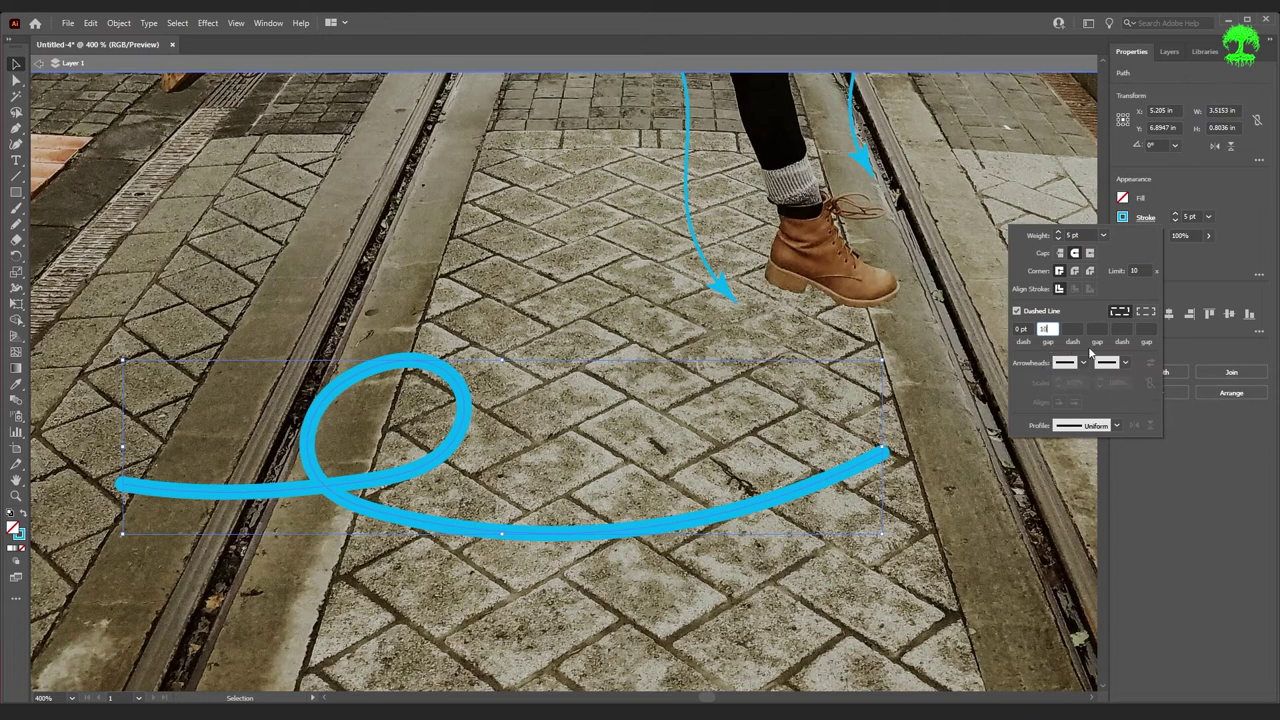
key("Tab")
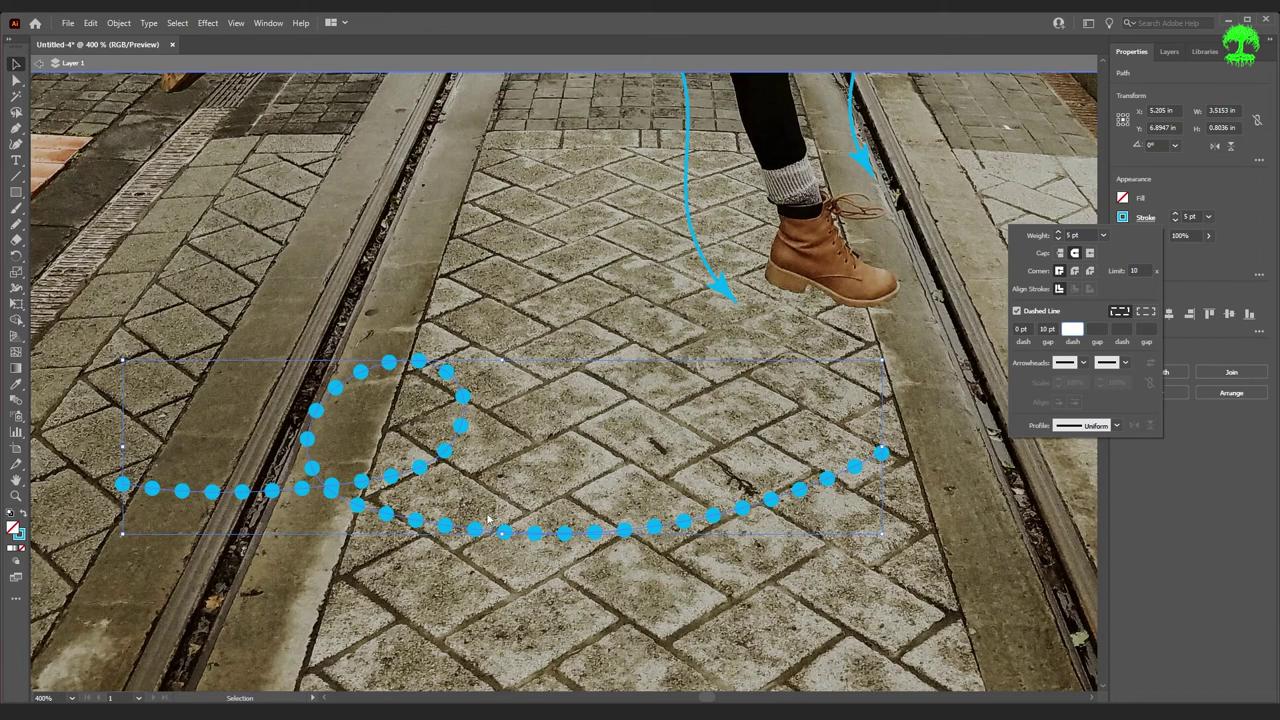
- Keep round caps, set the second dash to 0 pt and gap 7 pt, then fit the artboard
left_click(1091, 254)
left_click(1074, 253)
key("Tab")
type("0")
left_click(1104, 331)
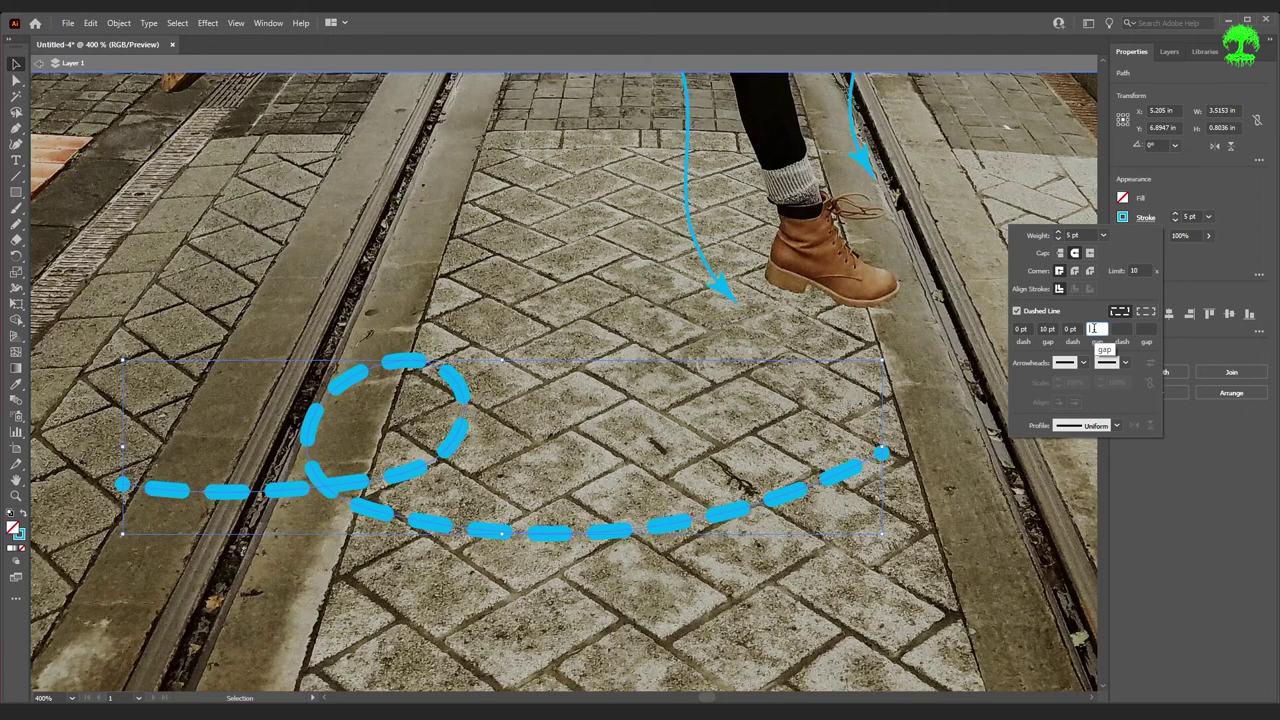
type("7")
key("Tab")
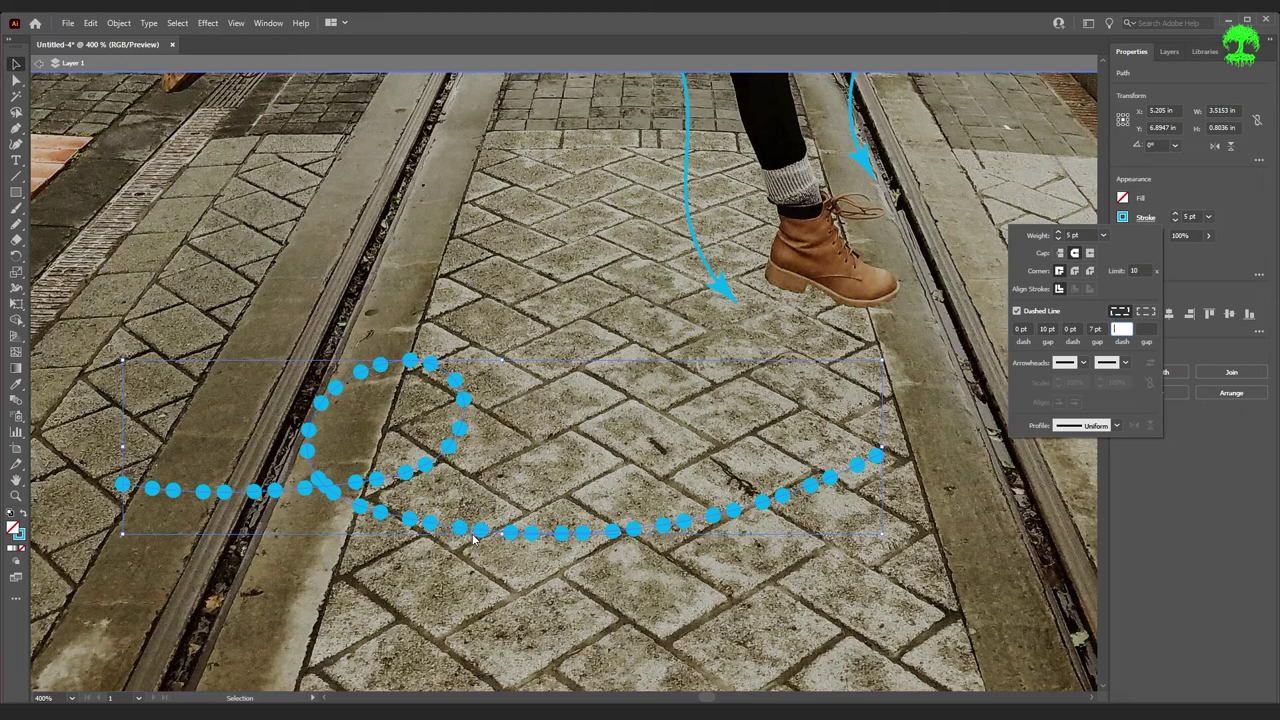
key("ctrl+0")
left_click(893, 424)
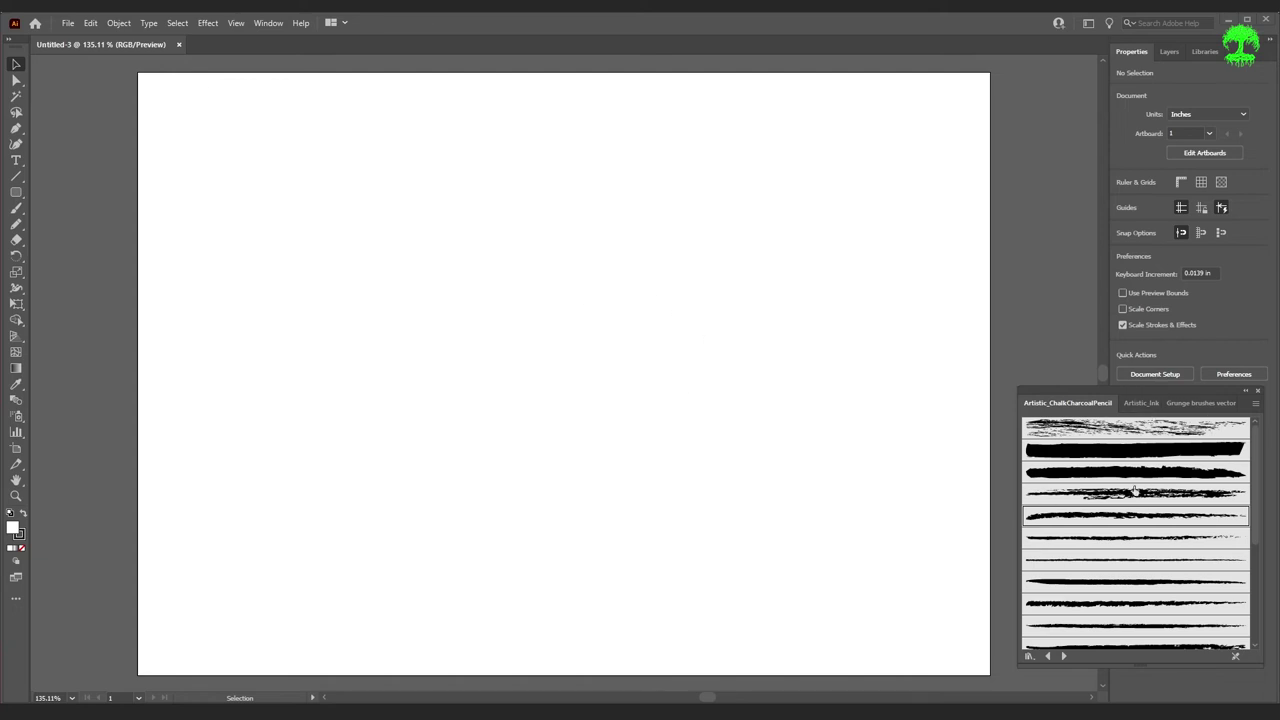
- Browse Window > Brush Libraries > Vector Packs and close the menu without choosing a library
left_click(267, 24)
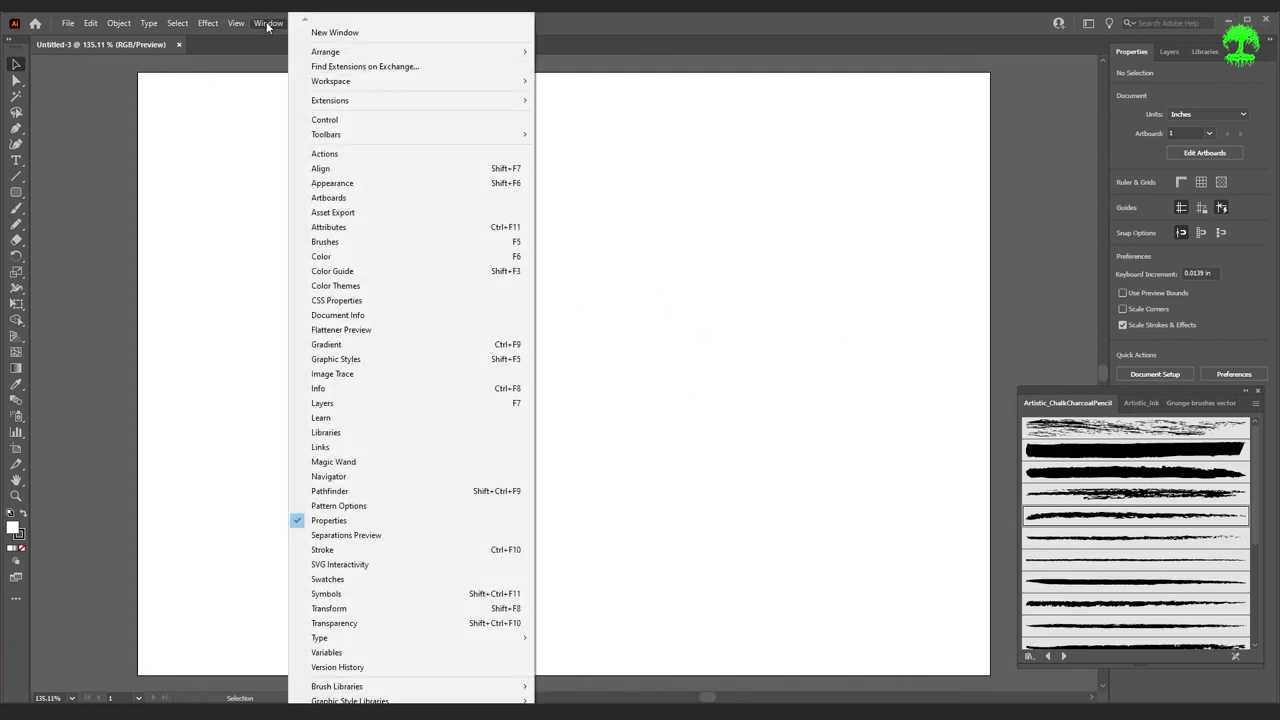
mouse_move(463, 693)
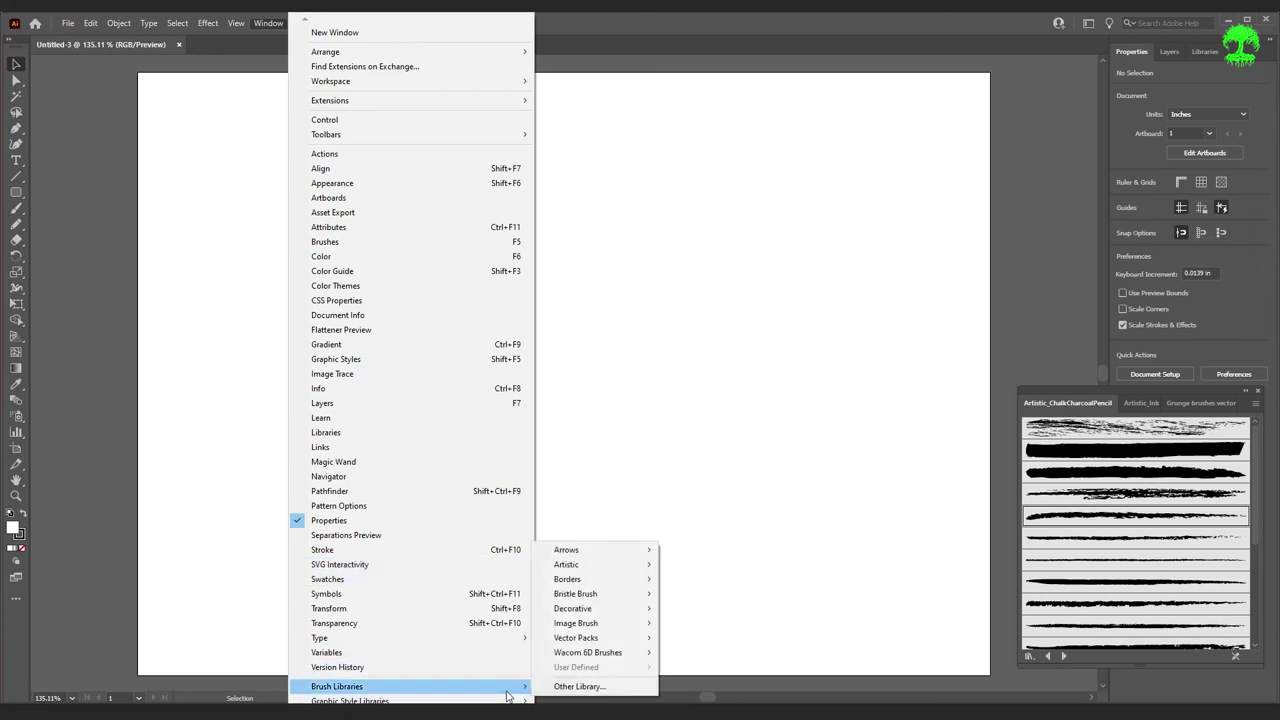
mouse_move(614, 571)
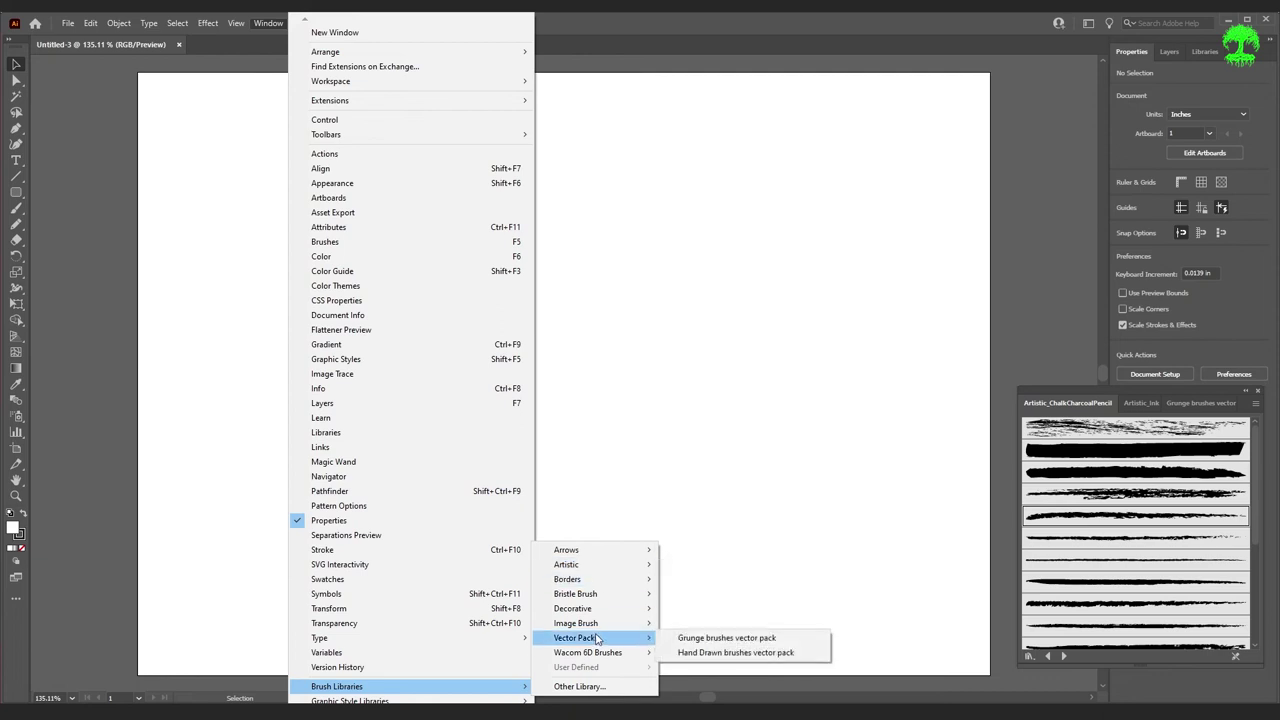
left_click(786, 477)
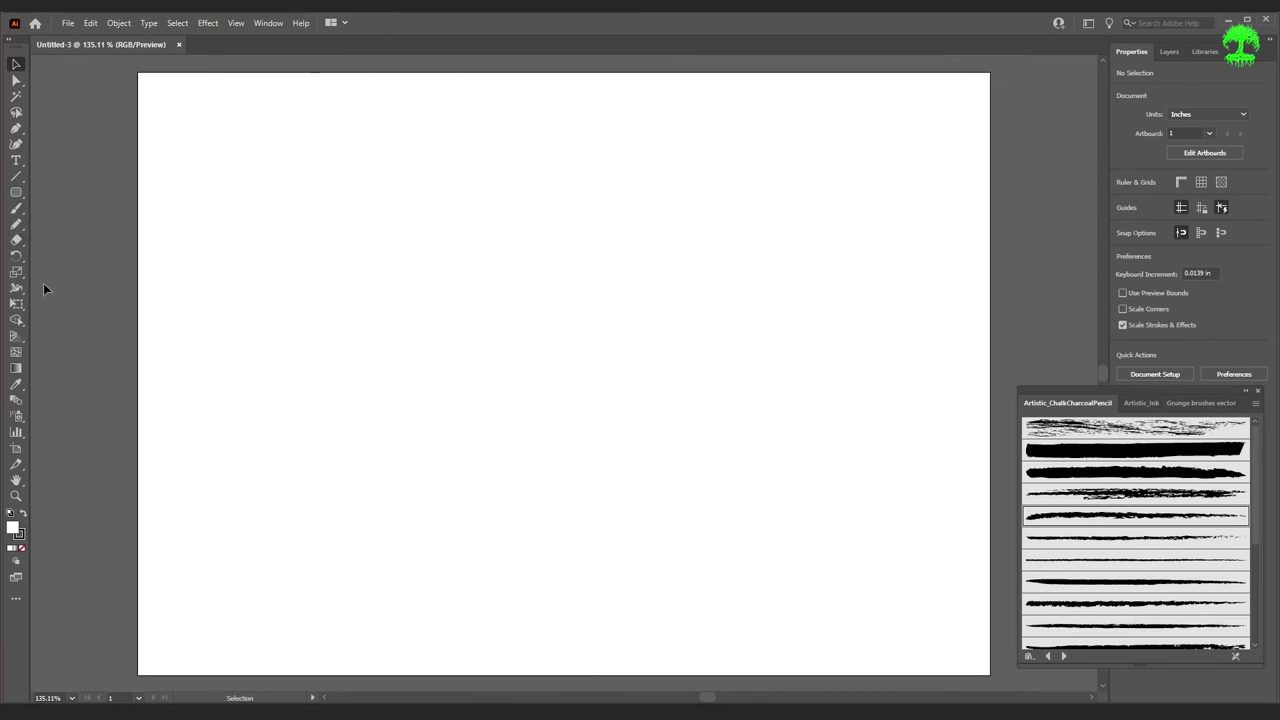
key("n")
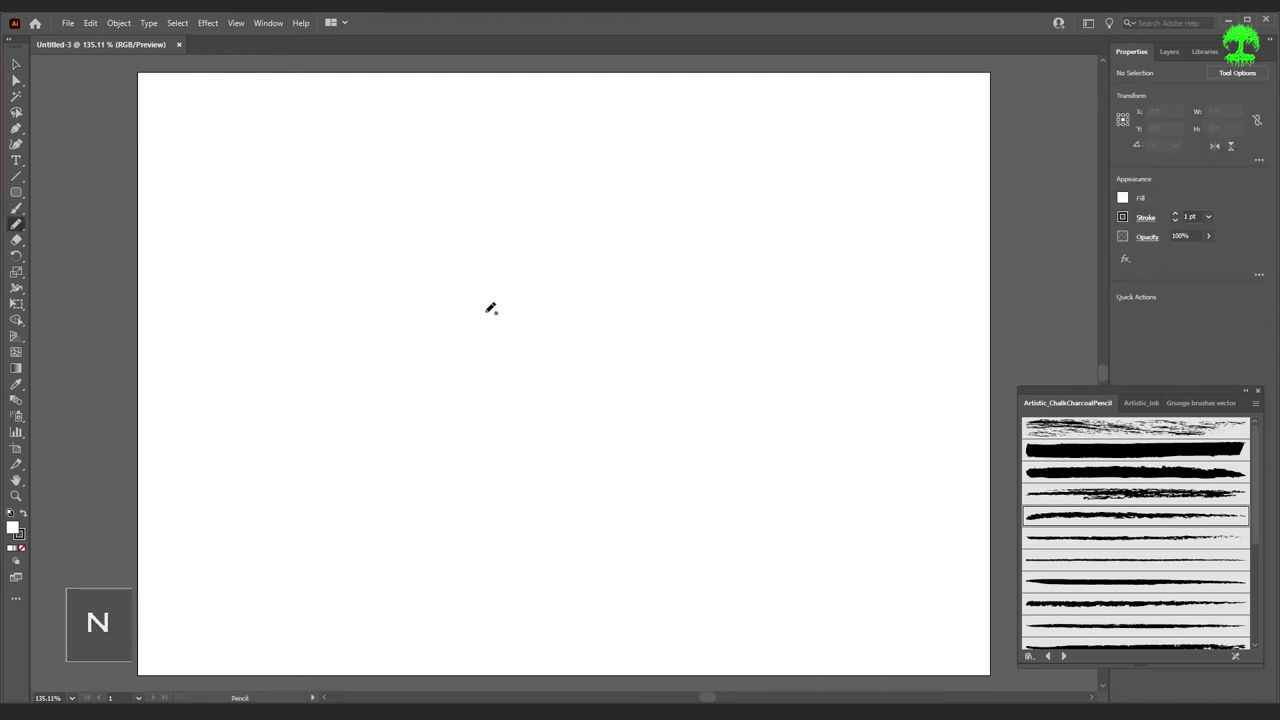
mouse_move(257, 300)
left_mouse_down()
mouse_move(263, 190)
mouse_move(411, 246)
mouse_move(524, 150)
left_mouse_up()
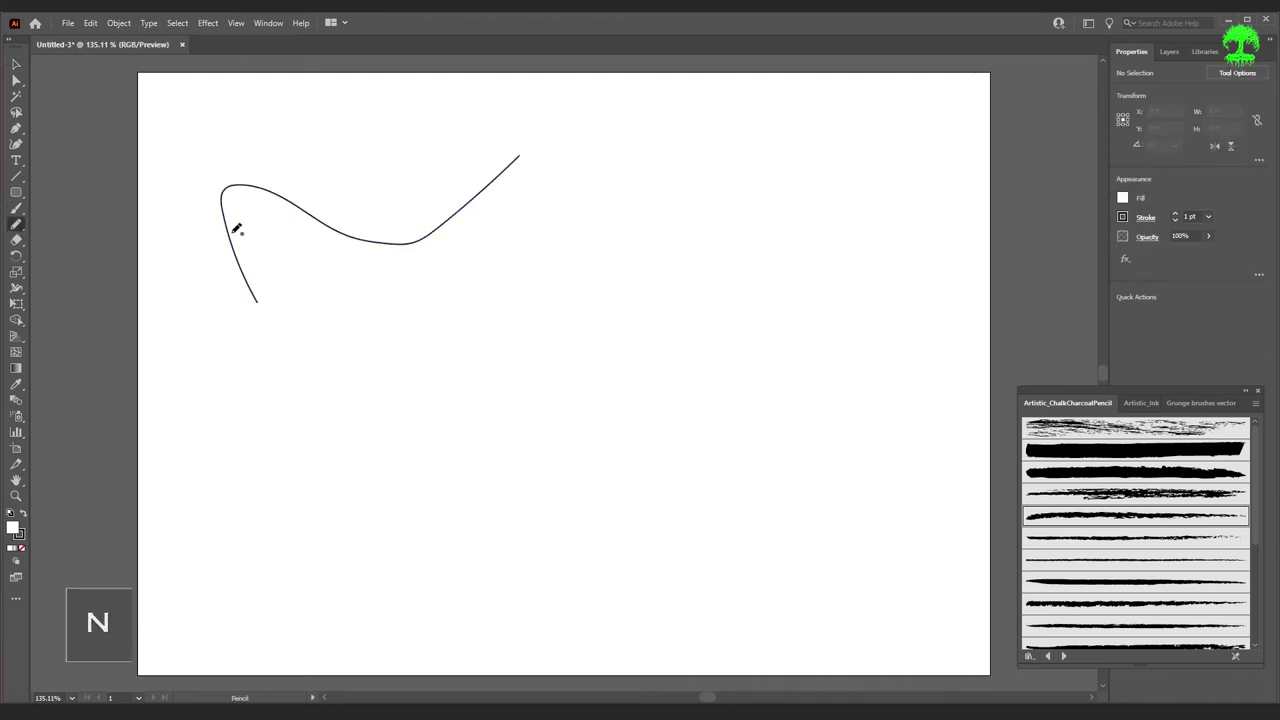
left_click(16, 192)
left_click_drag(372, 360, 721, 490)
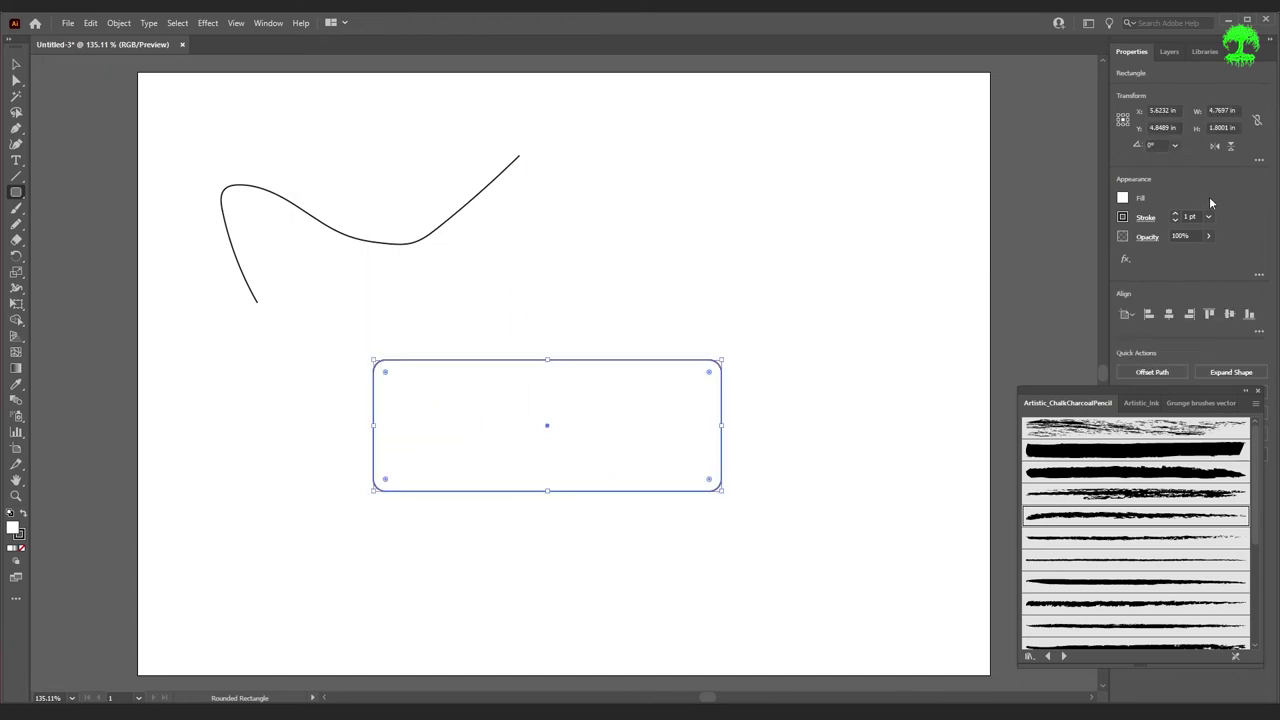
left_click(1122, 199)
left_click(976, 245)
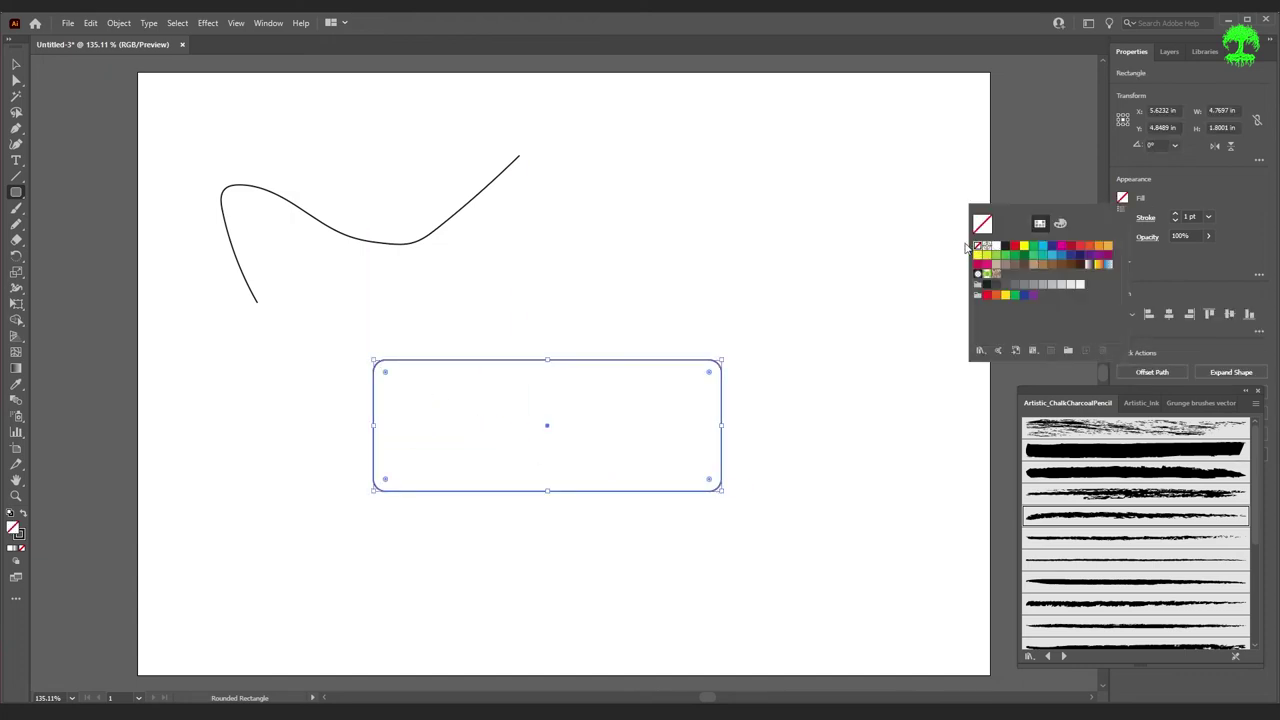
key("v")
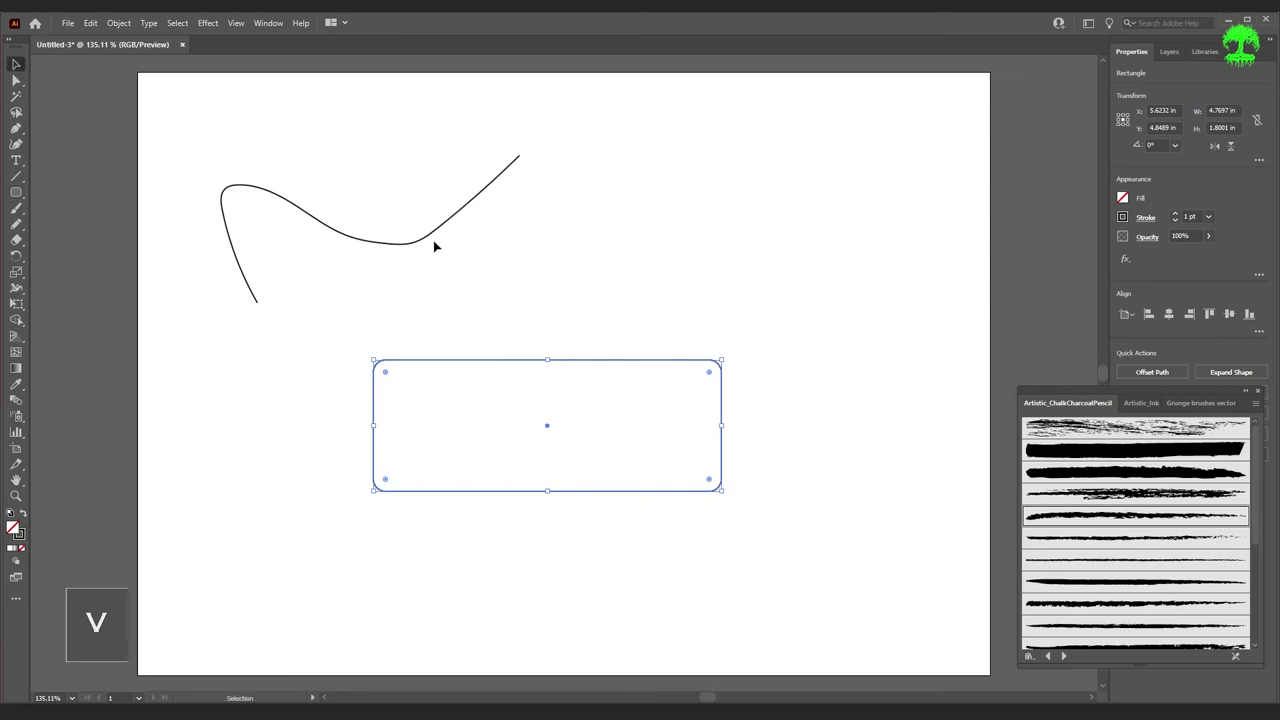
left_click(420, 239)
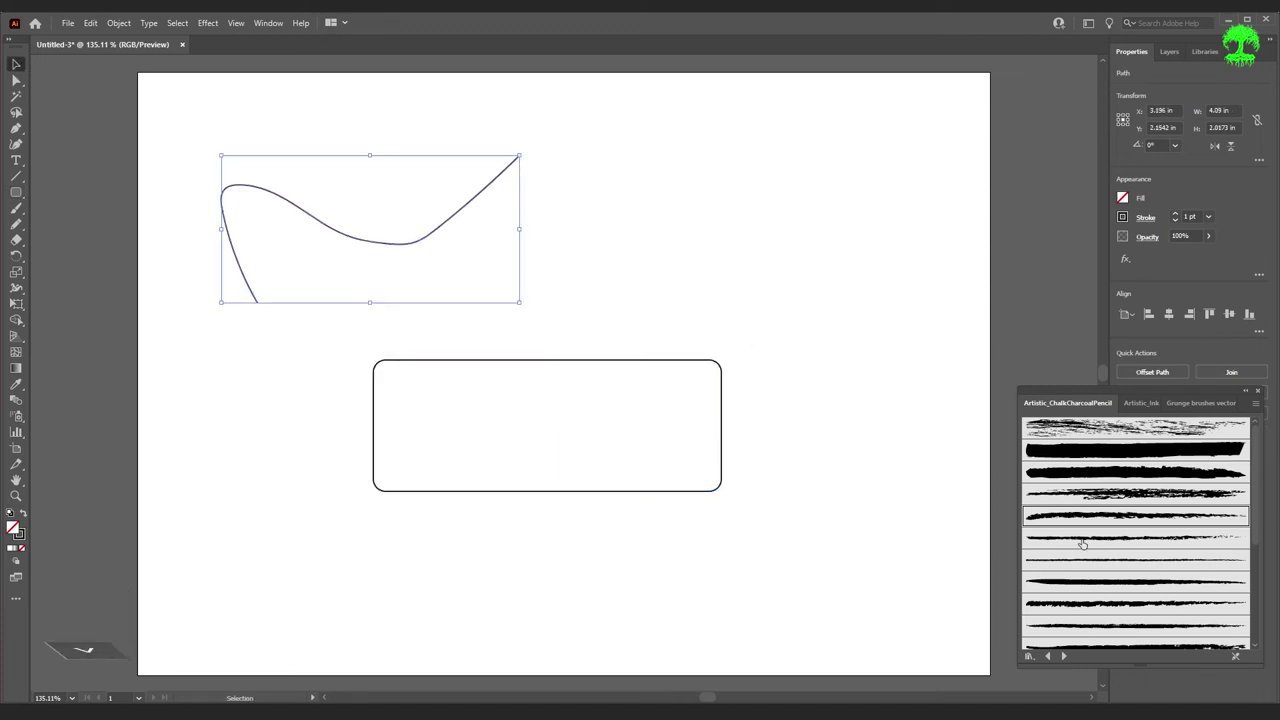
left_click(1158, 474)
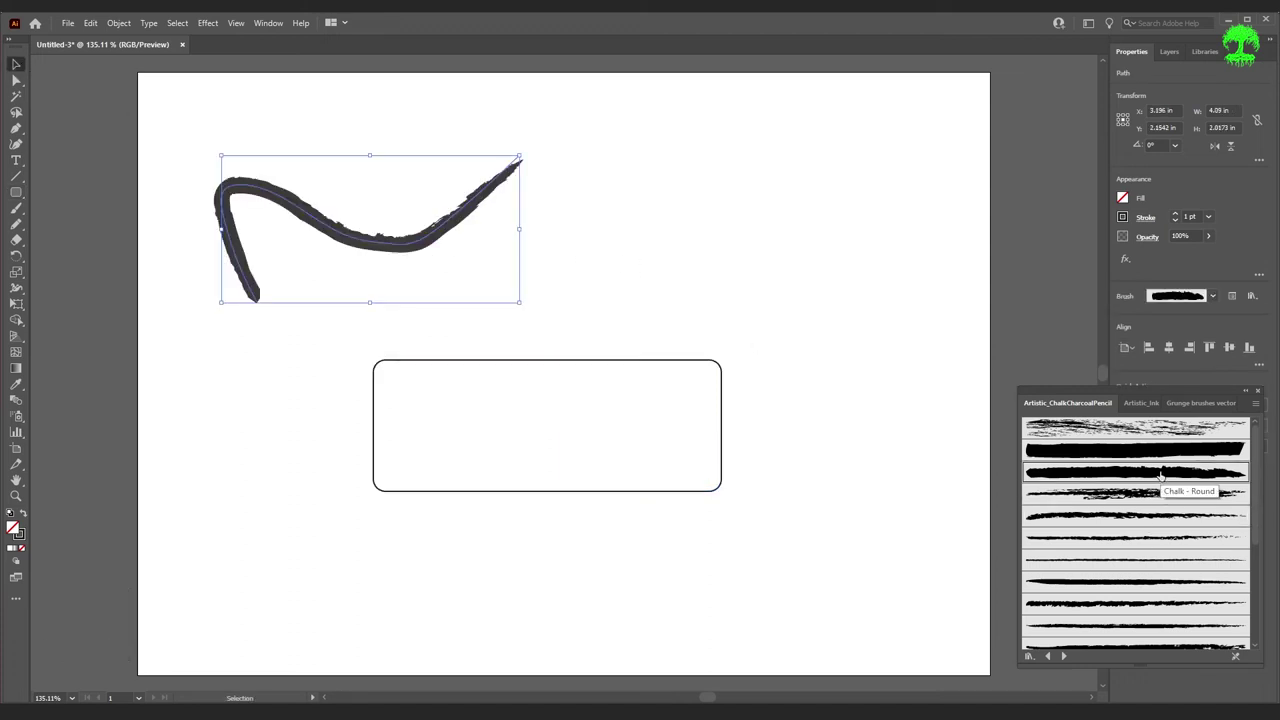
left_click(285, 328)
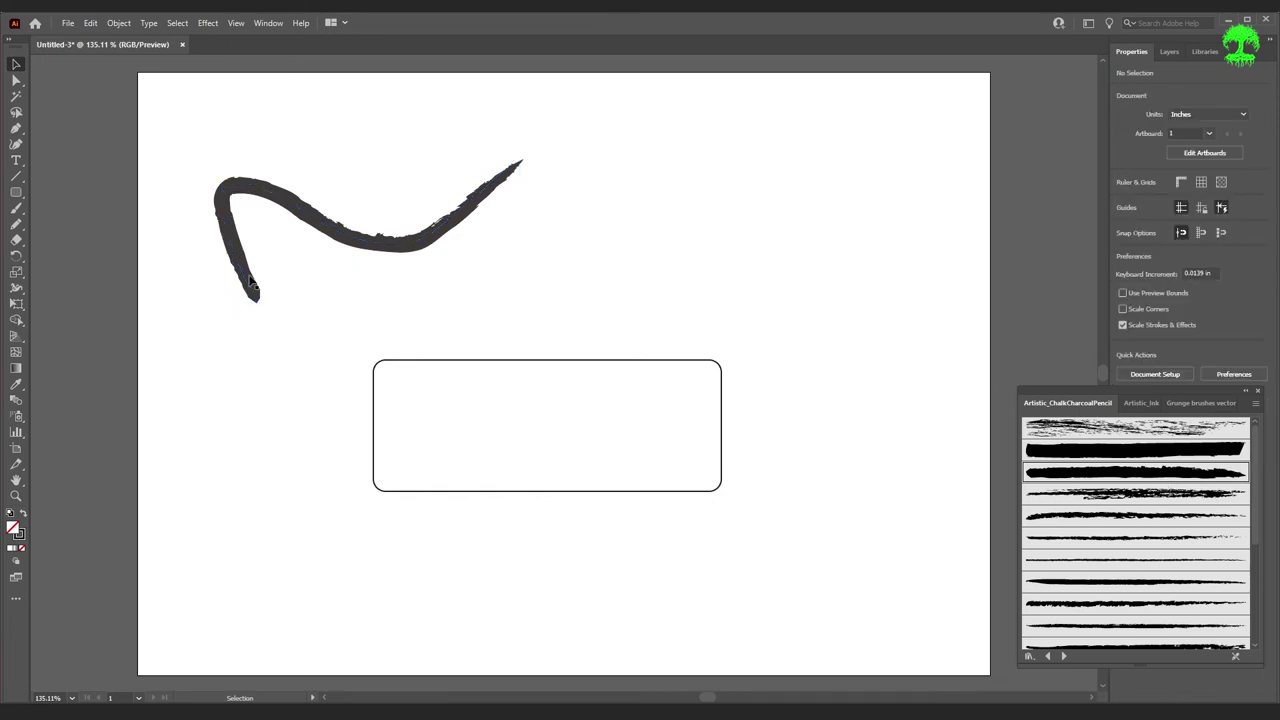
left_click(721, 368)
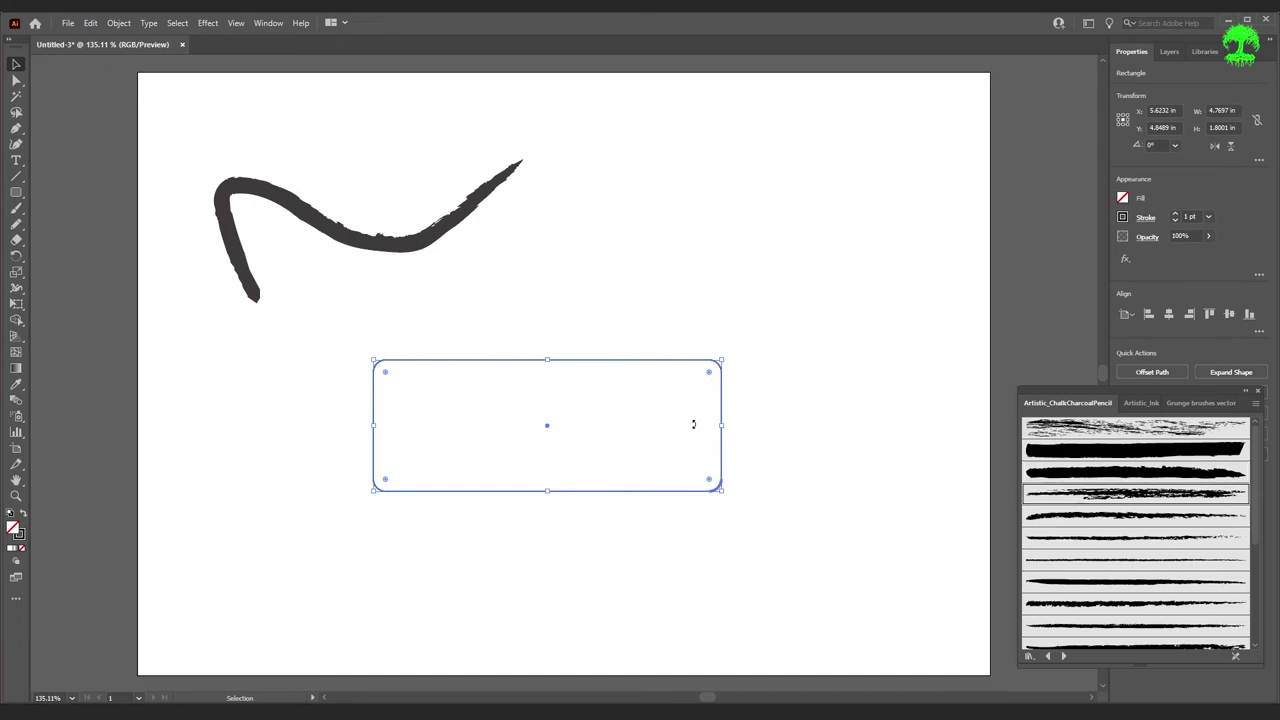
left_click(1156, 497)
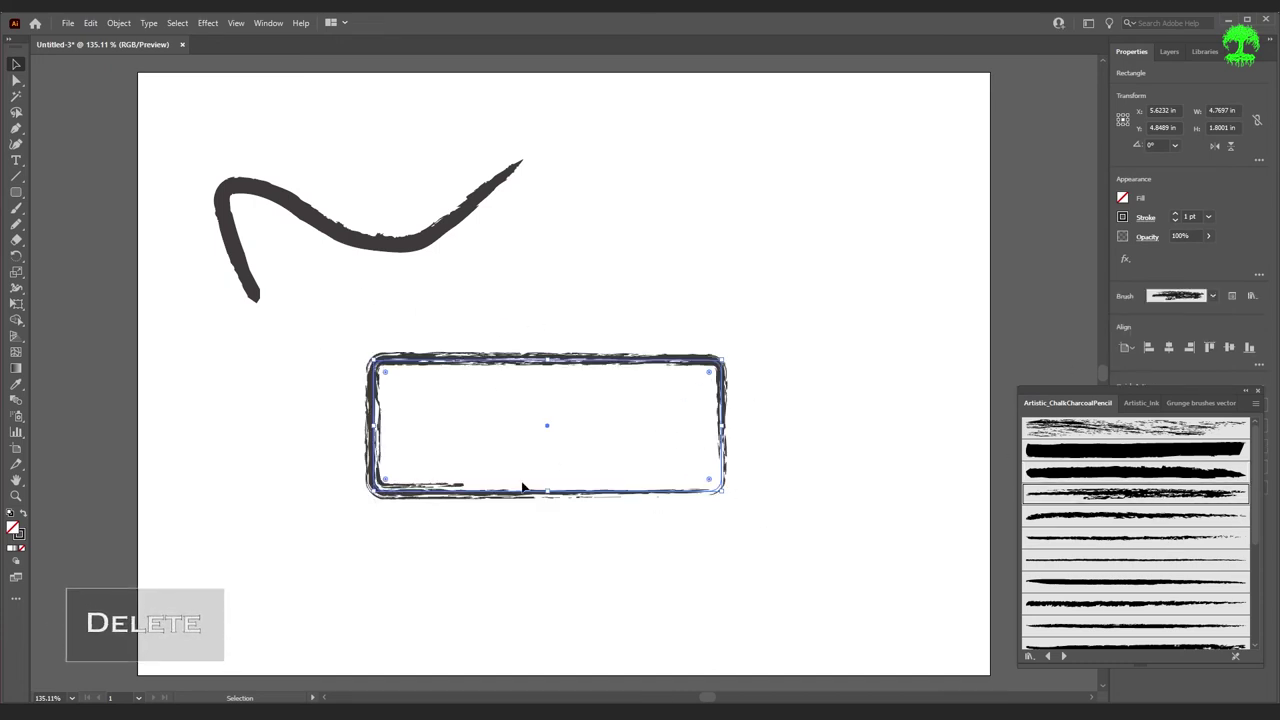
left_click_drag(271, 123, 708, 531)
key("Delete")
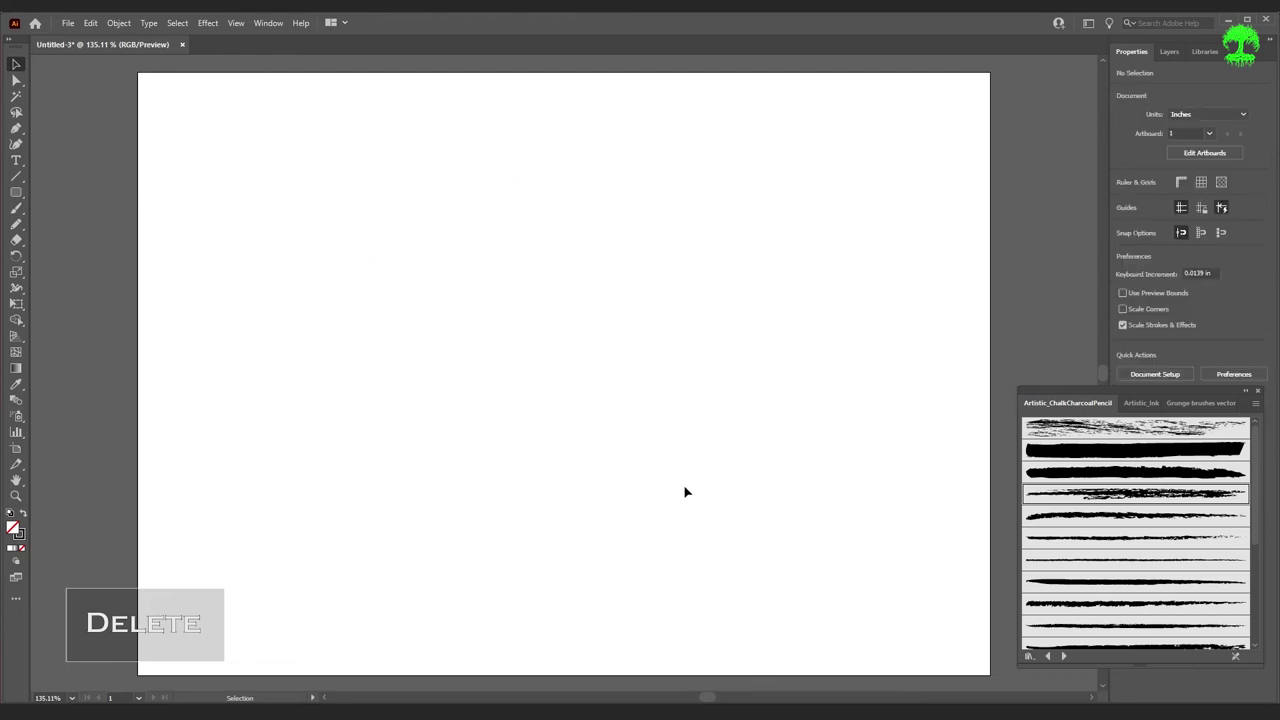
- Place the nurse JPG large across the middle of the artboard and fit the view
left_click(68, 22)
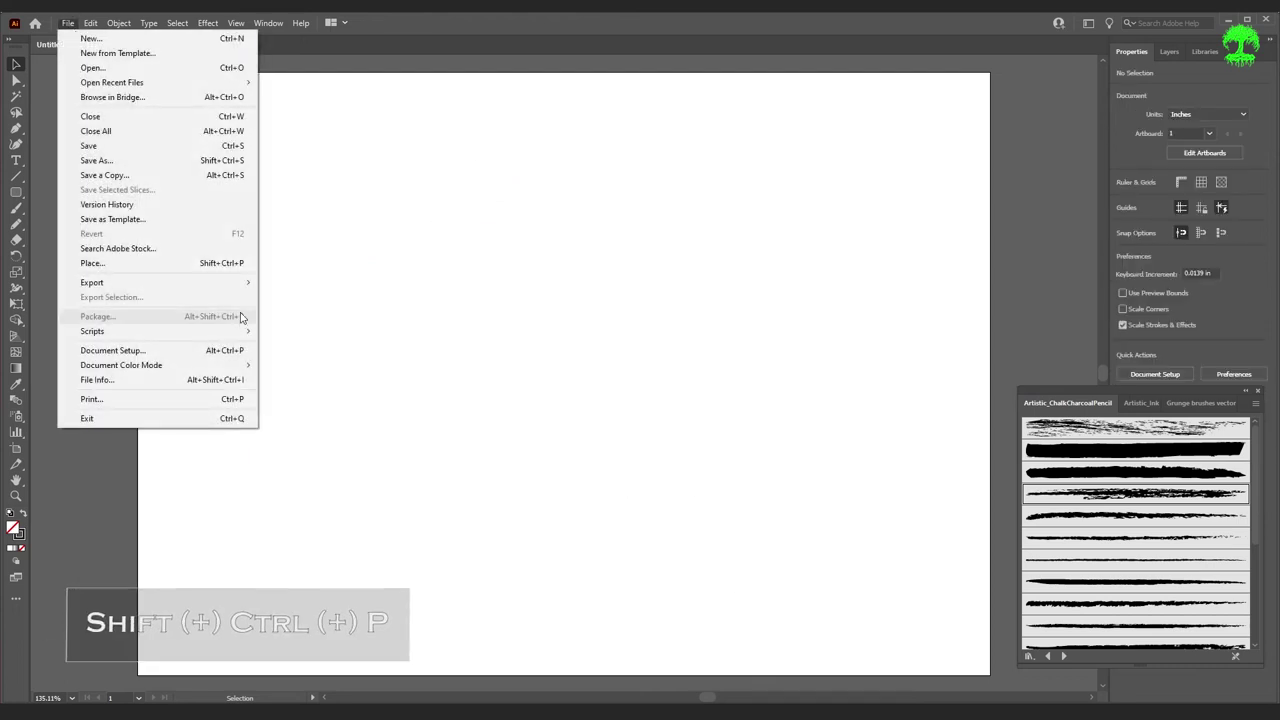
left_click(234, 263)
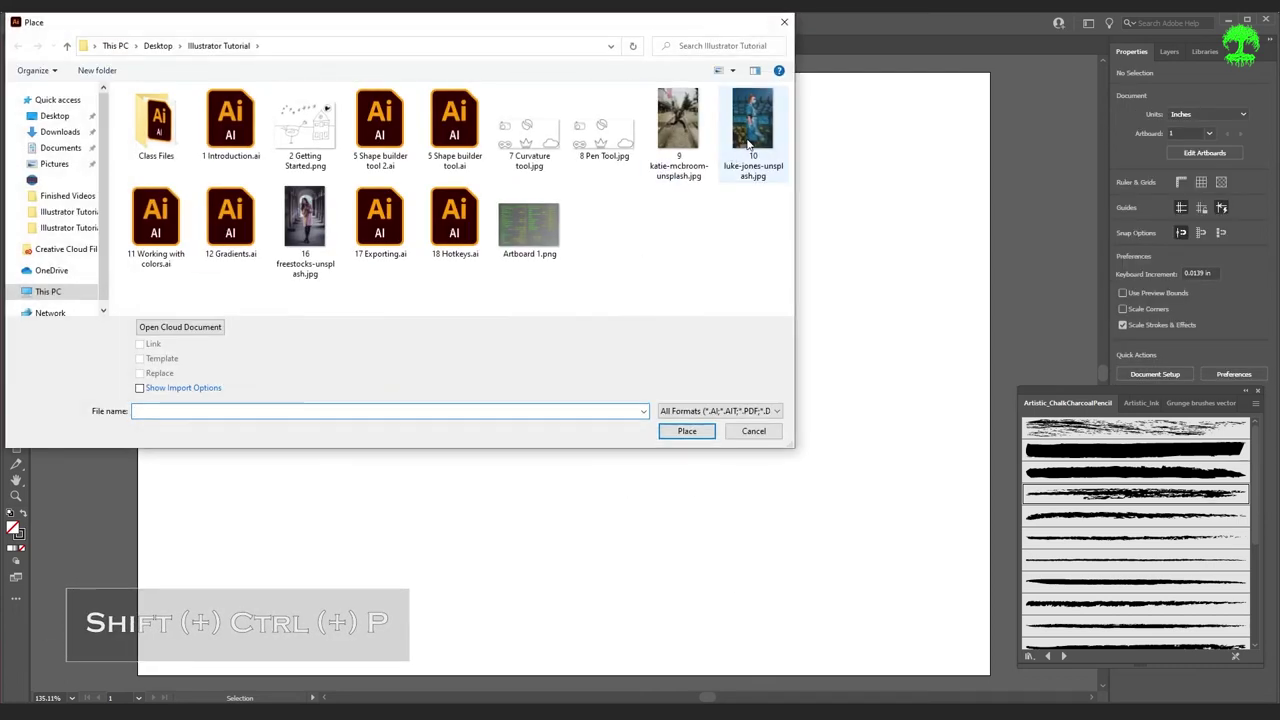
left_click(752, 125)
left_click(680, 432)
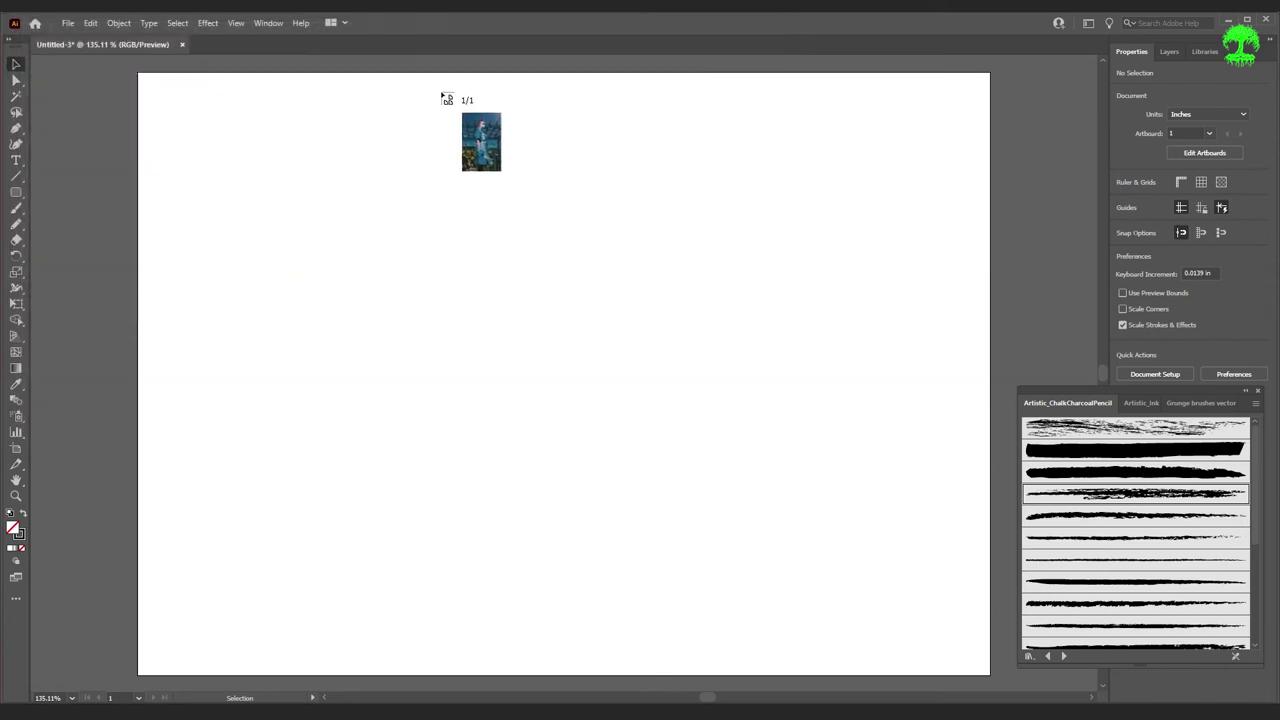
left_click_drag(401, 74, 800, 550)
key("ctrl+0")
key("ctrl+0")
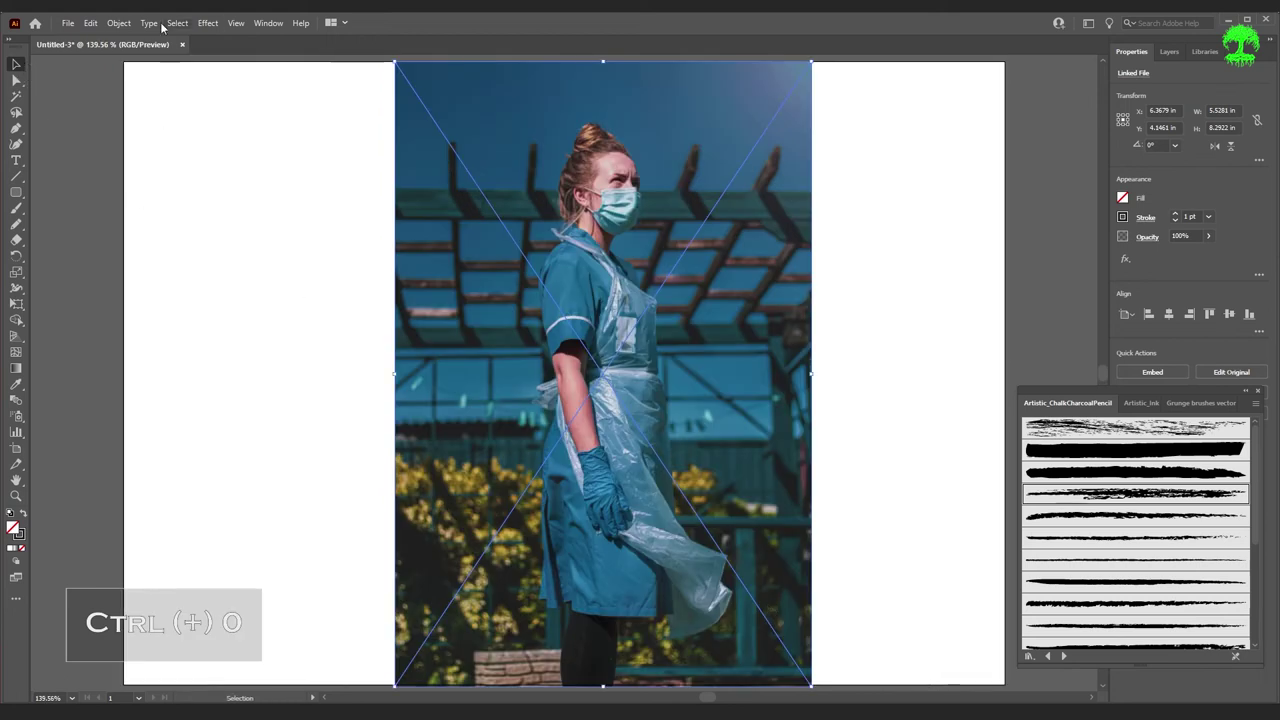
- Lock the nurse photo with Object > Lock > Selection
left_click(119, 22)
mouse_move(172, 122)
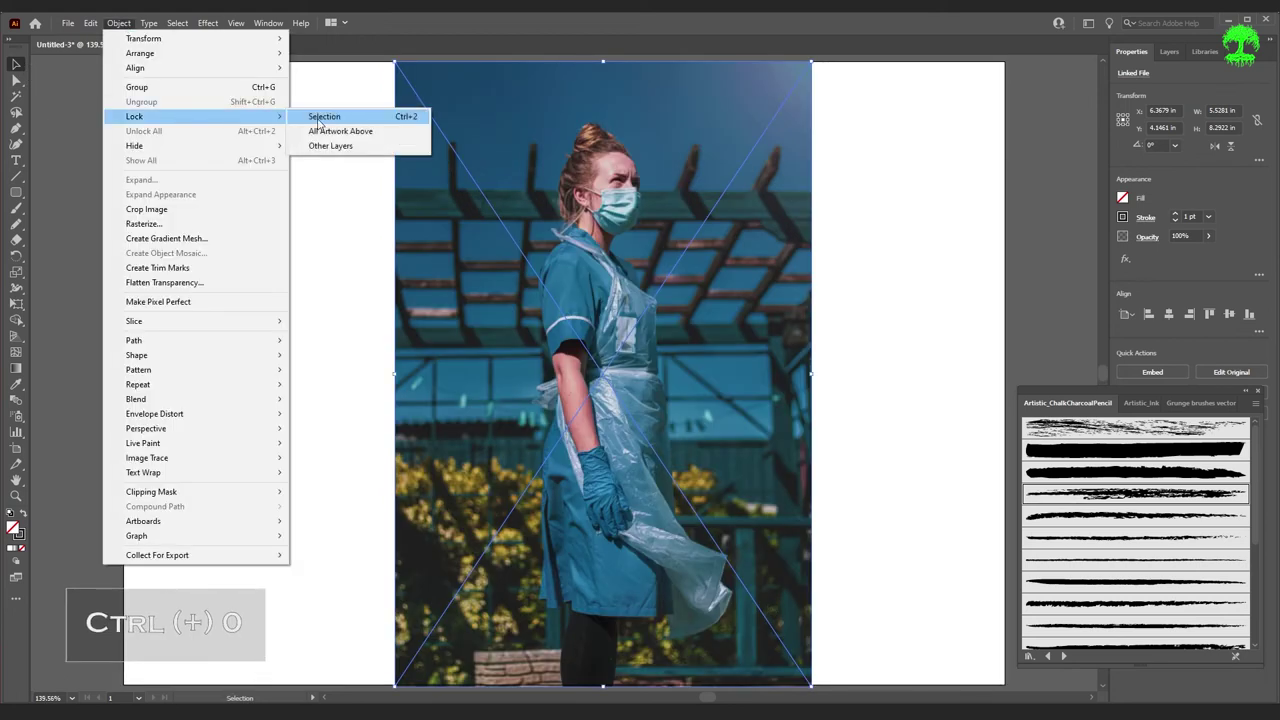
left_click(315, 116)
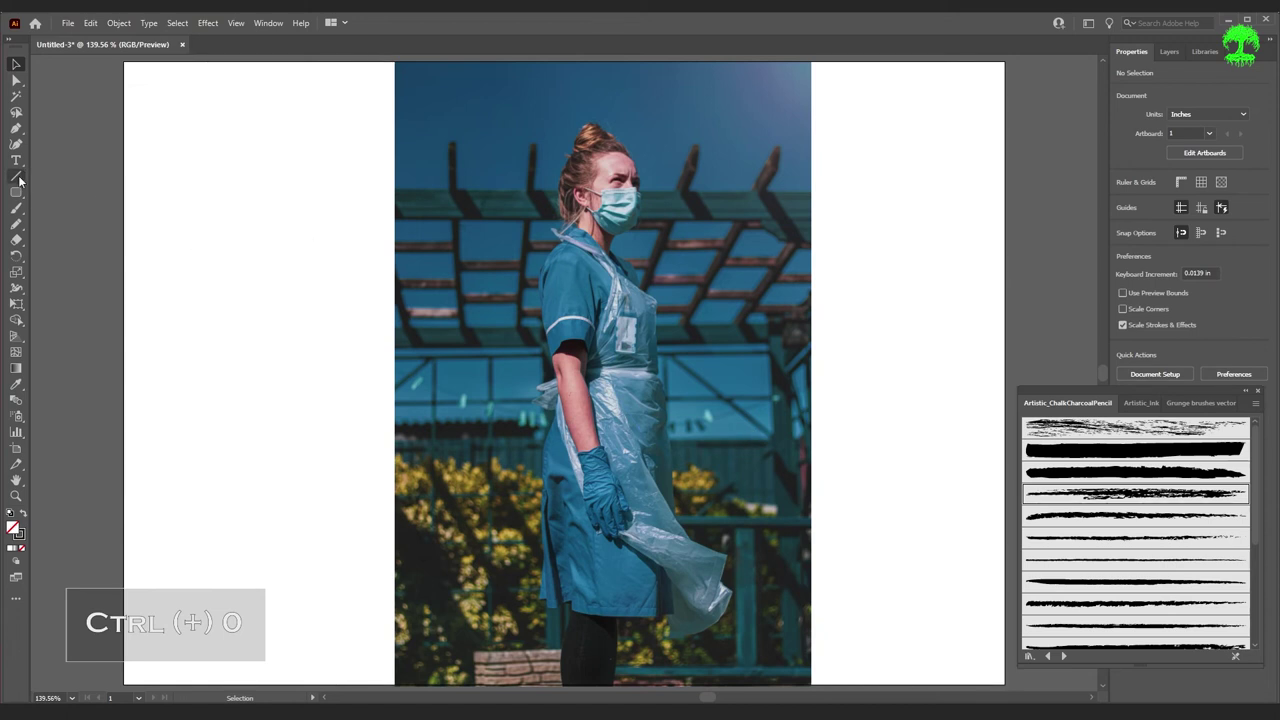
key("n")
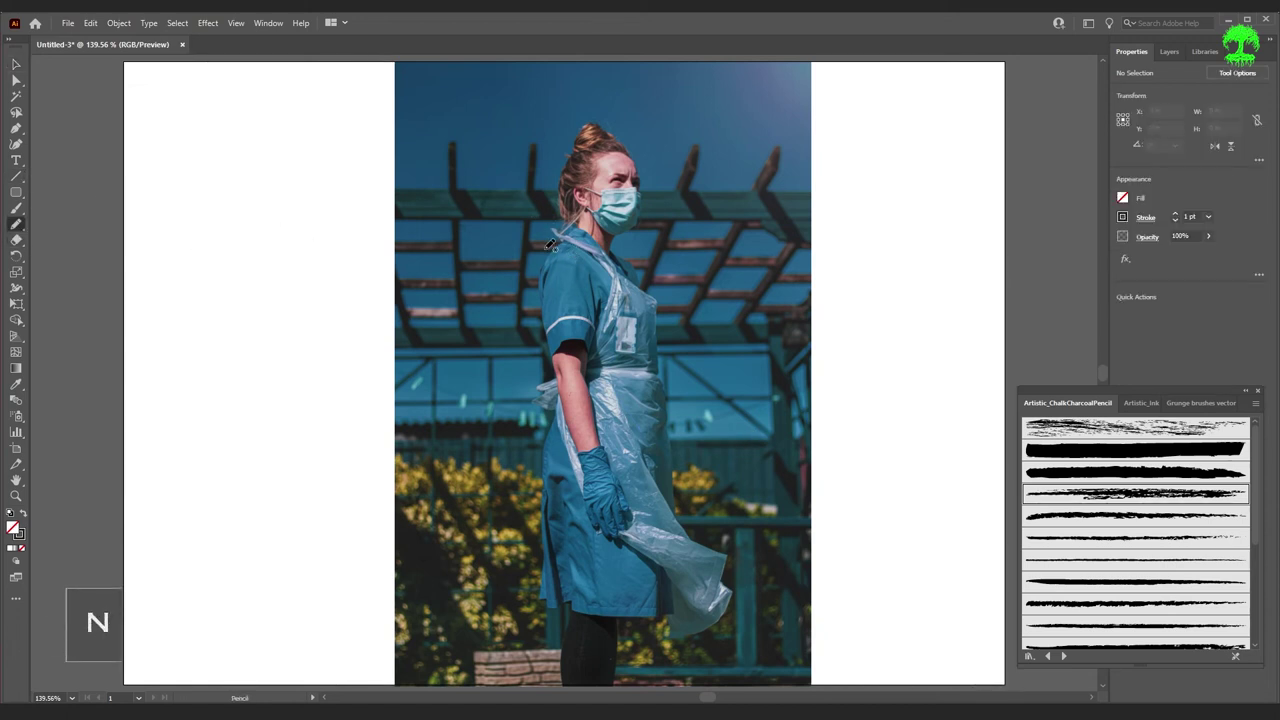
- Set a white stroke and draw five Pencil wing curves off the nurse's shoulder
left_click(1122, 218)
left_click(1004, 264)
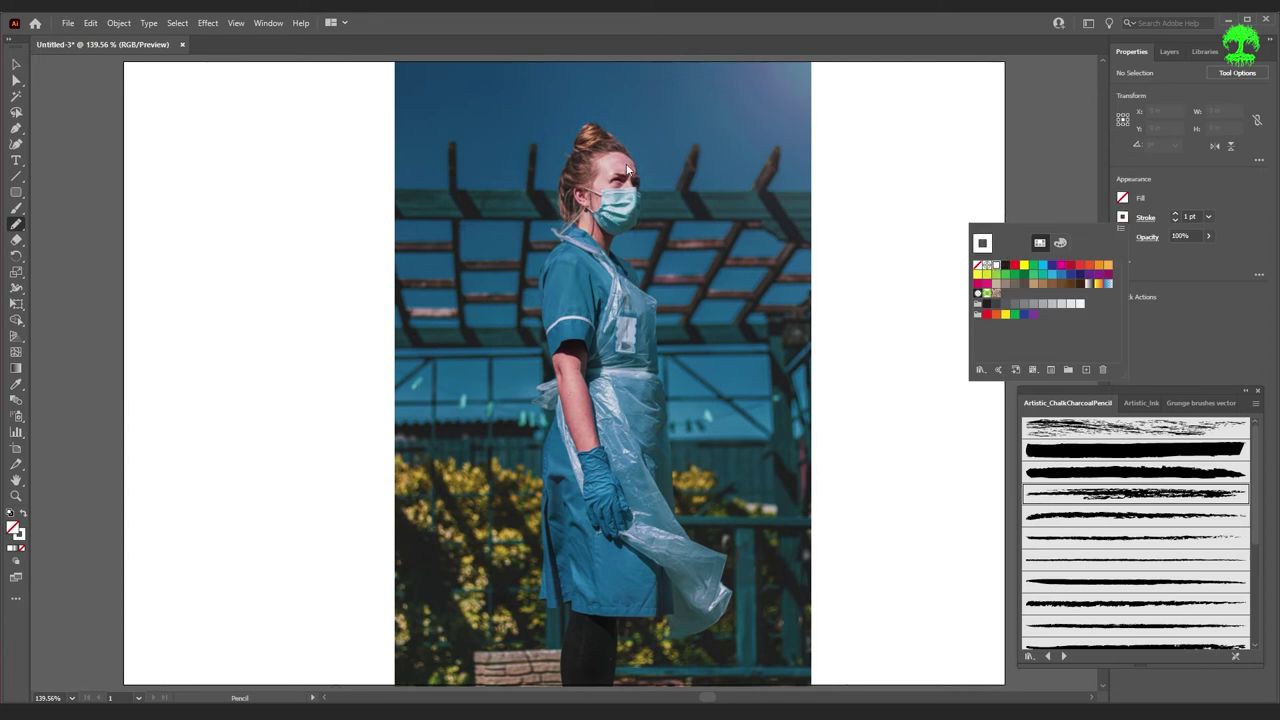
mouse_move(537, 318)
left_mouse_down()
mouse_move(552, 232)
mouse_move(401, 174)
left_mouse_up()
left_click_drag(534, 240, 438, 195)
left_click_drag(522, 260, 412, 222)
left_click_drag(519, 287, 464, 273)
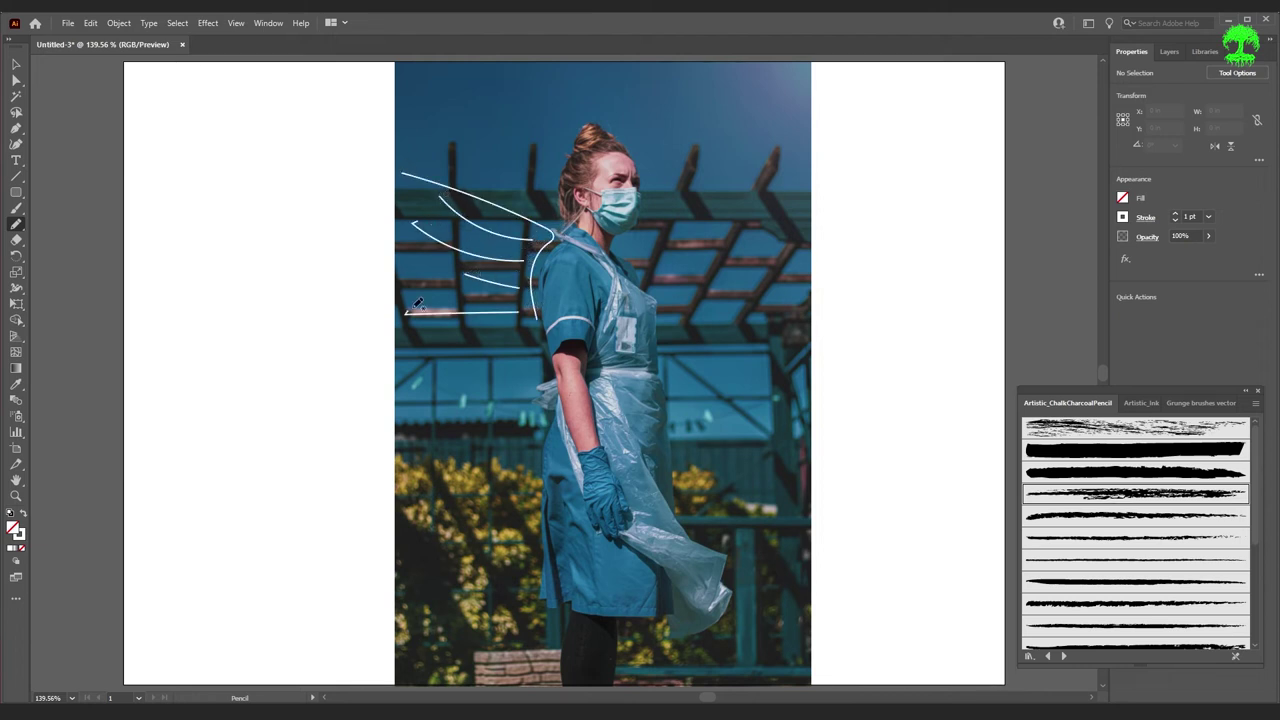
left_click_drag(535, 307, 497, 299)
- Apply the Charcoal - Tapered brush from the chalk library to all the wing strokes
key("v")
key("v")
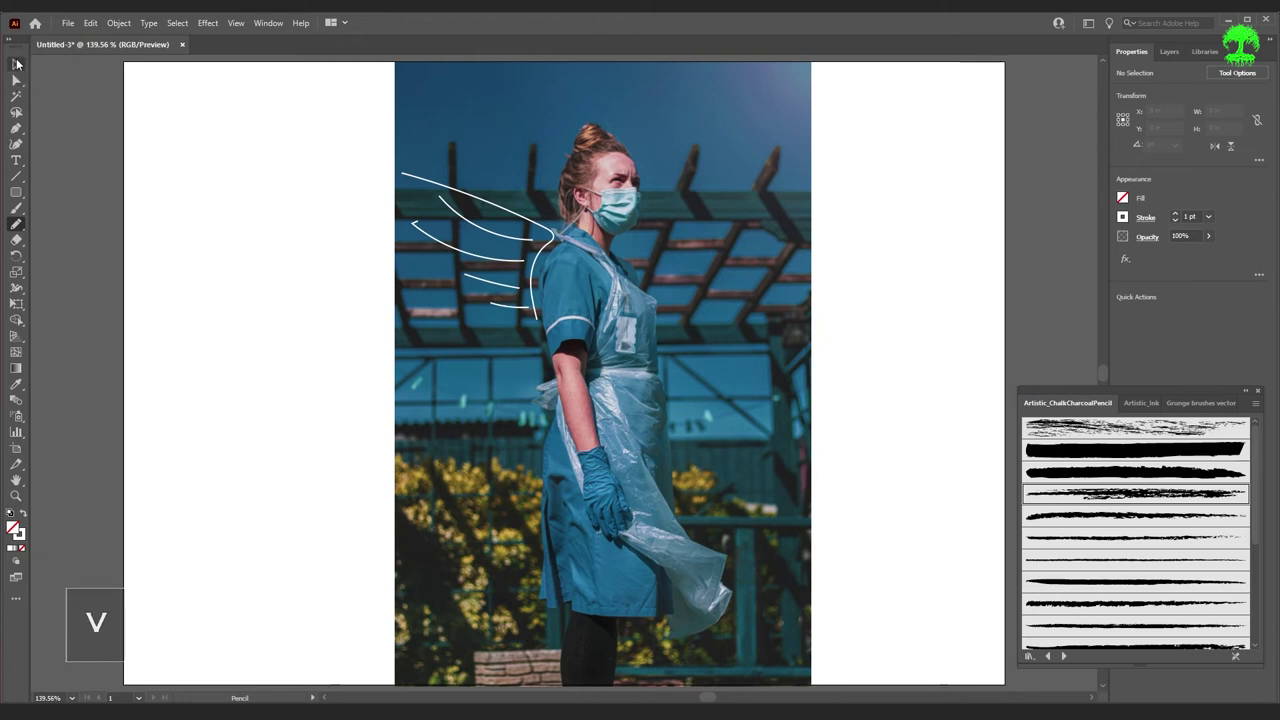
left_click_drag(411, 122, 900, 486)
left_click(1124, 538)
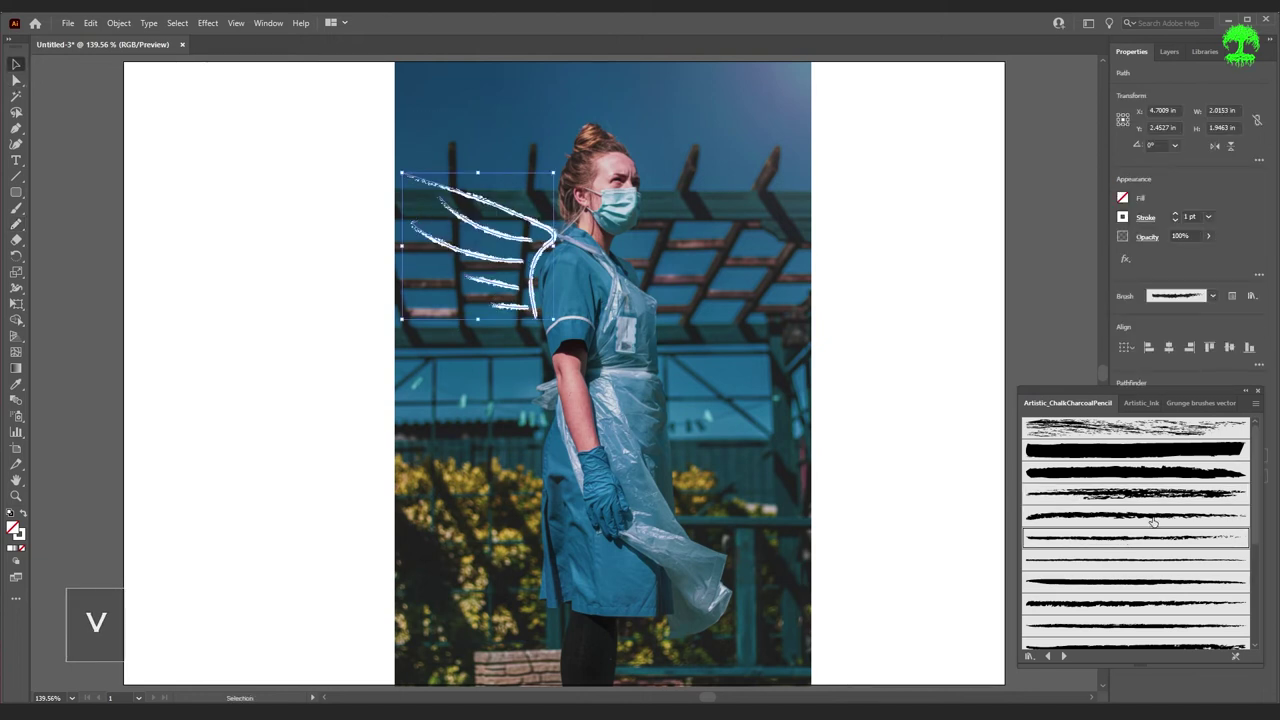
left_click(1160, 493)
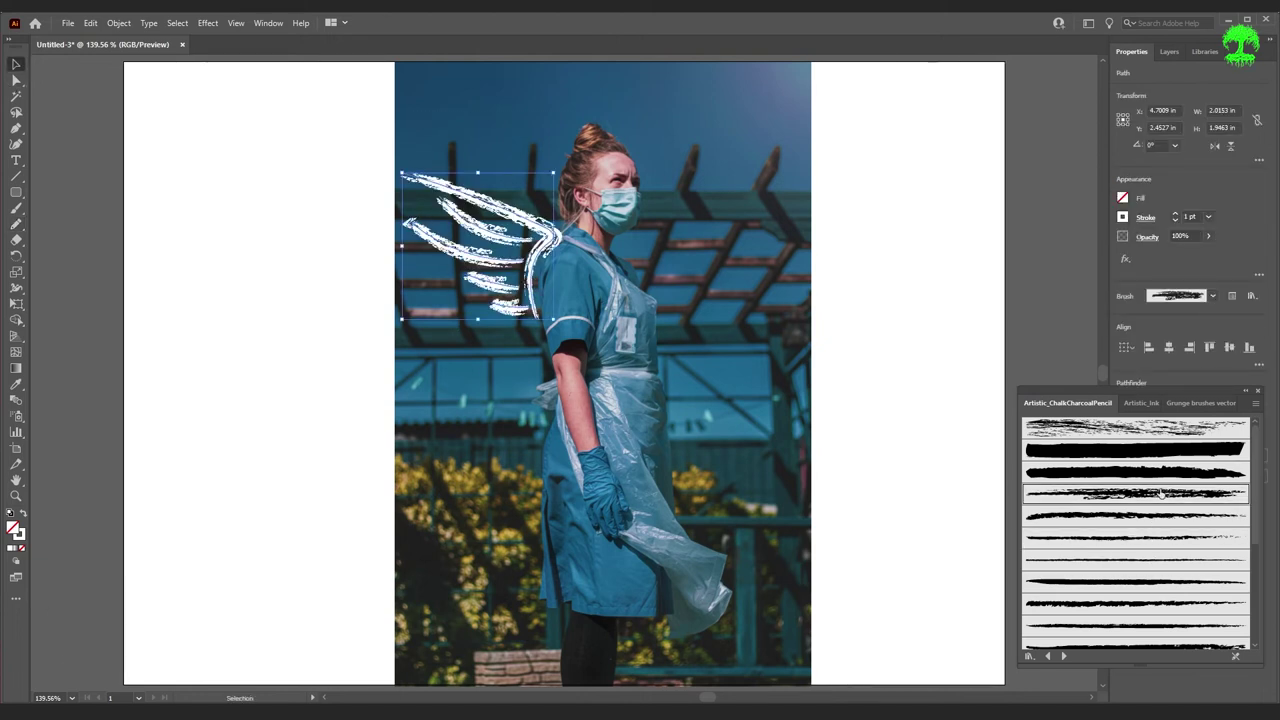
scroll(1157, 509, "down", 3)
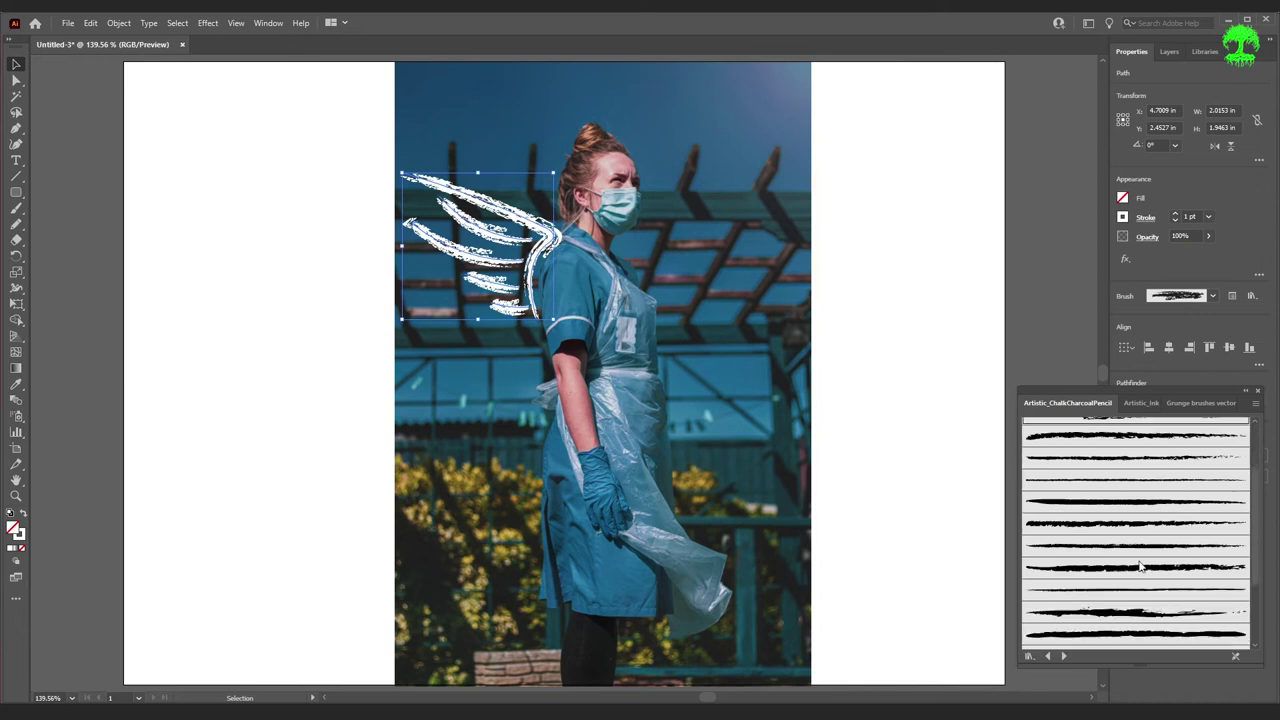
left_click(1145, 547)
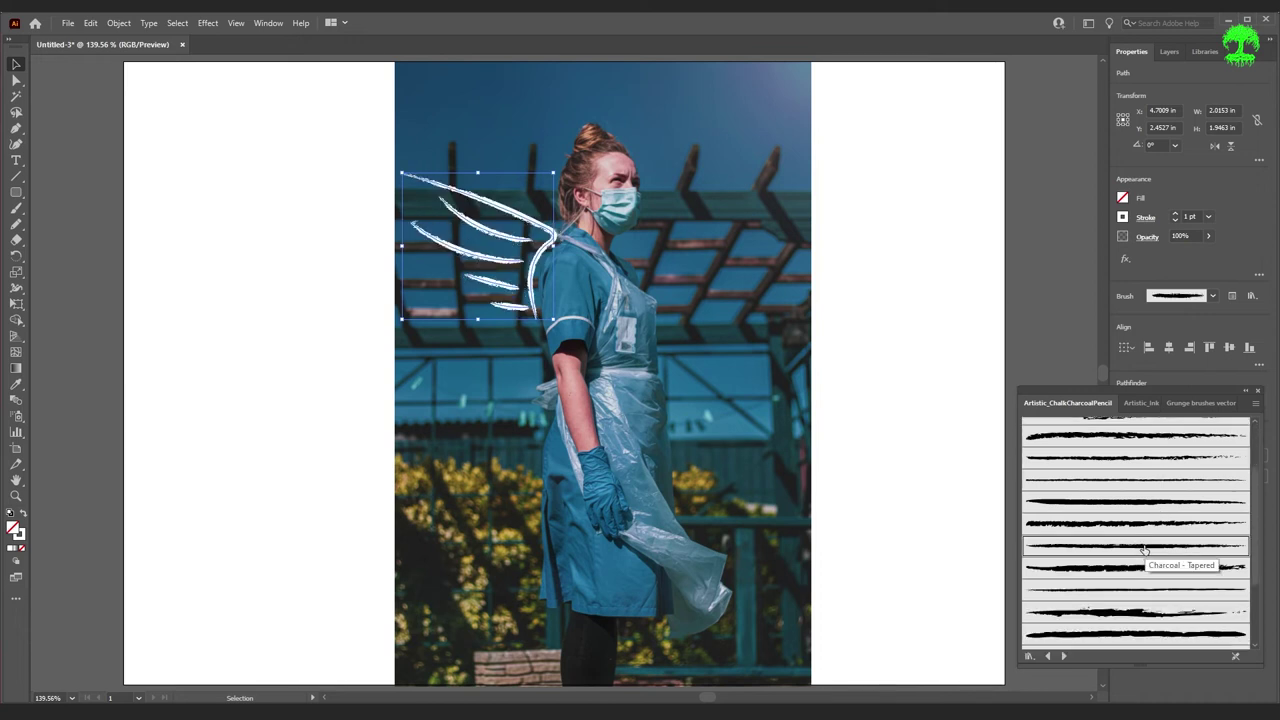
left_click(760, 350)
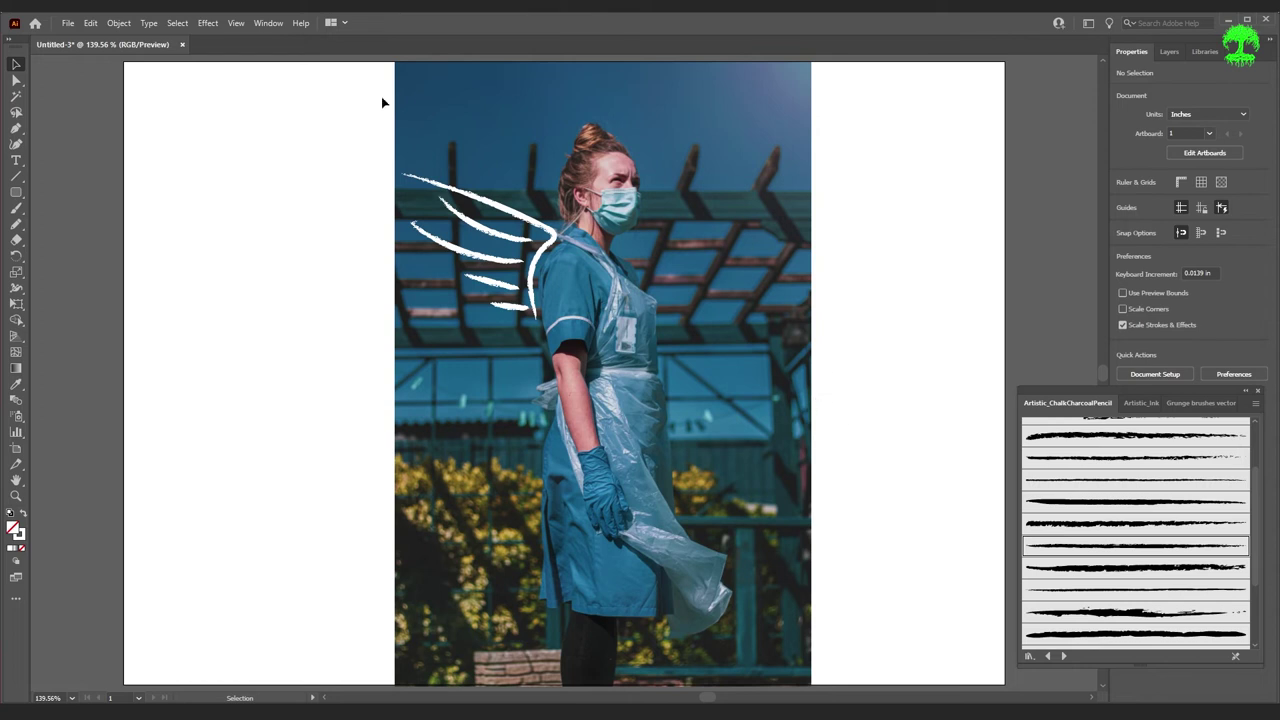
- Give the wing strokes a tapered width profile flipped along the path
left_click(470, 193)
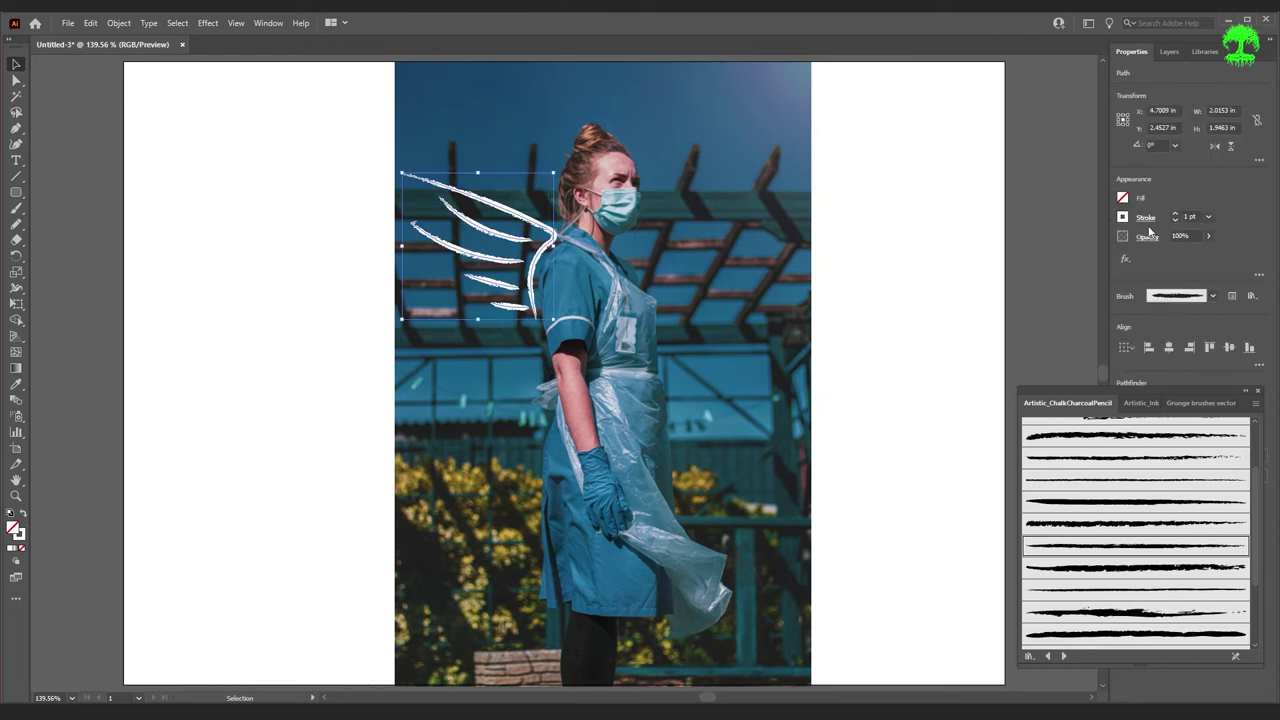
left_click(1145, 217)
left_click(1122, 430)
left_click(1086, 470)
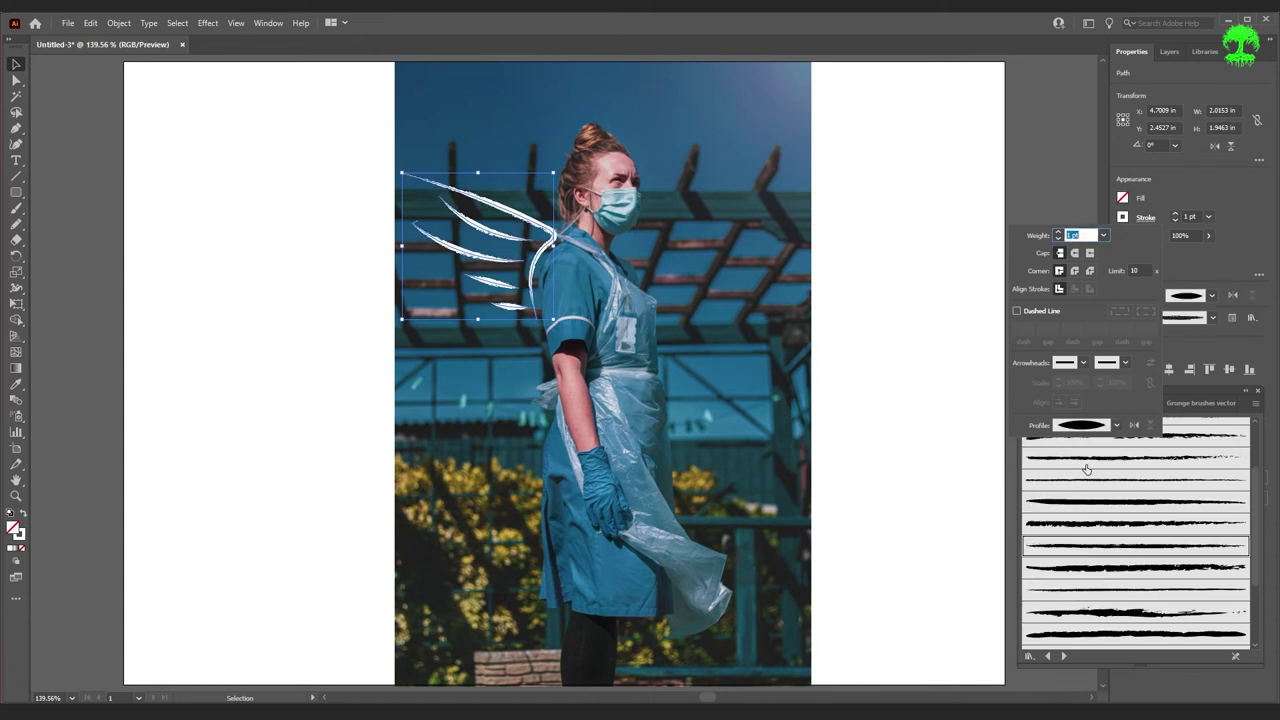
left_click(1117, 427)
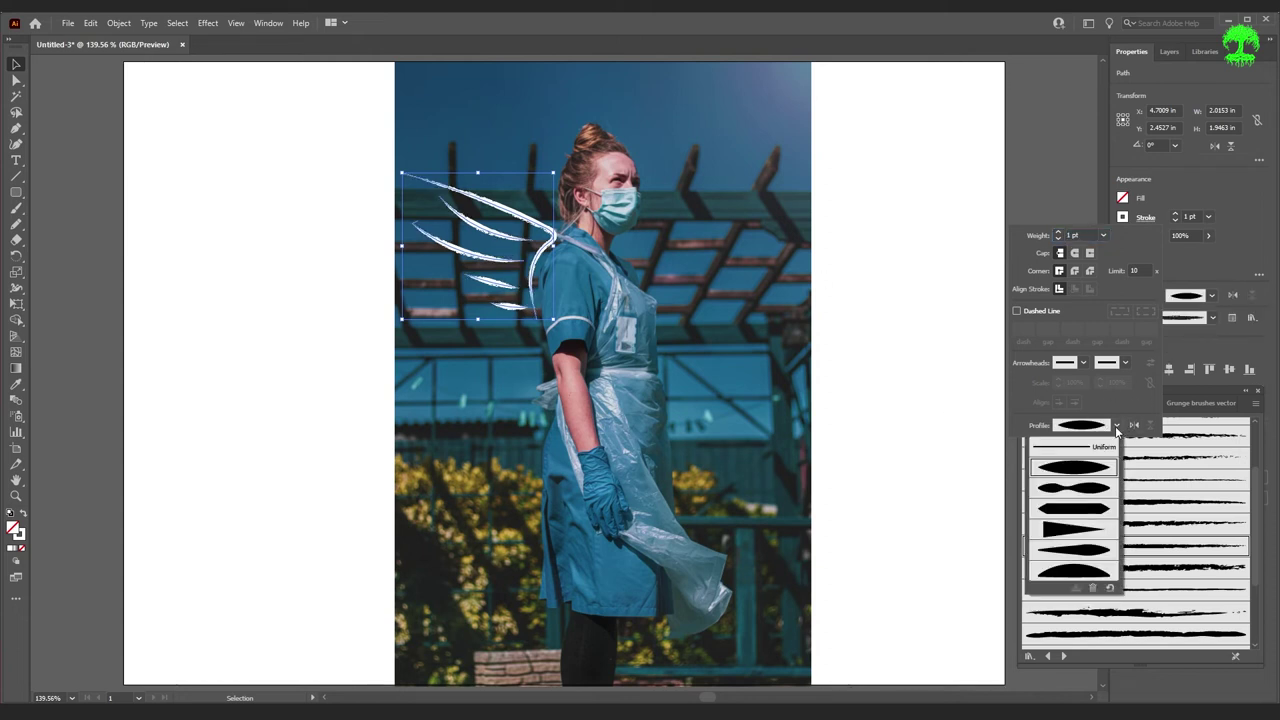
left_click(1086, 546)
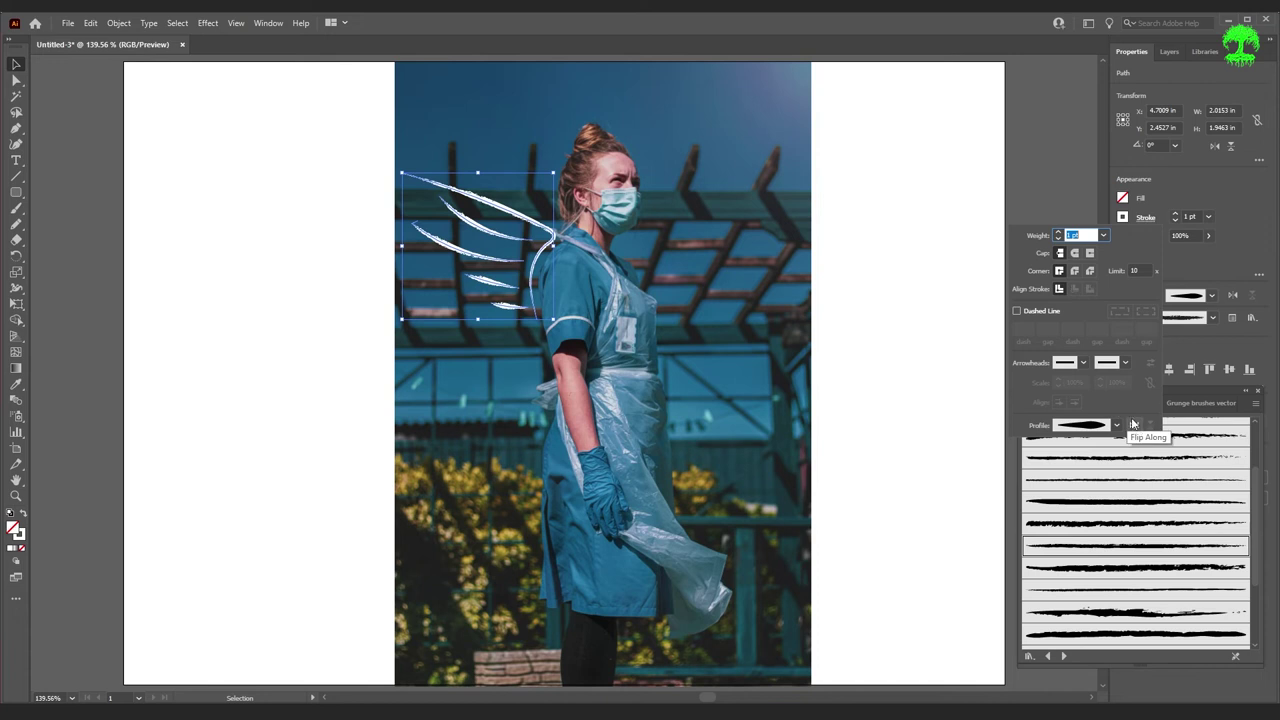
left_click(1137, 427)
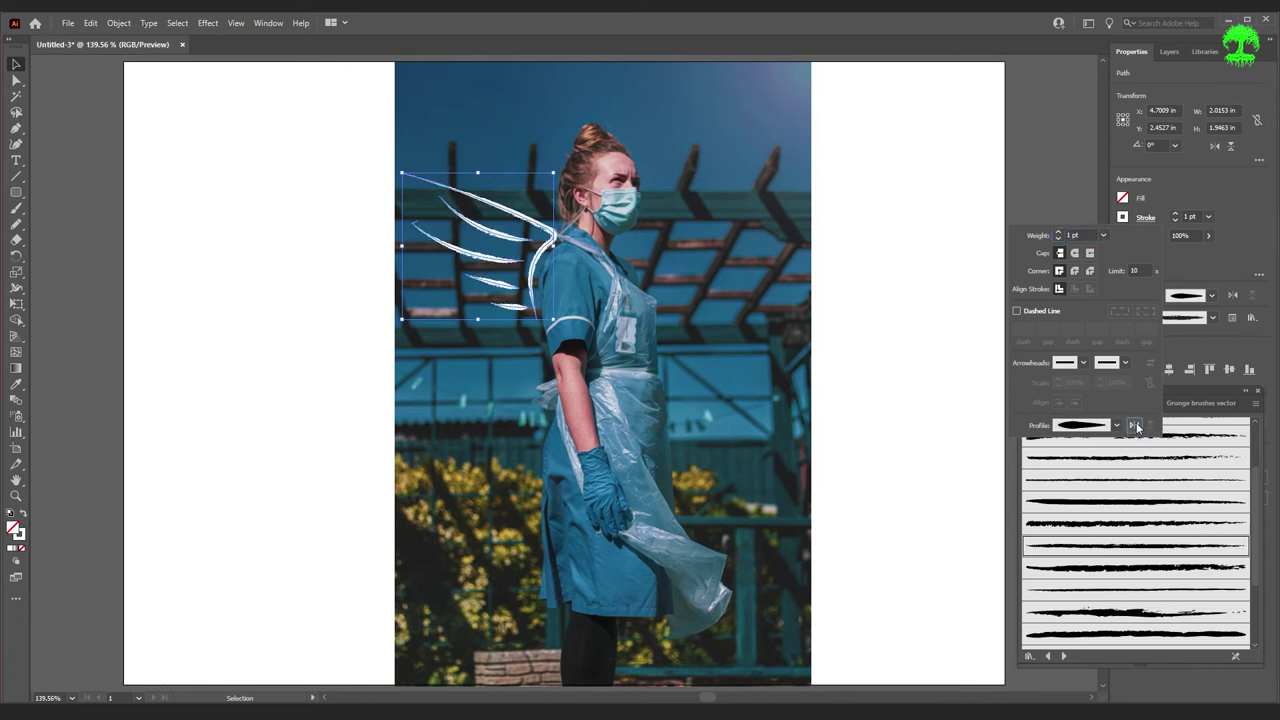
left_click(894, 266)
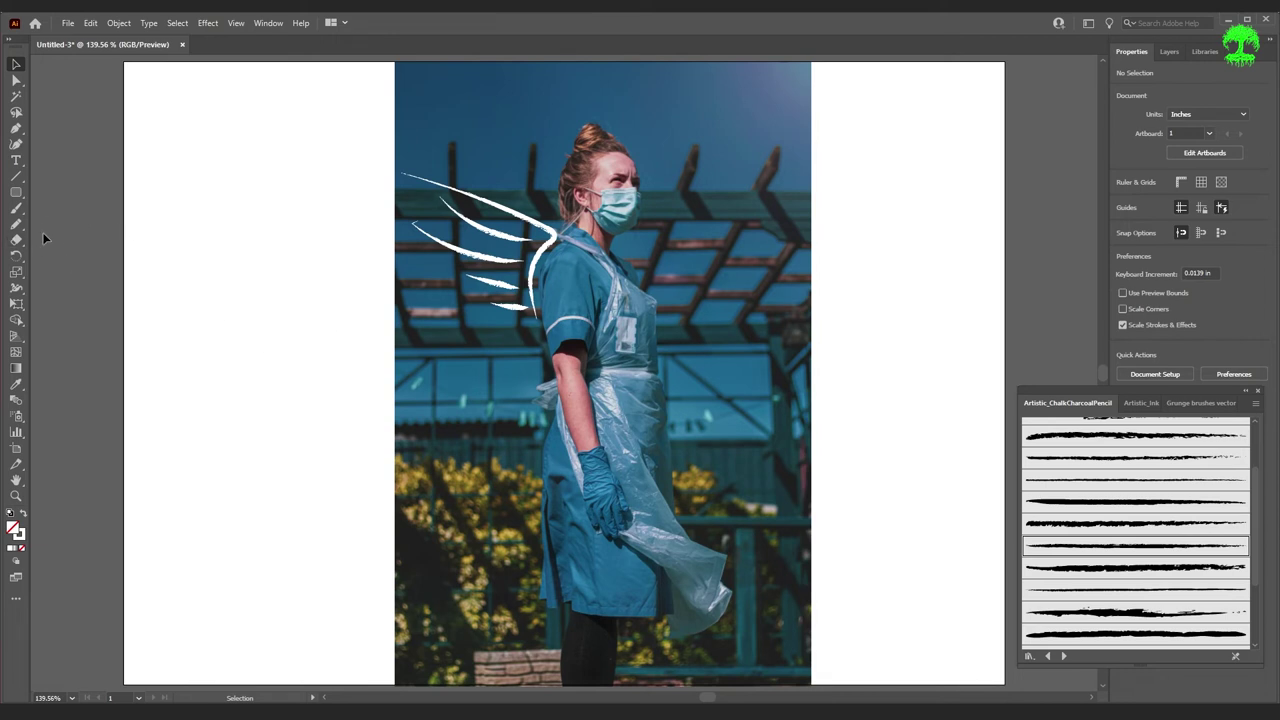
key("n")
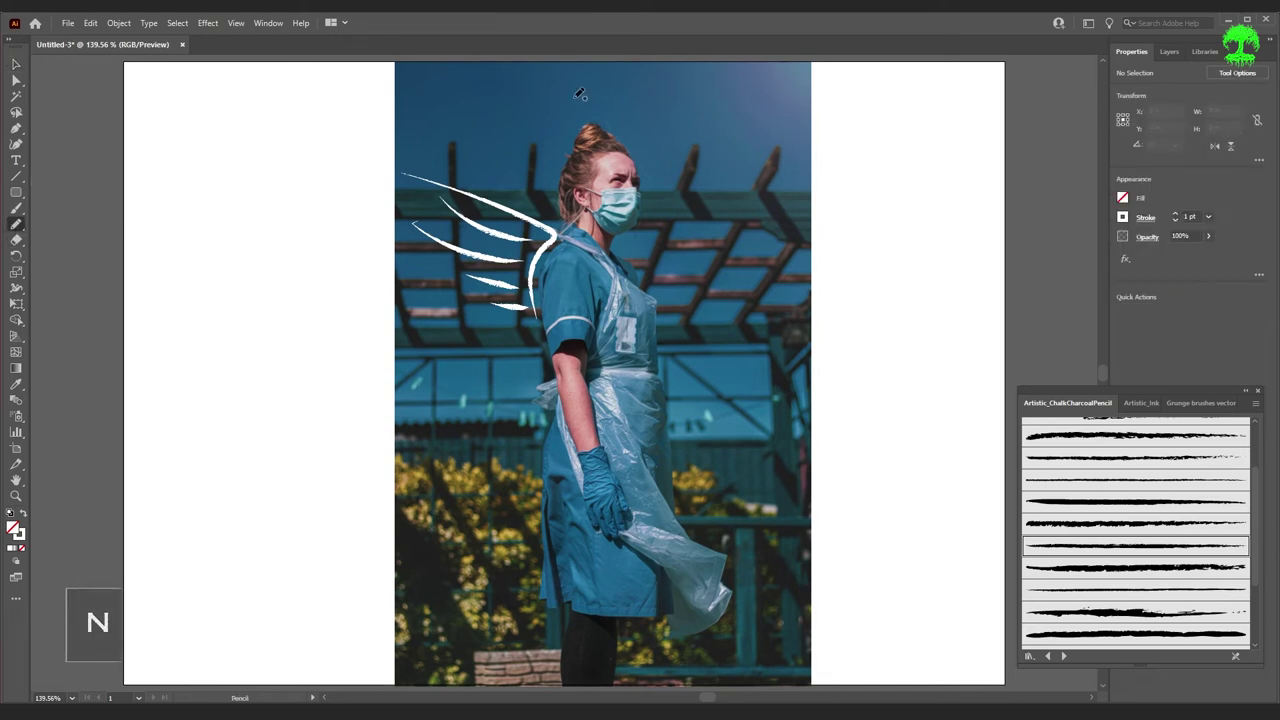
mouse_move(608, 77)
left_mouse_down()
mouse_move(548, 96)
mouse_move(650, 108)
left_mouse_up()
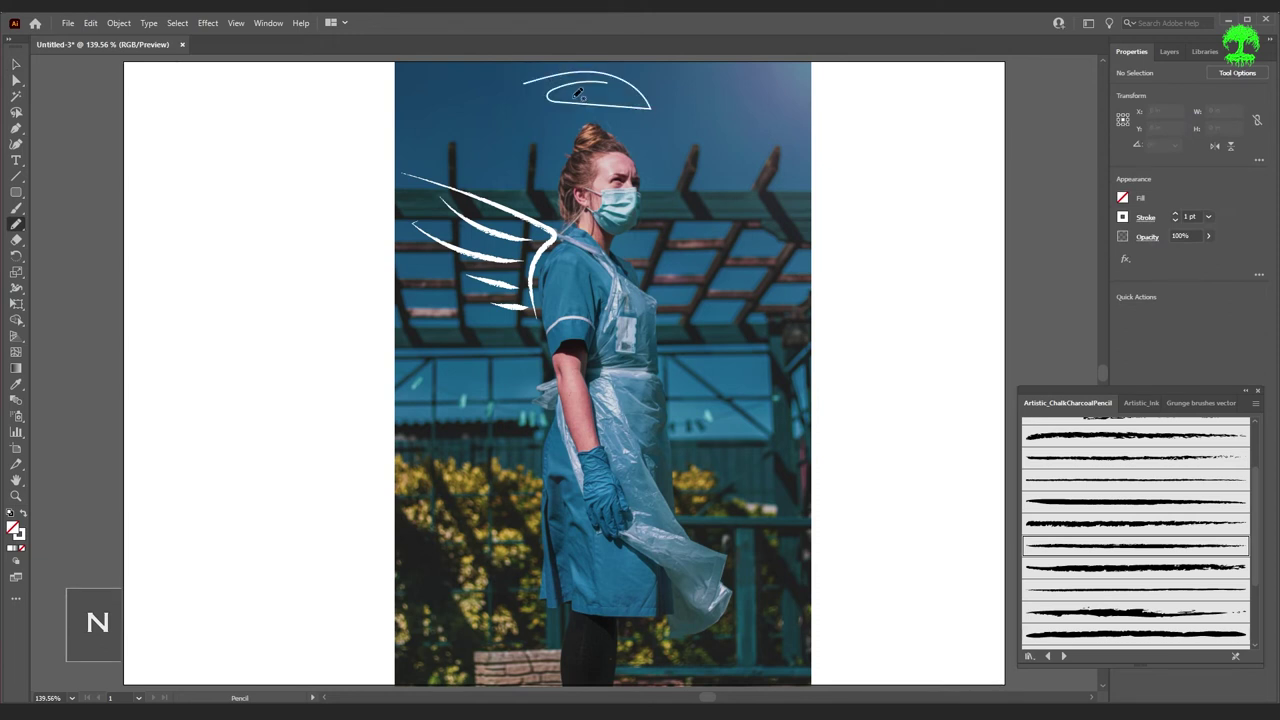
left_click(1132, 403)
left_click(1110, 590)
key("v")
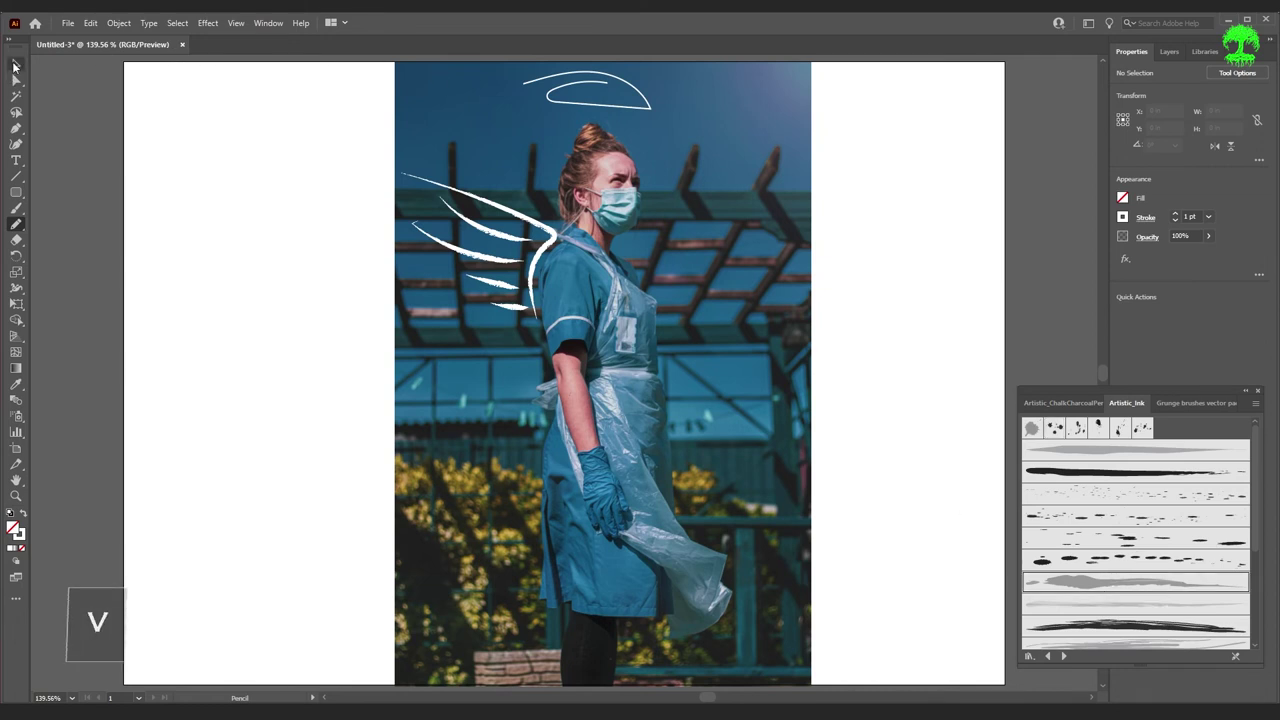
left_click(547, 93)
left_click(1134, 582)
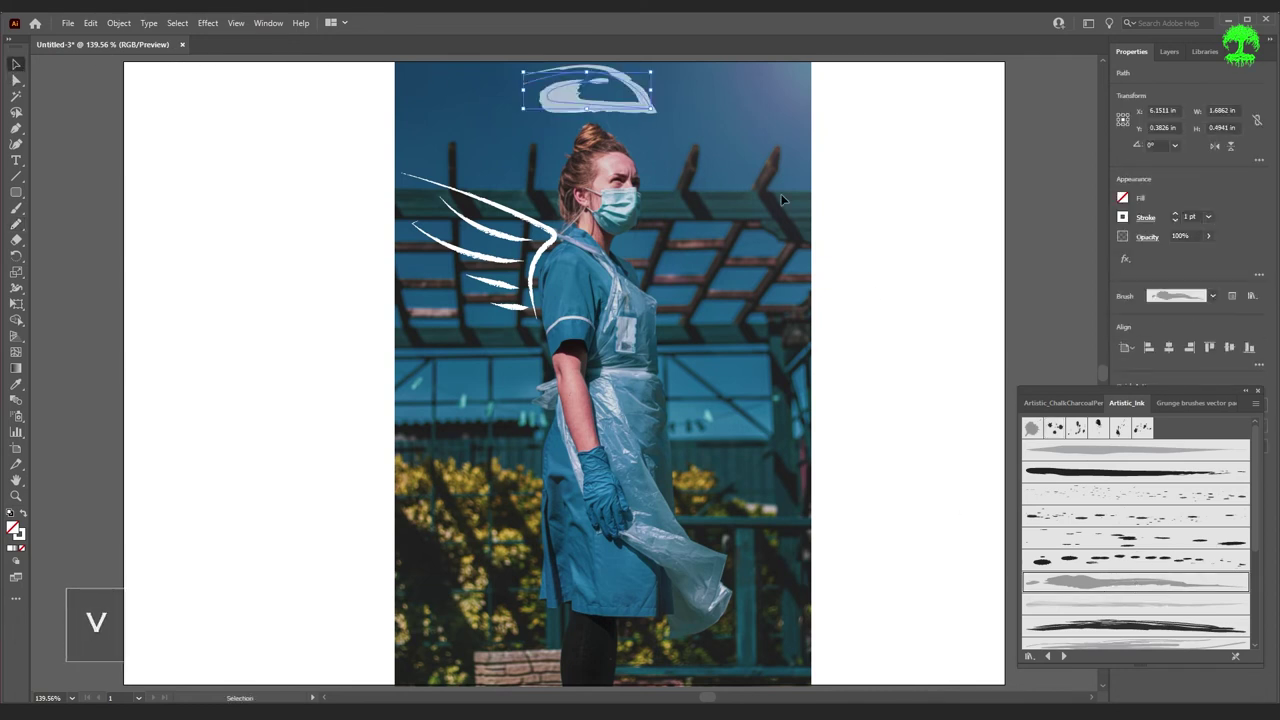
mouse_move(620, 104)
left_mouse_down()
mouse_move(606, 189)
mouse_move(658, 192)
mouse_move(600, 119)
mouse_move(618, 112)
left_mouse_up()
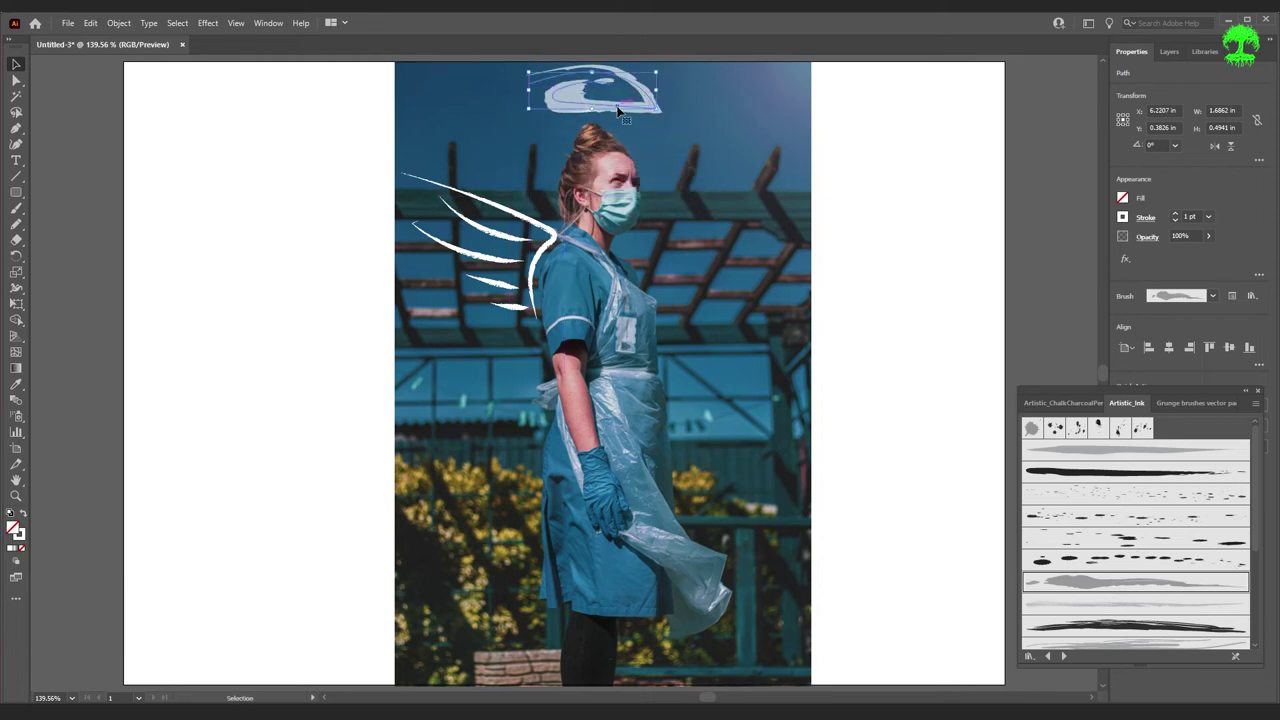
mouse_move(619, 110)
left_mouse_down()
mouse_move(616, 56)
mouse_move(630, 104)
left_mouse_up()
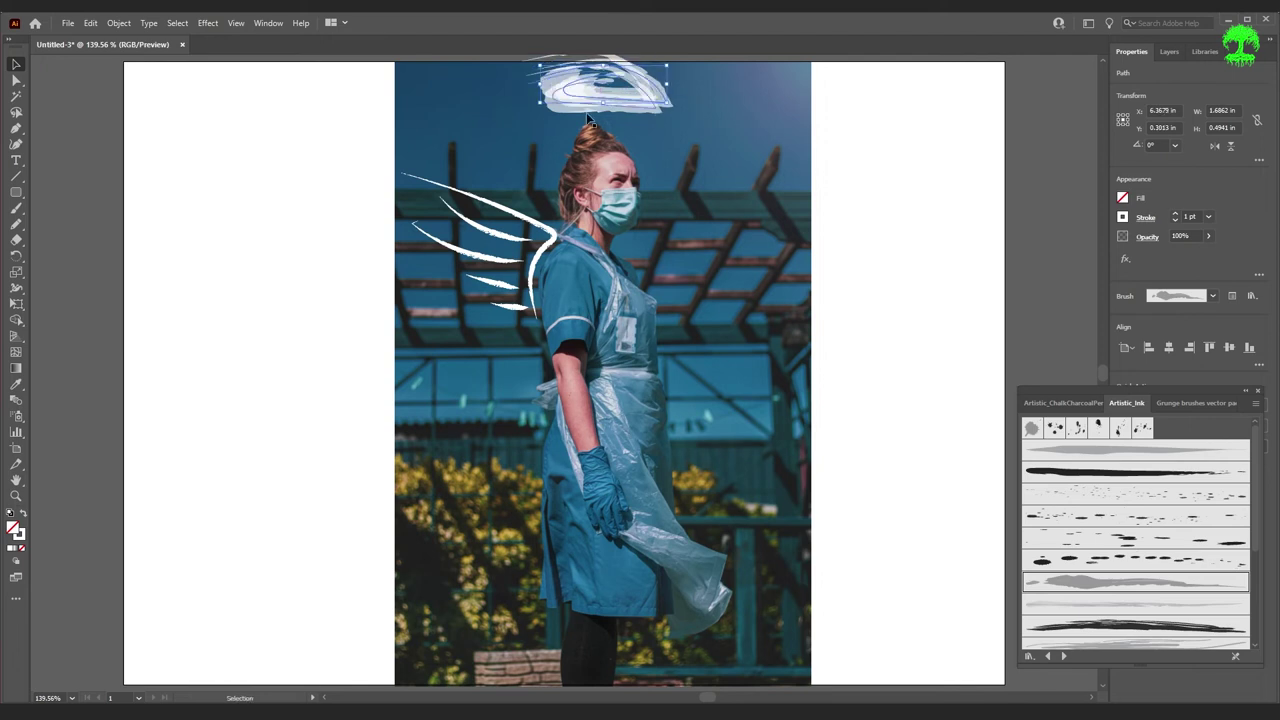
left_click_drag(646, 118, 634, 122)
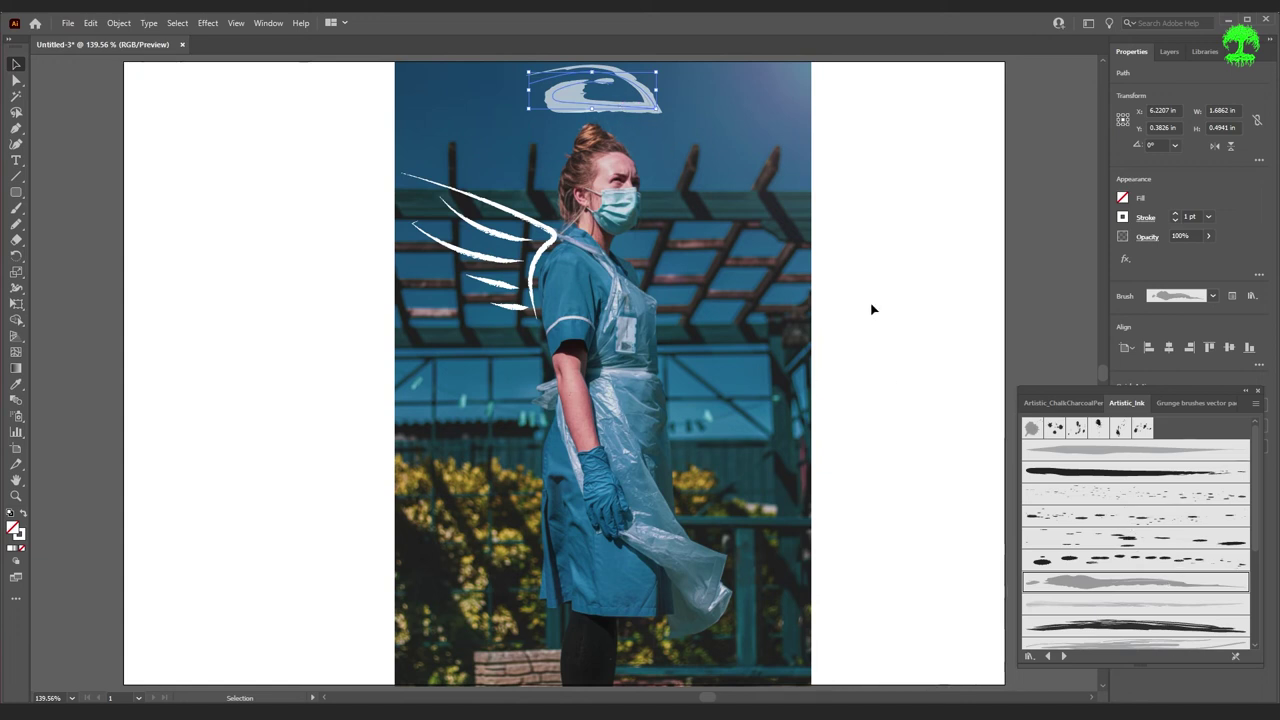
left_click(1123, 218)
left_click(1014, 267)
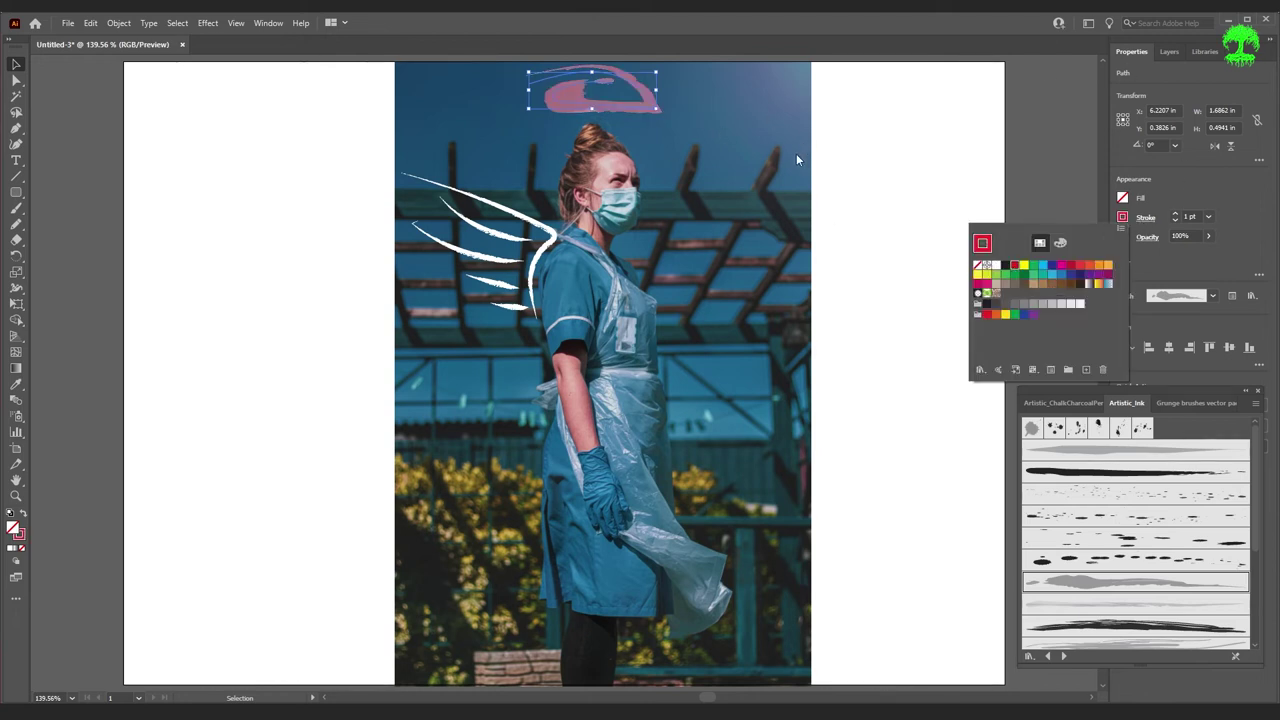
left_click(630, 105)
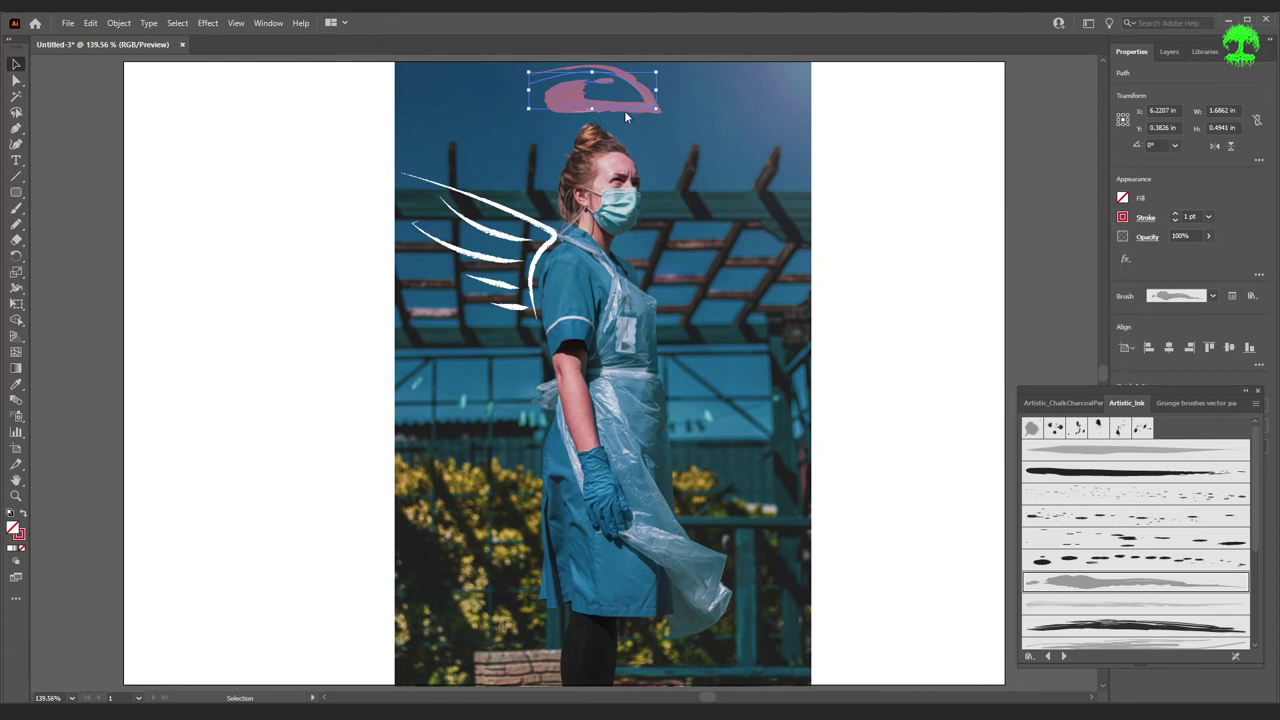
mouse_move(625, 104)
left_mouse_down()
mouse_move(628, 120)
mouse_move(621, 108)
mouse_move(615, 119)
left_mouse_up()
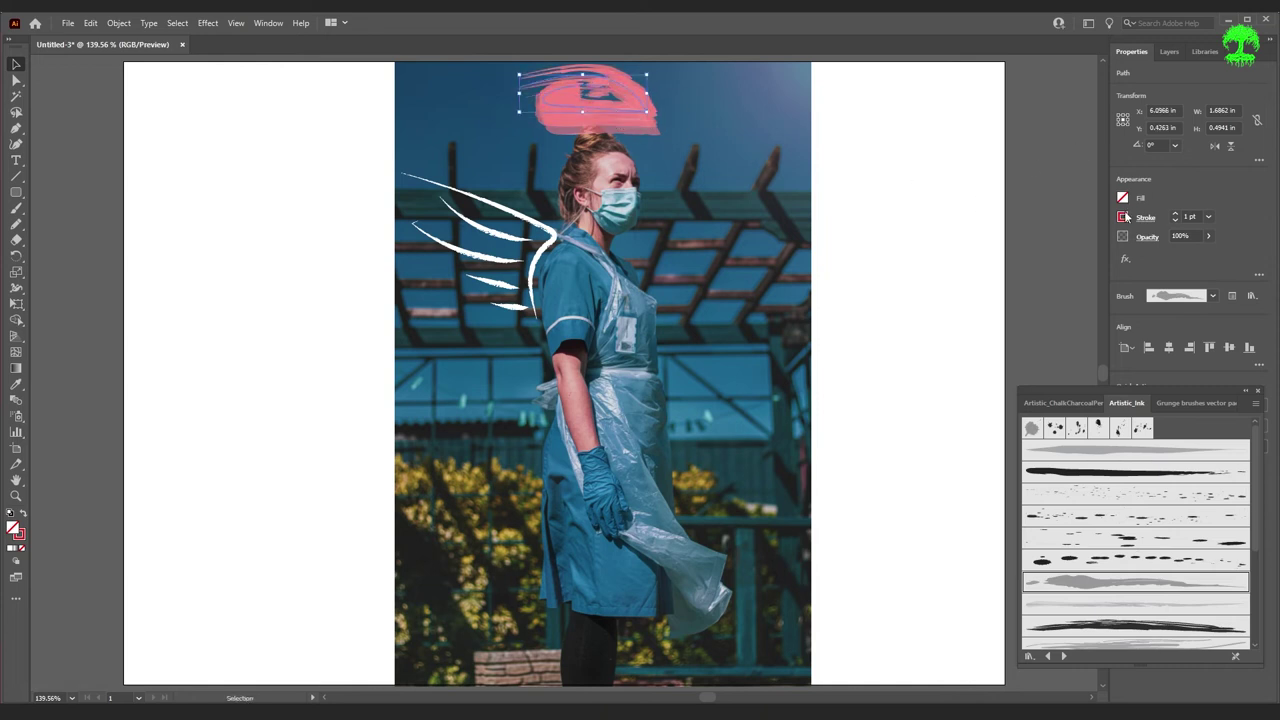
key("Delete")
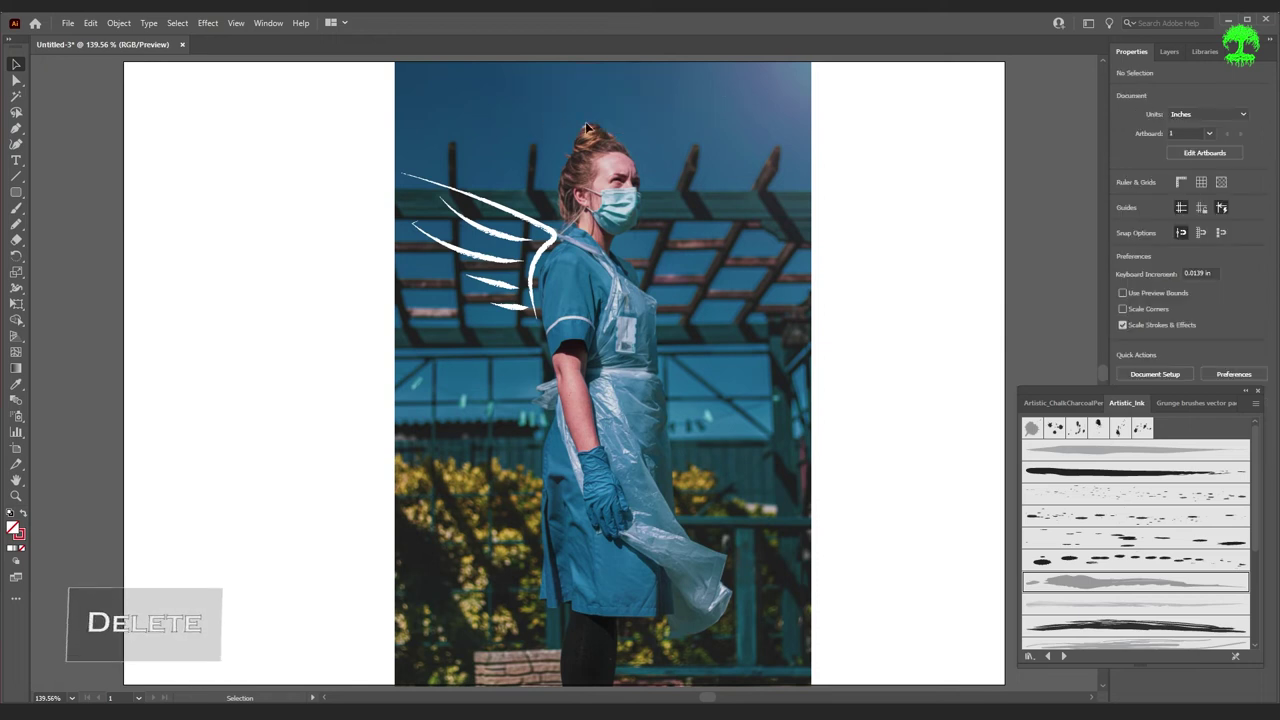
left_click(17, 226)
mouse_move(620, 397)
left_mouse_down()
mouse_move(735, 341)
mouse_move(815, 282)
left_mouse_up()
left_click(16, 64)
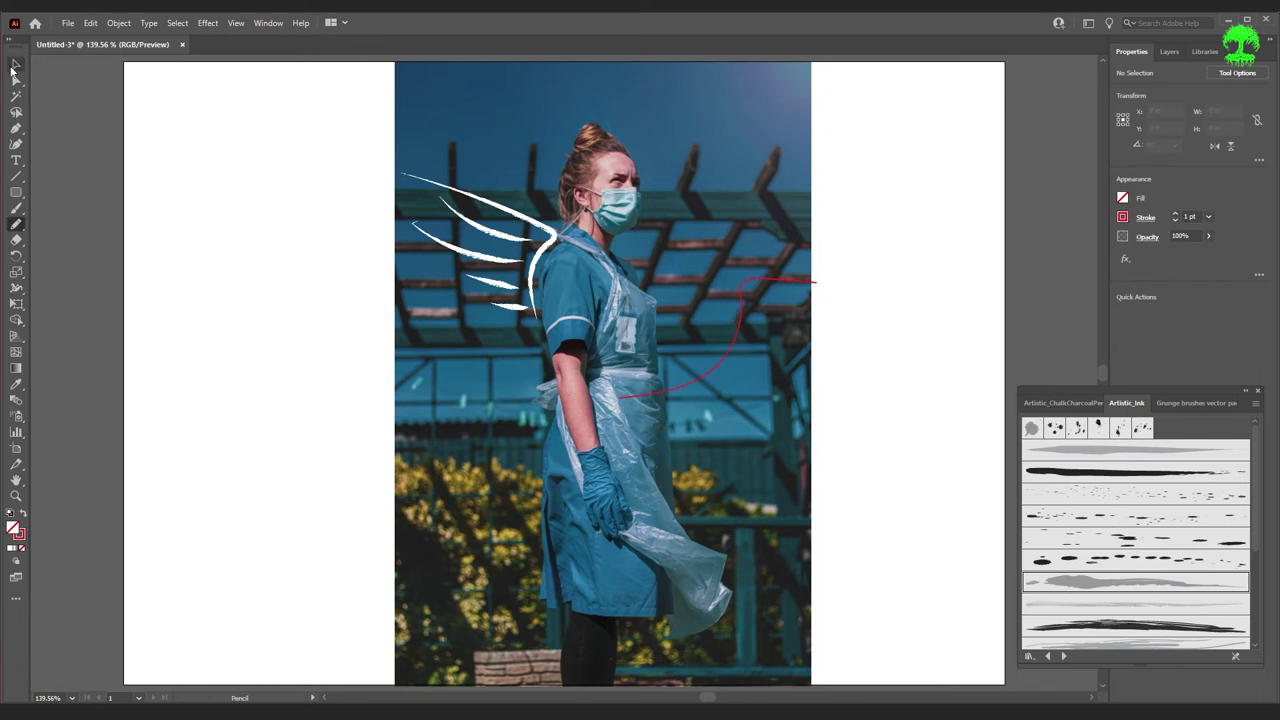
left_click(743, 326)
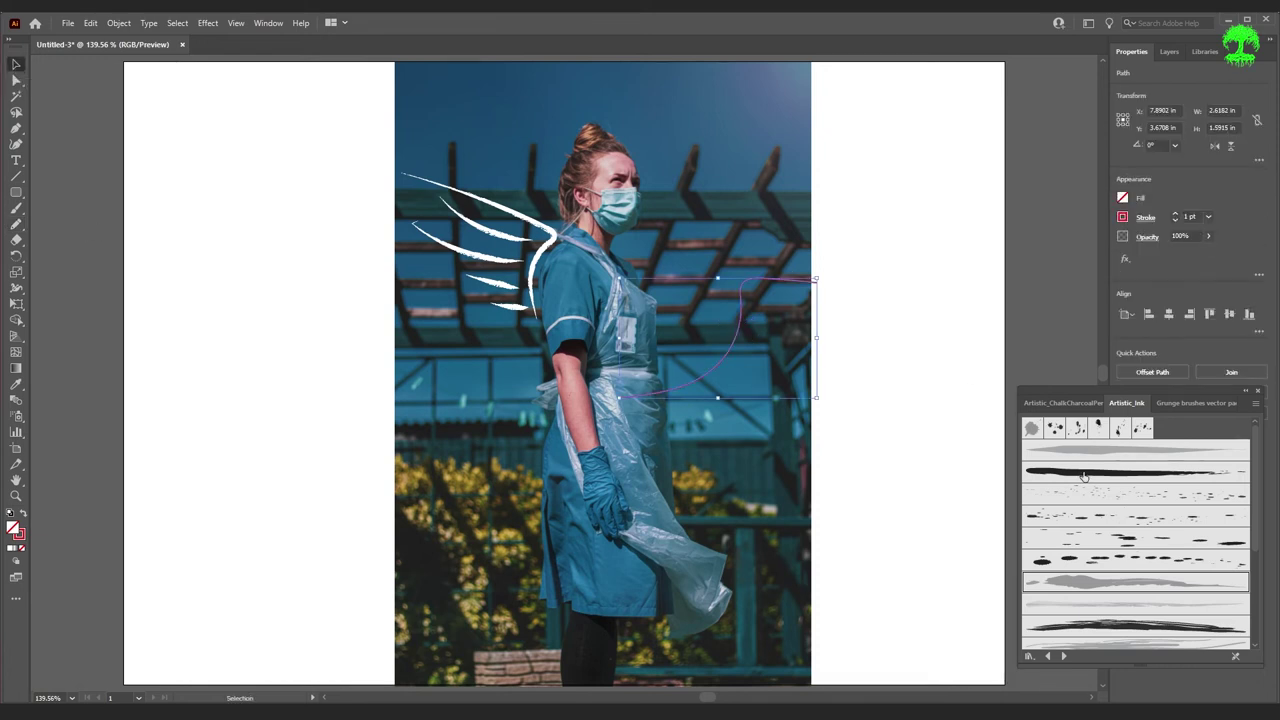
left_click(1119, 430)
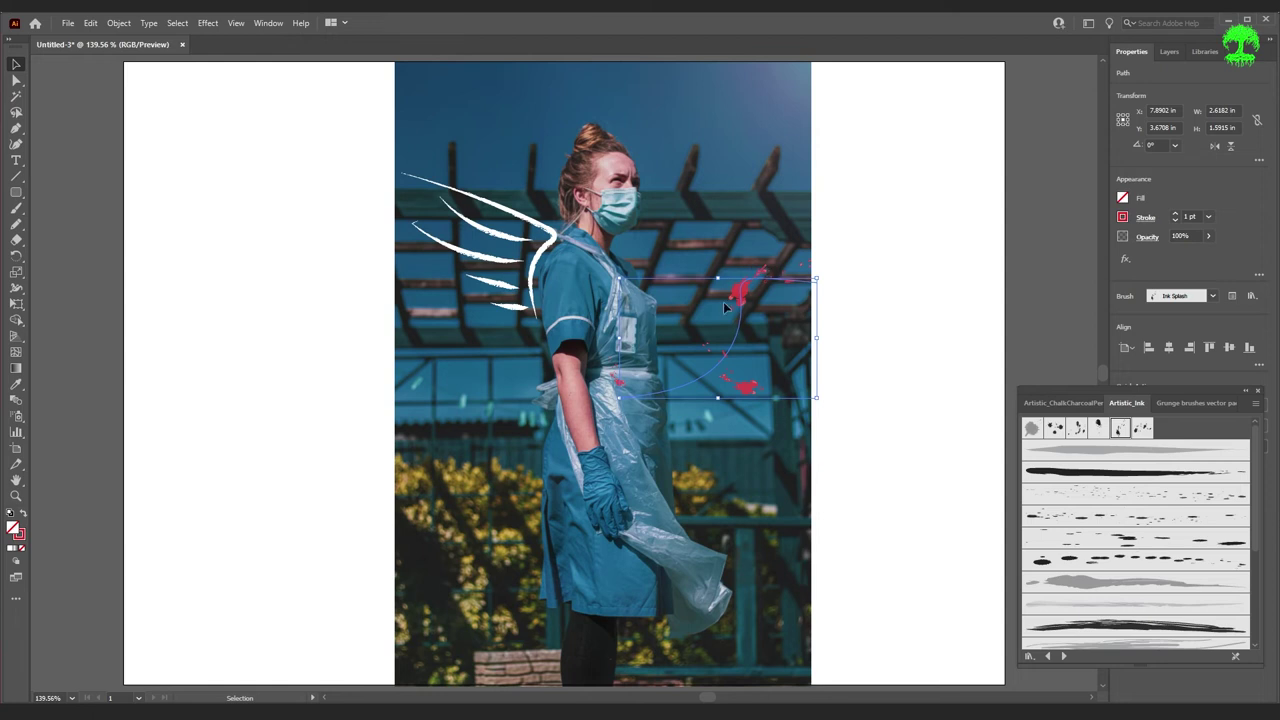
- Replace the ink-splash stroke with Ink Splash artwork beside the nurse's face, undoing a trial red fill
key("Delete")
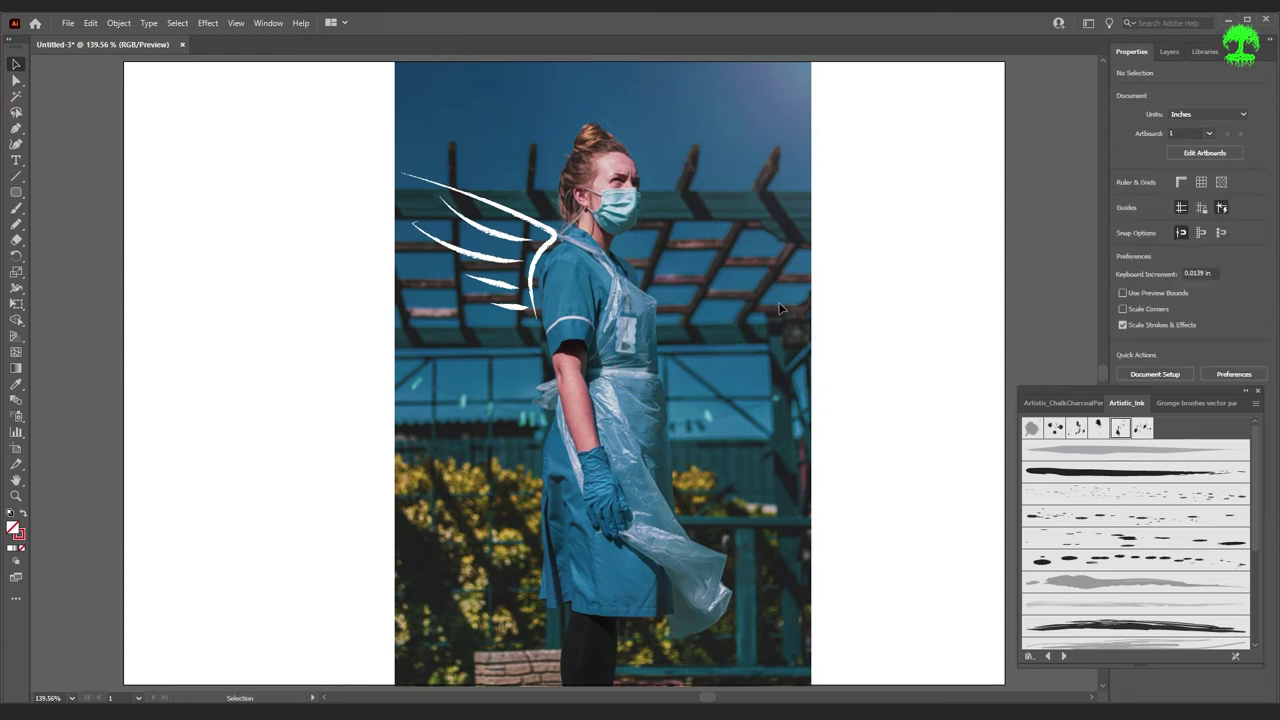
mouse_move(1143, 430)
left_mouse_down()
mouse_move(808, 240)
mouse_move(733, 212)
left_mouse_up()
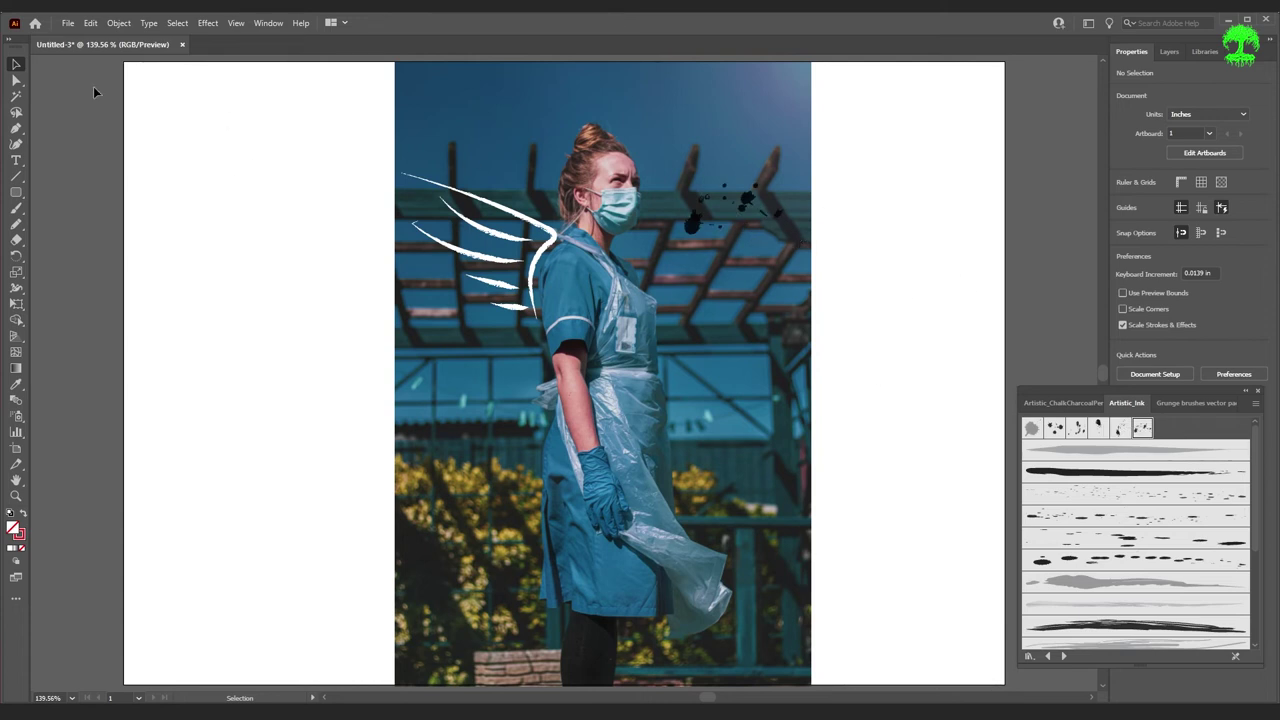
left_click(748, 200)
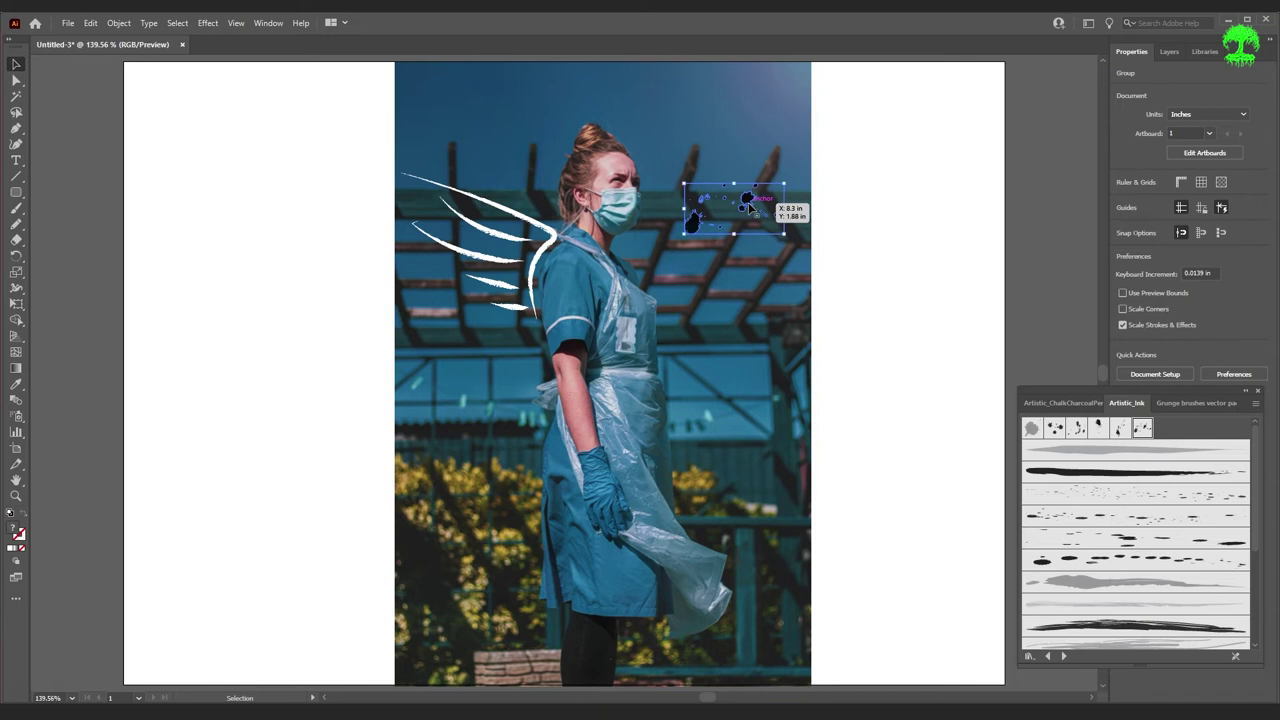
left_click(1125, 201)
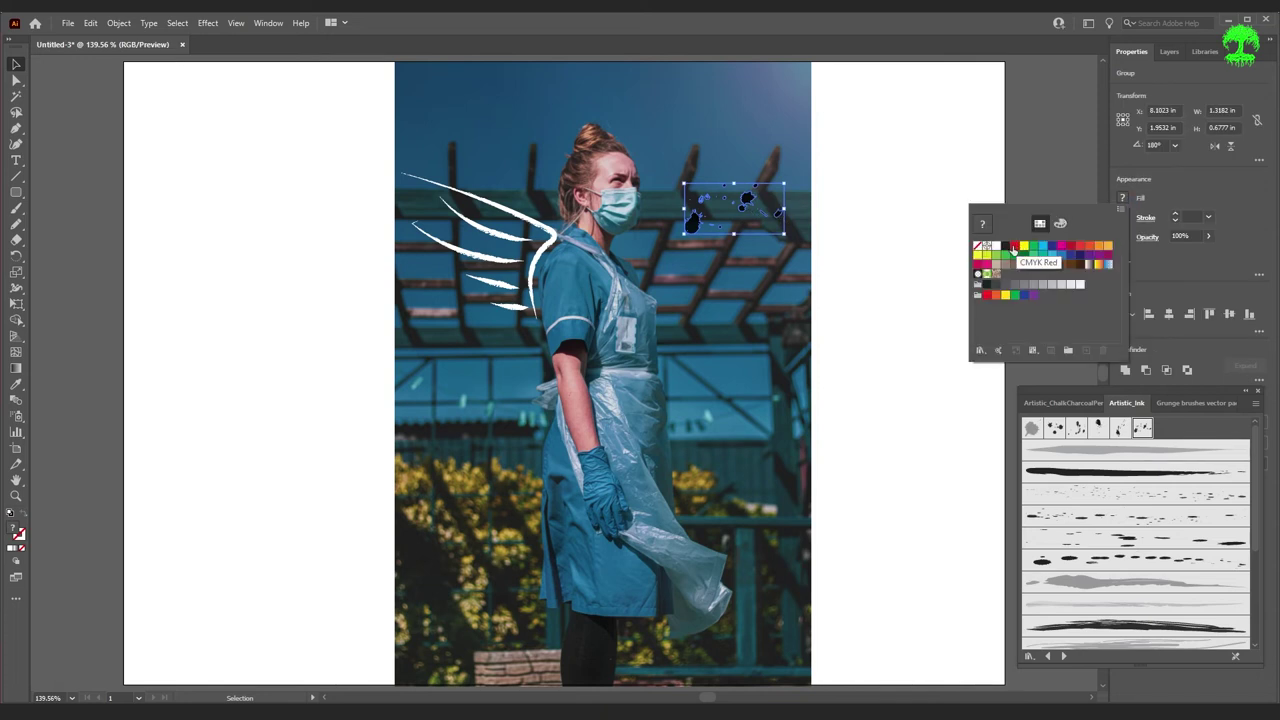
left_click(1014, 247)
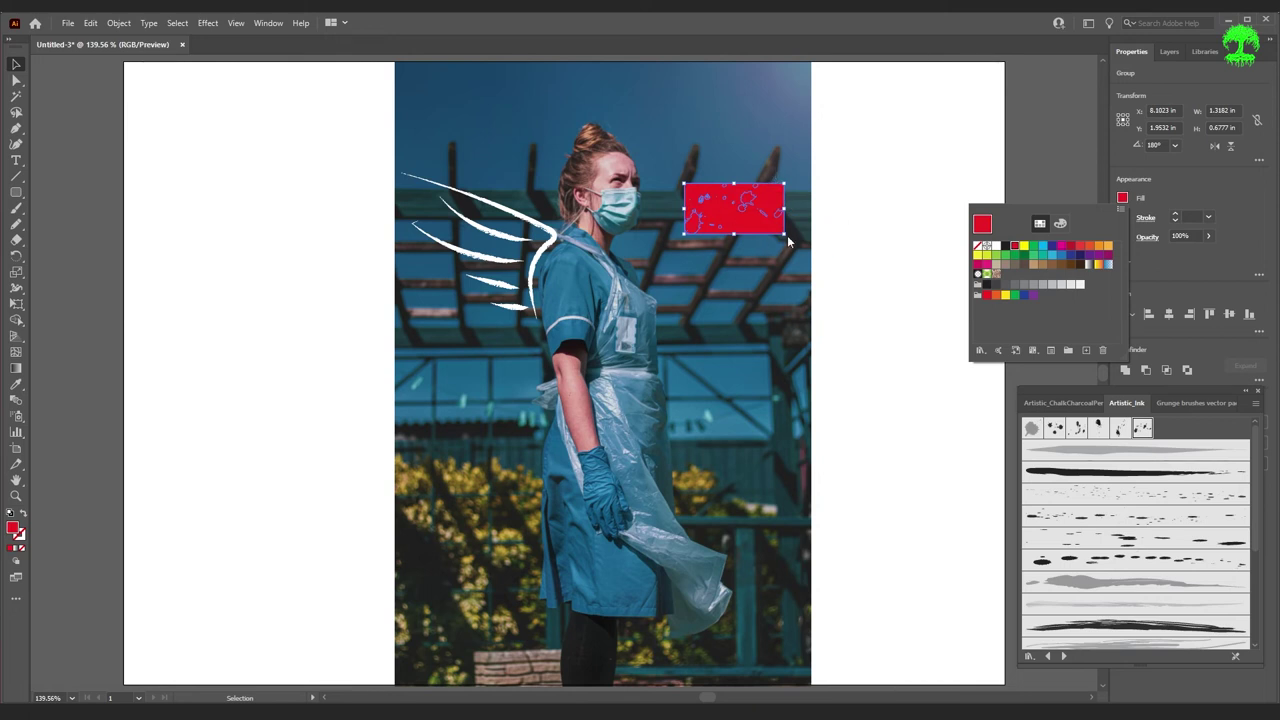
left_click(757, 276)
left_click(770, 331)
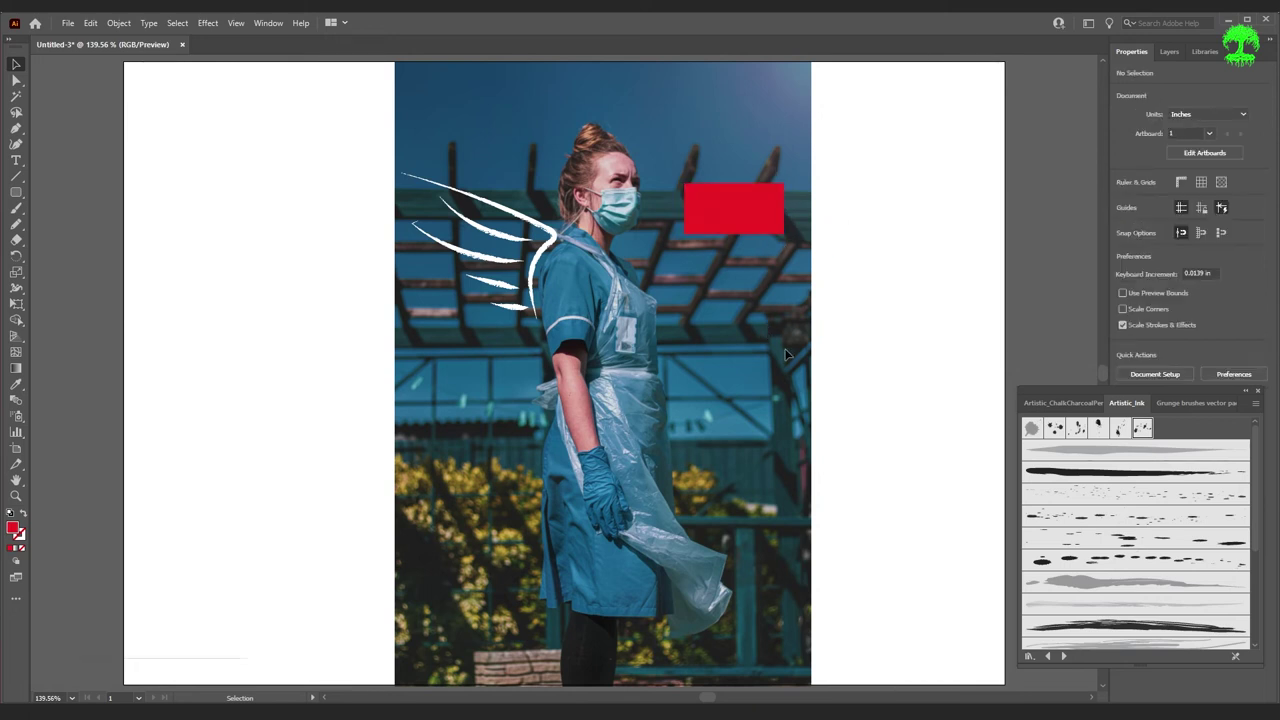
key("ctrl+z")
left_click(897, 343)
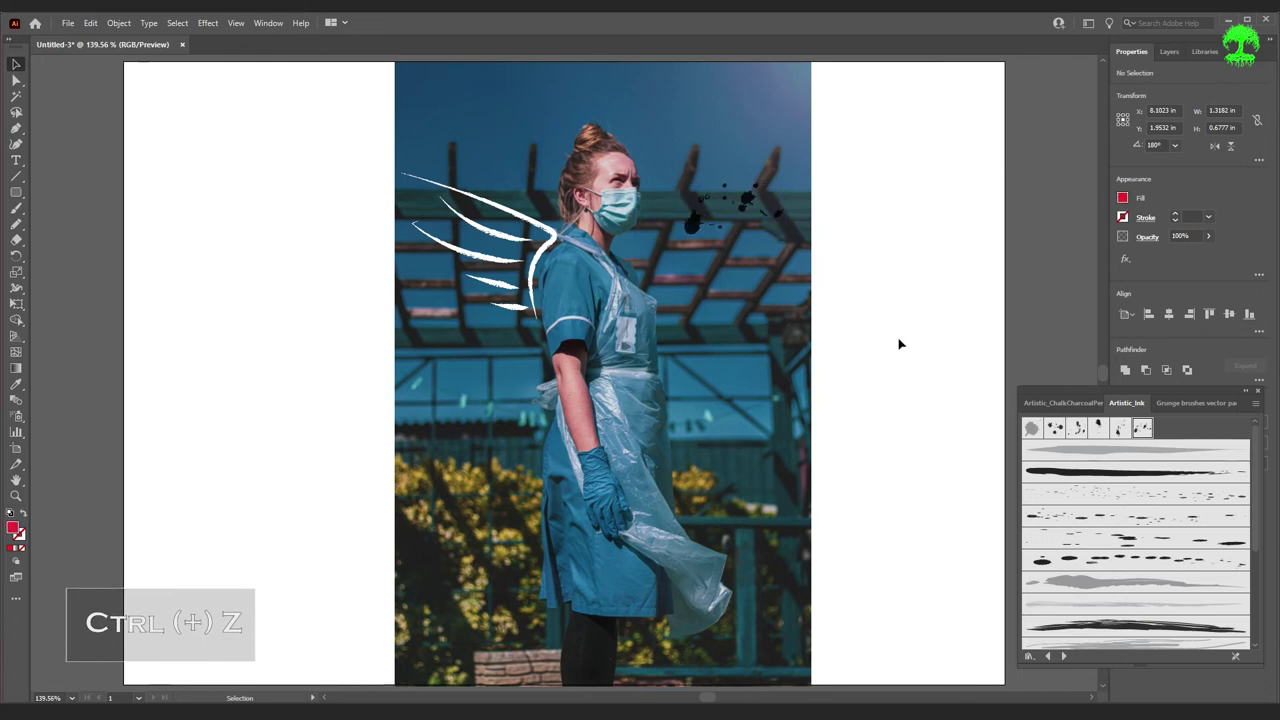
- Fill one small ink blob red with Direct Selection, then reselect the whole splash cluster
left_click(16, 82)
left_click(694, 221)
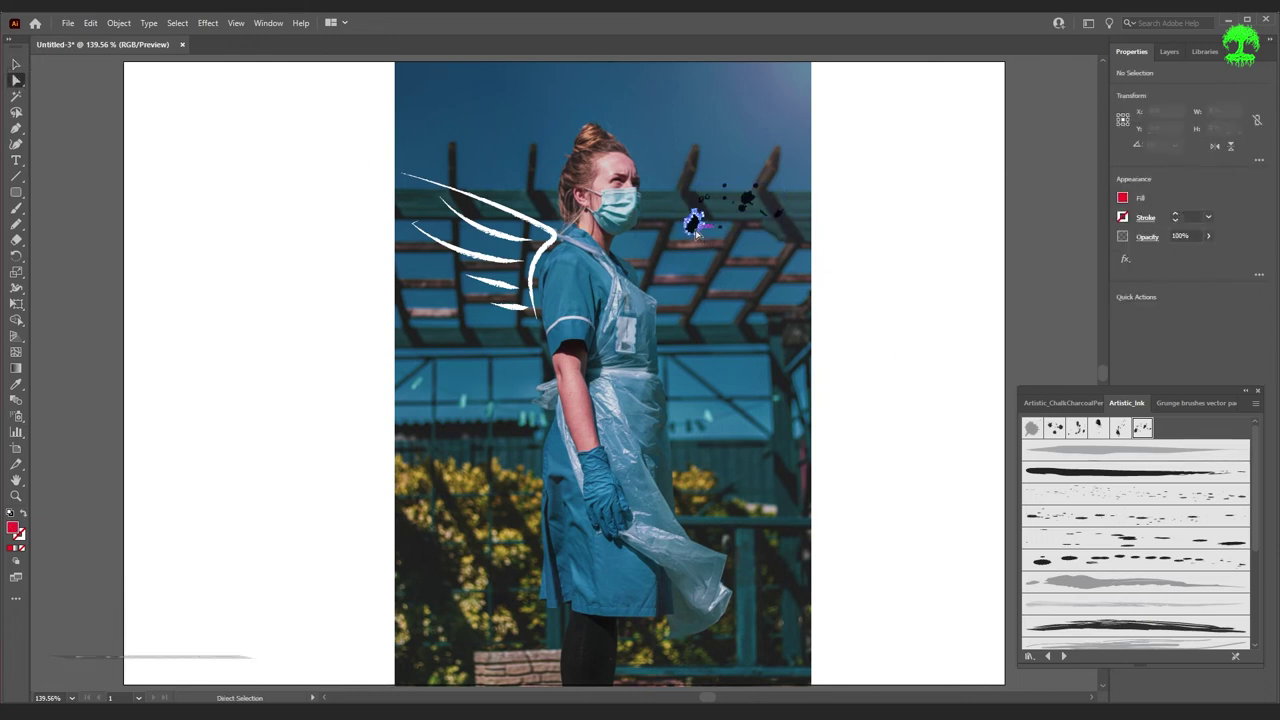
left_click(1123, 198)
left_click(1015, 248)
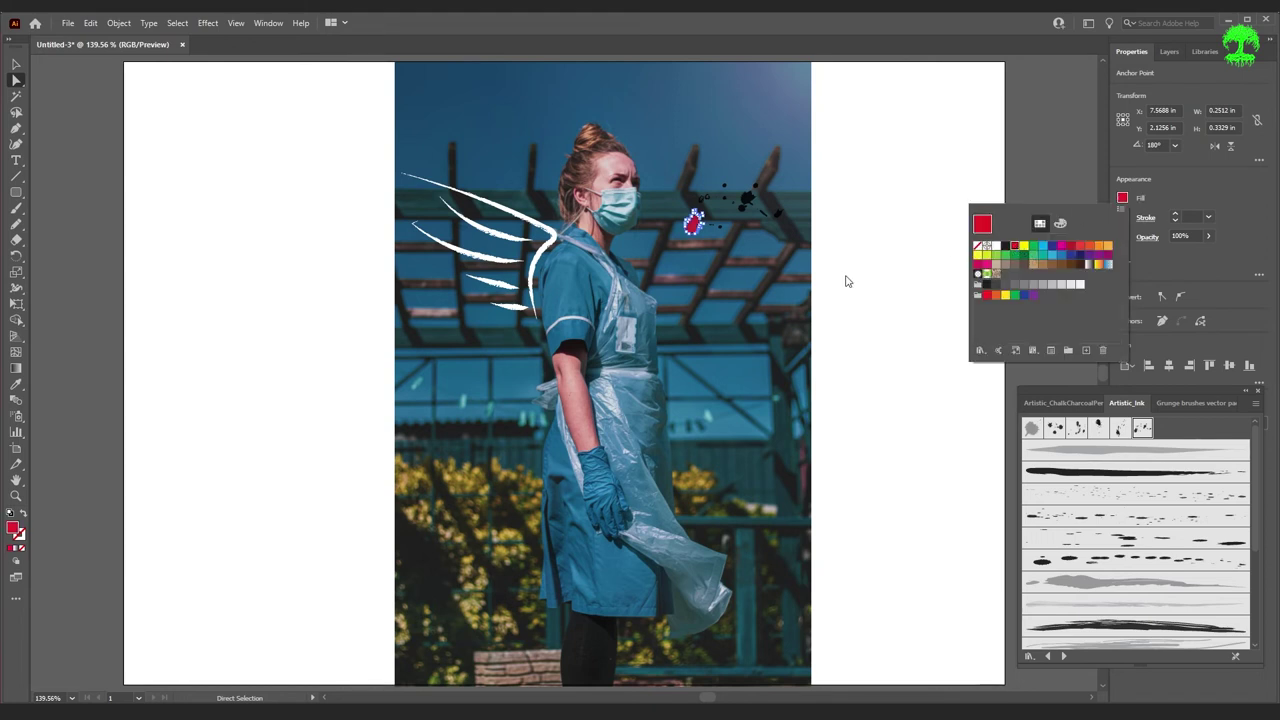
left_click(849, 283)
left_click(851, 292)
left_click(693, 222)
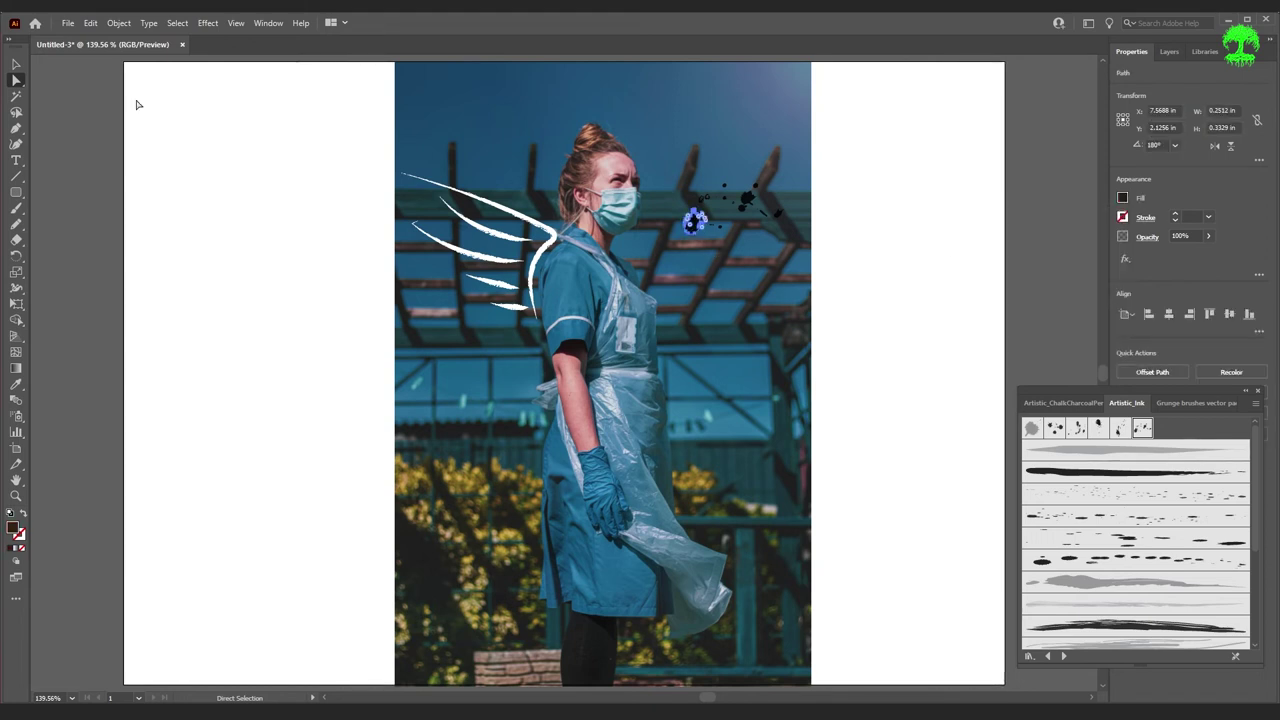
left_click(16, 63)
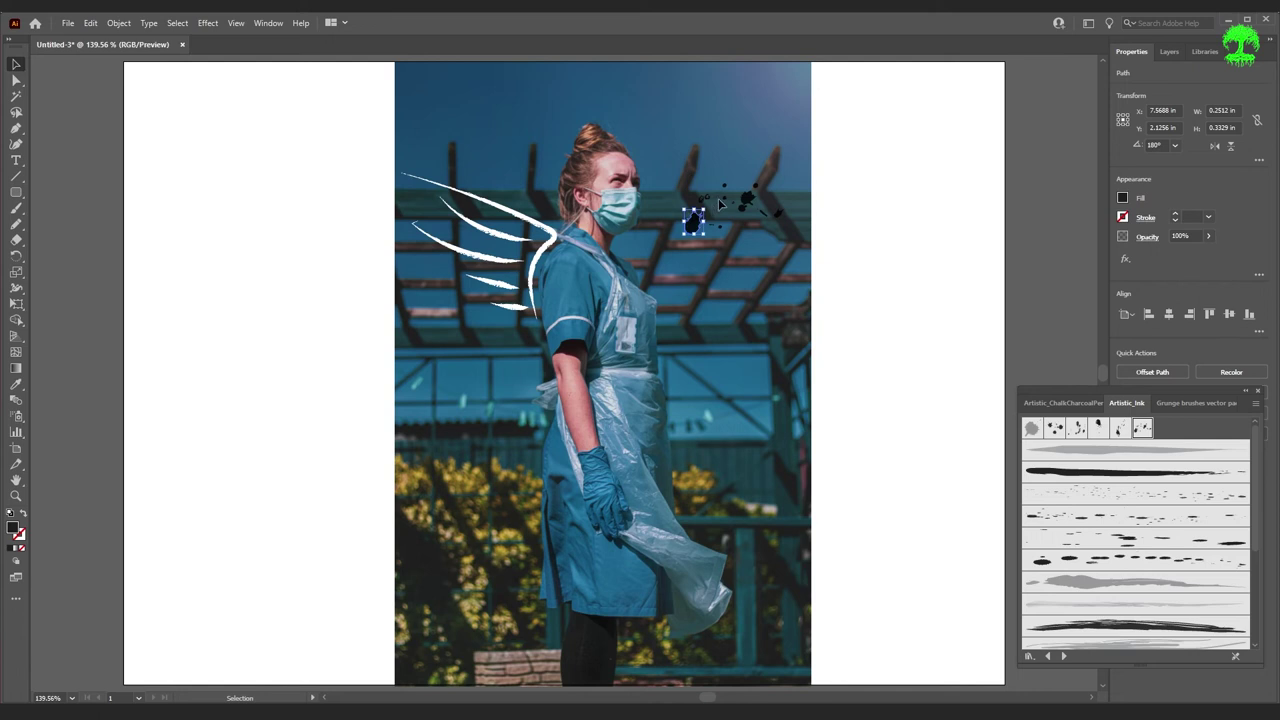
left_click(752, 203, "shift")
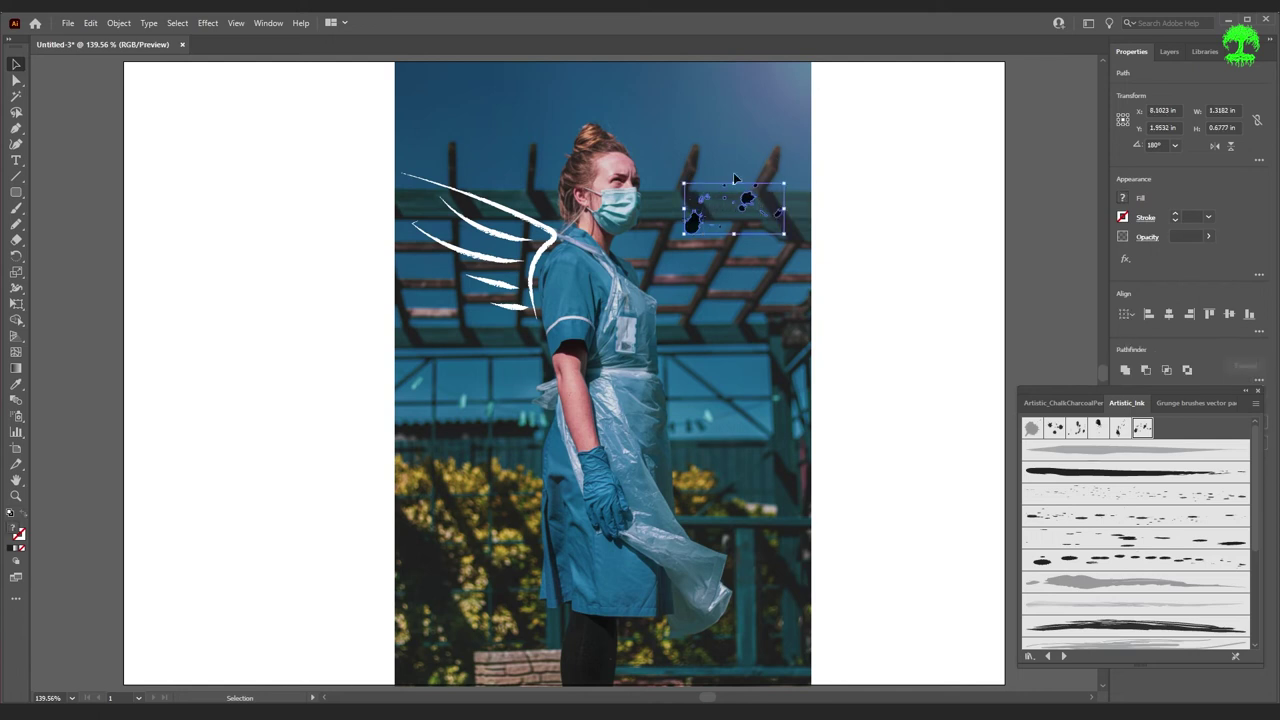
- Ungroup the ink splash and fill the larger blob by the face with CMYK Red
left_click(119, 23)
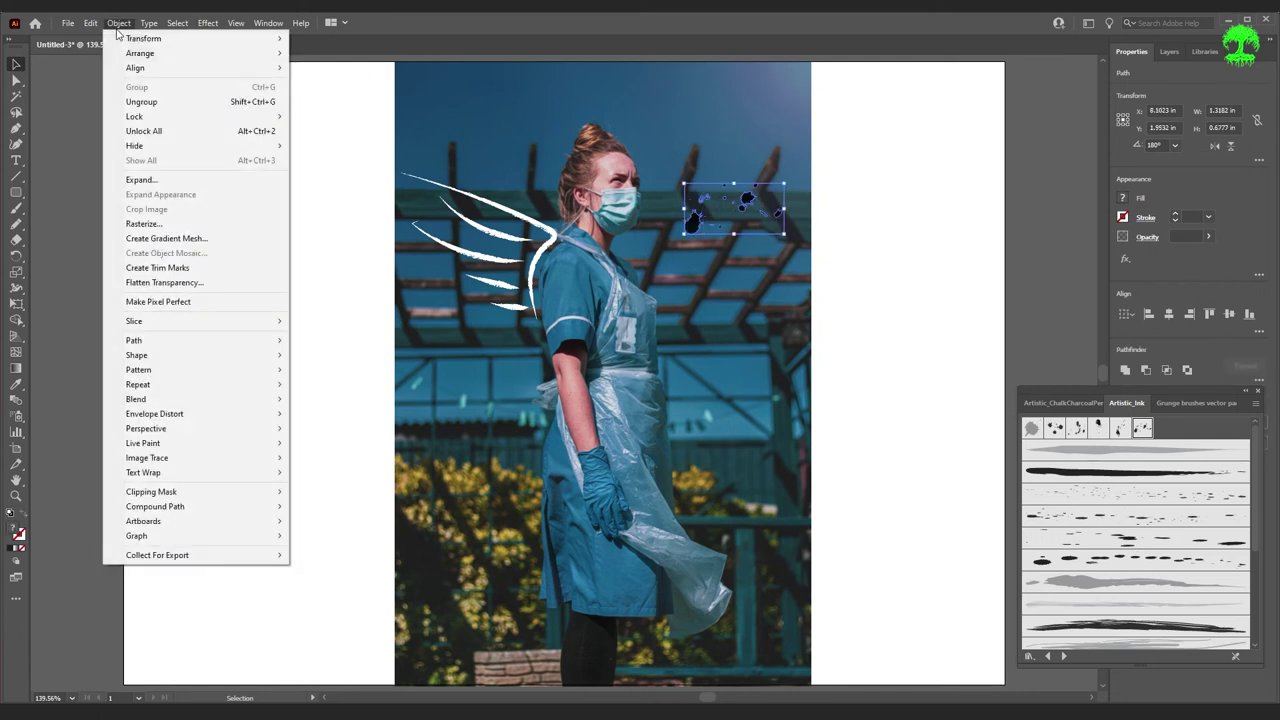
left_click(186, 104)
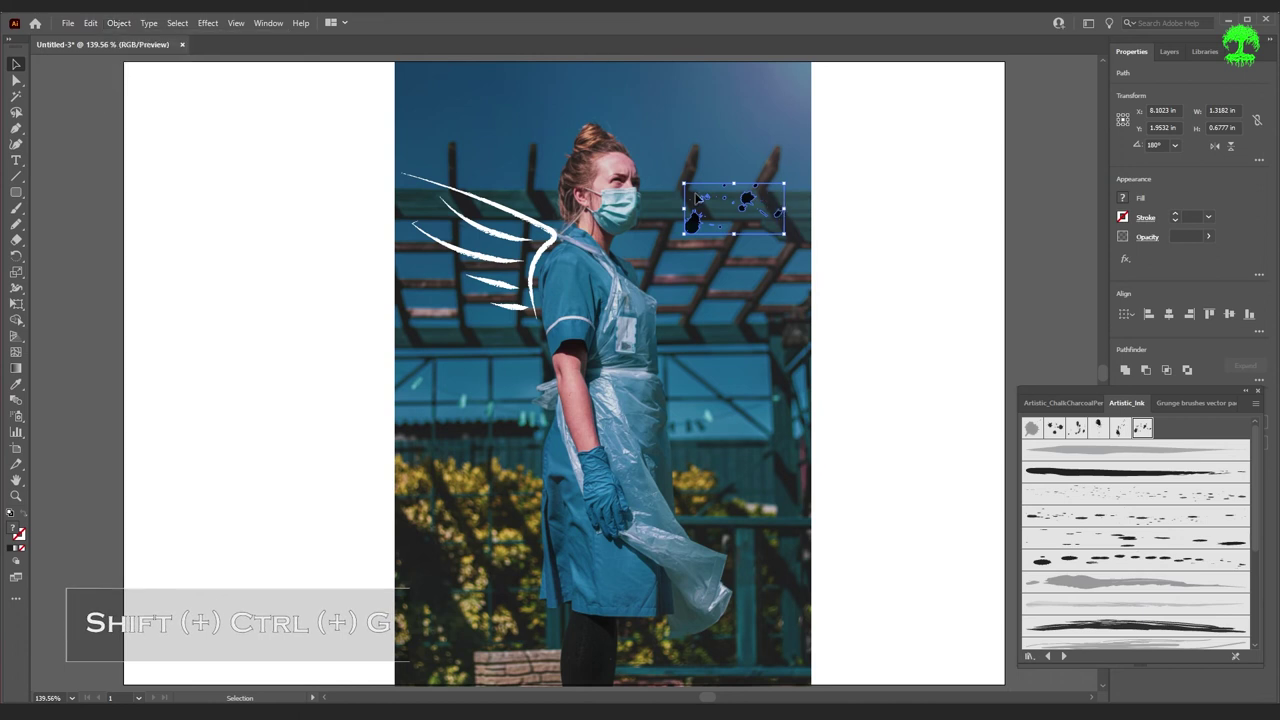
key("a")
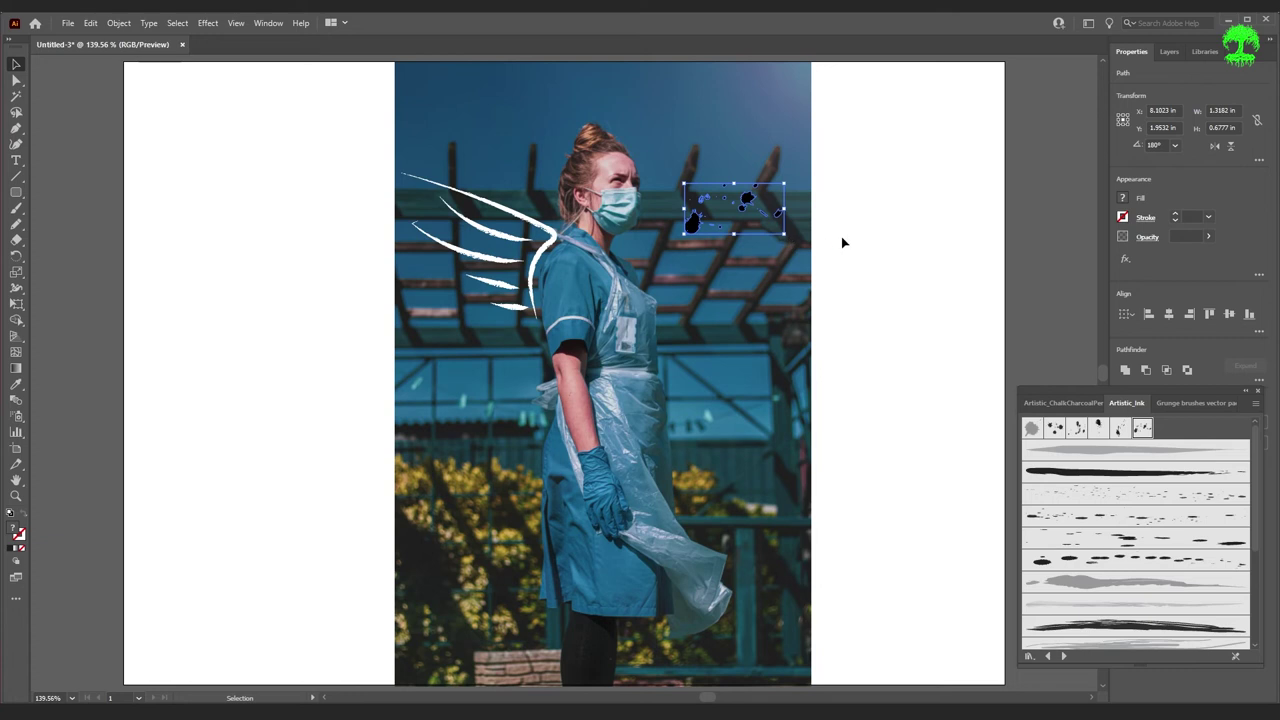
key("v")
left_click(841, 236)
left_click_drag(688, 229, 695, 218)
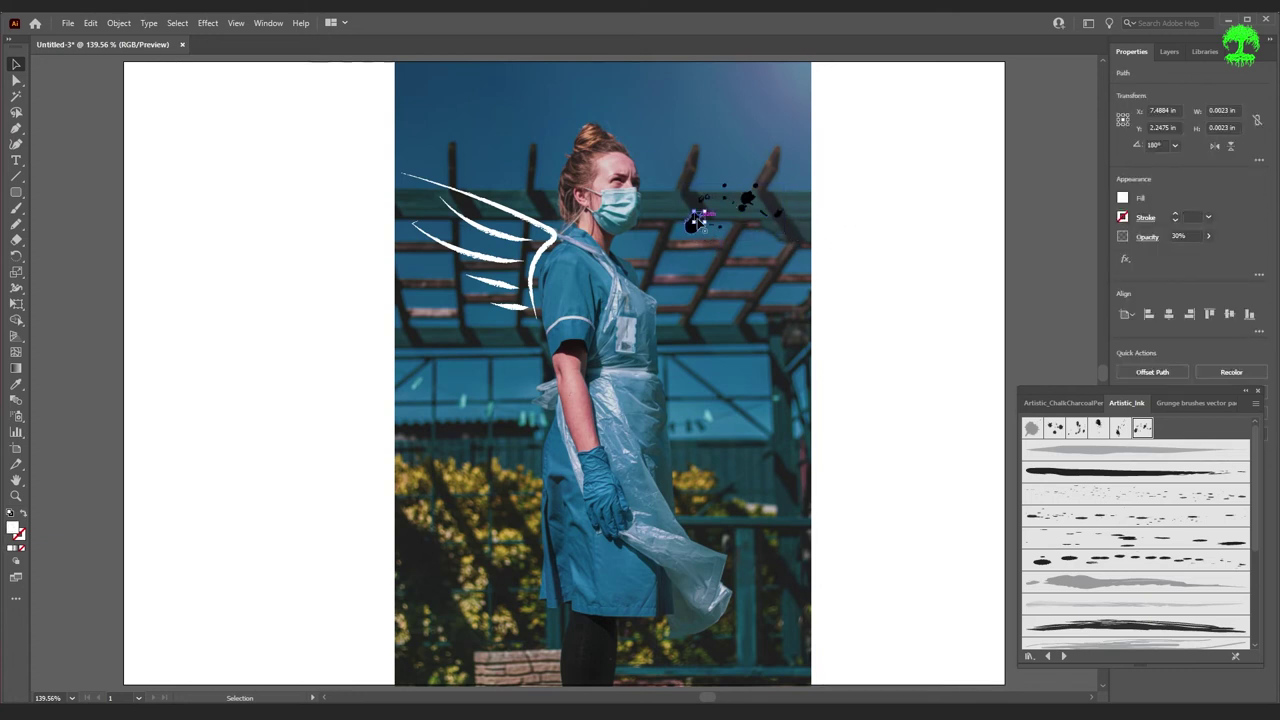
left_click(697, 229)
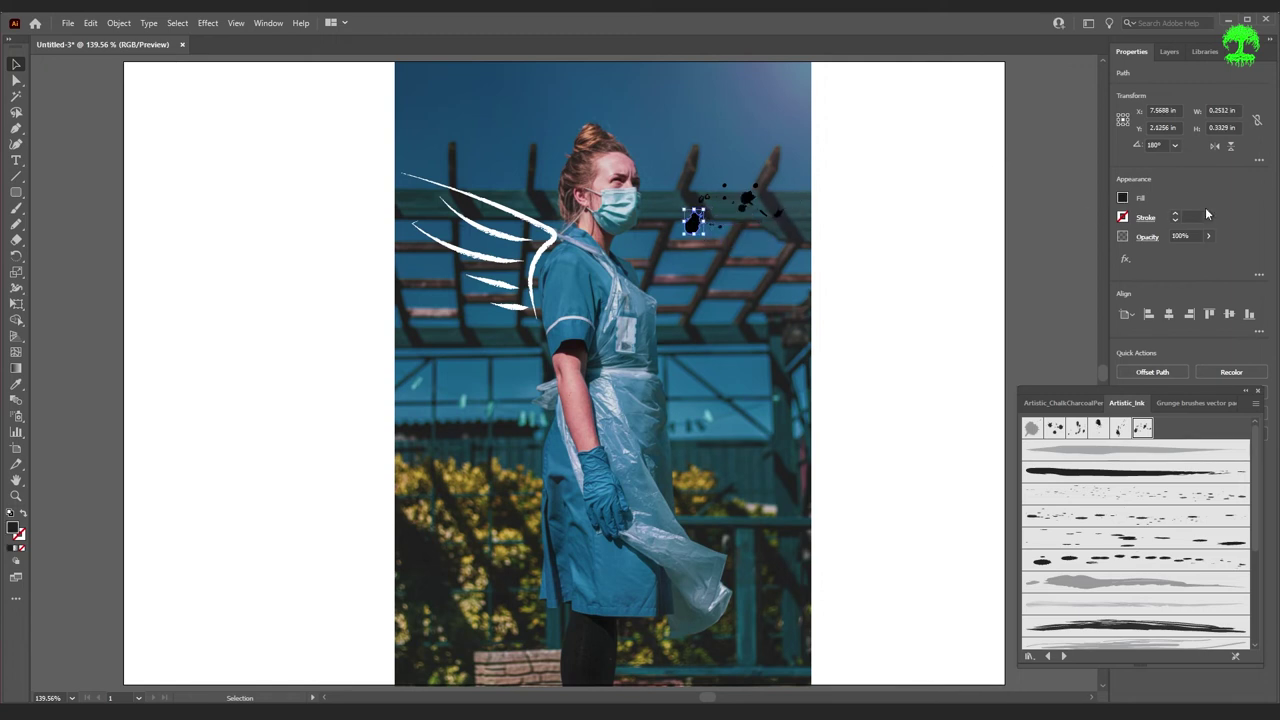
left_click(1124, 198)
left_click(1015, 247)
left_click(929, 214)
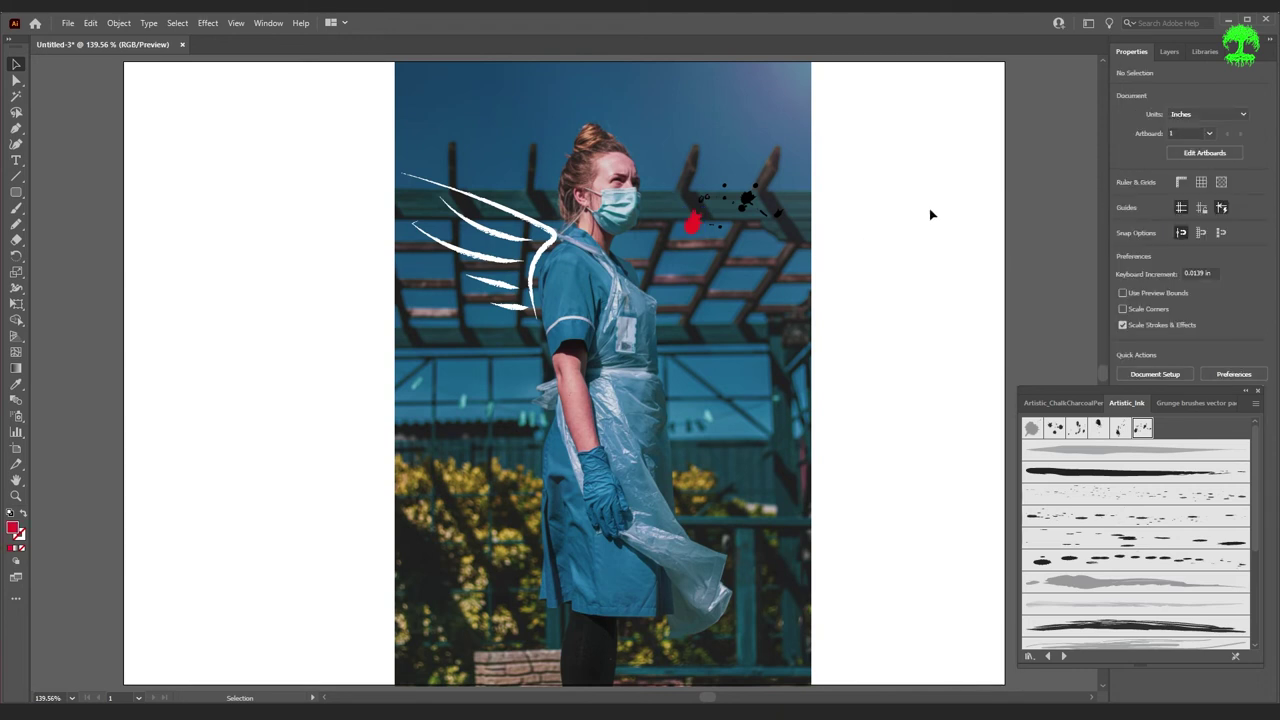
left_click(690, 230)
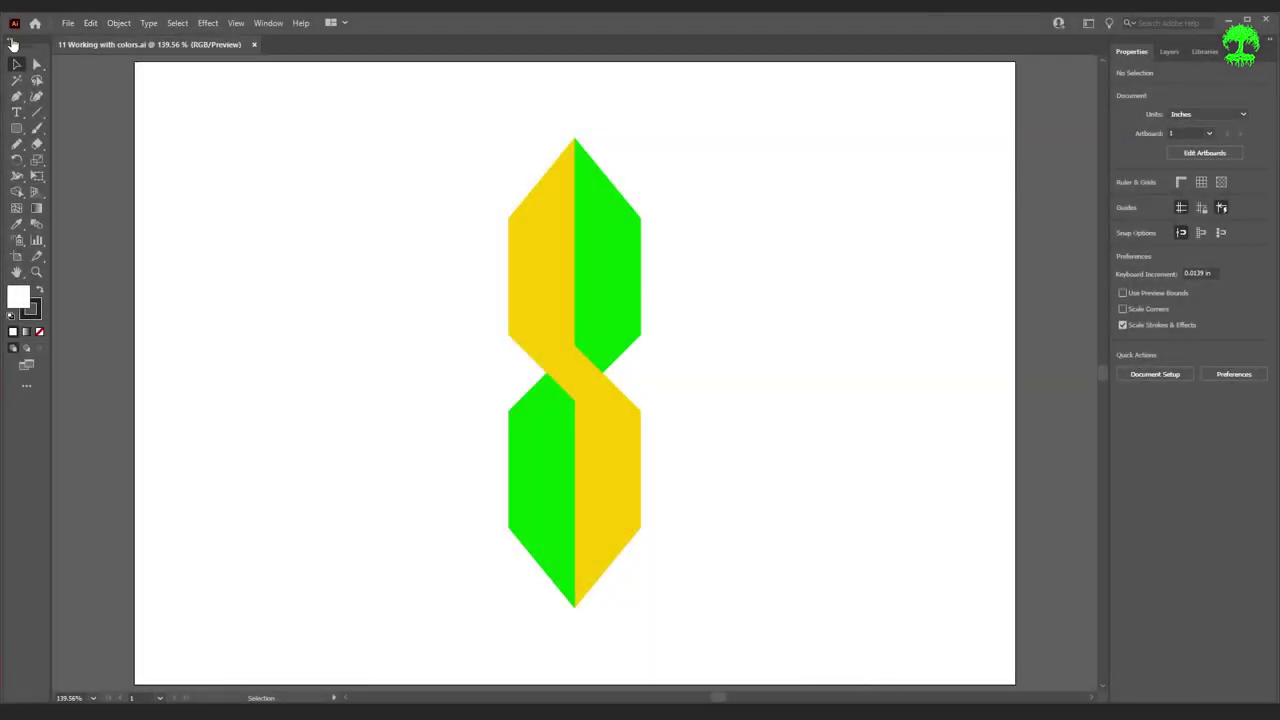
- Collapse the Tools panel to a single column
left_click(12, 44)
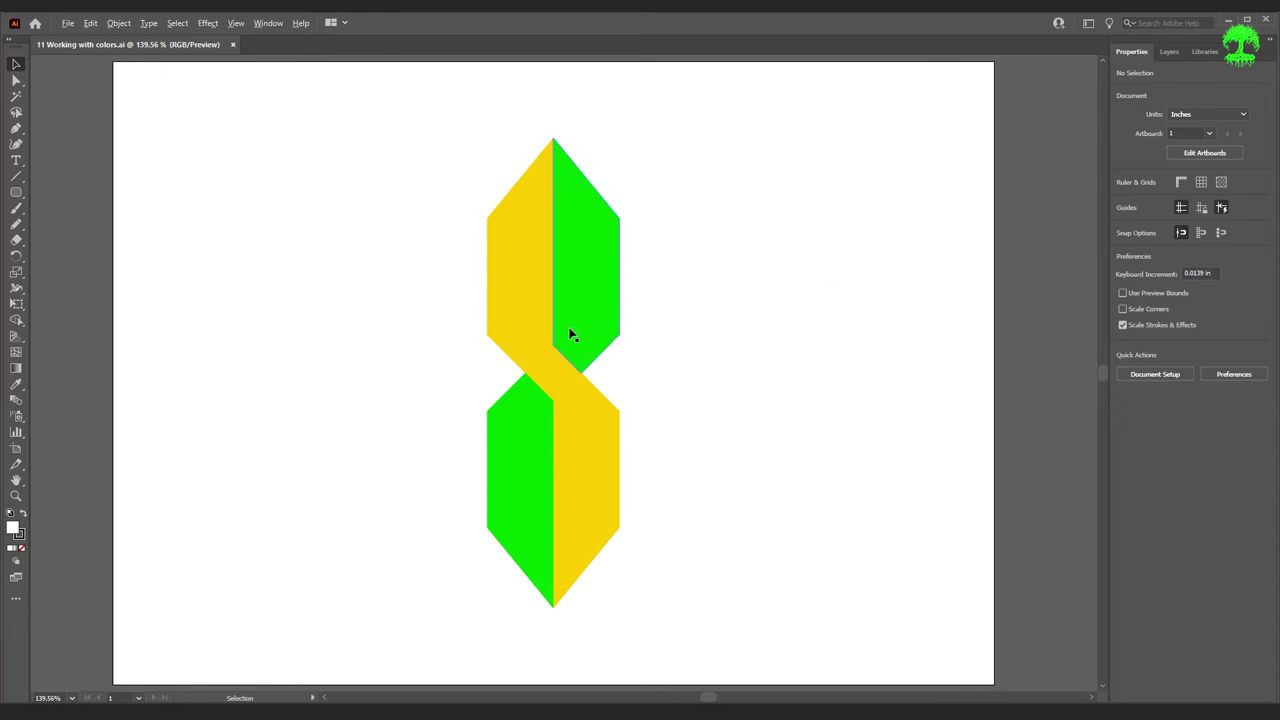
- Alt-drag the ribbon into three side-by-side copies and ungroup them all
left_click_drag(589, 398, 323, 400)
left_click_drag(575, 412, 866, 403)
left_click(1026, 425)
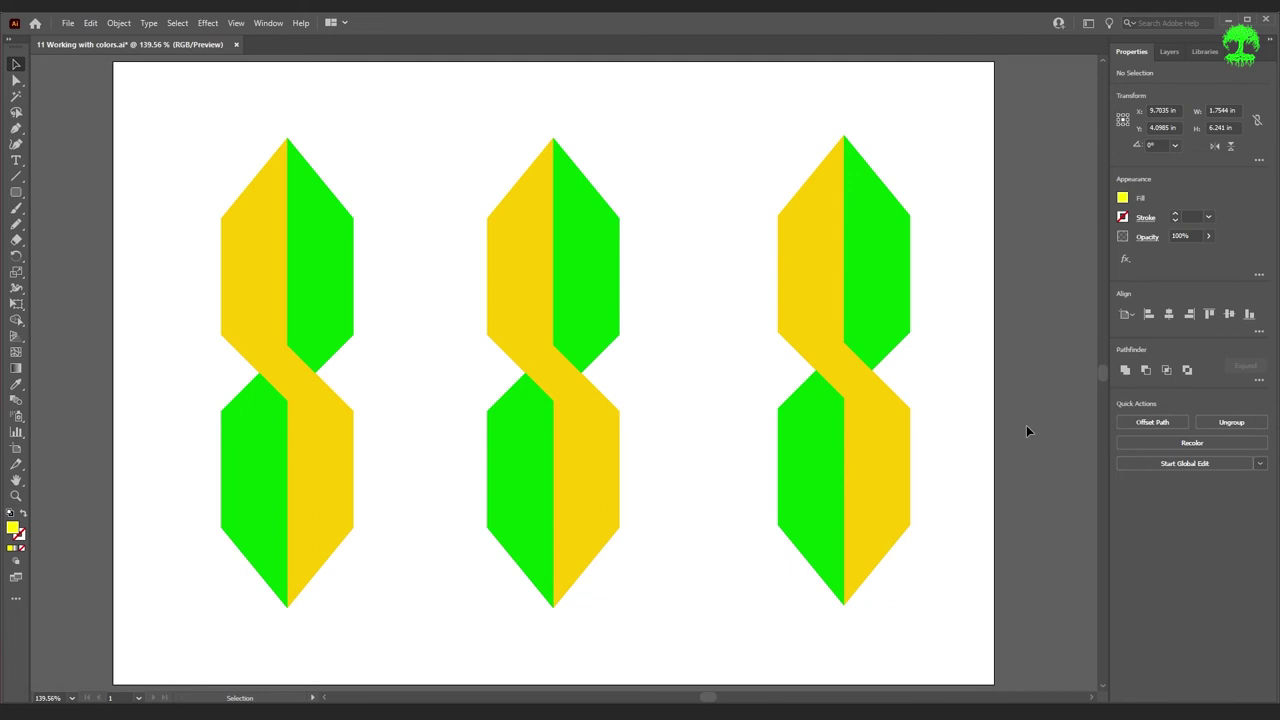
left_click(341, 301)
left_click_drag(155, 101, 900, 577)
left_click(119, 23)
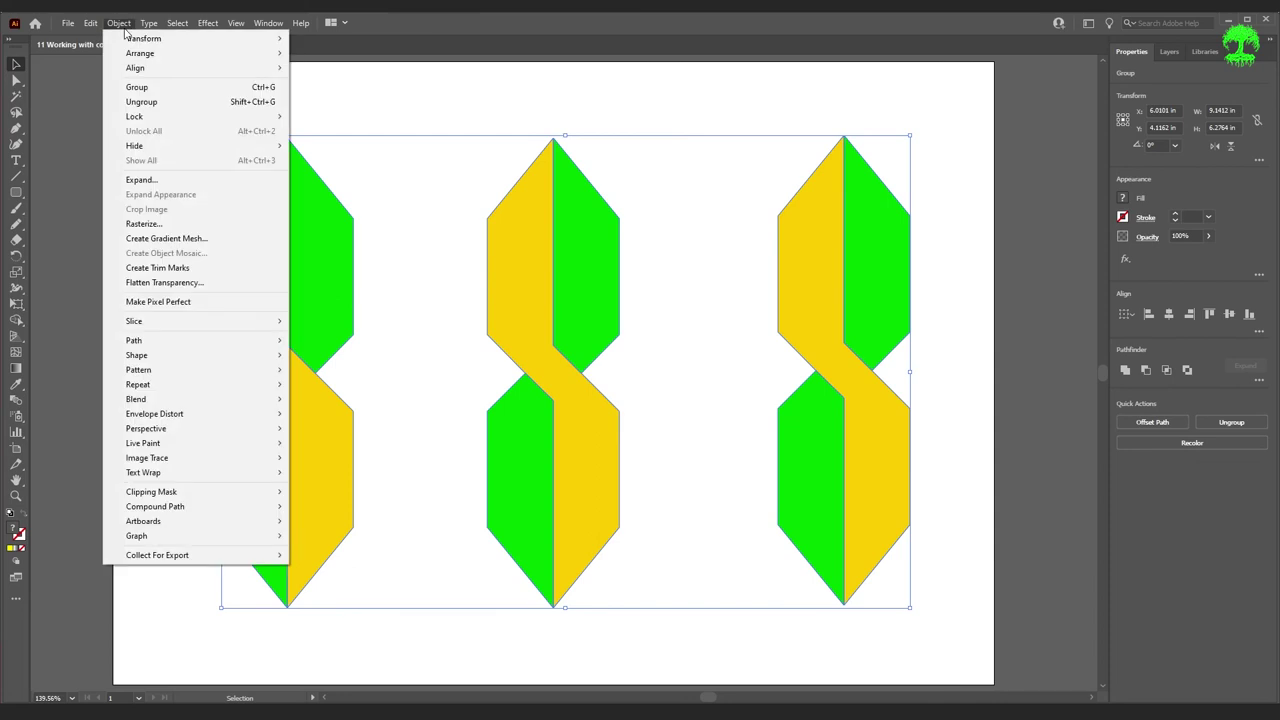
key("ctrl+shift+g")
left_click(456, 124)
- Select the middle ribbon's yellow band and show its fill's RGB mix in the Color Mixer
left_click(318, 316)
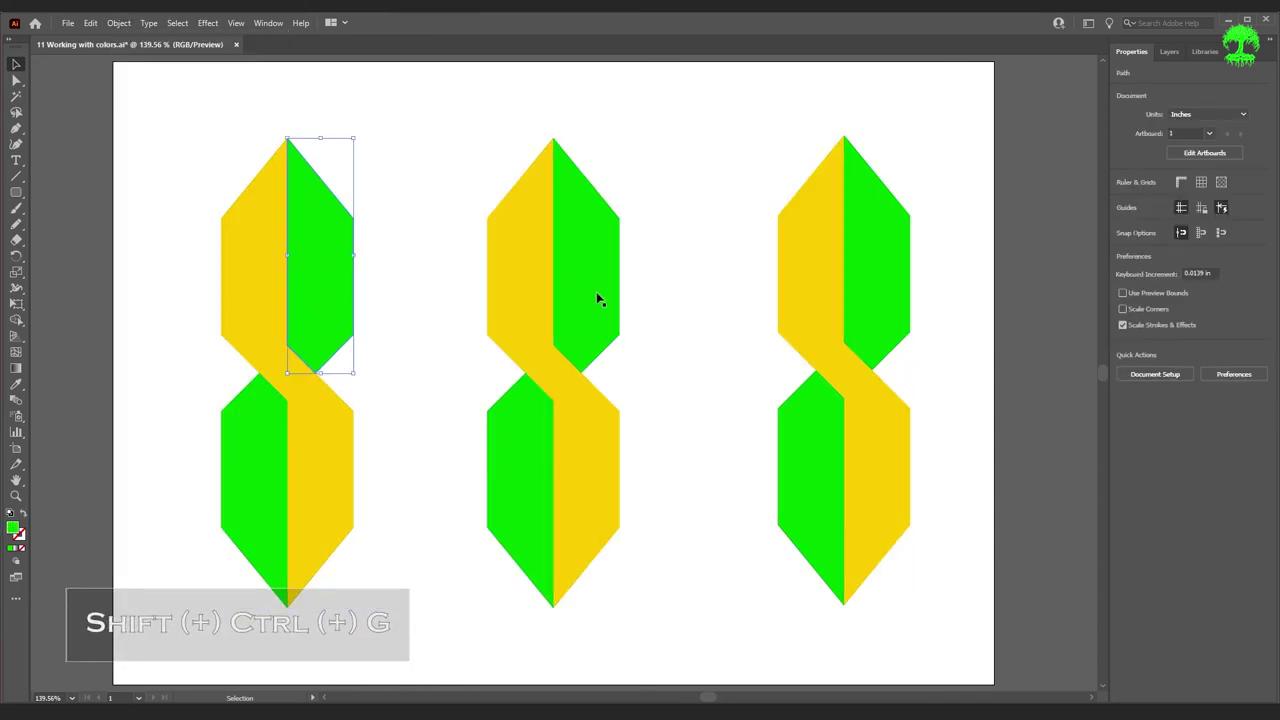
left_click(600, 294)
left_click(881, 268)
left_click(808, 449)
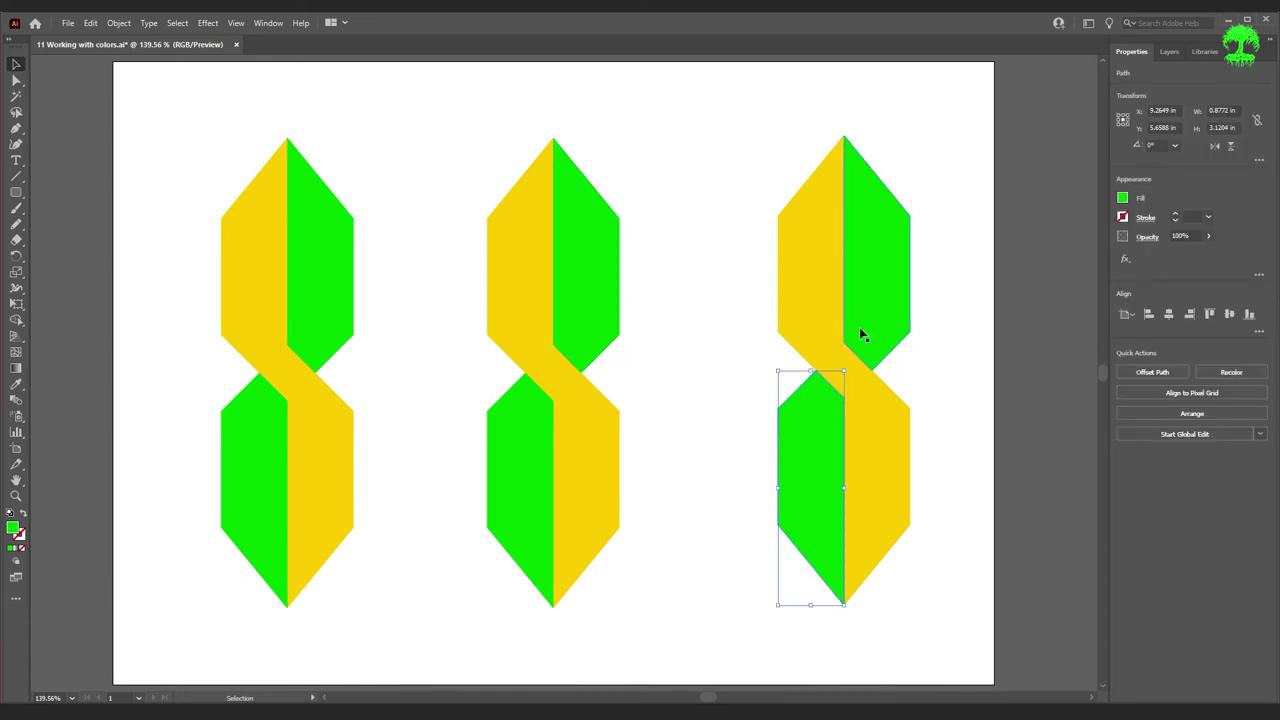
left_click(534, 314)
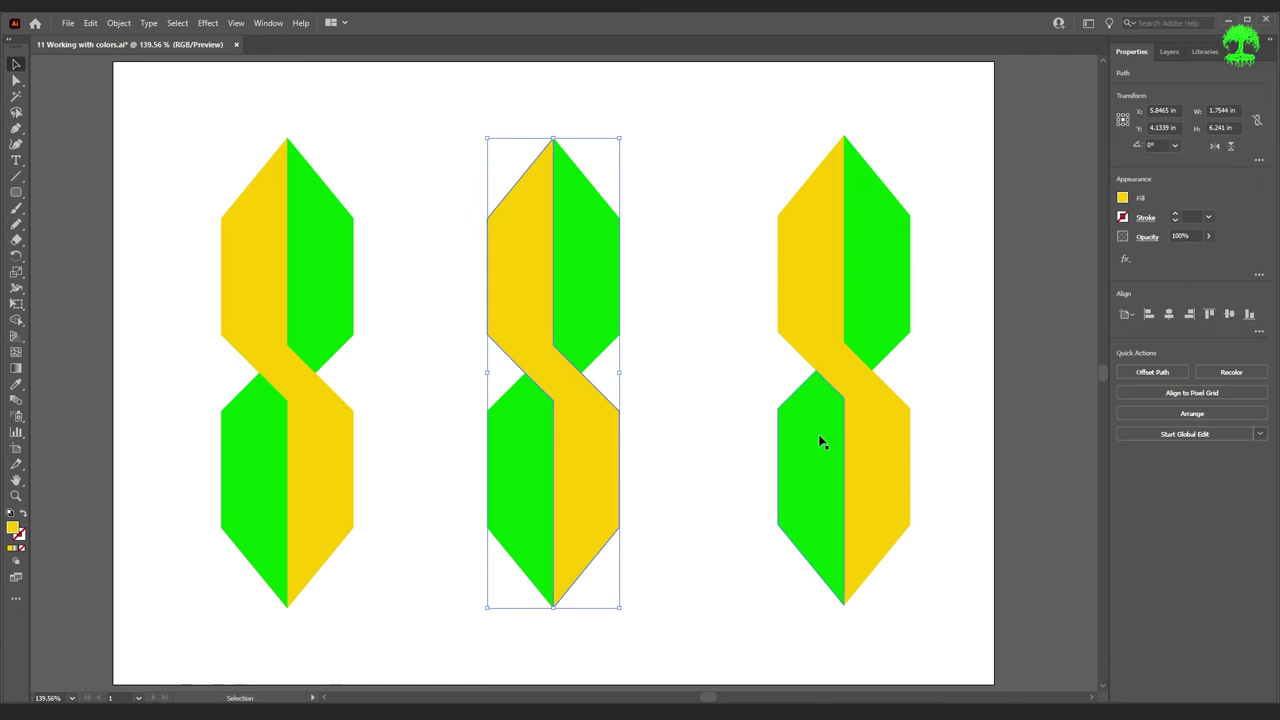
left_click(1123, 198)
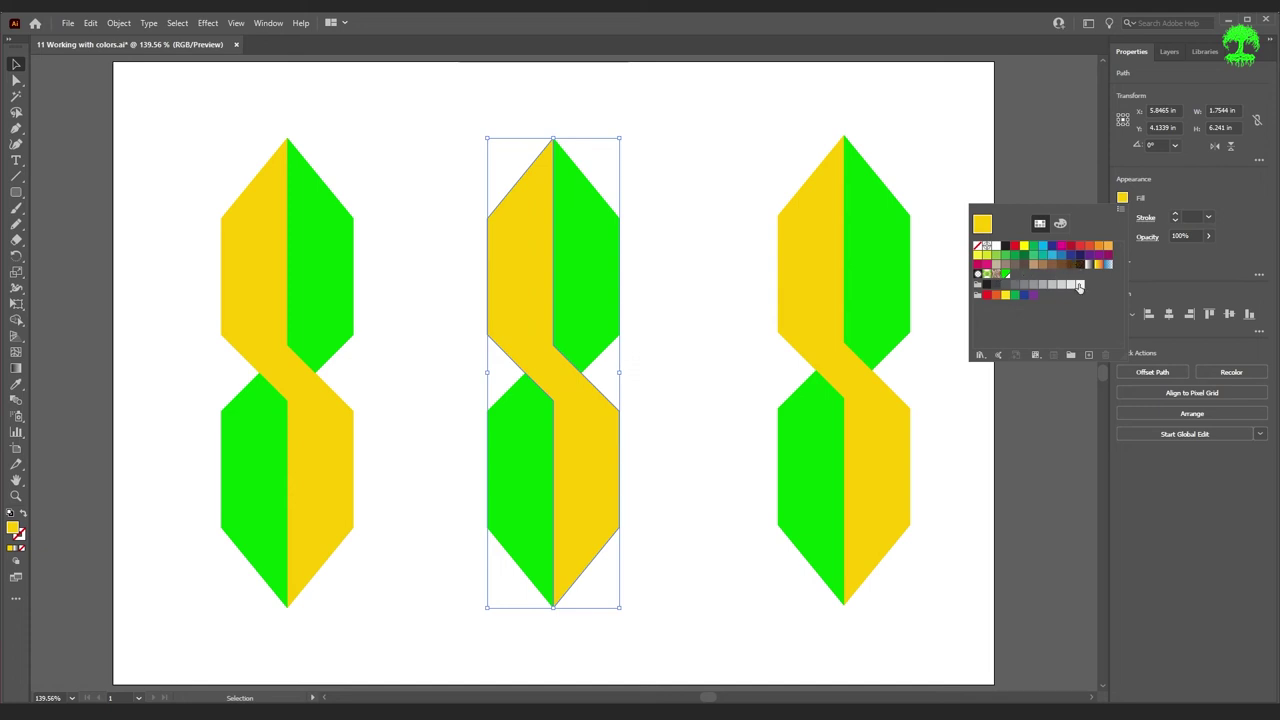
left_click(1060, 224)
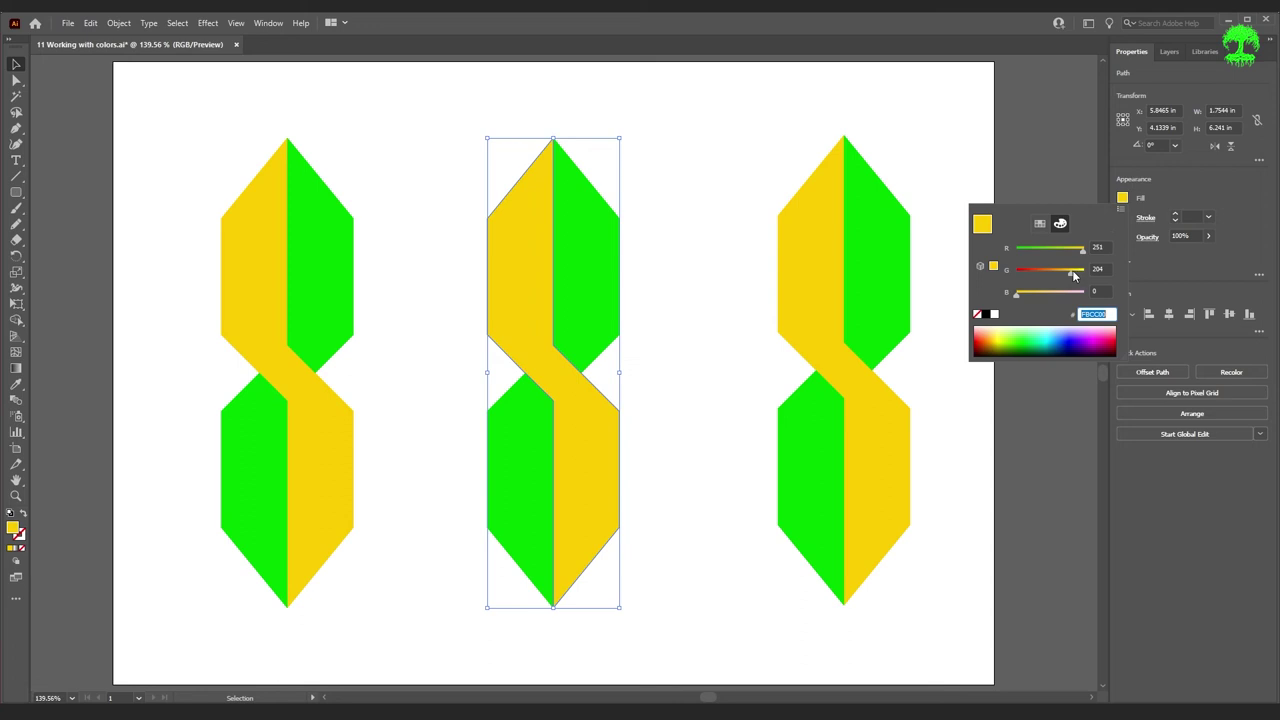
- Try RGB variations on the middle shape's fill: brighter yellow, greyish purple, then slate blue-grey
mouse_move(1070, 280)
left_mouse_down()
mouse_move(1050, 277)
mouse_move(1024, 299)
mouse_move(1056, 301)
left_mouse_up()
left_click_drag(1076, 257, 1050, 256)
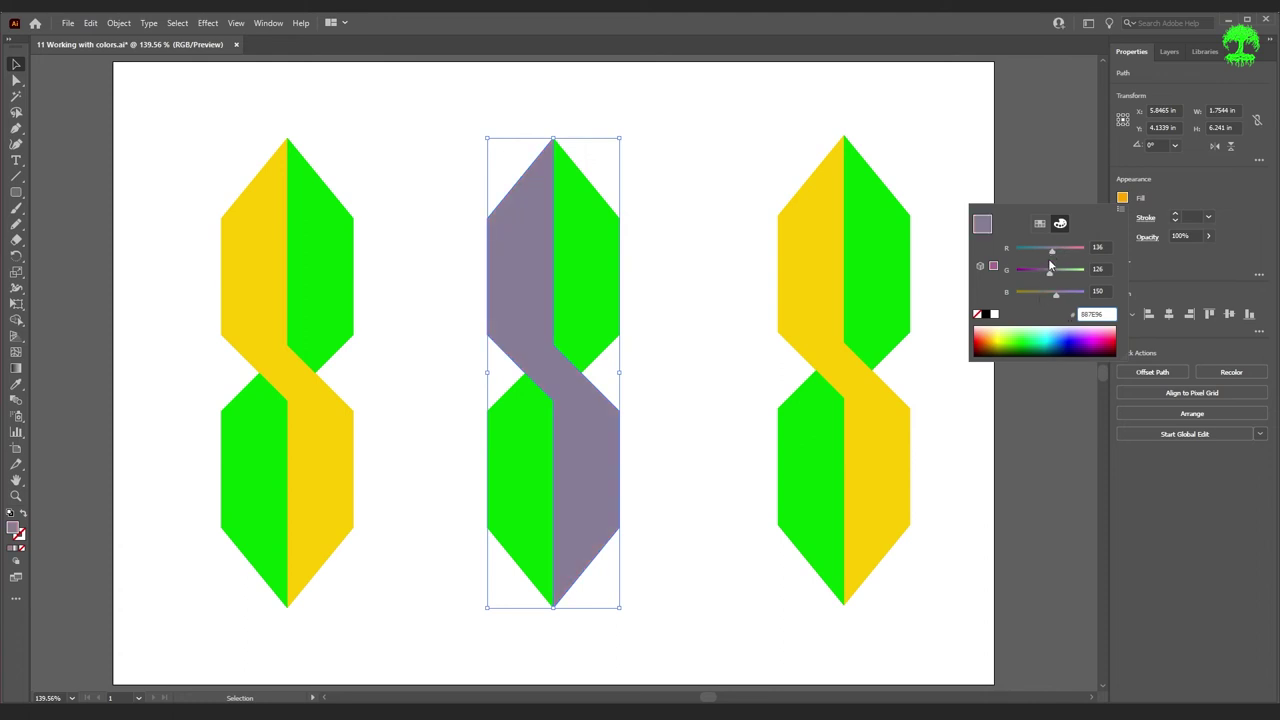
left_click_drag(1050, 256, 1040, 257)
- Use HSB sliders to shift the fill to dark green with full saturation and brightness
left_click(1121, 210)
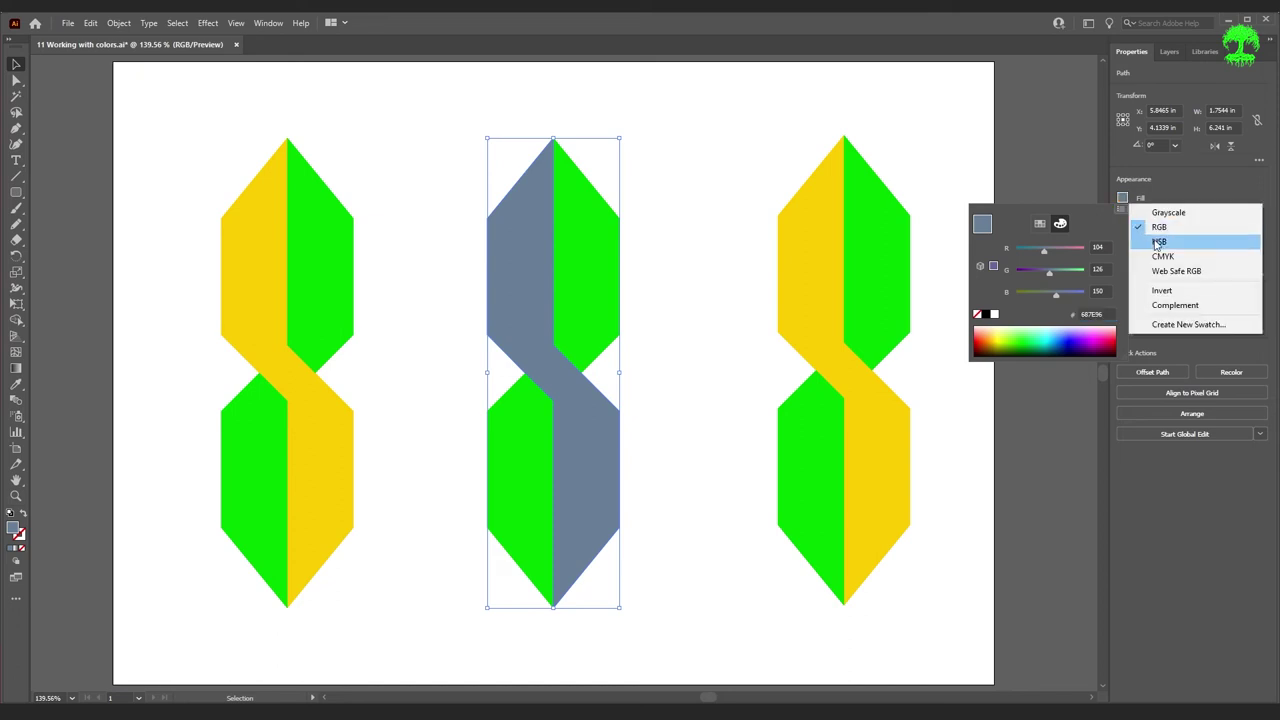
left_click(1157, 243)
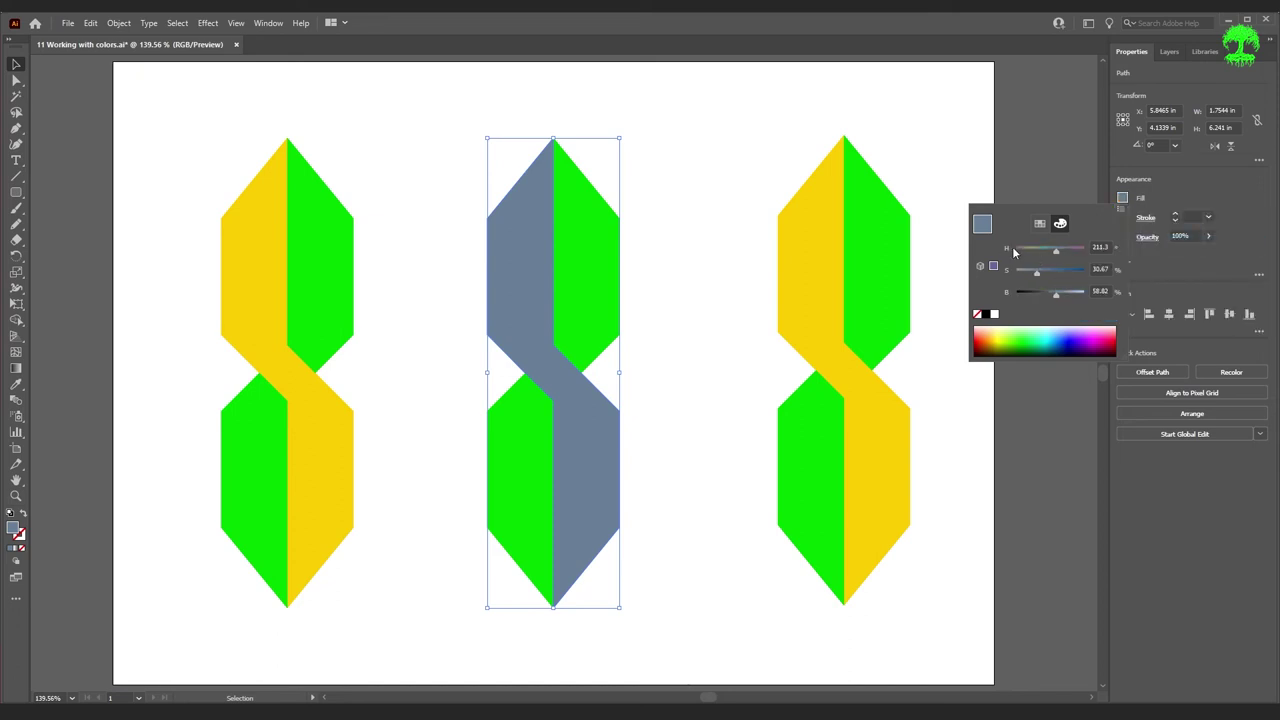
mouse_move(1056, 254)
left_mouse_down()
mouse_move(1043, 254)
mouse_move(1066, 256)
left_mouse_up()
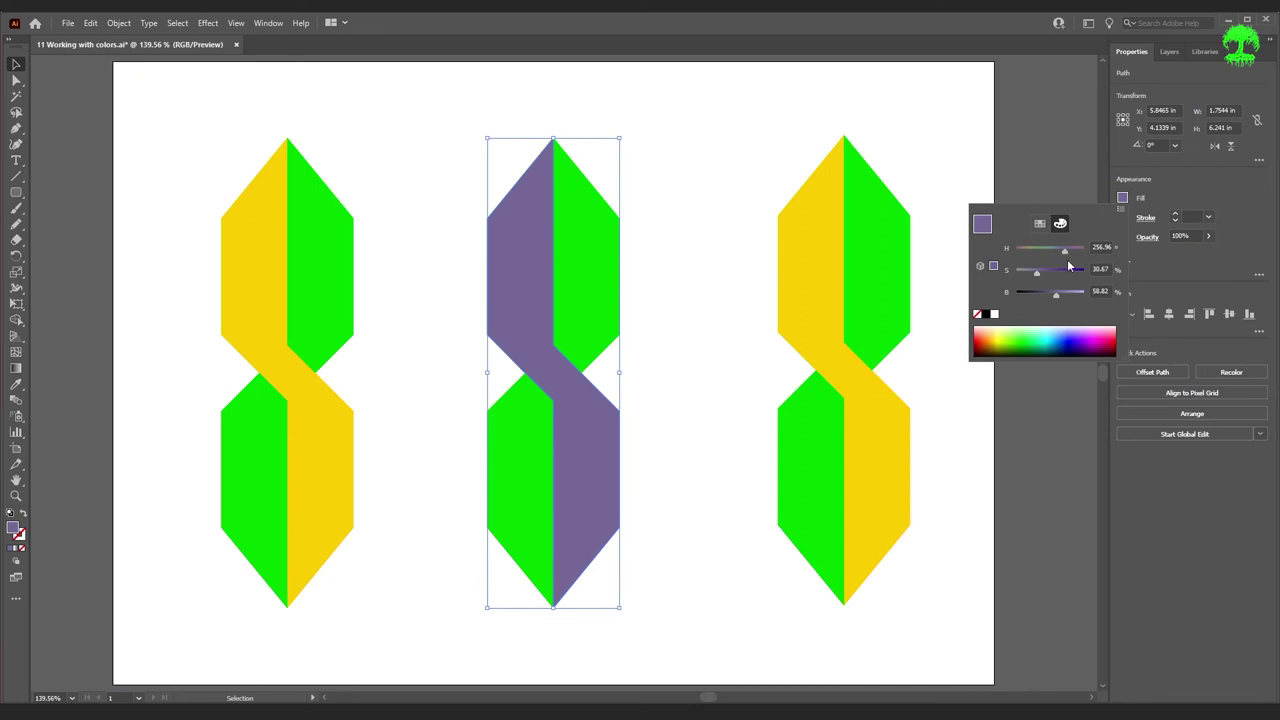
mouse_move(1036, 276)
left_mouse_down()
mouse_move(1085, 276)
mouse_move(1043, 257)
left_mouse_up()
left_click_drag(1058, 297, 1014, 300)
left_click(394, 371)
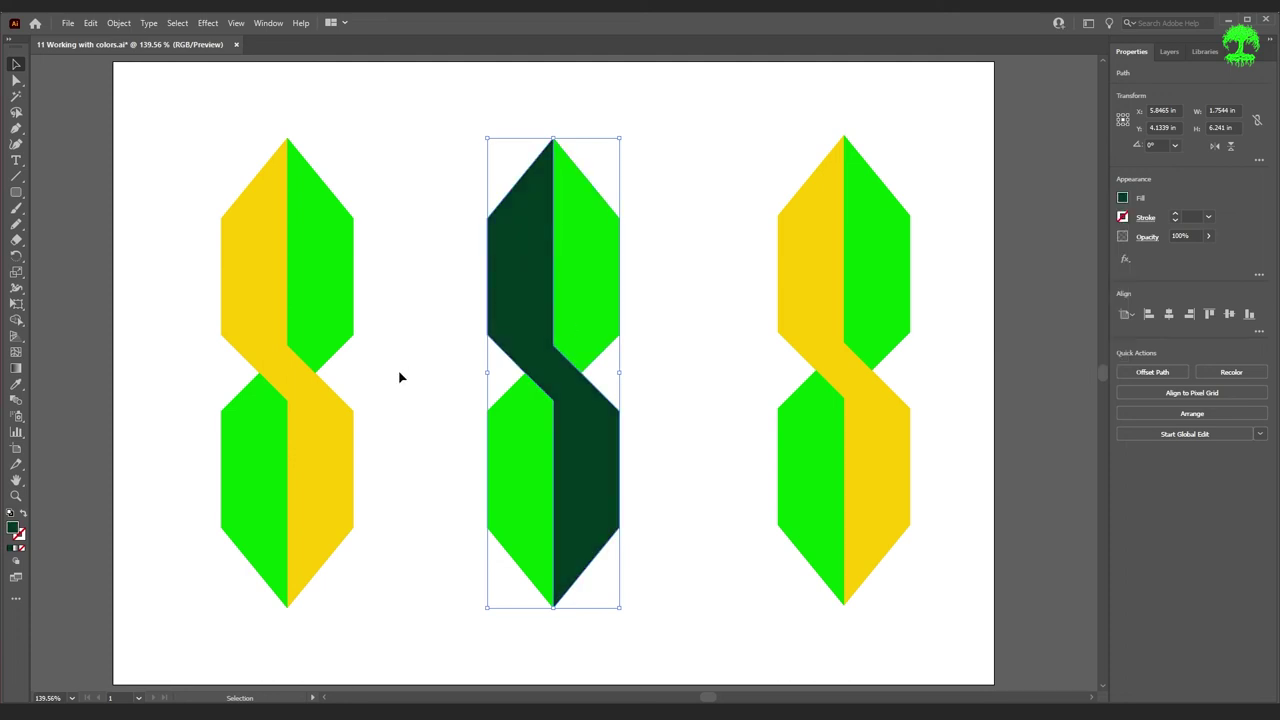
left_click(394, 371)
left_click(264, 341)
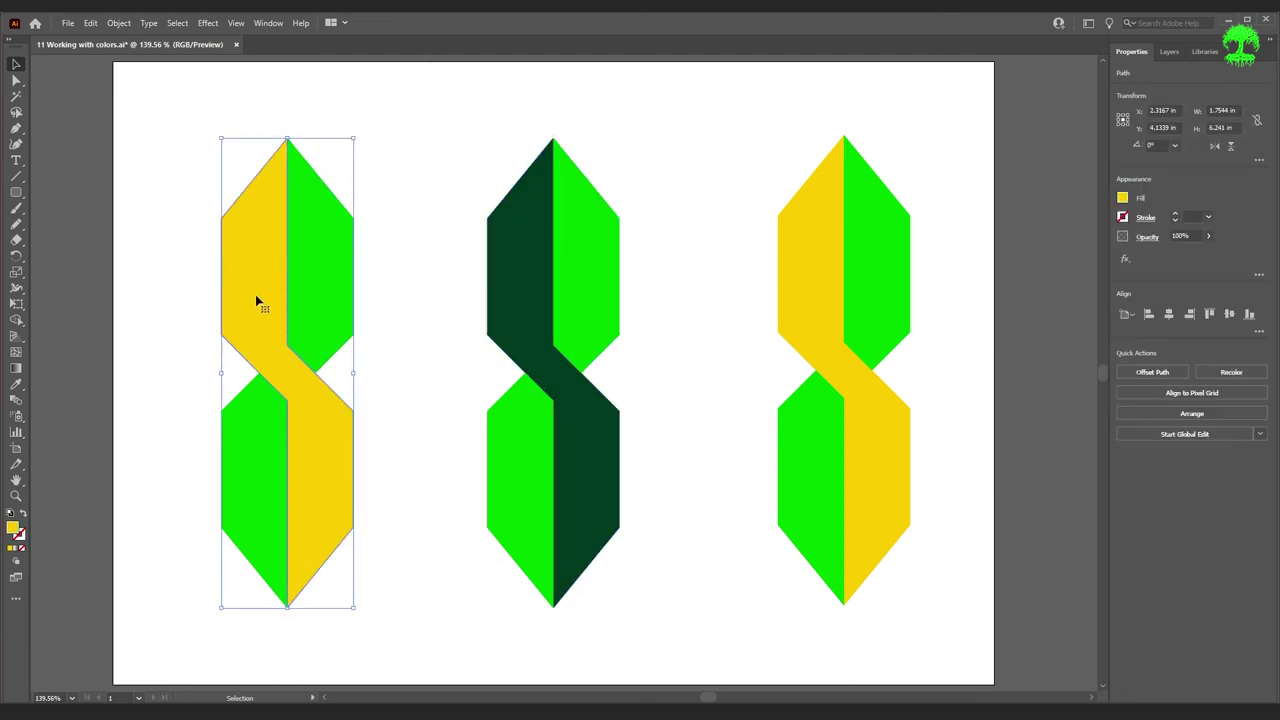
- Add the left shape's yellow fill (R=251 G=204 B=0) to Swatches as a global swatch
left_click(1124, 197)
left_click(1039, 223)
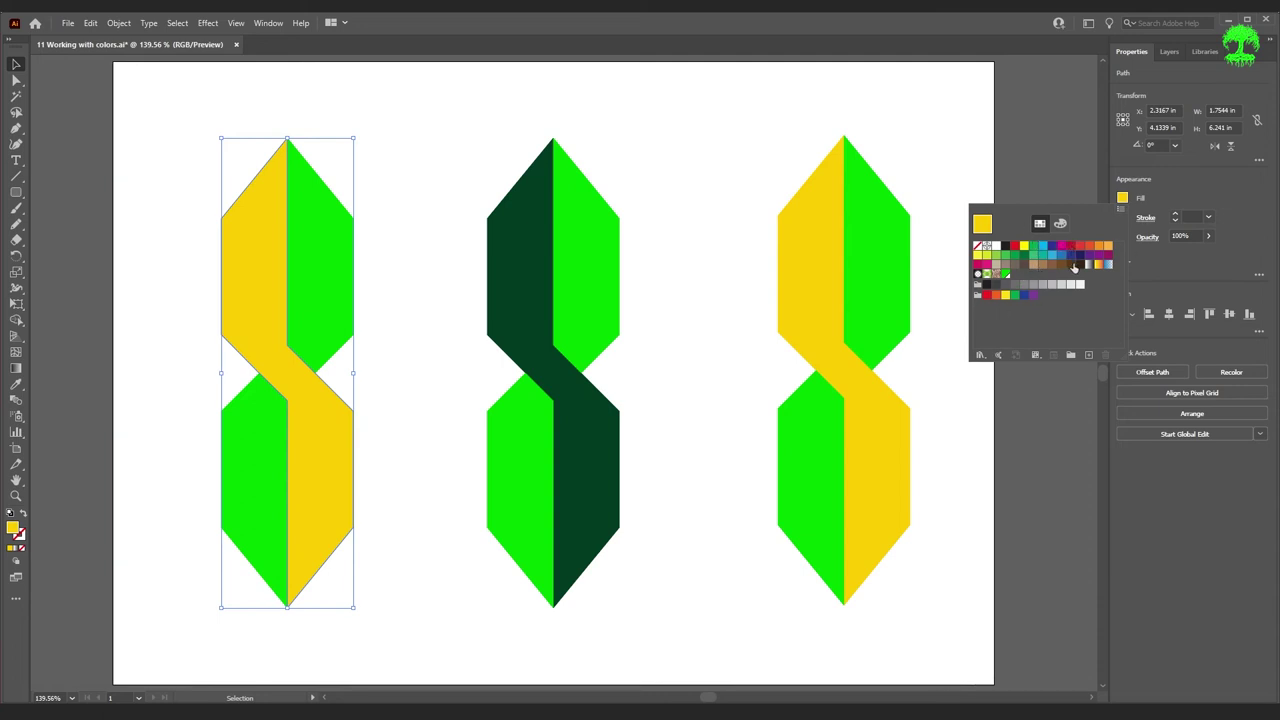
left_click(1089, 356)
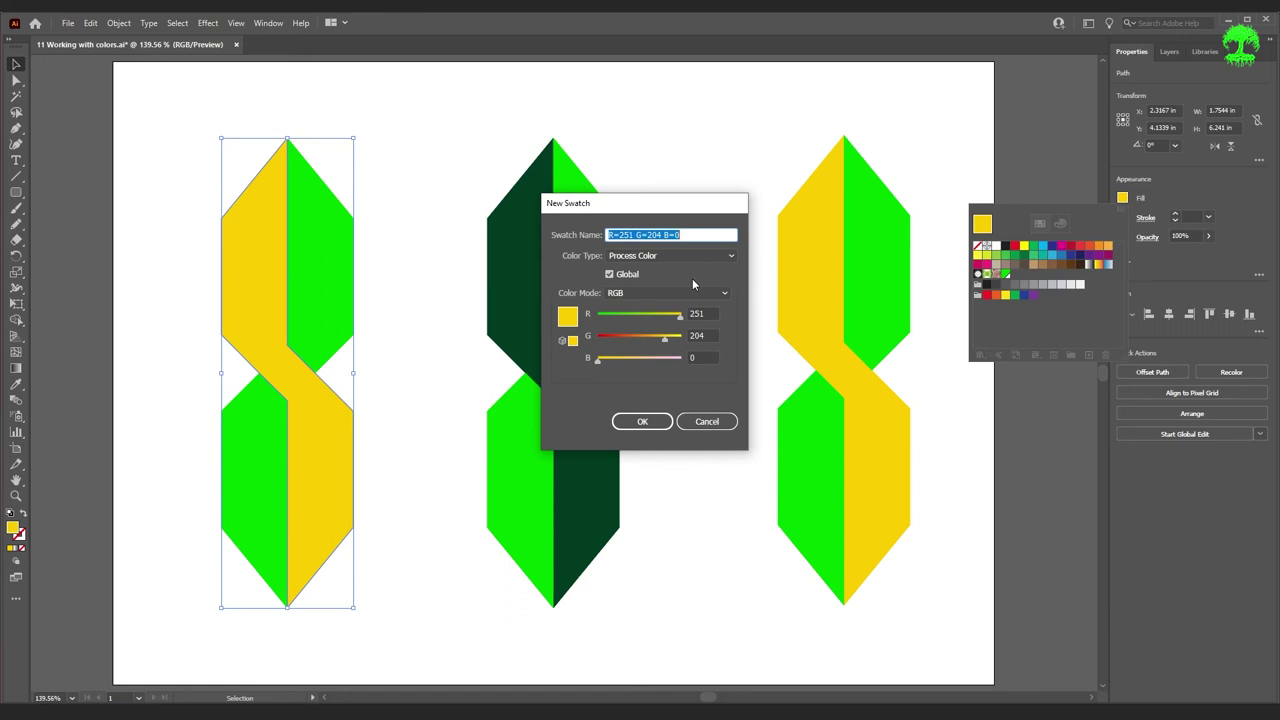
left_click(640, 421)
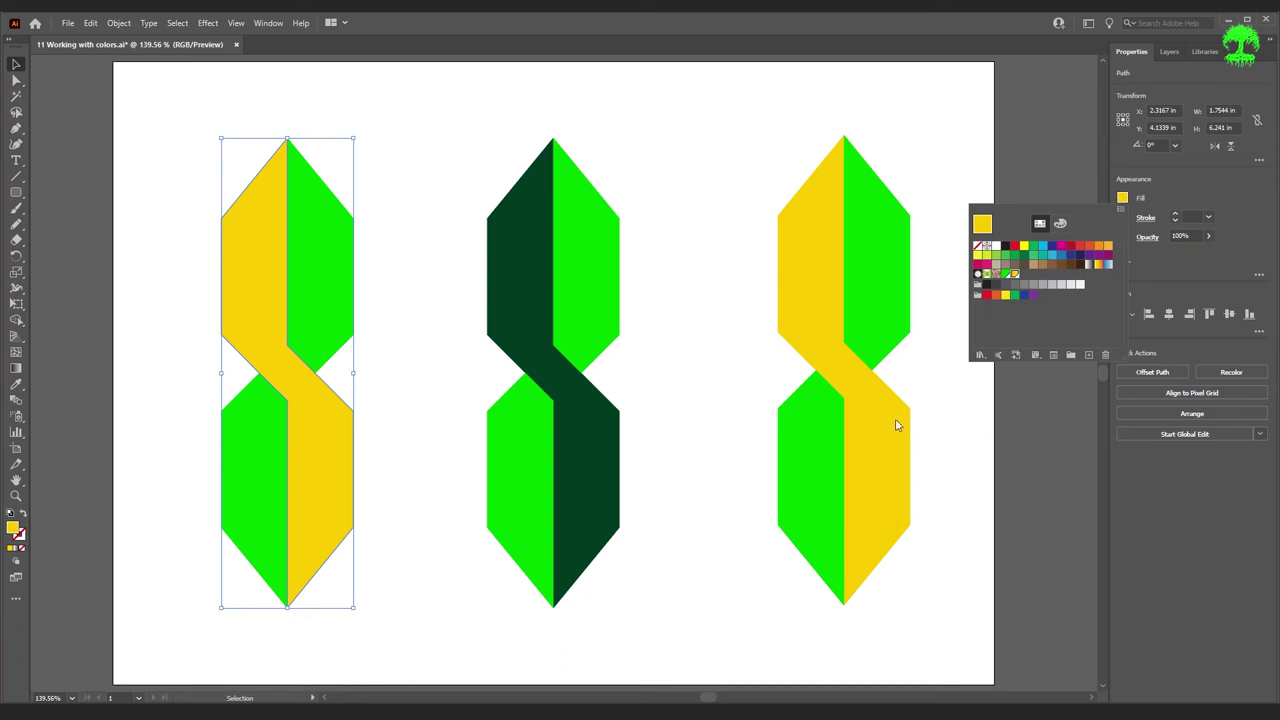
- Create a new blank document and draw a rounded rectangle on its artboard
key("ctrl+n")
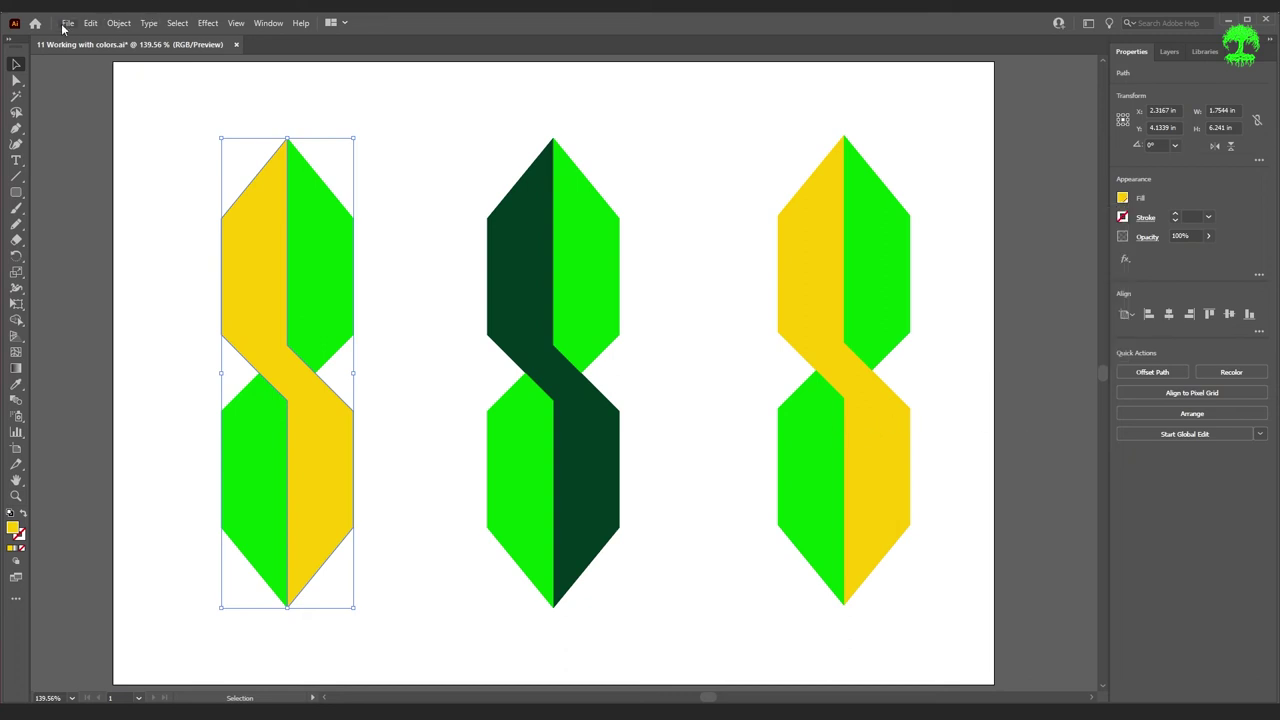
left_click(68, 22)
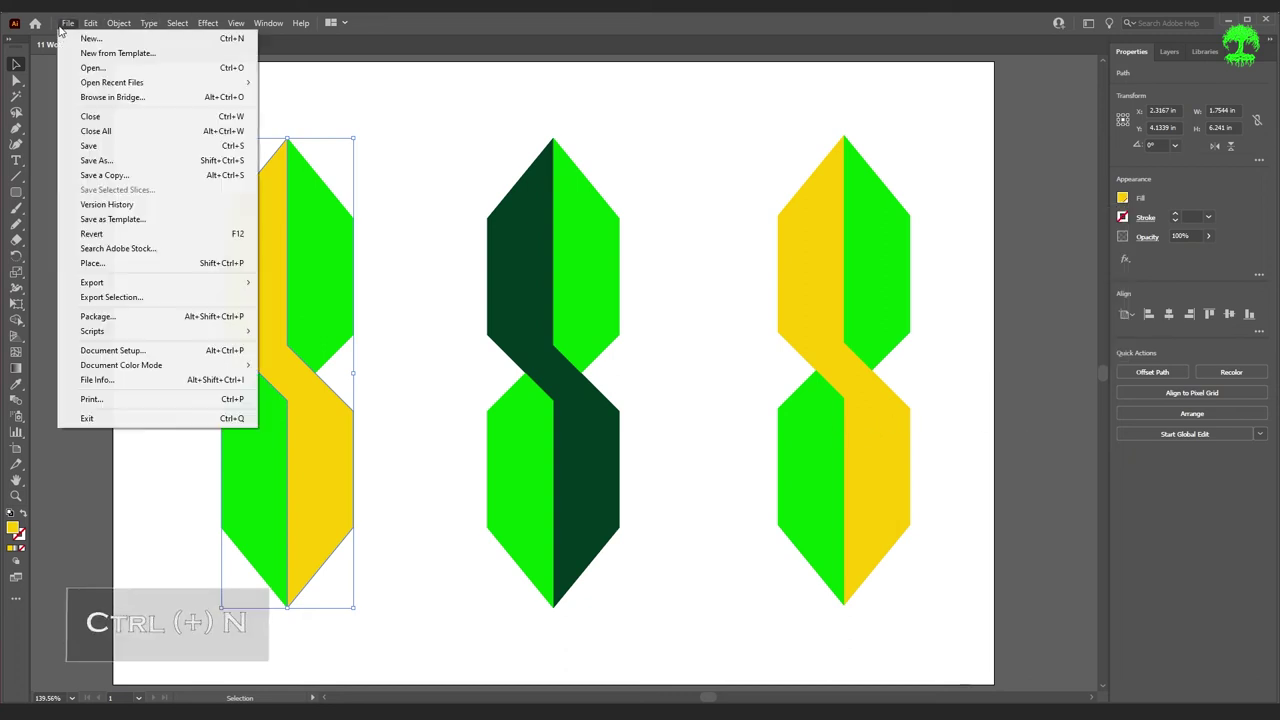
left_click(150, 40)
left_click(845, 669)
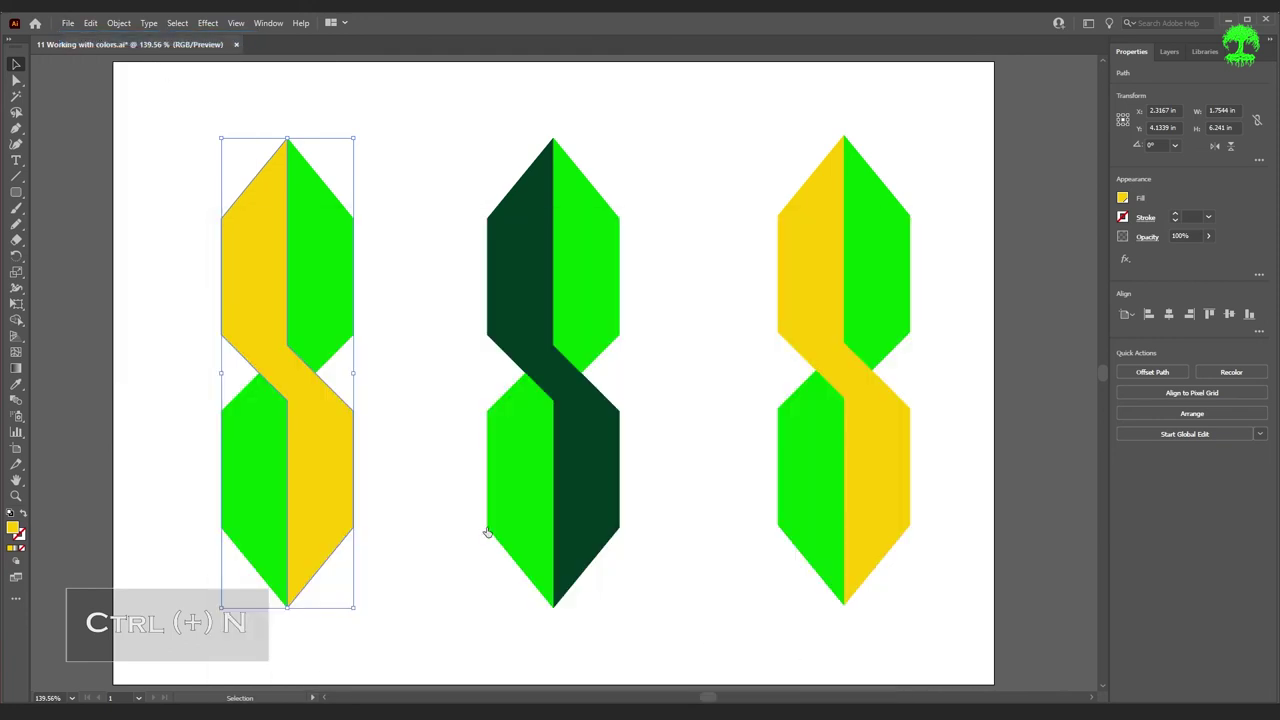
left_click(16, 192)
left_click_drag(311, 190, 714, 420)
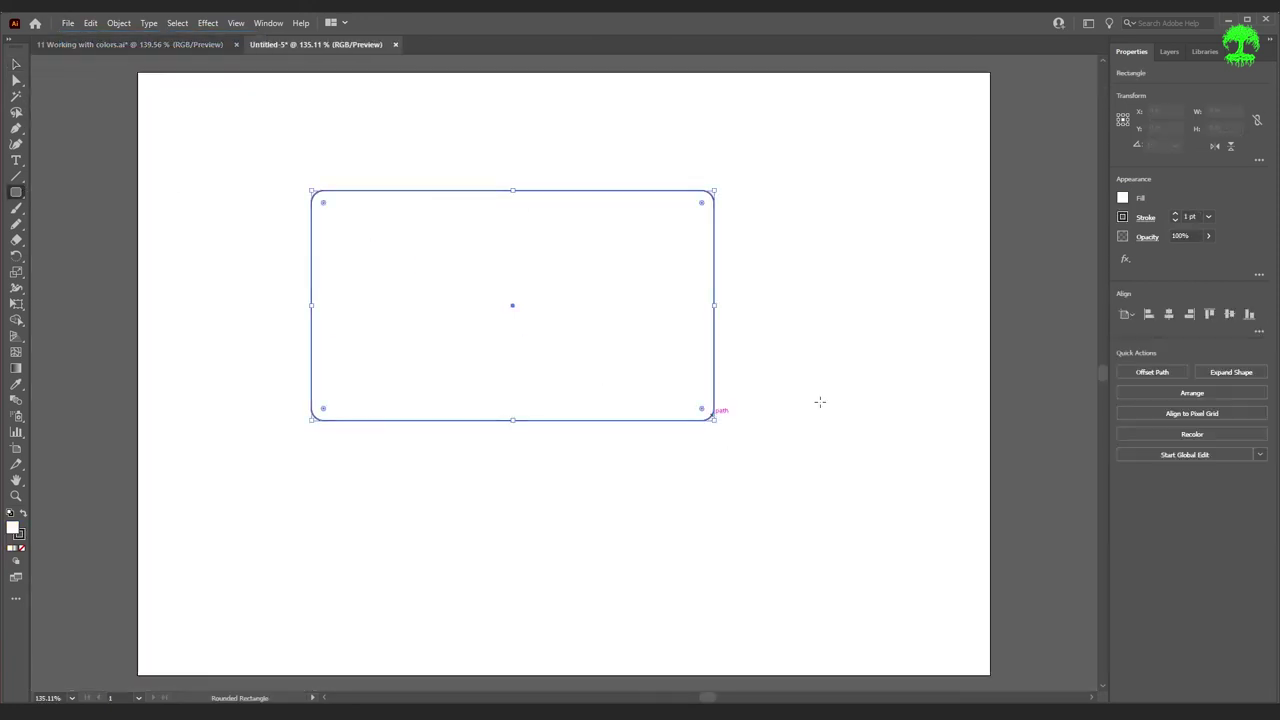
left_click(1122, 198)
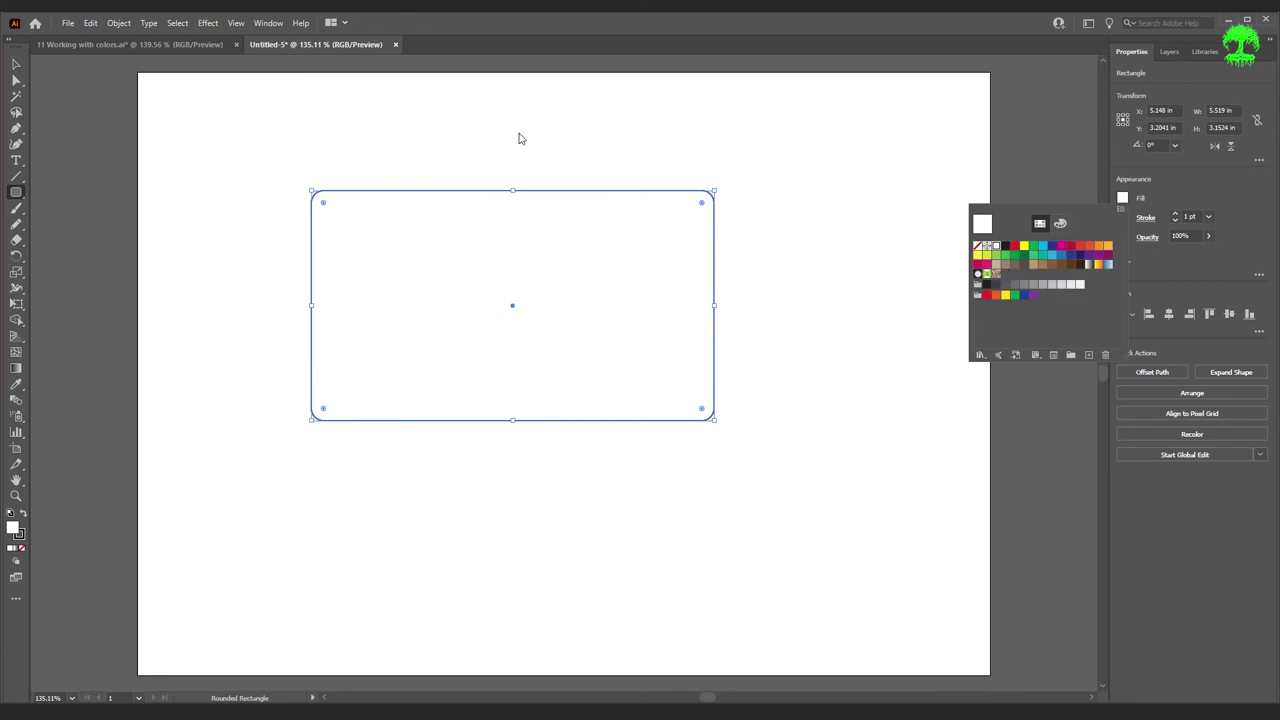
key("Escape")
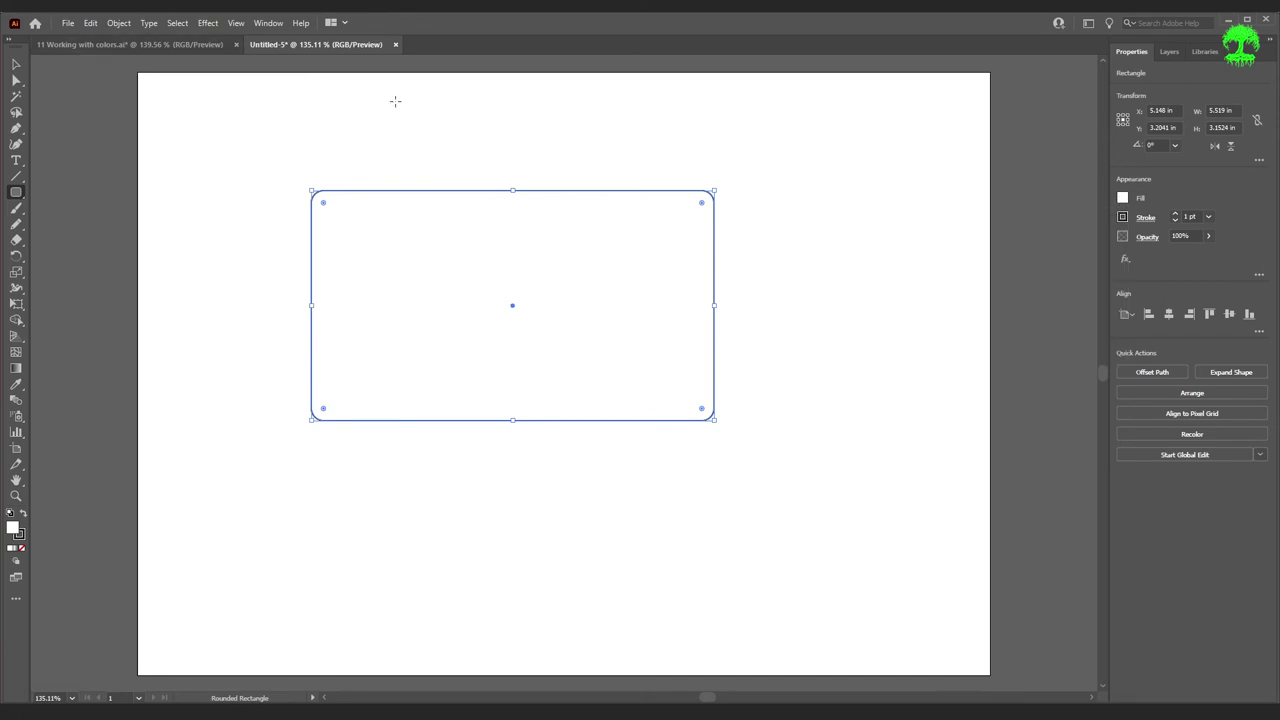
- Check the fill swatches in the colours file, then return to Untitled-5
left_click(122, 43)
left_click(1122, 199)
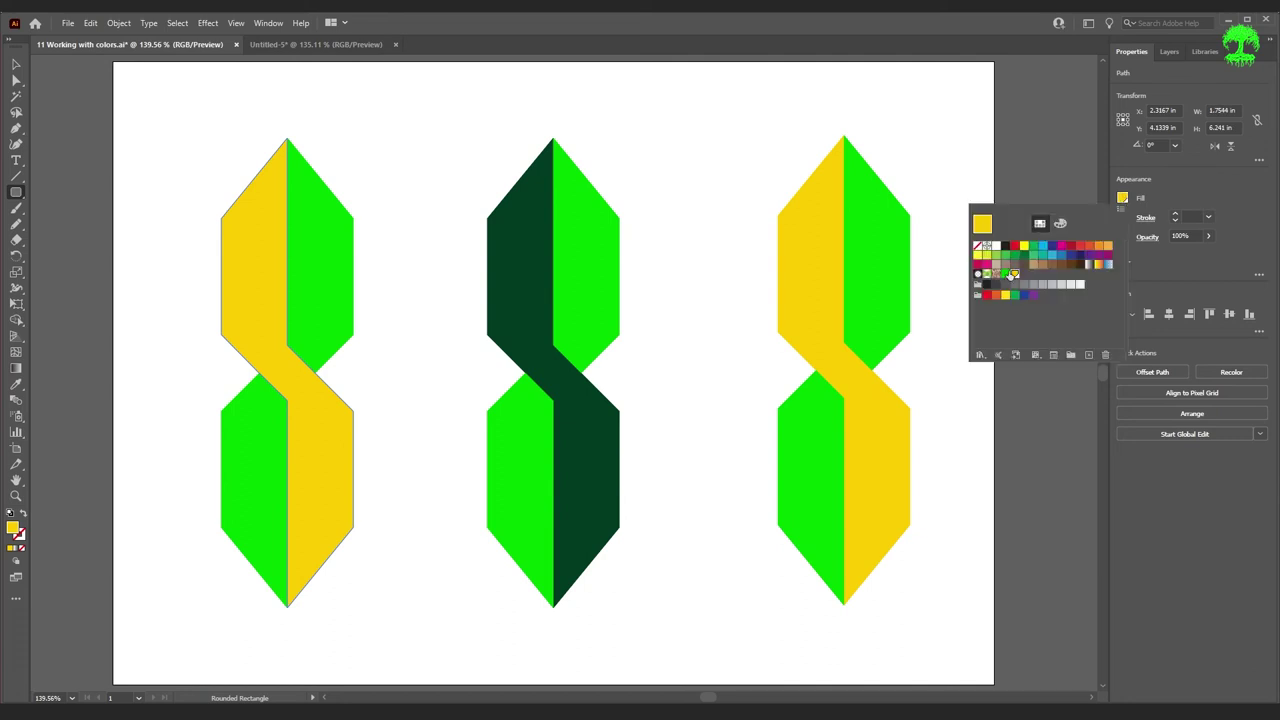
key("Escape")
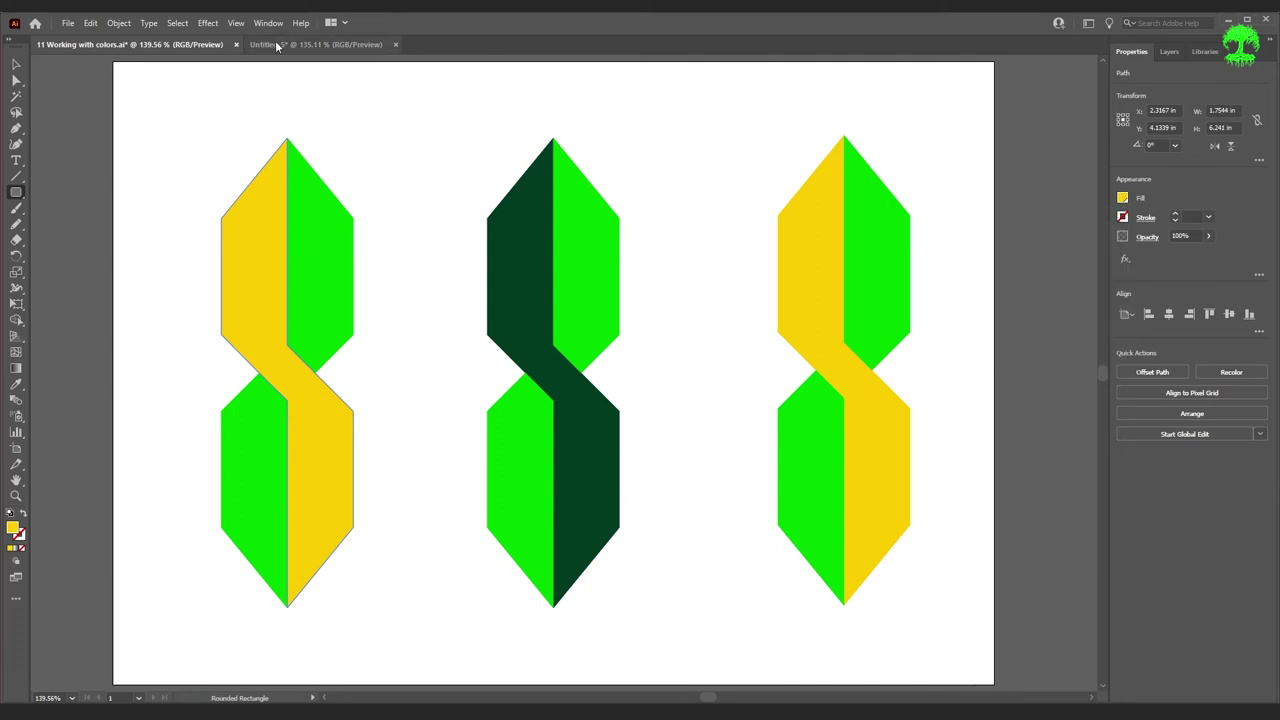
left_click(314, 45)
key("ctrl+Tab")
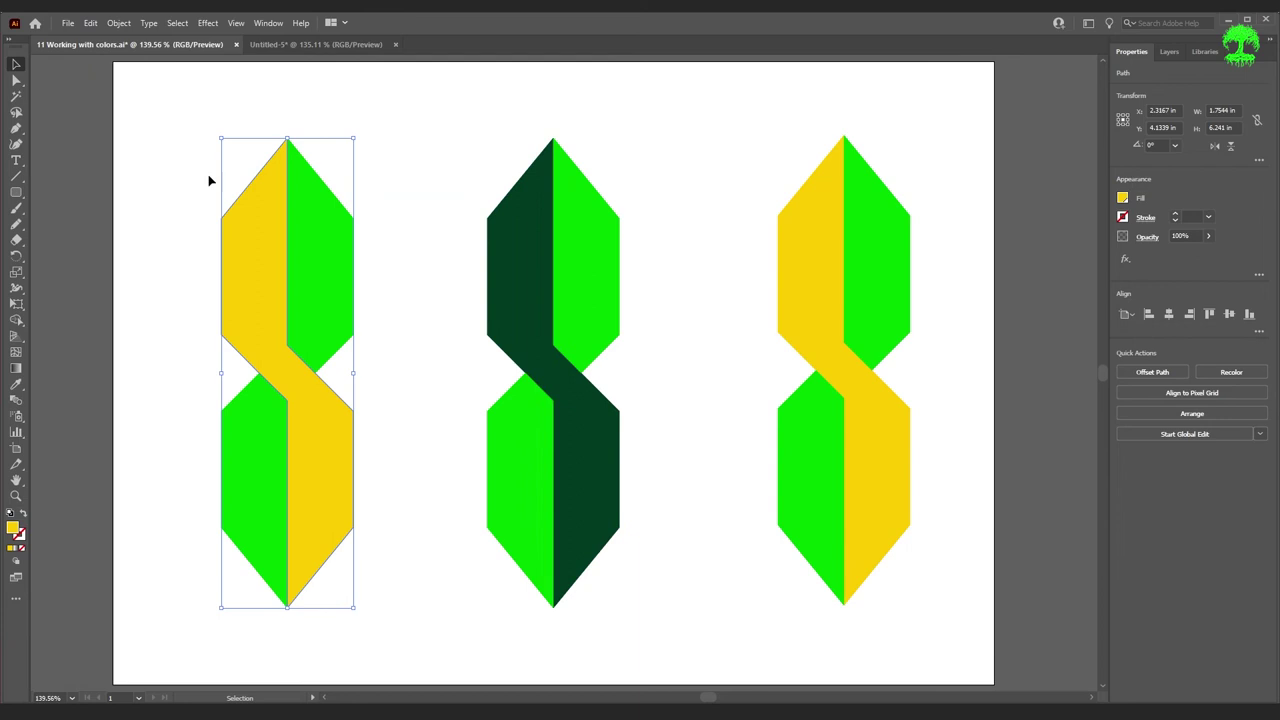
left_click(1205, 51)
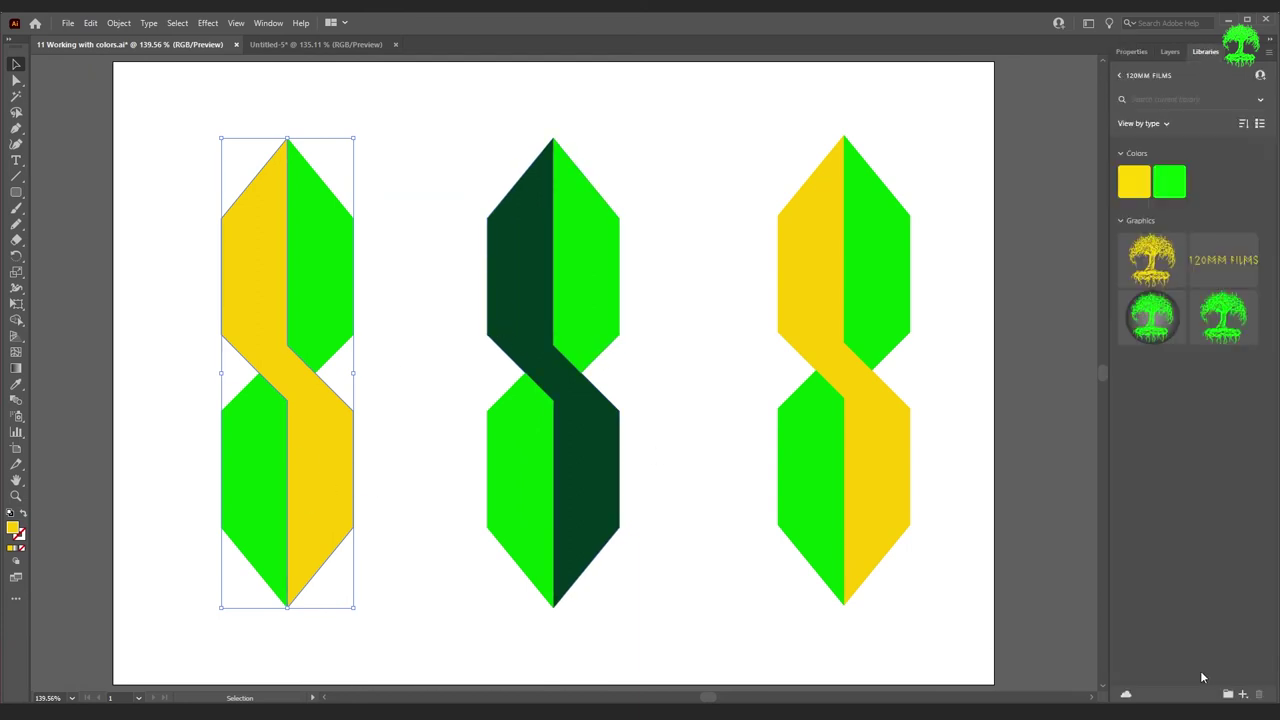
left_click(1243, 693)
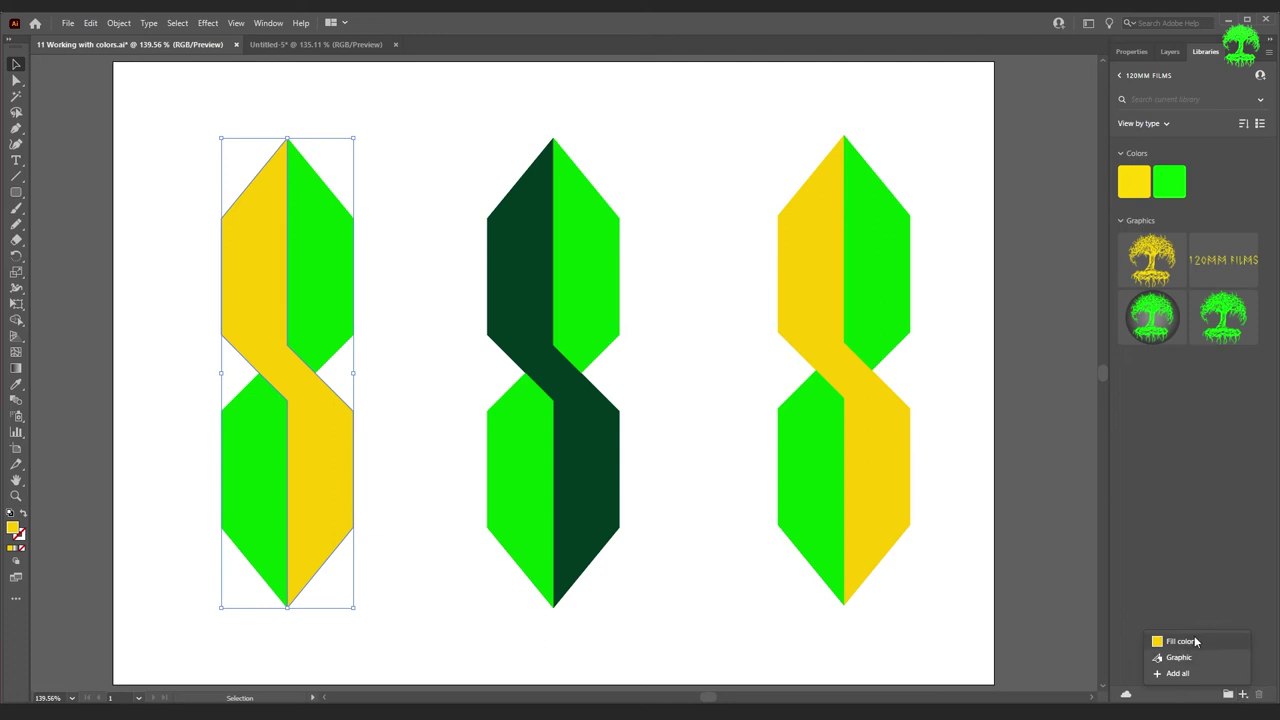
left_click(1183, 441)
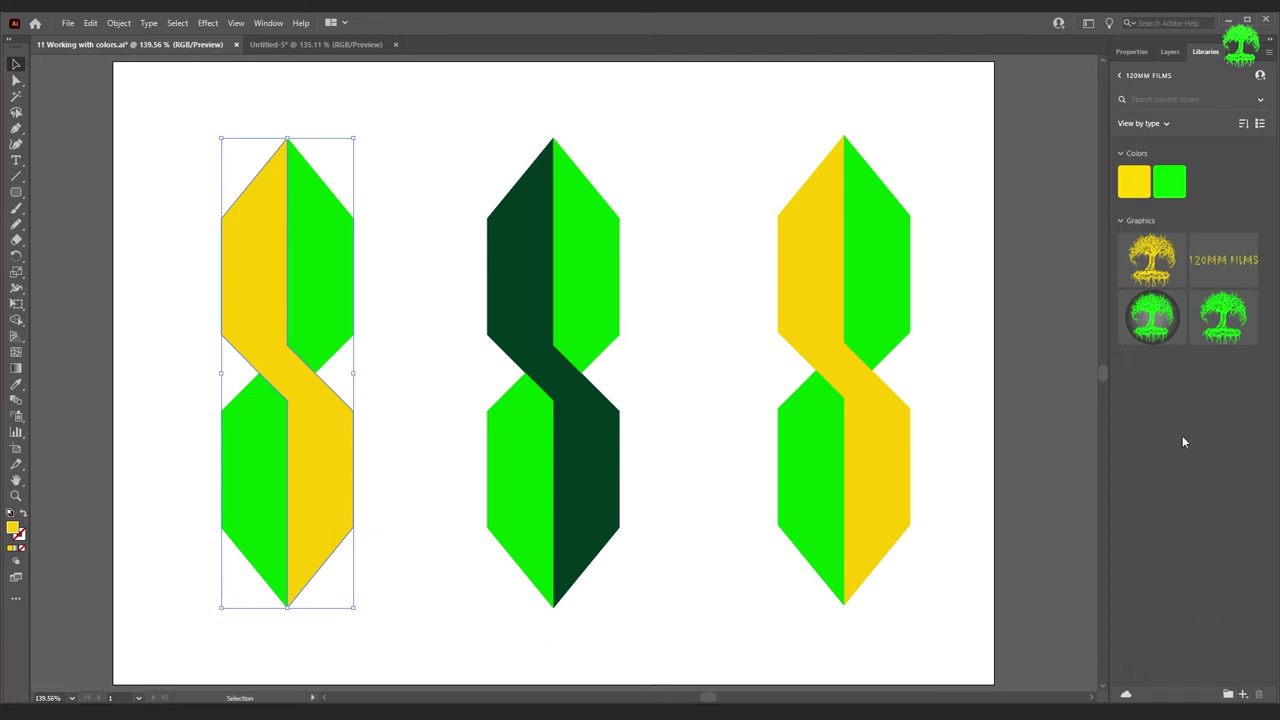
left_click(1138, 51)
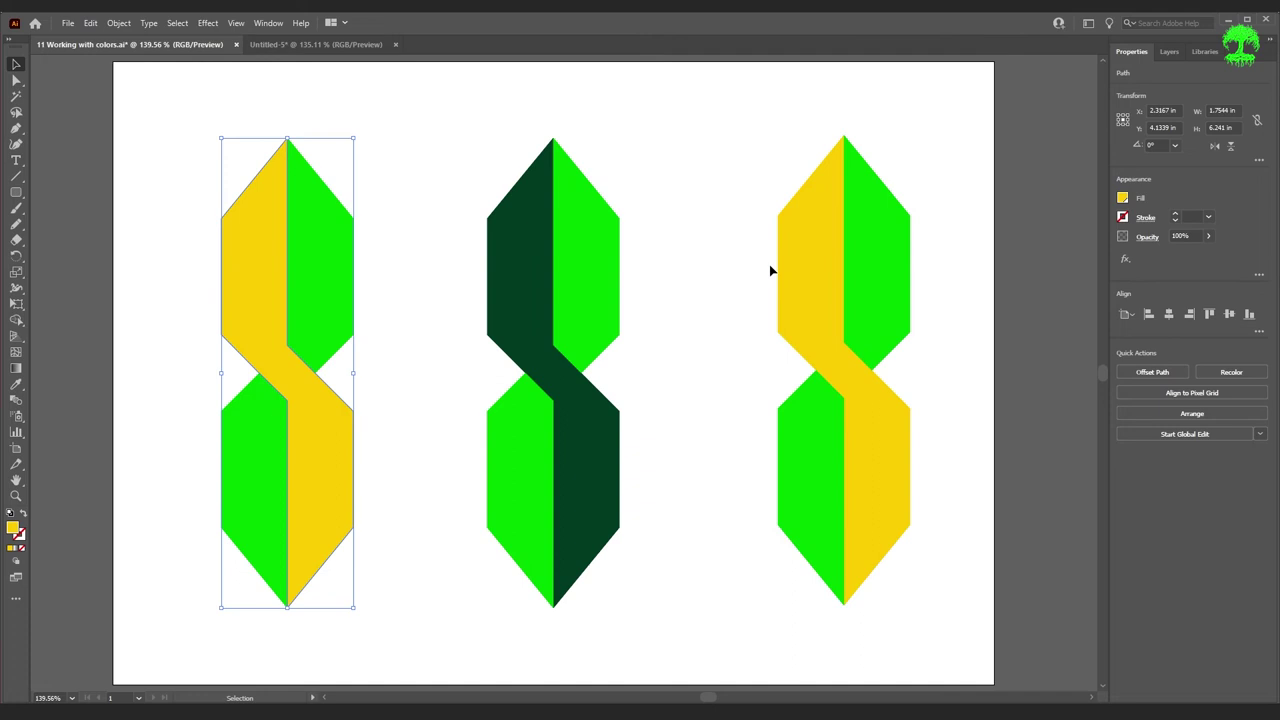
left_click(421, 146)
left_click(67, 23)
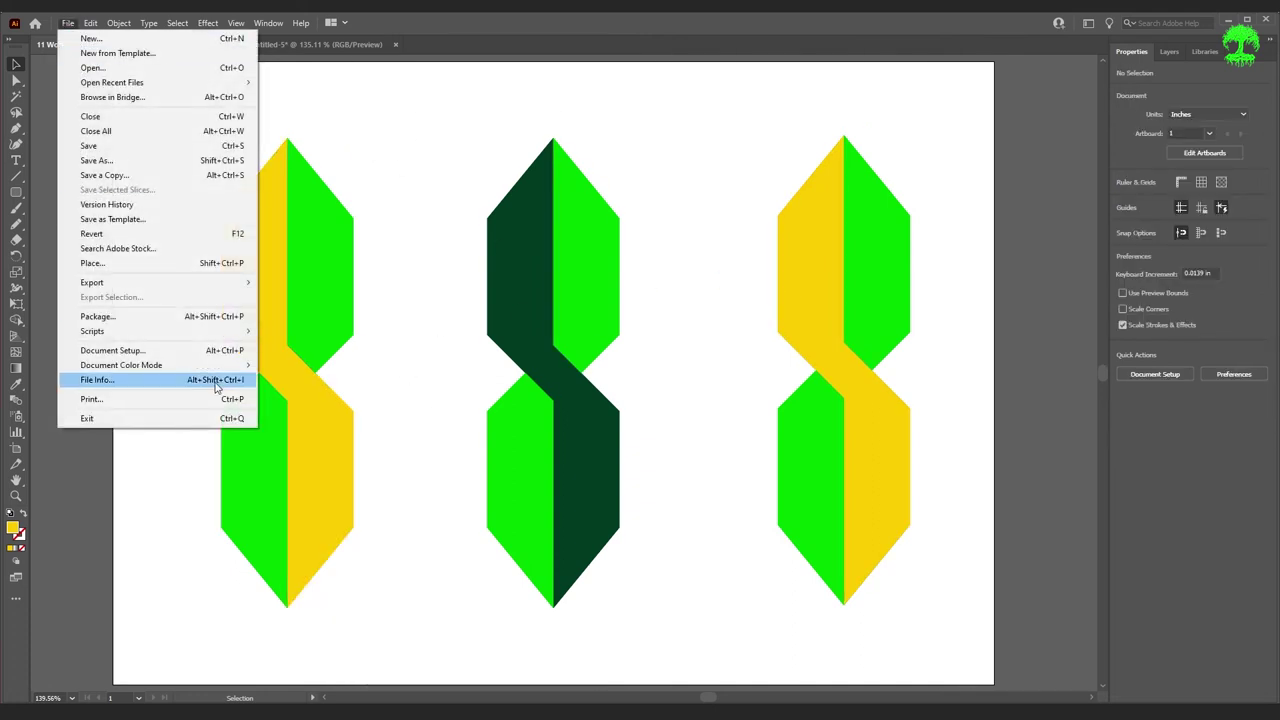
mouse_move(220, 372)
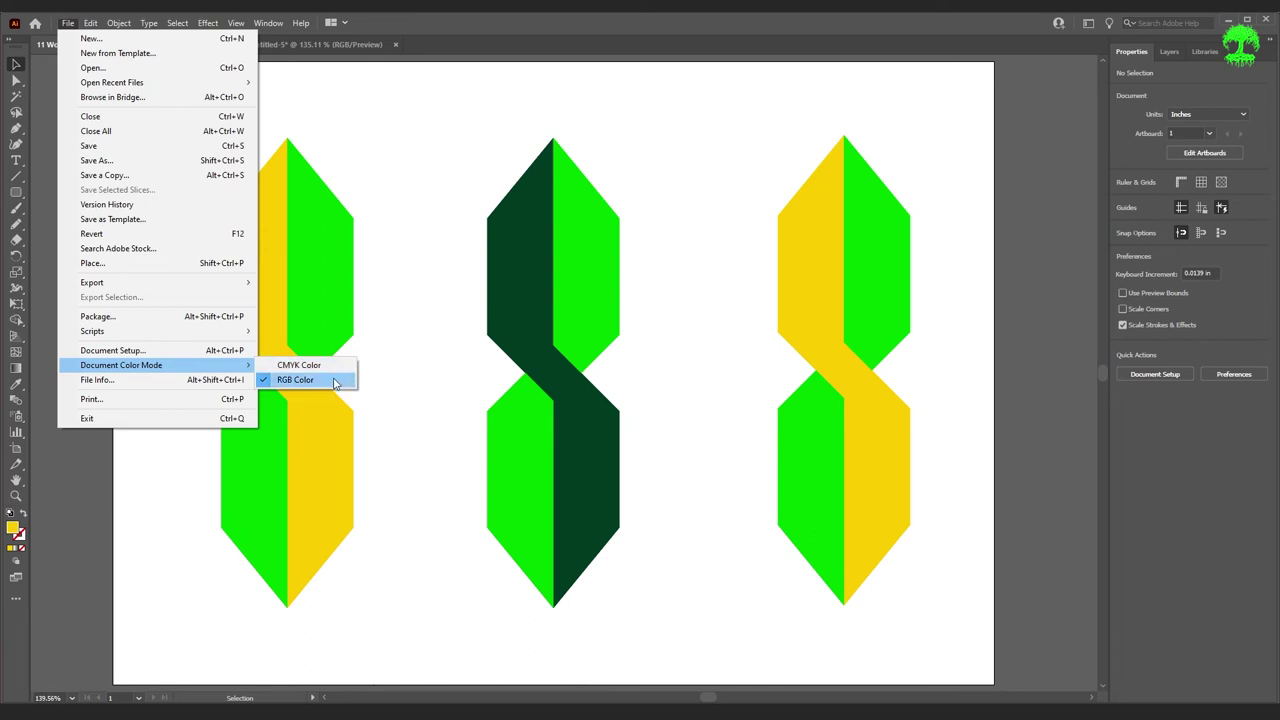
left_click(422, 342)
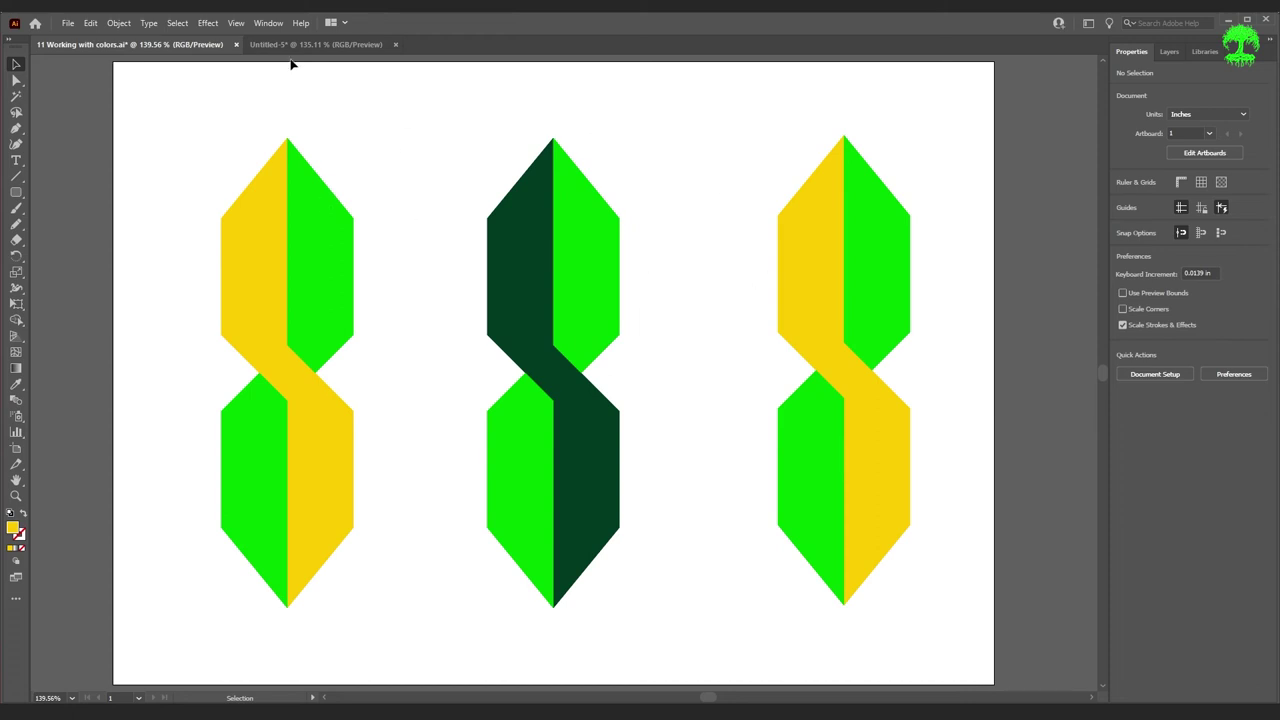
- Bring up the Adobe Color Themes panel and change its theme filter
left_click(268, 23)
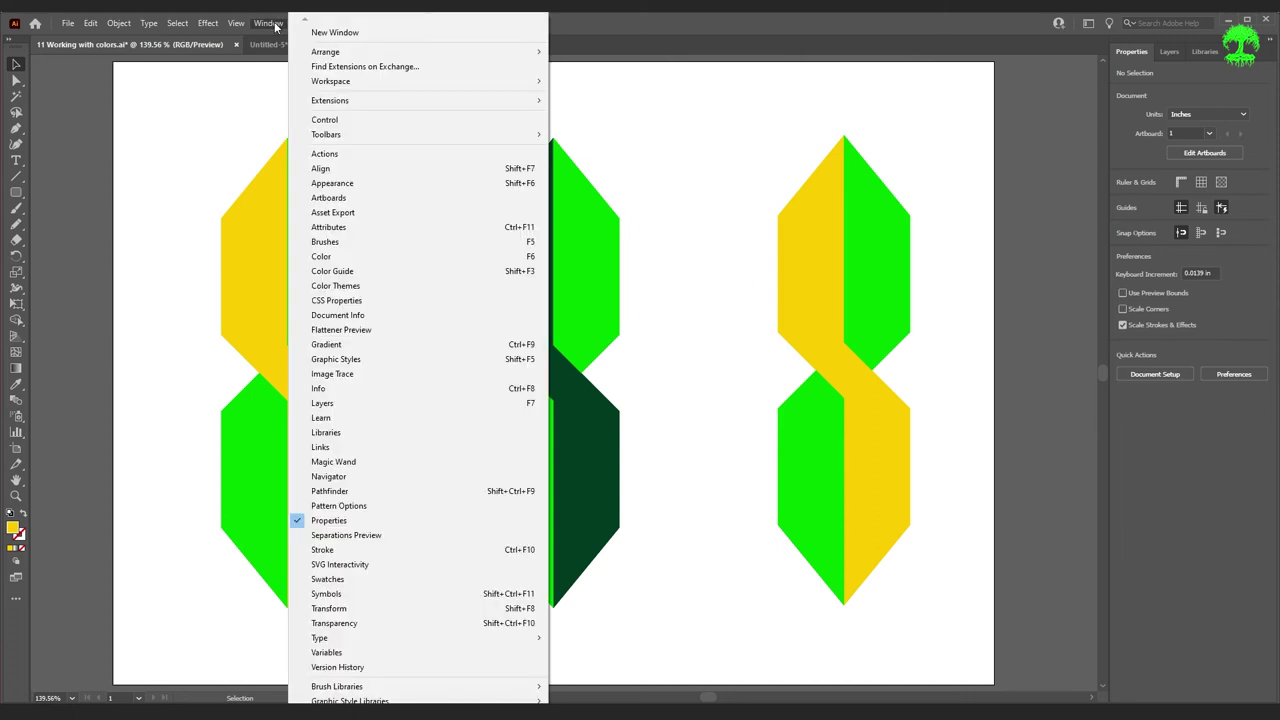
left_click(428, 286)
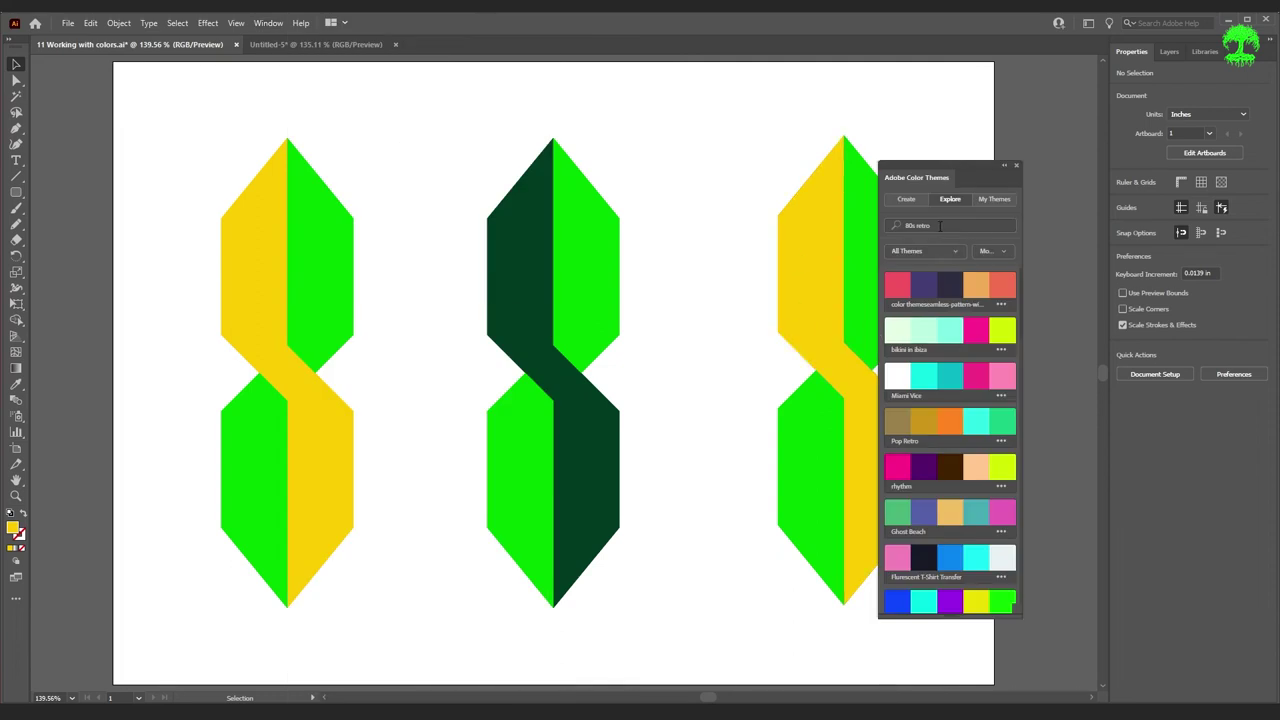
left_click(920, 251)
left_click(915, 303)
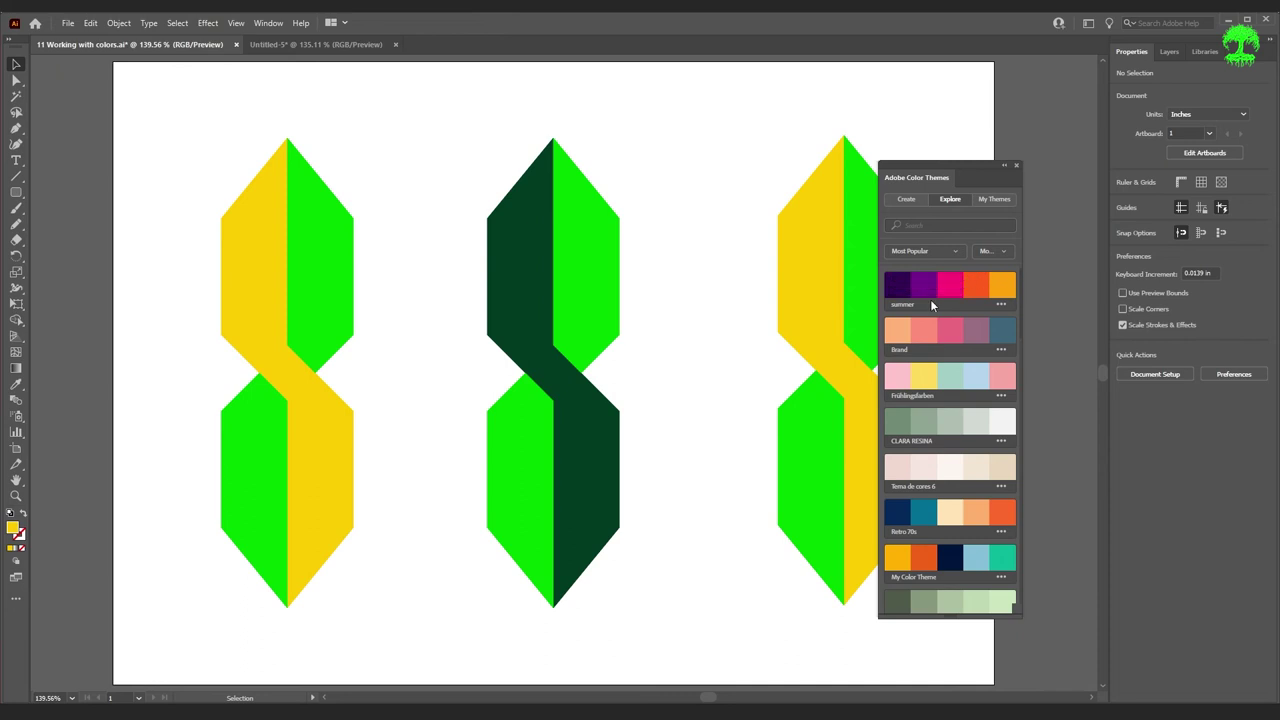
- Search colour themes for sci fi, fantasy, gold, and finally 80s retro
left_click(953, 224)
key("Return")
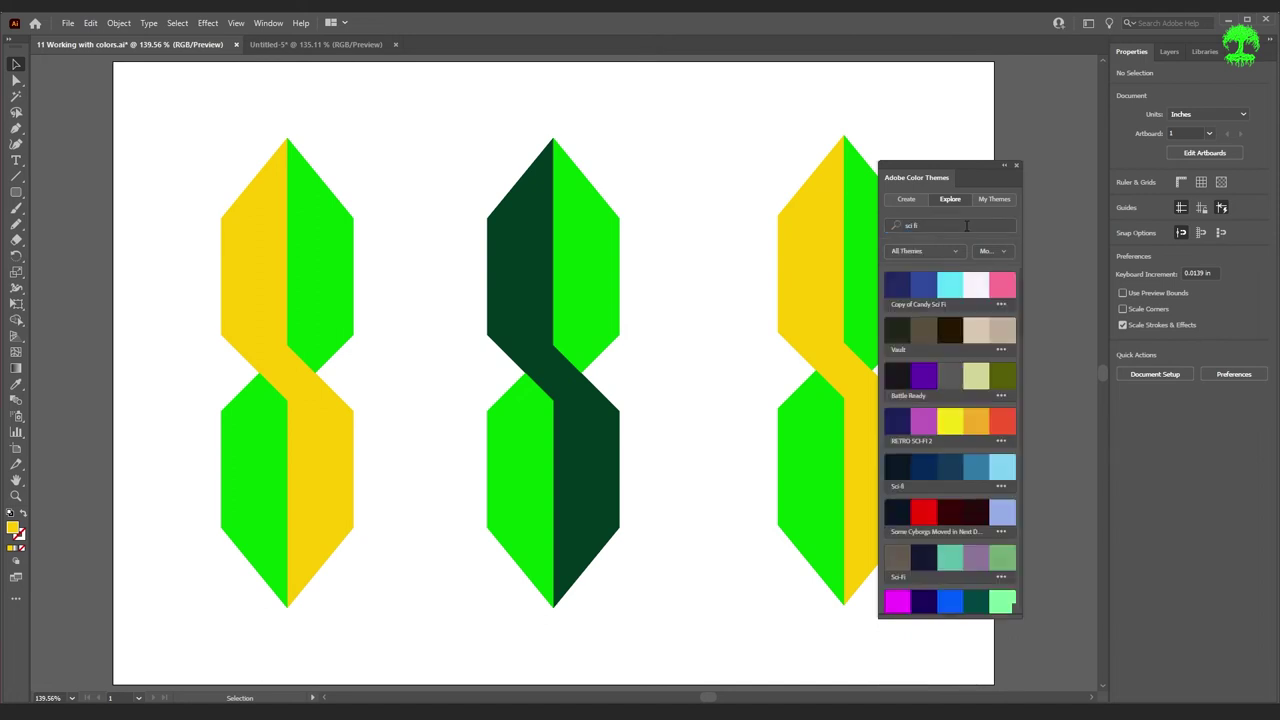
left_click(966, 225)
type("fantasy")
key("Return")
left_click(951, 229)
type("gold")
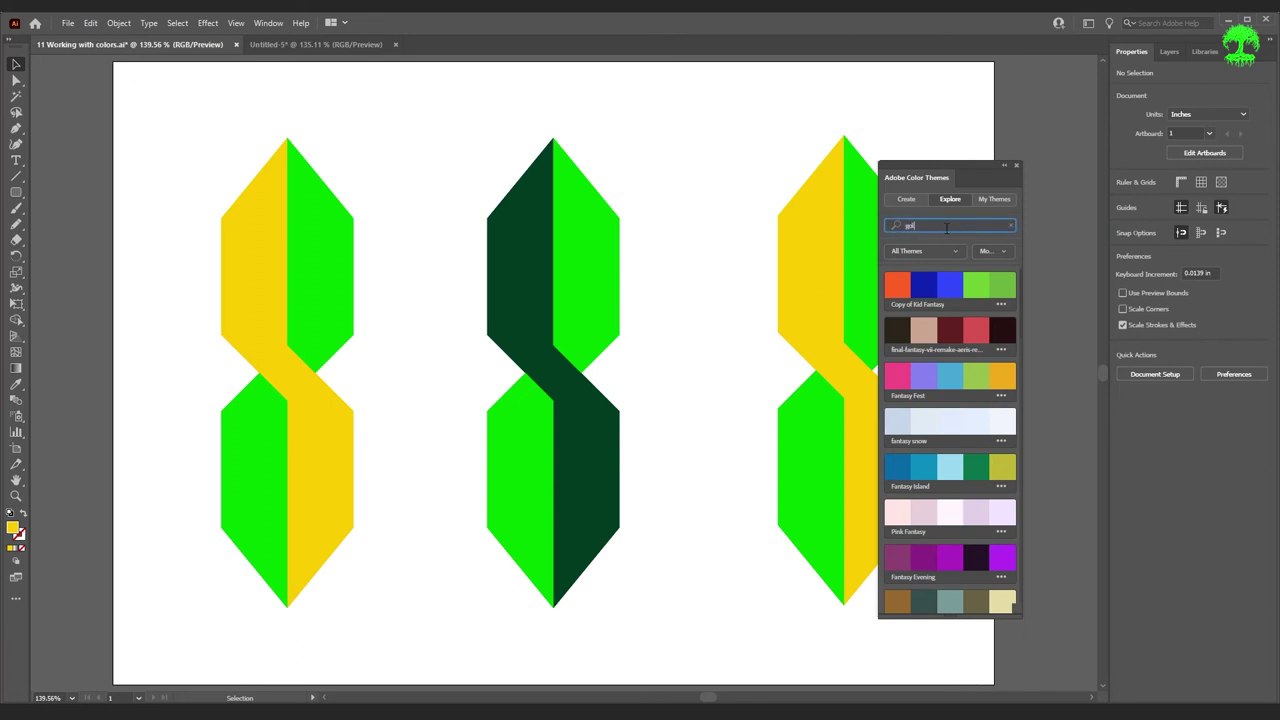
key("Return")
left_click(943, 228)
type("Br")
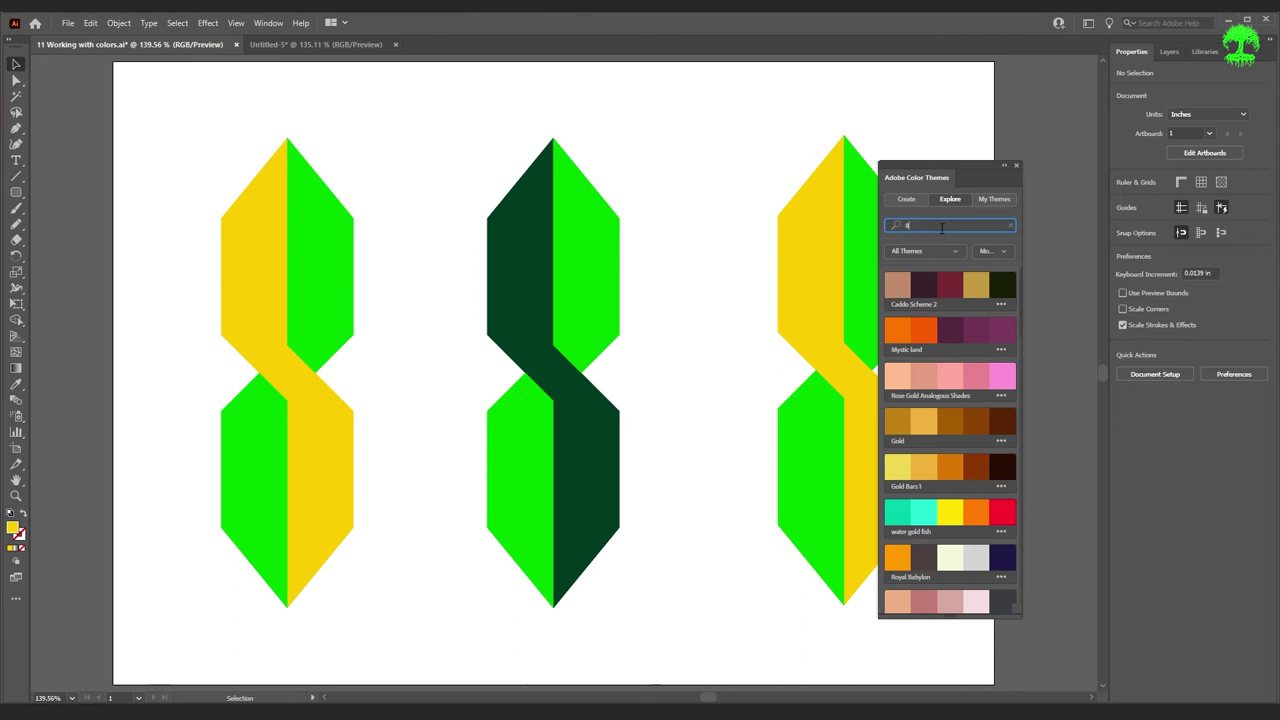
key("Return")
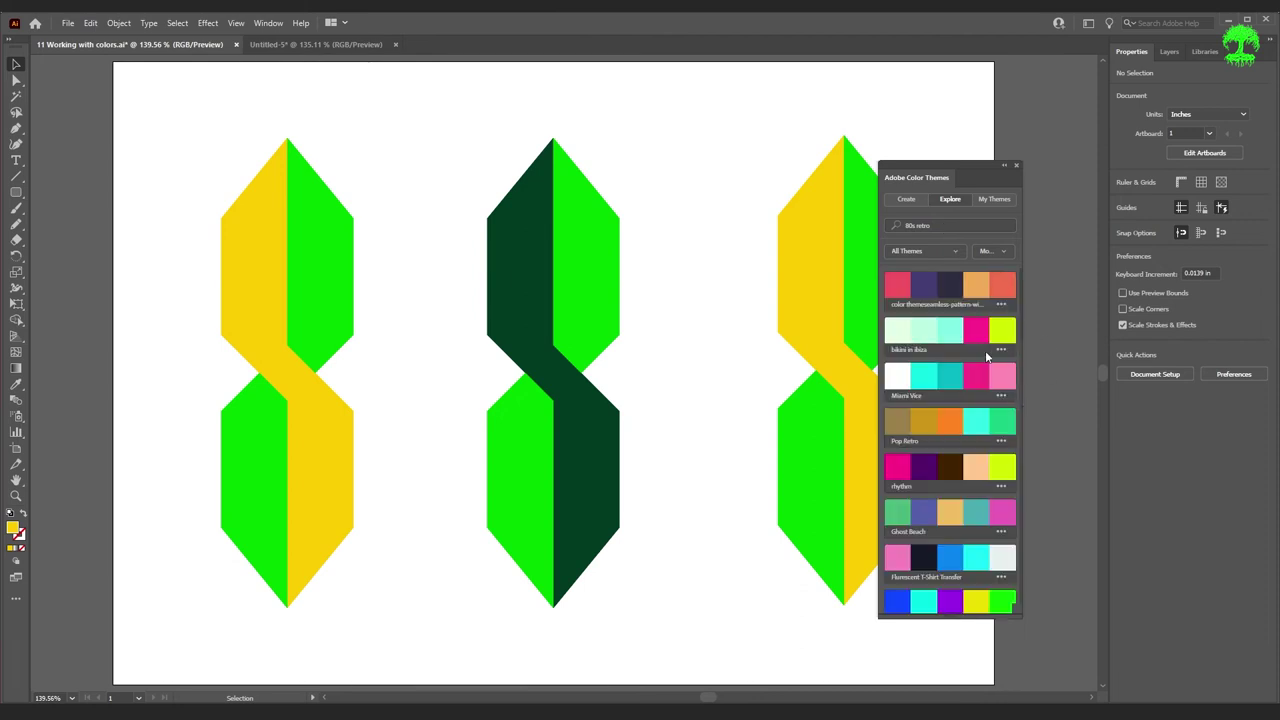
- Add the Miami Vice theme from the 80s retro results to the swatches
scroll(984, 347, "down", 2)
scroll(976, 437, "up", 2)
left_click(1002, 396)
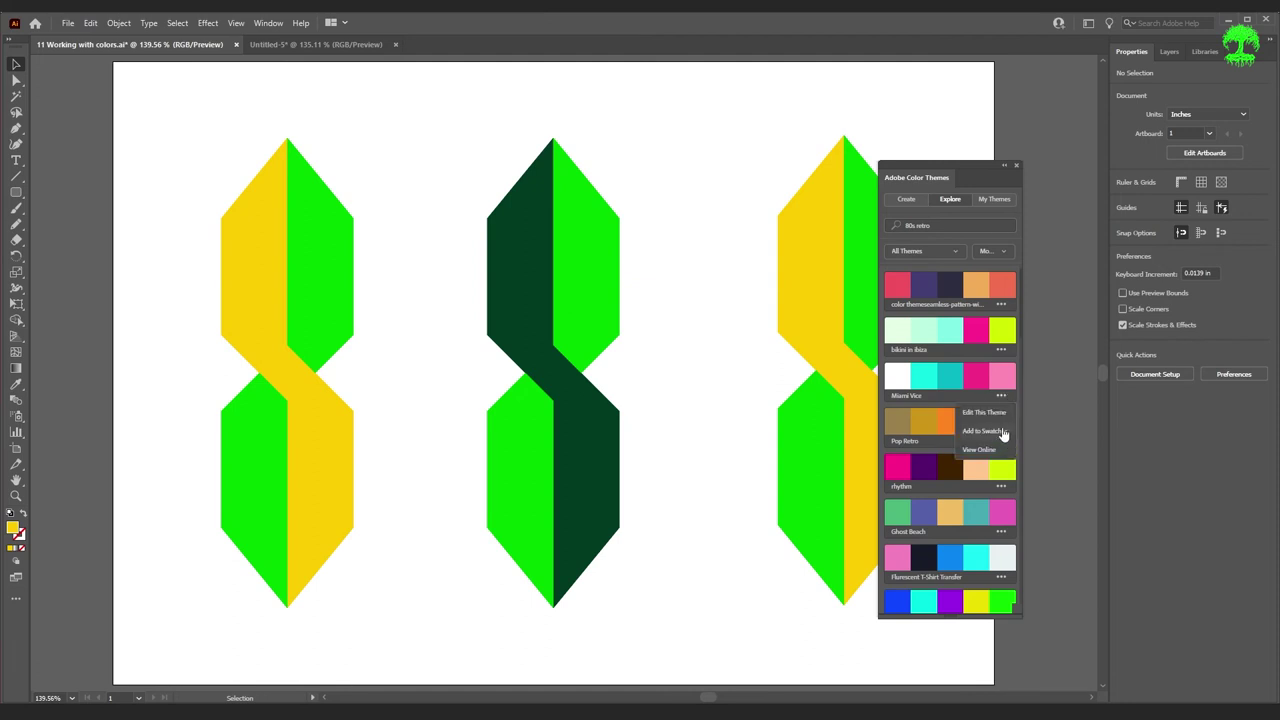
left_click(1005, 428)
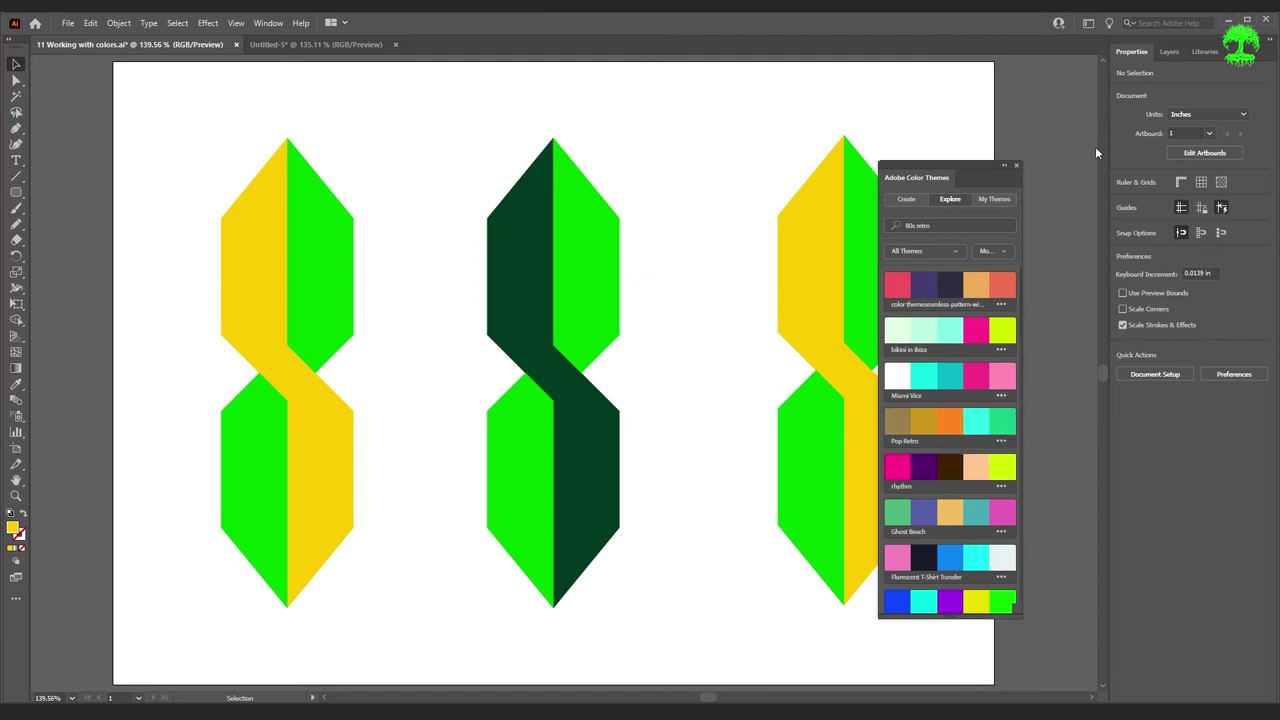
- Fill the right shape's S path with a dark teal Miami Vice swatch
left_click(1016, 165)
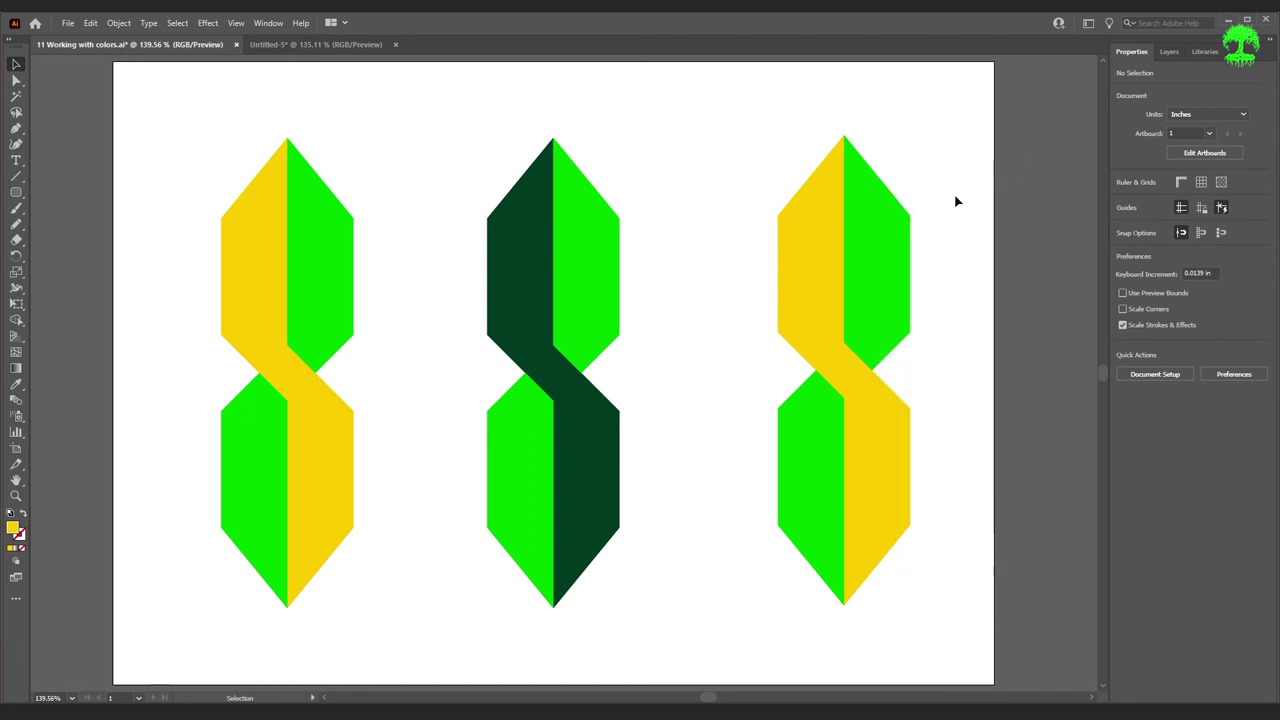
left_click(537, 286)
left_click(903, 283)
left_click(1121, 199)
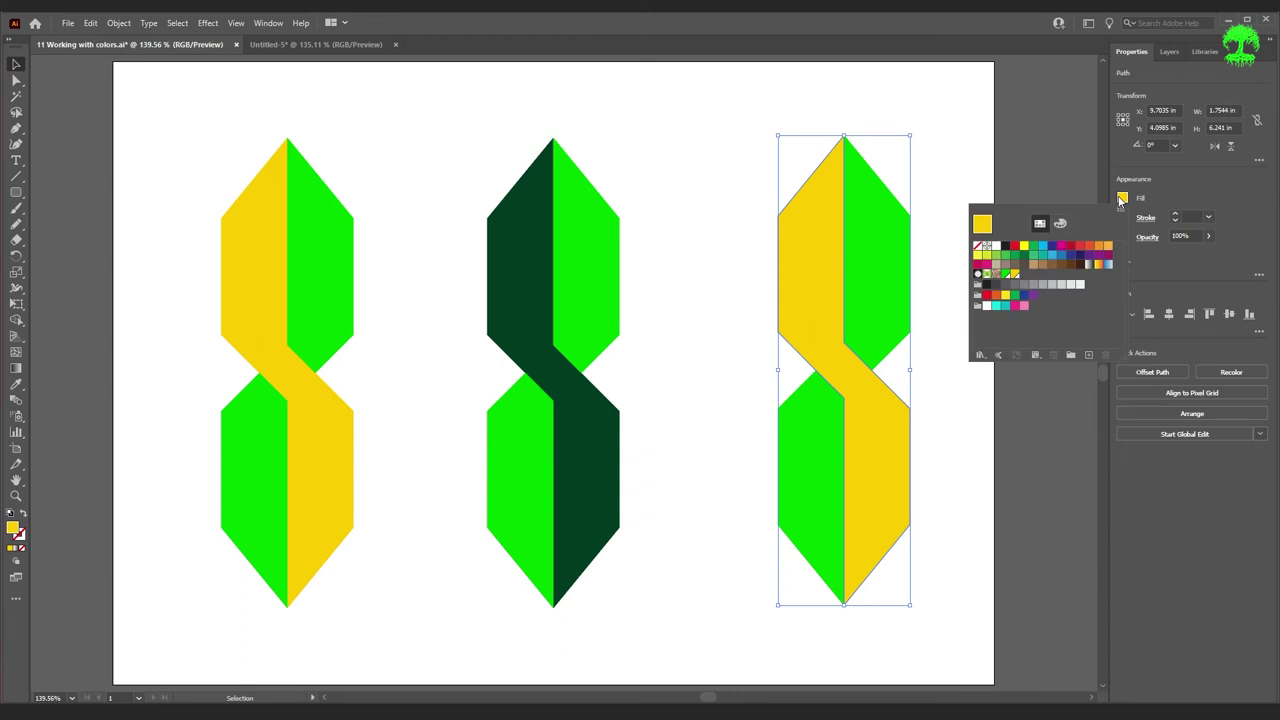
left_click(1005, 307)
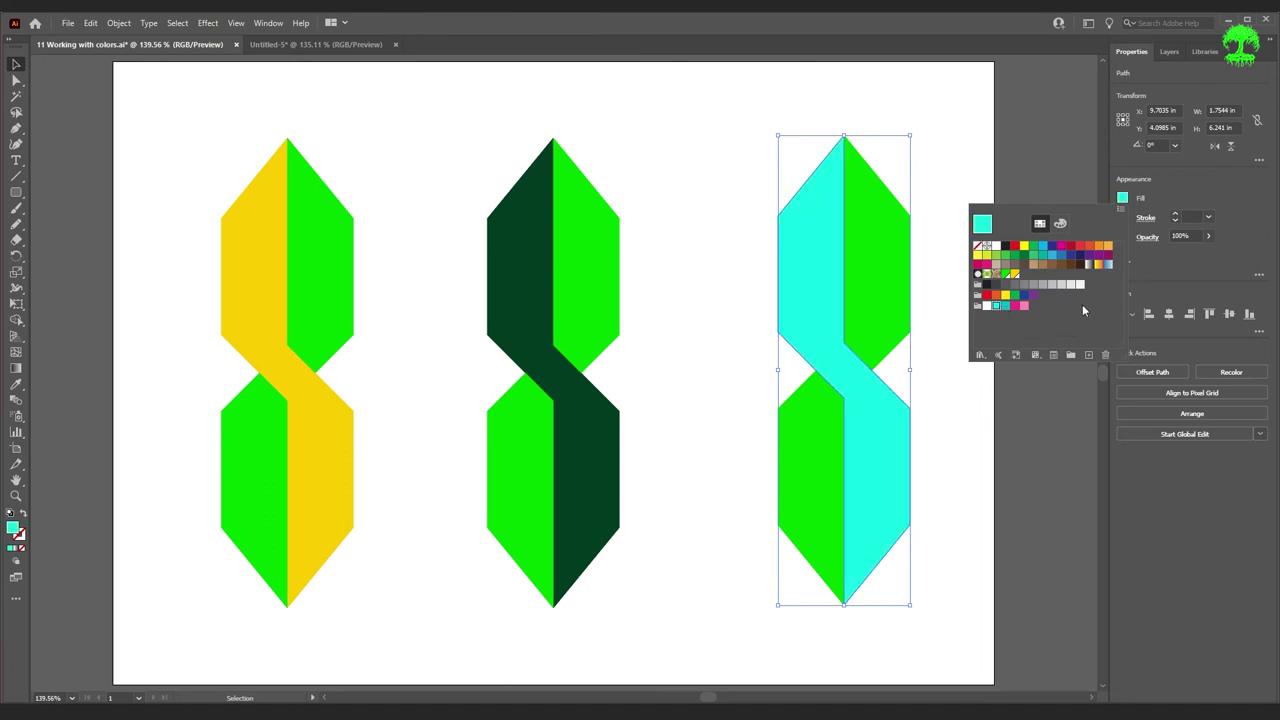
left_click(1006, 307)
left_click(860, 308)
- Colour the right shape's upper-right piece magenta and its lower-left piece pink
left_click(873, 300)
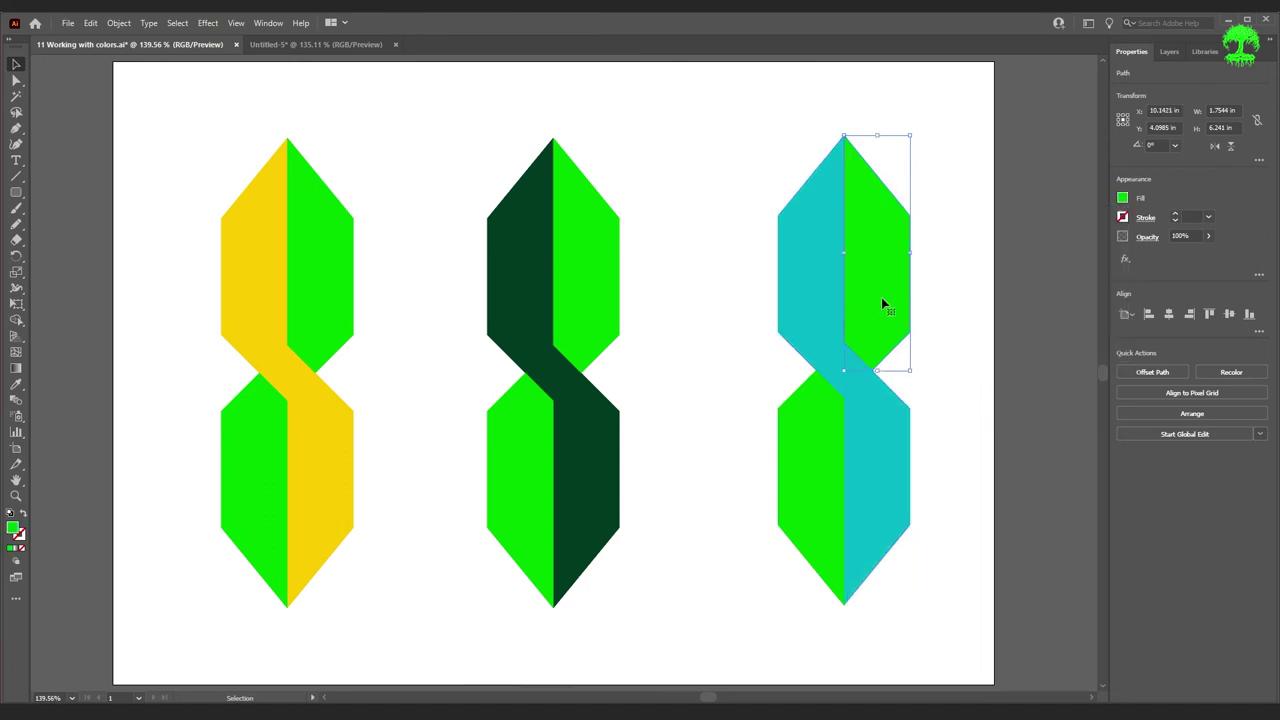
left_click(1122, 198)
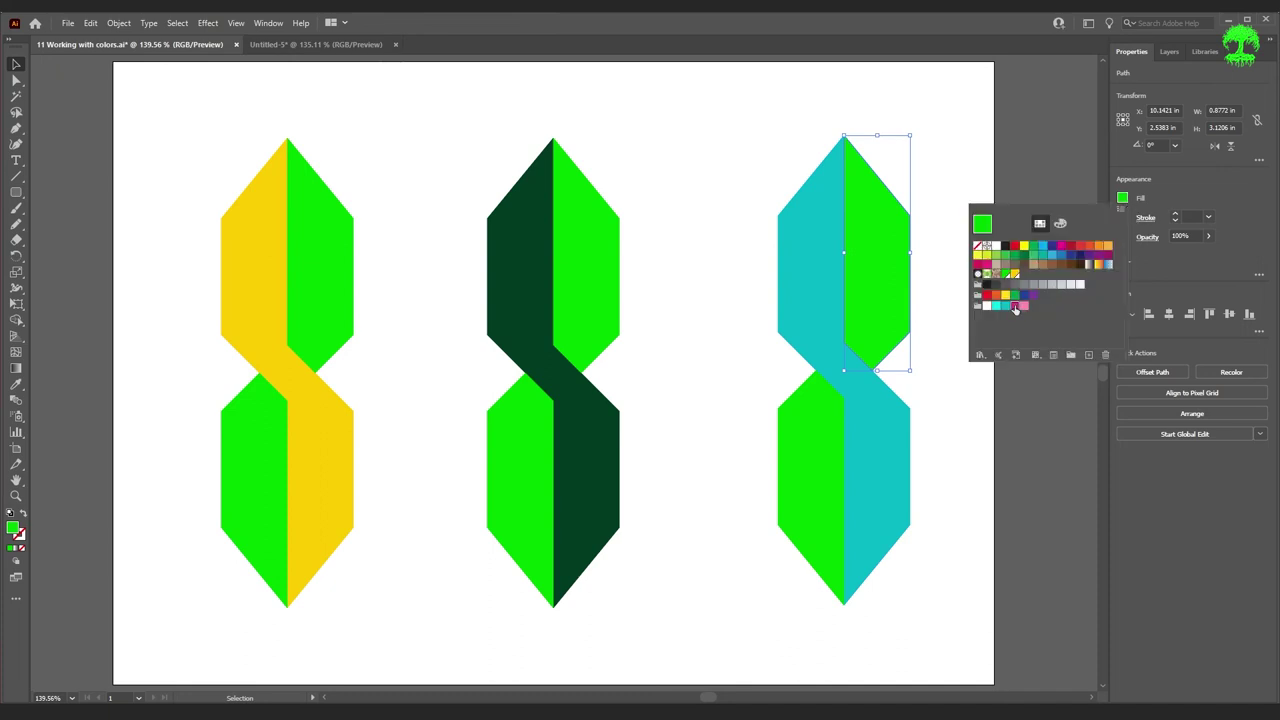
left_click(1018, 309)
left_click(832, 430)
left_click(1122, 198)
left_click(1044, 303)
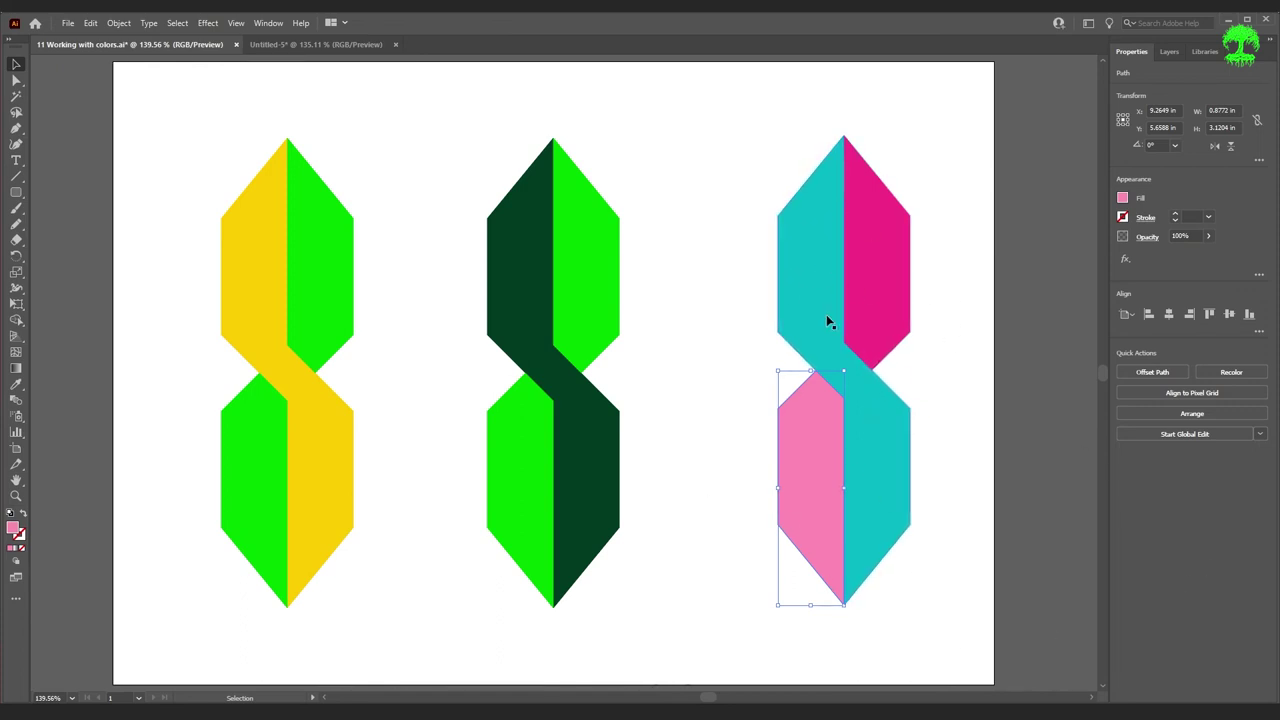
- Reselect the teal S path and review its fill swatches without changing anything
left_click(953, 321)
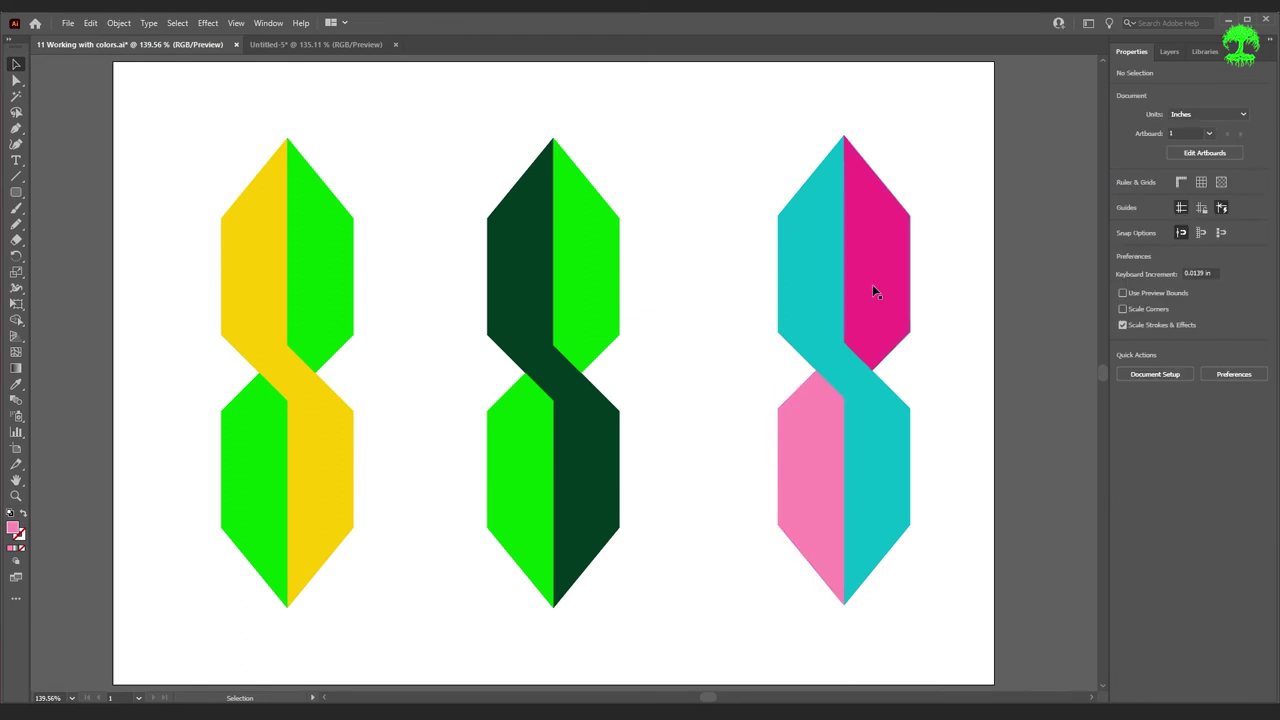
left_click(828, 282)
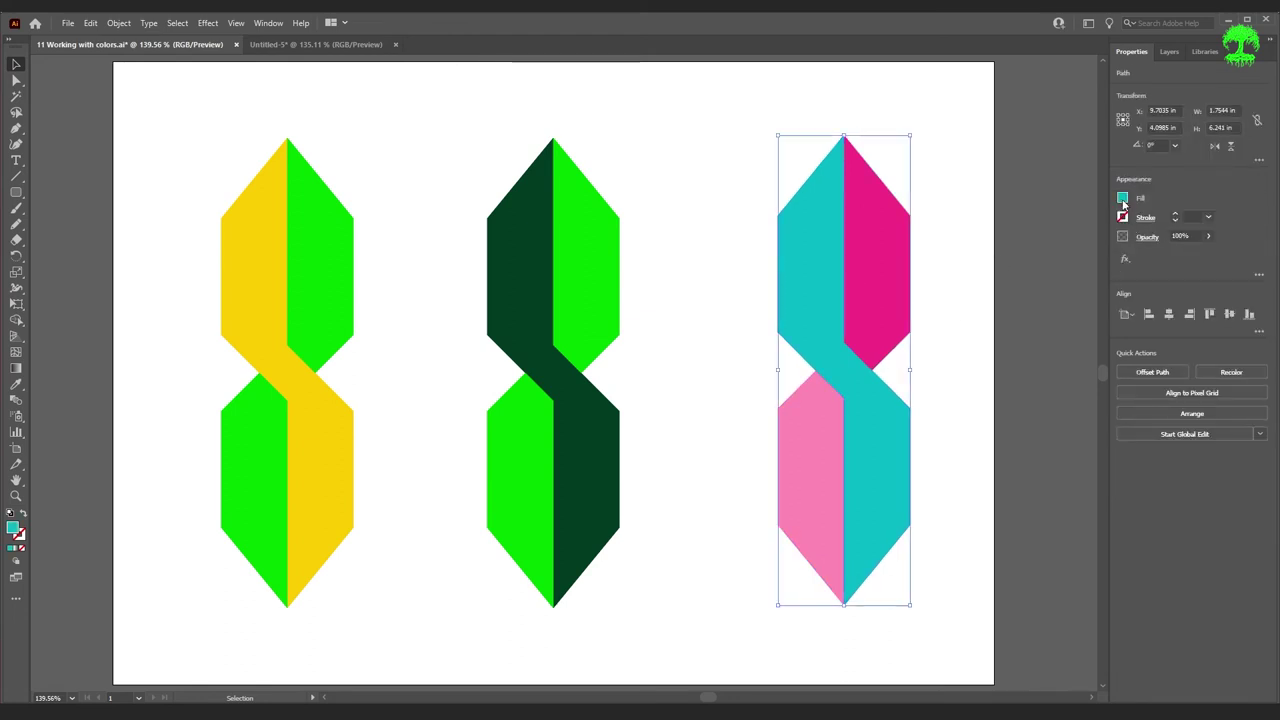
left_click(1124, 198)
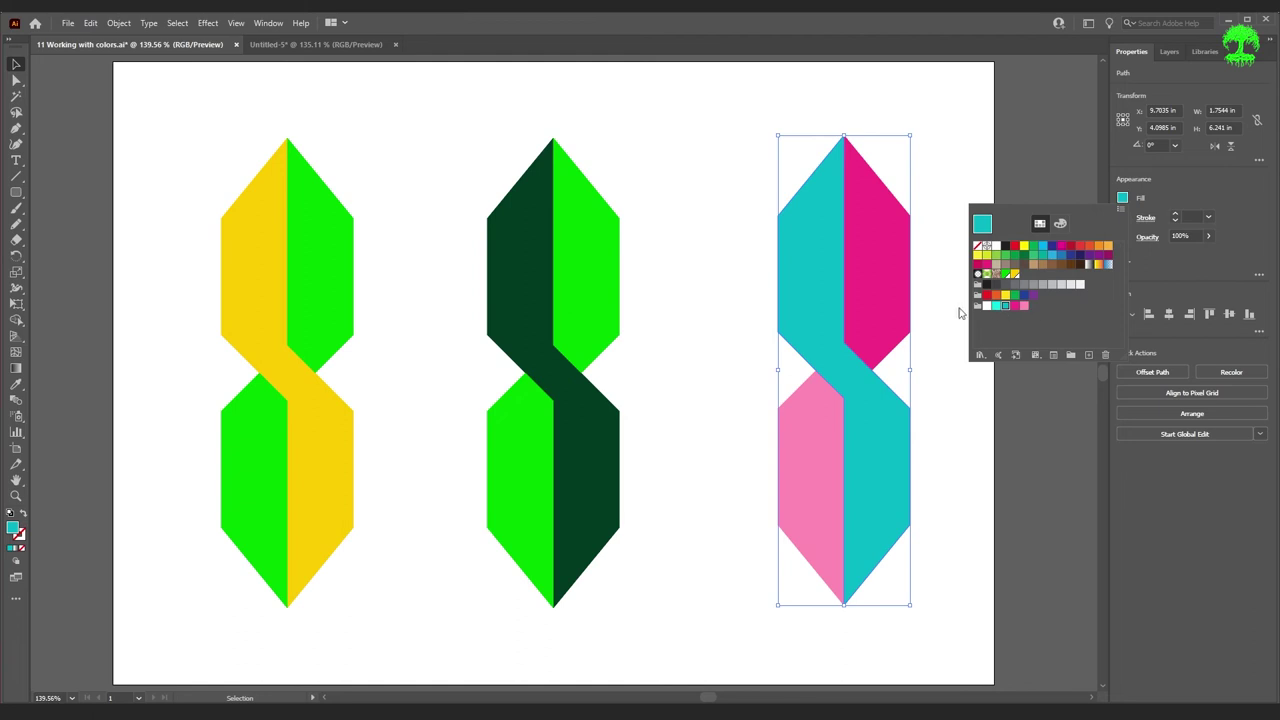
left_click(940, 430)
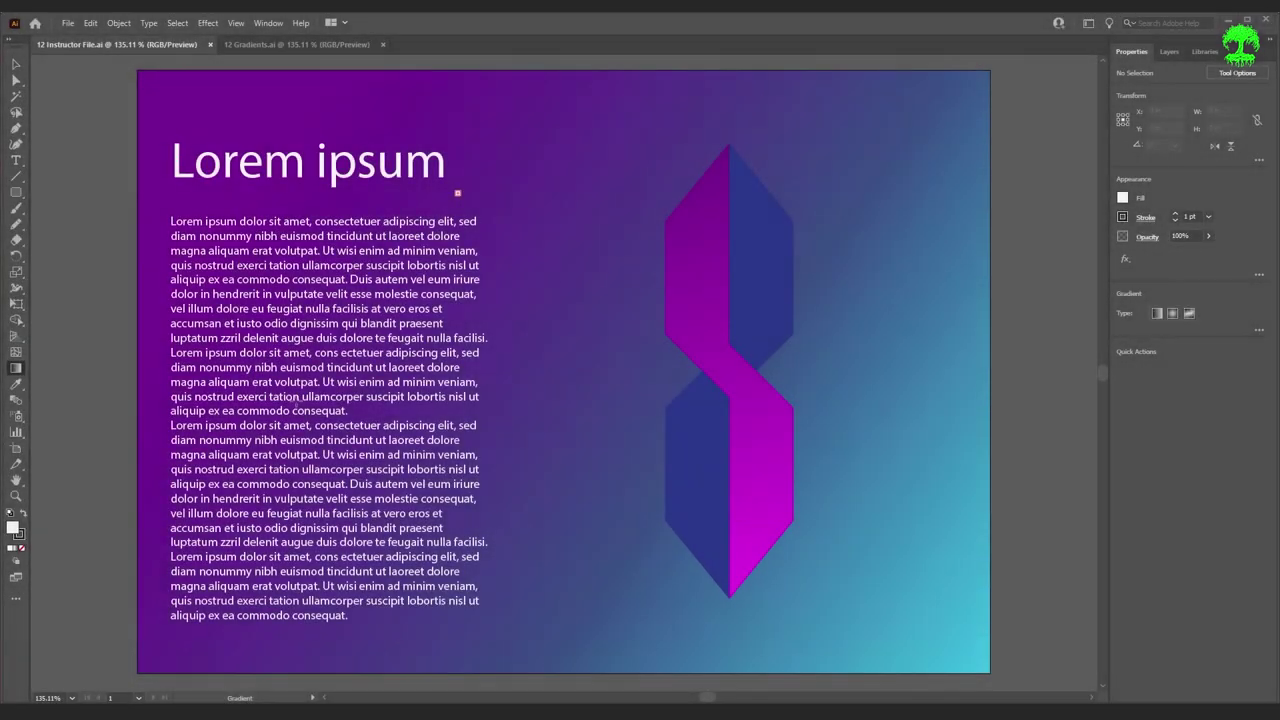
- With the Selection tool active, compare 12 Gradients.ai against 12 Instructor File.ai, ending on 12 Gradients.ai
left_click(16, 64)
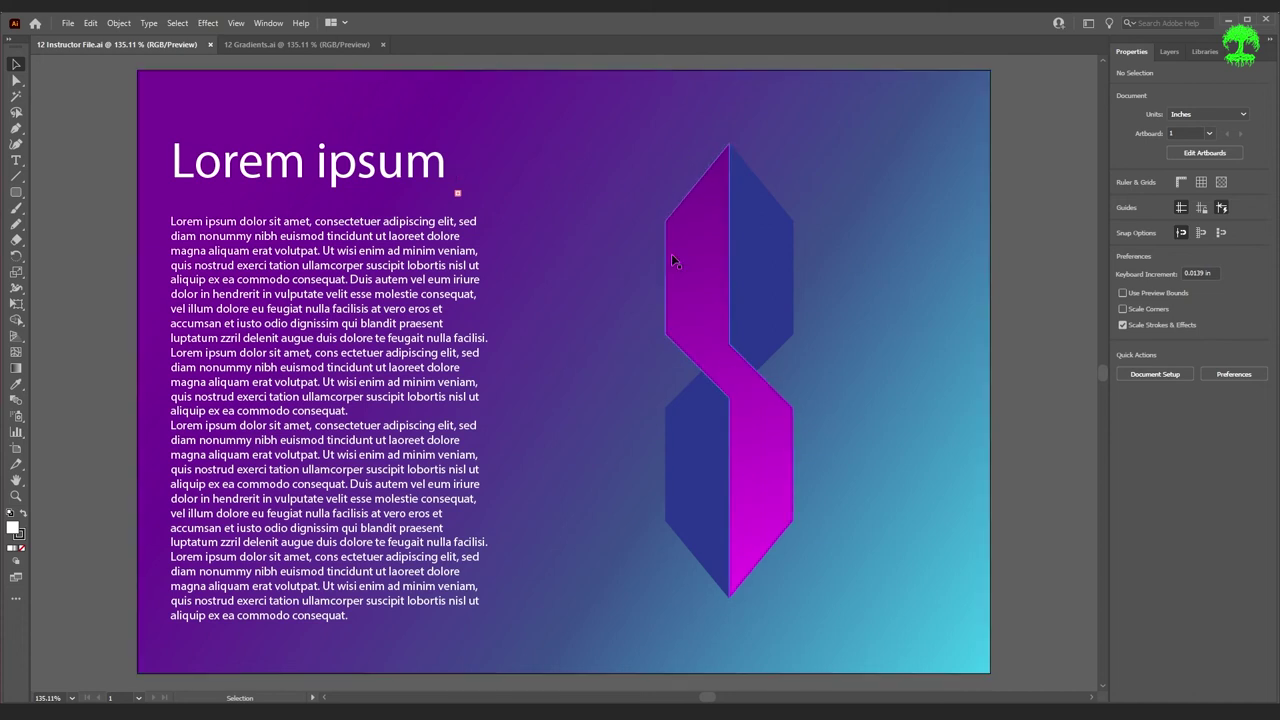
left_click(331, 43)
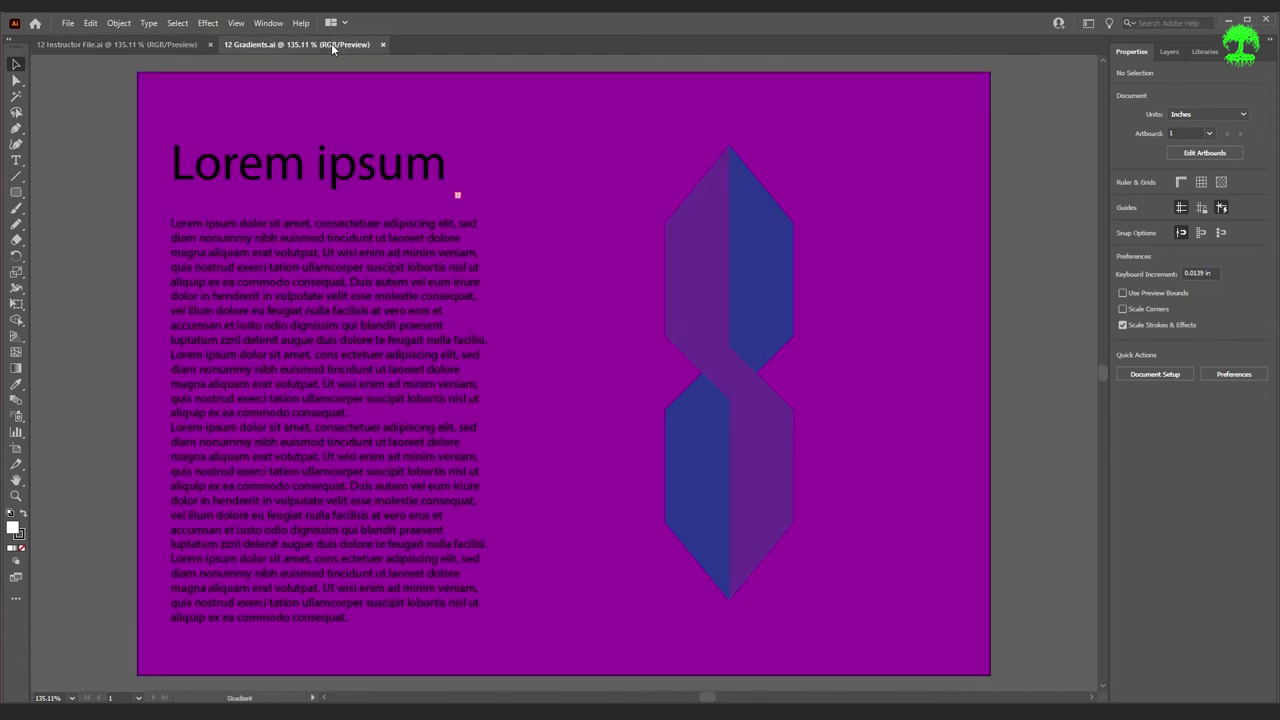
left_click(152, 42)
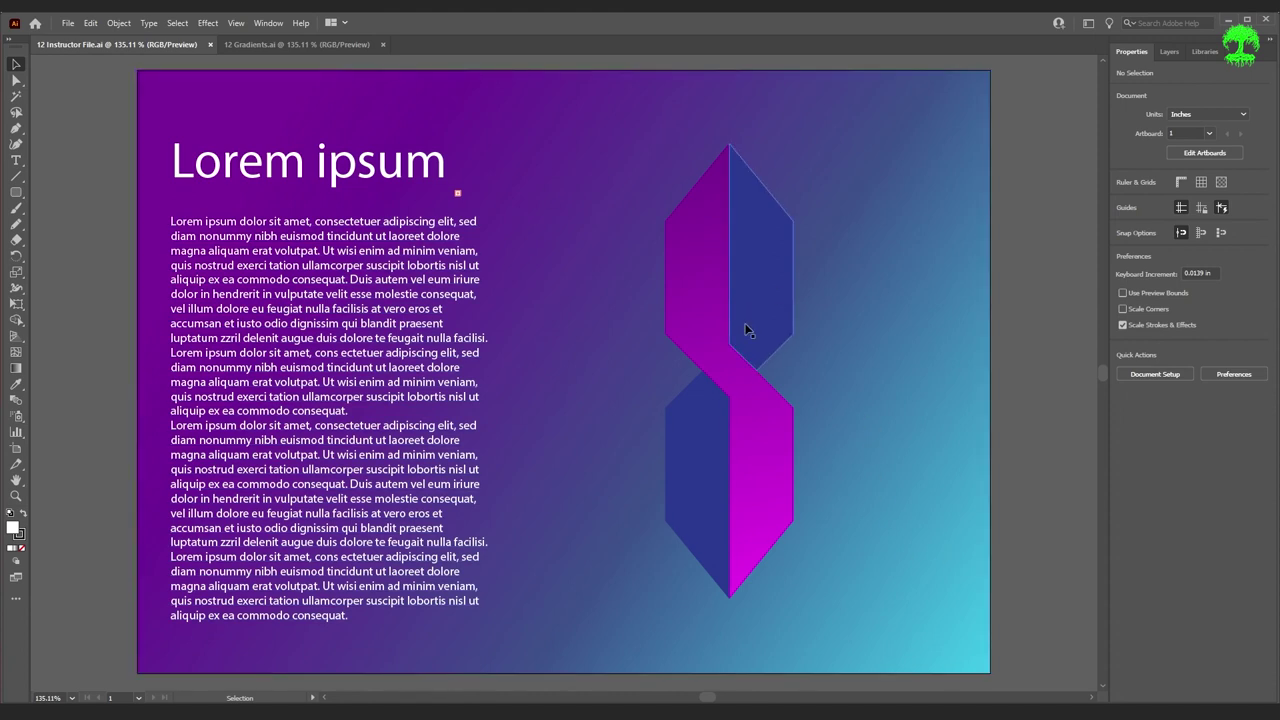
left_click(338, 45)
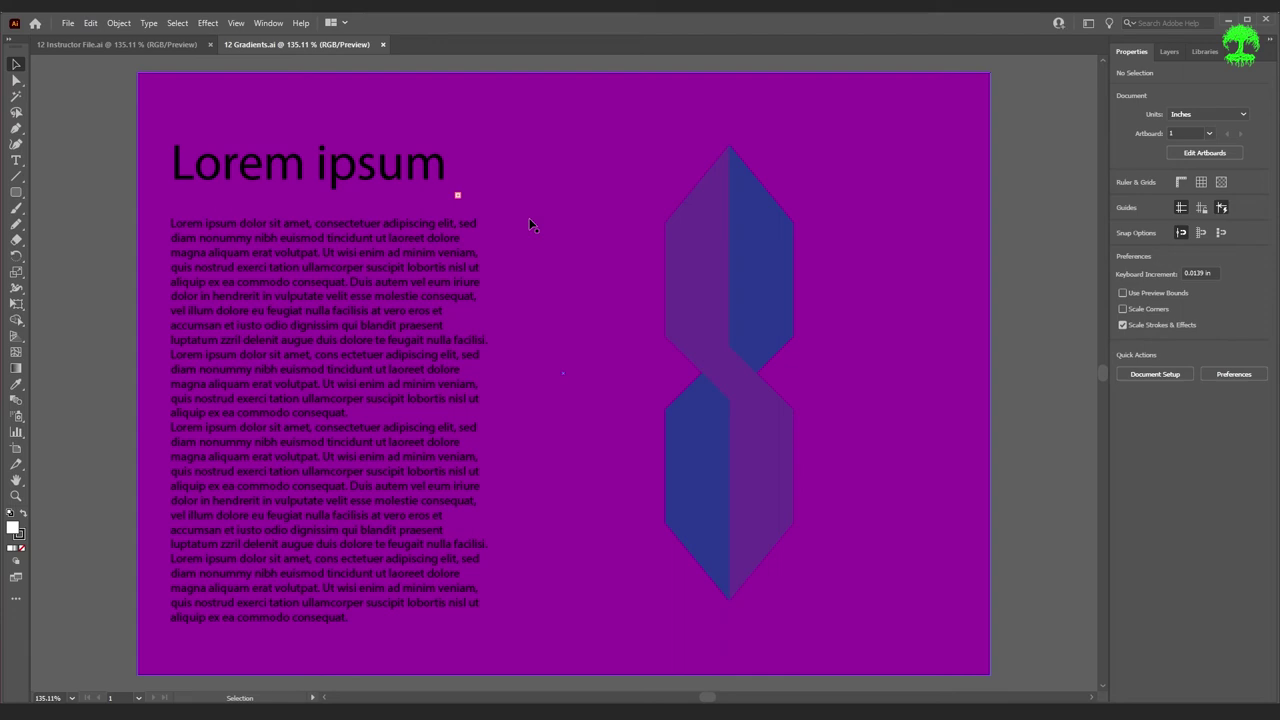
- Fill the background rectangle with the White-Black gradient after trying Orange, Yellow and Fading Sky
left_click(935, 301)
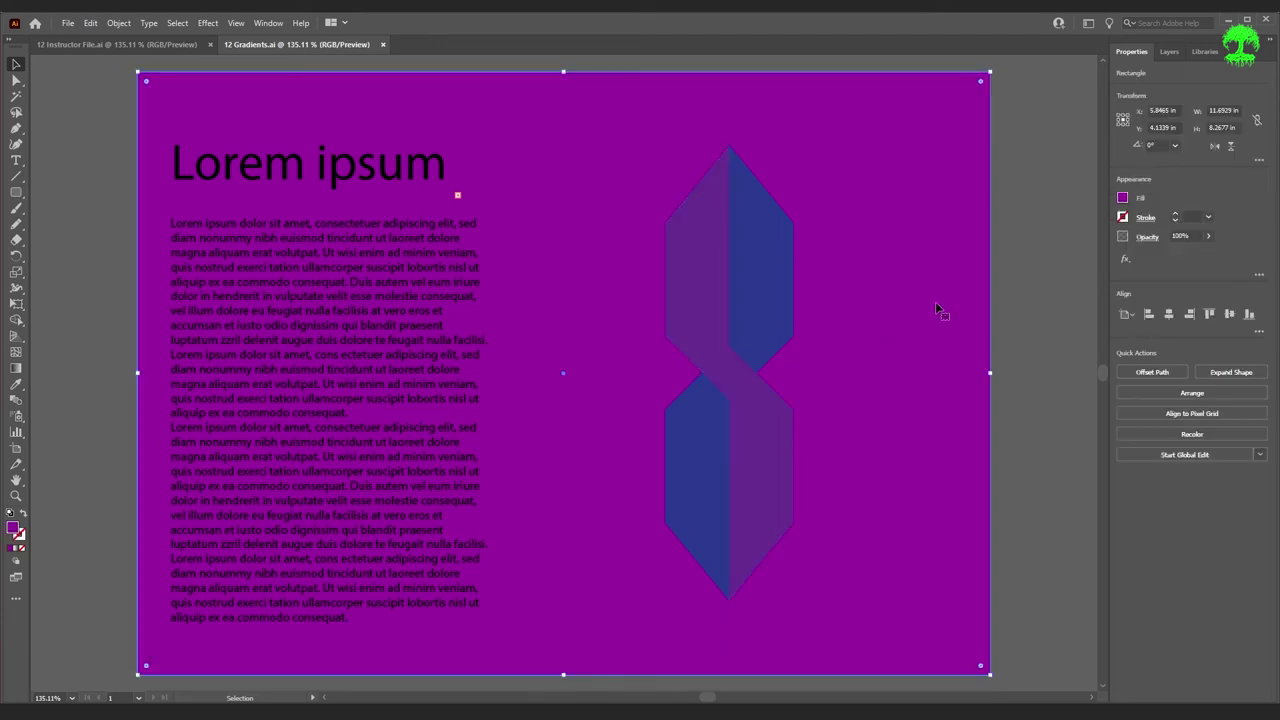
left_click(1123, 199)
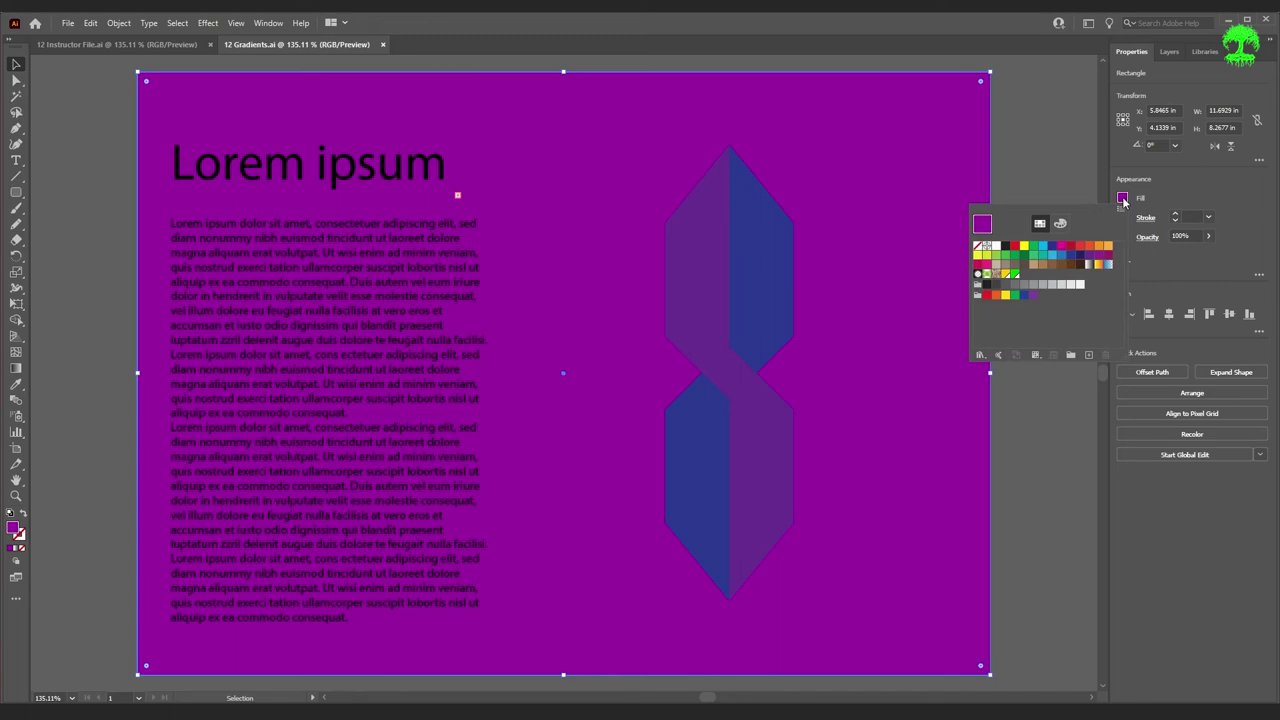
left_click(1089, 265)
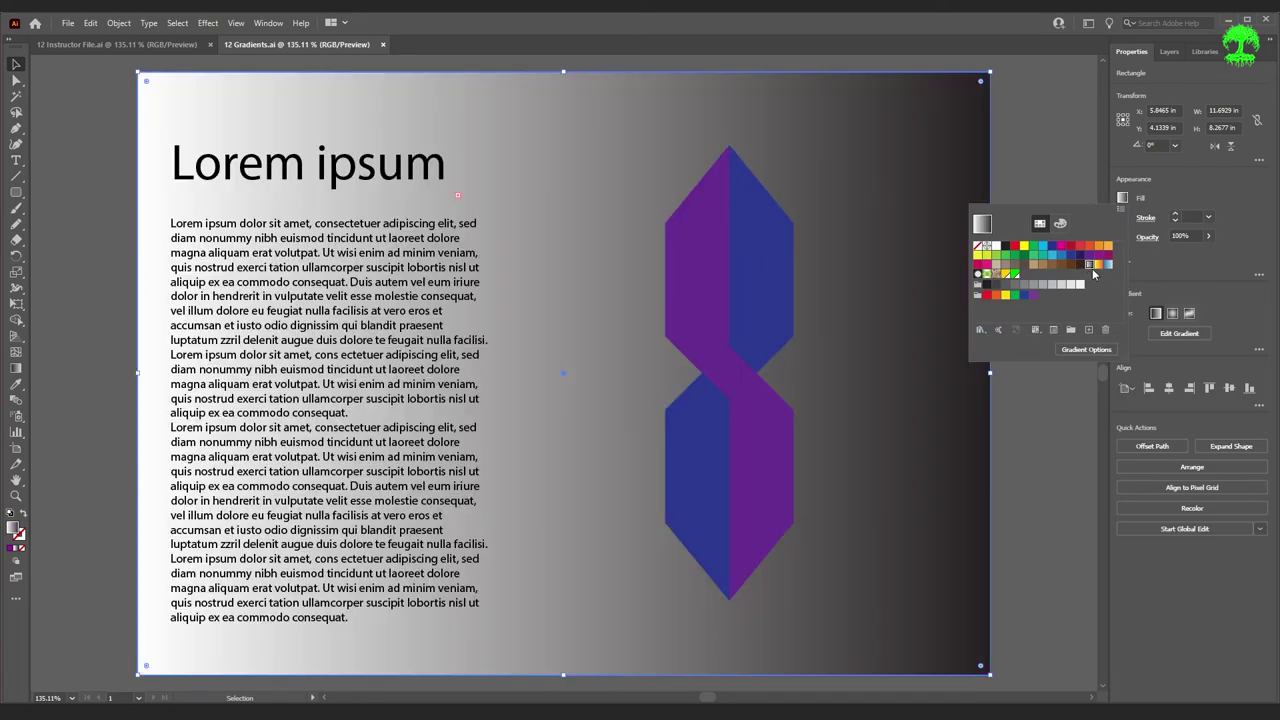
left_click(1099, 265)
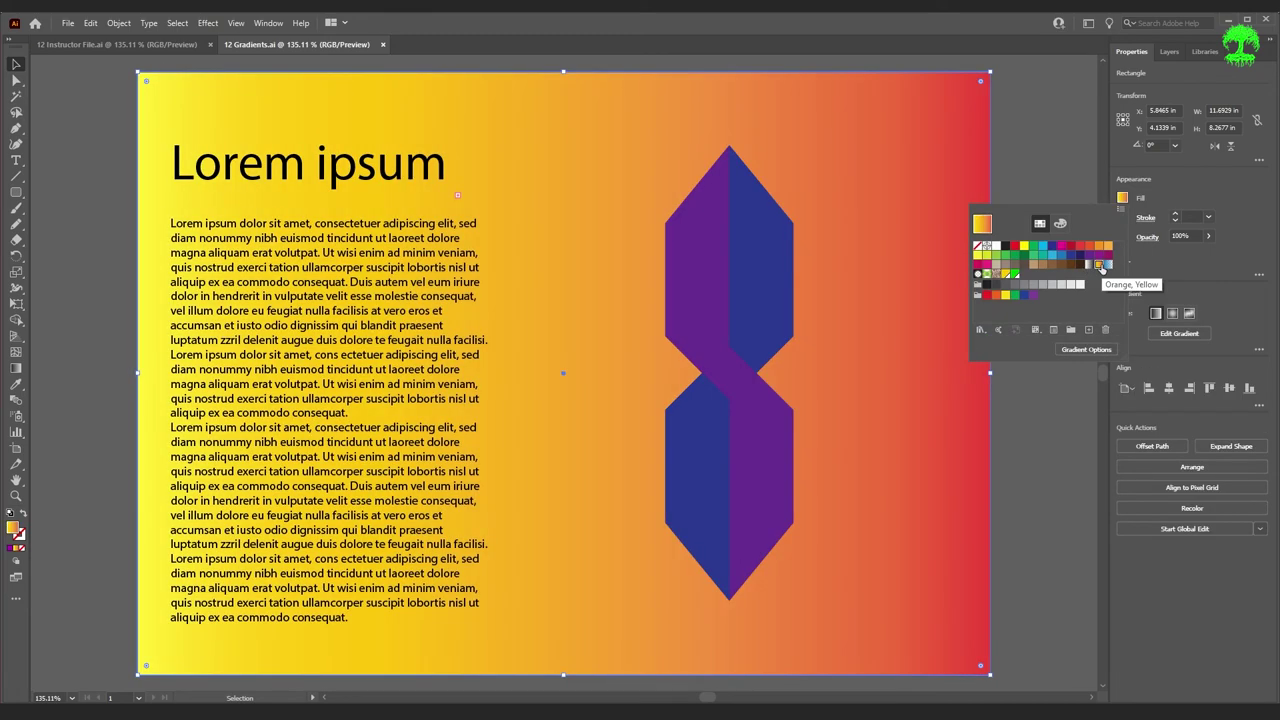
left_click(1108, 266)
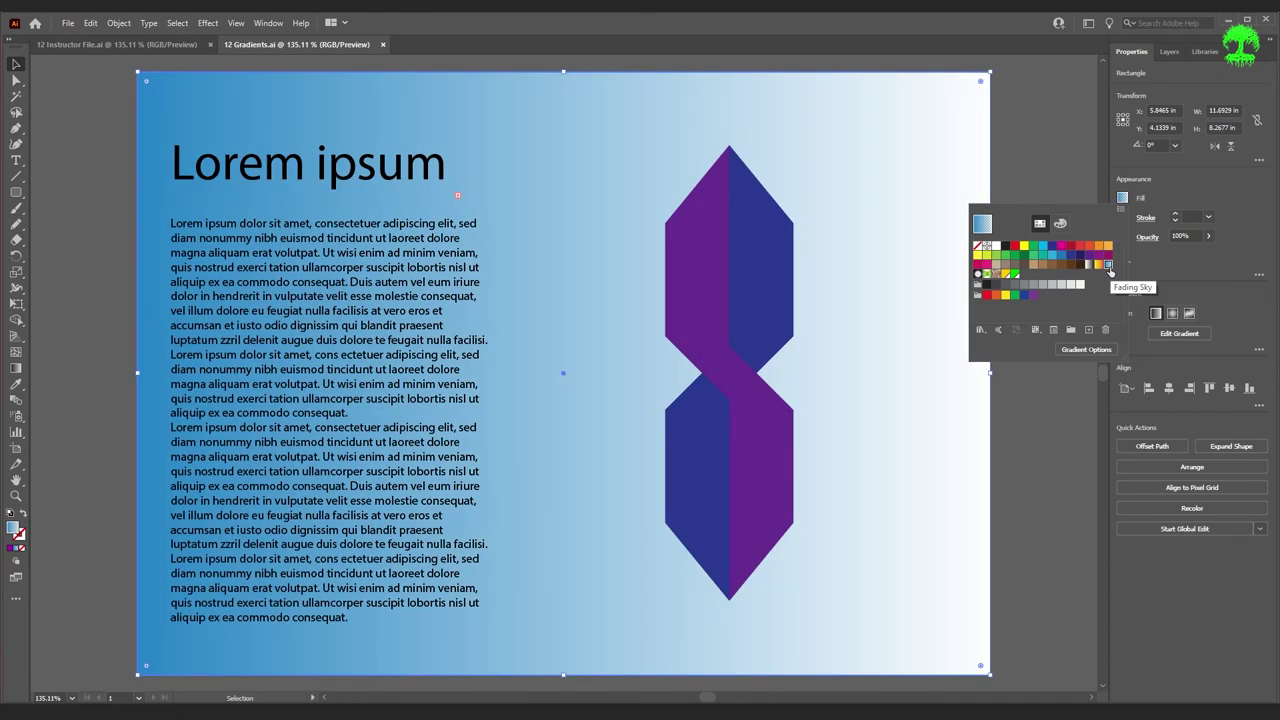
left_click(1089, 266)
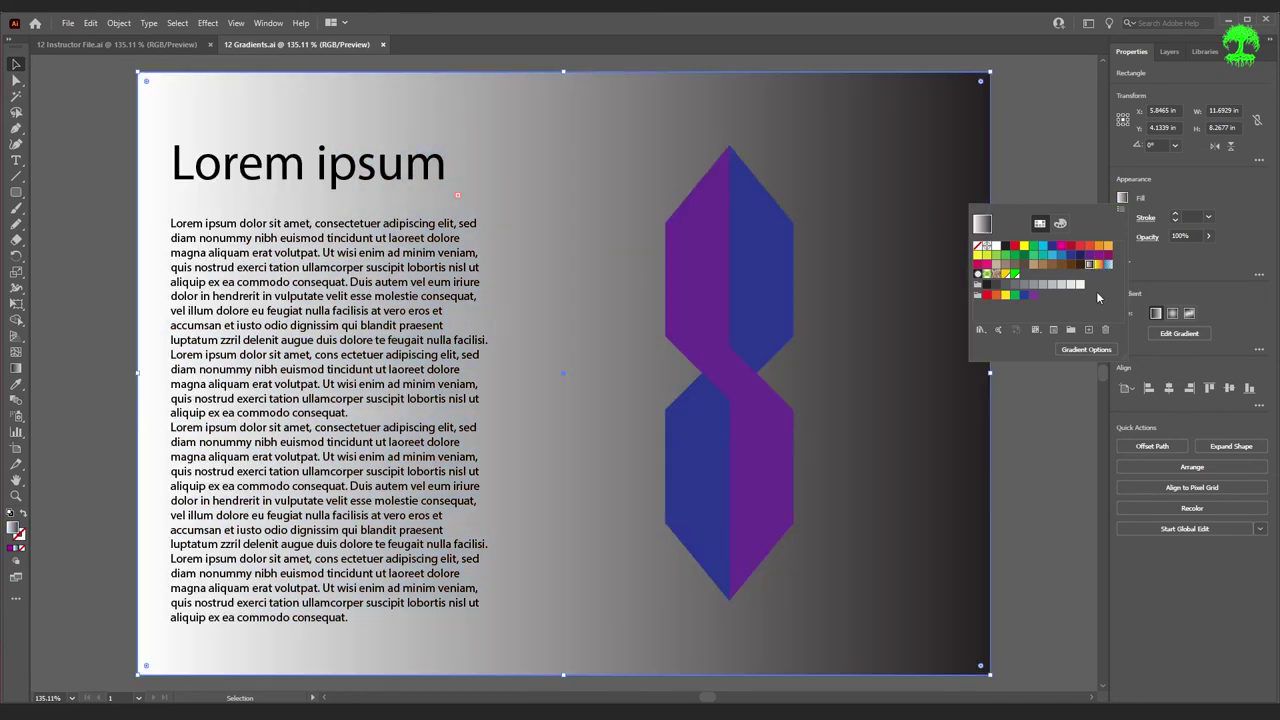
left_click(1099, 352)
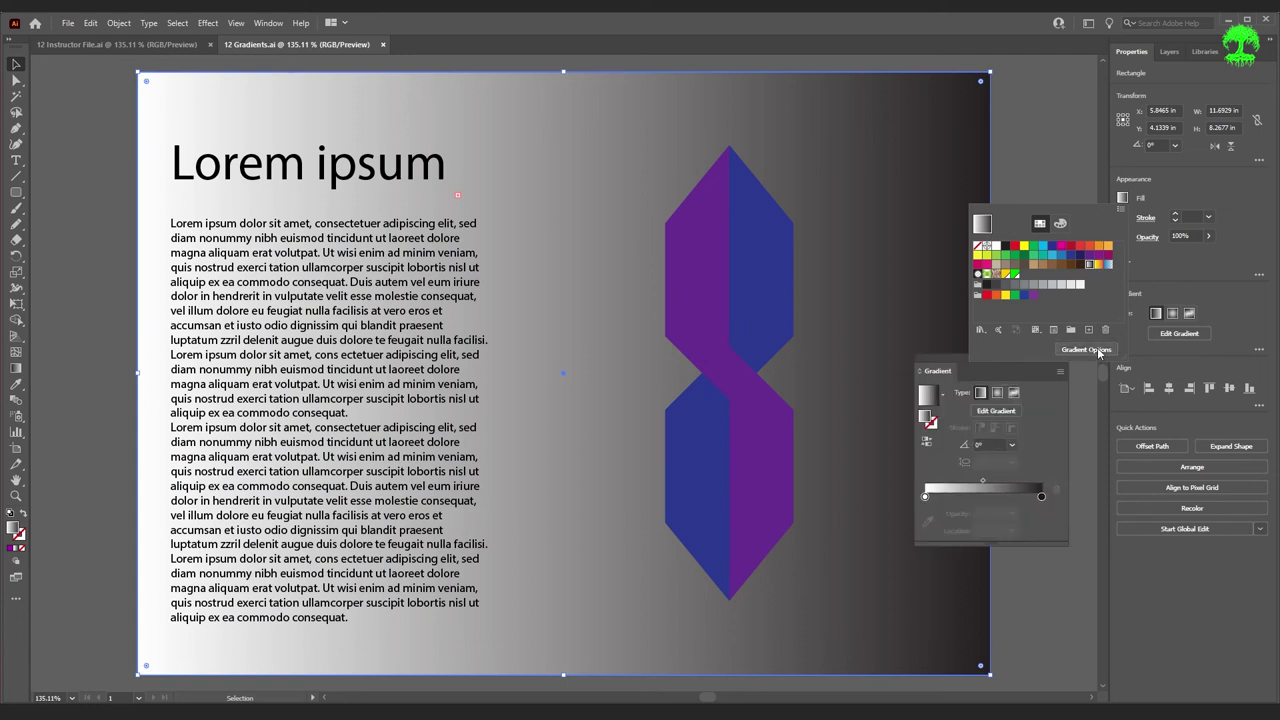
- Set the background gradient's left stop to purple and its right stop to cyan
left_click(1042, 367)
left_click_drag(1020, 363, 970, 258)
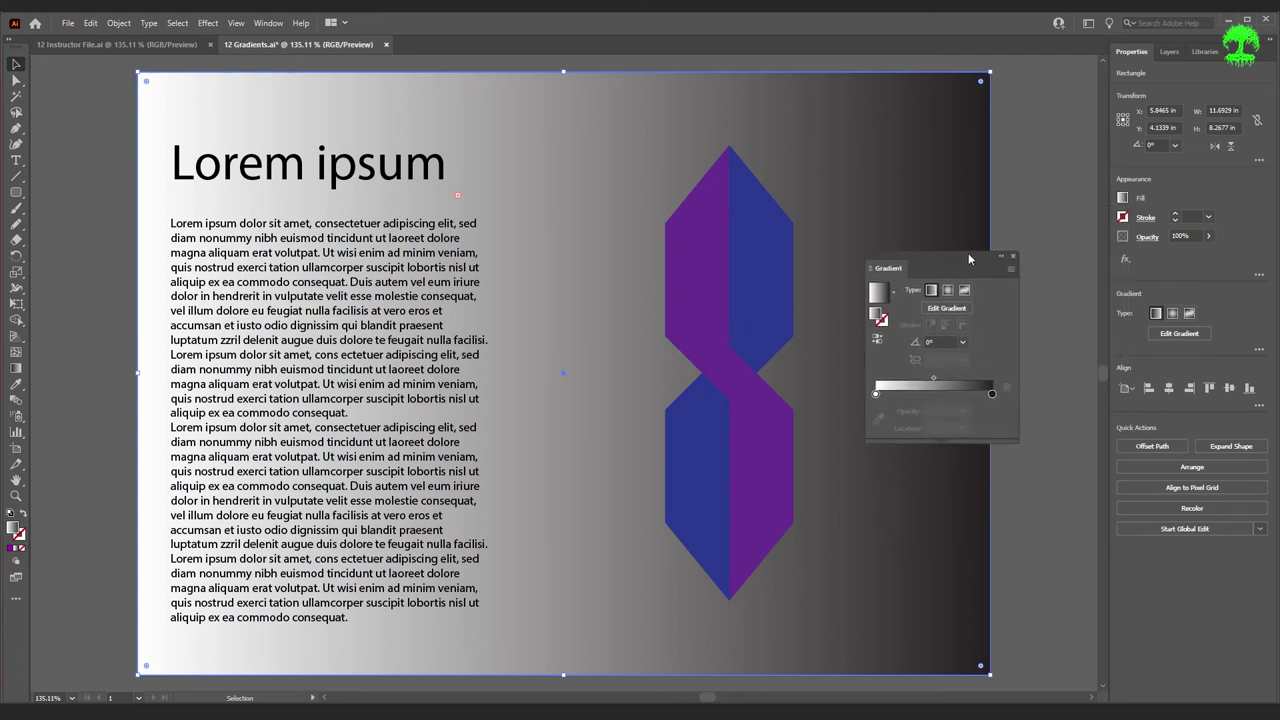
left_click(876, 395)
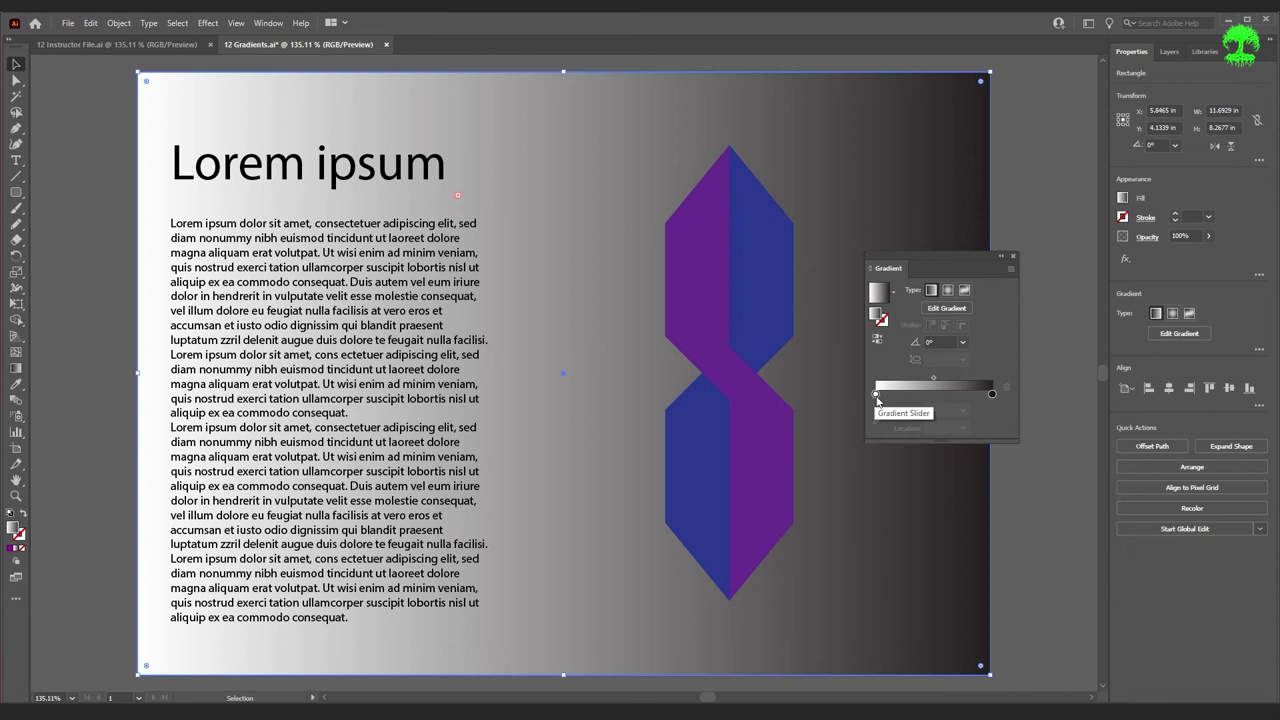
double_click(876, 395)
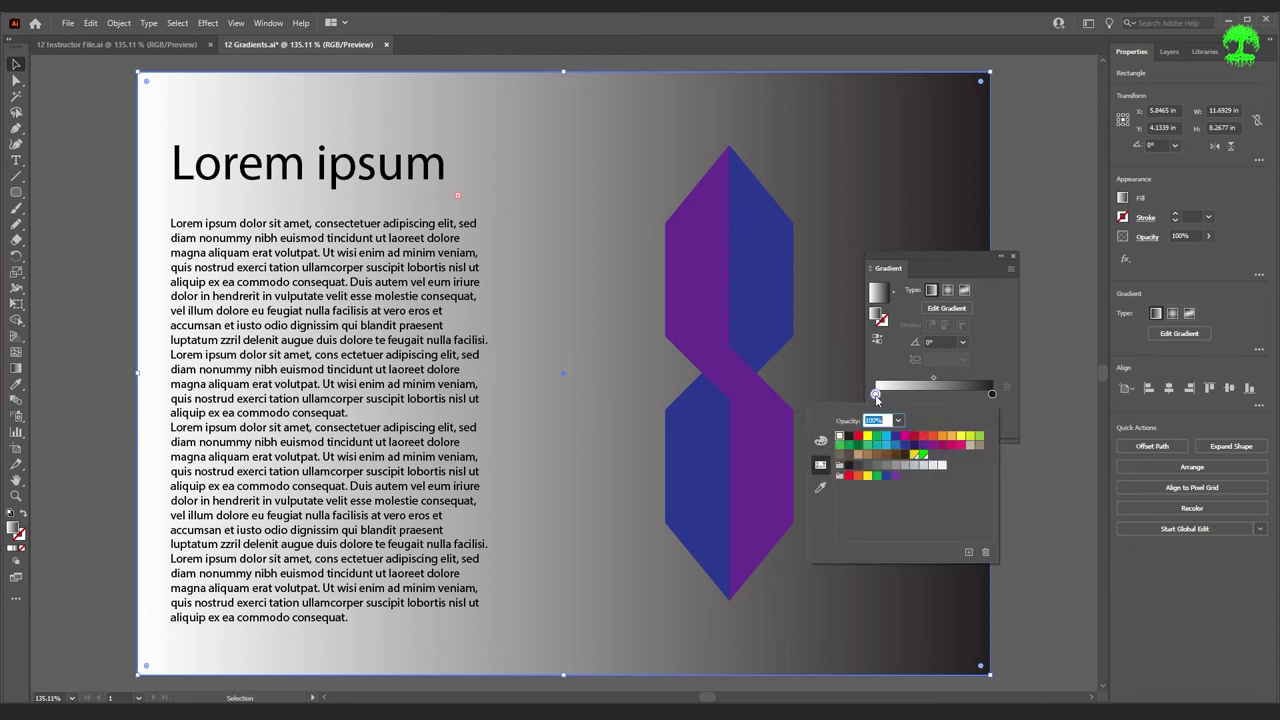
left_click(921, 444)
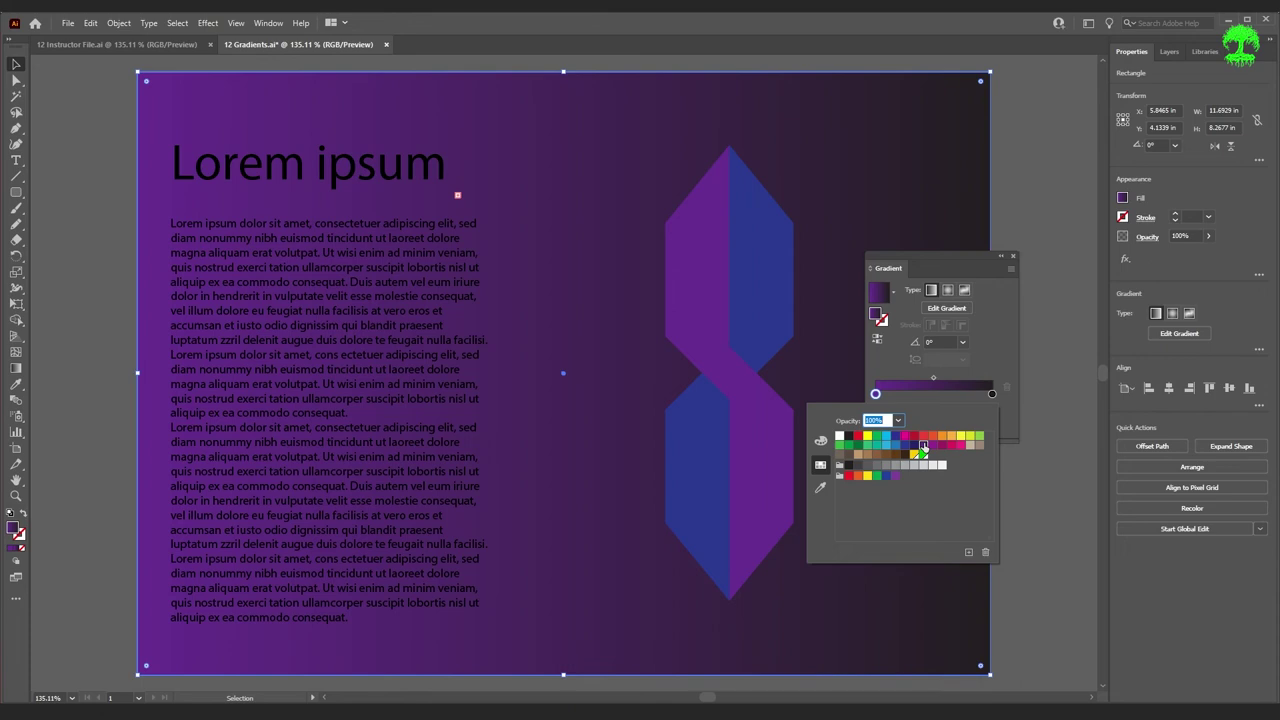
left_click(1001, 394)
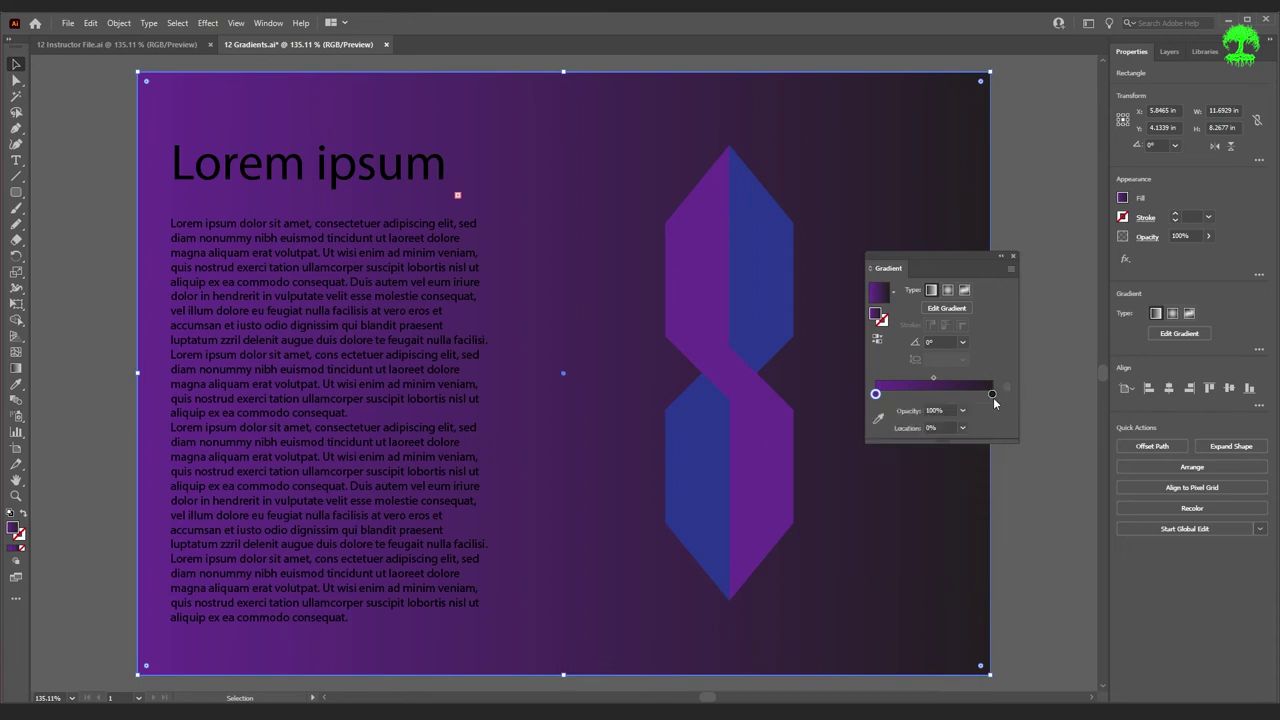
double_click(991, 394)
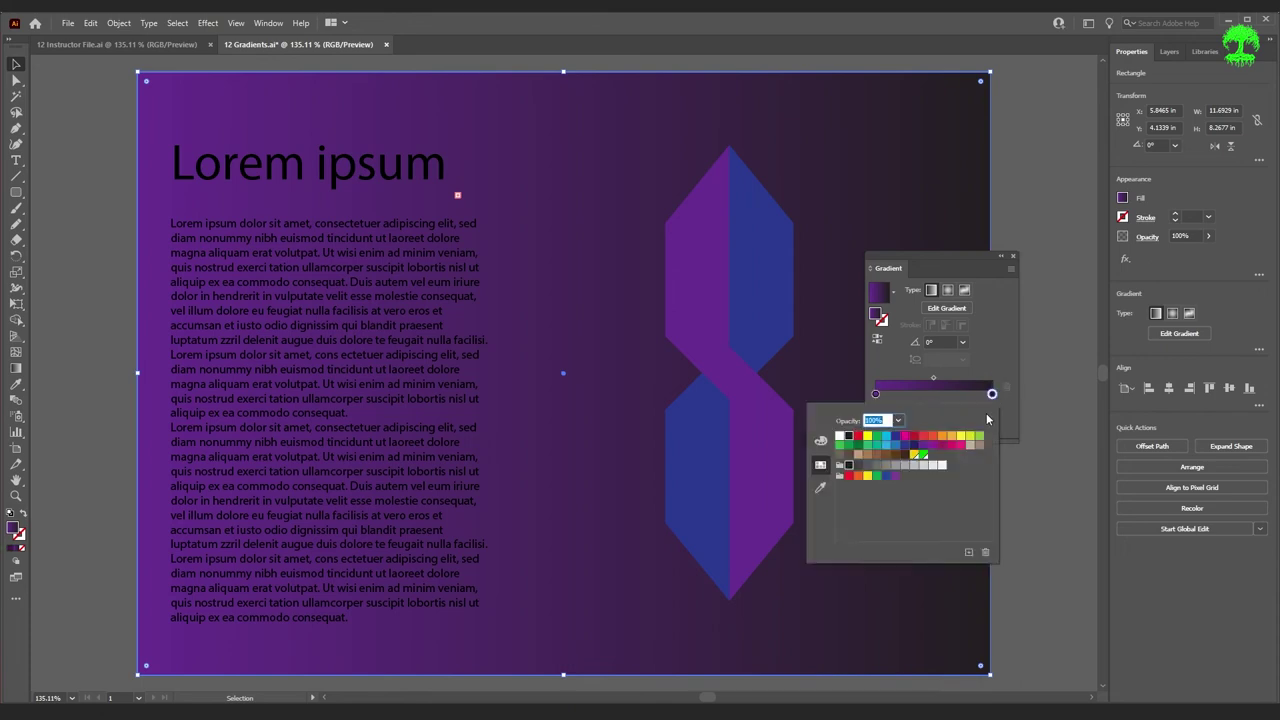
left_click(887, 448)
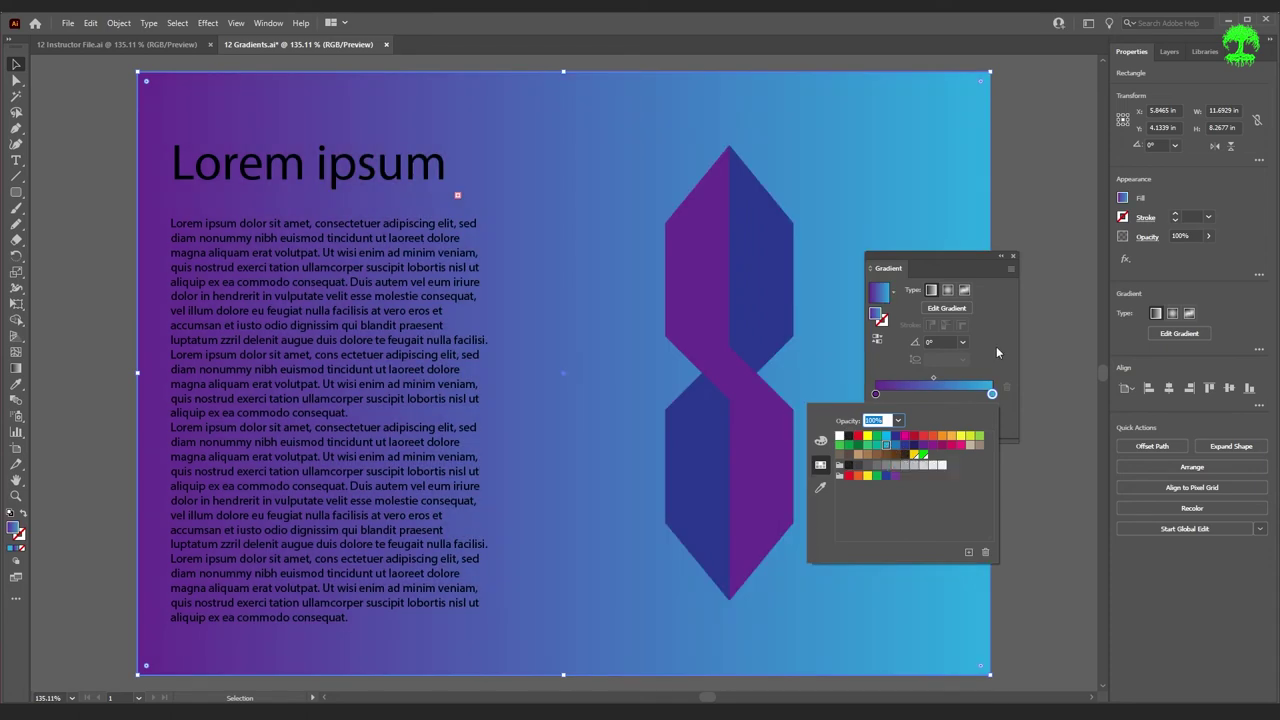
left_click(996, 346)
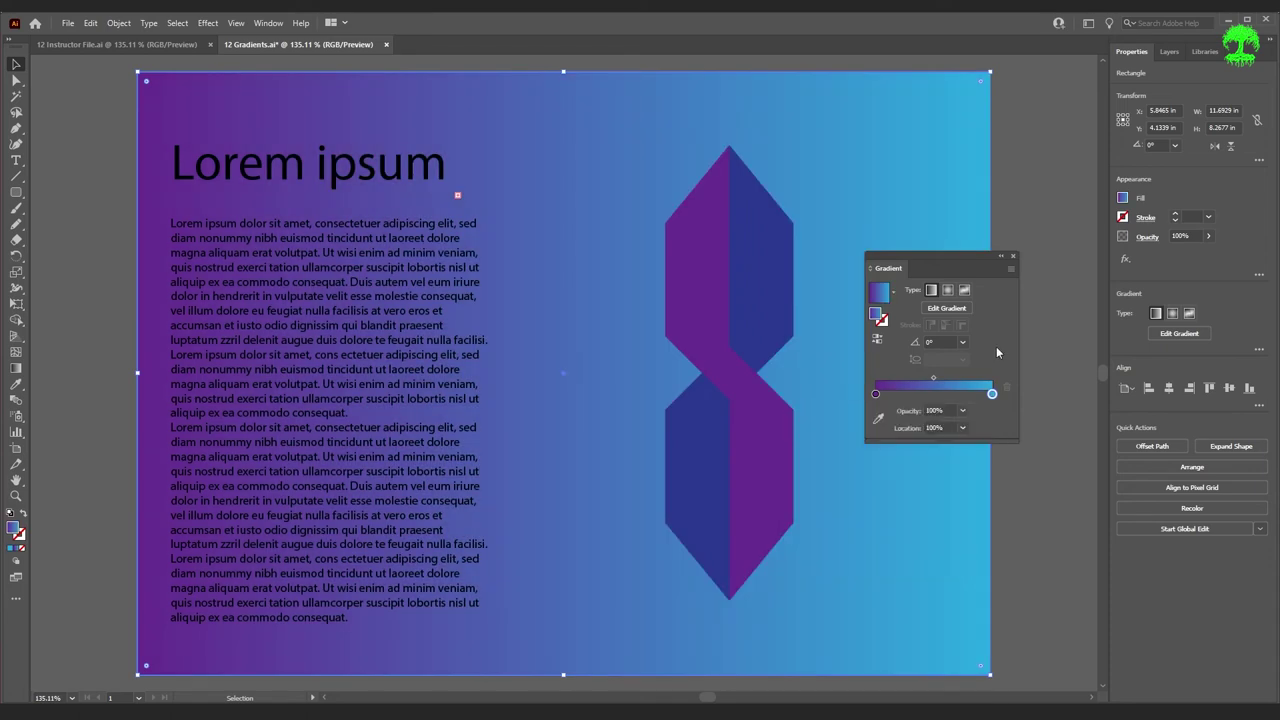
- Add a crimson middle stop to the gradient, then drag it off to delete it
left_click(934, 395)
double_click(934, 395)
left_click(913, 437)
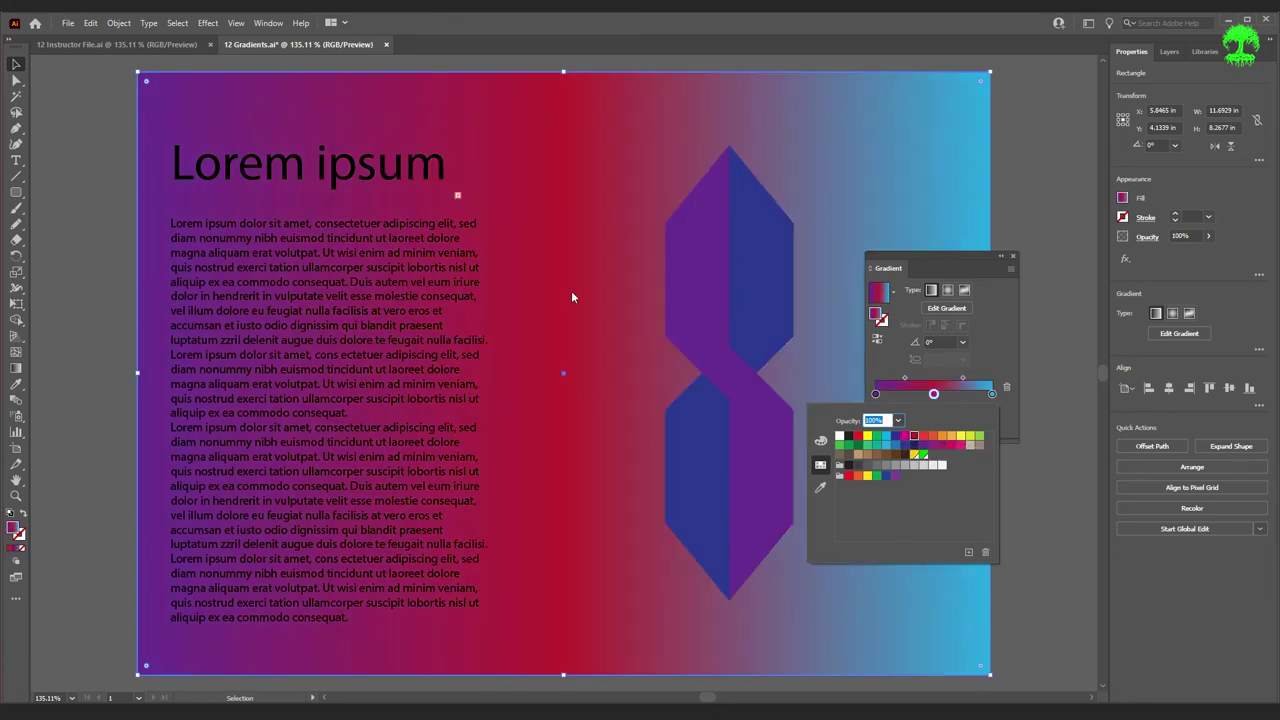
left_click(934, 395)
left_click_drag(934, 395, 946, 502)
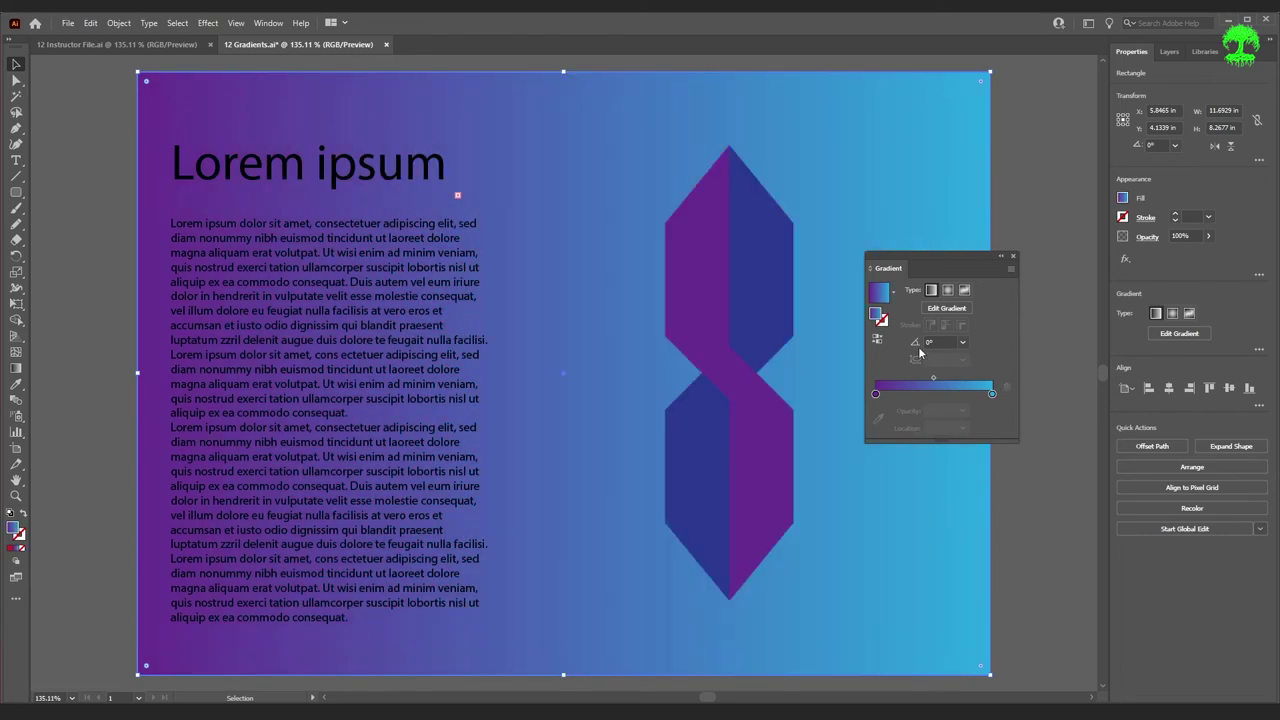
- Try Radial and Freeform gradient types on the background, settling back on Linear
left_click(948, 290)
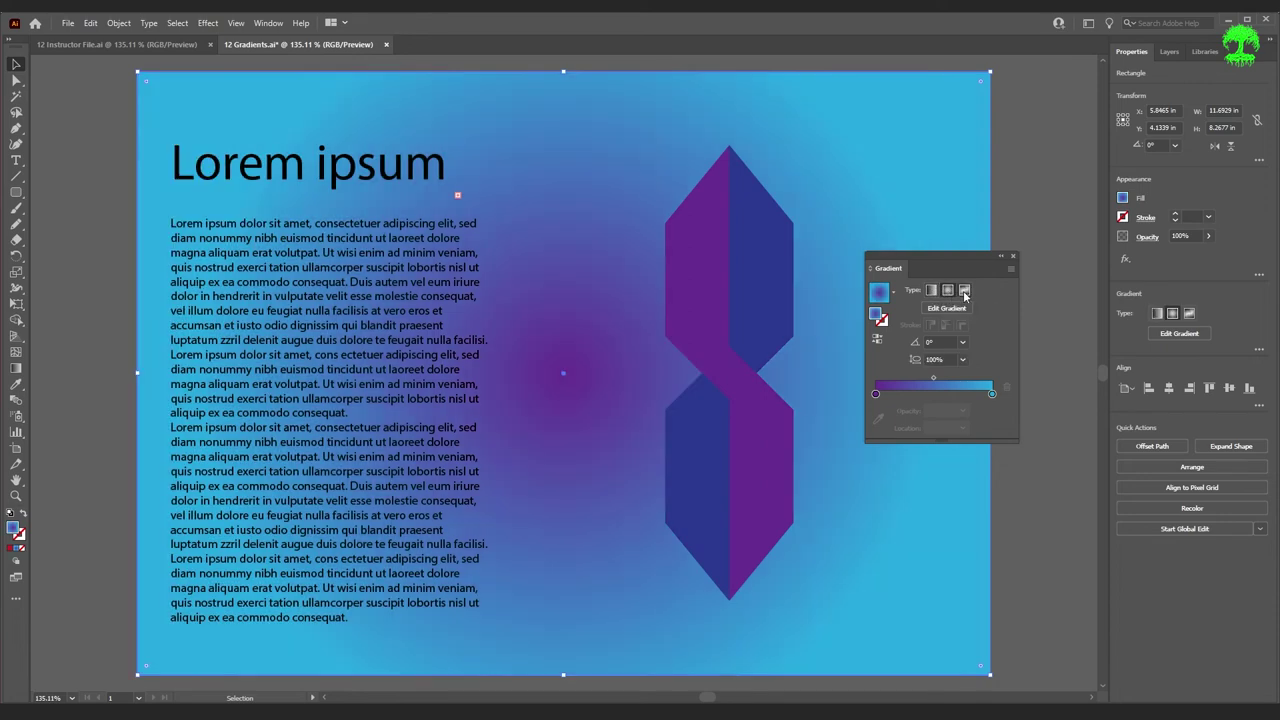
left_click(966, 290)
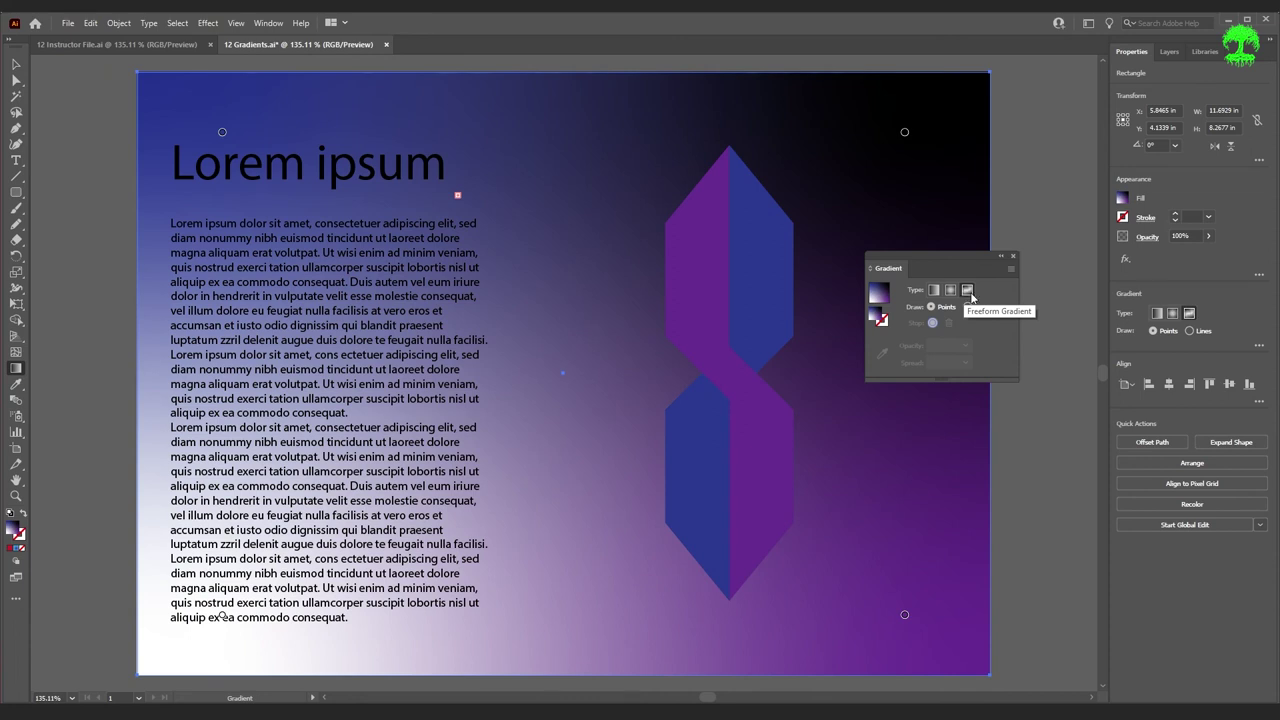
left_click(934, 291)
left_click_drag(967, 258, 1142, 395)
left_click(1123, 427)
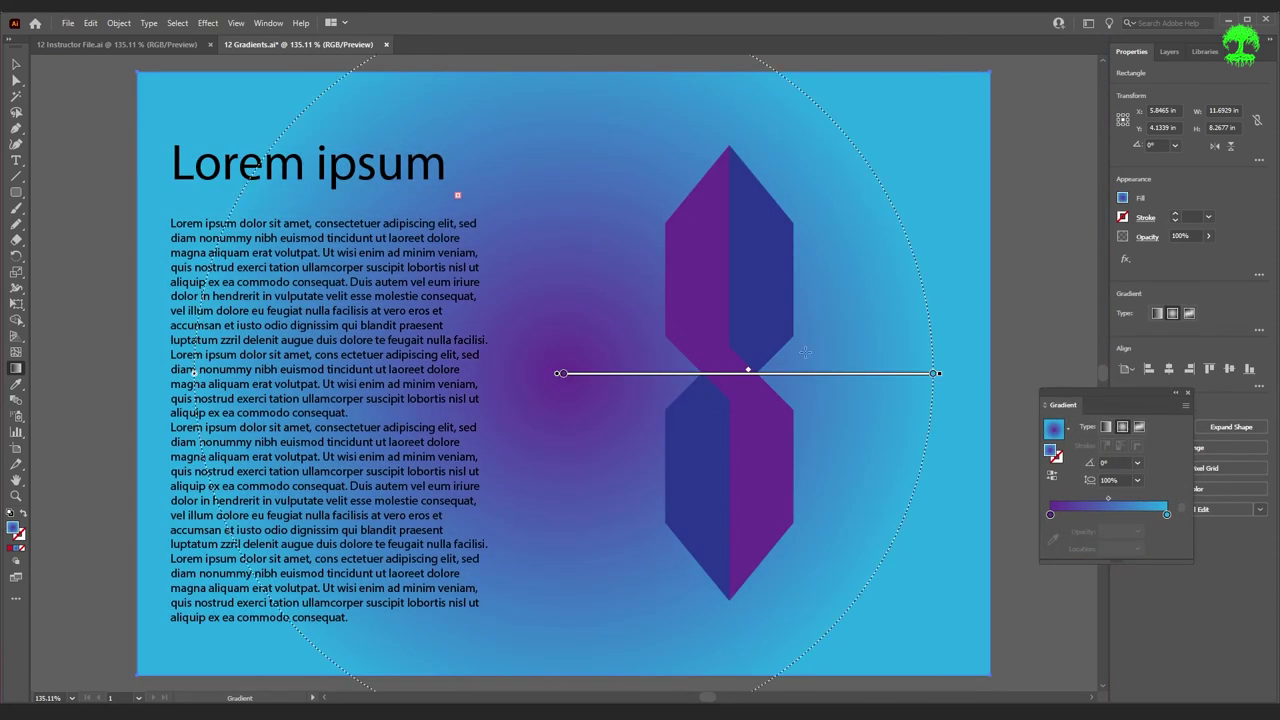
left_click(1106, 430)
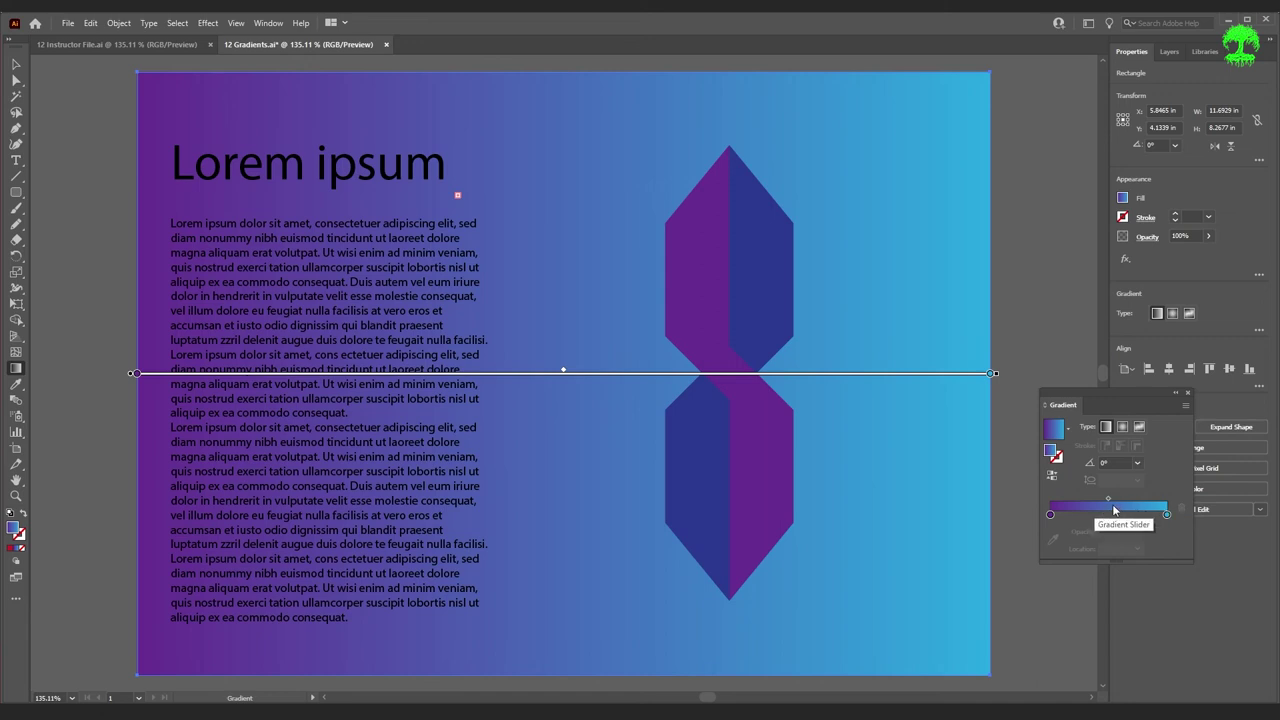
- Adjust the colour midpoint and rotate the gradient to rise diagonally at about 21°
left_click_drag(1108, 502, 1063, 505)
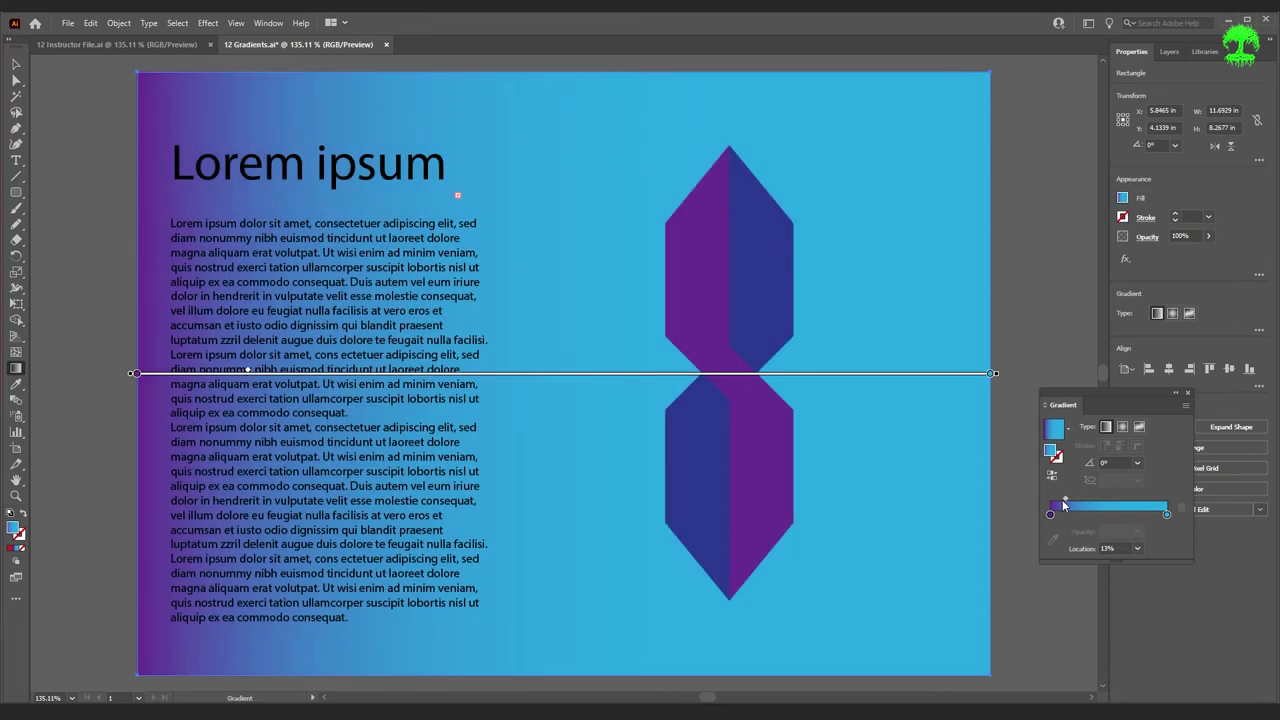
left_click_drag(1066, 505, 1108, 499)
mouse_move(996, 378)
left_mouse_down()
mouse_move(985, 222)
mouse_move(993, 277)
left_mouse_up()
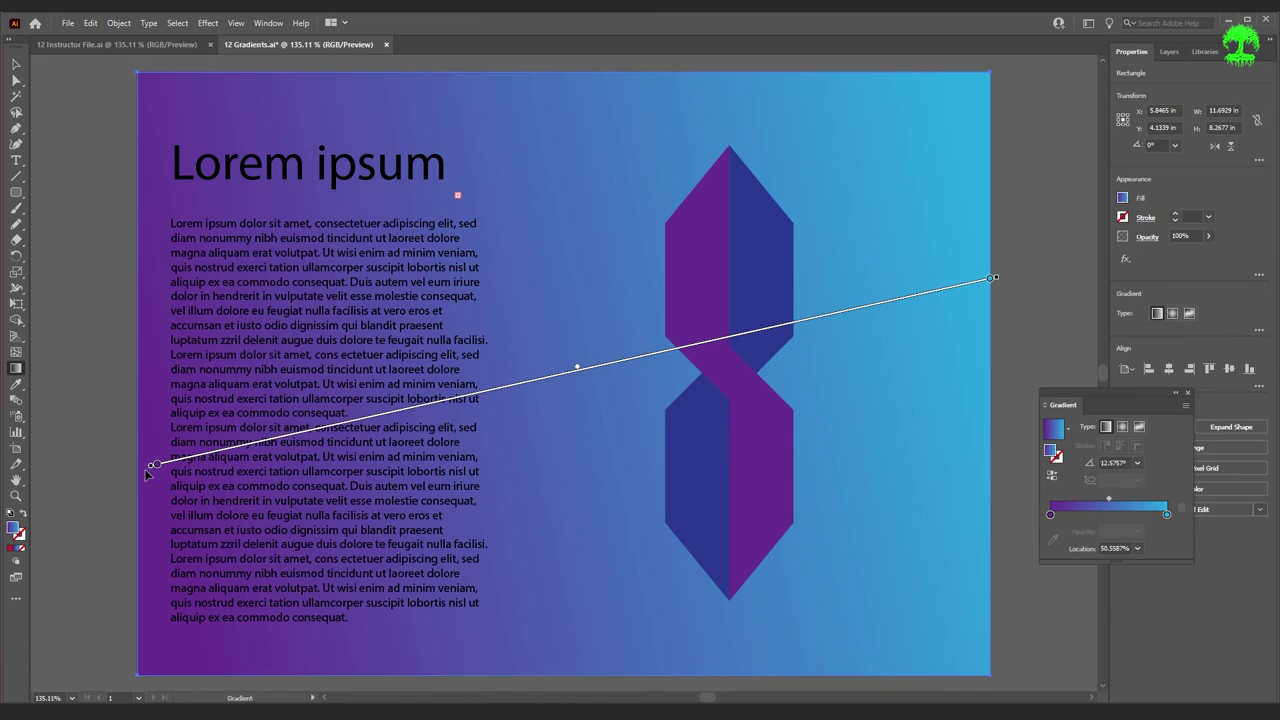
mouse_move(1005, 279)
left_mouse_down()
mouse_move(1013, 248)
mouse_move(960, 165)
mouse_move(978, 213)
left_mouse_up()
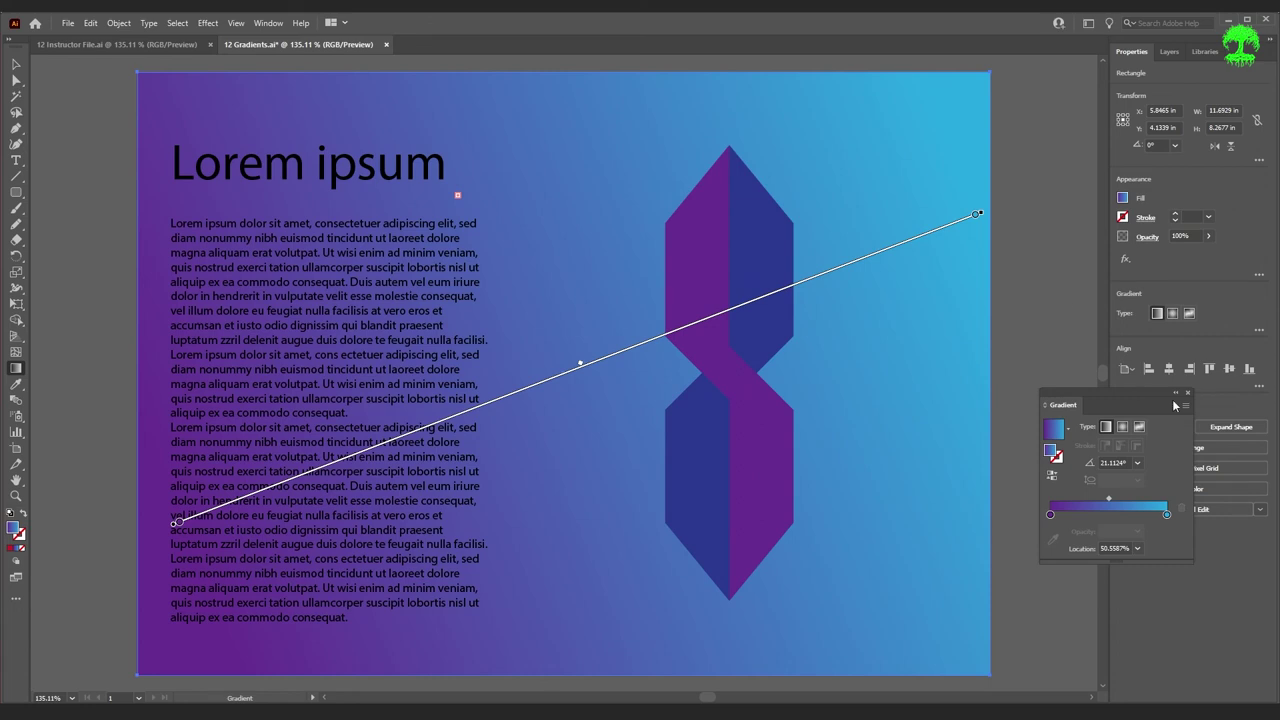
- Redraw the background gradient on canvas with the Gradient tool, undoing the radial centre move
key("g")
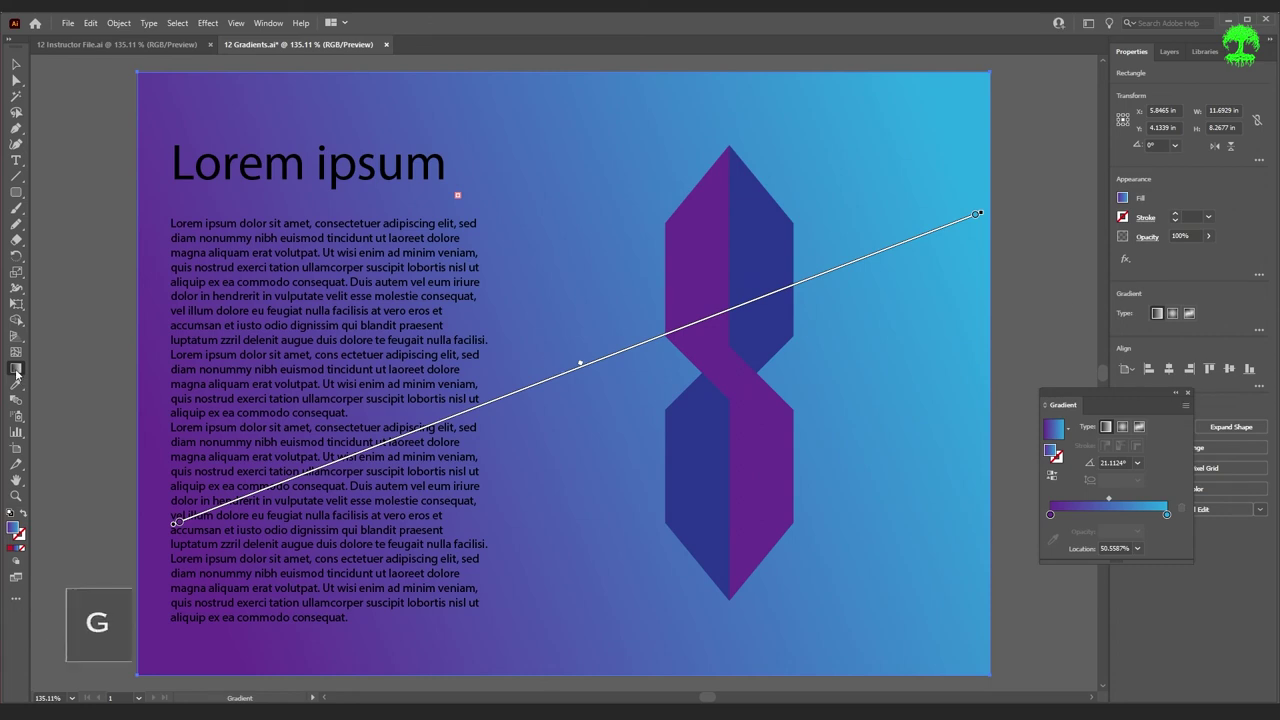
left_click_drag(243, 531, 996, 72)
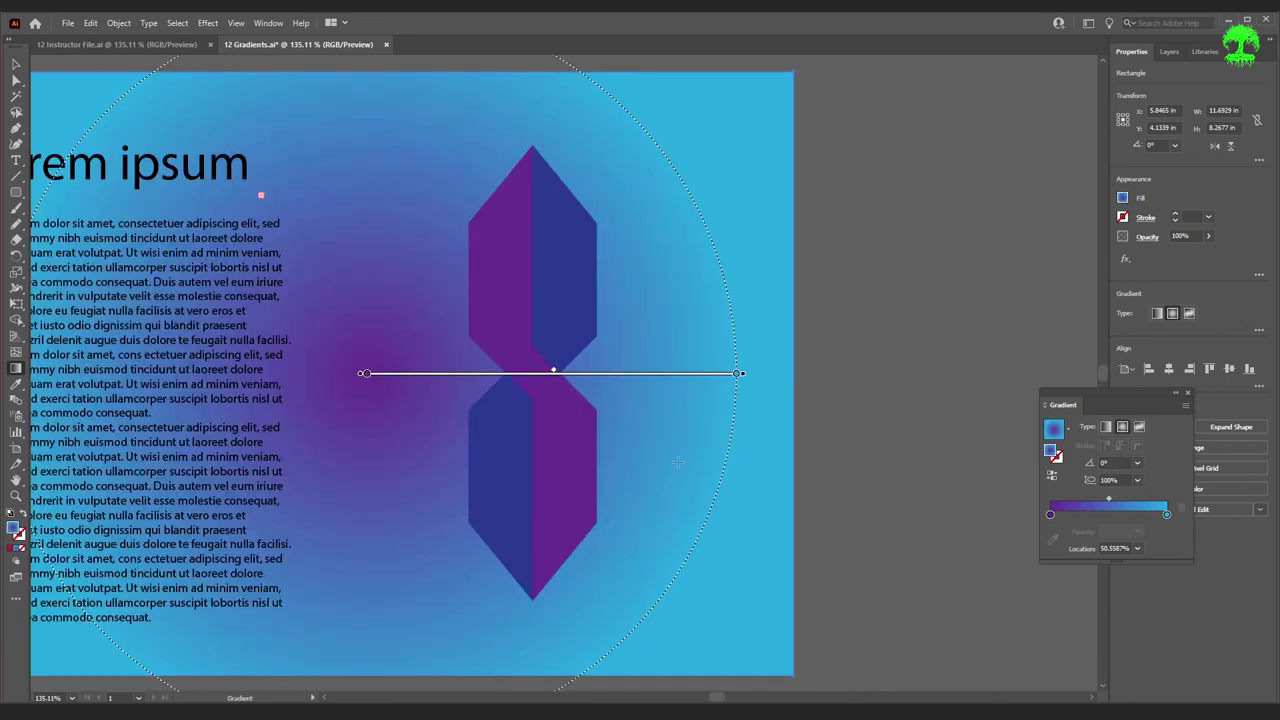
left_click_drag(327, 392, 608, 406)
left_click(16, 64)
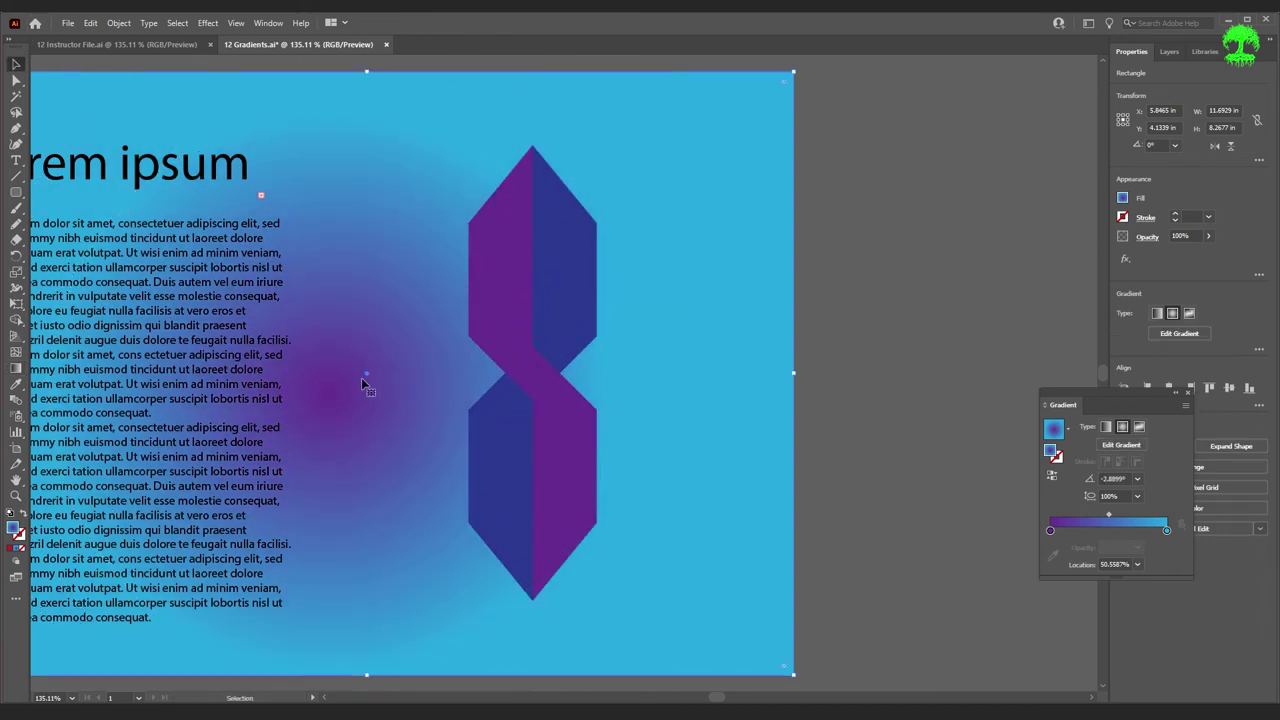
key("g")
mouse_move(369, 382)
left_mouse_down()
mouse_move(514, 283)
mouse_move(601, 358)
left_mouse_up()
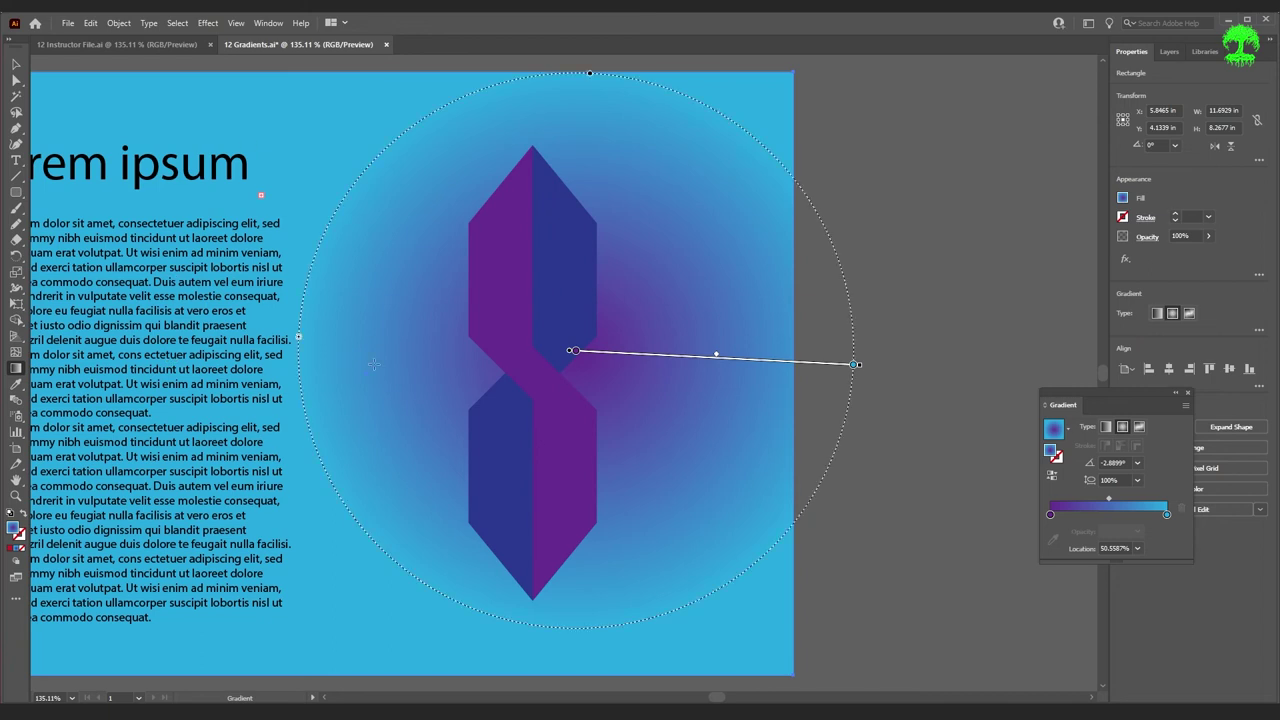
key("ctrl+z")
- Restore a level linear background gradient, then select the purple S shape's fill swatches
left_click(1105, 427)
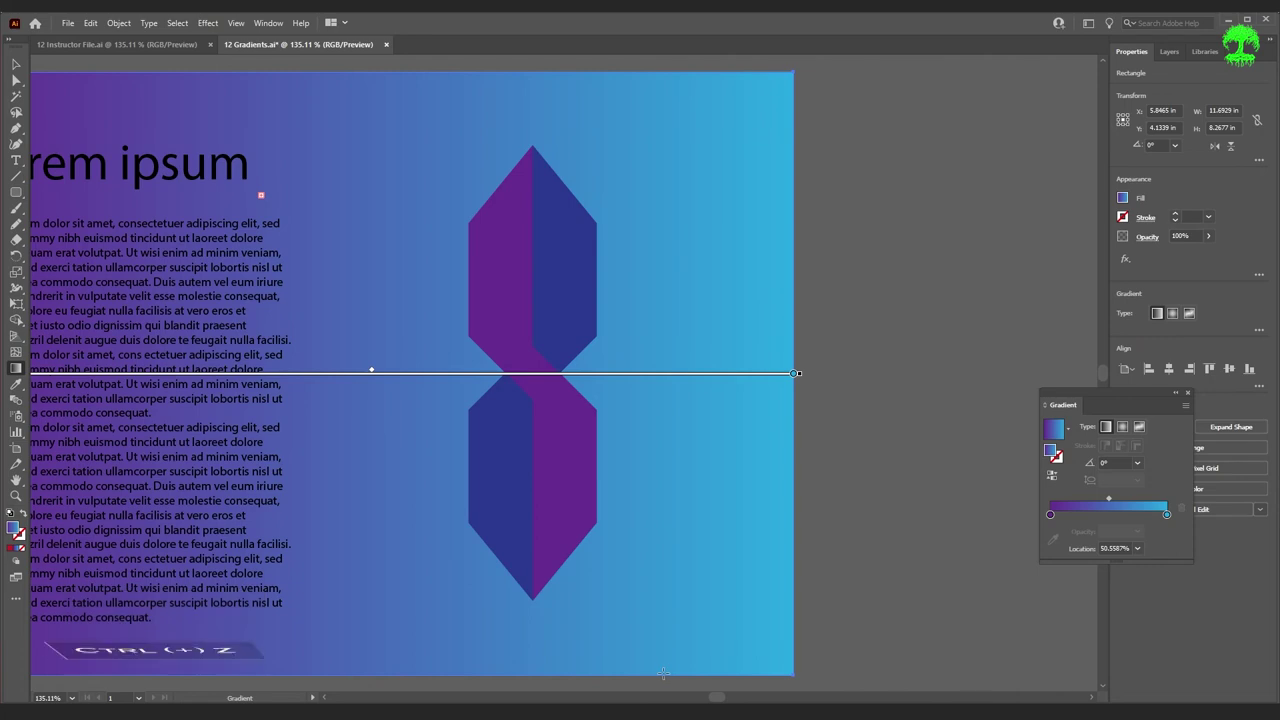
key("v")
key("ctrl+0")
key("g")
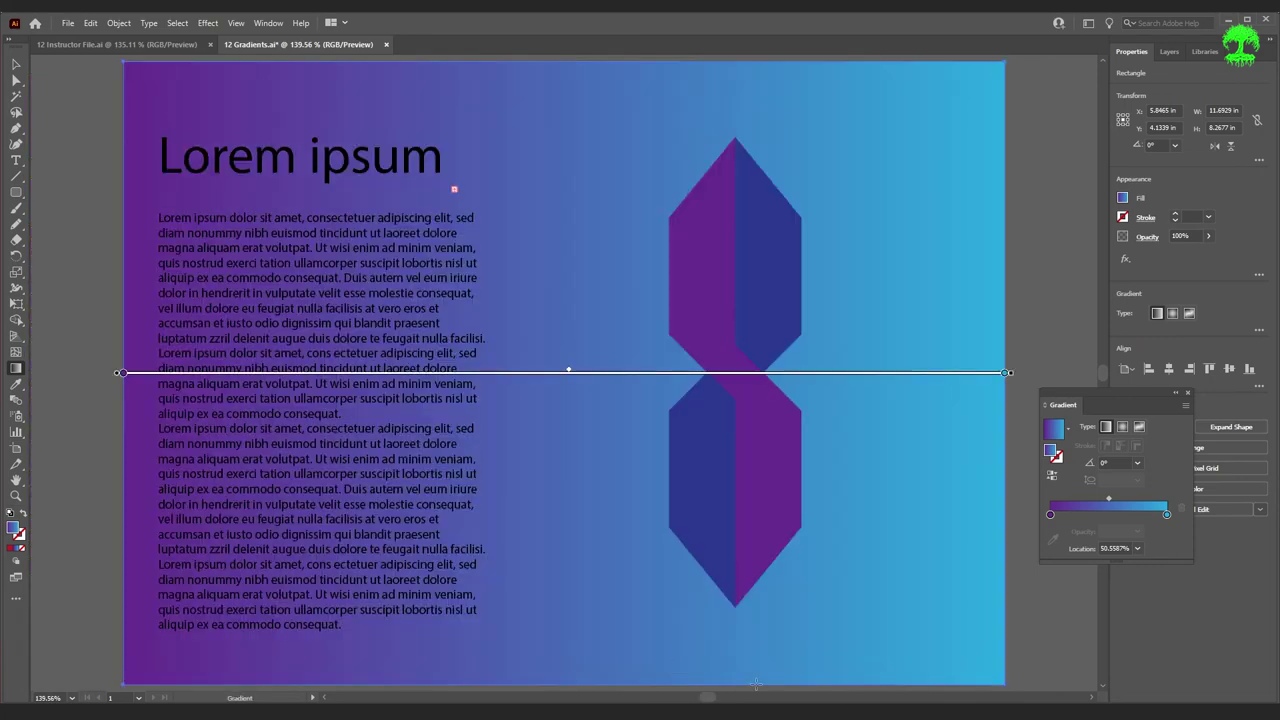
key("v")
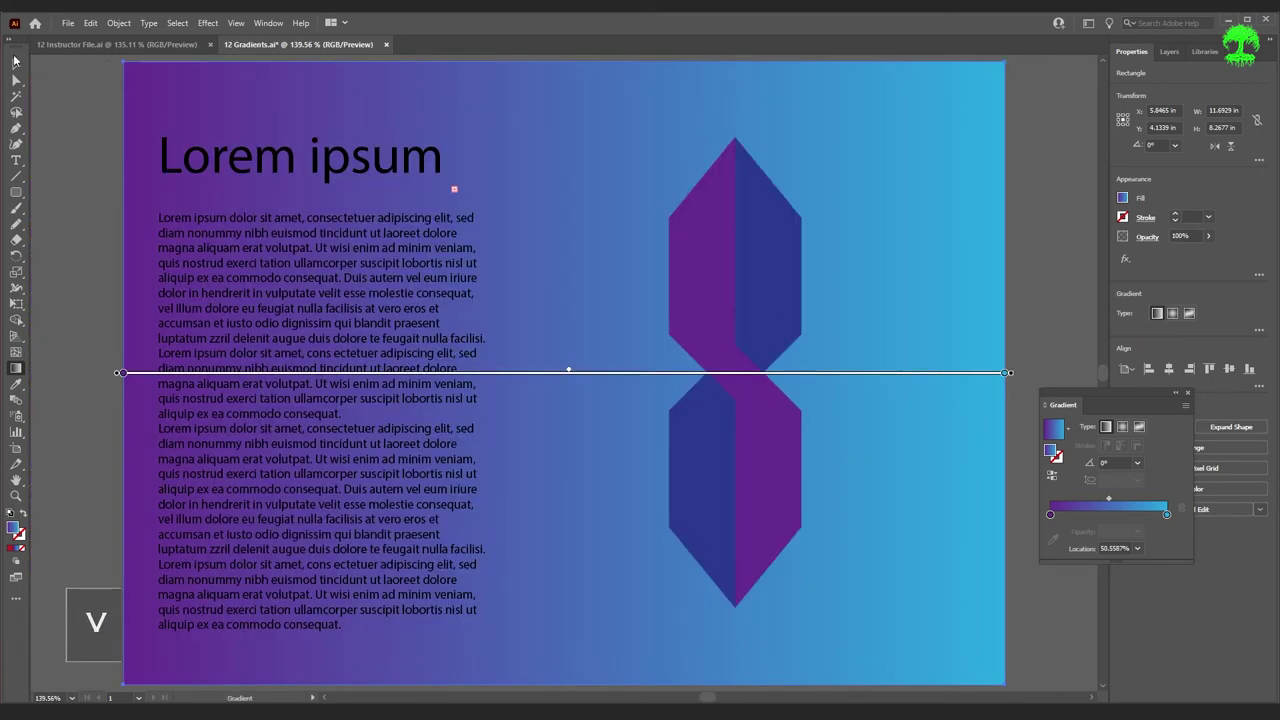
left_click(795, 505)
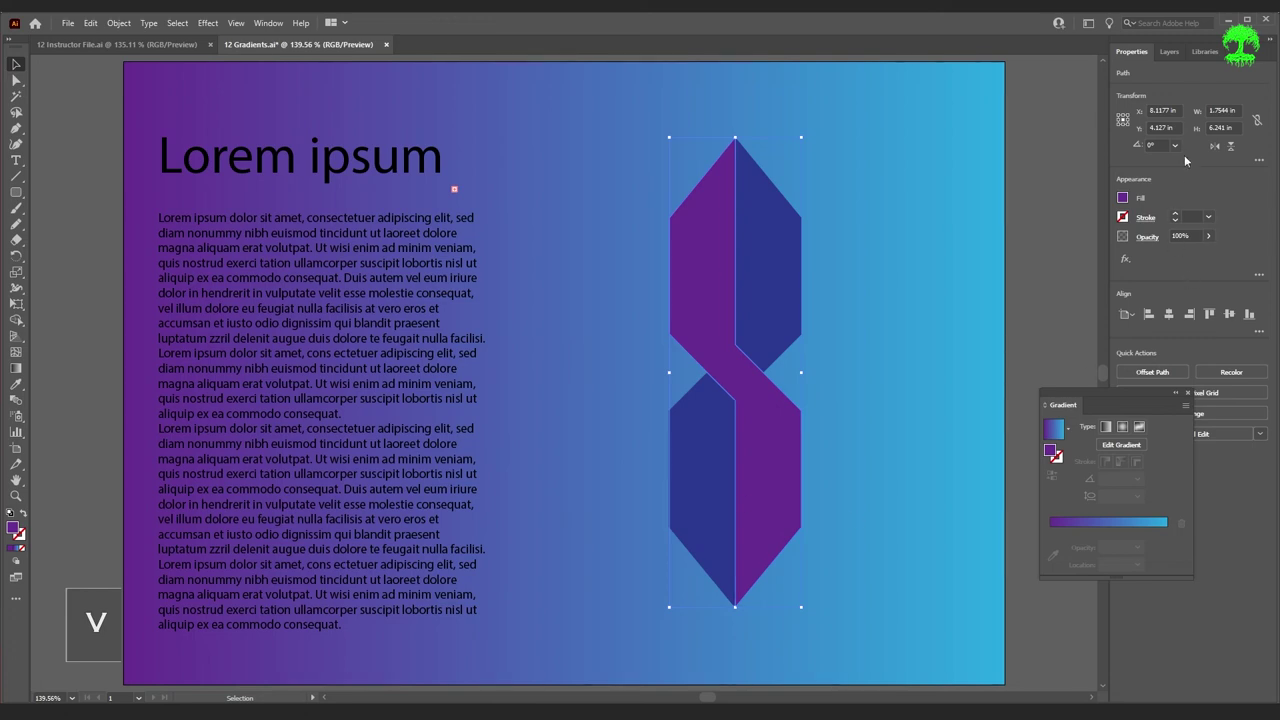
left_click(1125, 198)
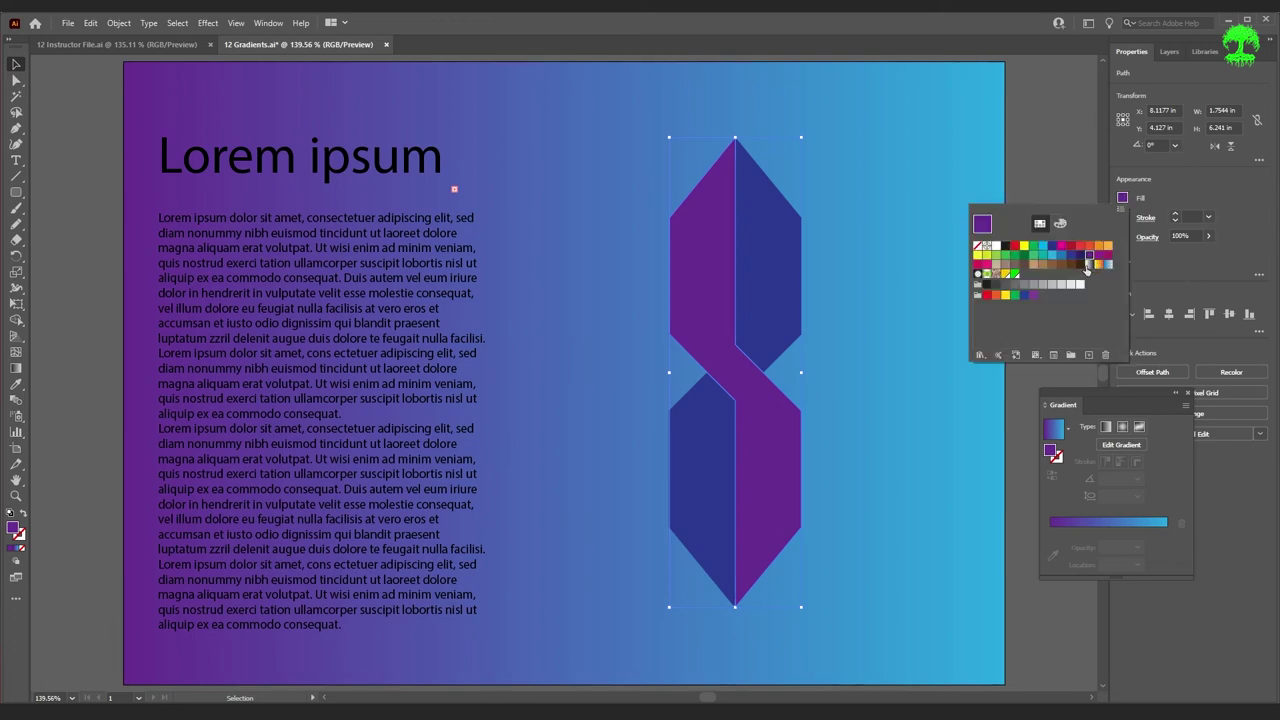
- Fill the S shape with a purple-to-light-blue gradient and shift its colour midpoint
left_click(1089, 266)
left_click(1143, 398)
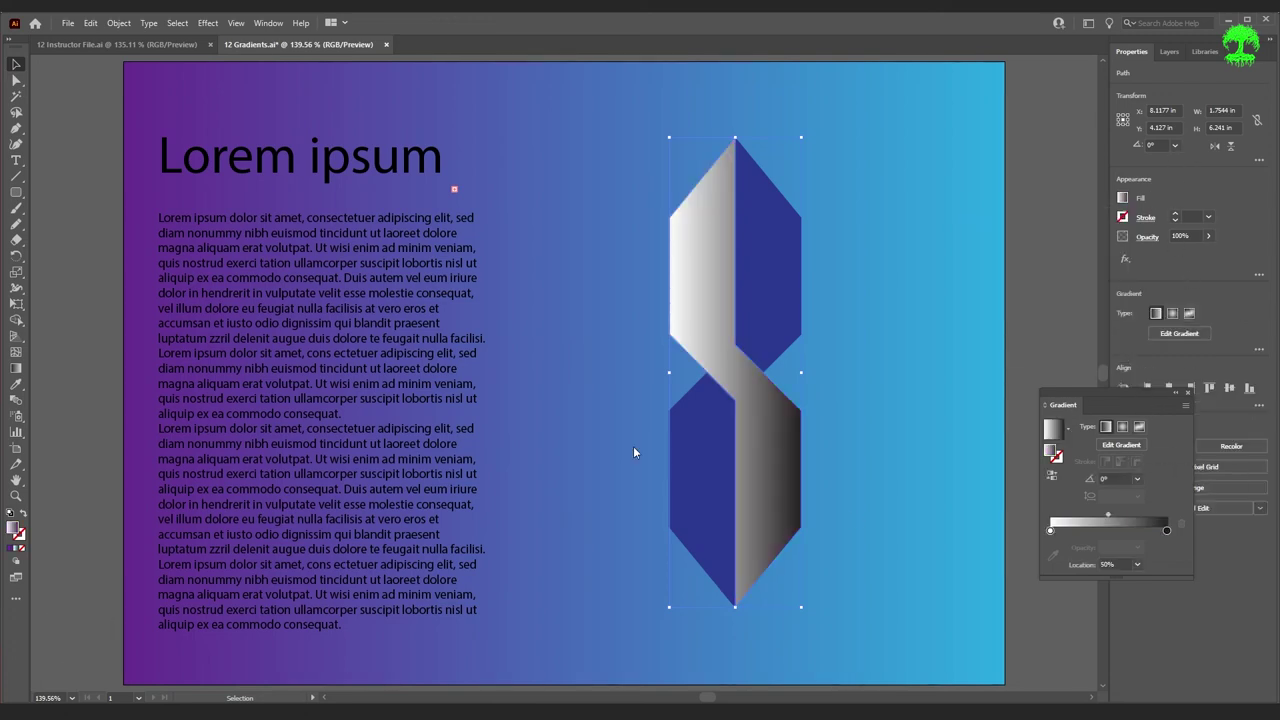
left_click_drag(1106, 397, 349, 288)
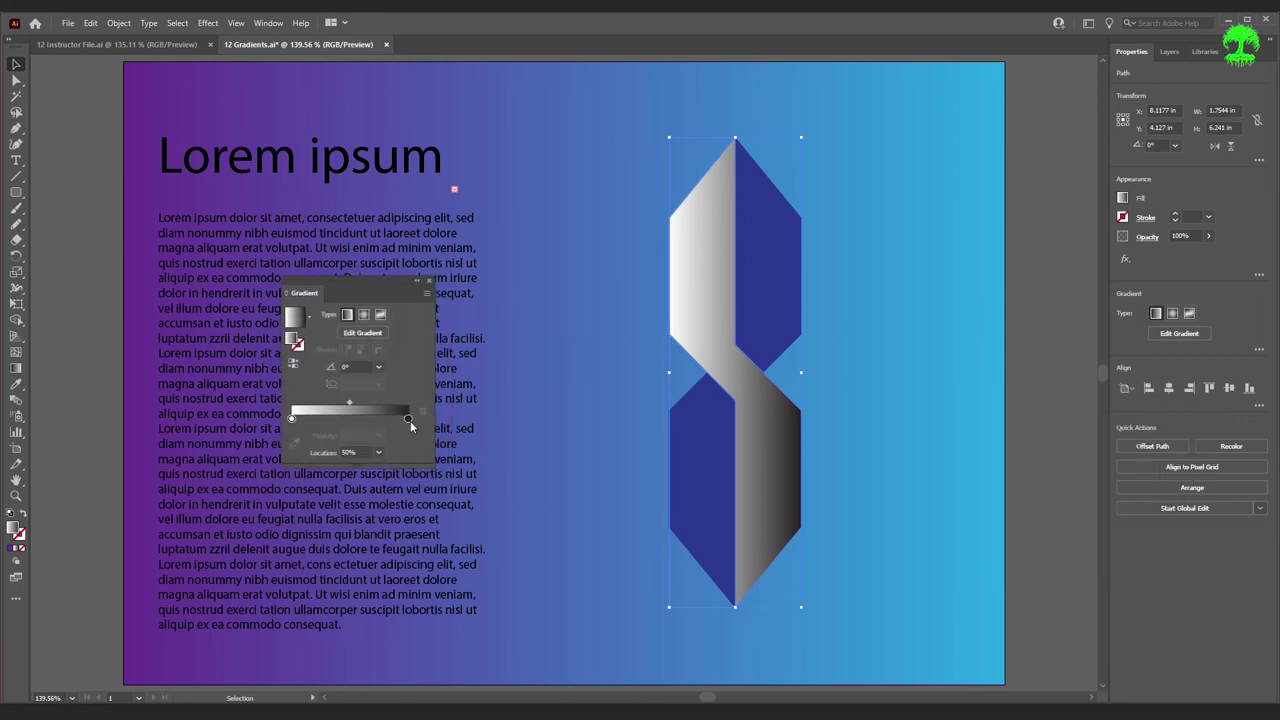
double_click(407, 419)
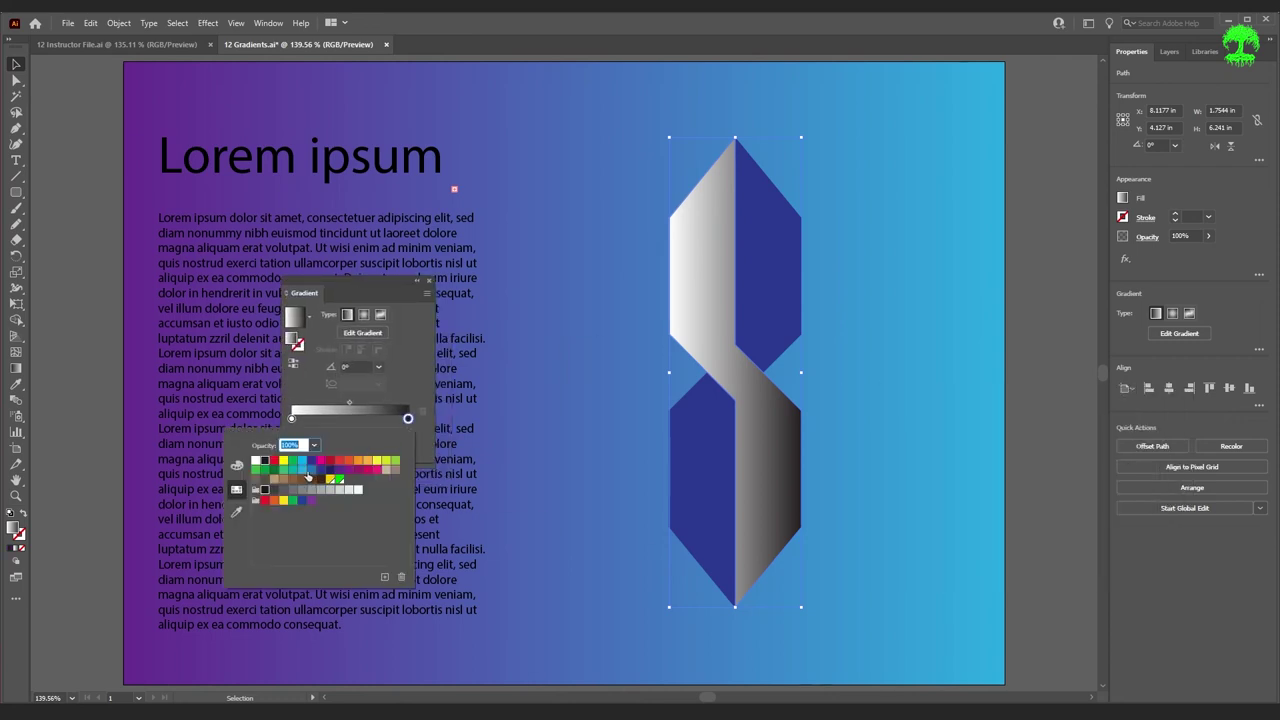
left_click(302, 469)
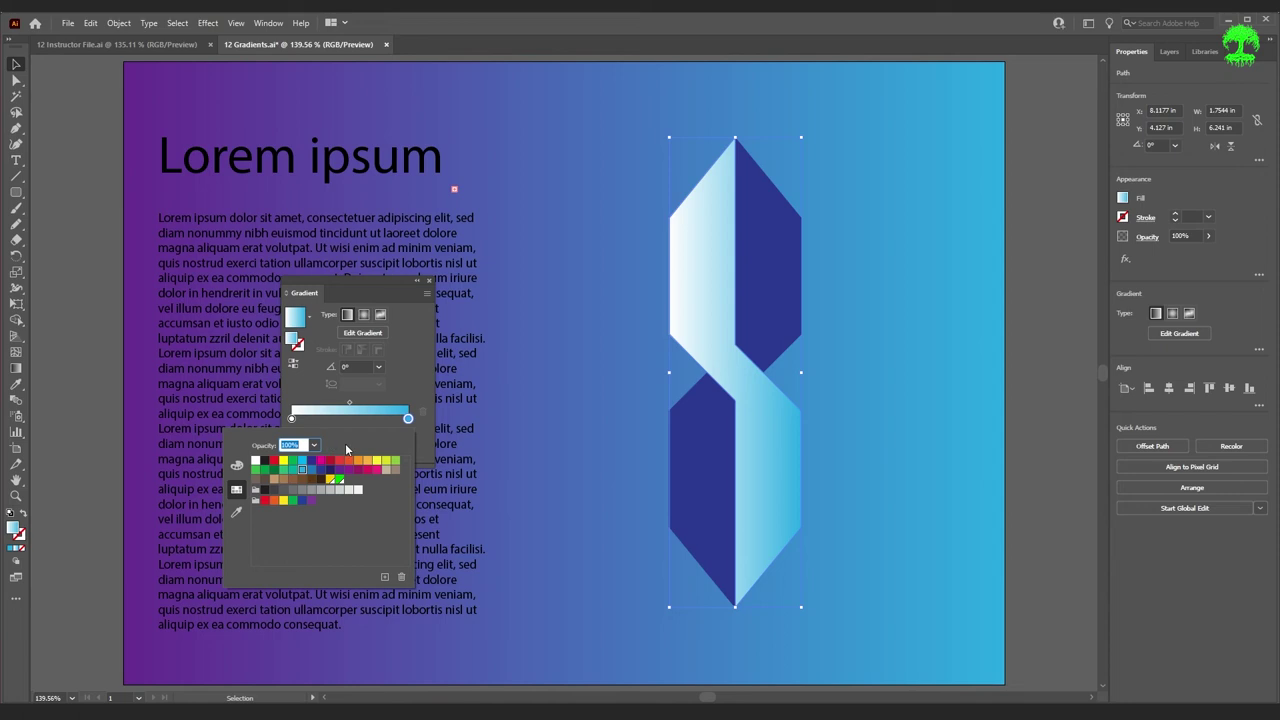
left_click(292, 419)
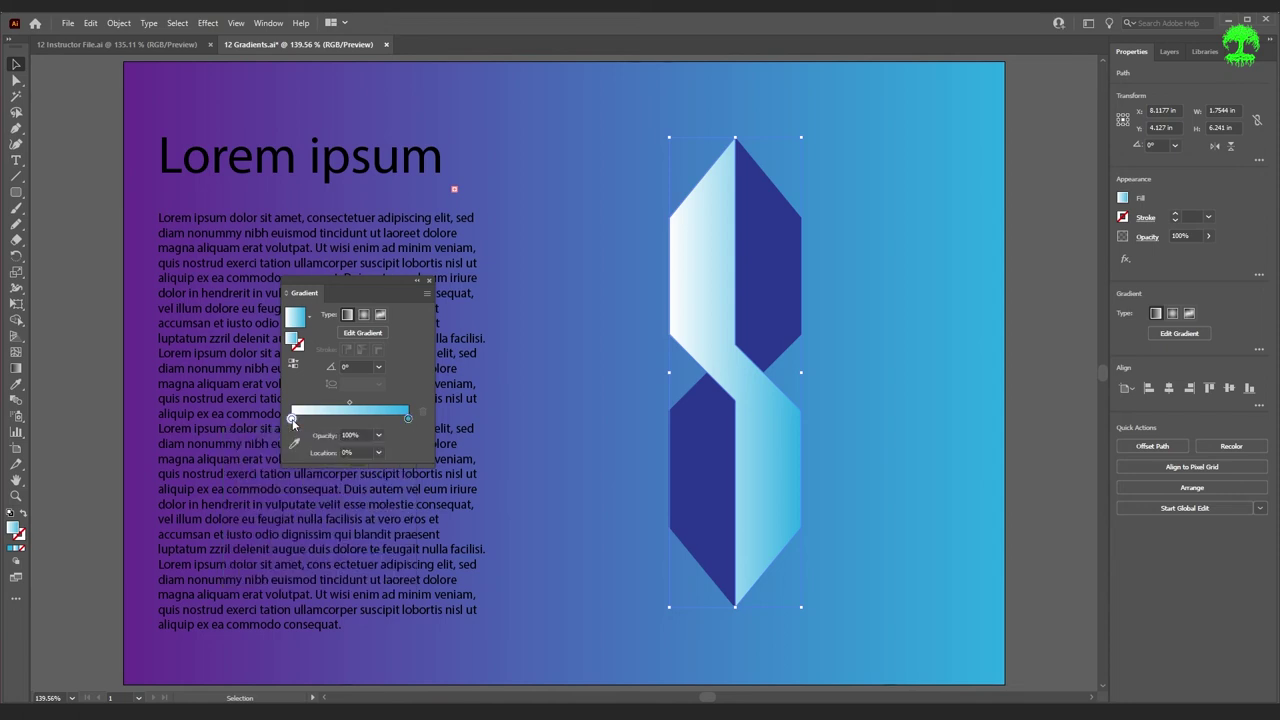
double_click(292, 419)
left_click(340, 470)
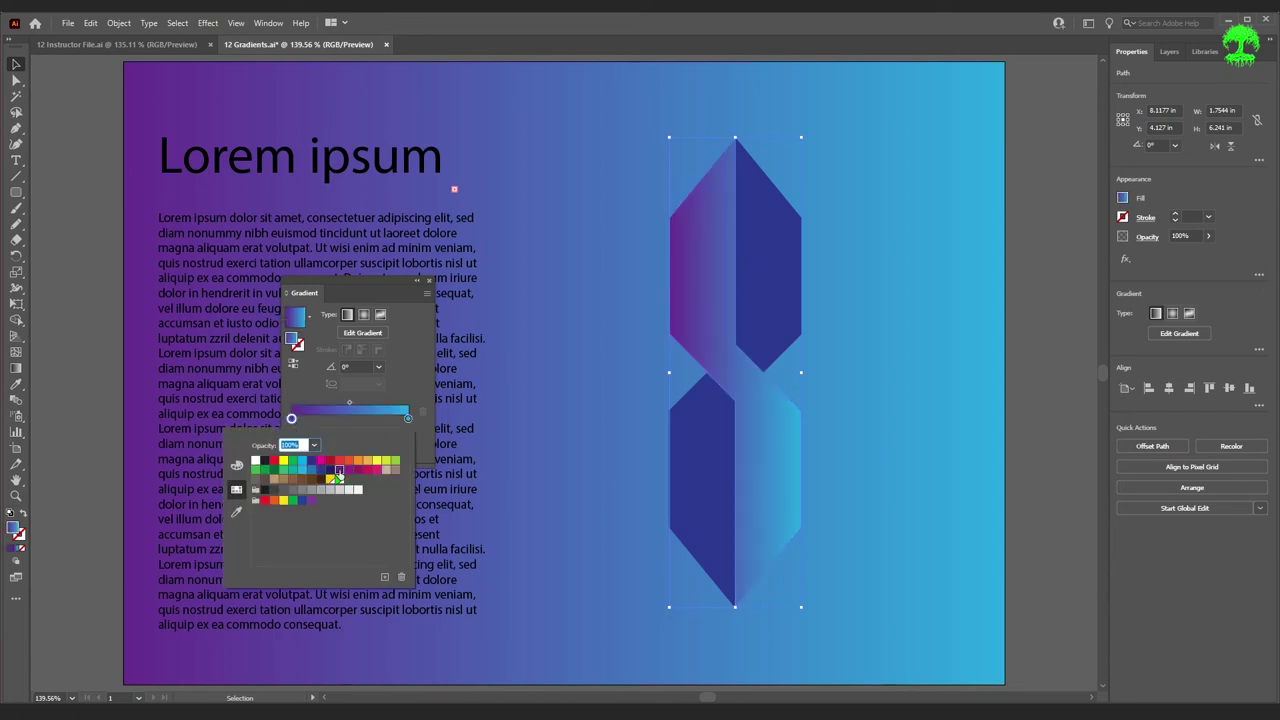
left_click(351, 401)
left_click_drag(350, 403, 376, 404)
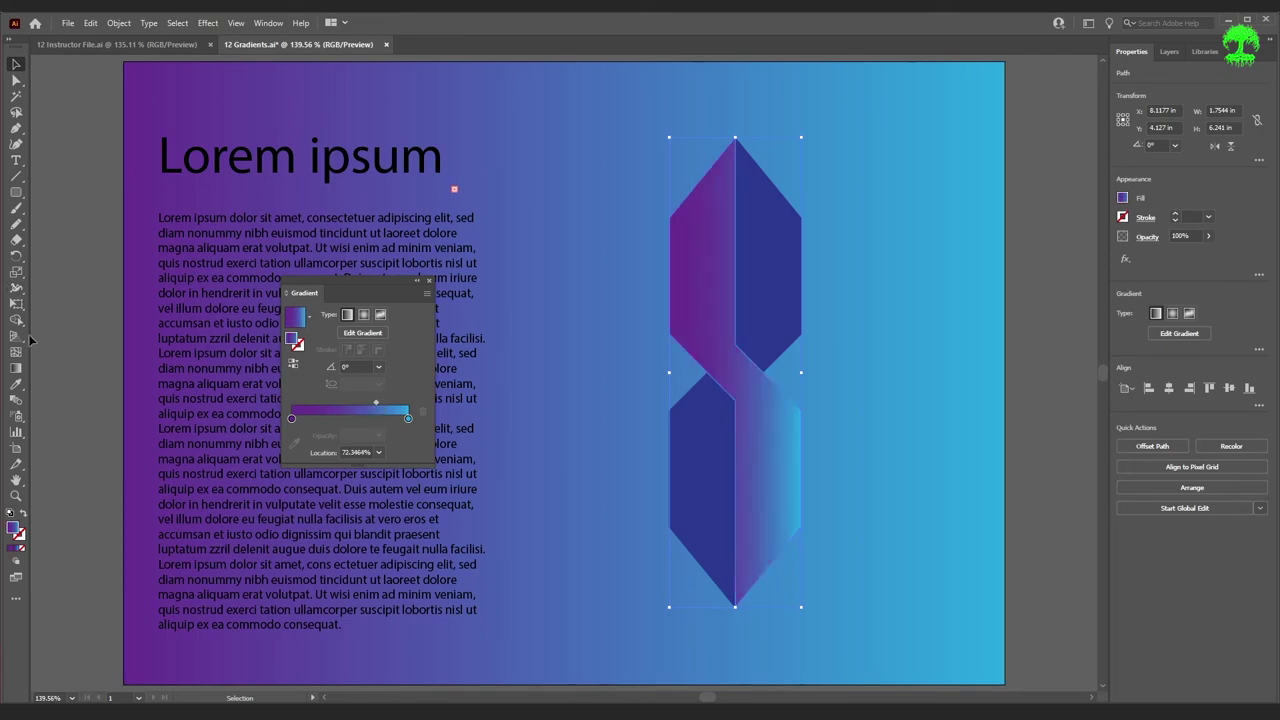
- Redraw the S shape's gradient at an angle running downward across it
left_click(18, 370)
left_click_drag(705, 245, 772, 545)
key("v")
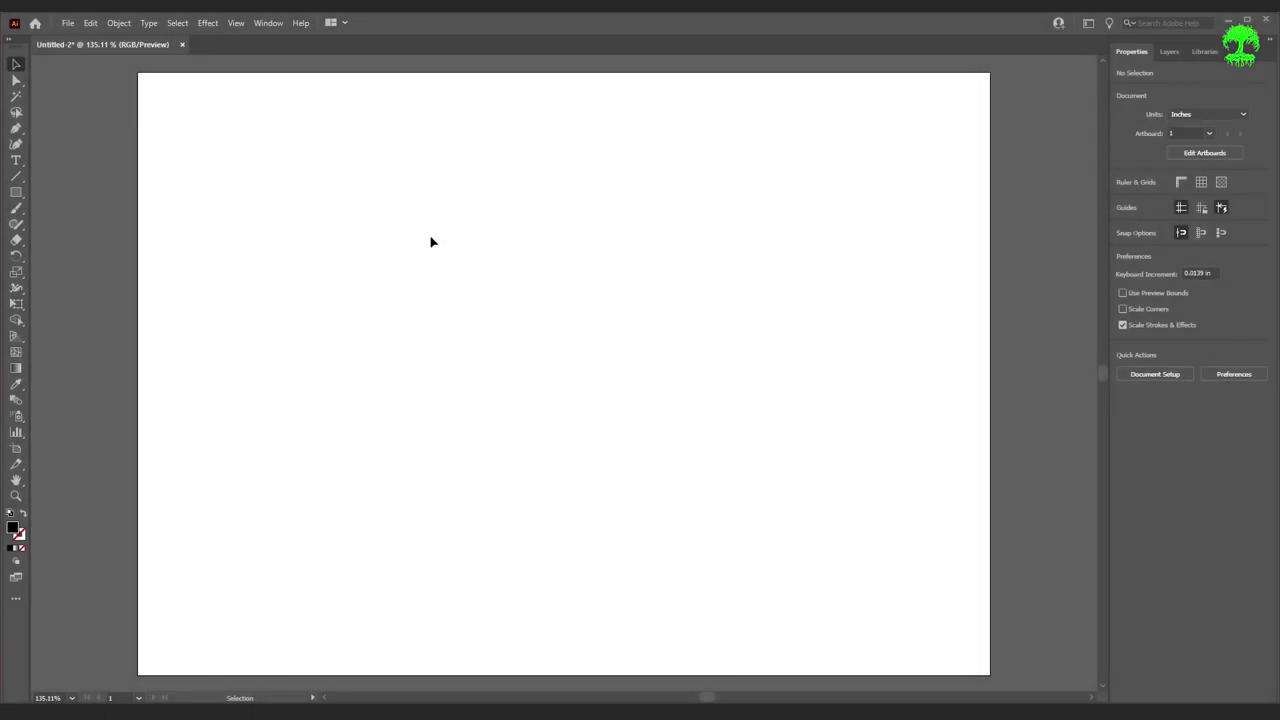
- Draw an artboard-sized rectangle filled with the white-to-black gradient
left_click(18, 192)
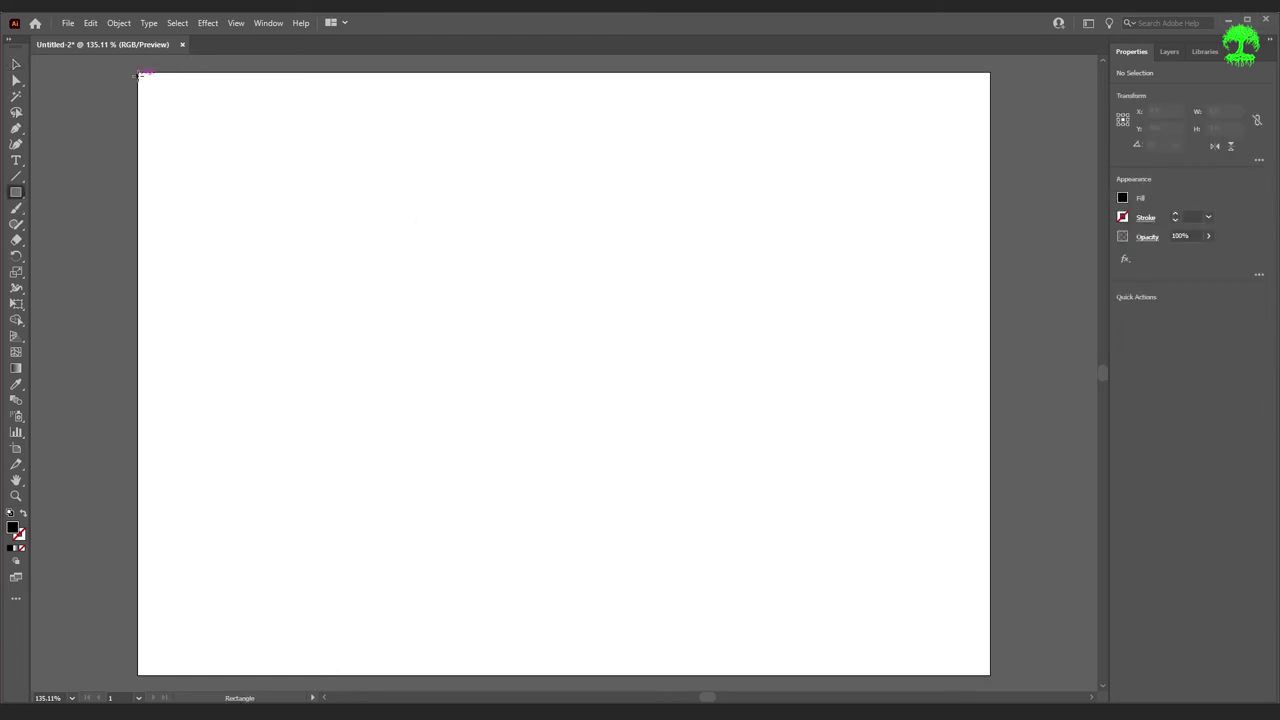
left_click_drag(139, 70, 990, 677)
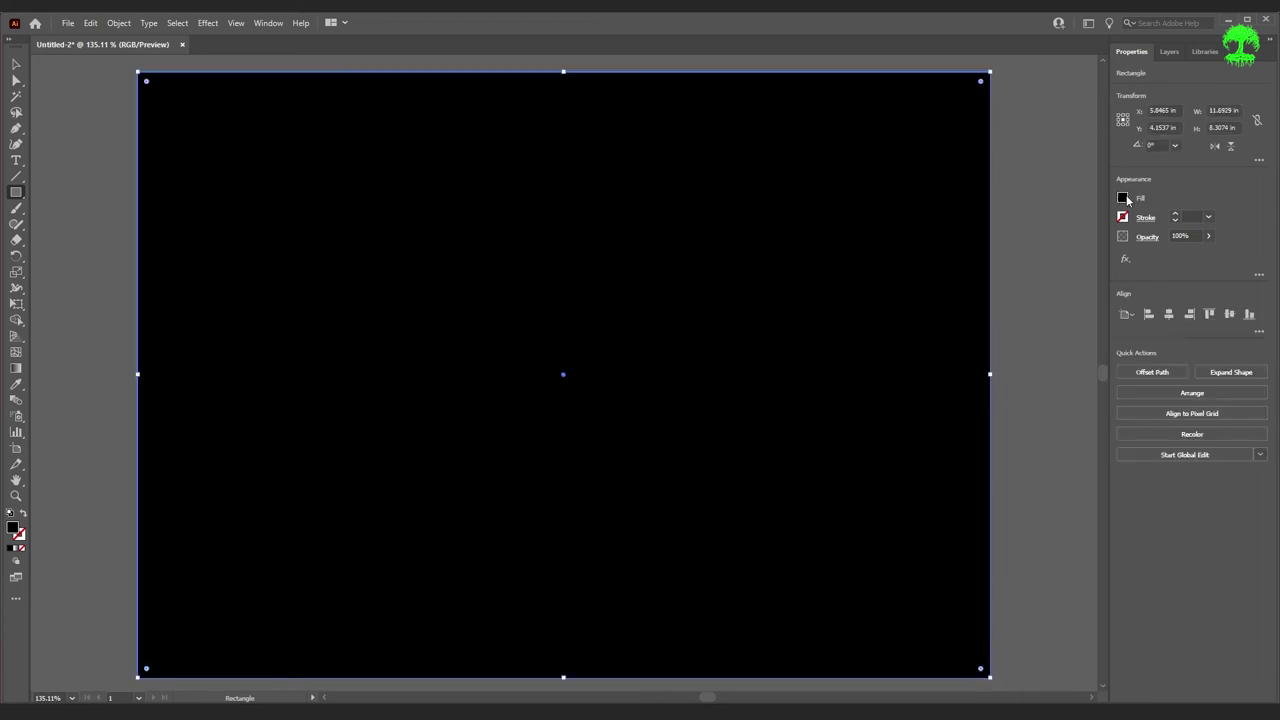
left_click(1122, 197)
left_click(1090, 265)
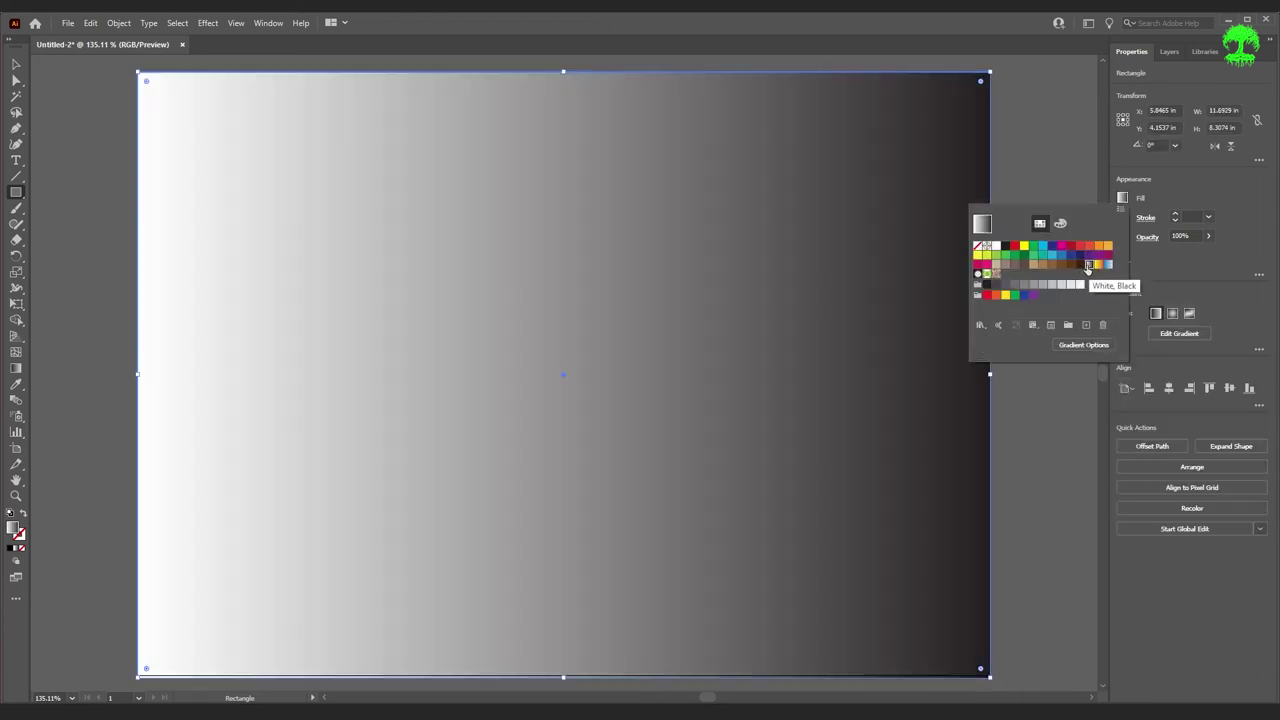
- Recolour the rectangle's gradient stops to purple on the left and dark blue on the right
left_click(1085, 347)
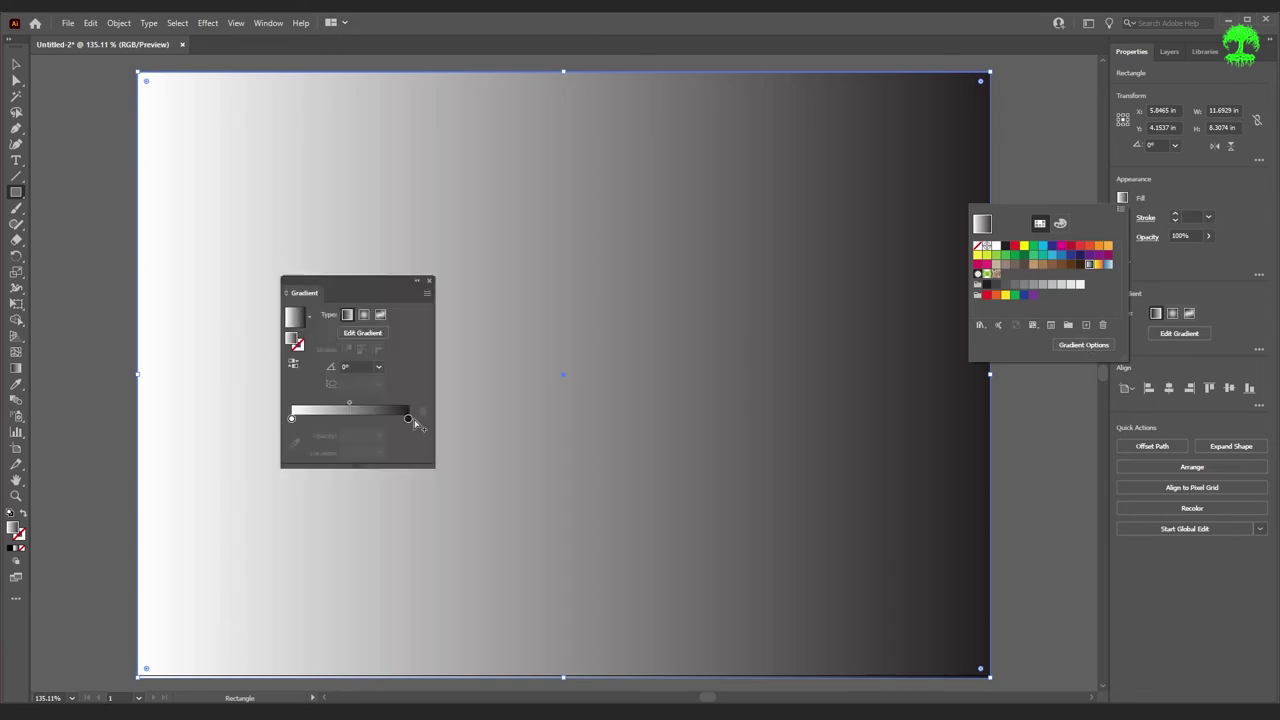
left_click(291, 419)
double_click(291, 419)
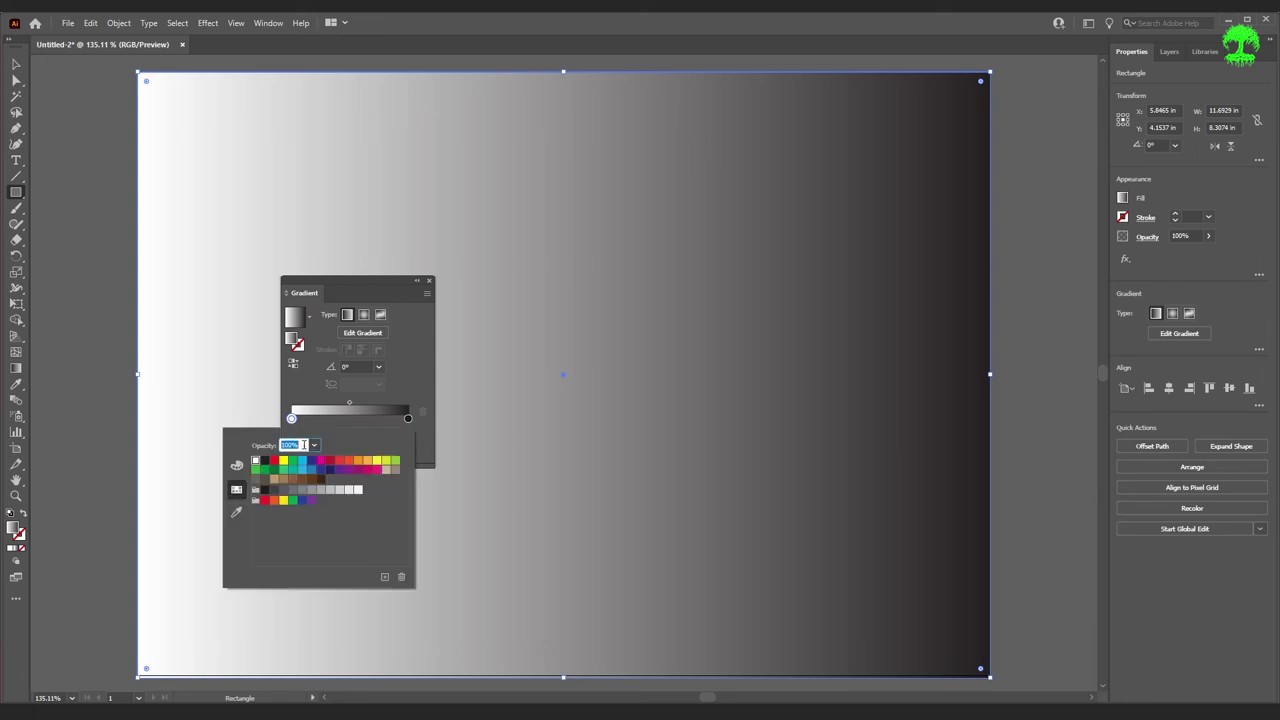
left_click(337, 470)
left_click(408, 419)
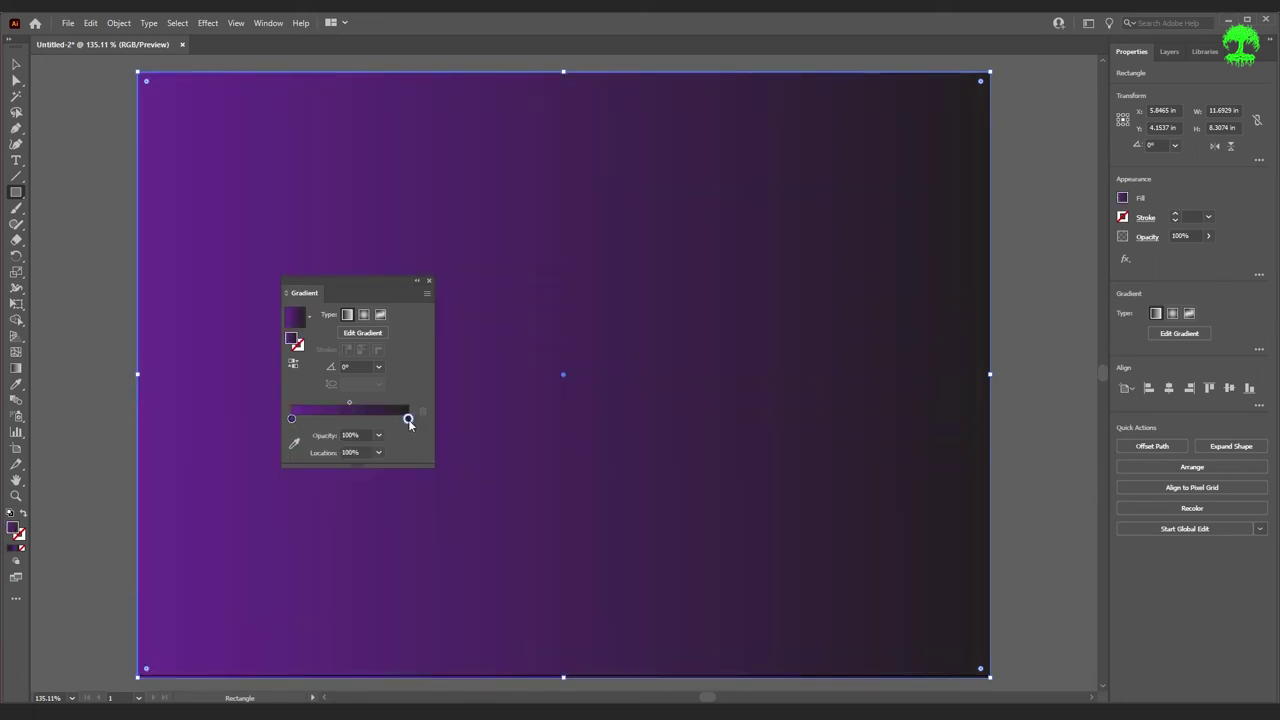
double_click(408, 419)
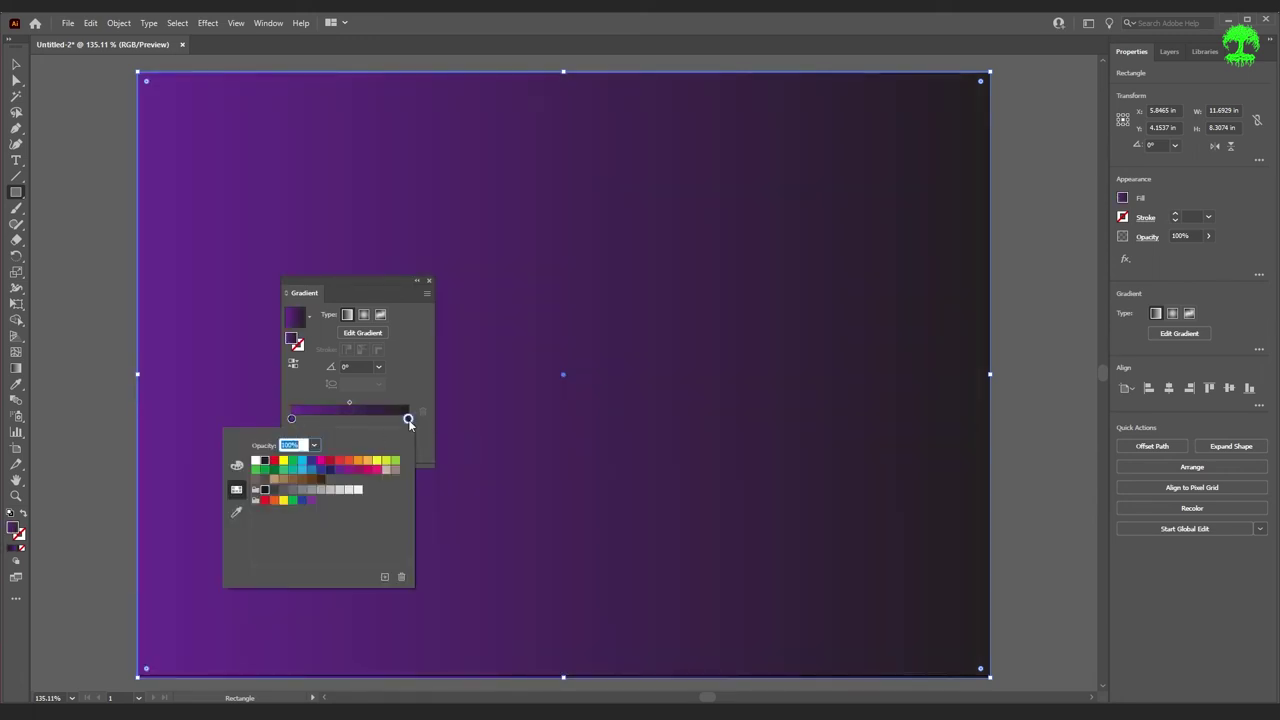
left_click(303, 470)
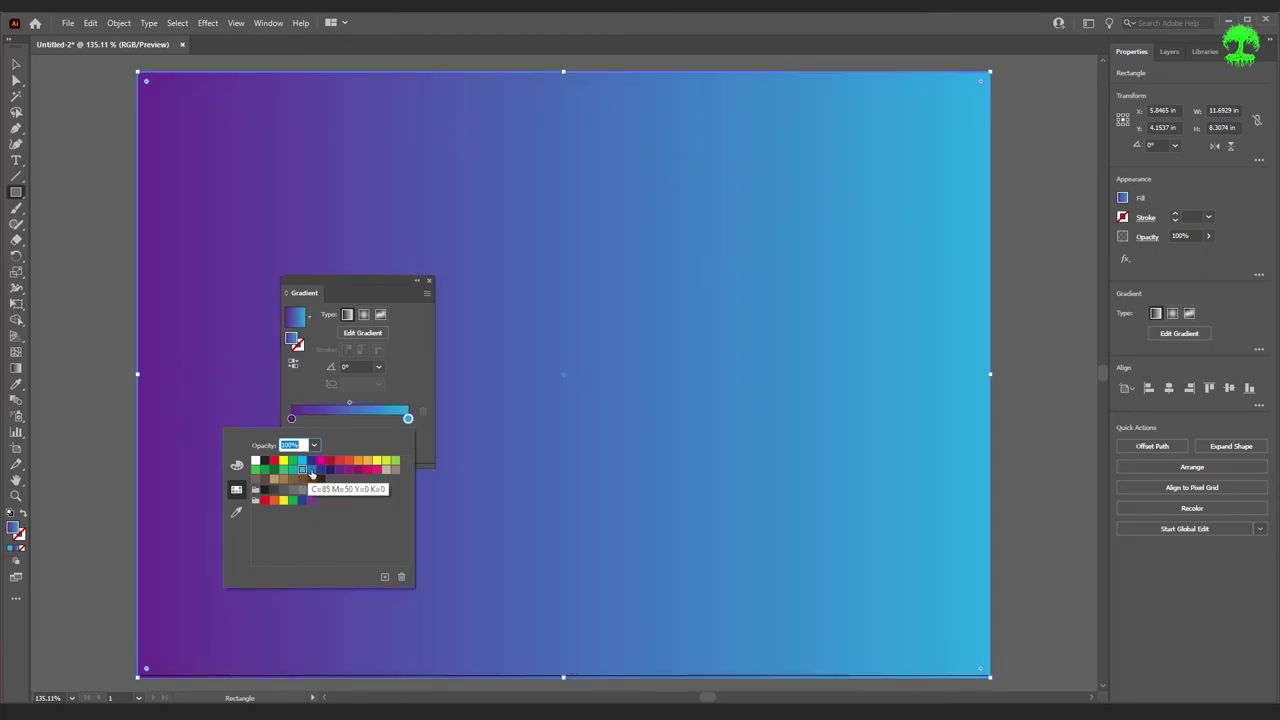
left_click(320, 469)
left_click(703, 307)
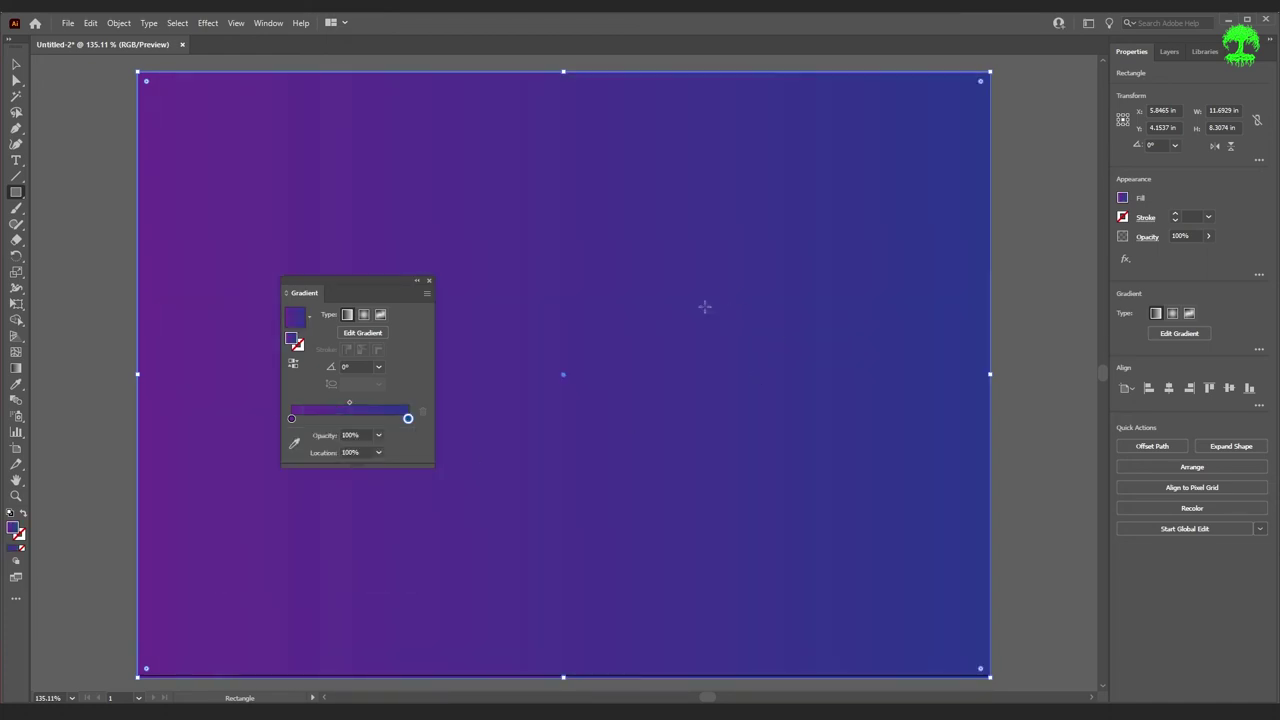
left_click(429, 280)
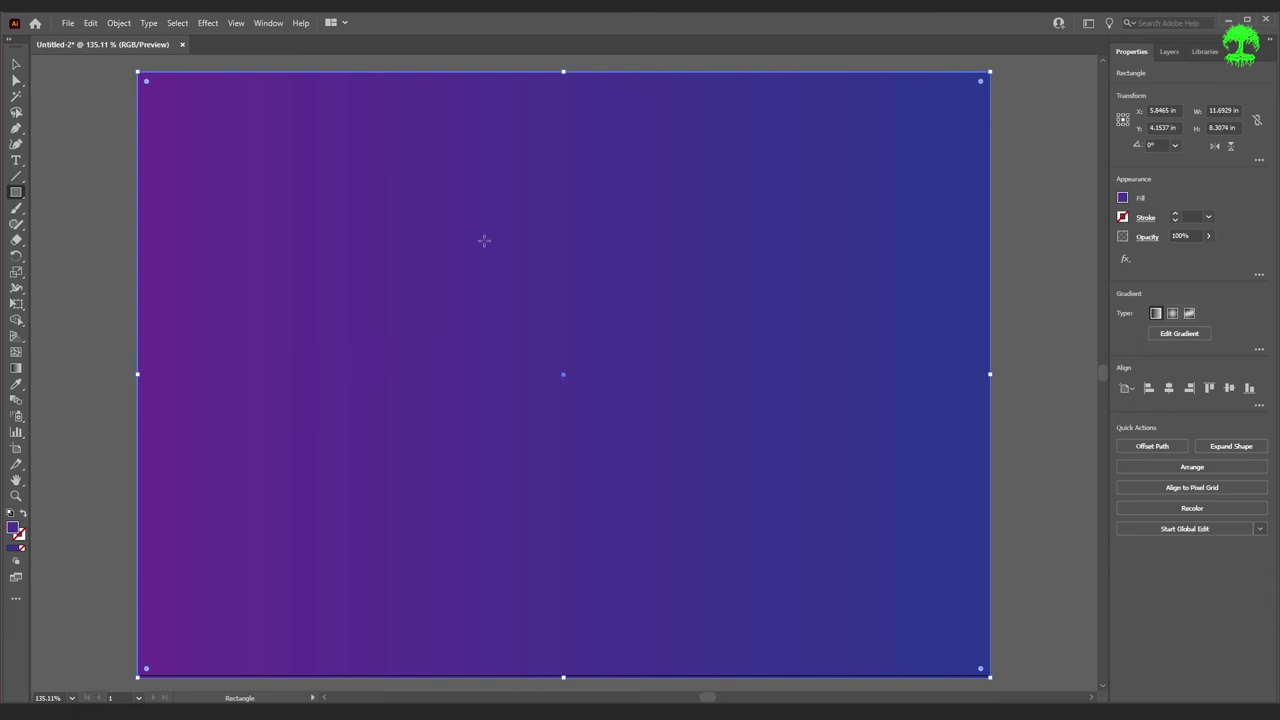
key("t")
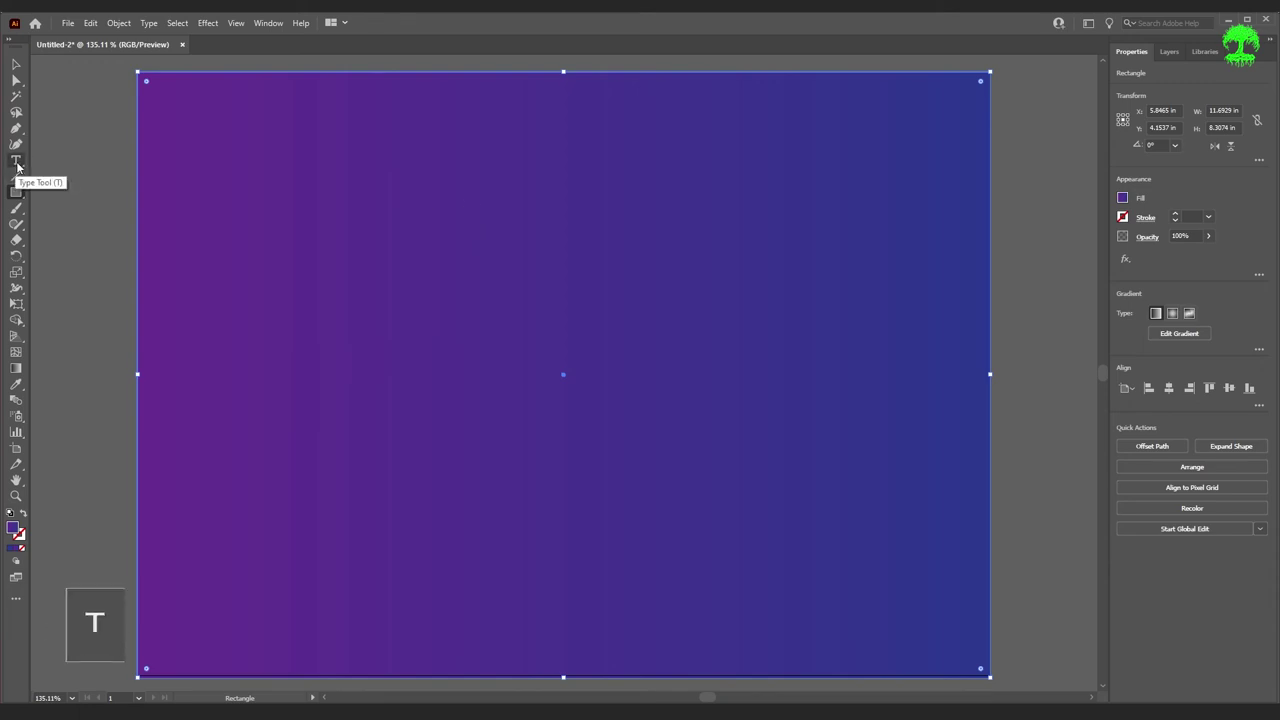
left_click(16, 162)
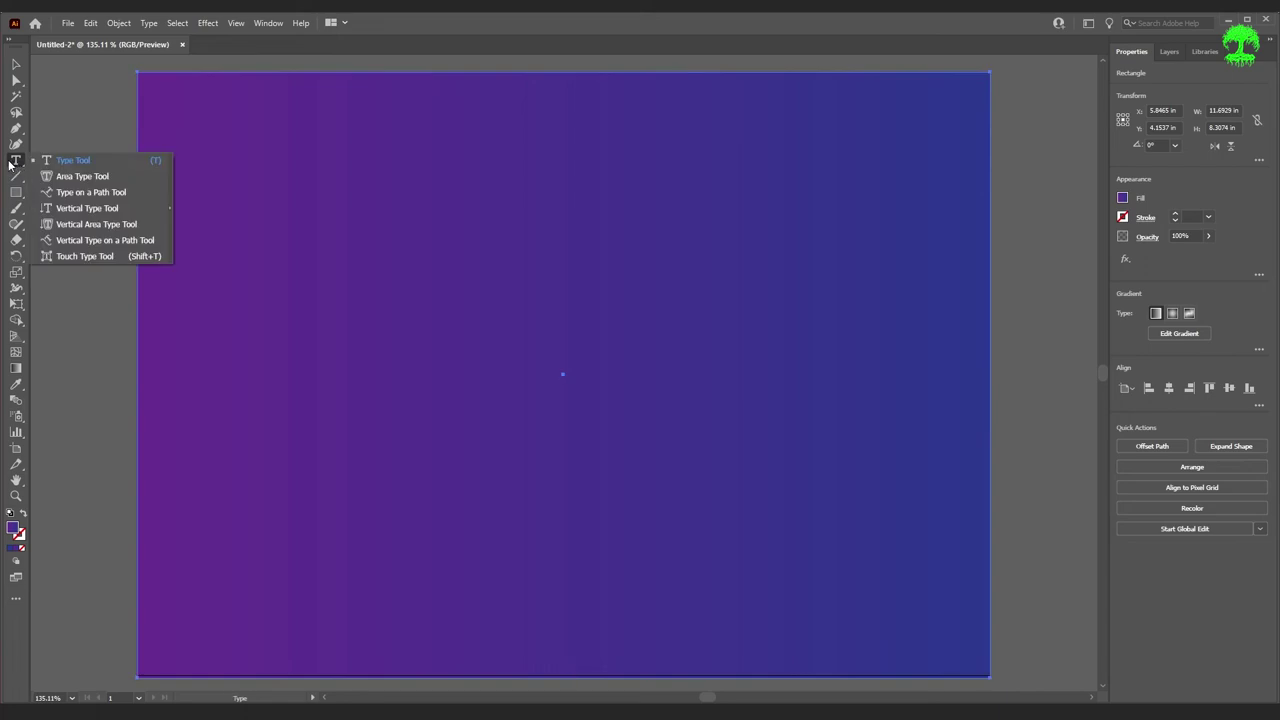
left_click(87, 208)
left_click_drag(283, 143, 362, 480)
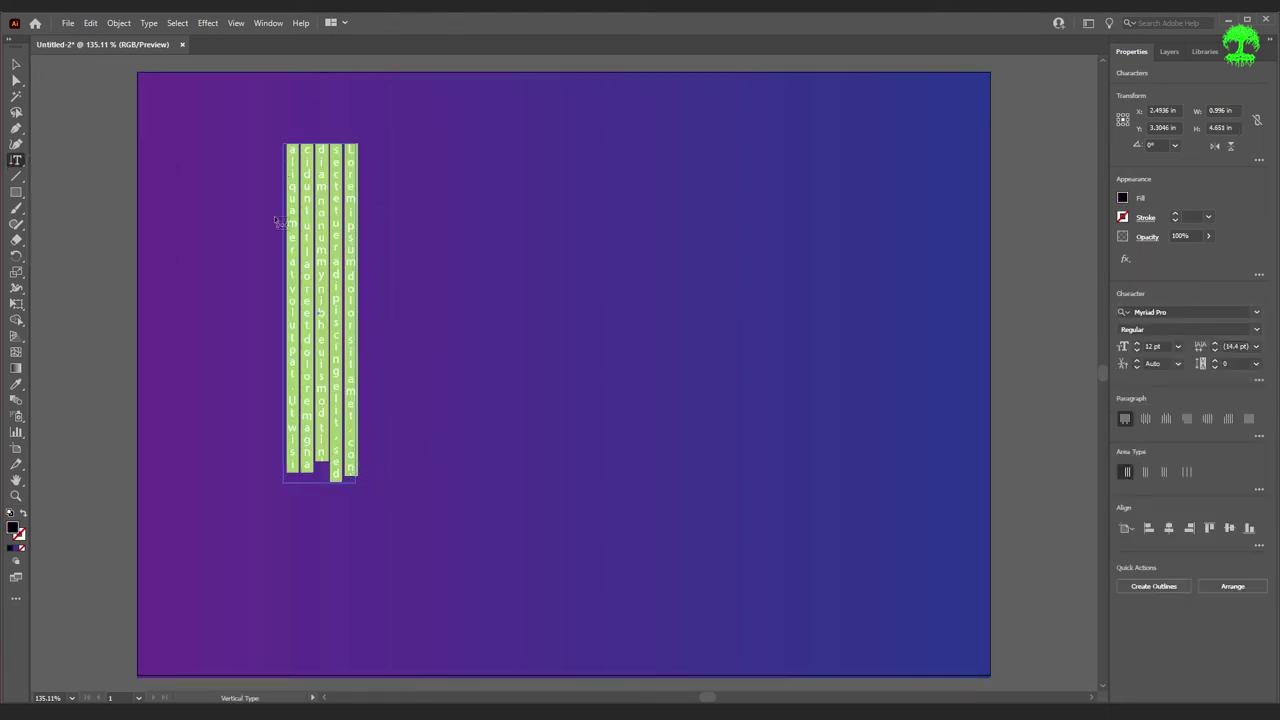
key("ctrl+z")
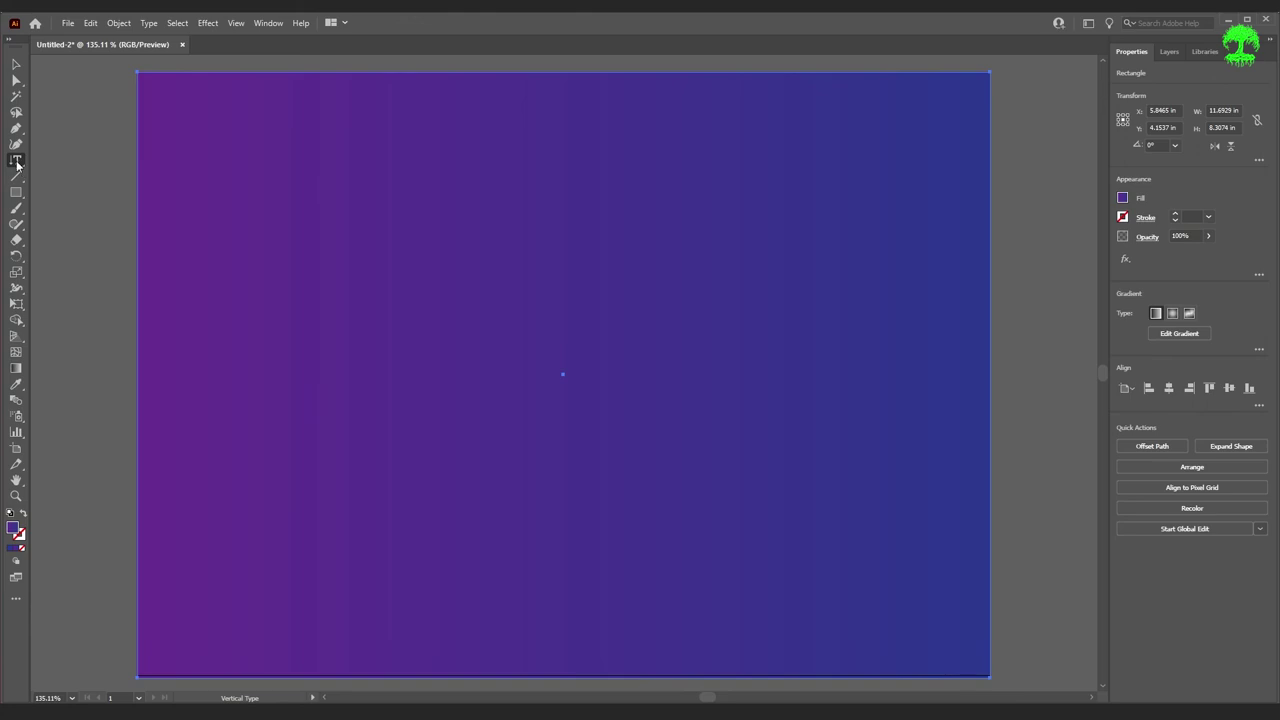
left_click_drag(16, 162, 55, 161)
left_click(257, 138)
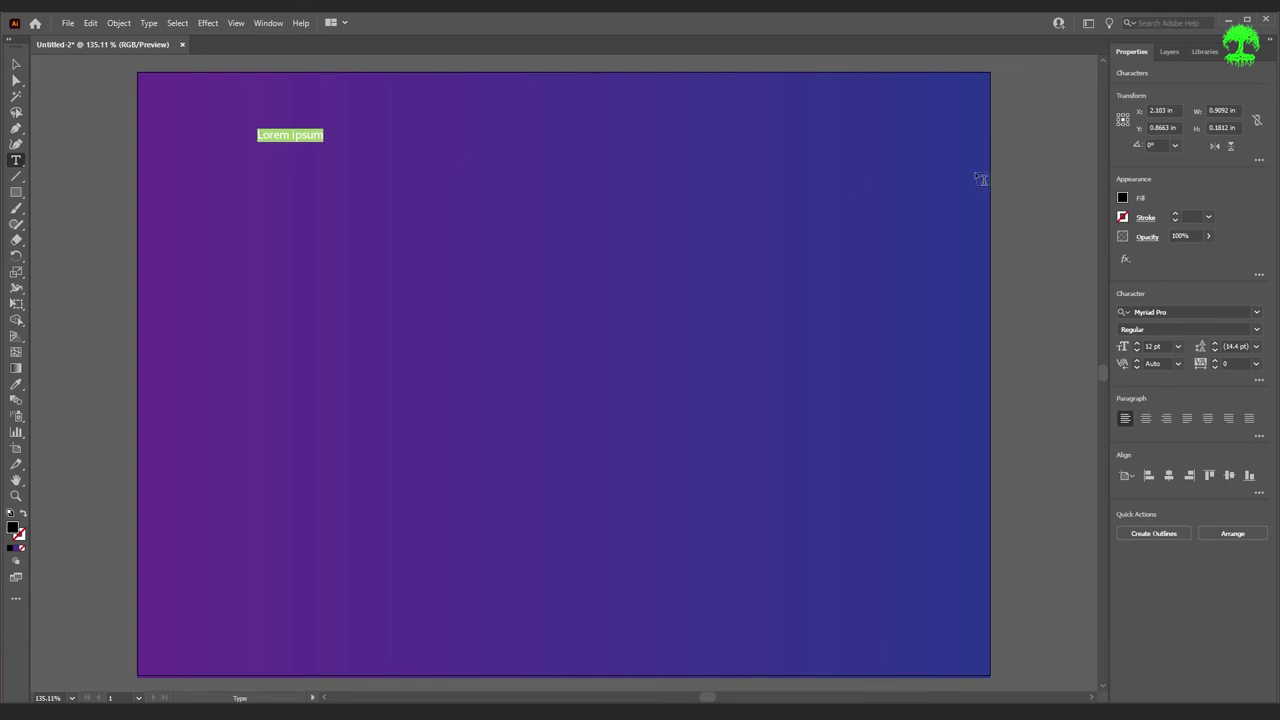
type("sfnas,mnf,sdnf,sadnf,na,dsfn,sndf,sndfnsdfn")
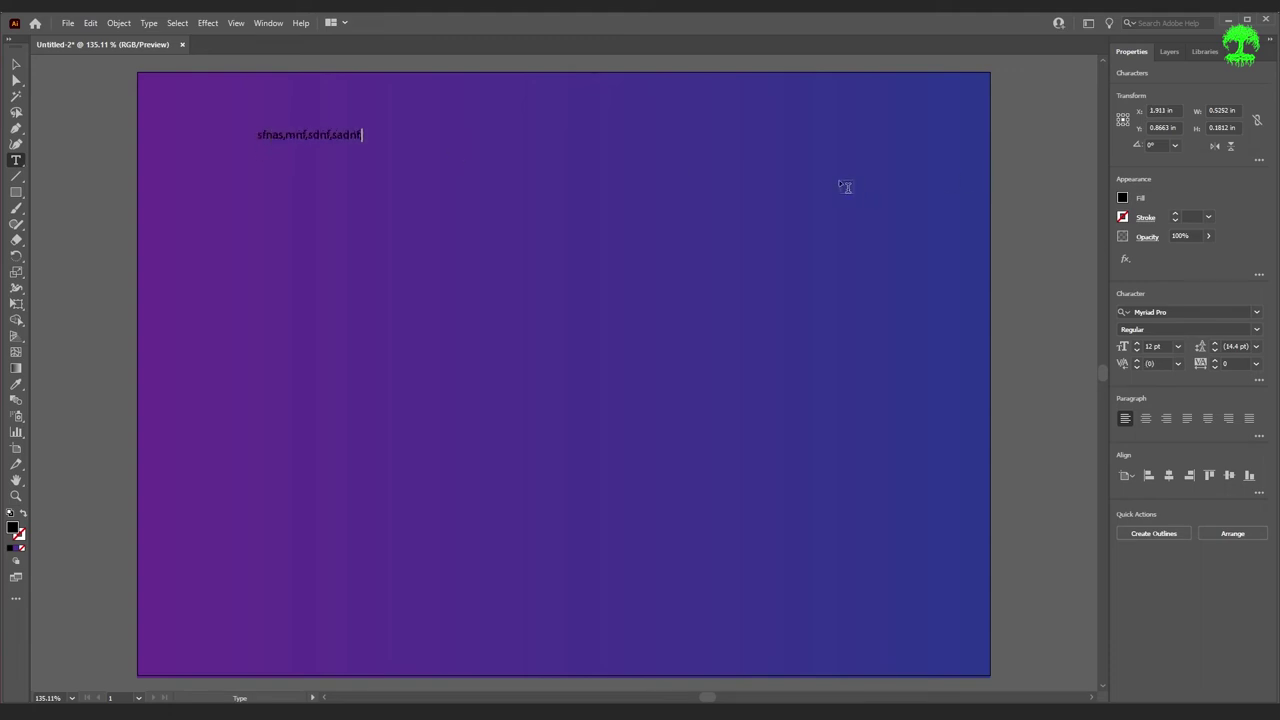
type(" sadnfsadnfsm,ddfn")
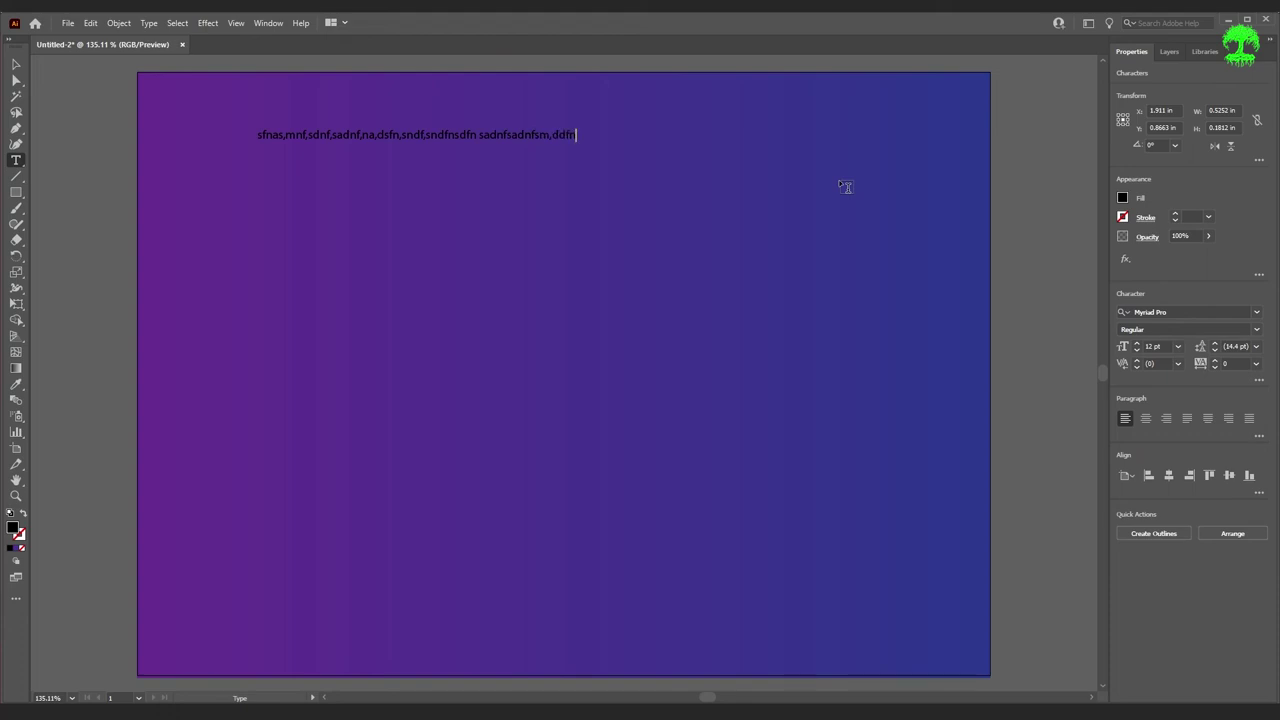
type("  ,msdfn,sdanfsamnf.sa f sdfnasfdnds.nf")
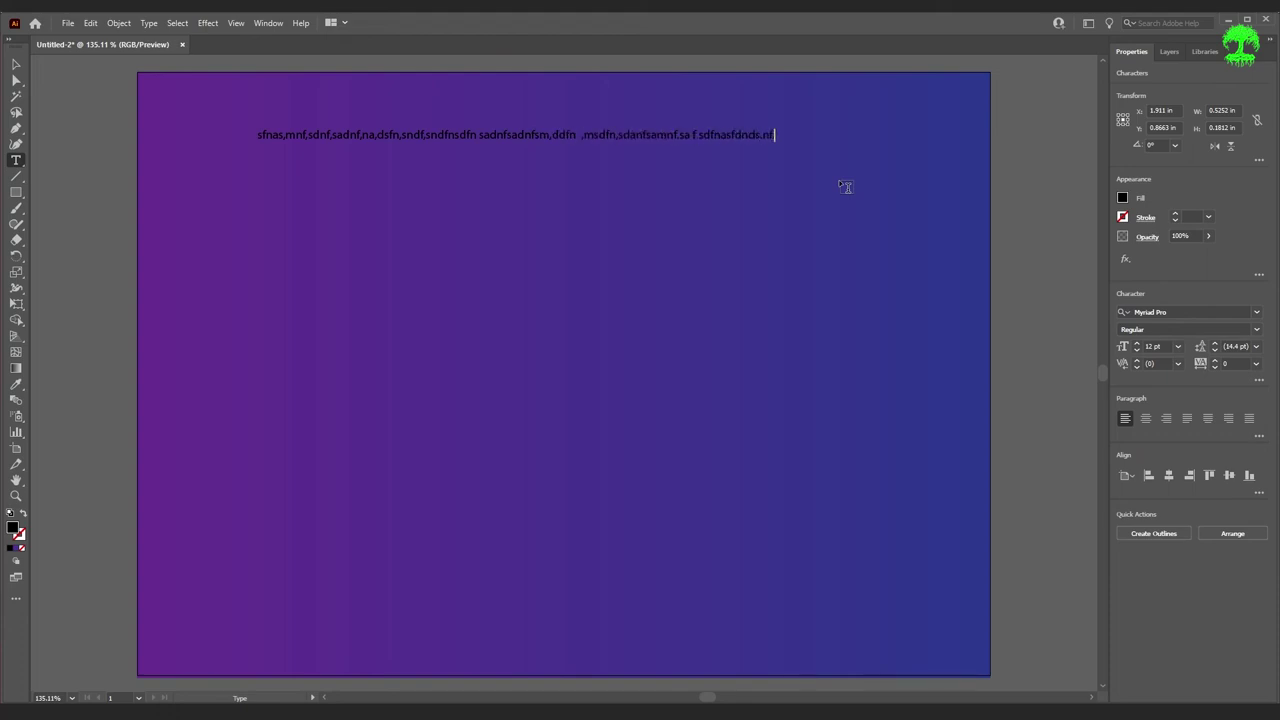
key("Escape")
key("v")
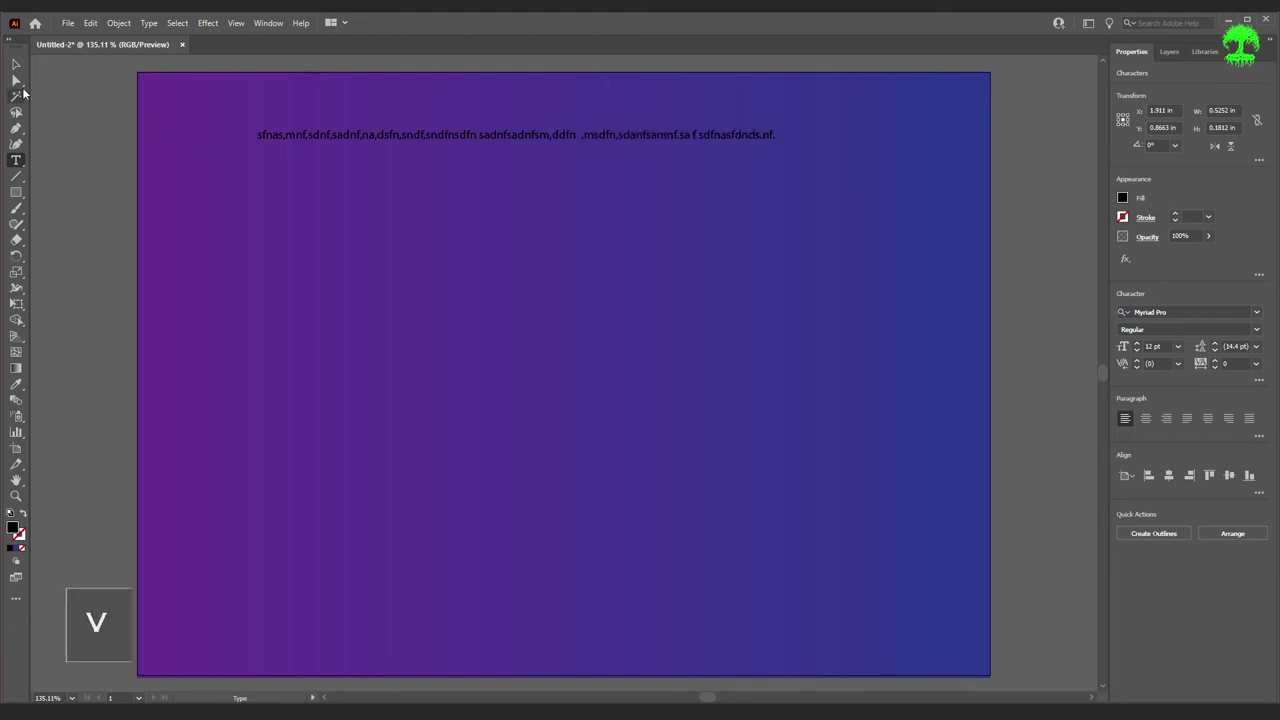
key("Delete")
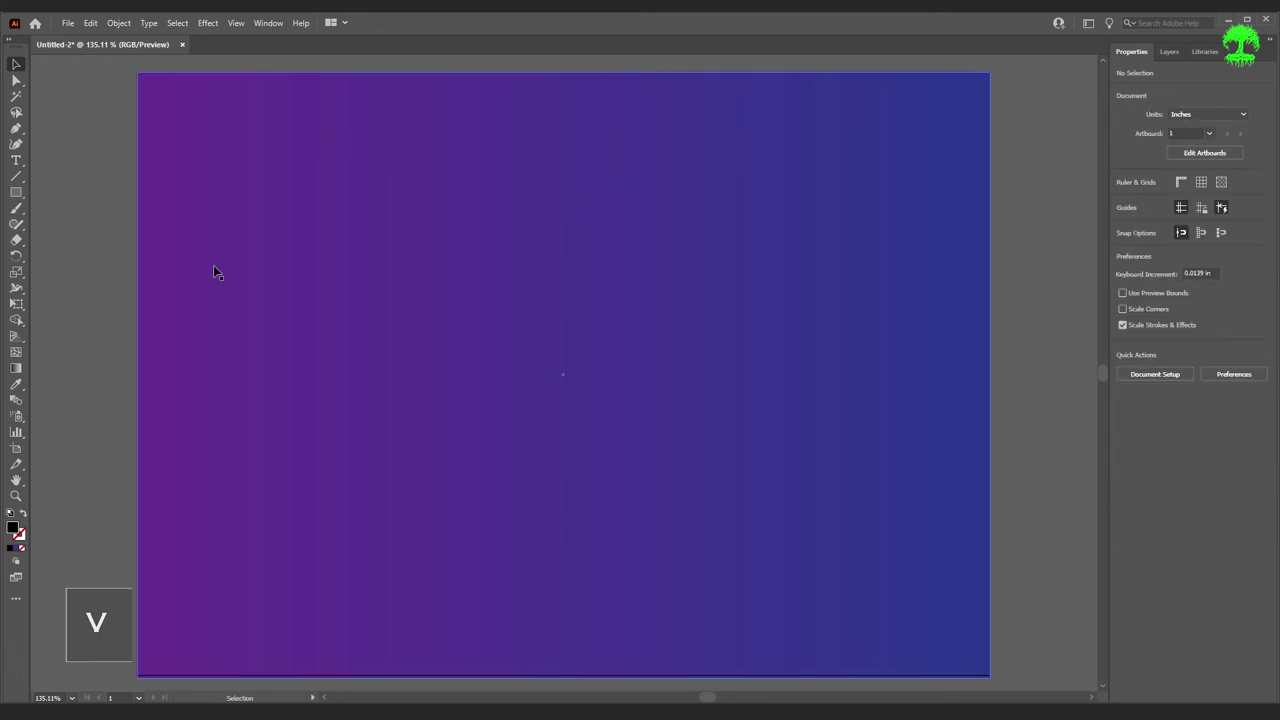
- Fill an area text box with Lorem ipsum placeholder text at 14 pt leading
left_click(16, 160)
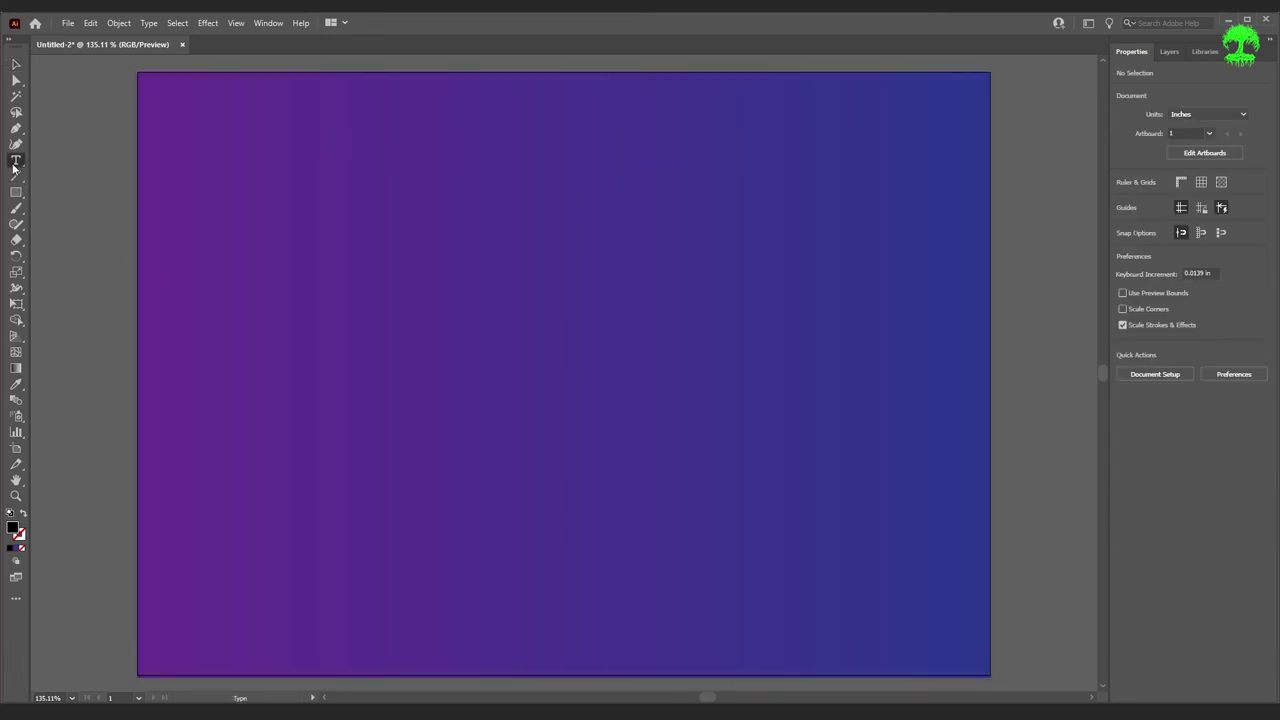
mouse_move(235, 114)
left_mouse_down()
mouse_move(514, 566)
mouse_move(612, 566)
left_mouse_up()
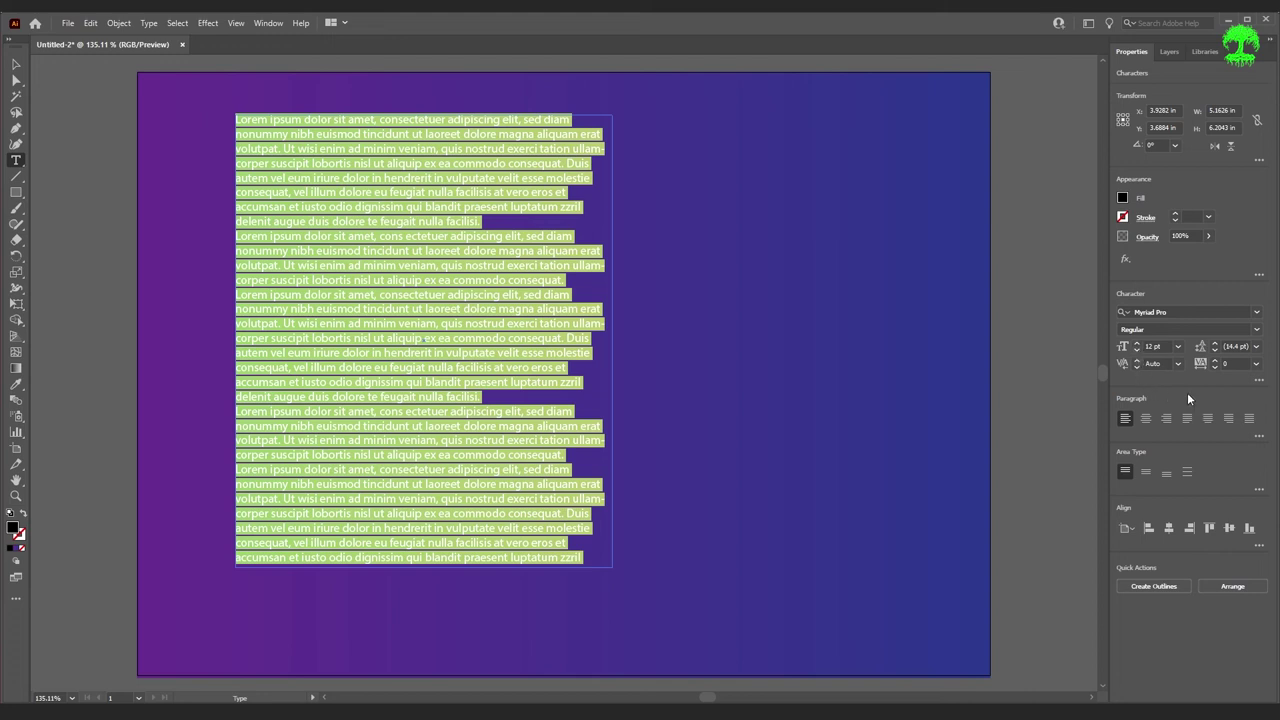
left_click(1215, 343)
left_click(1215, 343)
left_click(1215, 343)
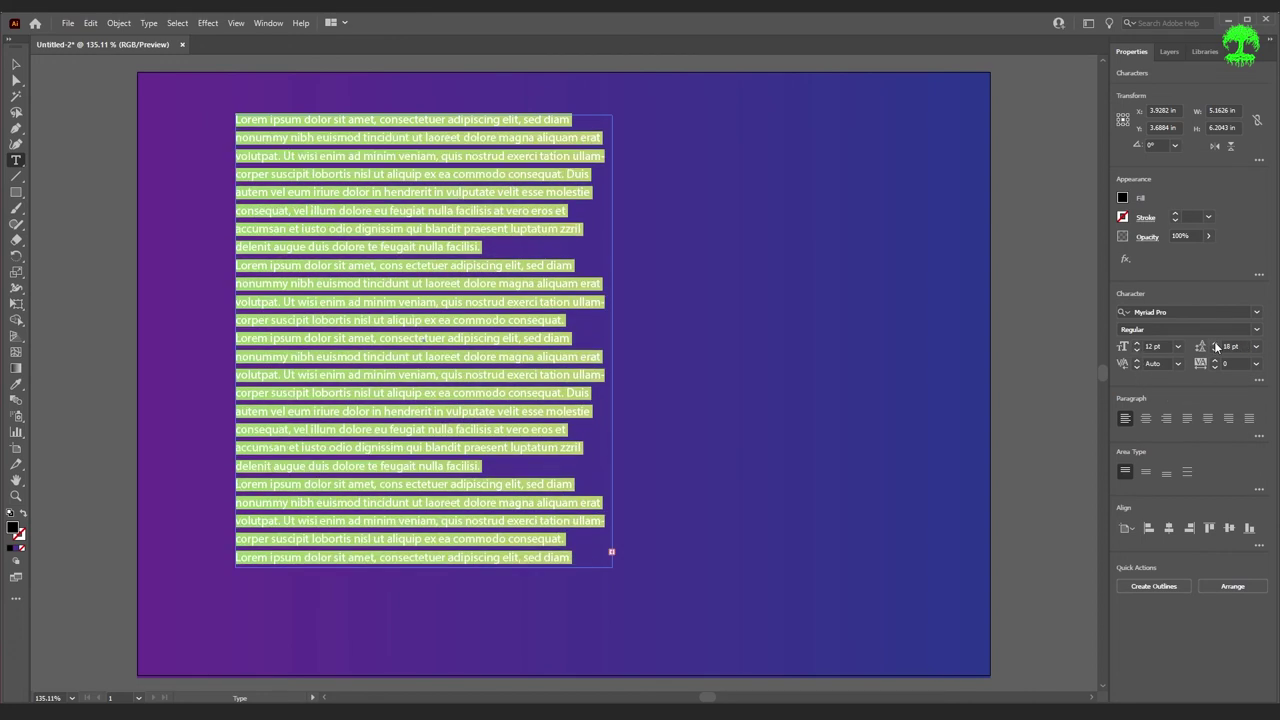
left_click(1215, 350)
left_click(1215, 350)
left_click(1215, 350)
left_click(1215, 350)
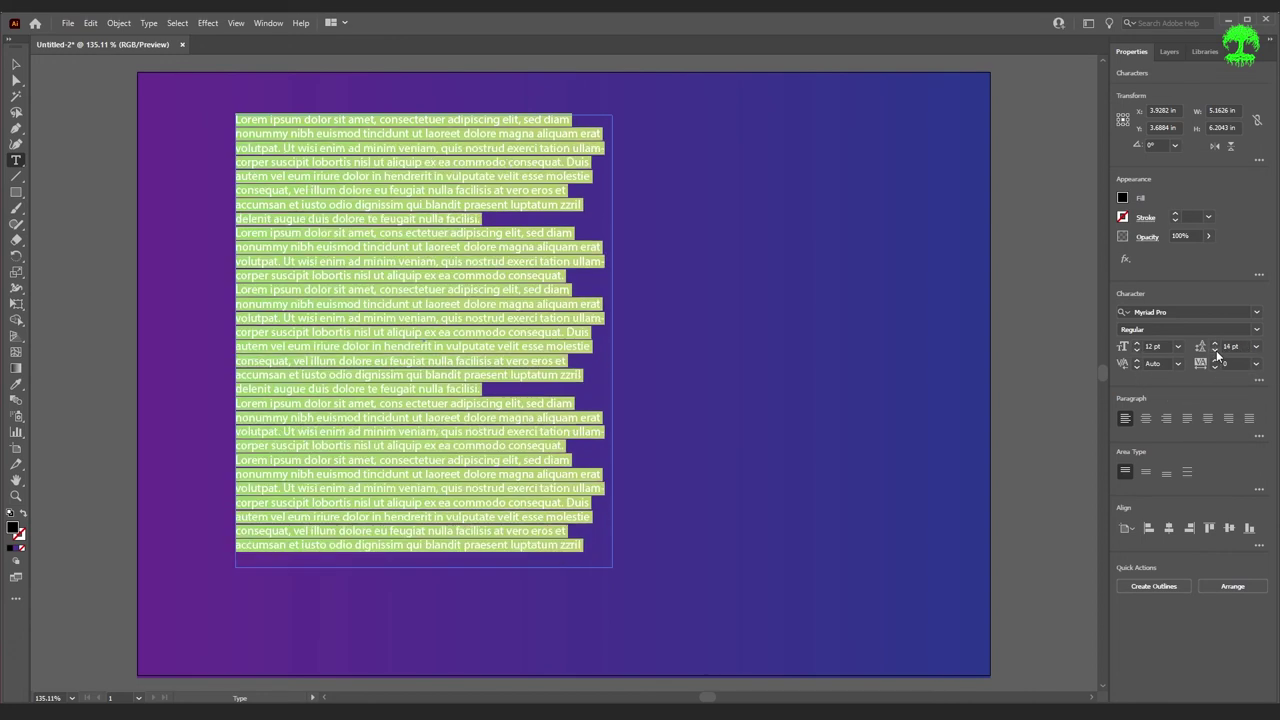
- Try centre and right alignment, ending with left-aligned paragraphs
left_click(1147, 418)
left_click(1170, 417)
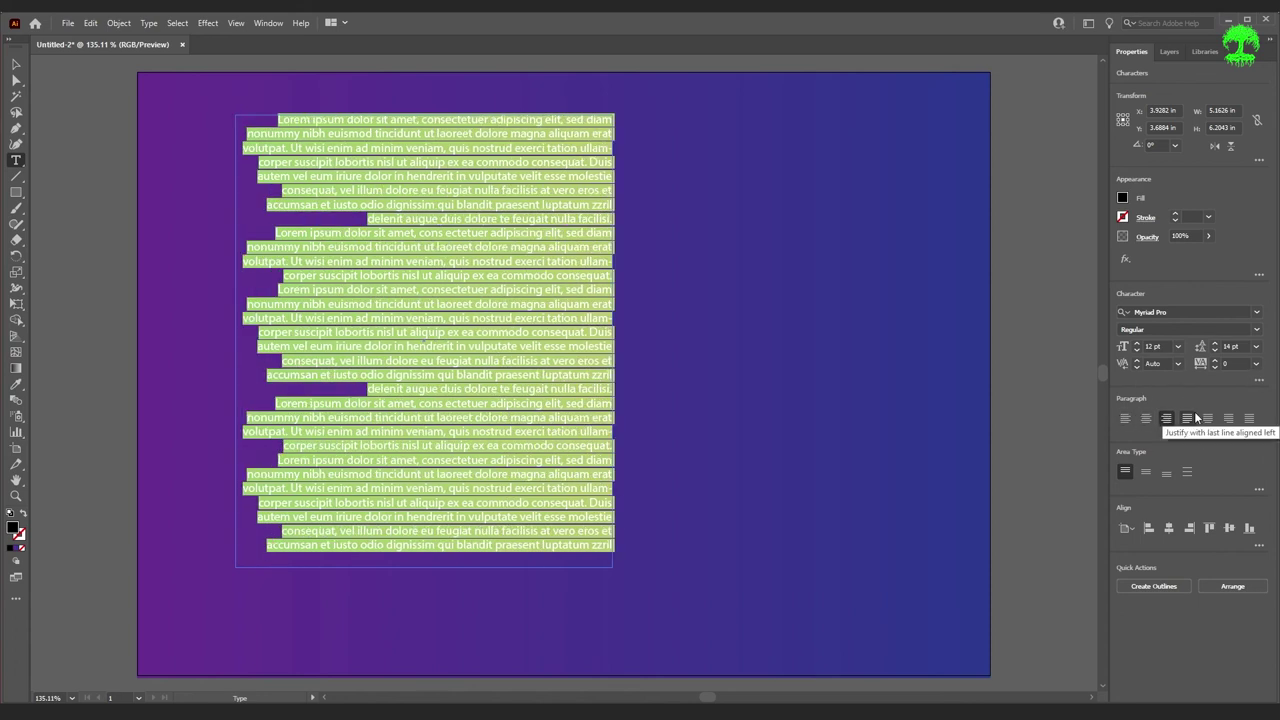
left_click(1125, 420)
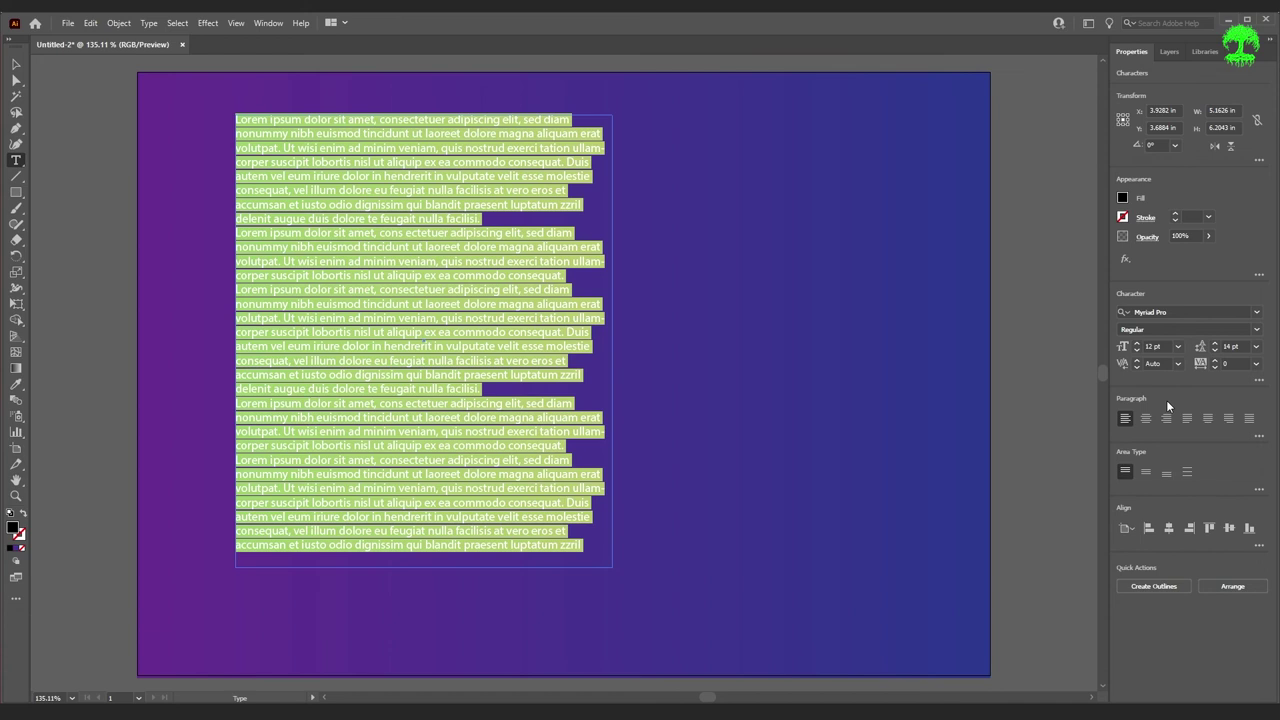
left_click(1258, 314)
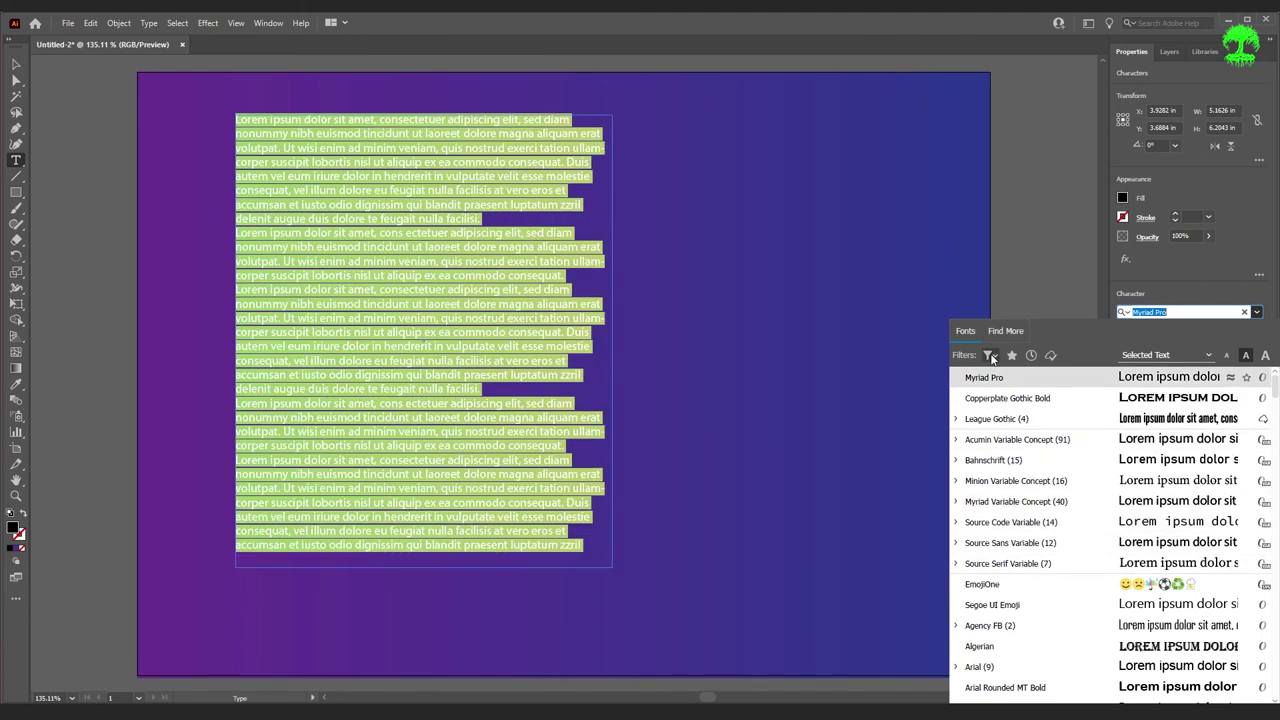
left_click(990, 356)
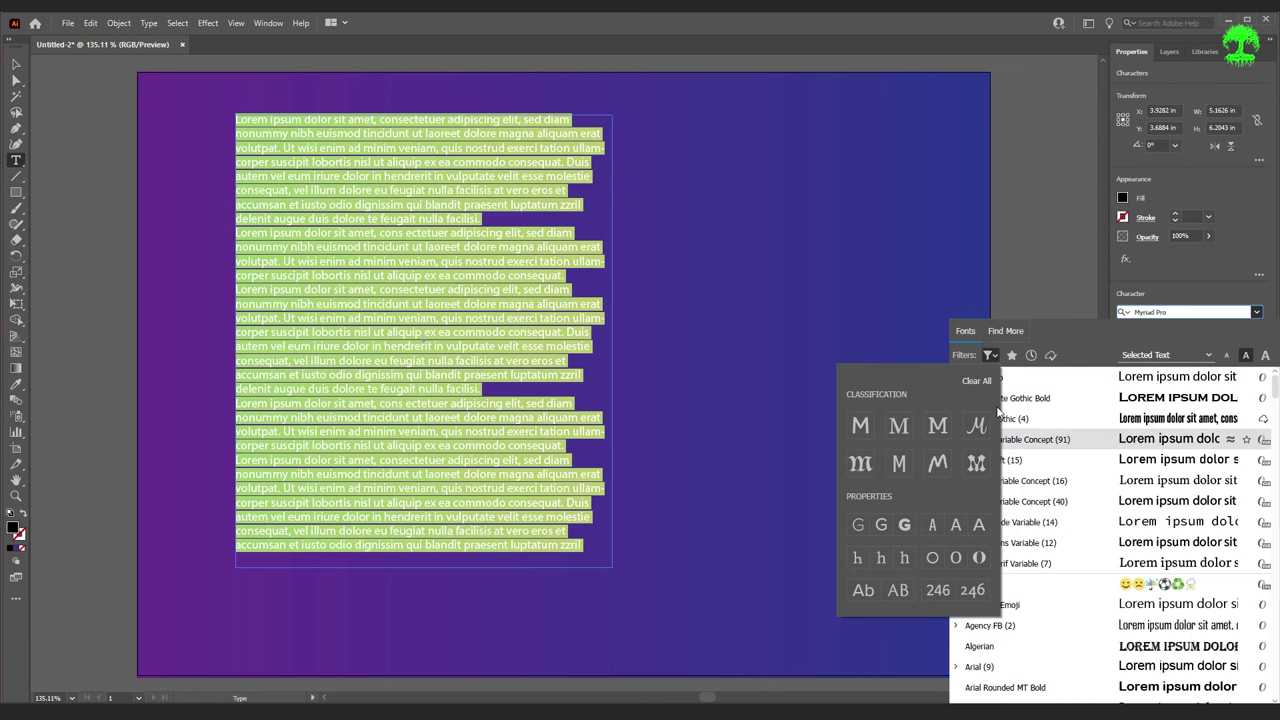
left_click(1150, 312)
left_click(1184, 291)
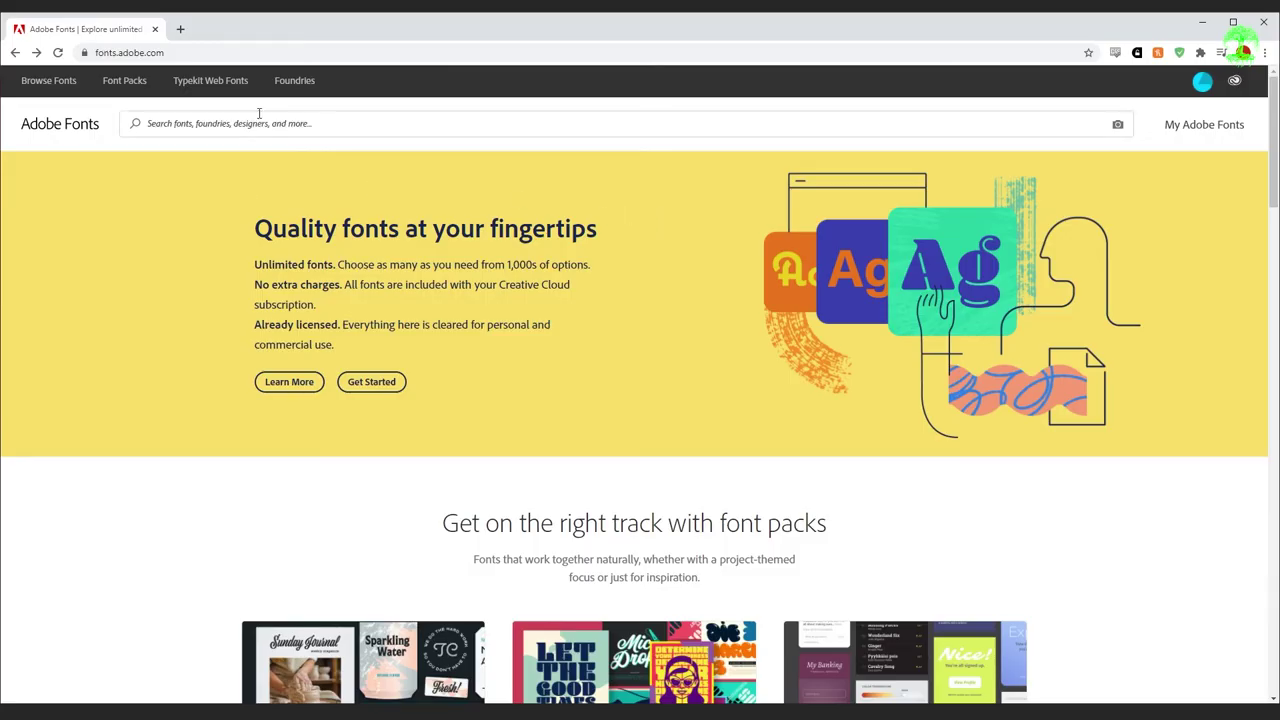
- Browse the full Adobe Fonts catalogue and open the Kandin family page
left_click(60, 89)
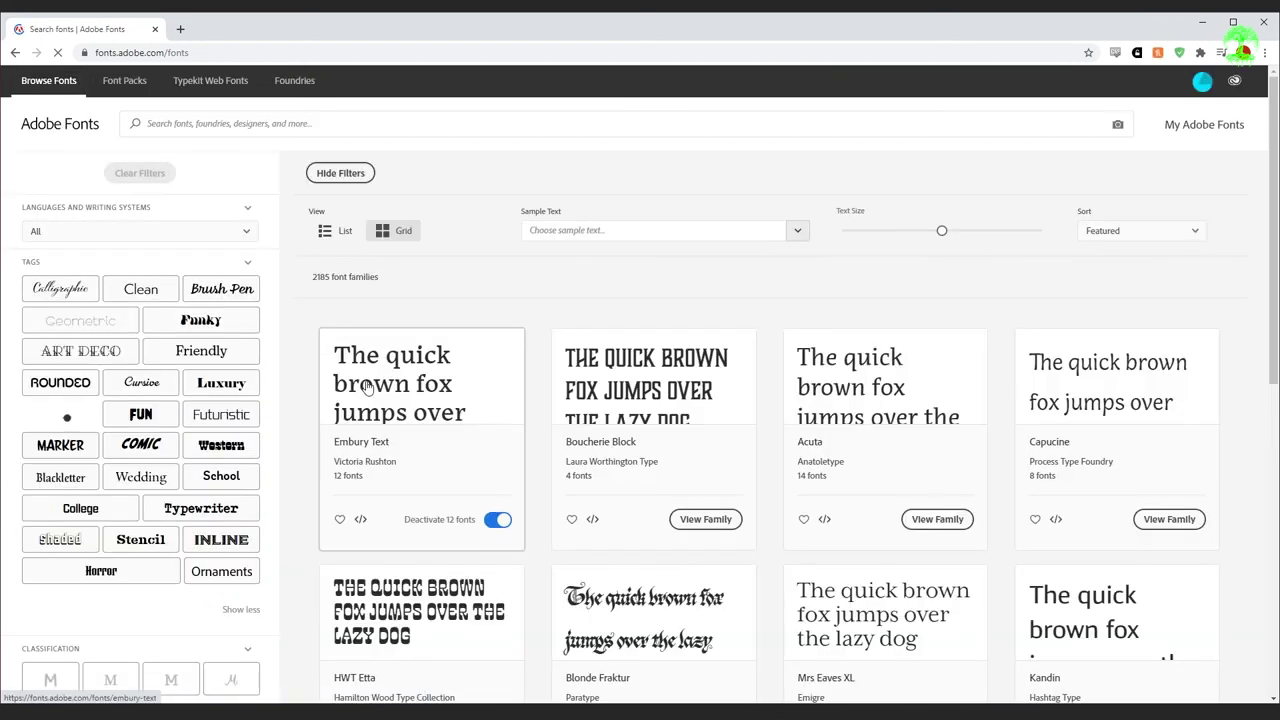
scroll(200, 650, "down", 3)
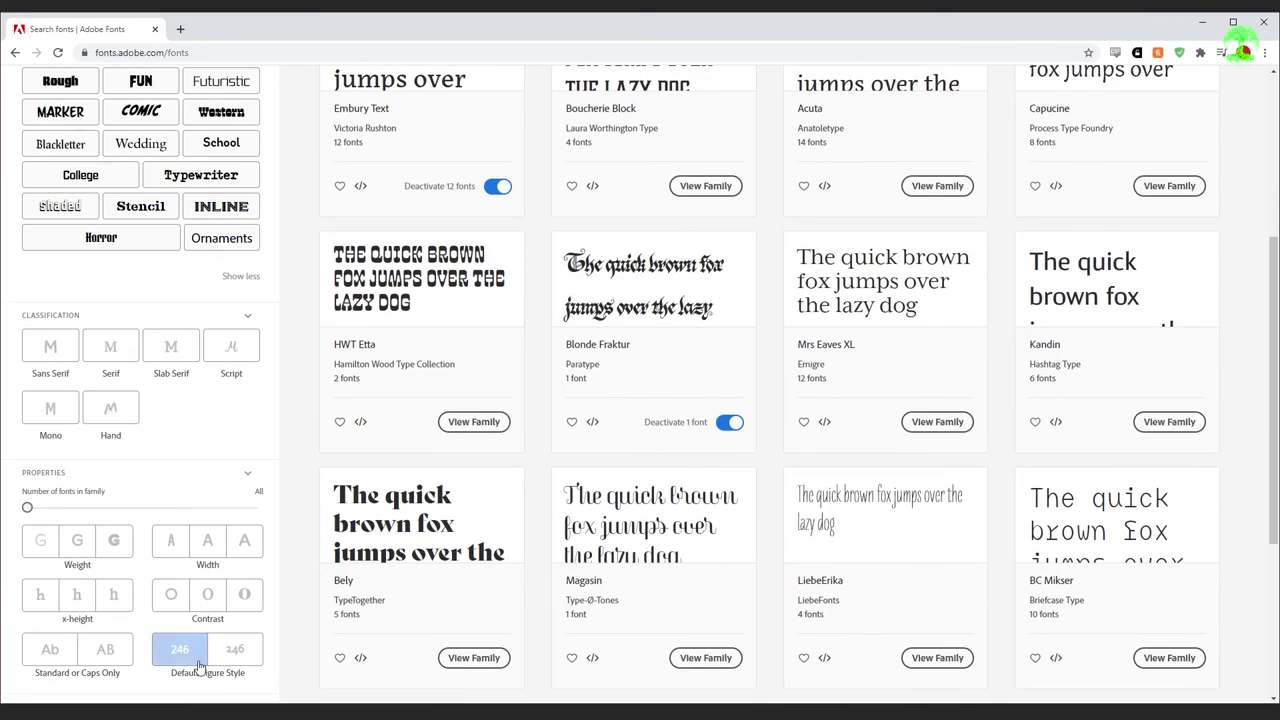
scroll(865, 335, "up", 3)
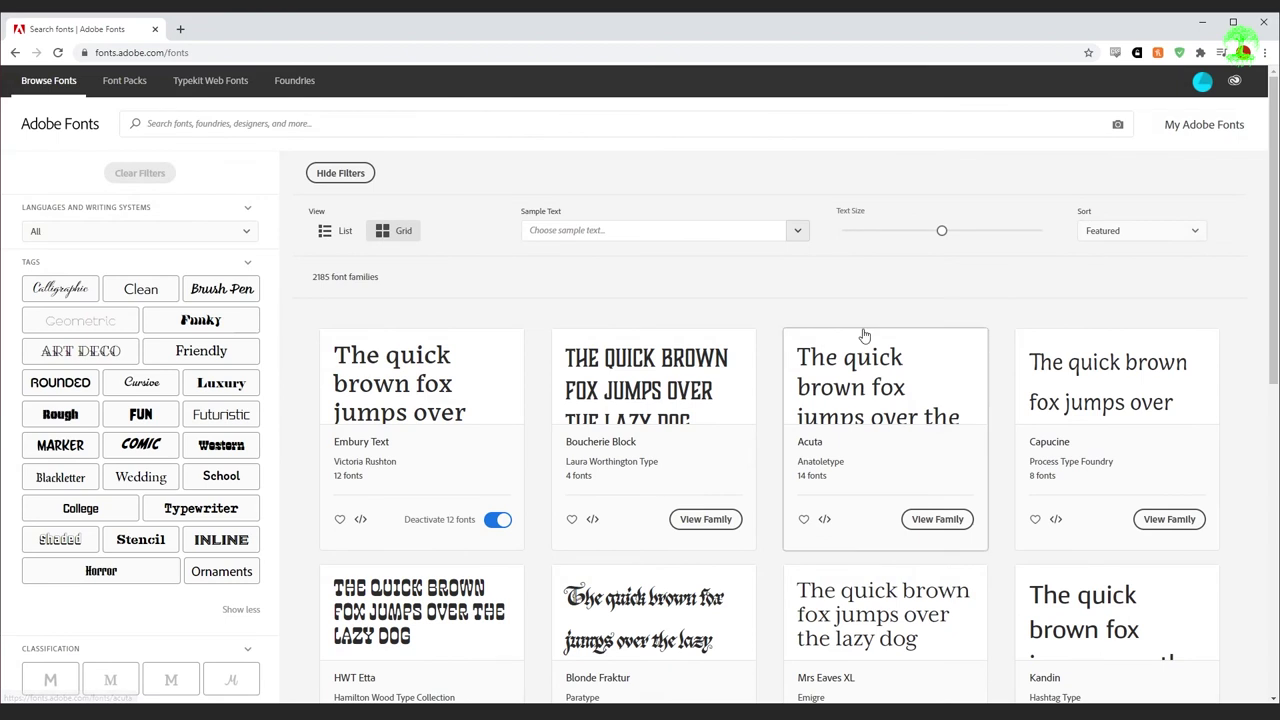
scroll(977, 342, "down", 1)
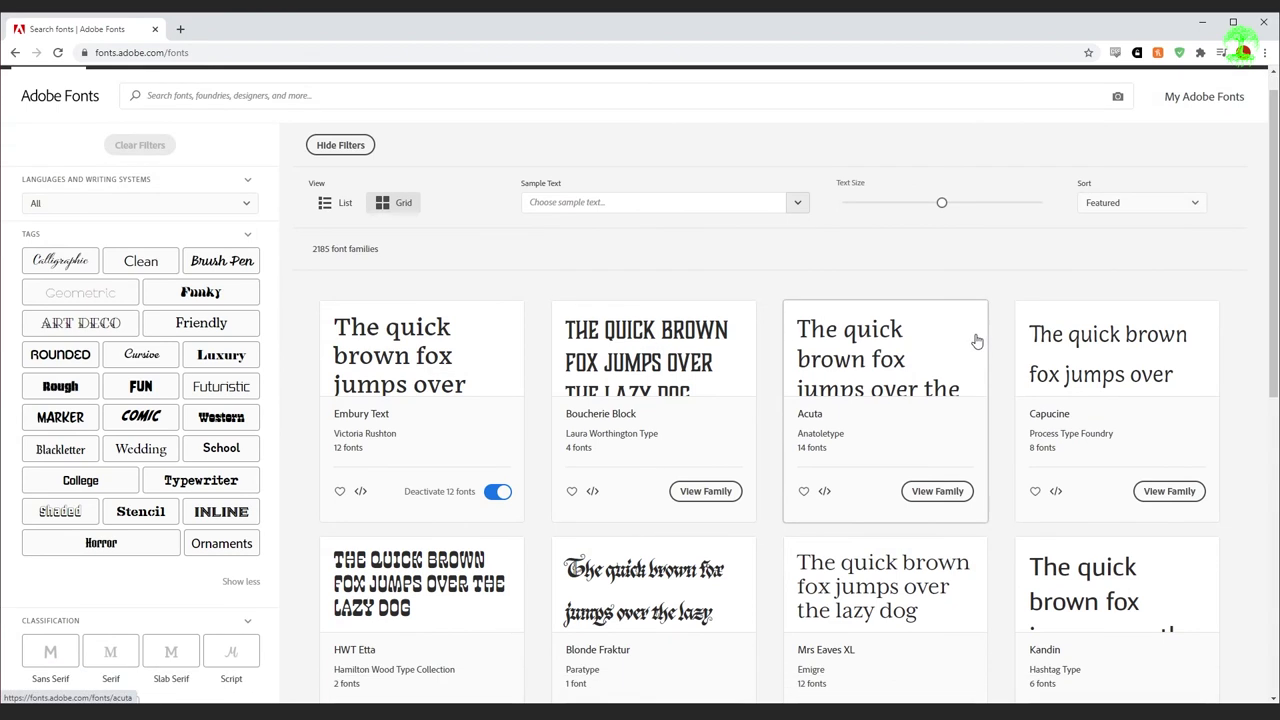
scroll(937, 337, "down", 3)
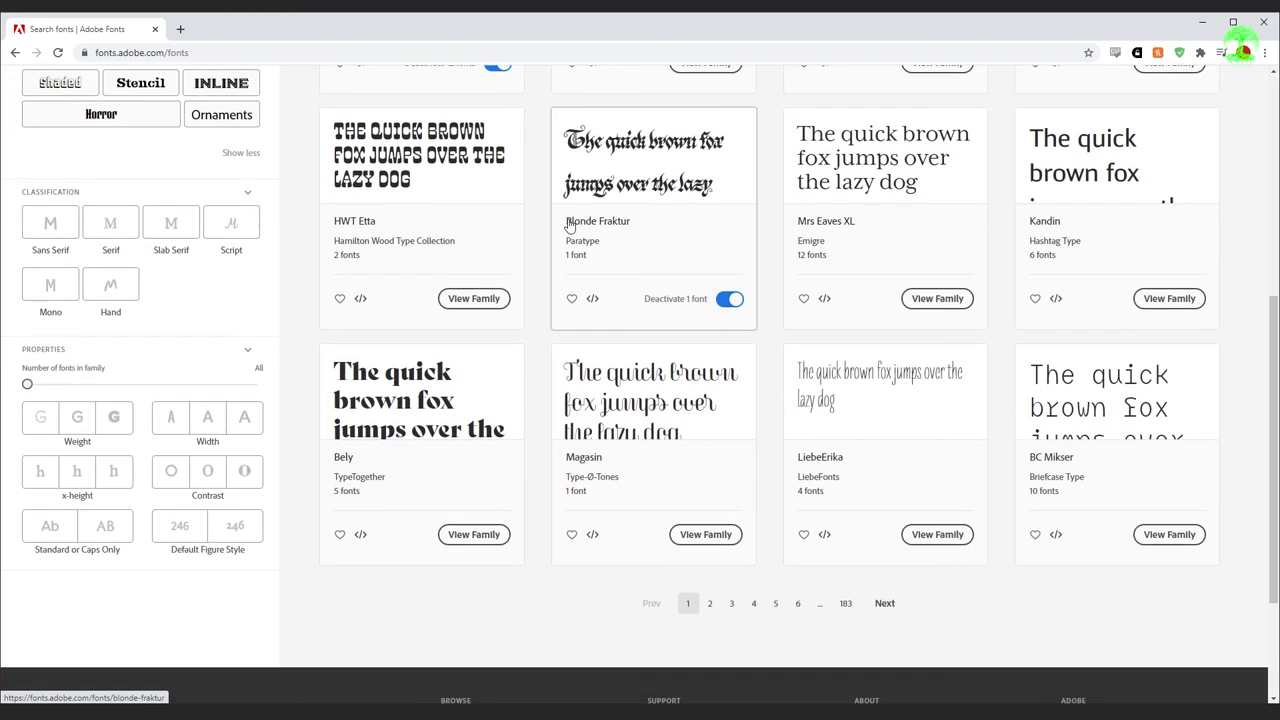
scroll(851, 251, "up", 1)
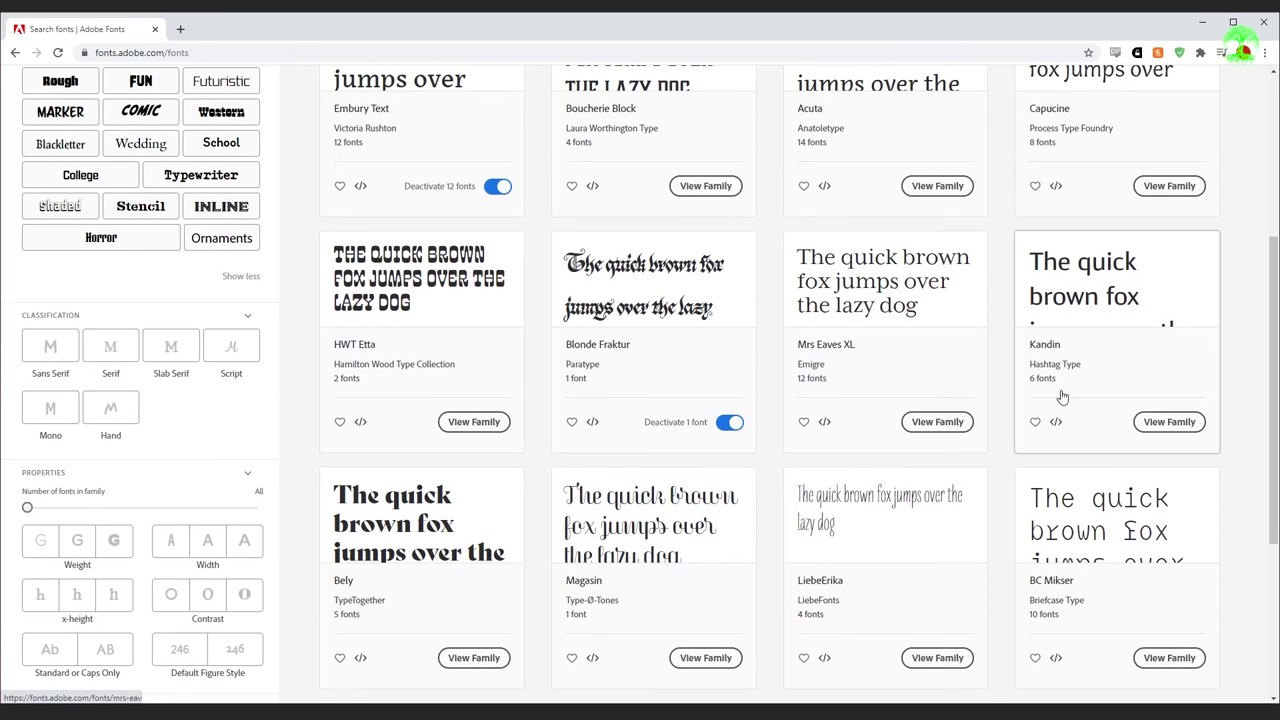
left_click(1127, 292)
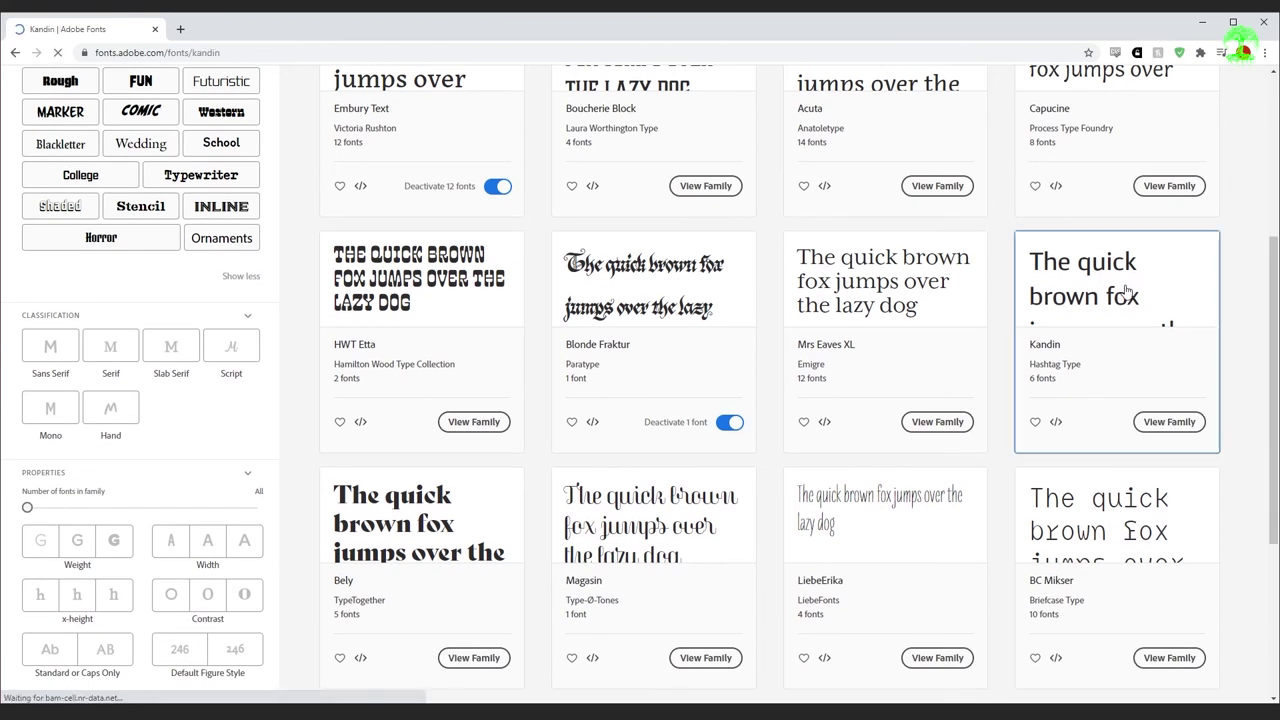
- Preview the Kandin fonts with the sample text '120mm Films'
scroll(465, 150, "down", 2)
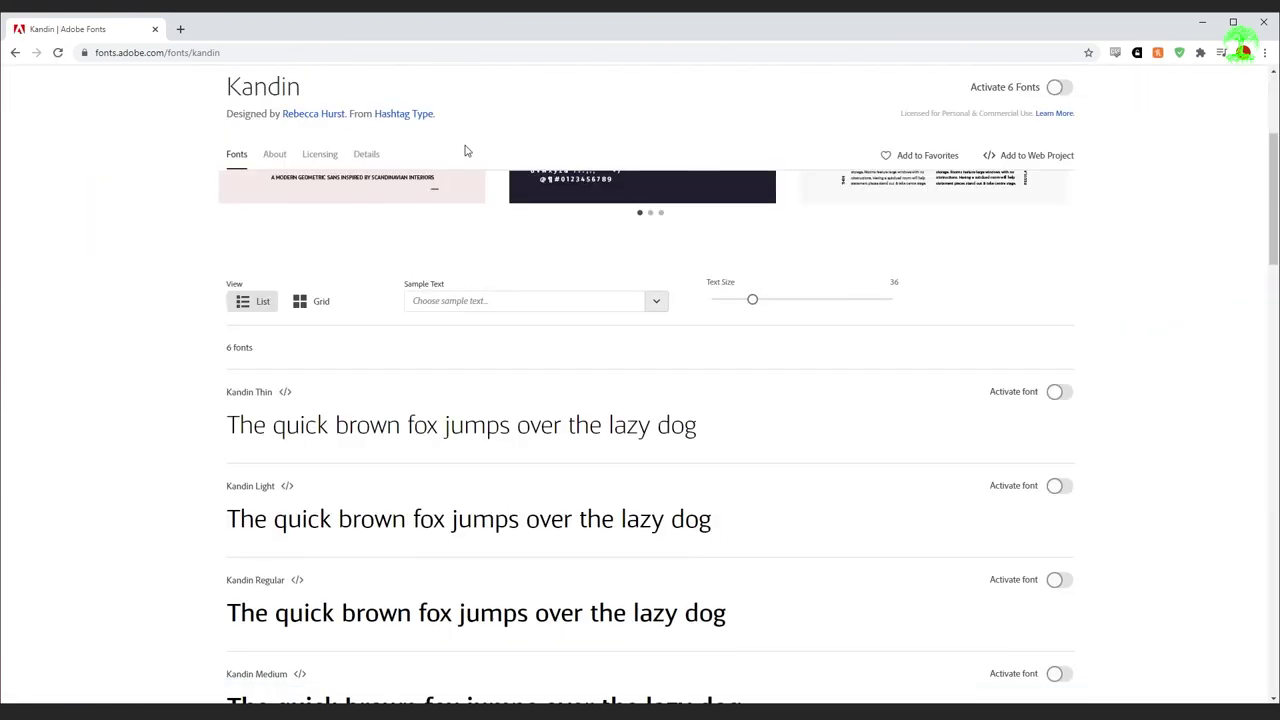
left_click(478, 300)
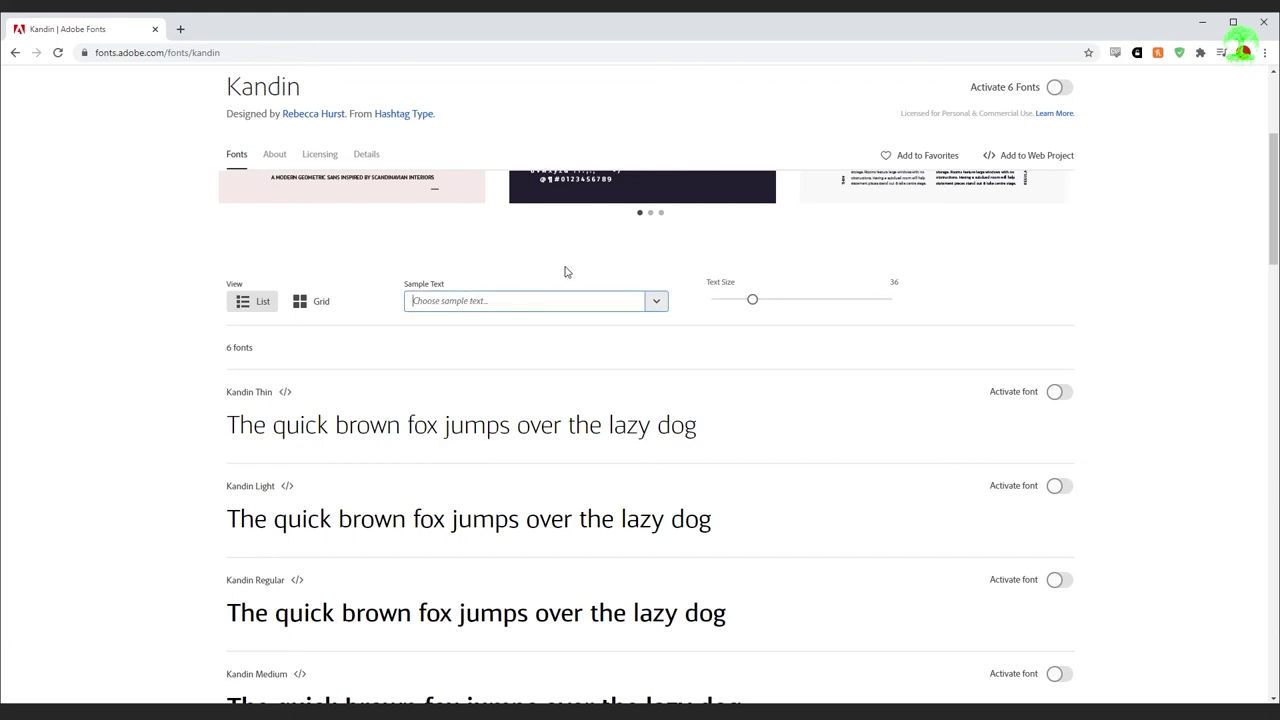
type("120")
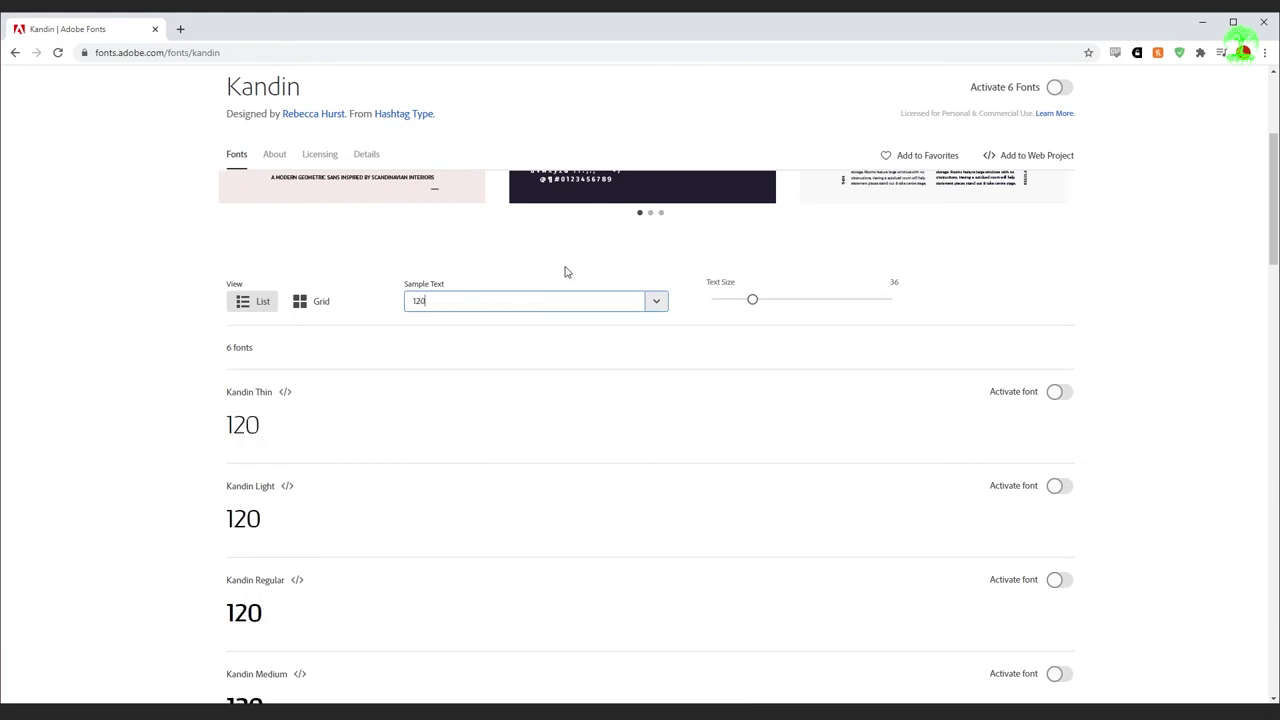
type("mm Films")
scroll(706, 454, "down", 5)
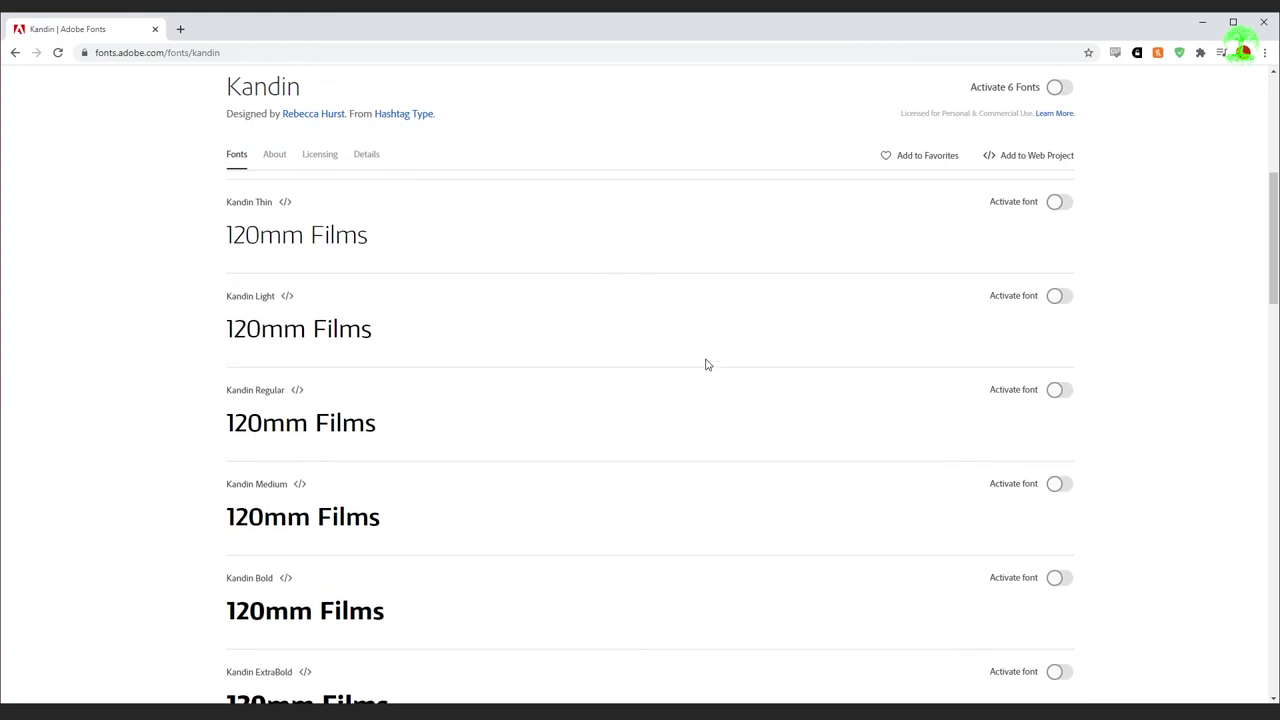
scroll(480, 396, "down", 1)
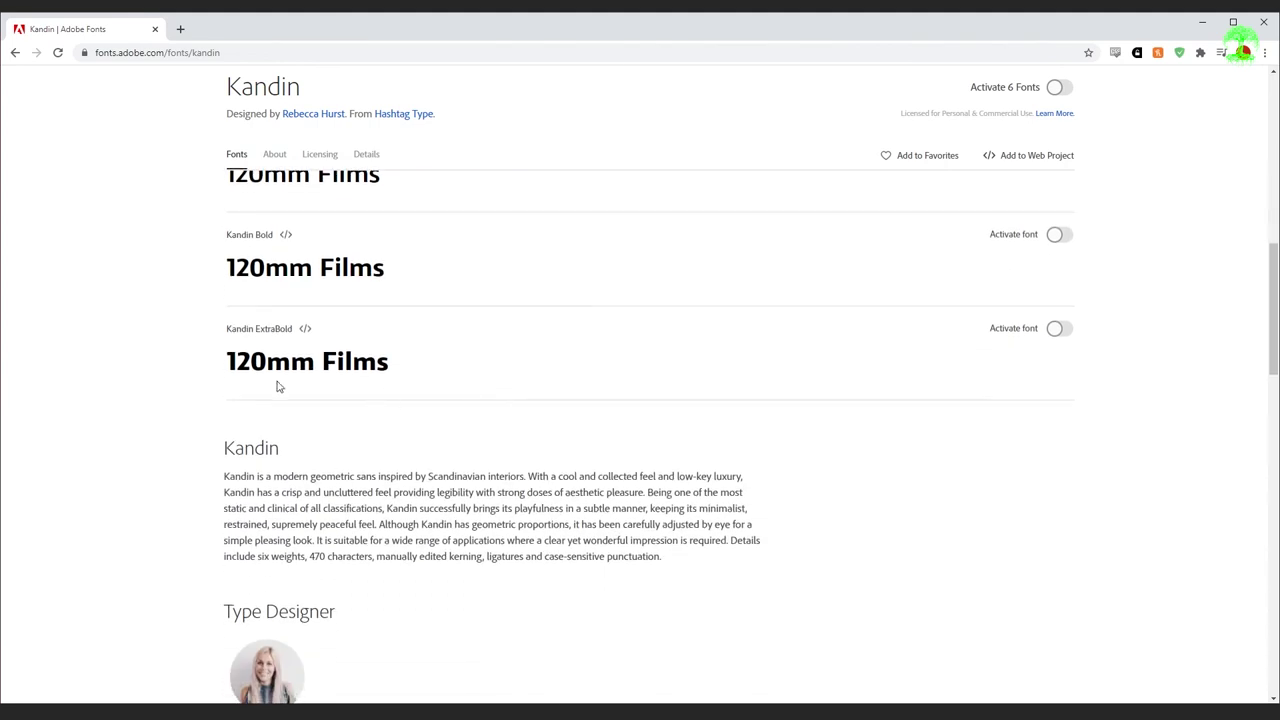
scroll(473, 378, "up", 8)
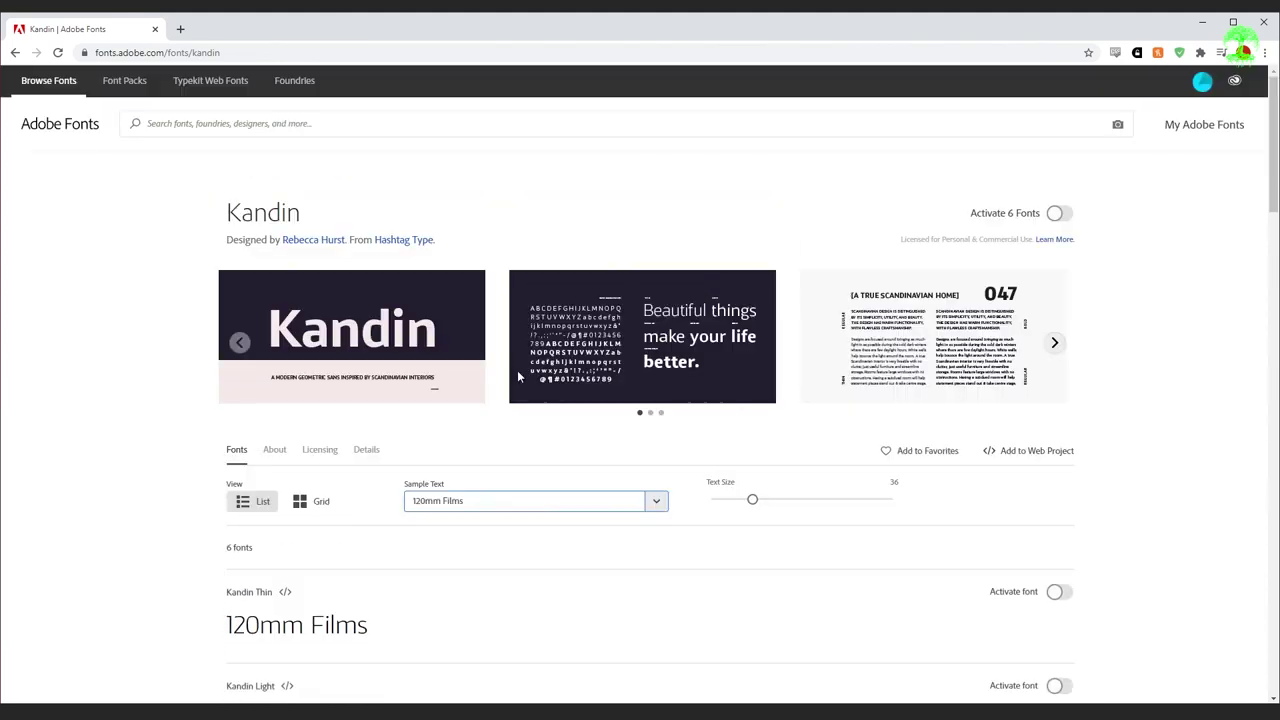
scroll(258, 198, "down", 2)
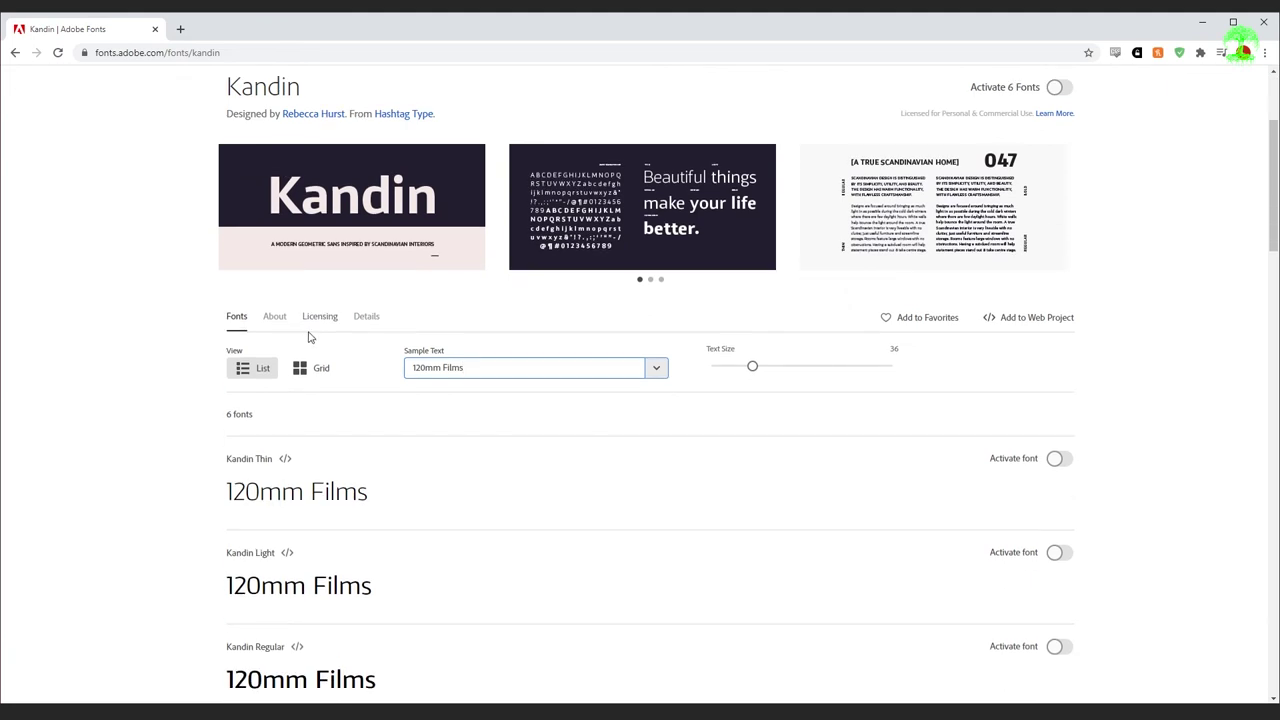
- Review Kandin's licensing information and activate all six Kandin fonts
left_click(323, 313)
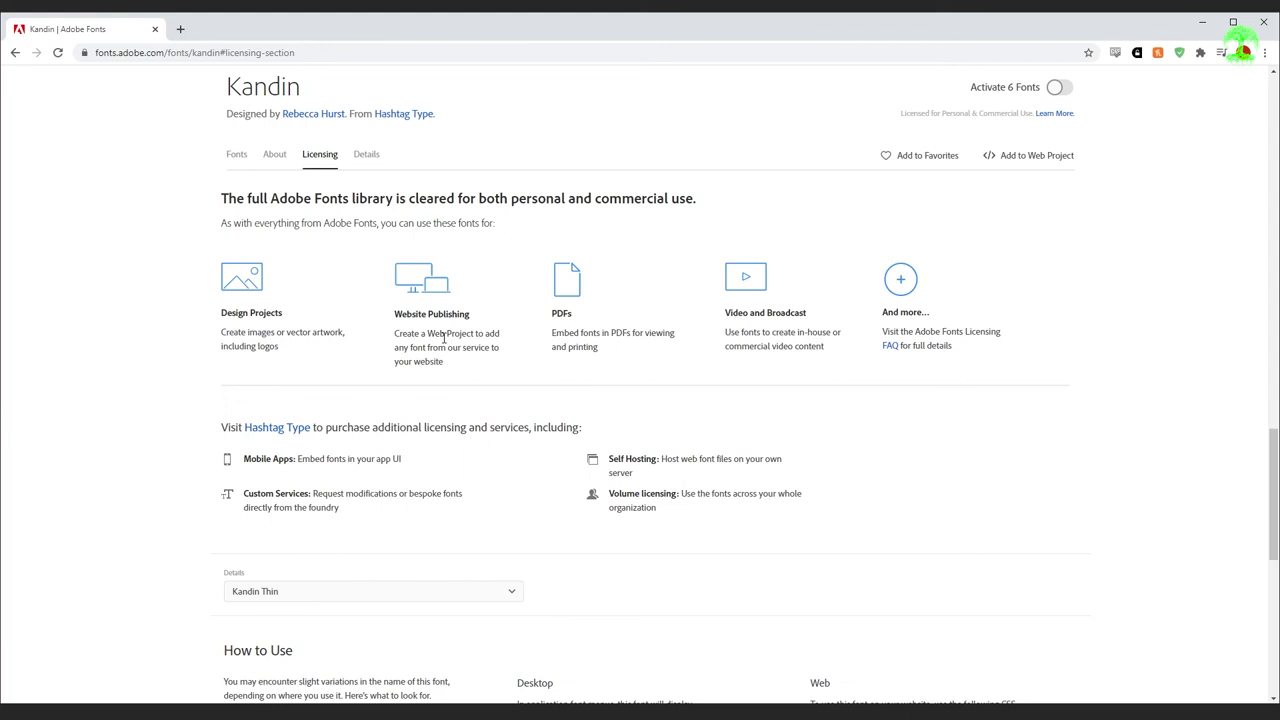
scroll(650, 345, "down", 3)
scroll(874, 374, "up", 10)
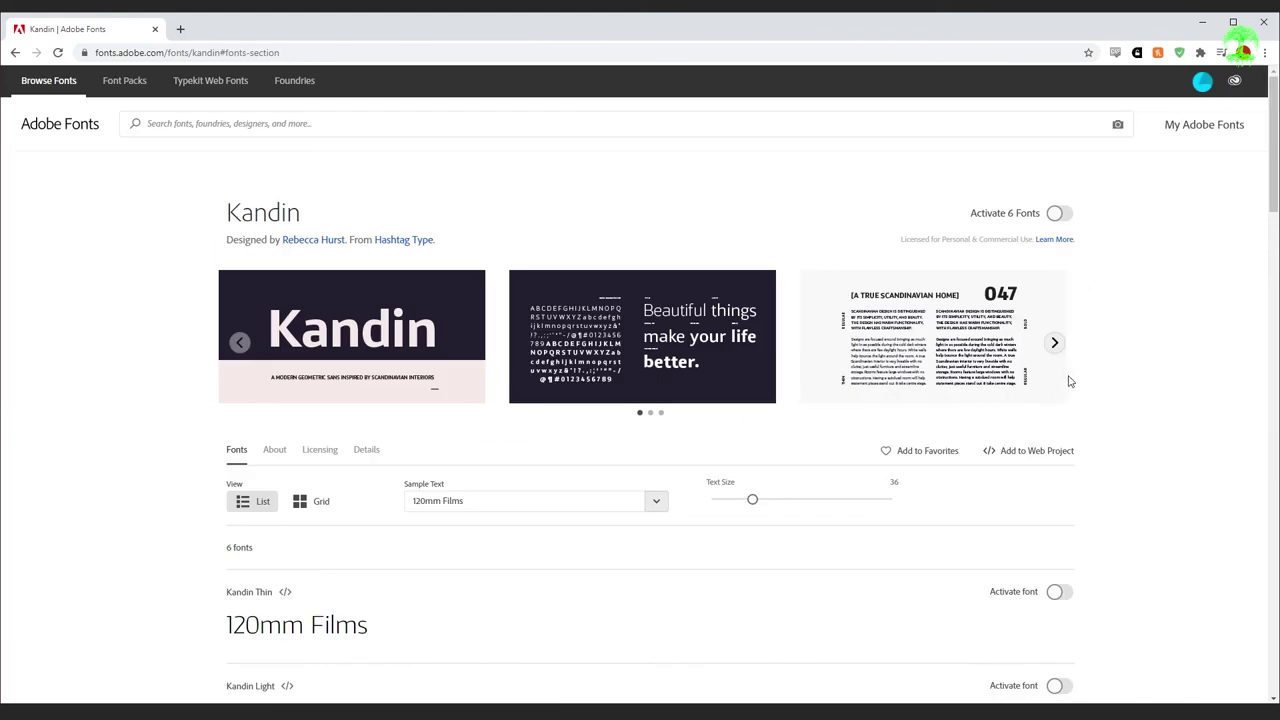
scroll(1120, 366, "down", 3)
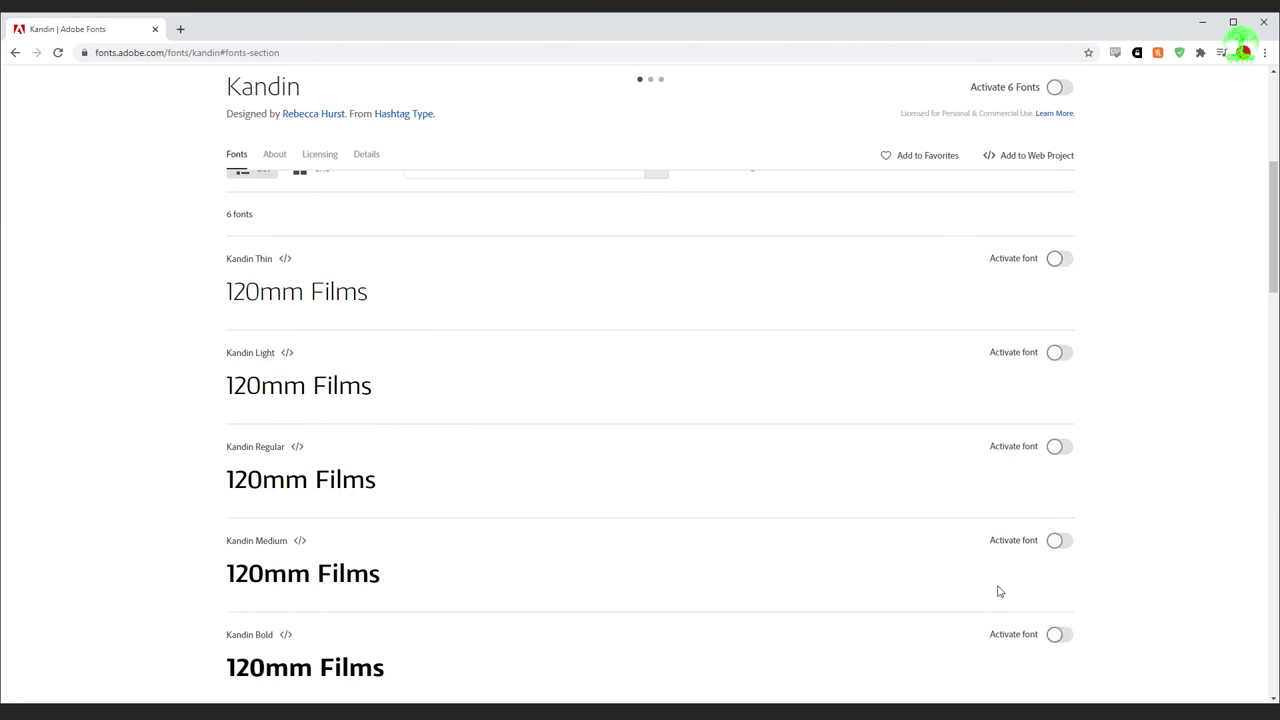
scroll(1020, 580, "up", 4)
left_click(1058, 216)
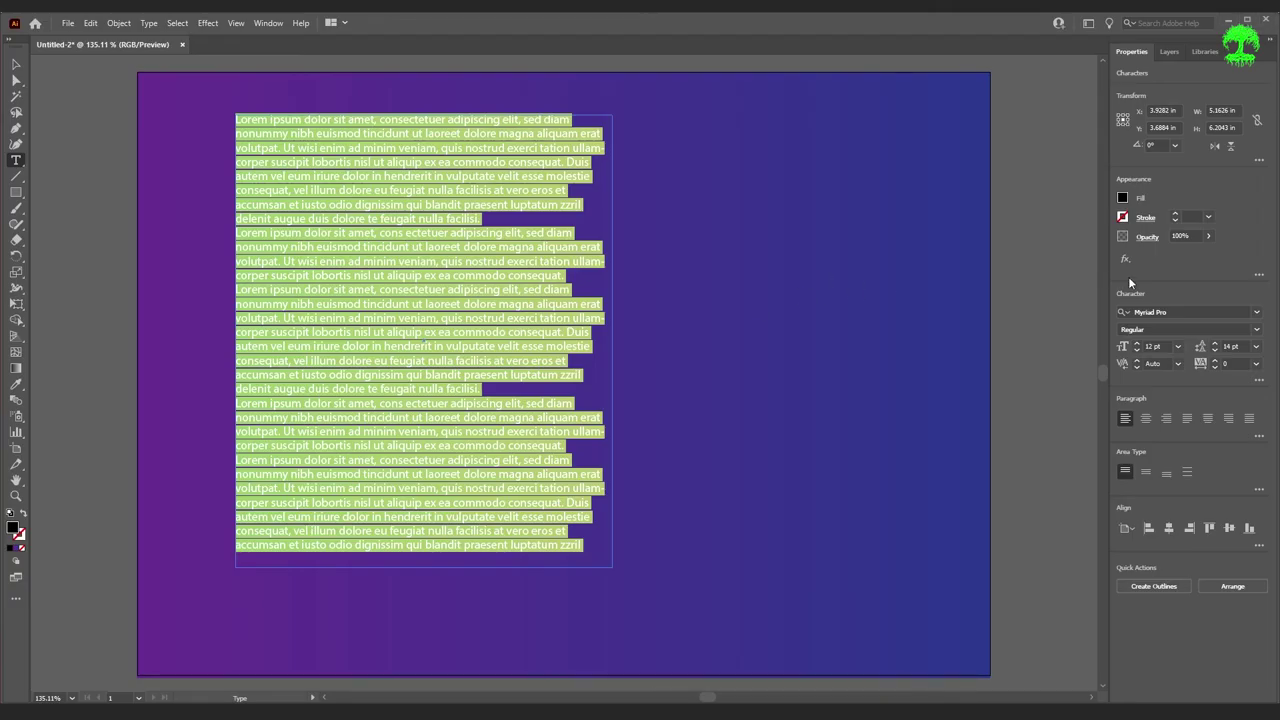
- Set the Lorem ipsum text to Kandin ExtraBold via the font field, then deselect it
left_click(1228, 313)
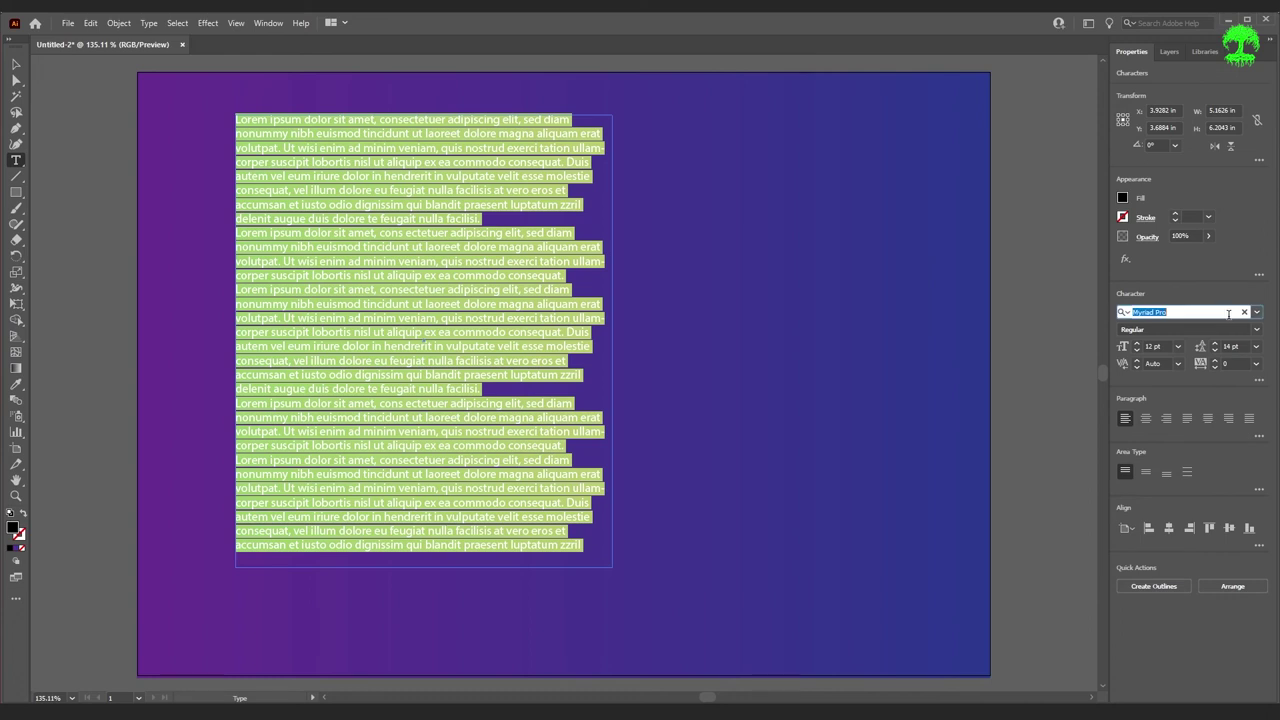
type("kan")
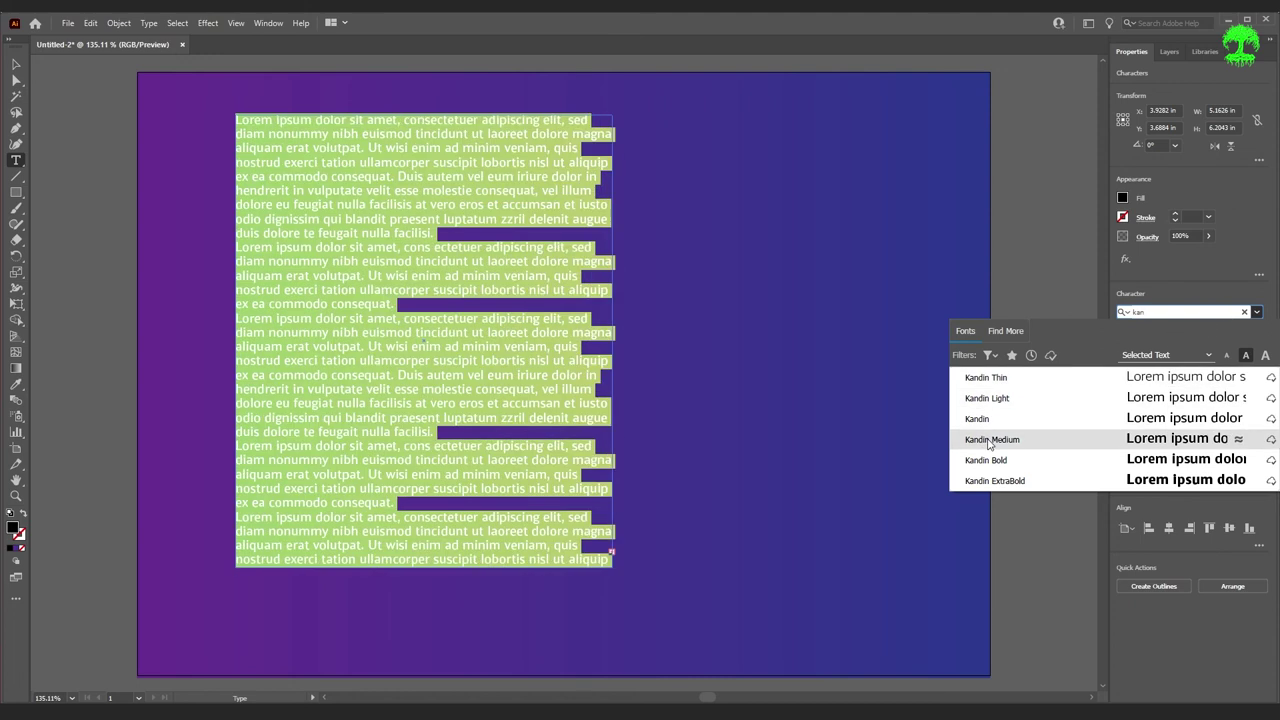
left_click(987, 481)
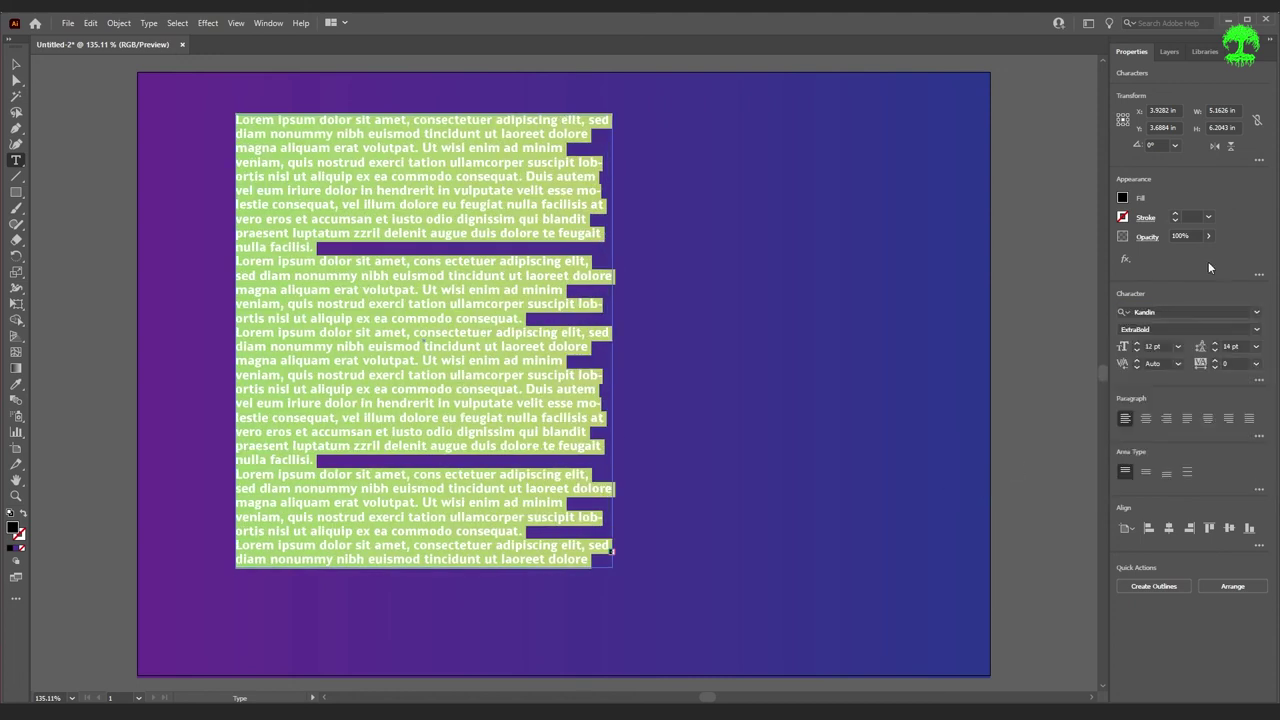
left_click(1195, 311)
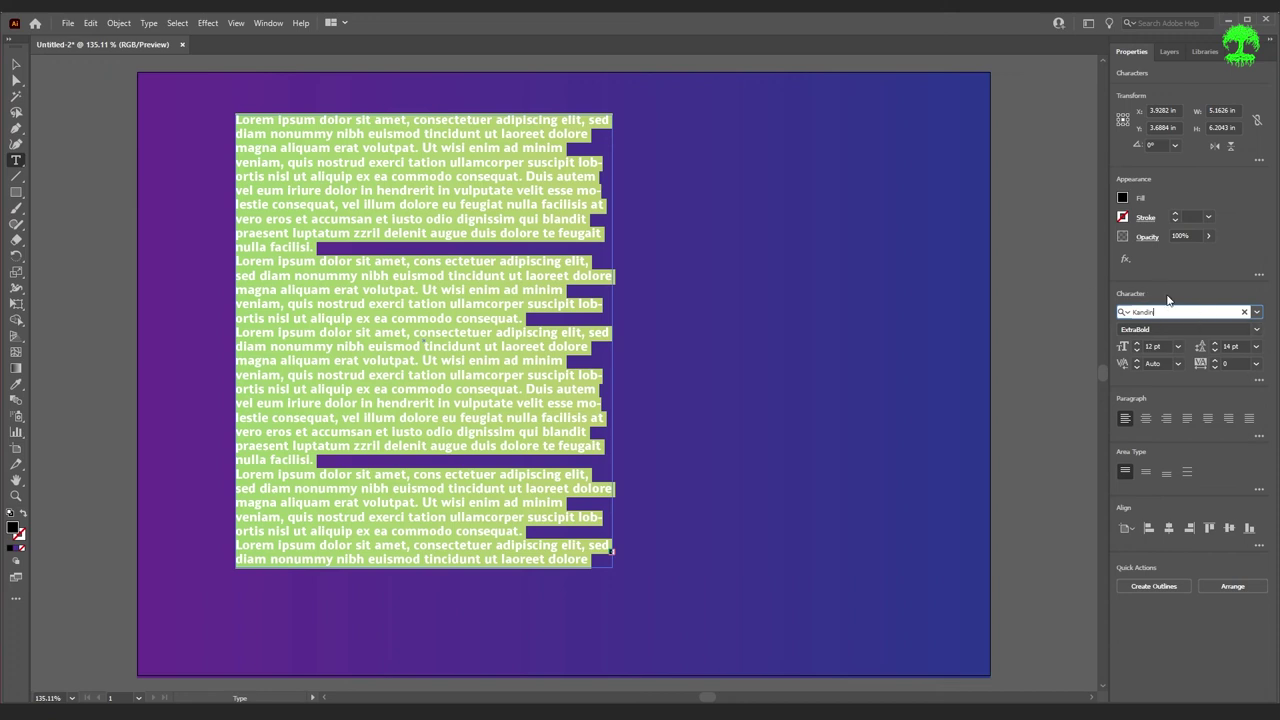
left_click(1256, 312)
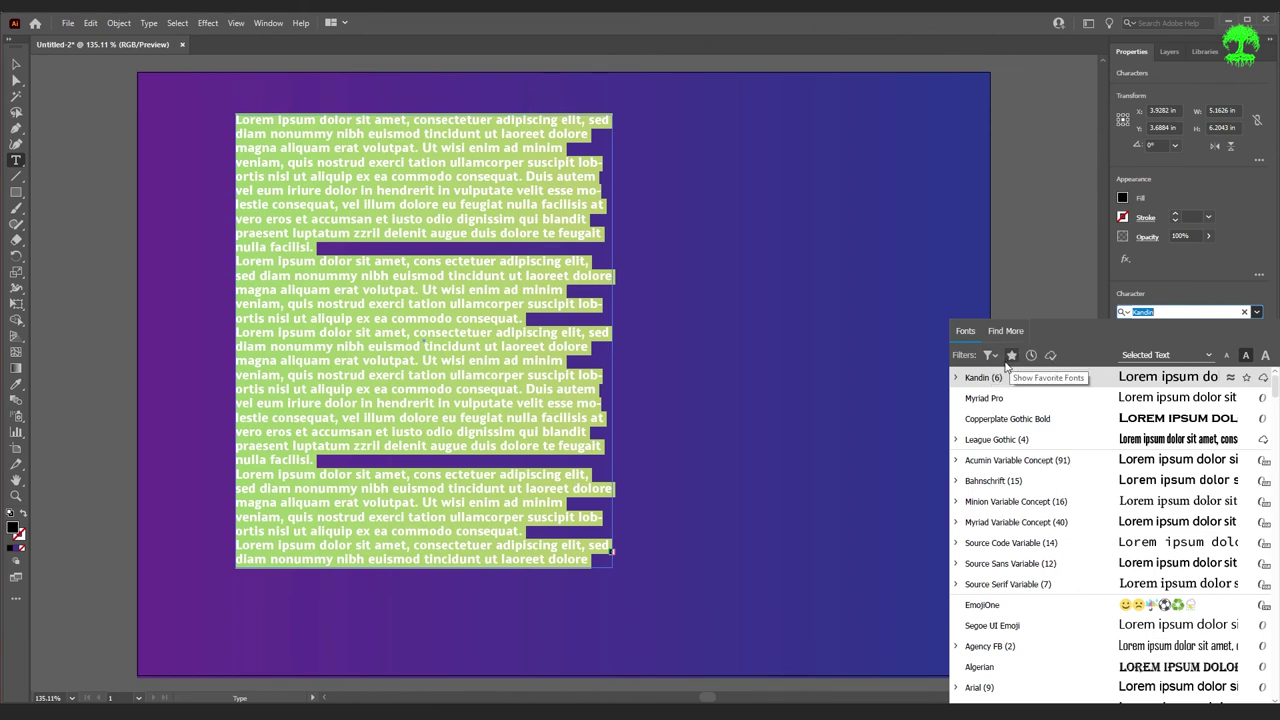
left_click(1040, 245)
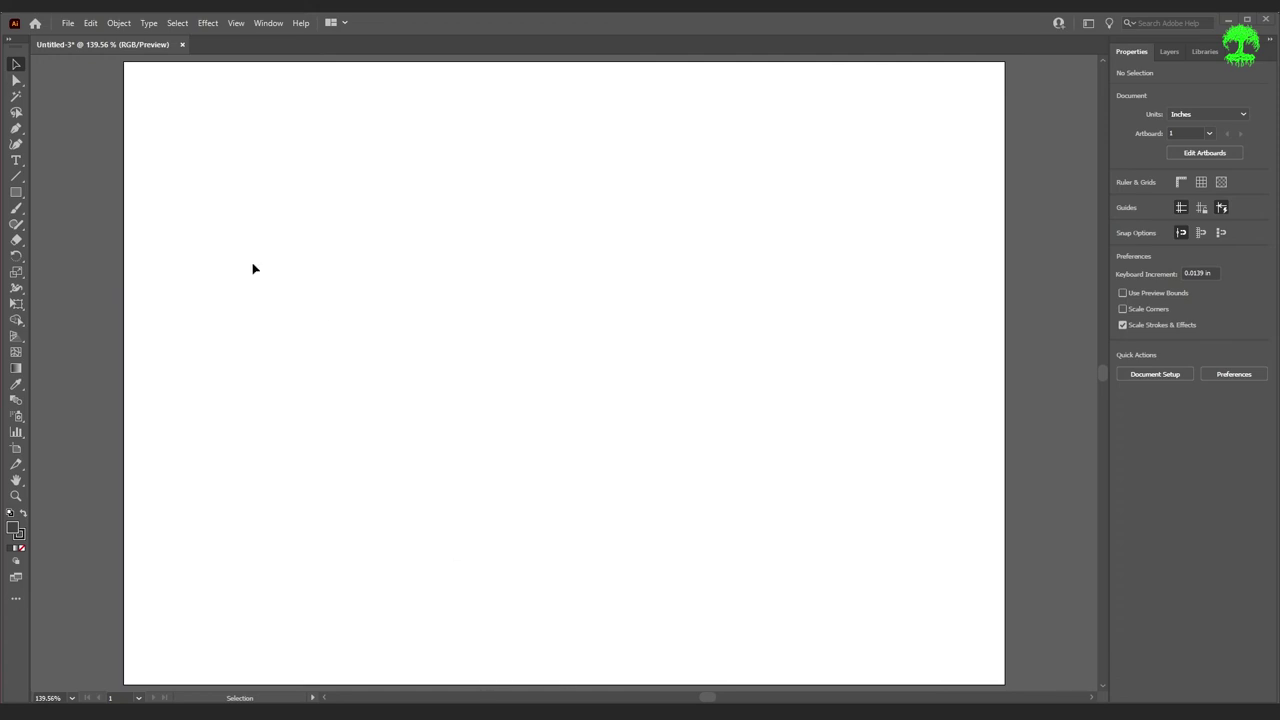
- Draw an artboard-sized background rectangle
left_click(16, 192)
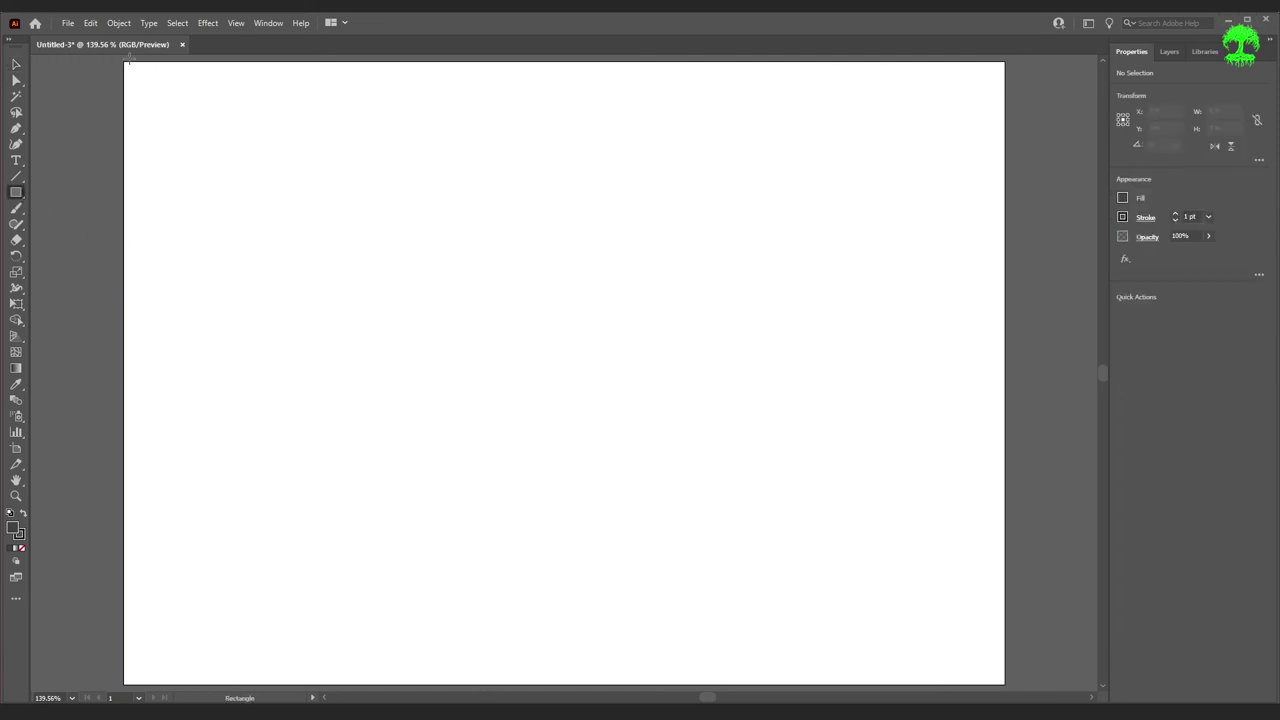
left_click_drag(124, 62, 1005, 554)
scroll(1033, 322, "up", 1)
scroll(1033, 322, "up", 2)
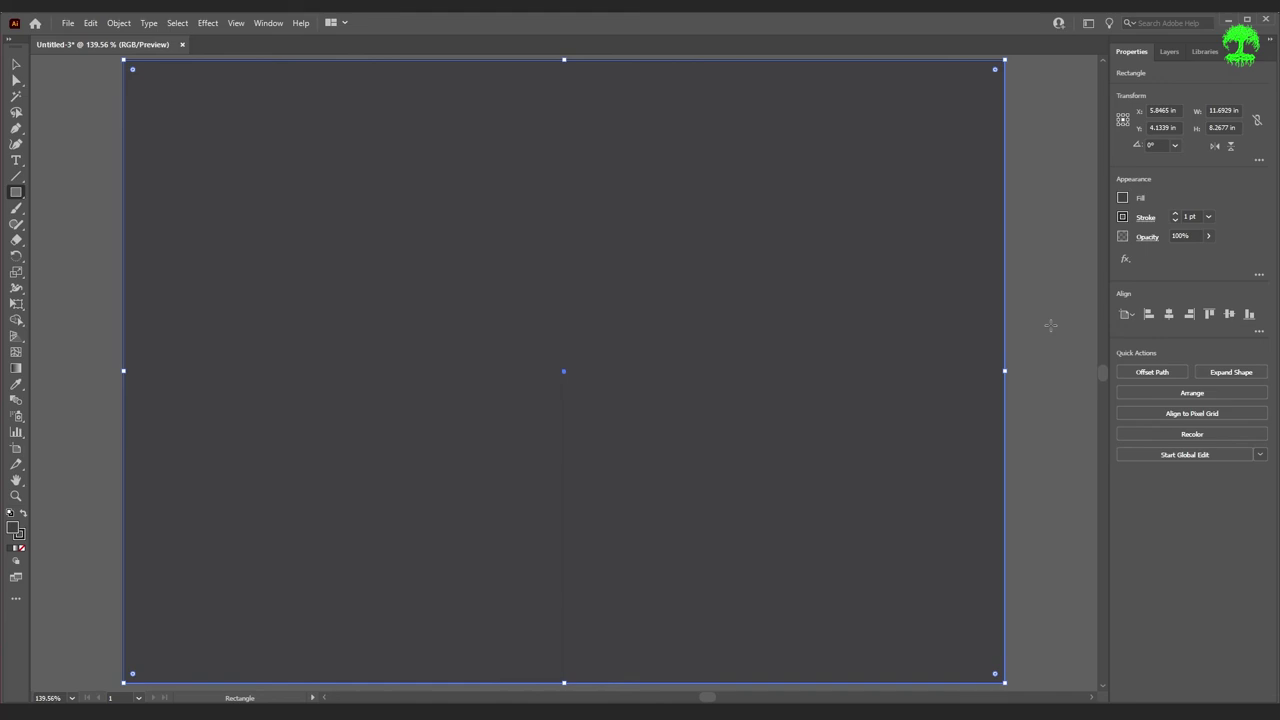
key("ctrl")
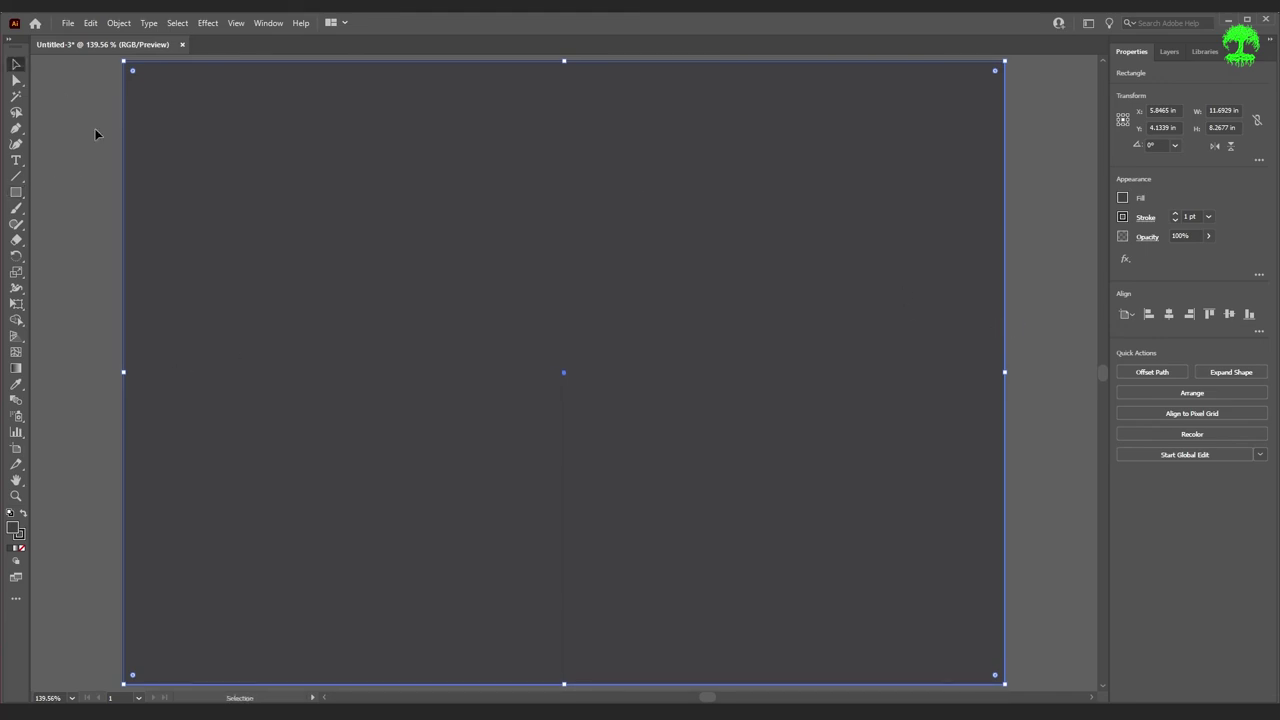
key("v")
left_click(40, 117)
key("v")
- Draw a red-filled rectangle near the artboard's top-left corner
left_click(18, 199)
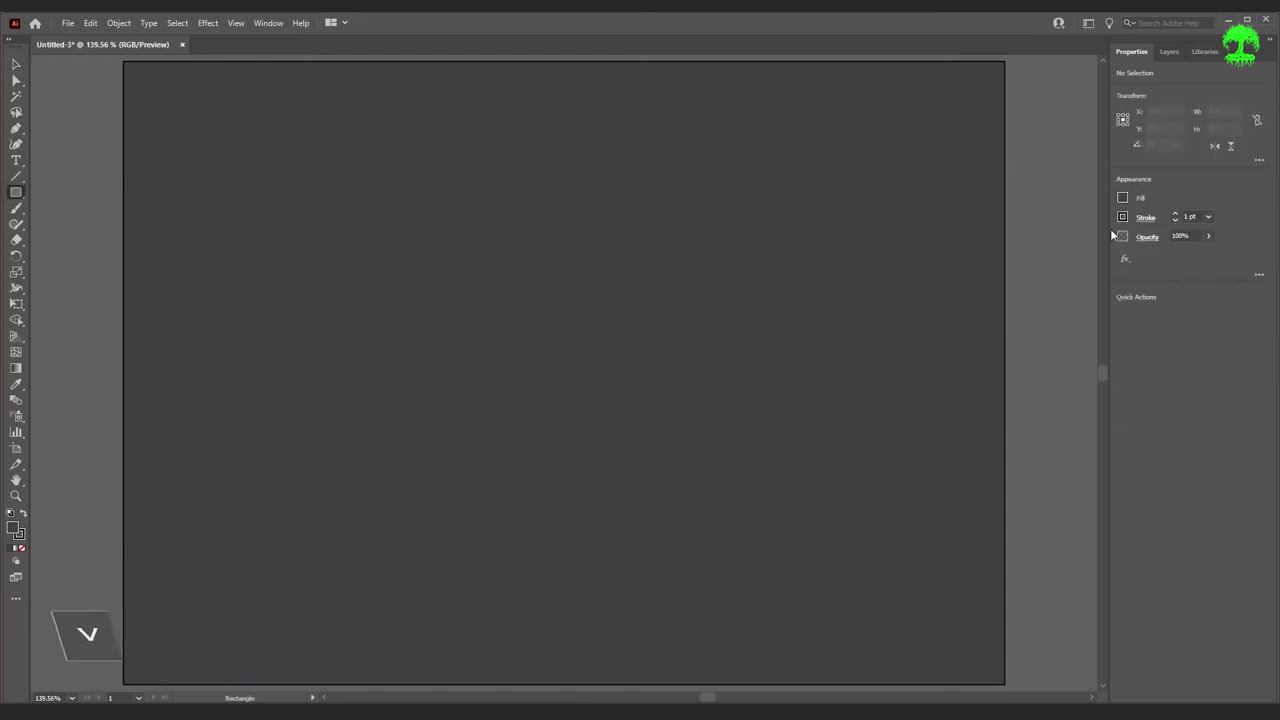
left_click(1121, 199)
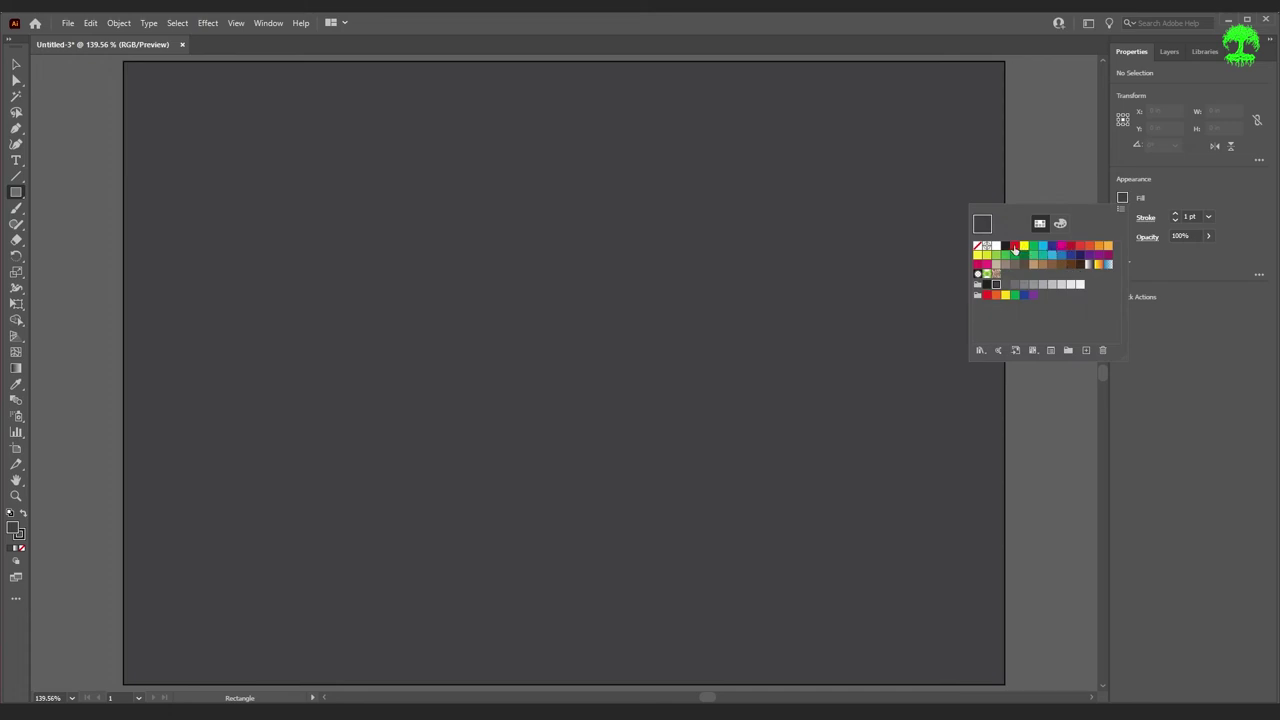
left_click(163, 108)
left_click_drag(178, 126, 431, 319)
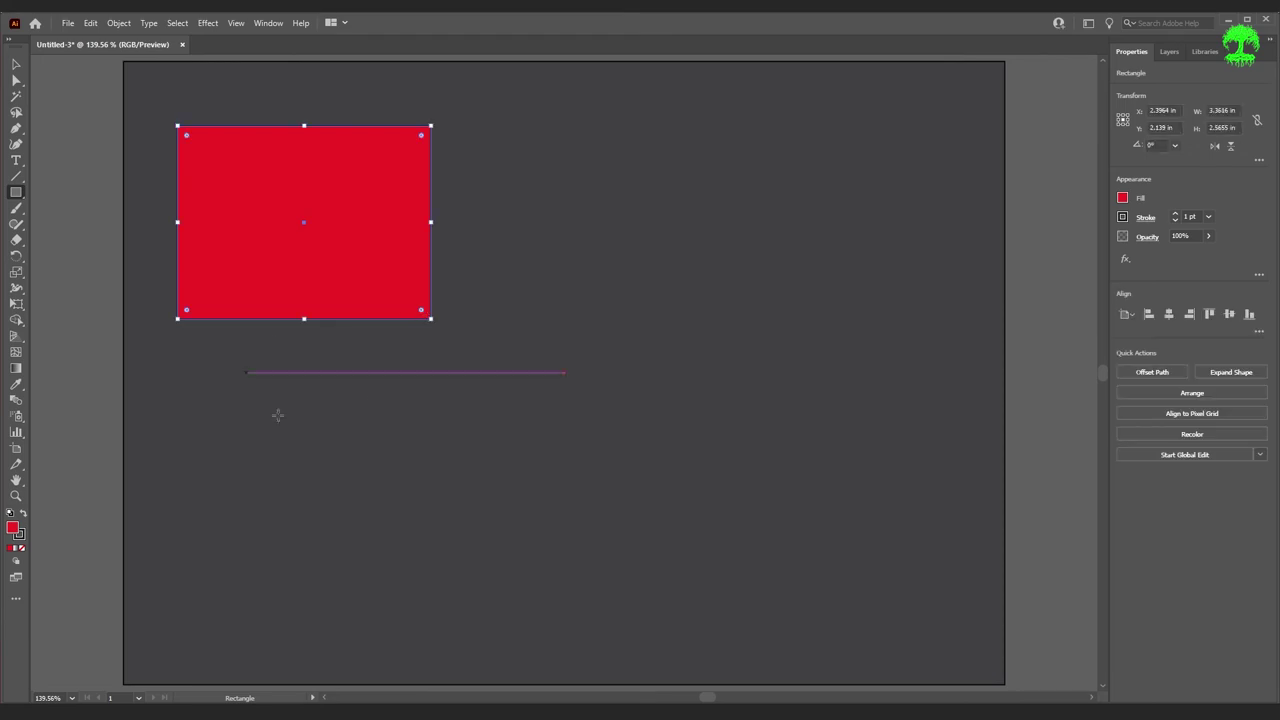
key("t")
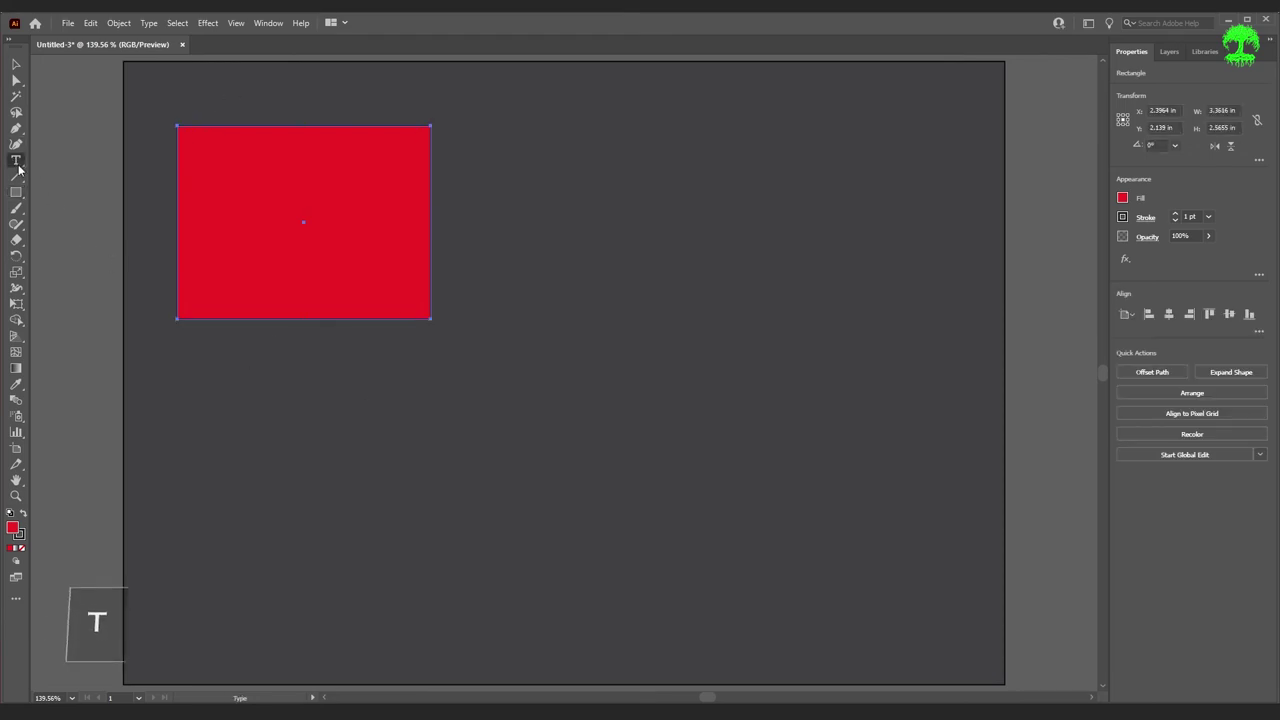
left_click(580, 203)
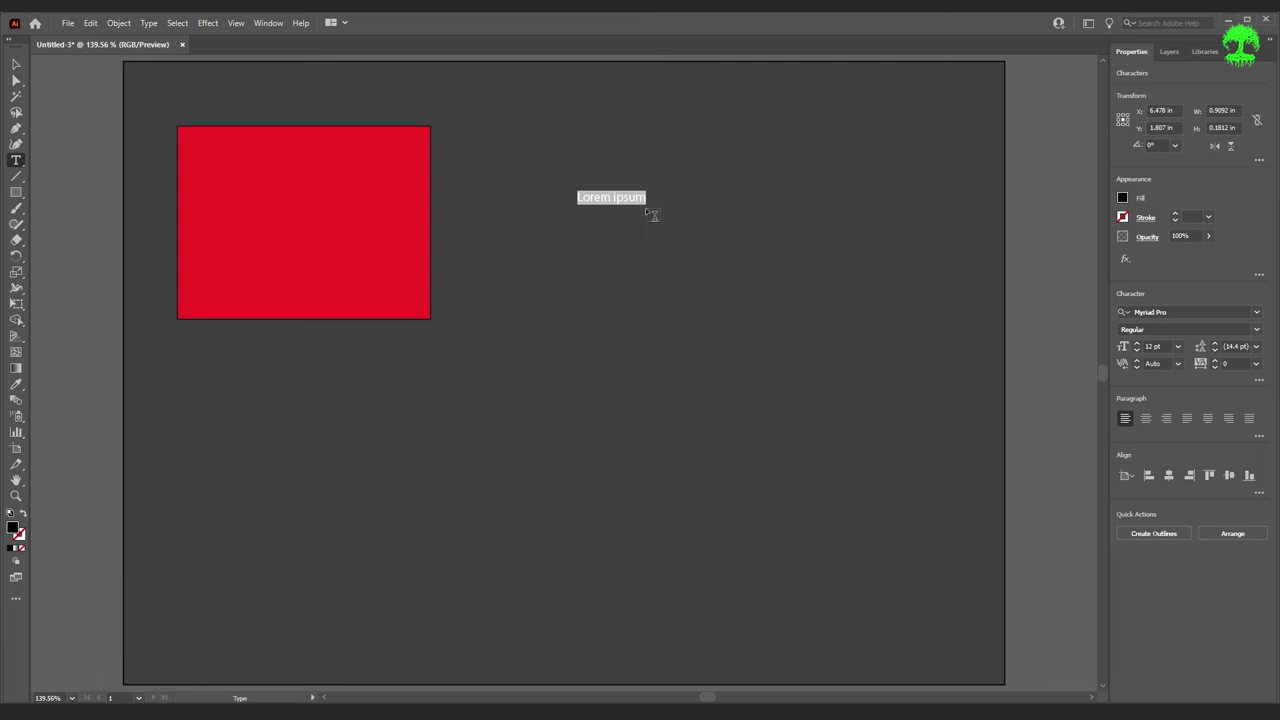
type("Joey Skrin")
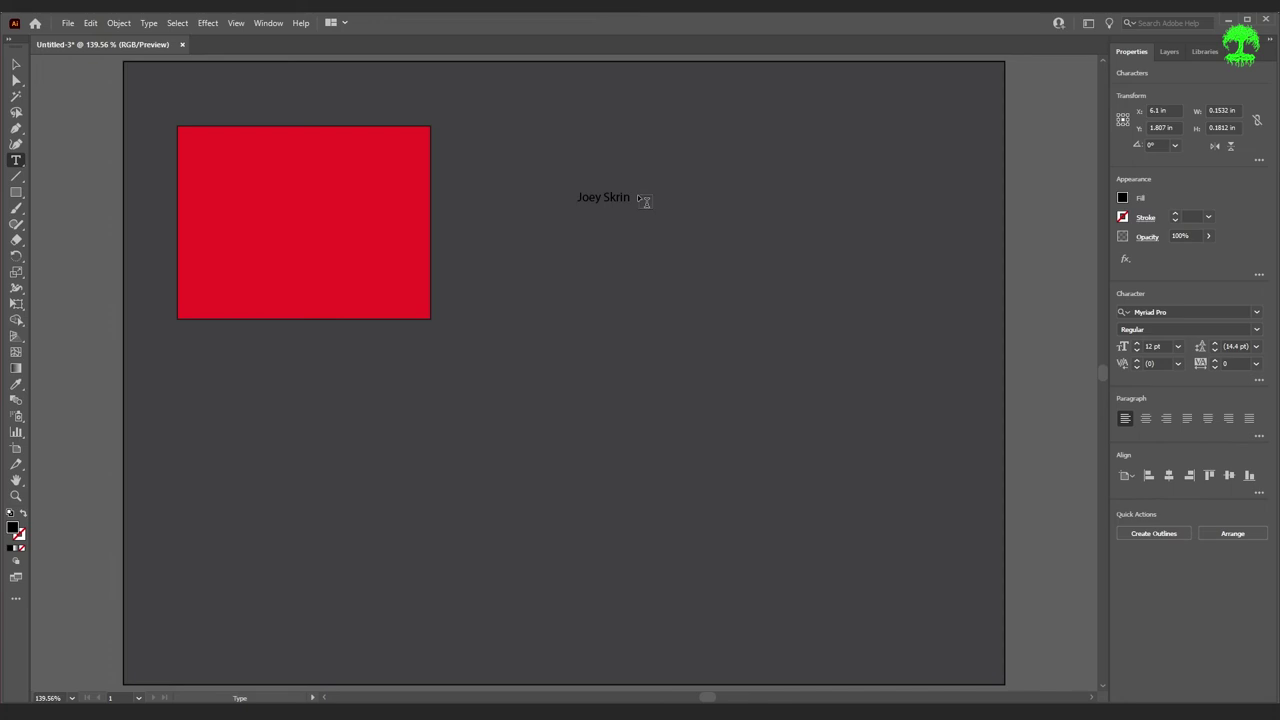
left_click(637, 194)
key("Escape")
key("v")
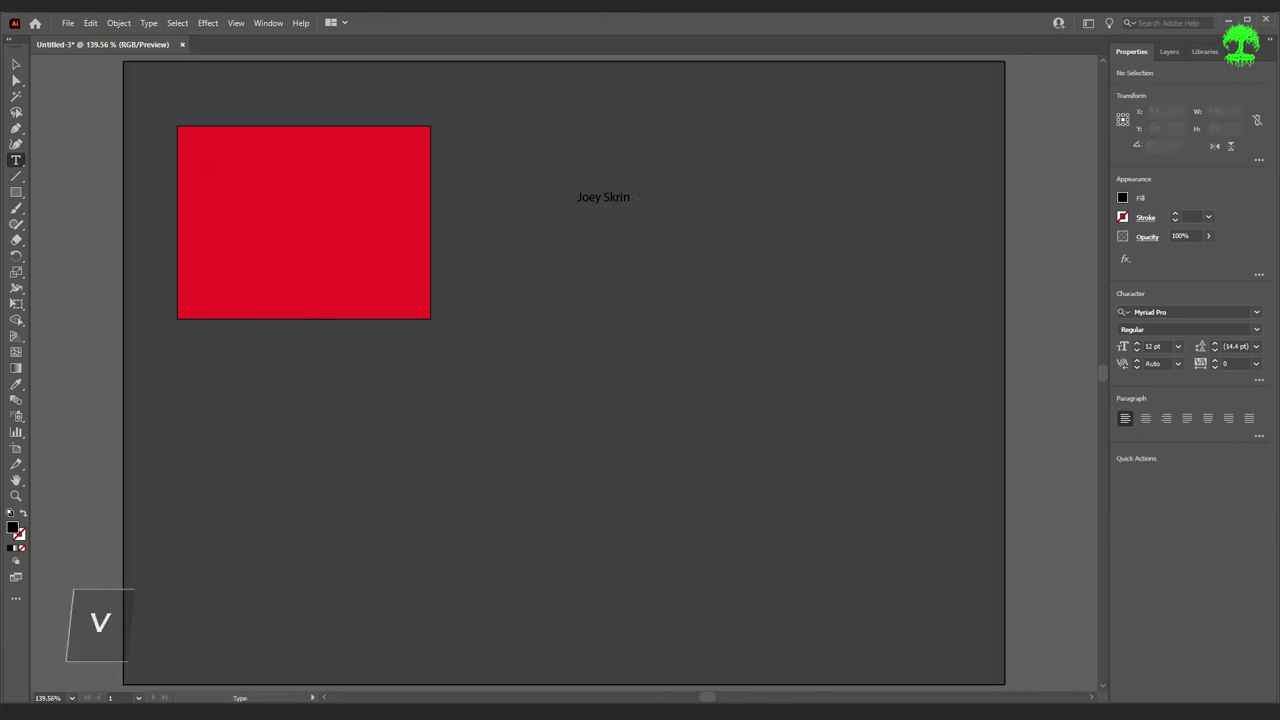
left_click(632, 202)
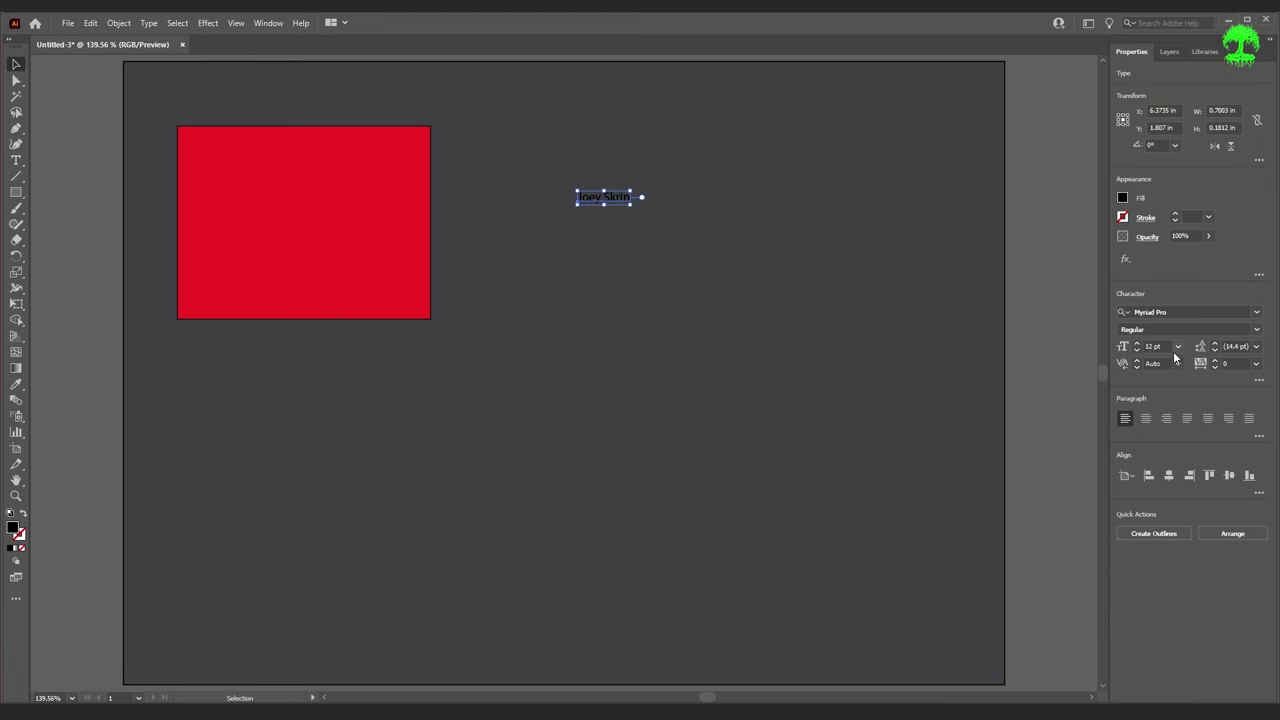
left_click_drag(1138, 347, 1138, 347)
left_click(1034, 229)
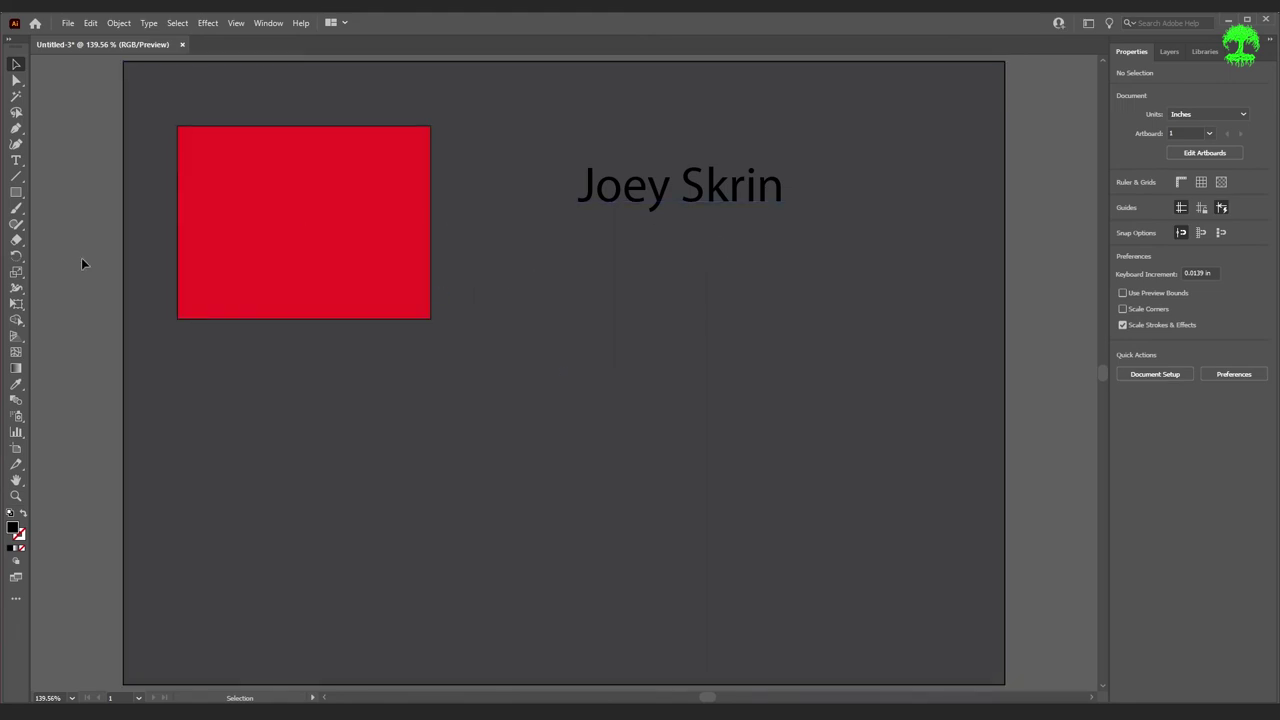
left_click(15, 290)
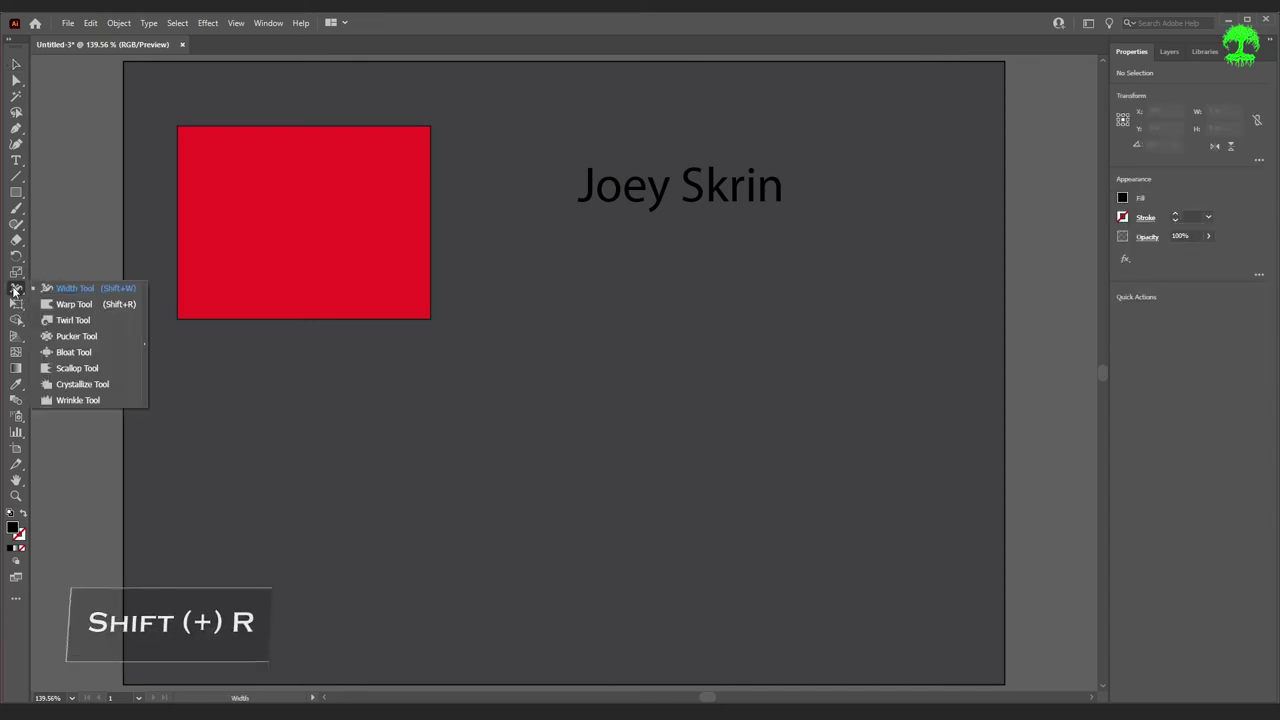
left_click(64, 306)
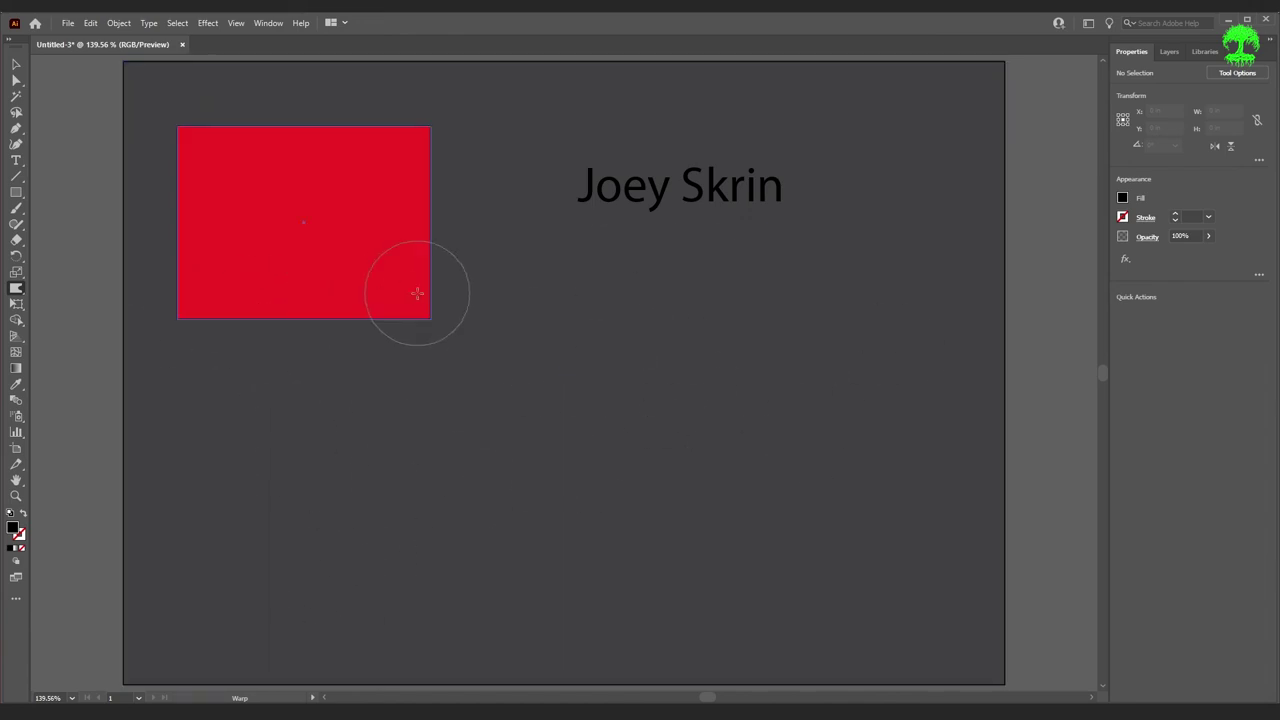
left_click(16, 64)
left_click(485, 110)
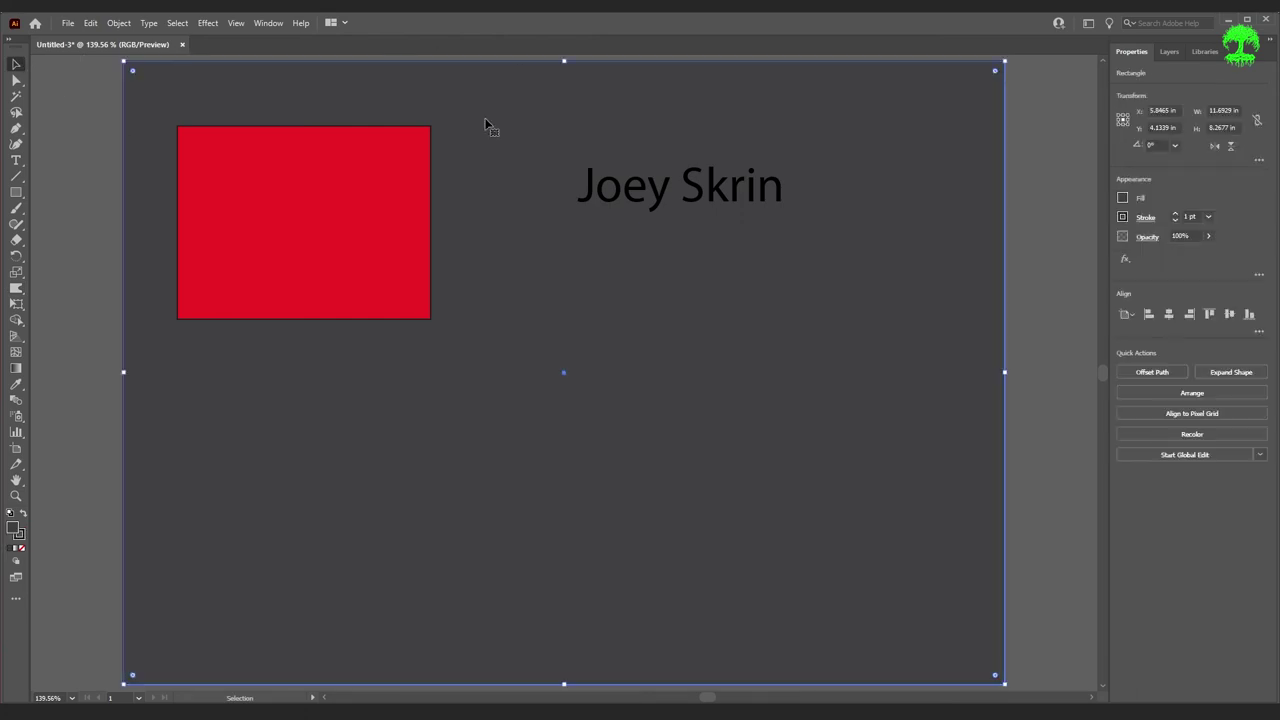
key("ctrl+2")
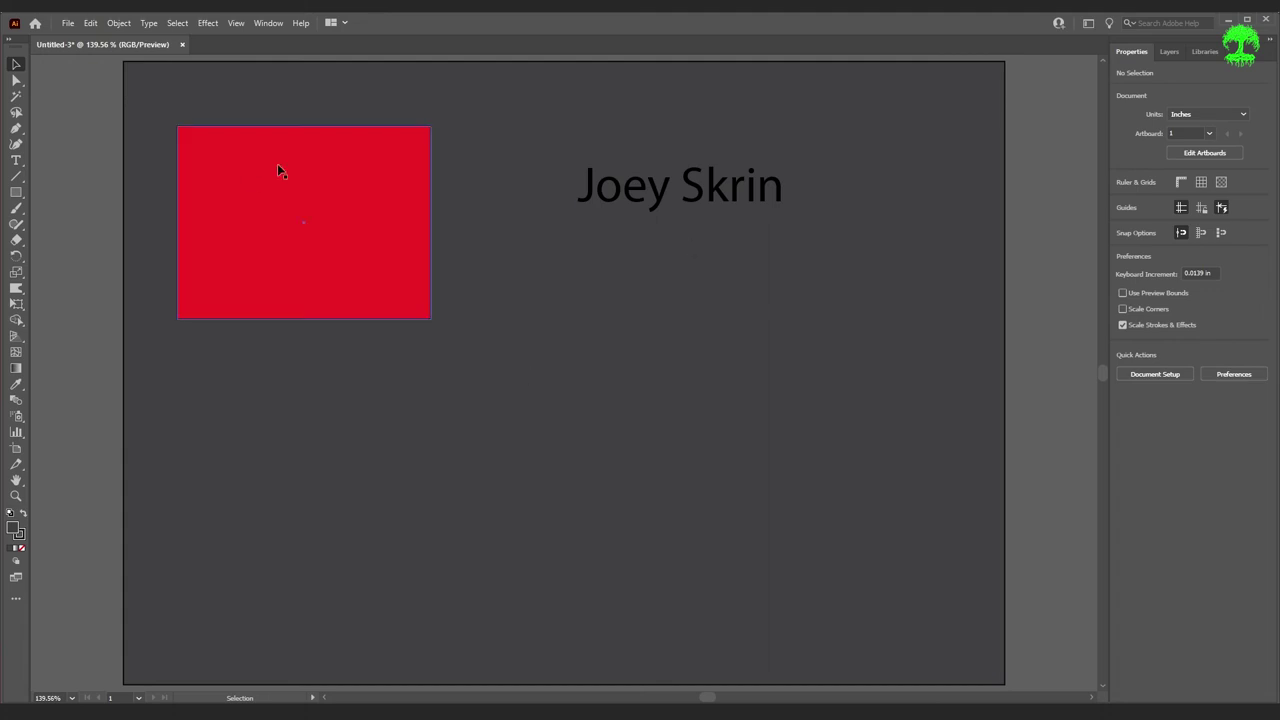
left_click(17, 290)
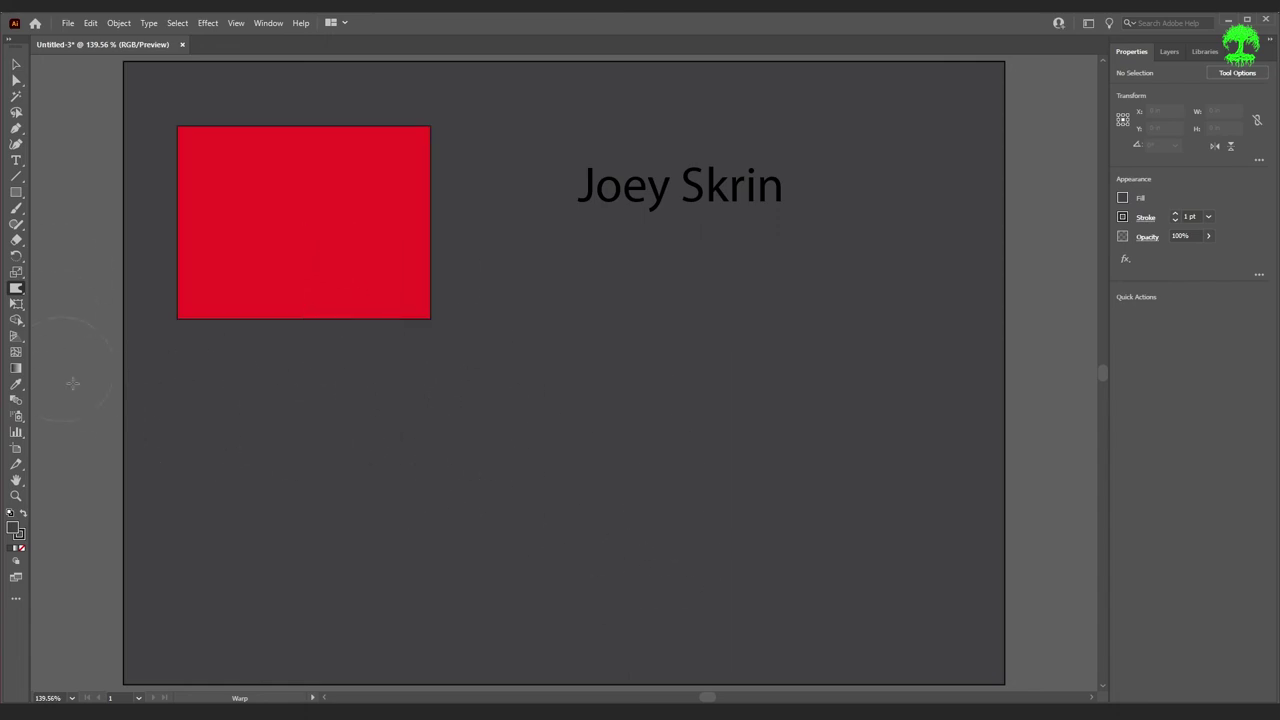
mouse_move(209, 309)
left_mouse_down()
mouse_move(306, 396)
mouse_move(381, 315)
mouse_move(484, 350)
left_mouse_up()
left_click_drag(440, 150, 491, 120)
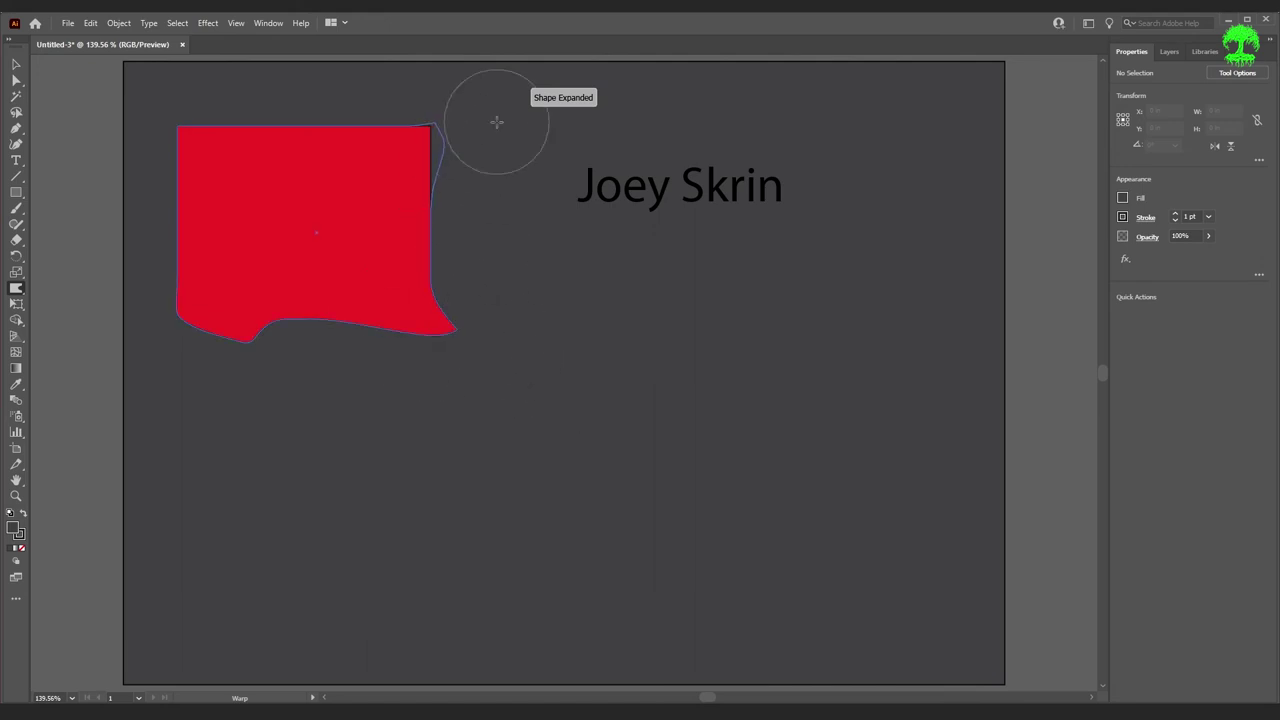
mouse_move(322, 143)
left_mouse_down()
mouse_move(230, 88)
mouse_move(236, 140)
mouse_move(166, 206)
left_mouse_up()
key("ctrl+z")
key("ctrl+z")
key("ctrl+z")
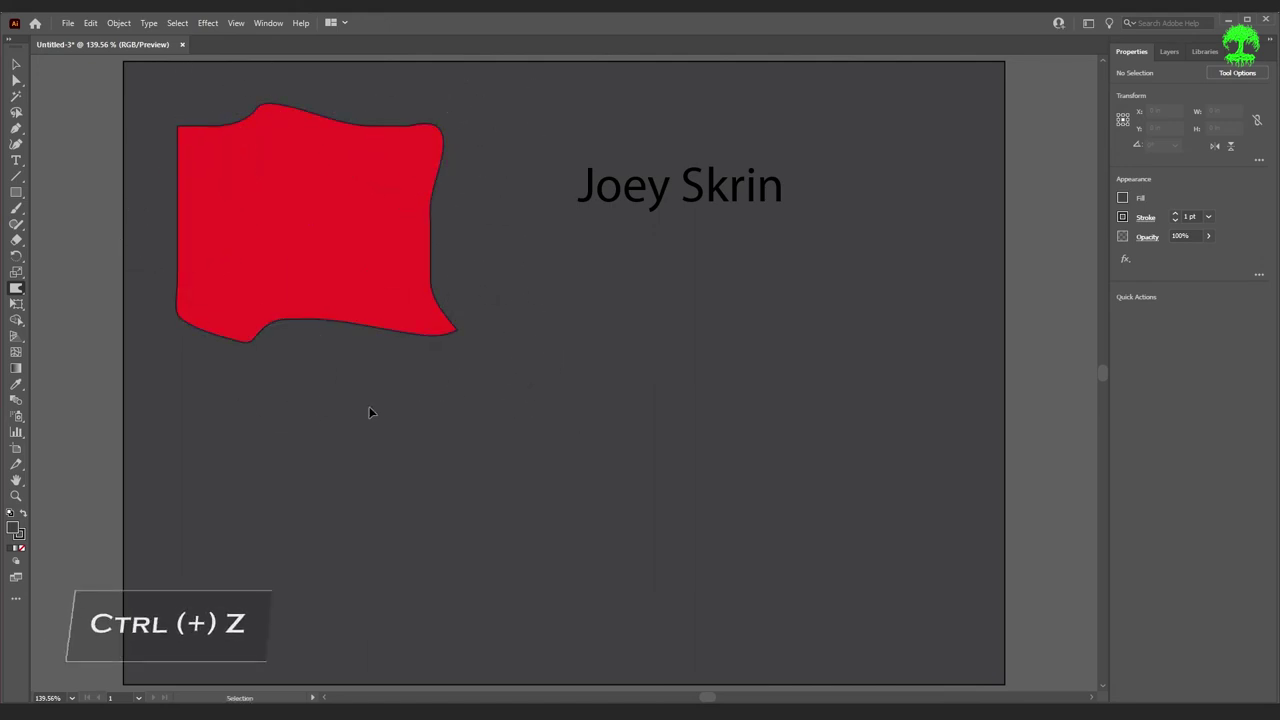
key("ctrl+z")
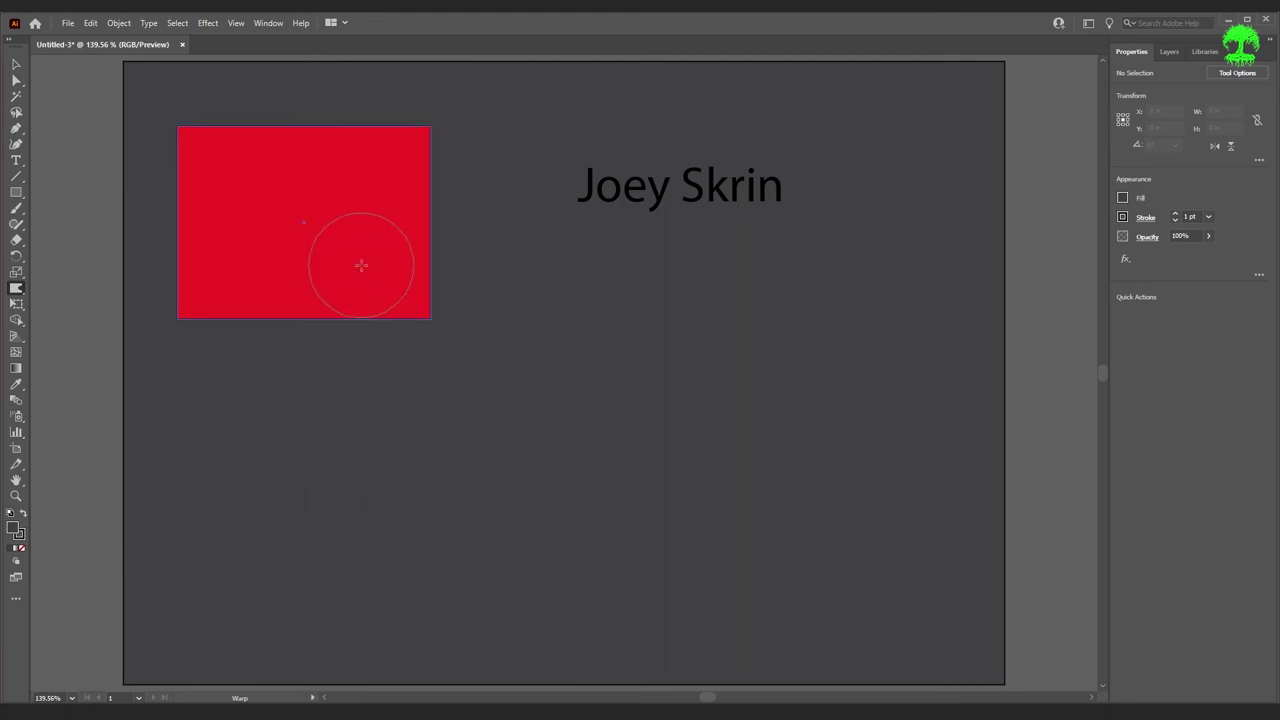
mouse_move(361, 265)
left_mouse_down()
mouse_move(375, 399)
mouse_move(408, 413)
left_mouse_up()
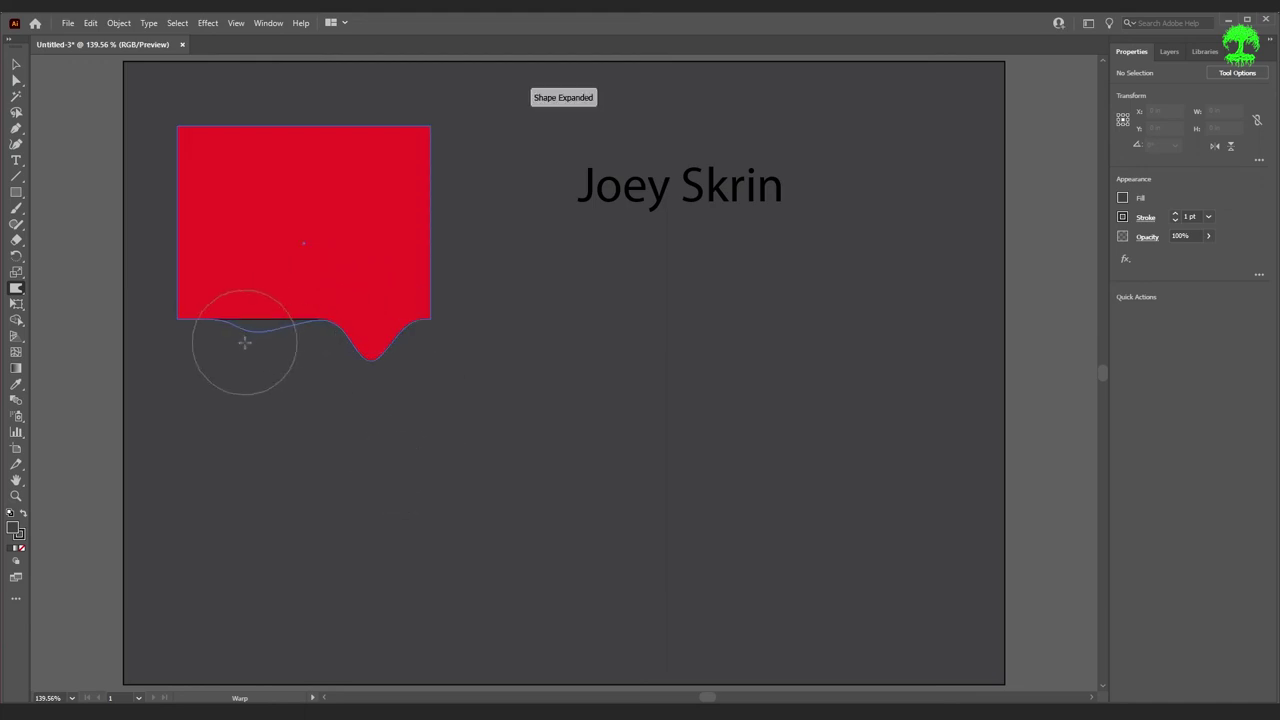
mouse_move(223, 323)
left_mouse_down()
mouse_move(201, 292)
mouse_move(231, 266)
mouse_move(314, 309)
mouse_move(251, 383)
mouse_move(214, 223)
mouse_move(271, 166)
mouse_move(294, 229)
mouse_move(353, 238)
mouse_move(407, 167)
mouse_move(395, 285)
mouse_move(359, 104)
mouse_move(300, 229)
mouse_move(286, 194)
mouse_move(380, 109)
mouse_move(262, 243)
mouse_move(300, 178)
mouse_move(370, 232)
mouse_move(170, 370)
left_mouse_up()
key("ctrl+z")
key("ctrl+z")
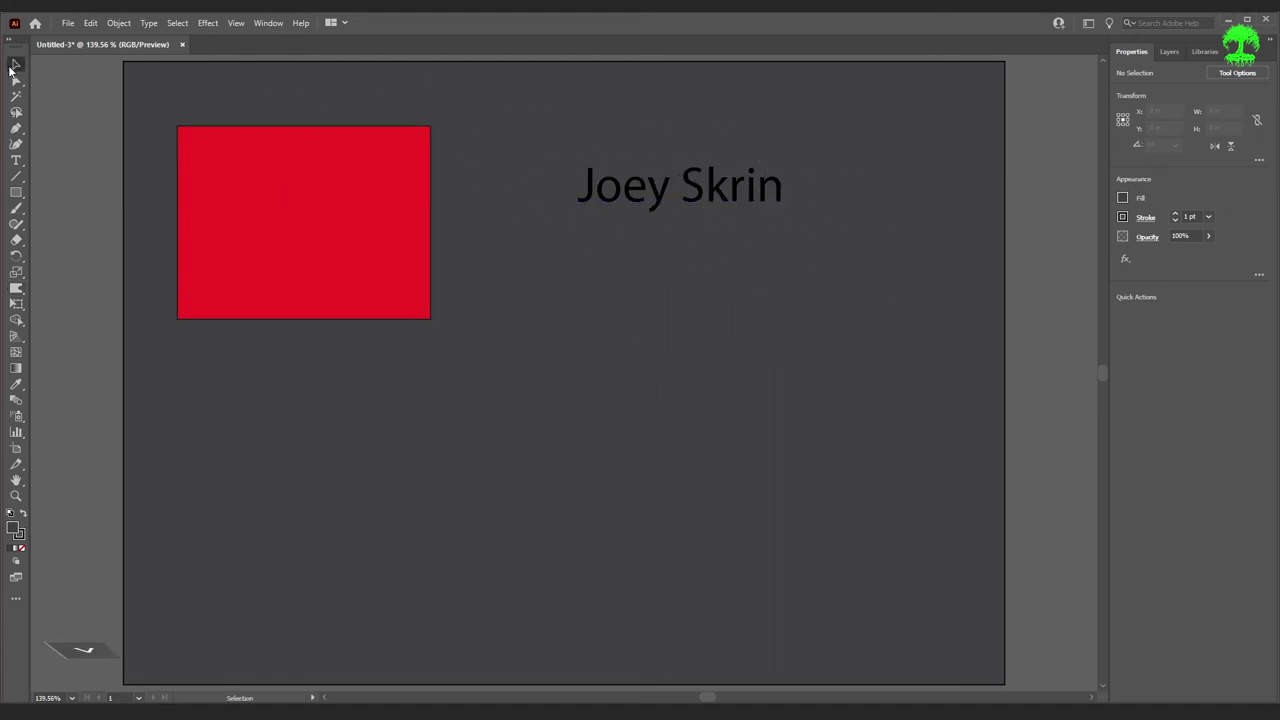
key("v")
- Convert the name text to outlines with Type > Create Outlines
left_click(738, 199)
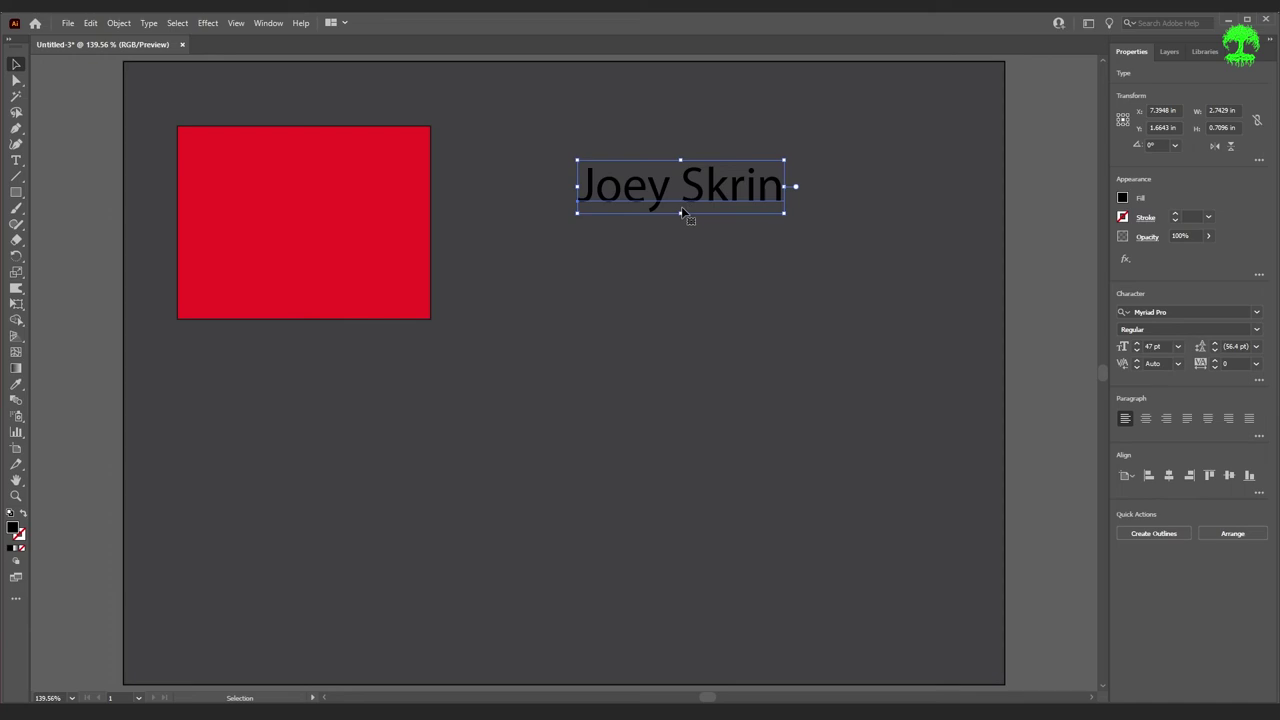
left_click(149, 23)
left_click(250, 258)
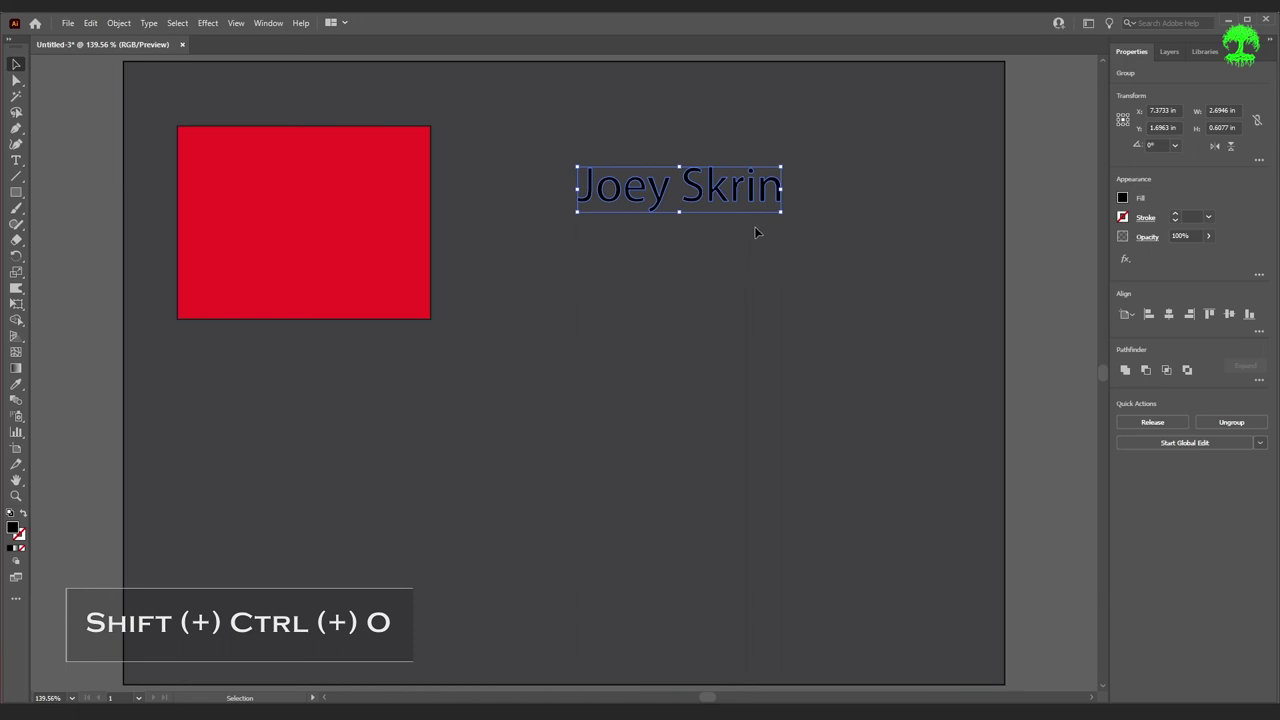
scroll(743, 189, "up", 5)
scroll(743, 189, "down", 1)
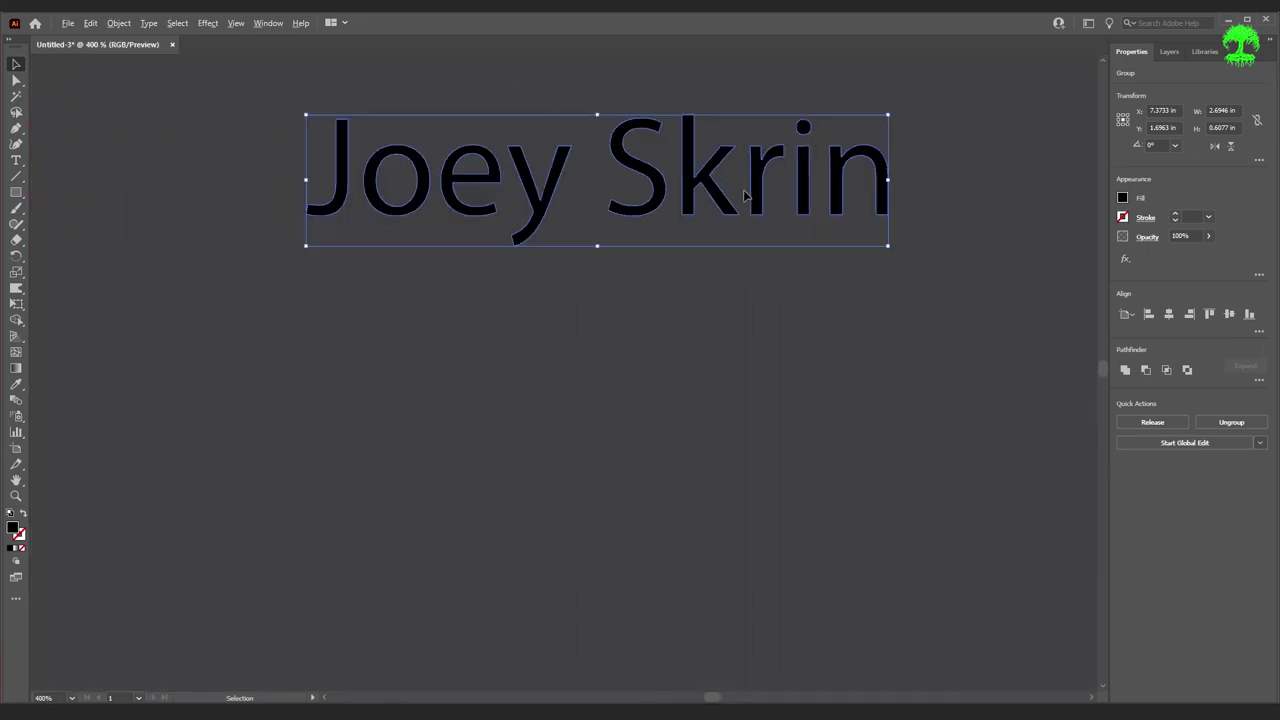
- Inspect the letter o's anchor points with Direct Selection, then fit the artboard in view
left_click(575, 347)
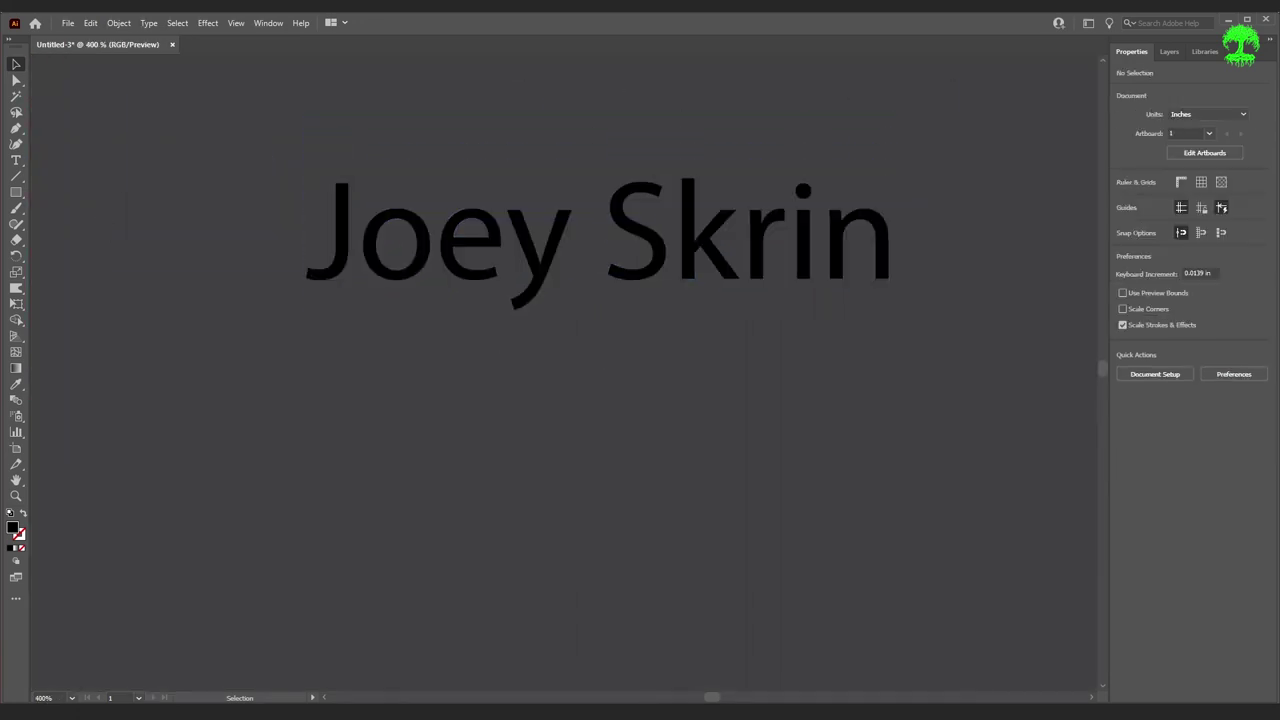
left_click(388, 232)
key("a")
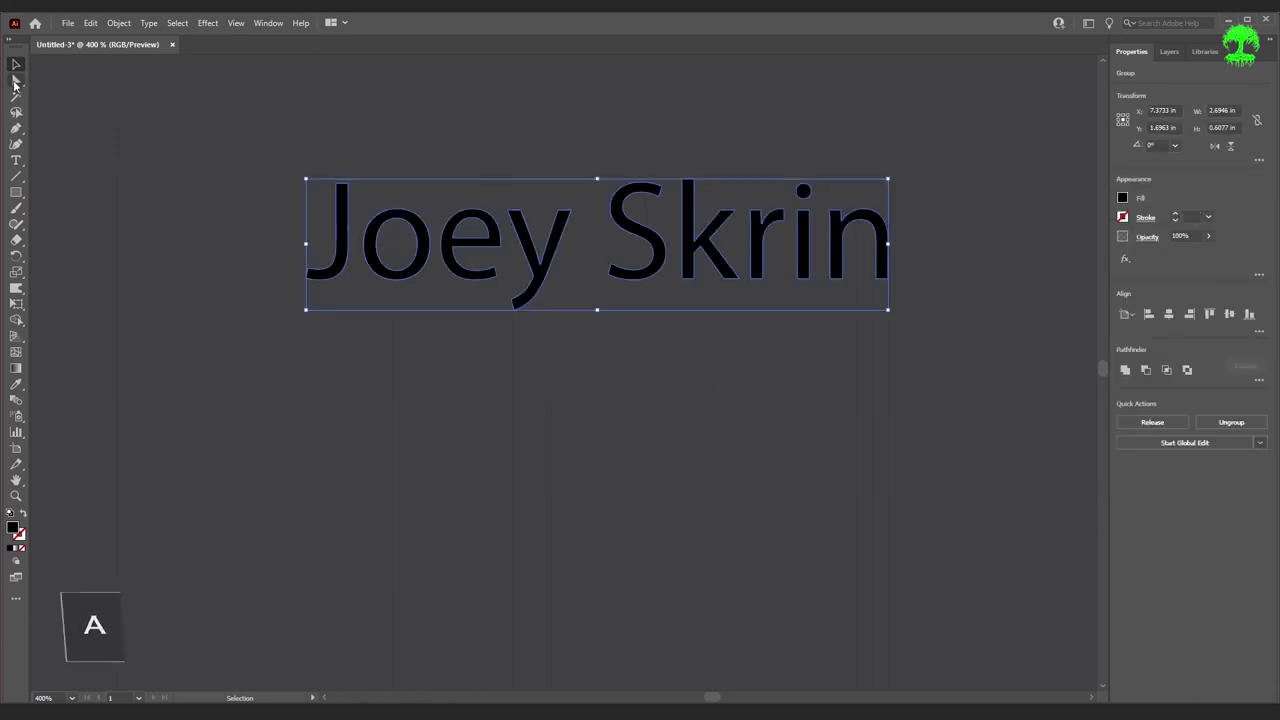
left_click(408, 265)
left_click(393, 223)
mouse_move(405, 262)
left_mouse_down()
mouse_move(400, 243)
mouse_move(396, 262)
left_mouse_up()
key("ctrl+0")
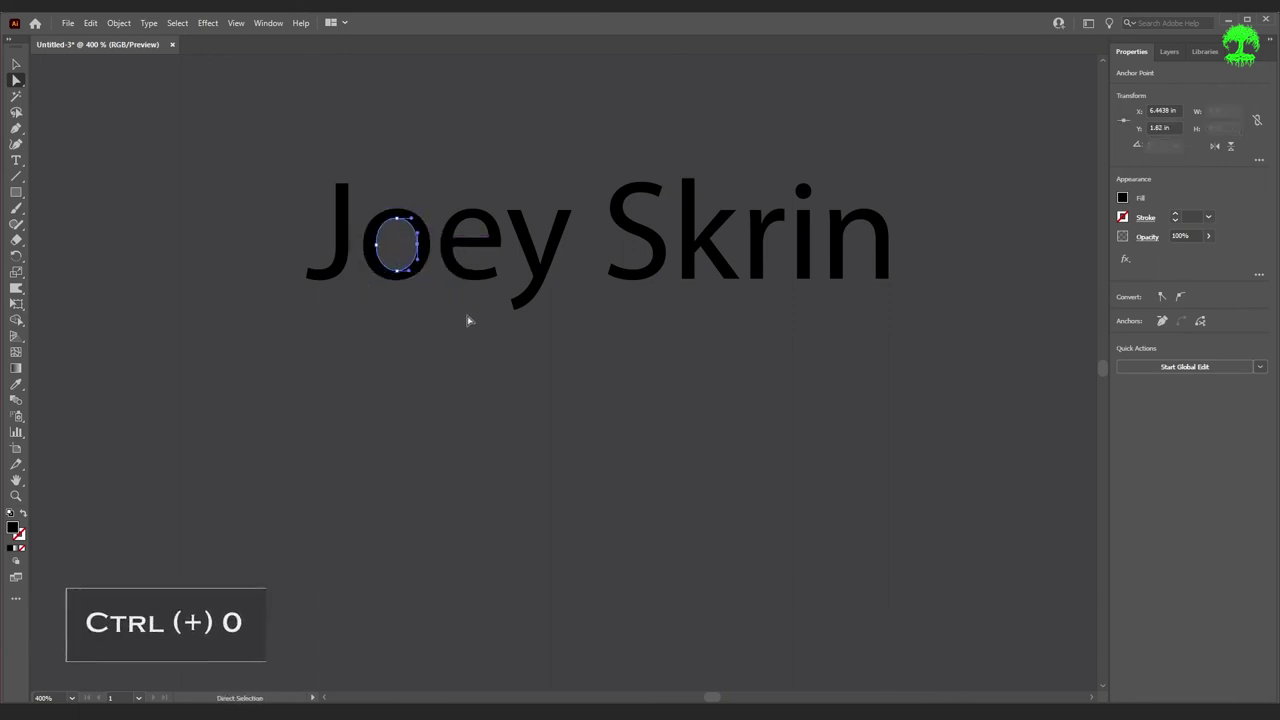
left_click(17, 65)
left_click(770, 332)
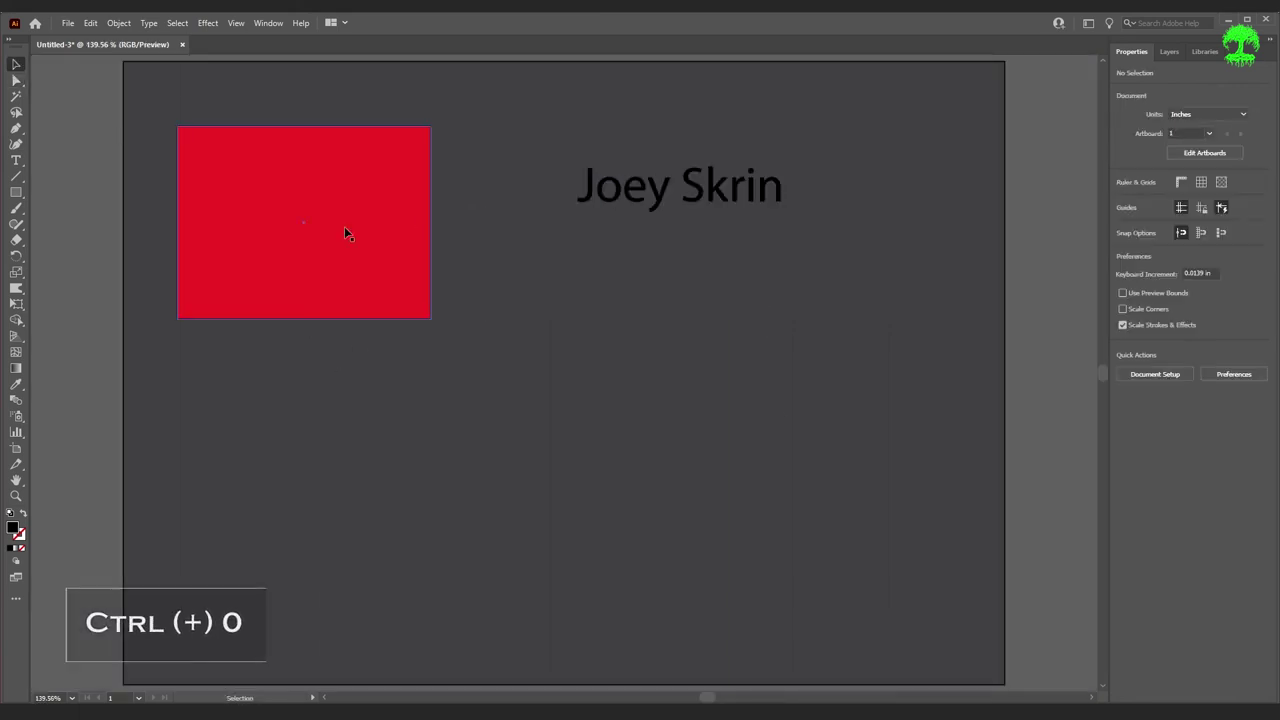
left_click(21, 292)
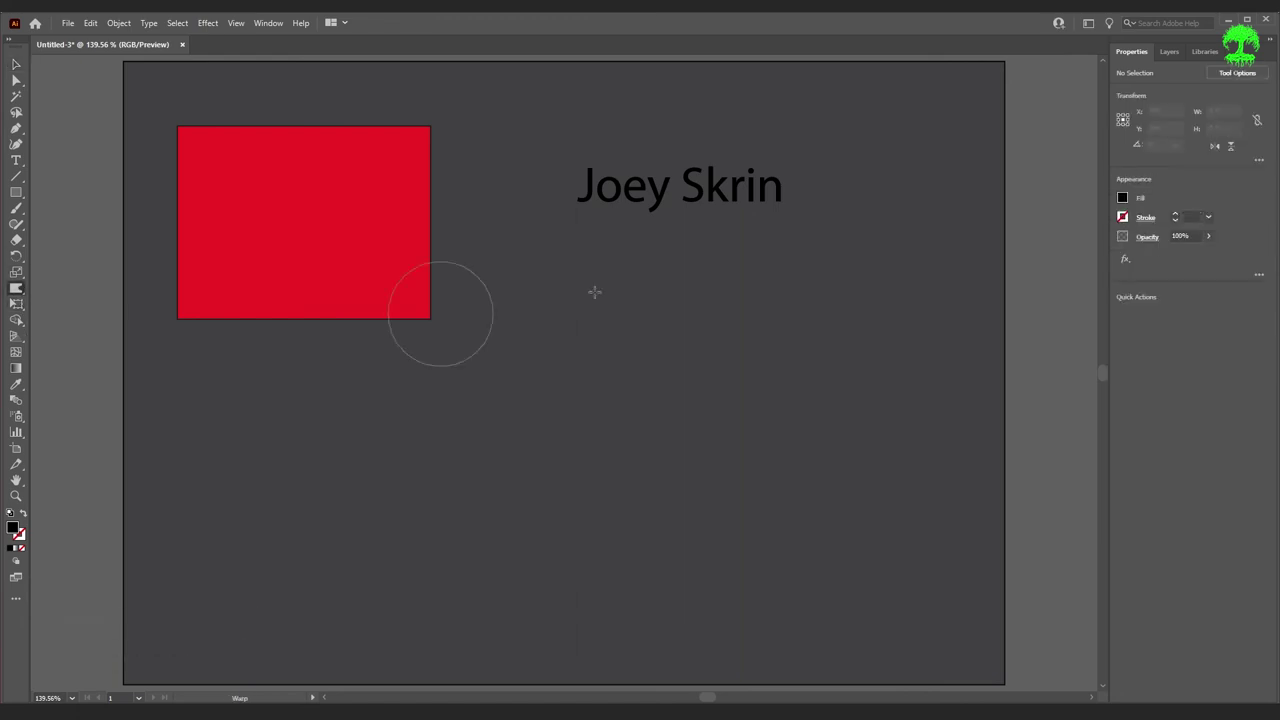
mouse_move(741, 200)
left_mouse_down()
mouse_move(685, 221)
mouse_move(637, 185)
mouse_move(625, 271)
mouse_move(609, 192)
mouse_move(679, 253)
mouse_move(742, 185)
mouse_move(693, 260)
mouse_move(731, 309)
left_mouse_up()
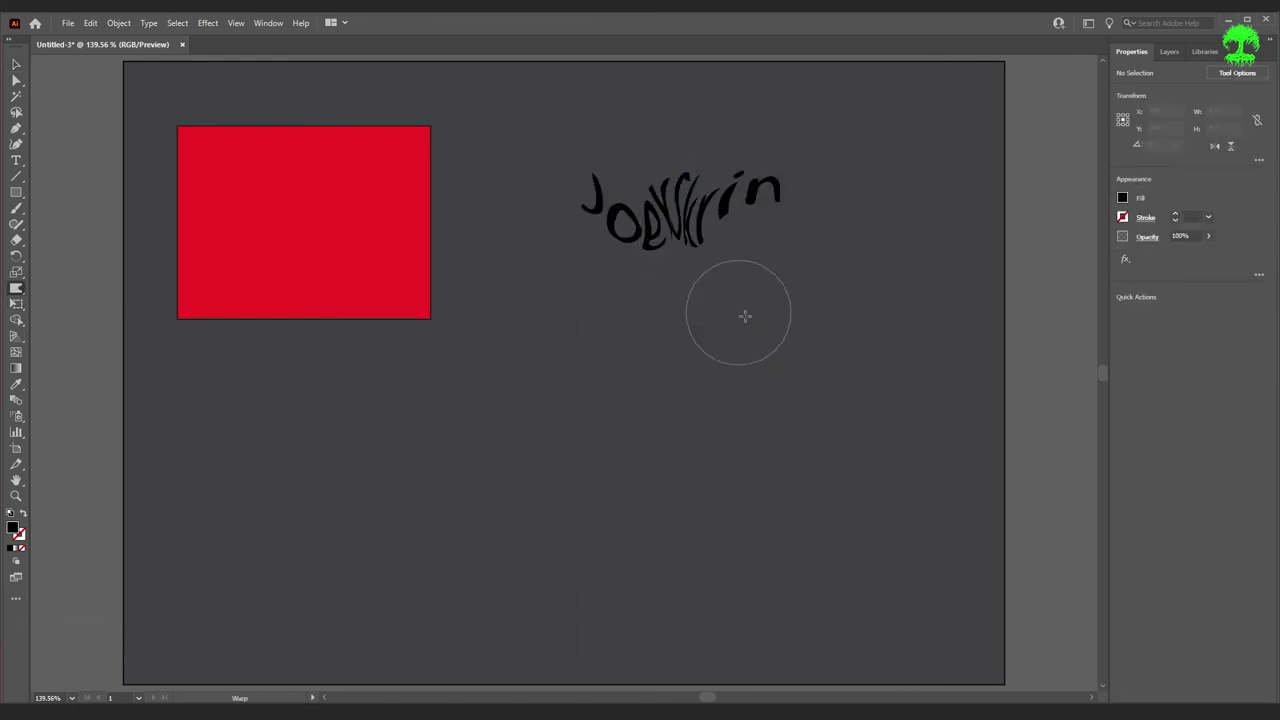
key("ctrl+z")
key("ctrl+z")
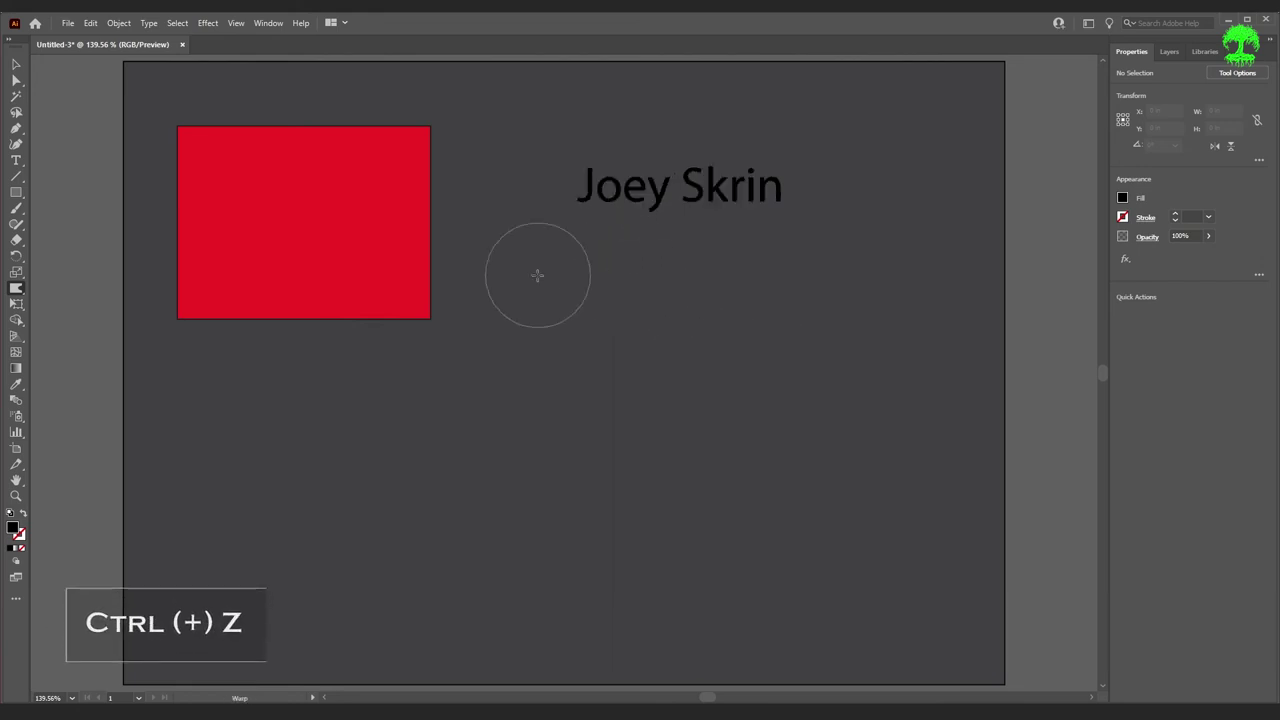
mouse_move(418, 251)
left_mouse_down()
mouse_move(477, 257)
mouse_move(531, 300)
left_mouse_up()
key("ctrl+z")
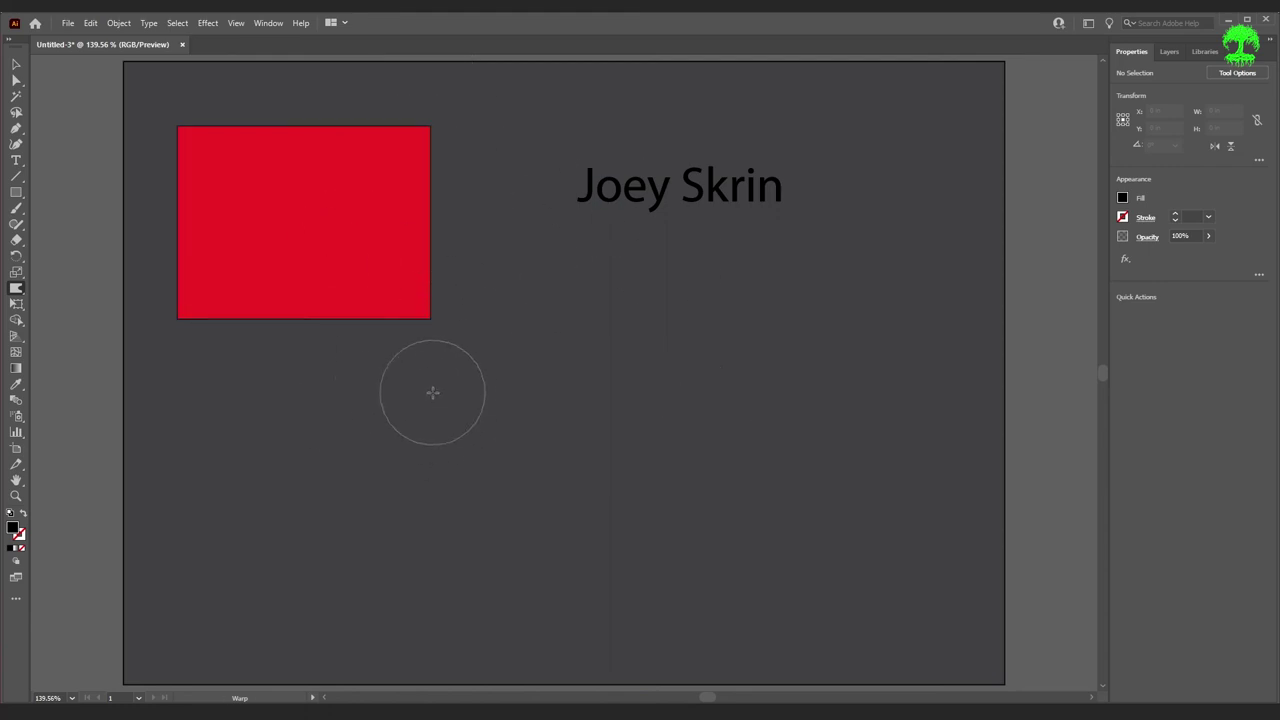
left_click_drag(16, 290, 82, 320)
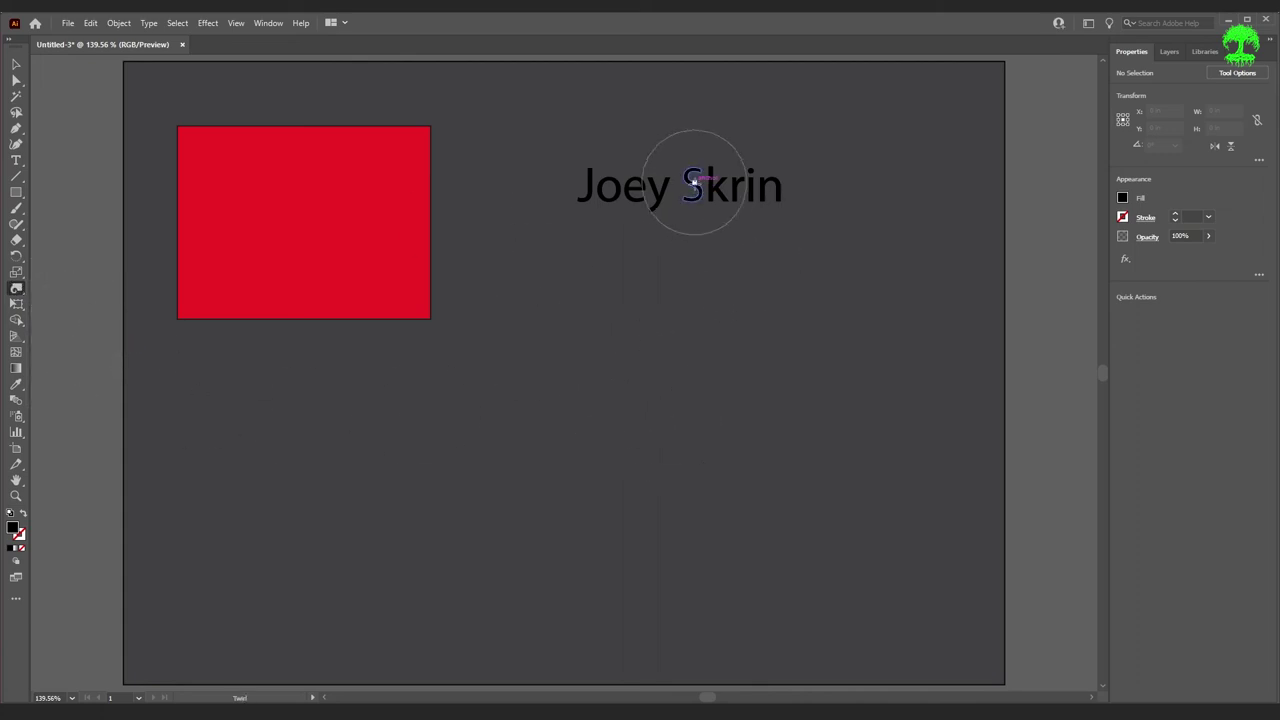
left_click_drag(678, 194, 678, 194)
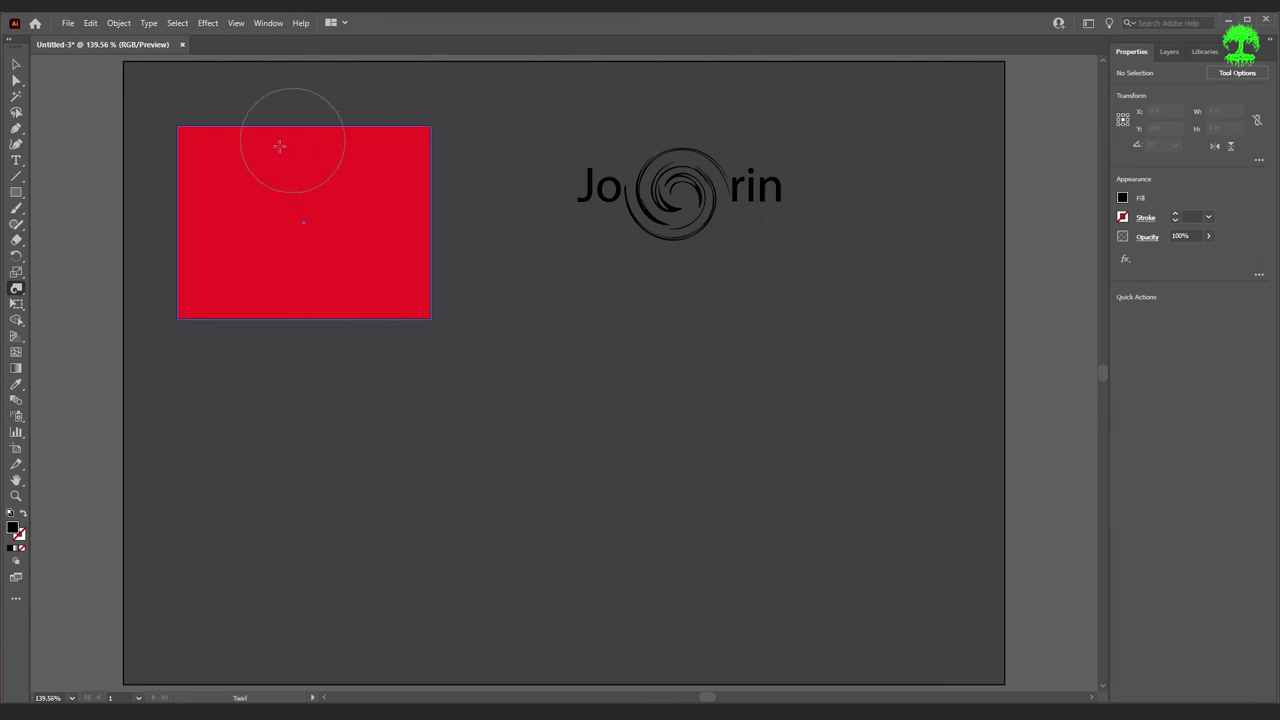
left_click_drag(434, 300, 432, 304)
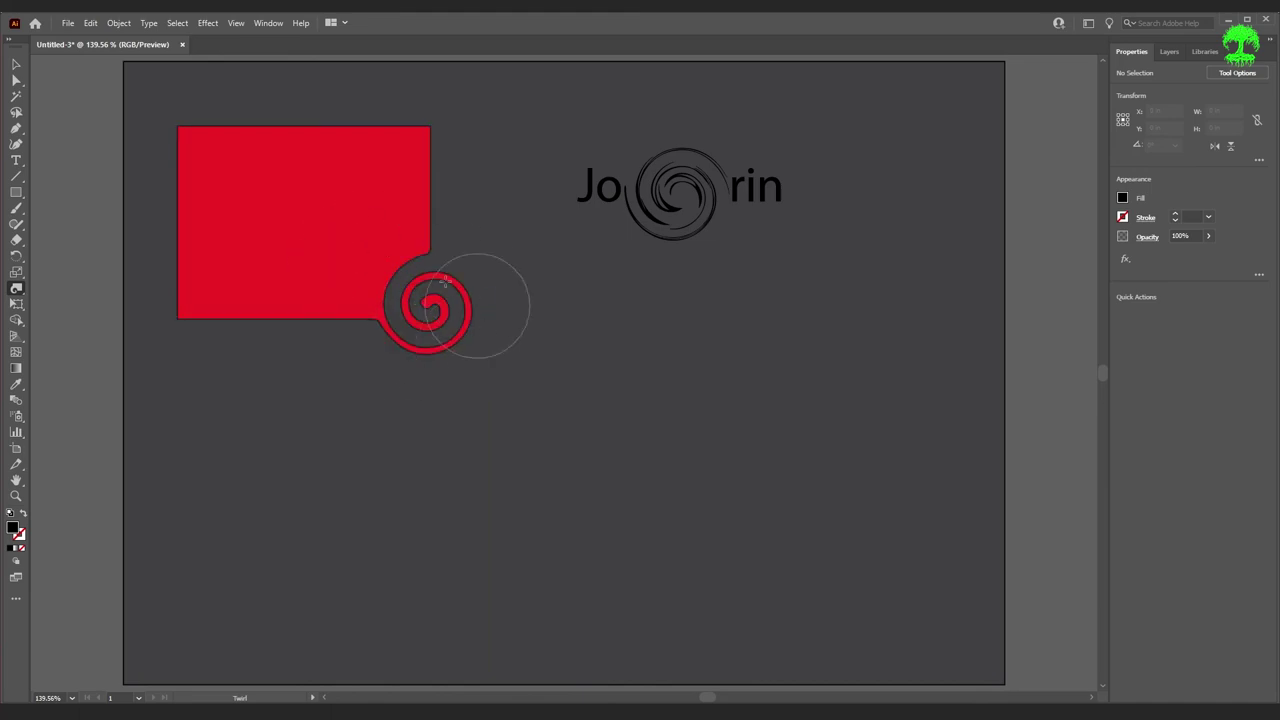
left_click_drag(361, 246, 358, 248)
key("ctrl+z")
key("ctrl+z")
key("ctrl+z")
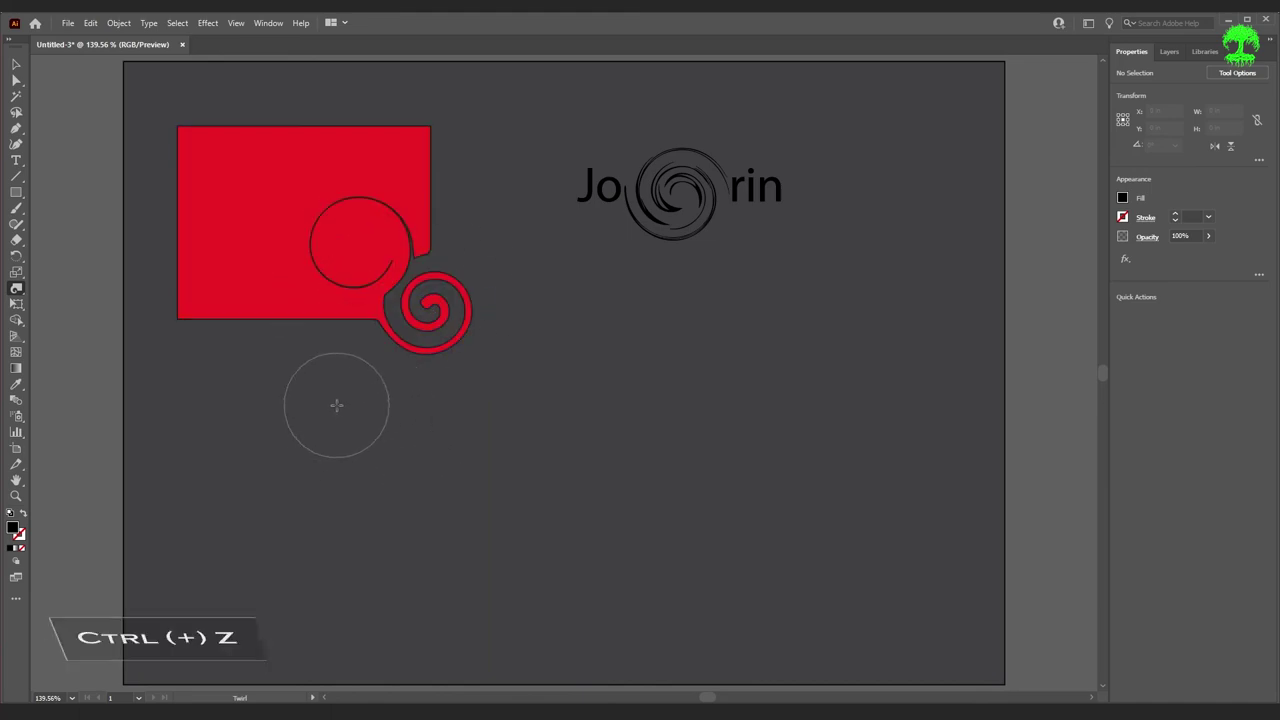
left_click_drag(16, 288, 65, 327)
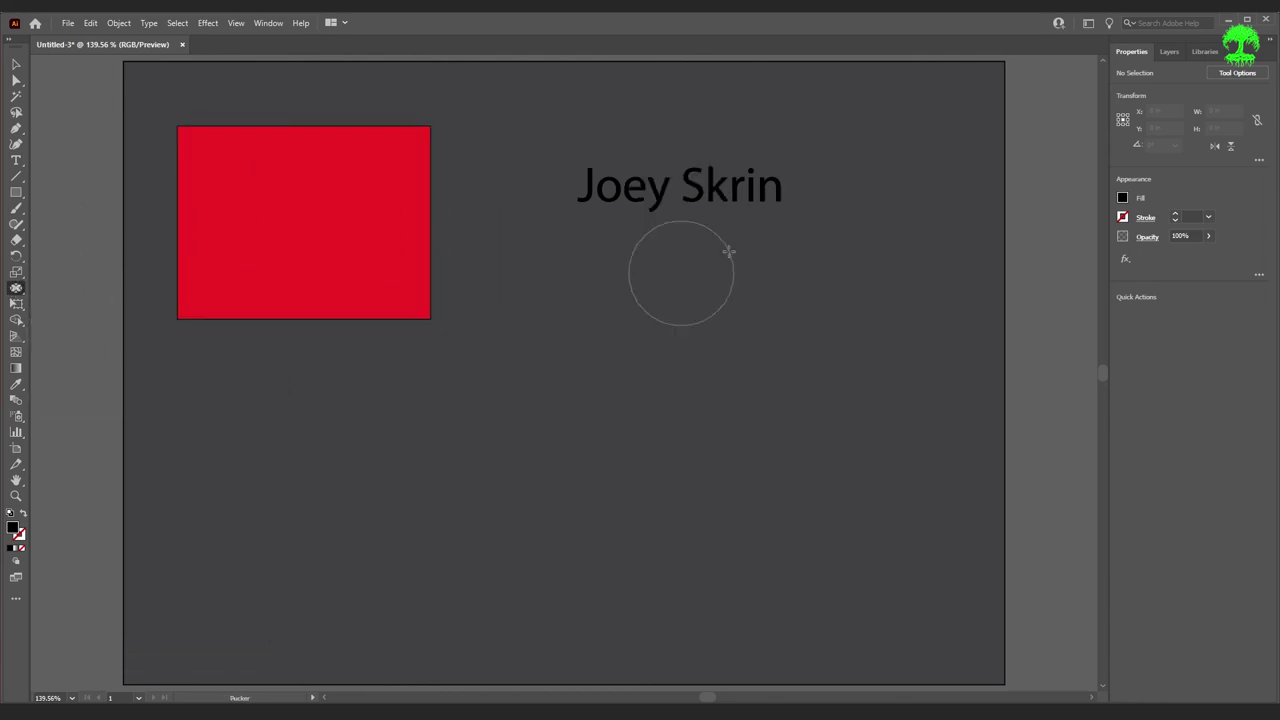
mouse_move(651, 186)
left_mouse_down()
mouse_move(811, 200)
mouse_move(711, 191)
mouse_move(775, 190)
left_mouse_up()
left_click_drag(424, 207, 429, 214)
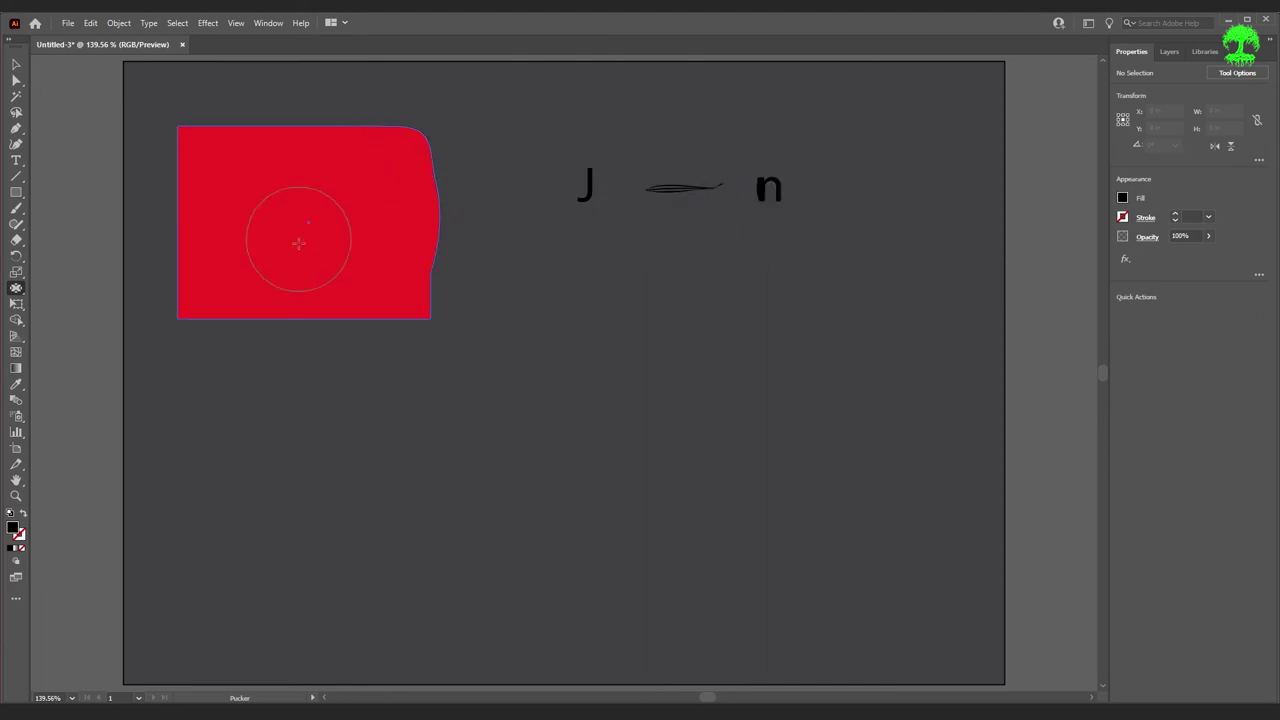
left_click_drag(200, 280, 202, 282)
key("ctrl+z")
key("ctrl+z")
key("ctrl+z")
key("ctrl+z")
key("ctrl+z")
left_click(16, 160)
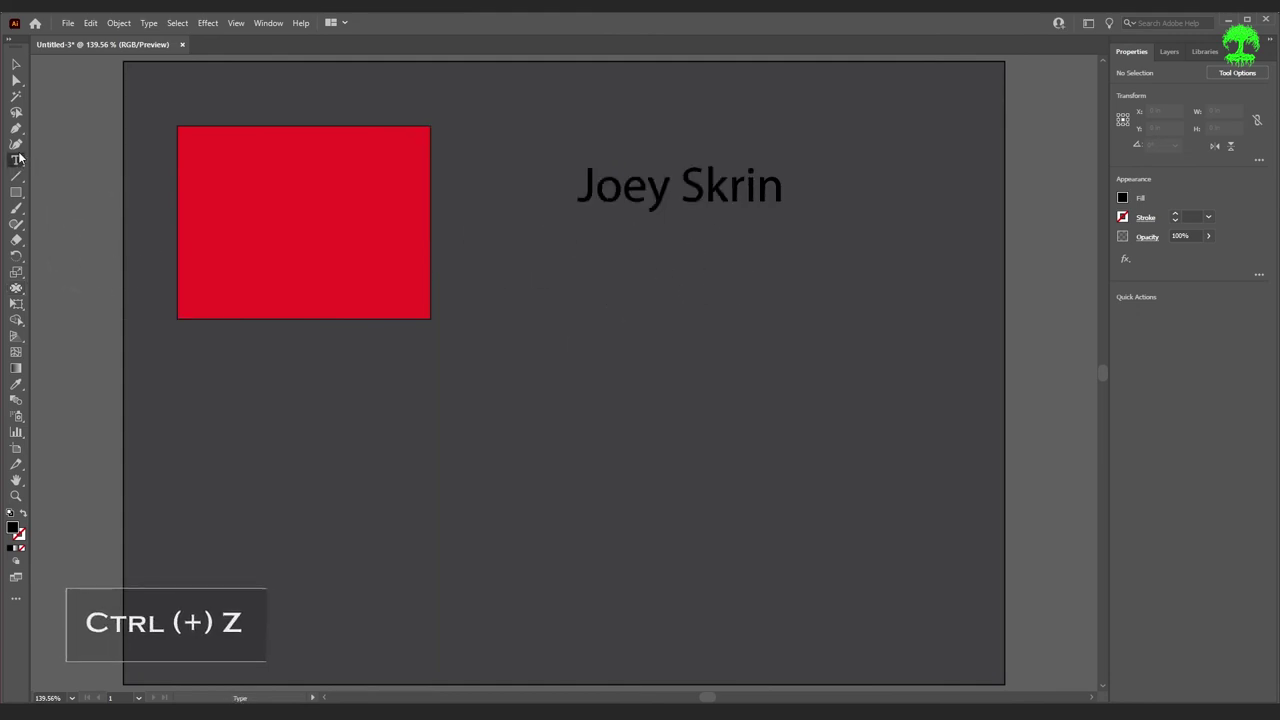
- Draw a Lorem ipsum text area and convert it to outlines
left_click_drag(504, 306, 821, 504)
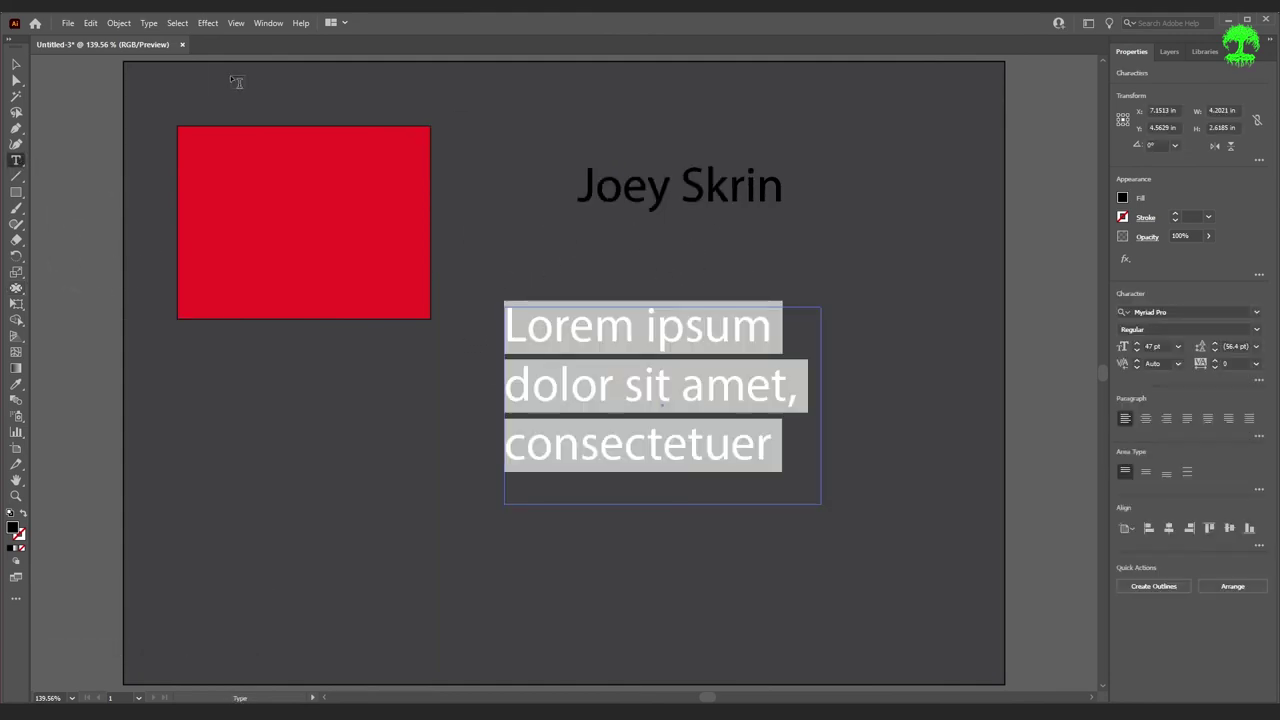
left_click(150, 23)
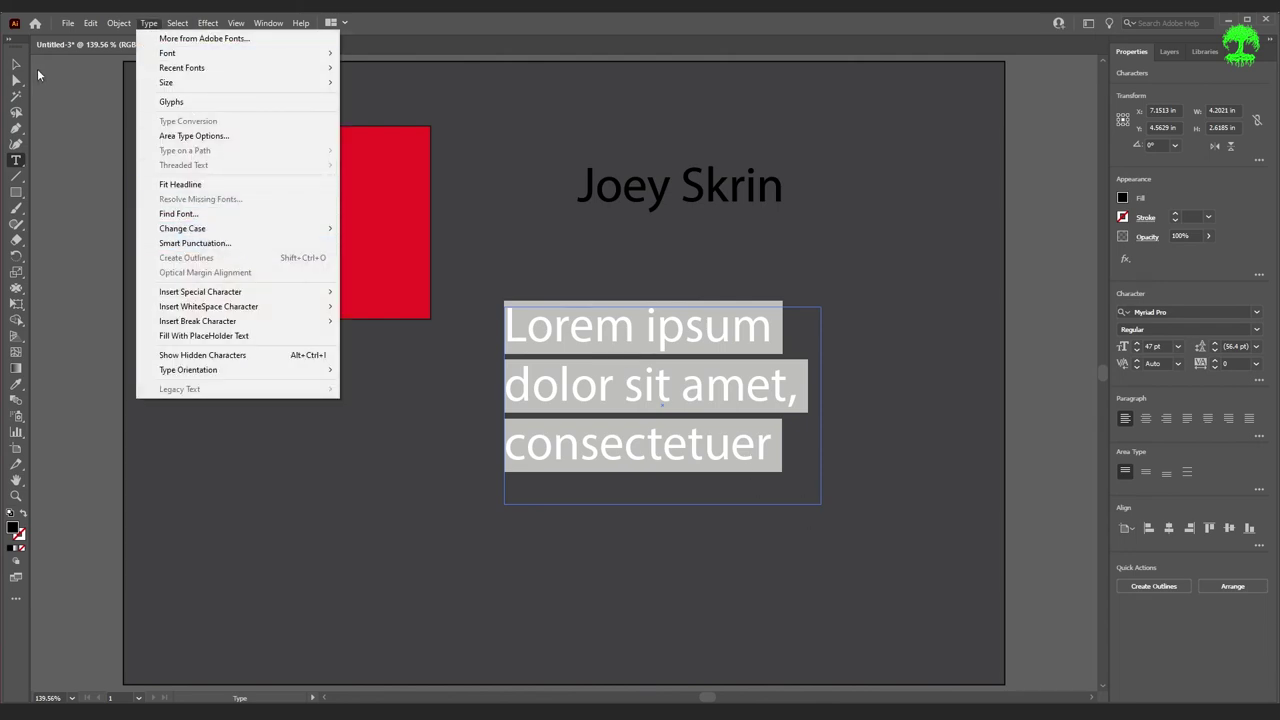
left_click(16, 65)
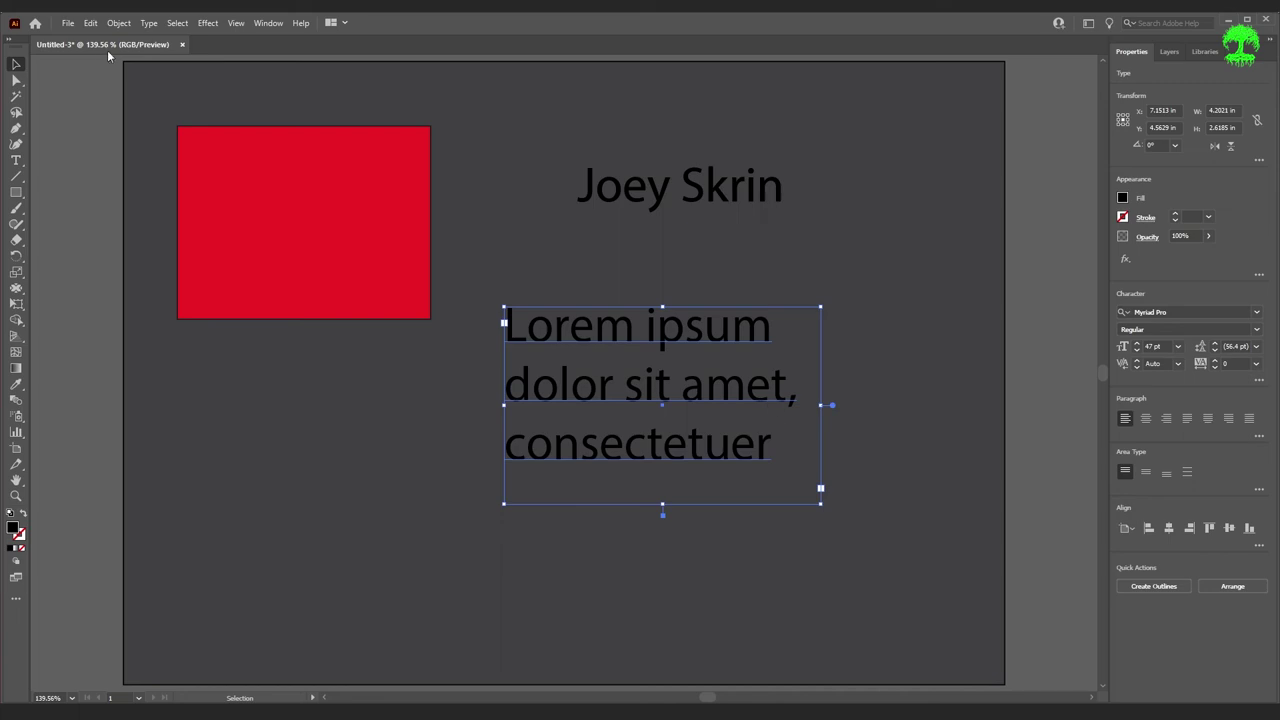
left_click(151, 24)
left_click(229, 257)
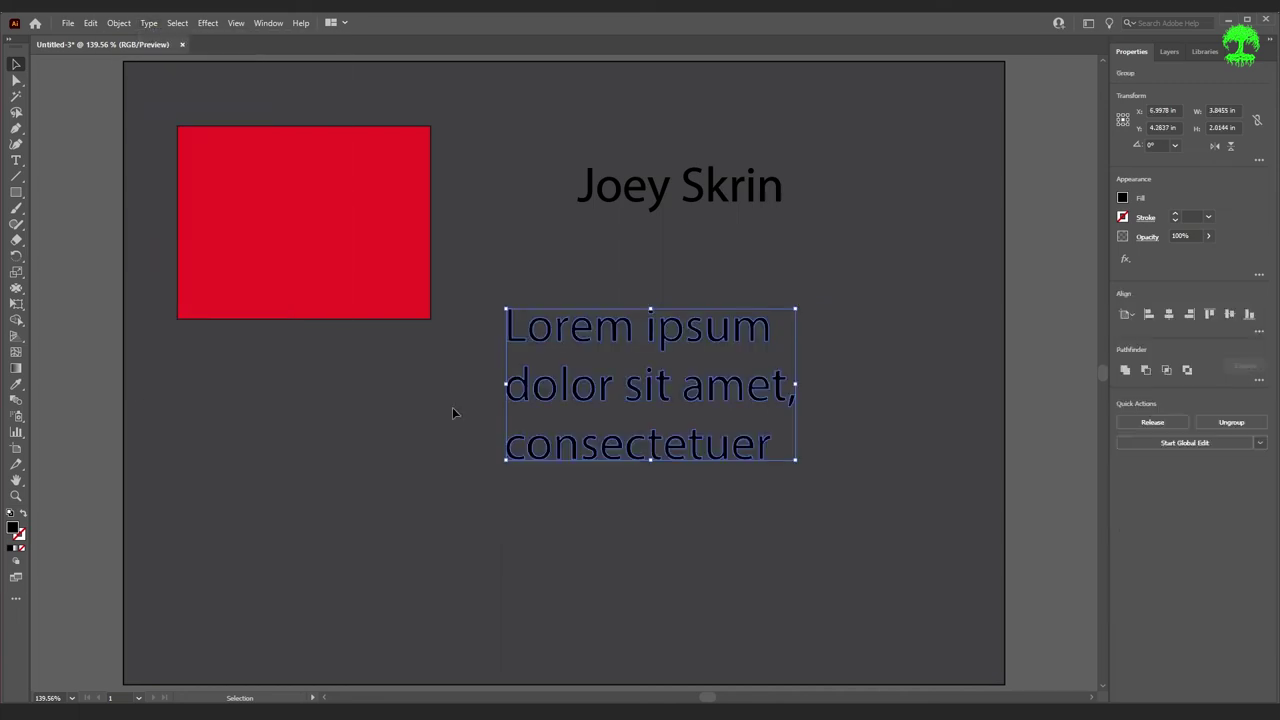
left_click(64, 251)
- Pucker the text outlines with the Pucker tool, then undo it
left_click(16, 288)
mouse_move(672, 404)
left_mouse_down()
mouse_move(665, 395)
mouse_move(646, 417)
mouse_move(640, 370)
mouse_move(600, 460)
mouse_move(629, 457)
mouse_move(616, 437)
left_mouse_up()
key("ctrl+z")
- Bloat parts of the text and the red rectangle's edges, then undo the distortions
left_click_drag(16, 288, 64, 354)
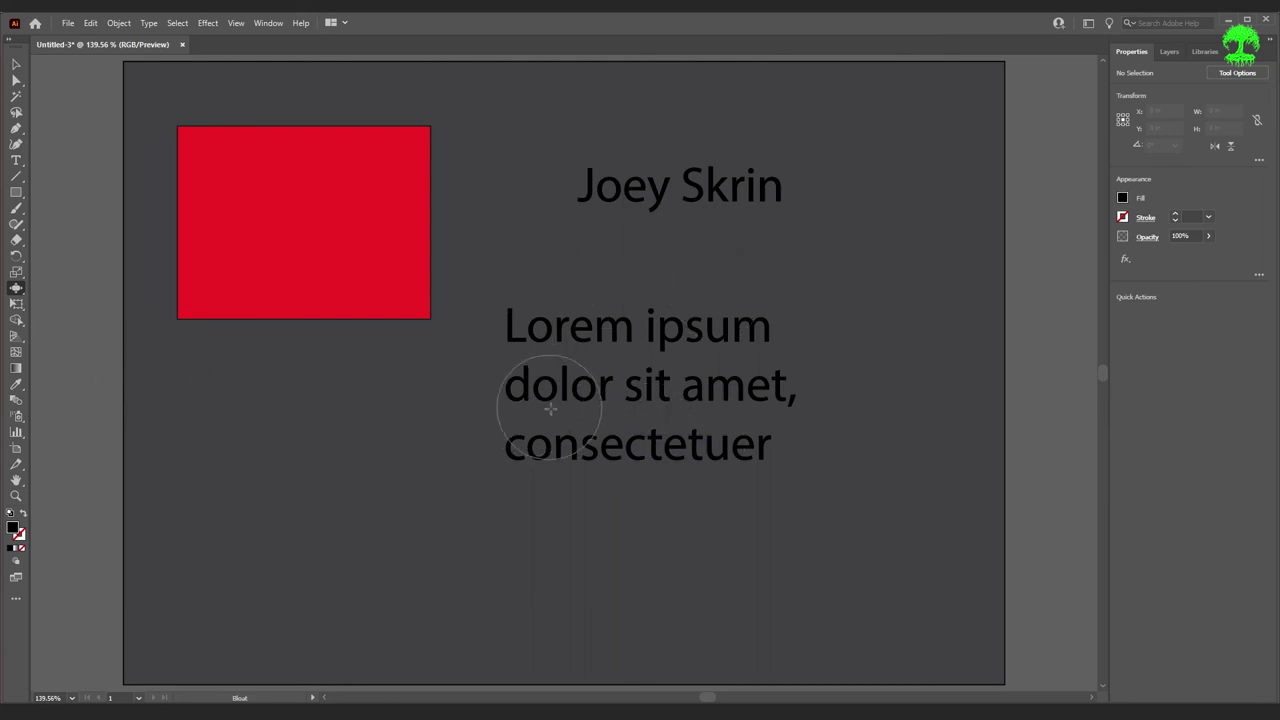
mouse_move(634, 388)
left_mouse_down()
mouse_move(648, 398)
mouse_move(749, 363)
left_mouse_up()
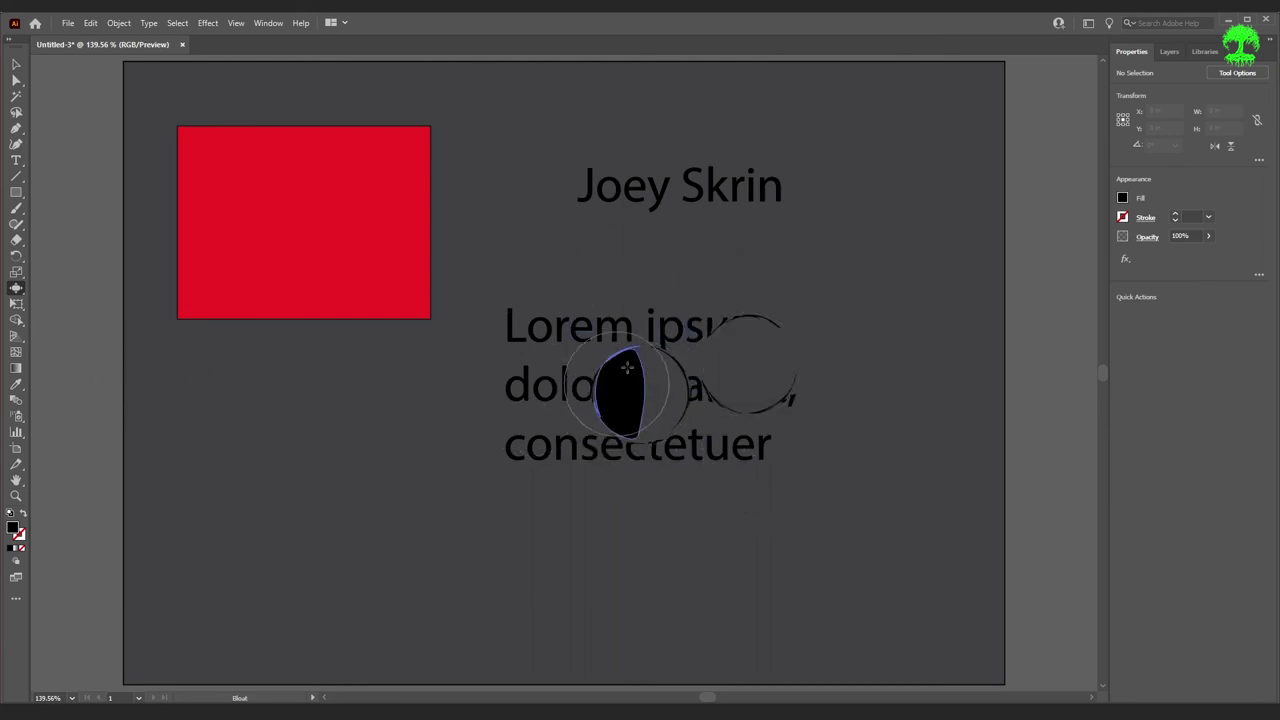
left_click_drag(680, 171, 695, 185)
left_click_drag(423, 294, 440, 197)
mouse_move(423, 126)
left_mouse_down()
mouse_move(394, 177)
mouse_move(424, 195)
mouse_move(343, 210)
mouse_move(347, 197)
left_mouse_up()
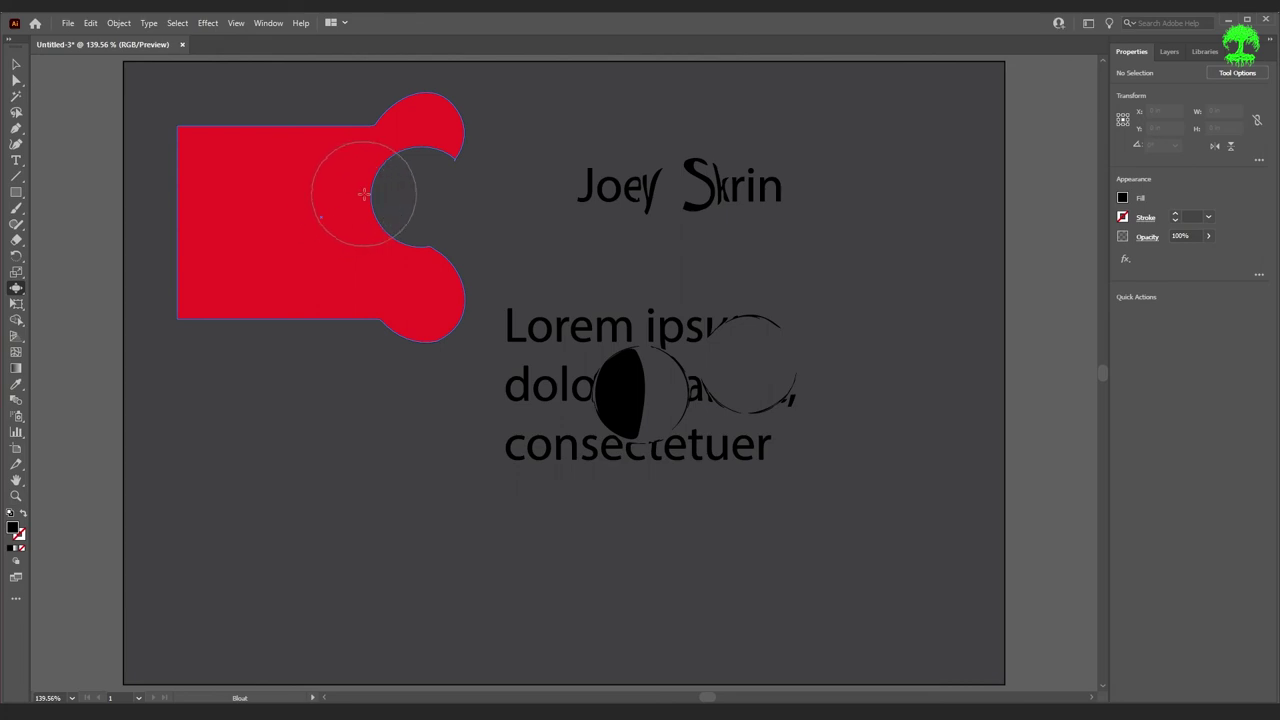
key("ctrl+z")
key("ctrl+z")
key("ctrl+z")
key("ctrl+z")
key("ctrl+z")
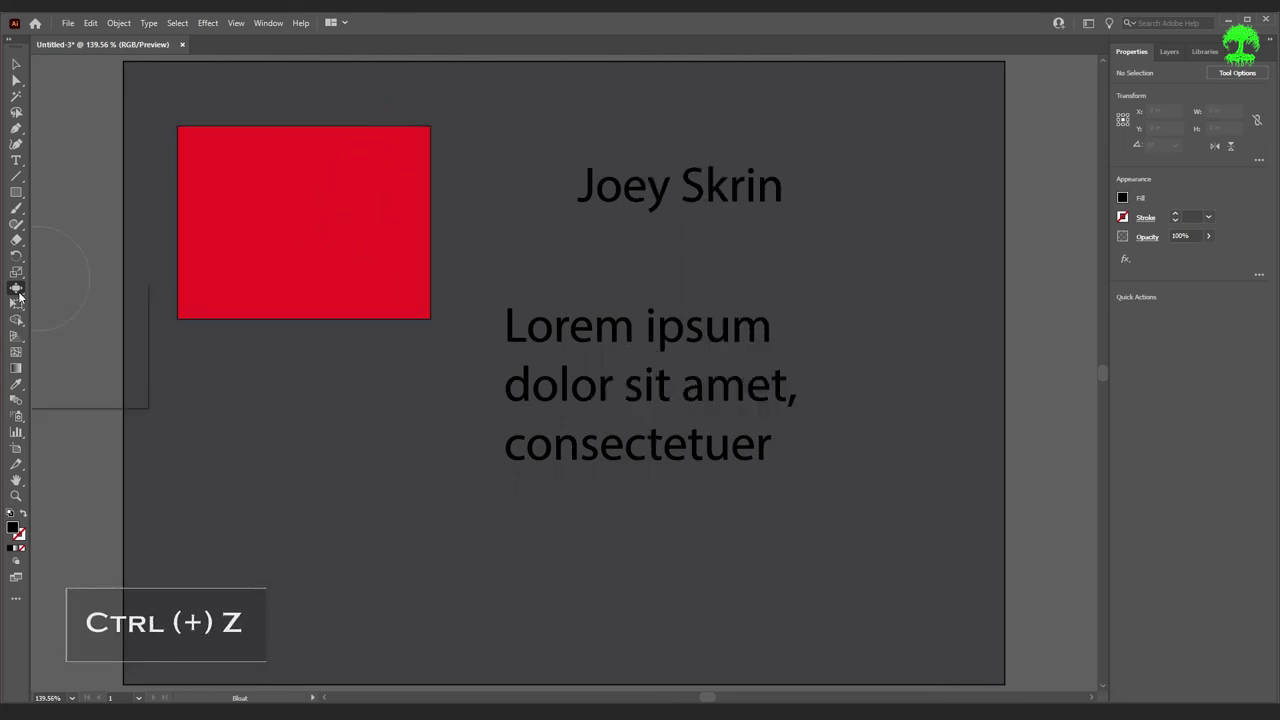
left_click(17, 292)
left_click(108, 367)
left_click(641, 385)
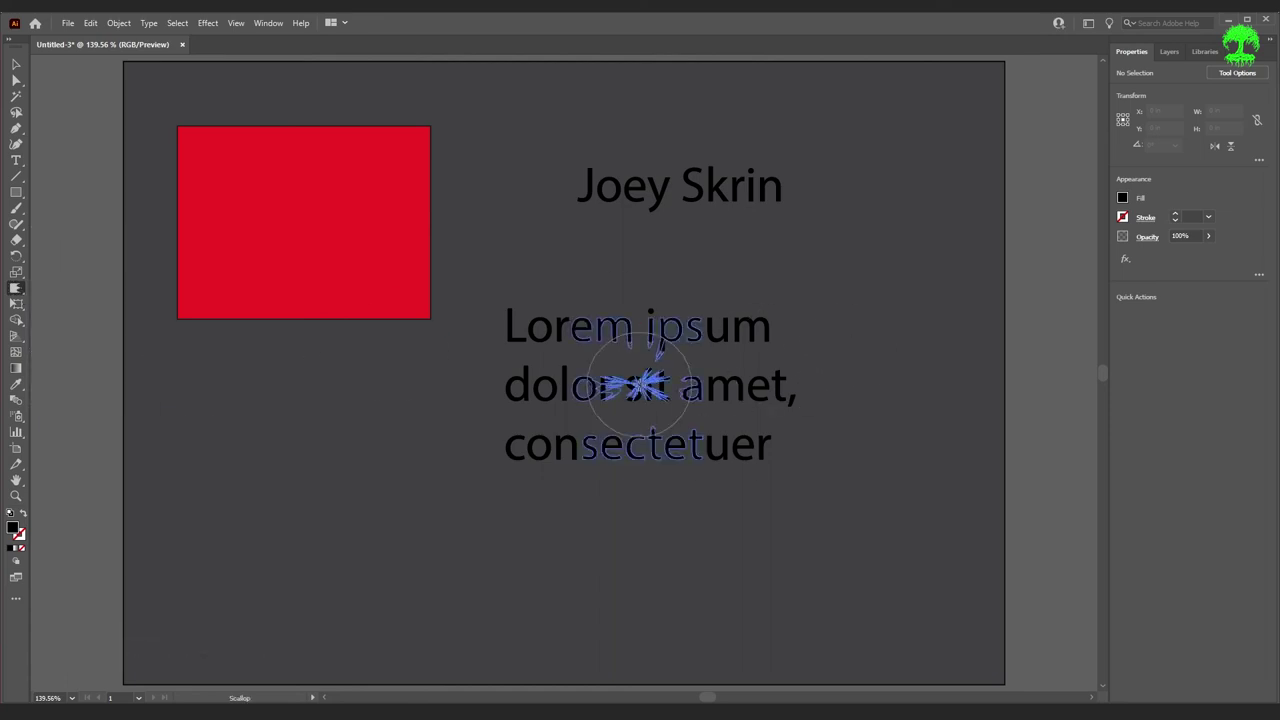
left_click_drag(670, 405, 660, 396)
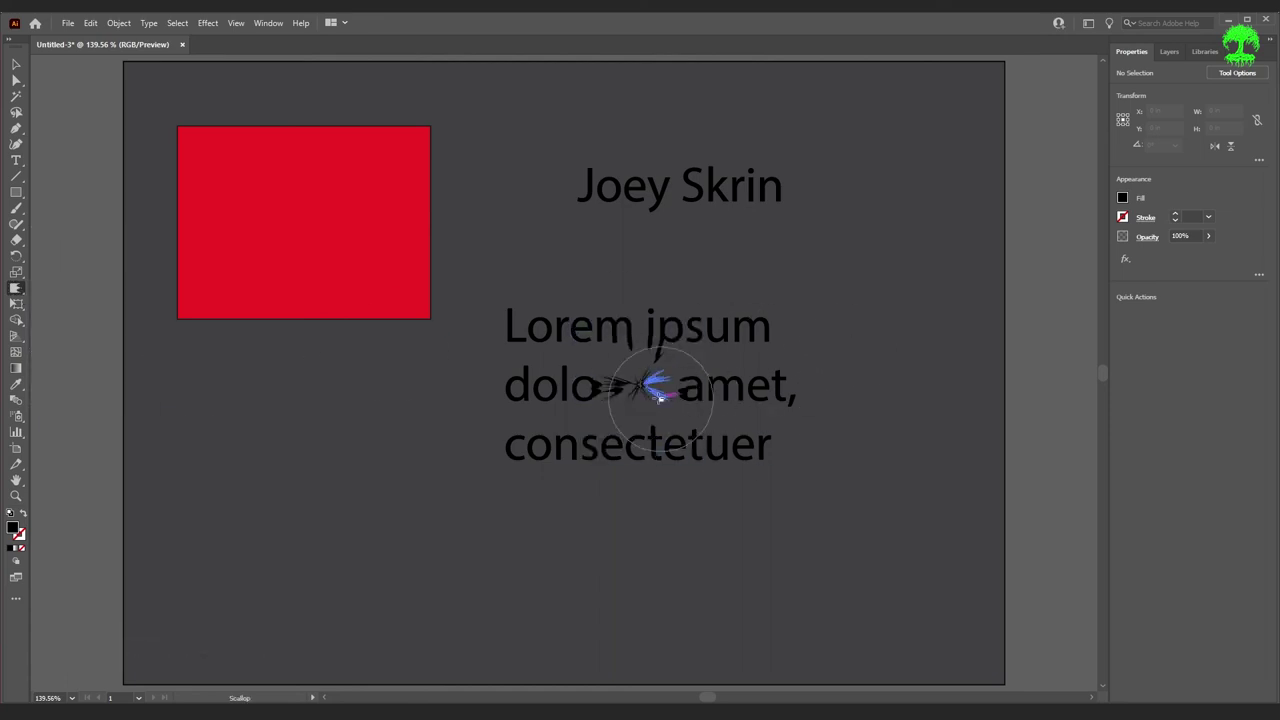
scroll(658, 396, "up", 8)
key("ctrl+z")
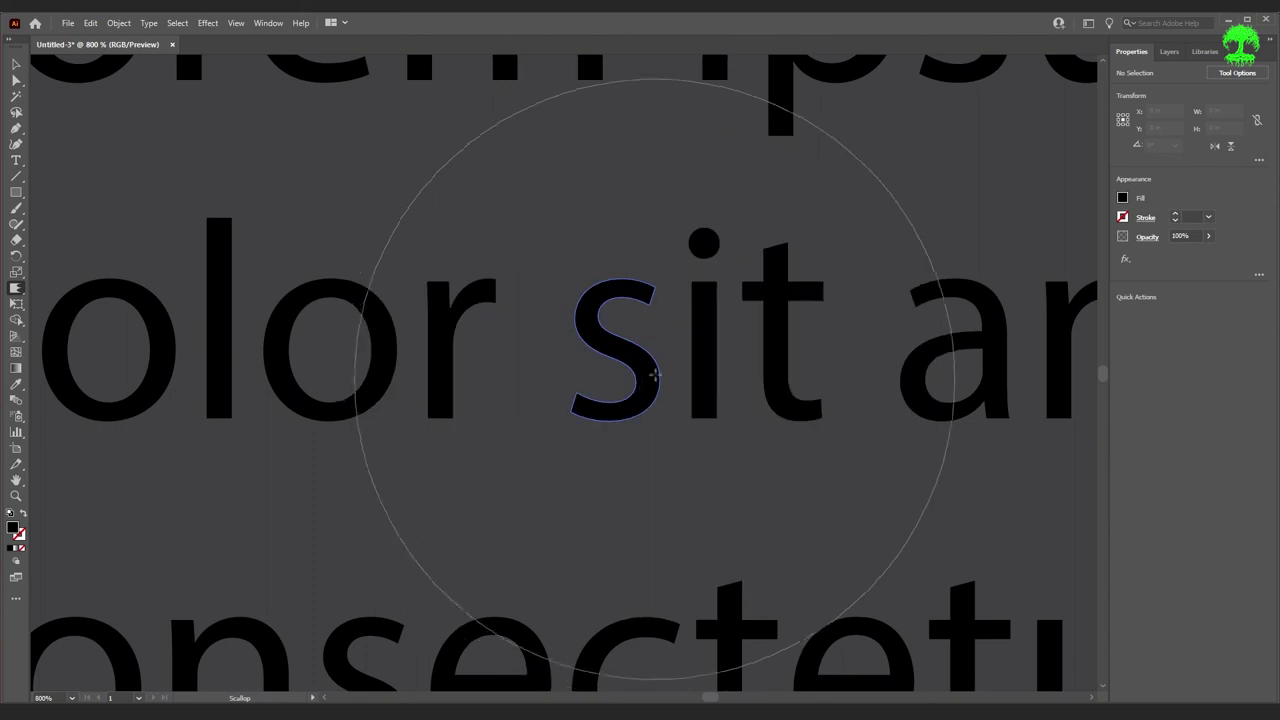
left_click(651, 381)
key("ctrl+z")
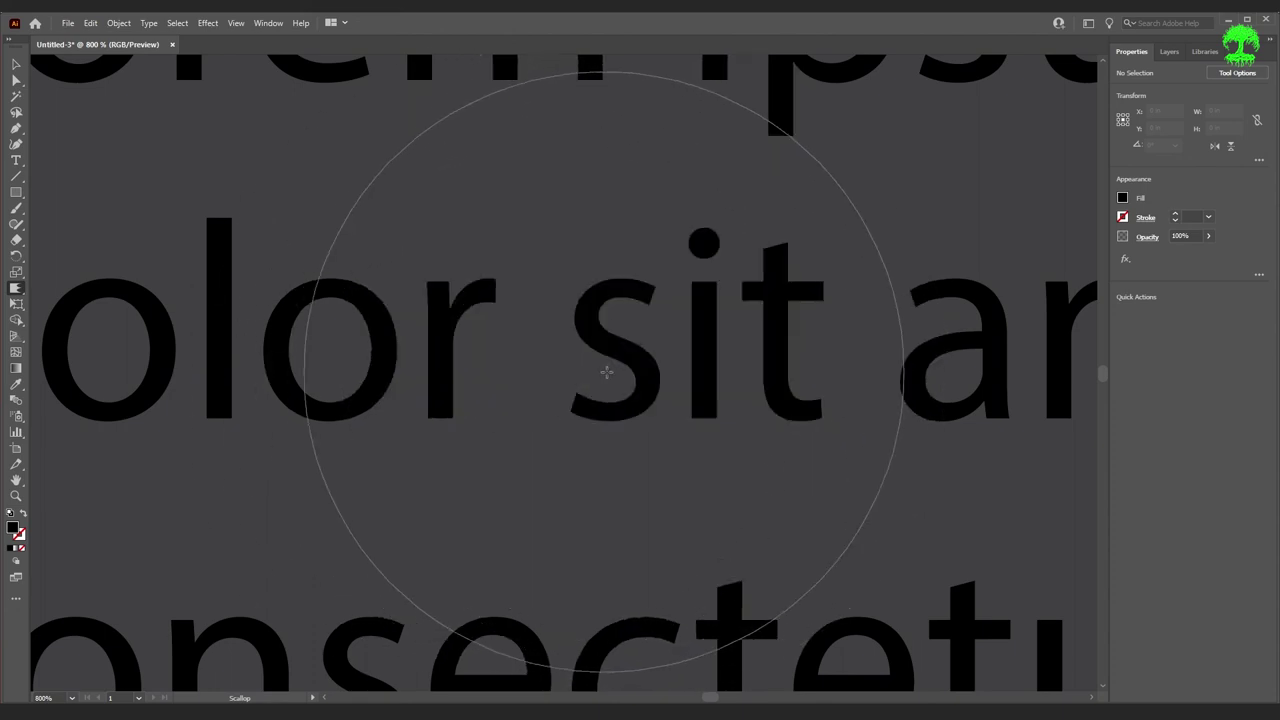
mouse_move(608, 309)
left_mouse_down()
mouse_move(392, 388)
mouse_move(471, 371)
mouse_move(490, 390)
left_mouse_up()
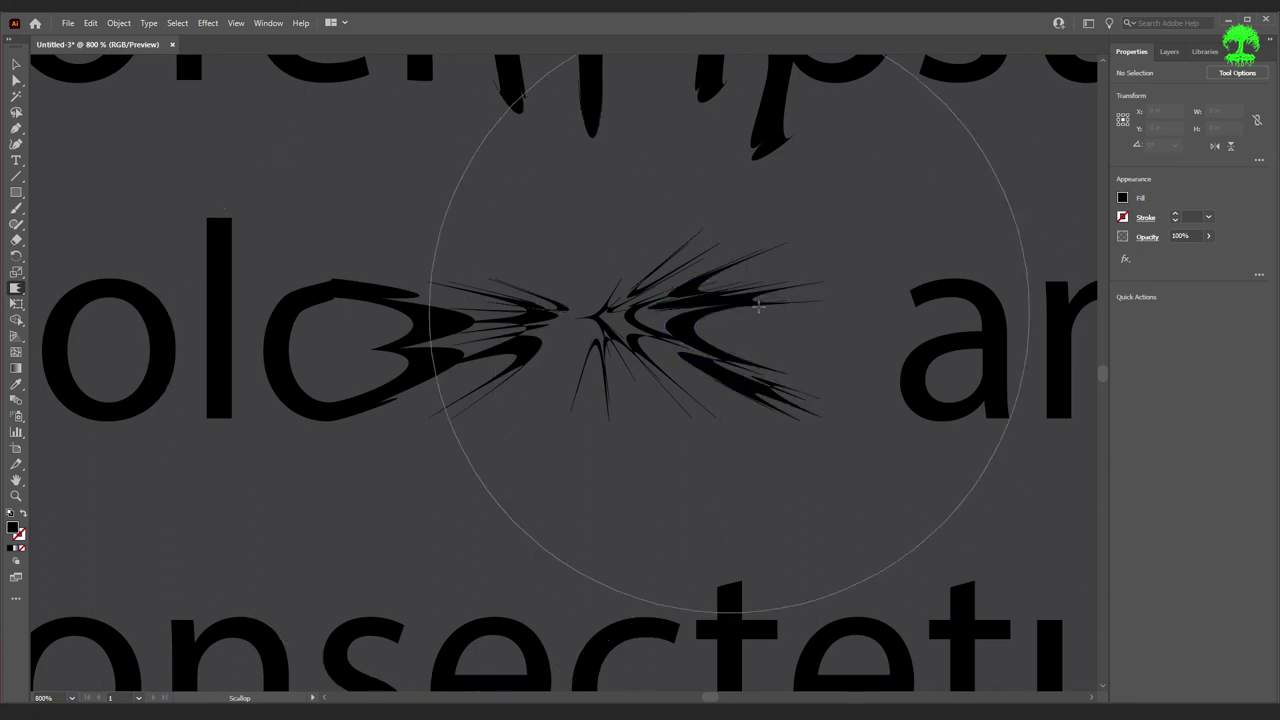
key("ctrl+z")
key("ctrl+0")
left_click(16, 288)
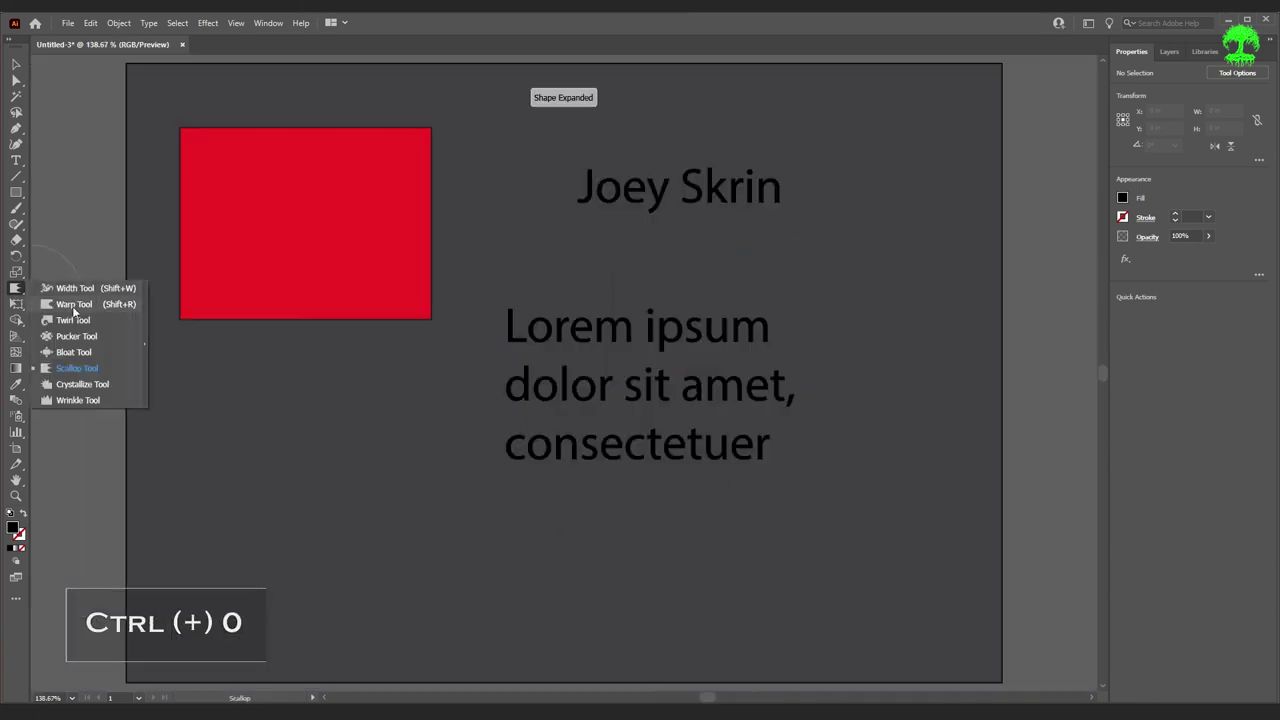
left_click(92, 384)
mouse_move(633, 431)
left_mouse_down()
mouse_move(646, 381)
mouse_move(719, 412)
mouse_move(602, 410)
left_mouse_up()
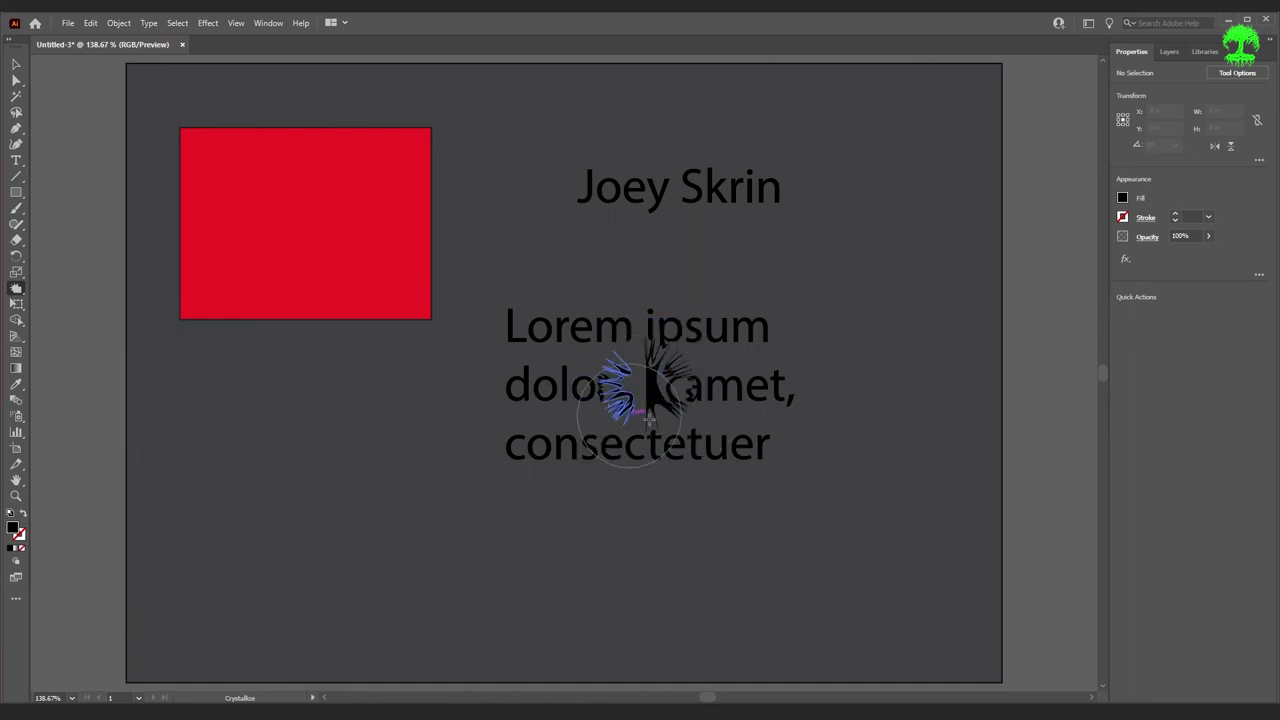
left_click_drag(651, 191, 678, 165)
key("ctrl+z")
key("ctrl+z")
left_click_drag(17, 291, 60, 400)
left_click_drag(623, 372, 600, 418)
left_click_drag(728, 382, 728, 382)
mouse_move(733, 162)
left_mouse_down()
mouse_move(702, 192)
mouse_move(557, 206)
left_mouse_up()
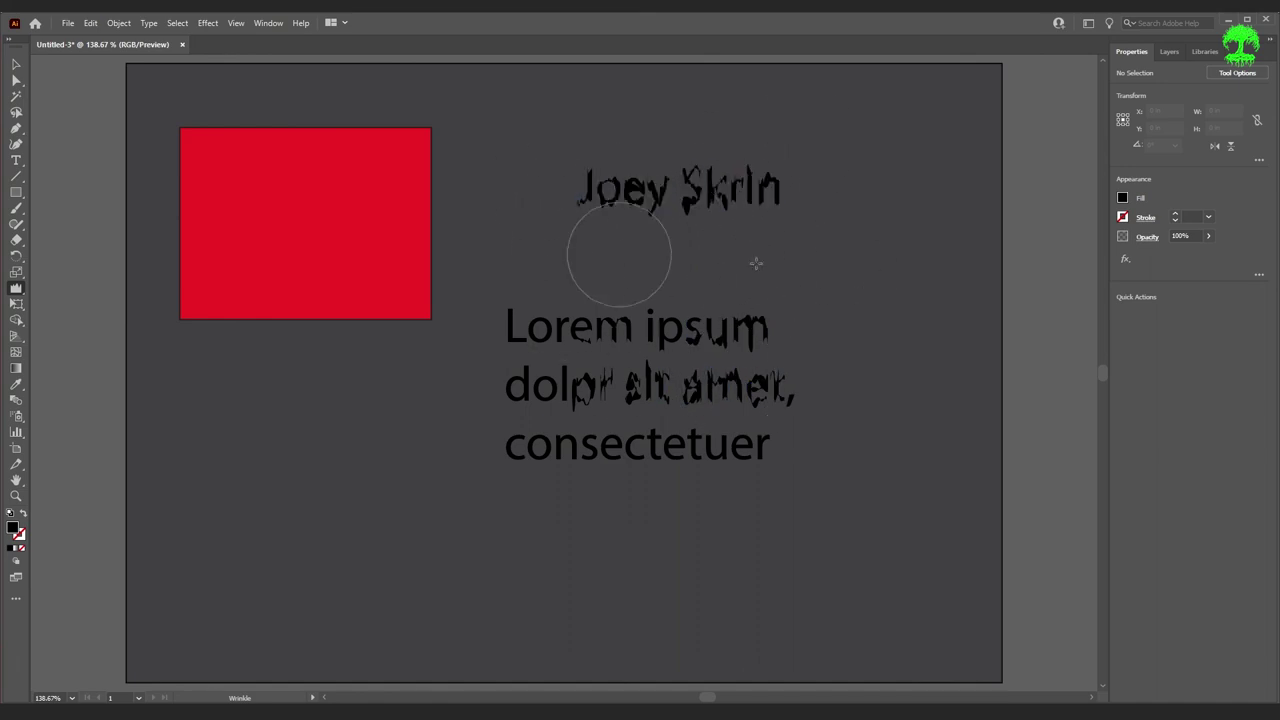
left_click_drag(394, 318, 394, 318)
key("ctrl+z")
key("ctrl+z")
key("ctrl+z")
key("ctrl+z")
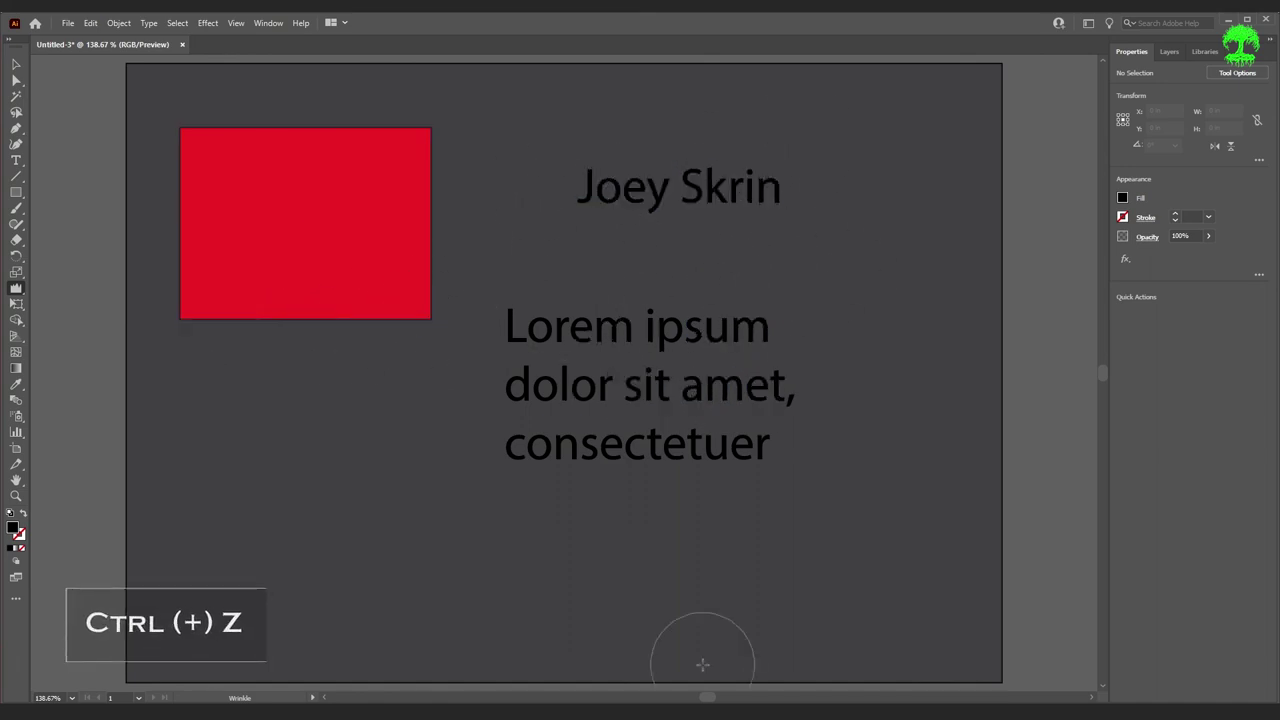
- Wrinkle the red rectangle's bottom edge using the default Wrinkle settings
double_click(16, 288)
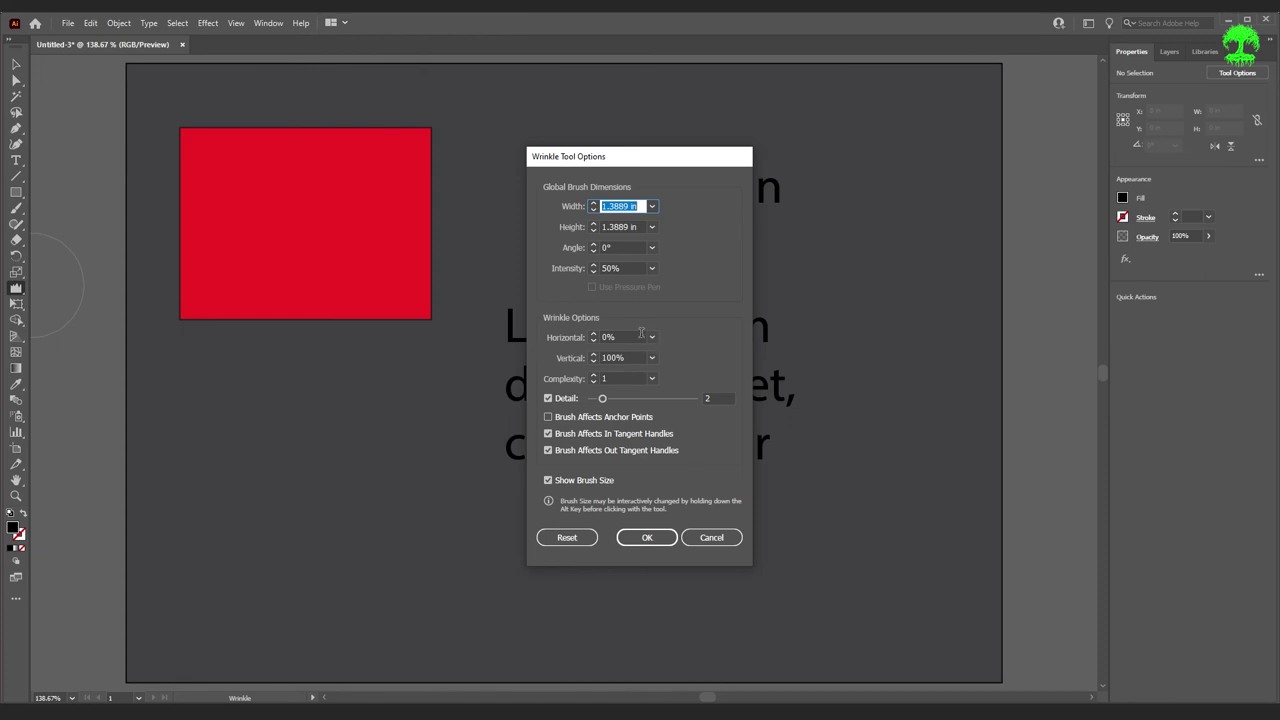
left_click(646, 538)
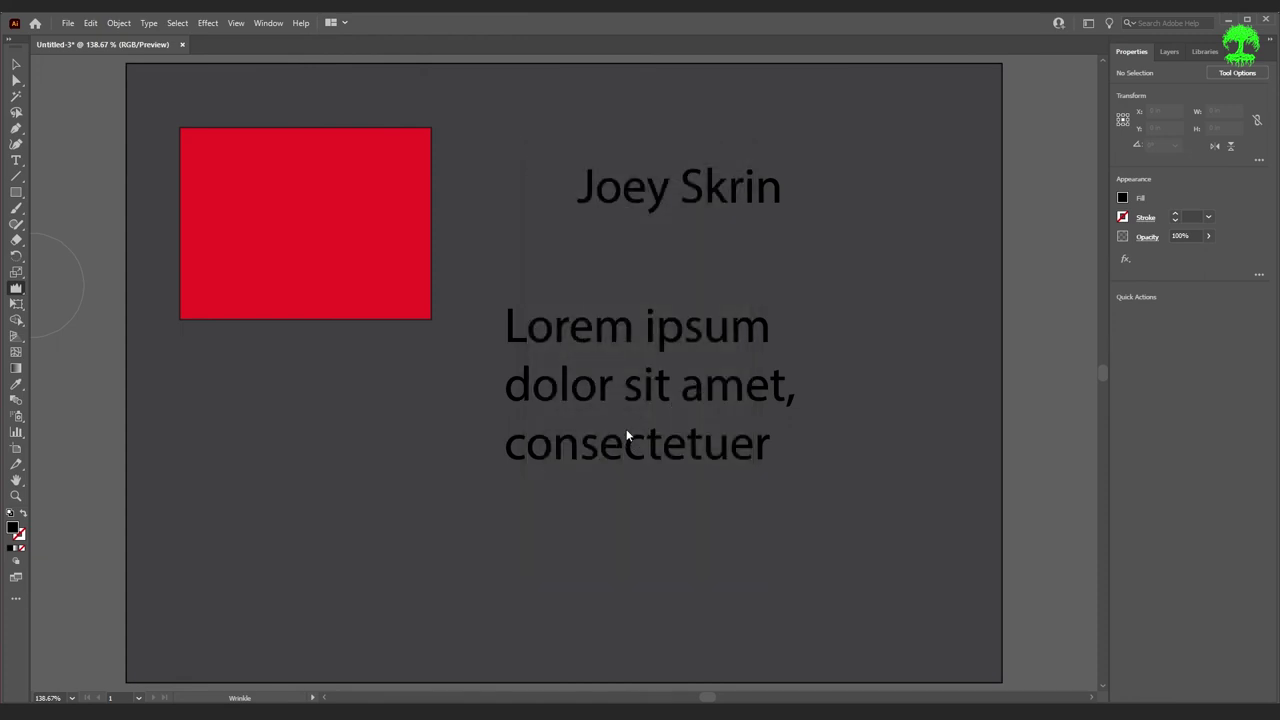
left_click(440, 217)
mouse_move(340, 329)
left_mouse_down()
mouse_move(309, 309)
mouse_move(430, 318)
left_mouse_up()
left_click_drag(437, 214, 437, 210)
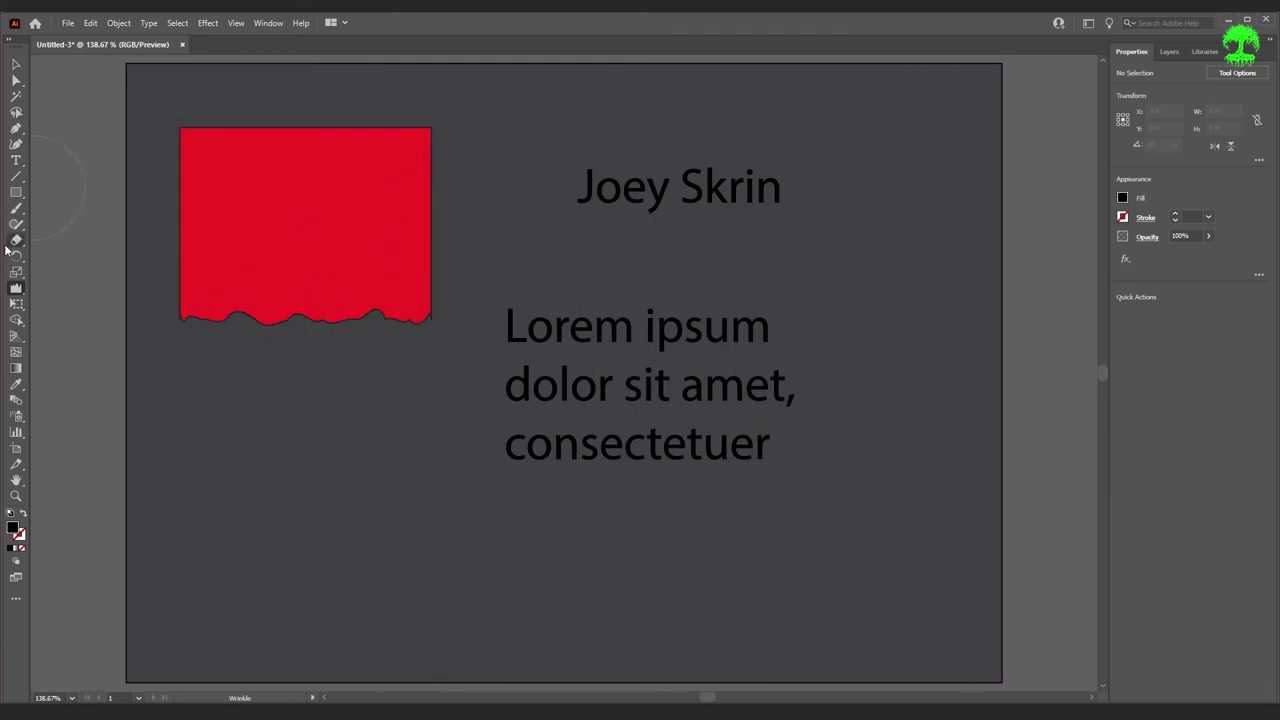
- Set Wrinkle Horizontal to 100%, test it on the text and rectangle, then undo
double_click(22, 288)
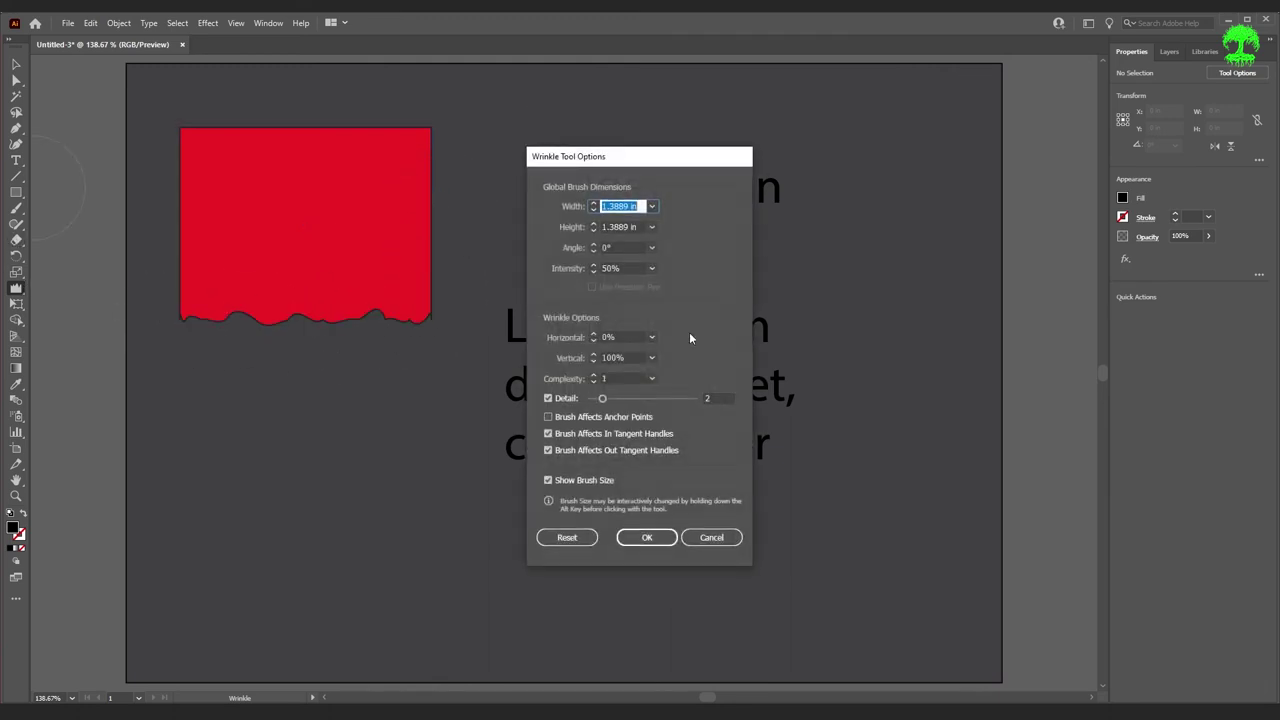
left_click(620, 335)
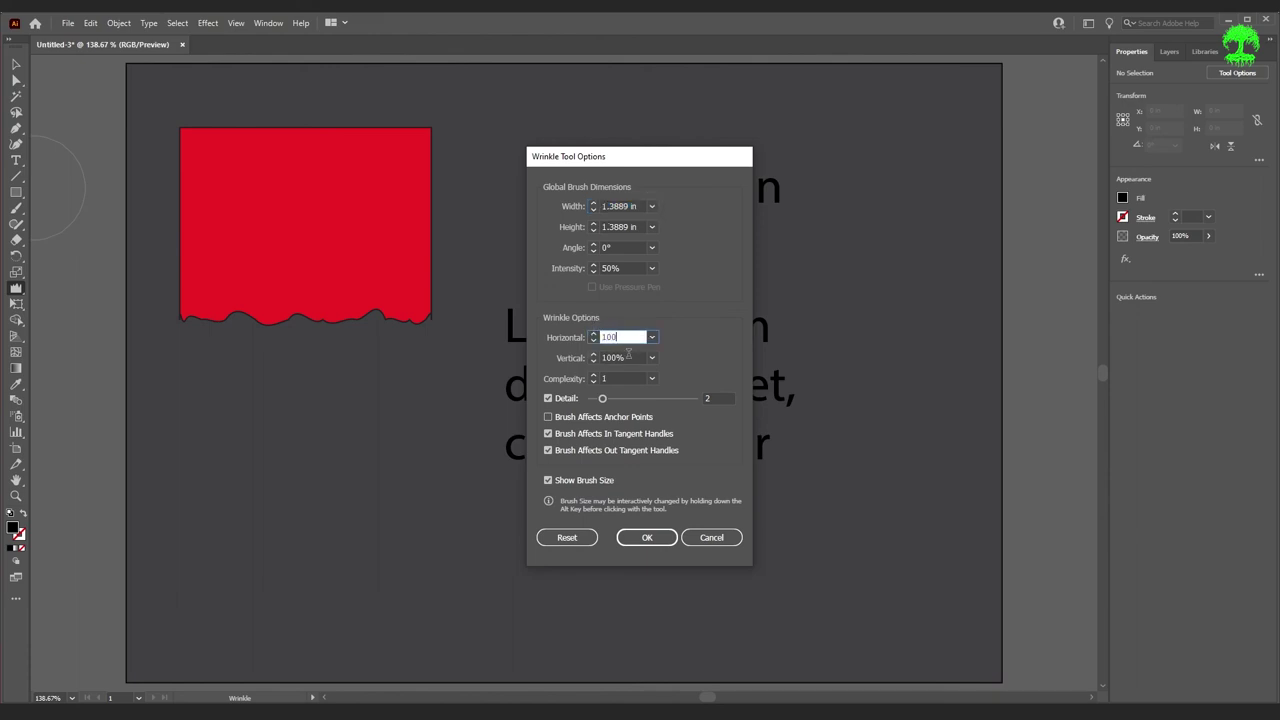
left_click(627, 357)
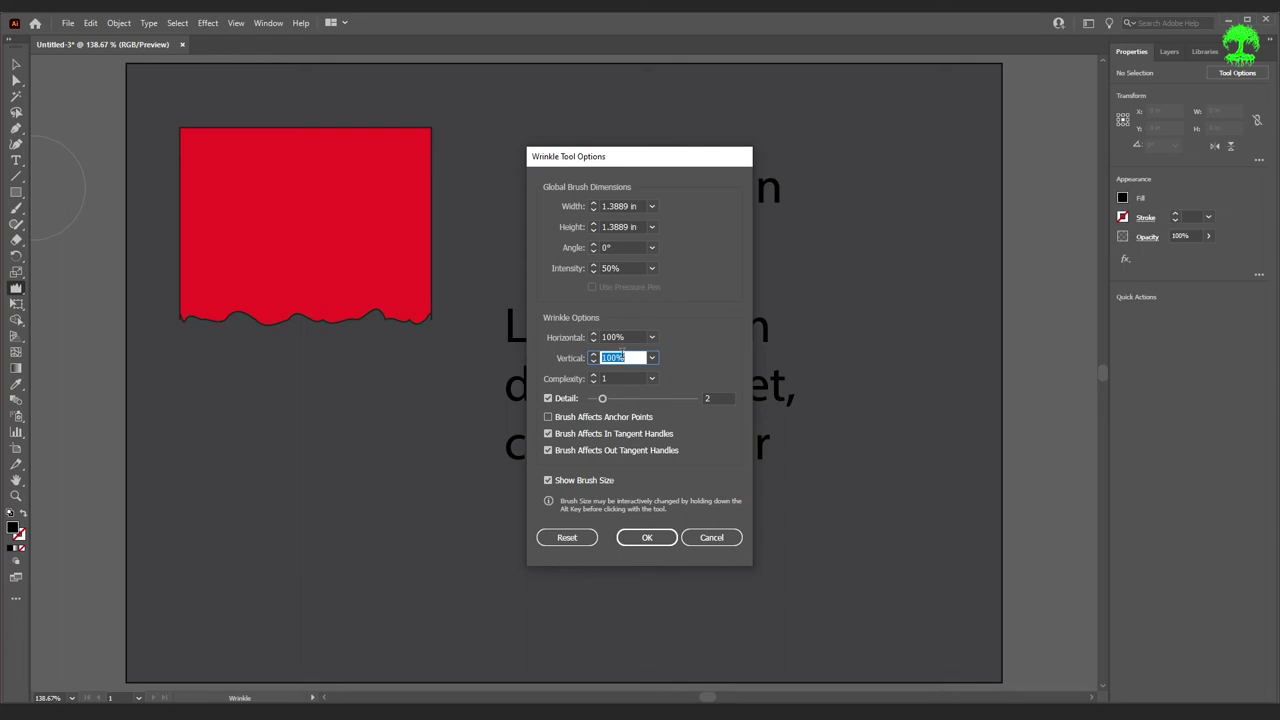
left_click(649, 538)
left_click_drag(651, 394, 655, 388)
left_click_drag(648, 200, 640, 183)
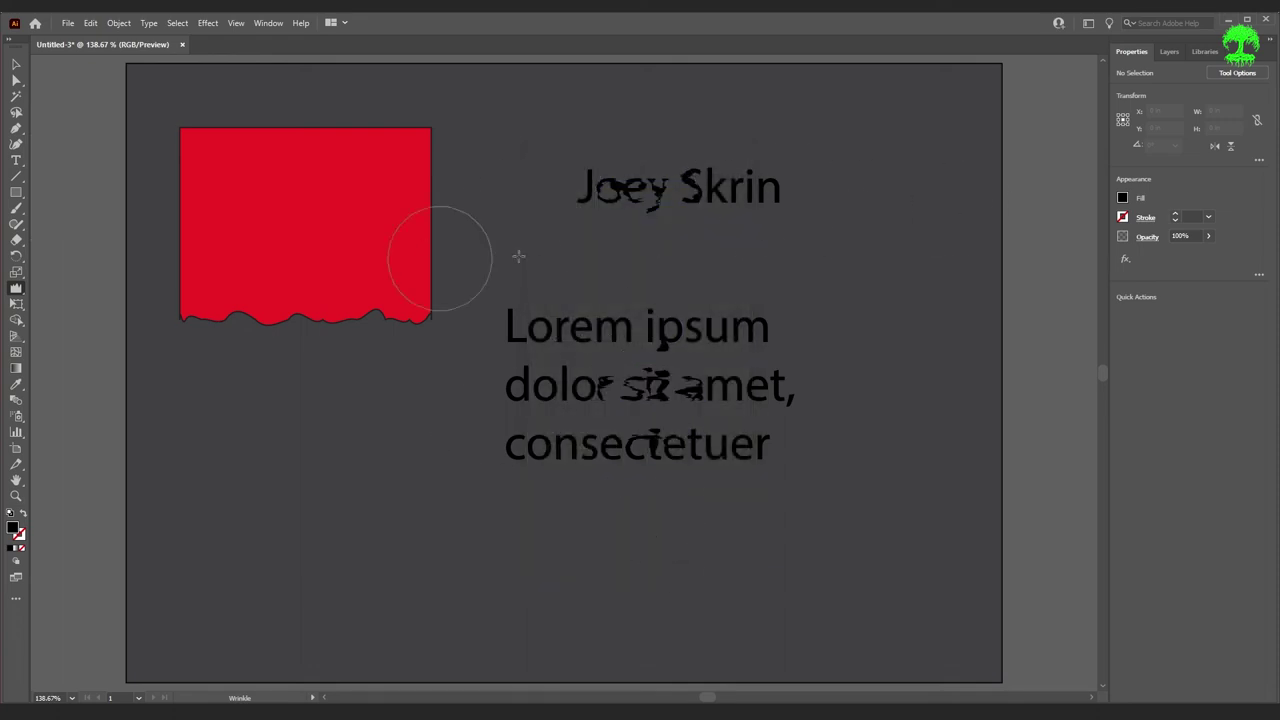
left_click_drag(443, 251, 436, 168)
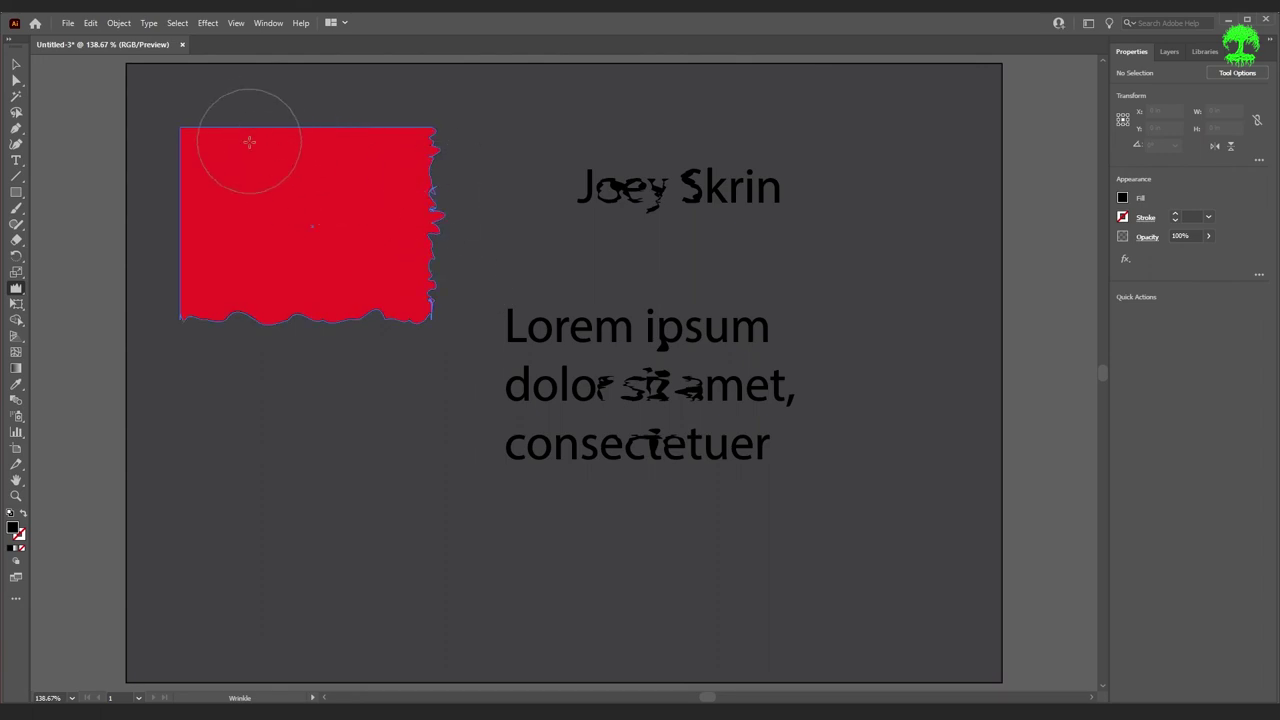
key("ctrl+z")
key("ctrl+z")
key("ctrl+z")
key("ctrl+z")
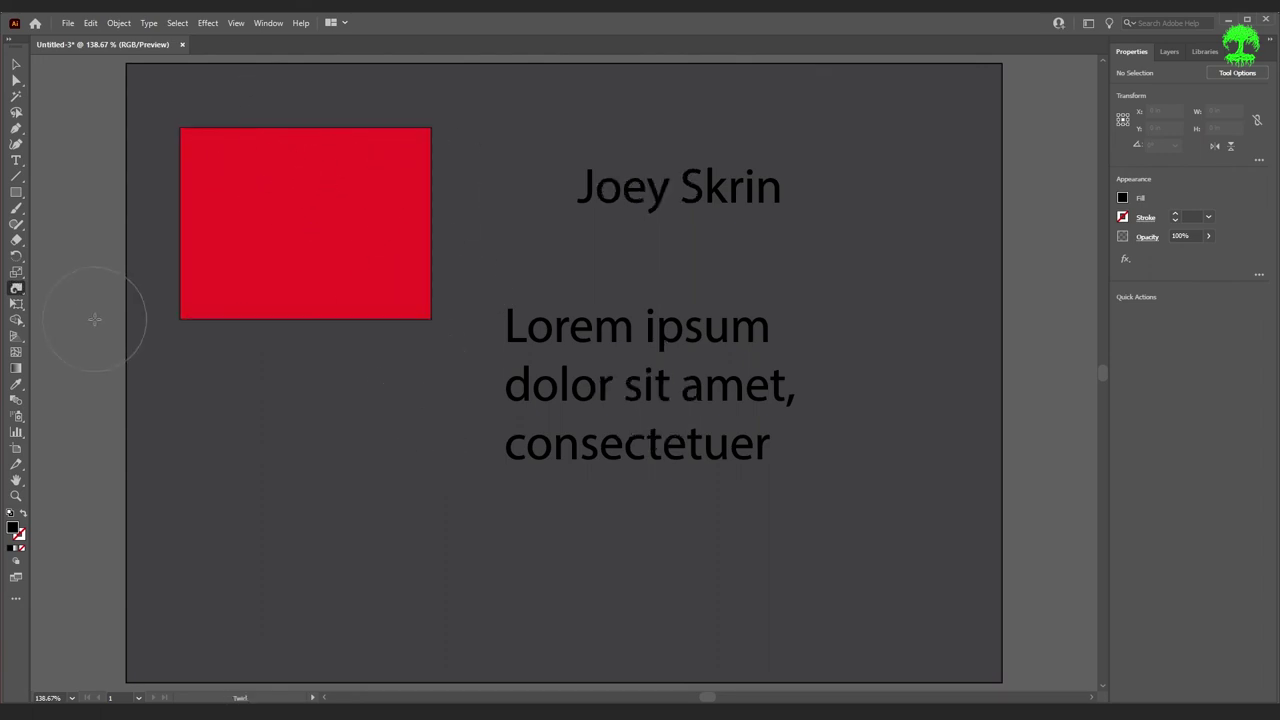
- Open the Twirl Tool options, then close them without changes
double_click(17, 288)
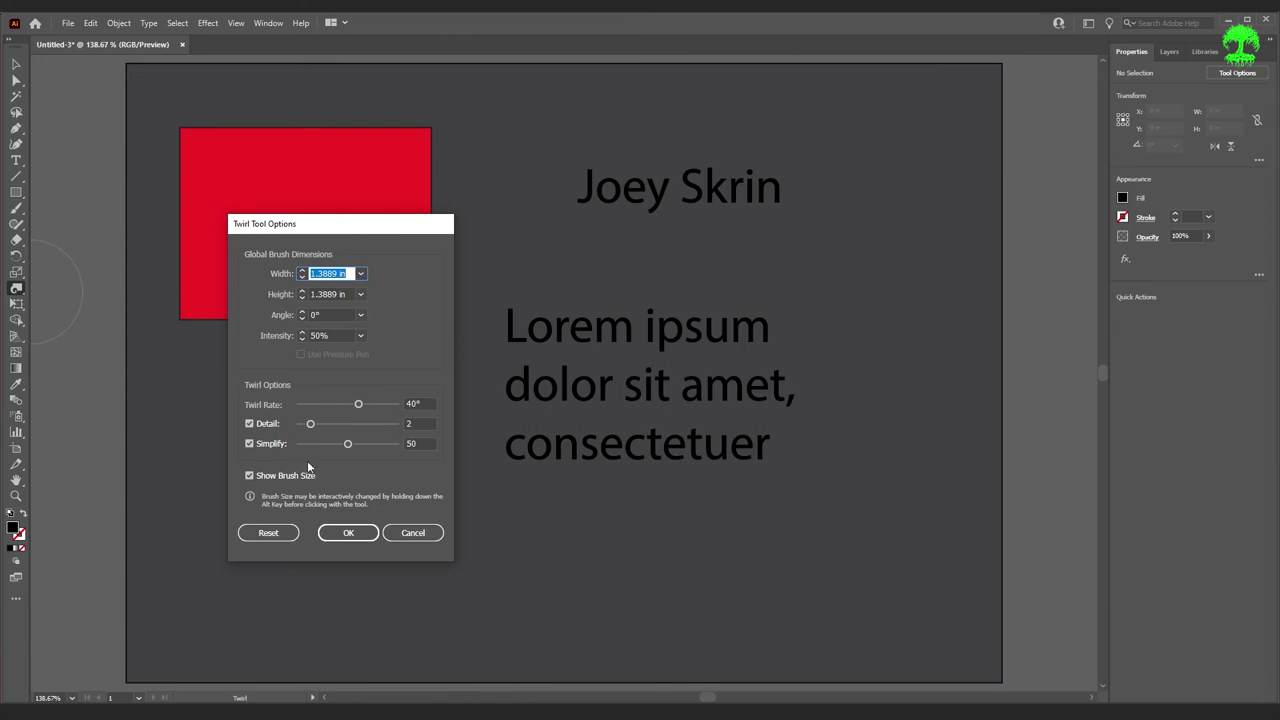
left_click(348, 534)
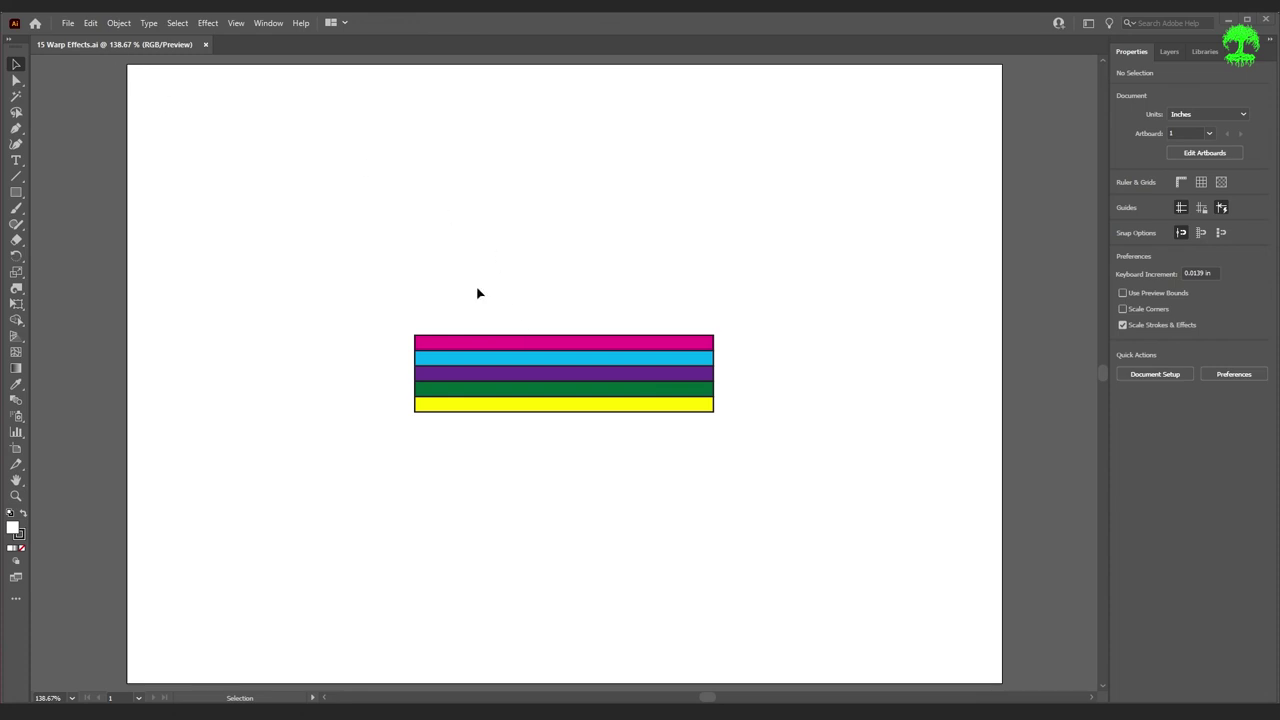
- Try moving the pink stripe above the stack, undo it, and deselect
left_click_drag(517, 342, 517, 292)
key("ctrl+z")
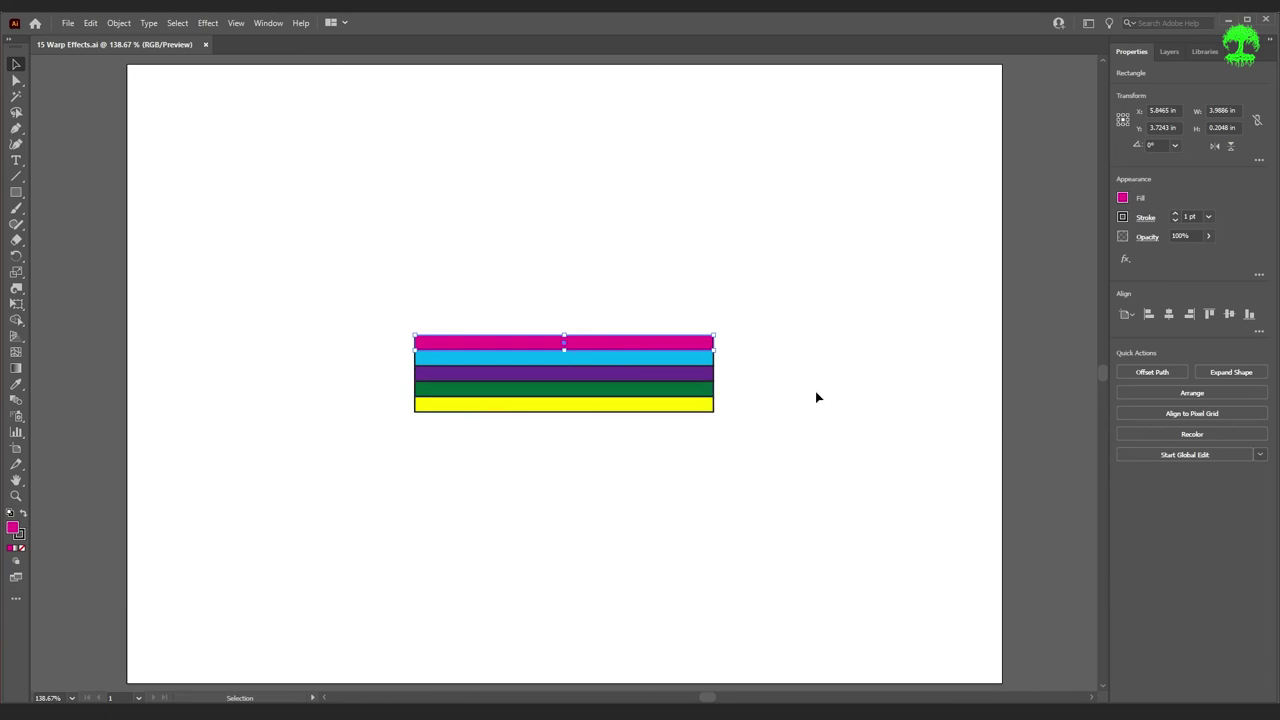
left_click(637, 449)
- Select all five stripes, preview an Arc warp at 50 and cancel it, then group them with Ctrl+G
left_click_drag(406, 222, 677, 512)
left_click(205, 23)
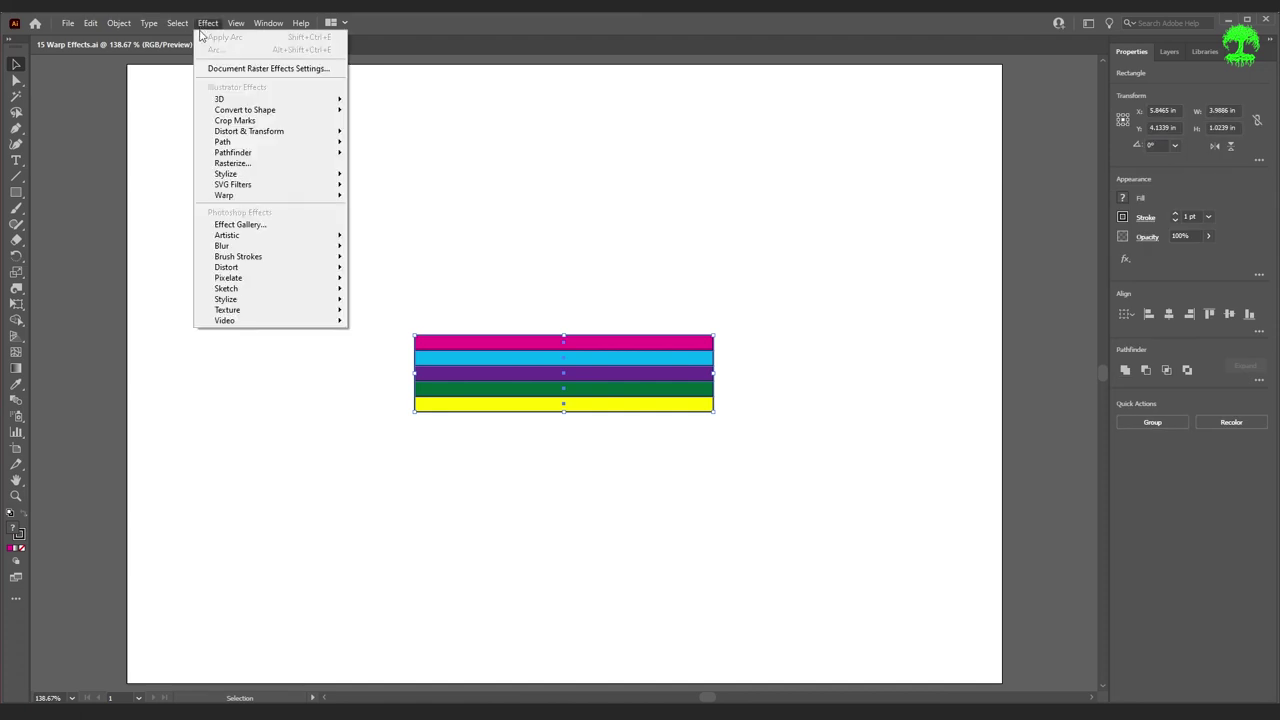
mouse_move(300, 195)
left_click(404, 200)
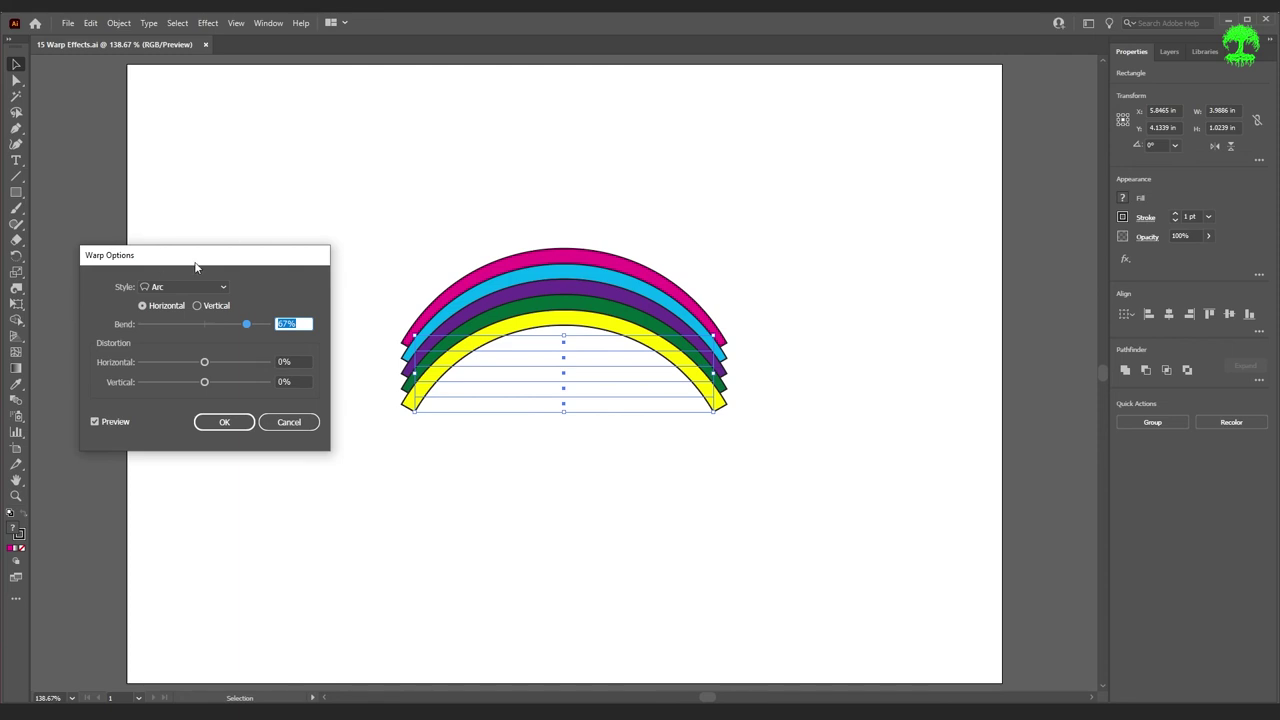
type("50")
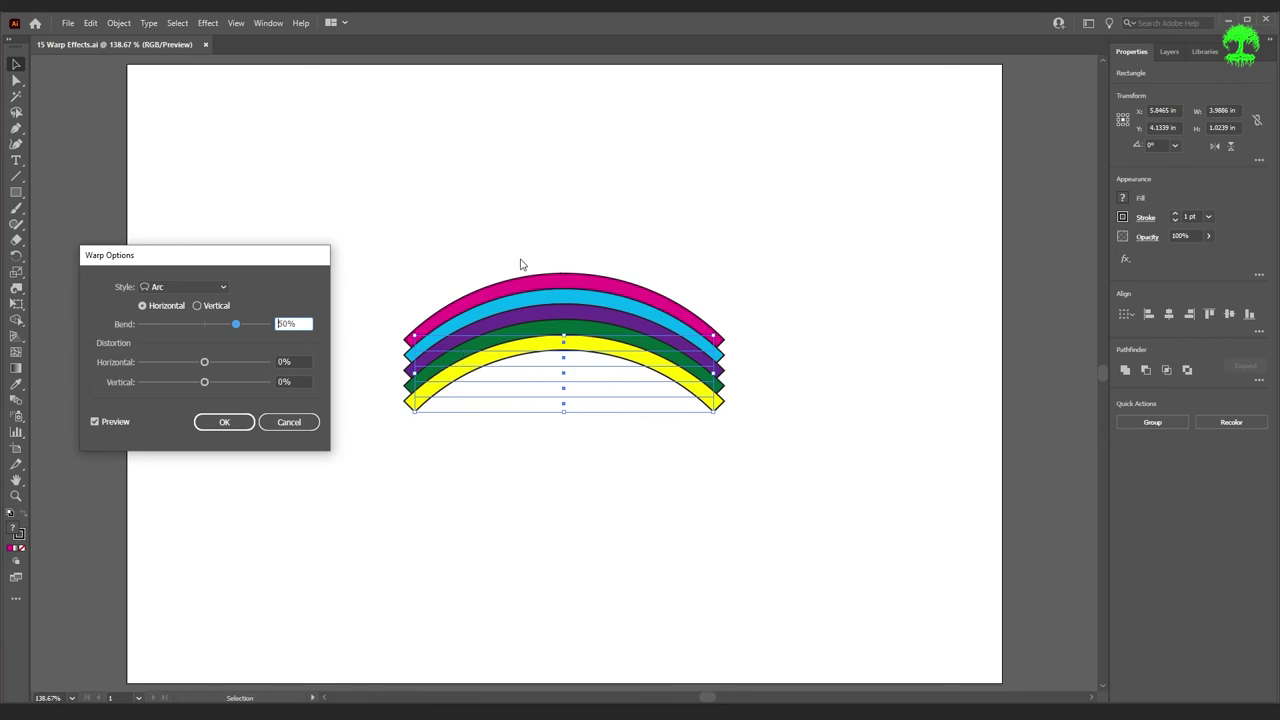
left_click(295, 422)
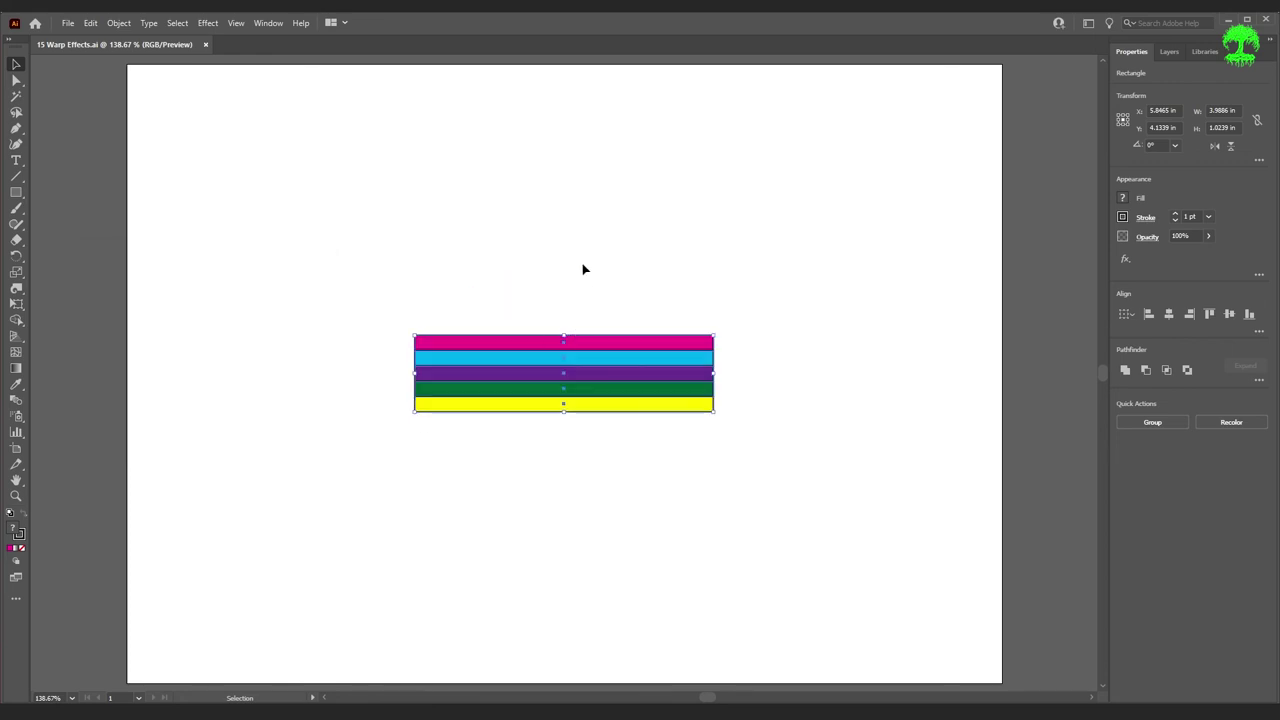
key("ctrl+g")
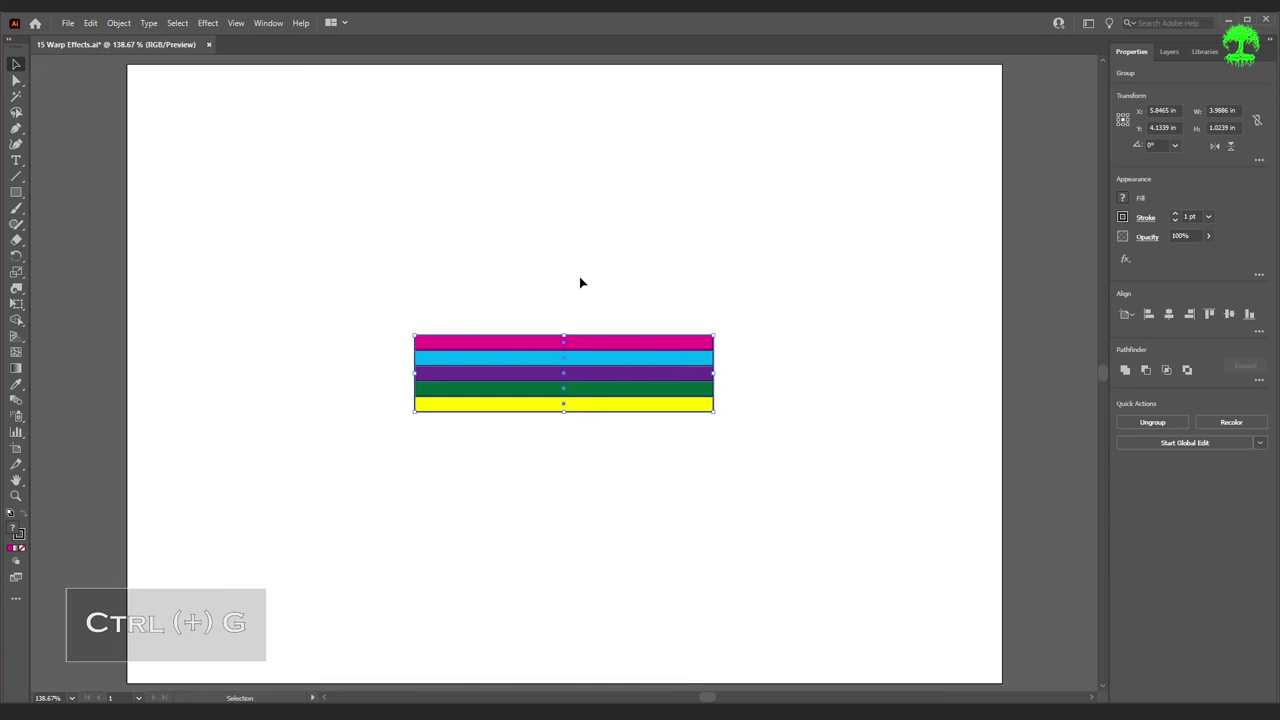
- Reselect the striped group and apply an Effect > Warp > Arc preview, keeping Horizontal orientation
left_click(645, 274)
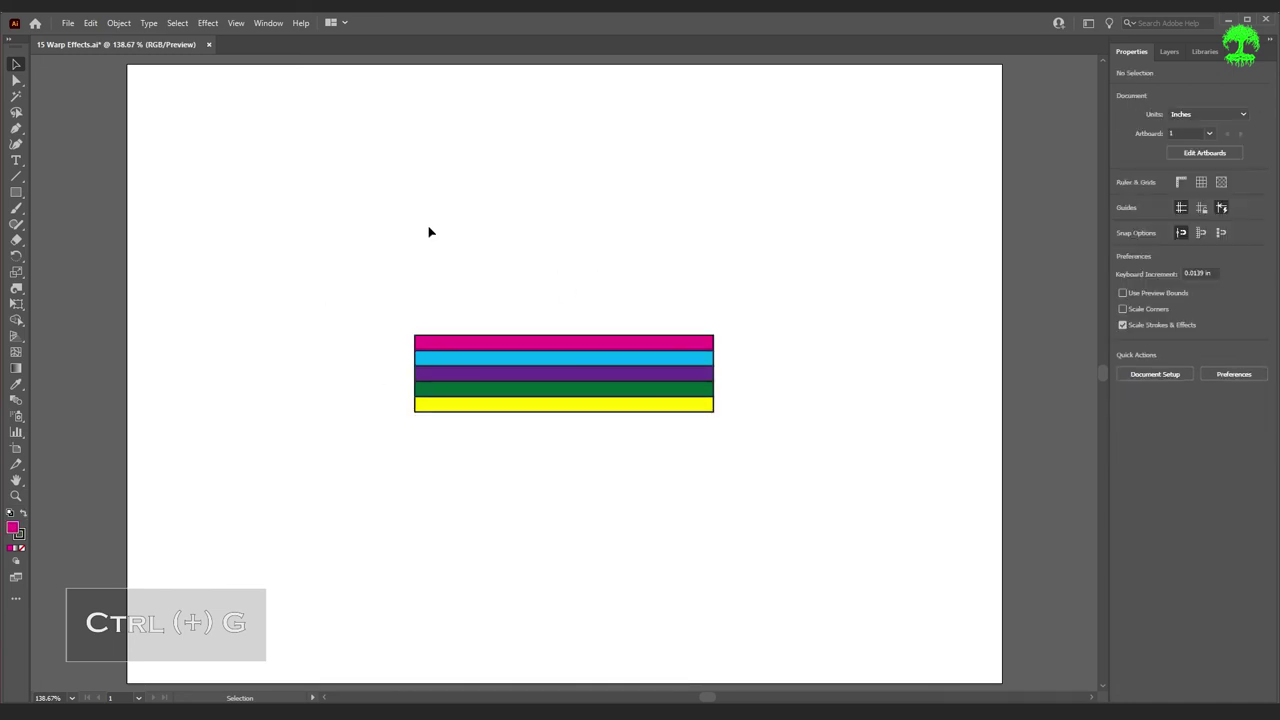
left_click(560, 363)
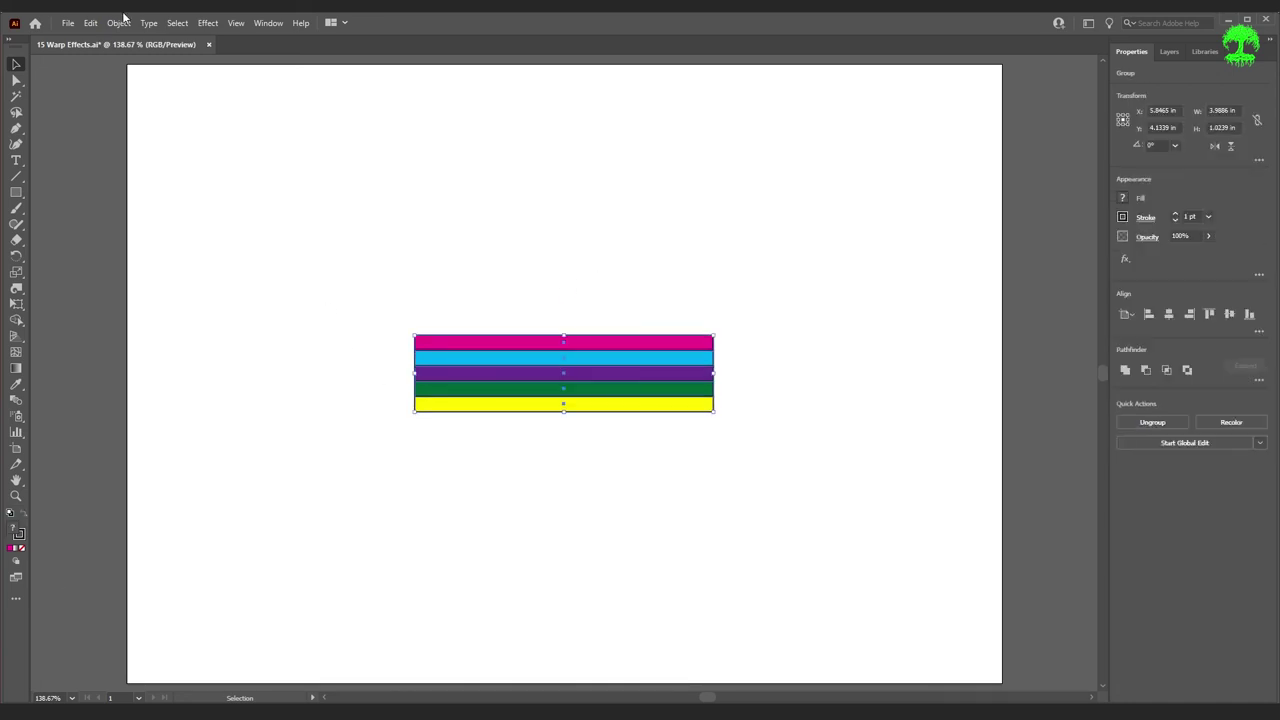
left_click(210, 24)
mouse_move(298, 195)
left_click(378, 198)
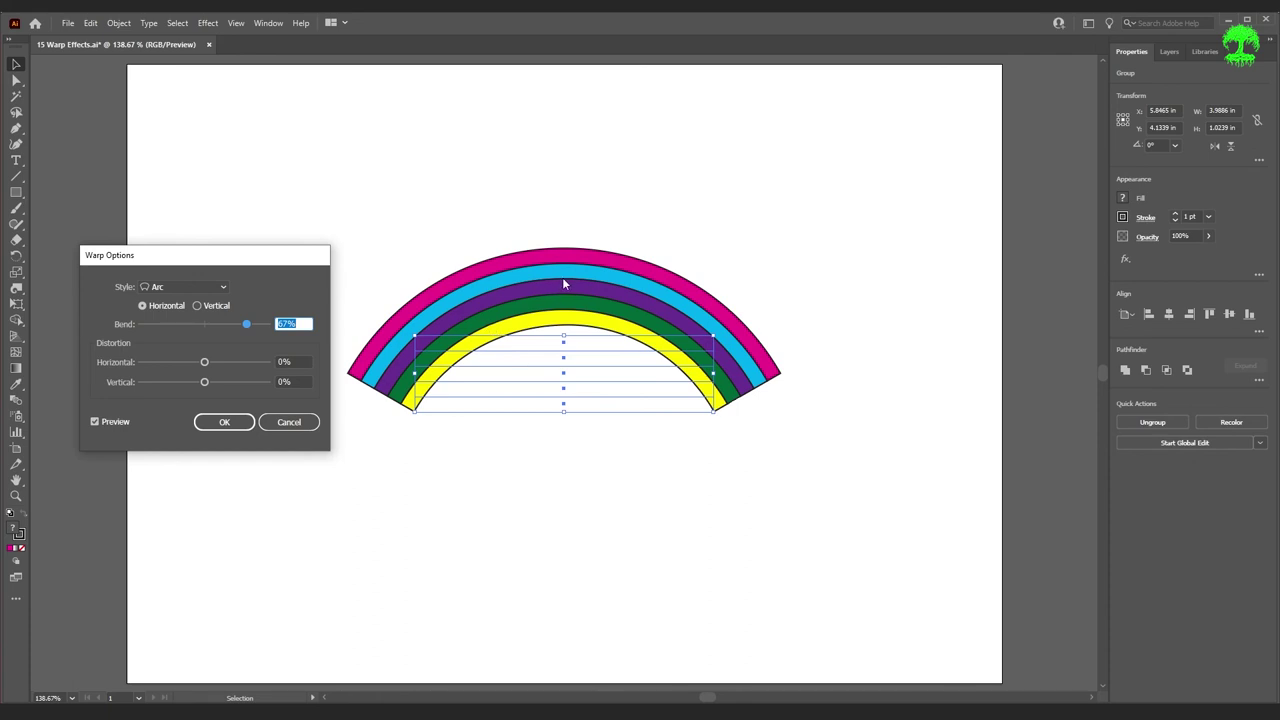
left_click(197, 306)
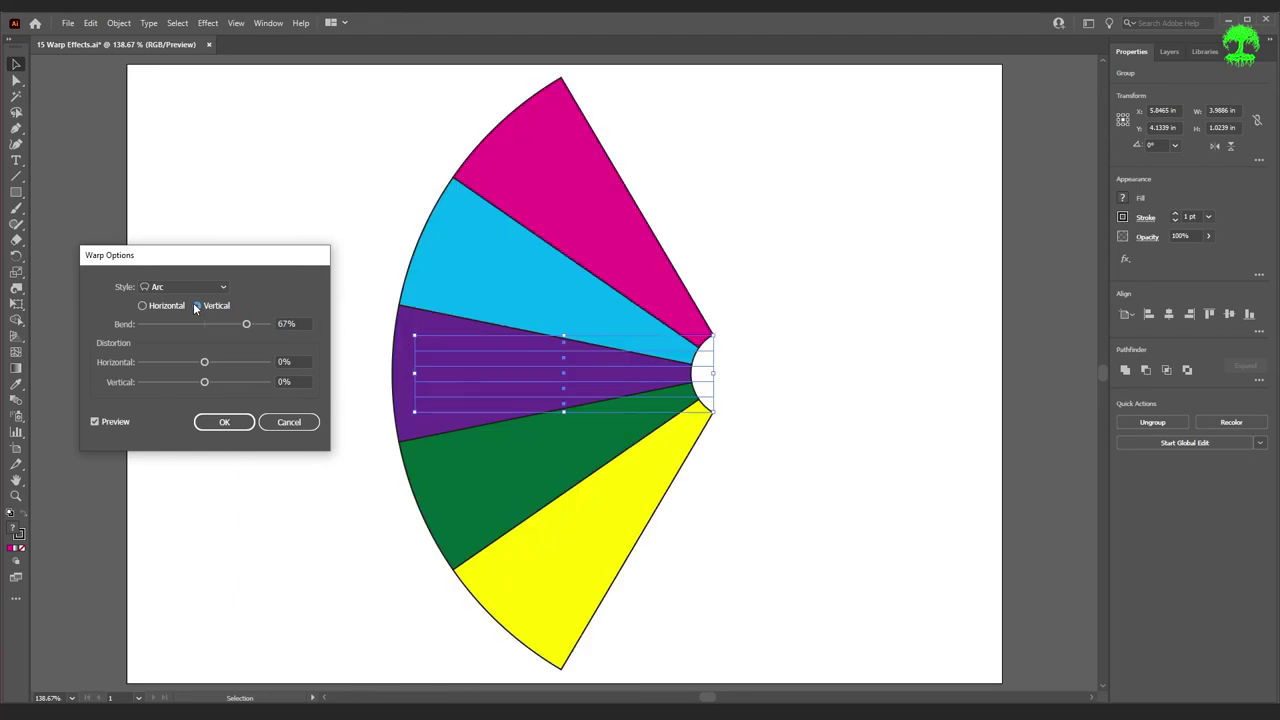
left_click(143, 305)
- Set the arc Bend to 50% and both Horizontal and Vertical Distortion to 0%
left_click_drag(246, 324, 235, 324)
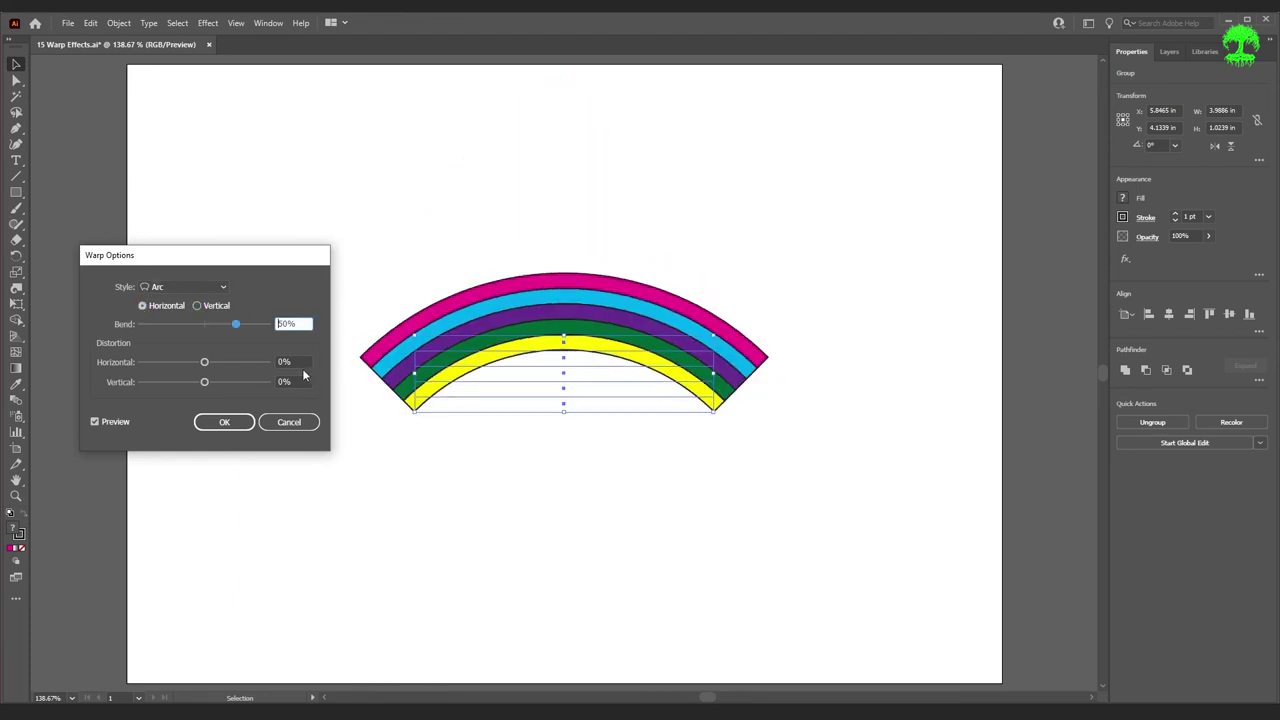
left_click_drag(206, 363, 154, 362)
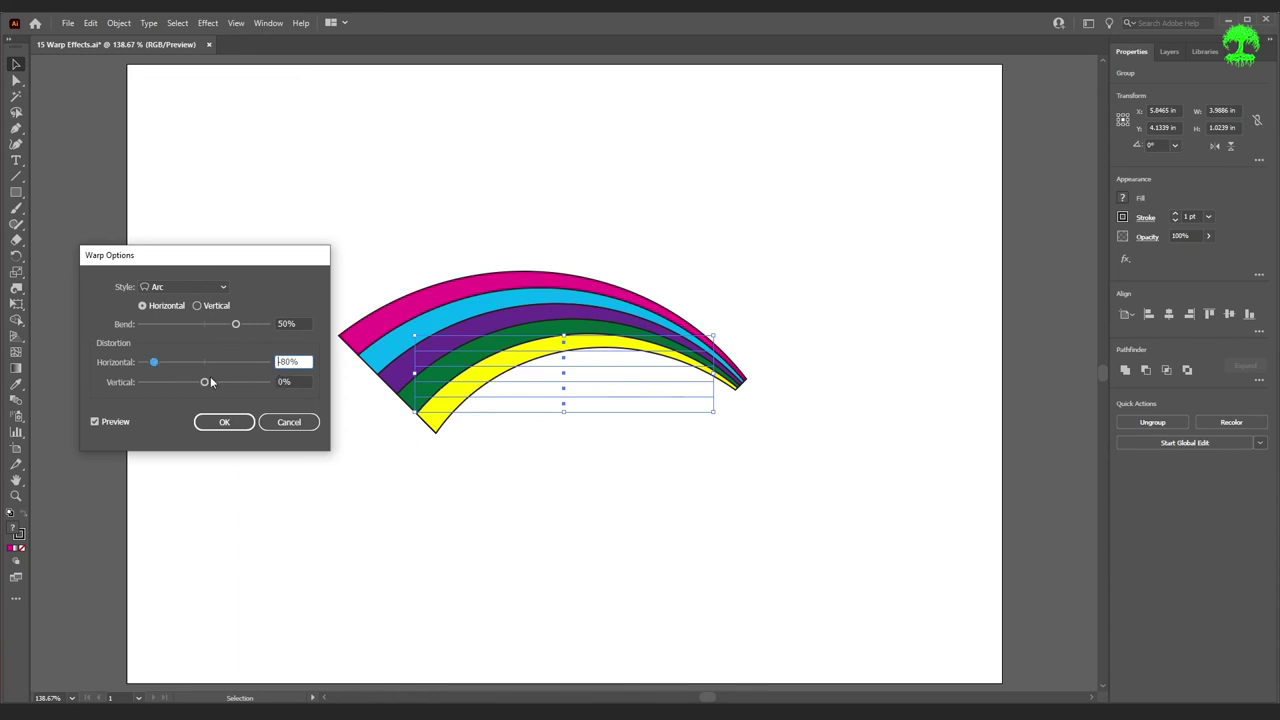
double_click(285, 362)
type("0")
key("Tab")
left_click(205, 384)
left_click_drag(208, 387, 185, 385)
double_click(287, 381)
type("0")
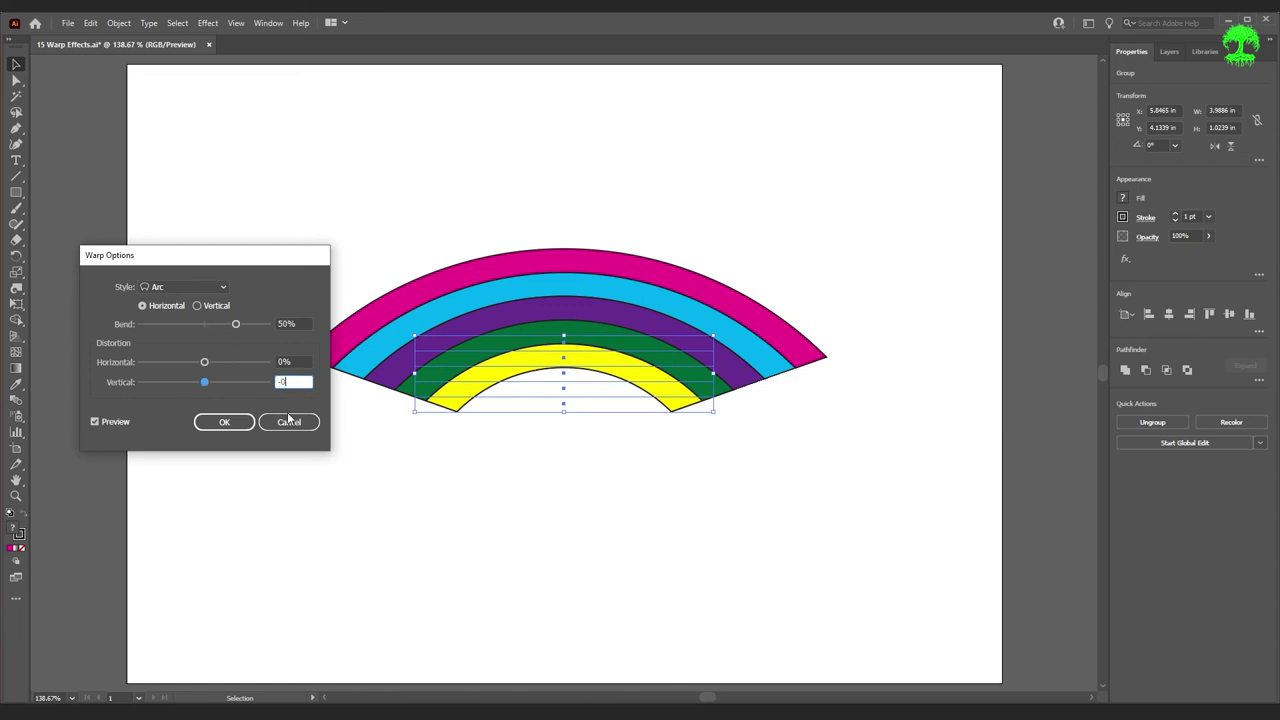
double_click(300, 361)
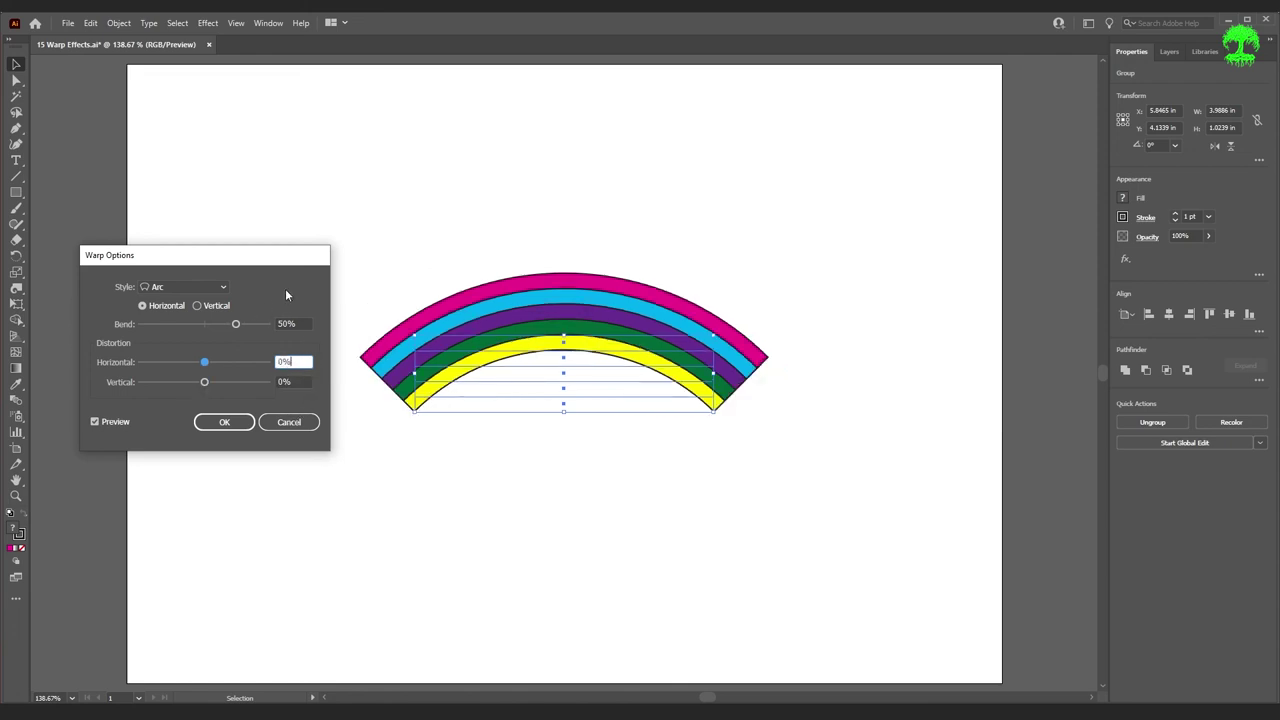
left_click(204, 287)
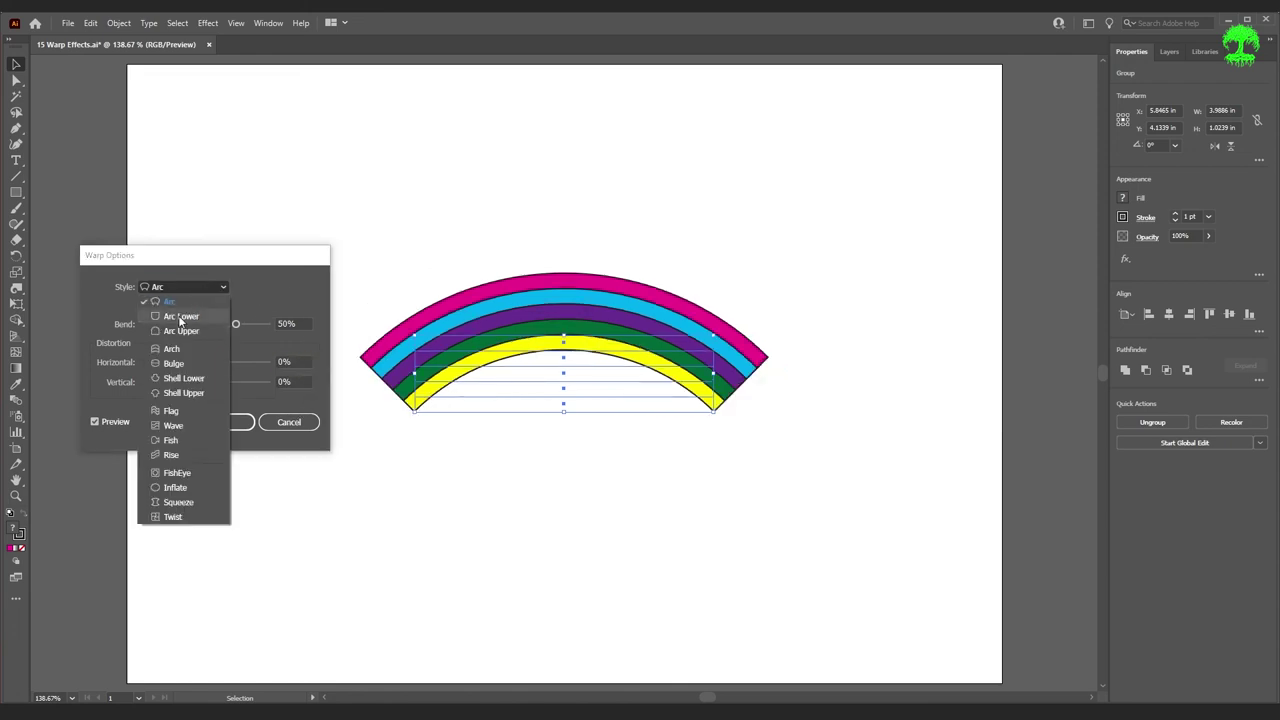
left_click(180, 317)
left_click(198, 289)
key("Down")
key("Return")
left_click(201, 287)
left_click(173, 345)
left_click(200, 286)
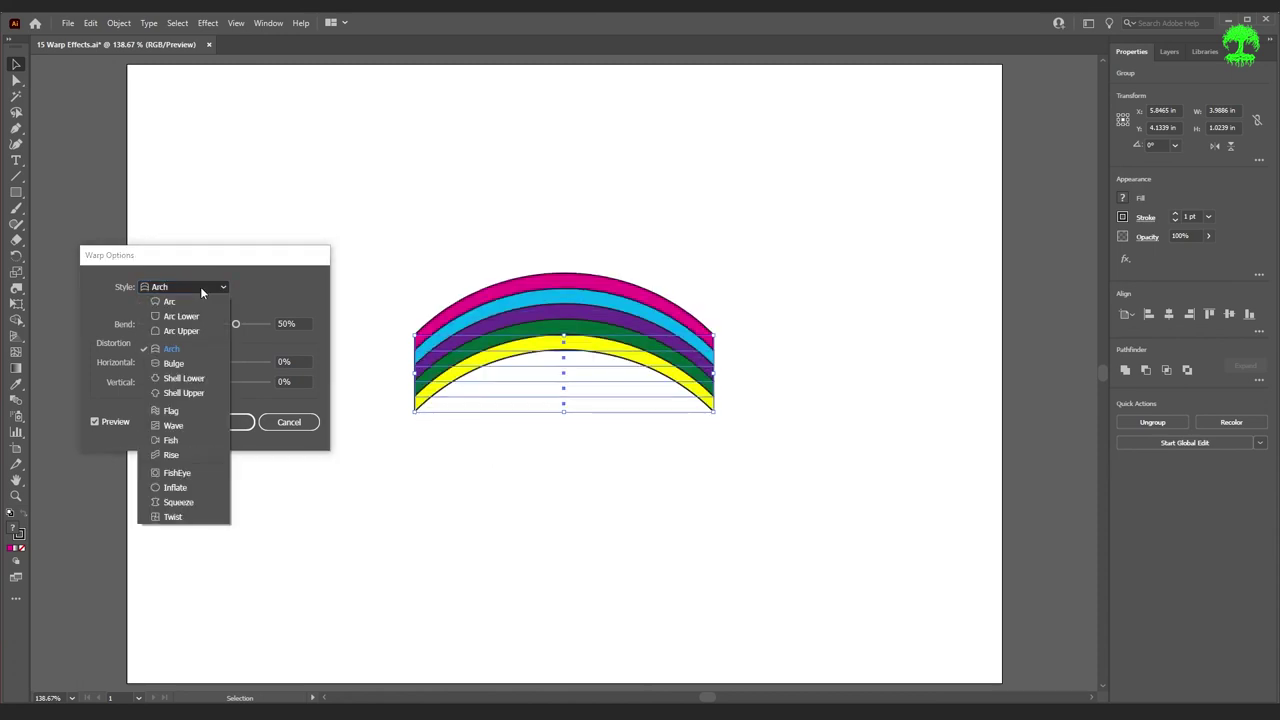
left_click(173, 363)
left_click(204, 286)
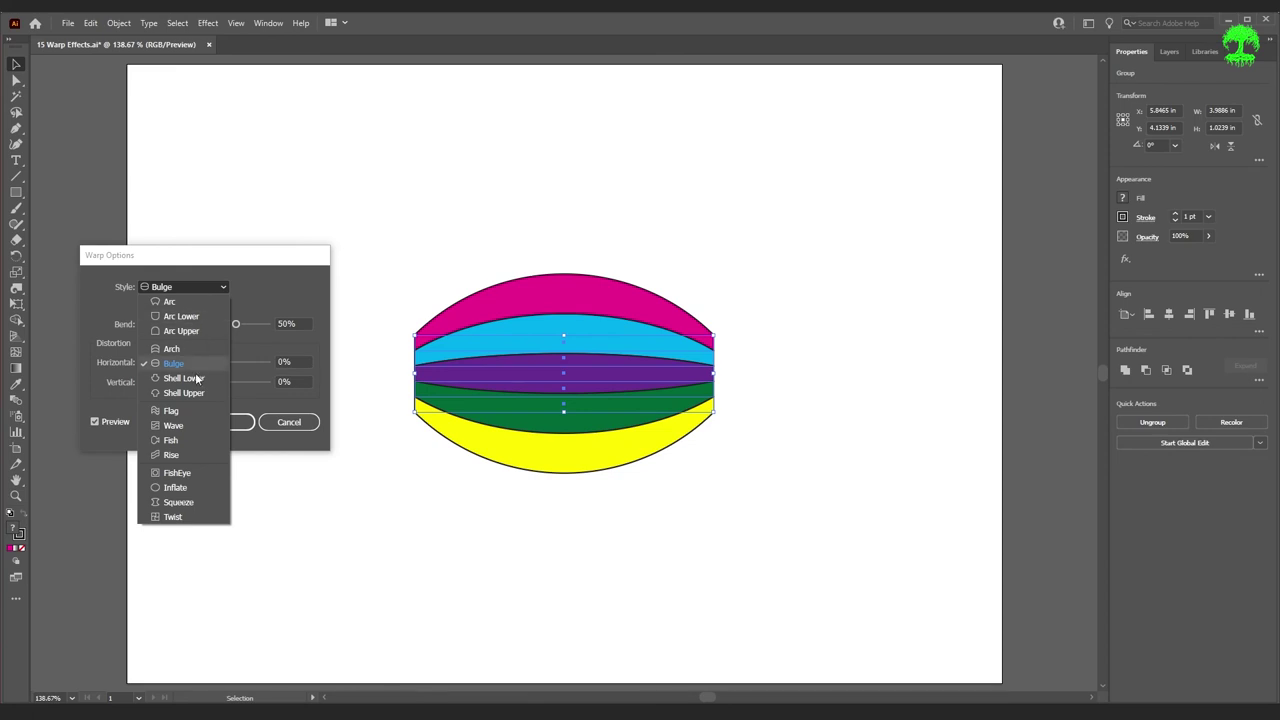
left_click(185, 378)
left_click(212, 289)
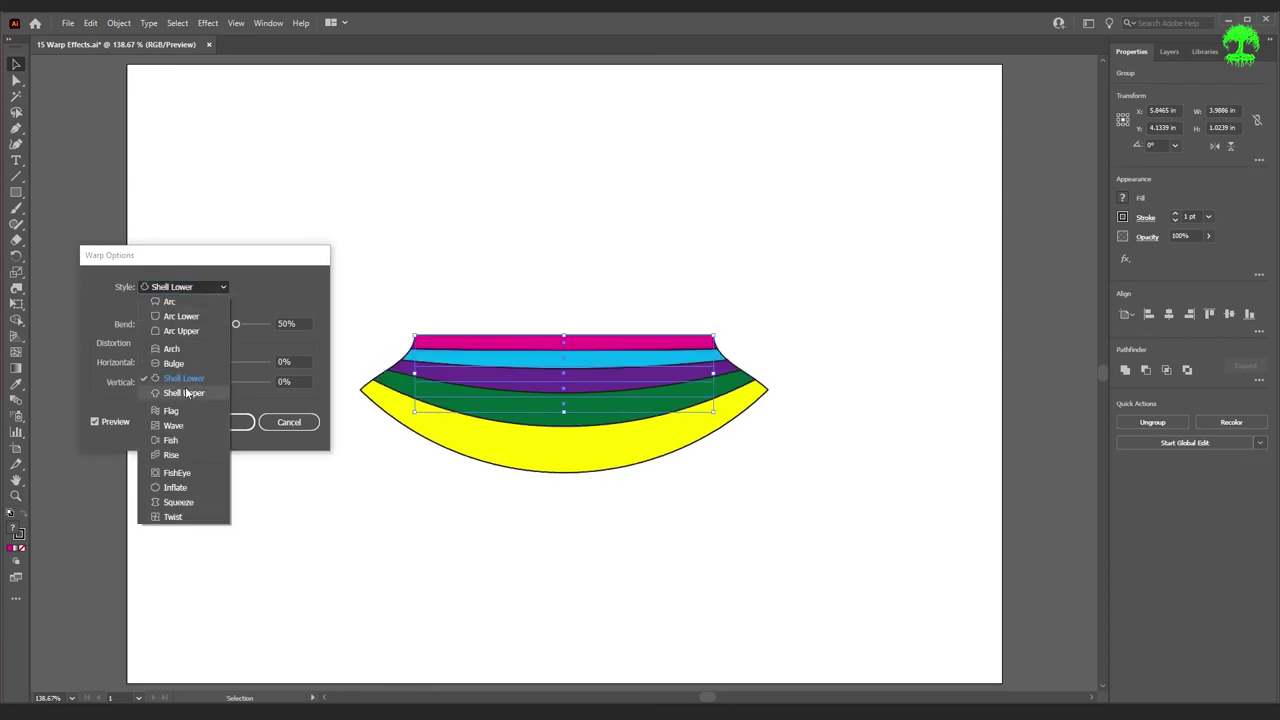
left_click(185, 392)
left_click(221, 288)
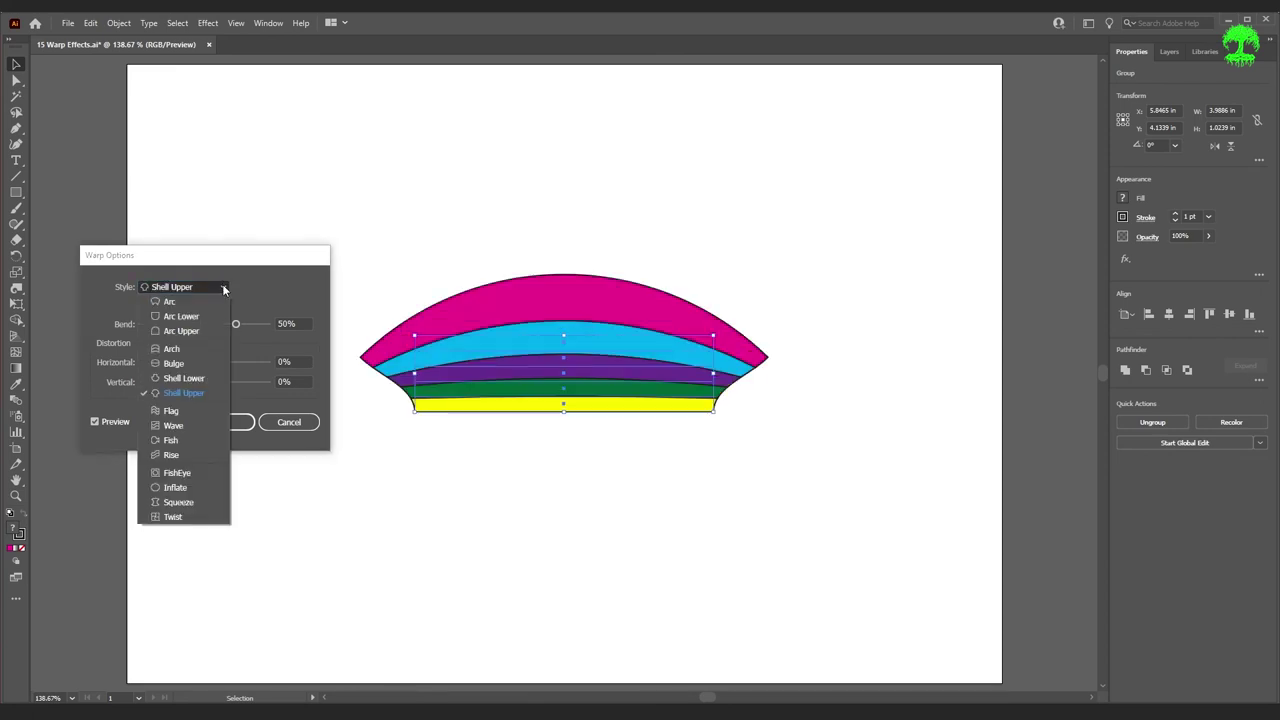
left_click(175, 404)
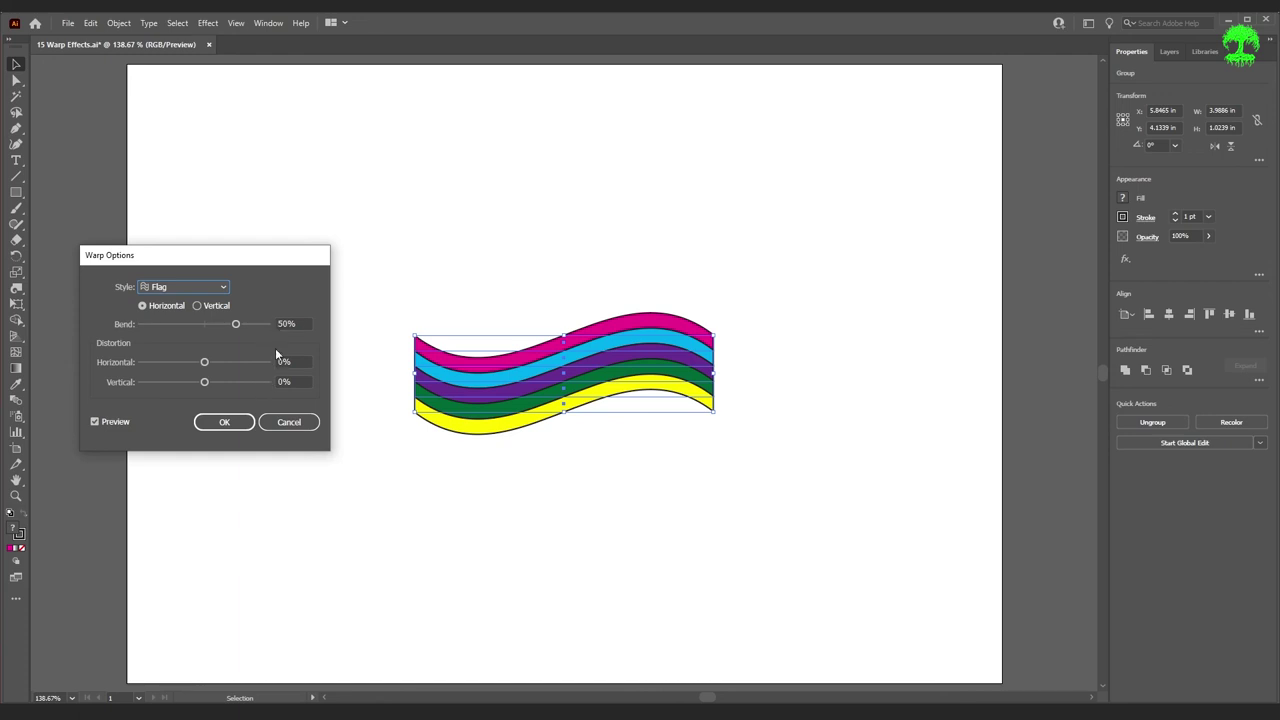
left_click(202, 287)
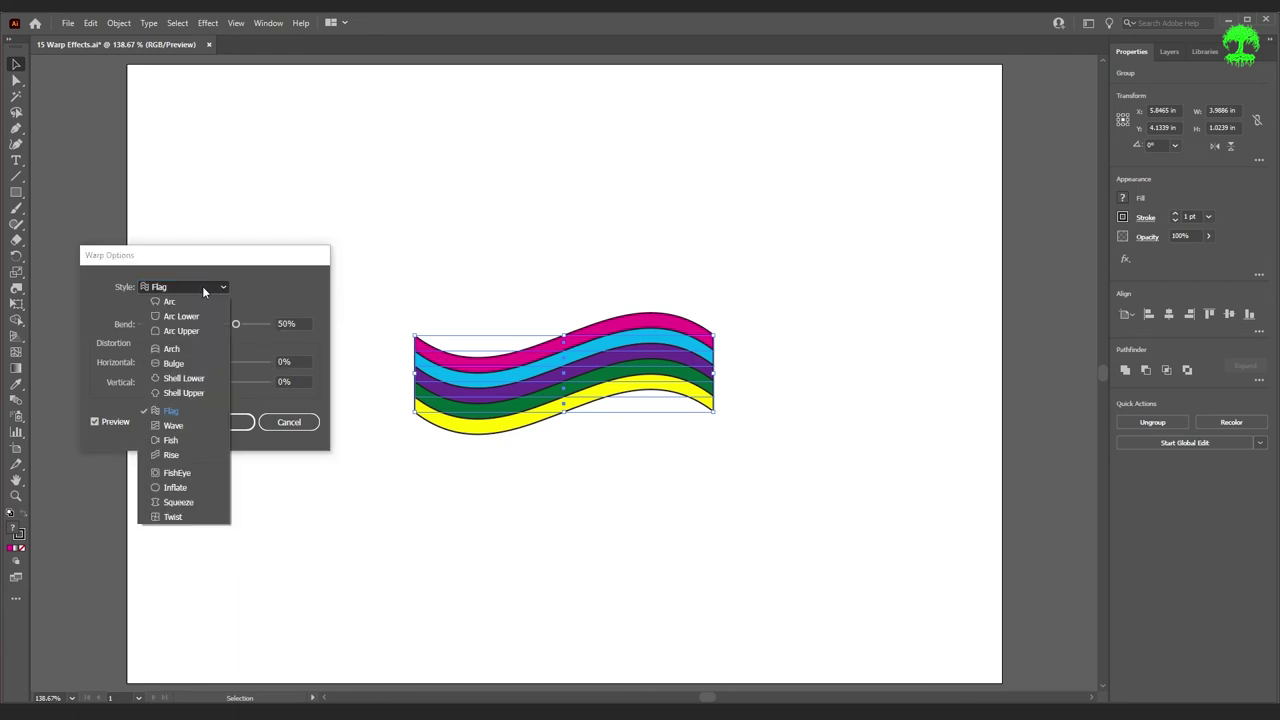
left_click(172, 425)
left_click(192, 287)
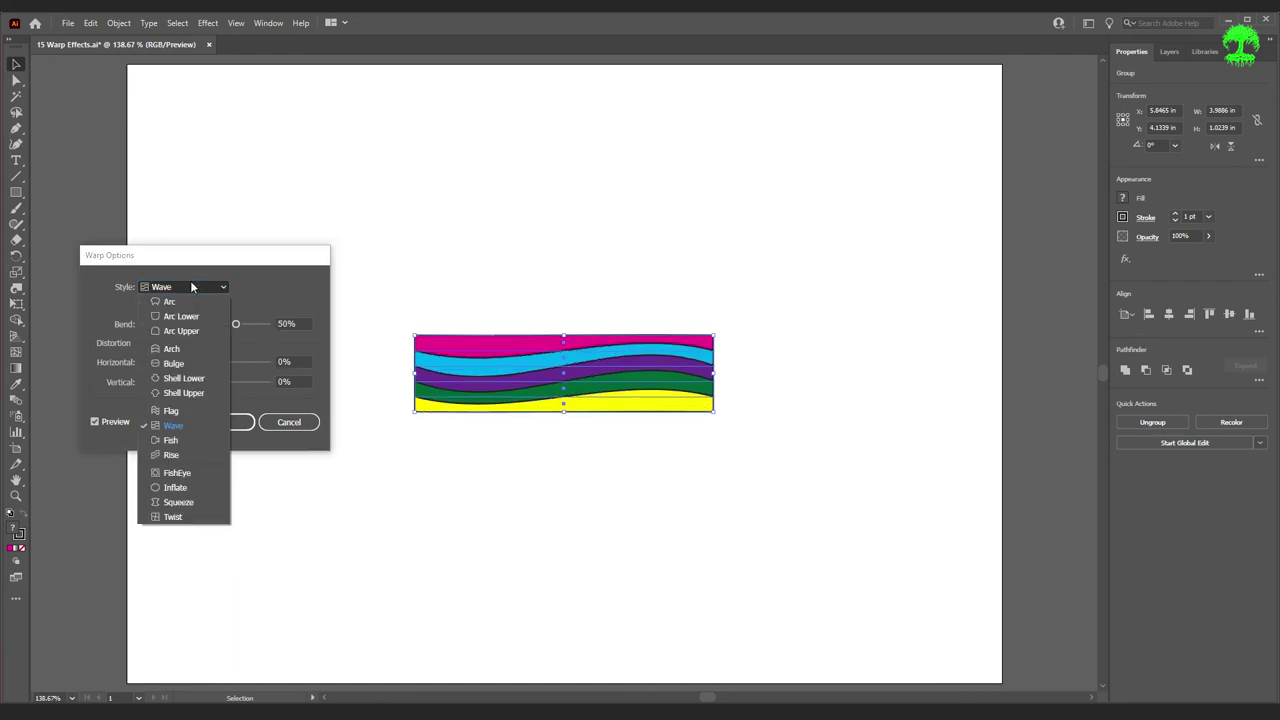
left_click(165, 442)
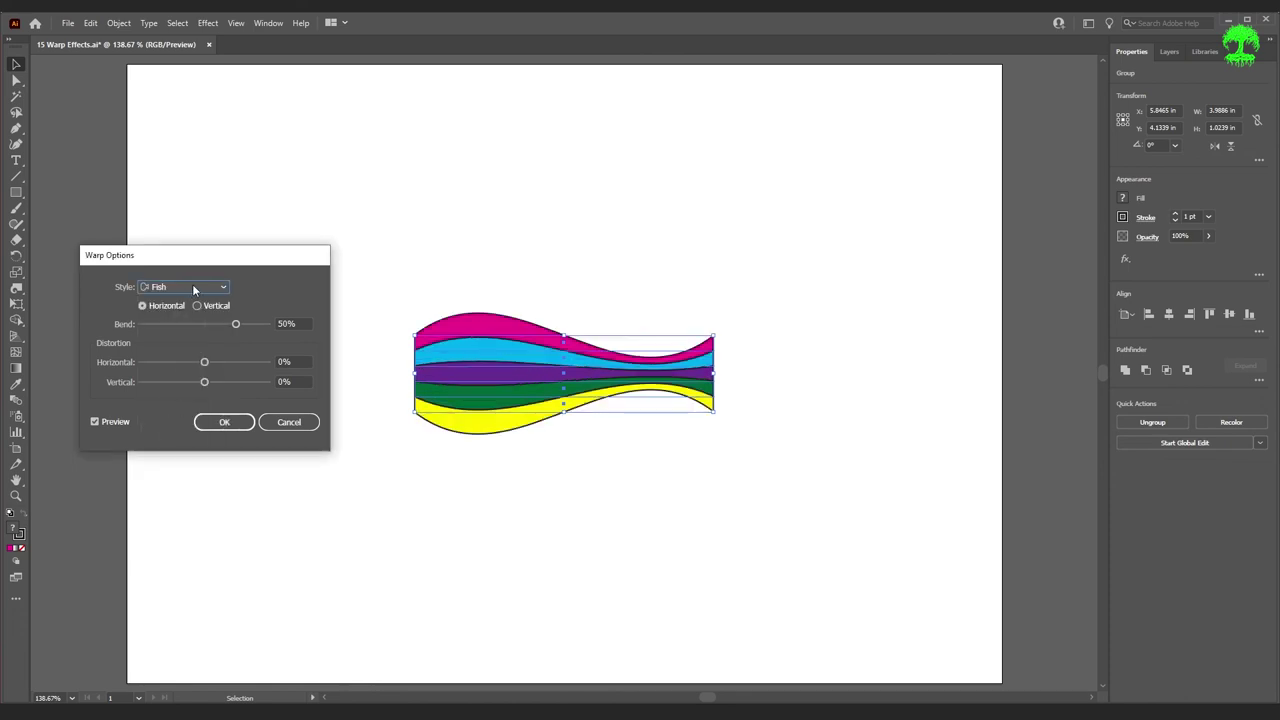
left_click(192, 285)
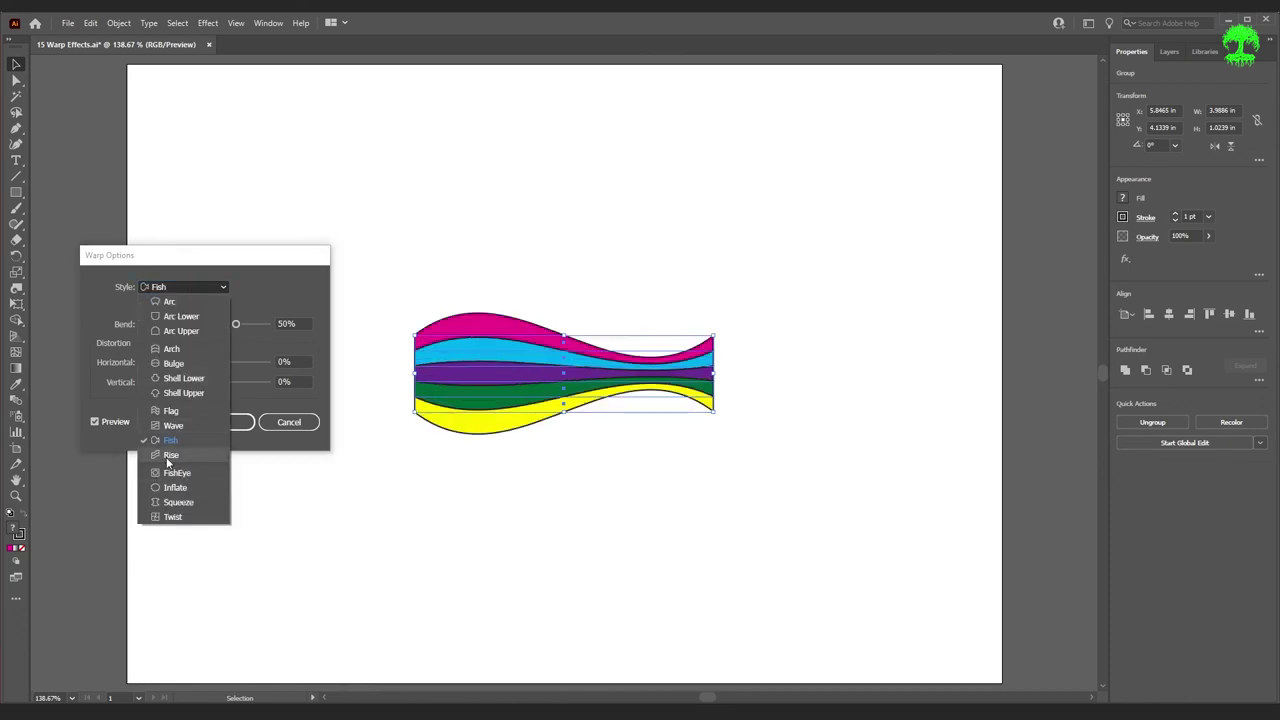
left_click(168, 455)
left_click(219, 286)
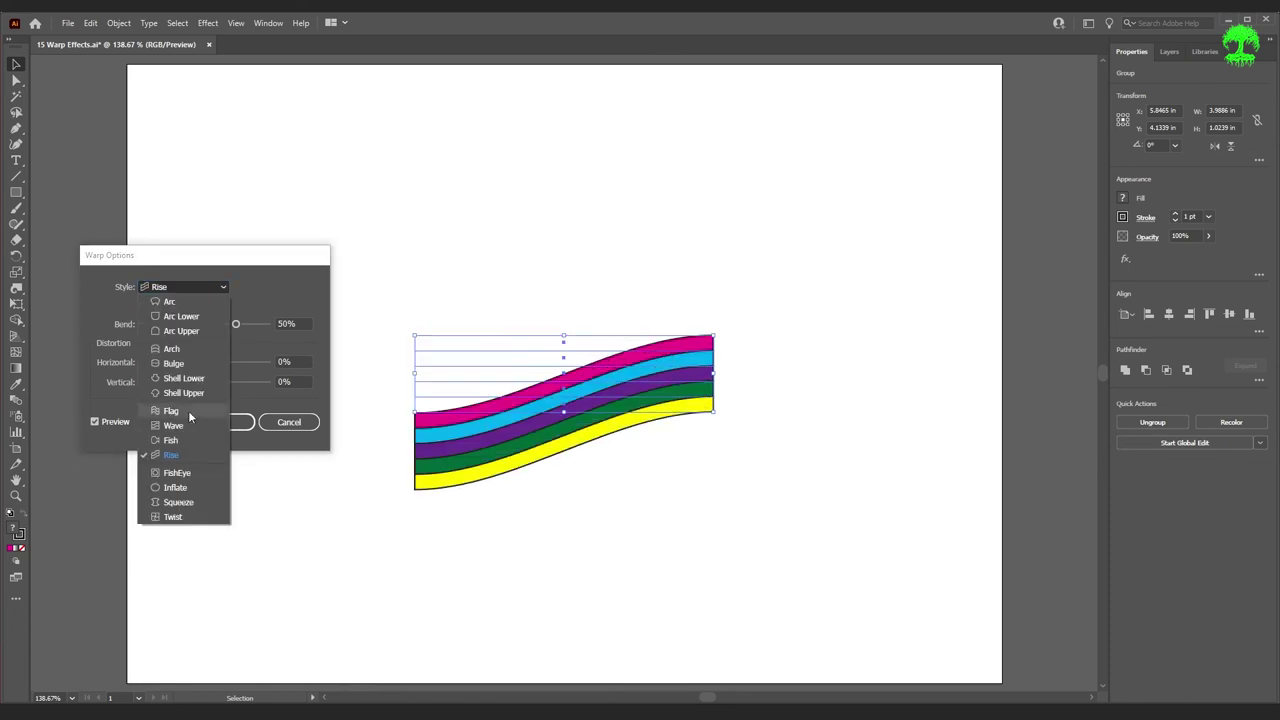
left_click(168, 471)
left_click(208, 287)
left_click(172, 487)
left_click(198, 287)
left_click(178, 502)
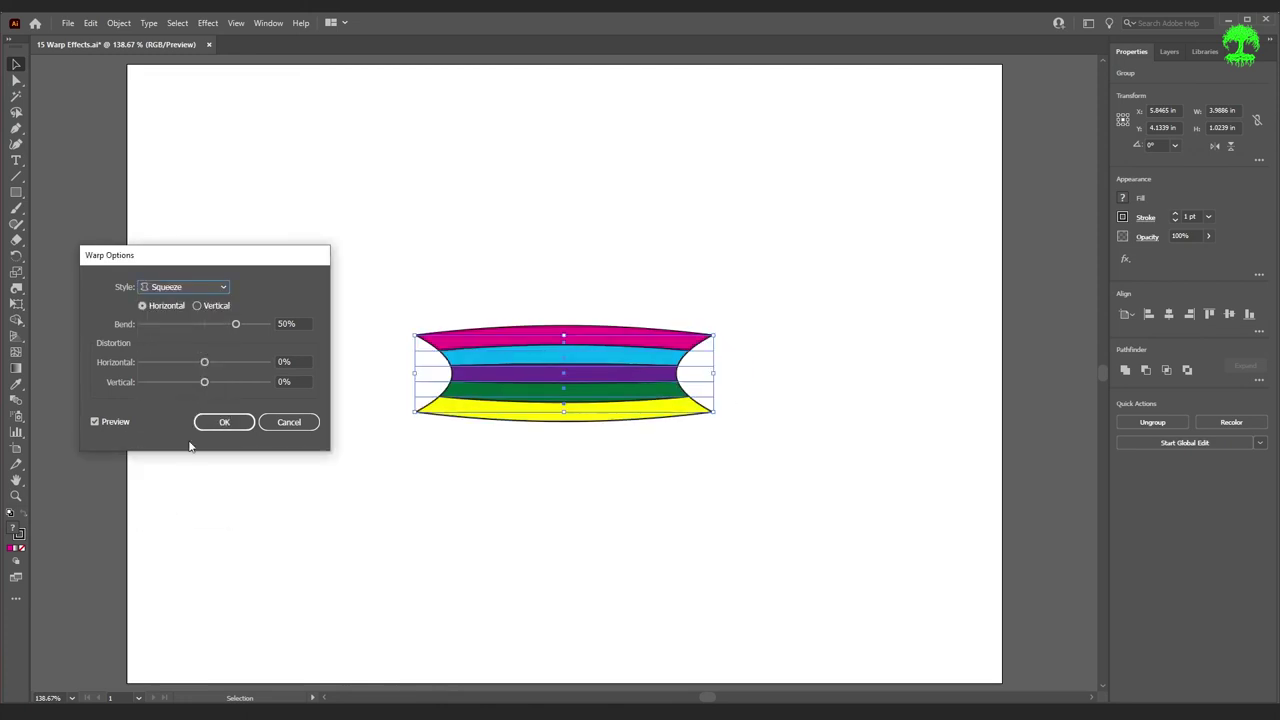
left_click(178, 294)
left_click(163, 518)
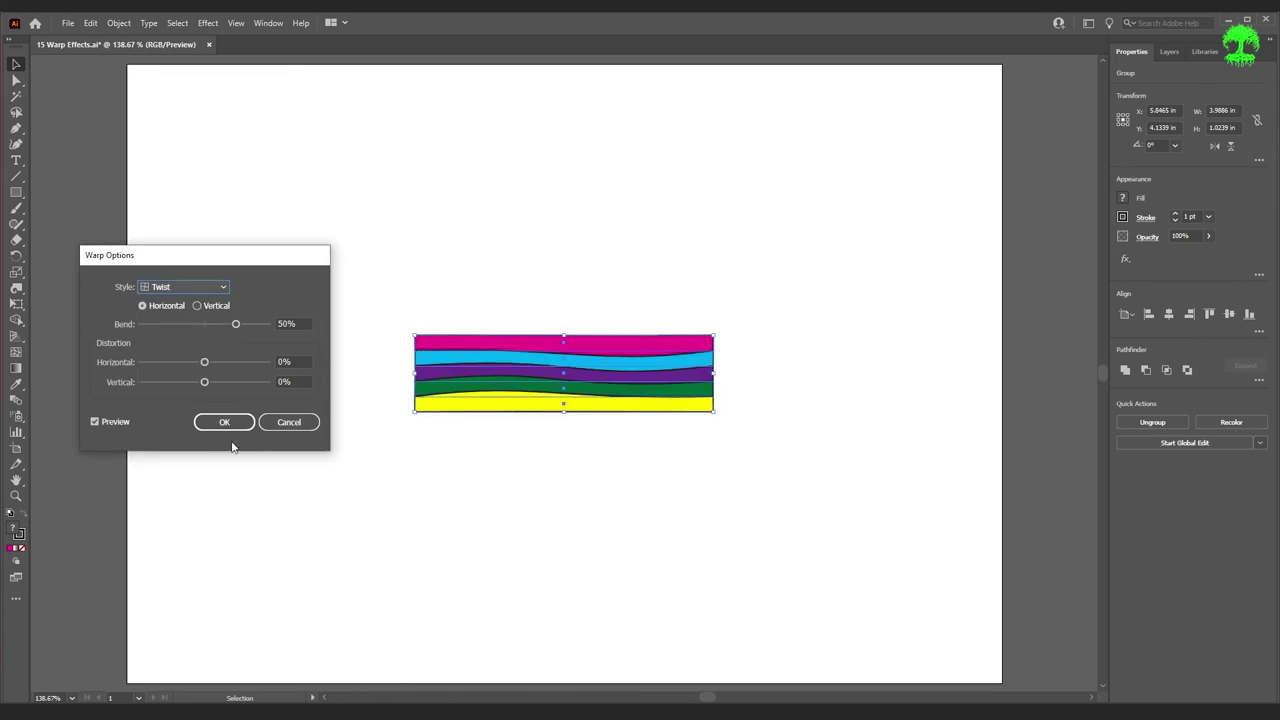
left_click(213, 289)
left_click(180, 302)
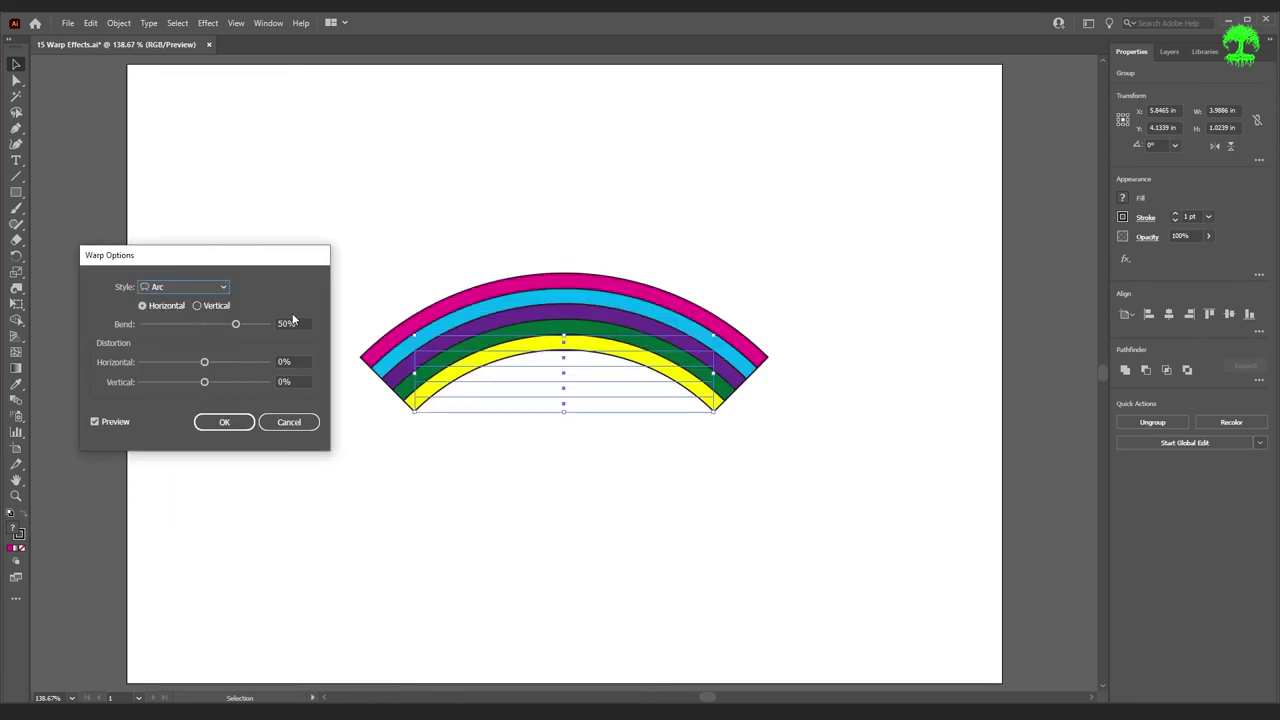
- Confirm the Arc warp on the group, then test-rotate the rainbow and undo the rotation
left_click(226, 422)
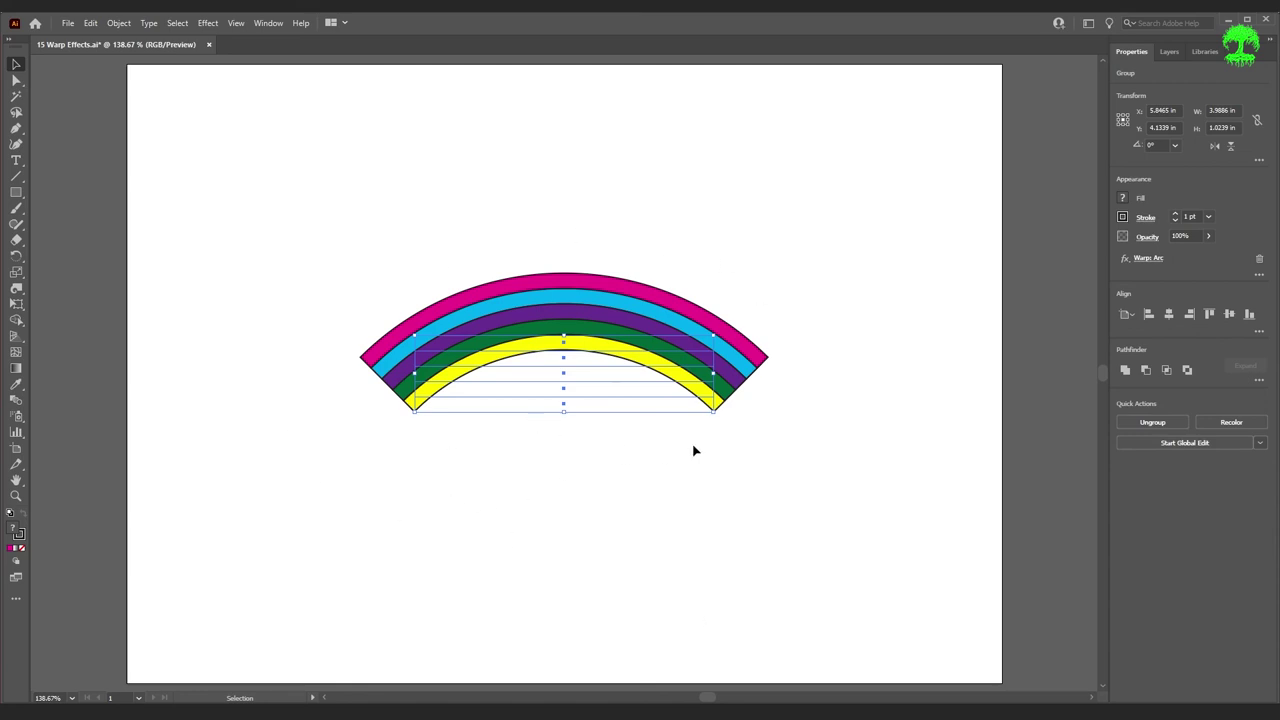
left_click_drag(712, 427, 586, 266)
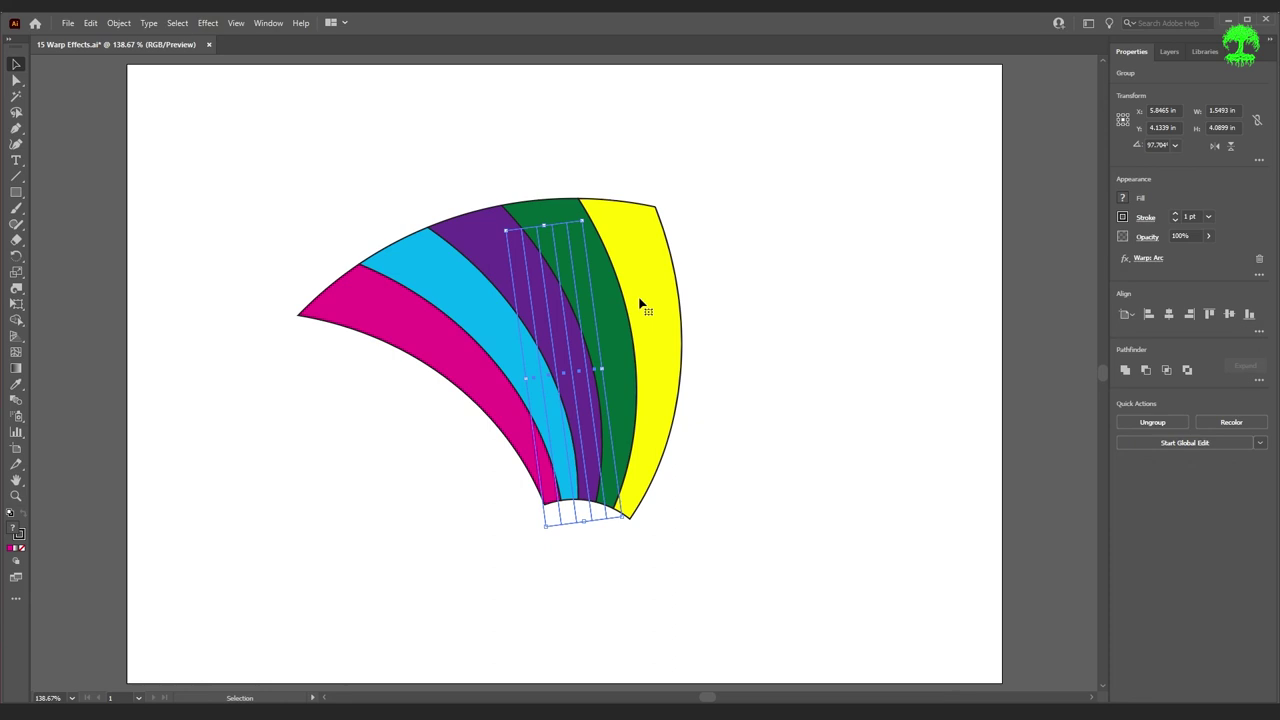
key("ctrl+z")
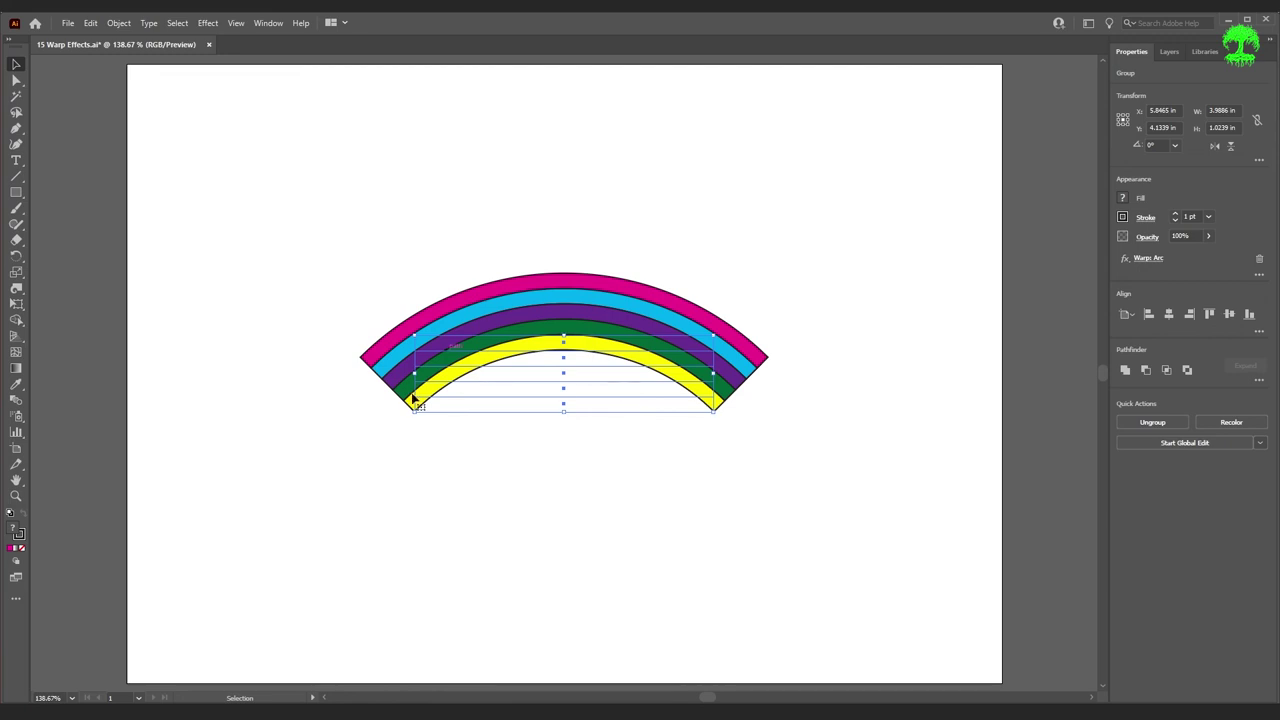
left_click(127, 27)
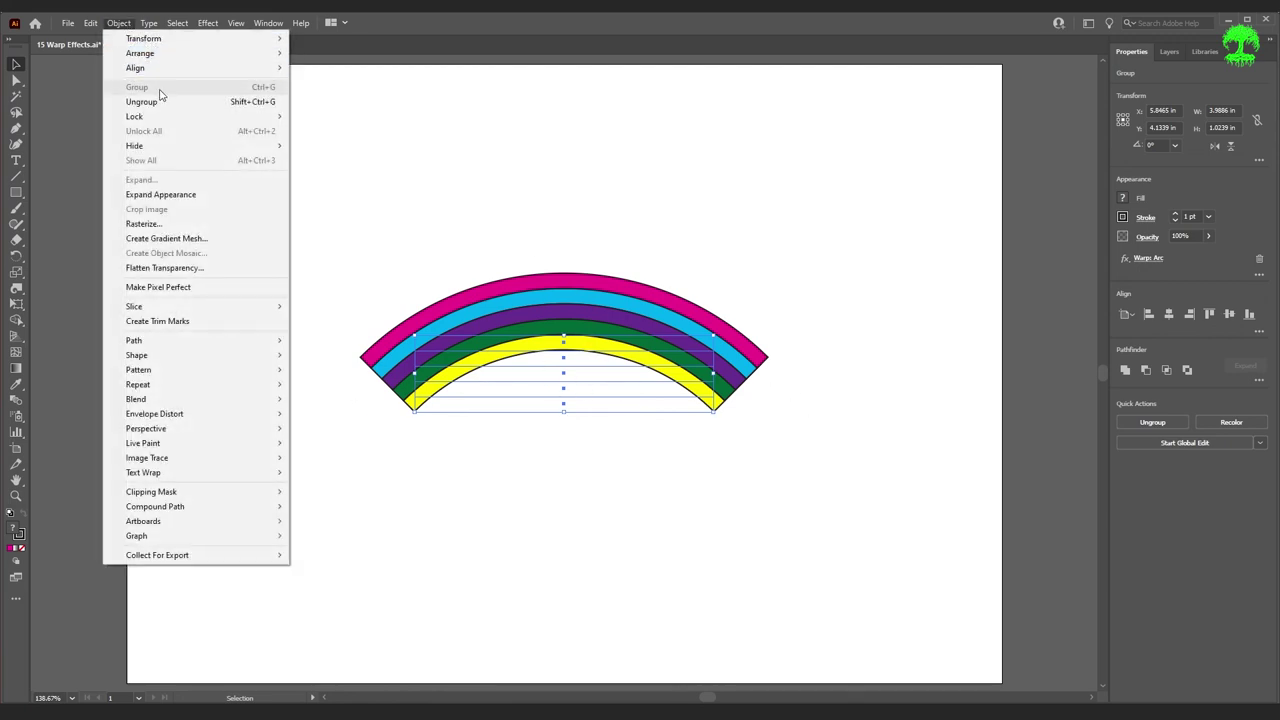
- Expand the warp's appearance into real paths and rotate the rainbow to about 88°
left_click(183, 197)
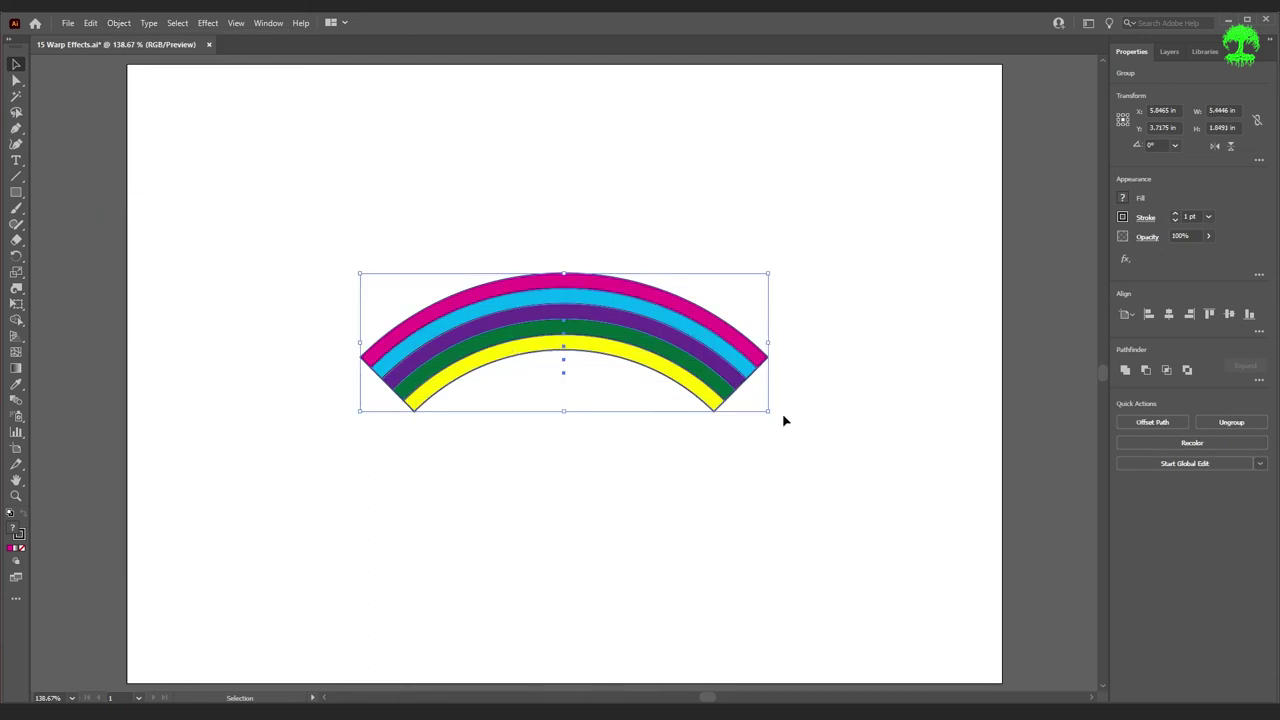
left_click_drag(777, 410, 623, 191)
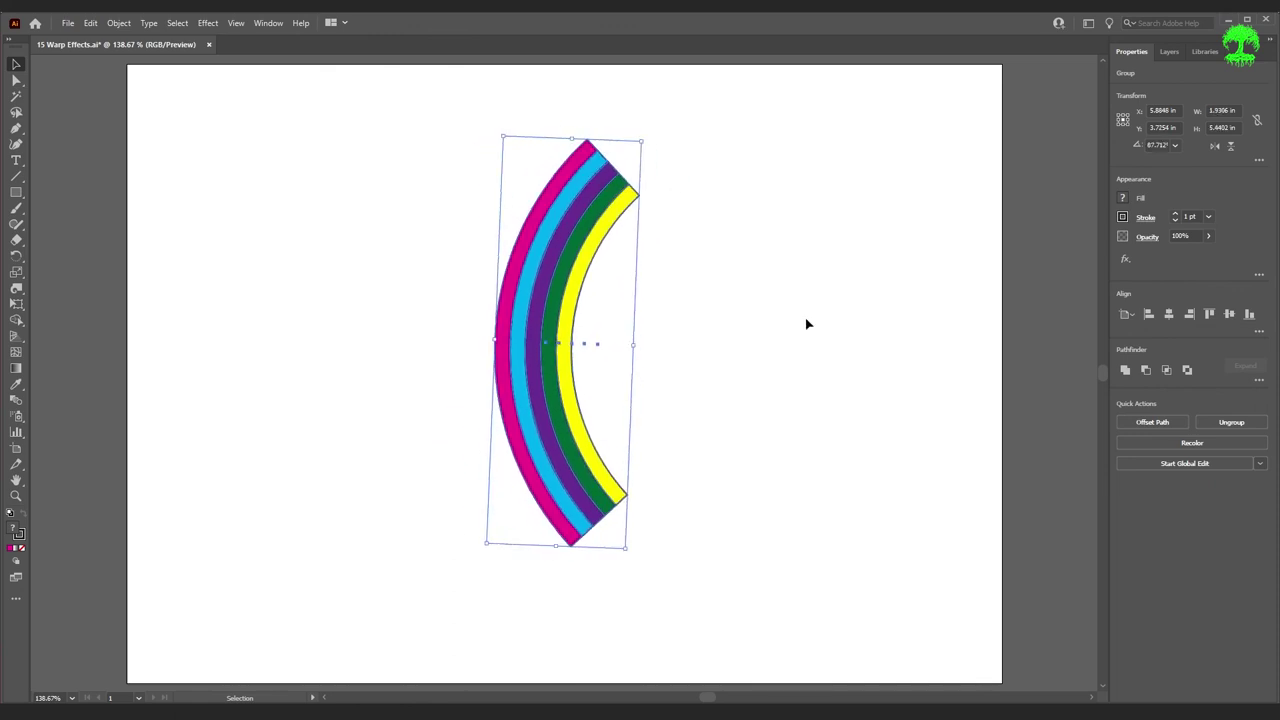
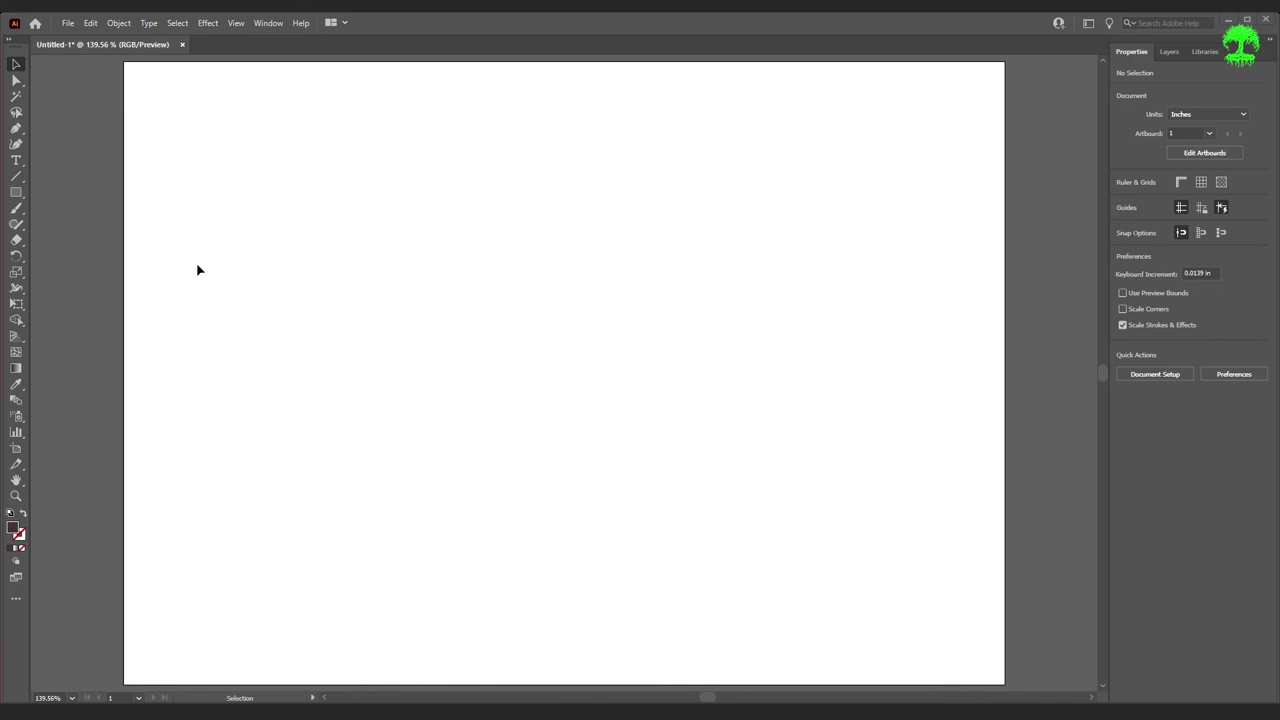
- Place 16 freestocks-unsplash.jpg as a linked image sized to about 5.52 × 8.28 in on the artboard
left_click(69, 23)
left_click(72, 24)
left_click(74, 26)
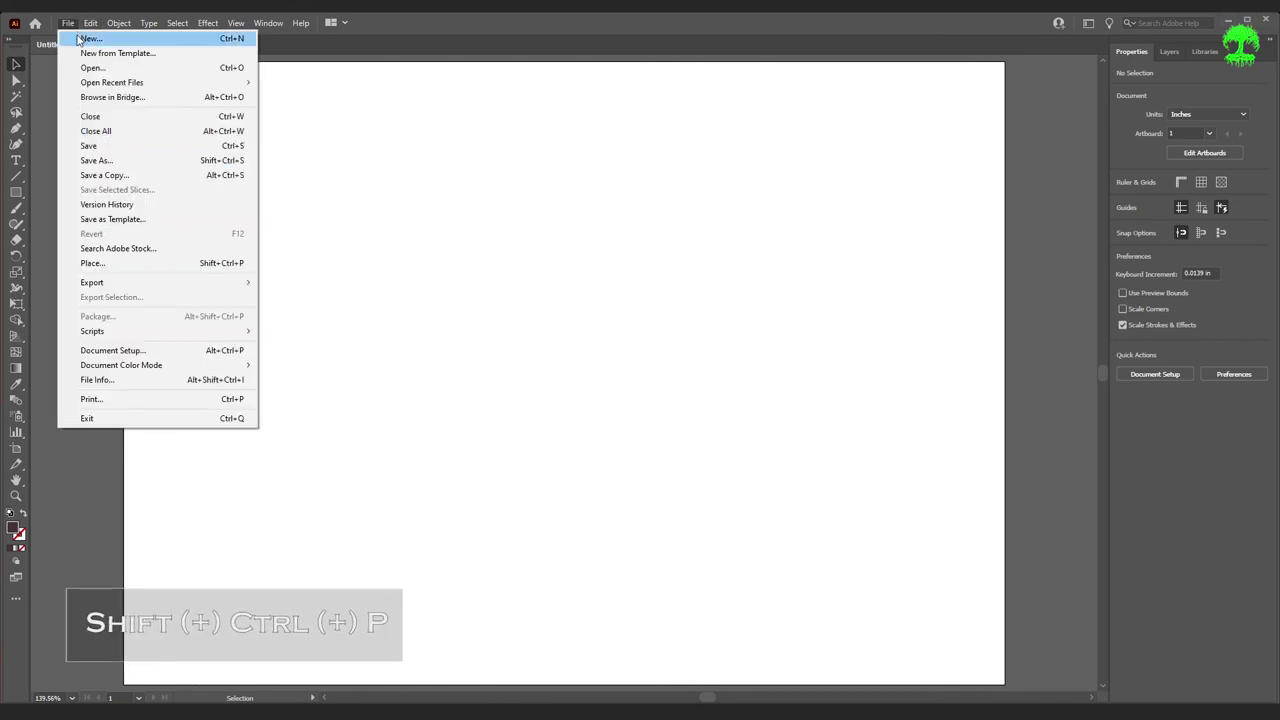
left_click(141, 264)
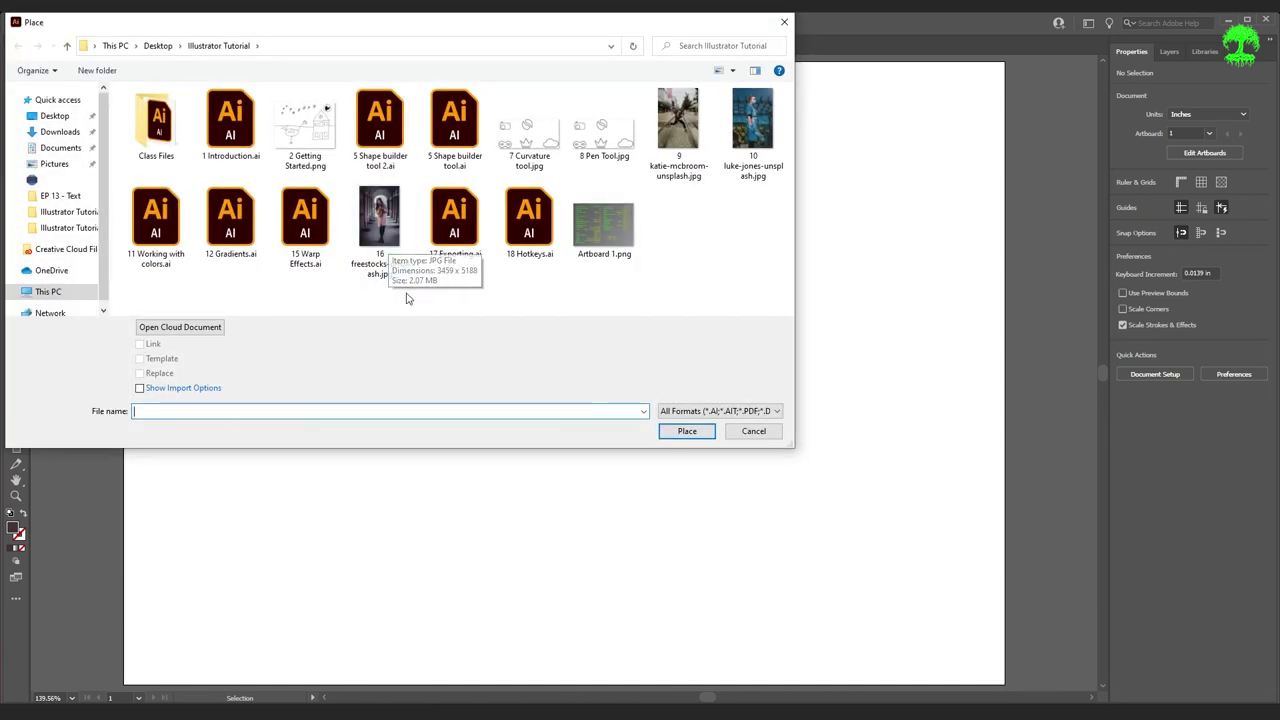
left_click(392, 262)
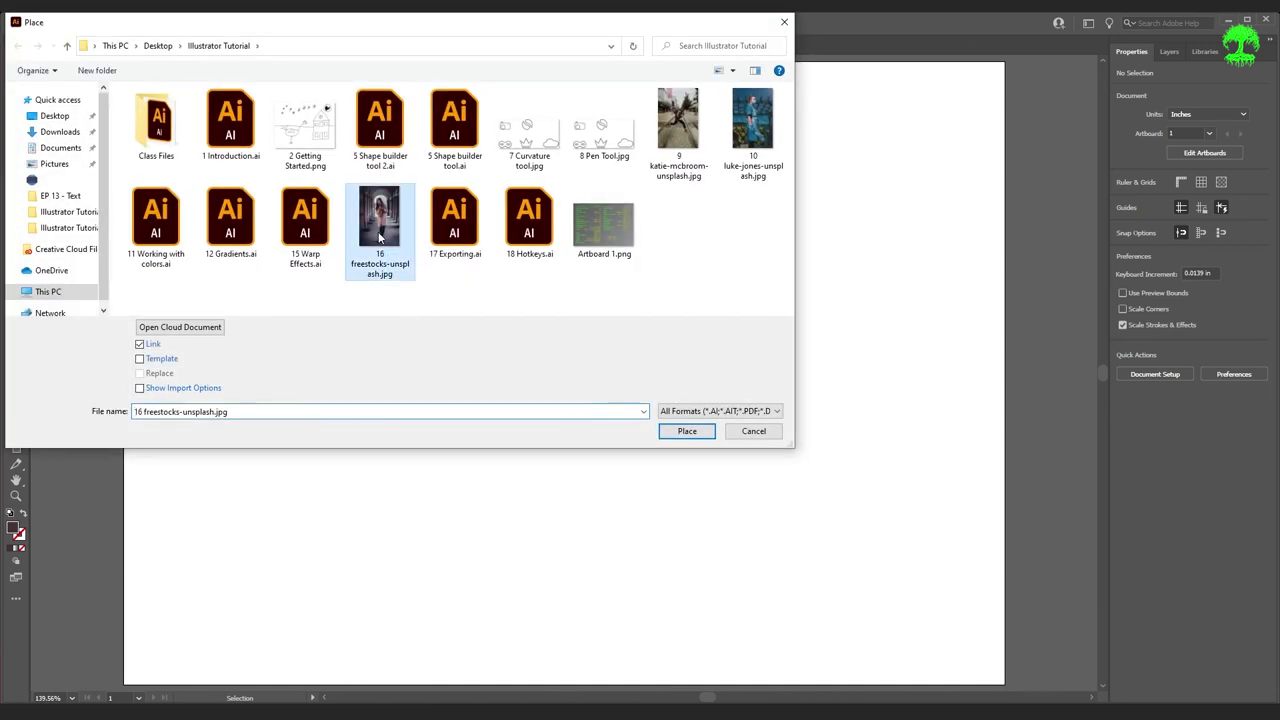
left_click(685, 435)
left_click_drag(396, 66, 809, 443)
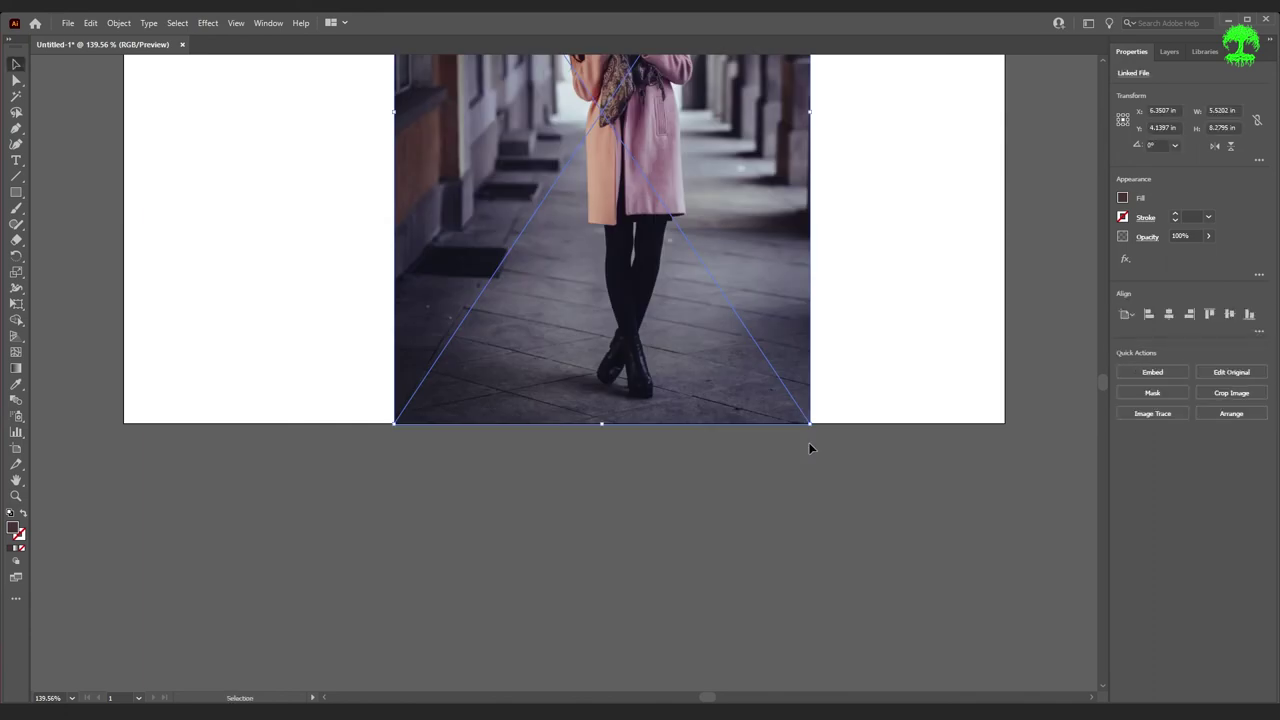
scroll(800, 442, "up", 5)
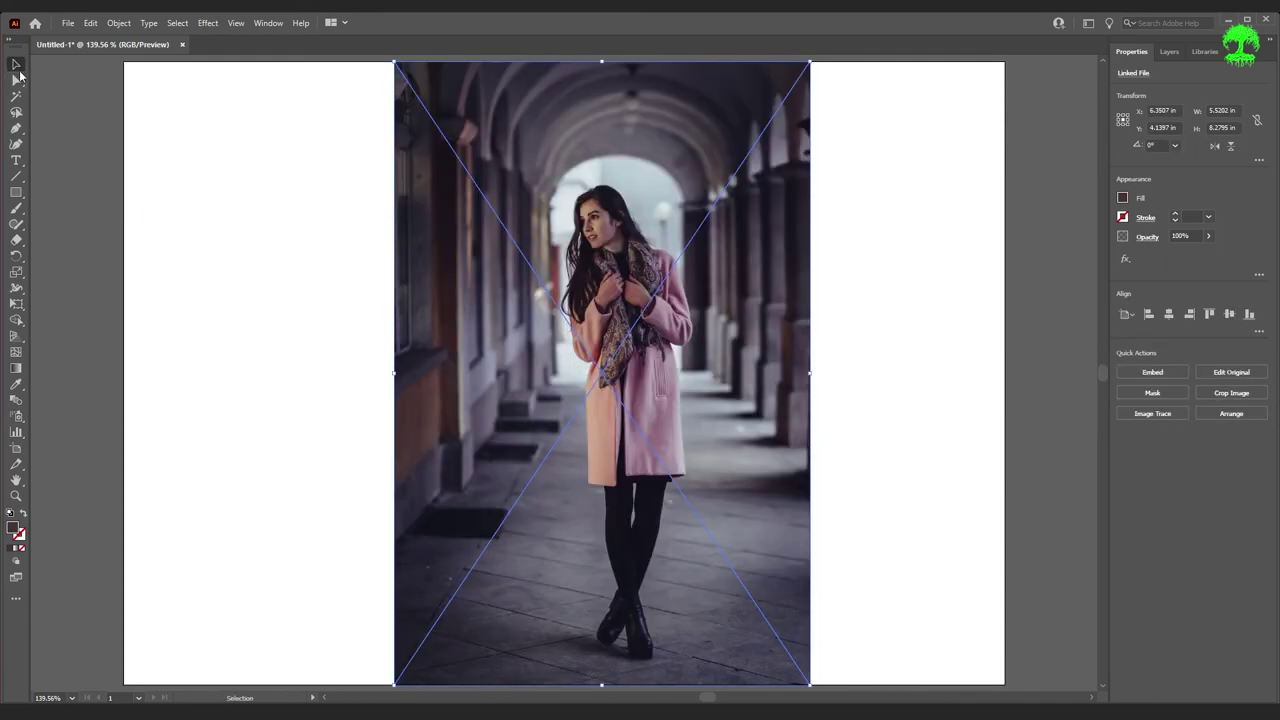
- Trace the placed photo with the 6 Colors preset, accepting the slow-trace warning, and show the Image Trace panel
left_click(171, 194)
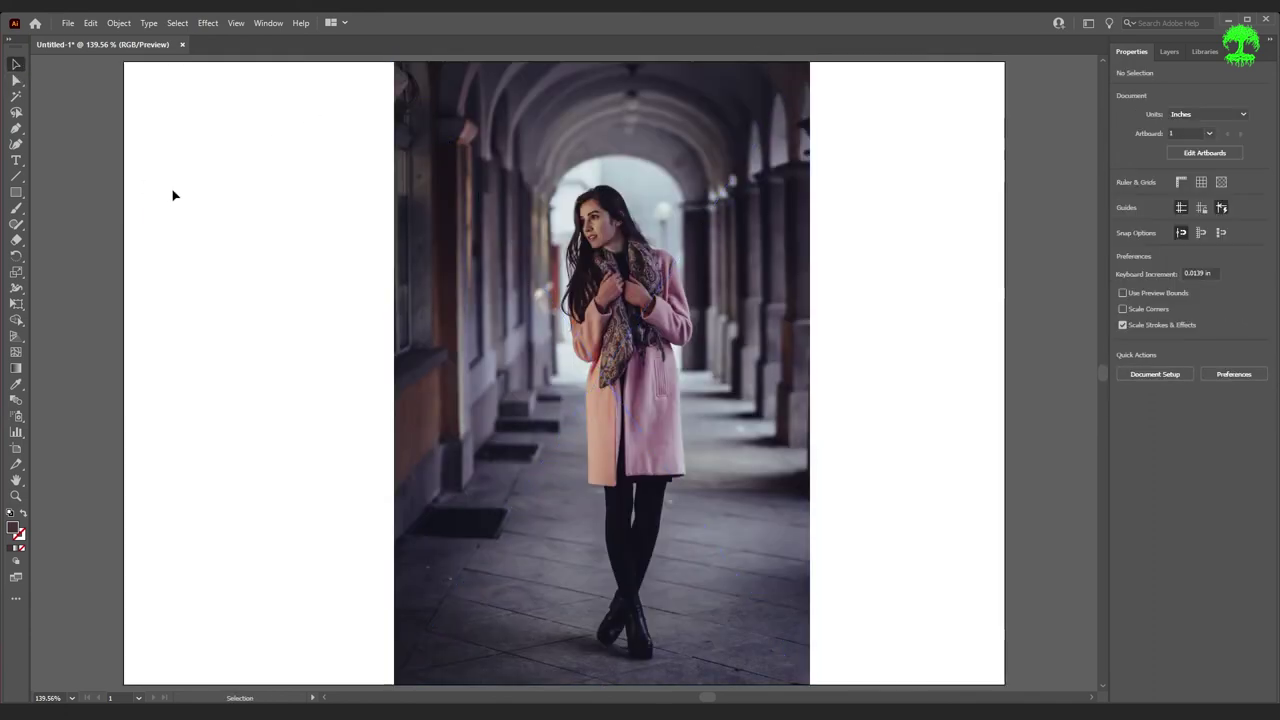
left_click(770, 268)
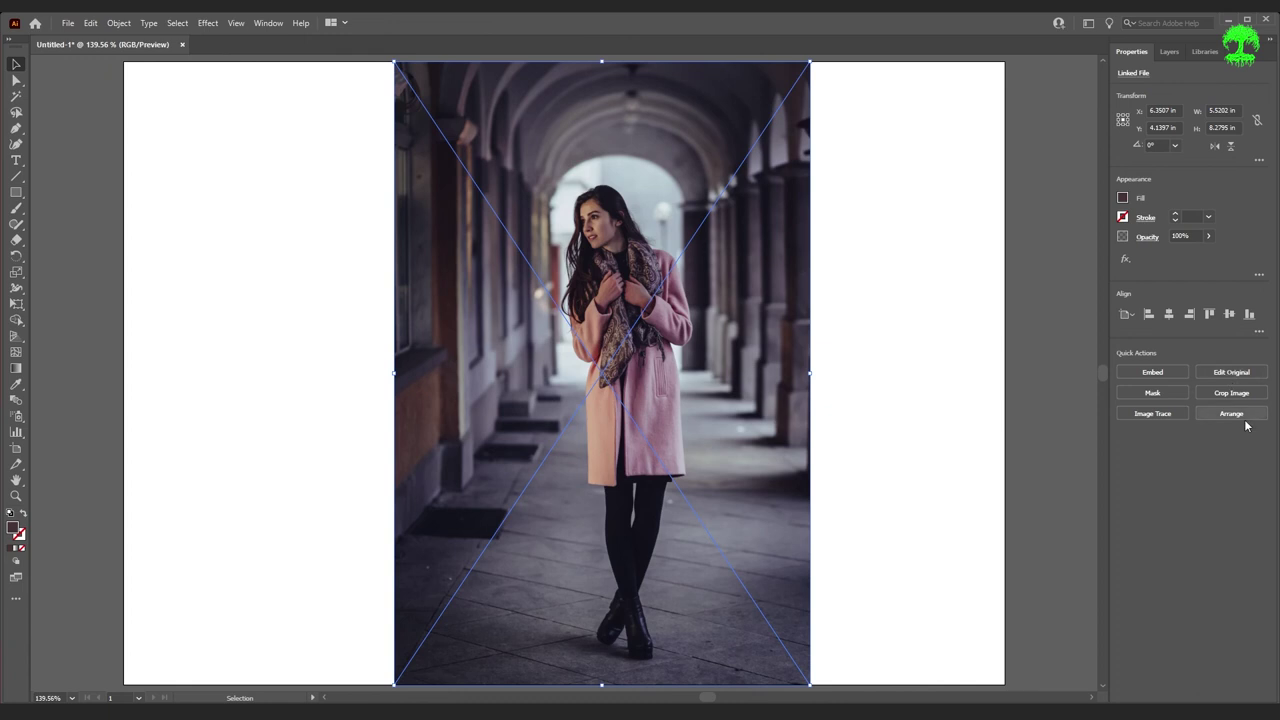
left_click(1152, 414)
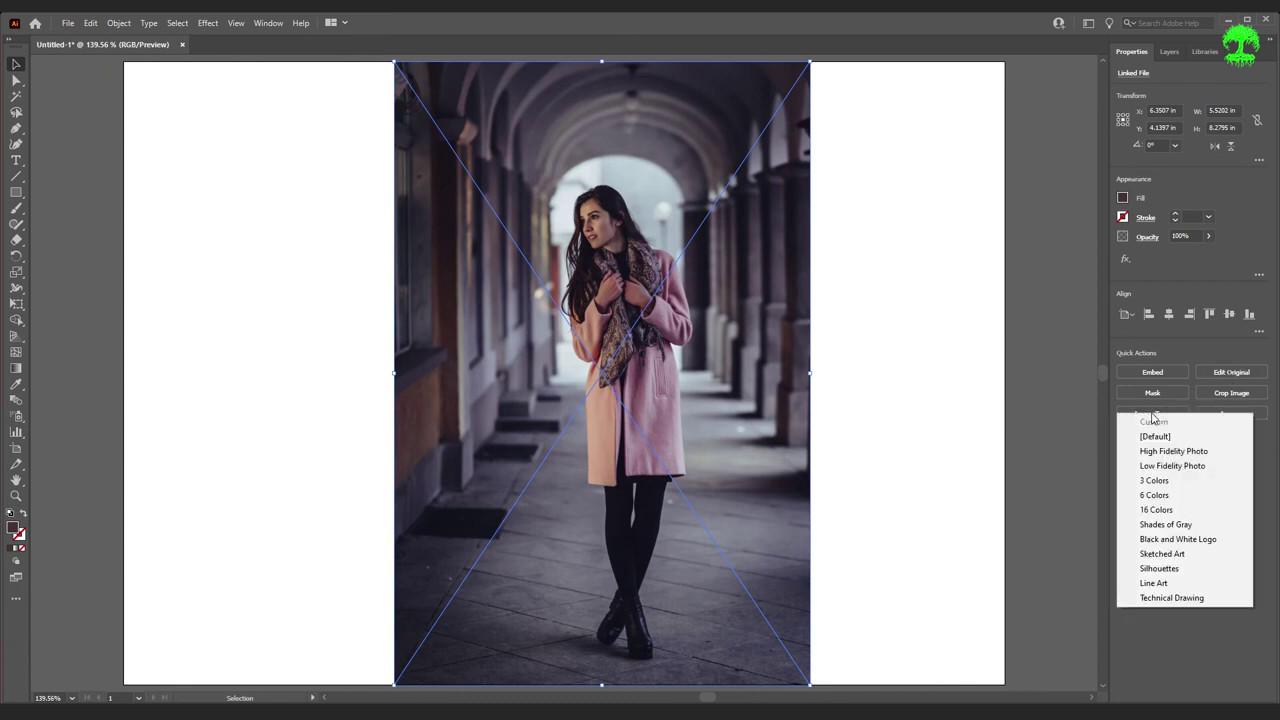
left_click(1192, 498)
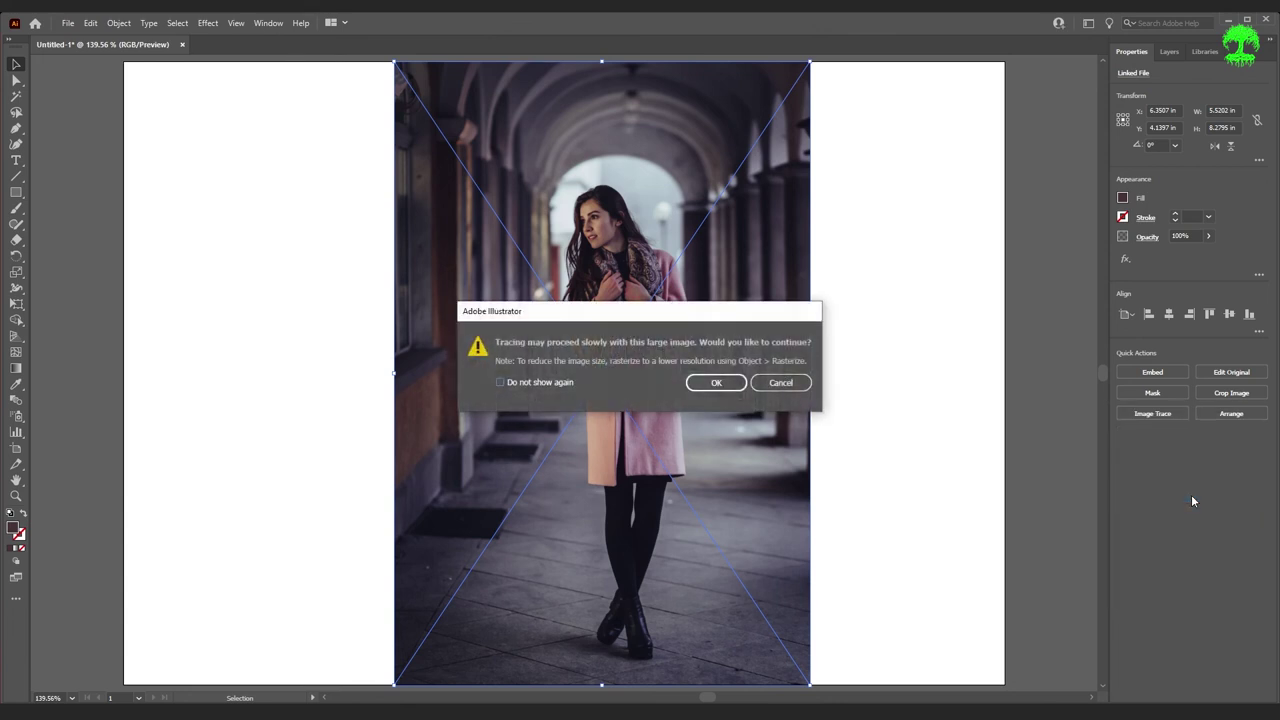
left_click(714, 390)
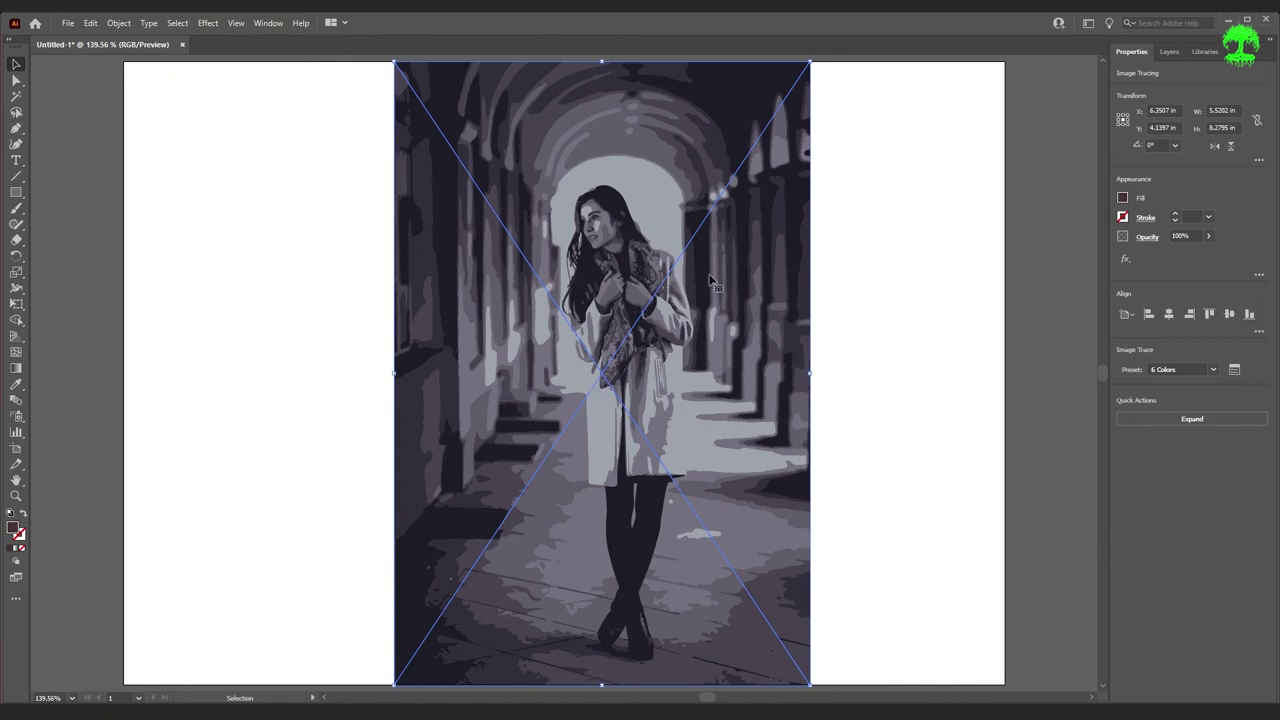
left_click(1234, 370)
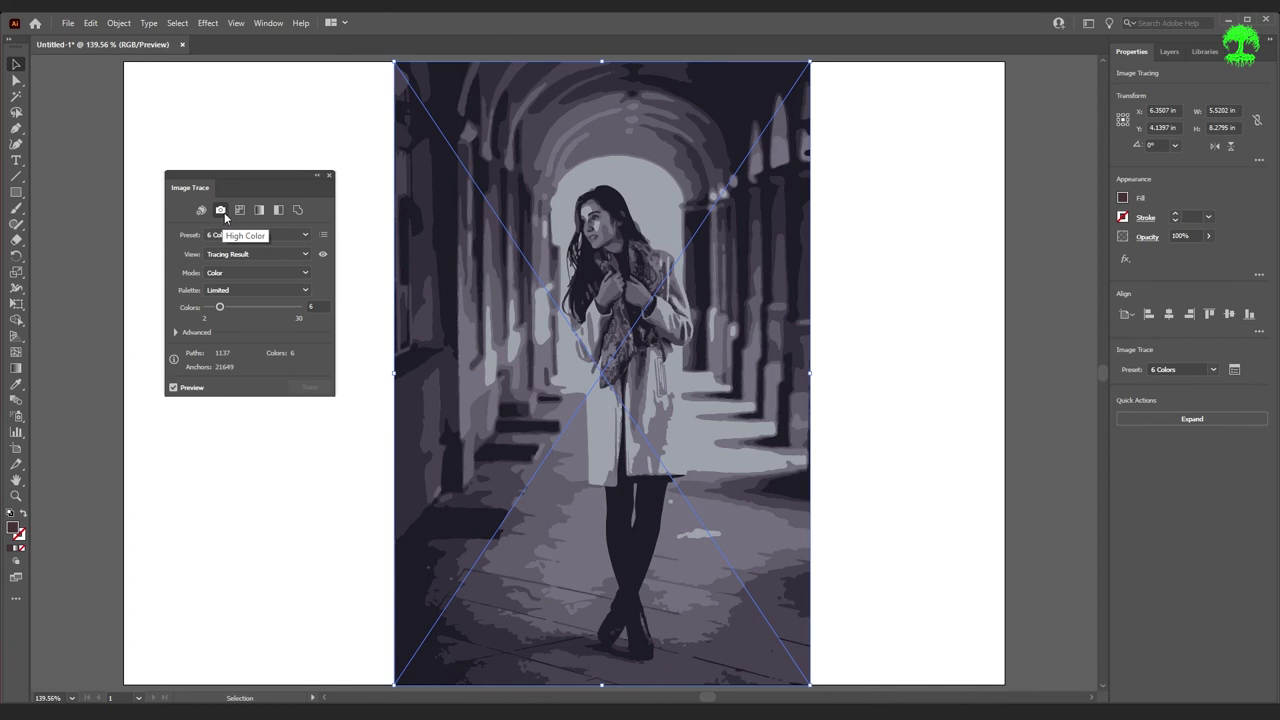
- Try the High Color, High Fidelity Photo and Low Fidelity Photo trace presets
left_click(221, 211)
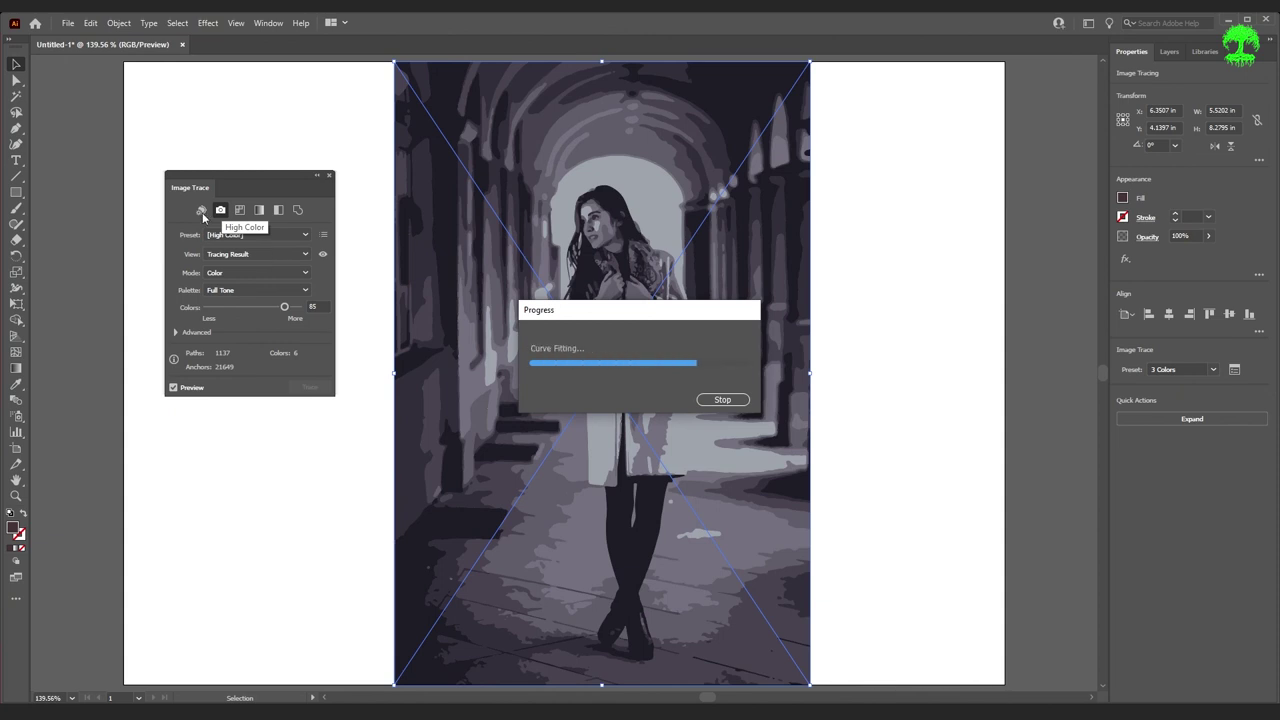
left_click(255, 235)
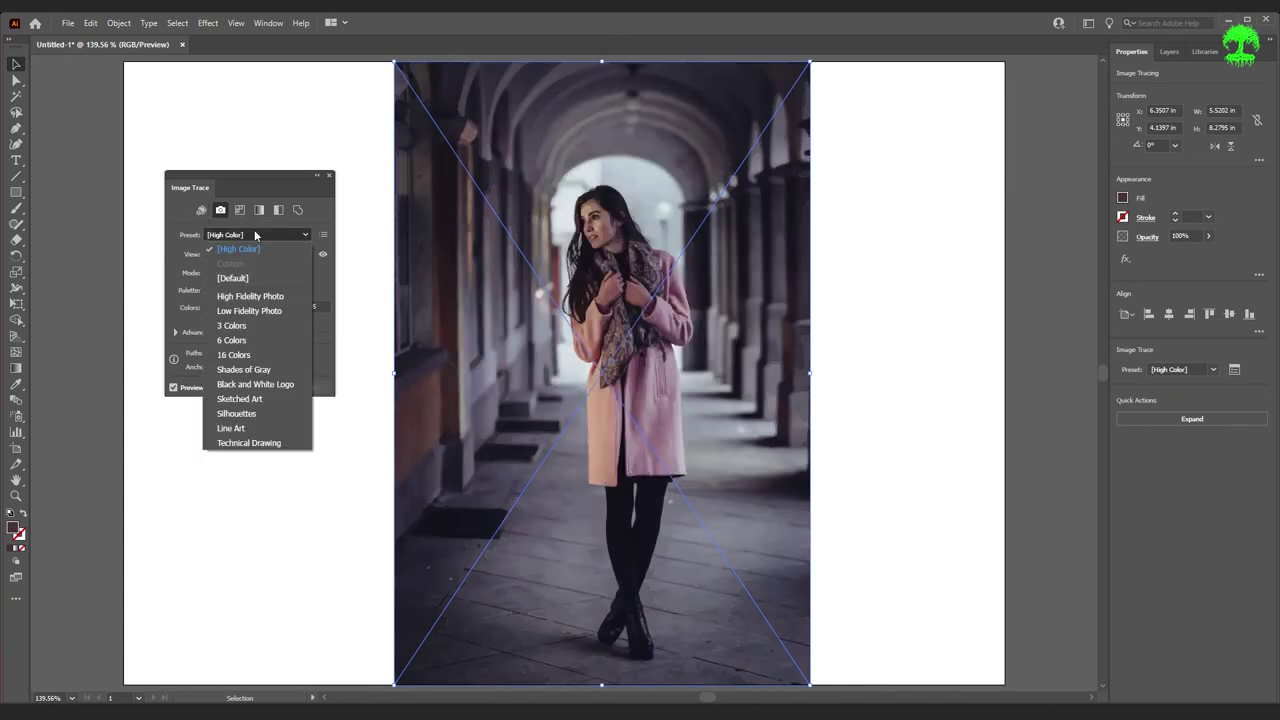
left_click(260, 297)
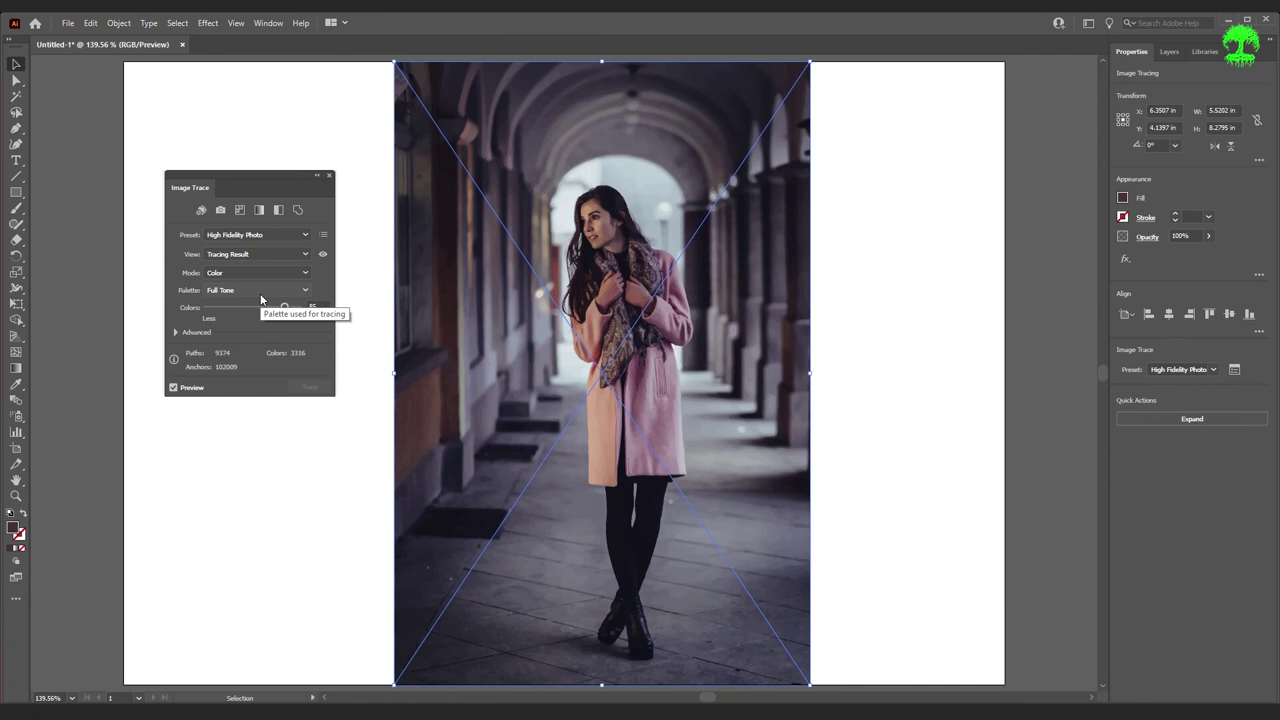
left_click(255, 235)
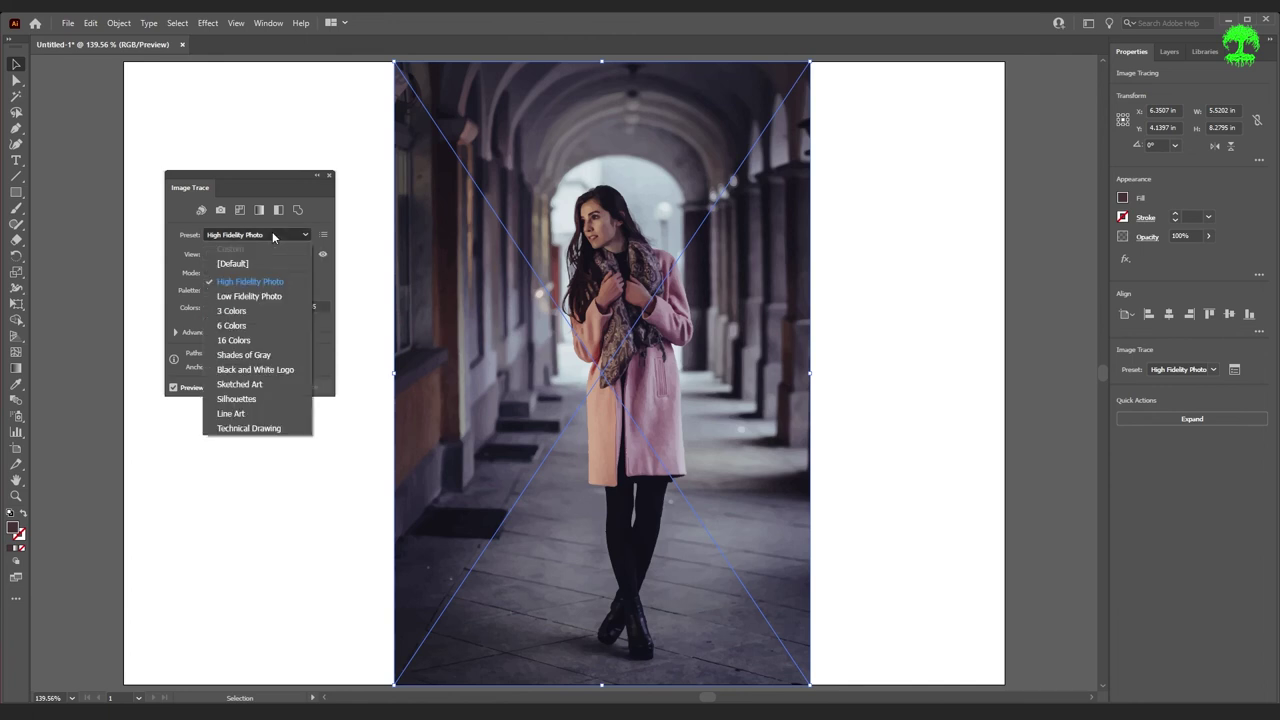
left_click(261, 300)
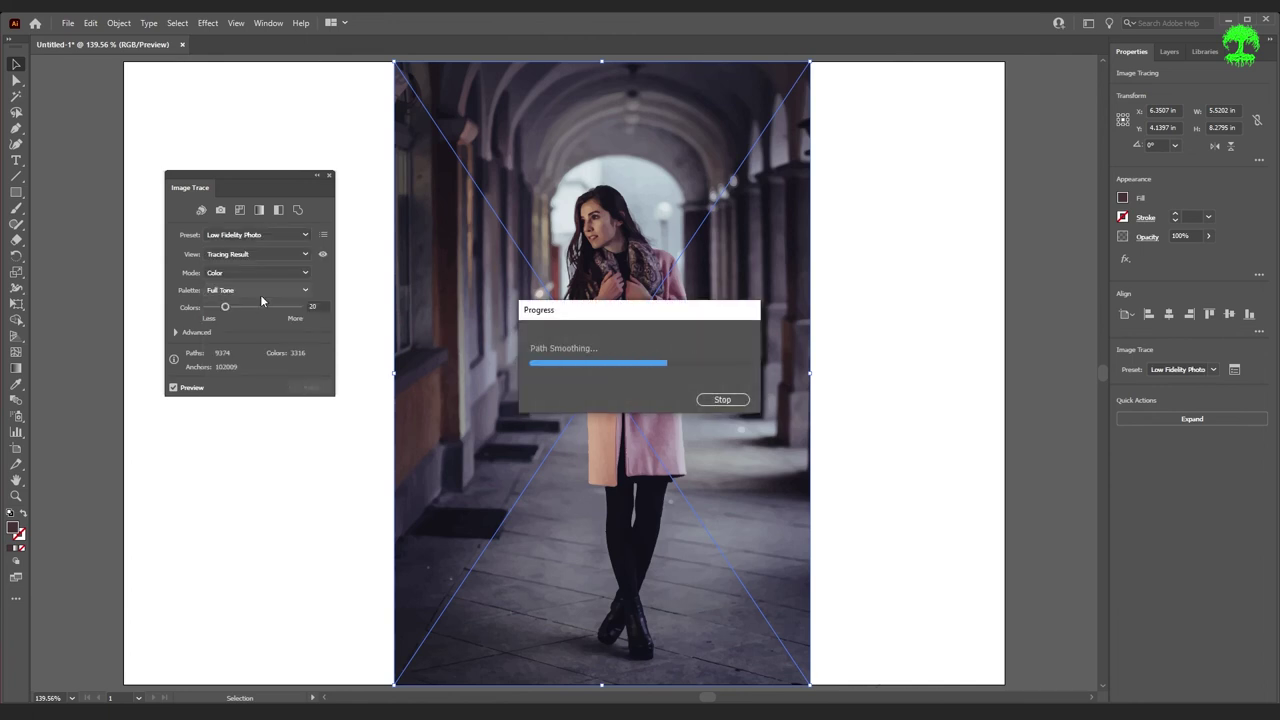
- Try Black and White Logo and Shades of Gray, then retrace with the 16 Colors preset
left_click(247, 234)
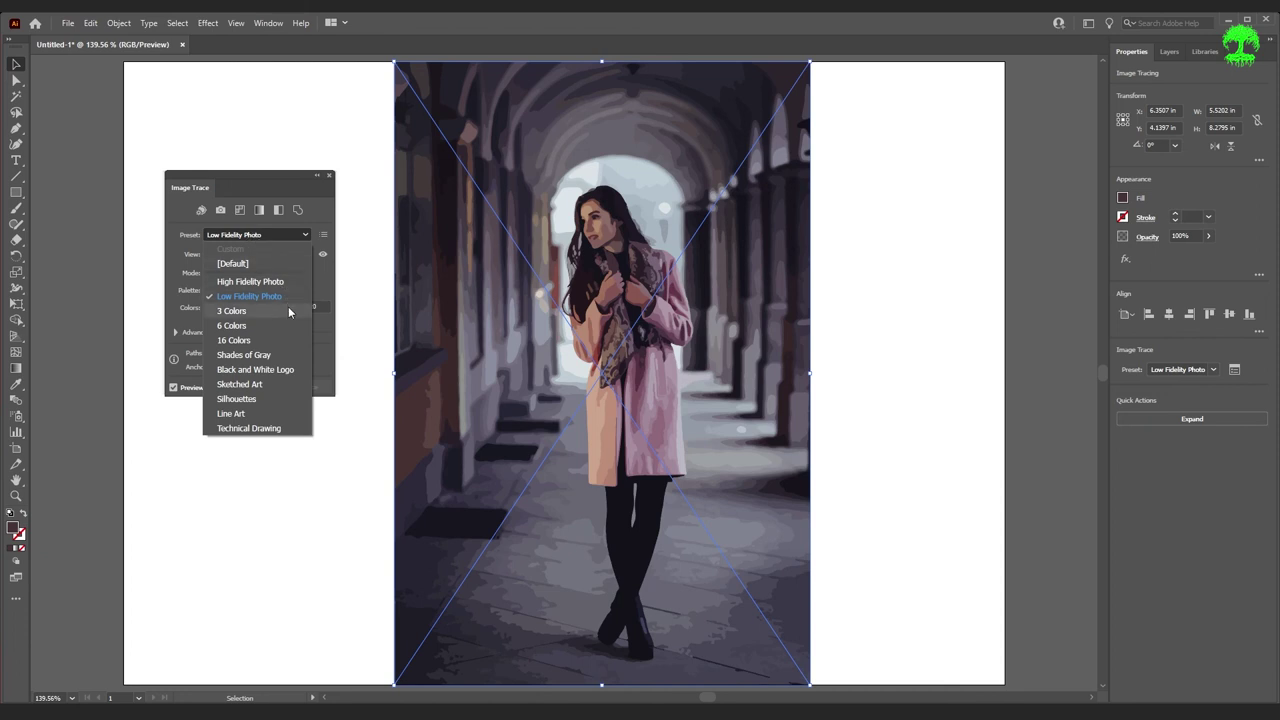
key("Escape")
key("b")
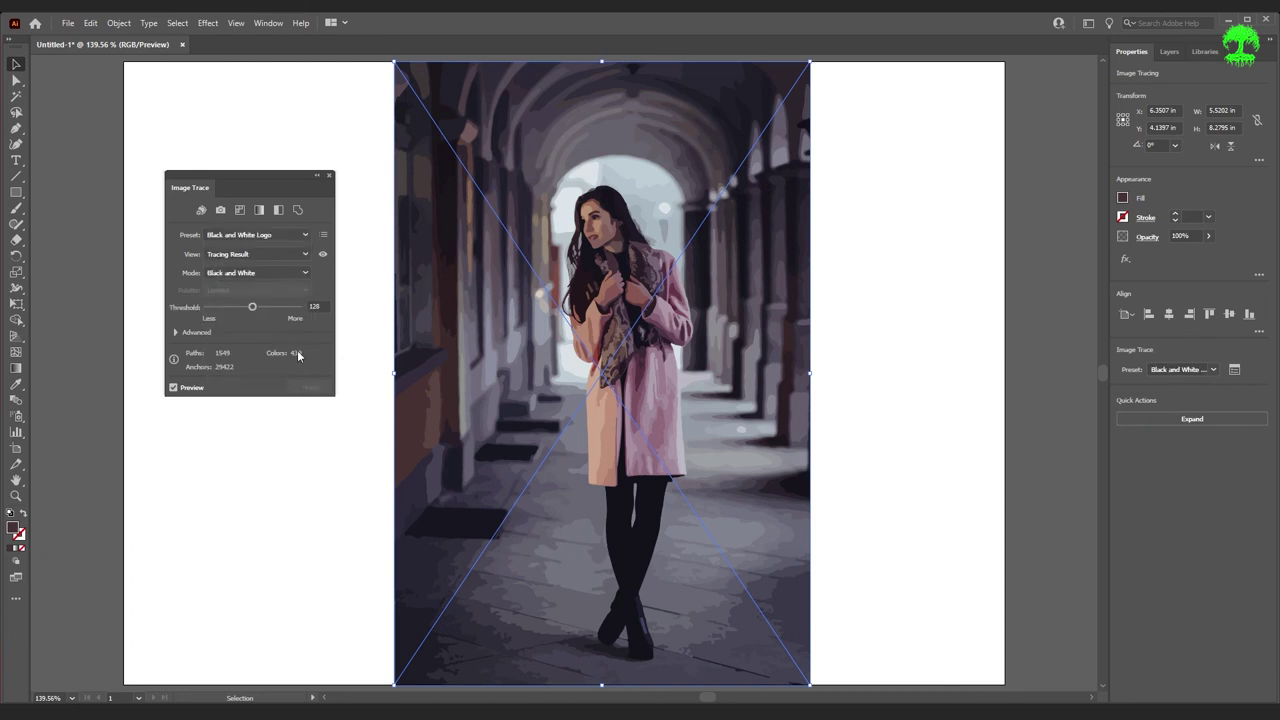
key("s")
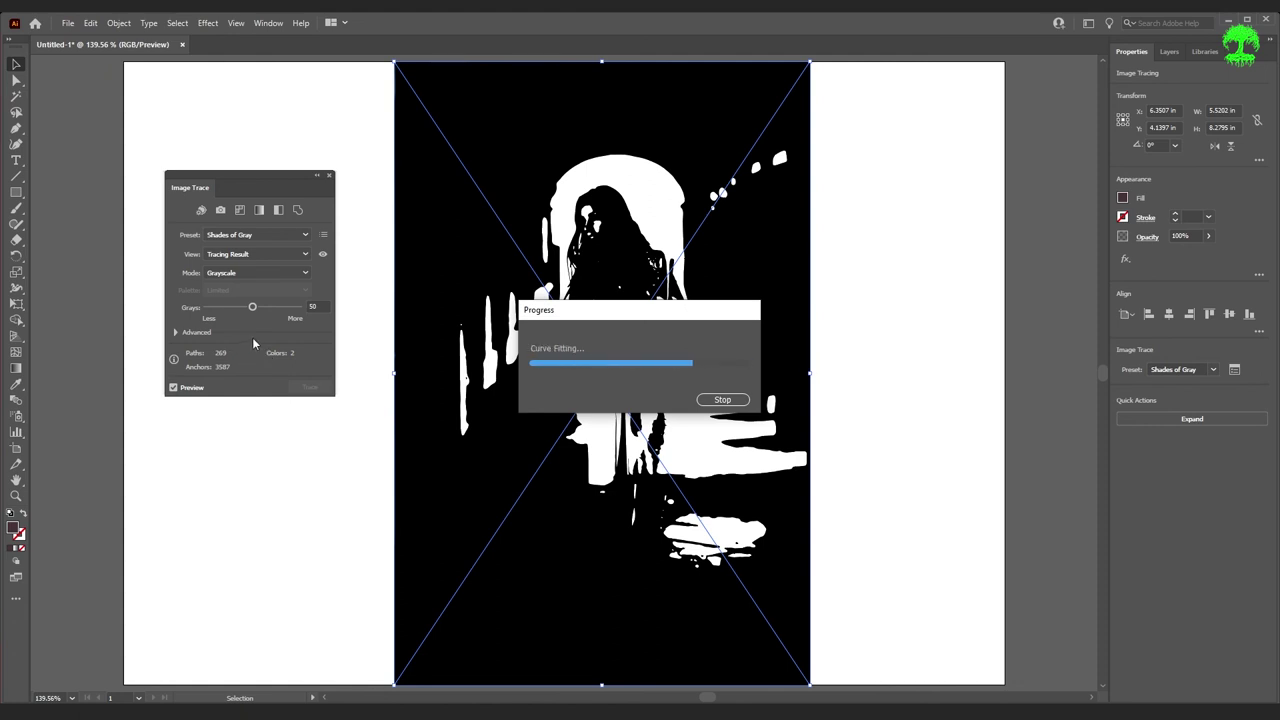
left_click(255, 234)
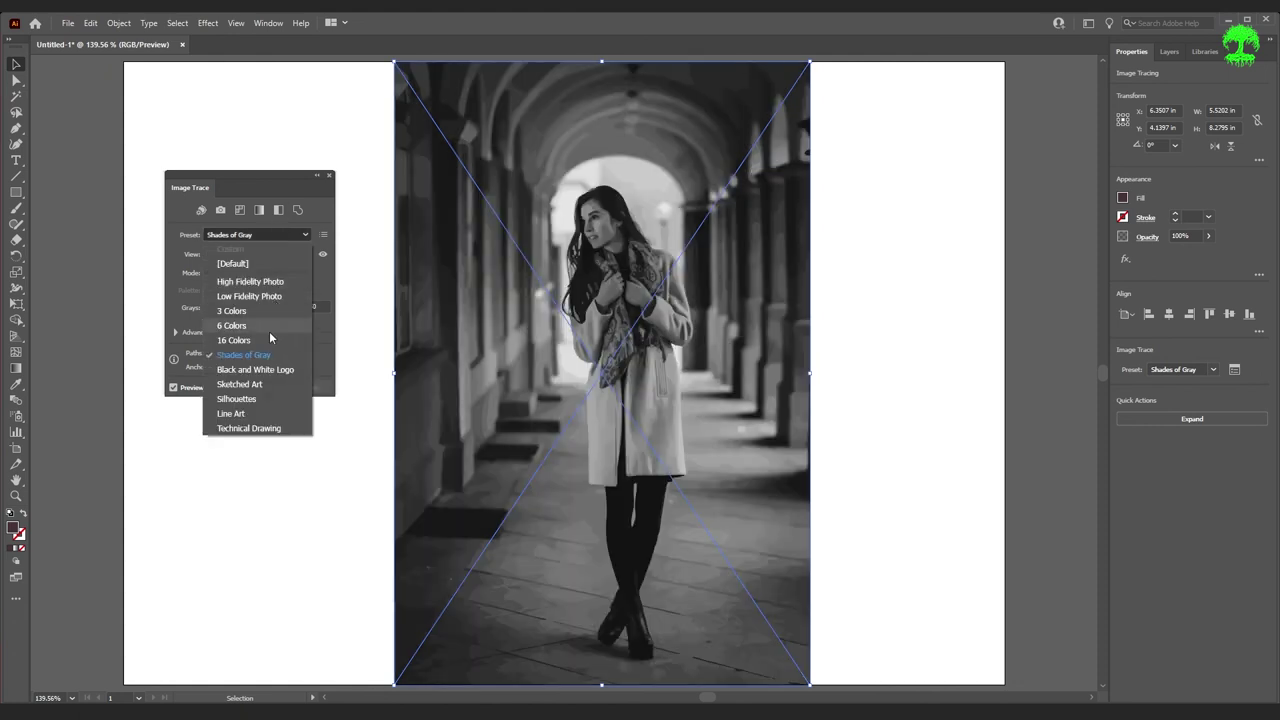
left_click(234, 340)
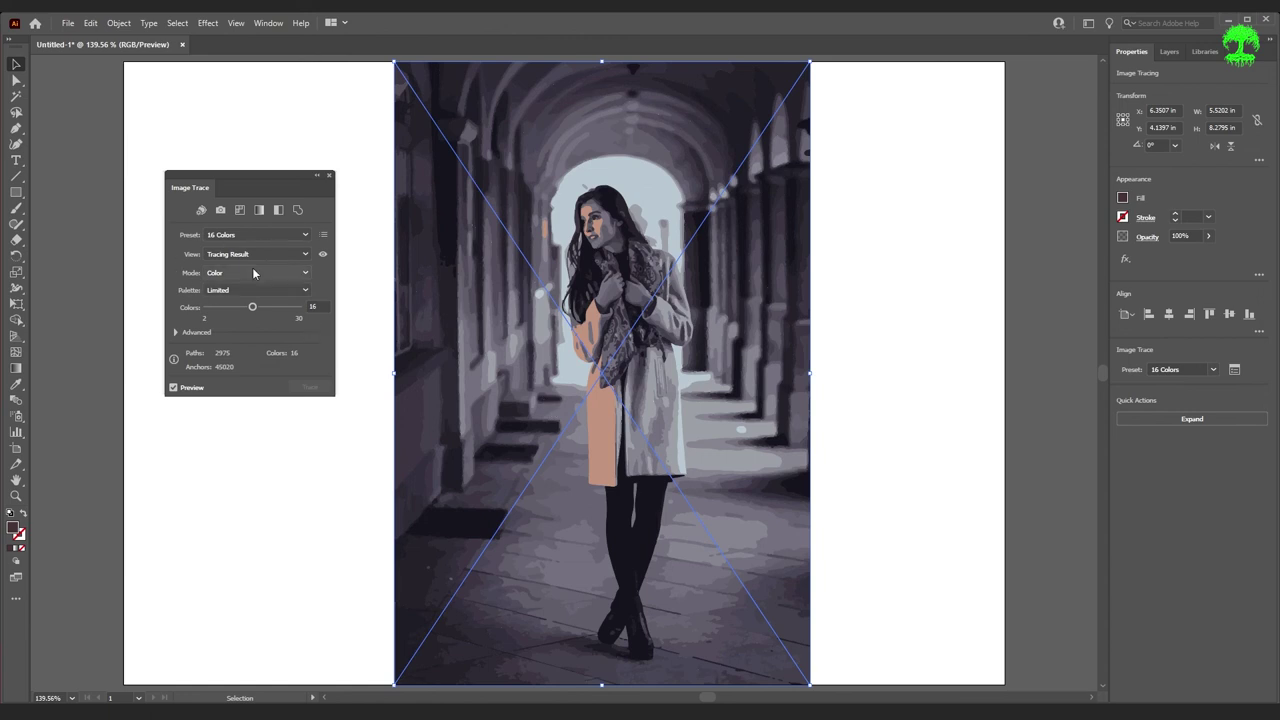
- Compare the trace with the source photo, then view it with outlines and as outlines only
left_click(322, 255)
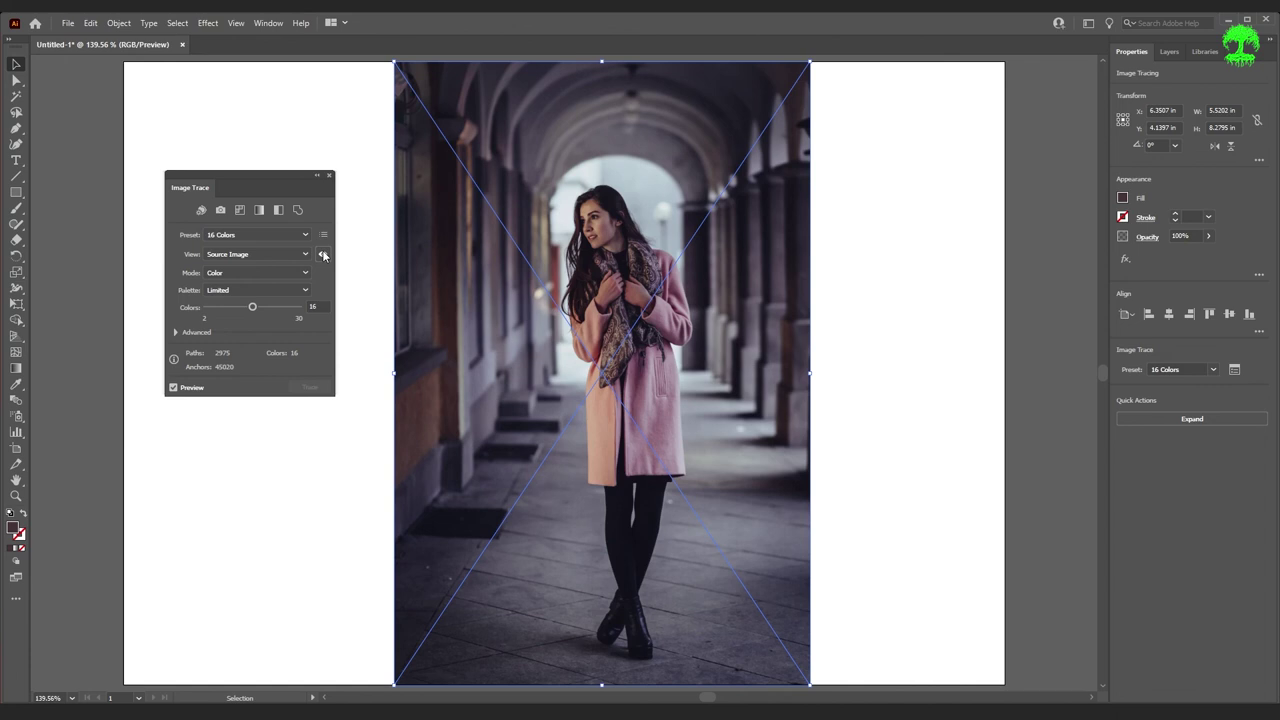
left_click(305, 254)
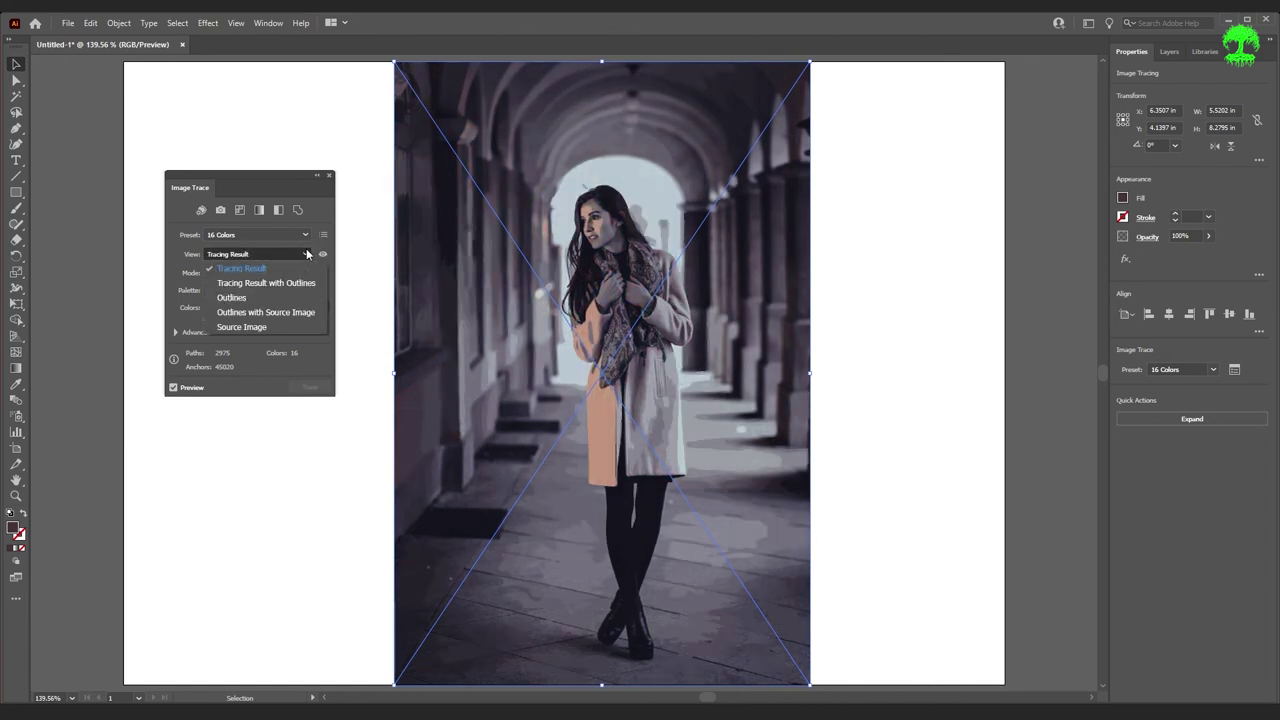
left_click(307, 254)
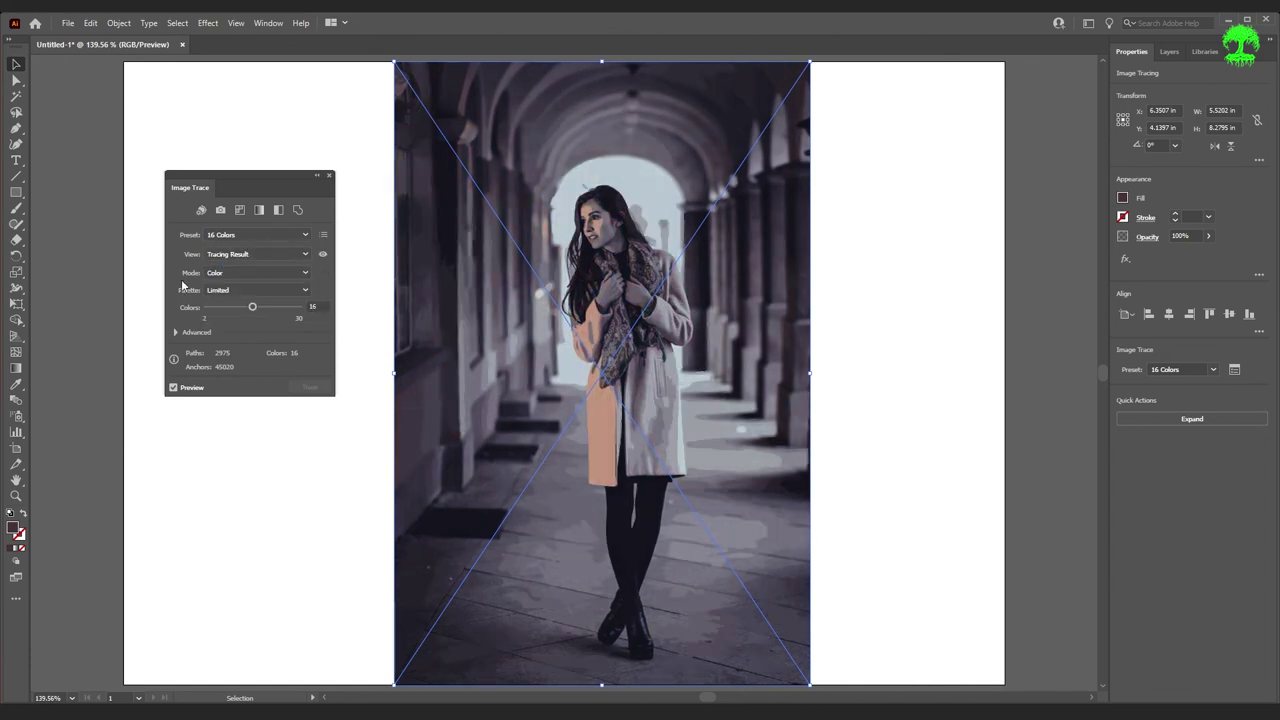
left_click(303, 254)
left_click(275, 283)
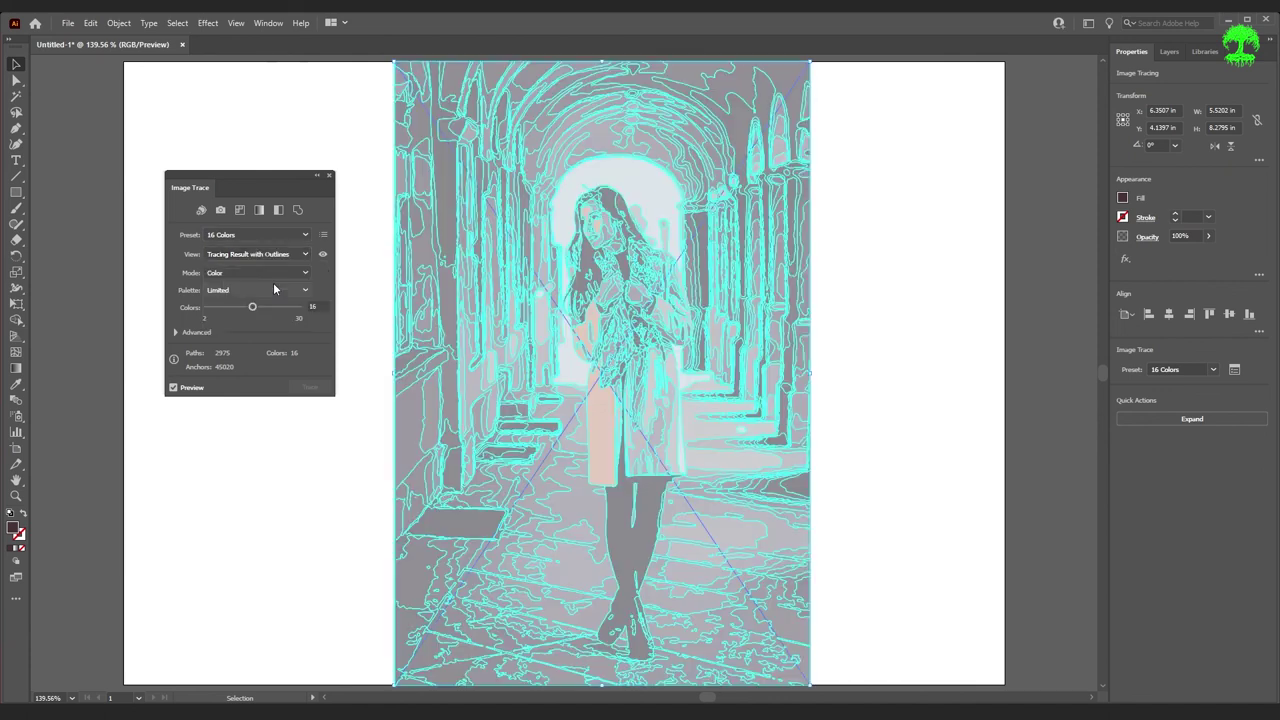
left_click(304, 255)
left_click(235, 297)
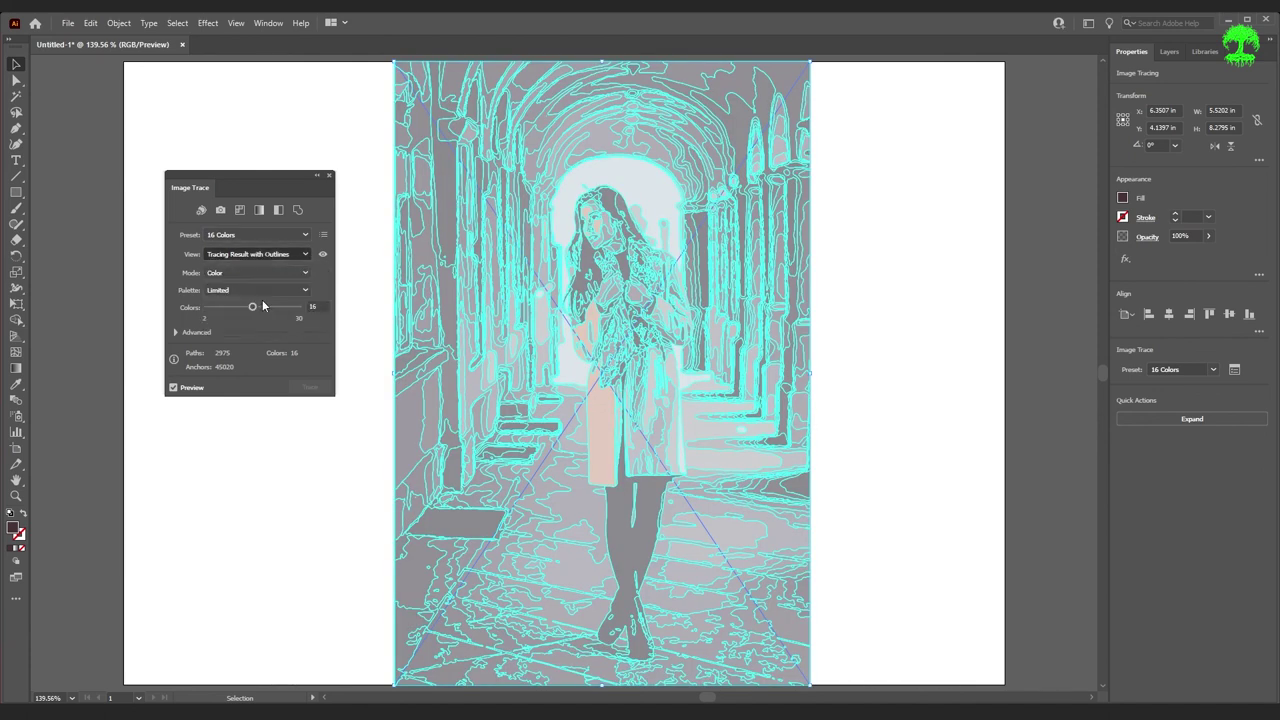
- Switch between the source image and tracing result views, then review the colour Mode options
left_click(282, 258)
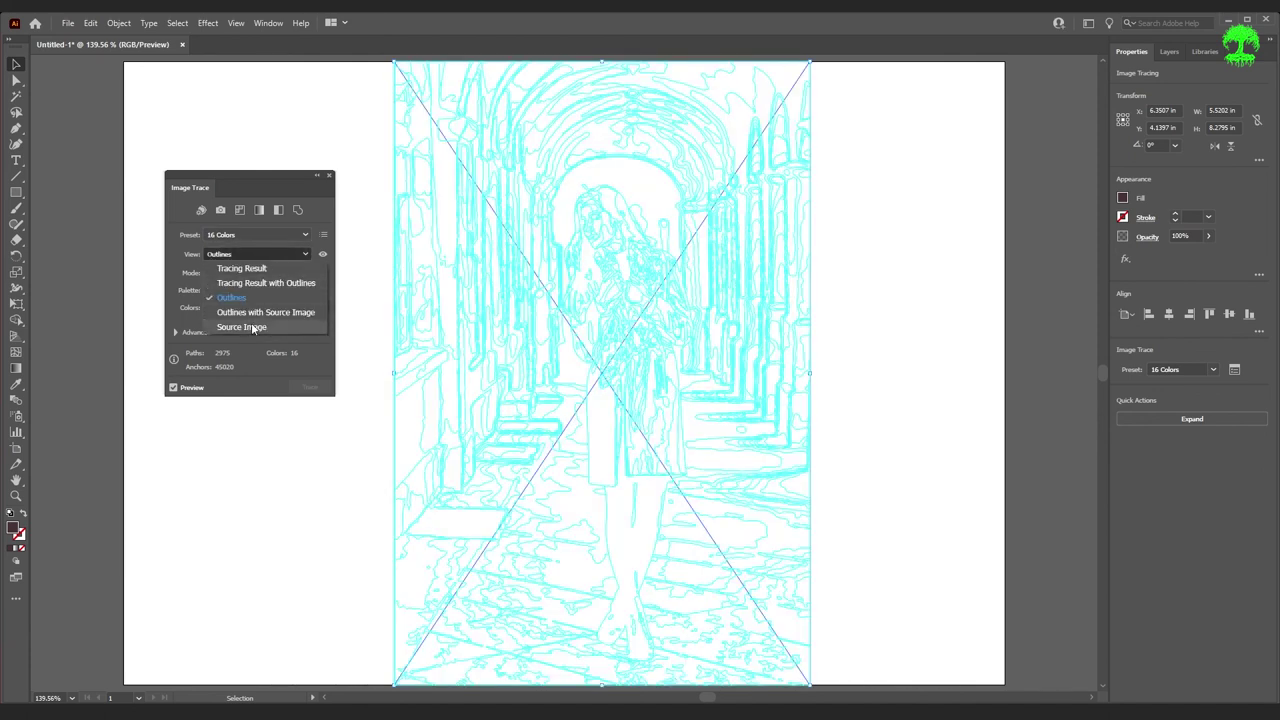
left_click(250, 325)
left_click(267, 258)
left_click(250, 268)
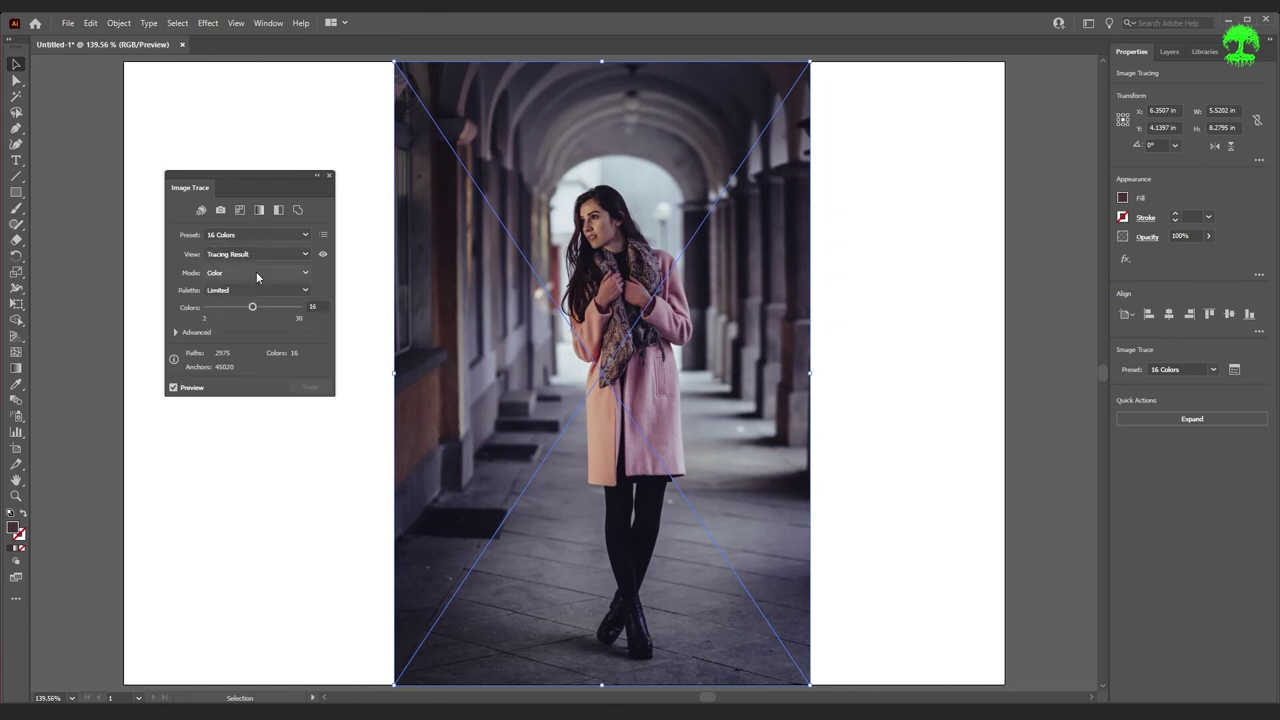
left_click(323, 256)
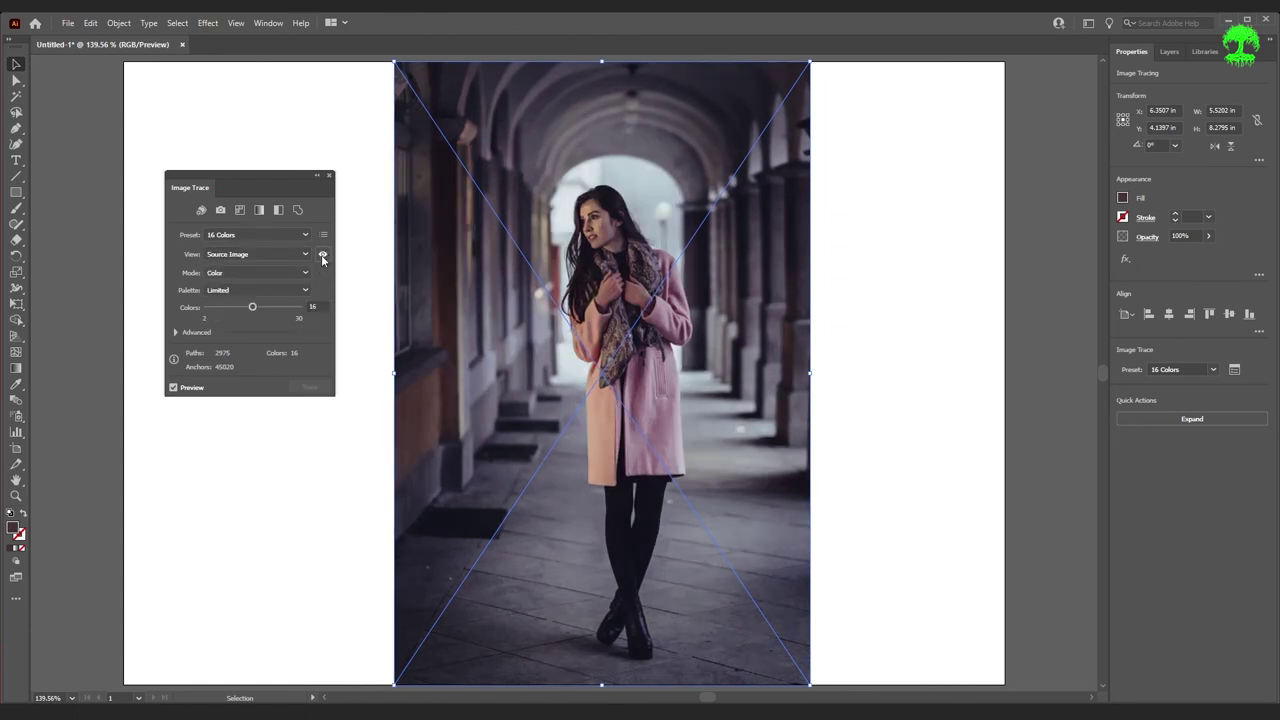
left_click(322, 258)
left_click(322, 258)
left_click(292, 273)
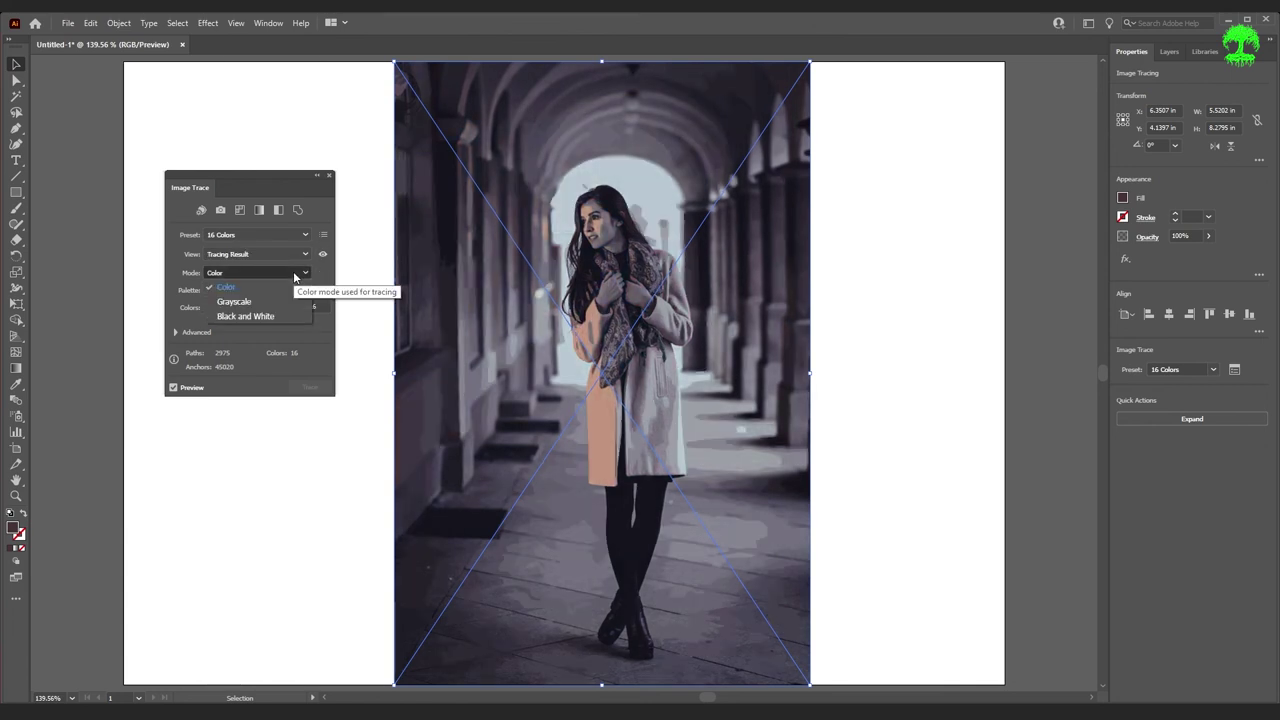
- Keep Color mode and the Limited palette, and set Colors to 20 under a Custom preset
left_click(294, 275)
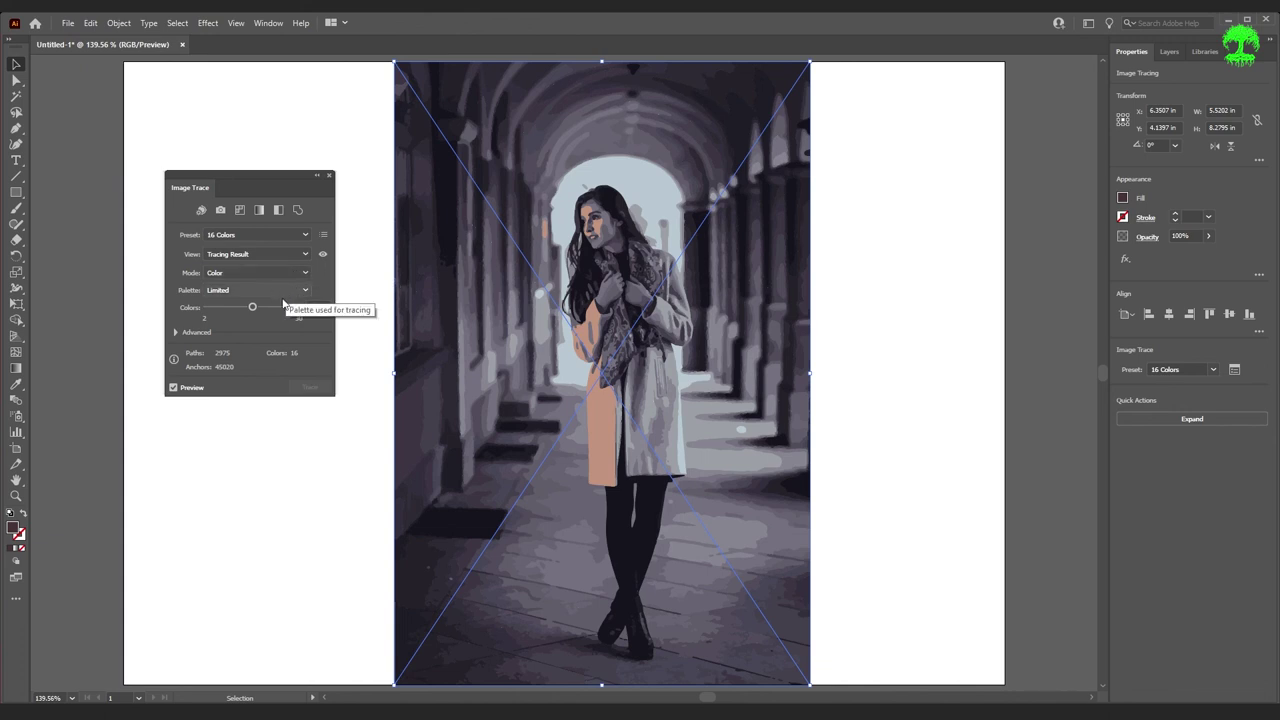
left_click(303, 297)
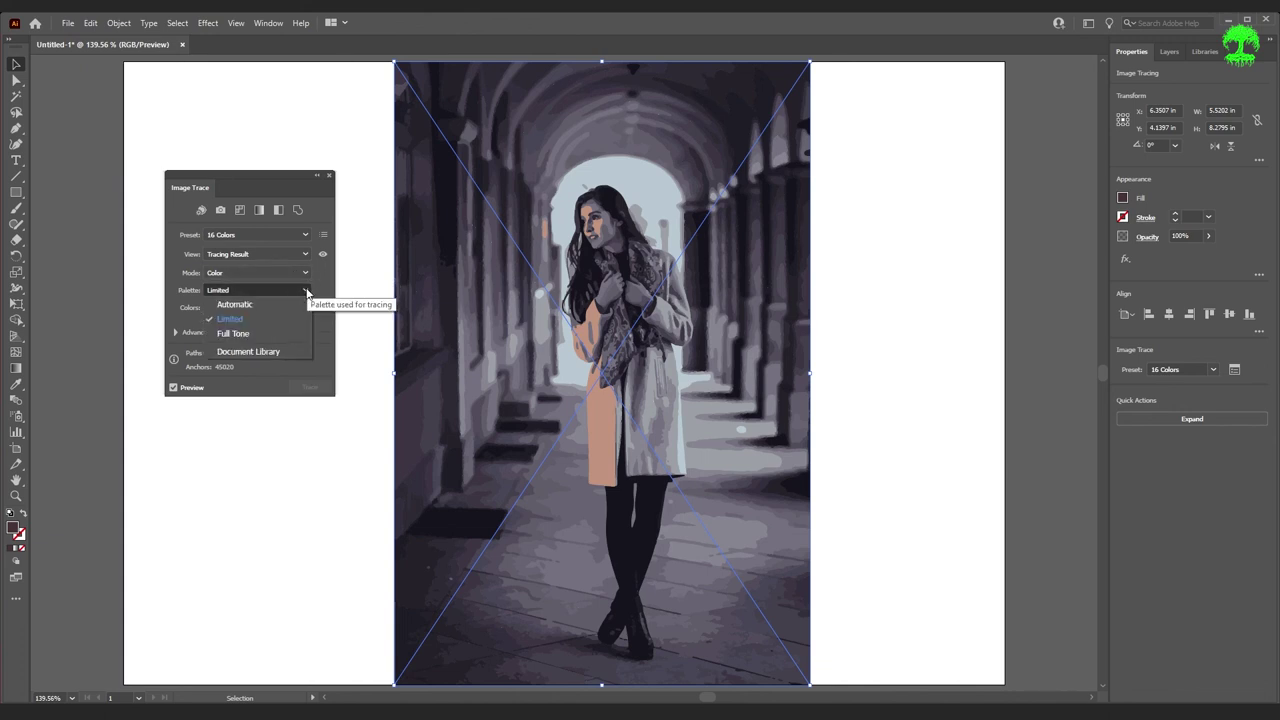
left_click(307, 291)
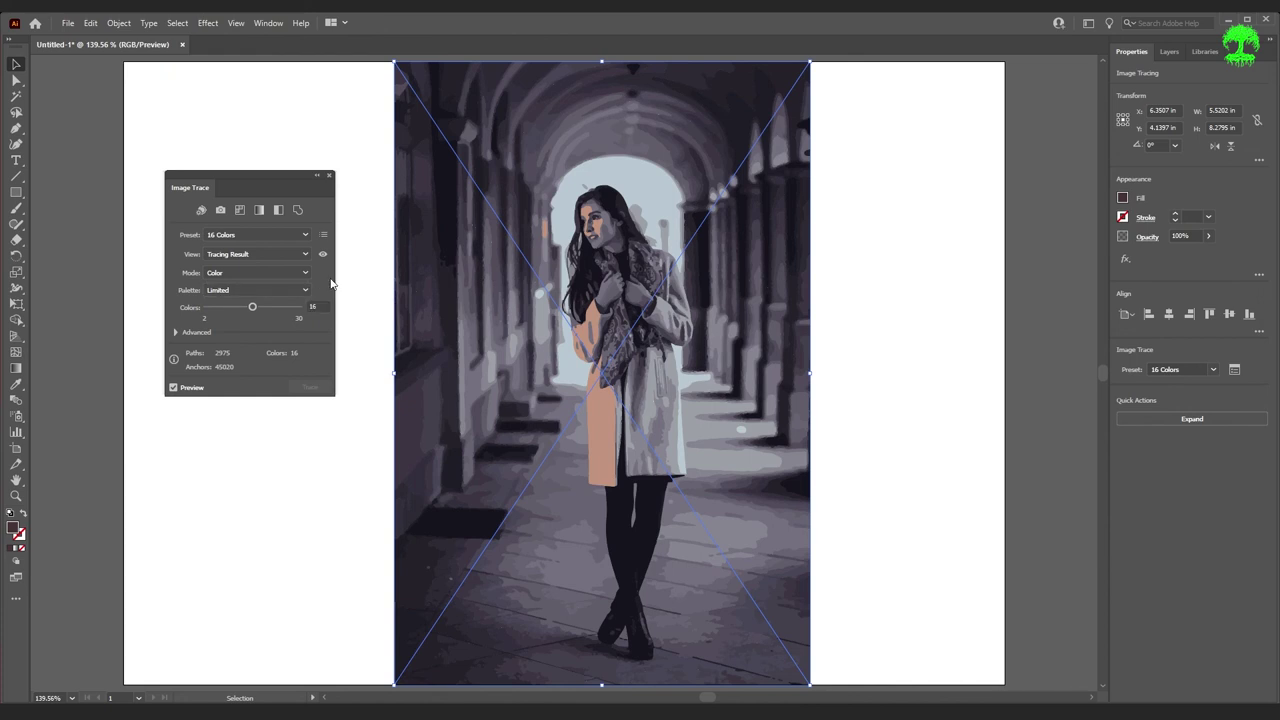
left_click(265, 310)
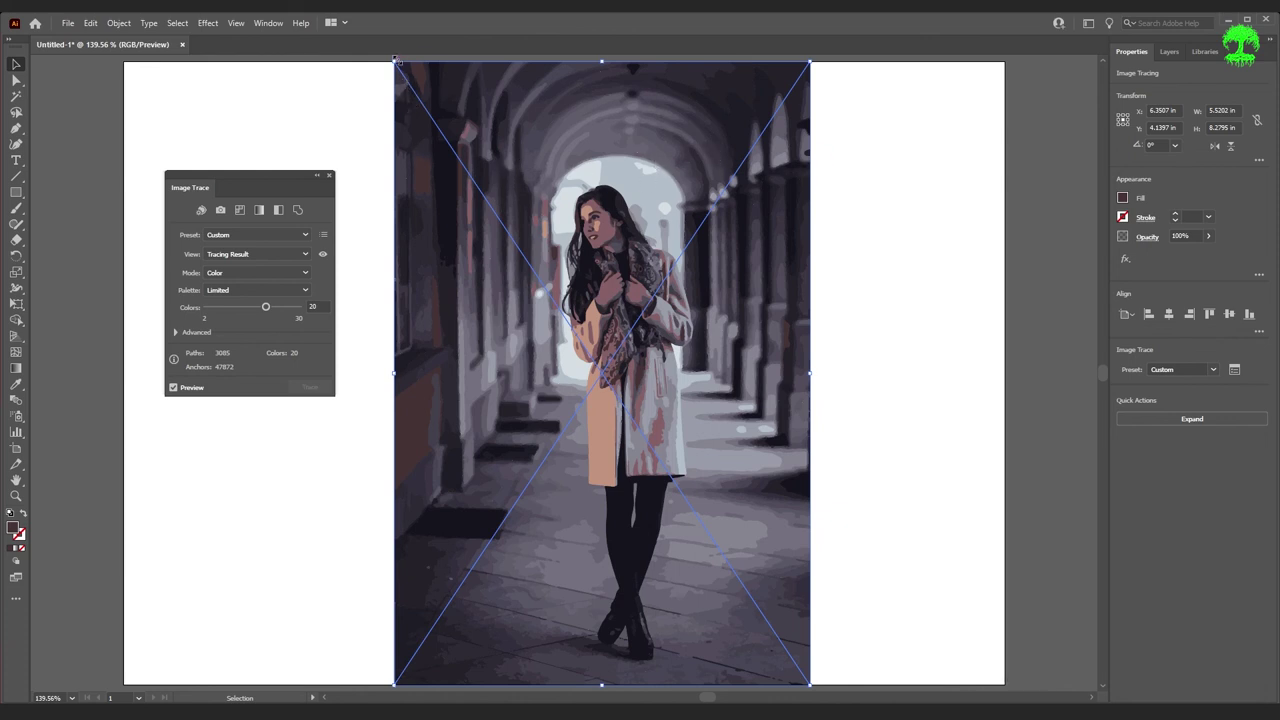
- Shrink the traced photo, restore its full size, then expand the 20-colour trace into editable paths
left_click_drag(437, 93, 479, 173)
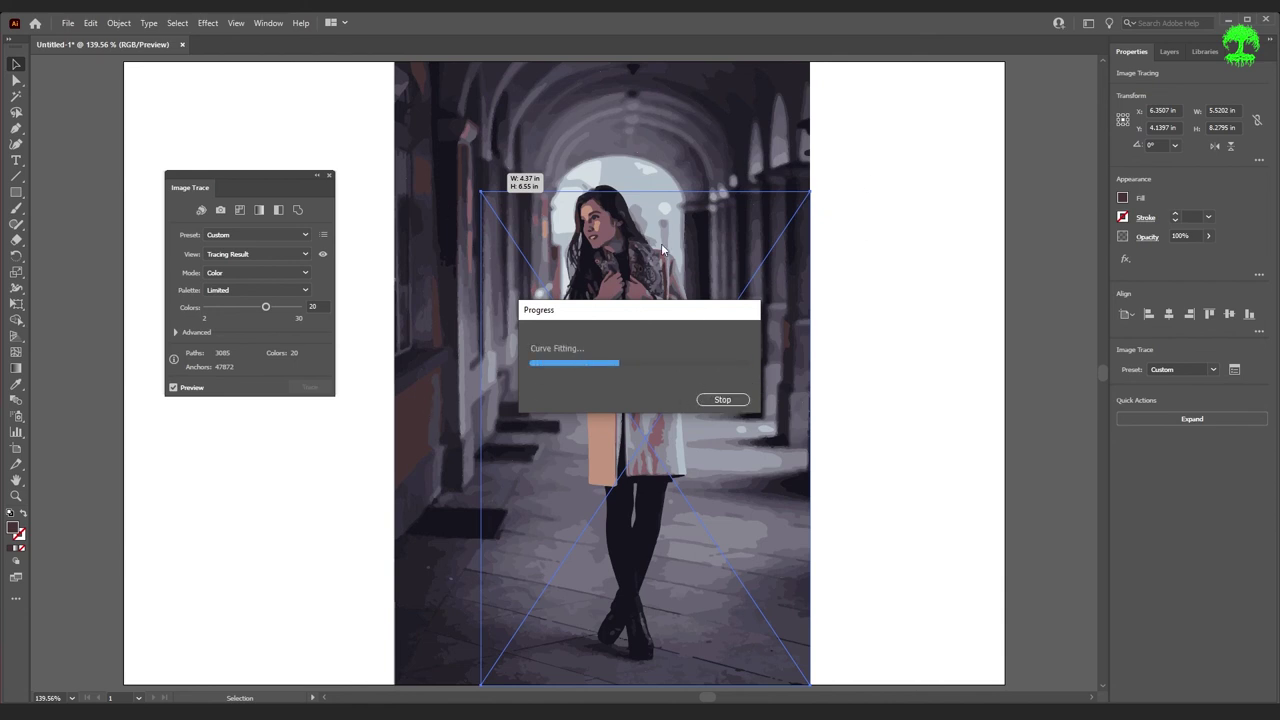
left_click_drag(483, 190, 460, 169)
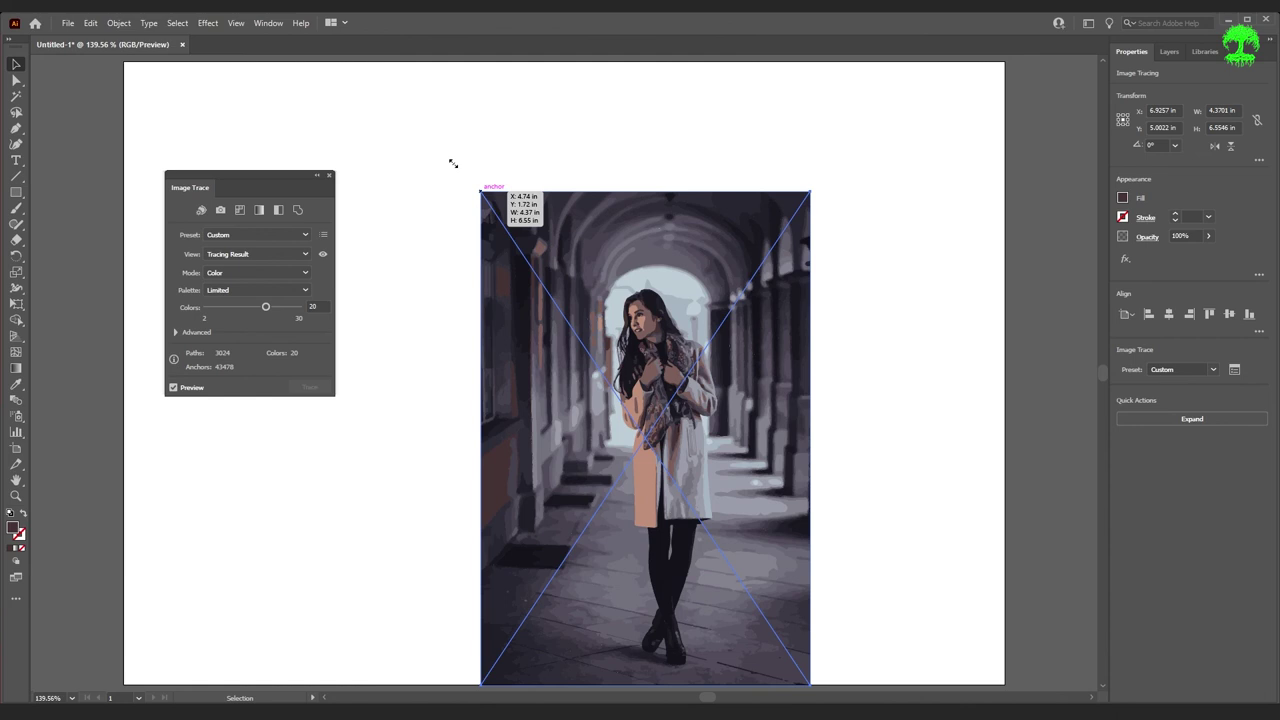
mouse_move(396, 99)
left_mouse_down()
mouse_move(355, 57)
mouse_move(366, 486)
mouse_move(480, 655)
mouse_move(367, 435)
left_mouse_up()
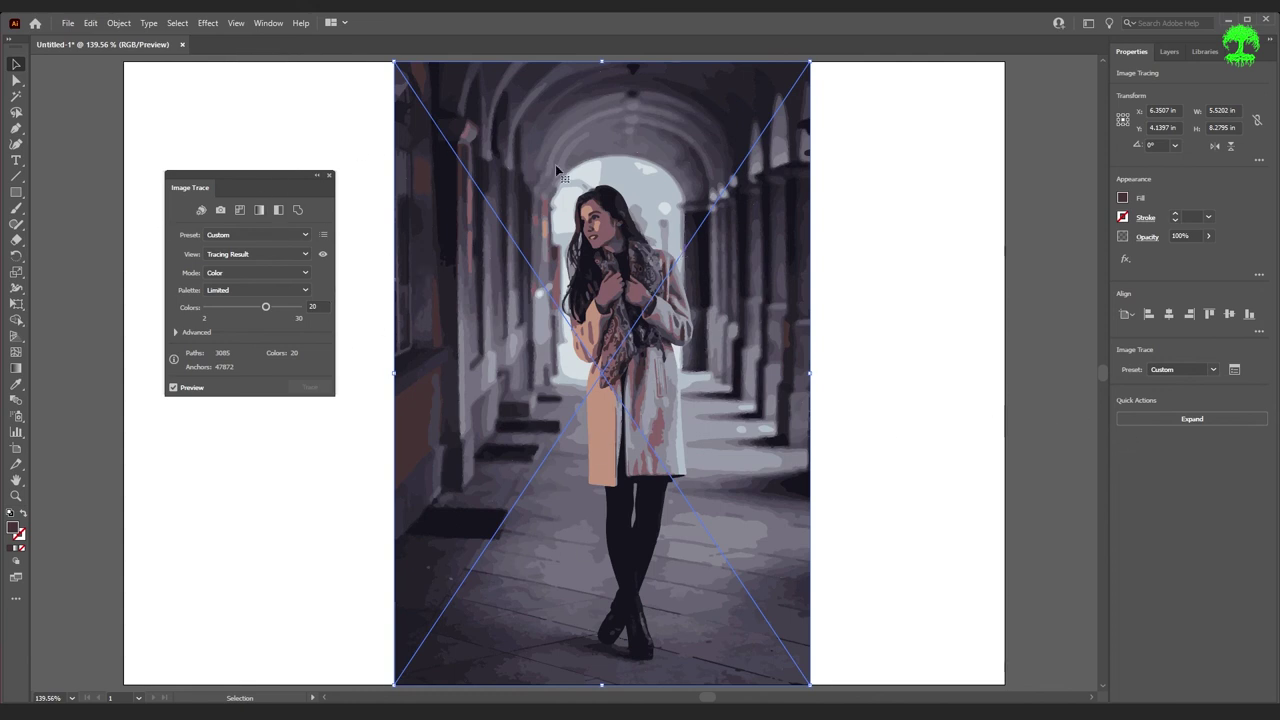
left_click(1150, 424)
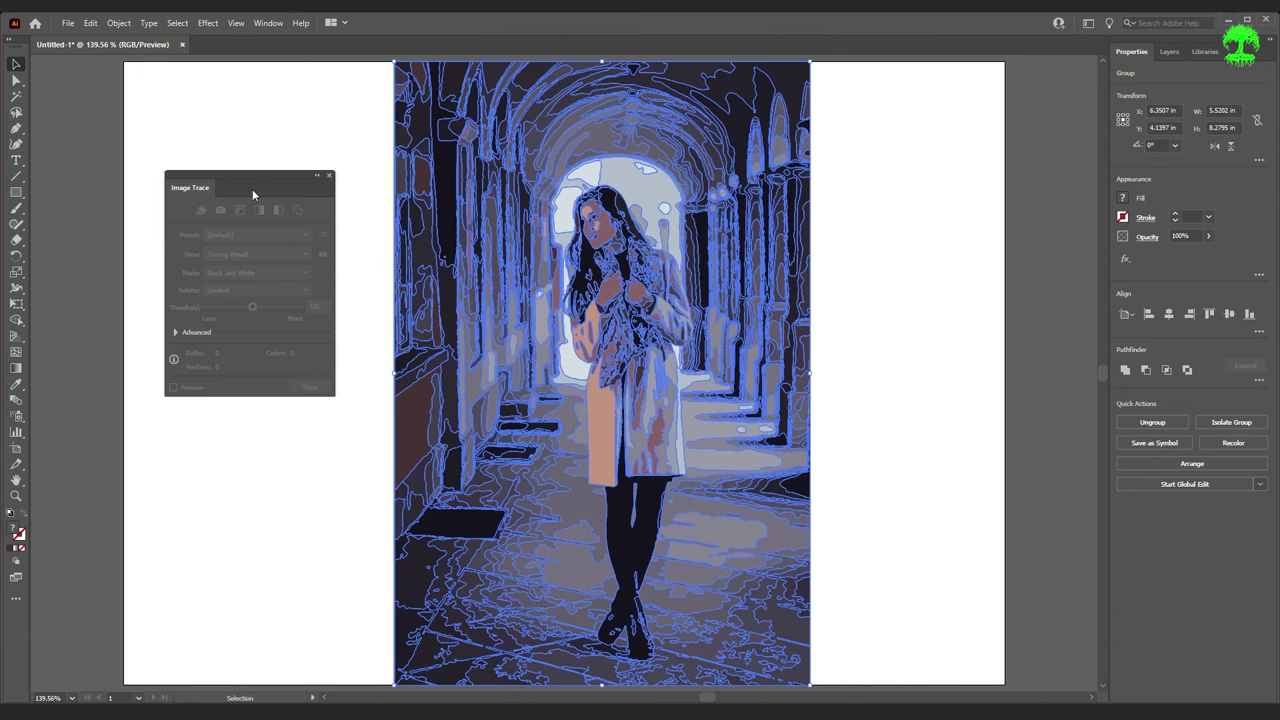
- With Direct Selection, test-move the brown wall and tan coat shapes, undoing each move
left_click(326, 179)
key("a")
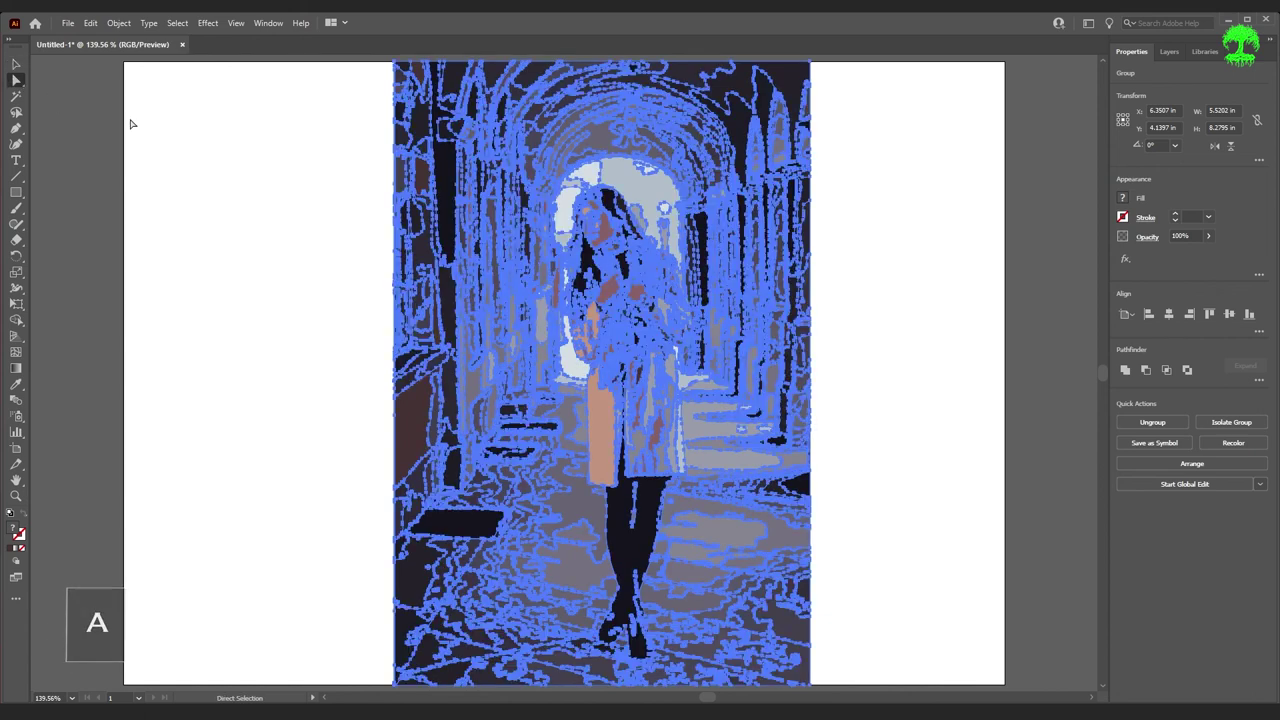
left_click(276, 200)
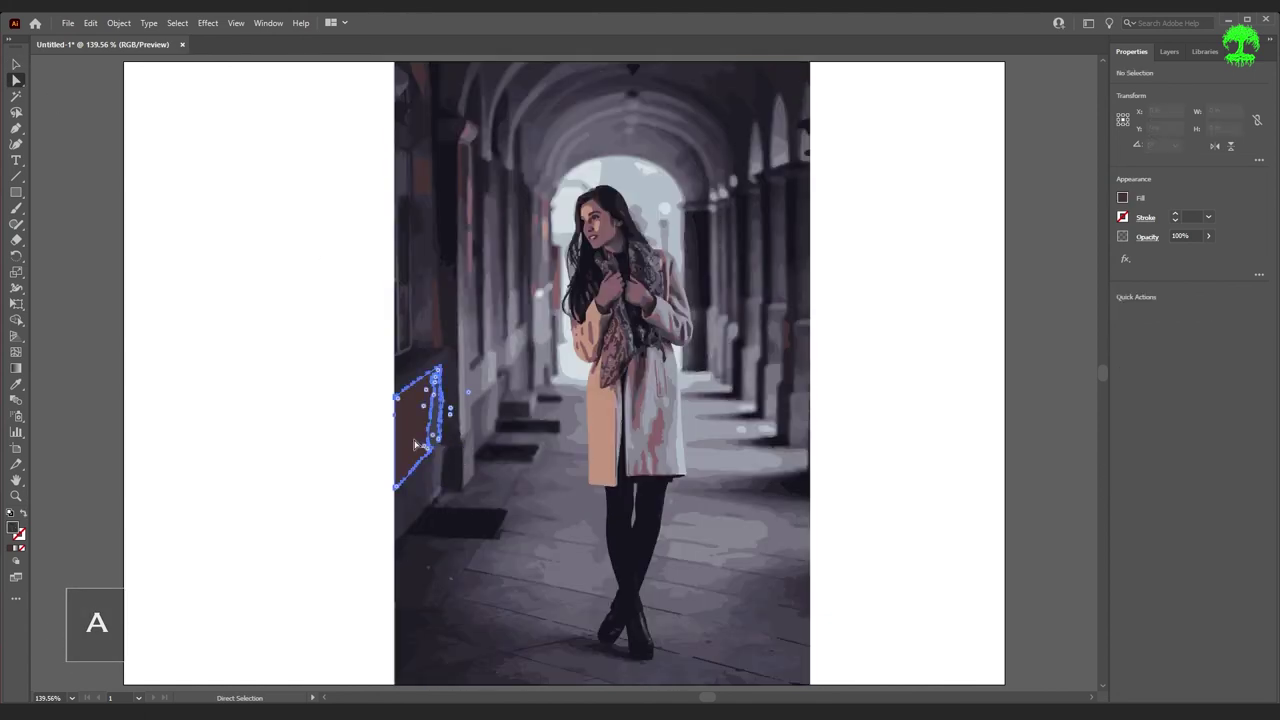
left_click(418, 425)
left_click_drag(418, 425, 229, 428)
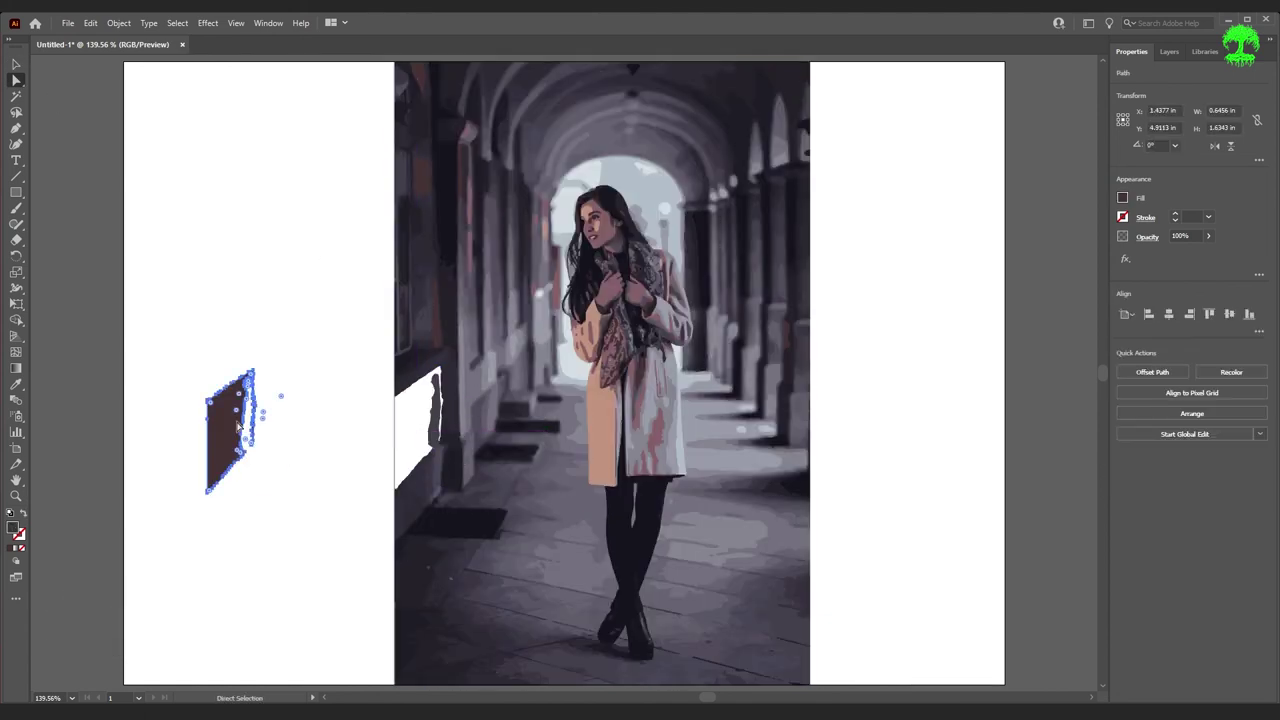
key("ctrl+z")
left_click(596, 420)
left_click_drag(596, 420, 263, 398)
key("ctrl+z")
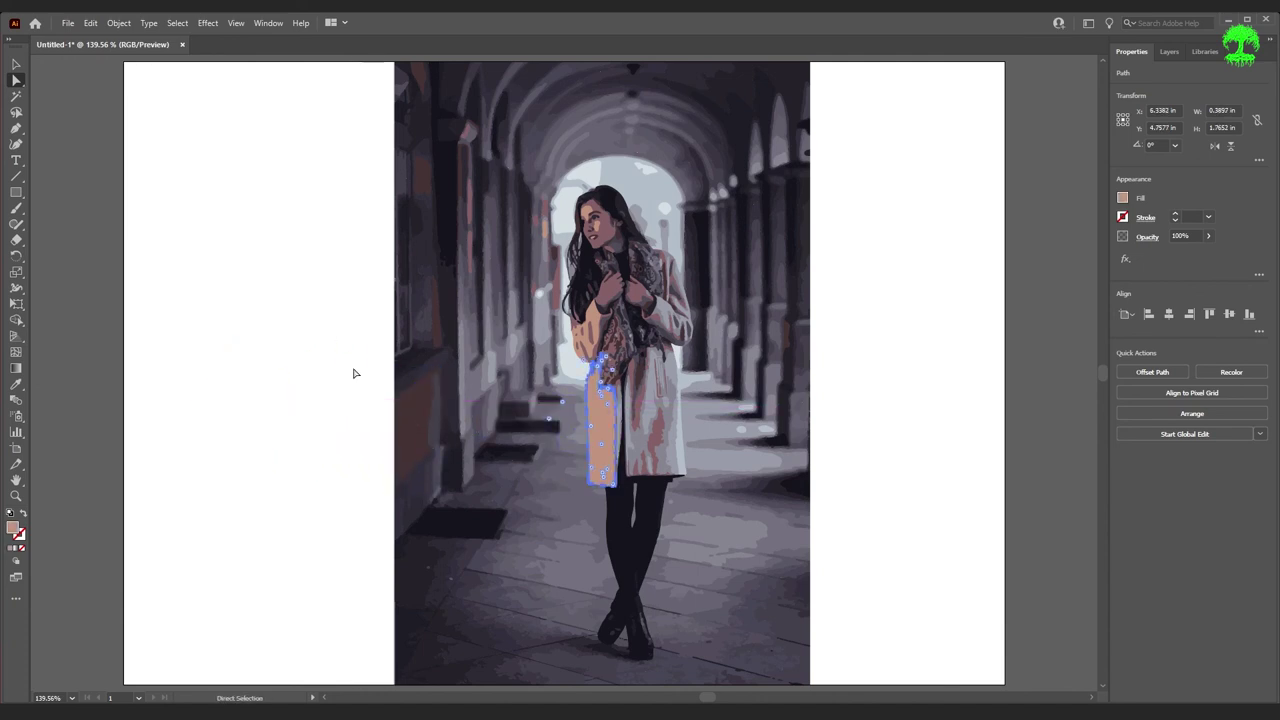
- Select all shapes matching the pale floor shape's opacity, fill them green, then undo the fill
left_click(716, 460)
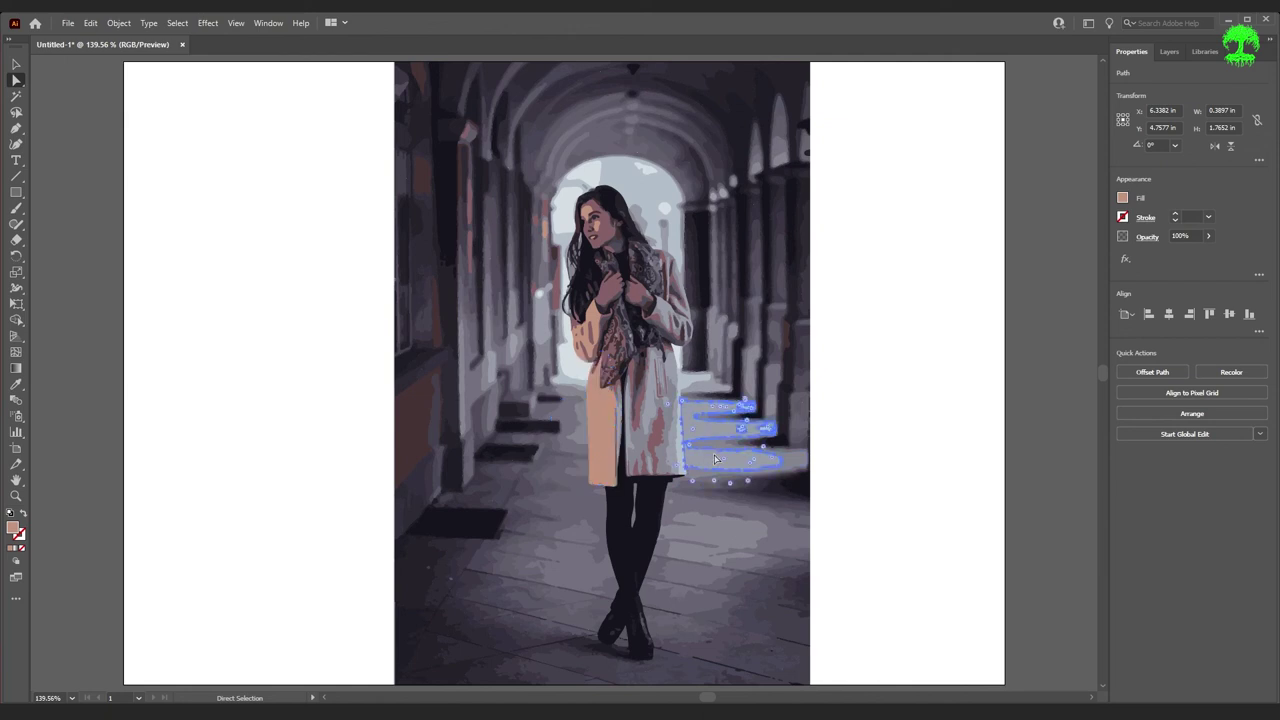
left_click(178, 24)
mouse_move(229, 158)
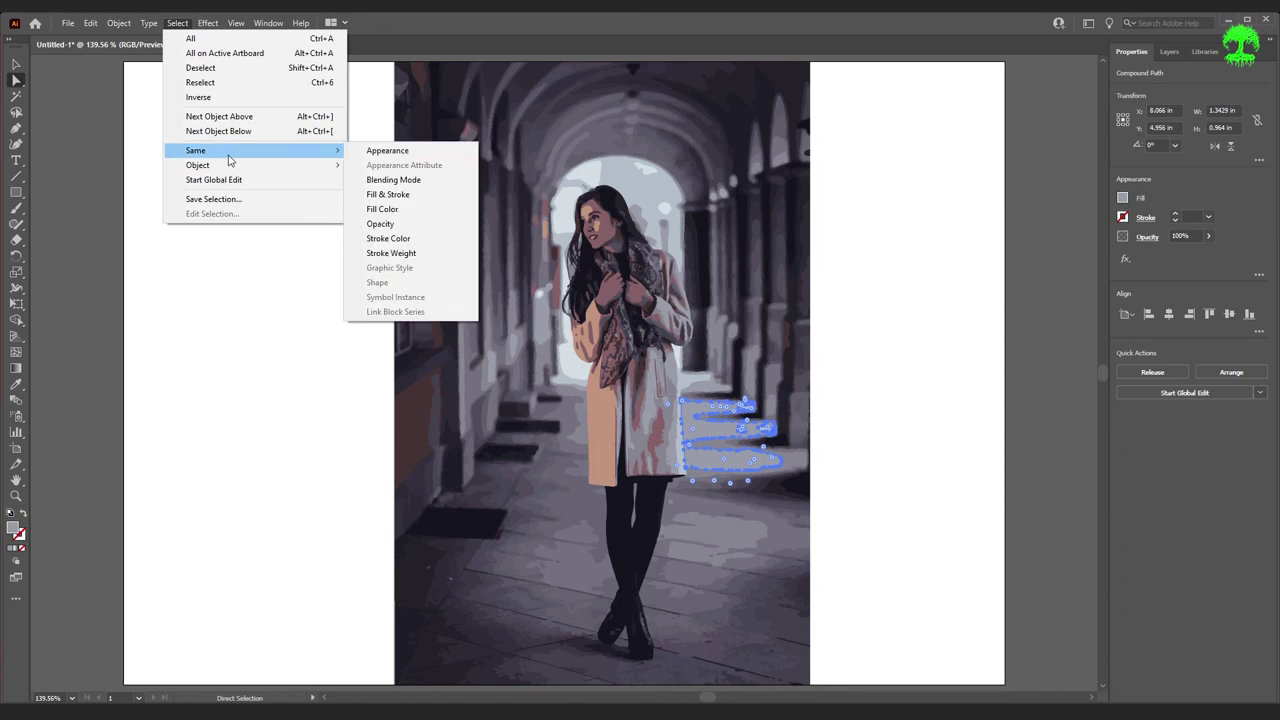
left_click(405, 225)
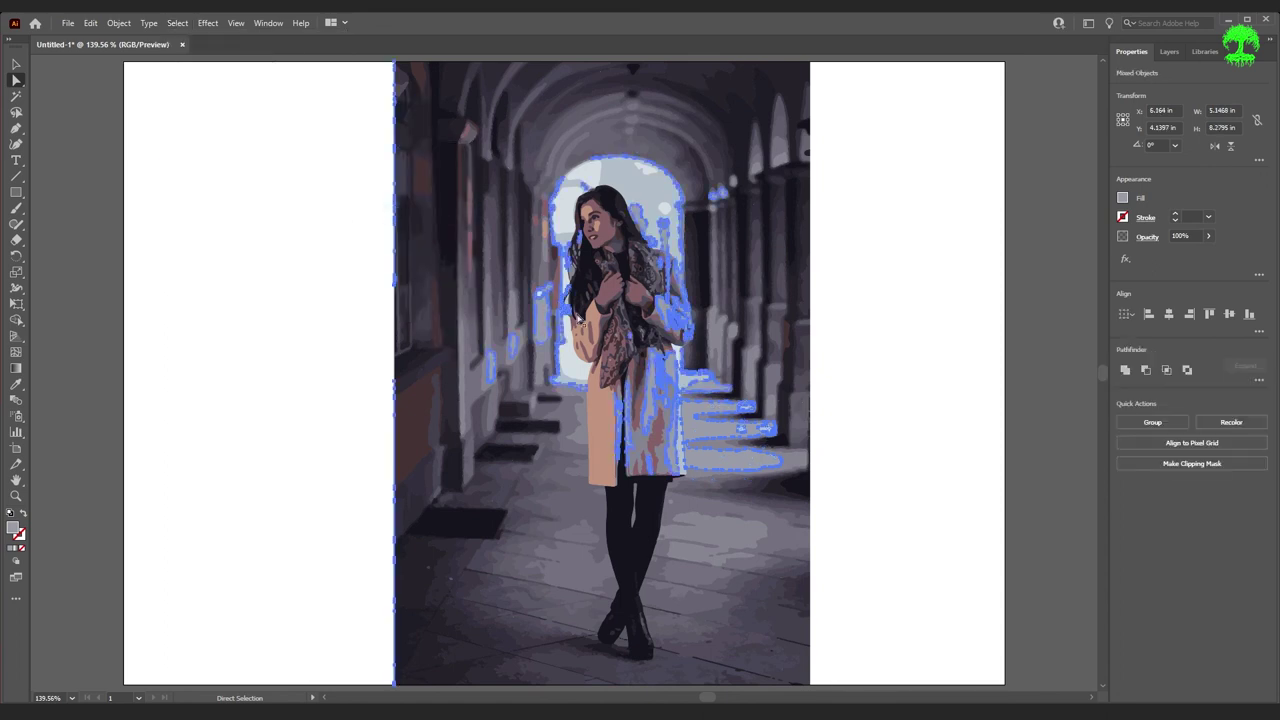
left_click(1124, 198)
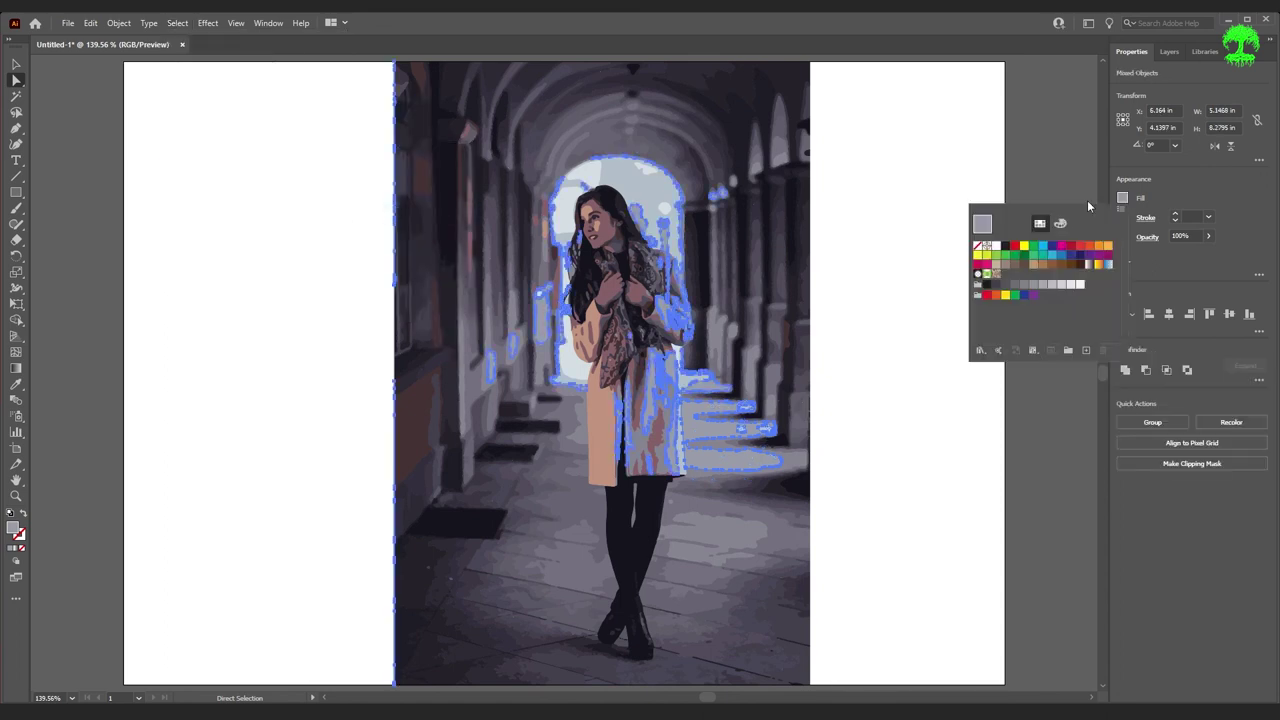
left_click(1027, 261)
left_click(909, 431)
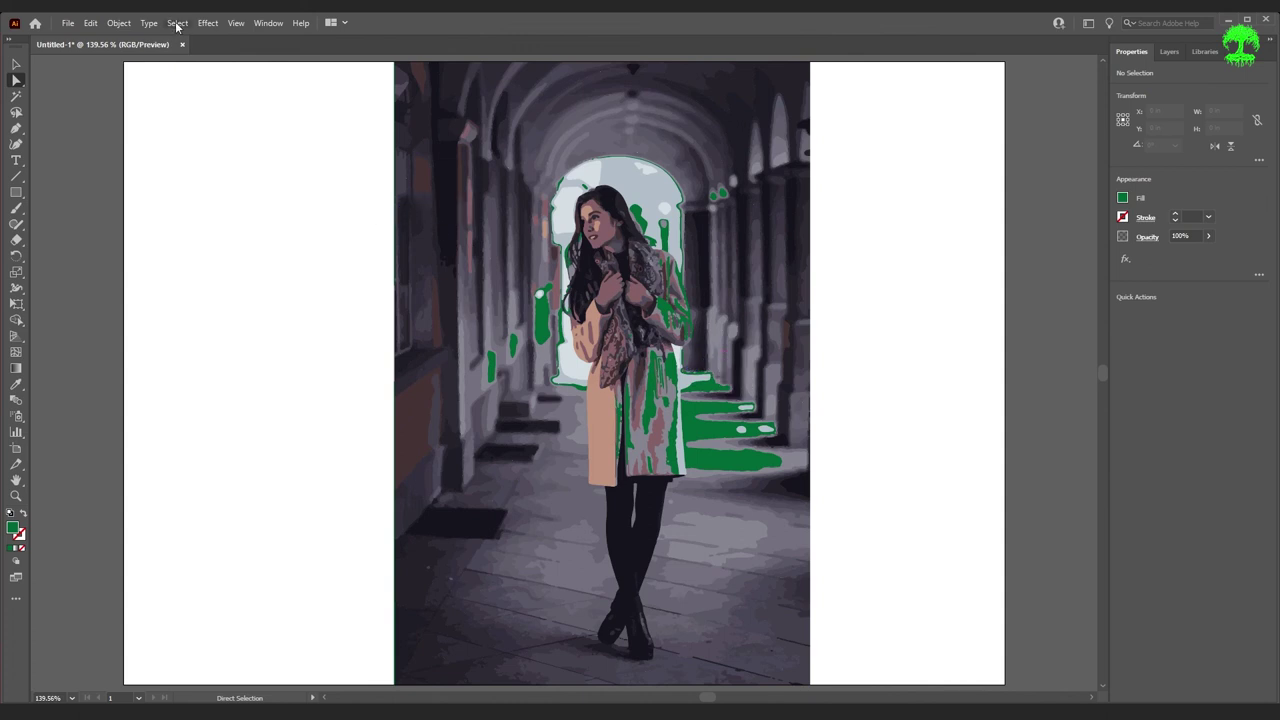
key("ctrl+z")
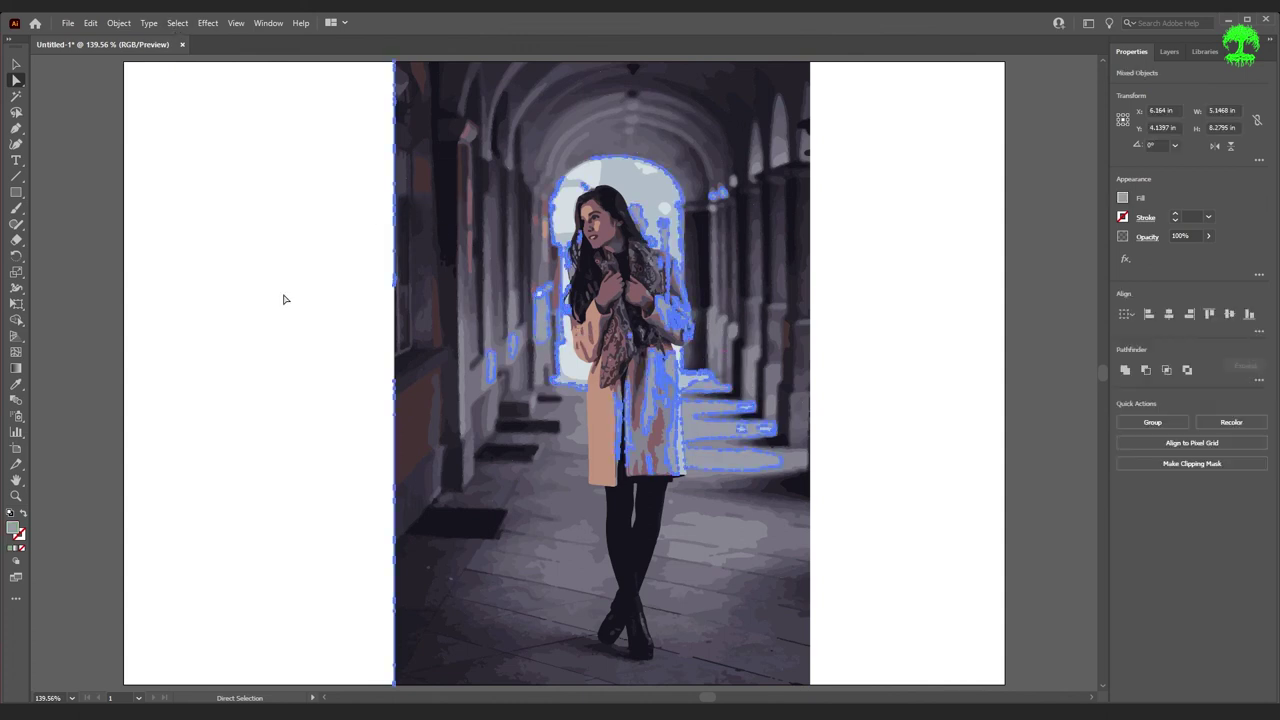
left_click(803, 280)
left_click(874, 317)
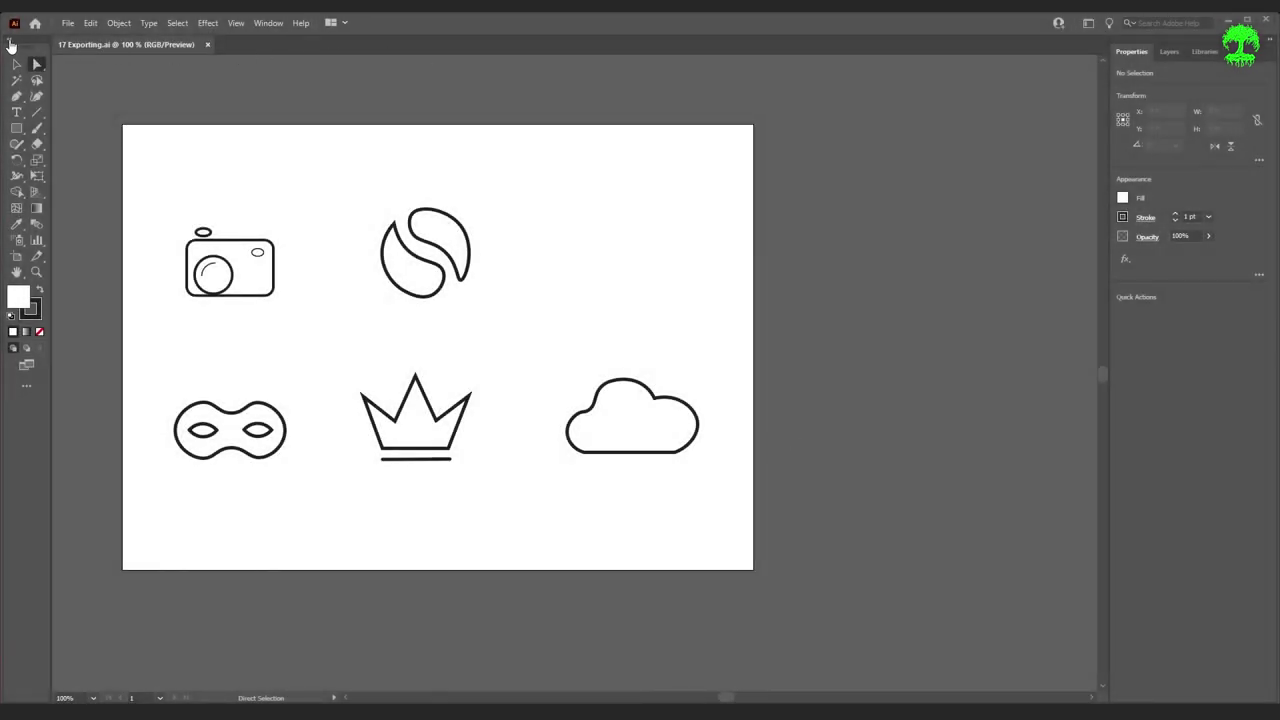
- Collapse the Tools panel to a single column and show the Effect menu
left_click(12, 45)
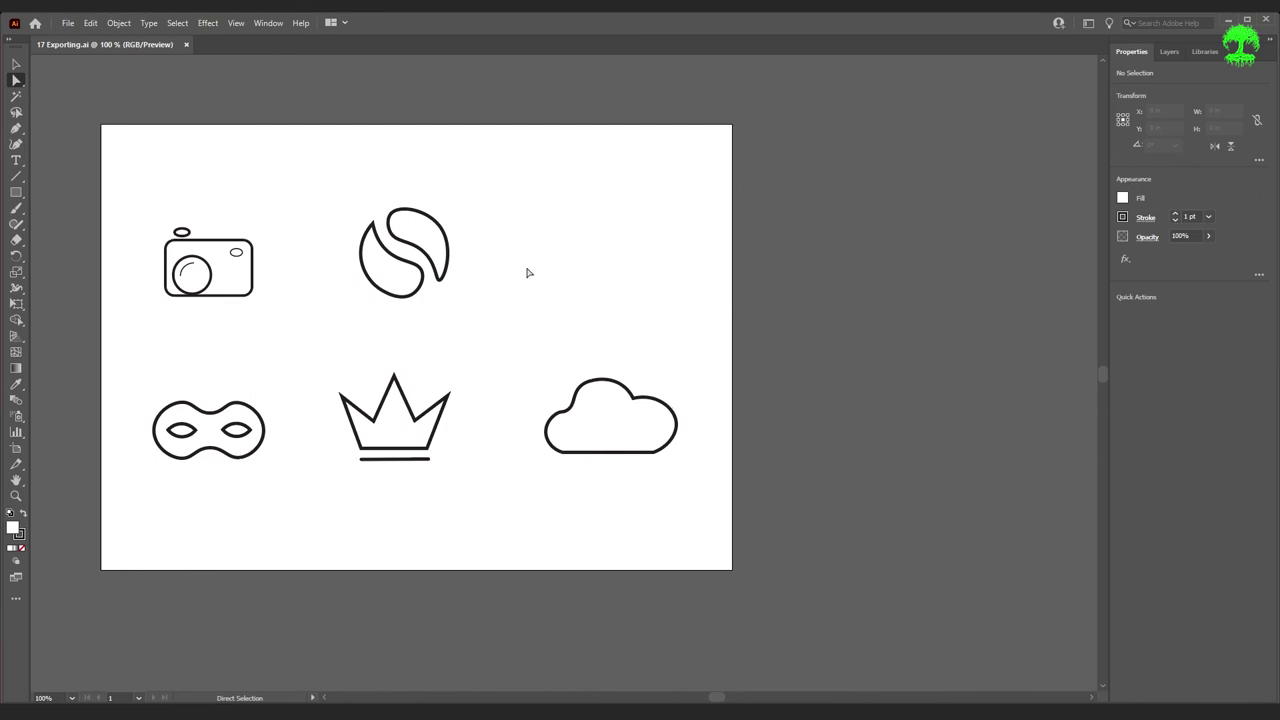
left_click(206, 26)
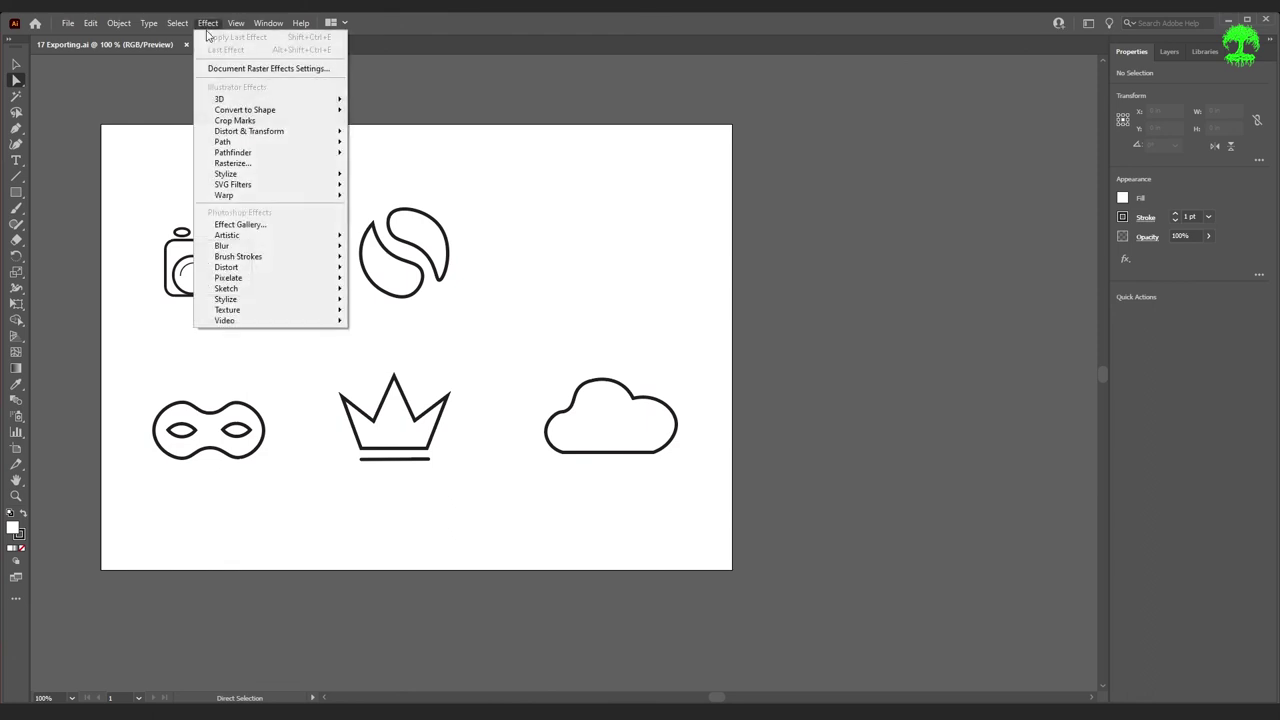
- Keep Document Raster Effects Settings at High (300 ppi) resolution and confirm
left_click(256, 68)
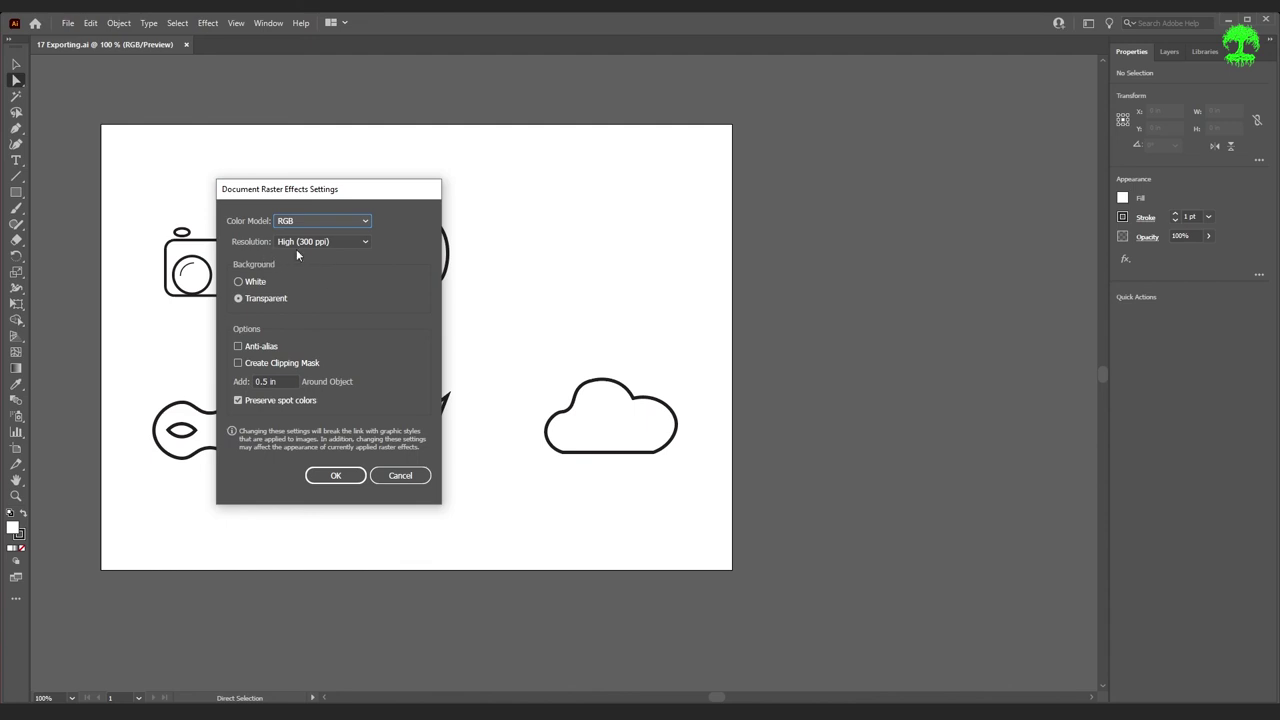
left_click(355, 243)
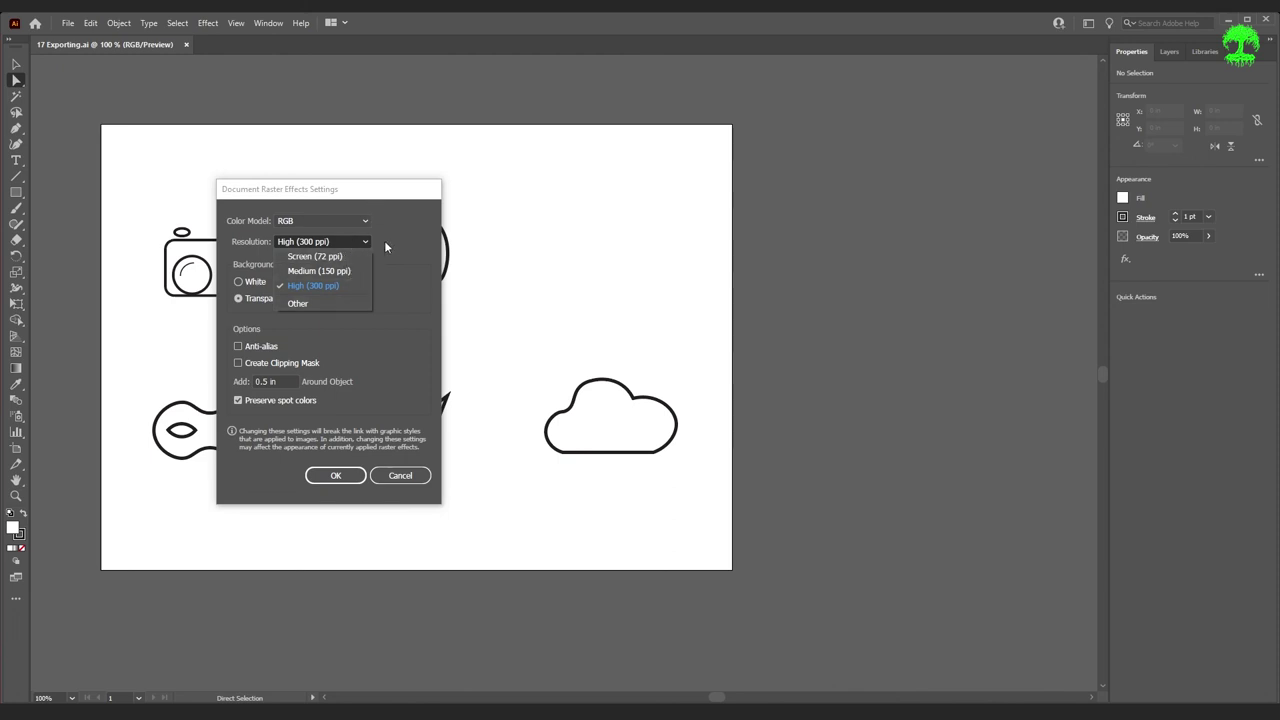
left_click(335, 286)
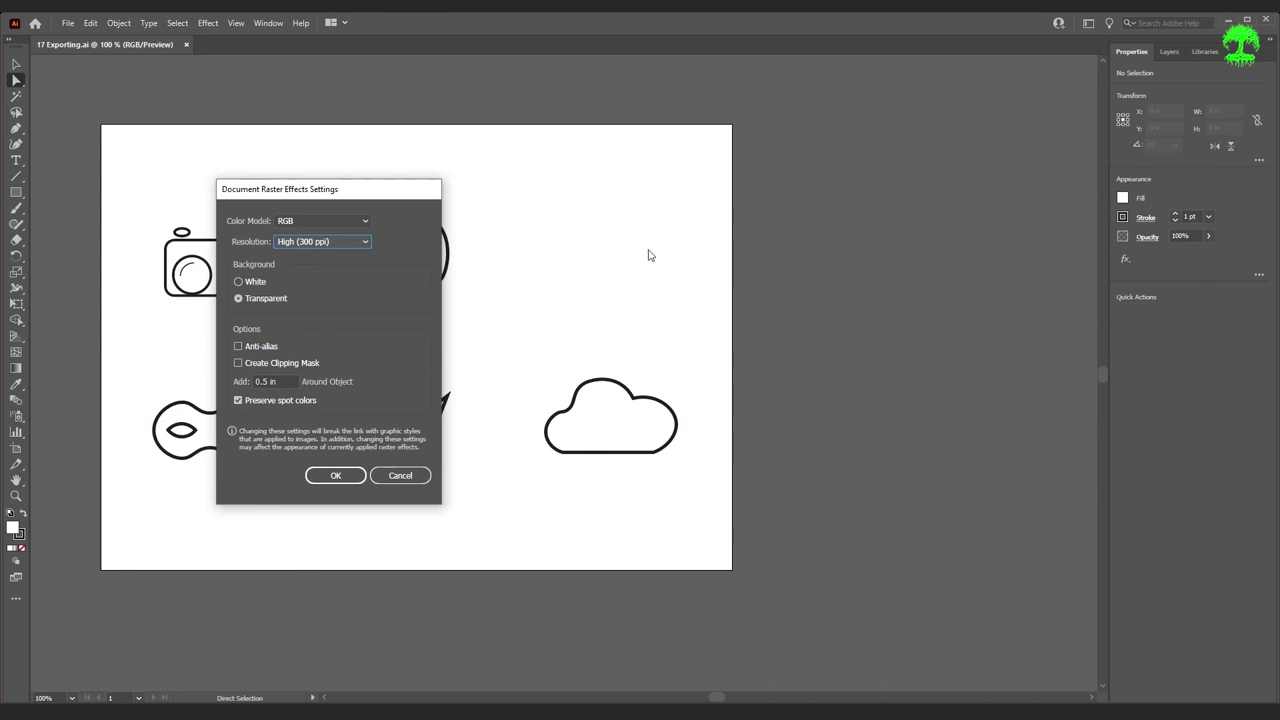
left_click(328, 478)
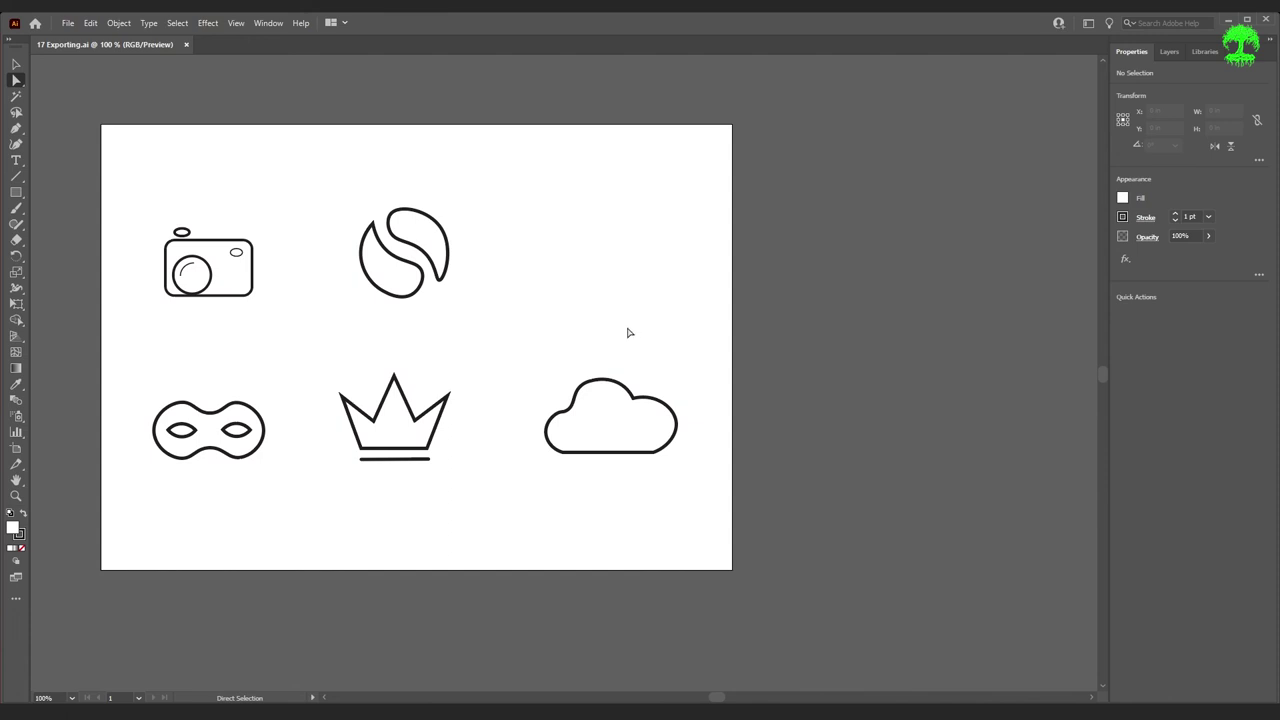
- Save the icon artwork in the Class Files folder as Adobe PDF named 'exporting PDF 1'
left_click(69, 23)
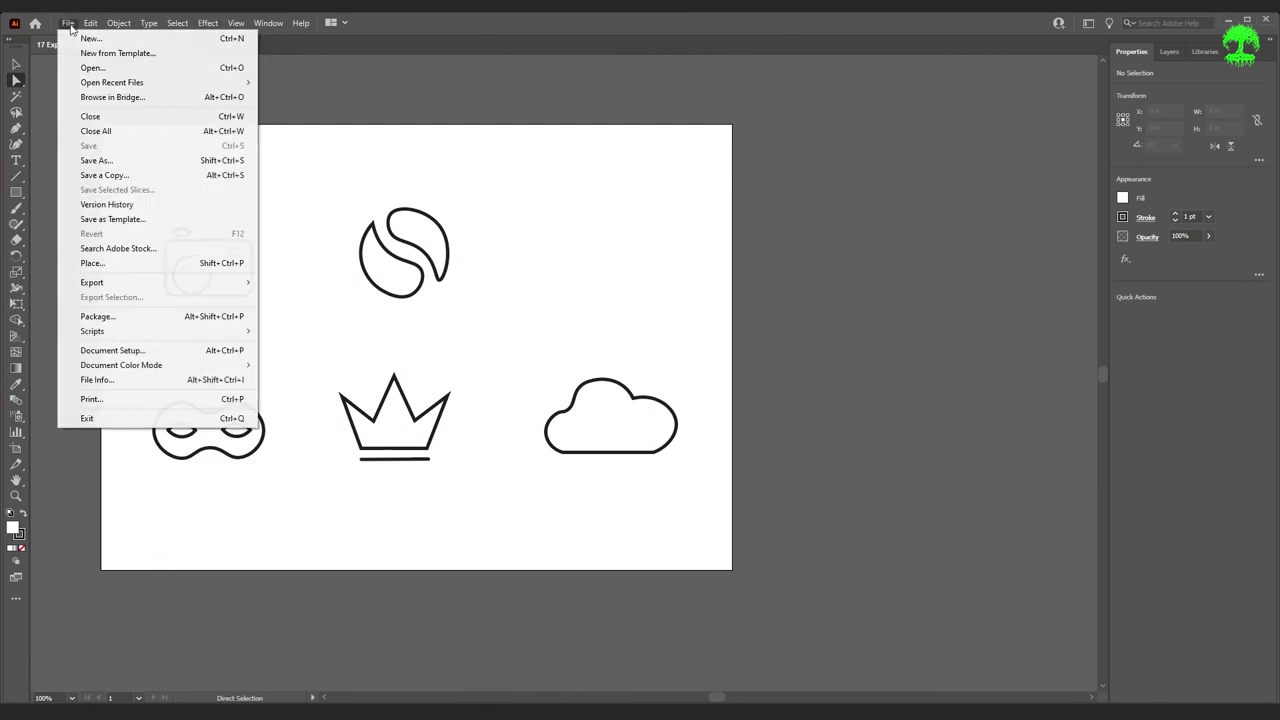
left_click(128, 161)
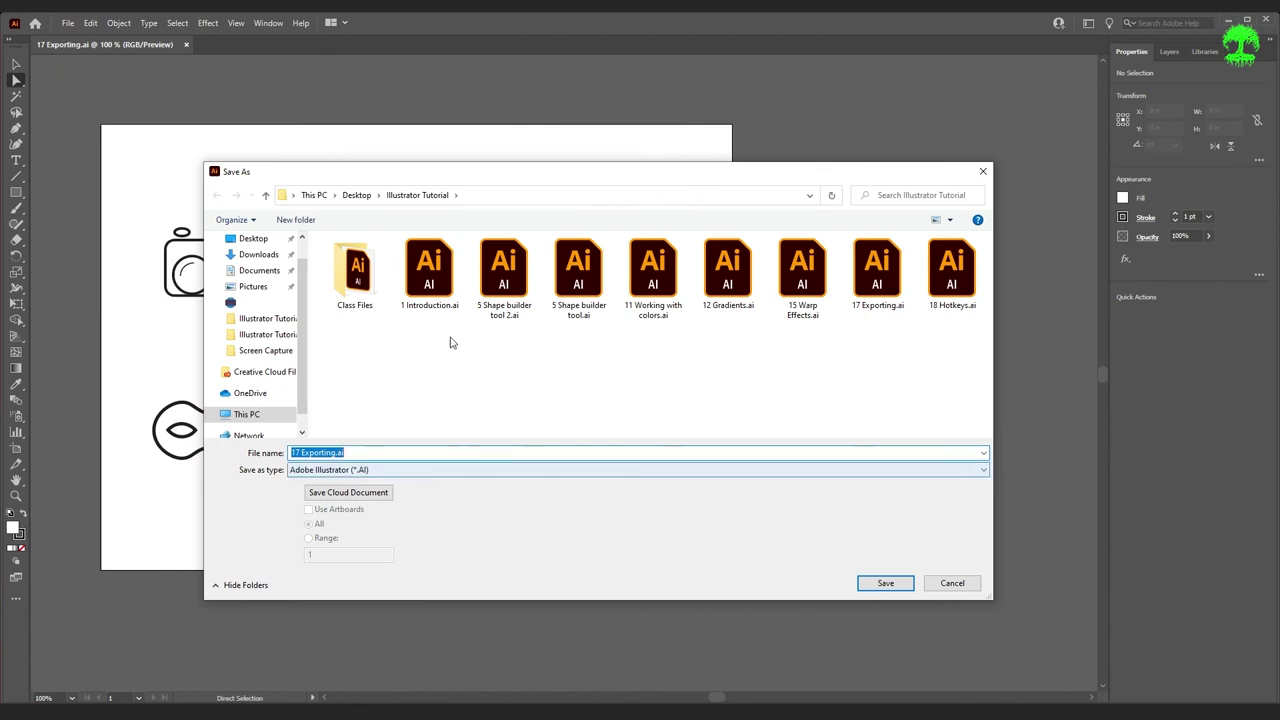
double_click(358, 288)
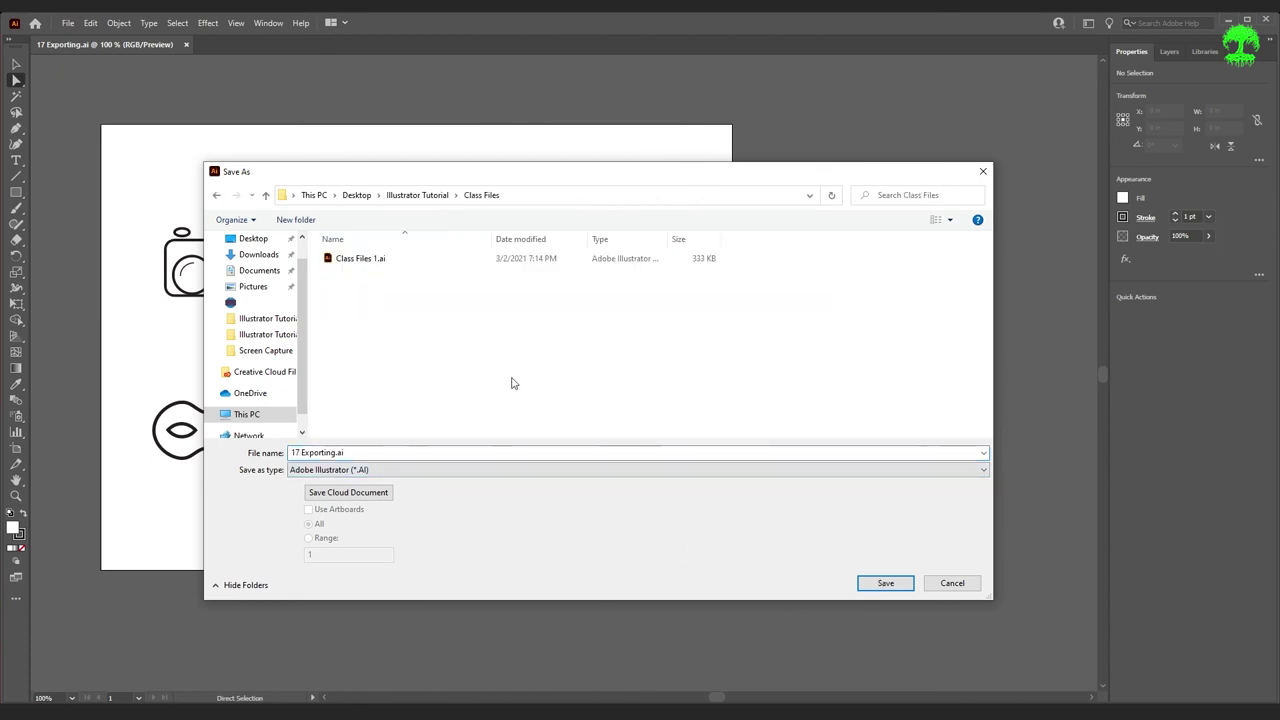
left_click(578, 470)
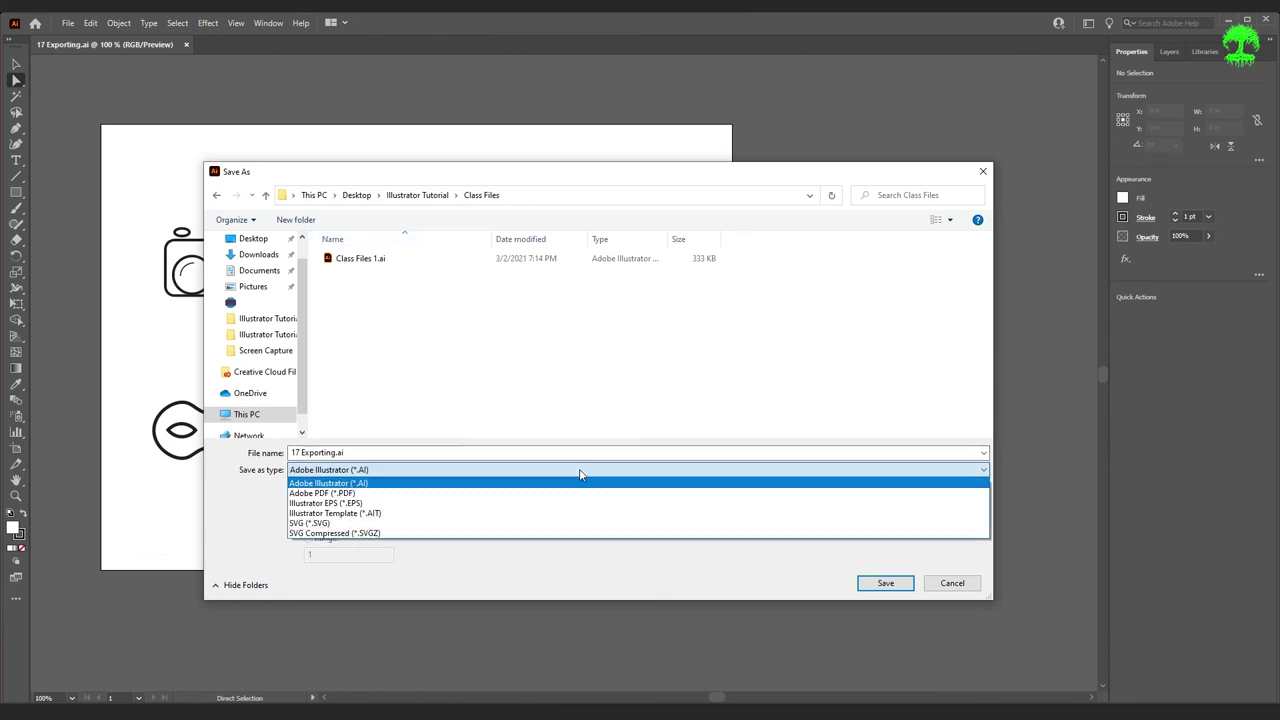
left_click(336, 496)
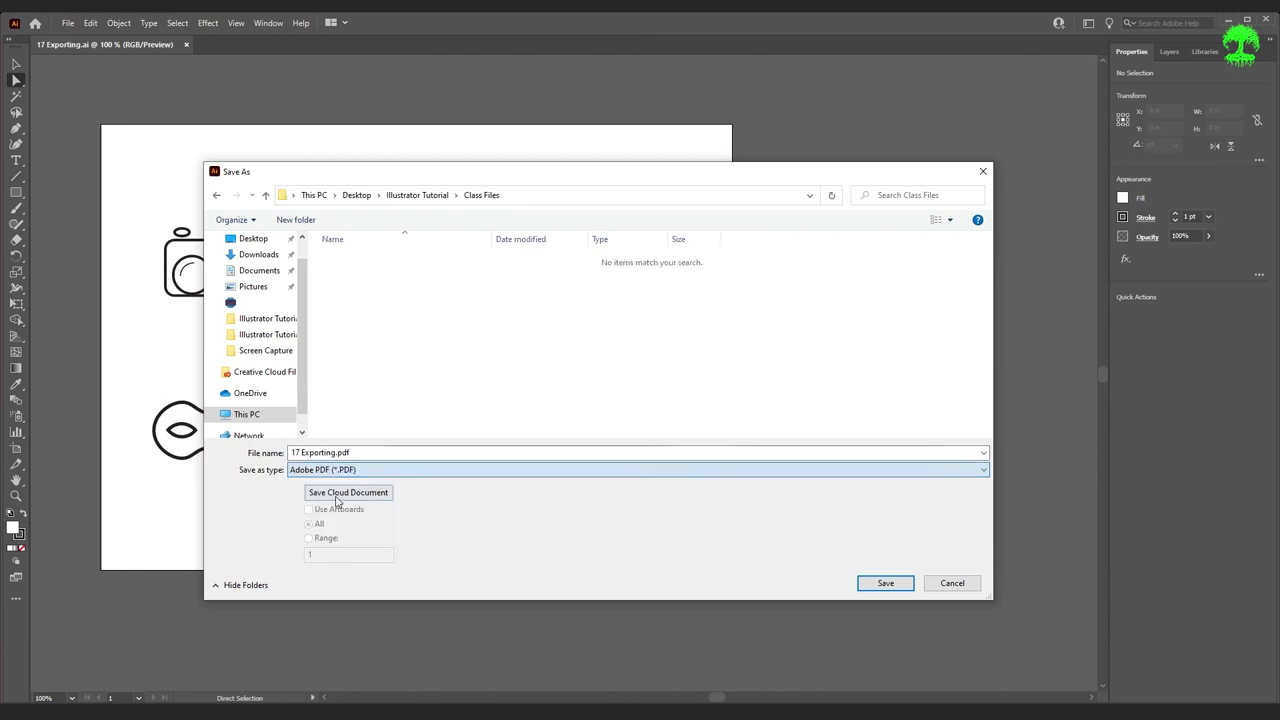
left_click(348, 453)
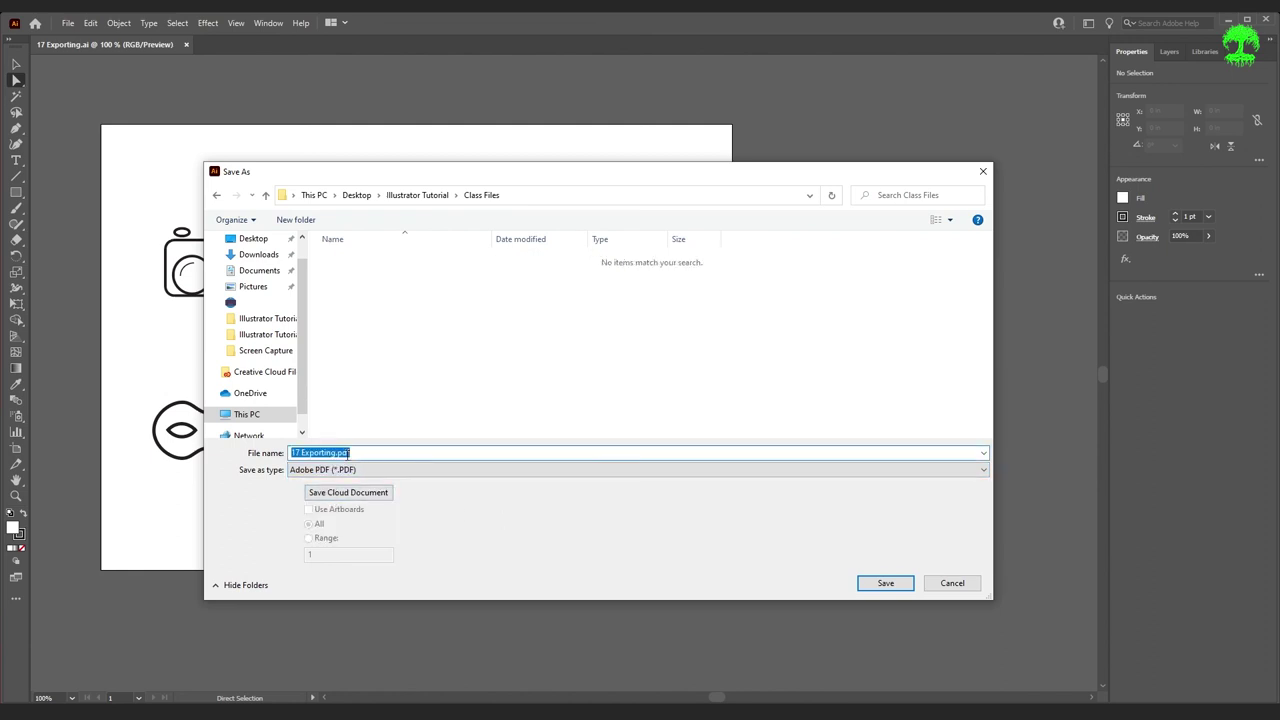
type("exporting PDF 1")
left_click(903, 587)
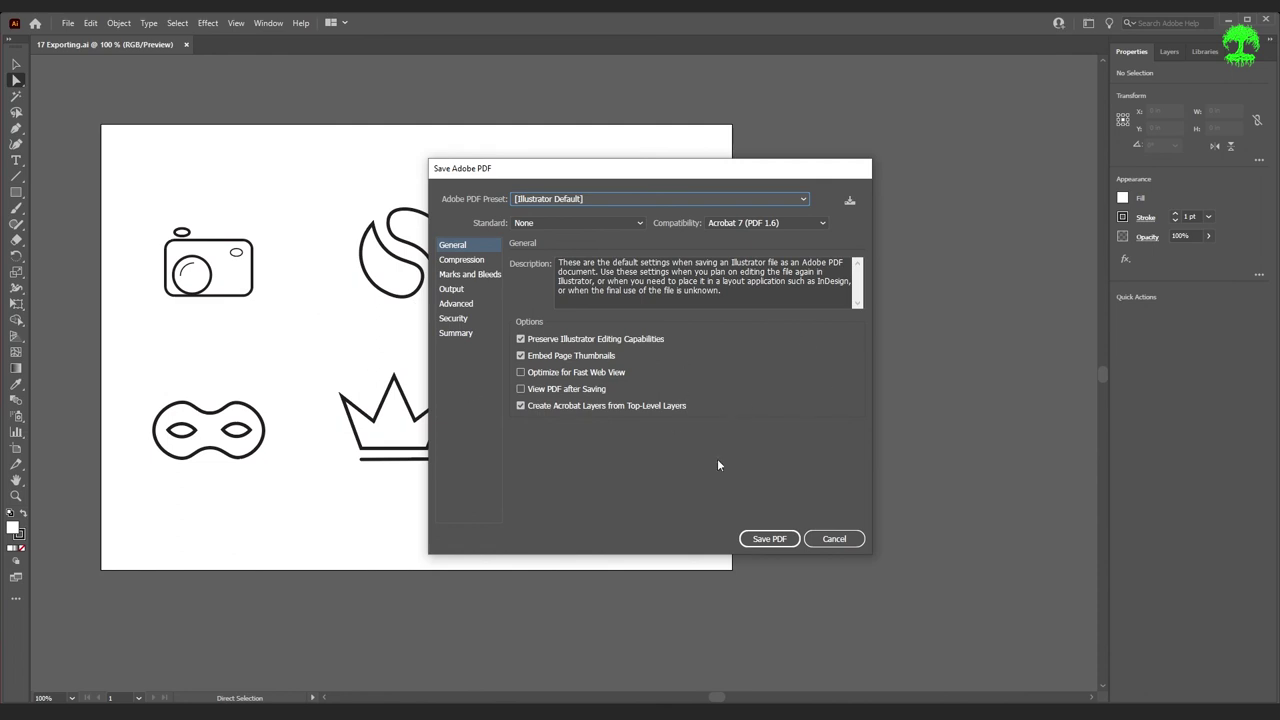
- Save exporting PDF 1 with default settings, then save a copy named 'exporting PDF 2'
left_click(773, 545)
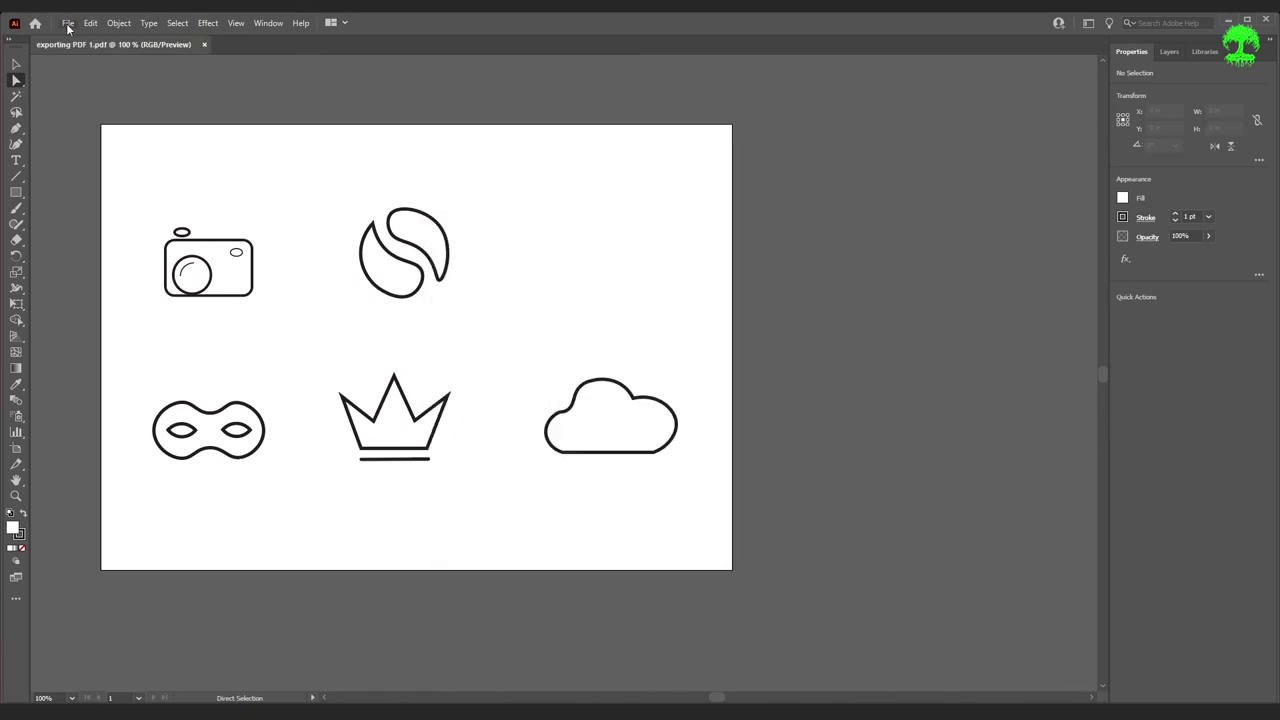
left_click(68, 22)
left_click(113, 163)
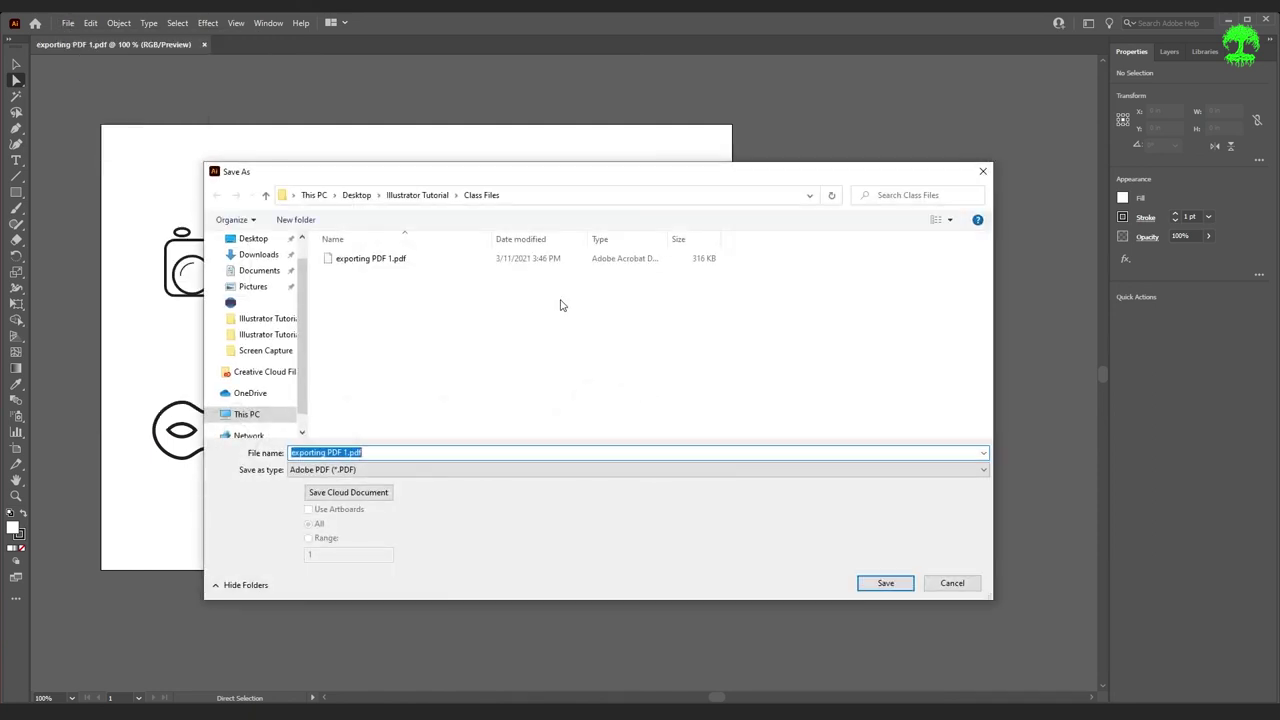
left_click(334, 452)
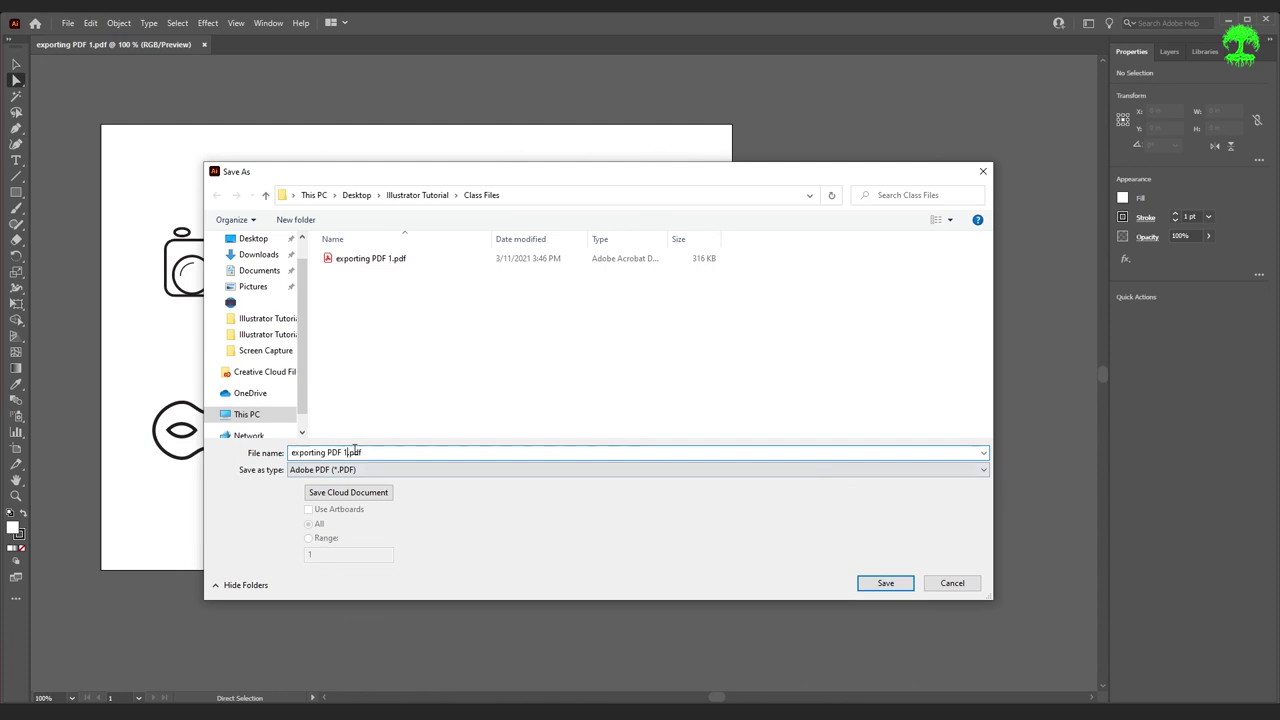
key("BackSpace")
type("2")
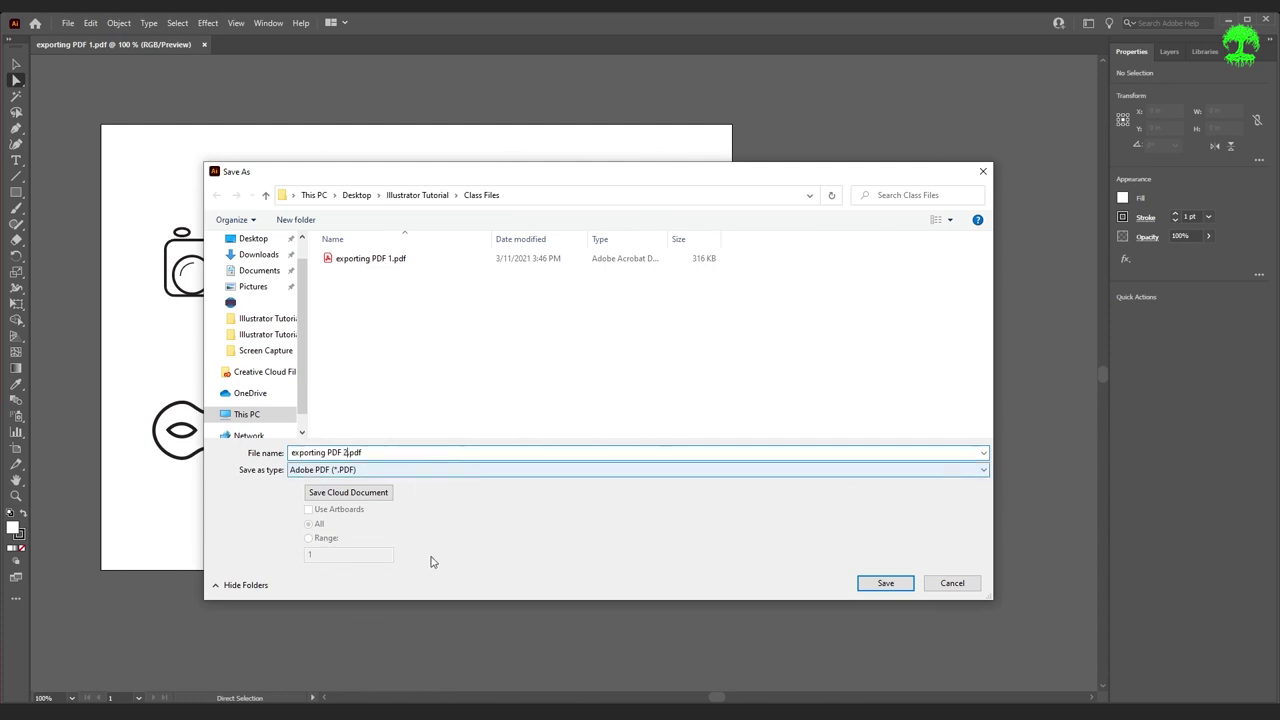
left_click(880, 588)
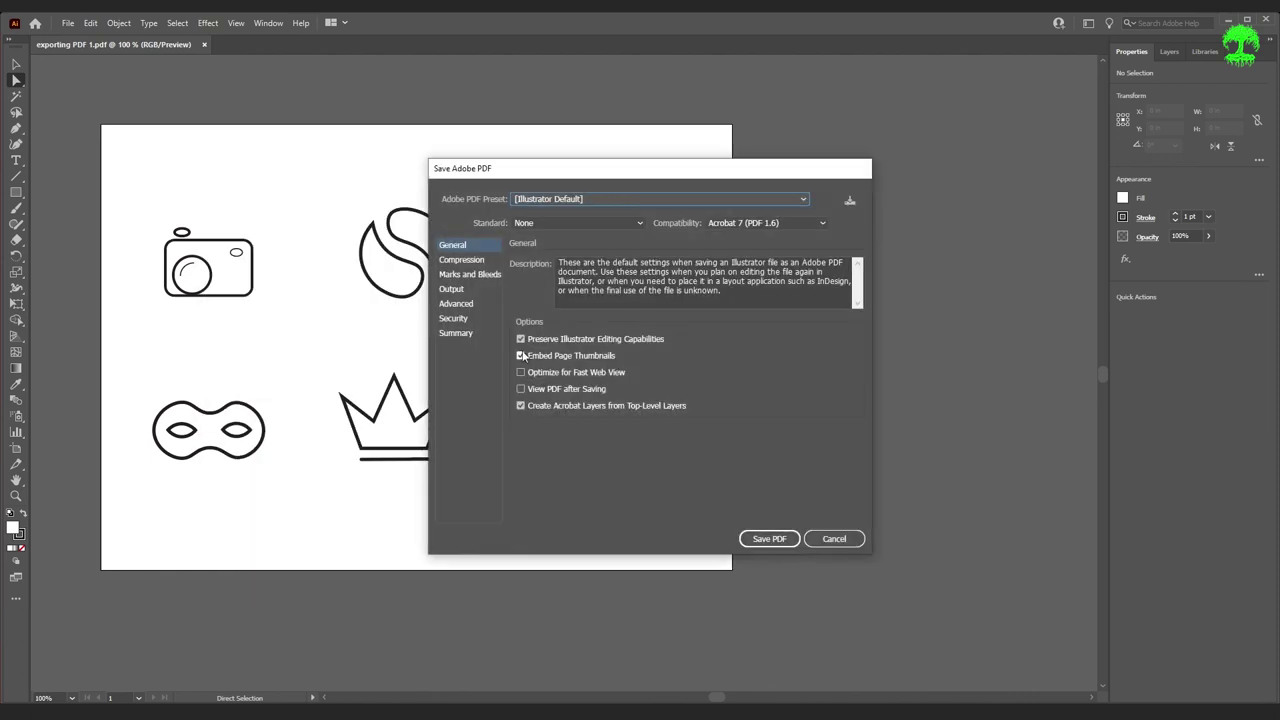
- Save exporting PDF 2 without Preserve Illustrator Editing Capabilities and accept the warning
left_click(520, 339)
left_click(776, 538)
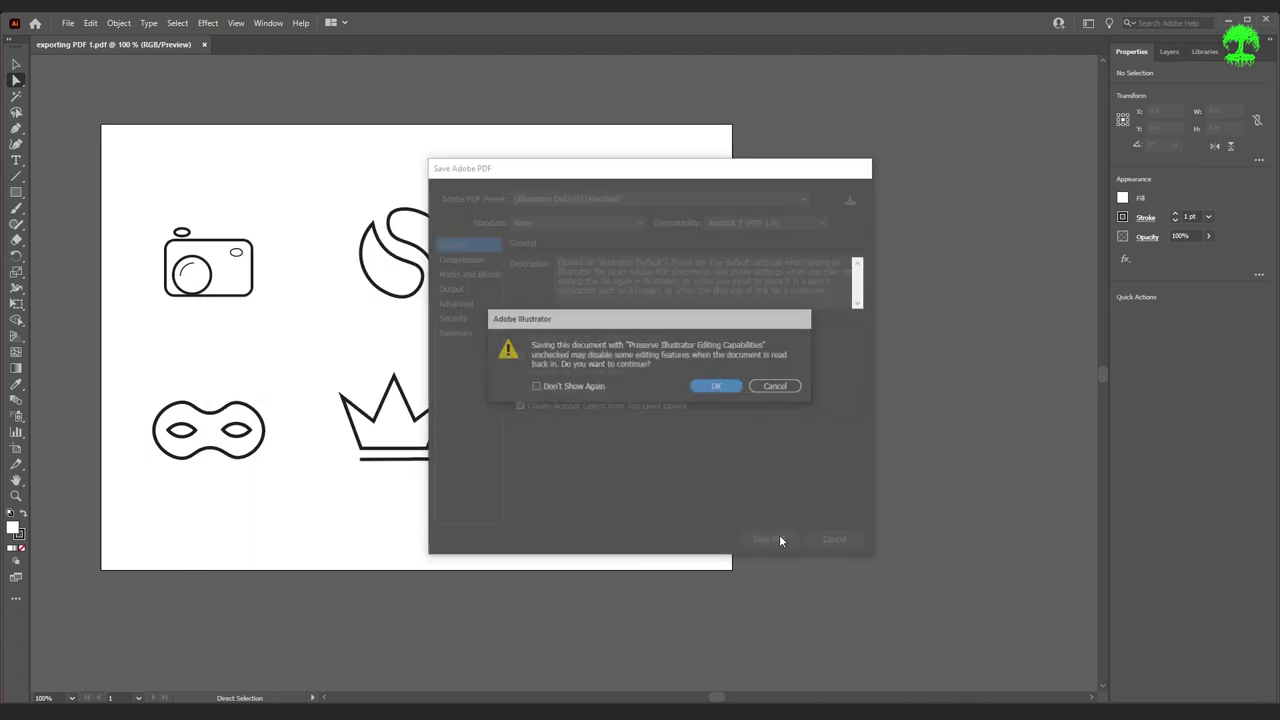
left_click(718, 387)
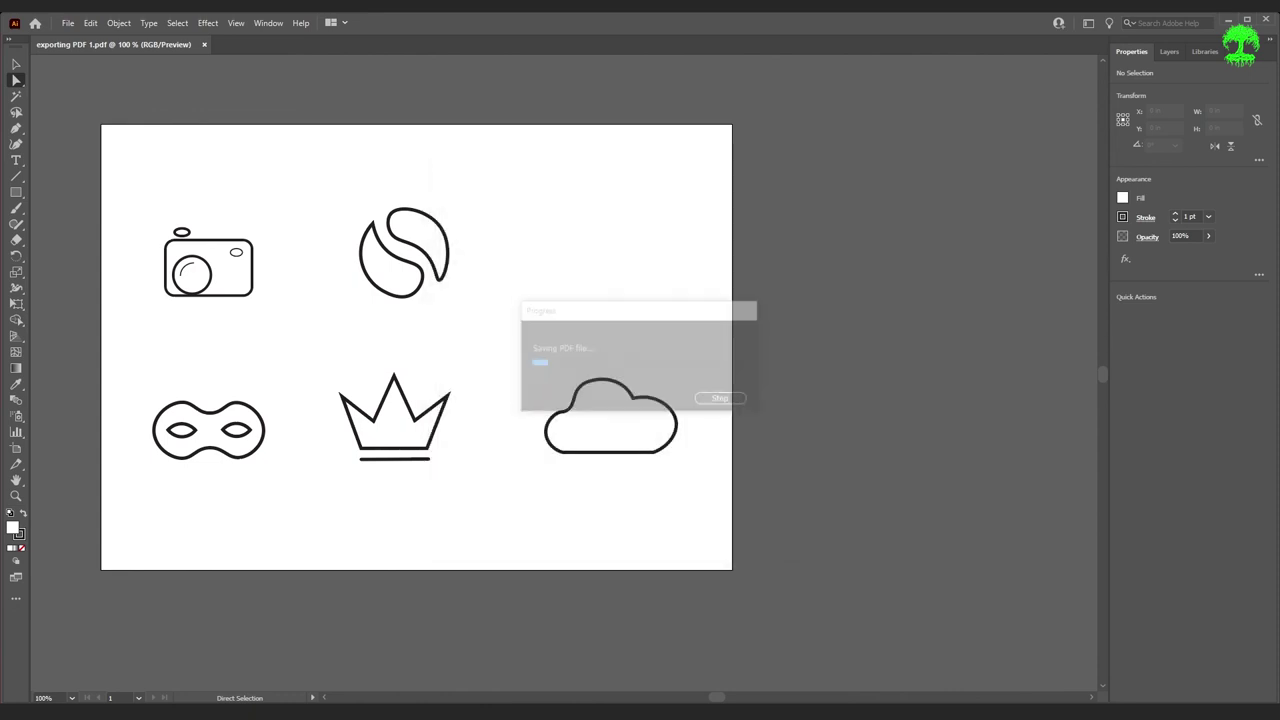
key("alt+Tab")
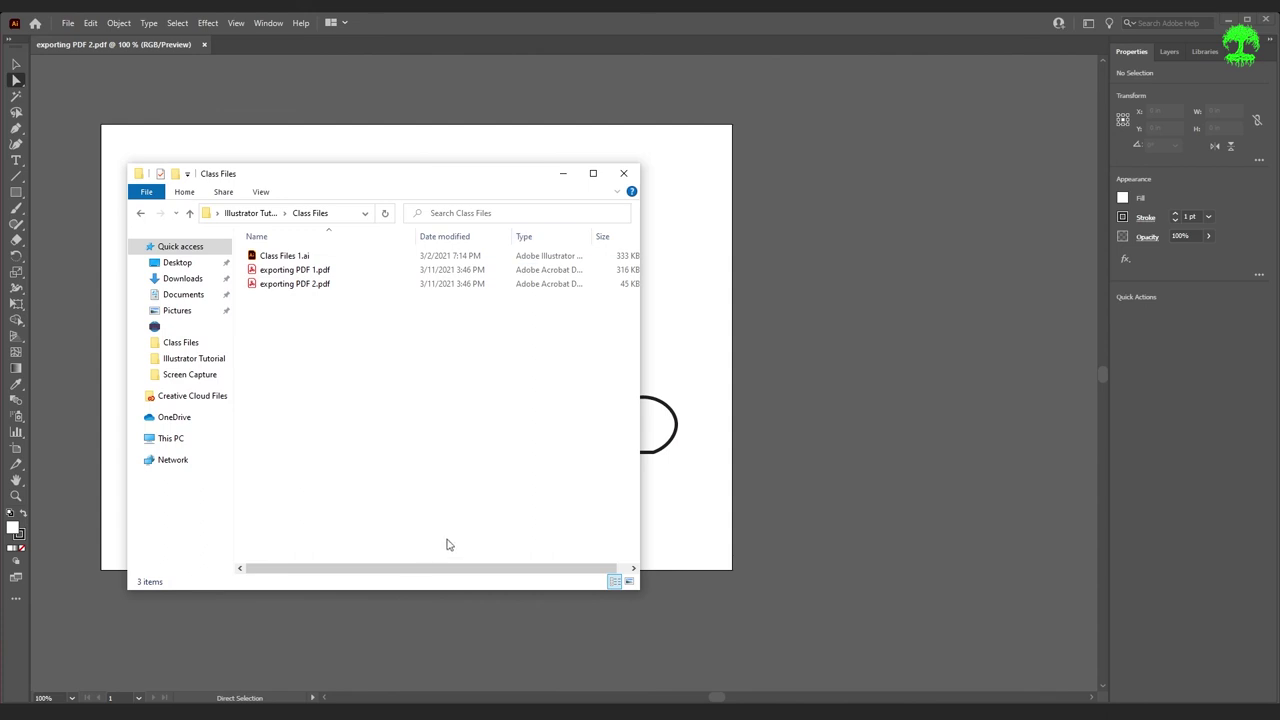
- Compare the 316 KB and 45 KB PDFs in Class Files, then return to Illustrator
left_click_drag(434, 569, 463, 570)
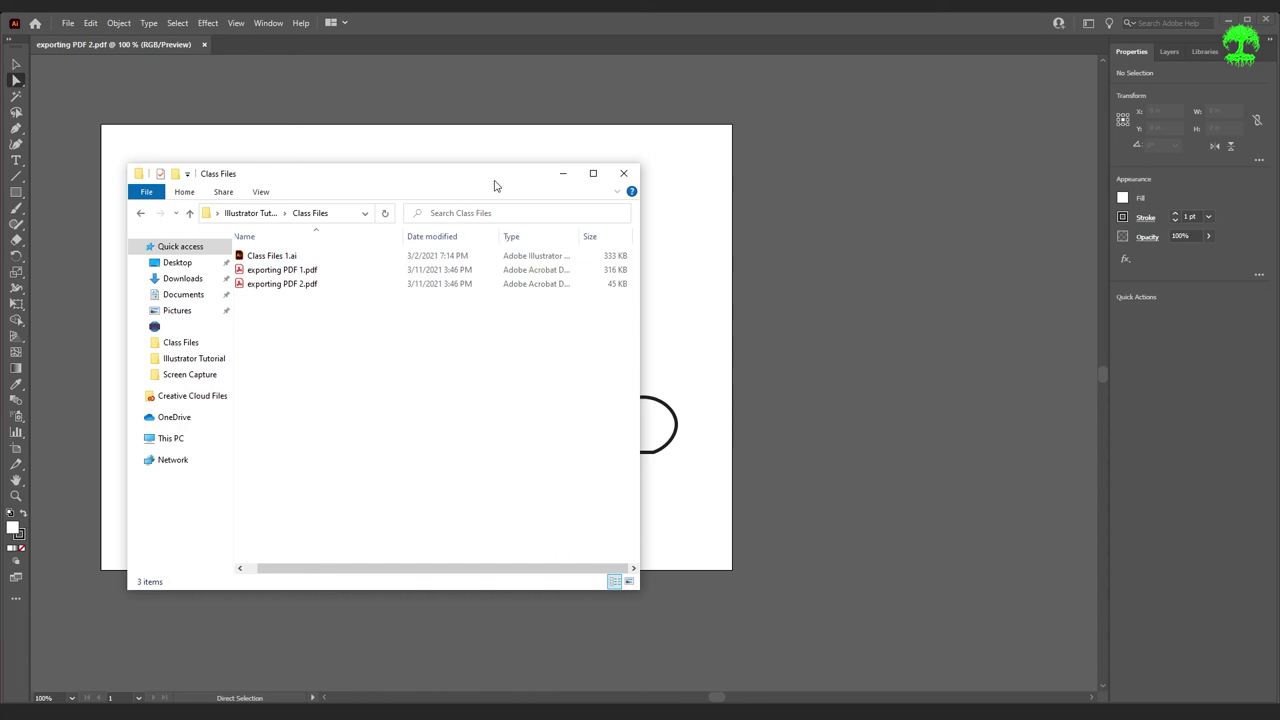
key("alt+Tab")
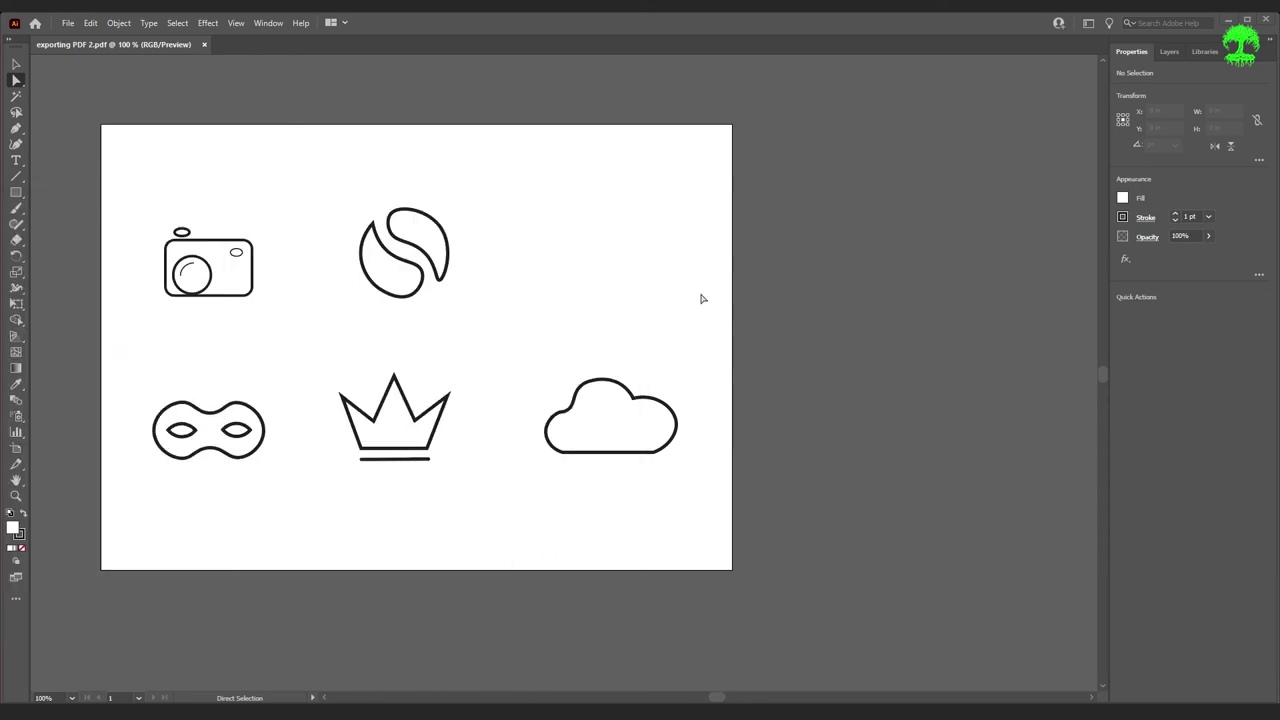
- Fit the artboard and start an Export As to PNG named 'exporting PNG'
key("ctrl+0")
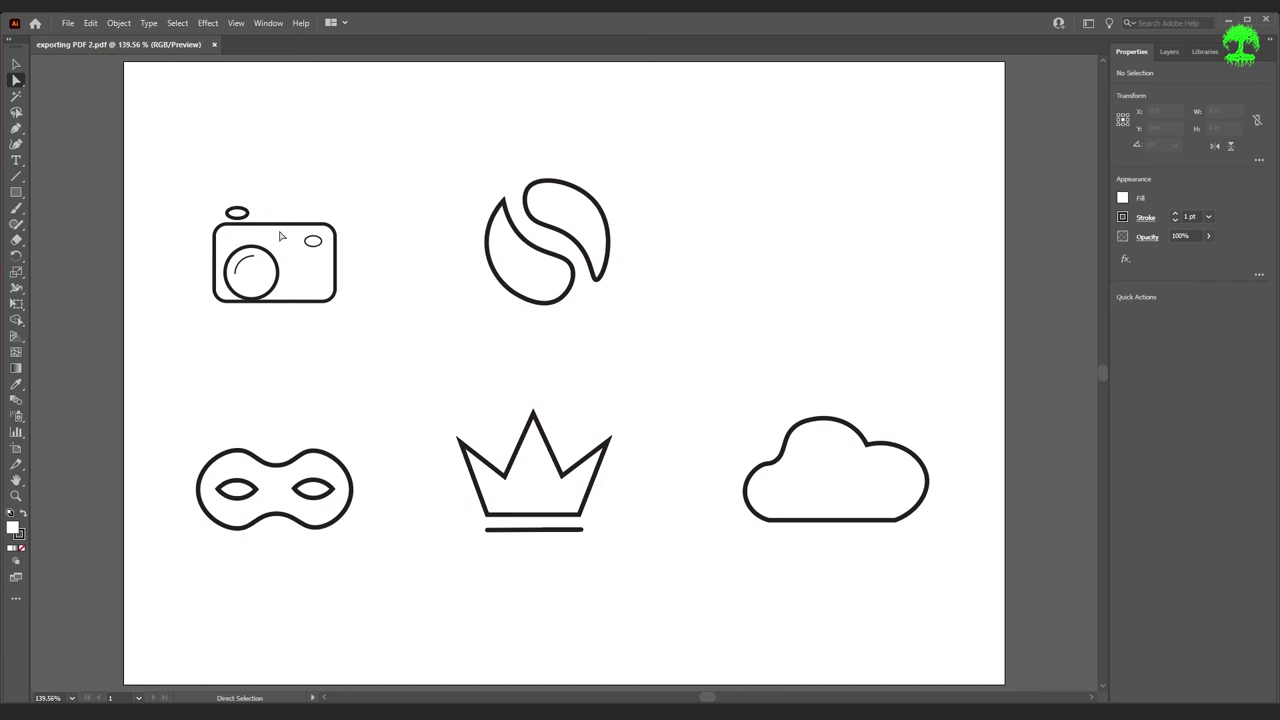
left_click(68, 22)
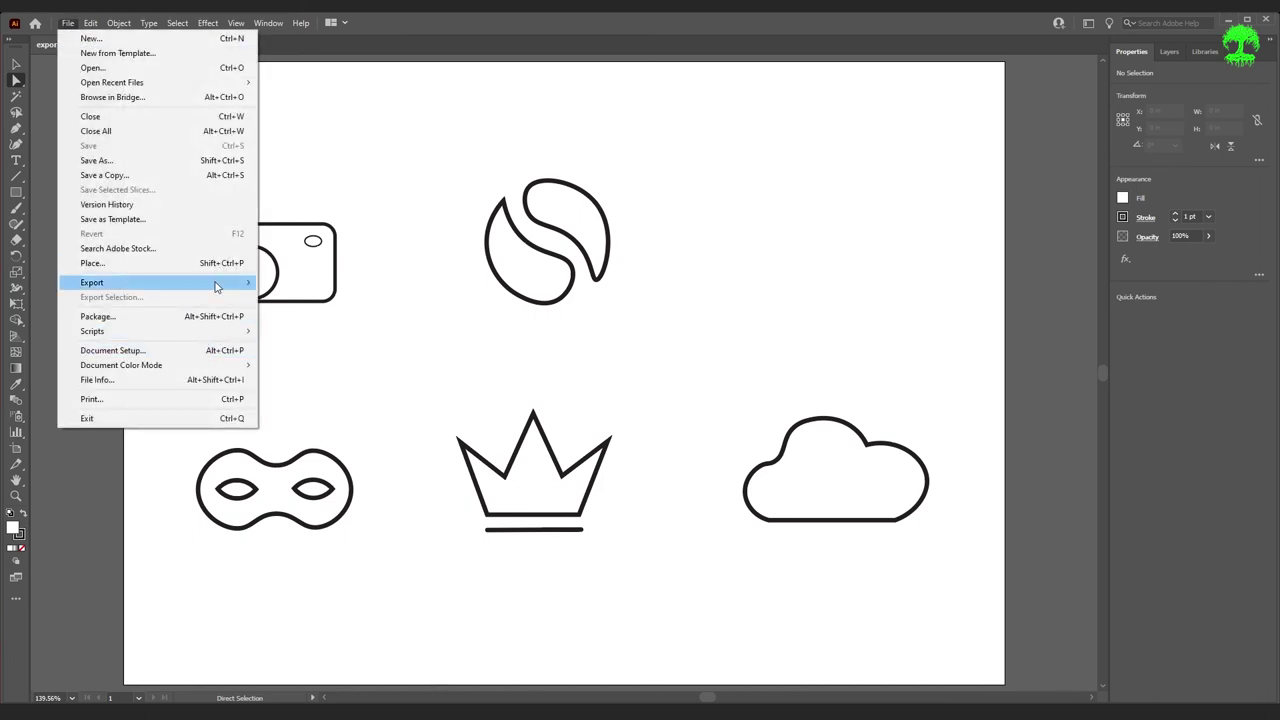
mouse_move(215, 282)
left_click(370, 296)
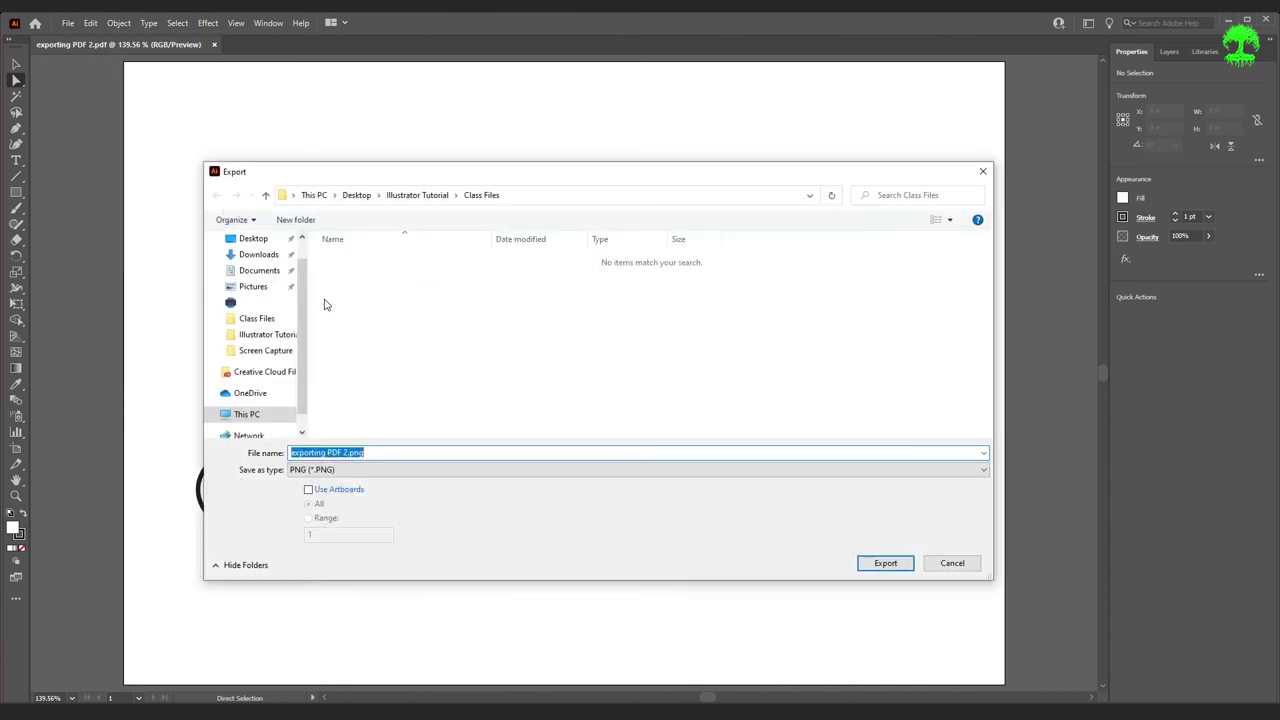
left_click(465, 479)
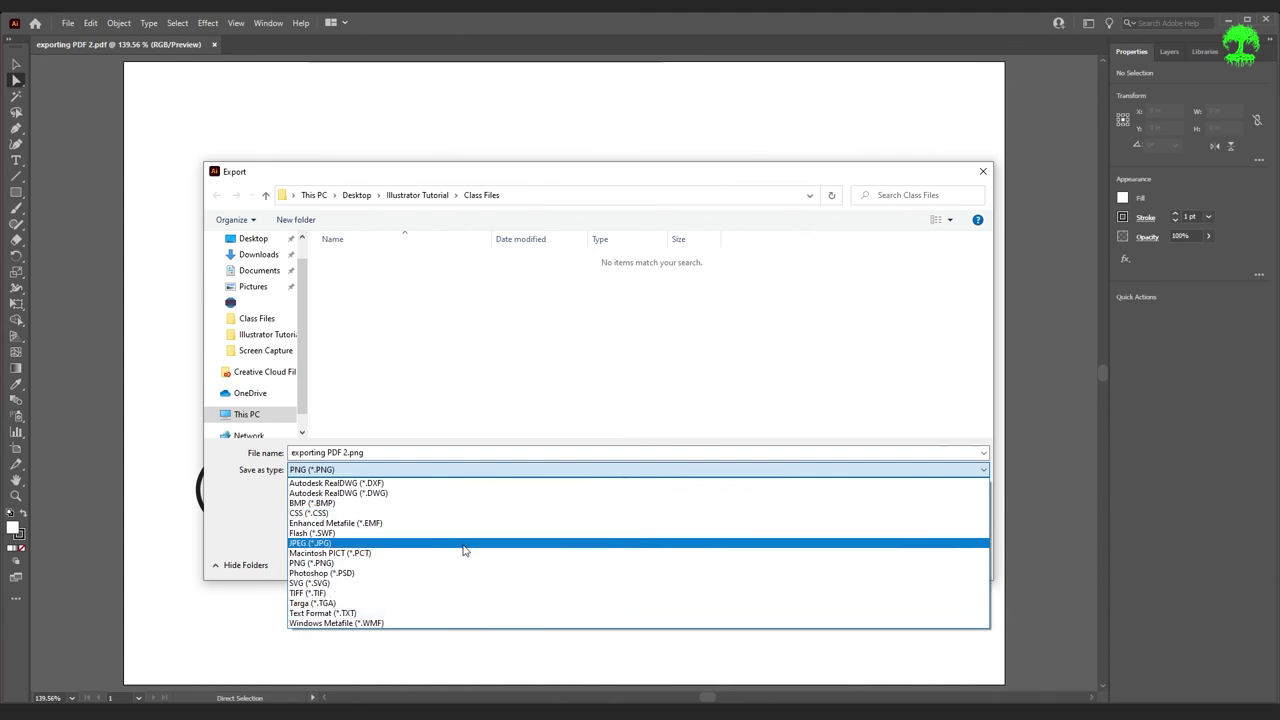
left_click(398, 565)
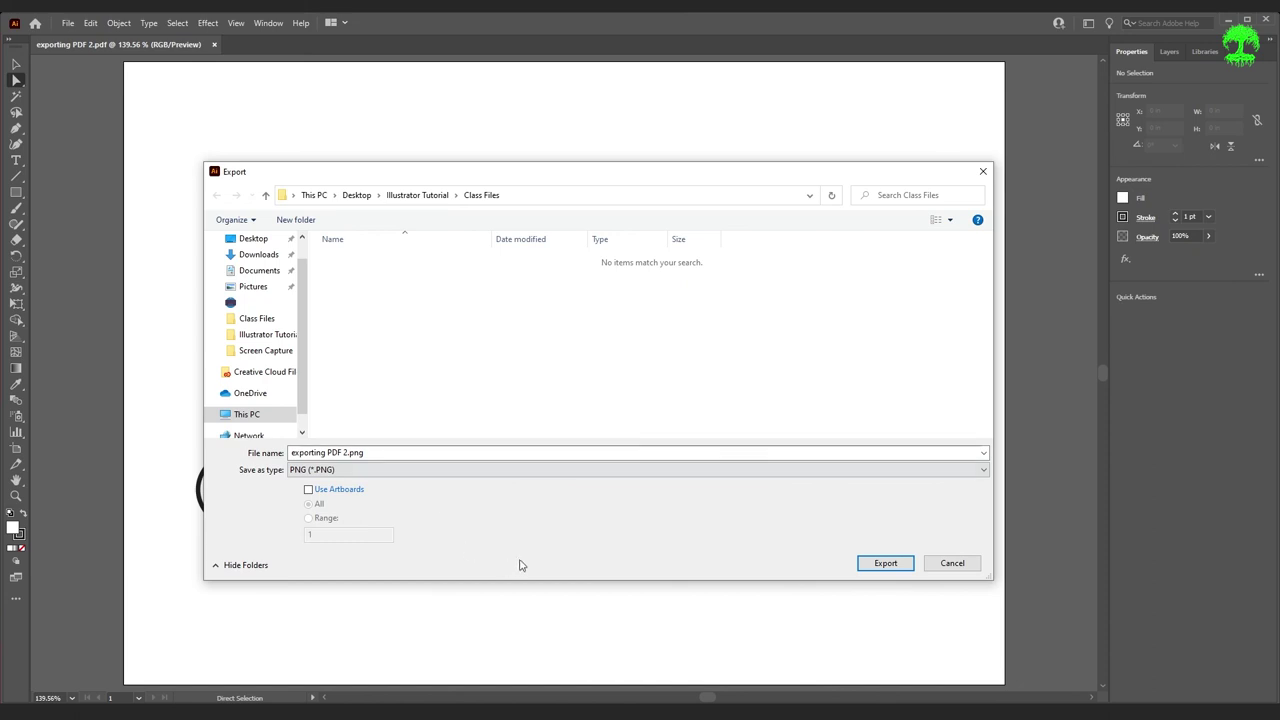
left_click(347, 452)
left_click_drag(347, 452, 327, 452)
type("PNG")
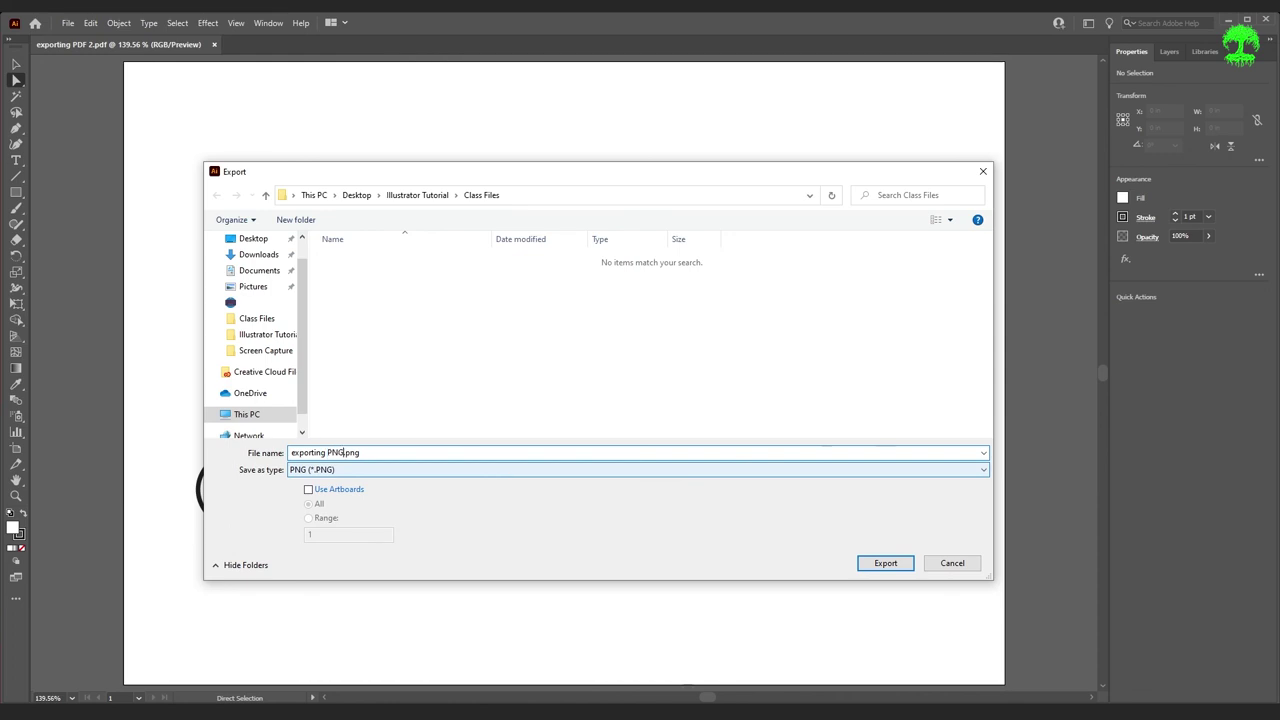
- Export the PNG with resolution set to High (300 ppi)
left_click(886, 564)
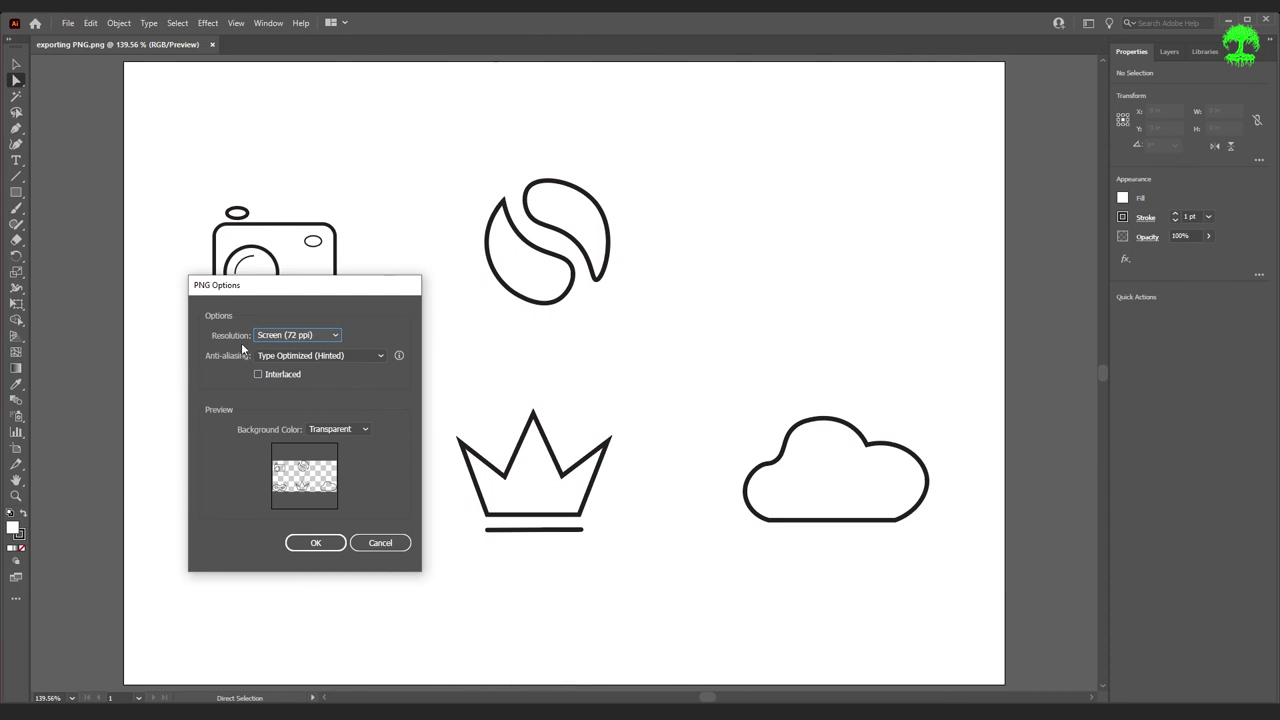
left_click(314, 336)
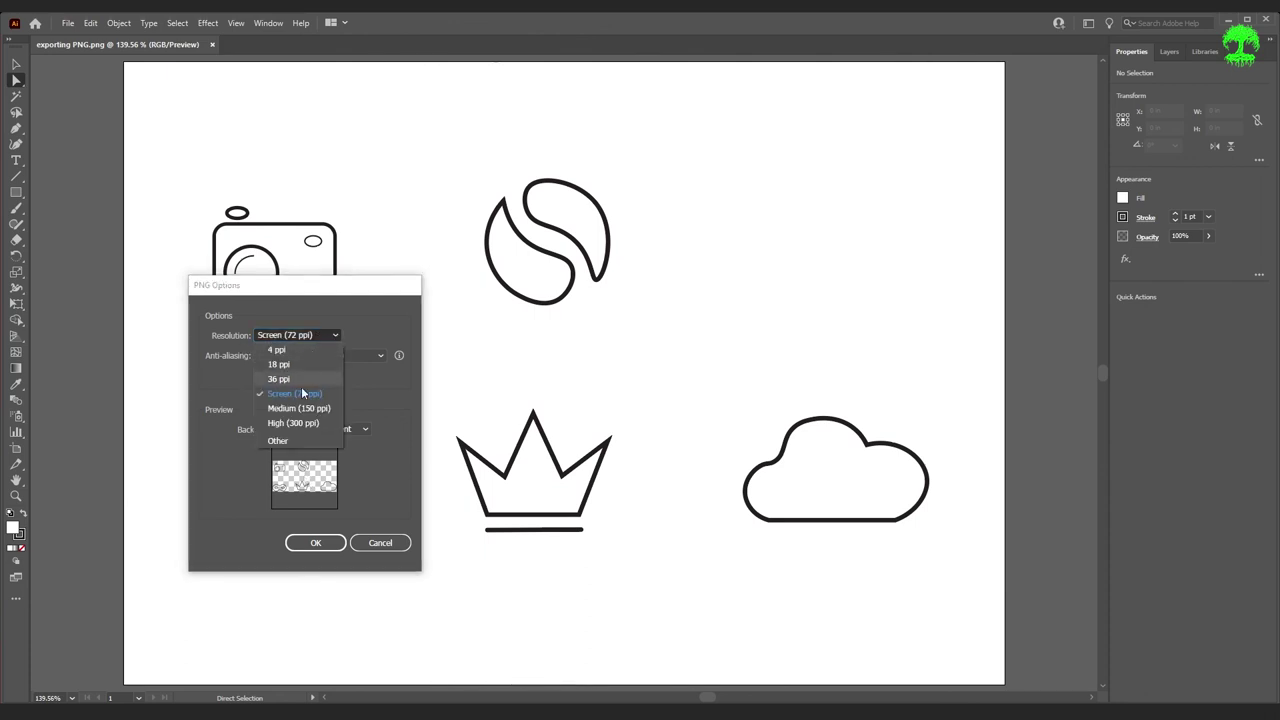
left_click(286, 423)
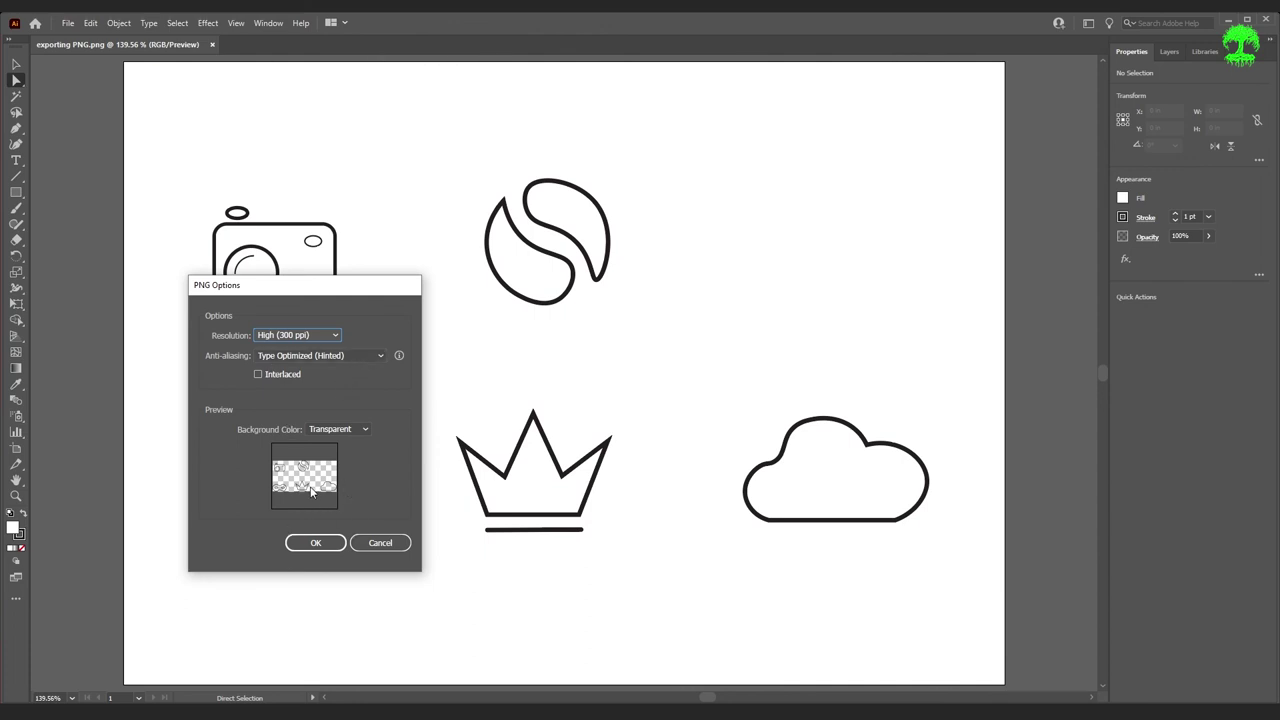
left_click(316, 543)
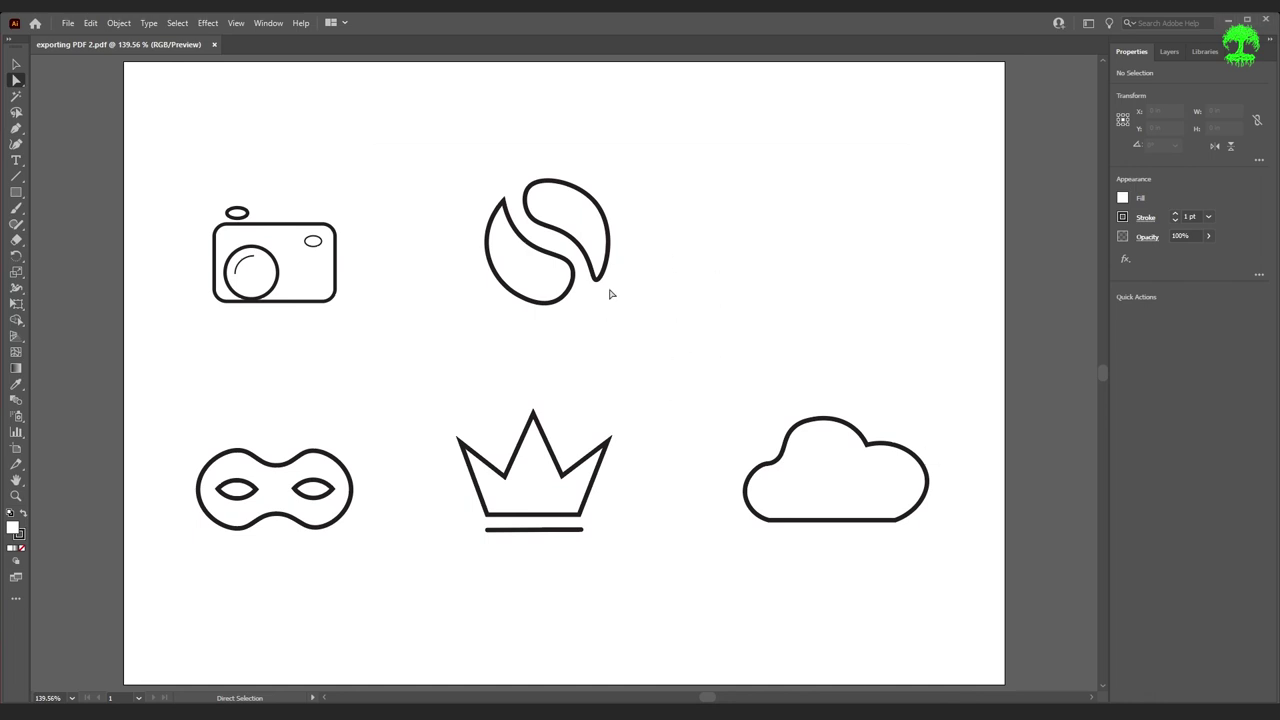
- In Export for Screens, add a 1x JPG 100 row and a 2x row
left_click(68, 23)
mouse_move(171, 284)
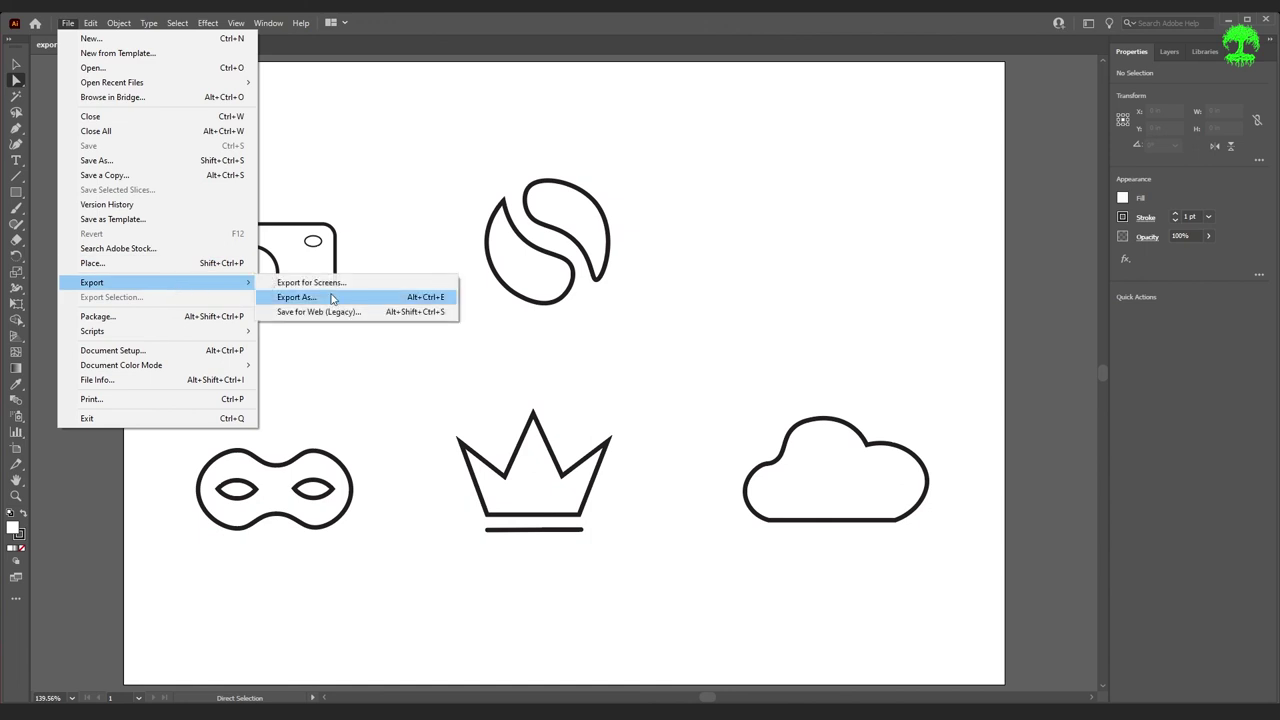
left_click(315, 283)
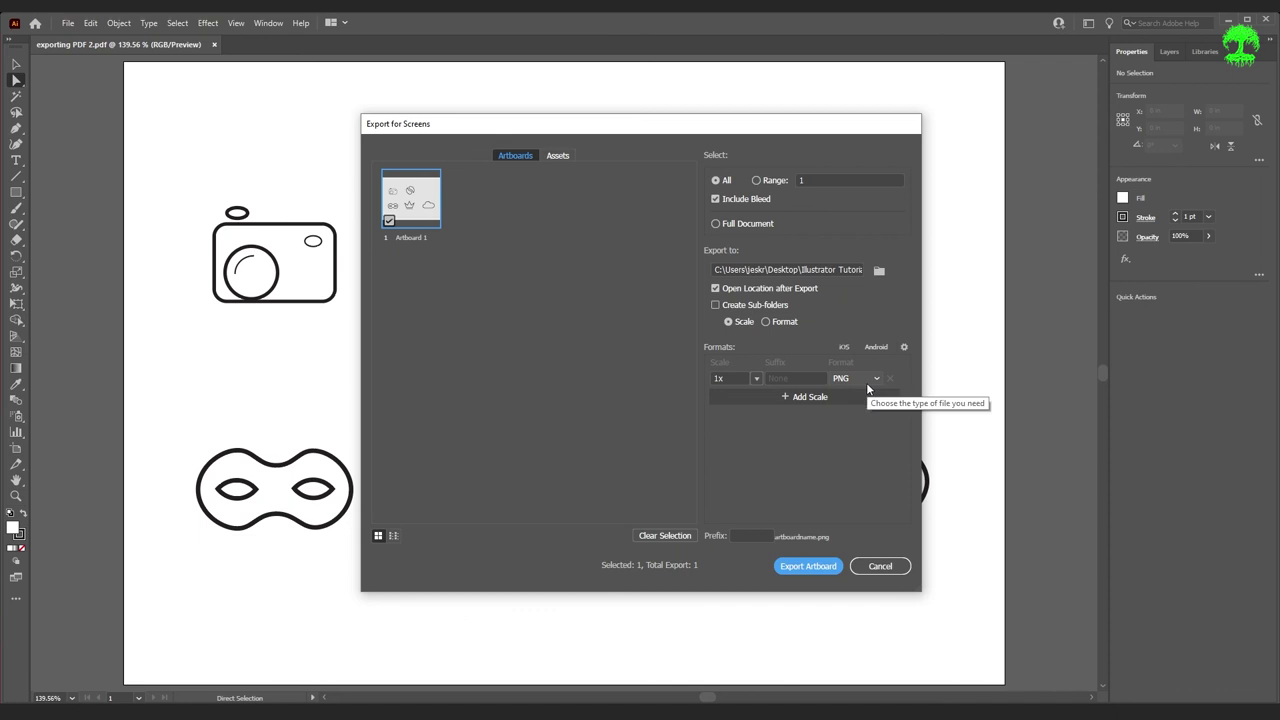
left_click(809, 397)
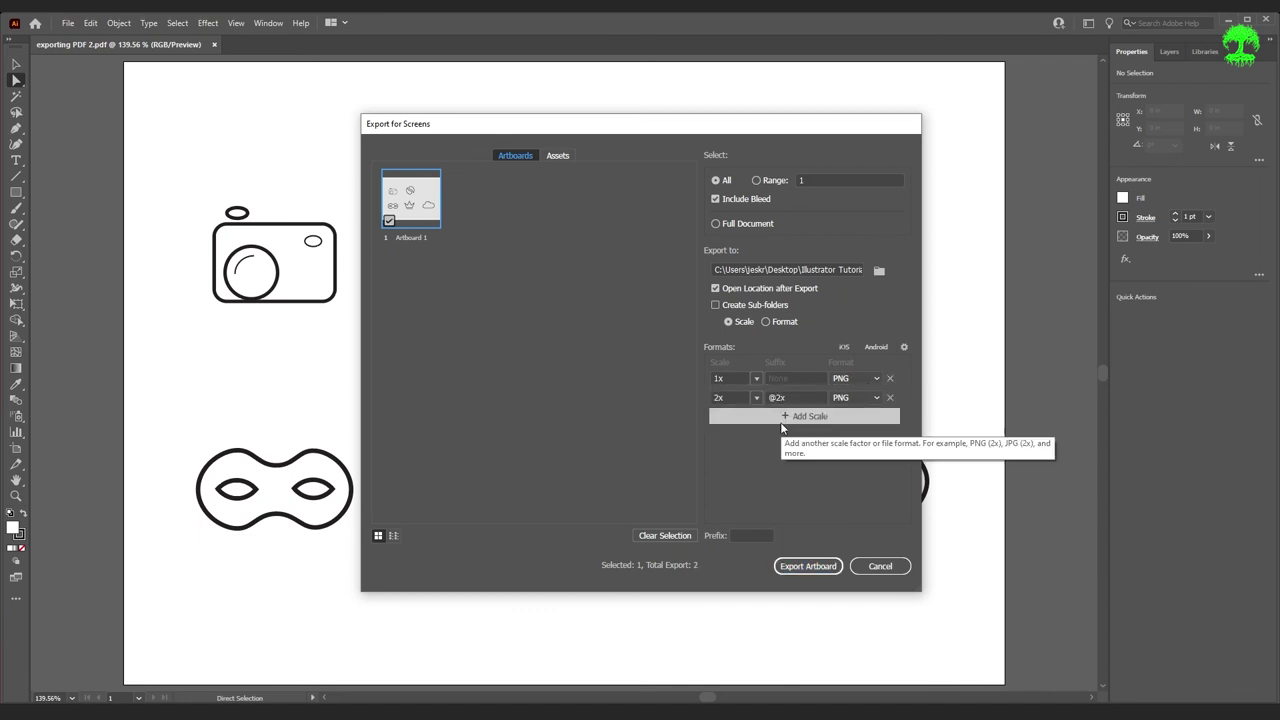
left_click(756, 398)
left_click(771, 411)
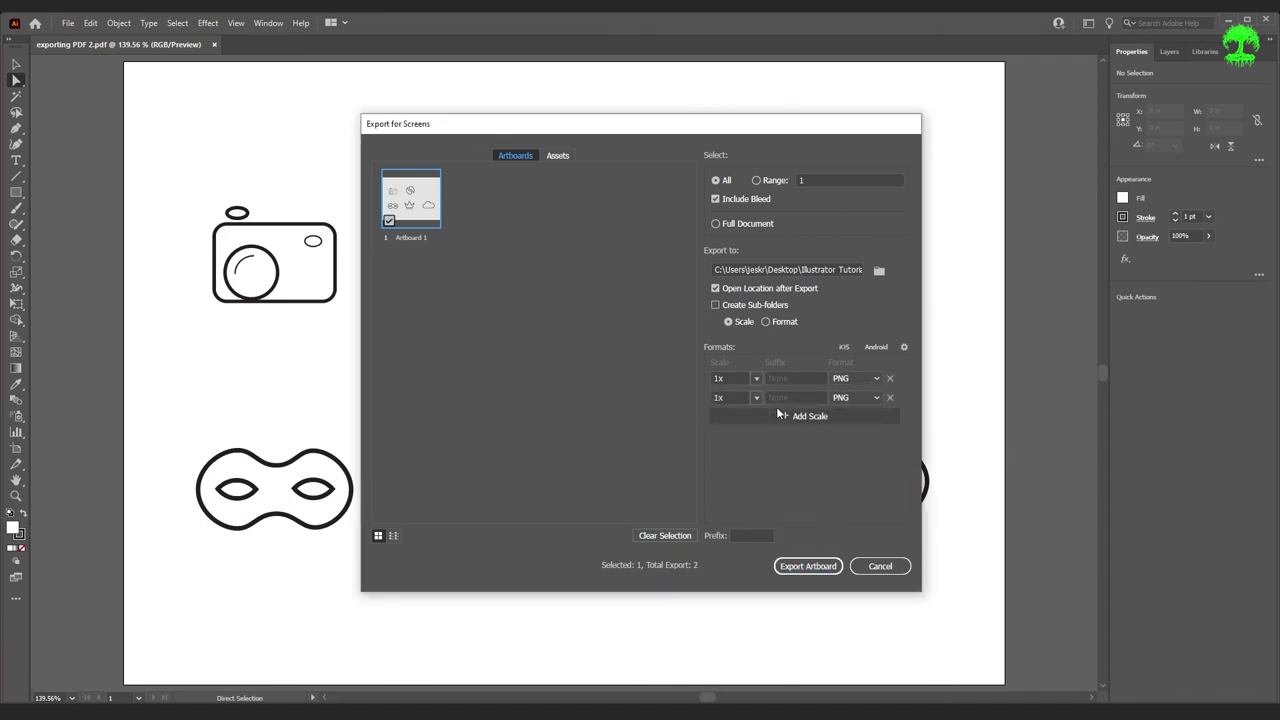
left_click(877, 398)
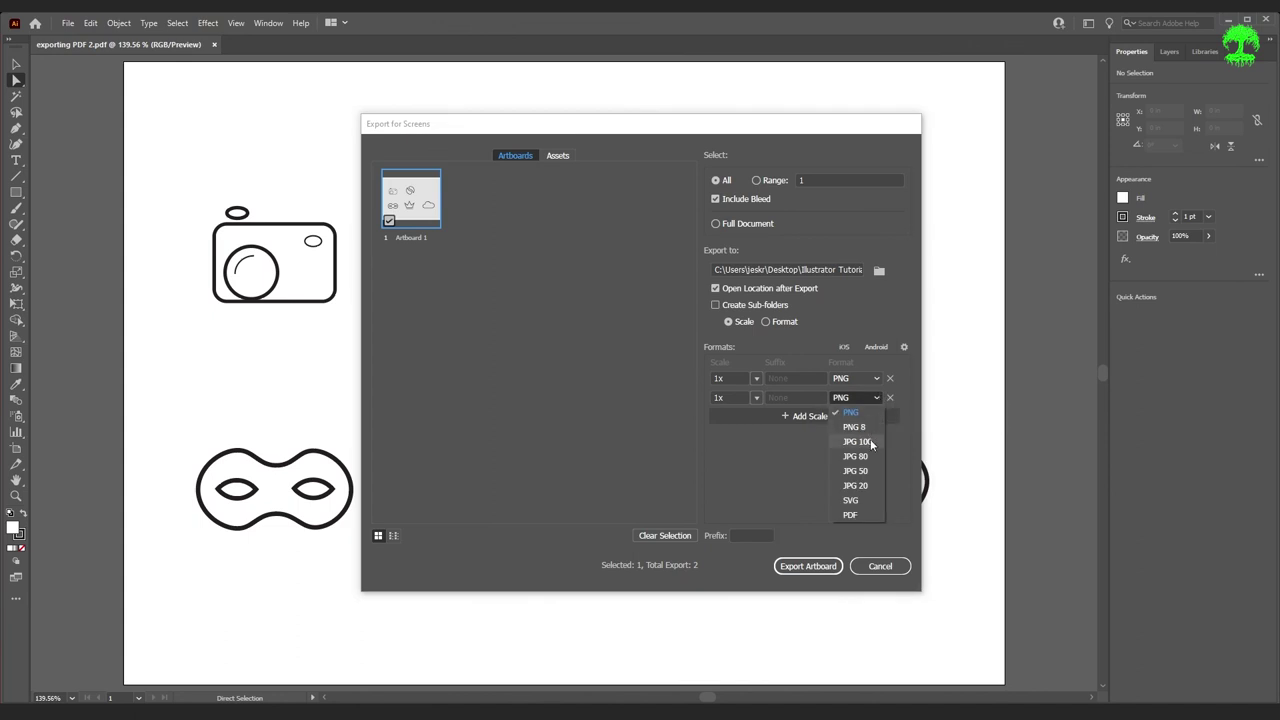
left_click(870, 441)
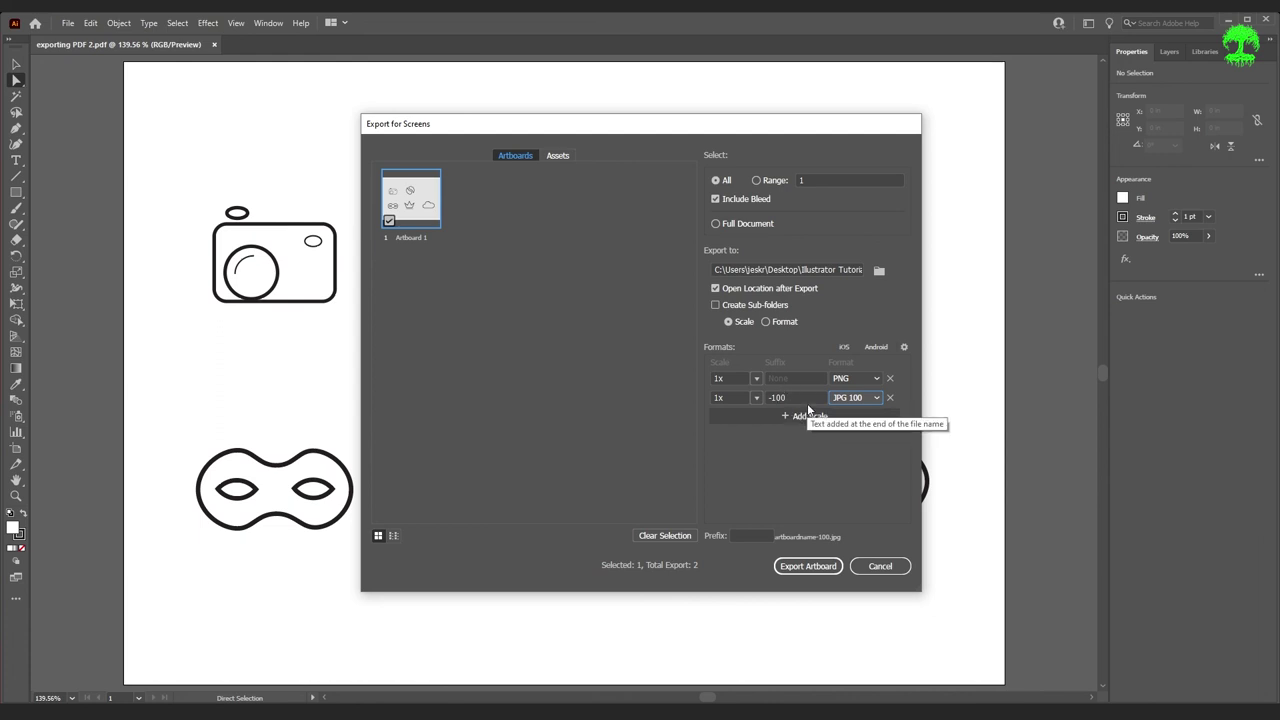
left_click(810, 418)
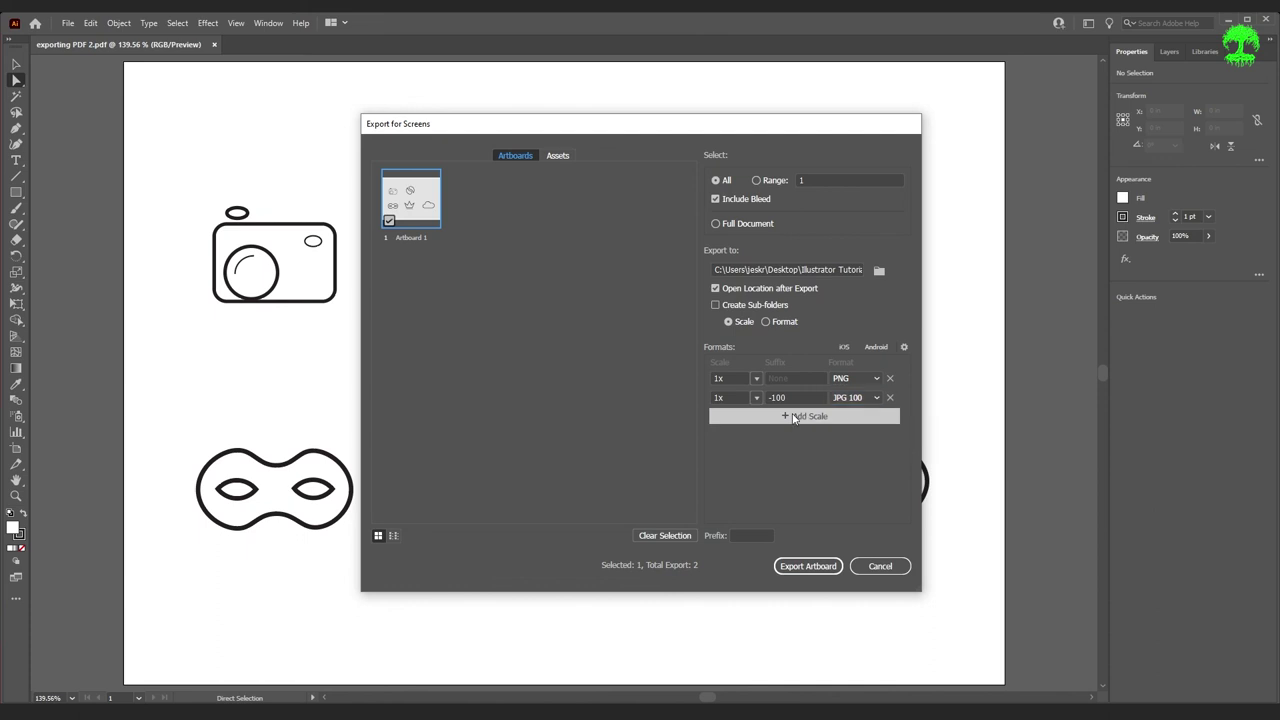
left_click(755, 417)
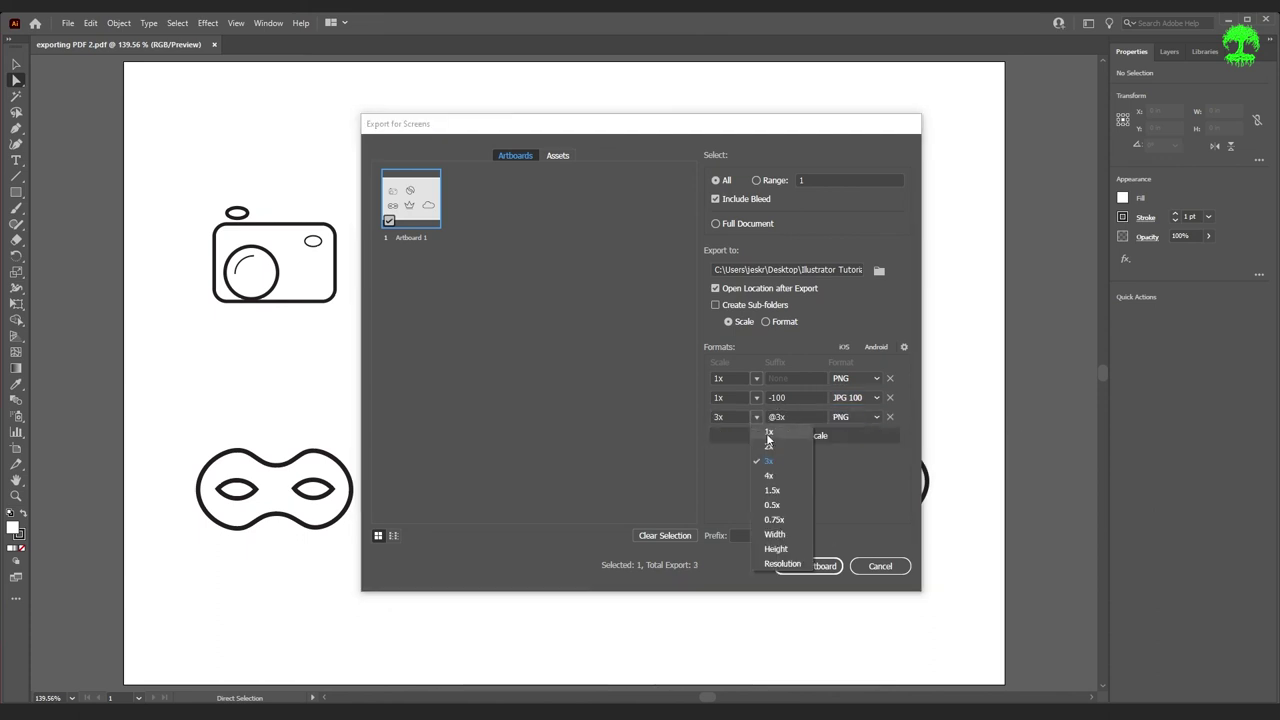
left_click(786, 446)
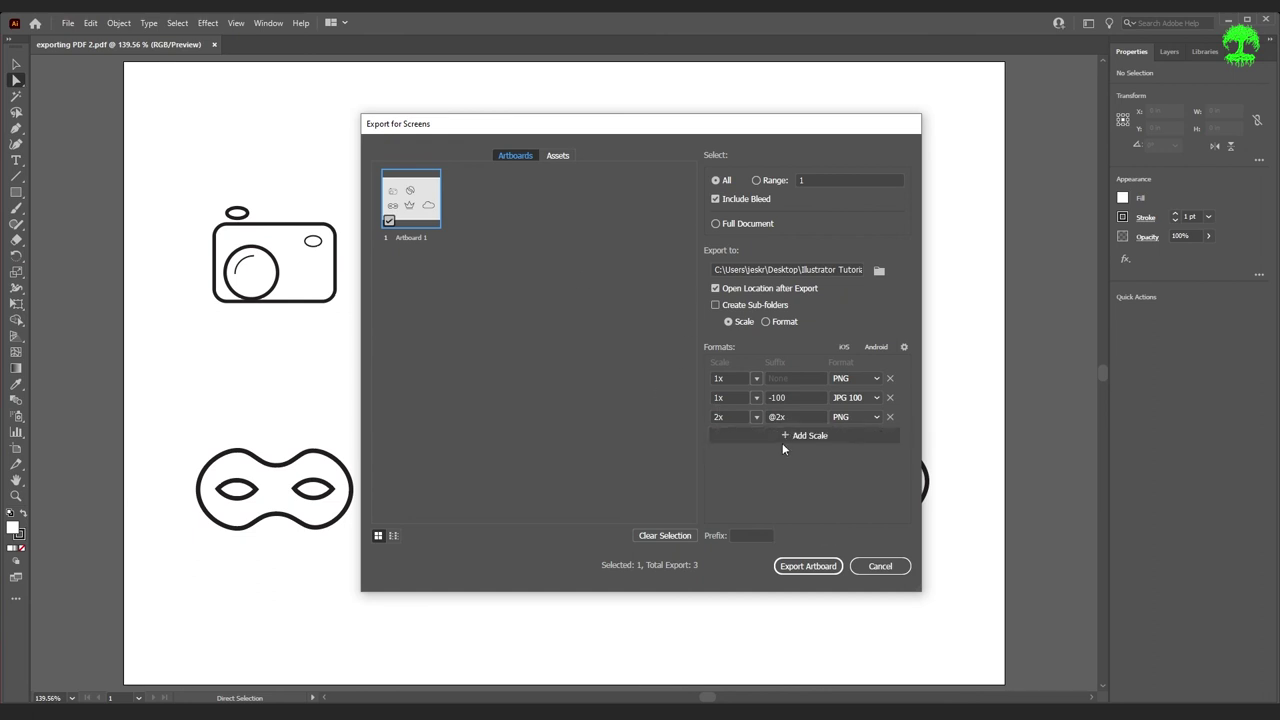
- Set the file prefix to 'Scene 1' and rename the artboard to 'icons'
left_click(752, 535)
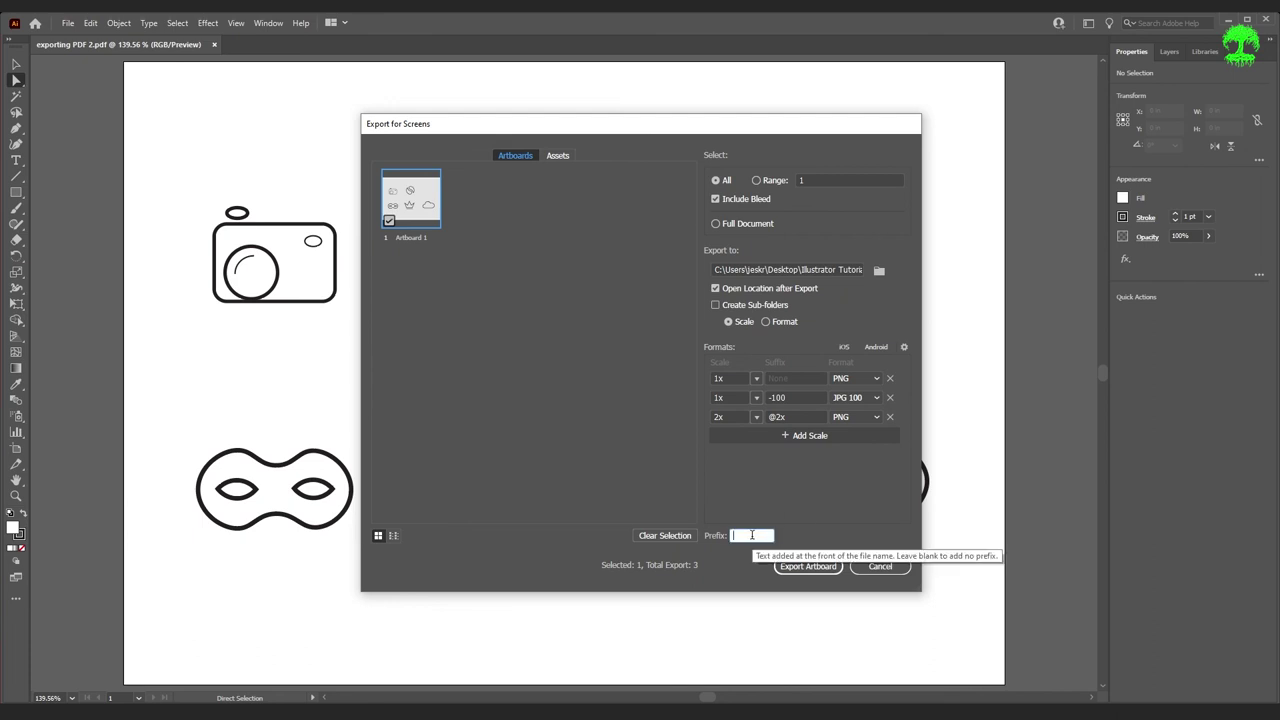
type("SC")
left_click(625, 420)
double_click(406, 237)
key("BackSpace")
key("Return")
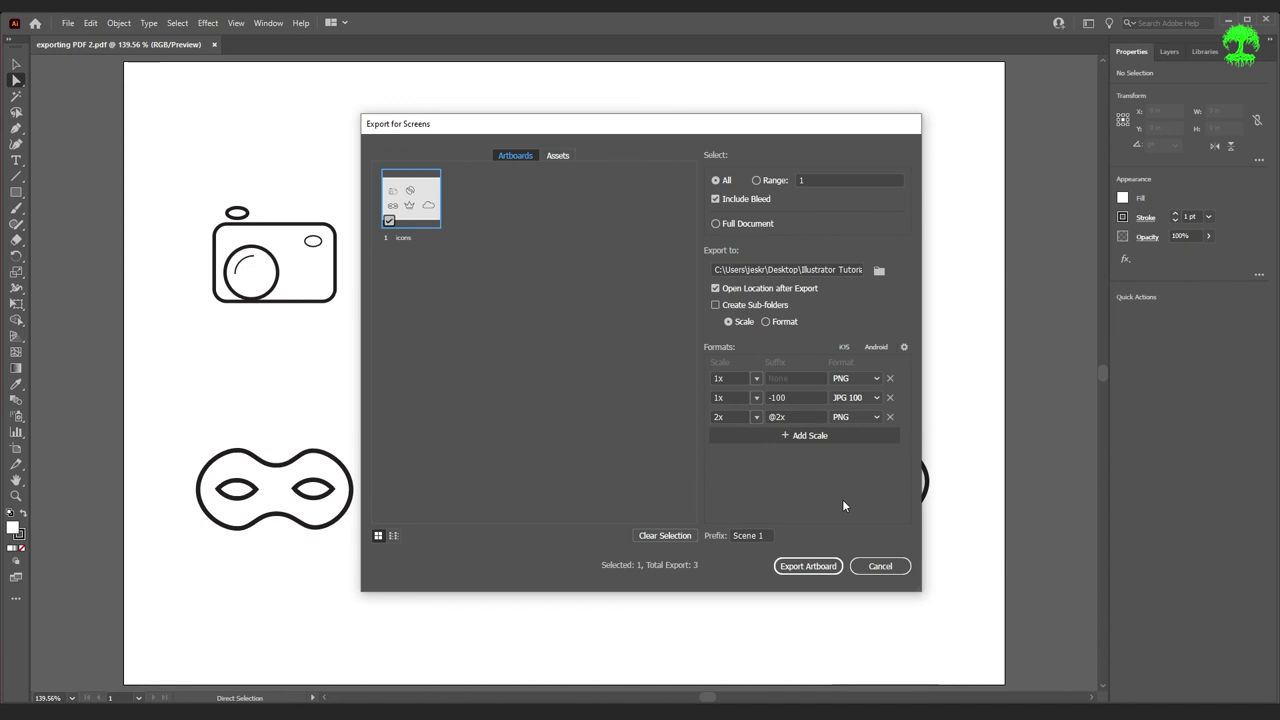
- Keep the current export folder and export the artboard in all formats
left_click(879, 271)
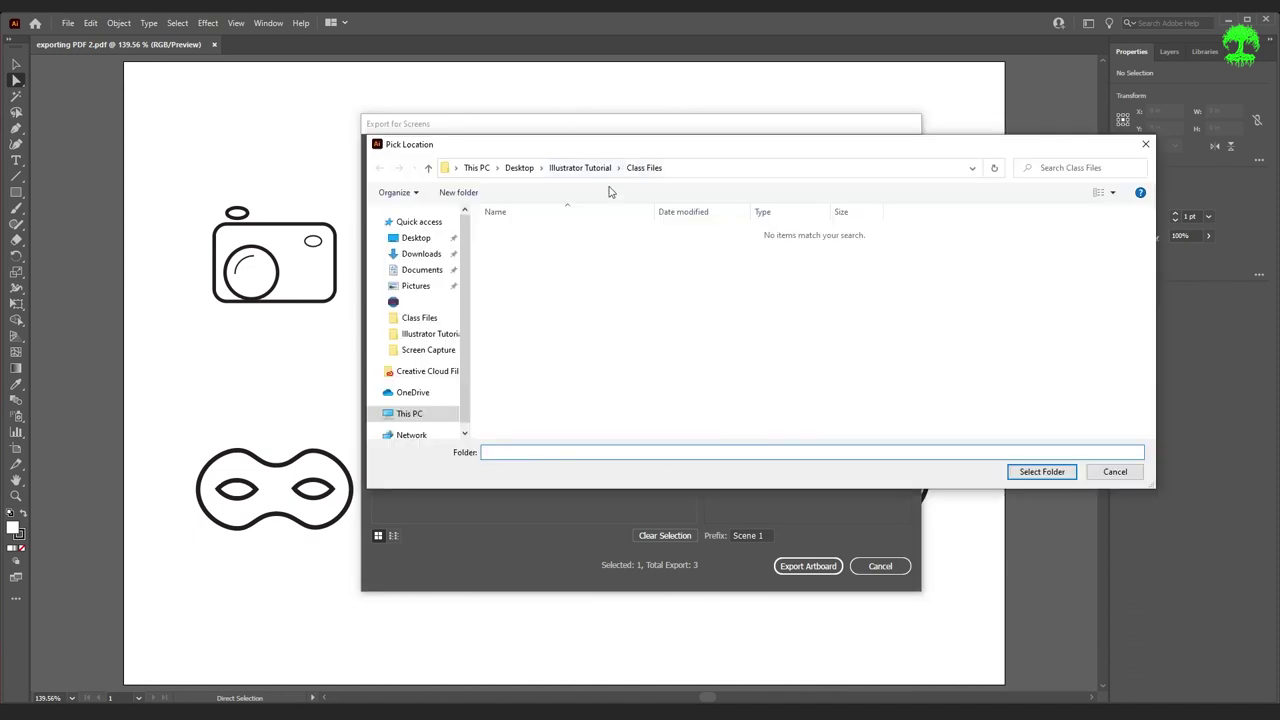
left_click(1112, 474)
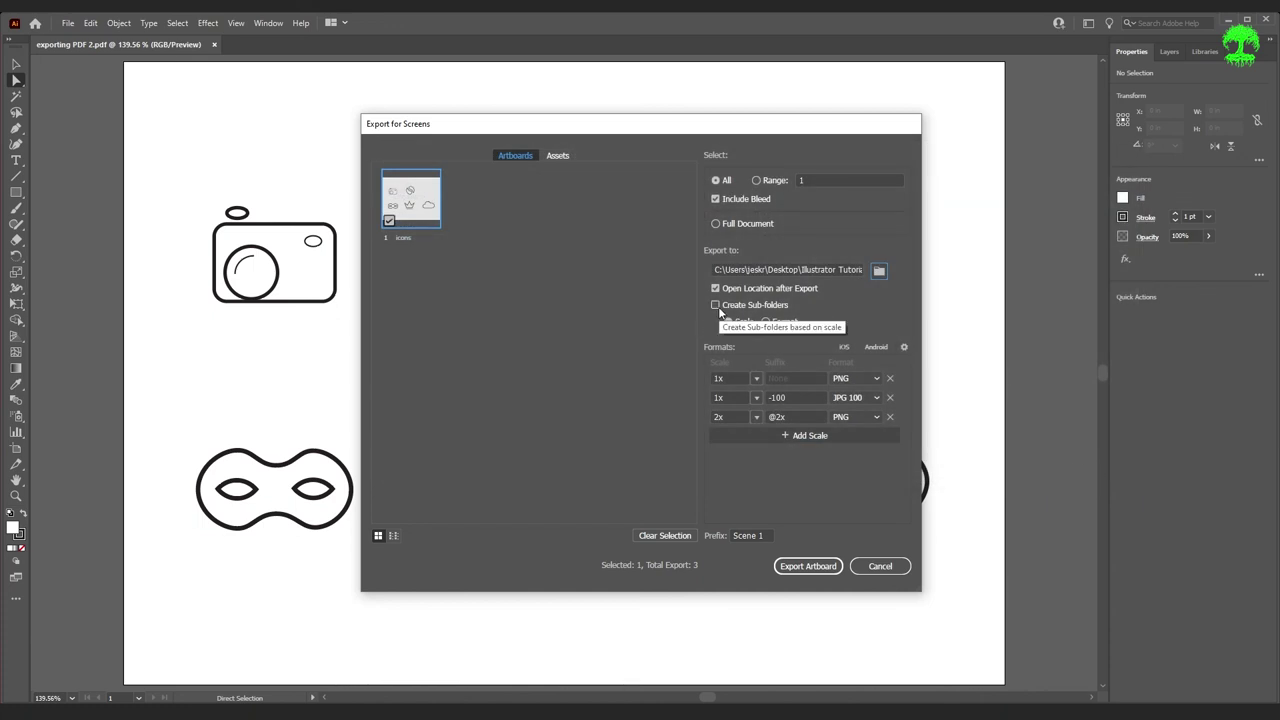
left_click(808, 566)
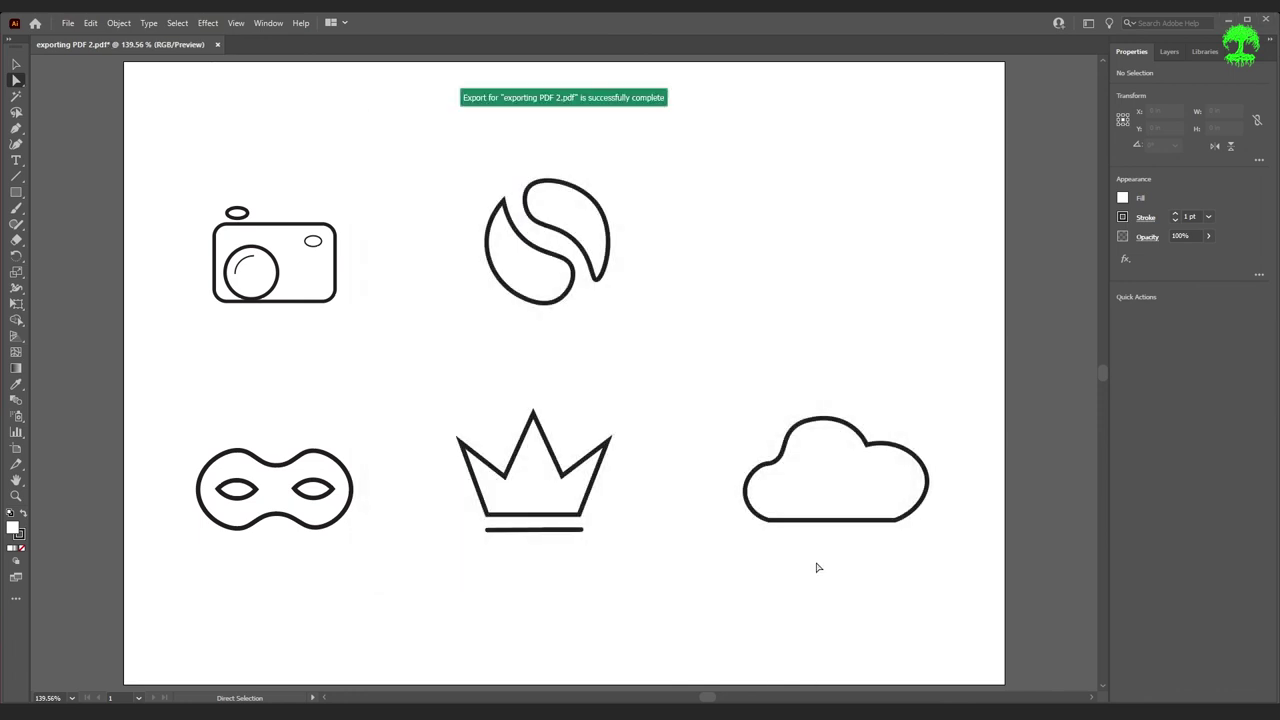
- Review the three Scene 1 icon exports in Class Files, then return to the Illustrator icon artboard
left_click_drag(771, 196, 626, 164)
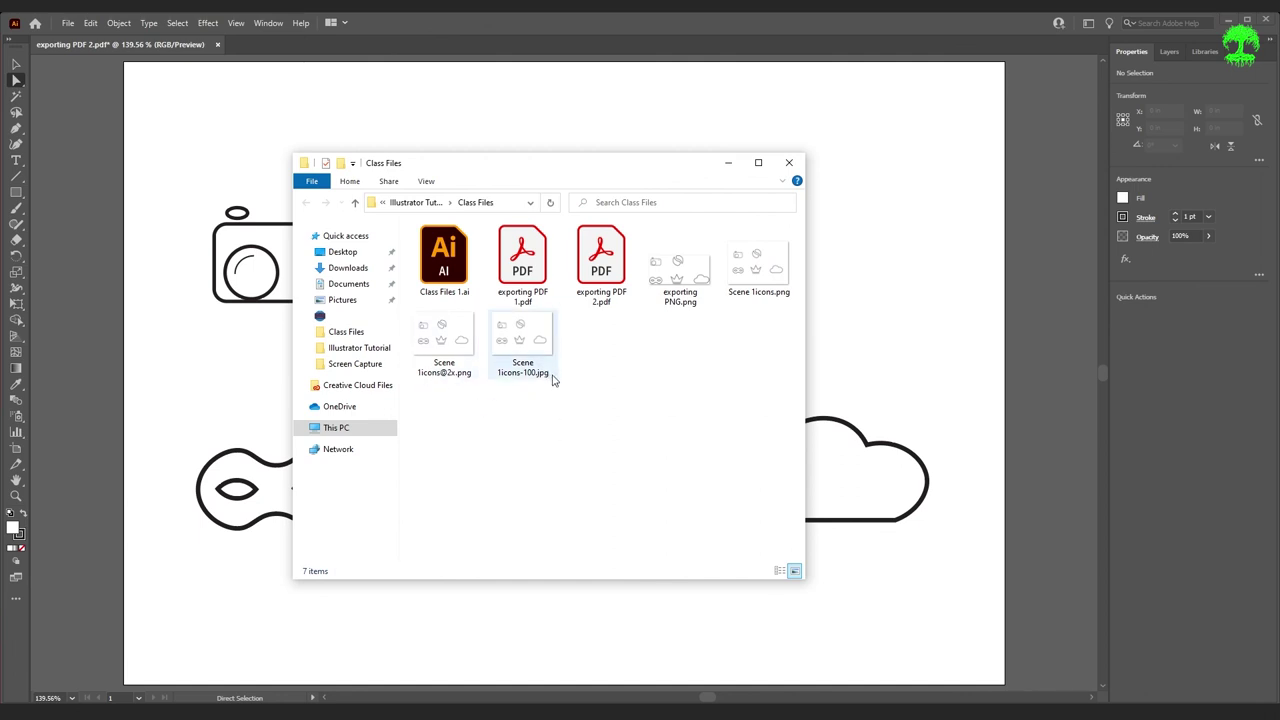
left_click(860, 545)
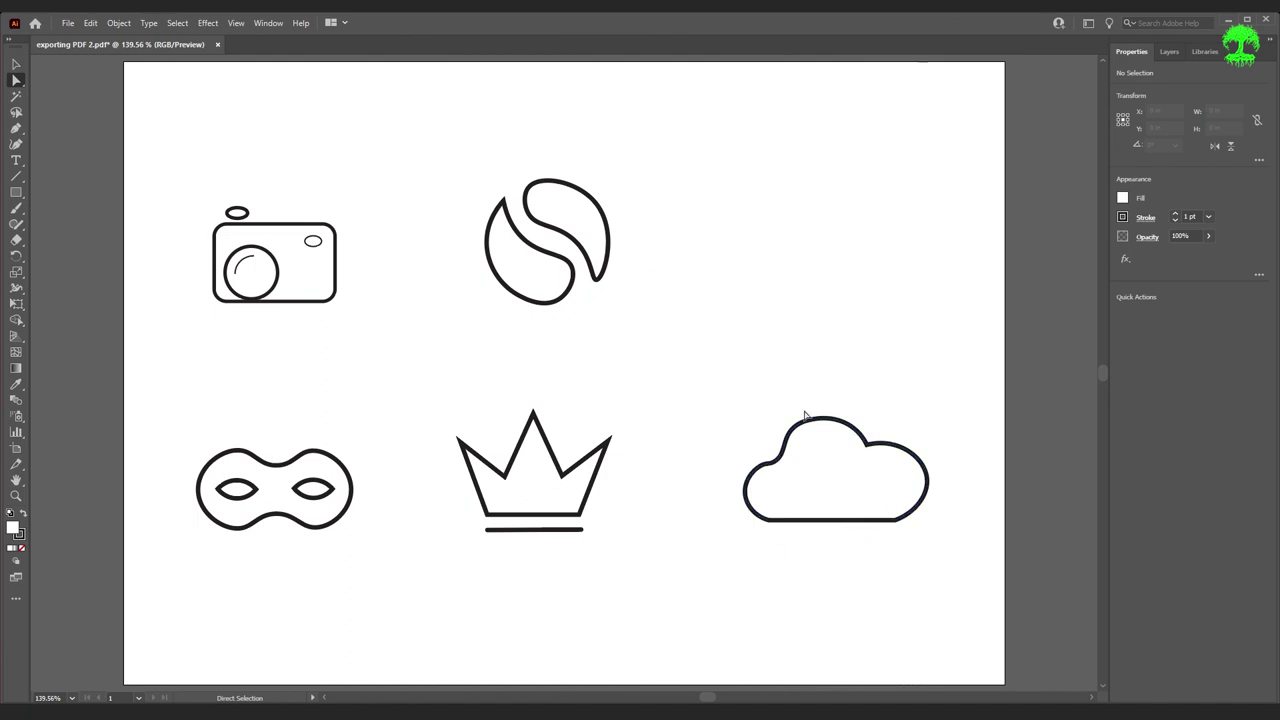
left_click_drag(202, 184, 392, 317)
left_click_drag(445, 158, 695, 385)
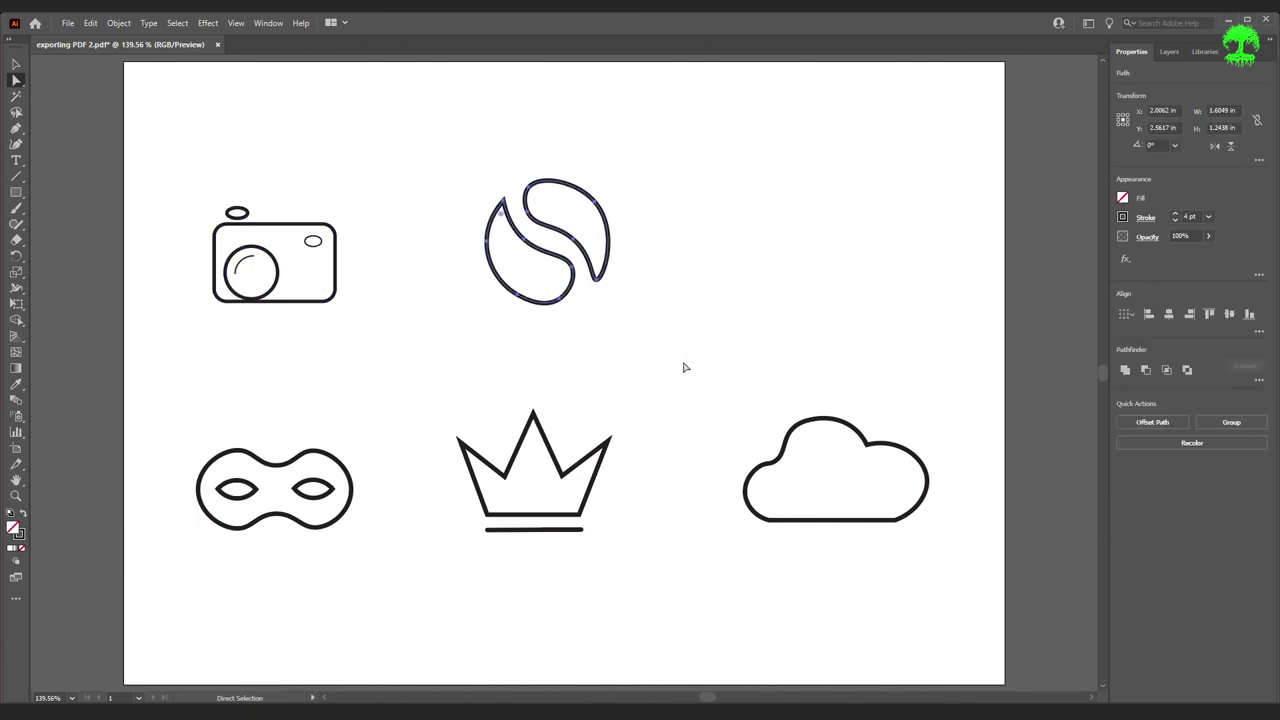
left_click(727, 330)
left_click(270, 22)
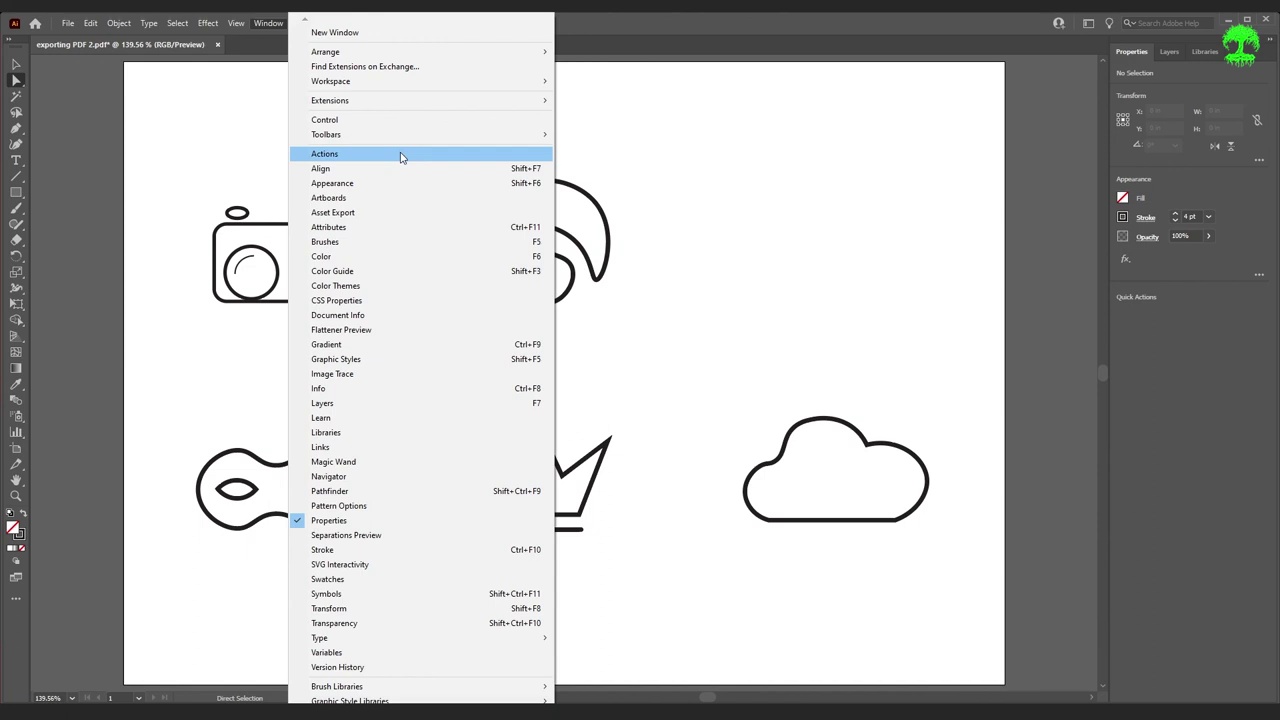
- Open Asset Export and add the cloud shape as an asset named Cloud
left_click(395, 211)
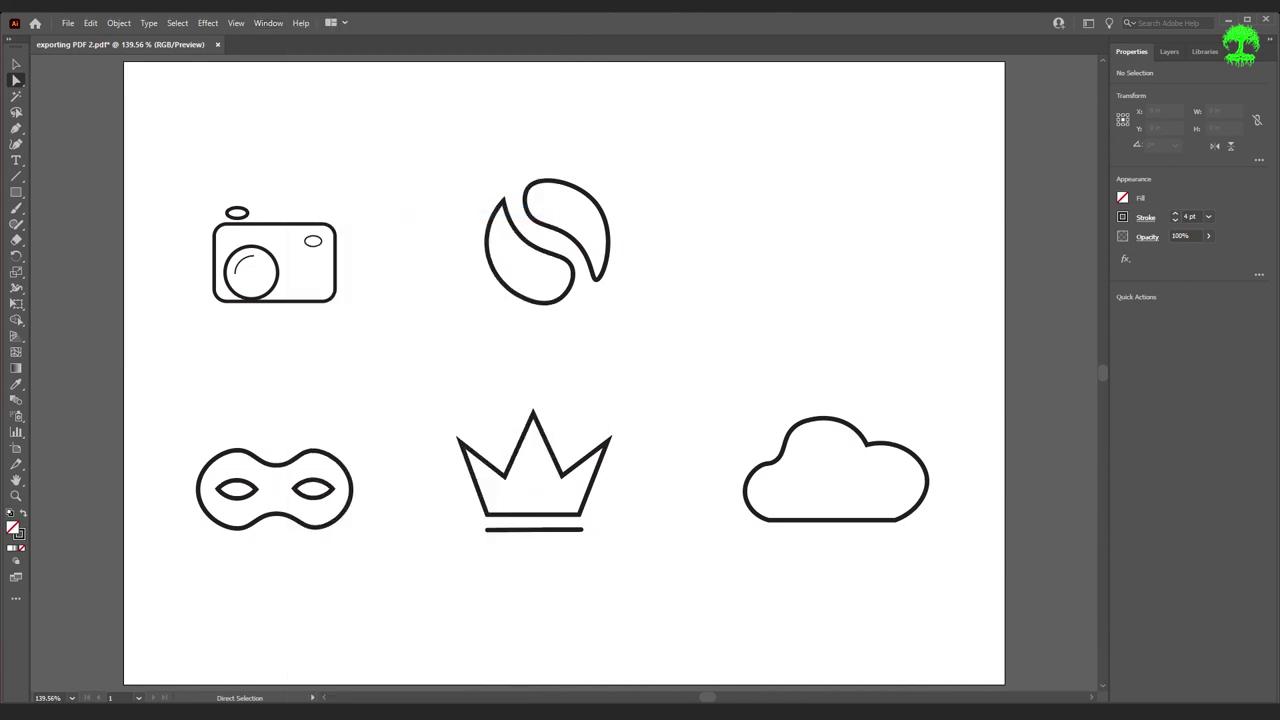
left_click_drag(756, 278, 1117, 206)
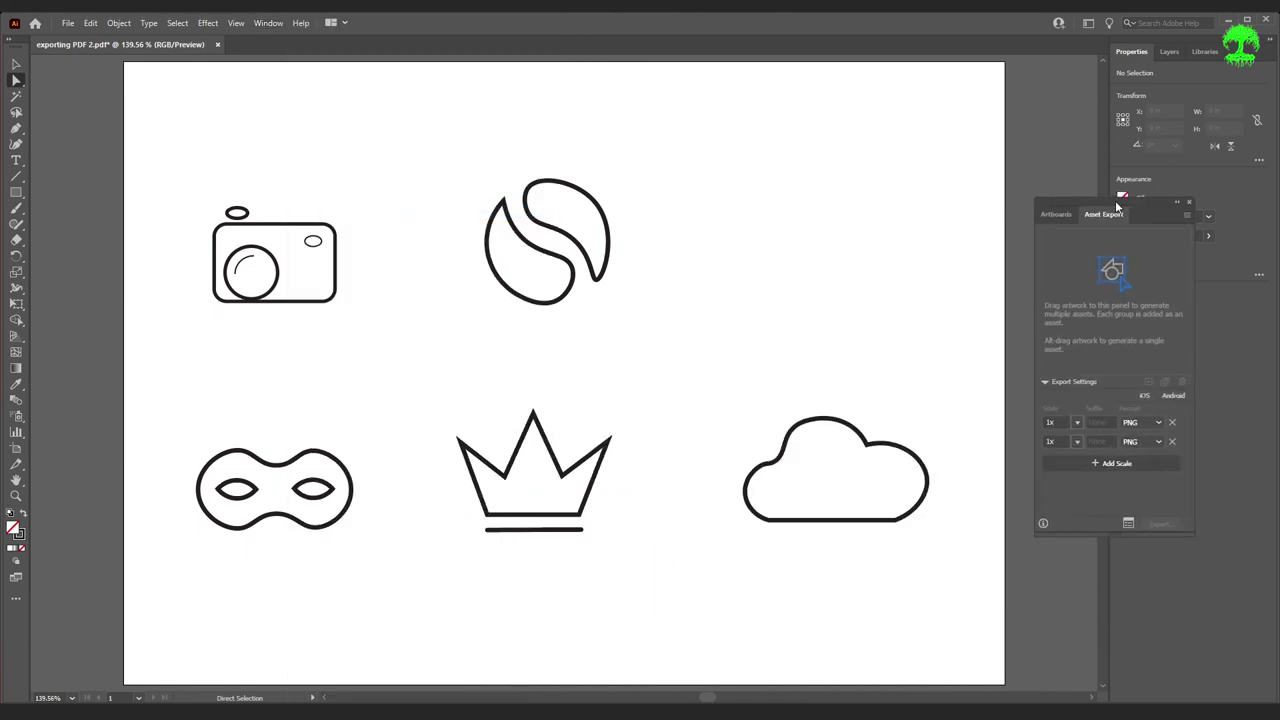
left_click(768, 422)
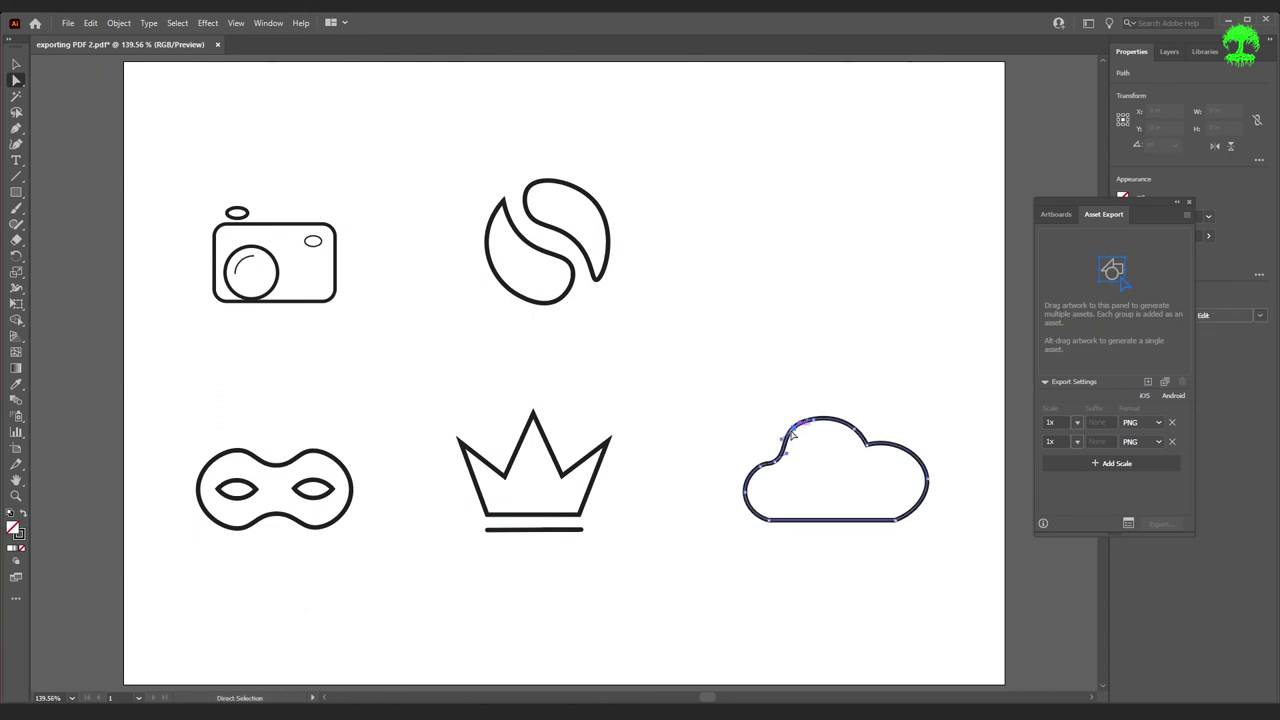
left_click_drag(895, 448, 897, 403)
key("v")
key("v")
left_click_drag(895, 446, 1139, 283)
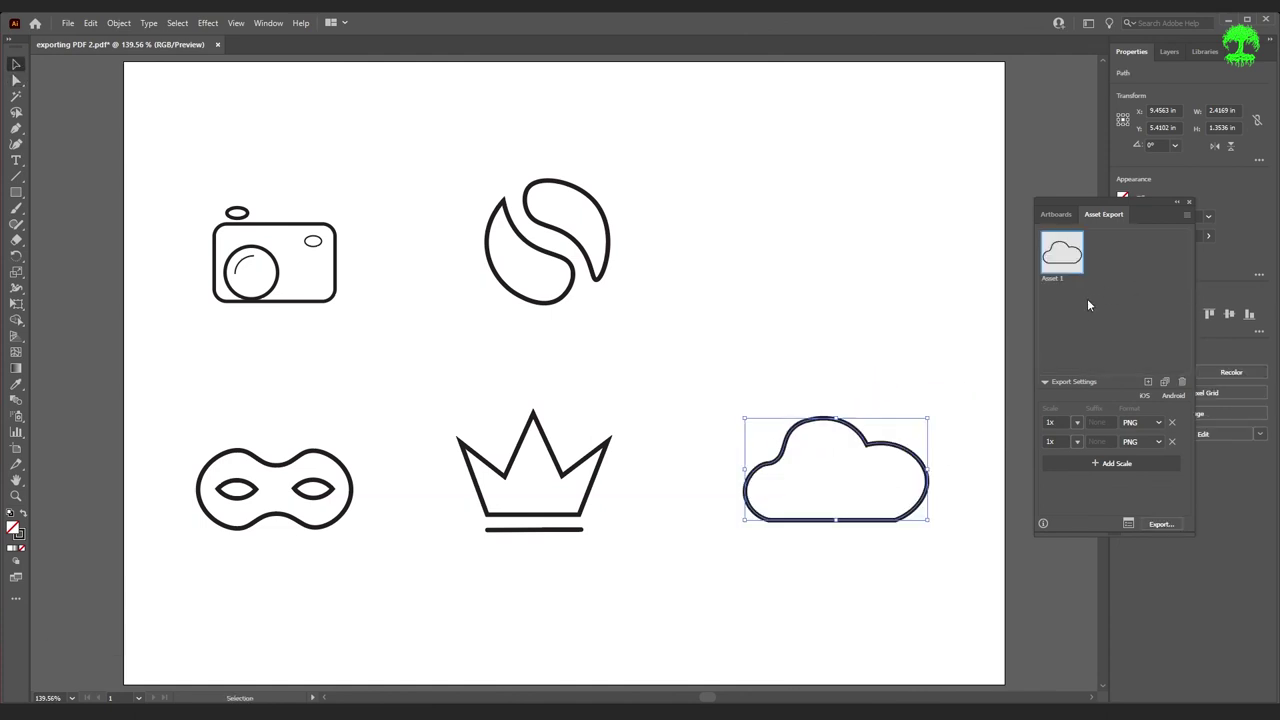
left_click_drag(1145, 205, 1052, 210)
double_click(964, 286)
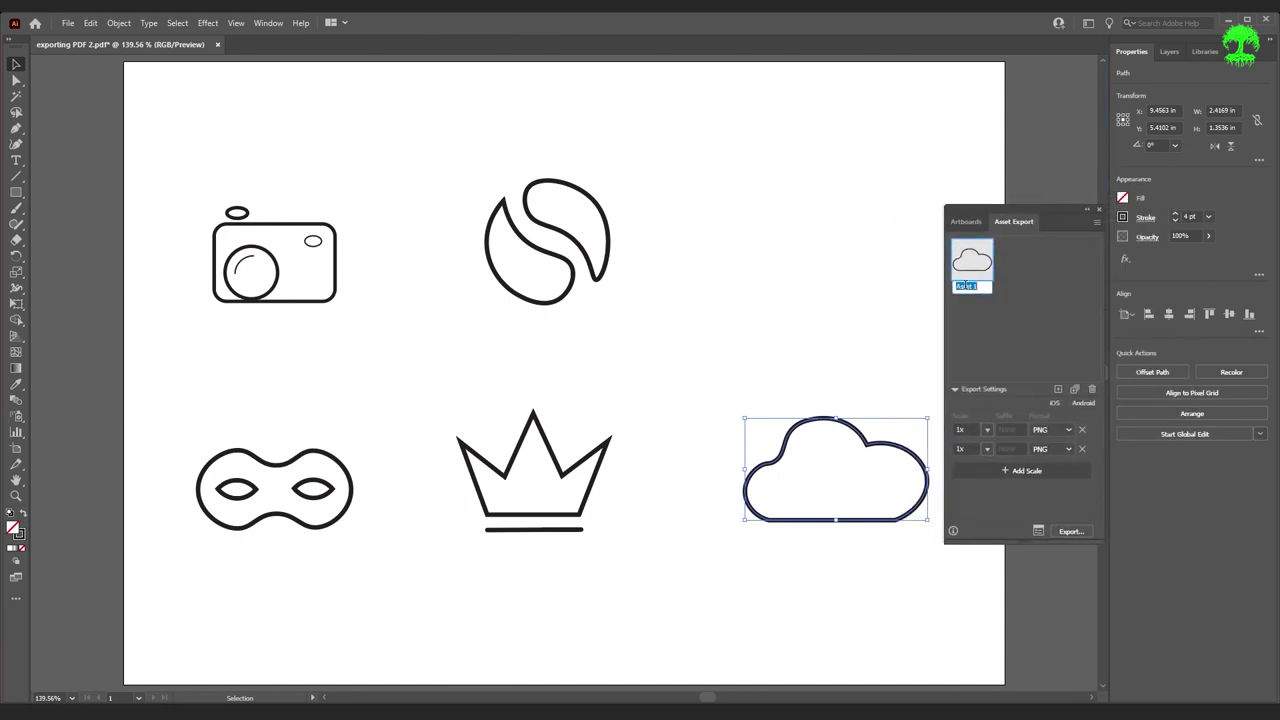
type("Cloud")
- Make the Cloud asset's second row PDF with suffix PDF and add a 1x JPG 100 row
left_click(1050, 449)
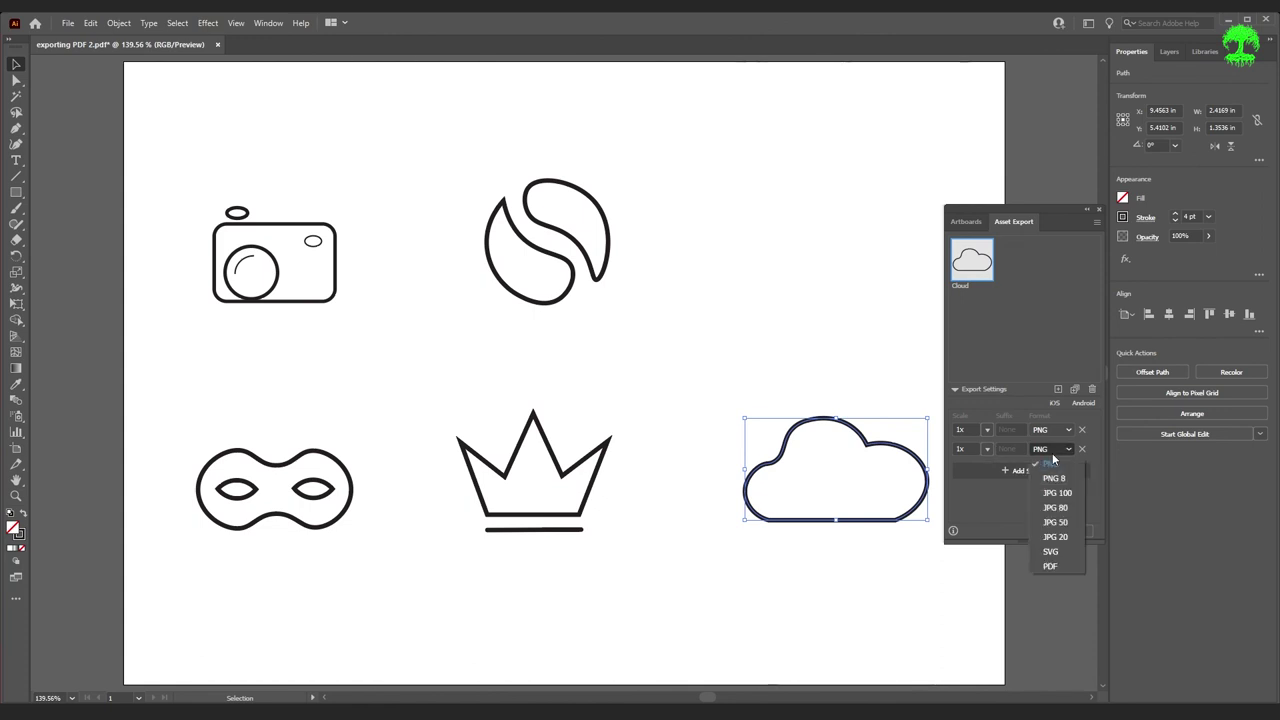
left_click(1051, 566)
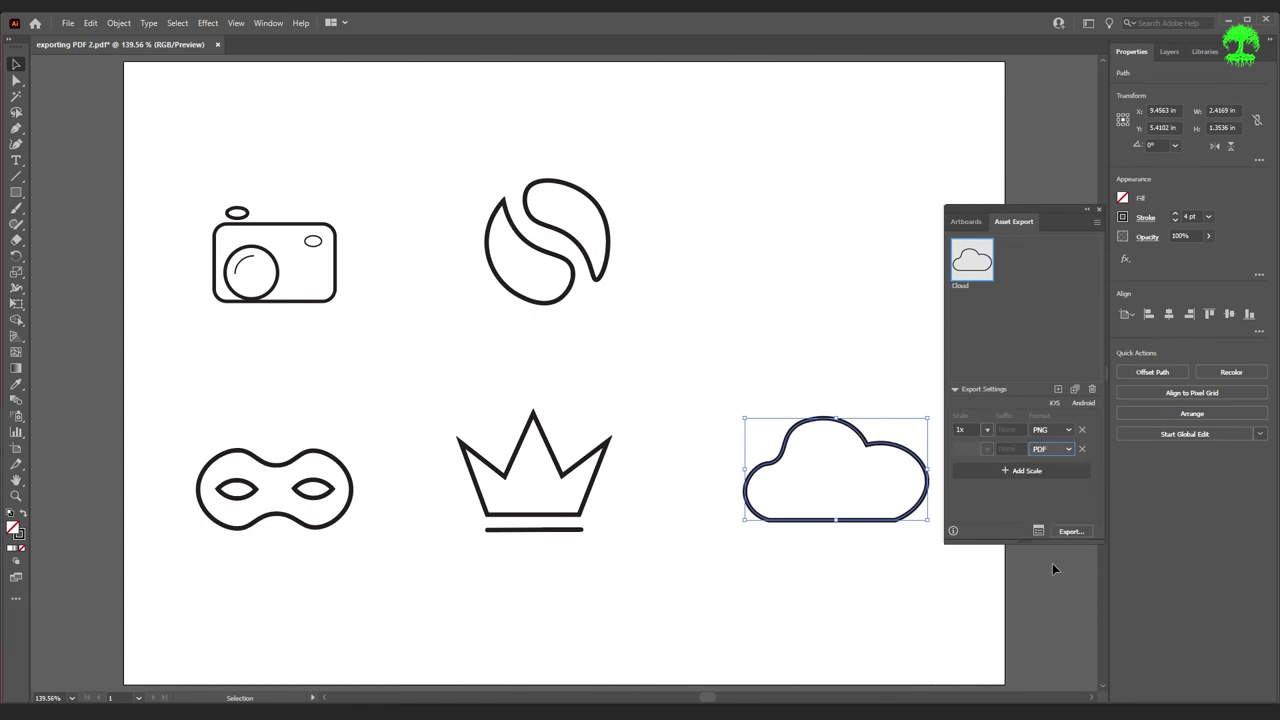
left_click(1014, 470)
left_click(993, 472)
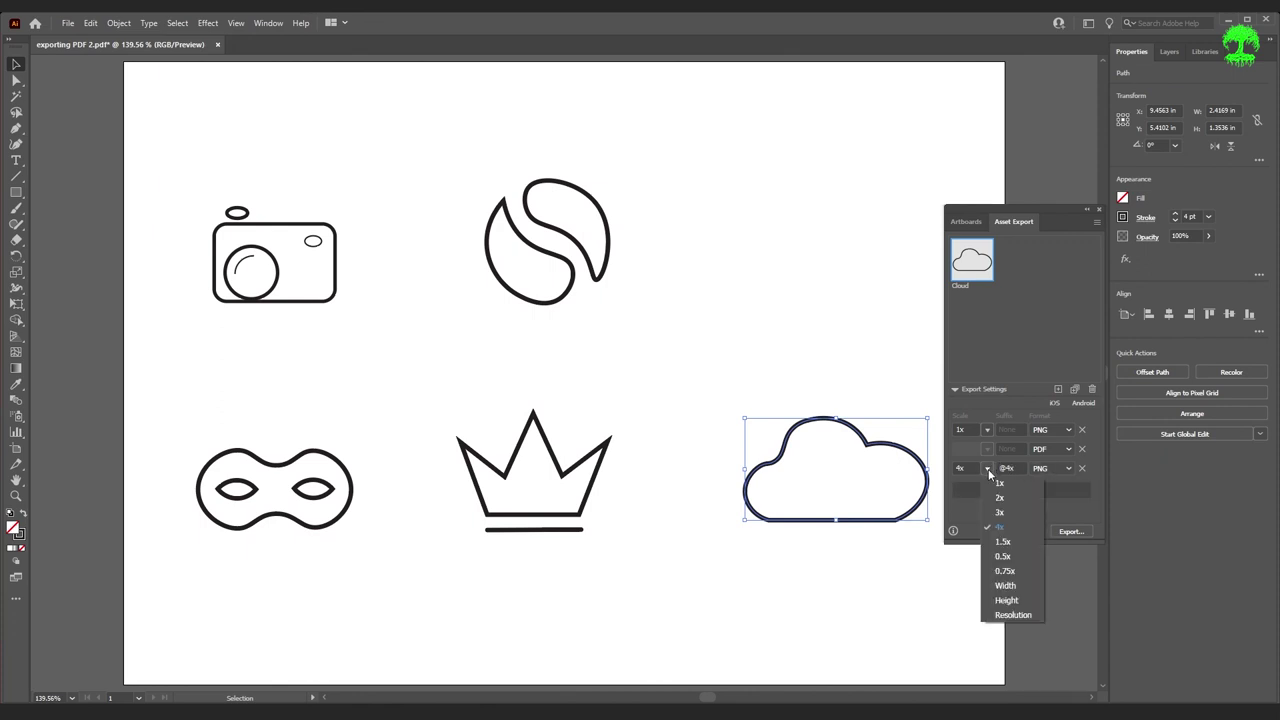
left_click(1000, 497)
left_click(1060, 472)
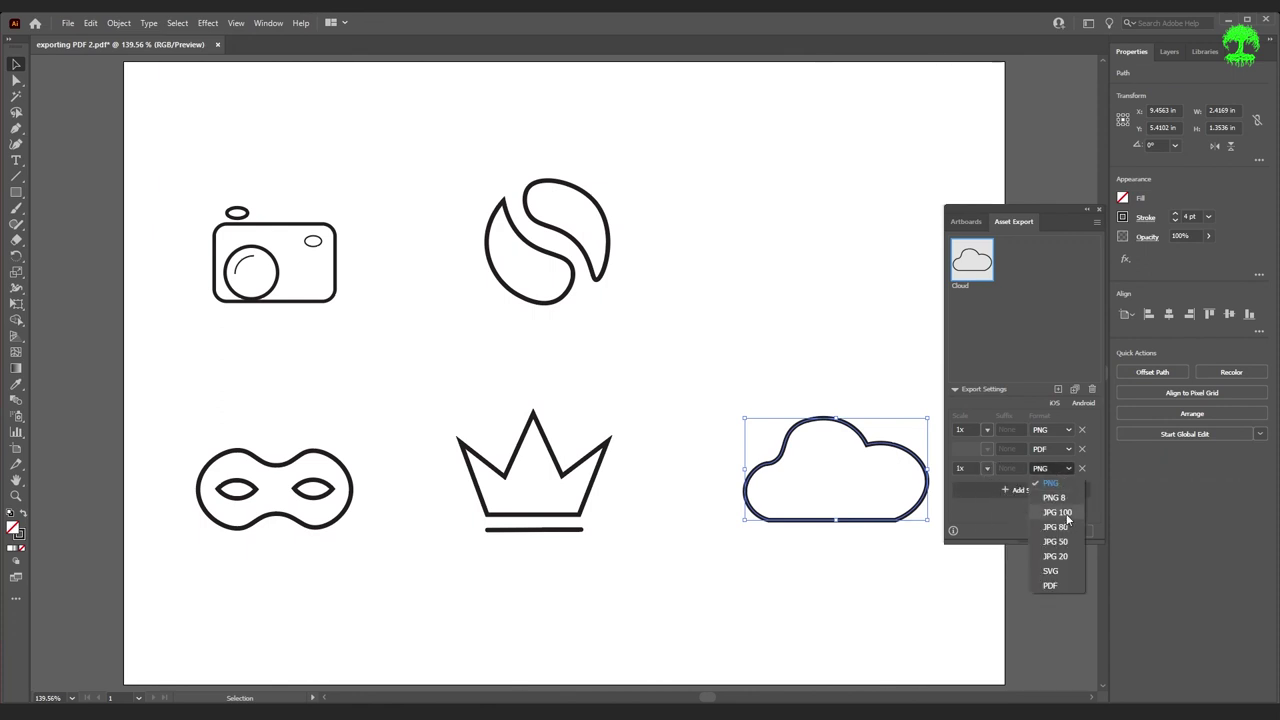
left_click(1057, 512)
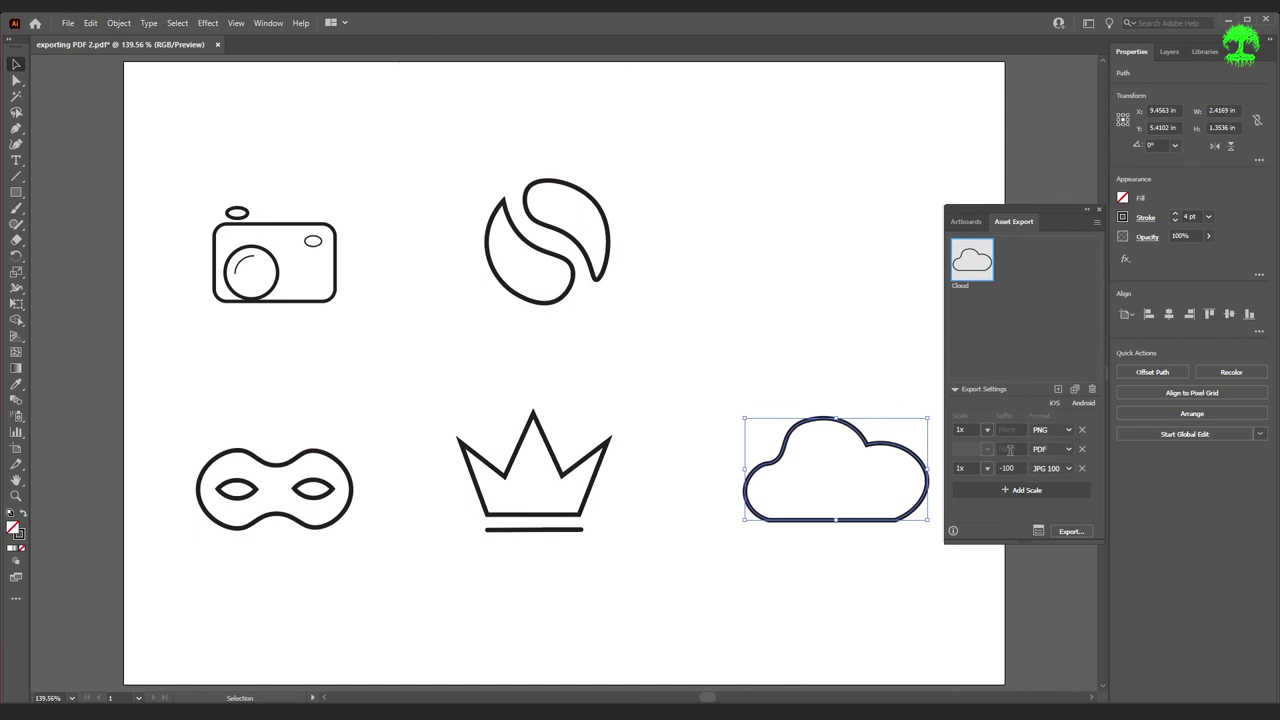
left_click(1012, 449)
type("PDF")
left_click(987, 516)
- Add the crown group as an export asset named Crown
left_click_drag(448, 402, 620, 572)
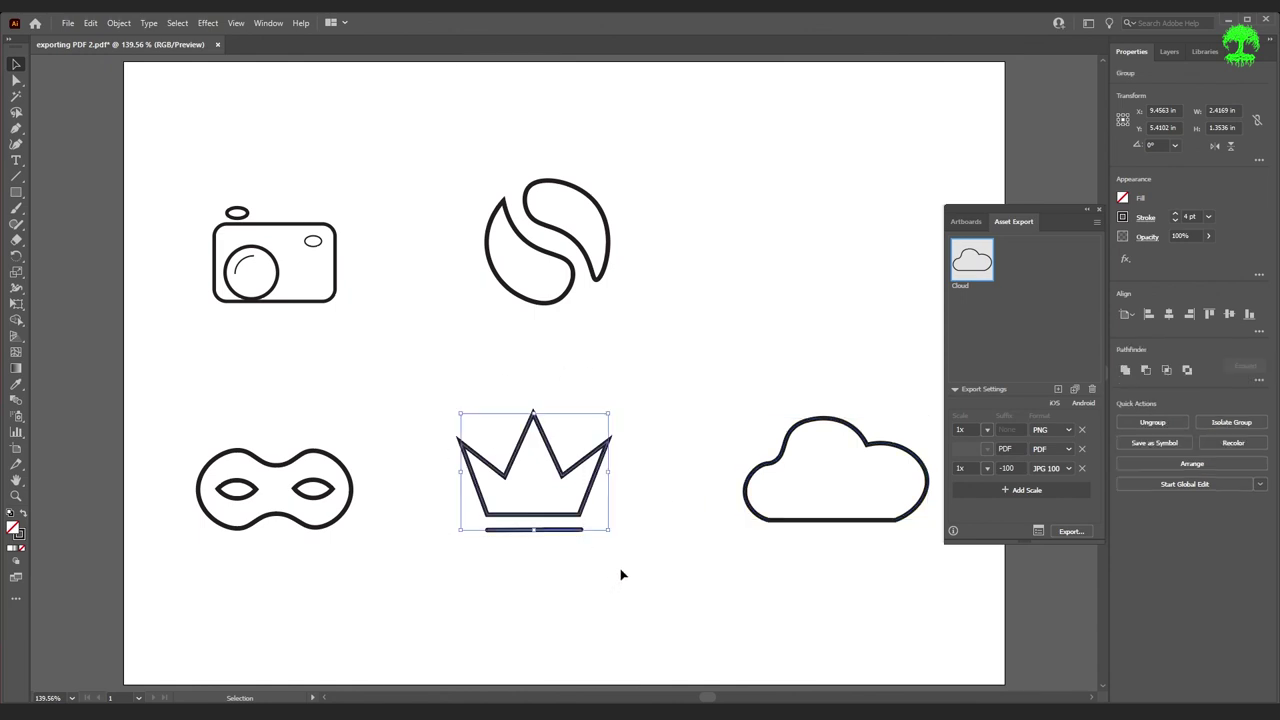
left_click(620, 574)
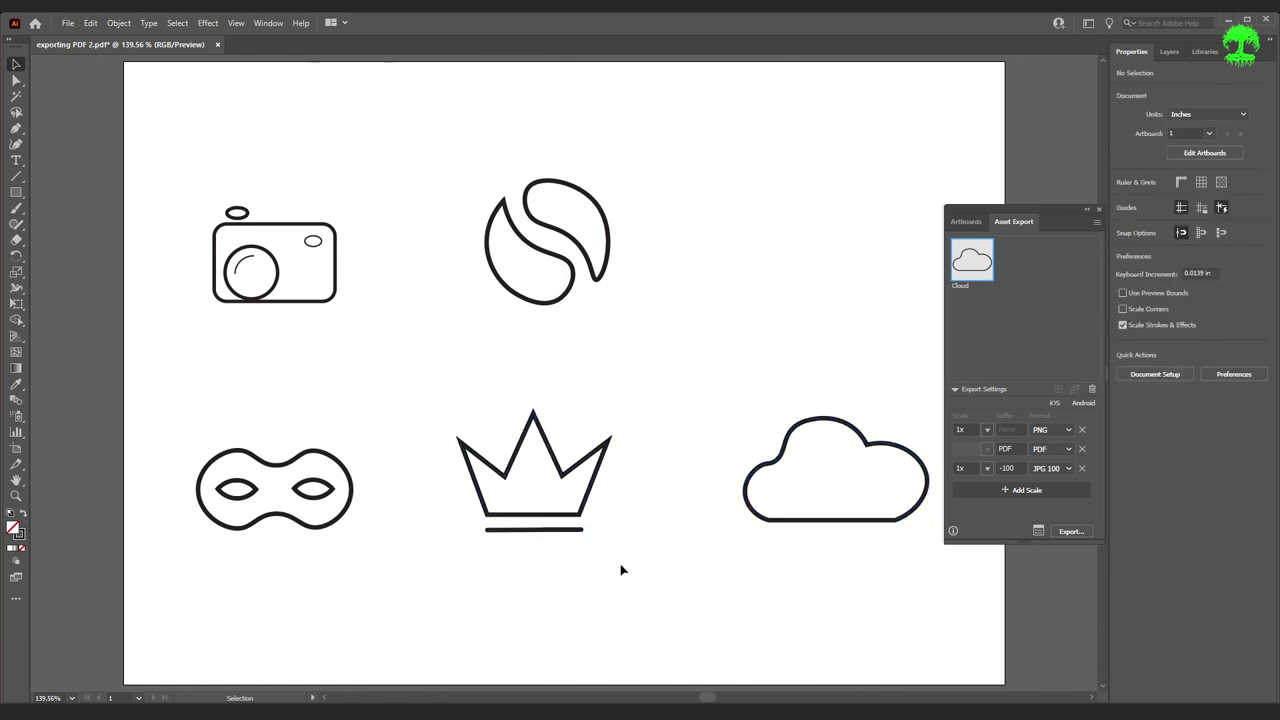
left_click_drag(600, 444, 851, 398)
left_click_drag(408, 376, 692, 602)
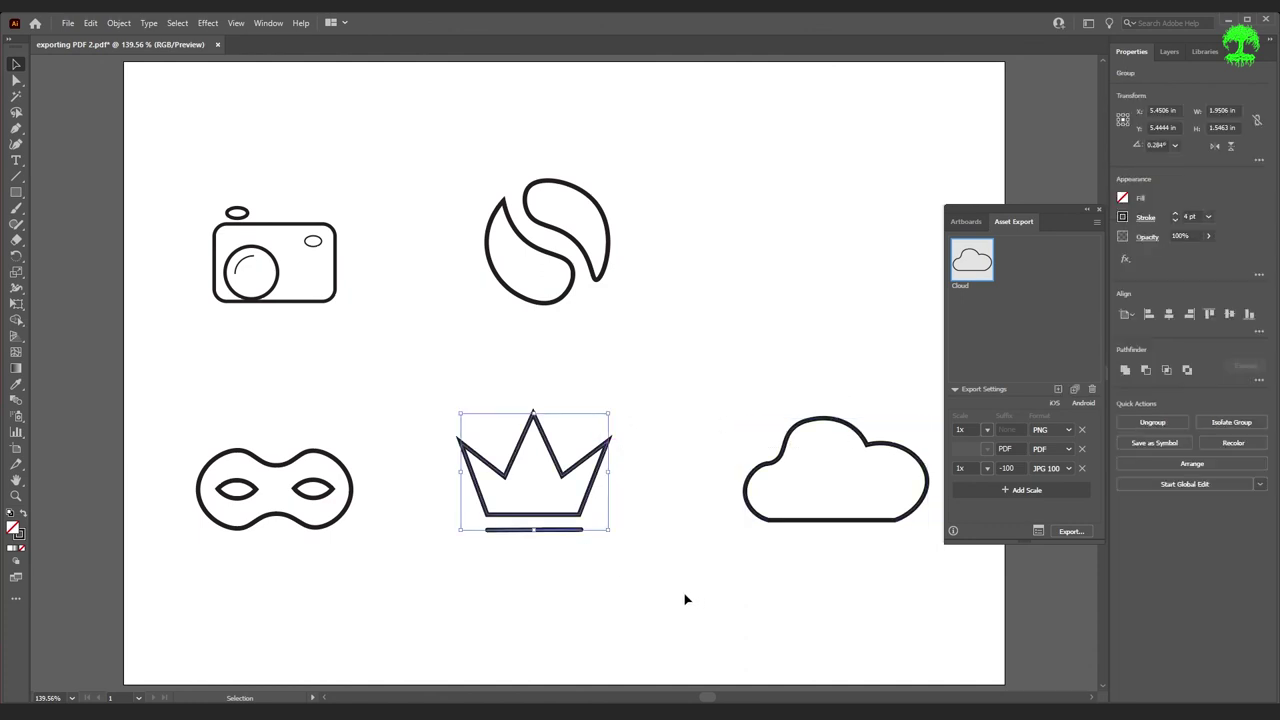
left_click_drag(601, 494, 1034, 316)
left_click(834, 364)
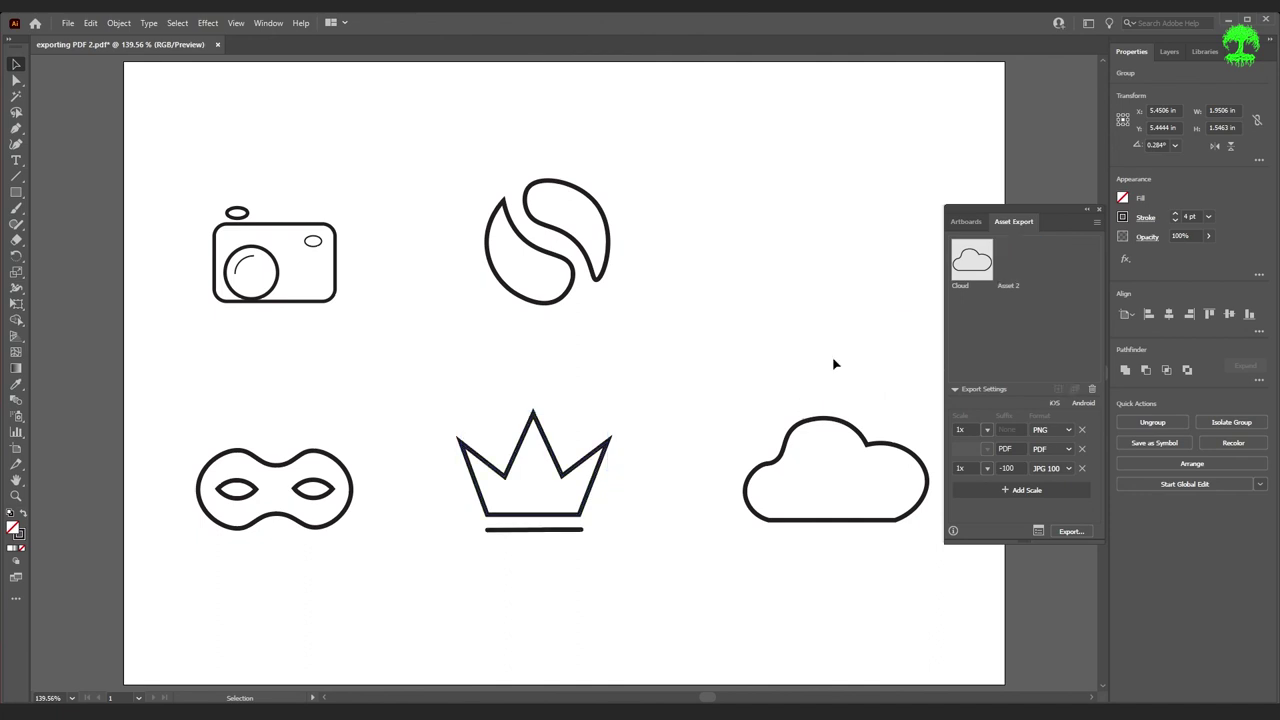
left_click(1062, 301)
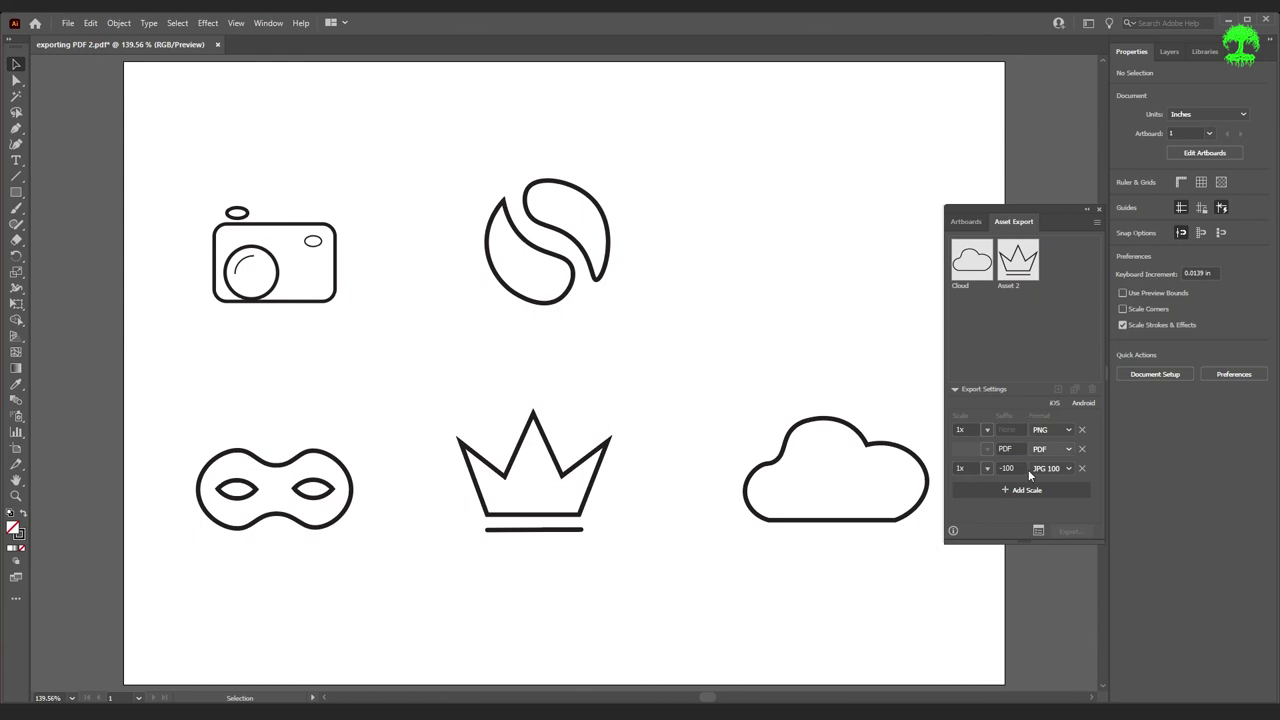
double_click(1009, 287)
type("Crown")
- Add the S shape as an asset named YinYang, removing the duplicate S assets
left_click_drag(472, 139, 696, 311)
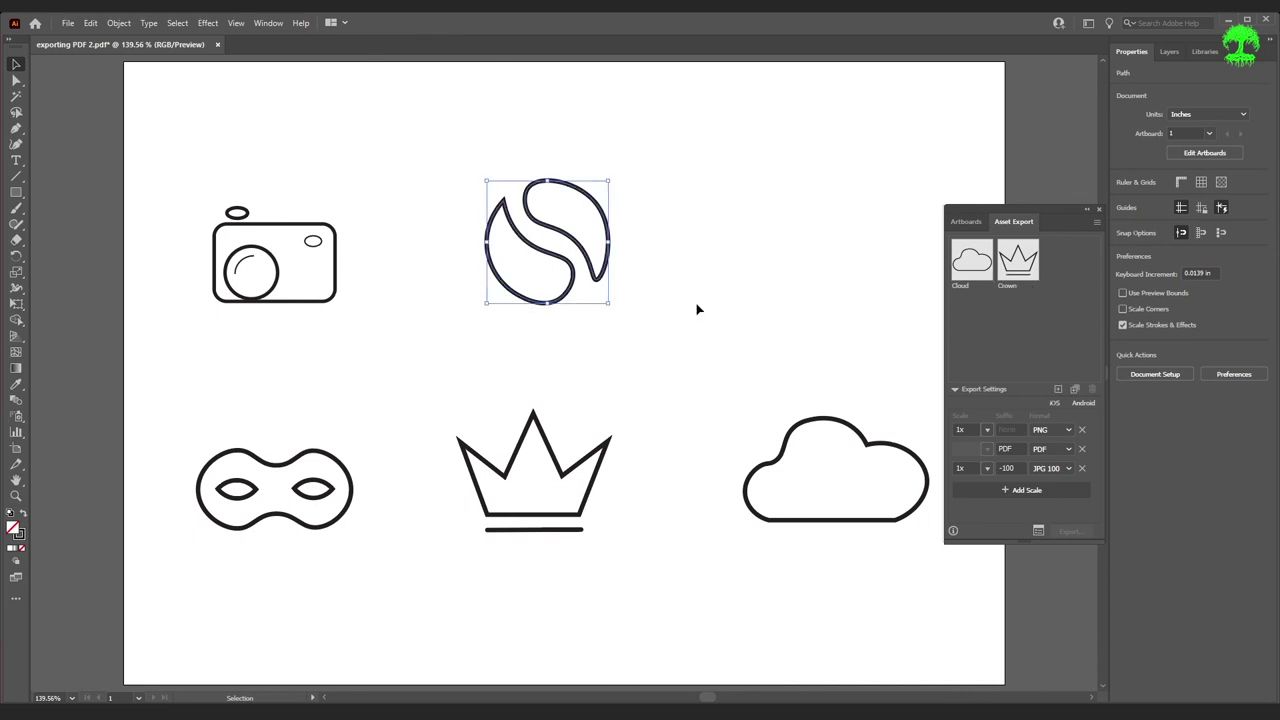
left_click_drag(607, 273, 1065, 340)
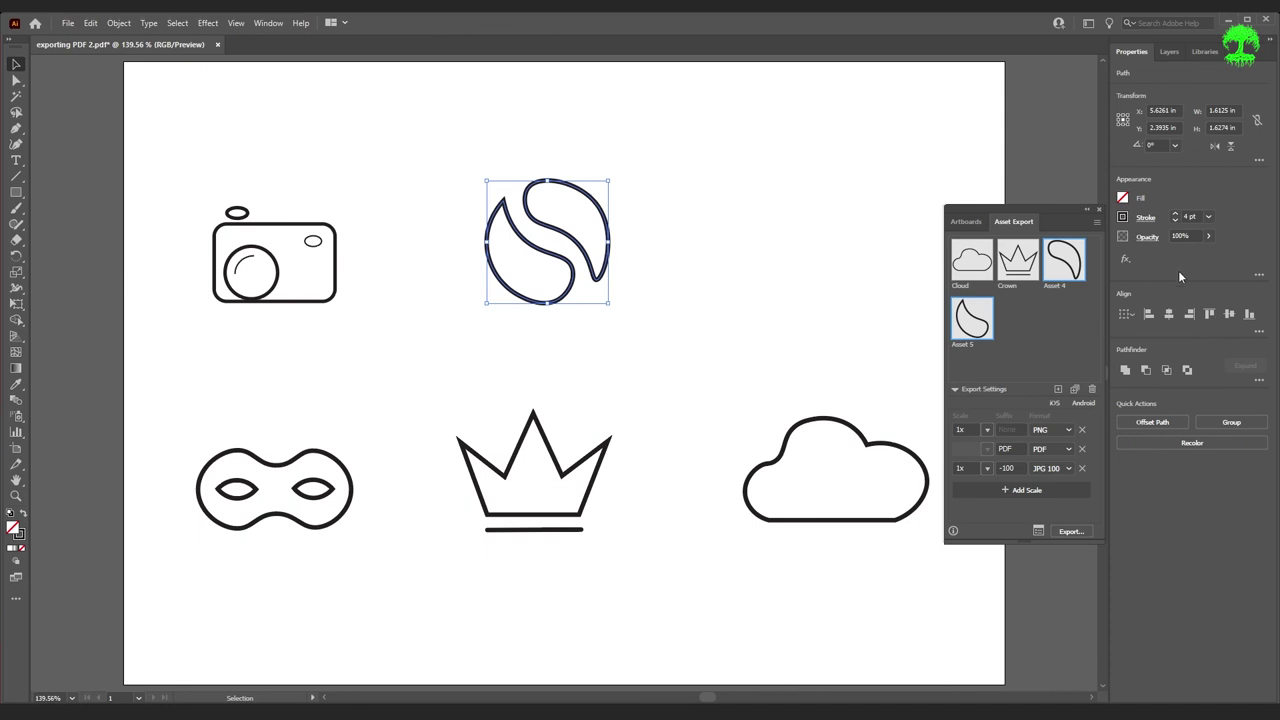
left_click(1092, 390)
left_click(858, 300)
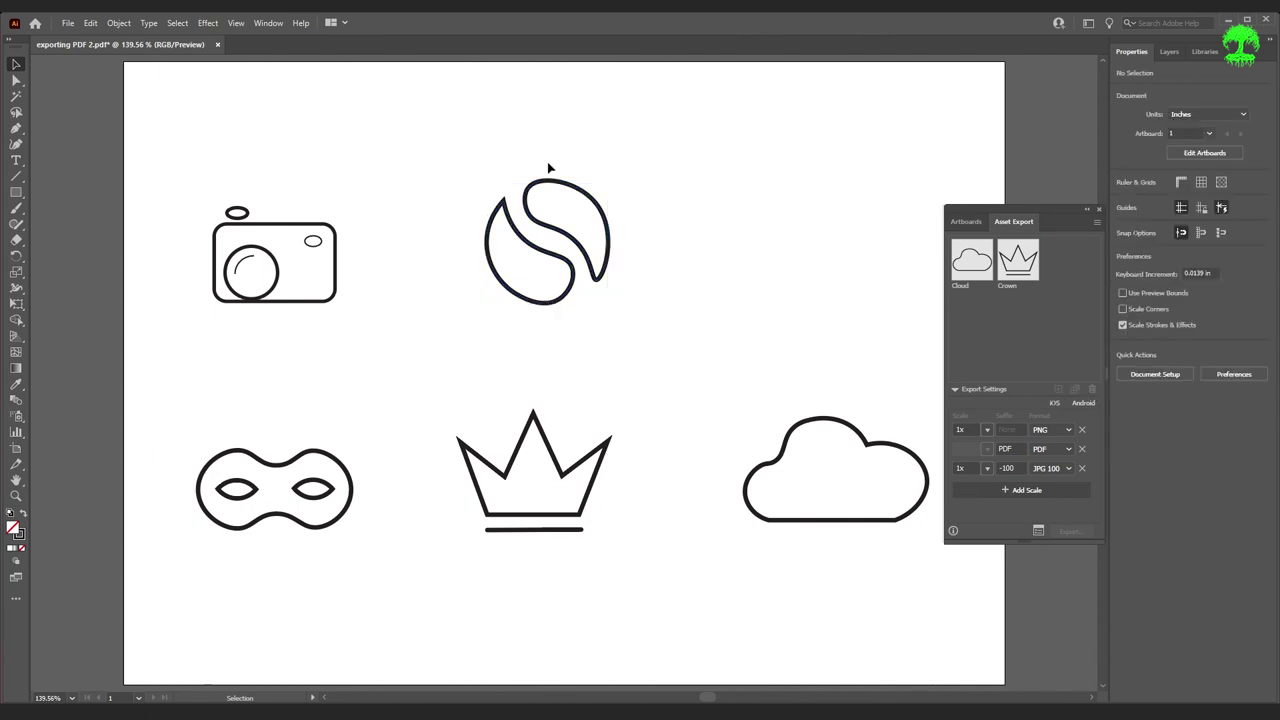
left_click(548, 302)
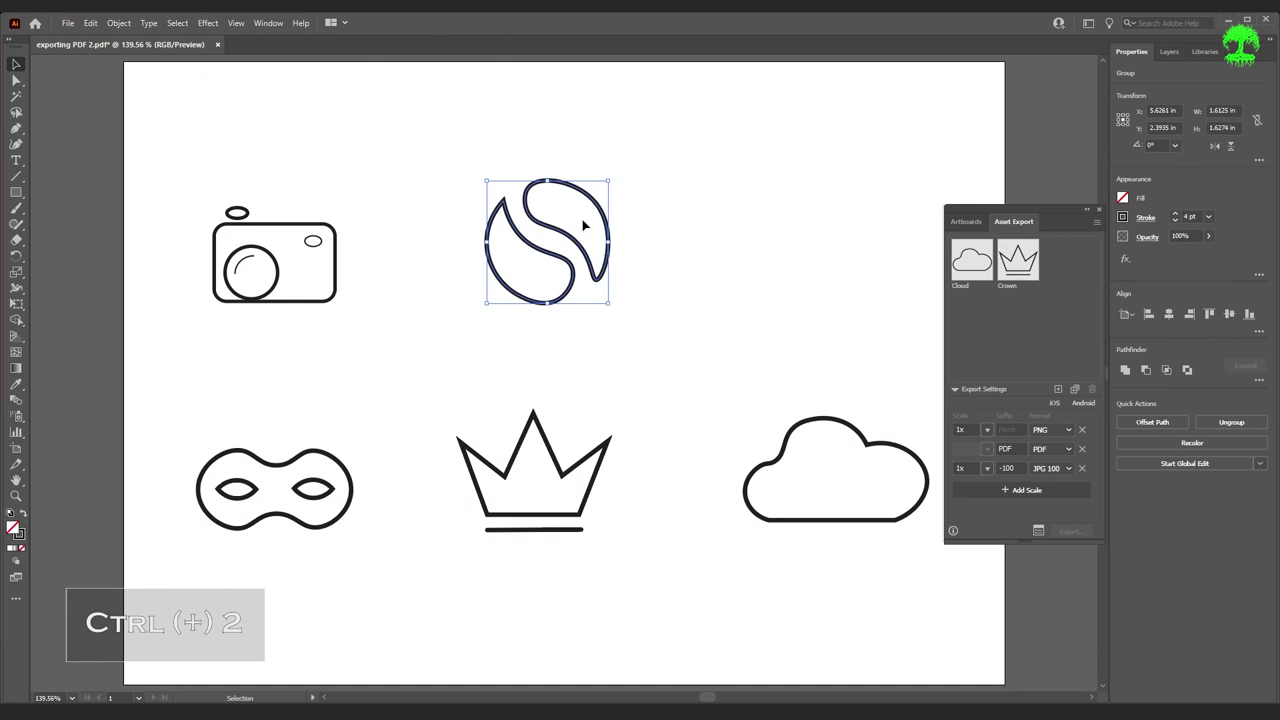
left_click_drag(607, 228, 1066, 290)
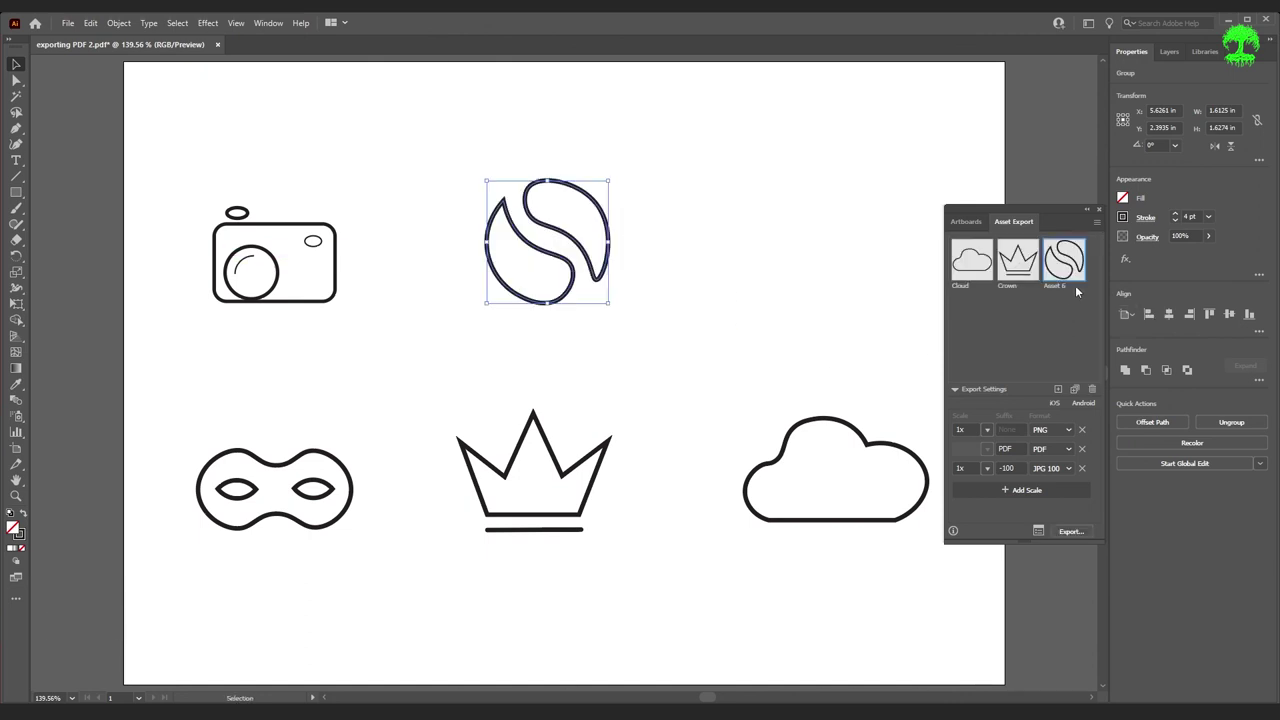
double_click(1061, 287)
type("YinYang")
left_click(348, 505)
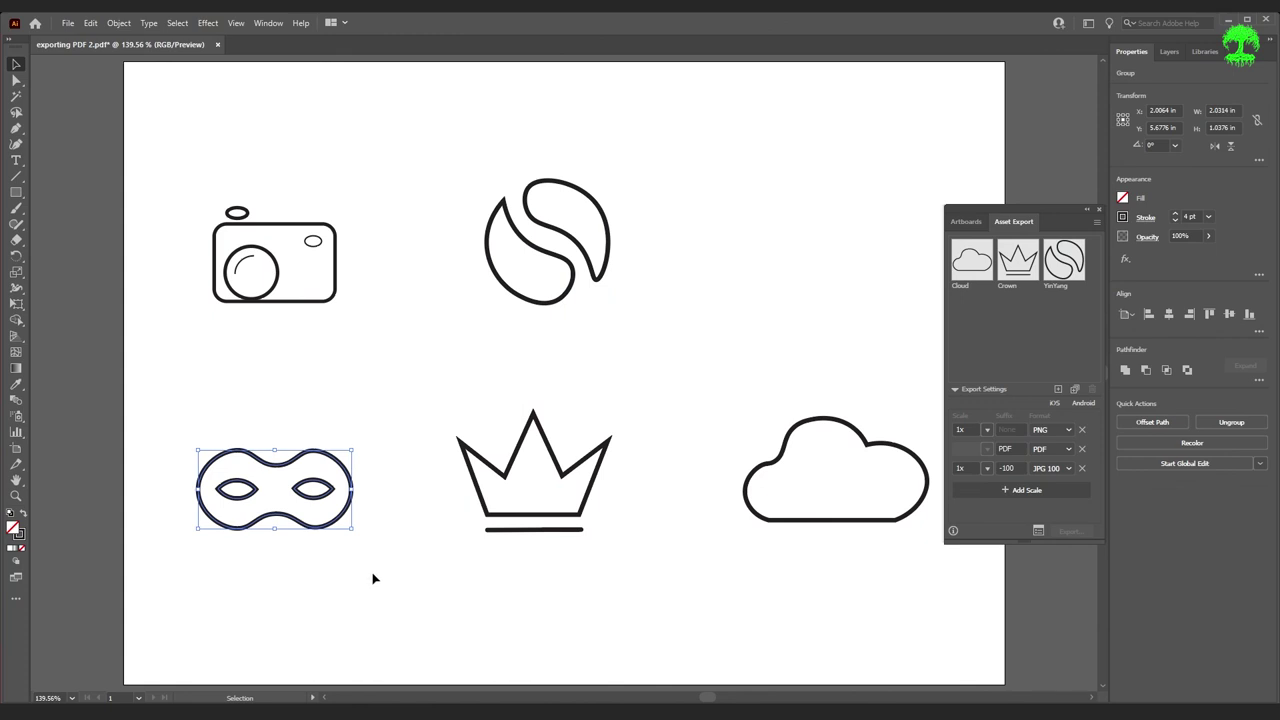
- Add the camera and mask as assets named mask and camera, then select all five assets
left_click(435, 425)
left_click(349, 343)
left_click(329, 344)
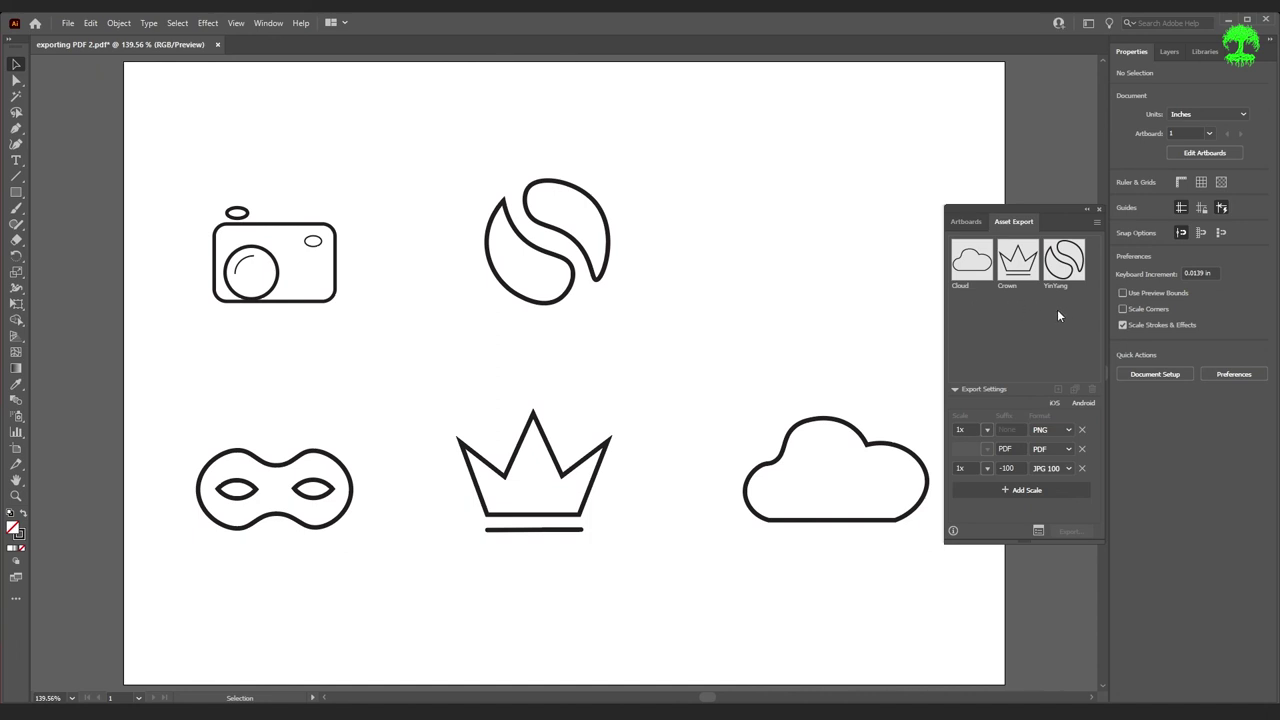
left_click_drag(202, 172, 362, 480)
left_click_drag(340, 283, 1009, 328)
left_click(1086, 352)
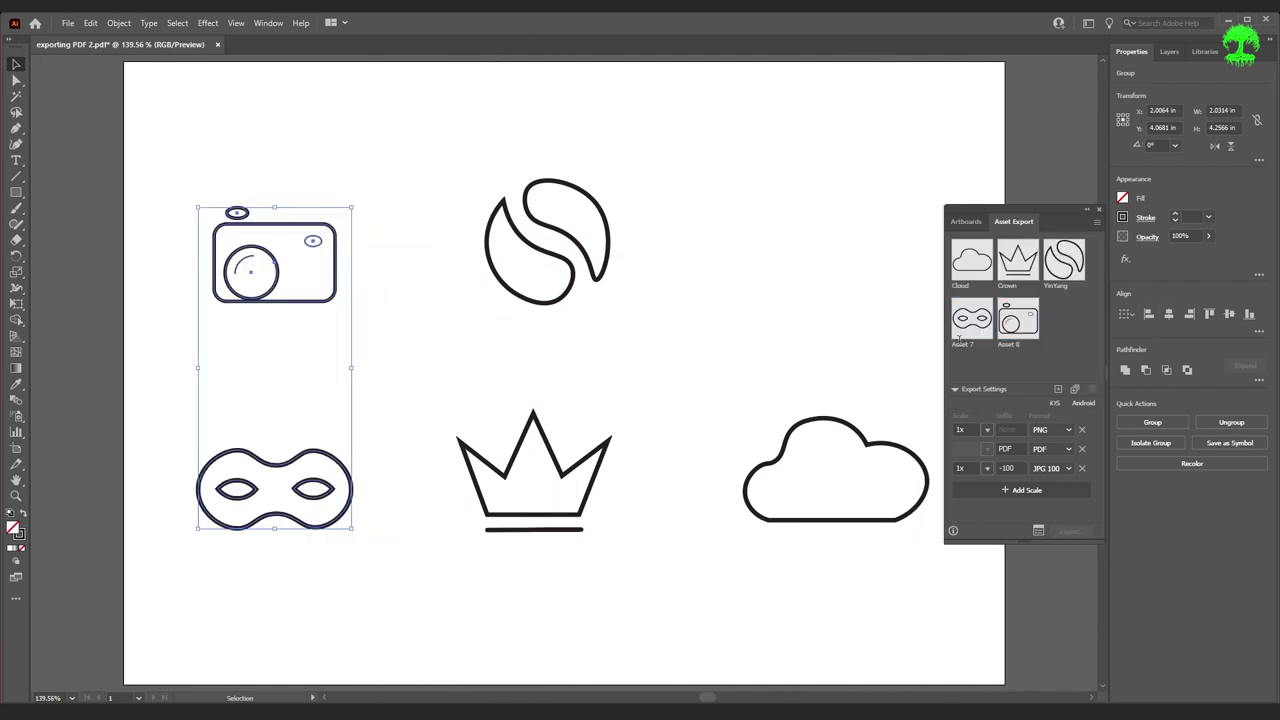
double_click(960, 344)
type("mask")
key("Tab")
type("camera")
key("Return")
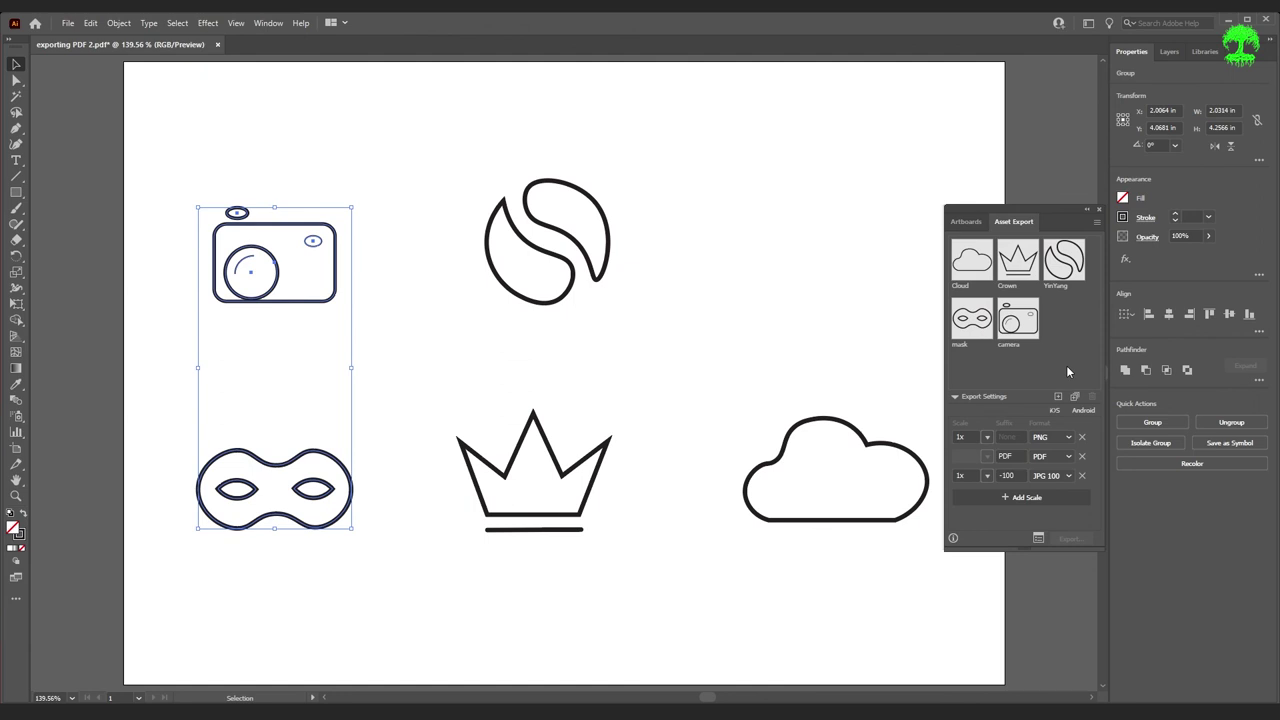
left_click(972, 262)
left_click(1032, 335, "shift")
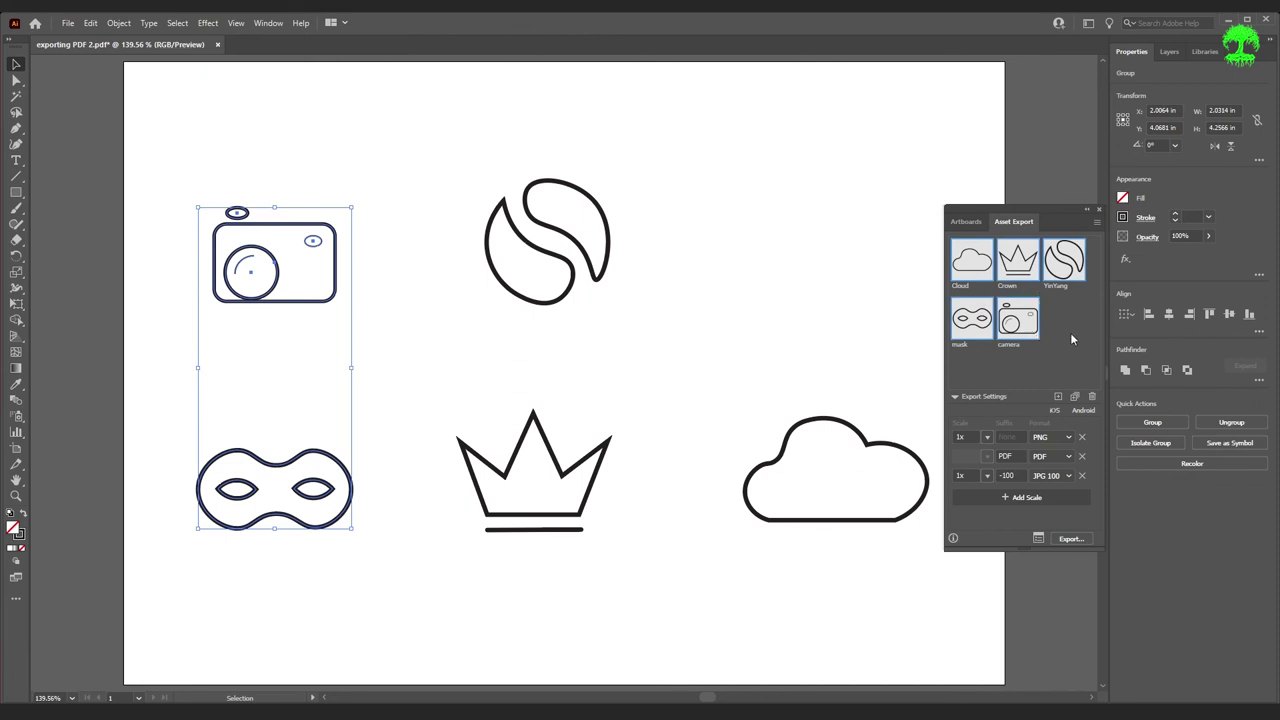
- Export the five assets as PNG, PDF and JPG files into Class Files > icons
left_click(1068, 539)
left_click_drag(486, 29, 645, 221)
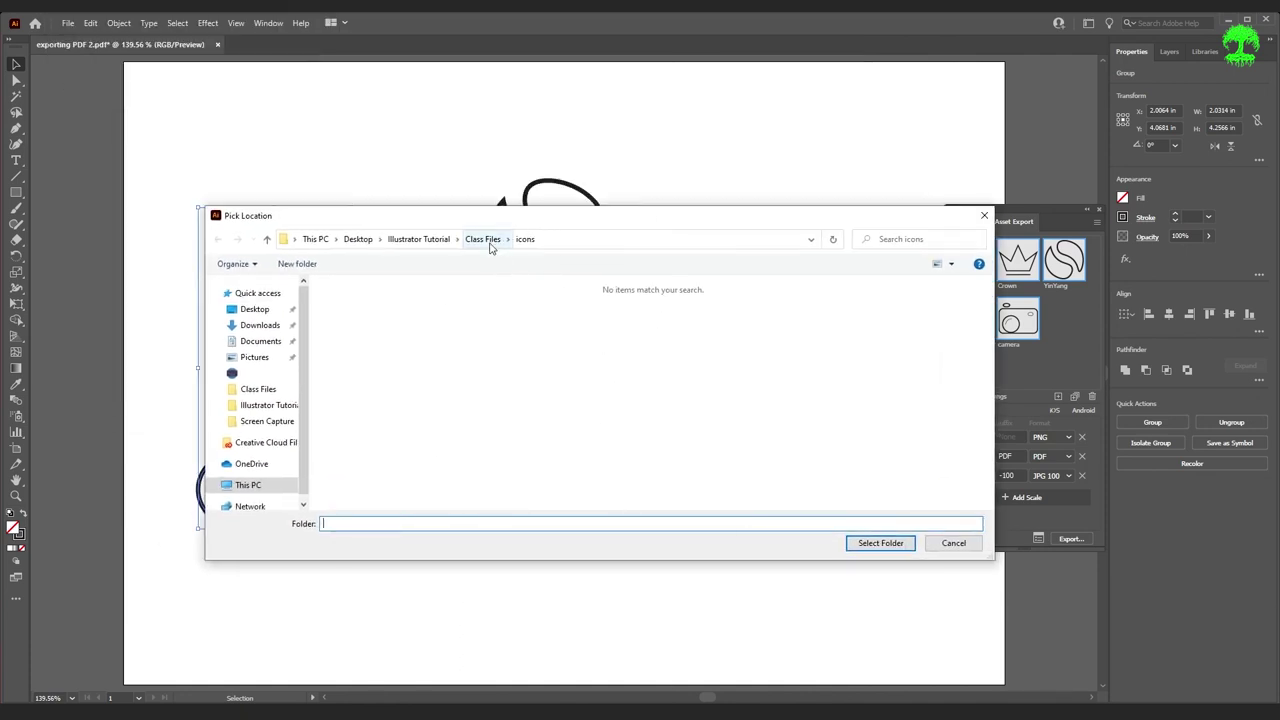
left_click(489, 243)
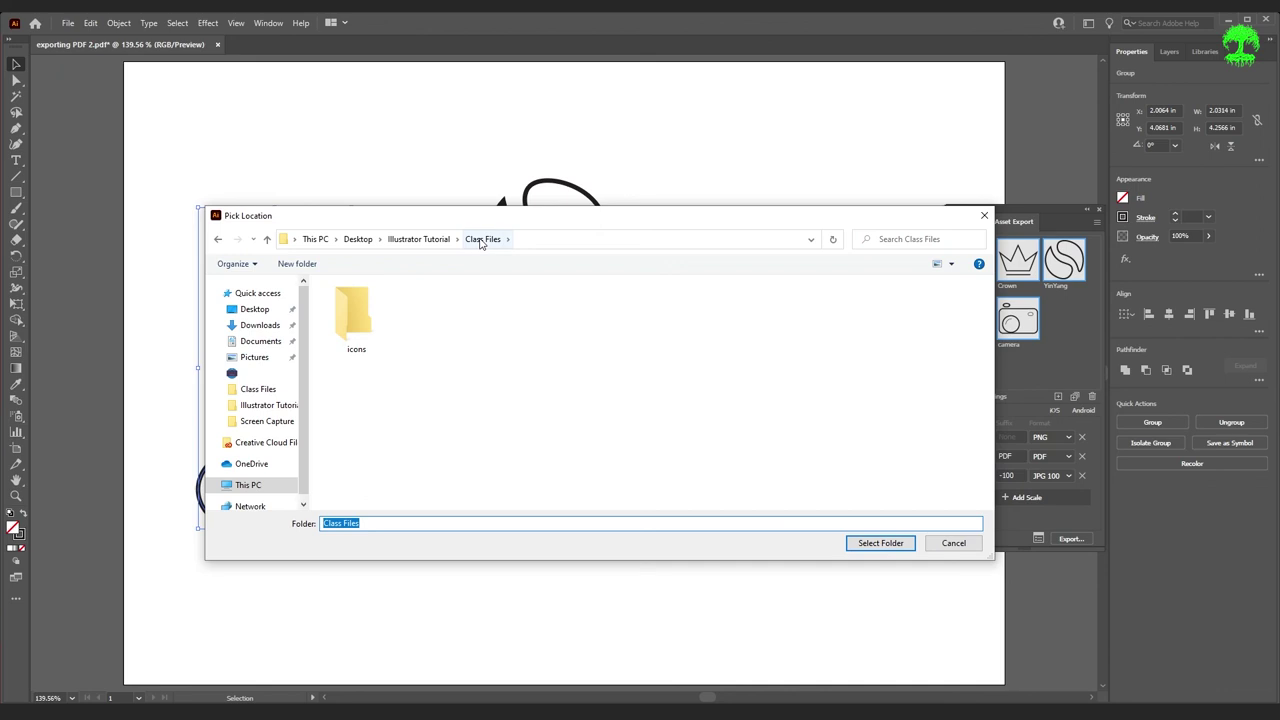
double_click(366, 336)
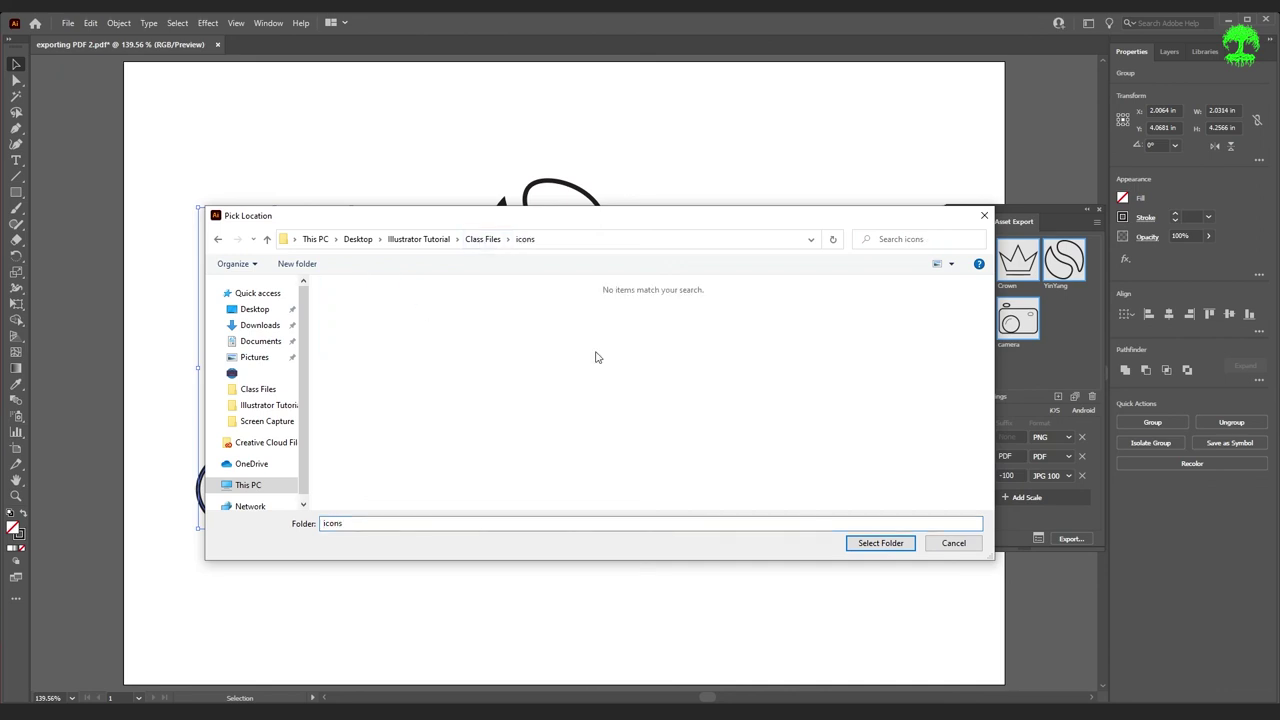
left_click(880, 543)
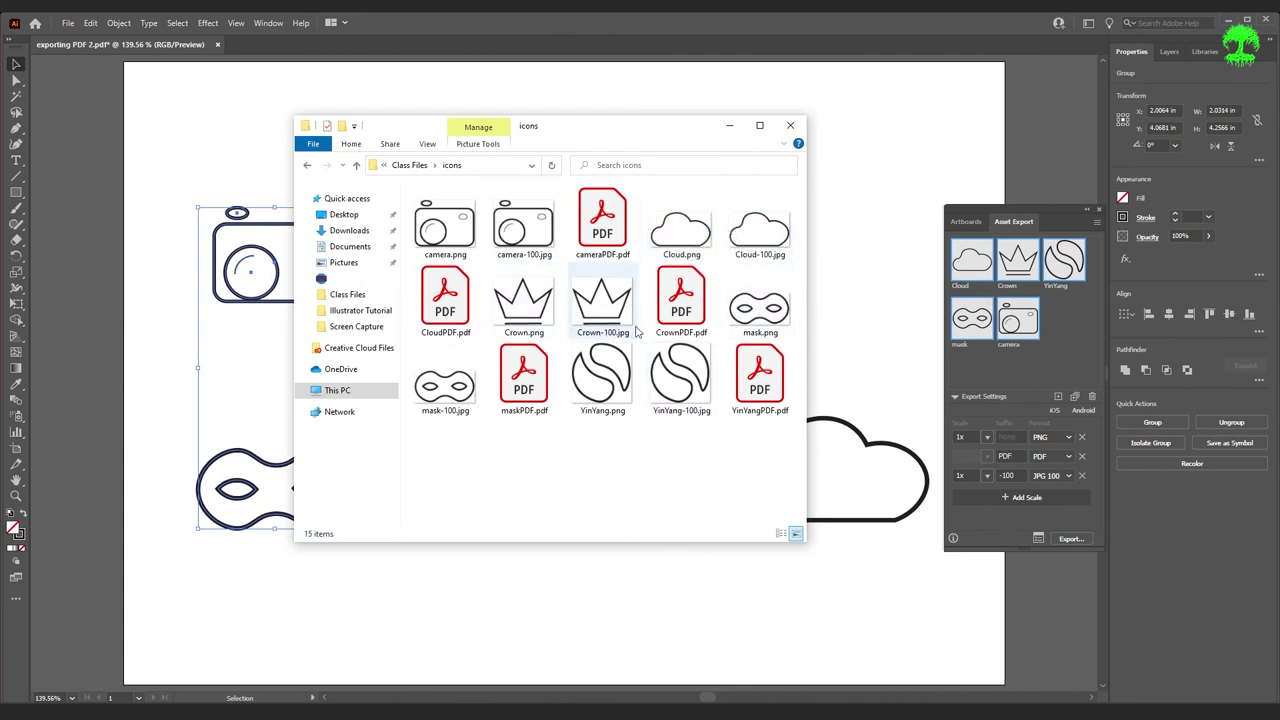
left_click(888, 187)
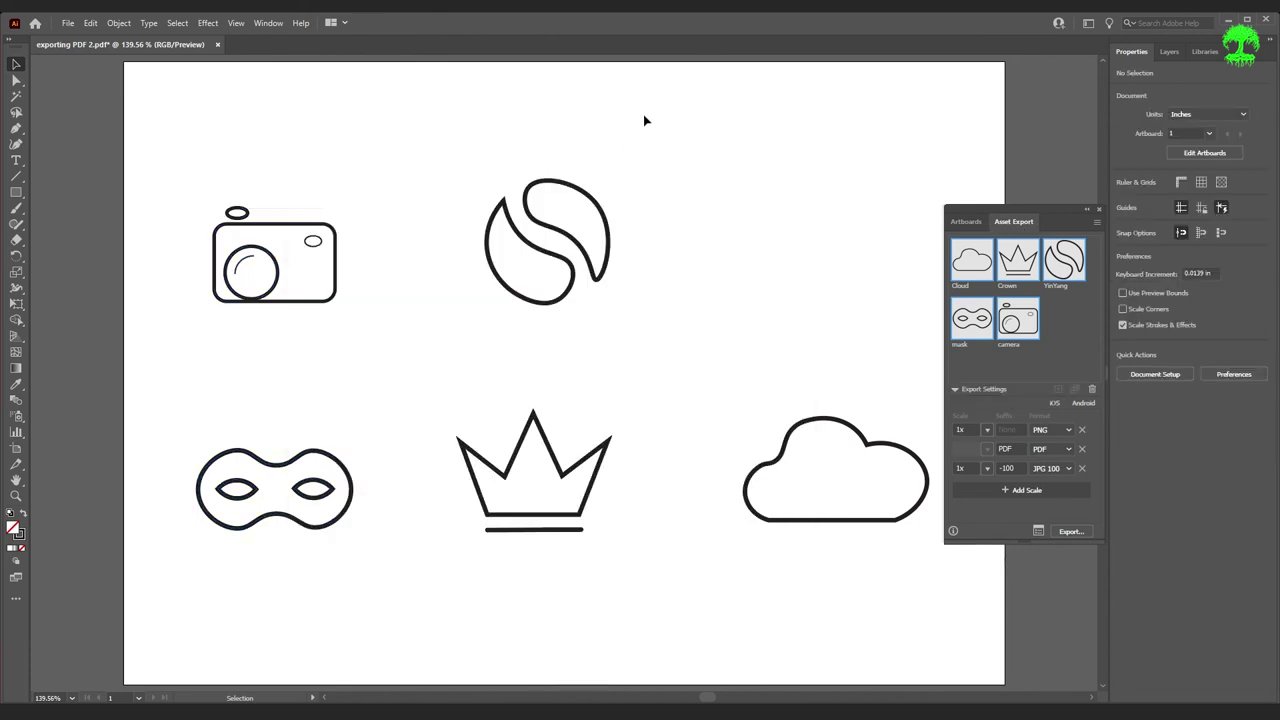
- Close the Asset Export panel, undo the last change, and save the document
left_click(1099, 212)
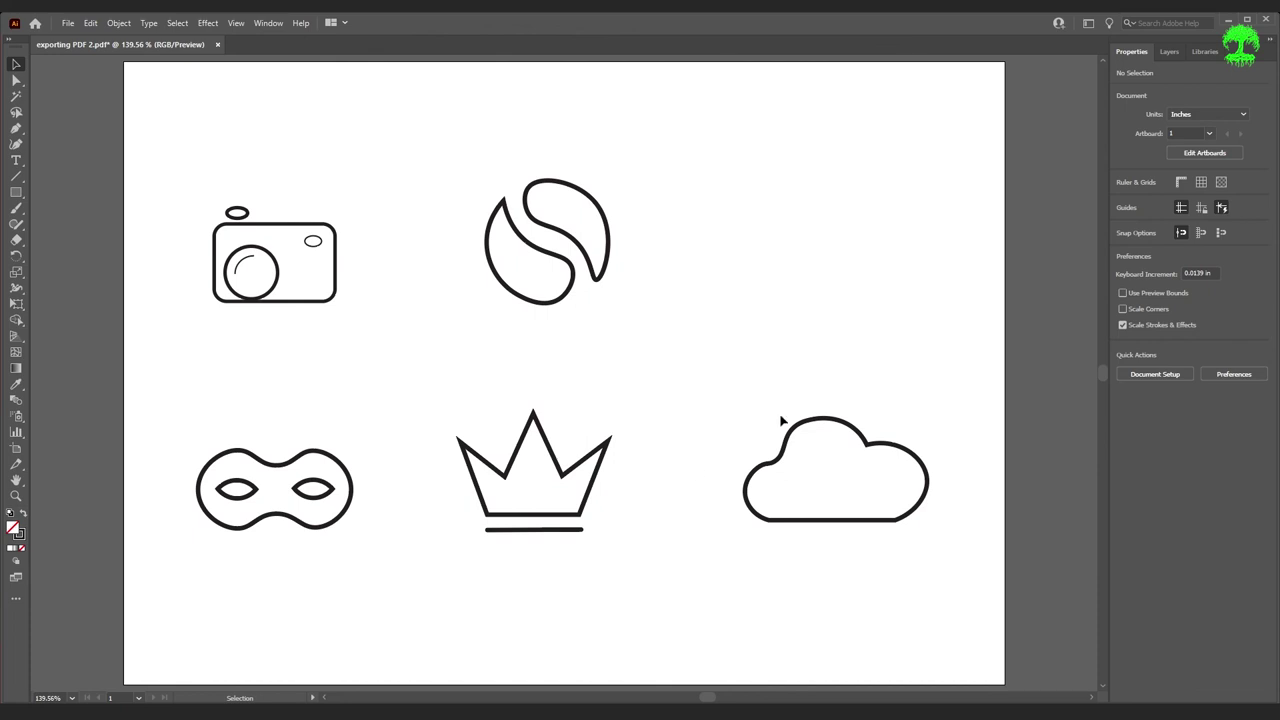
key("ctrl+z")
left_click(70, 24)
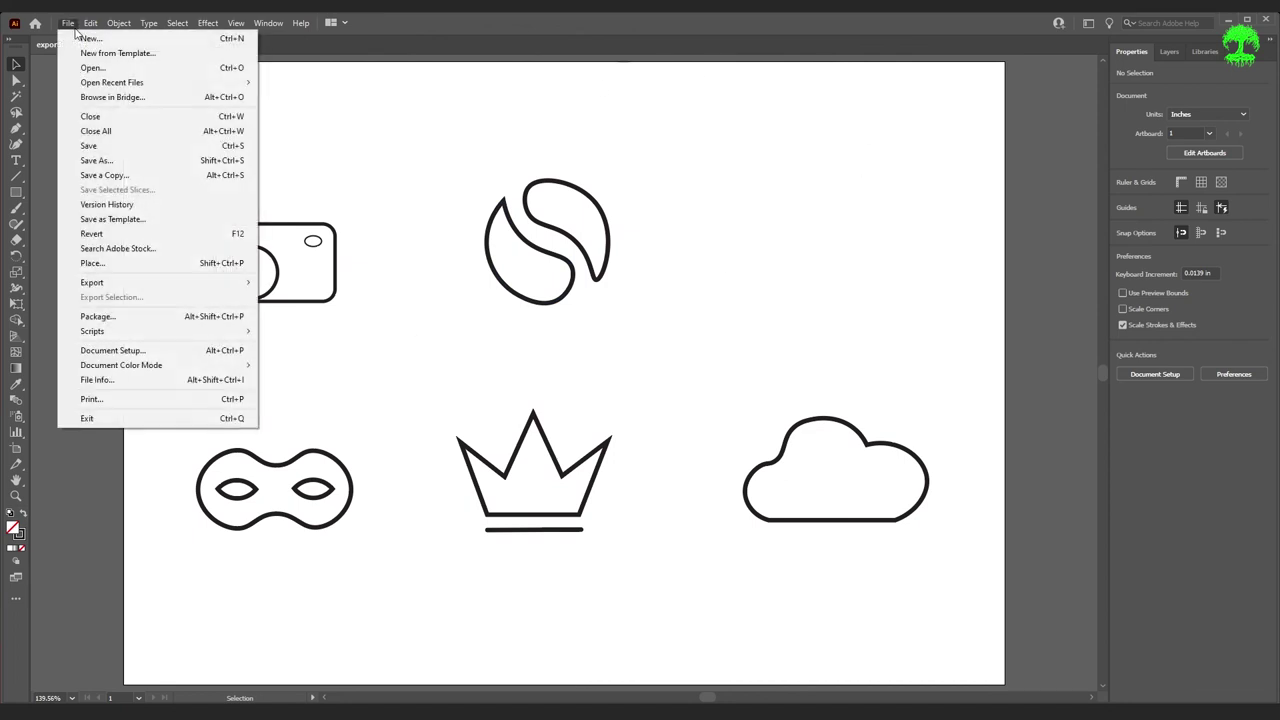
left_click(143, 176)
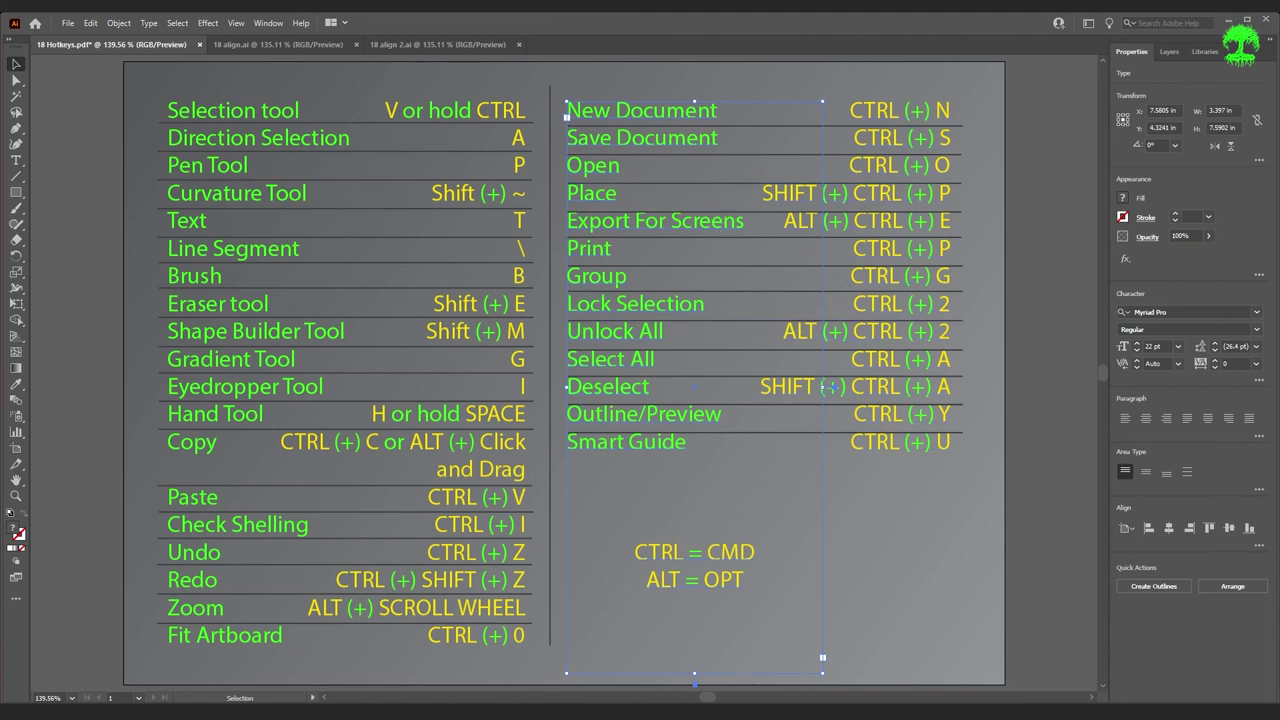
key("alt+Tab")
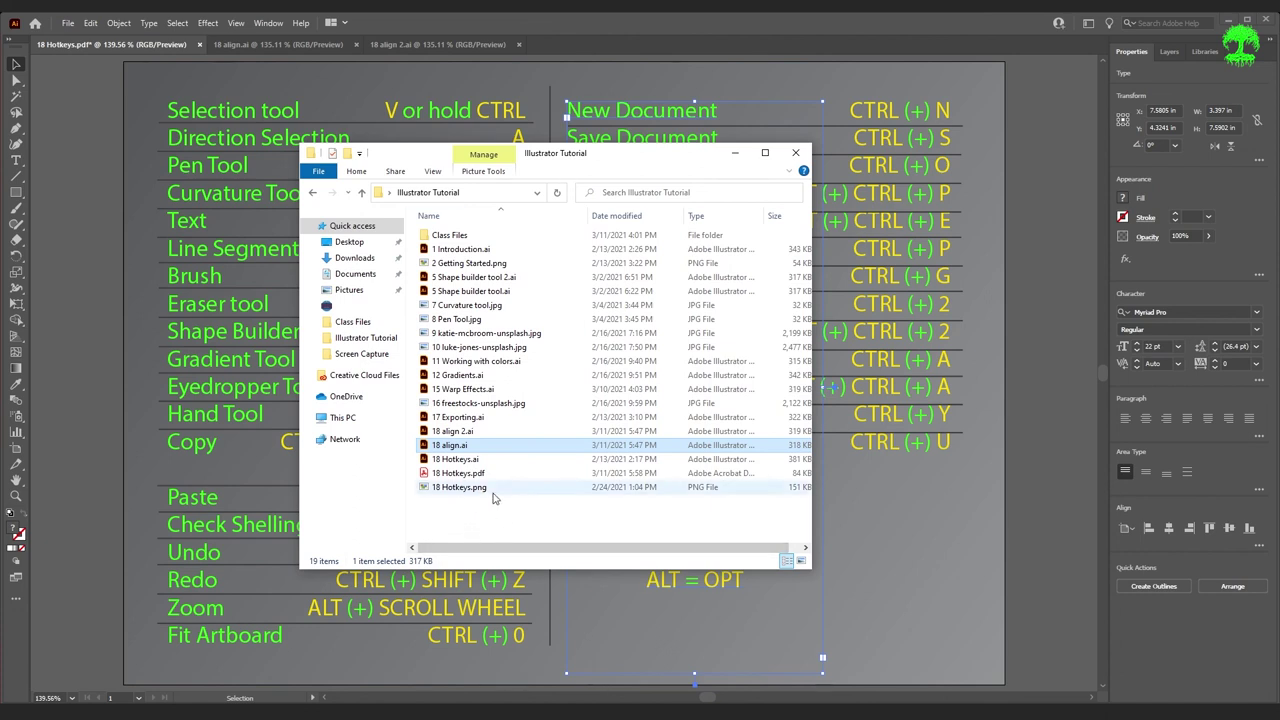
key("alt+F4")
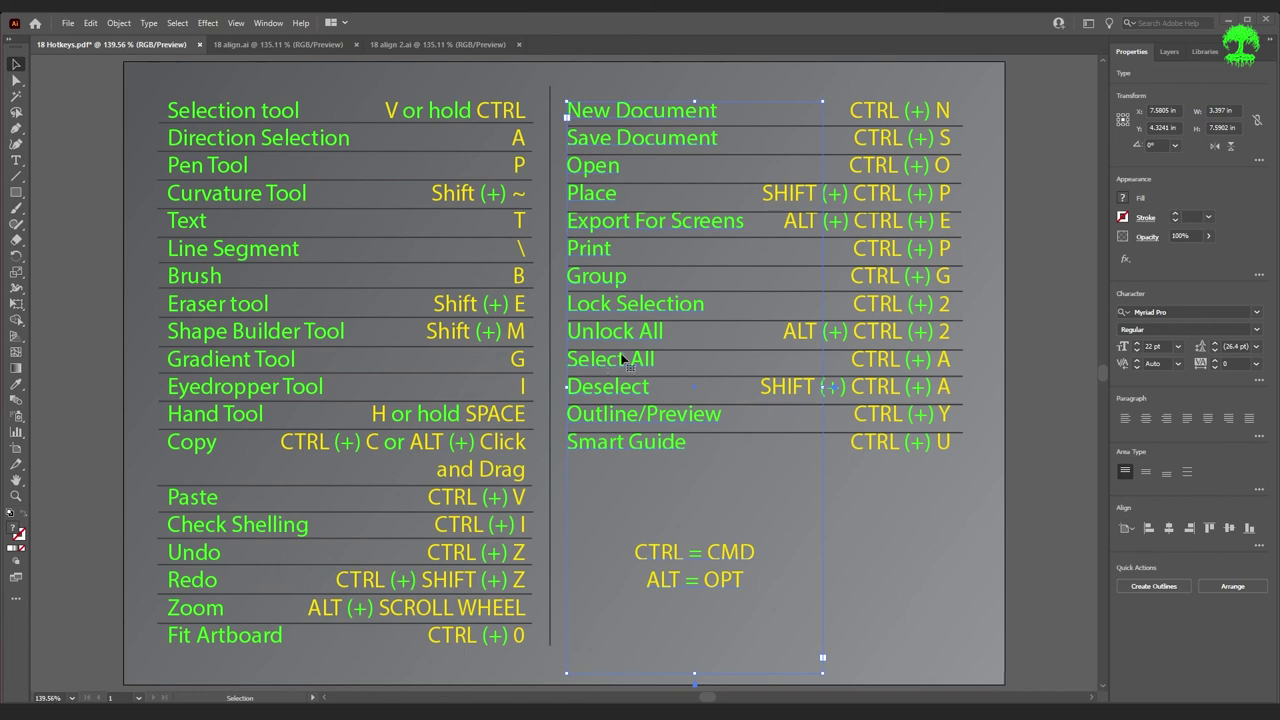
- Open Keyboard Shortcuts and switch the category from Tools to Menu Commands
left_click(91, 23)
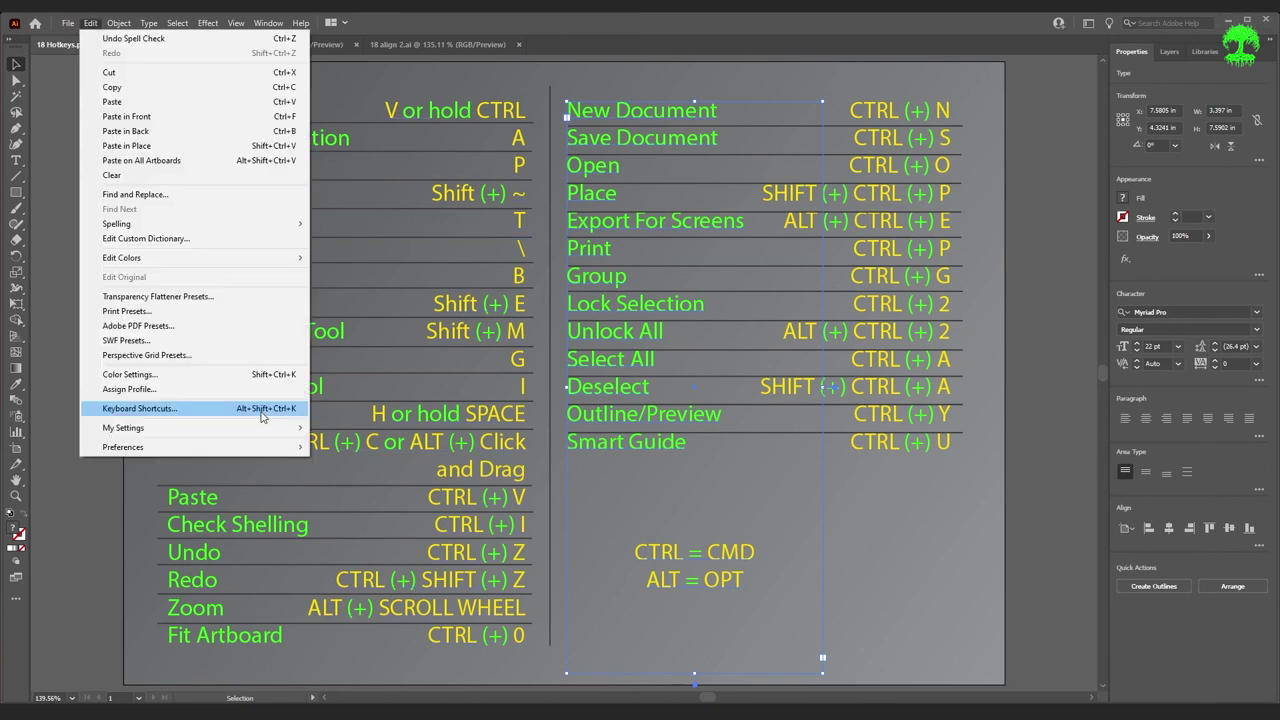
left_click(150, 406)
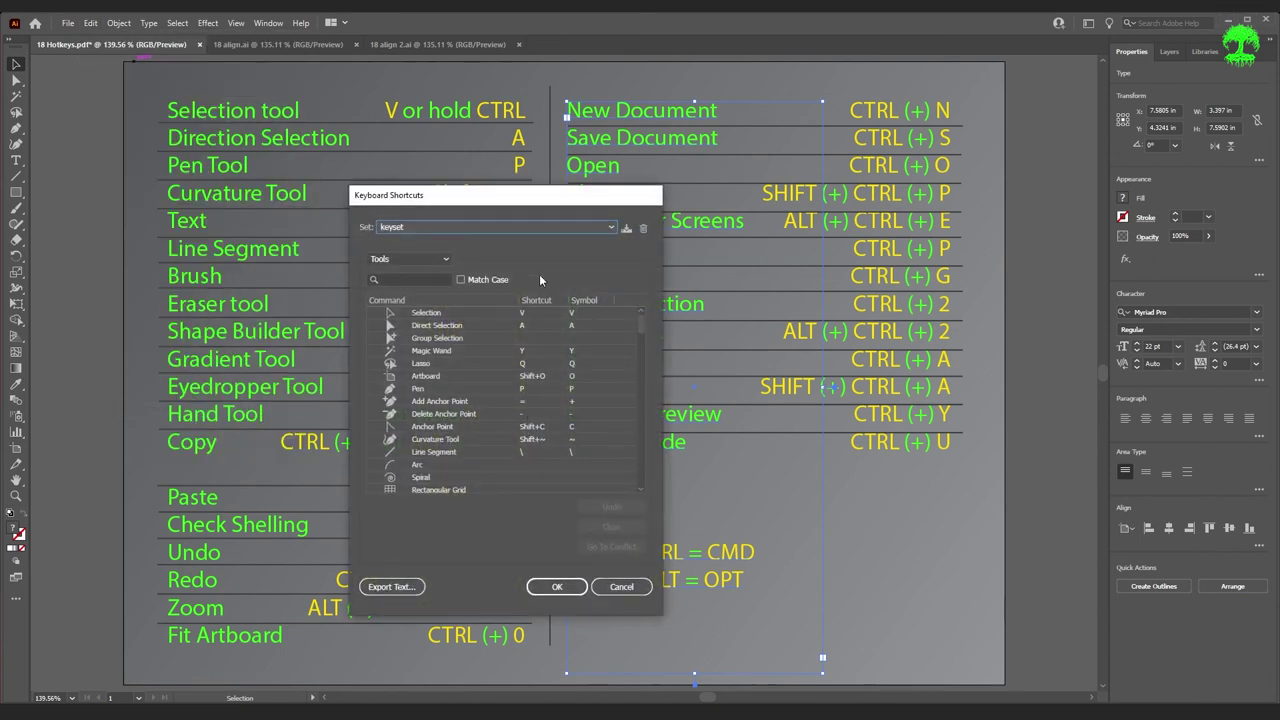
left_click_drag(535, 201, 612, 196)
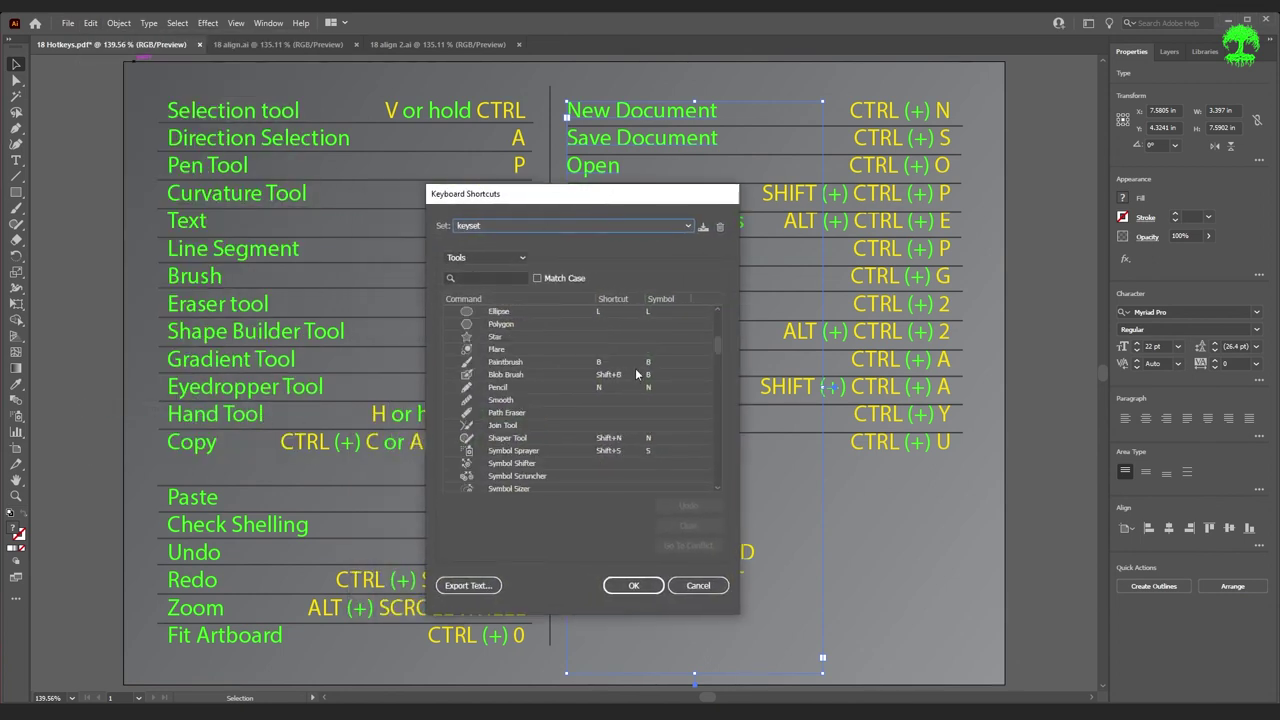
scroll(592, 436, "down", 5)
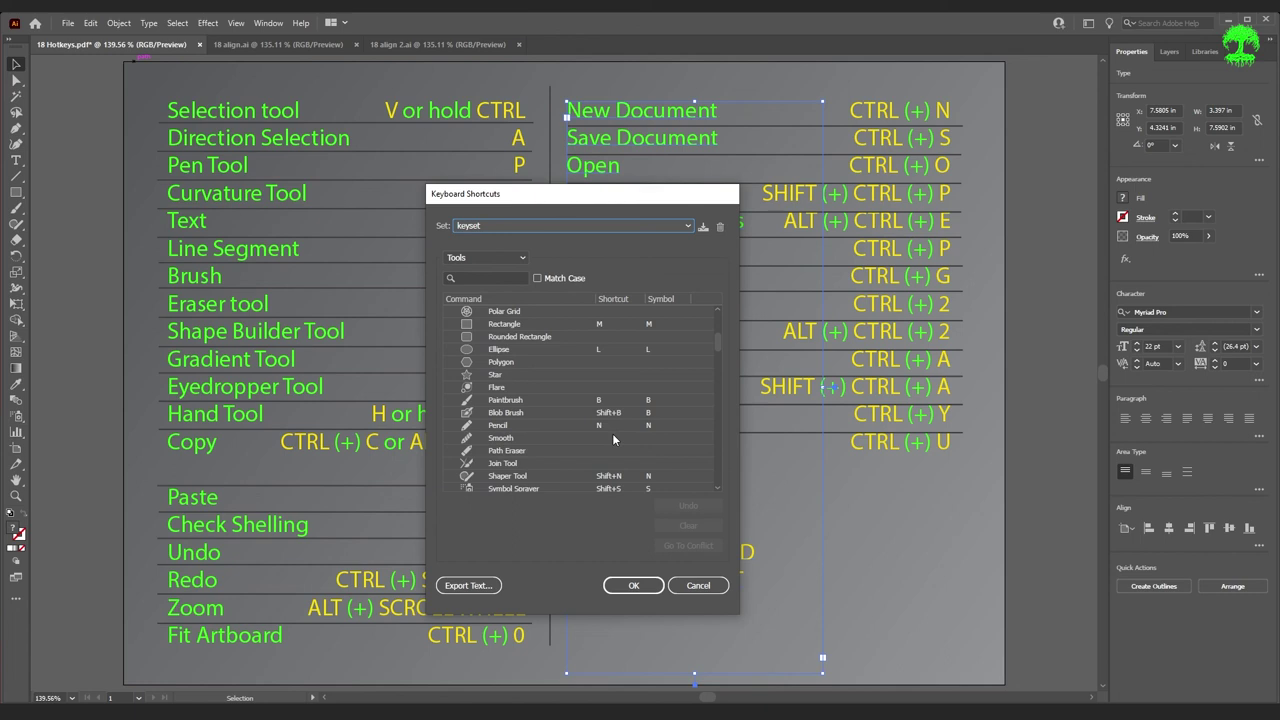
scroll(602, 435, "up", 5)
left_click(507, 258)
left_click(503, 272)
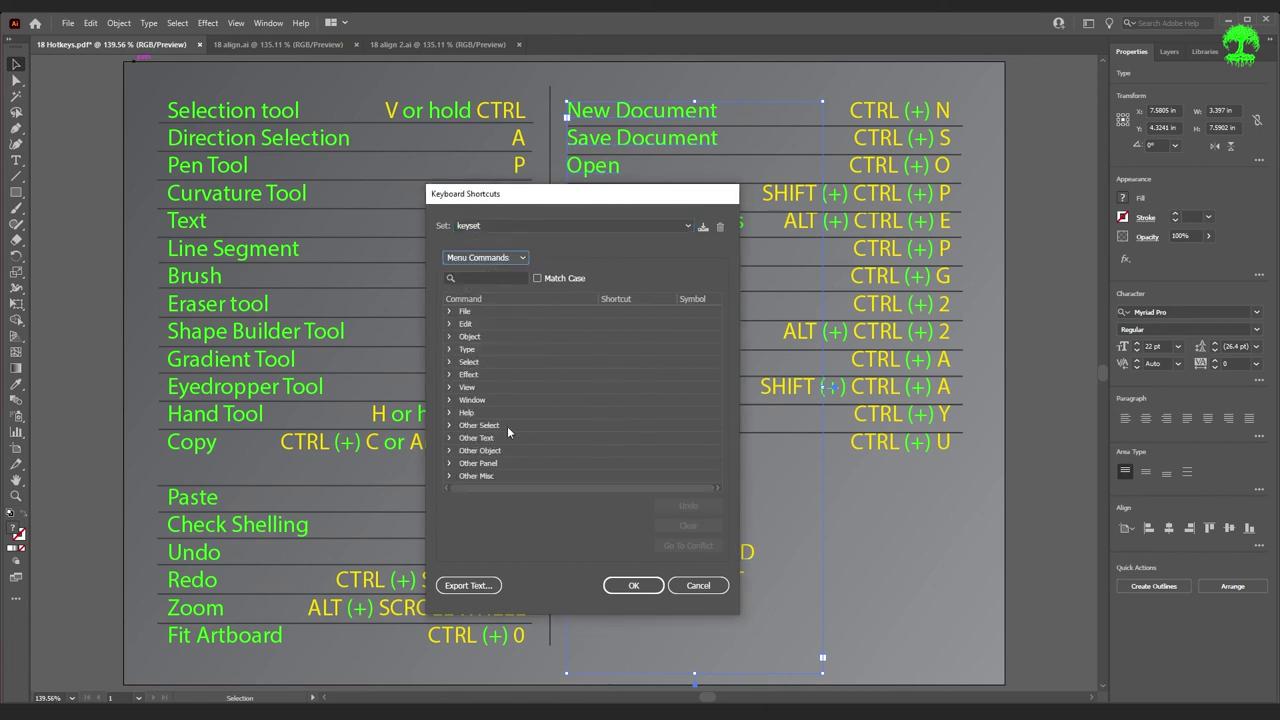
left_click(449, 311)
left_click(449, 311)
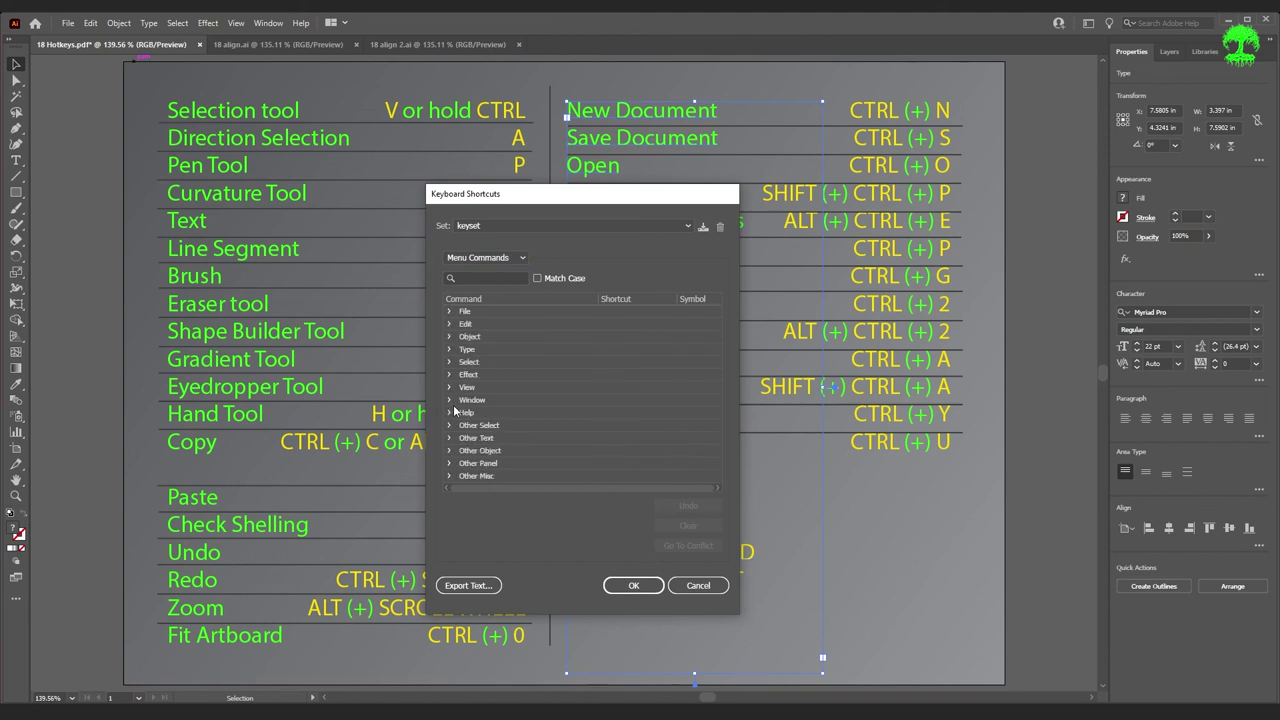
left_click(449, 400)
scroll(626, 397, "down", 3)
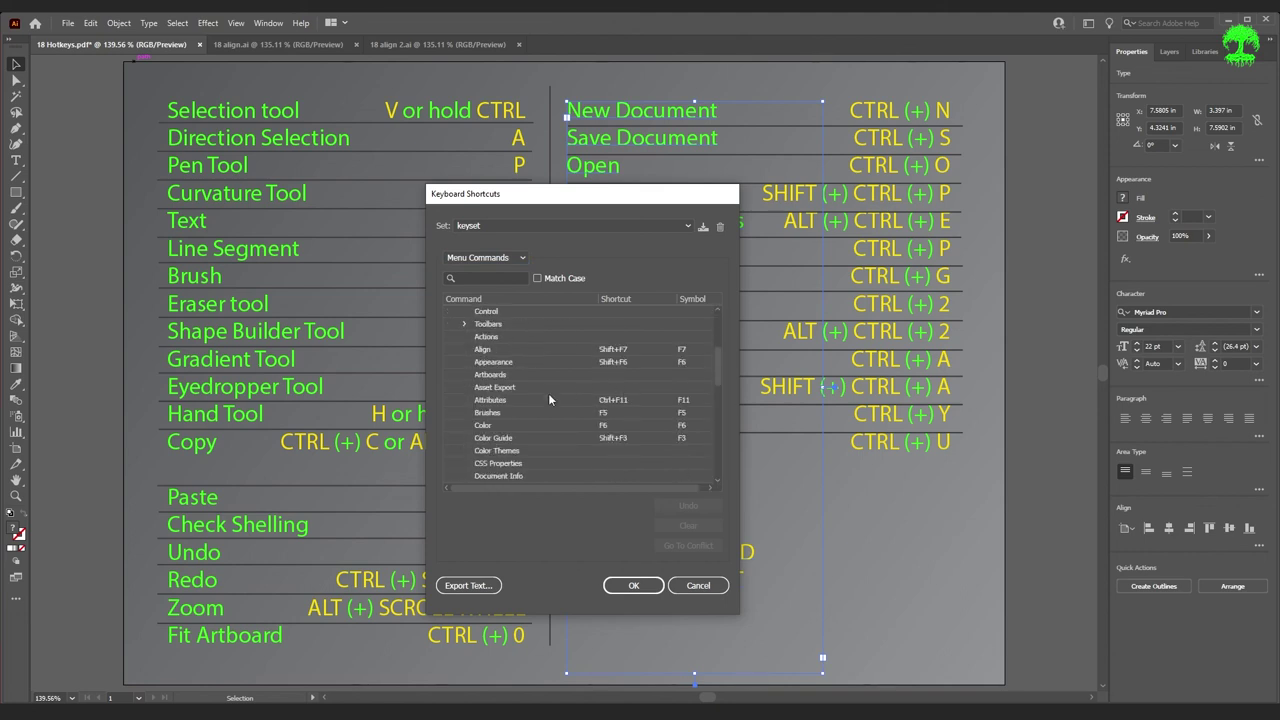
scroll(577, 378, "up", 2)
- Filter the commands by 'export' and begin assigning a shortcut to Export As
left_click(490, 278)
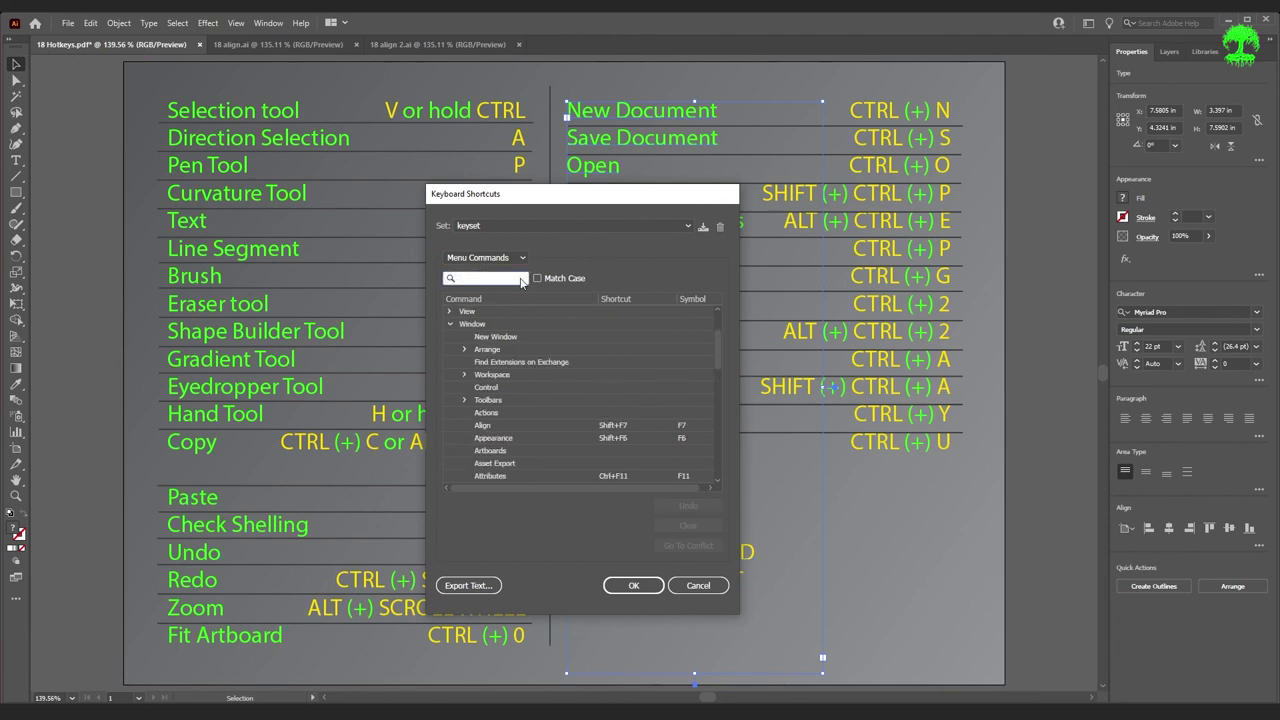
type("export")
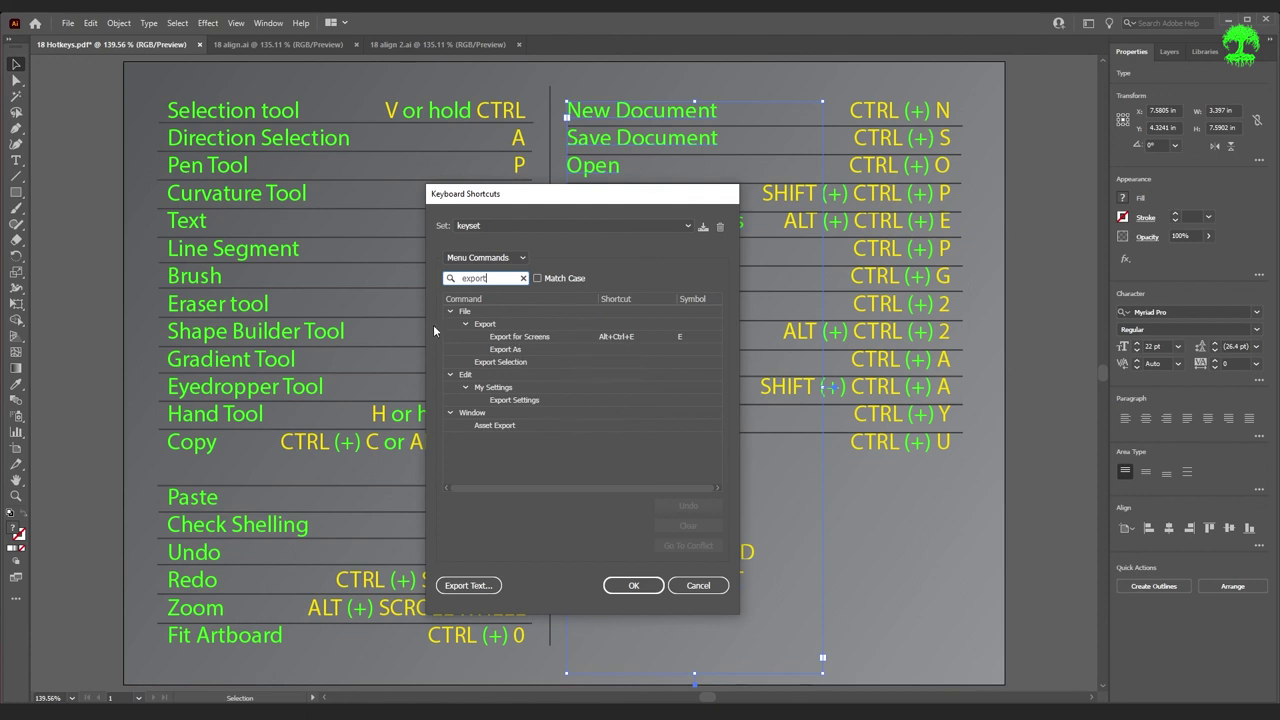
left_click(616, 350)
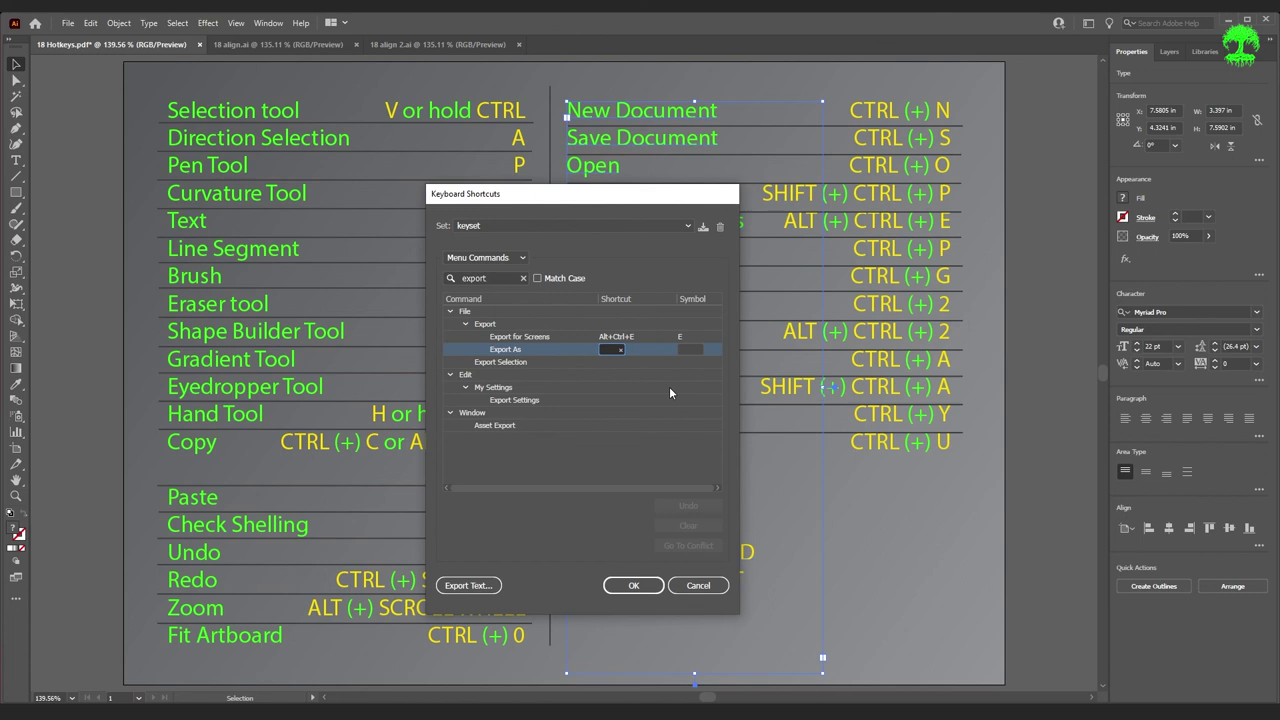
- Try giving Export As the Ctrl+Alt+E shortcut, then undo the conflicting assignment
key("ctrl+alt+e")
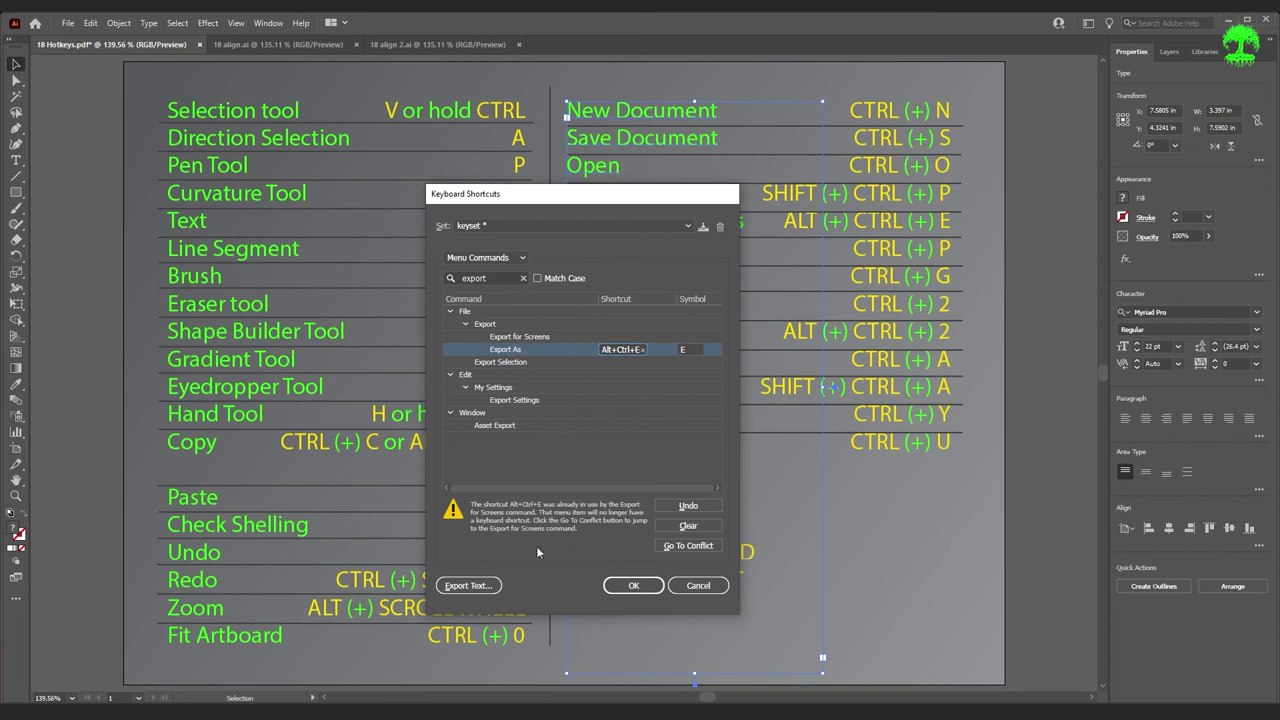
left_click(687, 506)
left_click(617, 413)
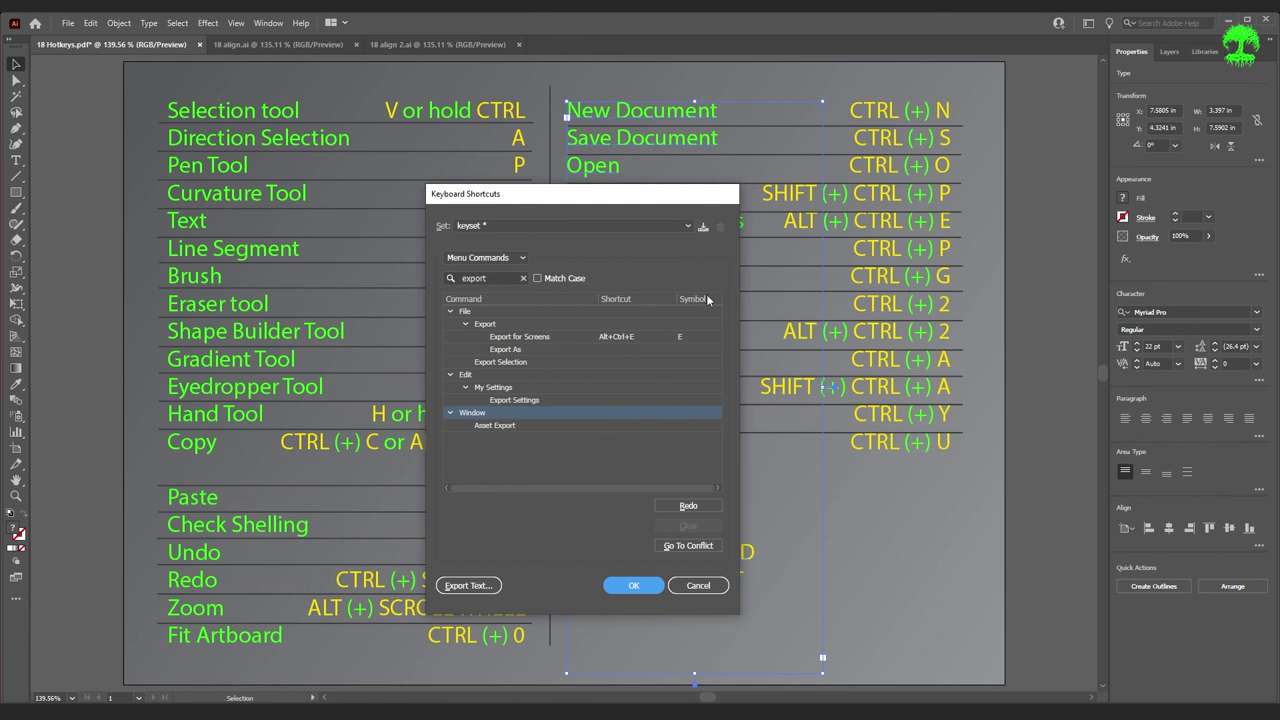
- Overwrite the existing 'keyset' shortcut set with the edits, then switch to 18 align.ai
left_click(703, 227)
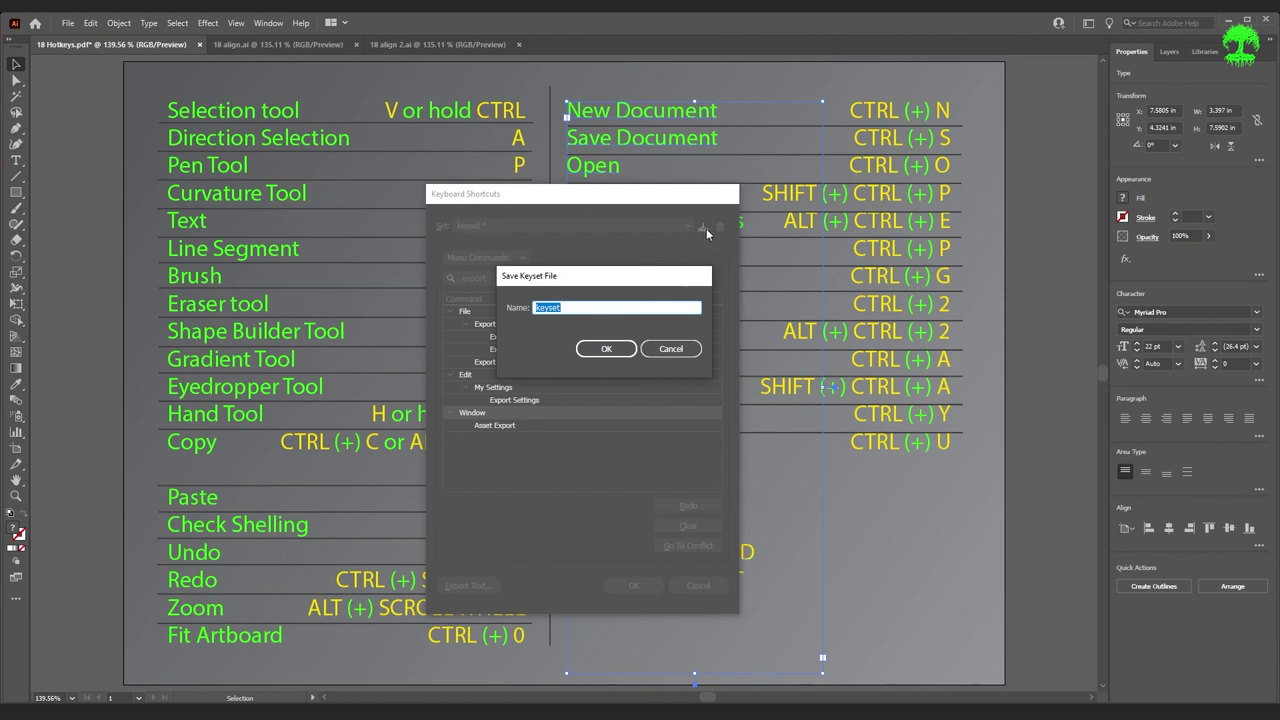
left_click(666, 348)
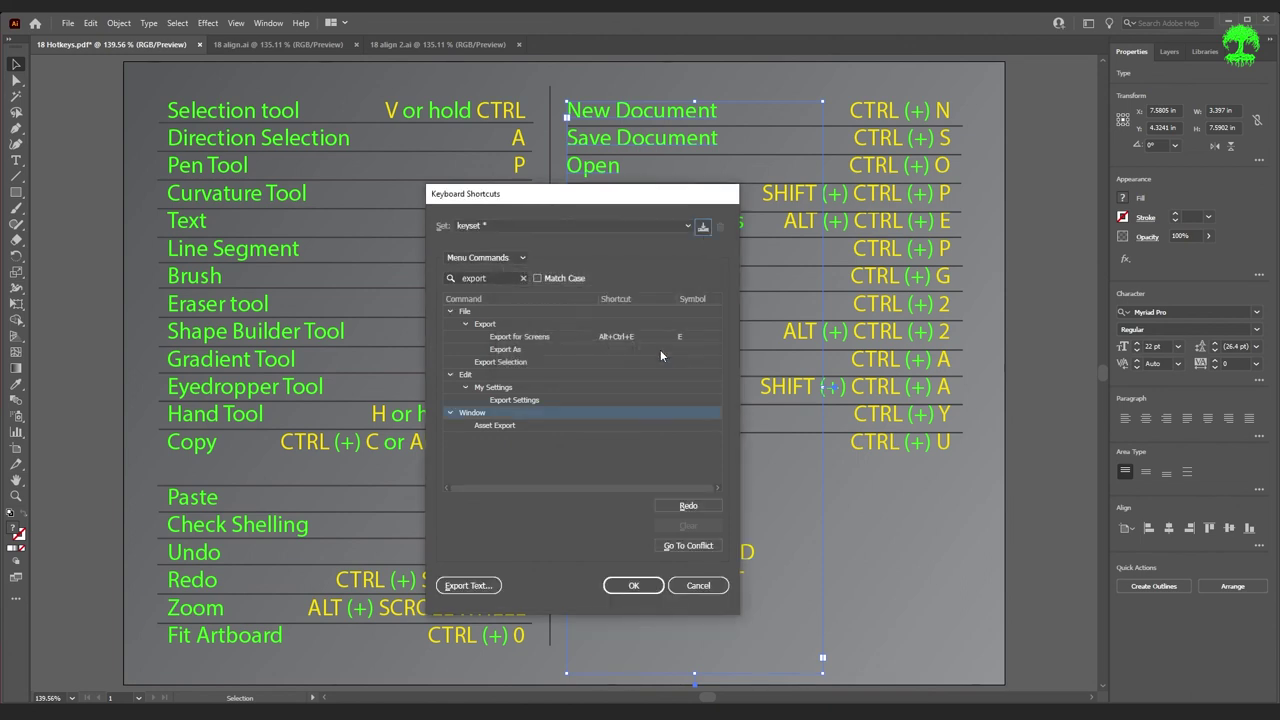
left_click(675, 226)
left_click(680, 287)
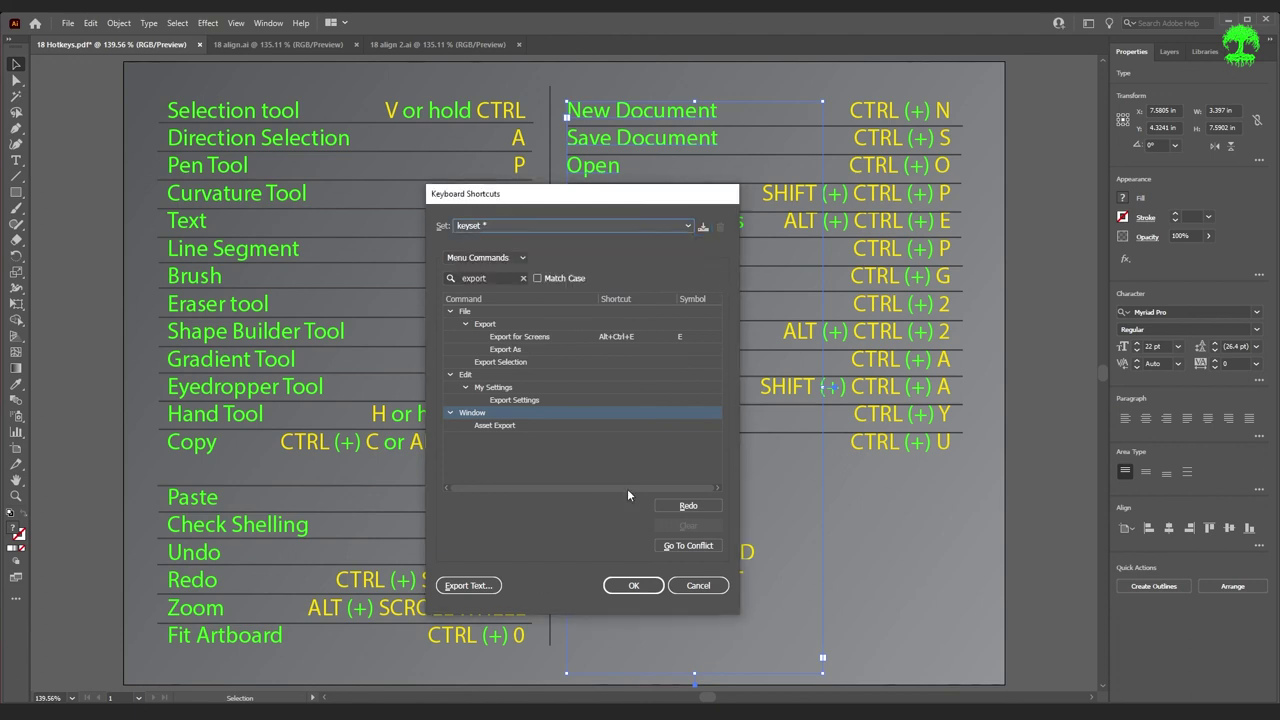
left_click(633, 585)
left_click(606, 425)
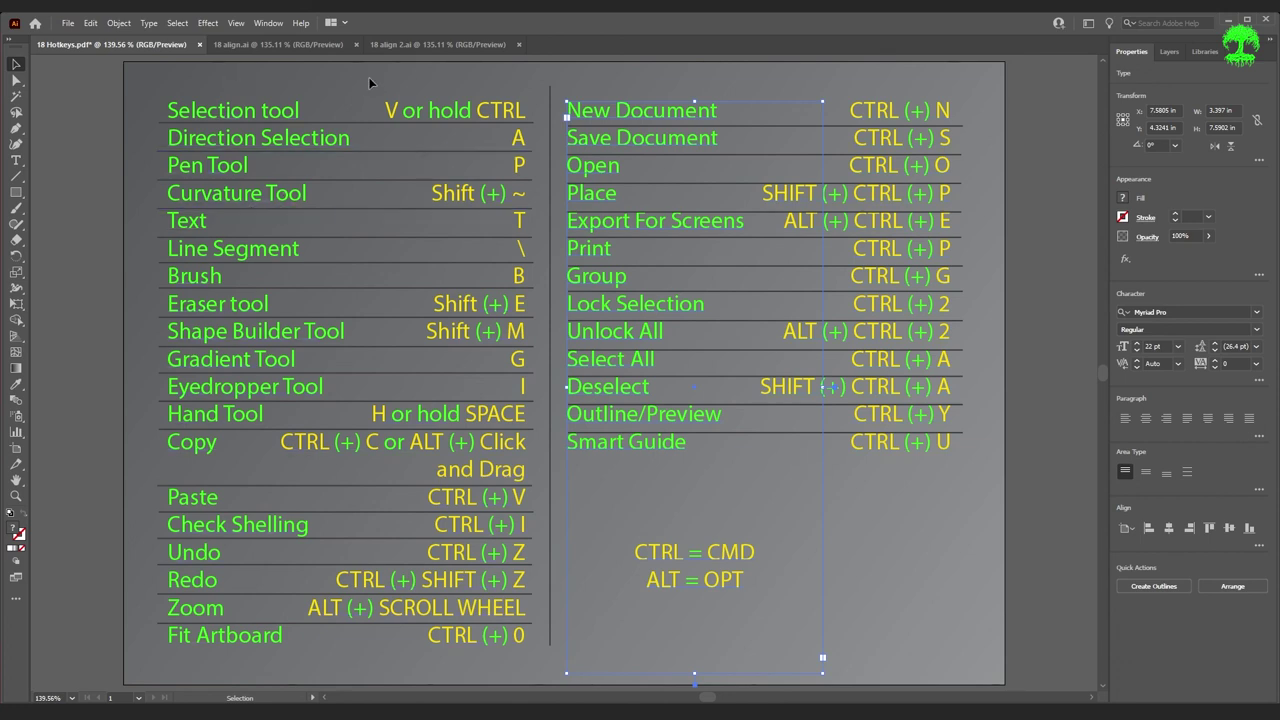
left_click(264, 47)
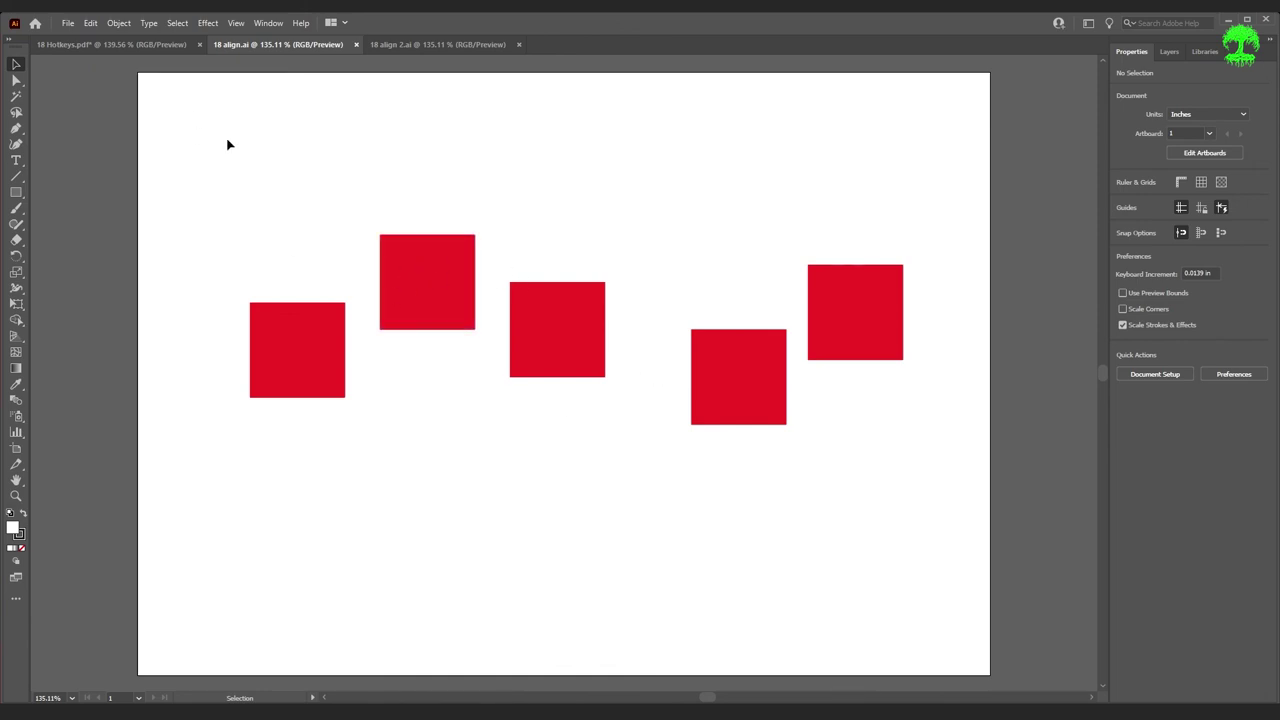
- Select the five red squares and float the full Align panel beside the artboard
left_click_drag(187, 136, 948, 555)
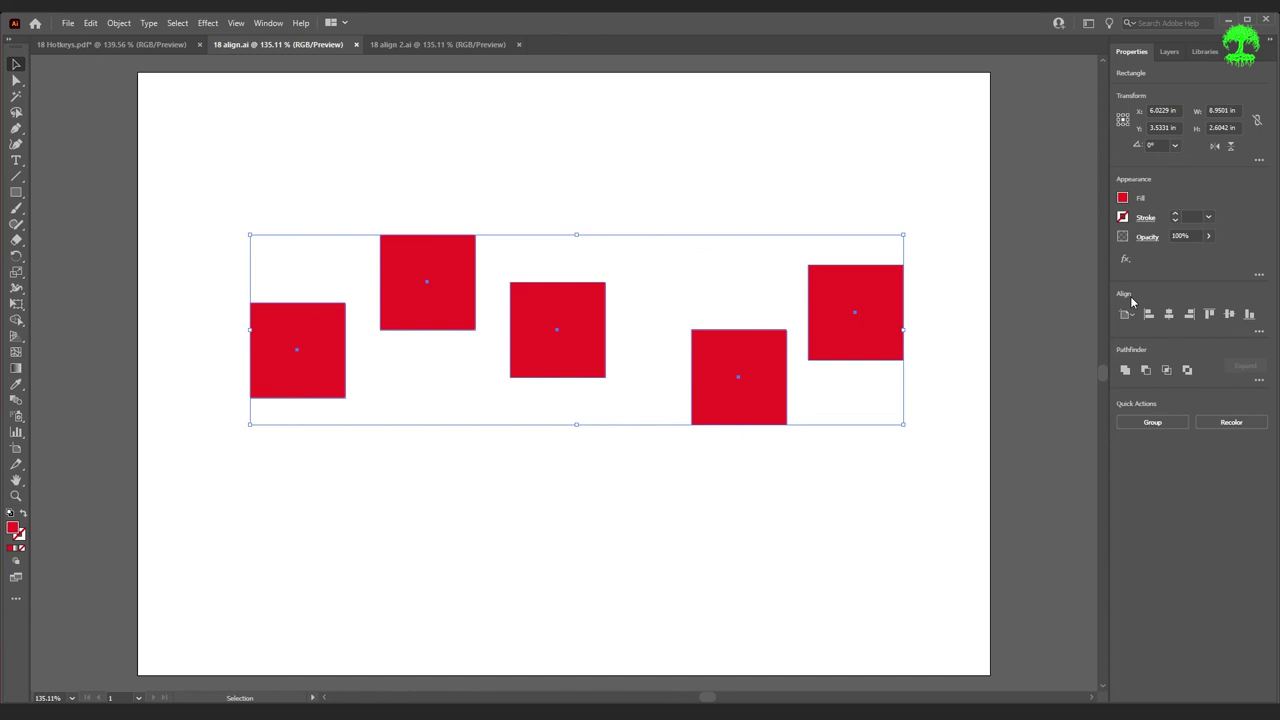
left_click(1259, 333)
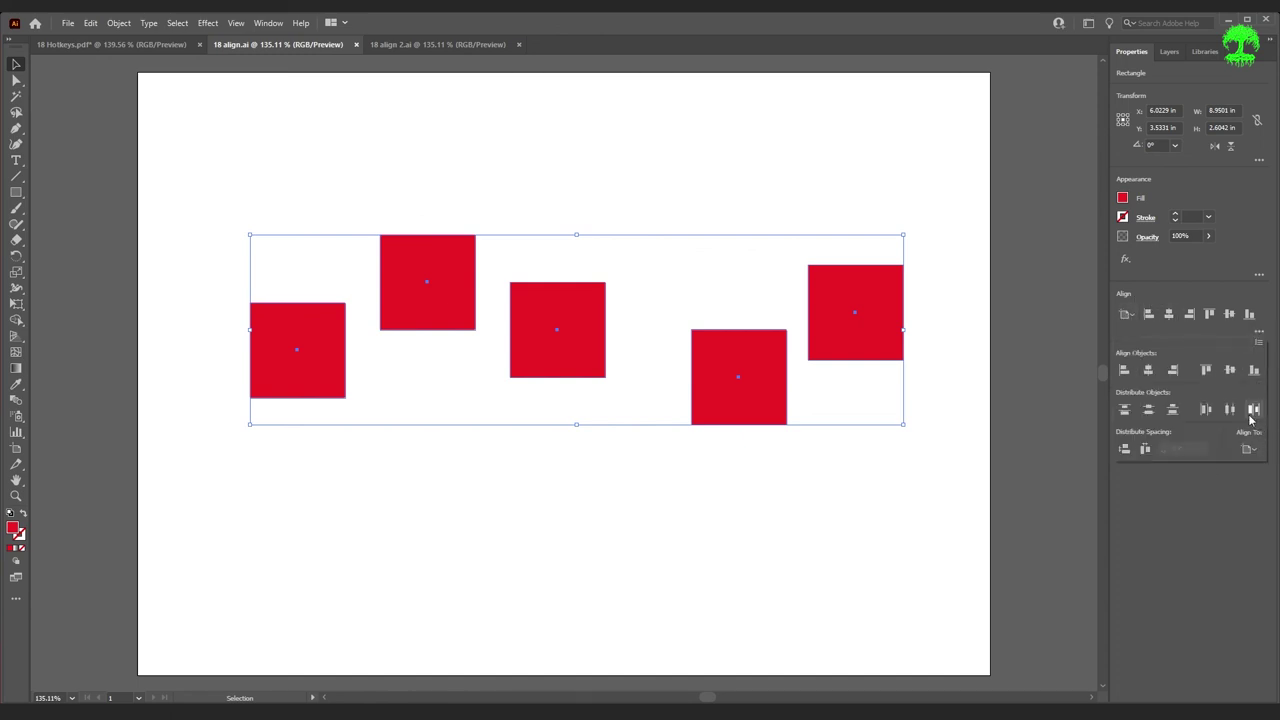
left_click(1259, 333)
left_click(268, 22)
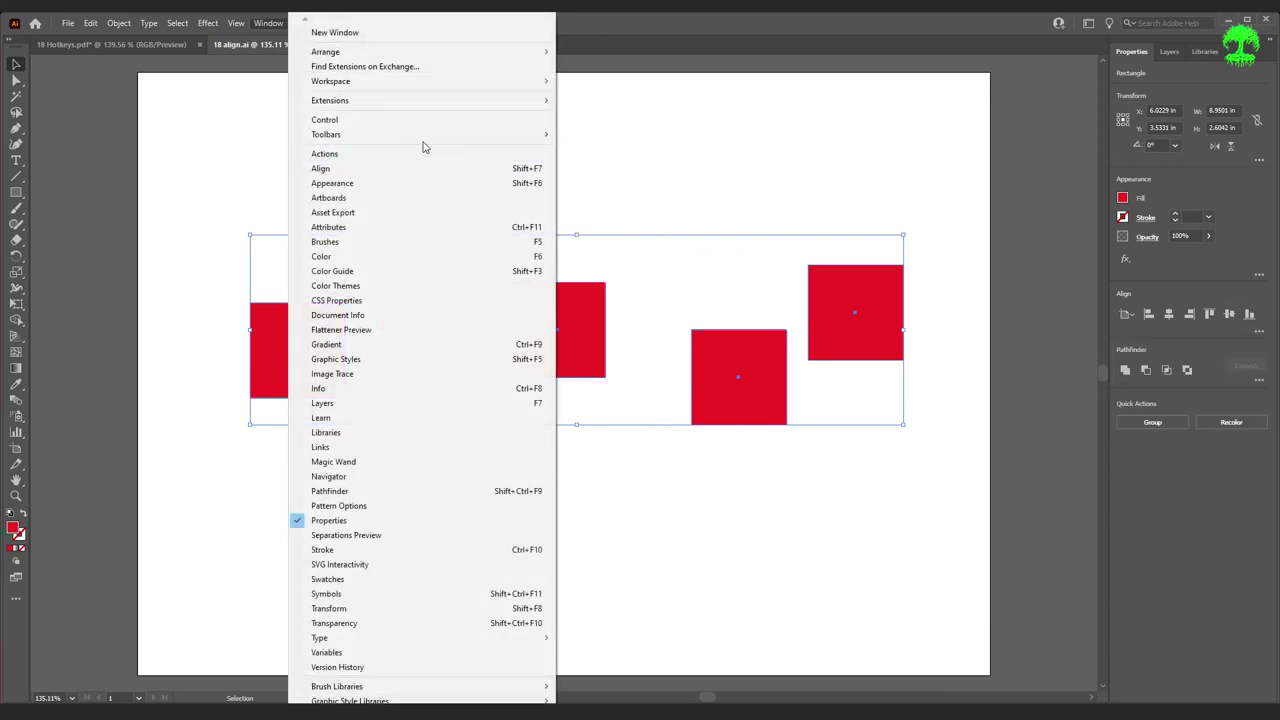
left_click(457, 168)
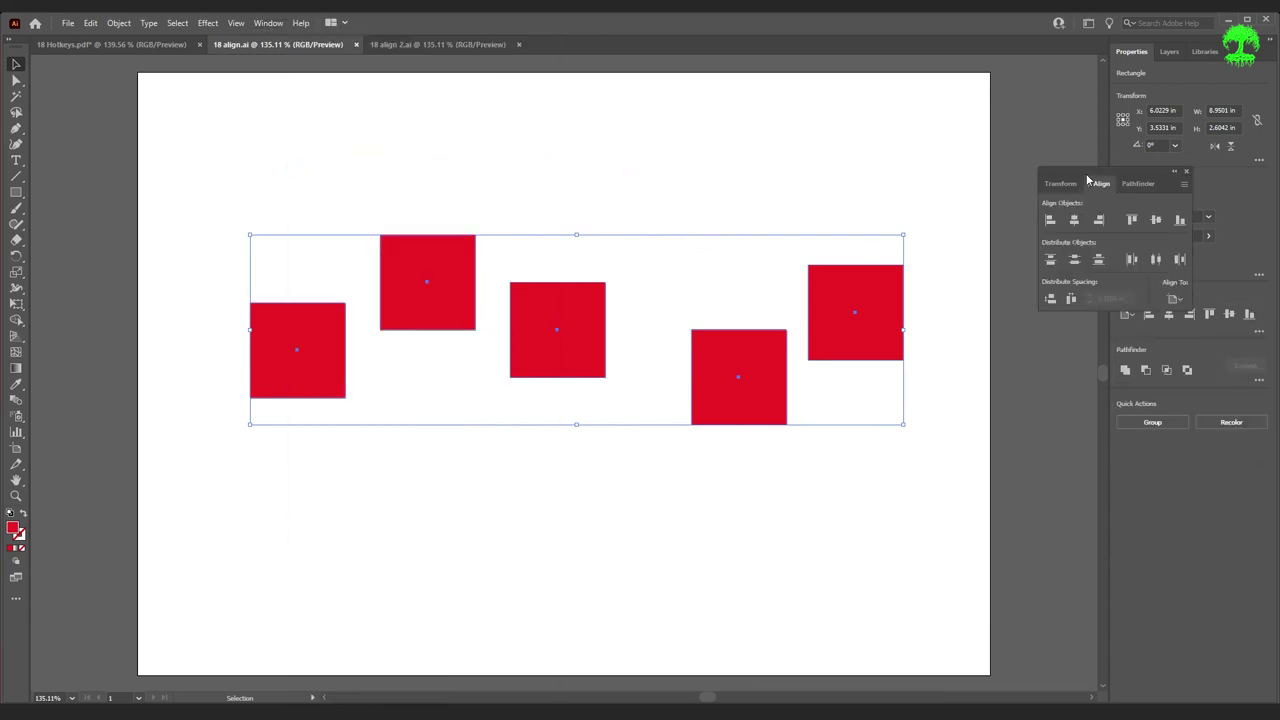
left_click_drag(1108, 182, 1160, 244)
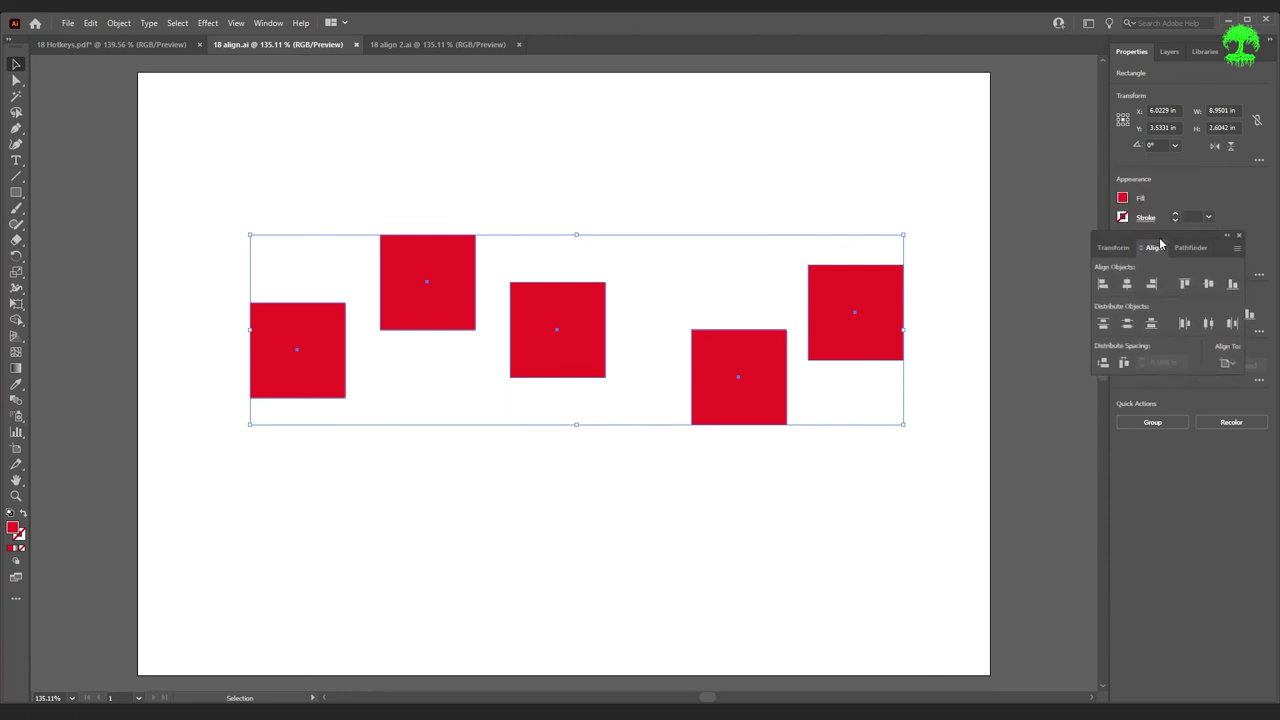
- Keep Align To set to the artboard and reselect all five squares
left_click(1228, 364)
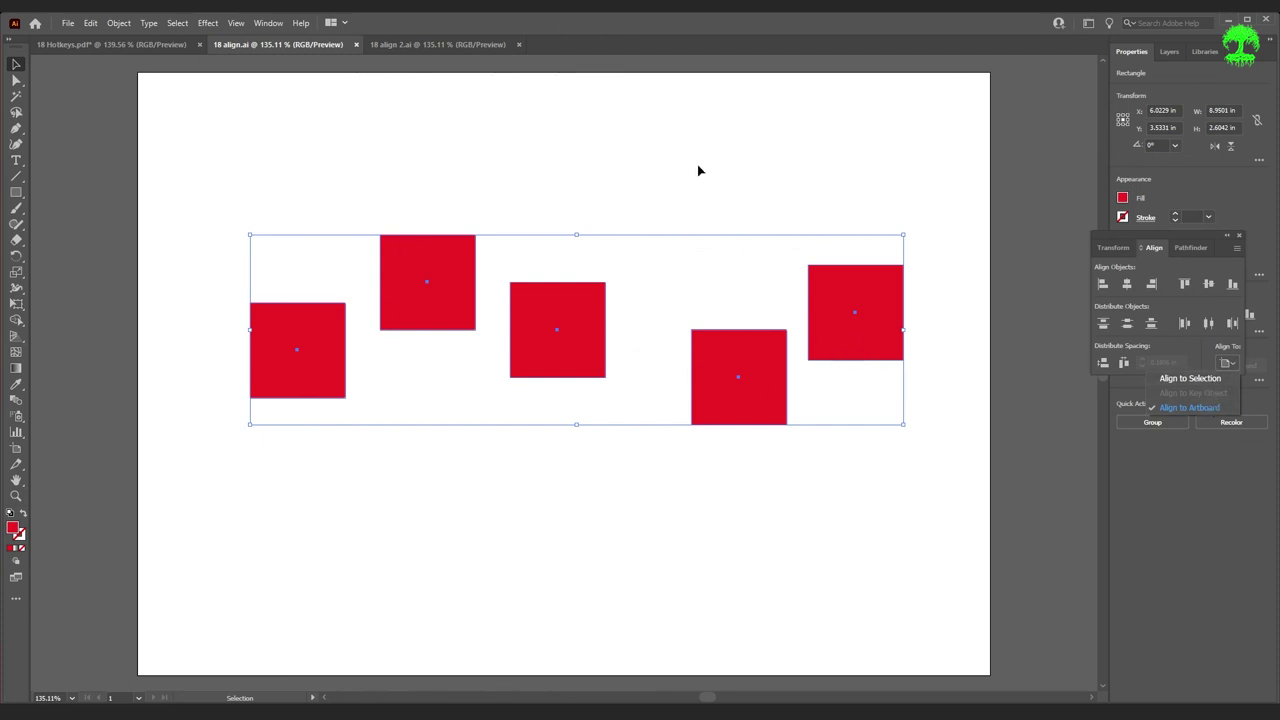
left_click(1213, 405)
left_click(155, 186)
left_click_drag(144, 142, 927, 484)
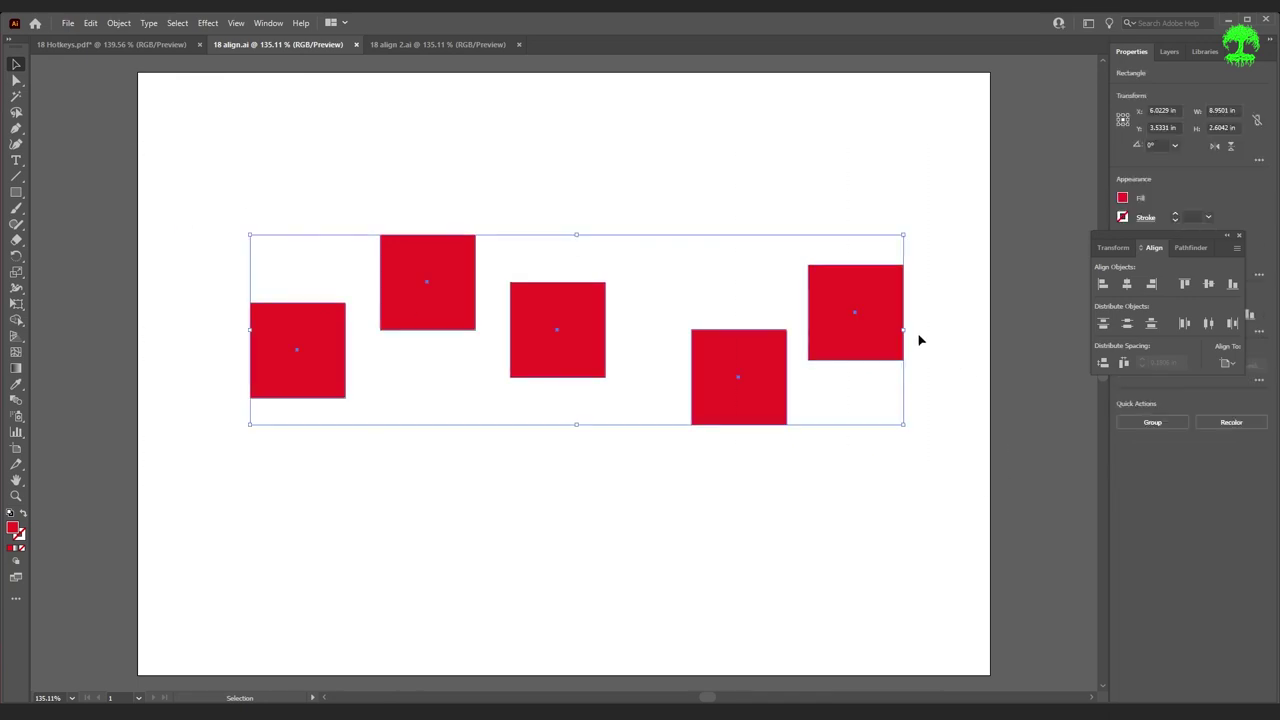
- Set Align To to Align to Selection and apply Vertical Align Center to the five squares
left_click(592, 348)
left_click(460, 297)
left_click(588, 330)
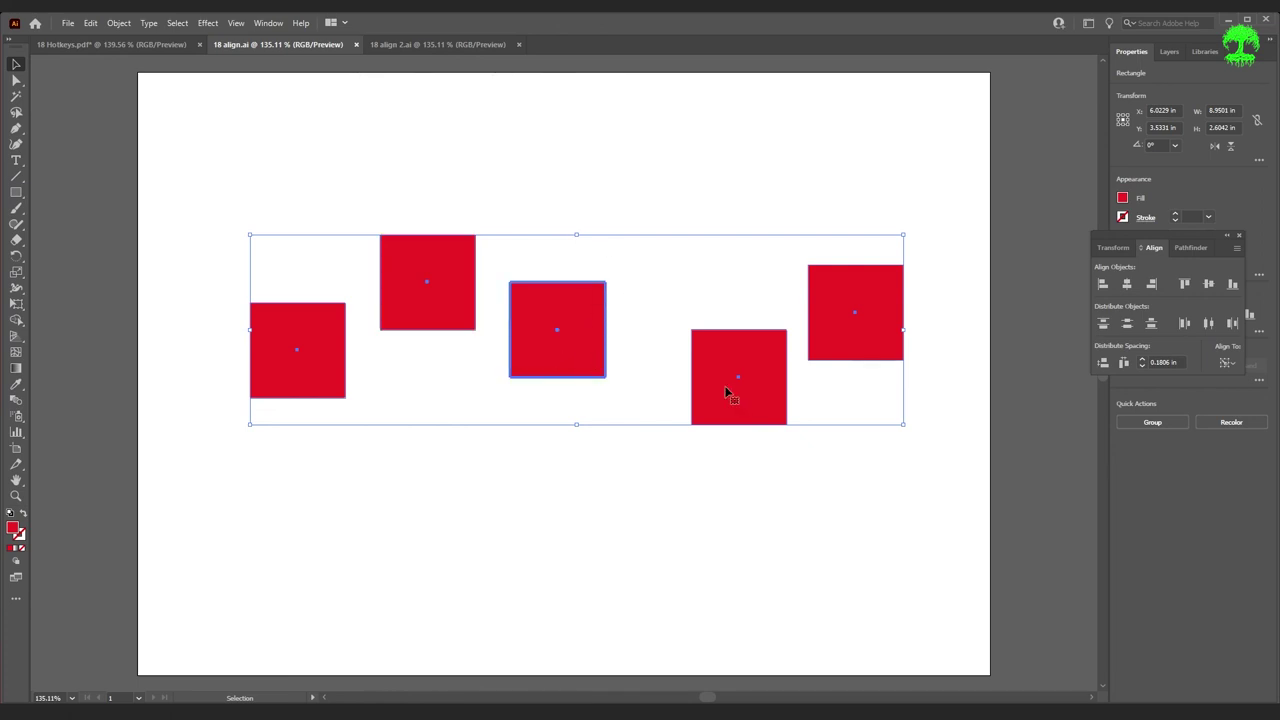
left_click(1228, 362)
left_click(1189, 407)
left_click(1228, 362)
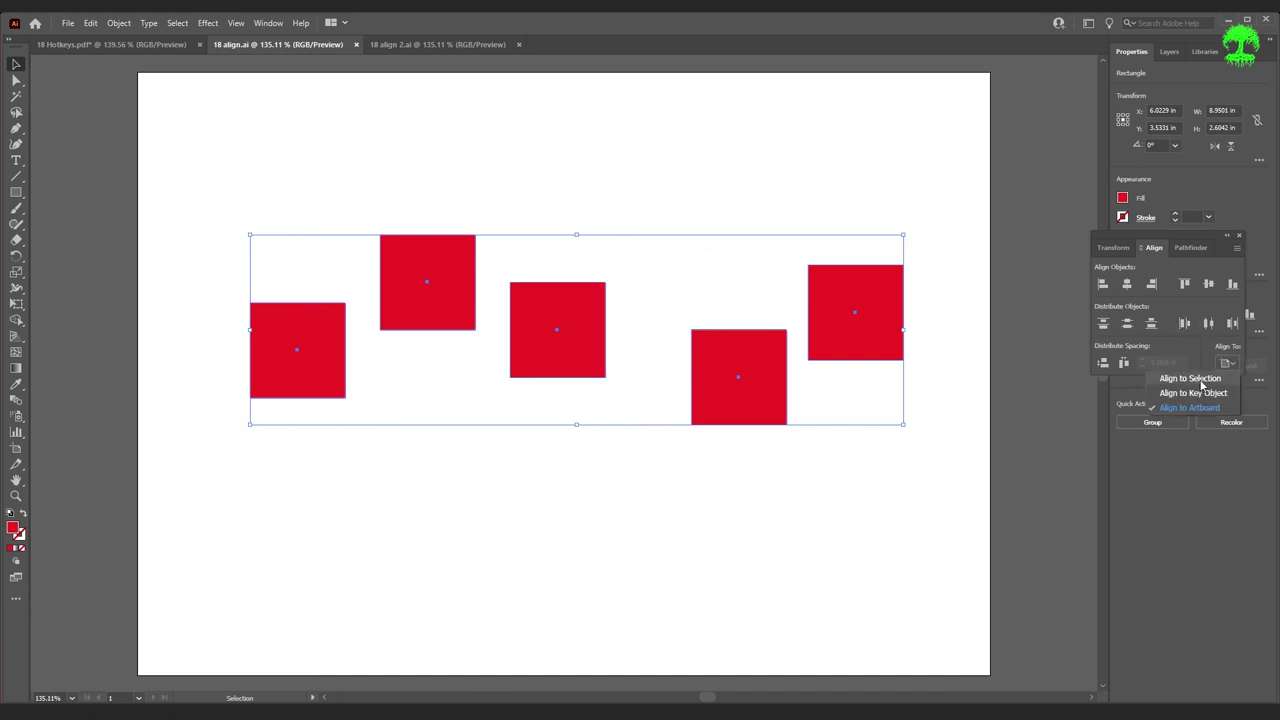
left_click(1199, 380)
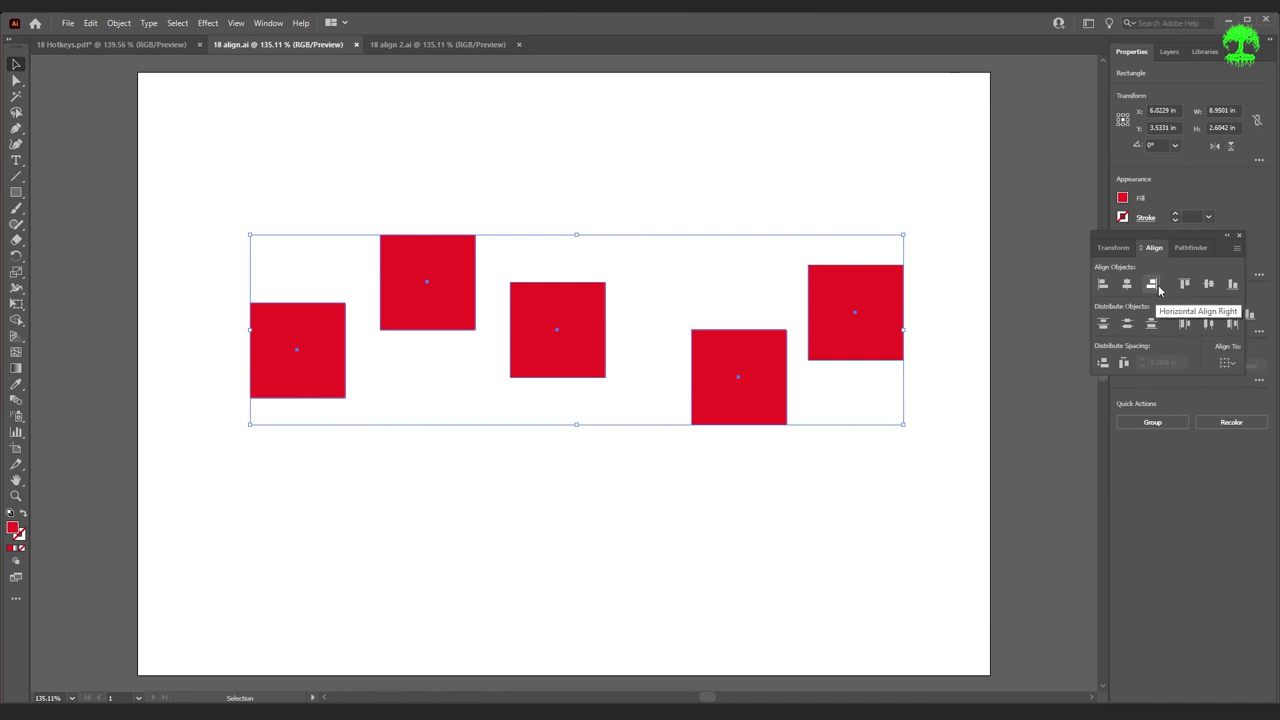
left_click(1209, 286)
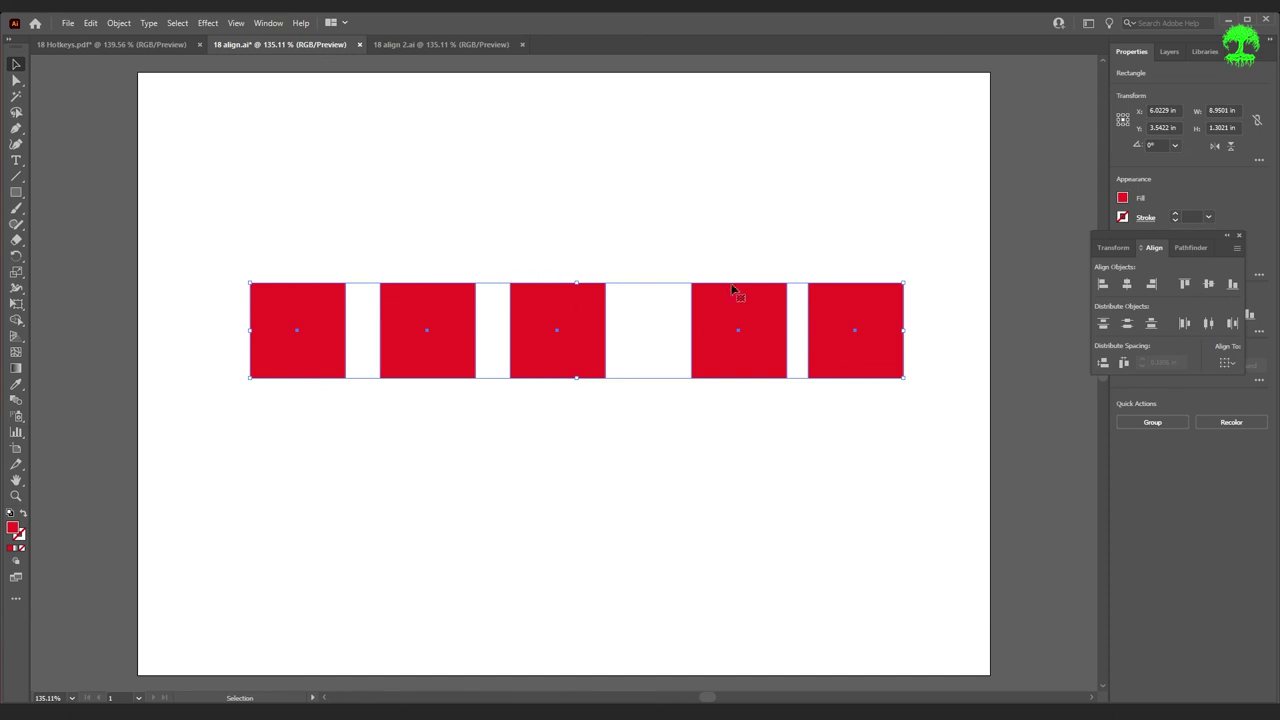
left_click(756, 431)
- Stretch the fourth square into a tall bar and shrink the second into a short bar
left_click(752, 366)
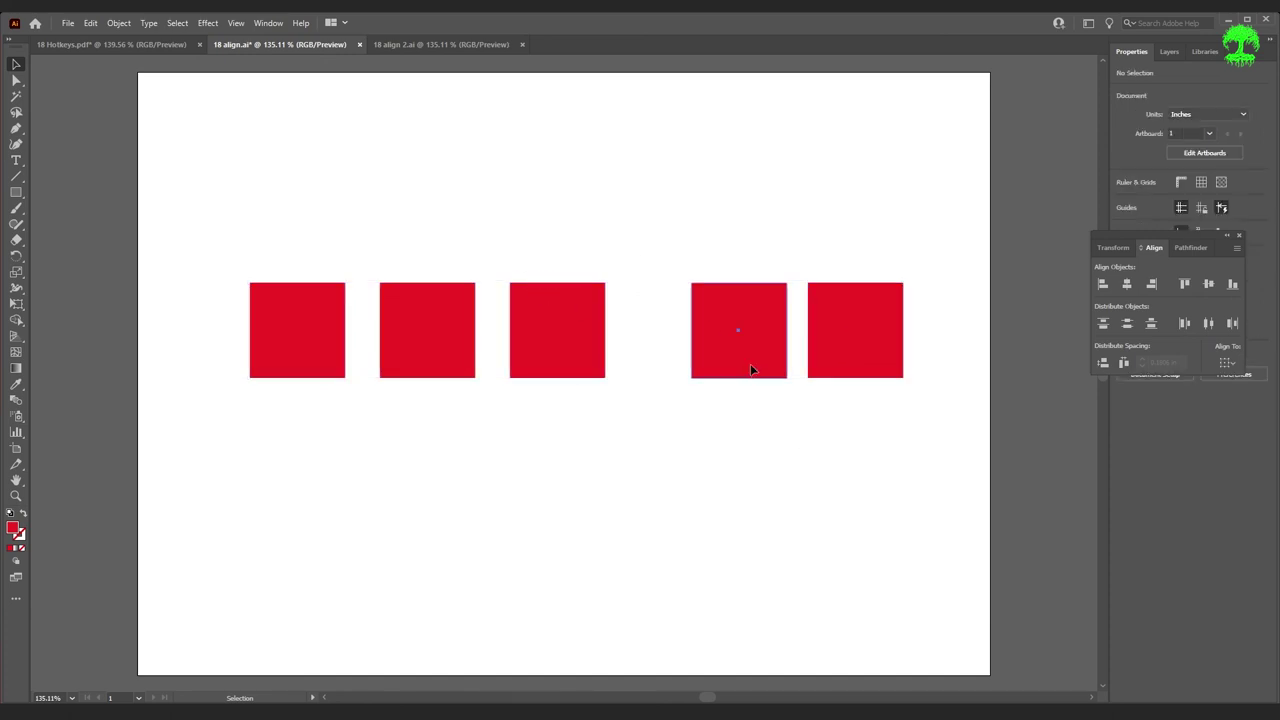
left_click_drag(740, 378, 743, 505)
left_click(442, 350)
left_click_drag(427, 378, 435, 341)
- Bottom-align all five rectangles and distribute their horizontal spacing relative to the selection
left_click_drag(232, 212, 940, 480)
left_click(1208, 285)
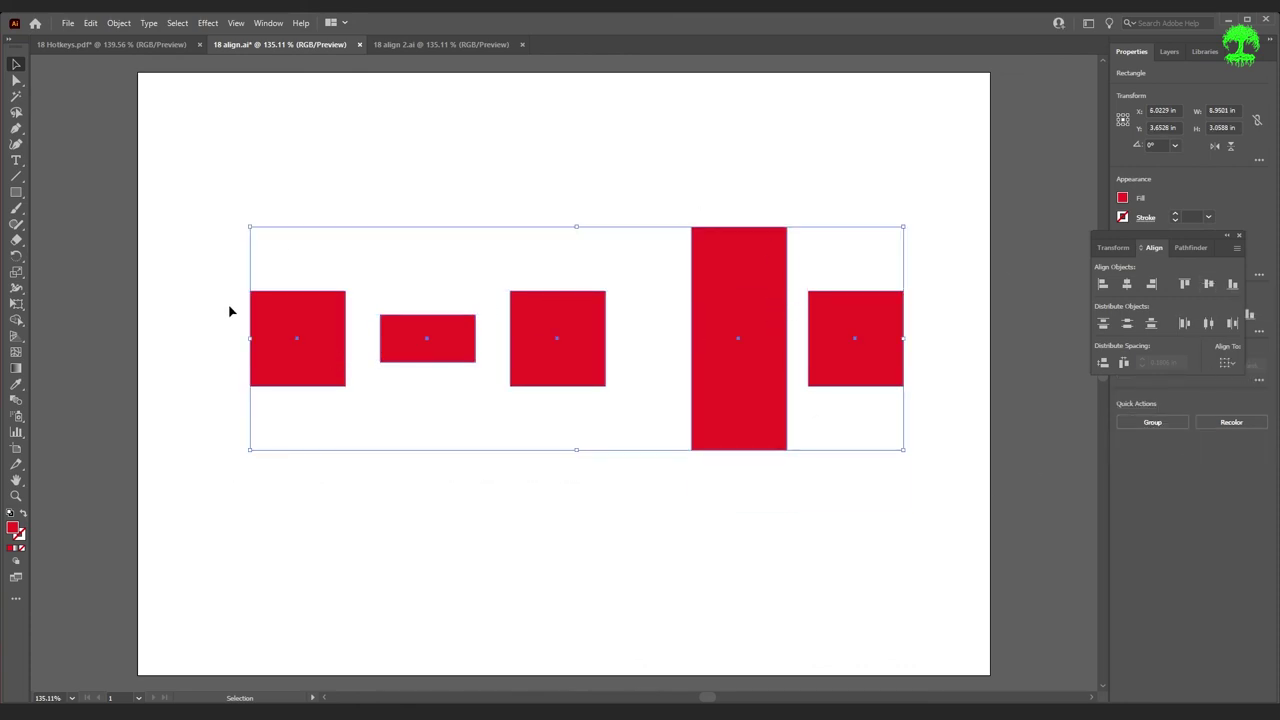
left_click(1184, 285)
left_click(1234, 287)
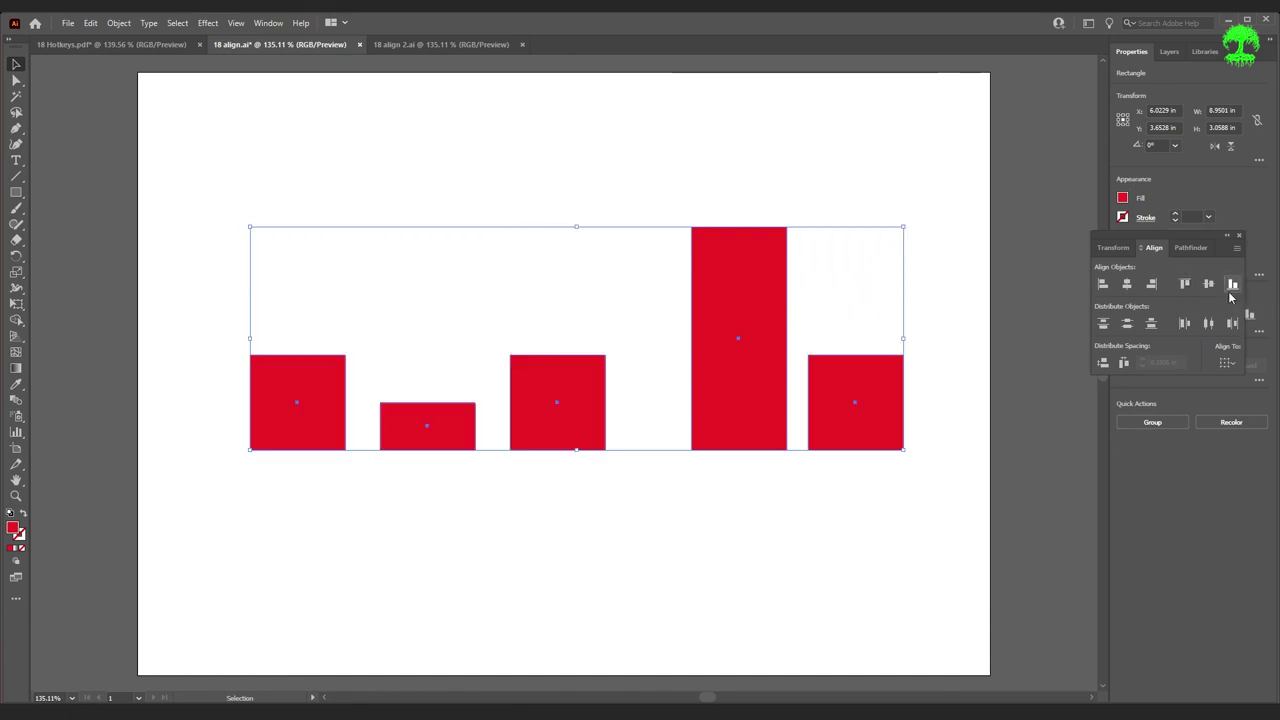
left_click(1122, 364)
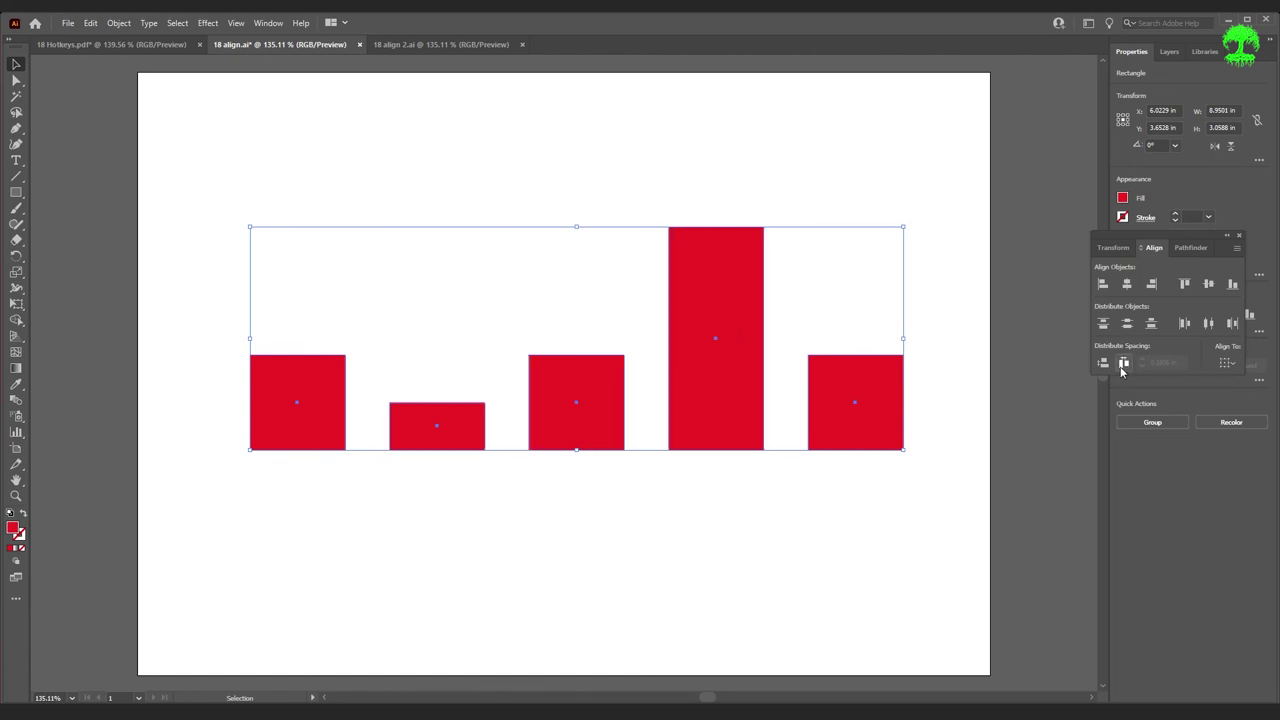
left_click(1226, 363)
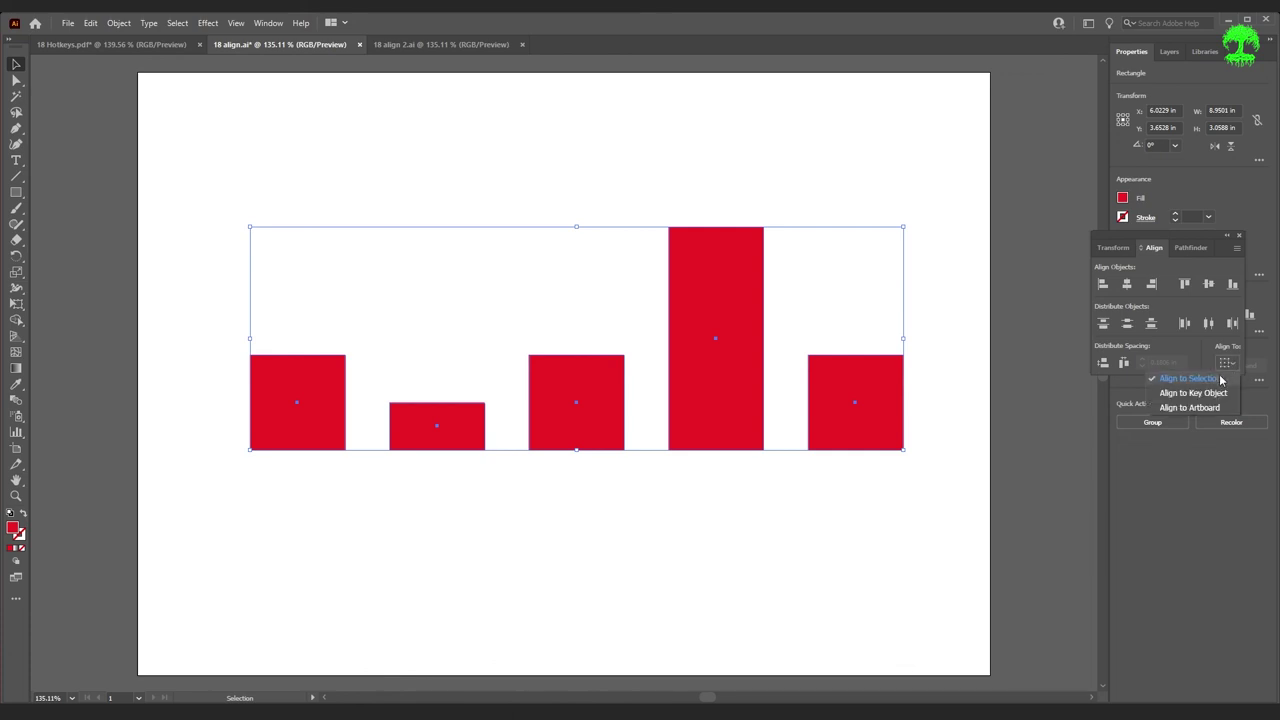
left_click(1228, 365)
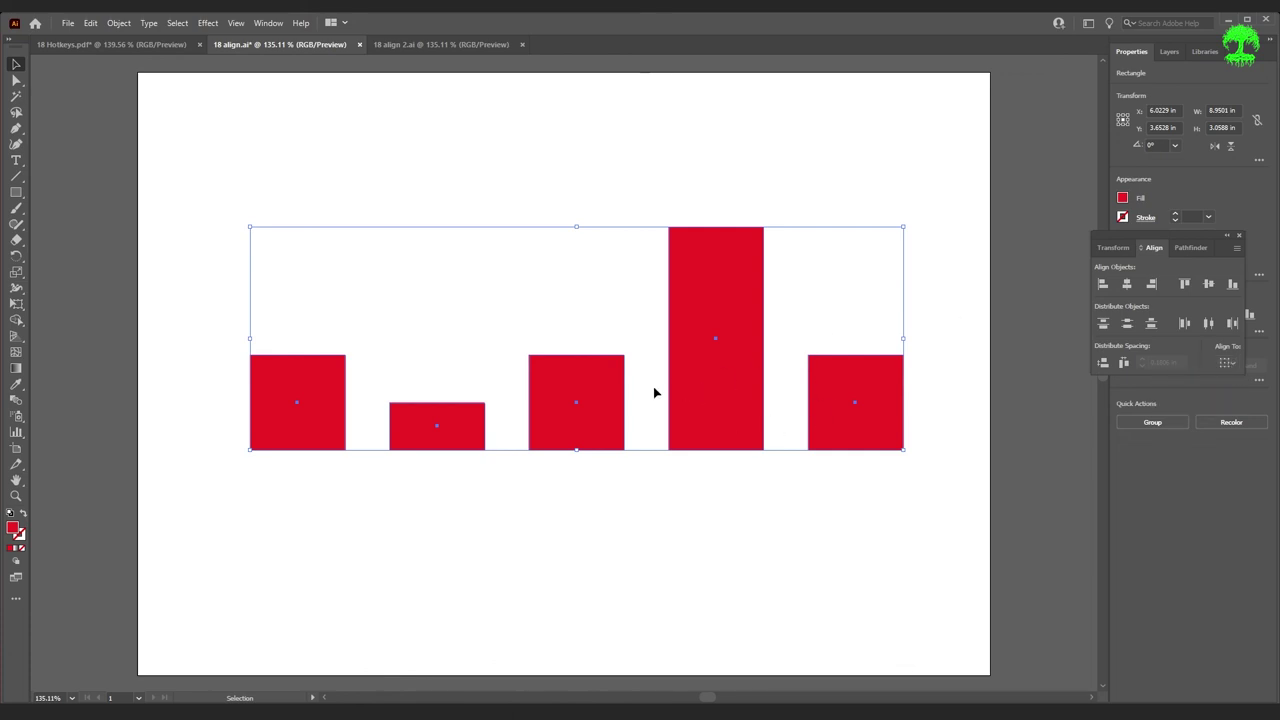
- Shift the two right rectangles left and move the fifth beside the tall bar
left_click(768, 509)
left_click(868, 391)
left_click(732, 430, "shift")
left_click_drag(732, 430, 695, 433)
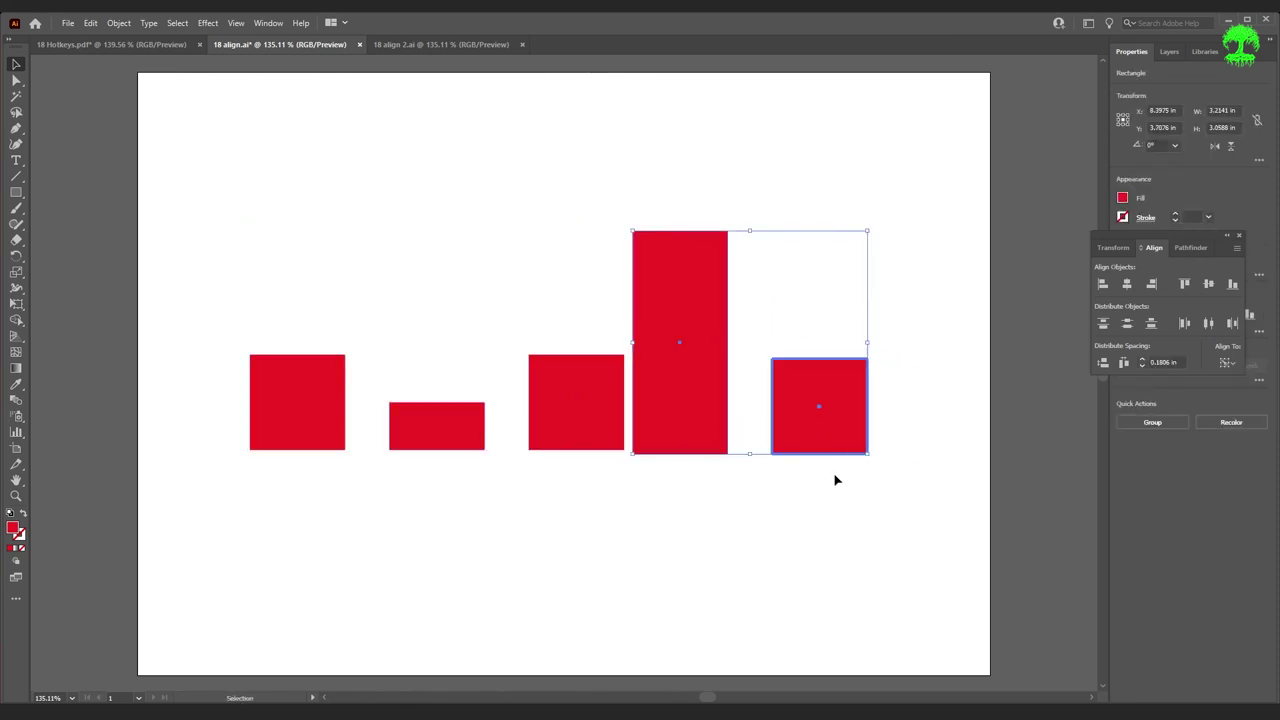
left_click(842, 458)
left_click_drag(842, 448, 802, 420)
- Even out the gaps between all five, then move the rightmost rectangle farther right
left_click_drag(220, 237, 866, 483)
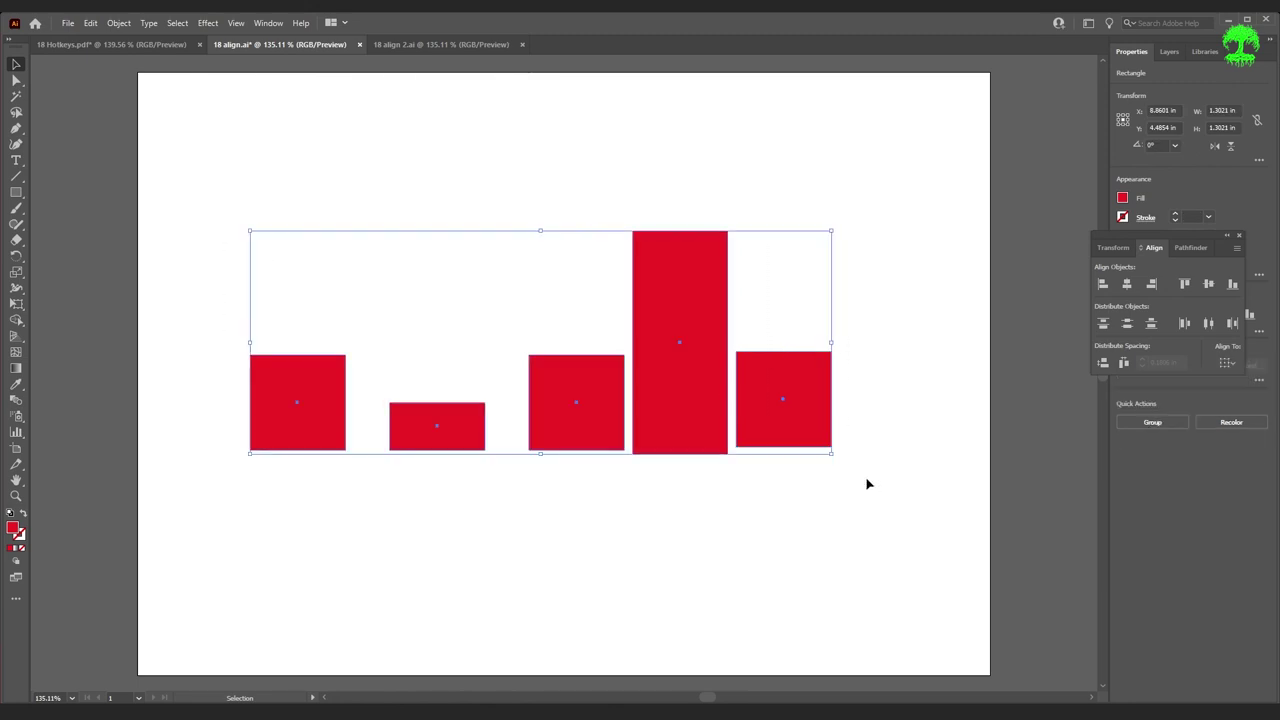
left_click(1125, 364)
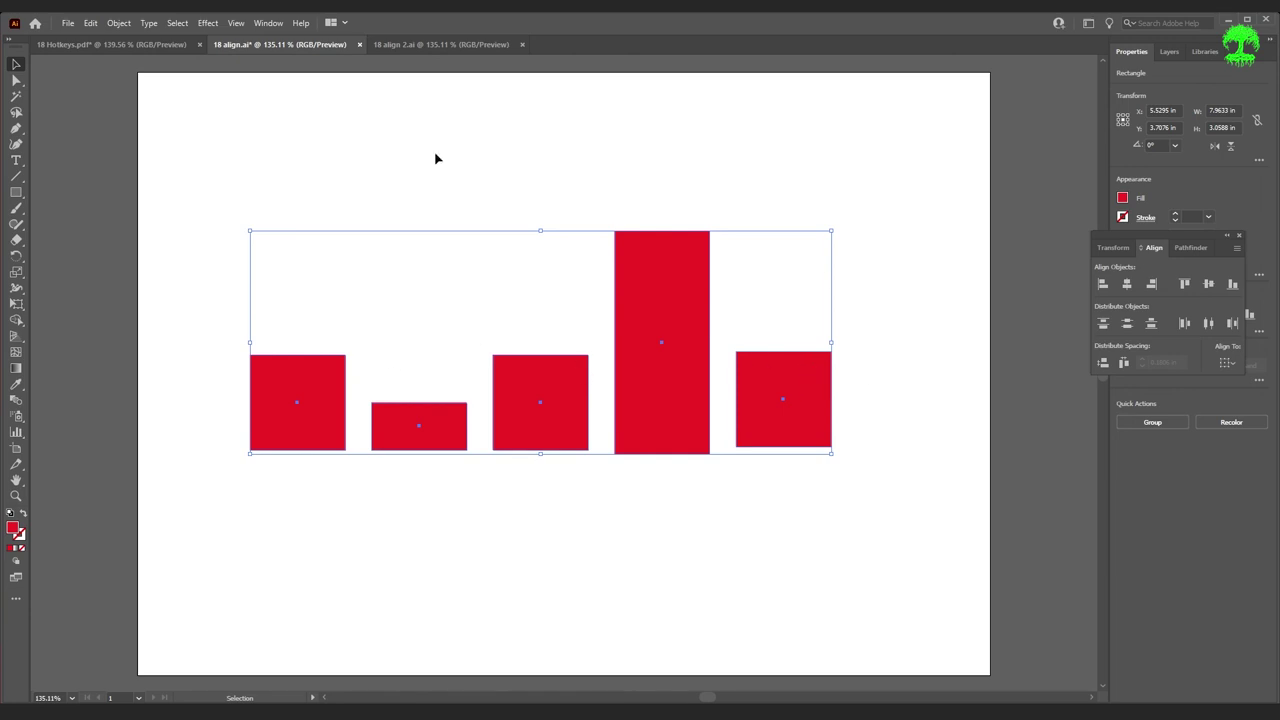
left_click(670, 529)
left_click_drag(783, 403, 896, 399)
left_click_drag(204, 250, 894, 524)
- Left-align the rectangles, switch Align To to the artboard, and distribute them across its width
left_click(1124, 362)
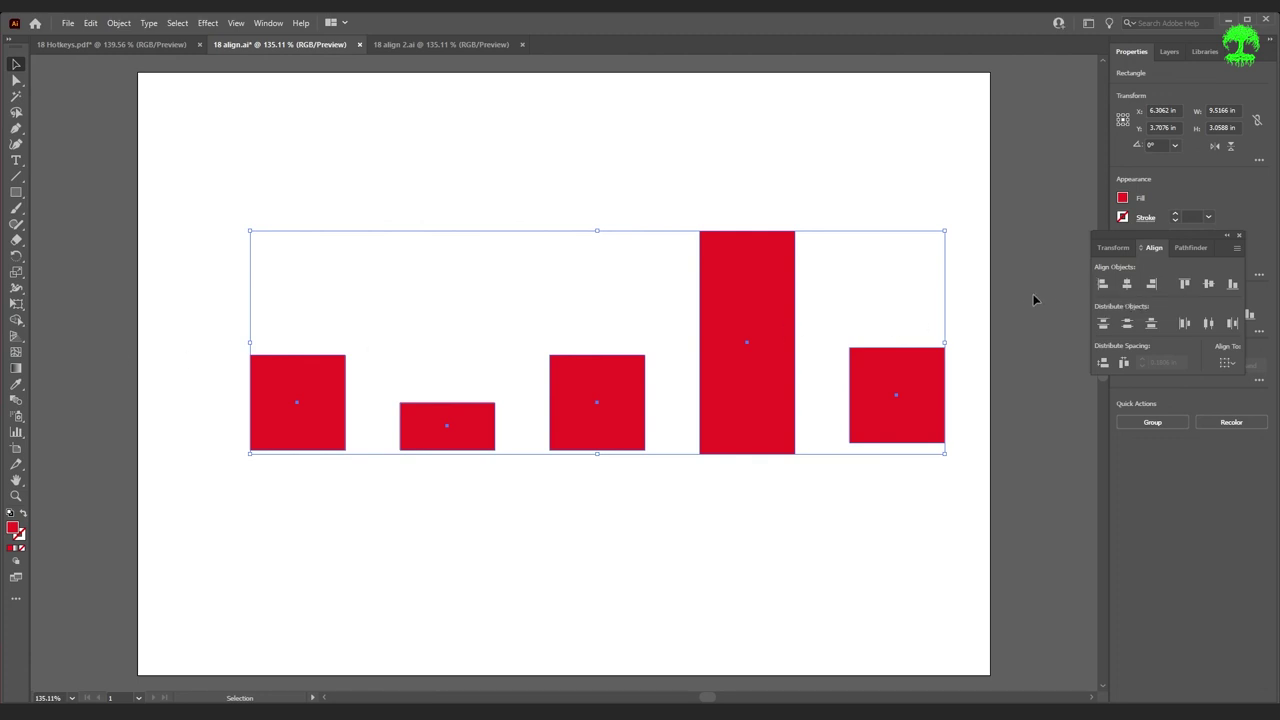
left_click(1103, 285)
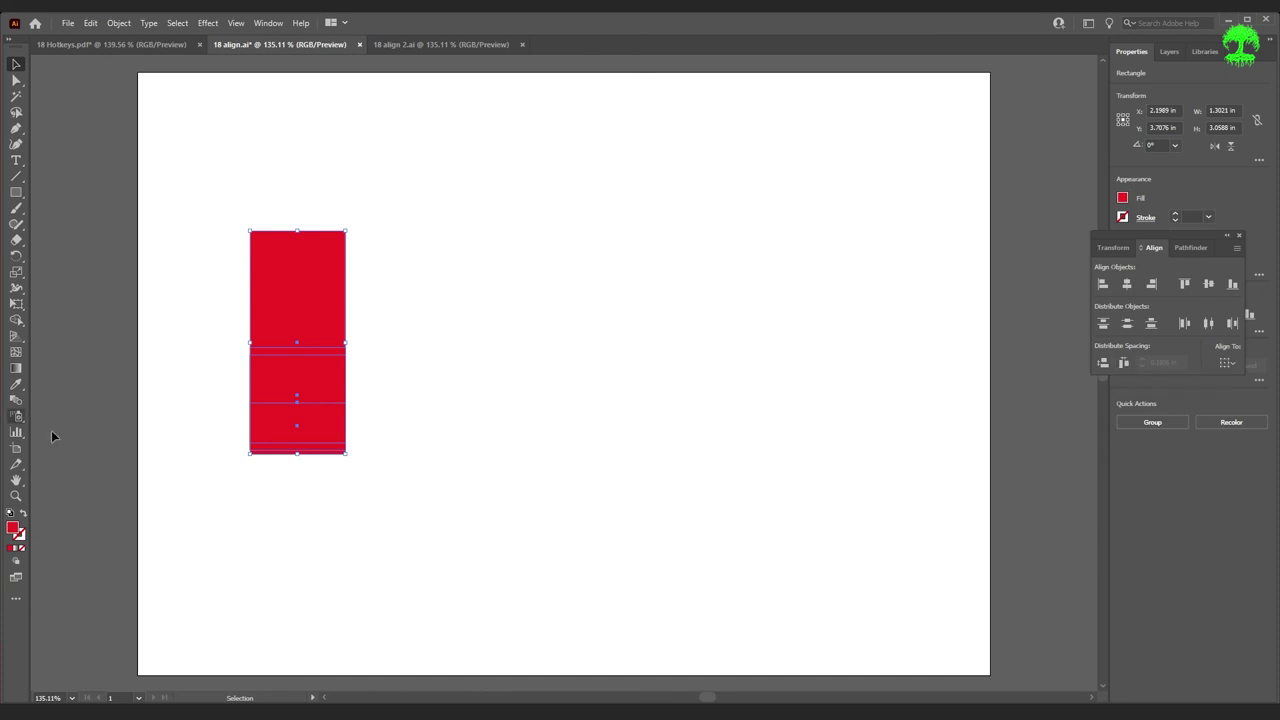
left_click(905, 382)
left_click_drag(208, 208, 466, 508)
left_click(1226, 370)
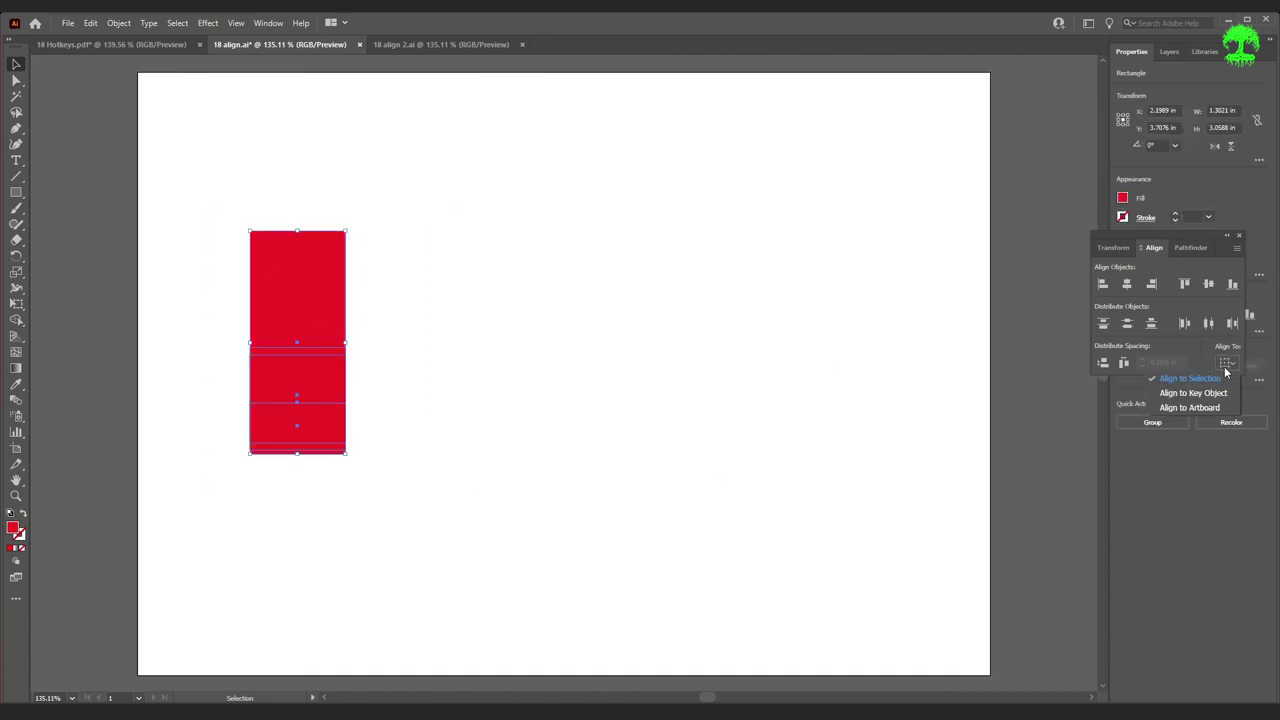
left_click(1210, 408)
left_click(1123, 364)
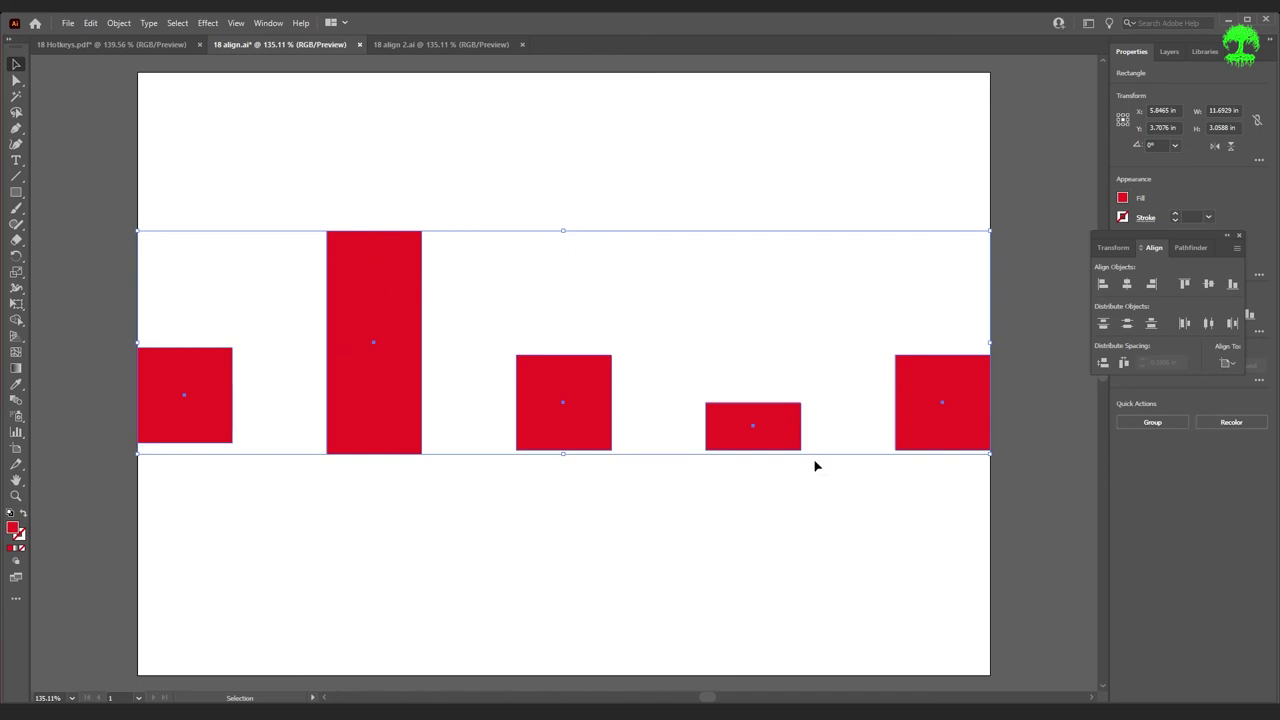
- Make the middle rectangle the key object and distribute the rectangles with 0 spacing
left_click(605, 432)
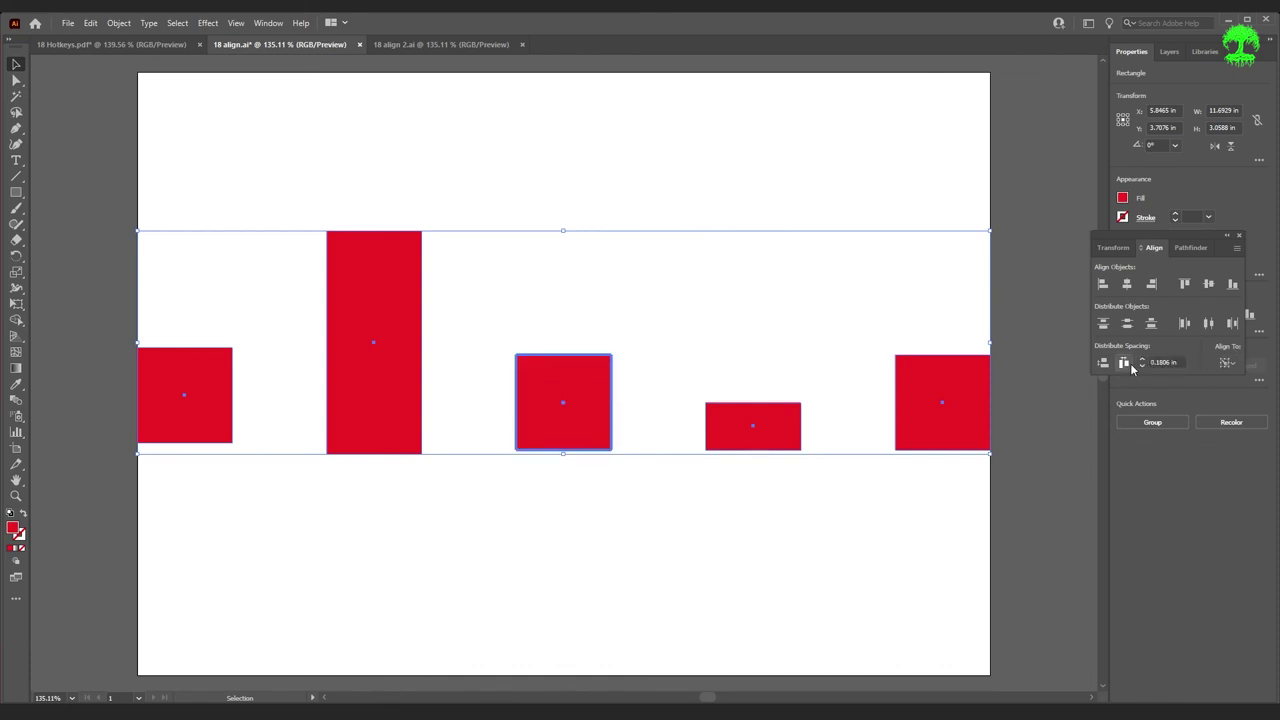
left_click(1175, 362)
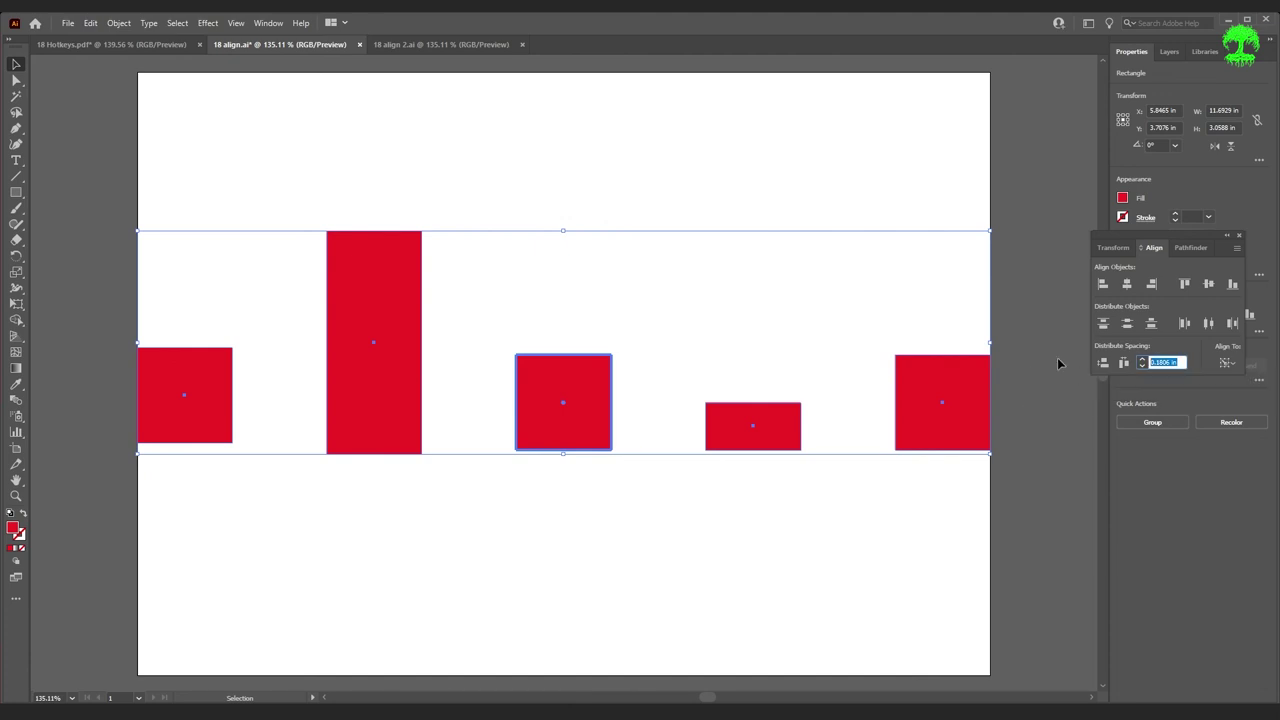
type("0")
left_click(1124, 362)
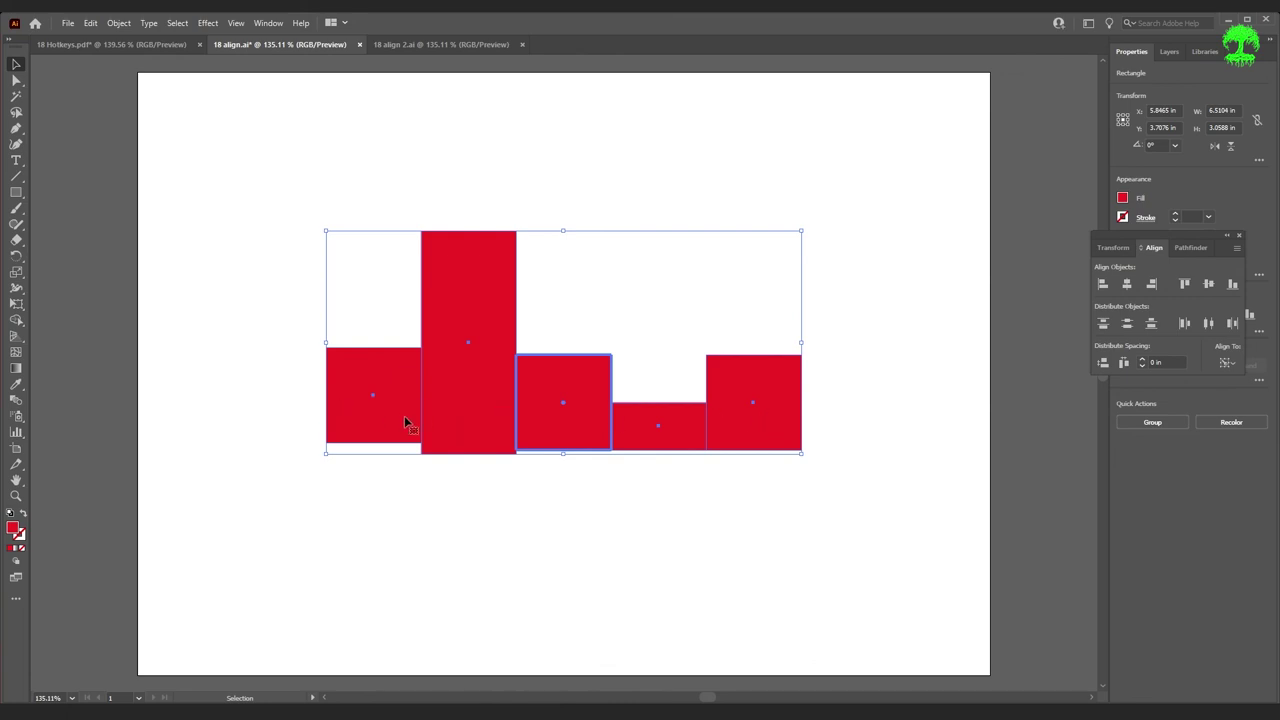
- Change the distribute spacing to 0.25 in, redistribute, and open 18 align 2.ai
left_click(1143, 361)
left_click(1143, 361)
left_click(1143, 361)
left_click(1124, 362)
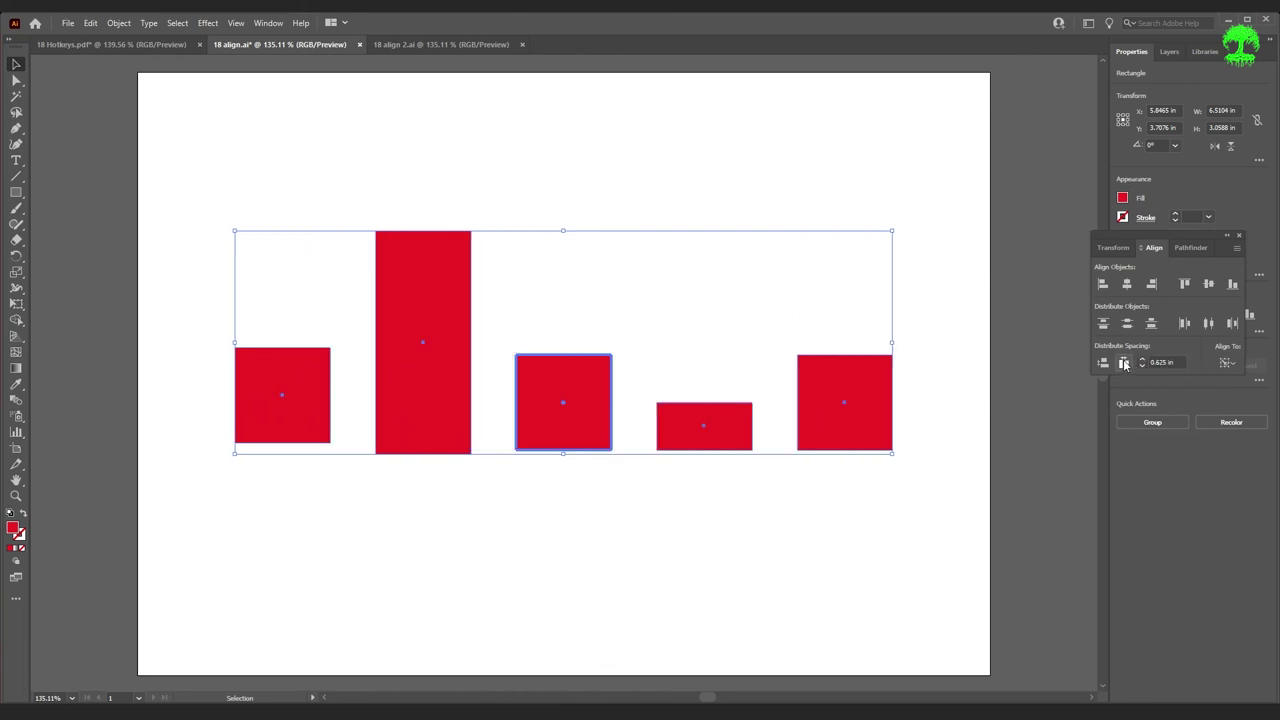
left_click(1143, 367)
left_click(1143, 367)
left_click(1143, 367)
left_click(1124, 362)
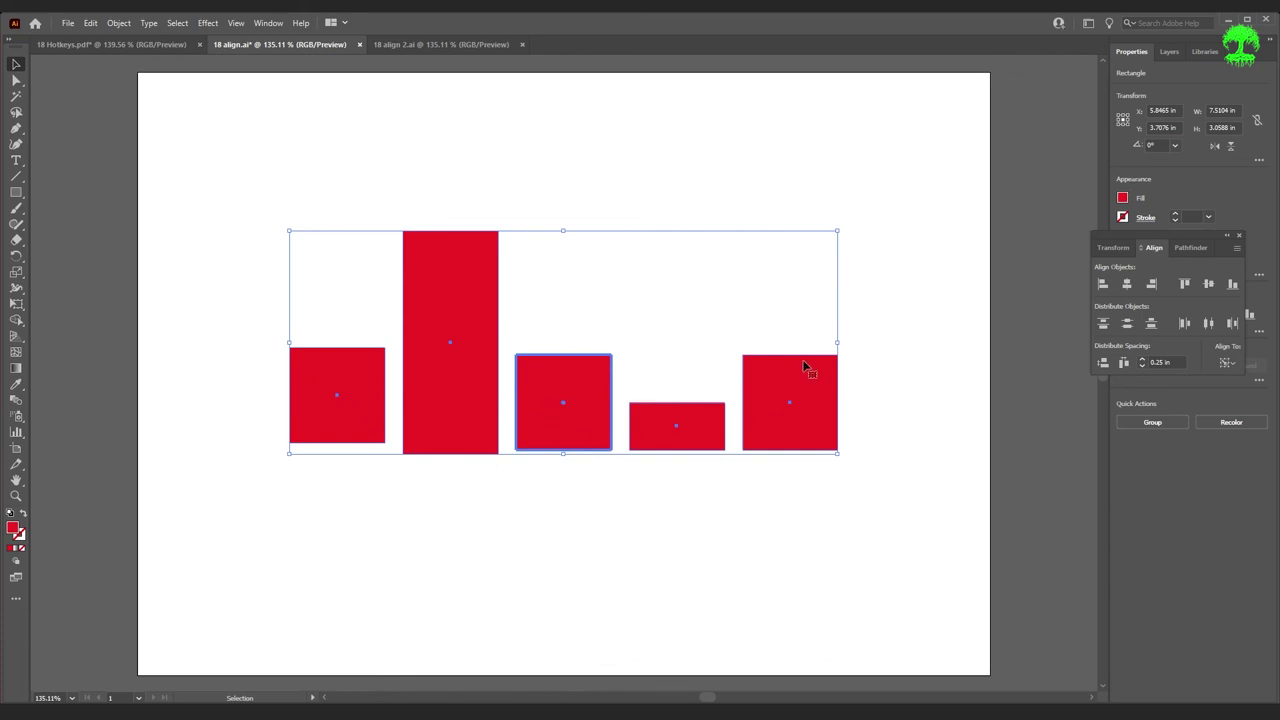
left_click(464, 49)
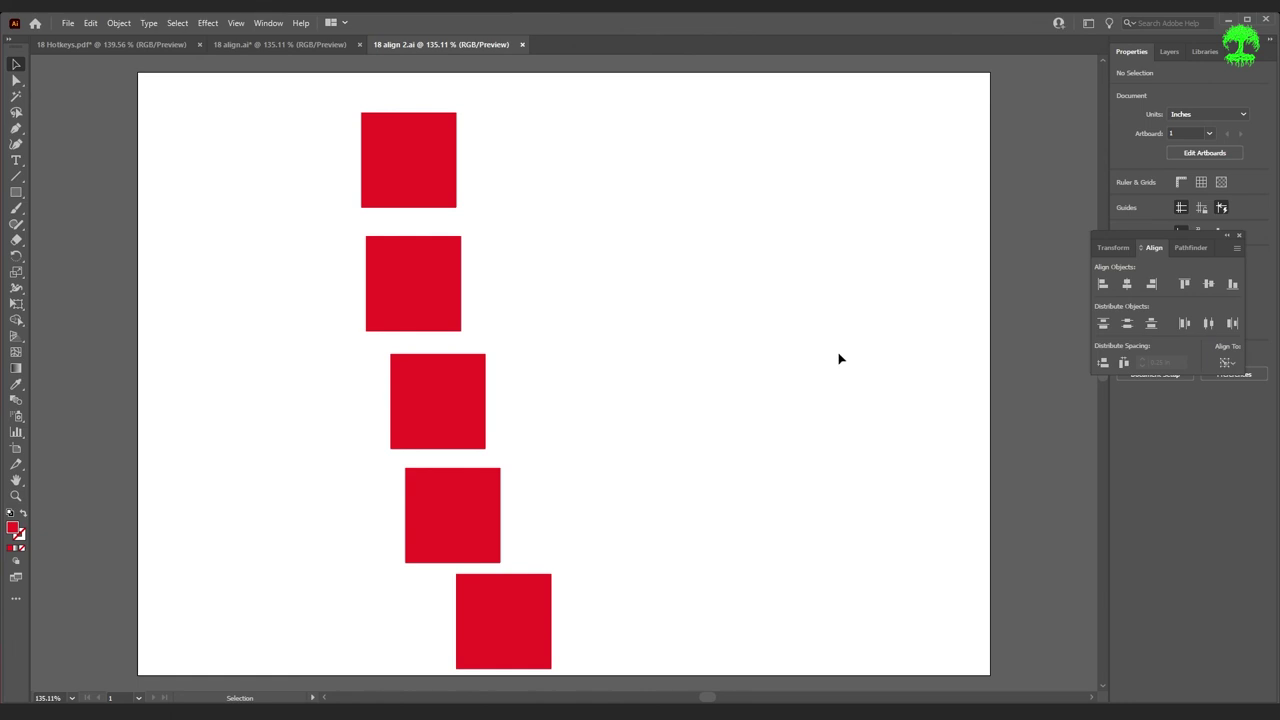
left_click_drag(254, 126, 706, 648)
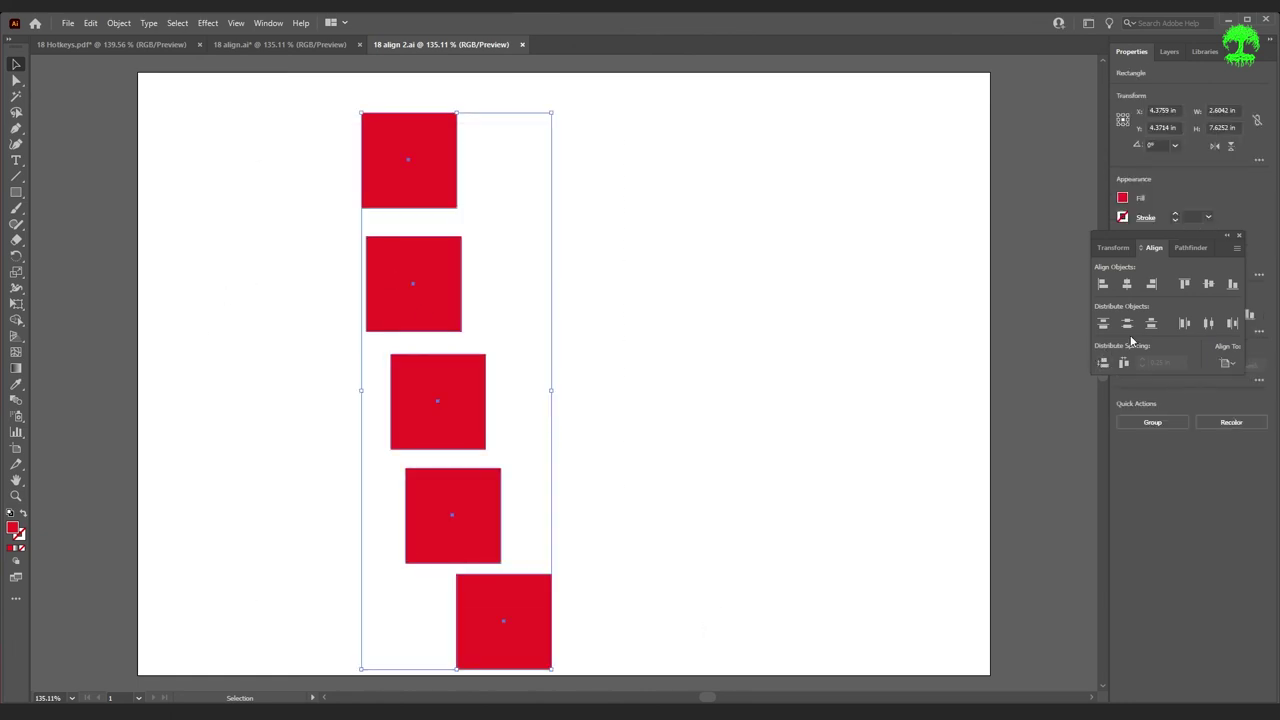
left_click(1184, 285)
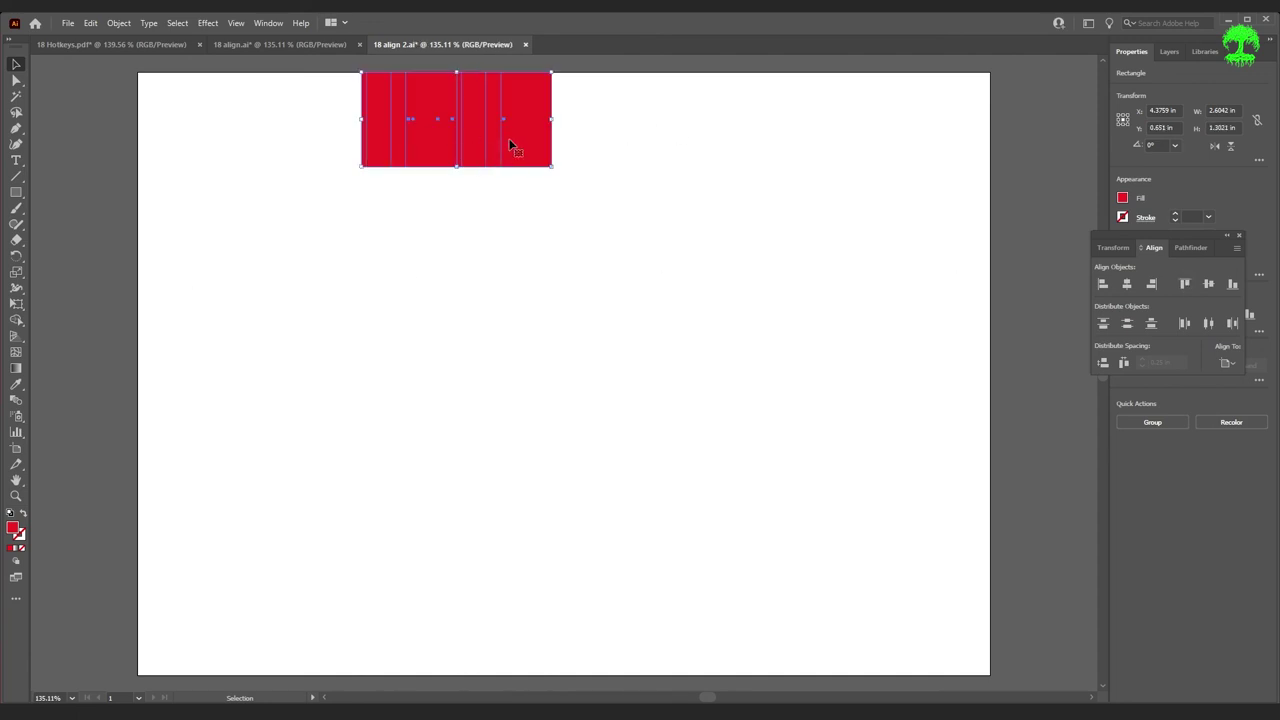
key("ctrl+z")
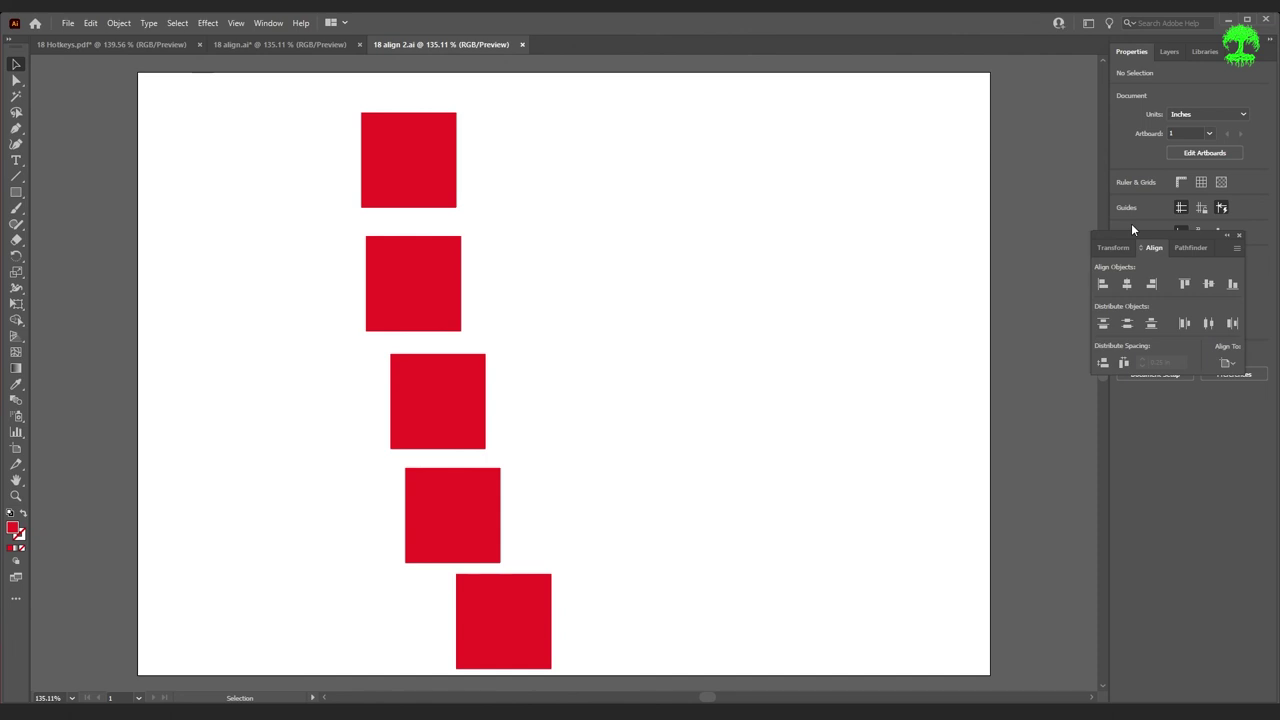
left_click(280, 23)
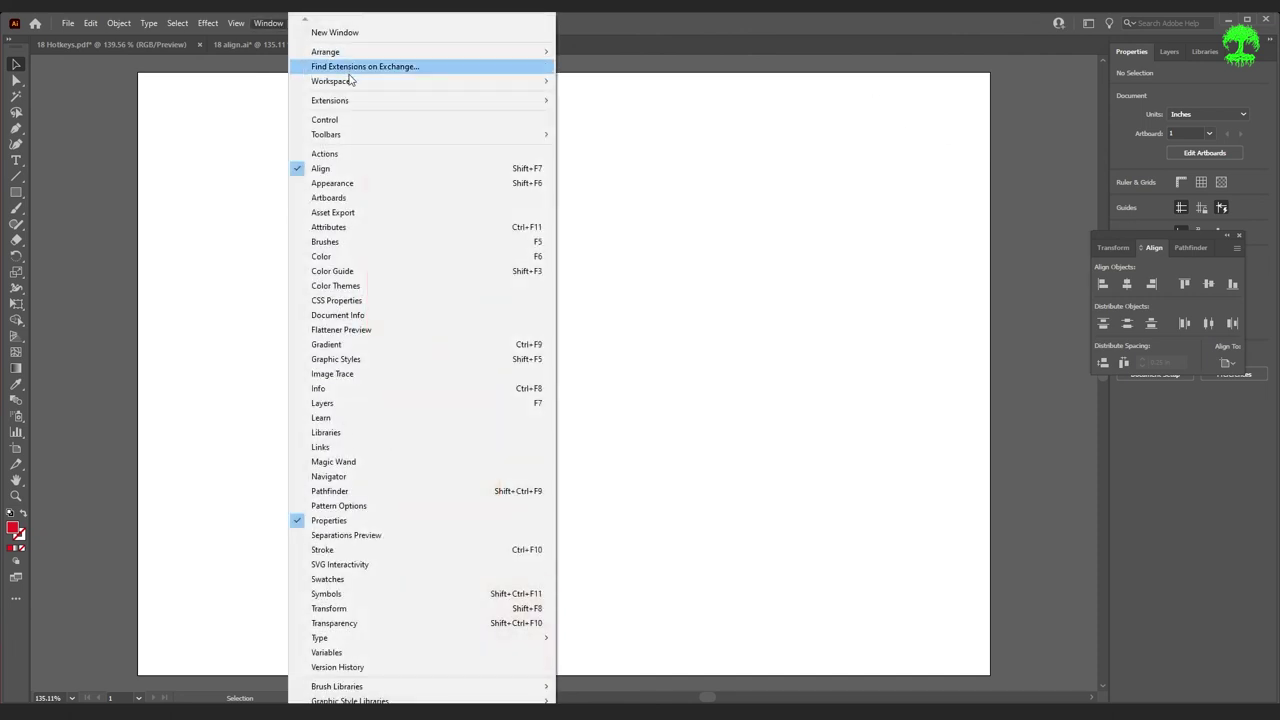
- Use Window > Workspace > New Workspace to save the layout as 'tutorial workspace'
mouse_move(457, 81)
left_click(854, 150)
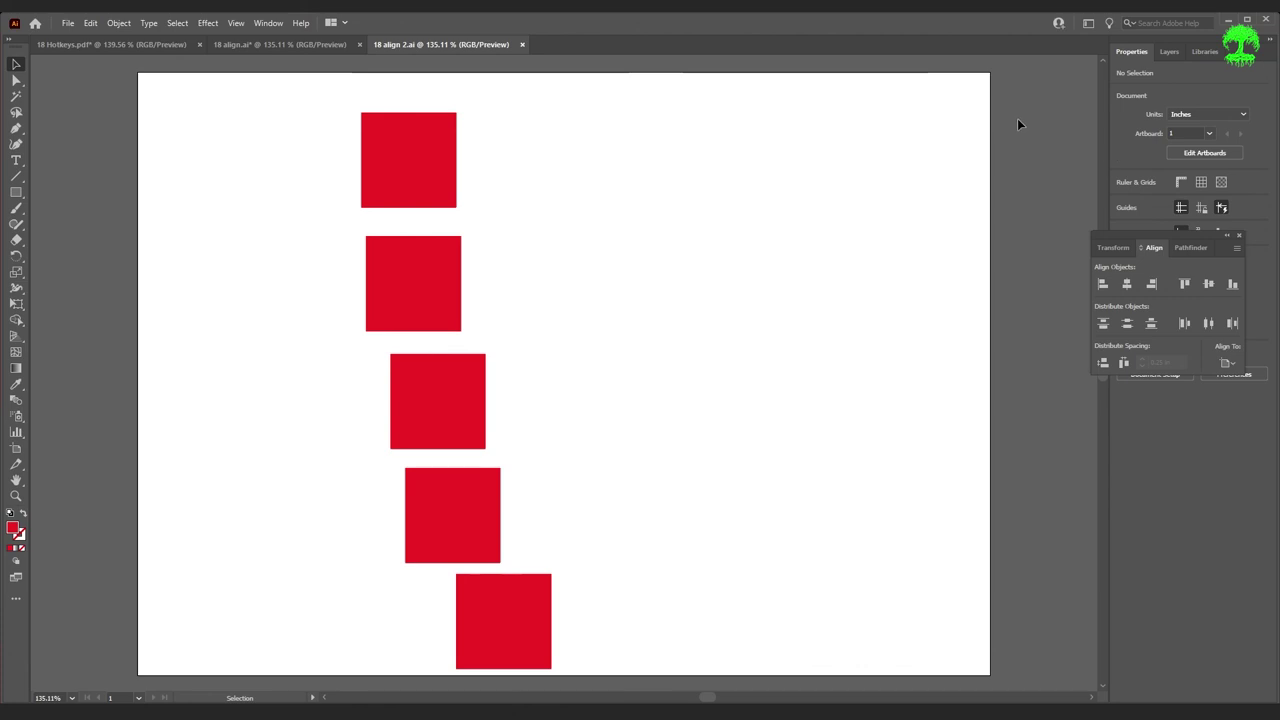
left_click(272, 23)
mouse_move(349, 81)
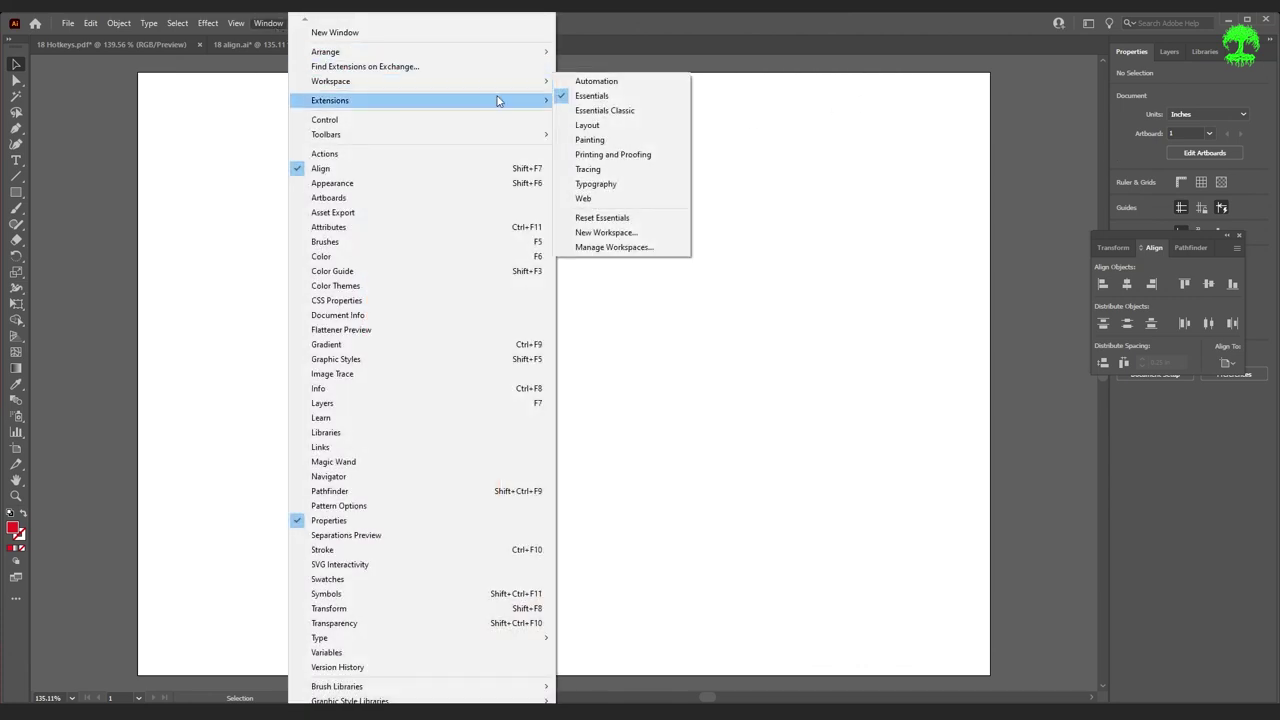
left_click(606, 232)
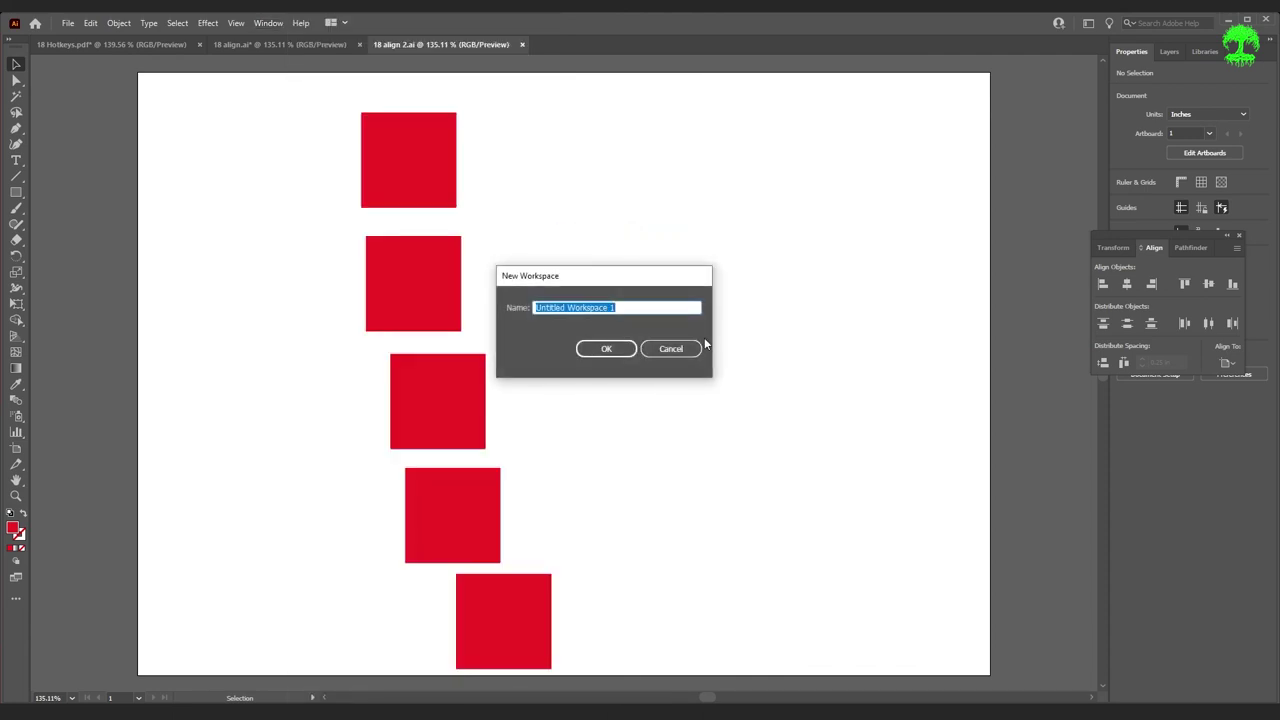
type("tutoria")
key("Return")
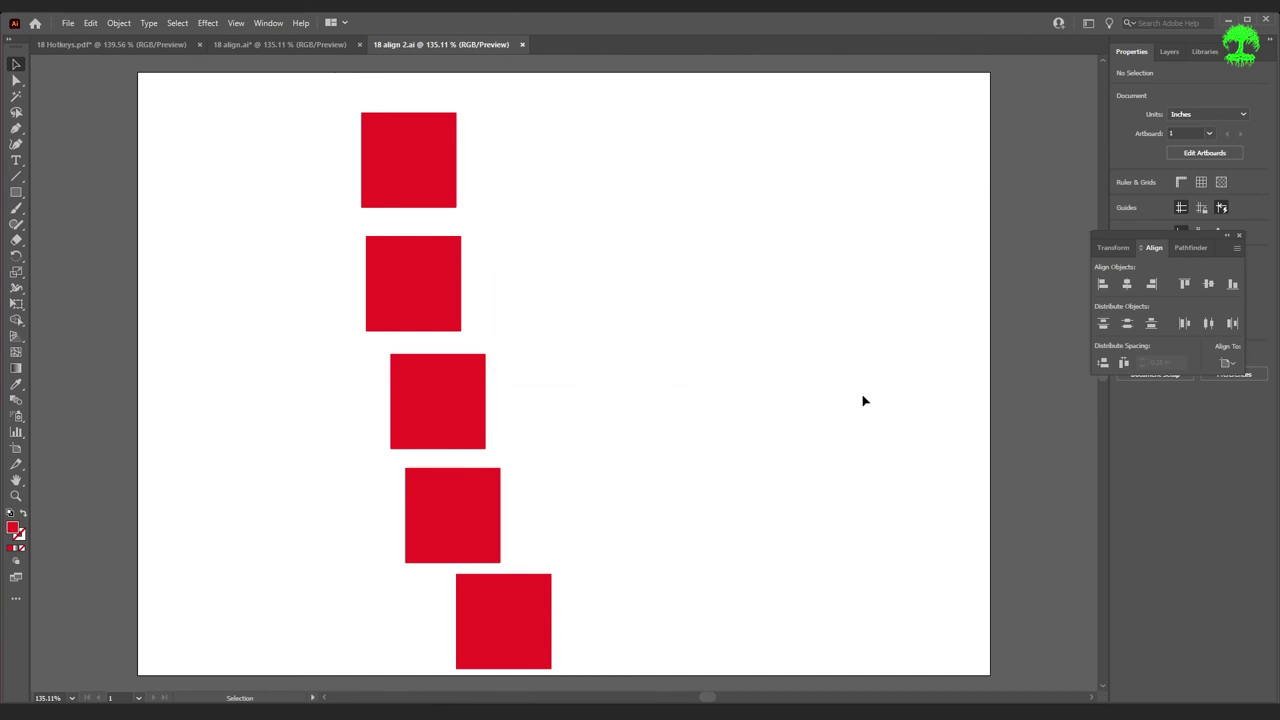
- Dock the floating Align panel into the right-hand panel dock
left_click_drag(1170, 234, 806, 235)
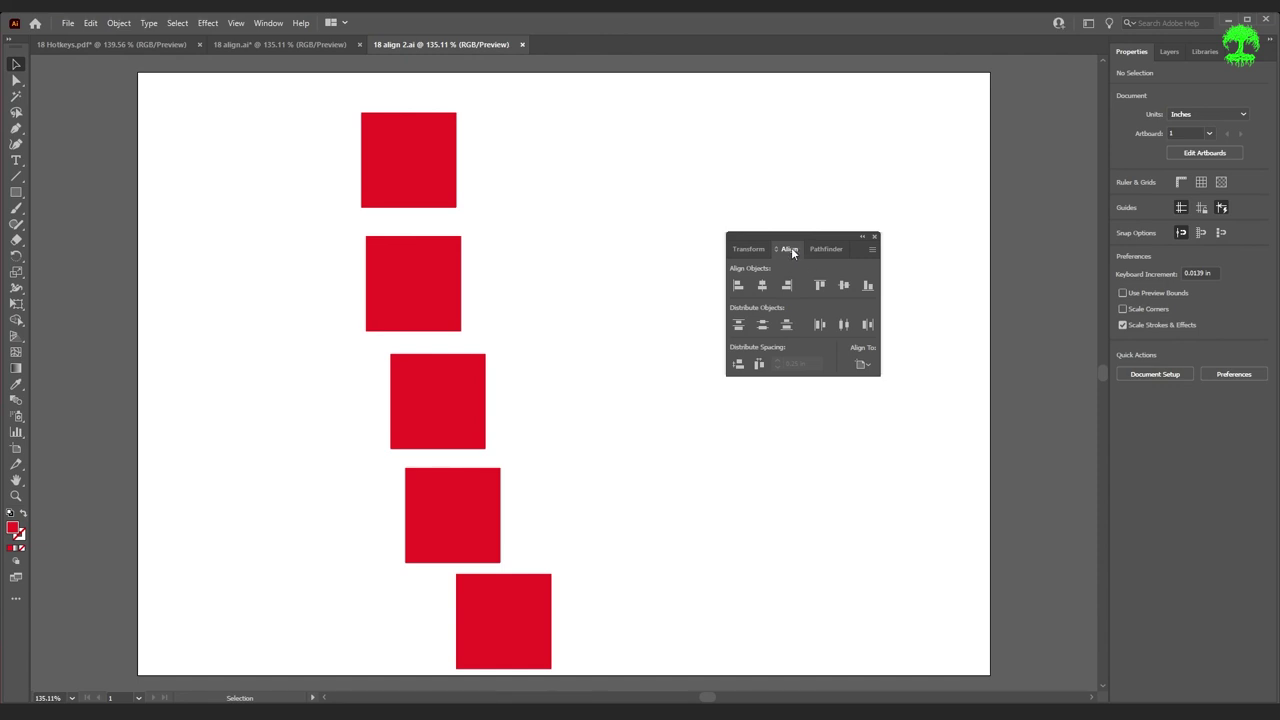
left_click_drag(789, 247, 1192, 58)
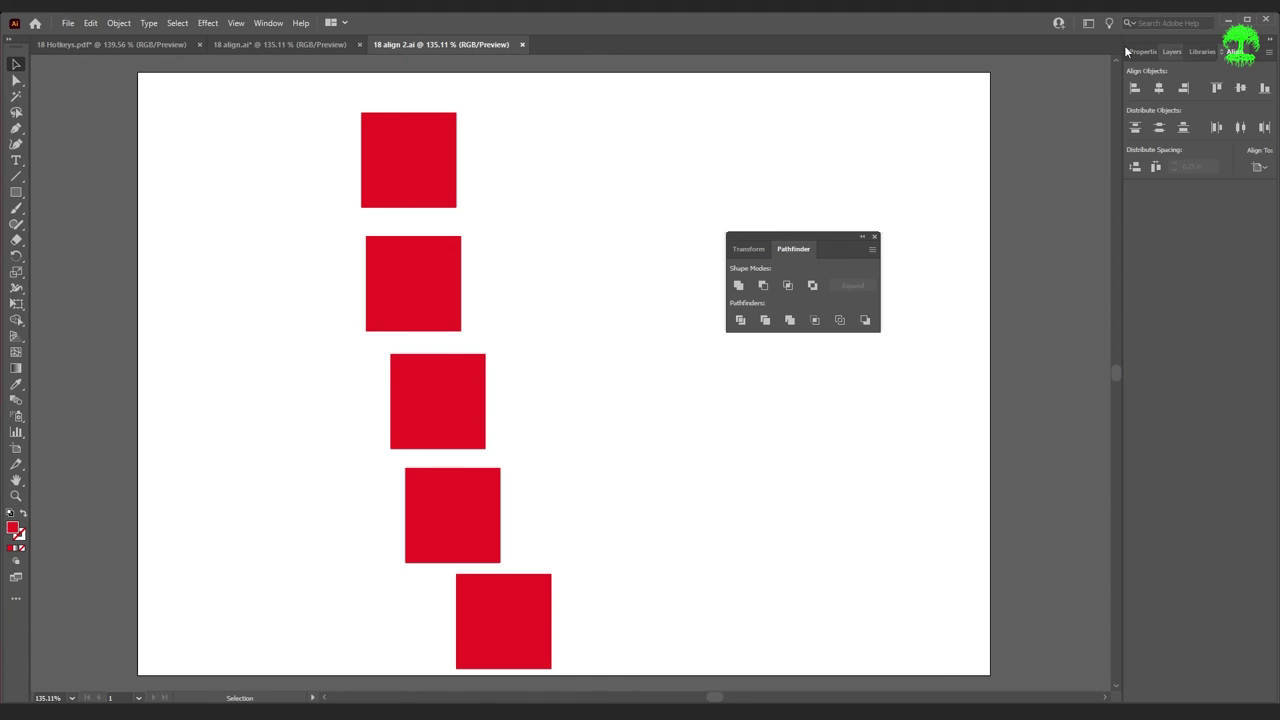
left_click_drag(1236, 53, 912, 124)
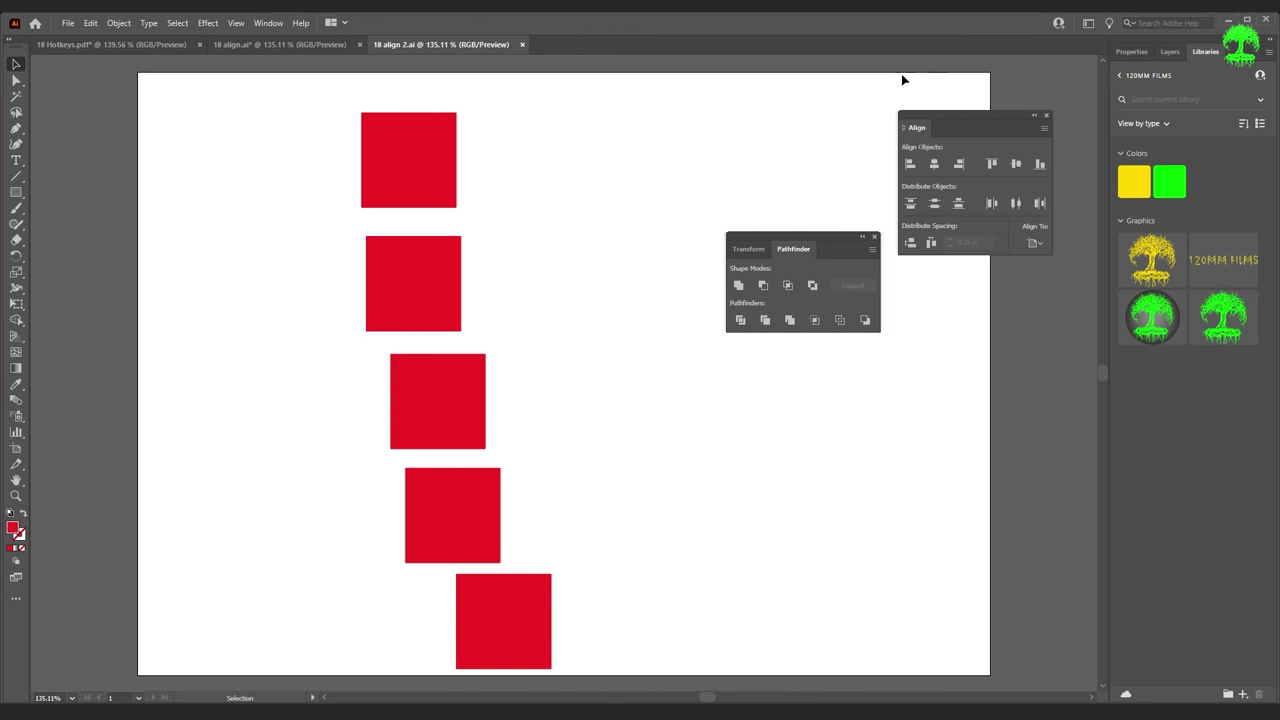
left_click_drag(916, 129, 1192, 43)
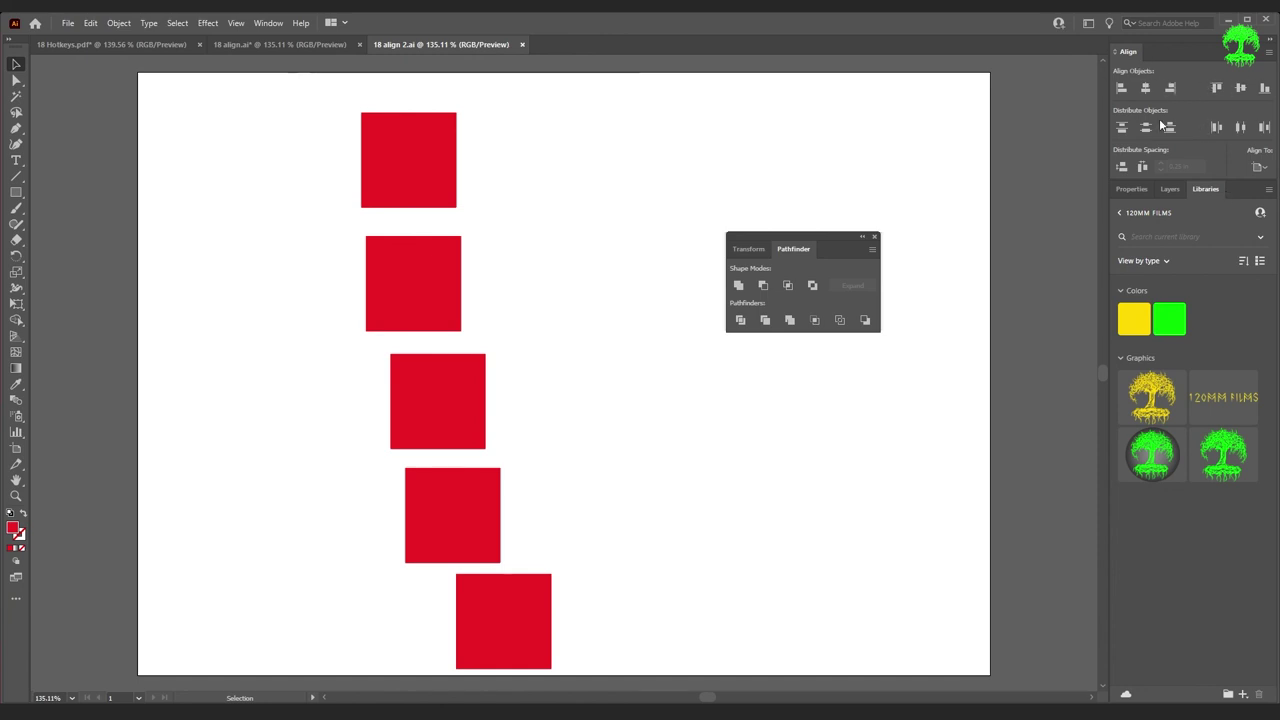
- Open Swatches with F6, dock it above Properties, and move the Tools bar into the right dock
left_click(268, 22)
key("F6")
left_click_drag(447, 186, 1176, 176)
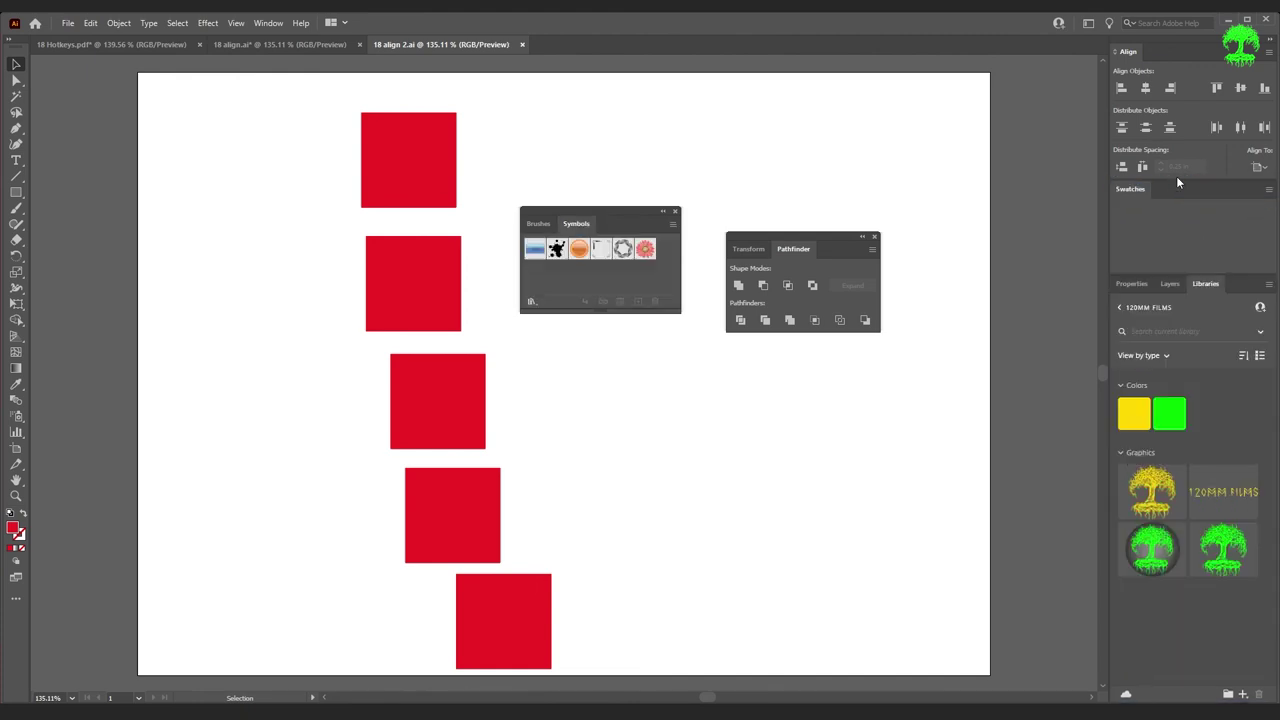
left_click(1134, 284)
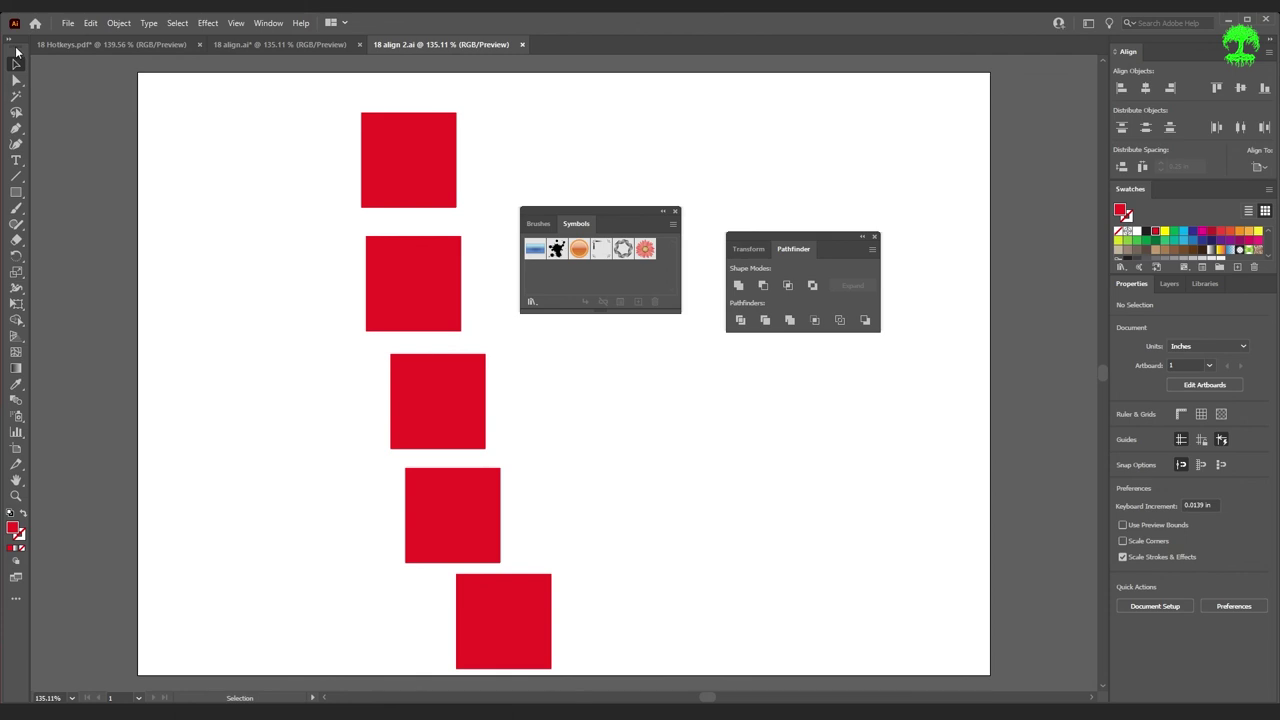
left_click_drag(14, 50, 1106, 75)
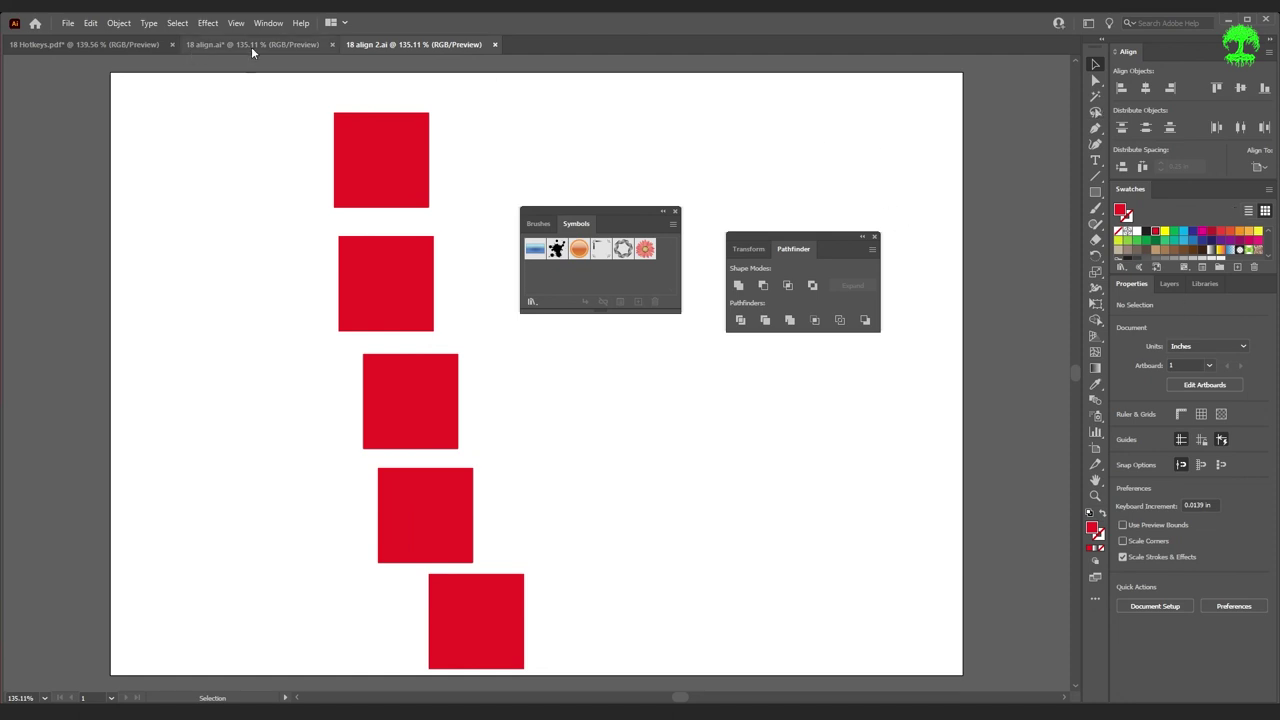
- Reset the tutorial workspace, close the floating Align group, and switch to Essentials
left_click(268, 22)
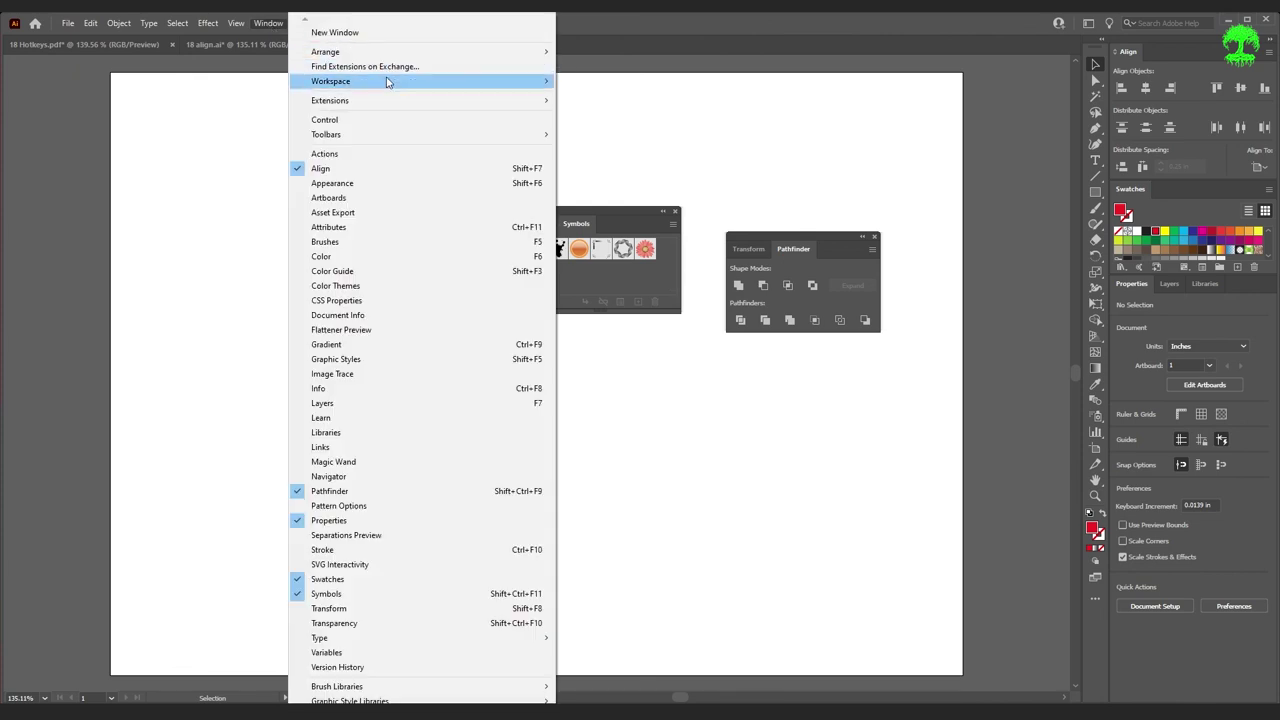
mouse_move(389, 81)
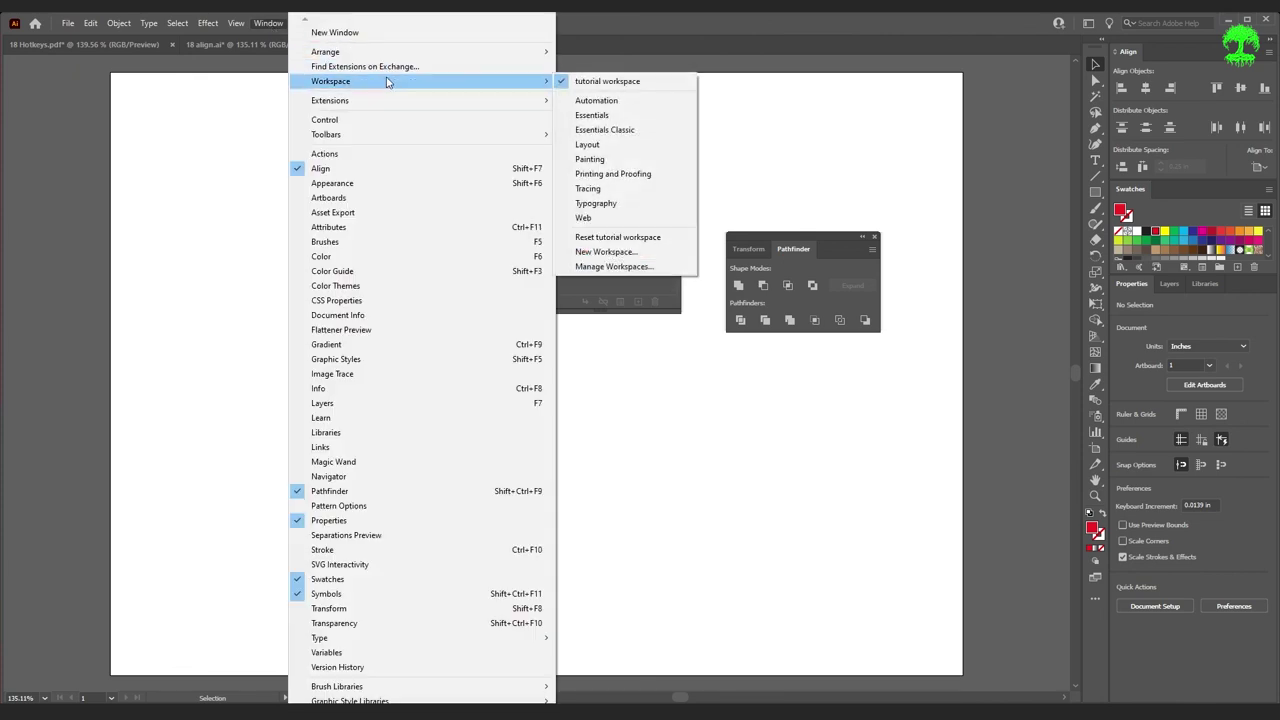
left_click(630, 243)
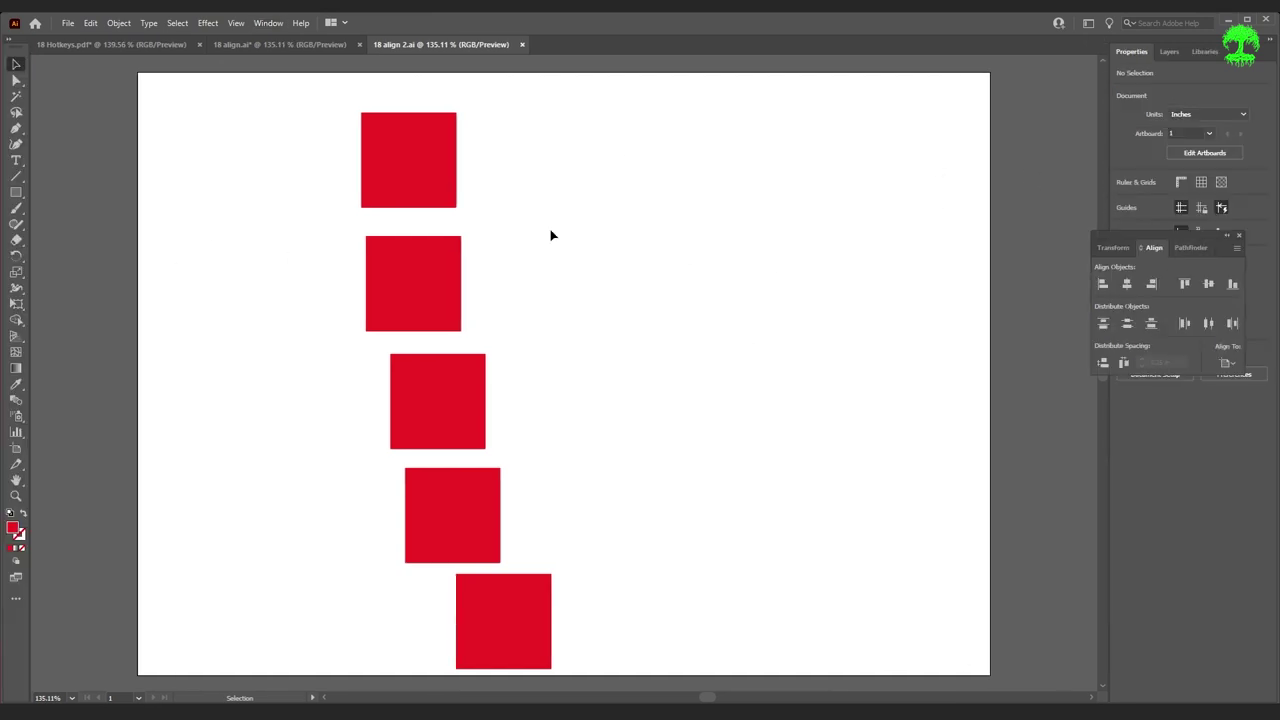
left_click(1239, 235)
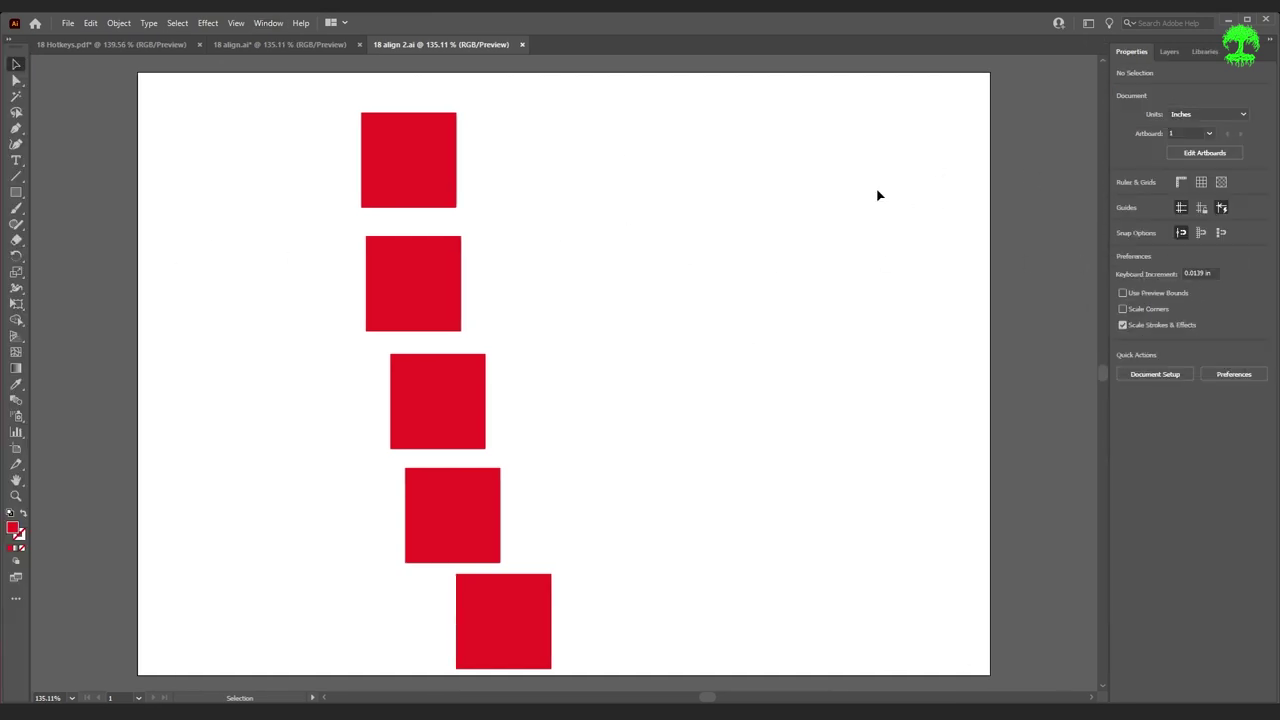
left_click(258, 28)
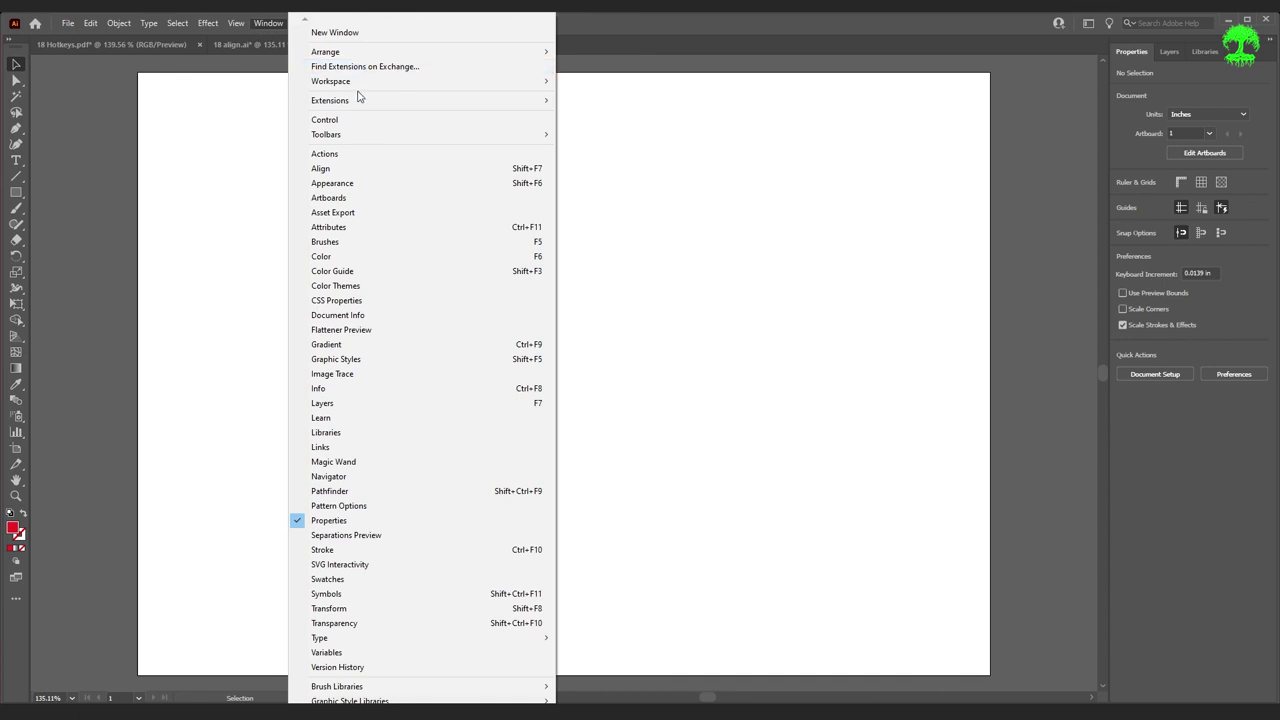
mouse_move(370, 80)
left_click(591, 115)
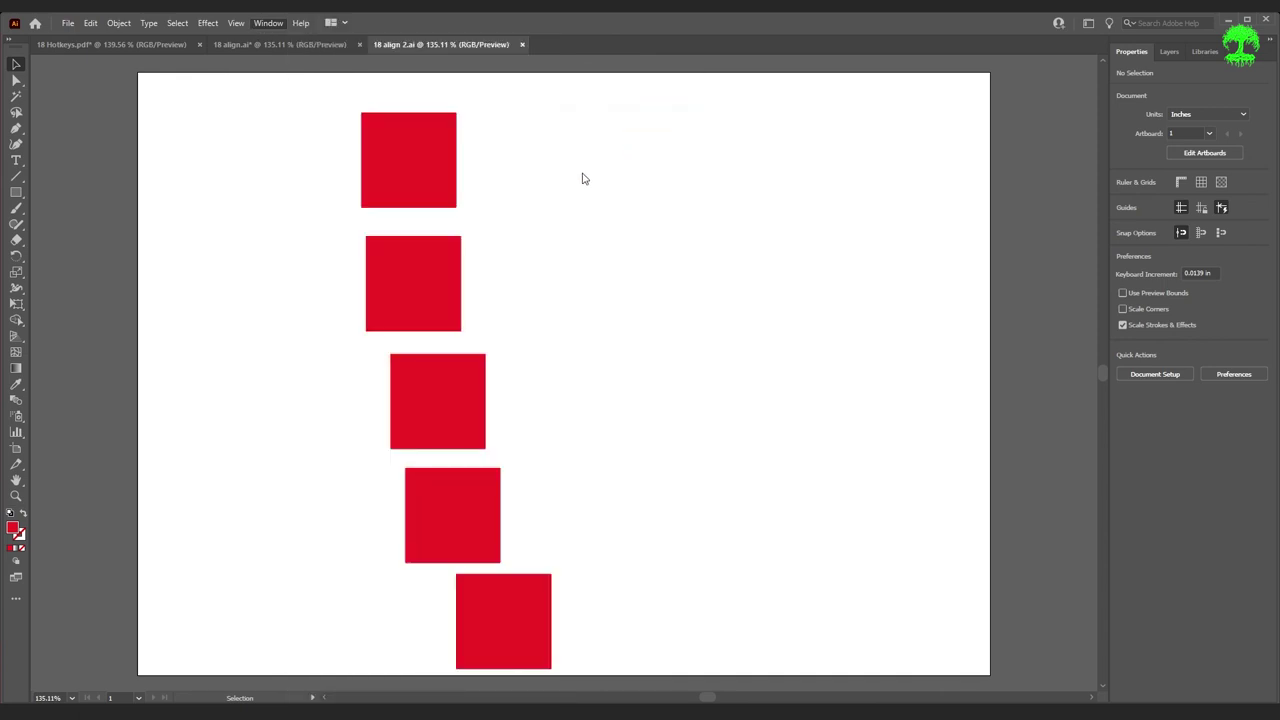
- Delete 'tutorial workspace' in Manage Workspaces and close the floating Align panel
left_click(268, 23)
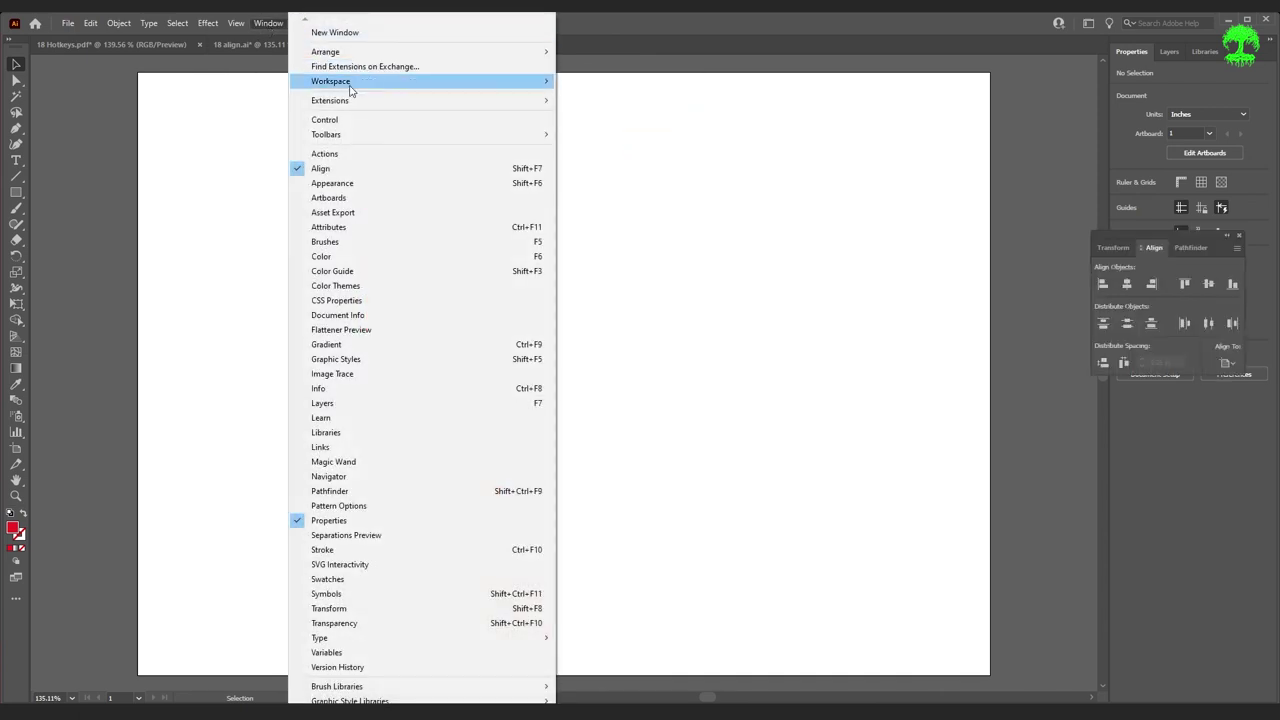
mouse_move(353, 81)
left_click(620, 266)
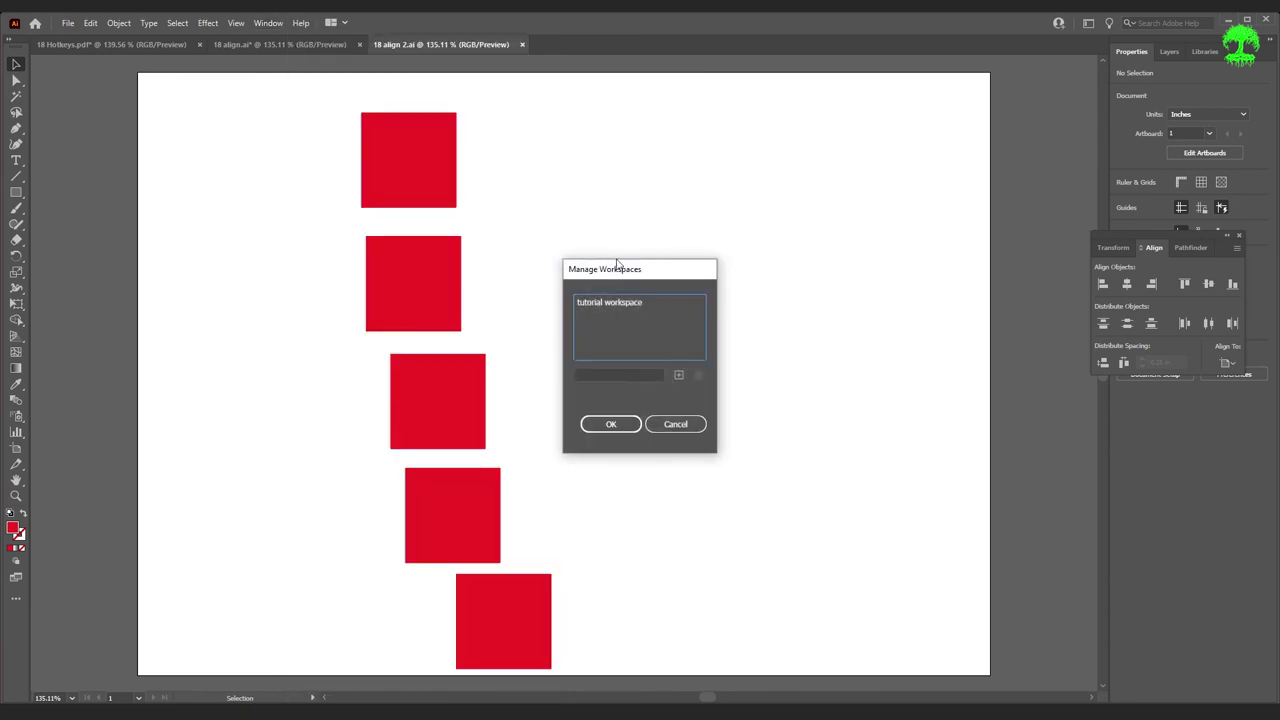
left_click(609, 304)
left_click(700, 376)
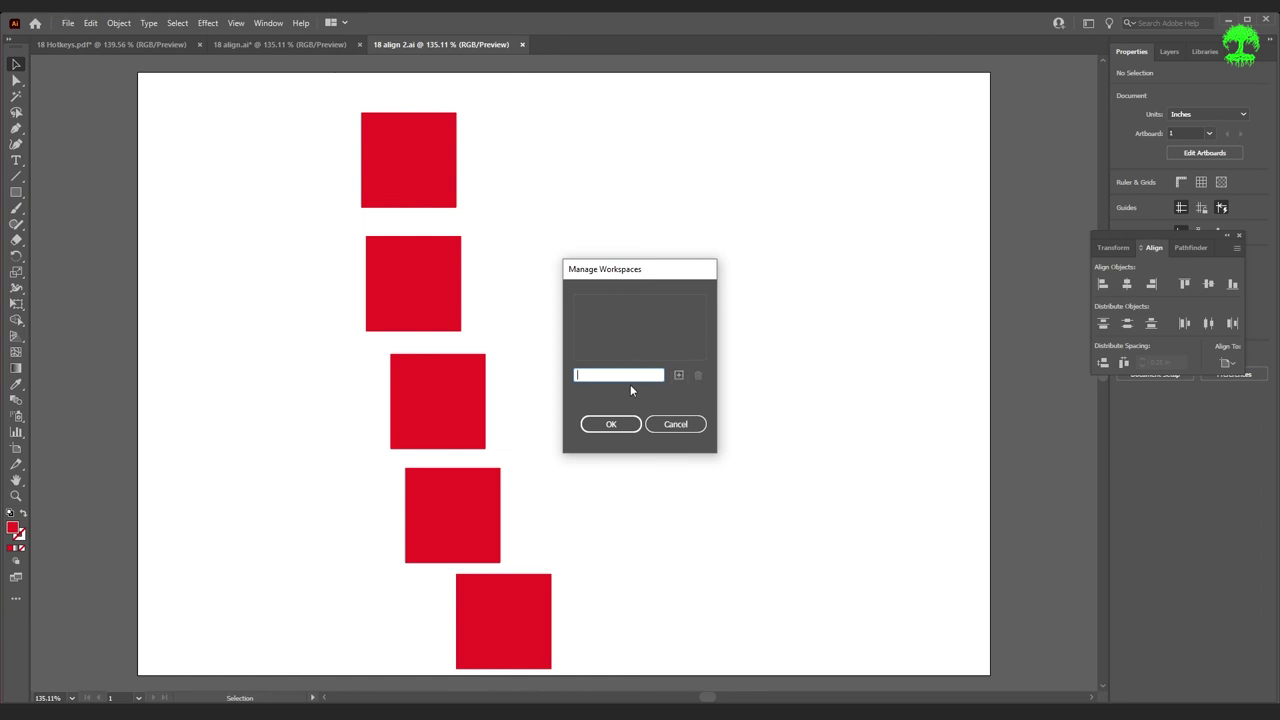
left_click(609, 424)
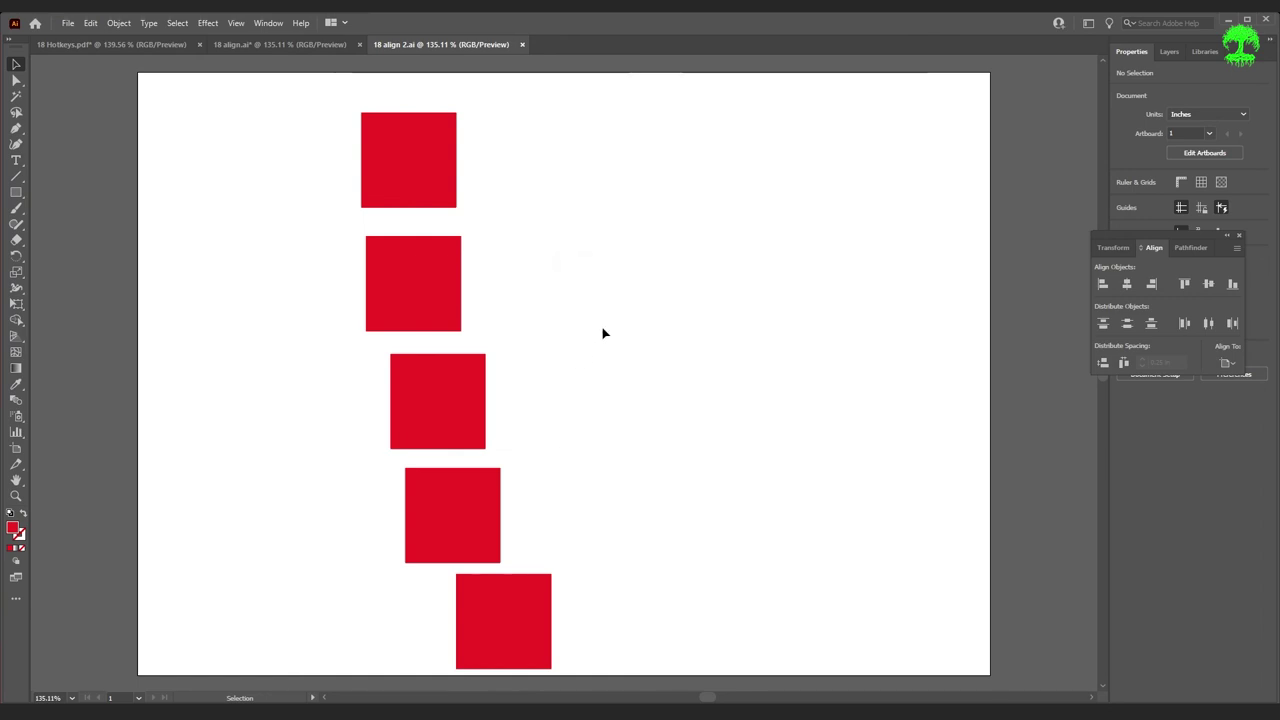
left_click(1237, 238)
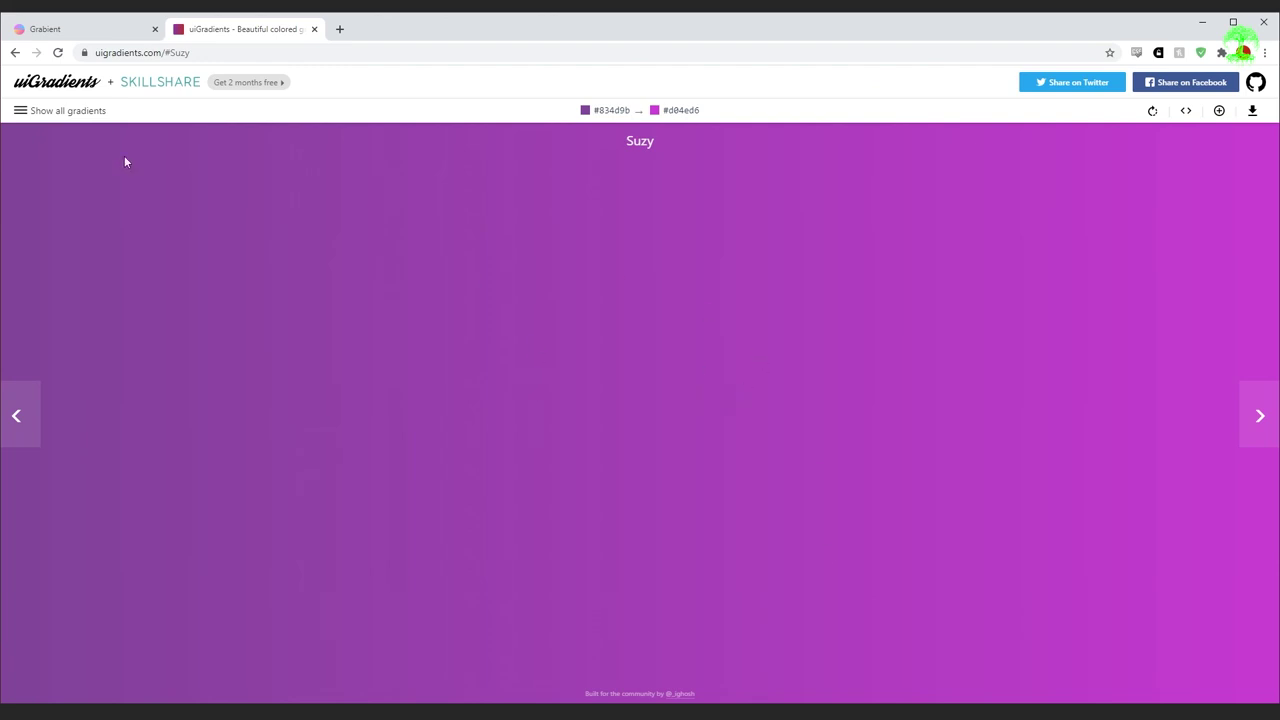
- Show all uiGradients gradients and filter them to magenta shades
left_click(74, 112)
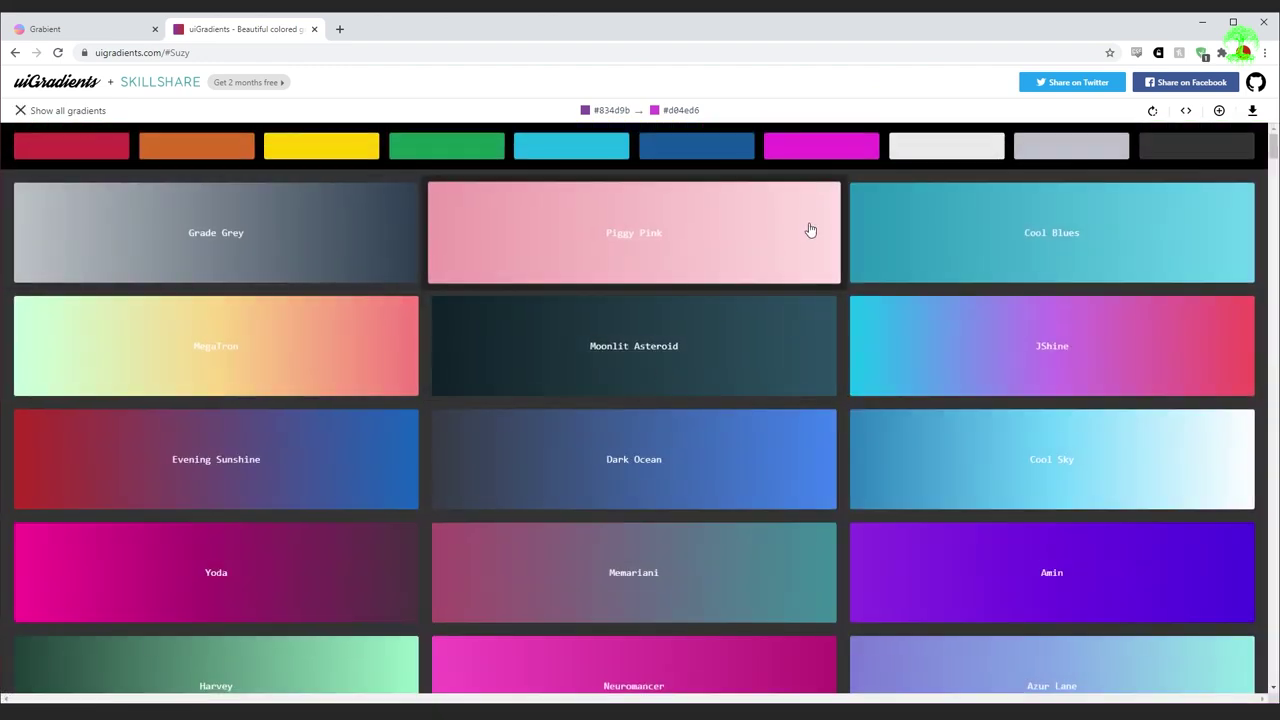
scroll(800, 236, "down", 7)
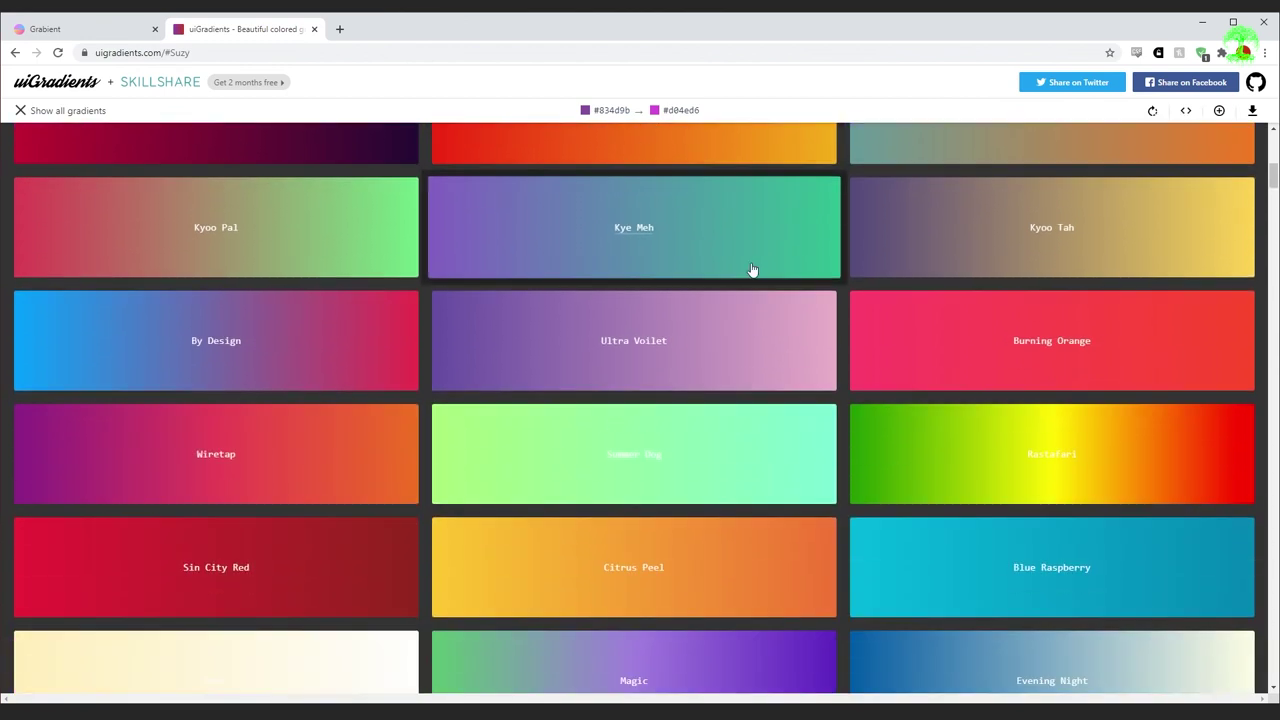
scroll(752, 270, "down", 1)
scroll(766, 274, "up", 8)
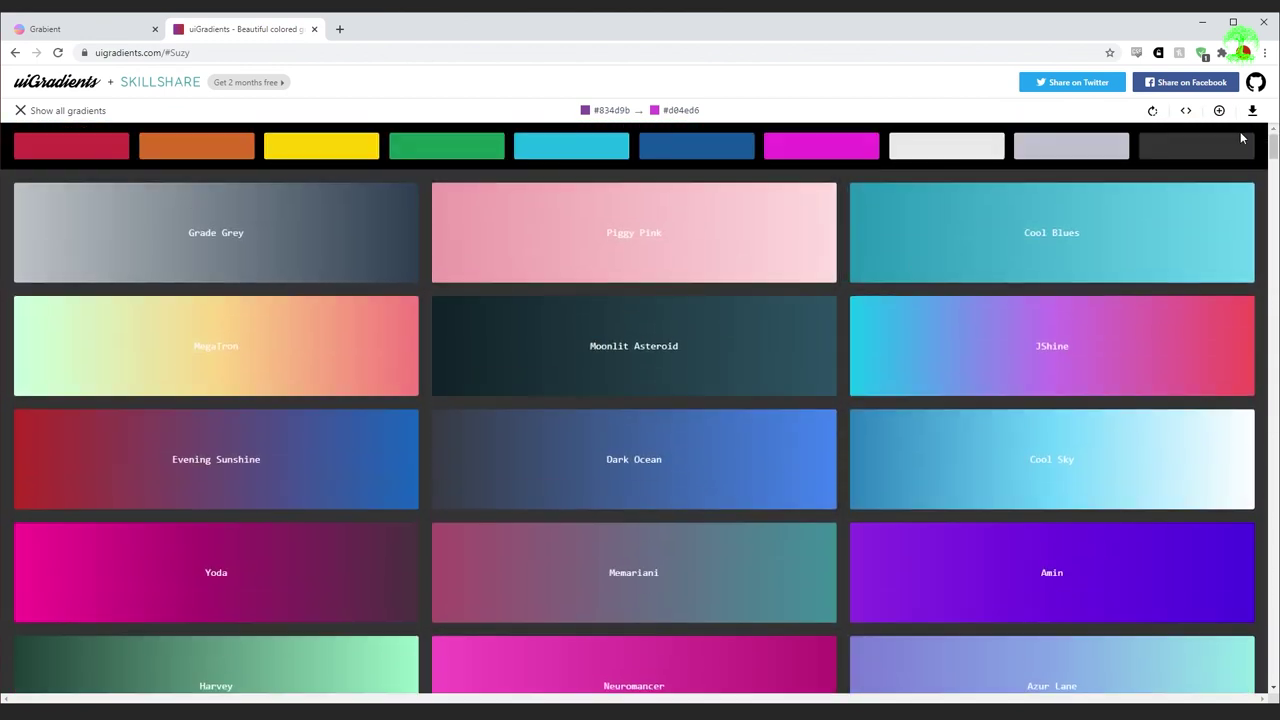
left_click(847, 150)
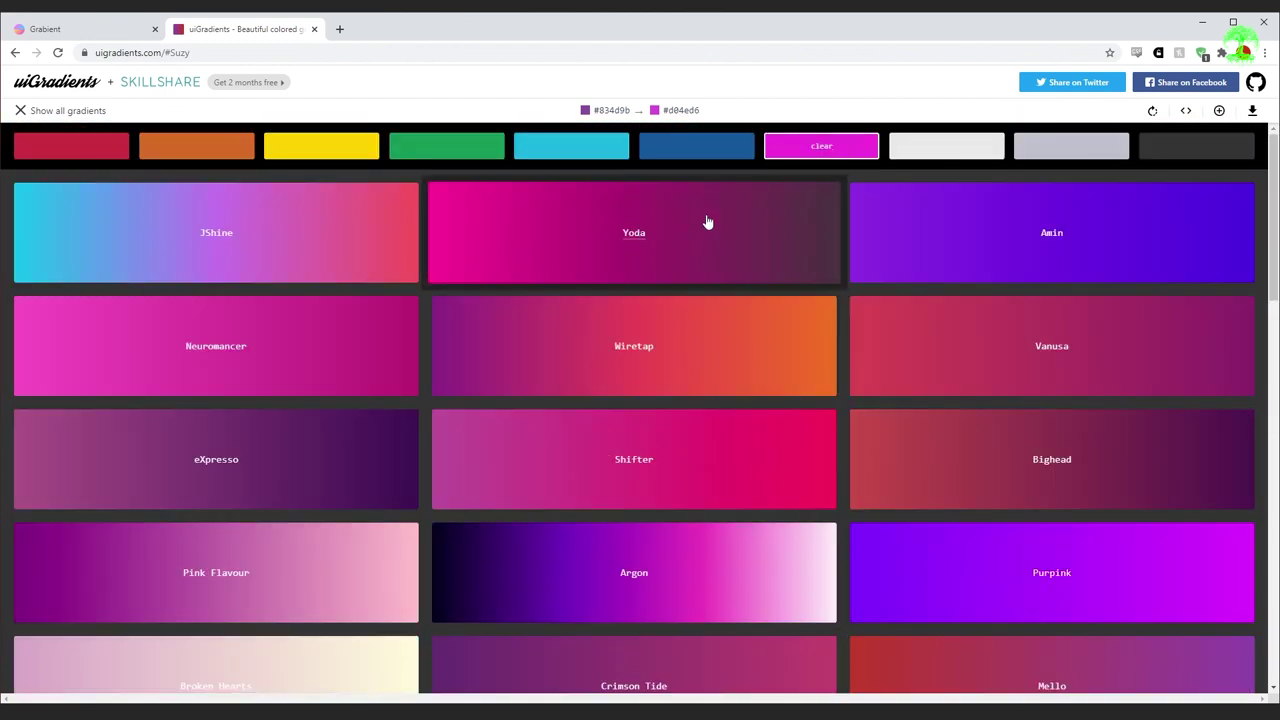
- Open the Bighead gradient full-screen, then go to the Grabient site
left_click(68, 112)
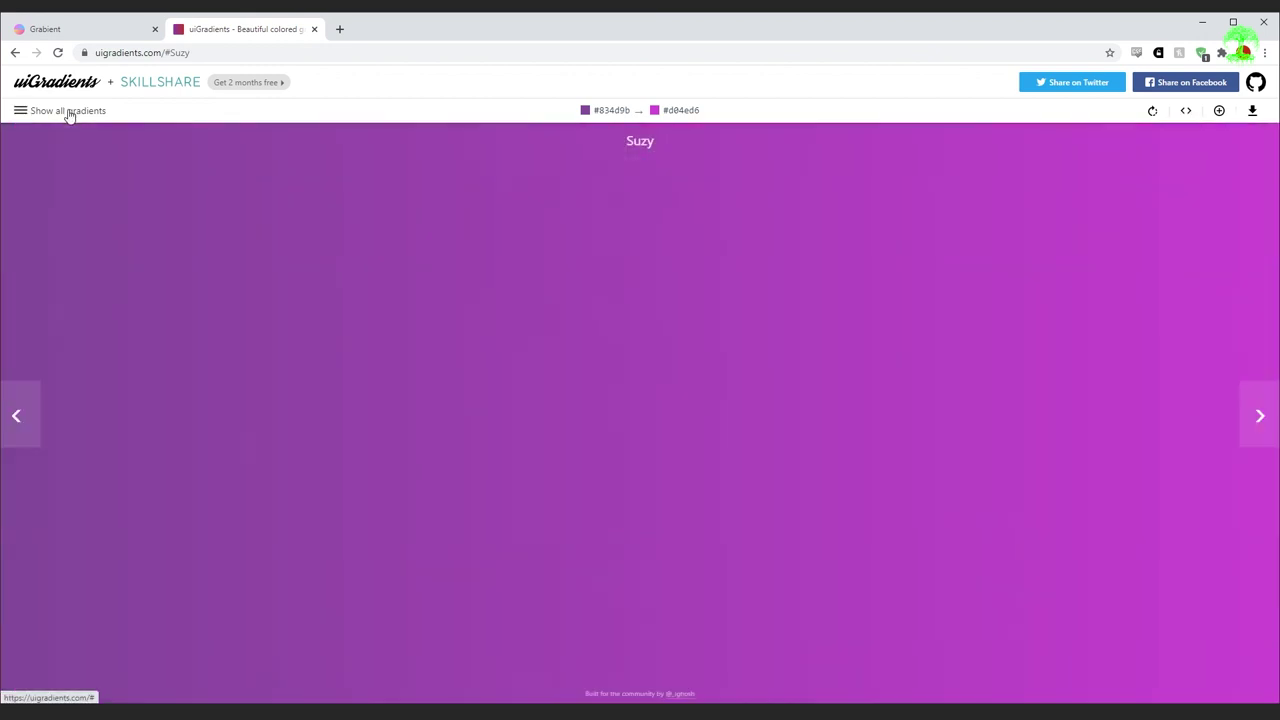
left_click(72, 111)
scroll(838, 295, "down", 8)
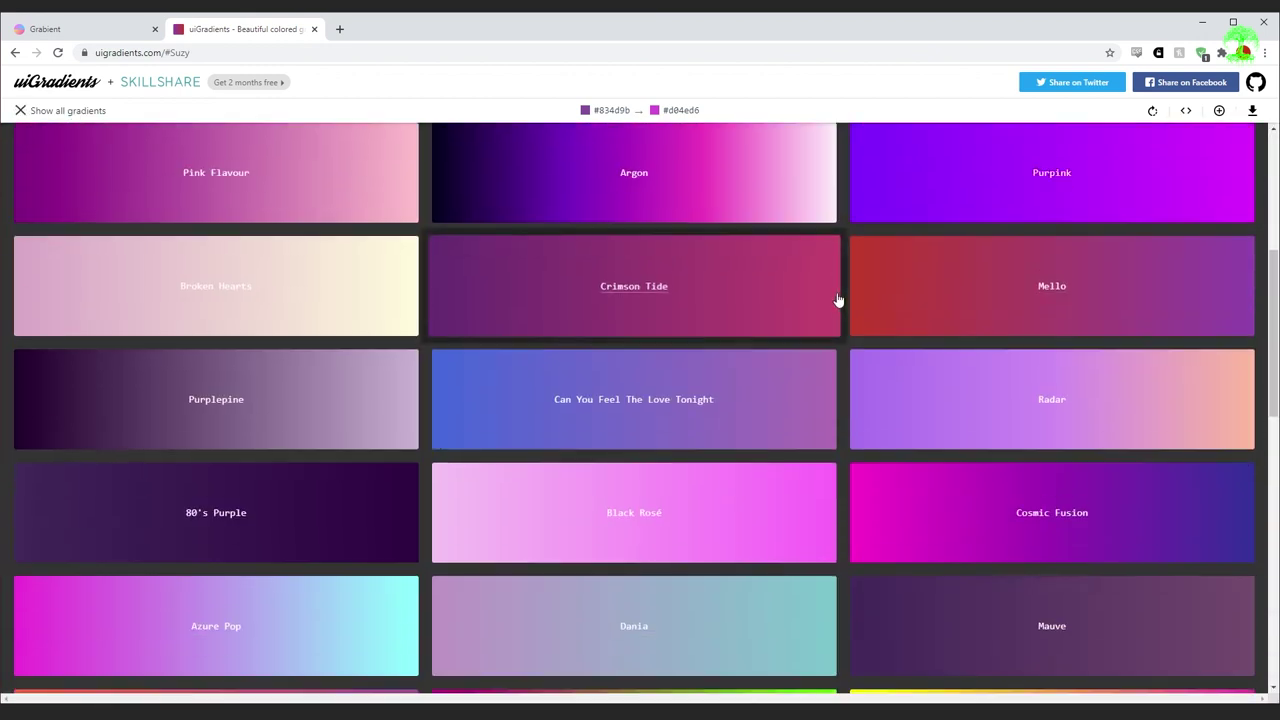
scroll(836, 288, "down", 5)
scroll(834, 288, "up", 8)
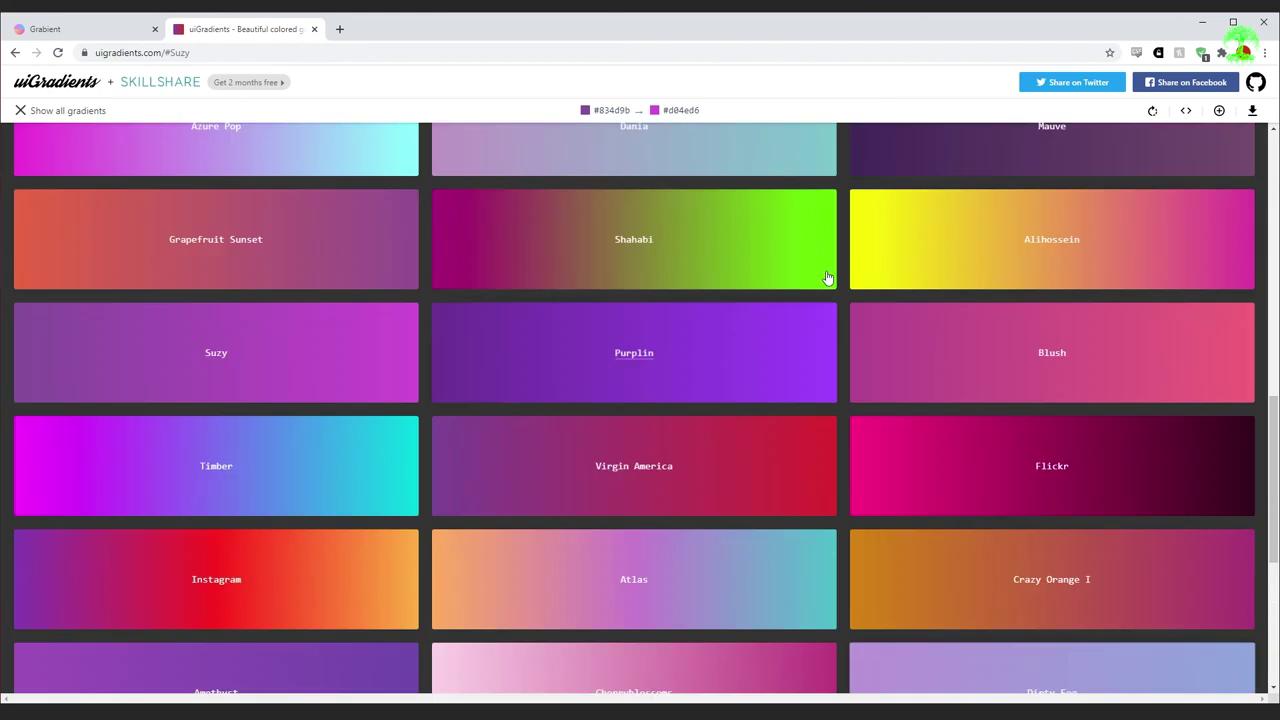
scroll(767, 290, "up", 1)
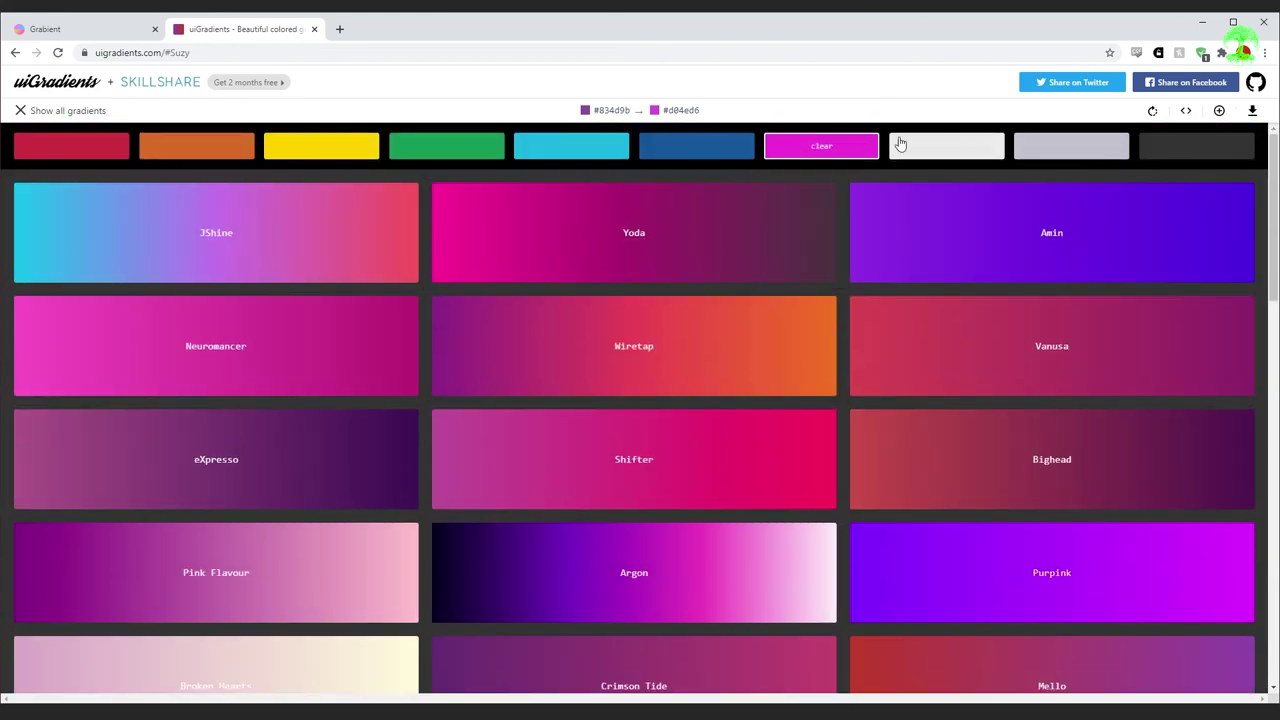
left_click(1124, 457)
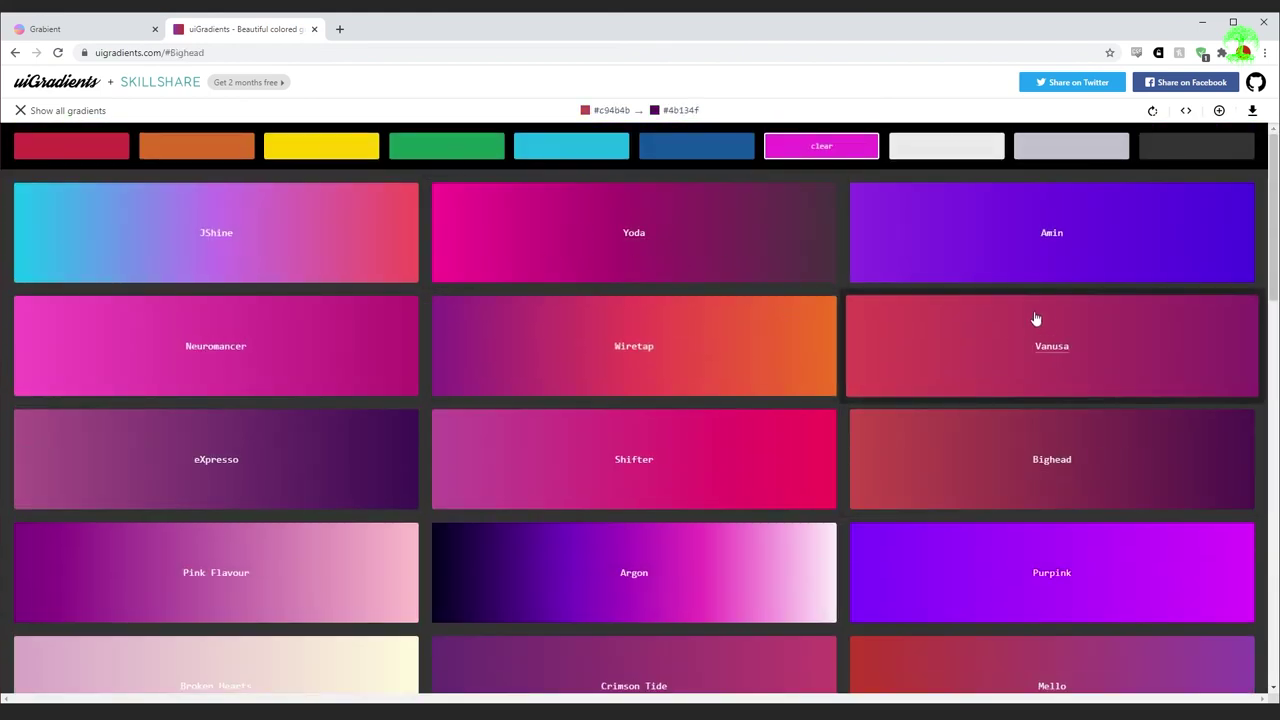
left_click(1197, 449)
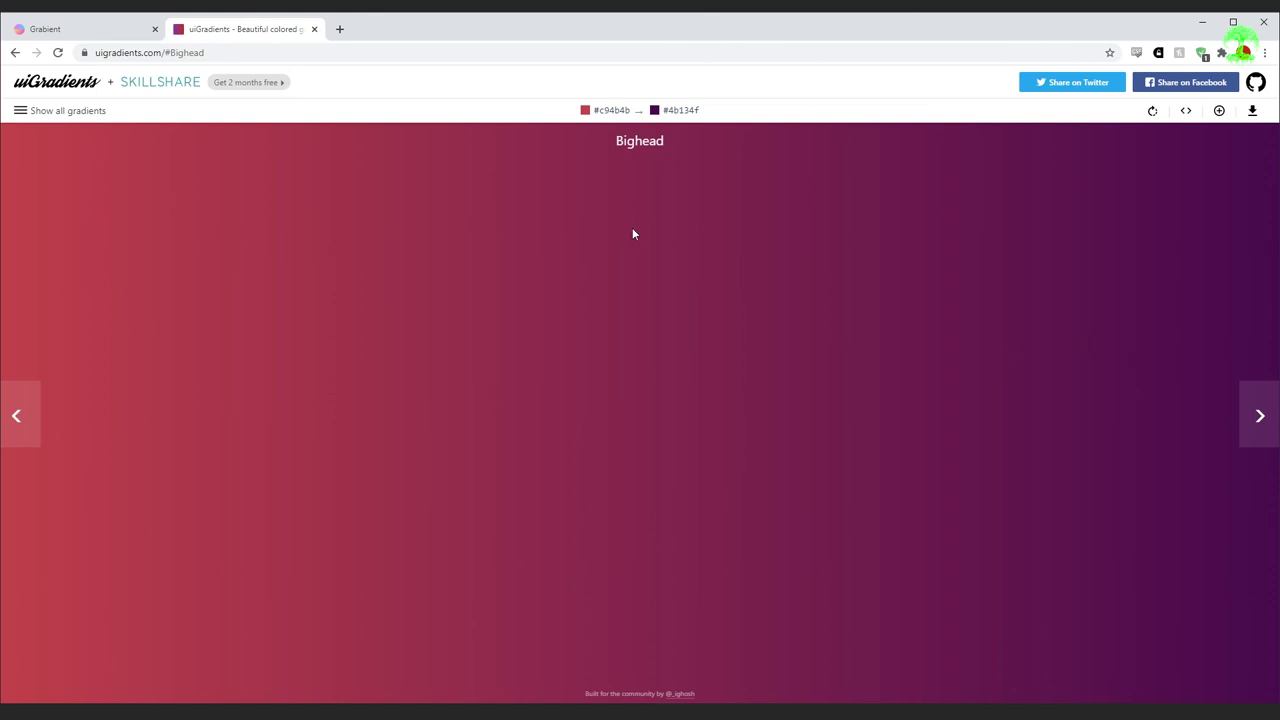
left_click(105, 37)
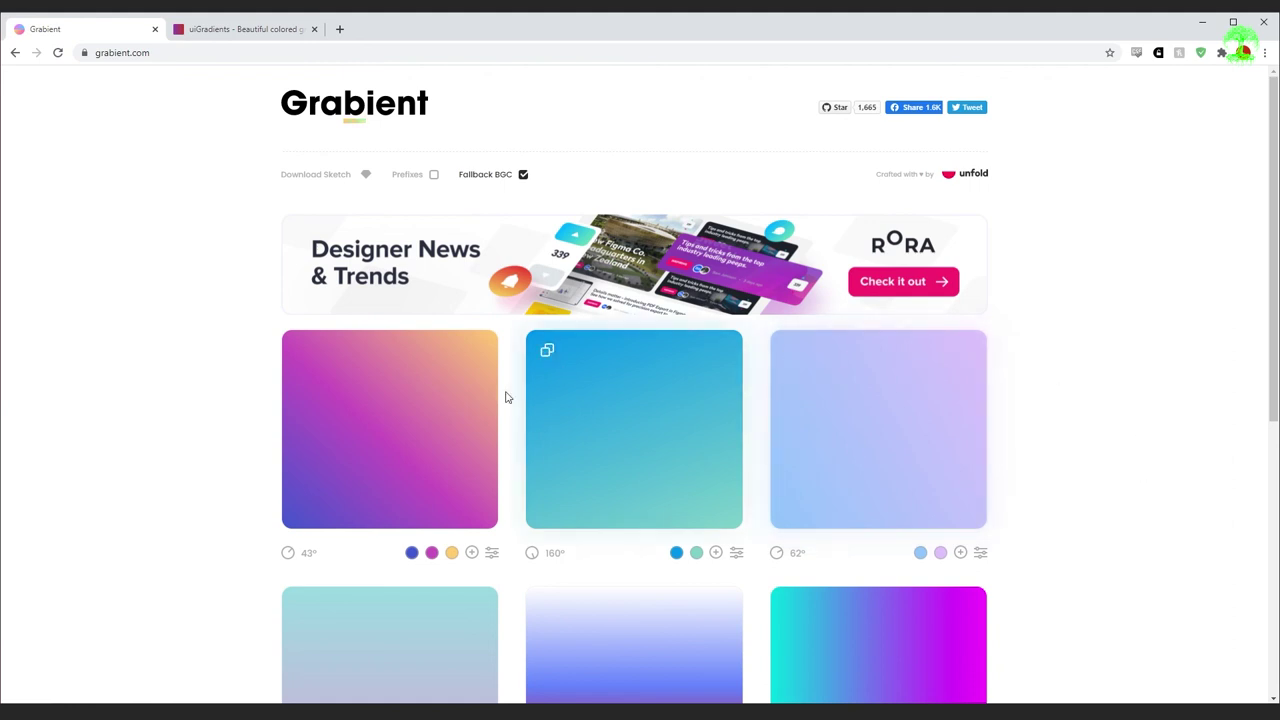
- Add a third colour stop to the 0° pink-and-teal gradient, initially set to deep red
scroll(958, 395, "down", 2)
scroll(958, 395, "down", 2)
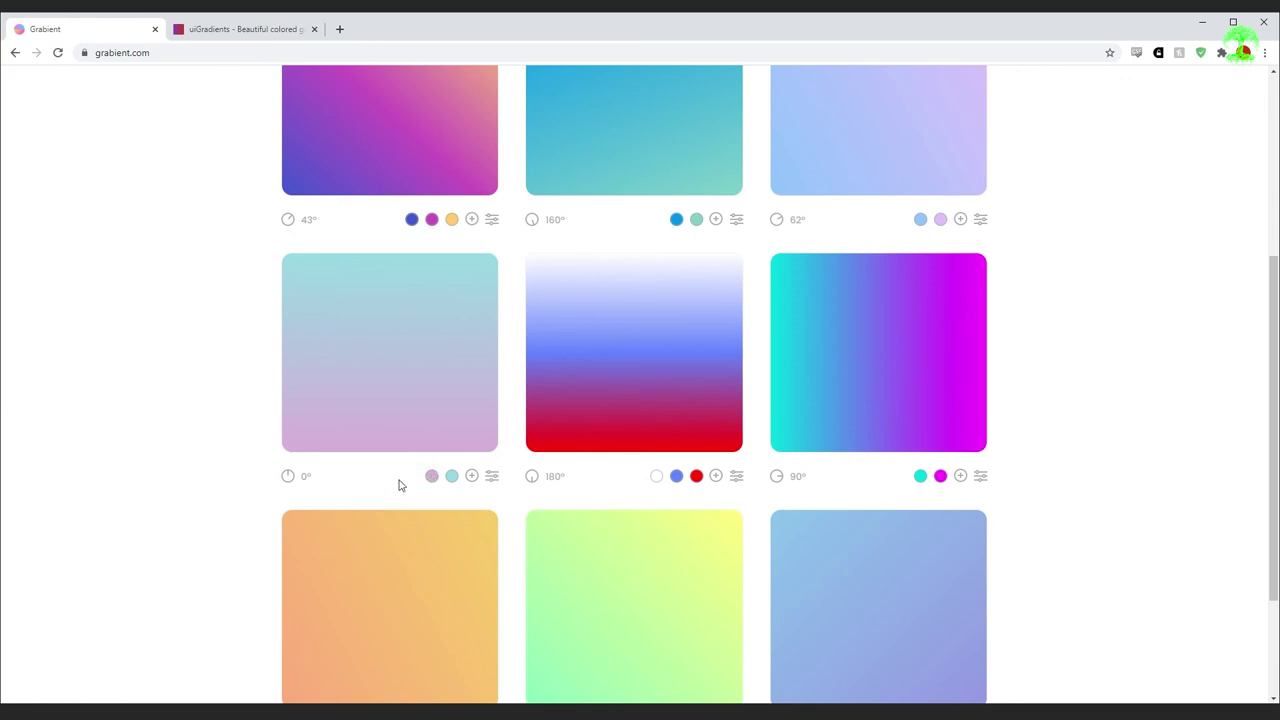
left_click(472, 478)
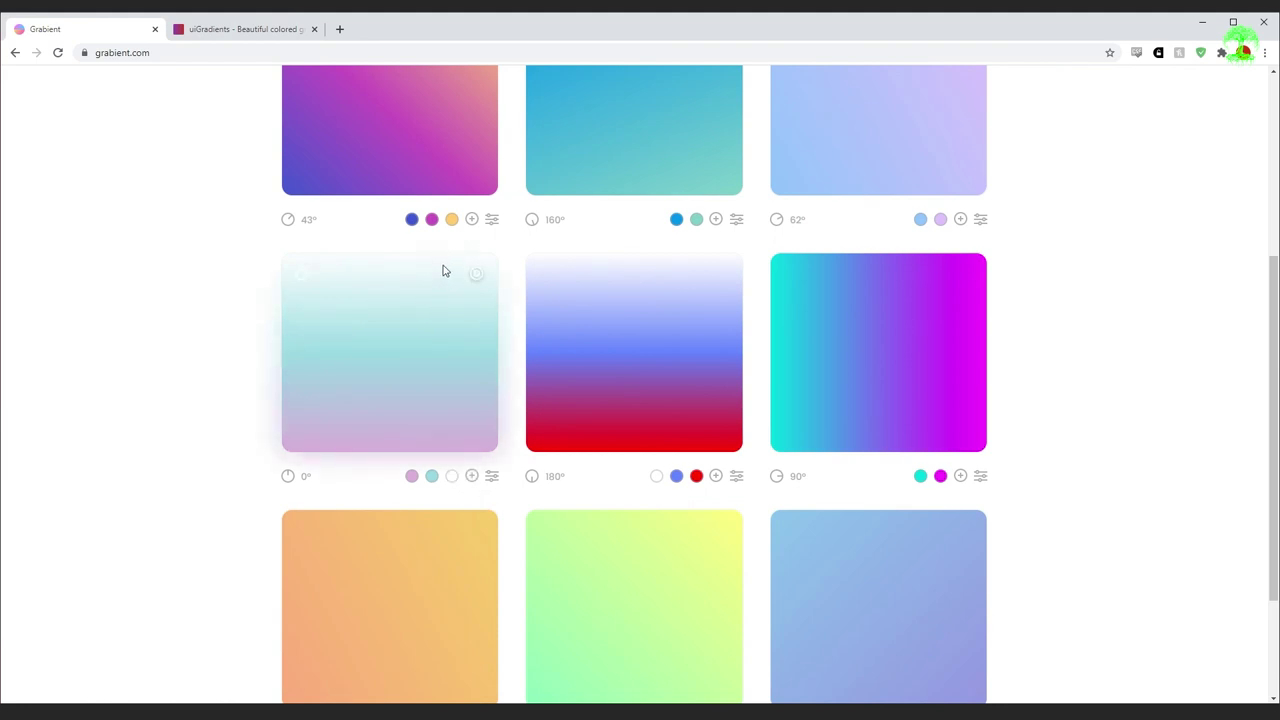
left_click(451, 476)
left_click(438, 333)
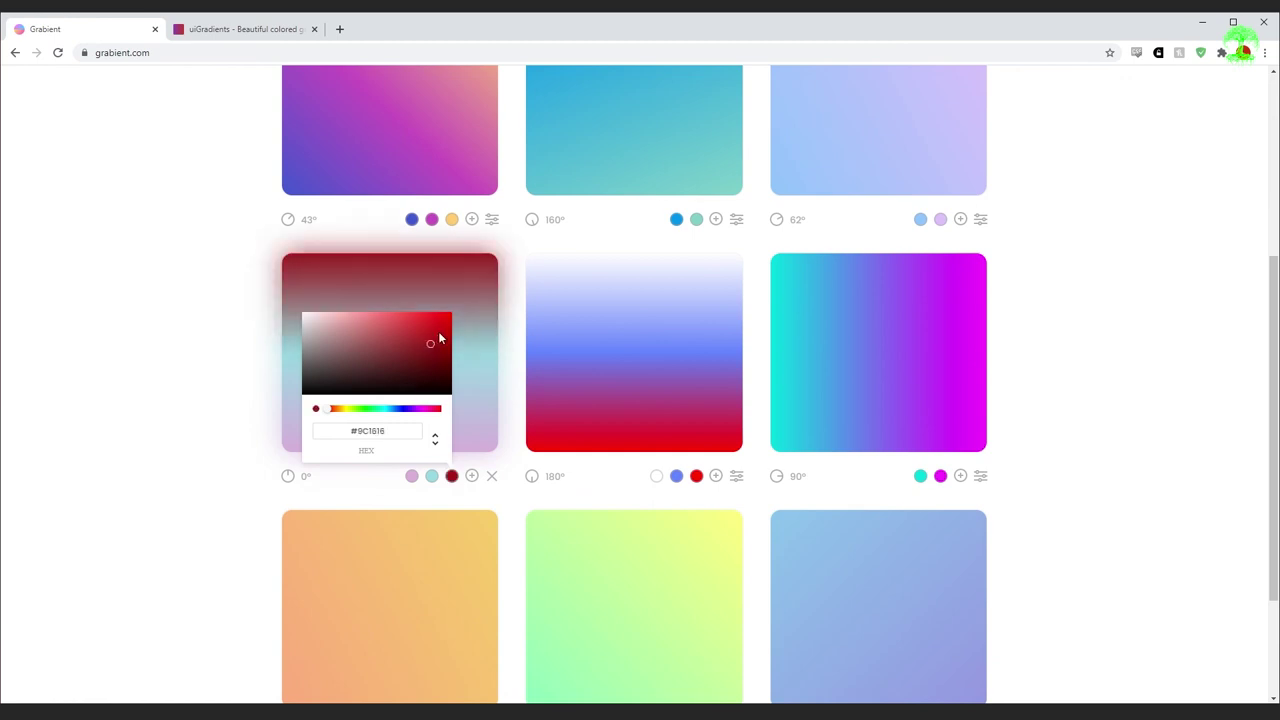
left_click(501, 364)
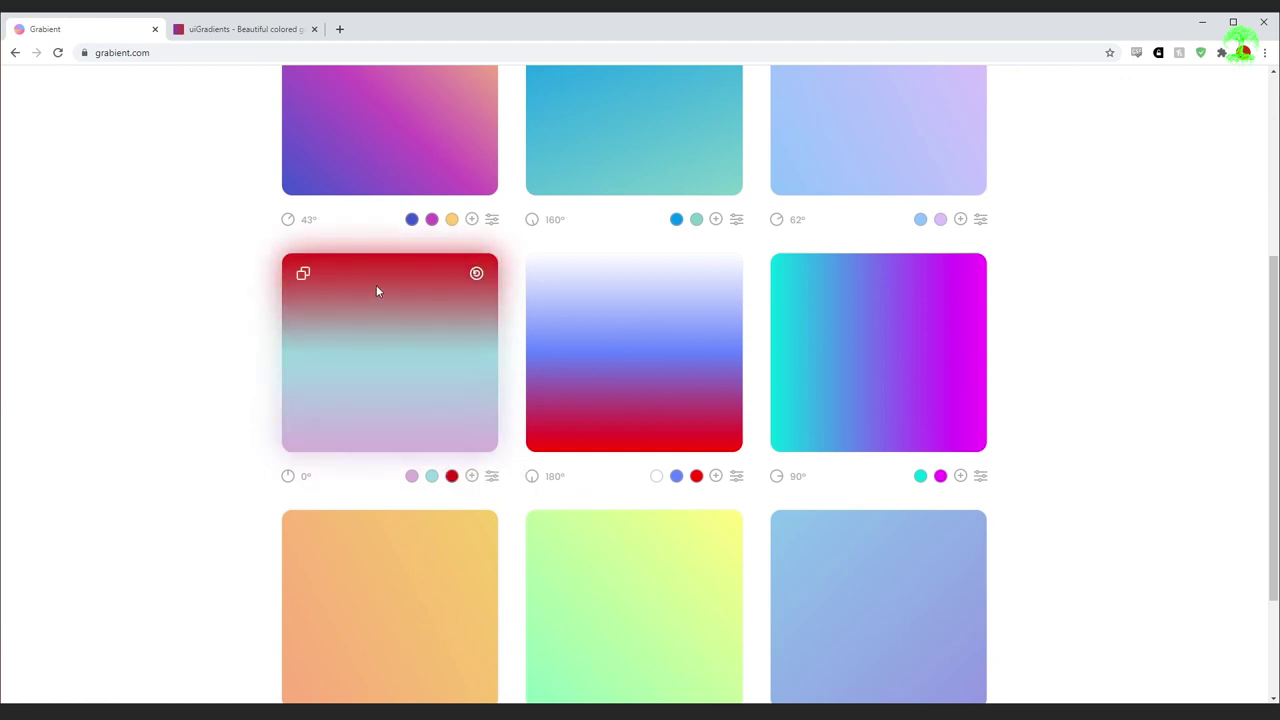
- Shift the teal stop's position and change the new stop's hue to lime green
mouse_move(390, 384)
mouse_move(449, 476)
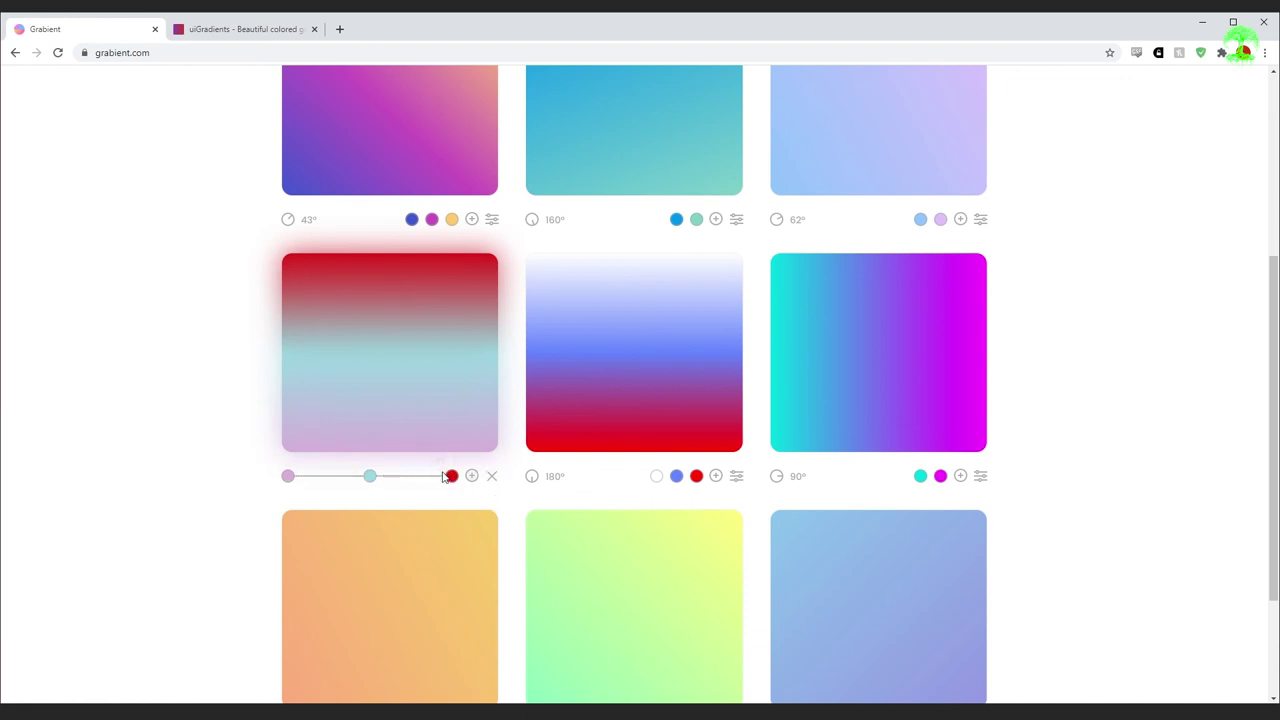
left_click_drag(383, 485, 414, 494)
left_click(413, 490)
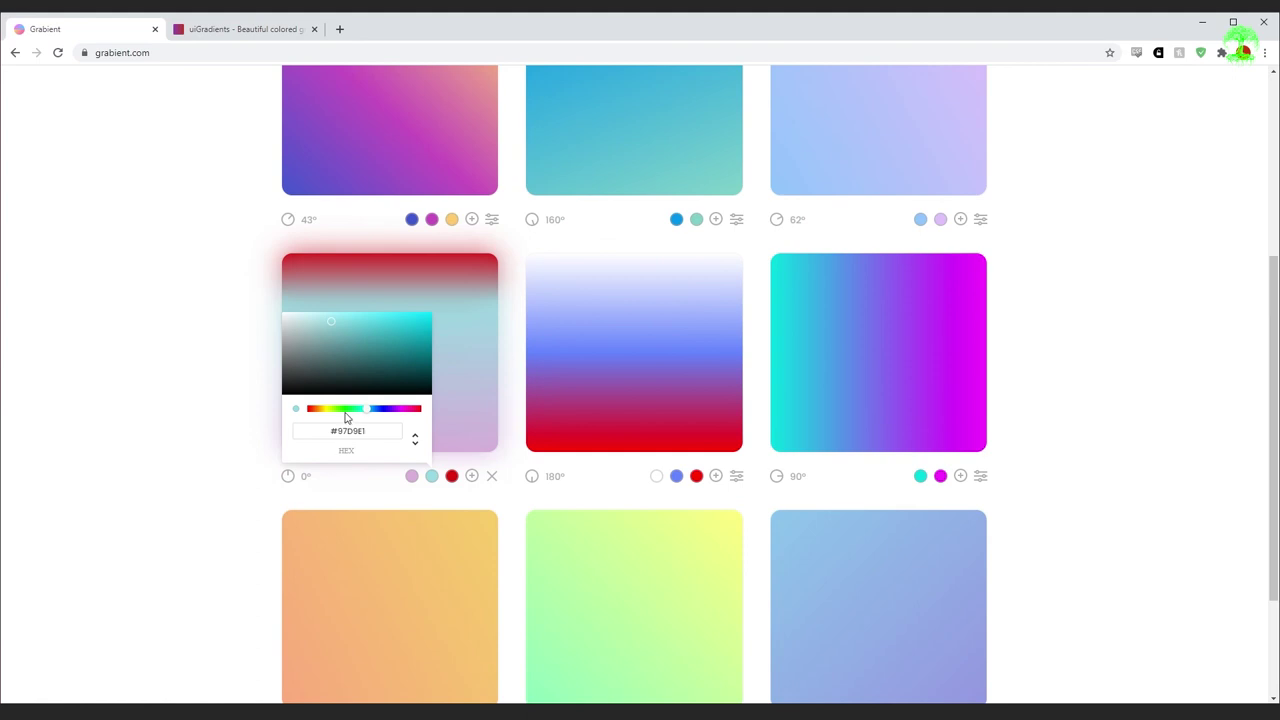
left_click(490, 478)
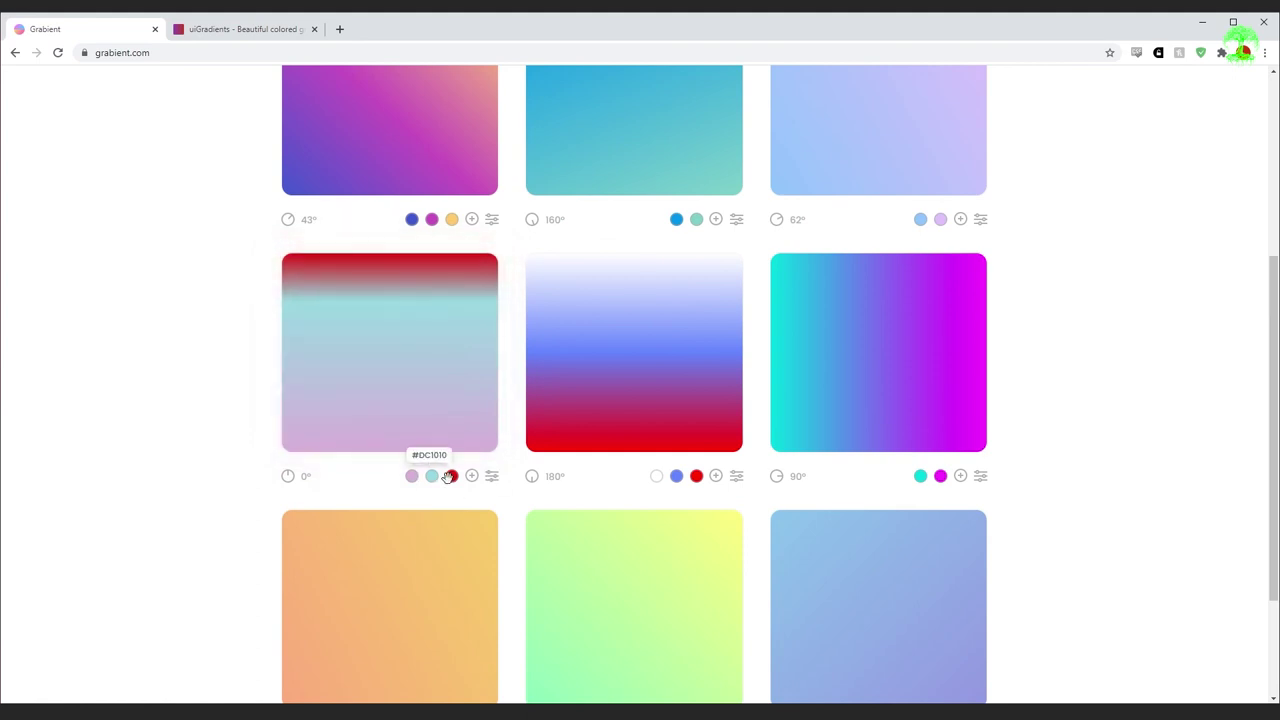
right_click(452, 478)
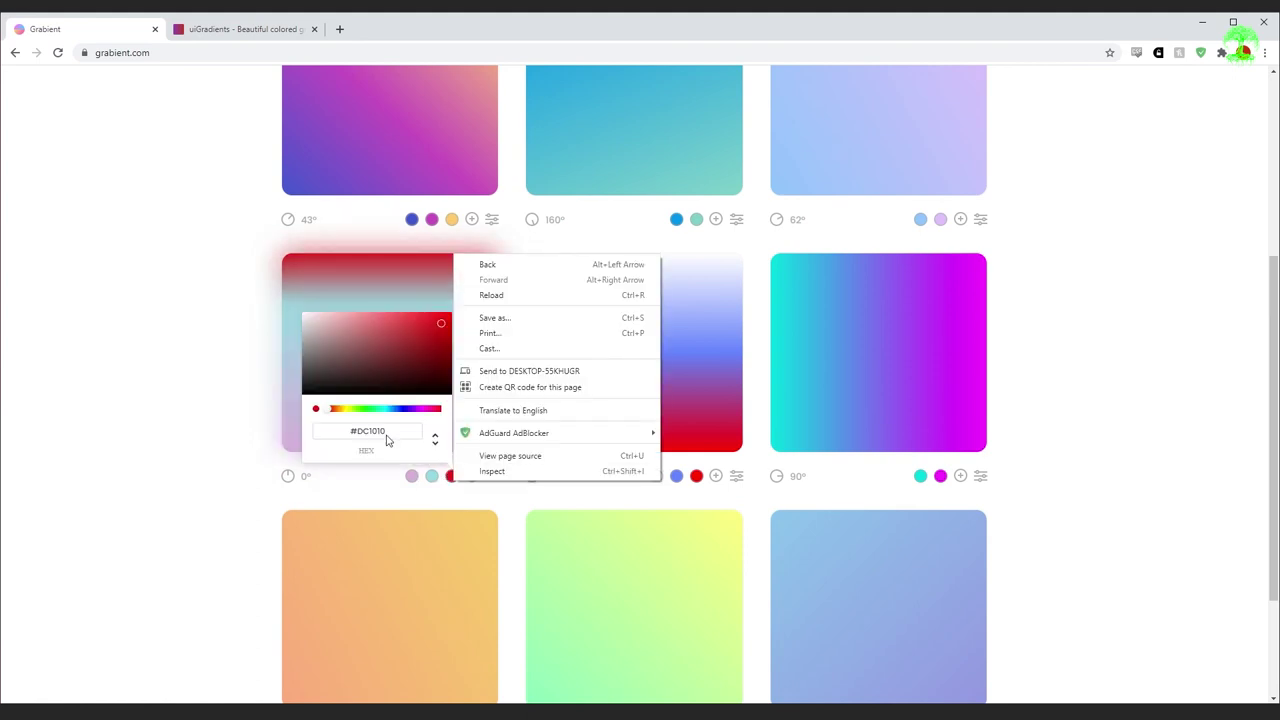
mouse_move(329, 413)
left_mouse_down()
mouse_move(364, 419)
mouse_move(352, 413)
left_mouse_up()
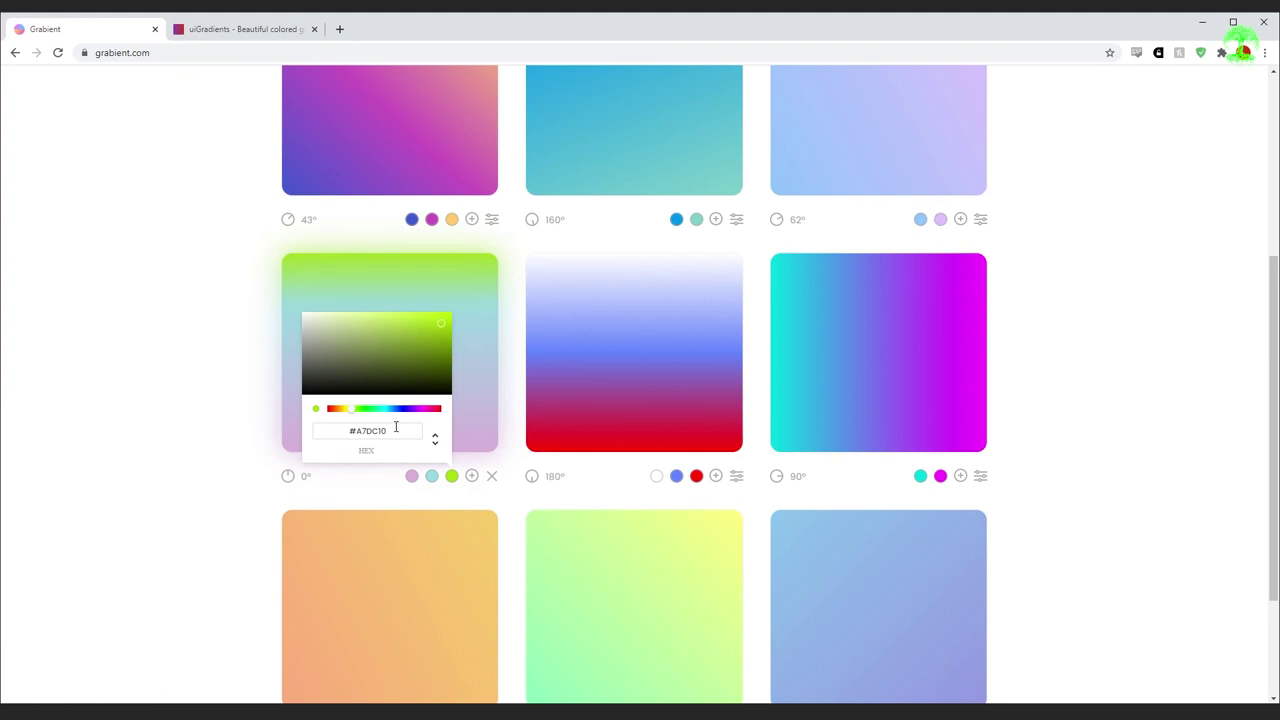
- Show the lime colour as RGB, then HSL, and move to gradient page 2
left_click(434, 444)
left_click(434, 444)
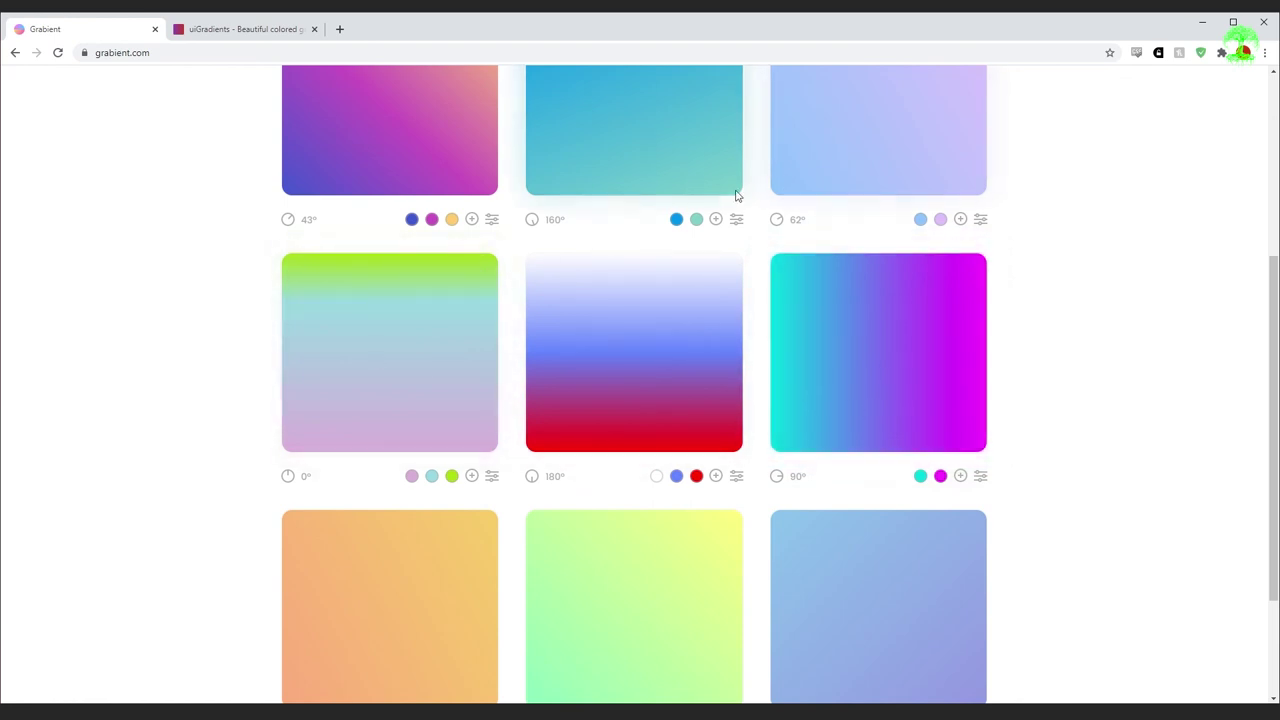
scroll(810, 252, "down", 2)
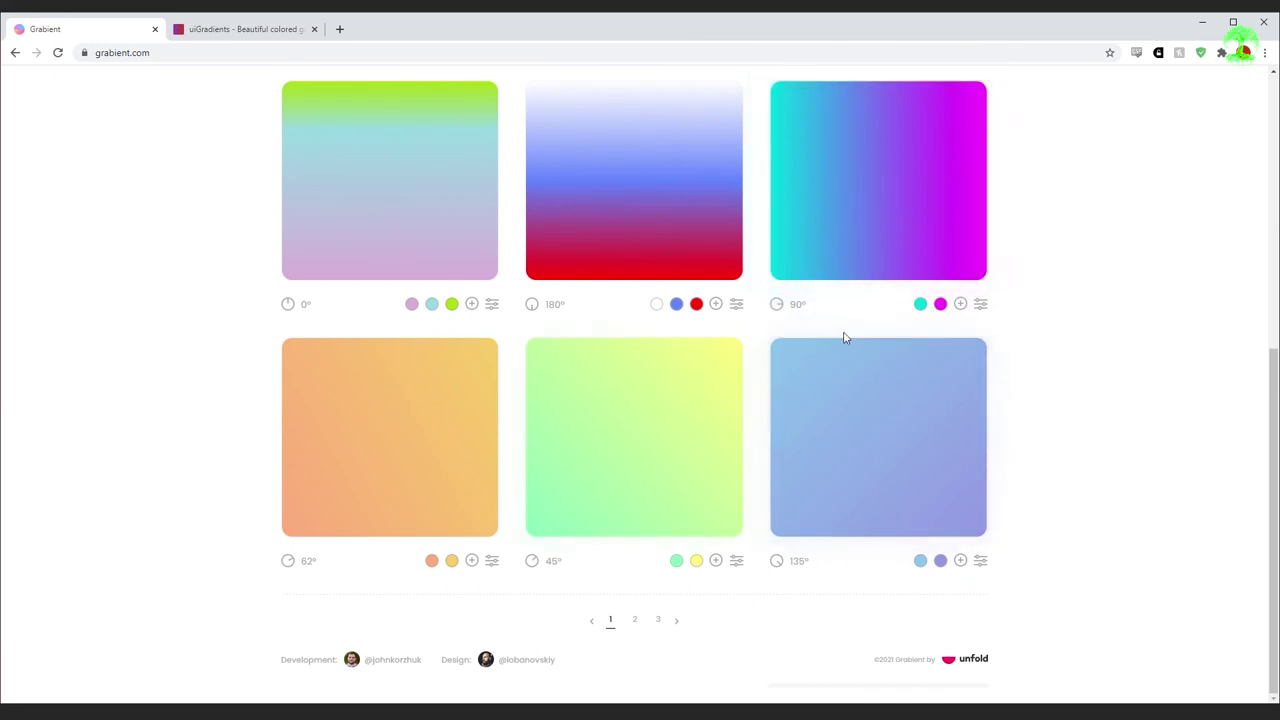
left_click(634, 620)
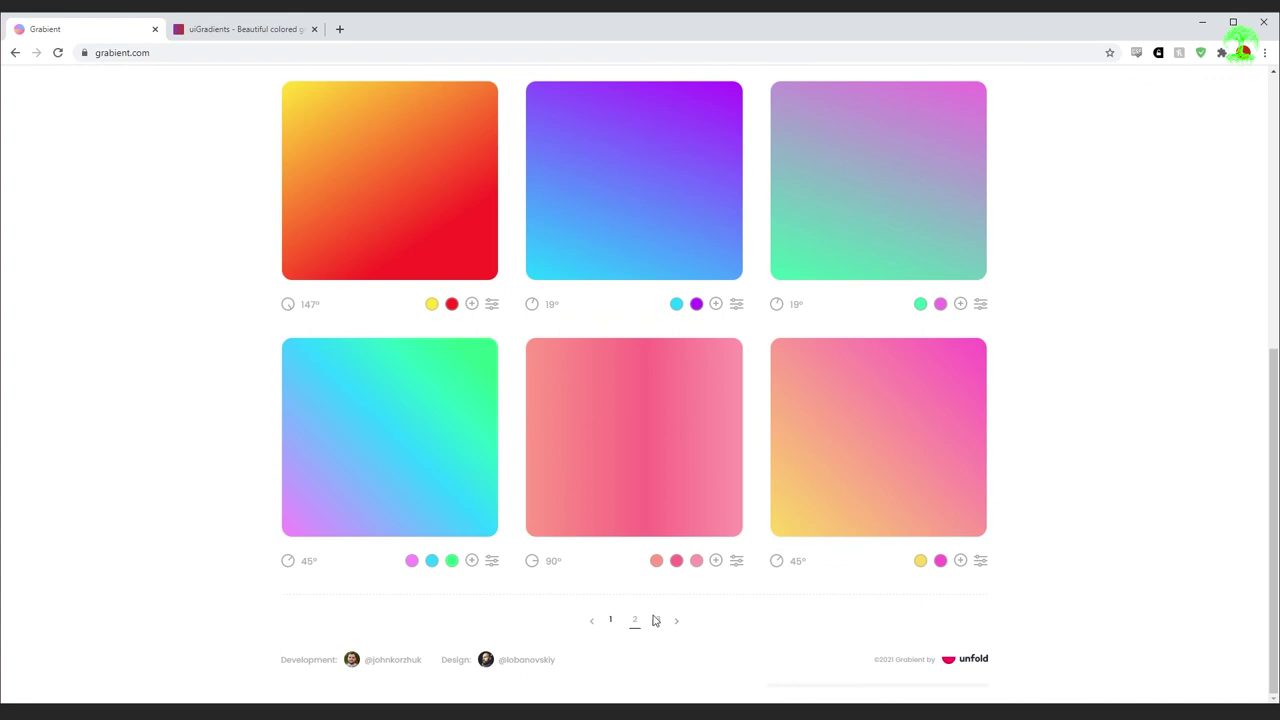